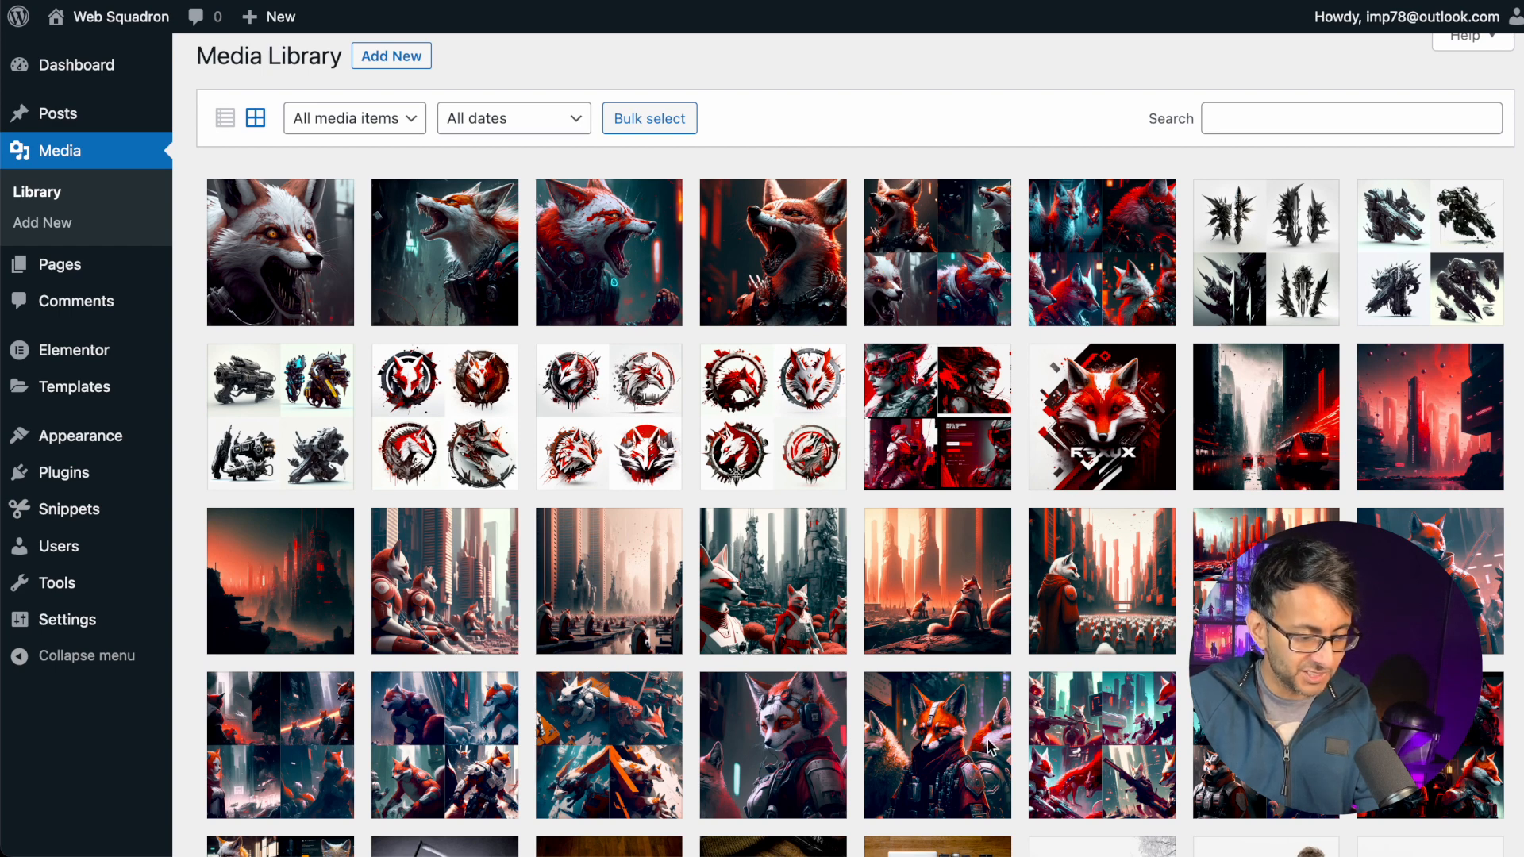
- Look at the attachment details of the Fox5 image in the media library
{"action": "left_click", "coordinate": [923, 741]}
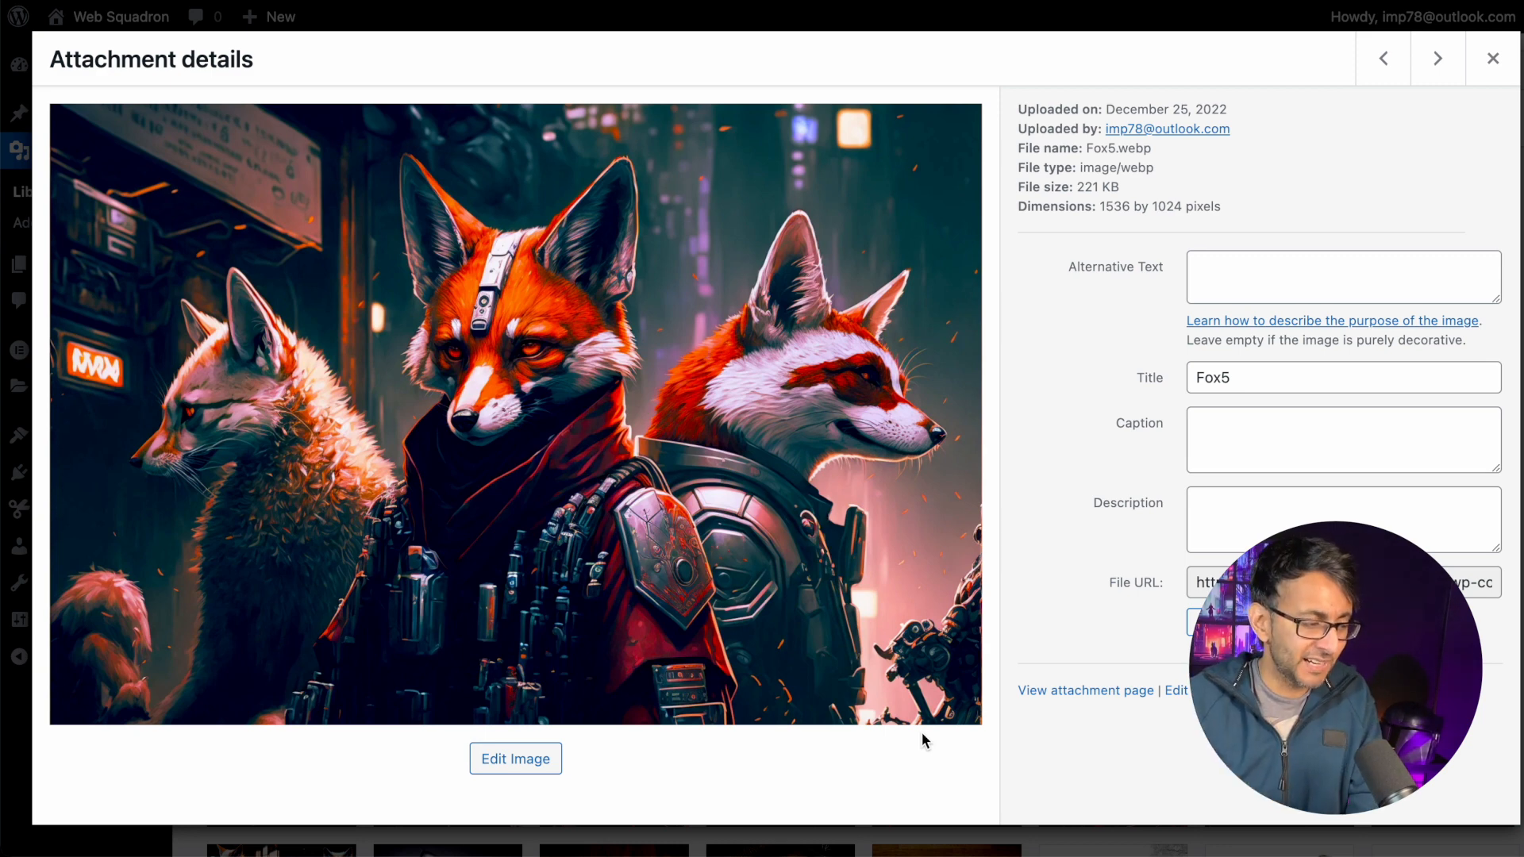
{"action": "left_click", "coordinate": [1493, 58]}
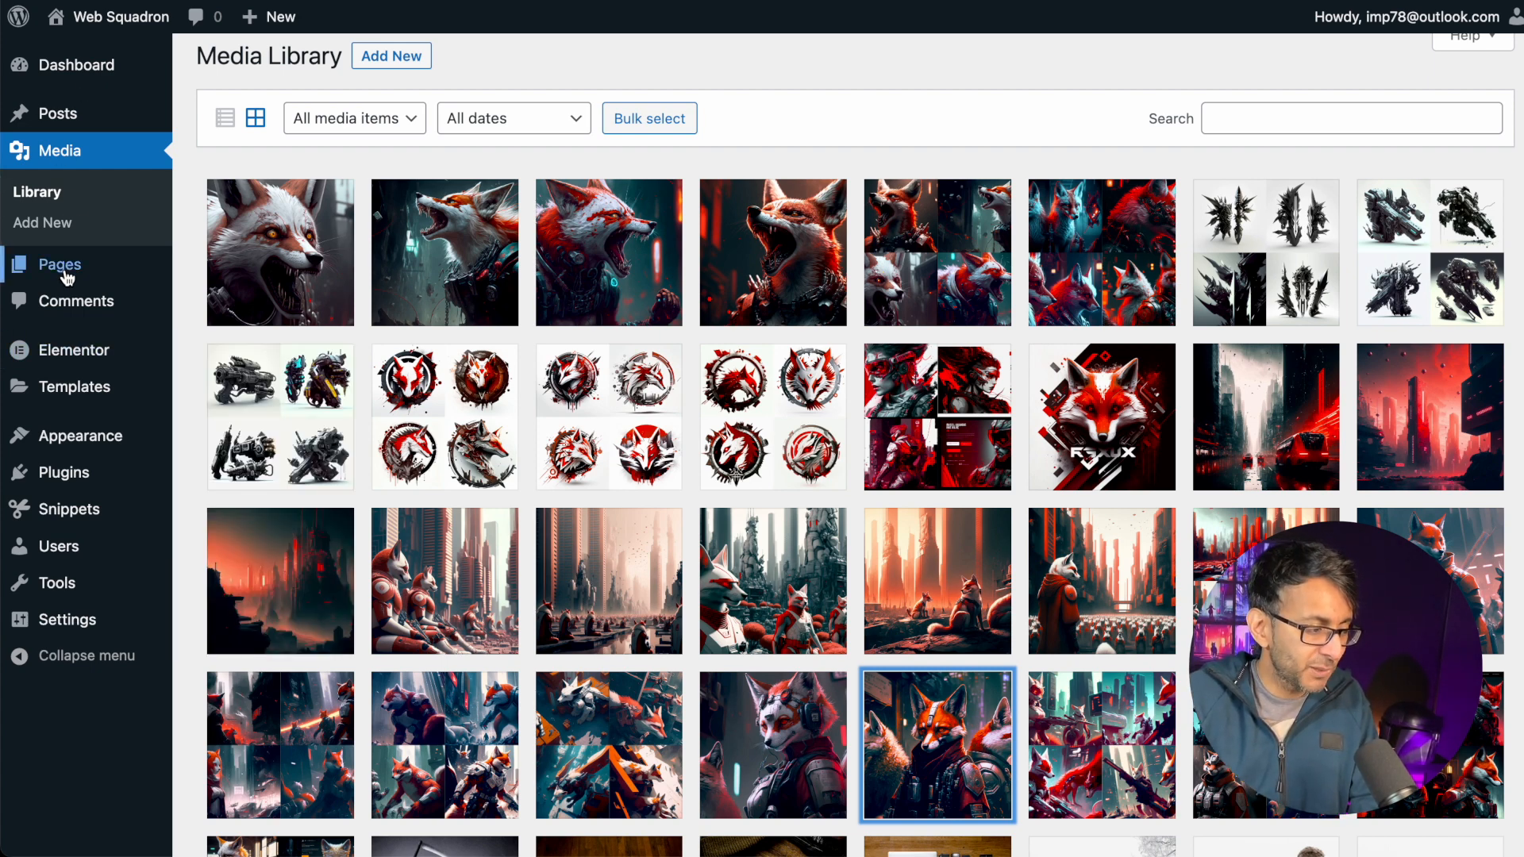
- Create a new page titled Fox and open it for editing in Elementor
{"action": "mouse_move", "coordinate": [64, 266]}
{"action": "left_click", "coordinate": [227, 278]}
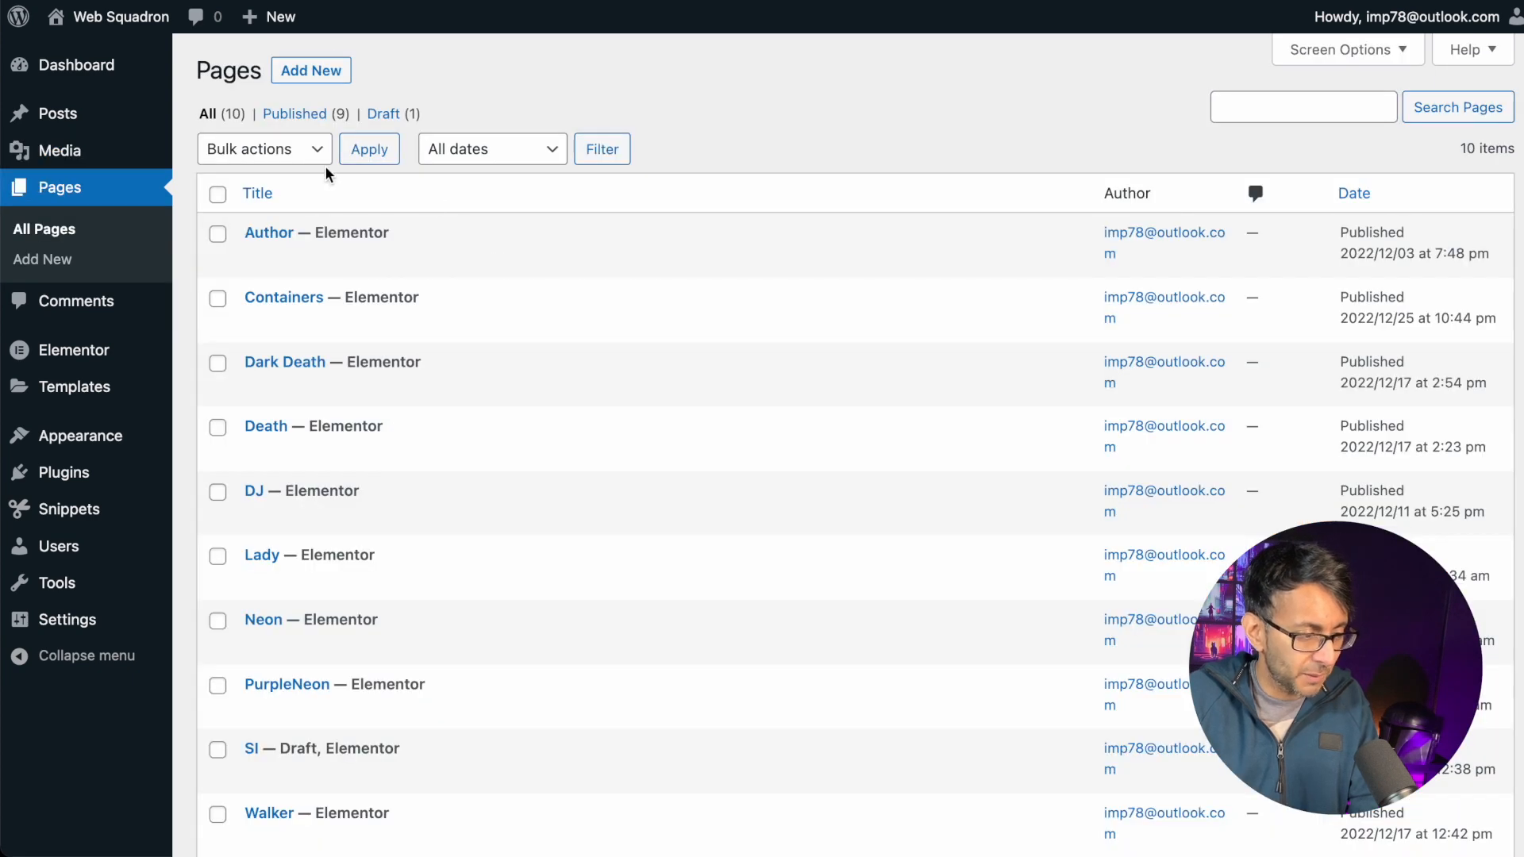
{"action": "left_click", "coordinate": [326, 77]}
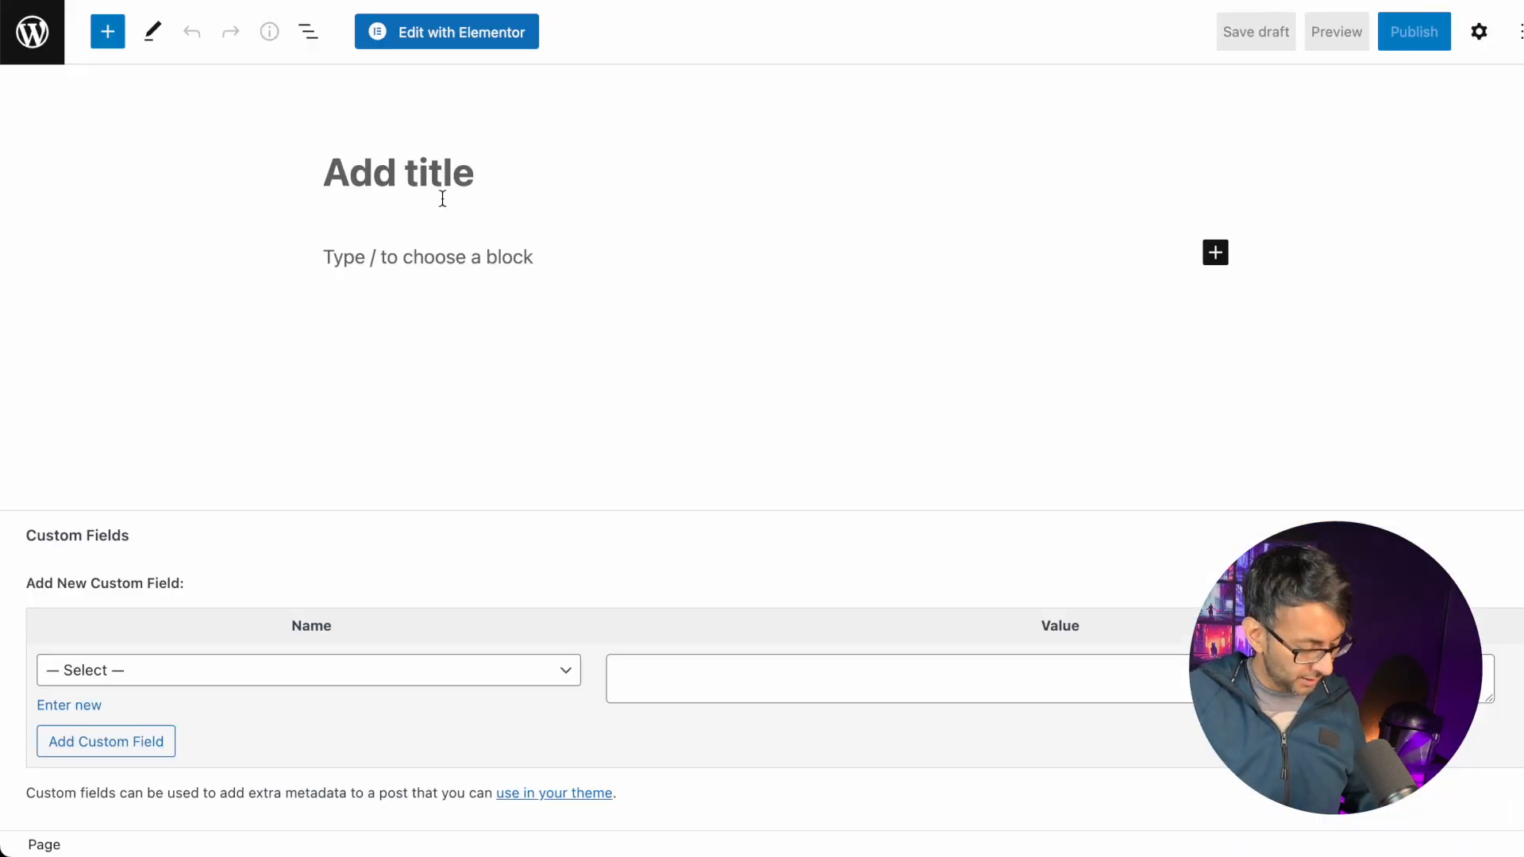
{"action": "left_click", "coordinate": [442, 198]}
{"action": "type", "text": "Fox"}
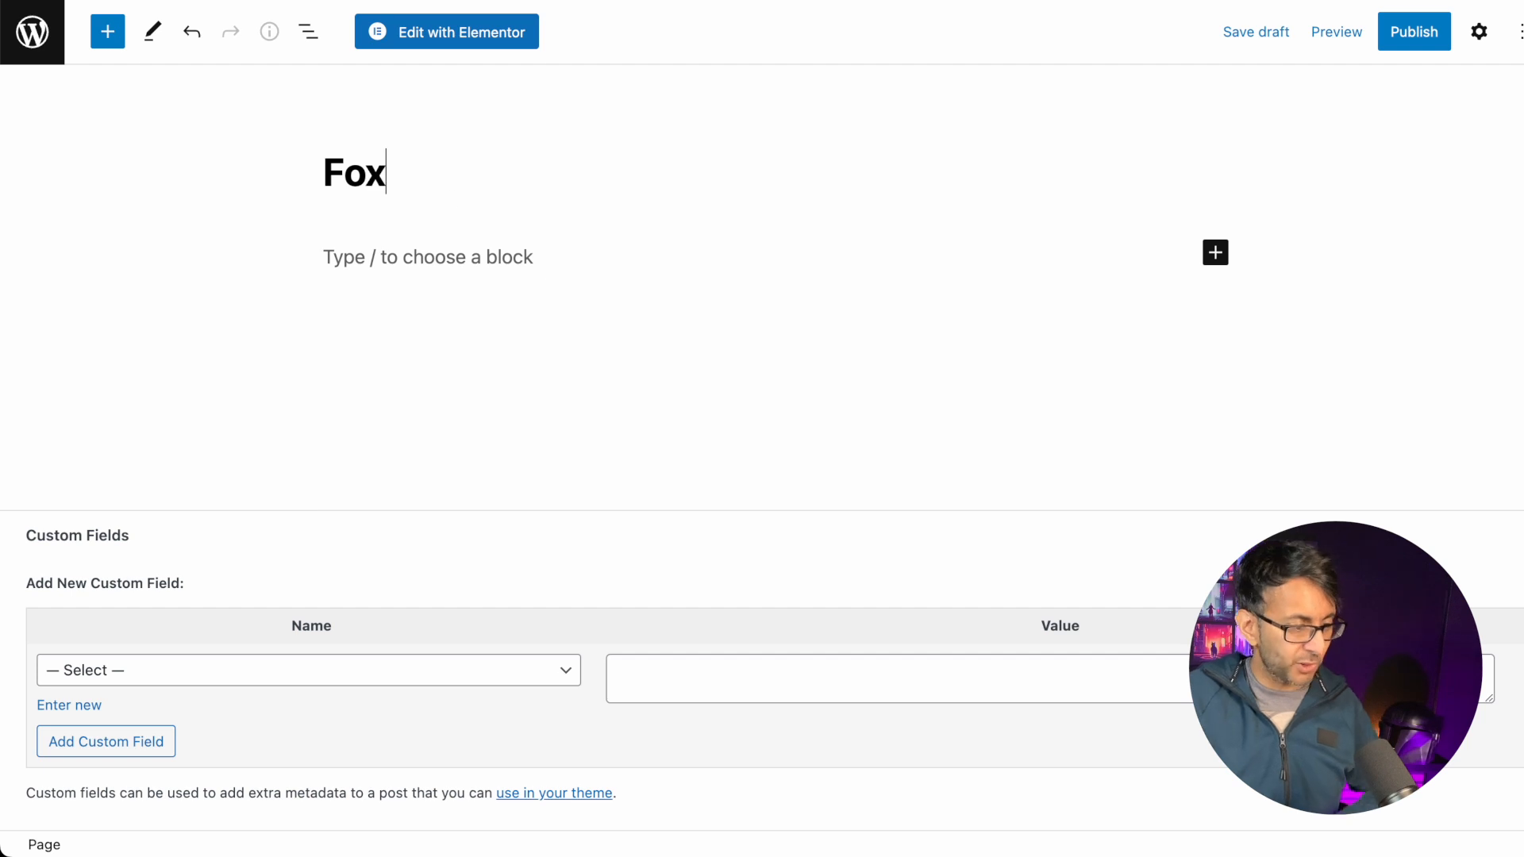
{"action": "left_click", "coordinate": [484, 38]}
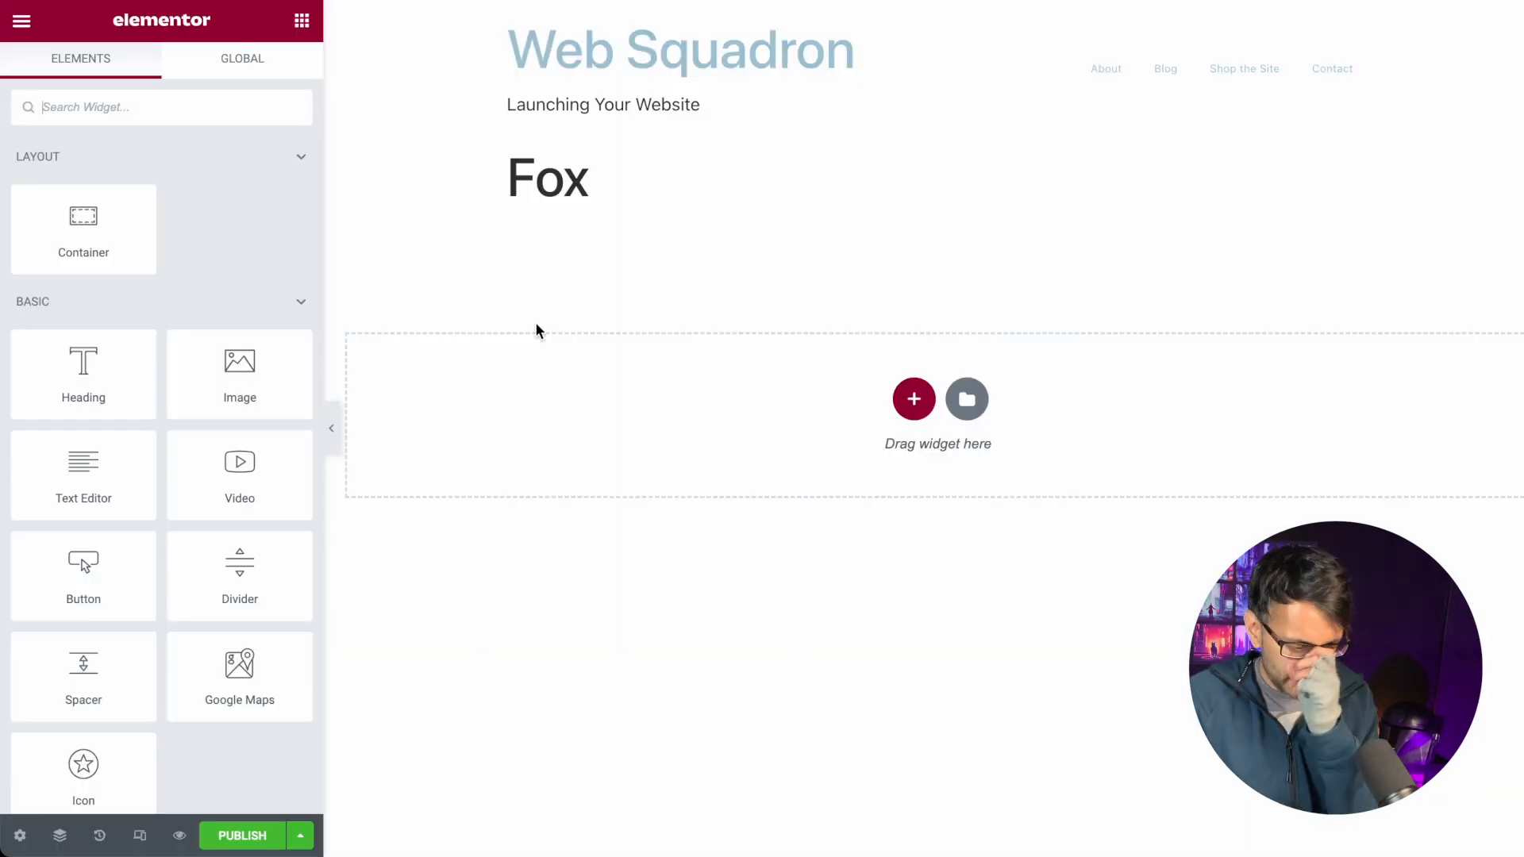
- Hide the page title and switch the page layout to the blank one without the site header
{"action": "left_click", "coordinate": [24, 846]}
{"action": "left_click", "coordinate": [278, 565]}
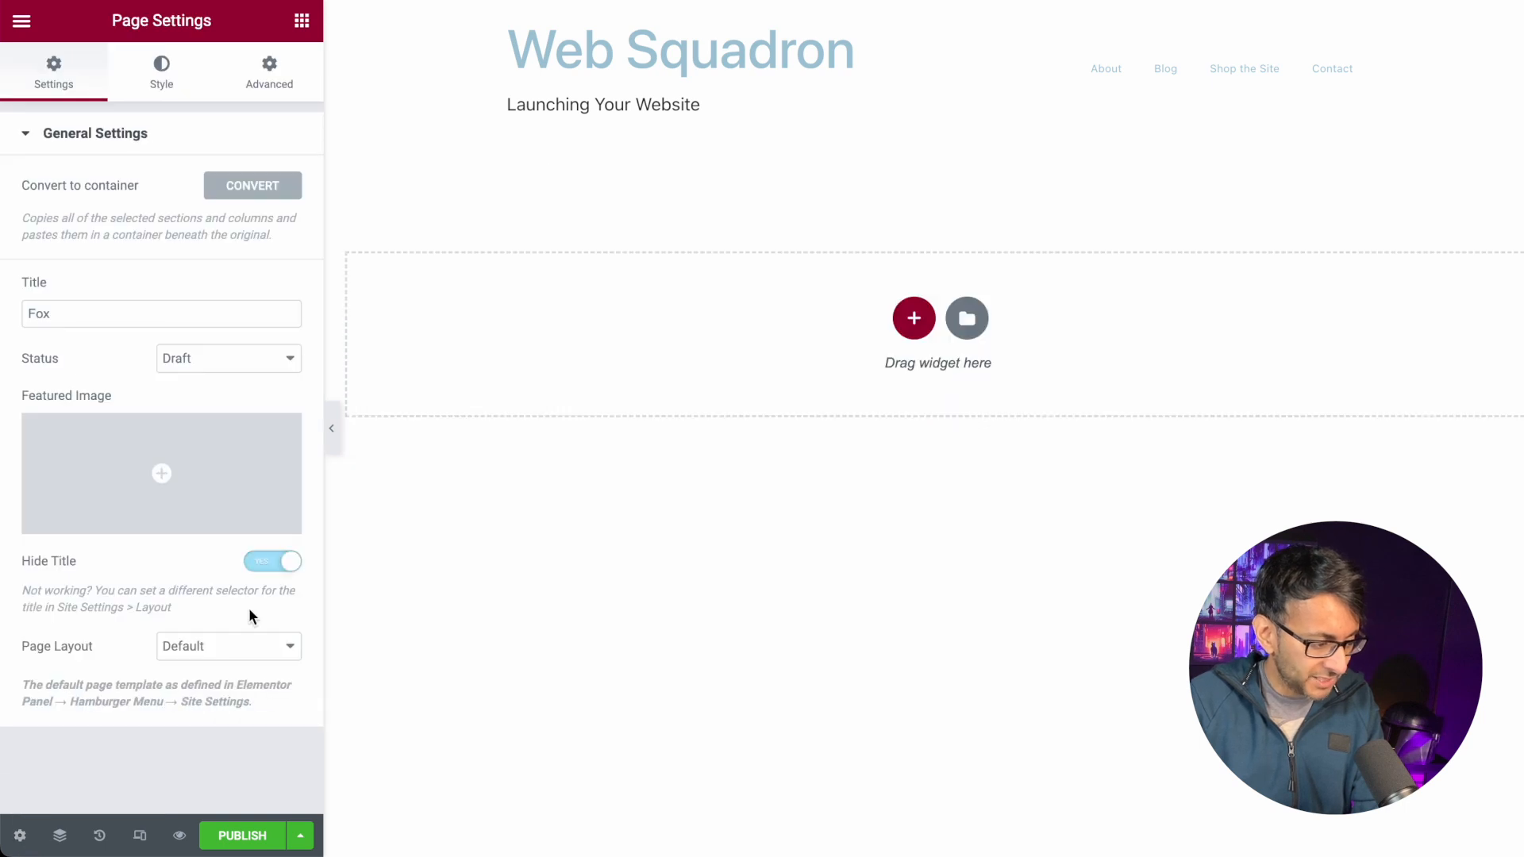
{"action": "left_click", "coordinate": [244, 647]}
{"action": "left_click", "coordinate": [238, 670]}
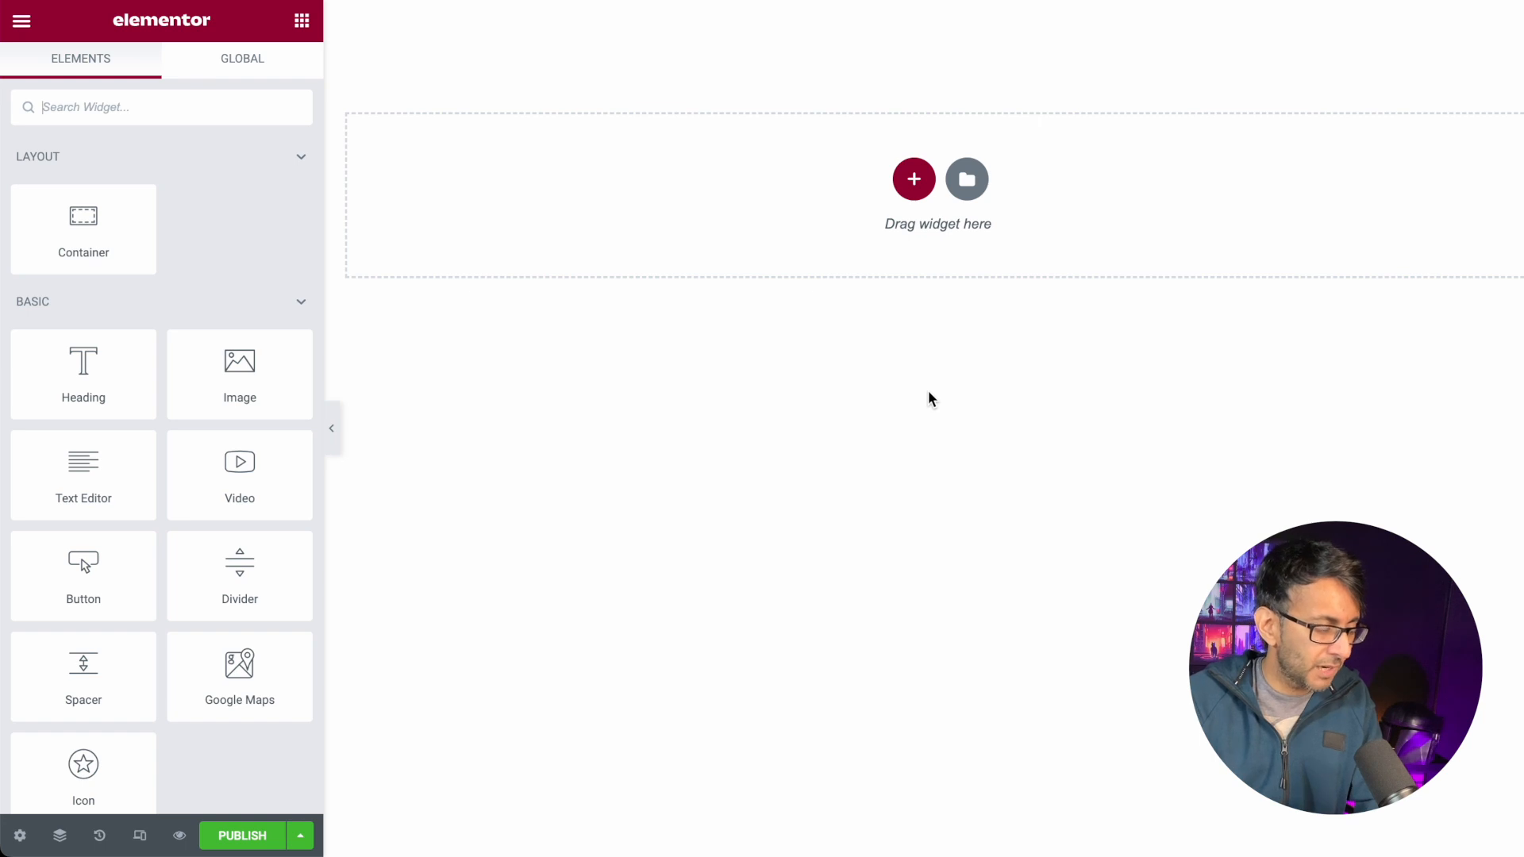
- Add a container with two equal columns and set its content width to Full Width
{"action": "left_click", "coordinate": [914, 180]}
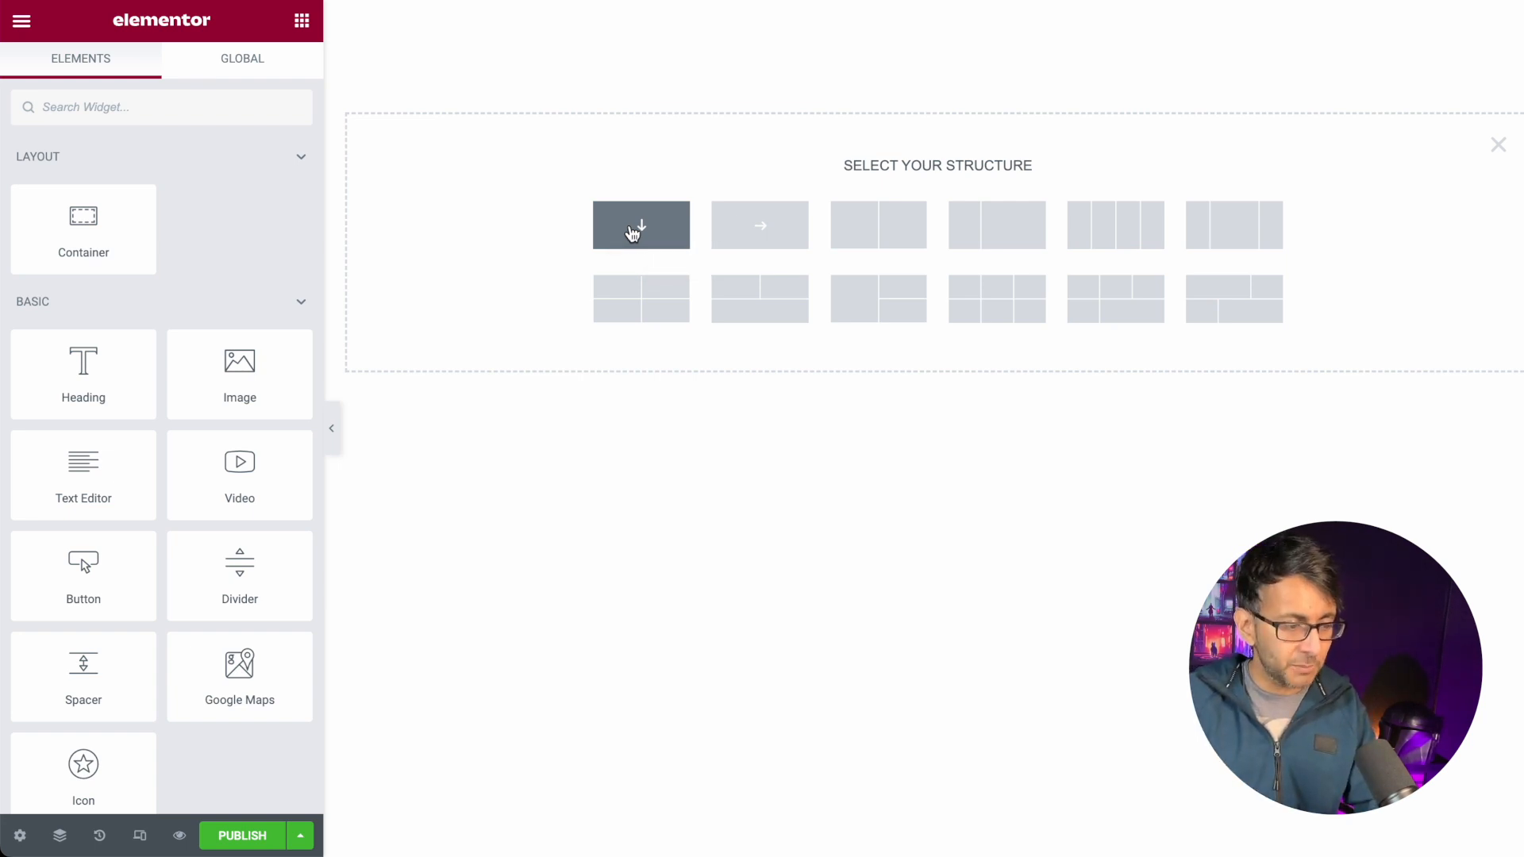
{"action": "left_click", "coordinate": [876, 231]}
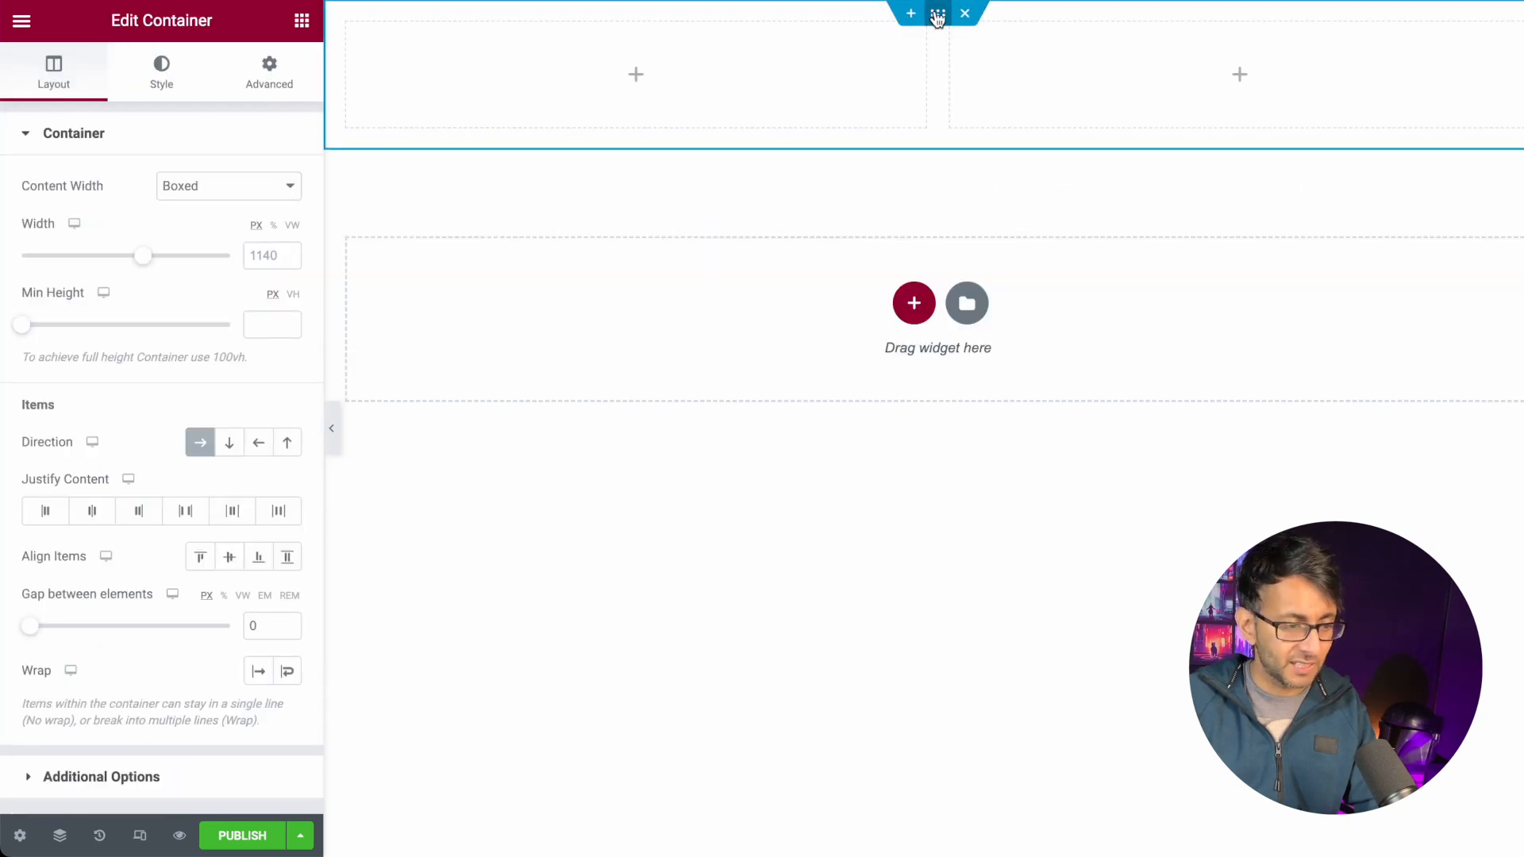
{"action": "left_click", "coordinate": [248, 187]}
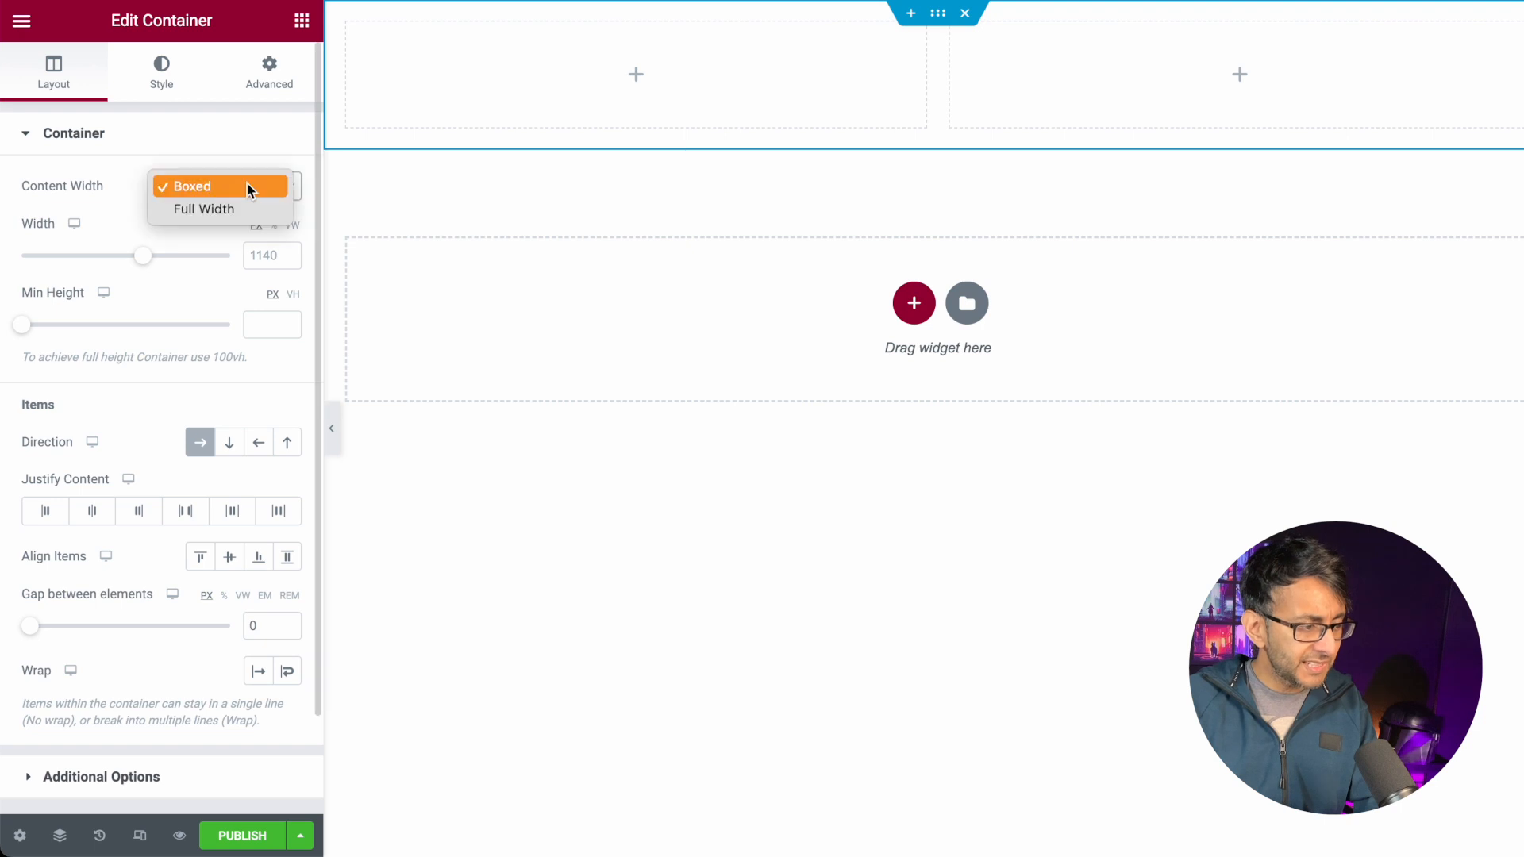
{"action": "left_click", "coordinate": [255, 231]}
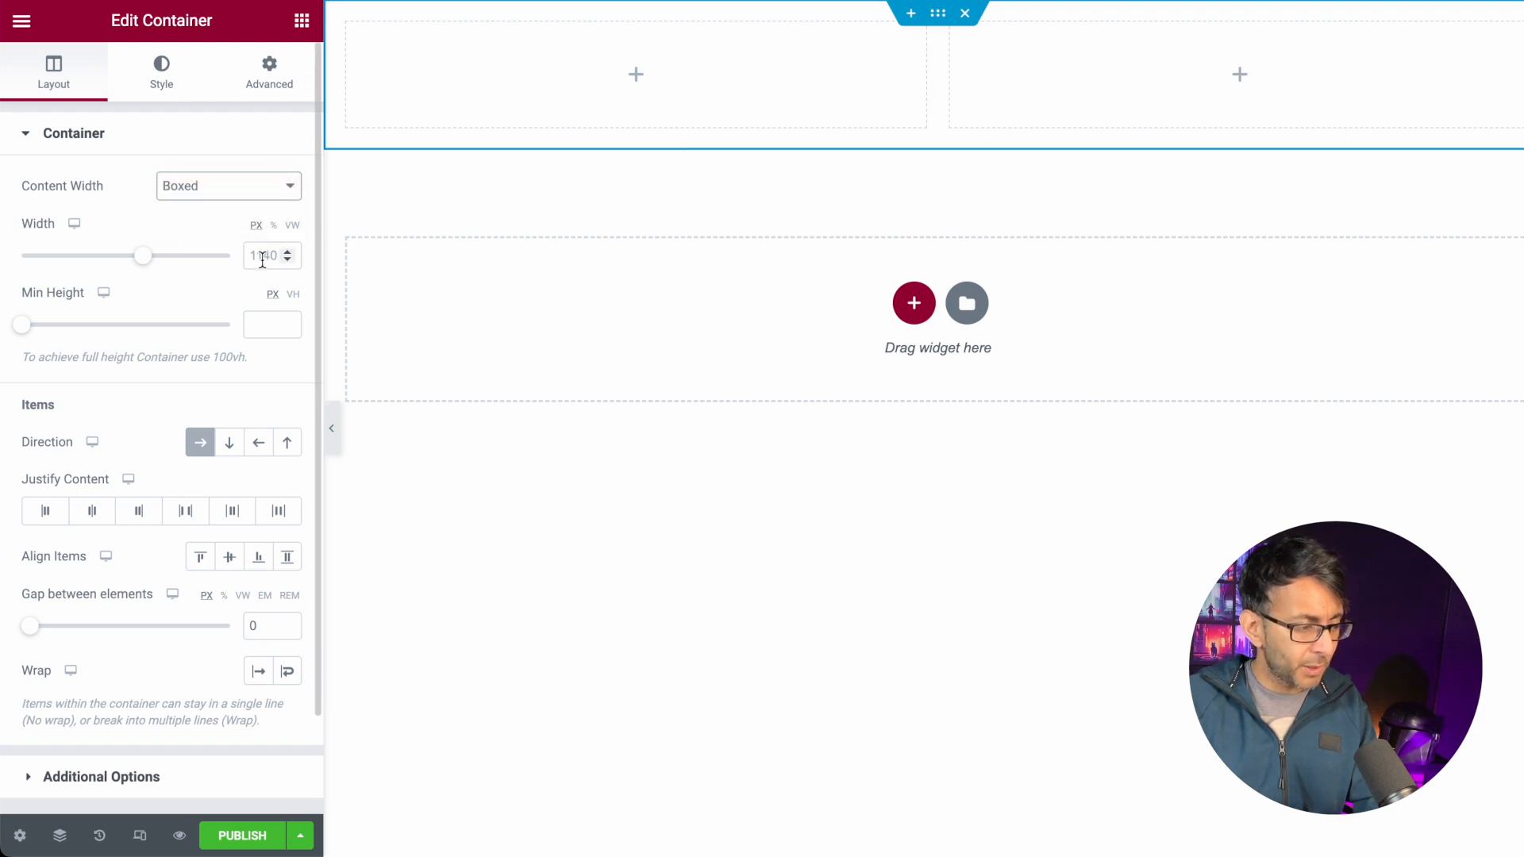
{"action": "left_click", "coordinate": [248, 181]}
{"action": "left_click", "coordinate": [245, 205]}
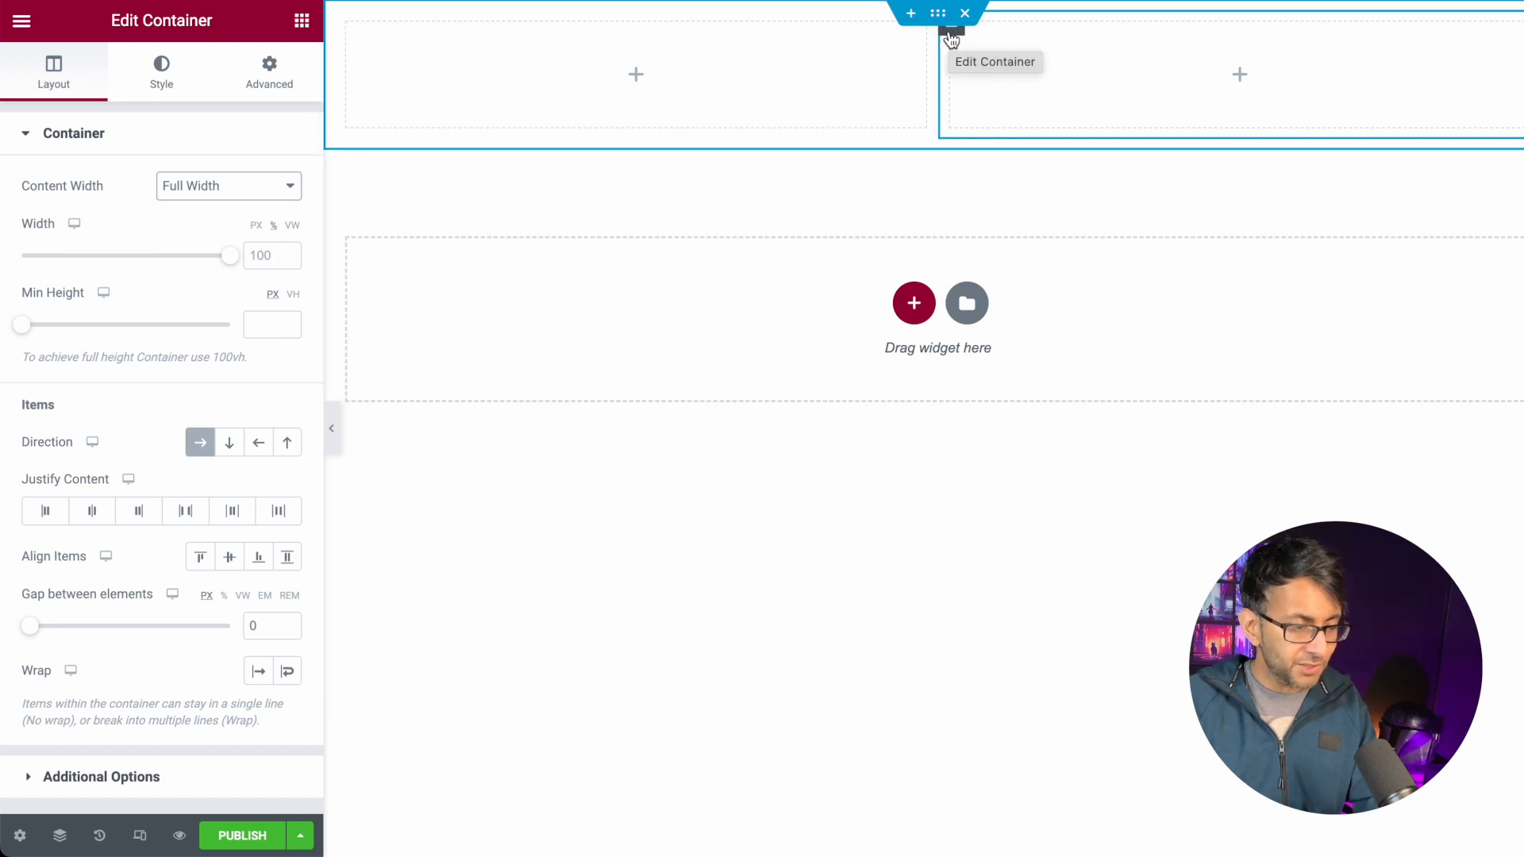
- Unlink the outer container's margin and padding values so that all sides are set to 0
{"action": "left_click", "coordinate": [271, 88]}
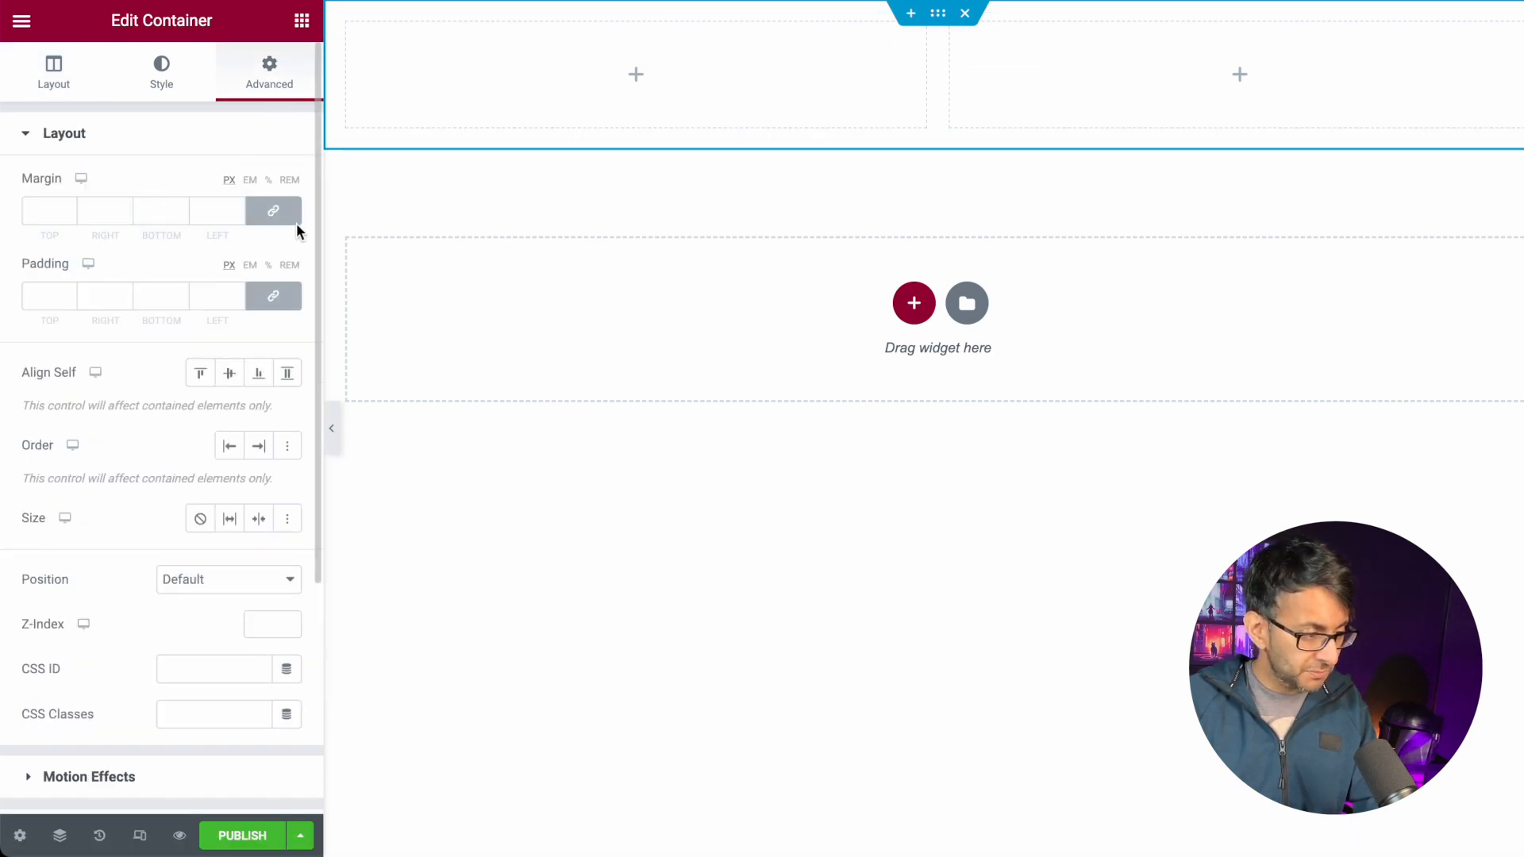
{"action": "left_click", "coordinate": [274, 210]}
{"action": "left_click", "coordinate": [273, 296]}
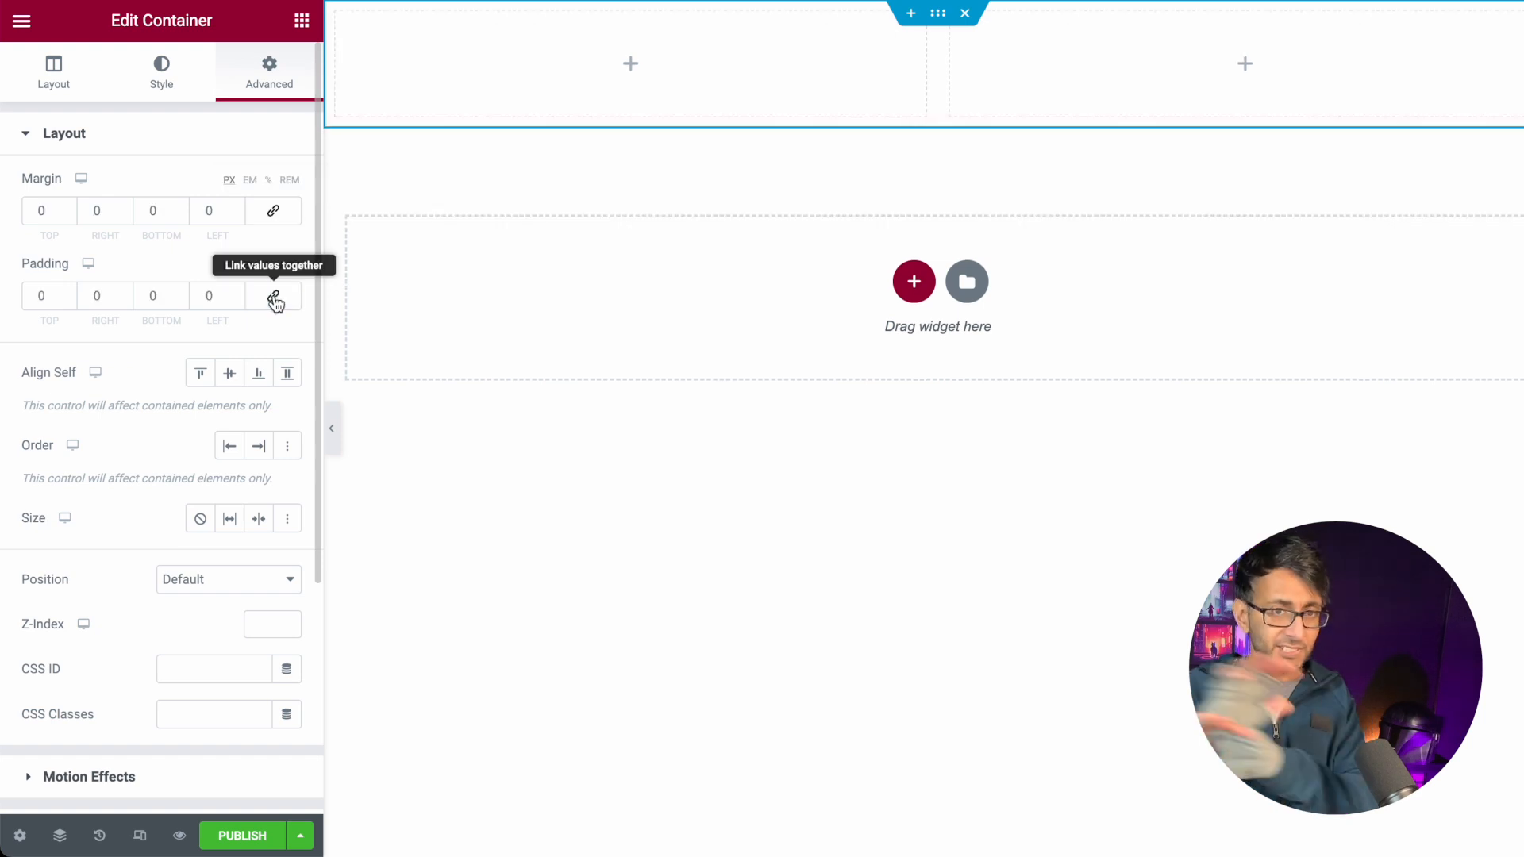
{"action": "left_click", "coordinate": [53, 79]}
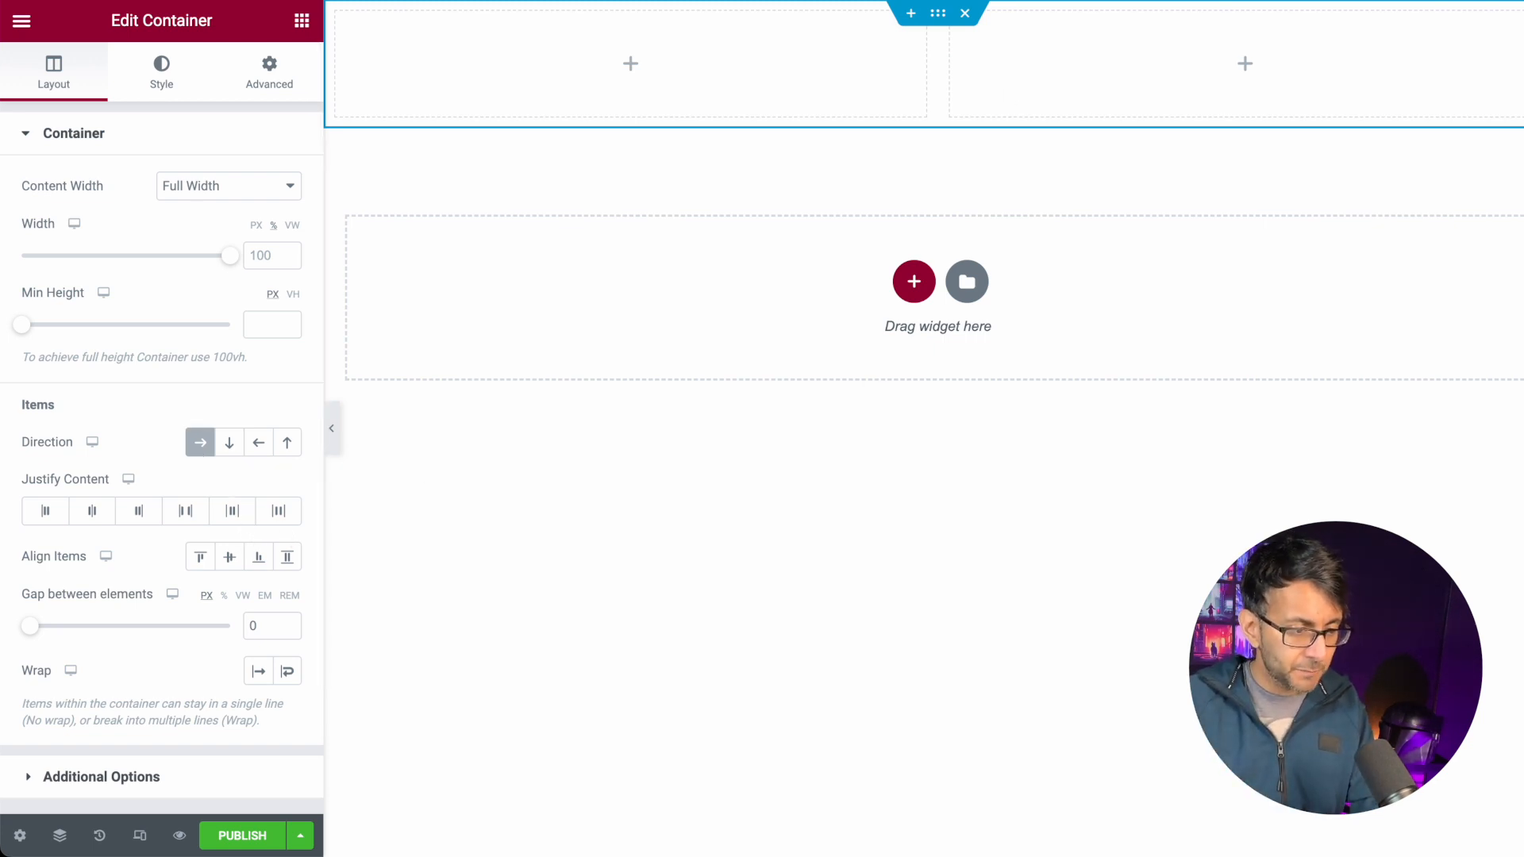
- Select the second inner container in the Navigator, give it a classic background and open its image chooser
{"action": "left_click", "coordinate": [961, 36]}
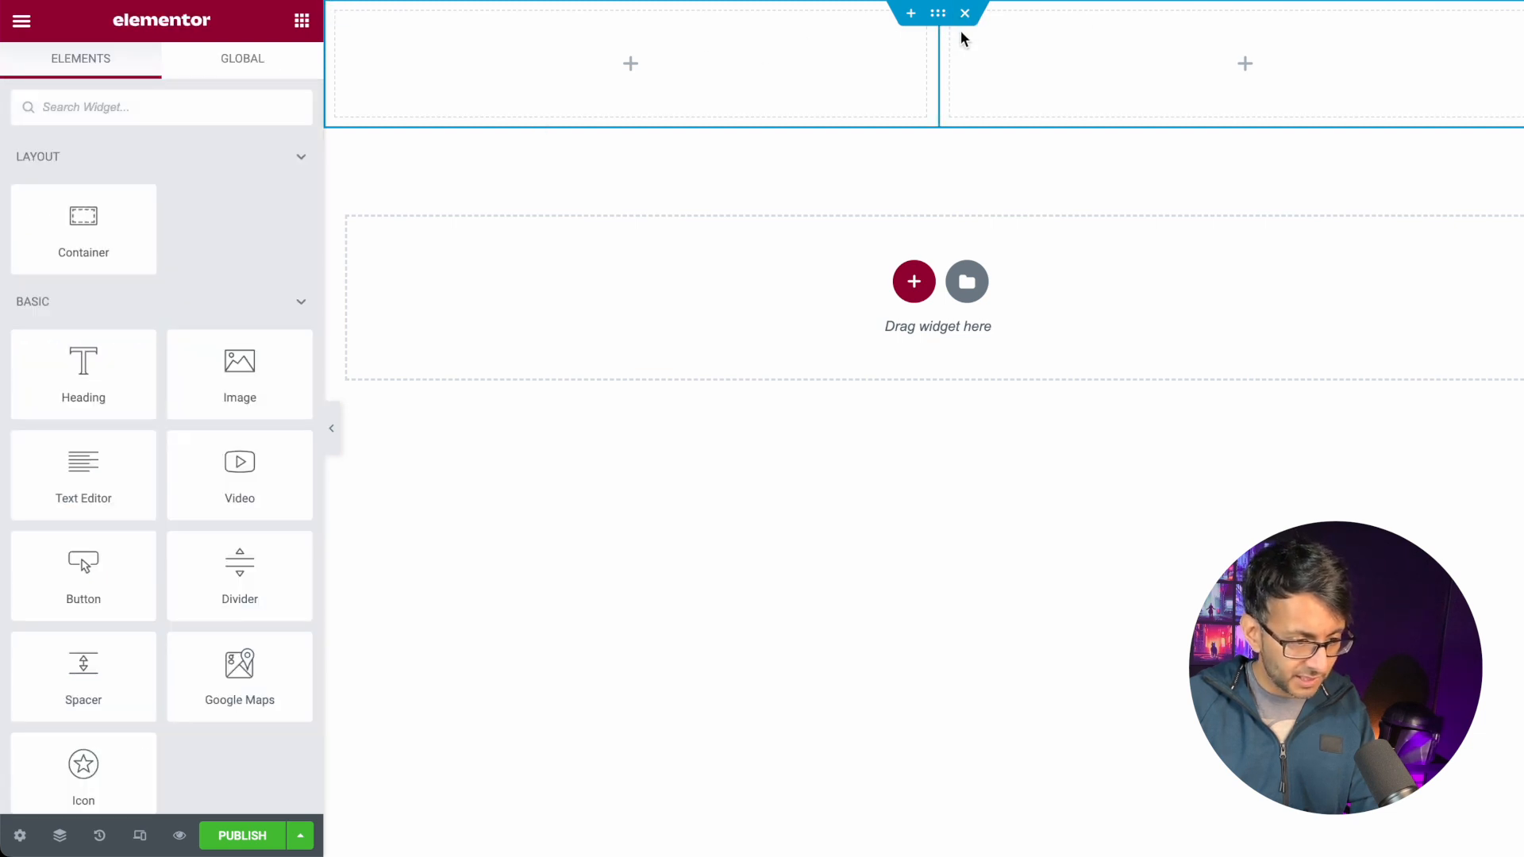
{"action": "left_click", "coordinate": [59, 836]}
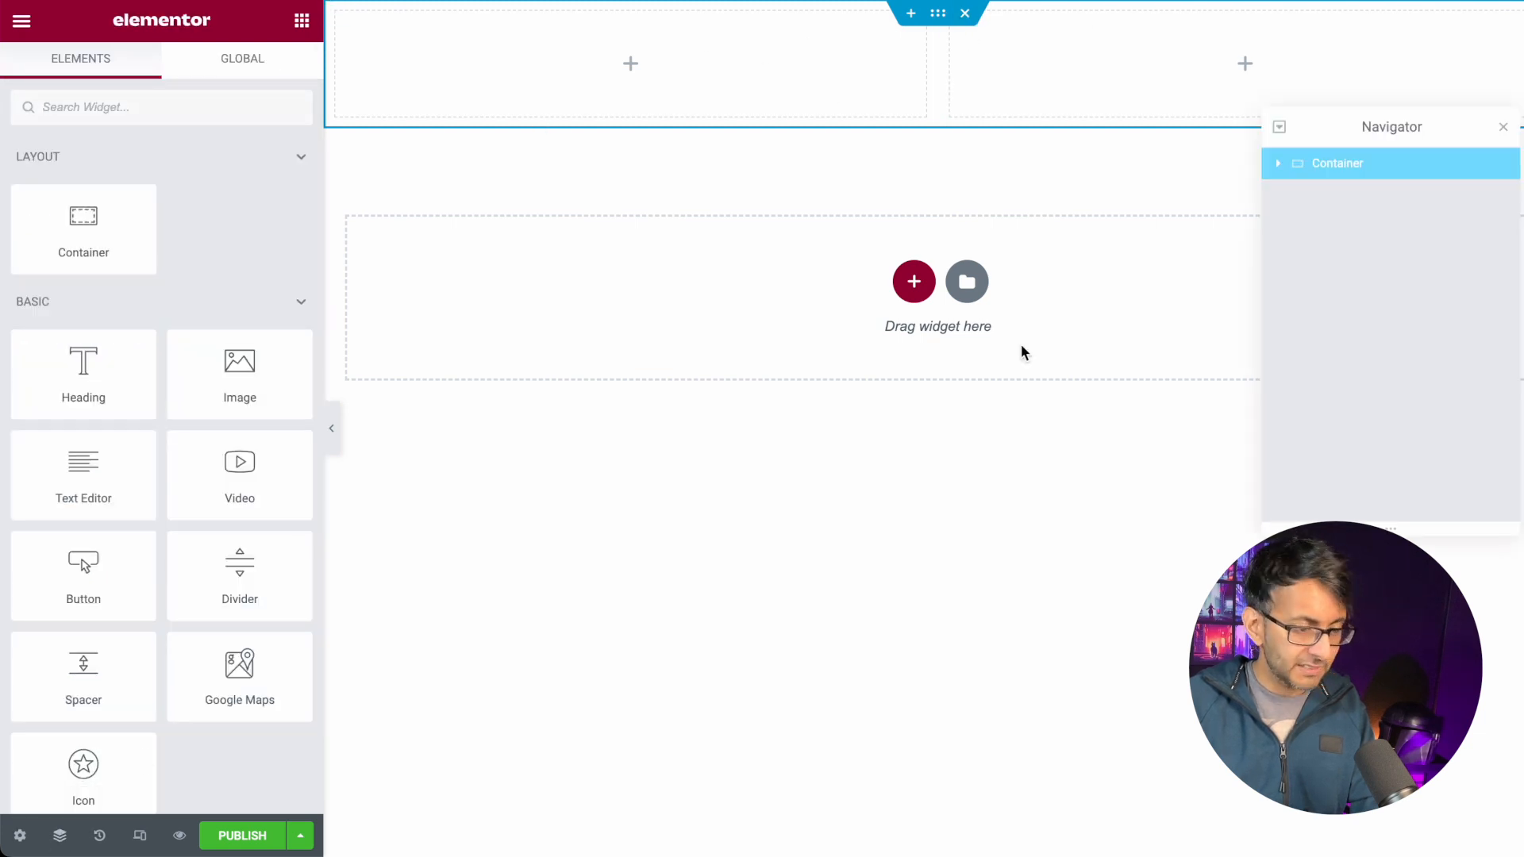
{"action": "left_click", "coordinate": [1278, 163]}
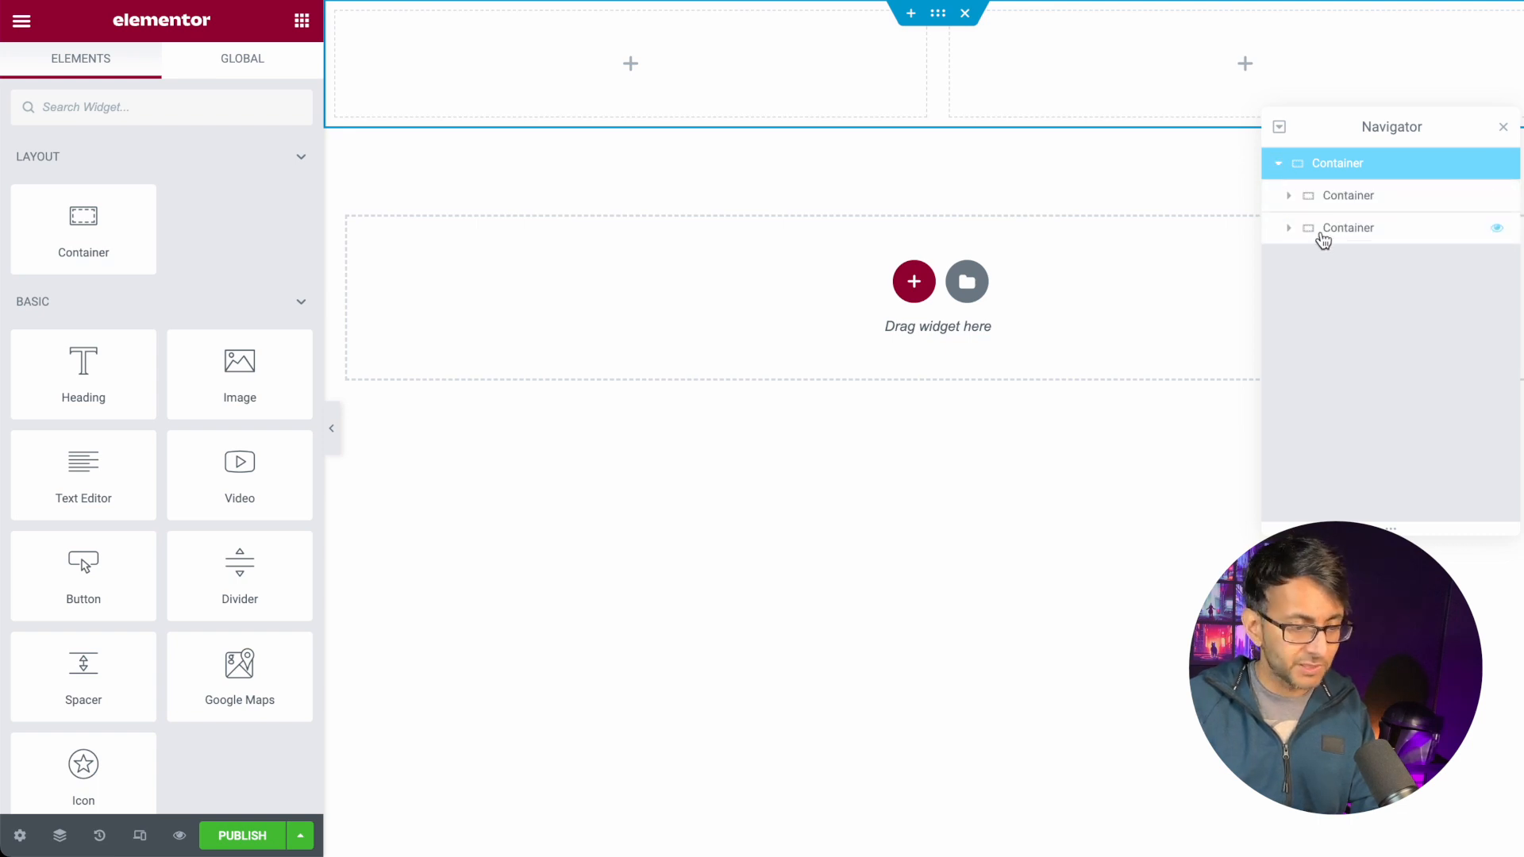
{"action": "left_click", "coordinate": [1323, 235]}
{"action": "left_click", "coordinate": [157, 73]}
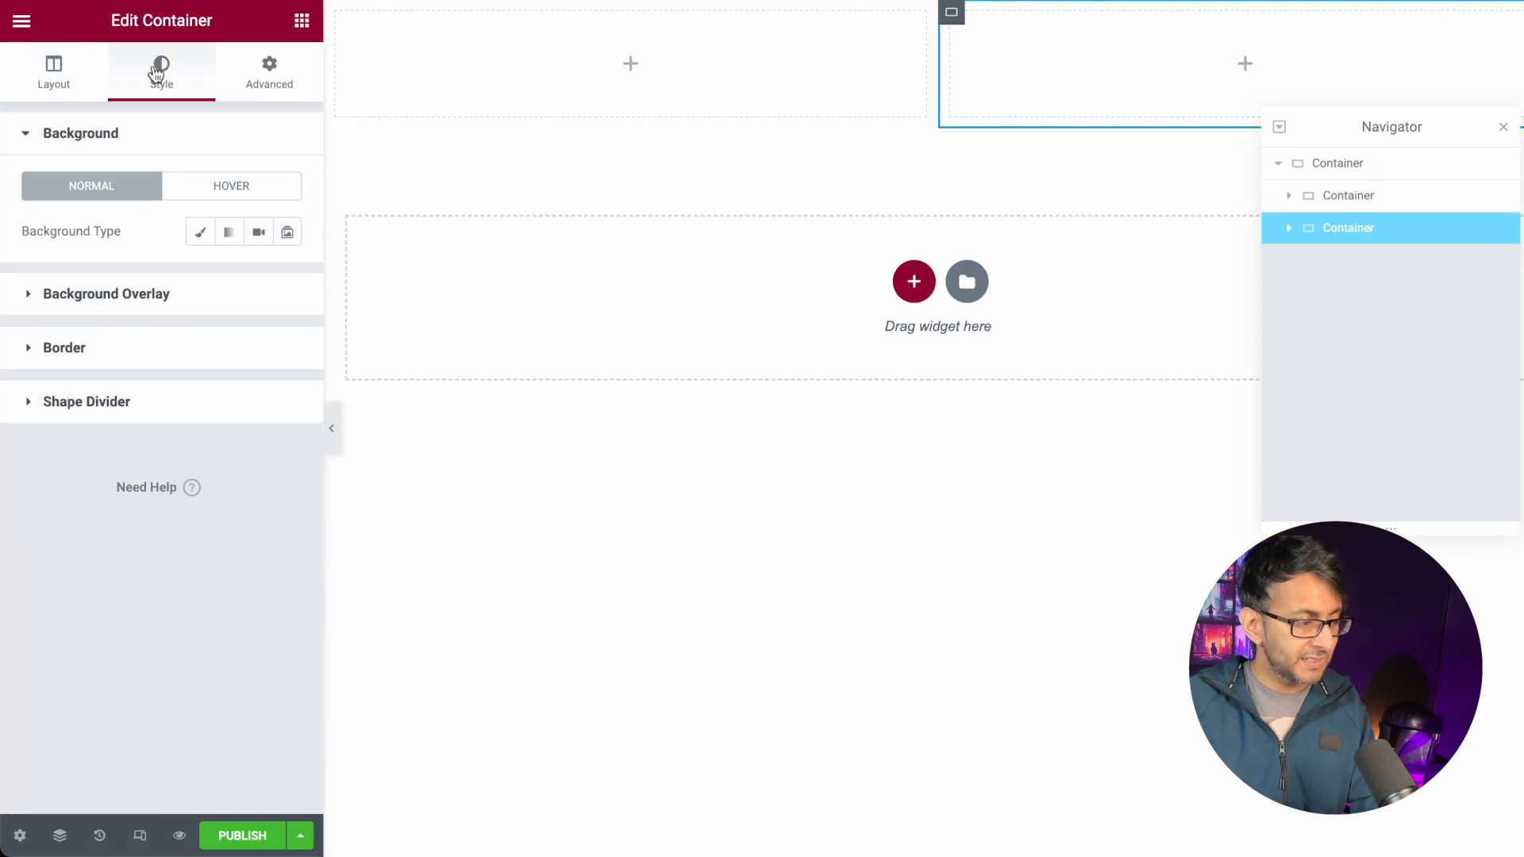
{"action": "left_click", "coordinate": [199, 233]}
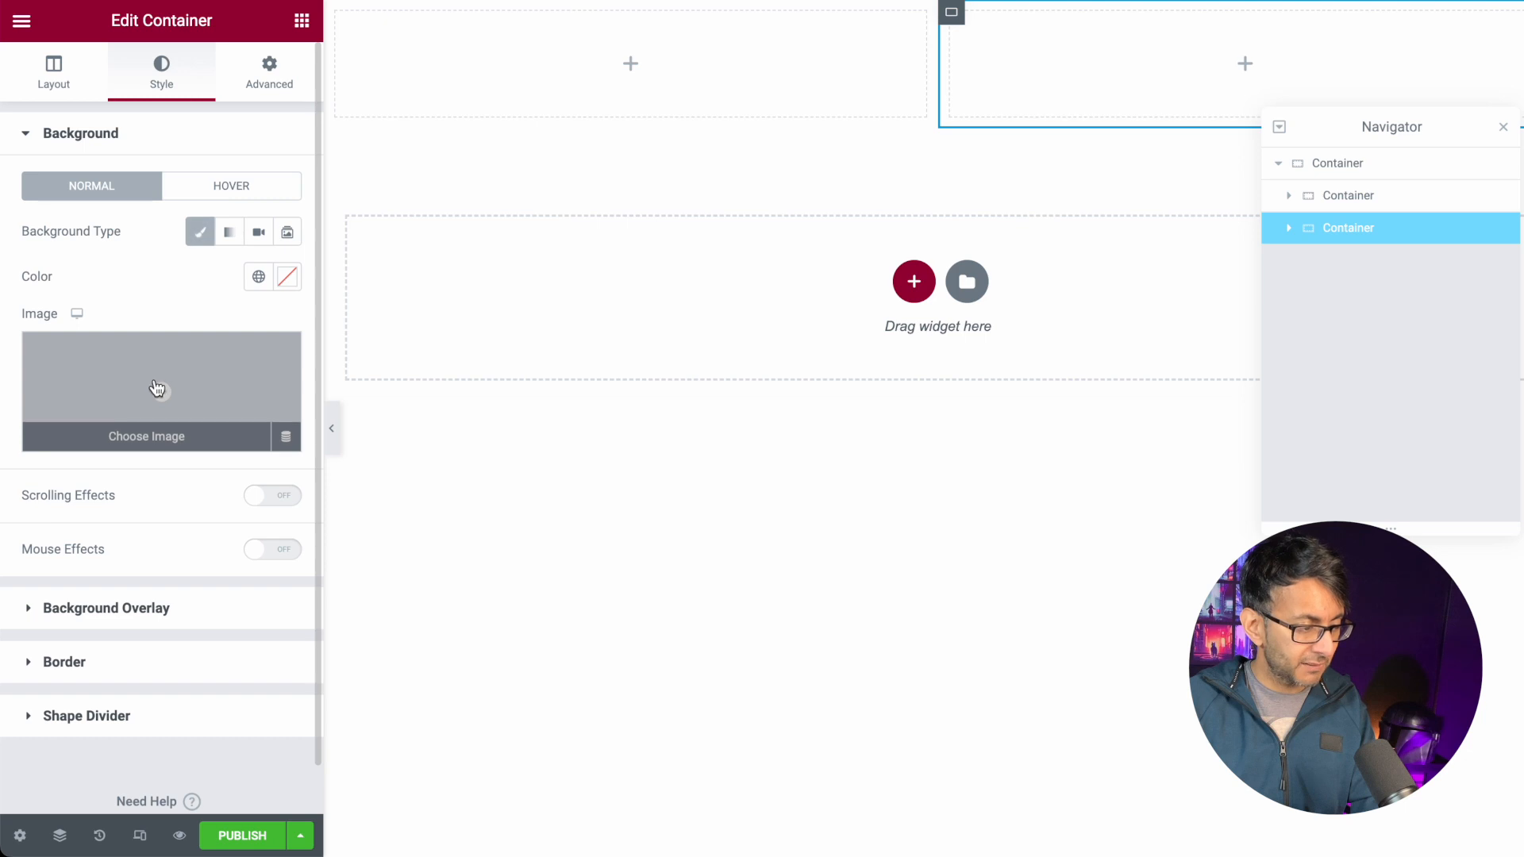
{"action": "left_click", "coordinate": [157, 389]}
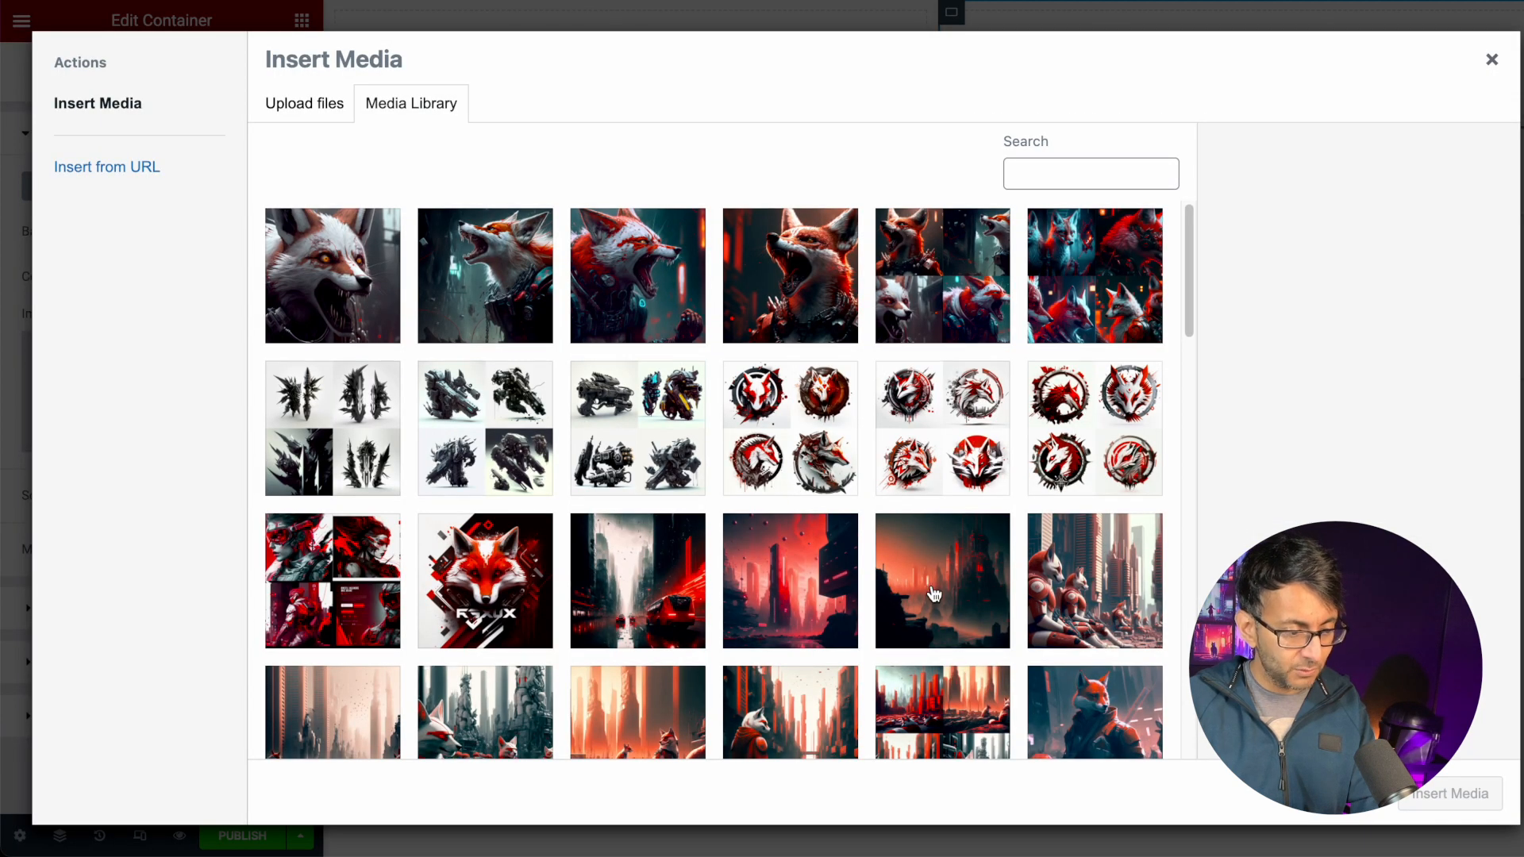
- Scale the Fox25Convert logo image to 500 × 500 pixels and insert it as the second inner container's background
{"action": "scroll", "coordinate": [934, 594], "scroll_direction": "down", "scroll_amount": 3}
{"action": "left_click", "coordinate": [482, 371]}
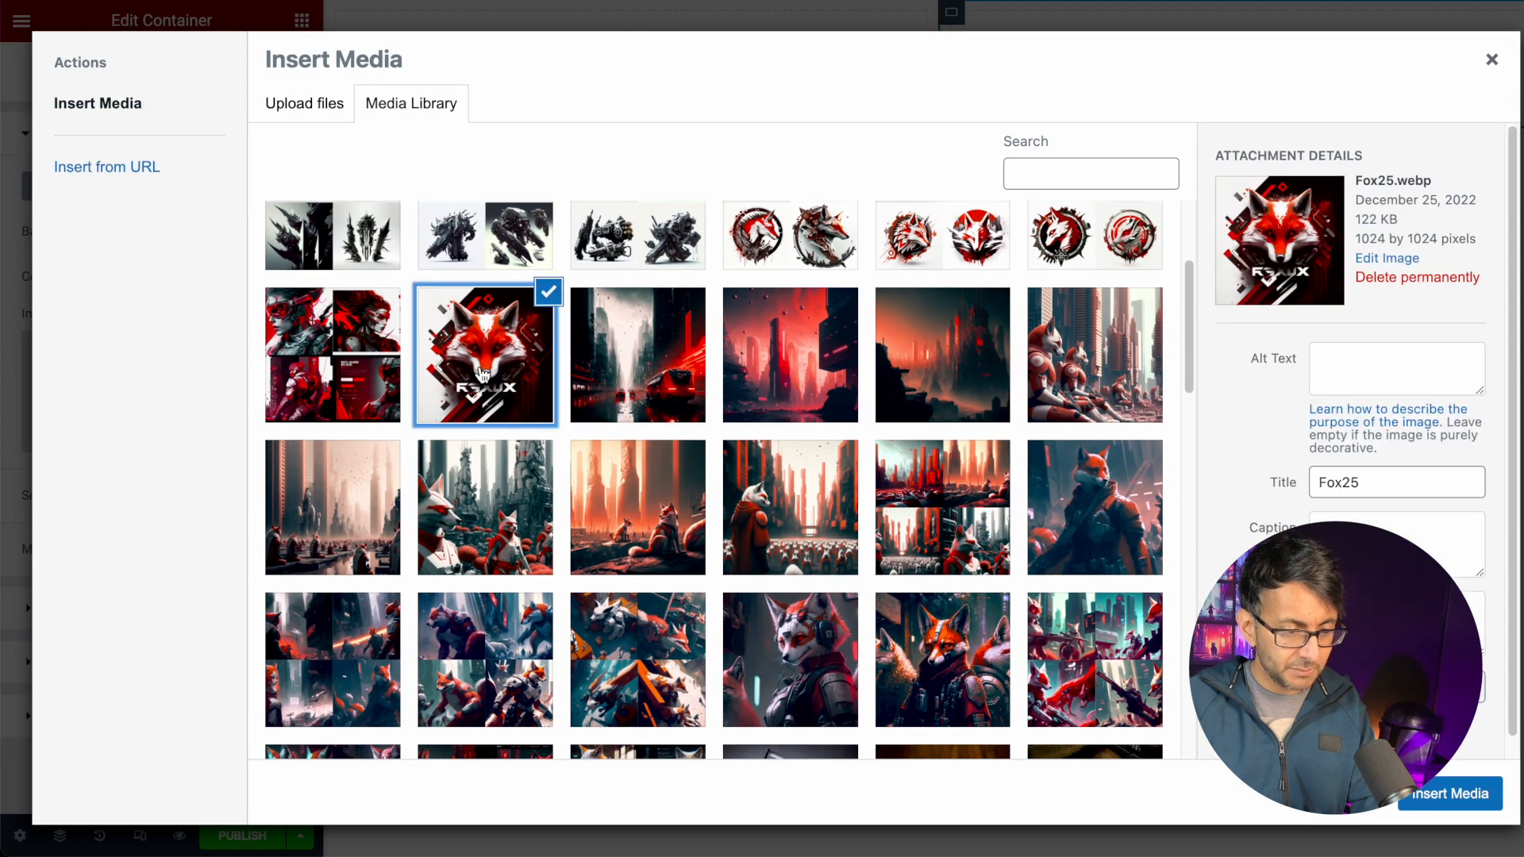
{"action": "left_click", "coordinate": [1387, 258]}
{"action": "left_click_drag", "start_coordinate": [1389, 198], "coordinate": [1297, 192]}
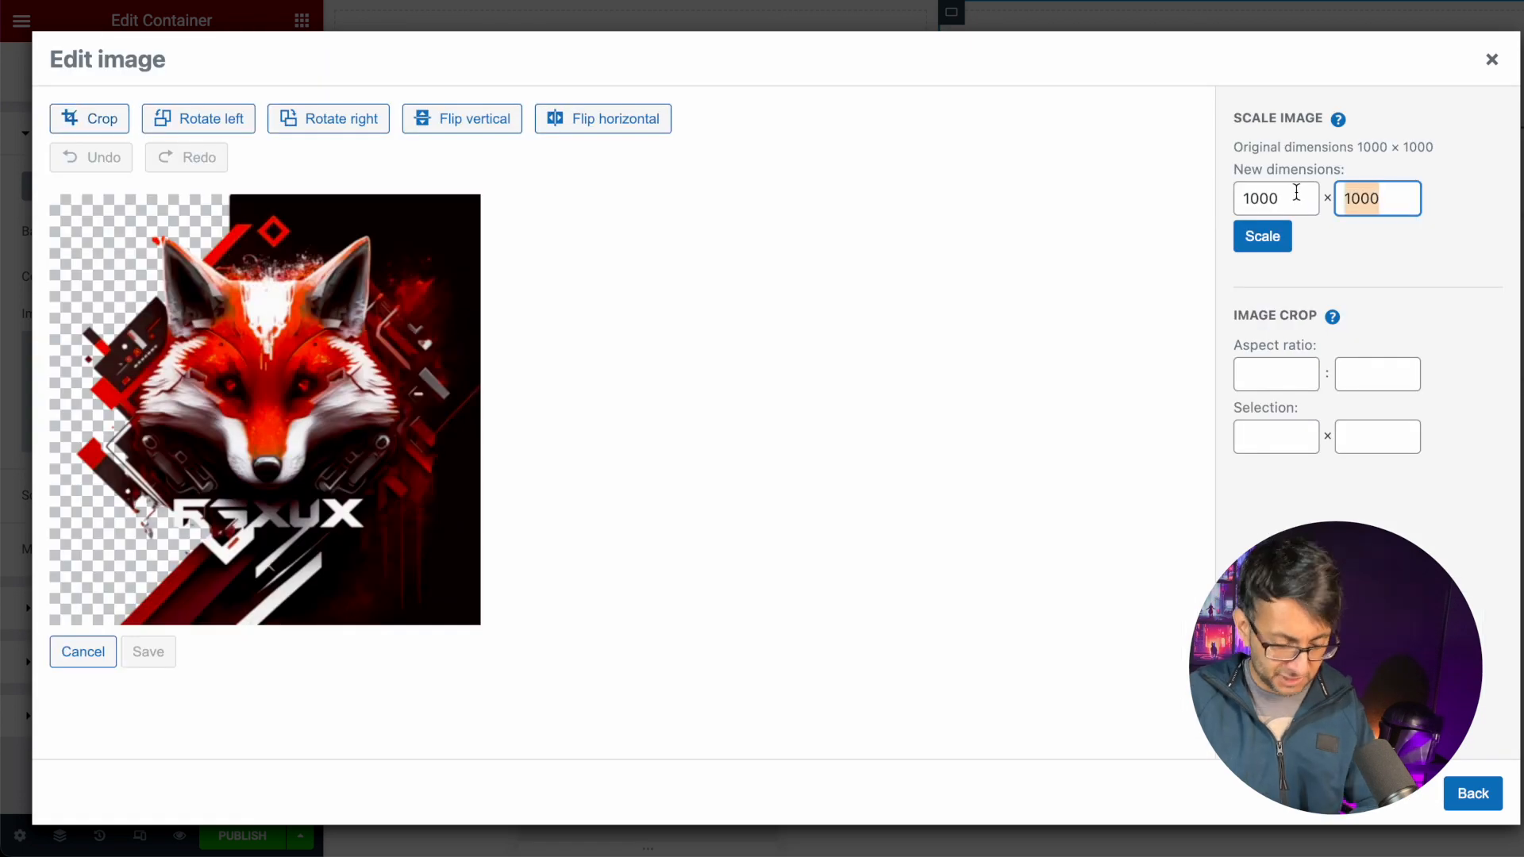
{"action": "type", "text": "500"}
{"action": "left_click", "coordinate": [1265, 238]}
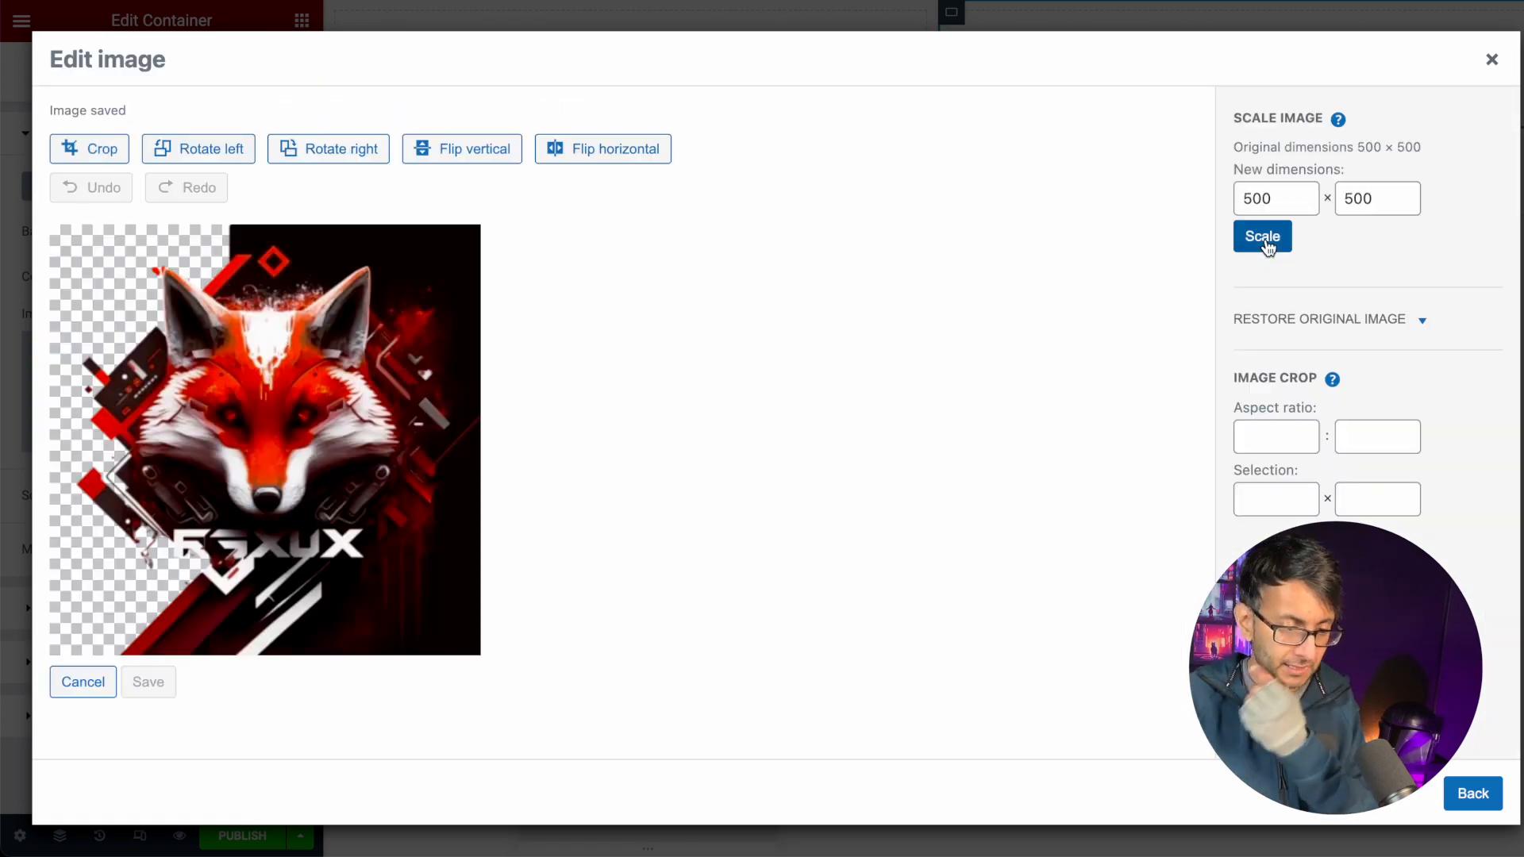
{"action": "left_click", "coordinate": [1491, 795]}
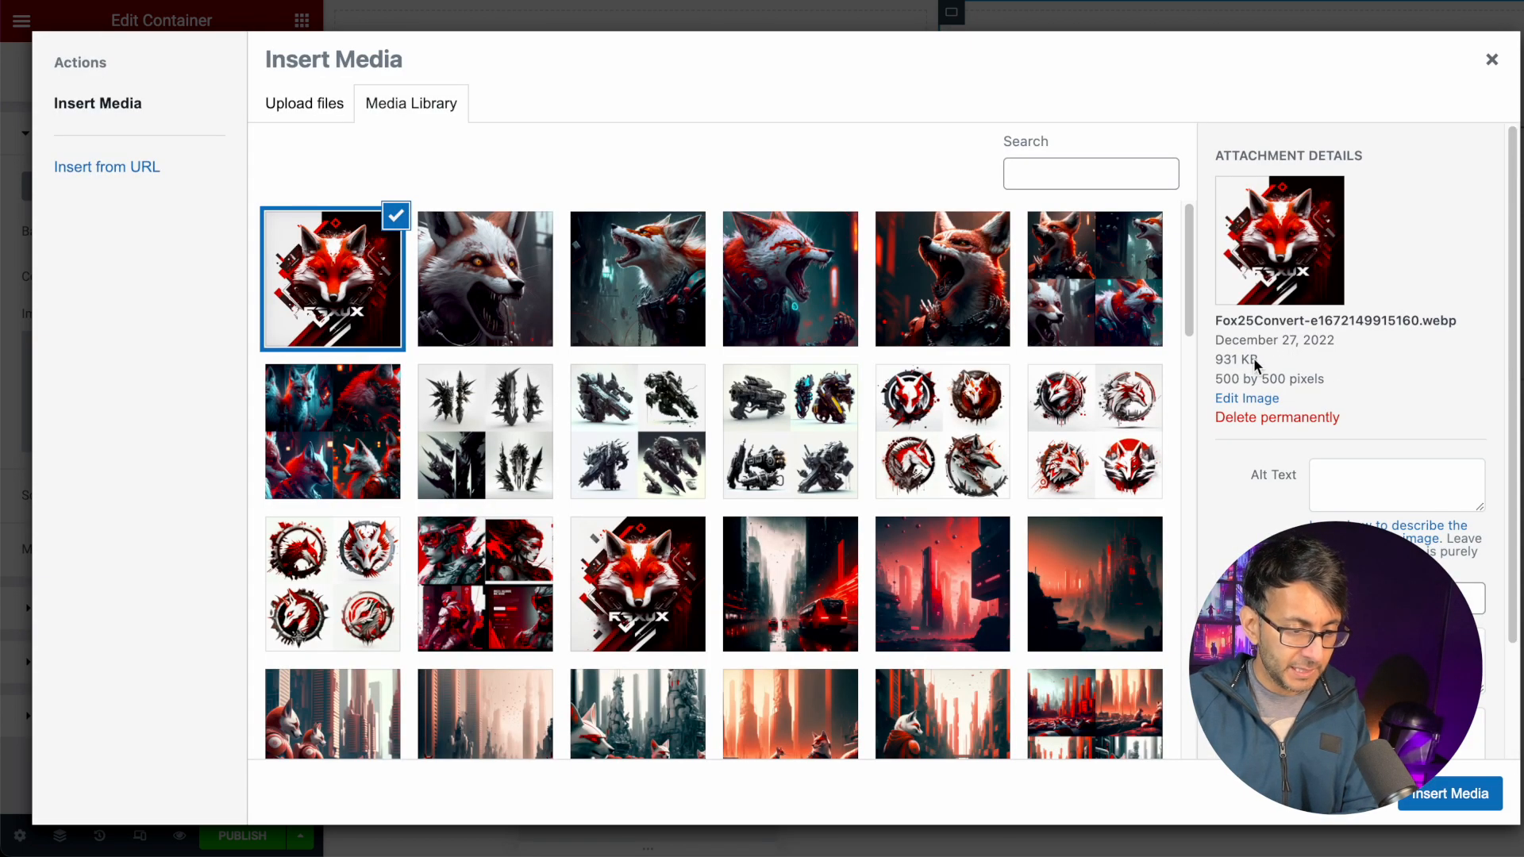
{"action": "left_click", "coordinate": [1409, 796]}
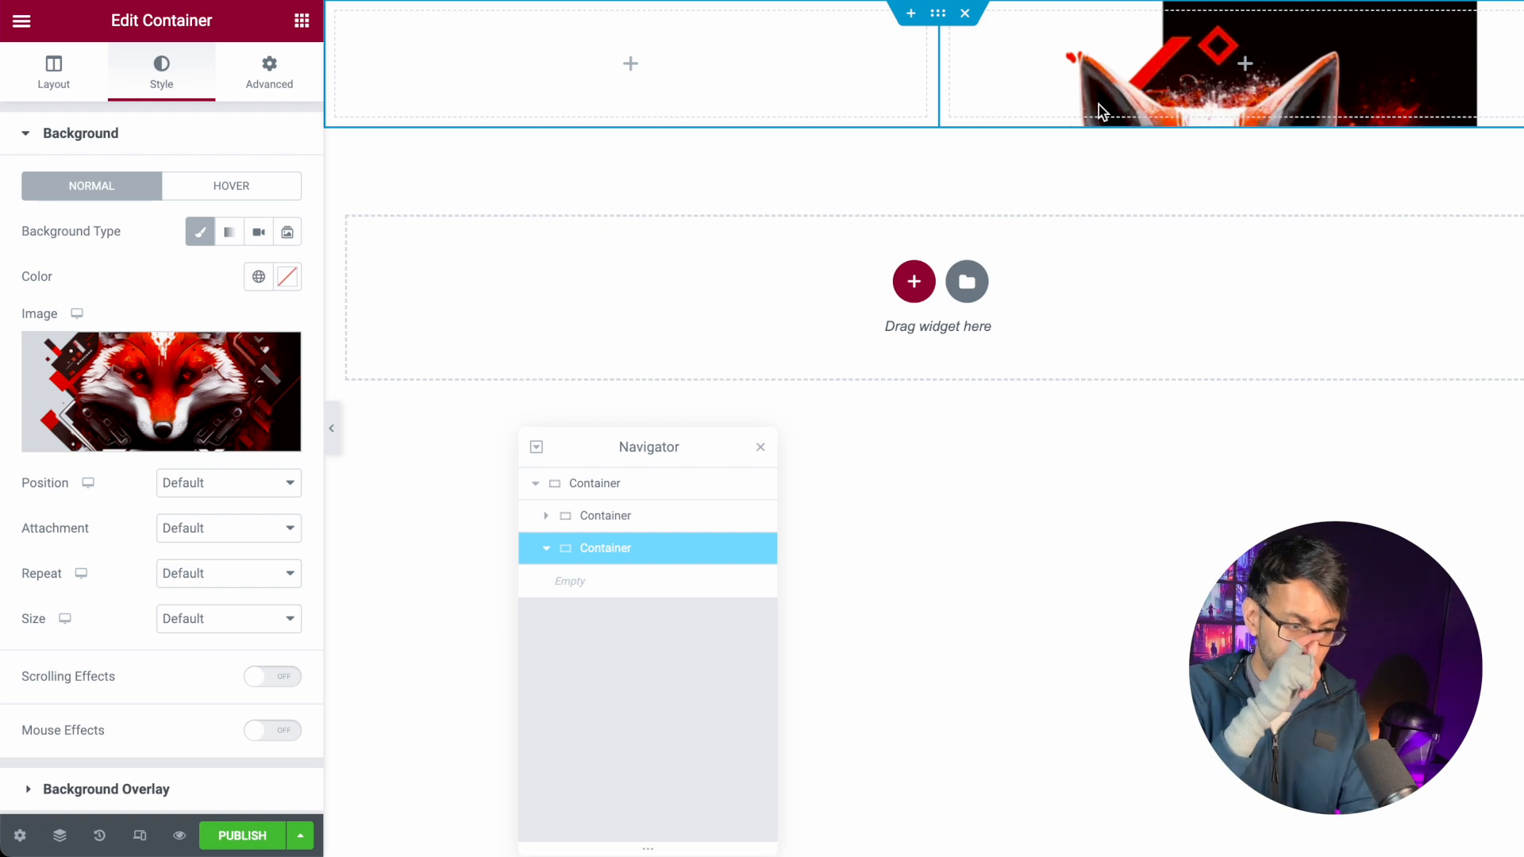
- Give the outer container a classic background in the white global color New Item #1
{"action": "left_click", "coordinate": [678, 492]}
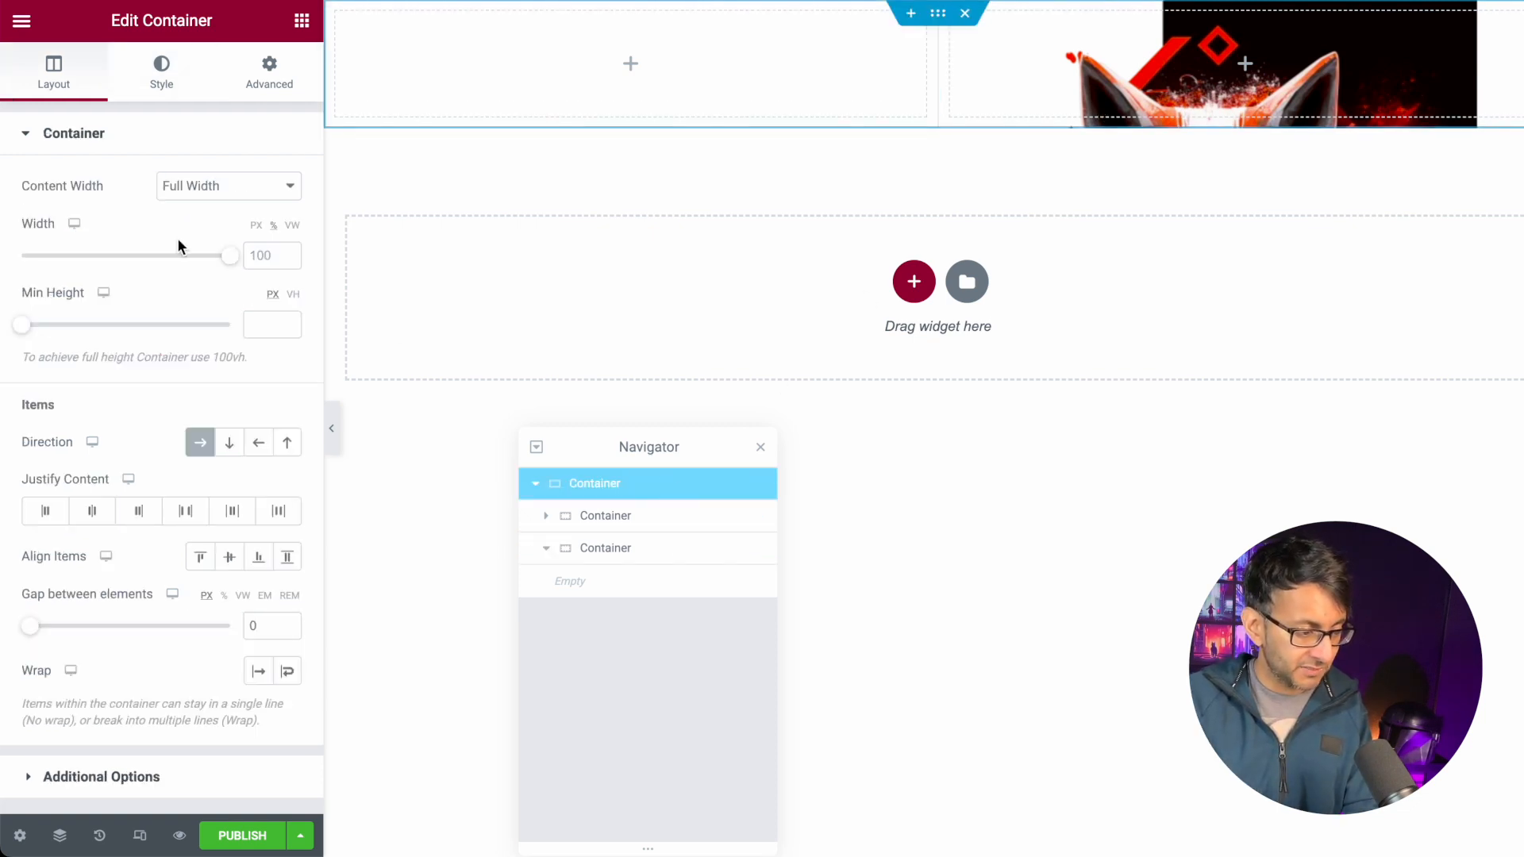
{"action": "left_click", "coordinate": [161, 85]}
{"action": "left_click", "coordinate": [200, 232]}
{"action": "left_click", "coordinate": [259, 276]}
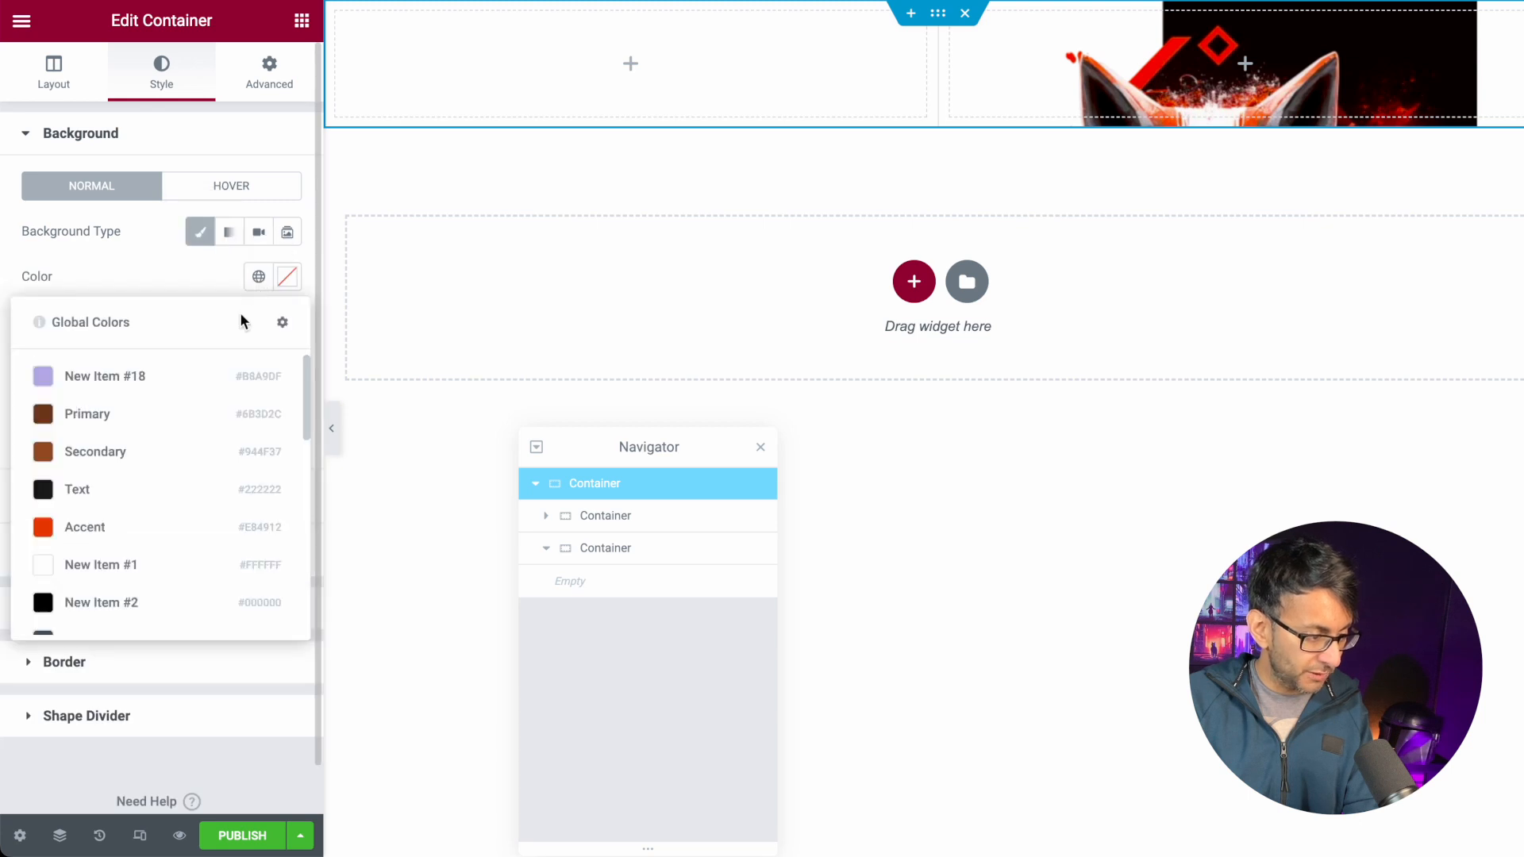
{"action": "left_click", "coordinate": [109, 566]}
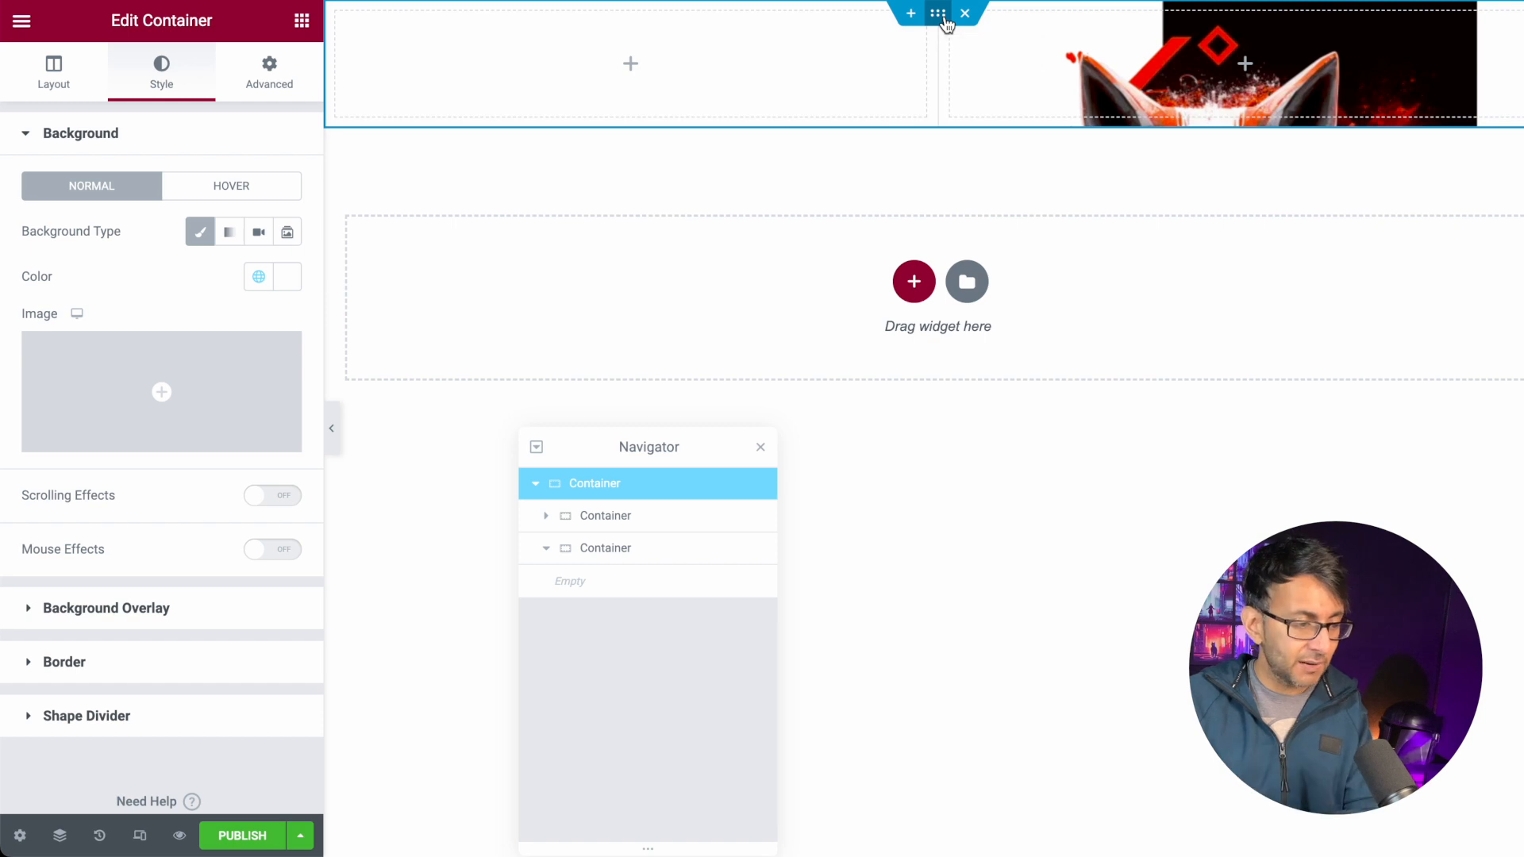
- Set the outer container's minimum height to 500 px
{"action": "left_click", "coordinate": [57, 80]}
{"action": "left_click", "coordinate": [291, 325]}
{"action": "type", "text": "500"}
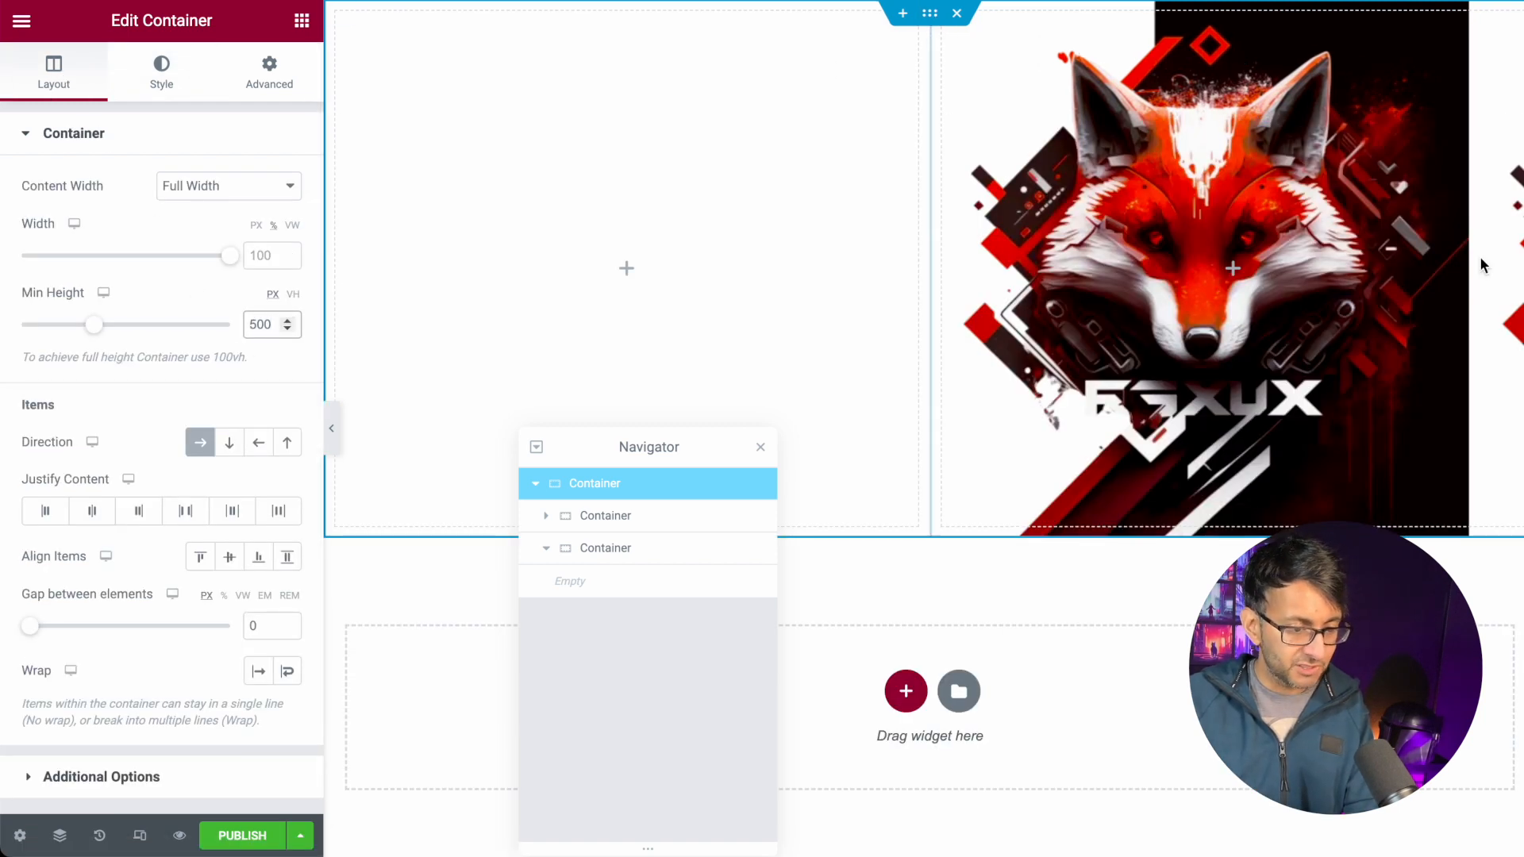
- For the second inner container's background image, set the position to Center Right and the attachment to Scroll
{"action": "left_click", "coordinate": [612, 548]}
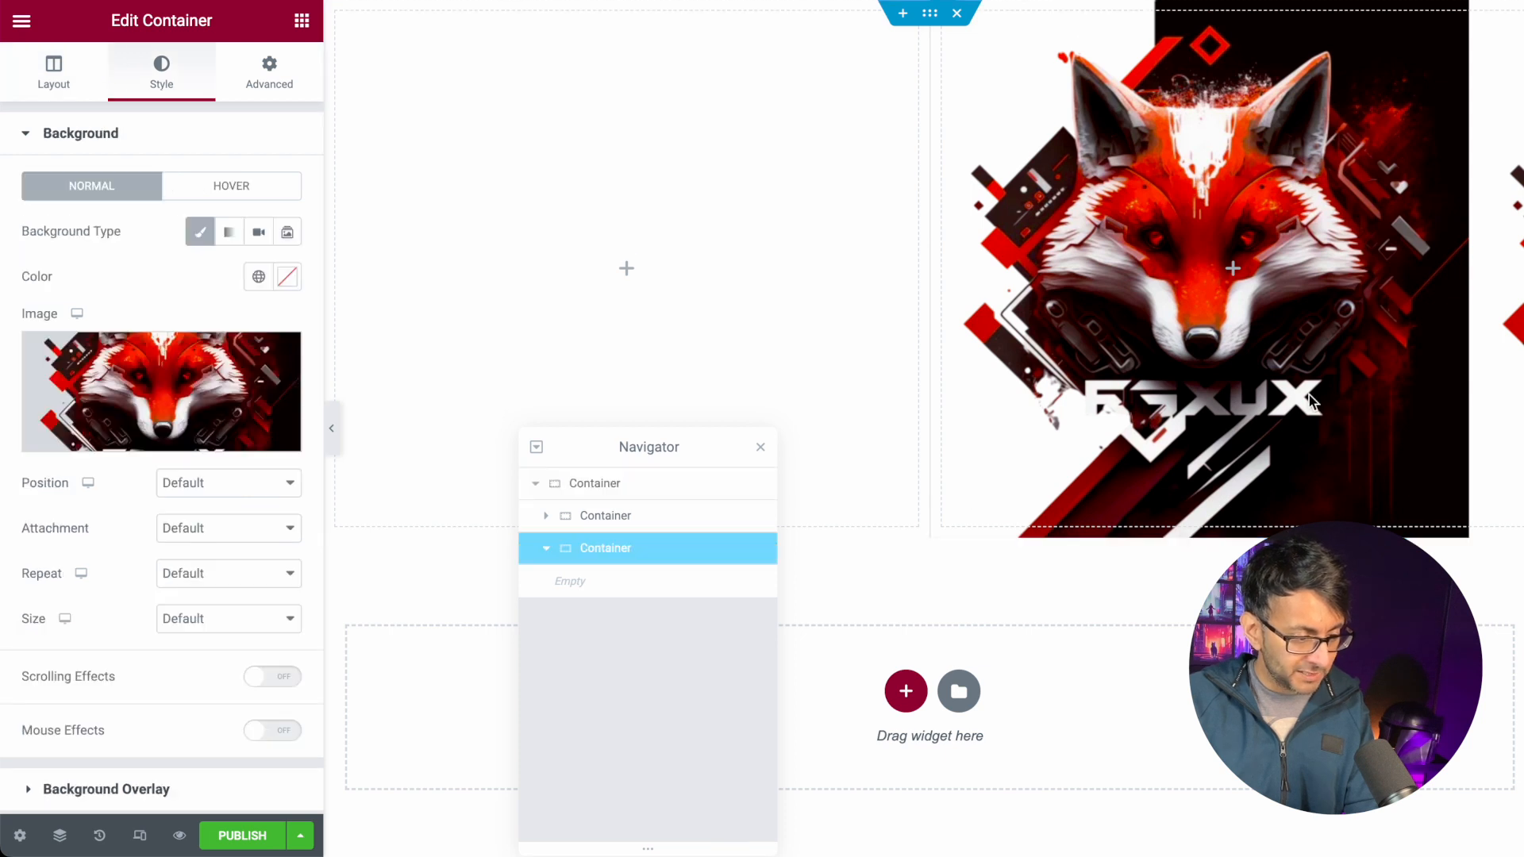
{"action": "left_click", "coordinate": [205, 484]}
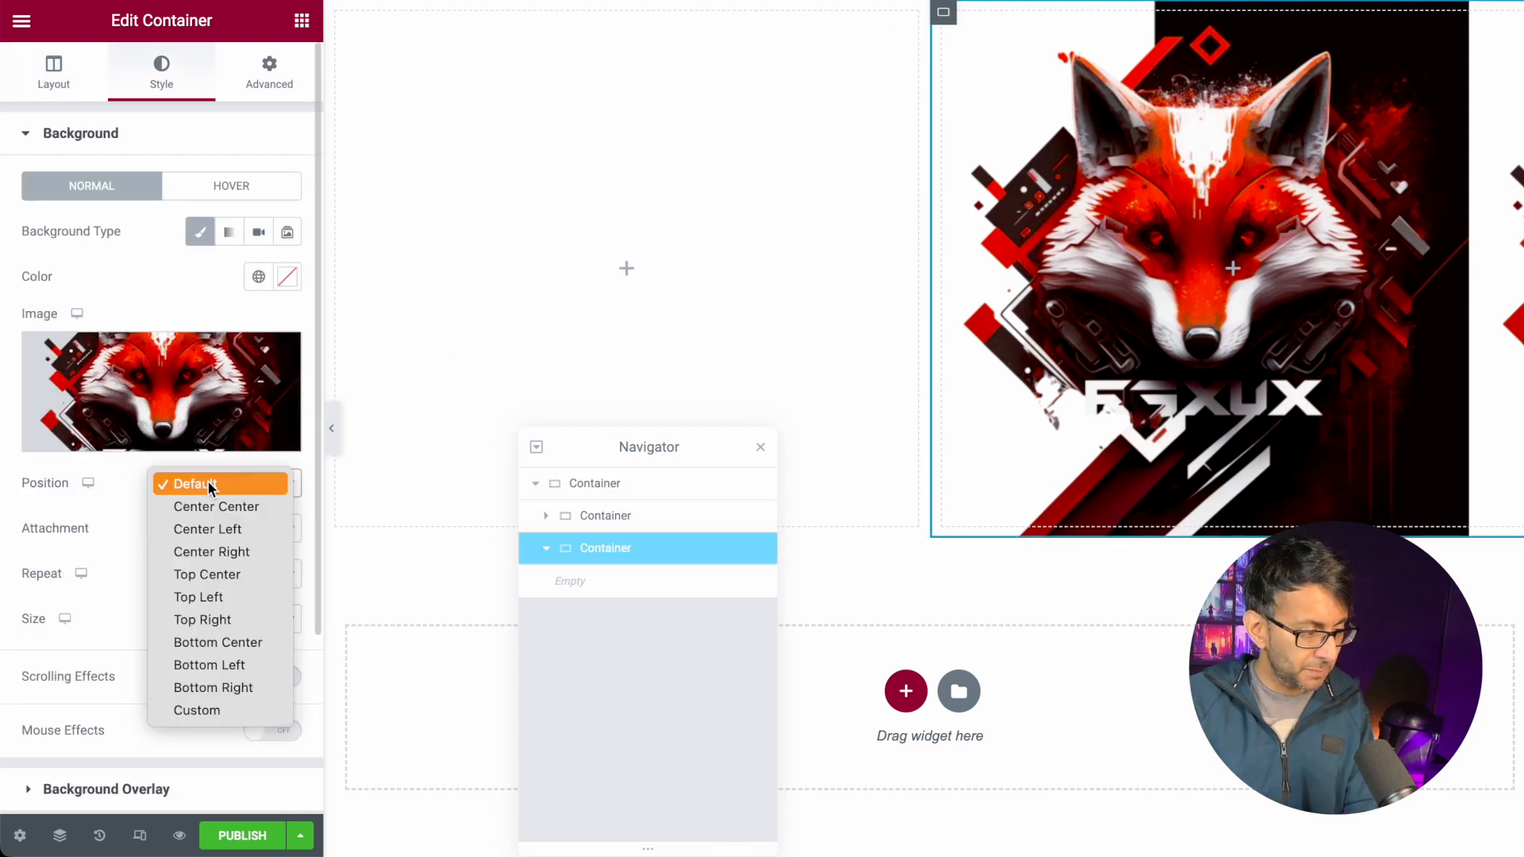
{"action": "left_click", "coordinate": [225, 551]}
{"action": "left_click", "coordinate": [225, 528]}
{"action": "left_click", "coordinate": [225, 551]}
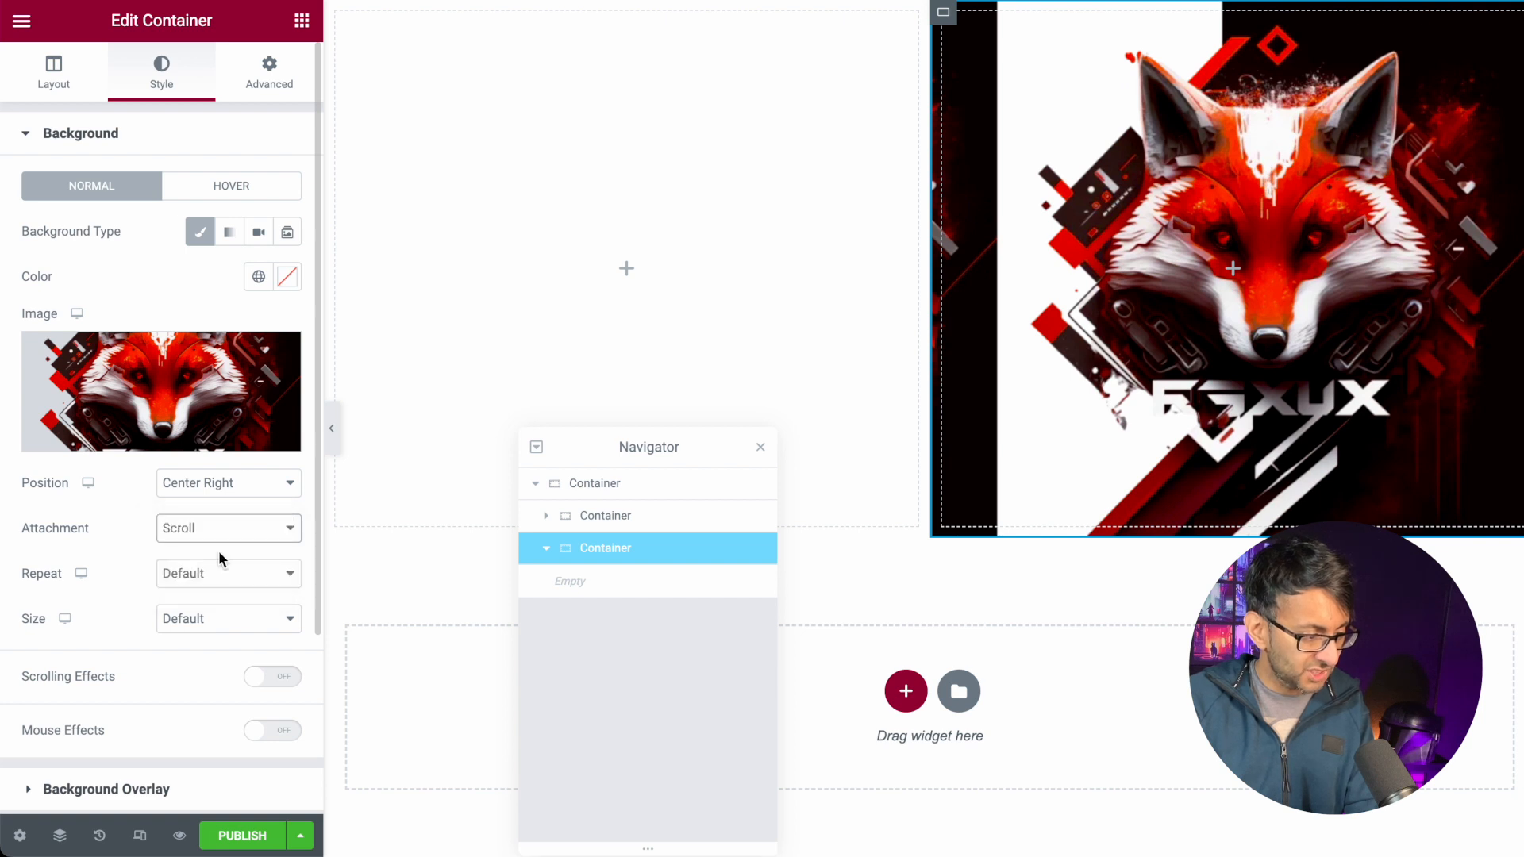
- Set the background image to No-repeat and its size to Contain, after trying Cover
{"action": "left_click", "coordinate": [238, 576]}
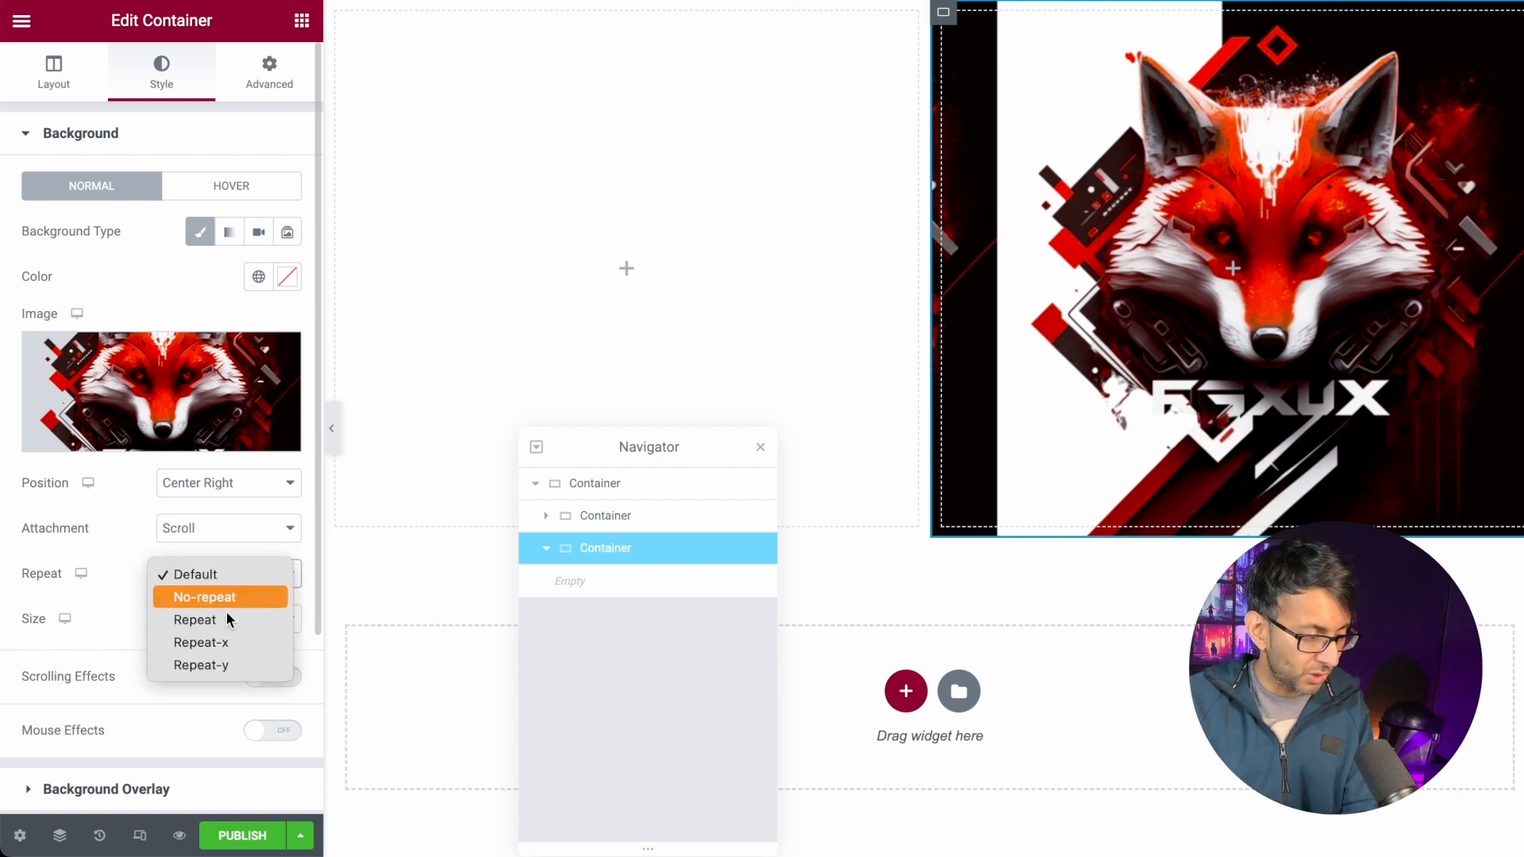
{"action": "left_click", "coordinate": [233, 605]}
{"action": "left_click", "coordinate": [224, 621]}
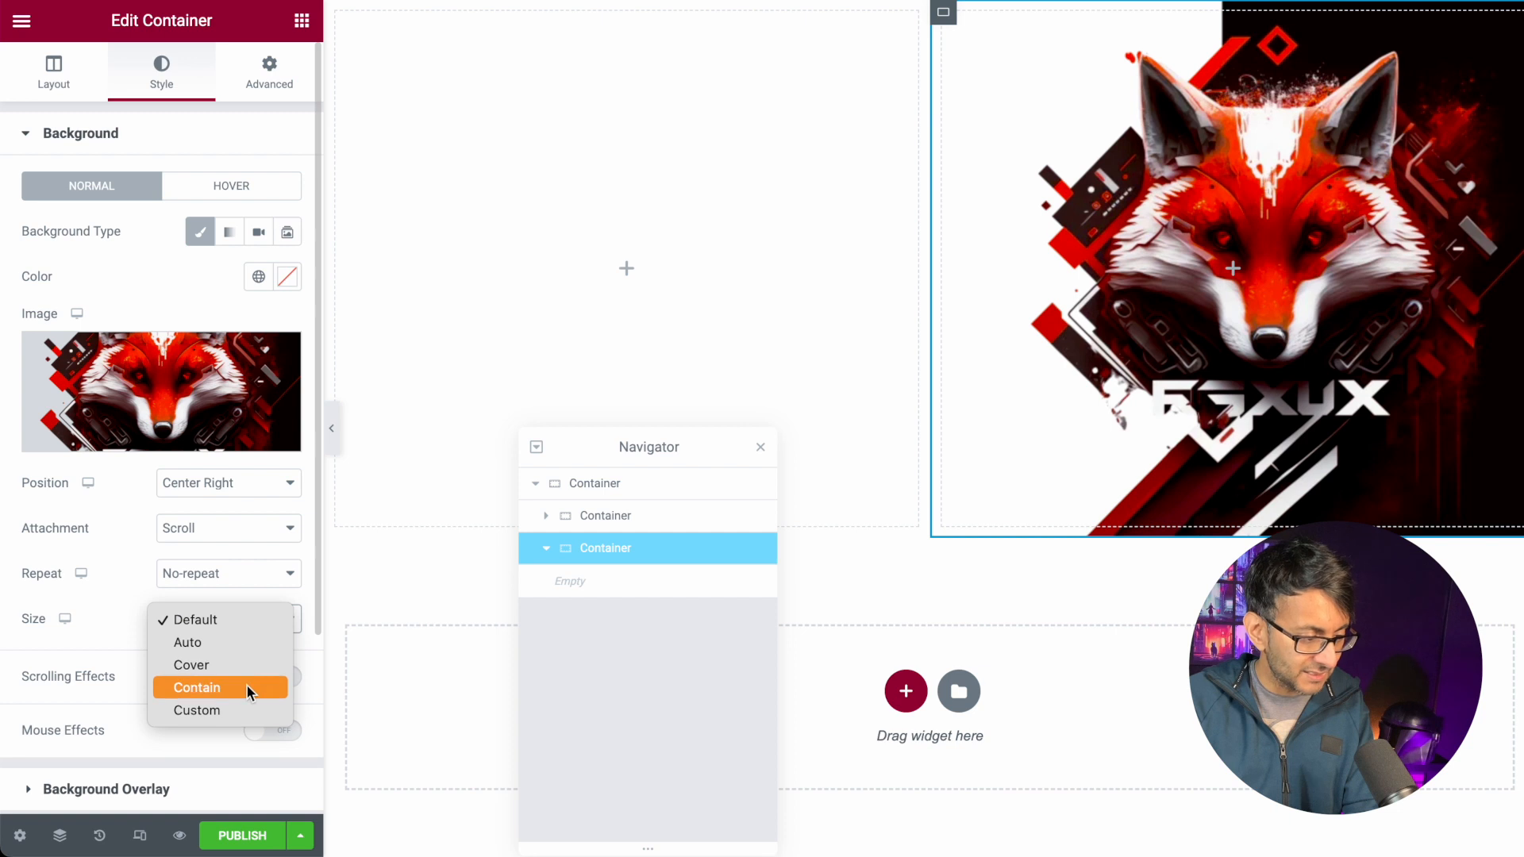
{"action": "left_click", "coordinate": [246, 666]}
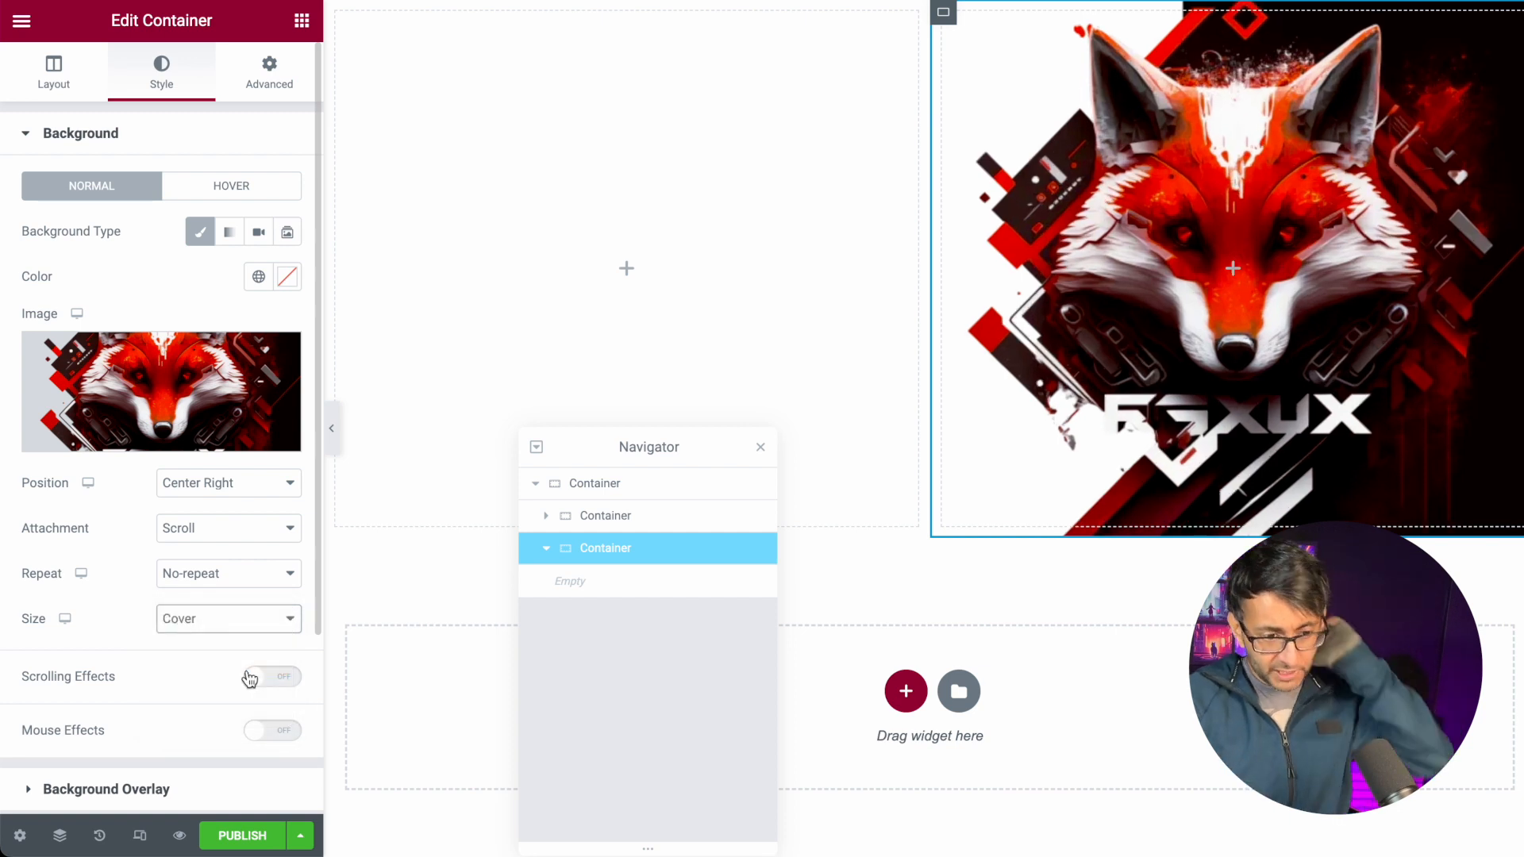
{"action": "left_click", "coordinate": [259, 621]}
{"action": "left_click", "coordinate": [252, 647]}
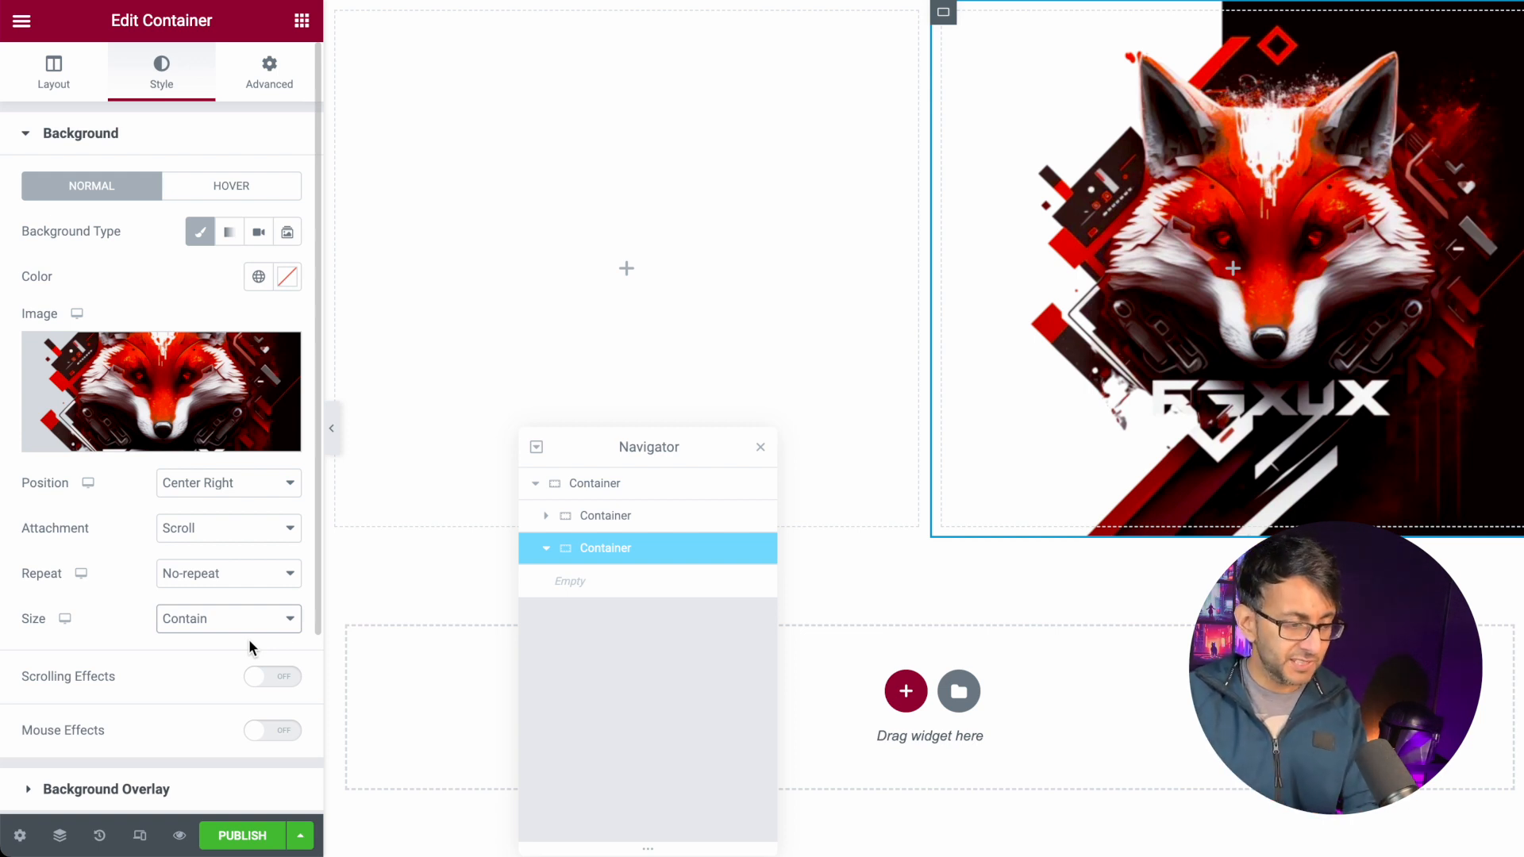
- Check the advanced settings of the second inner and outer containers and preview the page with the editor panel hidden
{"action": "left_click", "coordinate": [263, 82]}
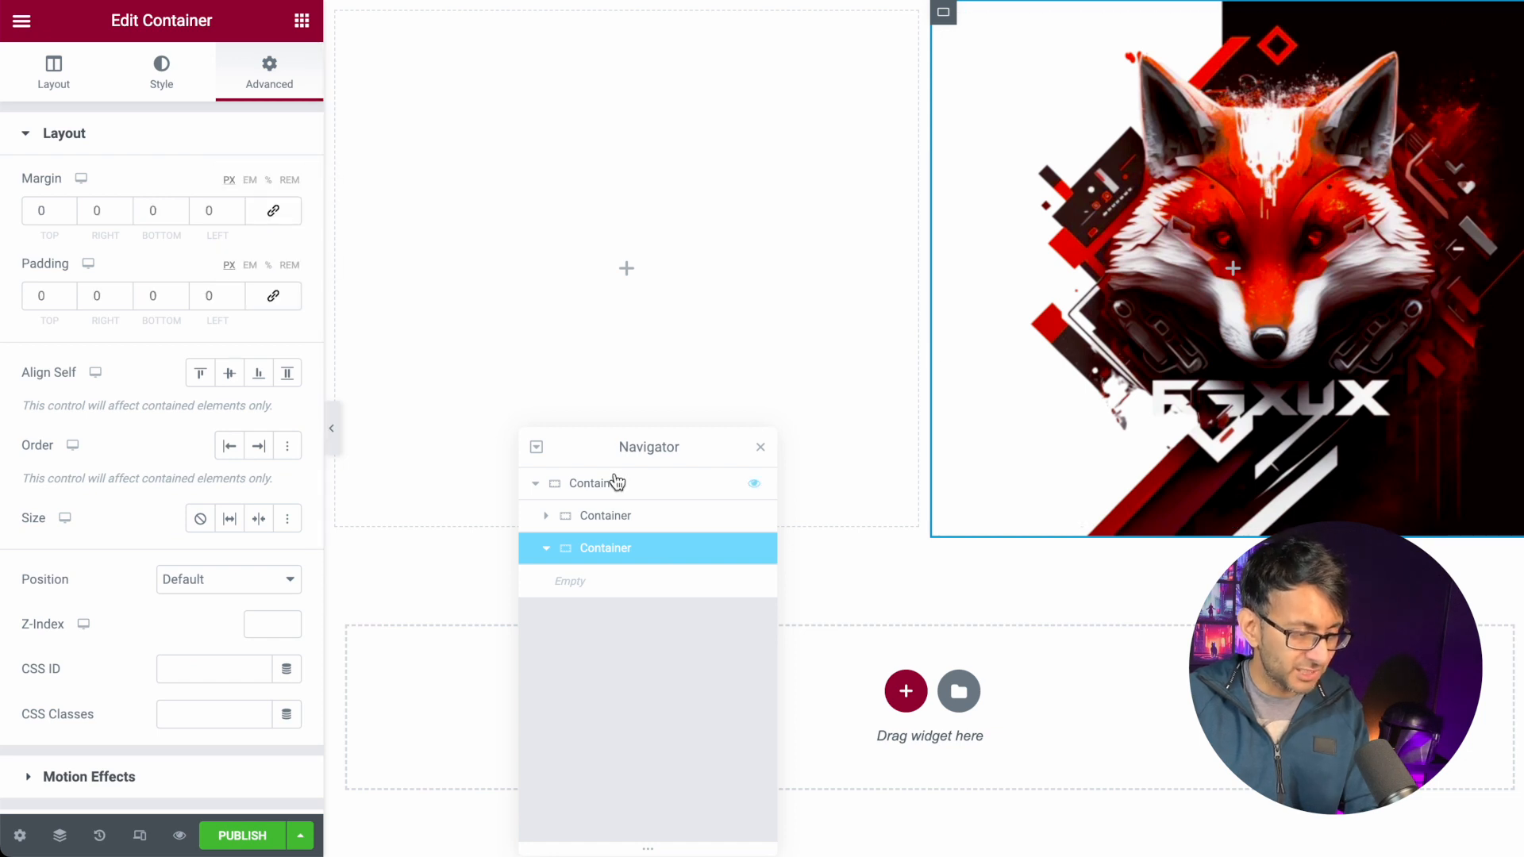
{"action": "left_click", "coordinate": [616, 483]}
{"action": "left_click", "coordinate": [246, 81]}
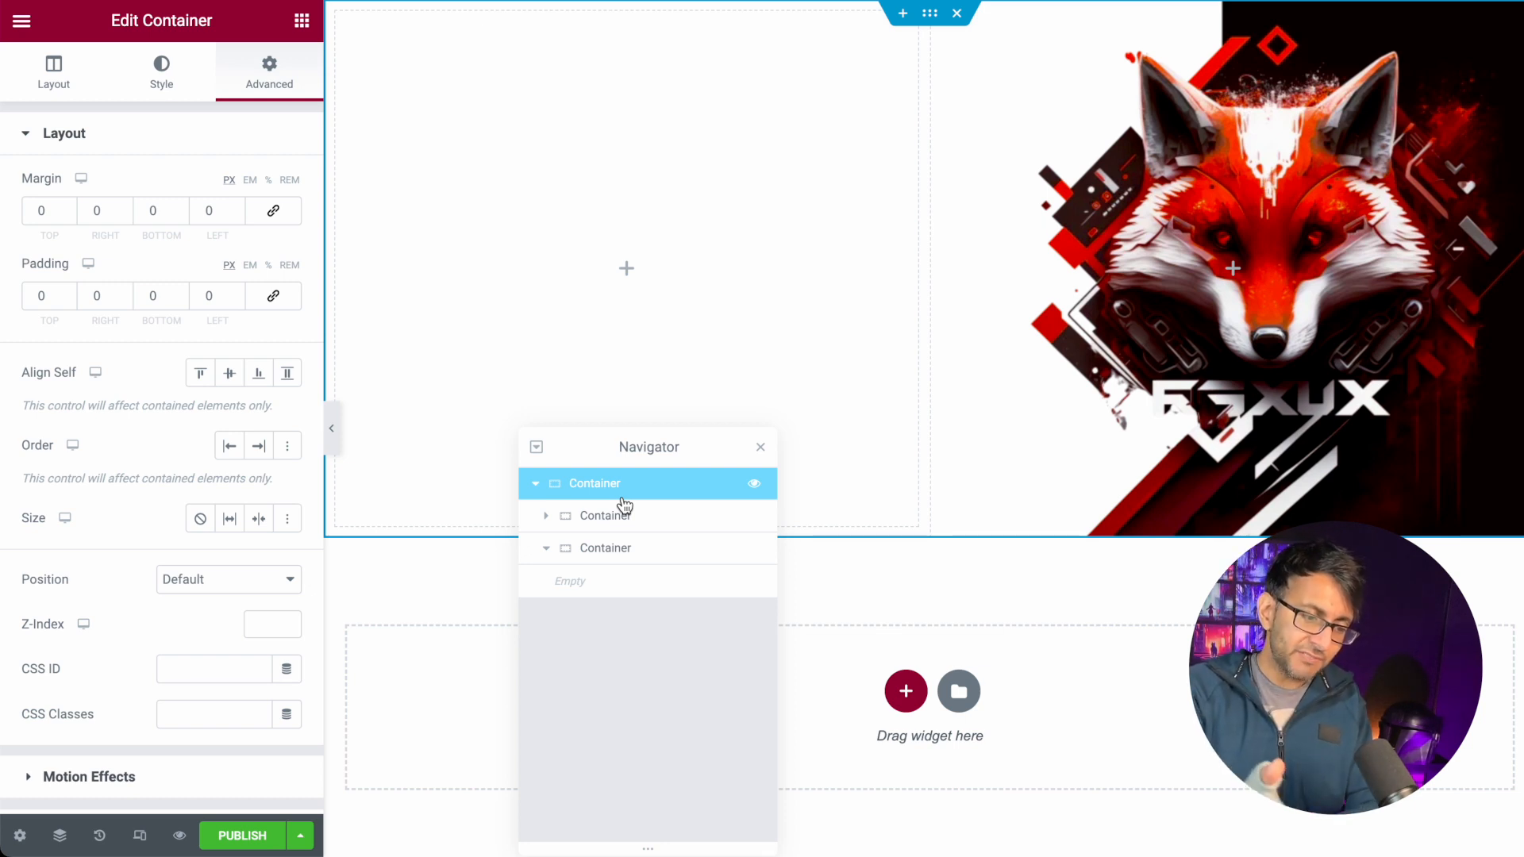
{"action": "left_click", "coordinate": [331, 430]}
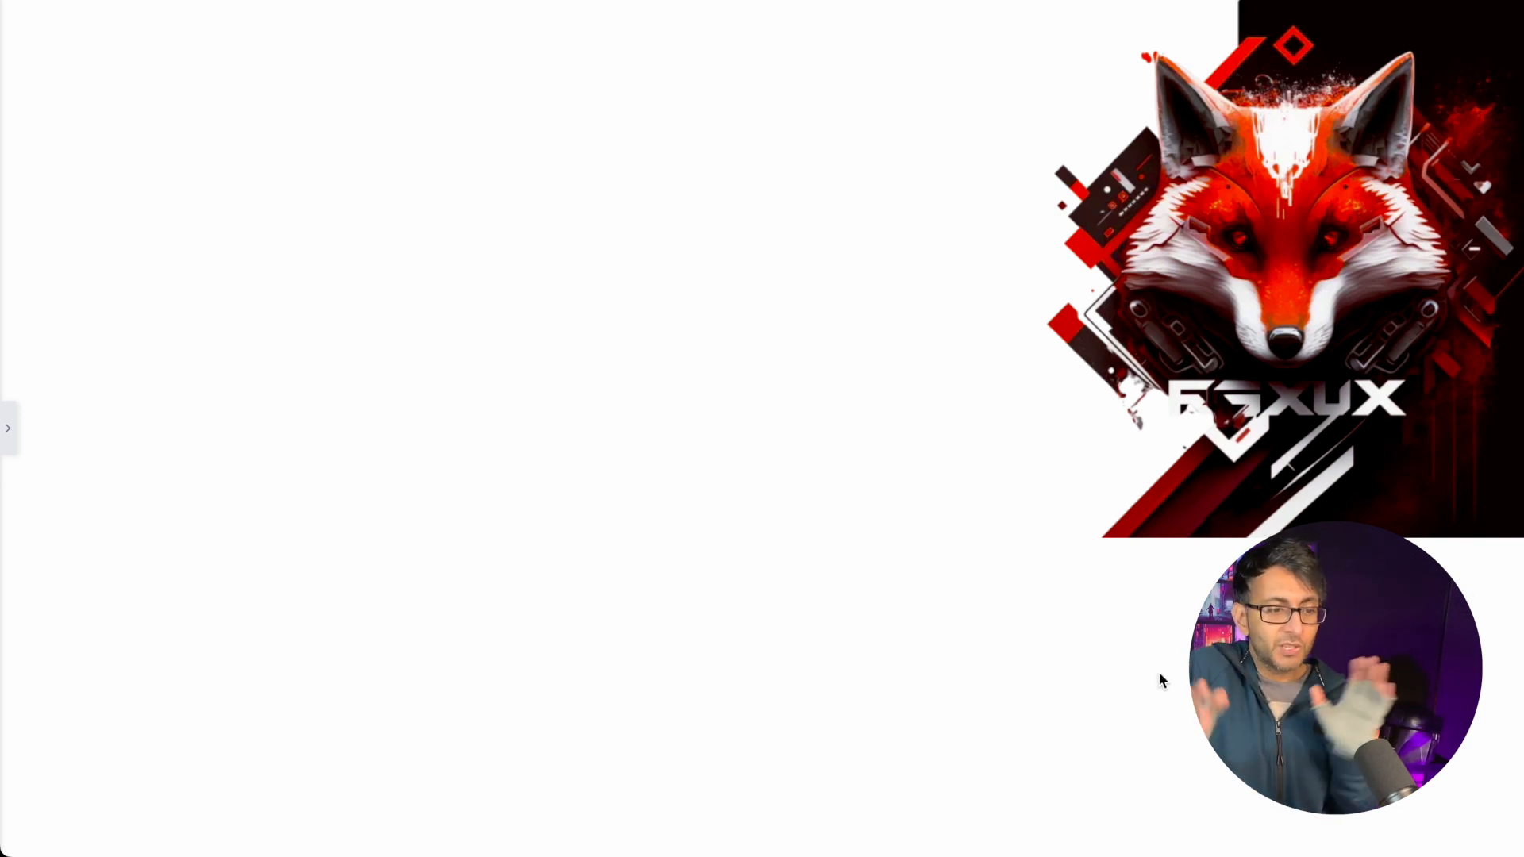
{"action": "left_click", "coordinate": [9, 429]}
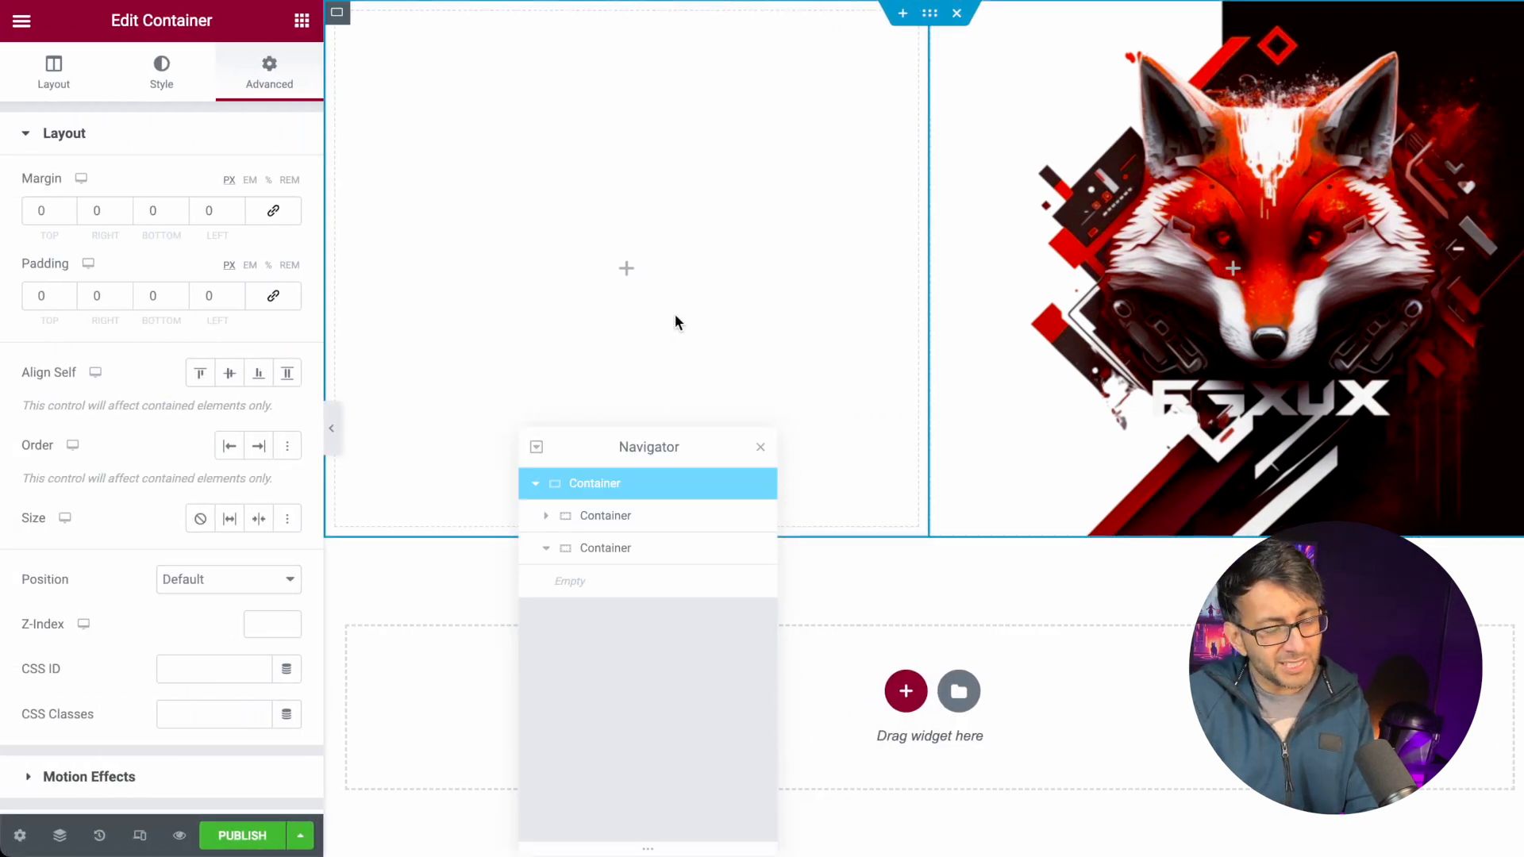
{"action": "left_click", "coordinate": [327, 425]}
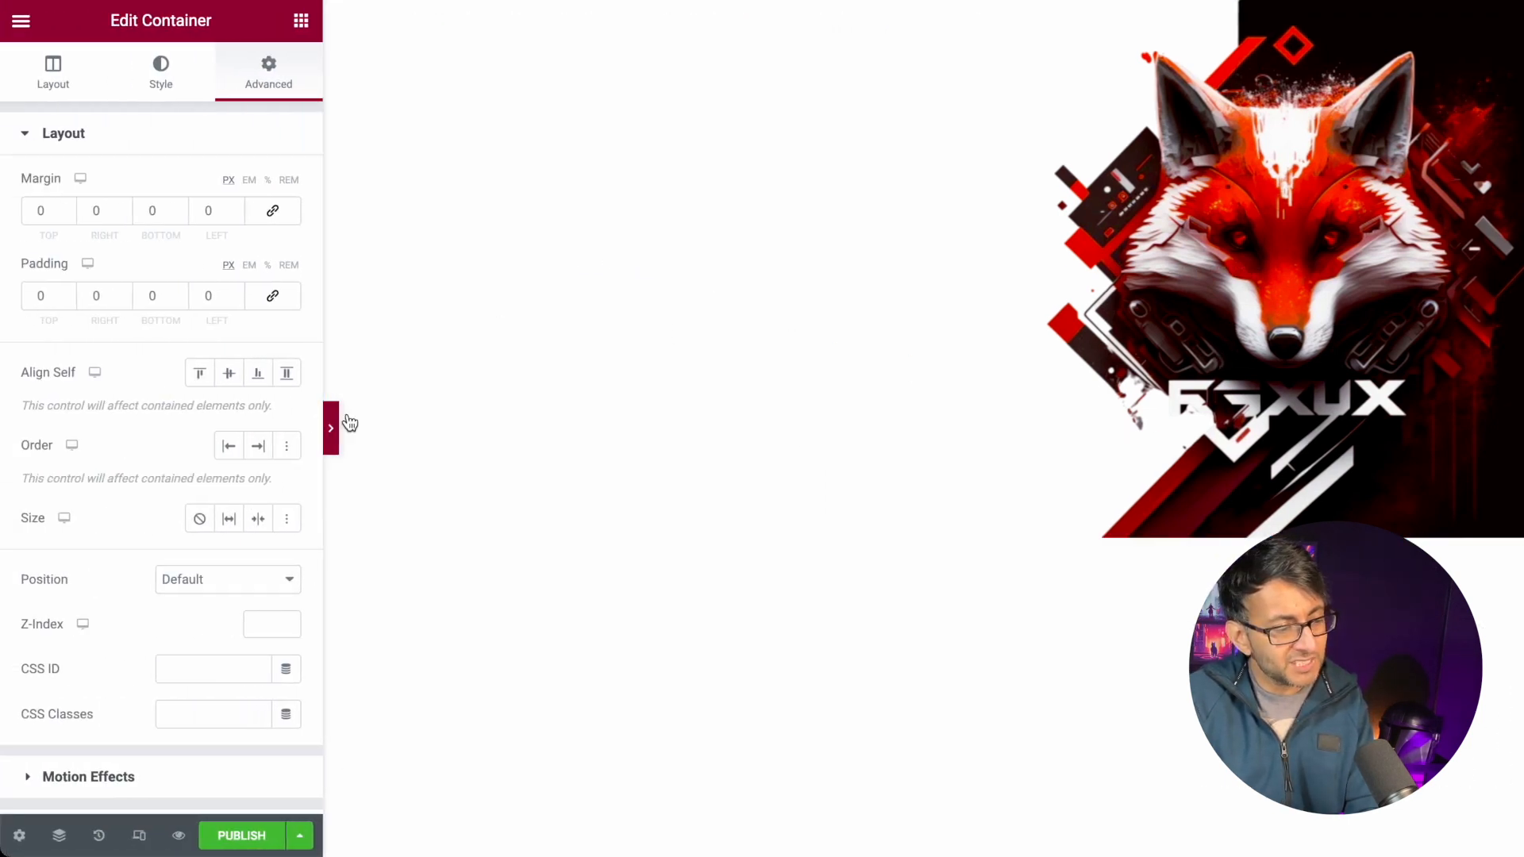
{"action": "left_click", "coordinate": [15, 441]}
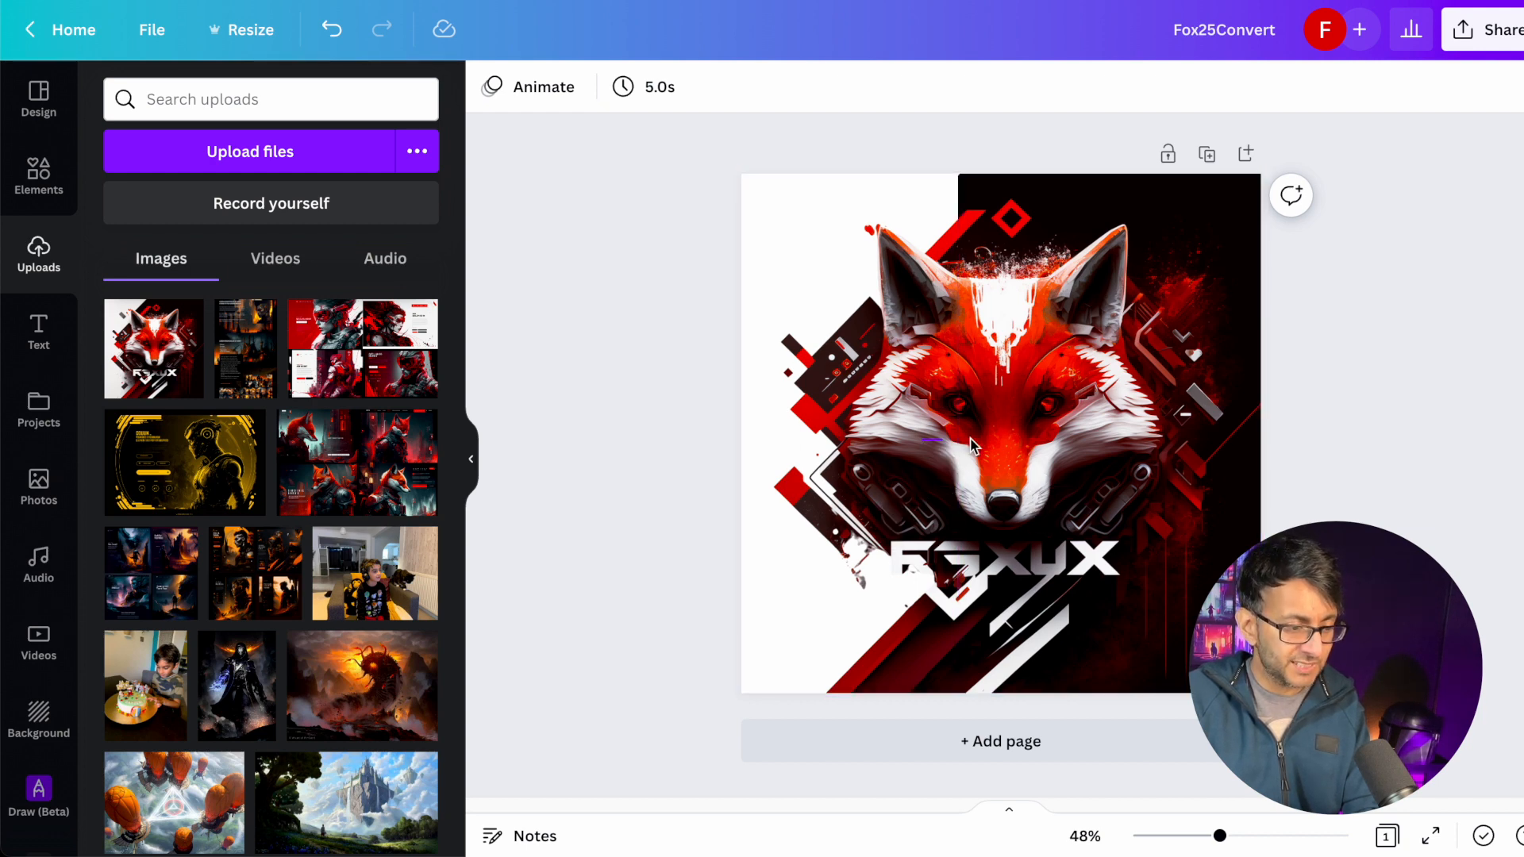
- Switch to the Fox25Convert design in Canva and detach the fox image from the page background
{"action": "left_click", "coordinate": [1035, 436]}
{"action": "left_click", "coordinate": [699, 415]}
{"action": "left_click", "coordinate": [864, 435]}
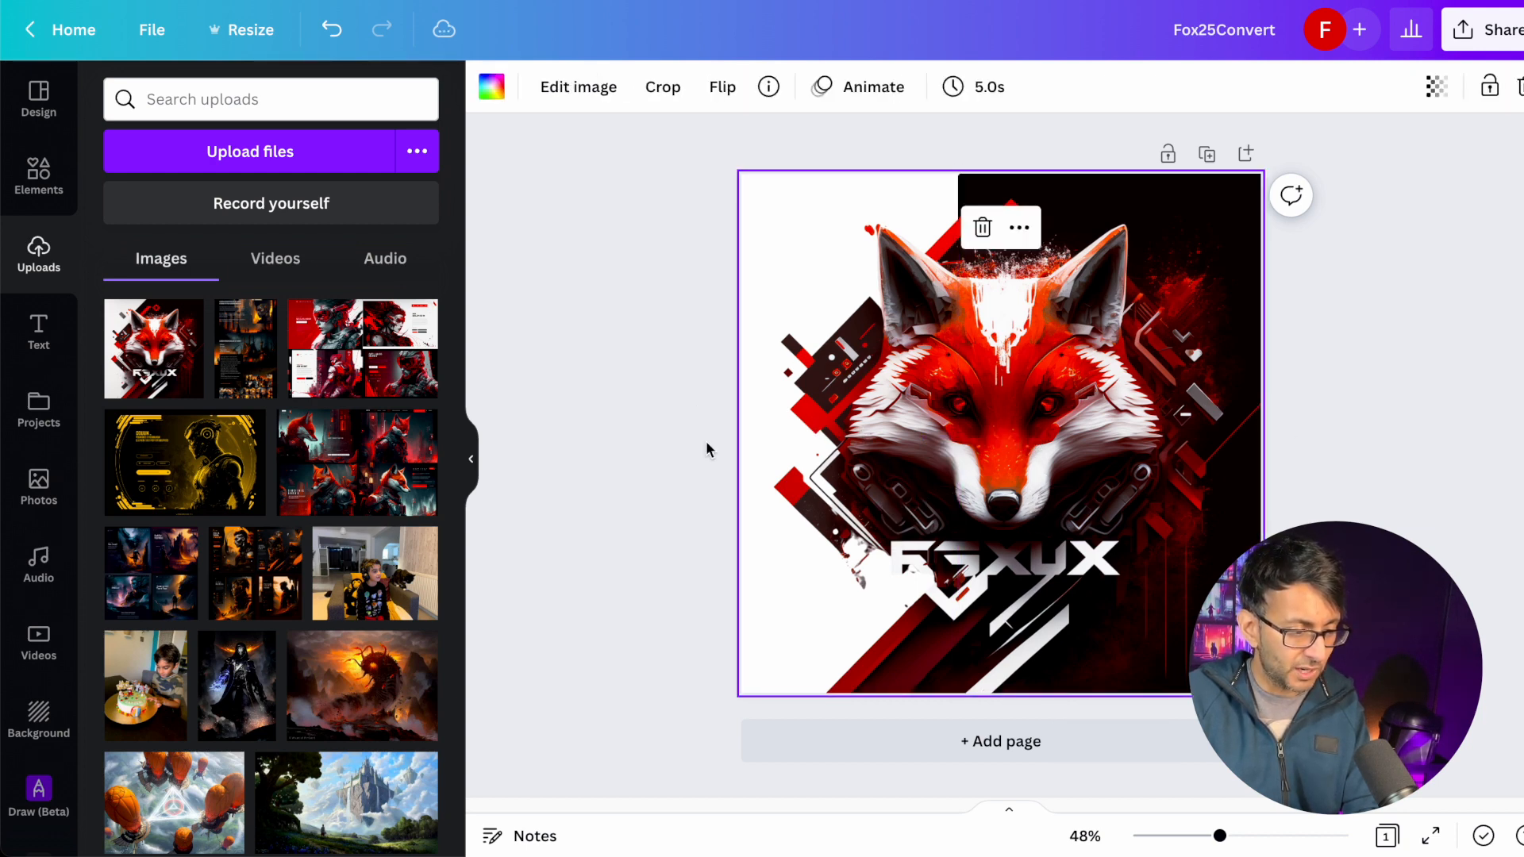
{"action": "right_click", "coordinate": [865, 413]}
{"action": "left_click", "coordinate": [987, 694]}
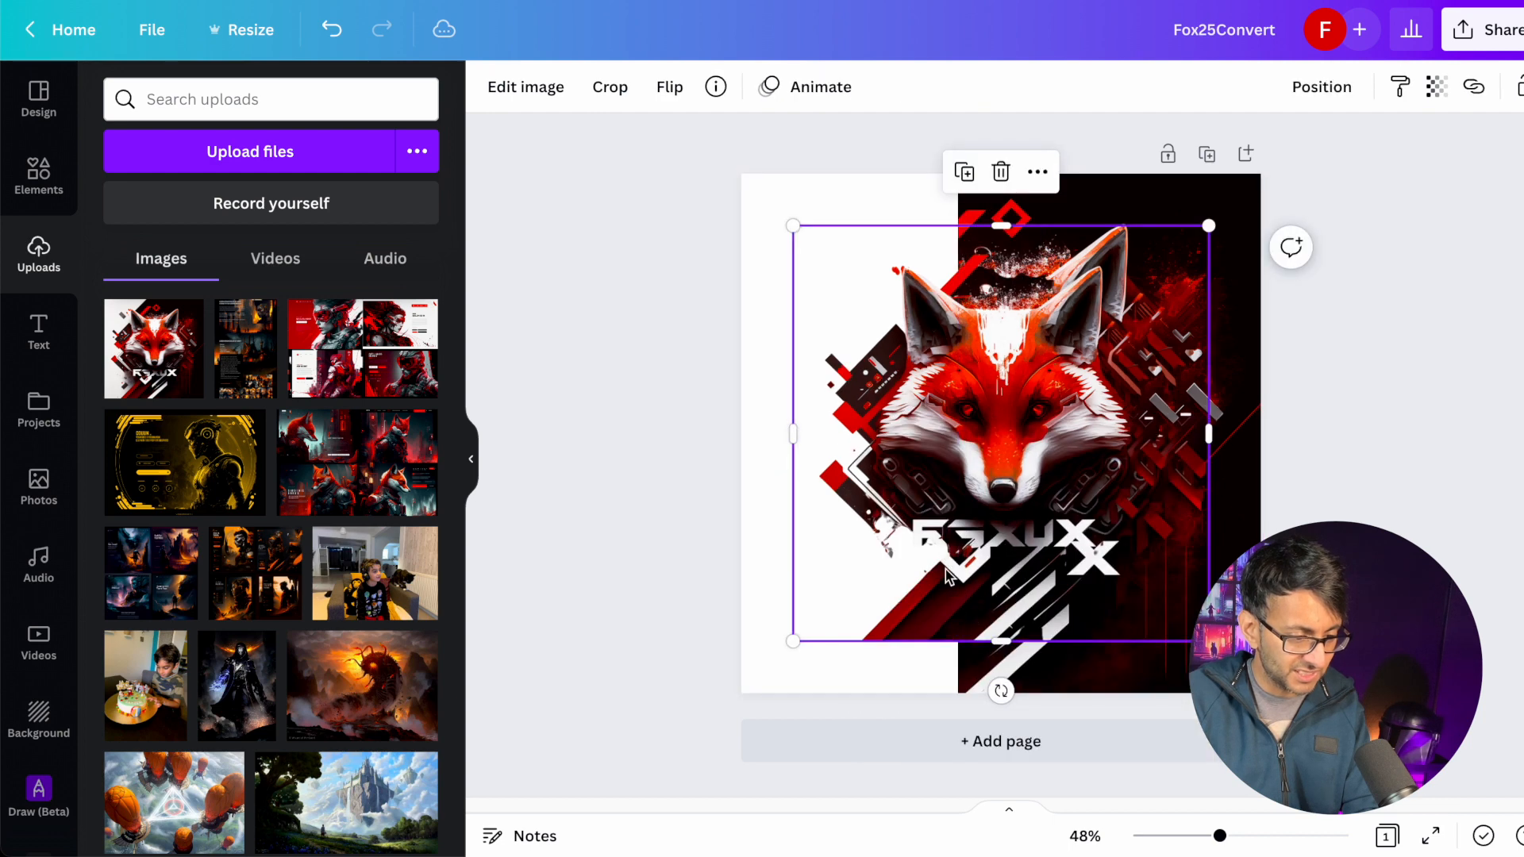
- Move the detached fox image towards the page's right edge, then select the page background and open its color choices
{"action": "left_click_drag", "start_coordinate": [973, 457], "coordinate": [1055, 446]}
{"action": "left_click", "coordinate": [806, 435]}
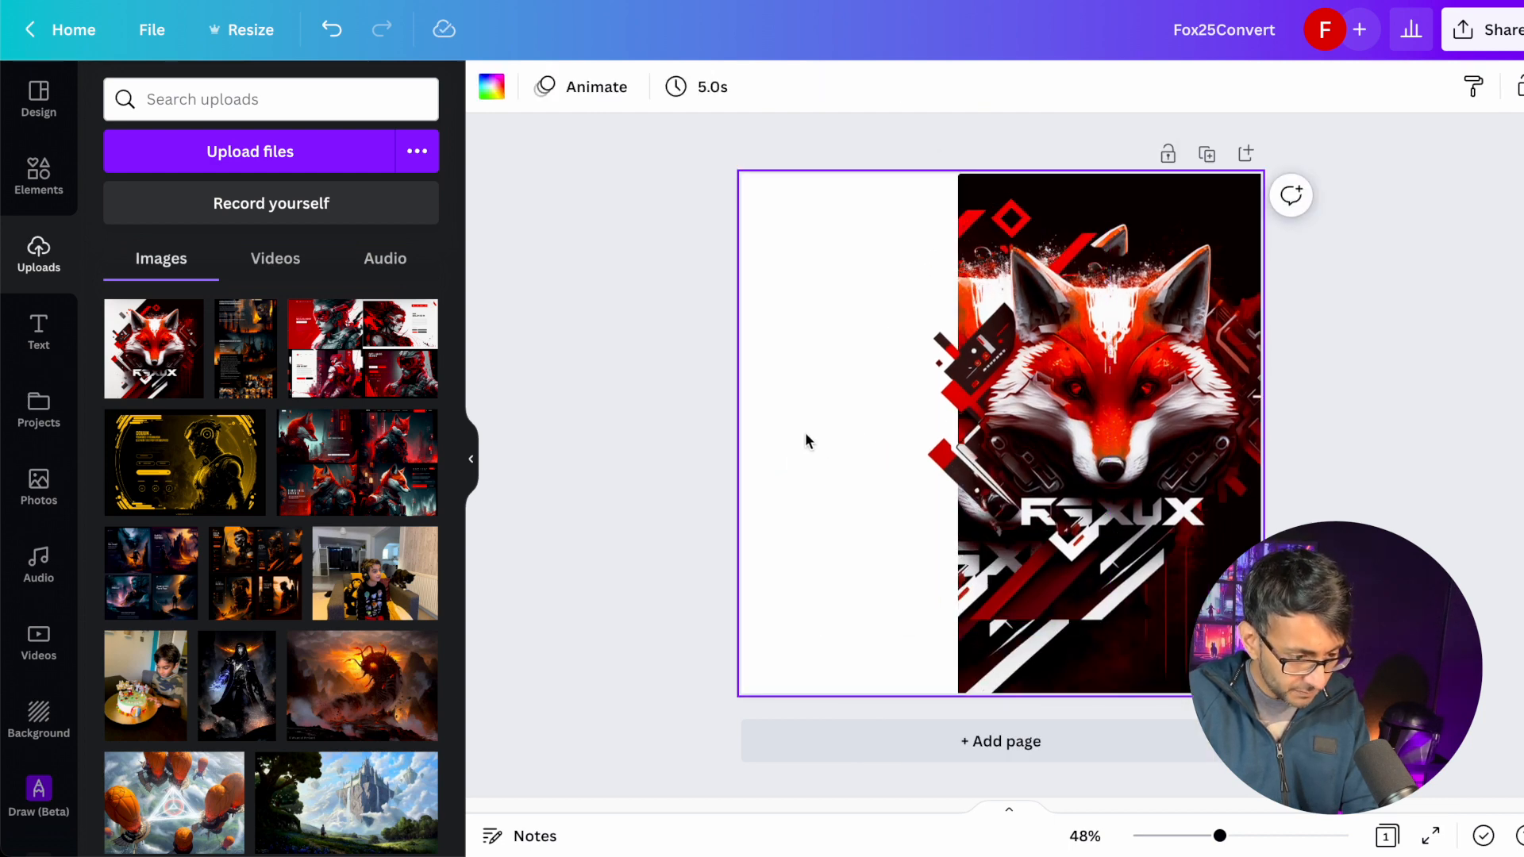
{"action": "left_click", "coordinate": [491, 87]}
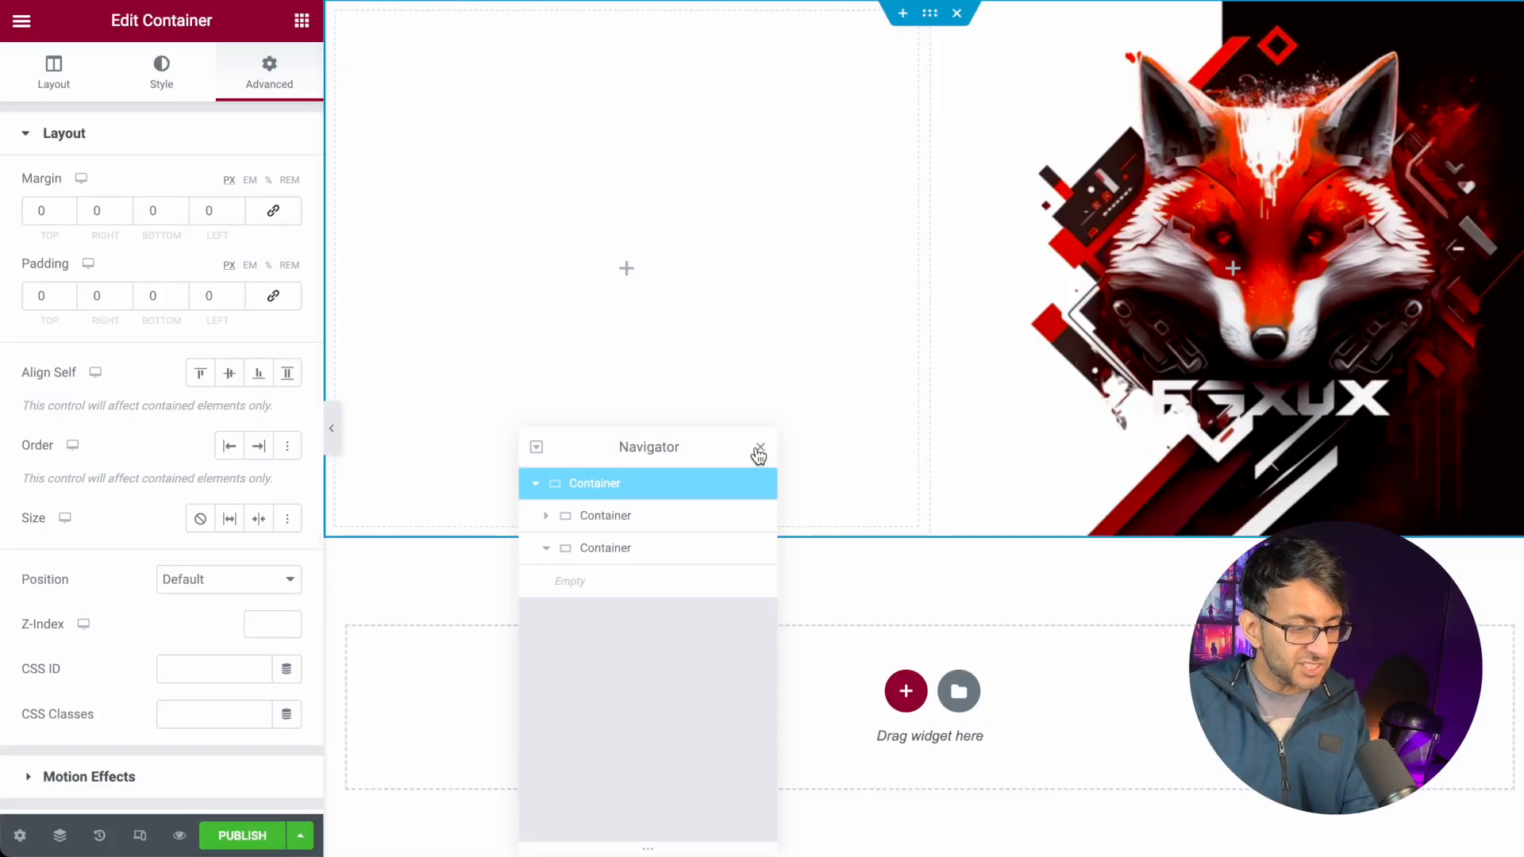
- Switch back to Elementor, close the Navigator and publish the page, then open the Global Colors in Site Settings
{"action": "left_click", "coordinate": [760, 448]}
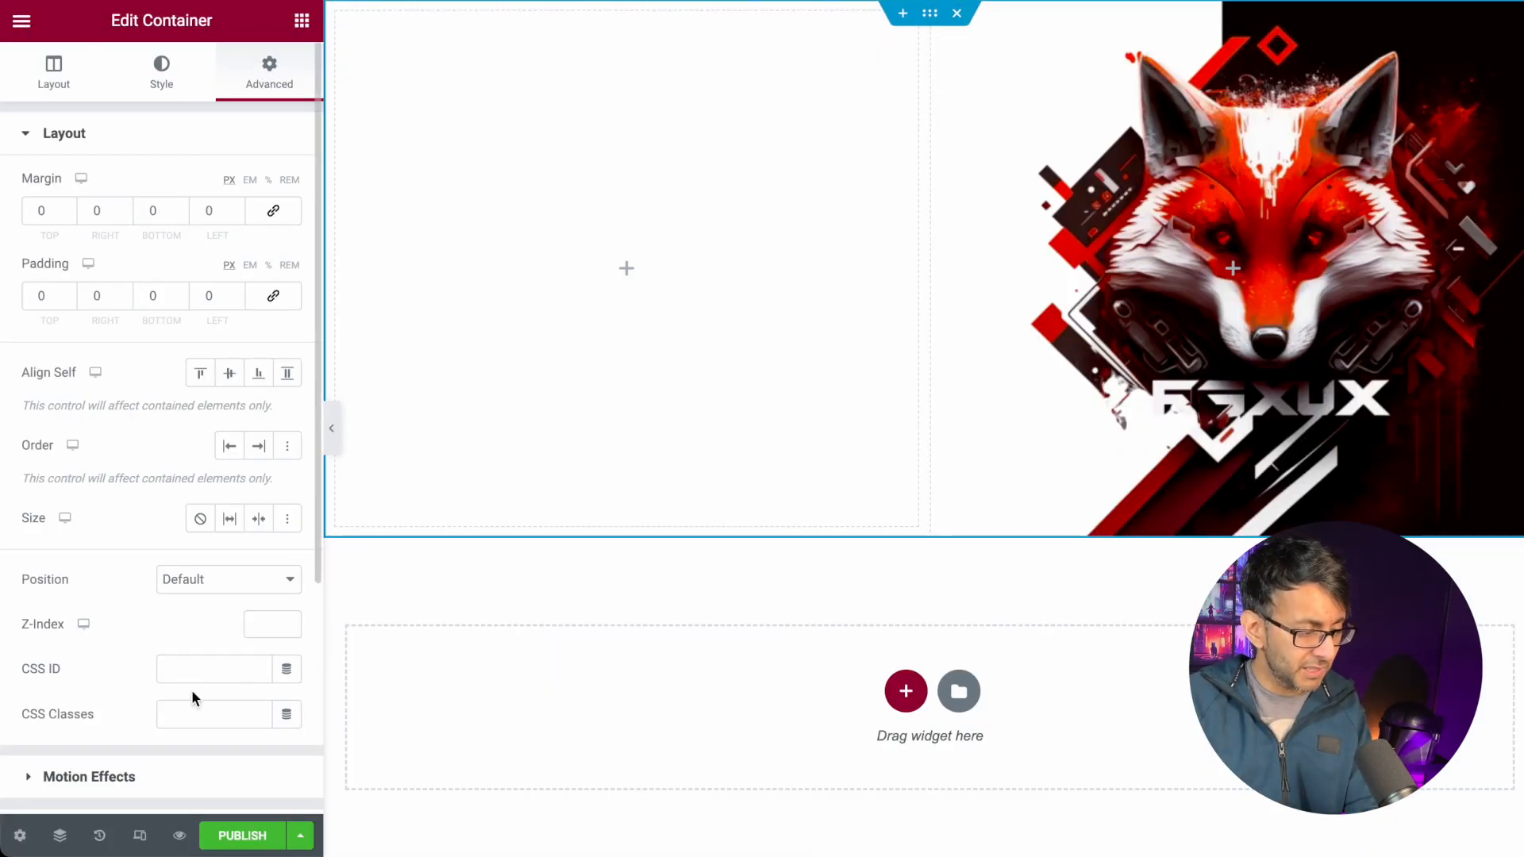
{"action": "key", "text": "ctrl+s"}
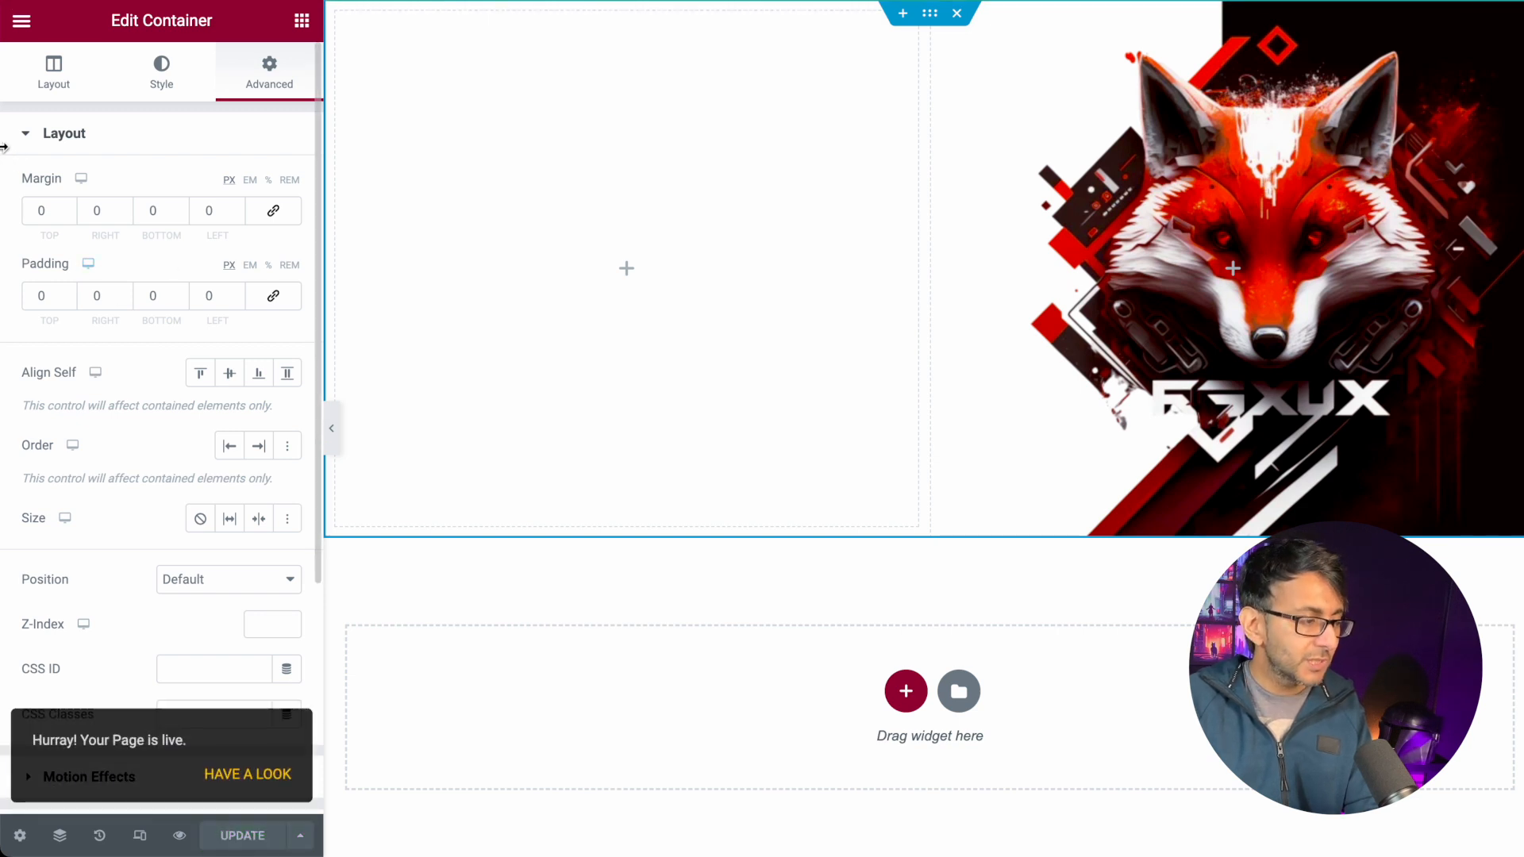
{"action": "left_click", "coordinate": [21, 22]}
{"action": "left_click", "coordinate": [95, 113]}
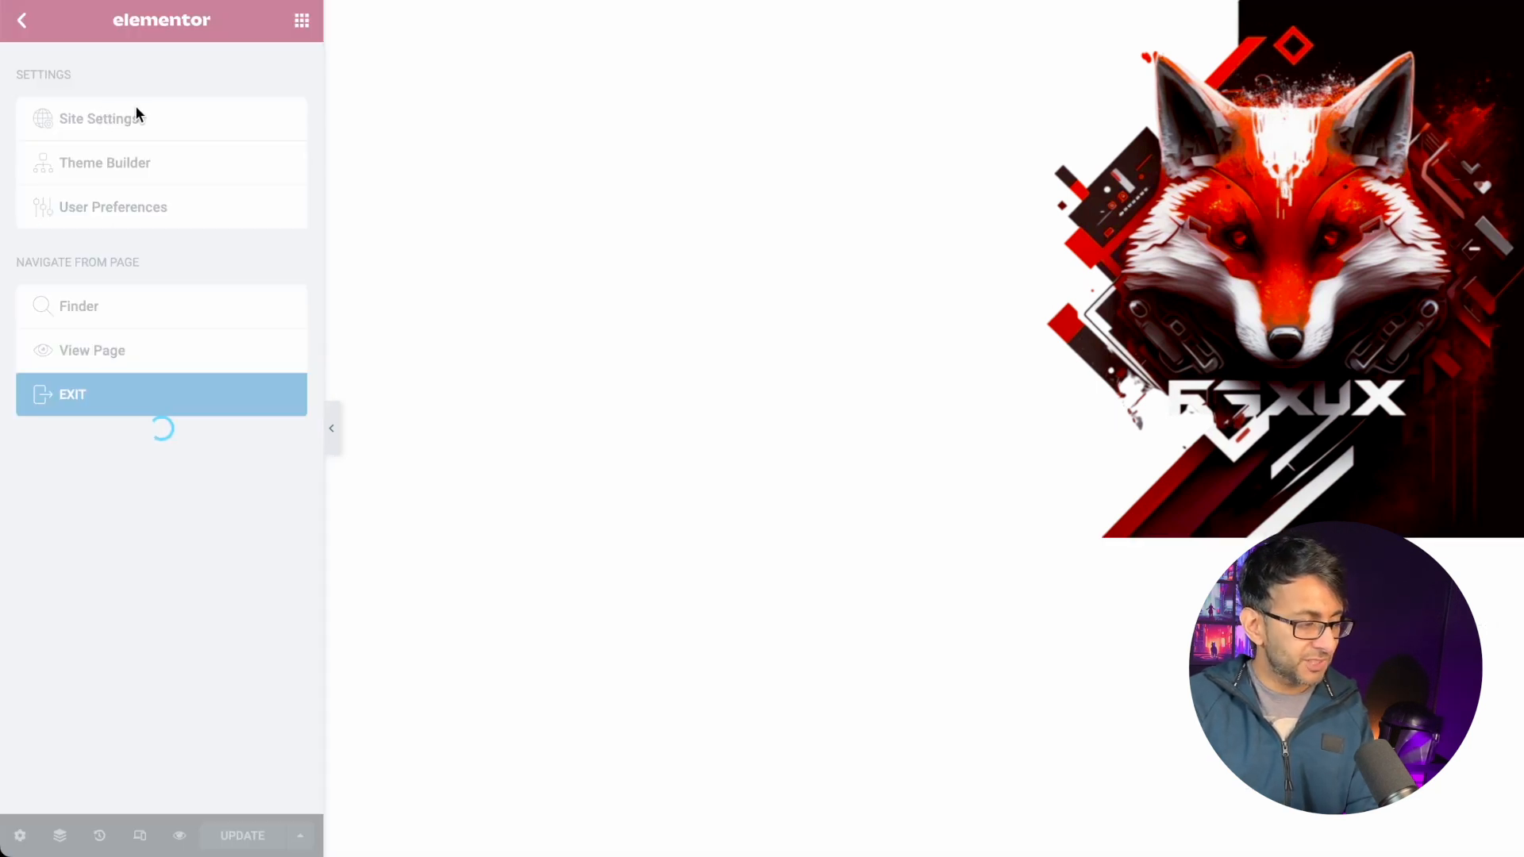
{"action": "left_click", "coordinate": [103, 119]}
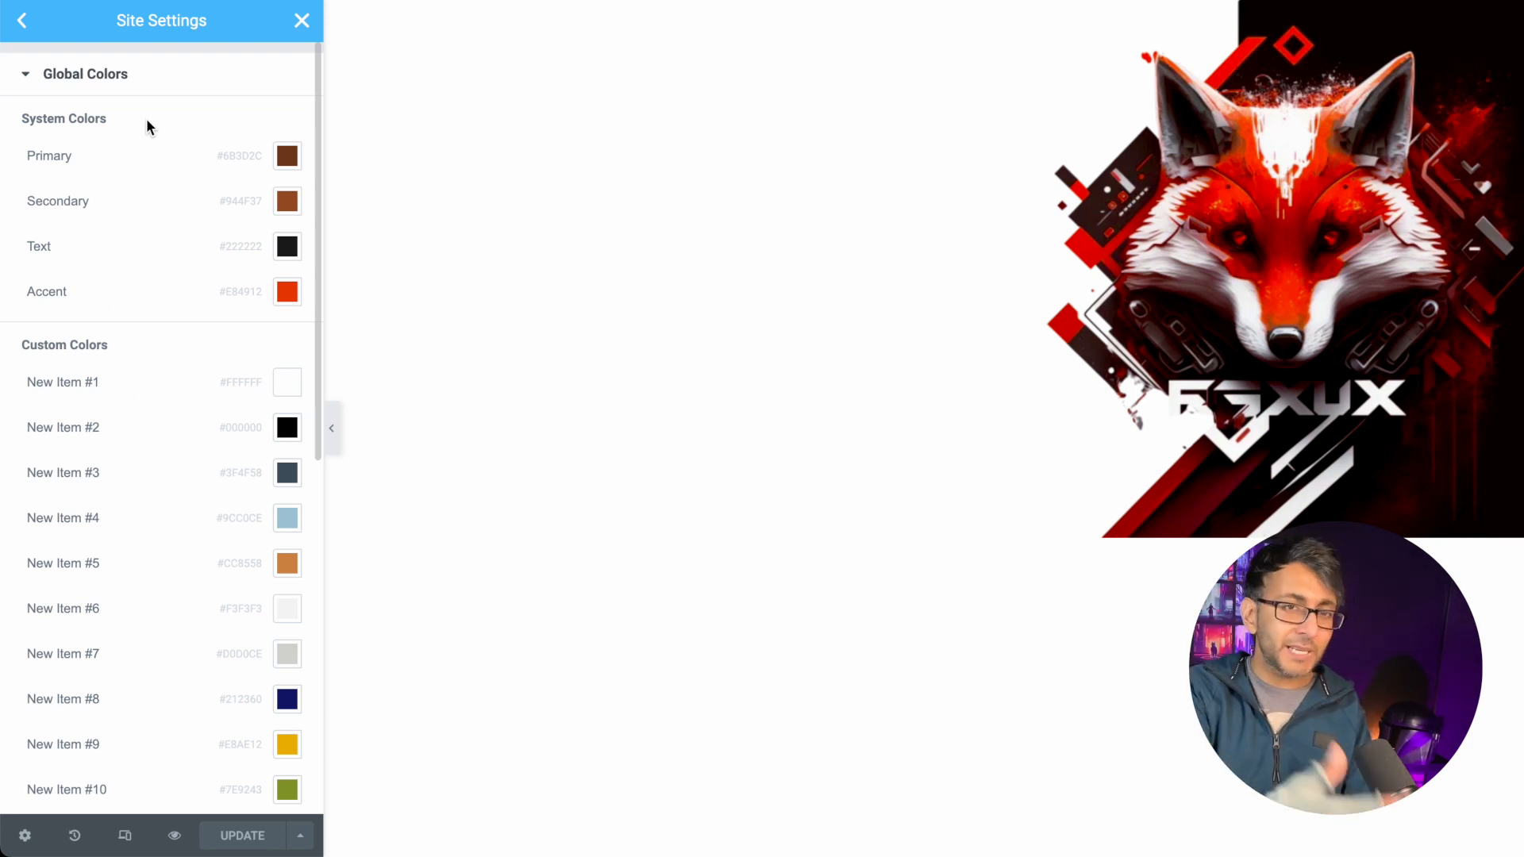
- Add a new custom color at the end of the global colors list
{"action": "scroll", "coordinate": [249, 653], "scroll_direction": "down", "scroll_amount": 4}
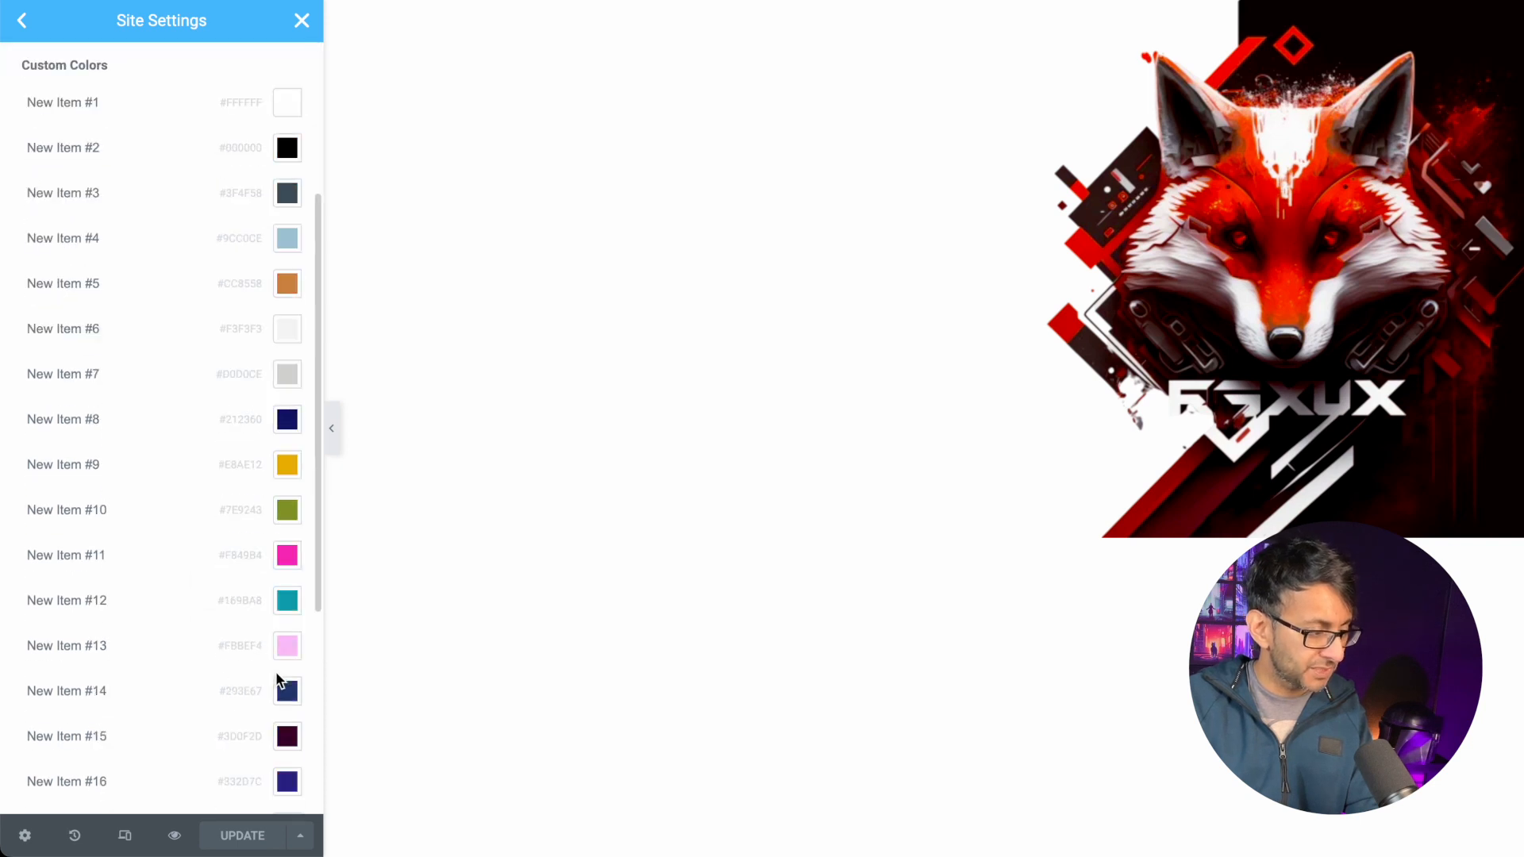
{"action": "scroll", "coordinate": [201, 778], "scroll_direction": "up", "scroll_amount": 3}
{"action": "scroll", "coordinate": [231, 718], "scroll_direction": "down", "scroll_amount": 9}
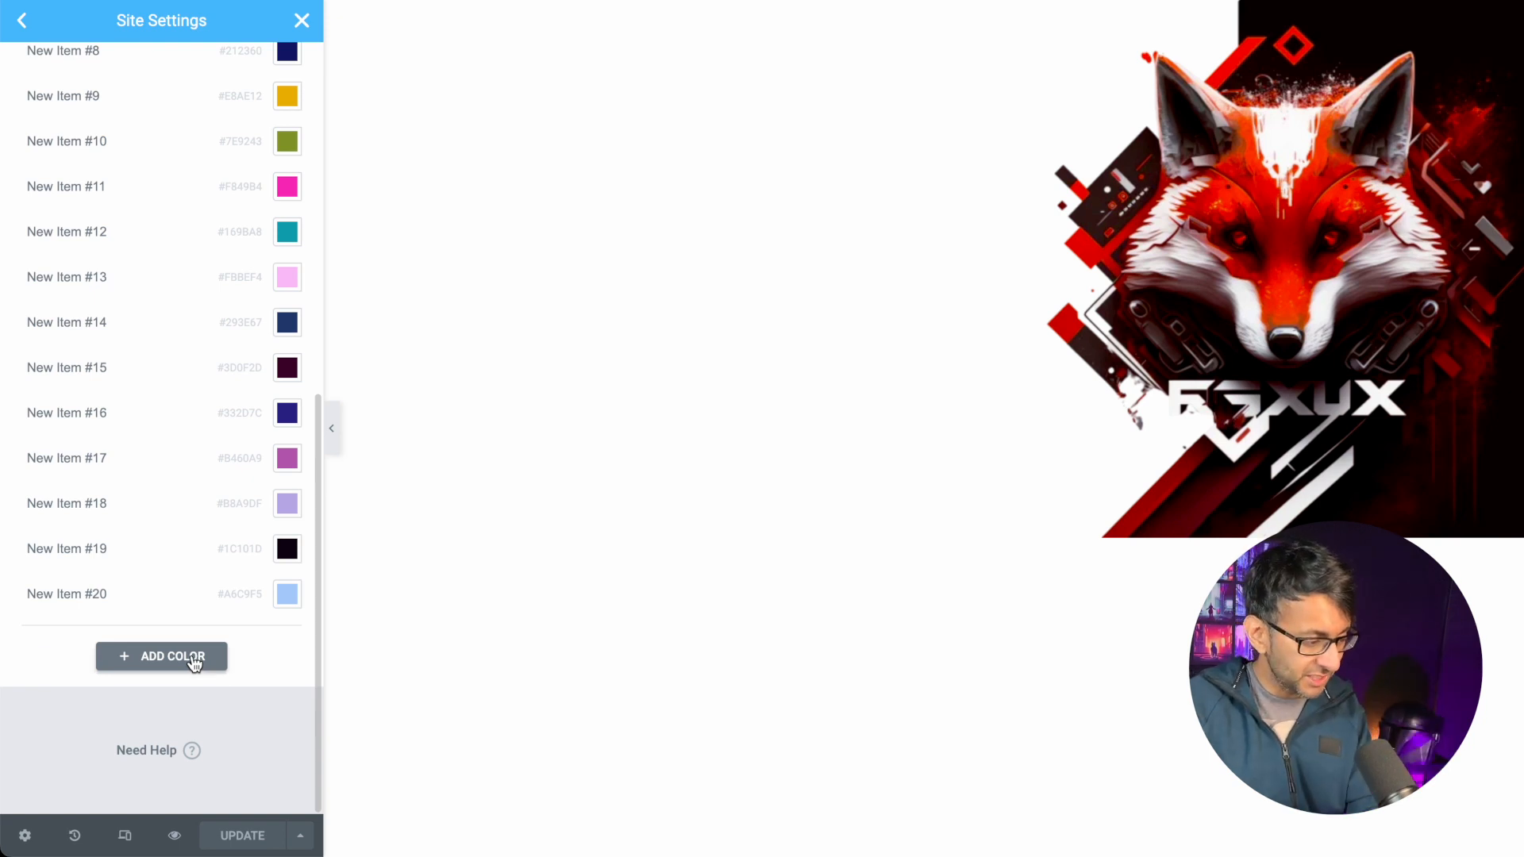
{"action": "left_click", "coordinate": [194, 663]}
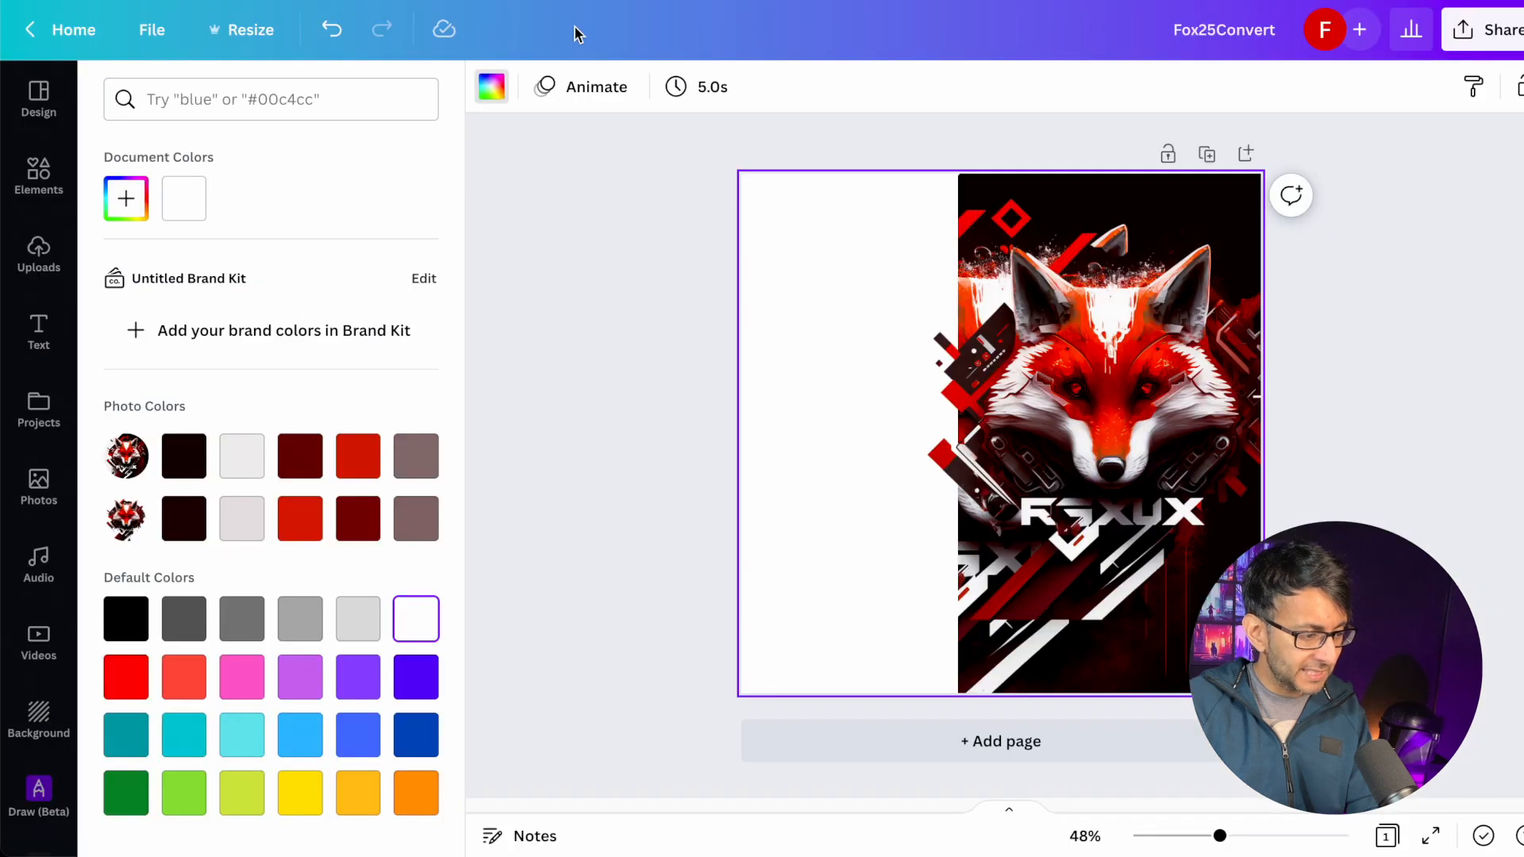
- Apply the dark red photo color to the Canva page background and enter its hex code #641917 as the new Elementor global color
{"action": "left_click", "coordinate": [300, 455]}
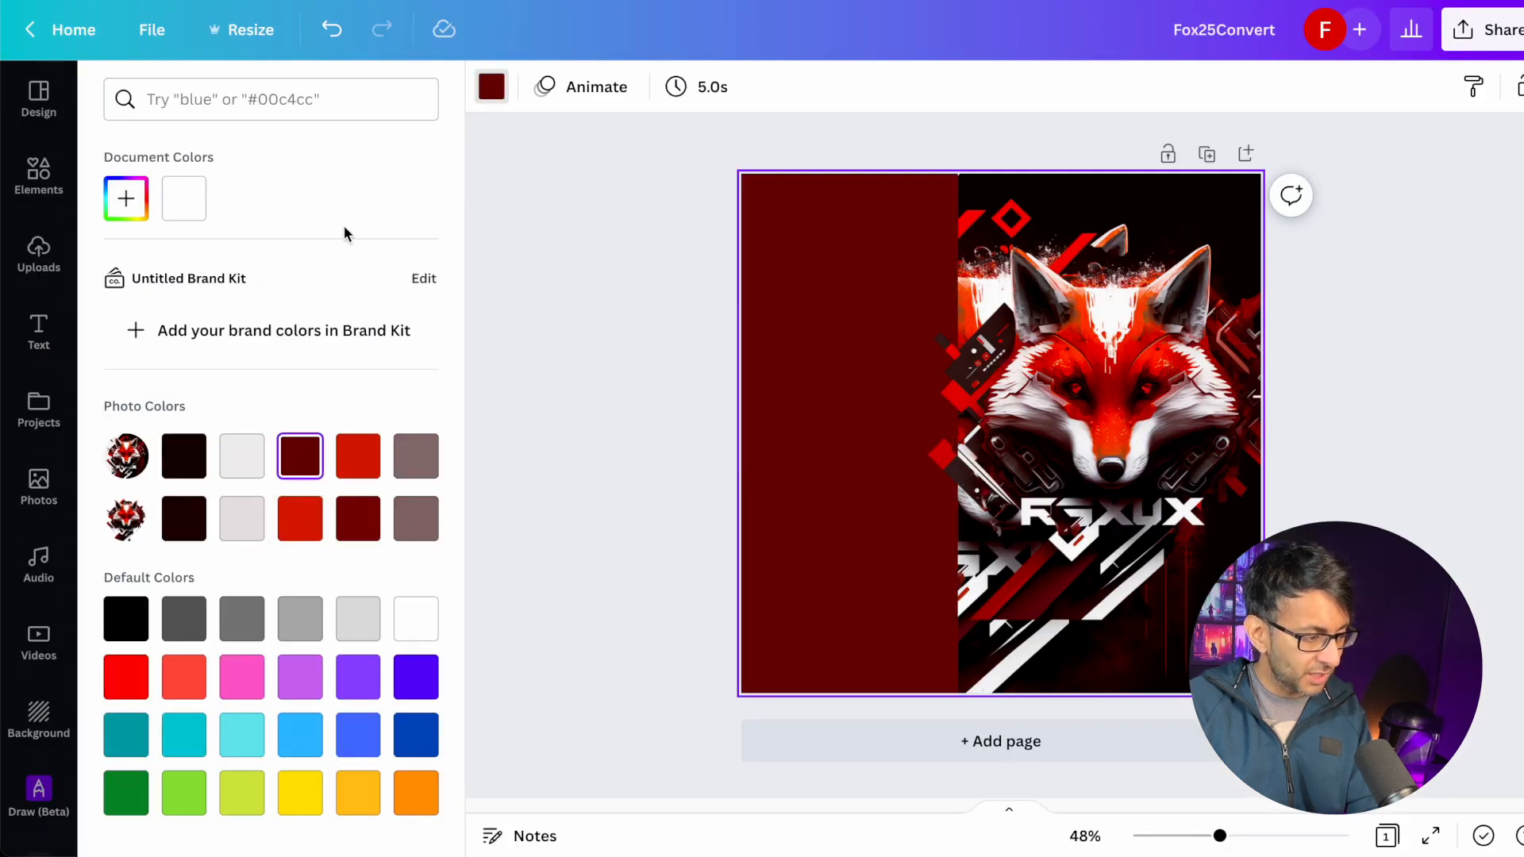
{"action": "left_click", "coordinate": [125, 199]}
{"action": "key", "text": "ctrl+c"}
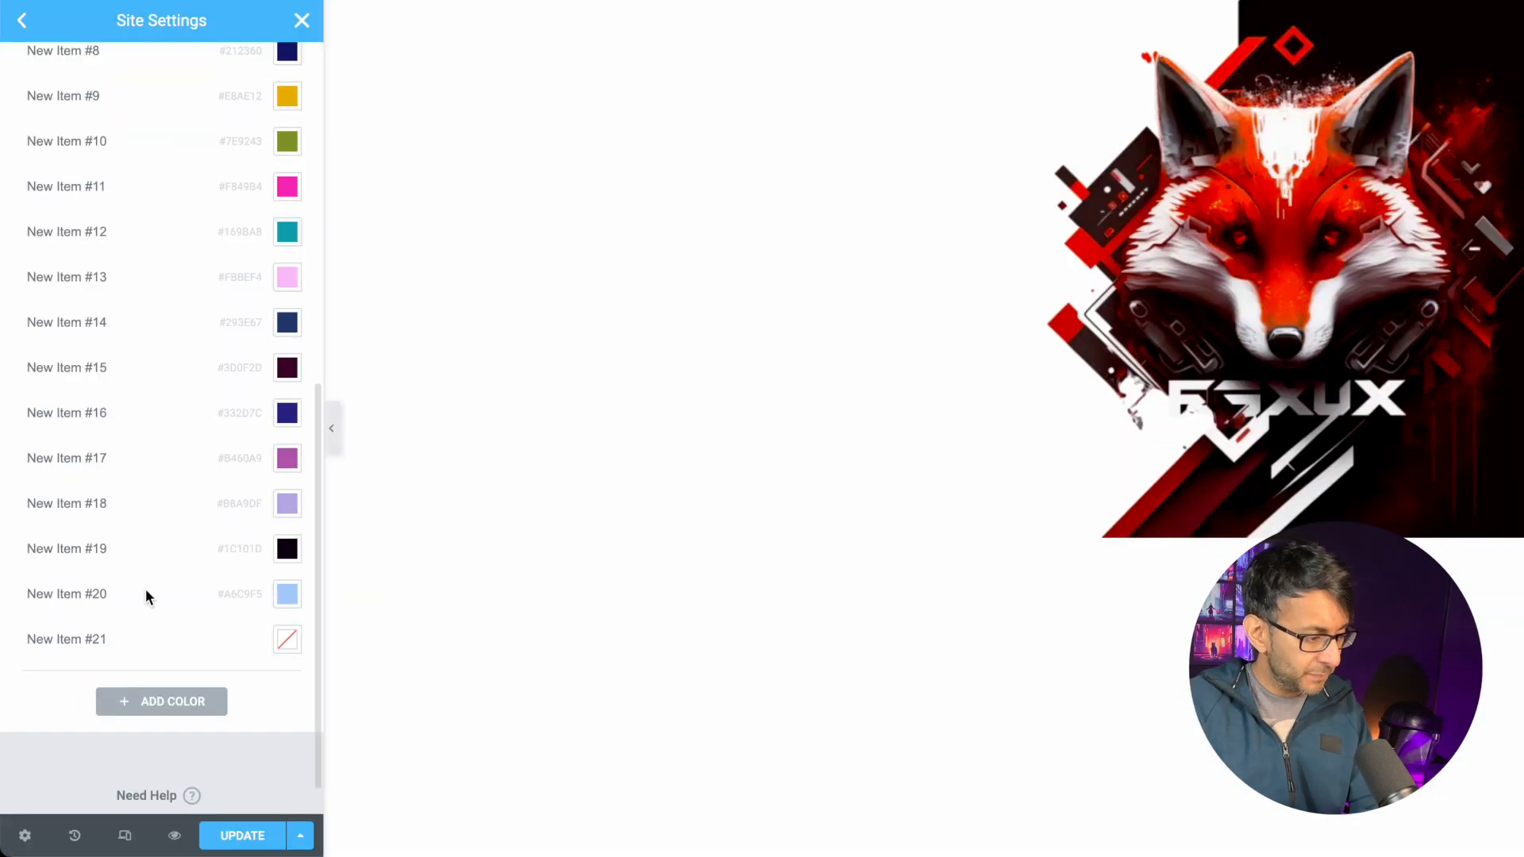
{"action": "left_click", "coordinate": [287, 640]}
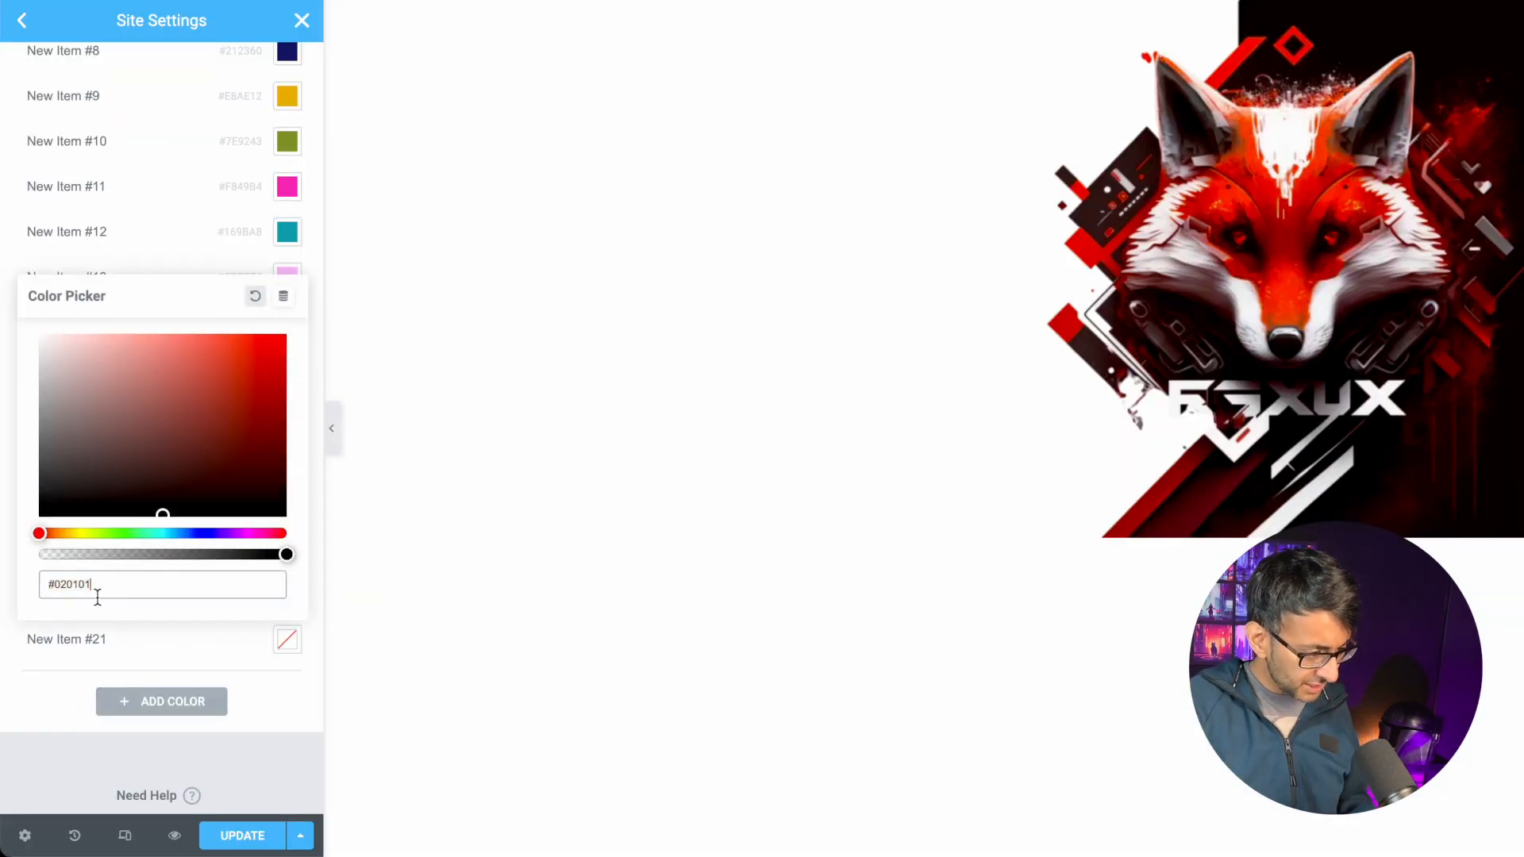
{"action": "key", "text": "ctrl+v"}
- Add another custom global color, then apply the bright red photo color in Canva and copy its hex code #D6351B
{"action": "left_click", "coordinate": [191, 706]}
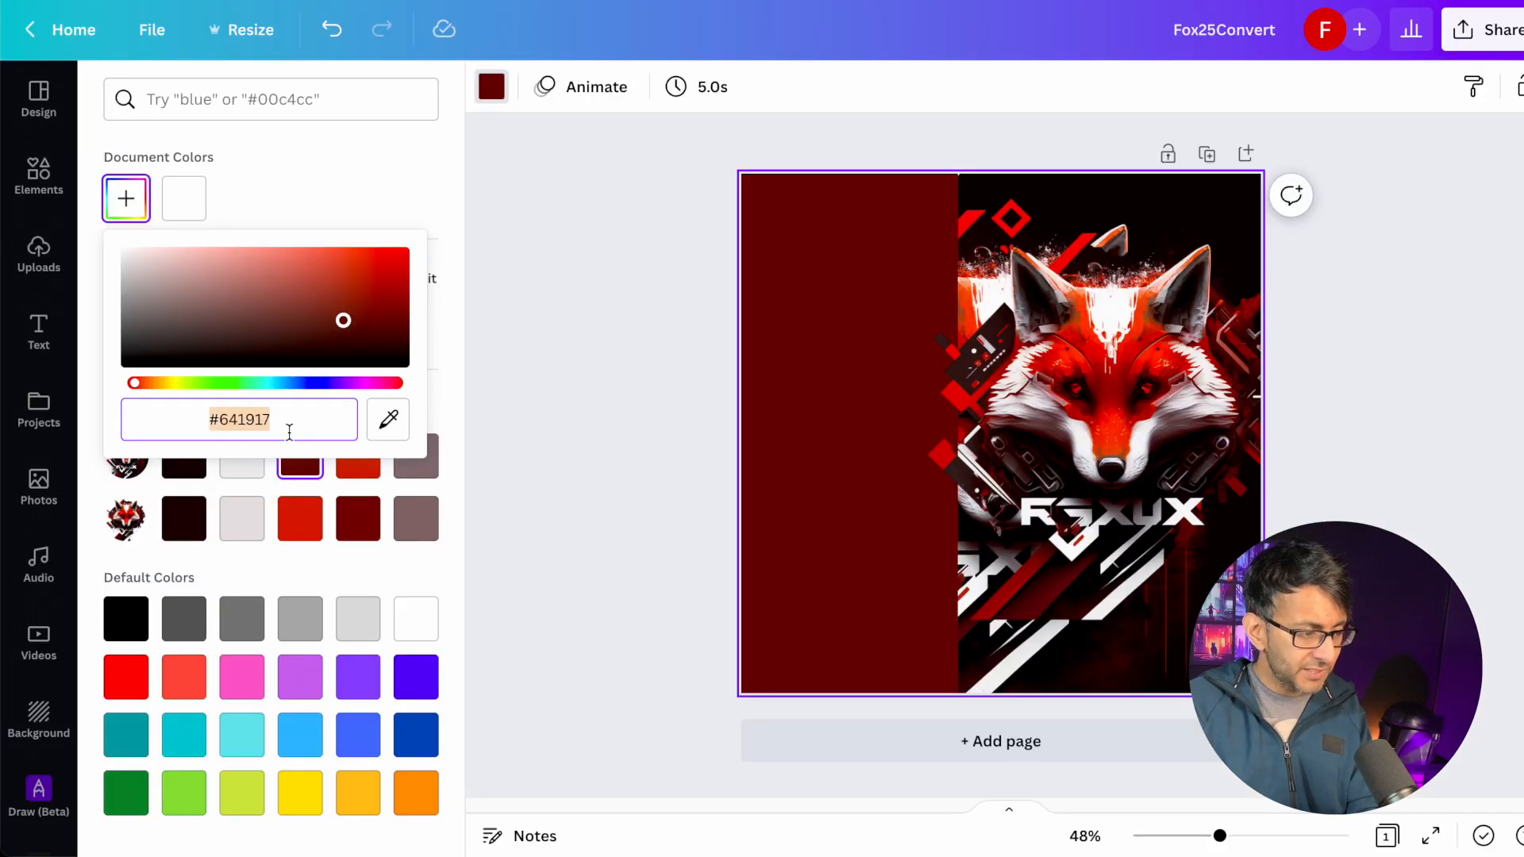
{"action": "left_click", "coordinate": [301, 517]}
{"action": "left_click", "coordinate": [126, 199]}
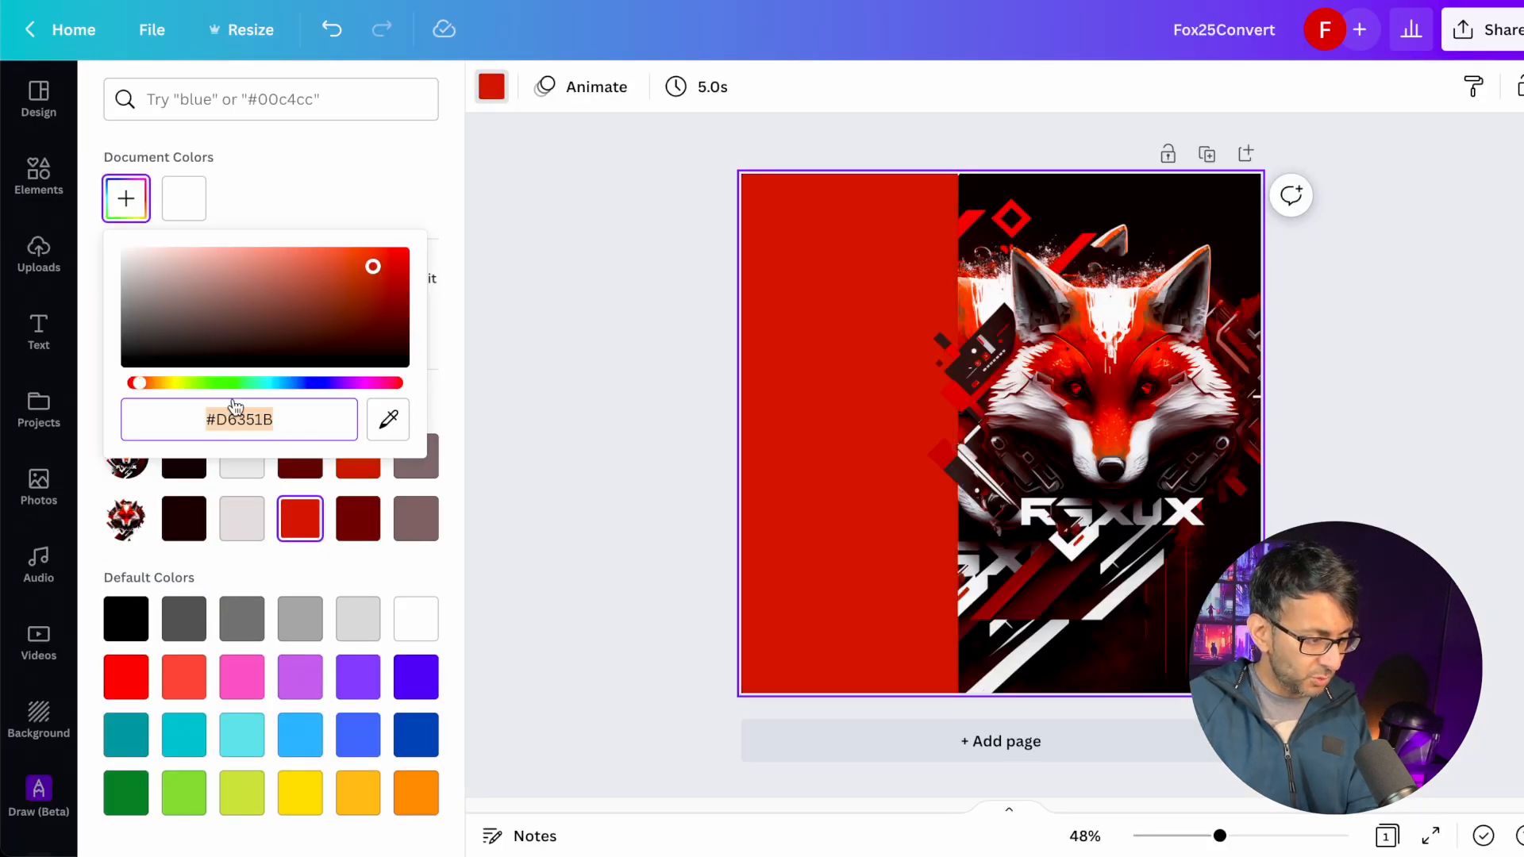
{"action": "double_click", "coordinate": [247, 432]}
{"action": "left_click", "coordinate": [247, 424]}
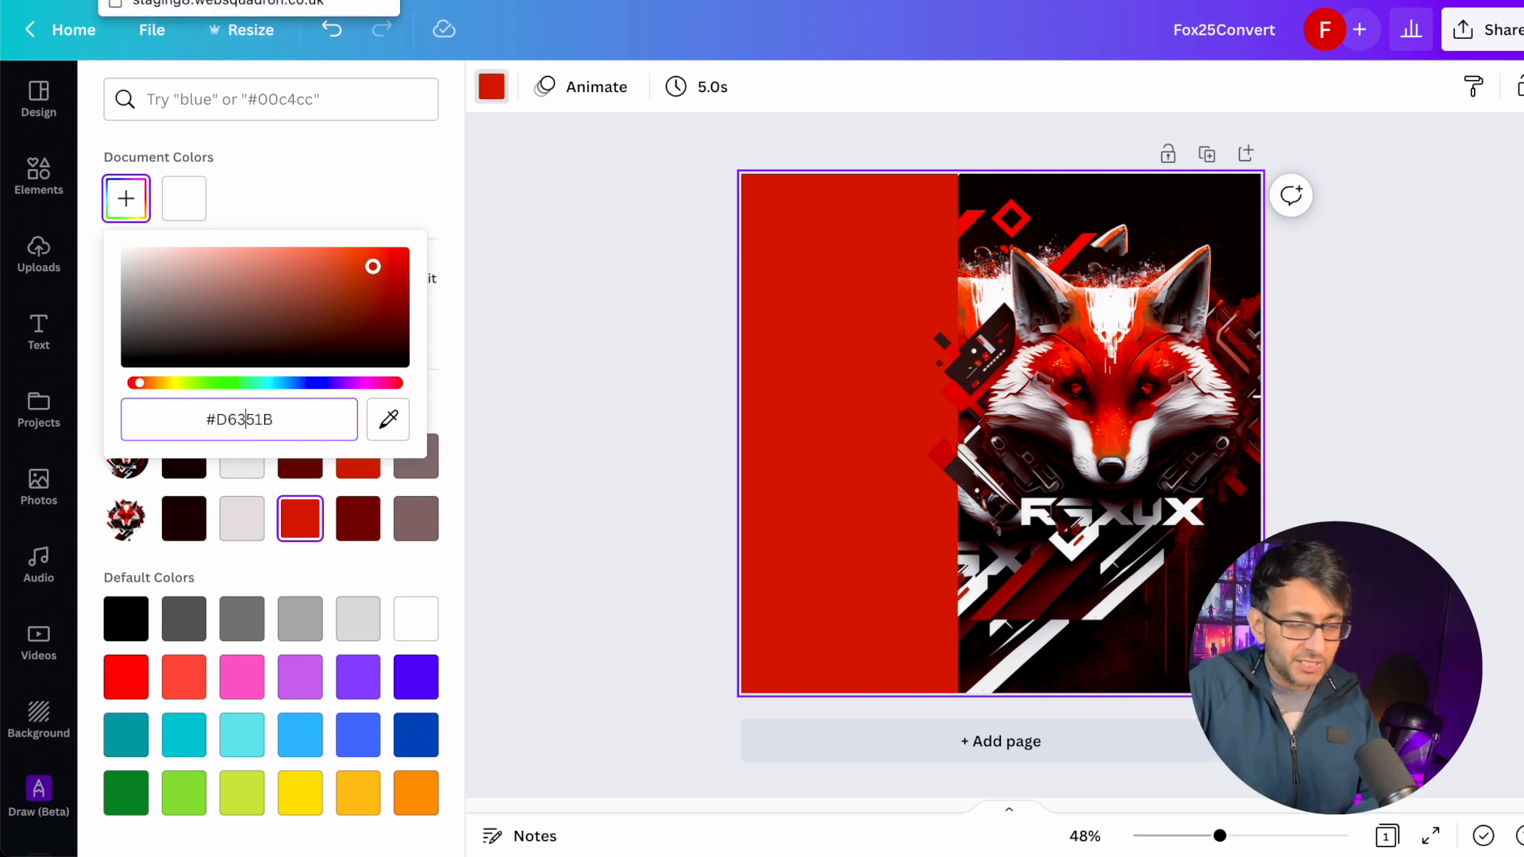
- Switch back to Elementor and set the newest custom global color to #D6351B
{"action": "left_click", "coordinate": [159, 0]}
{"action": "left_click", "coordinate": [293, 684]}
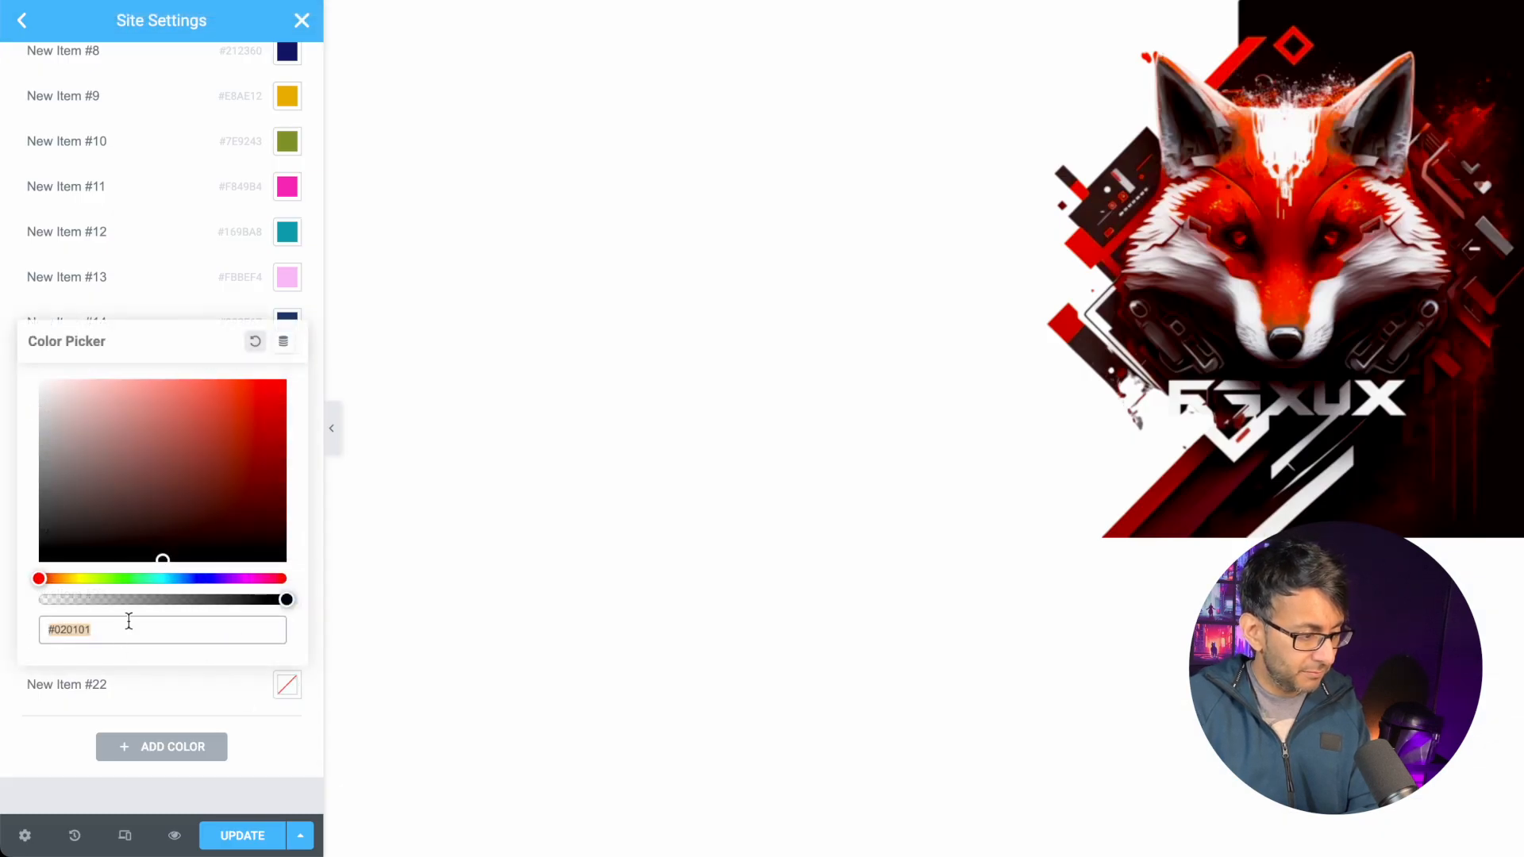
{"action": "key", "text": "ctrl+v"}
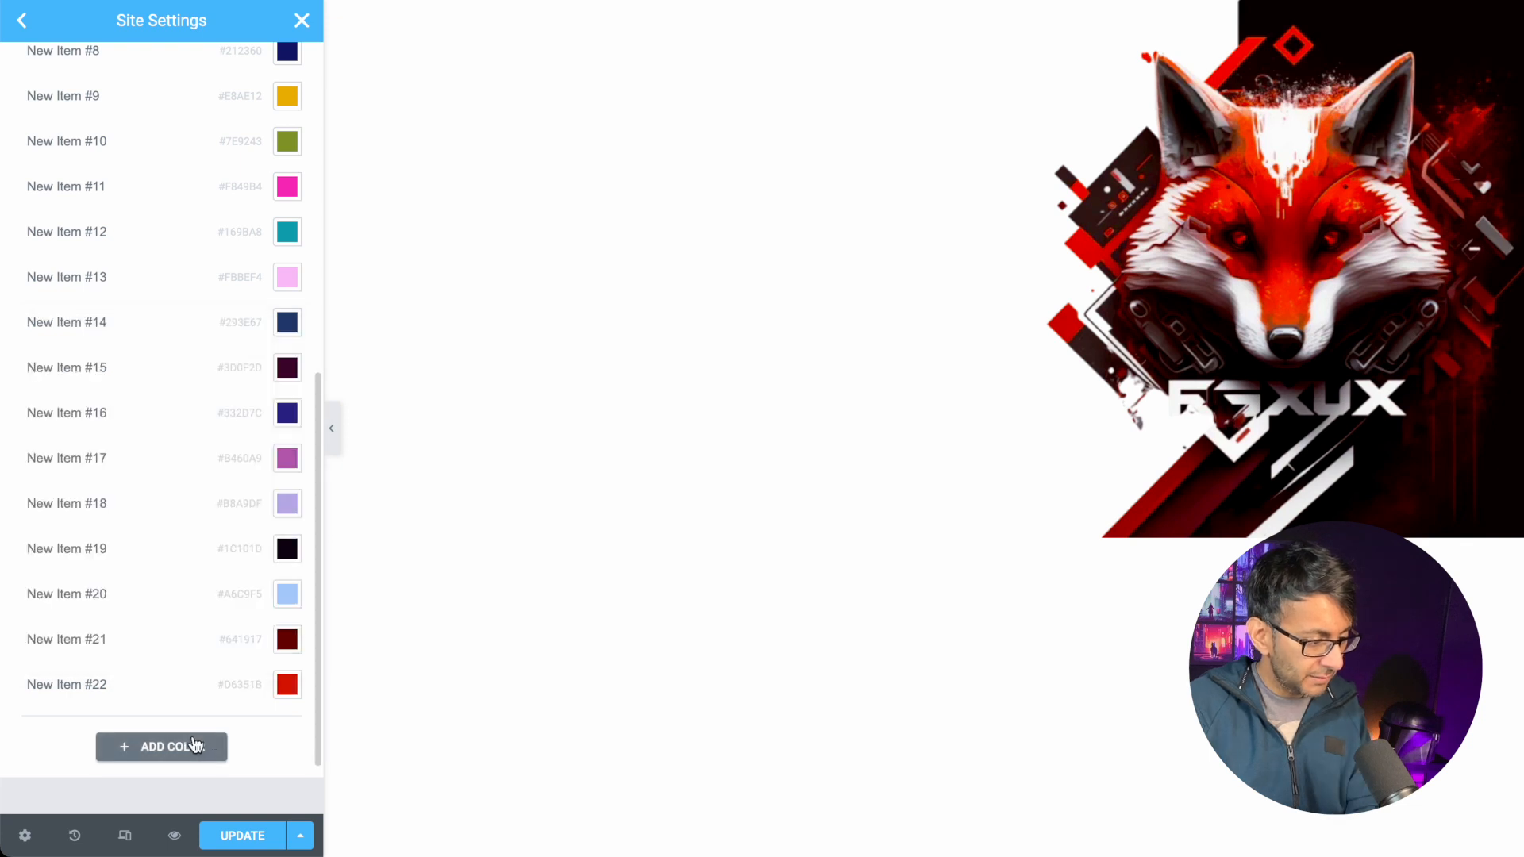
- Add another custom global color, then apply the greyish-brown photo color to the Canva page background and copy its hex code #826A6C
{"action": "left_click", "coordinate": [197, 747]}
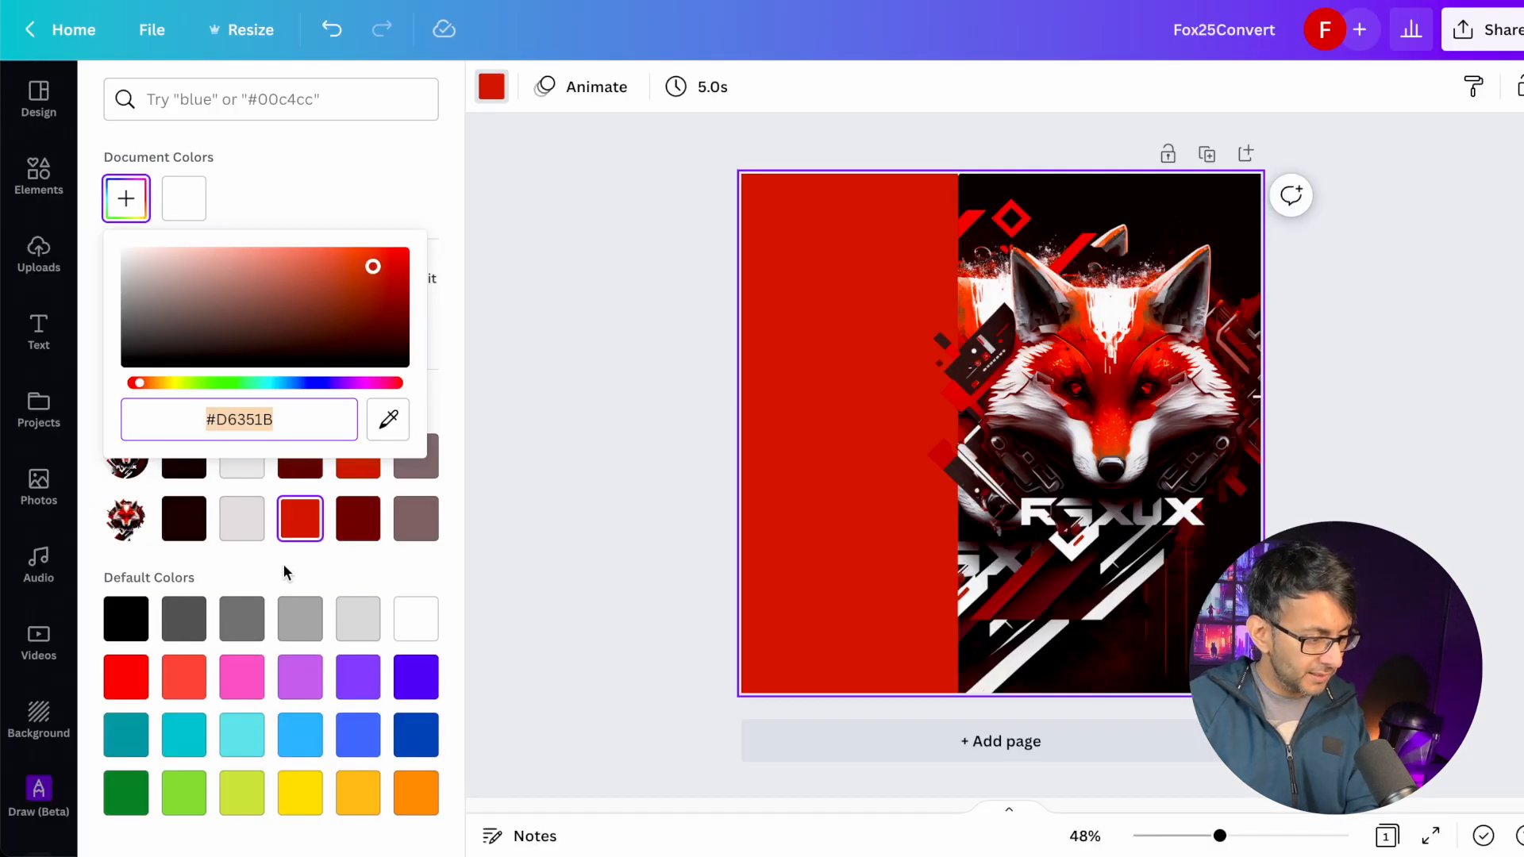
{"action": "left_click", "coordinate": [283, 564]}
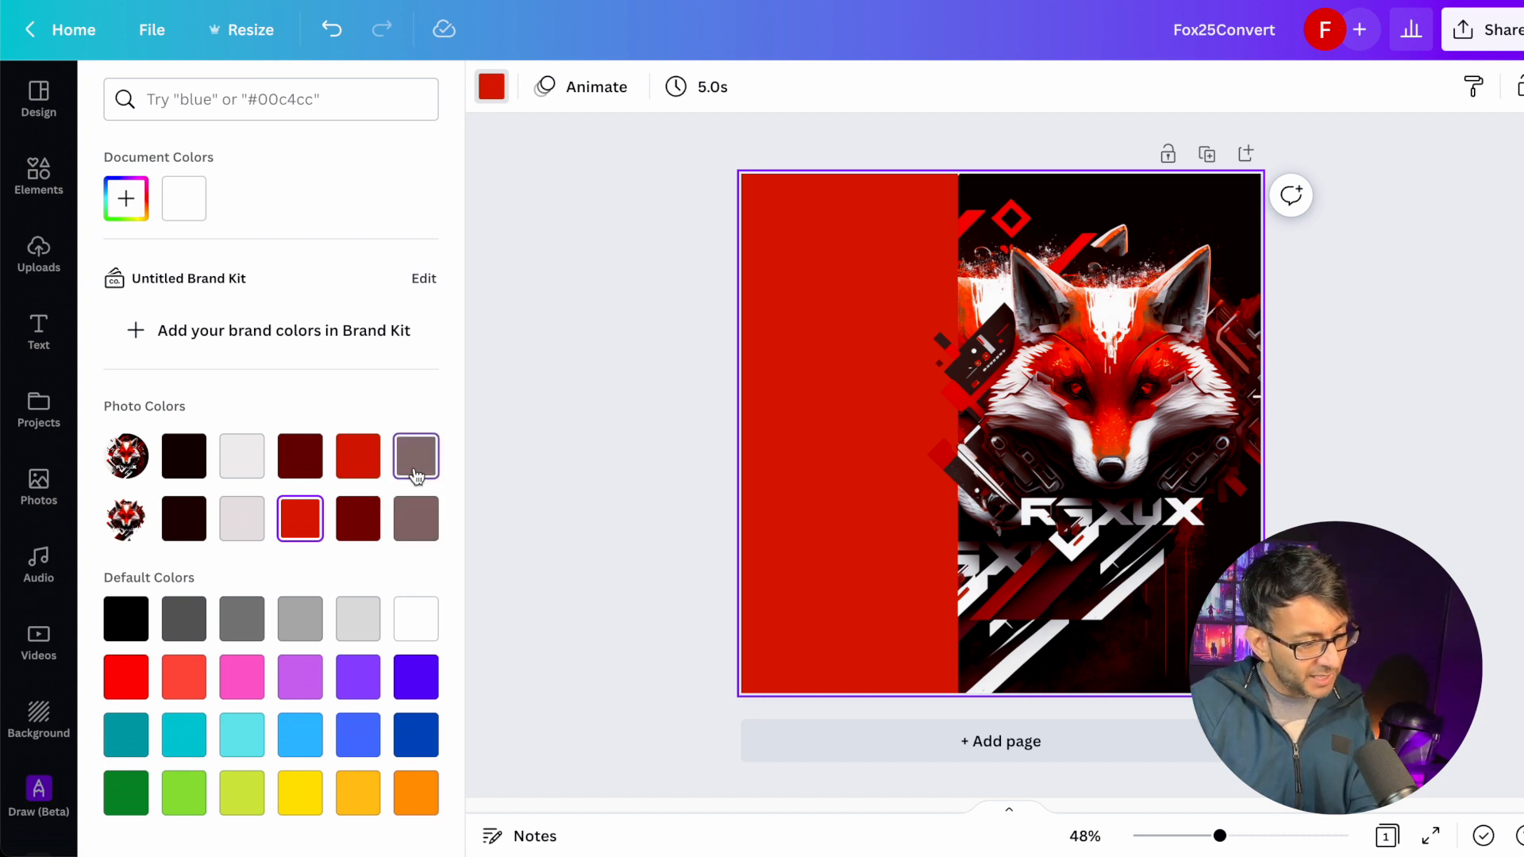
{"action": "left_click", "coordinate": [416, 473]}
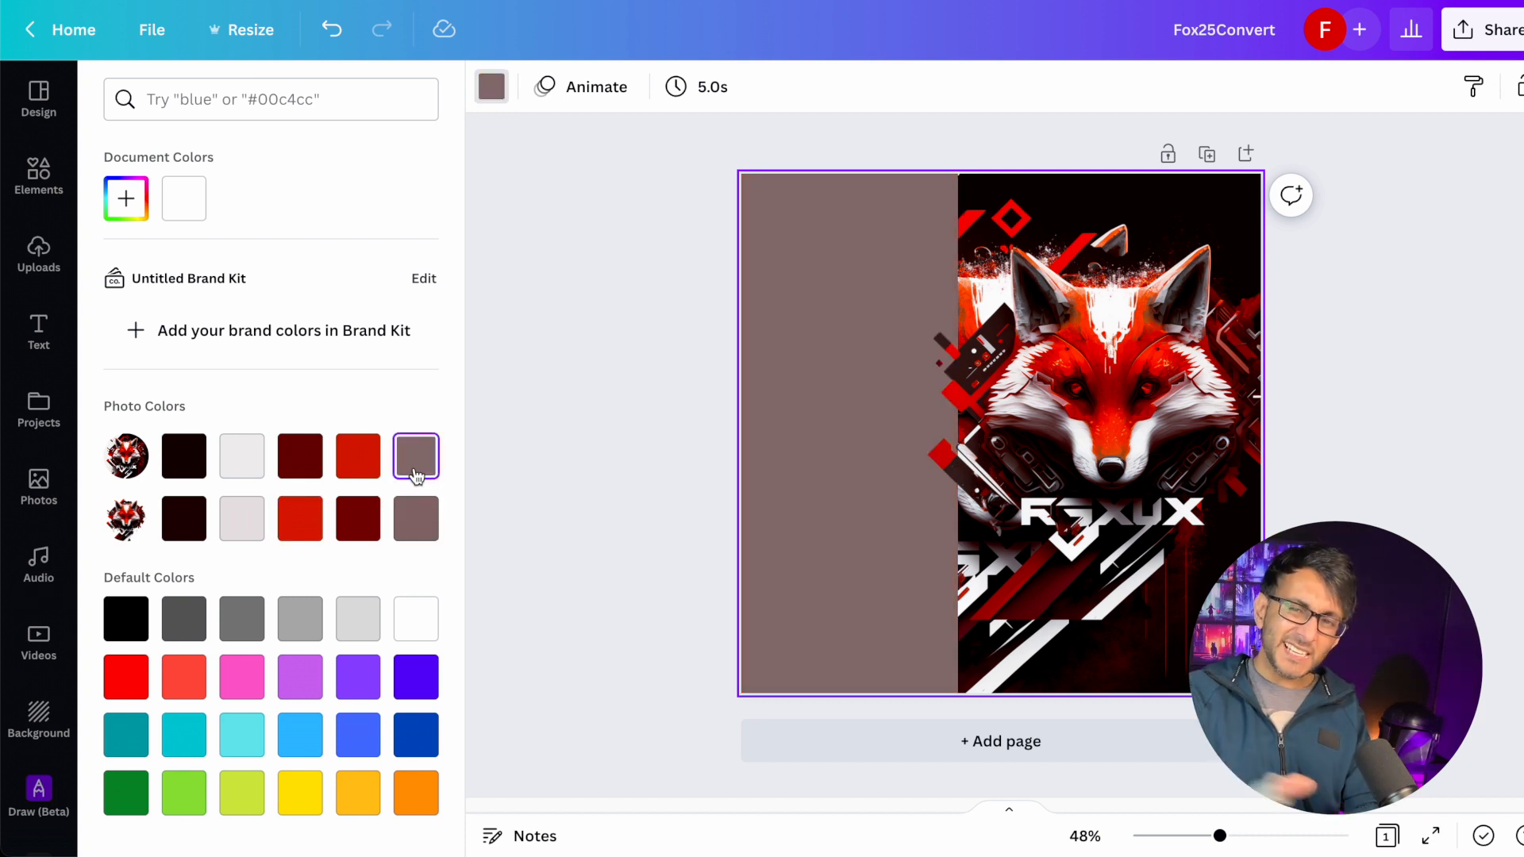
{"action": "left_click", "coordinate": [135, 220]}
{"action": "key", "text": "ctrl+c"}
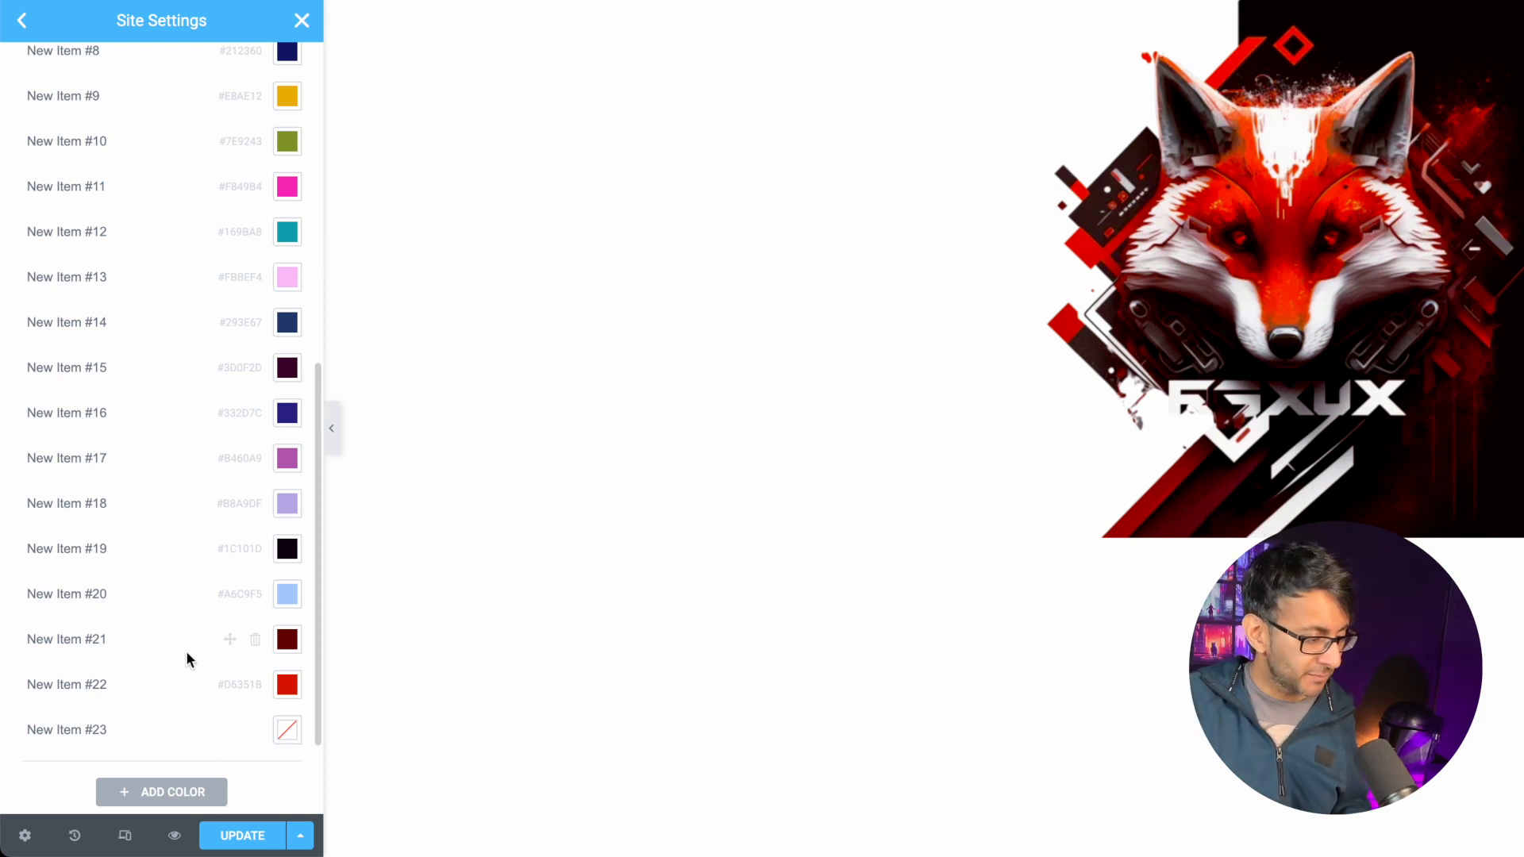
- Switch back to Elementor and set the newest custom global color to #826A6C
{"action": "left_click", "coordinate": [296, 729]}
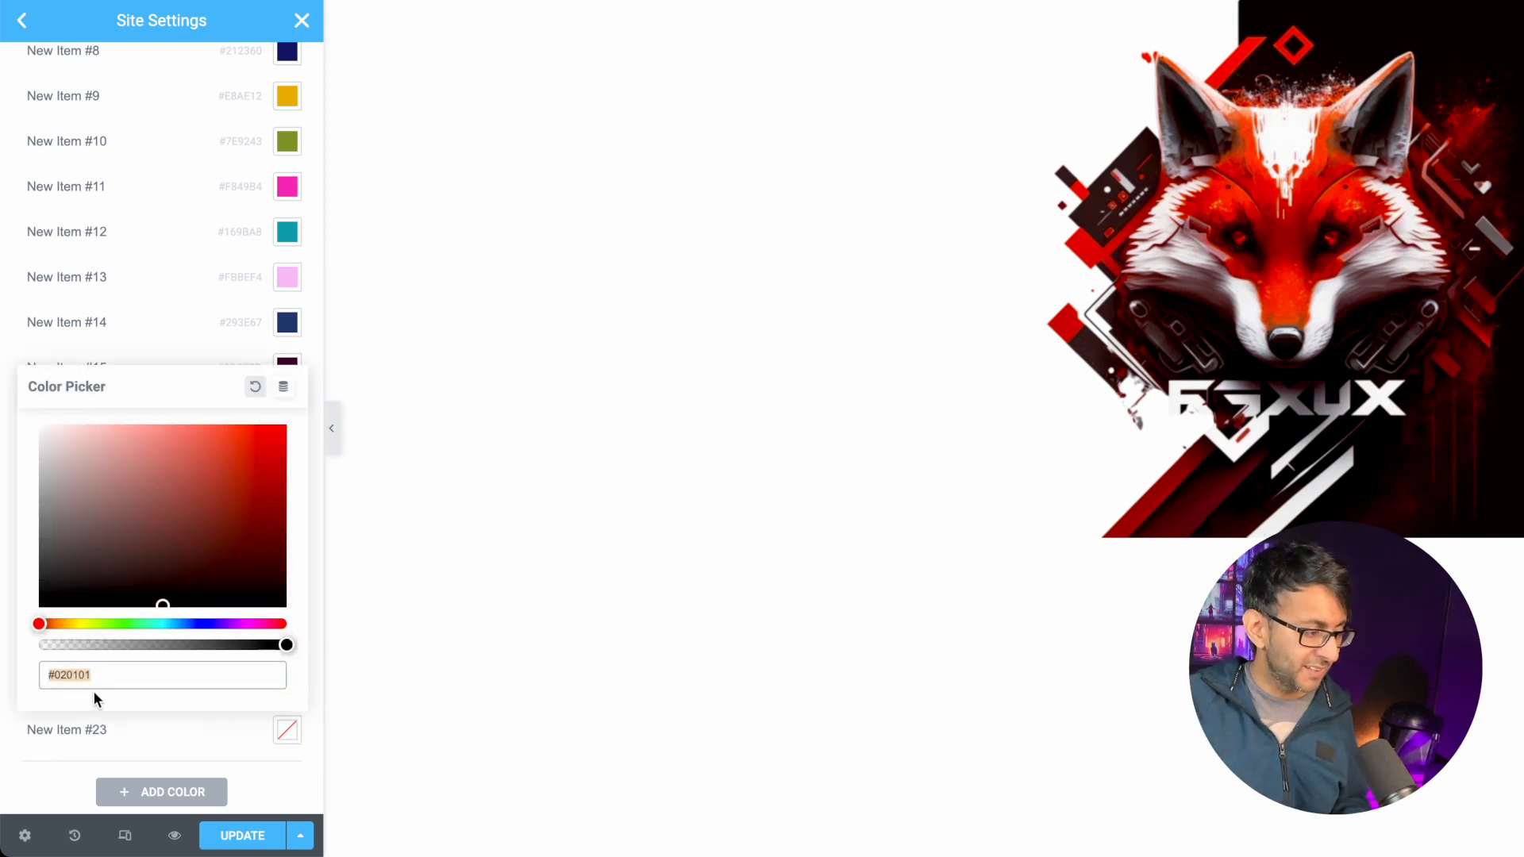
{"action": "key", "text": "ctrl+v"}
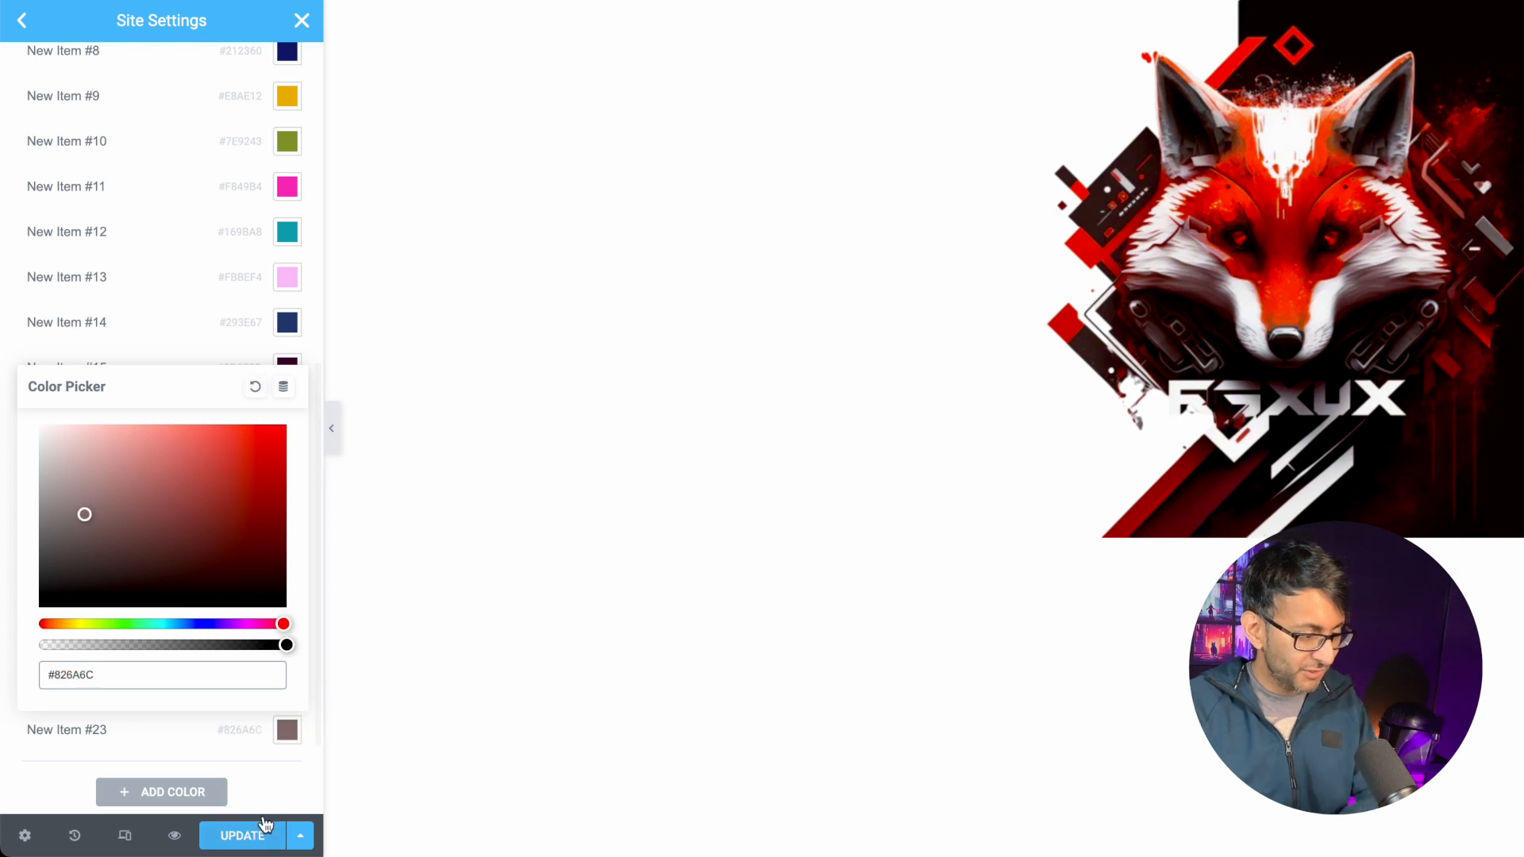
{"action": "left_click", "coordinate": [285, 786]}
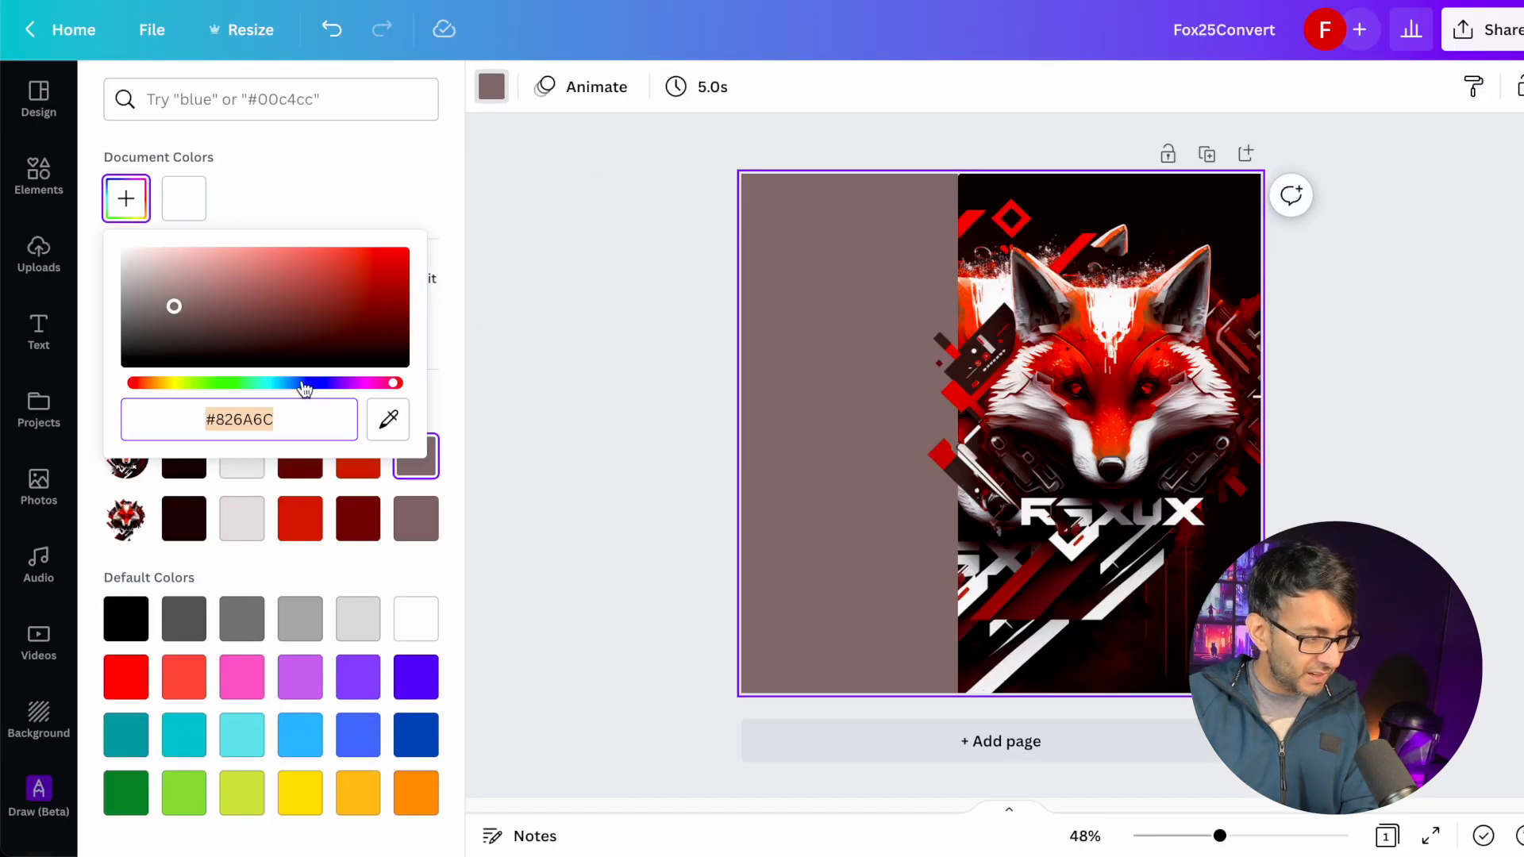
- Switch to Canva, apply the bright red photo color to the page background and brighten it to #F82300
{"action": "left_click", "coordinate": [300, 518]}
{"action": "left_click", "coordinate": [492, 91]}
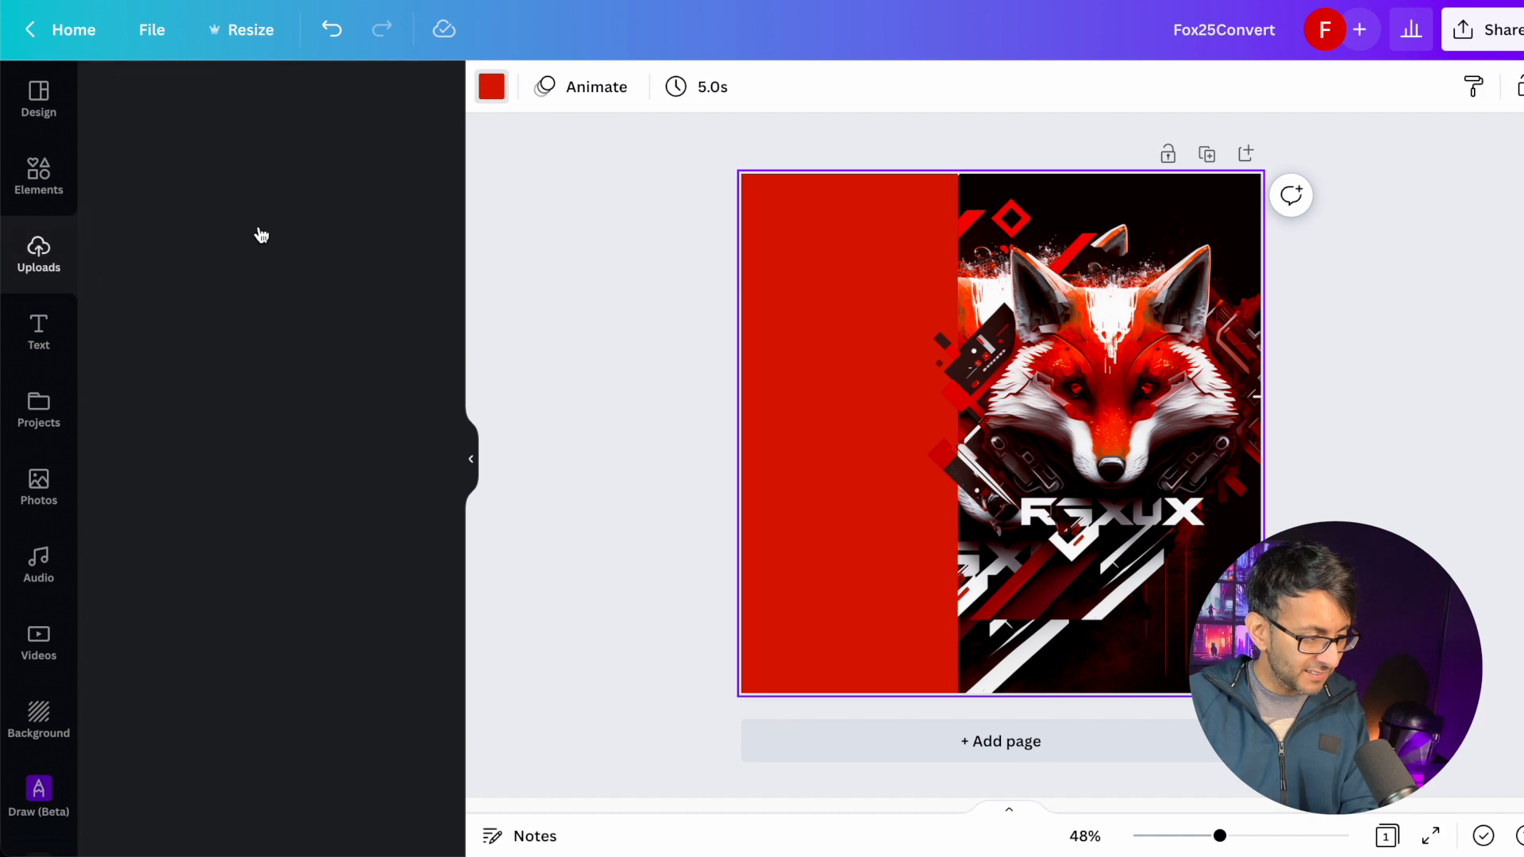
{"action": "left_click", "coordinate": [485, 90]}
{"action": "left_click", "coordinate": [125, 200]}
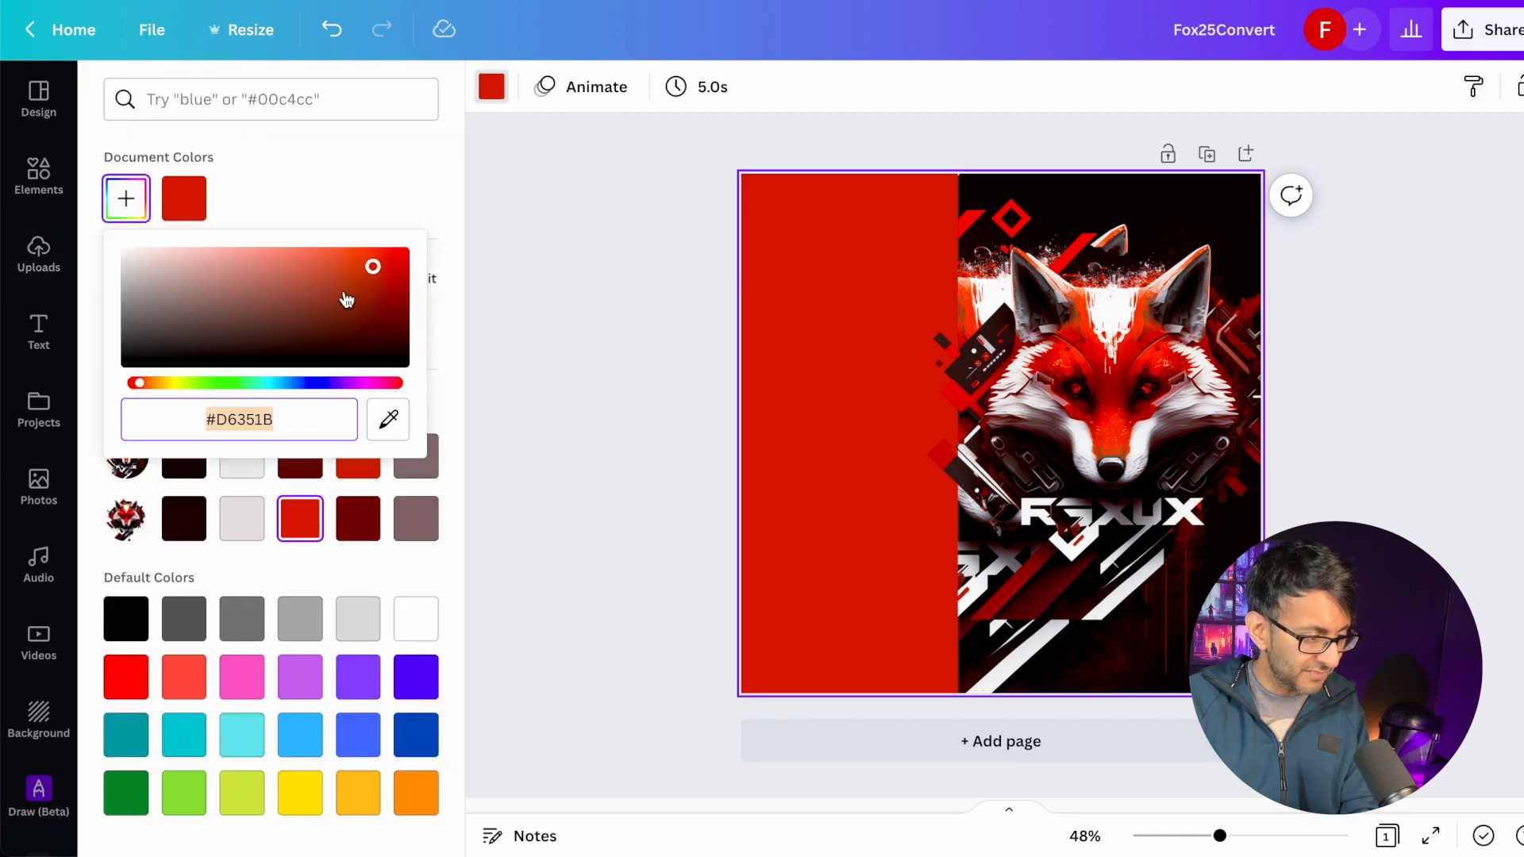
{"action": "left_click_drag", "start_coordinate": [369, 268], "coordinate": [403, 253]}
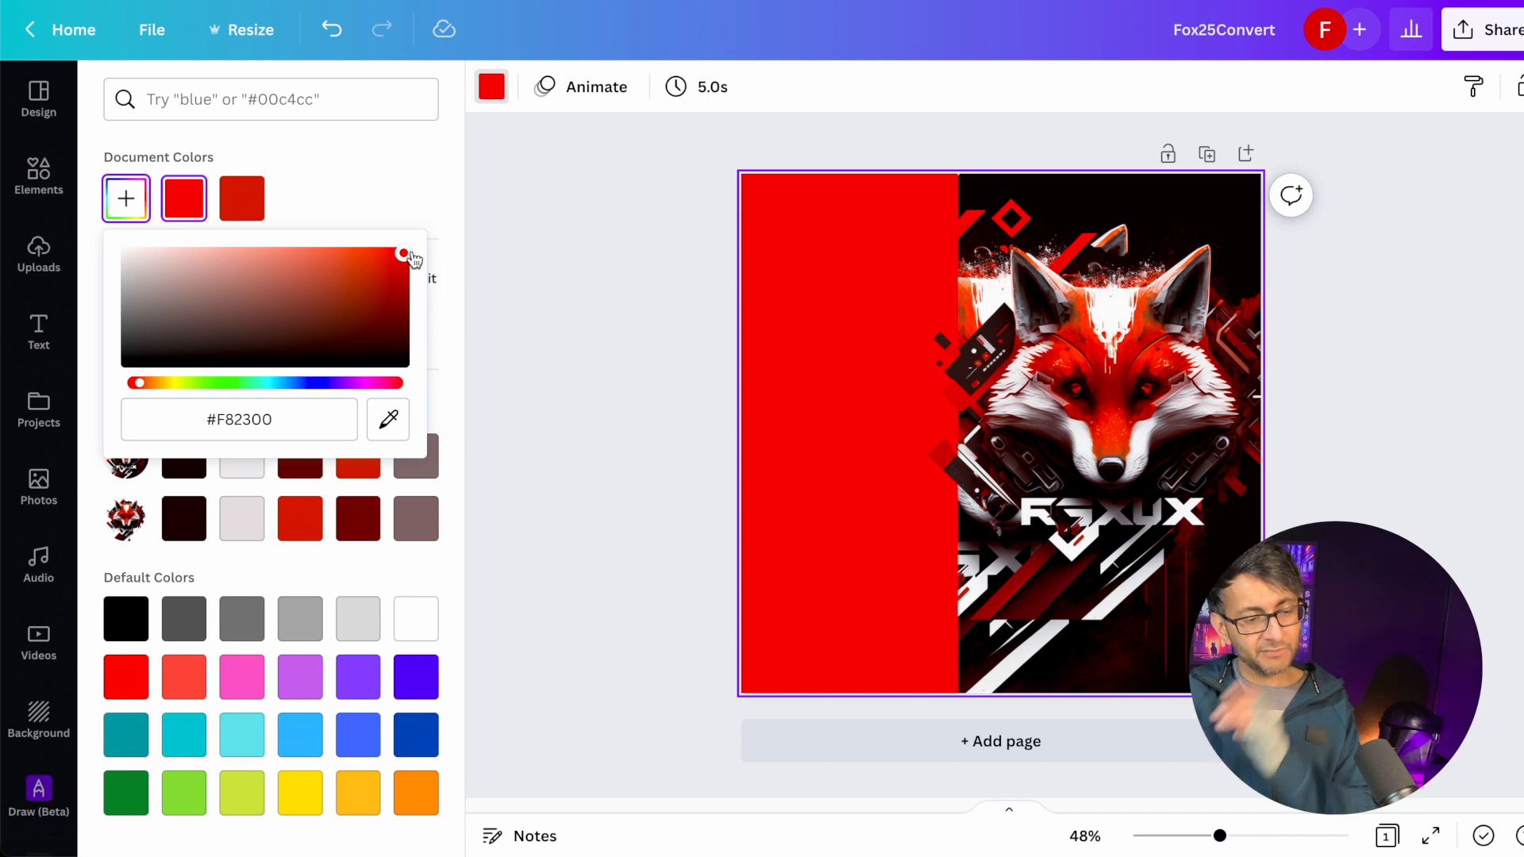
- Copy the hex code #F82300 of the brightened red page background
{"action": "left_click", "coordinate": [117, 197]}
{"action": "left_click", "coordinate": [127, 200]}
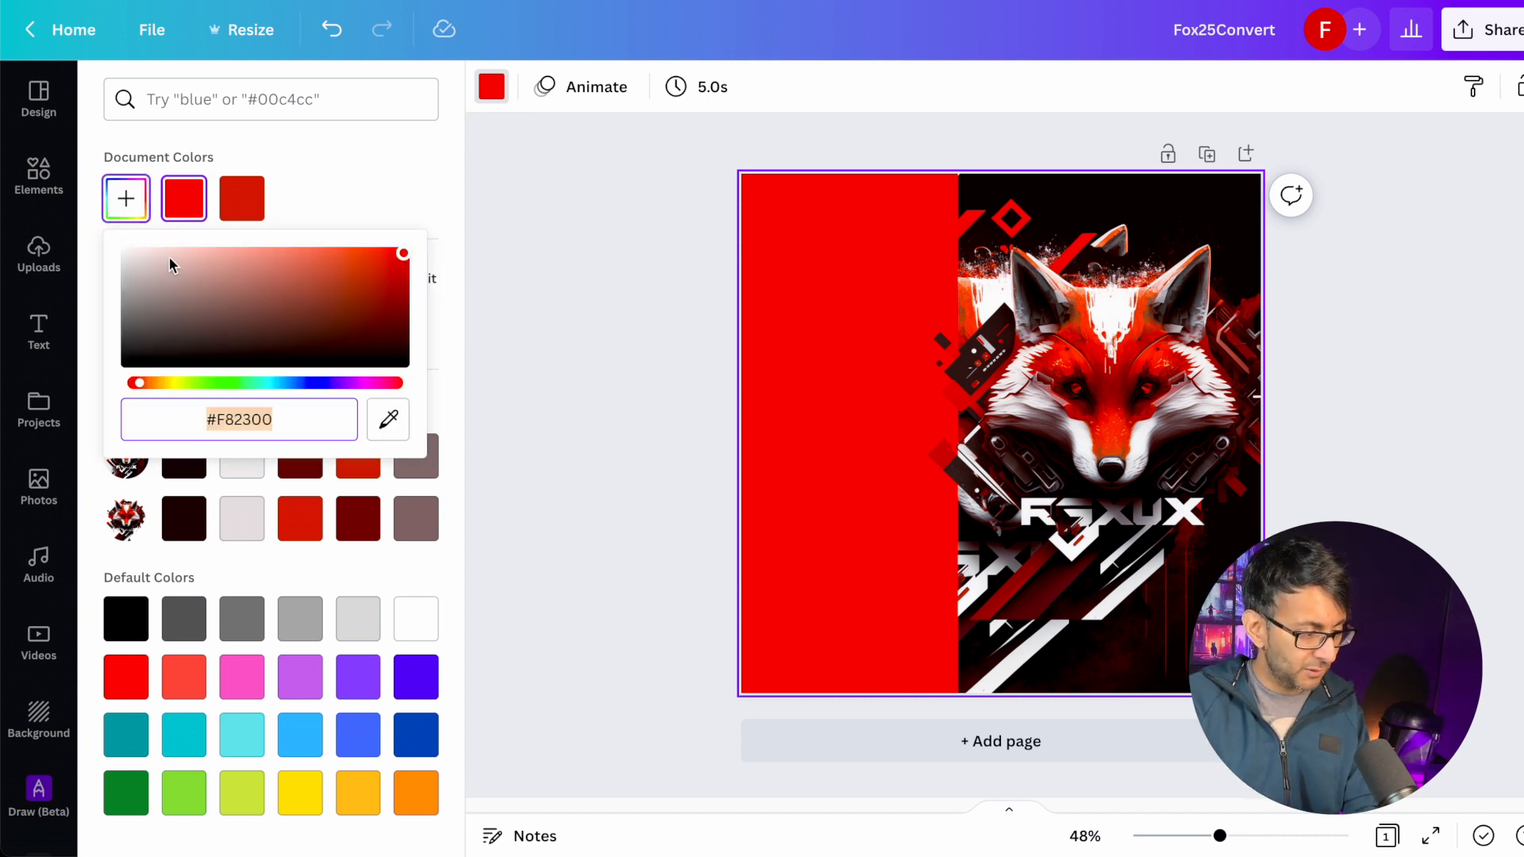
{"action": "double_click", "coordinate": [263, 429]}
{"action": "key", "text": "super+c"}
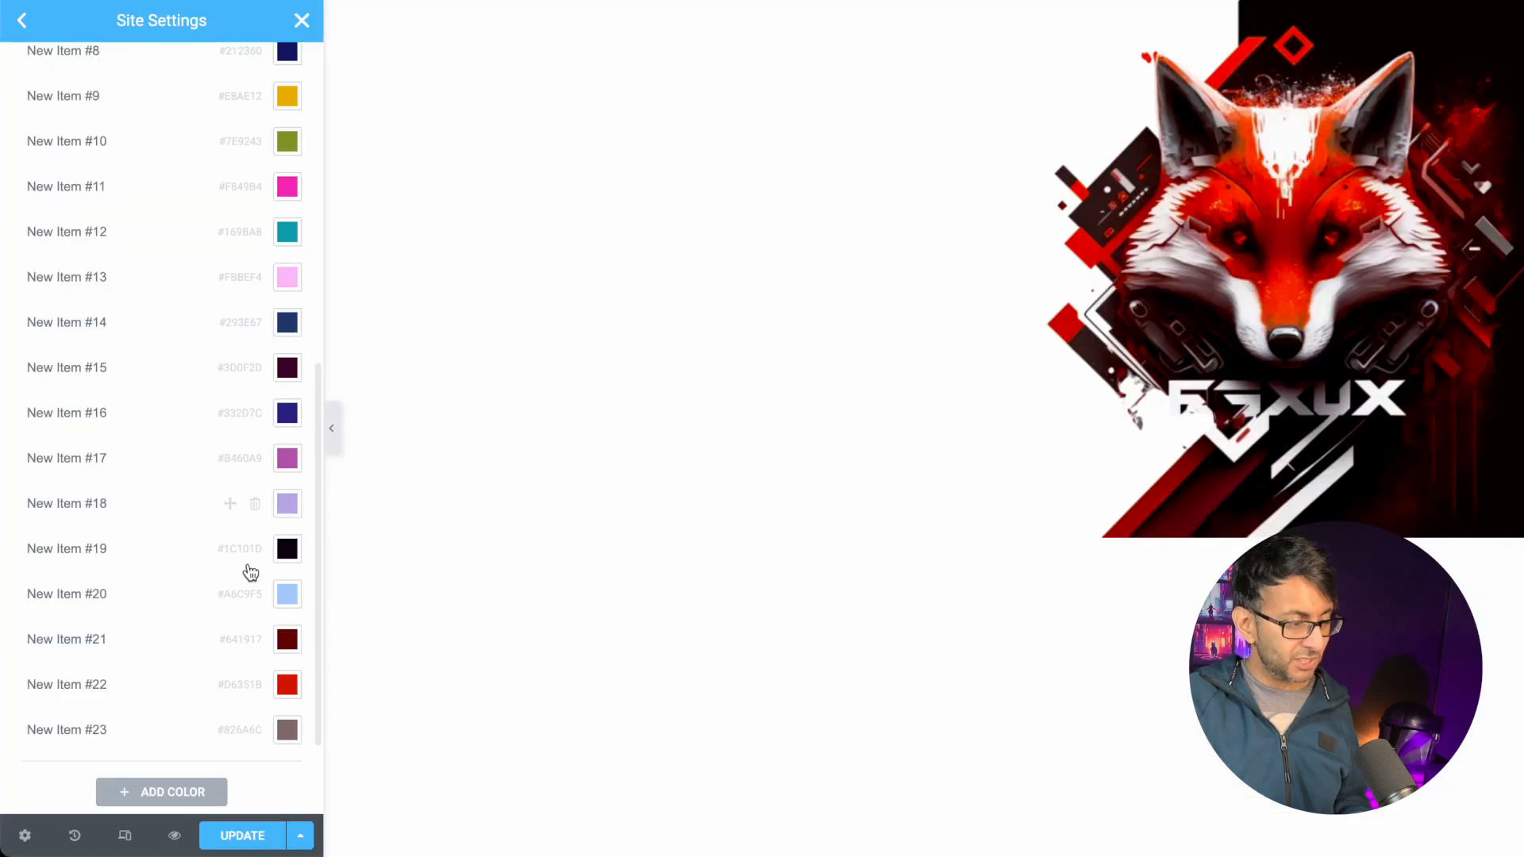
- Switch back to Elementor, add a custom global color set to the copied hex code and save the site settings
{"action": "left_click", "coordinate": [181, 792]}
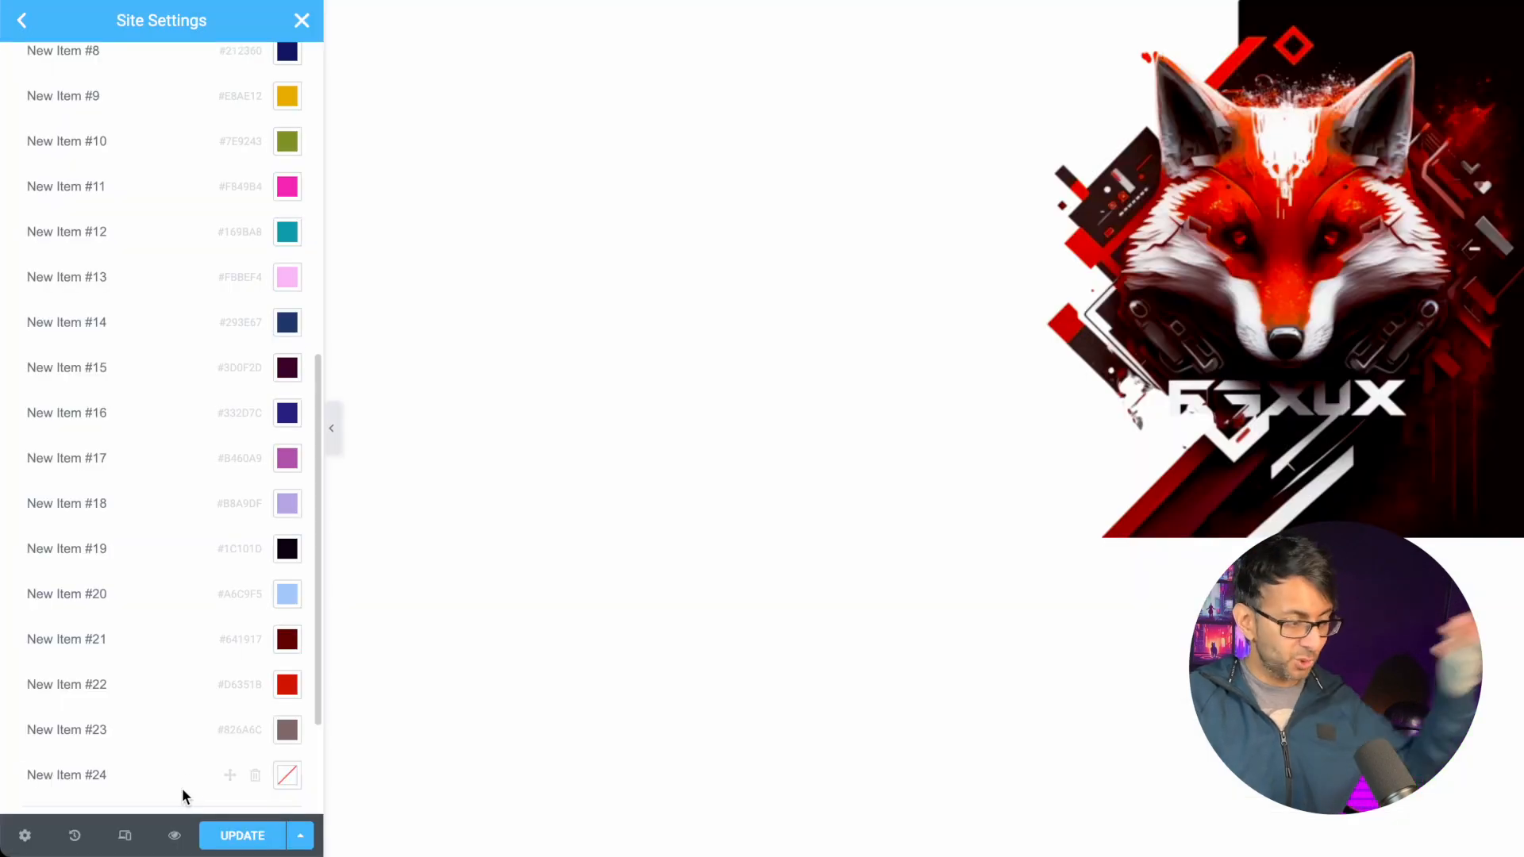
{"action": "left_click", "coordinate": [282, 777]}
{"action": "left_click", "coordinate": [111, 722]}
{"action": "double_click", "coordinate": [54, 724]}
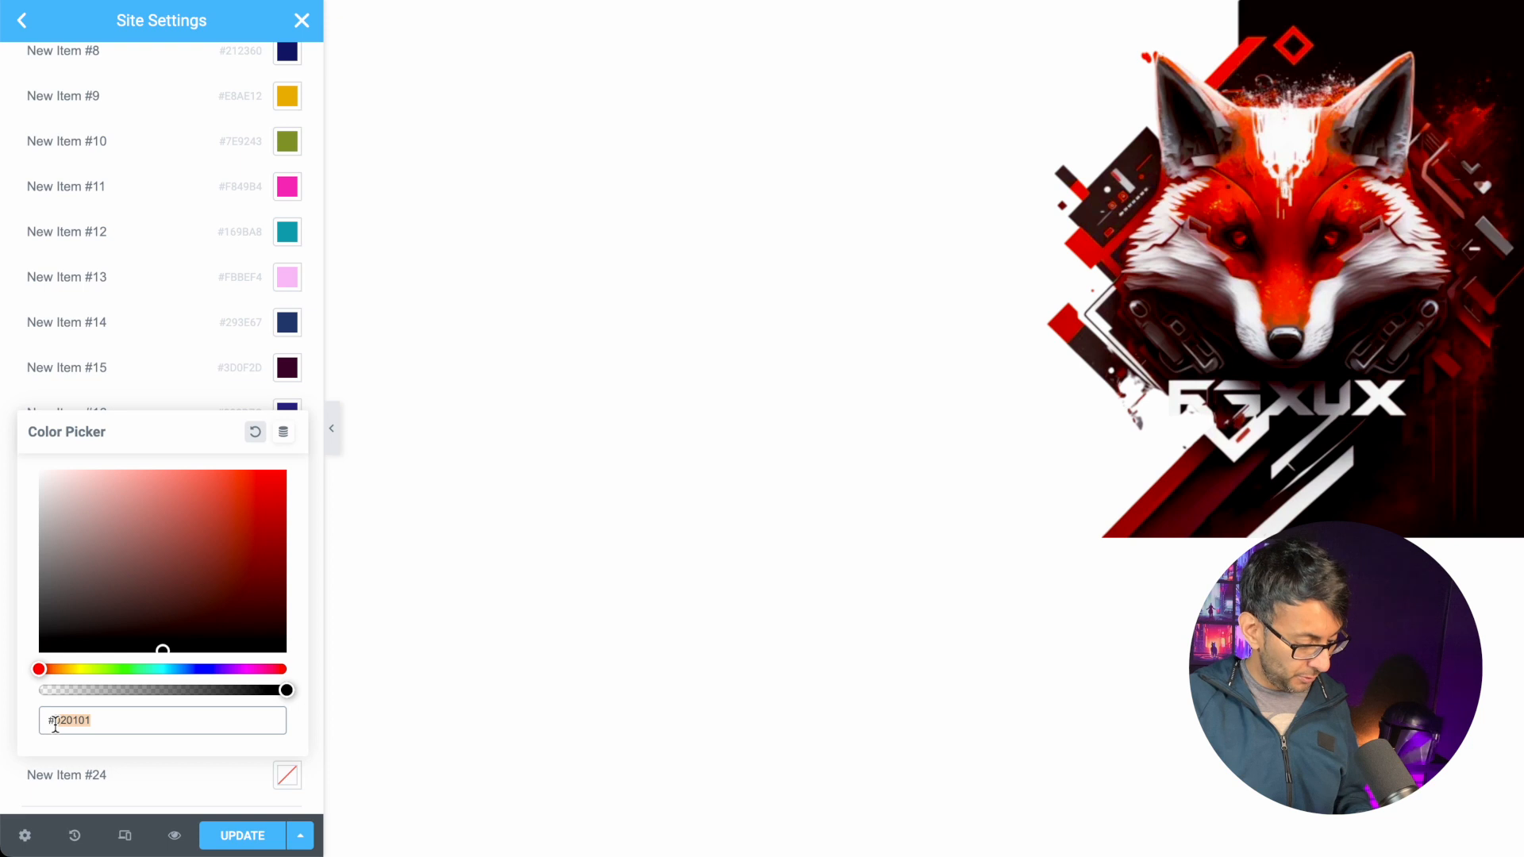
{"action": "key", "text": "super+v"}
{"action": "left_click", "coordinate": [134, 789]}
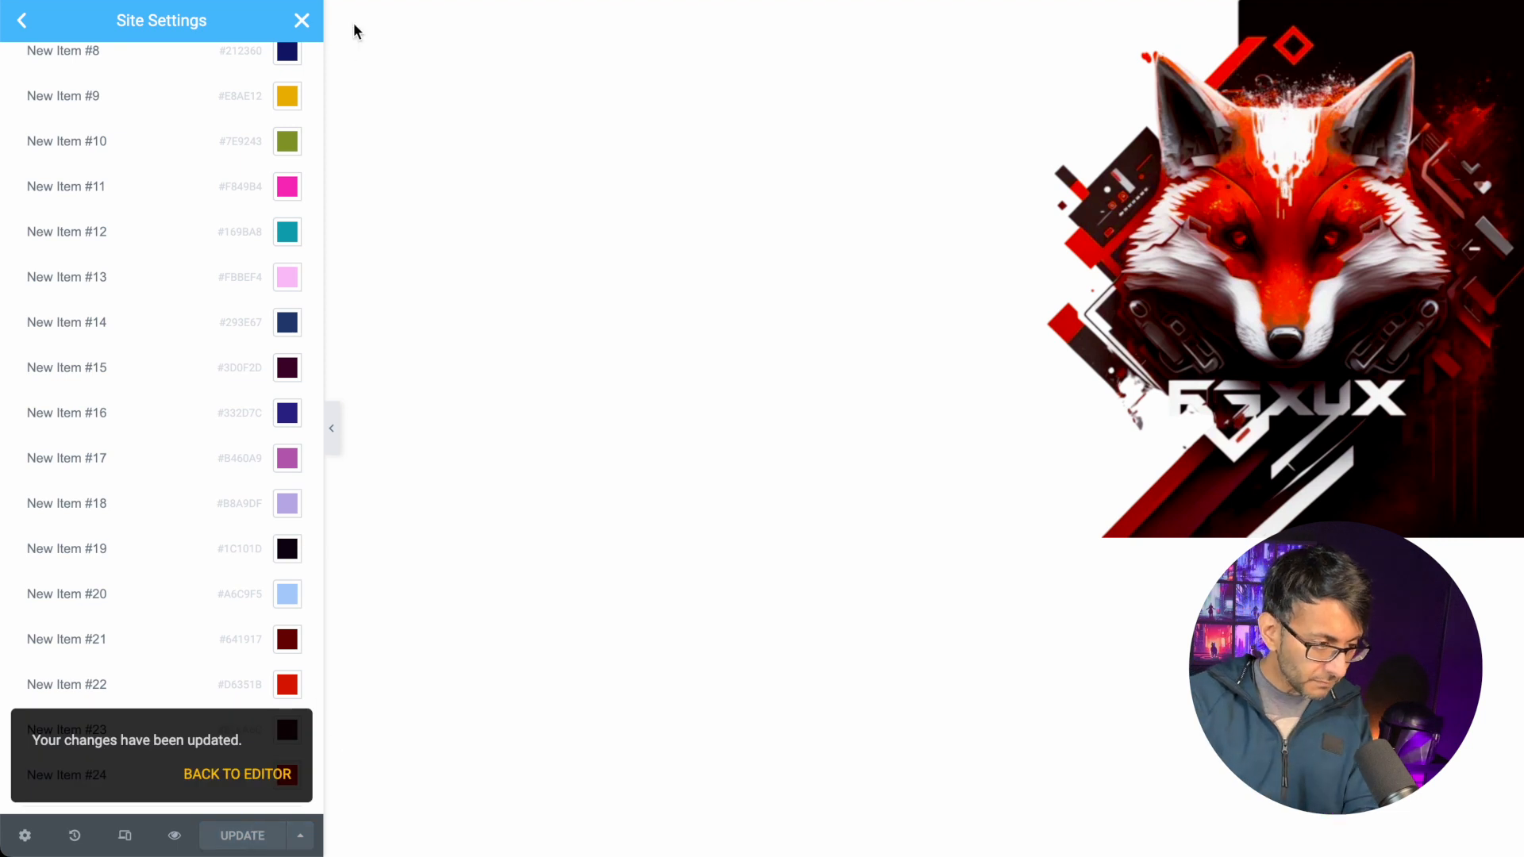
- Look at the typography settings of the Primary font in the global fonts
{"action": "left_click", "coordinate": [19, 28]}
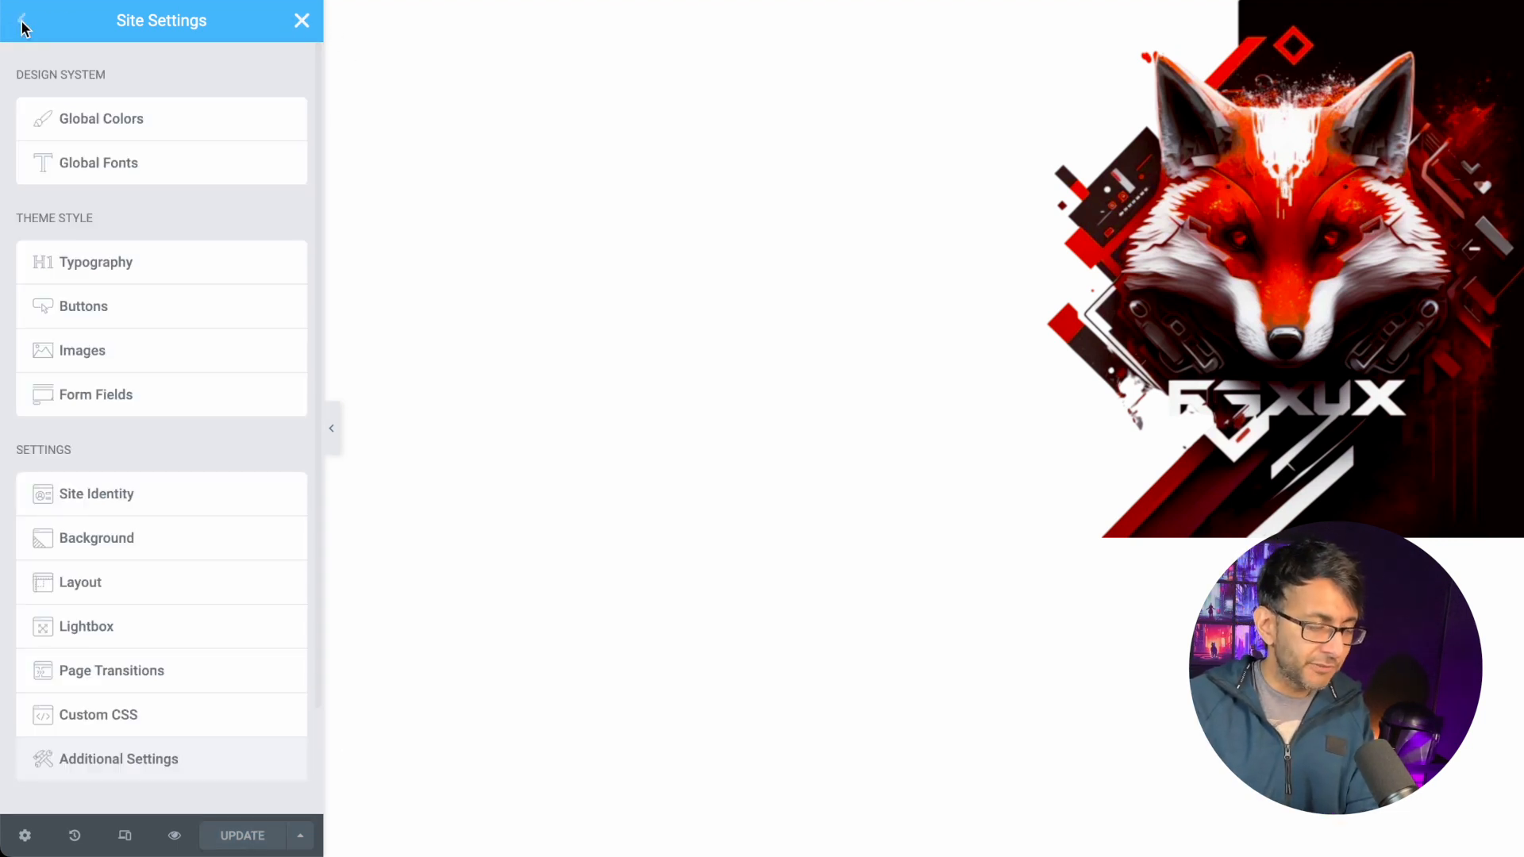
{"action": "left_click", "coordinate": [134, 162]}
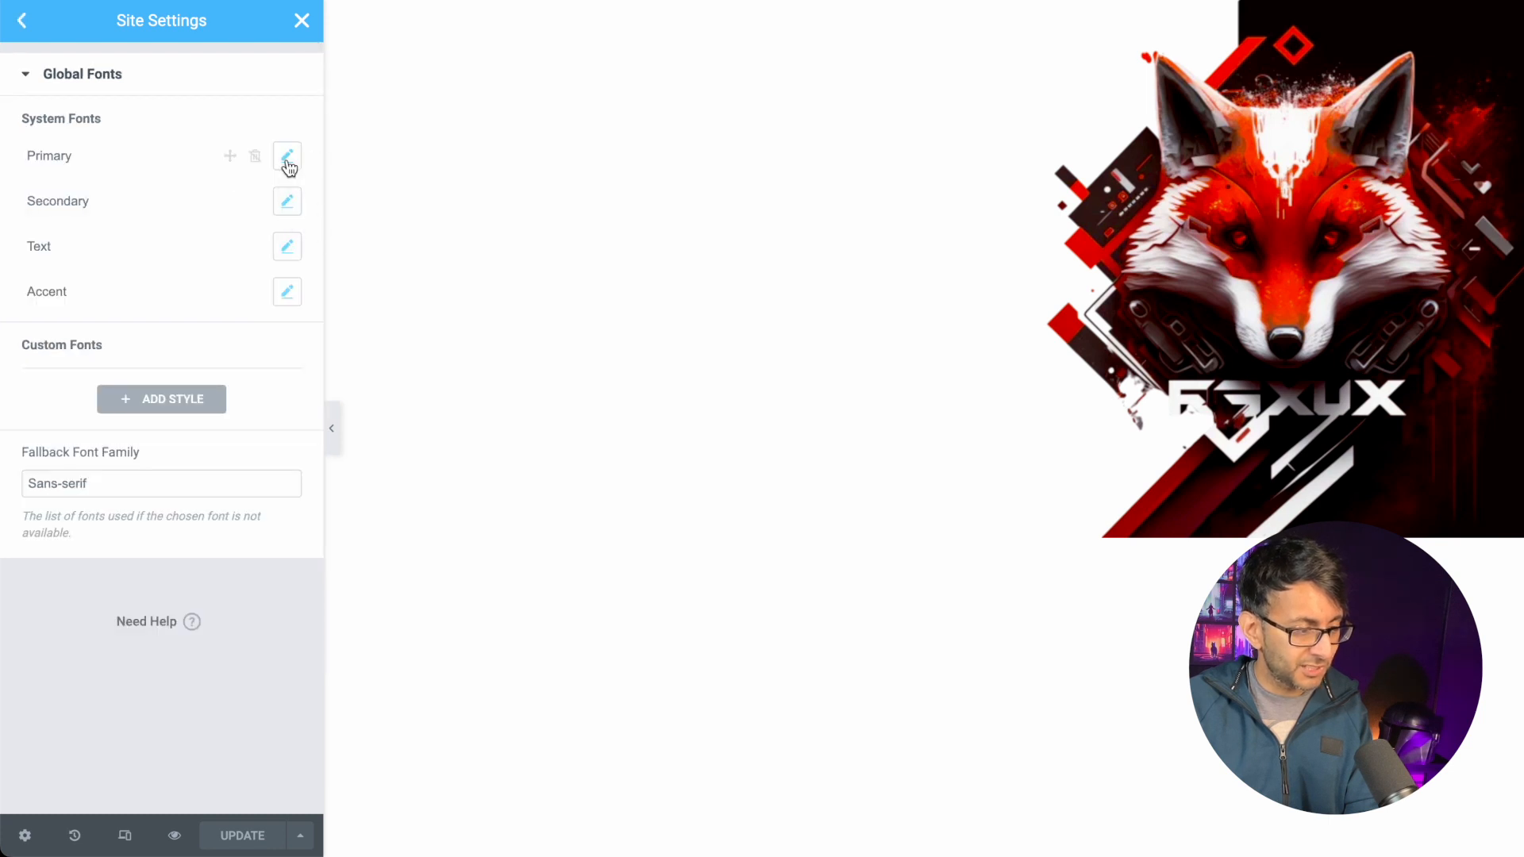
{"action": "left_click", "coordinate": [287, 158]}
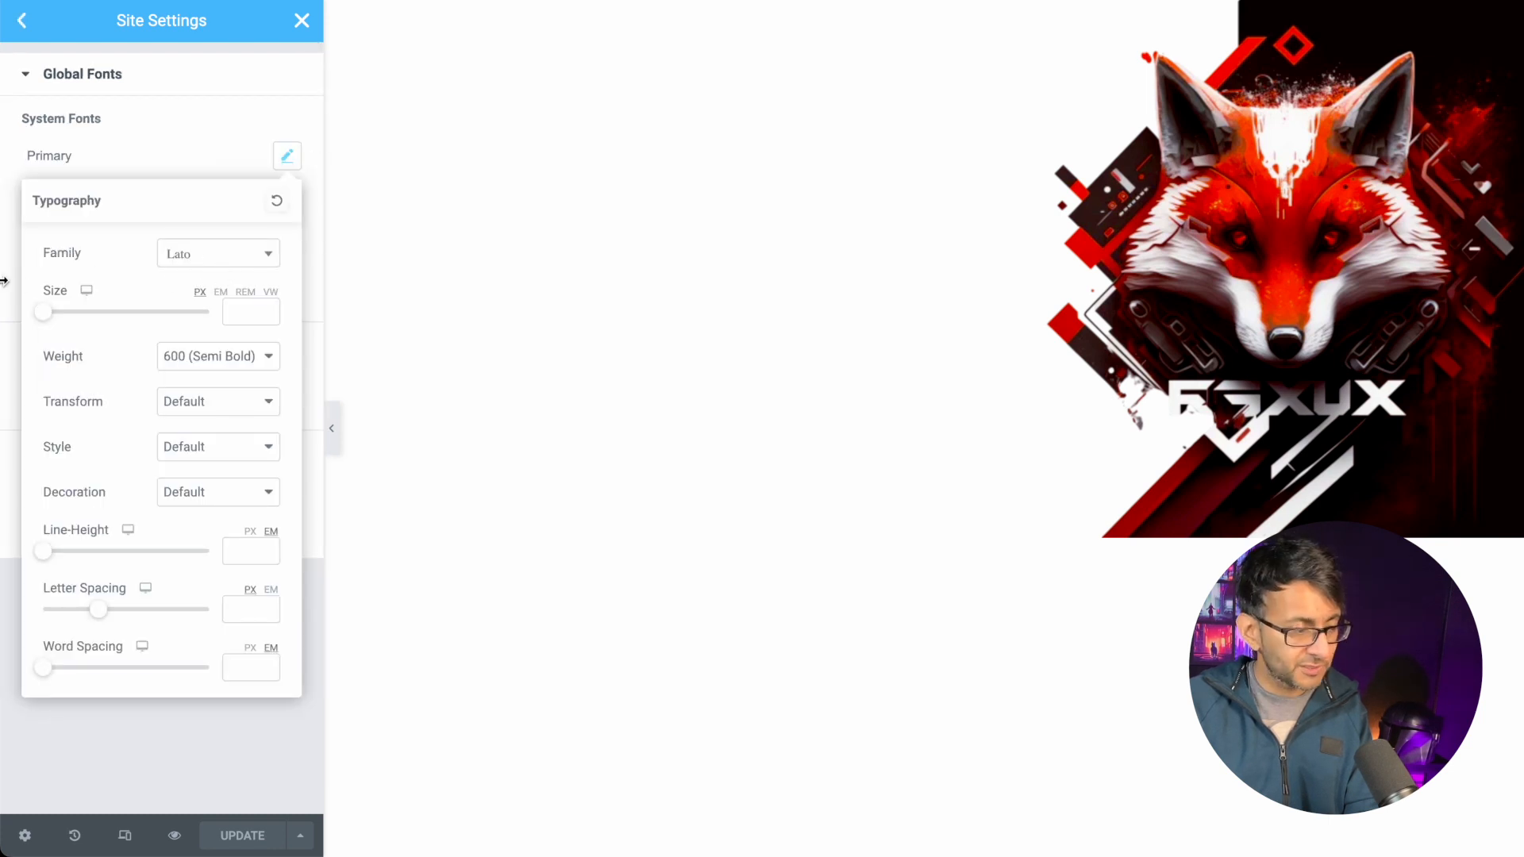
{"action": "left_click", "coordinate": [229, 85]}
- Close the site settings, add a Heading widget to the empty column beside the fox image and select its title text
{"action": "left_click", "coordinate": [302, 20]}
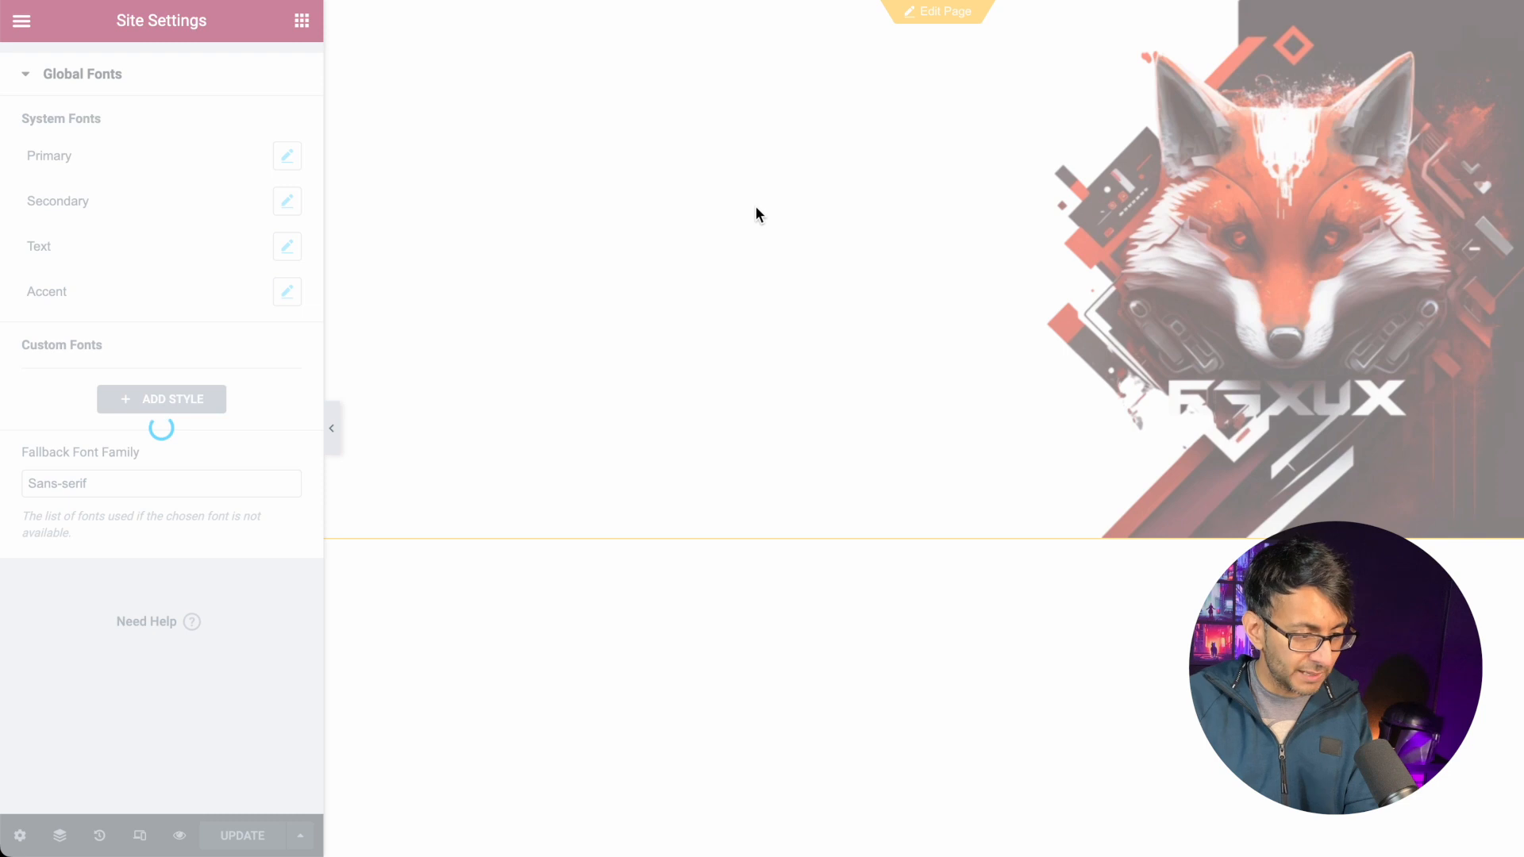
{"action": "left_click_drag", "start_coordinate": [104, 409], "coordinate": [641, 302]}
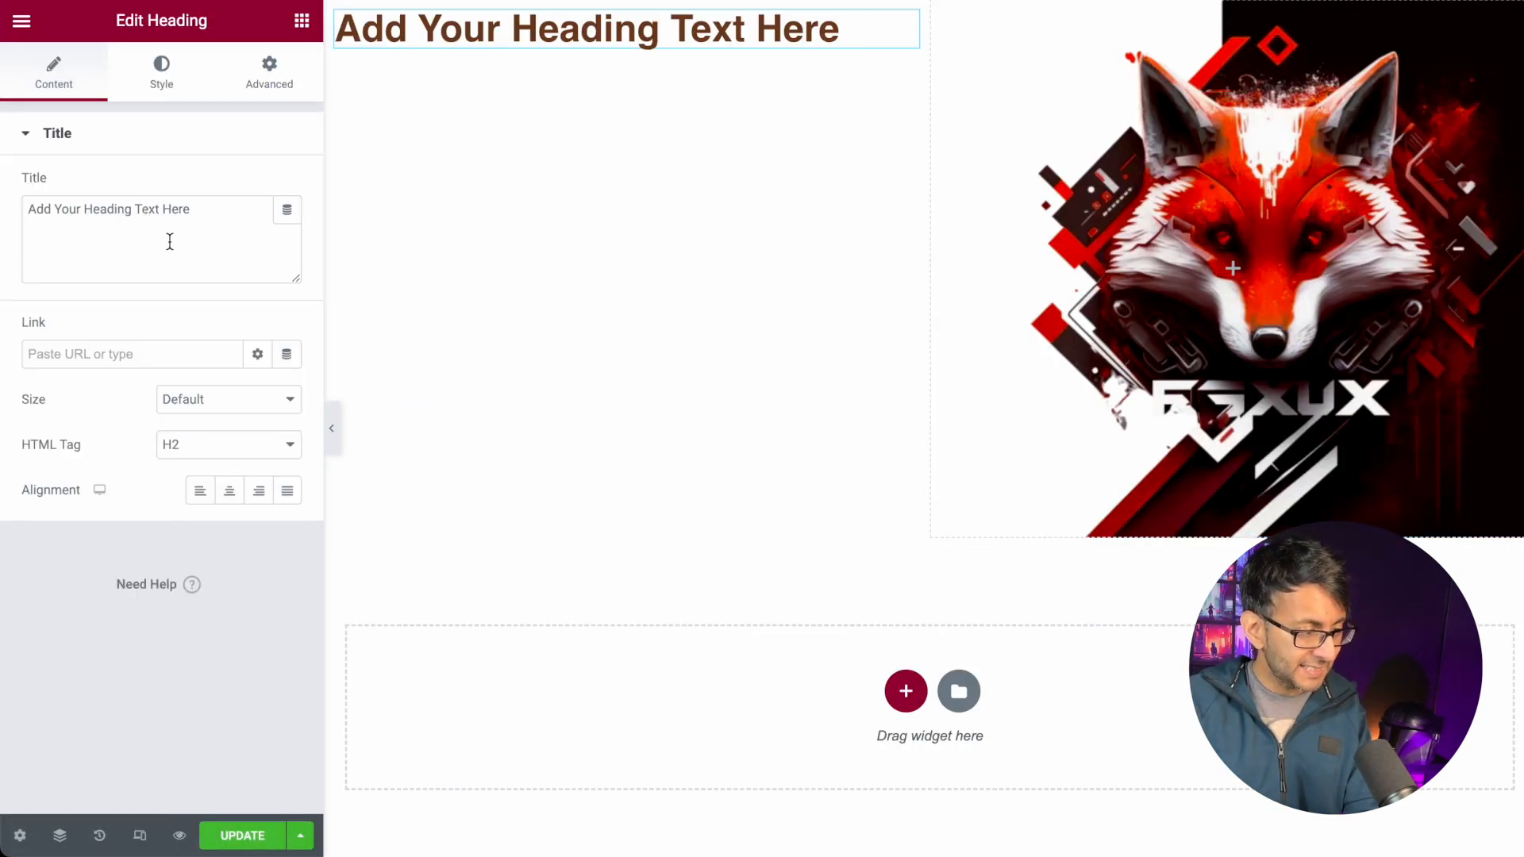
{"action": "triple_click", "coordinate": [209, 216]}
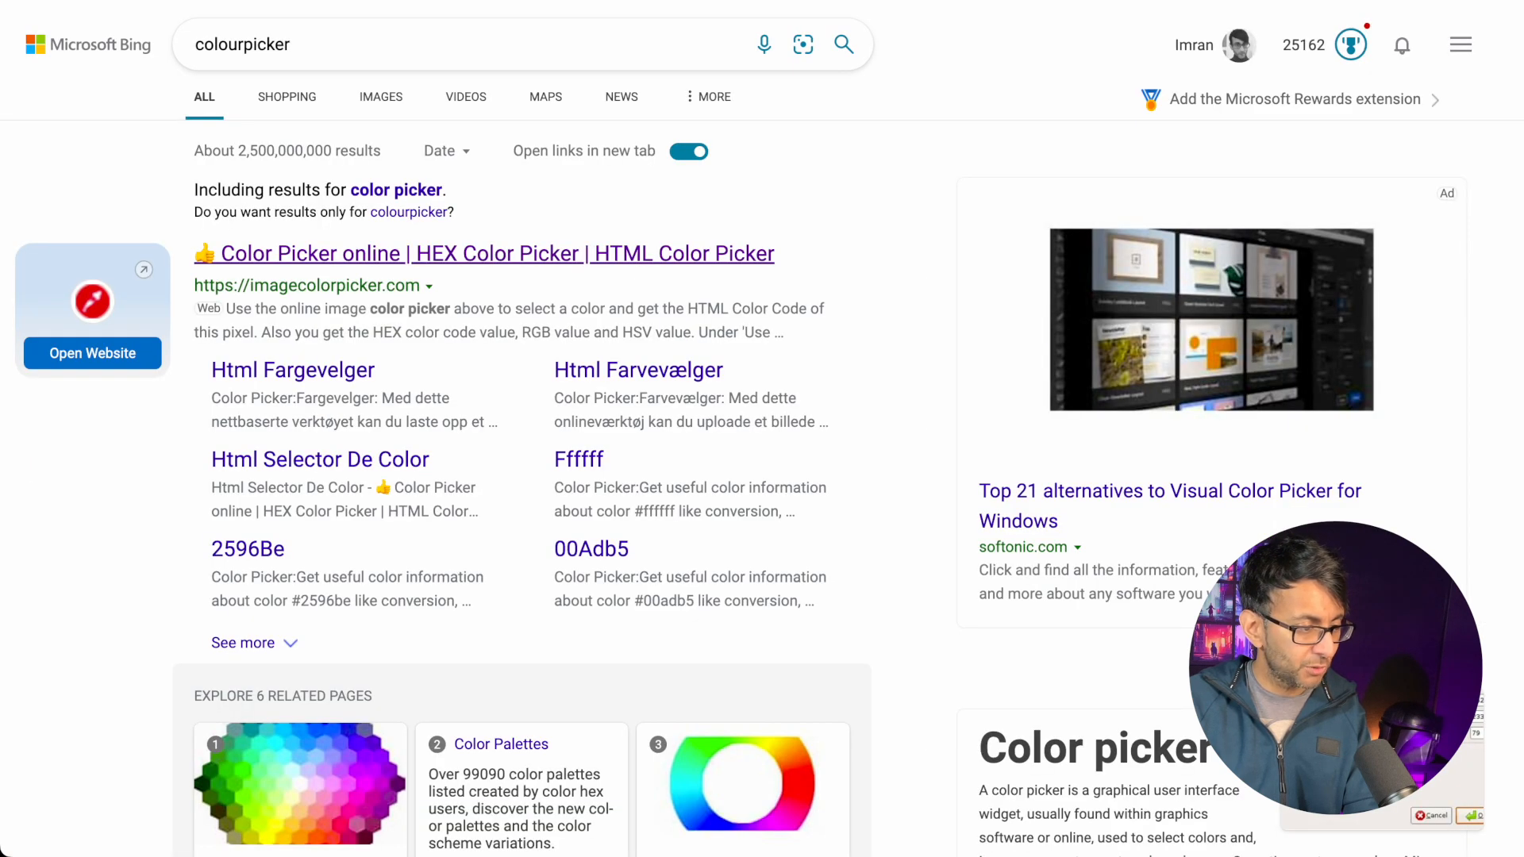
- Switch to the browser's search page, search for "tinywow" and open the TinyWow website
{"action": "key", "text": "super+l"}
{"action": "type", "text": "tiny"}
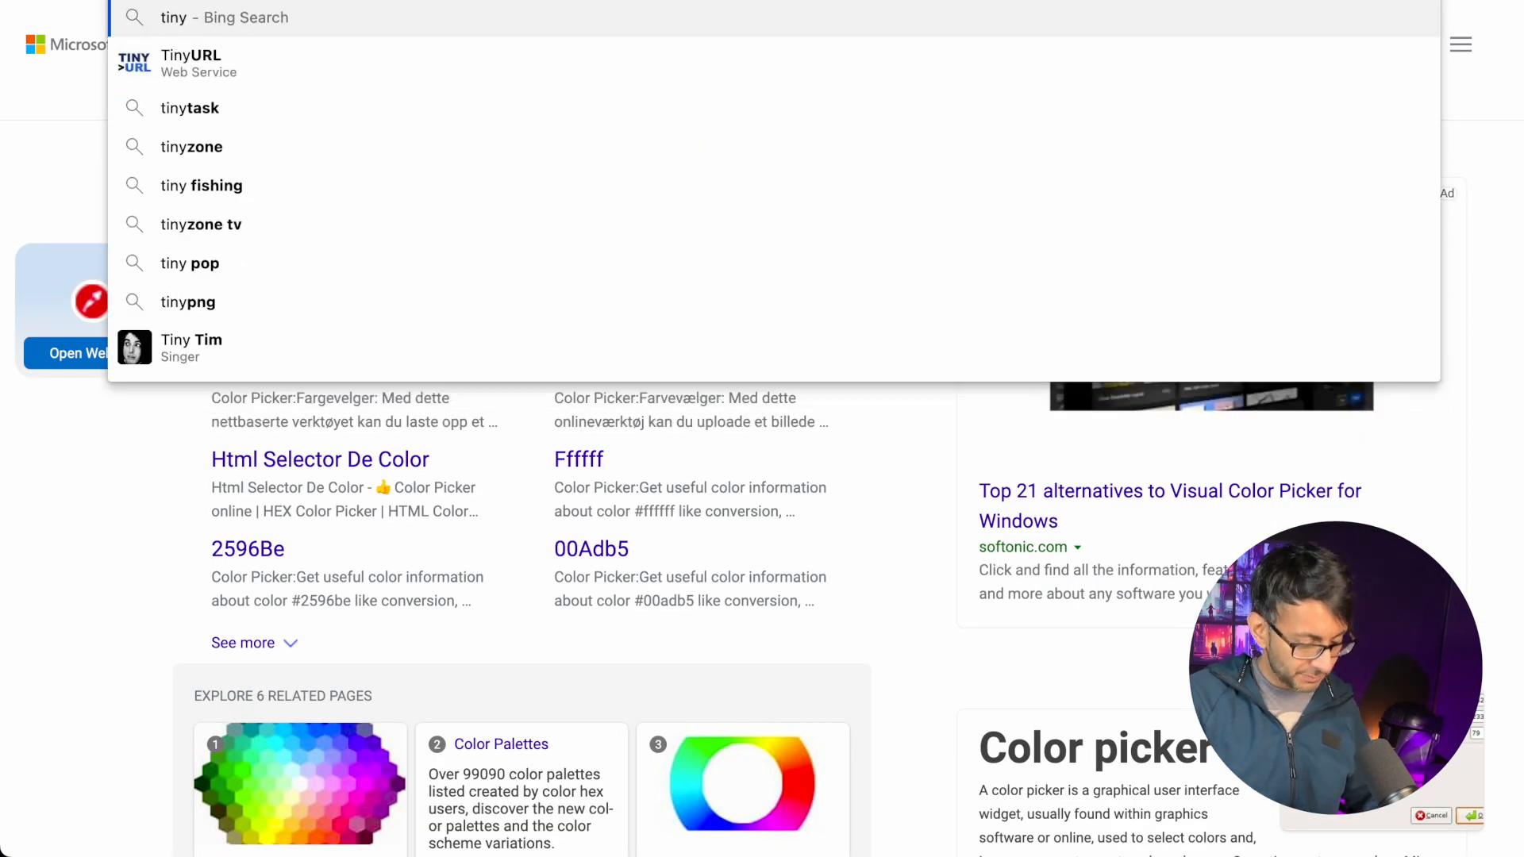
{"action": "type", "text": "wow"}
{"action": "key", "text": "Return"}
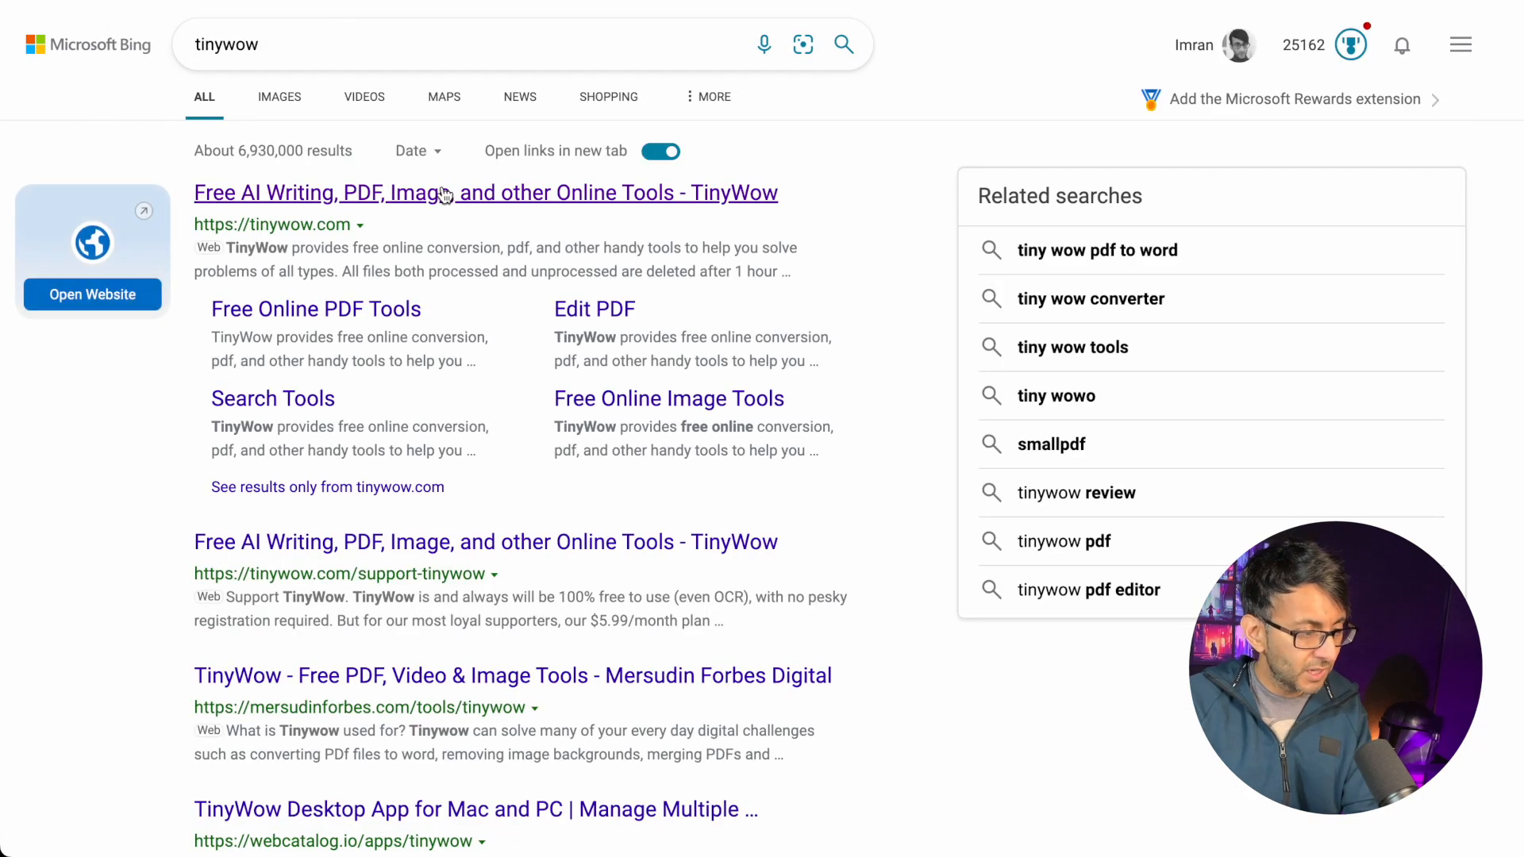
{"action": "left_click", "coordinate": [445, 195]}
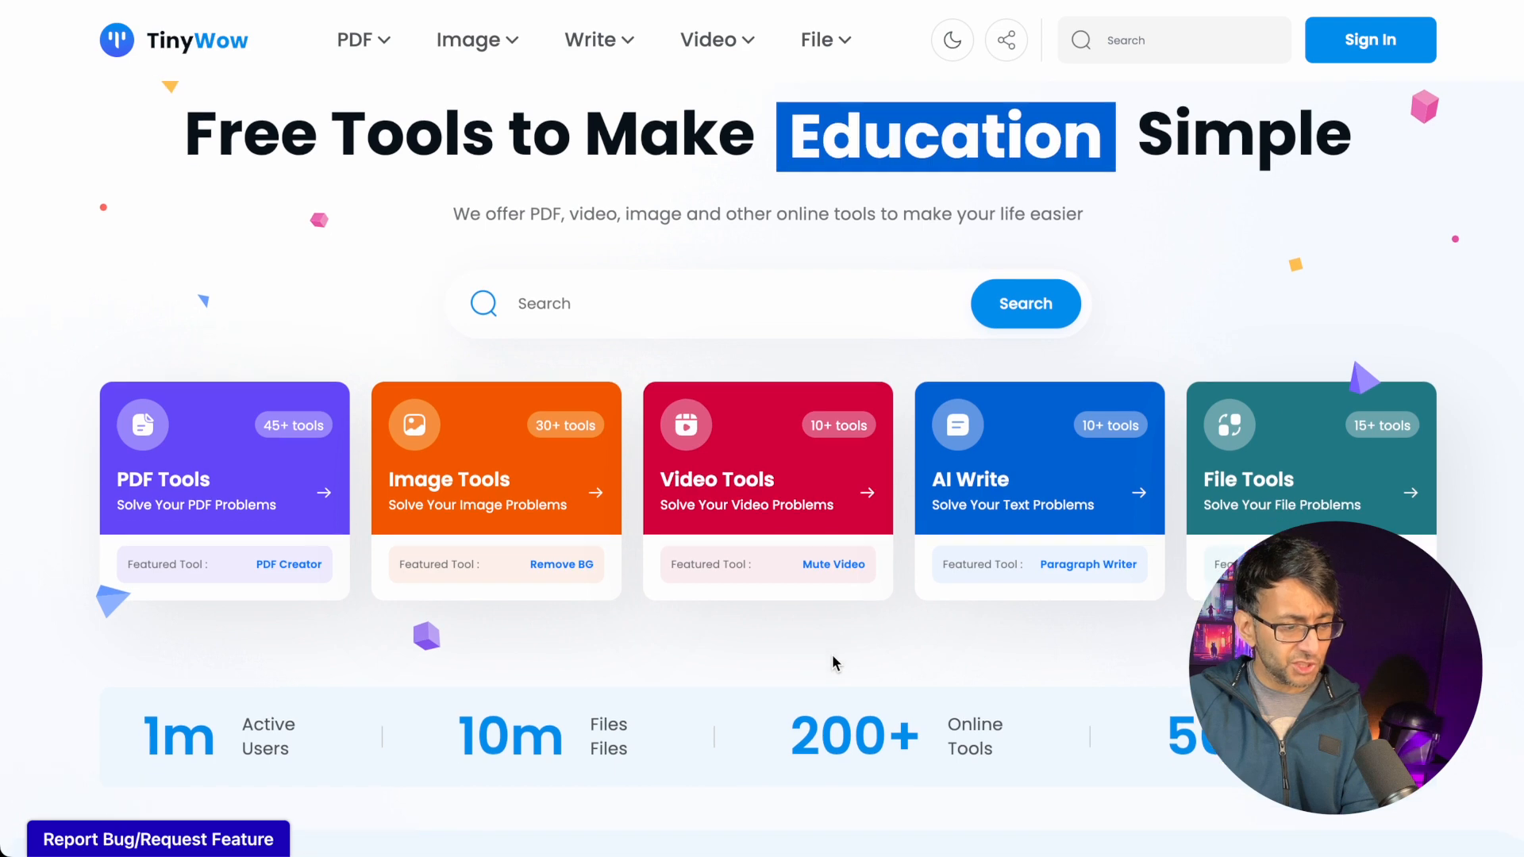
- Filter the popular tools to AI Write and open the Paragraph Writer
{"action": "scroll", "coordinate": [832, 657], "scroll_direction": "down", "scroll_amount": 8}
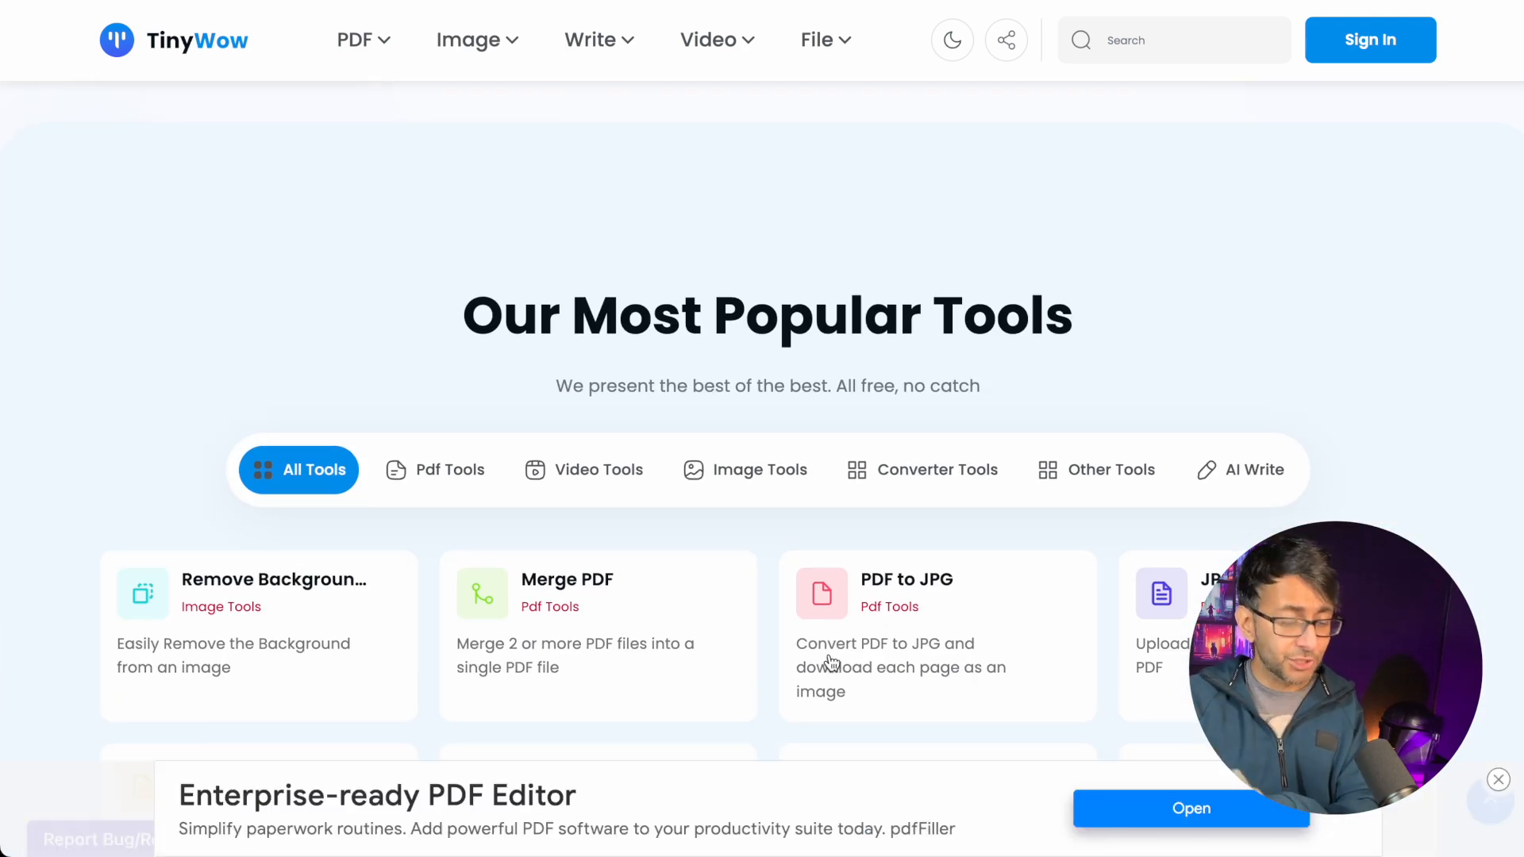
{"action": "scroll", "coordinate": [832, 659], "scroll_direction": "down", "scroll_amount": 3}
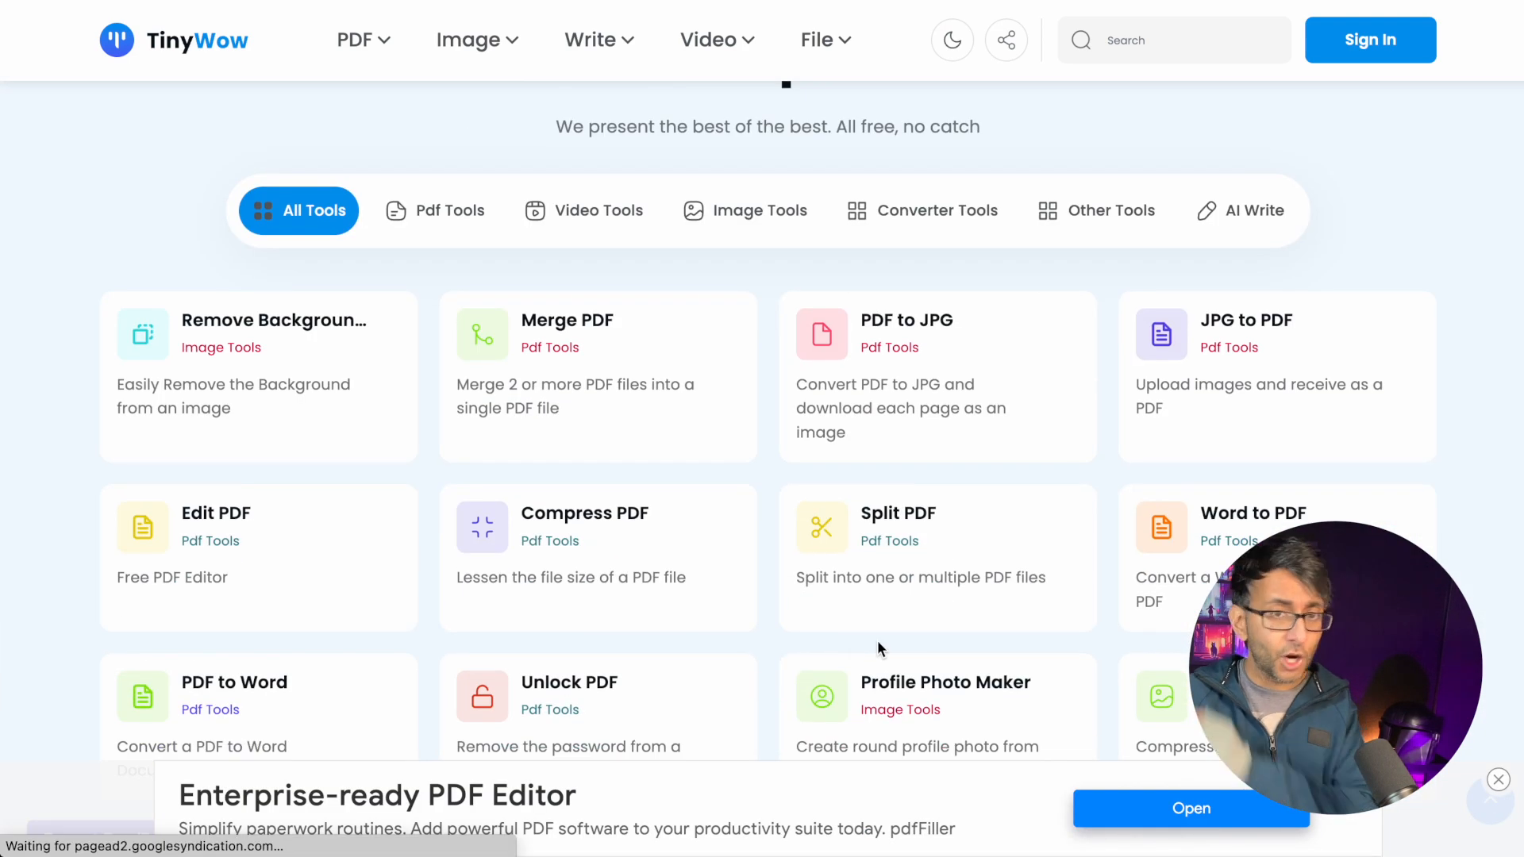
{"action": "left_click", "coordinate": [1260, 211]}
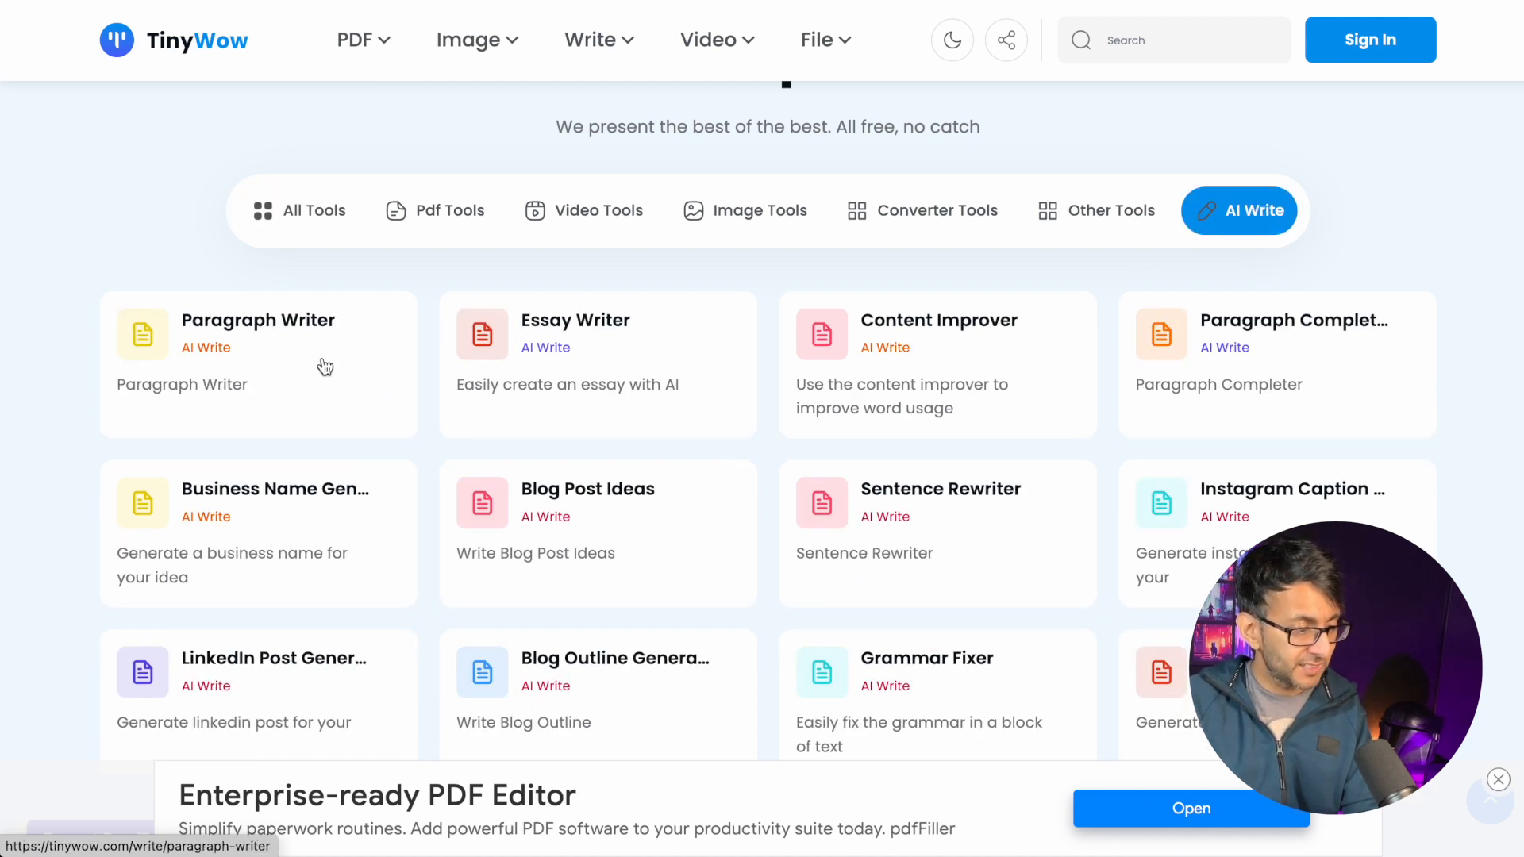
{"action": "left_click", "coordinate": [375, 396]}
- Enter the topic "The War of the Foxes needs its clans to rise up to survive" in the Paragraph Writer
{"action": "left_click", "coordinate": [415, 517]}
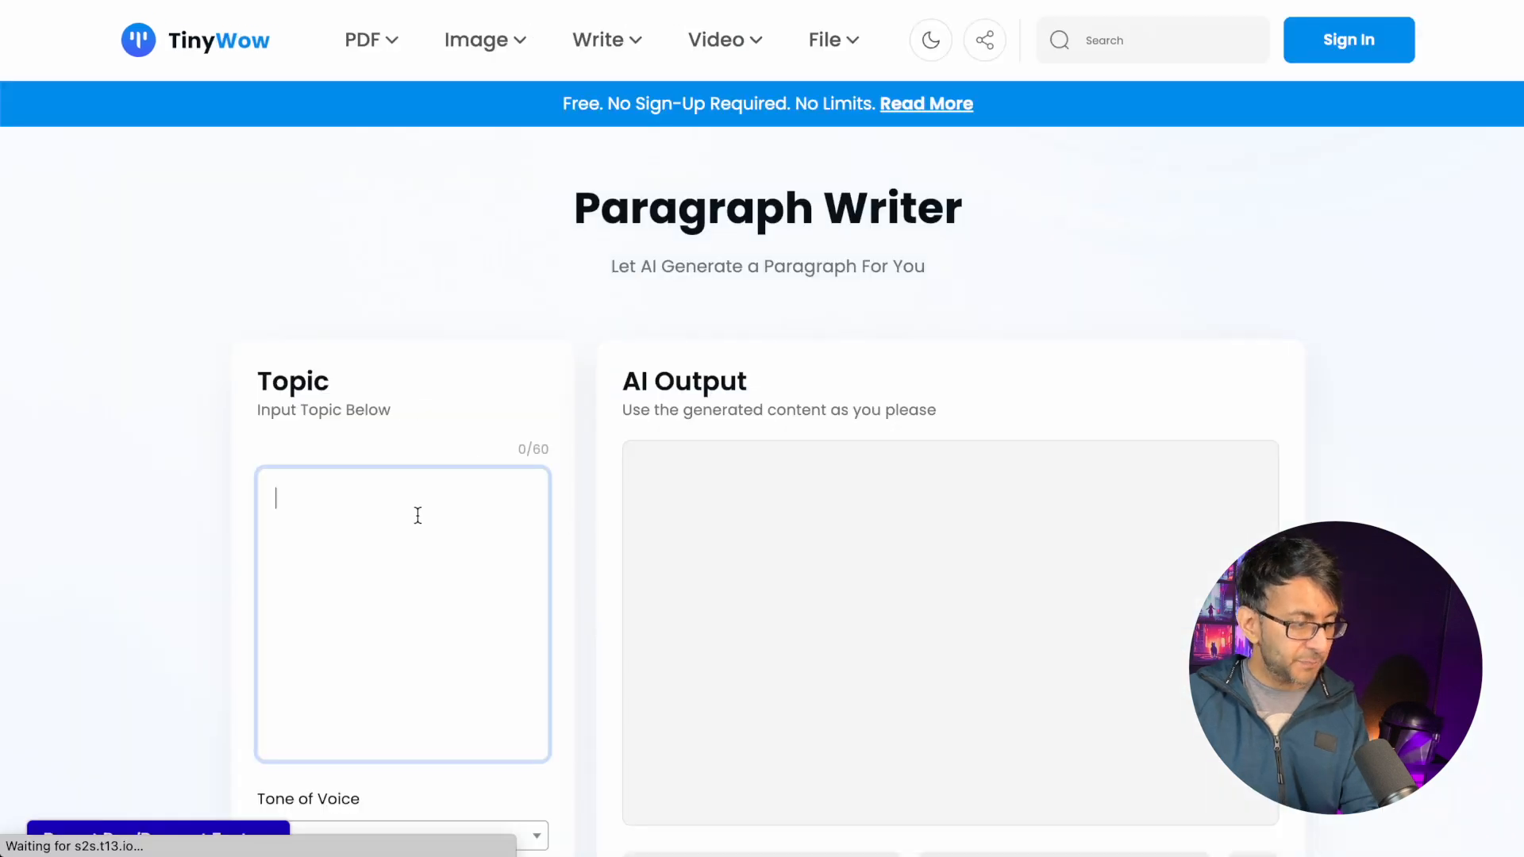
{"action": "type", "text": "Fox"}
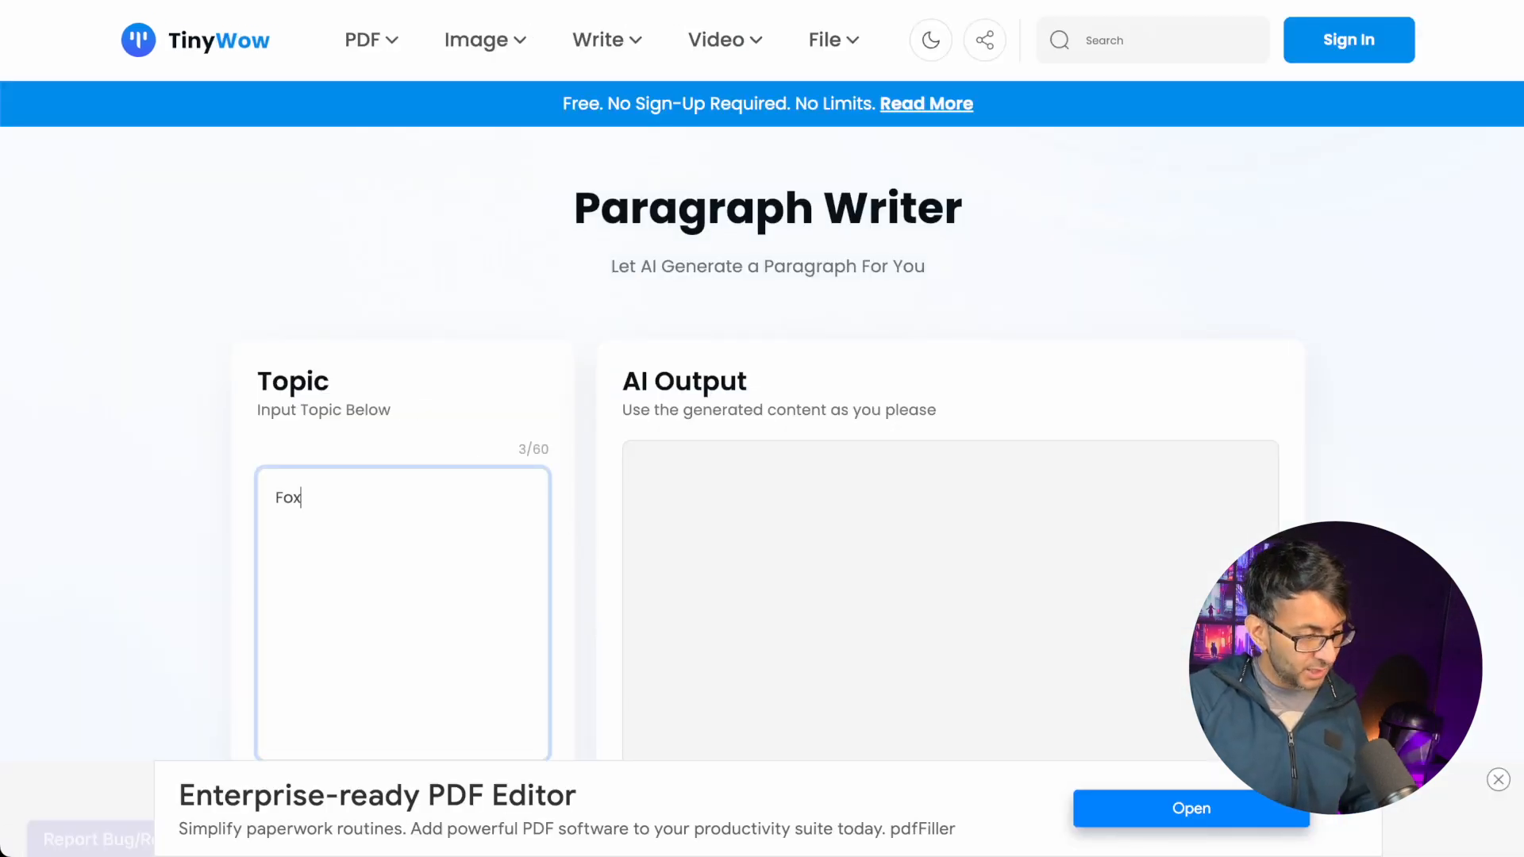
{"action": "scroll", "coordinate": [826, 700], "scroll_direction": "down", "scroll_amount": 1}
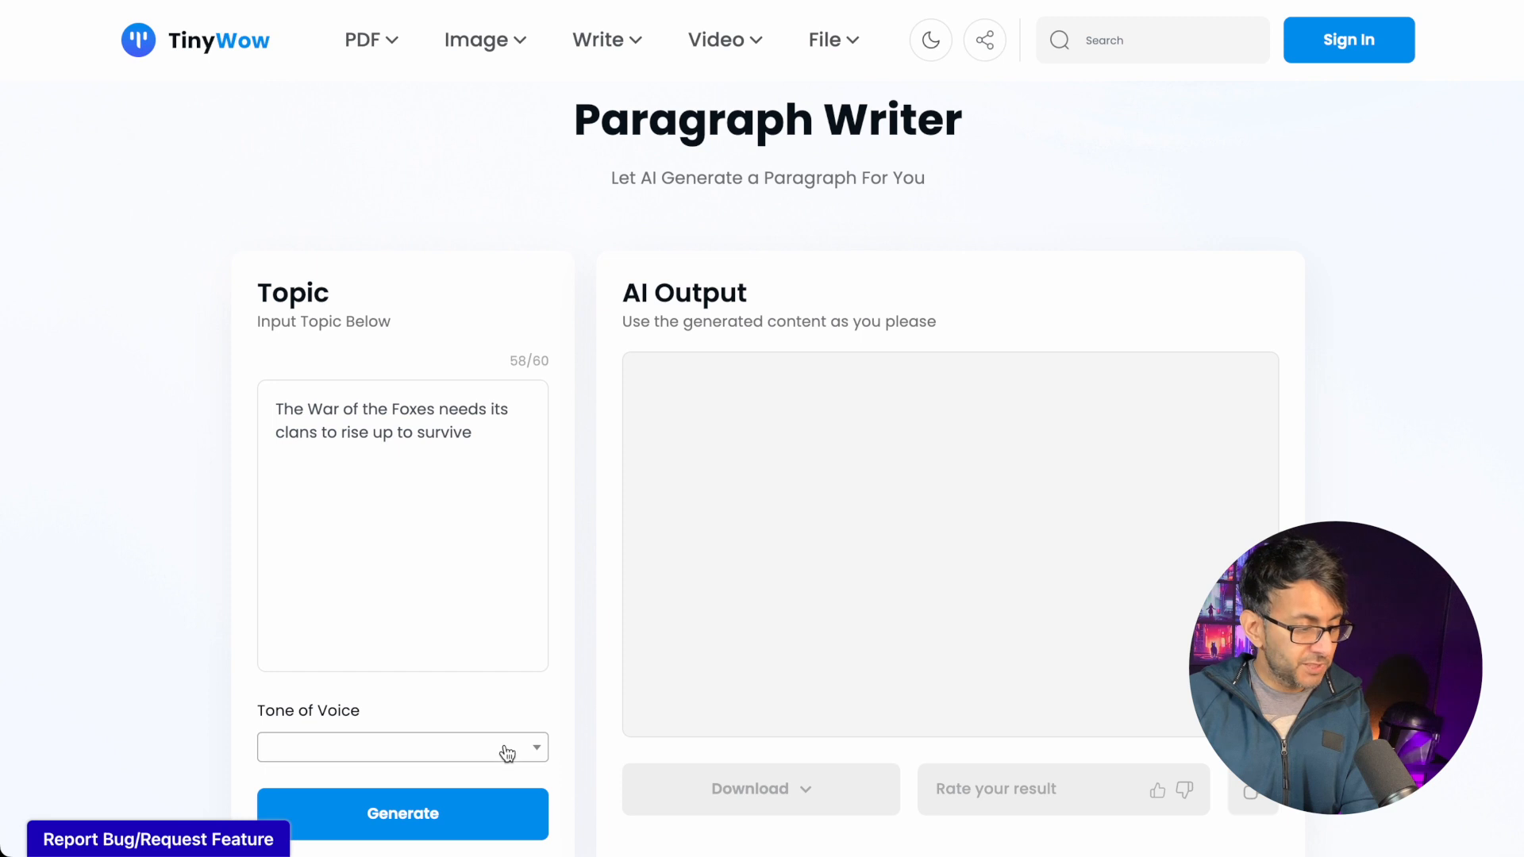
- Set the tone of voice to Bold and generate the paragraph, completing the reCAPTCHA check and dismissing the newsletter offer
{"action": "left_click", "coordinate": [442, 760]}
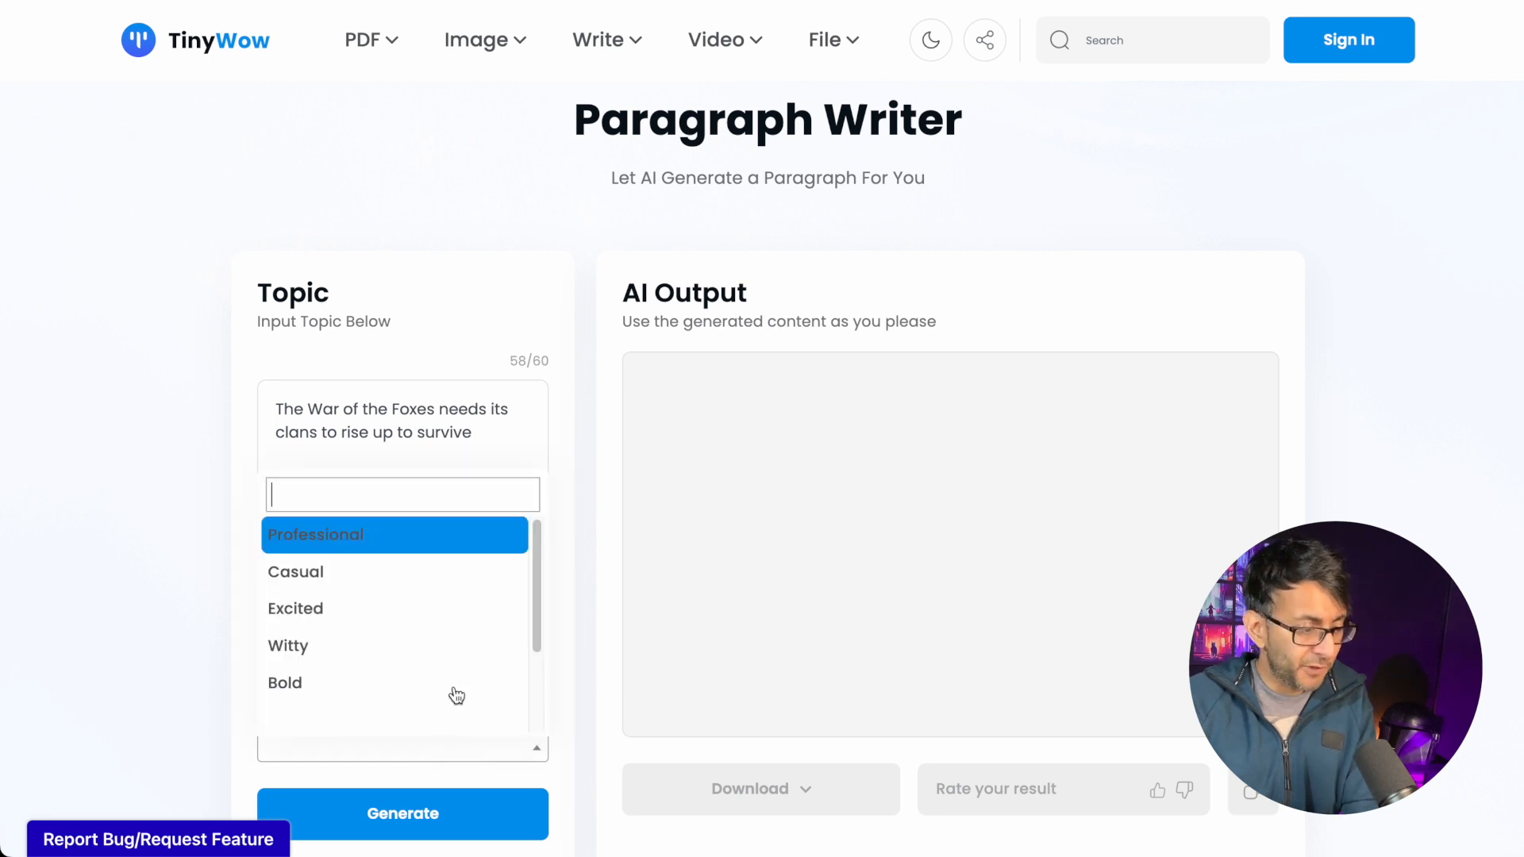
{"action": "left_click", "coordinate": [398, 685]}
{"action": "left_click", "coordinate": [420, 823]}
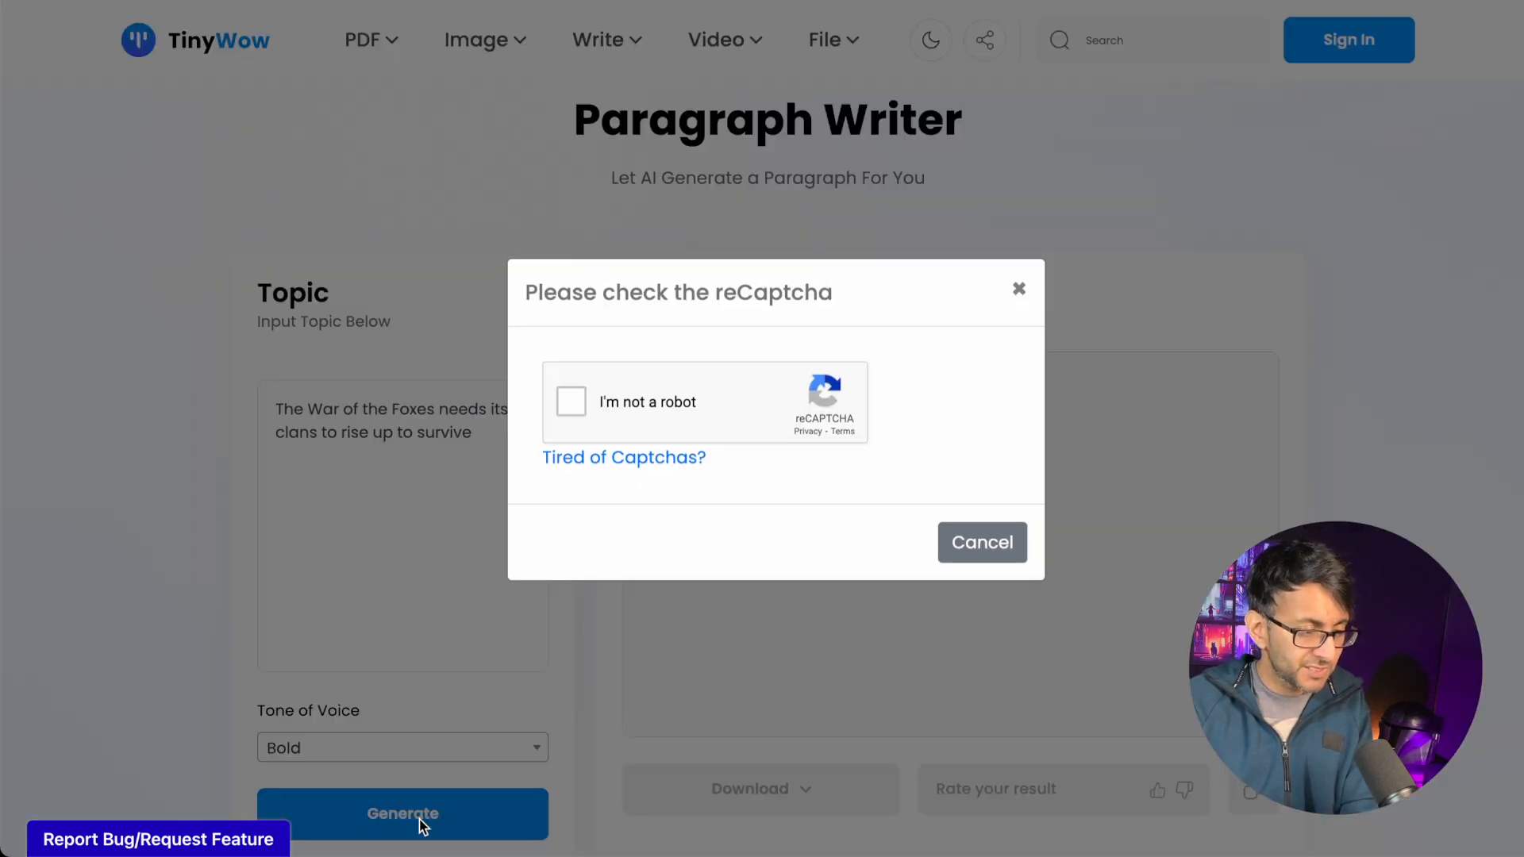
{"action": "left_click", "coordinate": [668, 410]}
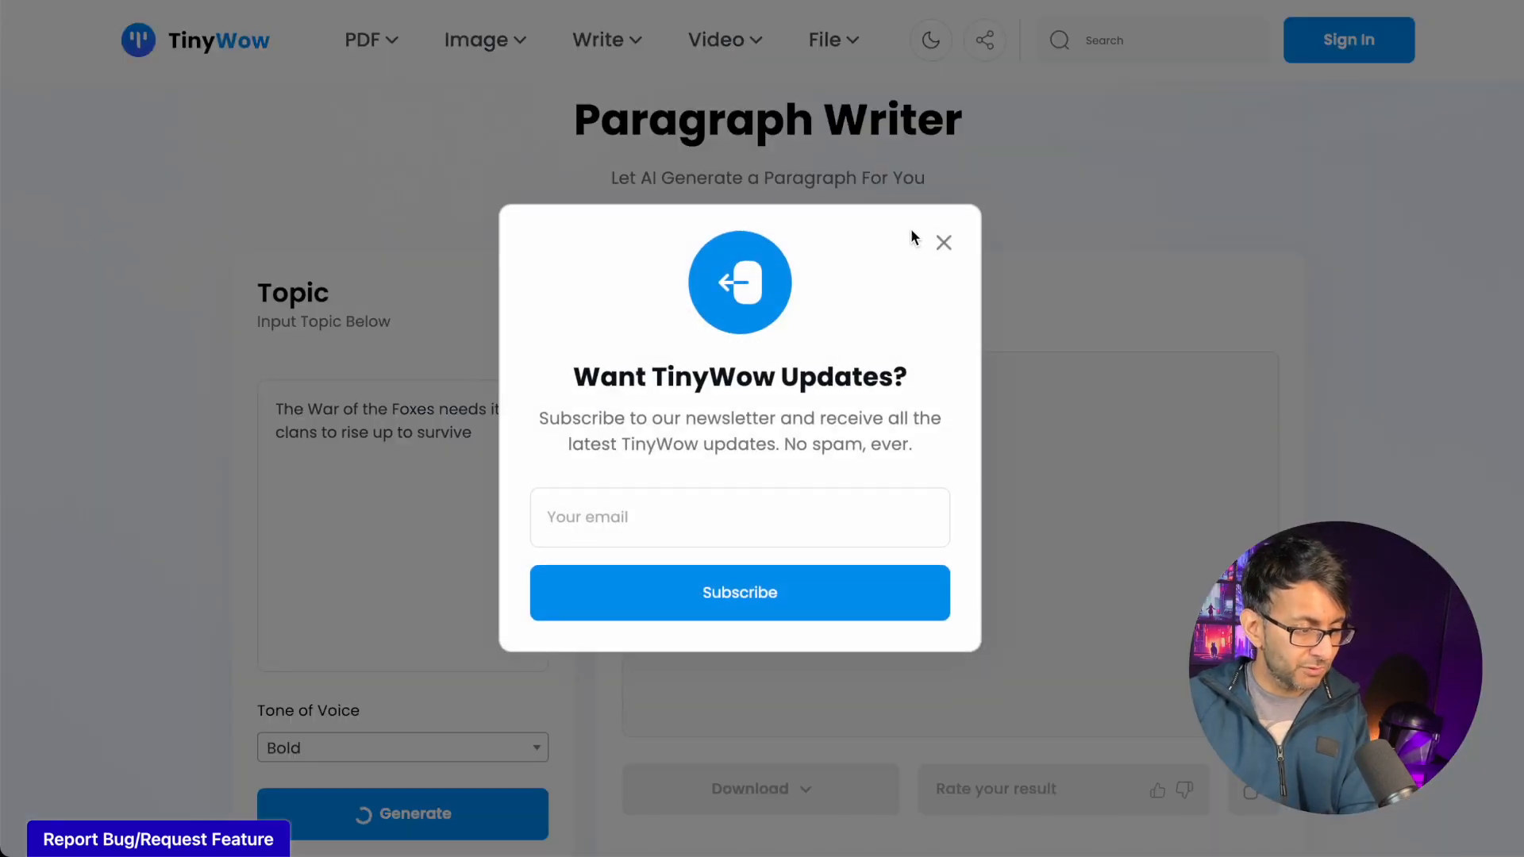
{"action": "left_click", "coordinate": [944, 243]}
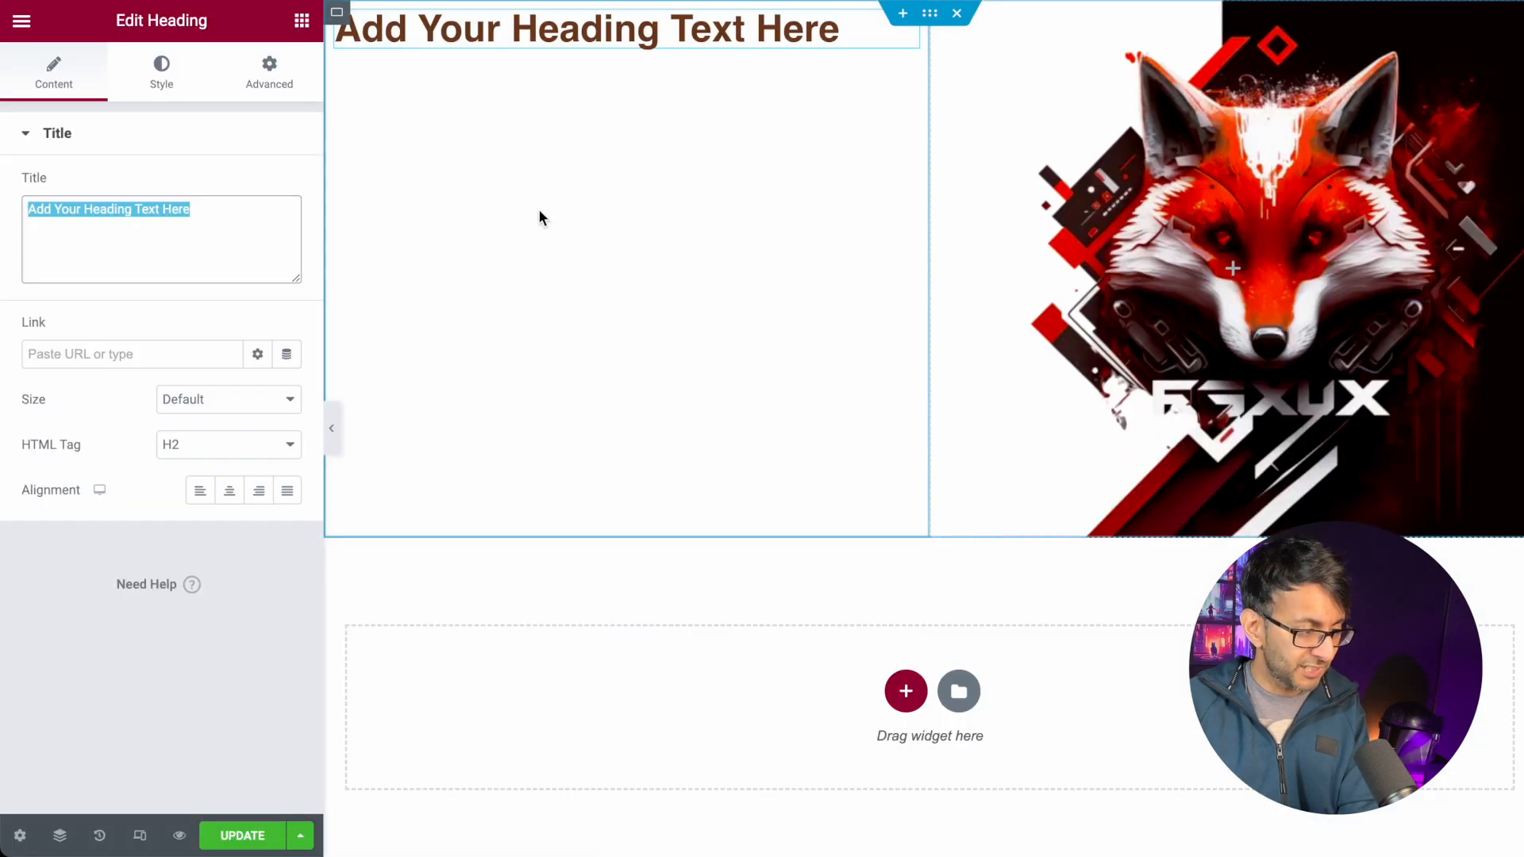
- Set the heading's text color to the global red New Item #22
{"action": "left_click", "coordinate": [173, 83]}
{"action": "left_click", "coordinate": [259, 187]}
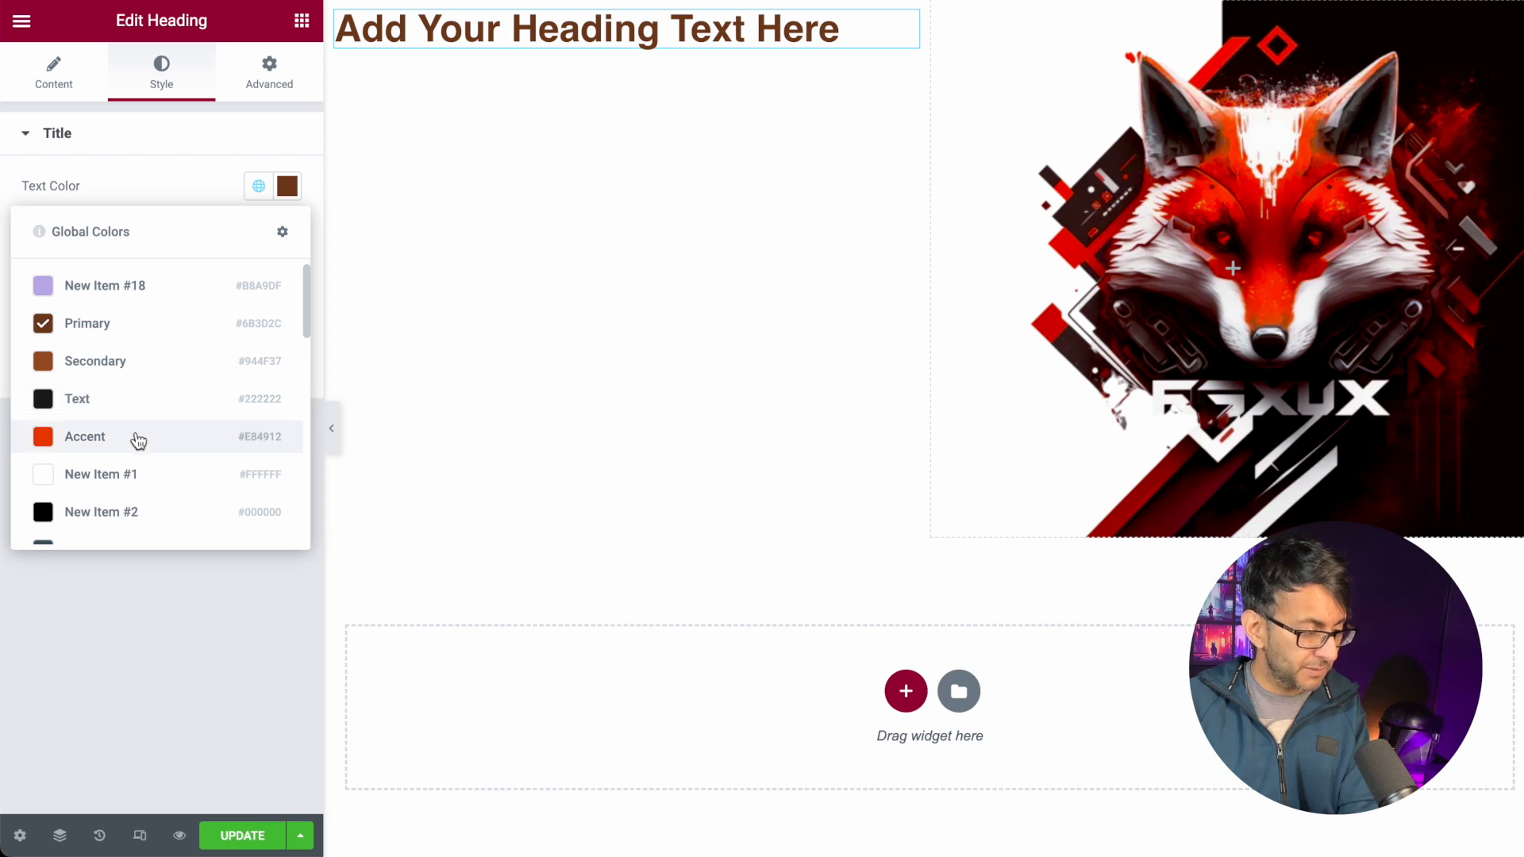
{"action": "left_click_drag", "start_coordinate": [307, 300], "coordinate": [306, 523]}
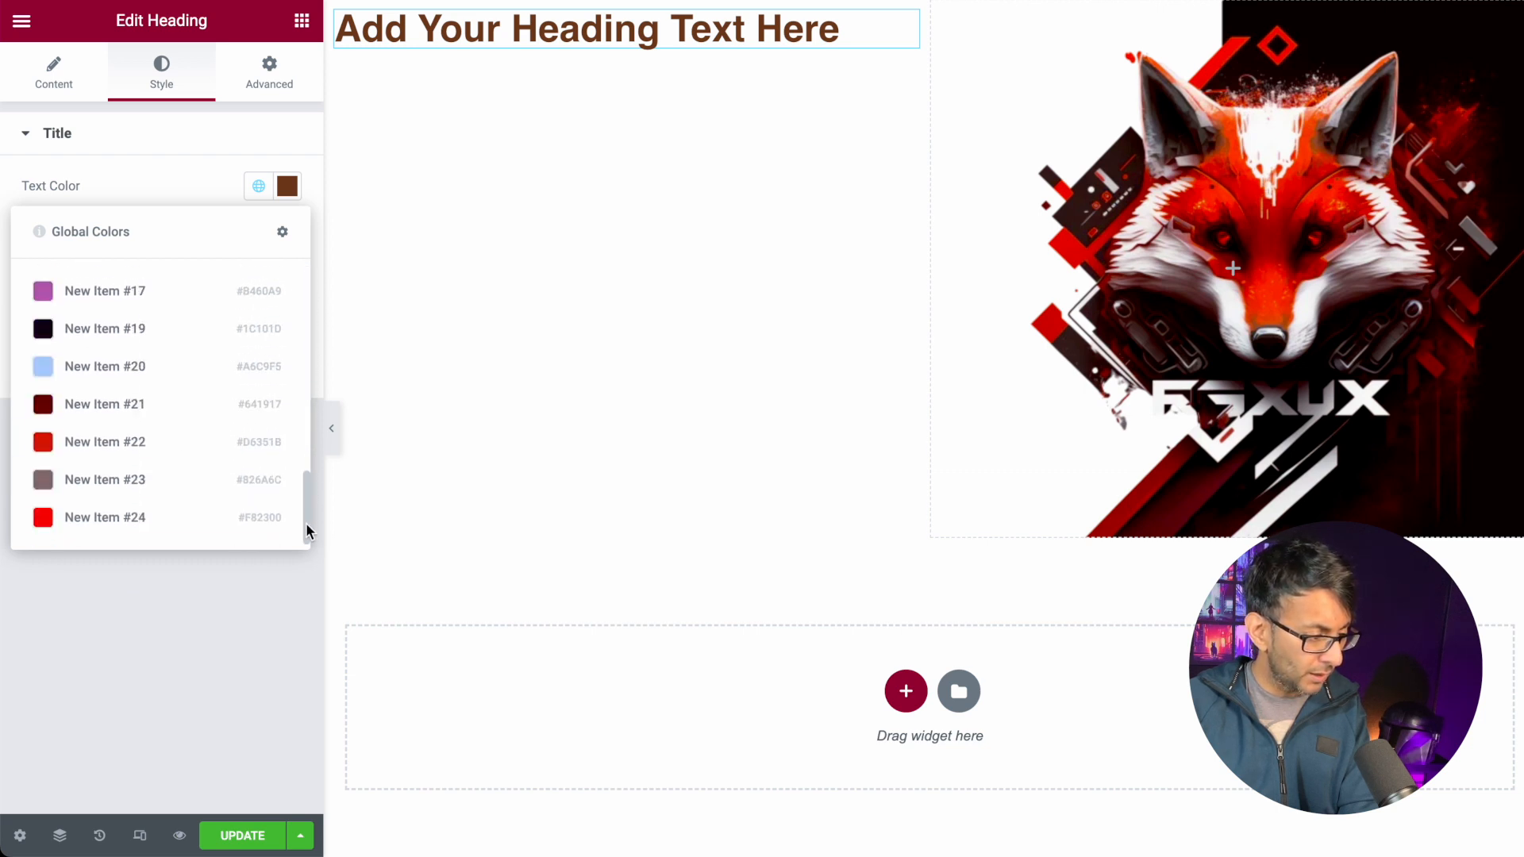
{"action": "left_click", "coordinate": [143, 443]}
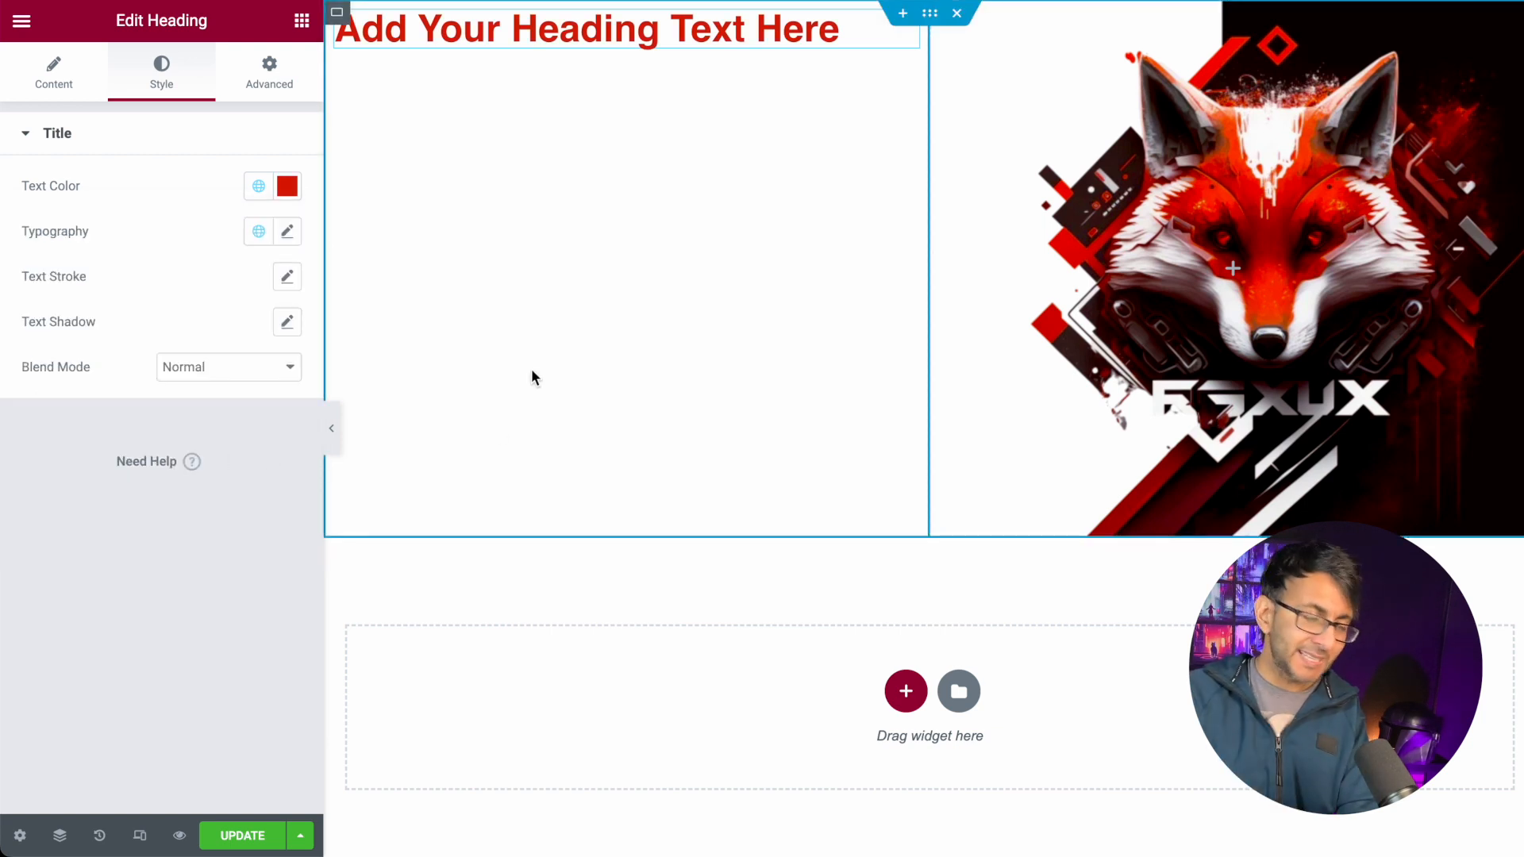
- Set the heading's typography to Uppercase transform and a size of 6 REM
{"action": "left_click", "coordinate": [281, 235]}
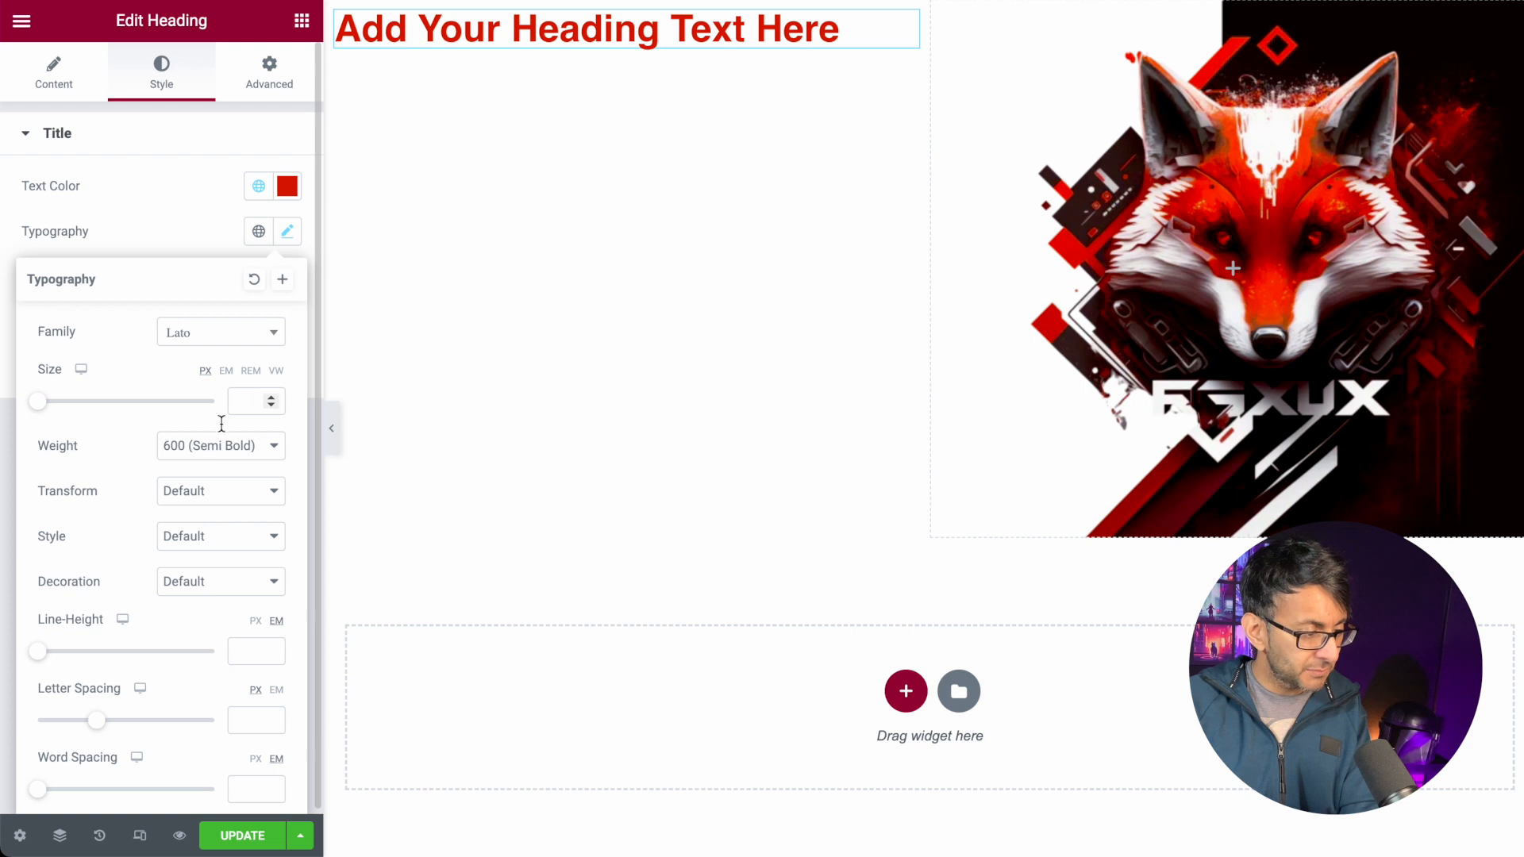
{"action": "left_click", "coordinate": [196, 494]}
{"action": "left_click", "coordinate": [193, 514]}
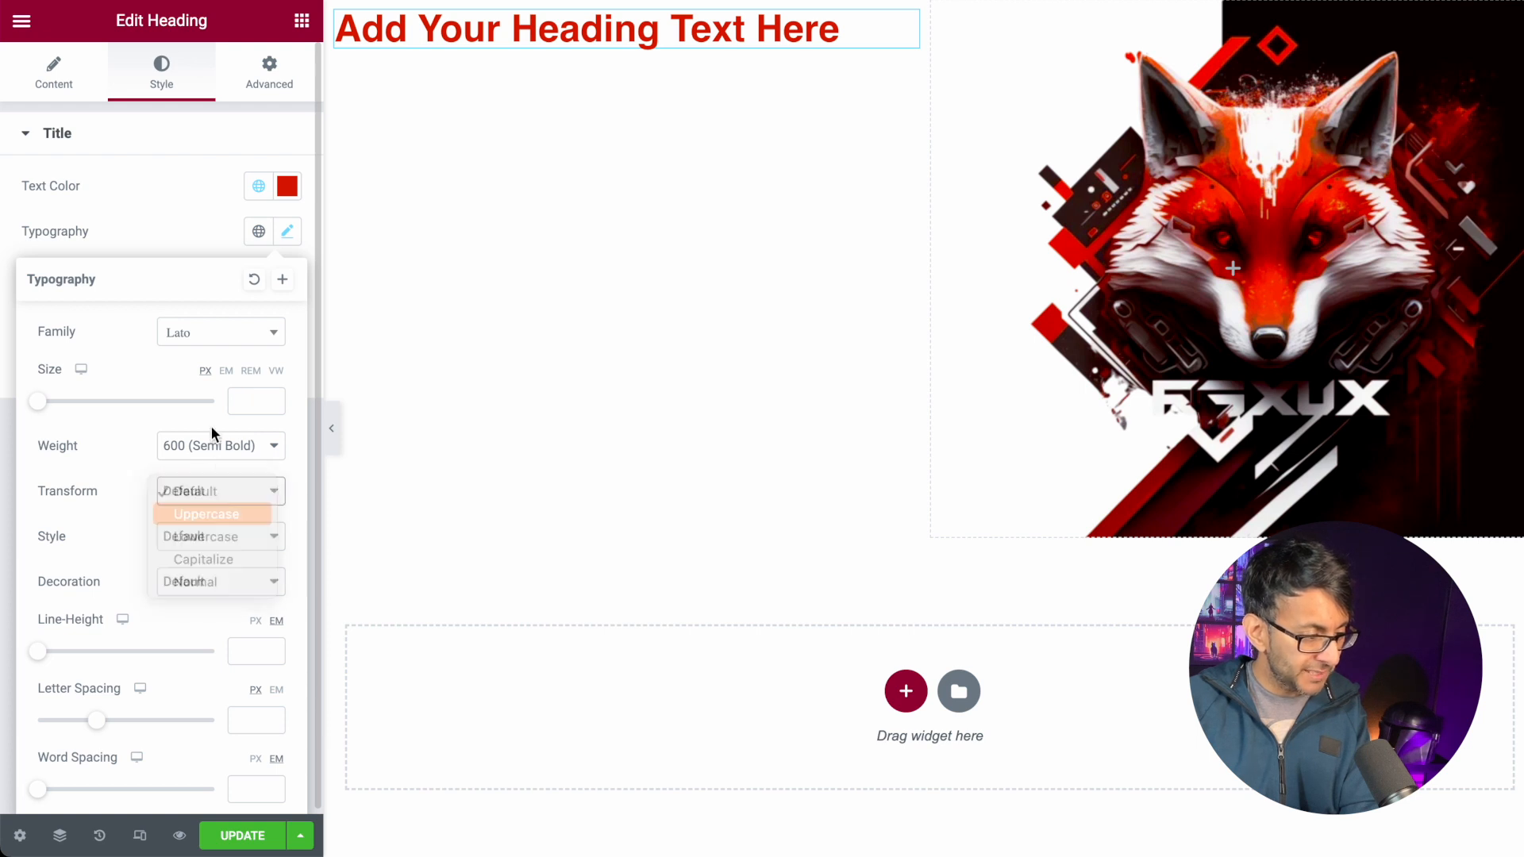
{"action": "left_click", "coordinate": [251, 371]}
{"action": "left_click", "coordinate": [255, 401]}
{"action": "type", "text": "5"}
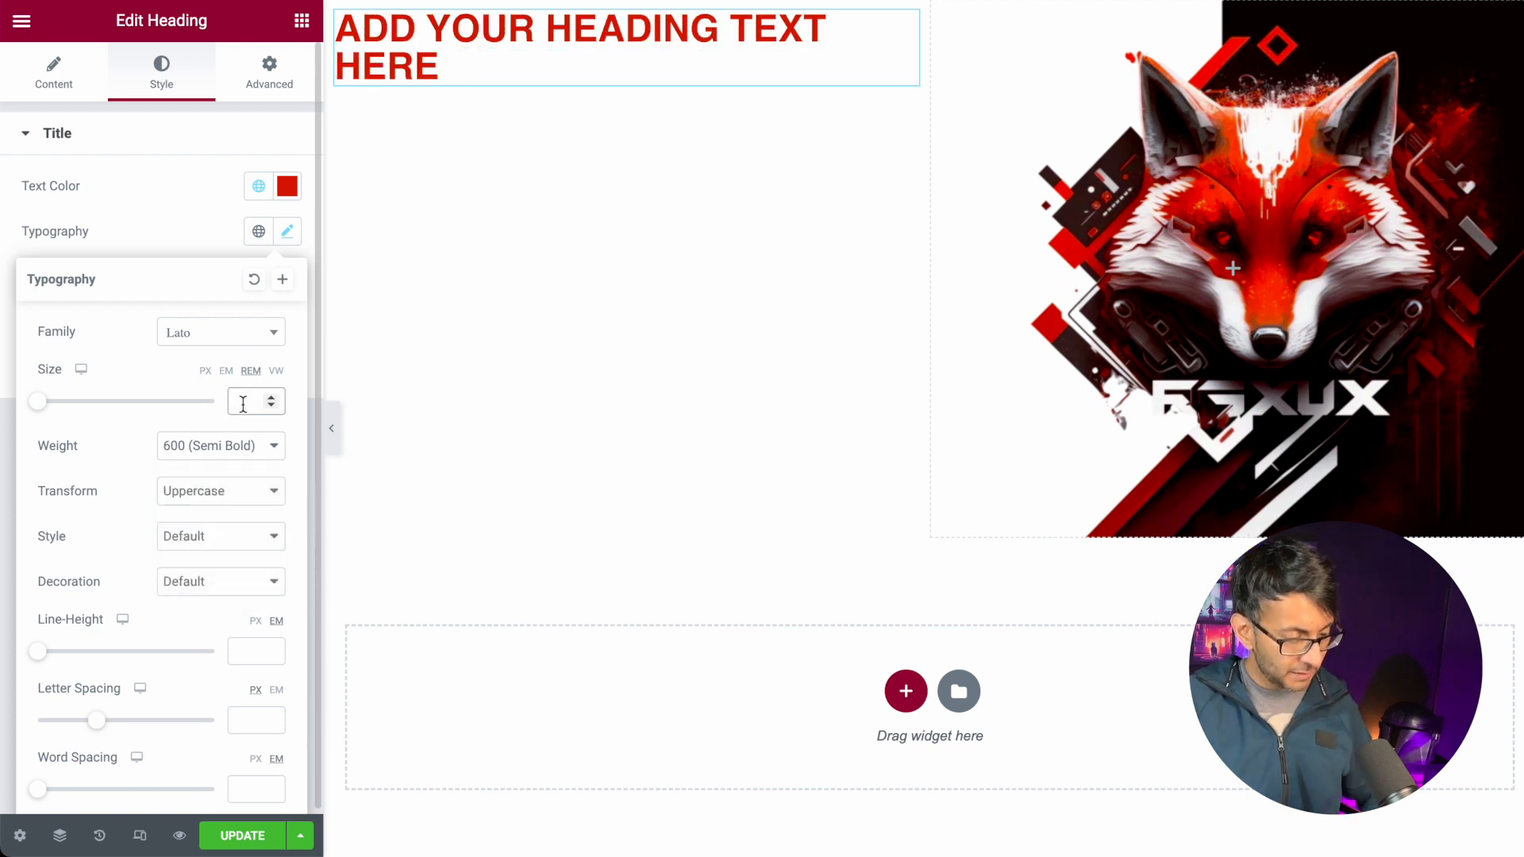
{"action": "key", "text": "BackSpace"}
{"action": "type", "text": "6"}
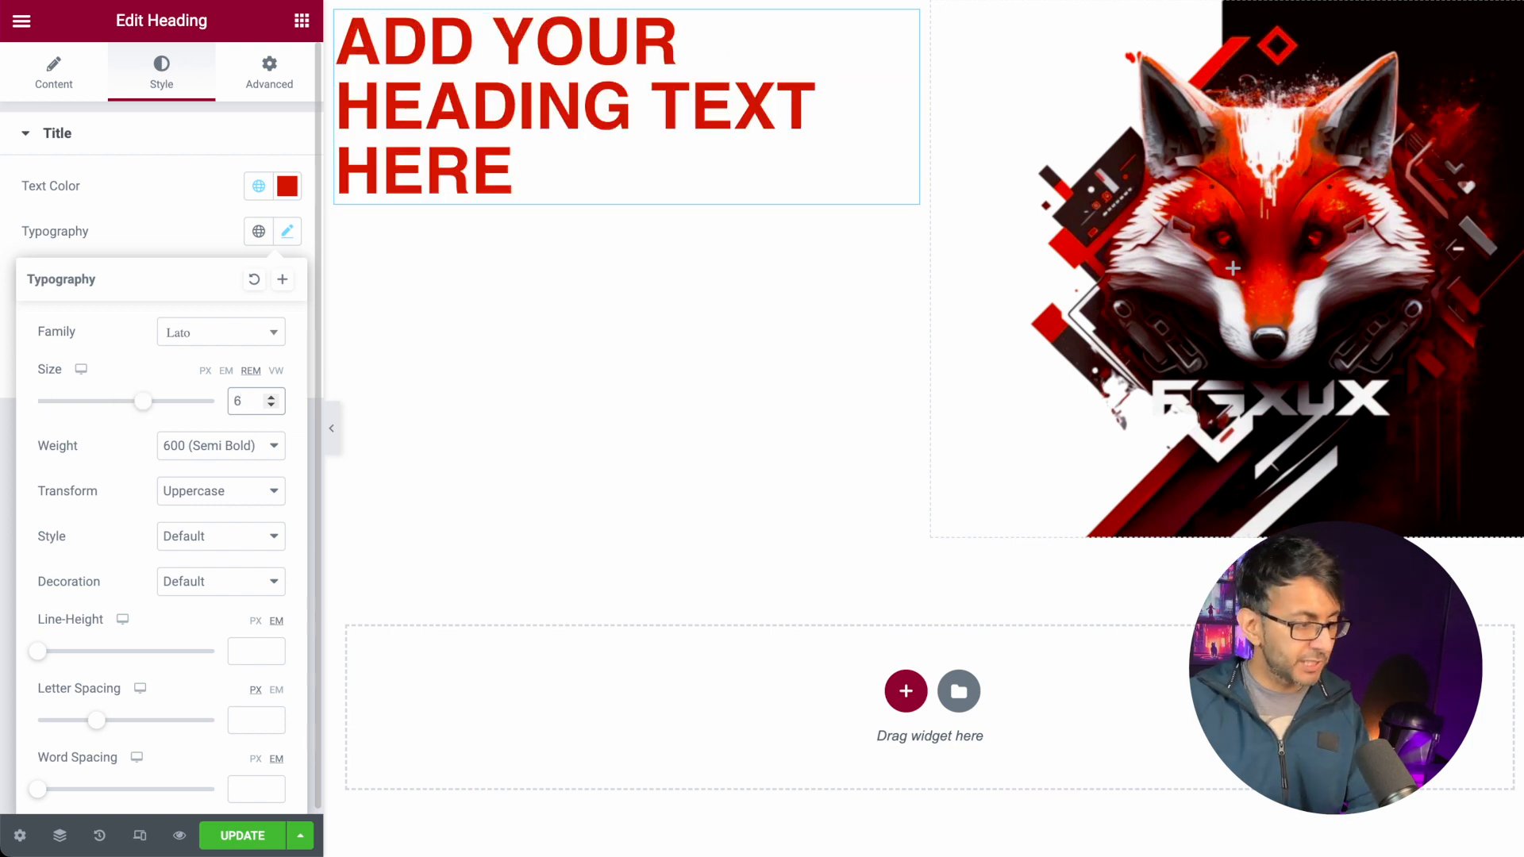
- Try the font weights 900 (Black), Bold and 700 (Bold) on the heading, then close its typography settings
{"action": "left_click", "coordinate": [238, 446]}
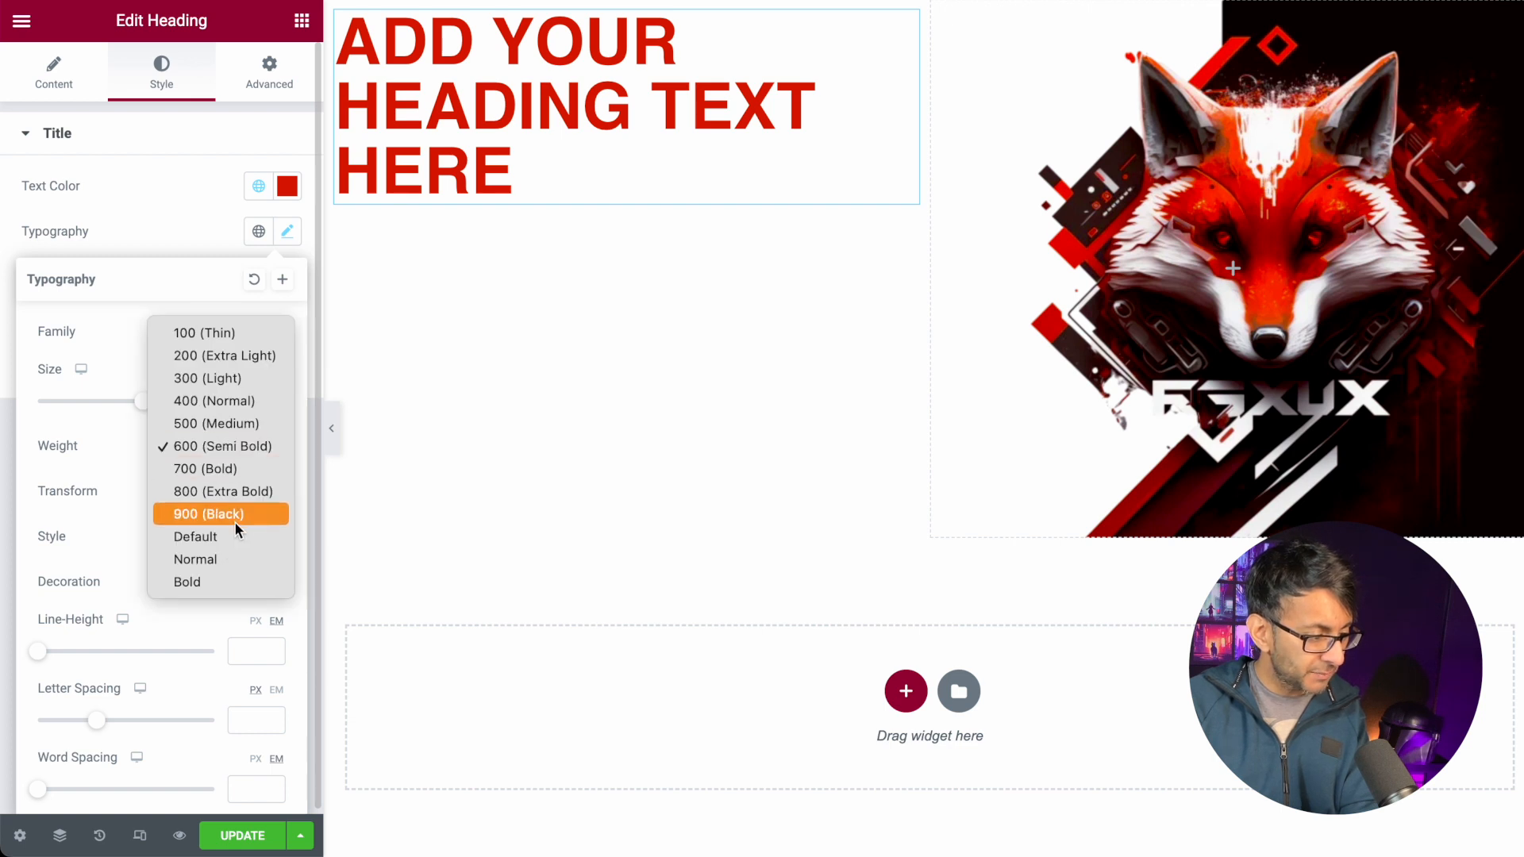
{"action": "left_click", "coordinate": [236, 515]}
{"action": "left_click", "coordinate": [236, 445]}
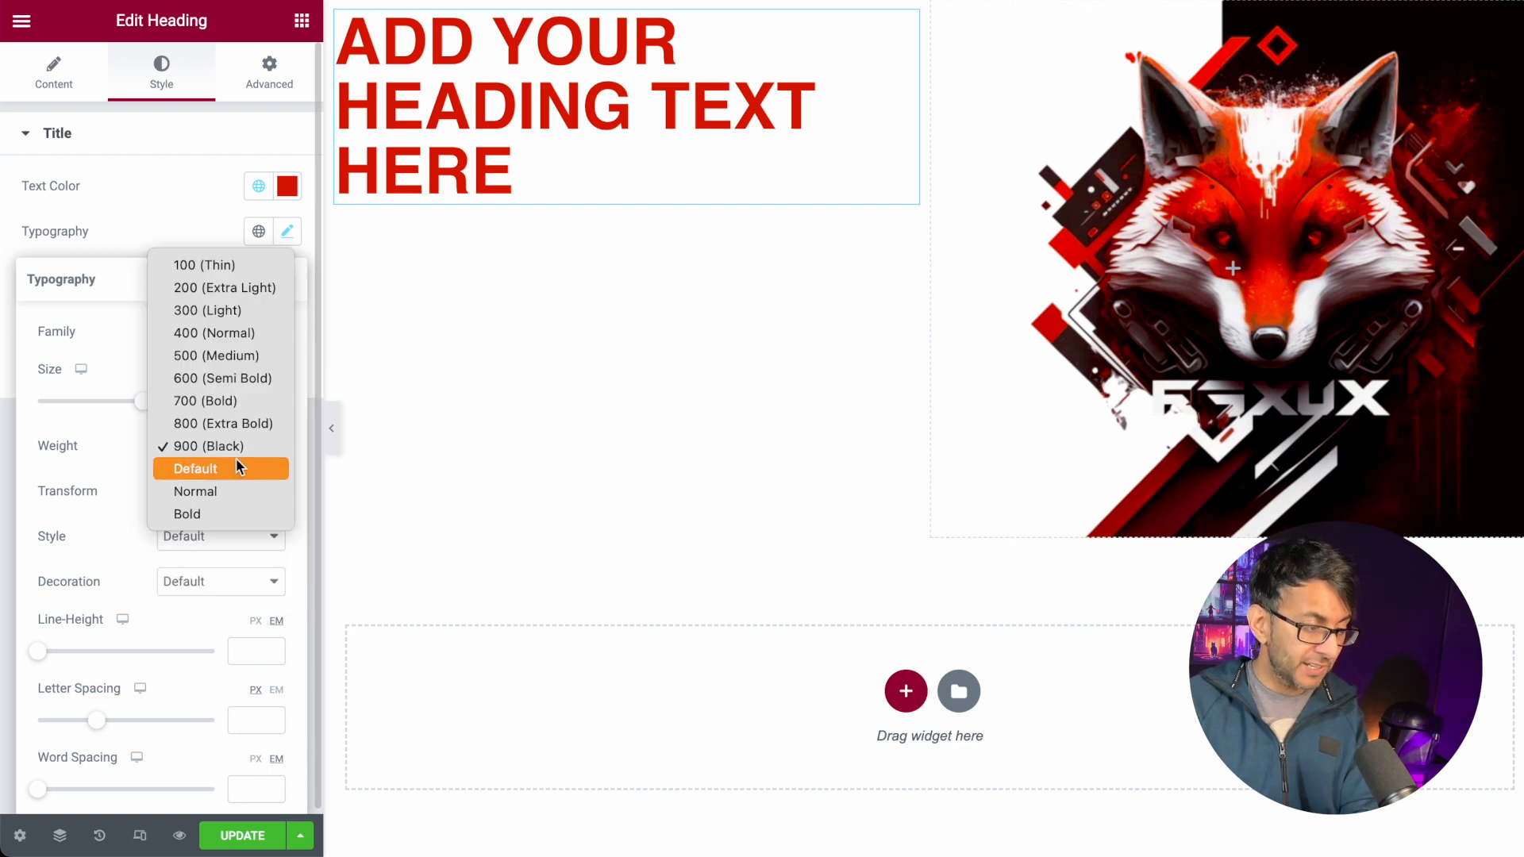
{"action": "left_click", "coordinate": [234, 510]}
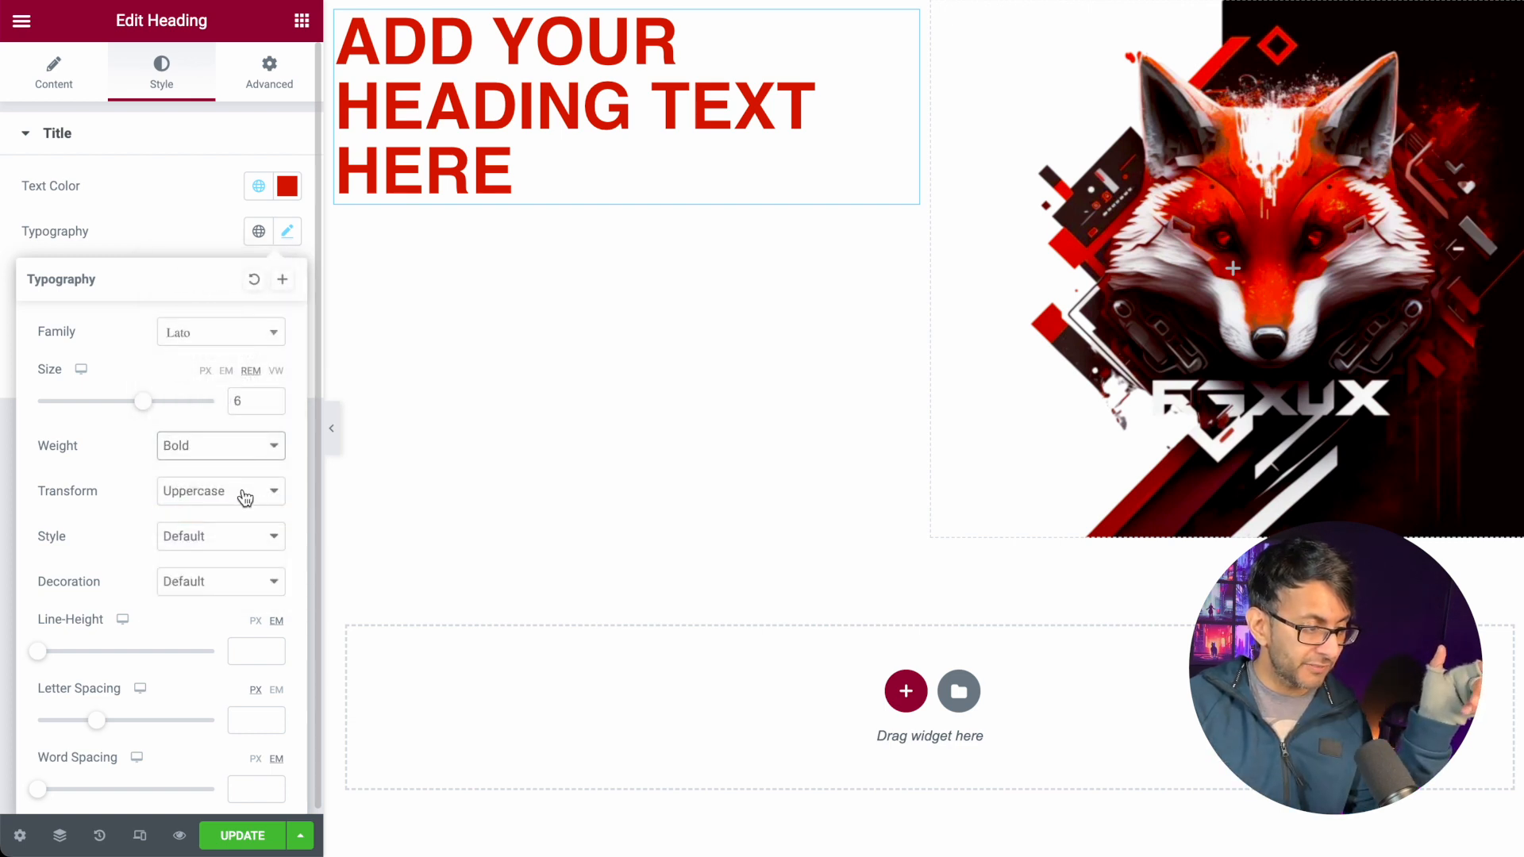
{"action": "left_click", "coordinate": [253, 445]}
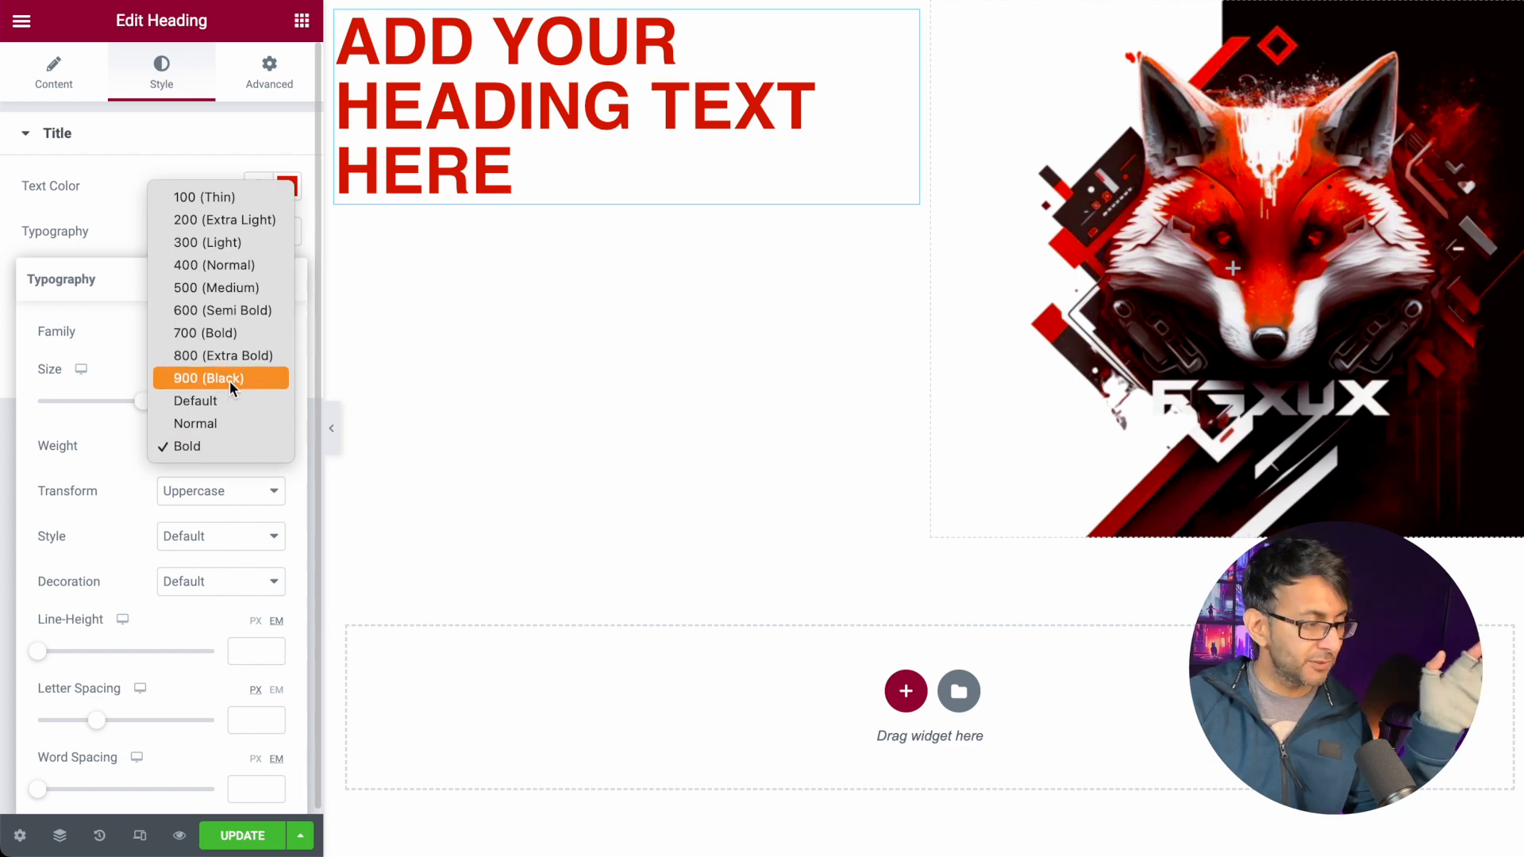
{"action": "left_click", "coordinate": [245, 332]}
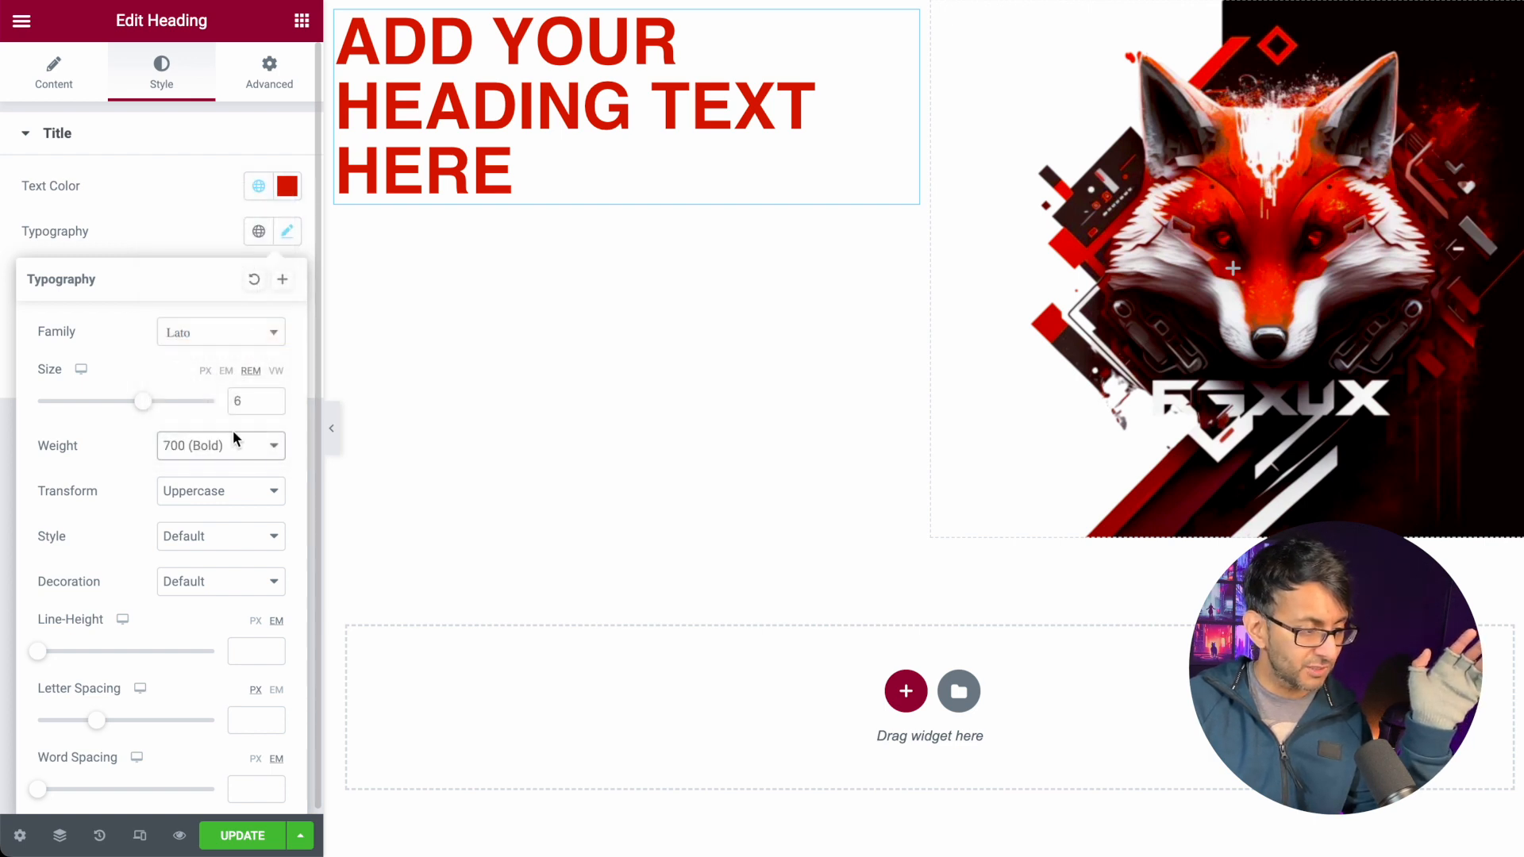
{"action": "left_click", "coordinate": [235, 445]}
{"action": "left_click", "coordinate": [231, 421]}
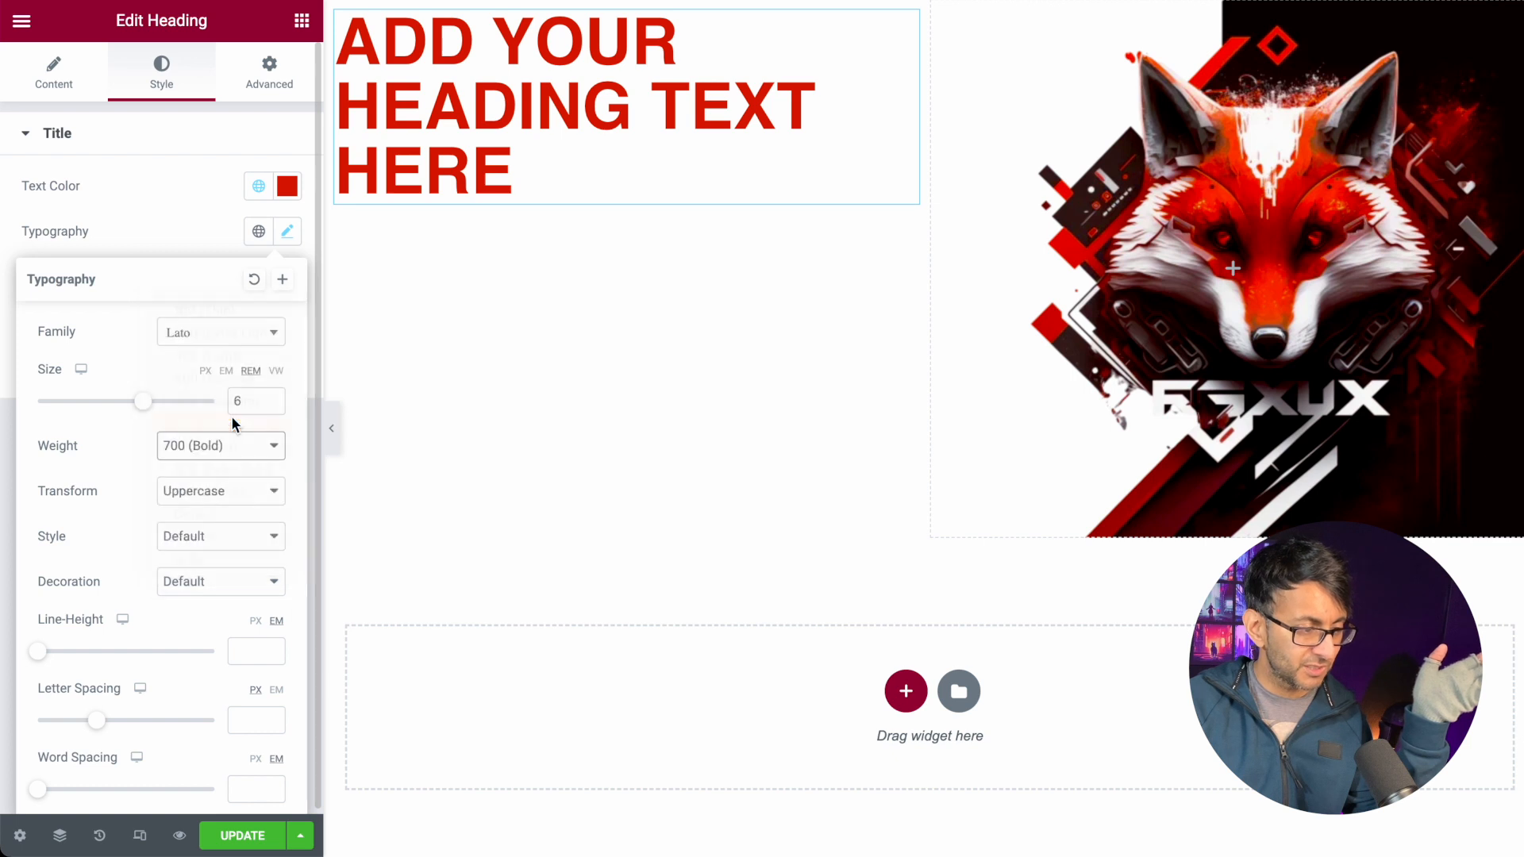
{"action": "left_click", "coordinate": [173, 243]}
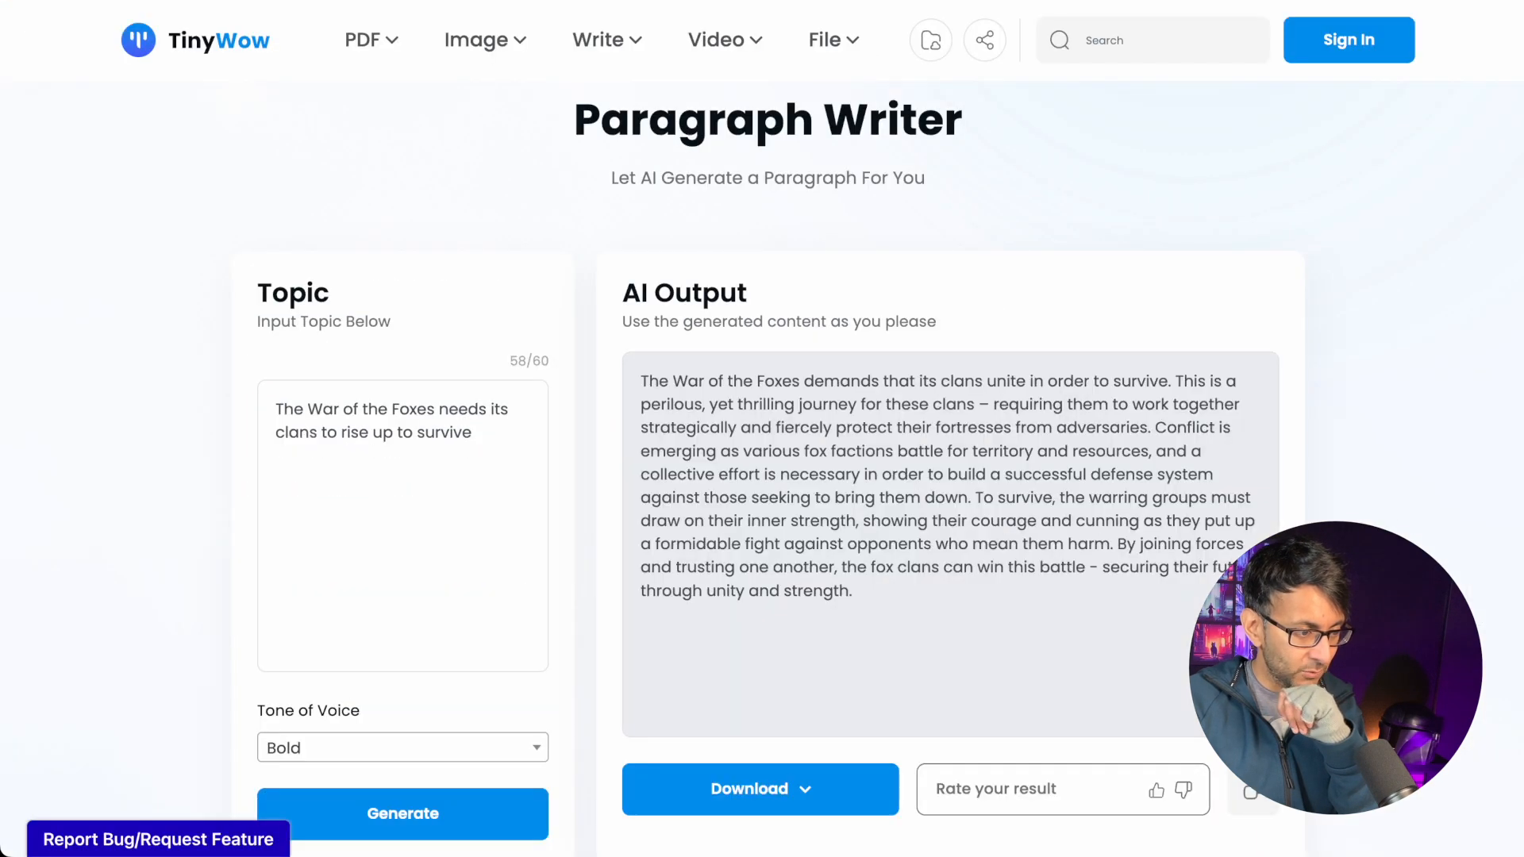
- Copy "The War of the Foxes demands that its clans unite in order to survive" from TinyWow's output and paste it as the Elementor heading's title
{"action": "left_click", "coordinate": [1016, 591]}
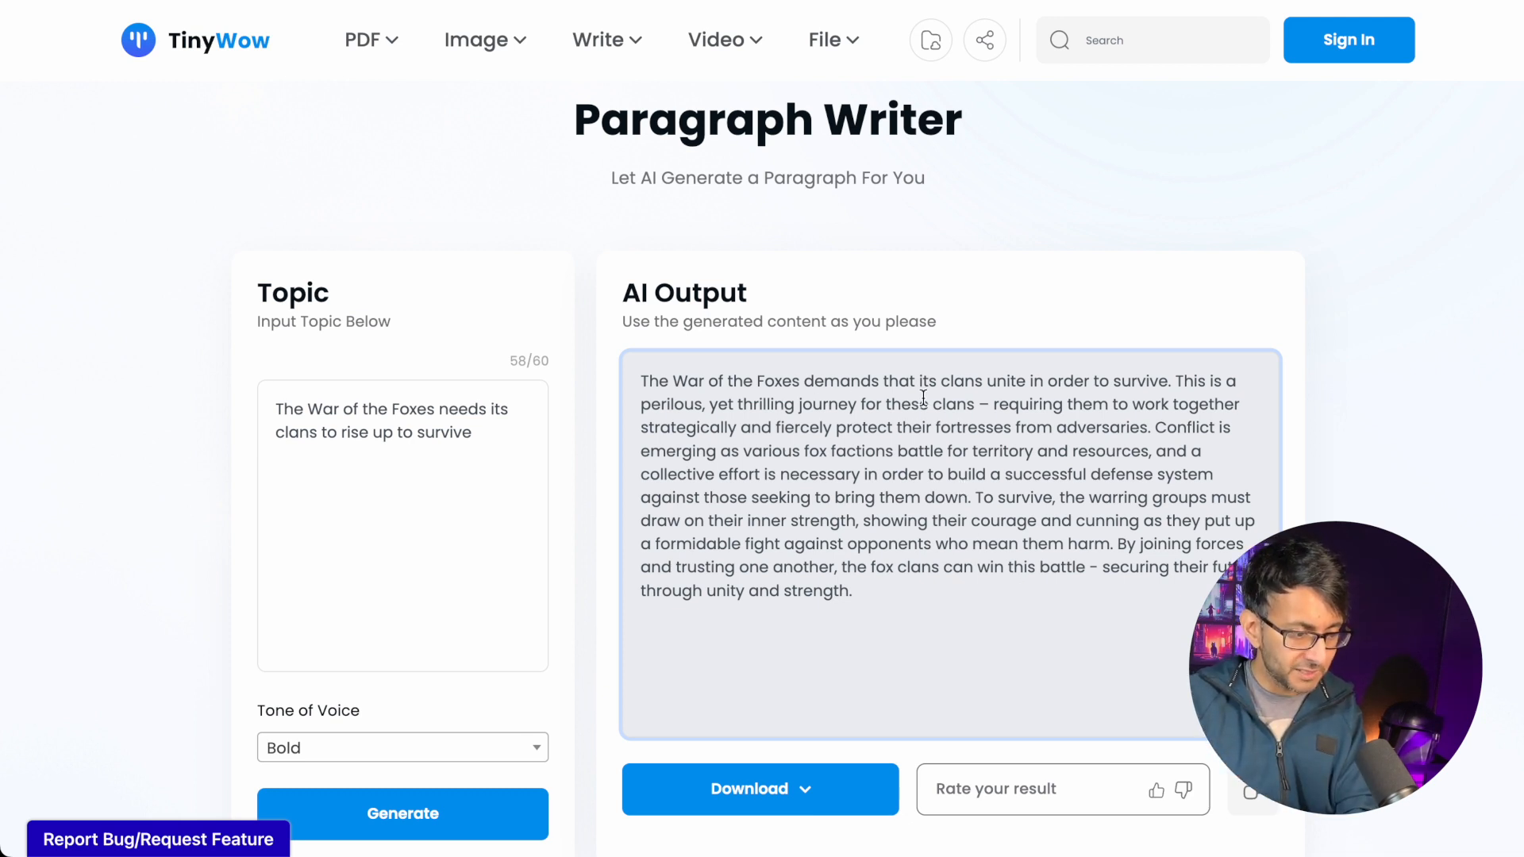
{"action": "left_click_drag", "start_coordinate": [1167, 379], "coordinate": [569, 378]}
{"action": "key", "text": "ctrl+c"}
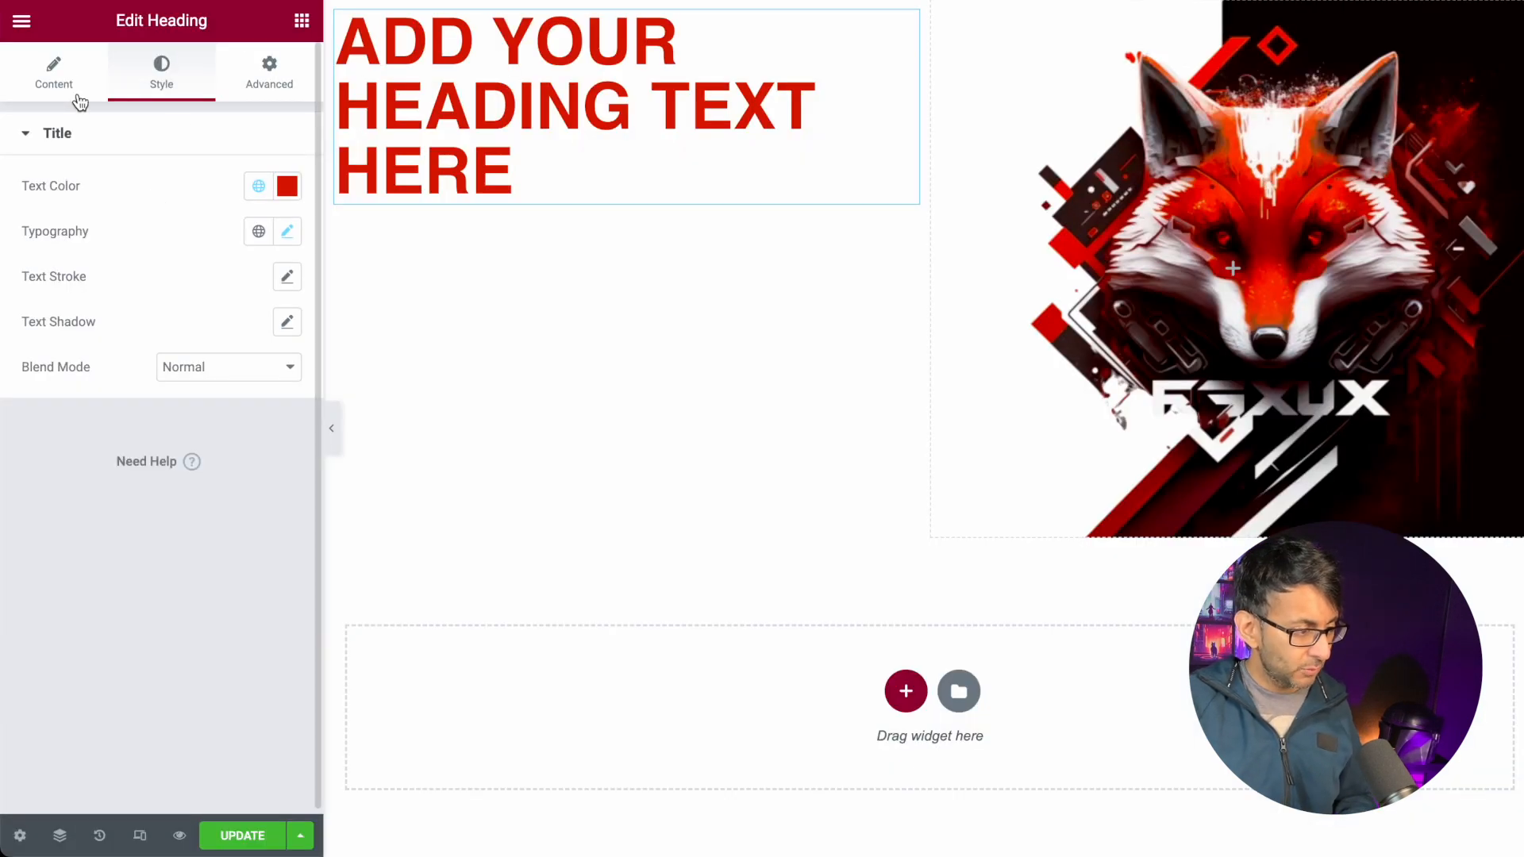
{"action": "left_click", "coordinate": [74, 102]}
{"action": "left_click_drag", "start_coordinate": [159, 227], "coordinate": [1, 194]}
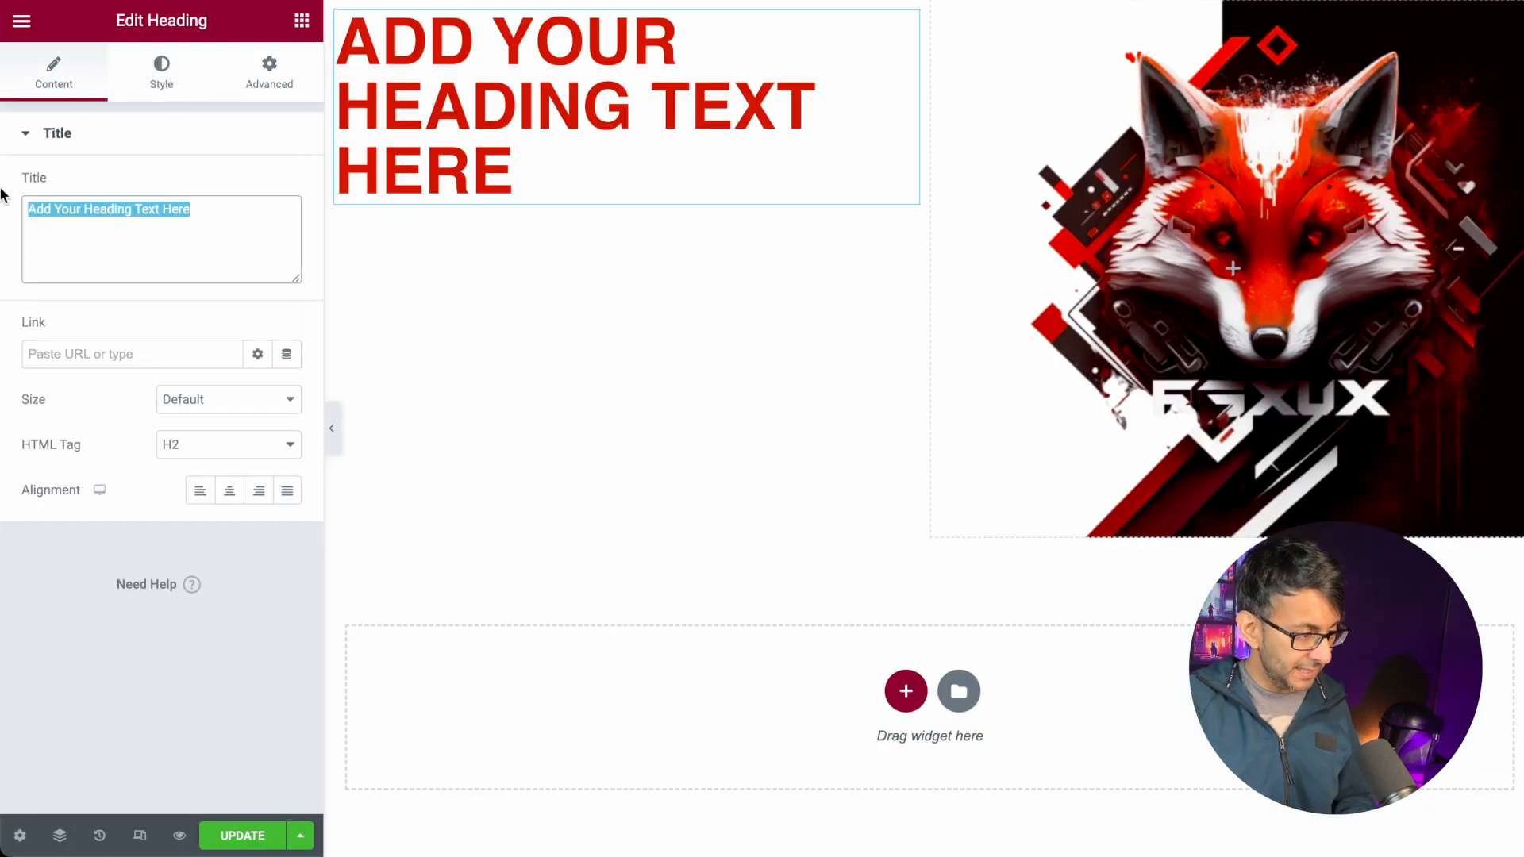
{"action": "key", "text": "ctrl+v"}
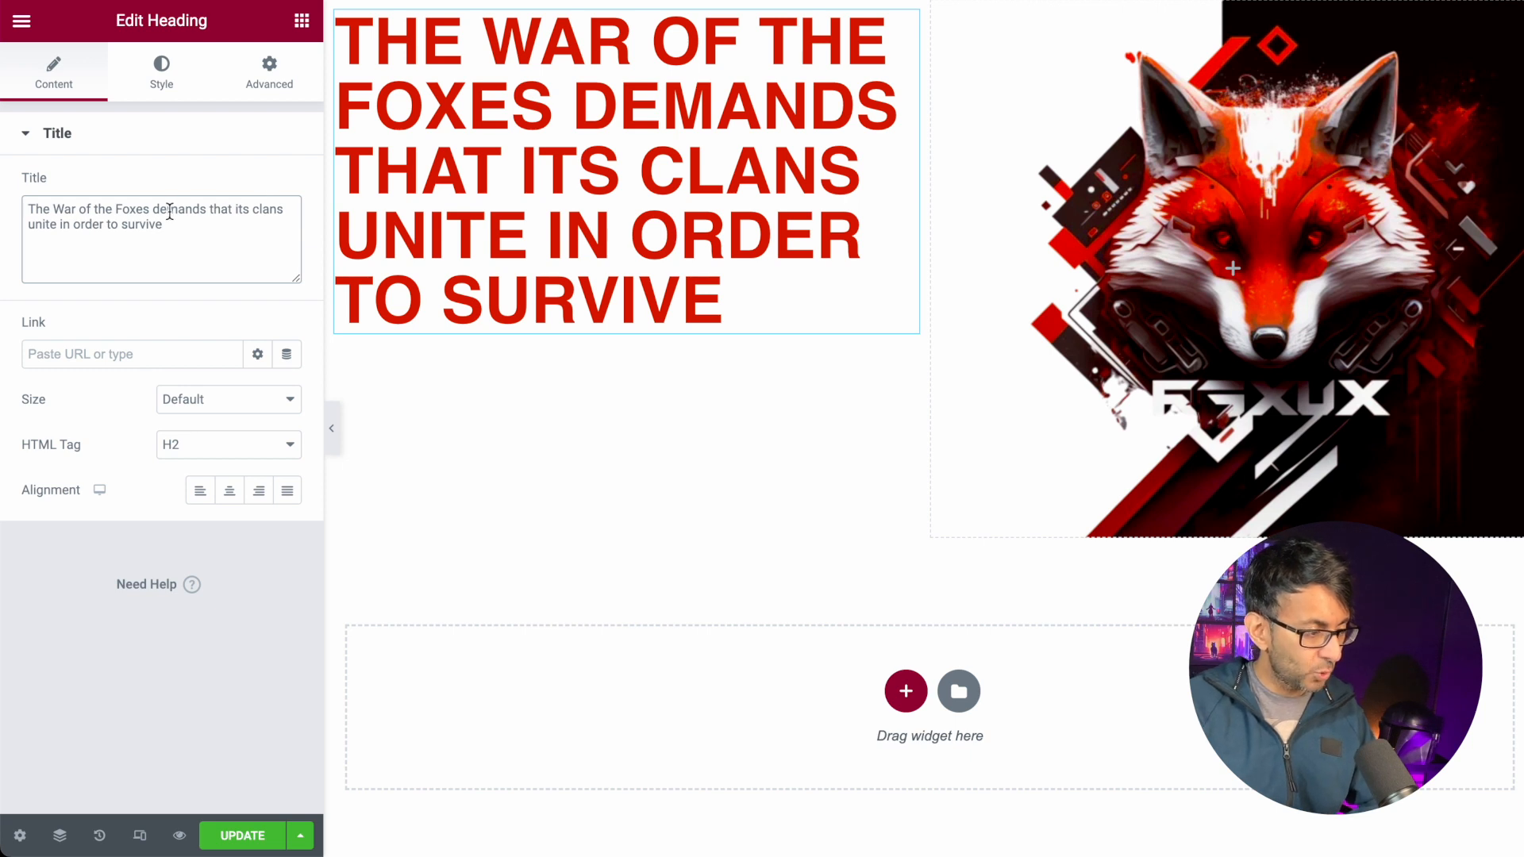
- Remove the word "that" from the heading title so it reads "The War of the Foxes demands its clans unite in order to survive"
{"action": "left_click_drag", "start_coordinate": [252, 210], "coordinate": [123, 208]}
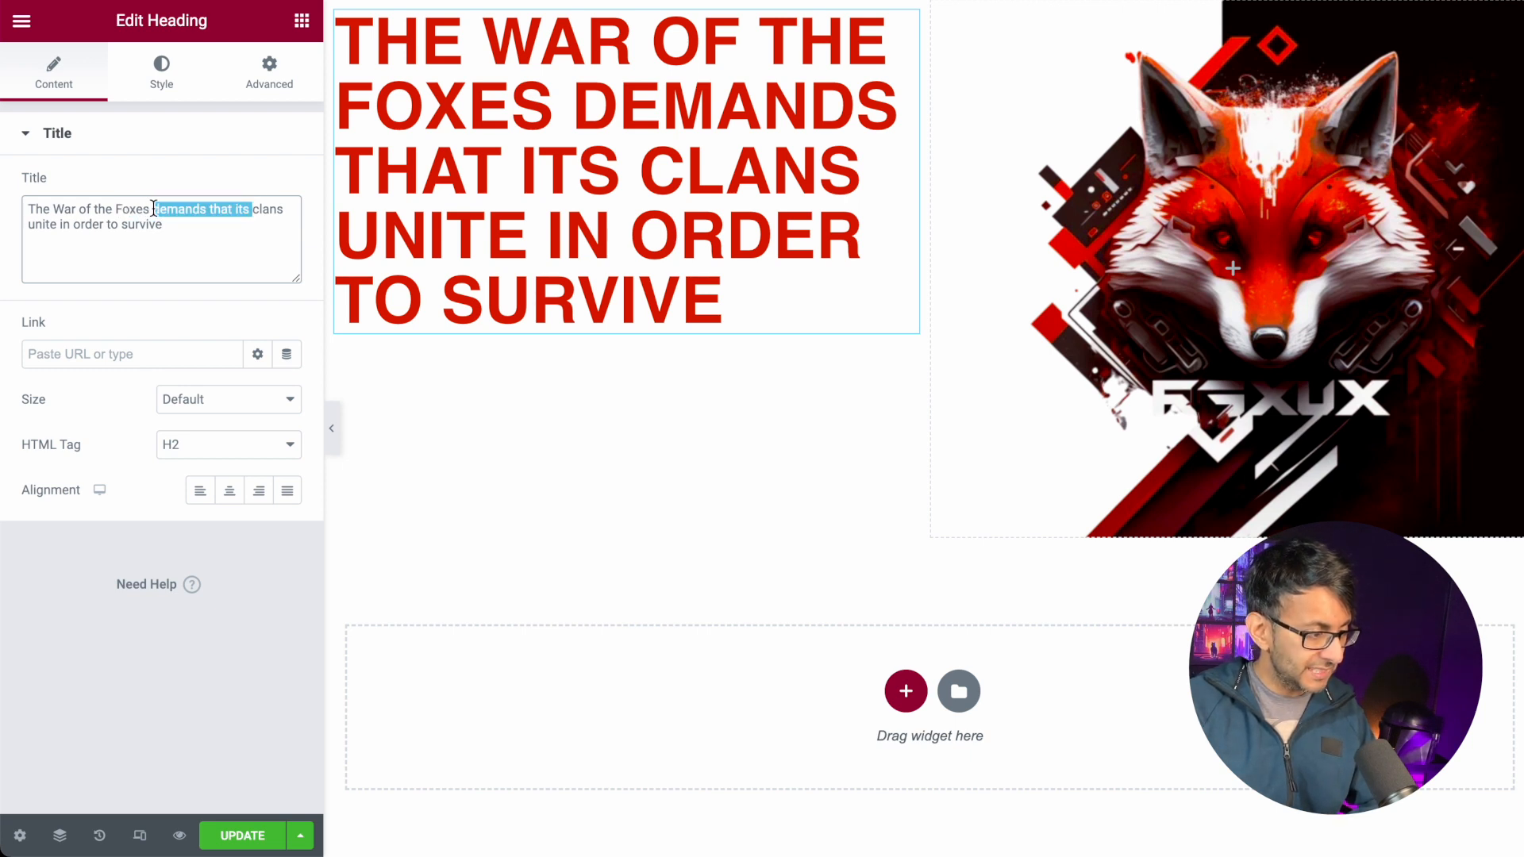
{"action": "left_click", "coordinate": [227, 220]}
{"action": "key", "text": "BackSpace"}
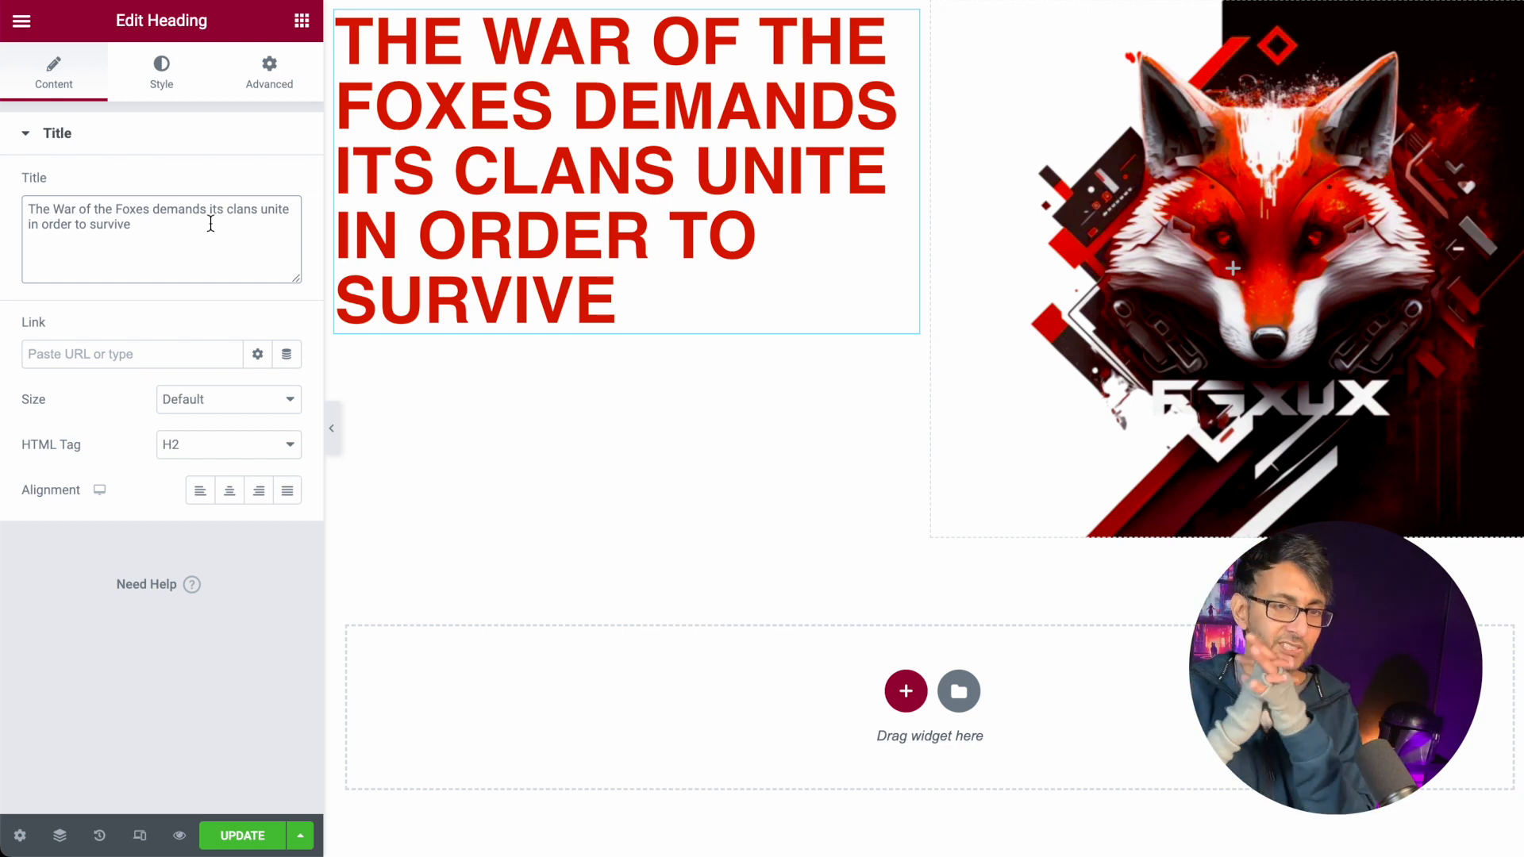
- Set the heading's typography to Default transform, a size of 3 REM and weight 500 (Medium)
{"action": "left_click", "coordinate": [162, 73]}
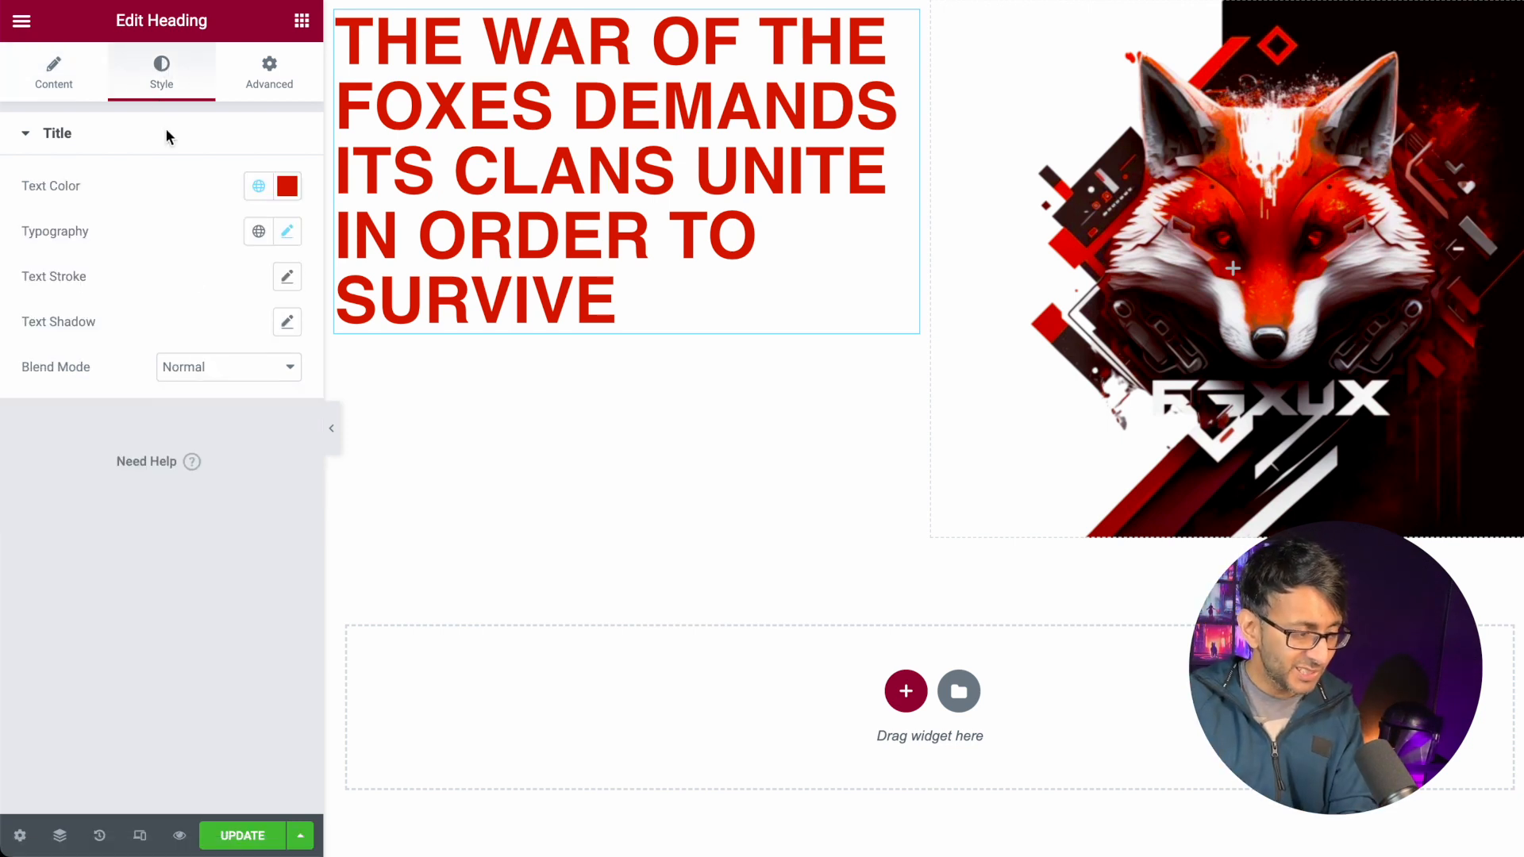
{"action": "left_click", "coordinate": [259, 186]}
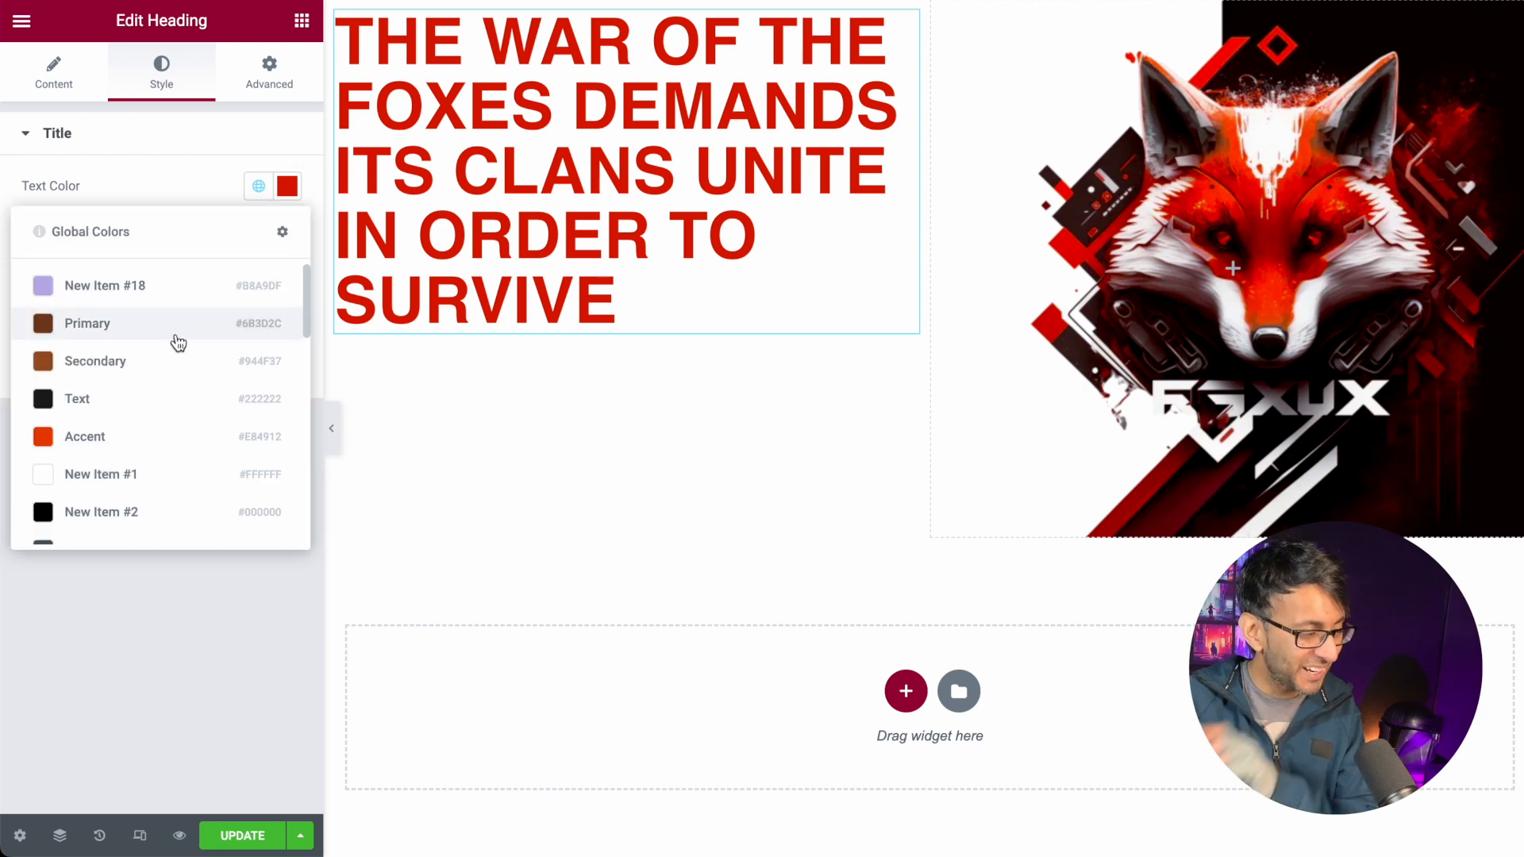
{"action": "left_click", "coordinate": [288, 231]}
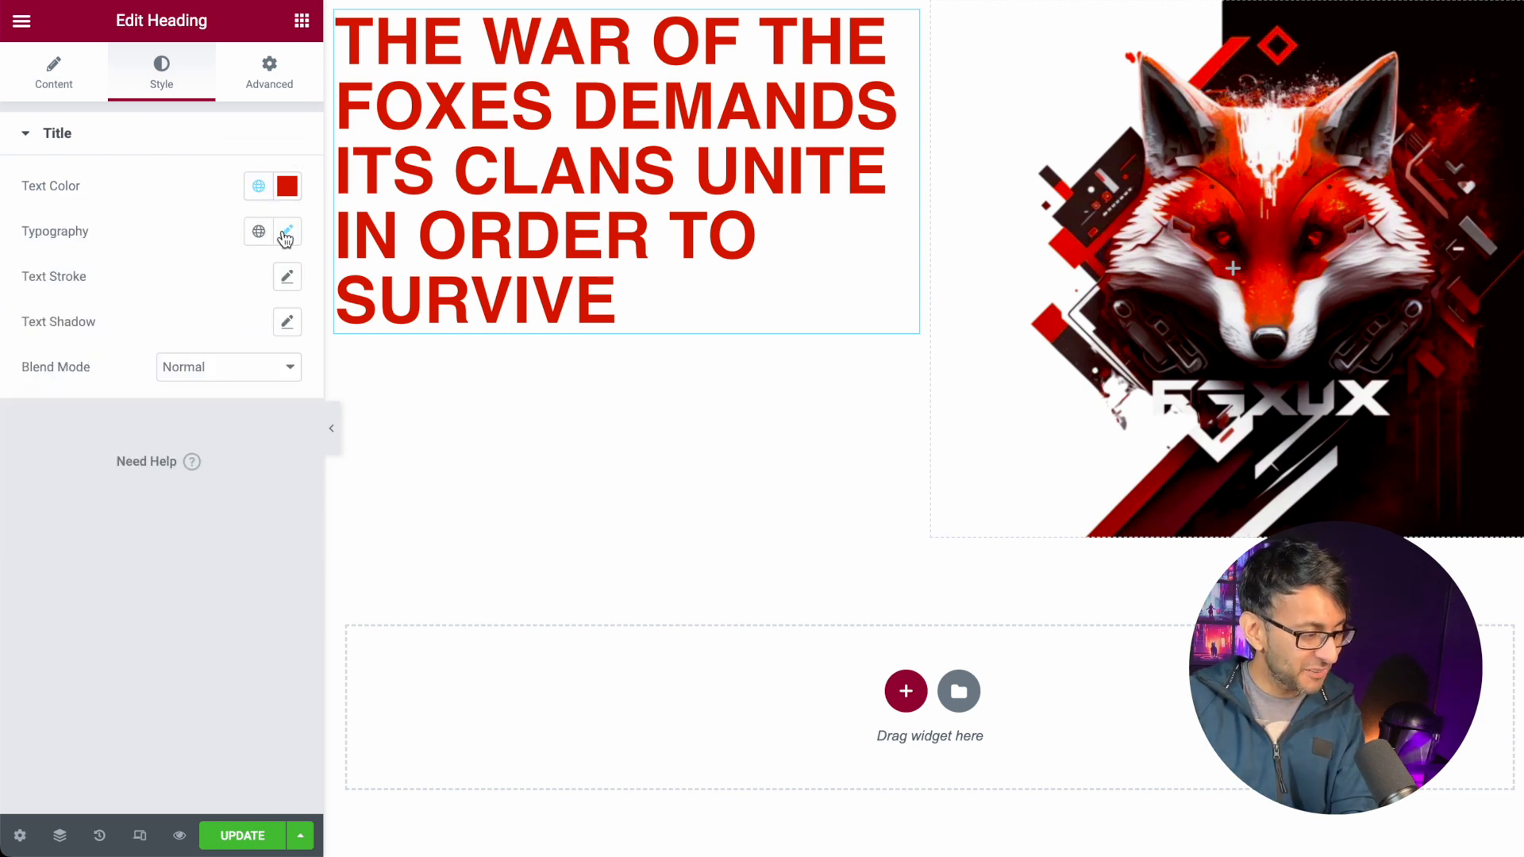
{"action": "left_click", "coordinate": [230, 497]}
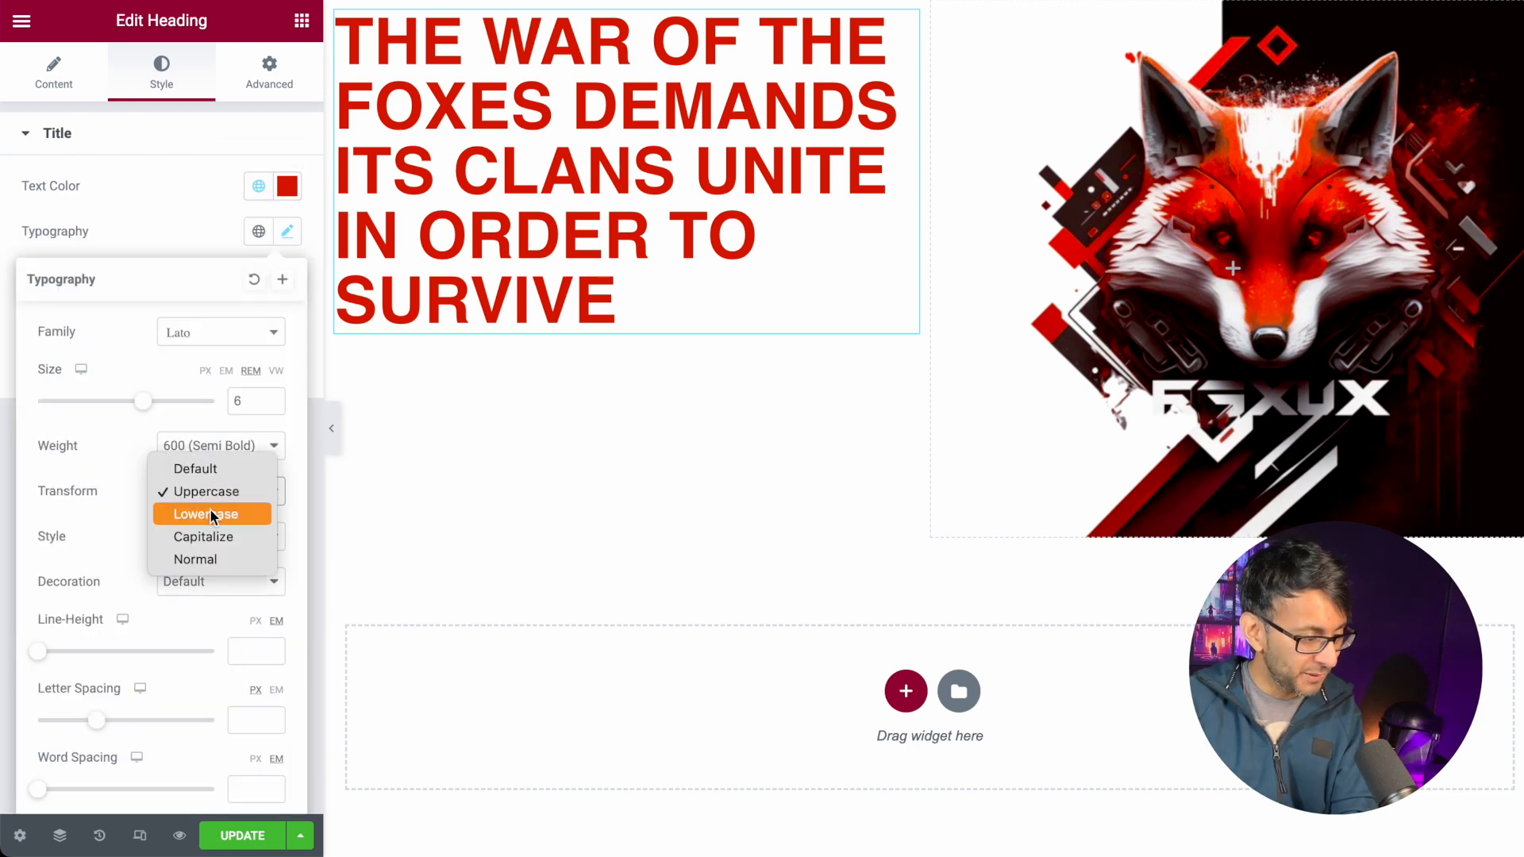
{"action": "left_click", "coordinate": [222, 466]}
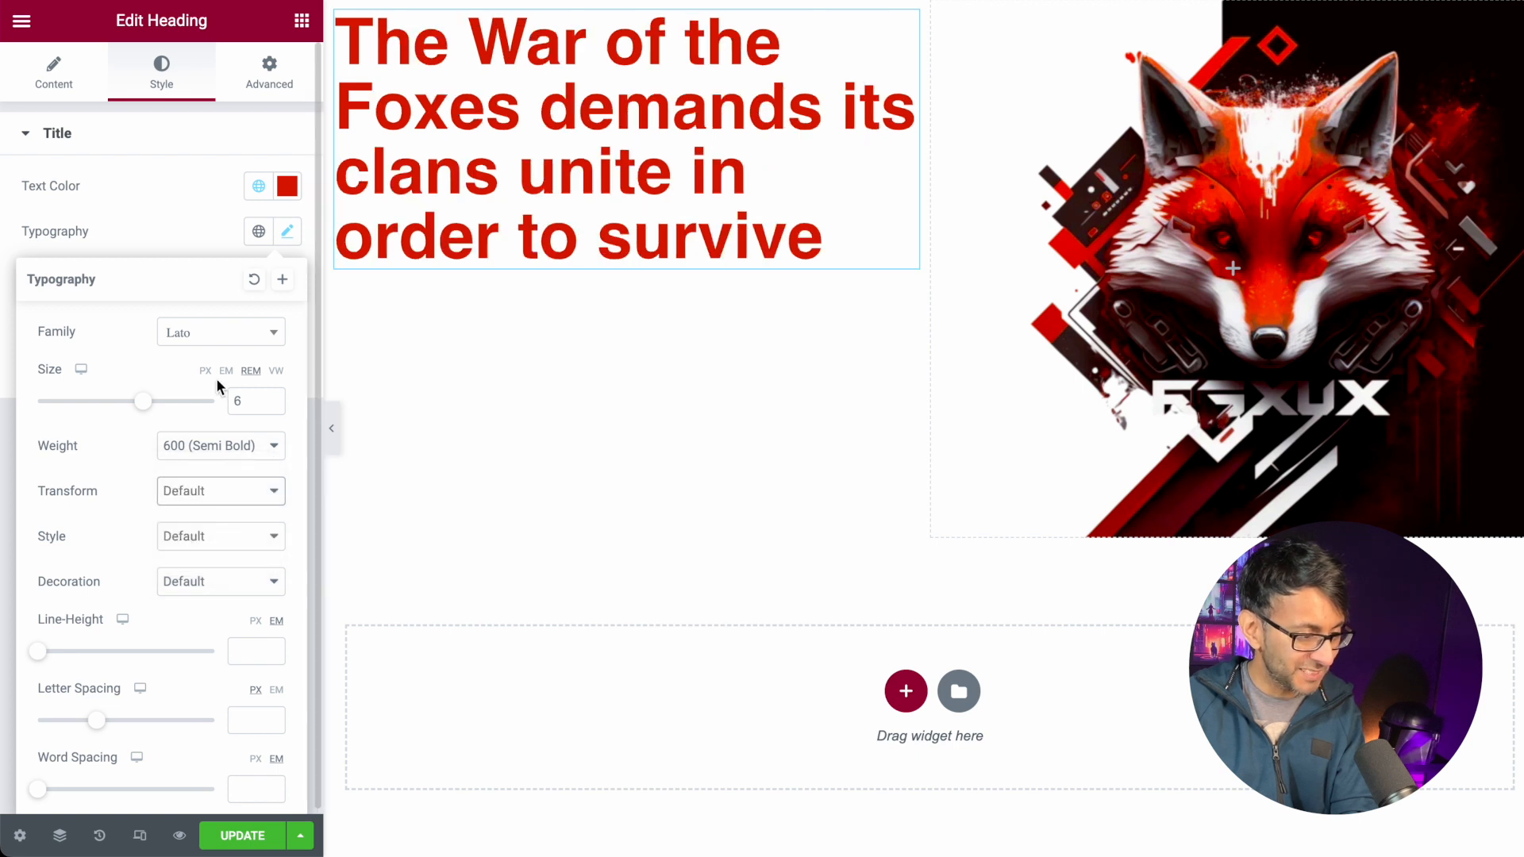
{"action": "left_click_drag", "start_coordinate": [254, 399], "coordinate": [221, 400]}
{"action": "type", "text": "3"}
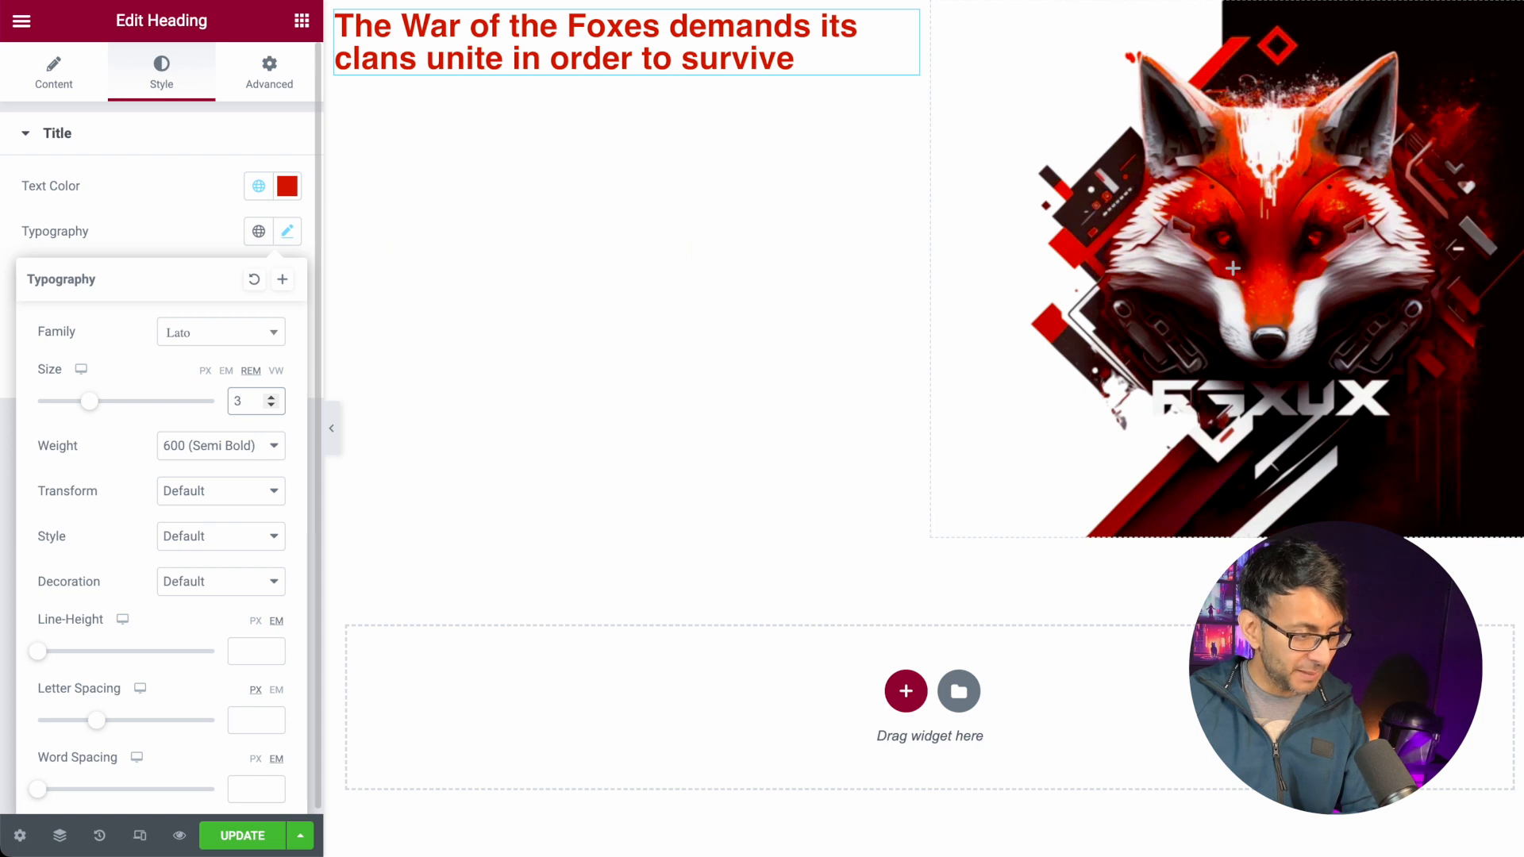
{"action": "left_click", "coordinate": [223, 446]}
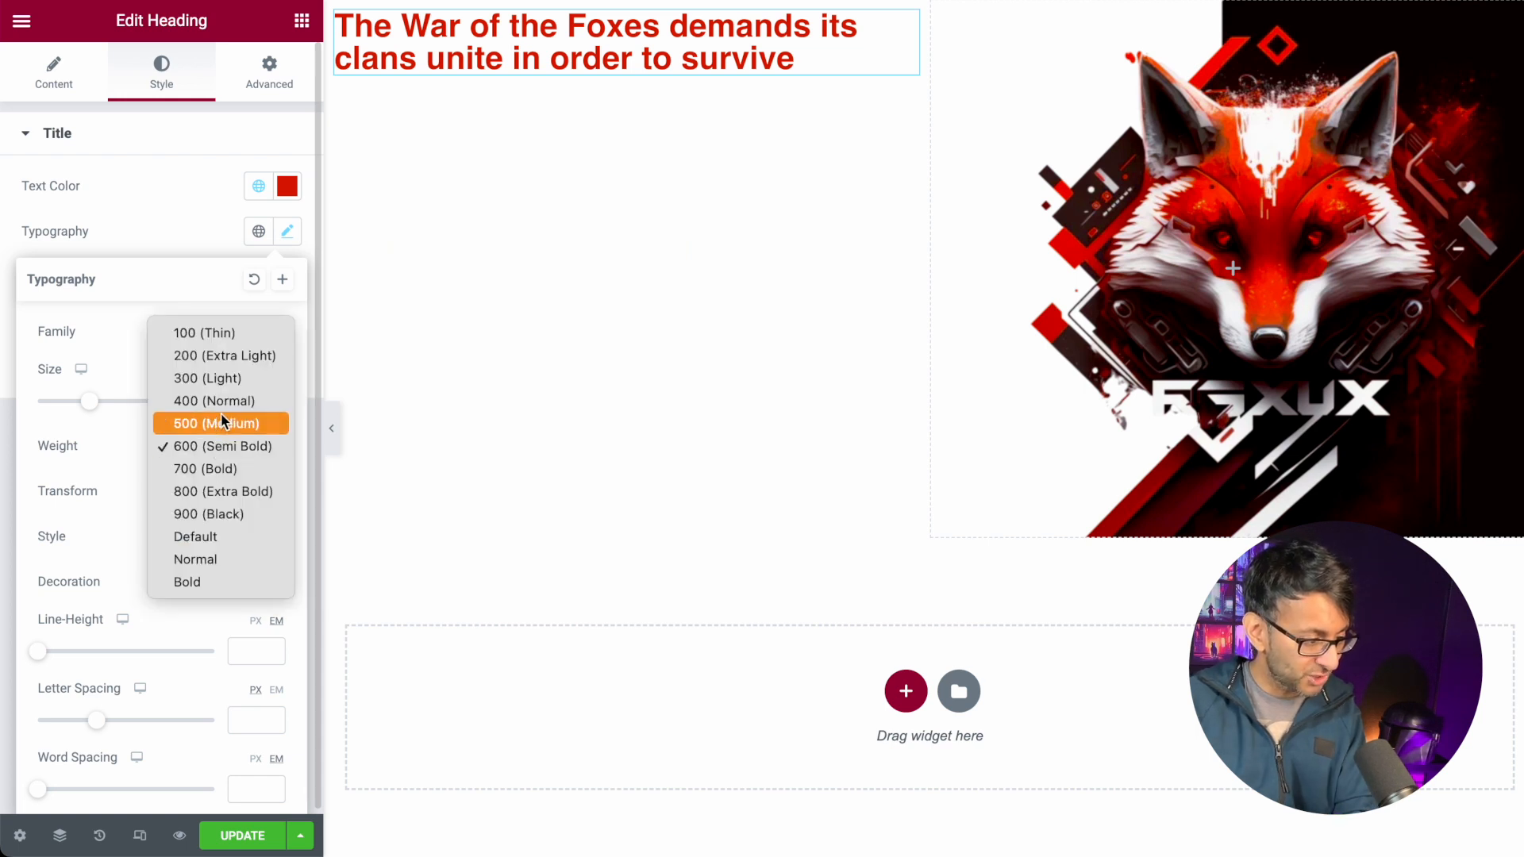
{"action": "left_click", "coordinate": [221, 414]}
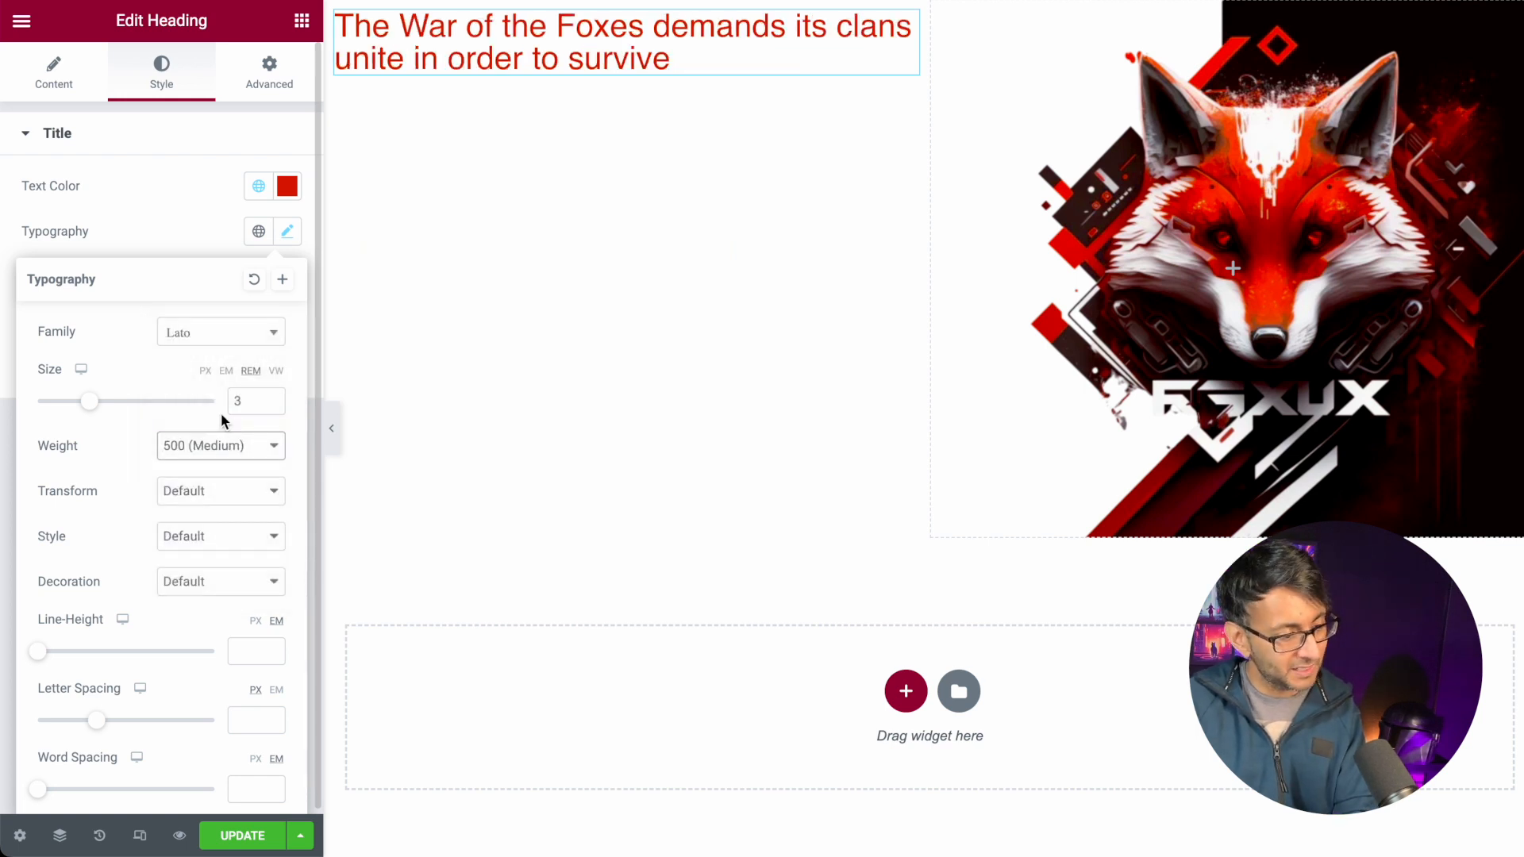
- Set the heading's text color to the global Text color #222222
{"action": "left_click", "coordinate": [258, 186]}
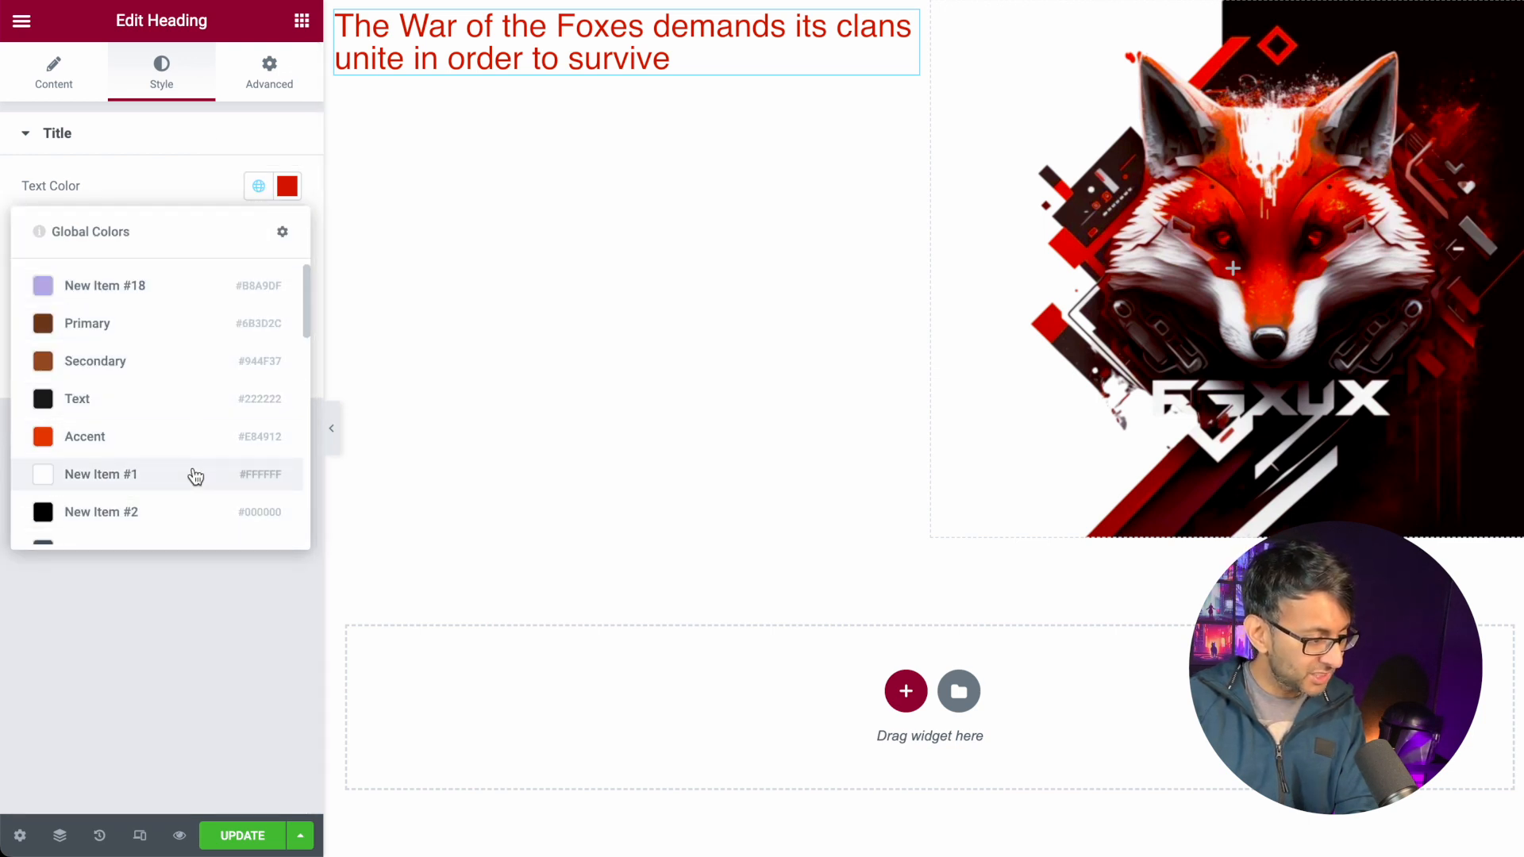
{"action": "scroll", "coordinate": [170, 405], "scroll_direction": "down", "scroll_amount": 2}
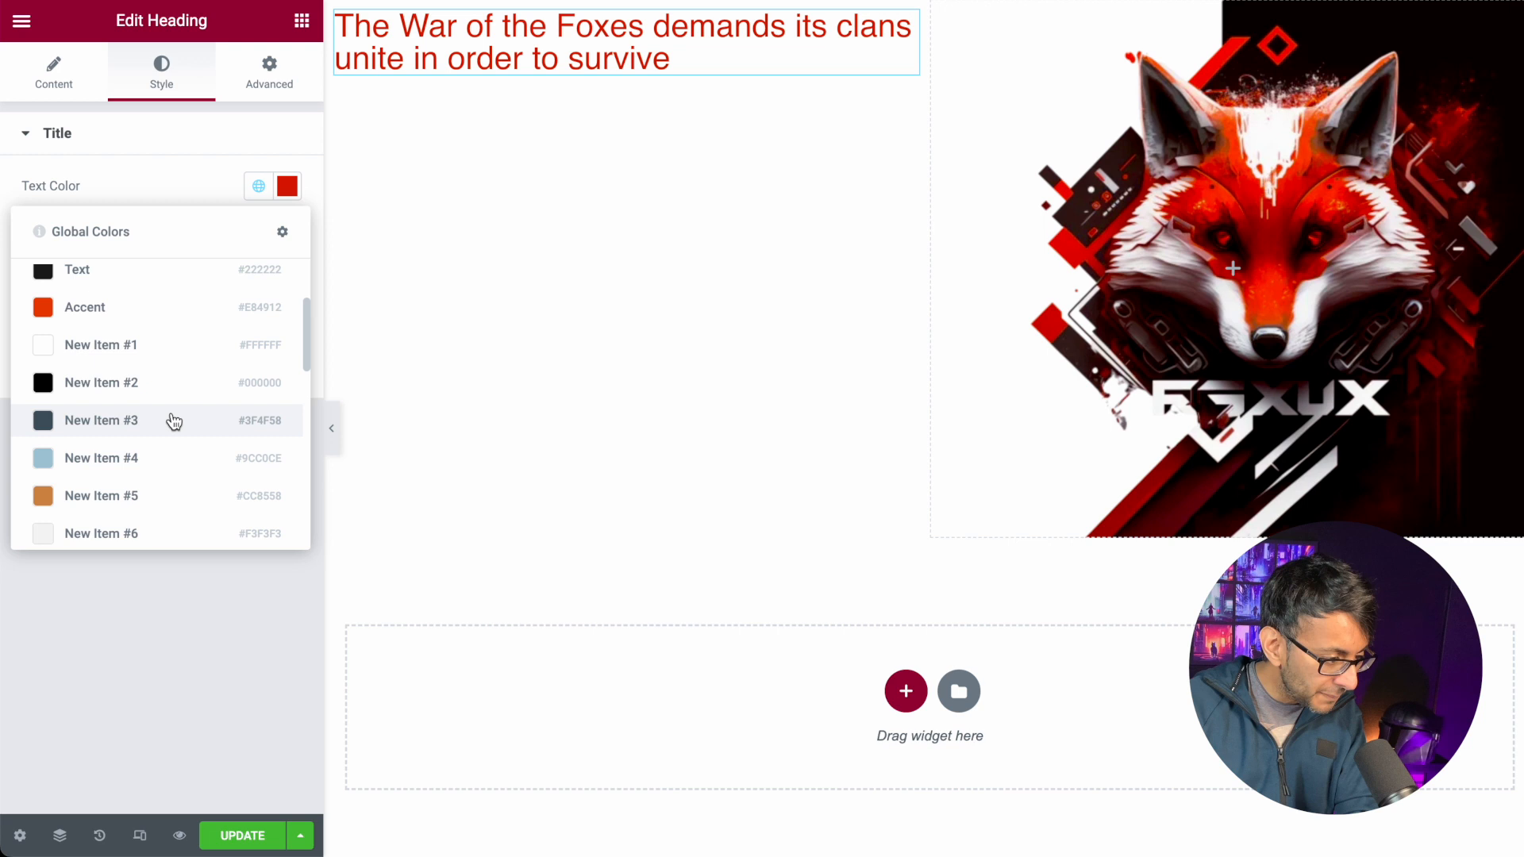
{"action": "scroll", "coordinate": [170, 413], "scroll_direction": "down", "scroll_amount": 1}
{"action": "scroll", "coordinate": [172, 421], "scroll_direction": "up", "scroll_amount": 2}
{"action": "scroll", "coordinate": [167, 397], "scroll_direction": "up", "scroll_amount": 2}
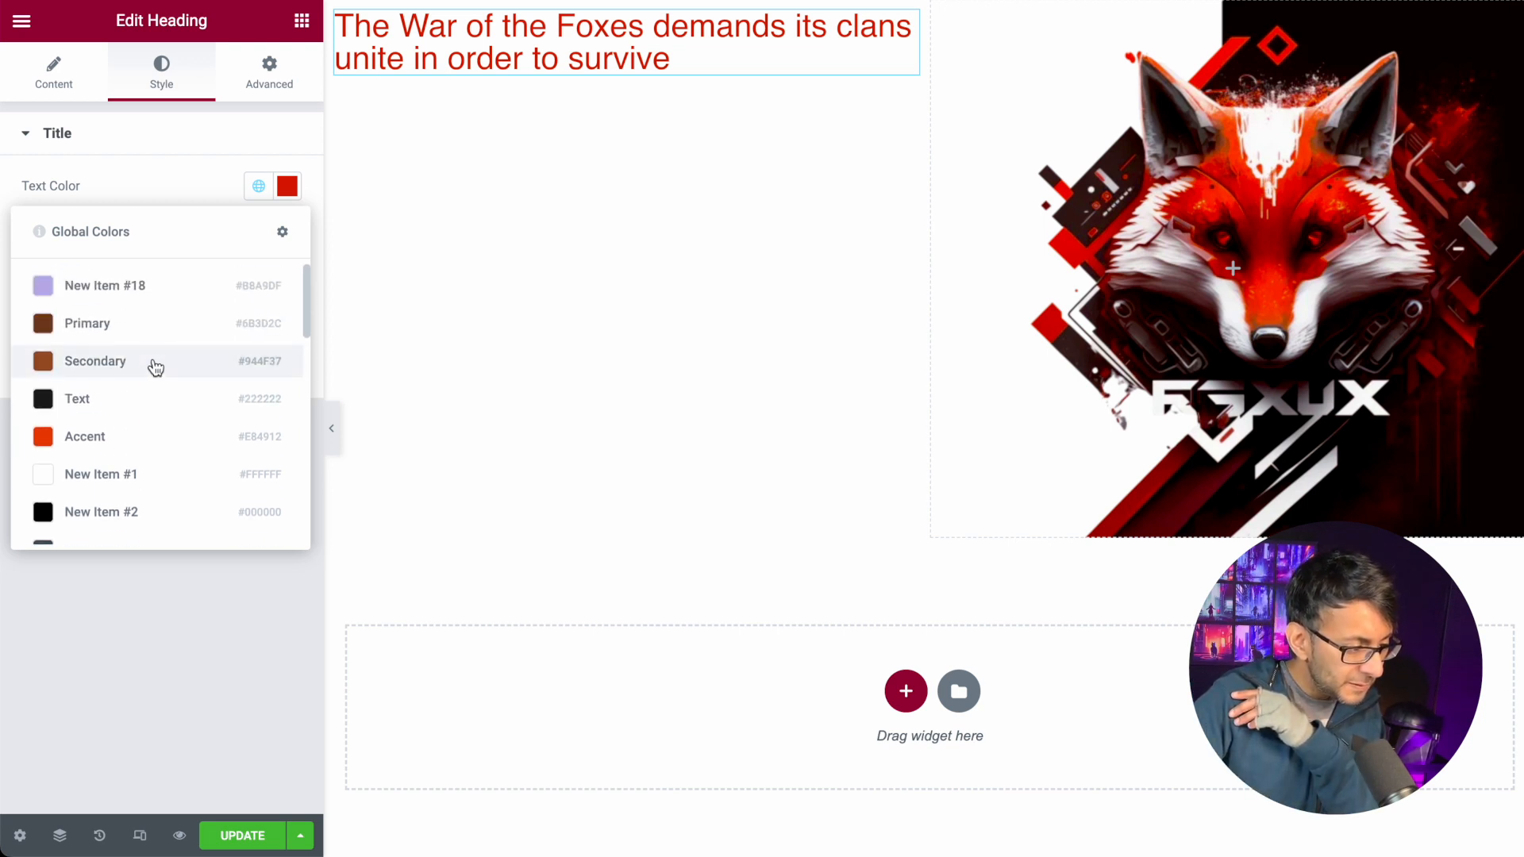
{"action": "left_click", "coordinate": [154, 411]}
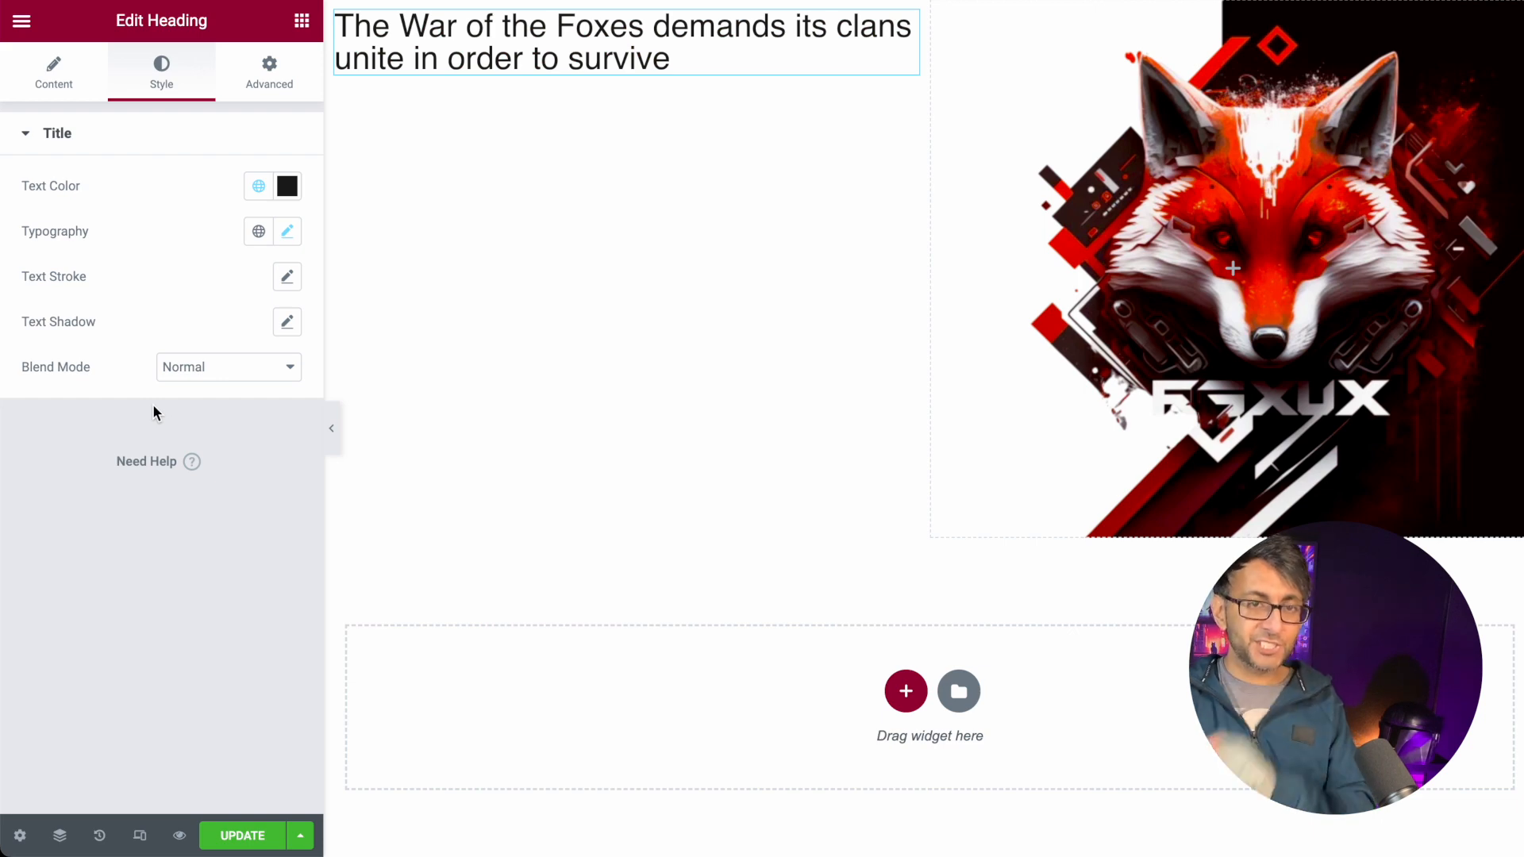
- Duplicate the heading, consult TinyWow's generated paragraph, and title the copy "We need you to protect your fortress with strength"
{"action": "right_click", "coordinate": [576, 58]}
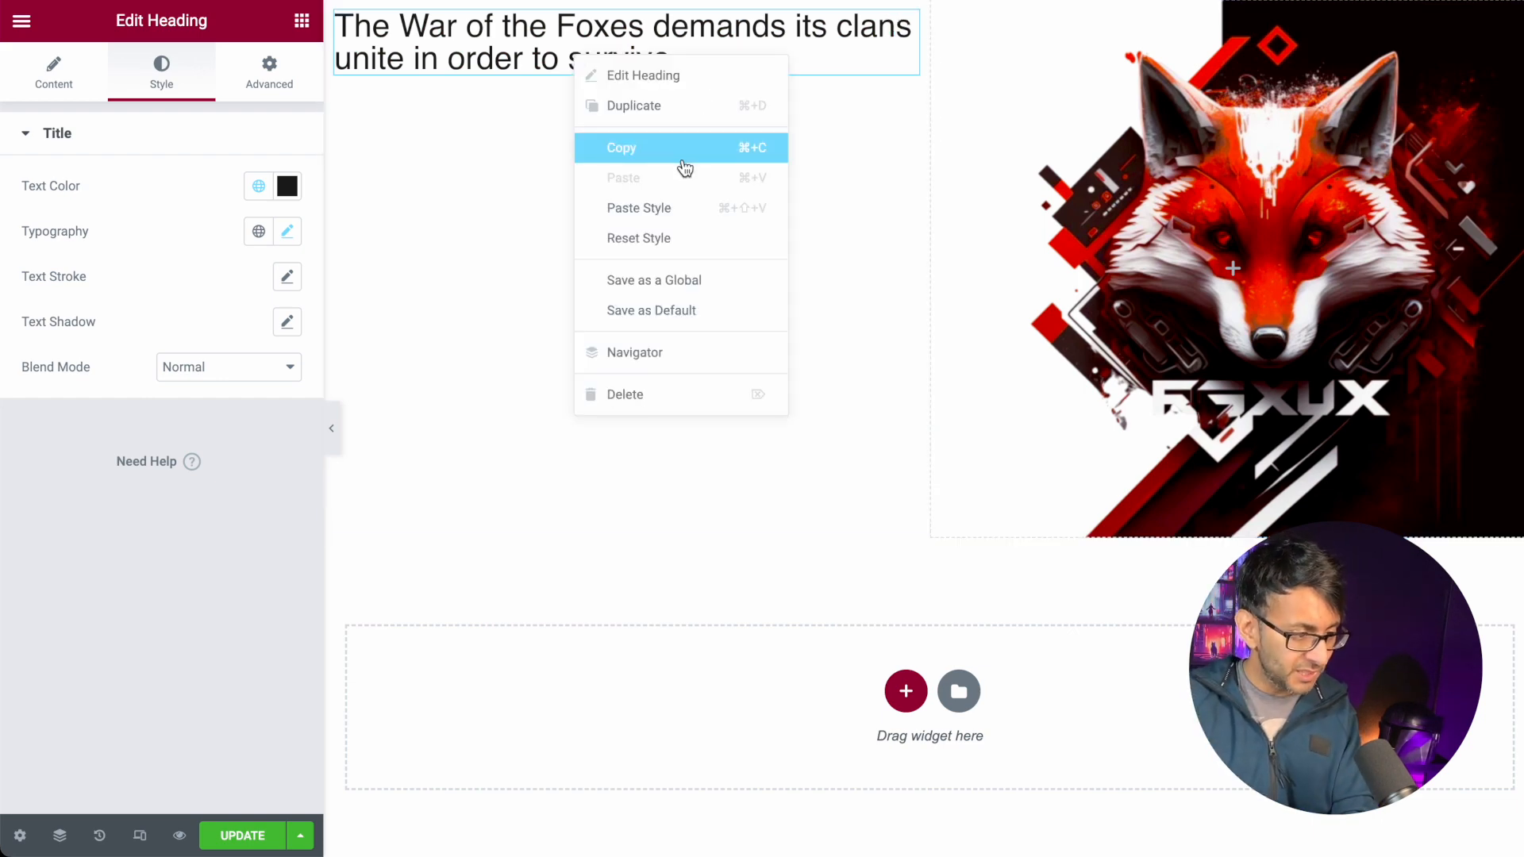
{"action": "left_click", "coordinate": [672, 109]}
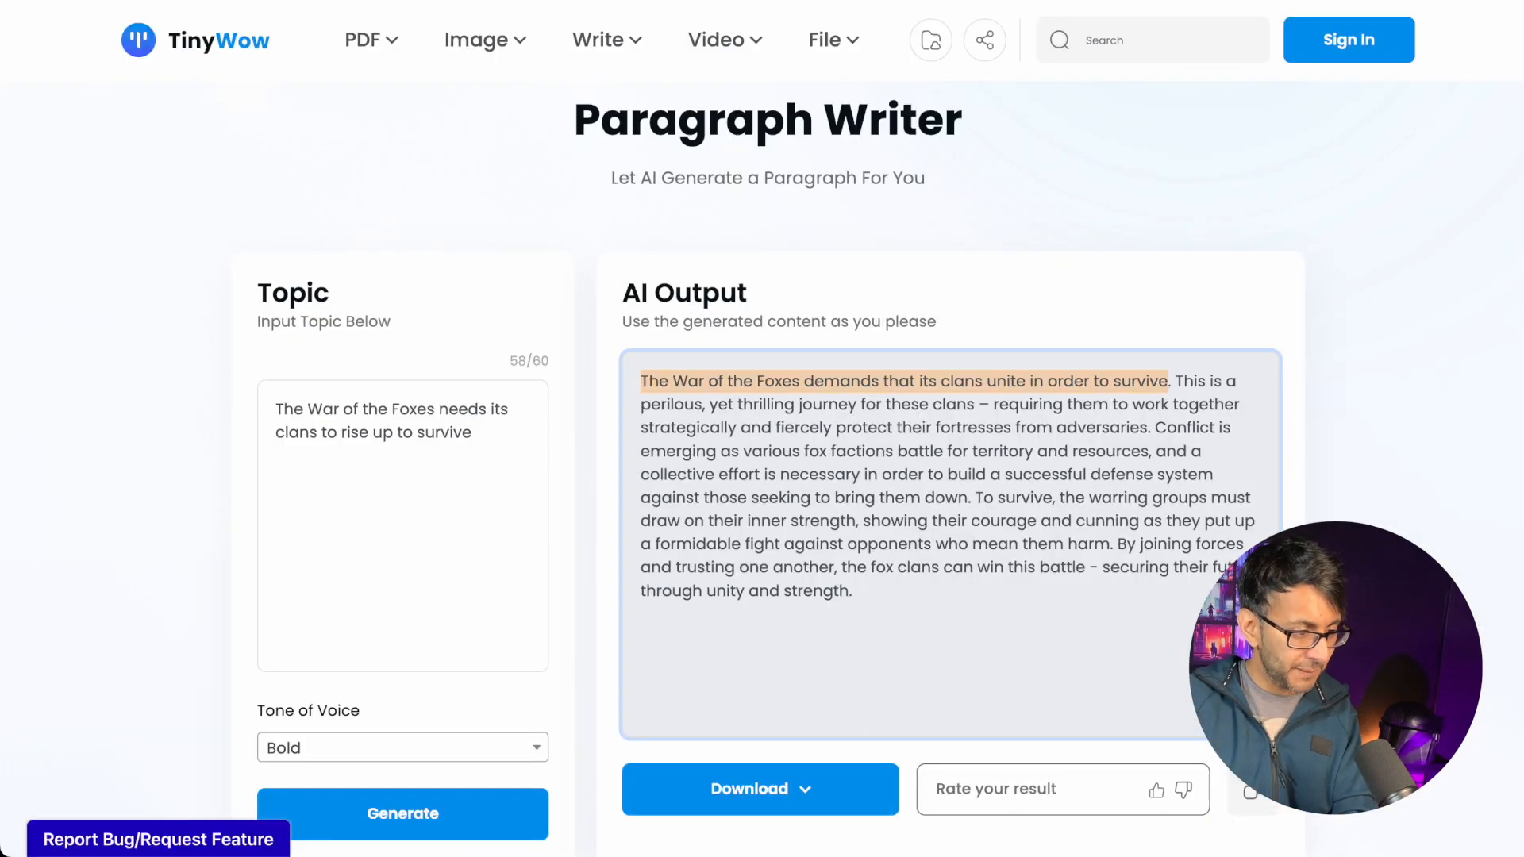
{"action": "left_click", "coordinate": [867, 605]}
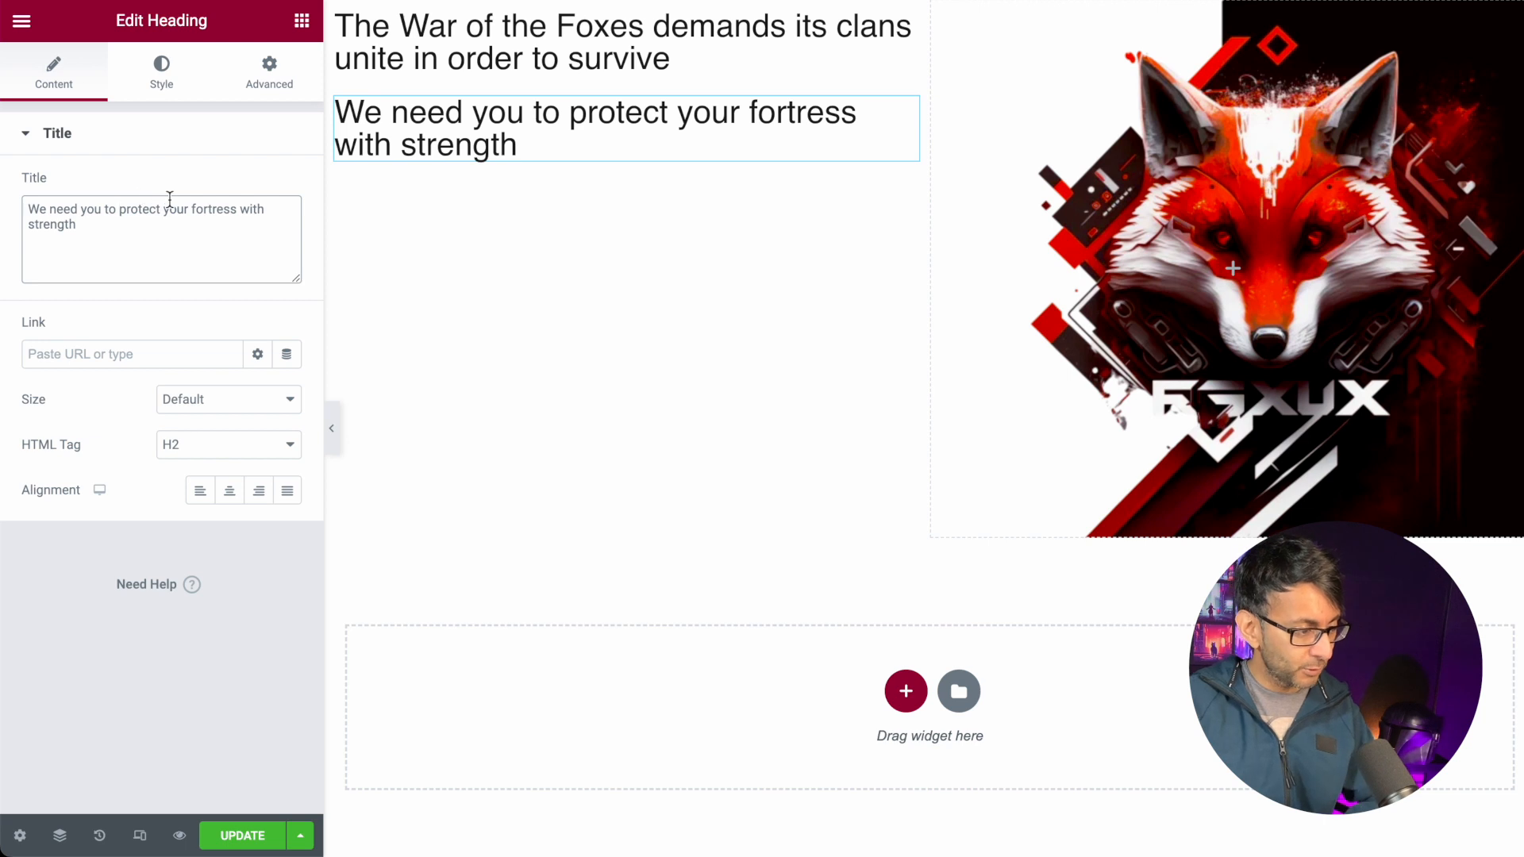
- Shorten the duplicated heading's title to "We need you to protect the fortress"
{"action": "type", "text": "the"}
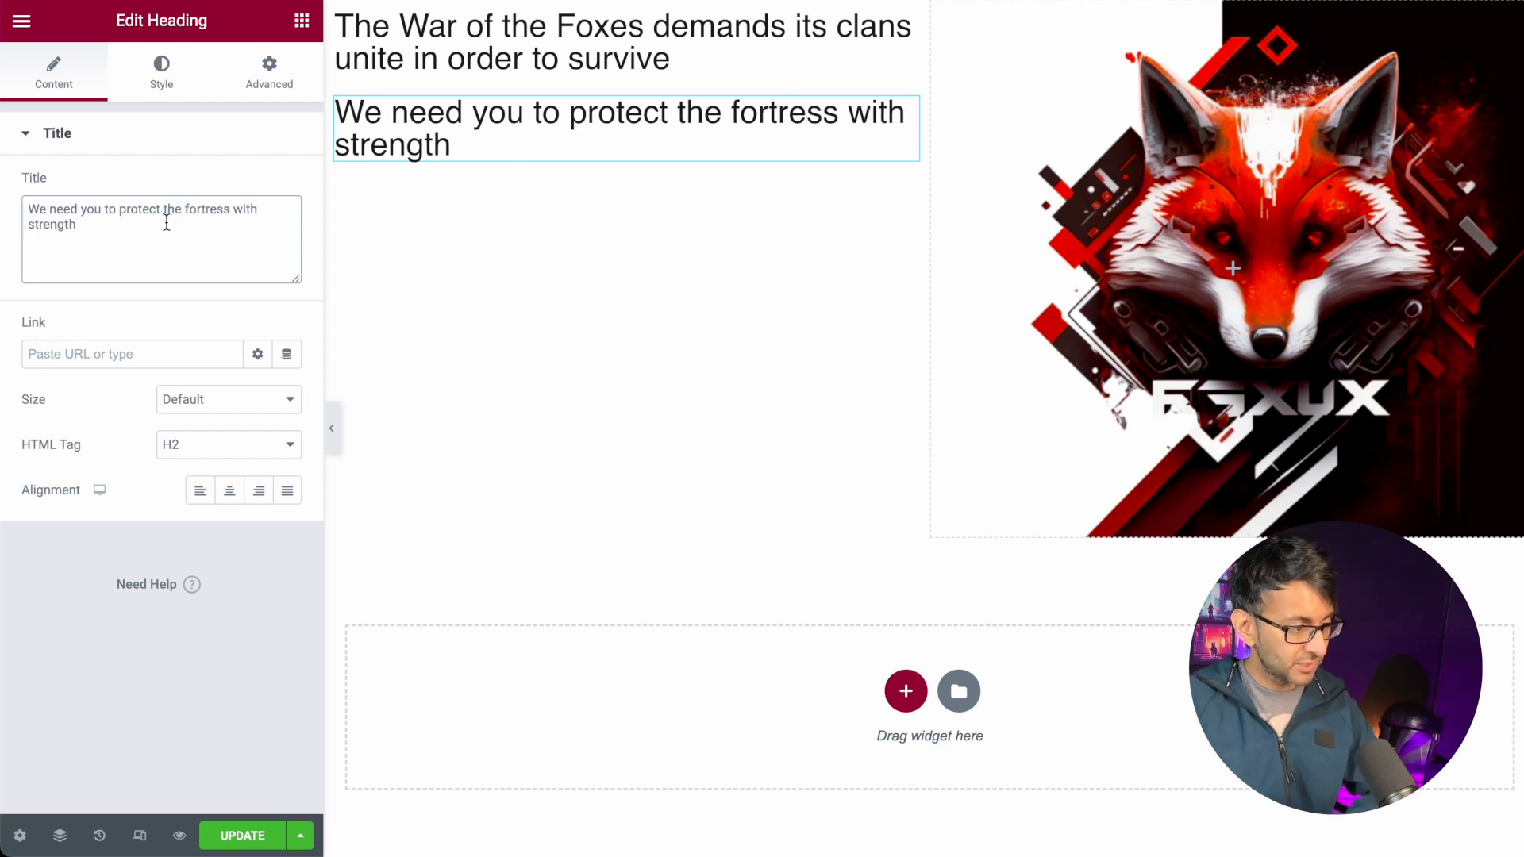
{"action": "left_click_drag", "start_coordinate": [120, 229], "coordinate": [2, 236]}
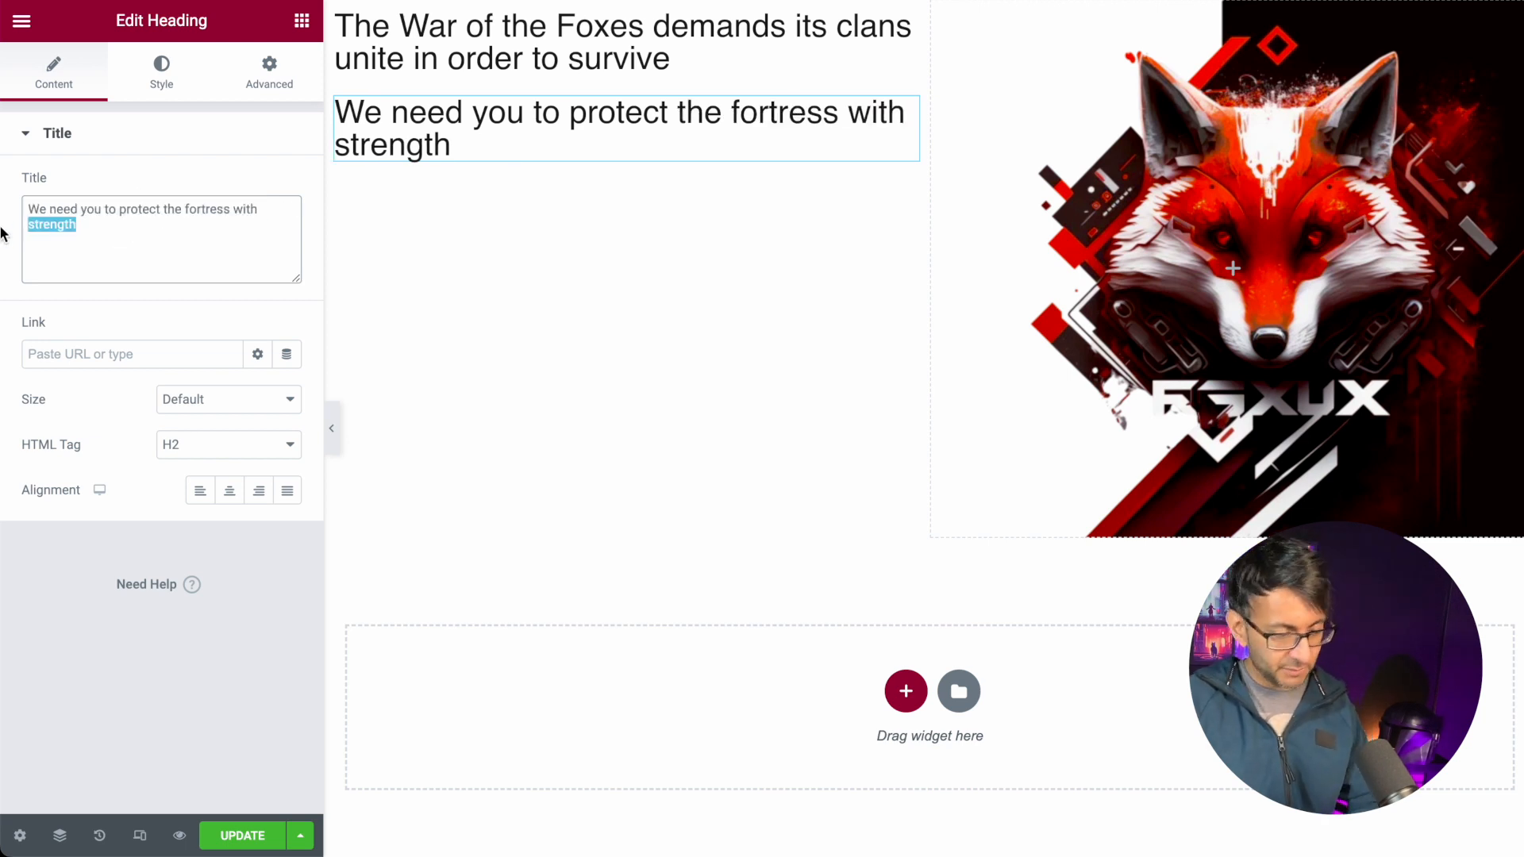
{"action": "key", "text": "BackSpace"}
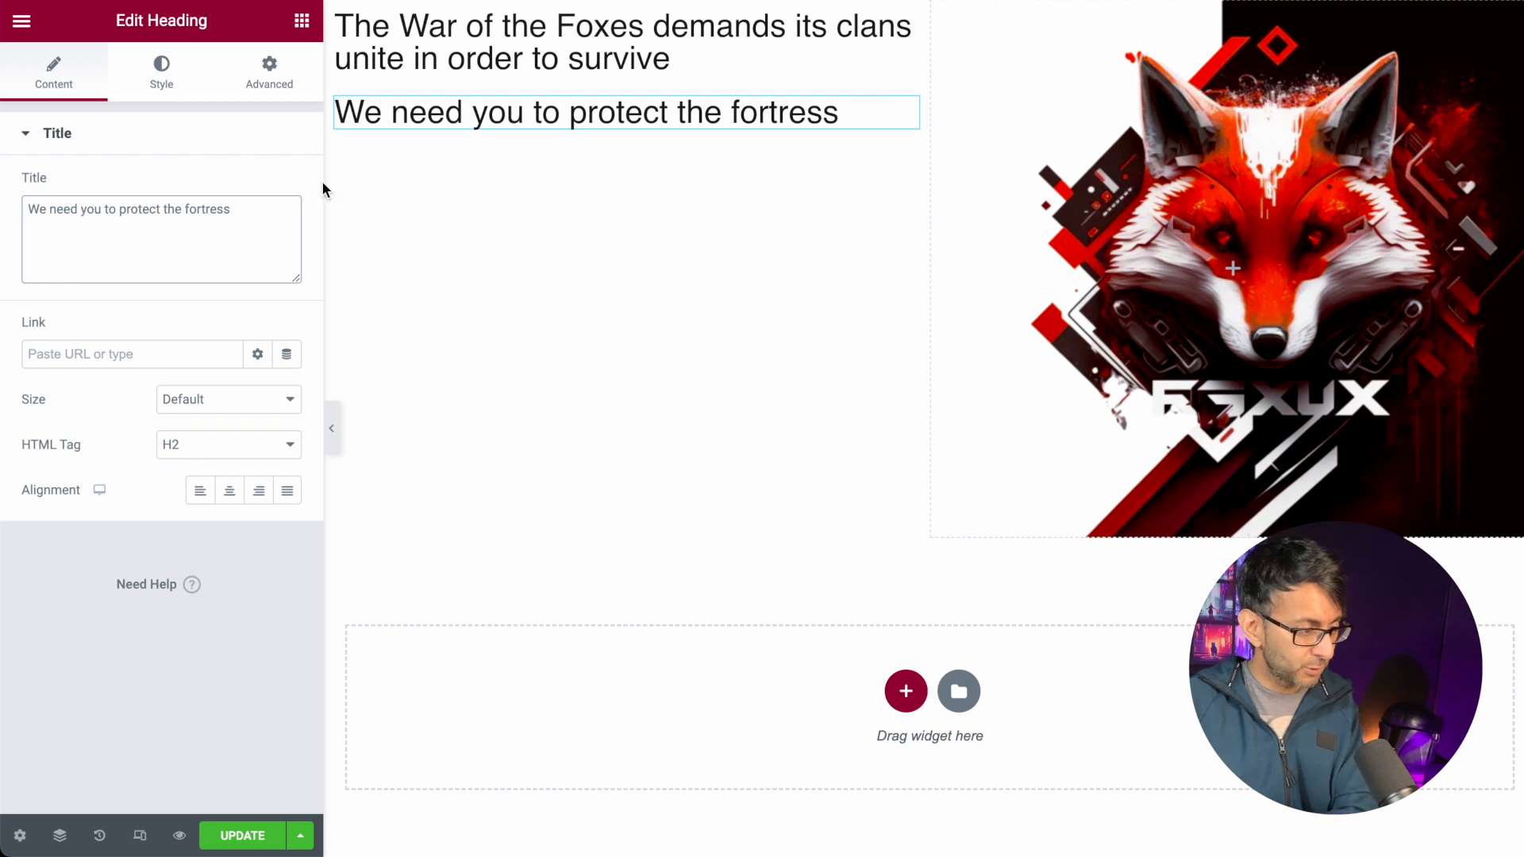
- Set the fortress heading's typography to Uppercase transform, weight 700 (Bold) and a size of 5 REM
{"action": "left_click", "coordinate": [161, 73]}
{"action": "left_click", "coordinate": [287, 232]}
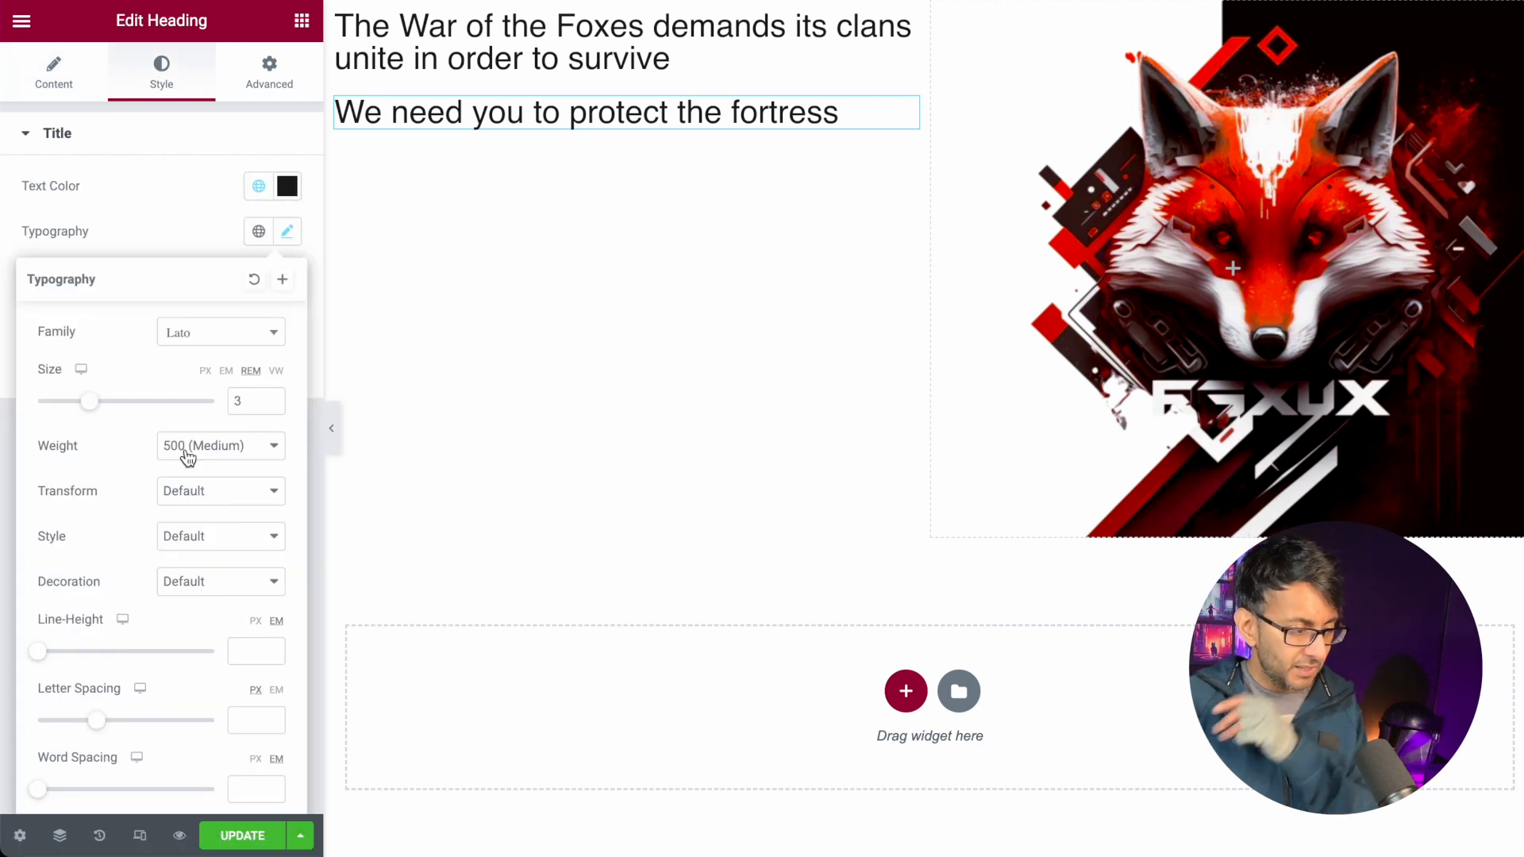
{"action": "left_click", "coordinate": [208, 486]}
{"action": "key", "text": "Escape"}
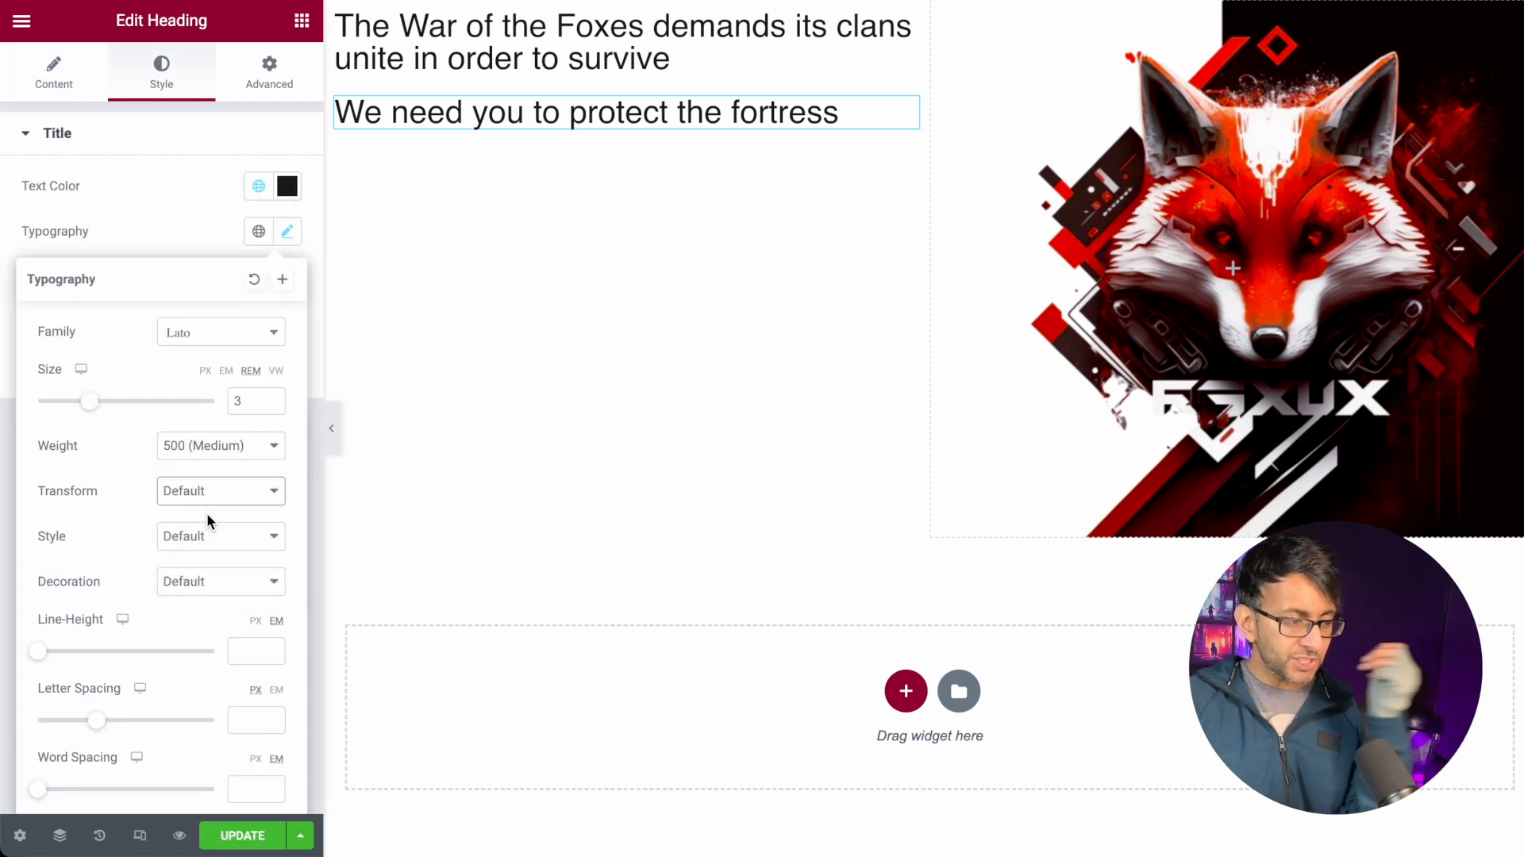
{"action": "left_click", "coordinate": [208, 521]}
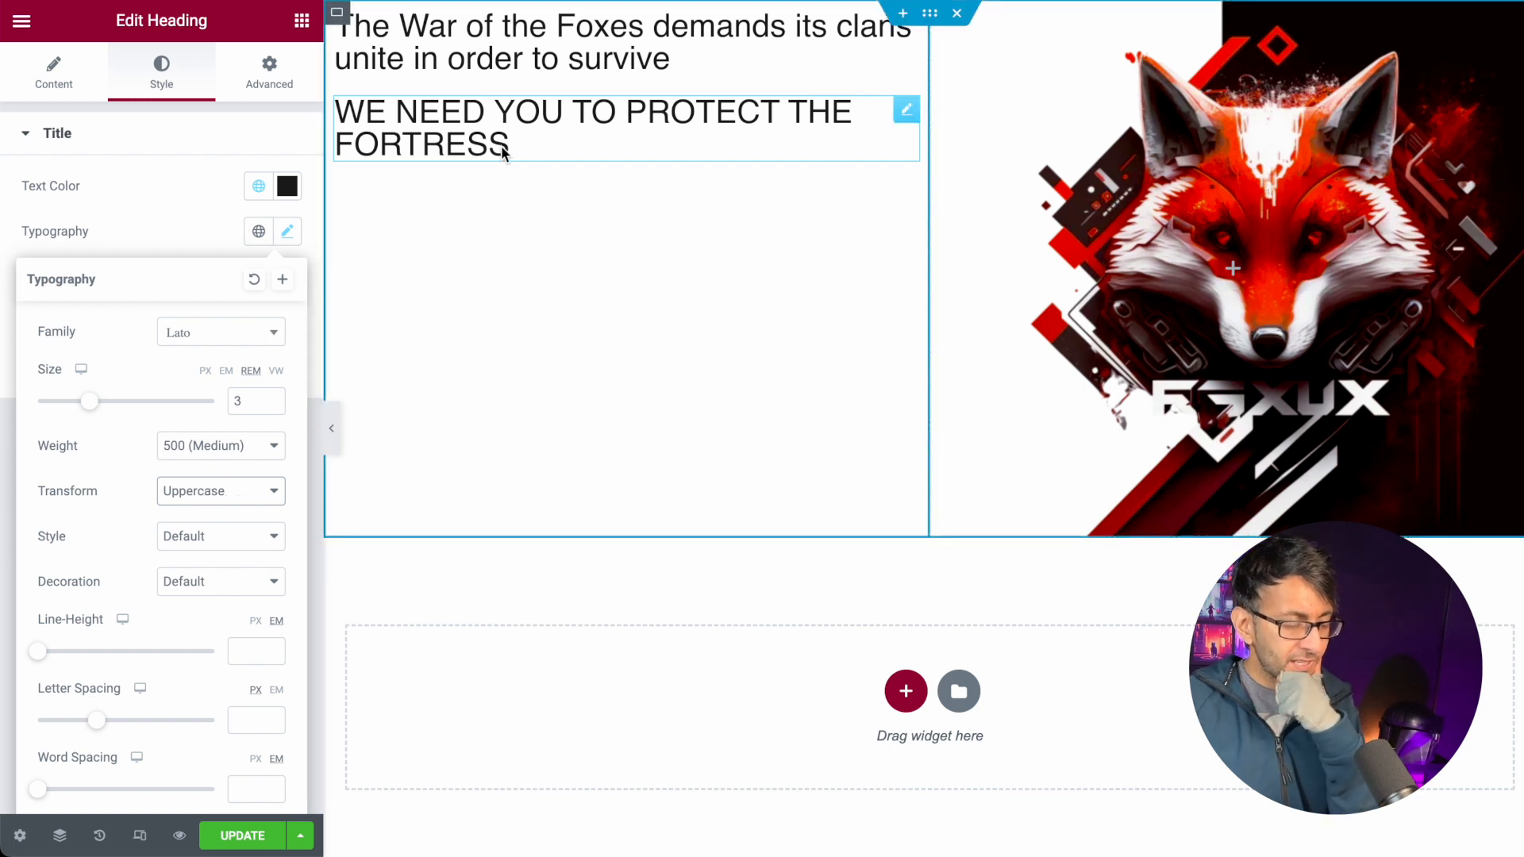
{"action": "left_click", "coordinate": [251, 451]}
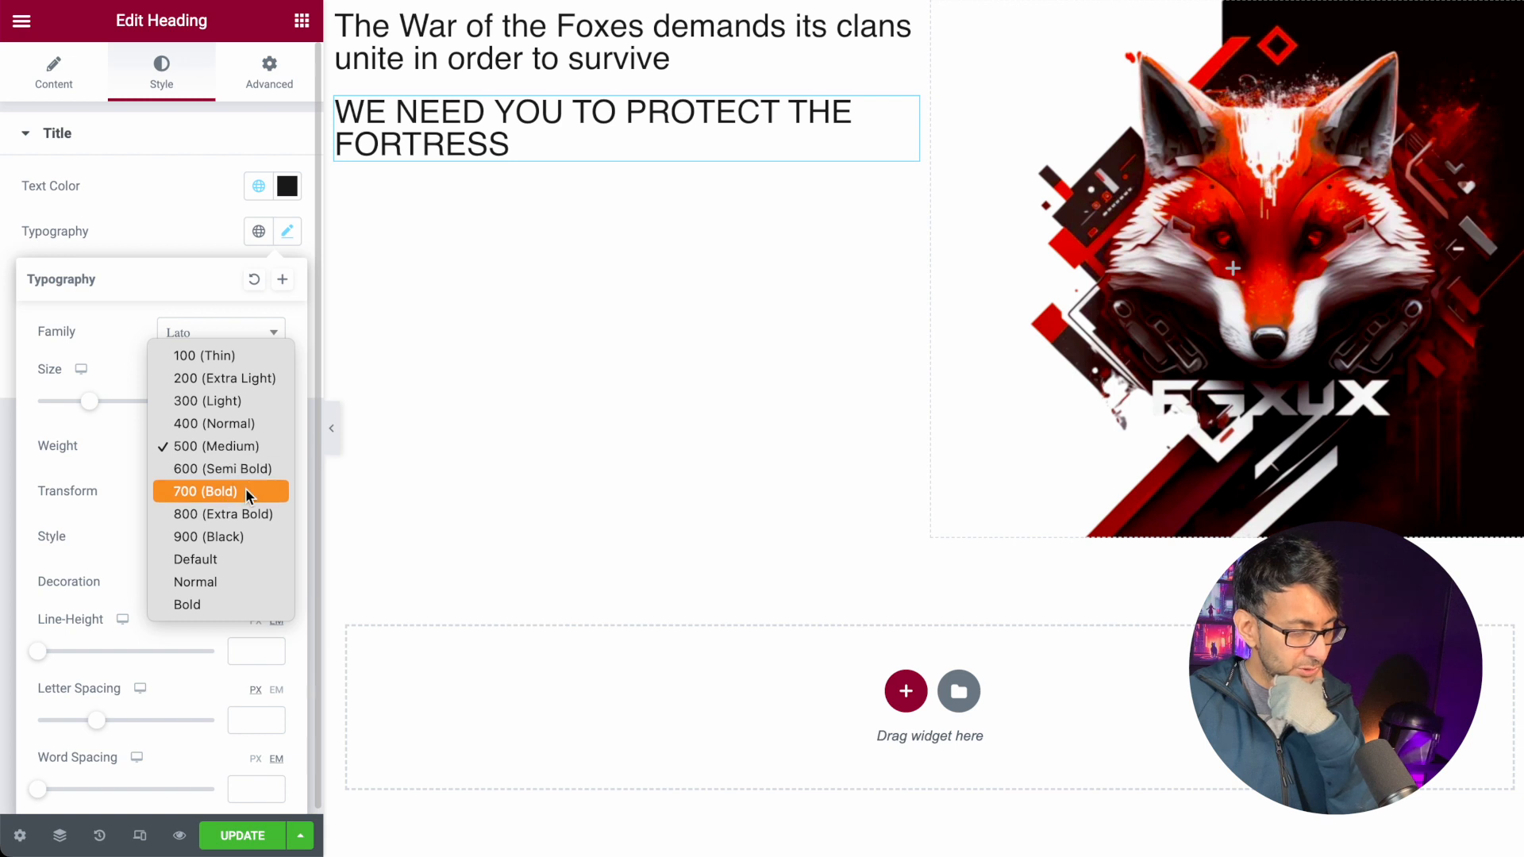
{"action": "left_click", "coordinate": [245, 488]}
{"action": "left_click_drag", "start_coordinate": [249, 407], "coordinate": [194, 392]}
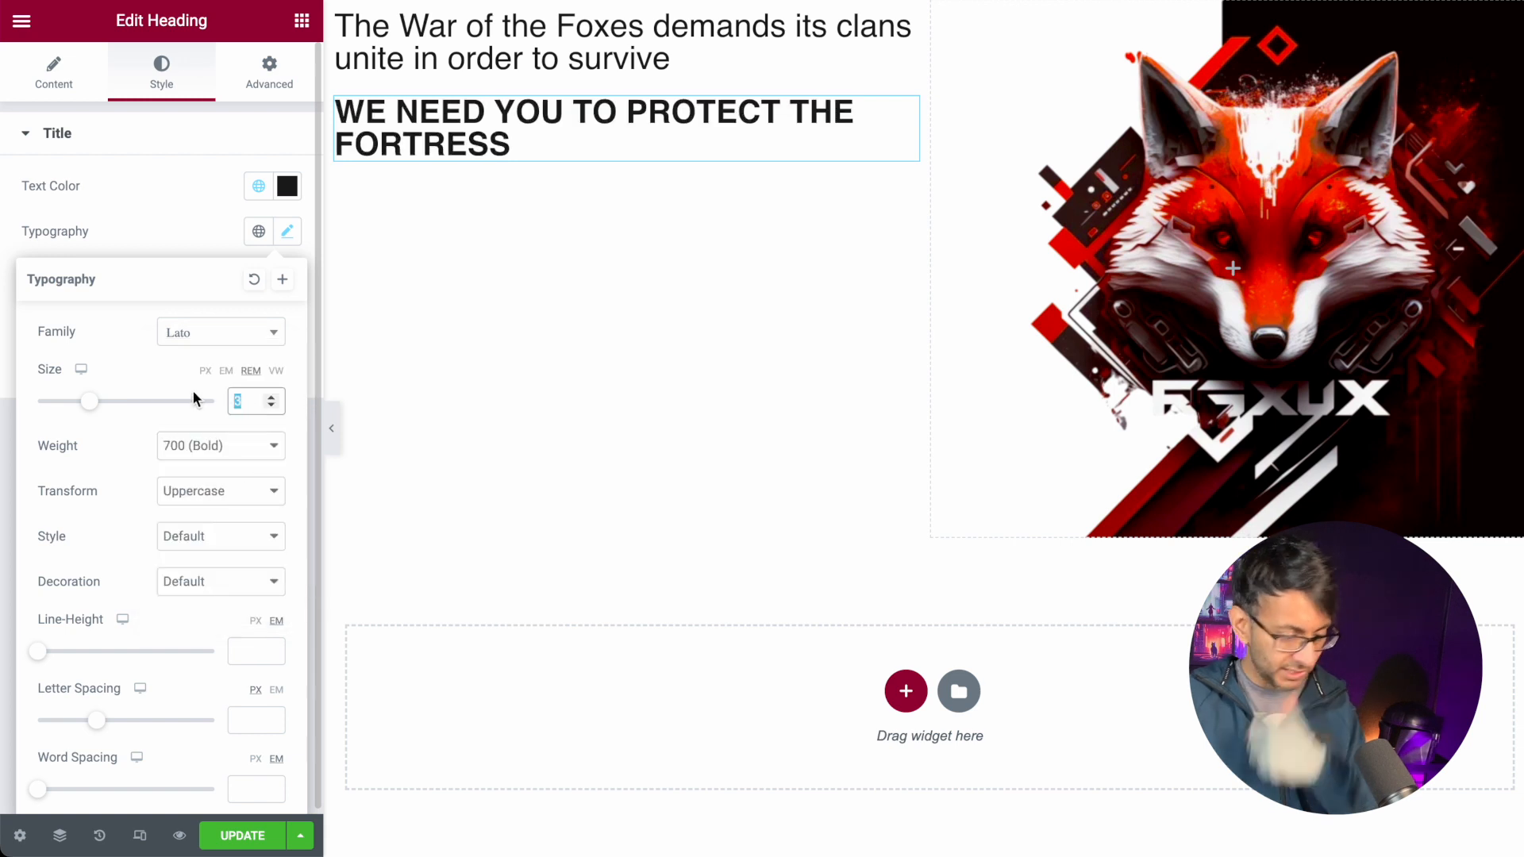
{"action": "type", "text": "5"}
- Set the fortress heading's text color to the global color New Item #22 and move it above the War of the Foxes heading
{"action": "left_click", "coordinate": [287, 185]}
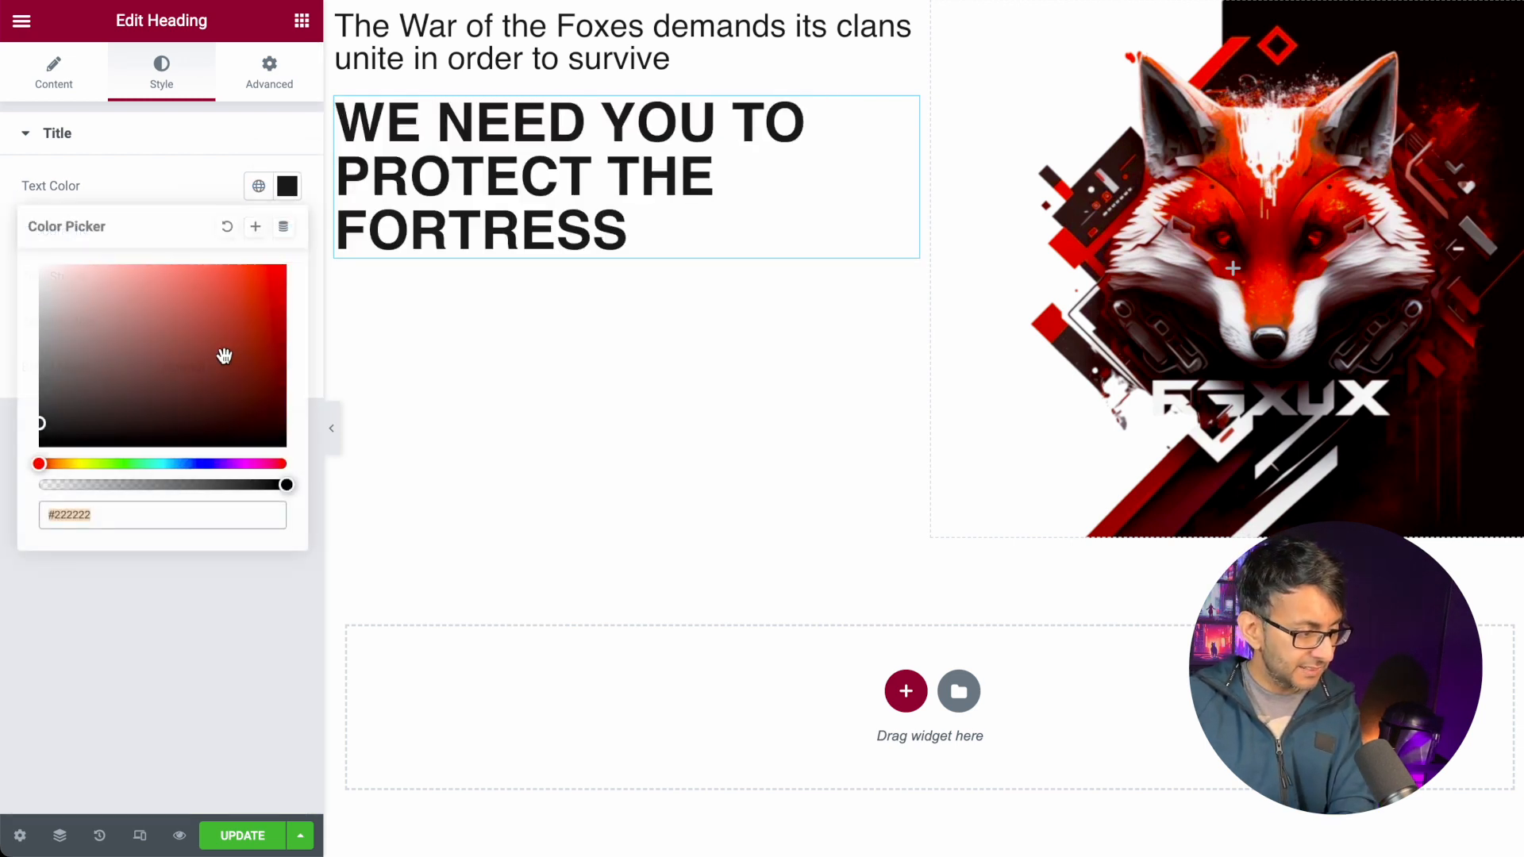
{"action": "left_click", "coordinate": [259, 186]}
{"action": "scroll", "coordinate": [167, 493], "scroll_direction": "down", "scroll_amount": 10}
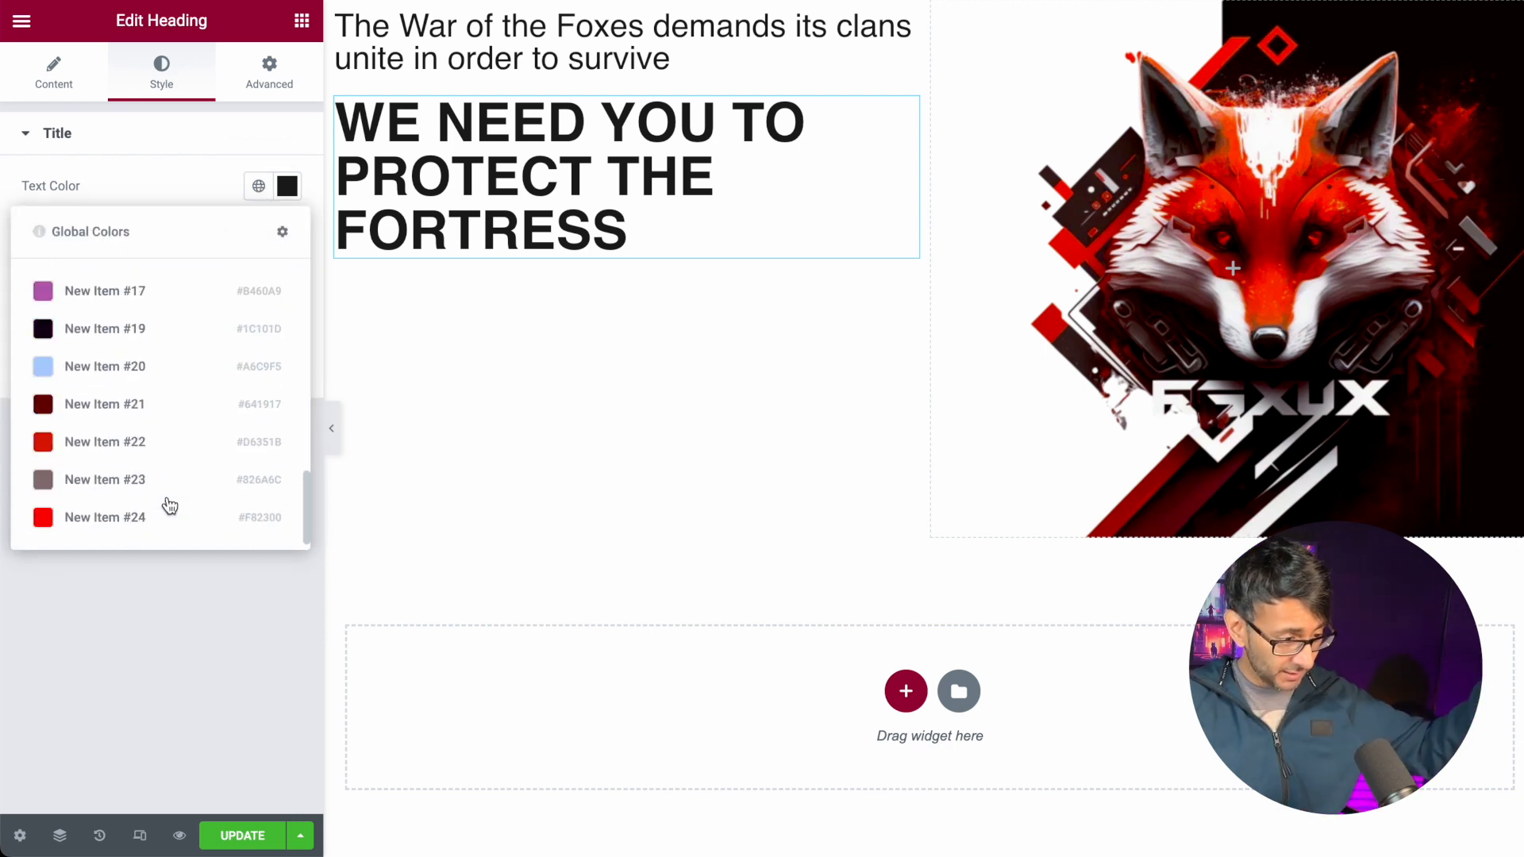
{"action": "left_click", "coordinate": [157, 444]}
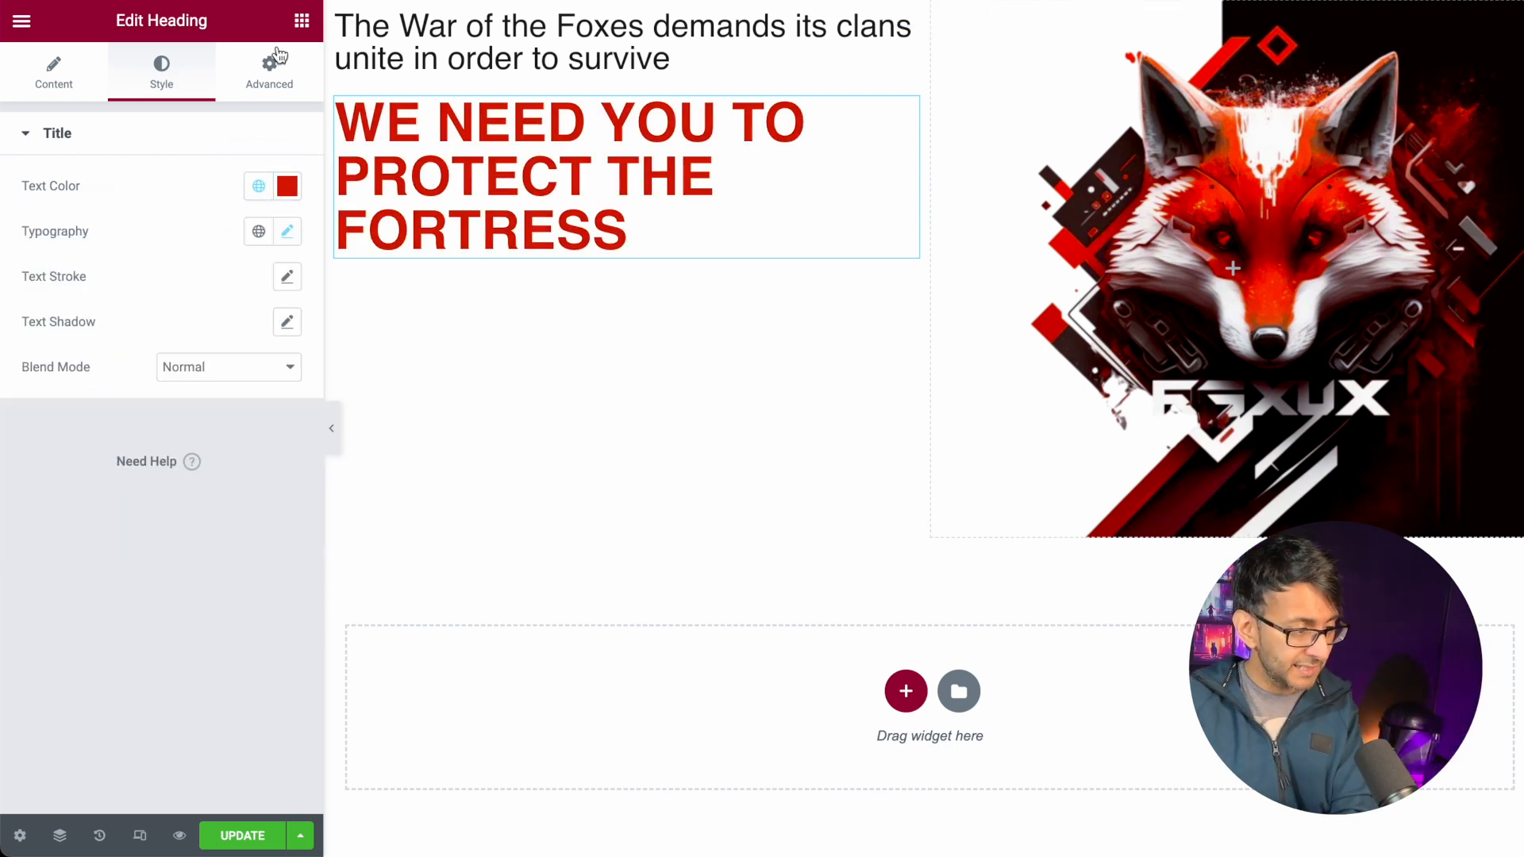
{"action": "left_click_drag", "start_coordinate": [907, 111], "coordinate": [754, 50]}
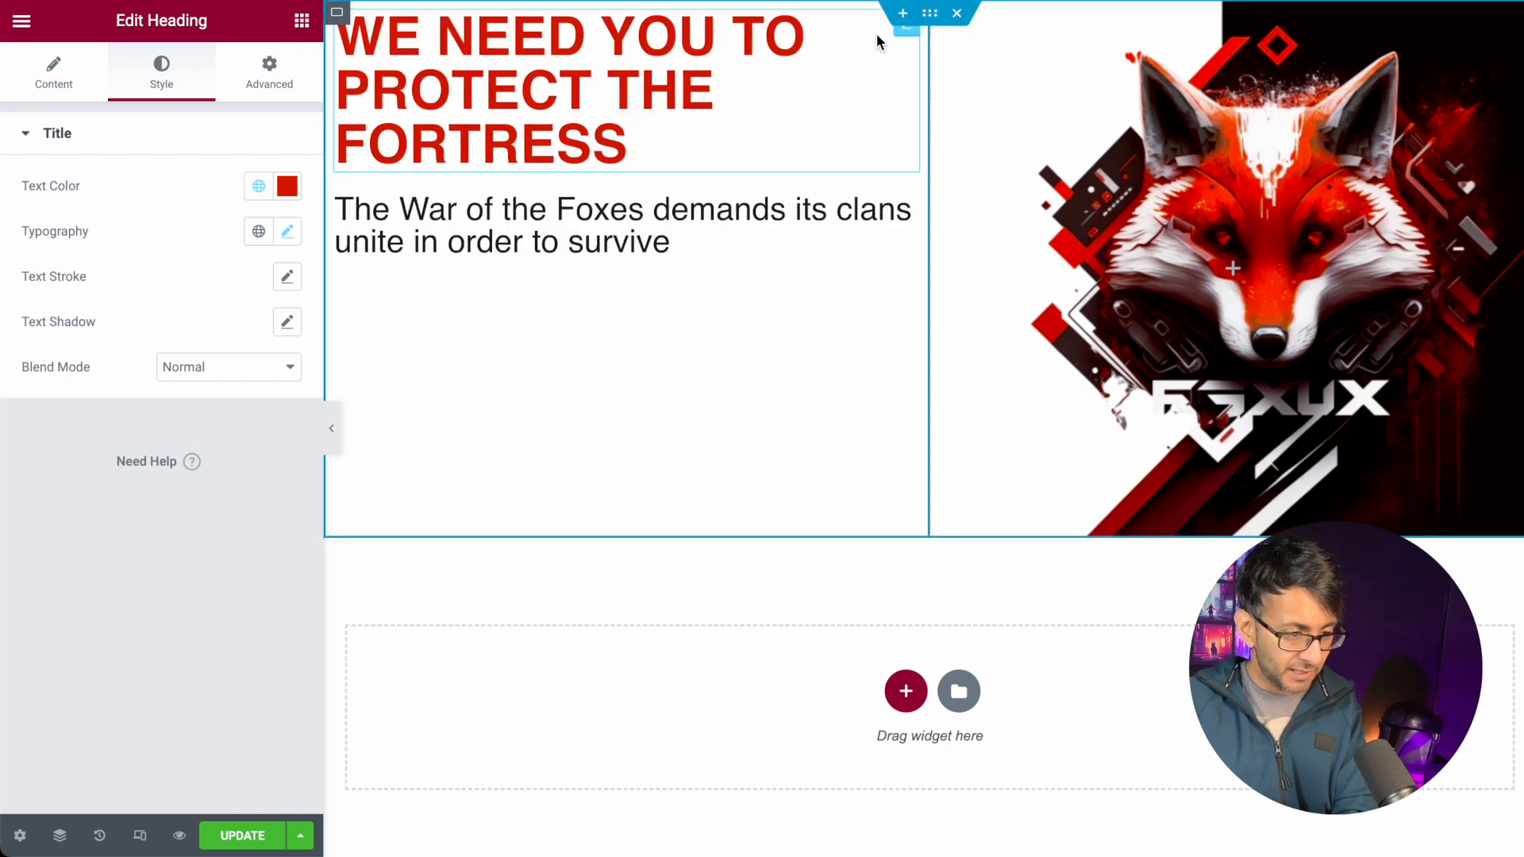
- Try centering the outer hero container's items, and set its Align Items option to Stretch
{"action": "left_click", "coordinate": [928, 14]}
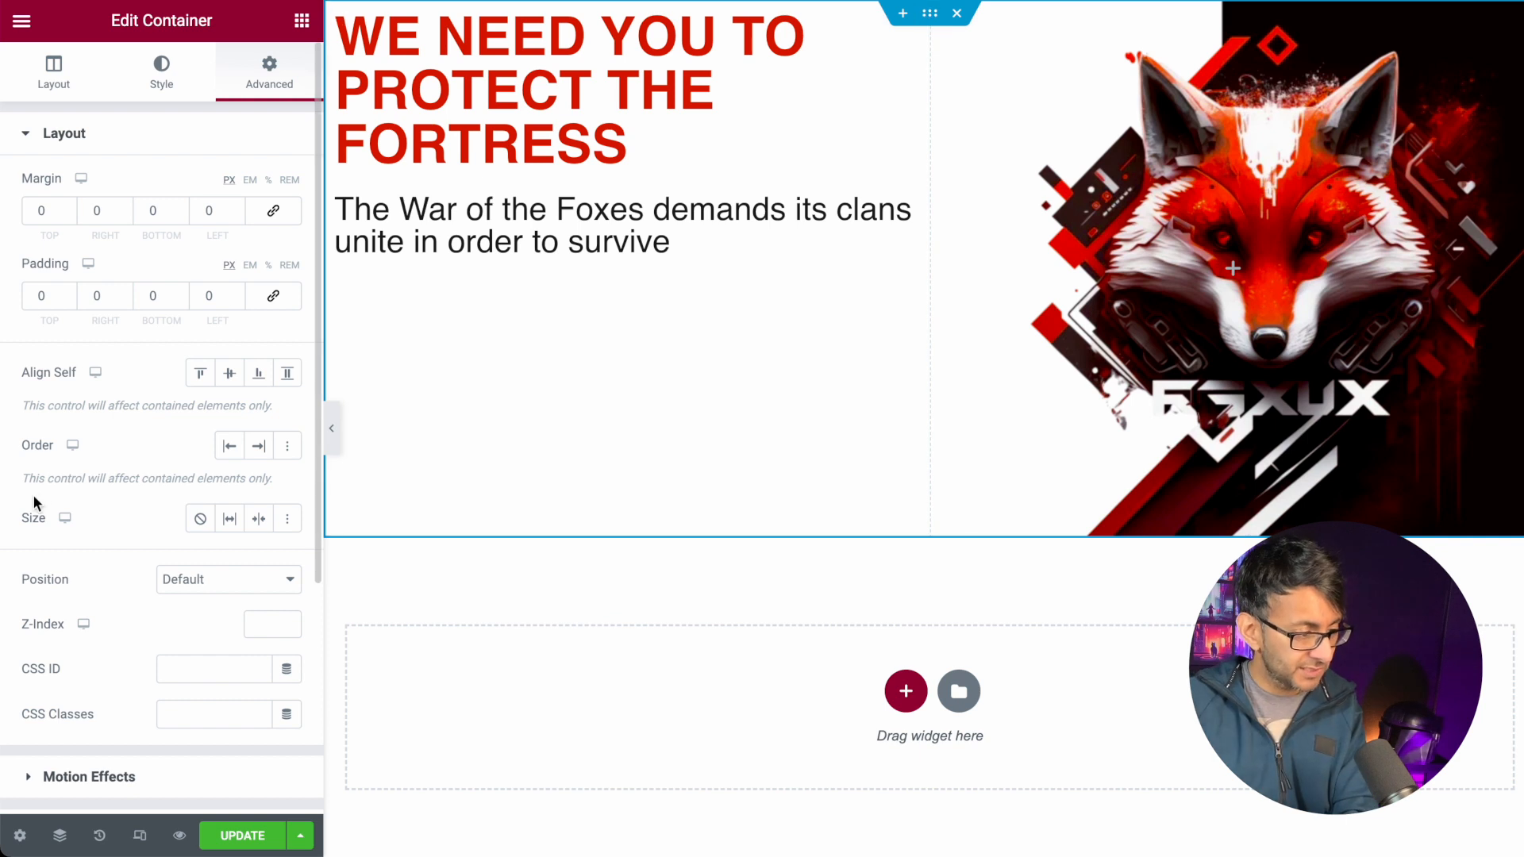
{"action": "left_click", "coordinate": [69, 86]}
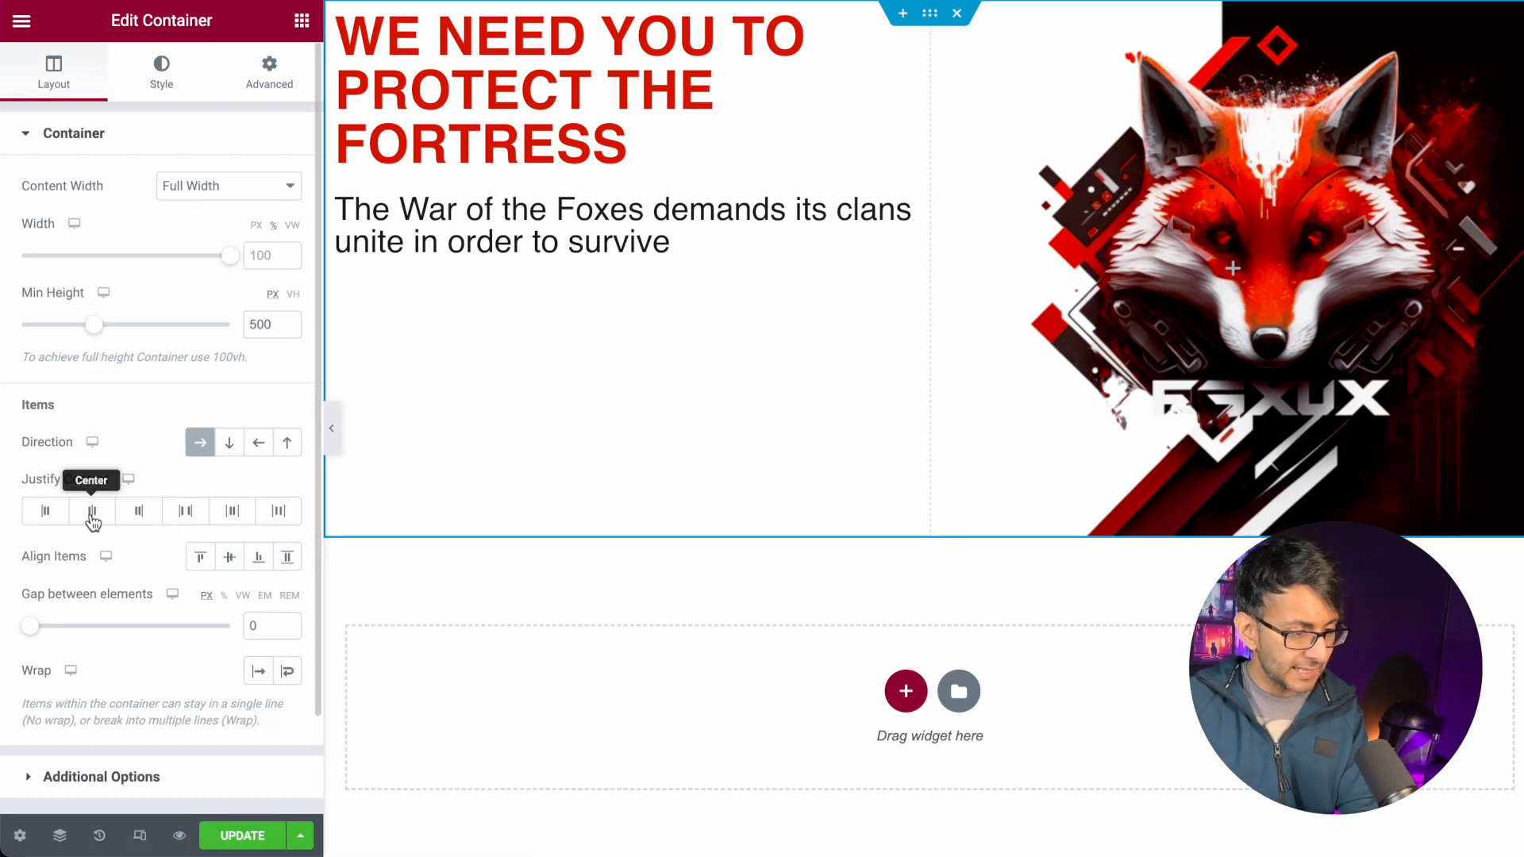
{"action": "left_click", "coordinate": [229, 559]}
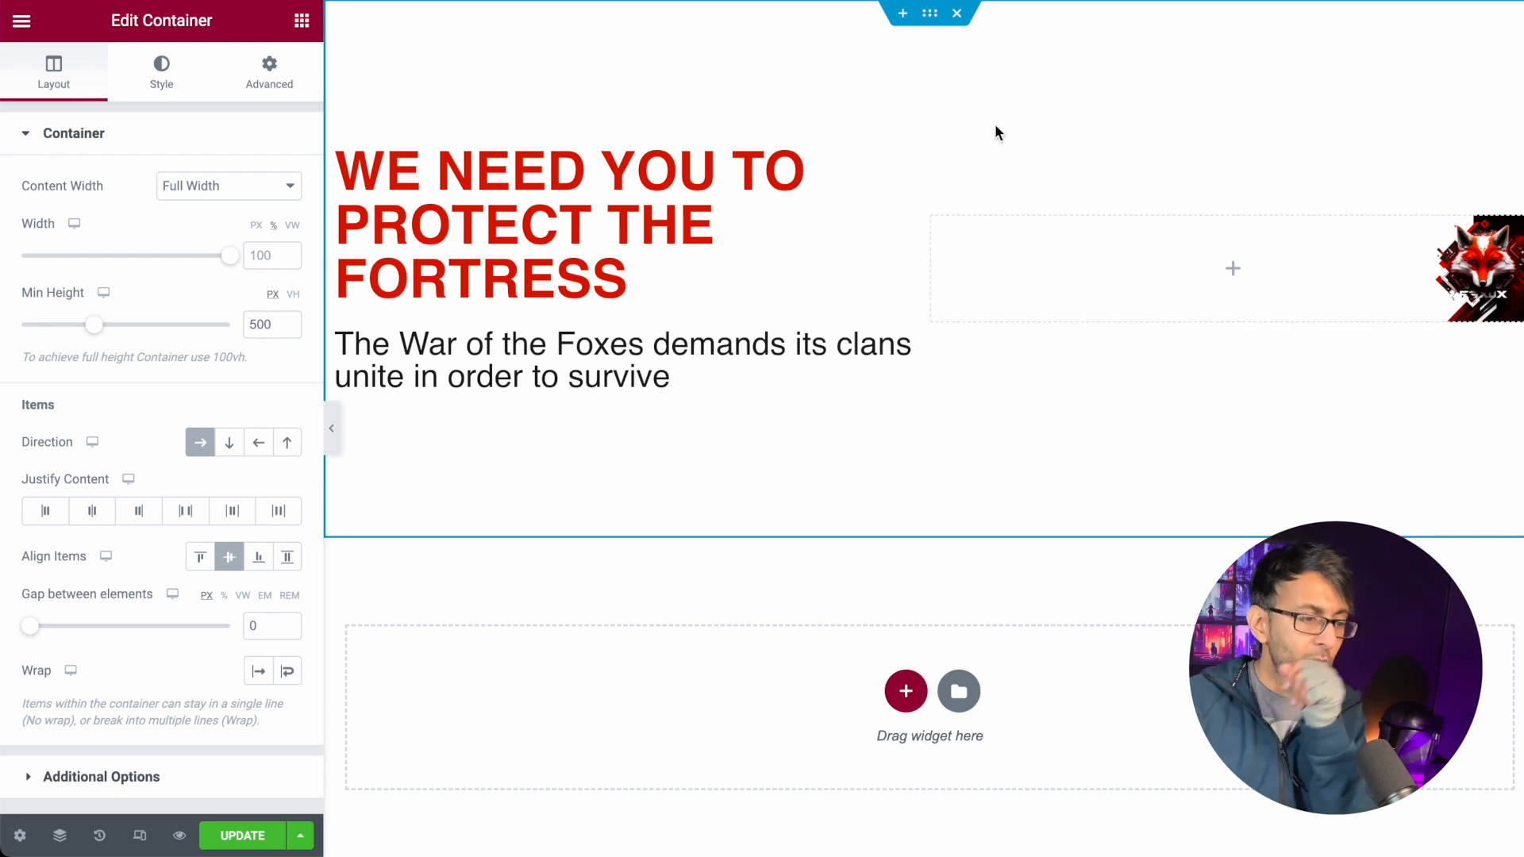
{"action": "left_click", "coordinate": [288, 559]}
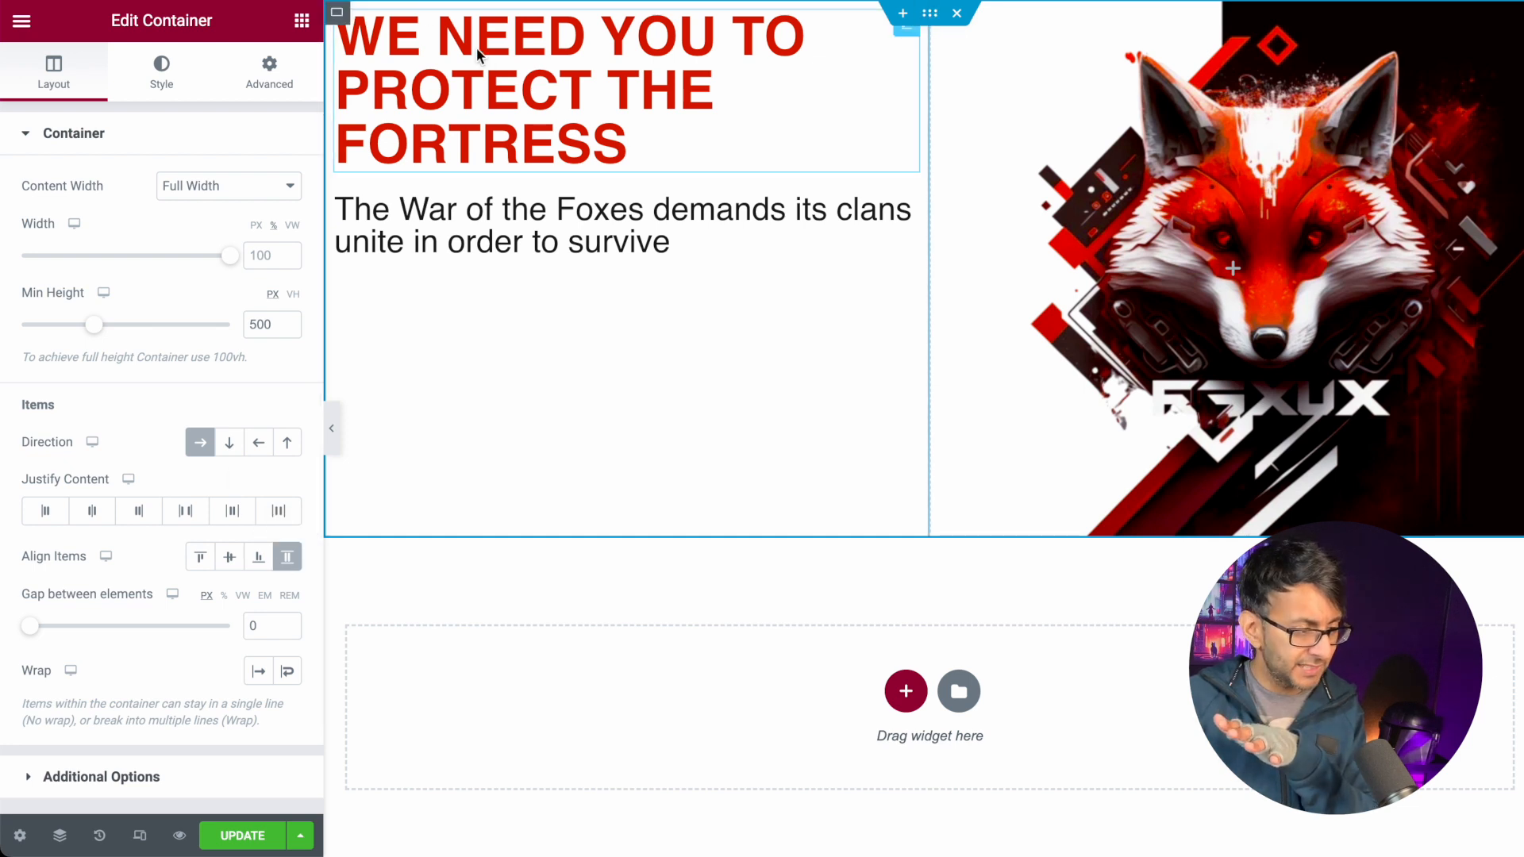
- Set Justify Content to Center on the inner container holding the headings and preview the page without the editor panel
{"action": "left_click", "coordinate": [337, 13]}
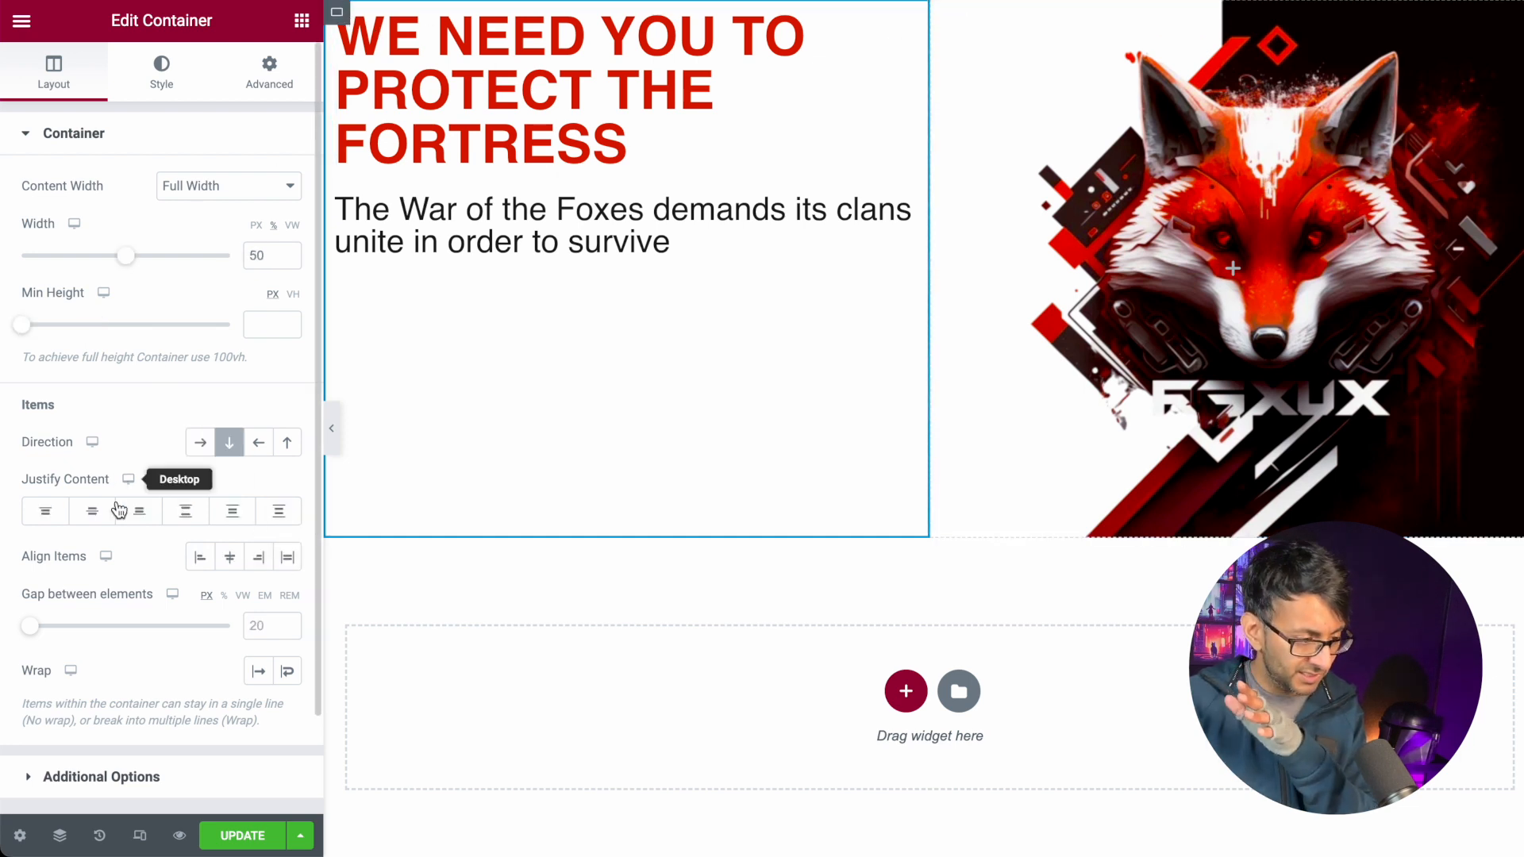
{"action": "left_click", "coordinate": [94, 516]}
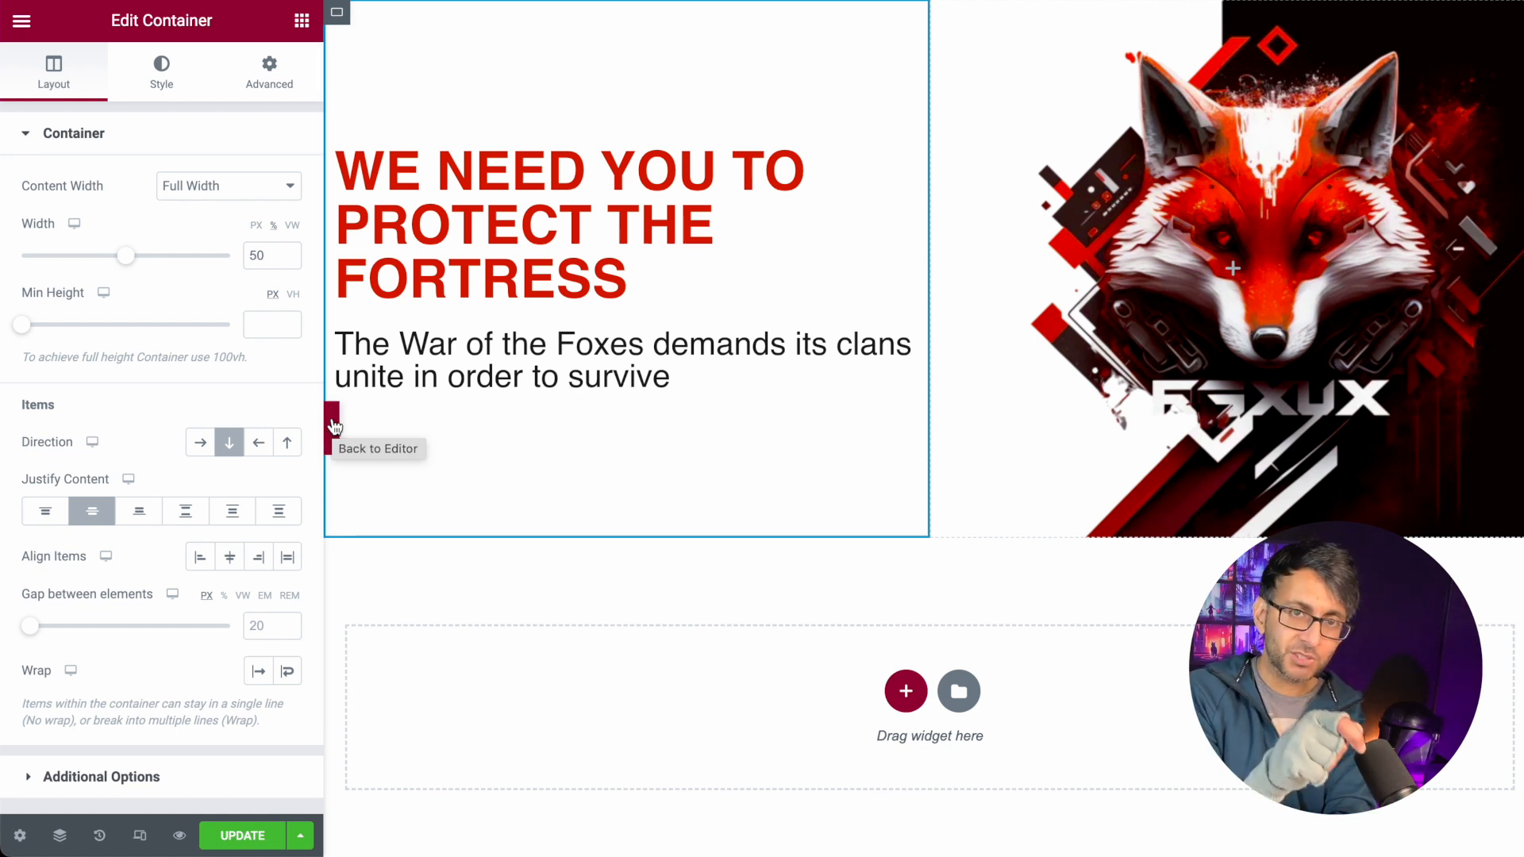
{"action": "left_click", "coordinate": [333, 427]}
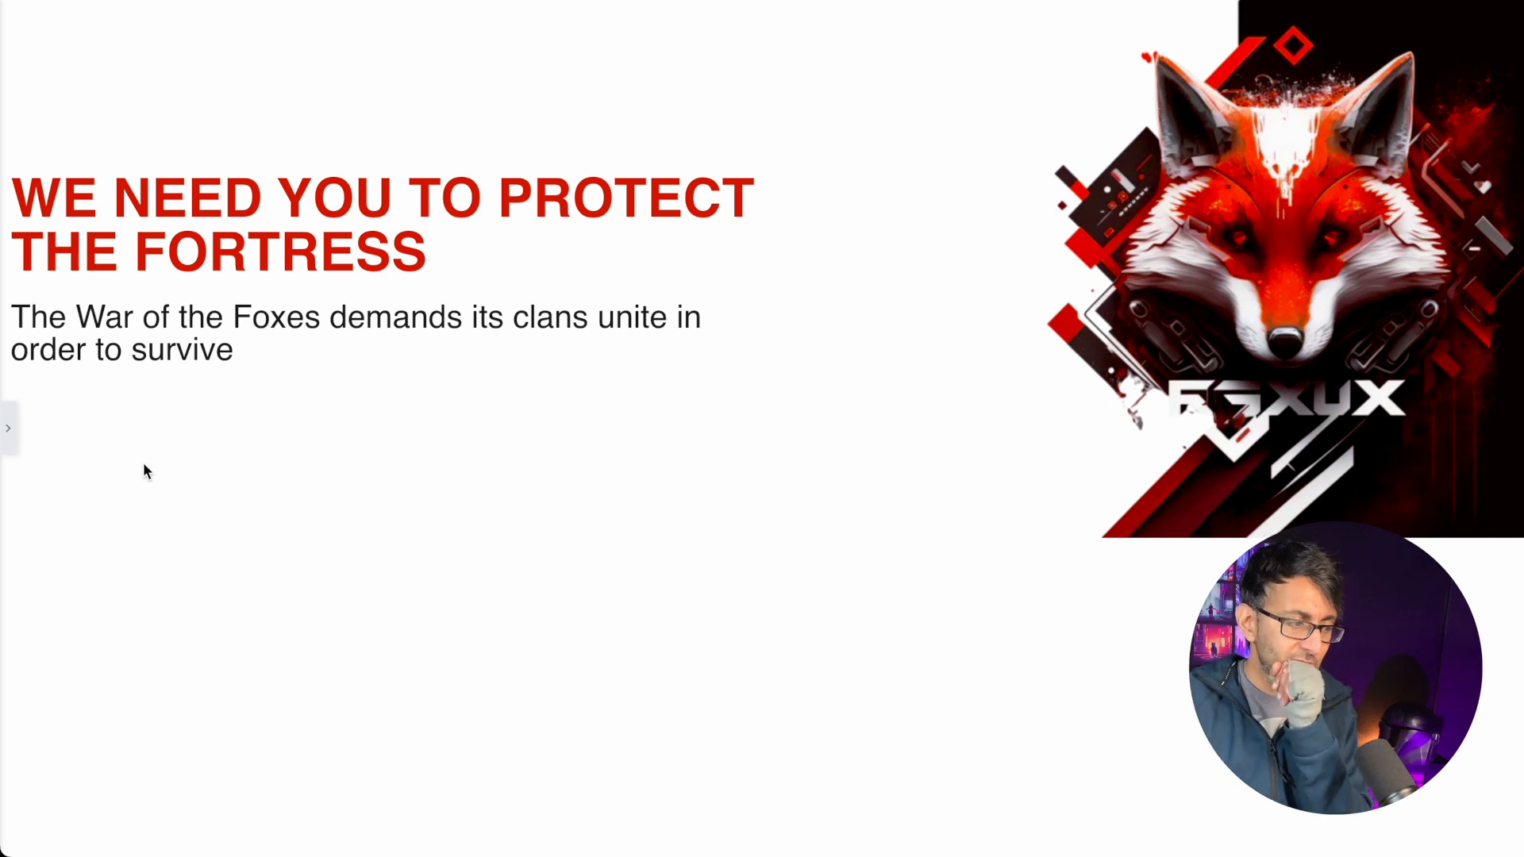
{"action": "left_click", "coordinate": [10, 430]}
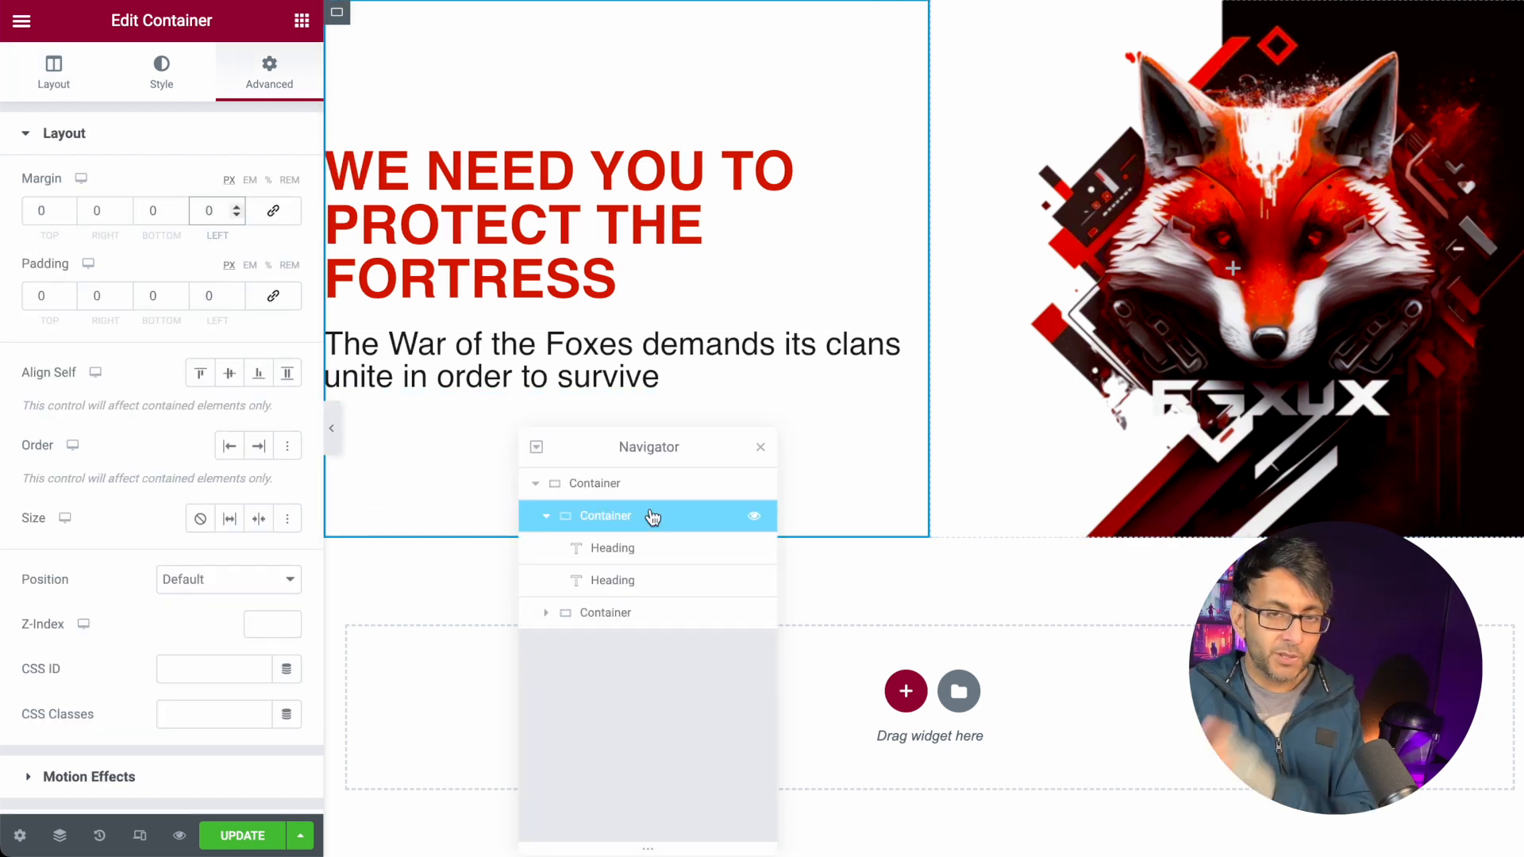
- Set the headings container's left margin to 150 px and preview the page at full width
{"action": "type", "text": "150"}
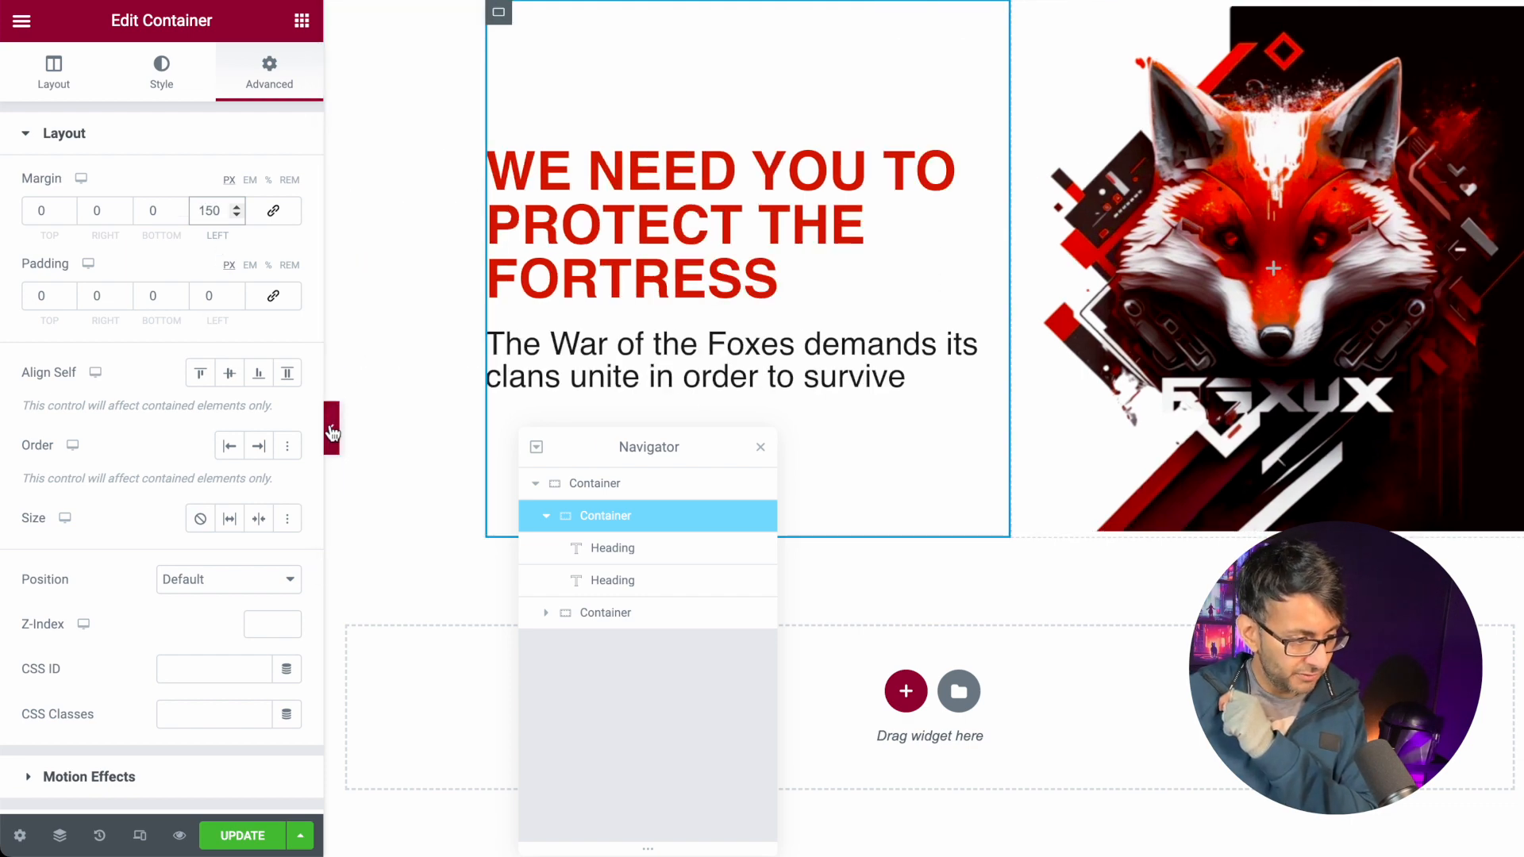
{"action": "left_click", "coordinate": [332, 427]}
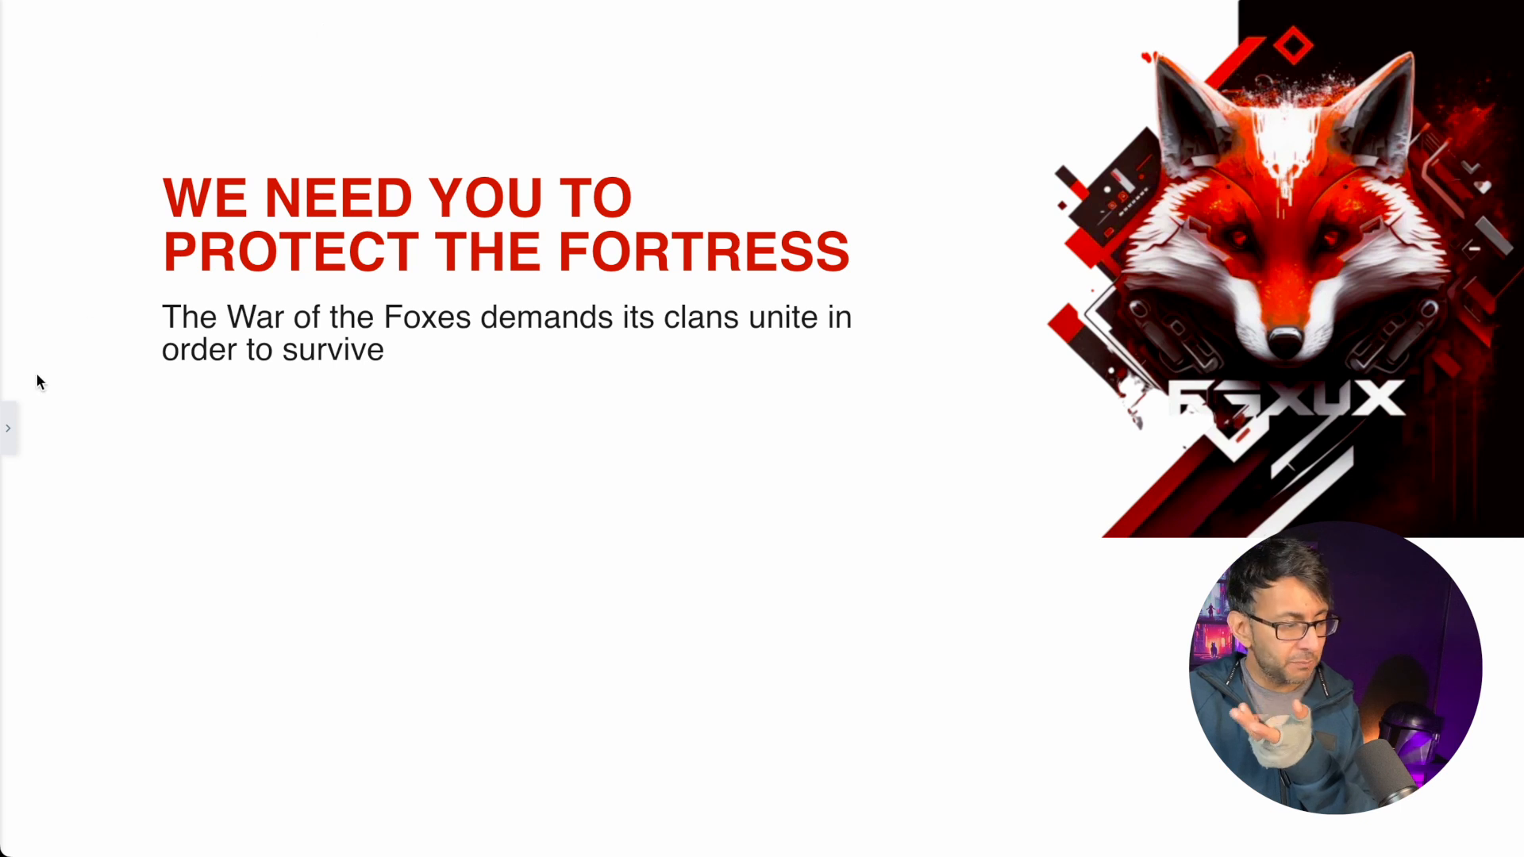
{"action": "left_click", "coordinate": [10, 427]}
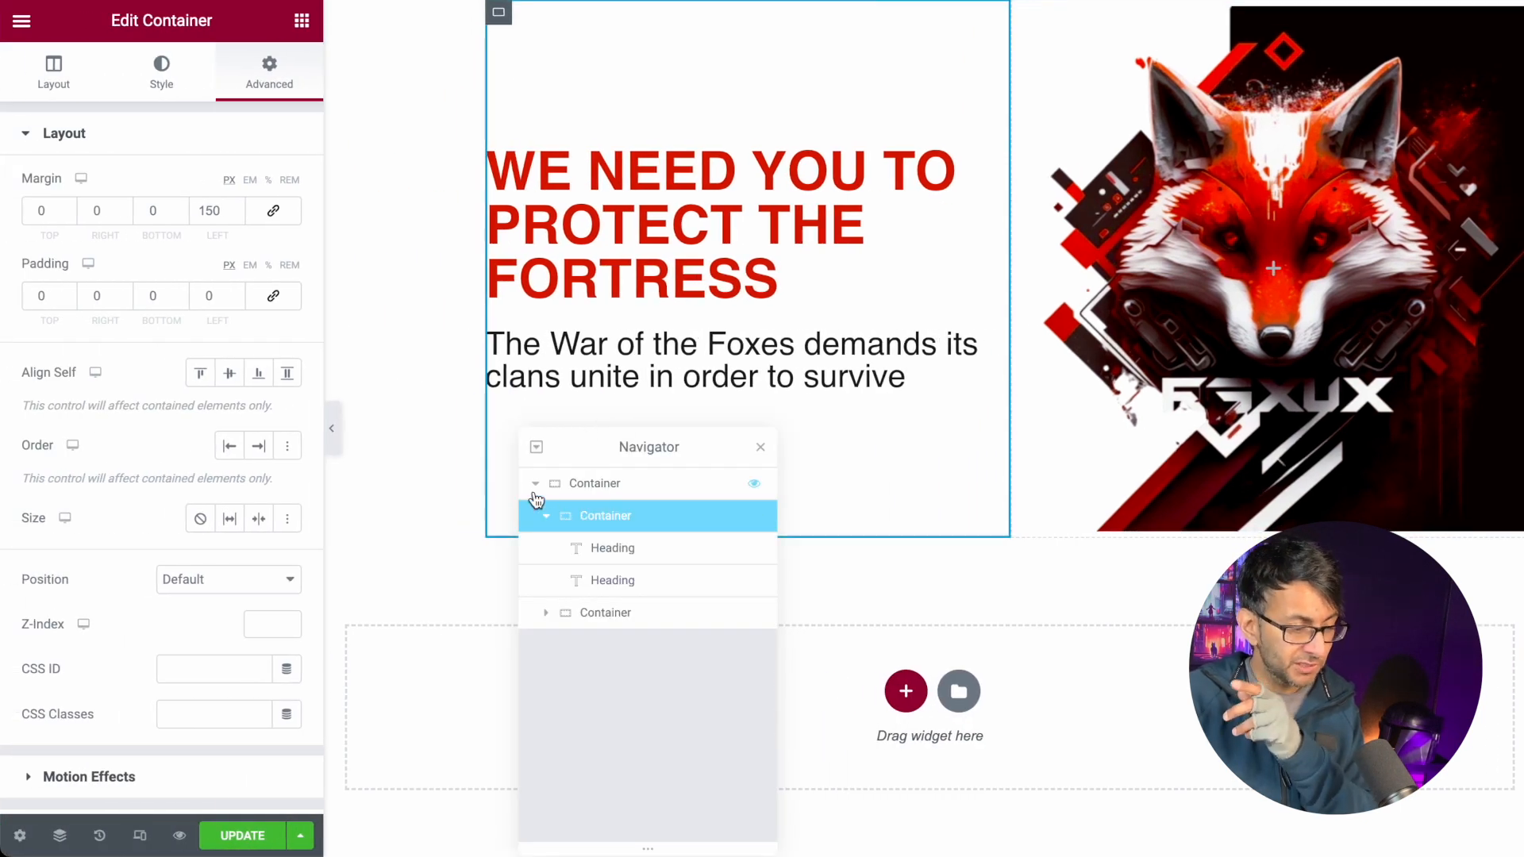
- Close the Navigator, add a new container below the hero section and set its content width to Full Width
{"action": "left_click", "coordinate": [535, 486]}
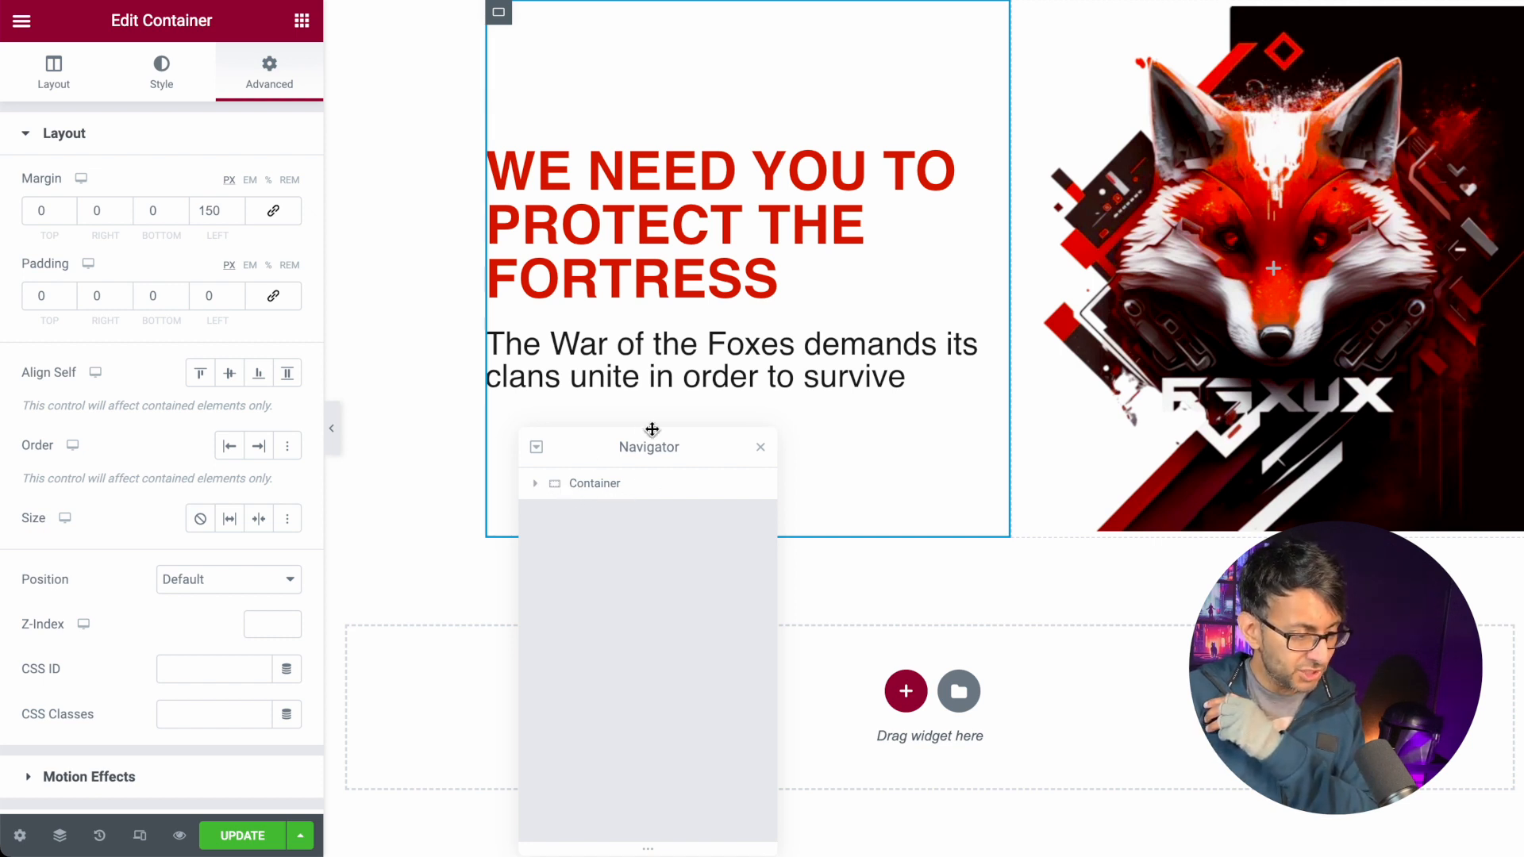
{"action": "left_click", "coordinate": [761, 447]}
{"action": "left_click", "coordinate": [302, 20]}
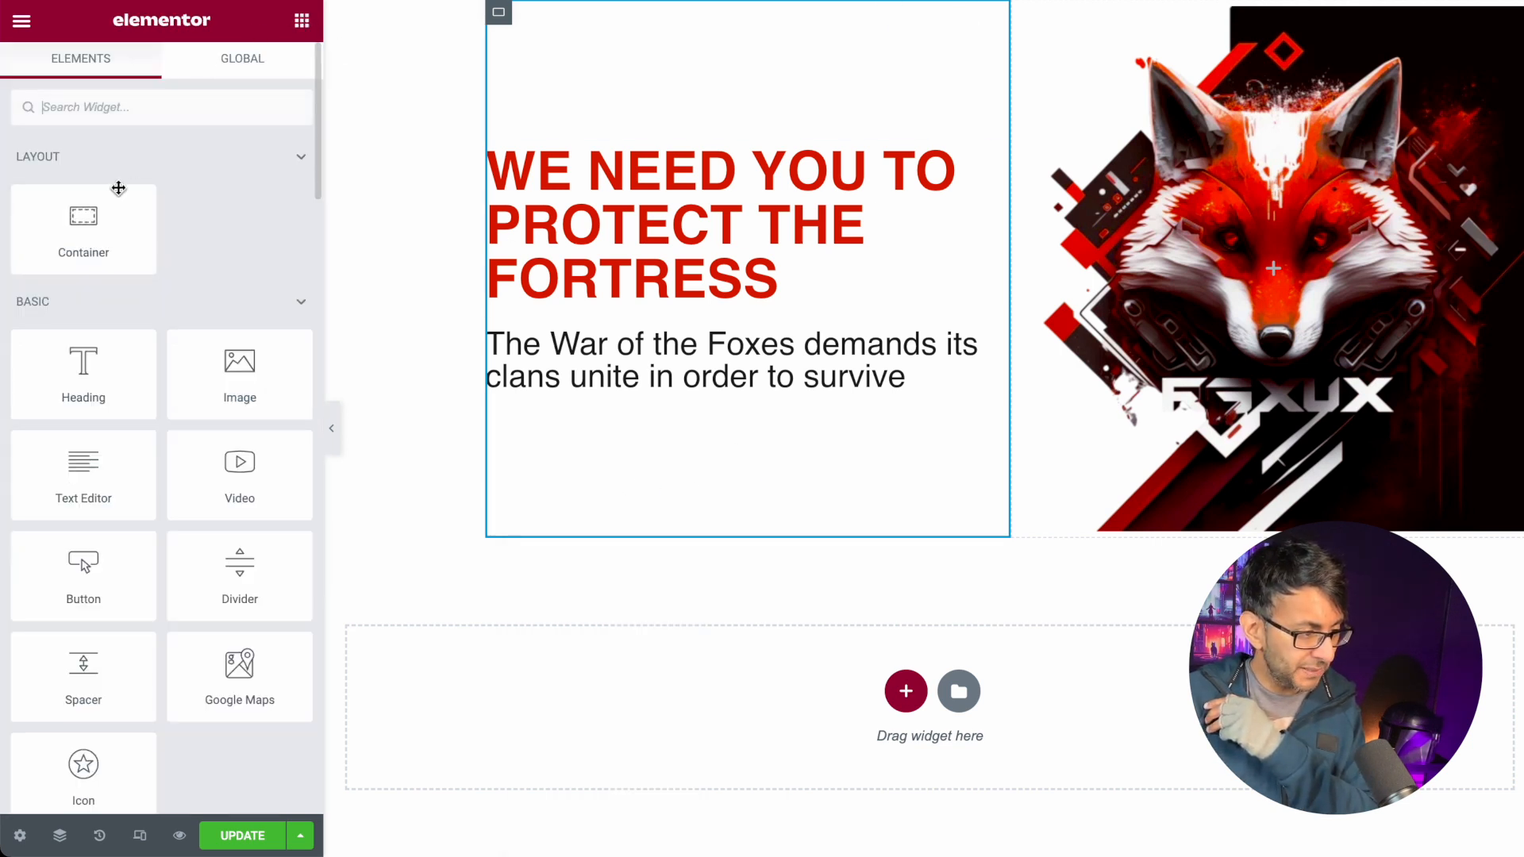
{"action": "left_click_drag", "start_coordinate": [83, 229], "coordinate": [889, 681]}
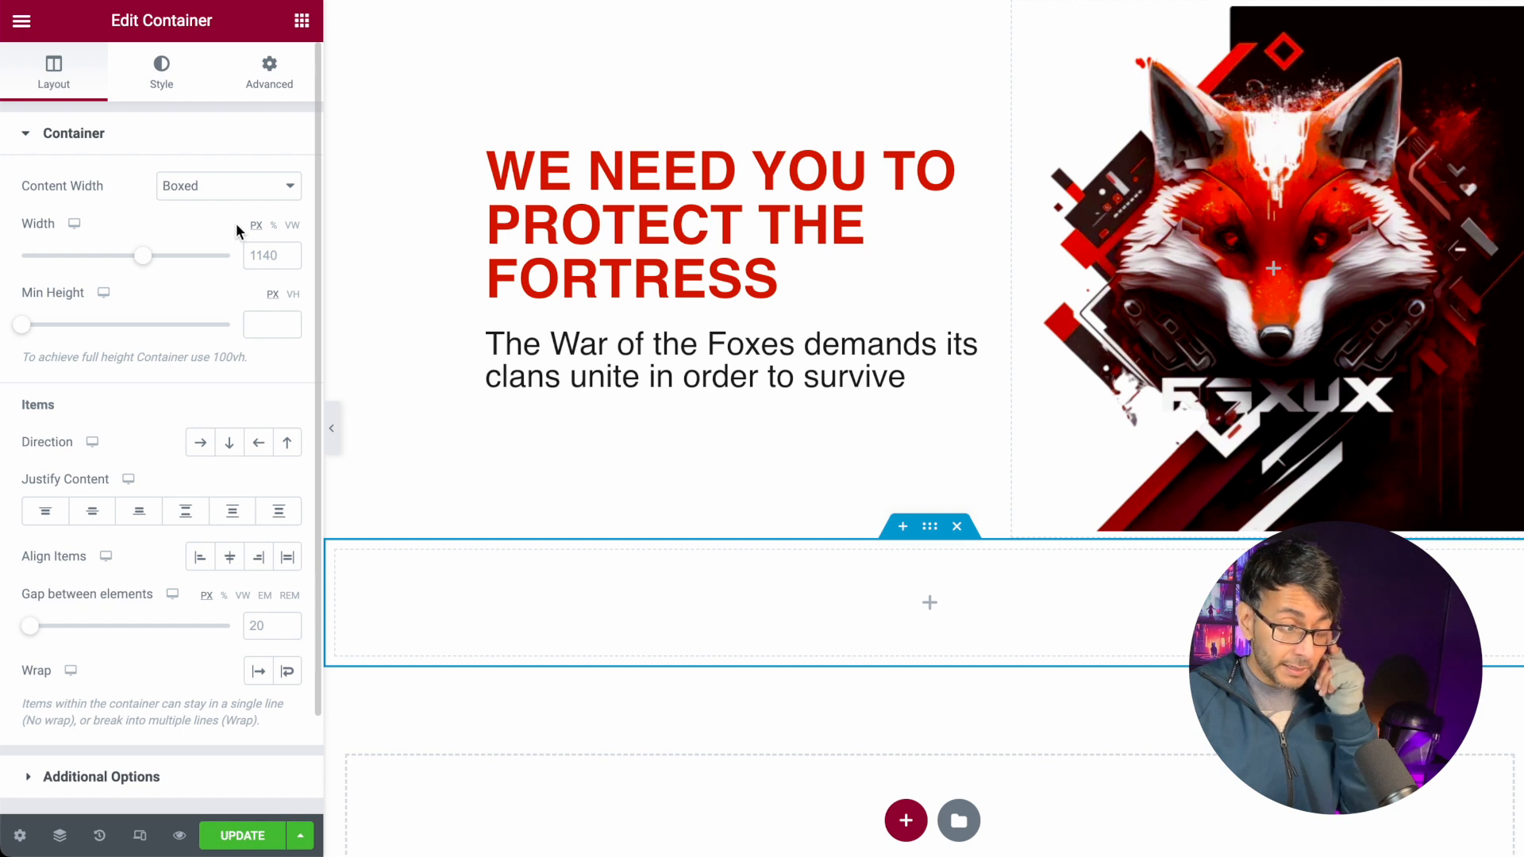
{"action": "left_click", "coordinate": [246, 195]}
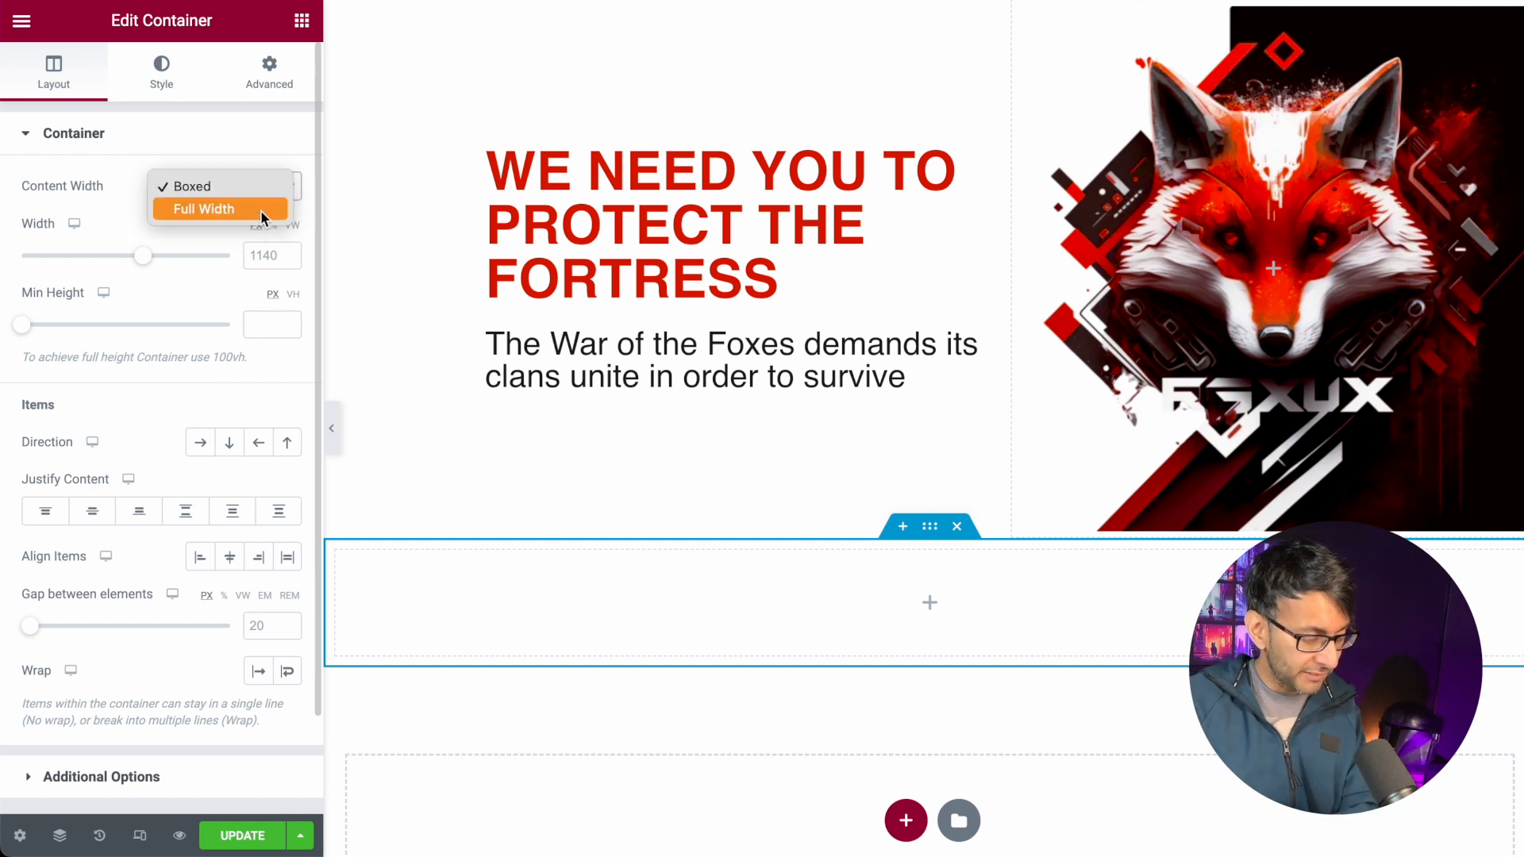
{"action": "left_click", "coordinate": [260, 209]}
- Unlink the new container's margin and padding values, keep its margins at 0 and set its left padding to 150 px
{"action": "left_click", "coordinate": [270, 80]}
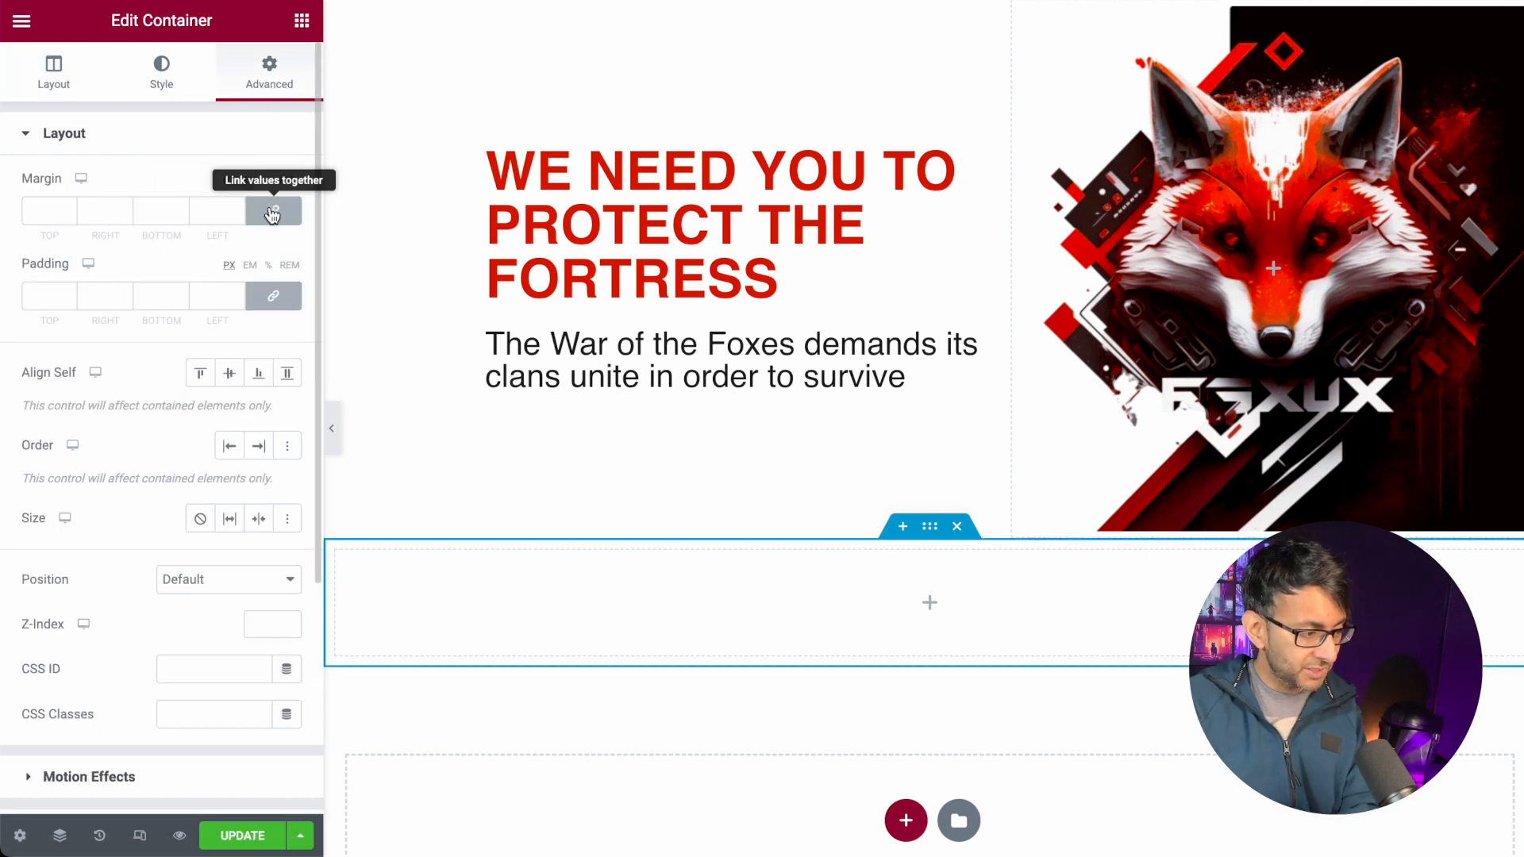
{"action": "left_click", "coordinate": [272, 212]}
{"action": "left_click", "coordinate": [272, 295]}
{"action": "type", "text": "150"}
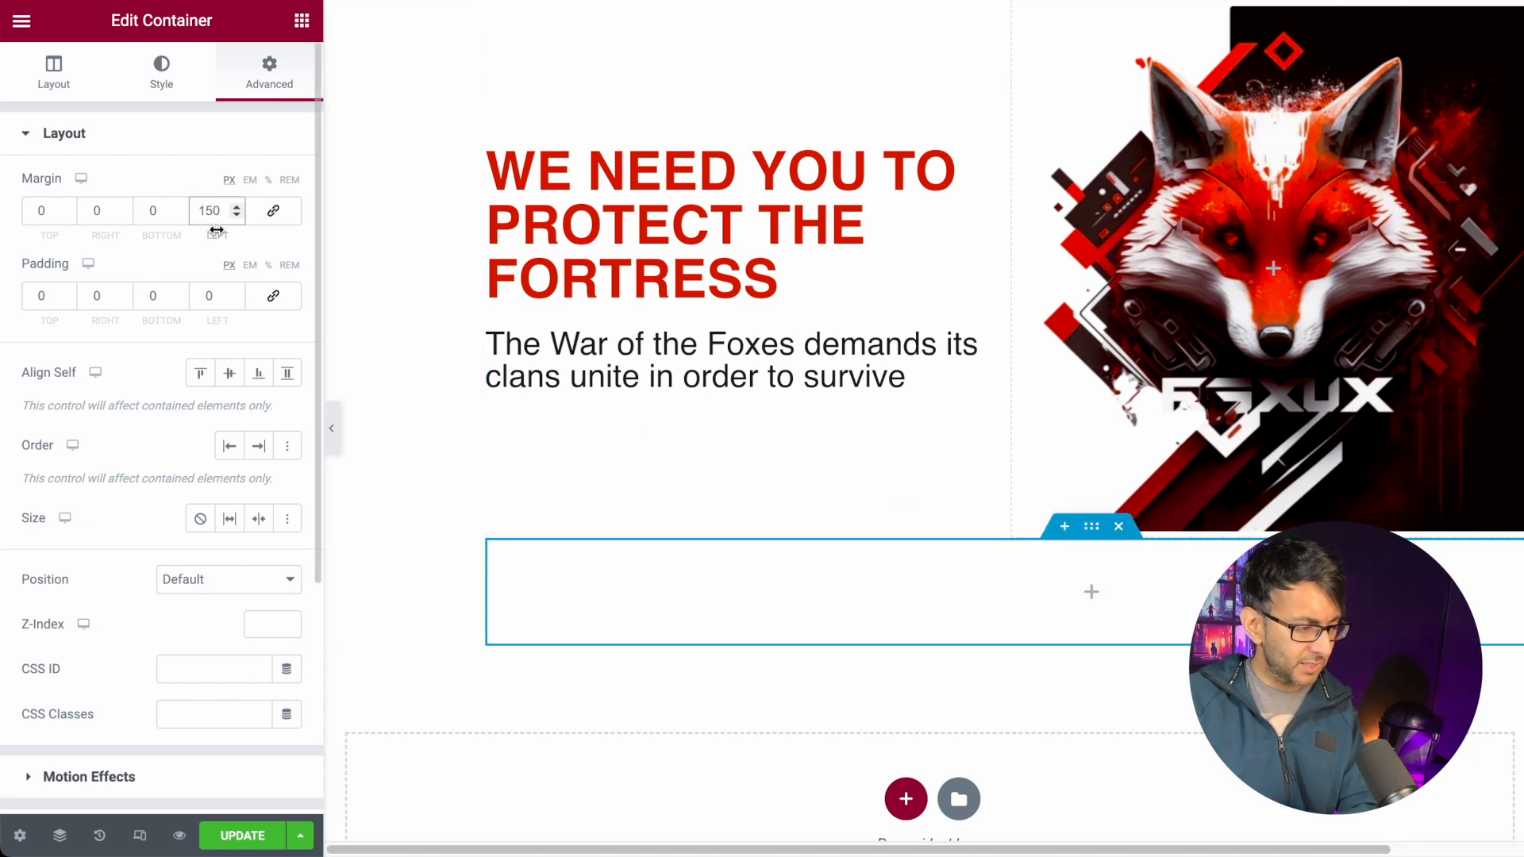
{"action": "left_click", "coordinate": [150, 197]}
{"action": "double_click", "coordinate": [220, 211]}
{"action": "key", "text": "BackSpace"}
{"action": "double_click", "coordinate": [225, 301]}
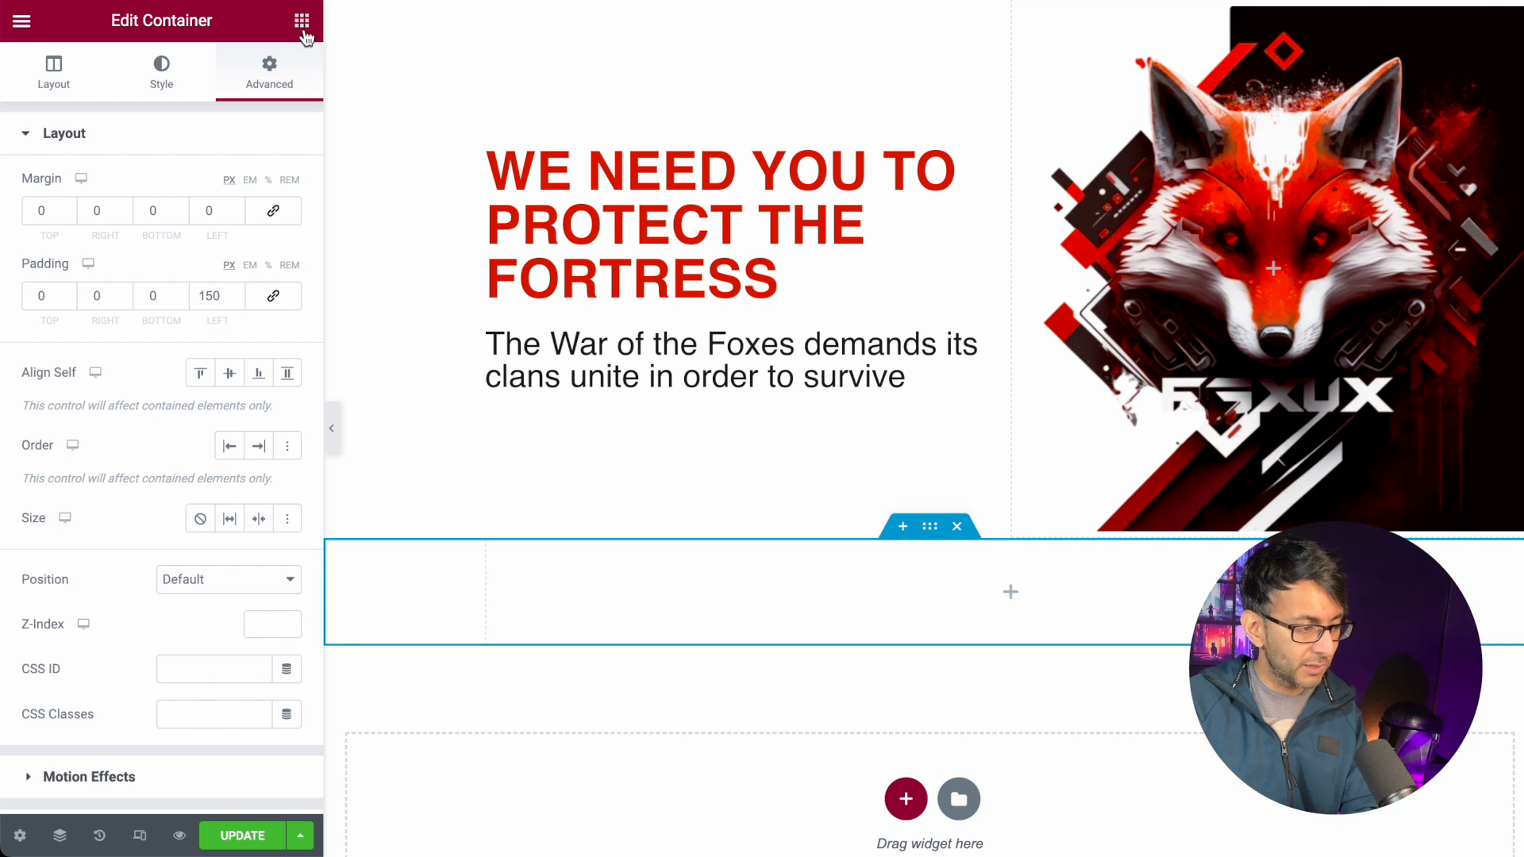
- Add a heading titled "WarFox" to the new container and set its typography to Uppercase transform and a size of 2 REM
{"action": "left_click", "coordinate": [303, 31]}
{"action": "left_click_drag", "start_coordinate": [92, 371], "coordinate": [601, 597]}
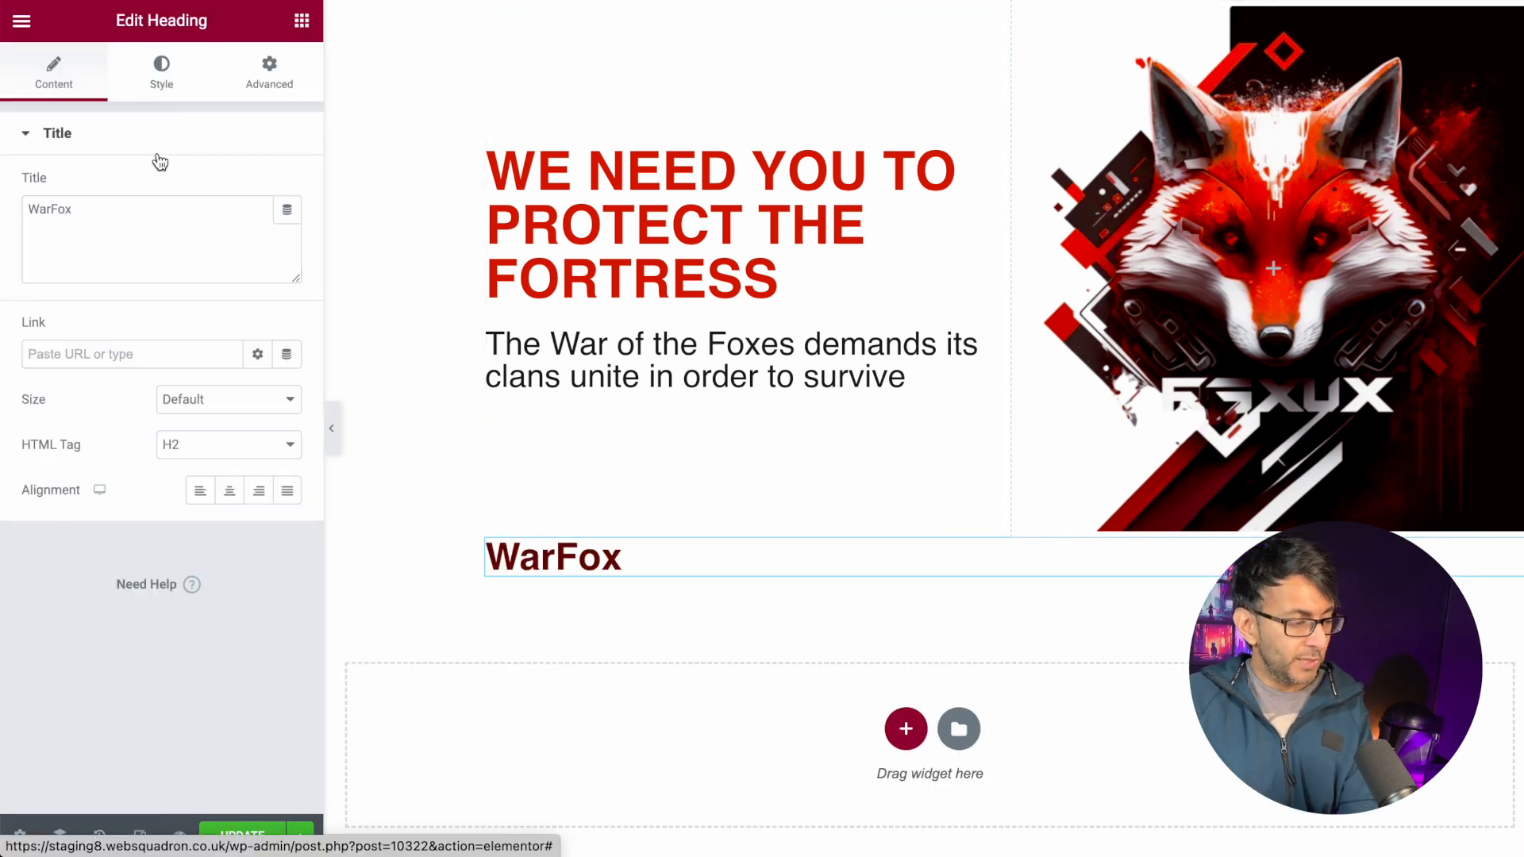
{"action": "left_click", "coordinate": [162, 92]}
{"action": "left_click", "coordinate": [285, 233]}
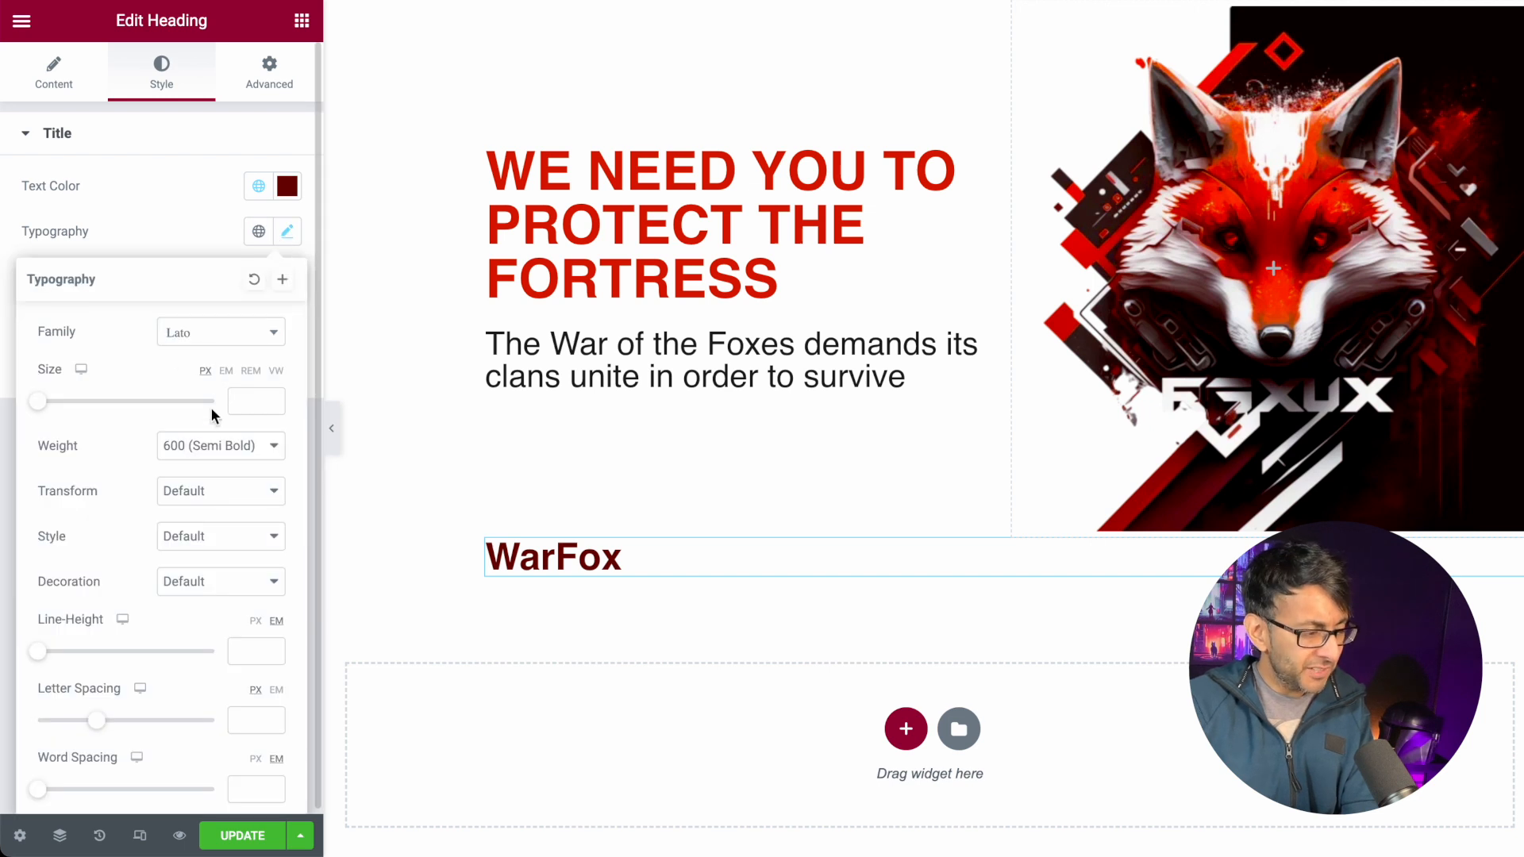
{"action": "left_click", "coordinate": [185, 445]}
{"action": "left_click", "coordinate": [131, 397]}
{"action": "left_click", "coordinate": [214, 491]}
{"action": "left_click", "coordinate": [208, 514]}
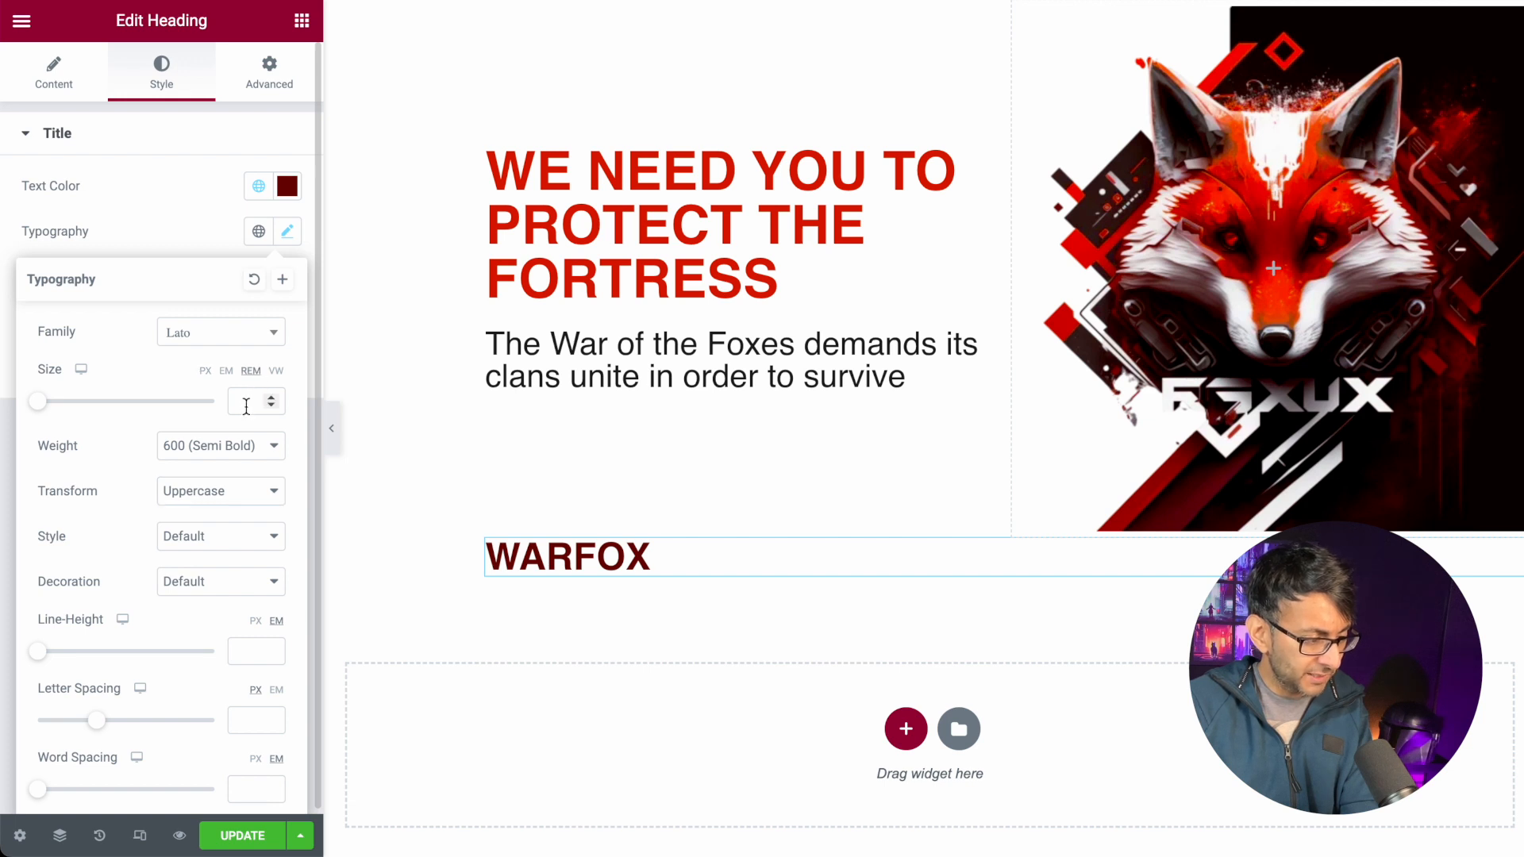
{"action": "type", "text": "2"}
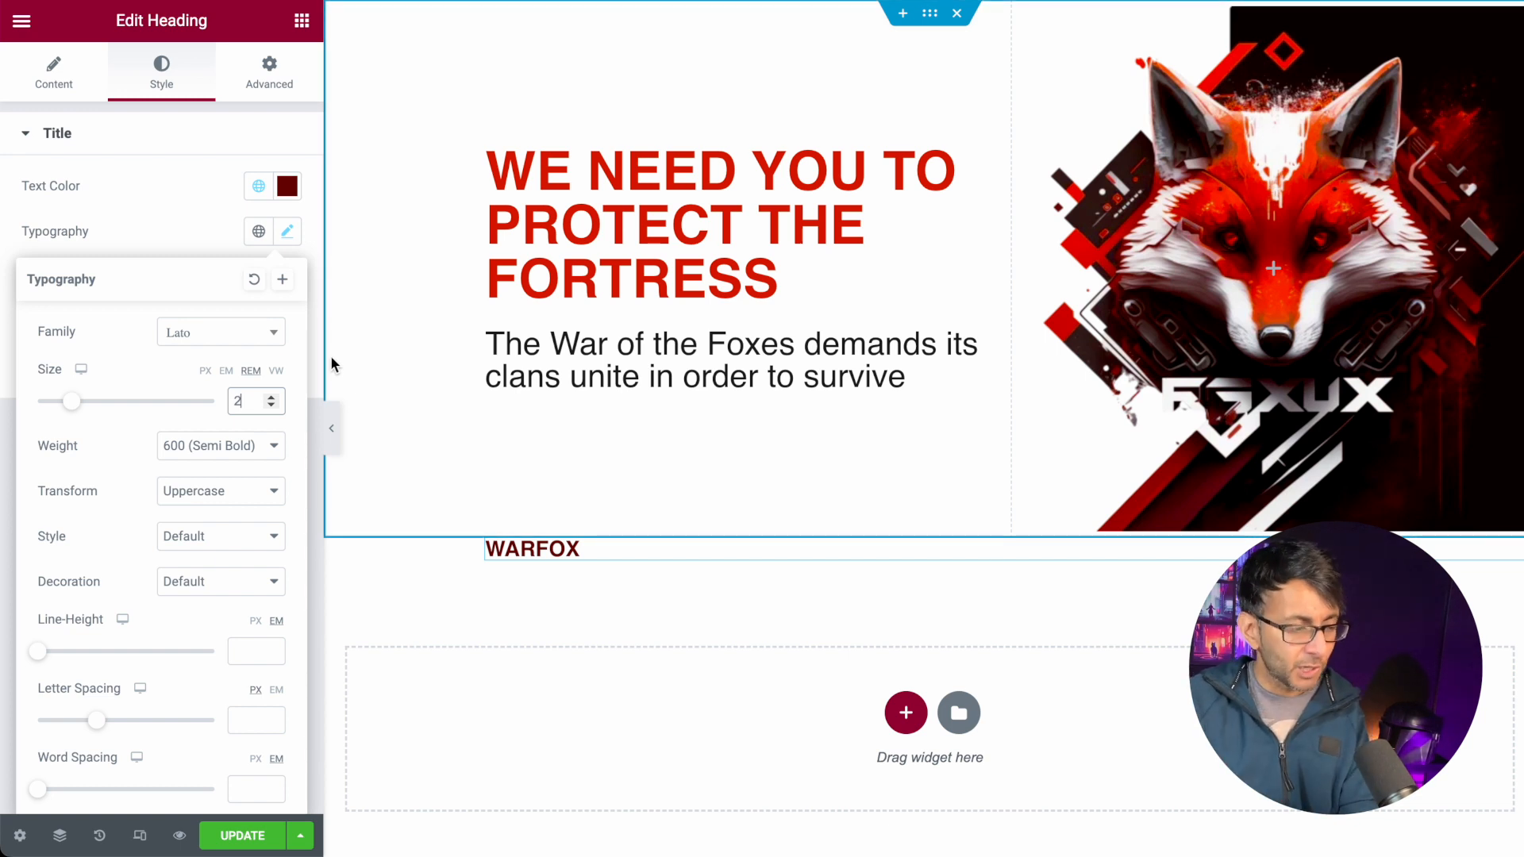
- Add a Nav Menu widget below the WarFox heading and set its menu to "author"
{"action": "left_click", "coordinate": [302, 20]}
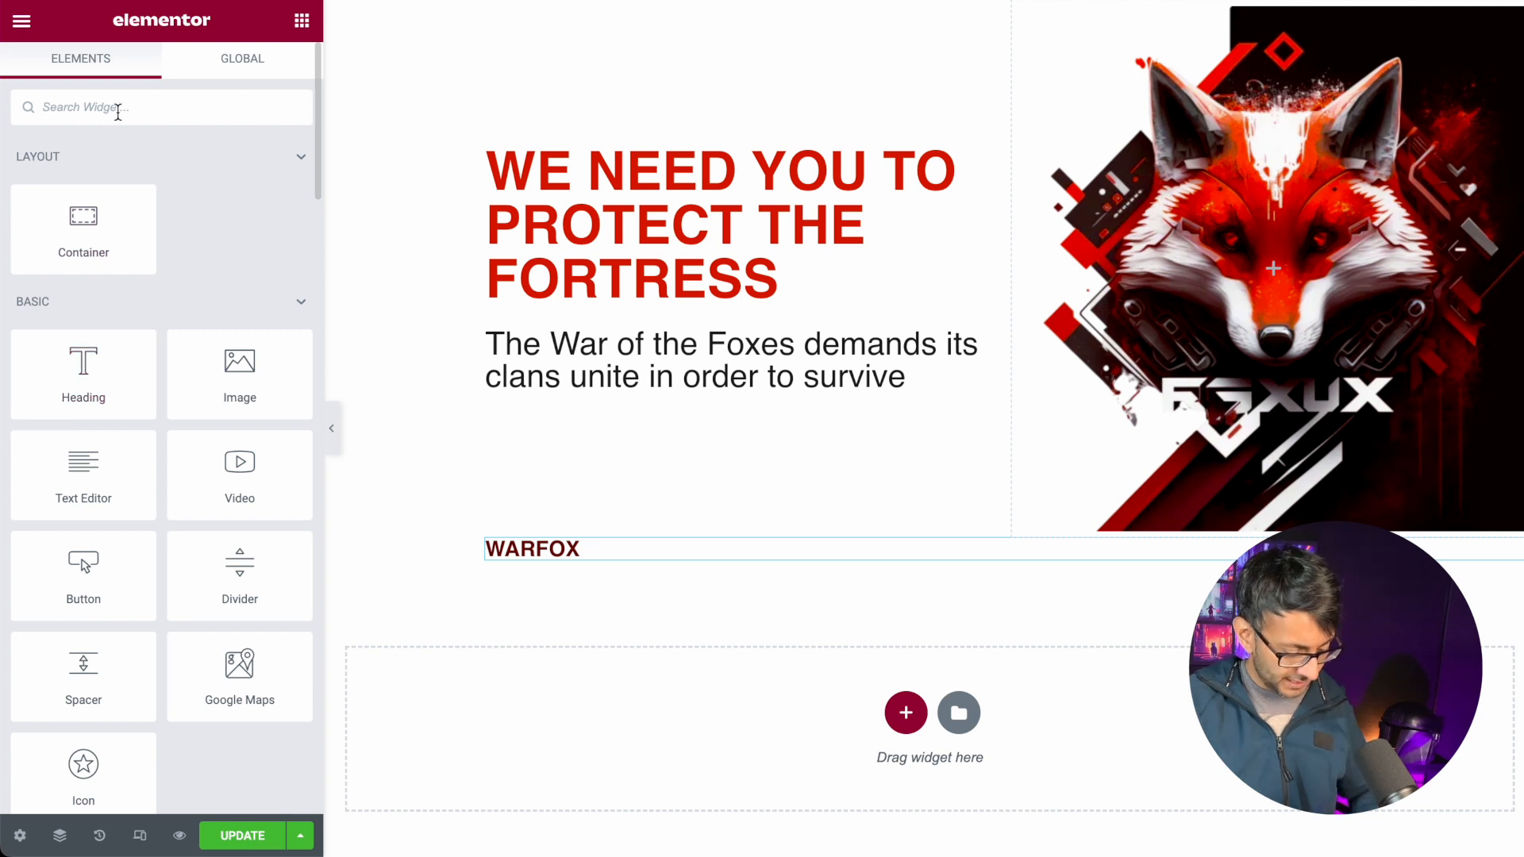
{"action": "type", "text": "nav"}
{"action": "left_click_drag", "start_coordinate": [242, 191], "coordinate": [754, 569]}
{"action": "left_click", "coordinate": [252, 190]}
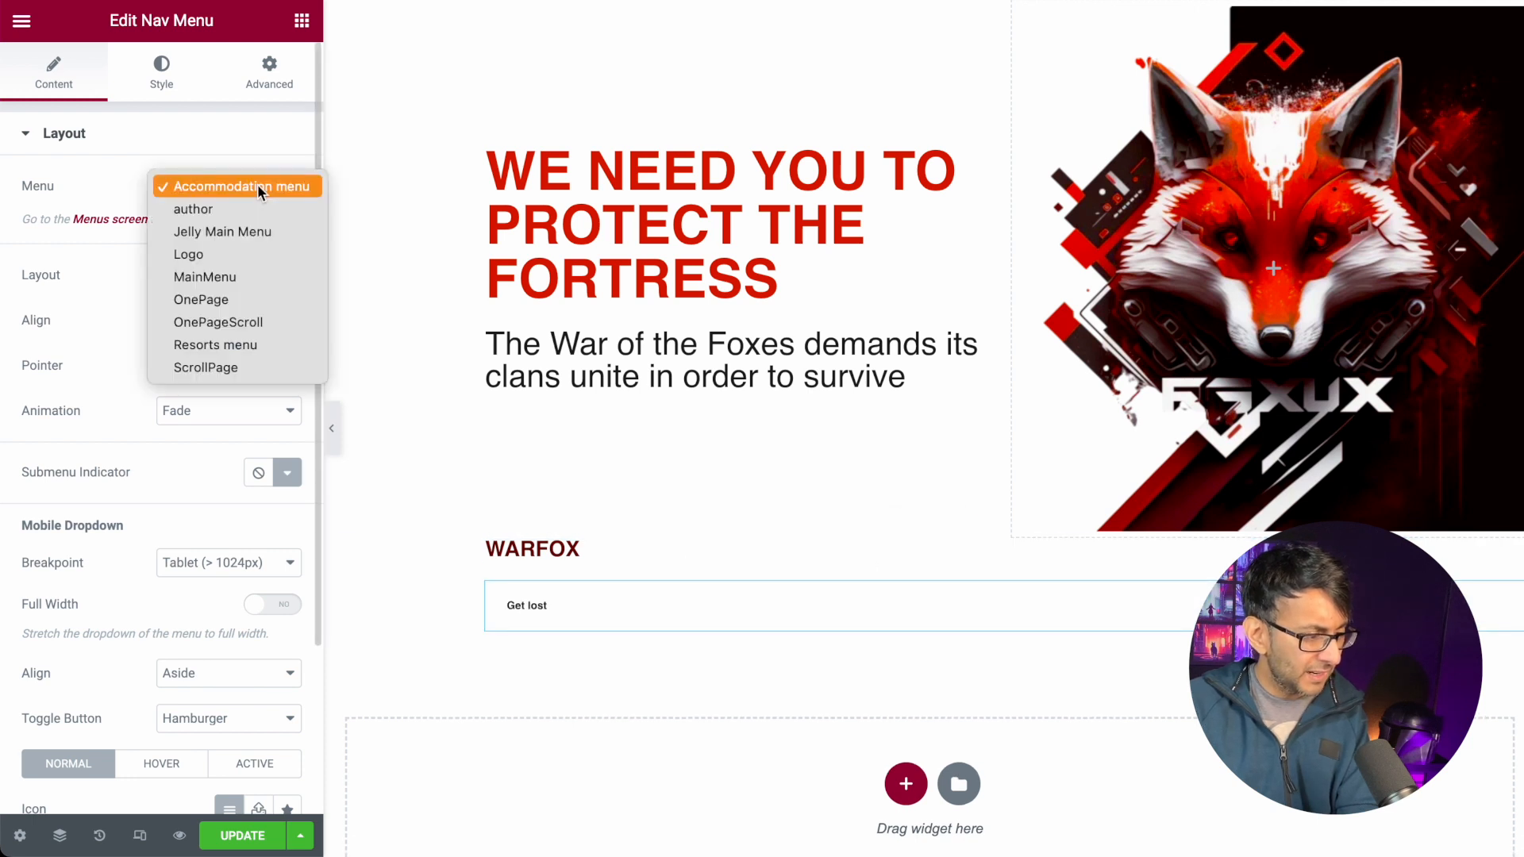
{"action": "left_click", "coordinate": [259, 279]}
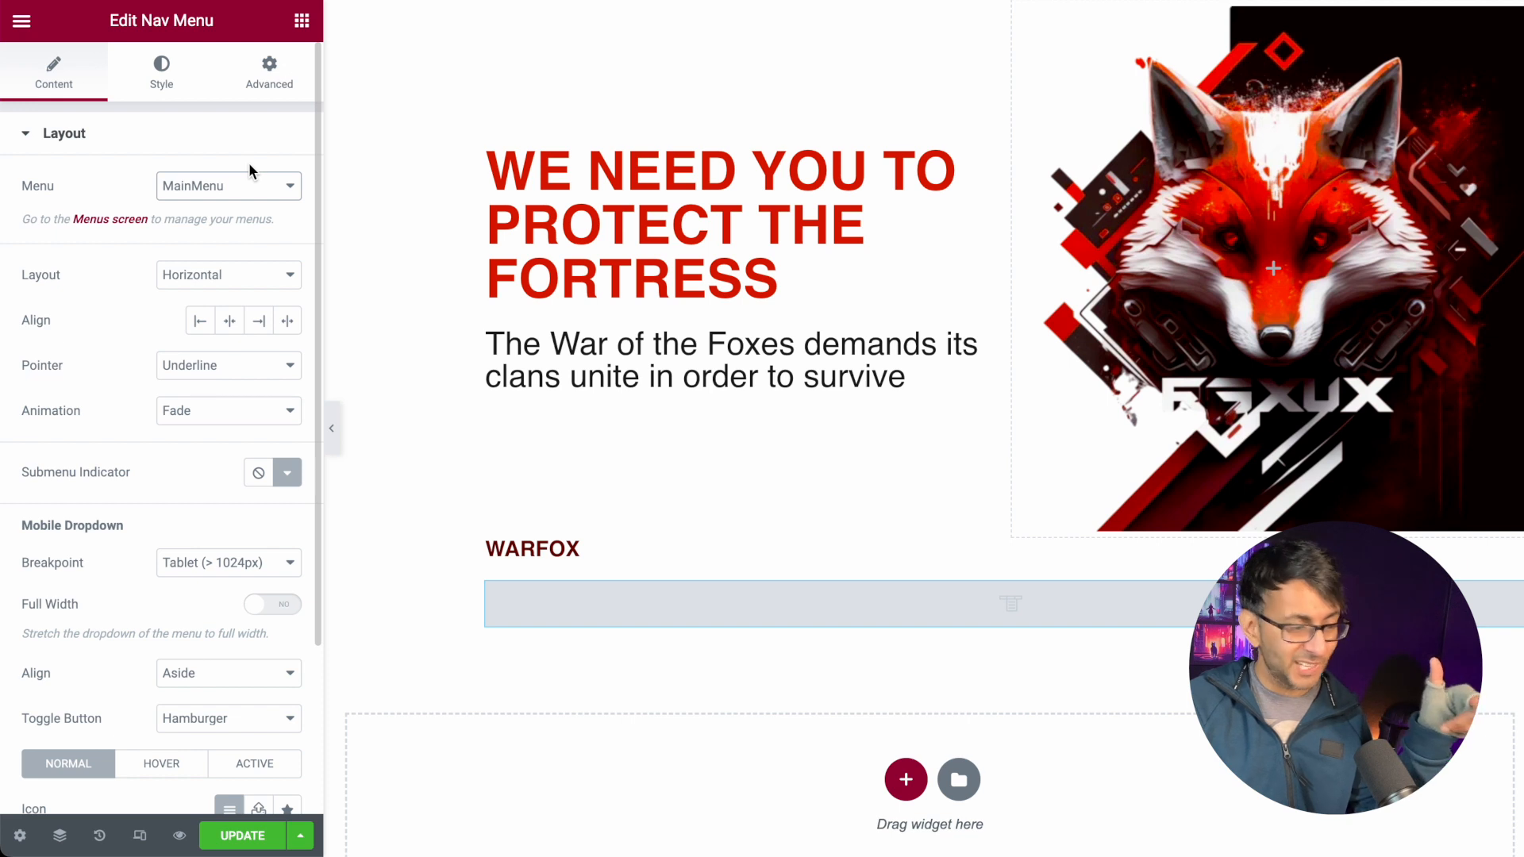
{"action": "left_click", "coordinate": [226, 193]}
{"action": "left_click", "coordinate": [242, 212]}
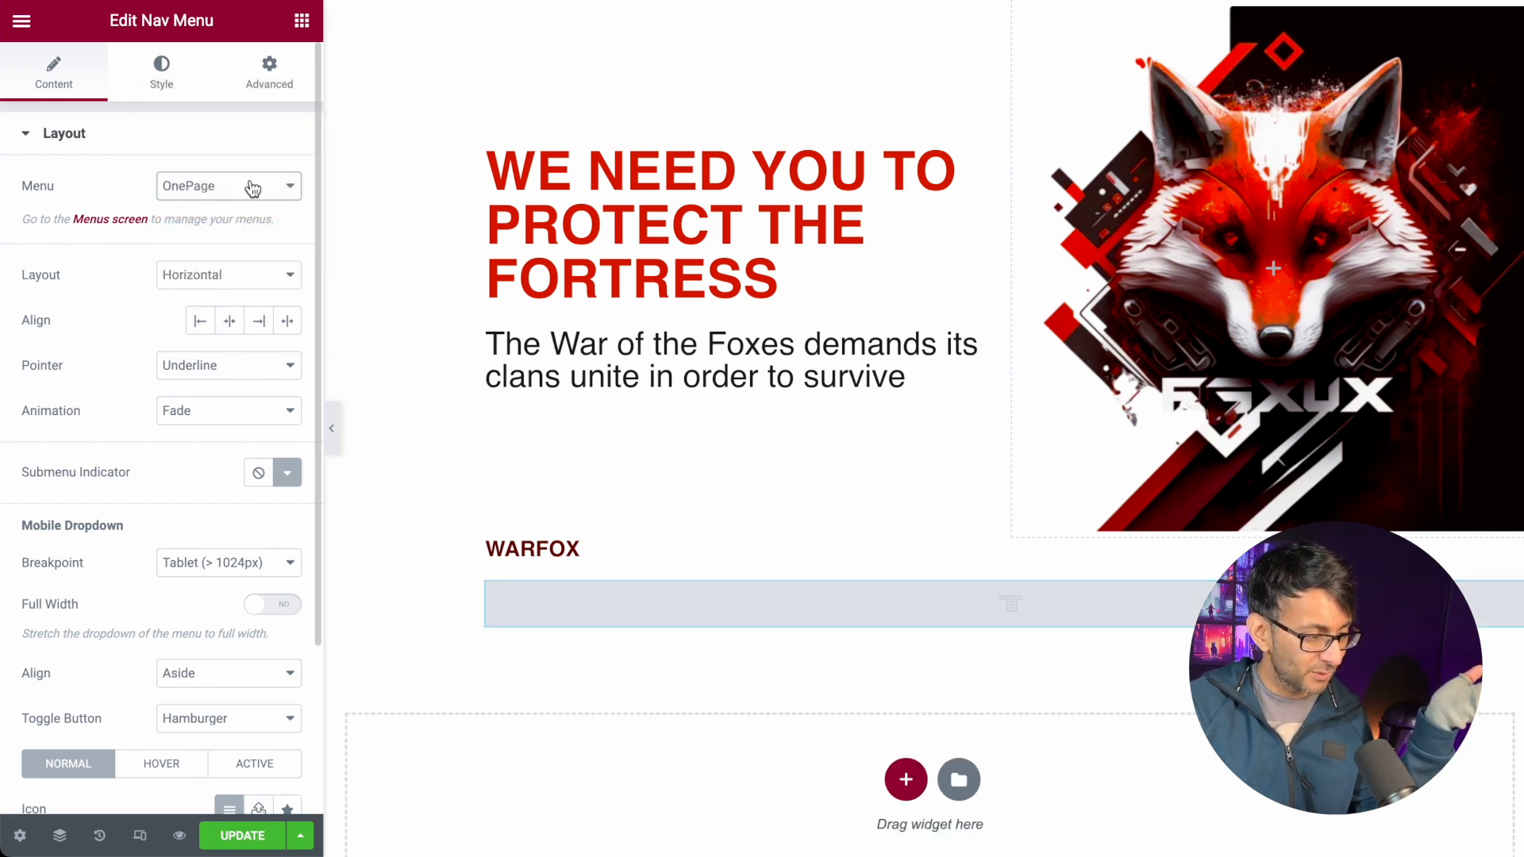
{"action": "left_click", "coordinate": [245, 191]}
{"action": "left_click", "coordinate": [258, 192]}
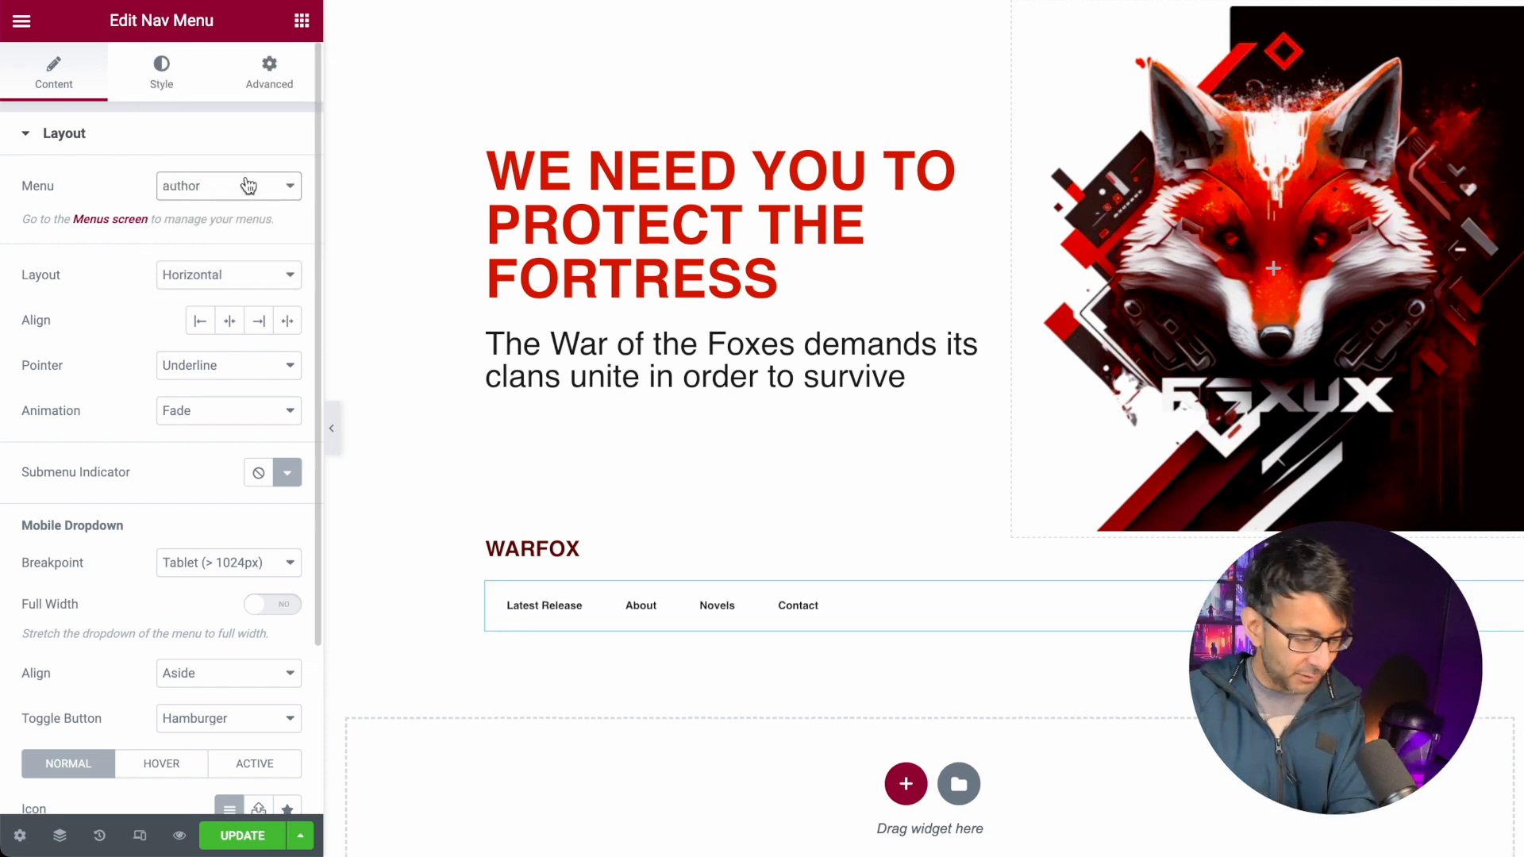
- Set the nav menu's typography to a size of 1.5 REM and a weight of 400 (Normal)
{"action": "left_click", "coordinate": [157, 88]}
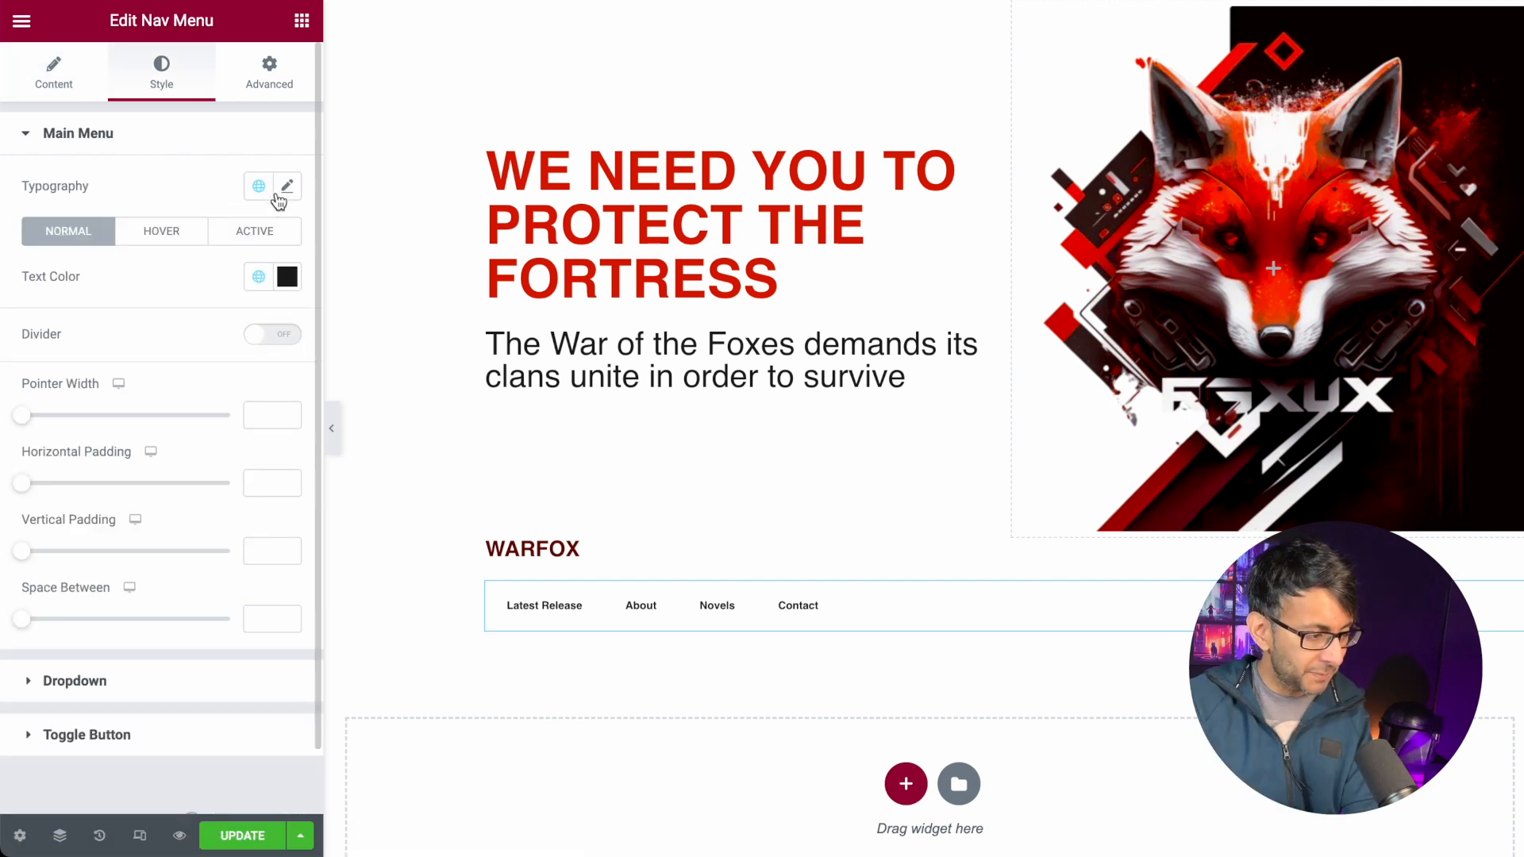
{"action": "left_click", "coordinate": [284, 188]}
{"action": "left_click", "coordinate": [247, 349]}
{"action": "type", "text": "1.5"}
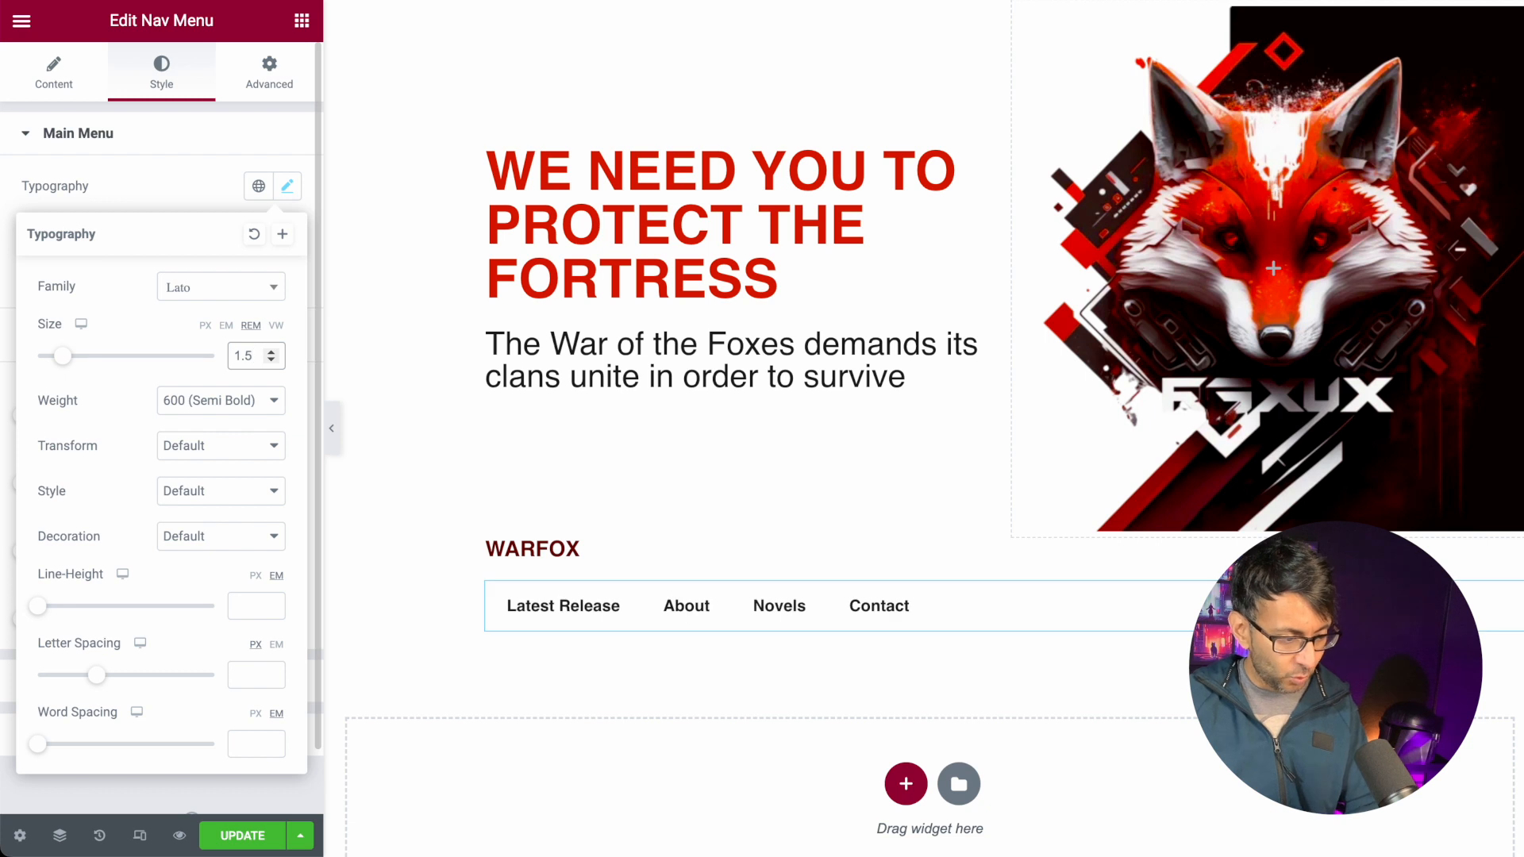
{"action": "left_click", "coordinate": [213, 399]}
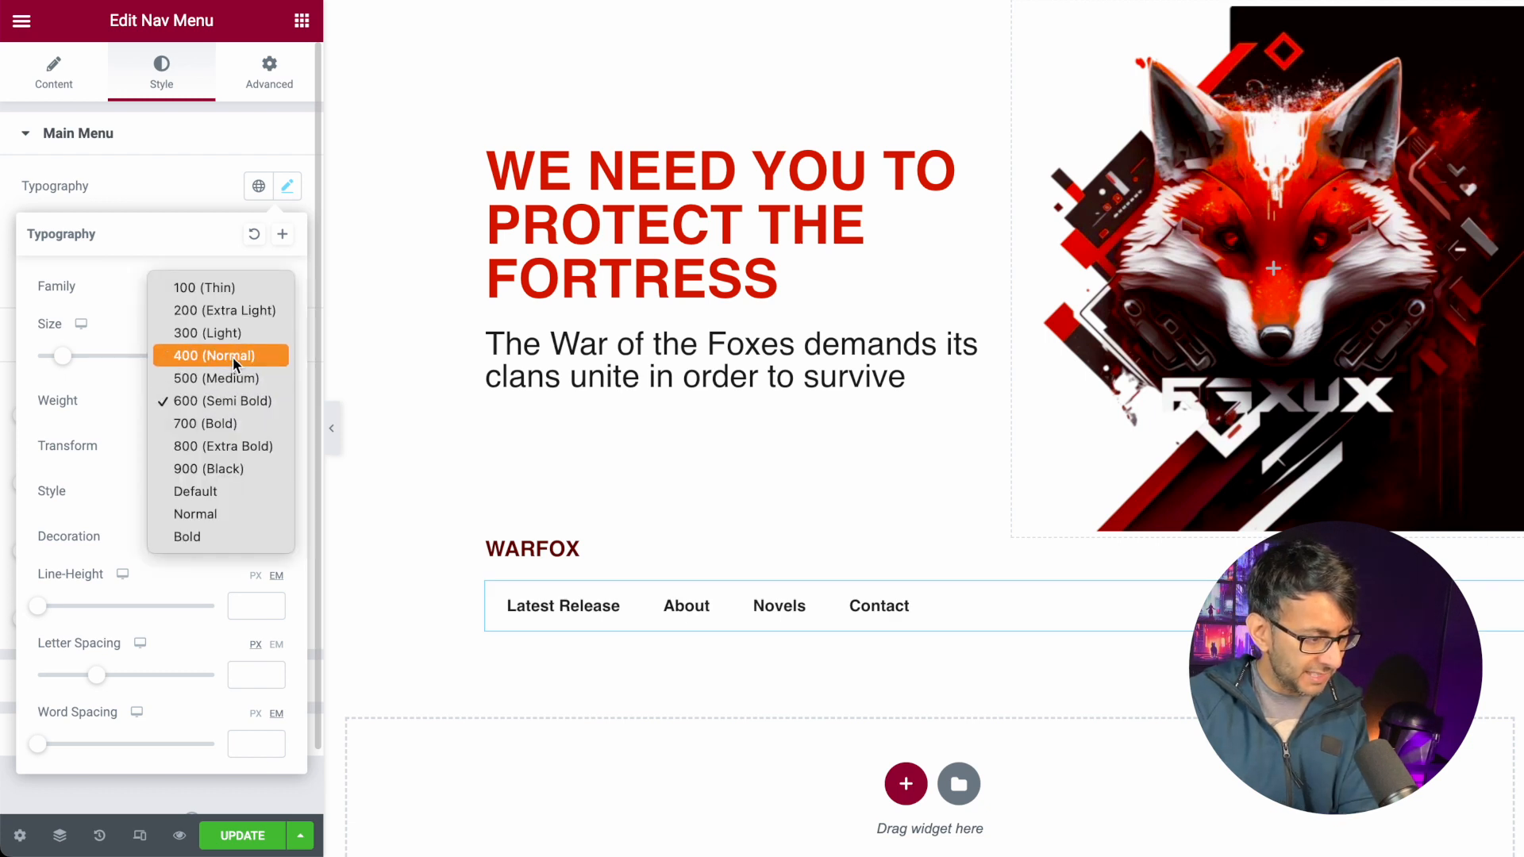
{"action": "left_click", "coordinate": [232, 356]}
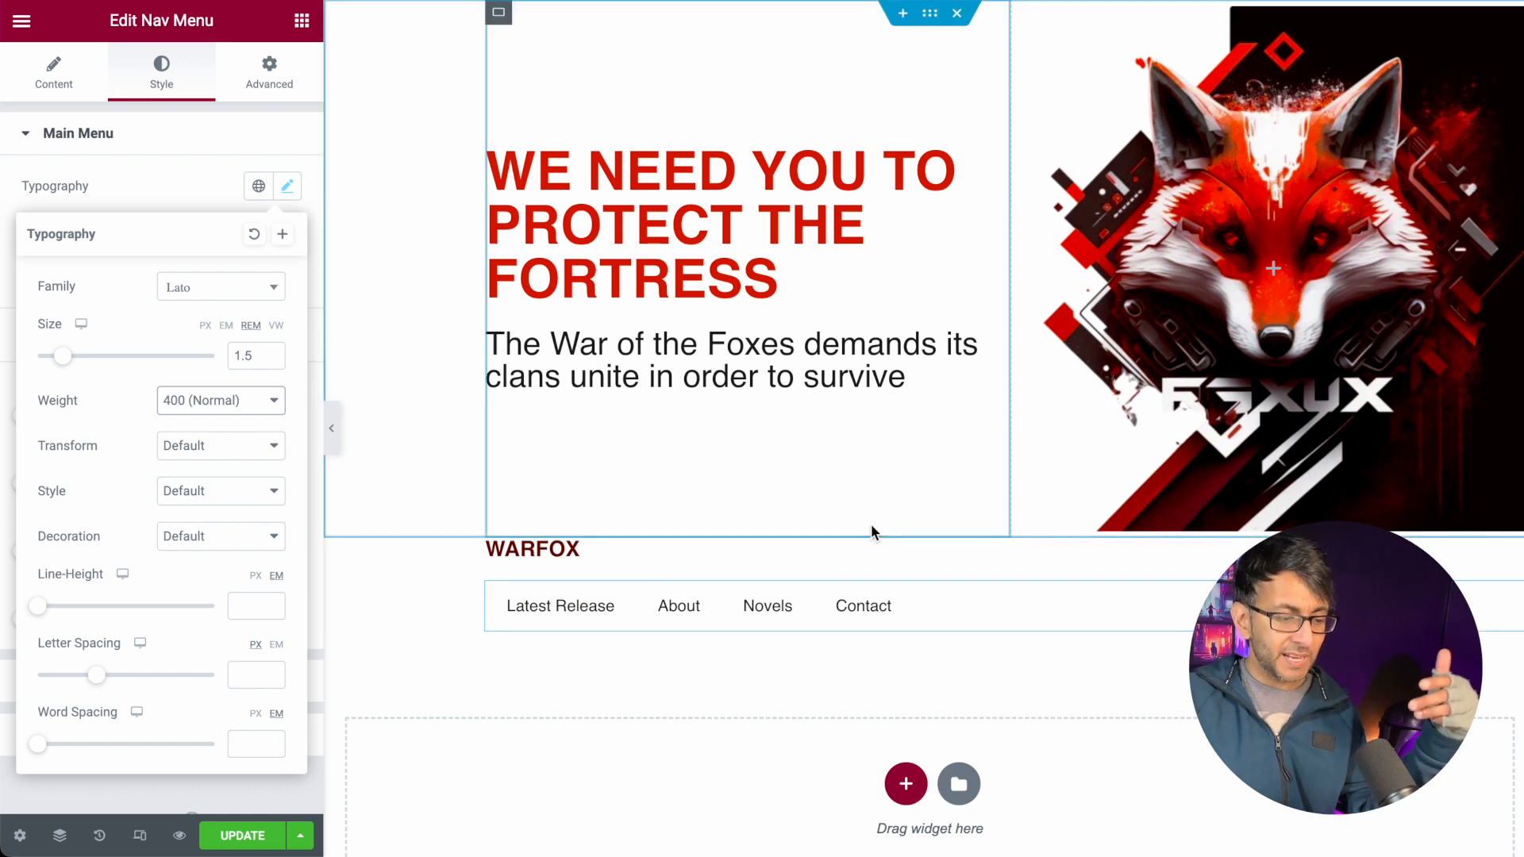
- Arrange the WarFox container's items in a horizontal row, with Align Items set to Center and Justify Content set to Start
{"action": "left_click", "coordinate": [930, 526]}
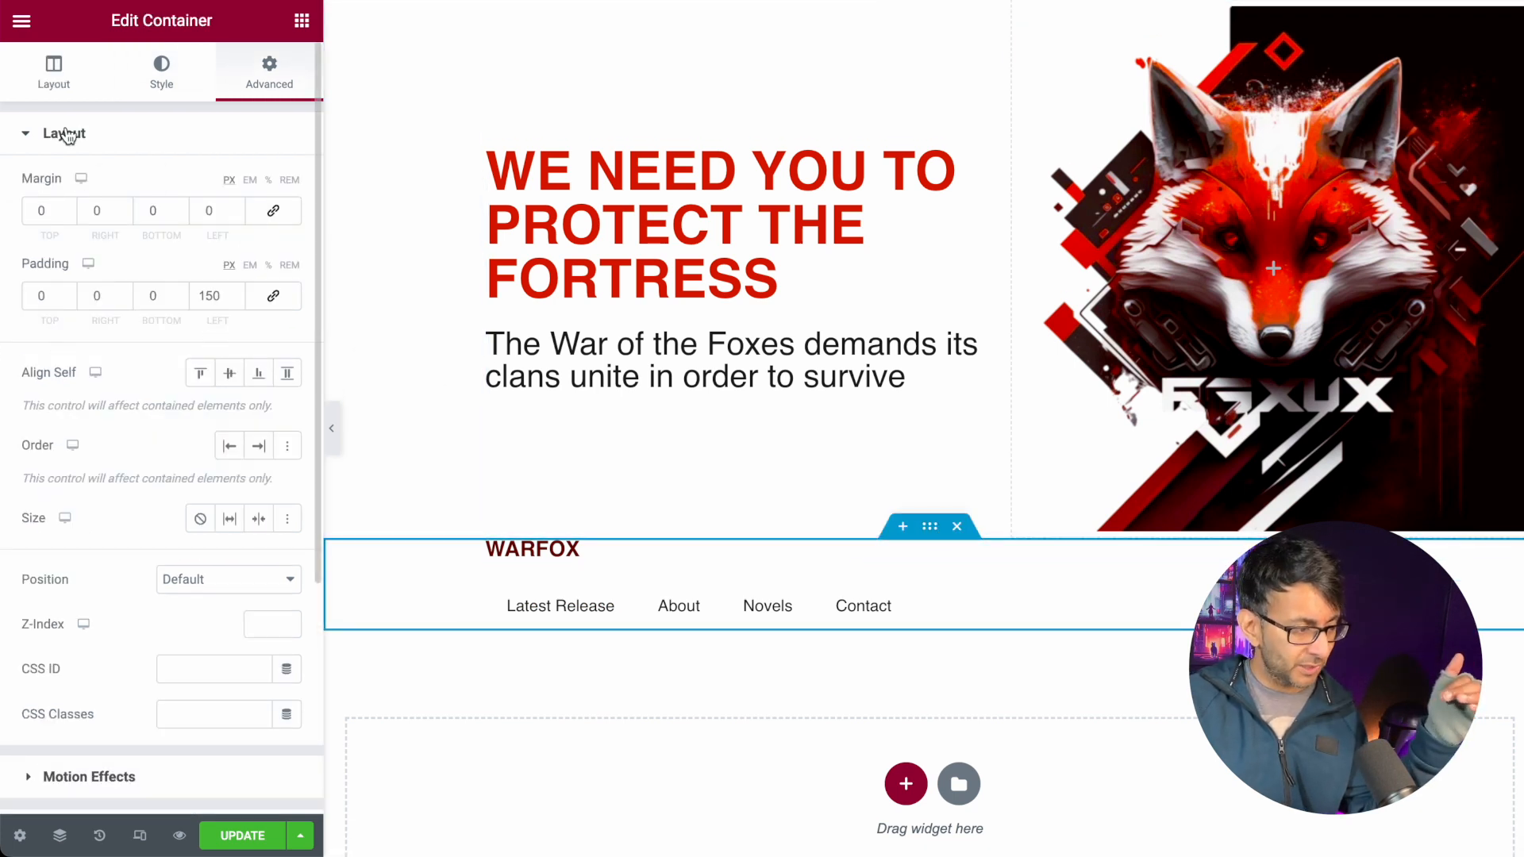
{"action": "left_click", "coordinate": [53, 73]}
{"action": "left_click", "coordinate": [198, 448]}
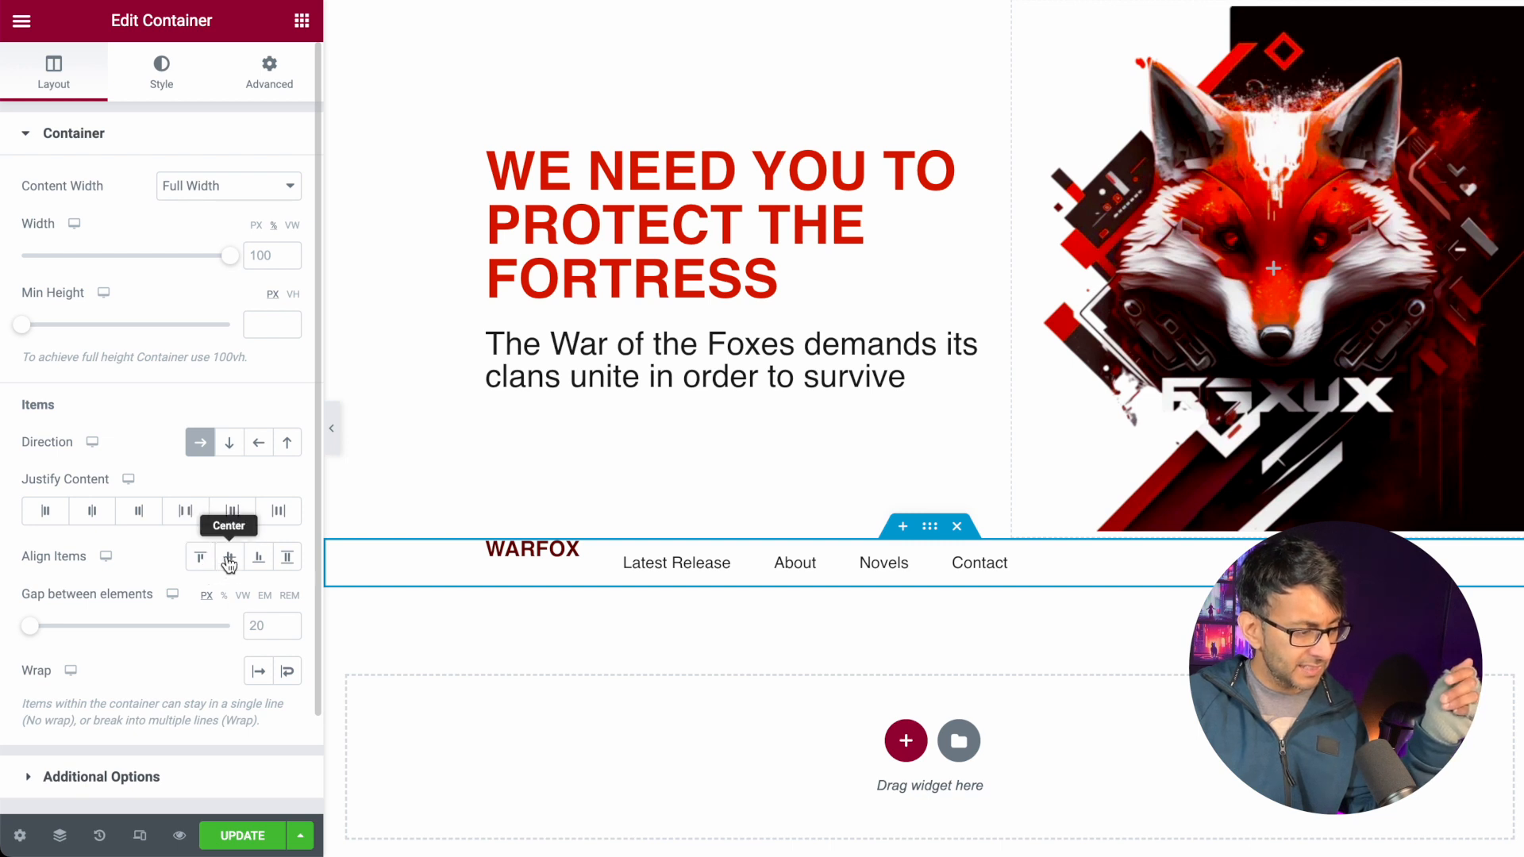
{"action": "left_click", "coordinate": [230, 558]}
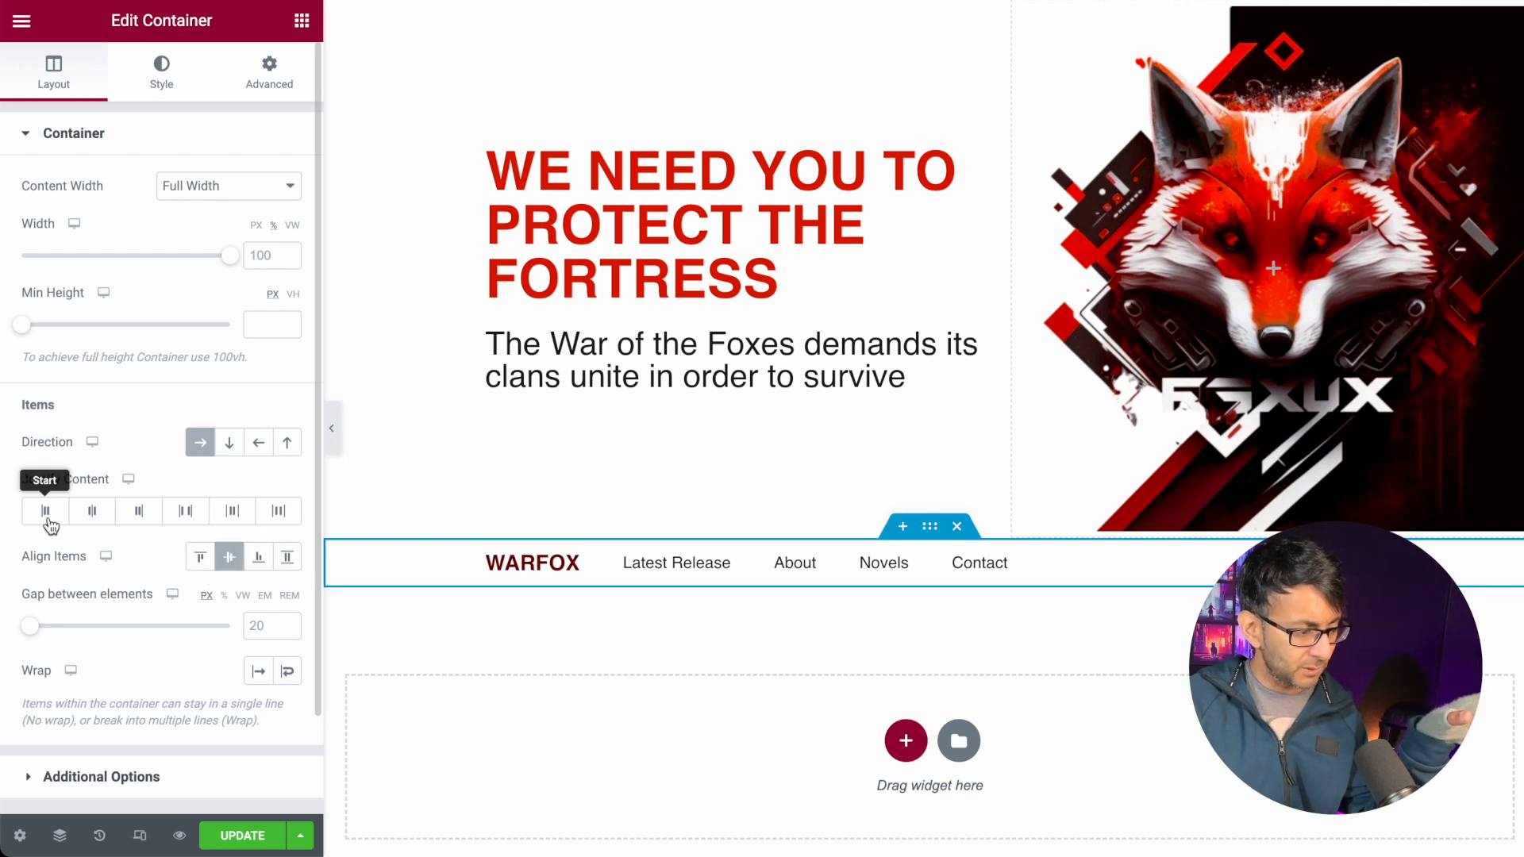
{"action": "left_click", "coordinate": [46, 512]}
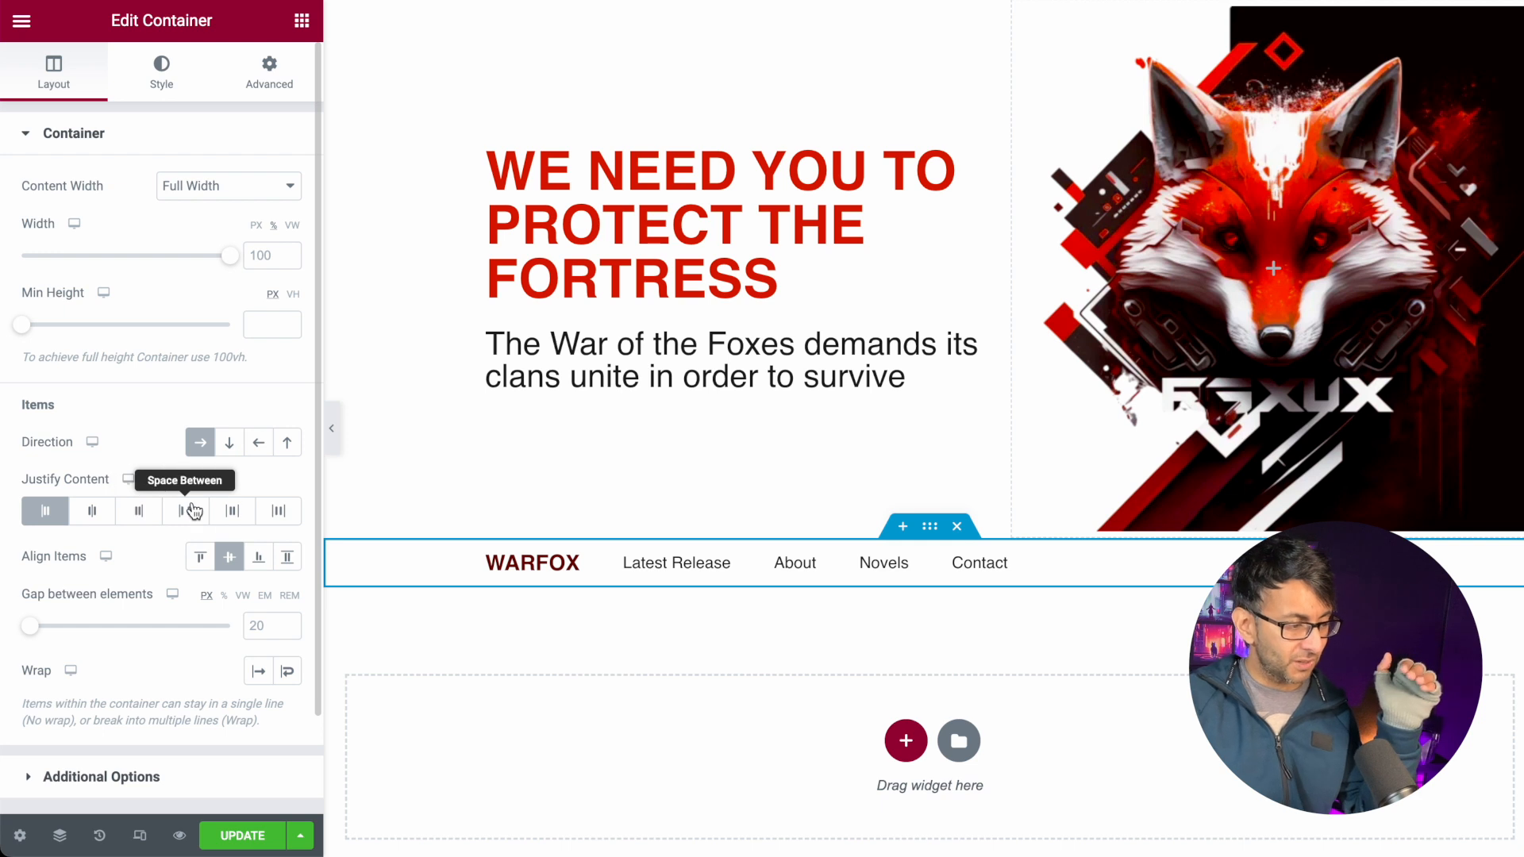
{"action": "left_click", "coordinate": [186, 512]}
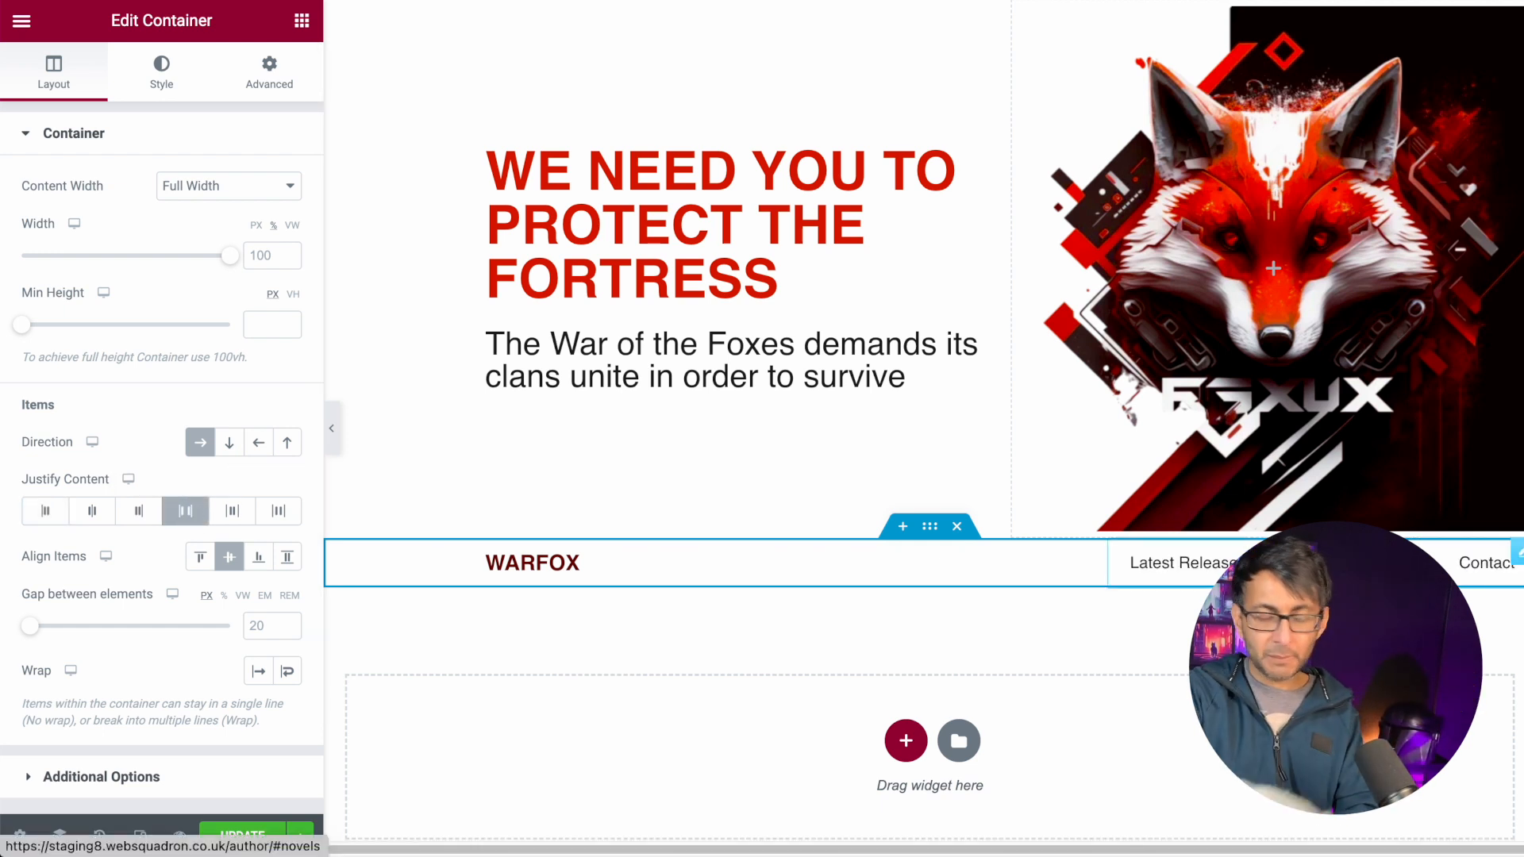
{"action": "left_click", "coordinate": [61, 514]}
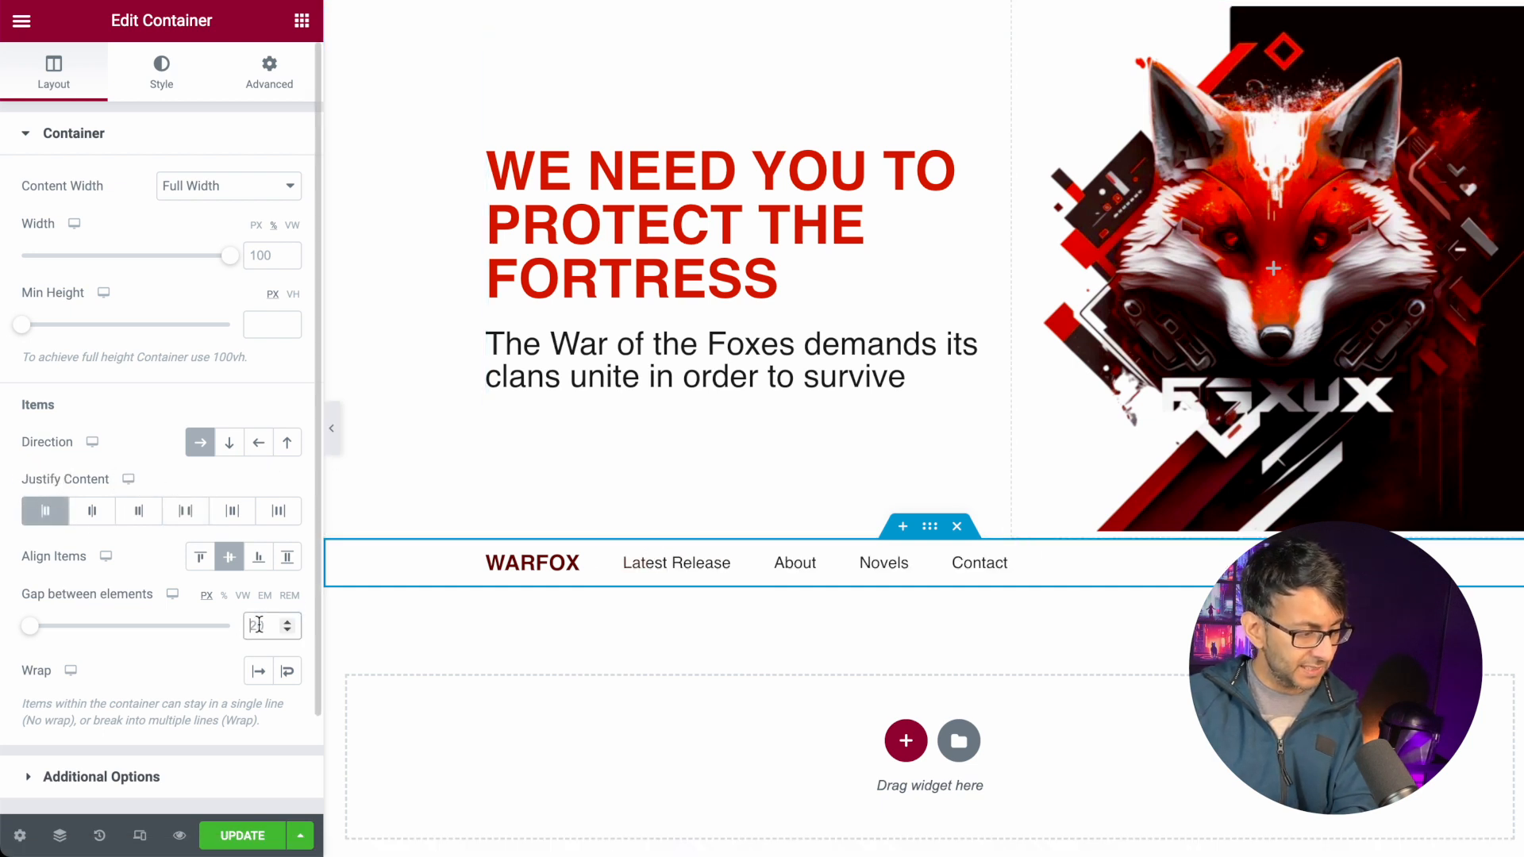
- Set the gap between elements in the WarFox container to 17 px
{"action": "left_click", "coordinate": [258, 628]}
{"action": "type", "text": "0"}
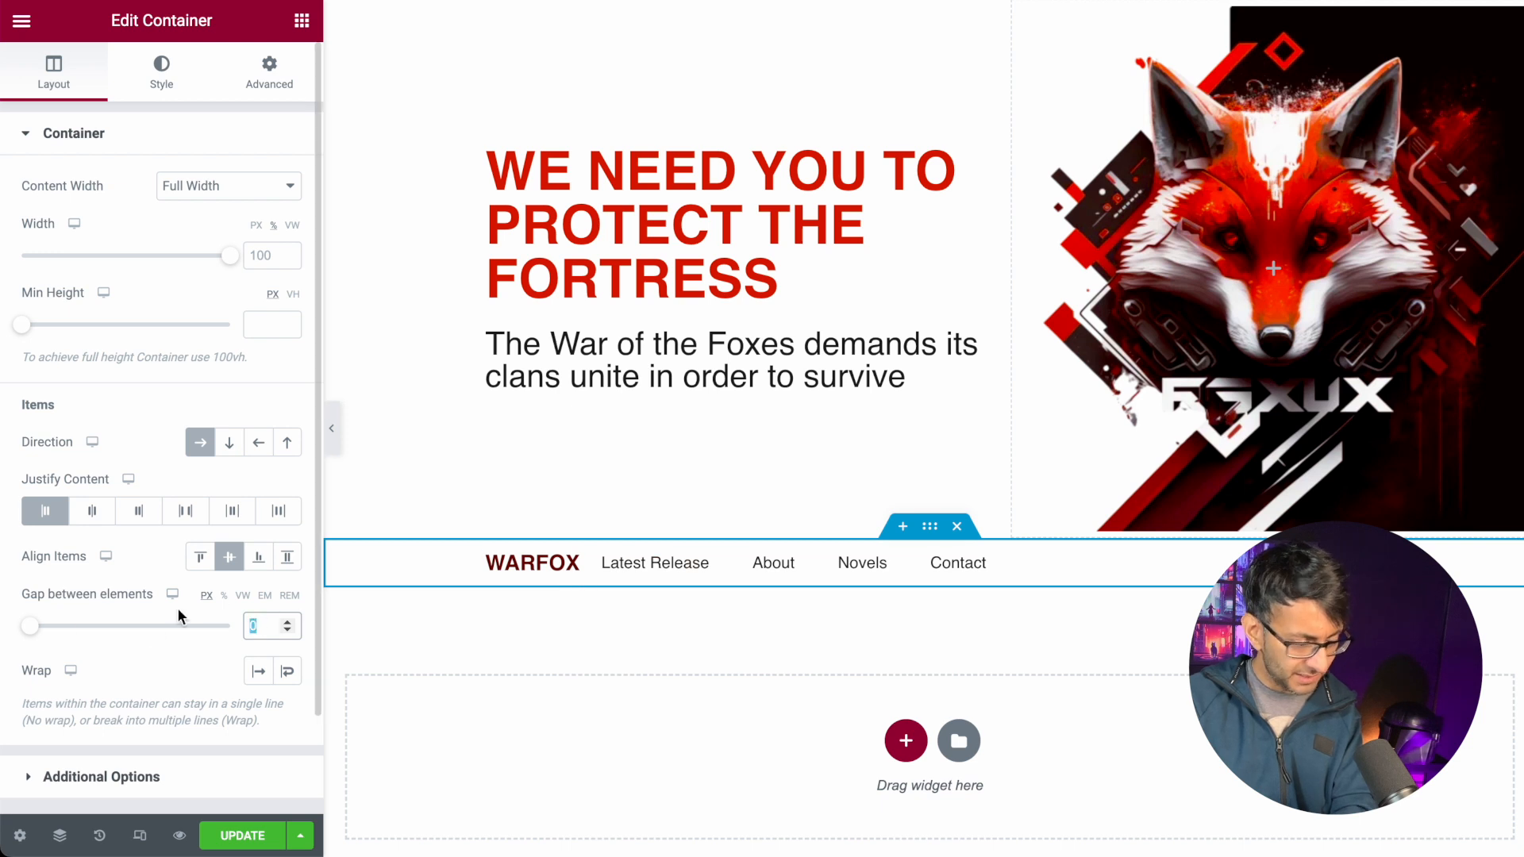
{"action": "type", "text": "10"}
{"action": "key", "text": "BackSpace"}
{"action": "type", "text": "5"}
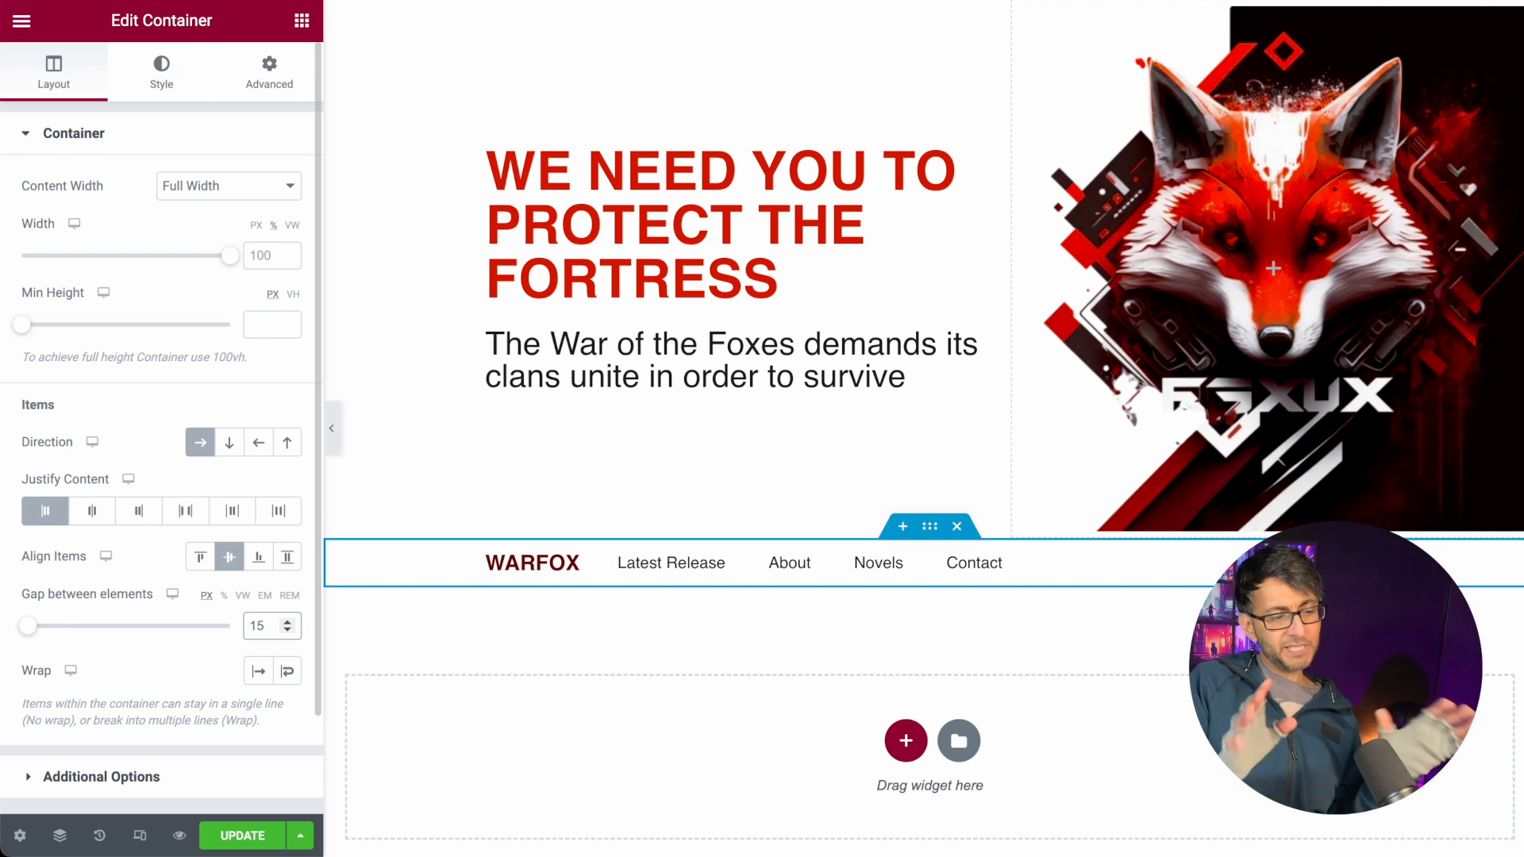
{"action": "key", "text": "Up"}
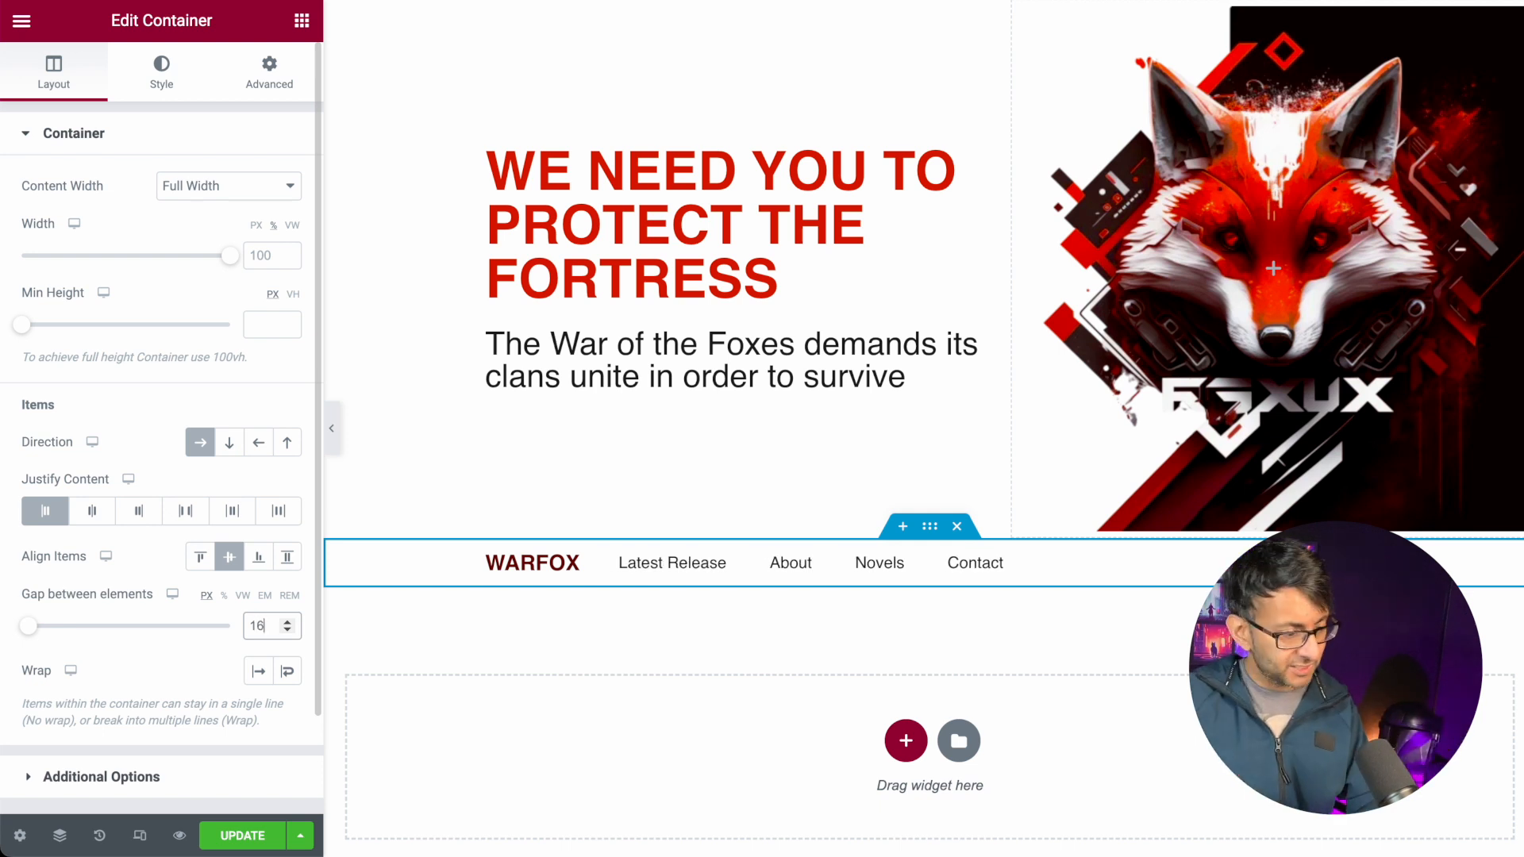
{"action": "key", "text": "Up"}
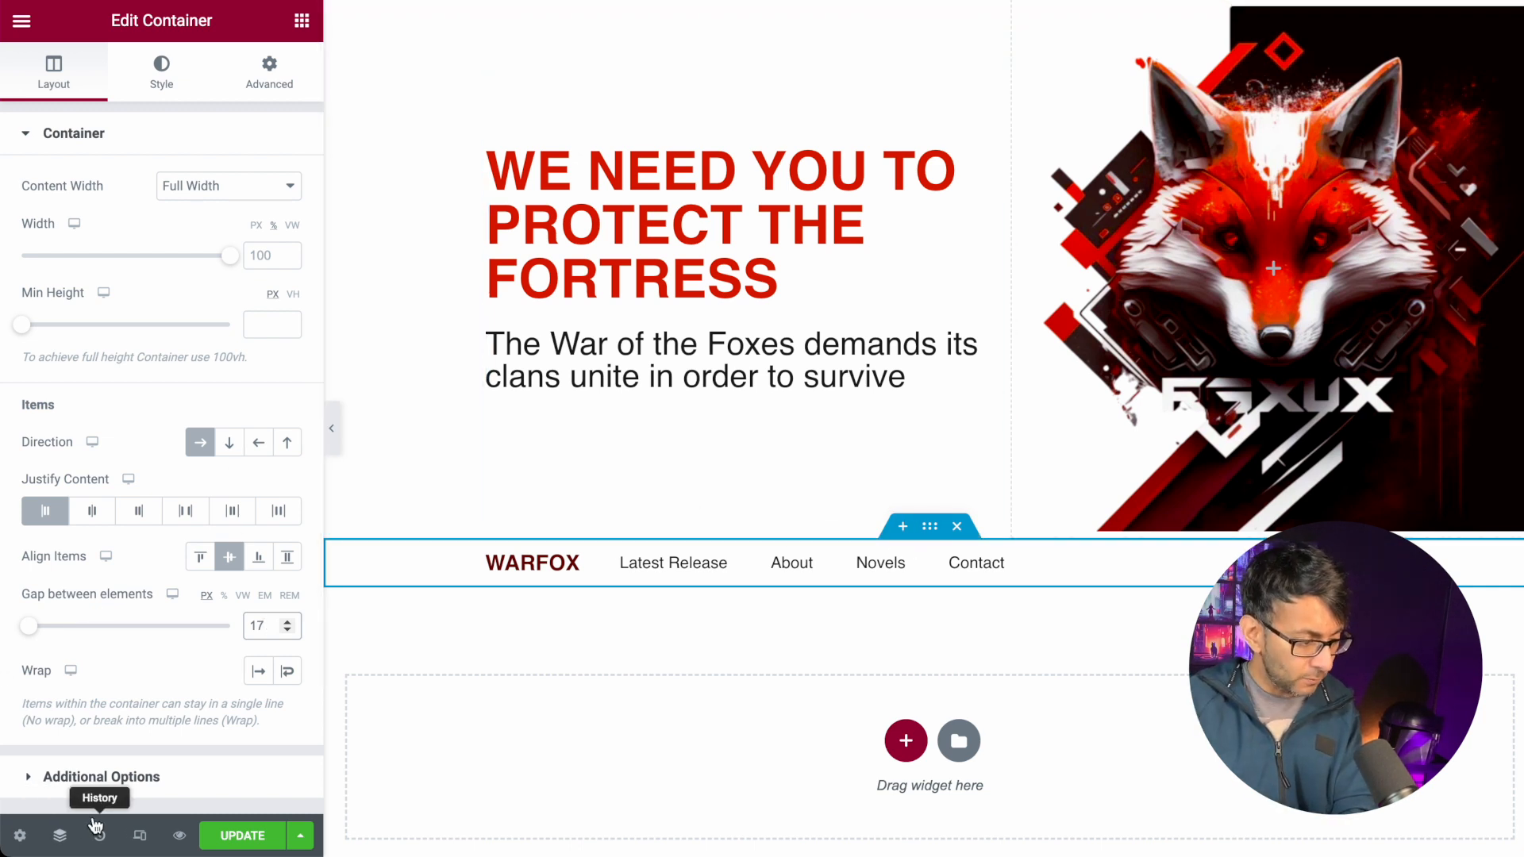
- Use the Navigator to collapse the WarFox container and move it above the hero container
{"action": "left_click", "coordinate": [59, 835]}
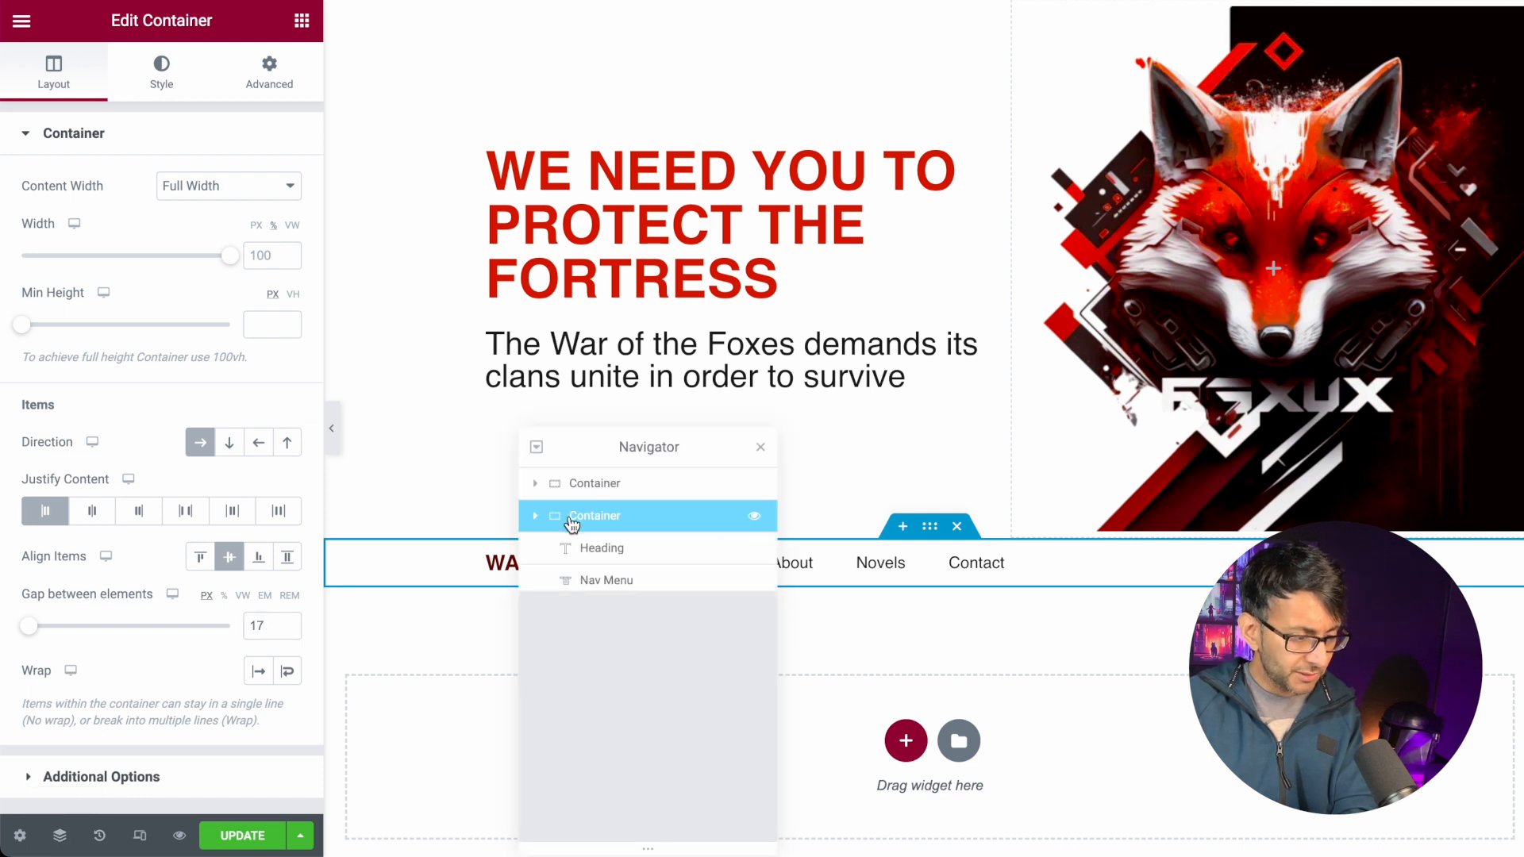
{"action": "left_click", "coordinate": [538, 517]}
{"action": "left_click_drag", "start_coordinate": [642, 520], "coordinate": [647, 490]}
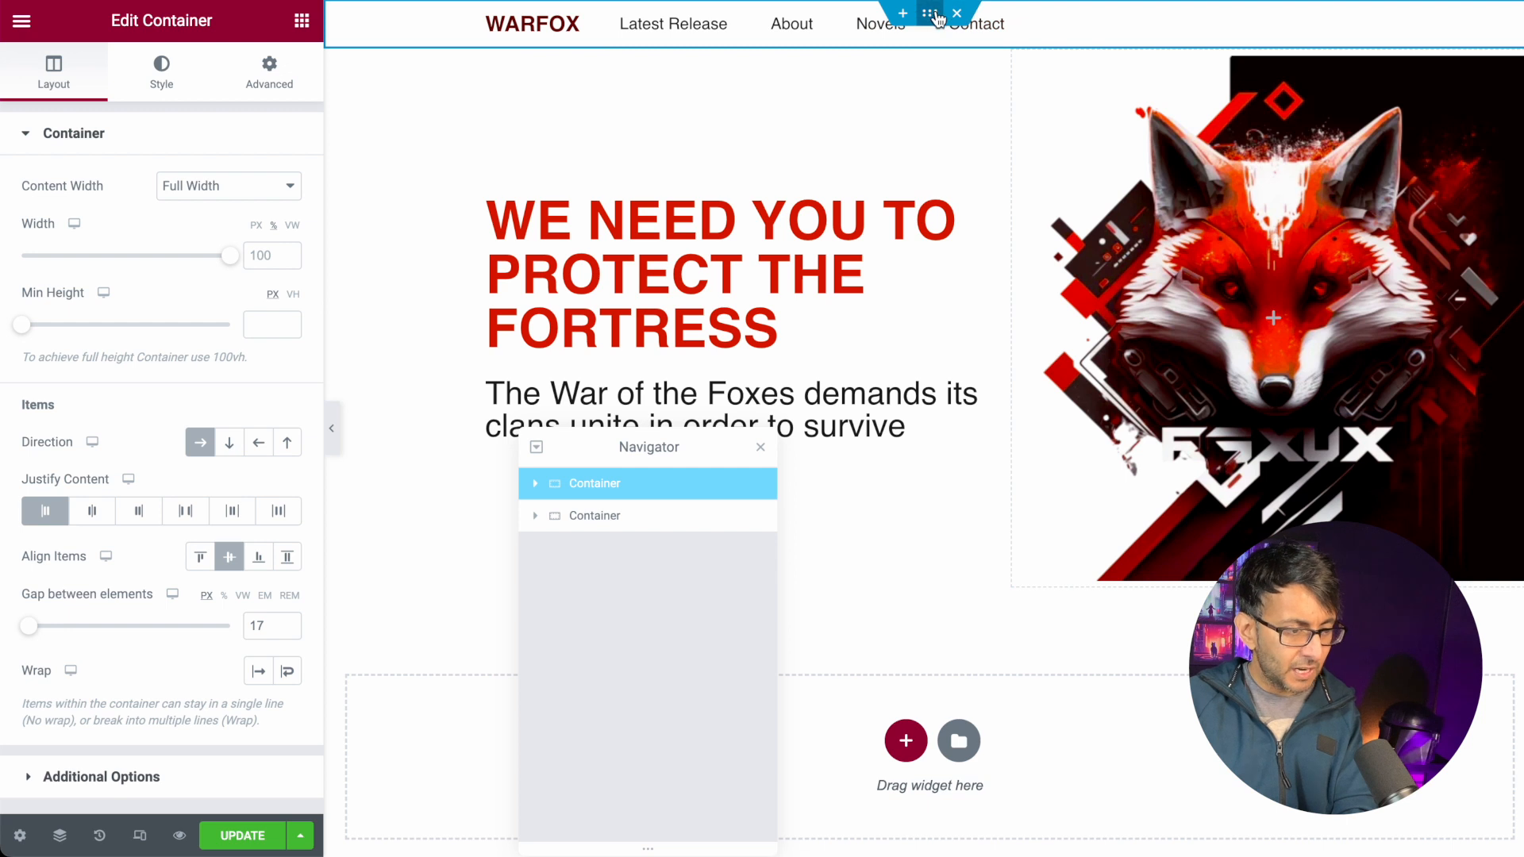
- Give the WarFox header container a Z-Index of 2 and a bottom margin of -53 px so it overlaps the hero
{"action": "left_click", "coordinate": [278, 93]}
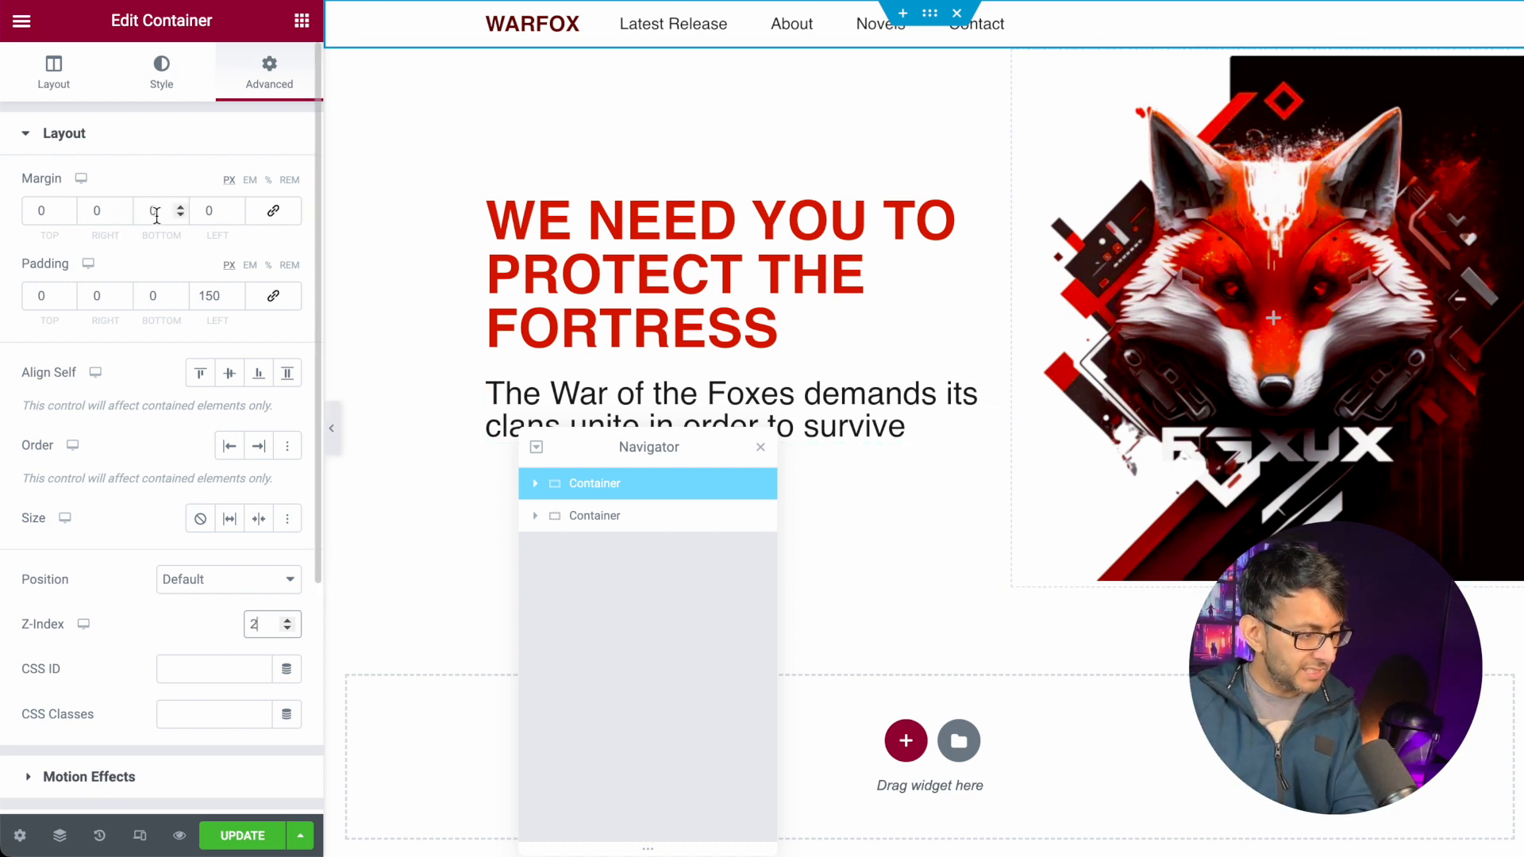
{"action": "left_click", "coordinate": [180, 215]}
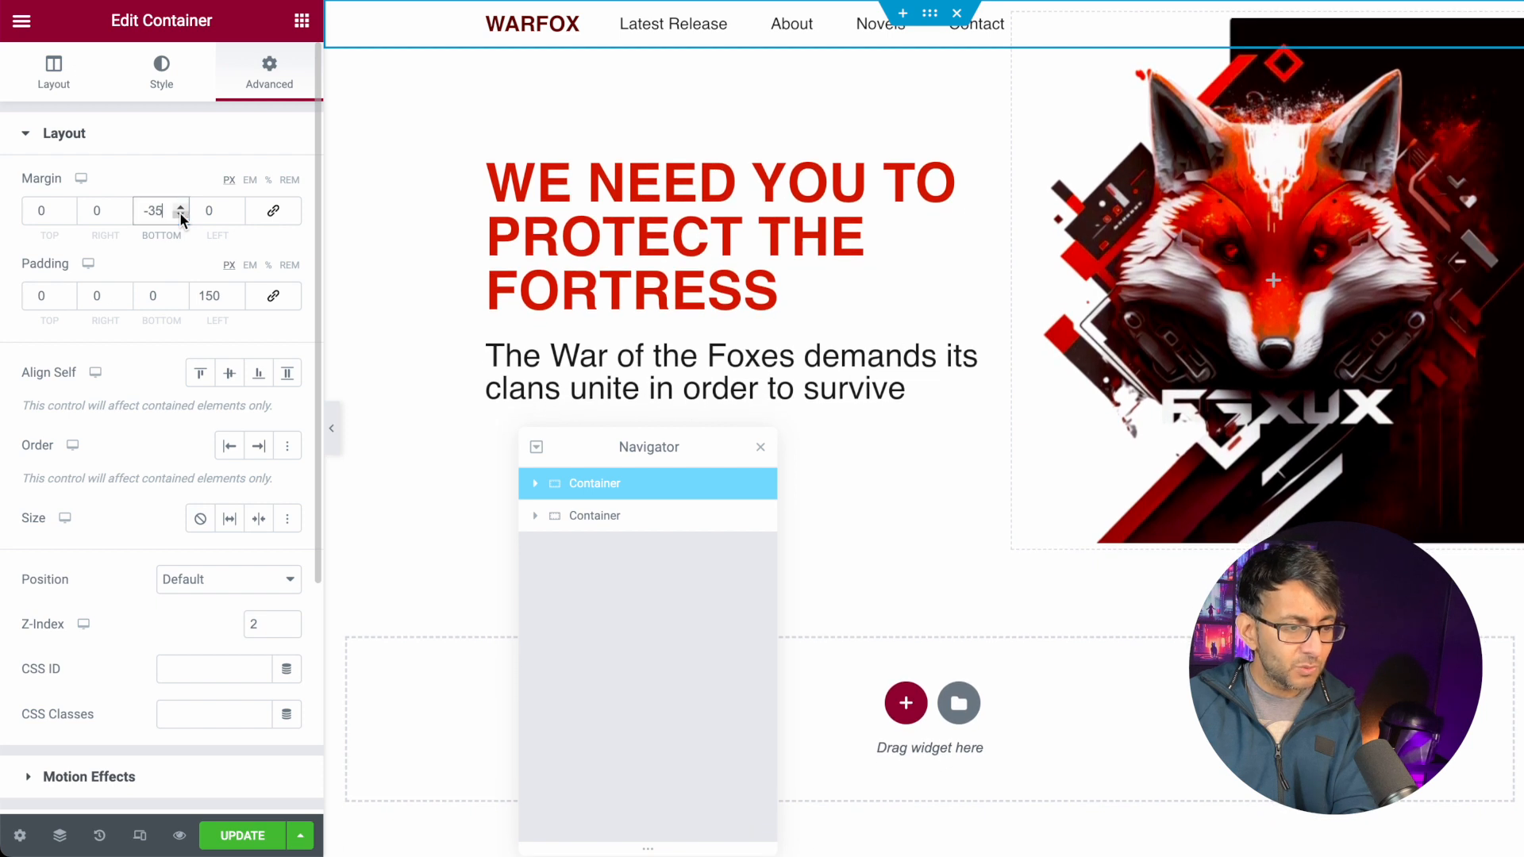
{"action": "left_click", "coordinate": [181, 216]}
{"action": "left_click", "coordinate": [180, 215]}
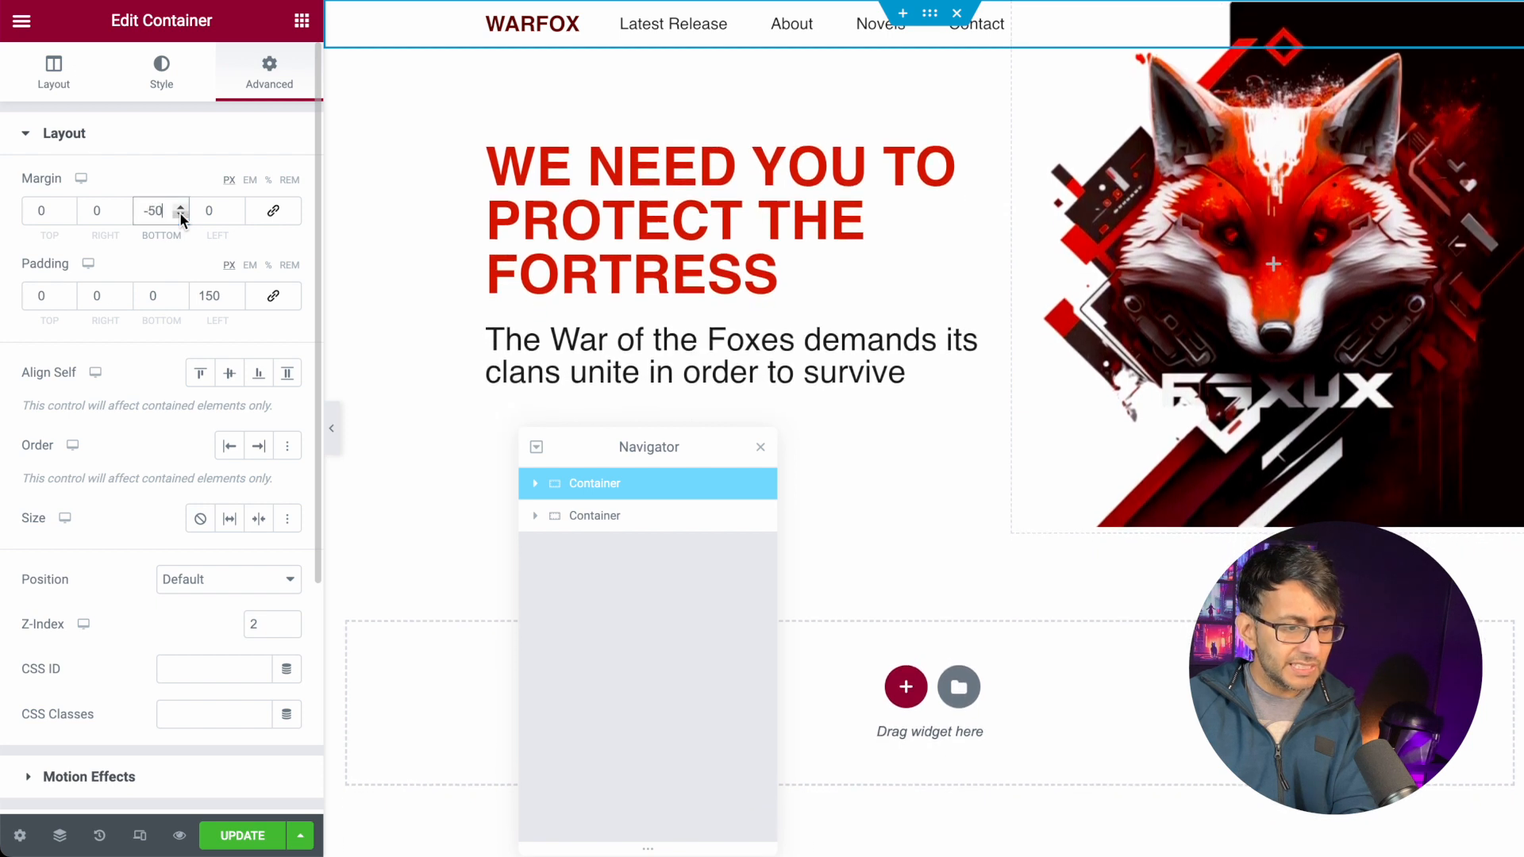
{"action": "left_click", "coordinate": [180, 215]}
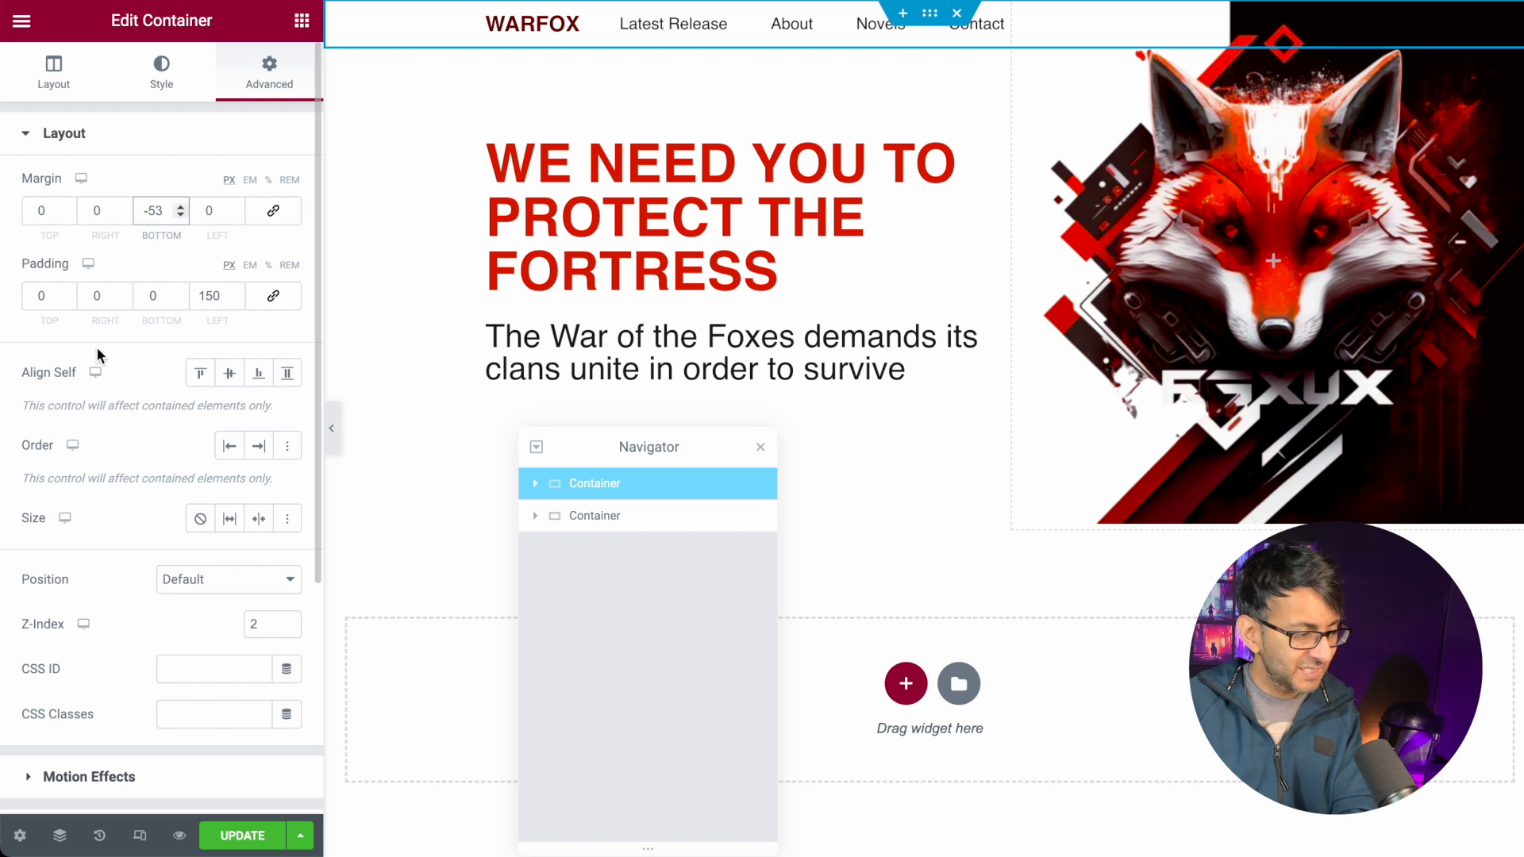
- Preview the page at full width to check the header overlapping the hero, and return to editing
{"action": "left_click", "coordinate": [332, 429]}
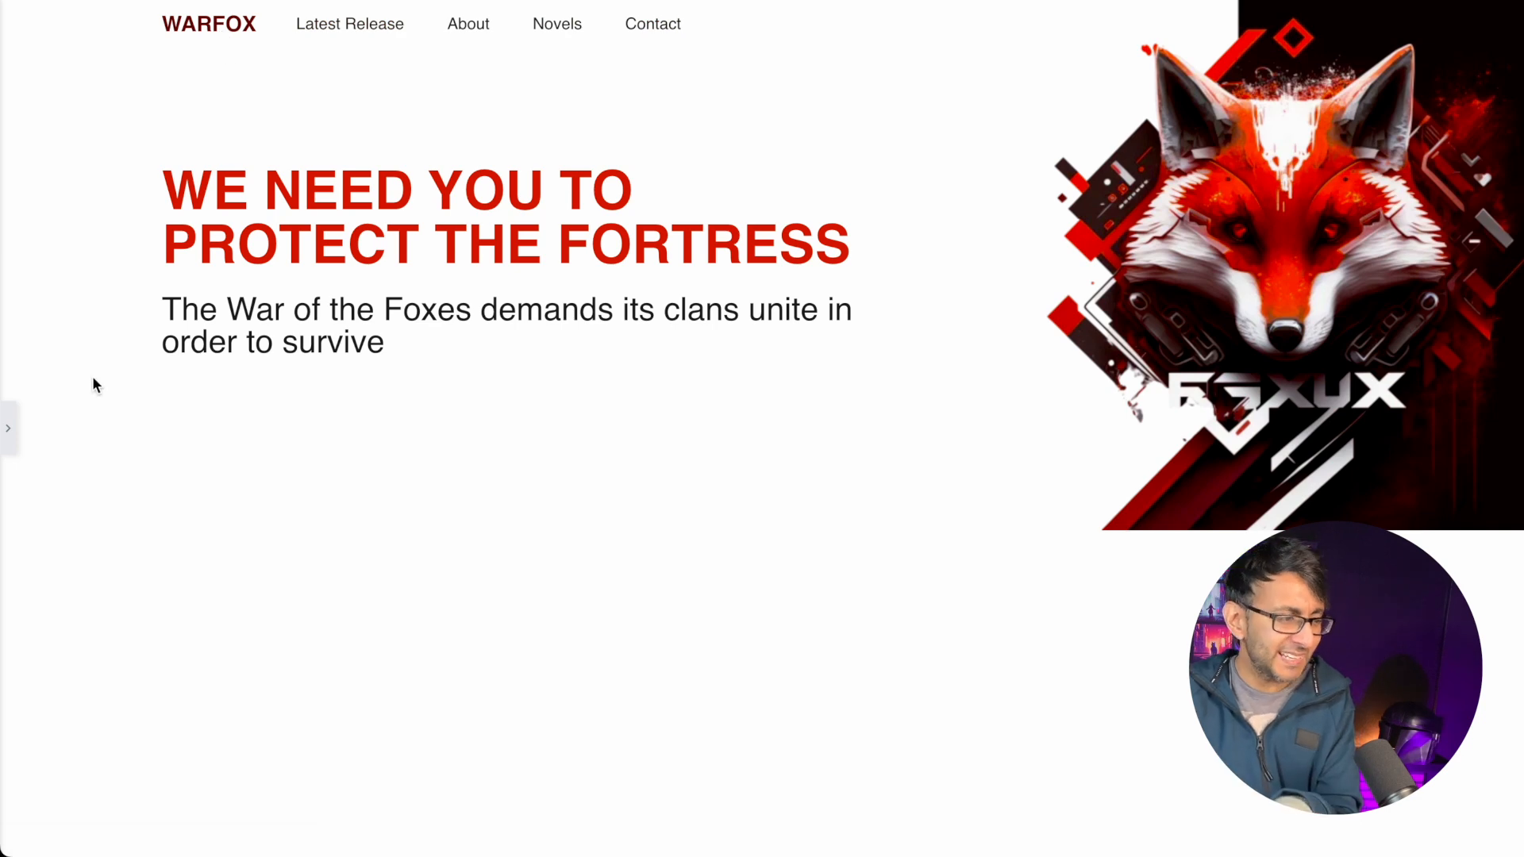
{"action": "left_click", "coordinate": [16, 429]}
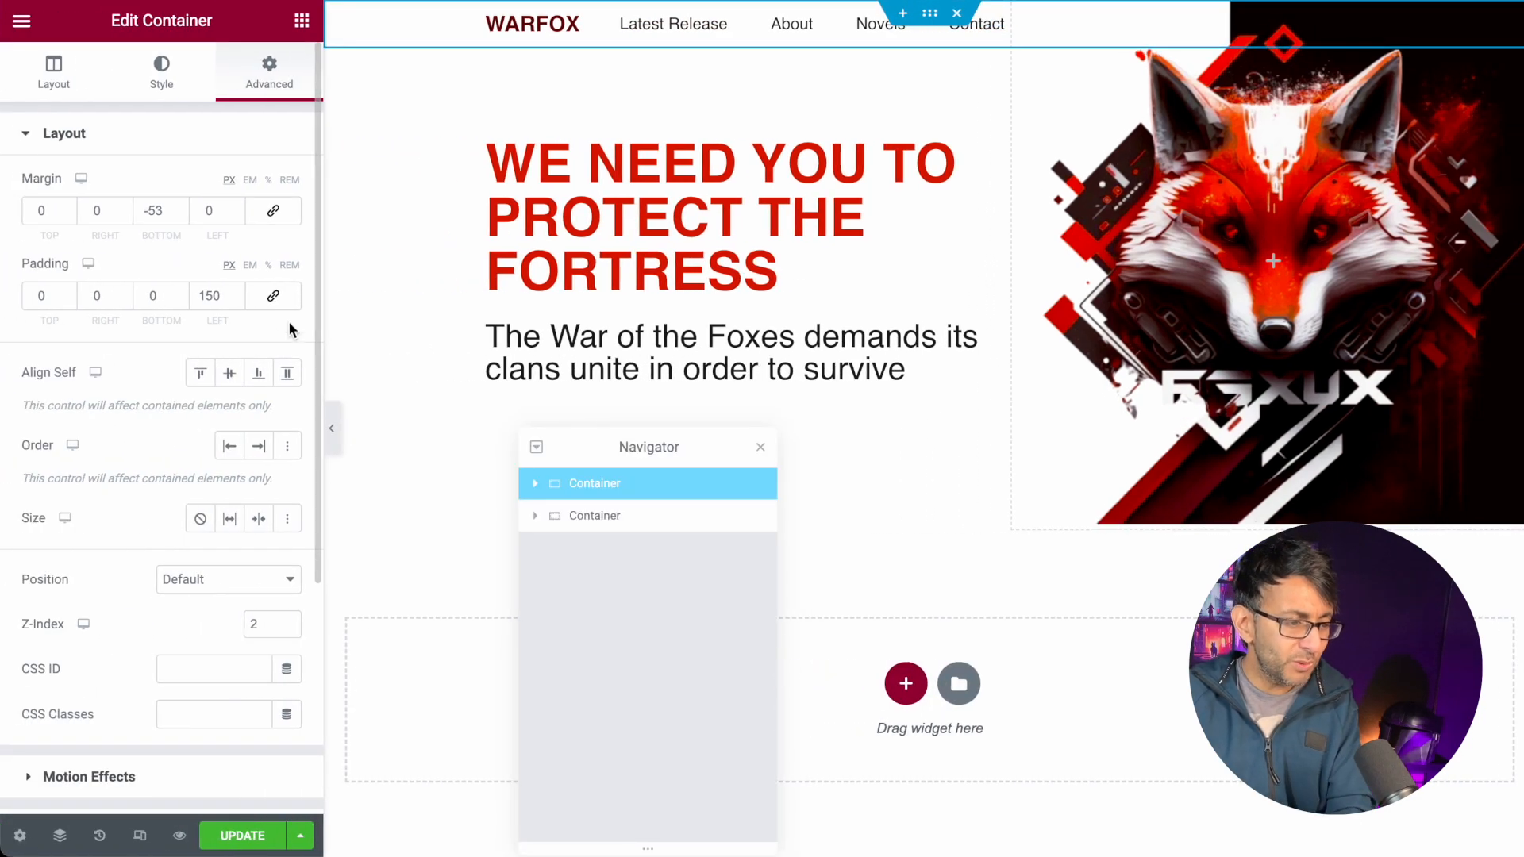
{"action": "left_click", "coordinate": [331, 429]}
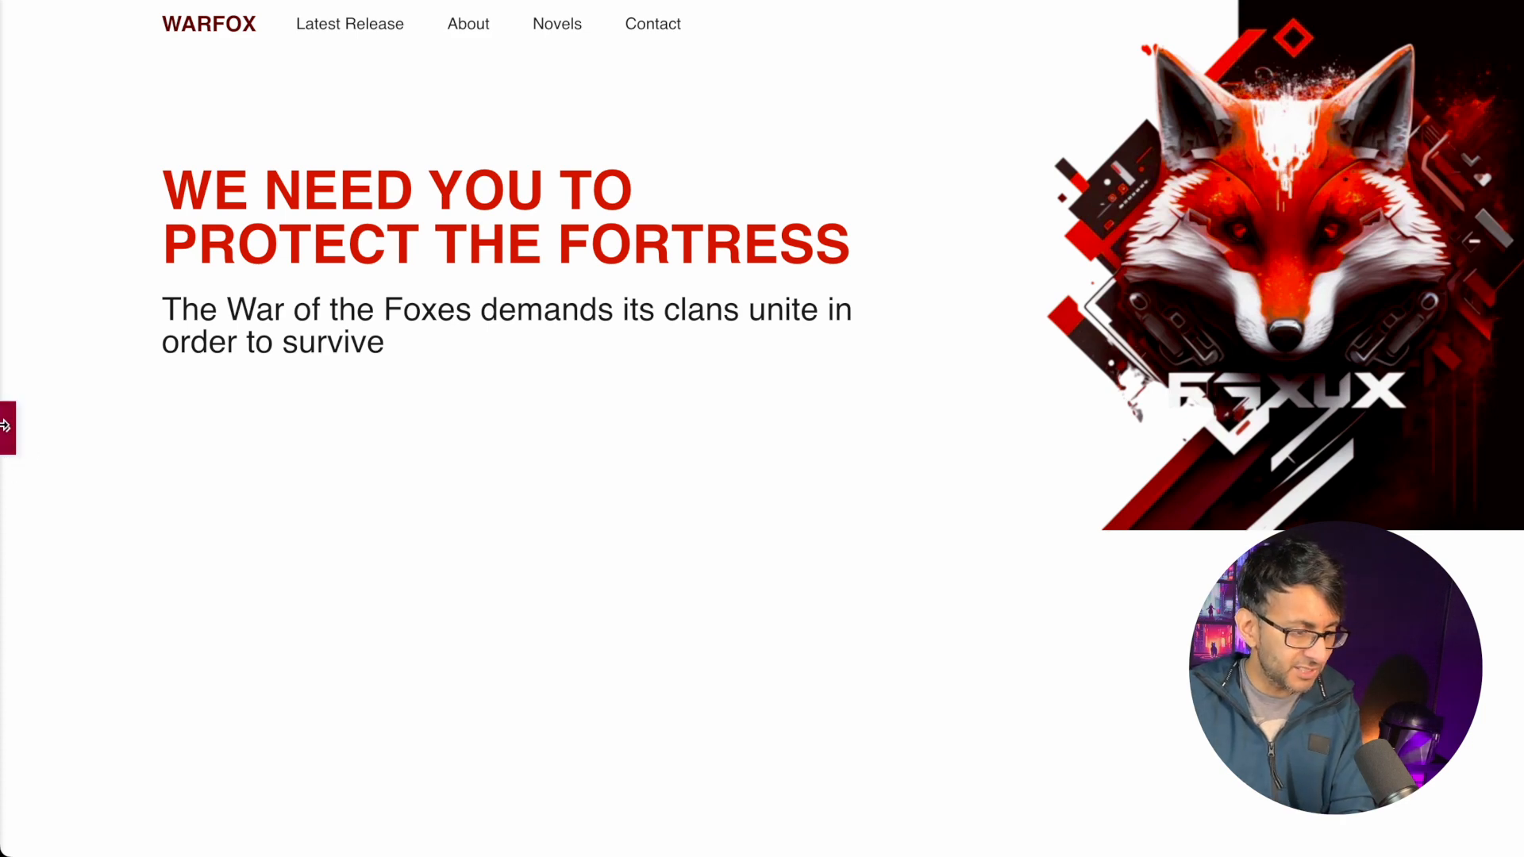
{"action": "left_click", "coordinate": [8, 429]}
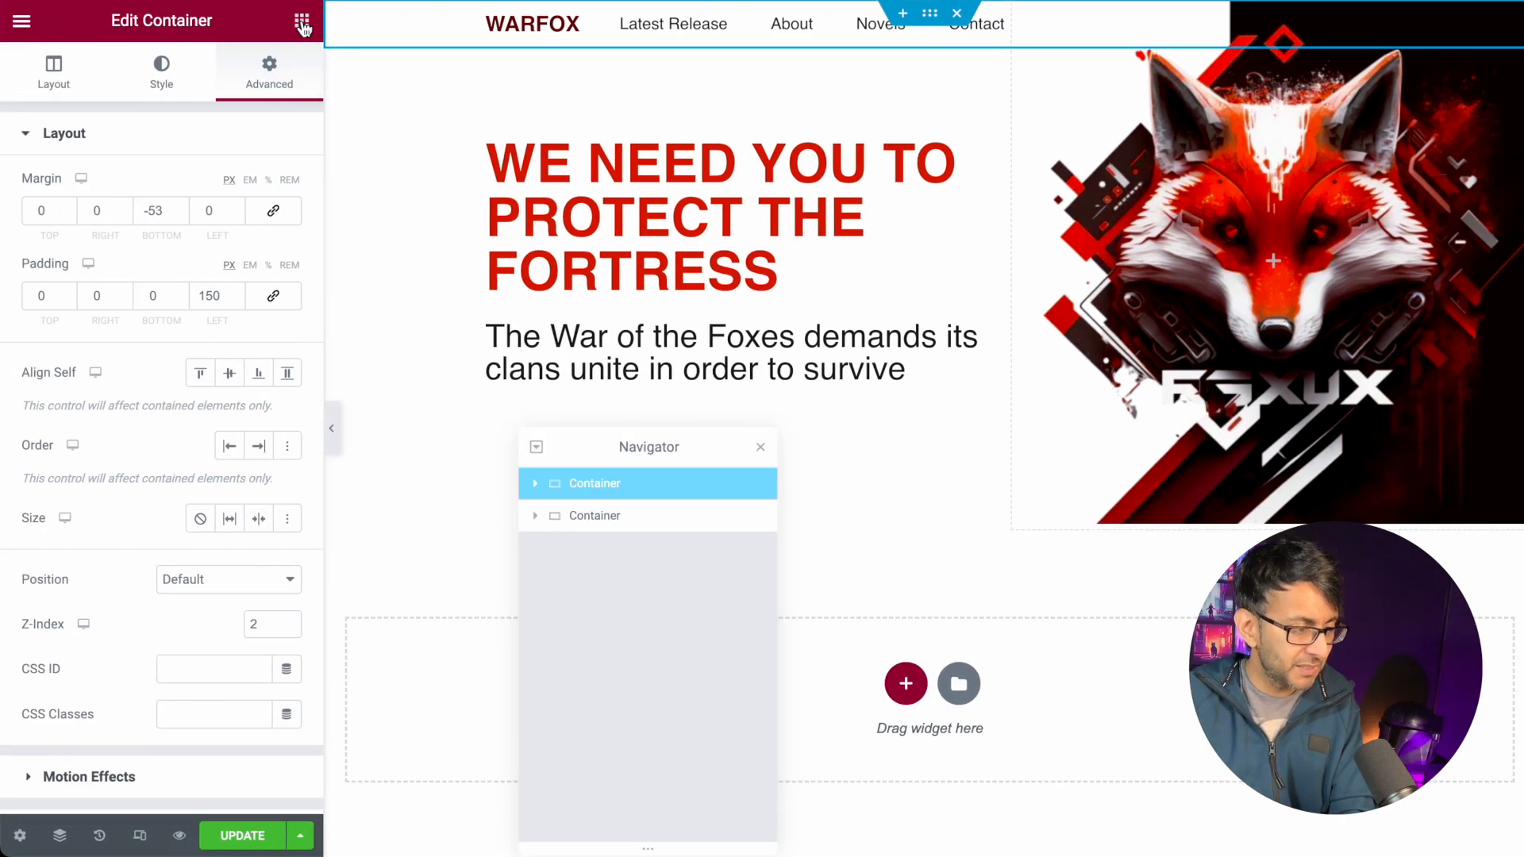
- Add a Button widget below the hero's subheading and close the Navigator
{"action": "left_click", "coordinate": [302, 21]}
{"action": "left_click_drag", "start_coordinate": [83, 570], "coordinate": [603, 379]}
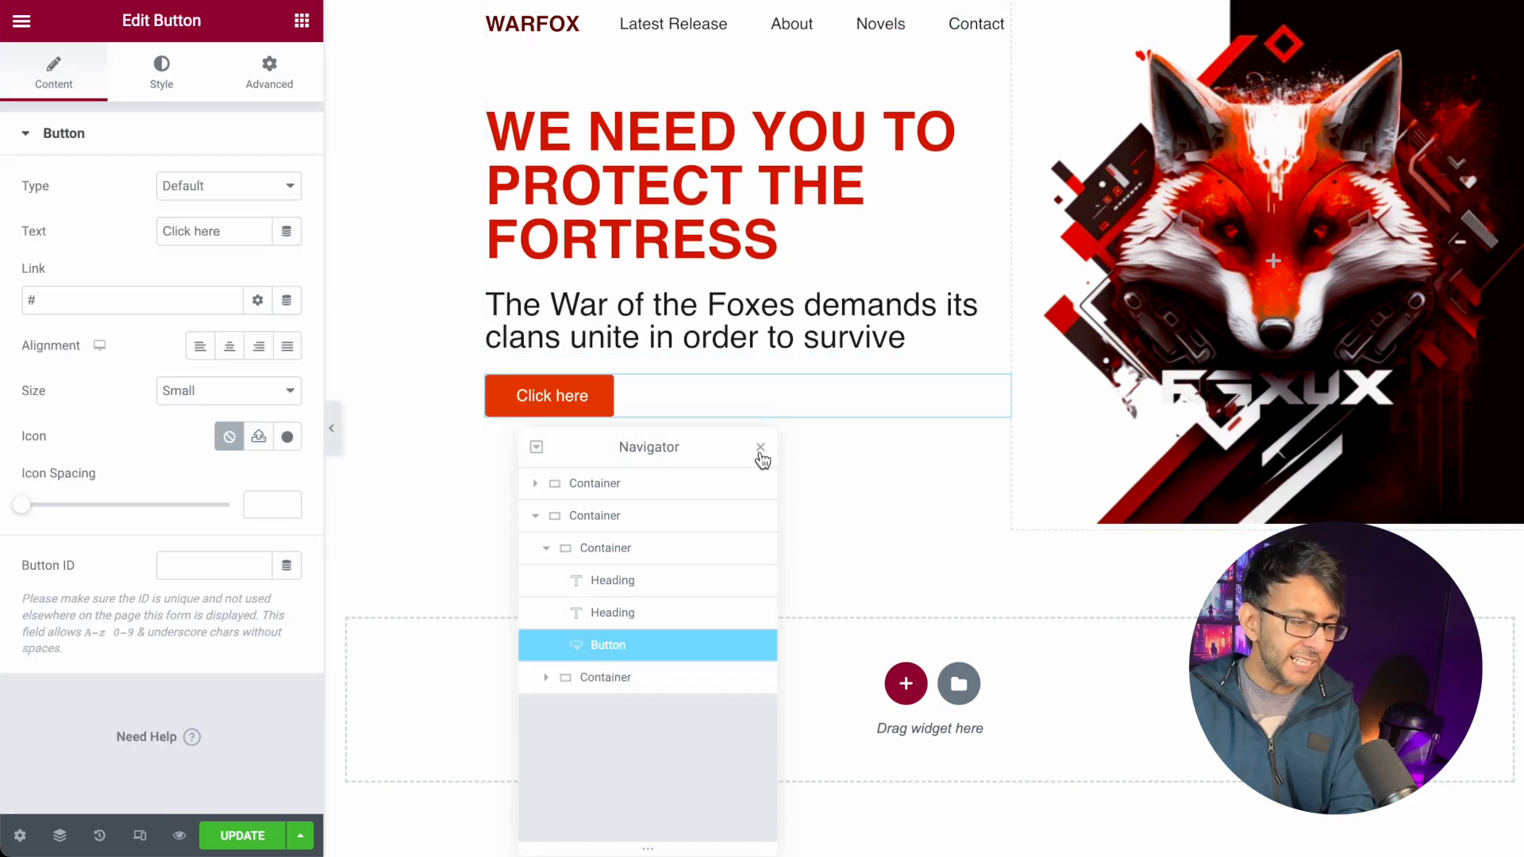
{"action": "left_click", "coordinate": [760, 449]}
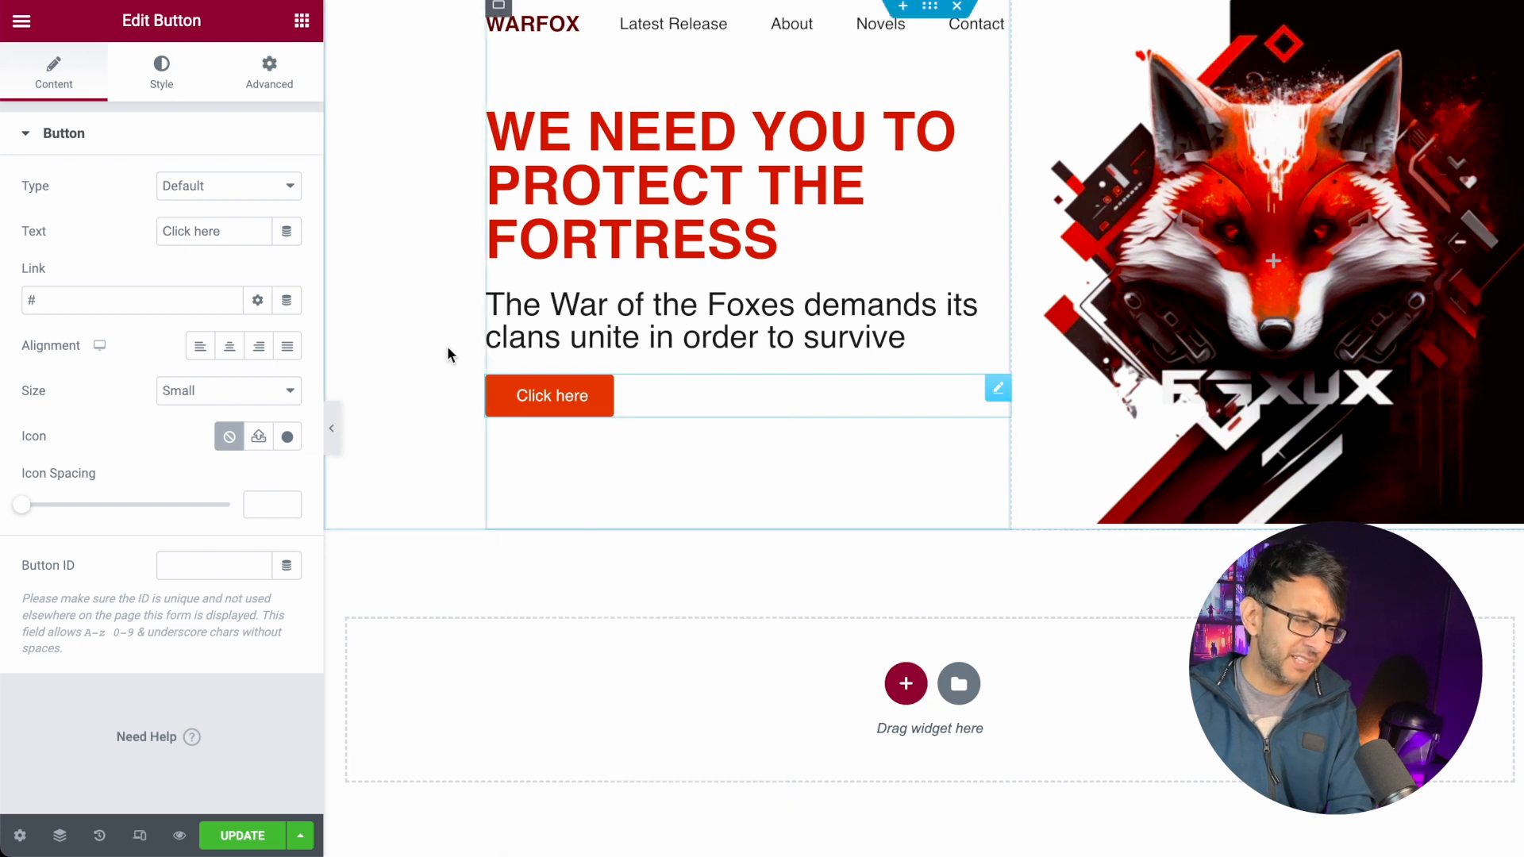
- Set the button's background color to the bright red global color
{"action": "left_click", "coordinate": [162, 70]}
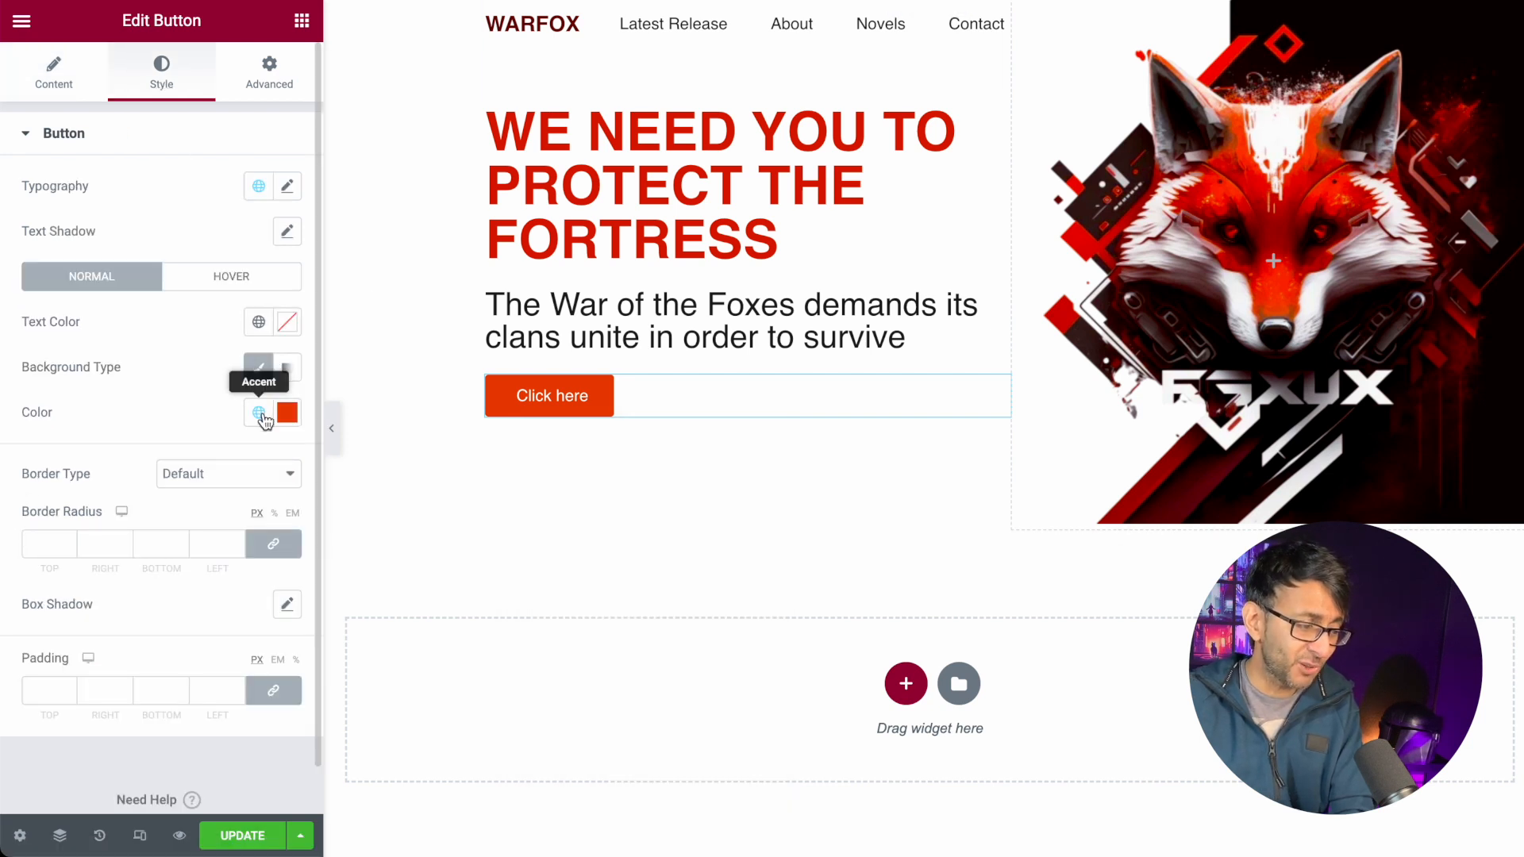
{"action": "left_click", "coordinate": [258, 412]}
{"action": "scroll", "coordinate": [112, 674], "scroll_direction": "down", "scroll_amount": 2}
{"action": "scroll", "coordinate": [127, 726], "scroll_direction": "down", "scroll_amount": 6}
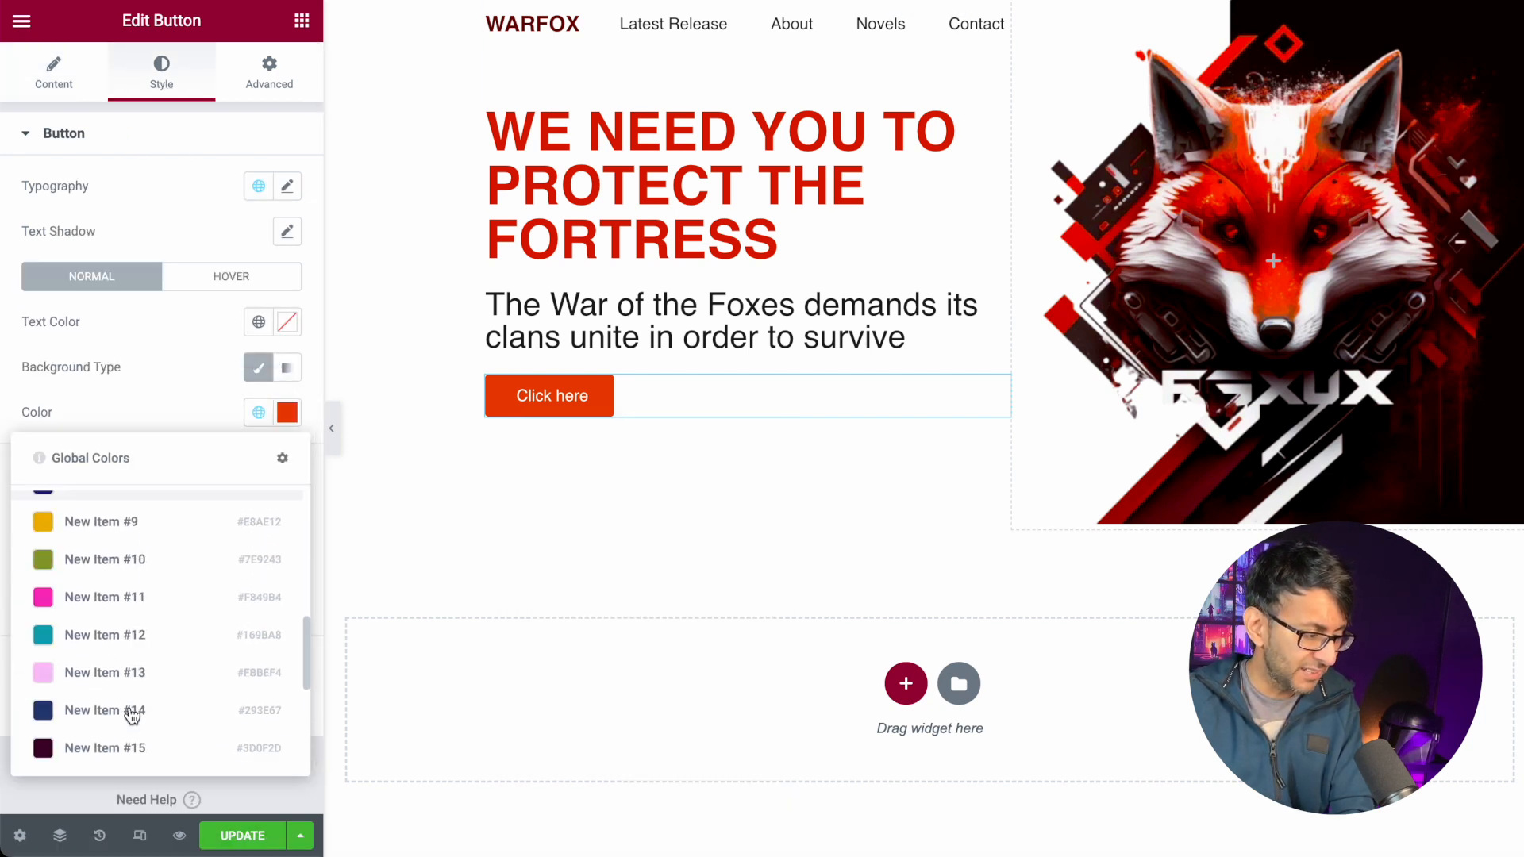
{"action": "left_click", "coordinate": [108, 741]}
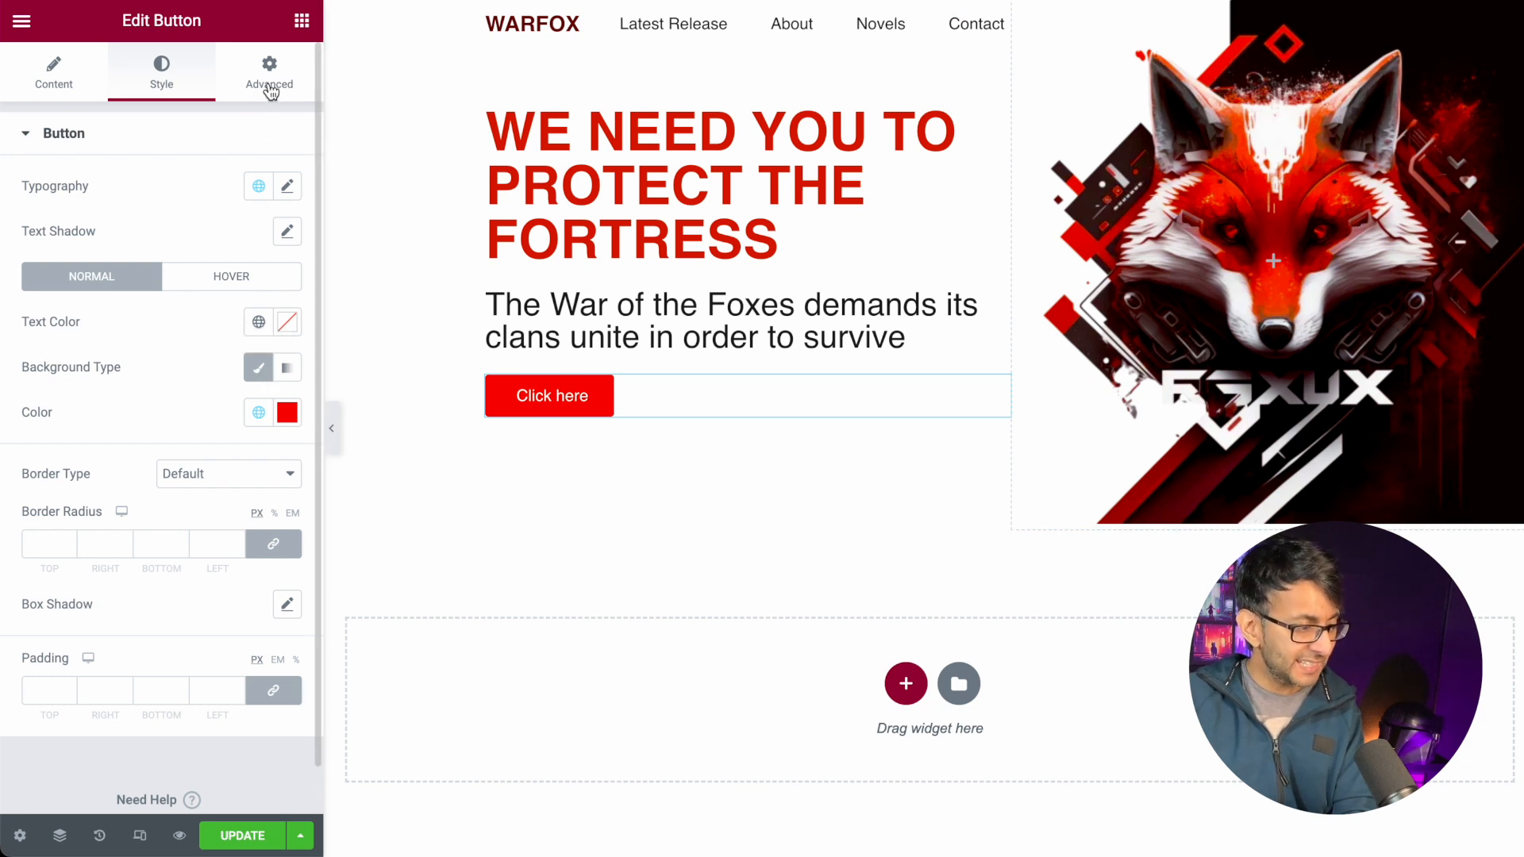
- Set the hero button's top margin to 30 px
{"action": "left_click", "coordinate": [270, 89]}
{"action": "double_click", "coordinate": [41, 213]}
{"action": "type", "text": "30"}
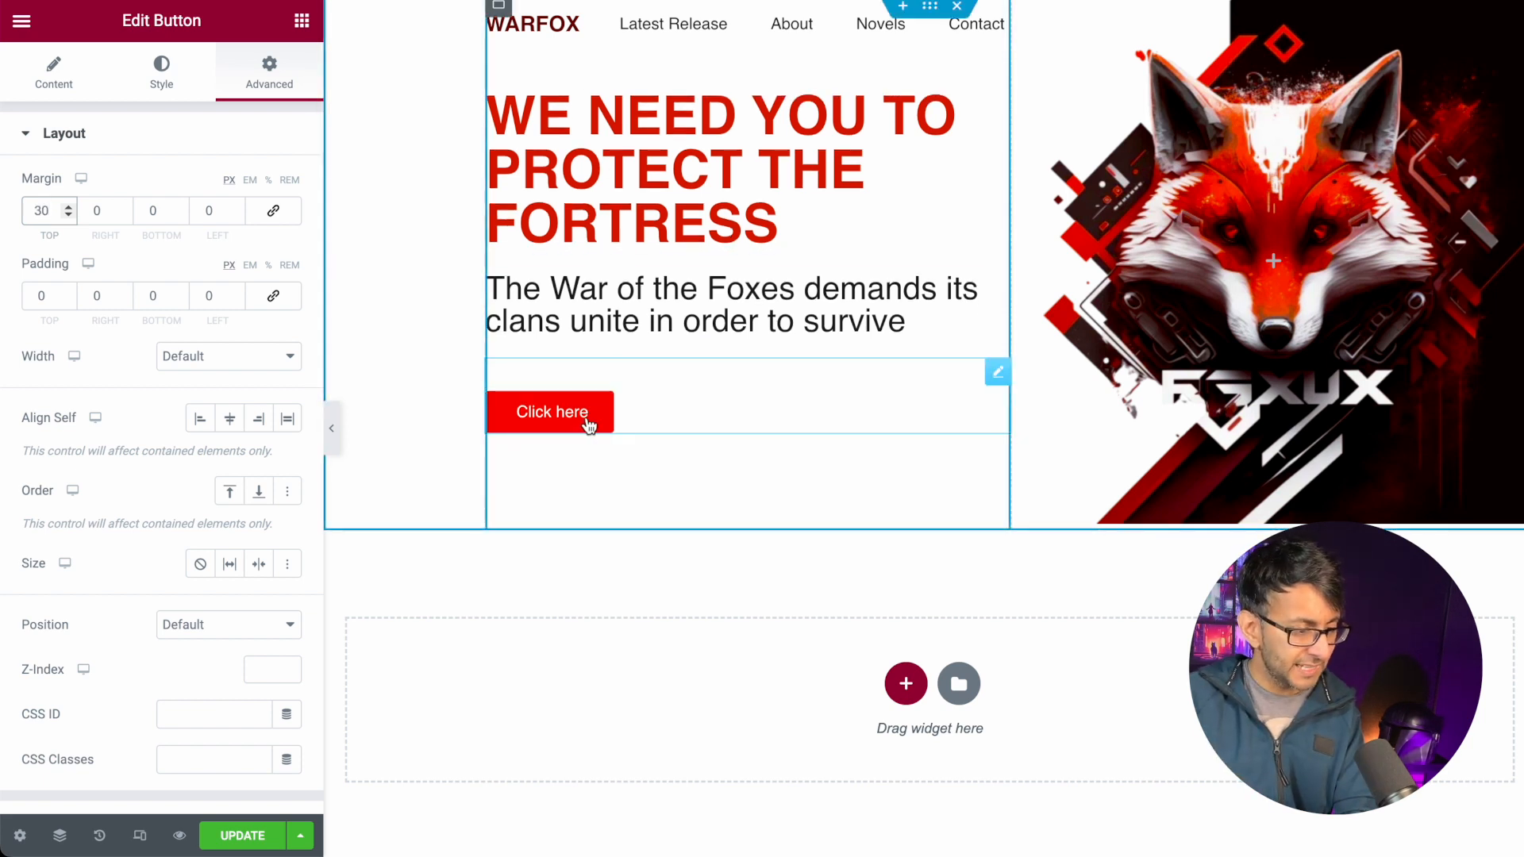
- Duplicate the red hero button and set the copy's background to the near-black global color
{"action": "right_click", "coordinate": [588, 419]}
{"action": "left_click", "coordinate": [648, 470]}
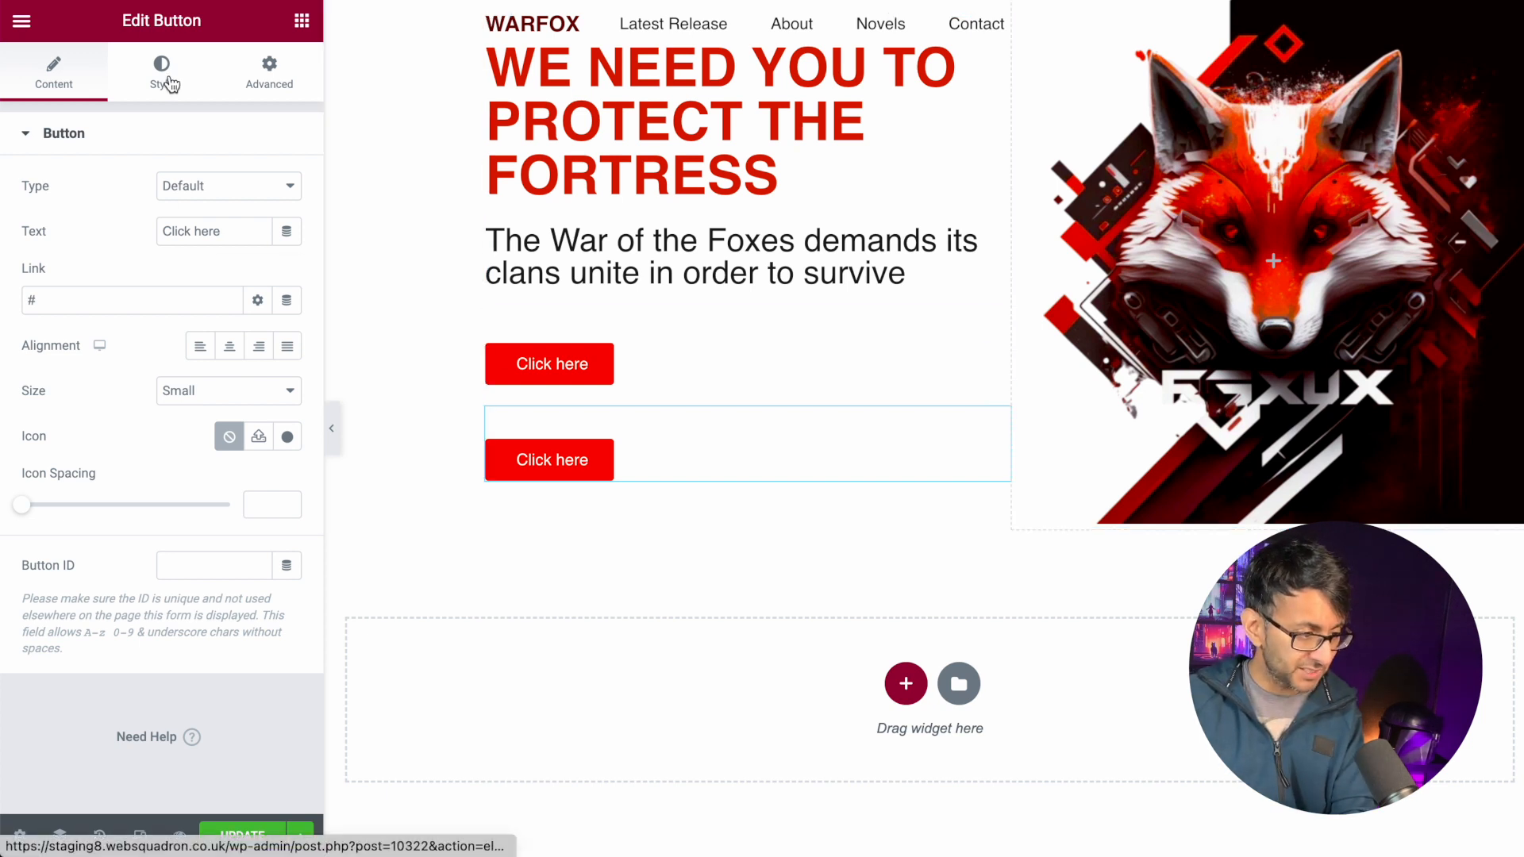
{"action": "left_click", "coordinate": [167, 70]}
{"action": "left_click", "coordinate": [258, 412]}
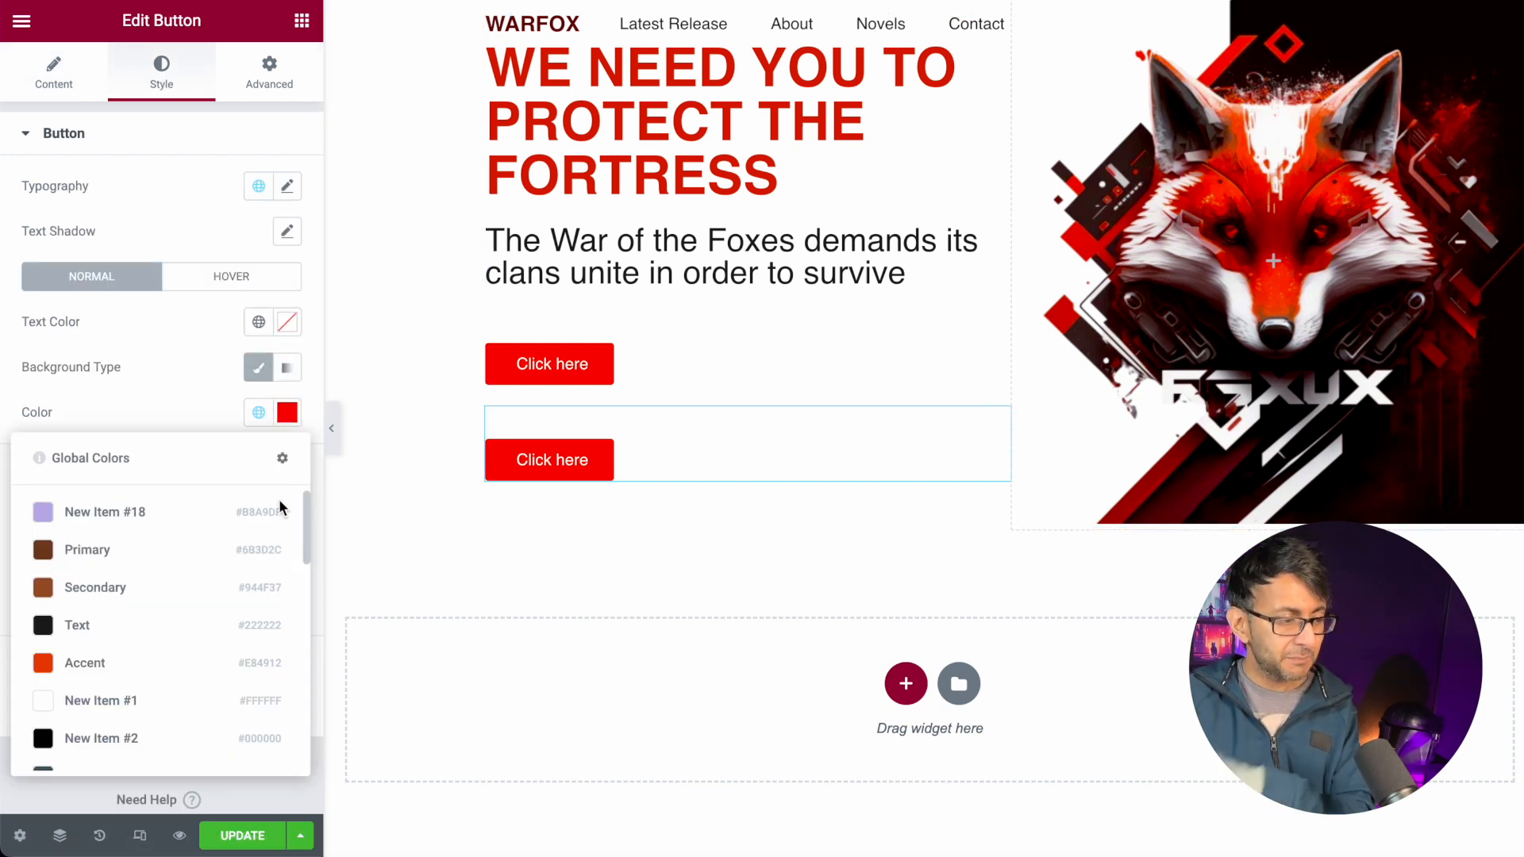
{"action": "left_click", "coordinate": [104, 634]}
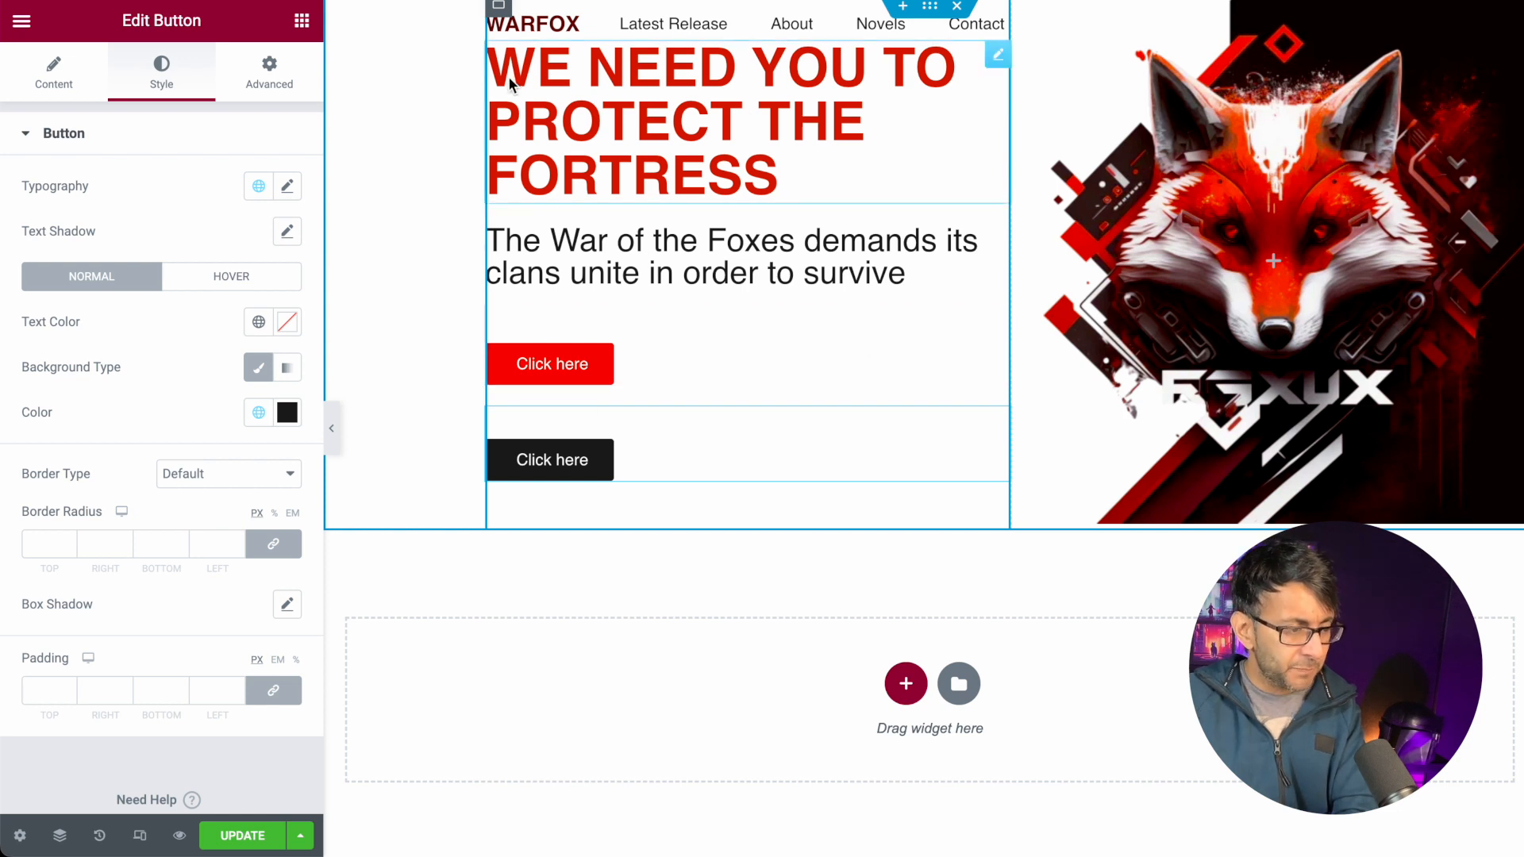
- Arrange the items of the hero's text container in a horizontal row with wrapping enabled
{"action": "left_click", "coordinate": [59, 835]}
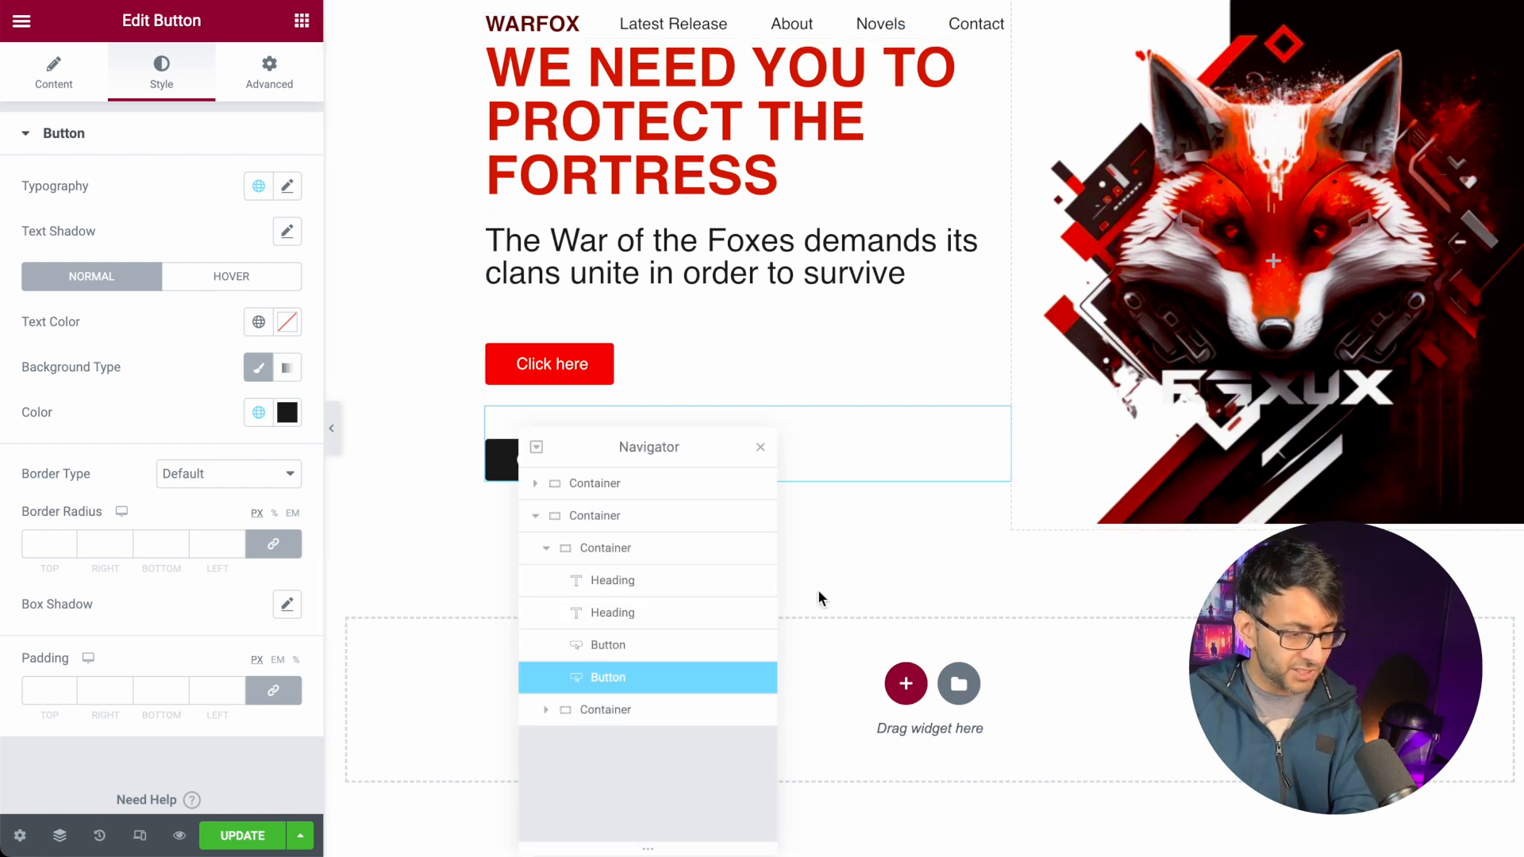
{"action": "left_click", "coordinate": [534, 518]}
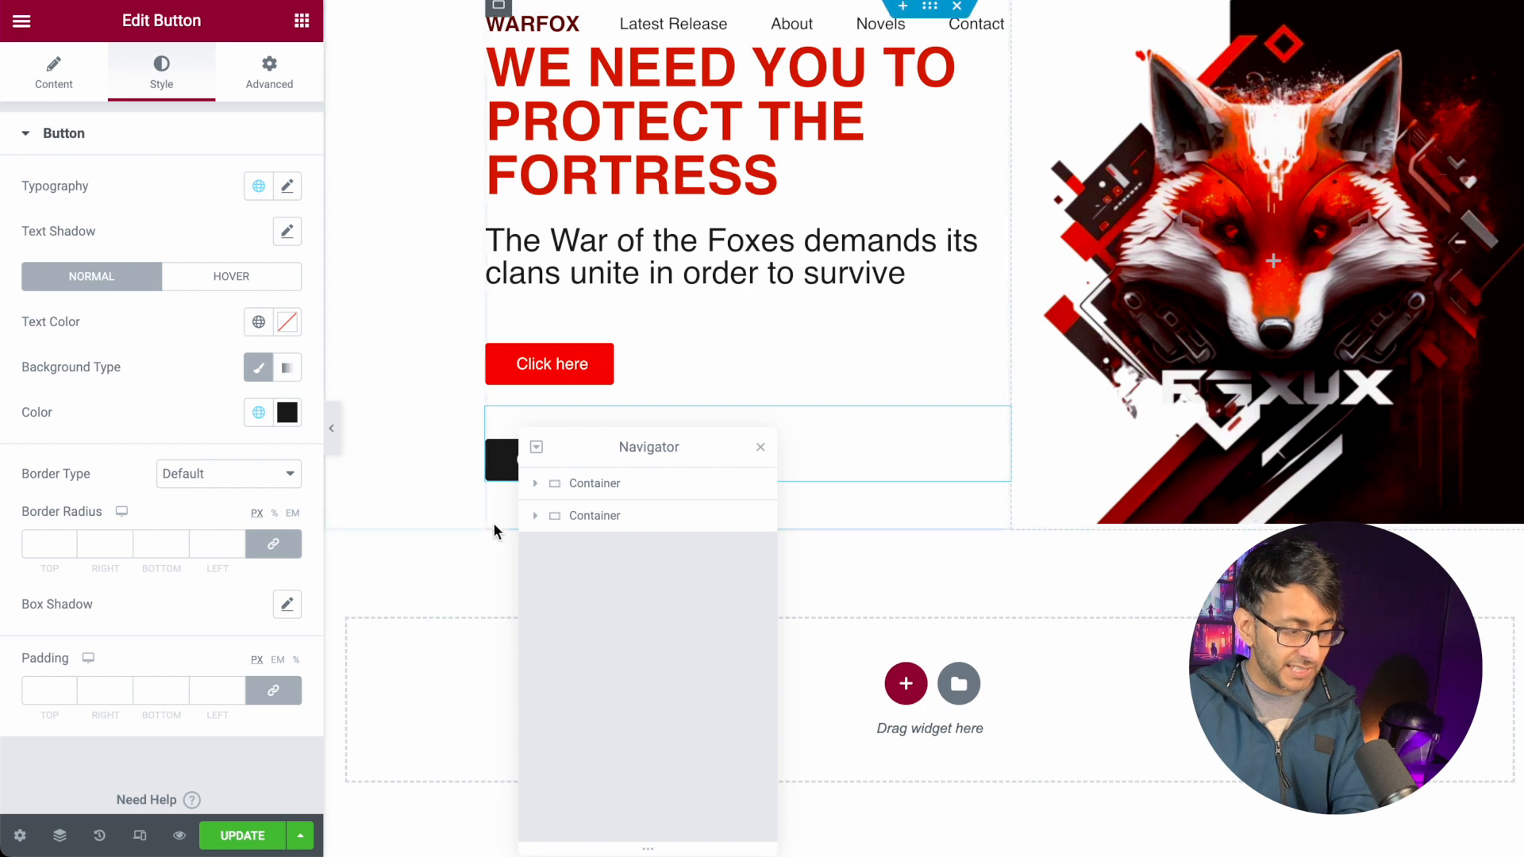
{"action": "left_click", "coordinate": [522, 528]}
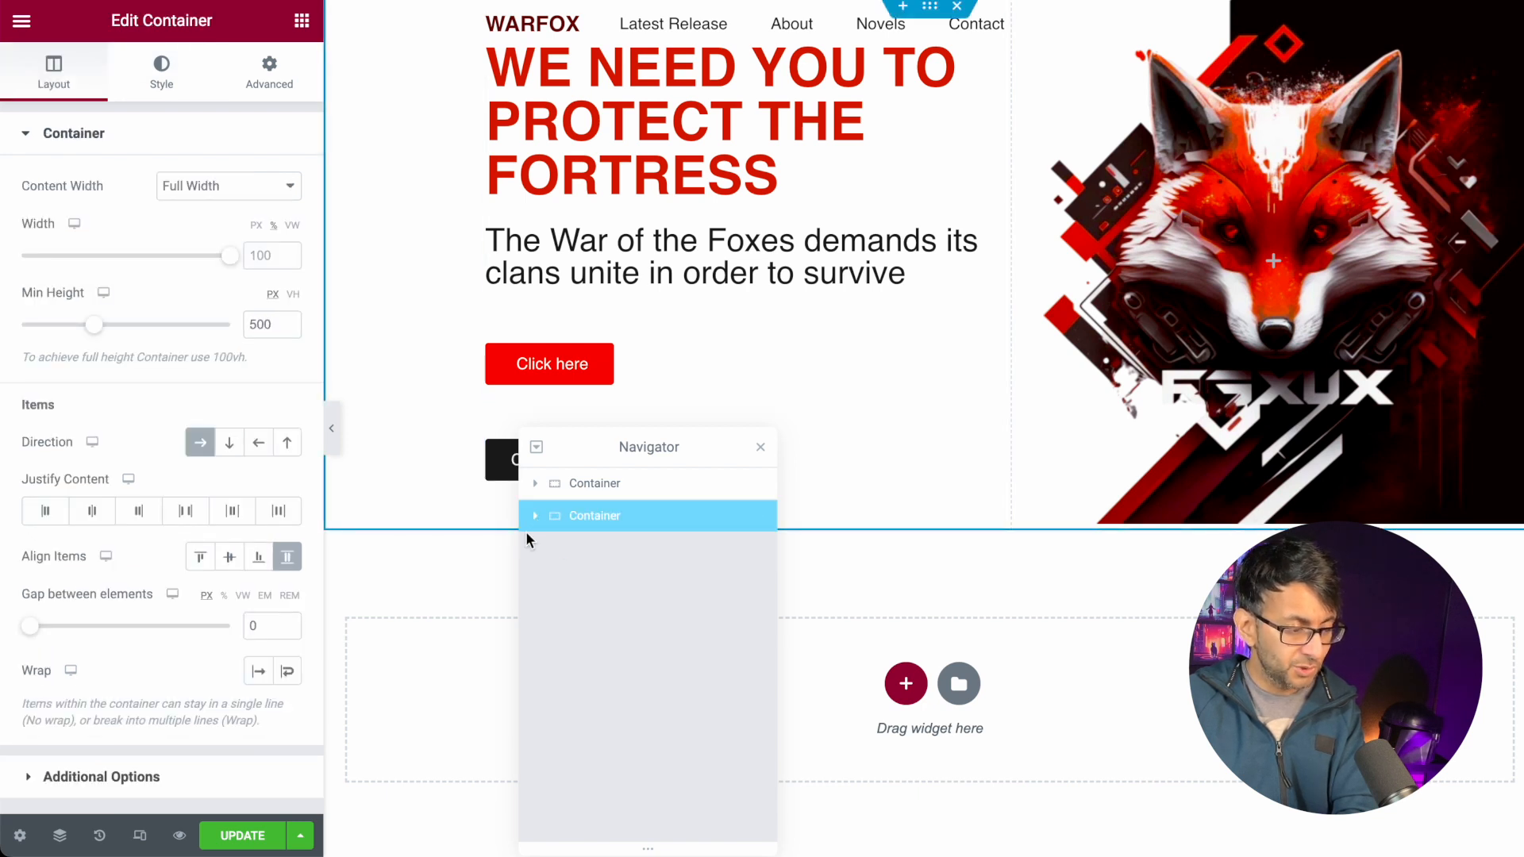
{"action": "left_click", "coordinate": [537, 518]}
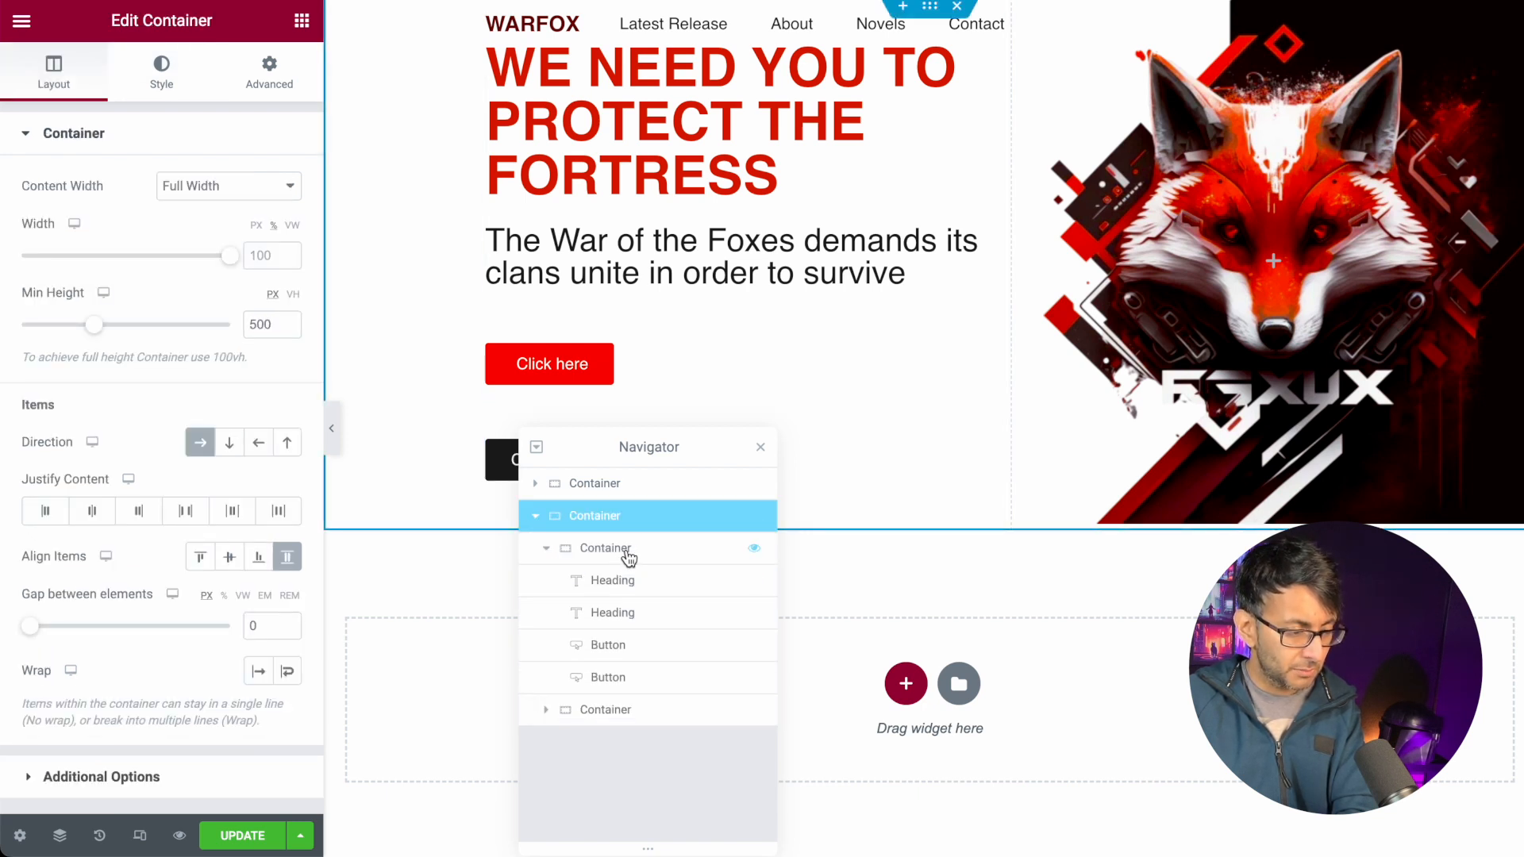
{"action": "left_click", "coordinate": [629, 550]}
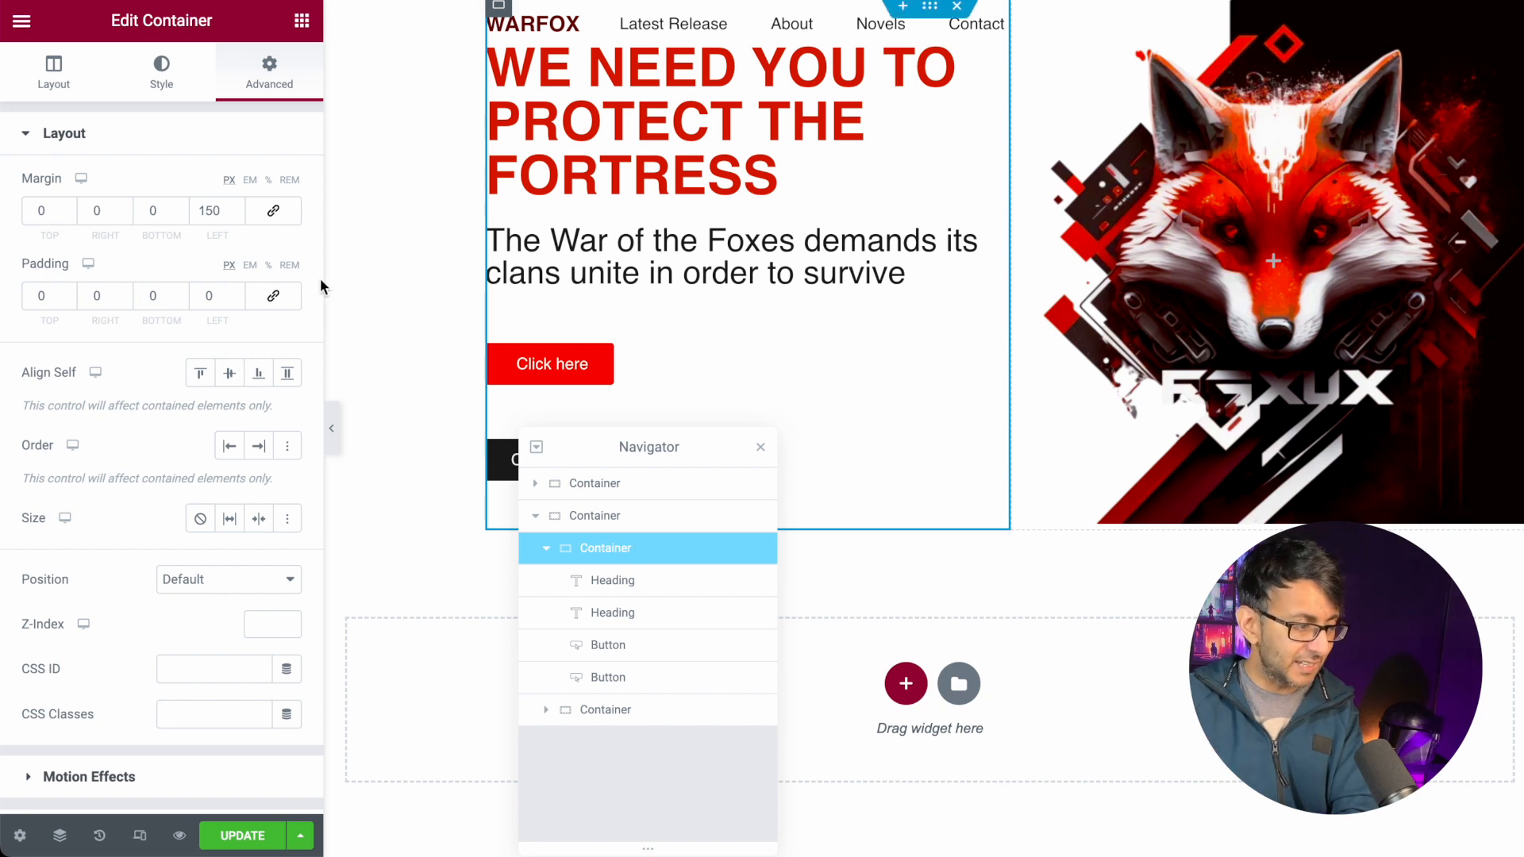
{"action": "left_click", "coordinate": [46, 84]}
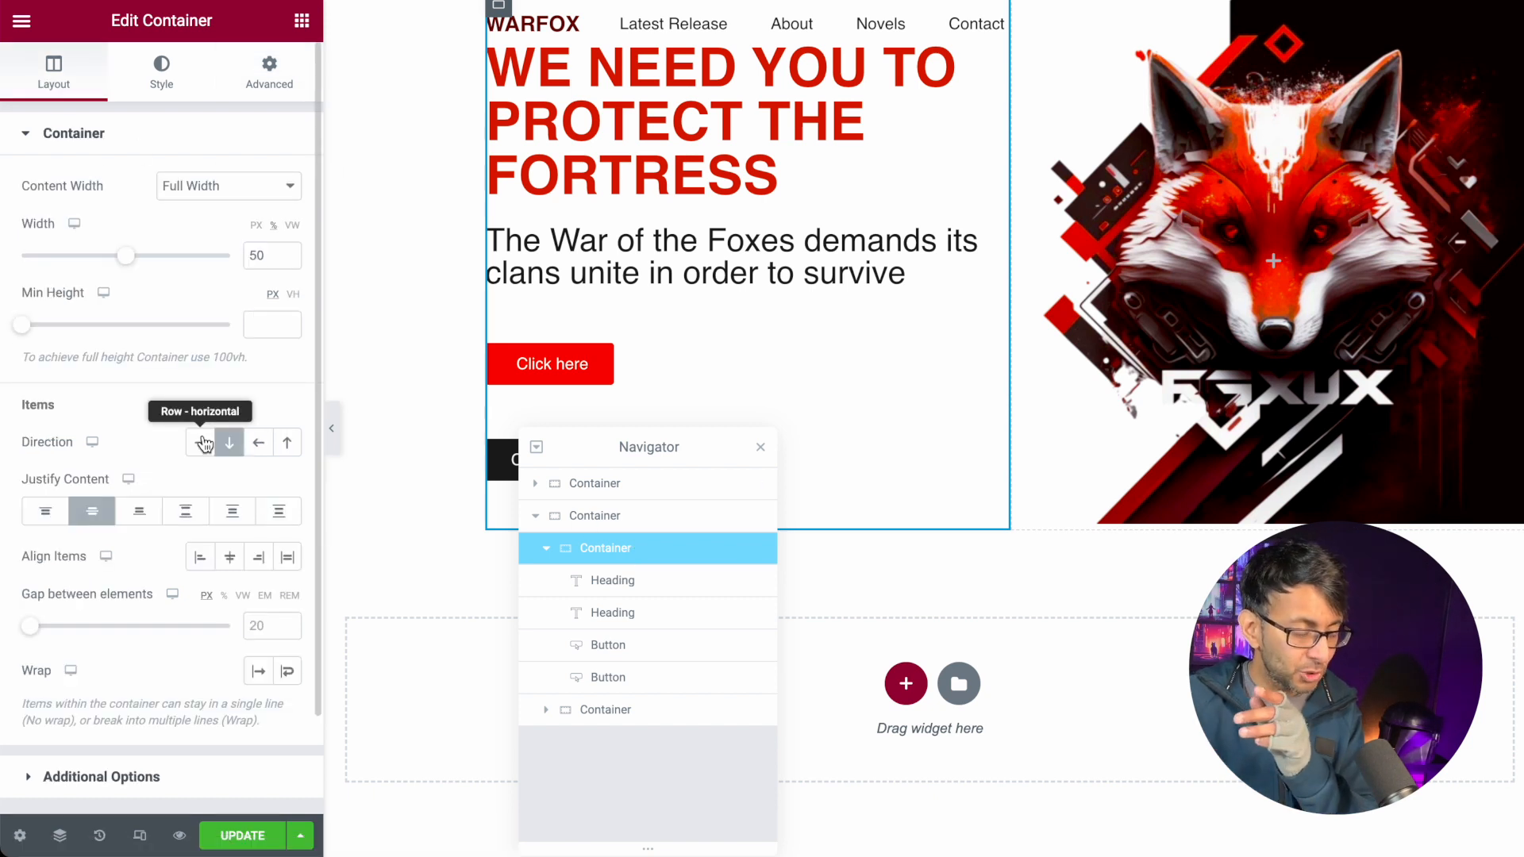
{"action": "left_click", "coordinate": [203, 443]}
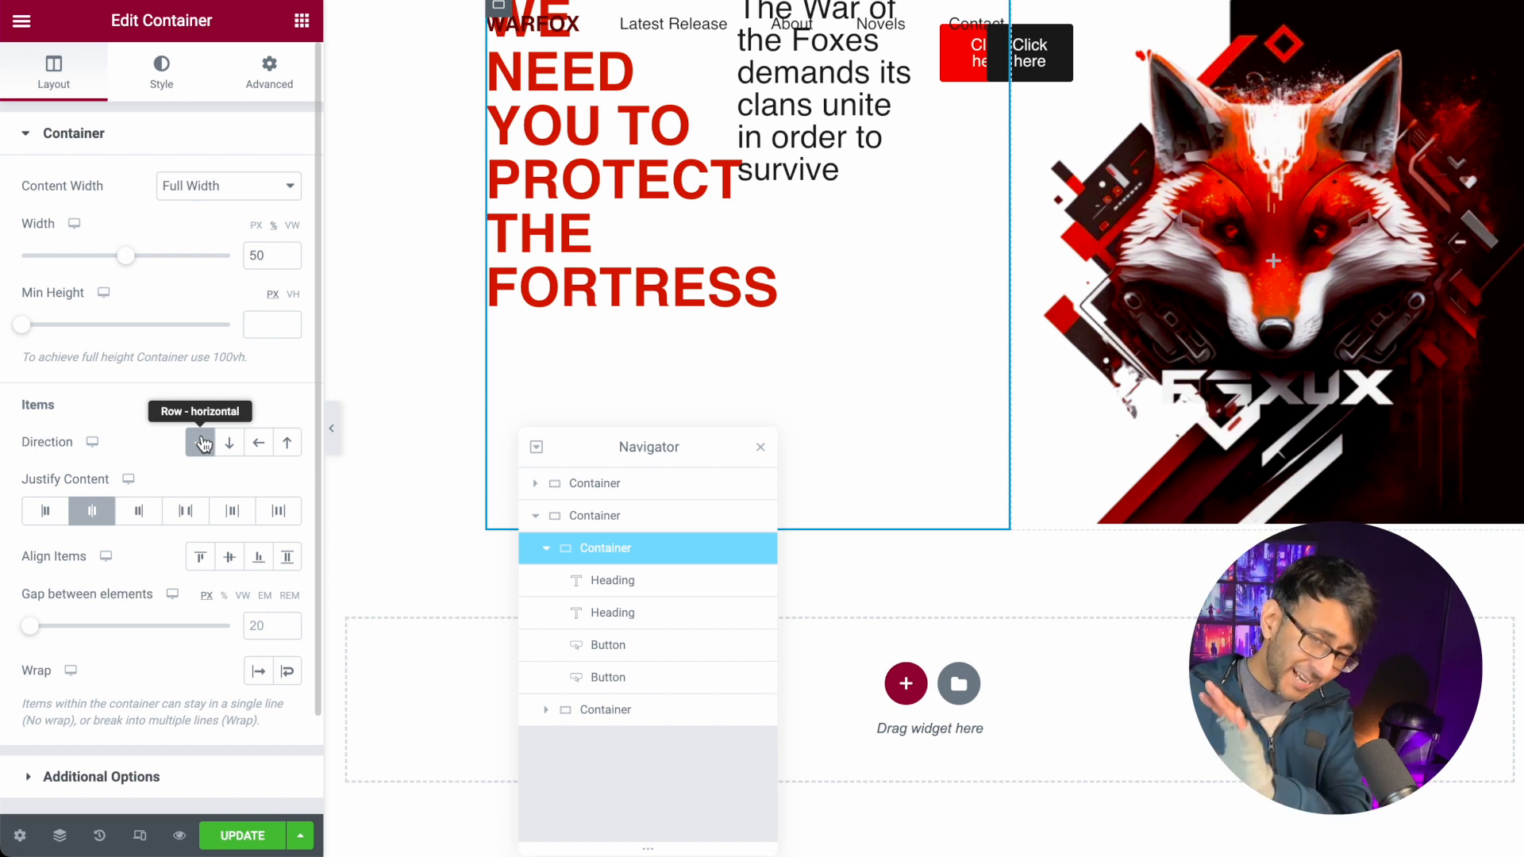
{"action": "left_click", "coordinate": [287, 672]}
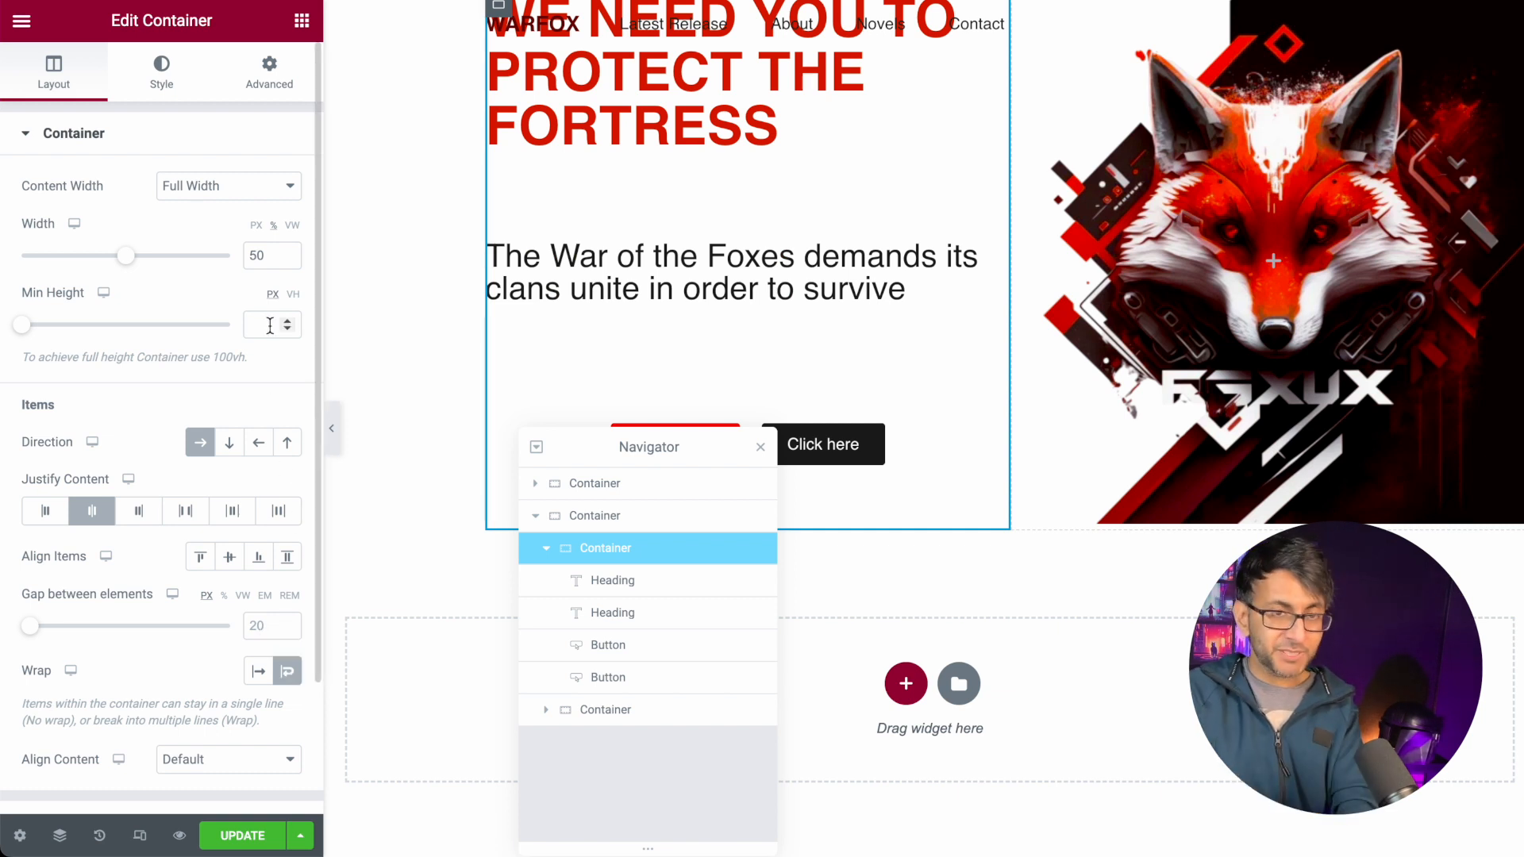
- Justify the hero text container's items to the start and set their alignment to stretch
{"action": "left_click_drag", "start_coordinate": [659, 447], "coordinate": [1226, 431]}
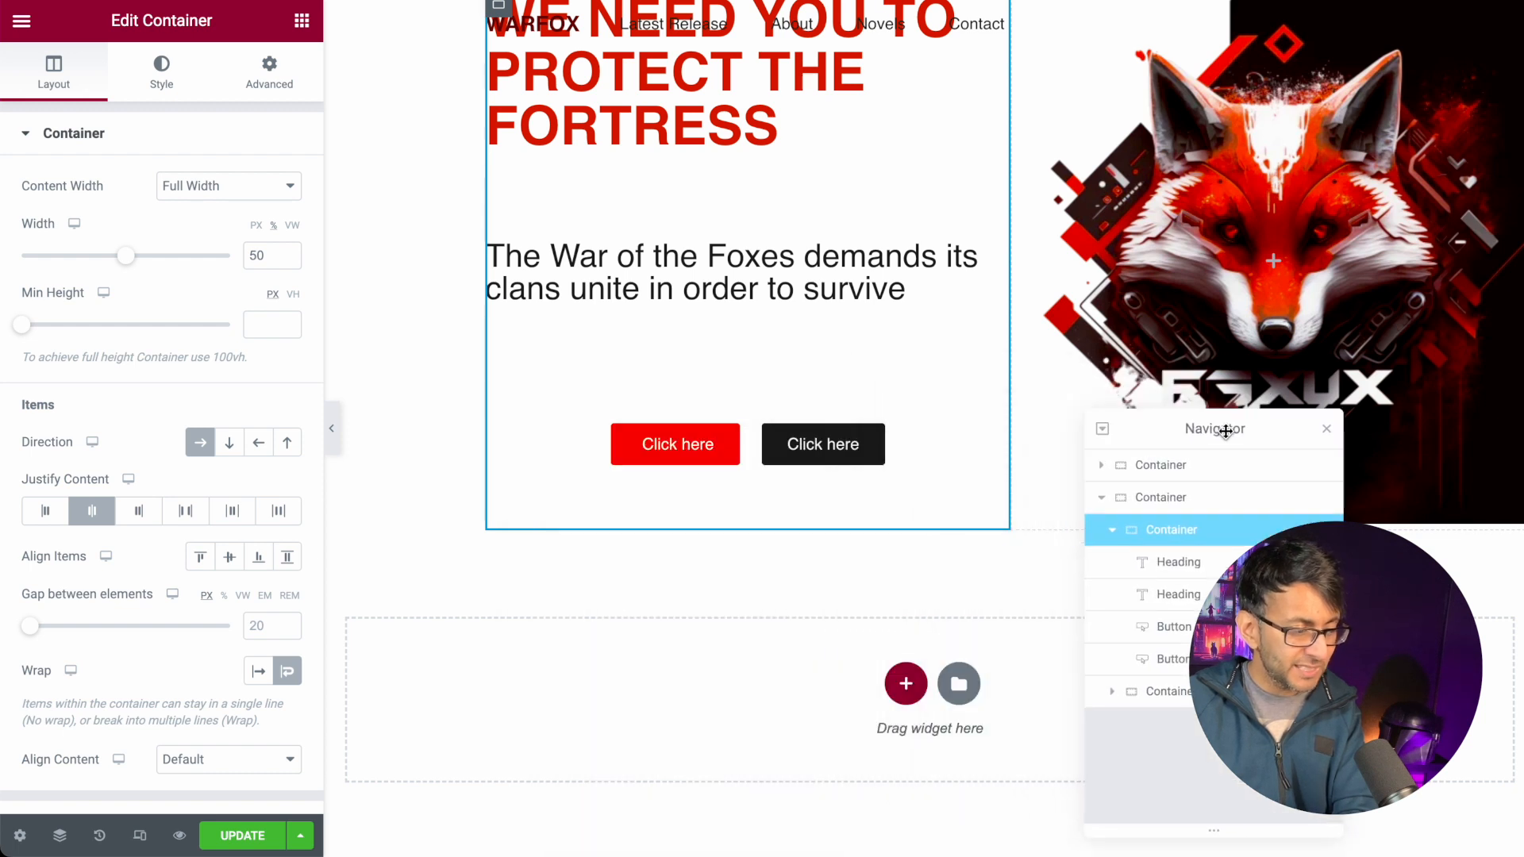
{"action": "left_click", "coordinate": [46, 512]}
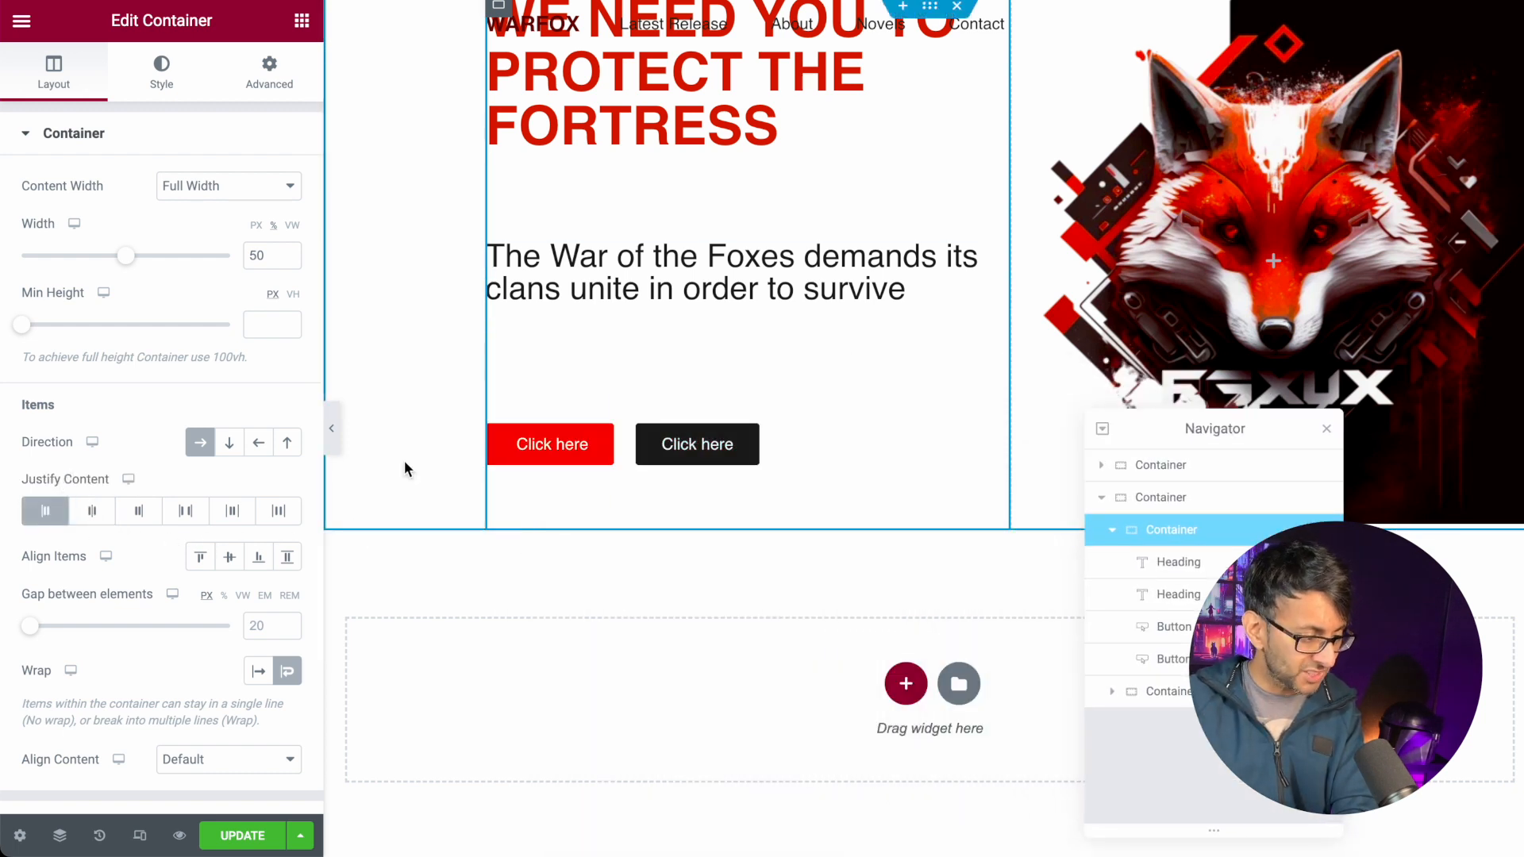
{"action": "left_click", "coordinate": [287, 557]}
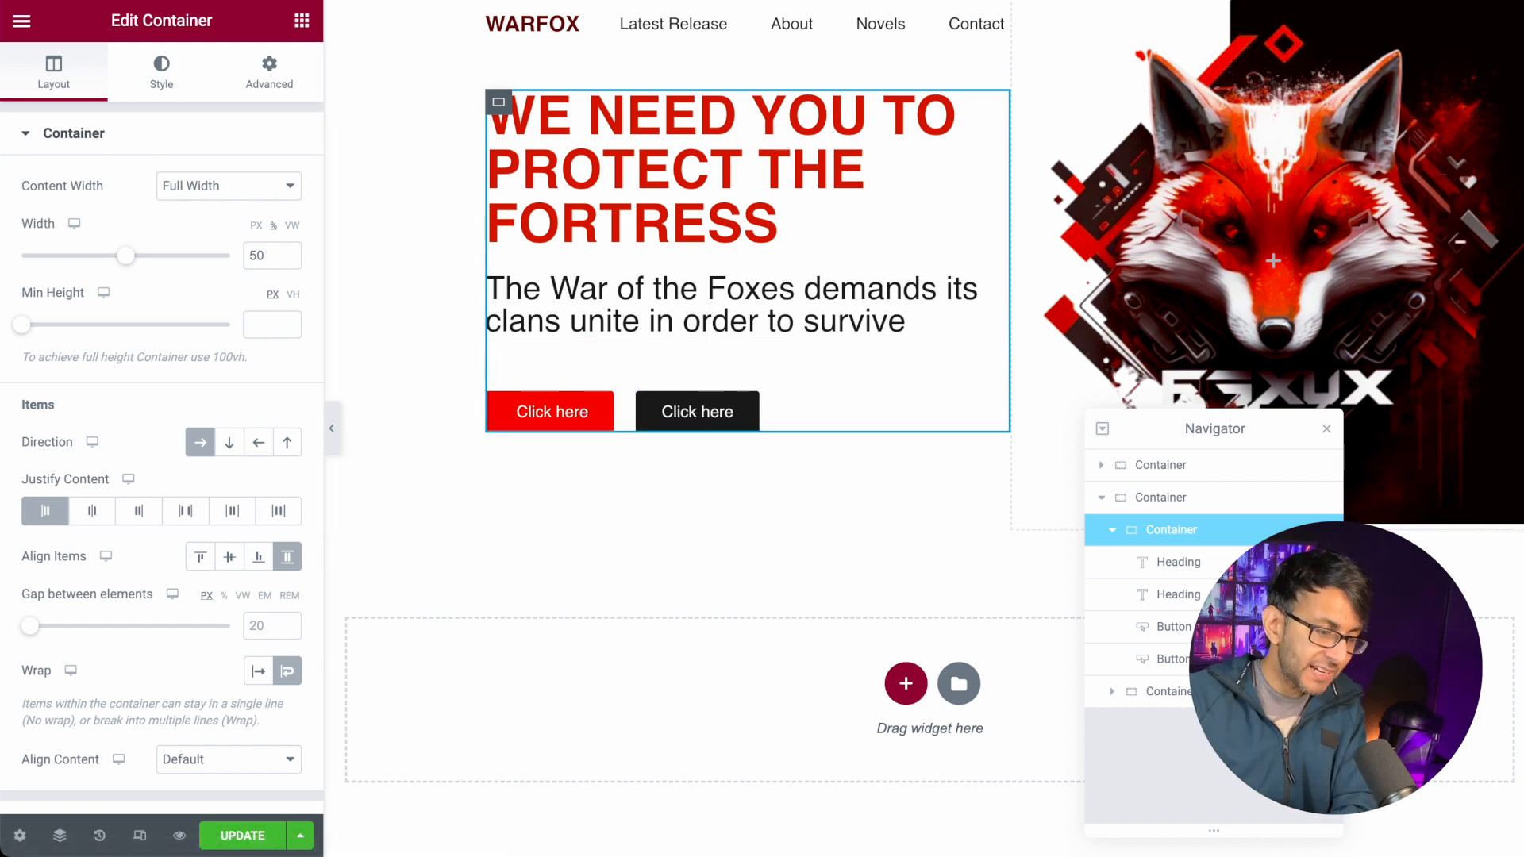
- Try a custom width of 48% on the red hero button, and clear the value
{"action": "left_click", "coordinate": [554, 412]}
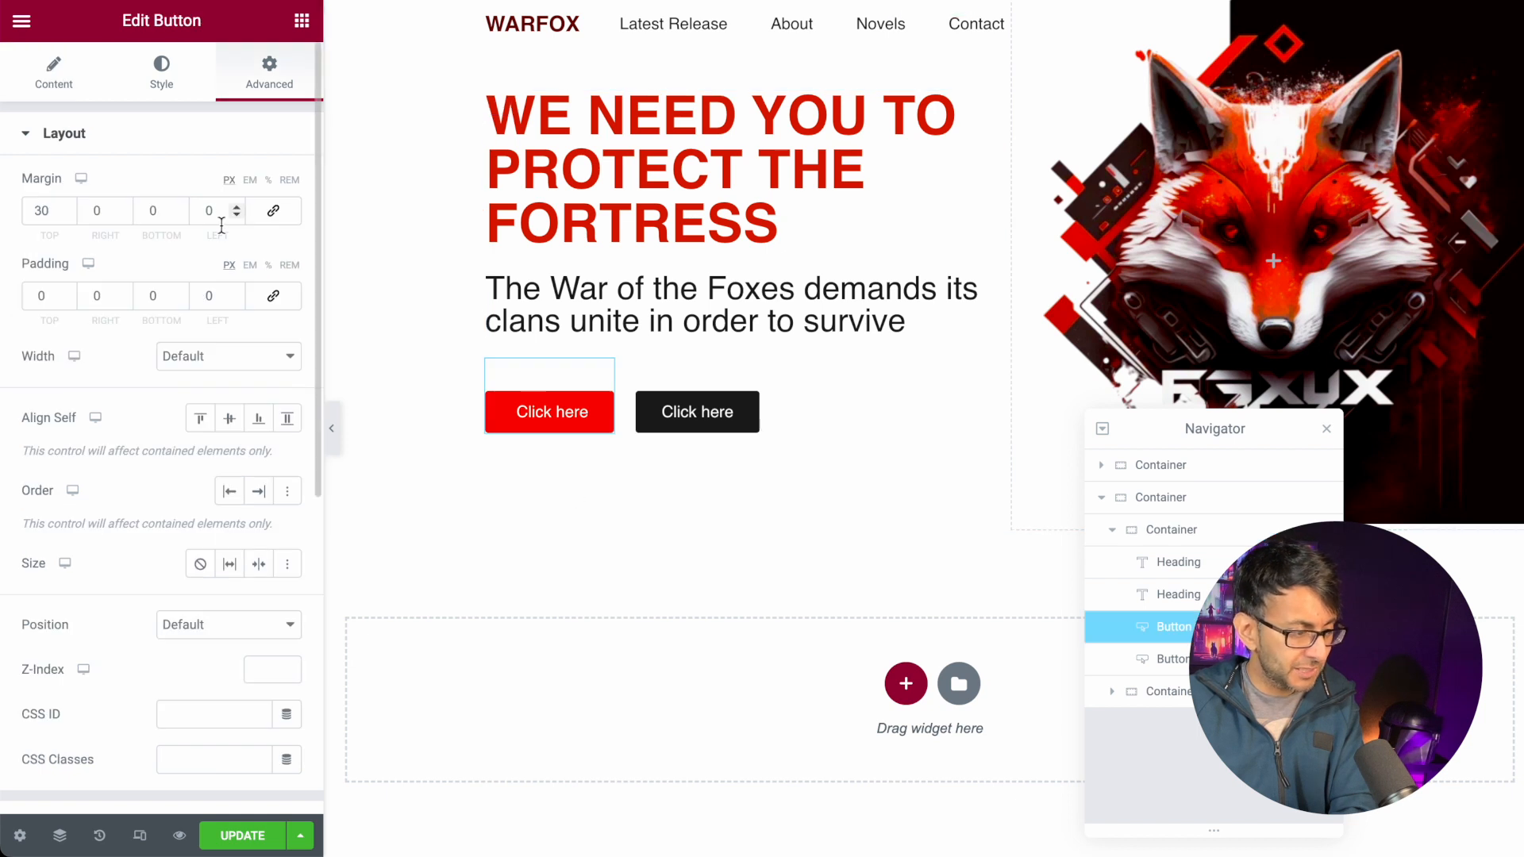
{"action": "left_click", "coordinate": [227, 356]}
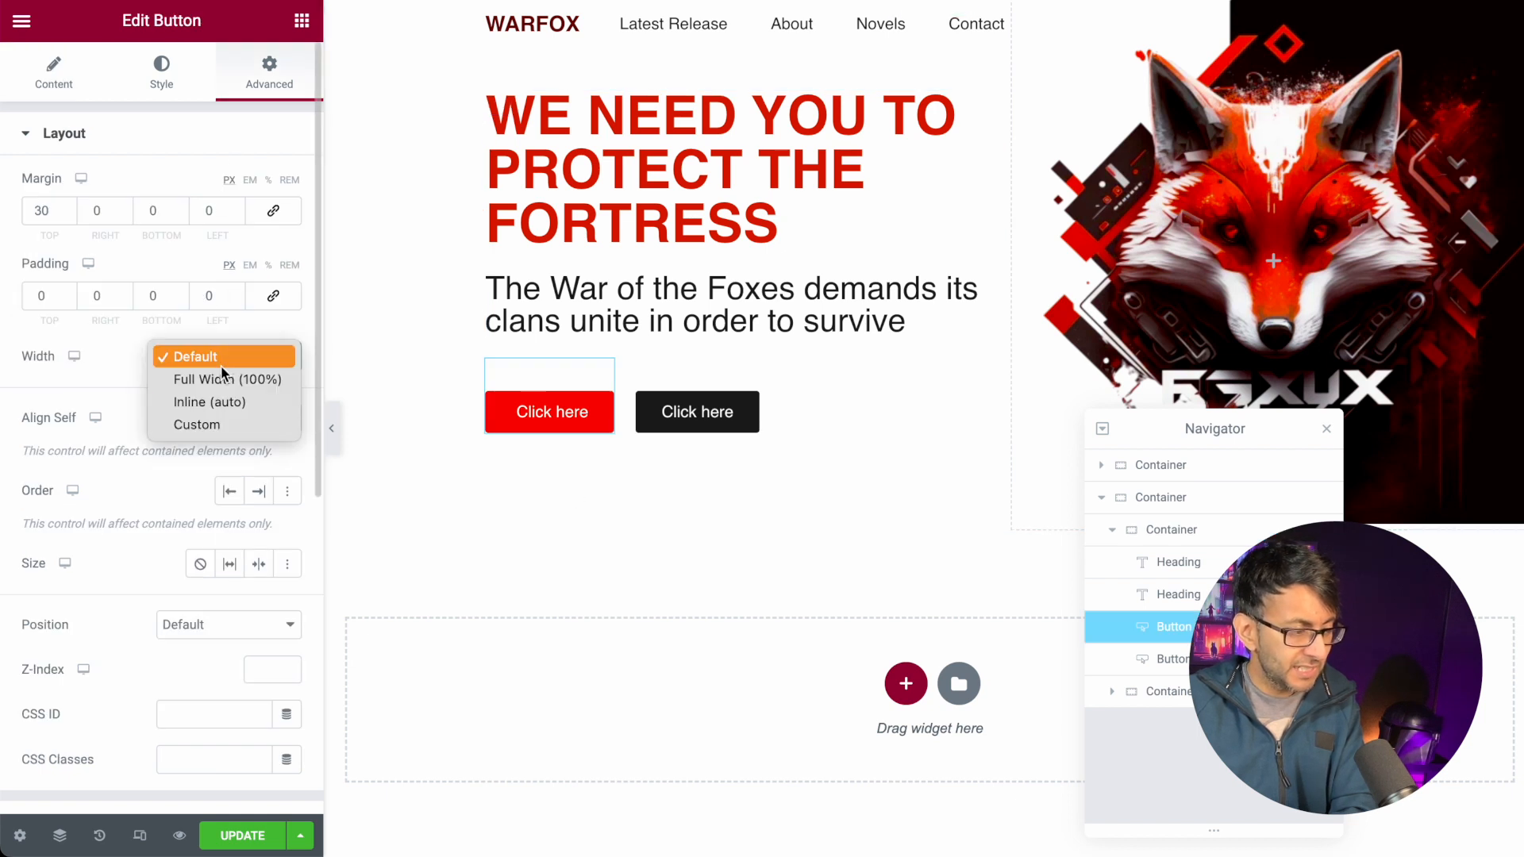
{"action": "left_click", "coordinate": [223, 426]}
{"action": "left_click_drag", "start_coordinate": [26, 428], "coordinate": [127, 439]}
{"action": "left_click_drag", "start_coordinate": [278, 429], "coordinate": [237, 427]}
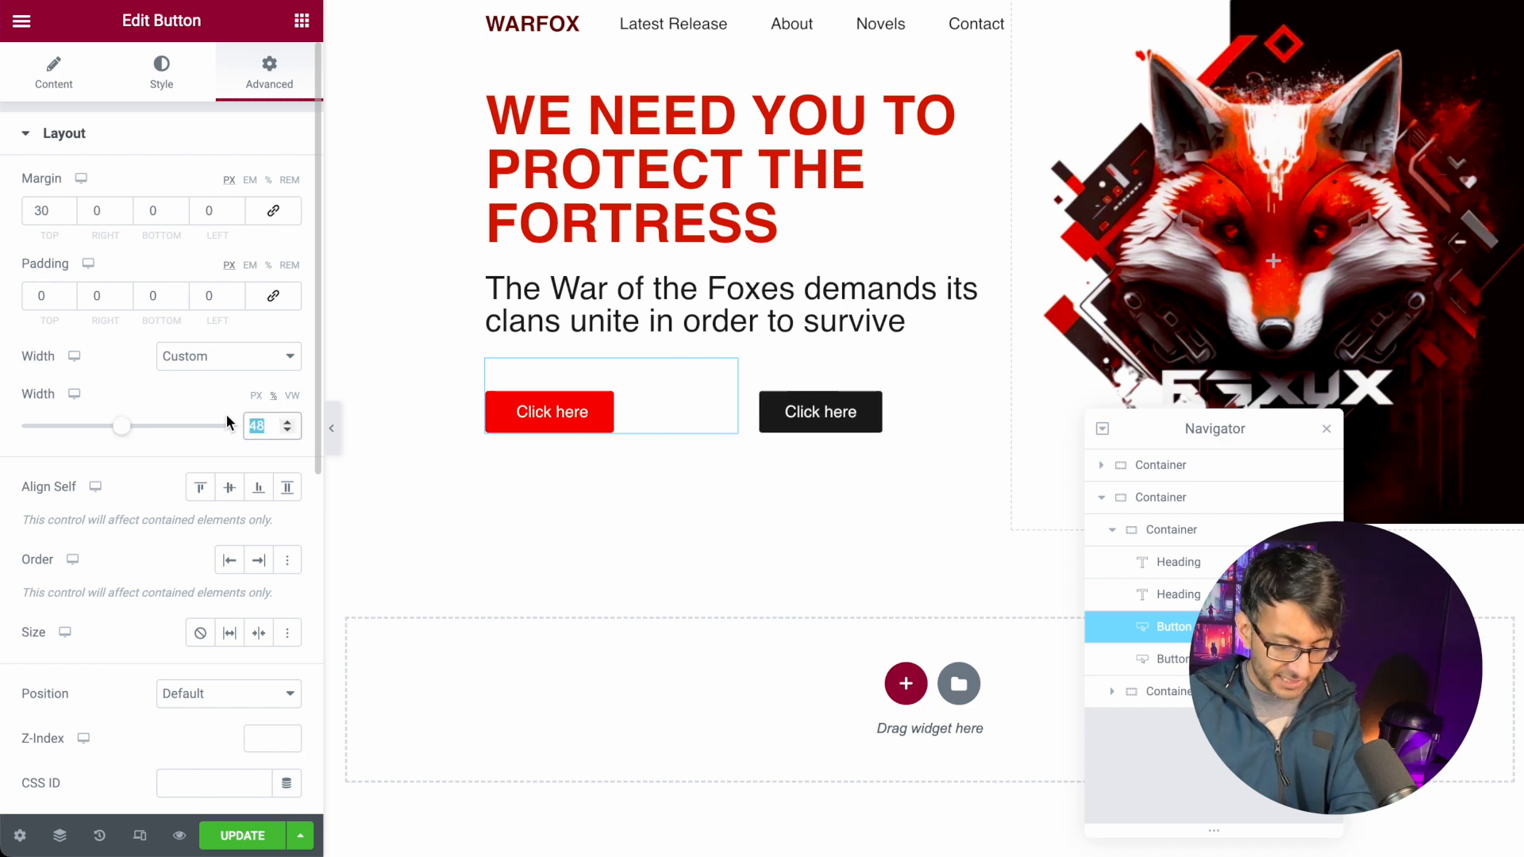
{"action": "key", "text": "BackSpace"}
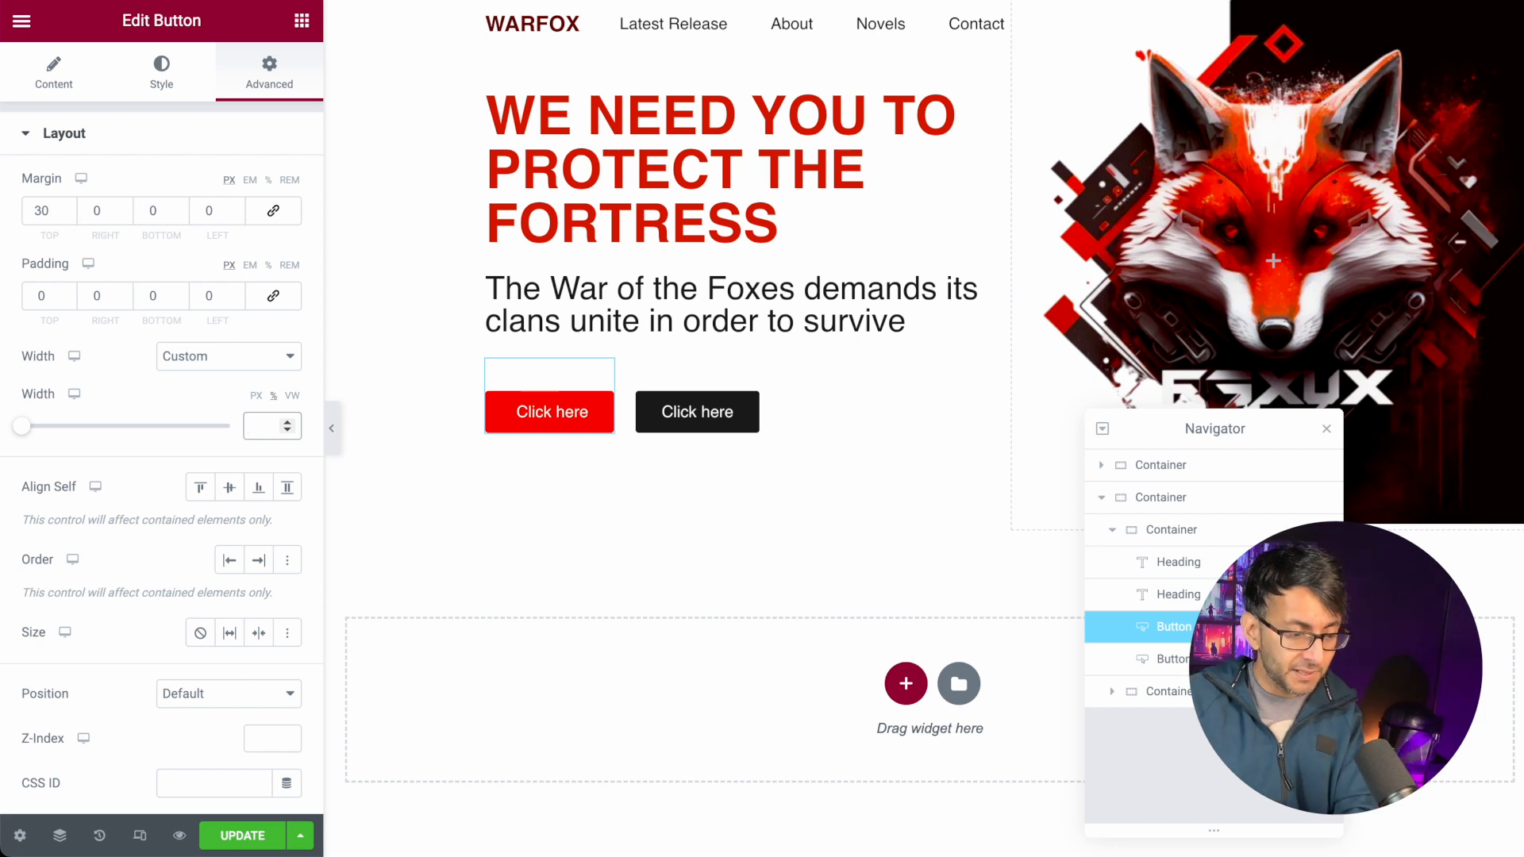
- Try a custom width of 83% on the hero's subheading, and clear the value
{"action": "left_click", "coordinate": [1179, 595]}
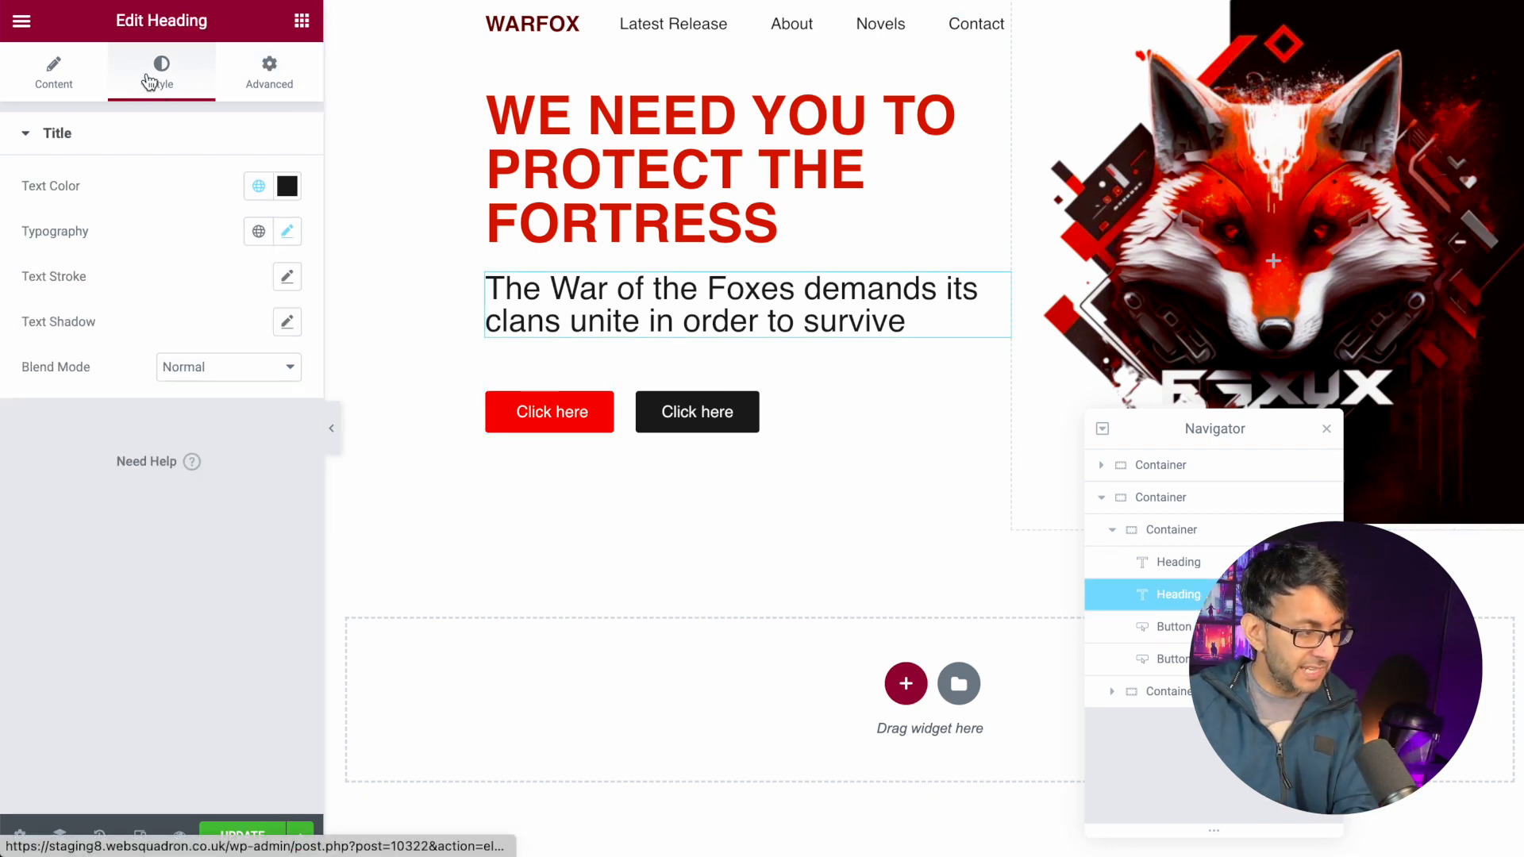
{"action": "left_click", "coordinate": [299, 80]}
{"action": "left_click", "coordinate": [289, 355]}
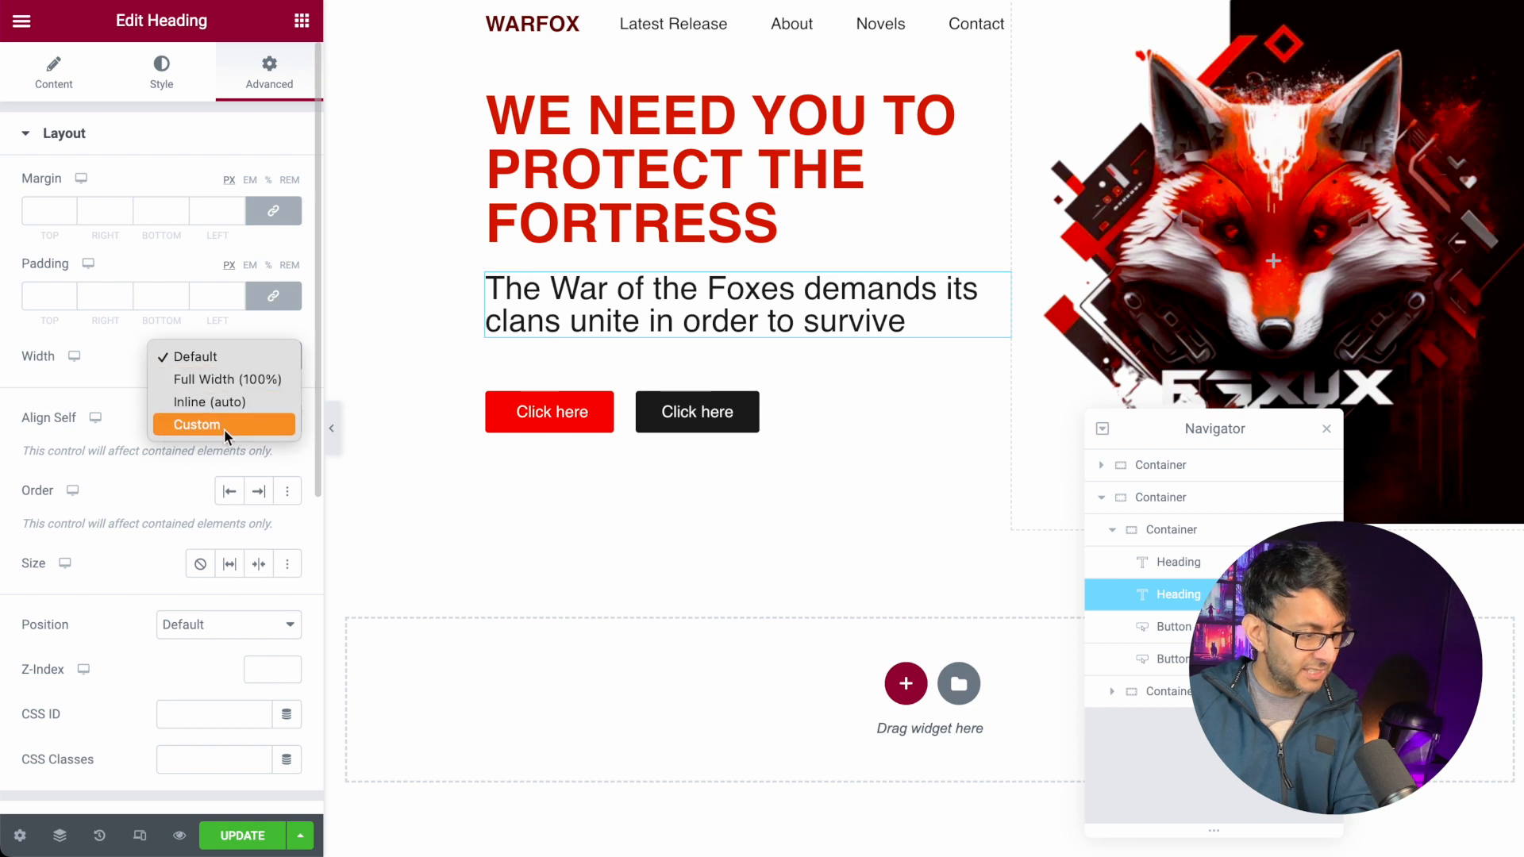
{"action": "left_click", "coordinate": [225, 421]}
{"action": "left_click_drag", "start_coordinate": [19, 433], "coordinate": [198, 451]}
{"action": "double_click", "coordinate": [256, 428]}
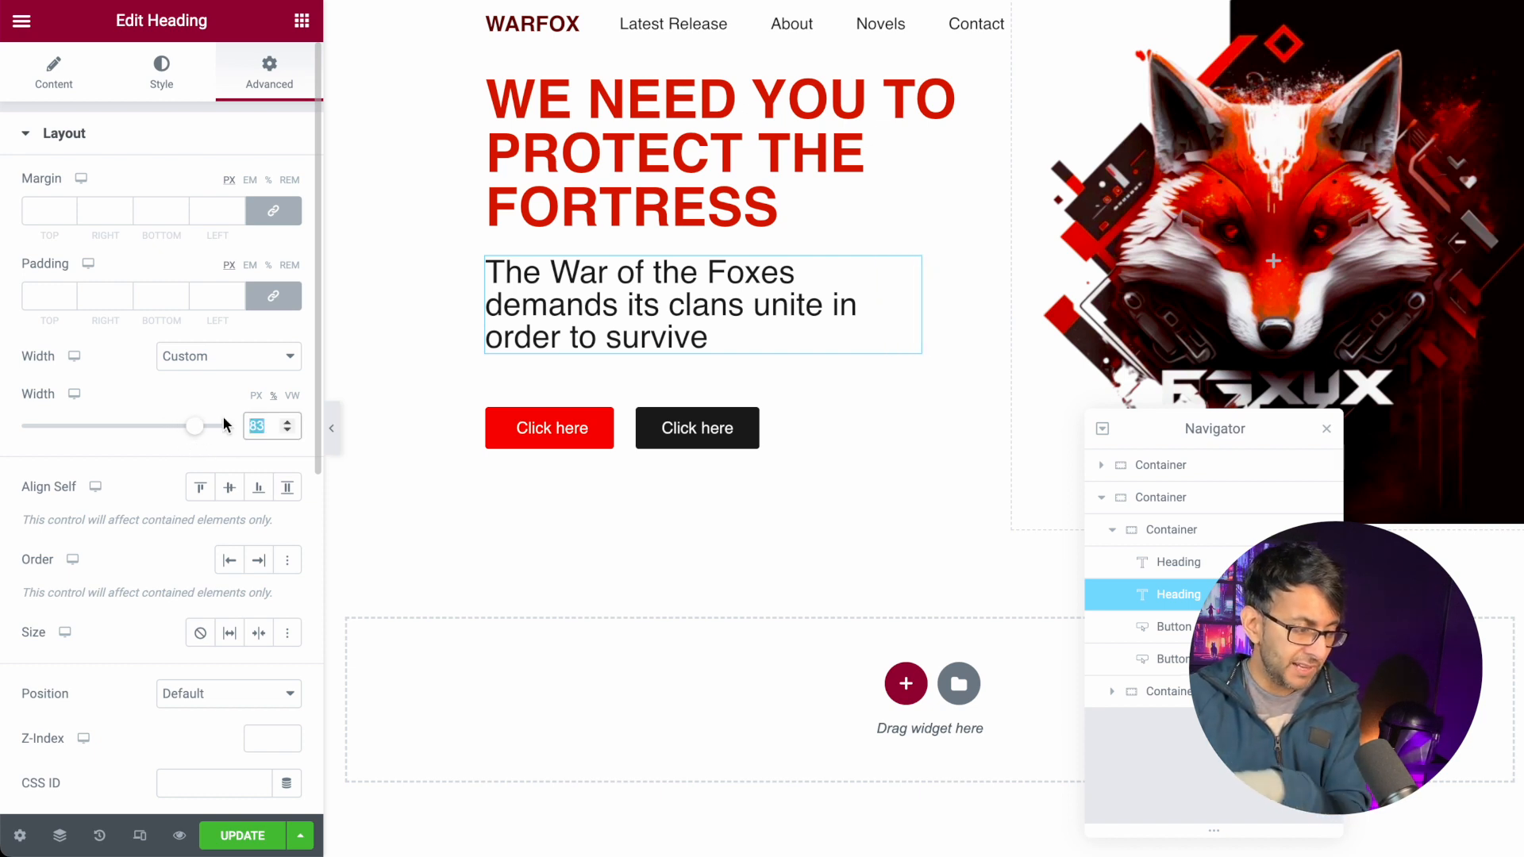
{"action": "key", "text": "BackSpace"}
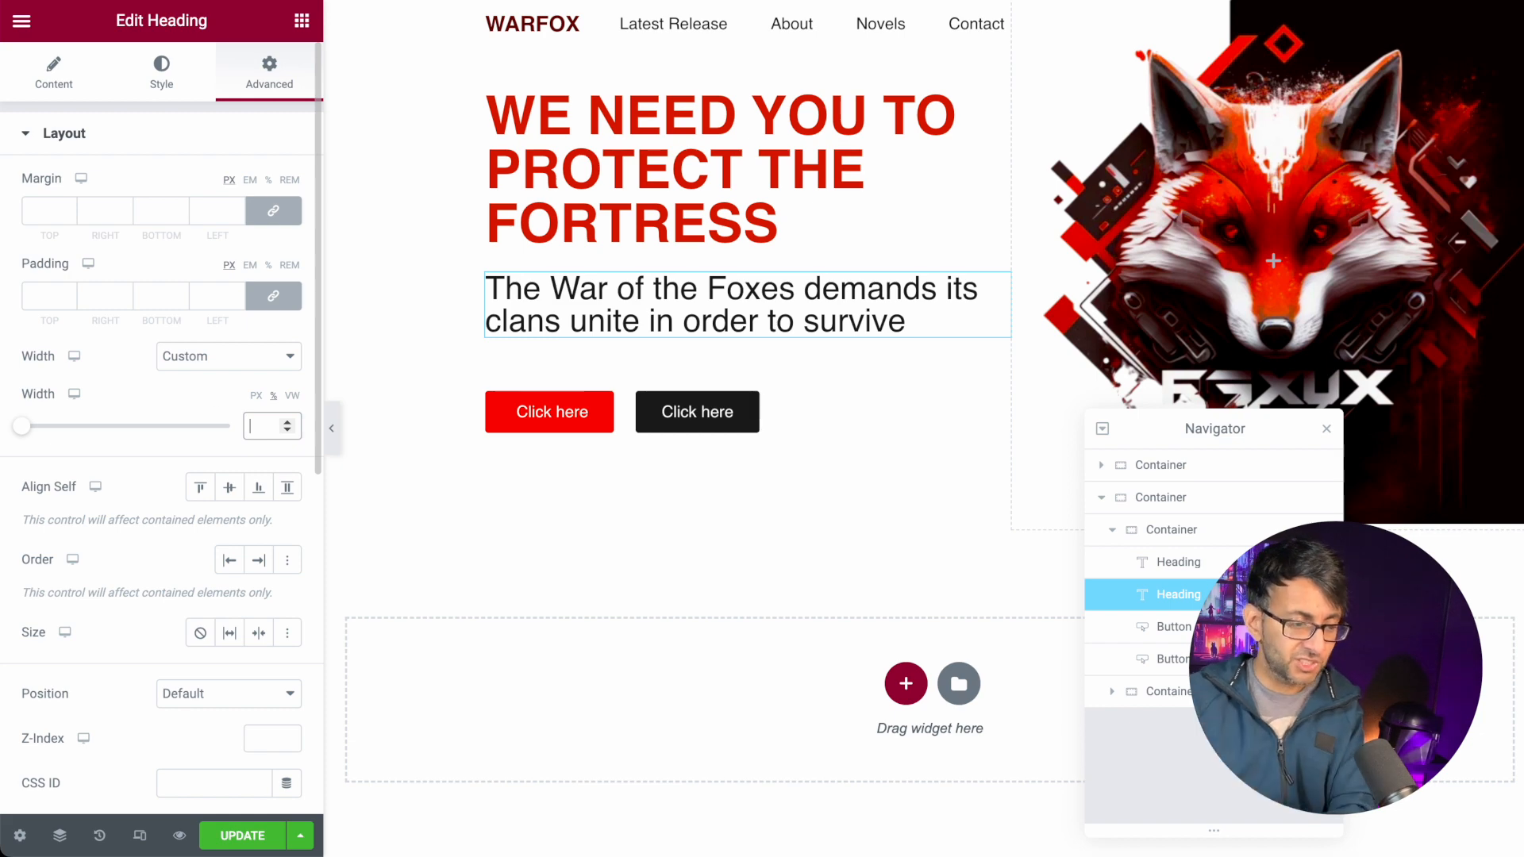
- Preview the page at full width to check the side-by-side hero buttons, and return to editing
{"action": "left_click", "coordinate": [332, 428]}
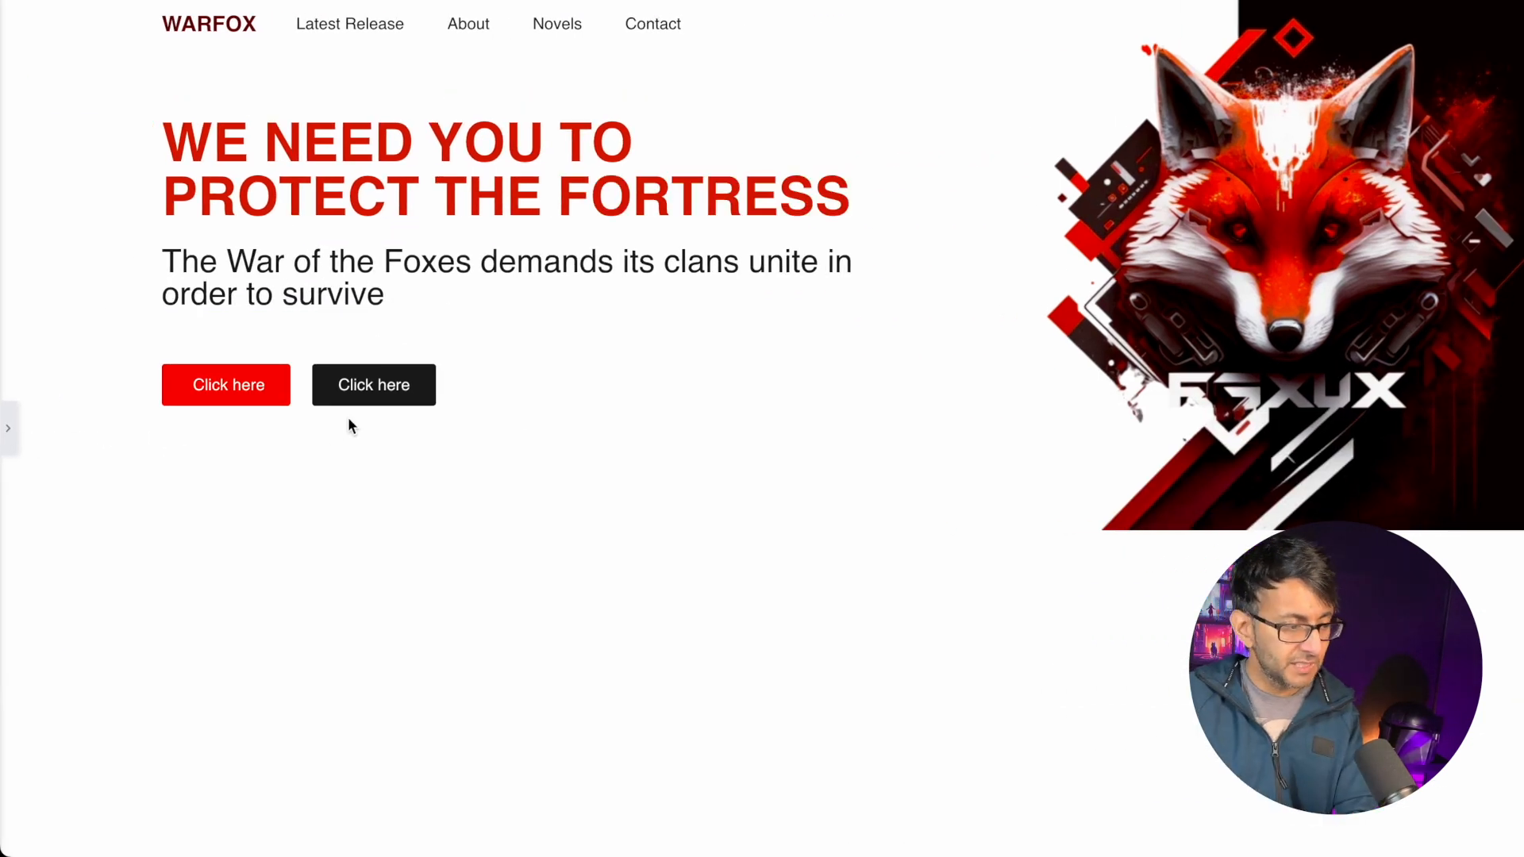
{"action": "left_click", "coordinate": [16, 441]}
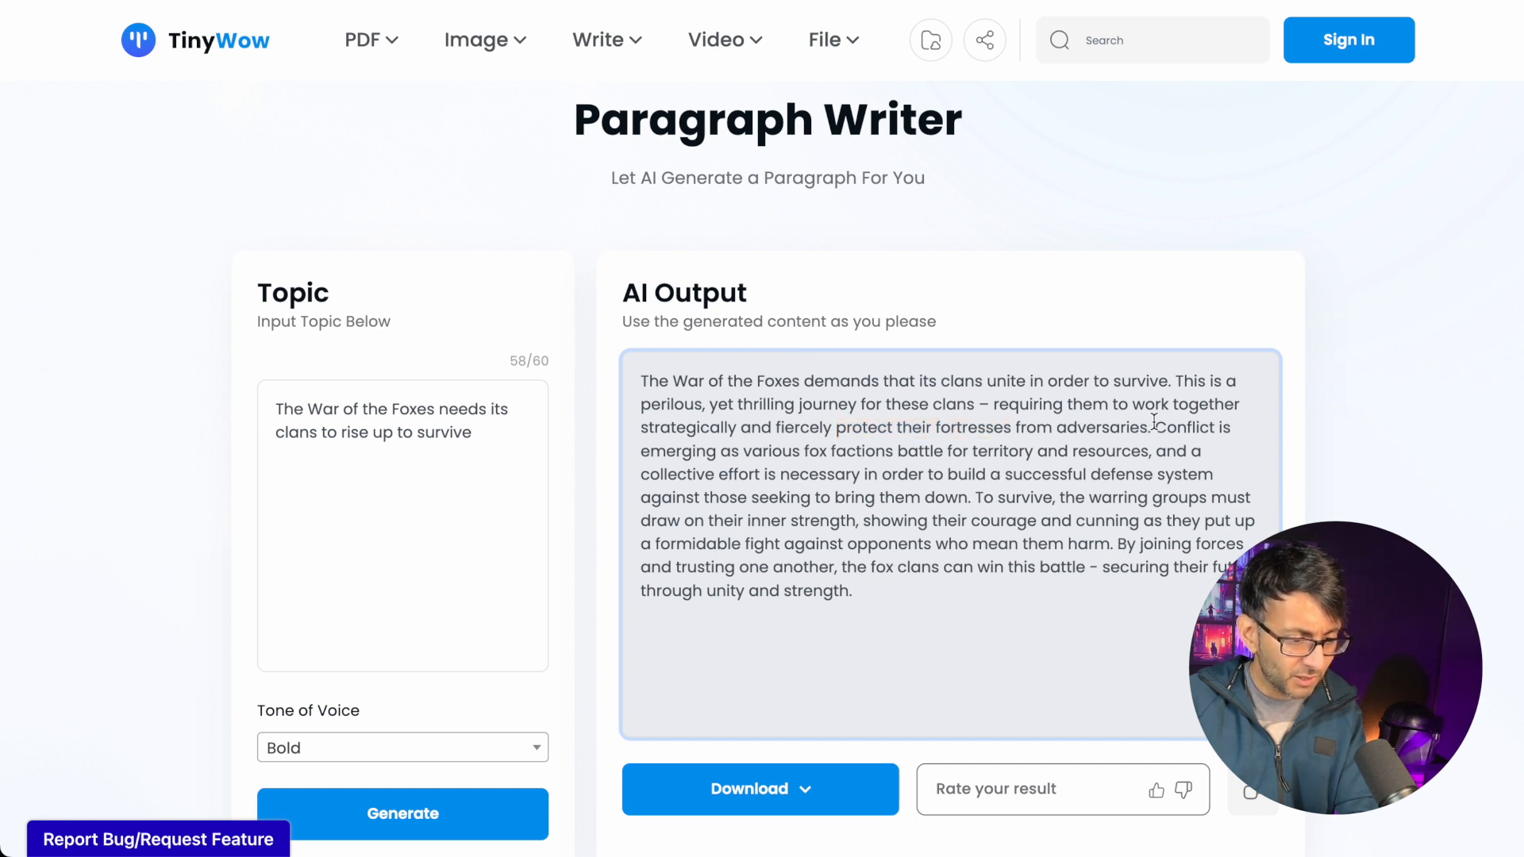
- Replace the hero subheading with "Conflict is emerging as various fox factions battle for territory and resources. Clans must grow in strength in order to survive."
{"action": "left_click_drag", "start_coordinate": [1163, 432], "coordinate": [1168, 453]}
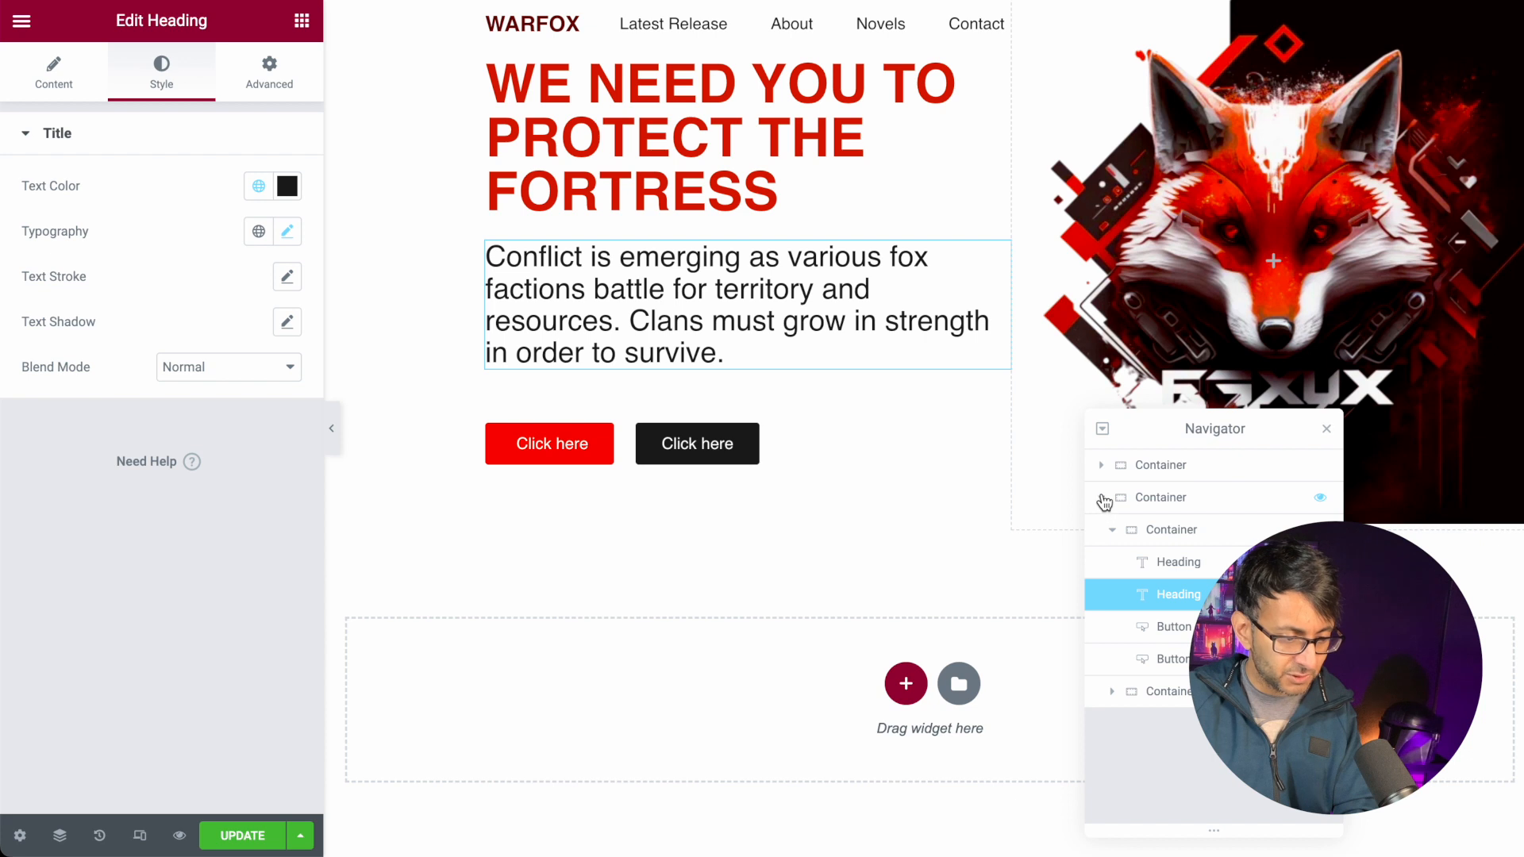
{"action": "left_click", "coordinate": [1102, 499]}
{"action": "left_click", "coordinate": [1328, 432]}
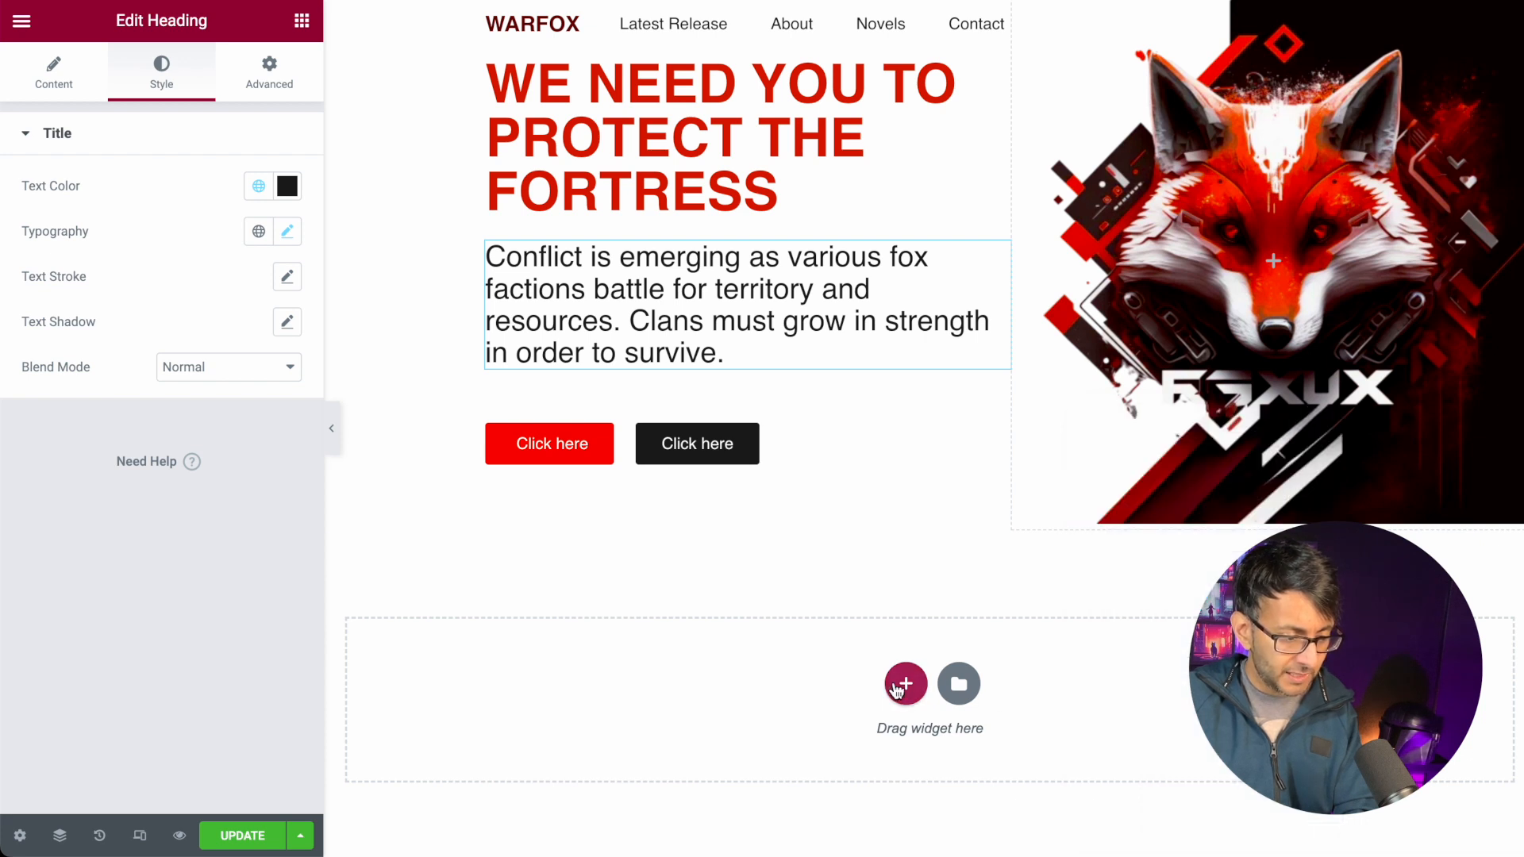
- Add a row-direction container below the hero and set its content width to Full Width
{"action": "left_click", "coordinate": [905, 683]}
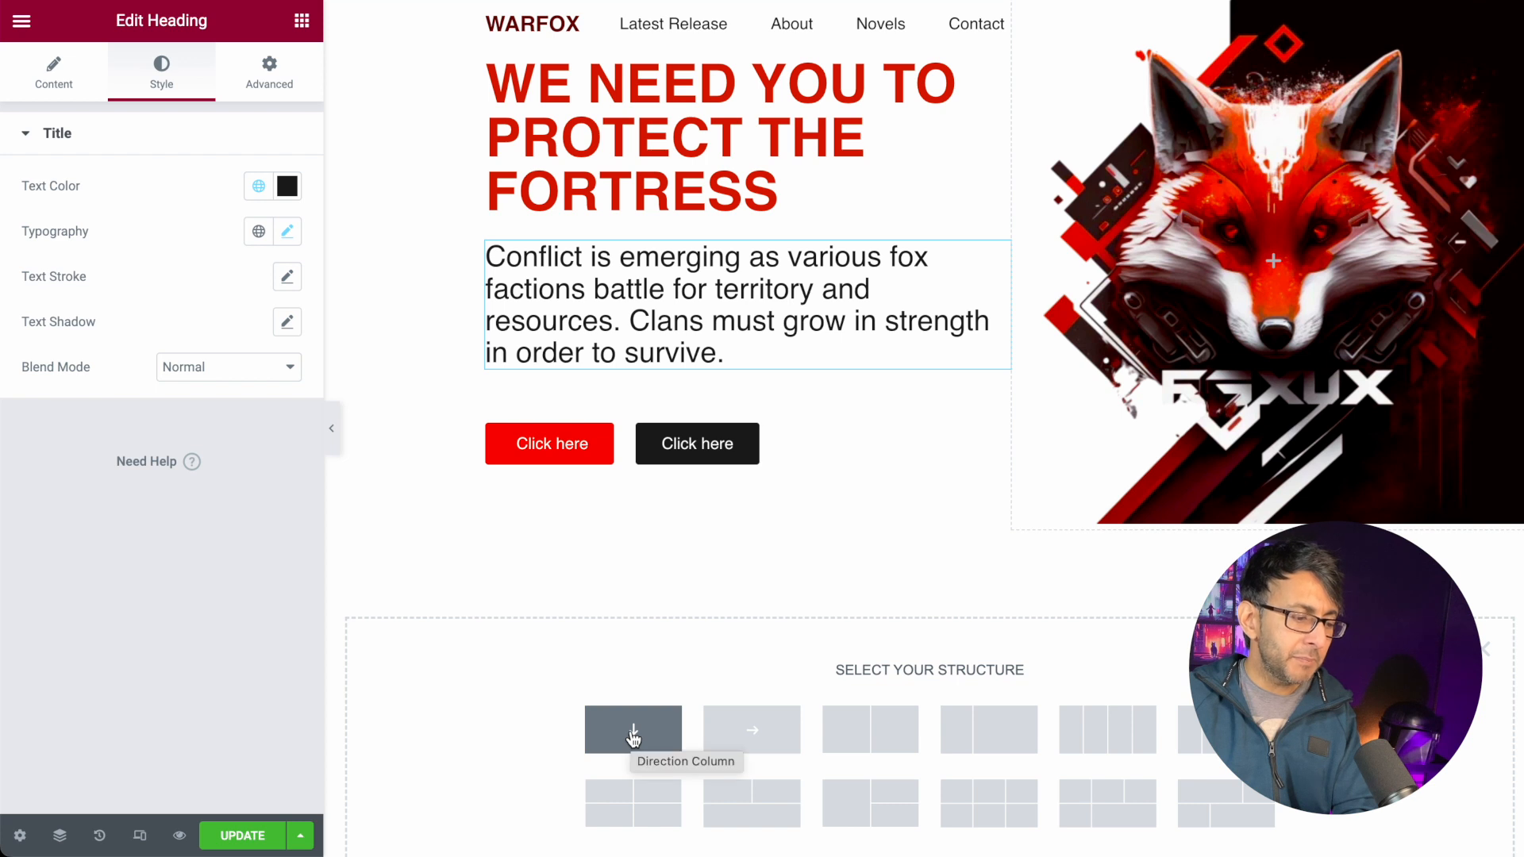
{"action": "left_click", "coordinate": [751, 728]}
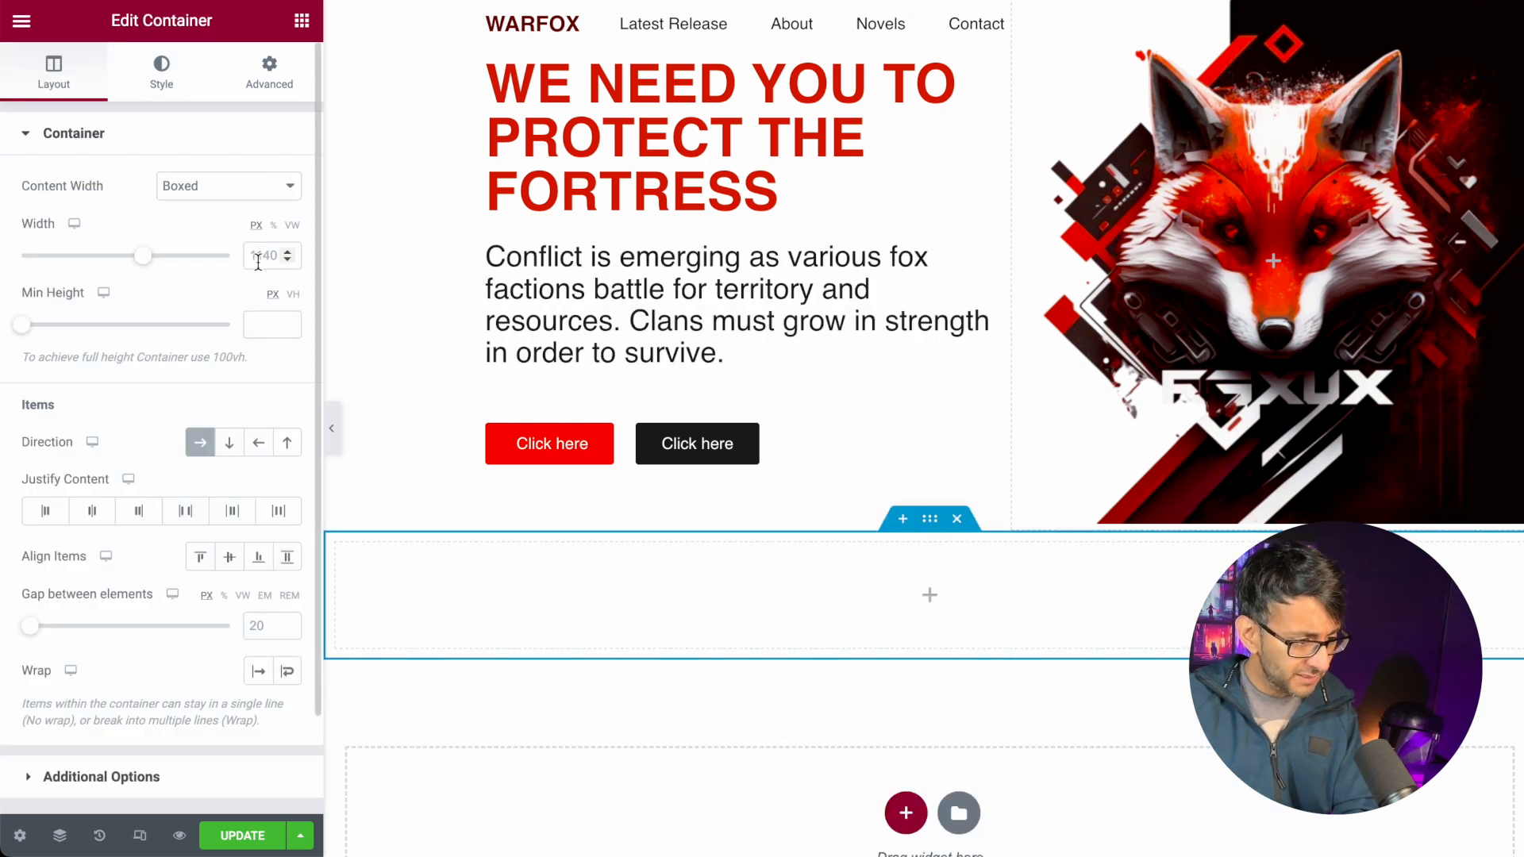
{"action": "left_click", "coordinate": [219, 187]}
{"action": "left_click", "coordinate": [294, 206]}
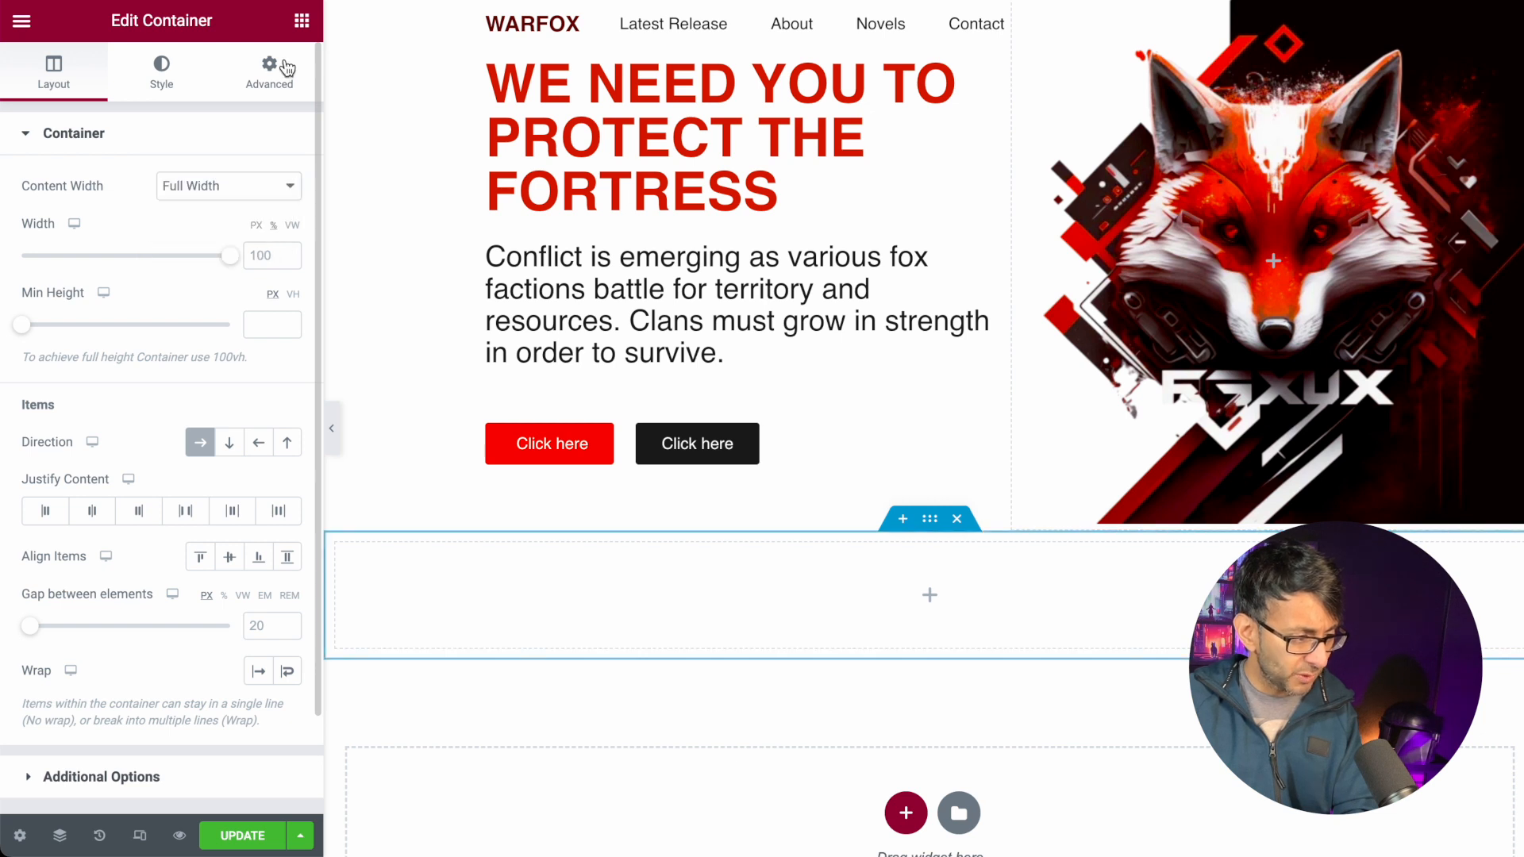
- Unlink the new container's margin and padding sides, leaving every side at 0
{"action": "left_click", "coordinate": [280, 72]}
{"action": "left_click", "coordinate": [273, 211]}
{"action": "left_click", "coordinate": [273, 296]}
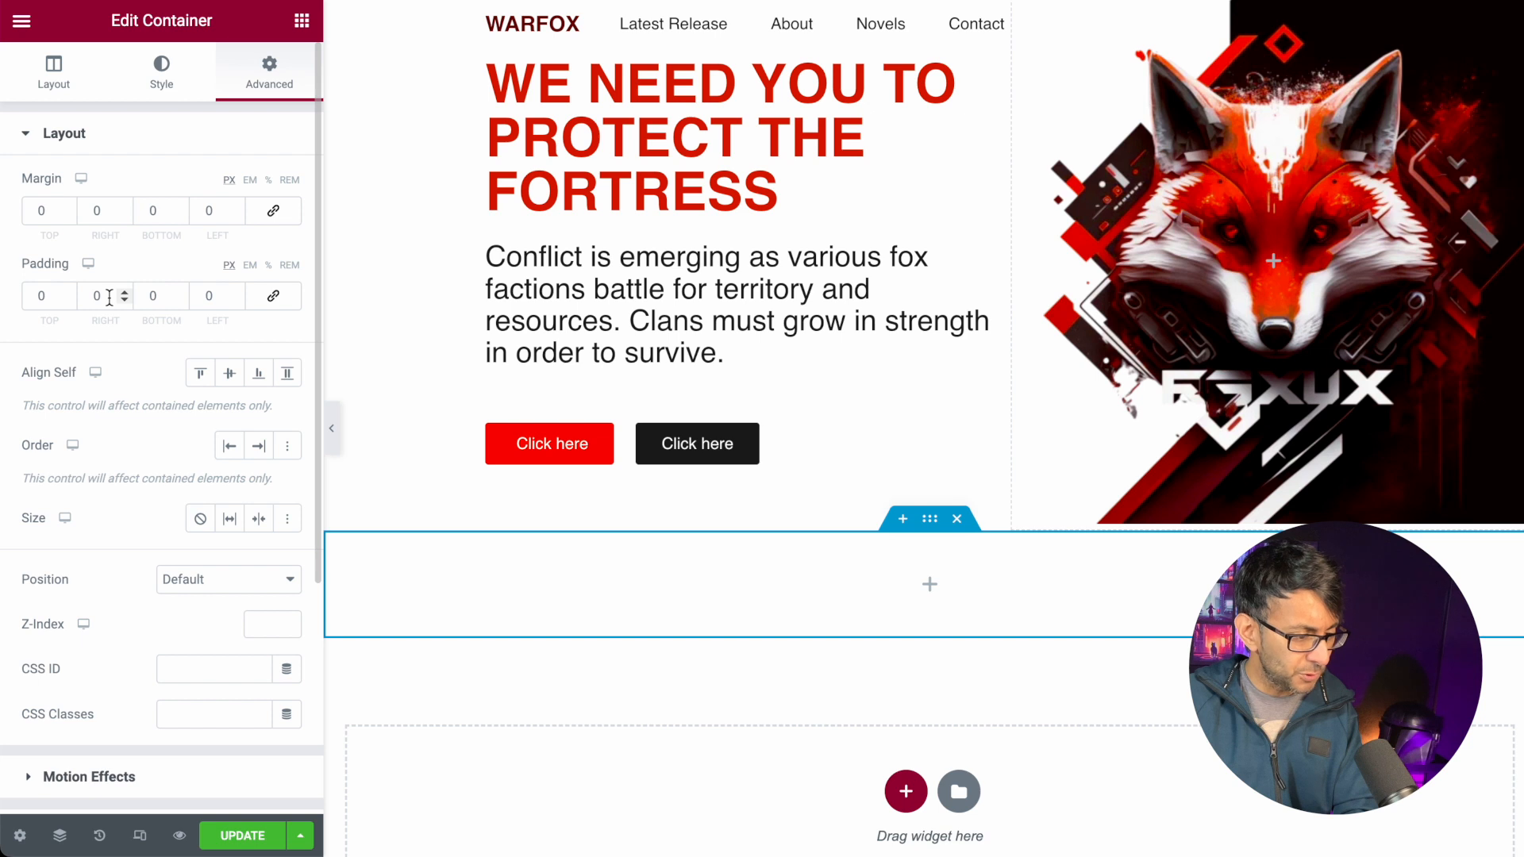
- Try right and left margins of 150 px on the new container, and clear both
{"action": "left_click", "coordinate": [108, 210]}
{"action": "type", "text": "150"}
{"action": "key", "text": "Tab"}
{"action": "key", "text": "Tab"}
{"action": "type", "text": "150"}
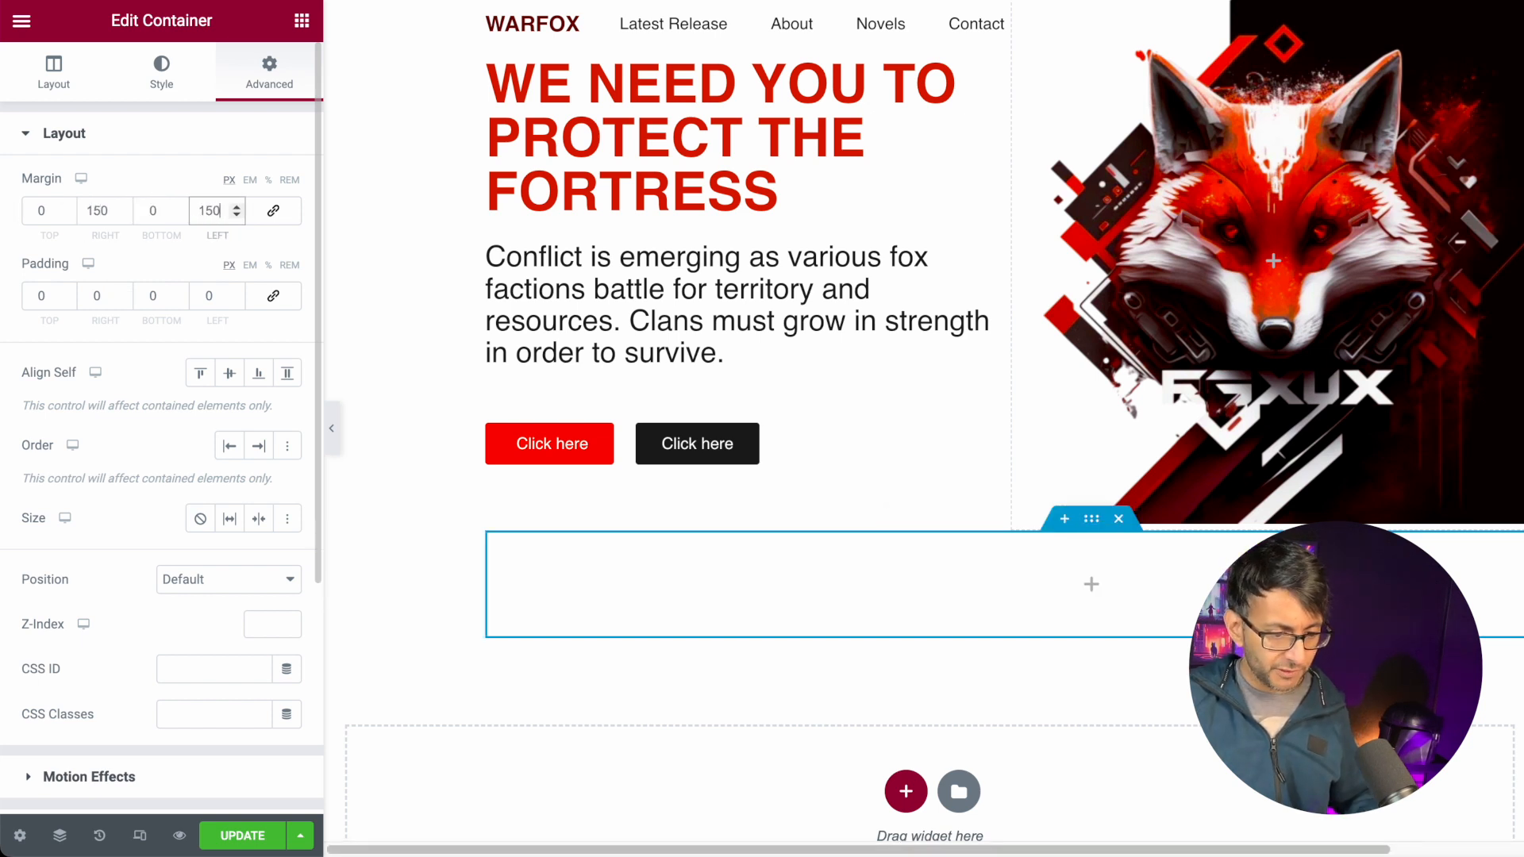
{"action": "key", "text": "BackSpace"}
{"action": "key", "text": "BackSpace"}
{"action": "key", "text": "BackSpace"}
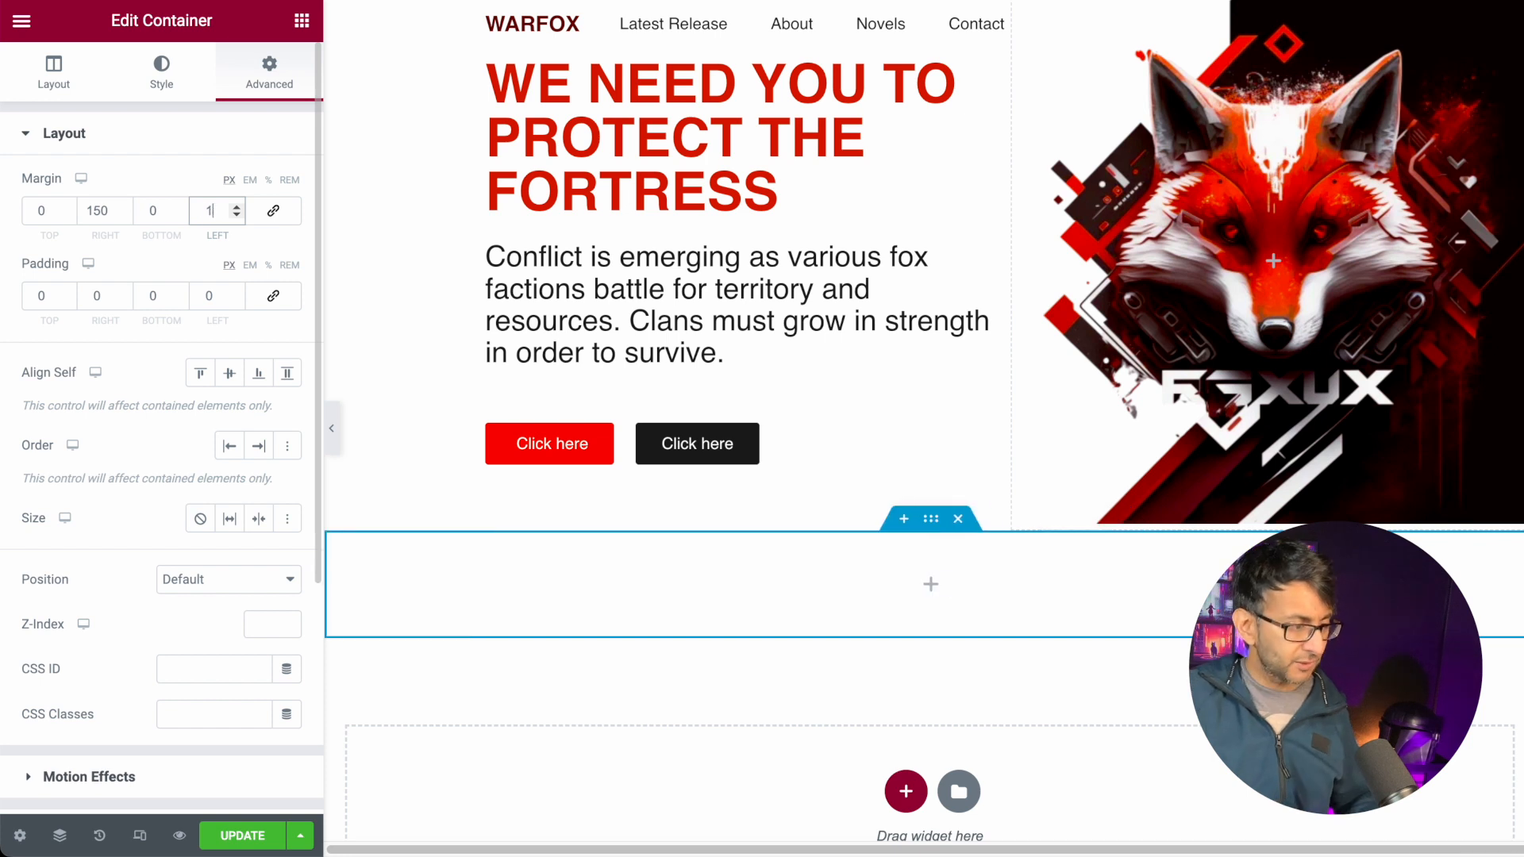
{"action": "key", "text": "shift+Tab"}
{"action": "key", "text": "shift+Tab"}
{"action": "key", "text": "BackSpace"}
- Set the new container's right and left padding to 150 px
{"action": "key", "text": "Tab"}
{"action": "key", "text": "Tab"}
{"action": "key", "text": "Tab"}
{"action": "key", "text": "Tab"}
{"action": "key", "text": "Tab"}
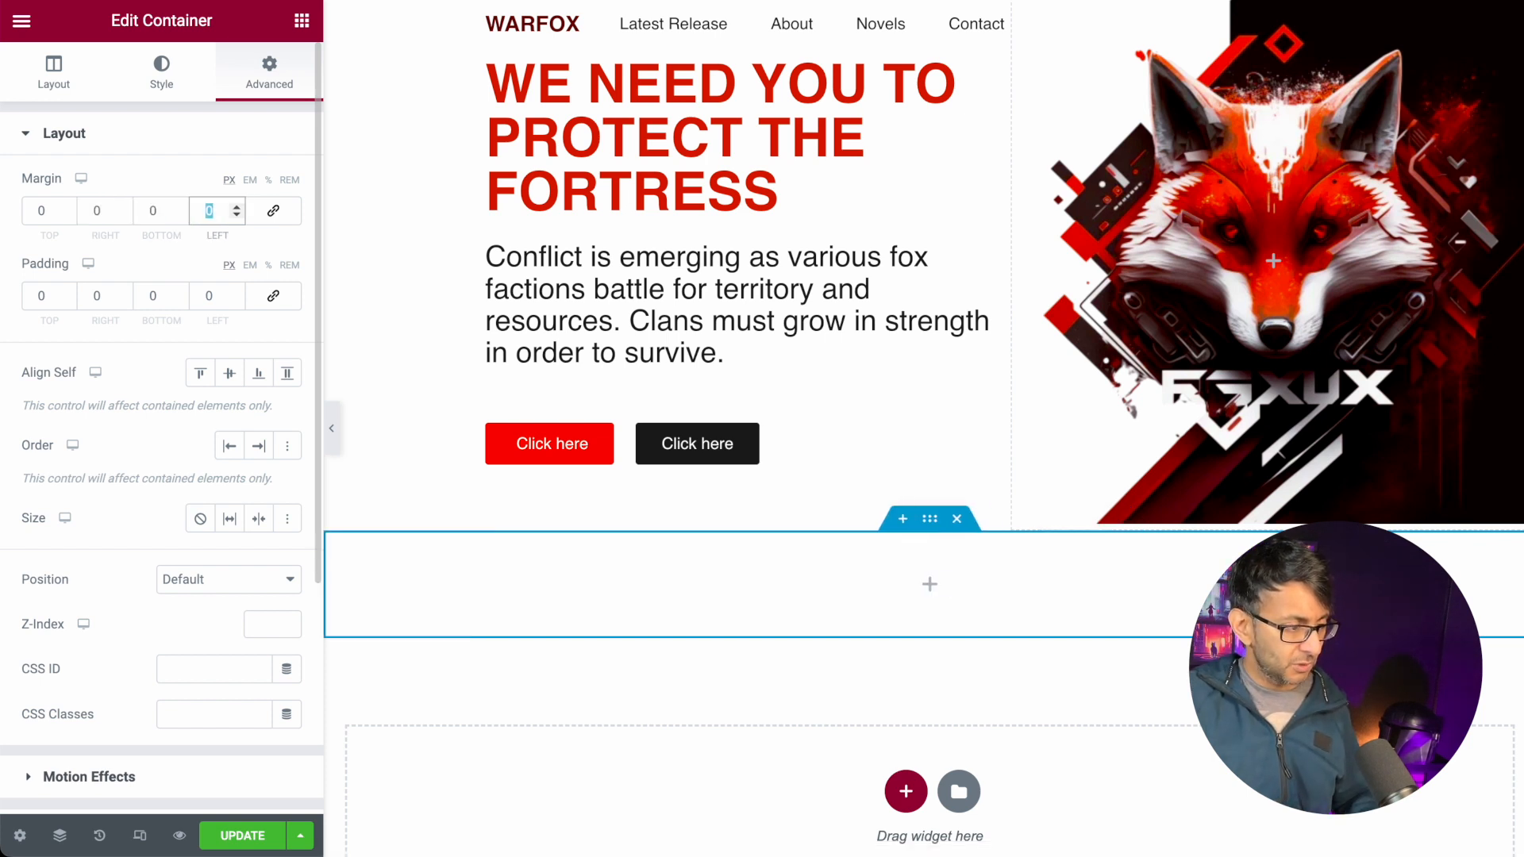
{"action": "type", "text": "150"}
{"action": "key", "text": "Tab"}
{"action": "type", "text": "150"}
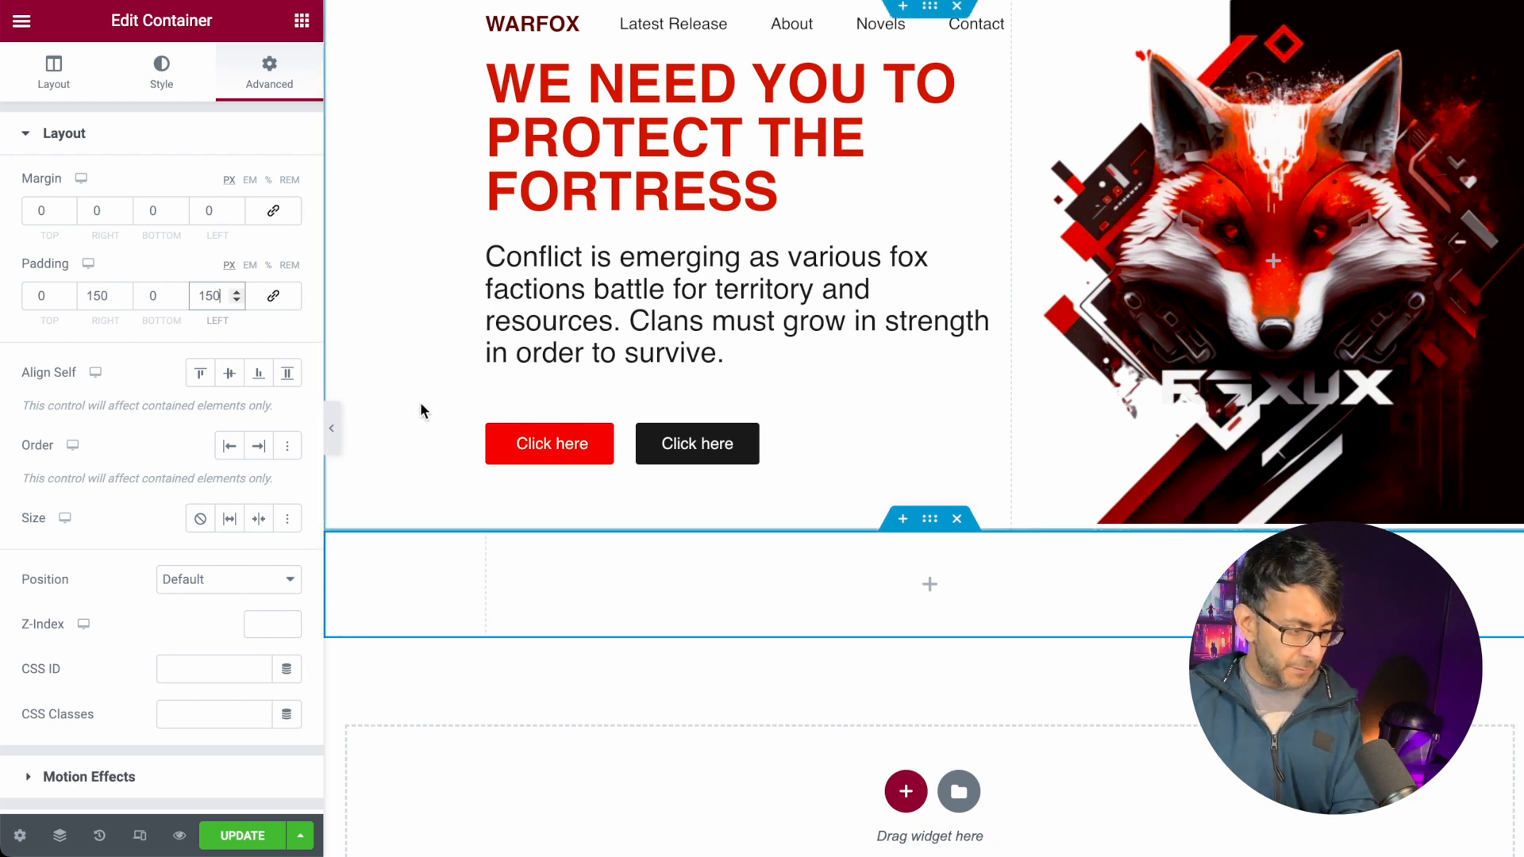
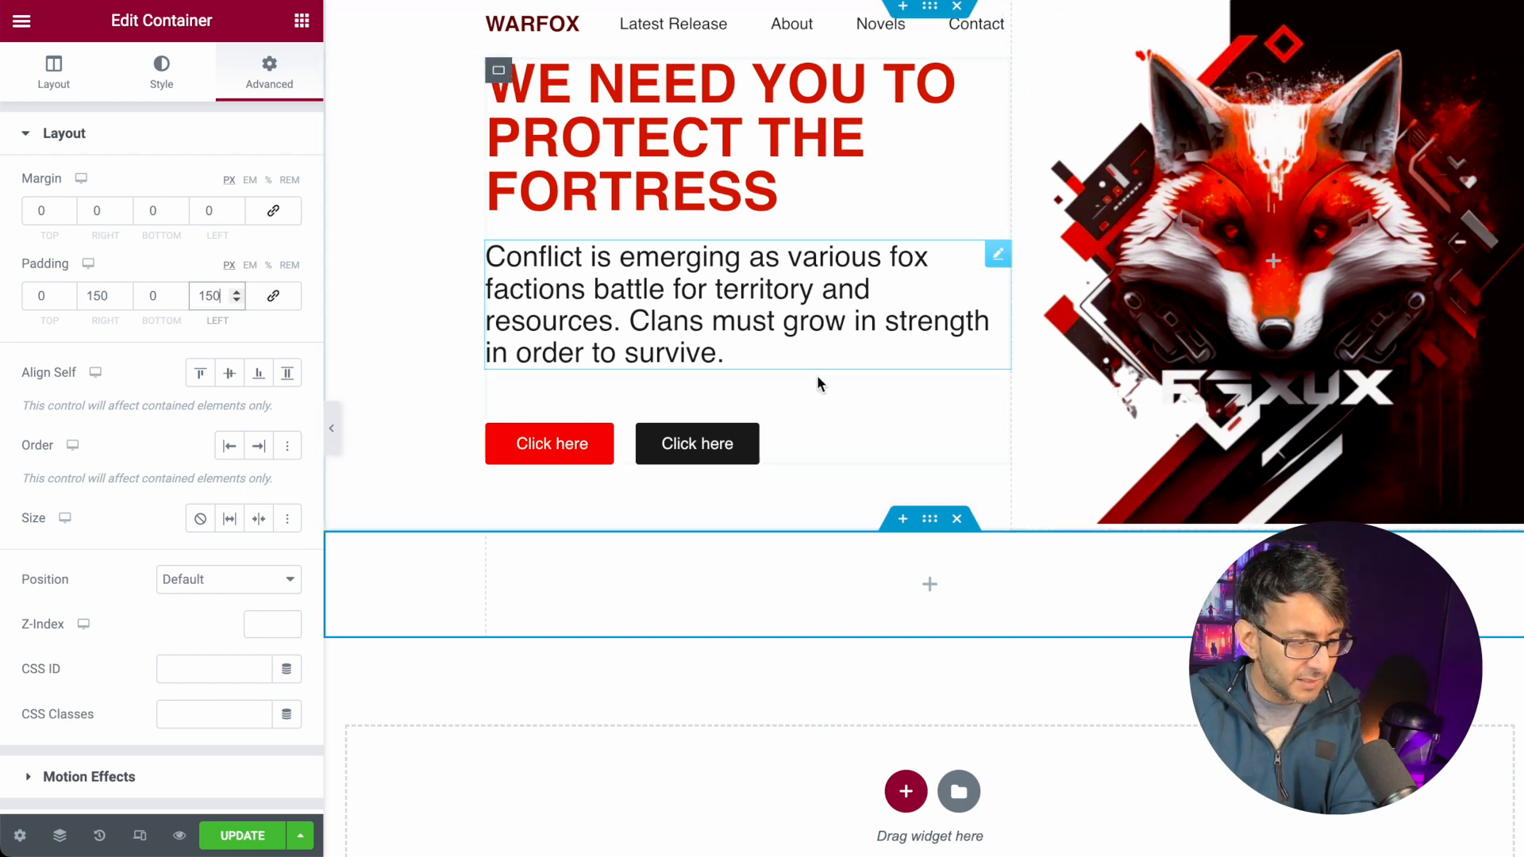
- Check the margin and padding settings of the hero and header containers through the Navigator
{"action": "left_click", "coordinate": [57, 836]}
{"action": "left_click", "coordinate": [57, 836]}
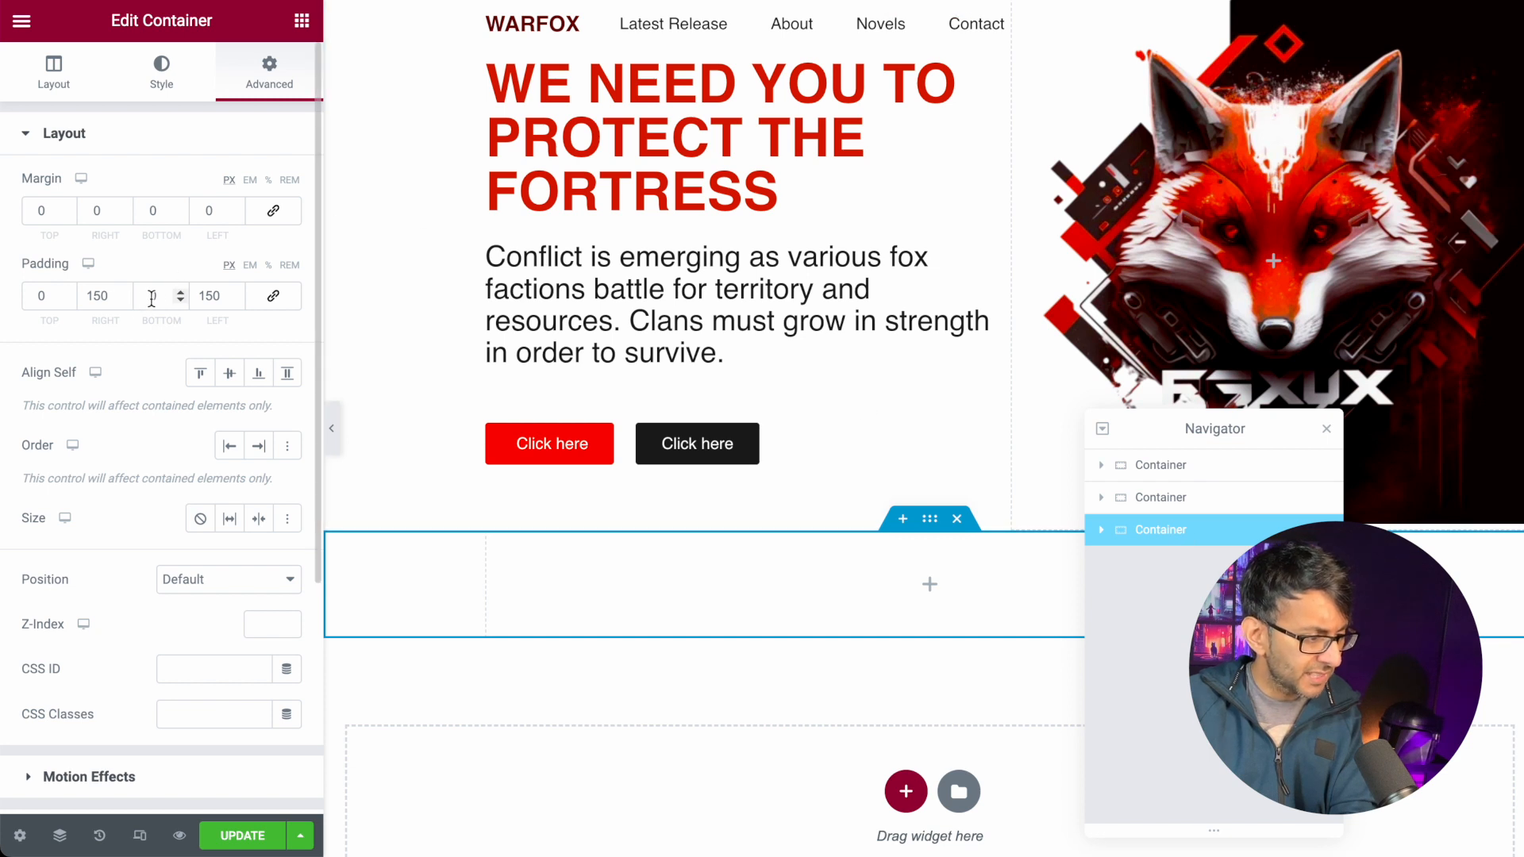
{"action": "left_click", "coordinate": [1167, 497]}
{"action": "left_click", "coordinate": [269, 73]}
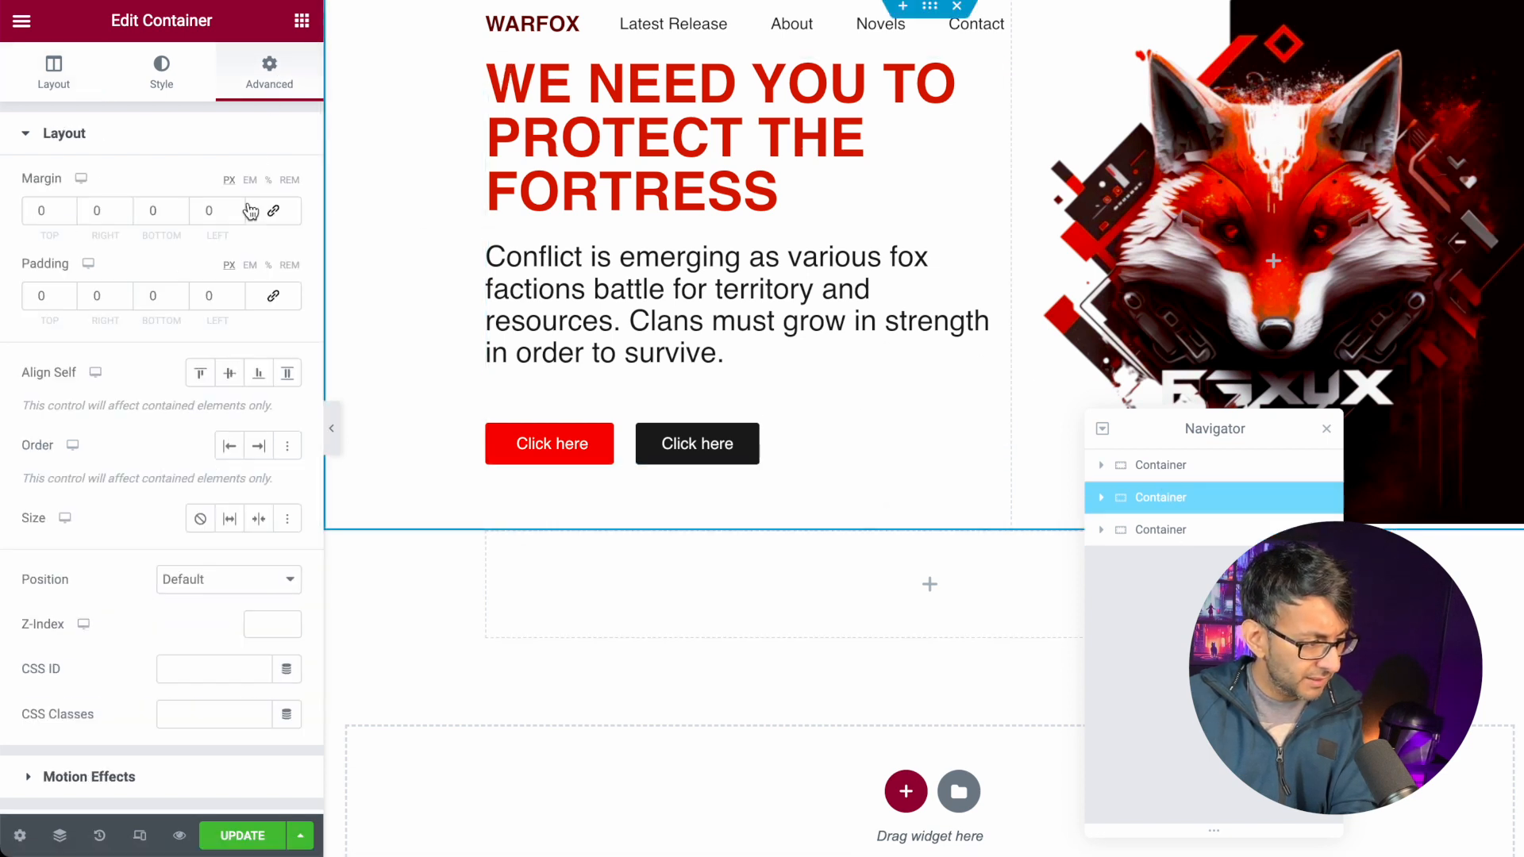
{"action": "left_click", "coordinate": [1143, 465]}
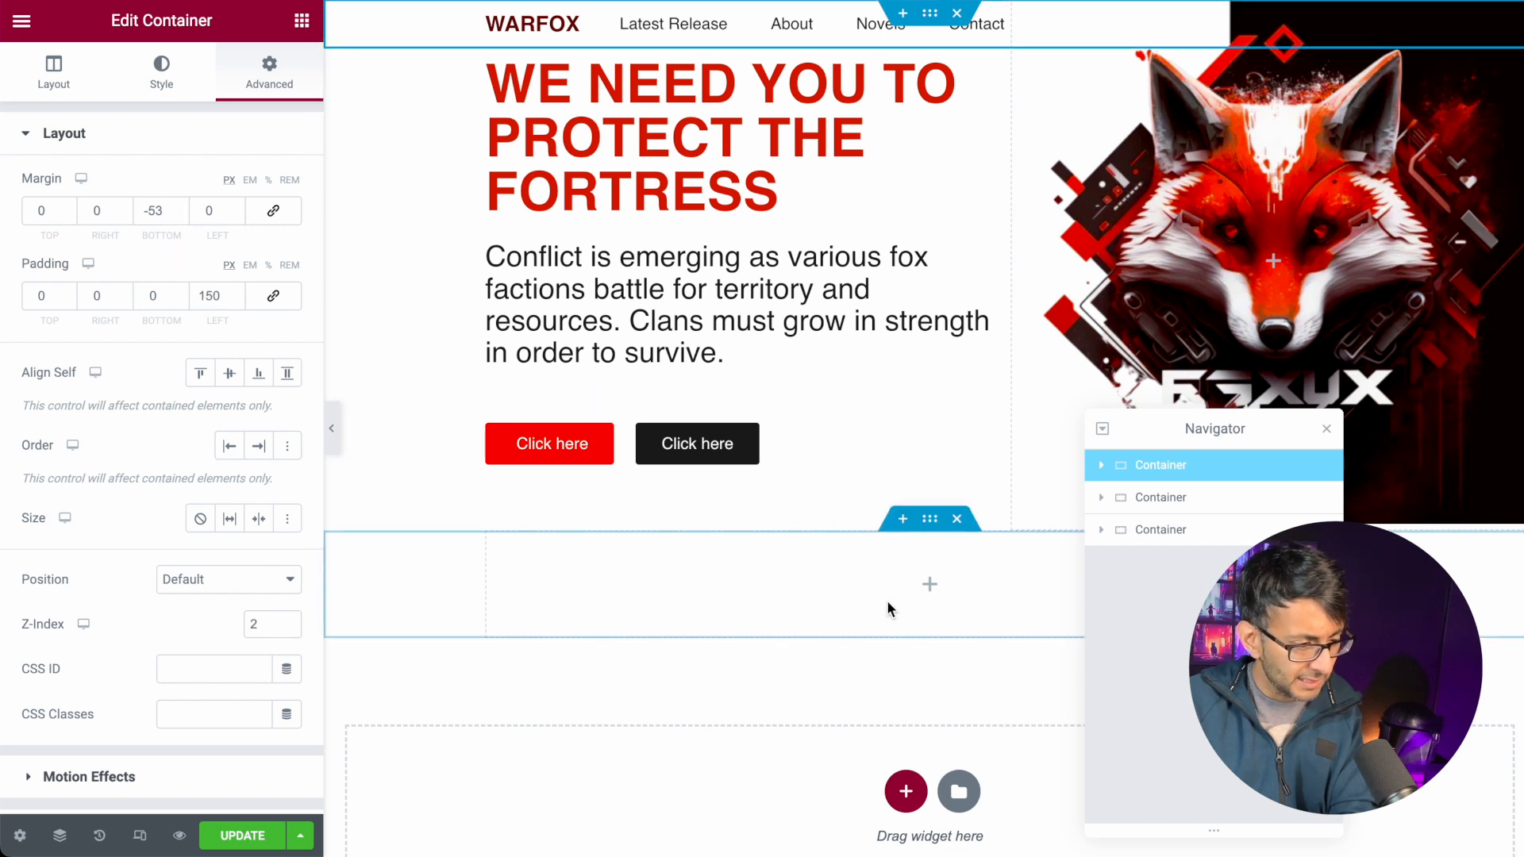
- Give the third container below the hero a Classic background in the light grey global color
{"action": "left_click", "coordinate": [1163, 530]}
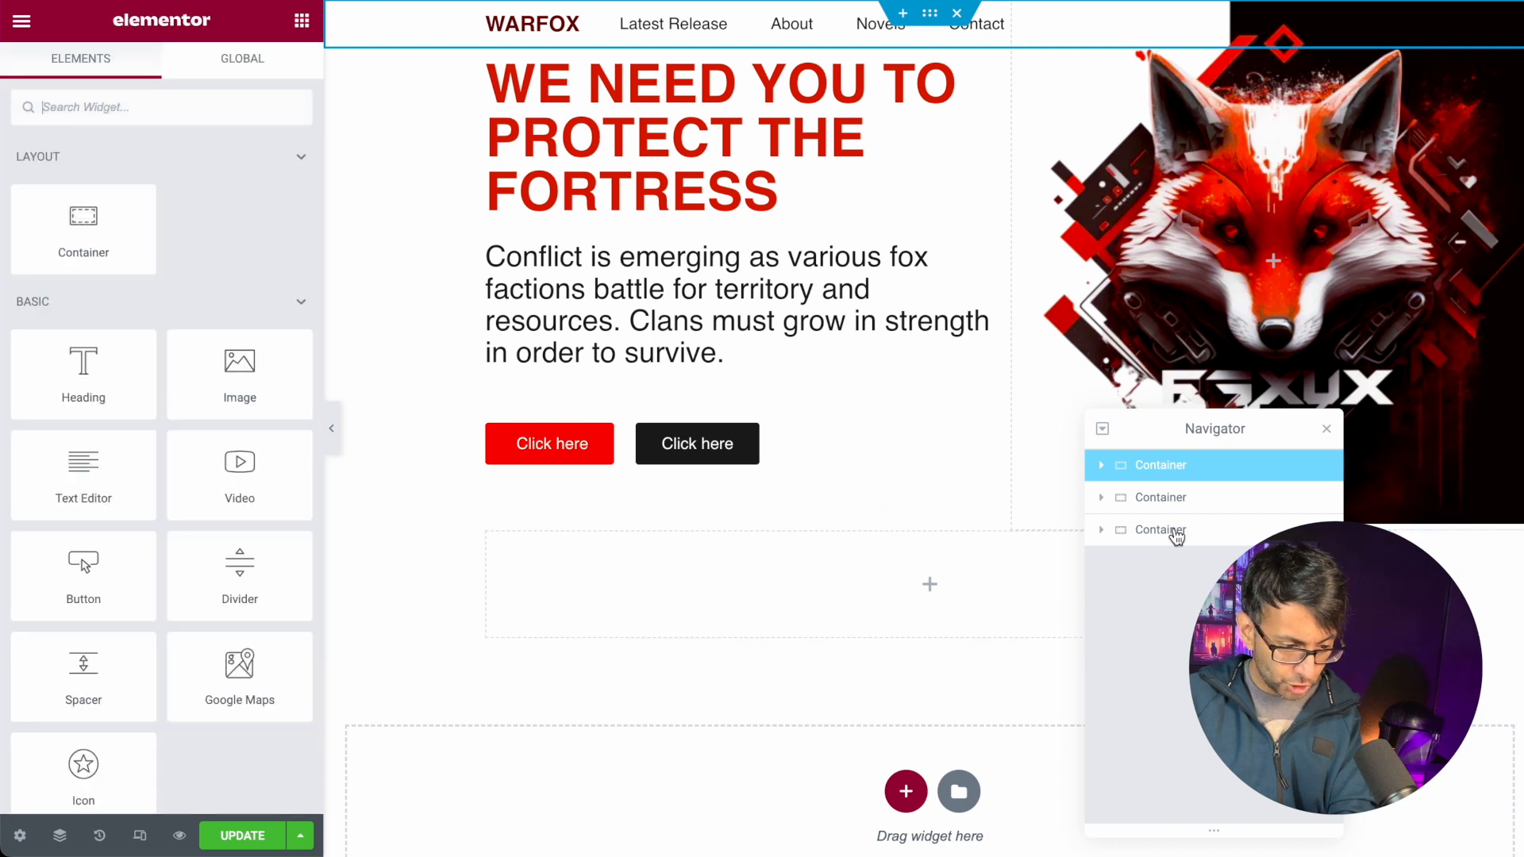
{"action": "left_click", "coordinate": [162, 71]}
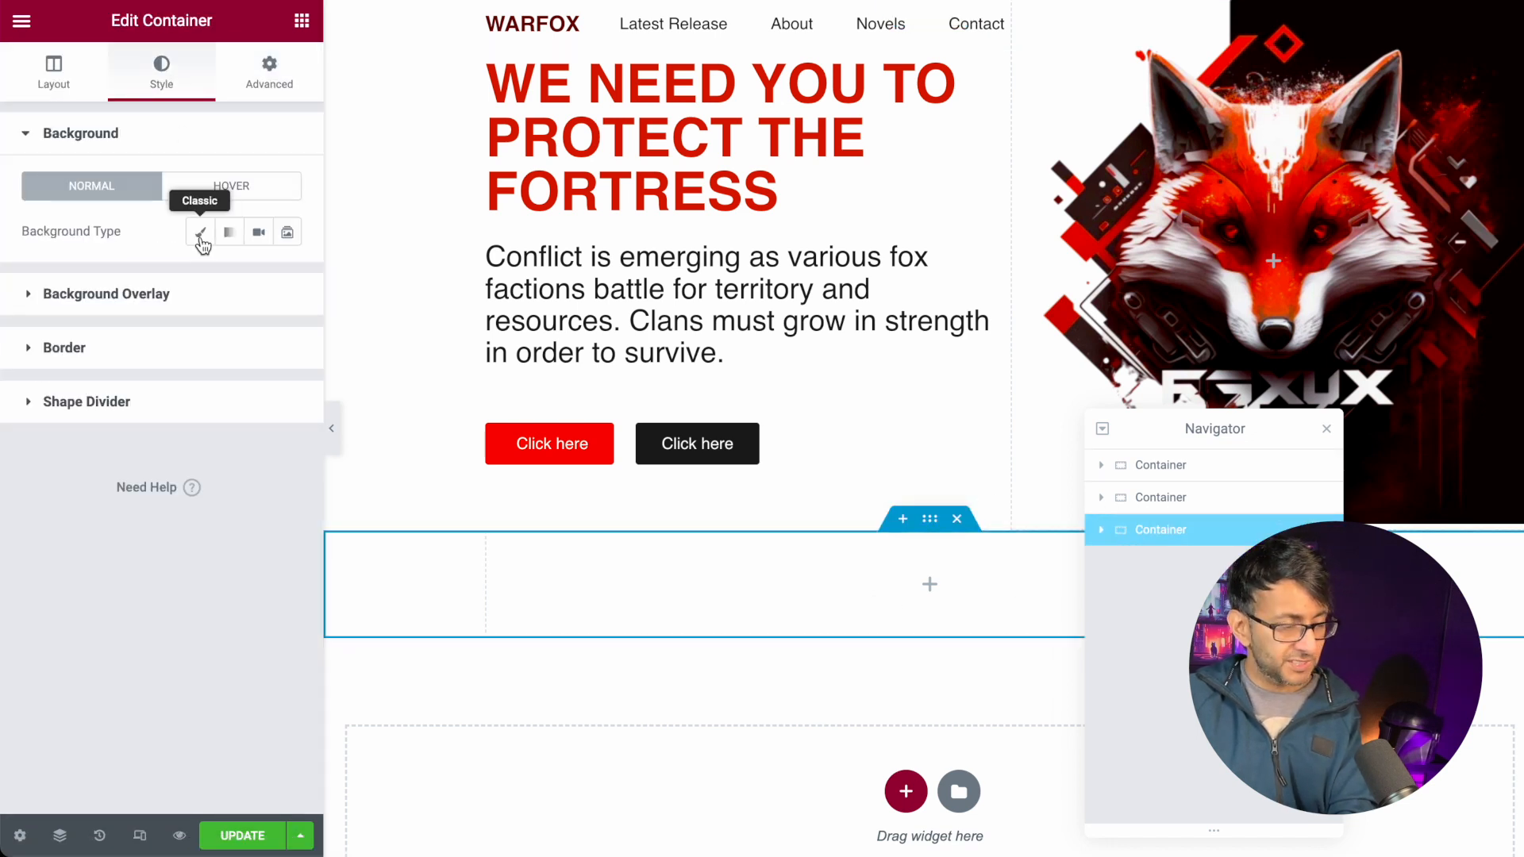
{"action": "left_click", "coordinate": [200, 231]}
{"action": "left_click", "coordinate": [259, 276]}
{"action": "scroll", "coordinate": [155, 484], "scroll_direction": "down", "scroll_amount": 5}
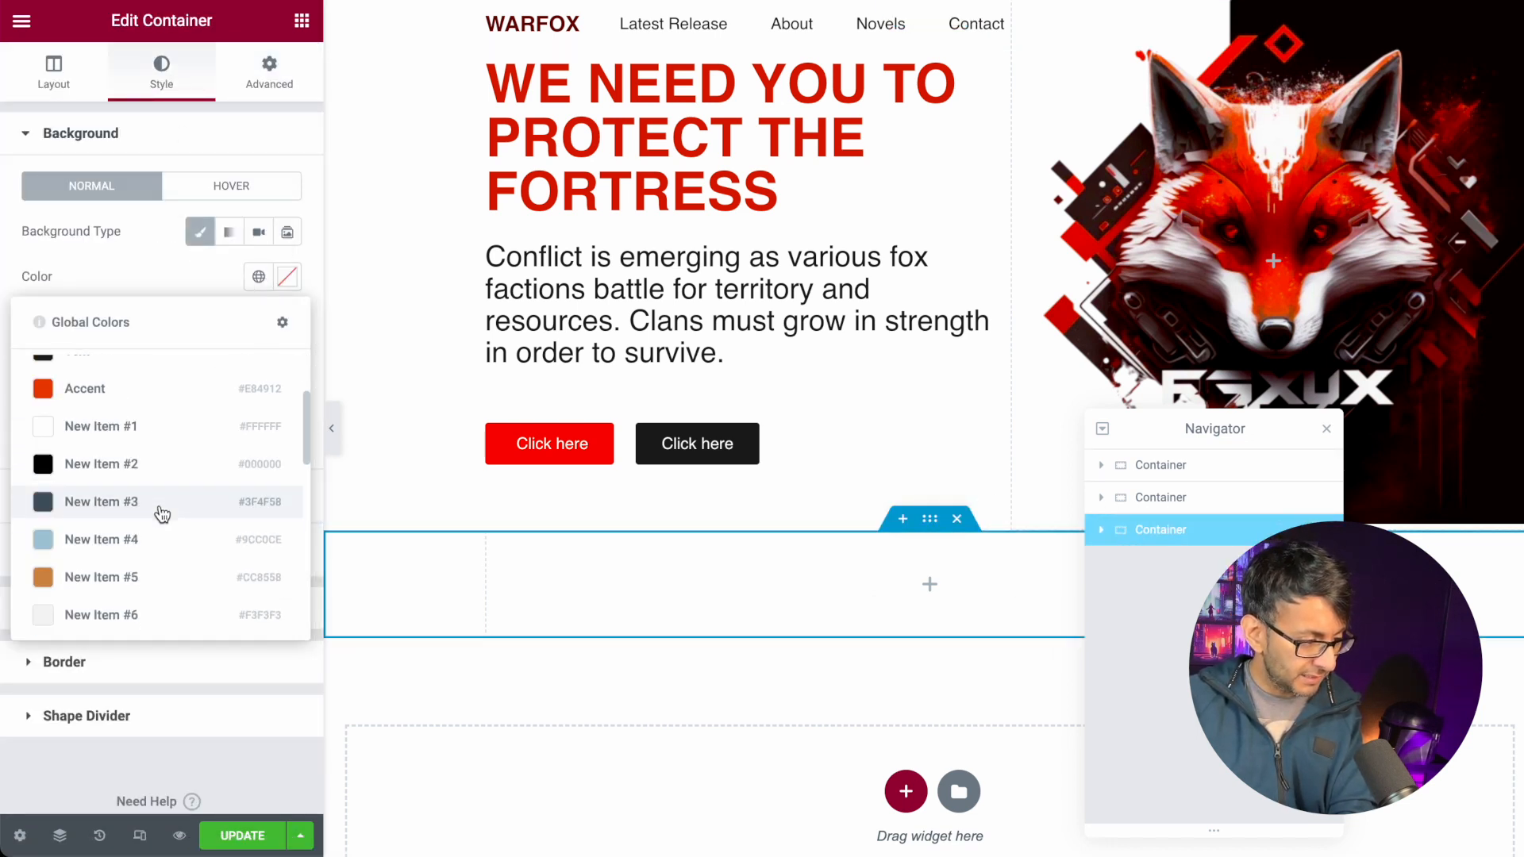
{"action": "left_click", "coordinate": [156, 441]}
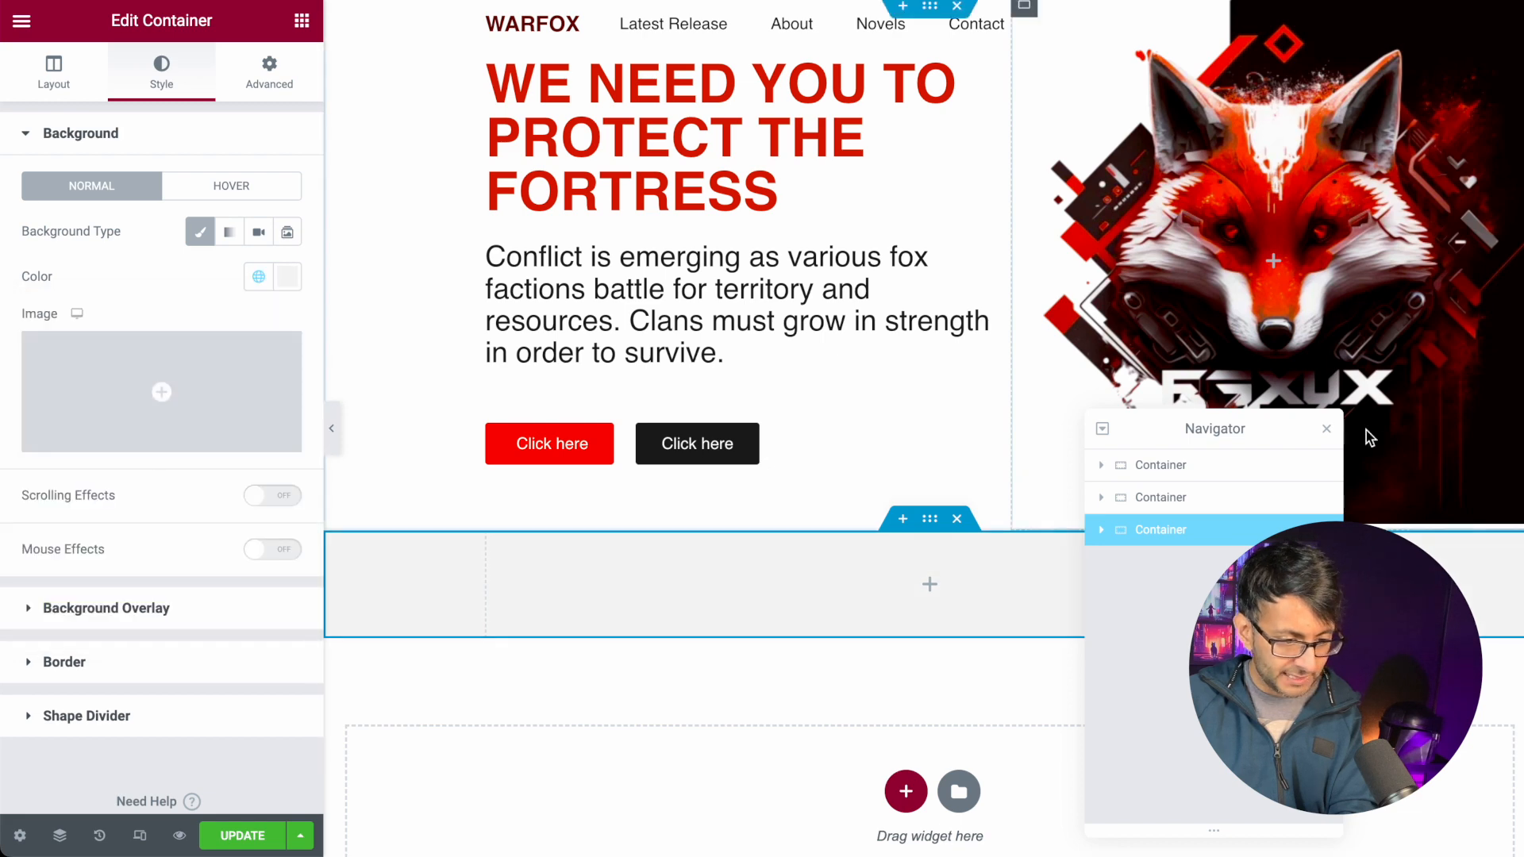
- Close the Navigator and preview the page at full width without the editing panel
{"action": "left_click", "coordinate": [1327, 429]}
{"action": "left_click", "coordinate": [334, 432]}
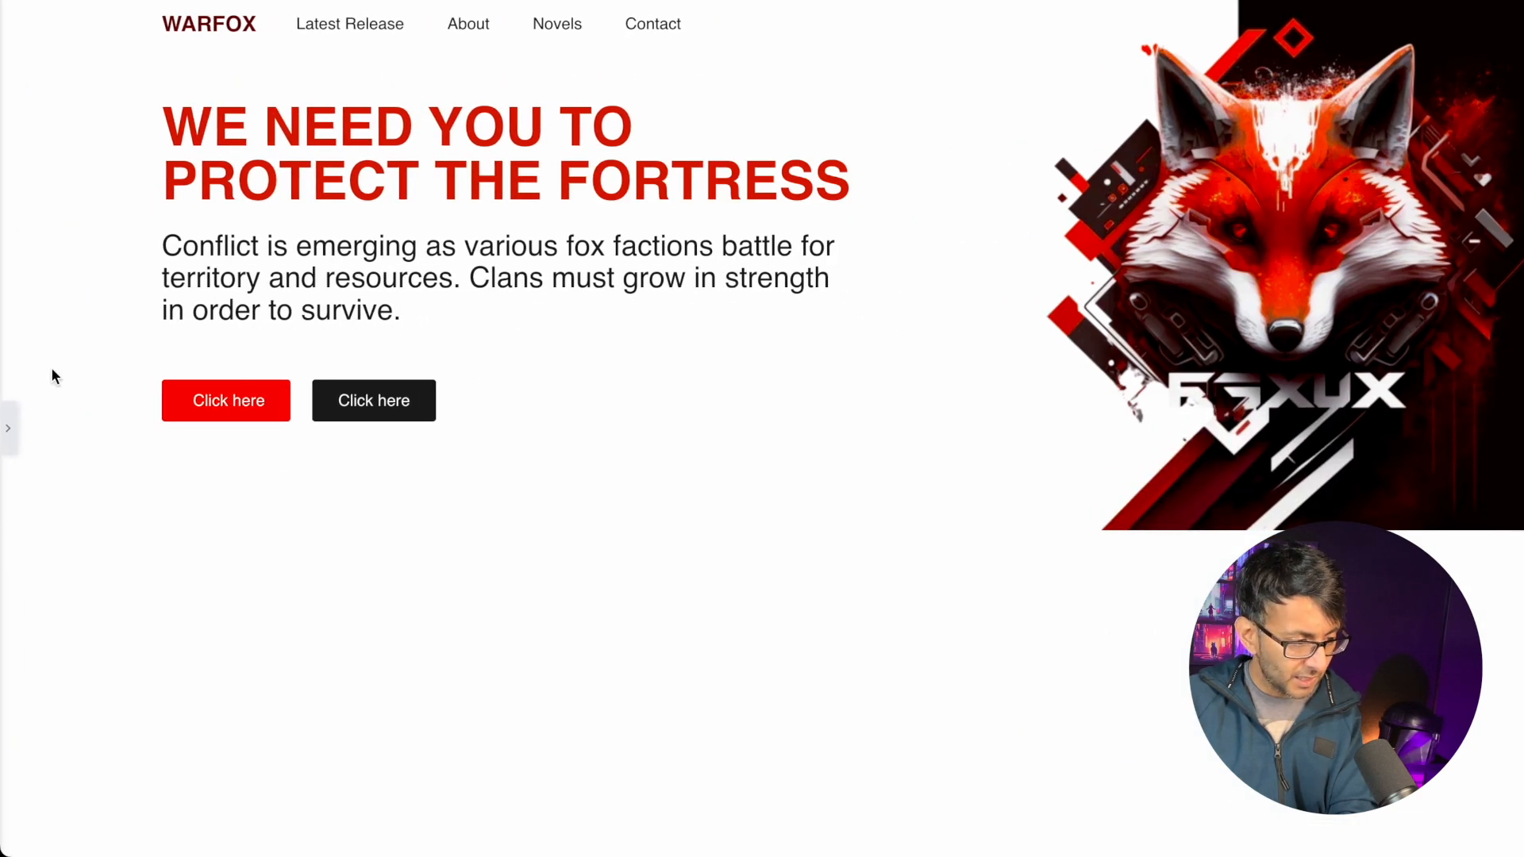
{"action": "left_click", "coordinate": [8, 429]}
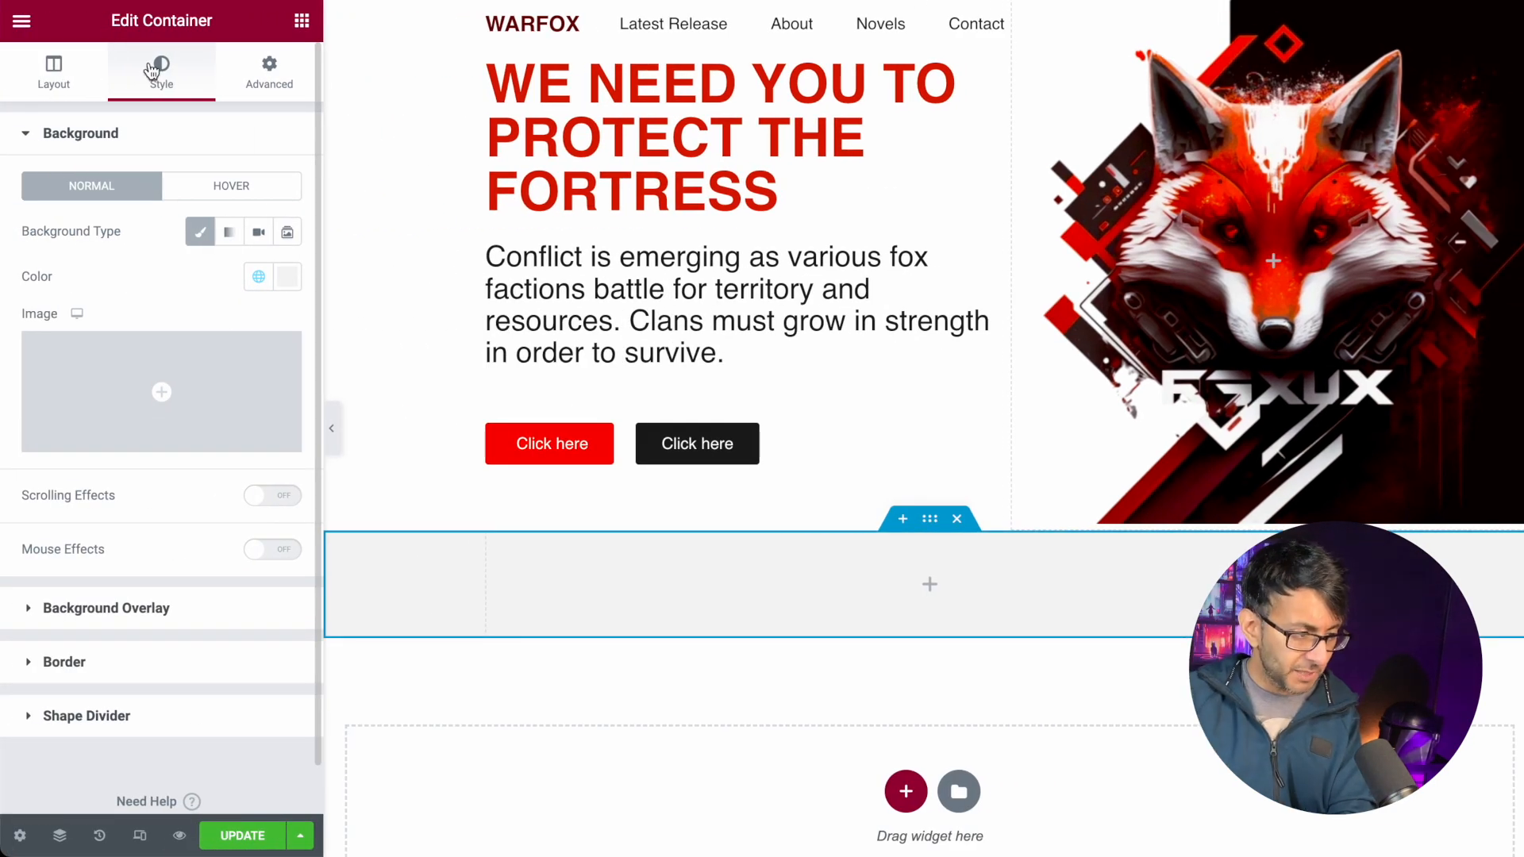
- Search the widgets for "imag" and place an Image widget in the grey container below the hero
{"action": "left_click", "coordinate": [302, 20]}
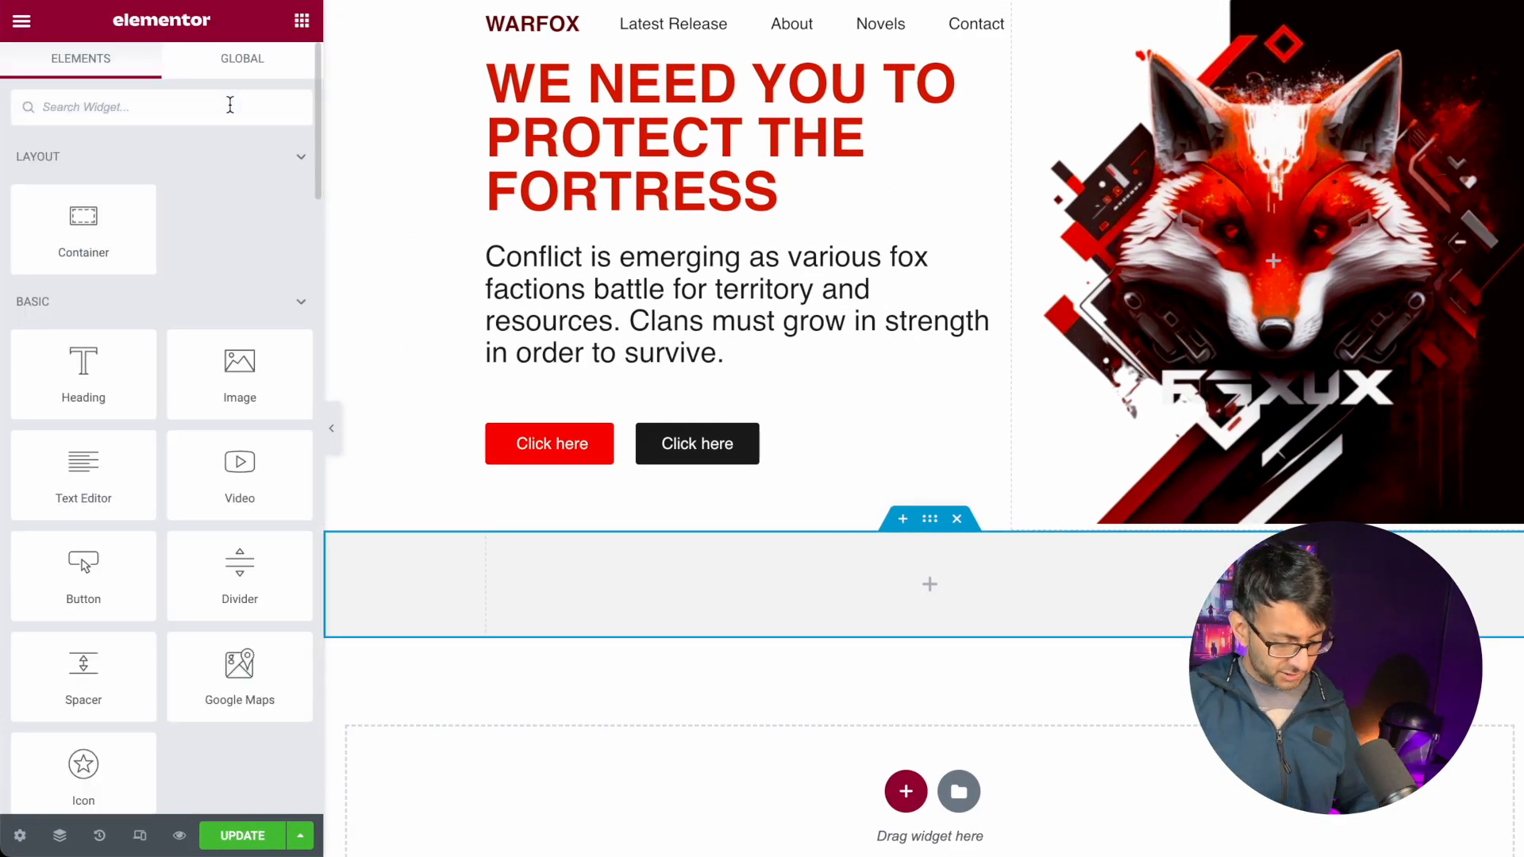
{"action": "type", "text": "imag"}
{"action": "left_click_drag", "start_coordinate": [229, 207], "coordinate": [633, 588]}
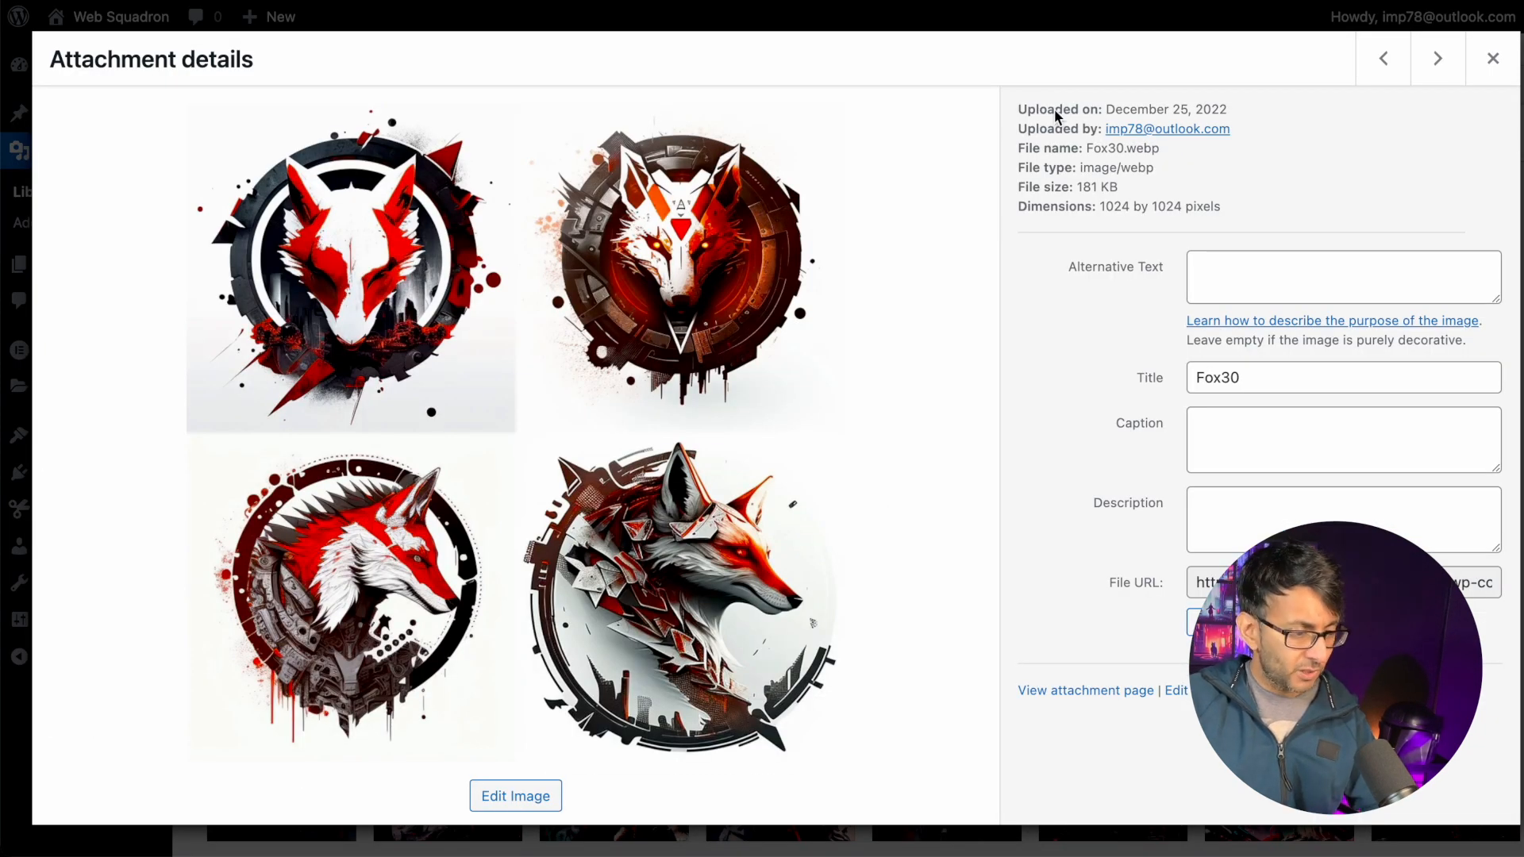
- Compare the fox emblem designs in Fox30, Fox29 and Fox27 in the WordPress media library
{"action": "left_click", "coordinate": [1435, 64]}
{"action": "left_click", "coordinate": [1436, 64]}
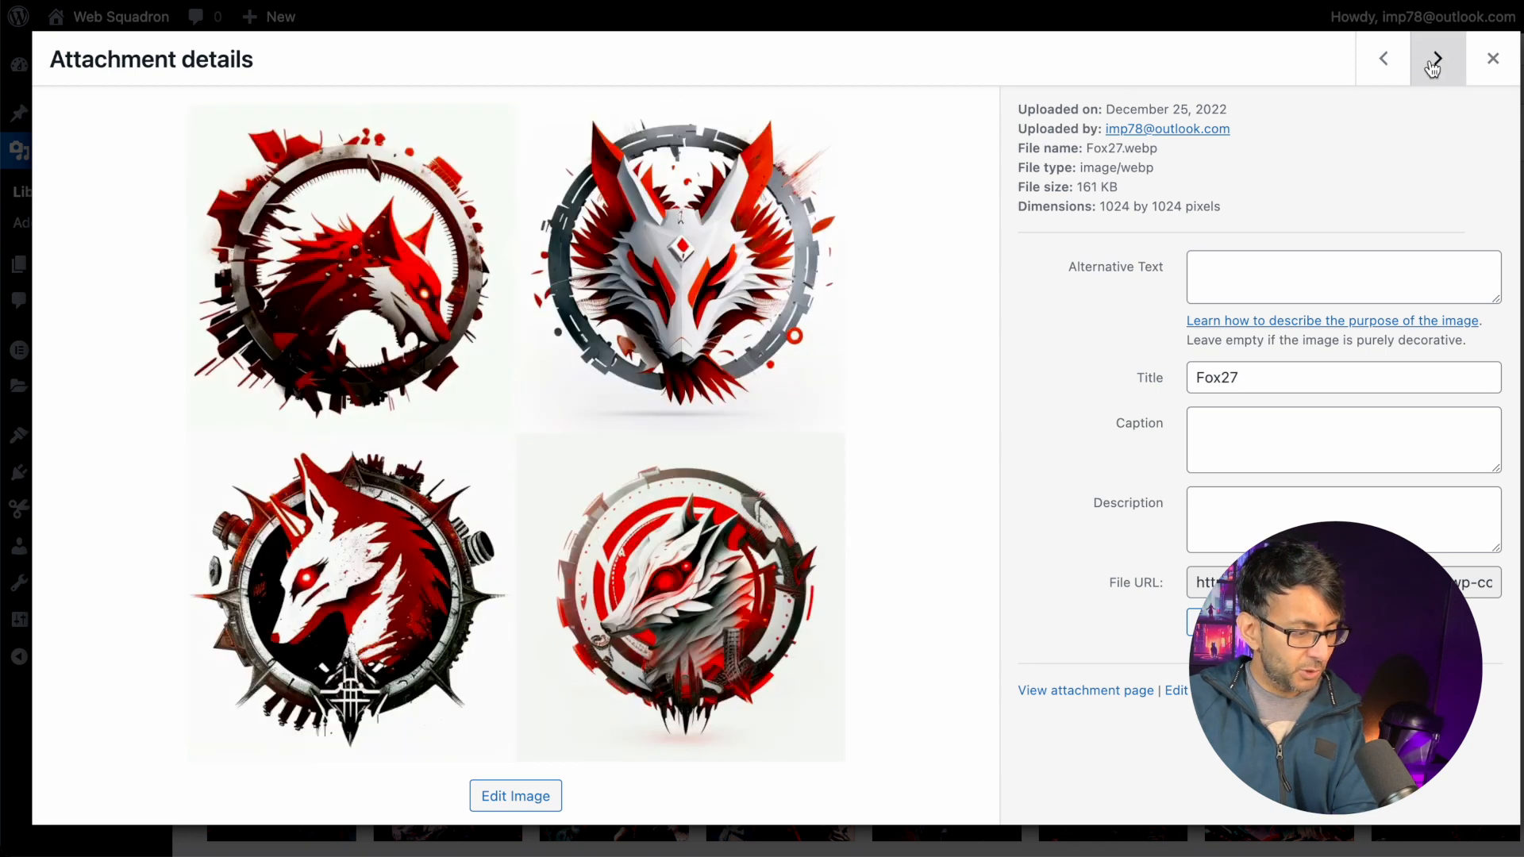
{"action": "left_click", "coordinate": [1383, 59]}
{"action": "left_click", "coordinate": [1382, 59]}
{"action": "left_click", "coordinate": [1382, 60]}
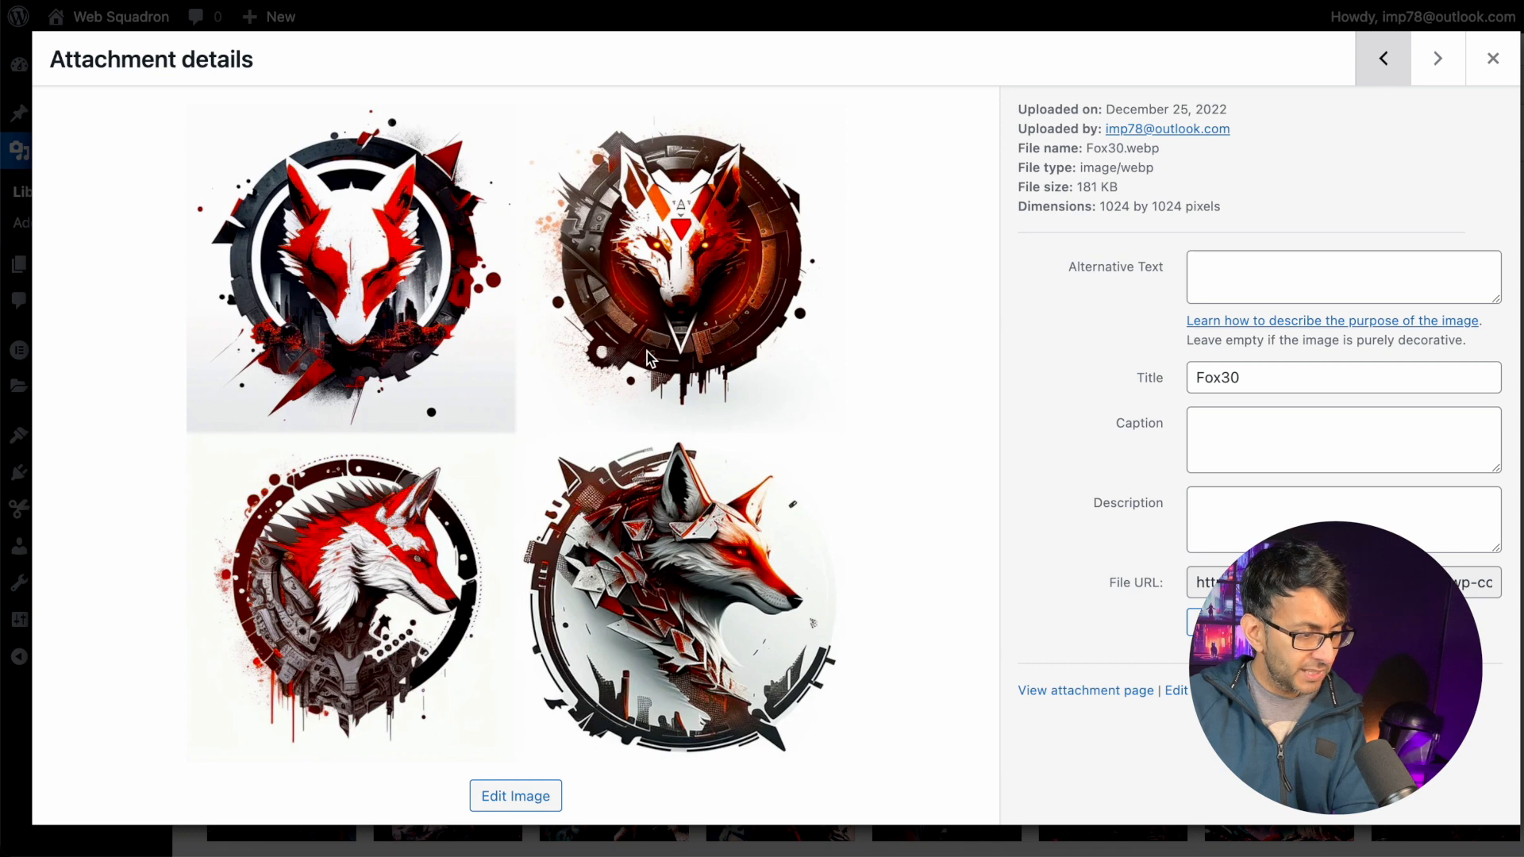
{"action": "left_click", "coordinate": [1438, 58]}
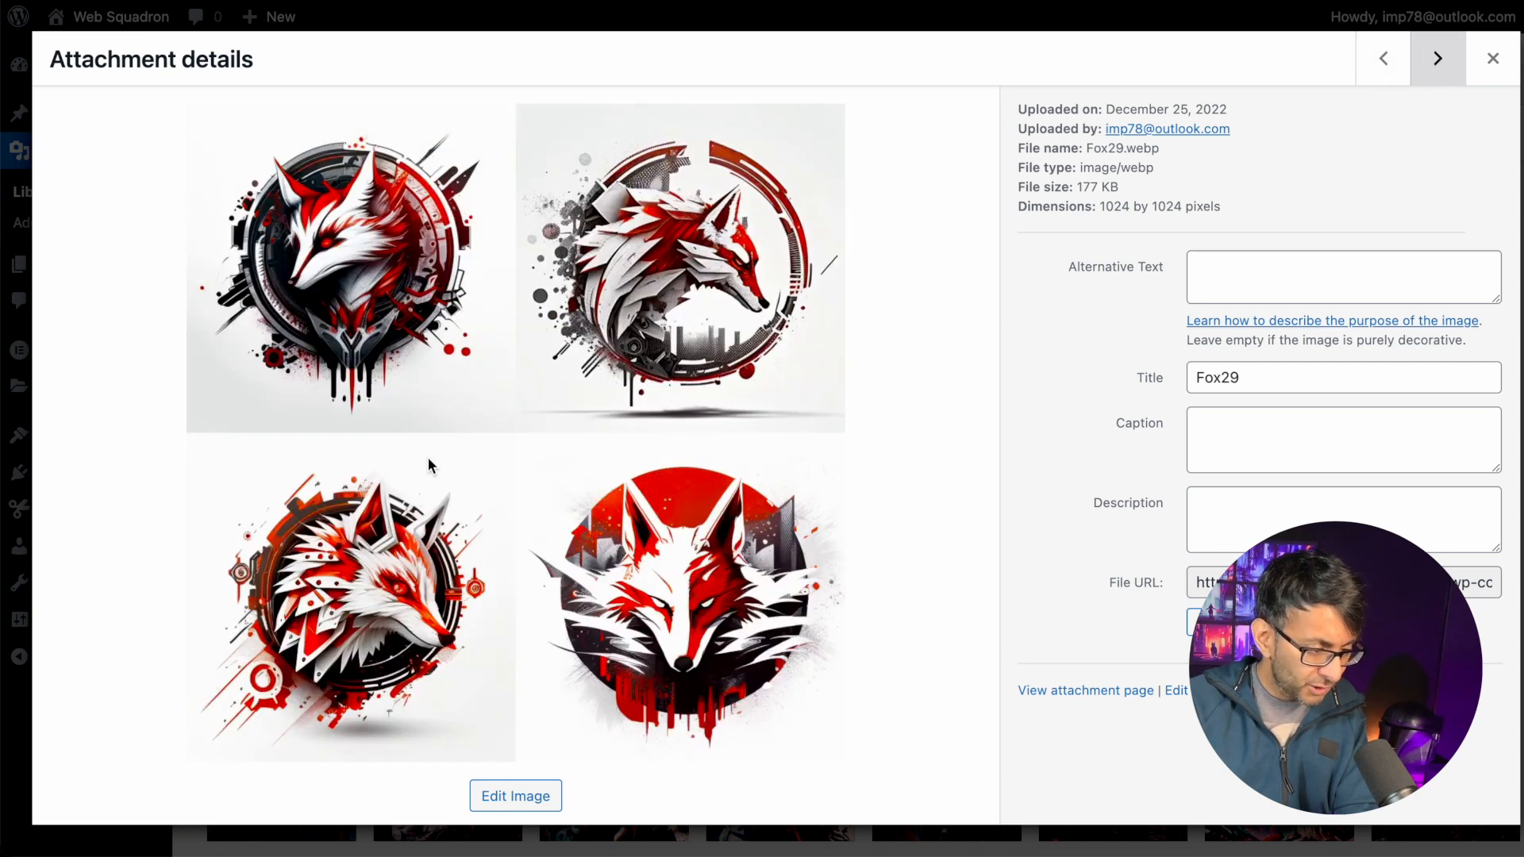
{"action": "left_click", "coordinate": [1360, 62]}
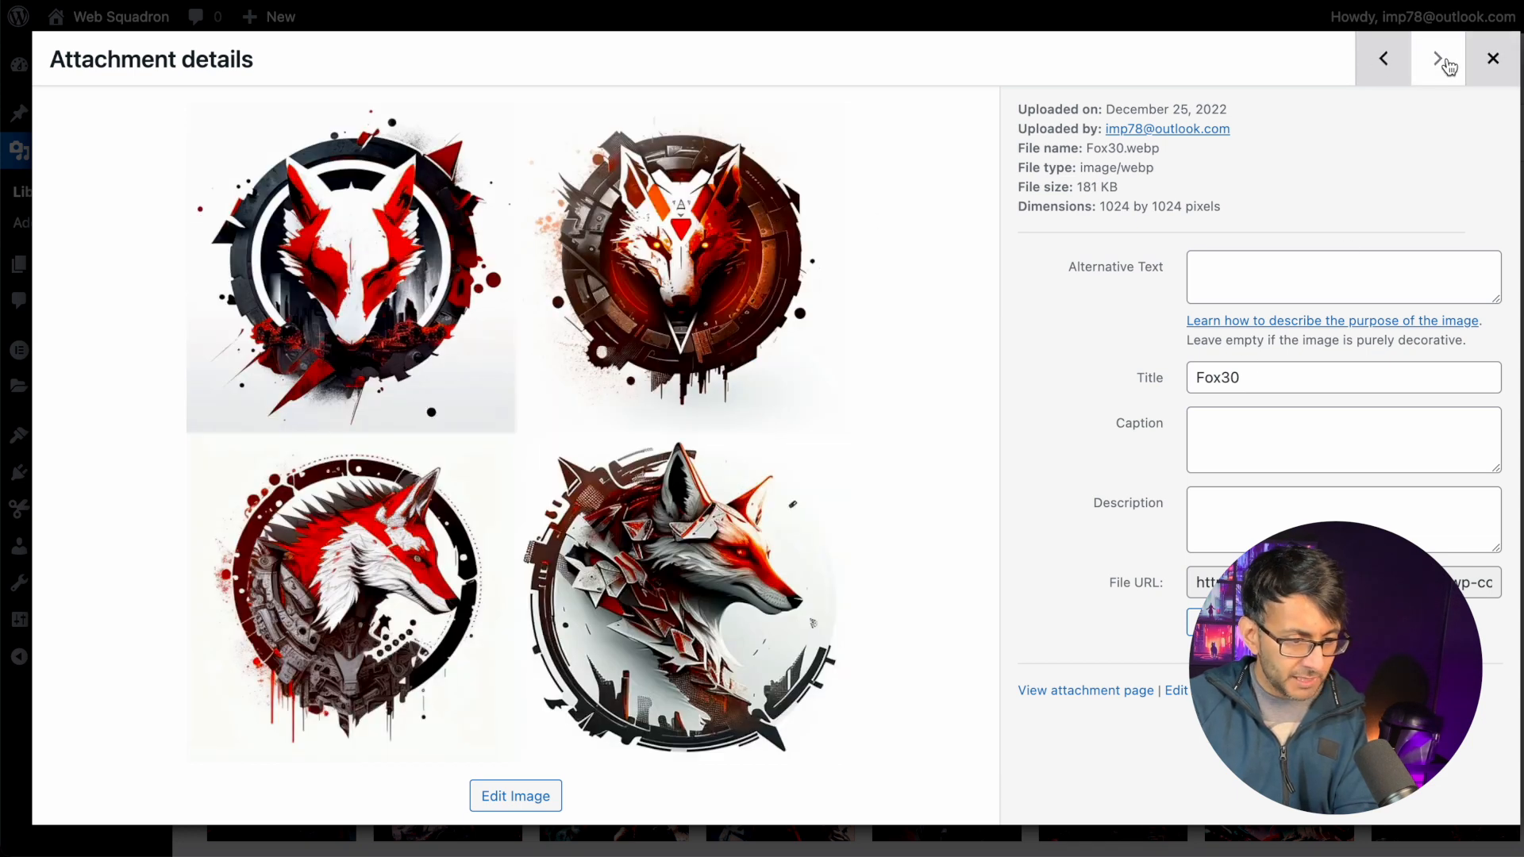
{"action": "left_click", "coordinate": [1438, 59]}
{"action": "left_click", "coordinate": [1438, 59]}
{"action": "left_click", "coordinate": [1437, 59]}
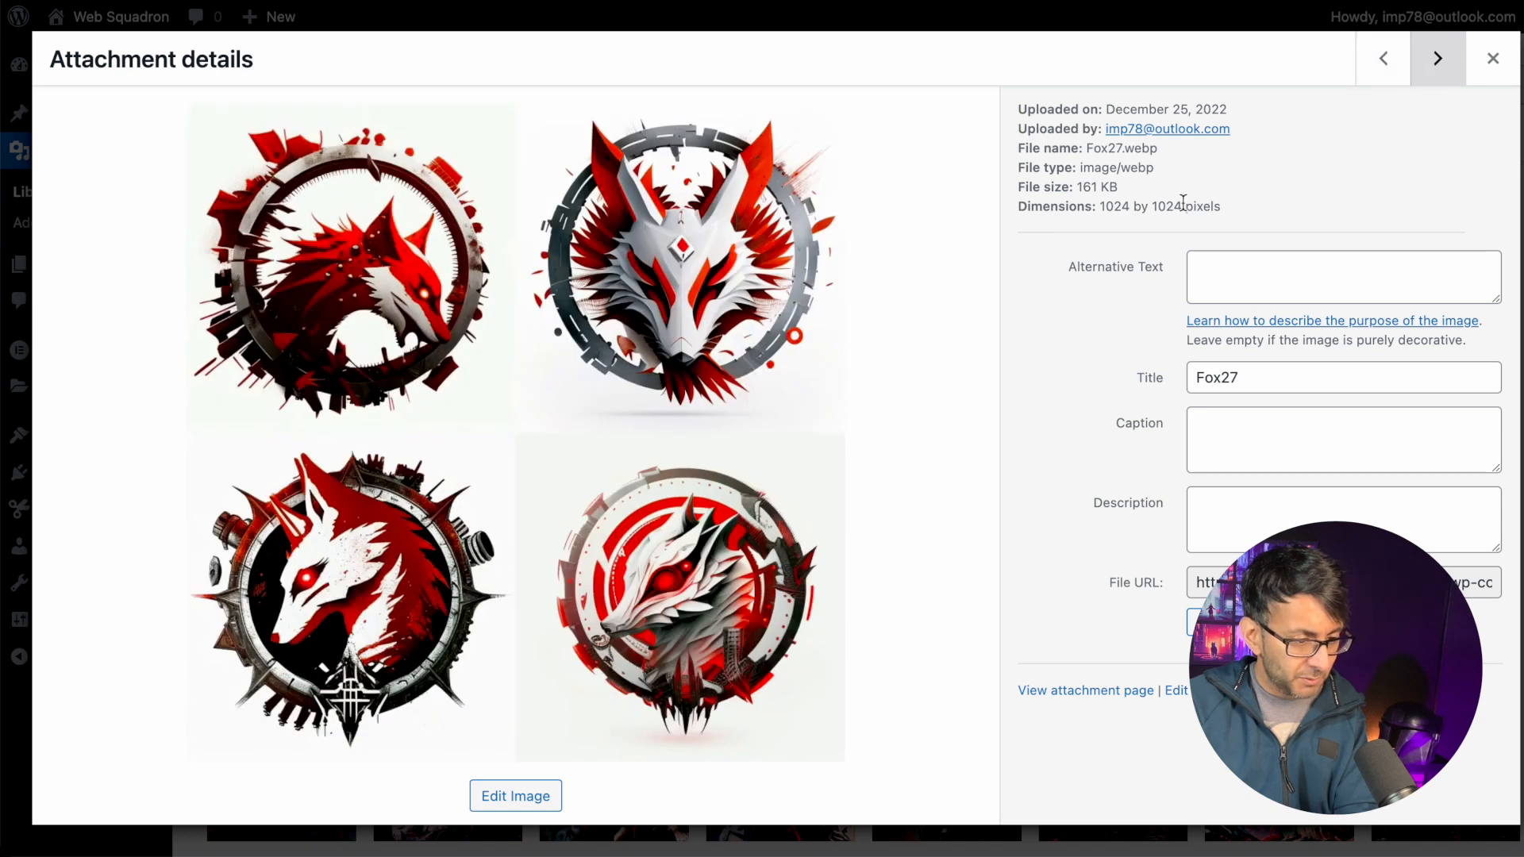
- Crop the Fox29 image to its lower-right fox emblem, about 506 by 506 pixels, and save it
{"action": "left_click", "coordinate": [1383, 58]}
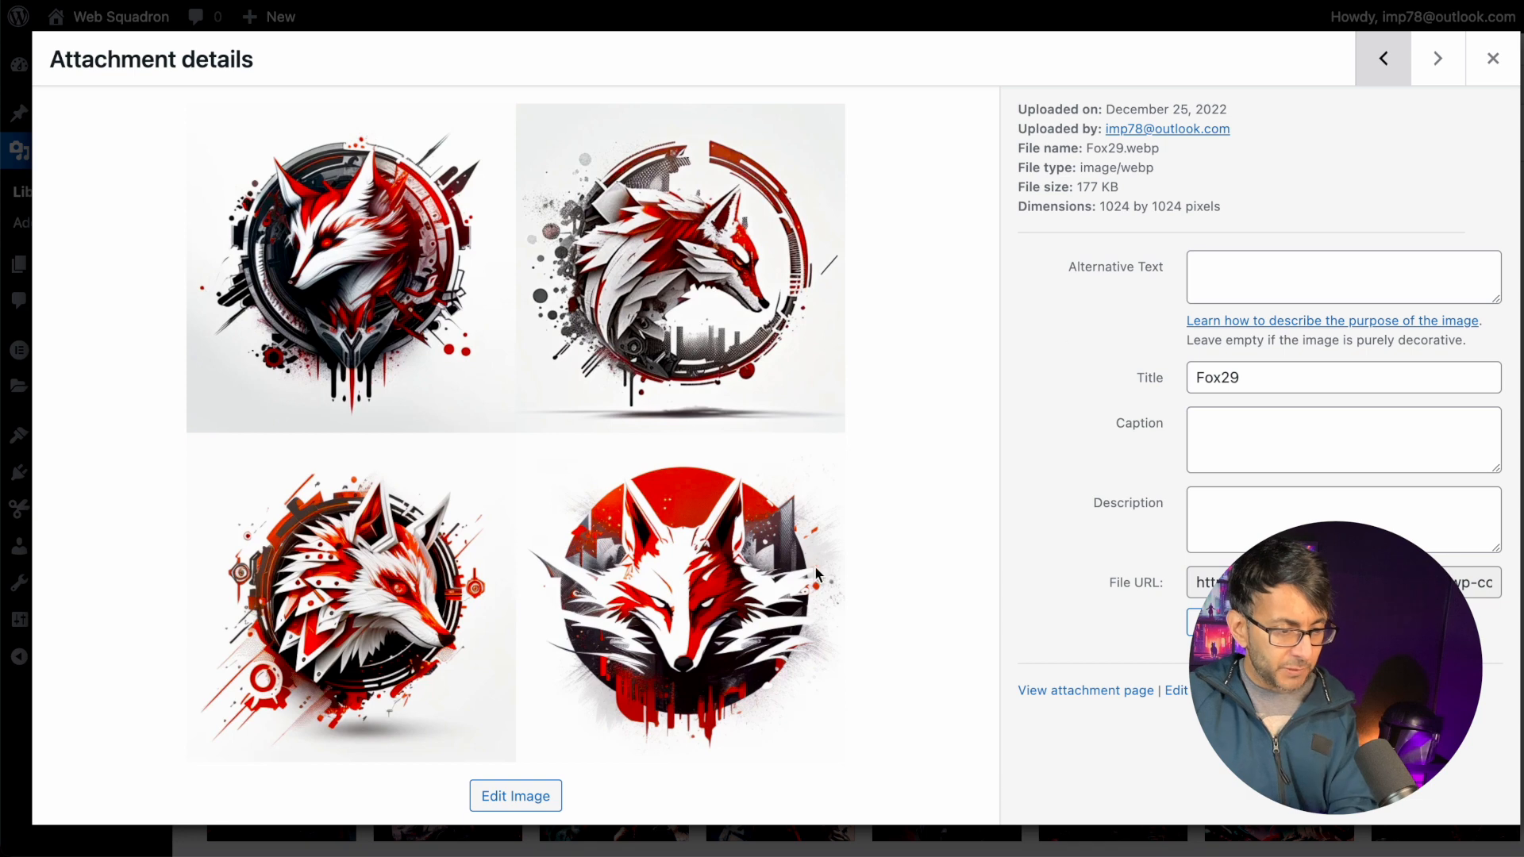
{"action": "left_click", "coordinate": [516, 796]}
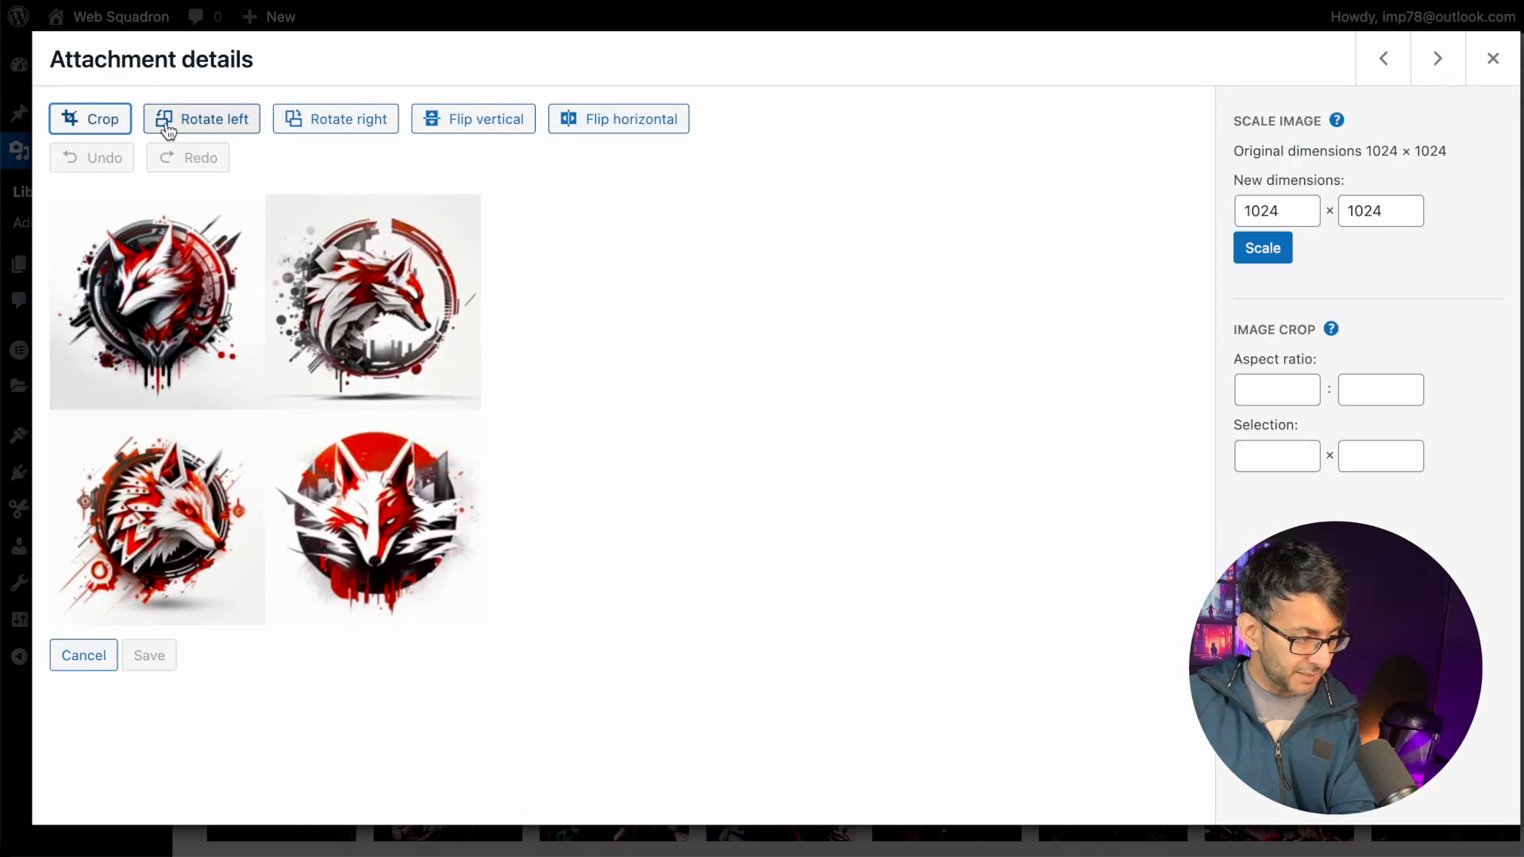
{"action": "left_click_drag", "start_coordinate": [53, 412], "coordinate": [271, 413]}
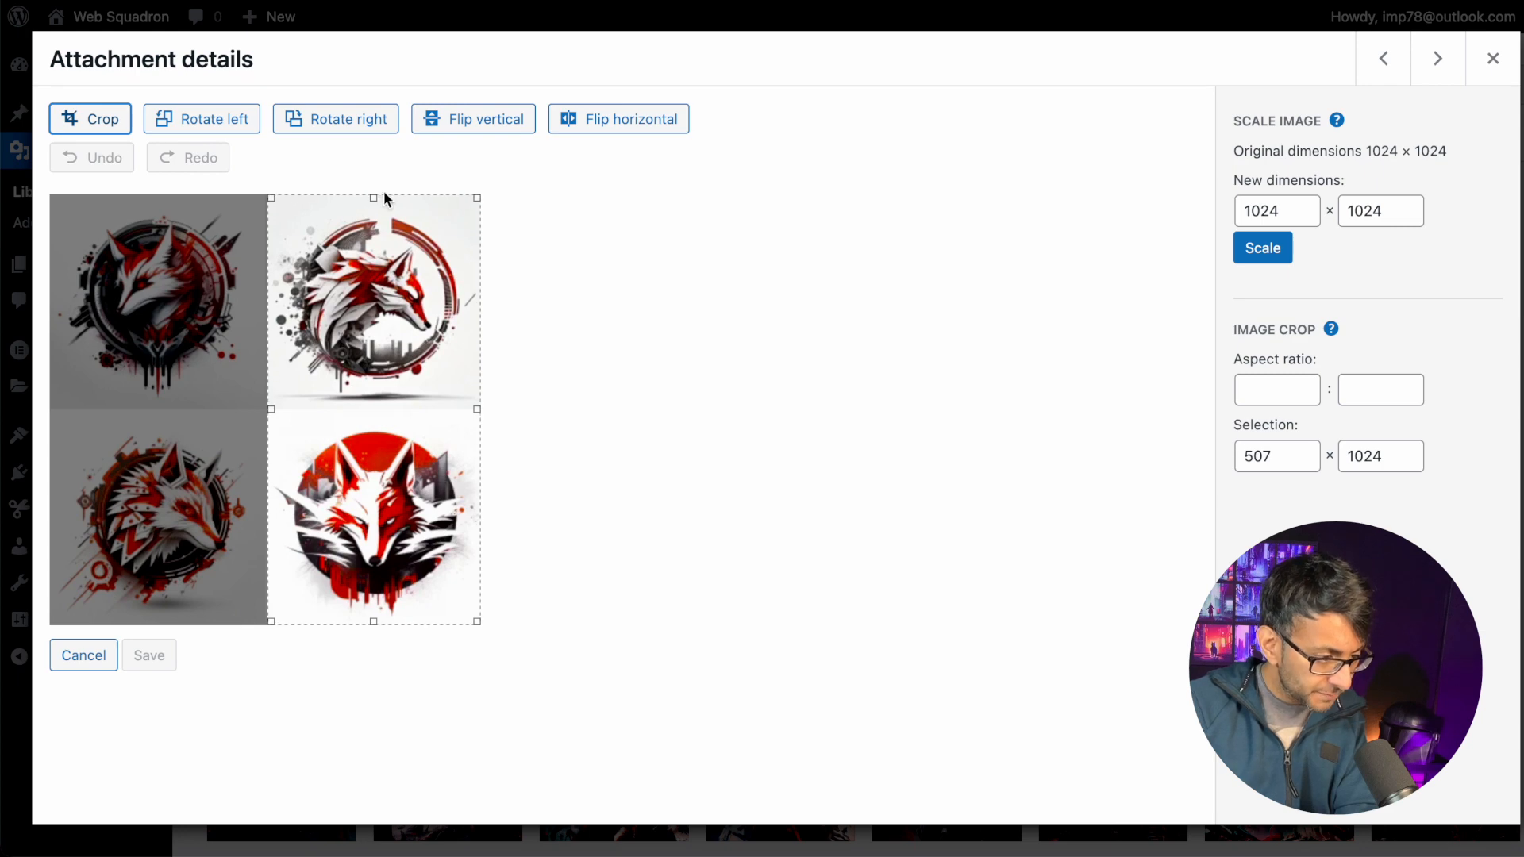
{"action": "left_click_drag", "start_coordinate": [373, 204], "coordinate": [380, 412]}
{"action": "left_click", "coordinate": [100, 120]}
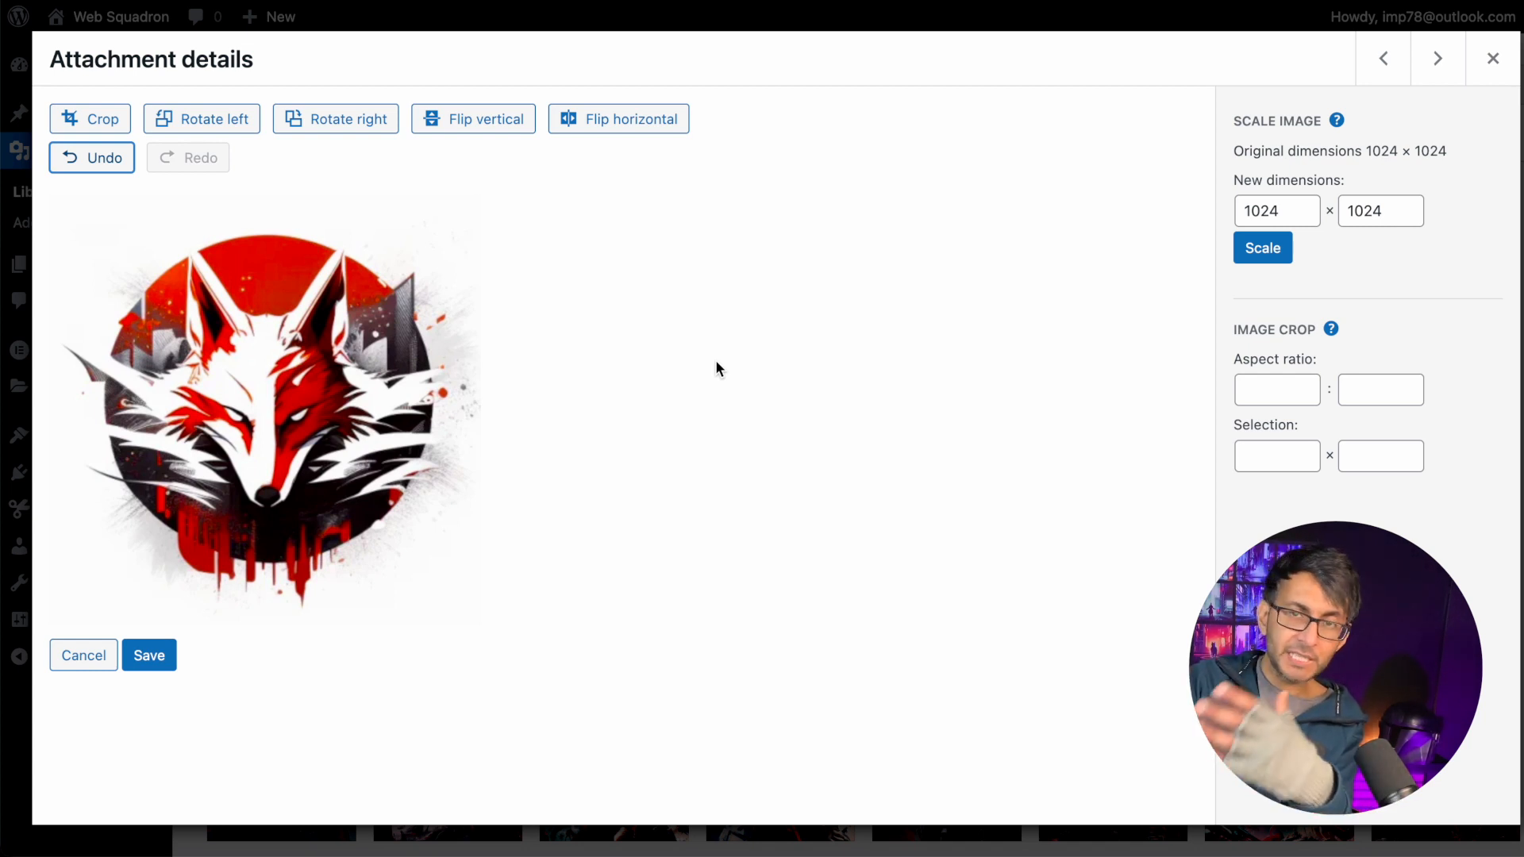
{"action": "left_click", "coordinate": [157, 659]}
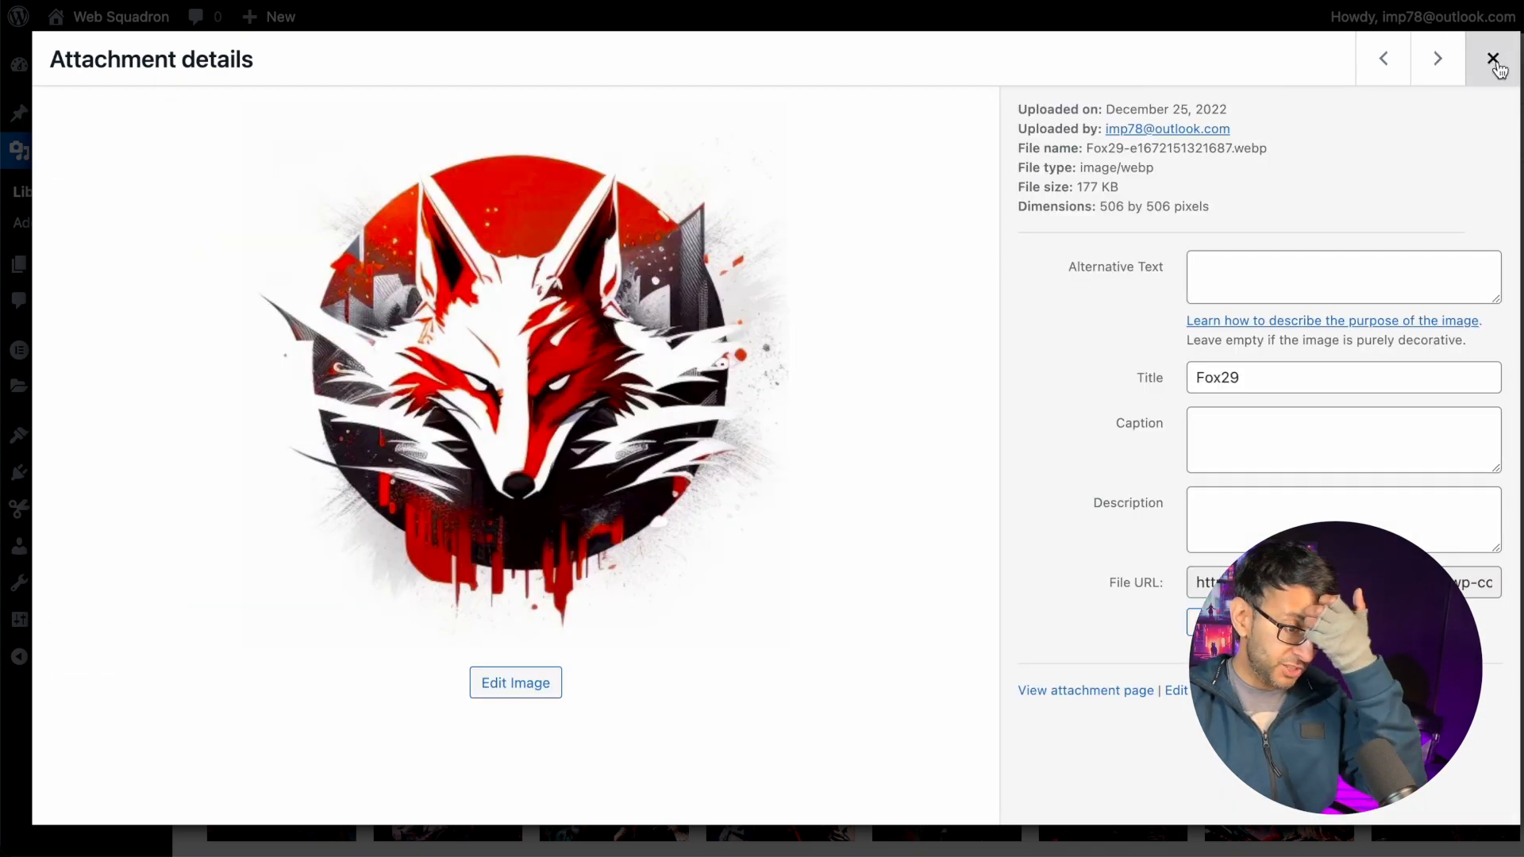
{"action": "left_click", "coordinate": [1493, 59]}
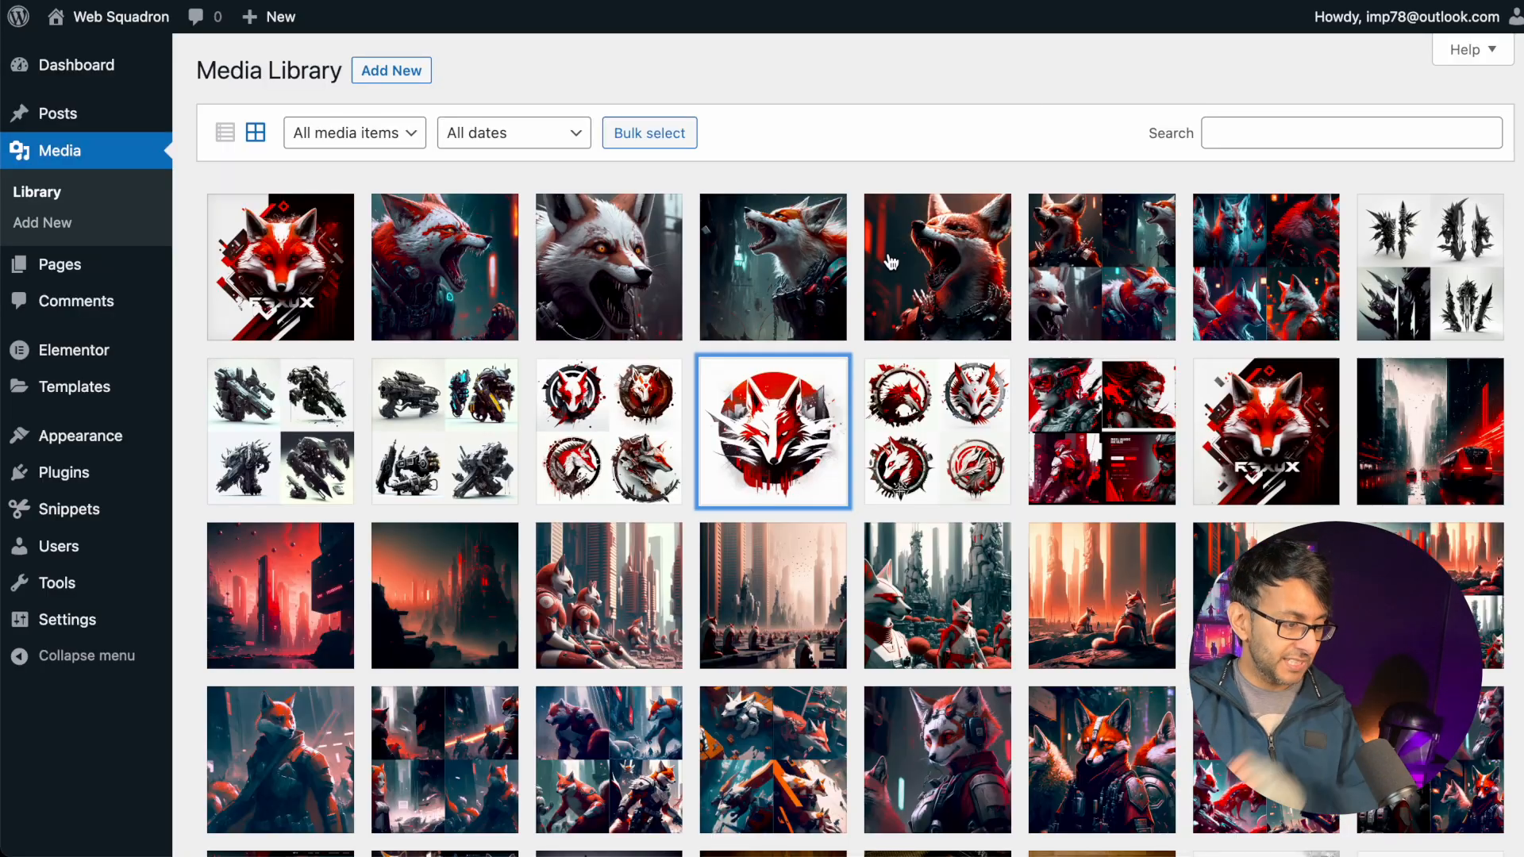
- Crop the Fox30 image to its lower-left fox emblem, about 504 by 504 pixels, and save it
{"action": "left_click", "coordinate": [621, 436]}
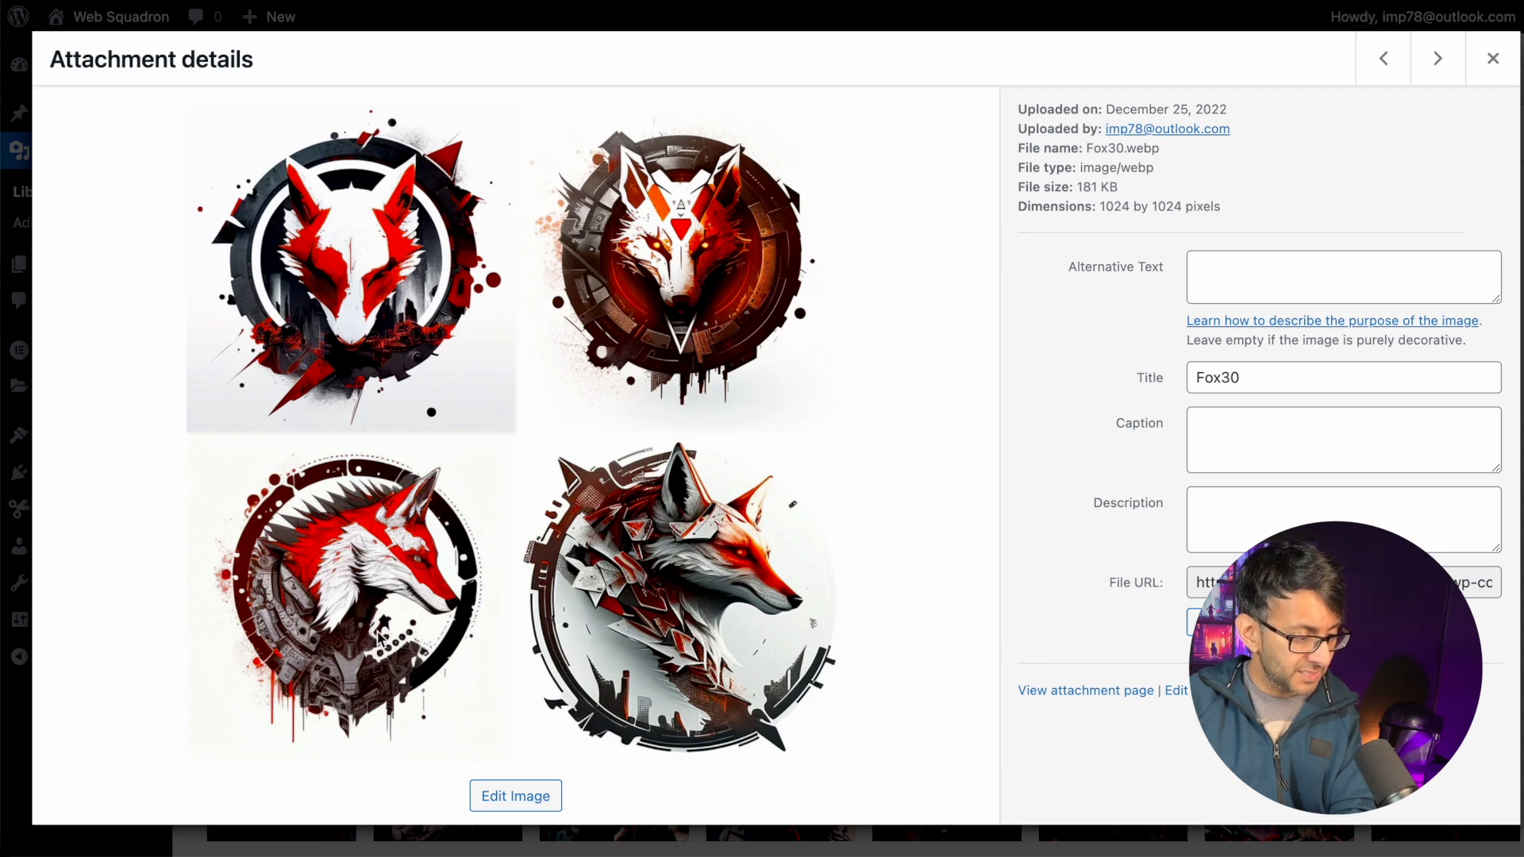
{"action": "left_click", "coordinate": [1435, 68]}
{"action": "key", "text": "Left"}
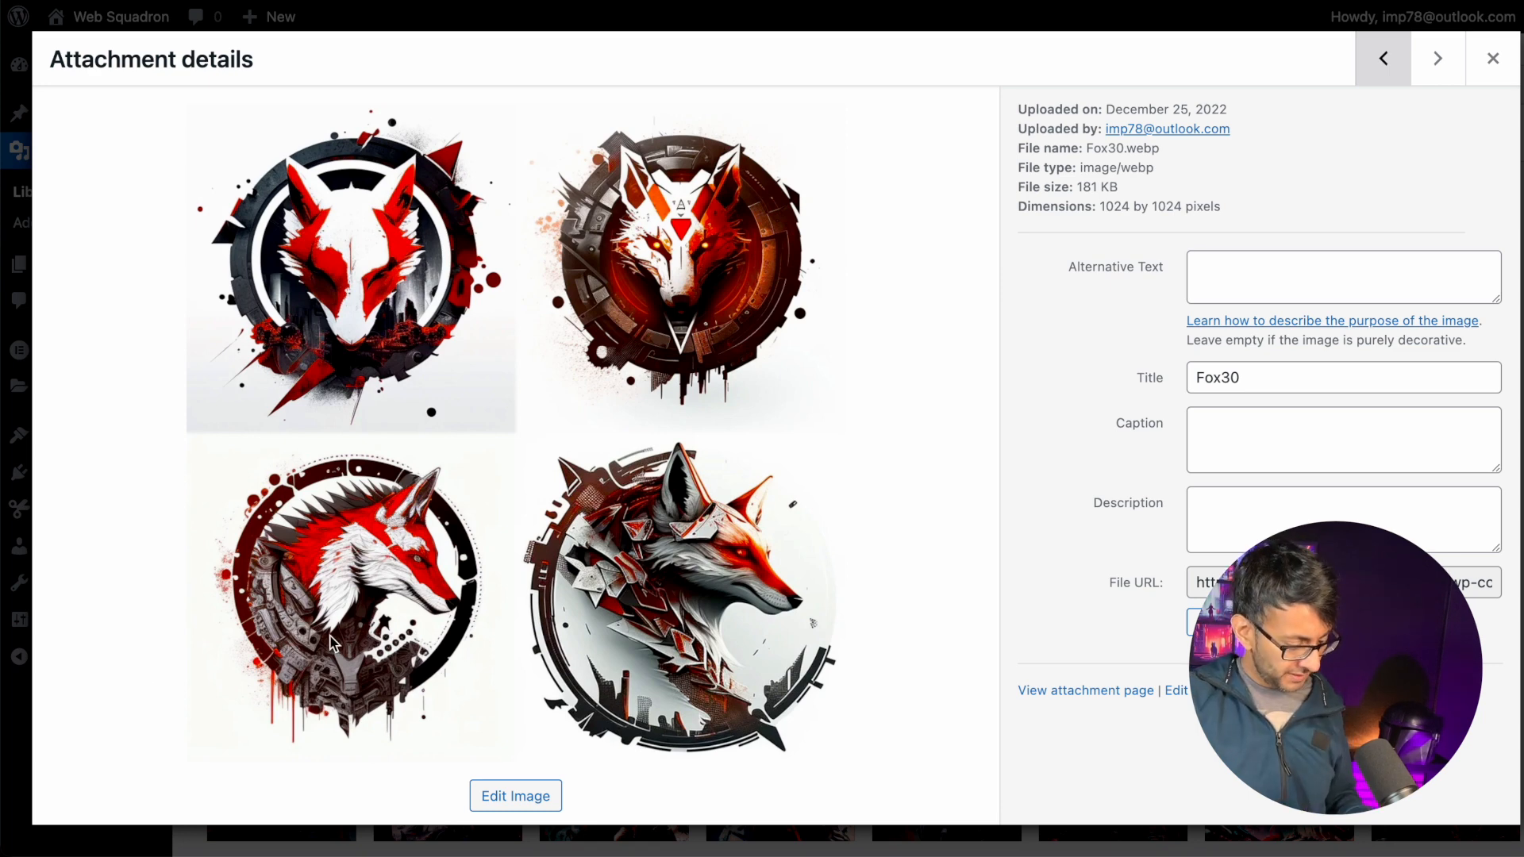
{"action": "left_click", "coordinate": [532, 794]}
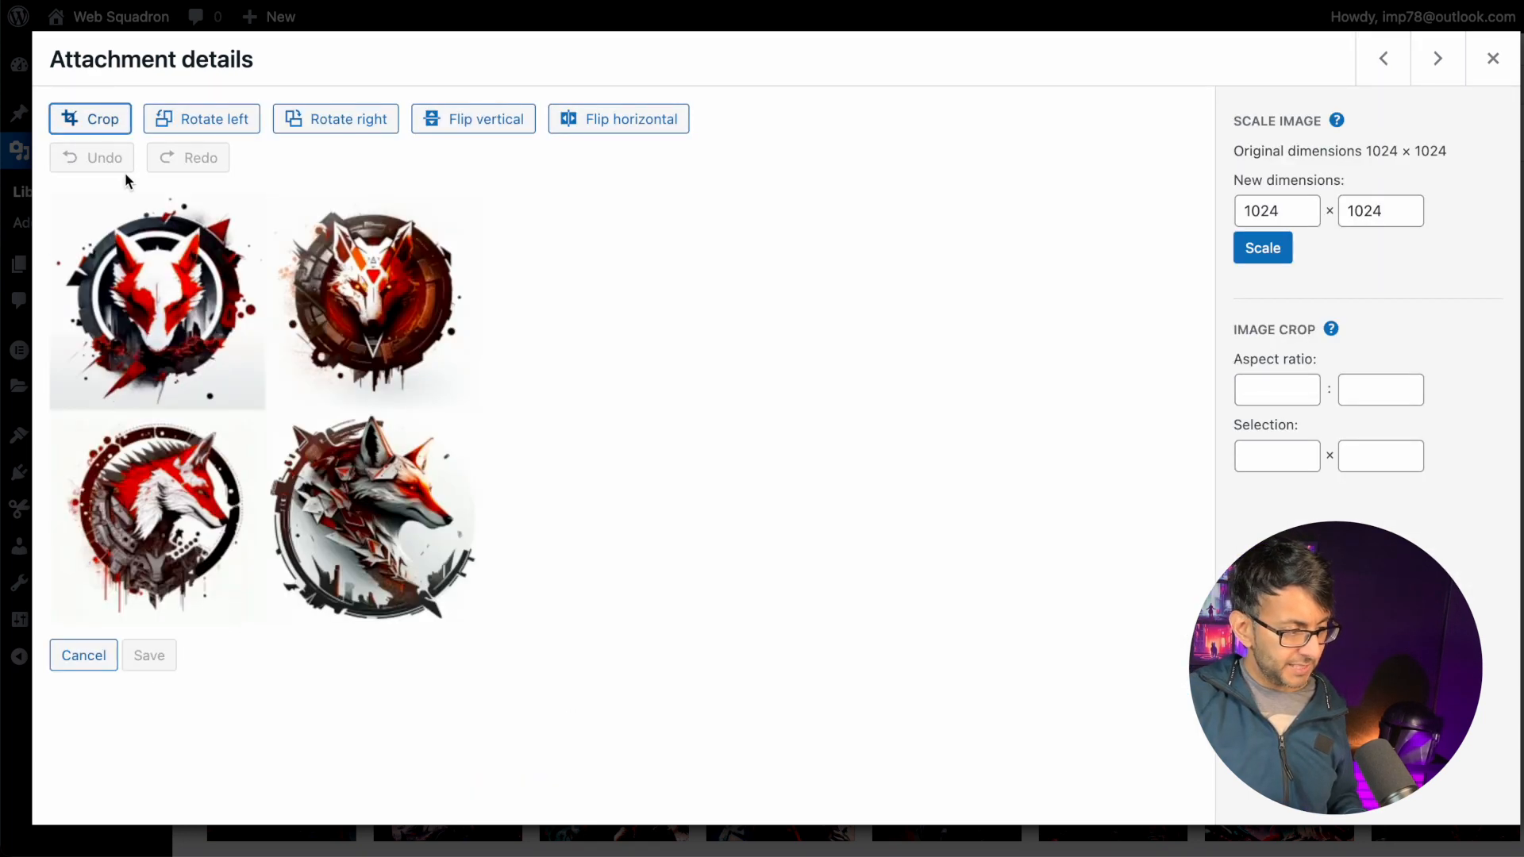
{"action": "left_click", "coordinate": [103, 129]}
{"action": "left_click_drag", "start_coordinate": [269, 198], "coordinate": [274, 415]}
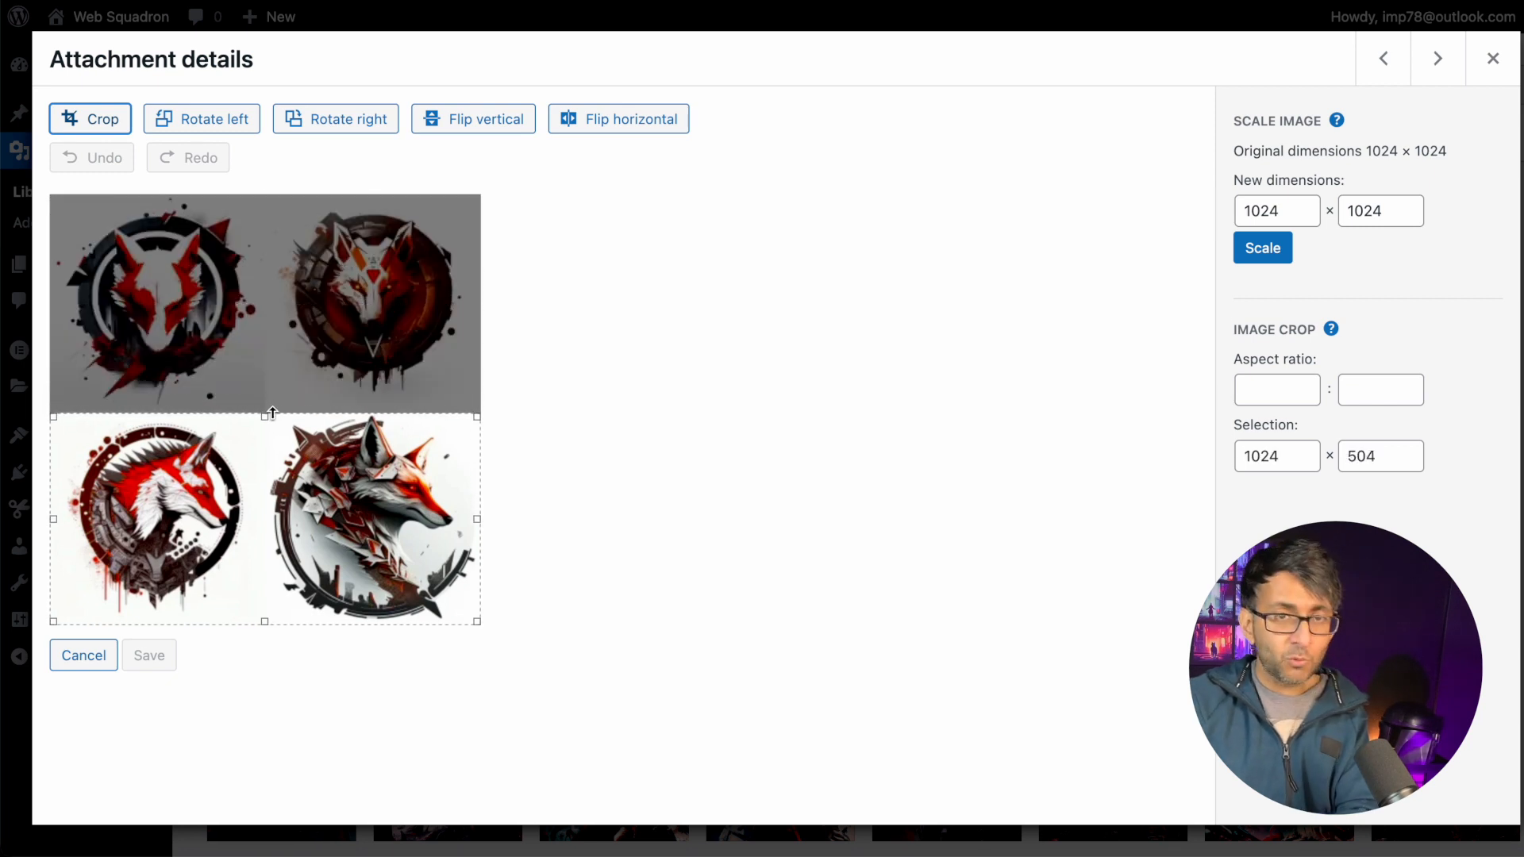
{"action": "left_click_drag", "start_coordinate": [479, 518], "coordinate": [265, 510]}
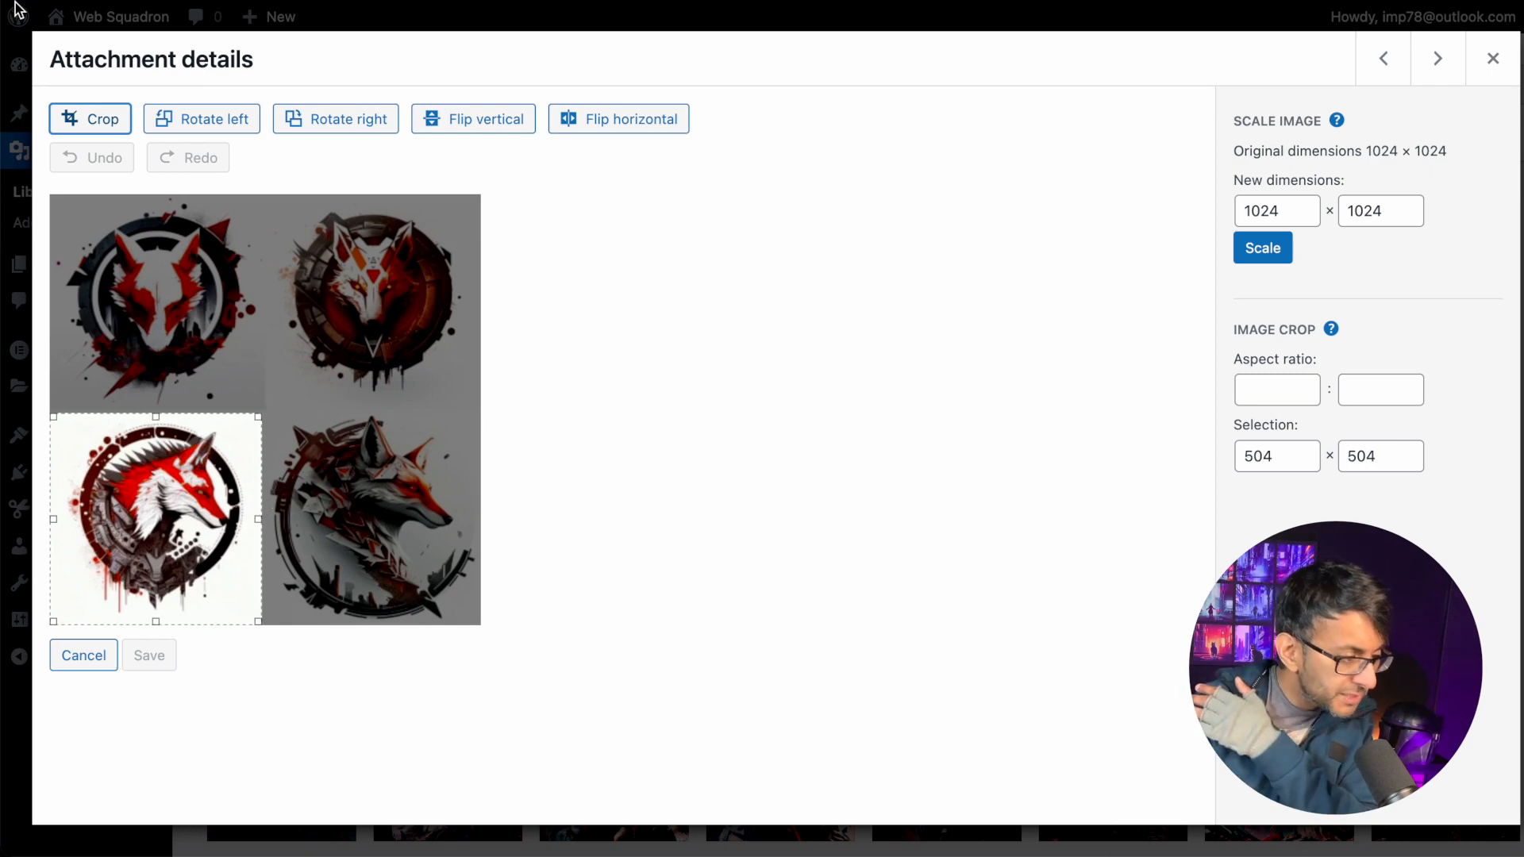
{"action": "left_click", "coordinate": [117, 121]}
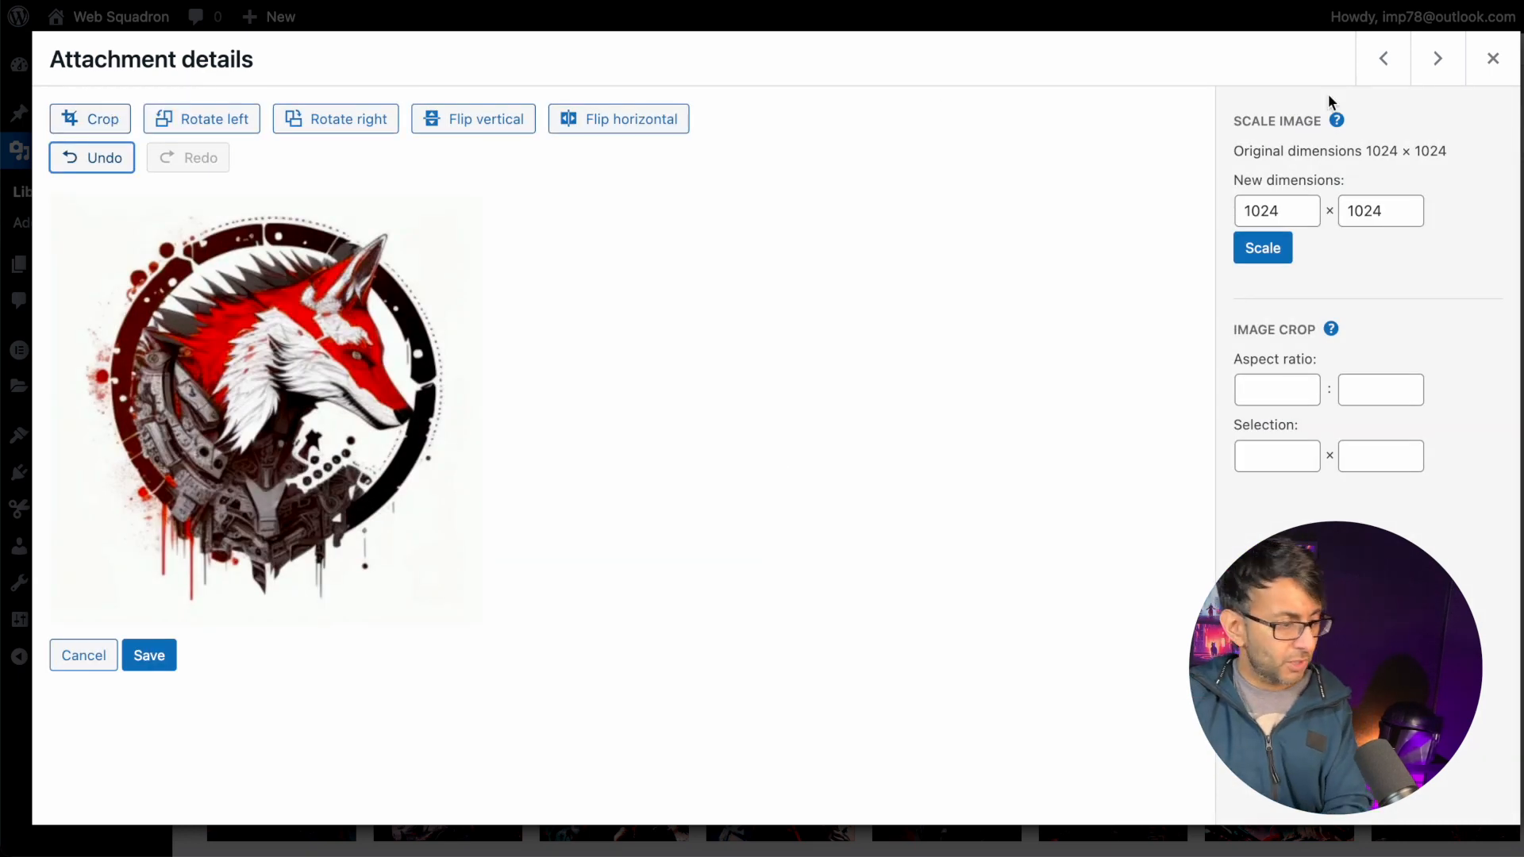
{"action": "left_click", "coordinate": [158, 654]}
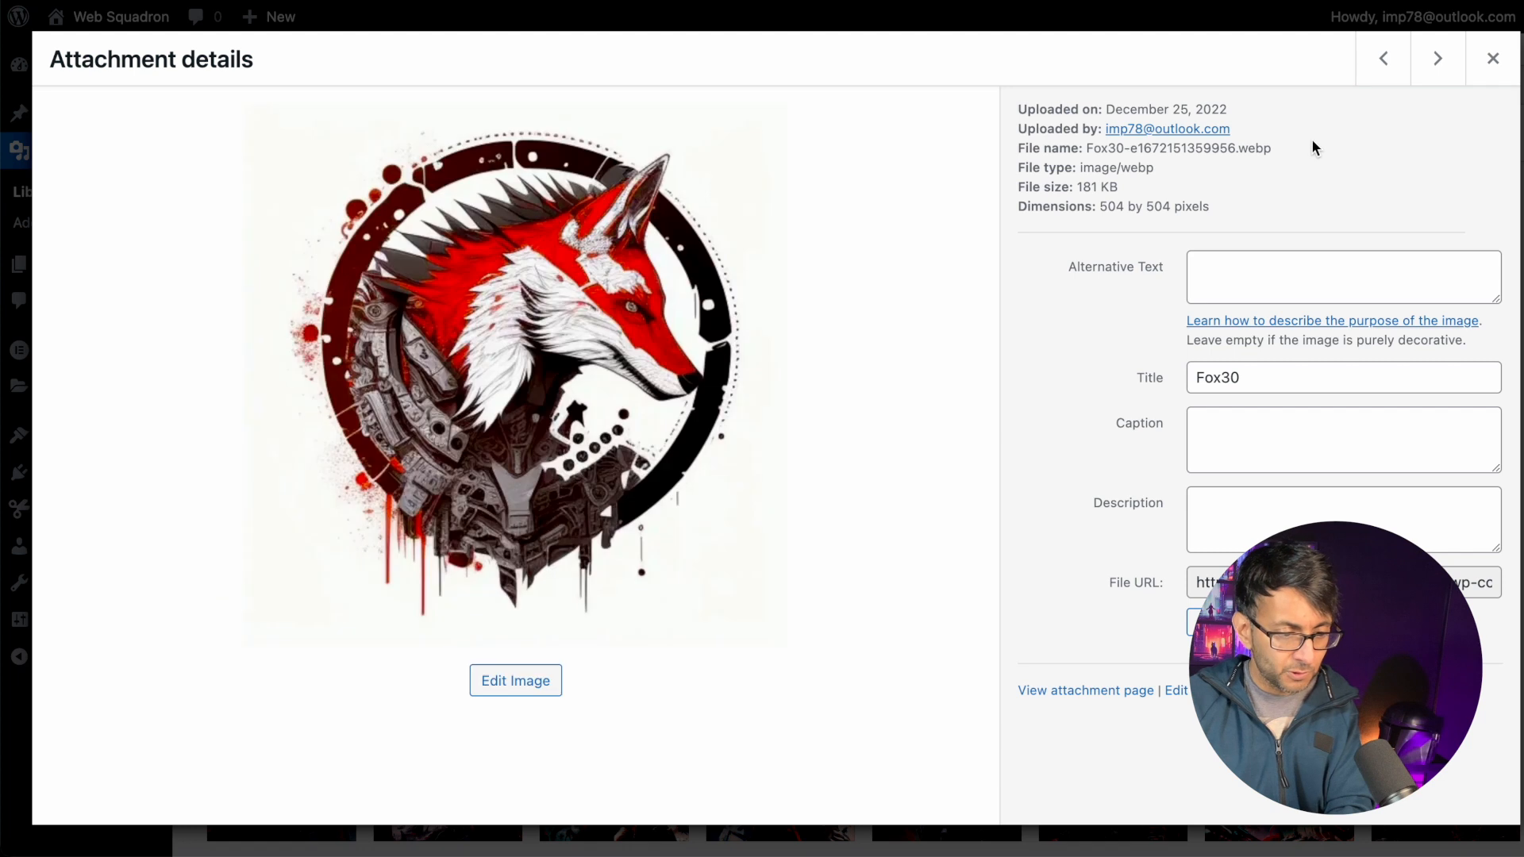
{"action": "left_click", "coordinate": [1492, 59]}
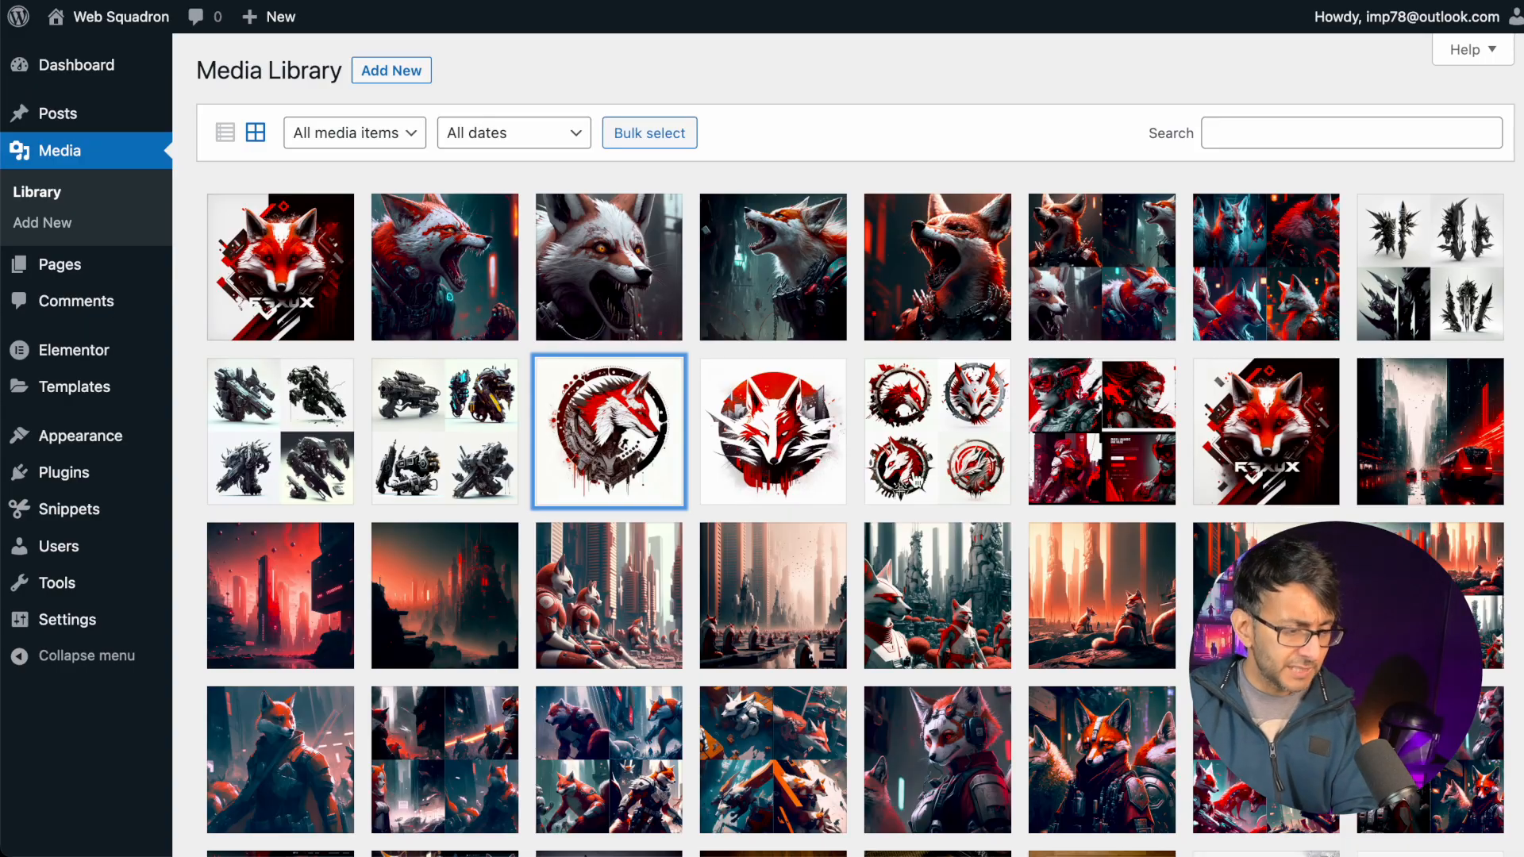
- Crop the Fox27 image to its lower-left fox emblem, about 504 by 527 pixels, and save it
{"action": "left_click", "coordinate": [930, 470]}
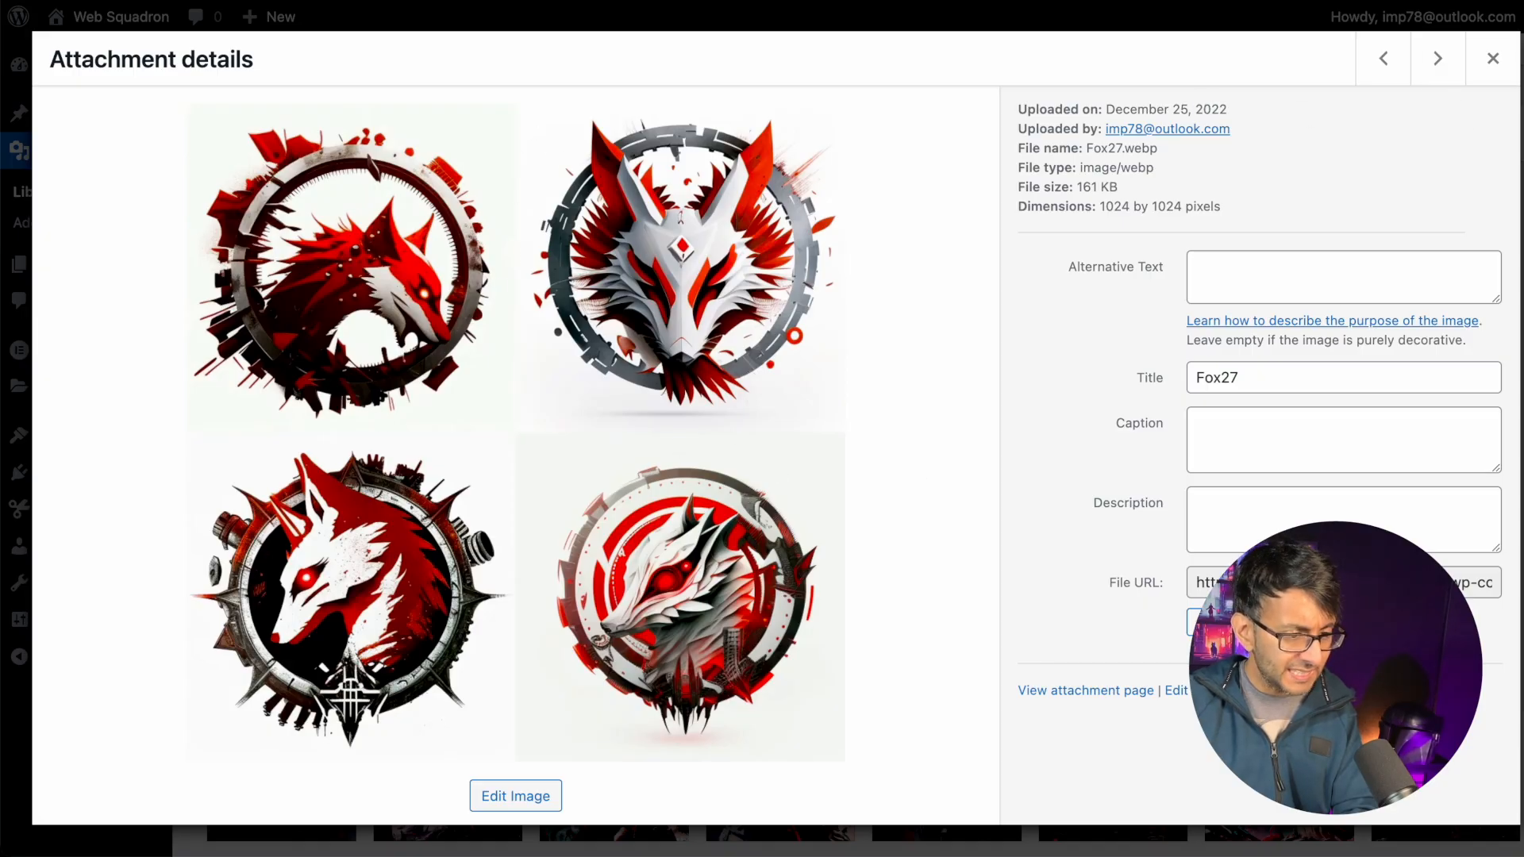
{"action": "left_click", "coordinate": [1518, 63]}
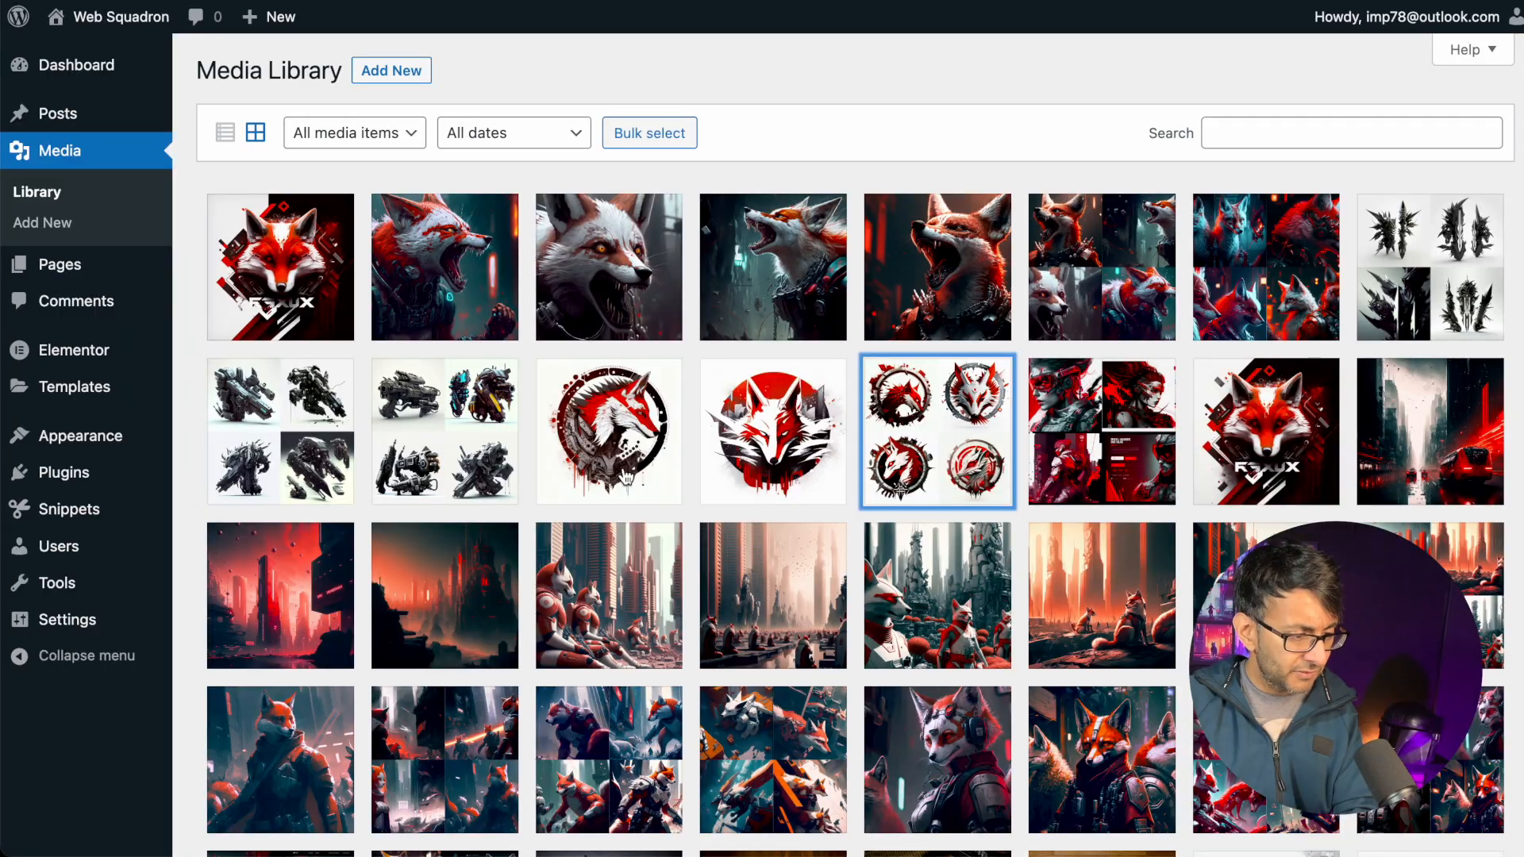
{"action": "left_click", "coordinate": [953, 441]}
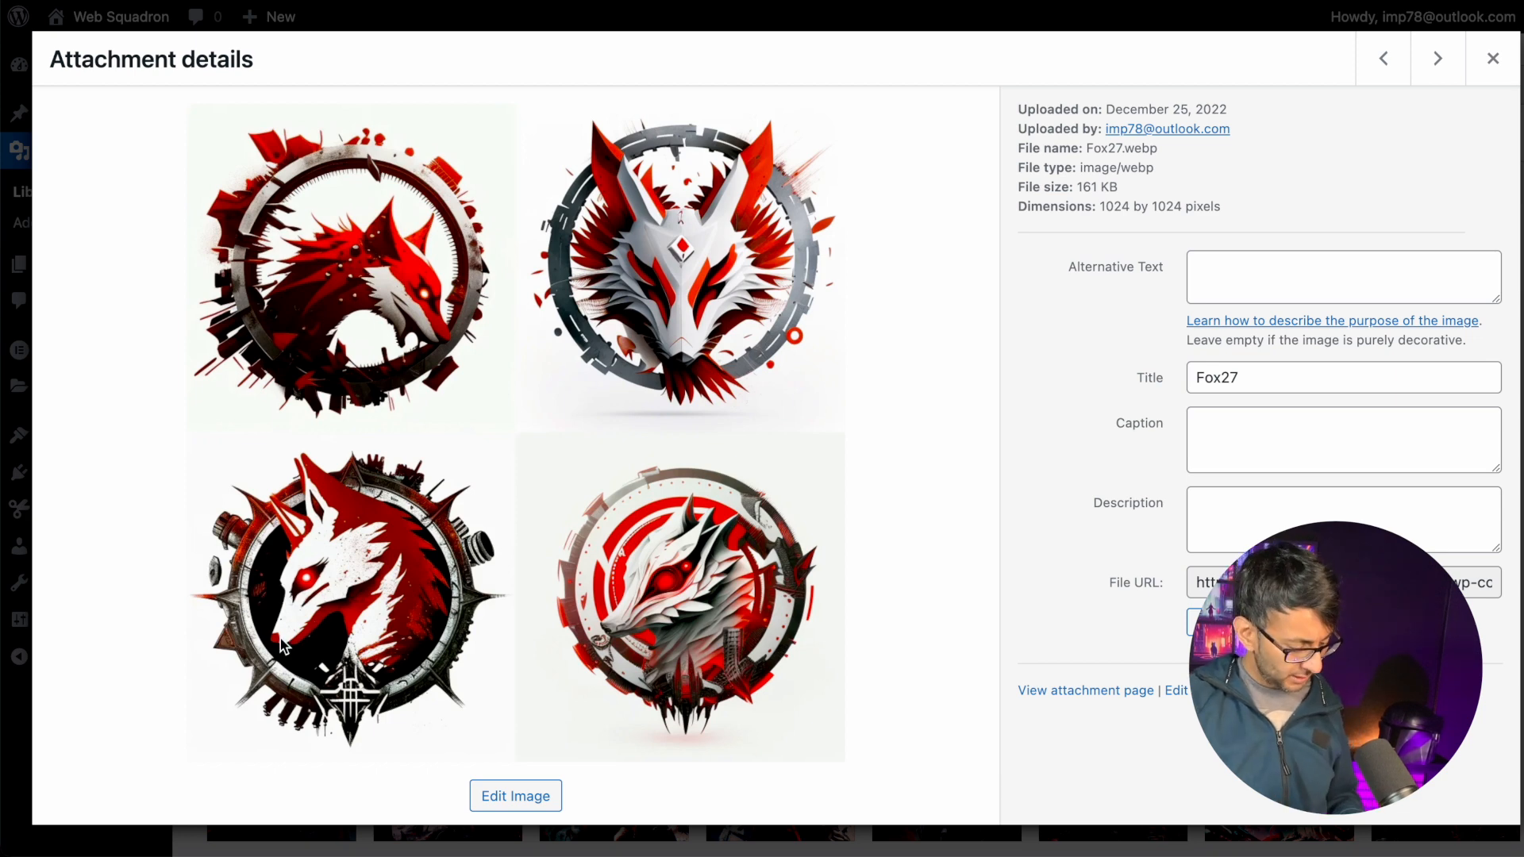
{"action": "left_click", "coordinate": [516, 796]}
{"action": "left_click", "coordinate": [99, 119]}
{"action": "left_click_drag", "start_coordinate": [252, 197], "coordinate": [269, 405]}
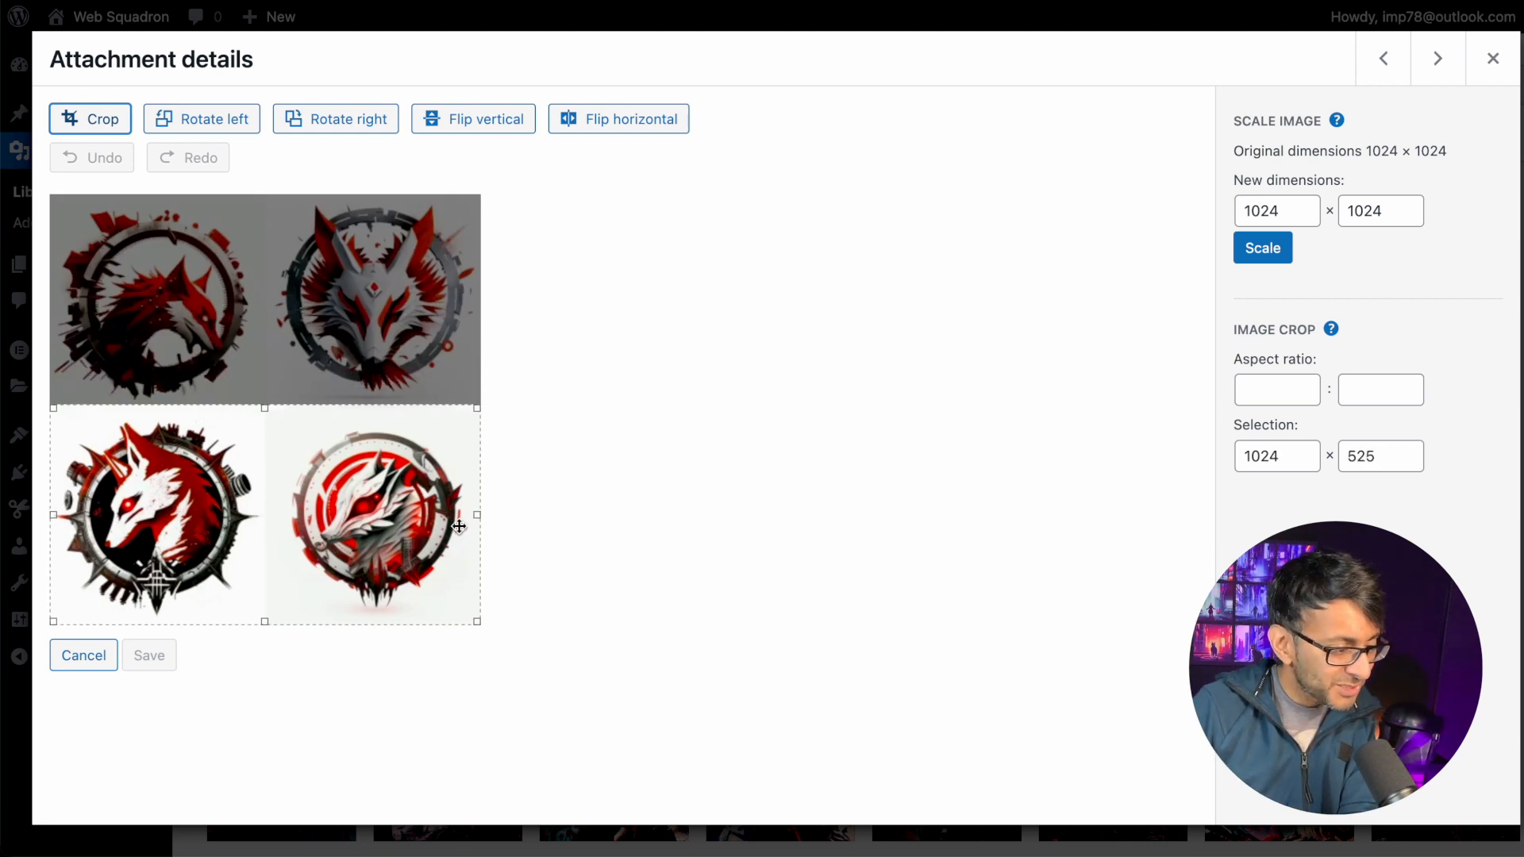
{"action": "left_click_drag", "start_coordinate": [477, 524], "coordinate": [259, 524]}
{"action": "mouse_move", "coordinate": [154, 408]}
{"action": "left_mouse_down"}
{"action": "mouse_move", "coordinate": [154, 362]}
{"action": "mouse_move", "coordinate": [157, 403]}
{"action": "left_mouse_up"}
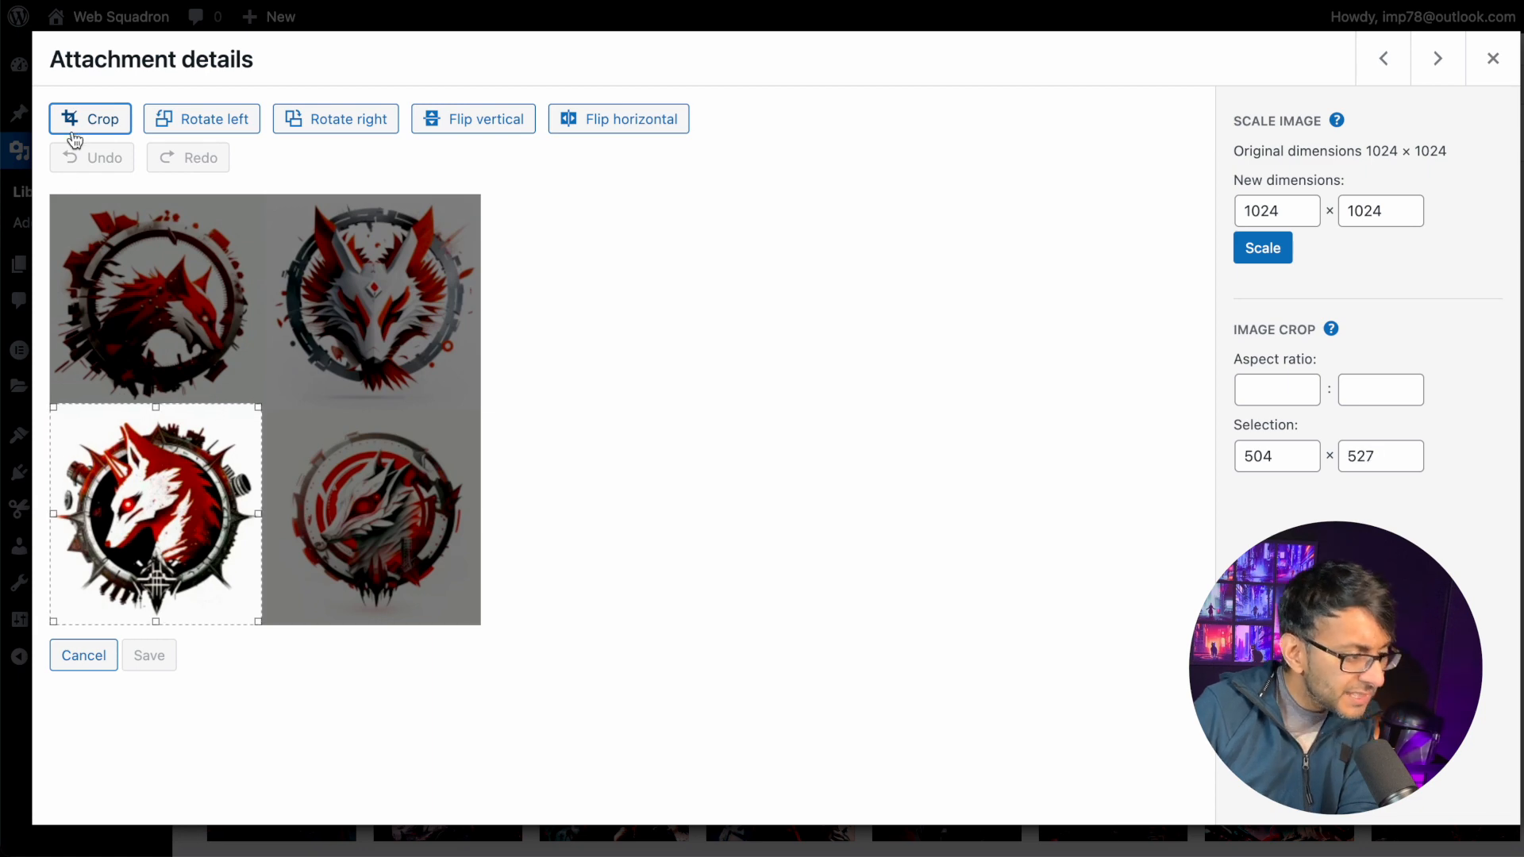
{"action": "left_click", "coordinate": [93, 120]}
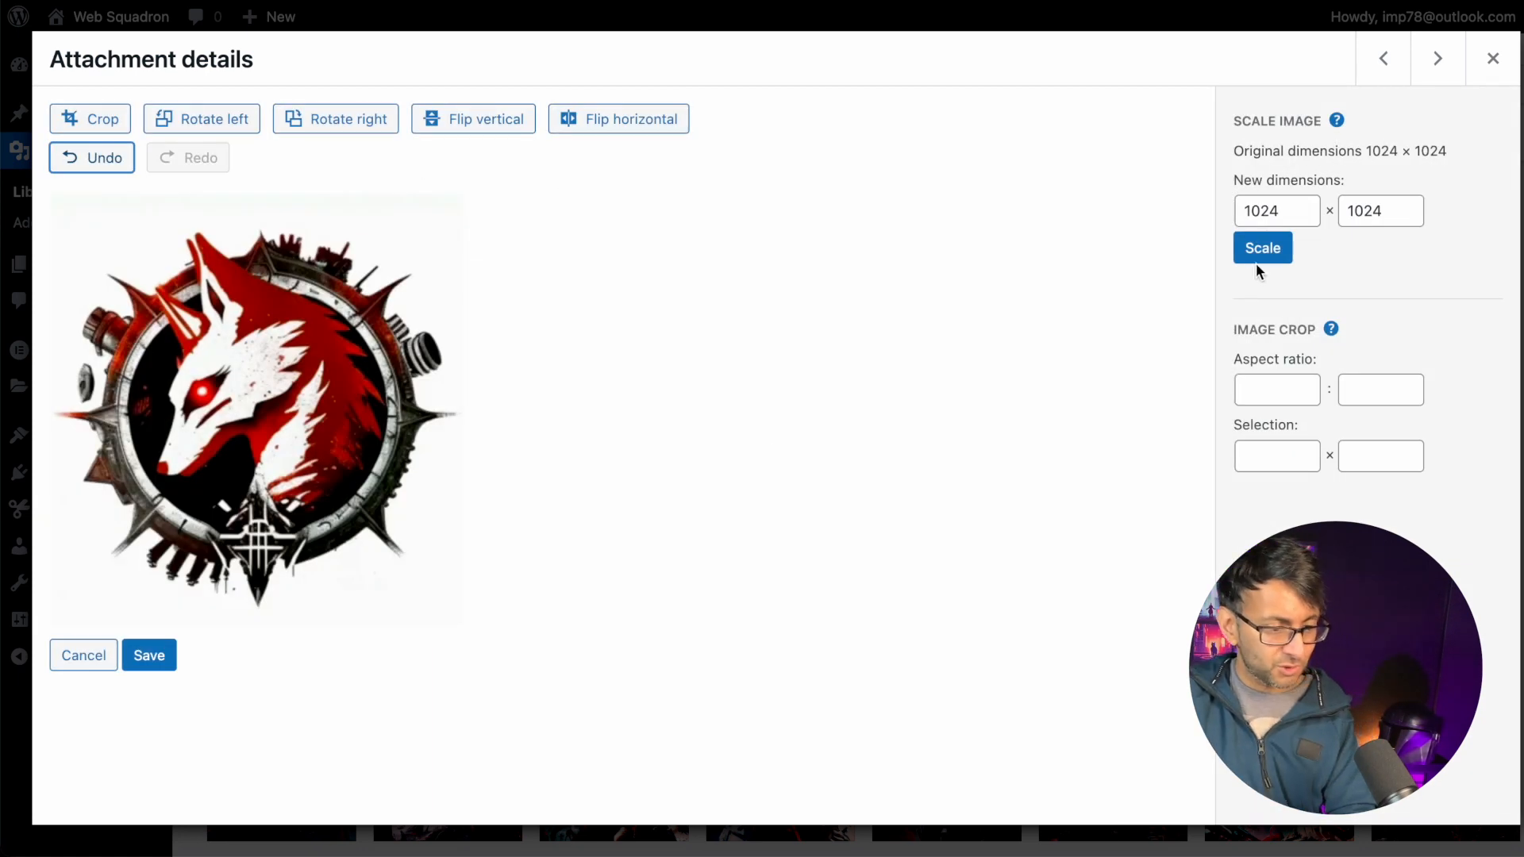
{"action": "left_click", "coordinate": [151, 656]}
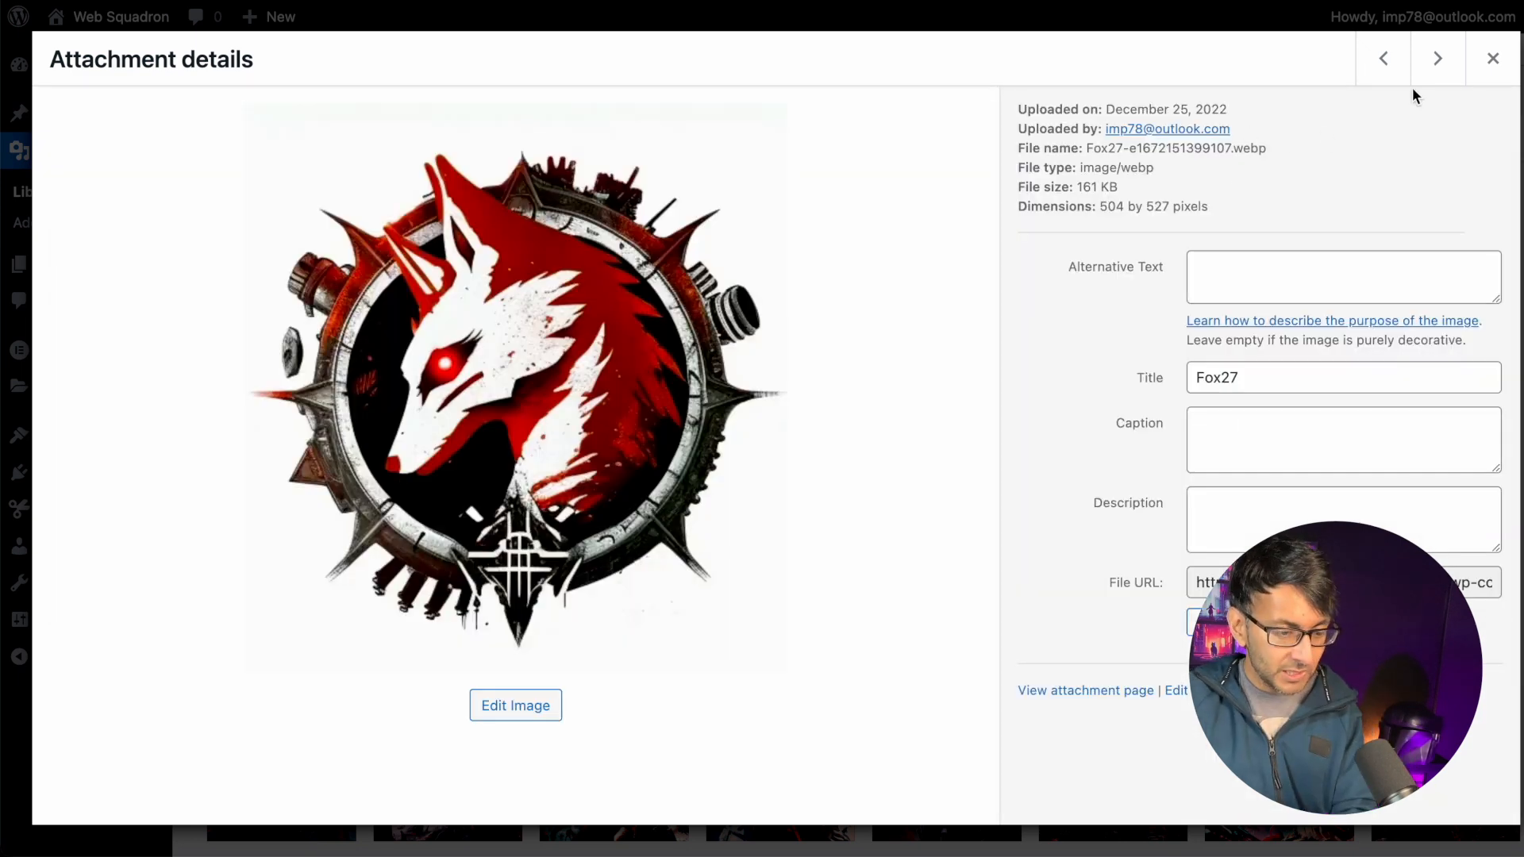
- Scale the cropped Fox30 image to 500 by 500 pixels
{"action": "left_click", "coordinate": [1384, 68]}
{"action": "left_click", "coordinate": [1384, 71]}
{"action": "left_click", "coordinate": [500, 687]}
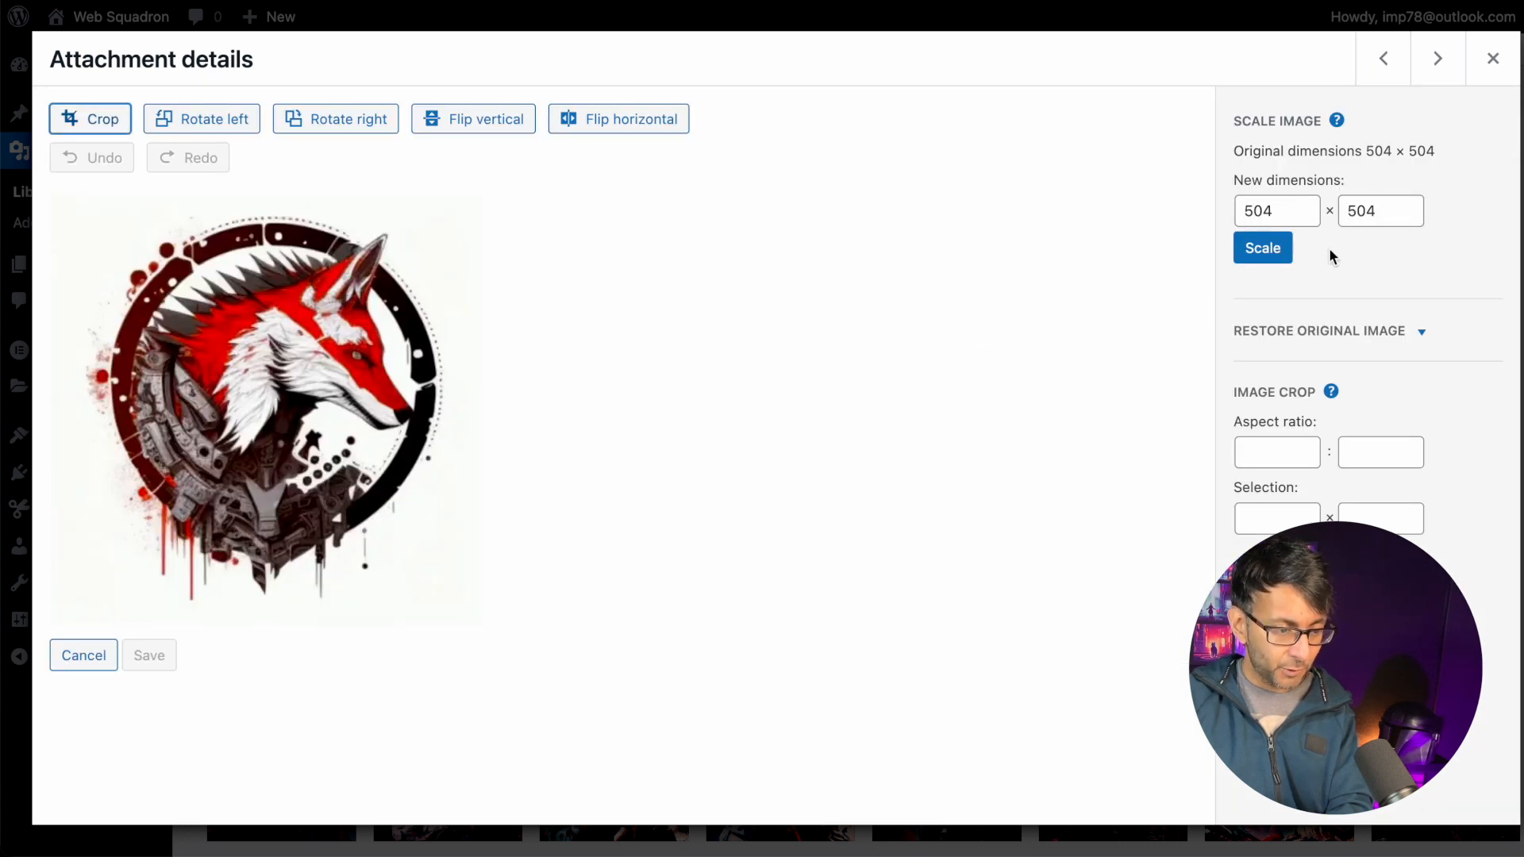
{"action": "left_click", "coordinate": [1270, 208]}
{"action": "key", "text": "BackSpace"}
{"action": "type", "text": "0"}
{"action": "left_click", "coordinate": [1263, 248]}
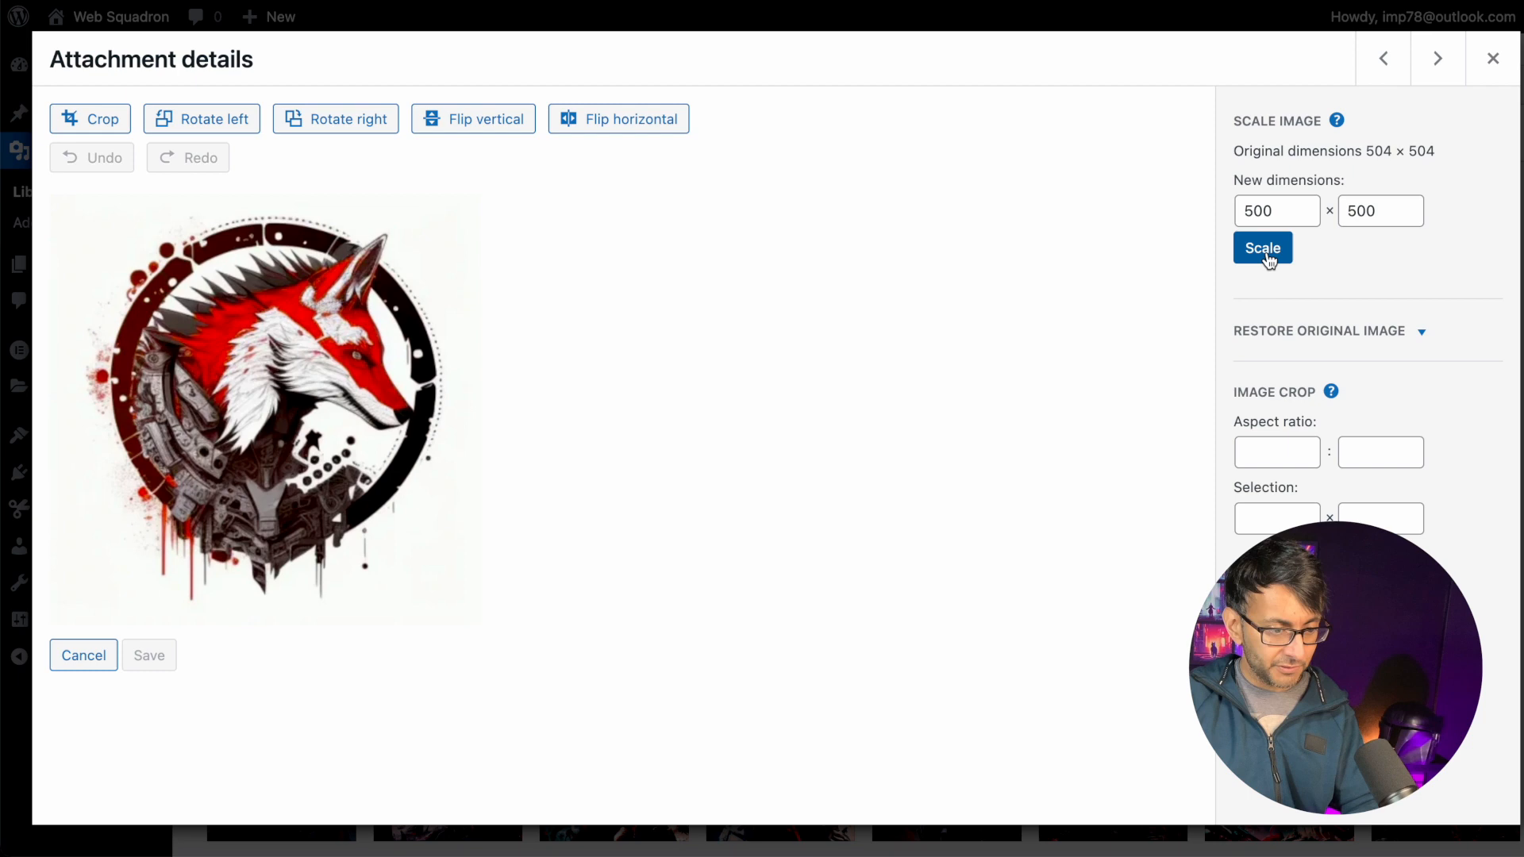
- Scale the cropped Fox29 image to 500 by 500 pixels
{"action": "left_click", "coordinate": [1438, 64]}
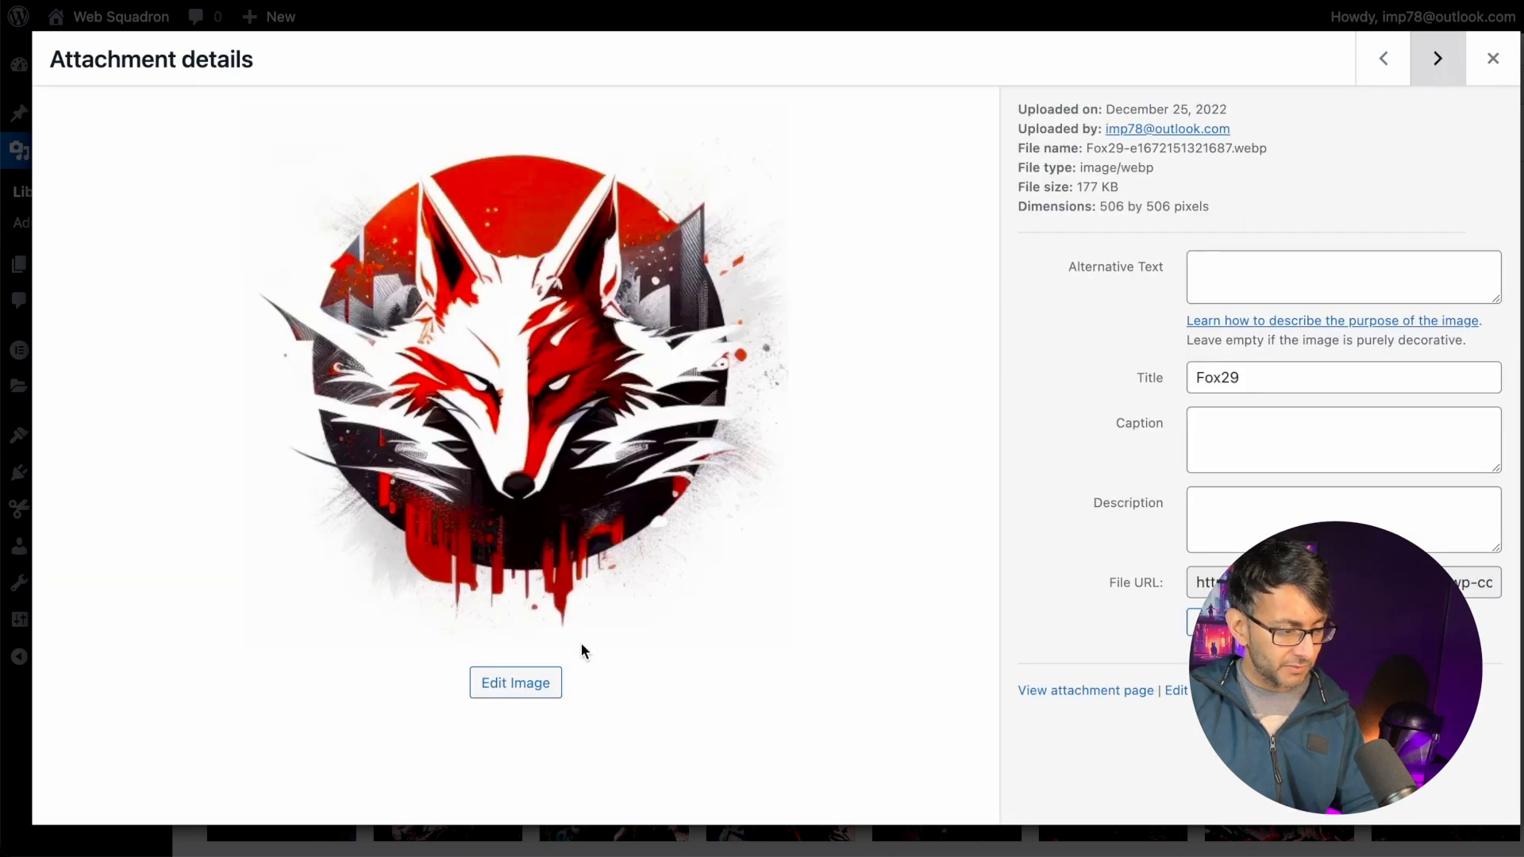
{"action": "left_click", "coordinate": [516, 683]}
{"action": "left_click", "coordinate": [1296, 213]}
{"action": "left_click_drag", "start_coordinate": [1296, 213], "coordinate": [1154, 212]}
{"action": "type", "text": "500"}
{"action": "left_click", "coordinate": [1263, 247]}
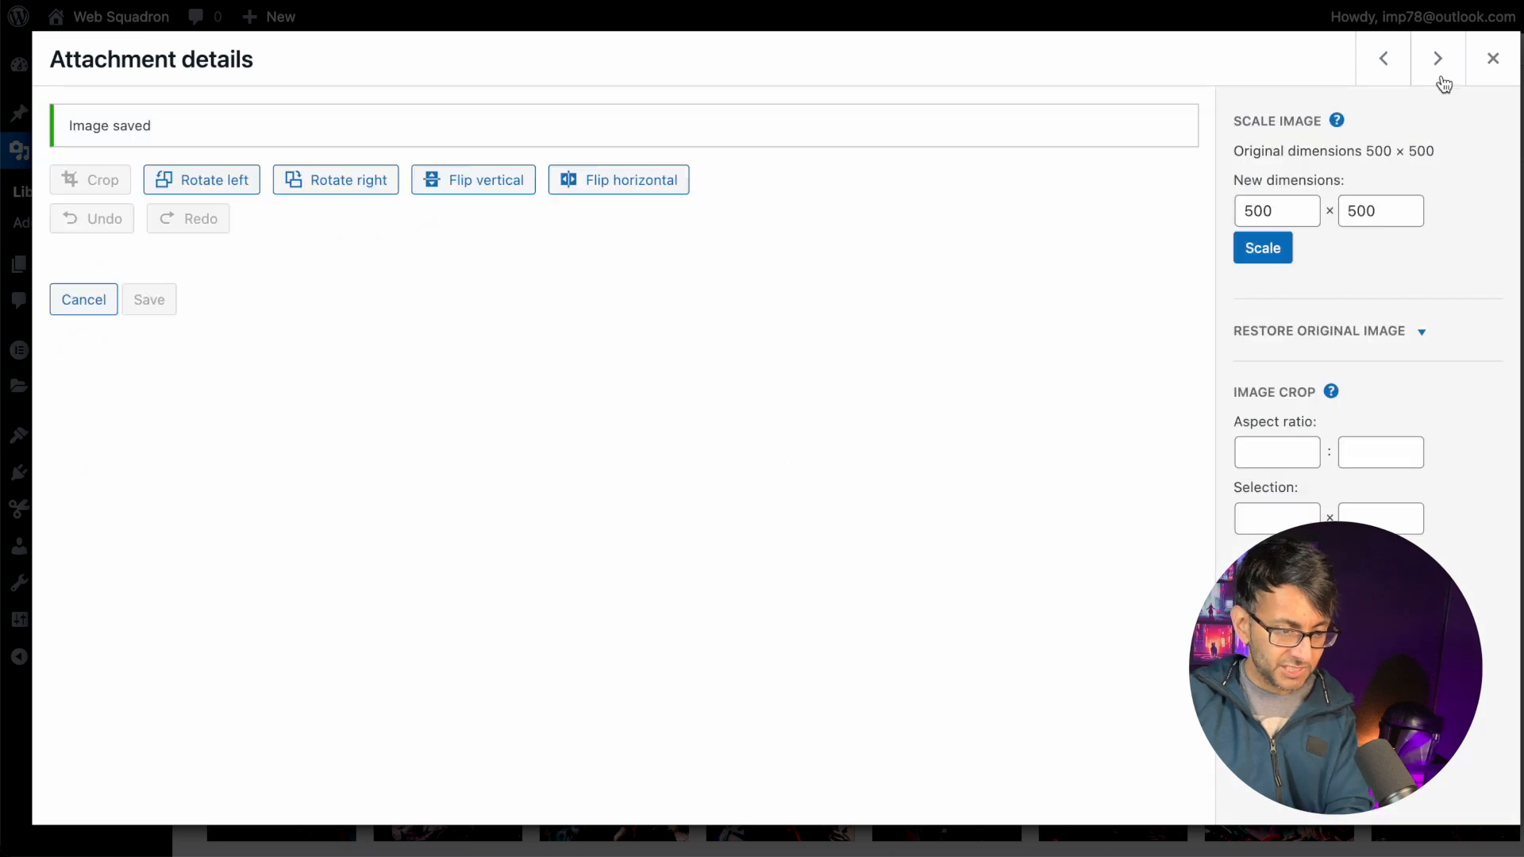
- Scale the cropped Fox27 image to a width of 500 pixels, keeping its proportions at 500 by 523
{"action": "left_click", "coordinate": [1439, 67]}
{"action": "left_click", "coordinate": [524, 705]}
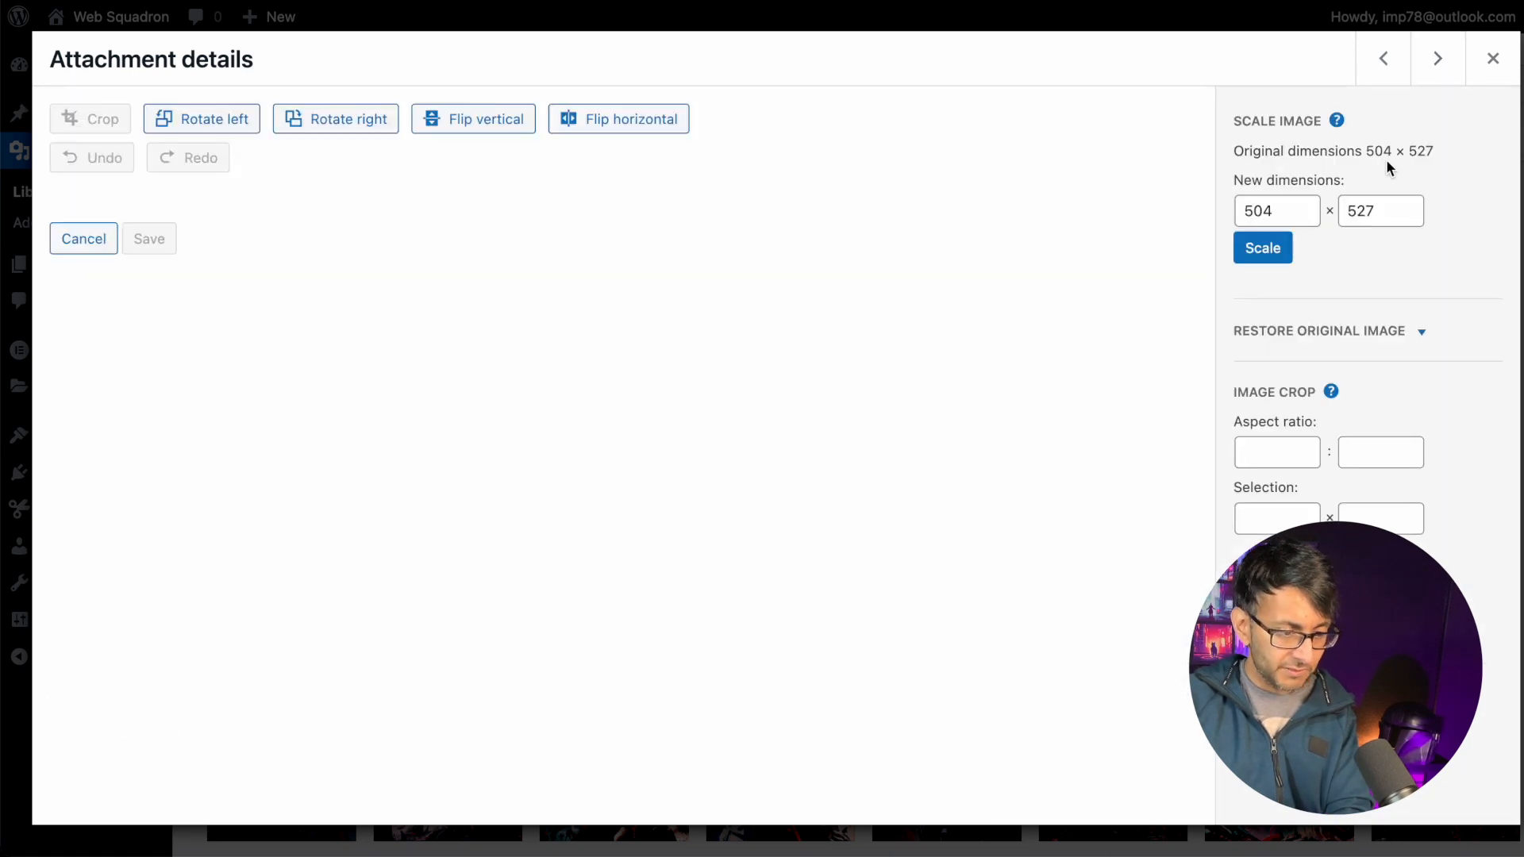
{"action": "left_click_drag", "start_coordinate": [1296, 212], "coordinate": [1199, 213]}
{"action": "type", "text": "500"}
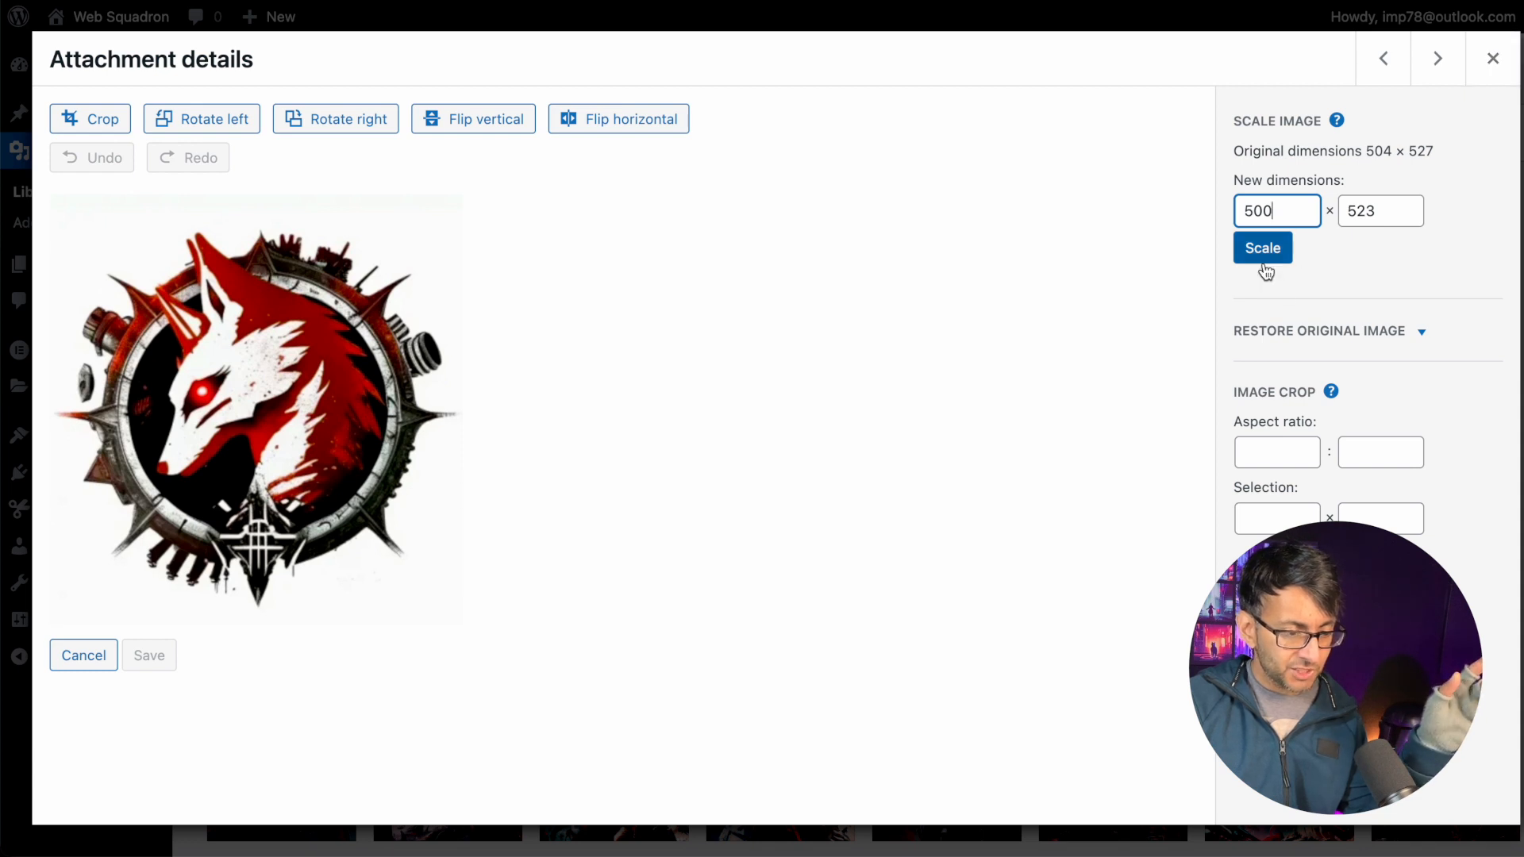
{"action": "left_click_drag", "start_coordinate": [1282, 210], "coordinate": [1175, 204]}
{"action": "key", "text": "Tab"}
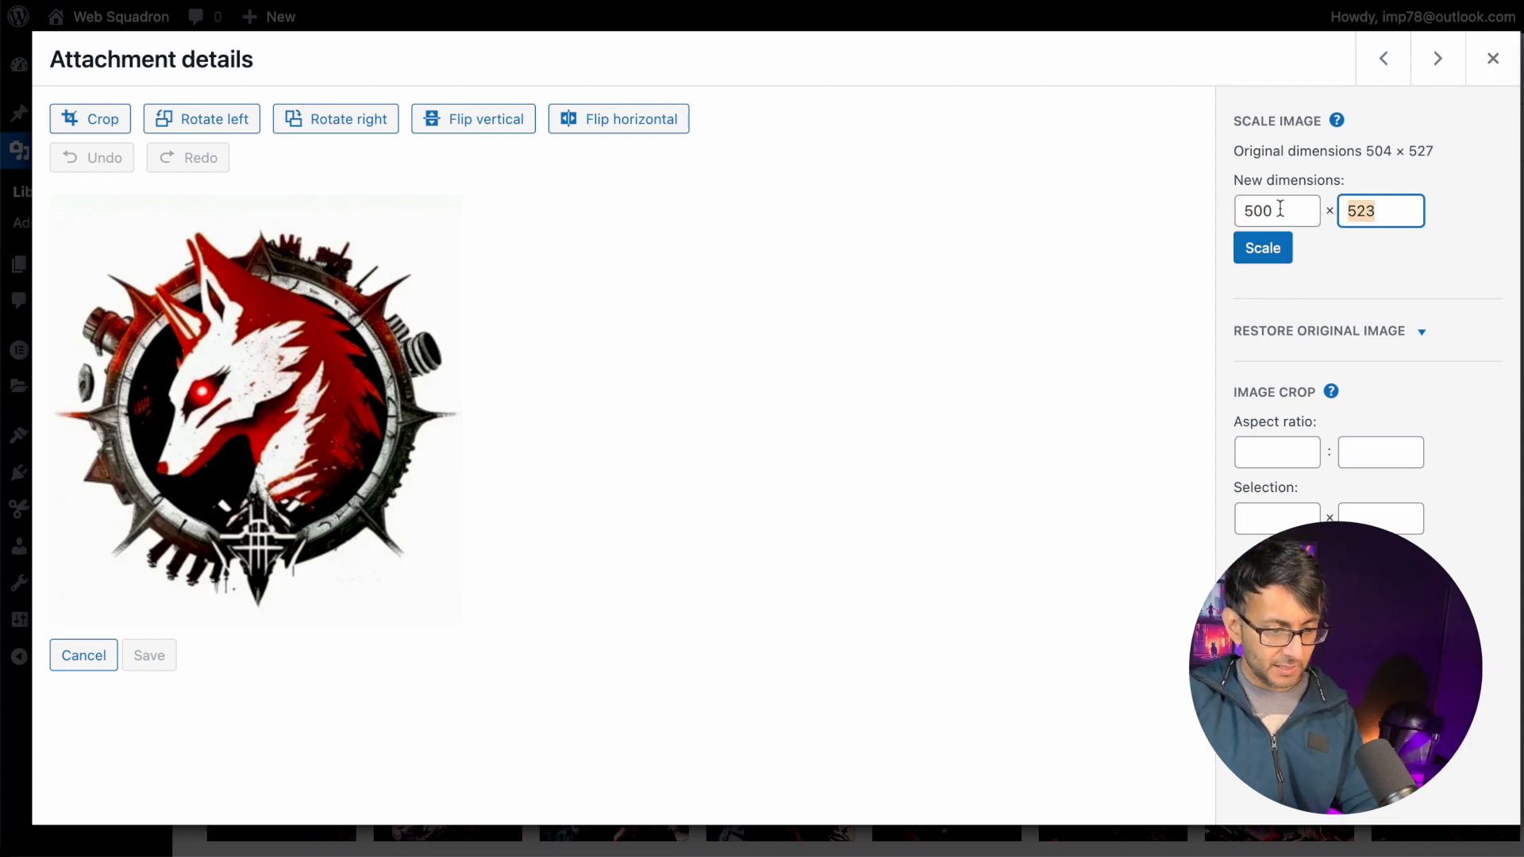
{"action": "type", "text": "500"}
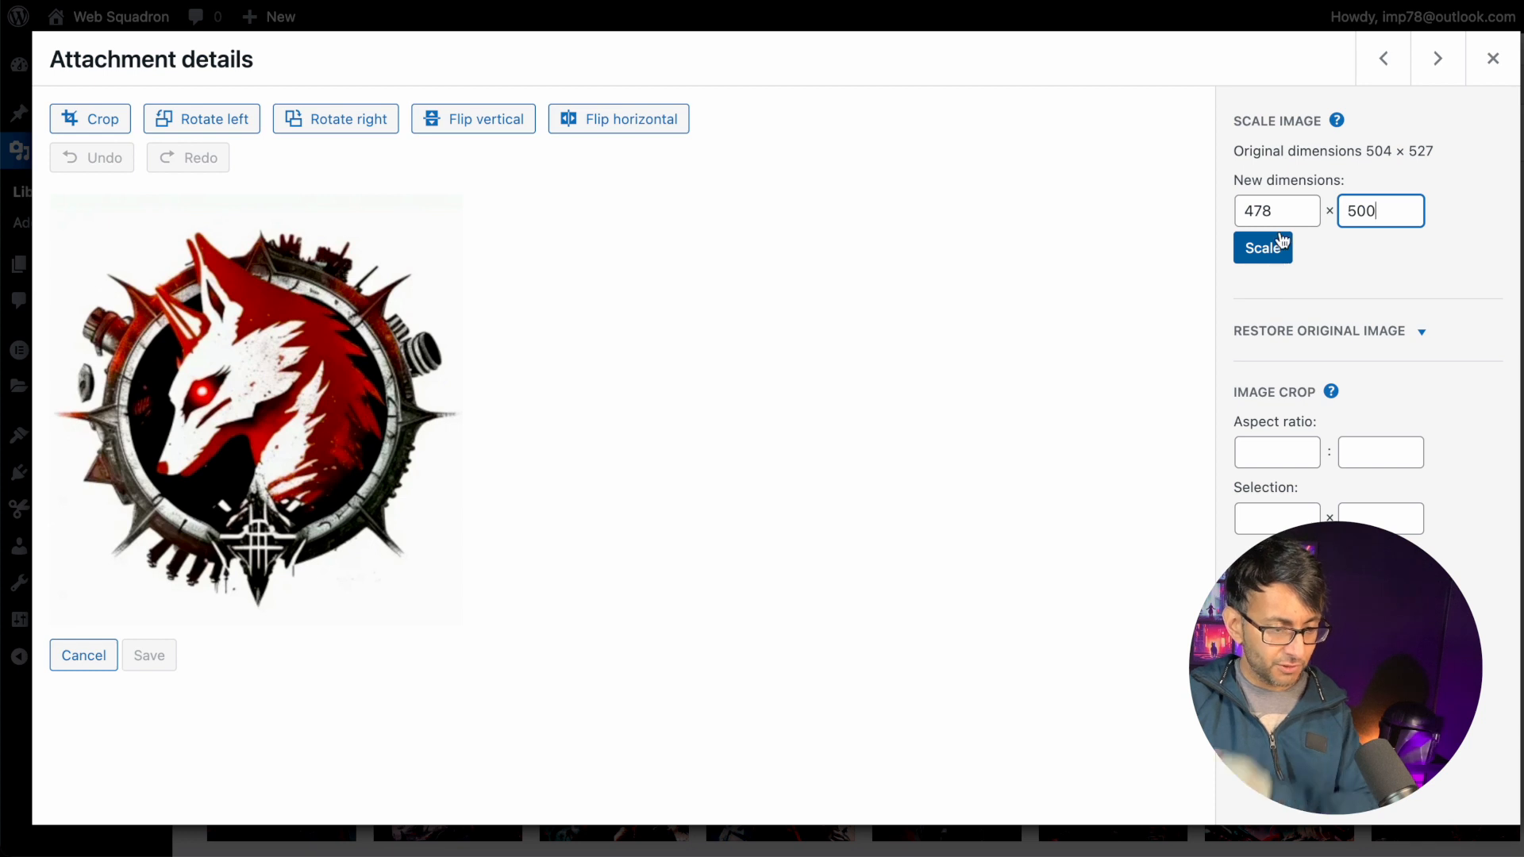
{"action": "left_click_drag", "start_coordinate": [1273, 211], "coordinate": [1148, 203]}
{"action": "type", "text": "500"}
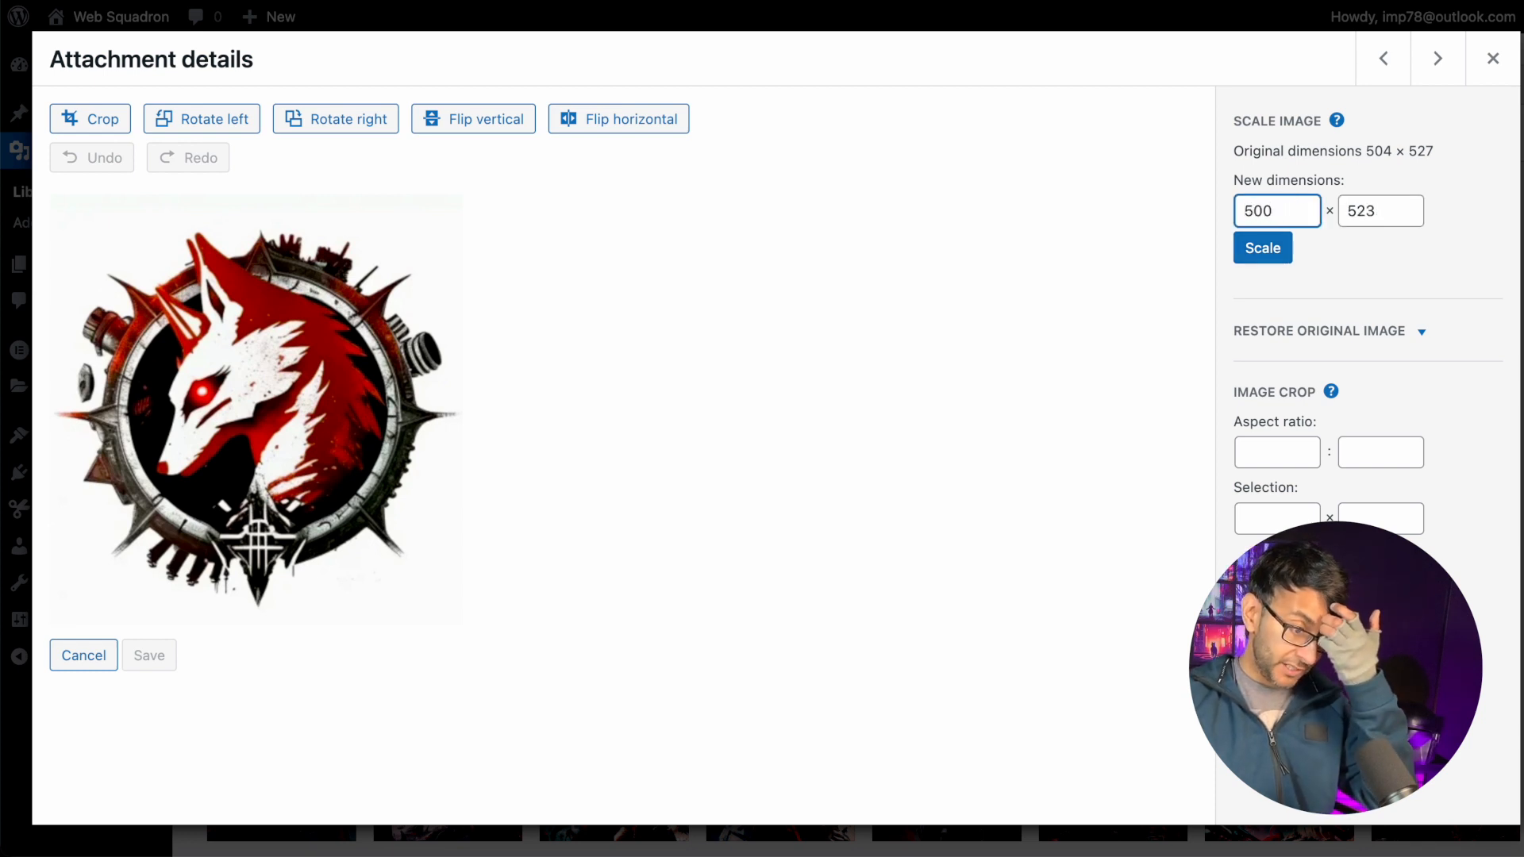
{"action": "left_click", "coordinate": [1276, 254]}
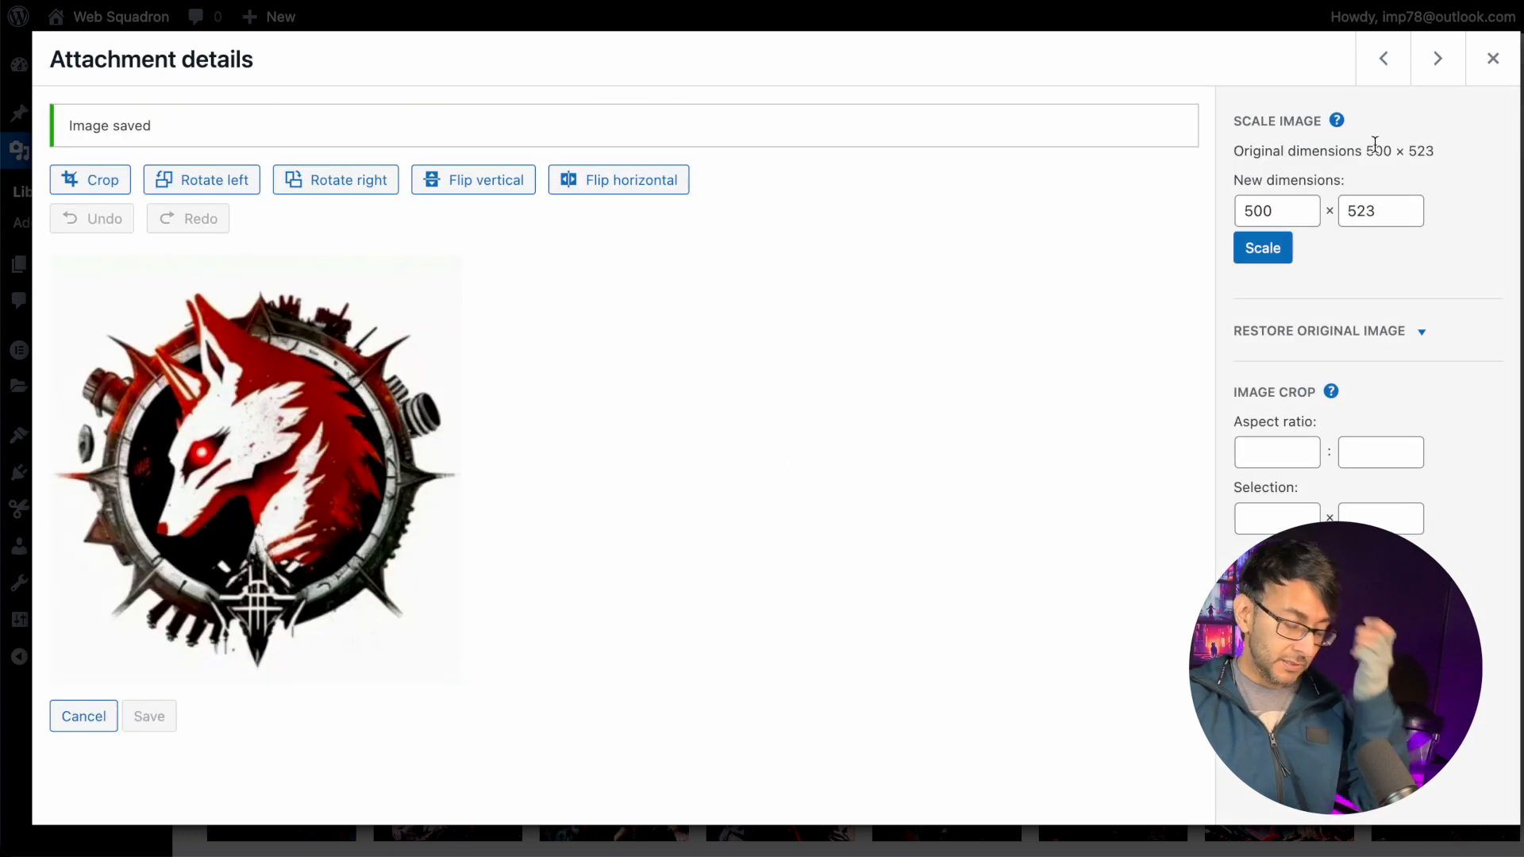
- Check the saved dimensions of the Fox30, Fox29 and Fox27 images in their attachment details
{"action": "left_click", "coordinate": [1486, 72]}
{"action": "left_click", "coordinate": [647, 440]}
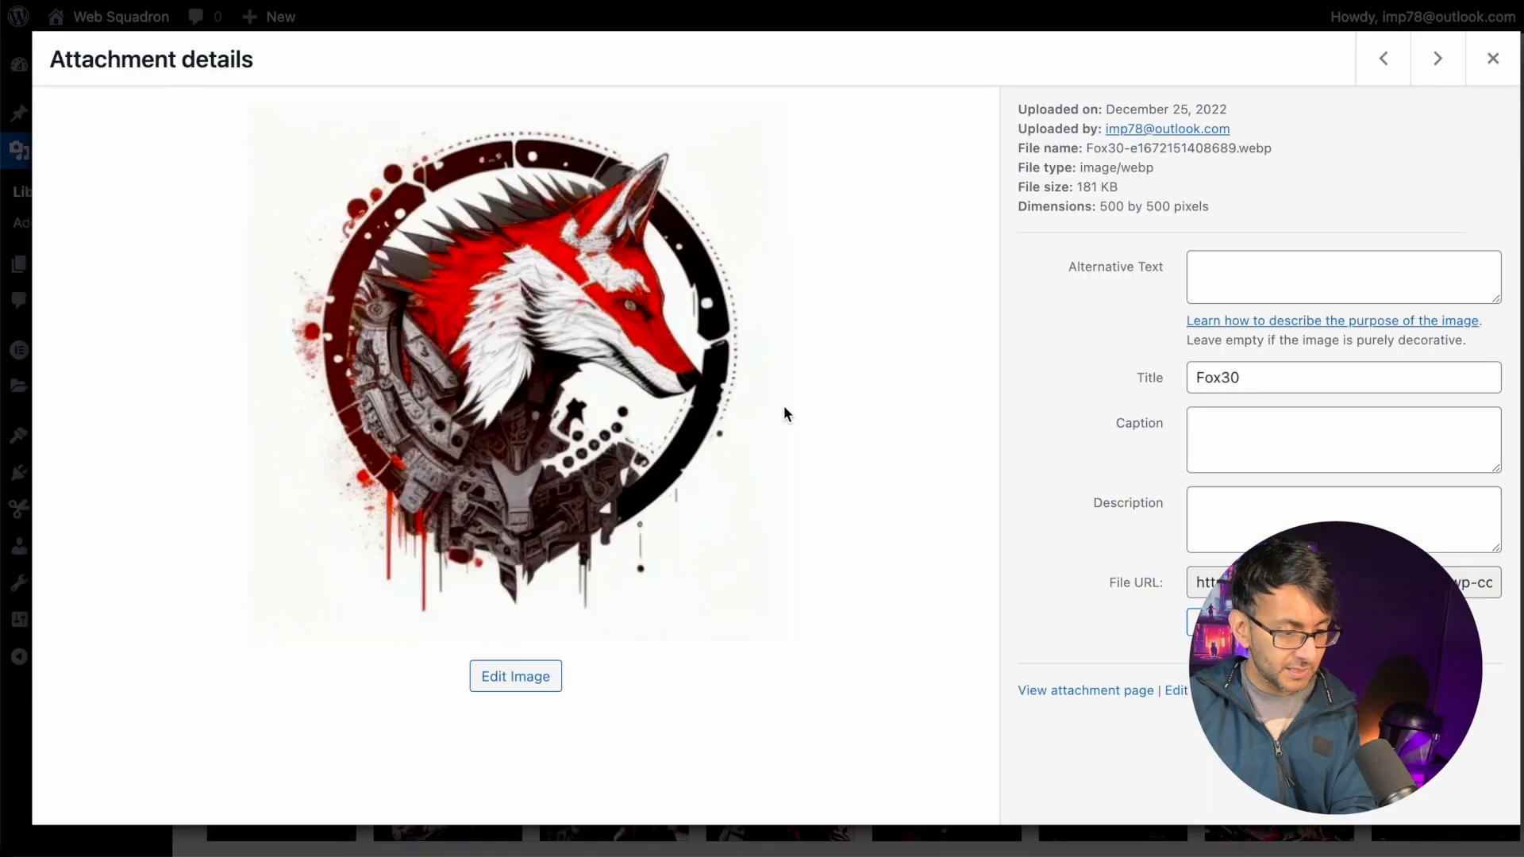
{"action": "left_click", "coordinate": [1436, 68]}
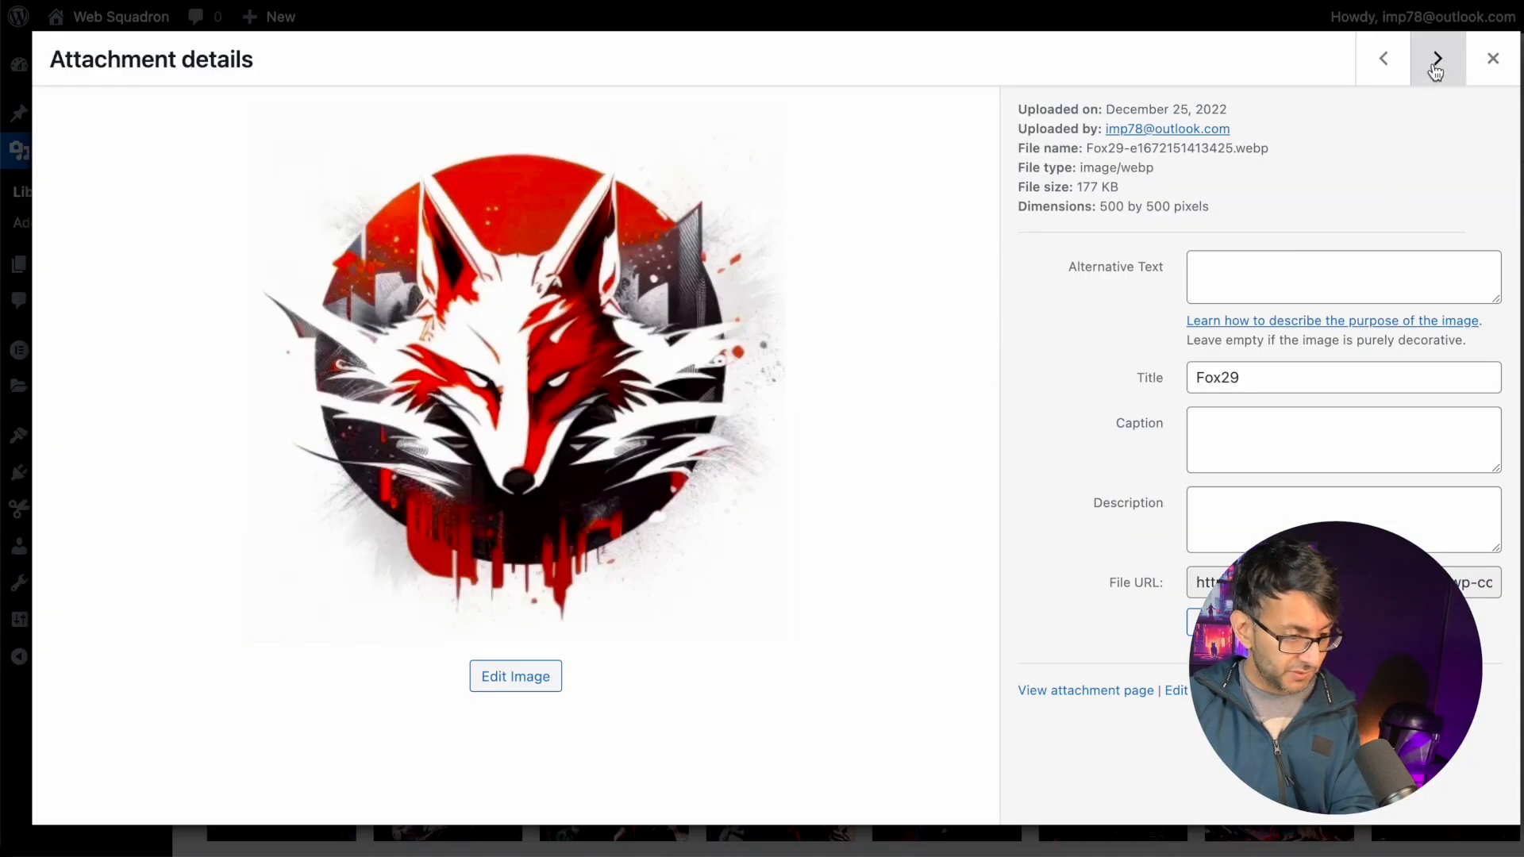
{"action": "left_click", "coordinate": [1435, 68]}
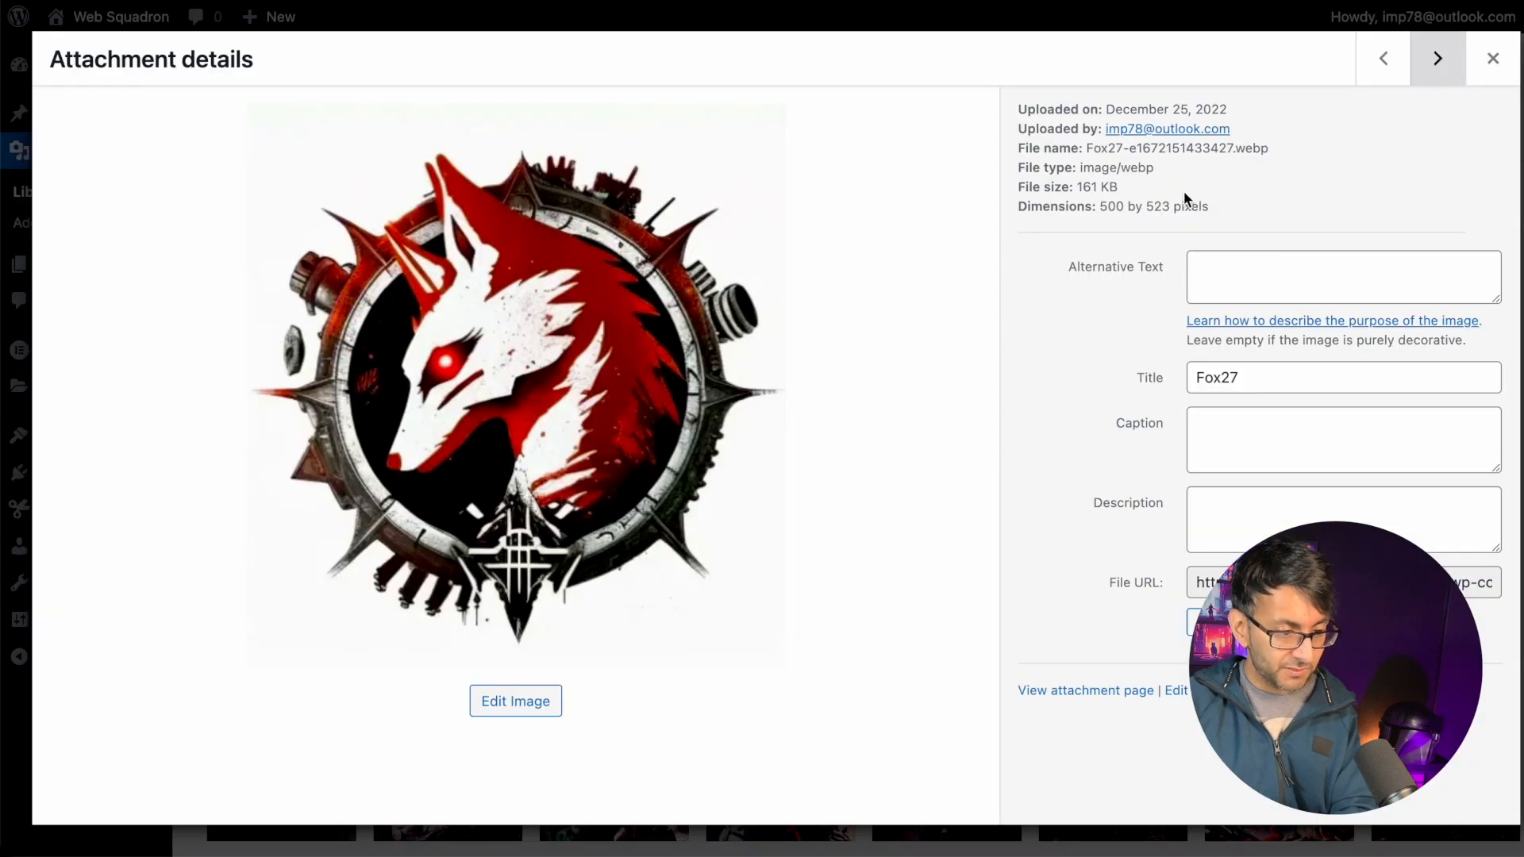
{"action": "left_click", "coordinate": [530, 715]}
{"action": "left_click", "coordinate": [82, 127]}
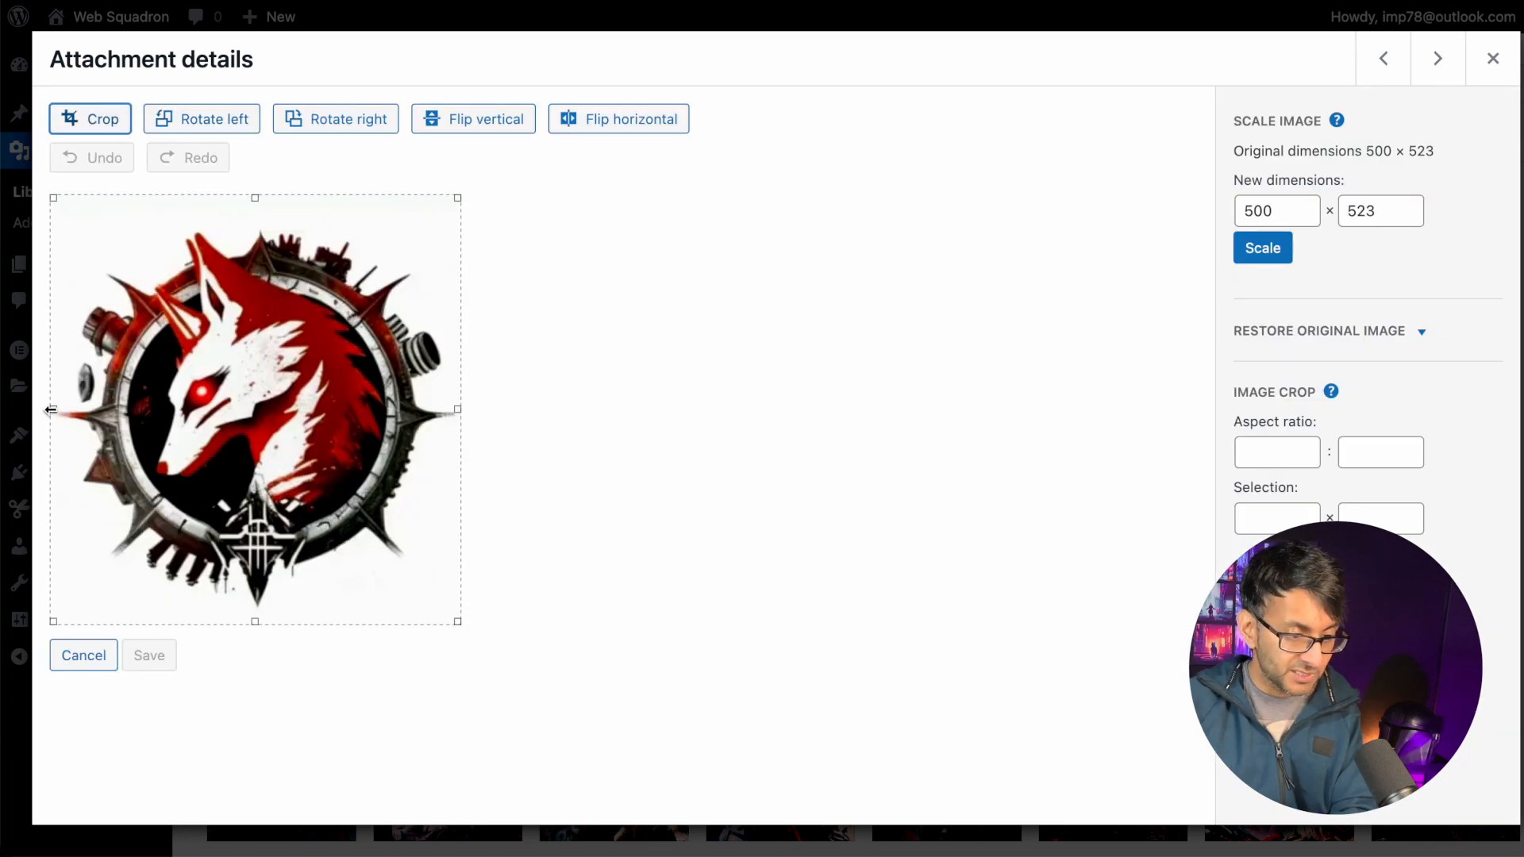
{"action": "left_click_drag", "start_coordinate": [460, 410], "coordinate": [463, 410]}
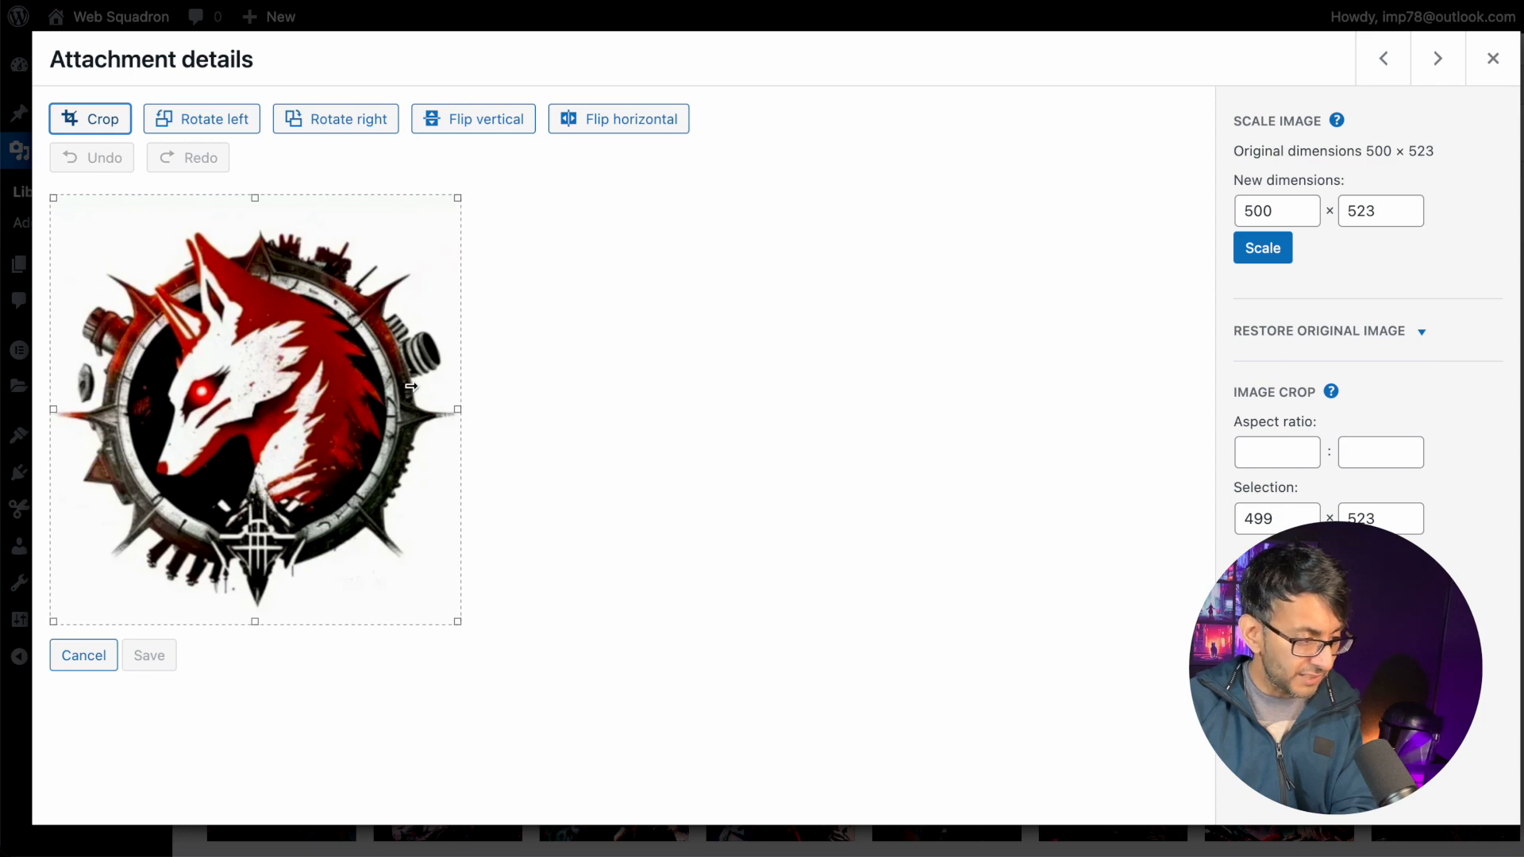
{"action": "left_click", "coordinate": [101, 667]}
- Crop the Fox27 image to a 499 by 499 pixel square centred on the emblem and save it
{"action": "left_click", "coordinate": [493, 700]}
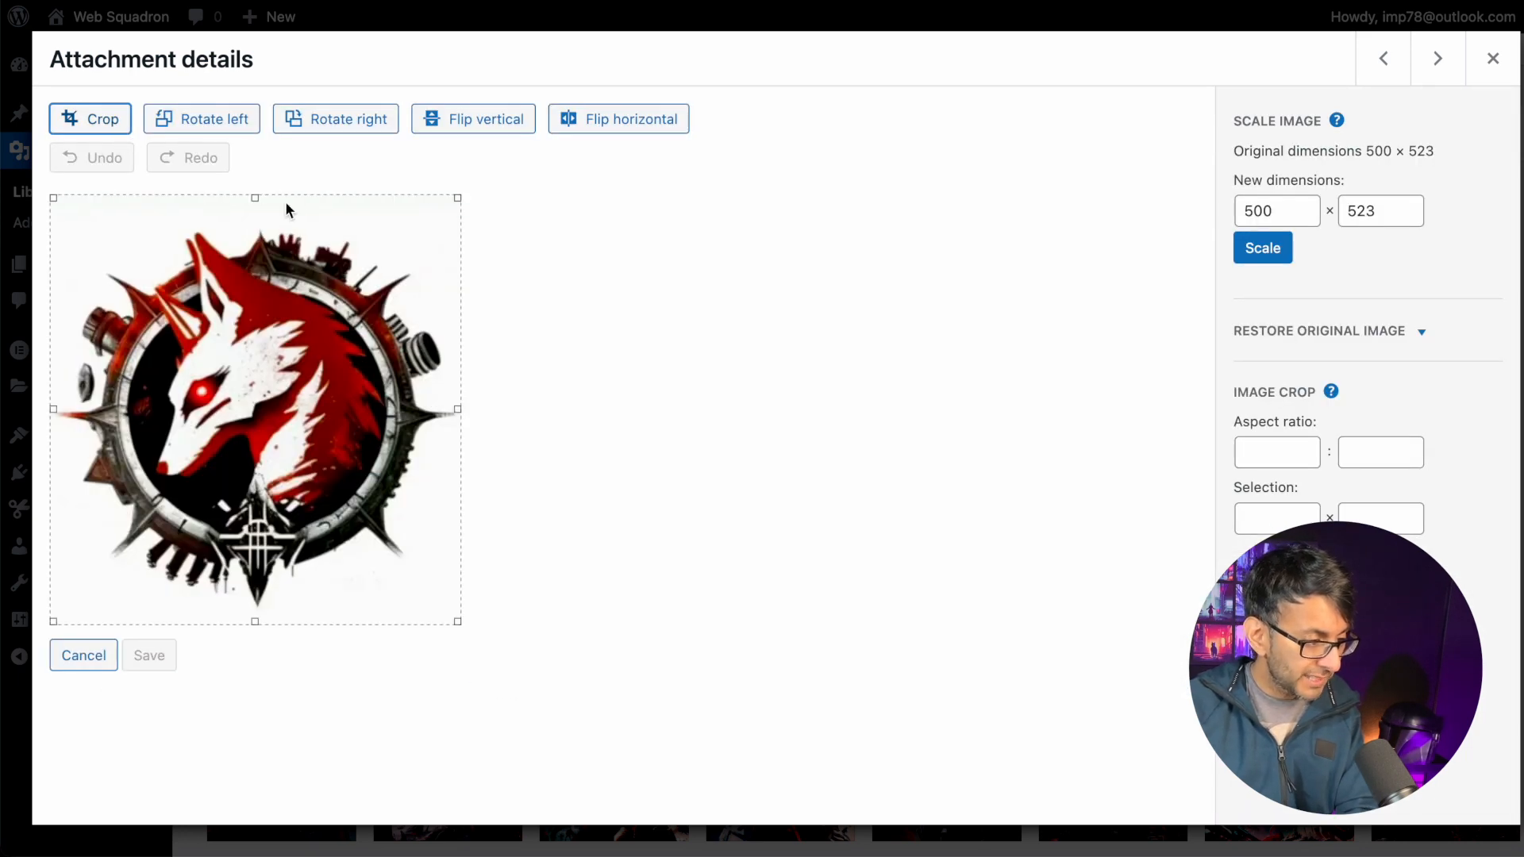
{"action": "left_click_drag", "start_coordinate": [255, 197], "coordinate": [254, 207]}
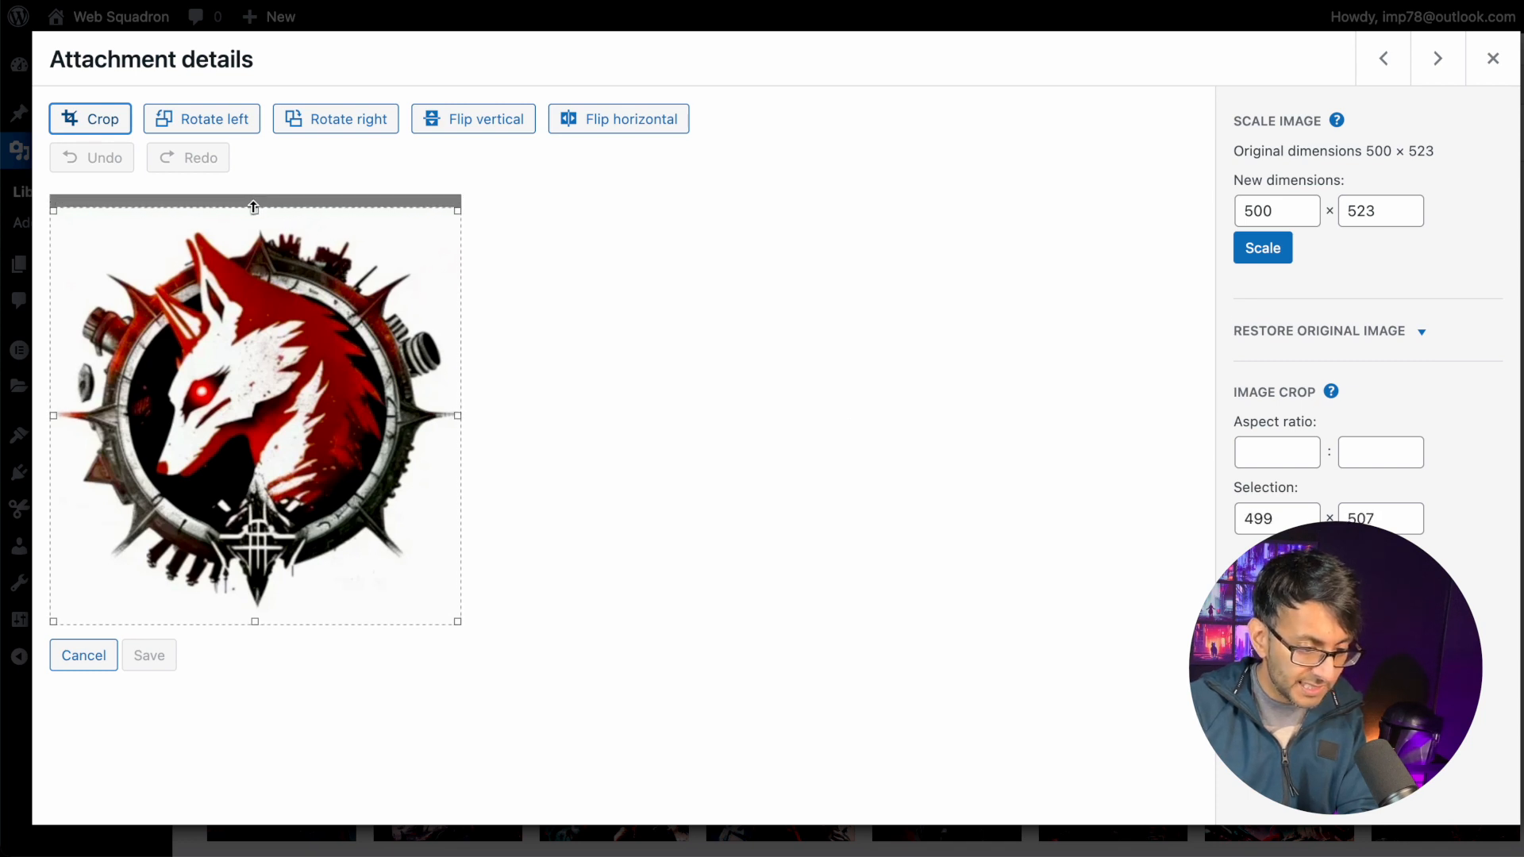
{"action": "left_click_drag", "start_coordinate": [1296, 519], "coordinate": [1175, 519]}
{"action": "type", "text": "500"}
{"action": "key", "text": "Tab"}
{"action": "type", "text": "5"}
{"action": "key", "text": "BackSpace"}
{"action": "type", "text": "499"}
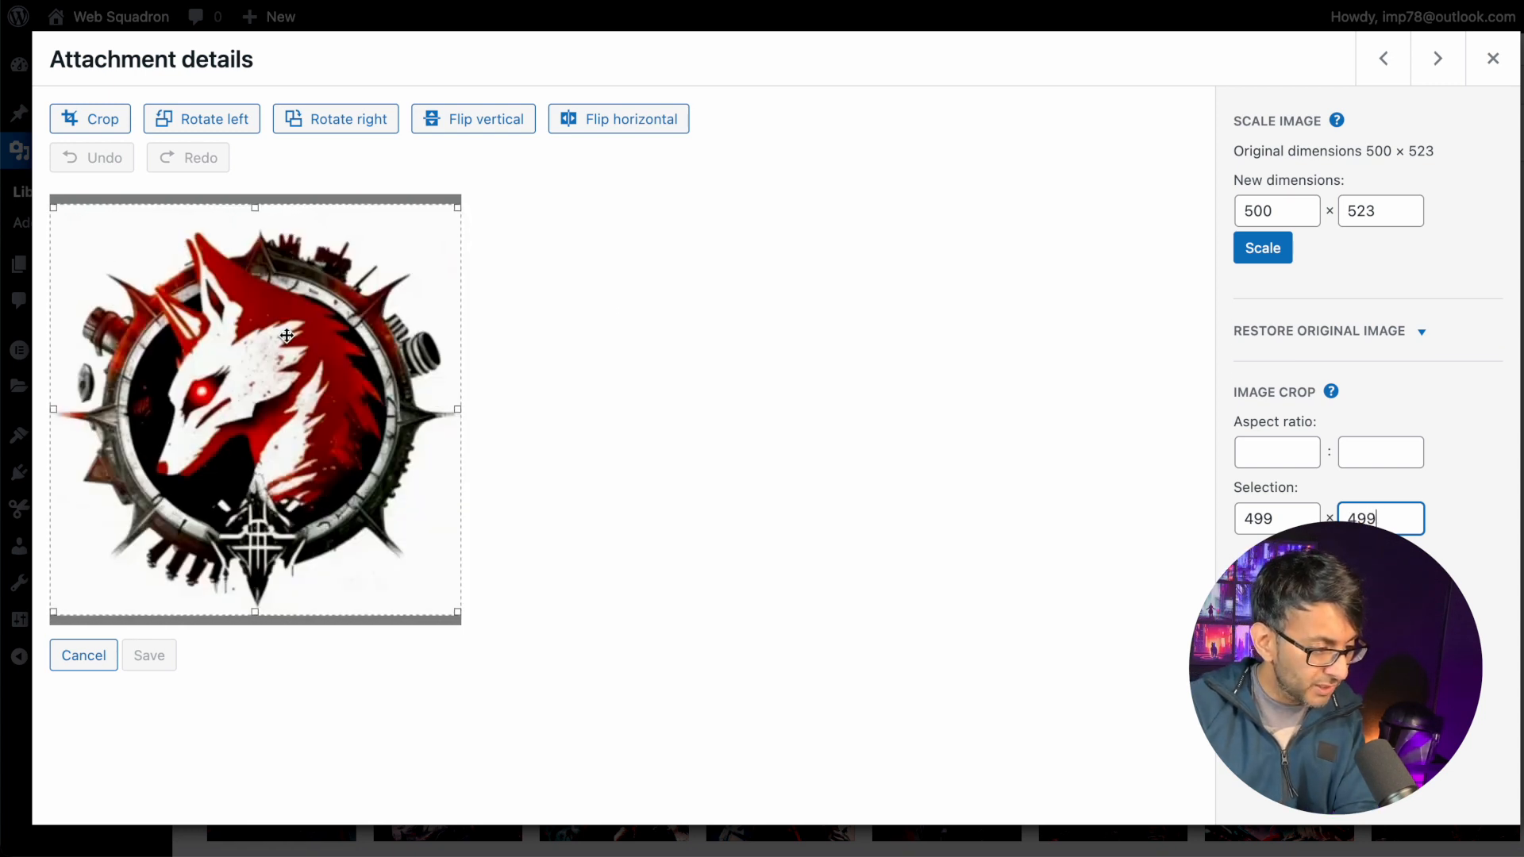
{"action": "left_click_drag", "start_coordinate": [286, 336], "coordinate": [288, 338]}
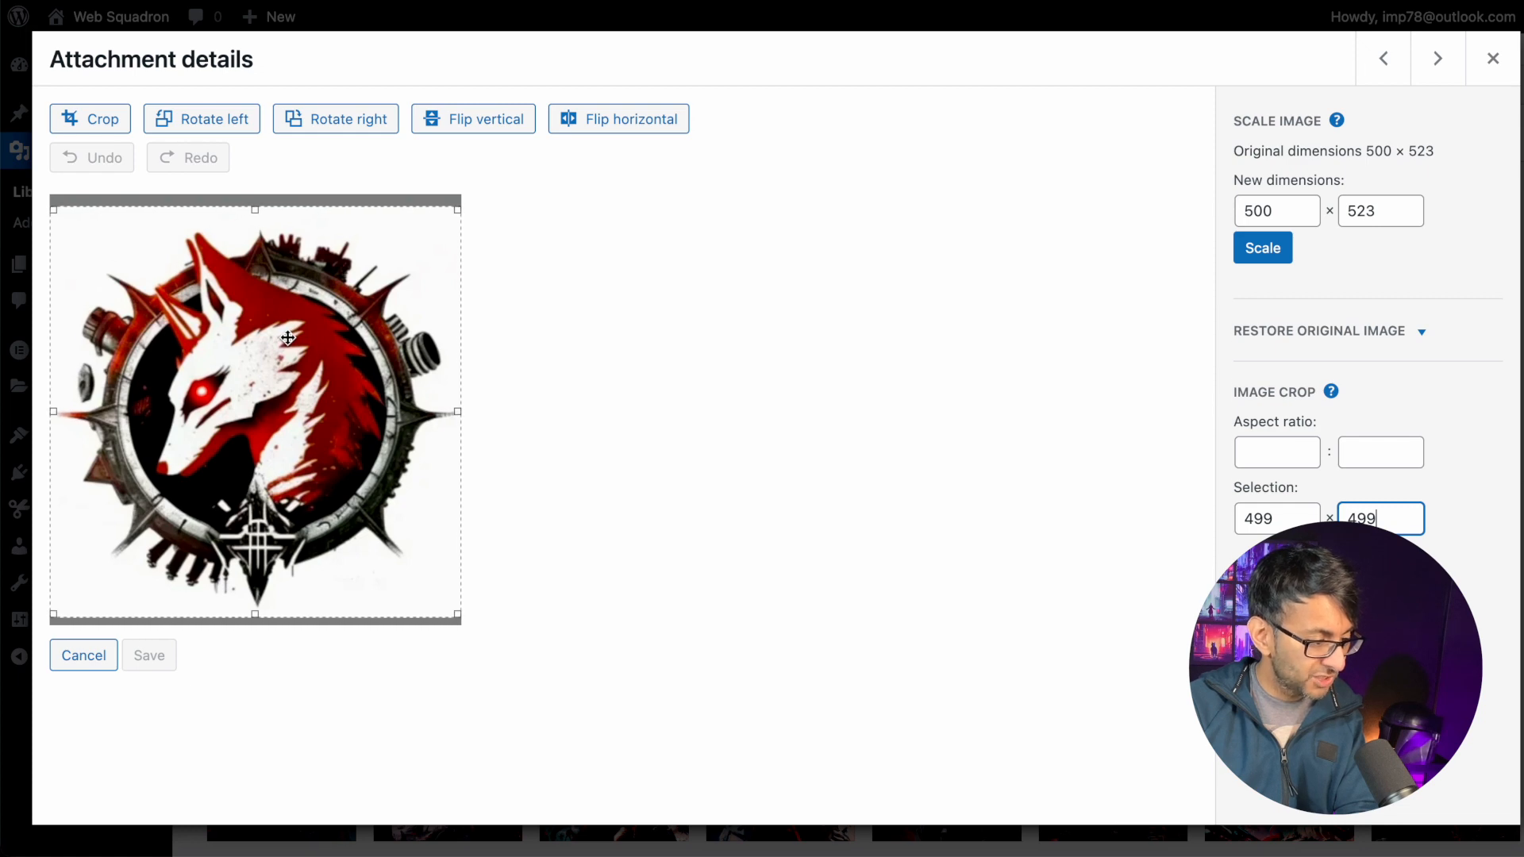
{"action": "left_click", "coordinate": [101, 119]}
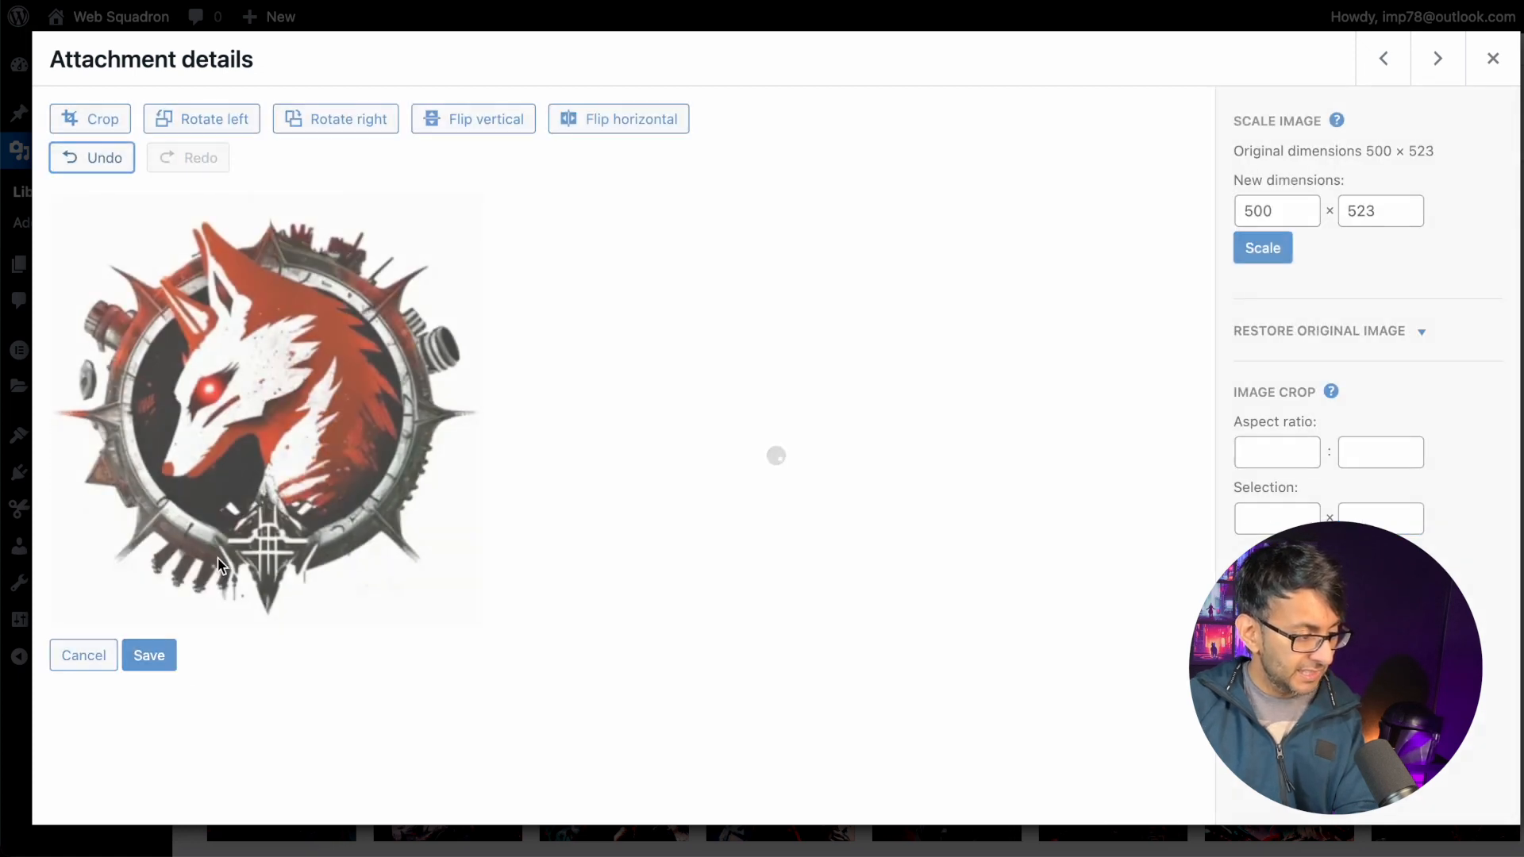
{"action": "left_click", "coordinate": [170, 665]}
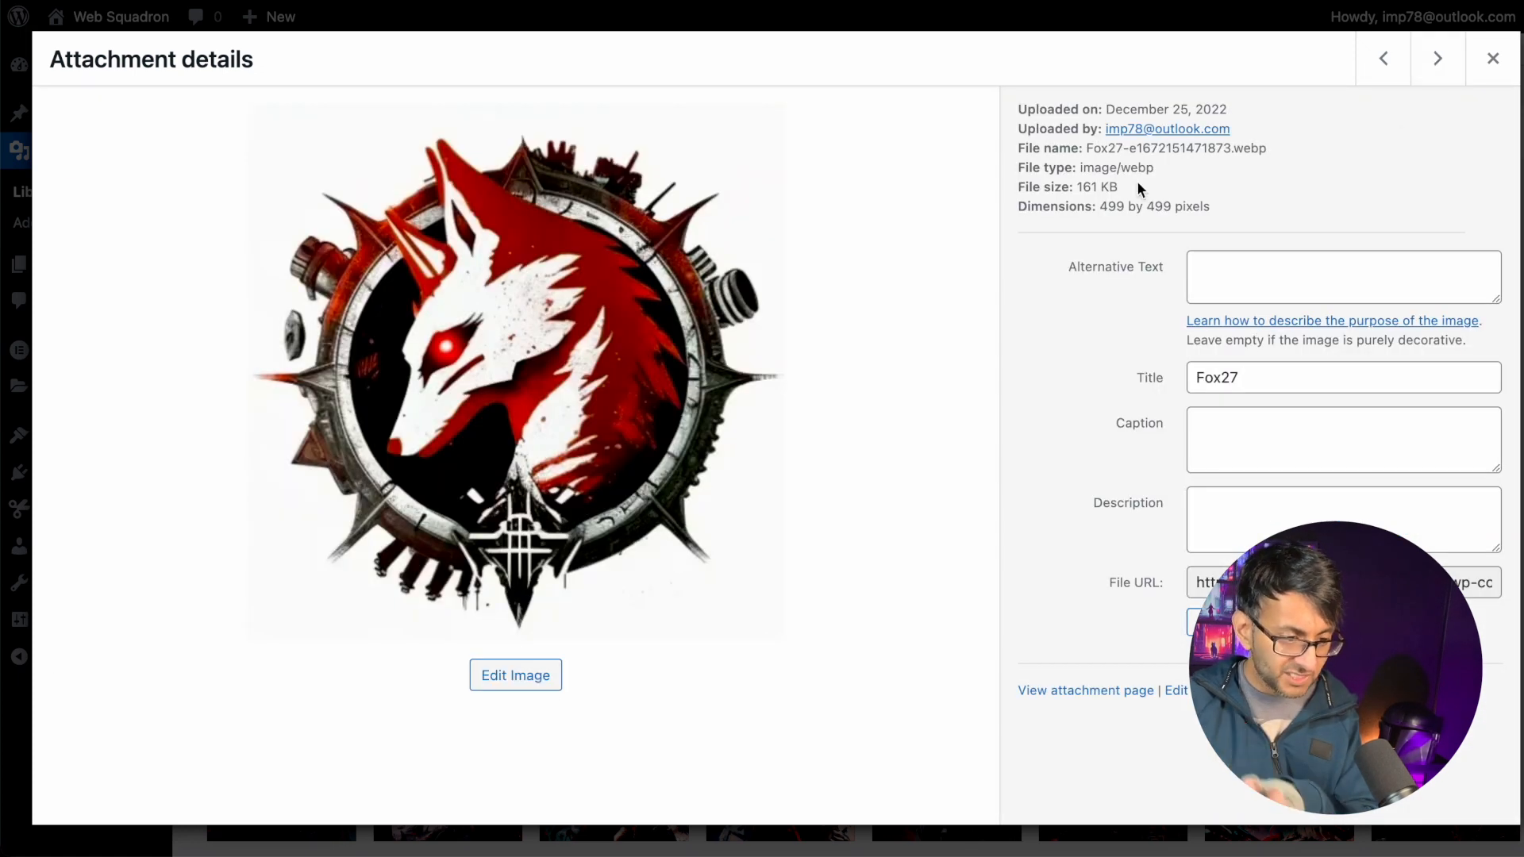
- Return to the Elementor editor, close its media picker, update the page and reload the editor
{"action": "left_click", "coordinate": [1486, 76]}
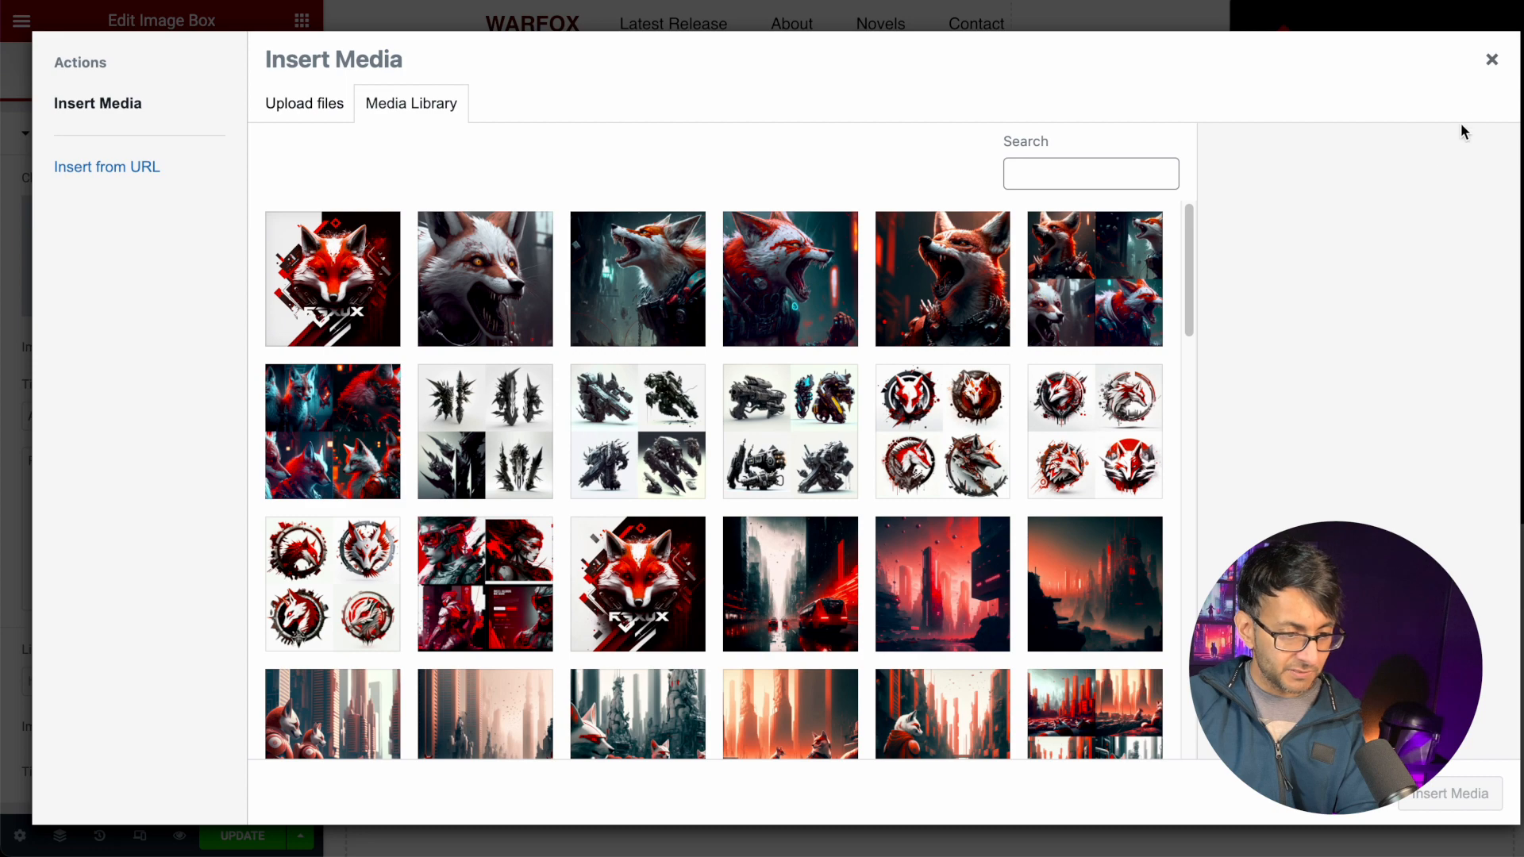
{"action": "left_click", "coordinate": [1492, 59]}
{"action": "left_click", "coordinate": [262, 843]}
{"action": "key", "text": "super+l"}
{"action": "key", "text": "Return"}
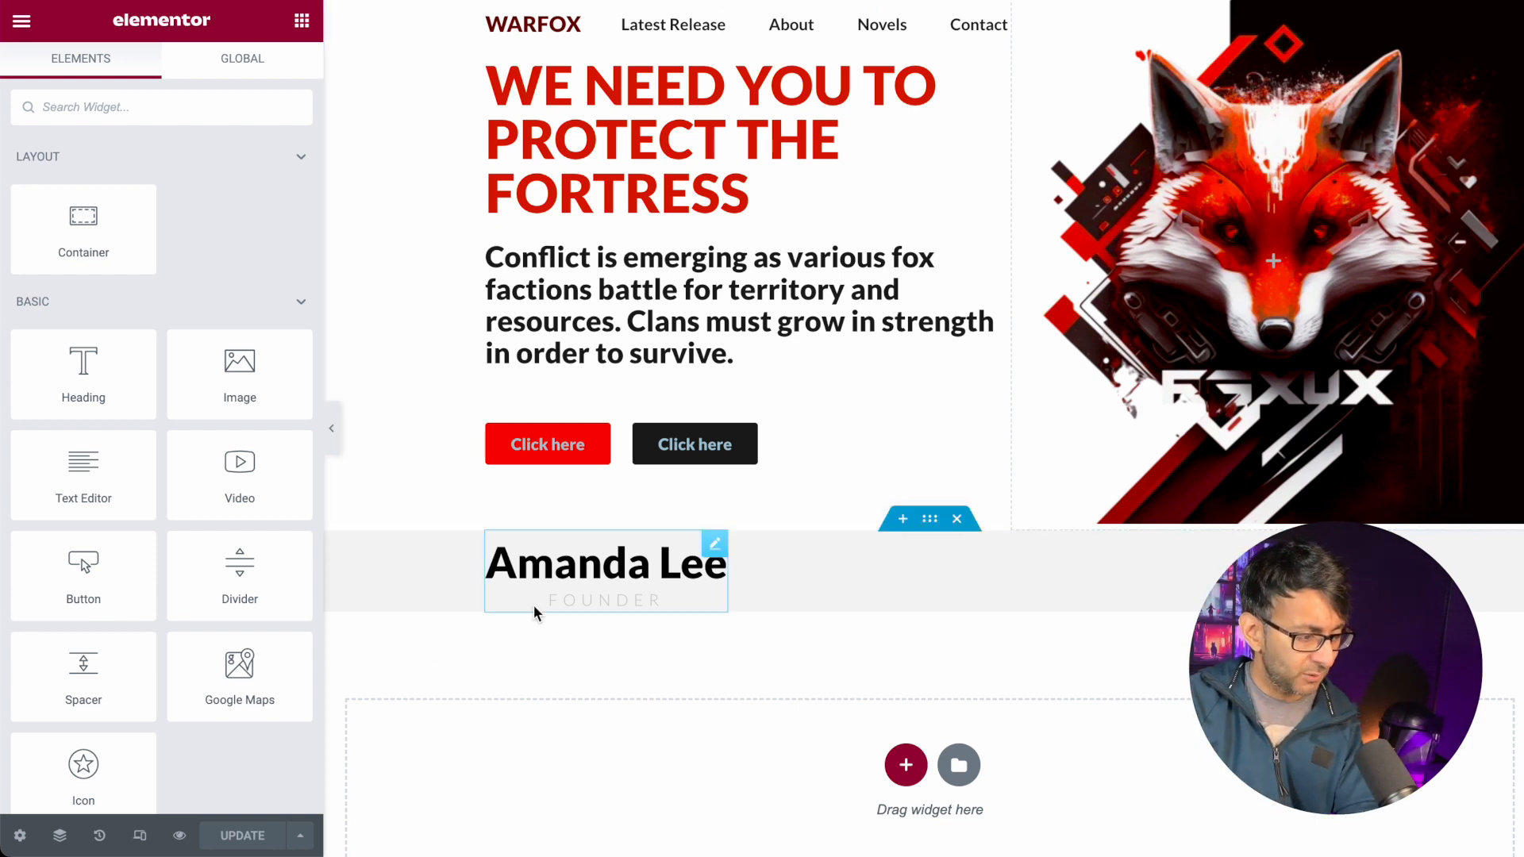
- Insert the Fox30 emblem into the founder image box in the grey section, and replace it with the Fox27 emblem
{"action": "left_click", "coordinate": [556, 570]}
{"action": "left_click", "coordinate": [127, 235]}
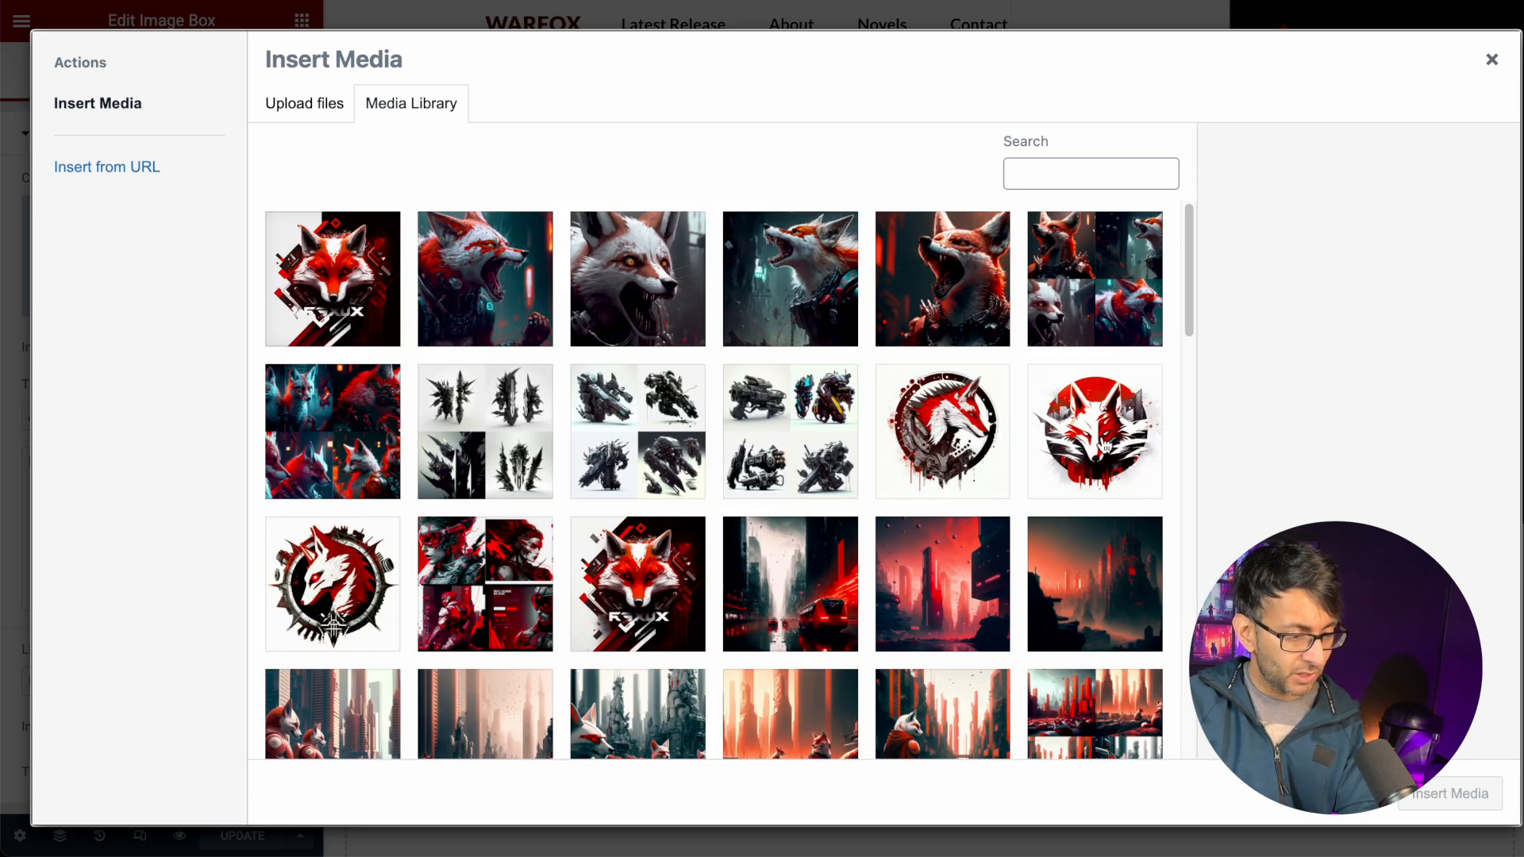
{"action": "left_click", "coordinate": [975, 429]}
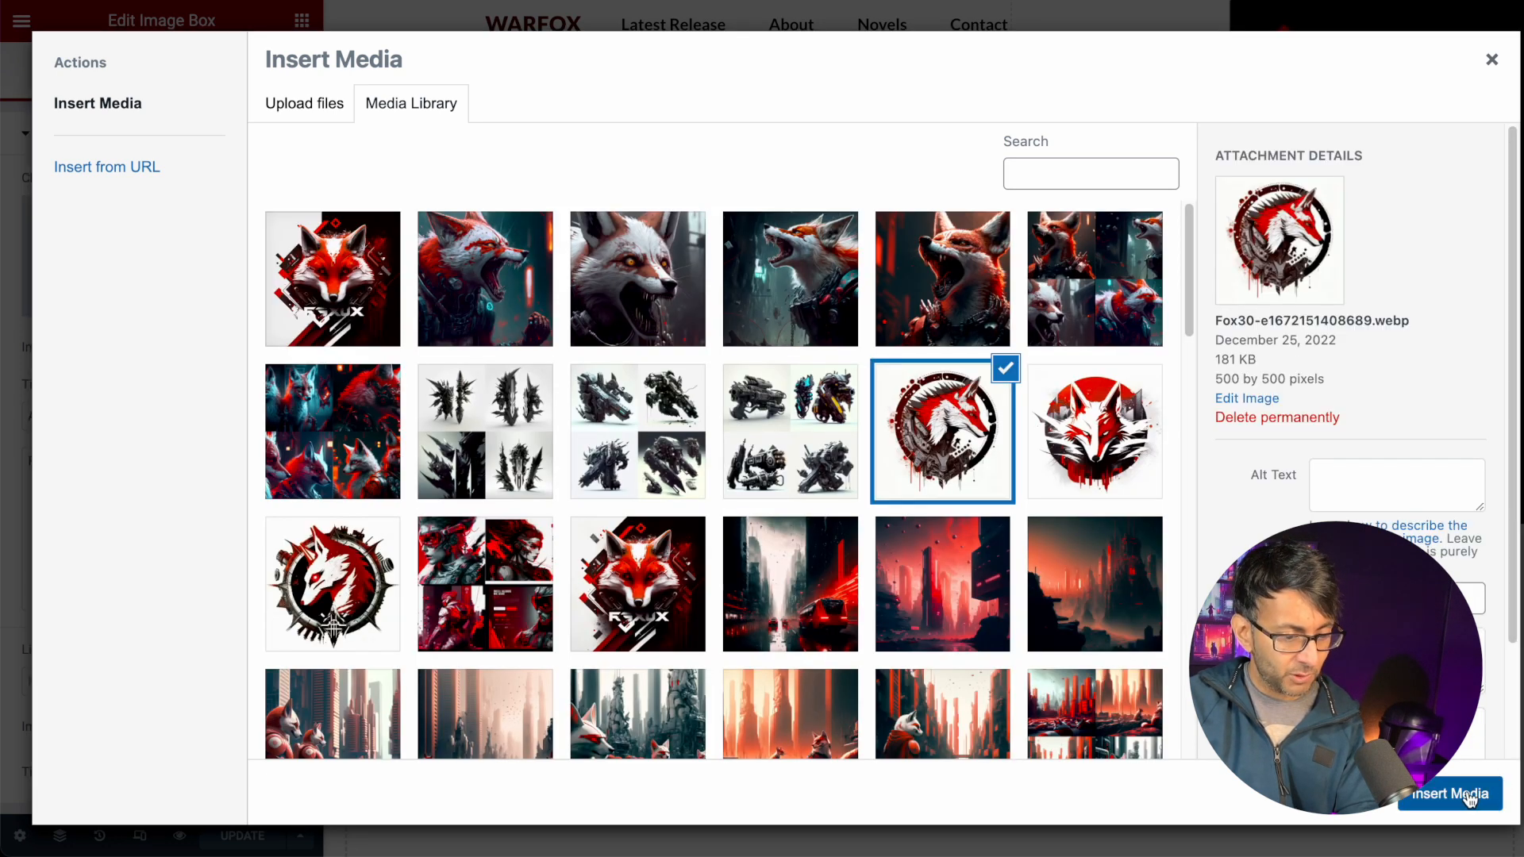
{"action": "left_click", "coordinate": [1468, 797]}
{"action": "left_click", "coordinate": [270, 309]}
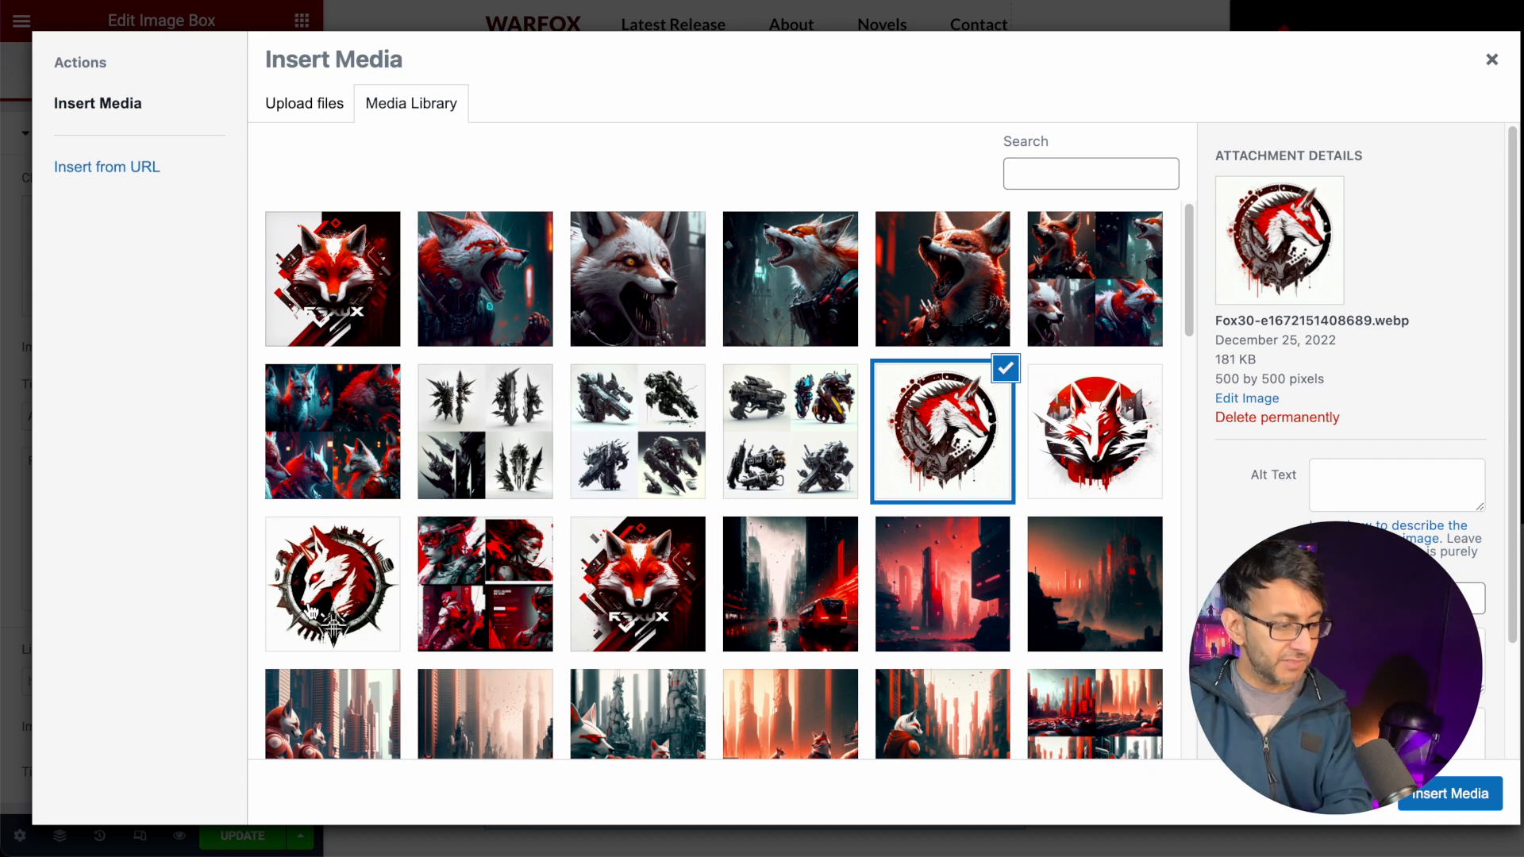
{"action": "left_click", "coordinate": [311, 610]}
{"action": "left_click", "coordinate": [1436, 810]}
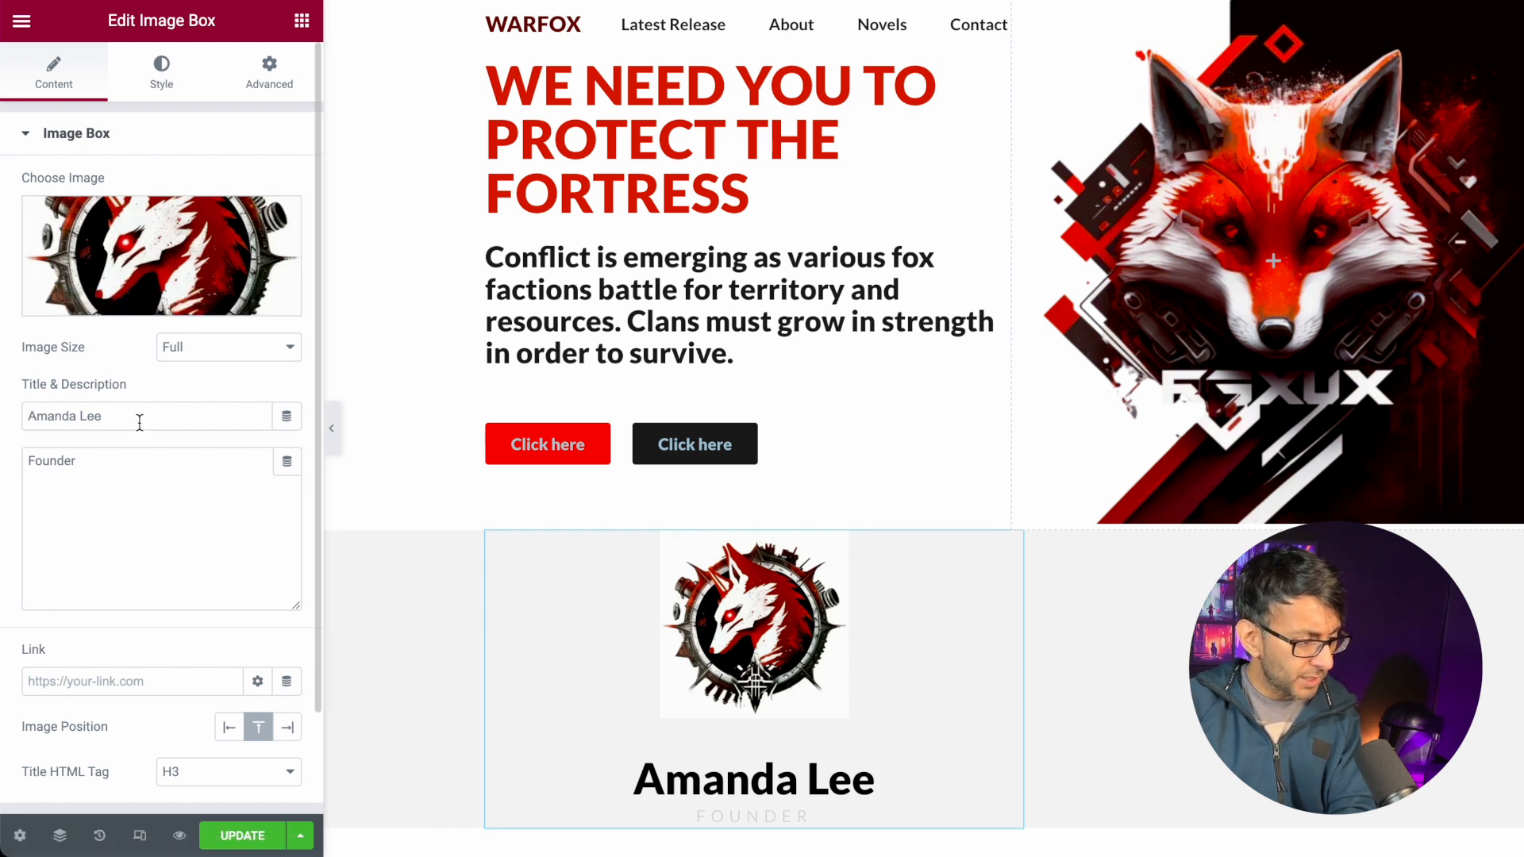
- Change the image box title to "Clan One"
{"action": "left_click_drag", "start_coordinate": [139, 422], "coordinate": [4, 407]}
{"action": "type", "text": "Clan One"}
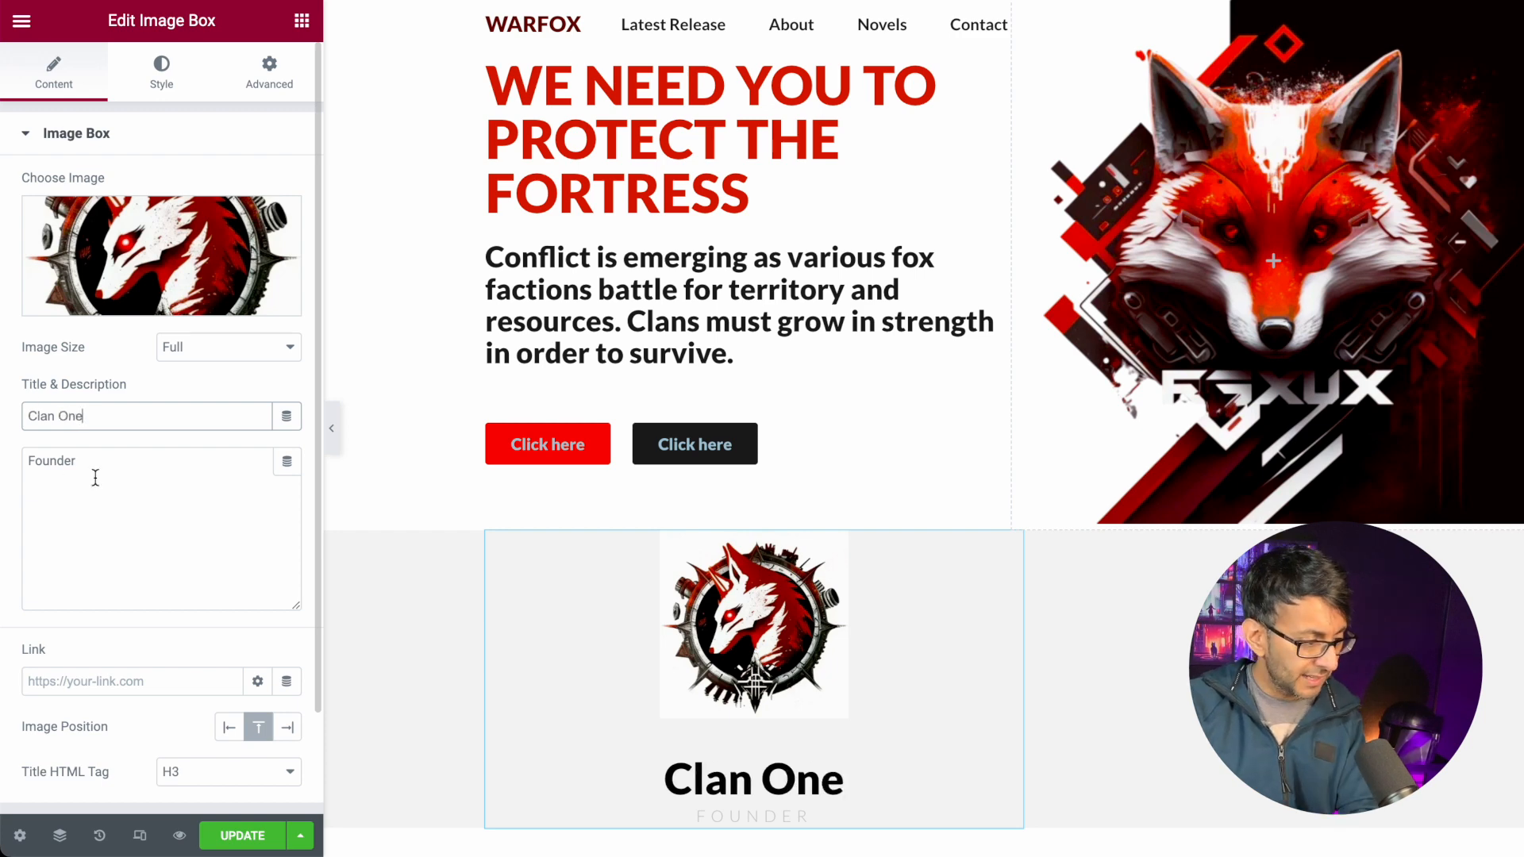
- Switch to the TinyWow site, search its tools for "lorem" and open the Lorem Ipsum Generator
{"action": "left_click_drag", "start_coordinate": [120, 472], "coordinate": [4, 436]}
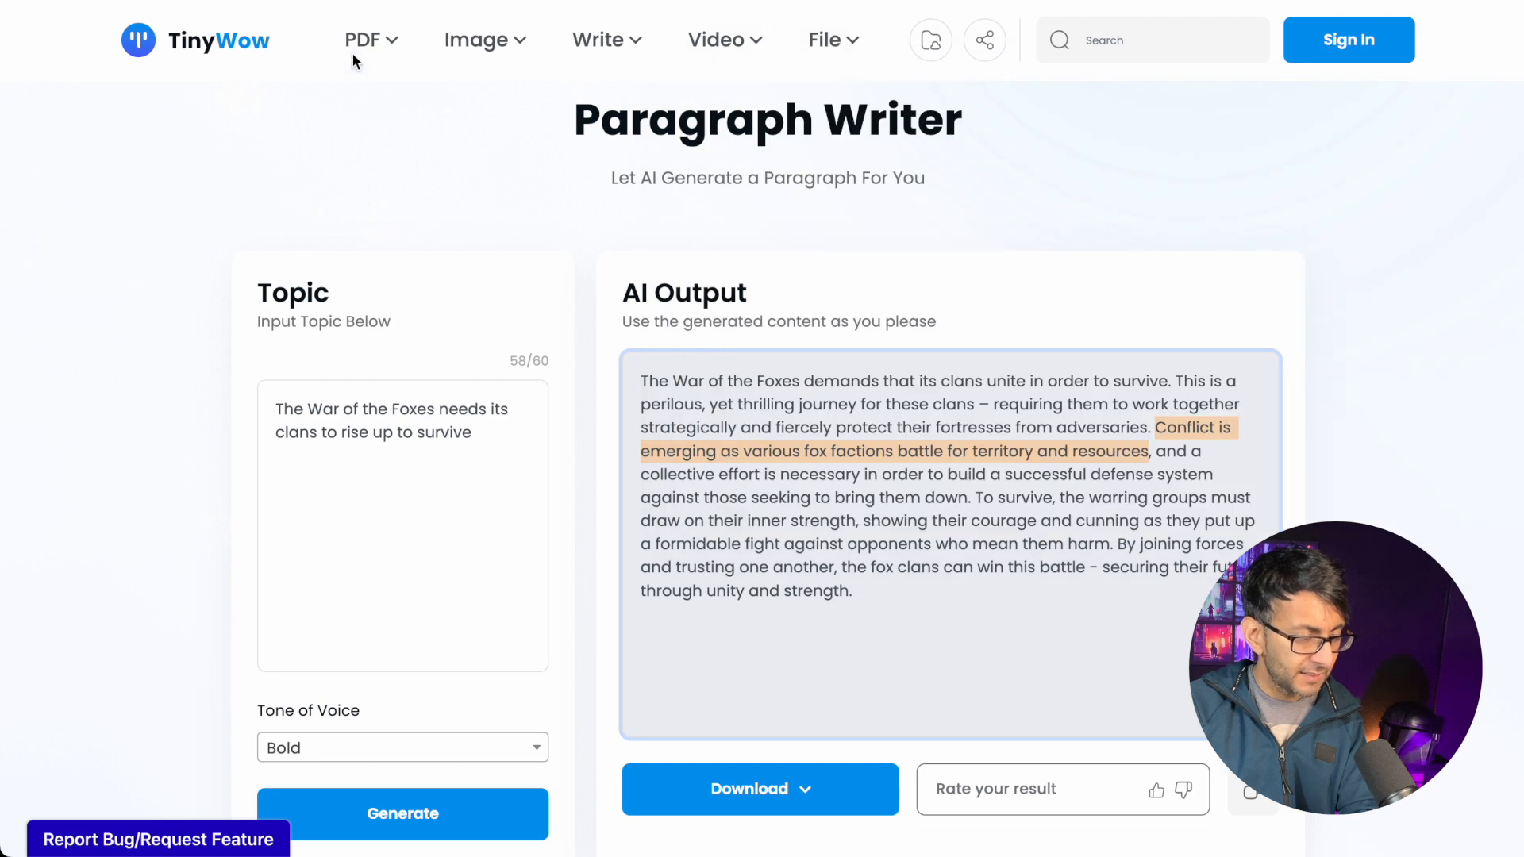
{"action": "left_click", "coordinate": [219, 44]}
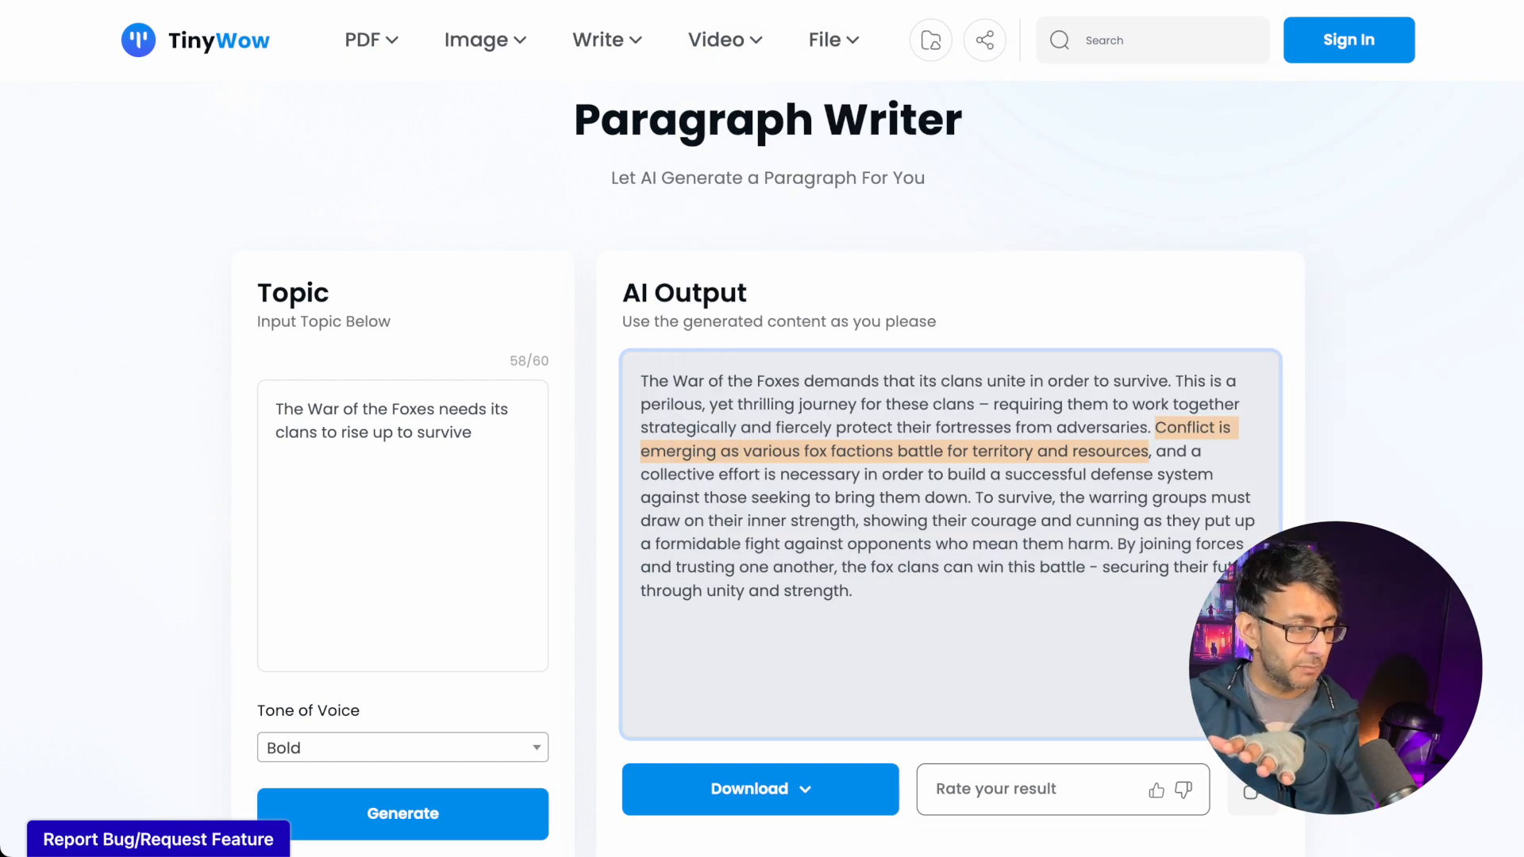
{"action": "left_click", "coordinate": [1119, 40]}
{"action": "type", "text": "lorem"}
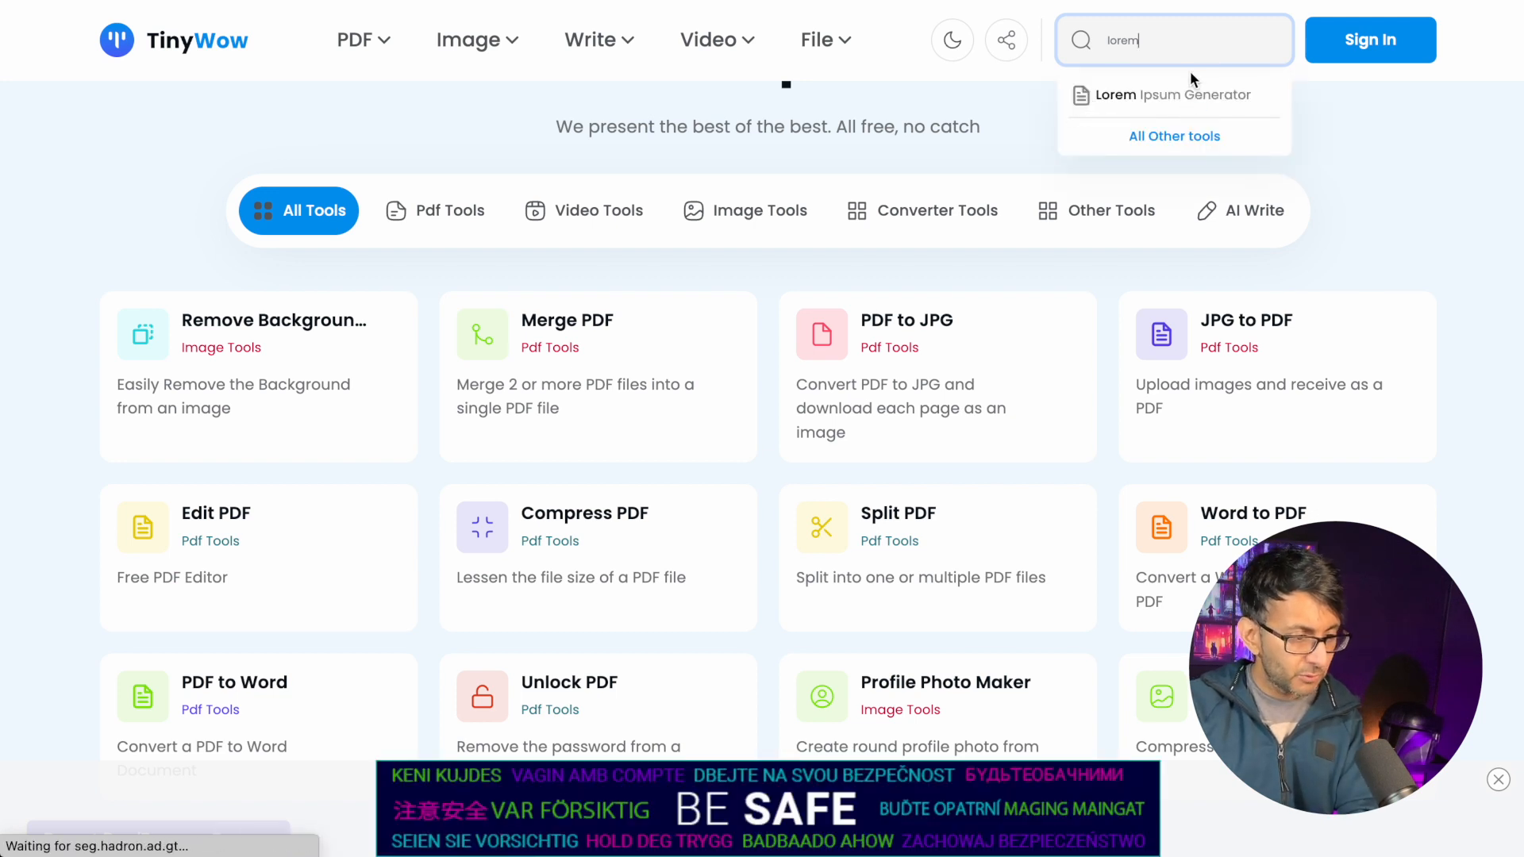
{"action": "left_click", "coordinate": [1191, 99]}
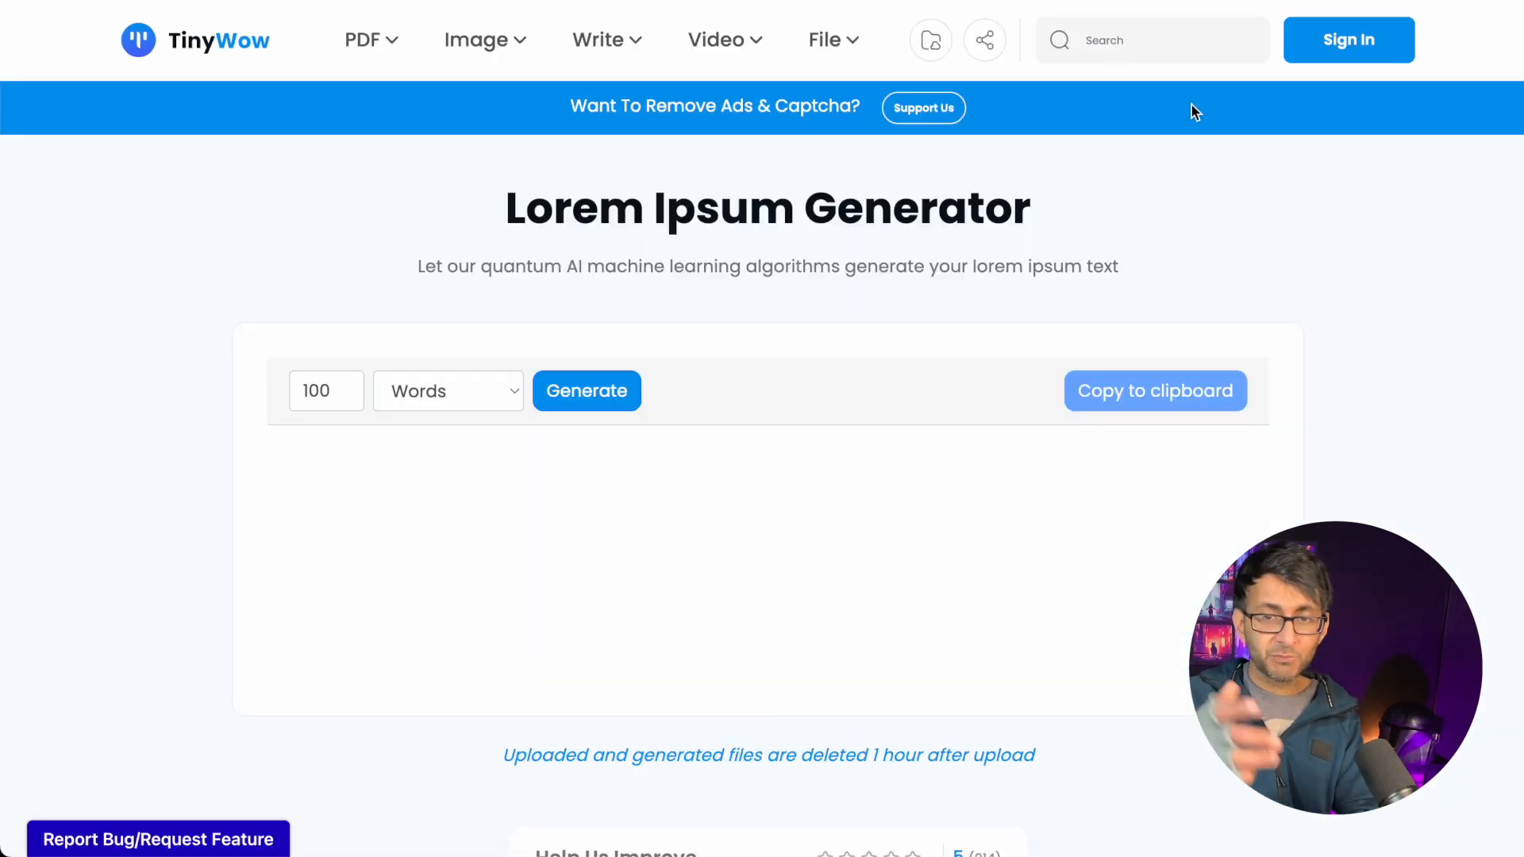
- Generate 100 words of placeholder text and copy its first line, ending at "efficitur"
{"action": "left_click", "coordinate": [627, 397]}
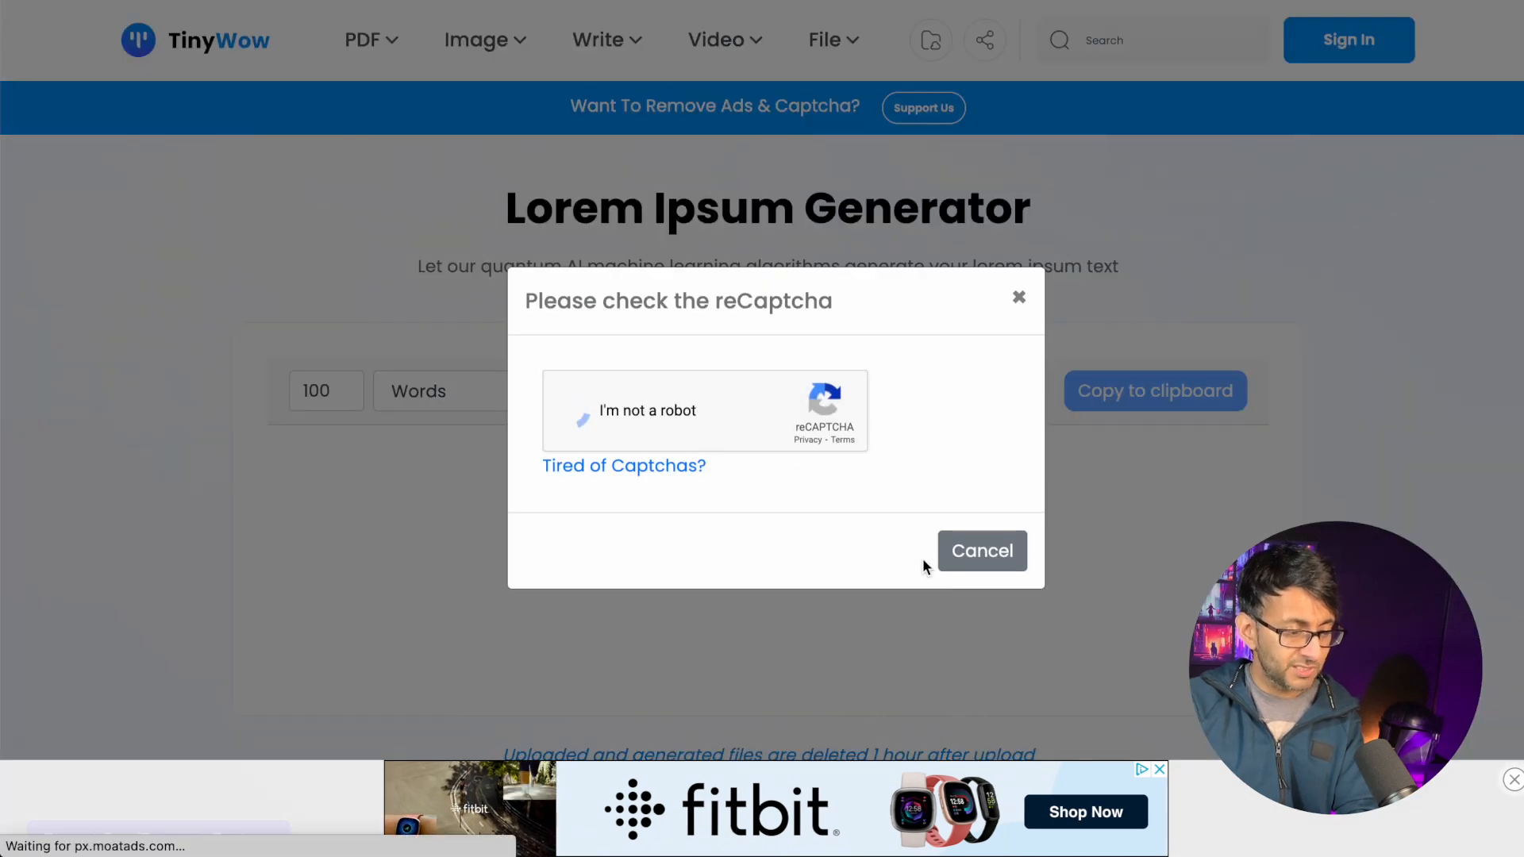
{"action": "left_click", "coordinate": [946, 561]}
{"action": "scroll", "coordinate": [929, 635], "scroll_direction": "down", "scroll_amount": 2}
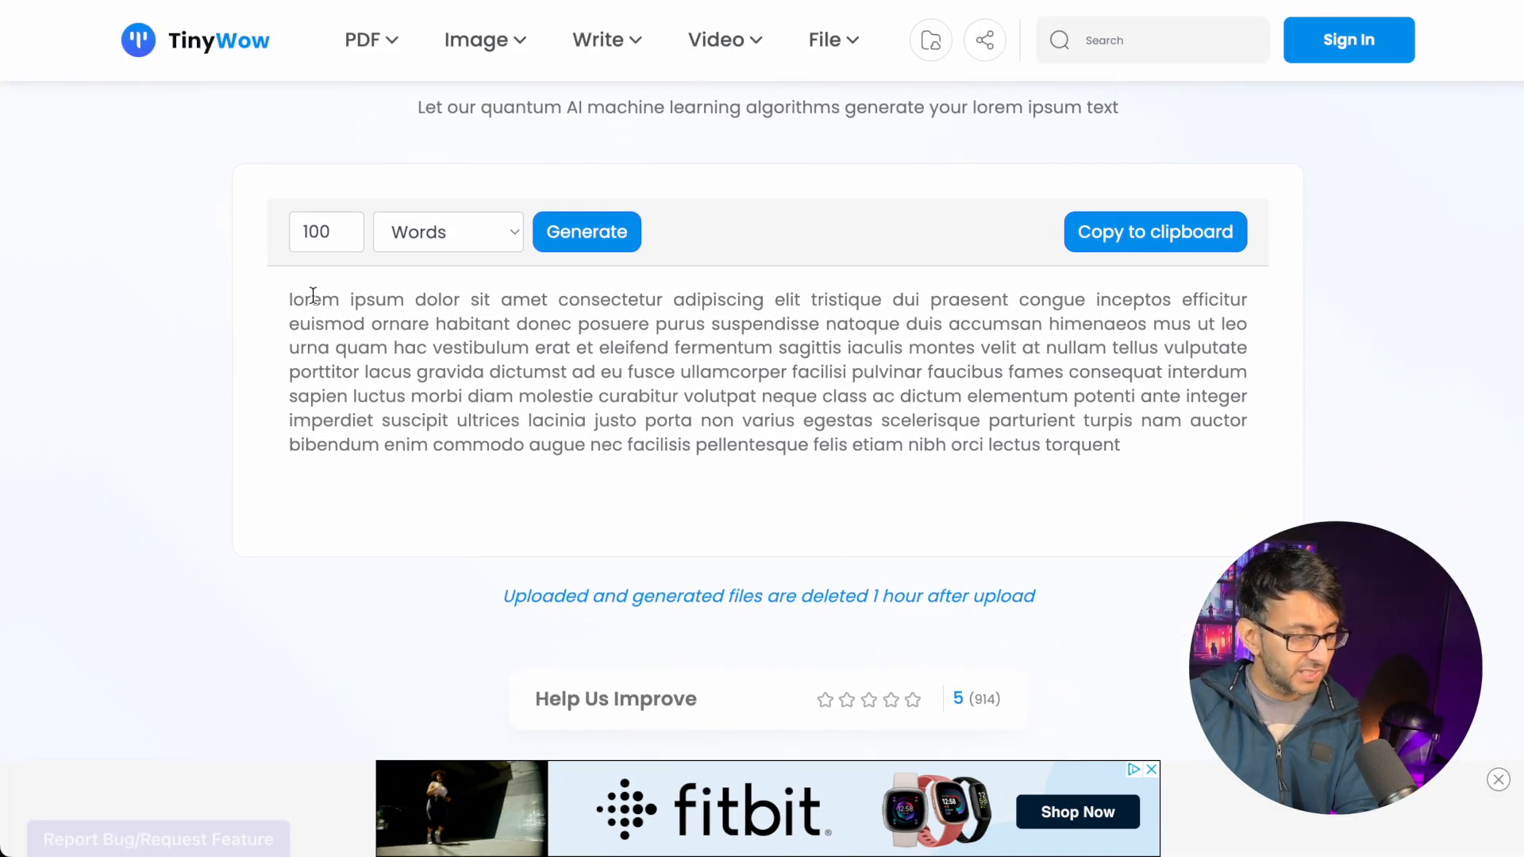
{"action": "left_click_drag", "start_coordinate": [278, 304], "coordinate": [1262, 311]}
{"action": "key", "text": "ctrl+c"}
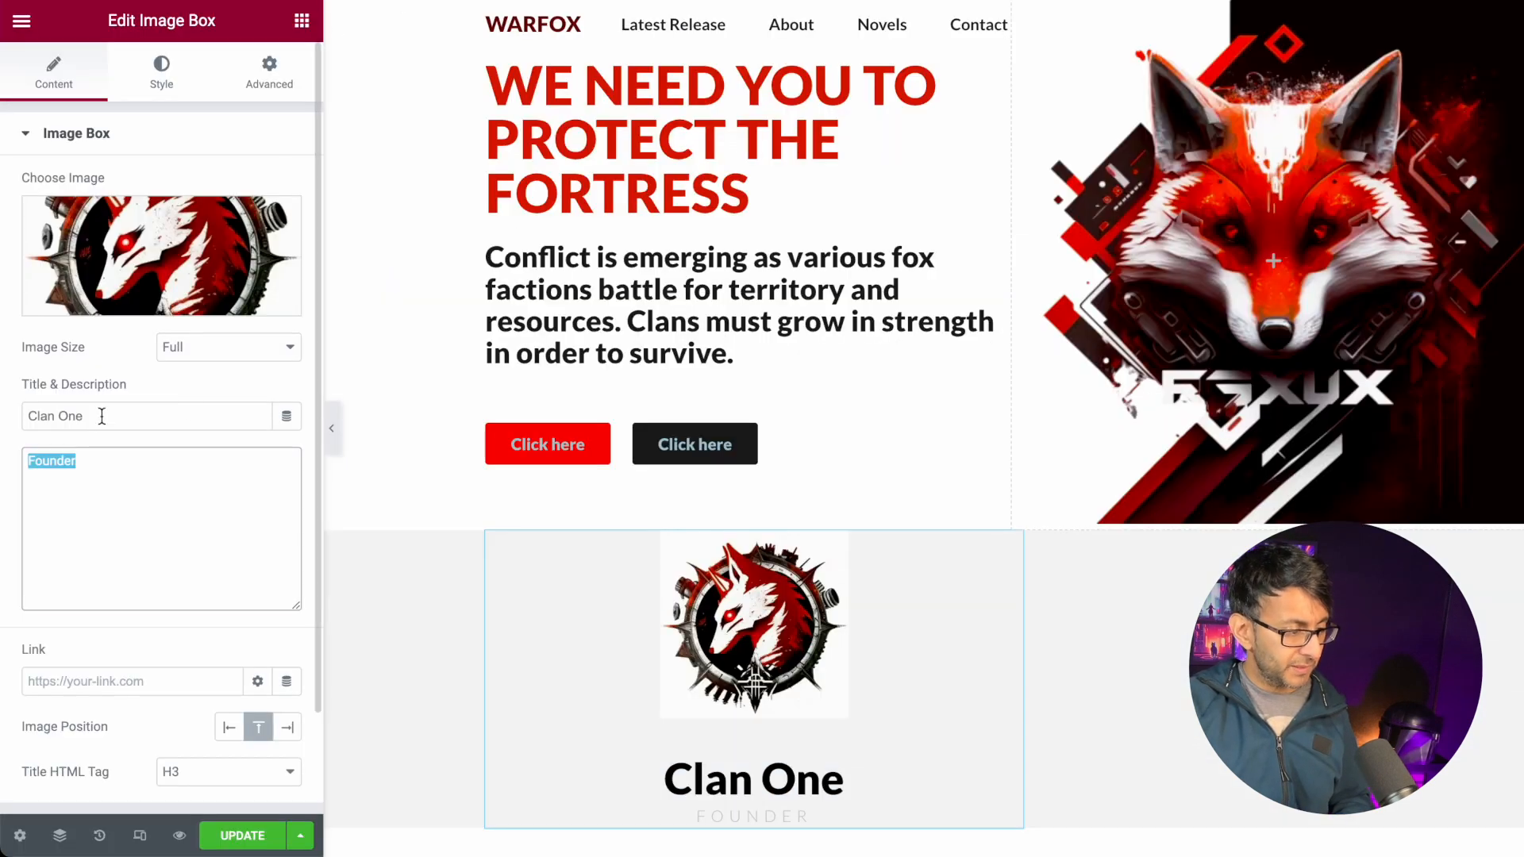
- Return to the Elementor editor and replace the Clan One image box's description with the copied lorem ipsum line
{"action": "left_click", "coordinate": [98, 467]}
{"action": "key", "text": "ctrl+a"}
{"action": "key", "text": "ctrl+v"}
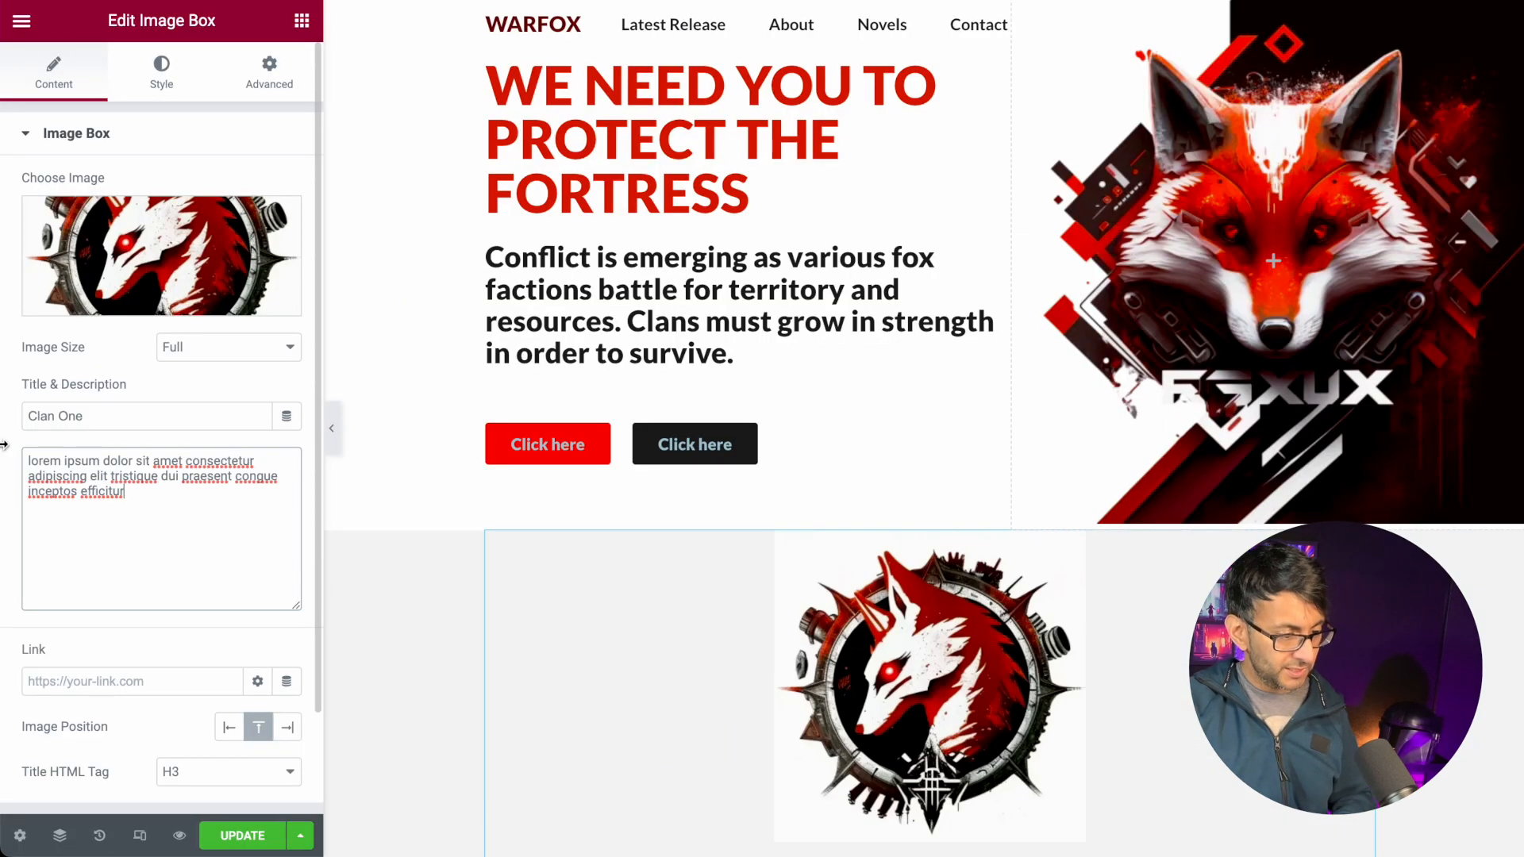
- Round the Clan One emblem into a circle with a border radius of 1000 px
{"action": "scroll", "coordinate": [846, 547], "scroll_direction": "down", "scroll_amount": 3}
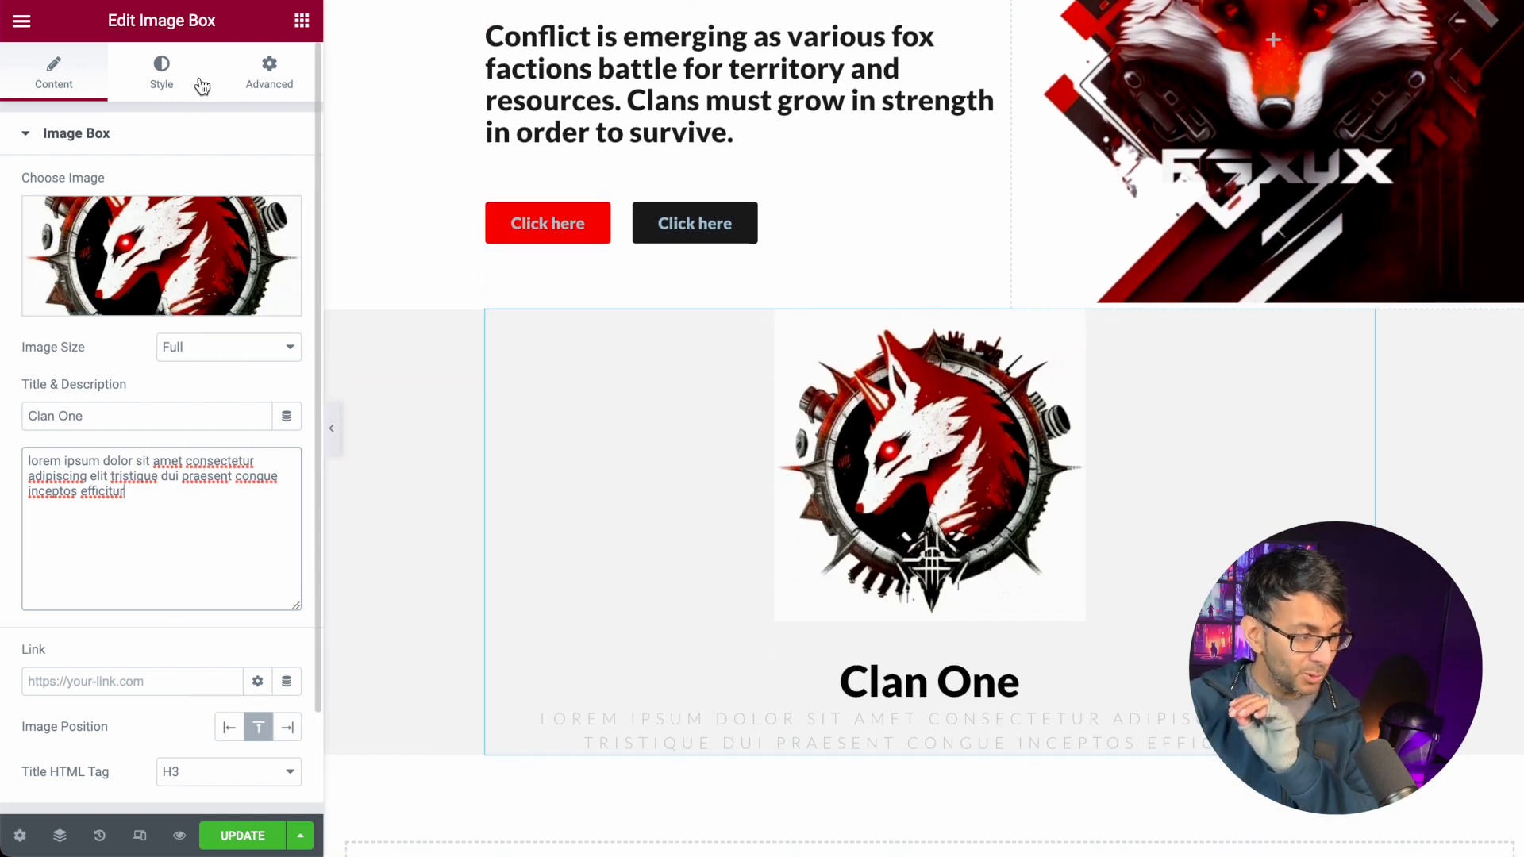
{"action": "left_click", "coordinate": [160, 75]}
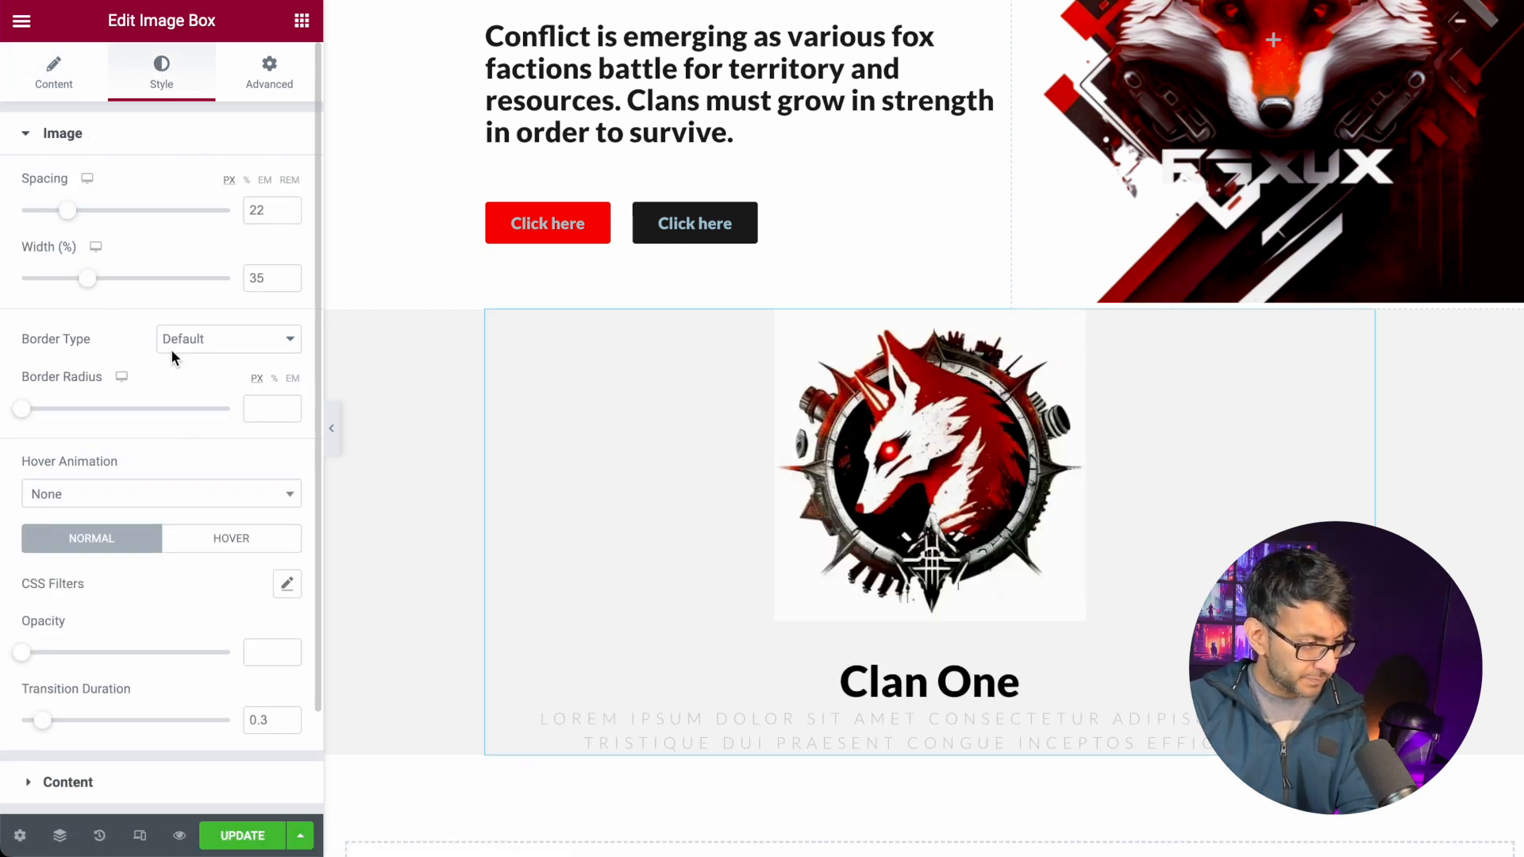
{"action": "left_click_drag", "start_coordinate": [20, 418], "coordinate": [453, 415]}
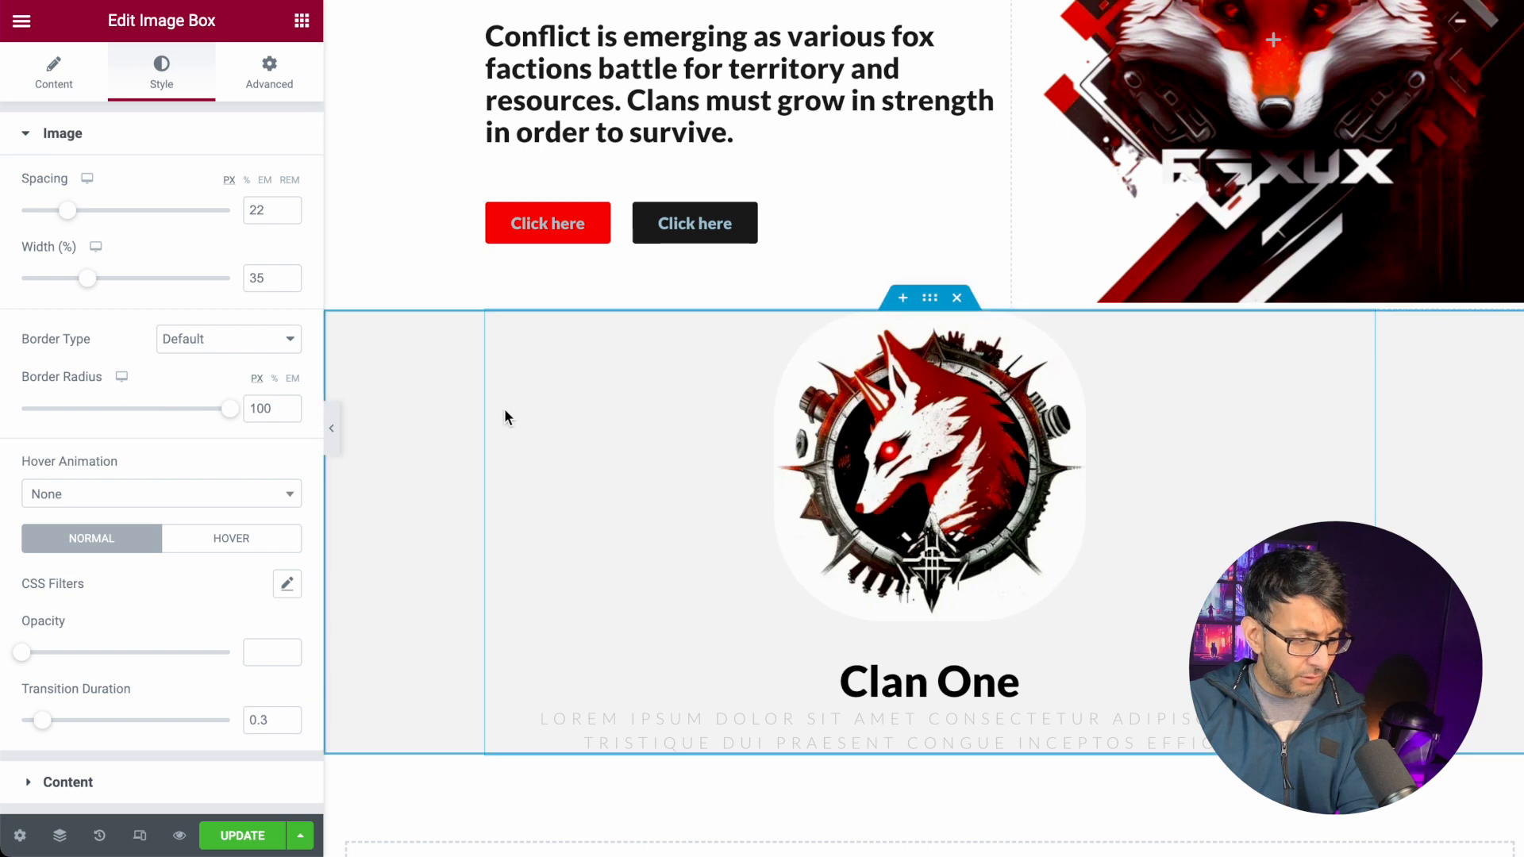
{"action": "type", "text": "0"}
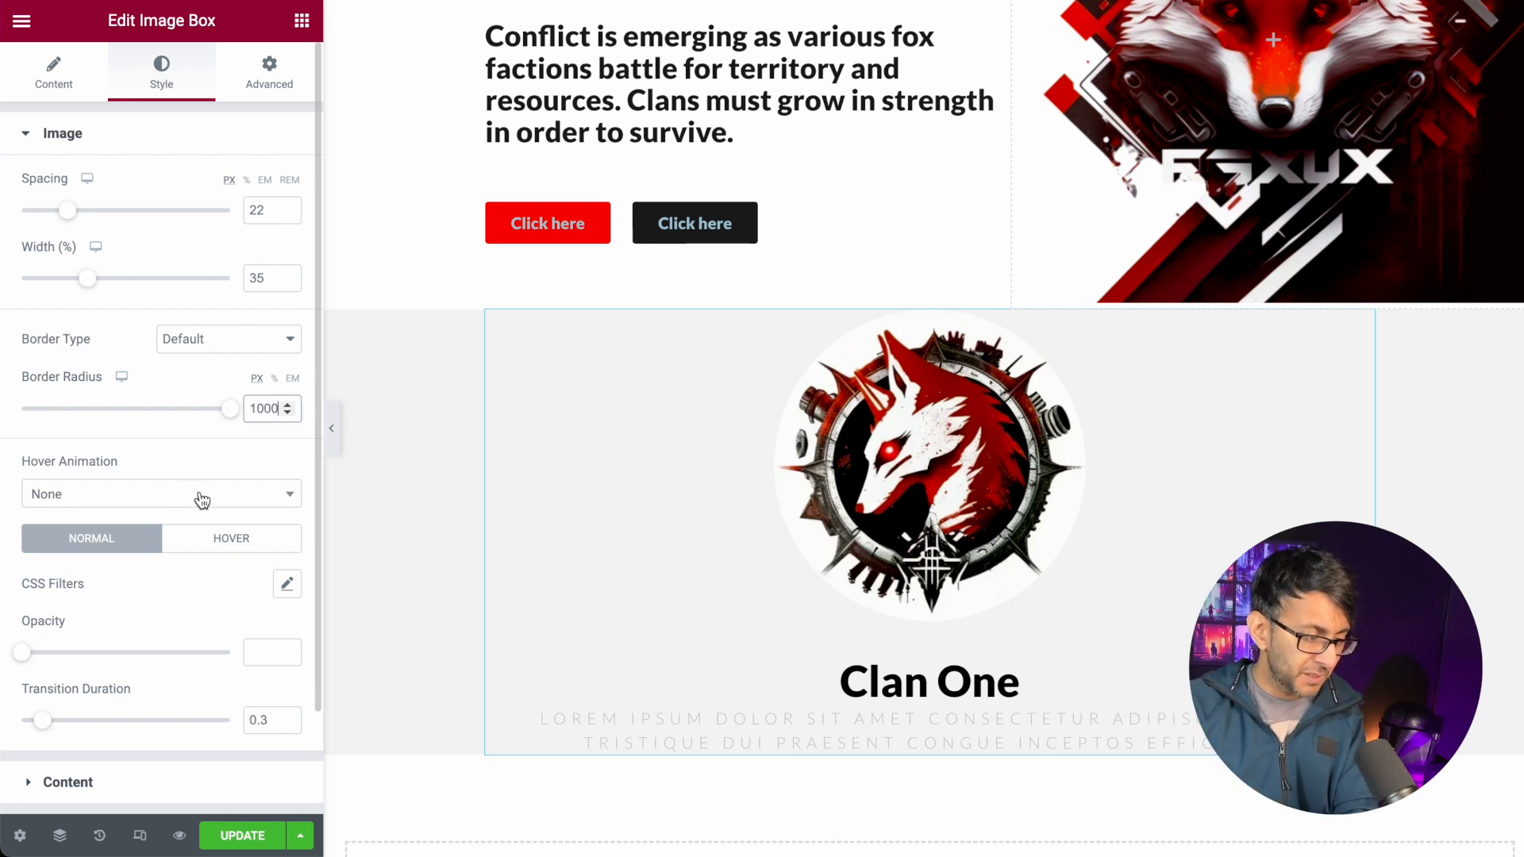
- Set the font size of the Clan One title to 2.7 rem
{"action": "scroll", "coordinate": [179, 643], "scroll_direction": "down", "scroll_amount": 1}
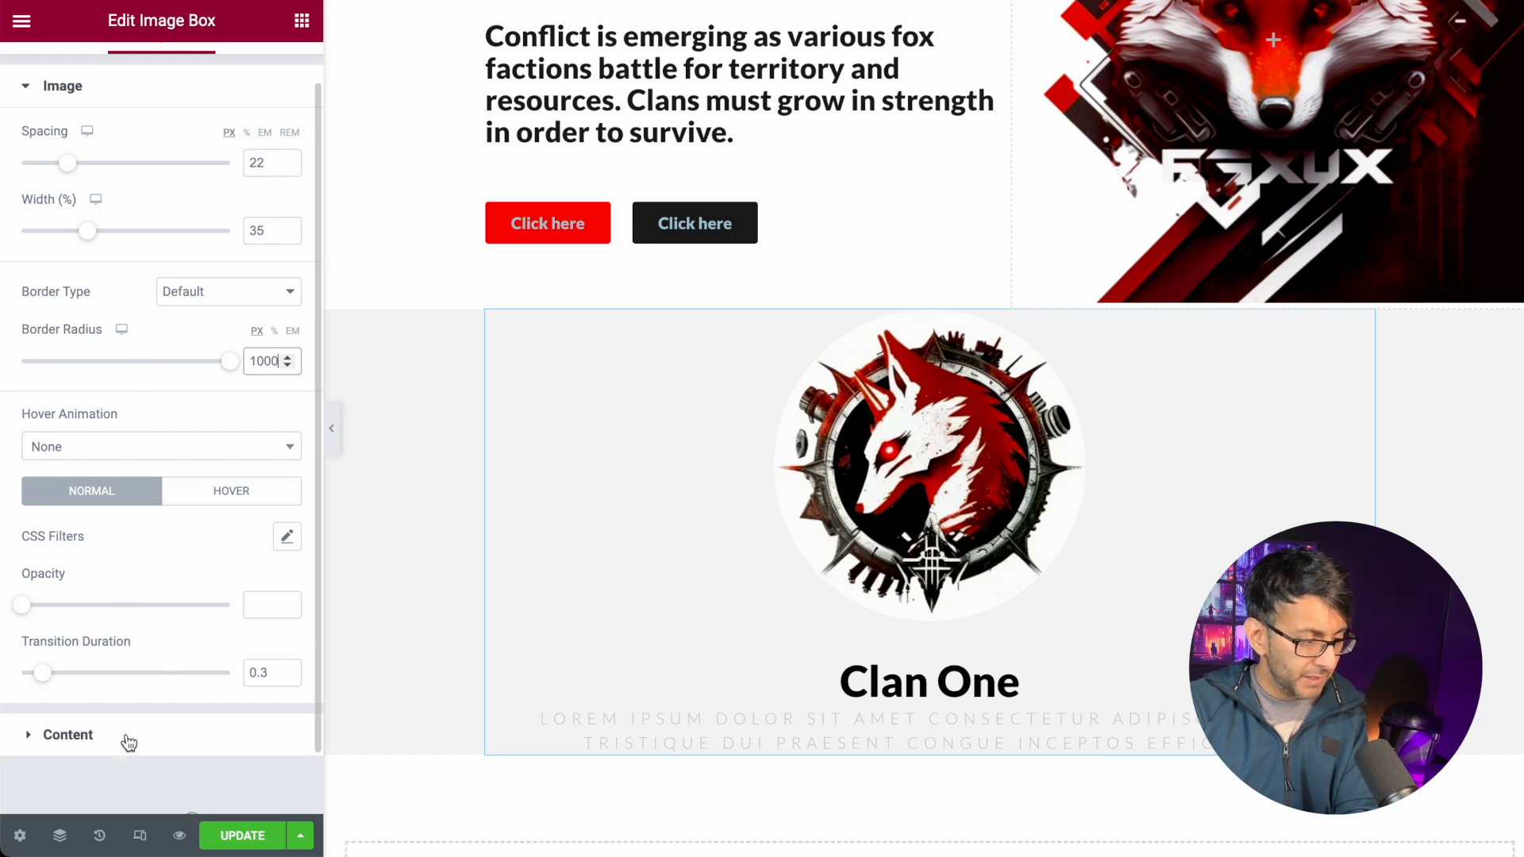
{"action": "left_click", "coordinate": [151, 734]}
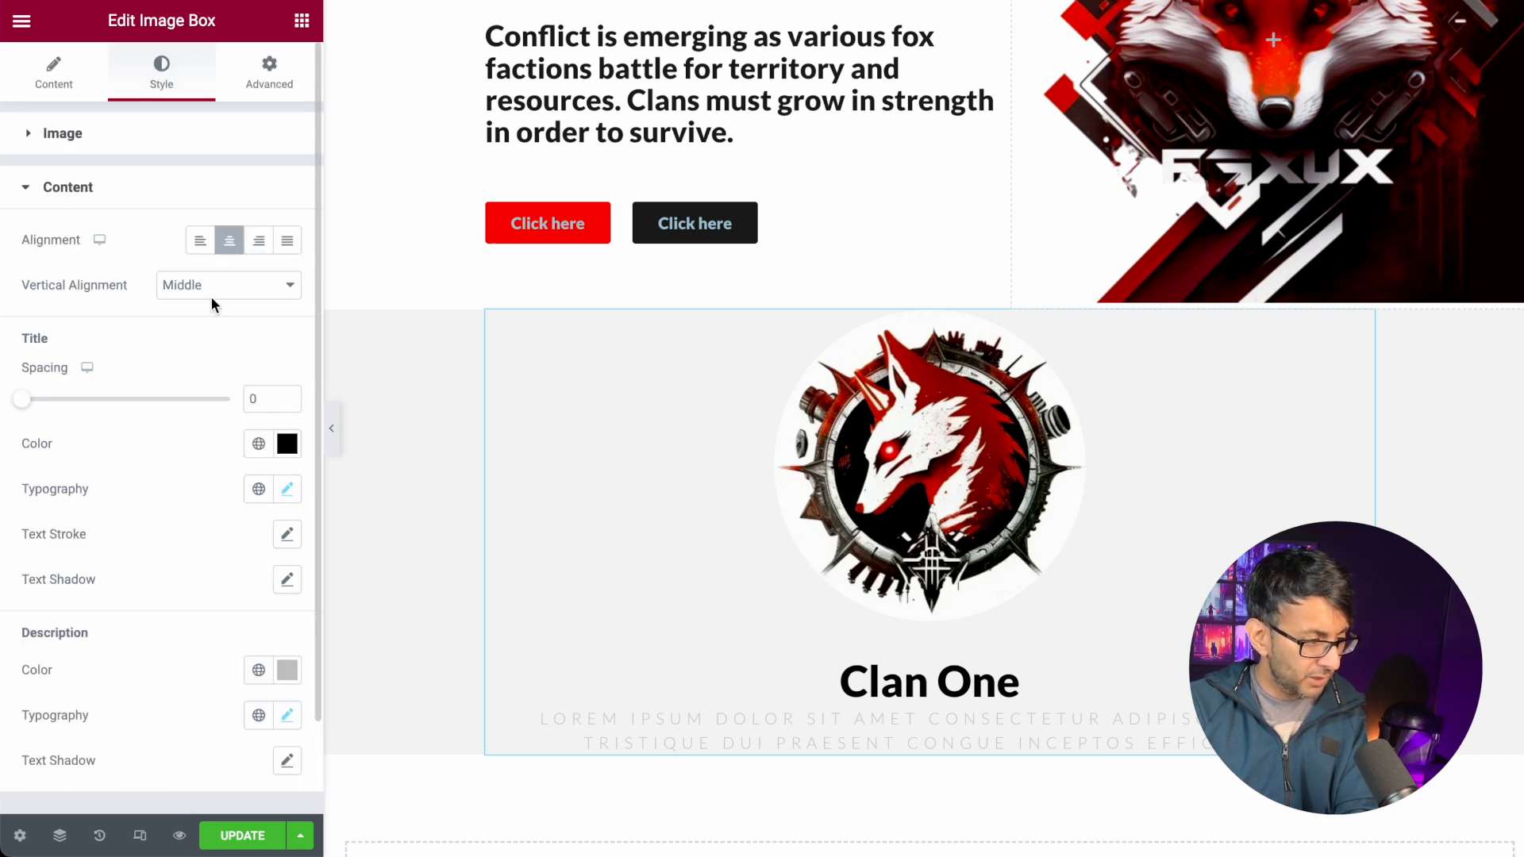
{"action": "left_click", "coordinate": [288, 490]}
{"action": "left_click", "coordinate": [224, 606]}
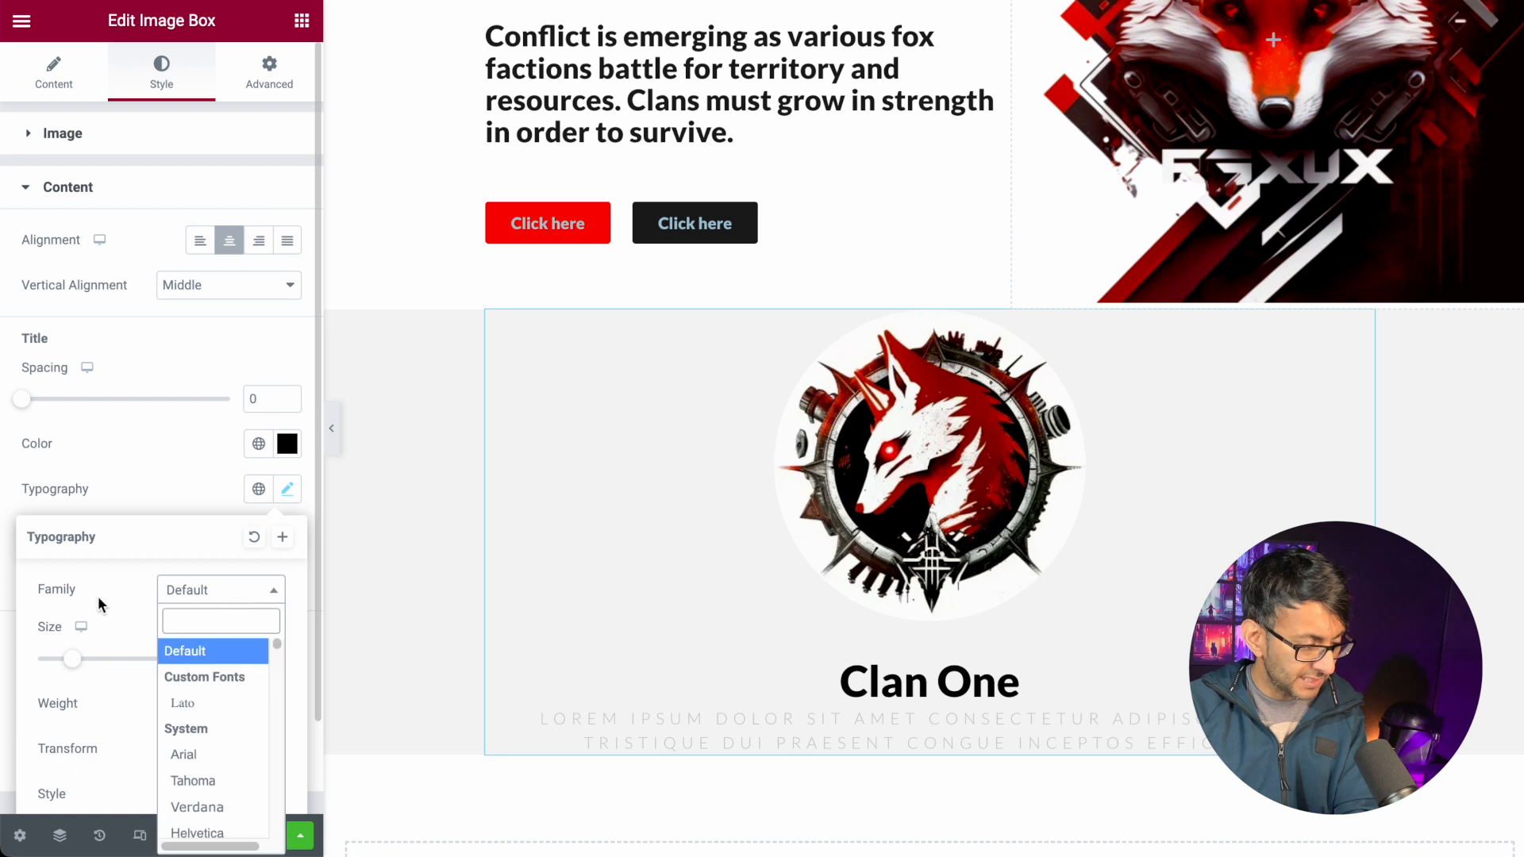
{"action": "left_click", "coordinate": [134, 592]}
{"action": "scroll", "coordinate": [250, 631], "scroll_direction": "down", "scroll_amount": 3}
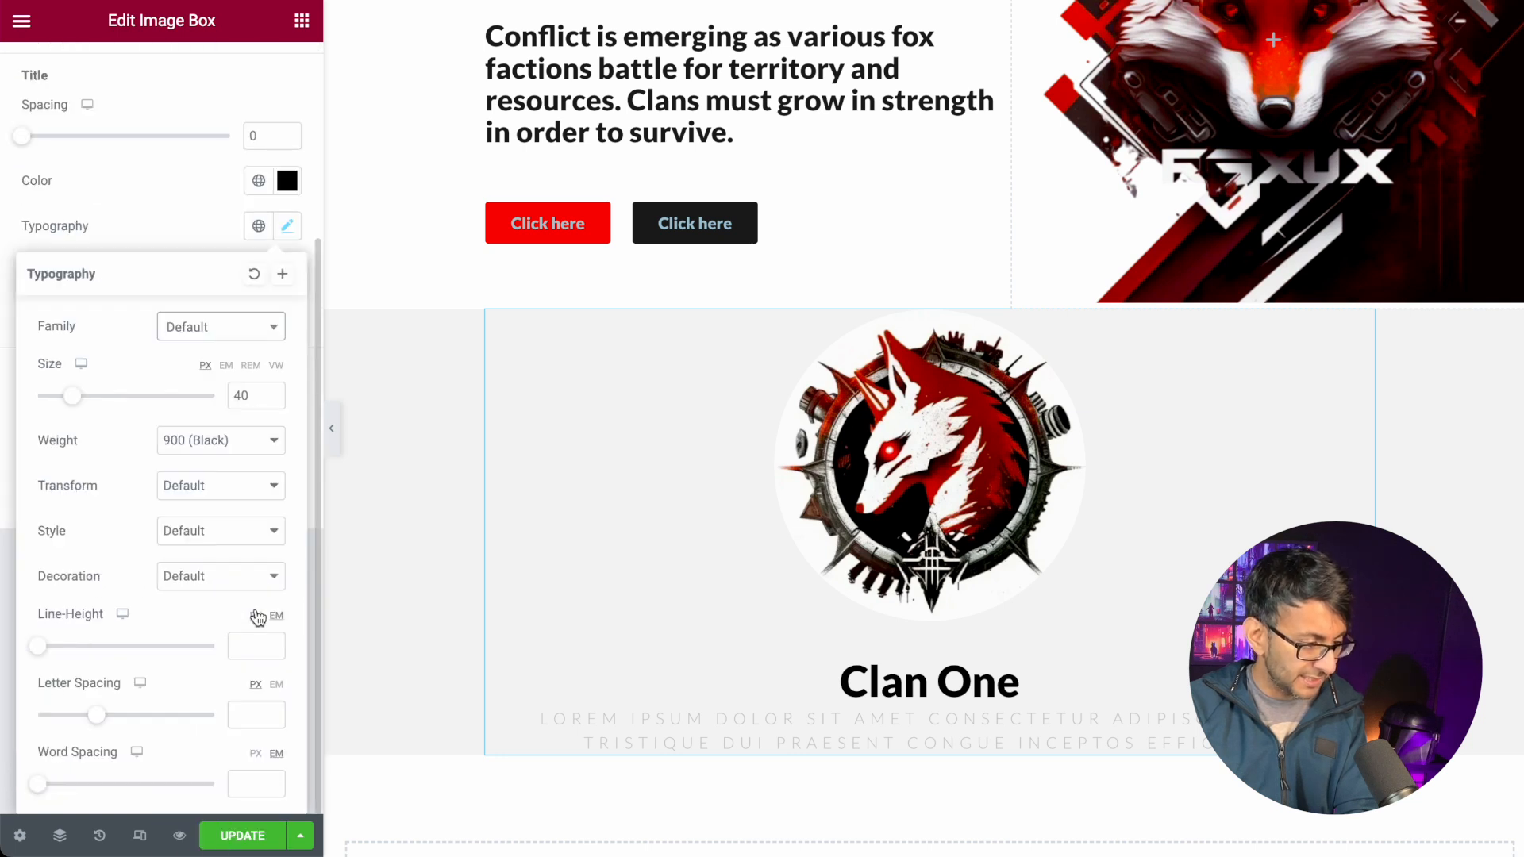
{"action": "left_click", "coordinate": [250, 366]}
{"action": "type", "text": "2"}
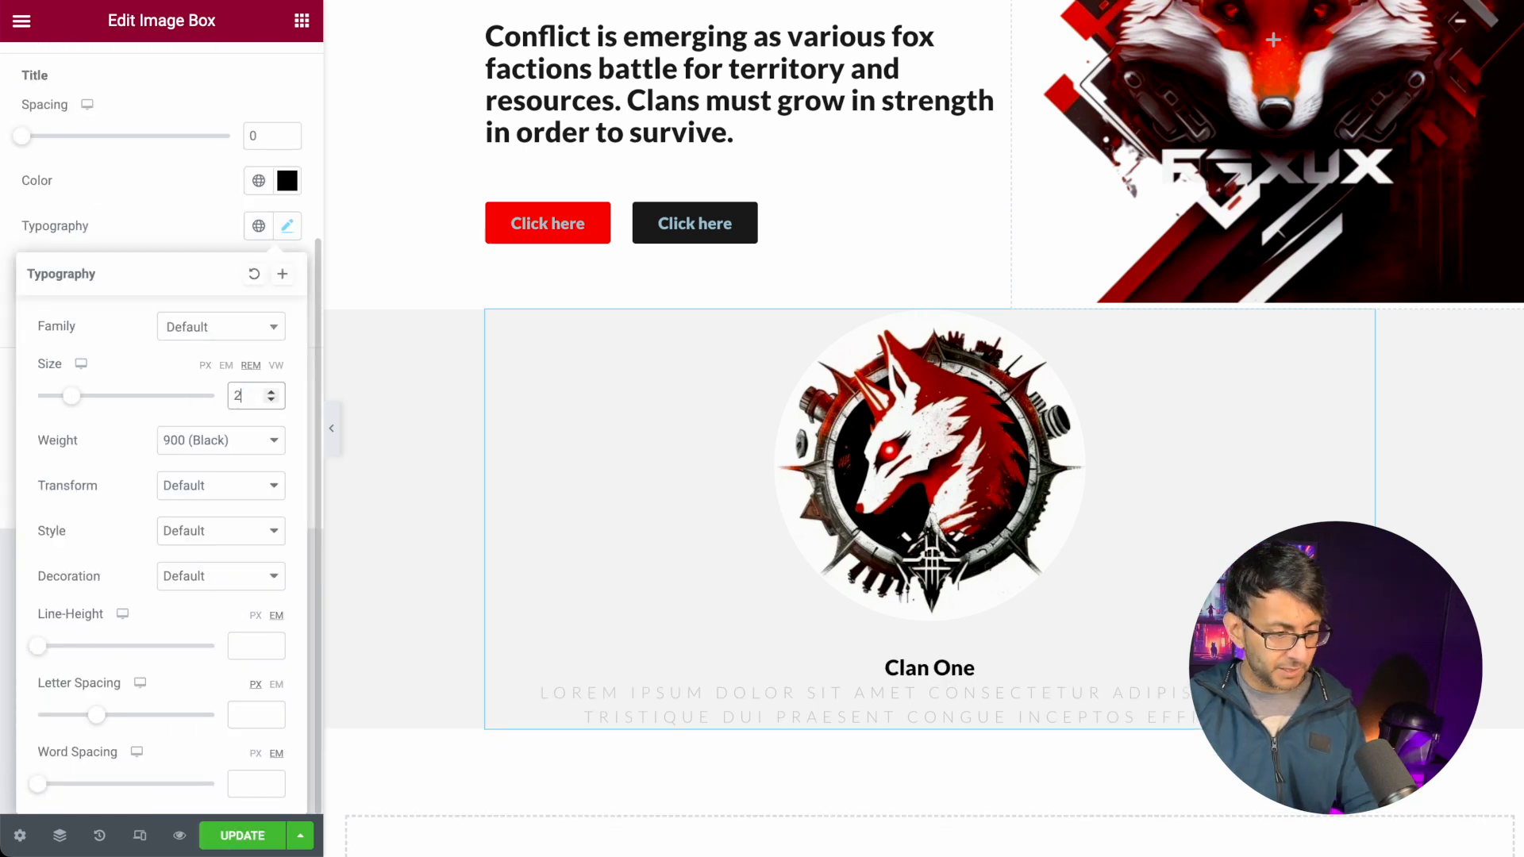
{"action": "type", "text": ".7"}
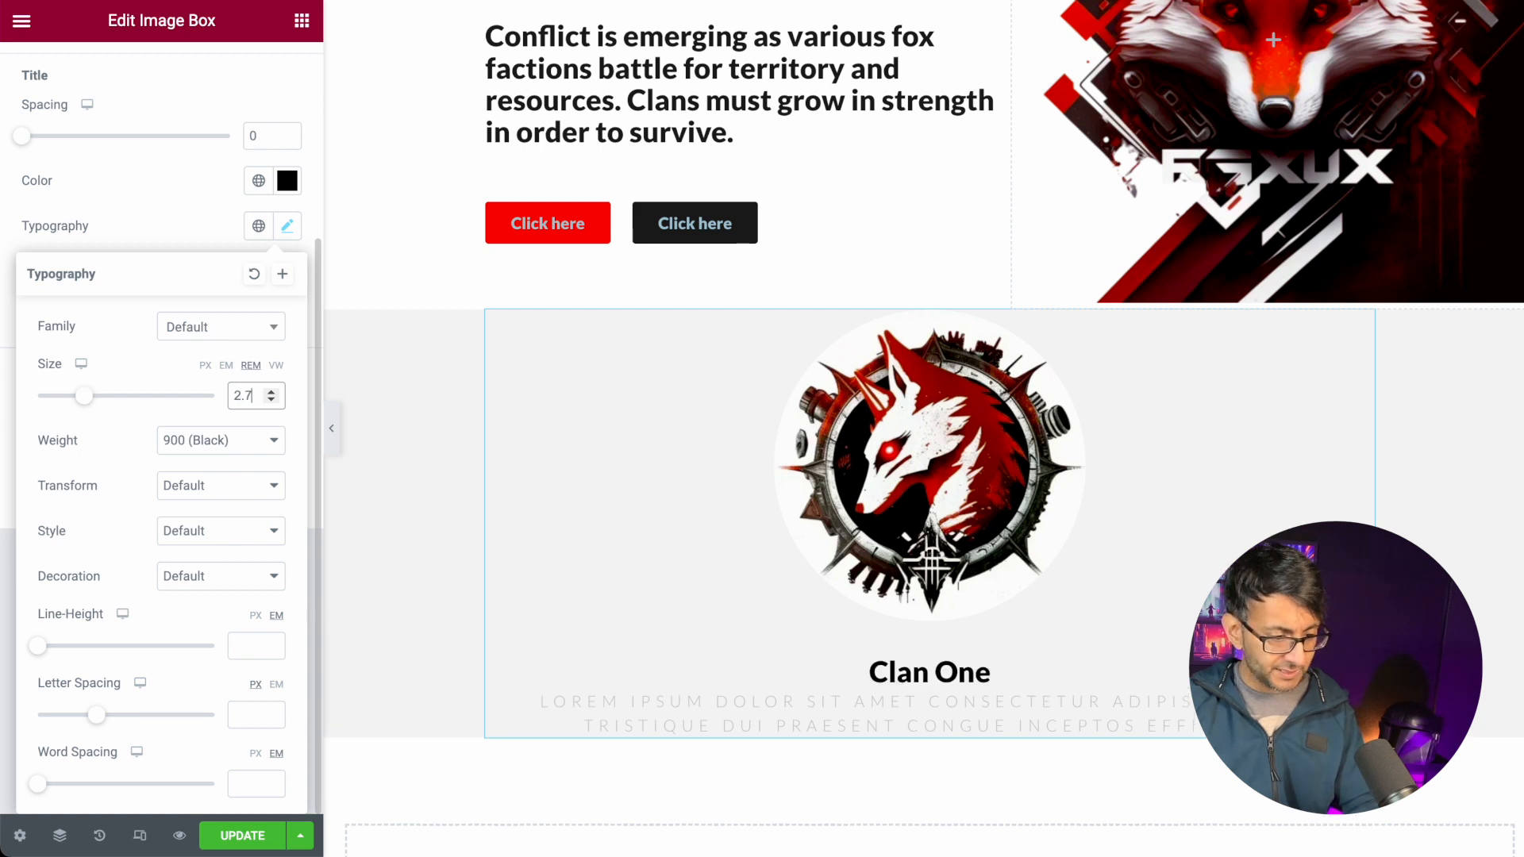
- Examine the typography settings of the hero's "Conflict is emerging" subheading
{"action": "left_click", "coordinate": [593, 100]}
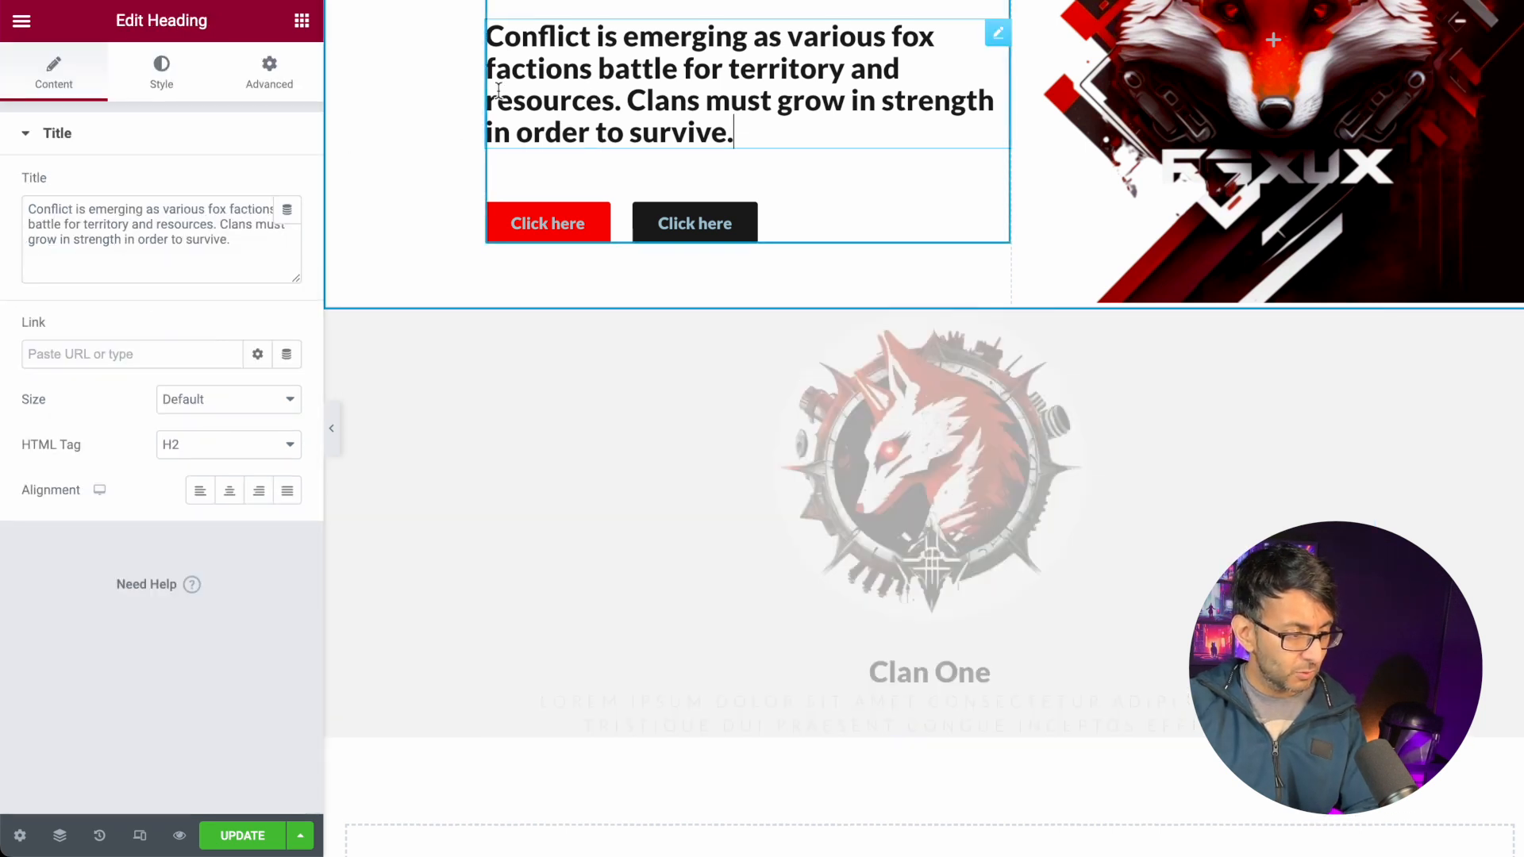
{"action": "left_click", "coordinate": [162, 78]}
{"action": "left_click", "coordinate": [287, 231]}
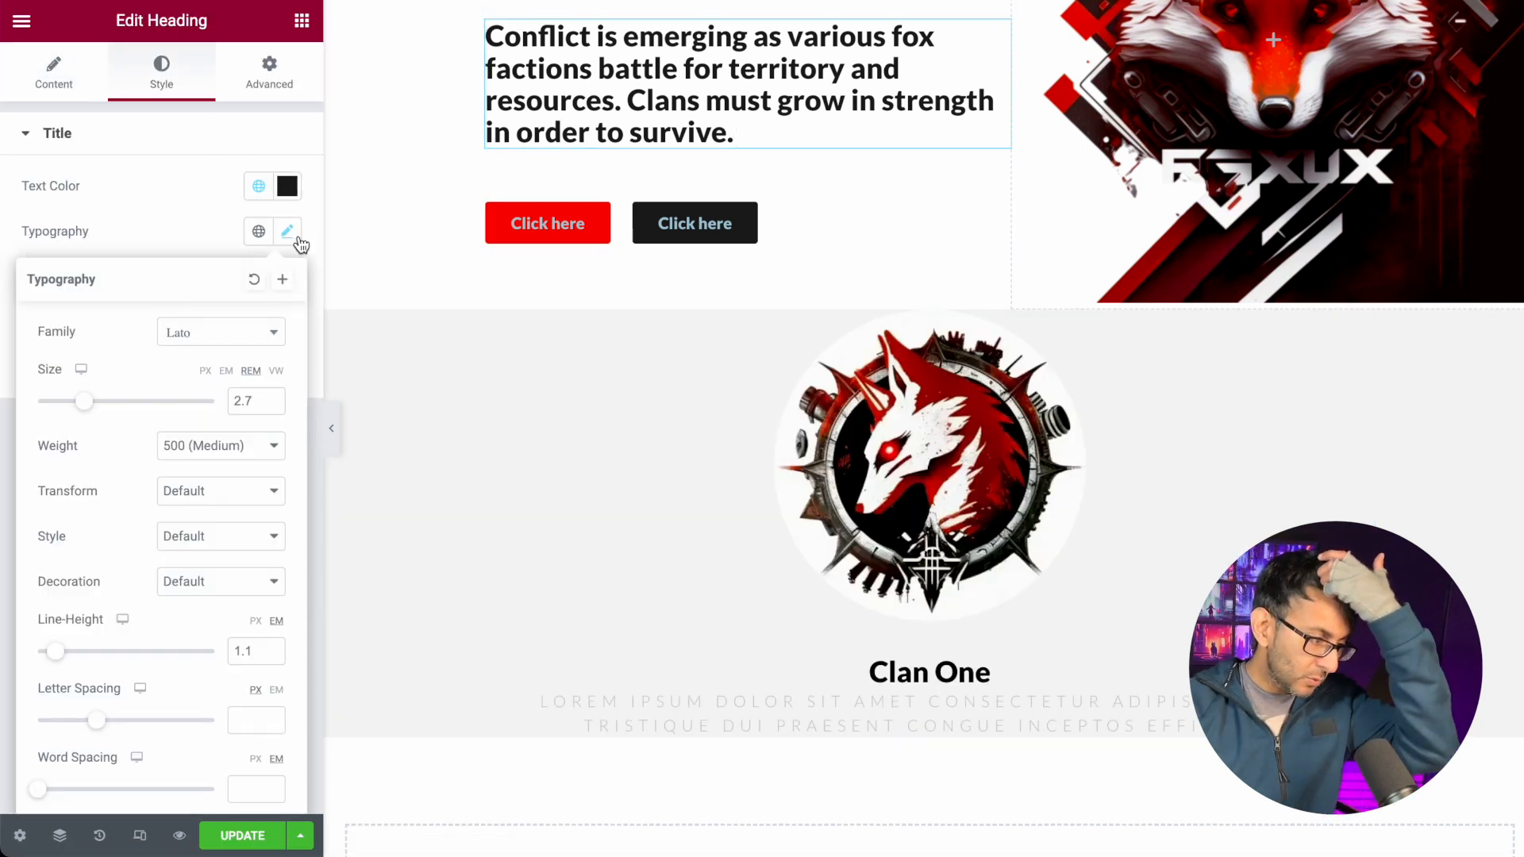
- Lighten the Clan One title's font weight to 500 (Medium), and settle on 400 (Normal)
{"action": "left_click", "coordinate": [945, 720]}
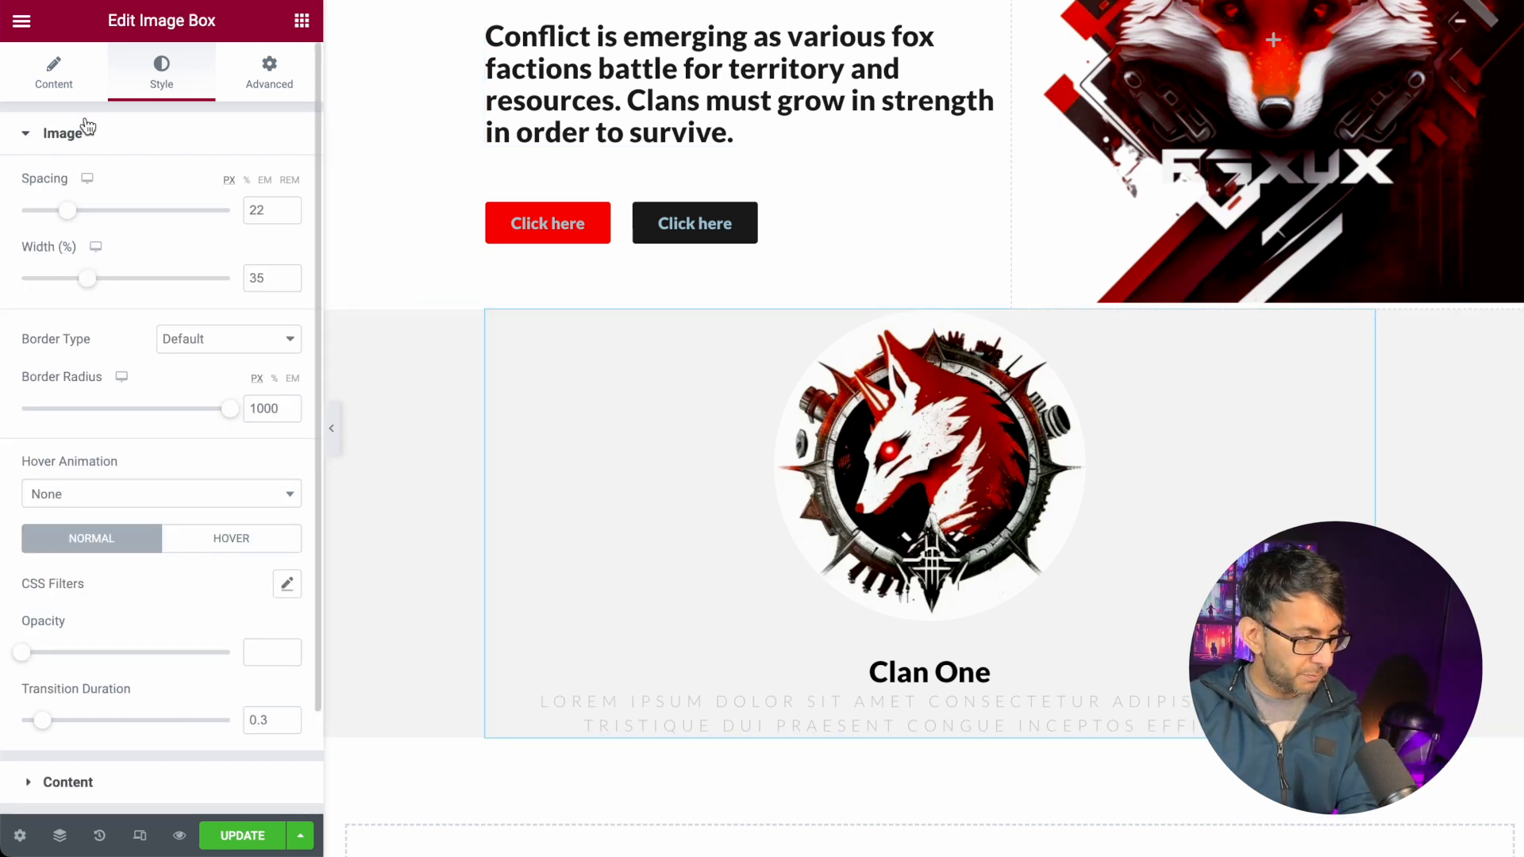
{"action": "left_click", "coordinate": [63, 86]}
{"action": "left_click", "coordinate": [162, 73]}
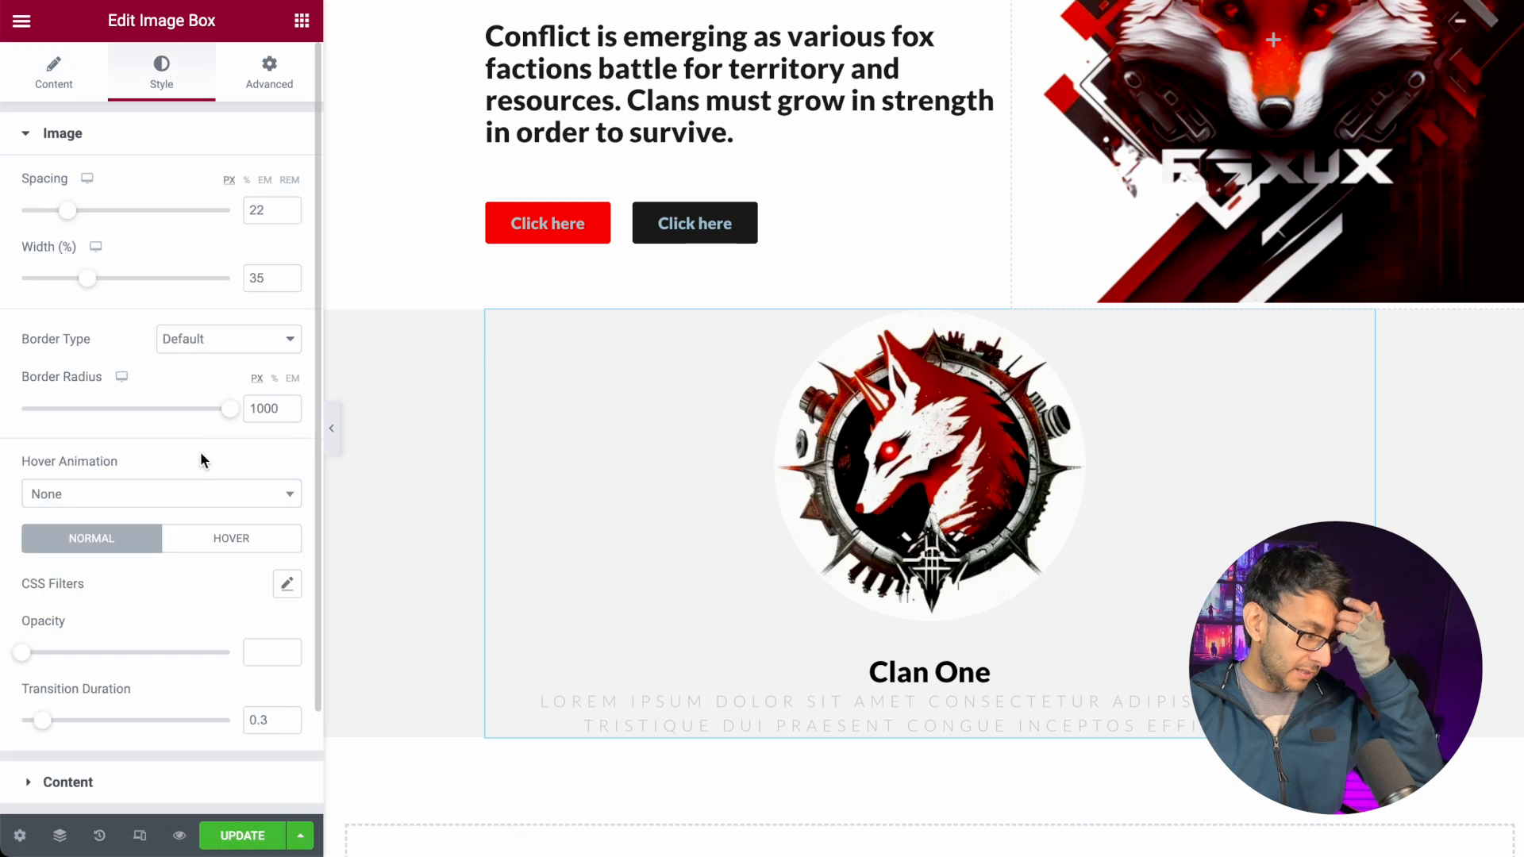
{"action": "scroll", "coordinate": [201, 457], "scroll_direction": "down", "scroll_amount": 2}
{"action": "left_click", "coordinate": [155, 666]}
{"action": "scroll", "coordinate": [254, 556], "scroll_direction": "down", "scroll_amount": 1}
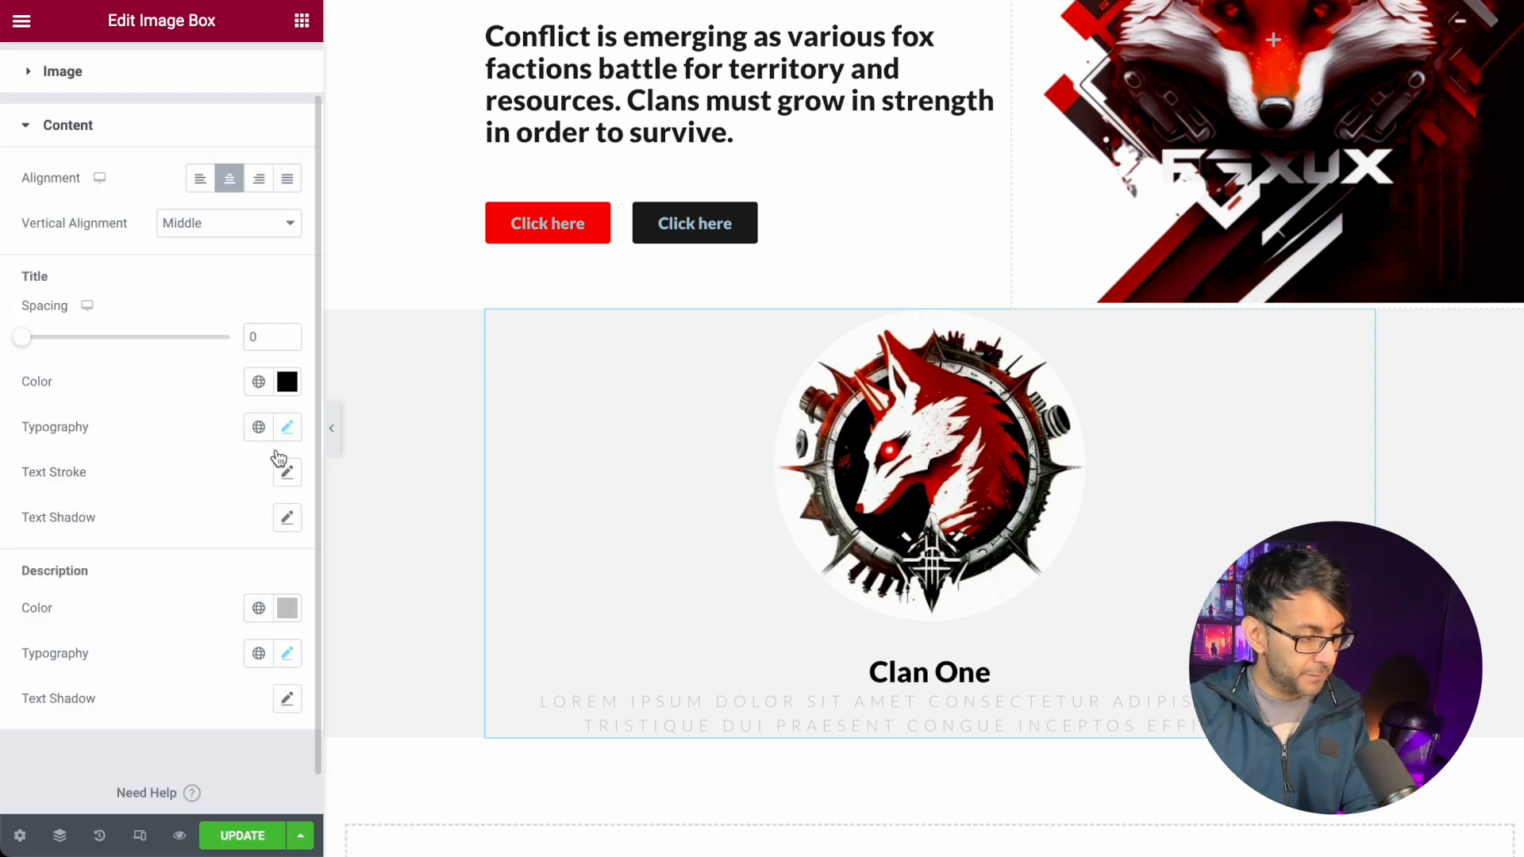
{"action": "left_click", "coordinate": [289, 427]}
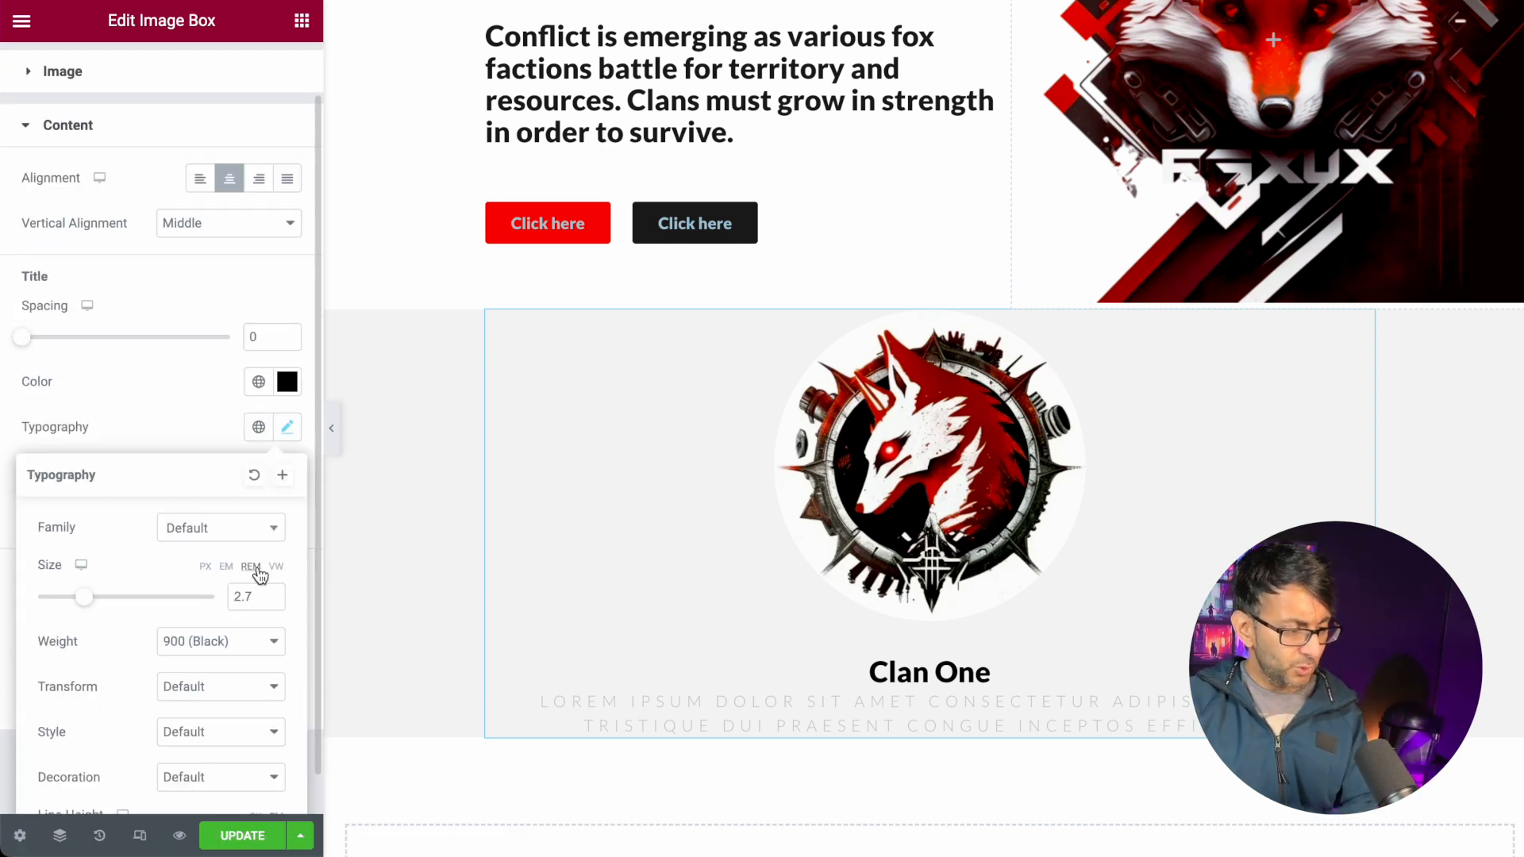
{"action": "left_click", "coordinate": [251, 651]}
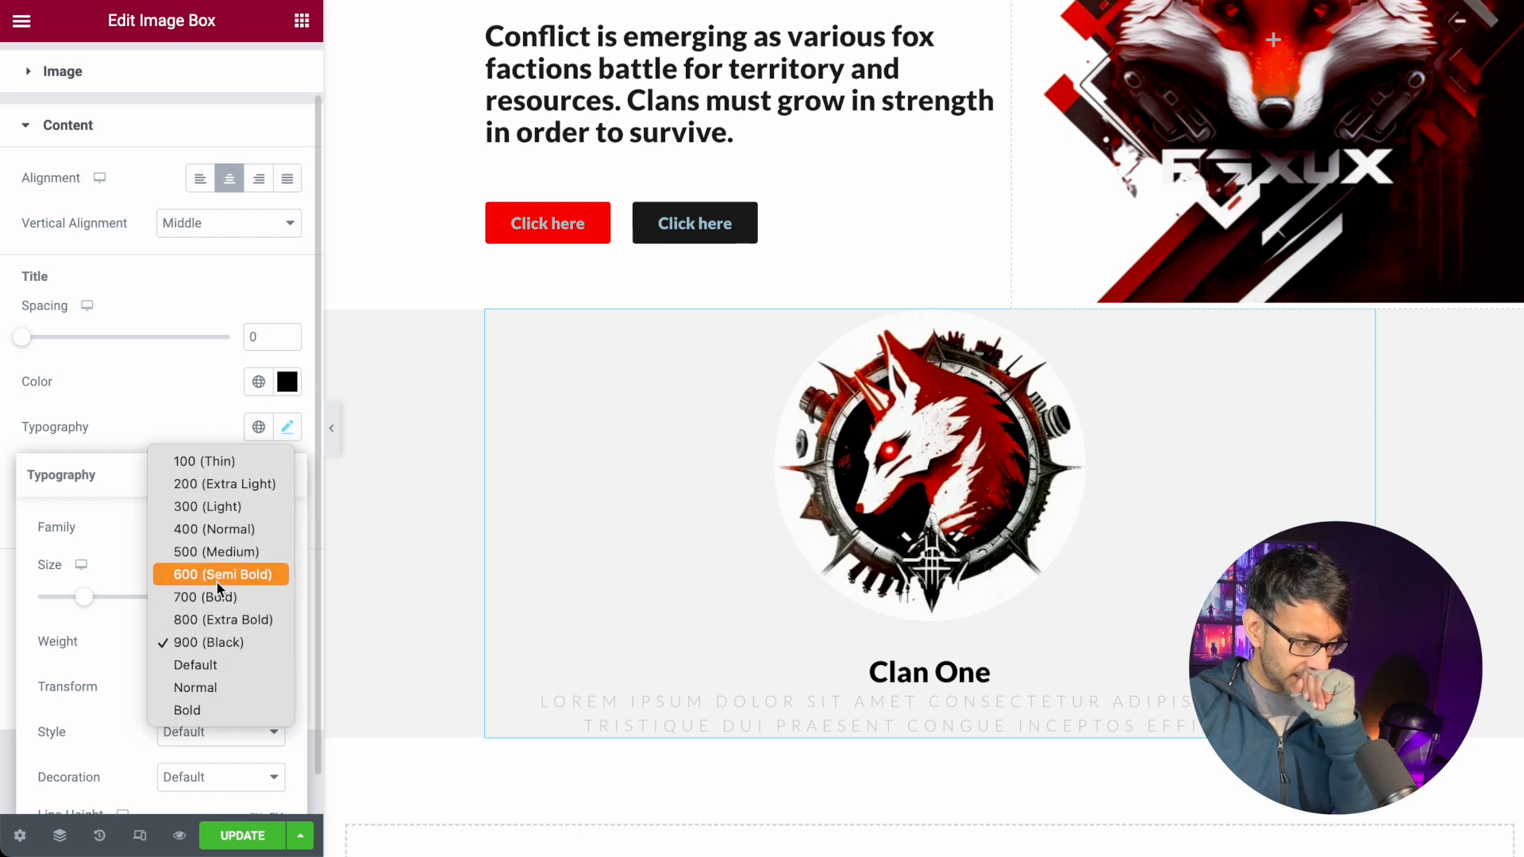
{"action": "left_click", "coordinate": [225, 573]}
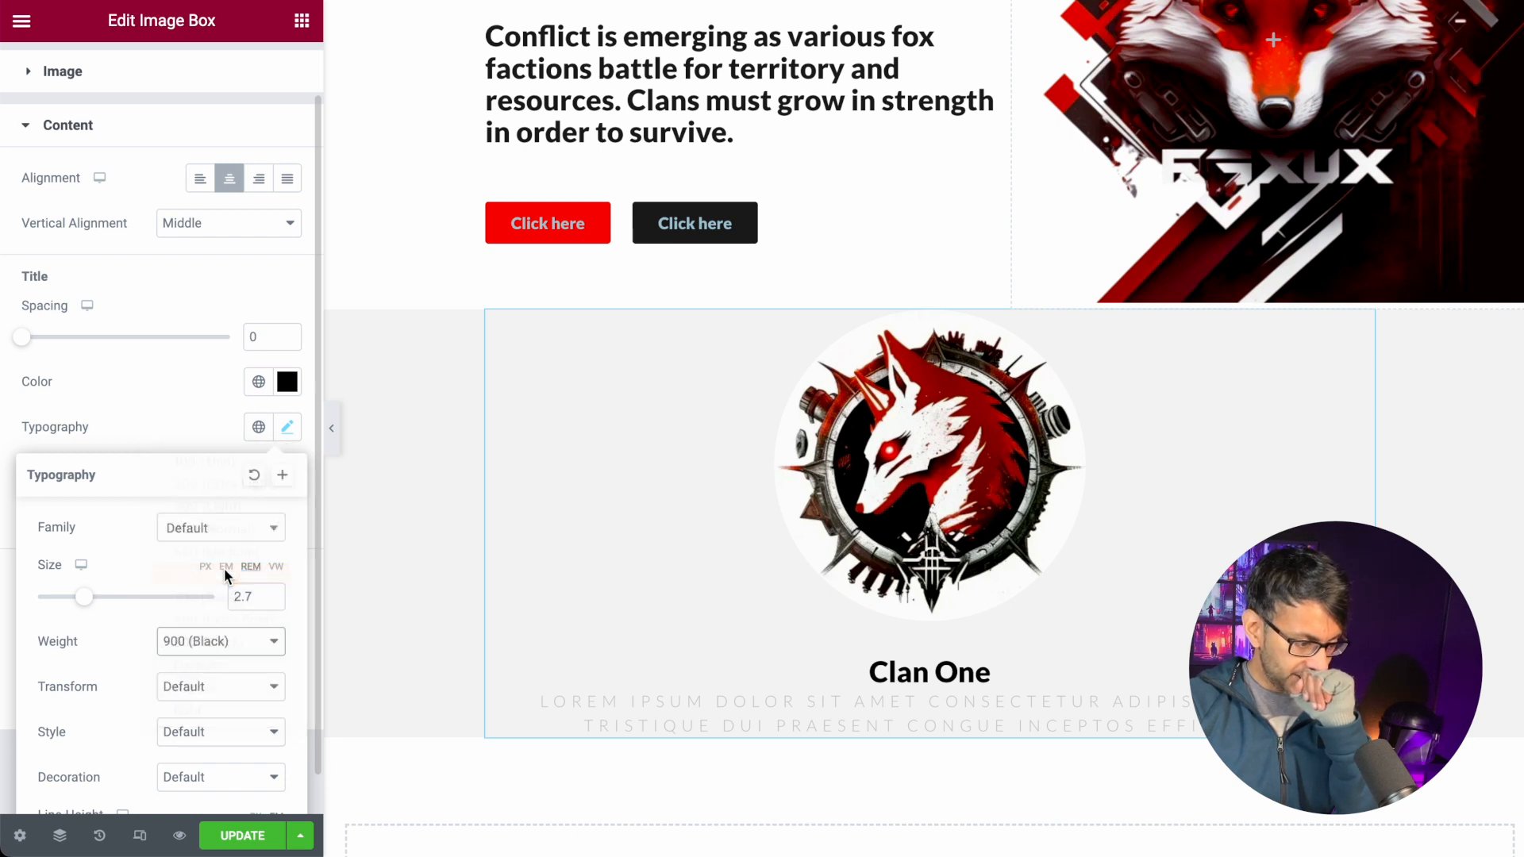
{"action": "left_click", "coordinate": [211, 623]}
{"action": "left_click", "coordinate": [217, 622]}
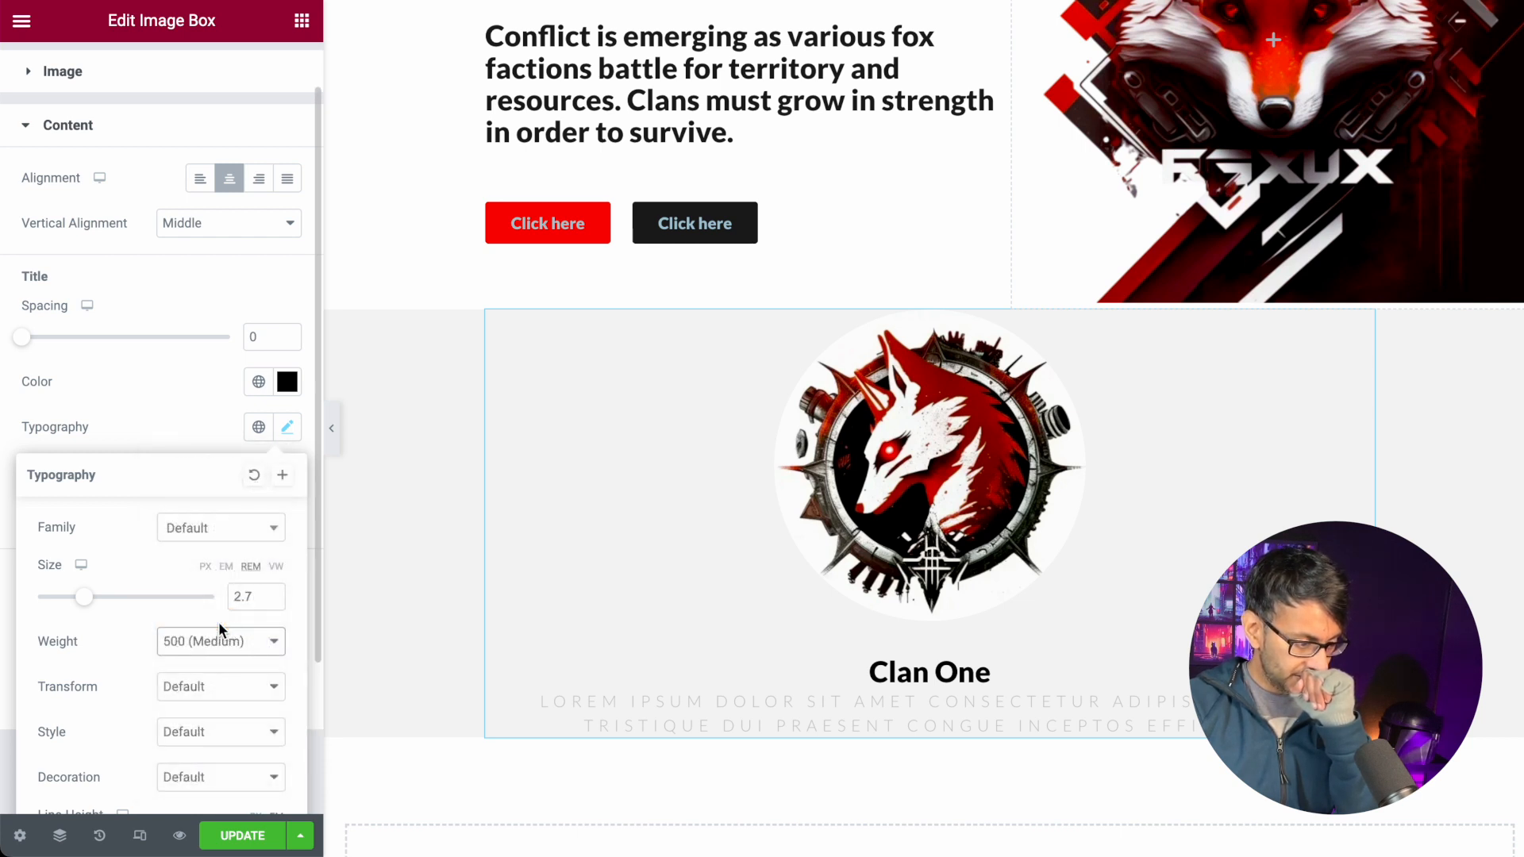
{"action": "left_click", "coordinate": [227, 637]}
{"action": "left_click", "coordinate": [227, 621]}
- Lighten the hero subheading's font weight to 400 (Normal), and reduce it further to 300 (Light)
{"action": "scroll", "coordinate": [632, 624], "scroll_direction": "up", "scroll_amount": 3}
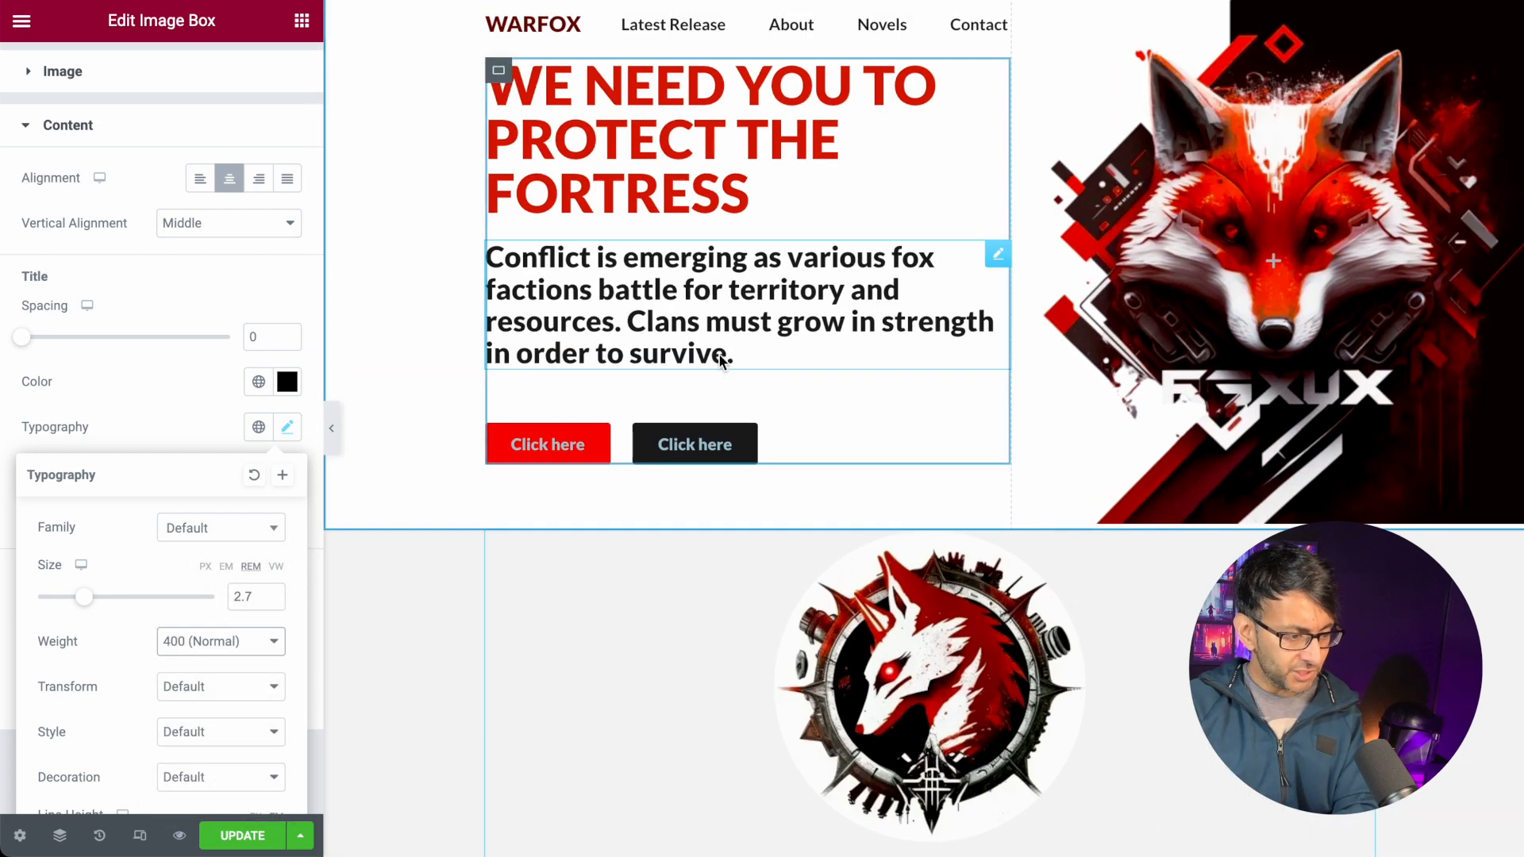
{"action": "left_click", "coordinate": [720, 358]}
{"action": "left_click", "coordinate": [287, 231]}
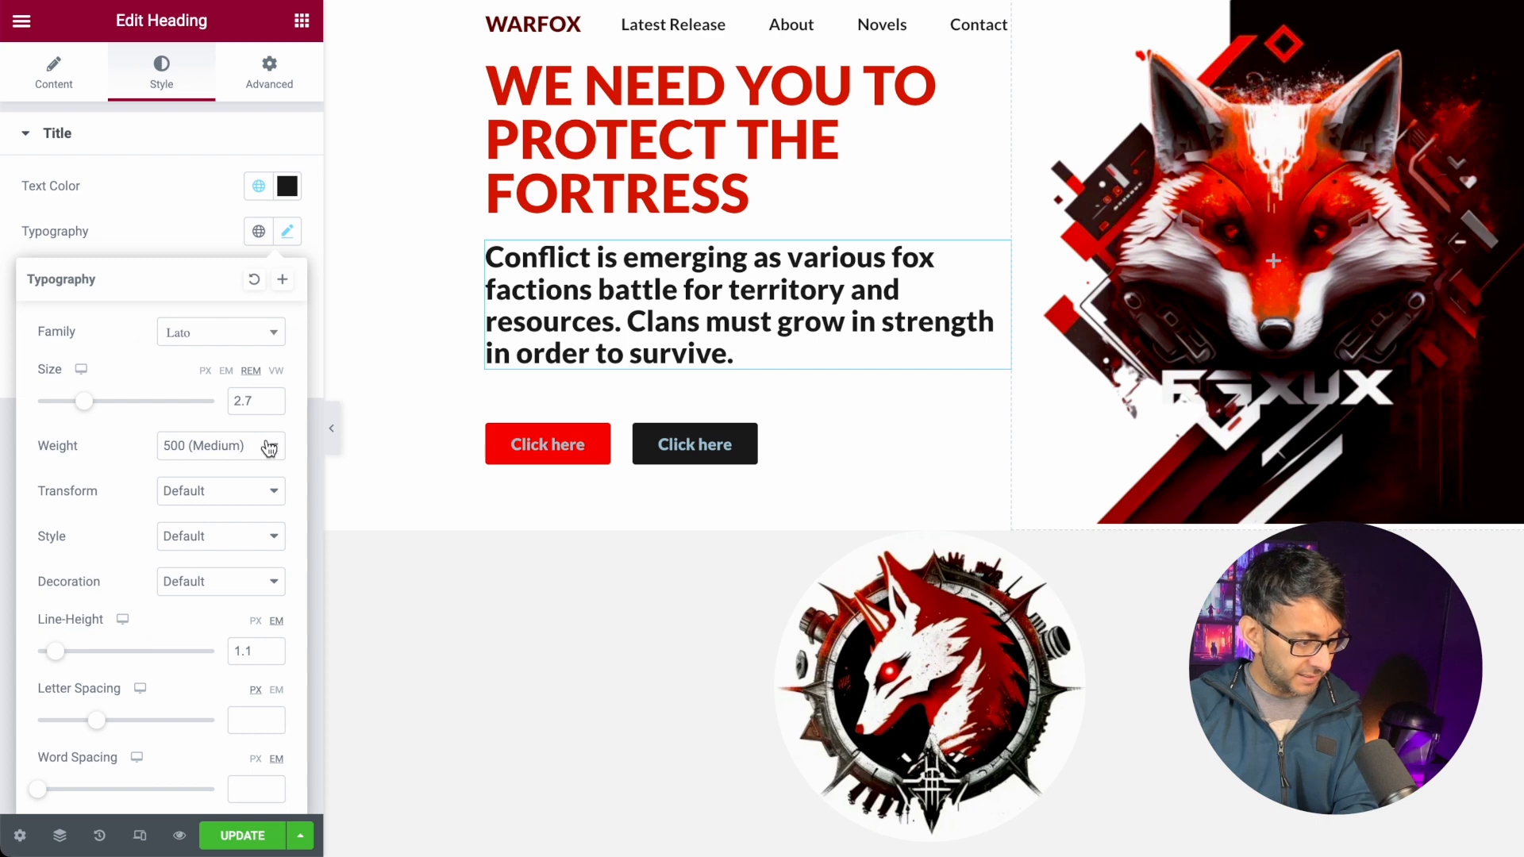
{"action": "left_click", "coordinate": [269, 447]}
{"action": "left_click", "coordinate": [249, 415]}
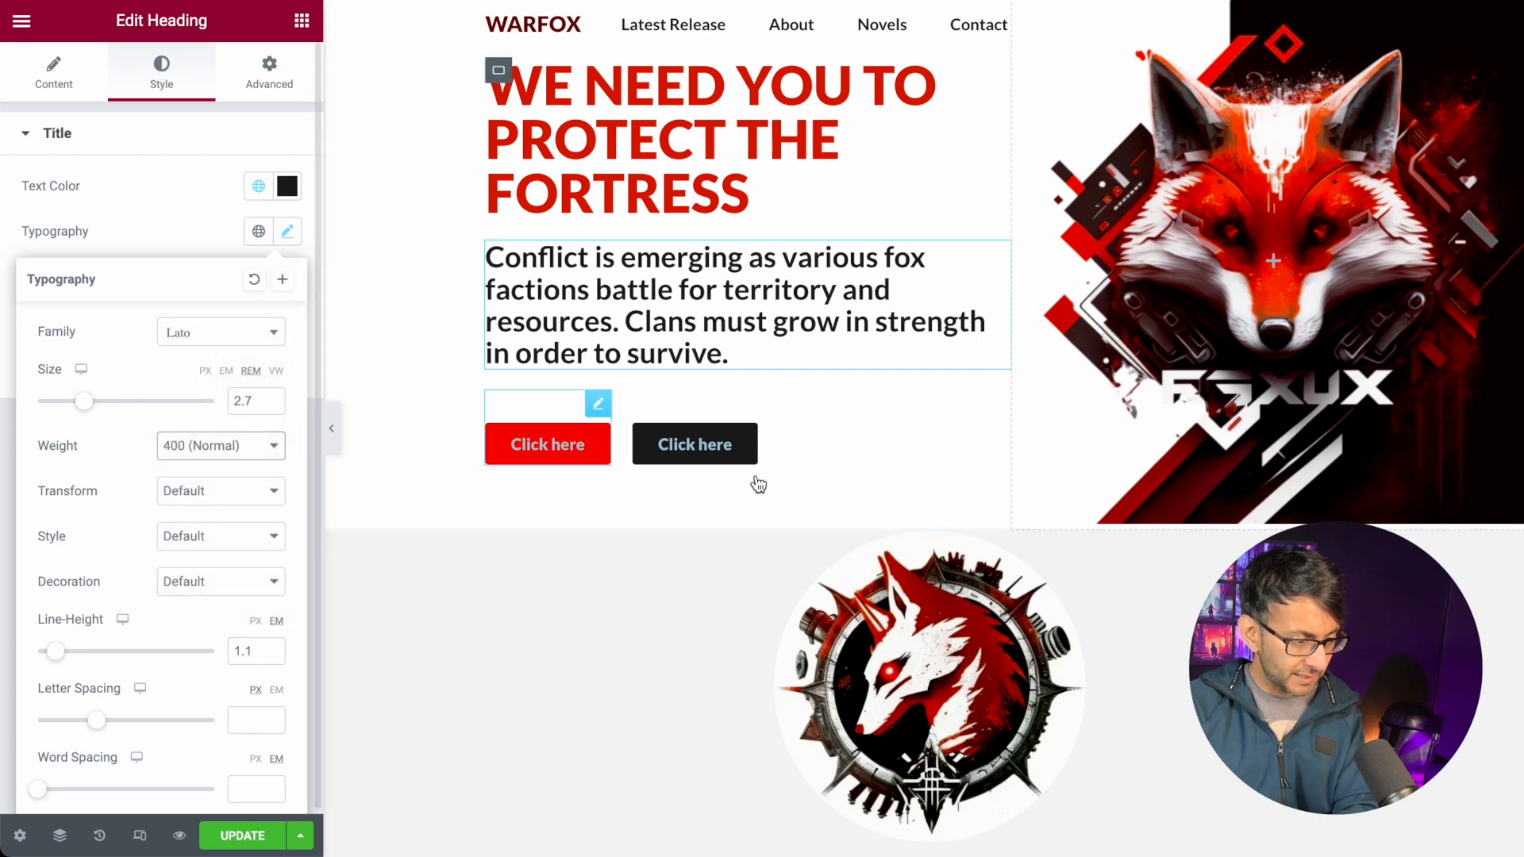
{"action": "left_click", "coordinate": [209, 447]}
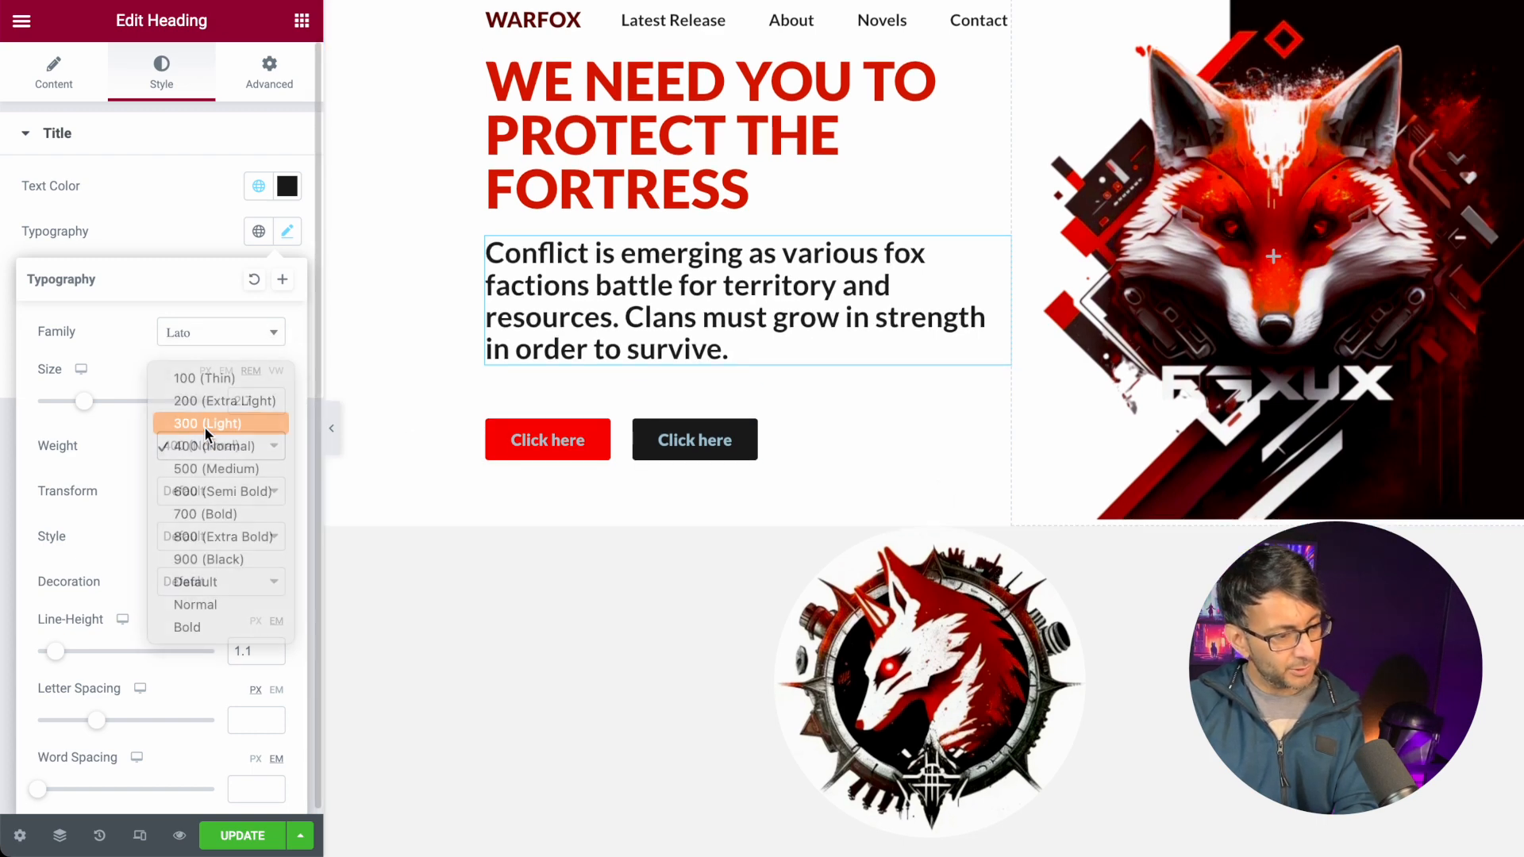
{"action": "left_click", "coordinate": [204, 426]}
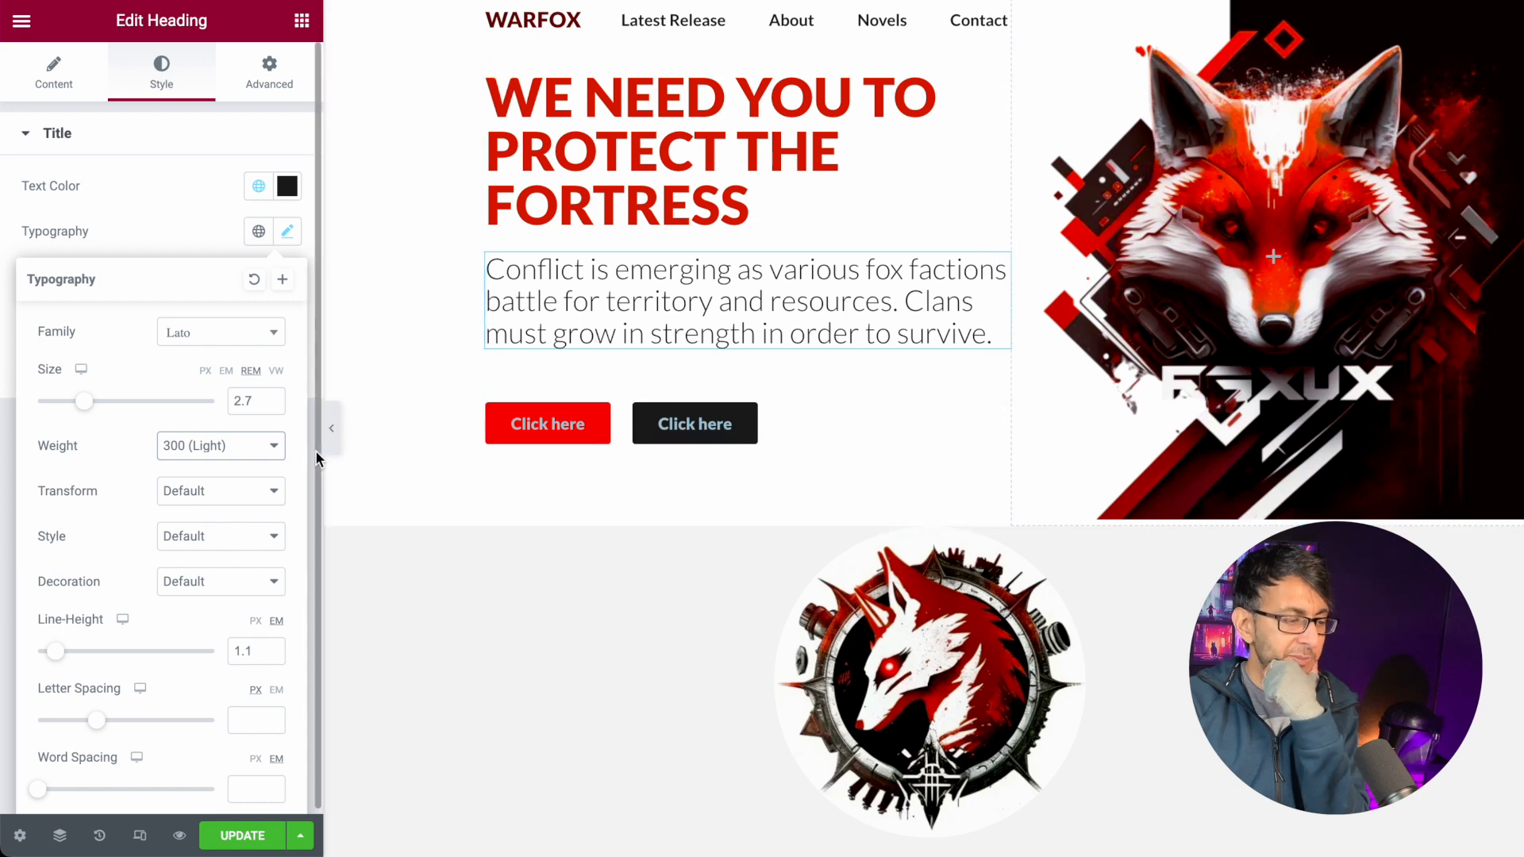
- Set the hero subheading's font weight to 400 (Normal), compare it with 500 (Medium), and settle on 400 (Normal)
{"action": "left_click", "coordinate": [332, 433]}
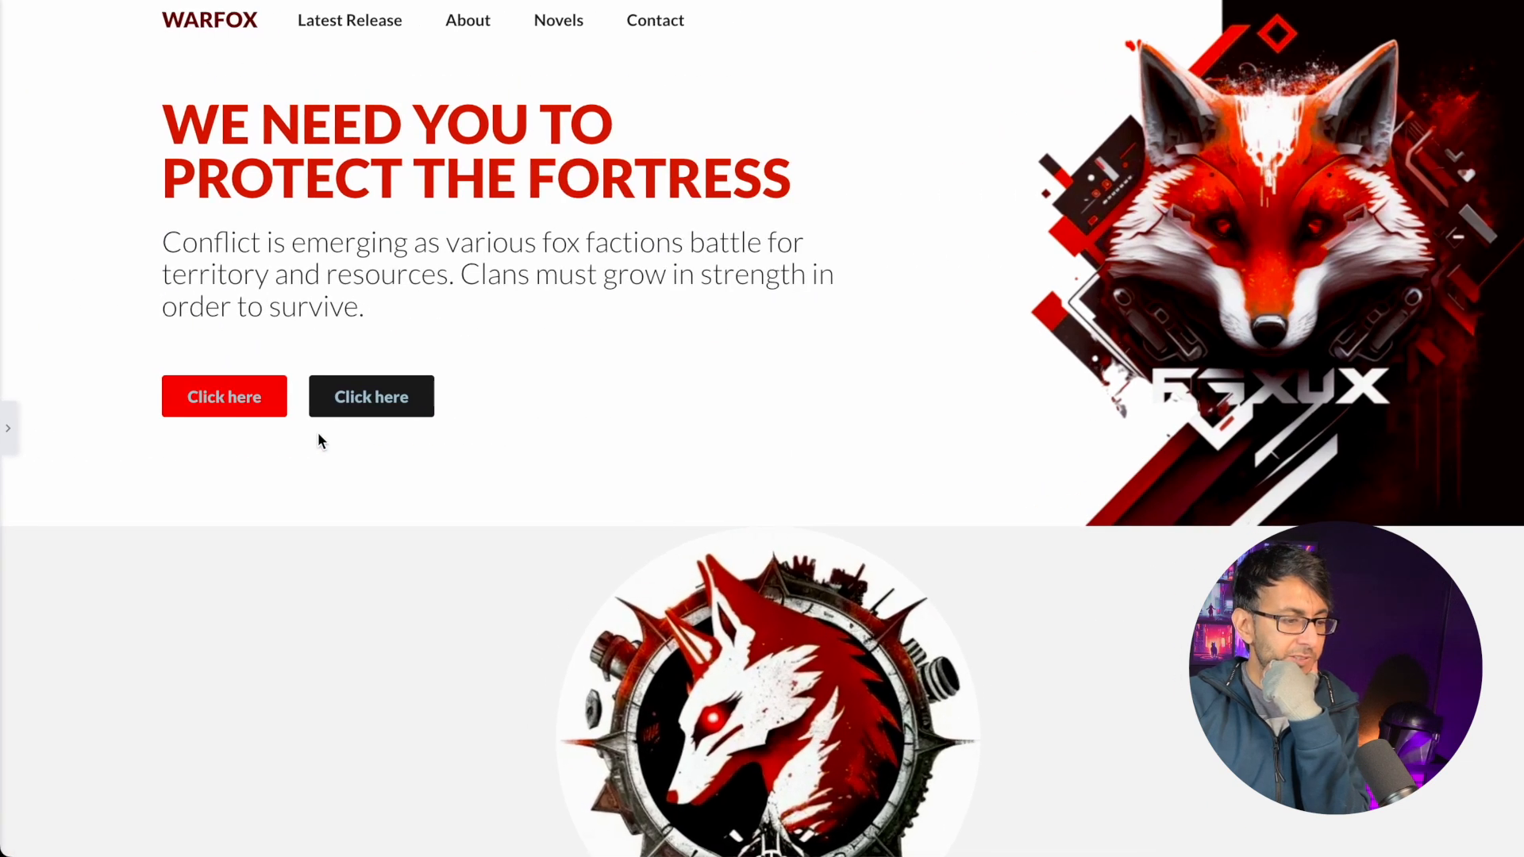
{"action": "left_click", "coordinate": [8, 429]}
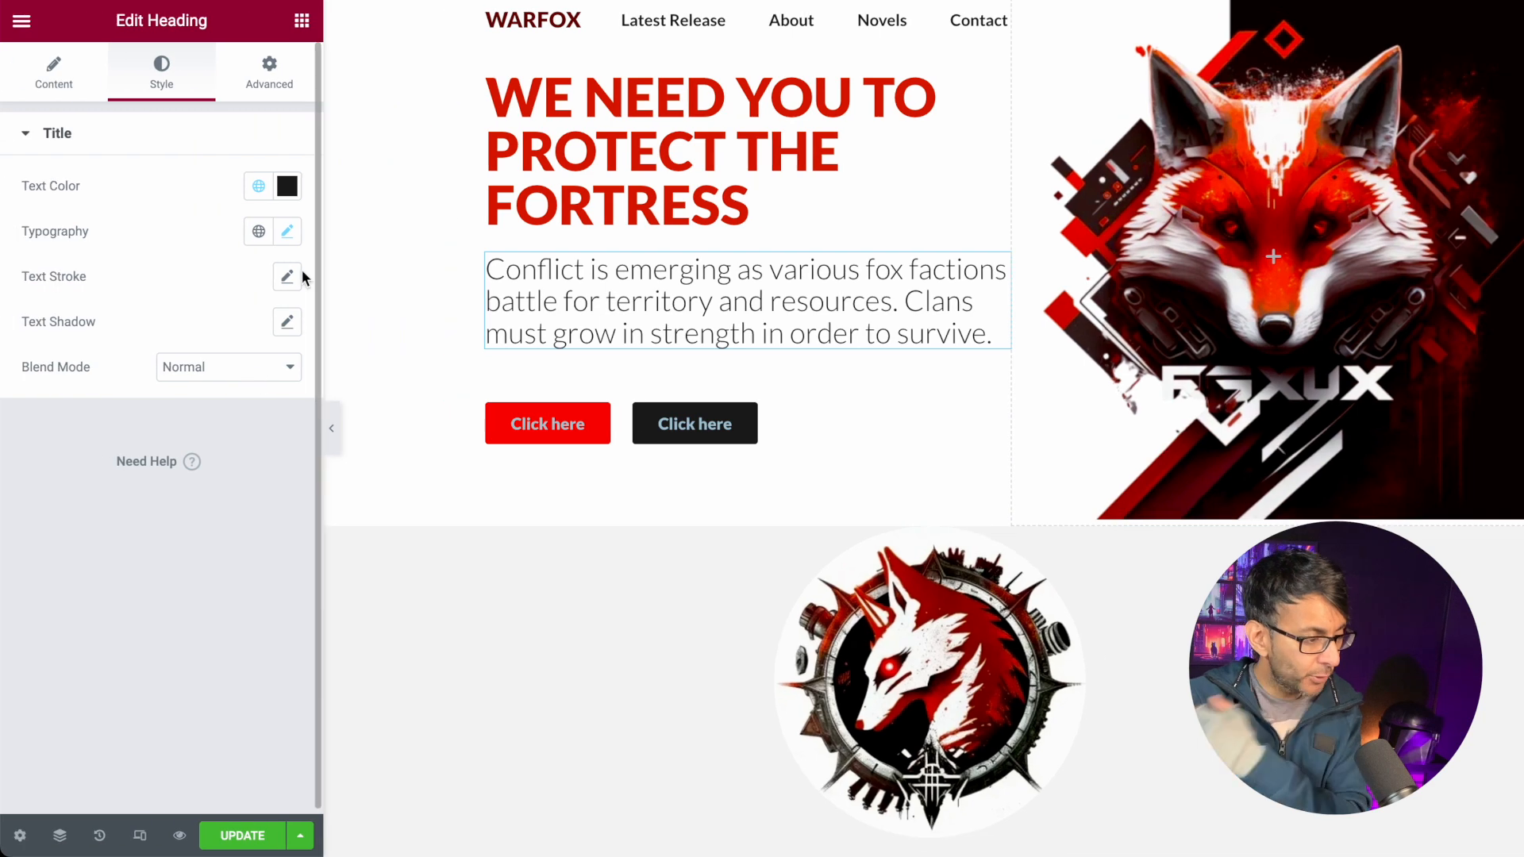
{"action": "left_click", "coordinate": [287, 231]}
{"action": "left_click", "coordinate": [227, 443]}
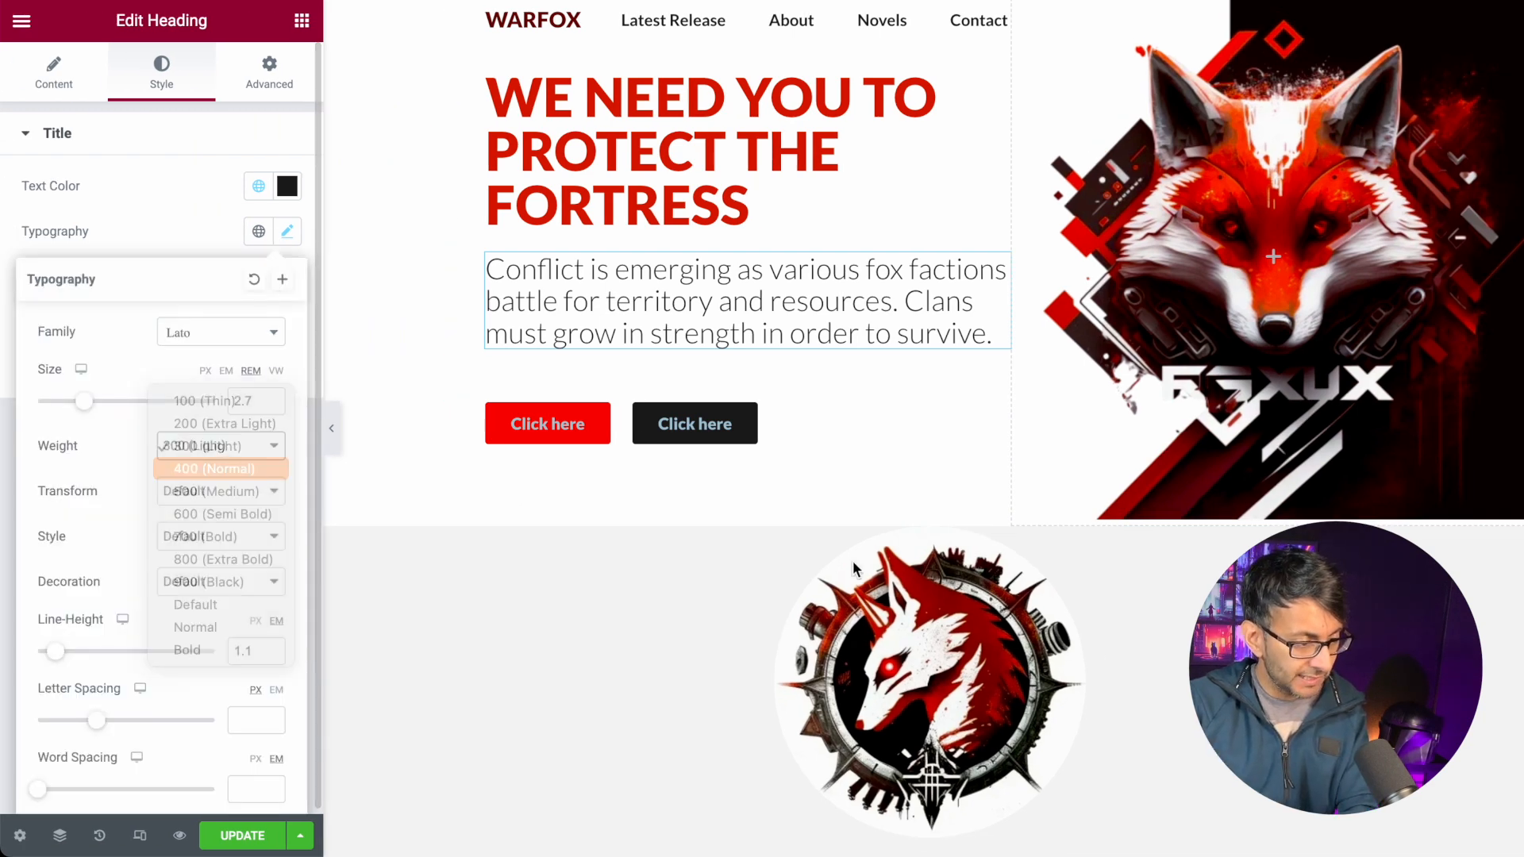
{"action": "key", "text": "Return"}
{"action": "scroll", "coordinate": [926, 578], "scroll_direction": "down", "scroll_amount": 3}
{"action": "left_click", "coordinate": [199, 445]}
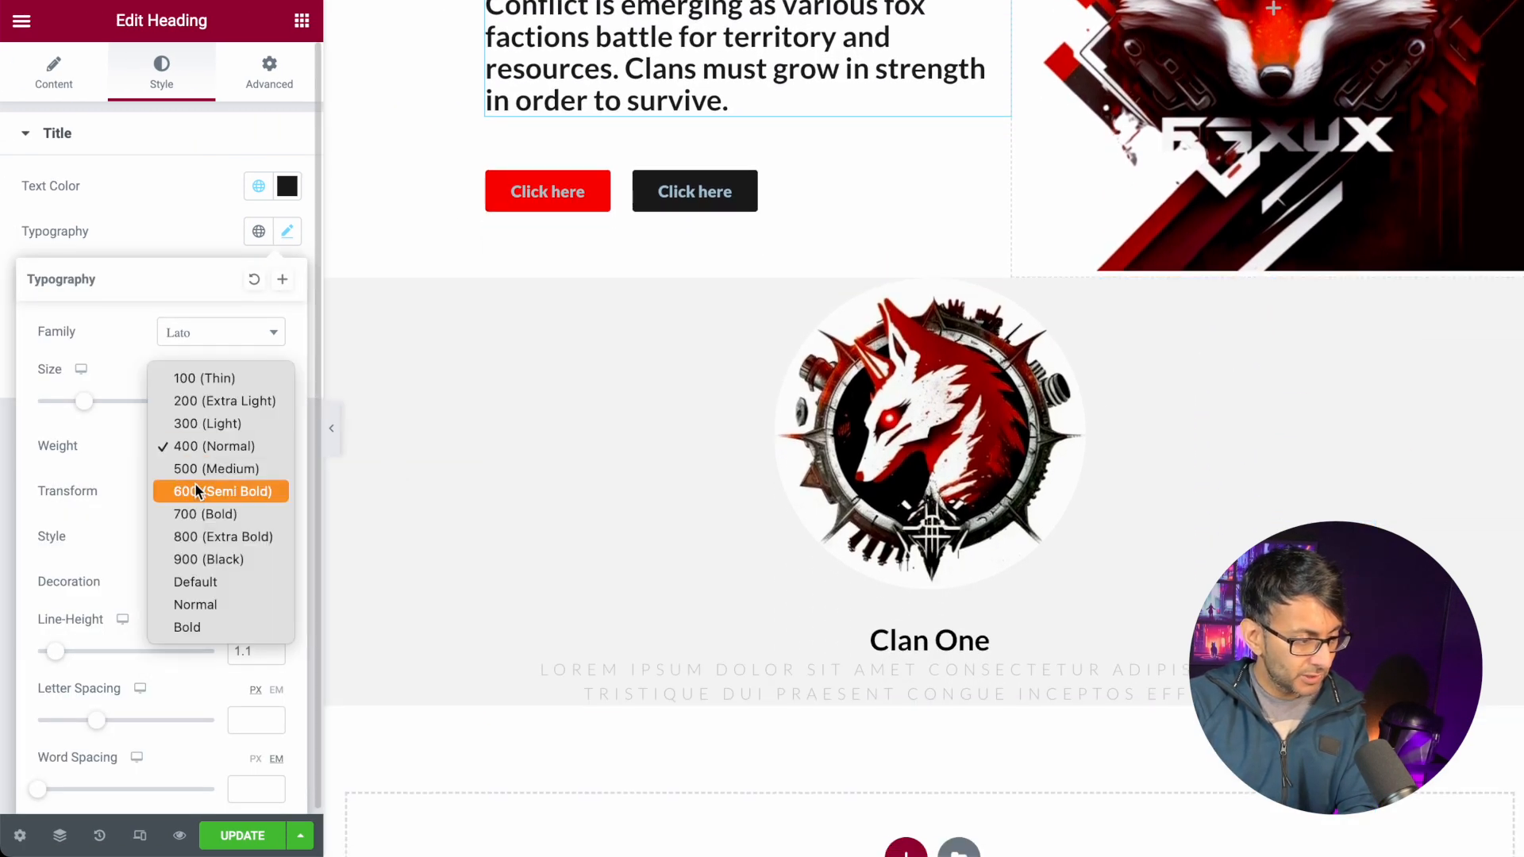
{"action": "left_click", "coordinate": [203, 471]}
{"action": "left_click", "coordinate": [239, 446]}
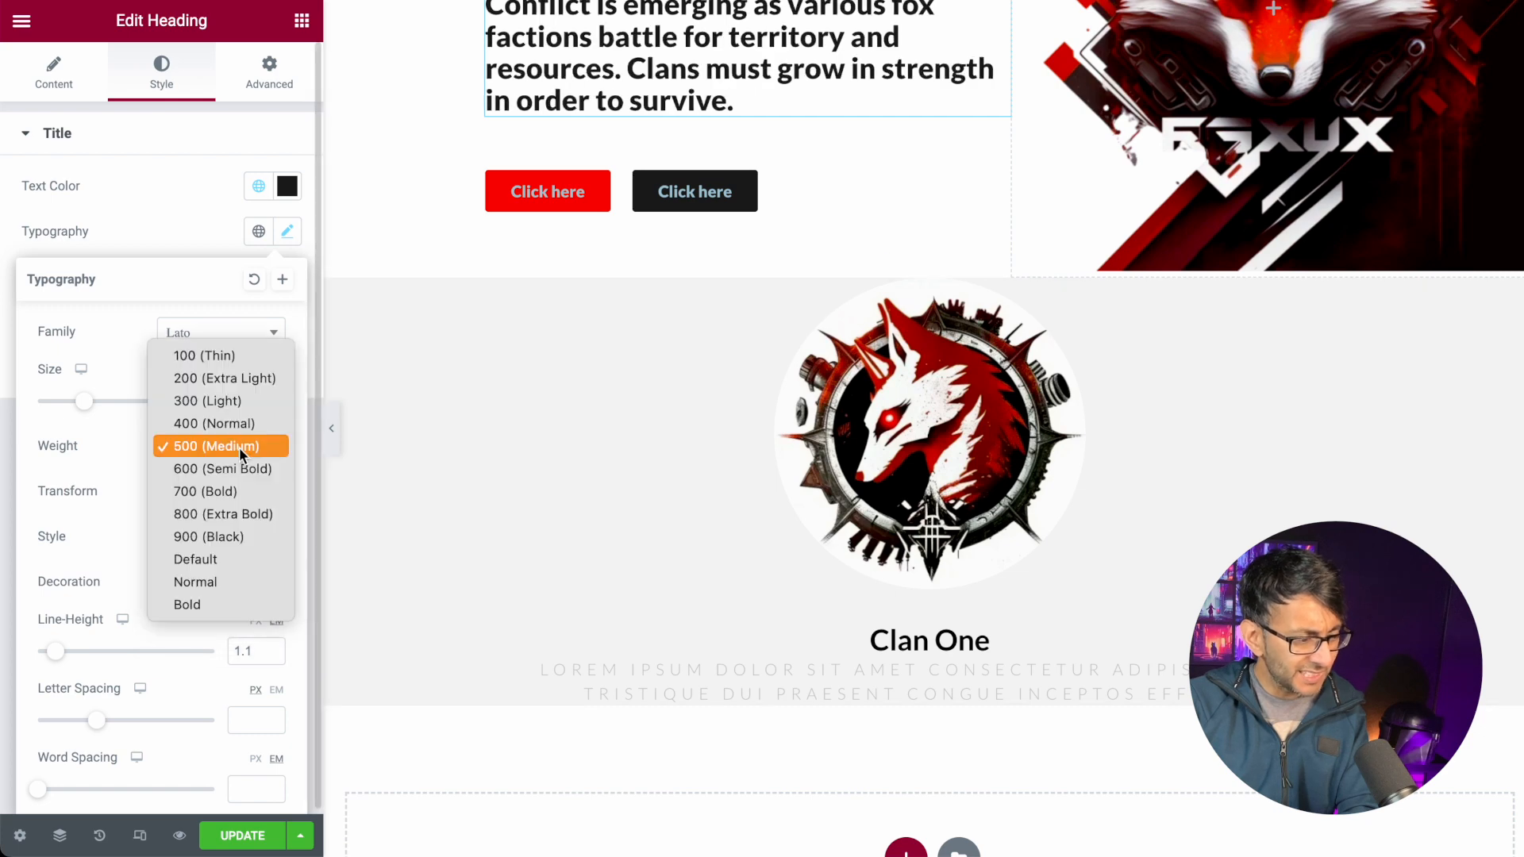
{"action": "left_click", "coordinate": [230, 424]}
{"action": "scroll", "coordinate": [754, 493], "scroll_direction": "up", "scroll_amount": 2}
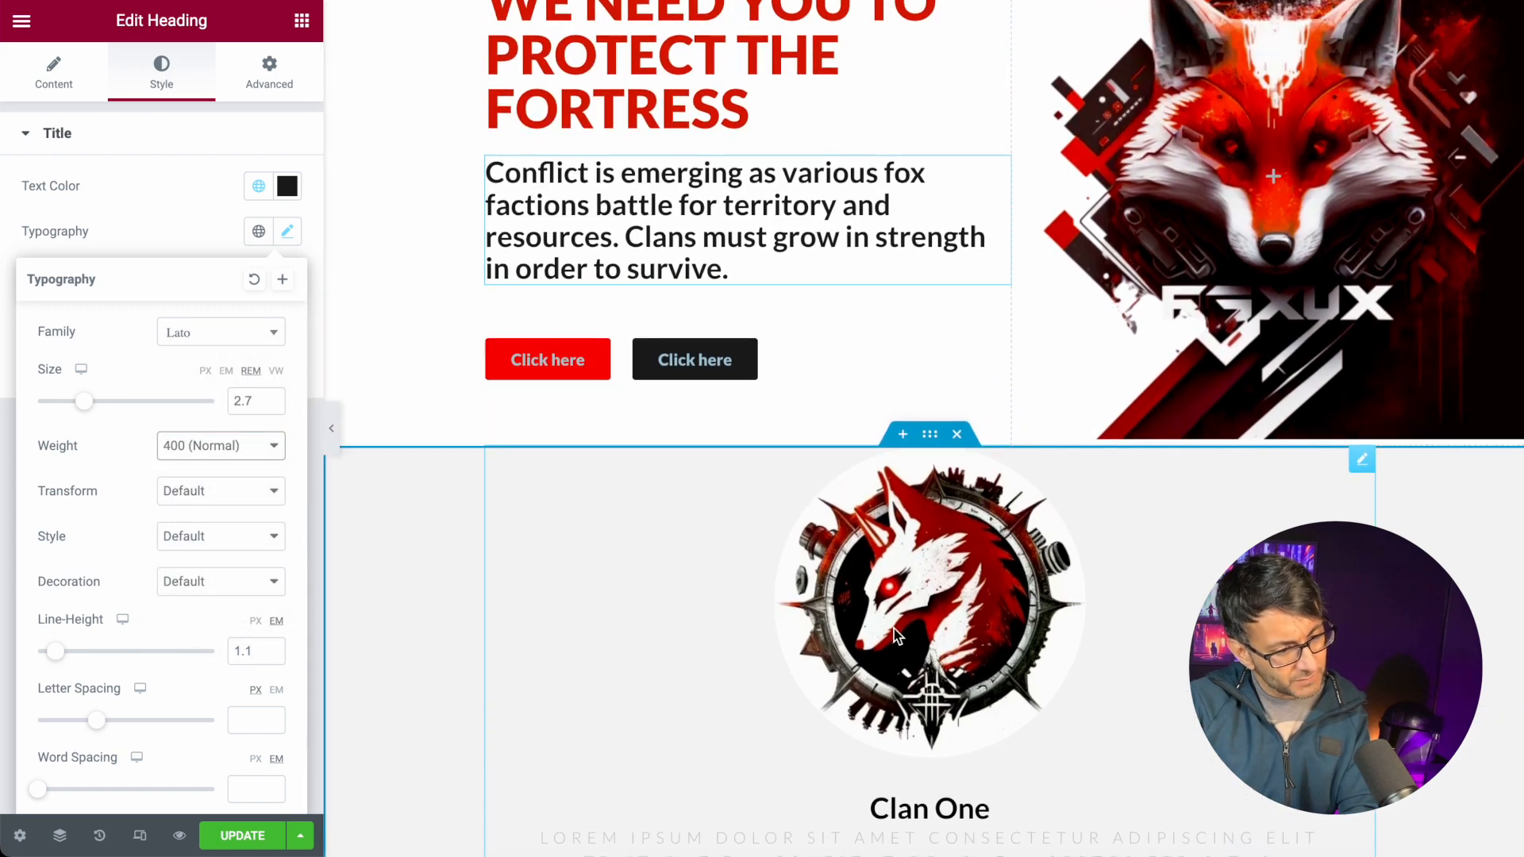
- Select the Clan One image box and open the style settings for its content
{"action": "scroll", "coordinate": [893, 630], "scroll_direction": "down", "scroll_amount": 5}
{"action": "left_click", "coordinate": [895, 453]}
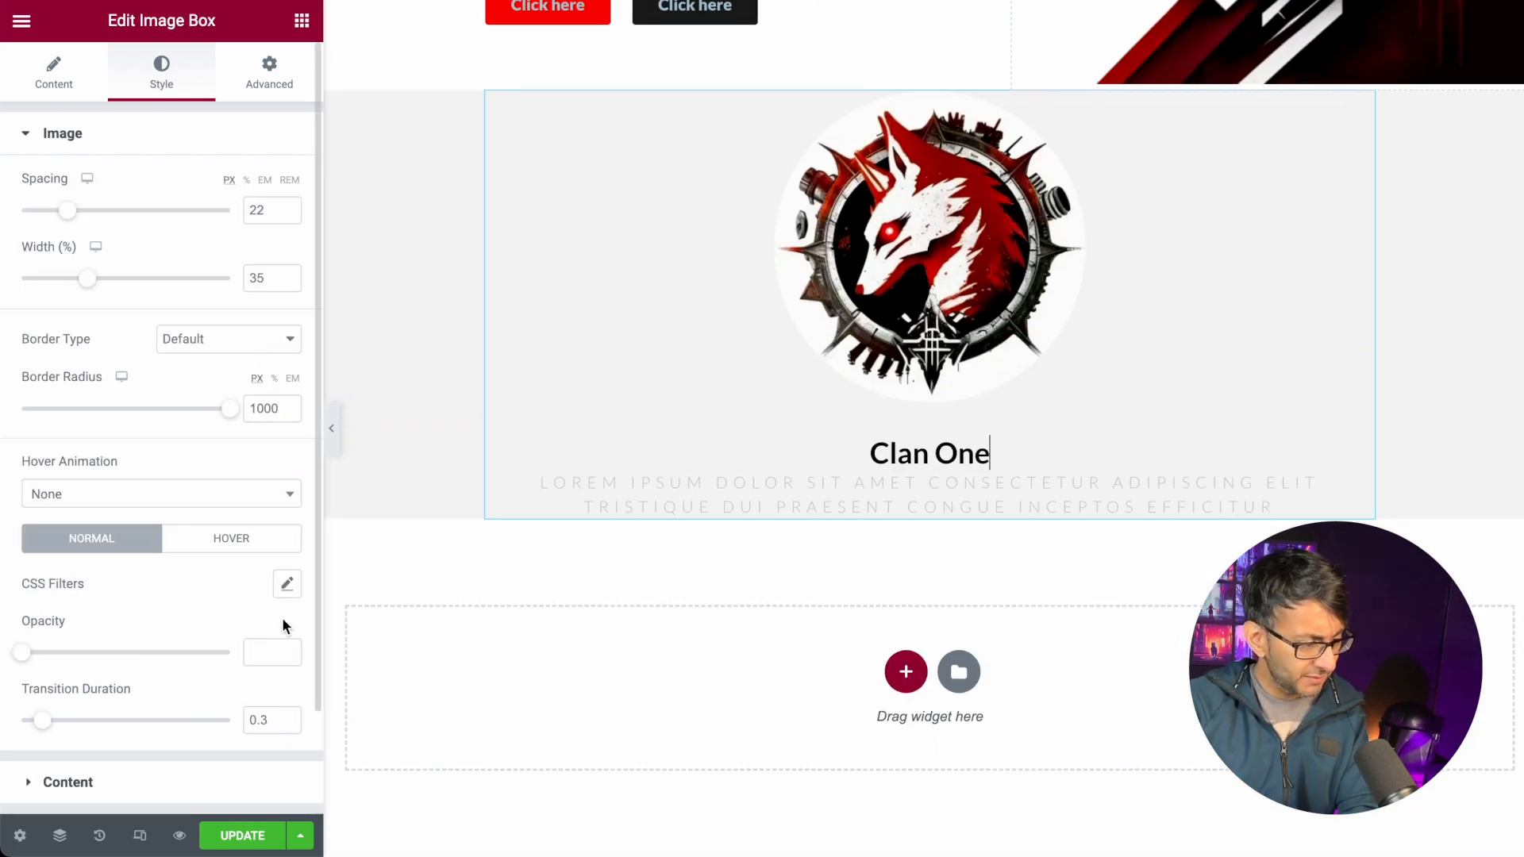
{"action": "scroll", "coordinate": [298, 617], "scroll_direction": "down", "scroll_amount": 1}
{"action": "left_click", "coordinate": [167, 709]}
- Try the Uppercase text transform on the Clan One title, and revert it to Default
{"action": "left_click", "coordinate": [285, 490]}
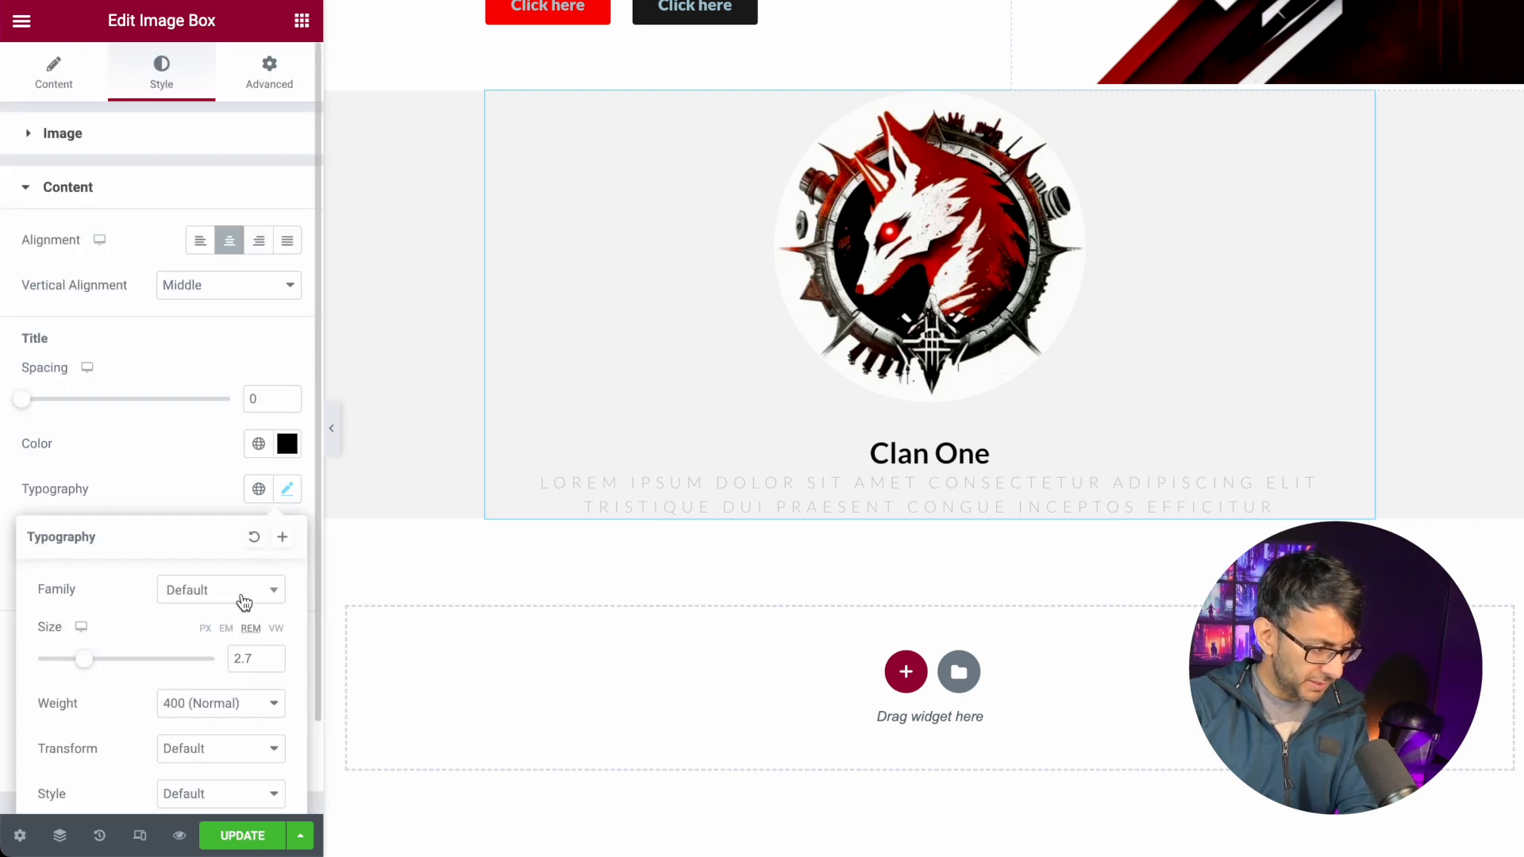
{"action": "scroll", "coordinate": [263, 697], "scroll_direction": "down", "scroll_amount": 3}
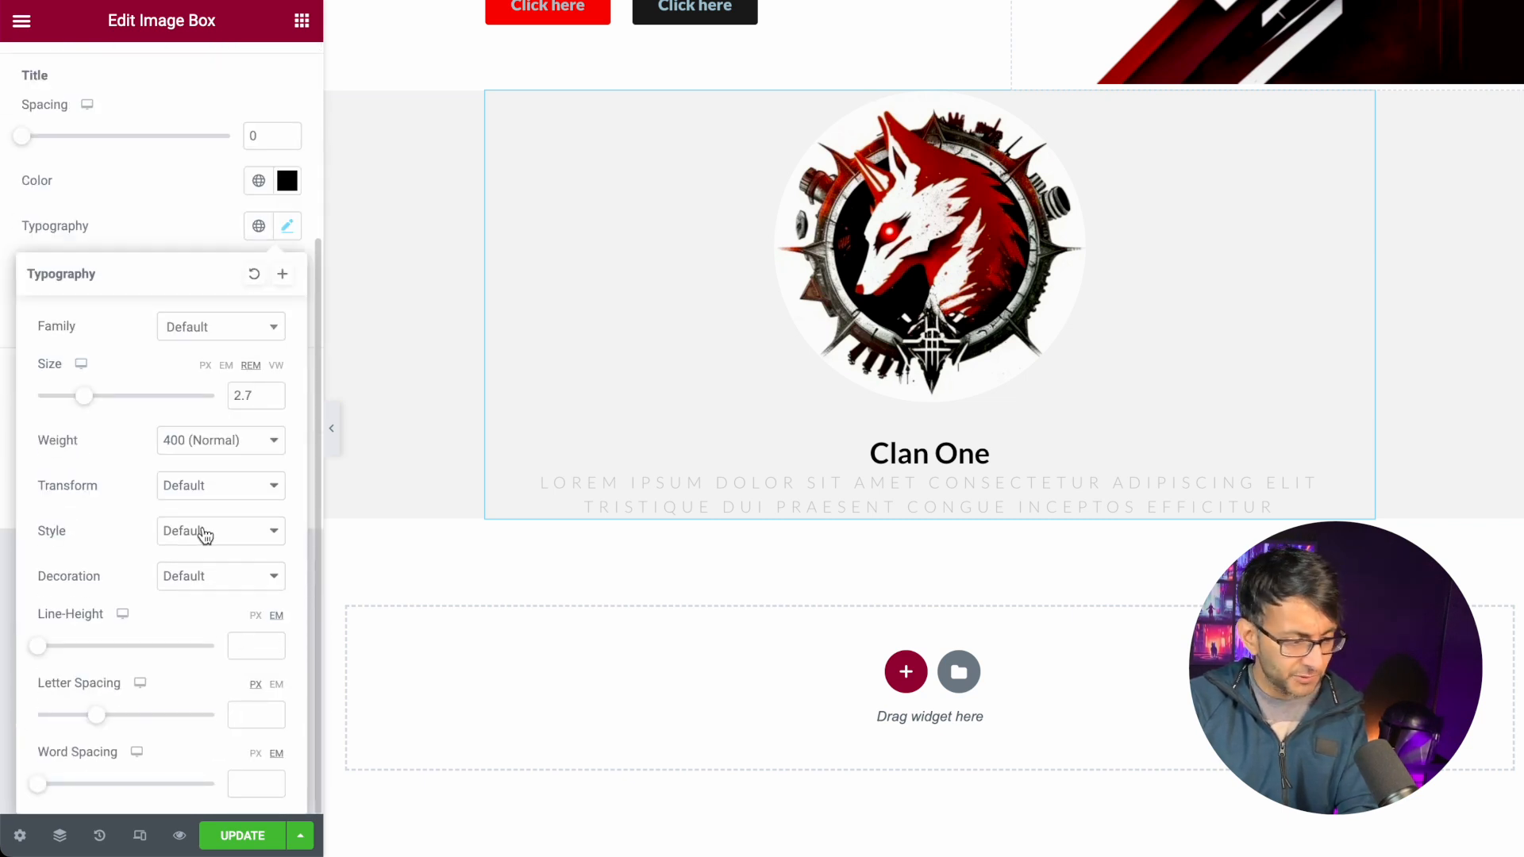
{"action": "left_click", "coordinate": [230, 484]}
{"action": "left_click", "coordinate": [215, 506]}
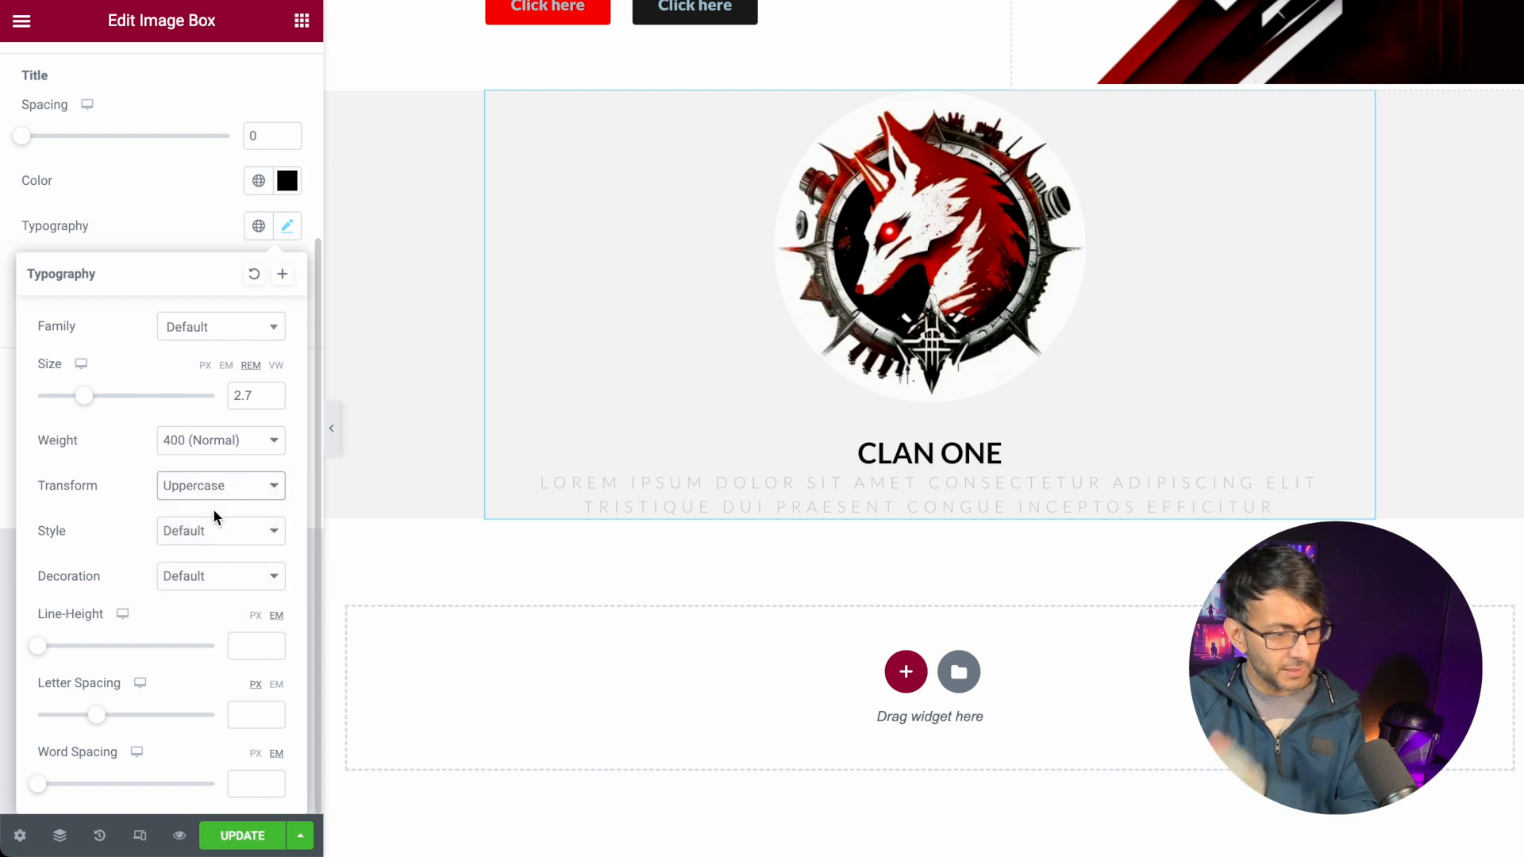
{"action": "left_click", "coordinate": [219, 498]}
{"action": "left_click", "coordinate": [182, 461]}
{"action": "left_click", "coordinate": [168, 251]}
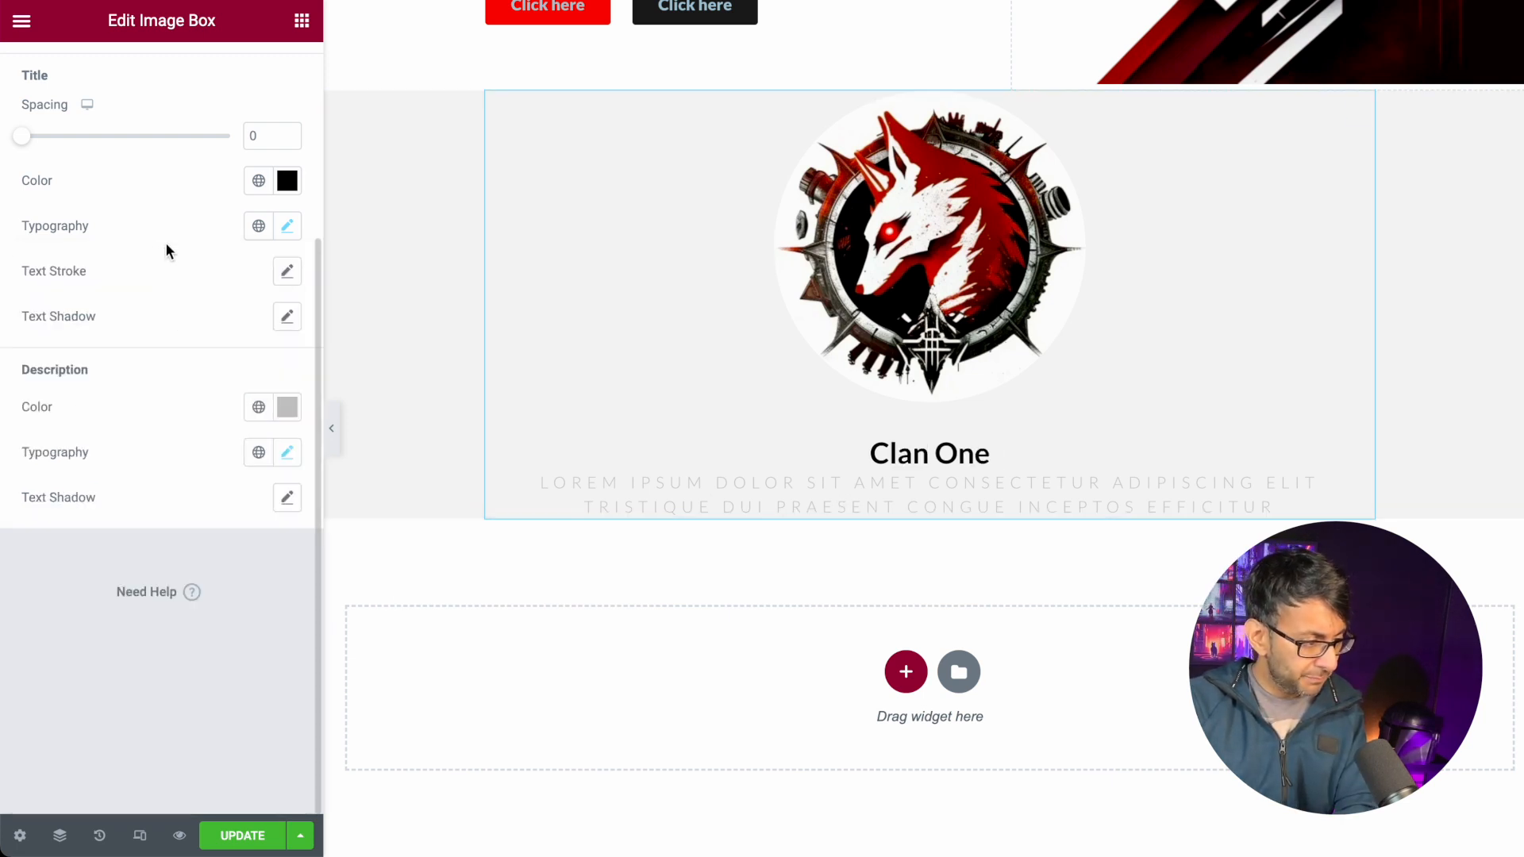
- Set the spacing below the Clan One title to 15
{"action": "left_click_drag", "start_coordinate": [23, 136], "coordinate": [50, 137]}
{"action": "scroll", "coordinate": [49, 140], "scroll_direction": "up", "scroll_amount": 2}
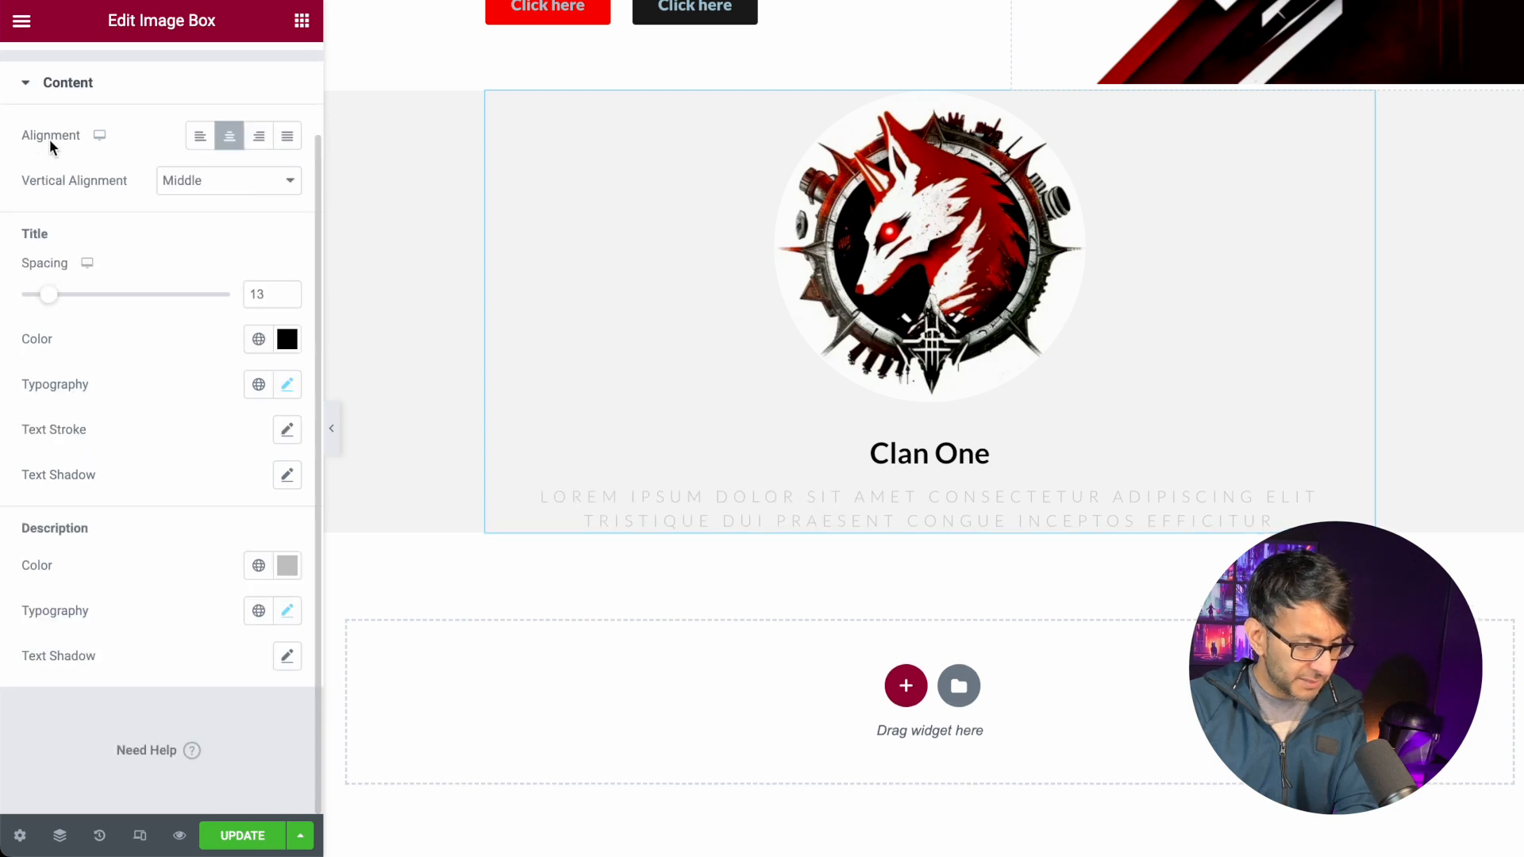
{"action": "double_click", "coordinate": [273, 298]}
{"action": "type", "text": "15"}
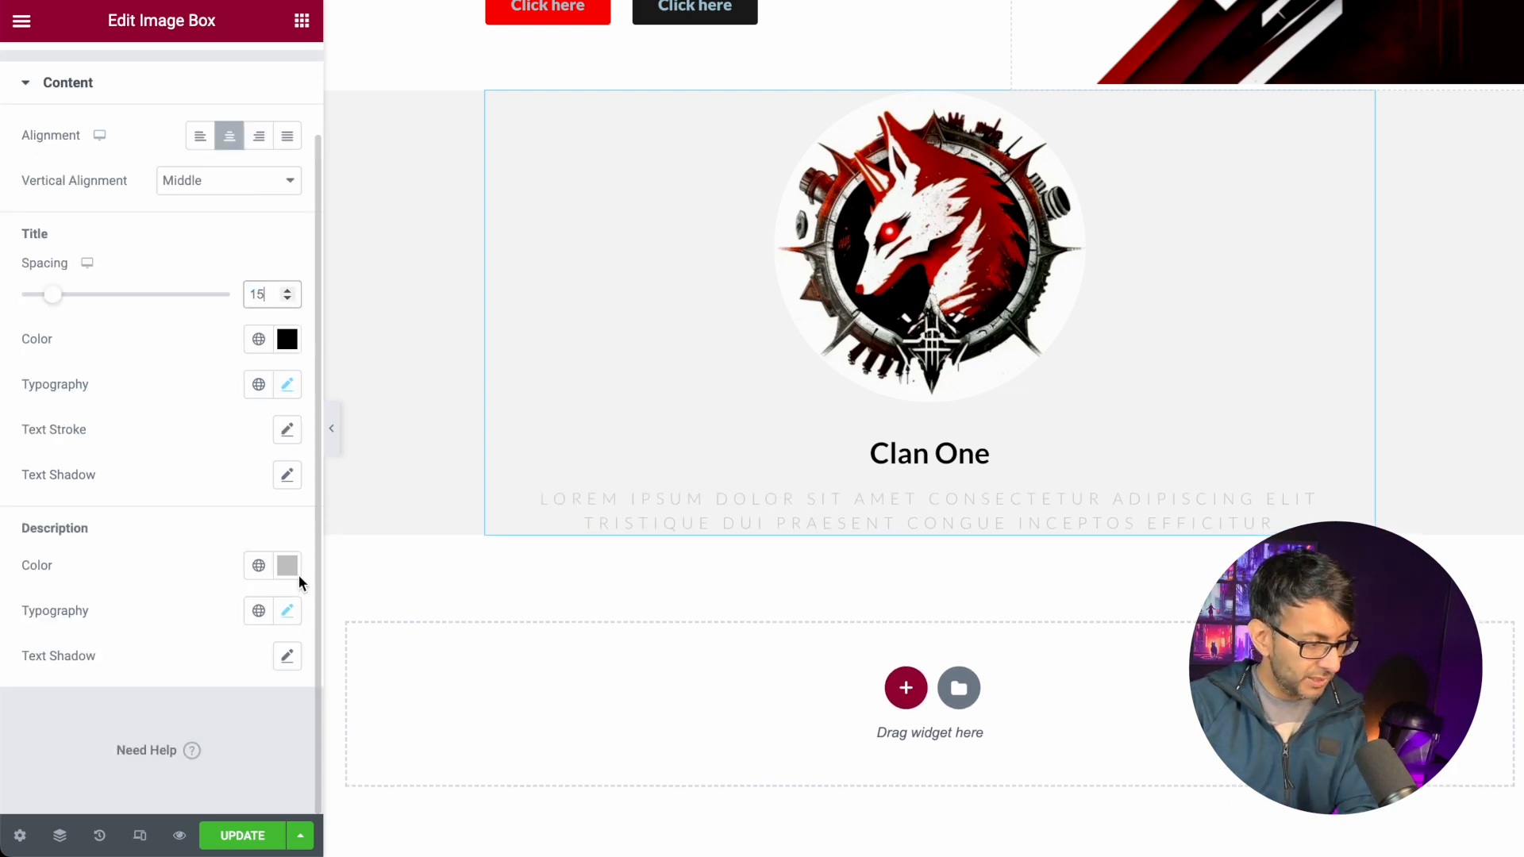
- Assign the global Text color #222222 to the Clan One title
{"action": "left_click", "coordinate": [297, 573]}
{"action": "left_click", "coordinate": [141, 182]}
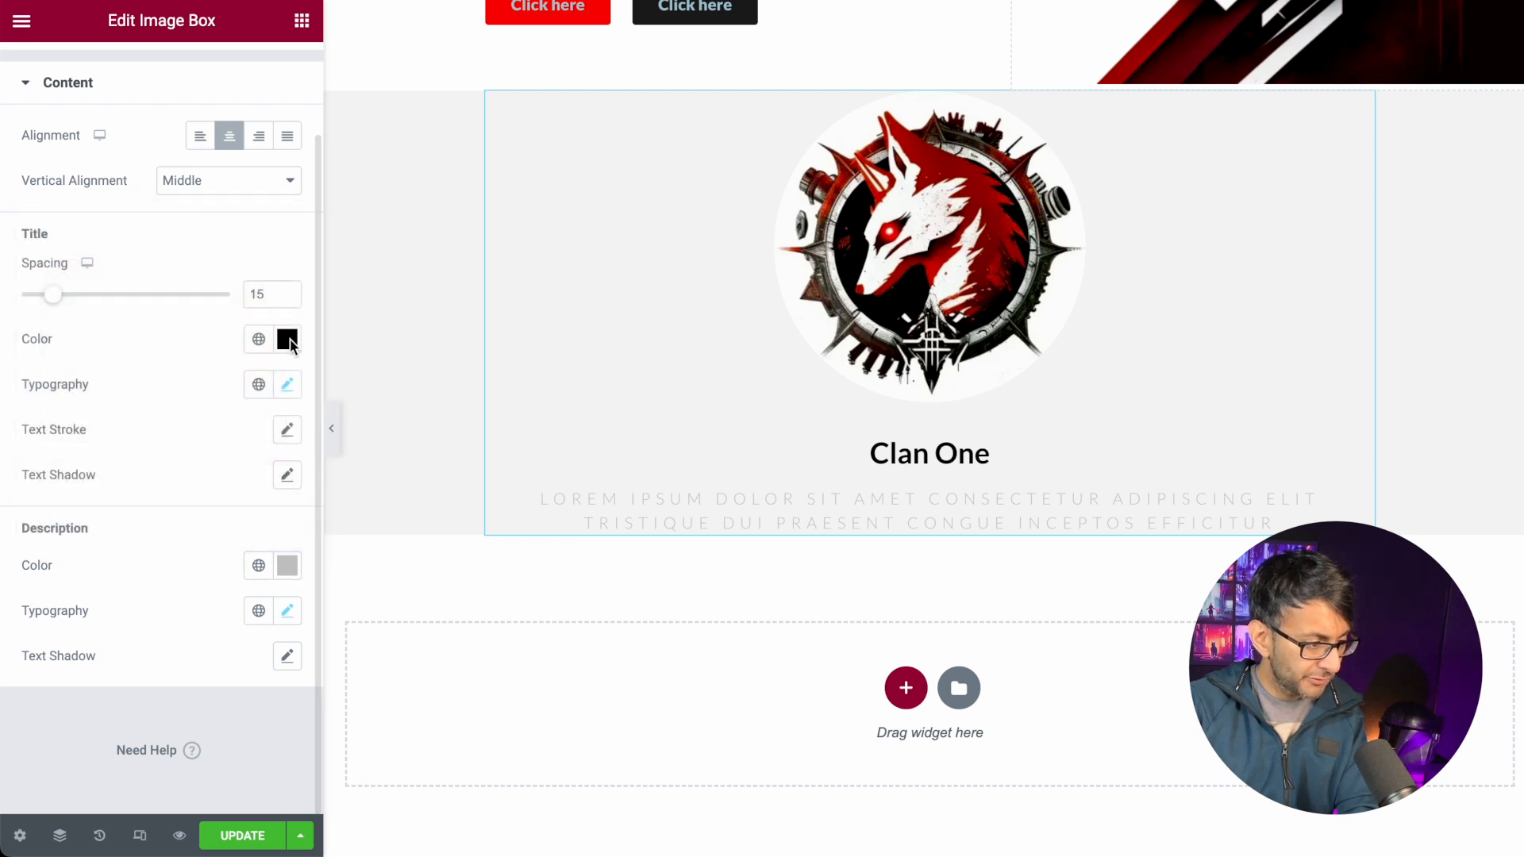
{"action": "left_click", "coordinate": [287, 339]}
{"action": "left_click", "coordinate": [258, 341]}
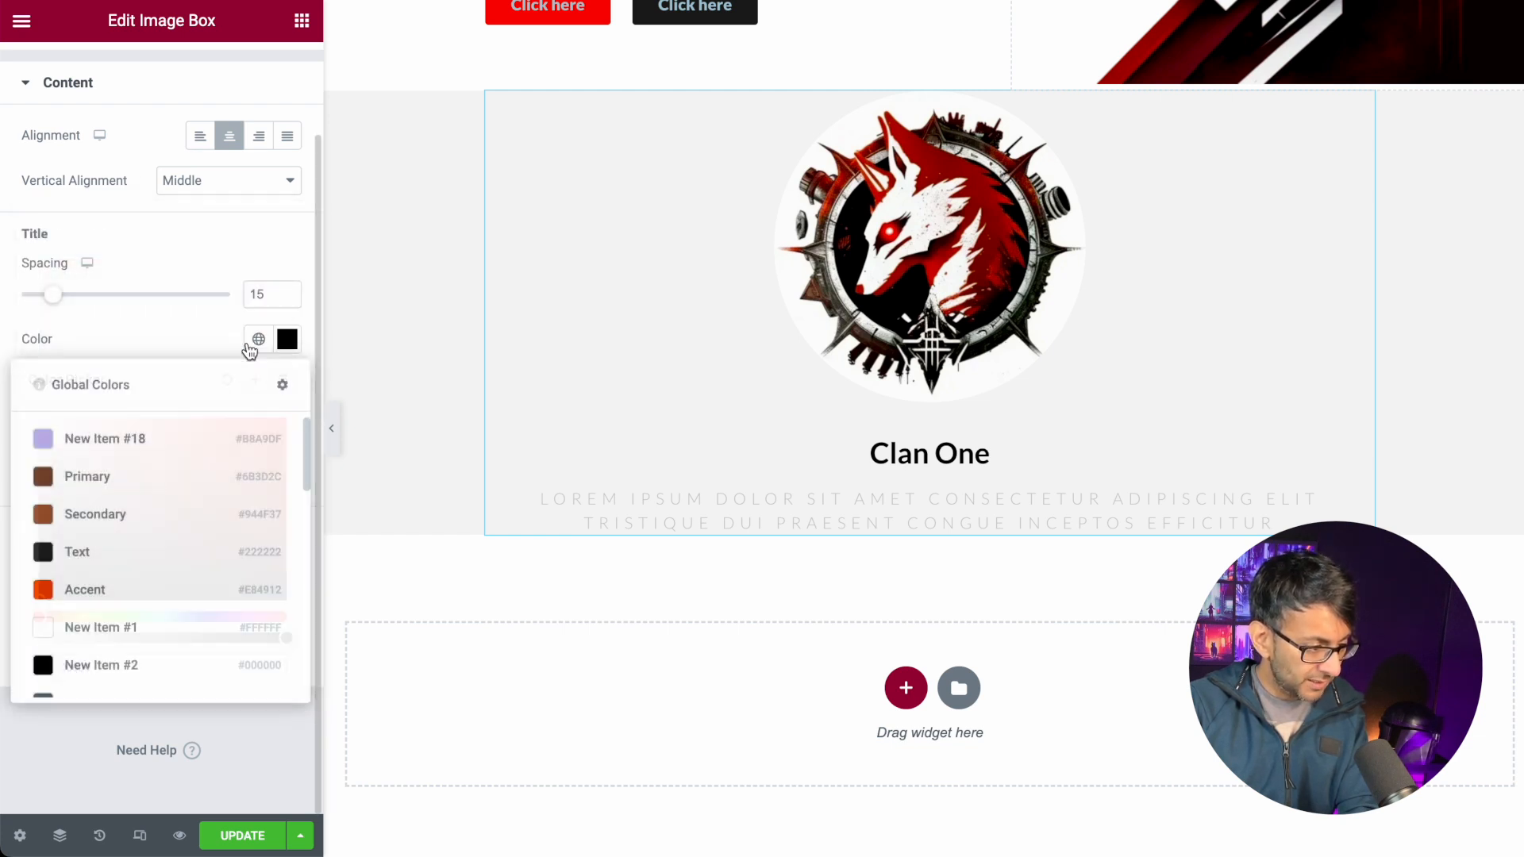
{"action": "left_click", "coordinate": [127, 560]}
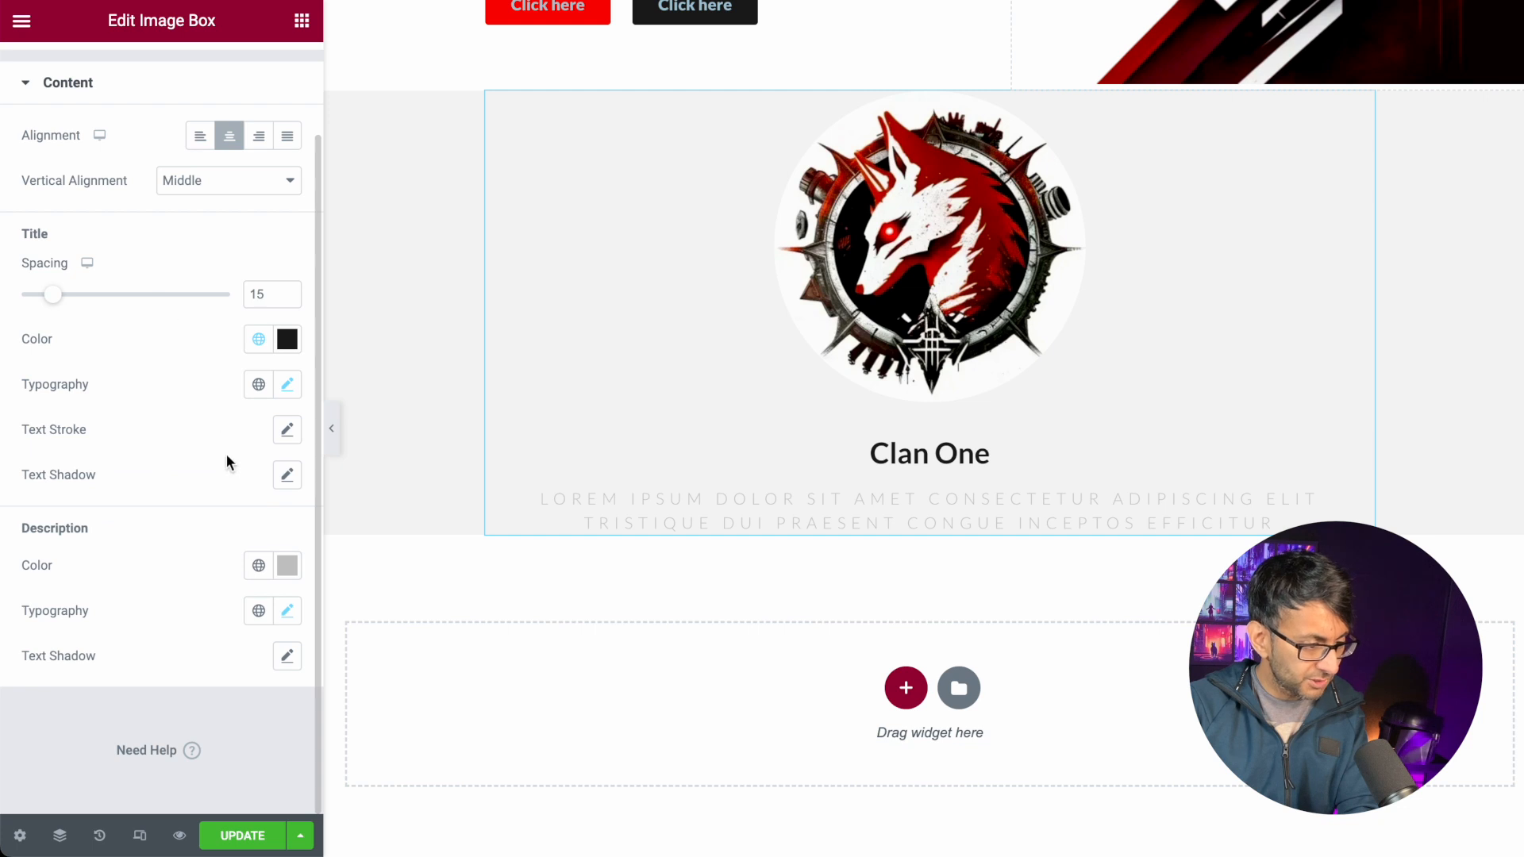
- Open the global colors for the Clan One description and look through them for a suitable text color
{"action": "left_click", "coordinate": [288, 565]}
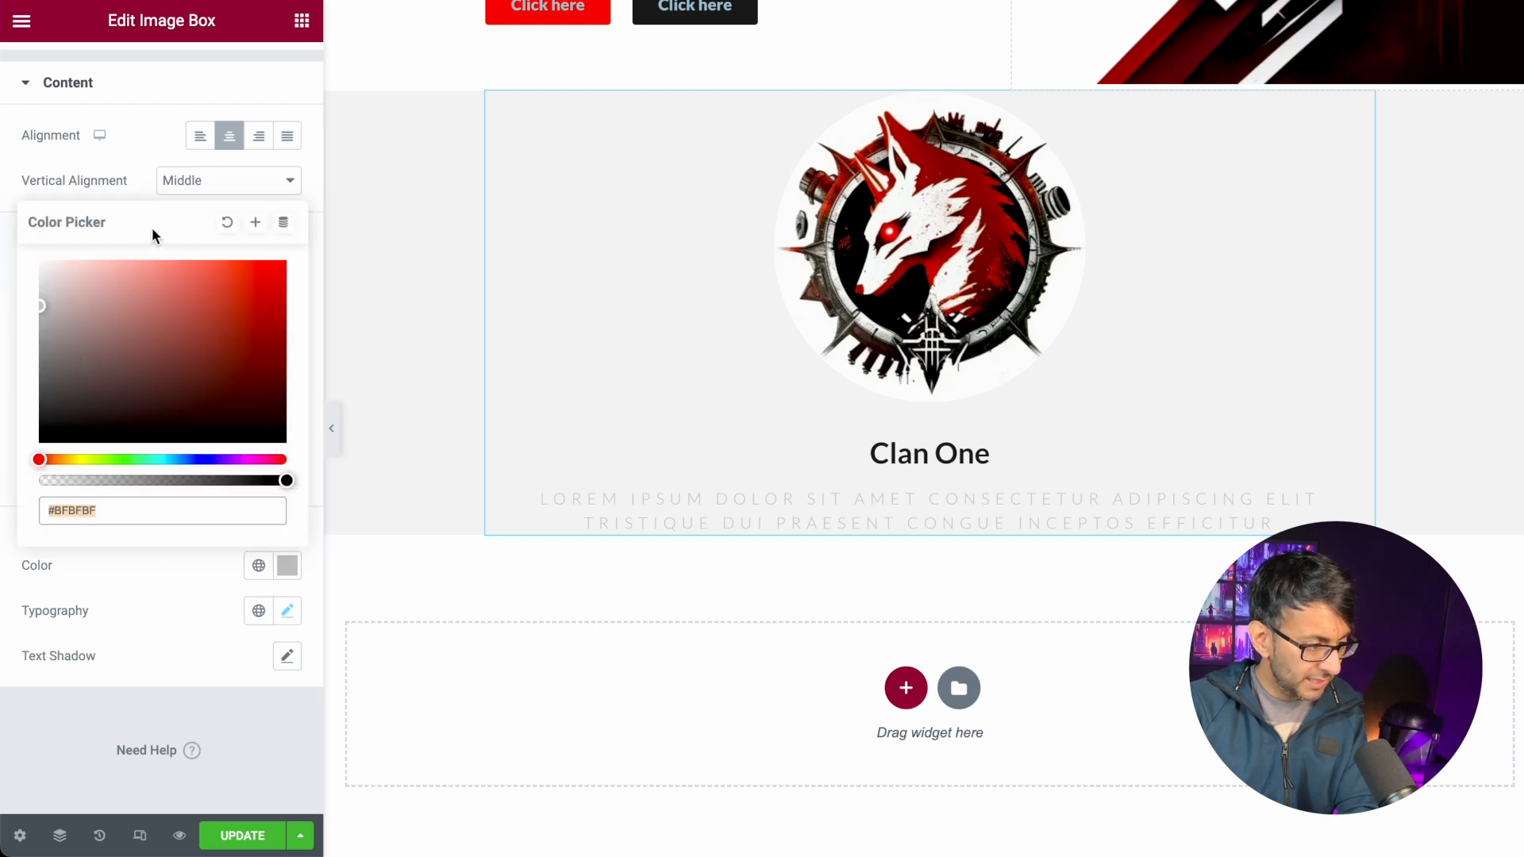
{"action": "left_click", "coordinate": [136, 176]}
{"action": "left_click", "coordinate": [258, 566]}
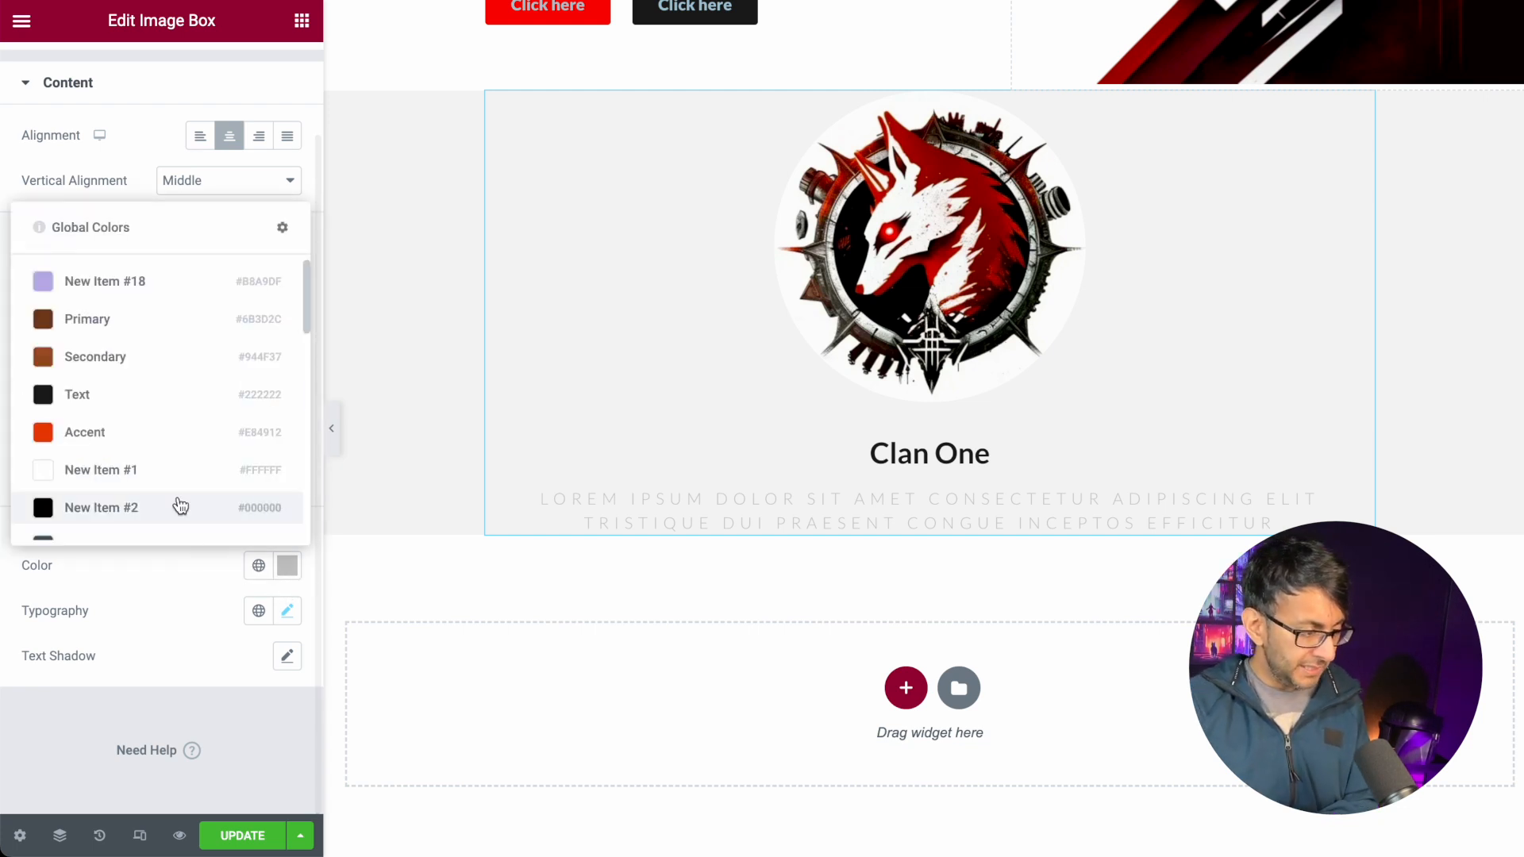
{"action": "scroll", "coordinate": [153, 456], "scroll_direction": "down", "scroll_amount": 5}
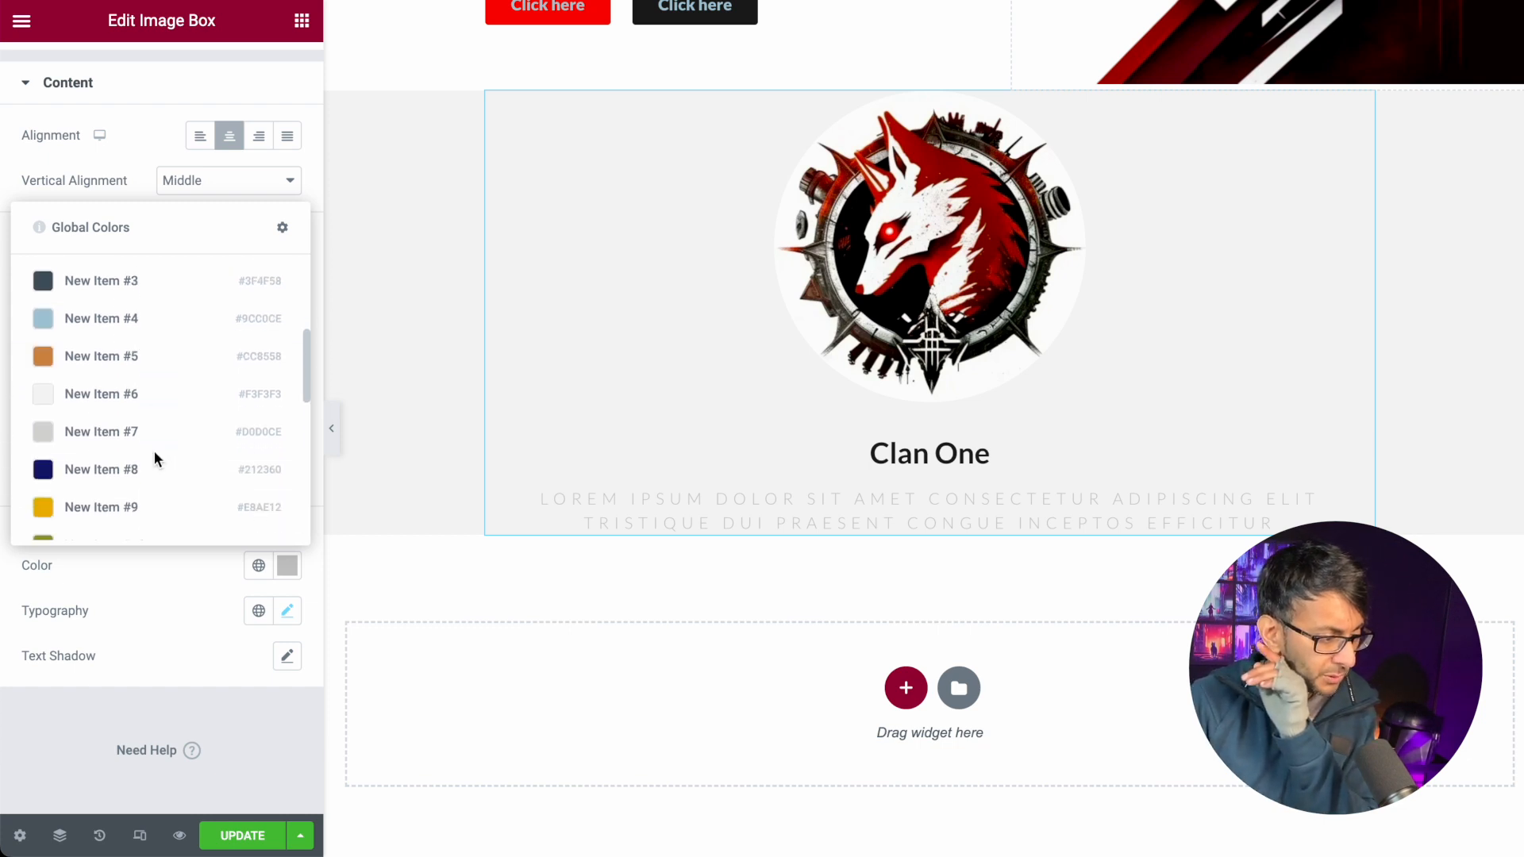
{"action": "scroll", "coordinate": [155, 459], "scroll_direction": "down", "scroll_amount": 7}
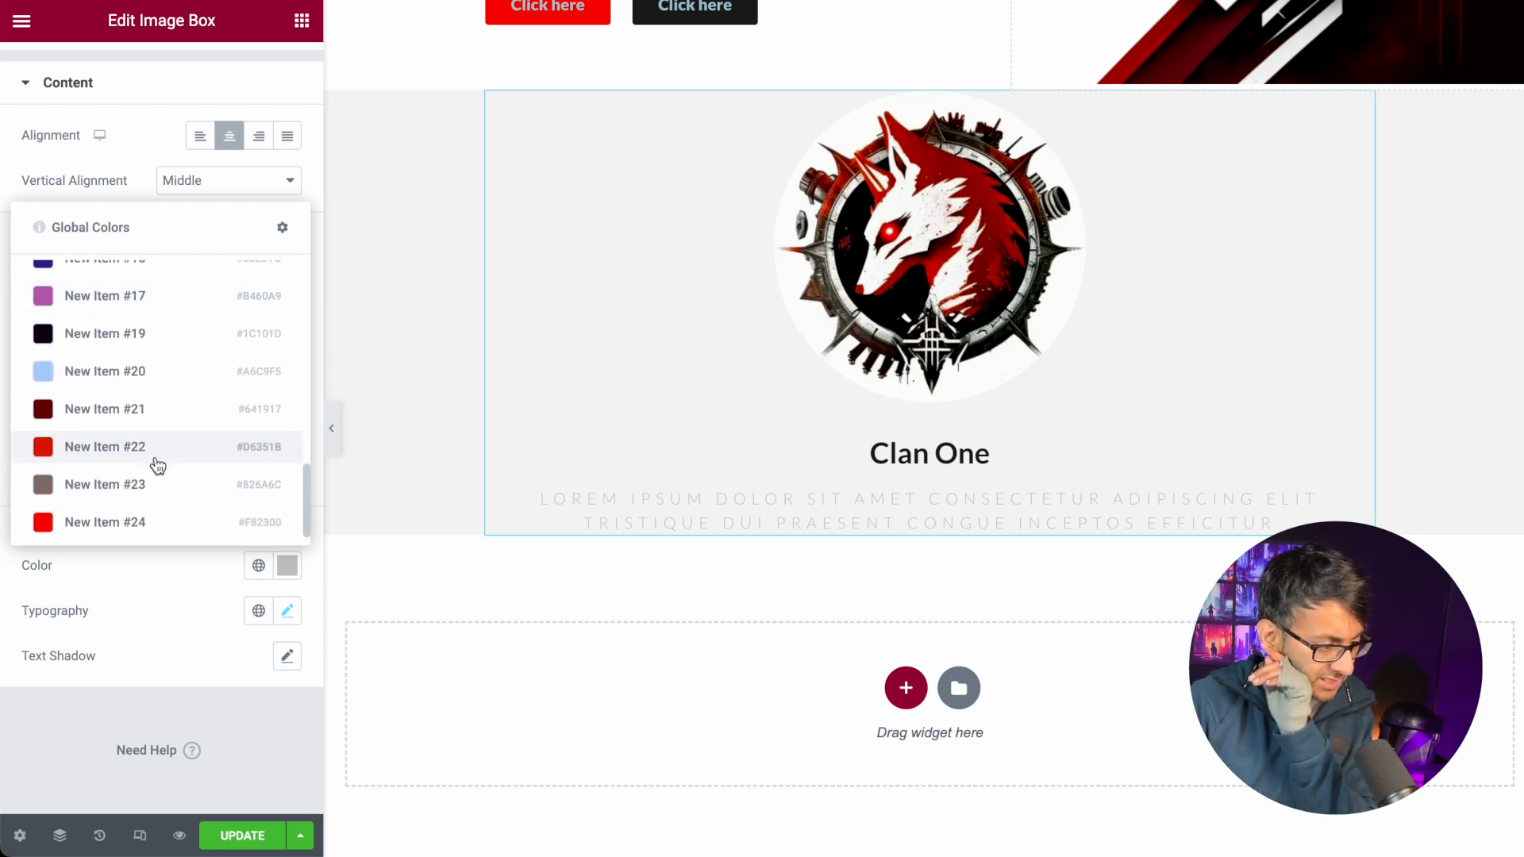
{"action": "scroll", "coordinate": [159, 467], "scroll_direction": "up", "scroll_amount": 6}
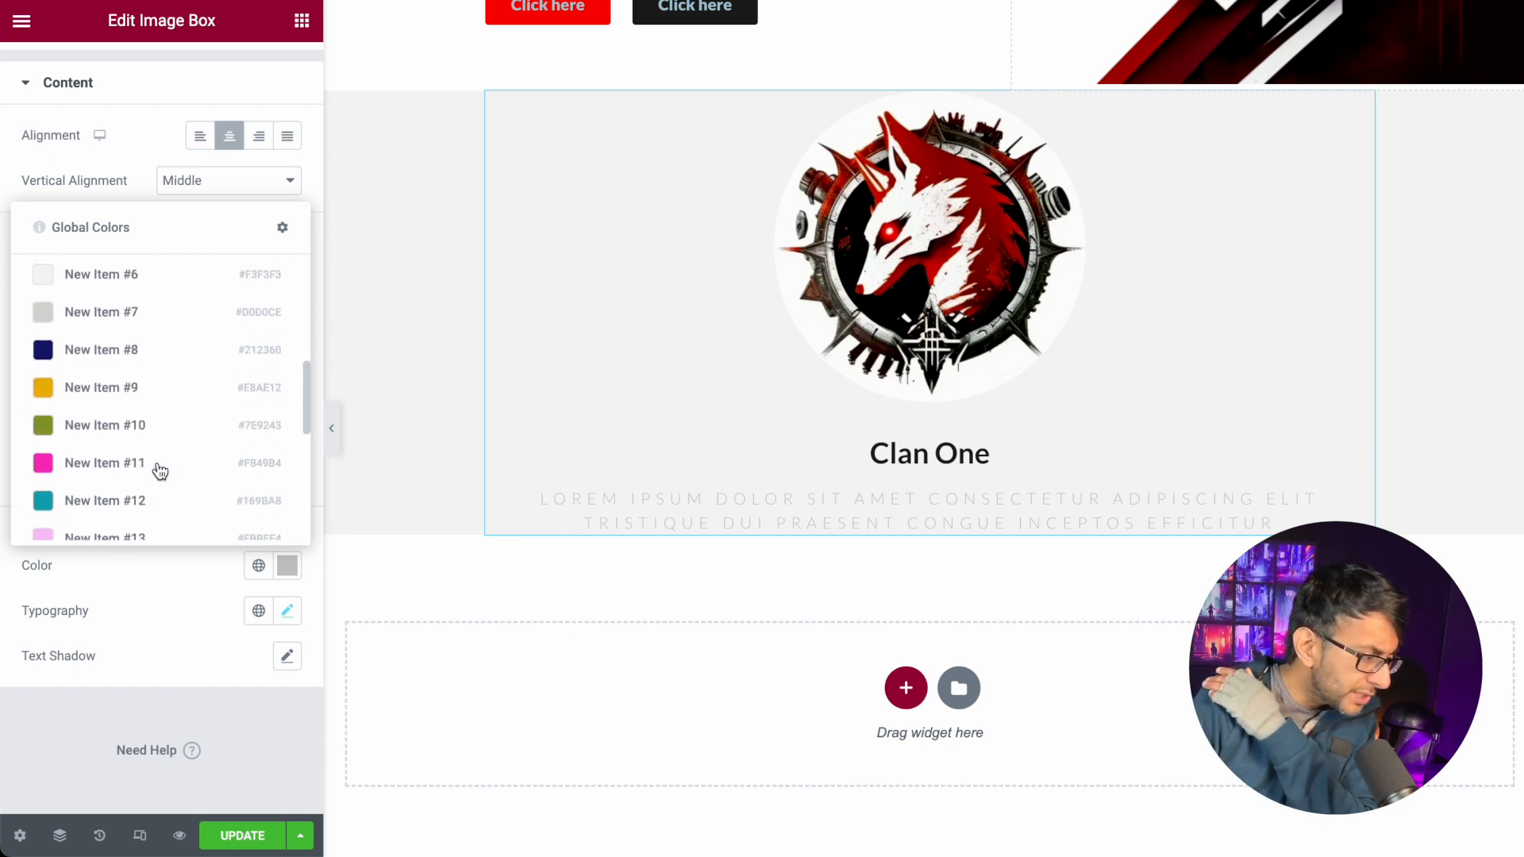
{"action": "scroll", "coordinate": [160, 472], "scroll_direction": "up", "scroll_amount": 4}
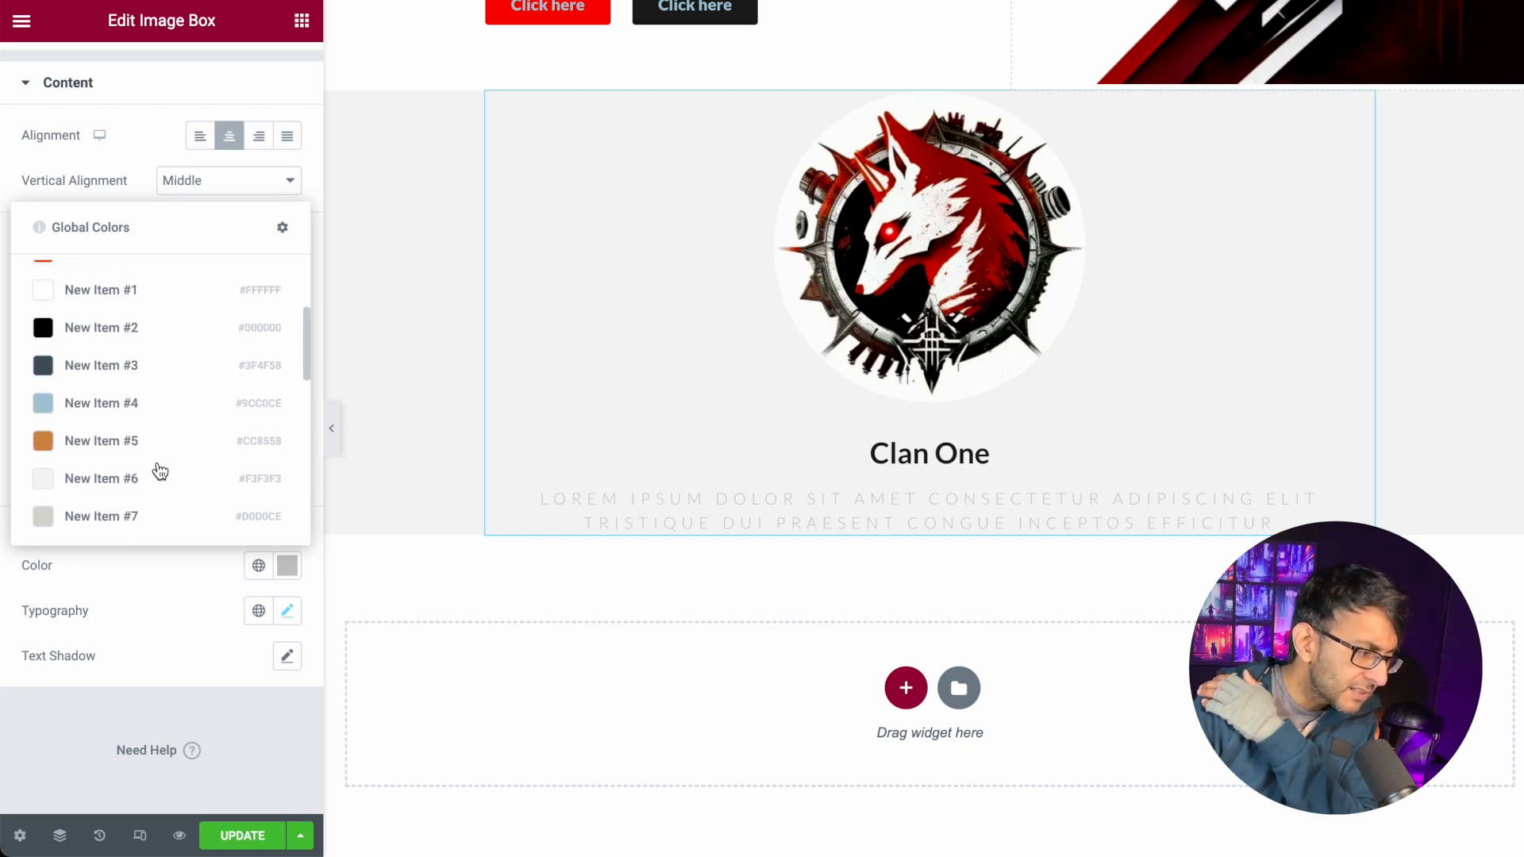
- Give the image box description the near-black global color and set its text size to 1.6 rem
{"action": "scroll", "coordinate": [156, 384], "scroll_direction": "up", "scroll_amount": 1}
{"action": "left_click", "coordinate": [187, 354]}
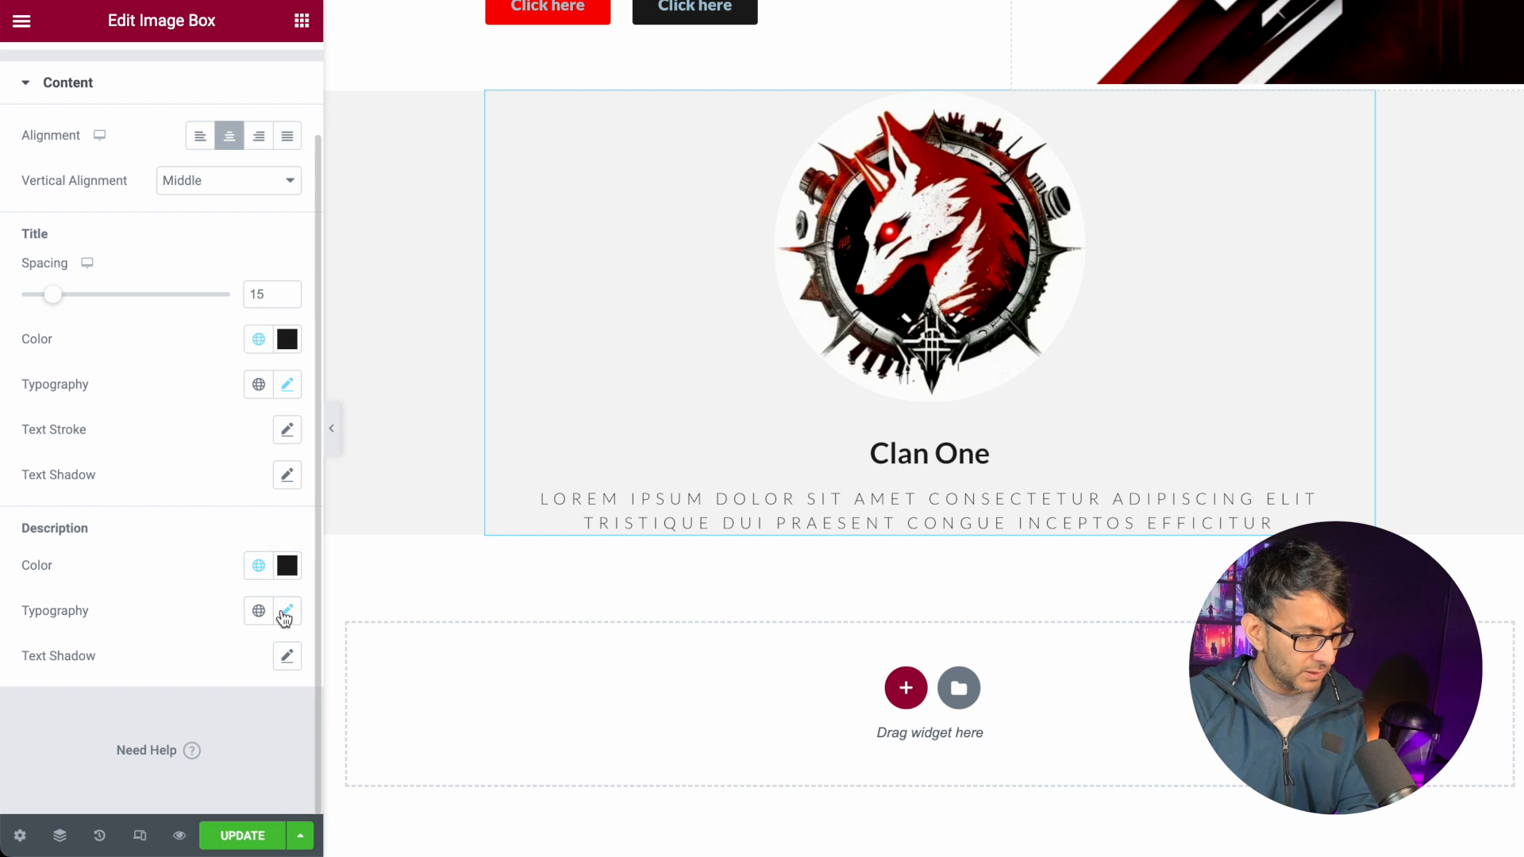
{"action": "left_click", "coordinate": [286, 612]}
{"action": "scroll", "coordinate": [247, 691], "scroll_direction": "down", "scroll_amount": 3}
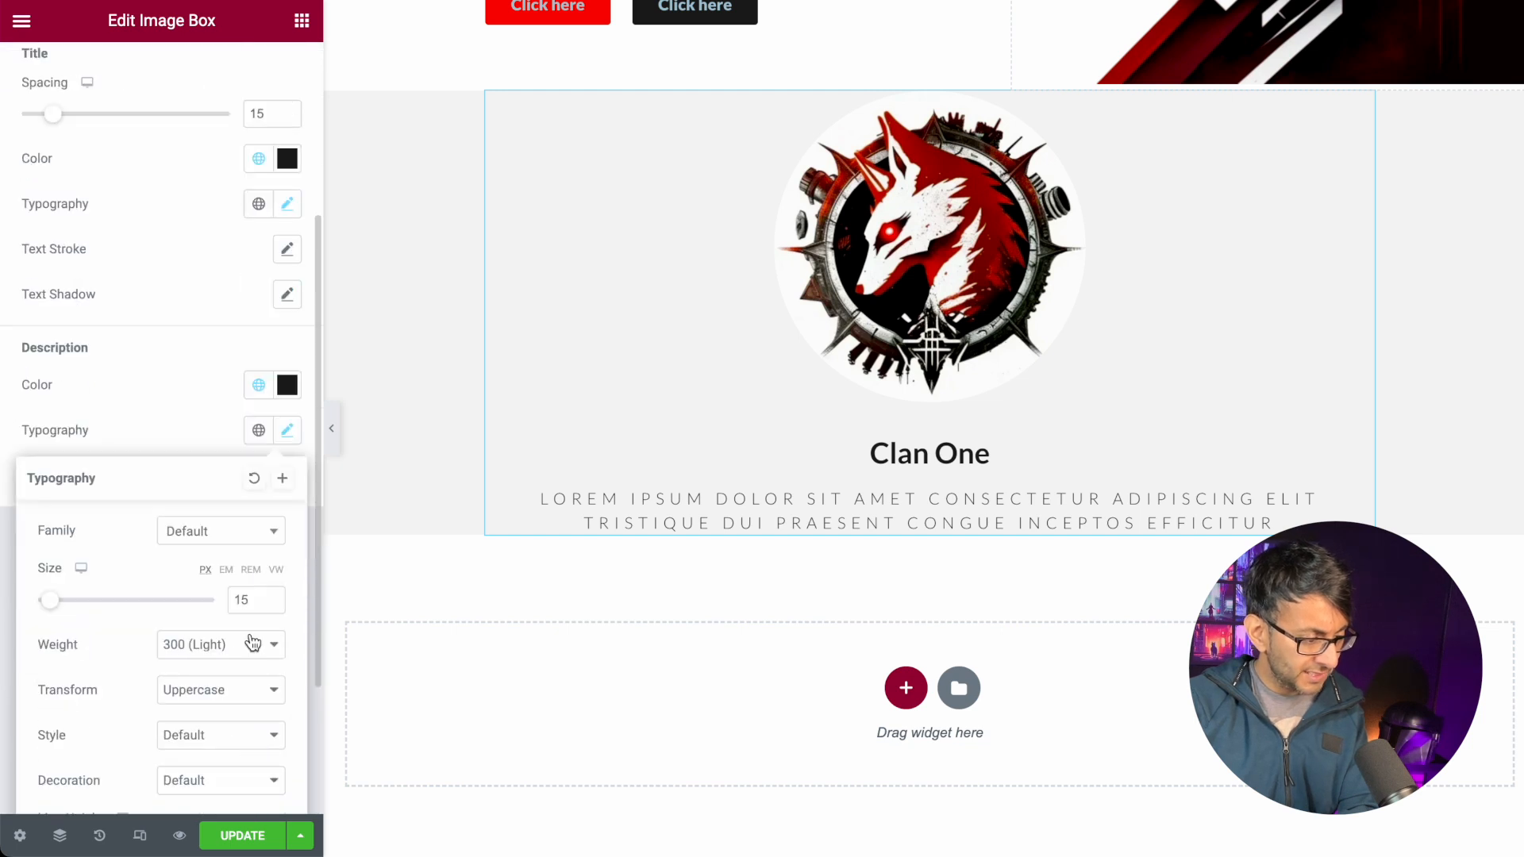
{"action": "left_click", "coordinate": [253, 573]}
{"action": "left_click_drag", "start_coordinate": [255, 602], "coordinate": [201, 602]}
{"action": "type", "text": "1.6"}
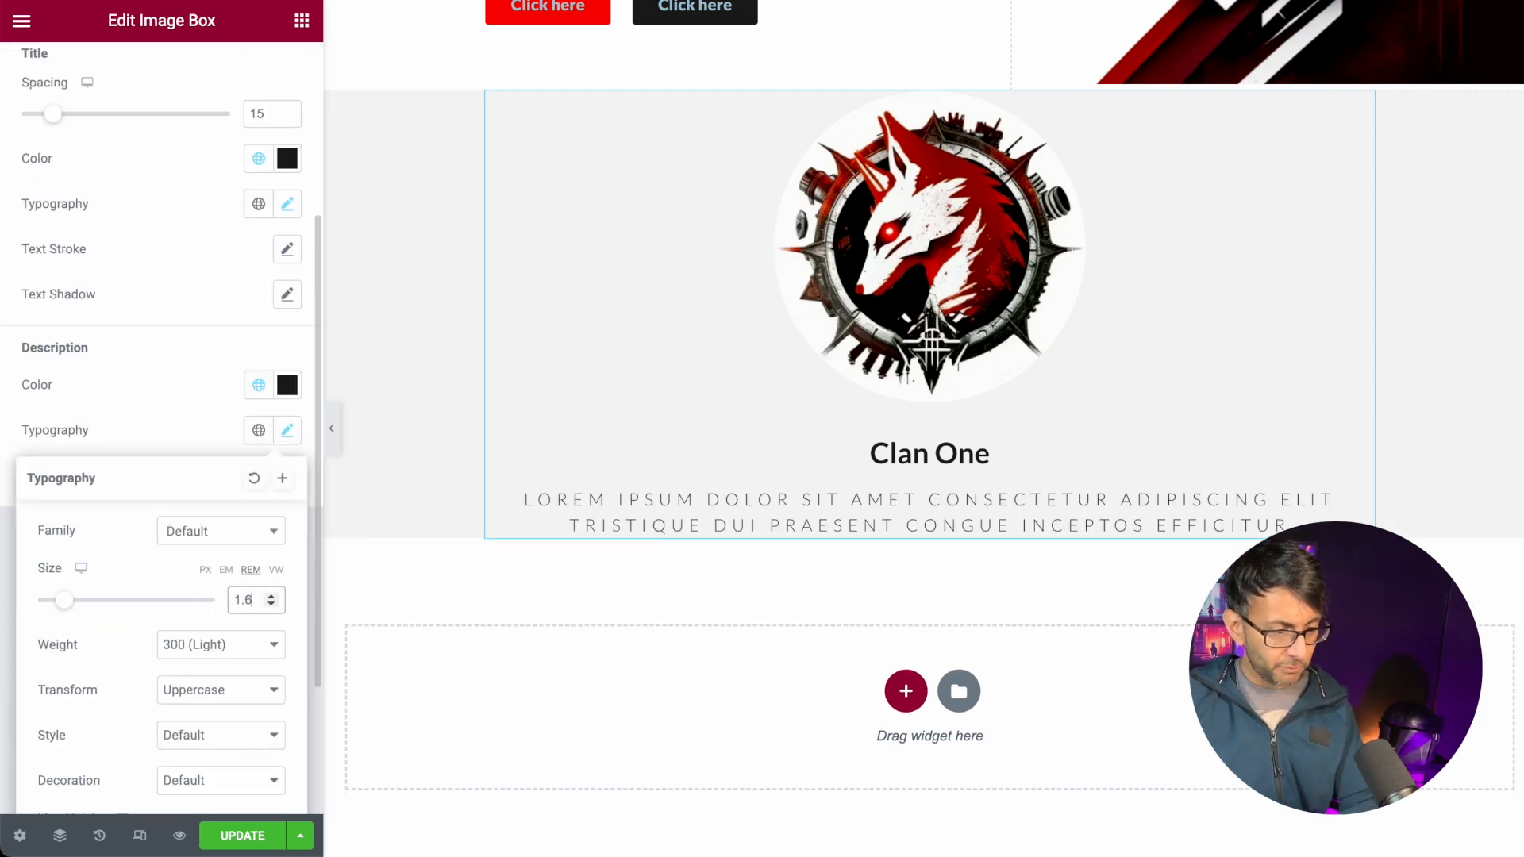
- Set the description typography's transform to Default and its weight to 400 (Normal)
{"action": "left_click", "coordinate": [224, 699]}
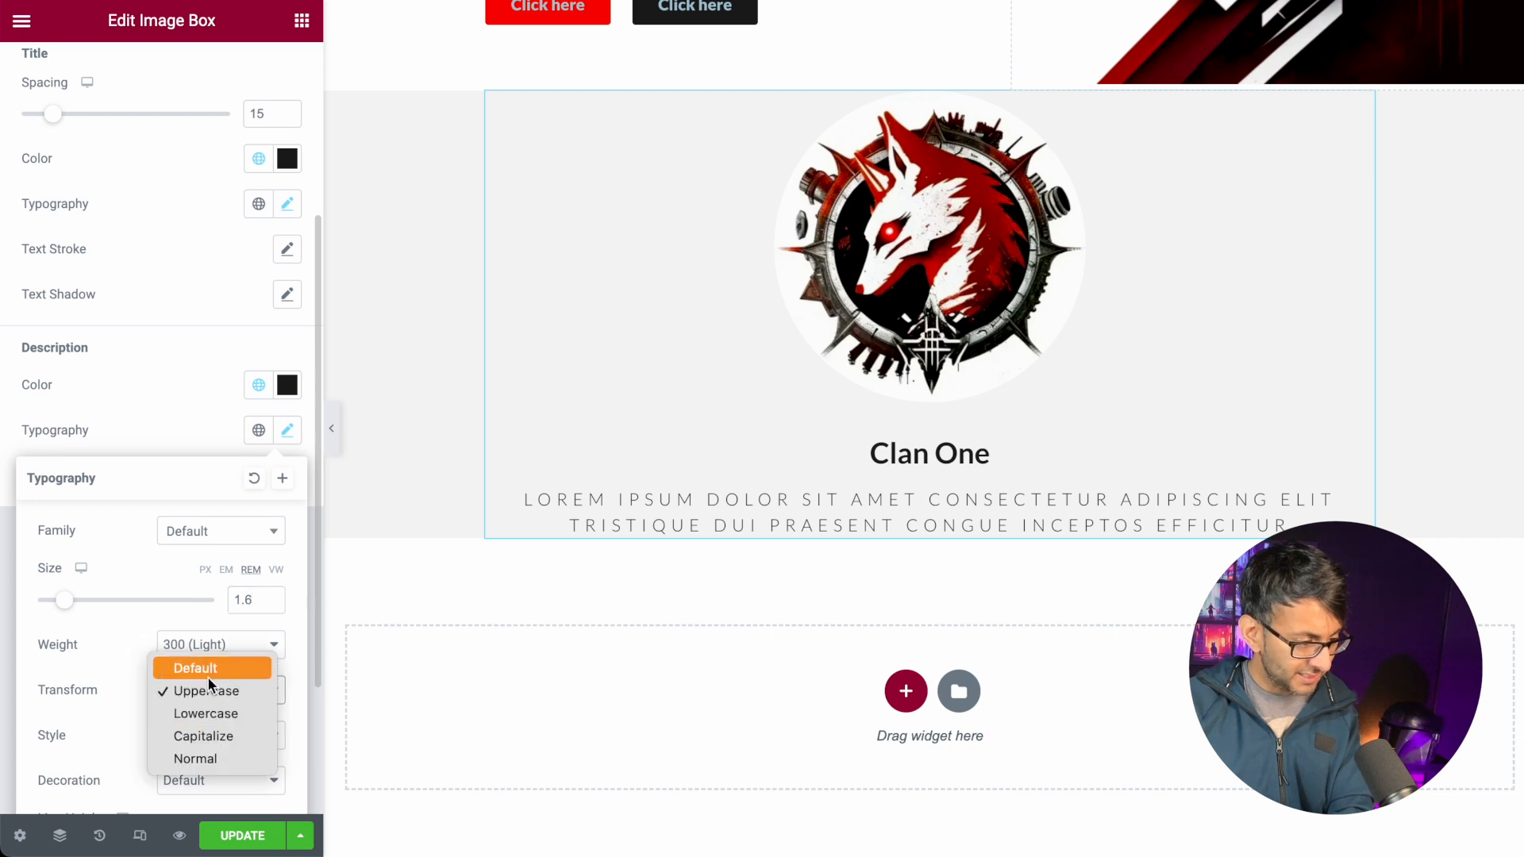
{"action": "left_click", "coordinate": [215, 665]}
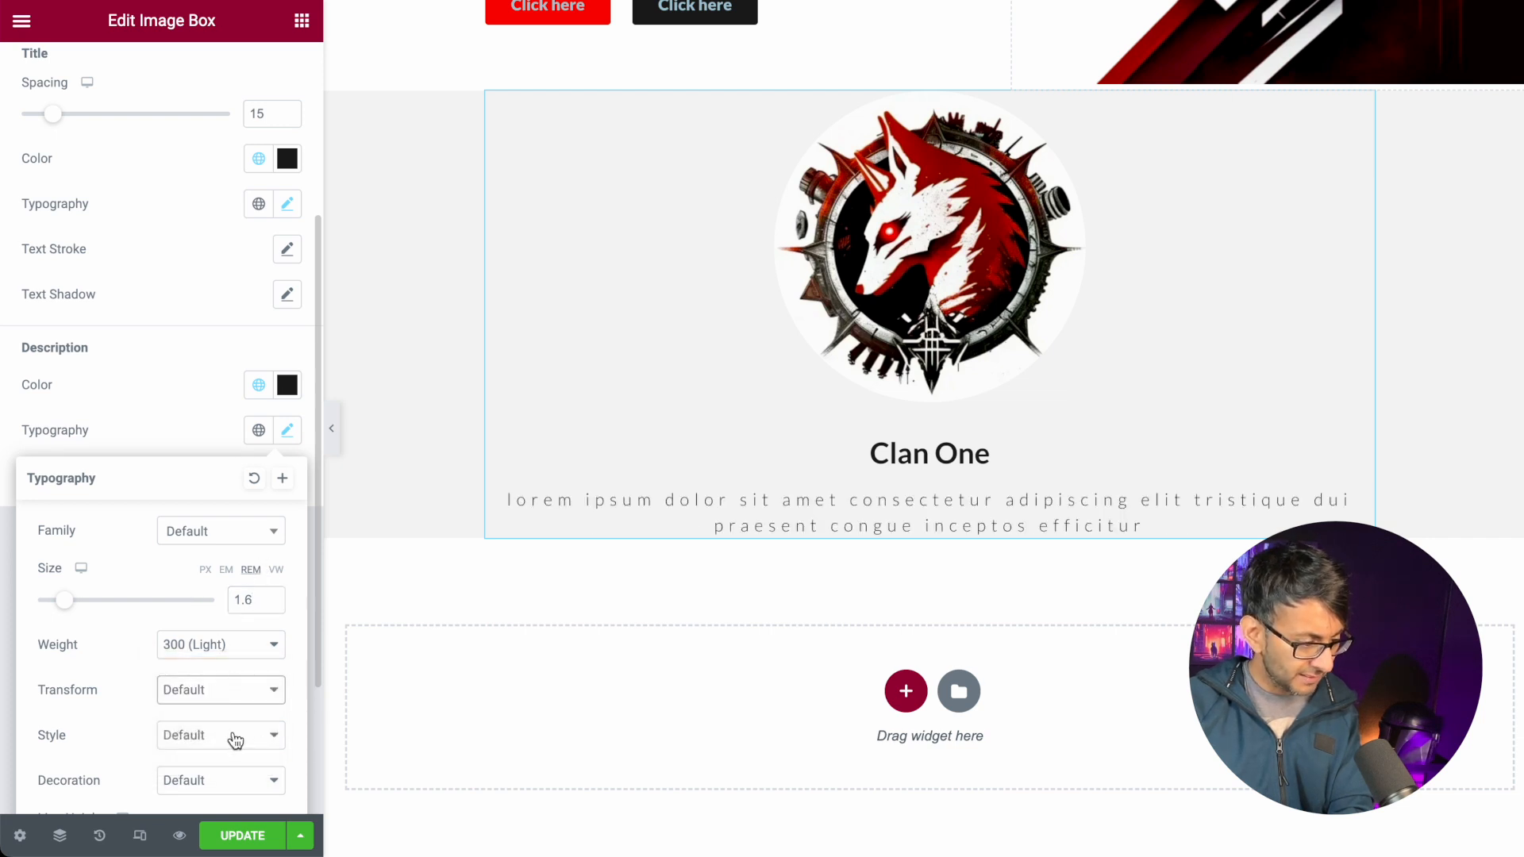
{"action": "scroll", "coordinate": [238, 689], "scroll_direction": "down", "scroll_amount": 3}
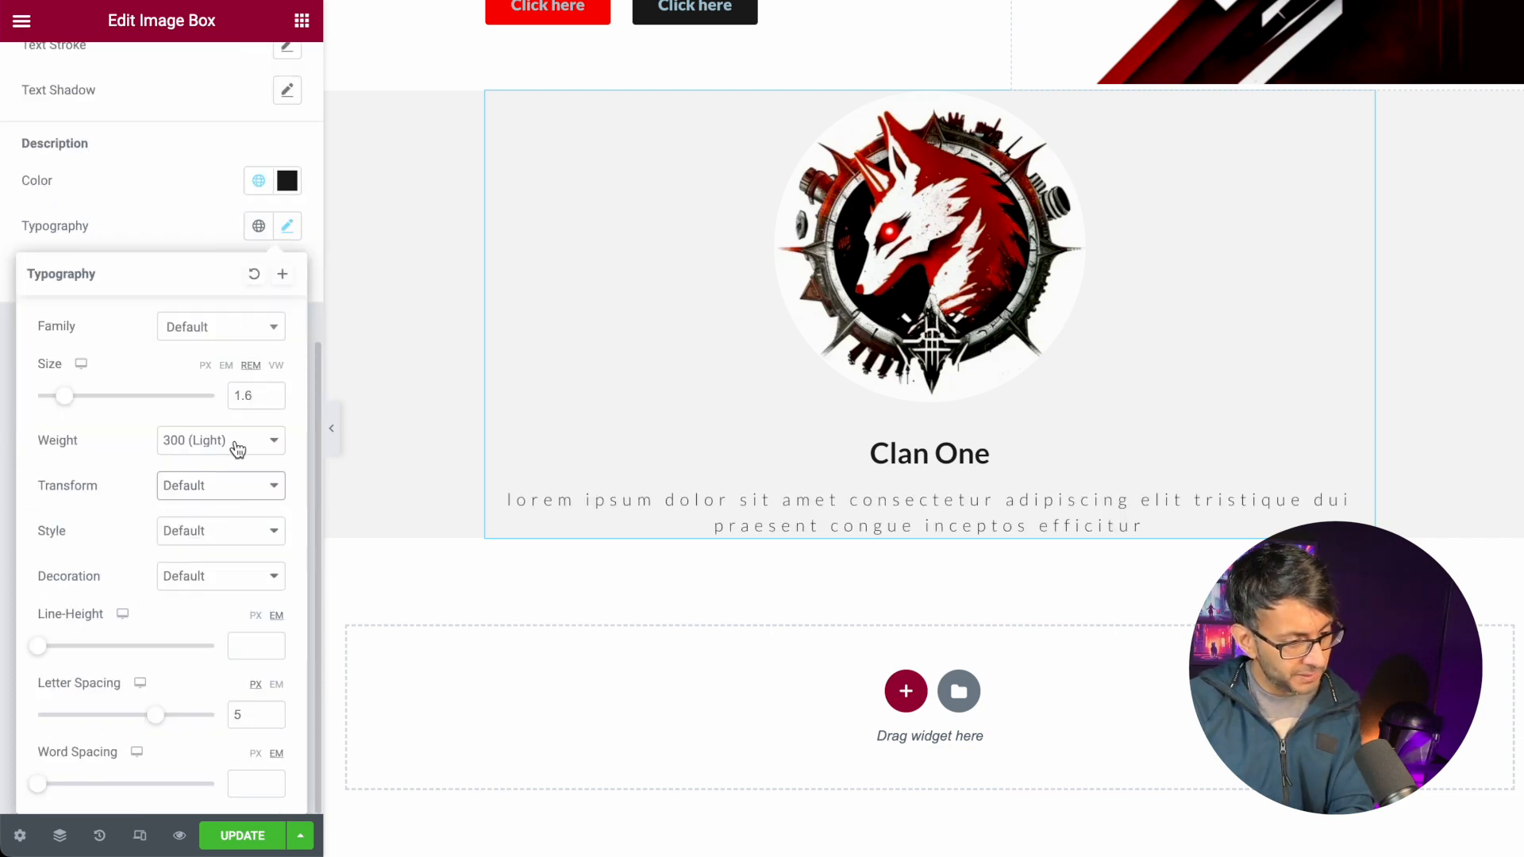
{"action": "left_click", "coordinate": [238, 449]}
{"action": "left_click", "coordinate": [221, 466]}
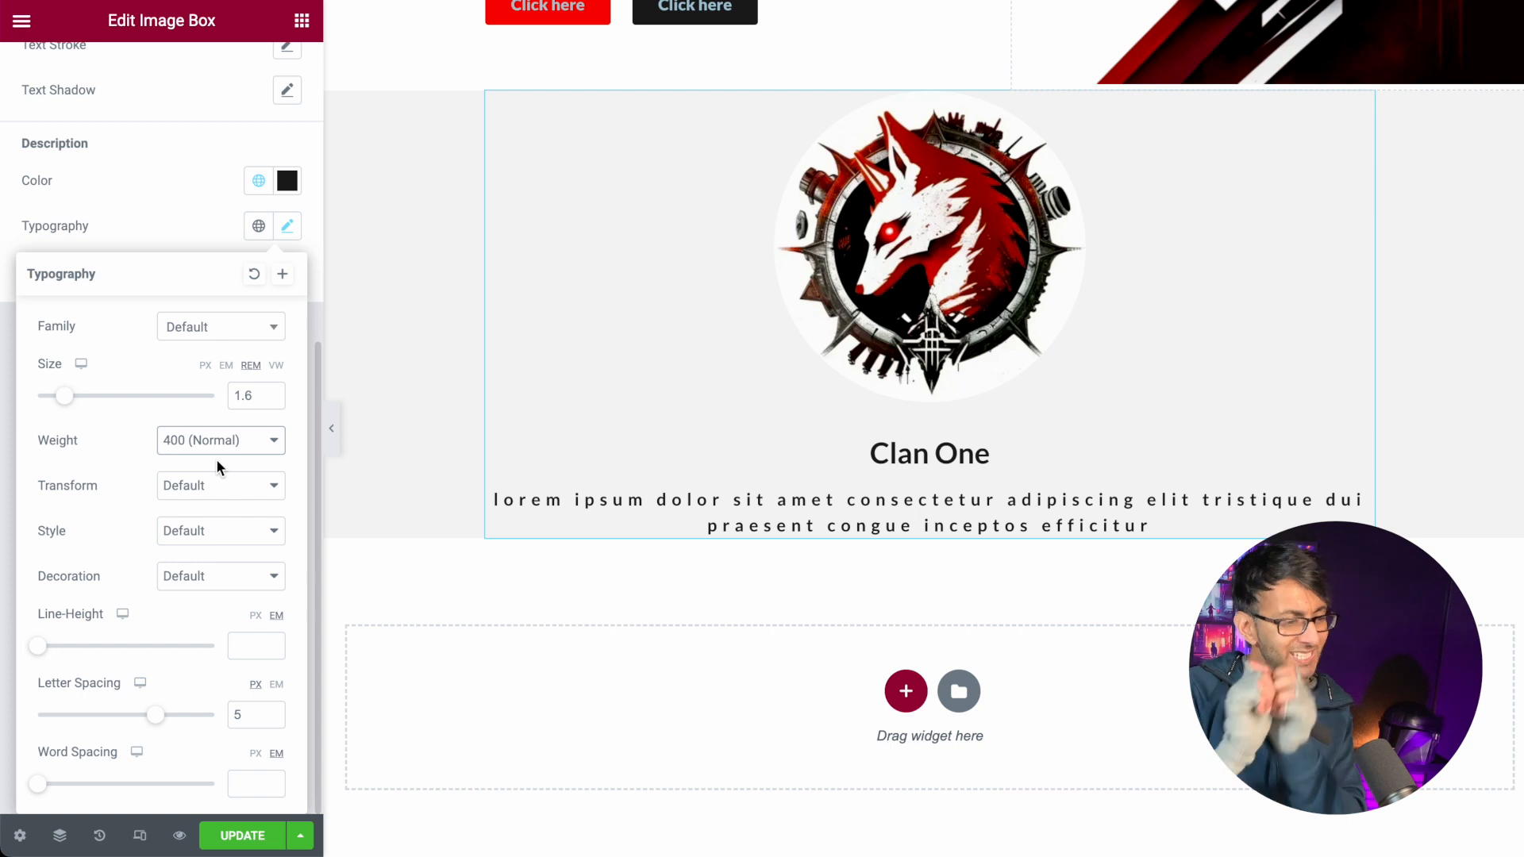
- Set the description's font family to Lato and its letter spacing to 1.1 px
{"action": "left_click", "coordinate": [216, 332]}
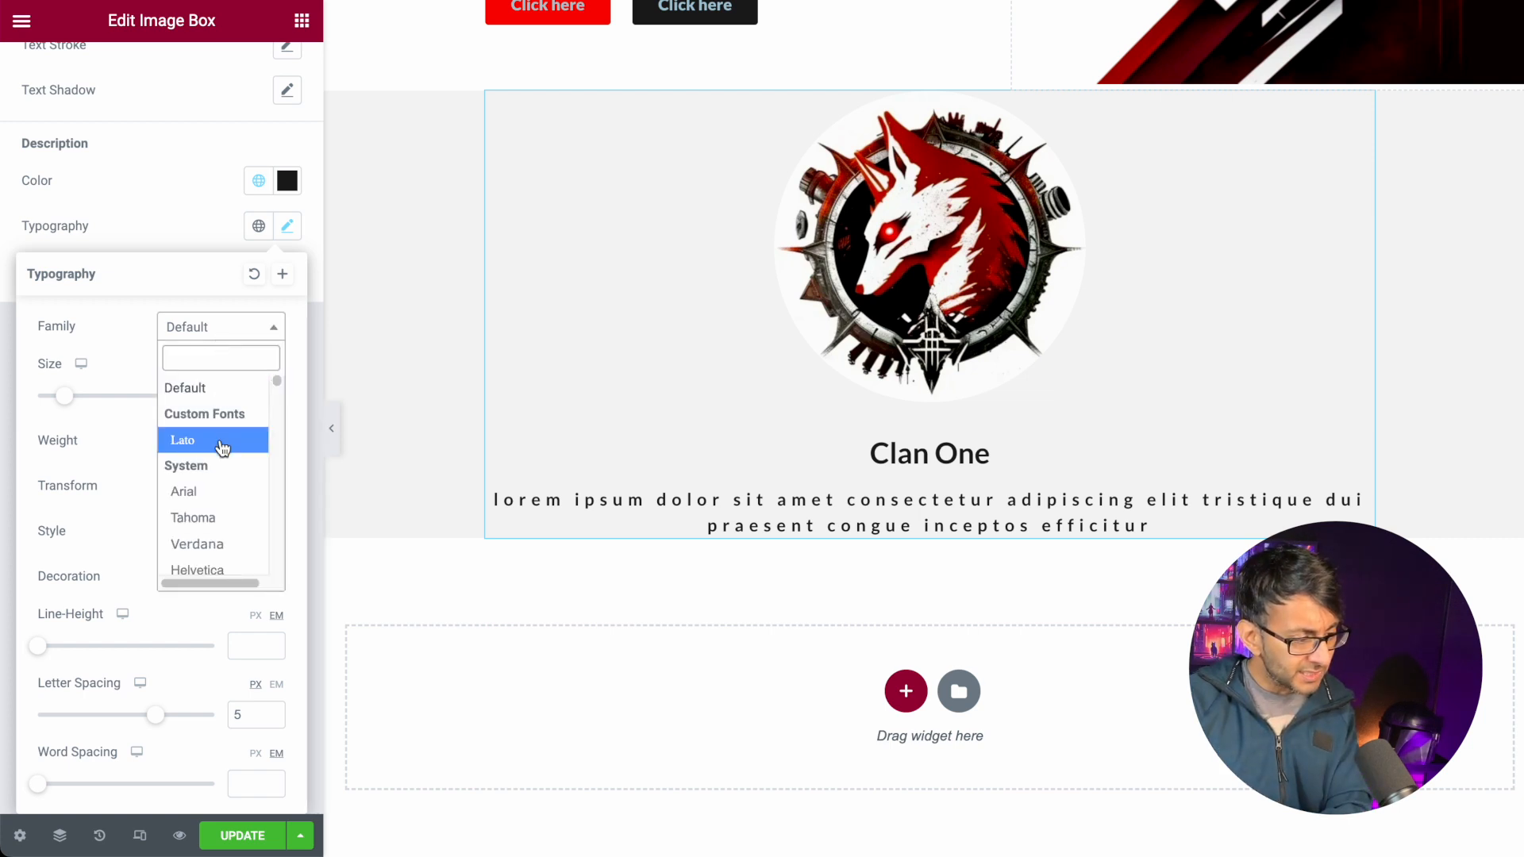
{"action": "left_click", "coordinate": [218, 441]}
{"action": "double_click", "coordinate": [252, 715]}
{"action": "type", "text": "1.1"}
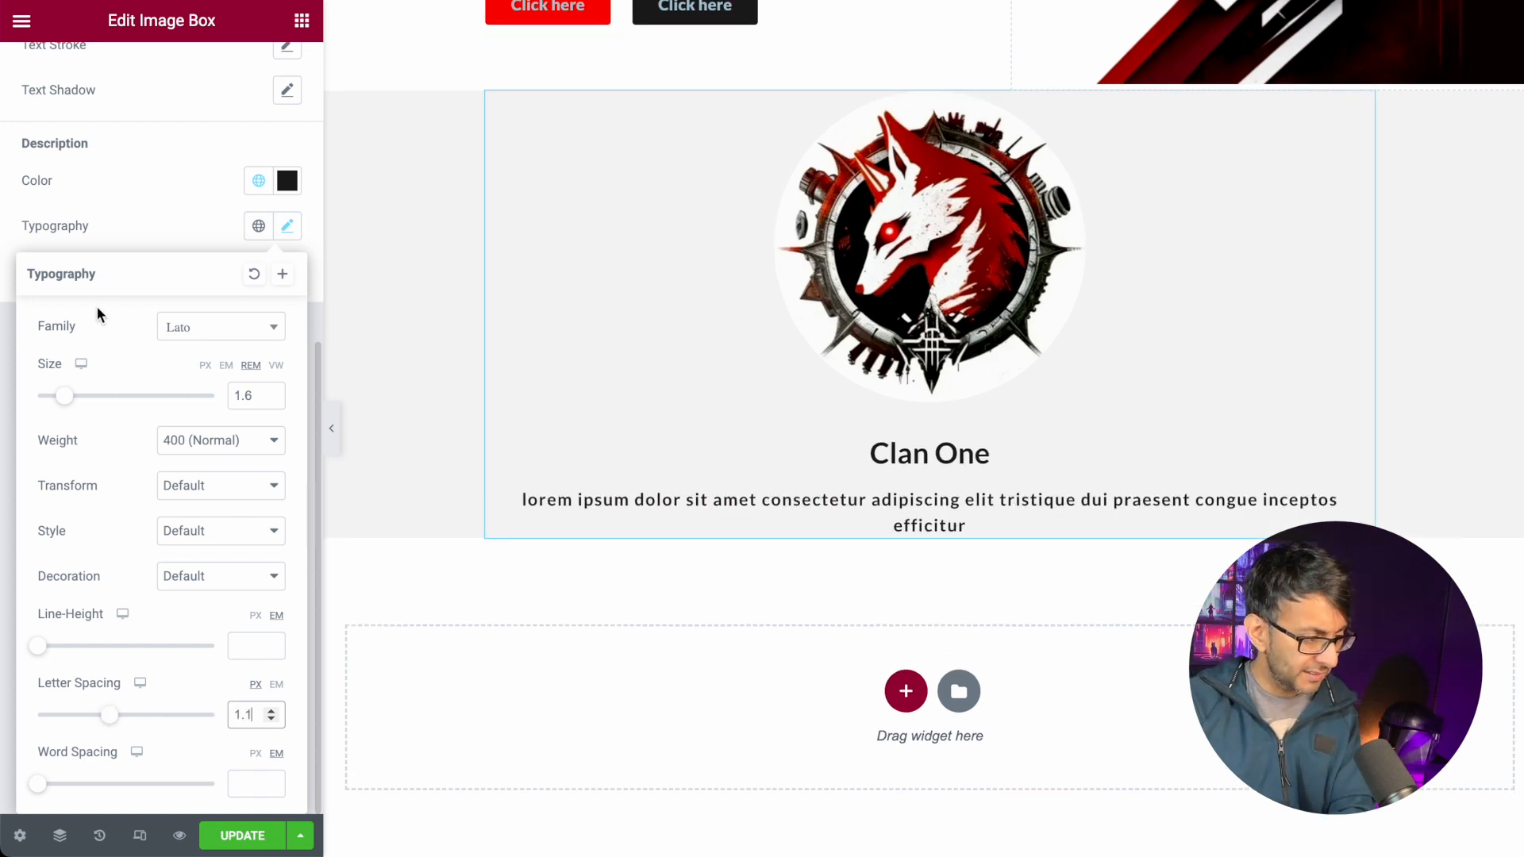
{"action": "left_click", "coordinate": [93, 218]}
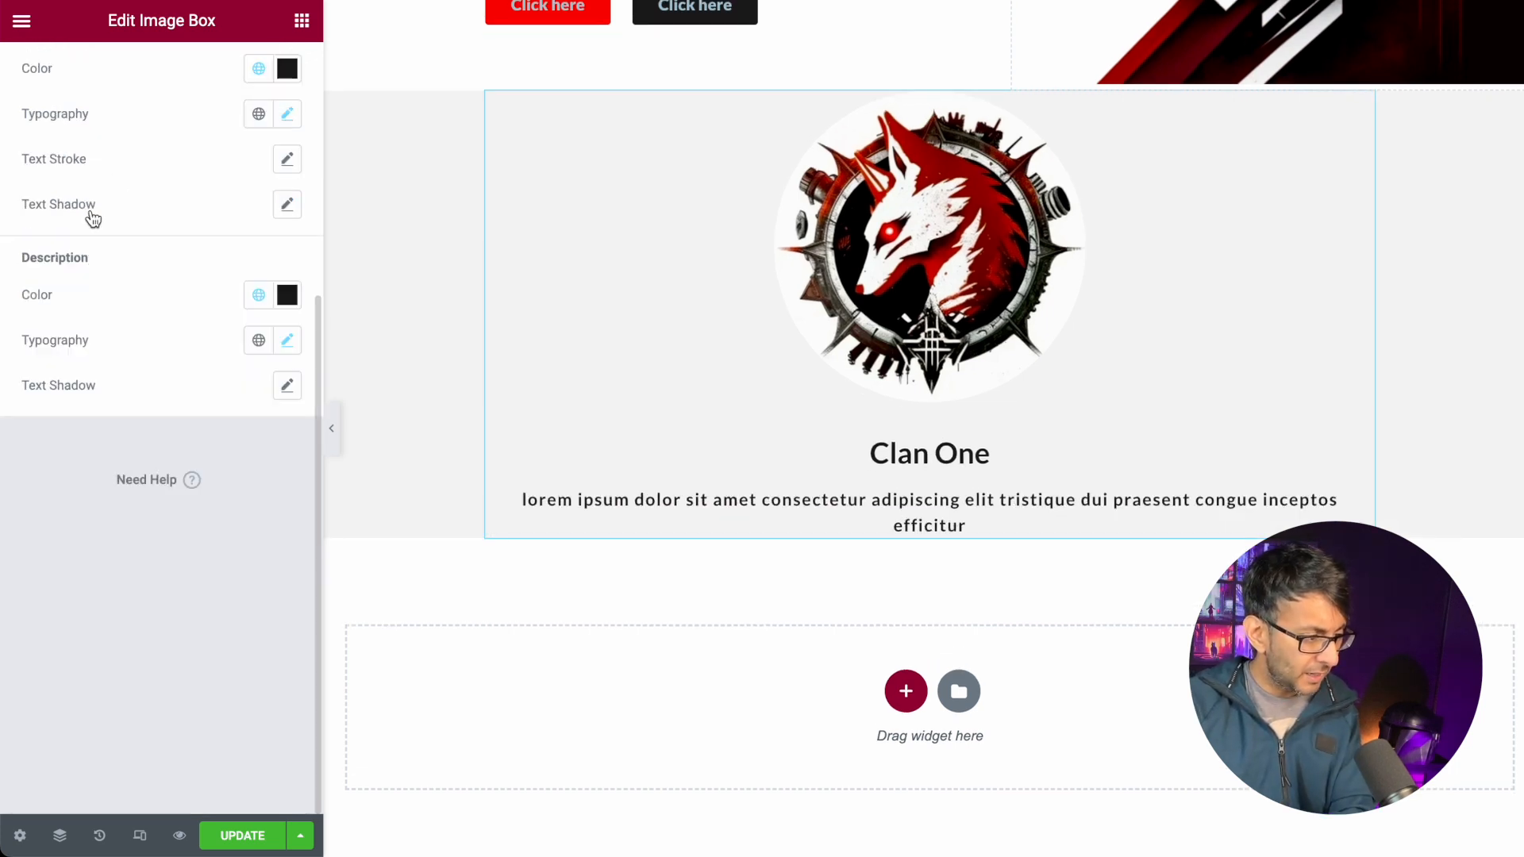
- Capitalize the first letter of the image box description so it starts with "Lorem"
{"action": "scroll", "coordinate": [64, 95], "scroll_direction": "up", "scroll_amount": 5}
{"action": "left_click", "coordinate": [63, 90]}
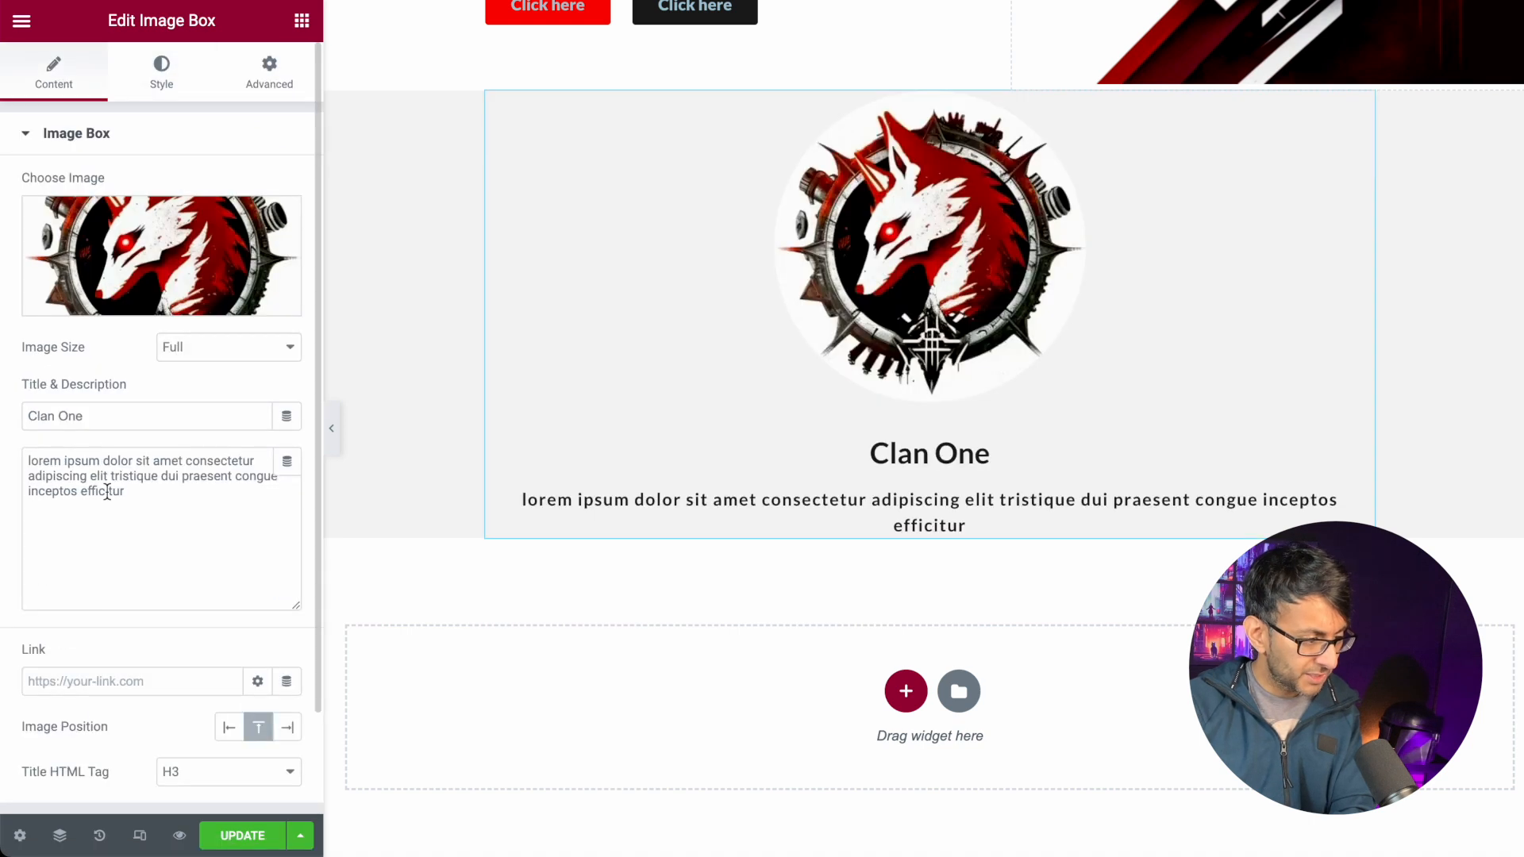
{"action": "left_click", "coordinate": [40, 462]}
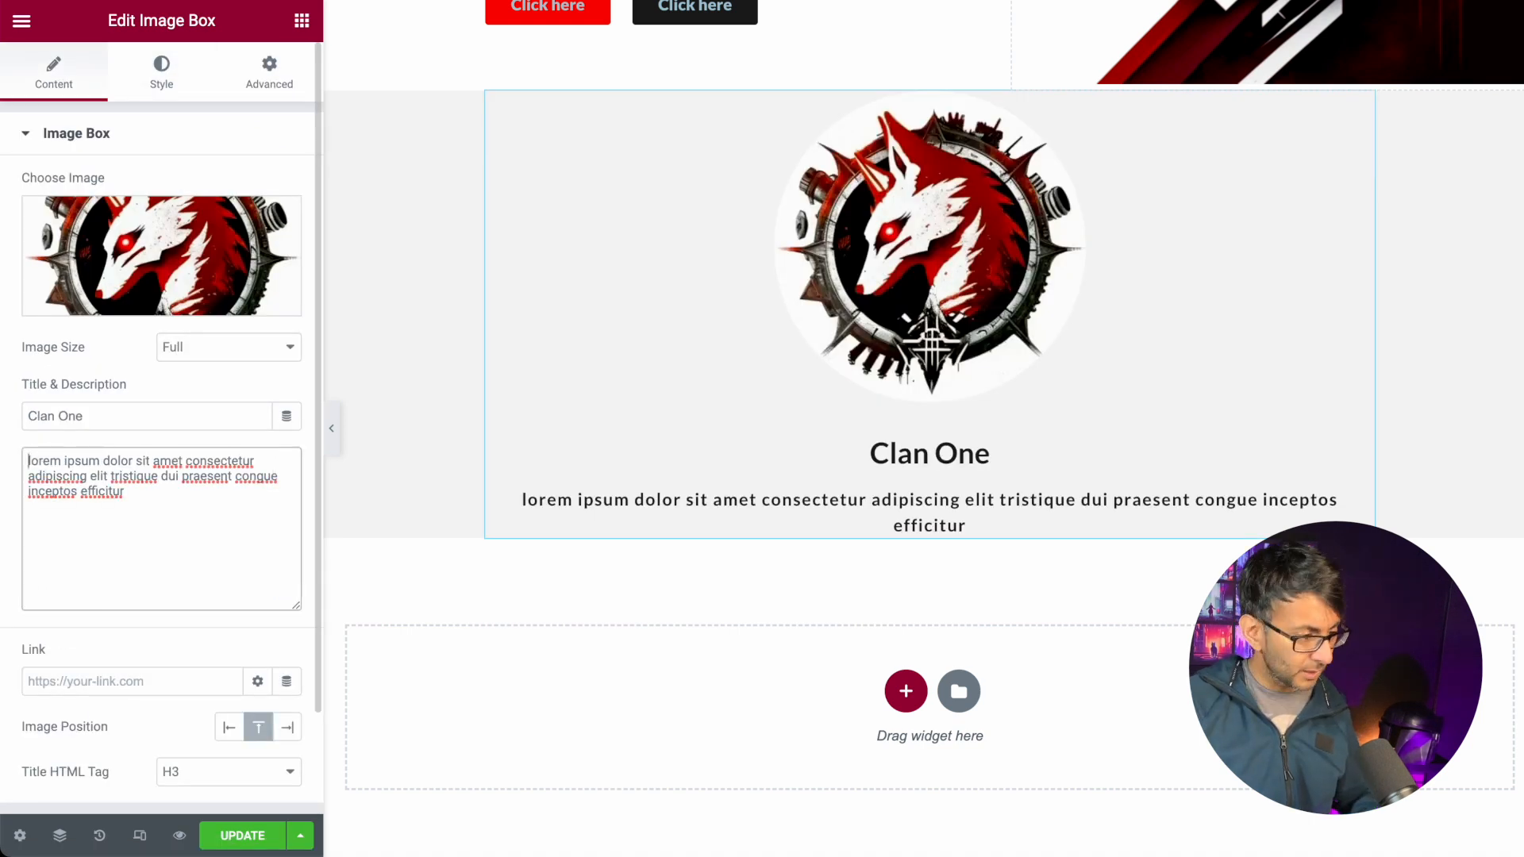
{"action": "type", "text": "L"}
{"action": "key", "text": "Delete"}
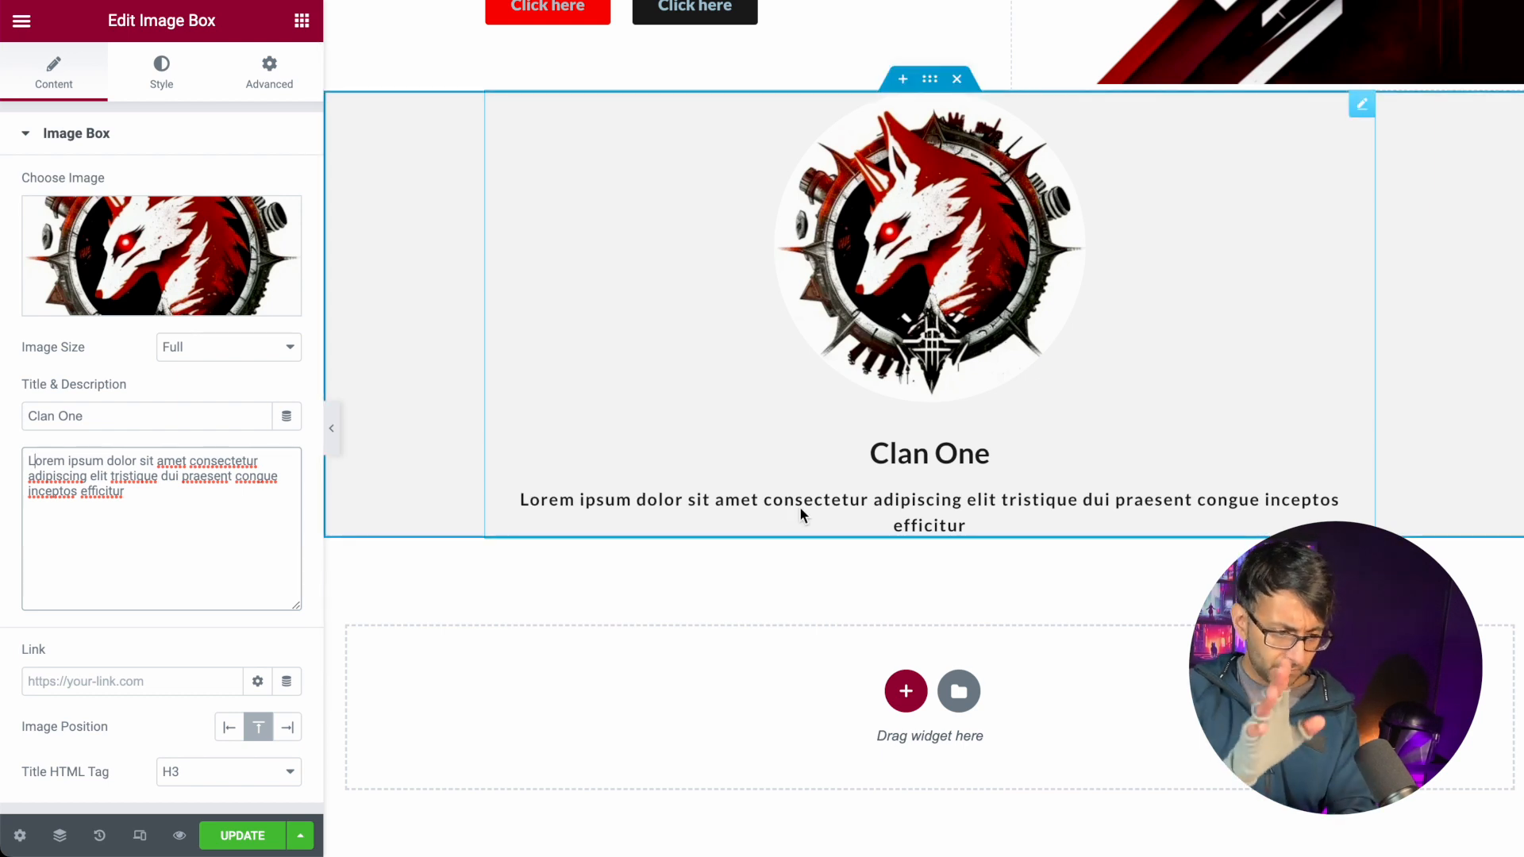
- Set the width of the image box's image to 100%
{"action": "scroll", "coordinate": [803, 514], "scroll_direction": "up", "scroll_amount": 1}
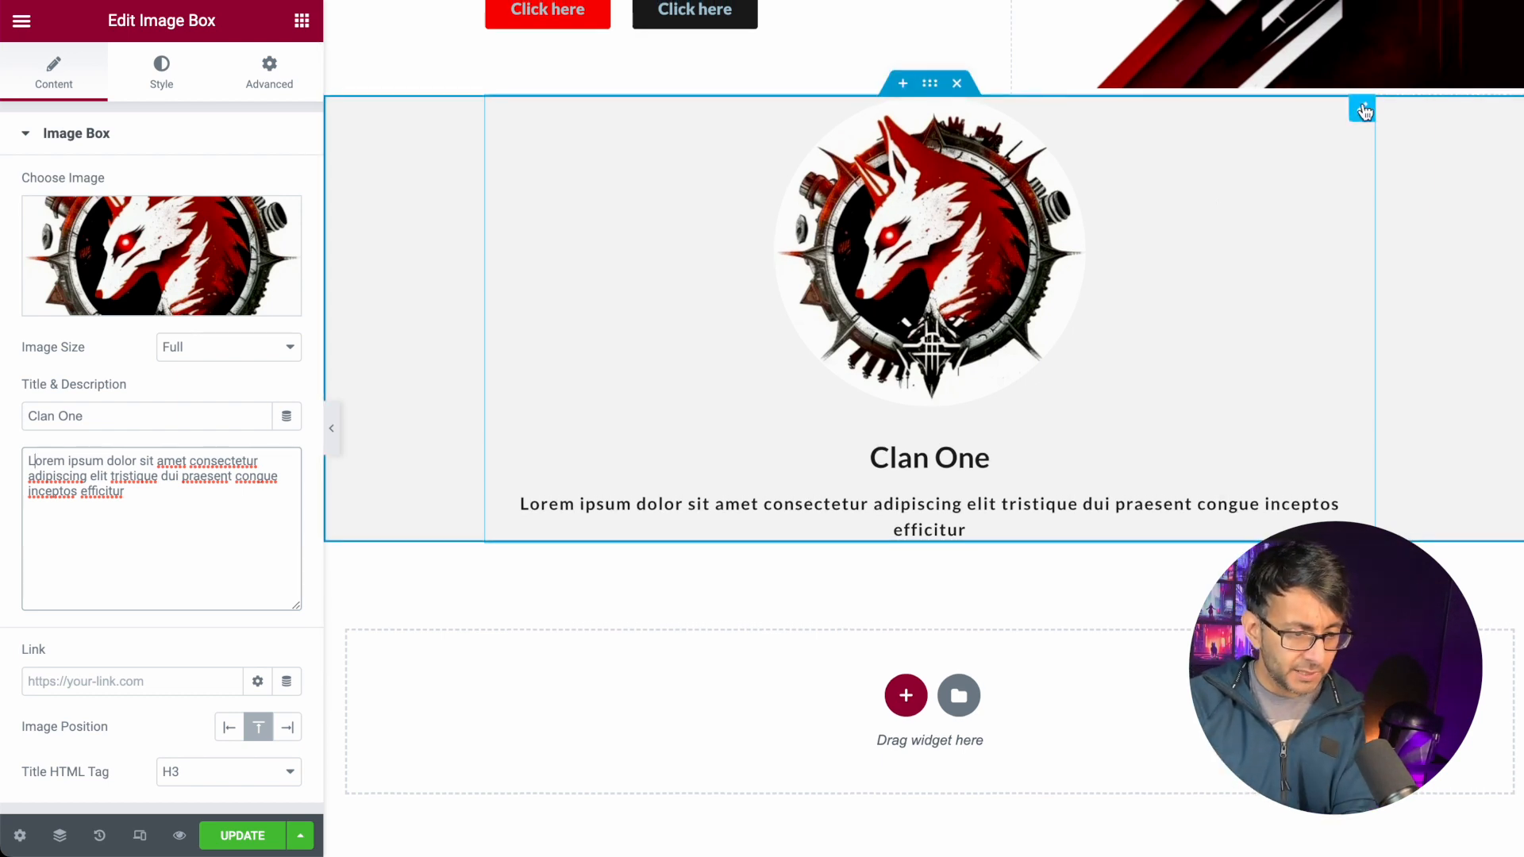
{"action": "left_click", "coordinate": [1352, 110]}
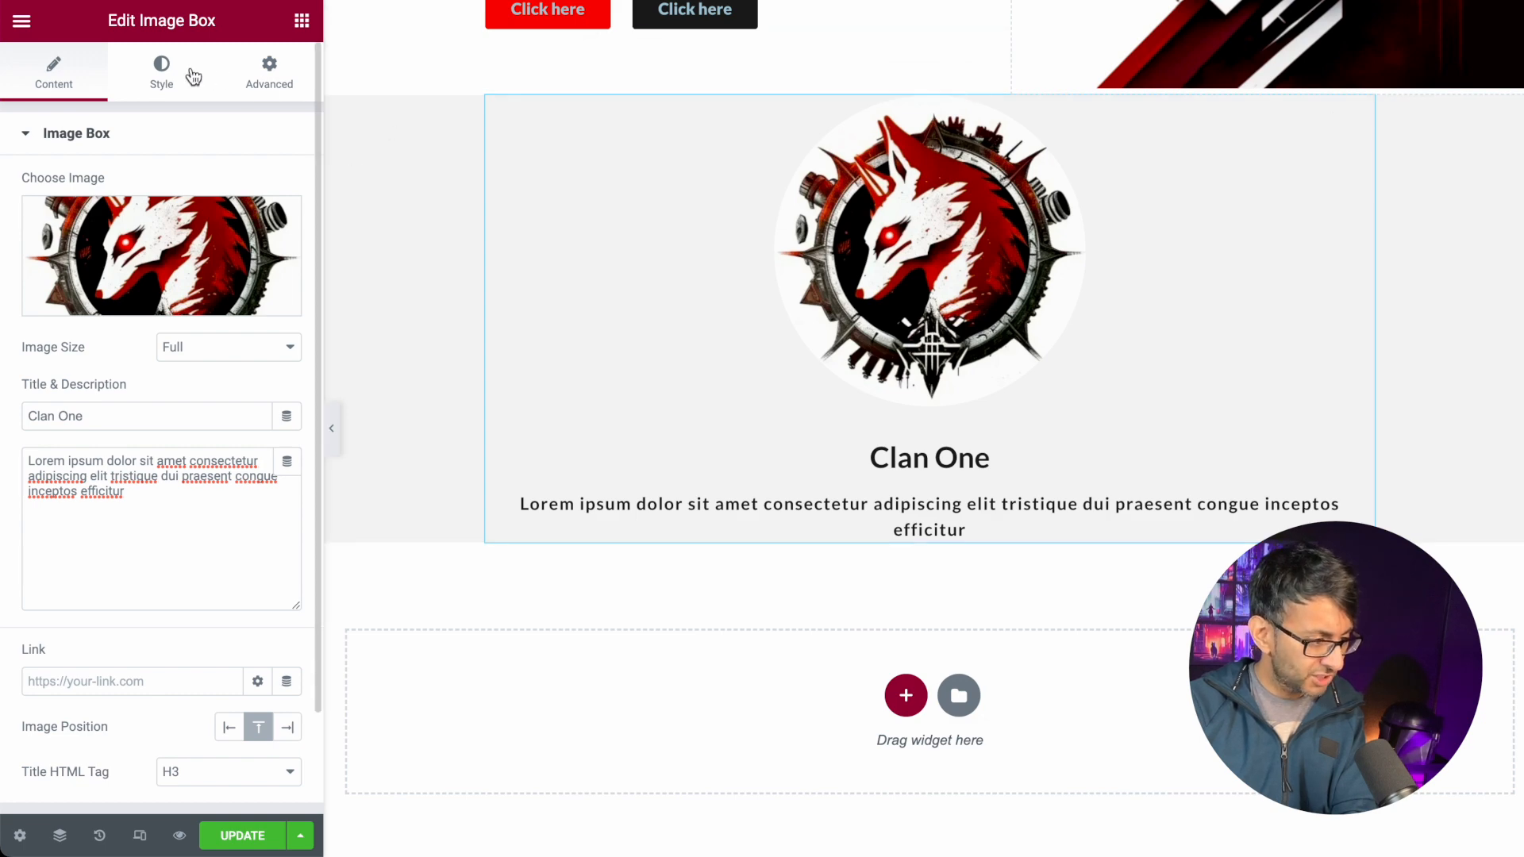
{"action": "left_click", "coordinate": [178, 78]}
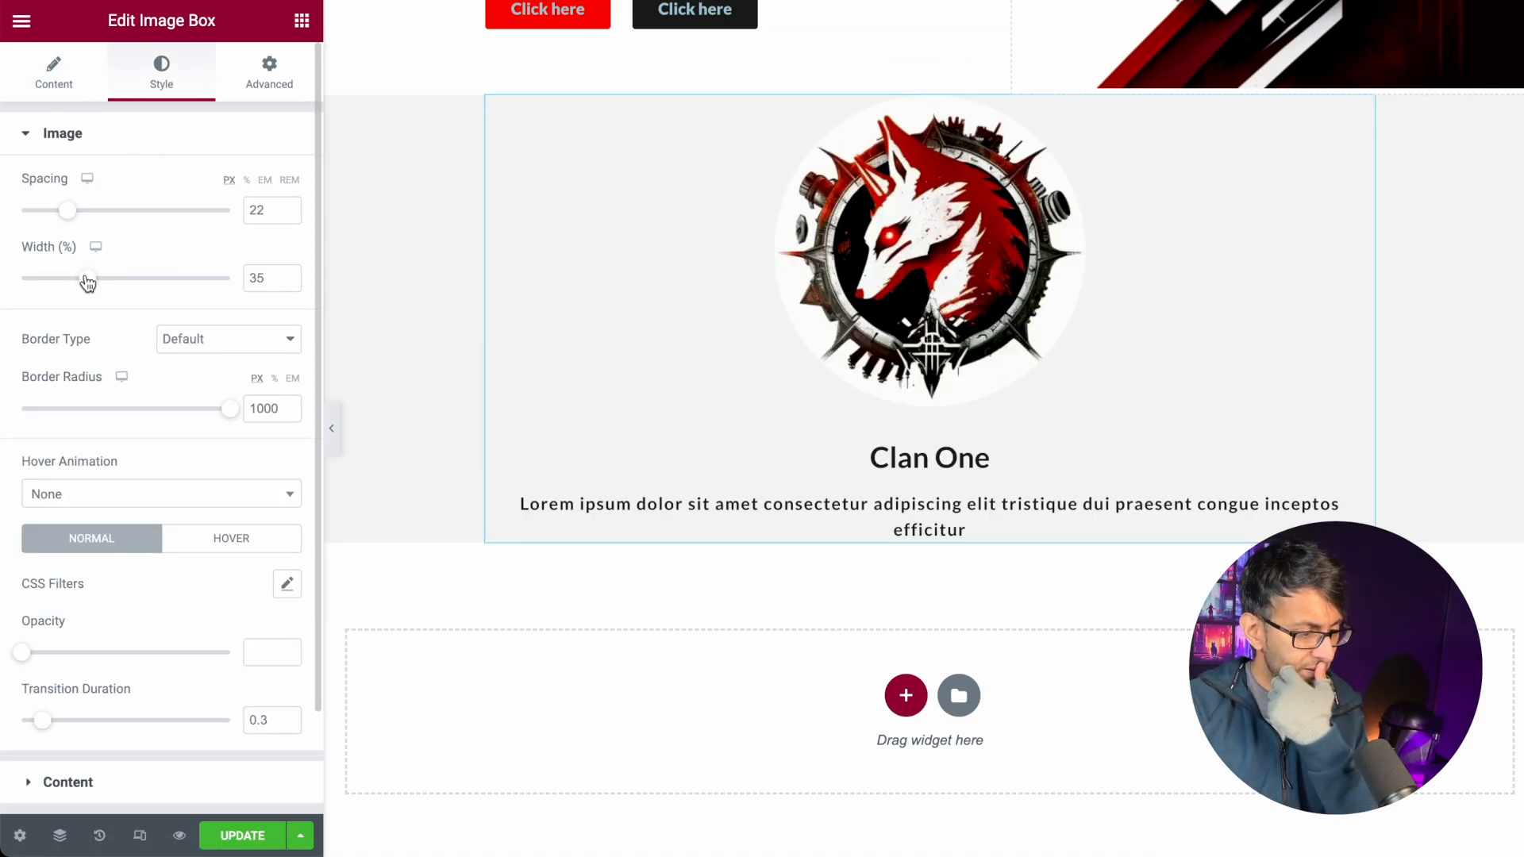
{"action": "left_click_drag", "start_coordinate": [87, 279], "coordinate": [70, 288]}
{"action": "left_click_drag", "start_coordinate": [265, 278], "coordinate": [235, 276]}
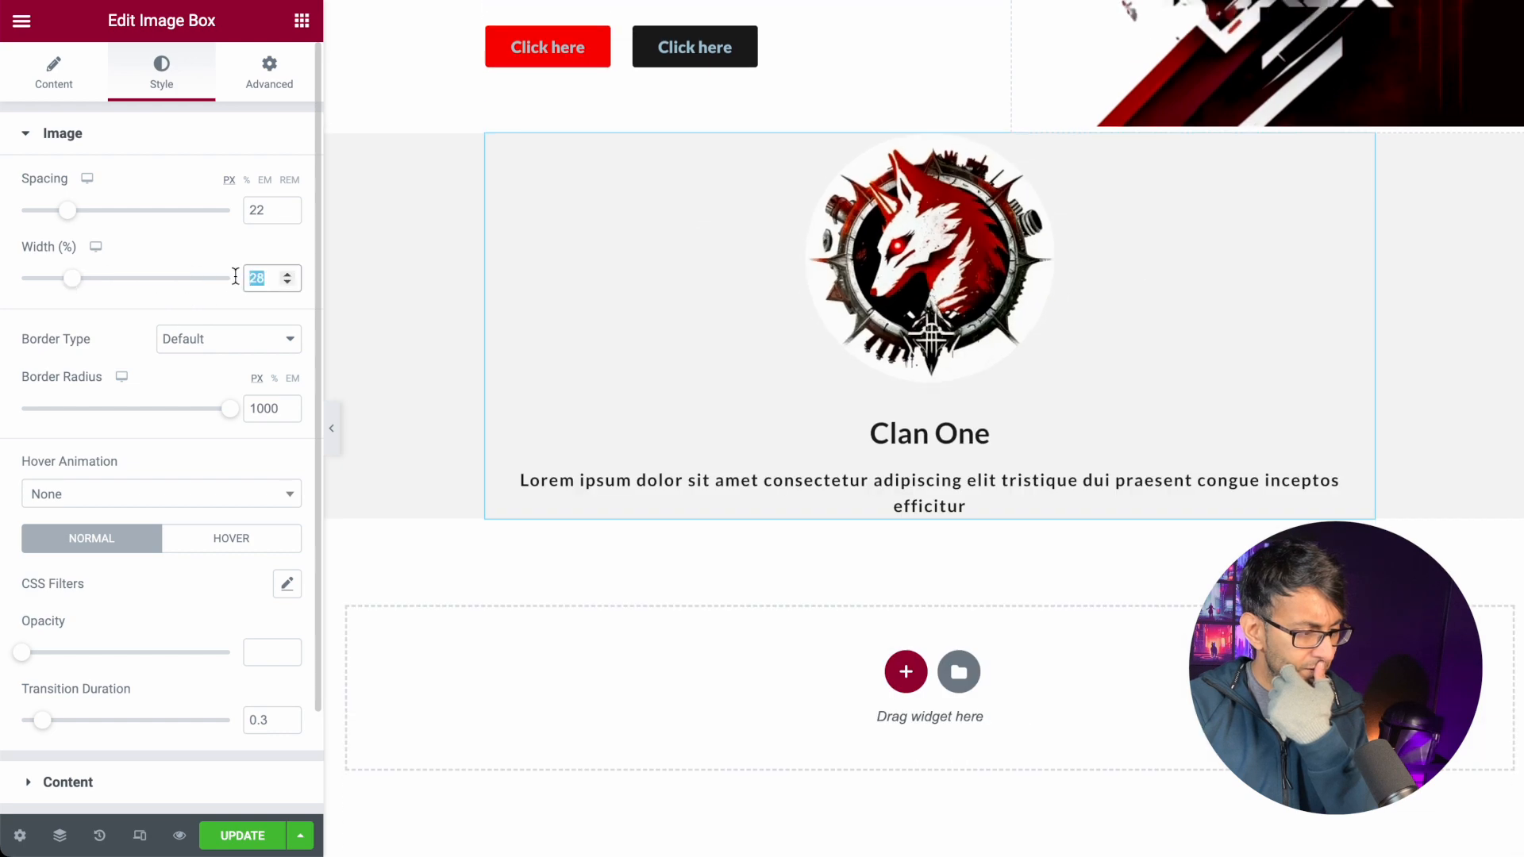
{"action": "type", "text": "100"}
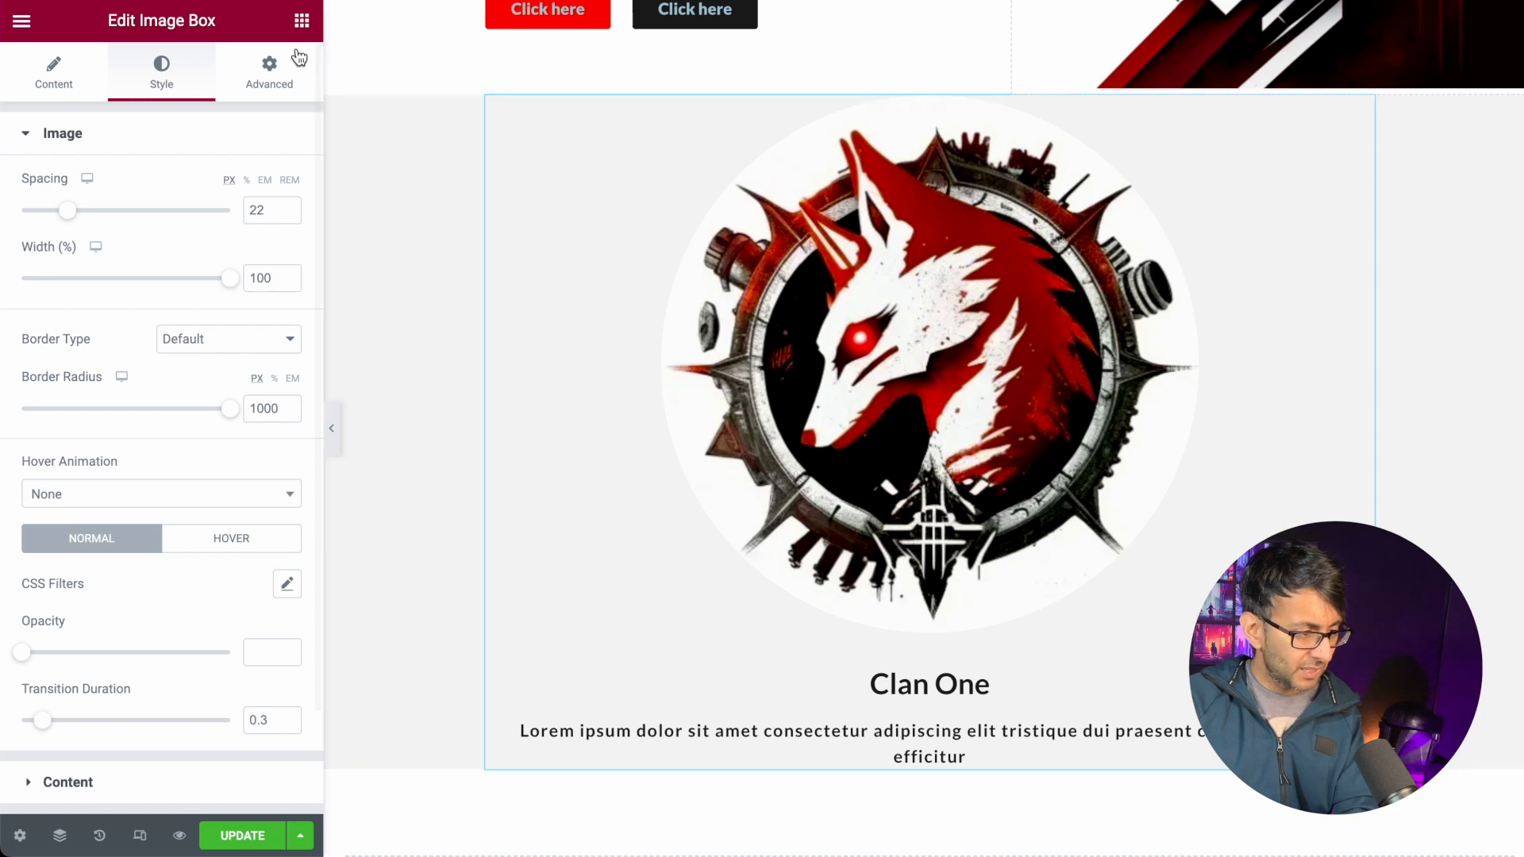
- Unlink the image box's margin and padding sides and set the top and bottom padding to 40 px
{"action": "left_click", "coordinate": [270, 73]}
{"action": "left_click", "coordinate": [276, 215]}
{"action": "left_click", "coordinate": [276, 298]}
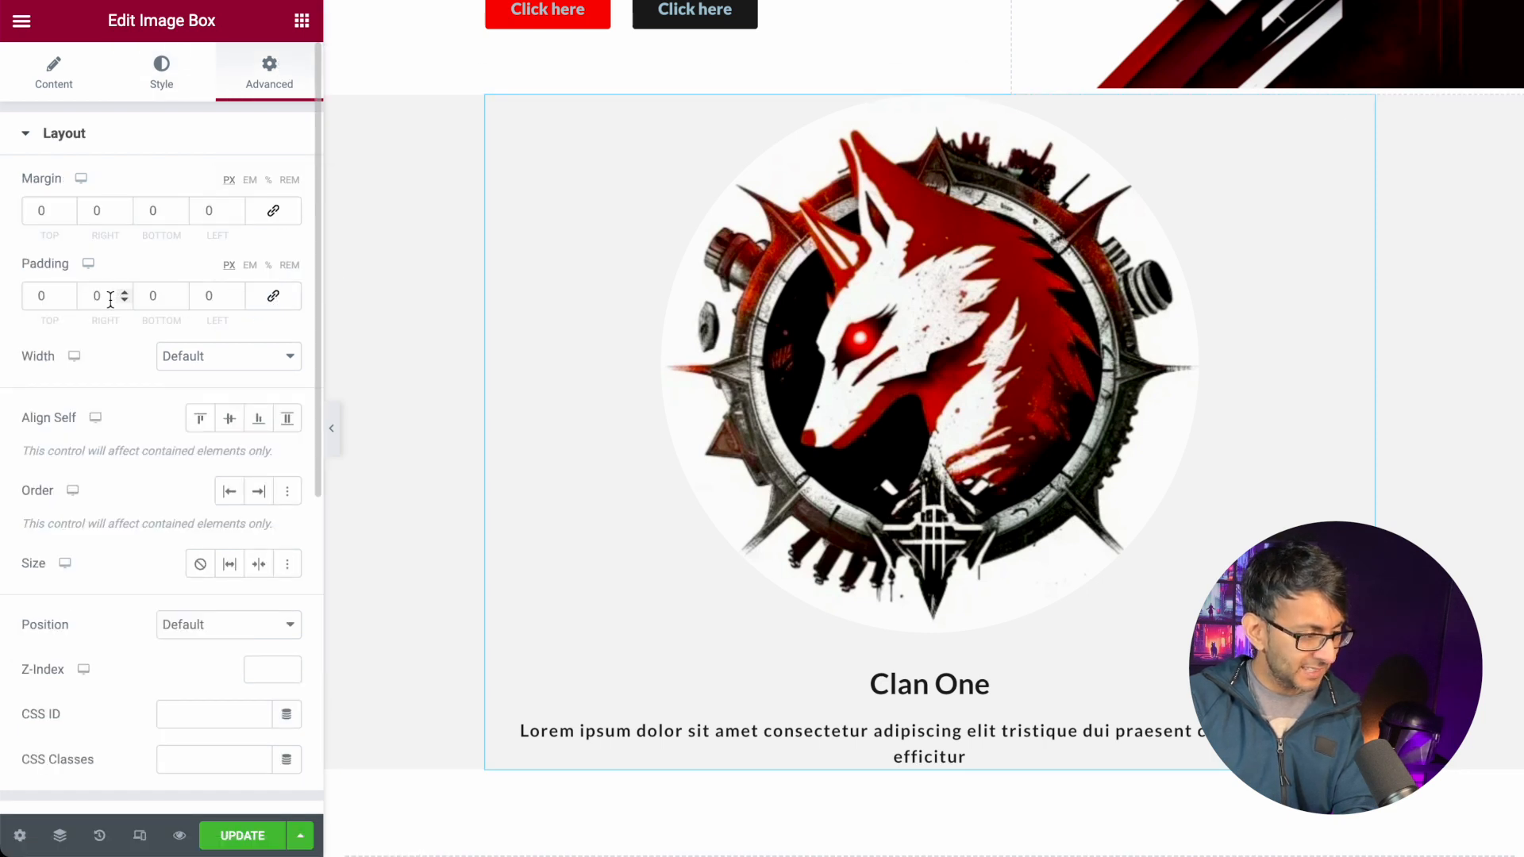
{"action": "left_click_drag", "start_coordinate": [48, 297], "coordinate": [2, 297]}
{"action": "type", "text": "30"}
{"action": "key", "text": "BackSpace"}
{"action": "key", "text": "BackSpace"}
{"action": "type", "text": "40"}
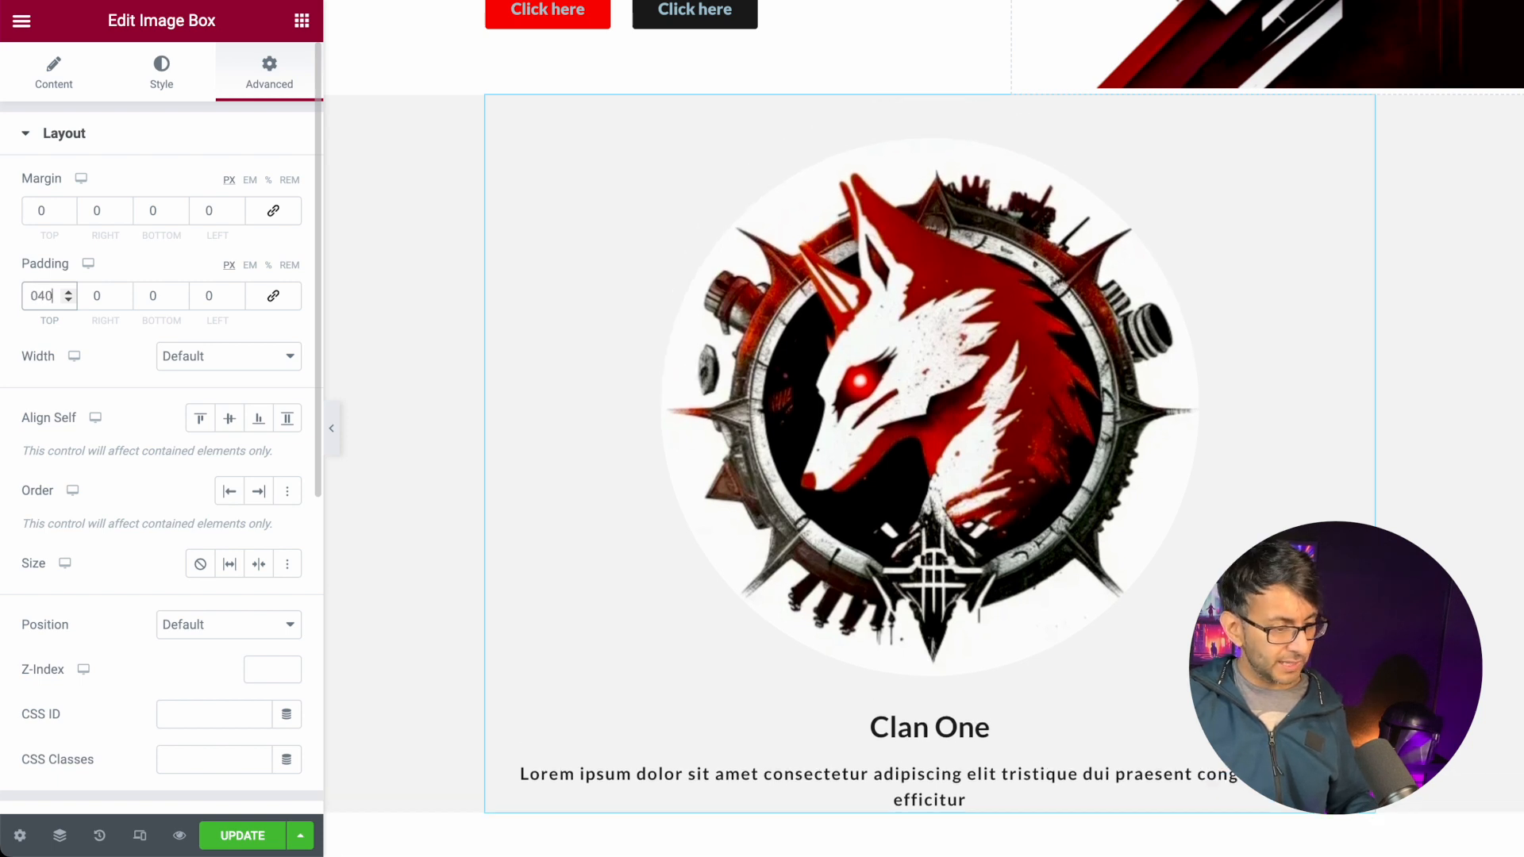
{"action": "key", "text": "Tab"}
{"action": "key", "text": "Tab"}
{"action": "type", "text": "40"}
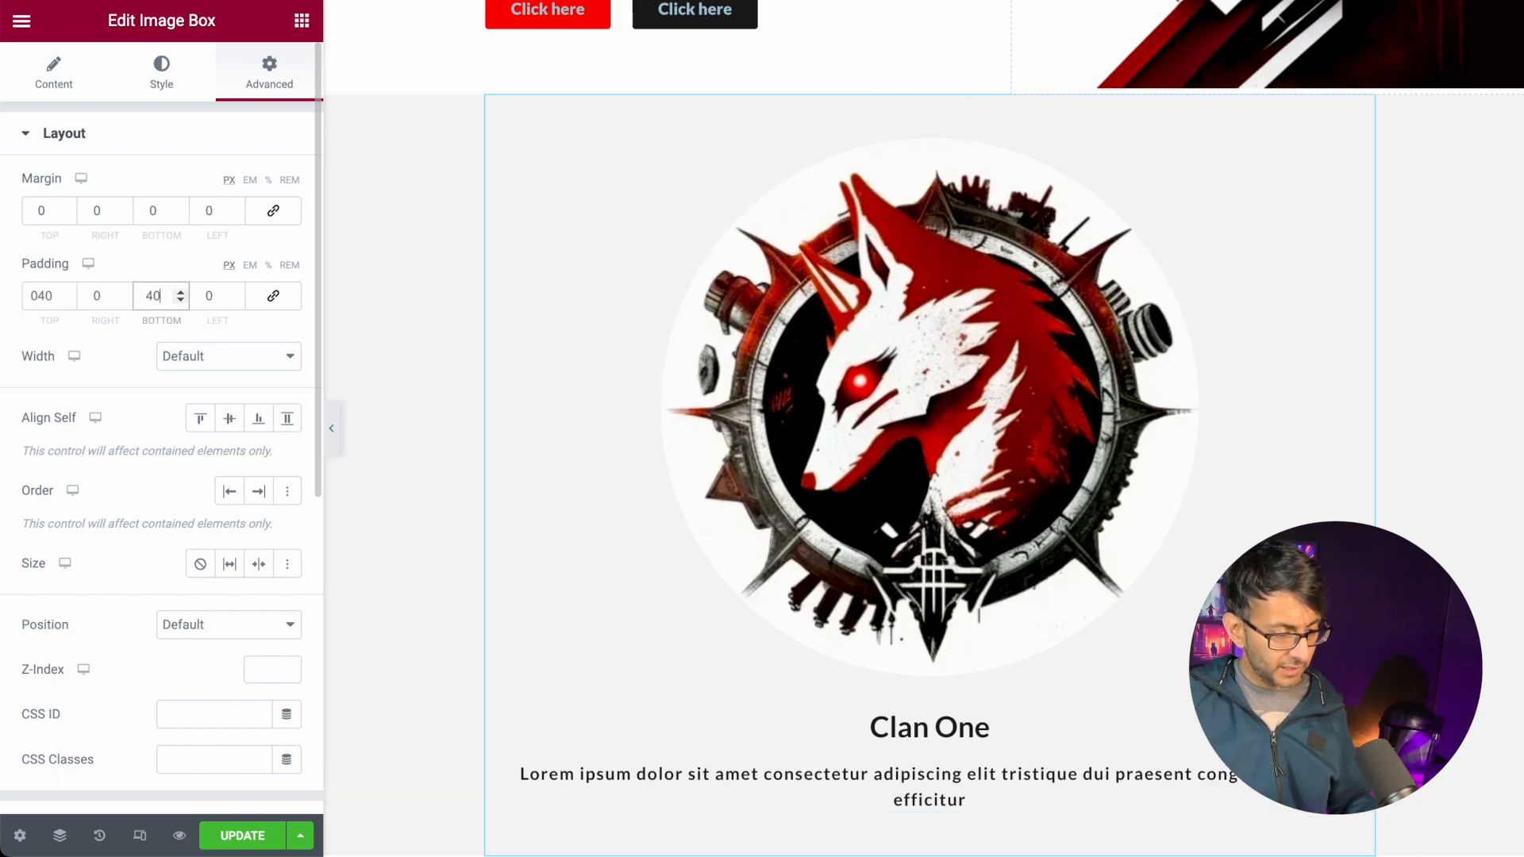
- Set the image box's right and left padding to 20 px
{"action": "key", "text": "shift+Tab"}
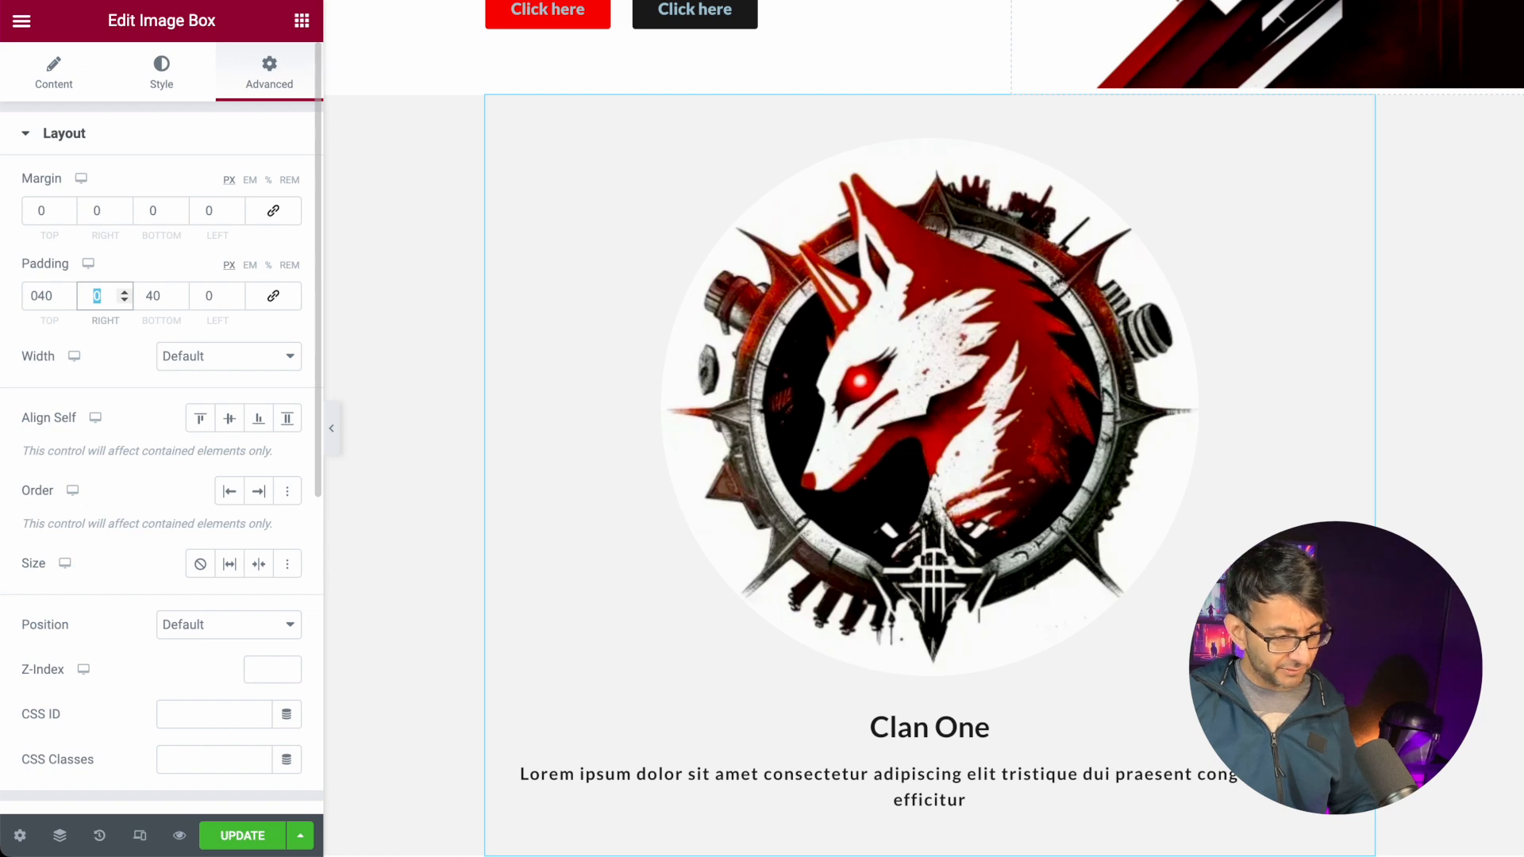
{"action": "type", "text": "20"}
{"action": "key", "text": "Tab"}
{"action": "key", "text": "Tab"}
{"action": "type", "text": "20"}
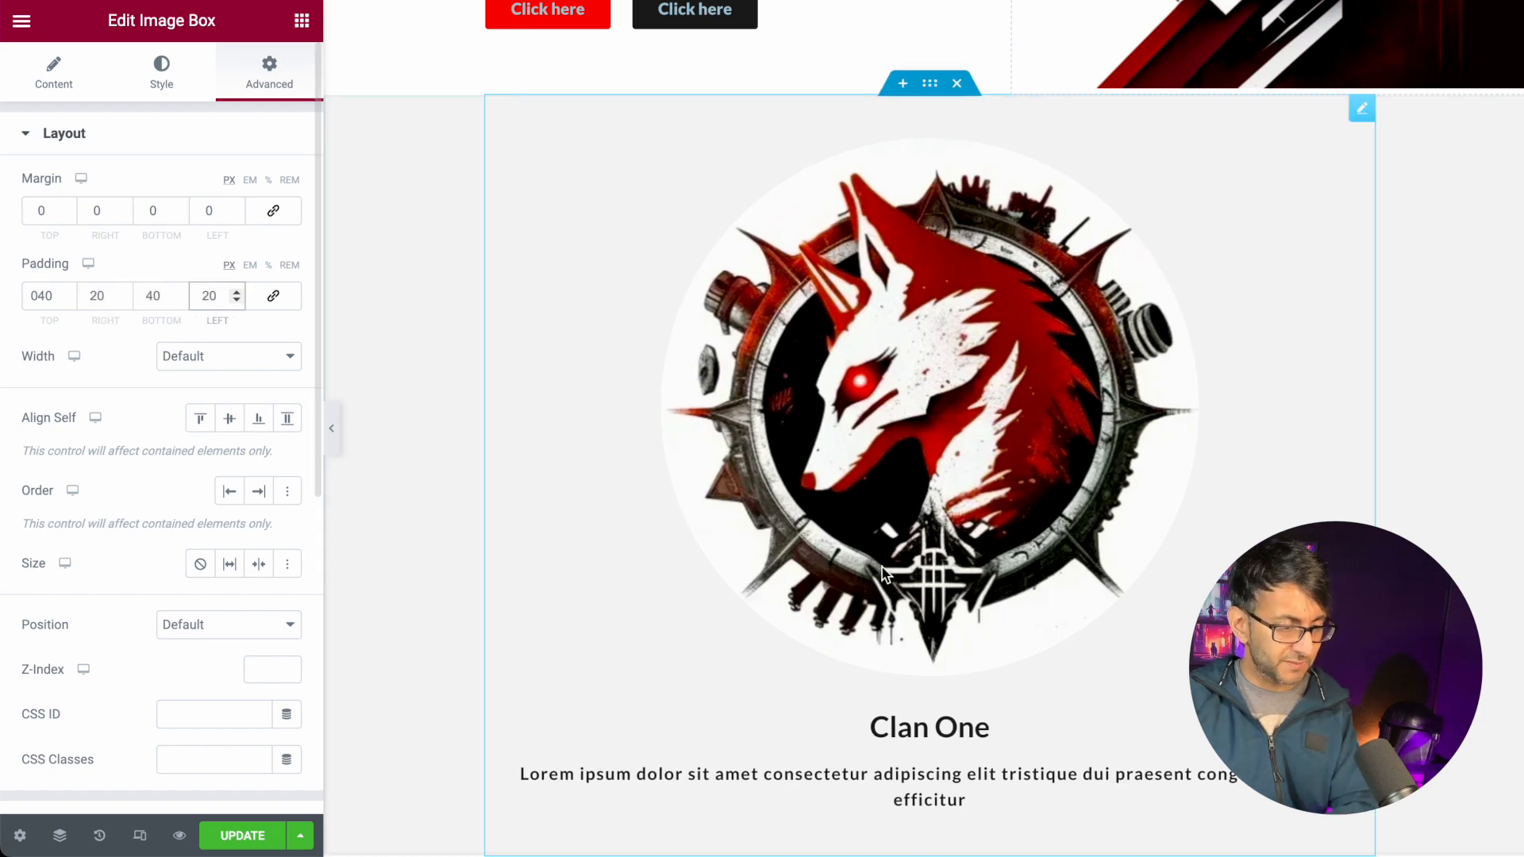
- Duplicate the Clan One image box twice to make a row of three
{"action": "right_click", "coordinate": [1029, 455]}
{"action": "left_click", "coordinate": [1050, 503]}
{"action": "right_click", "coordinate": [778, 364]}
{"action": "left_click", "coordinate": [864, 414]}
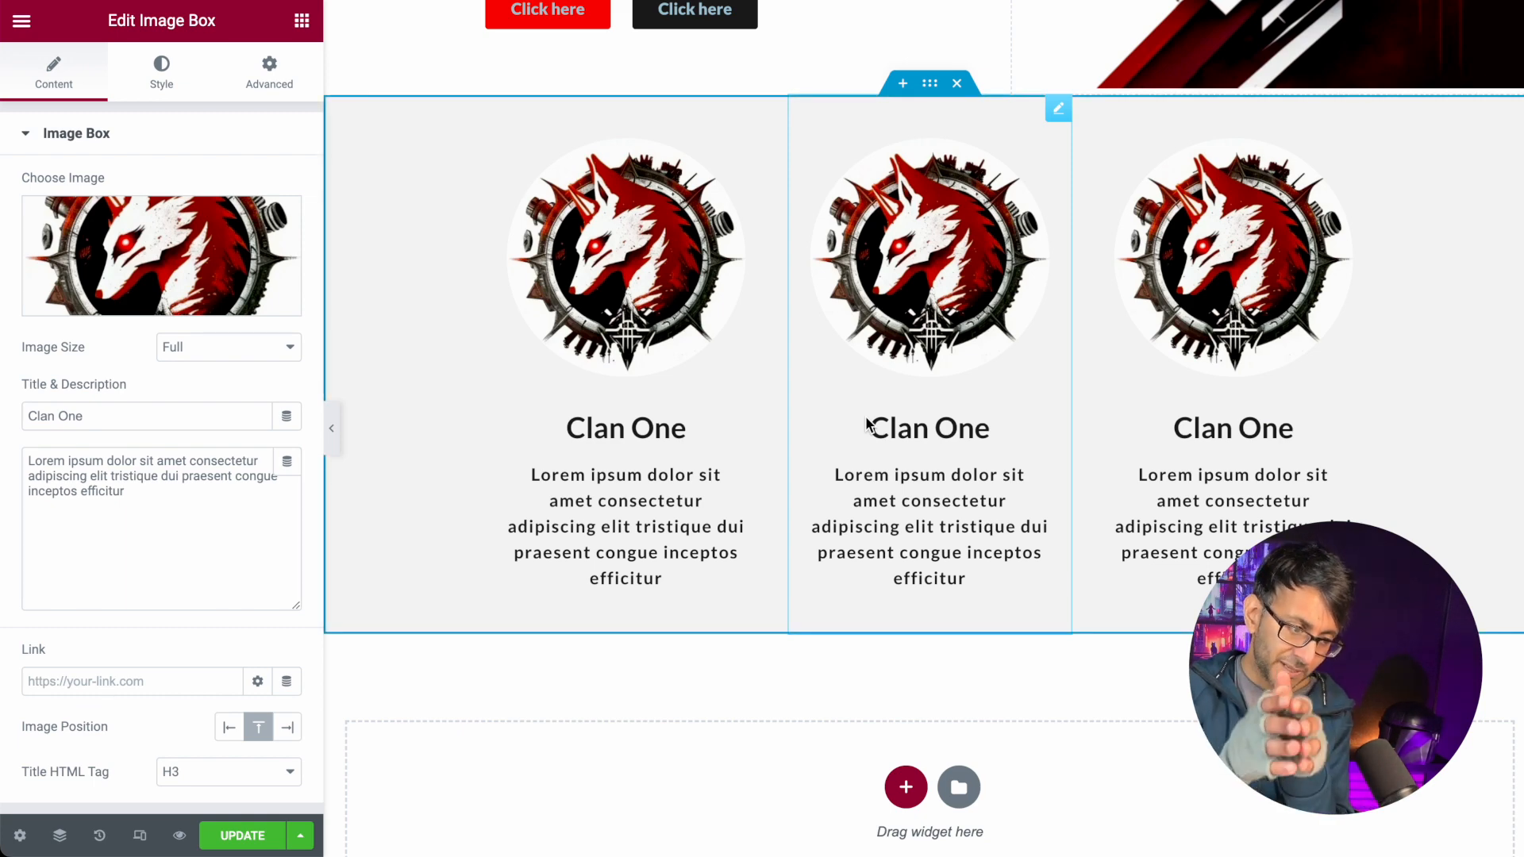
- Preview the hero and image box sections at full width with the editing panel hidden, and restore the panel
{"action": "scroll", "coordinate": [1187, 679], "scroll_direction": "up", "scroll_amount": 3}
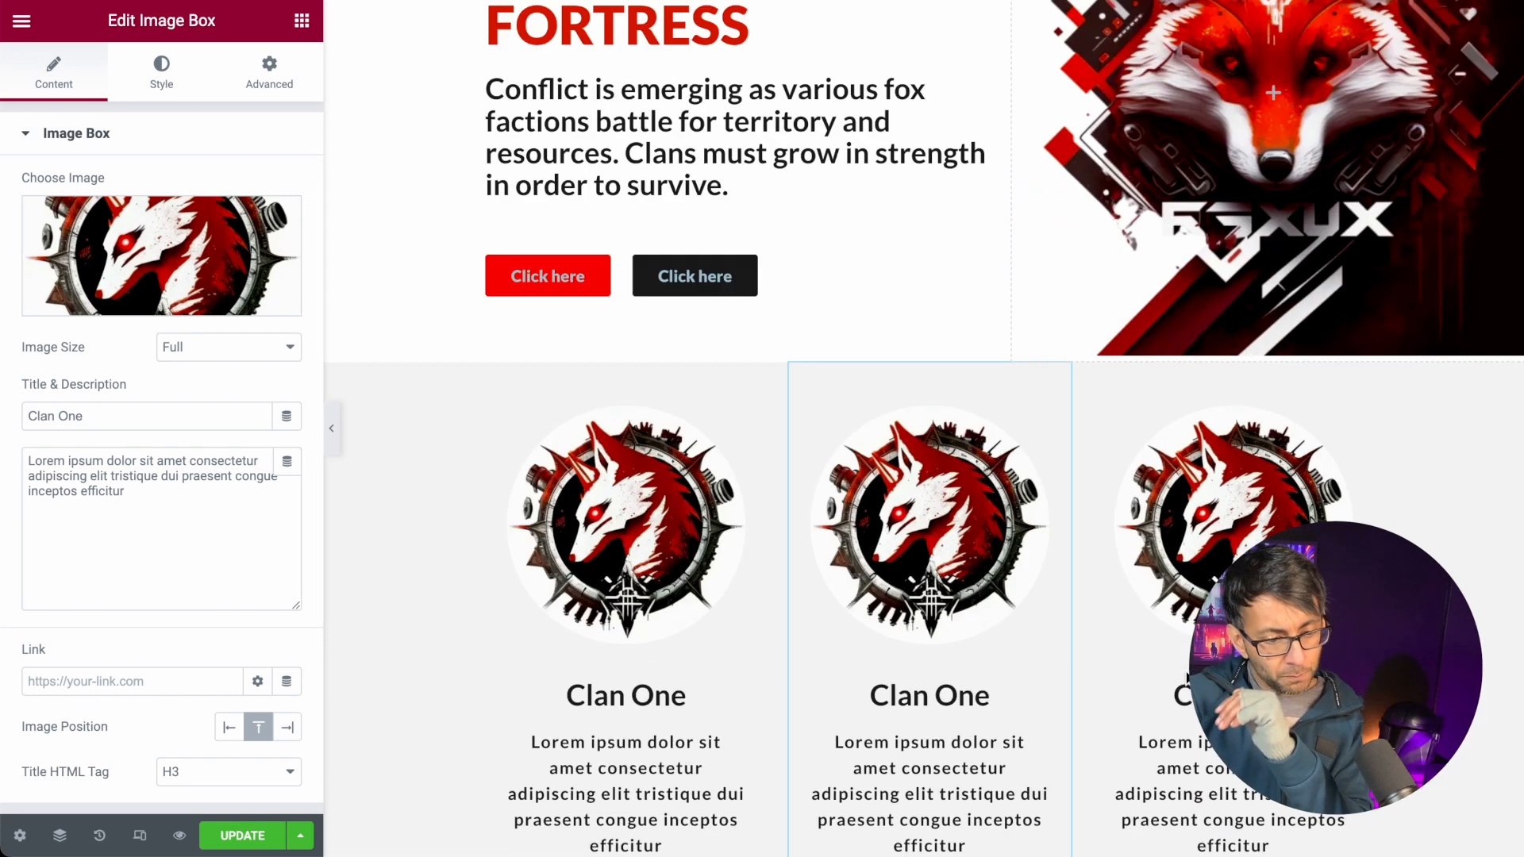
{"action": "scroll", "coordinate": [1187, 678], "scroll_direction": "up", "scroll_amount": 2}
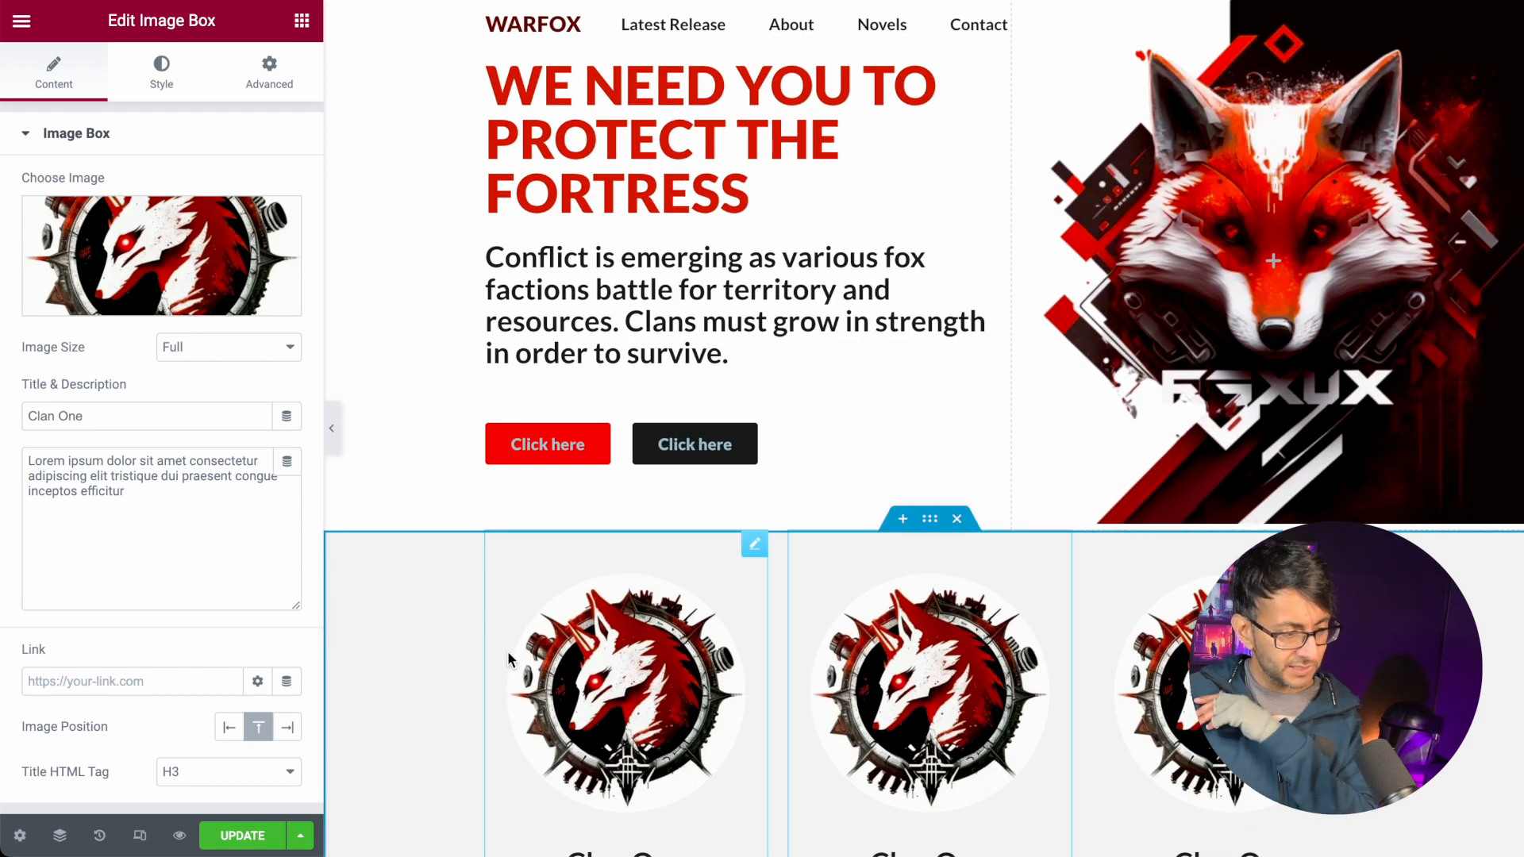
{"action": "left_click", "coordinate": [332, 432]}
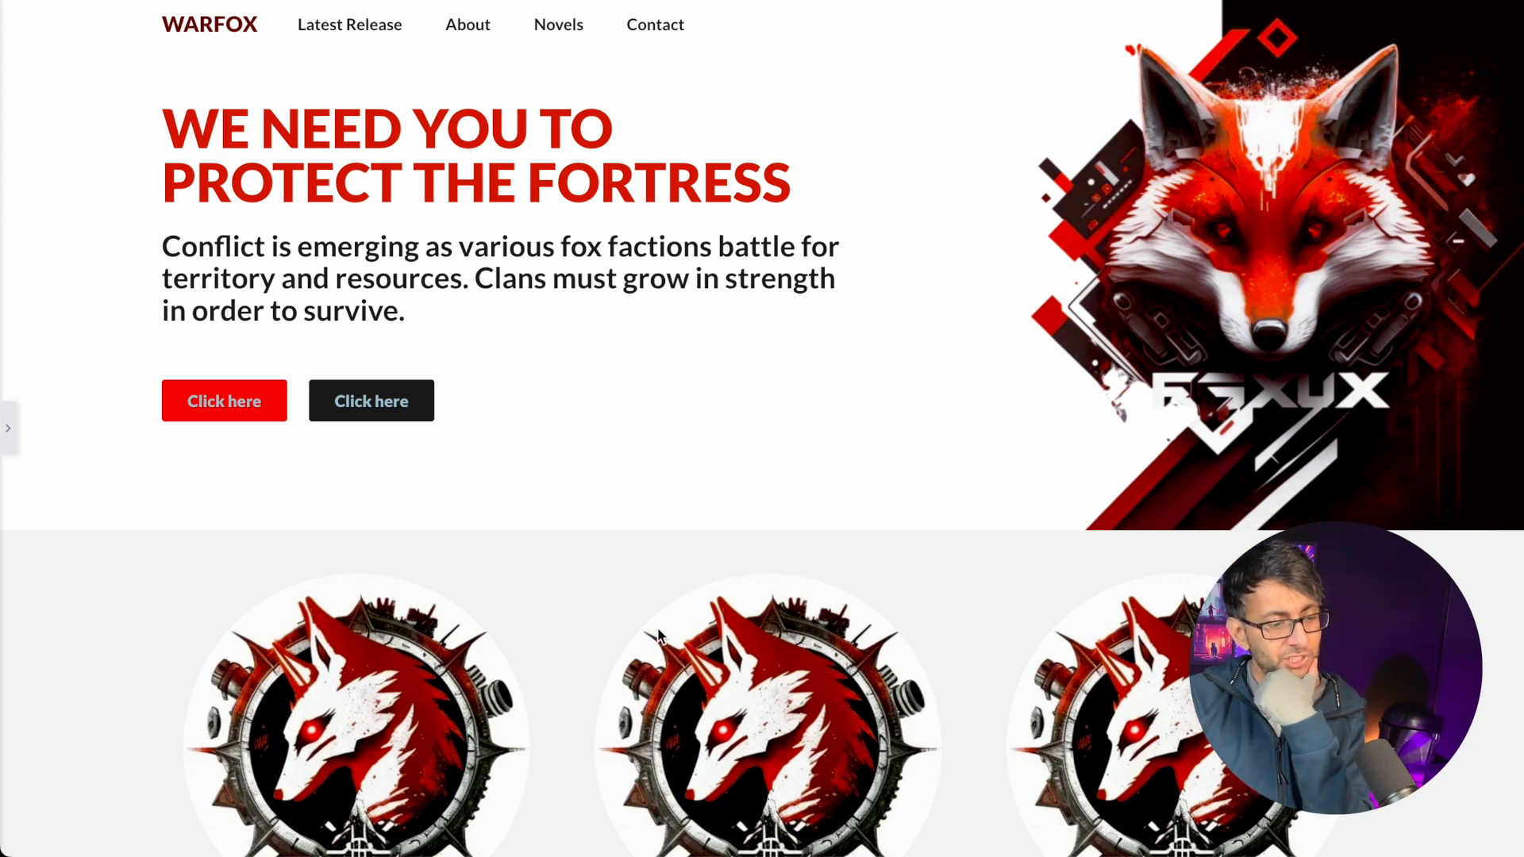
{"action": "left_click", "coordinate": [7, 449]}
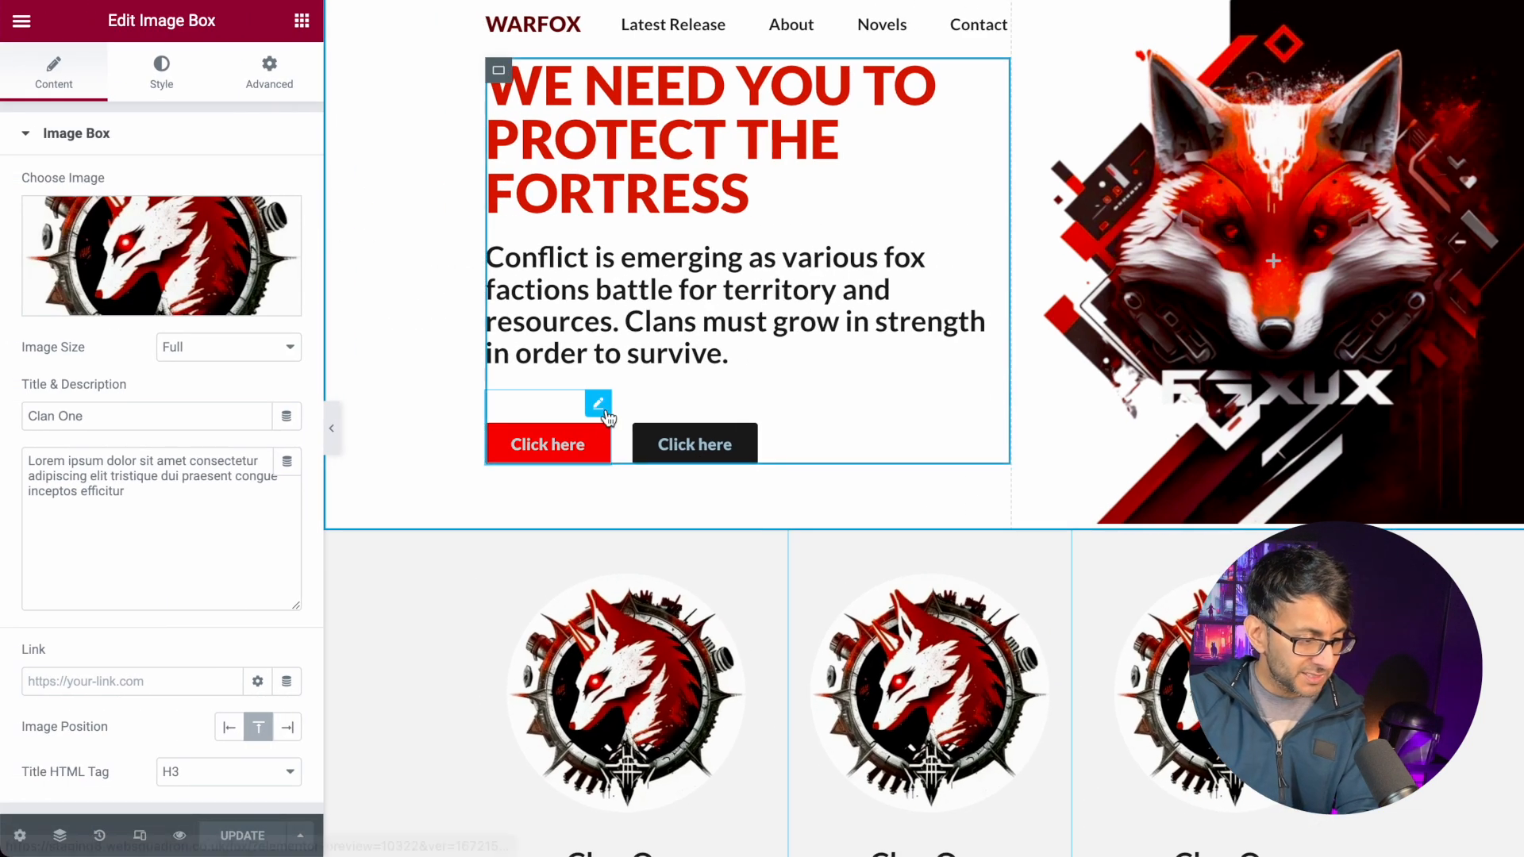
- Set the red hero button's text color to the white global color
{"action": "left_click", "coordinate": [604, 409]}
{"action": "left_click", "coordinate": [161, 70]}
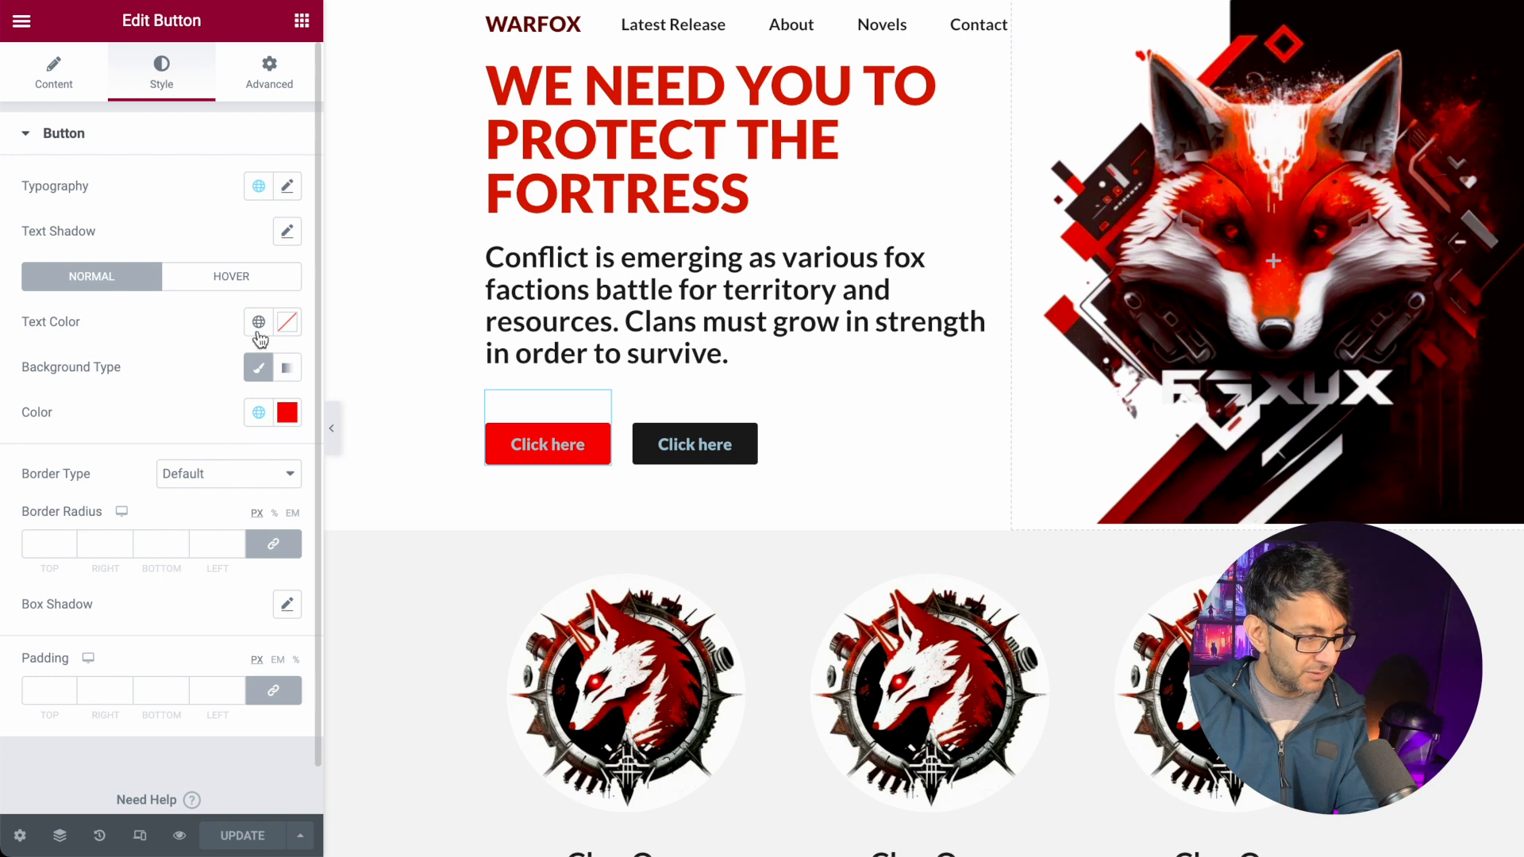
{"action": "left_click", "coordinate": [259, 322]}
{"action": "left_click", "coordinate": [119, 610]}
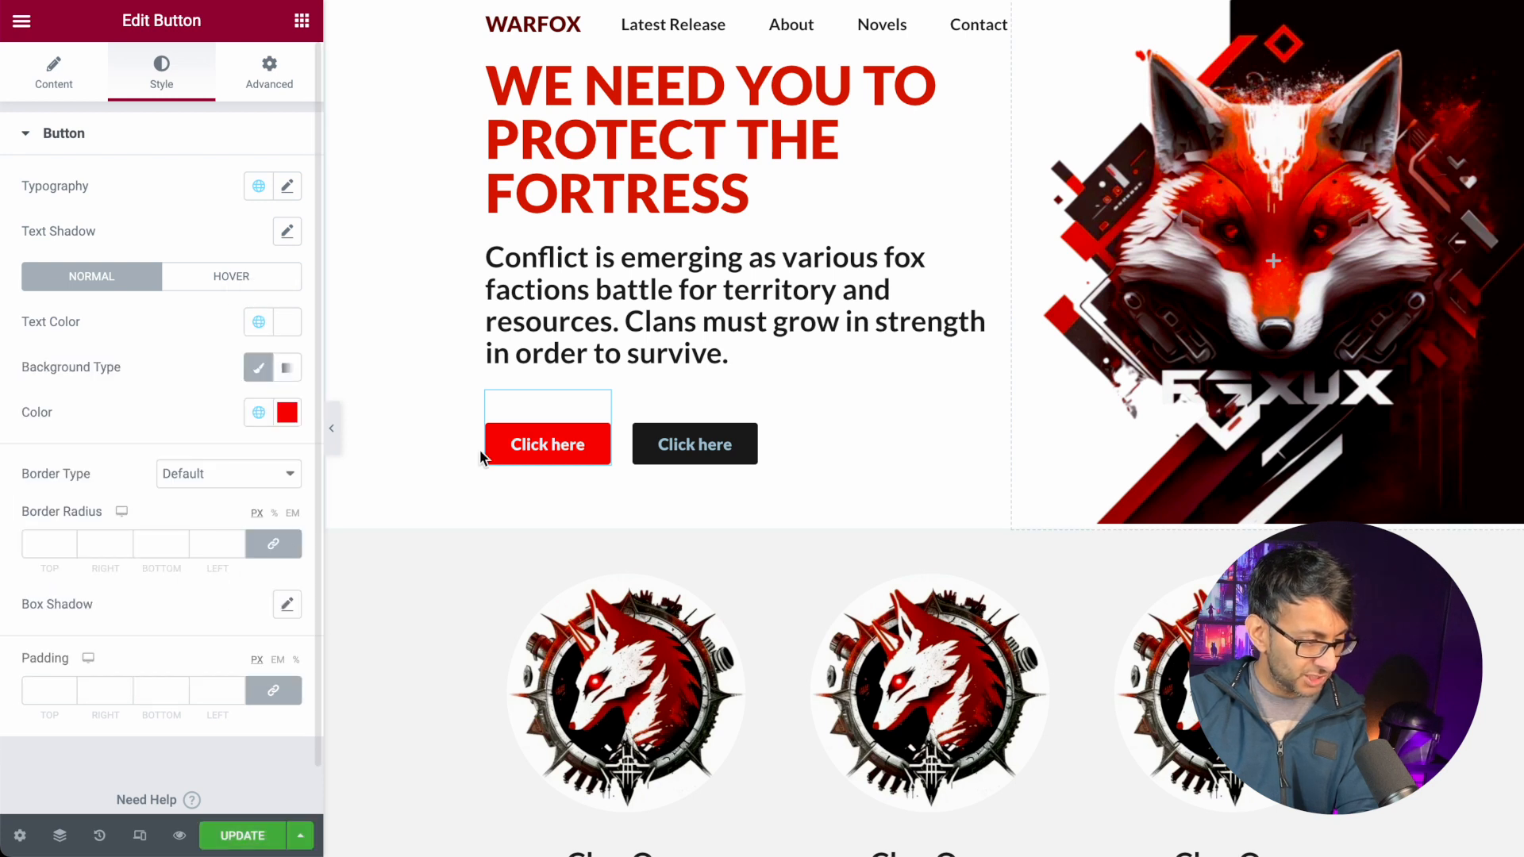
- Set the black hero button's text color to the white global color
{"action": "left_click", "coordinate": [639, 433]}
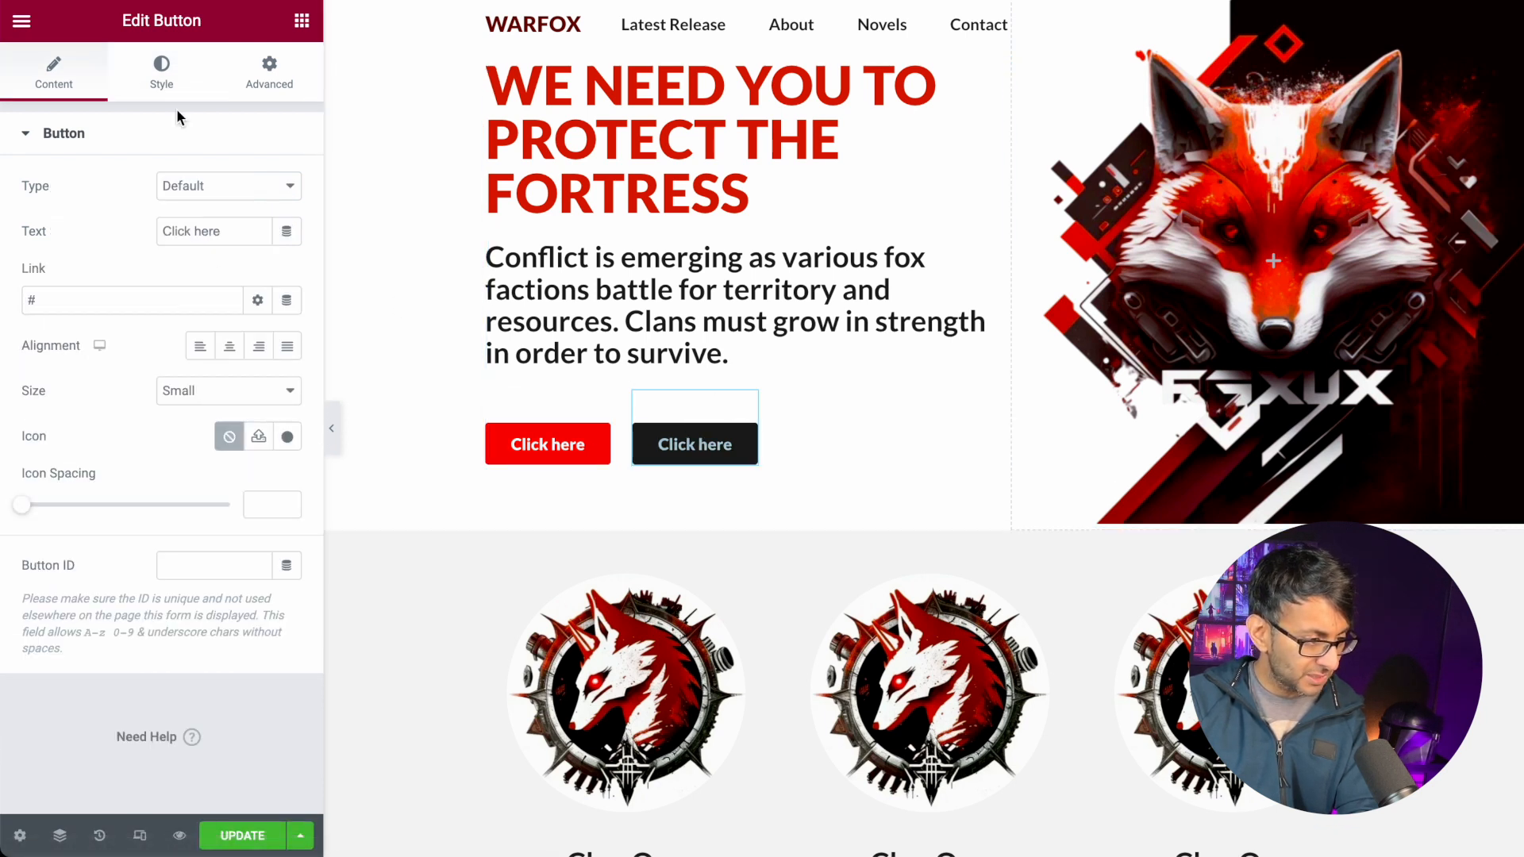
{"action": "left_click", "coordinate": [175, 89]}
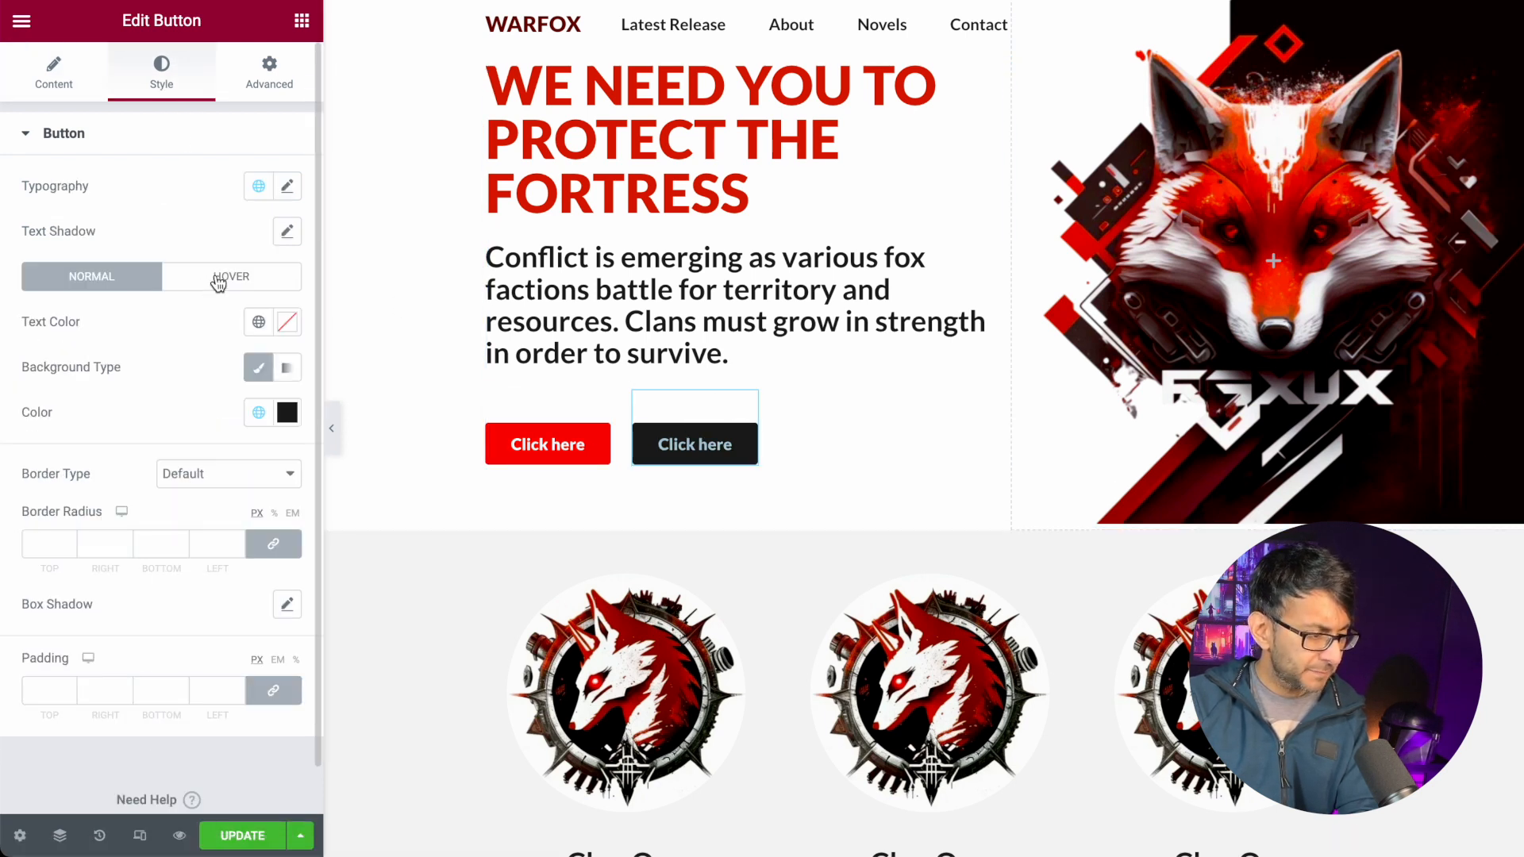
{"action": "left_click", "coordinate": [260, 333]}
{"action": "left_click", "coordinate": [157, 609]}
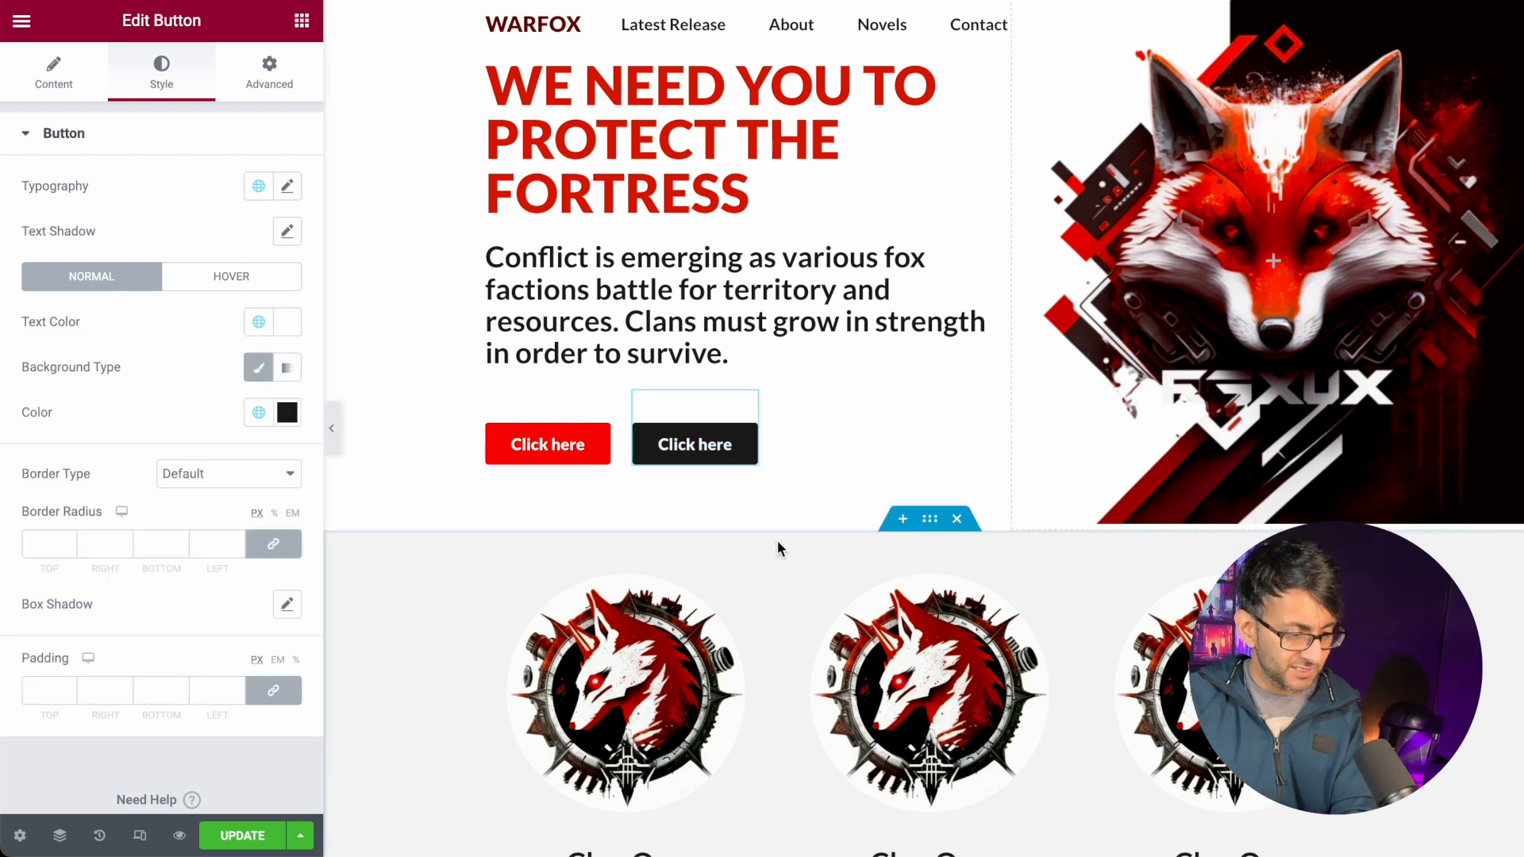
- Set the black hero button's typography transform to Uppercase
{"action": "scroll", "coordinate": [738, 616], "scroll_direction": "down", "scroll_amount": 1}
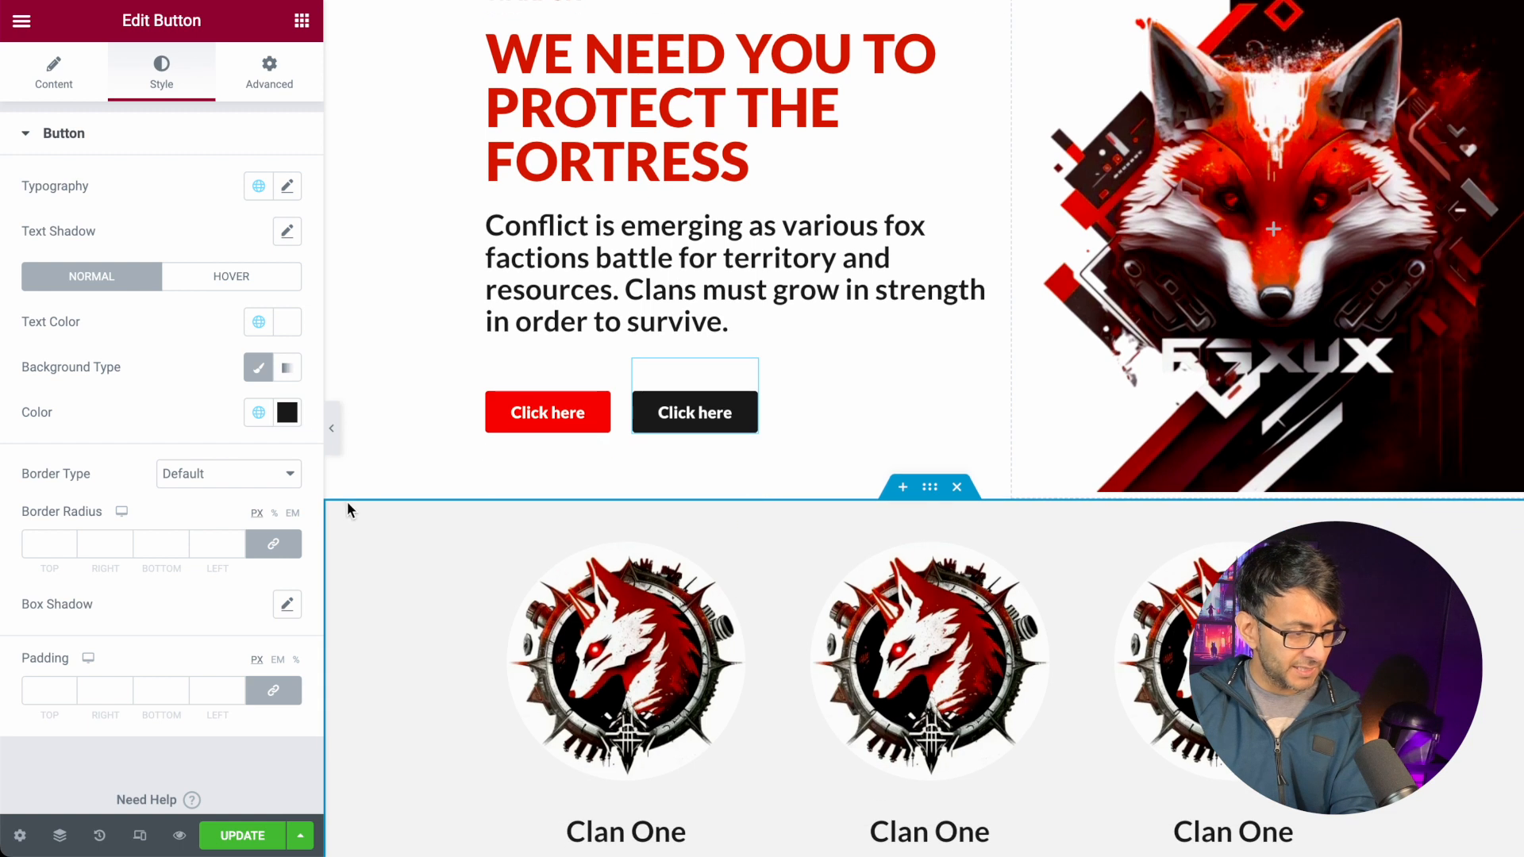
{"action": "left_click", "coordinate": [287, 188]}
{"action": "left_click", "coordinate": [210, 449]}
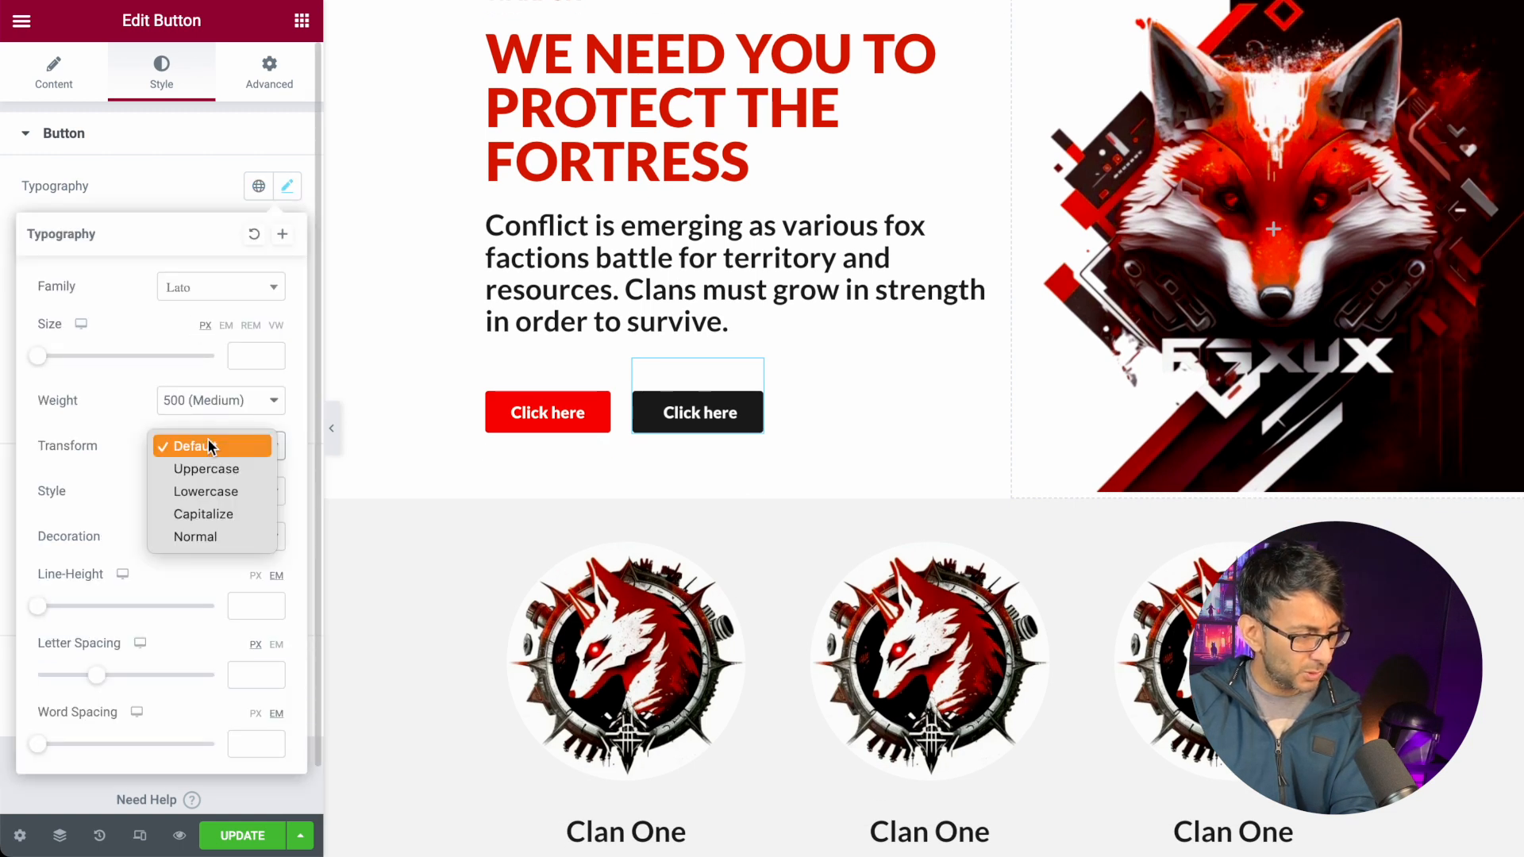
{"action": "left_click", "coordinate": [216, 469]}
- Set the red hero button's typography transform to Uppercase
{"action": "left_click", "coordinate": [597, 373]}
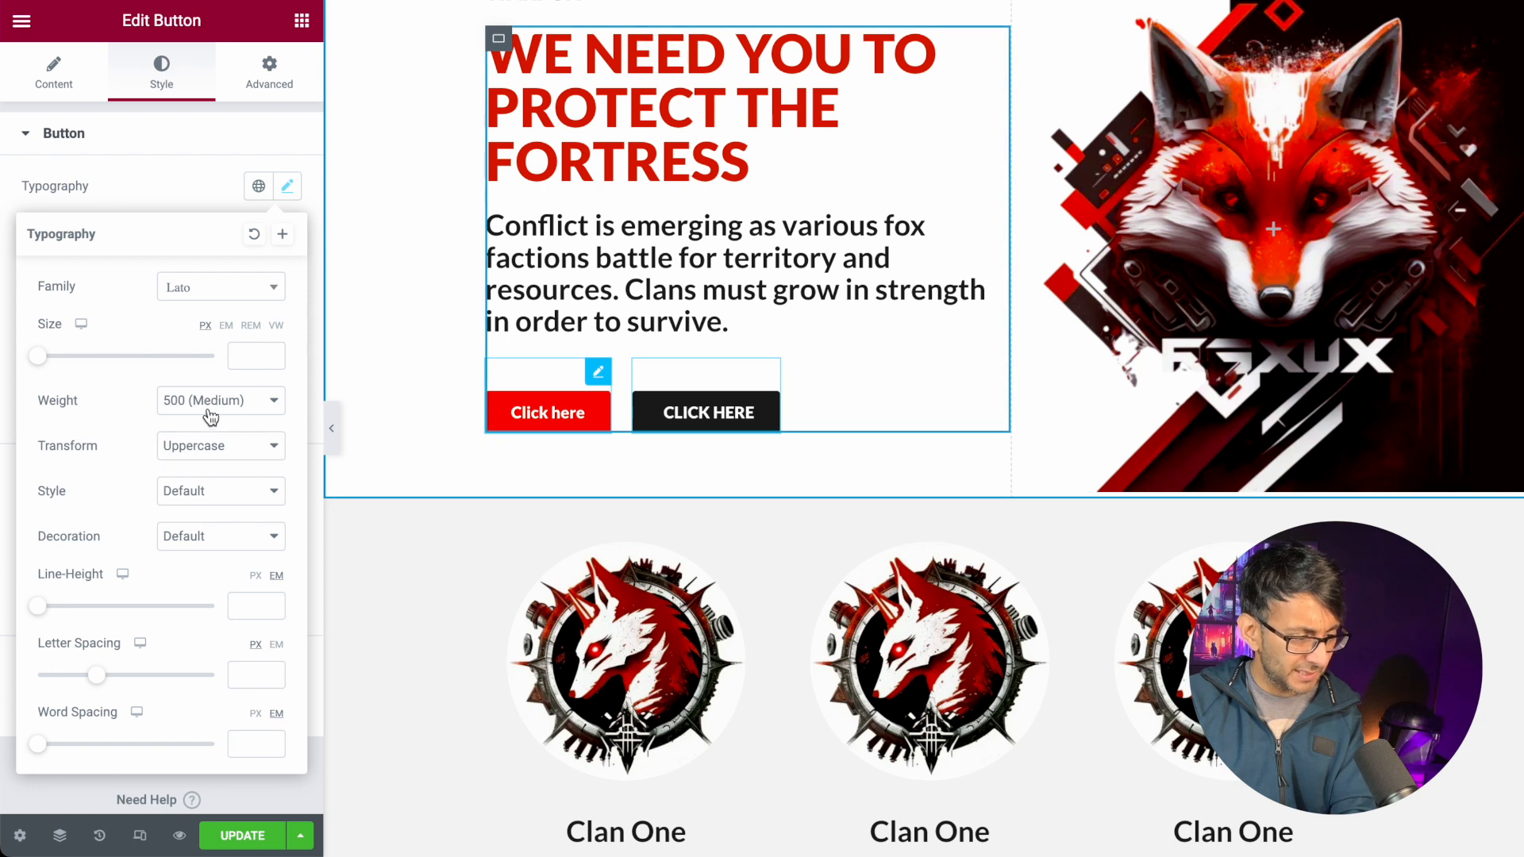
{"action": "left_click", "coordinate": [292, 193]}
{"action": "left_click", "coordinate": [231, 453]}
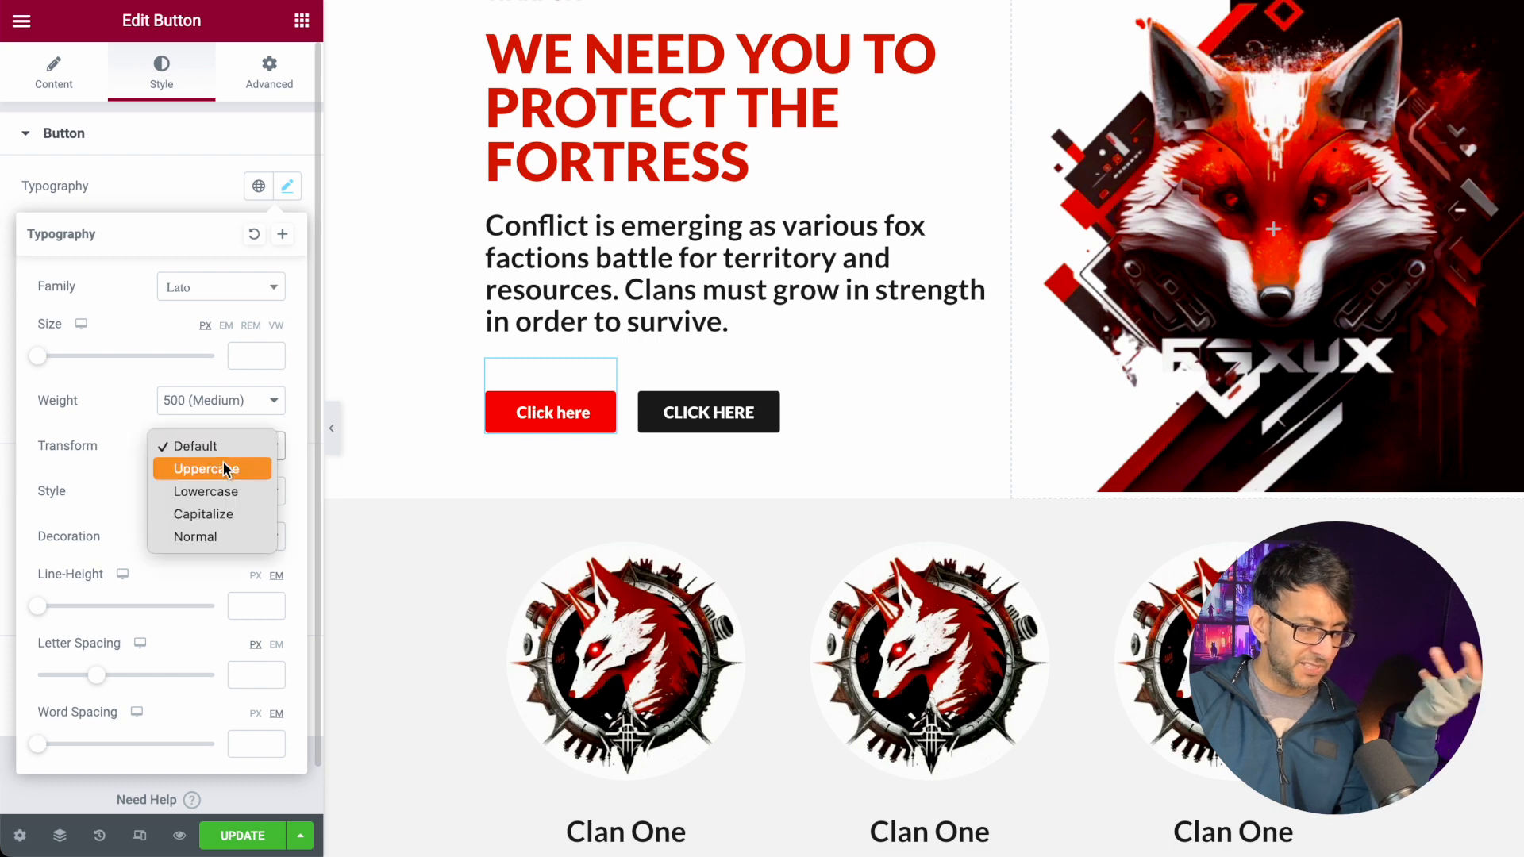
{"action": "left_click", "coordinate": [227, 460]}
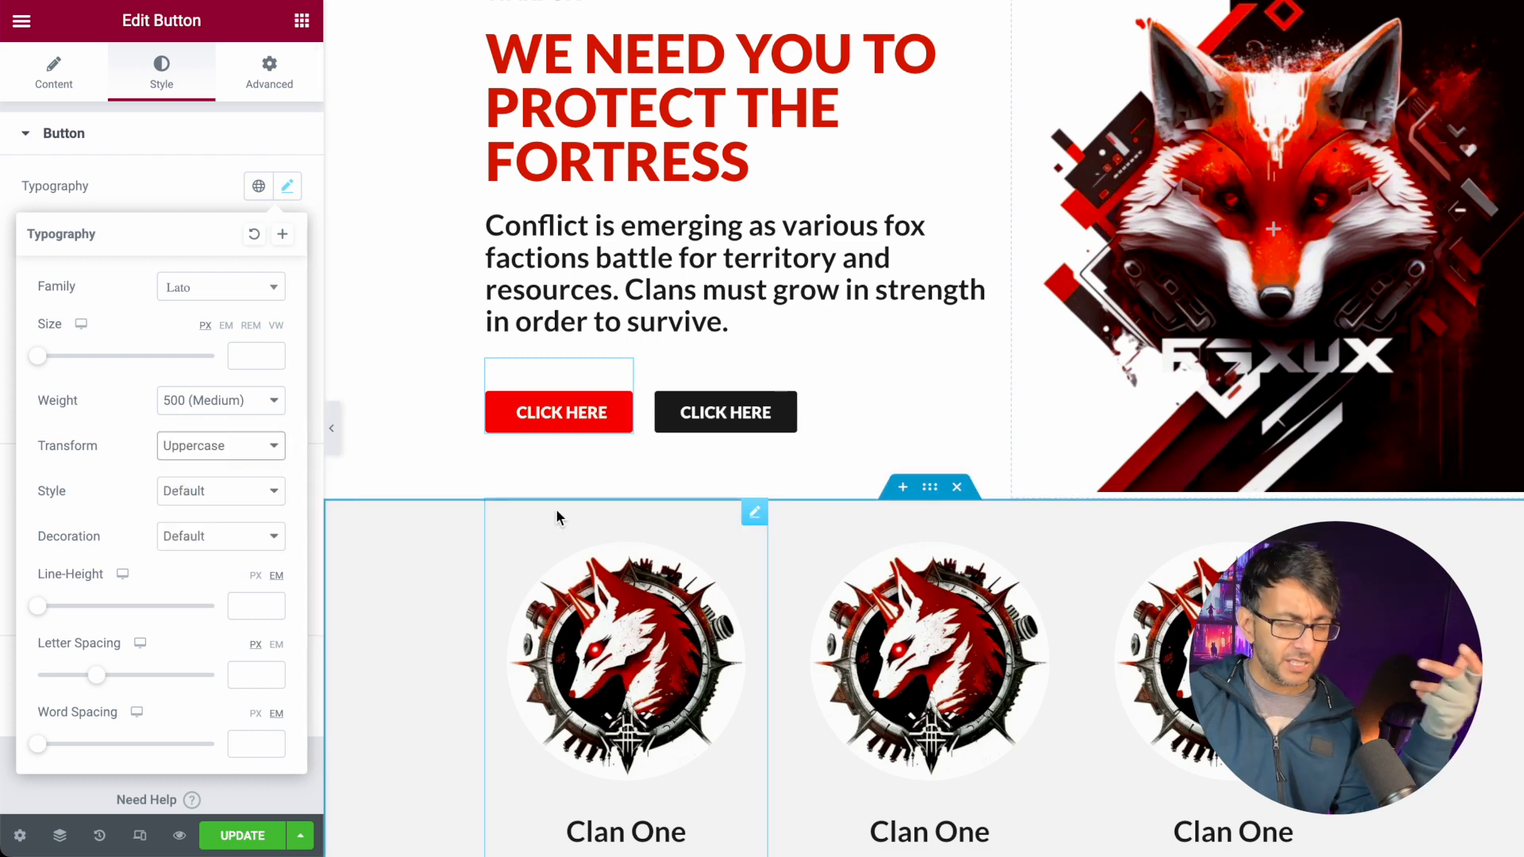
- Examine the hero and clan sections at full width with the editing panel hidden, and restore the panel
{"action": "scroll", "coordinate": [732, 659], "scroll_direction": "down", "scroll_amount": 1}
{"action": "scroll", "coordinate": [731, 651], "scroll_direction": "down", "scroll_amount": 2}
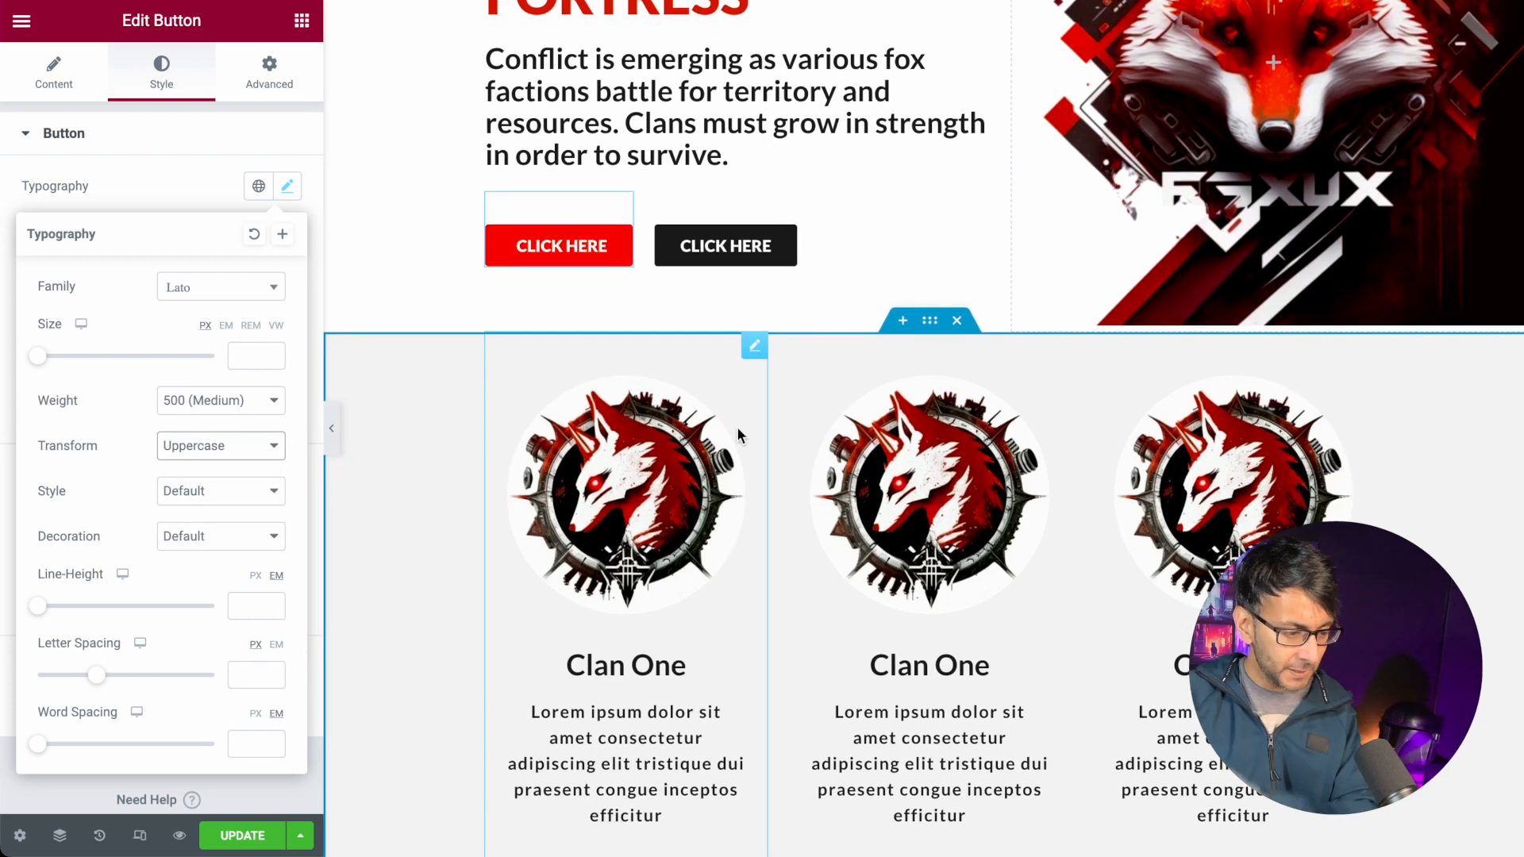
{"action": "scroll", "coordinate": [795, 511], "scroll_direction": "up", "scroll_amount": 3}
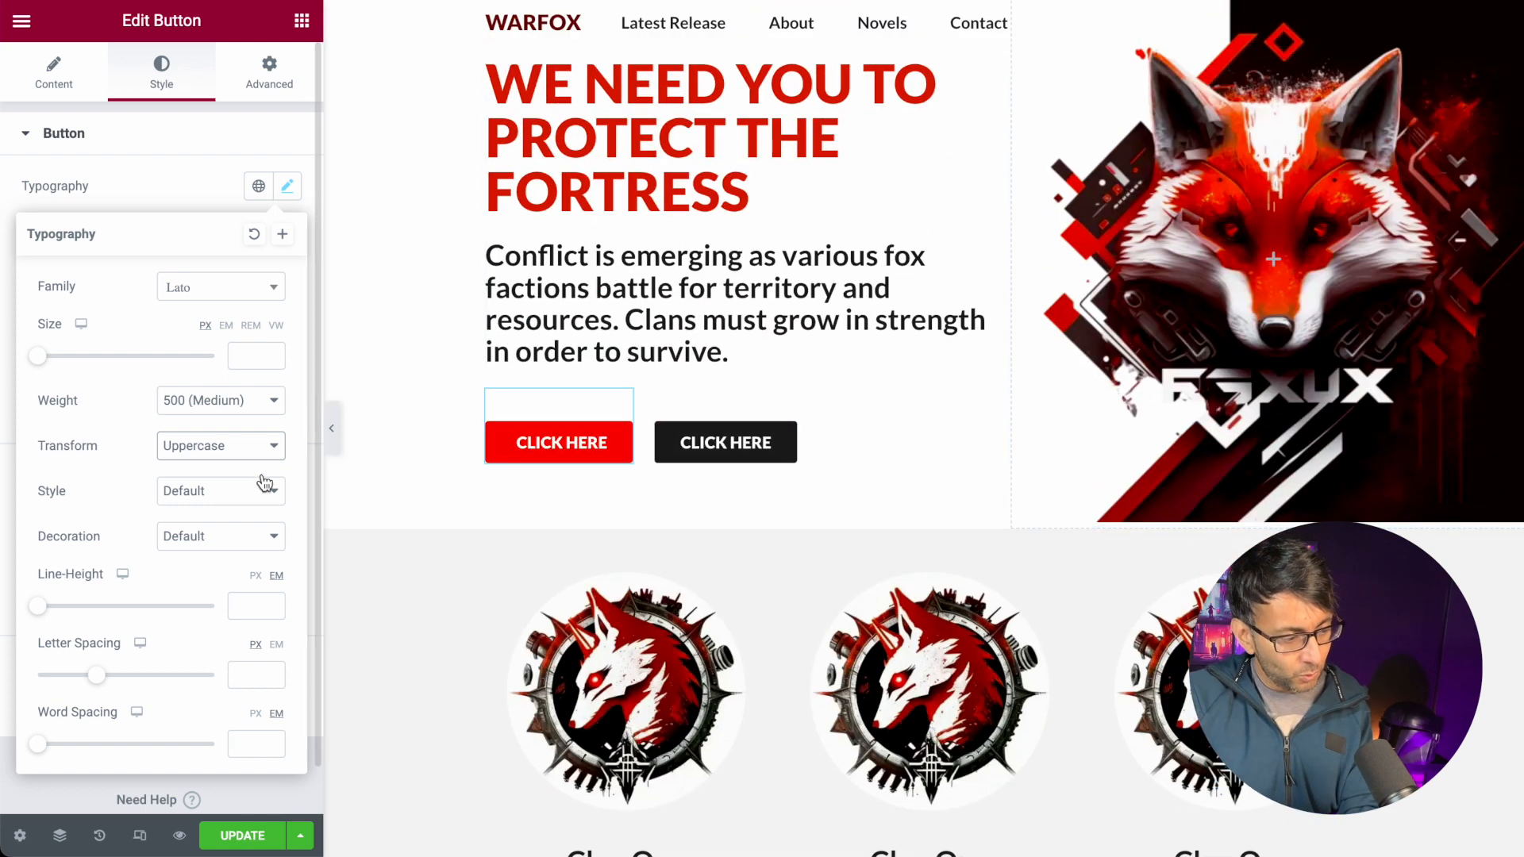
{"action": "left_click", "coordinate": [331, 429]}
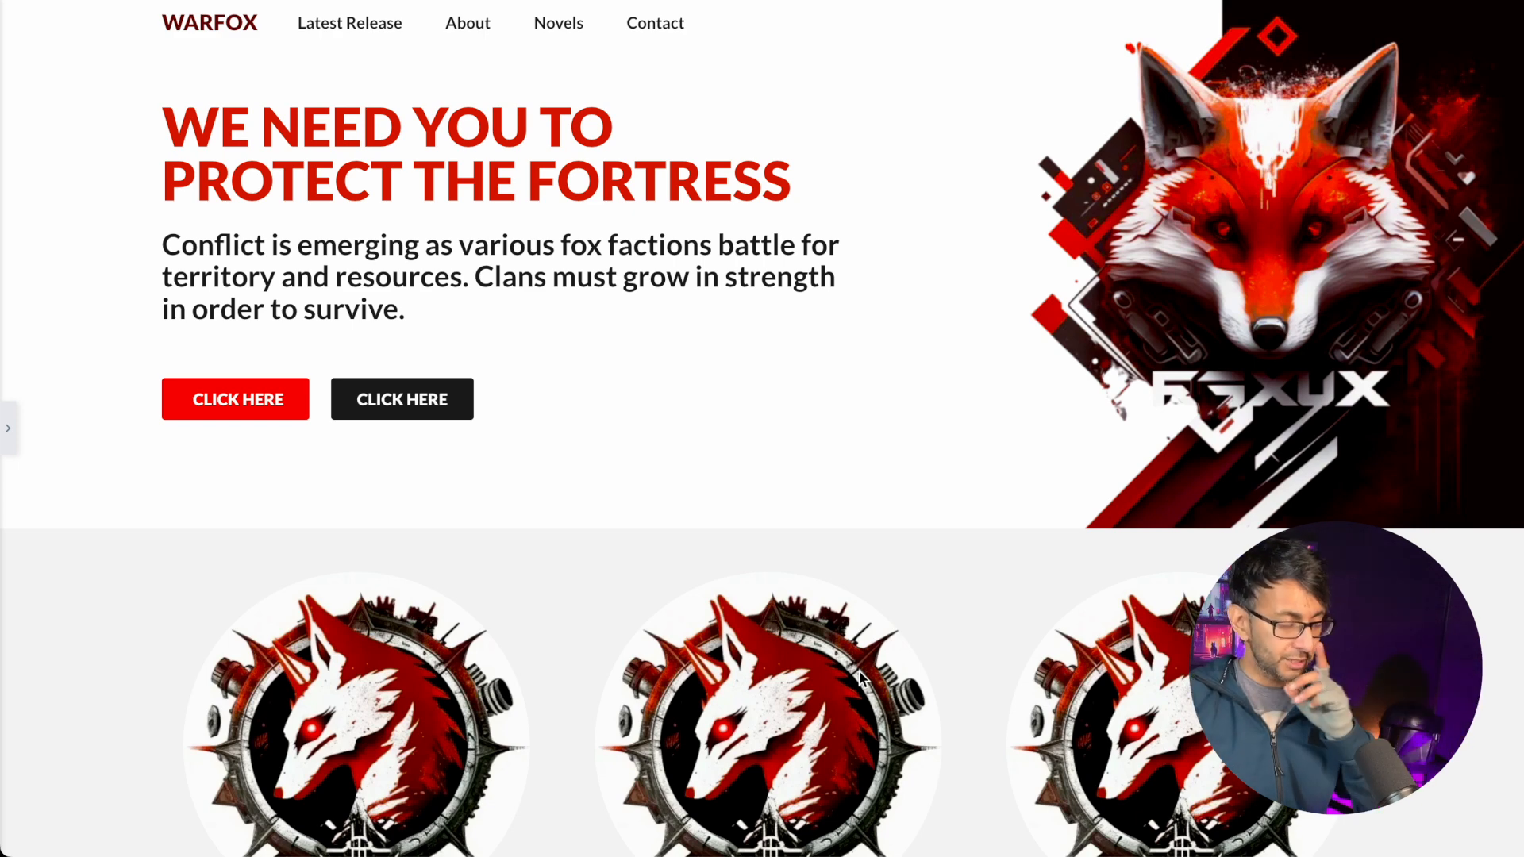
{"action": "scroll", "coordinate": [730, 678], "scroll_direction": "down", "scroll_amount": 3}
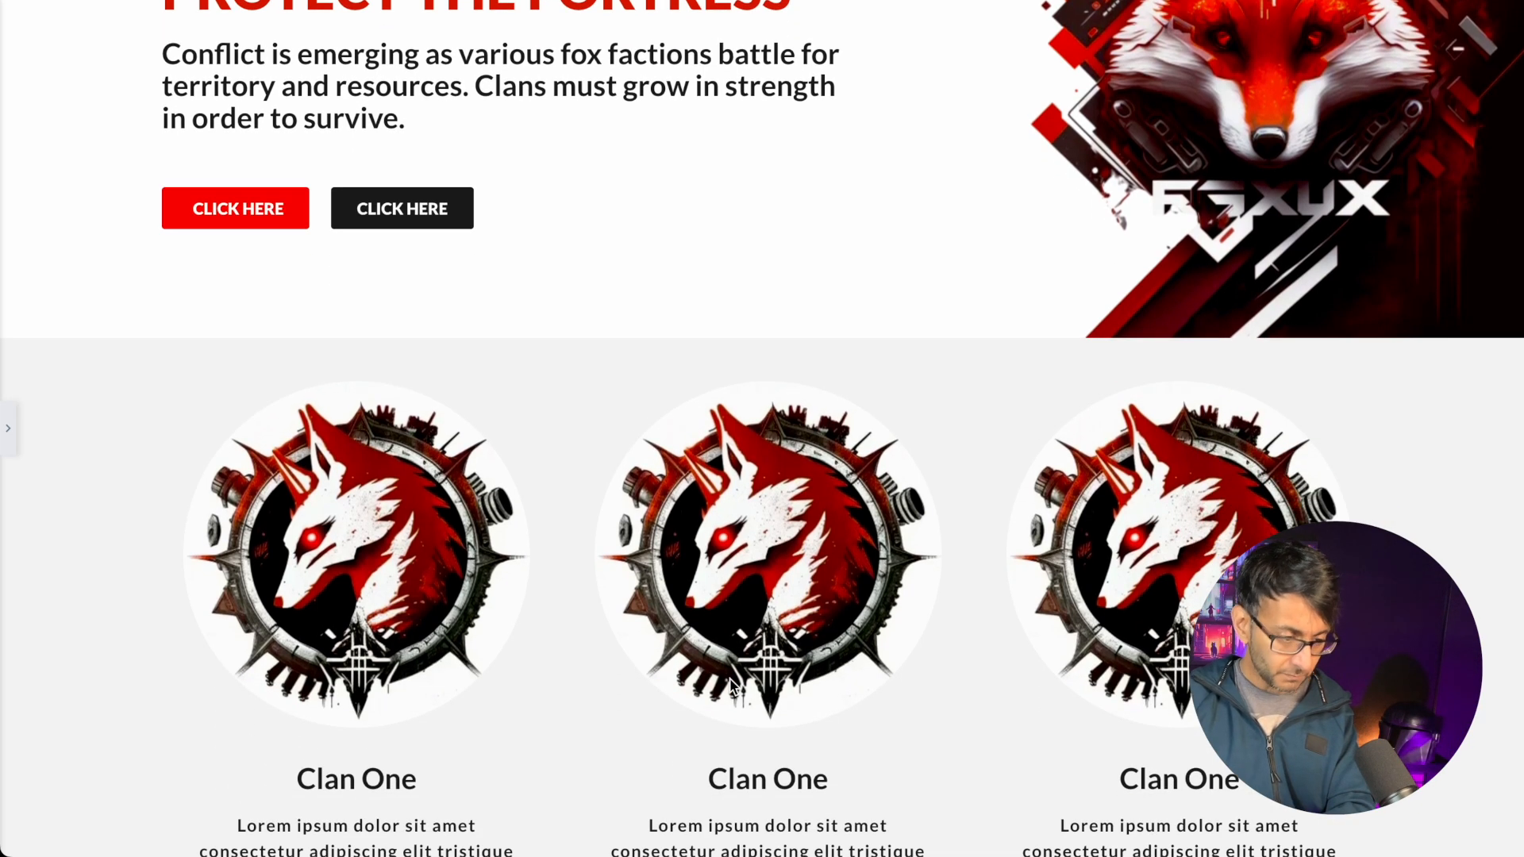
{"action": "scroll", "coordinate": [562, 729], "scroll_direction": "down", "scroll_amount": 1}
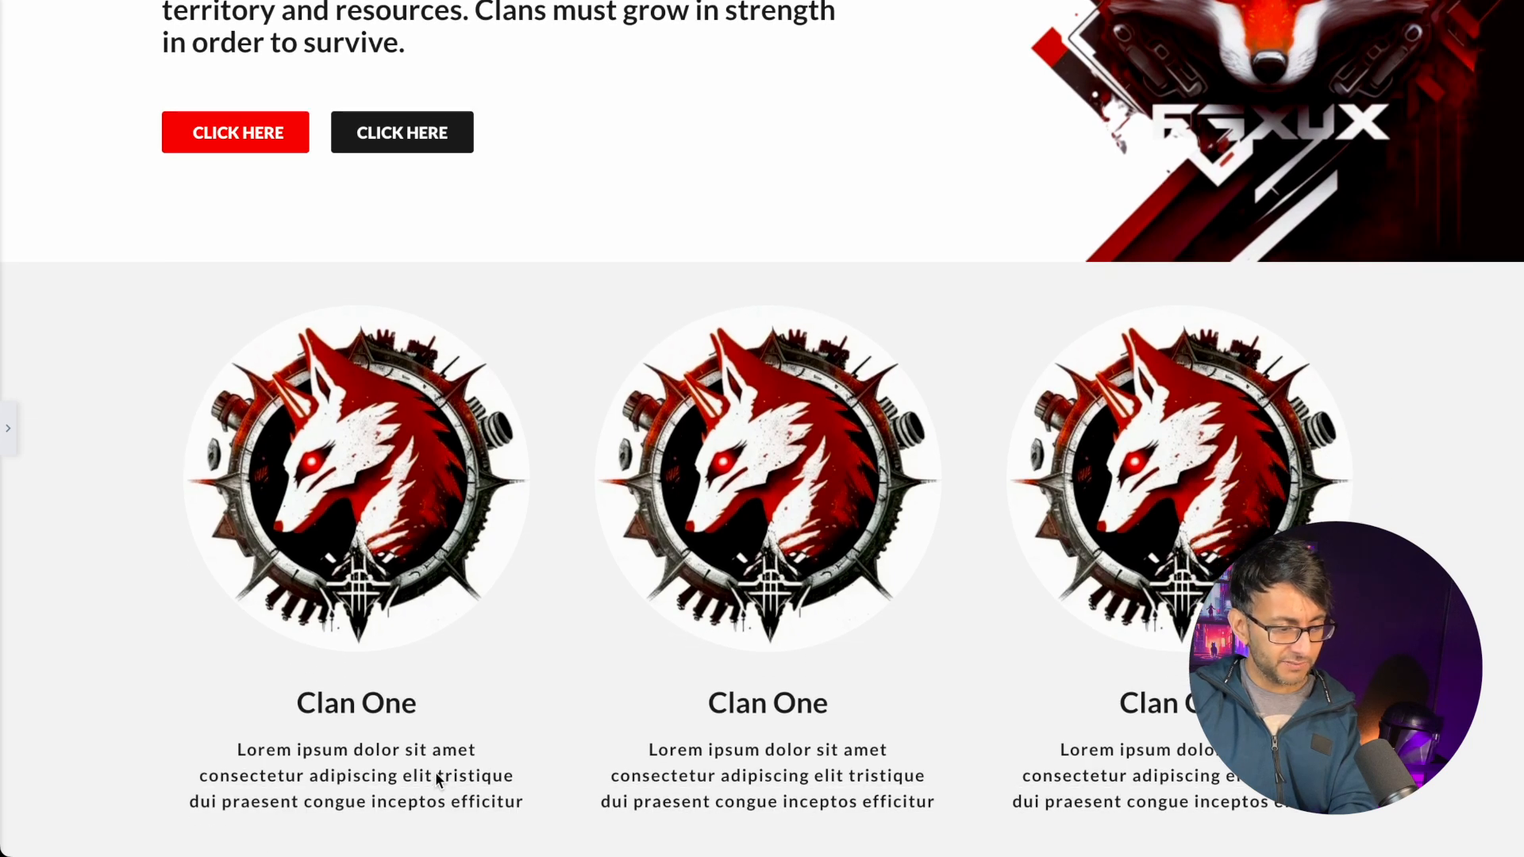
{"action": "scroll", "coordinate": [392, 572], "scroll_direction": "up", "scroll_amount": 2}
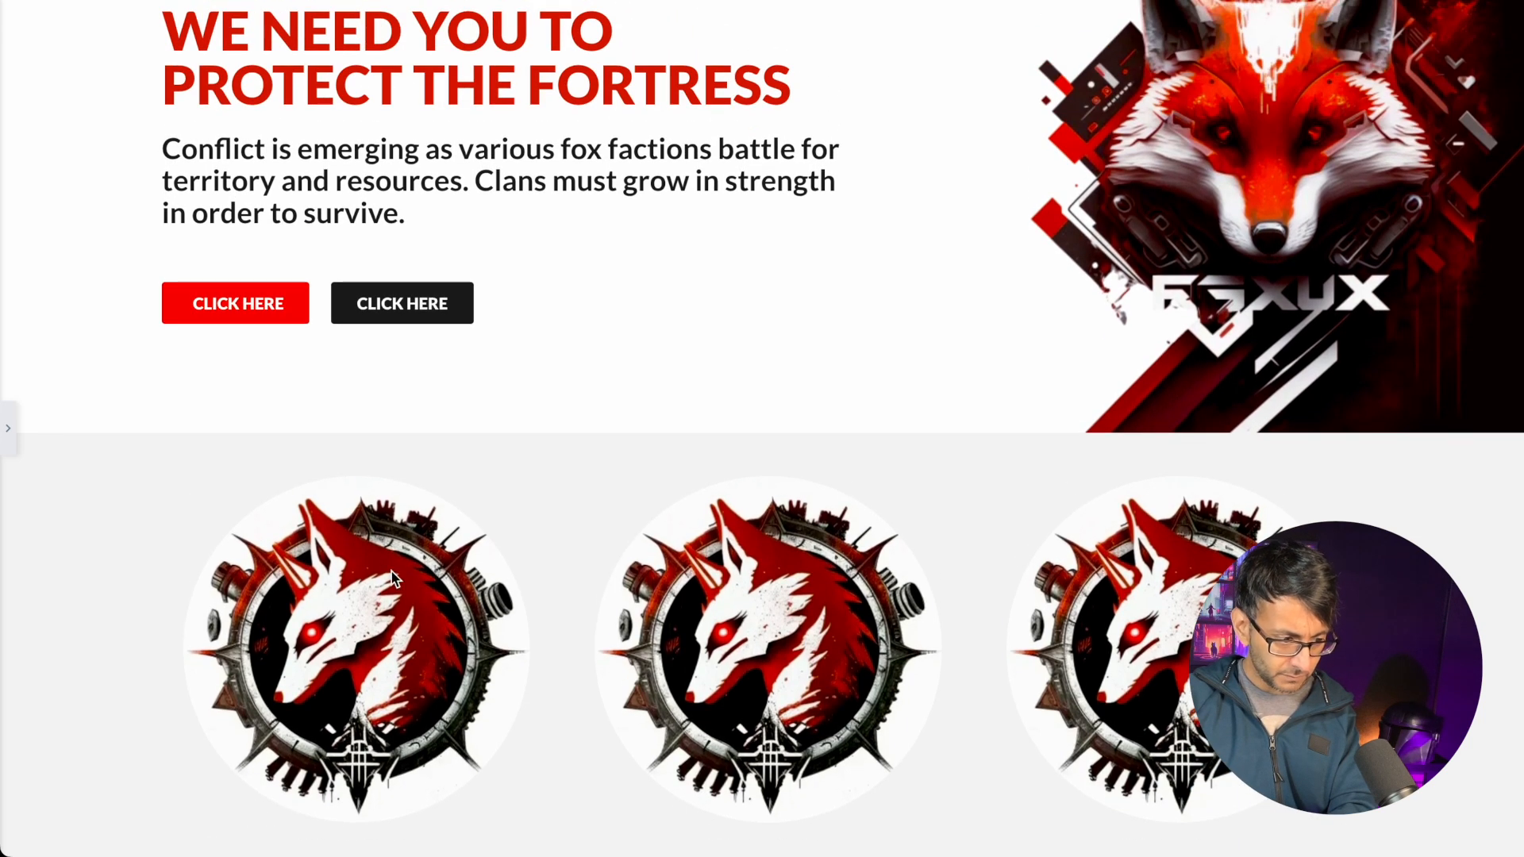
{"action": "scroll", "coordinate": [392, 571], "scroll_direction": "up", "scroll_amount": 1}
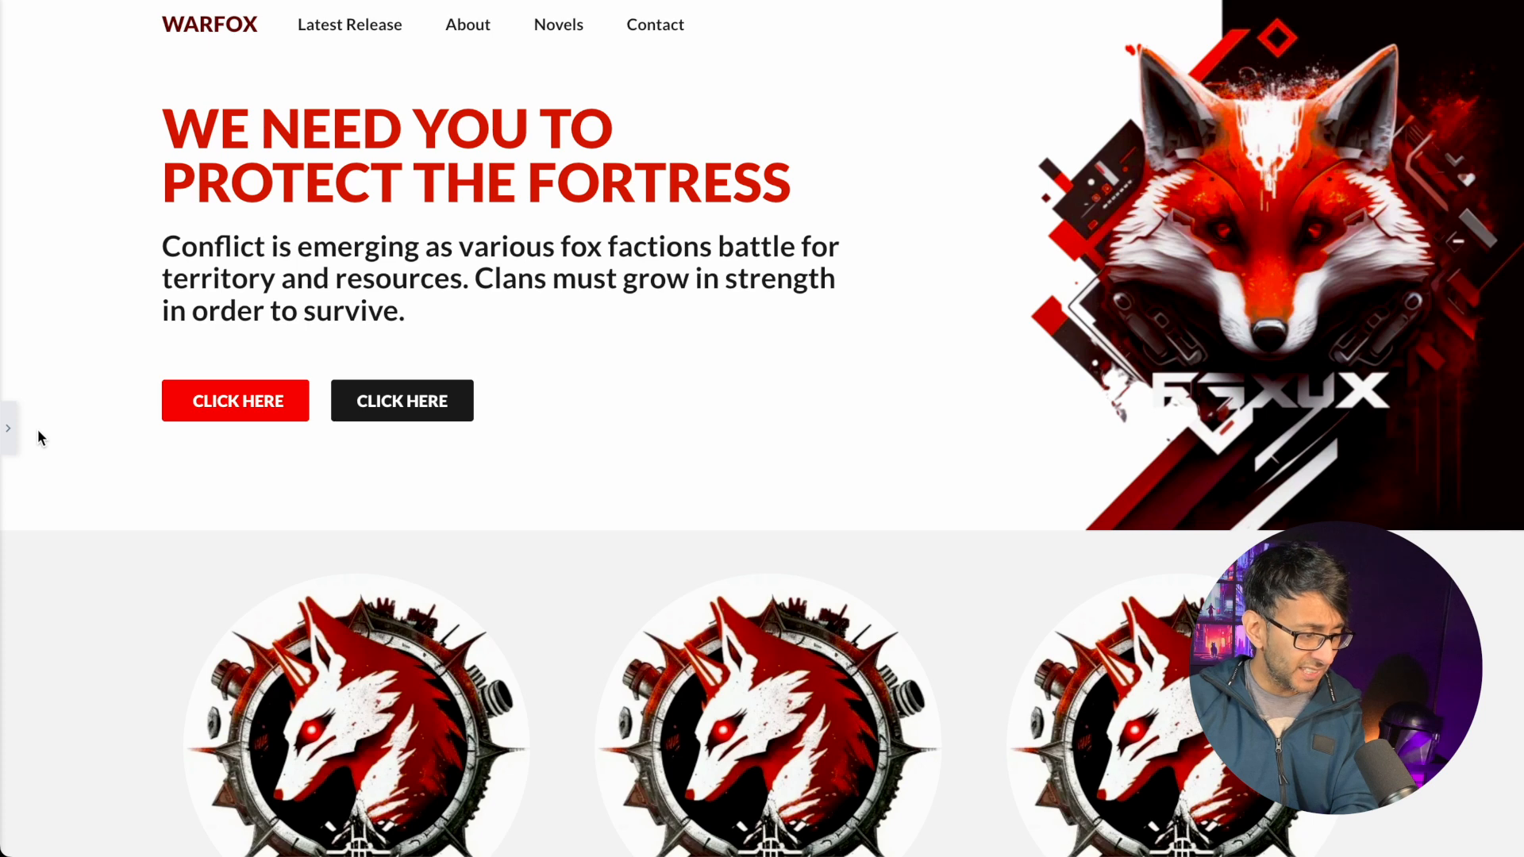
{"action": "left_click", "coordinate": [8, 432]}
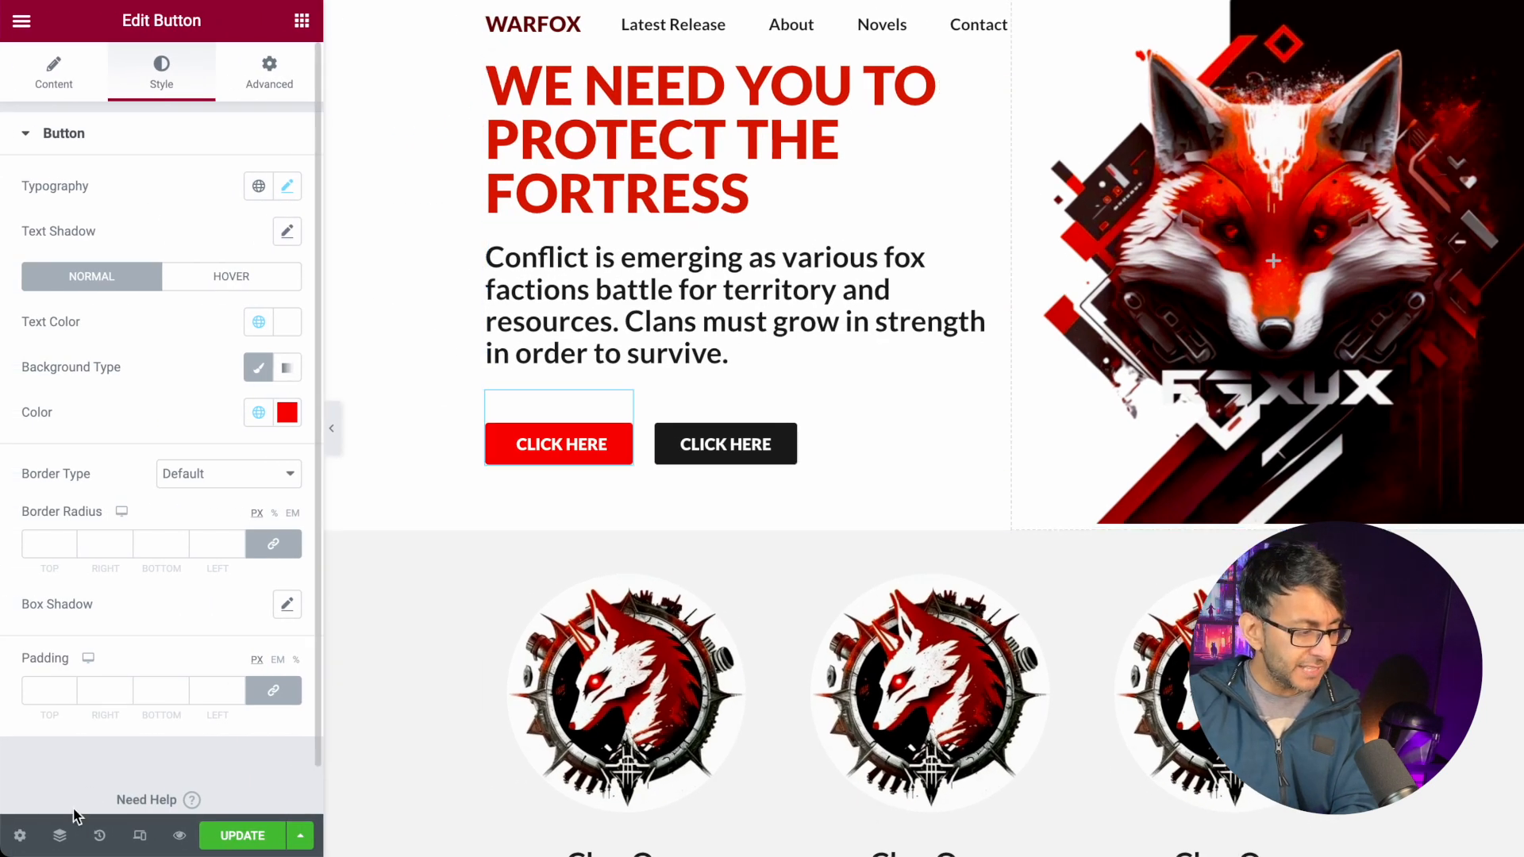
- Open the Navigator, collapse the section trees, and select the hero's second inner container, which holds the fox image
{"action": "left_click", "coordinate": [60, 835]}
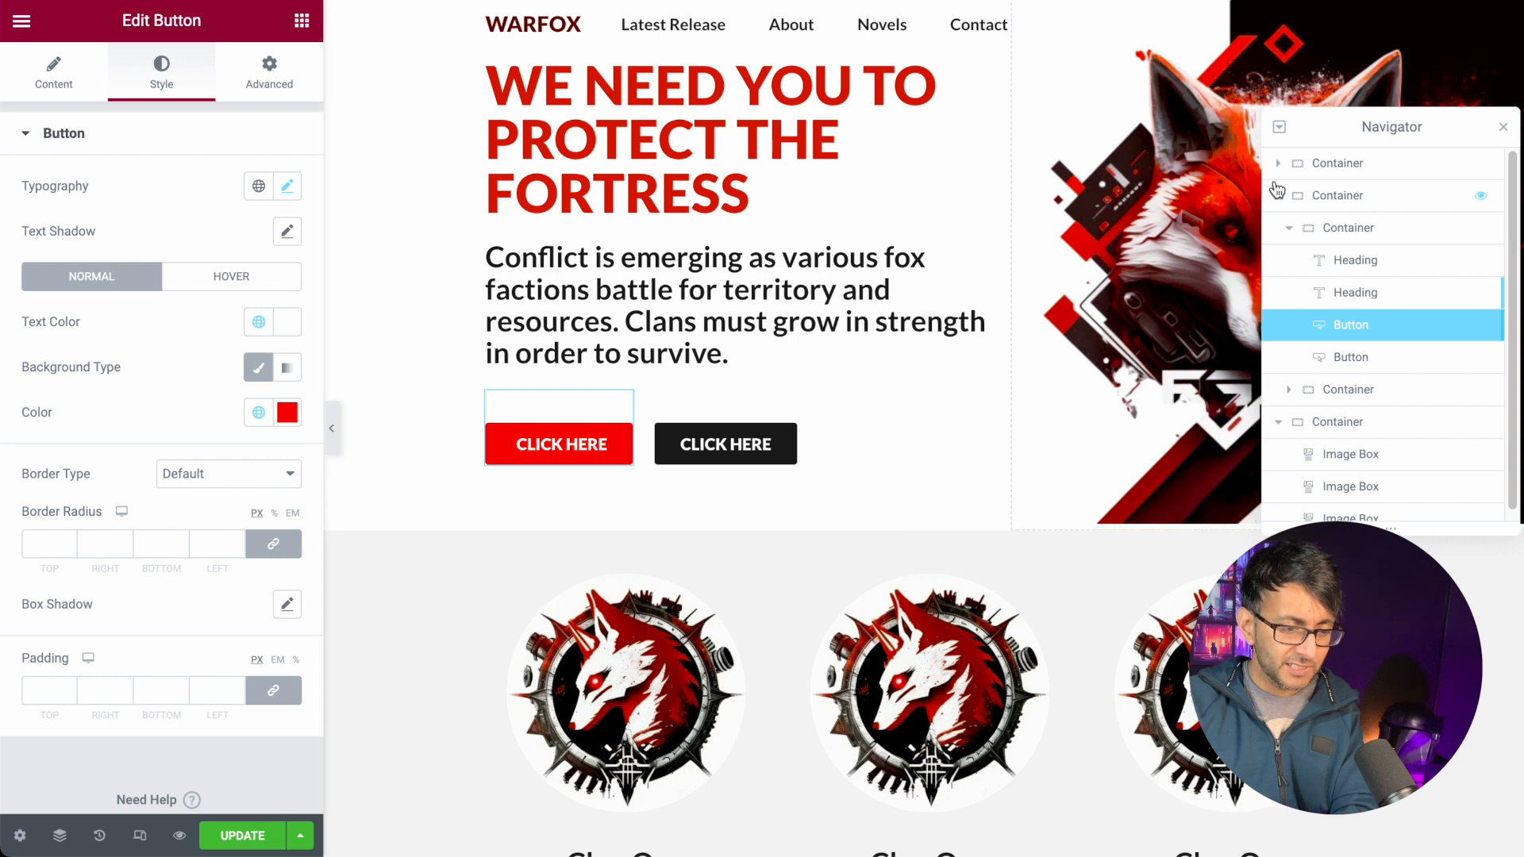
{"action": "left_click", "coordinate": [1280, 197]}
{"action": "left_click", "coordinate": [1277, 230]}
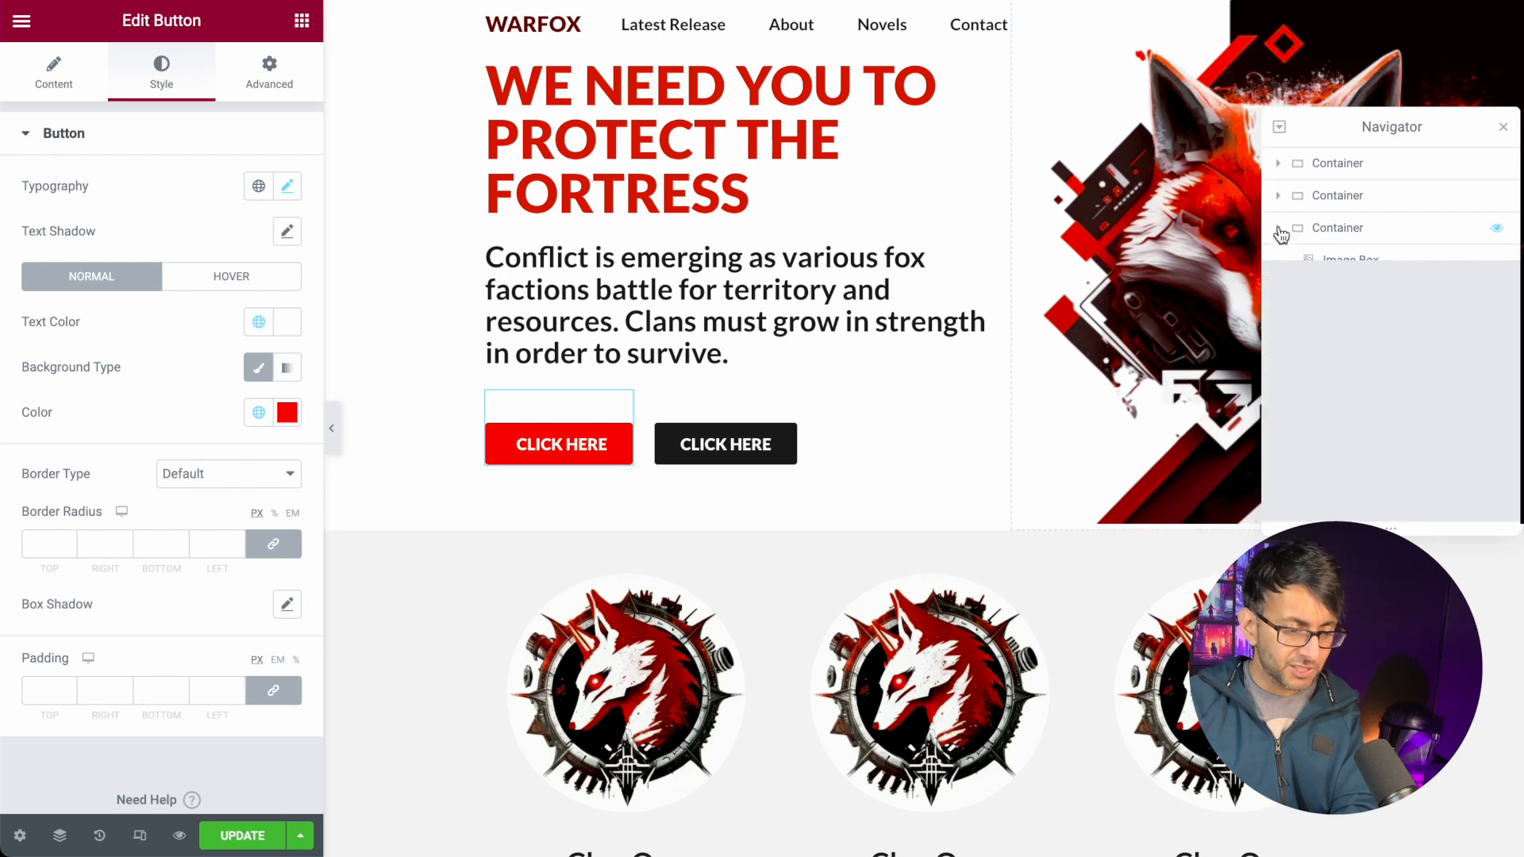
{"action": "left_click", "coordinate": [1343, 198]}
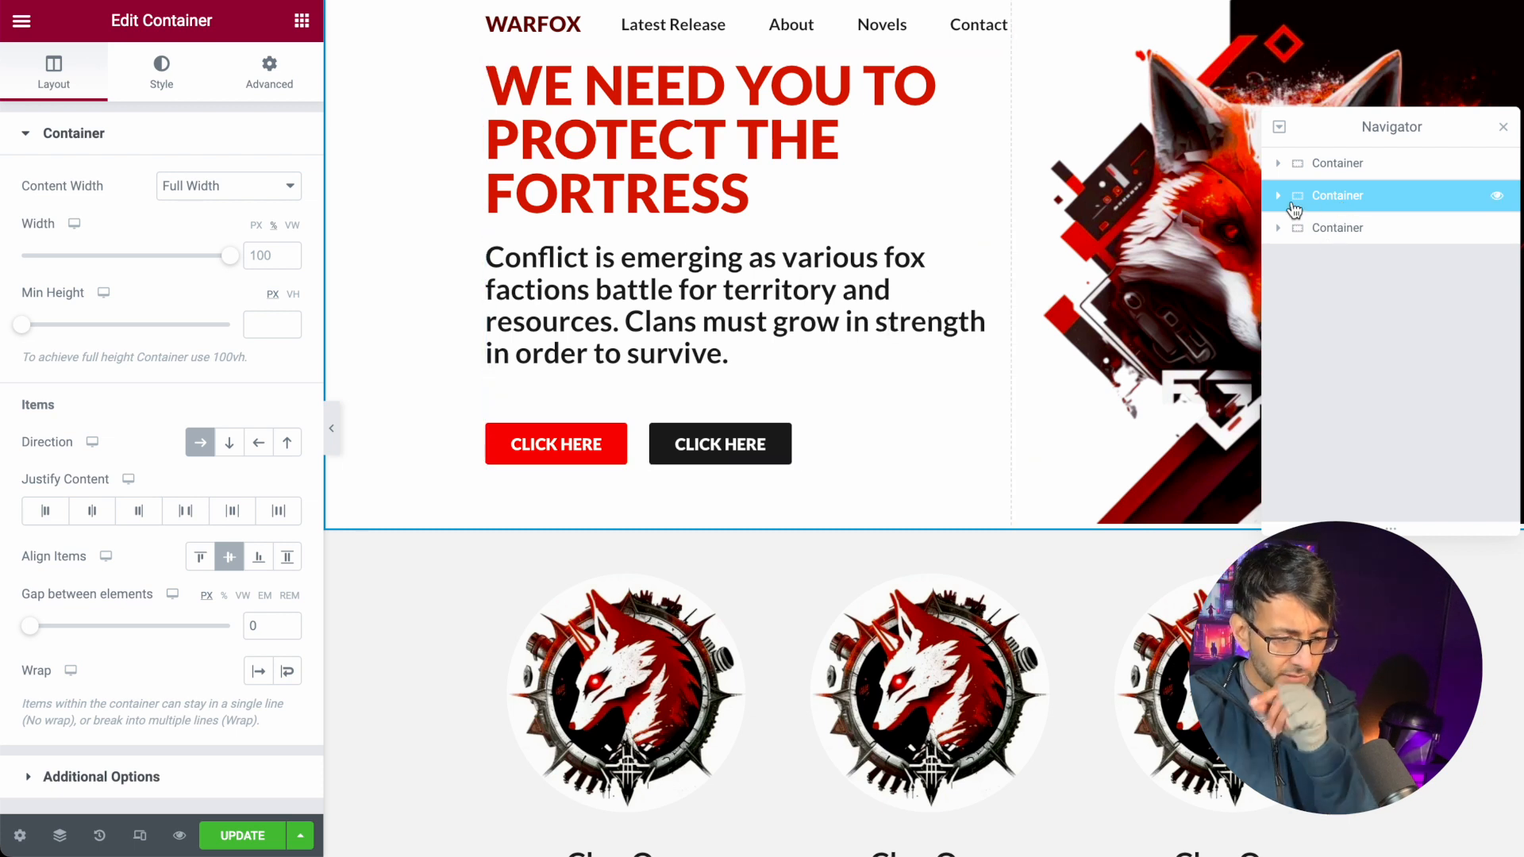
{"action": "left_click", "coordinate": [1279, 197]}
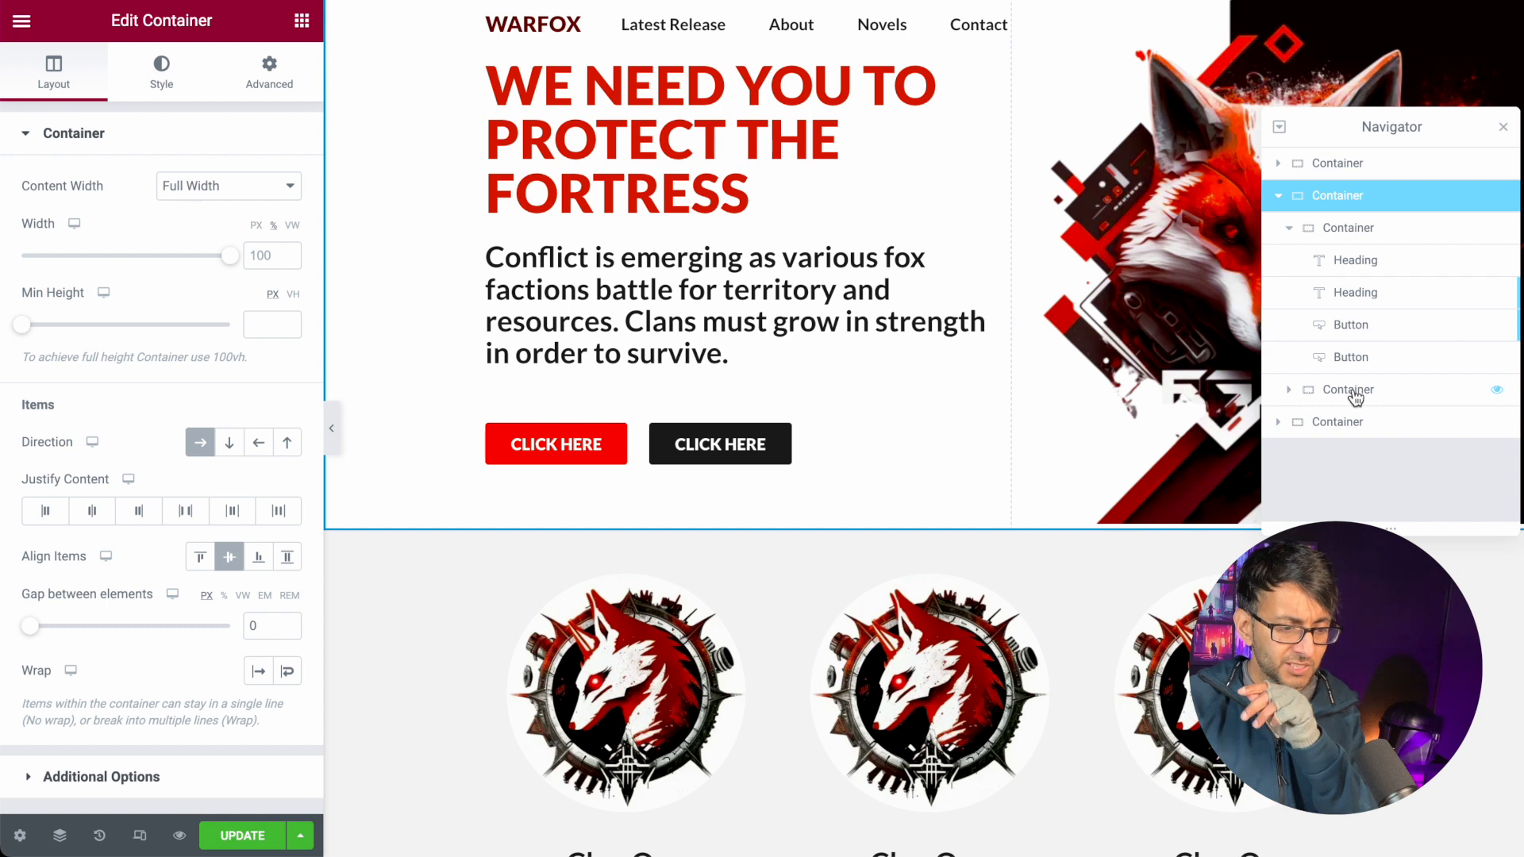
{"action": "left_click", "coordinate": [1288, 230]}
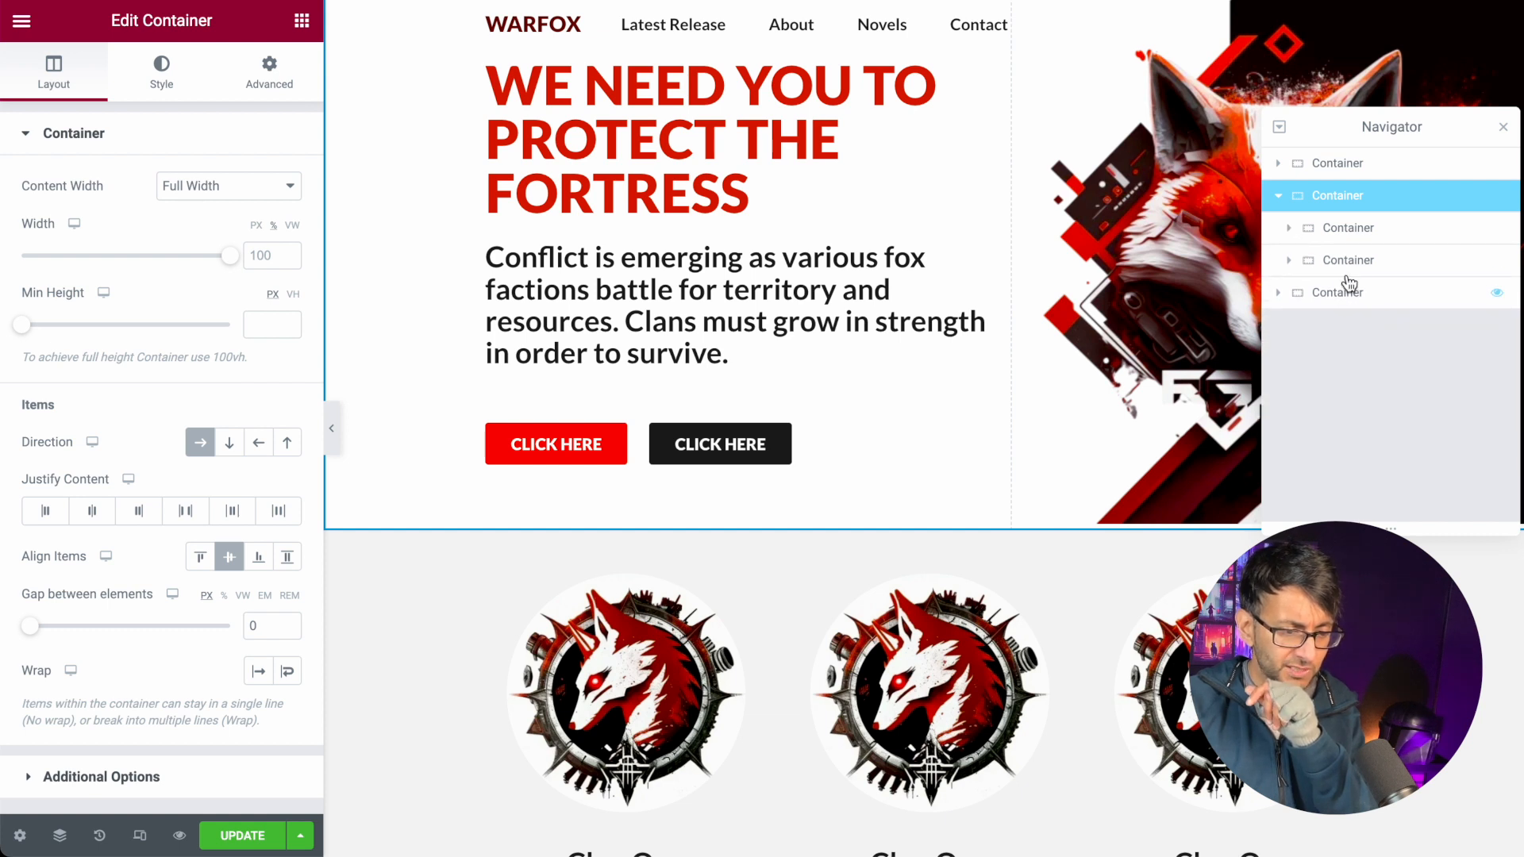
{"action": "left_click", "coordinate": [1349, 261]}
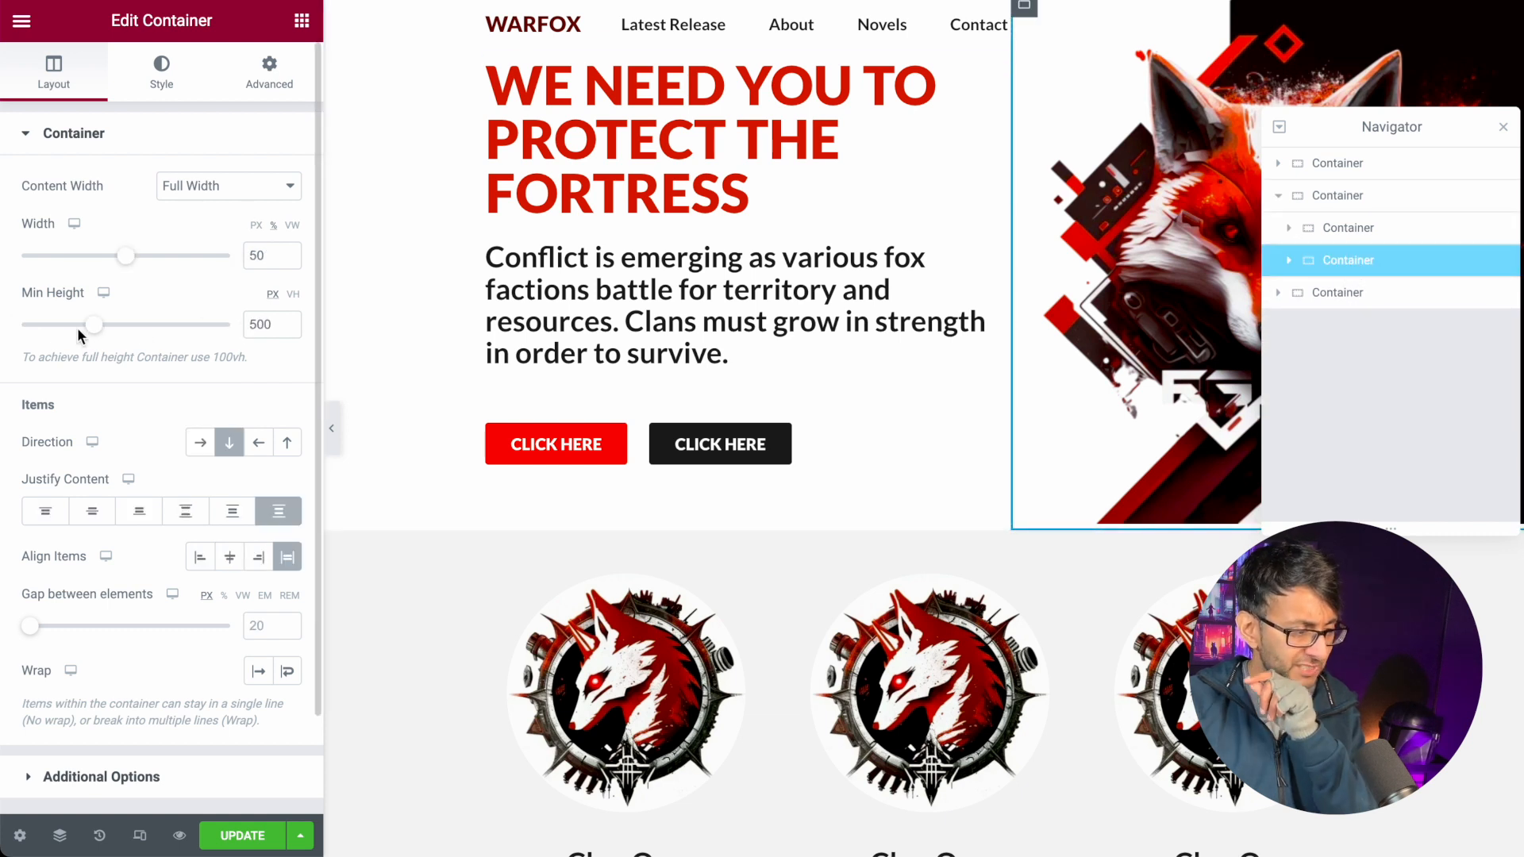
- Try a minimum height of 400 px on the fox image container and preview the page at full width
{"action": "left_click_drag", "start_coordinate": [95, 333], "coordinate": [86, 334]}
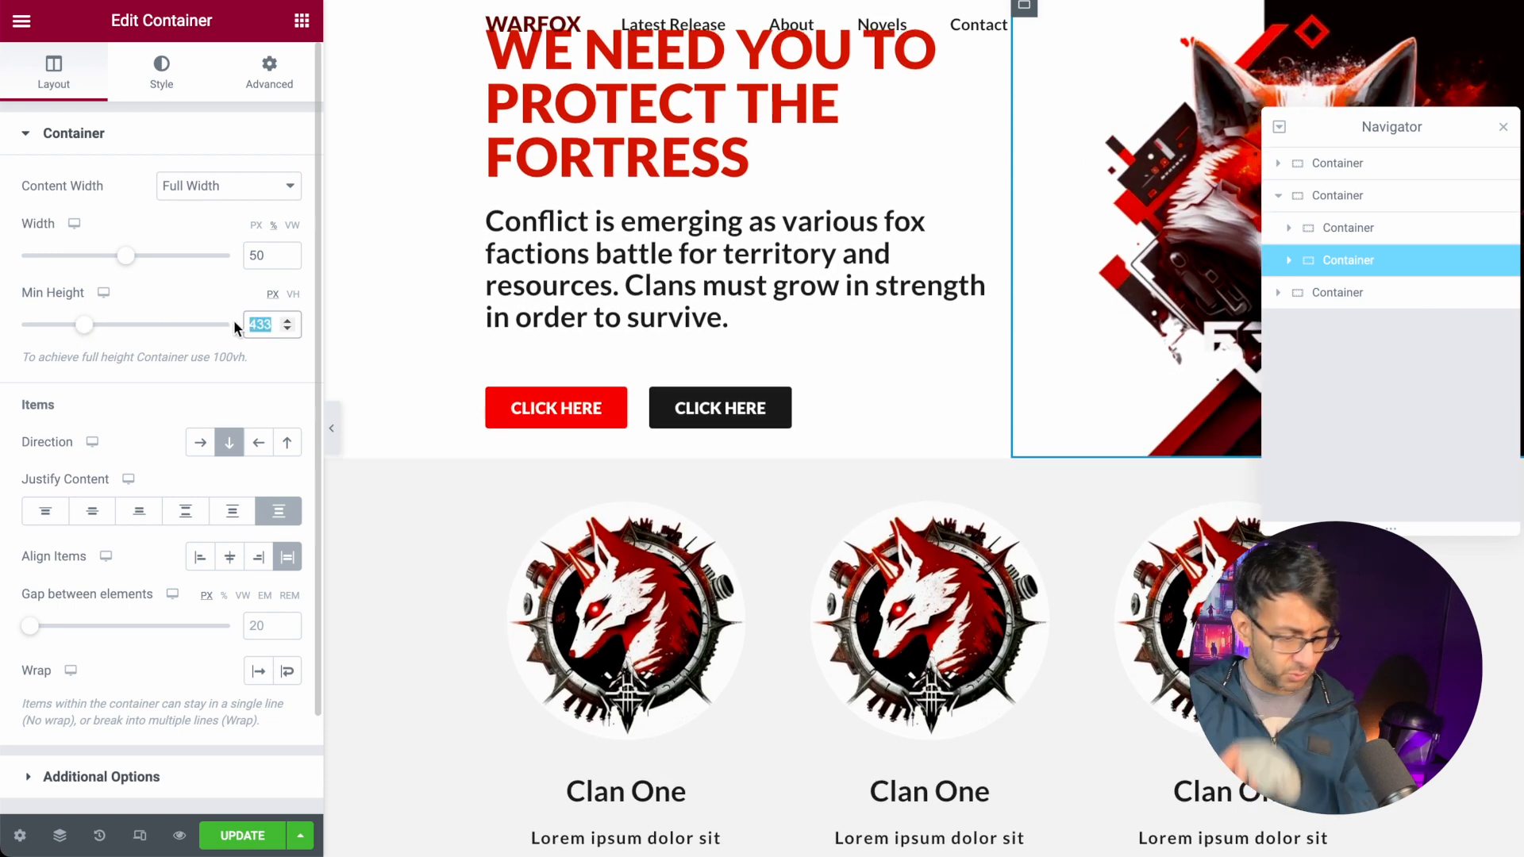
{"action": "type", "text": "400"}
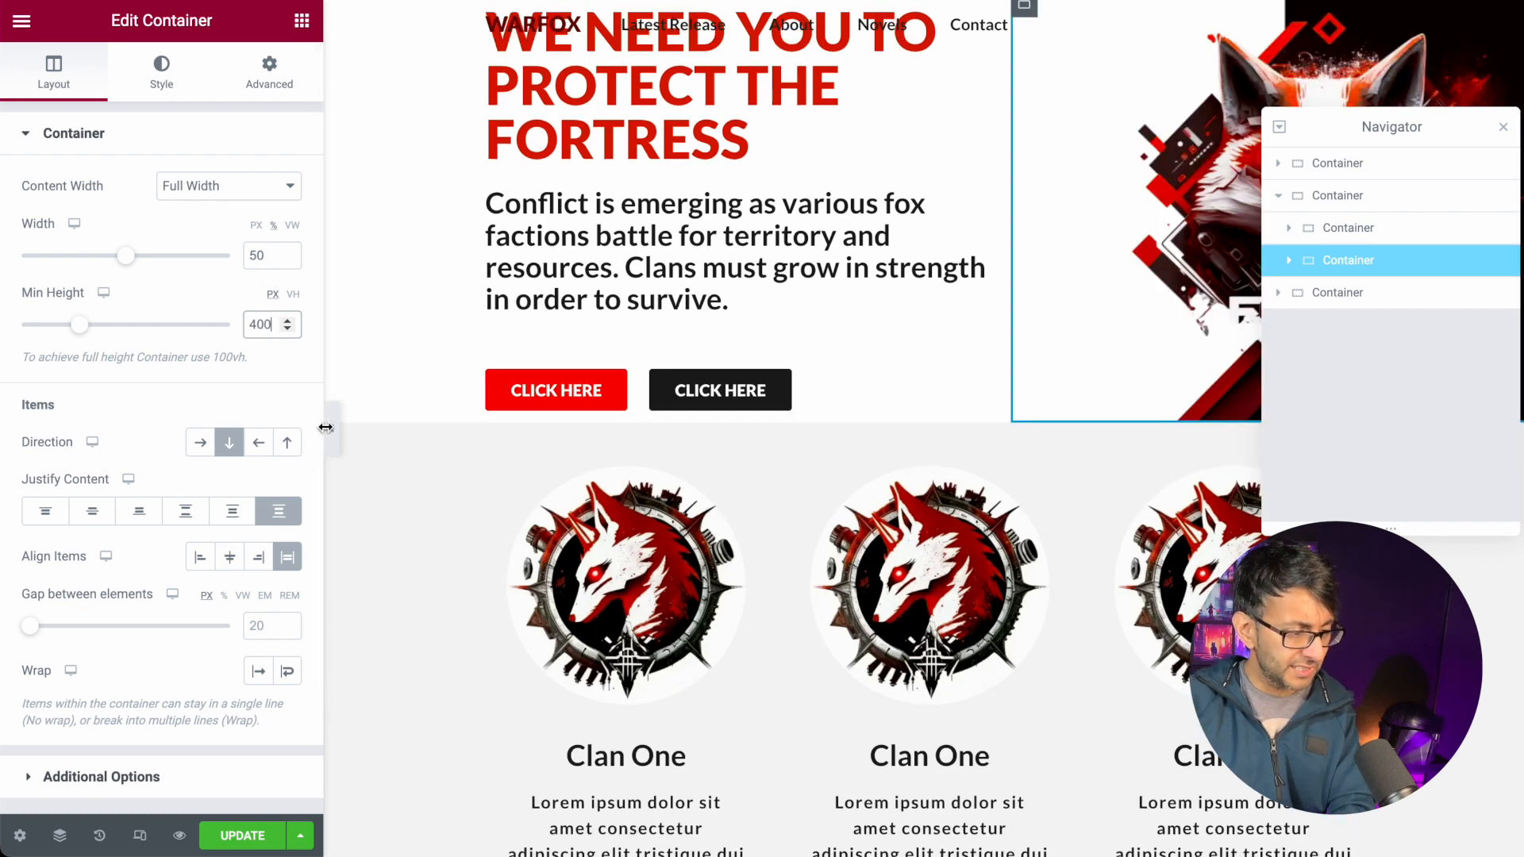
{"action": "left_click", "coordinate": [328, 429]}
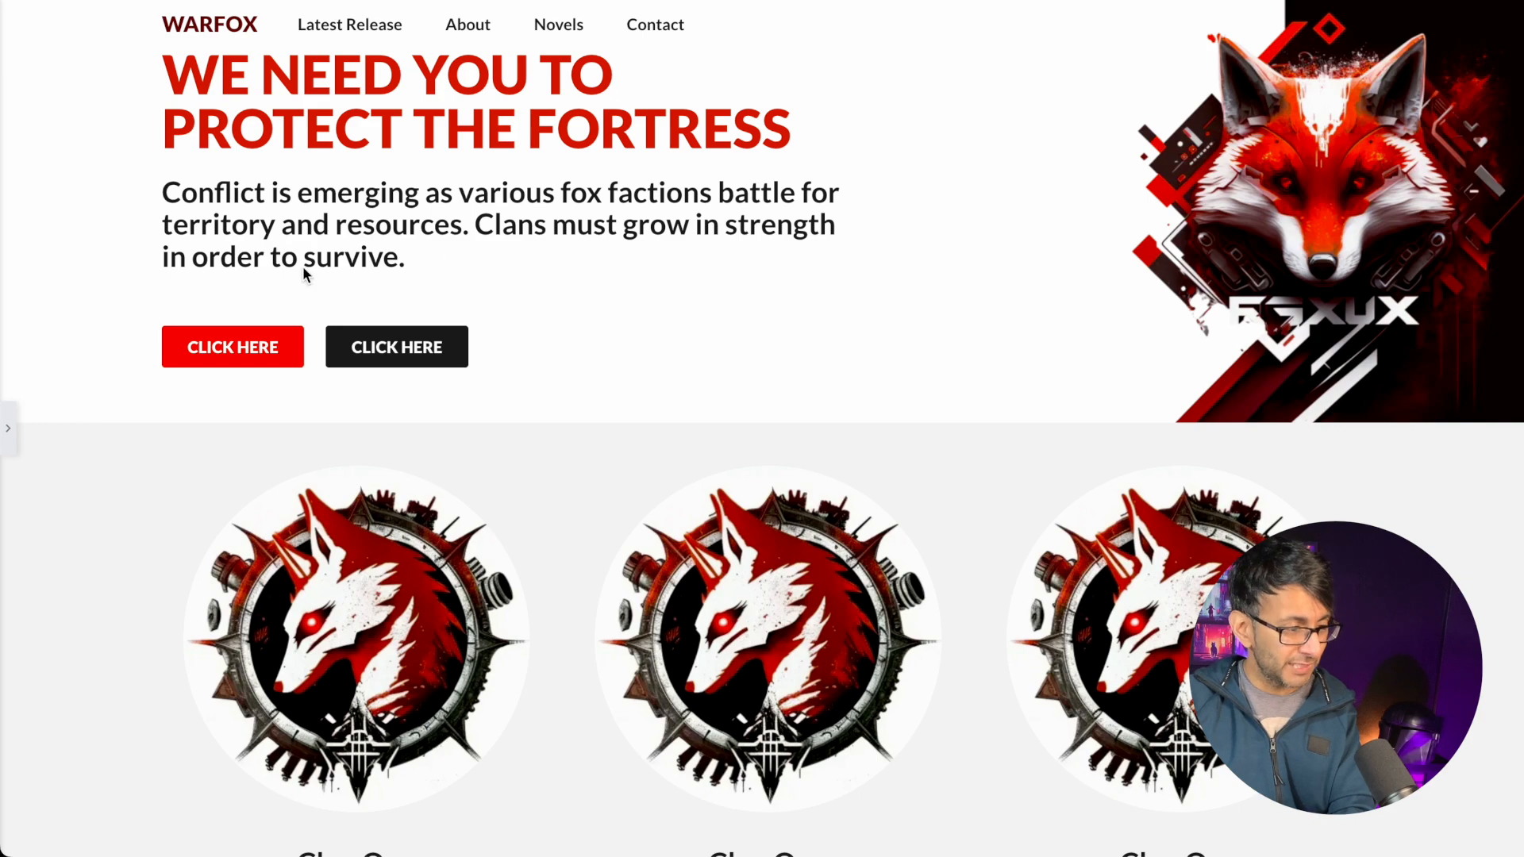
{"action": "left_click", "coordinate": [8, 429]}
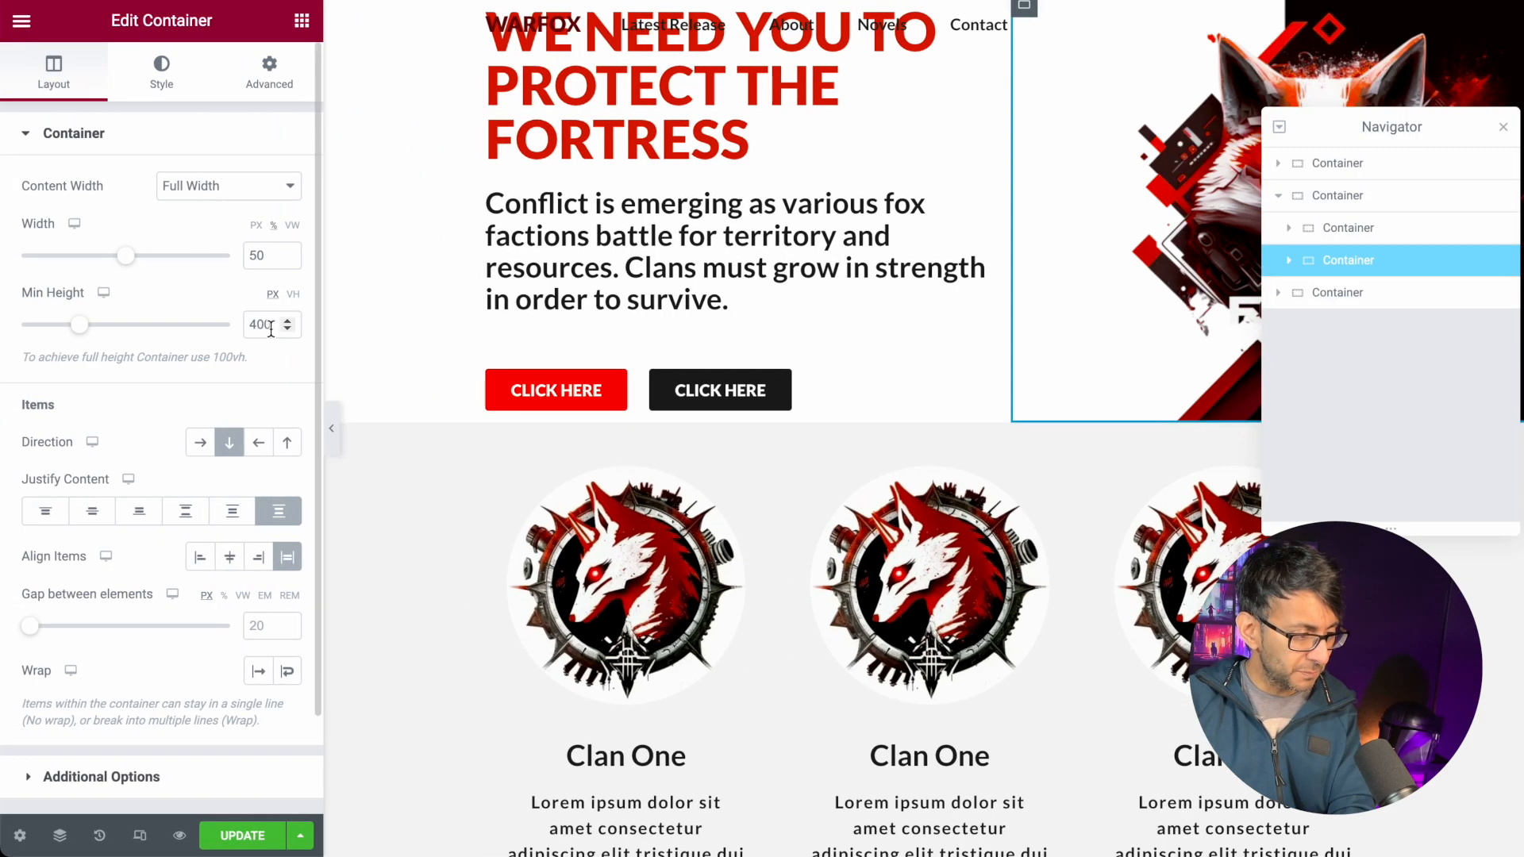
- Try a minimum height of 450 px on the fox image container and preview the page without the panel
{"action": "type", "text": "4"}
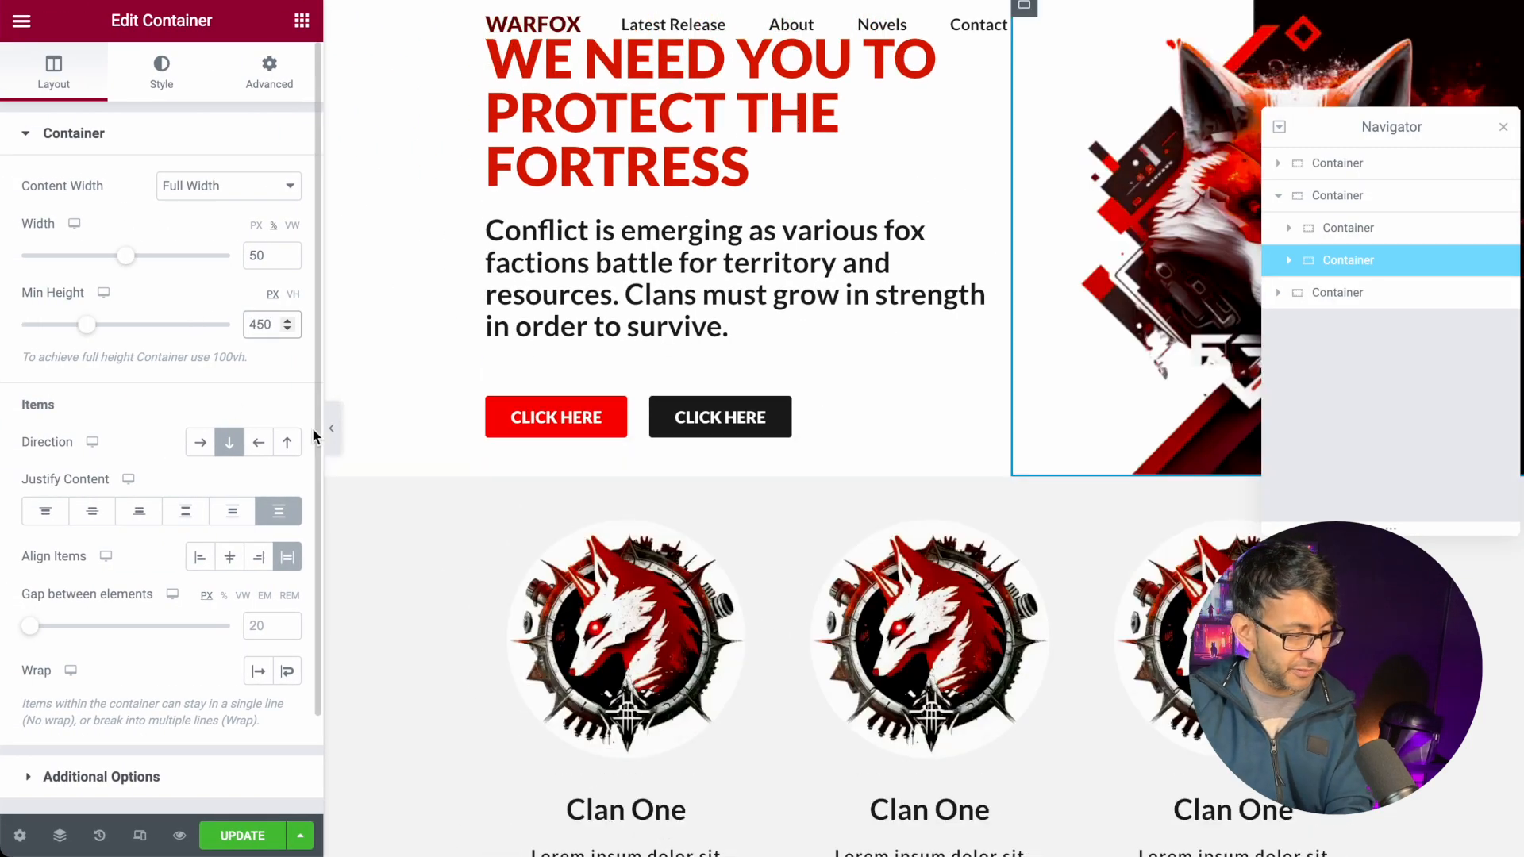
{"action": "left_click", "coordinate": [331, 429]}
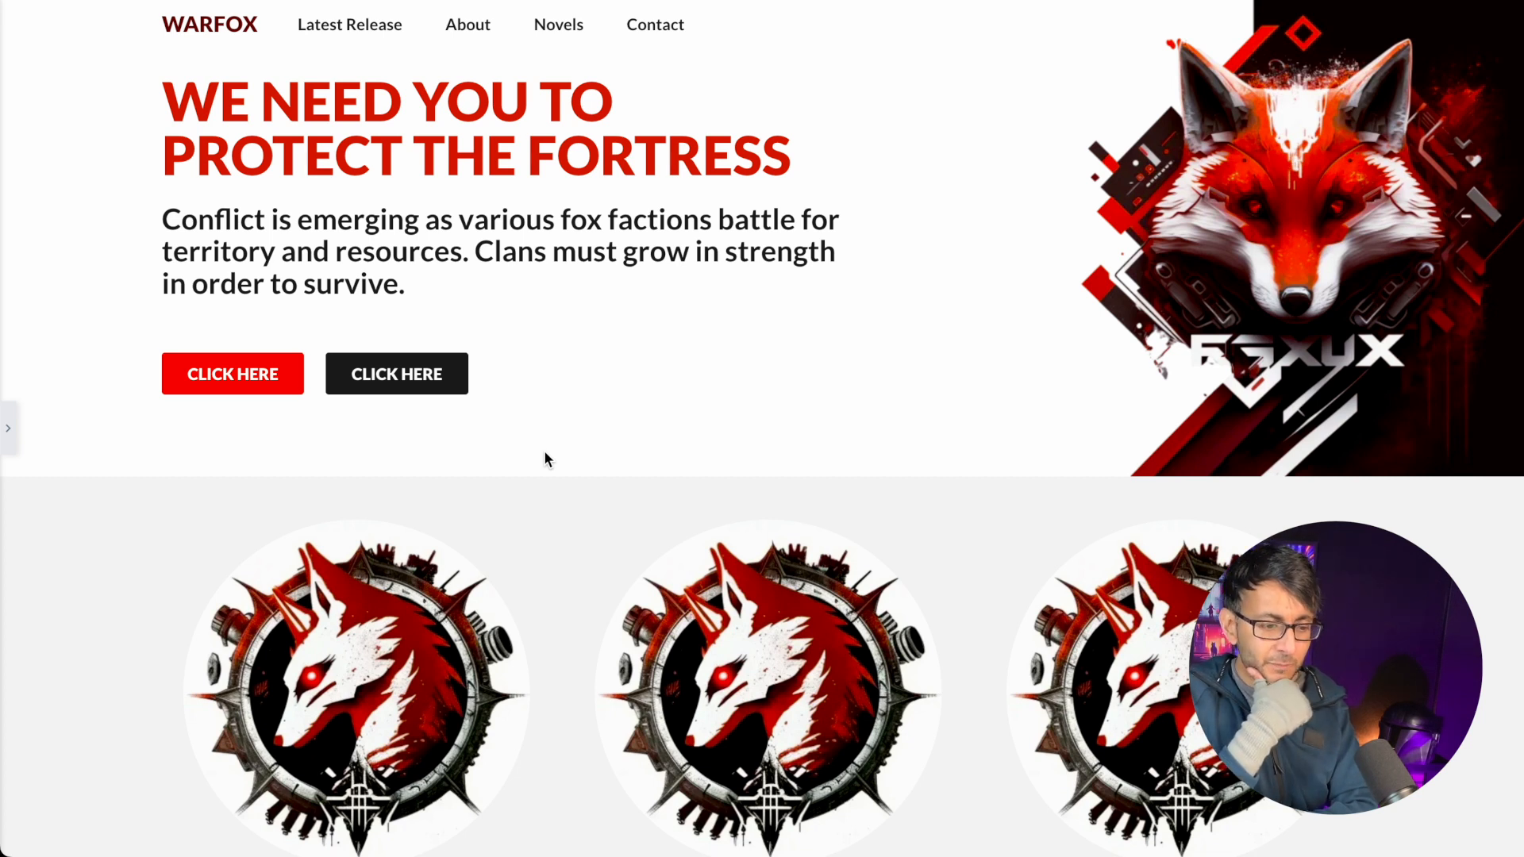
{"action": "left_click", "coordinate": [8, 429]}
- Set the fox image container's minimum height to 475 px and check the hero at full width
{"action": "double_click", "coordinate": [266, 323]}
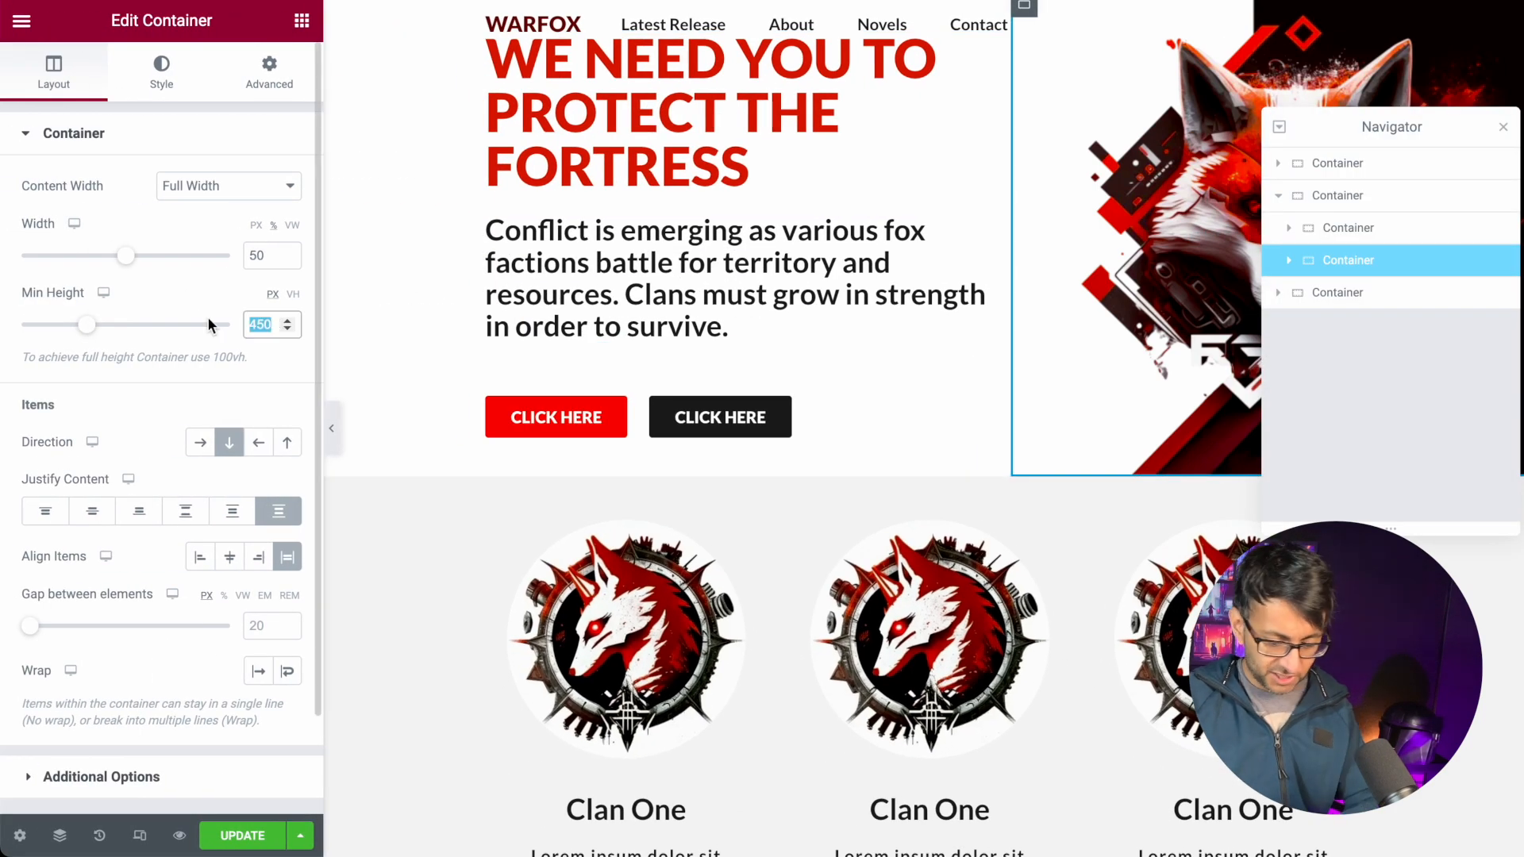
{"action": "type", "text": "475"}
{"action": "left_click", "coordinate": [332, 429]}
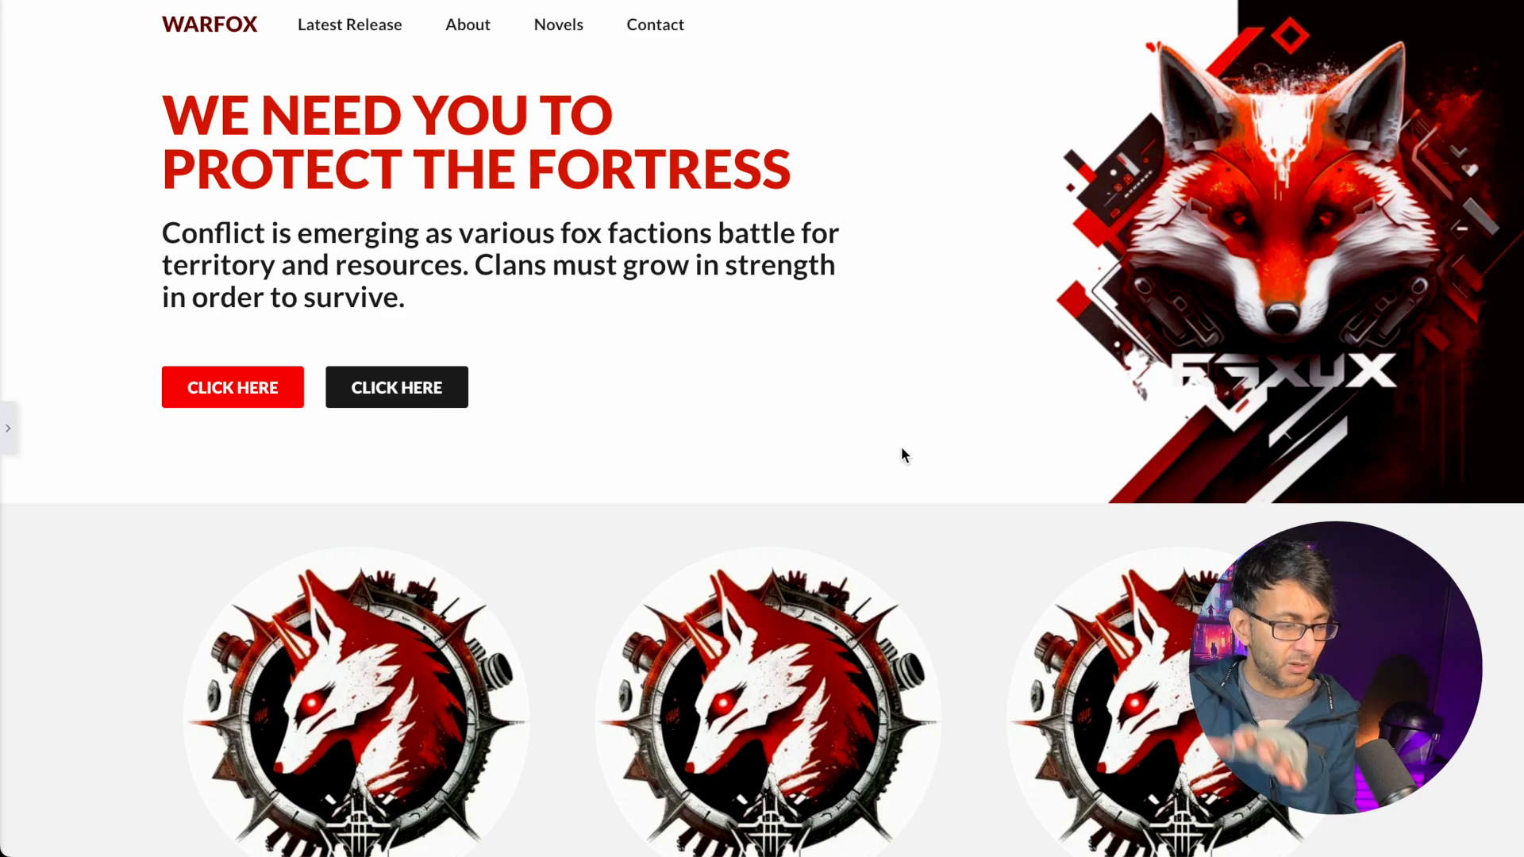
{"action": "left_click", "coordinate": [9, 433]}
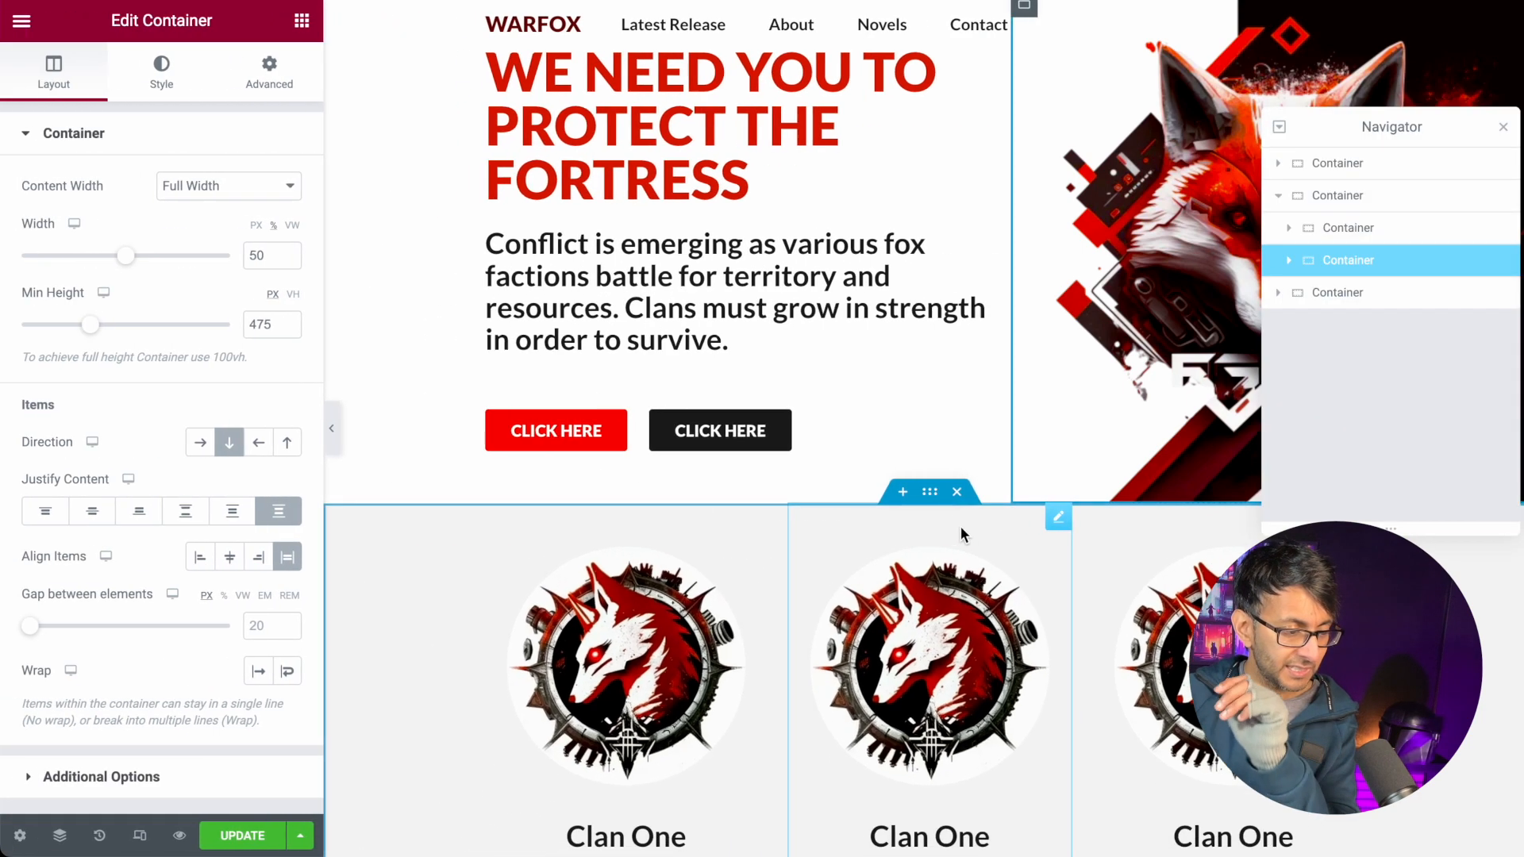
- Set the right and left padding of the container holding the clan image boxes to 250 px each
{"action": "left_click", "coordinate": [1338, 293]}
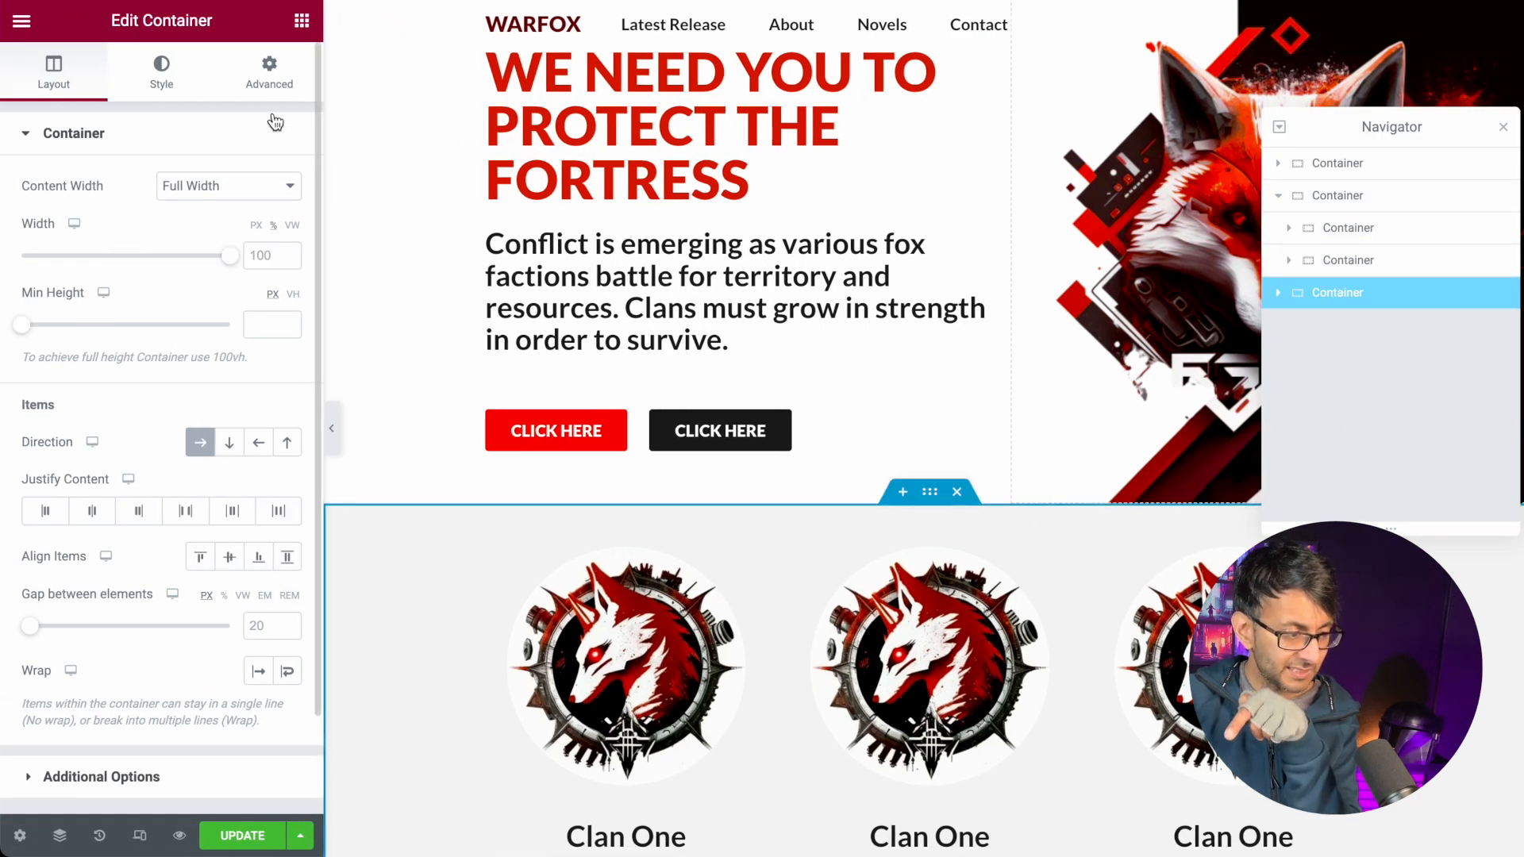
{"action": "left_click", "coordinate": [270, 75]}
{"action": "left_click_drag", "start_coordinate": [111, 296], "coordinate": [46, 296]}
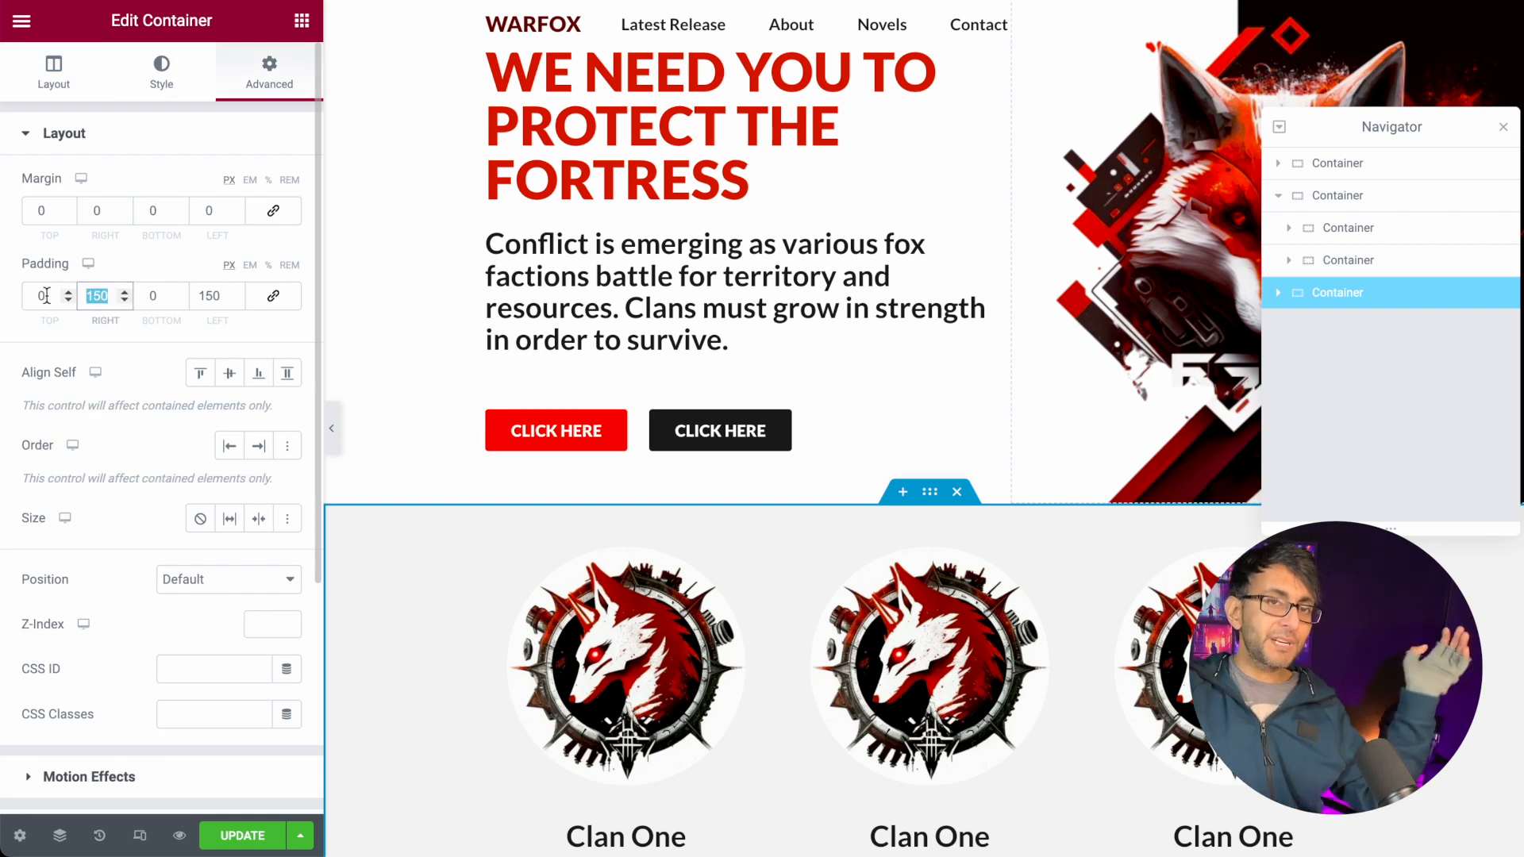
{"action": "type", "text": "250"}
{"action": "key", "text": "Tab"}
{"action": "key", "text": "Tab"}
{"action": "type", "text": "250"}
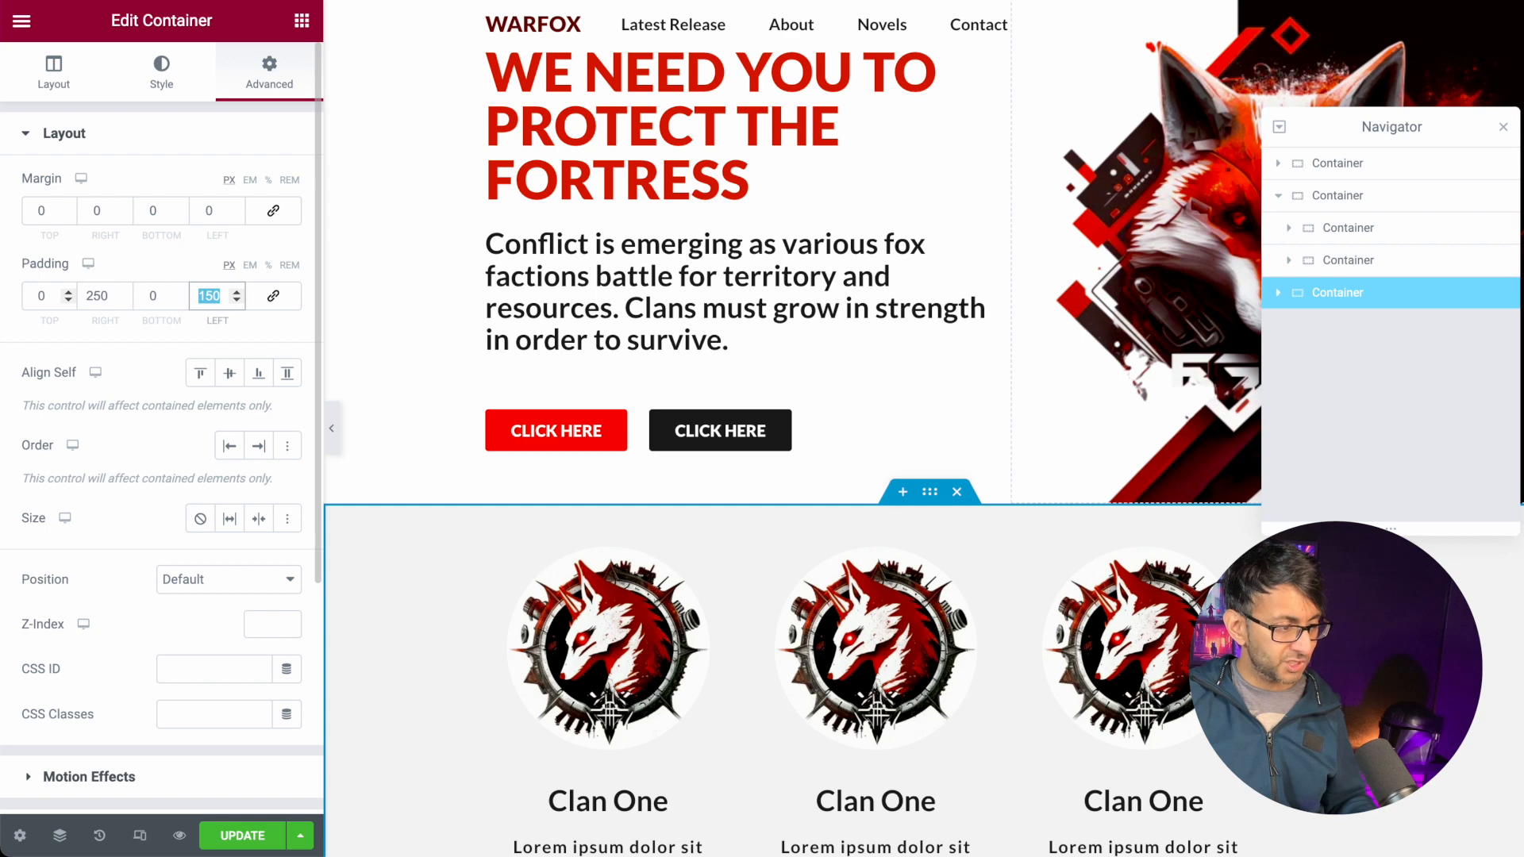
- Close the Navigator and preview the narrowed clan row at full width, restoring the editing panel
{"action": "left_click", "coordinate": [1503, 127]}
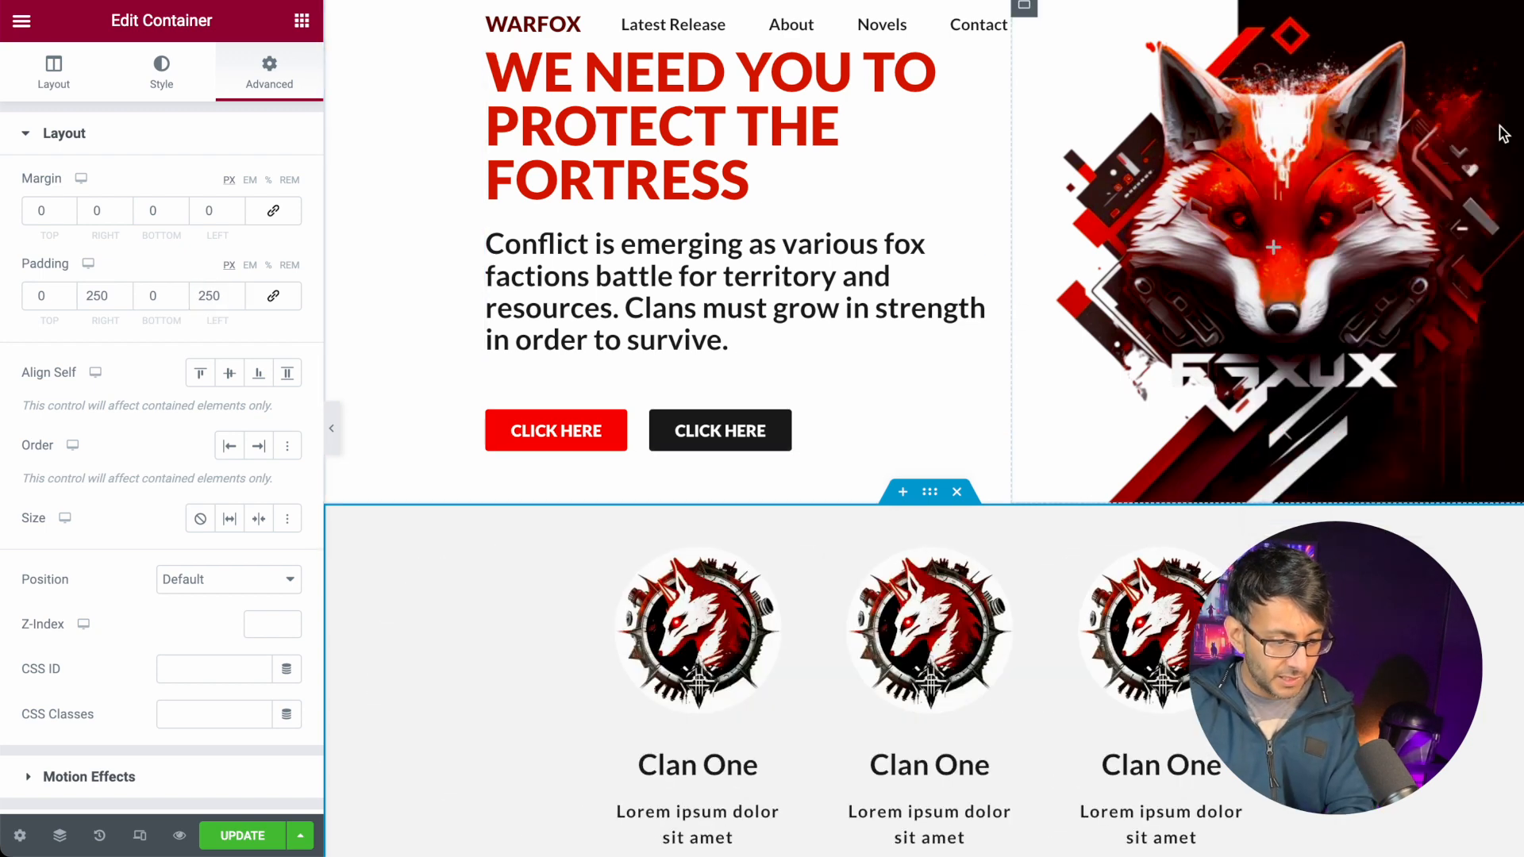
{"action": "left_click", "coordinate": [329, 433]}
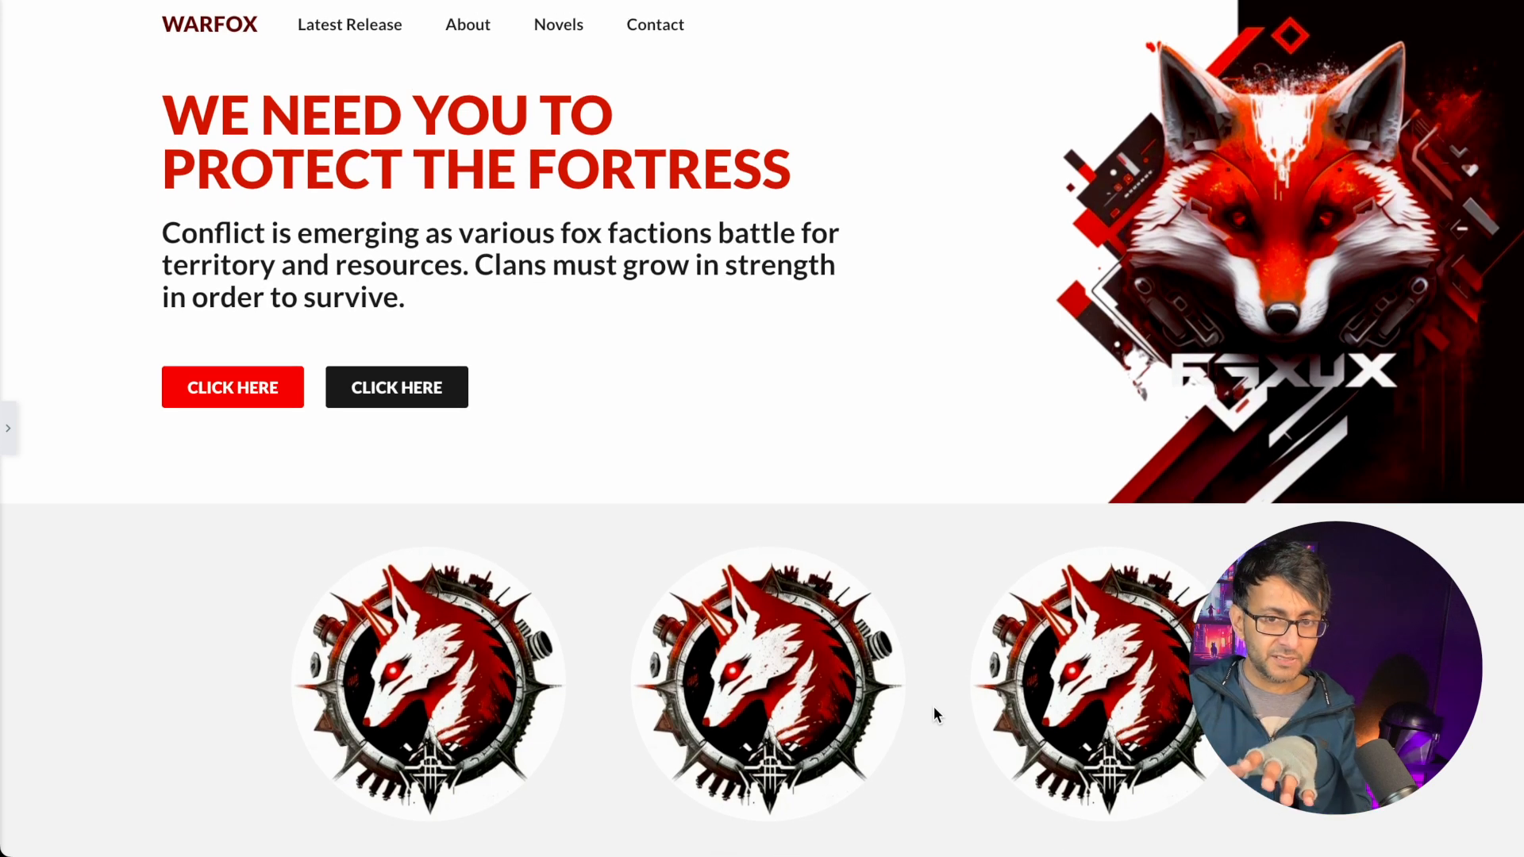
{"action": "left_click", "coordinate": [8, 429]}
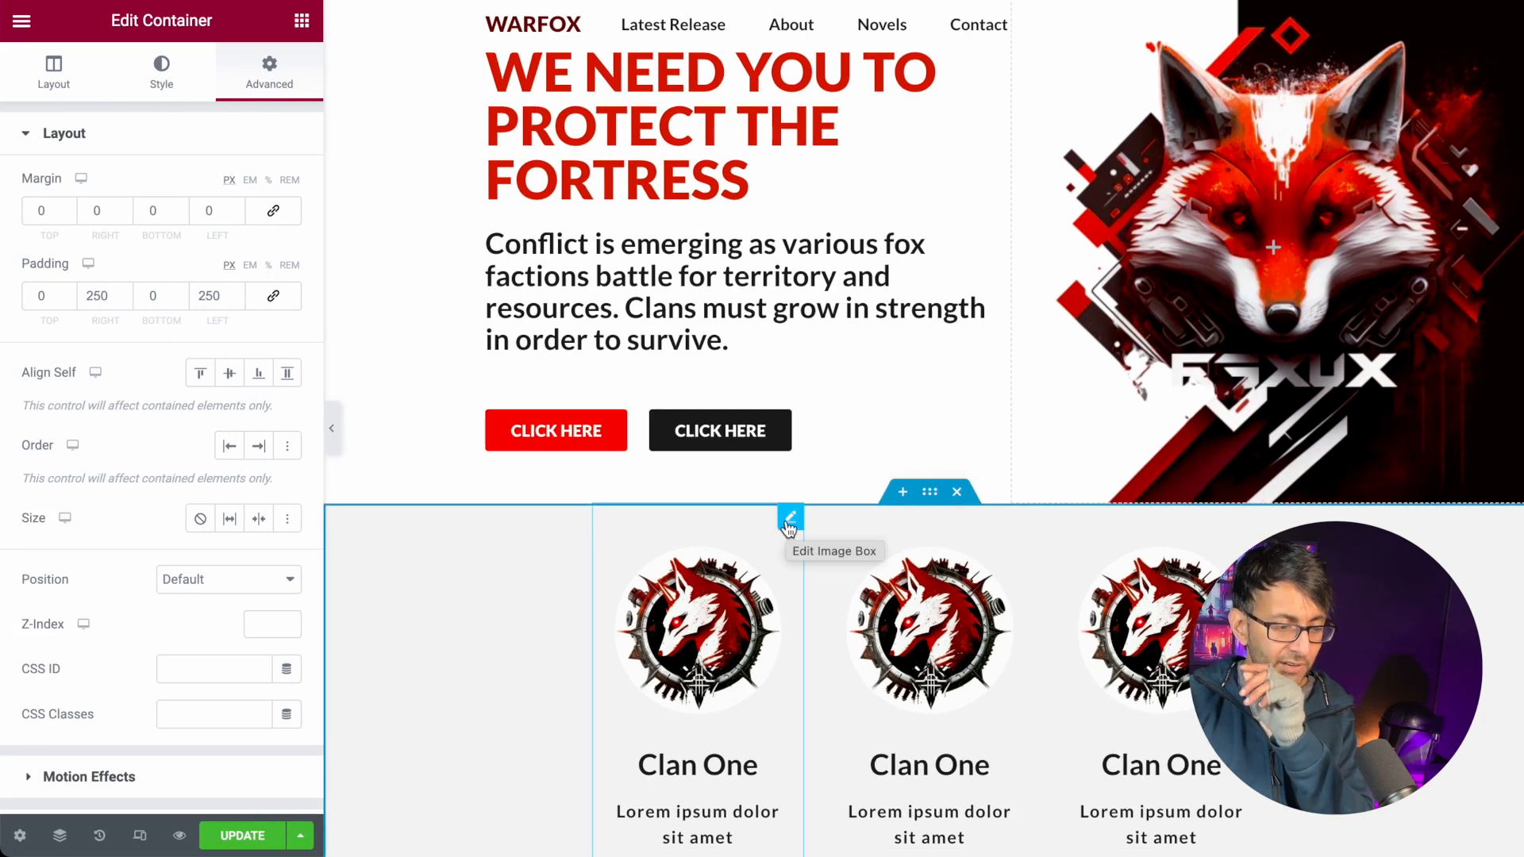
- Set the first clan image box's top and bottom padding to 60 px each
{"action": "left_click", "coordinate": [789, 520]}
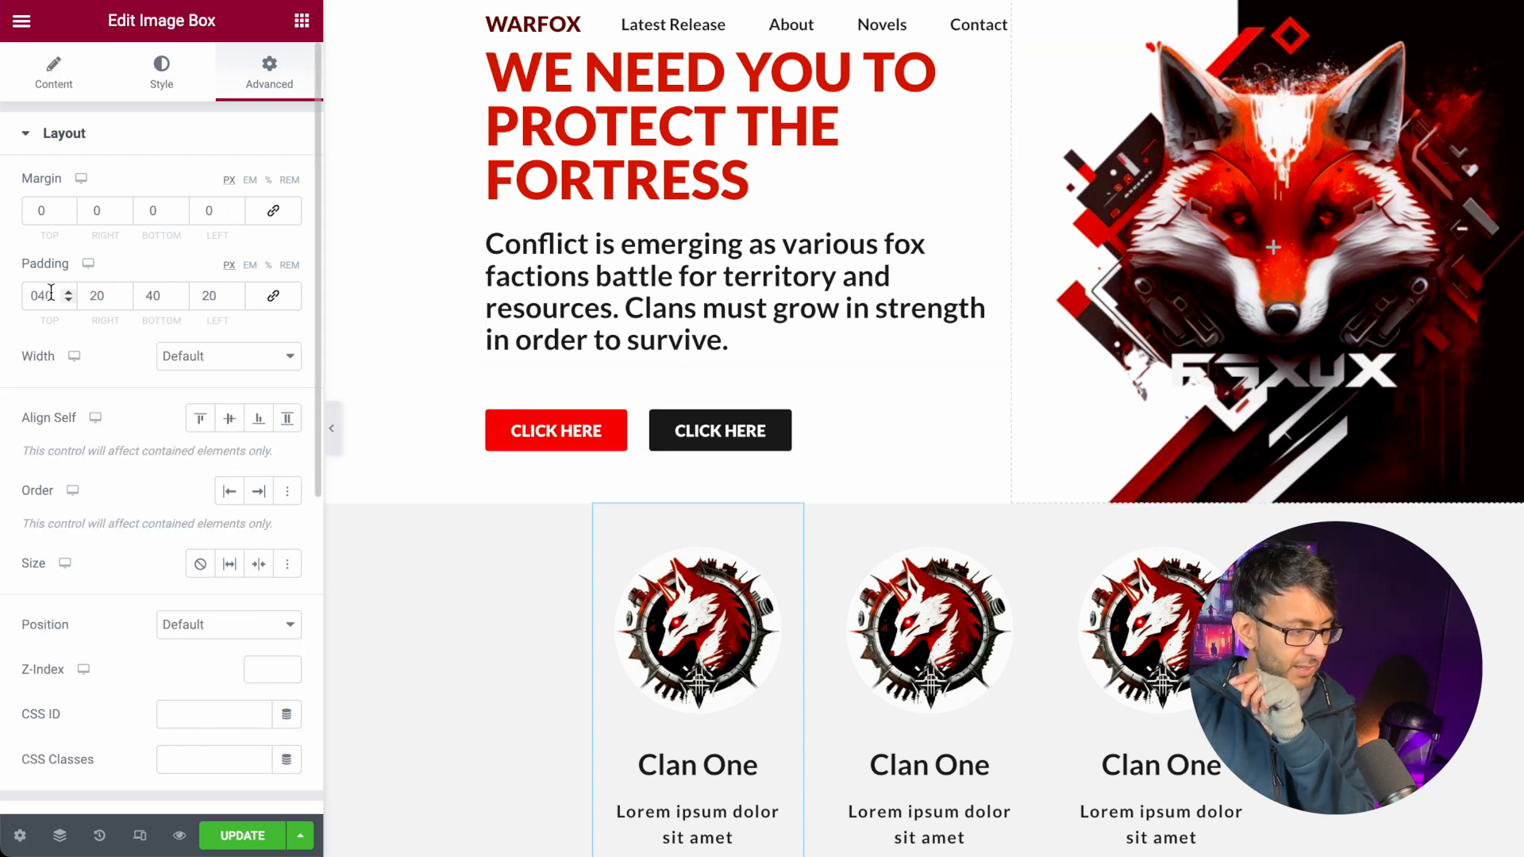
{"action": "left_click_drag", "start_coordinate": [53, 294], "coordinate": [4, 284]}
{"action": "type", "text": "60"}
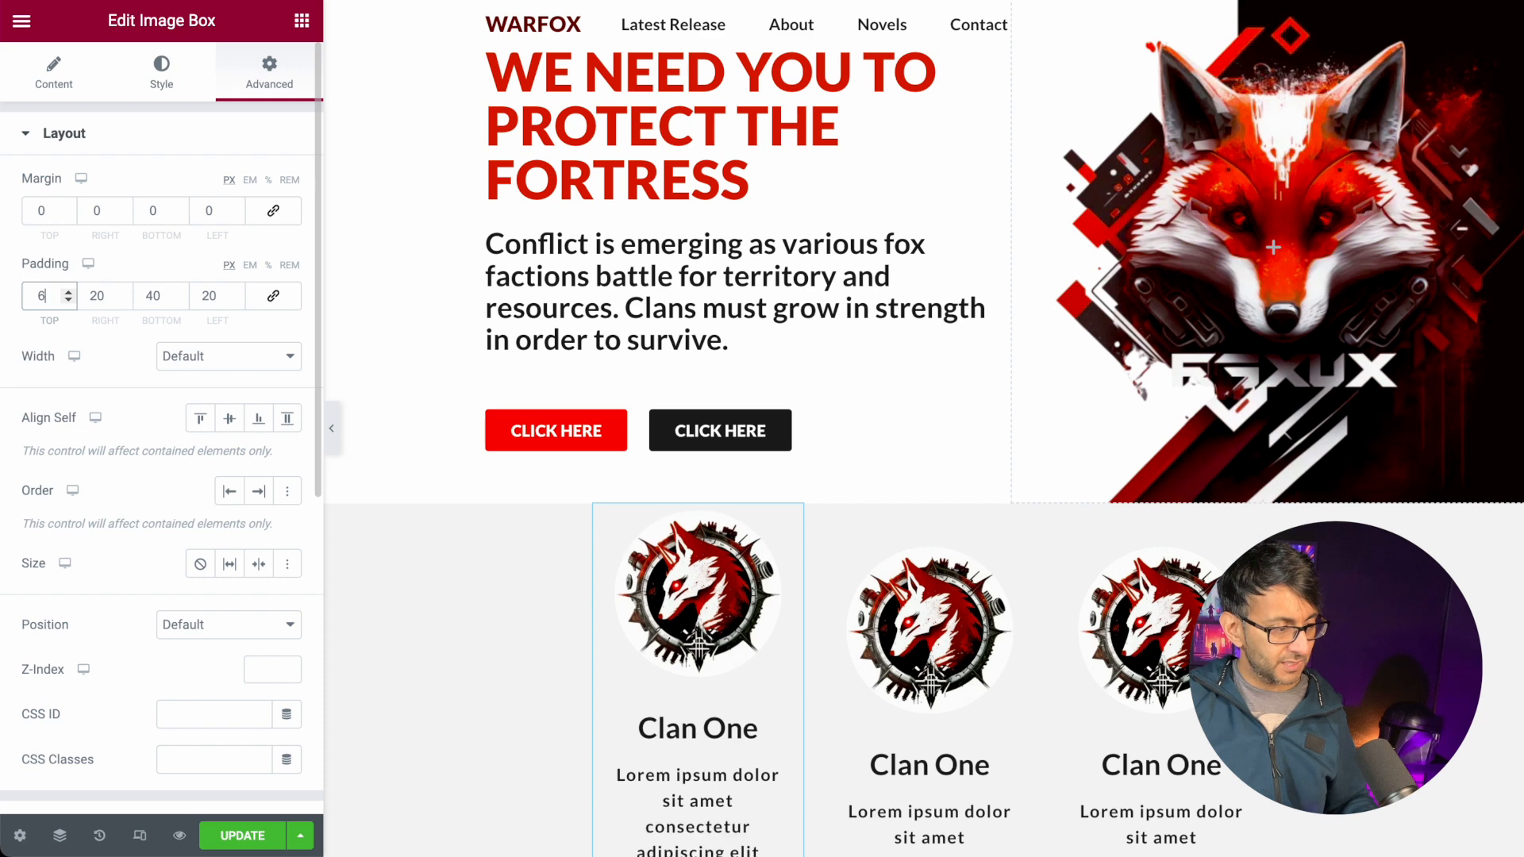
{"action": "key", "text": "Tab"}
{"action": "key", "text": "Tab"}
{"action": "type", "text": "60"}
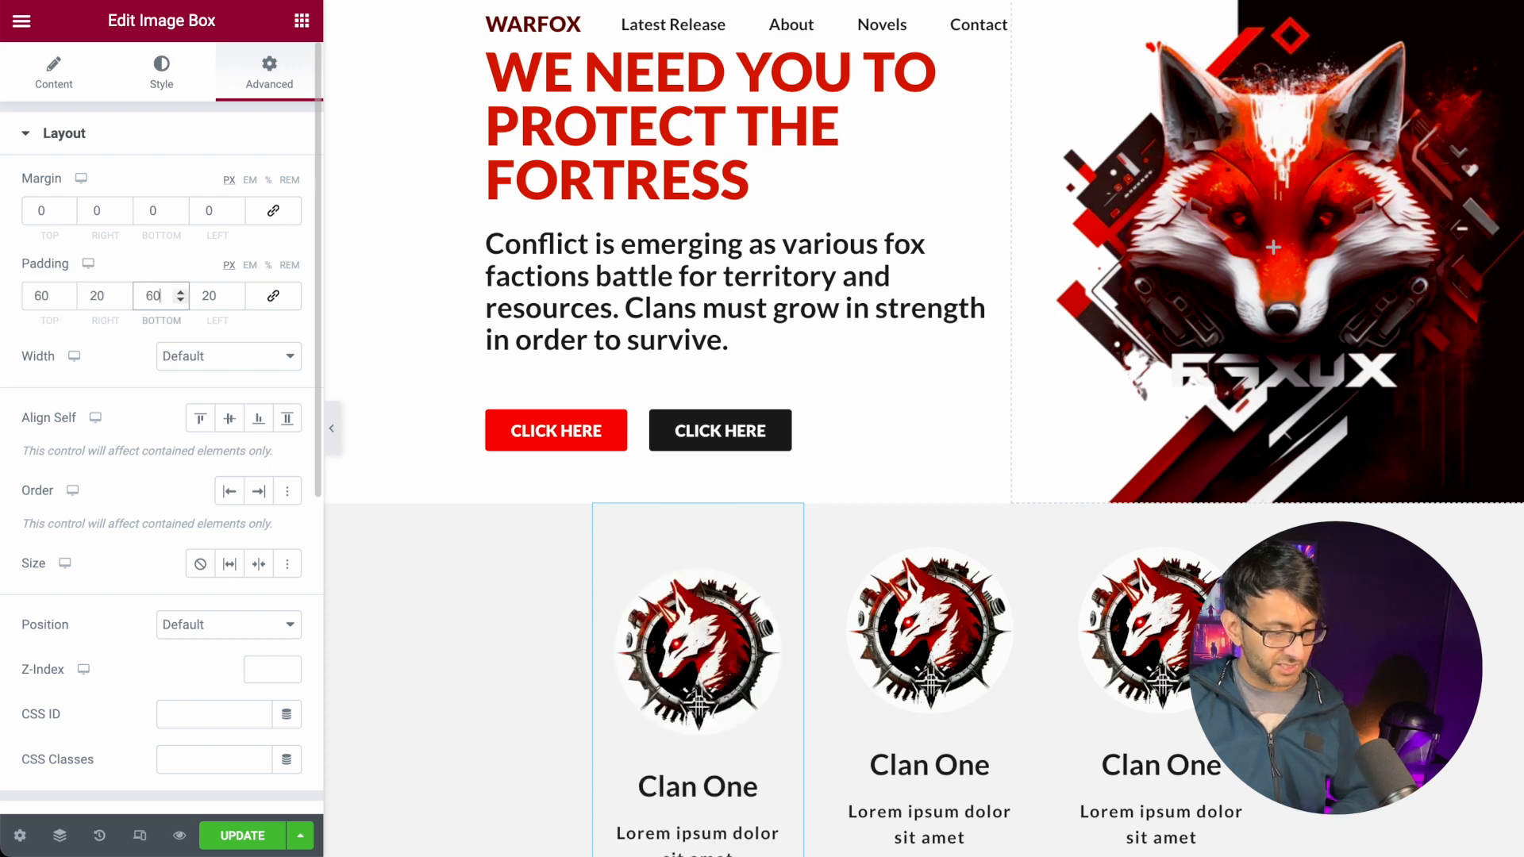
- Copy the first clan image box's style with its taller padding onto the second and third boxes
{"action": "right_click", "coordinate": [667, 588]}
{"action": "left_click", "coordinate": [735, 585]}
{"action": "right_click", "coordinate": [889, 627]}
{"action": "left_click", "coordinate": [986, 650]}
{"action": "right_click", "coordinate": [1143, 628]}
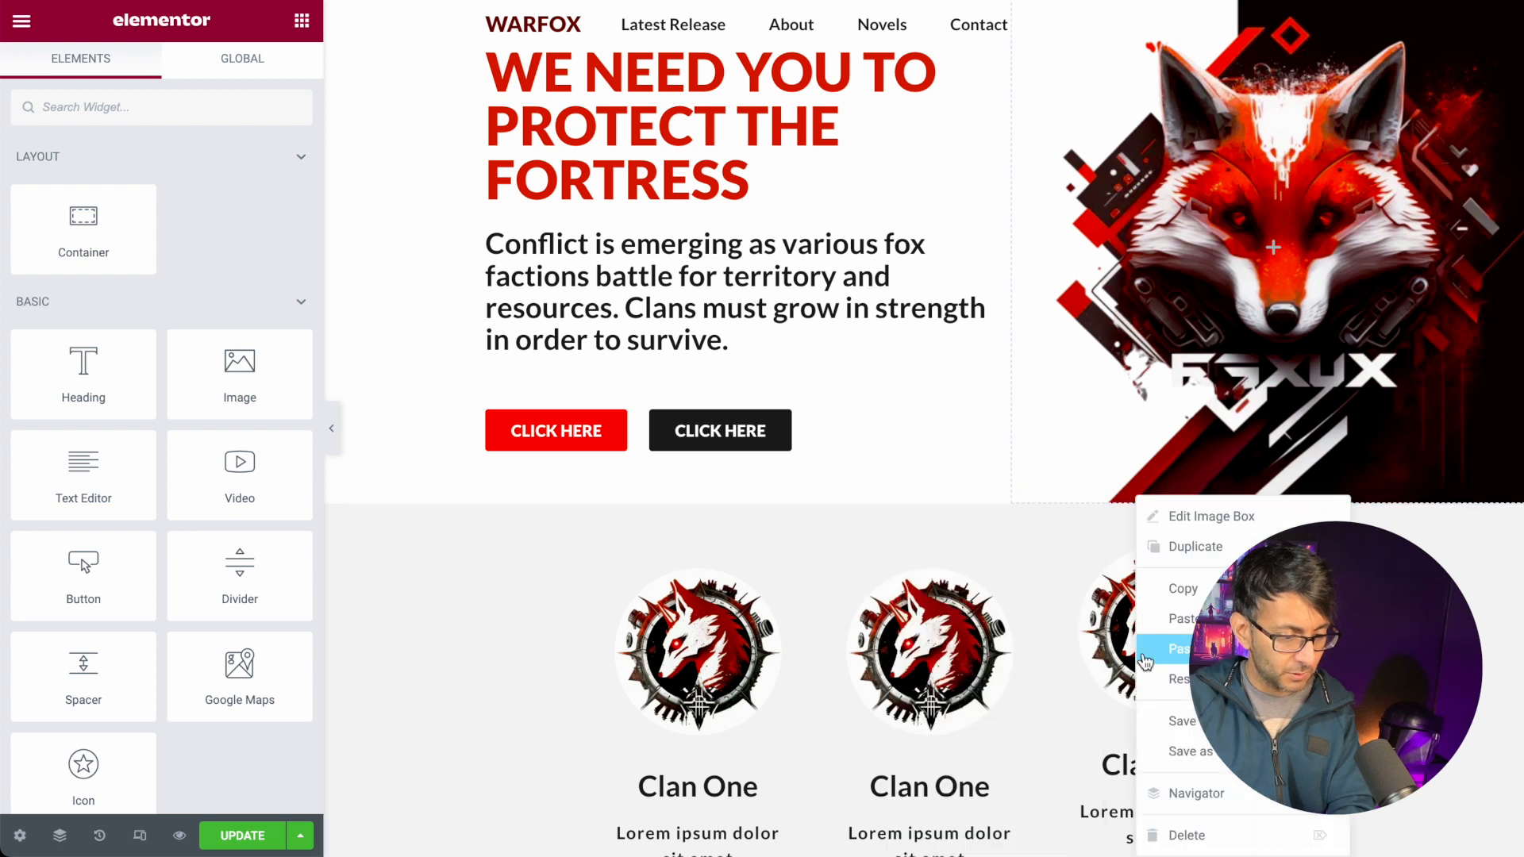
{"action": "left_click", "coordinate": [1167, 648]}
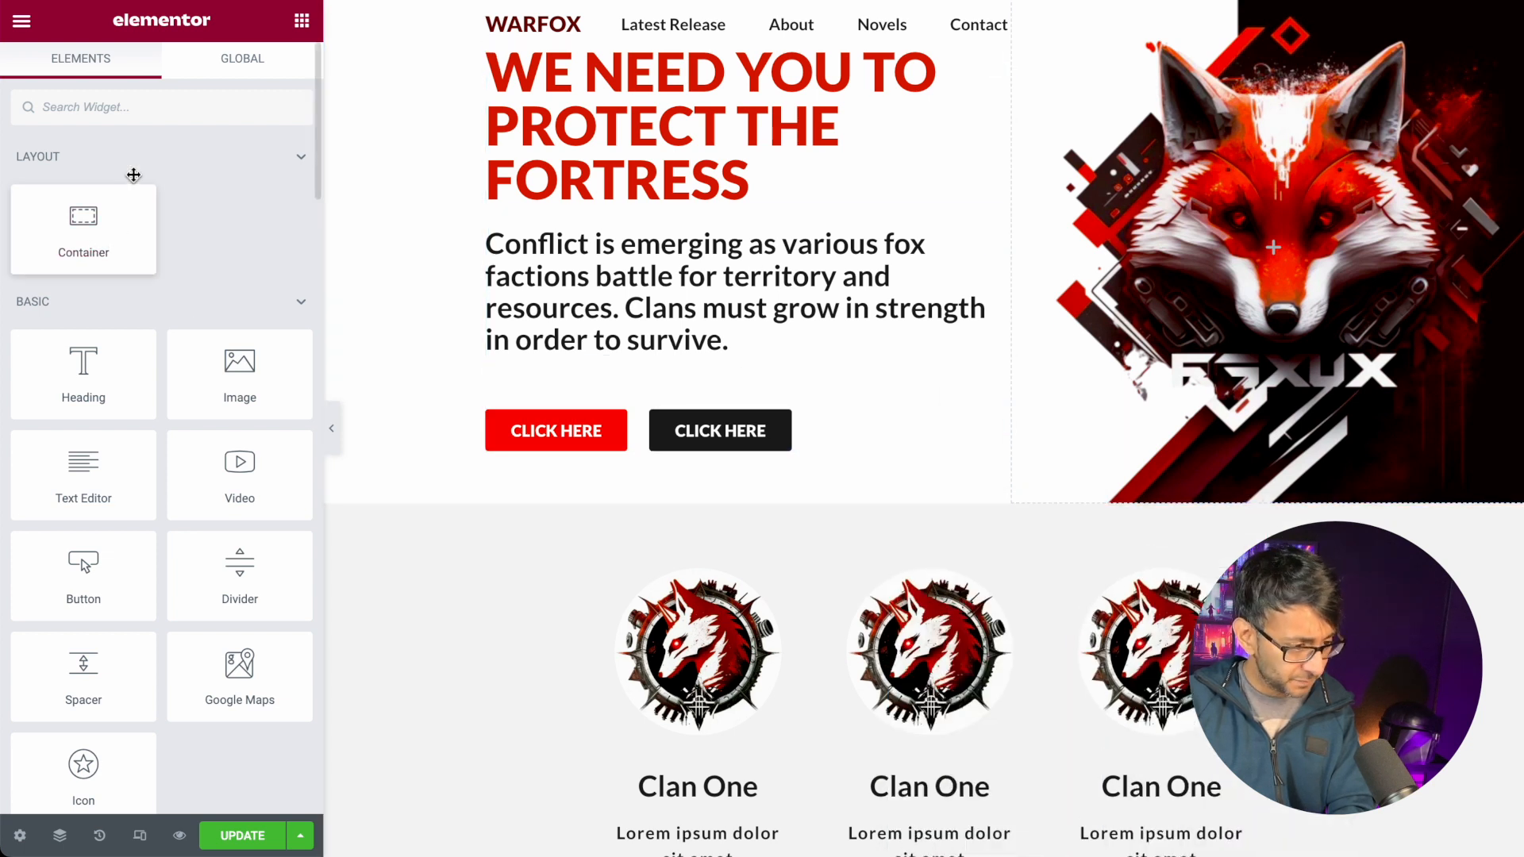
- Set the first clan image box's padding to 30 px top and bottom and 40 px right and left
{"action": "left_click", "coordinate": [694, 649]}
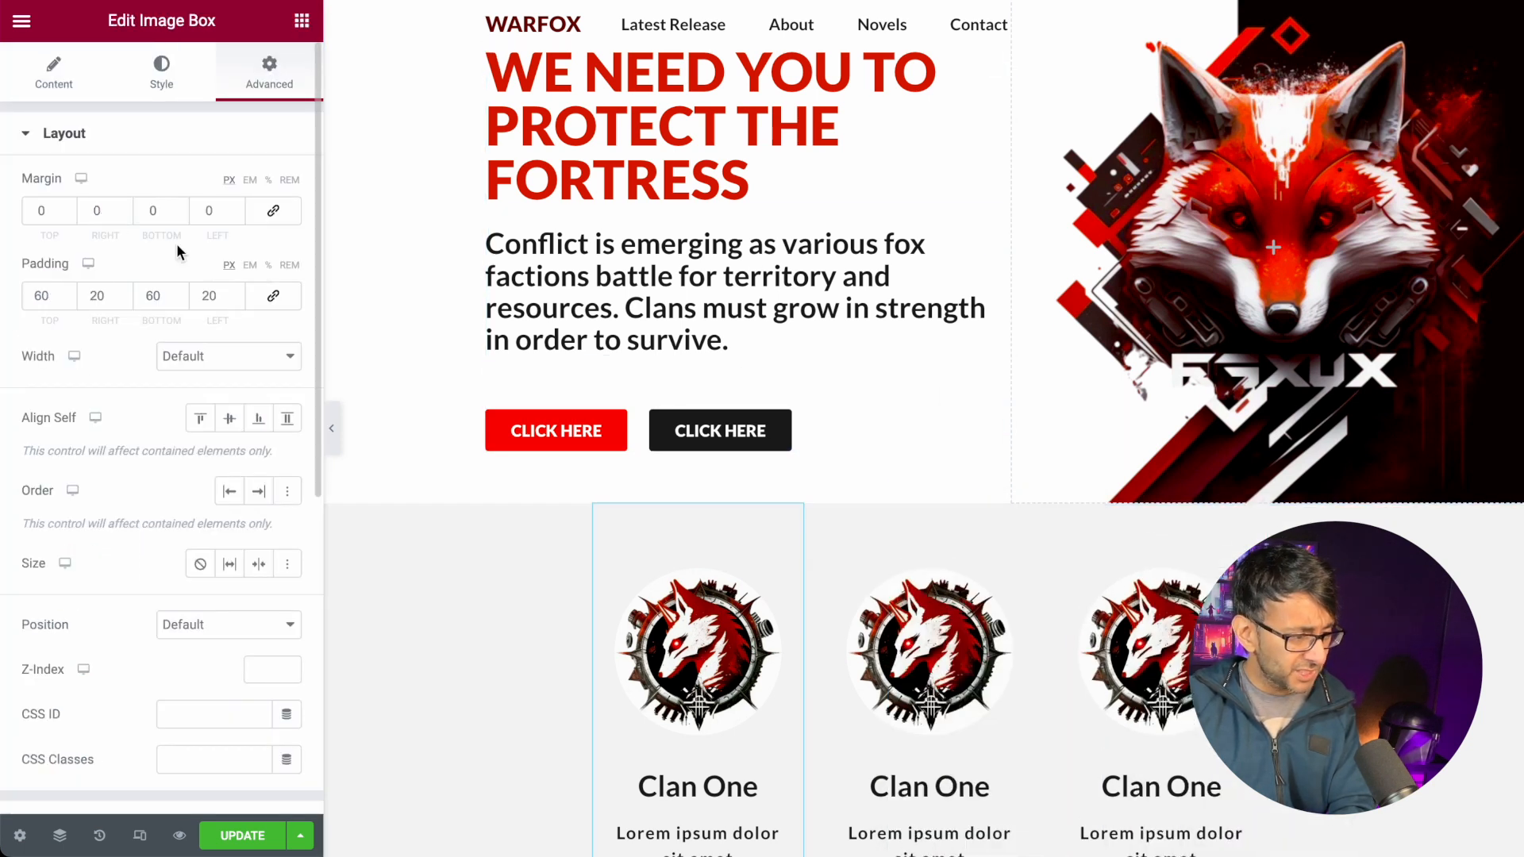
{"action": "left_click_drag", "start_coordinate": [53, 294], "coordinate": [2, 294]}
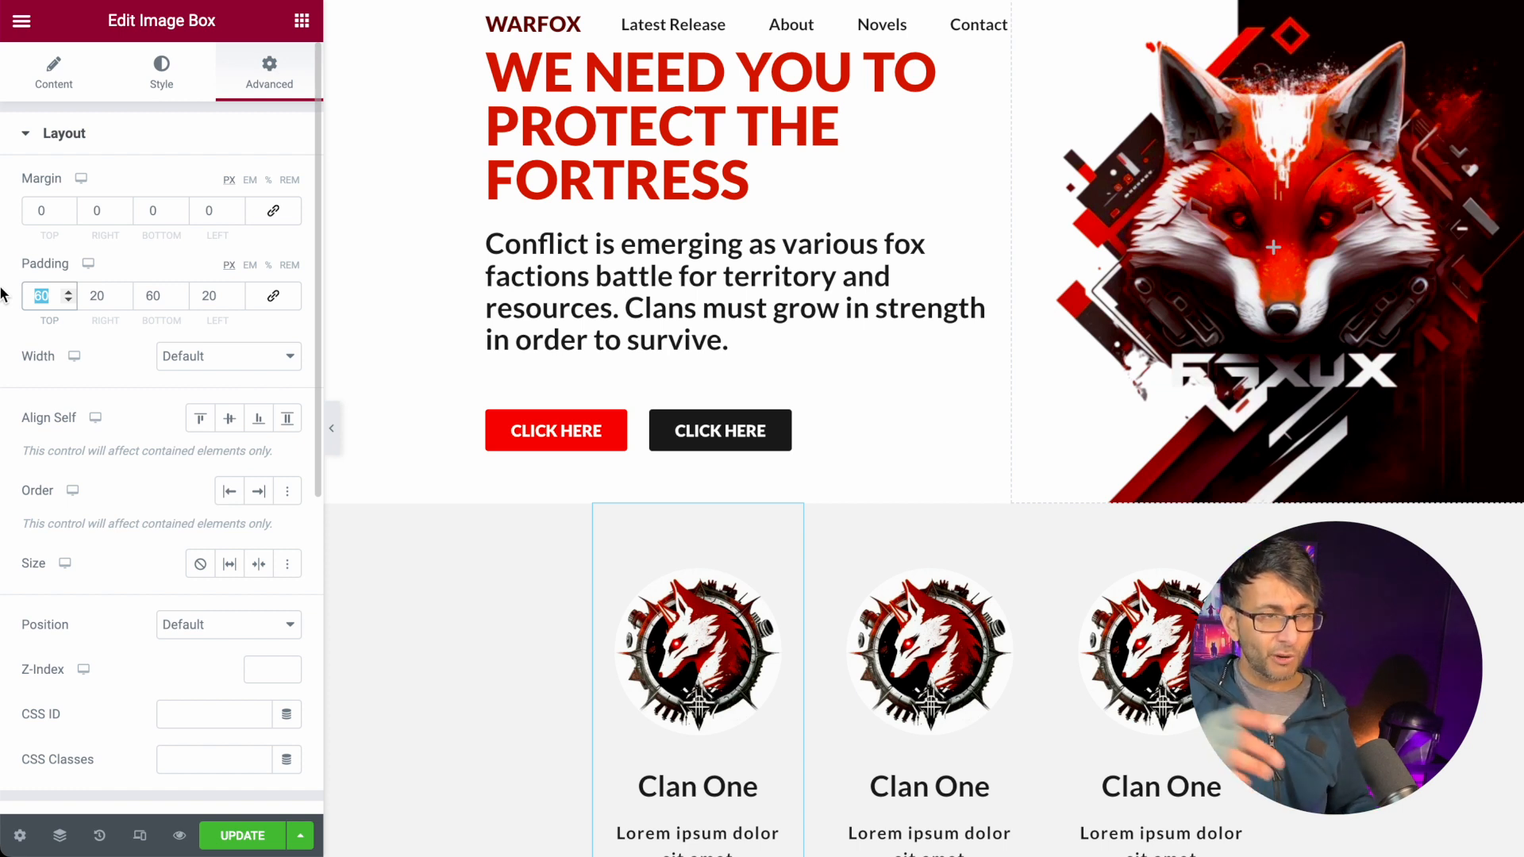
{"action": "type", "text": "3"}
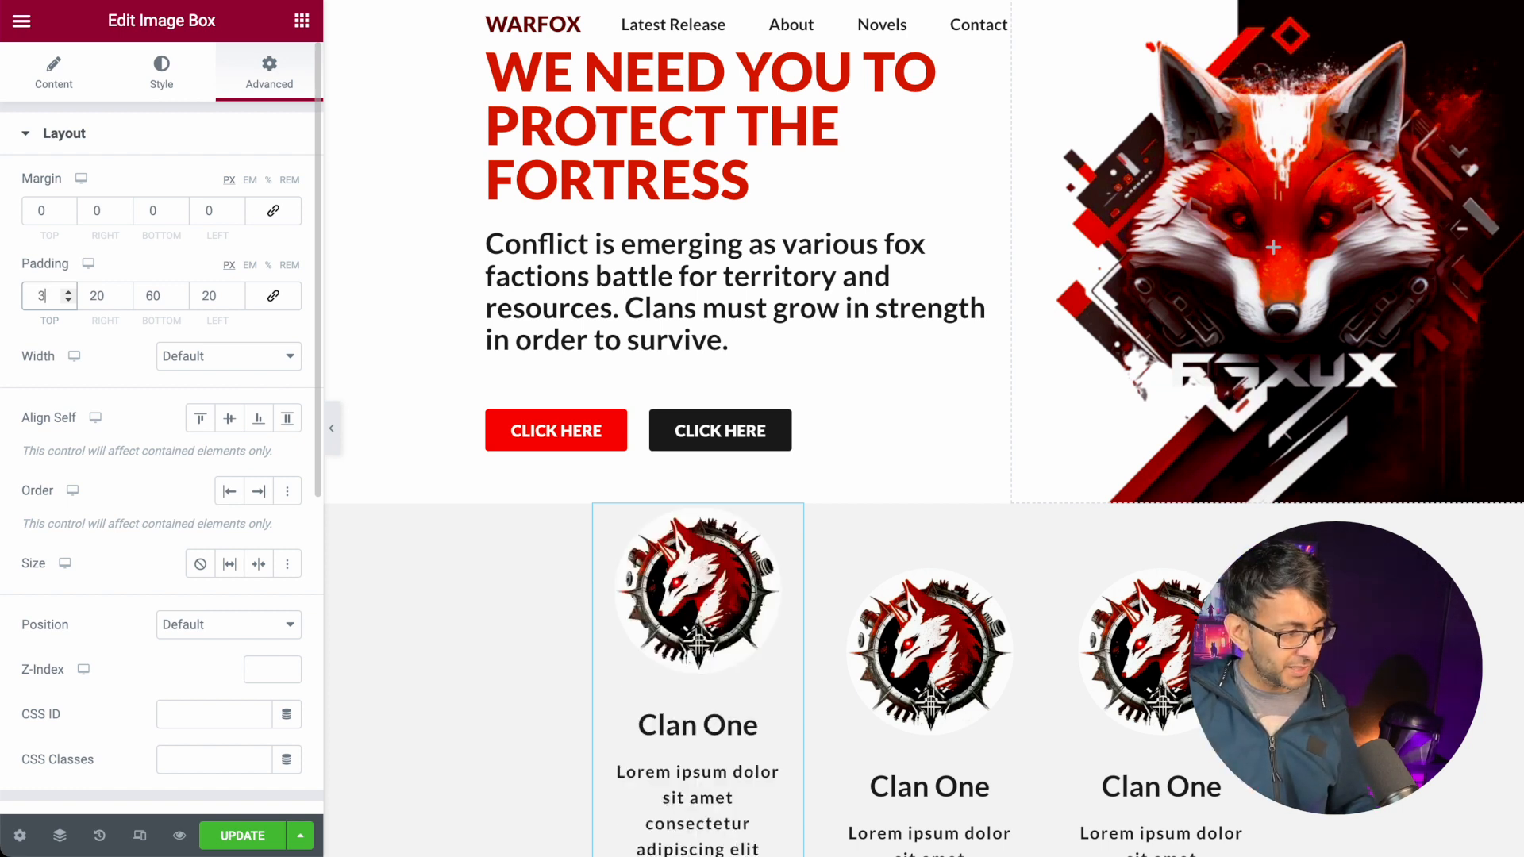
{"action": "type", "text": "0"}
{"action": "key", "text": "Tab"}
{"action": "key", "text": "Tab"}
{"action": "key", "text": "shift+Tab"}
{"action": "type", "text": "40"}
{"action": "key", "text": "Tab"}
{"action": "key", "text": "Tab"}
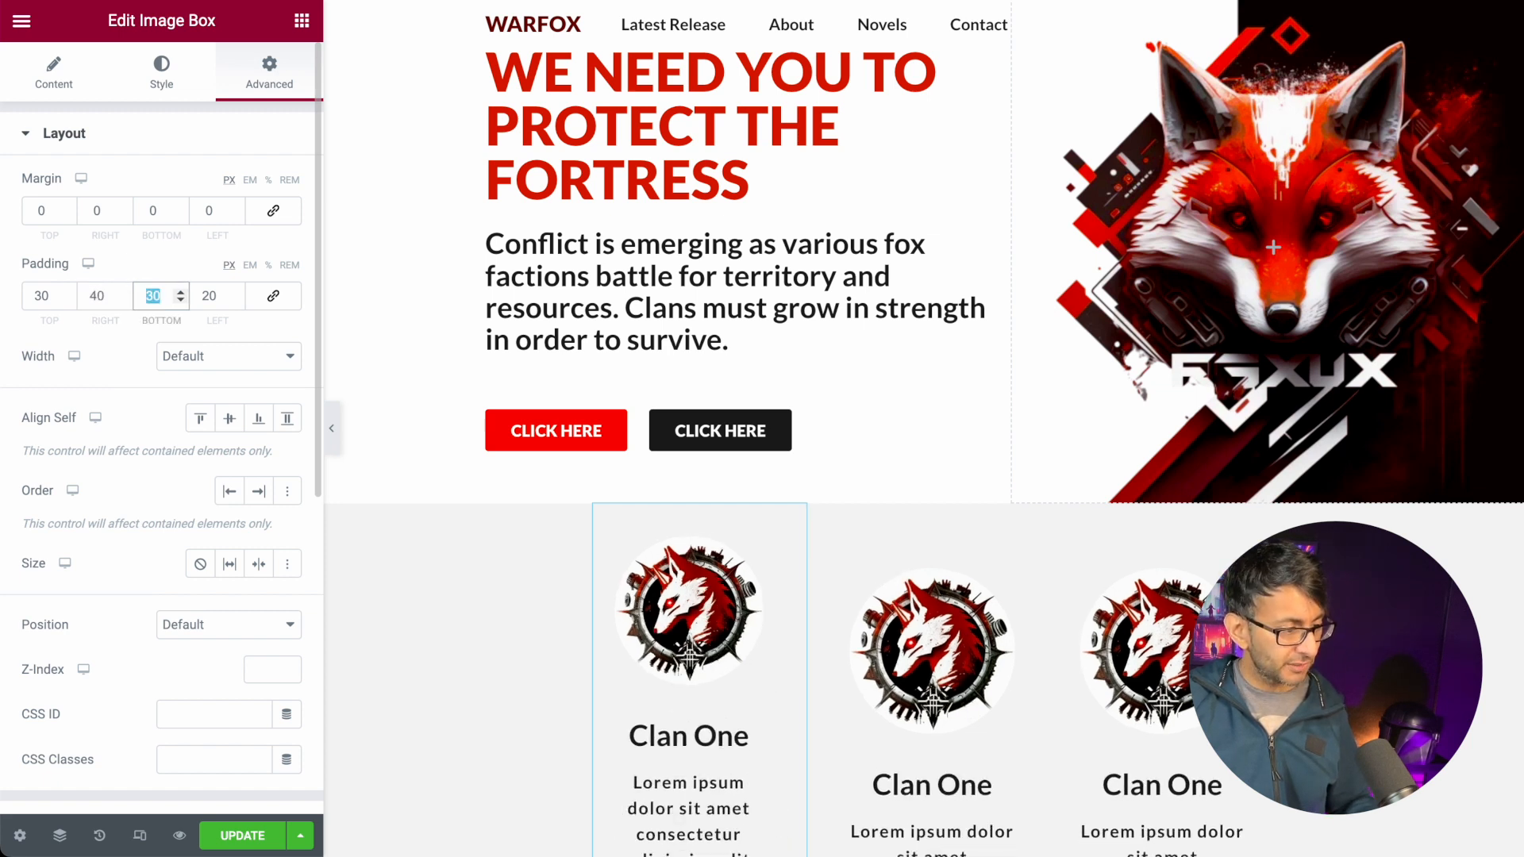
{"action": "type", "text": "40"}
- Apply the first clan image box's padding style to the other two boxes and check the row at full width
{"action": "right_click", "coordinate": [665, 503]}
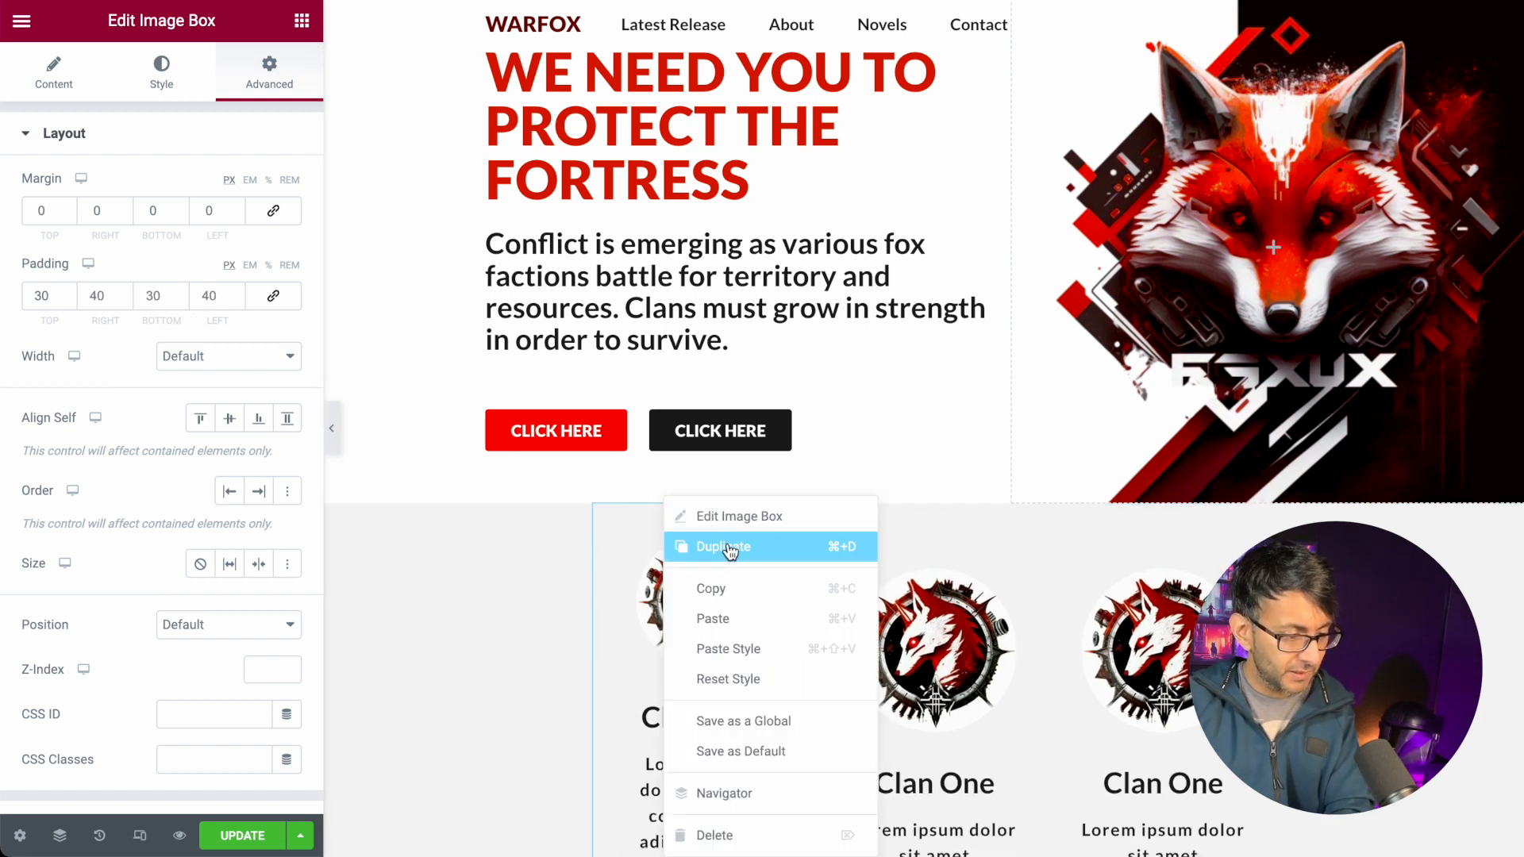
{"action": "left_click", "coordinate": [731, 586]}
{"action": "right_click", "coordinate": [915, 500]}
{"action": "left_click", "coordinate": [982, 650]}
{"action": "right_click", "coordinate": [1143, 595]}
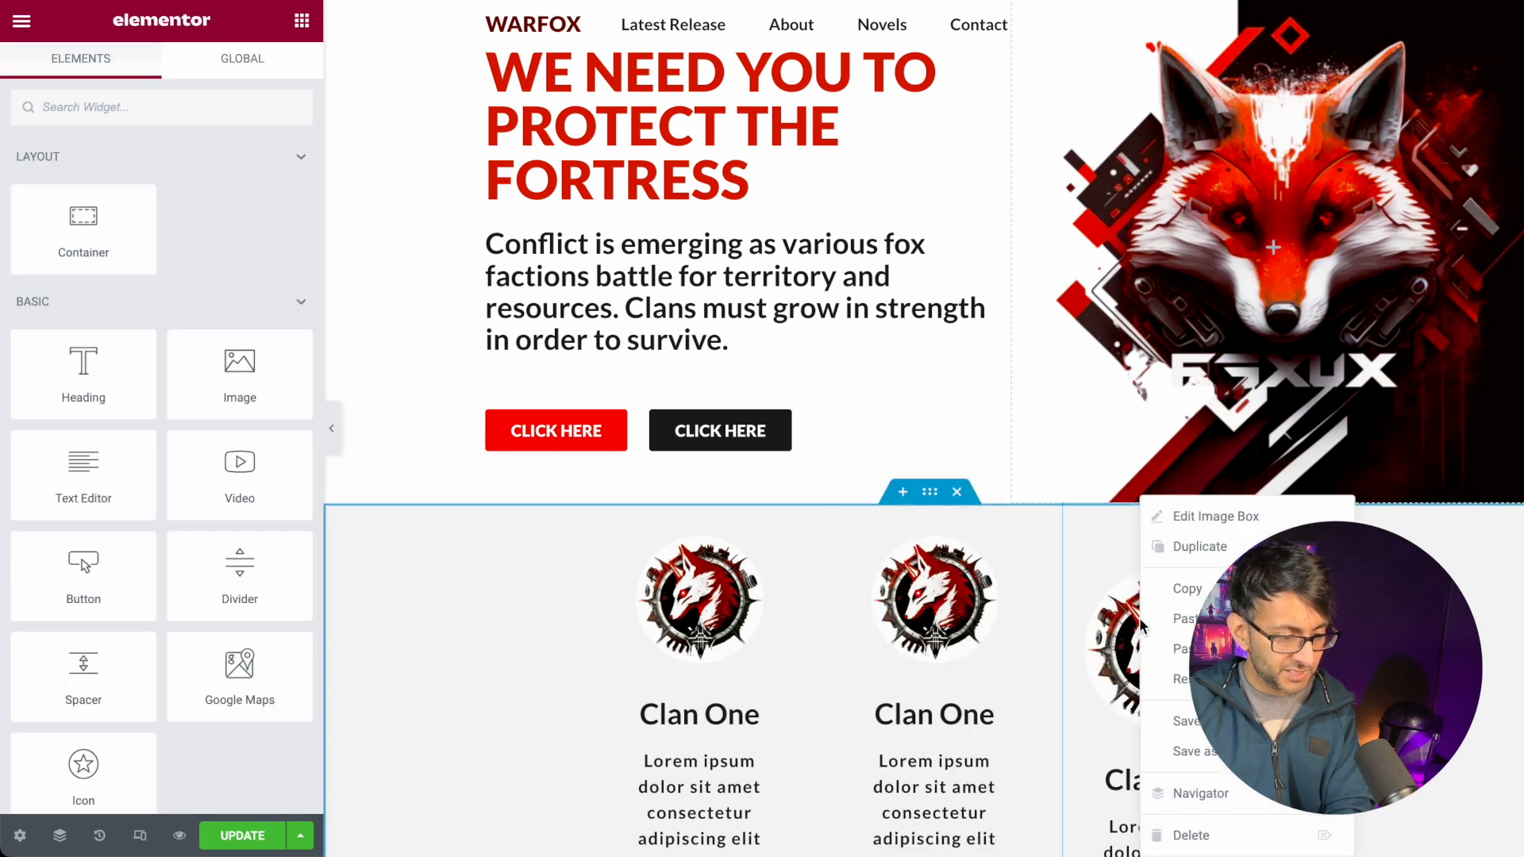
{"action": "left_click", "coordinate": [1172, 643]}
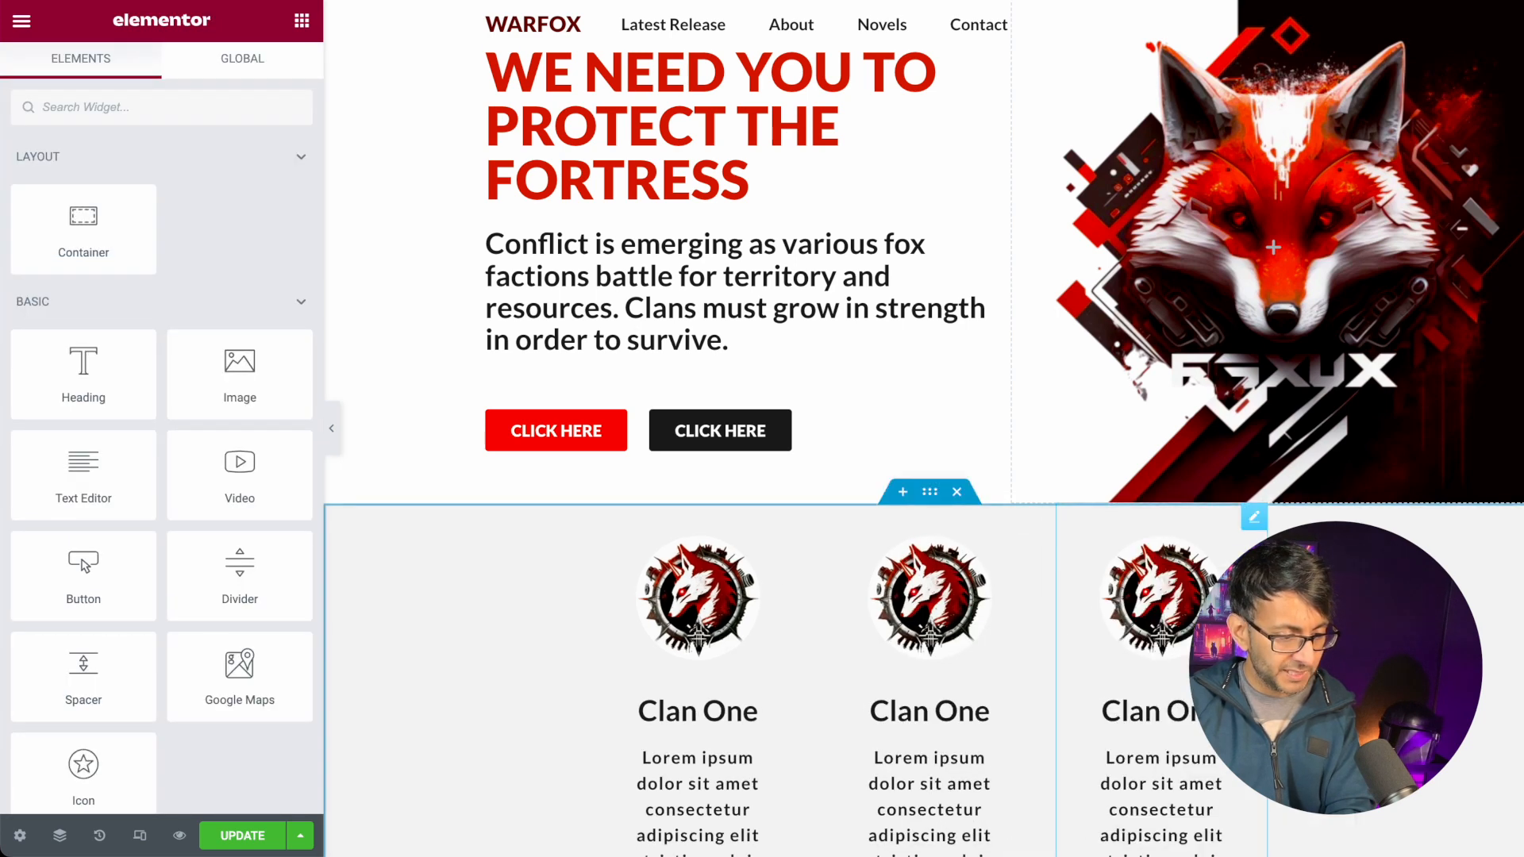
{"action": "left_click", "coordinate": [332, 428]}
{"action": "scroll", "coordinate": [938, 730], "scroll_direction": "down", "scroll_amount": 1}
{"action": "scroll", "coordinate": [940, 732], "scroll_direction": "up", "scroll_amount": 1}
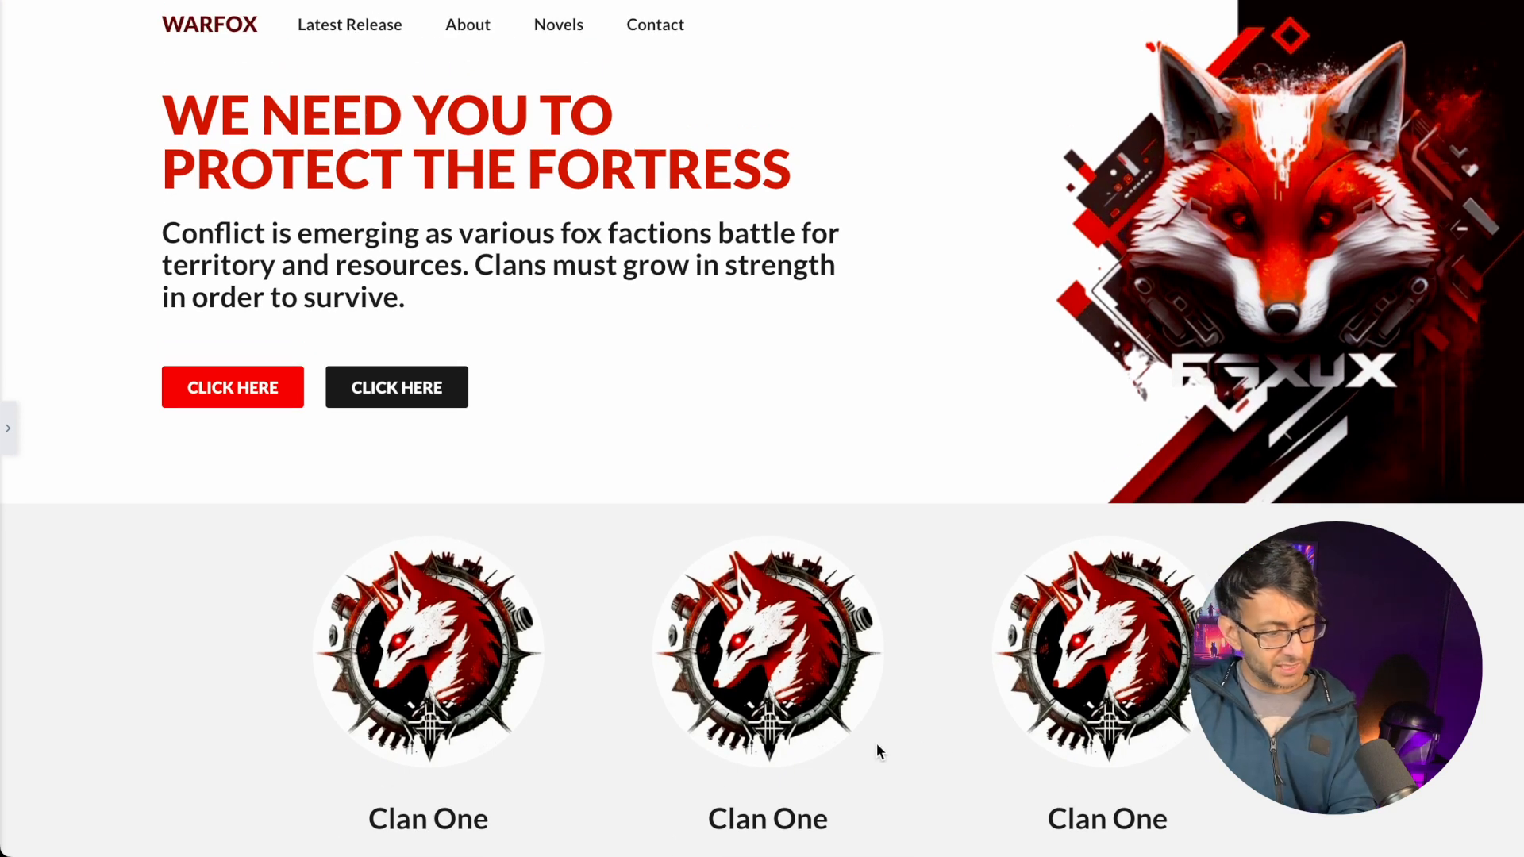
{"action": "left_click", "coordinate": [8, 429]}
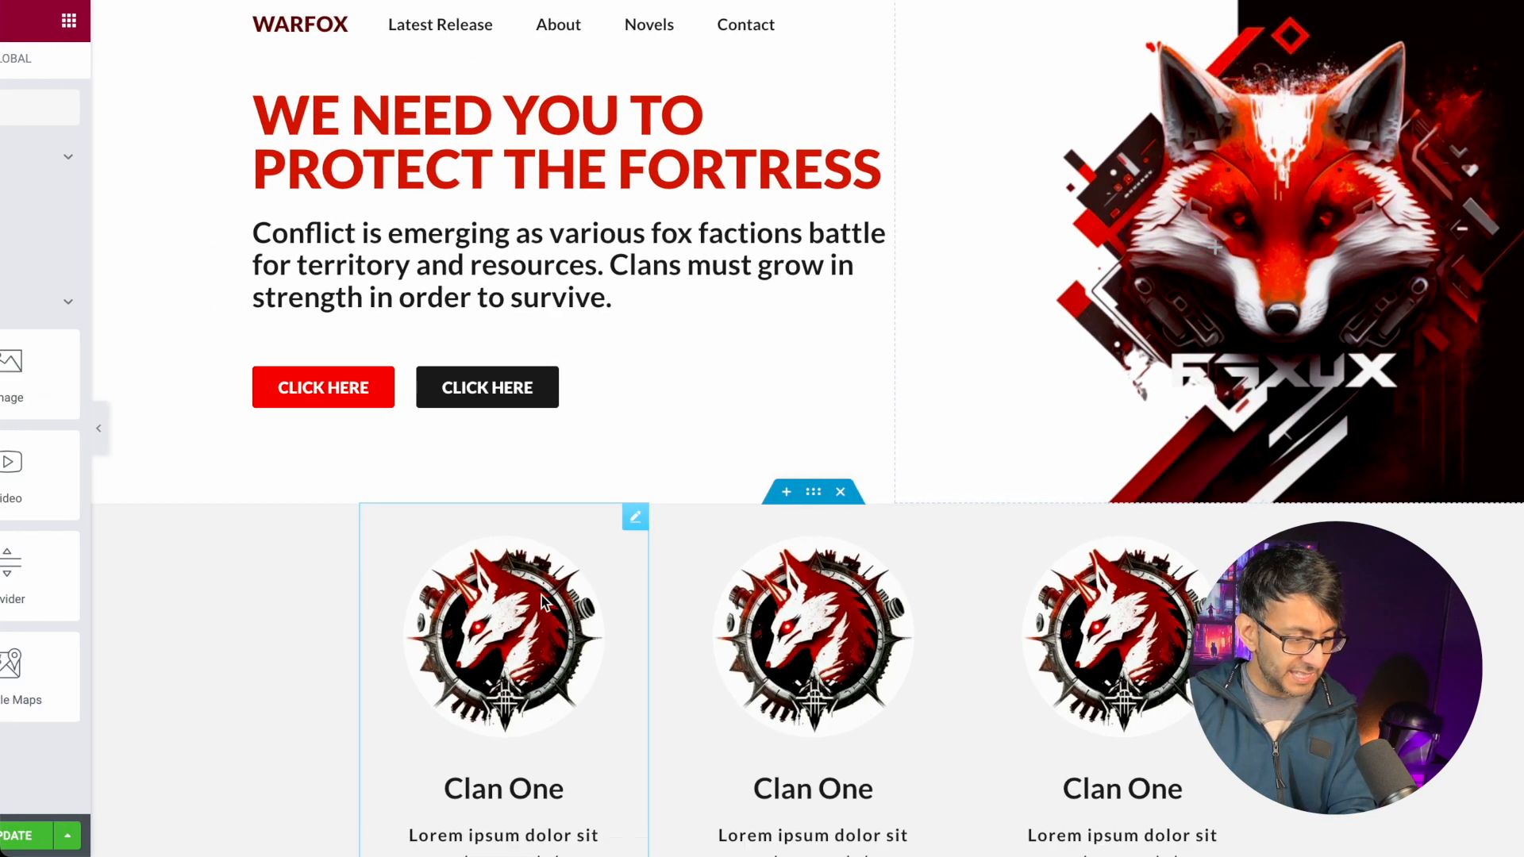
- Set the first clan image box's image width to 75% and its image spacing to 5 px
{"action": "left_click", "coordinate": [790, 526]}
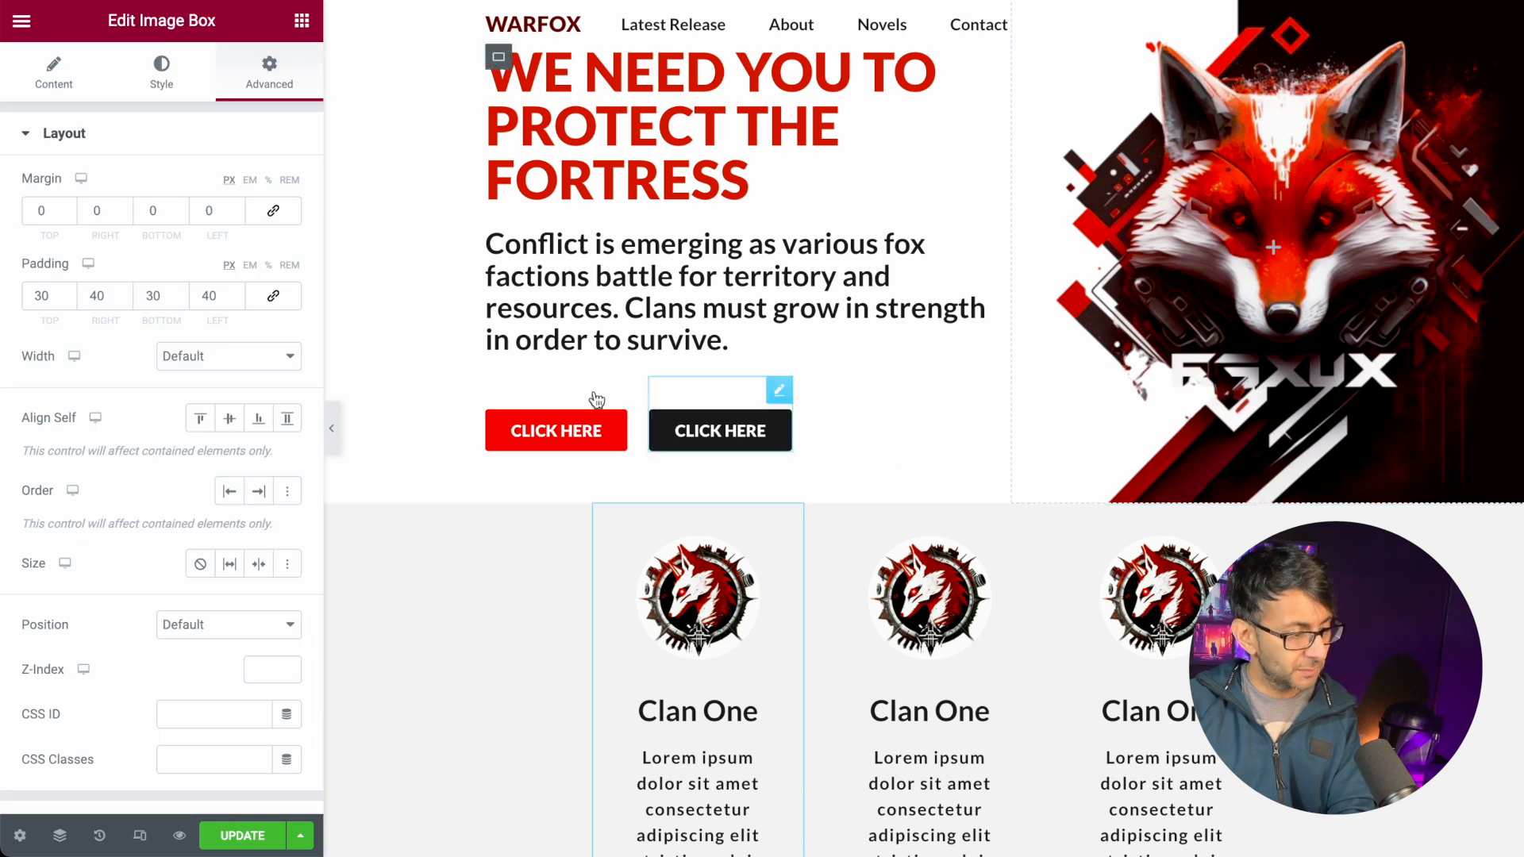
{"action": "left_click", "coordinate": [167, 95]}
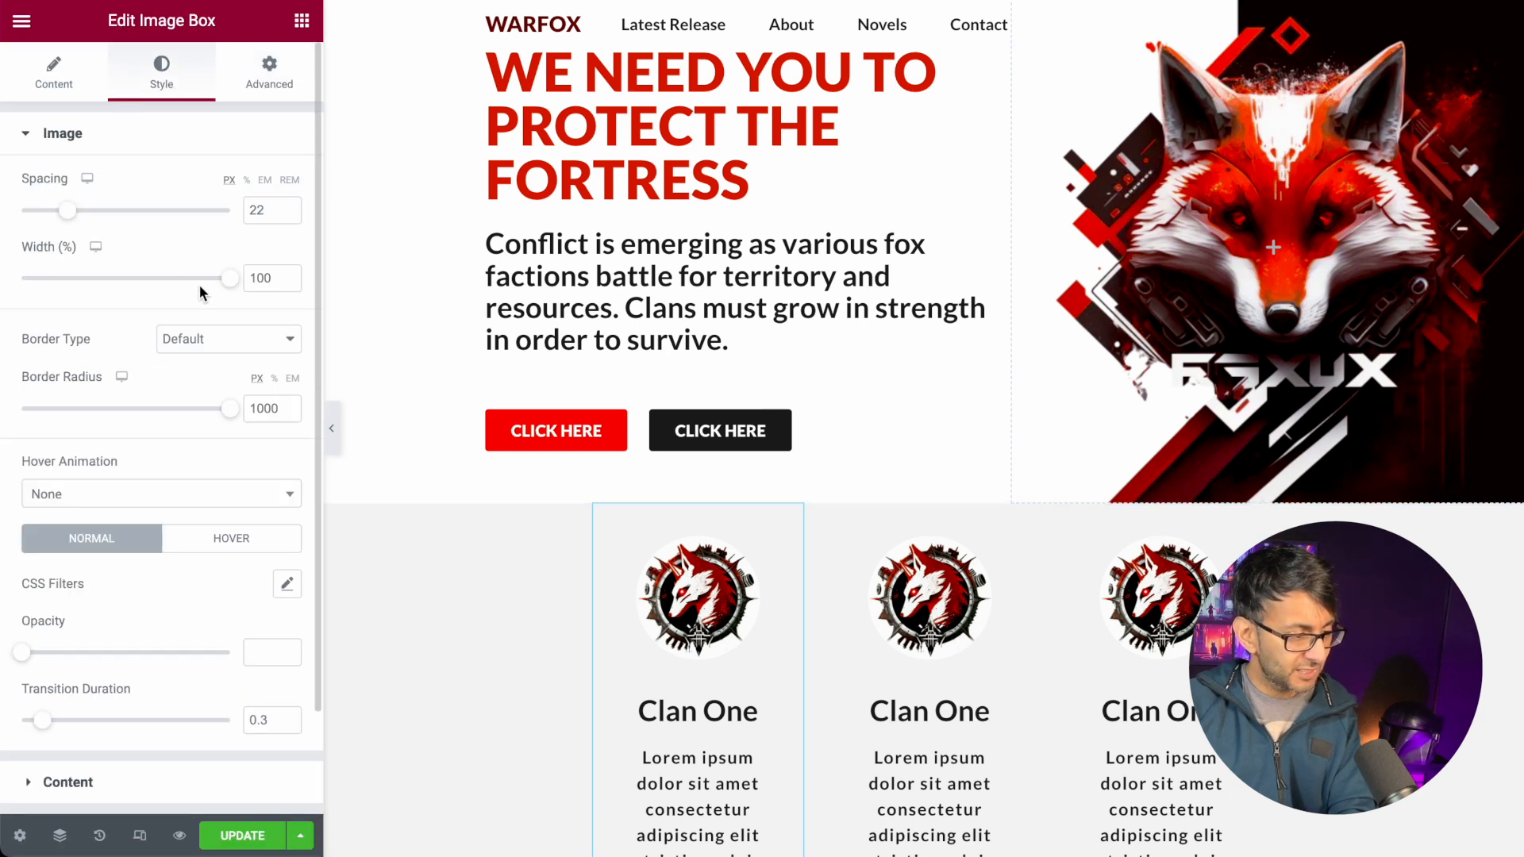
{"action": "double_click", "coordinate": [276, 277]}
{"action": "type", "text": "75"}
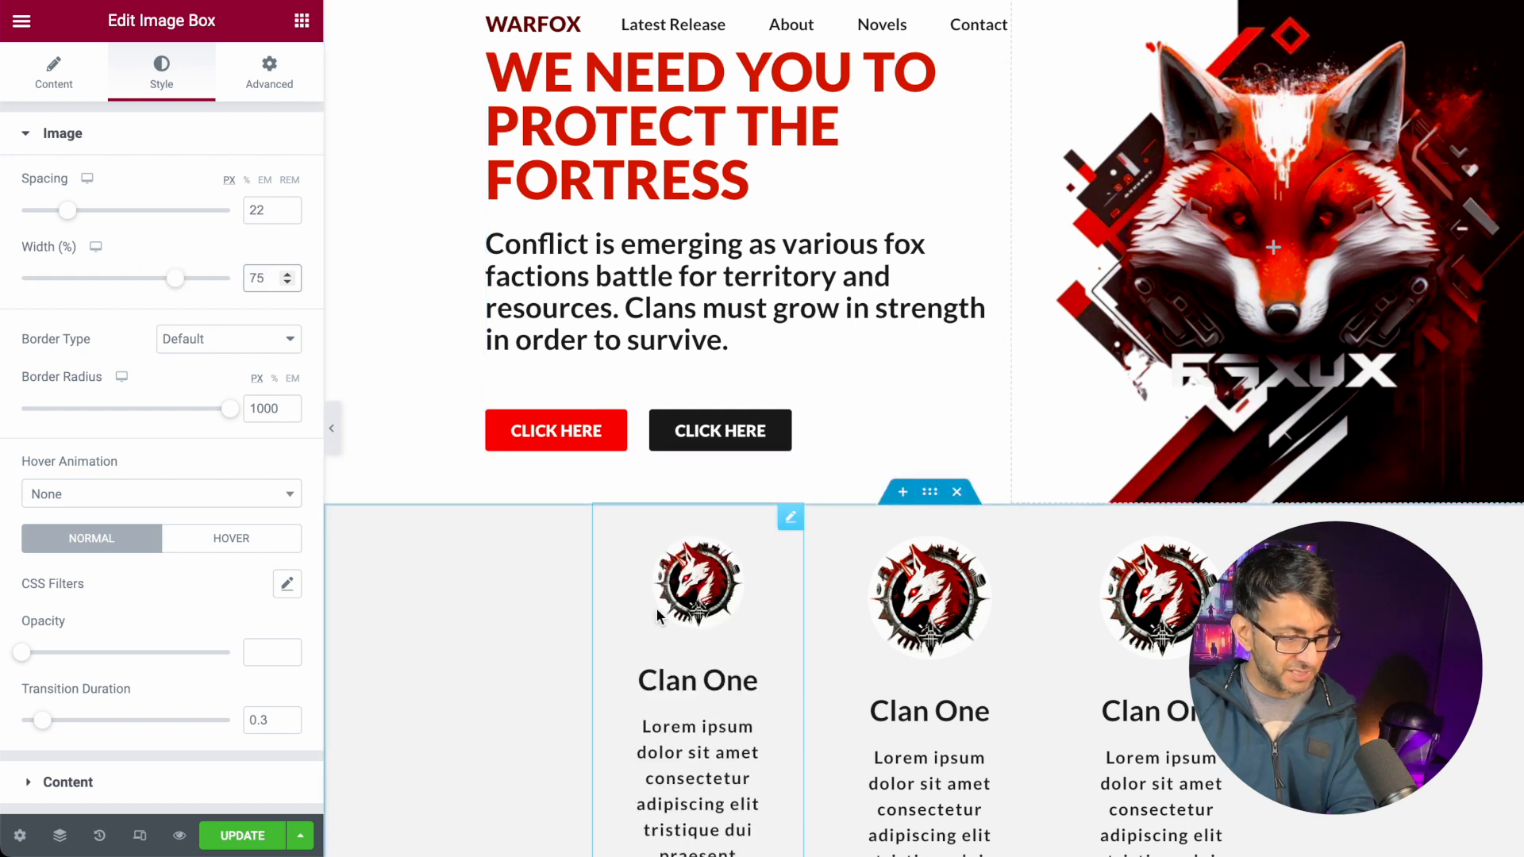
{"action": "right_click", "coordinate": [675, 604]}
{"action": "left_click", "coordinate": [745, 587]}
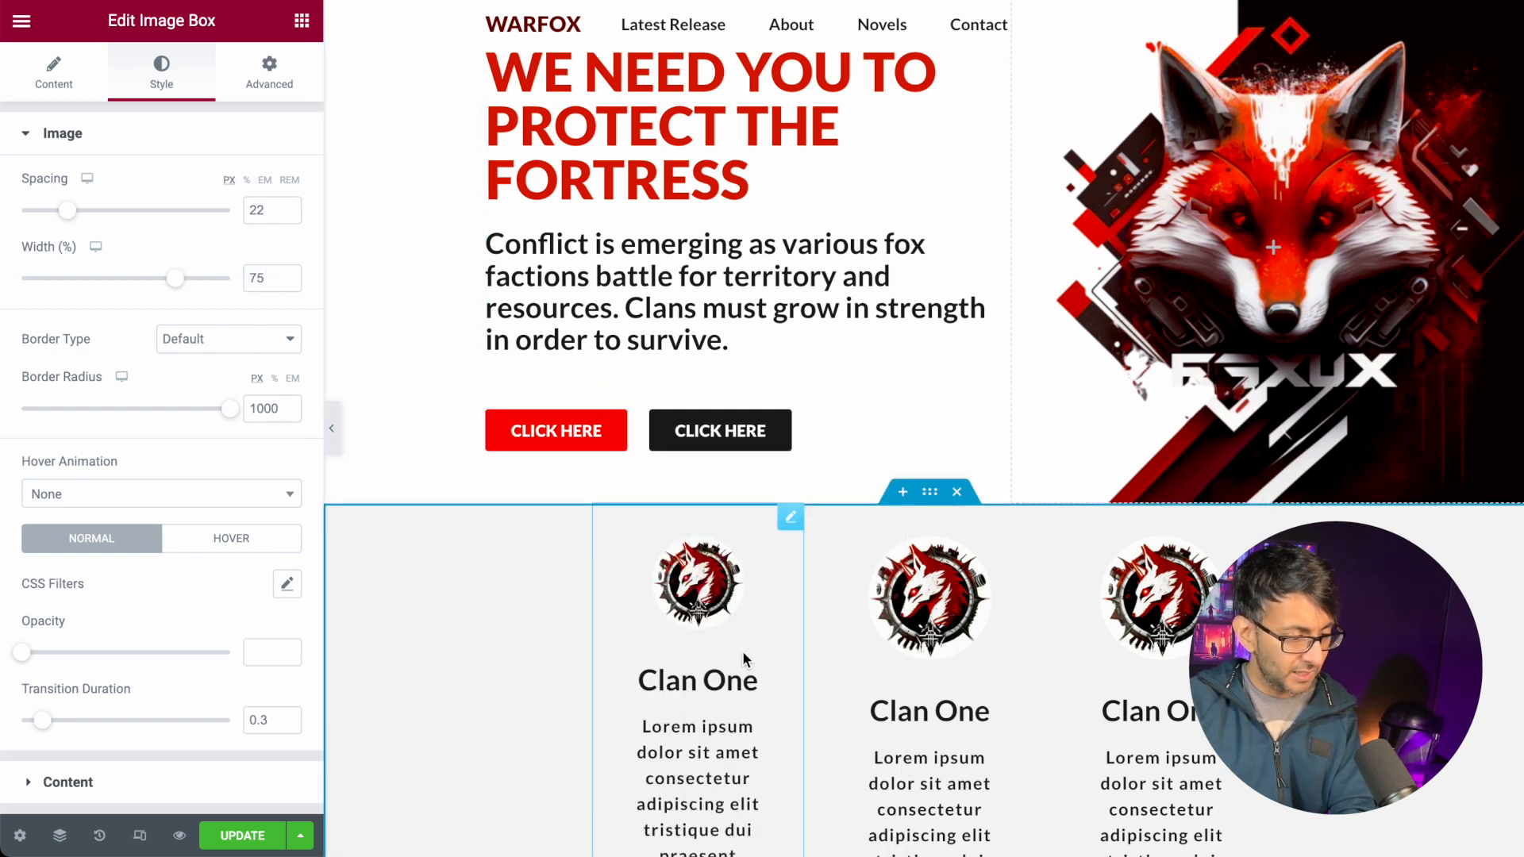
{"action": "left_click_drag", "start_coordinate": [68, 212], "coordinate": [32, 214]}
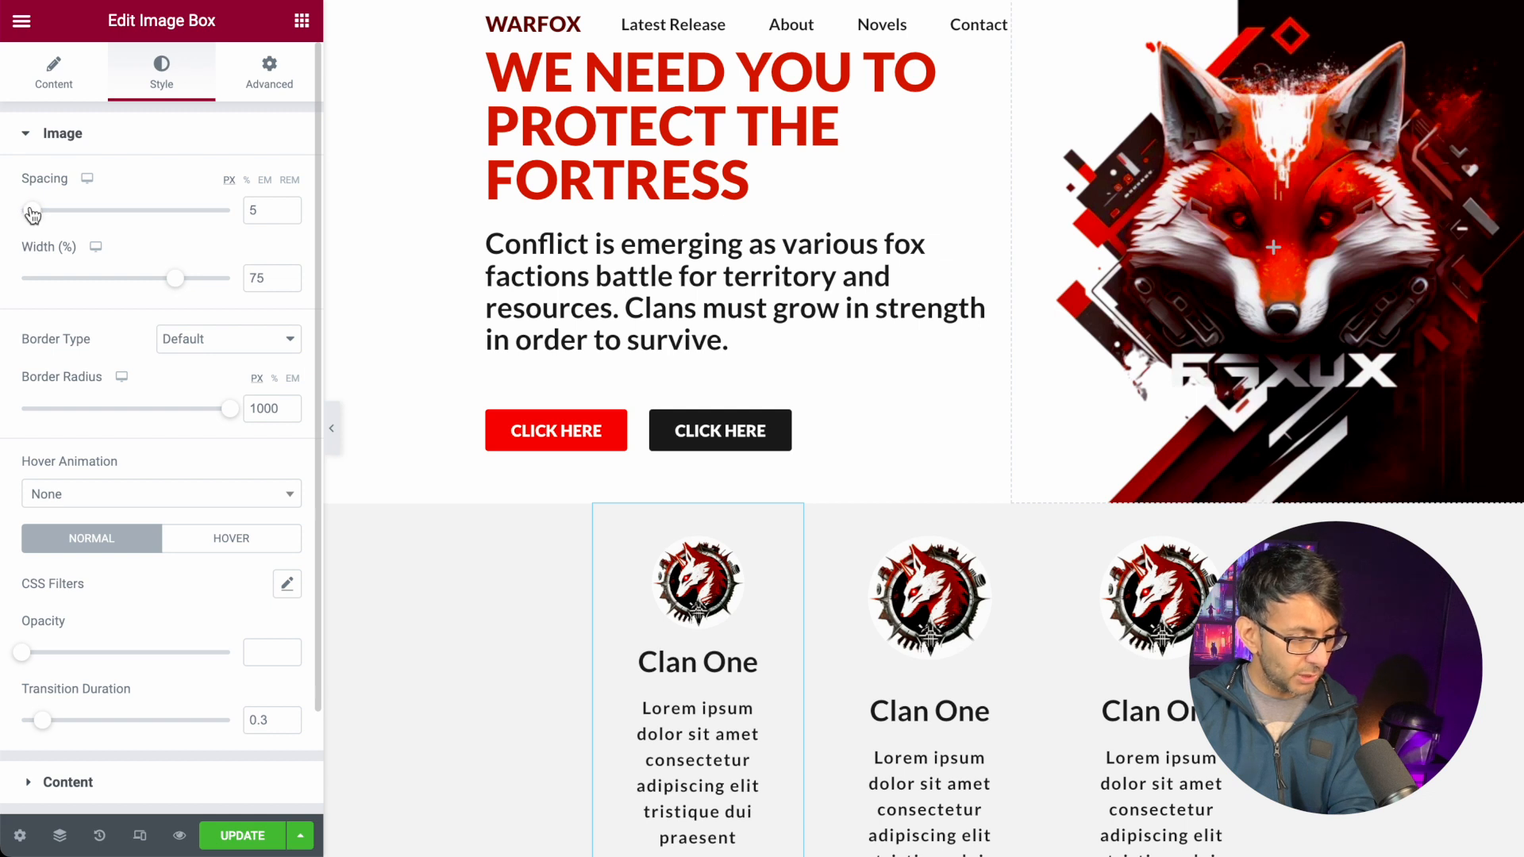
- Set the title spacing of the first clan image box to 11 px
{"action": "scroll", "coordinate": [177, 722], "scroll_direction": "down", "scroll_amount": 2}
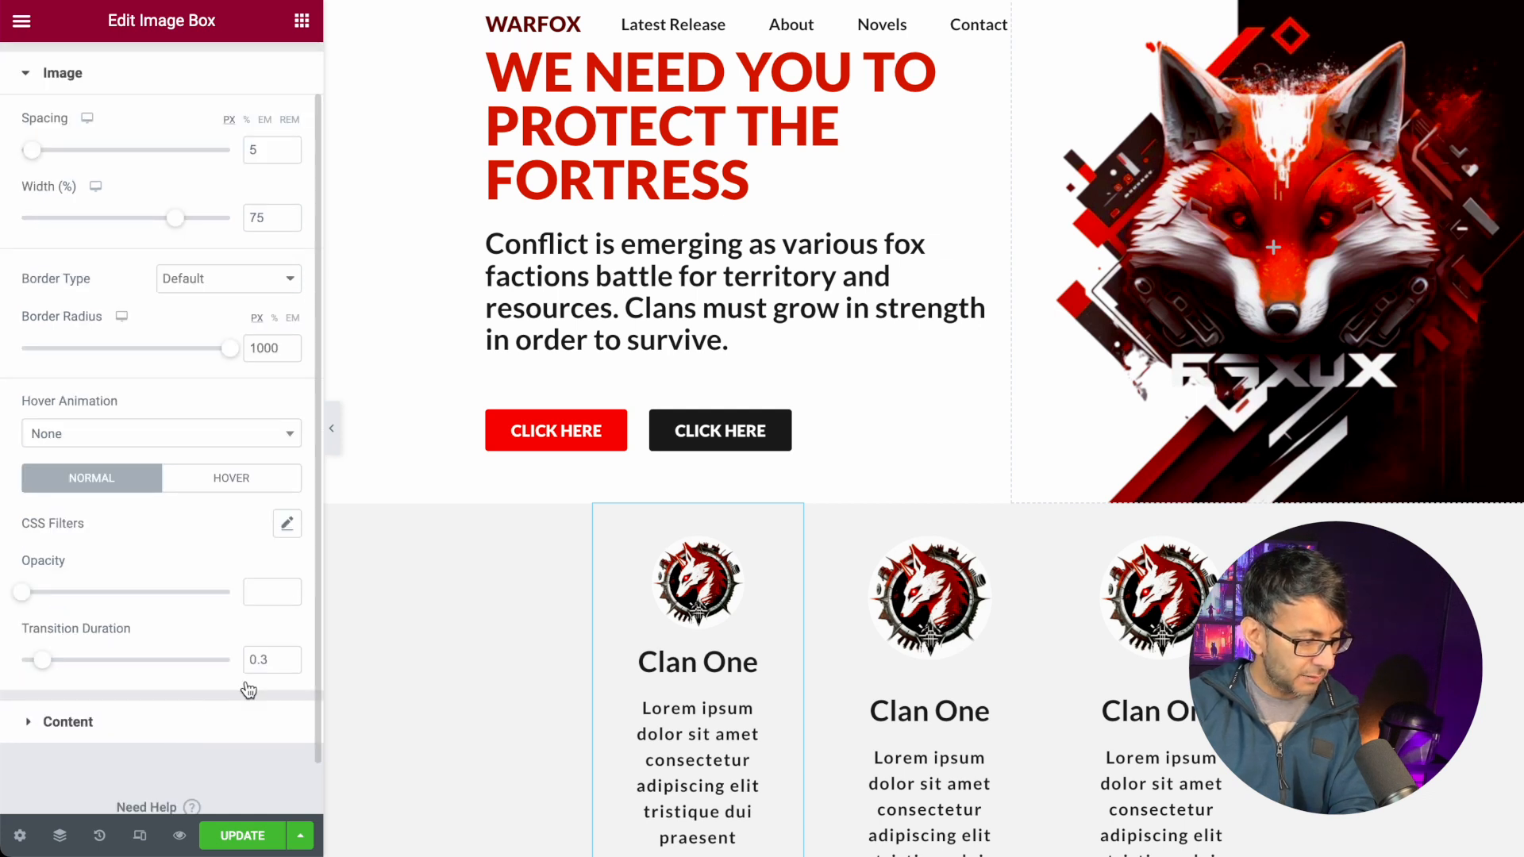
{"action": "left_click", "coordinate": [246, 718]}
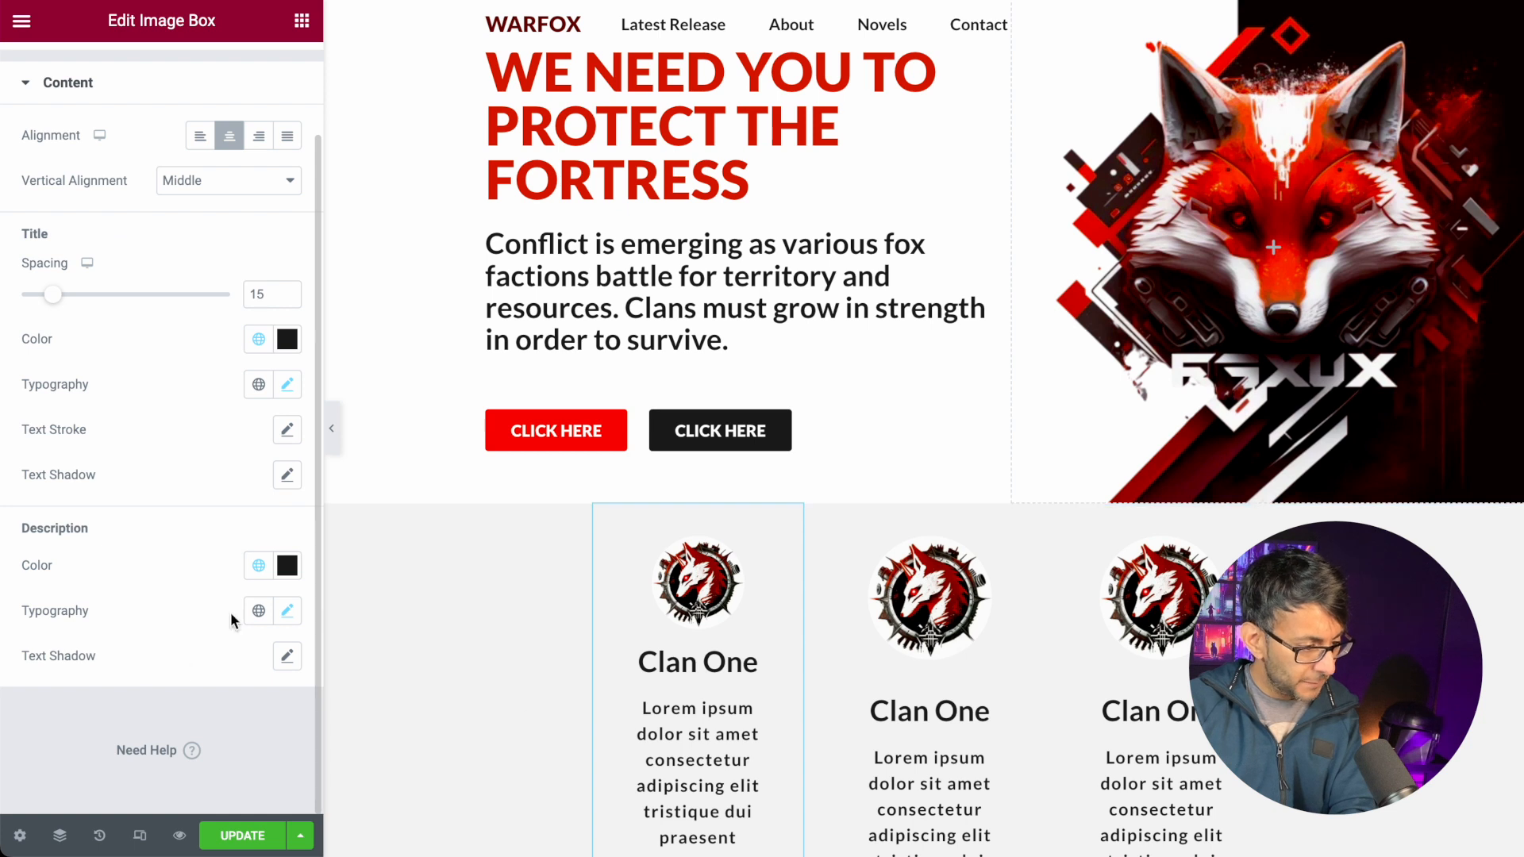
{"action": "left_click_drag", "start_coordinate": [57, 300], "coordinate": [36, 300]}
{"action": "double_click", "coordinate": [258, 295]}
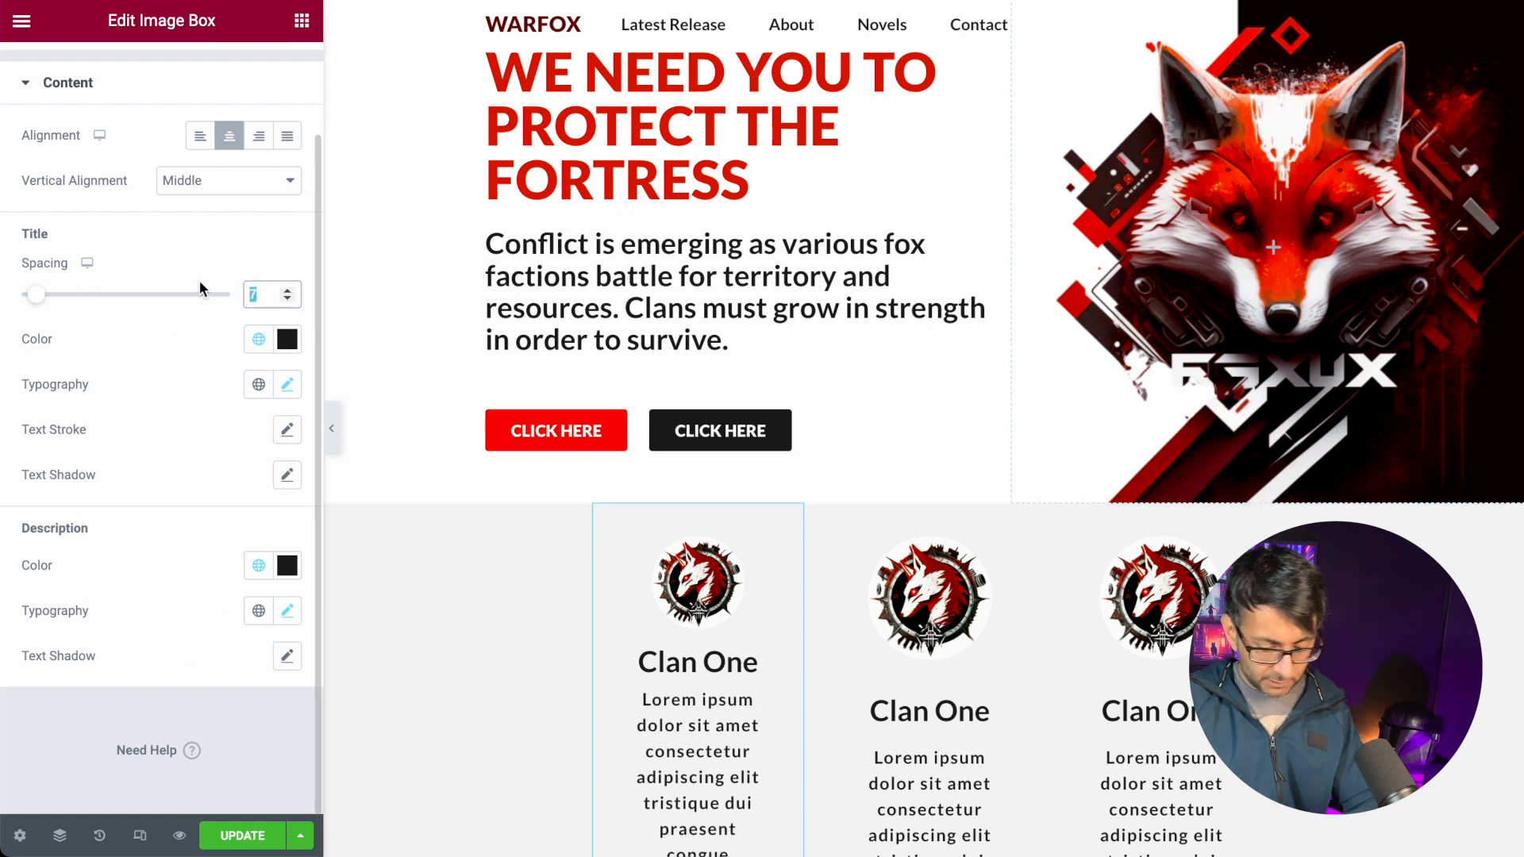
{"action": "type", "text": "11"}
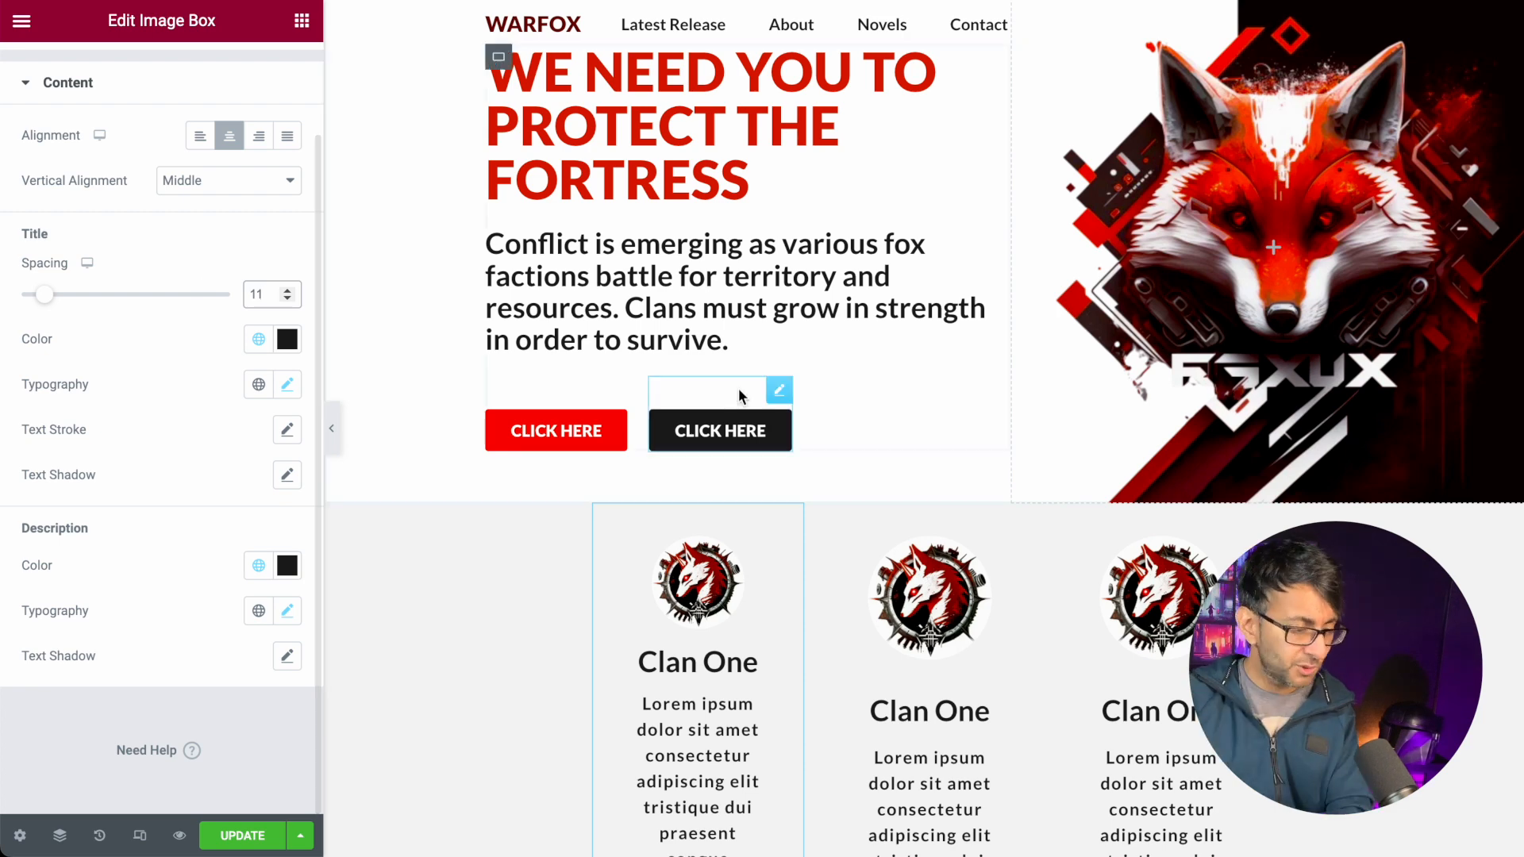
- Paste the first clan box's image and title styling onto the other two boxes and preview the page without the panel
{"action": "right_click", "coordinate": [726, 615]}
{"action": "left_click", "coordinate": [754, 587]}
{"action": "right_click", "coordinate": [889, 620]}
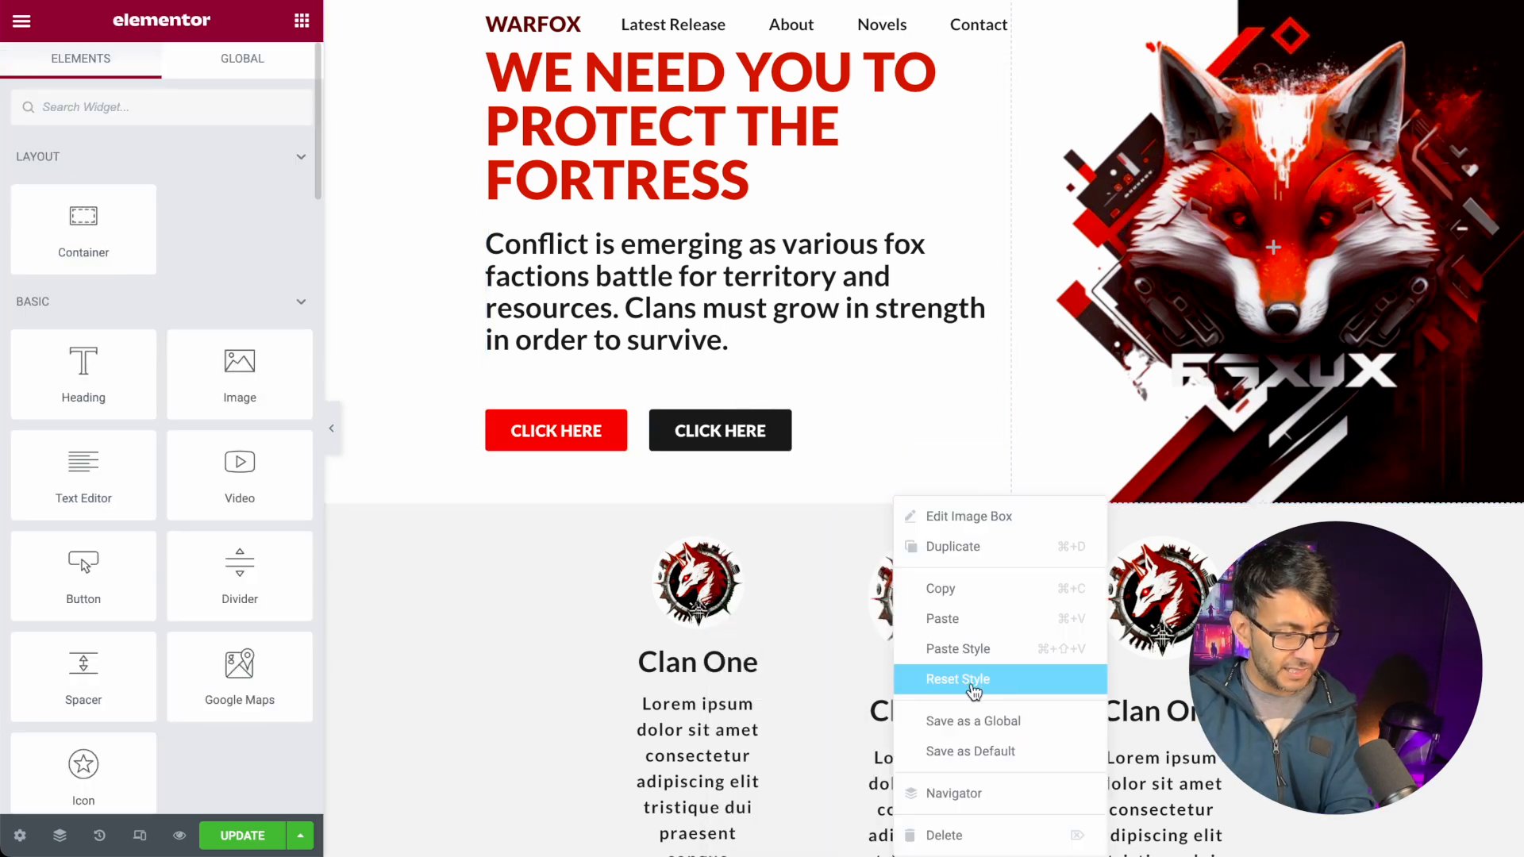
{"action": "left_click", "coordinate": [984, 642]}
{"action": "right_click", "coordinate": [1113, 612]}
{"action": "left_click", "coordinate": [1152, 641]}
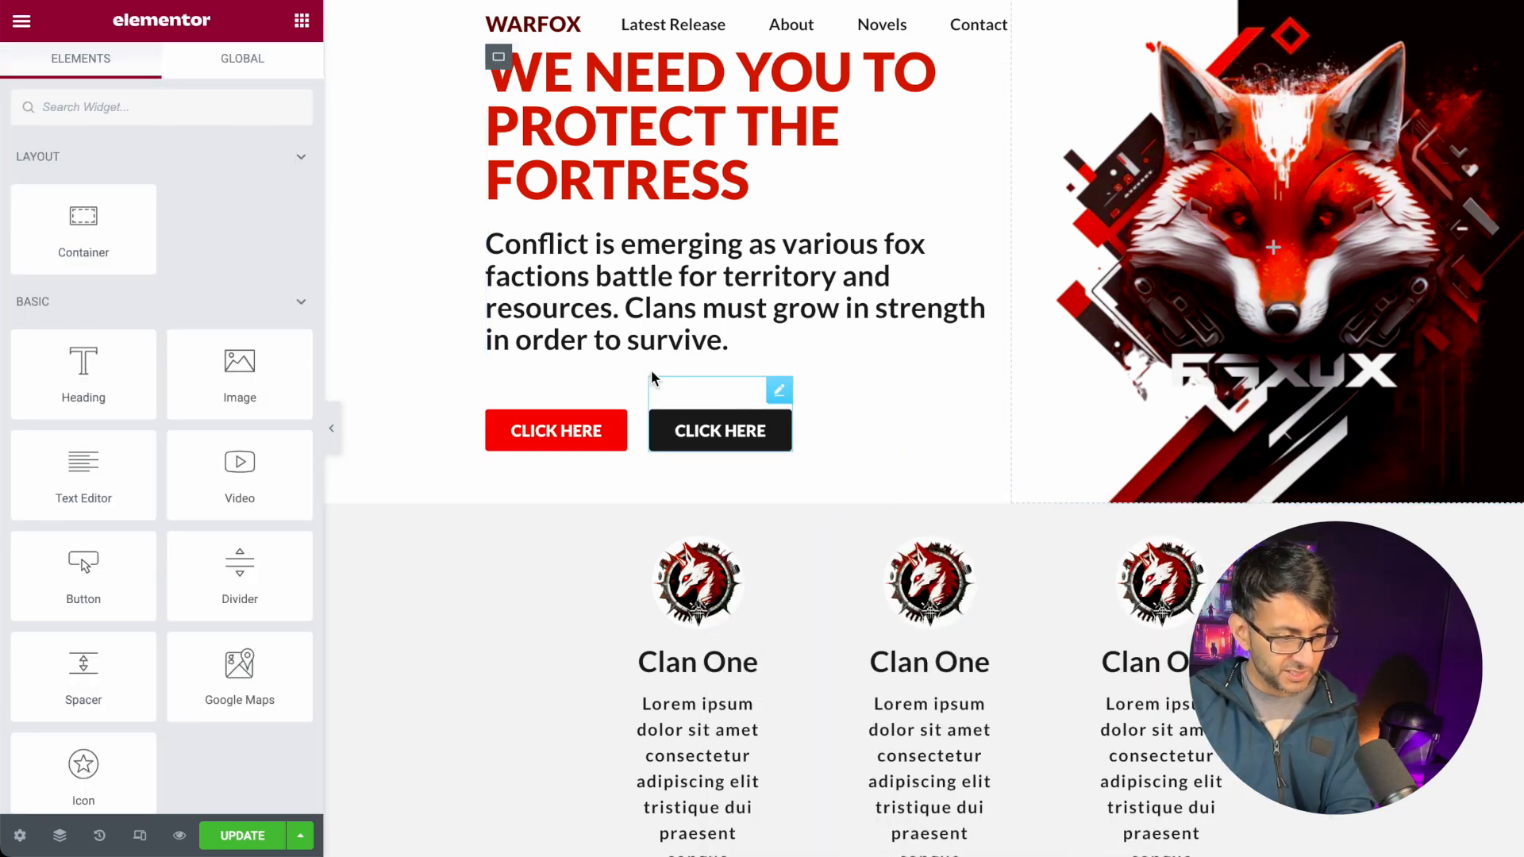
{"action": "left_click", "coordinate": [331, 430]}
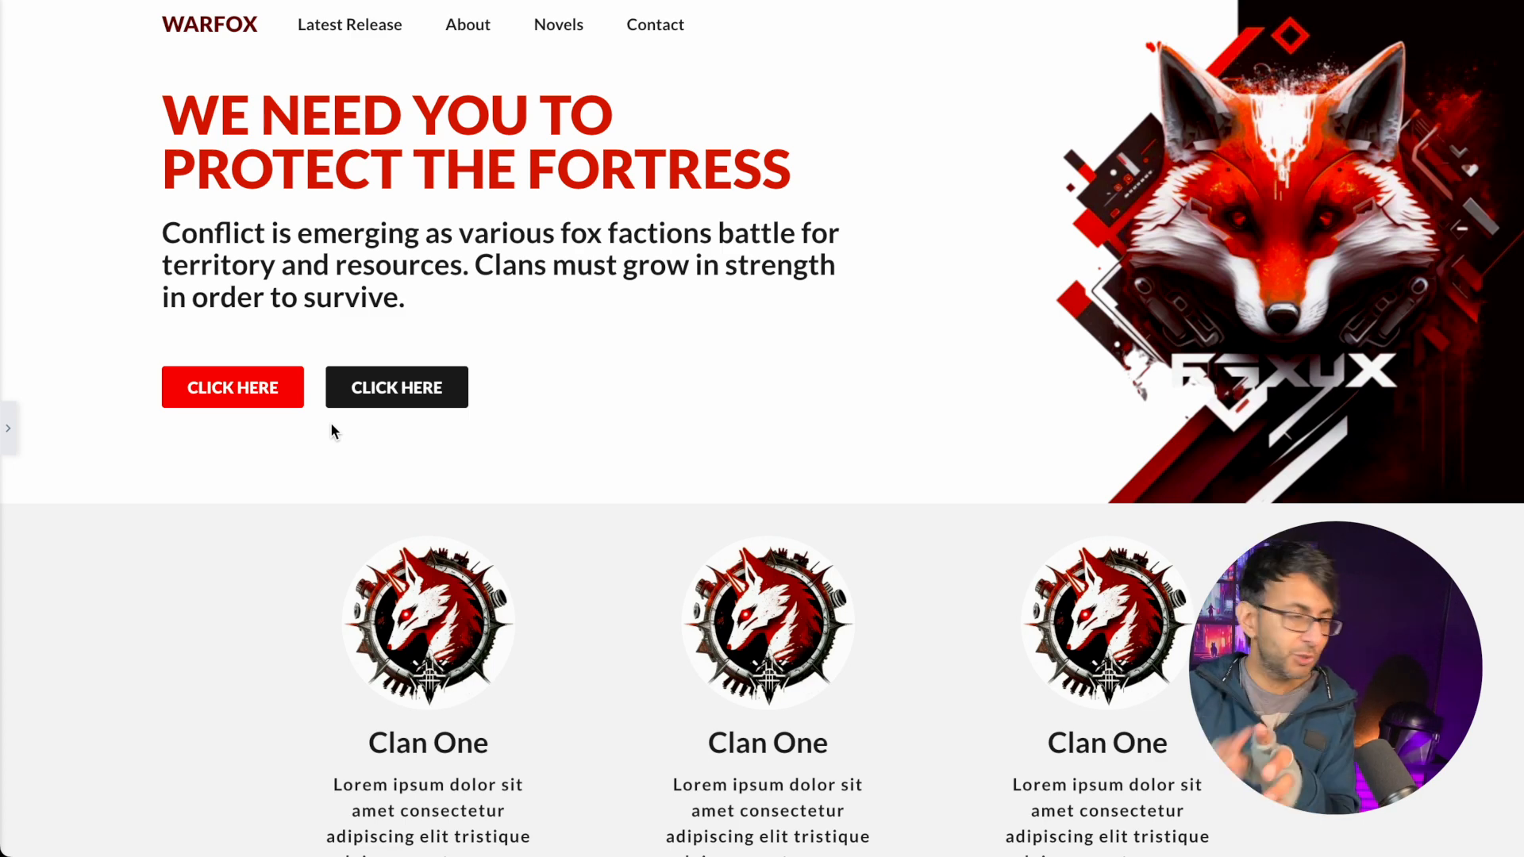
{"action": "left_click", "coordinate": [7, 433]}
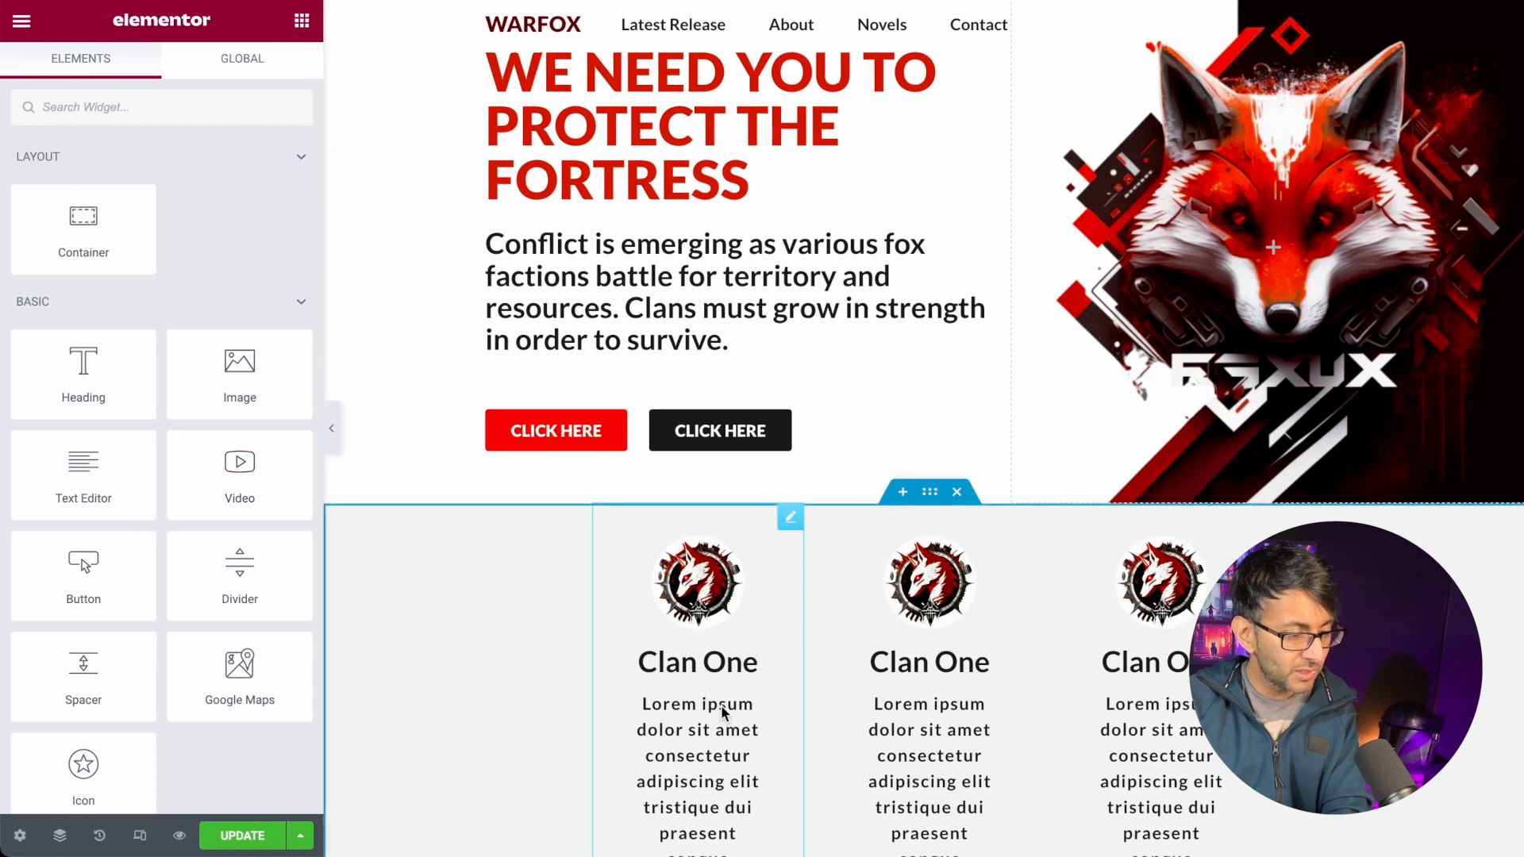
- Shorten the first clan box's description to "Lorem ipsum dolor sit amet consectetur"
{"action": "left_click", "coordinate": [723, 713]}
{"action": "left_click", "coordinate": [38, 78]}
{"action": "left_click_drag", "start_coordinate": [174, 509], "coordinate": [3, 490]}
{"action": "key", "text": "BackSpace"}
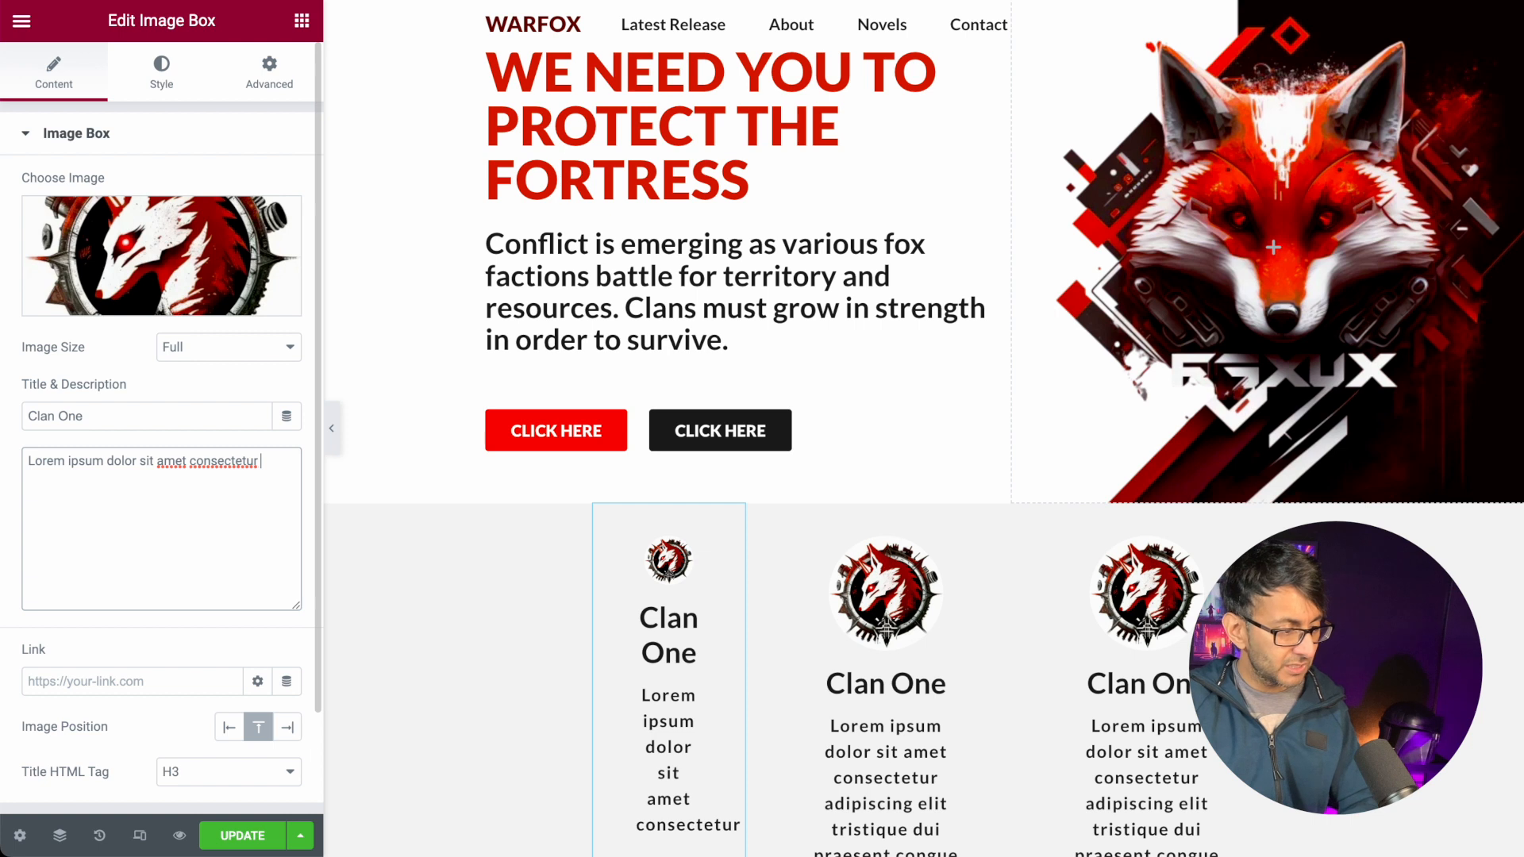
- Shorten the second and third clan box descriptions to "Lorem ipsum dolor sit amet consectetur" and preview the row at full width
{"action": "left_click_drag", "start_coordinate": [248, 478], "coordinate": [2, 433]}
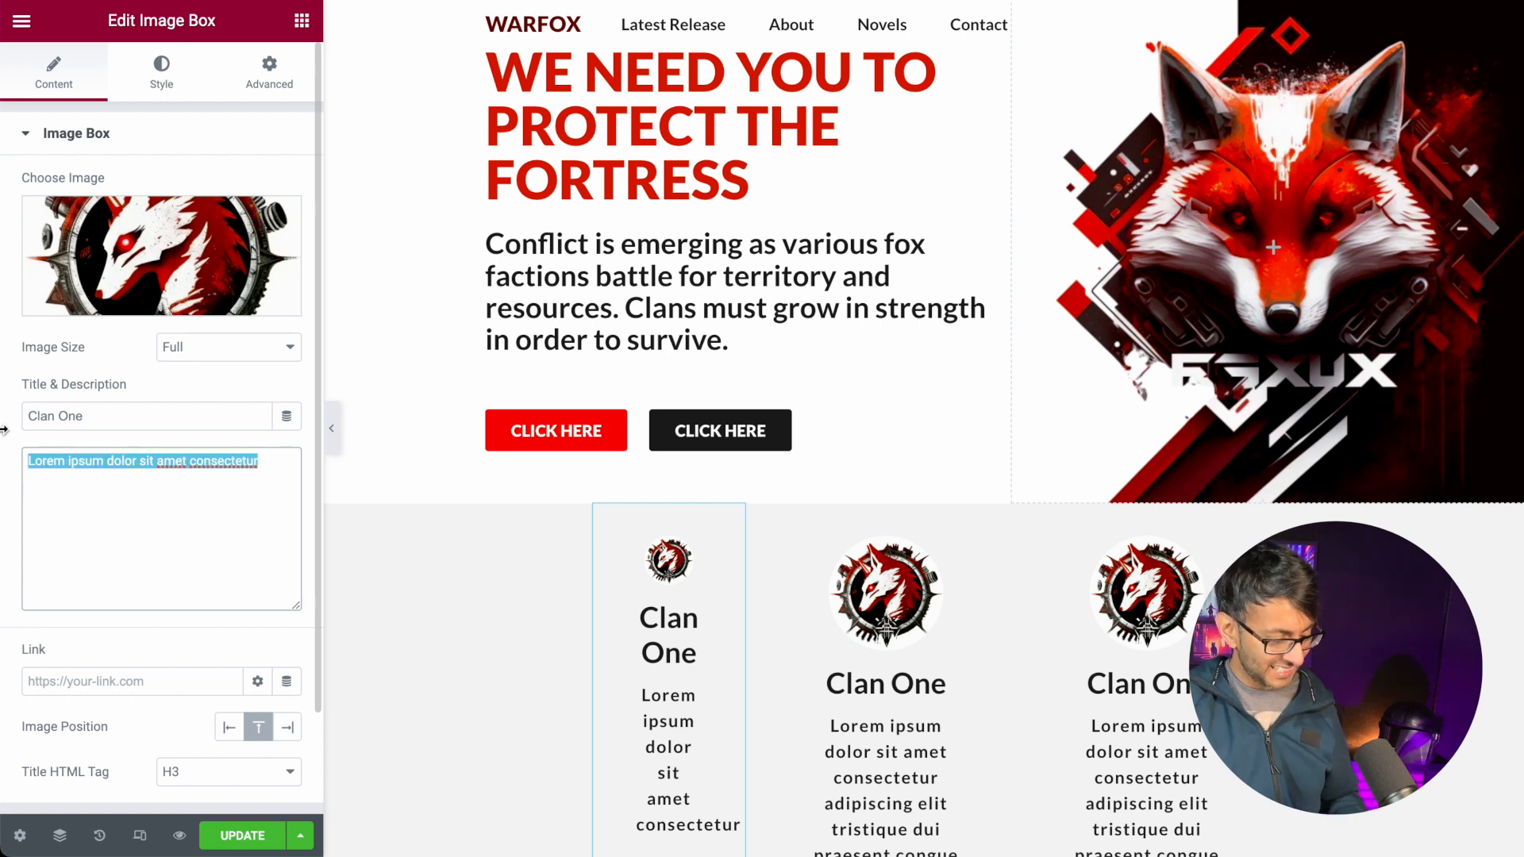
{"action": "left_click", "coordinate": [926, 646]}
{"action": "left_click_drag", "start_coordinate": [192, 519], "coordinate": [3, 446]}
{"action": "left_click", "coordinate": [171, 507]}
{"action": "left_click_drag", "start_coordinate": [171, 506], "coordinate": [4, 485]}
{"action": "key", "text": "BackSpace"}
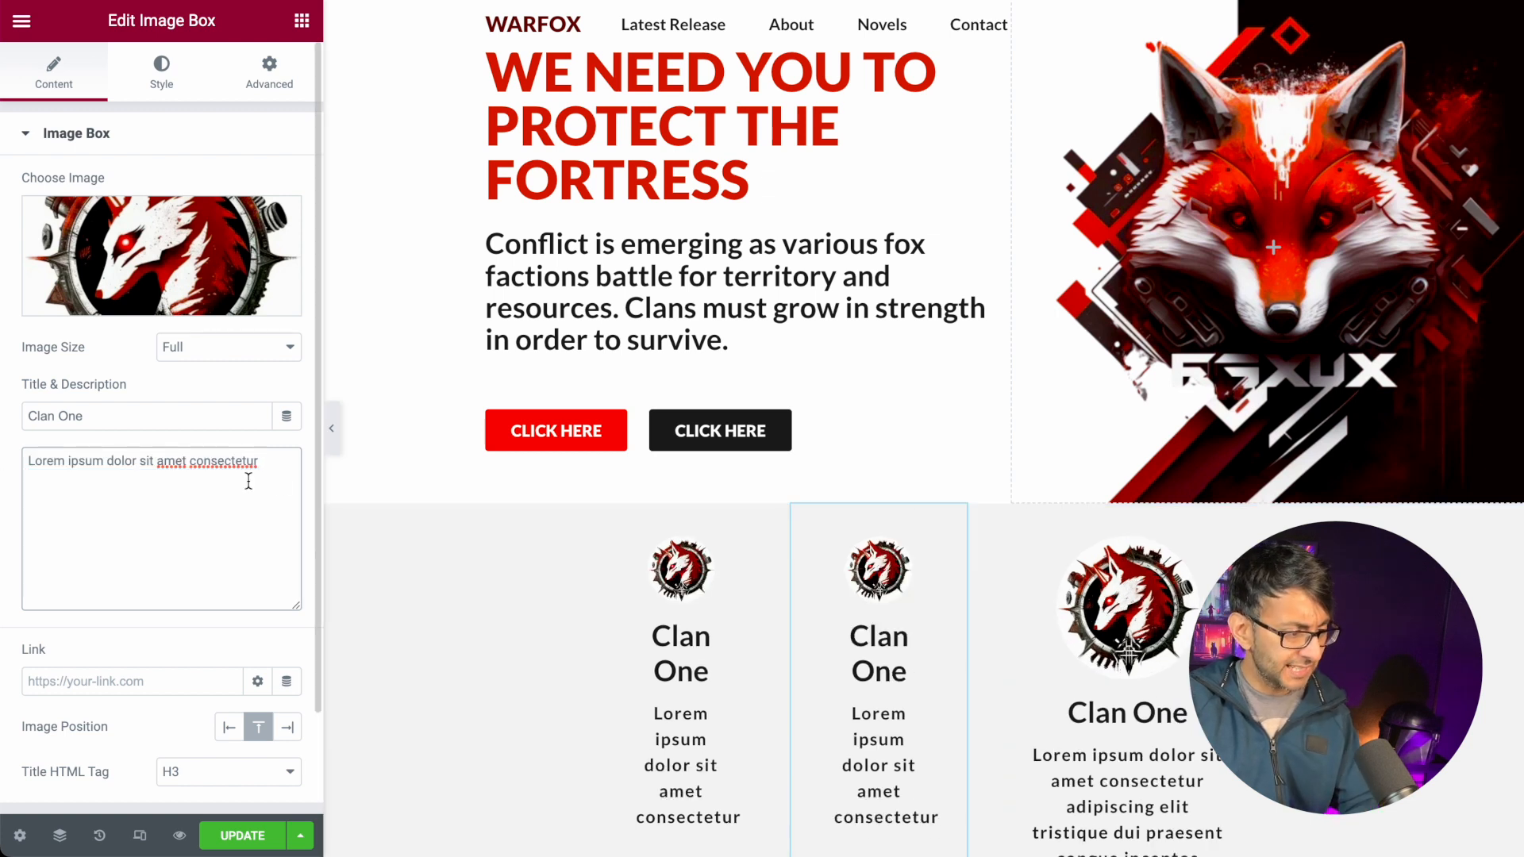
{"action": "left_click", "coordinate": [1078, 715]}
{"action": "left_click_drag", "start_coordinate": [183, 551], "coordinate": [2, 476]}
{"action": "key", "text": "BackSpace"}
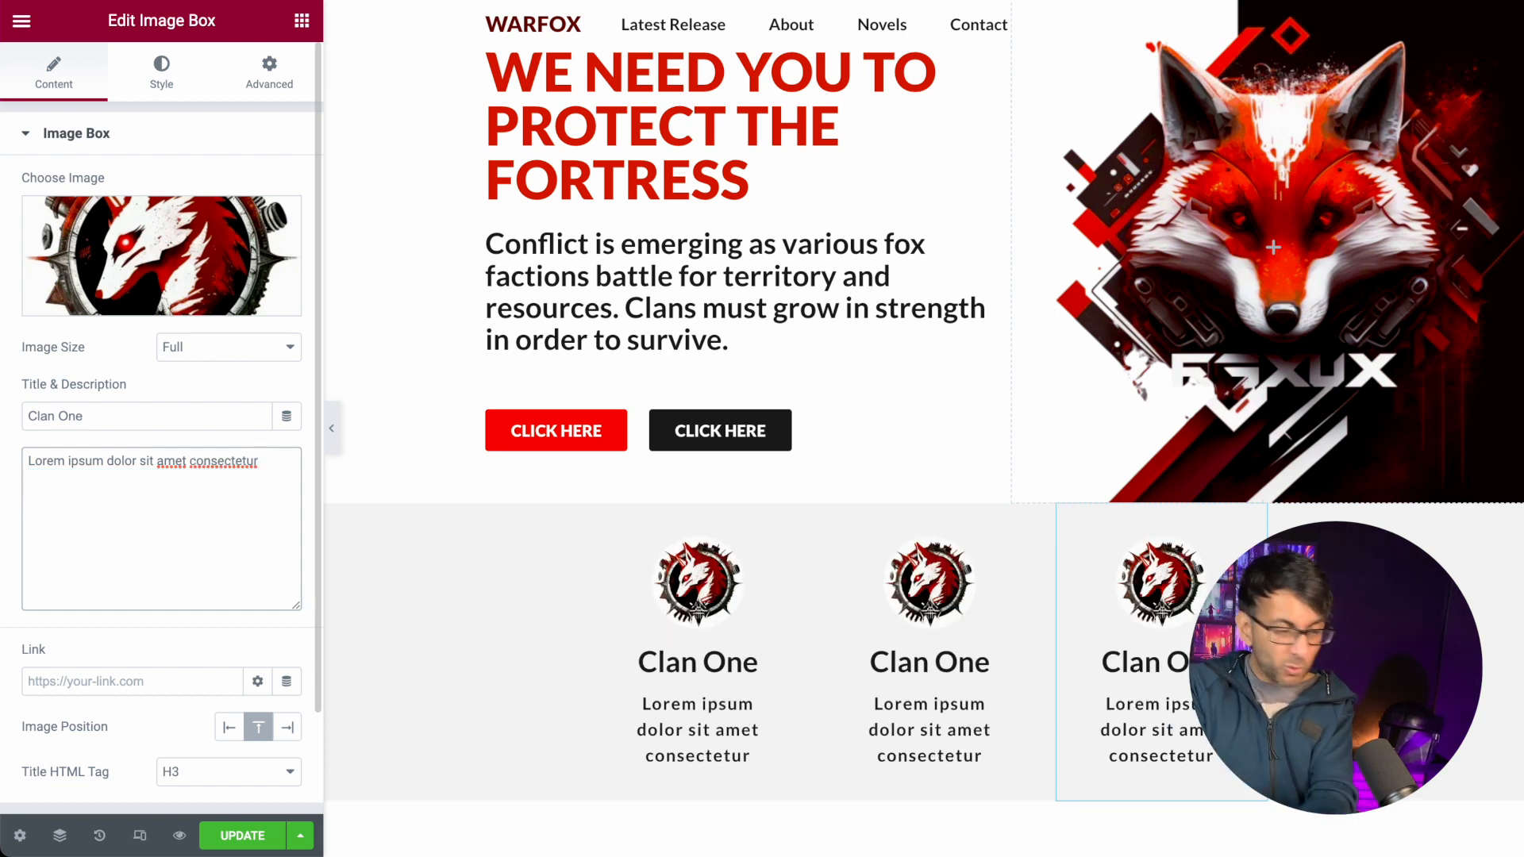
{"action": "left_click", "coordinate": [335, 432]}
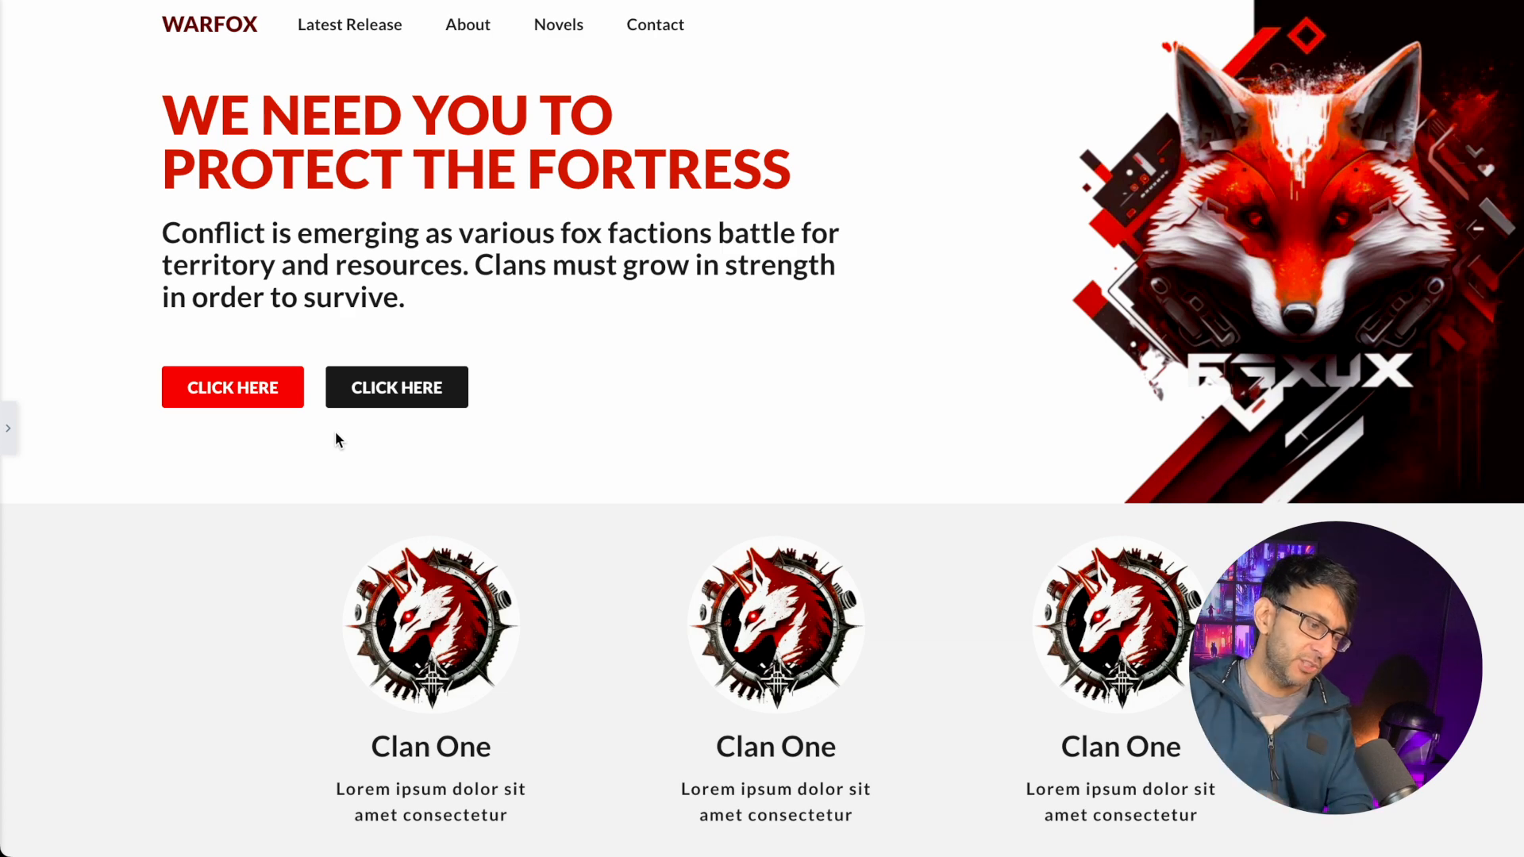
{"action": "left_click", "coordinate": [10, 433]}
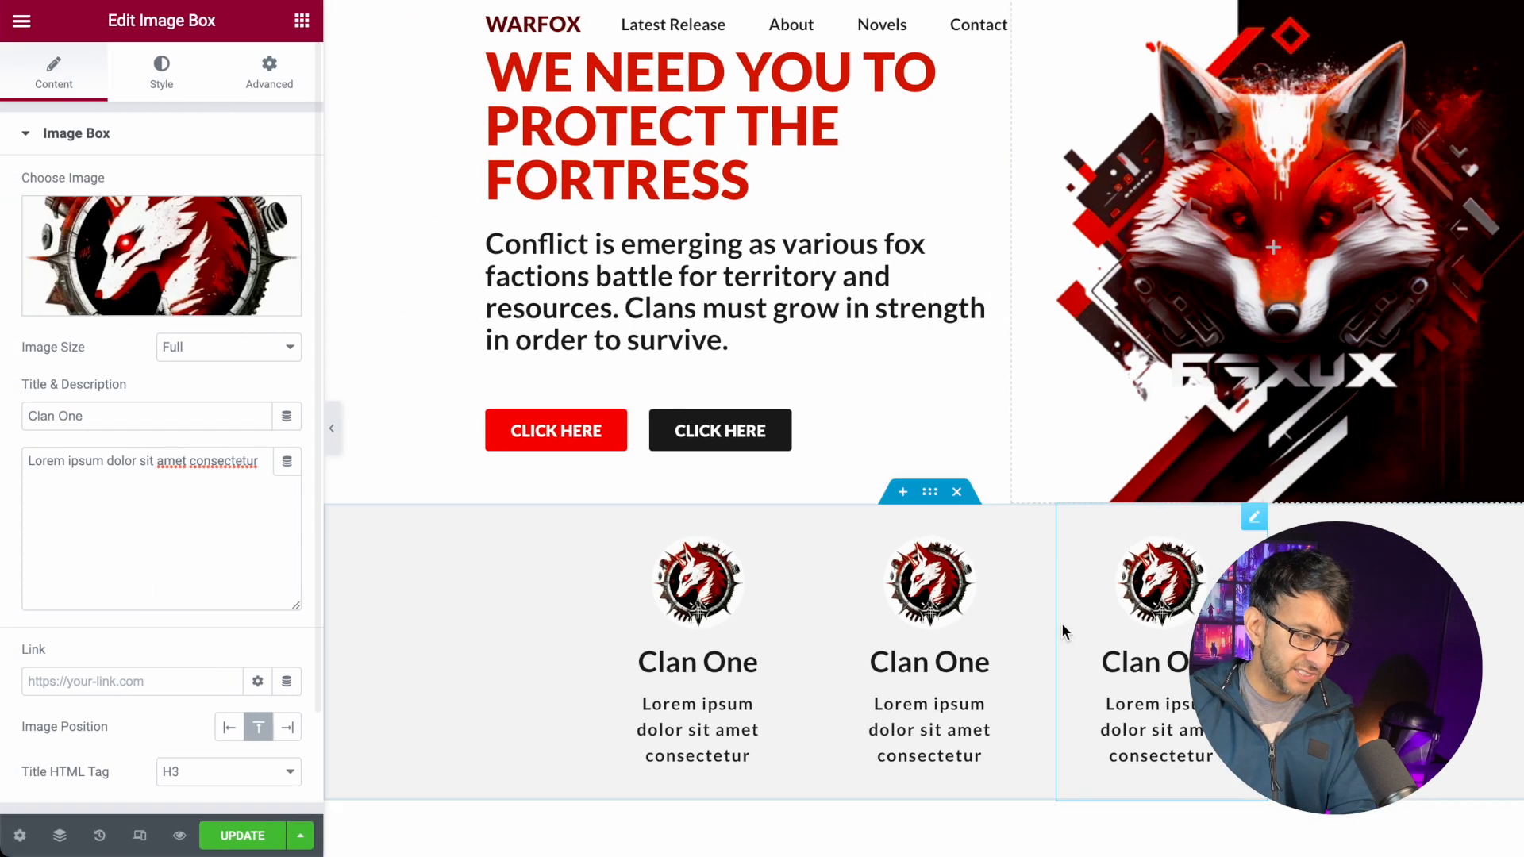
- Change the content width of the container holding the clan image boxes to Boxed
{"action": "left_click", "coordinate": [930, 492]}
{"action": "left_click", "coordinate": [54, 70]}
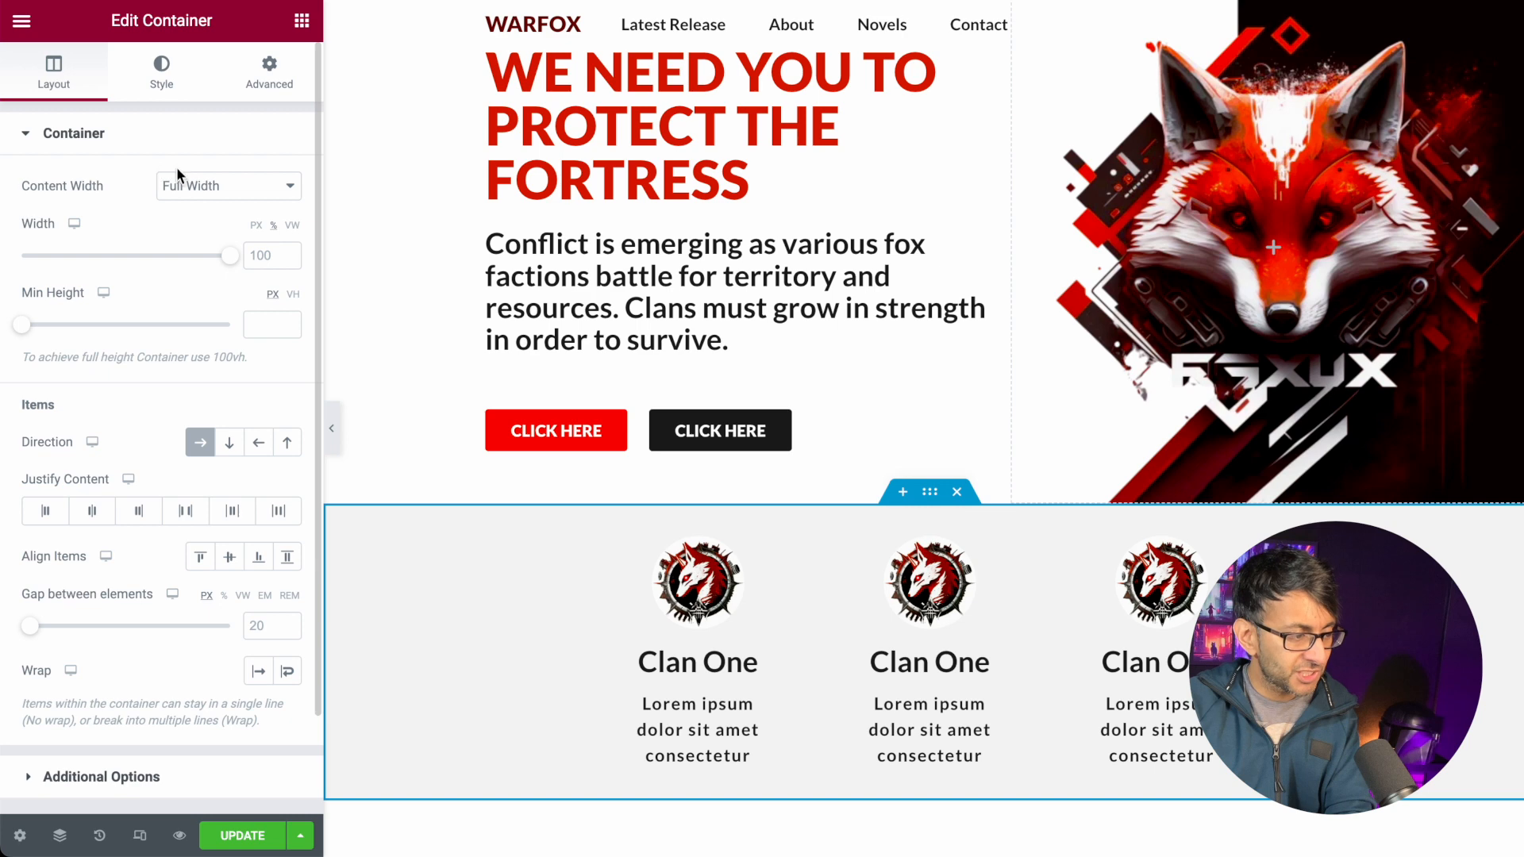
{"action": "left_click", "coordinate": [199, 186]}
{"action": "left_click", "coordinate": [222, 164]}
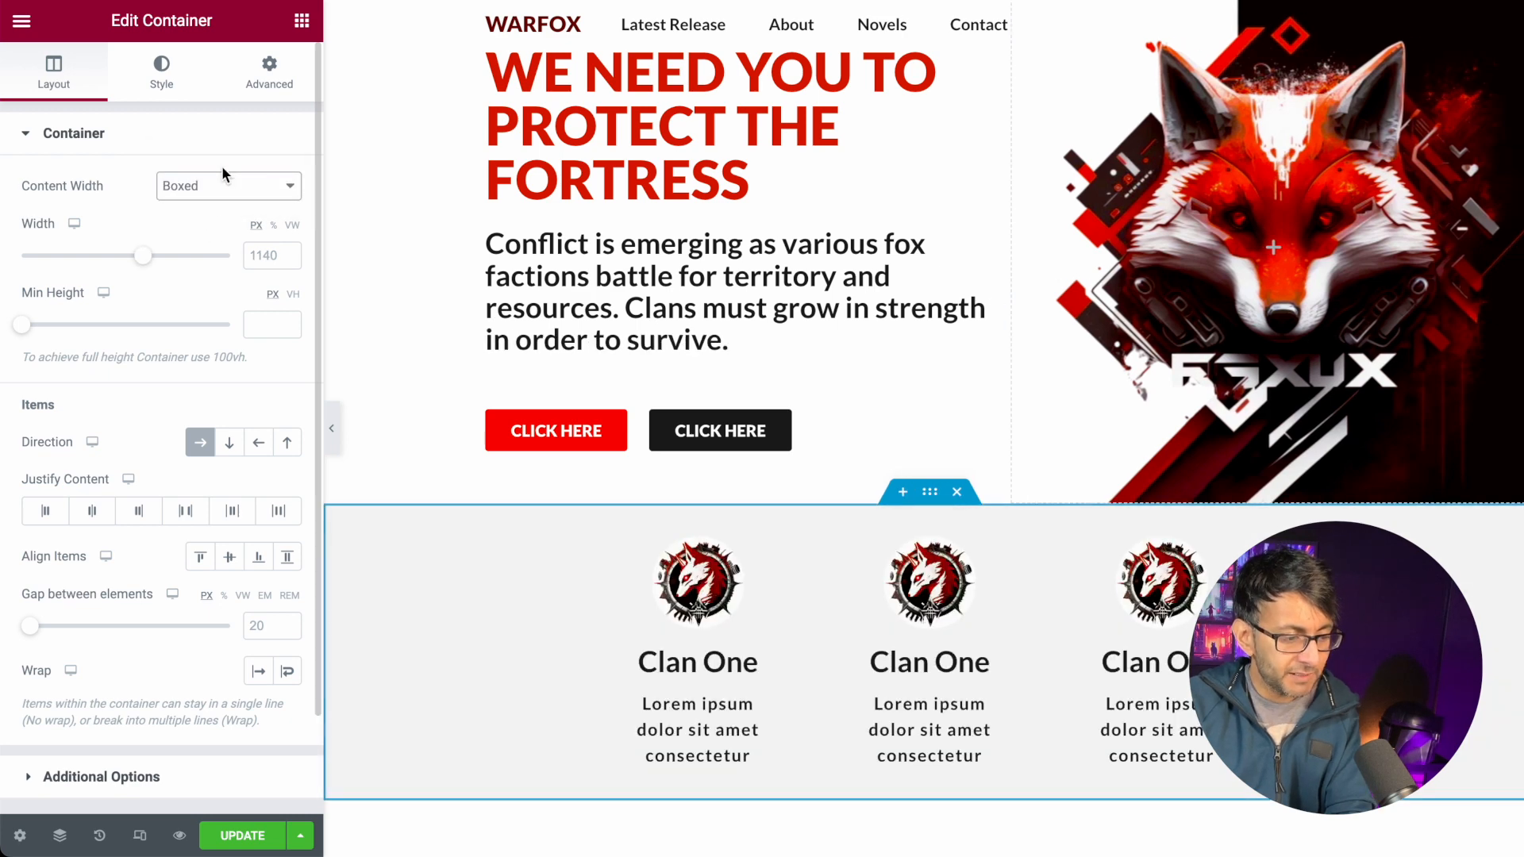
- Try a boxed width of 800 px for the clan image box container and preview the page at full width
{"action": "left_click", "coordinate": [275, 254]}
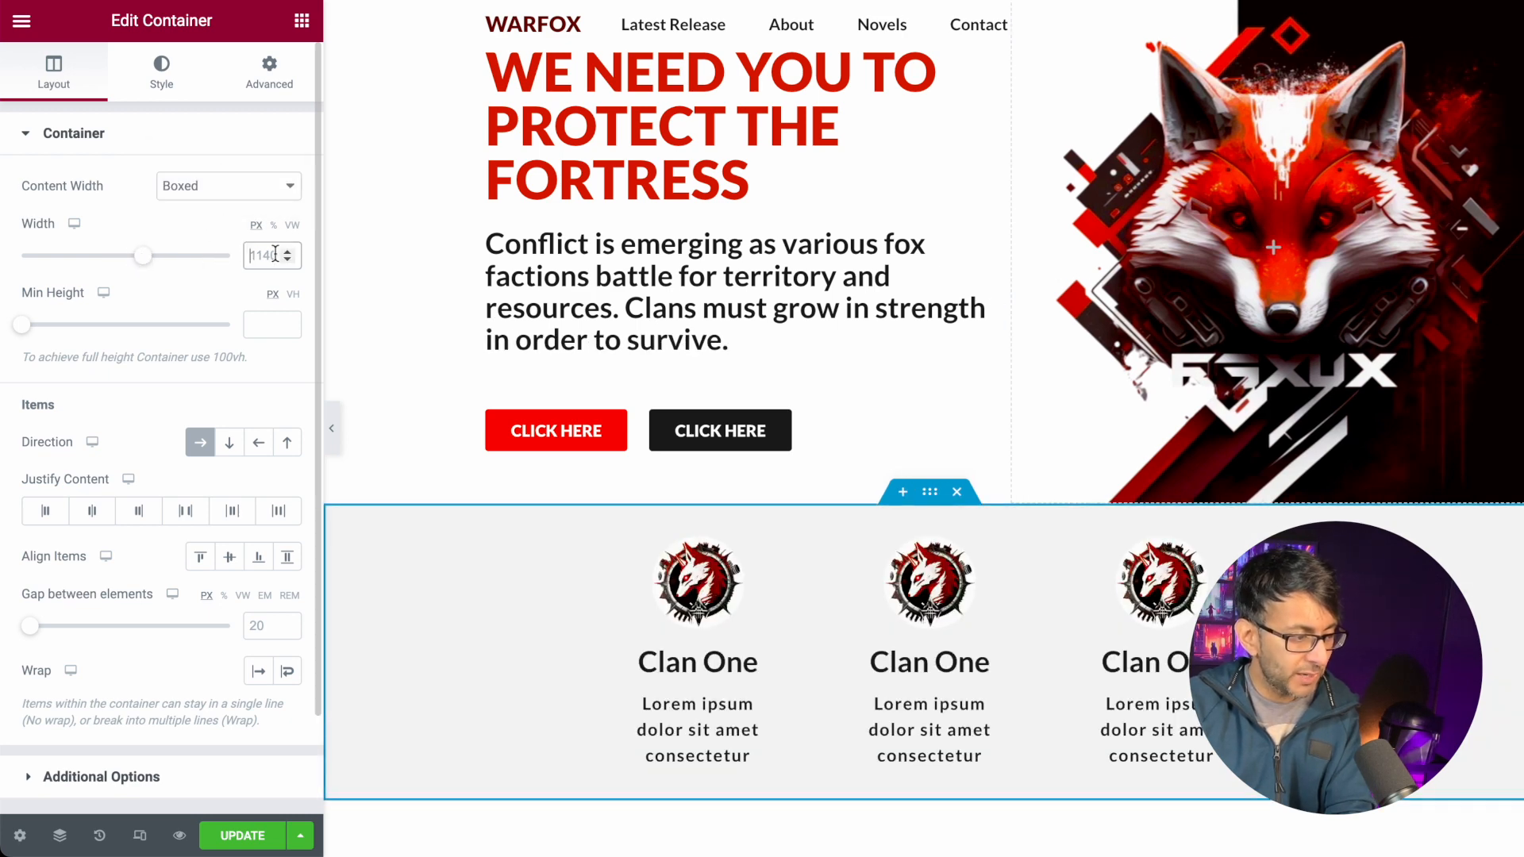
{"action": "key", "text": "ctrl+a"}
{"action": "type", "text": "800"}
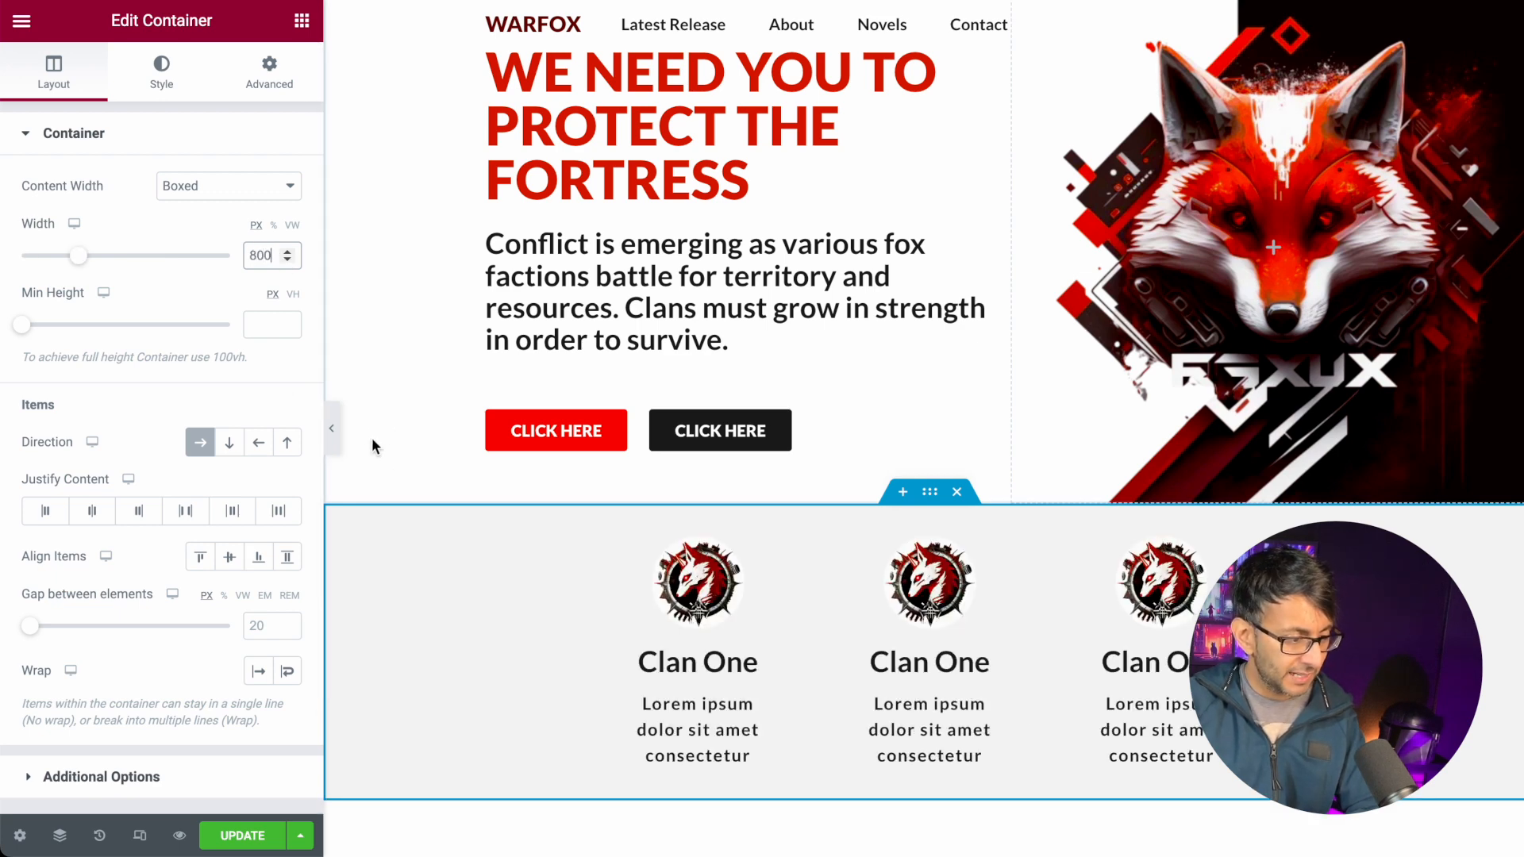
{"action": "left_click", "coordinate": [331, 428]}
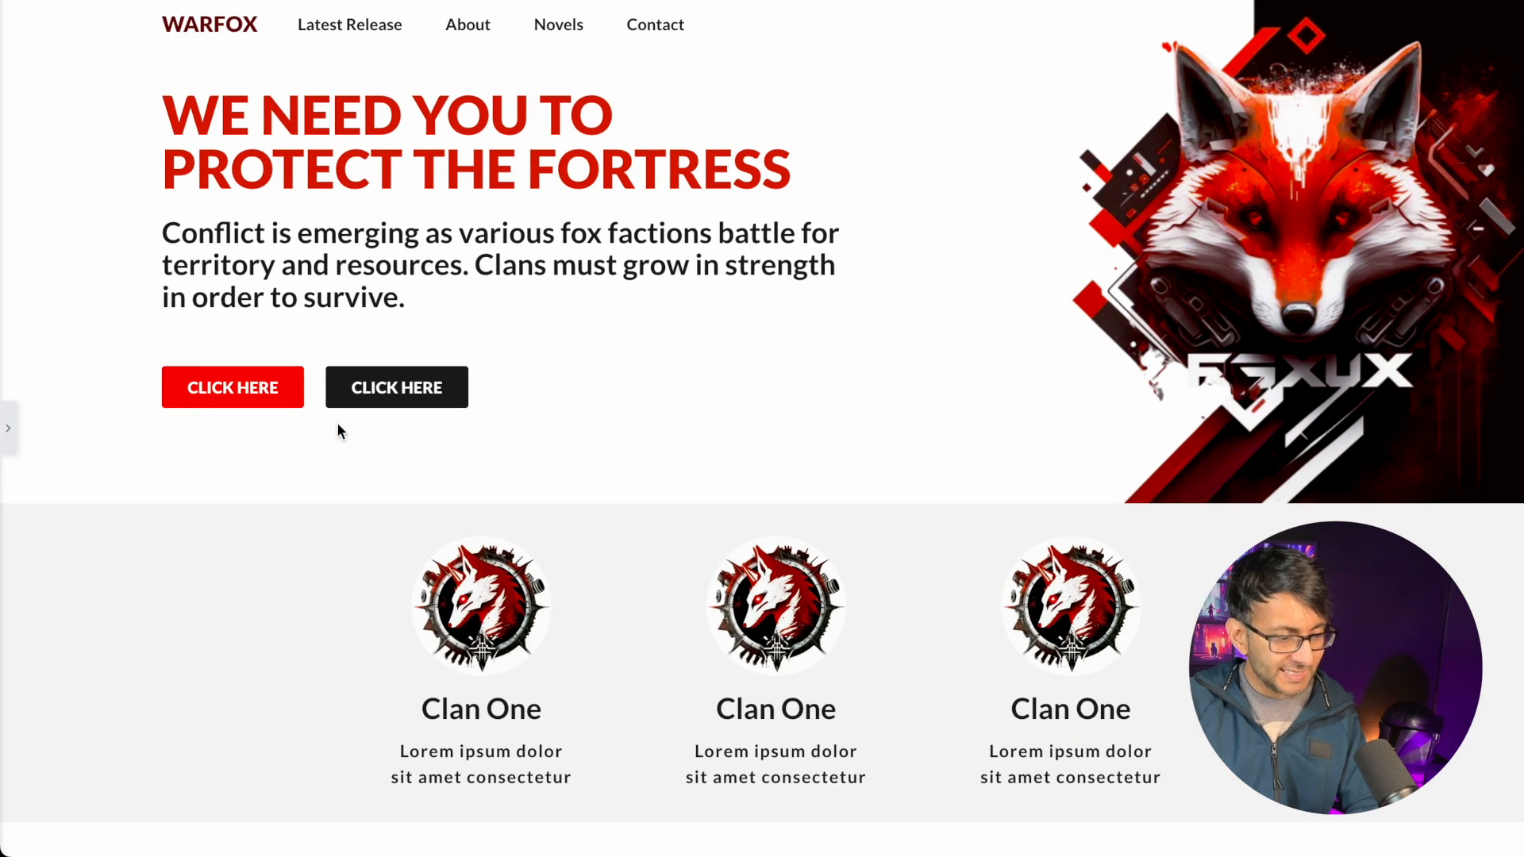
- Set the boxed width of the clan image box container to 900 px and preview it at full width
{"action": "left_click", "coordinate": [9, 428]}
{"action": "left_click_drag", "start_coordinate": [256, 255], "coordinate": [196, 251]}
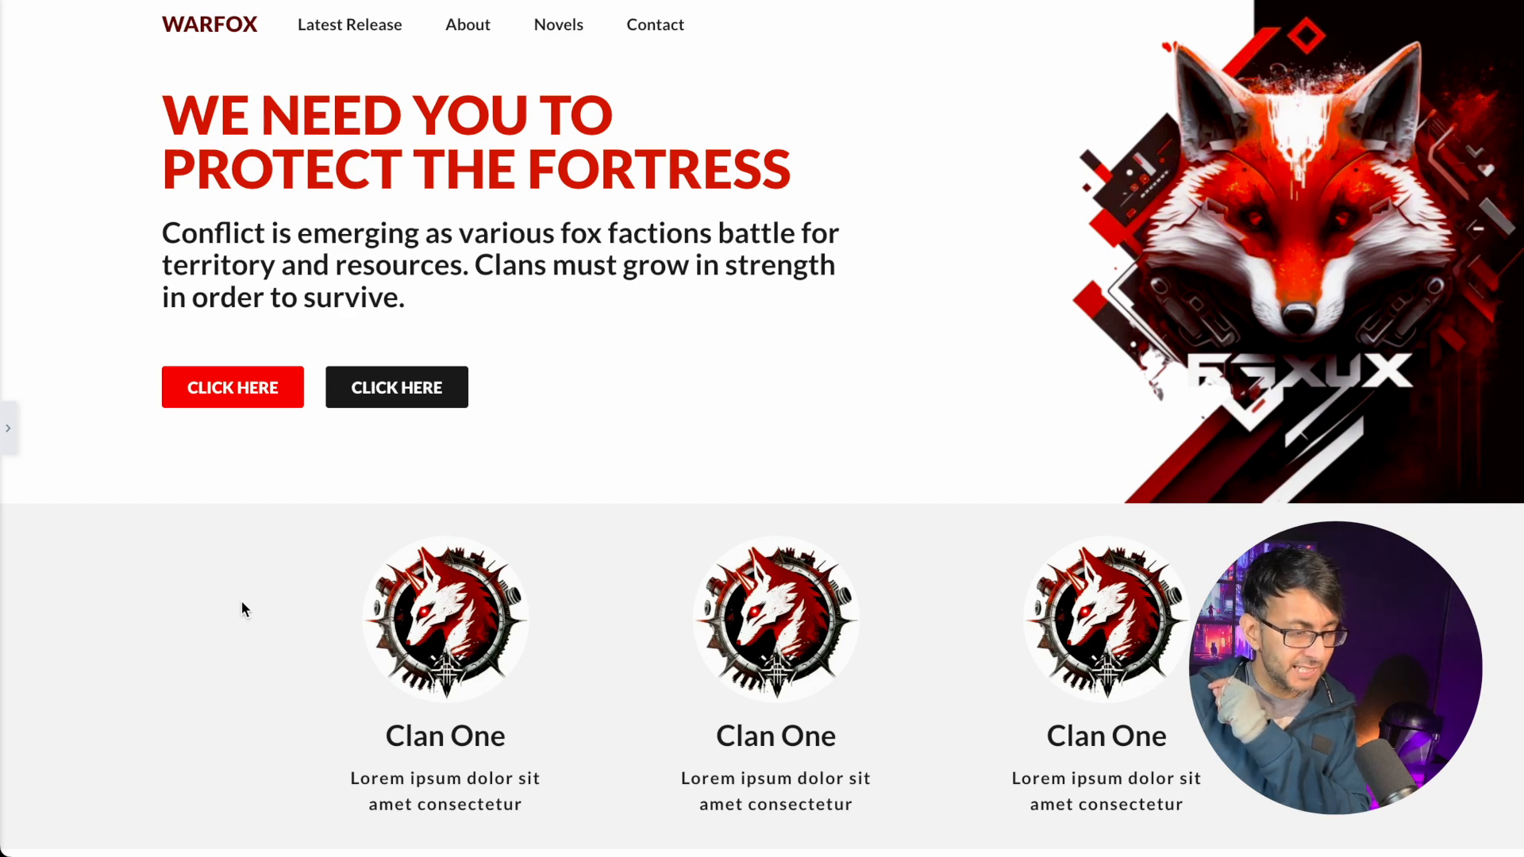
{"action": "left_click", "coordinate": [14, 440]}
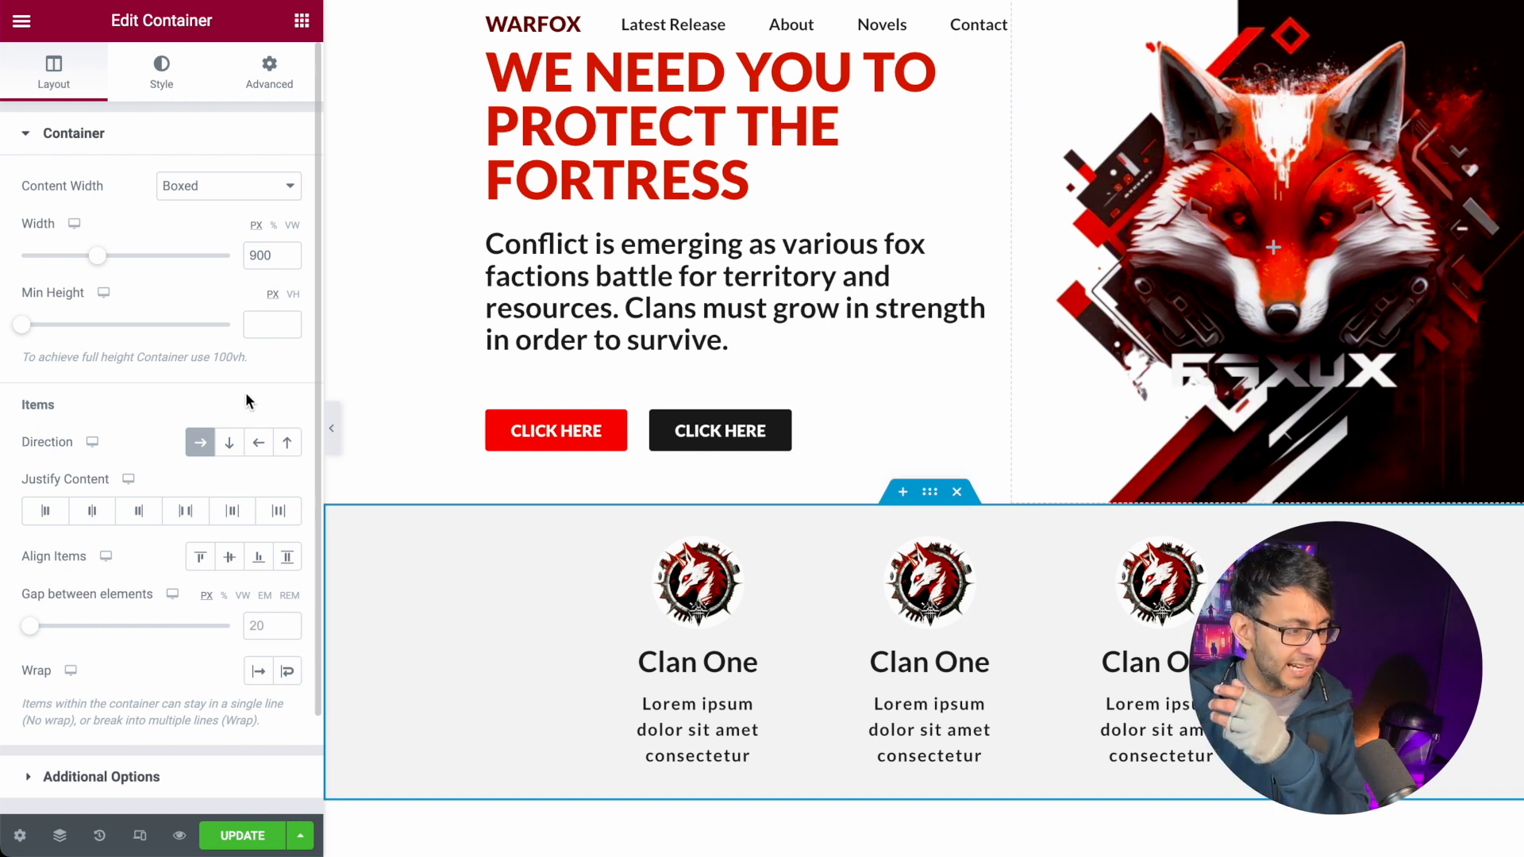
- Set the minimum height of the hero's fox image container to 60 VH and preview the page at full width
{"action": "left_click", "coordinate": [60, 835]}
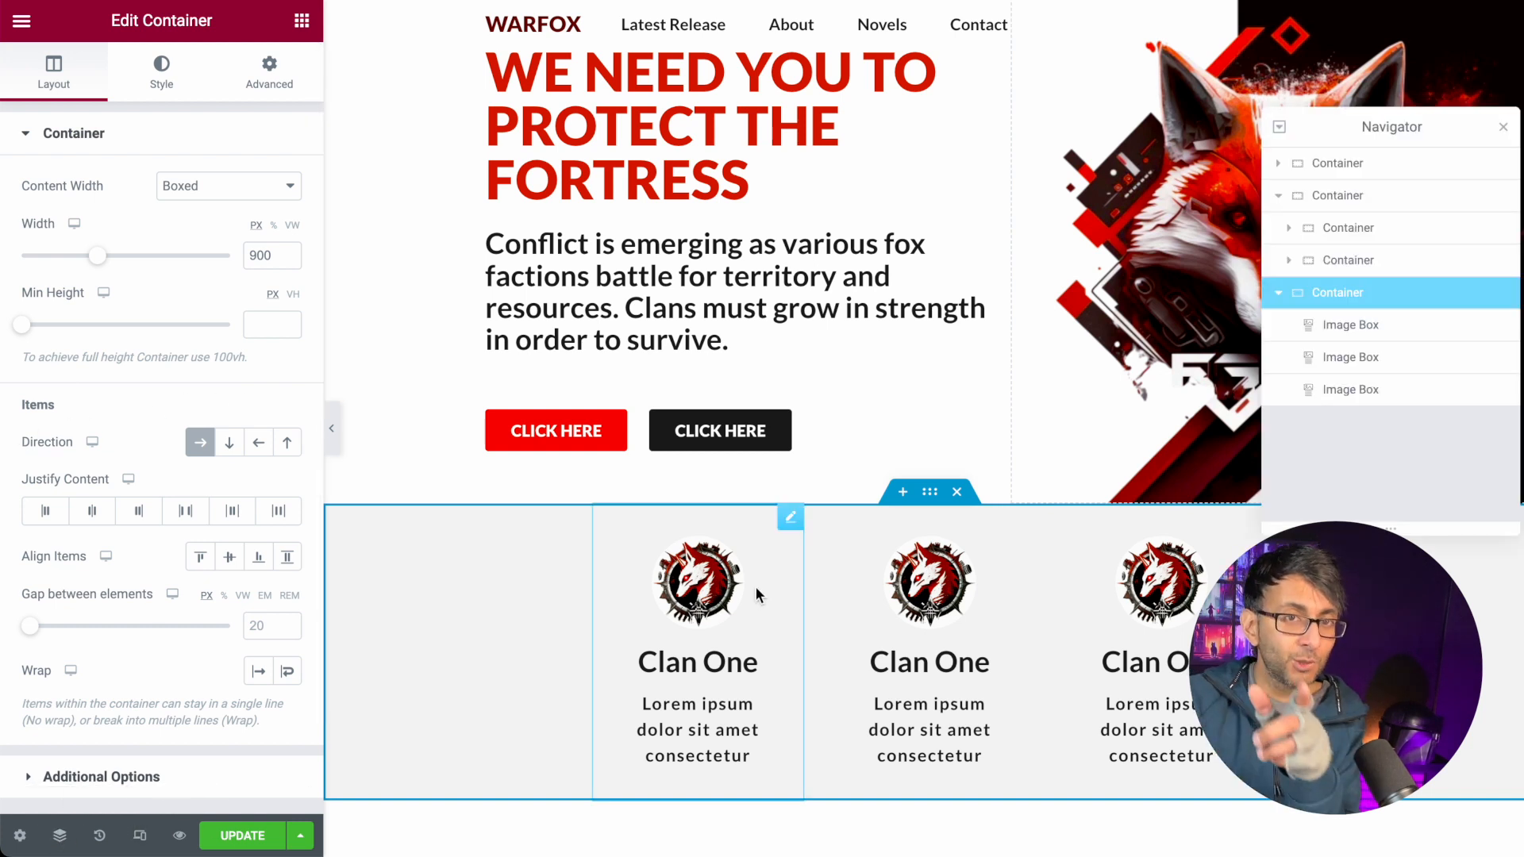
{"action": "left_click", "coordinate": [1358, 262]}
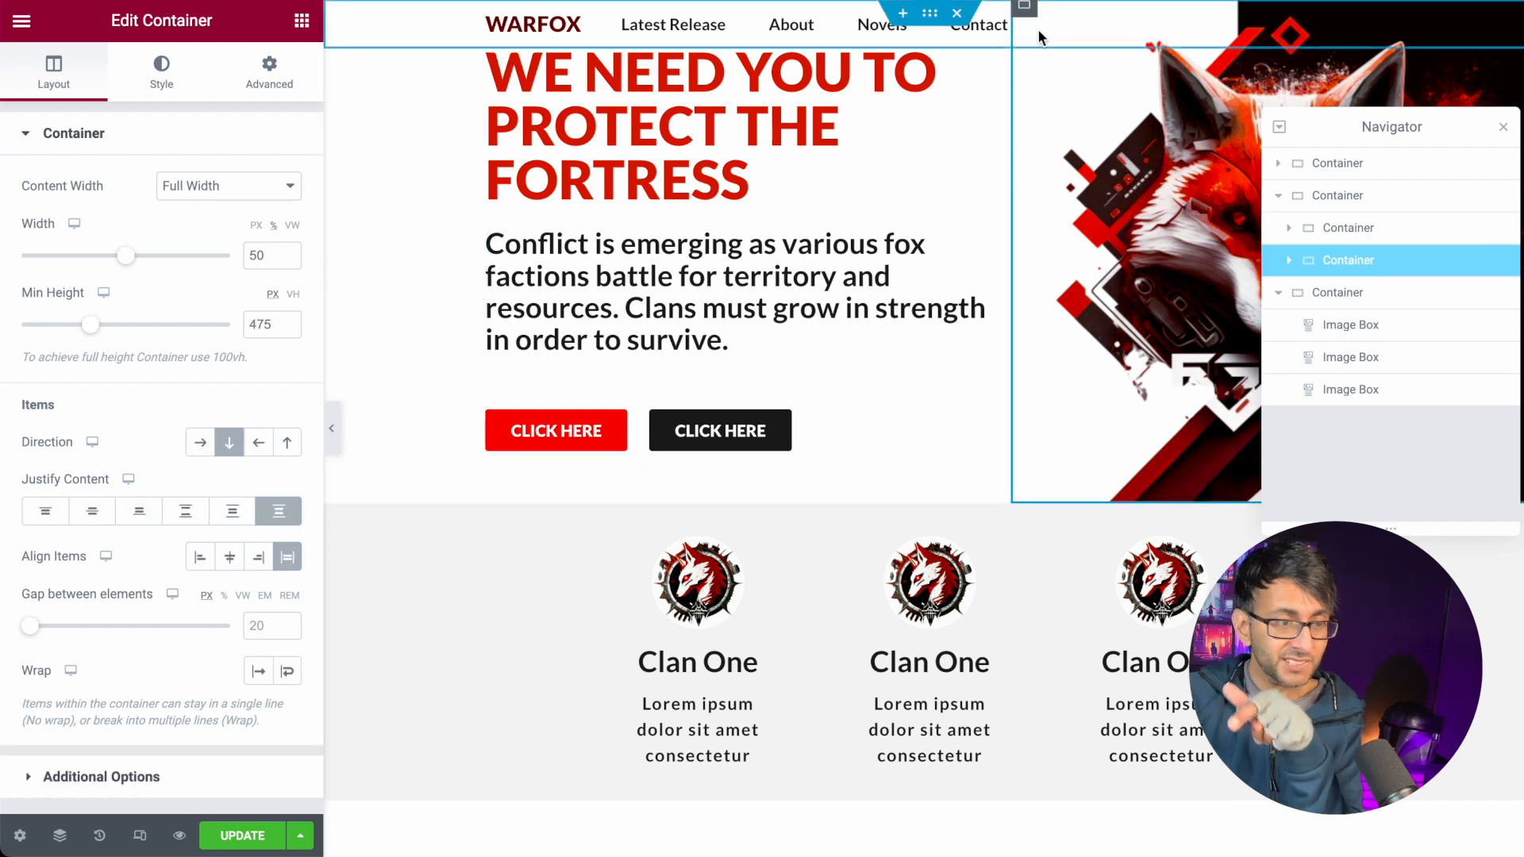
{"action": "left_click", "coordinate": [295, 295]}
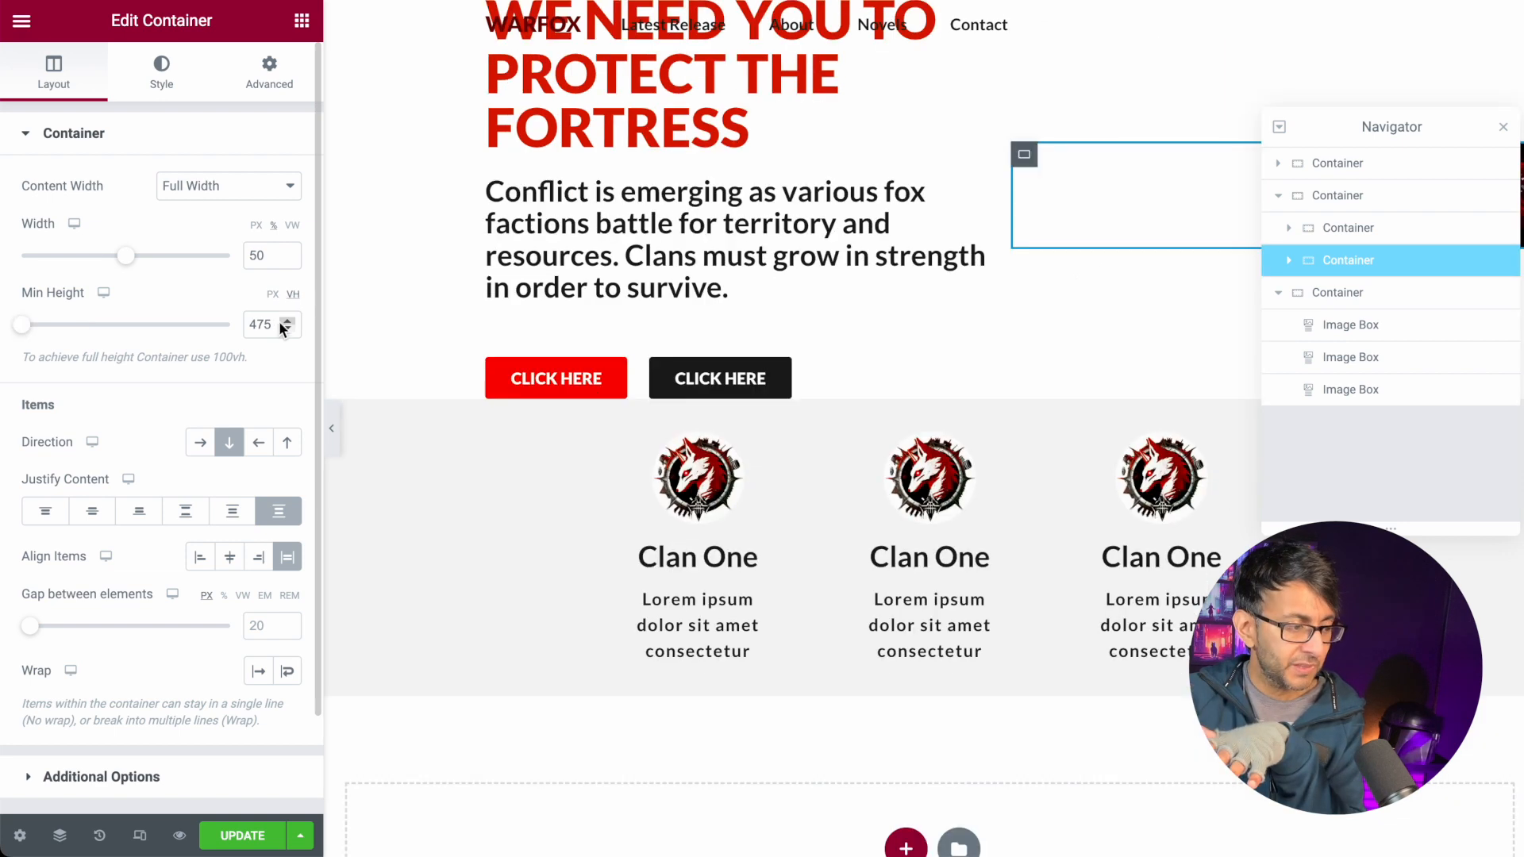
{"action": "left_click_drag", "start_coordinate": [278, 324], "coordinate": [193, 332]}
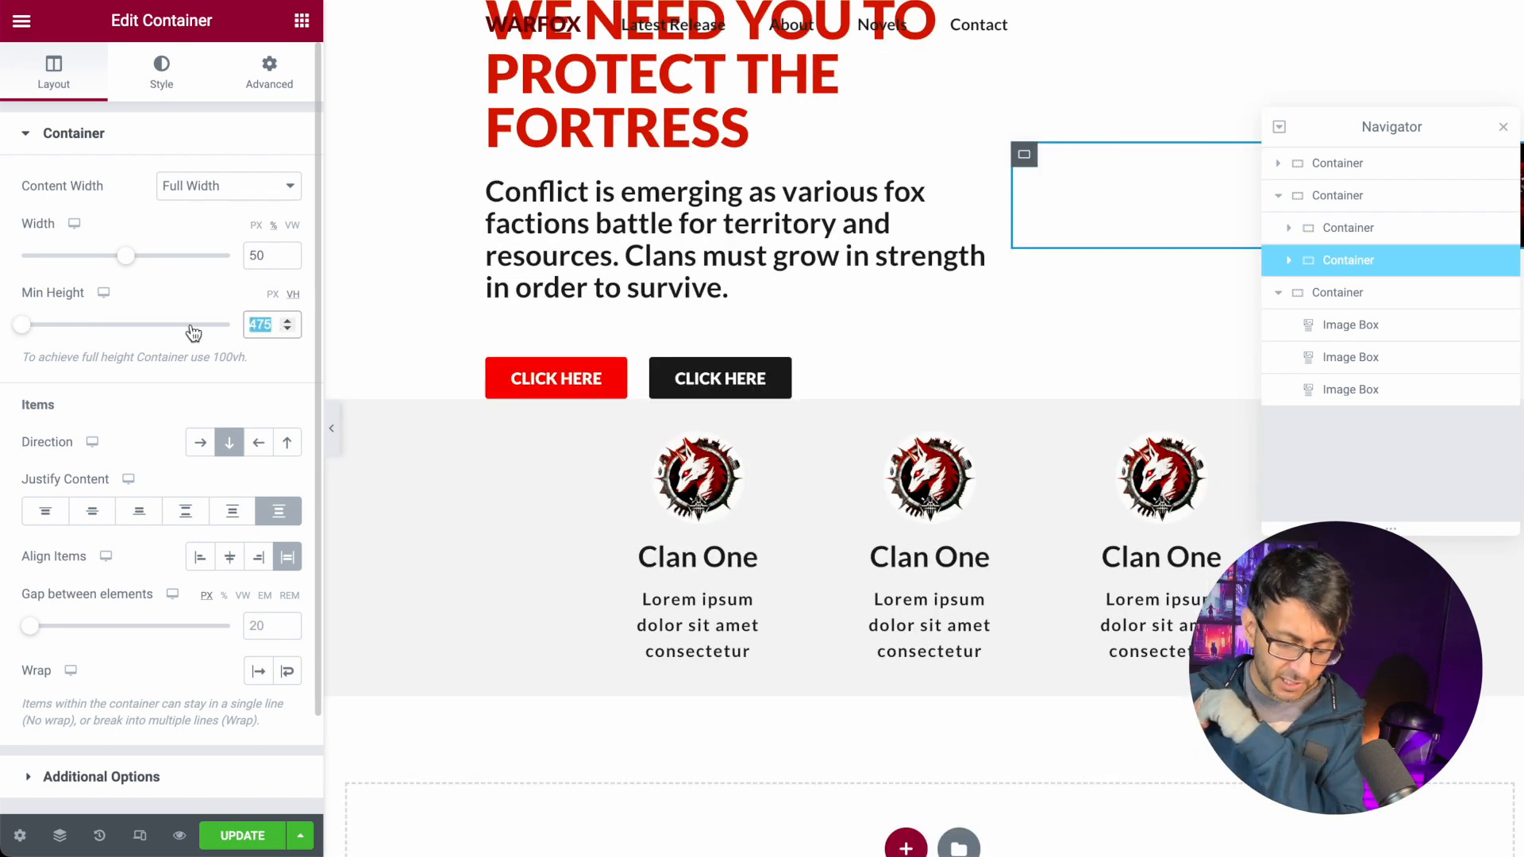
{"action": "type", "text": "50"}
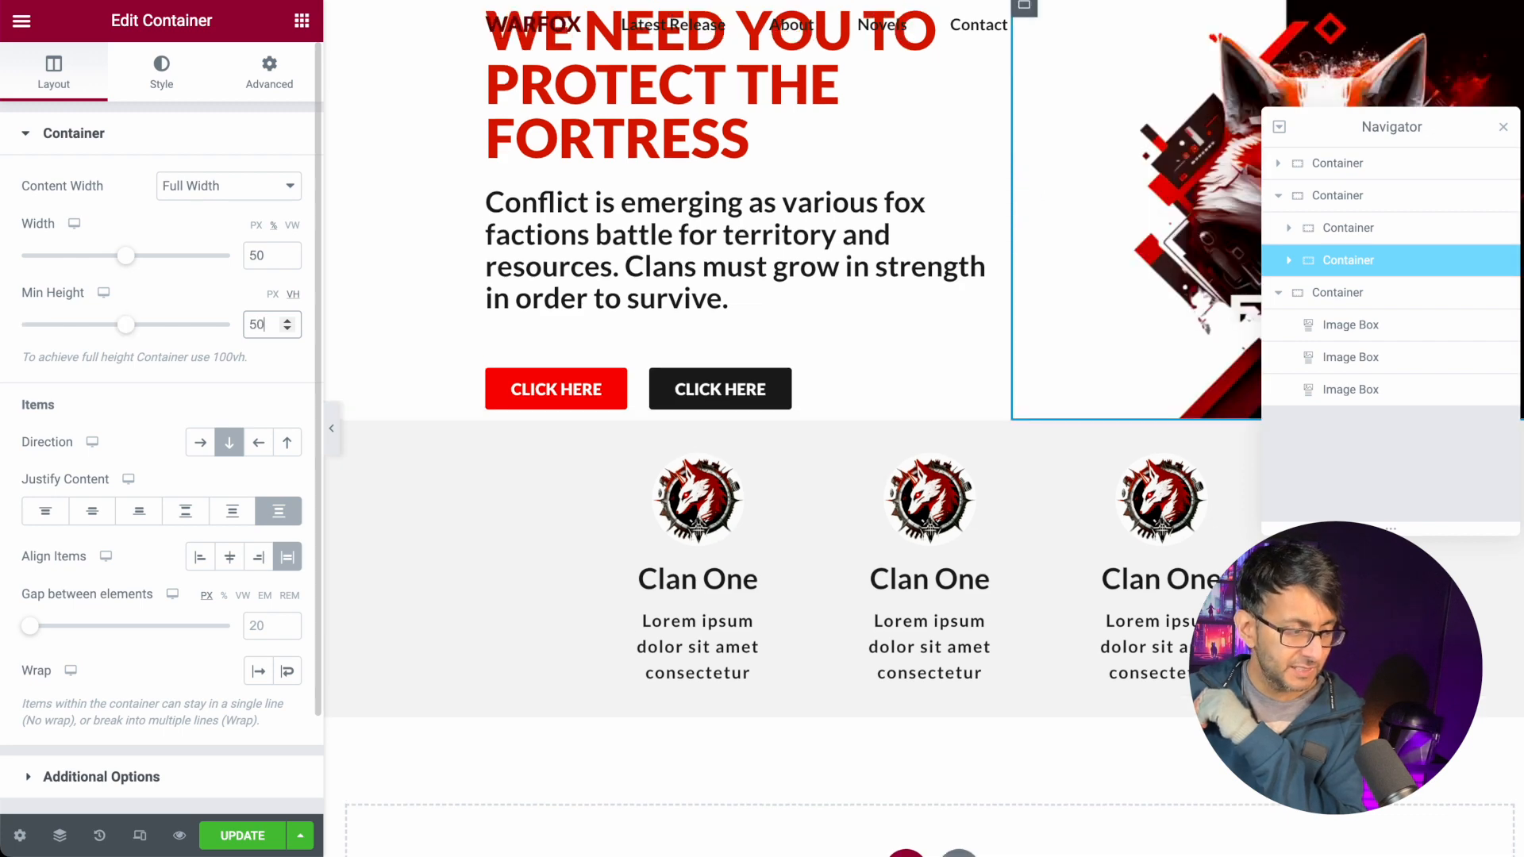
{"action": "key", "text": "BackSpace"}
{"action": "key", "text": "BackSpace"}
{"action": "type", "text": "60"}
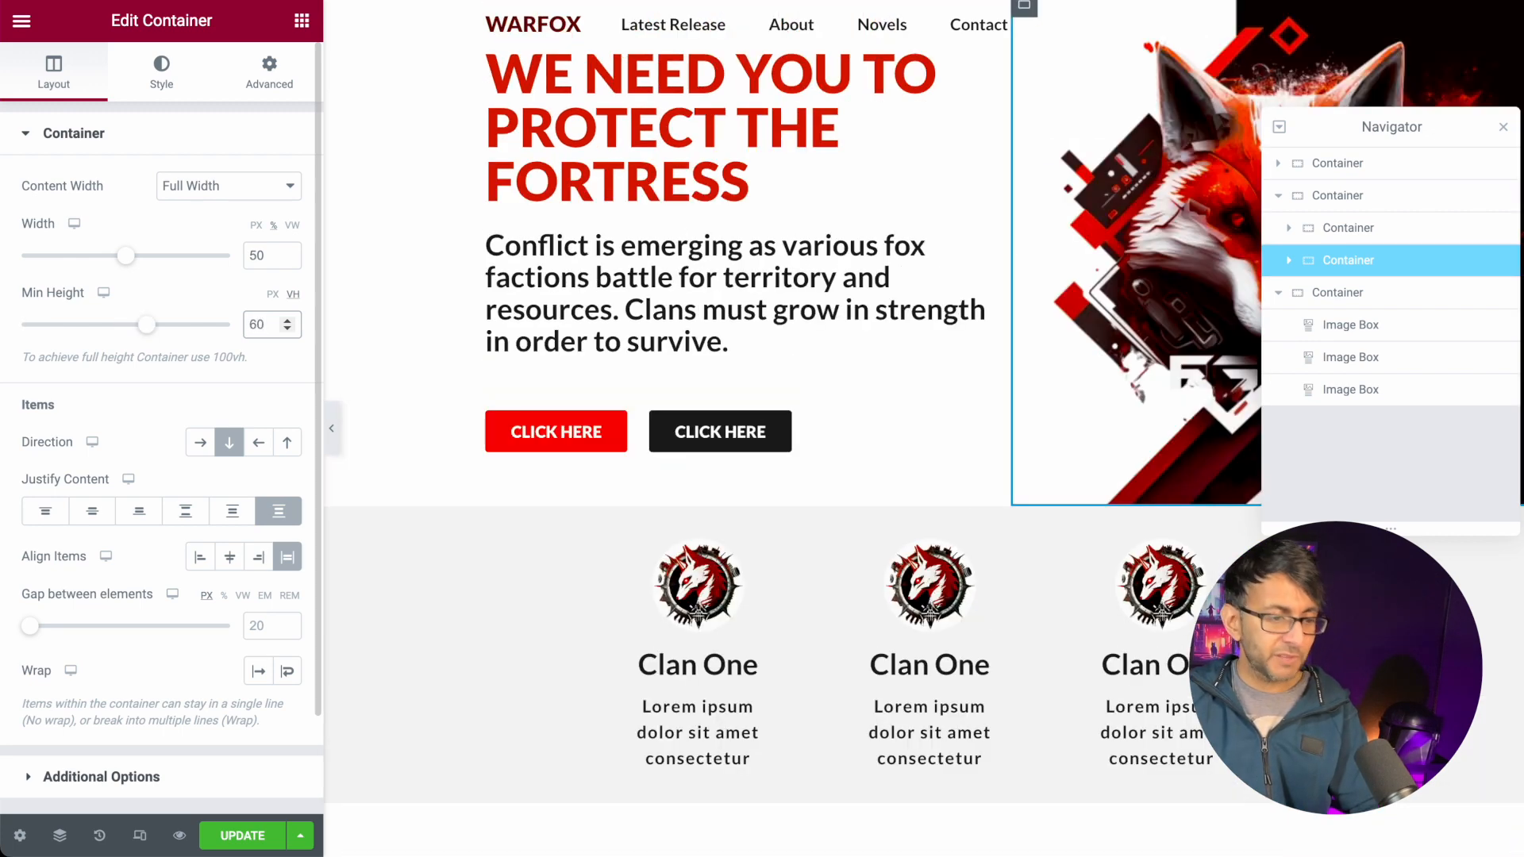
{"action": "left_click", "coordinate": [334, 446]}
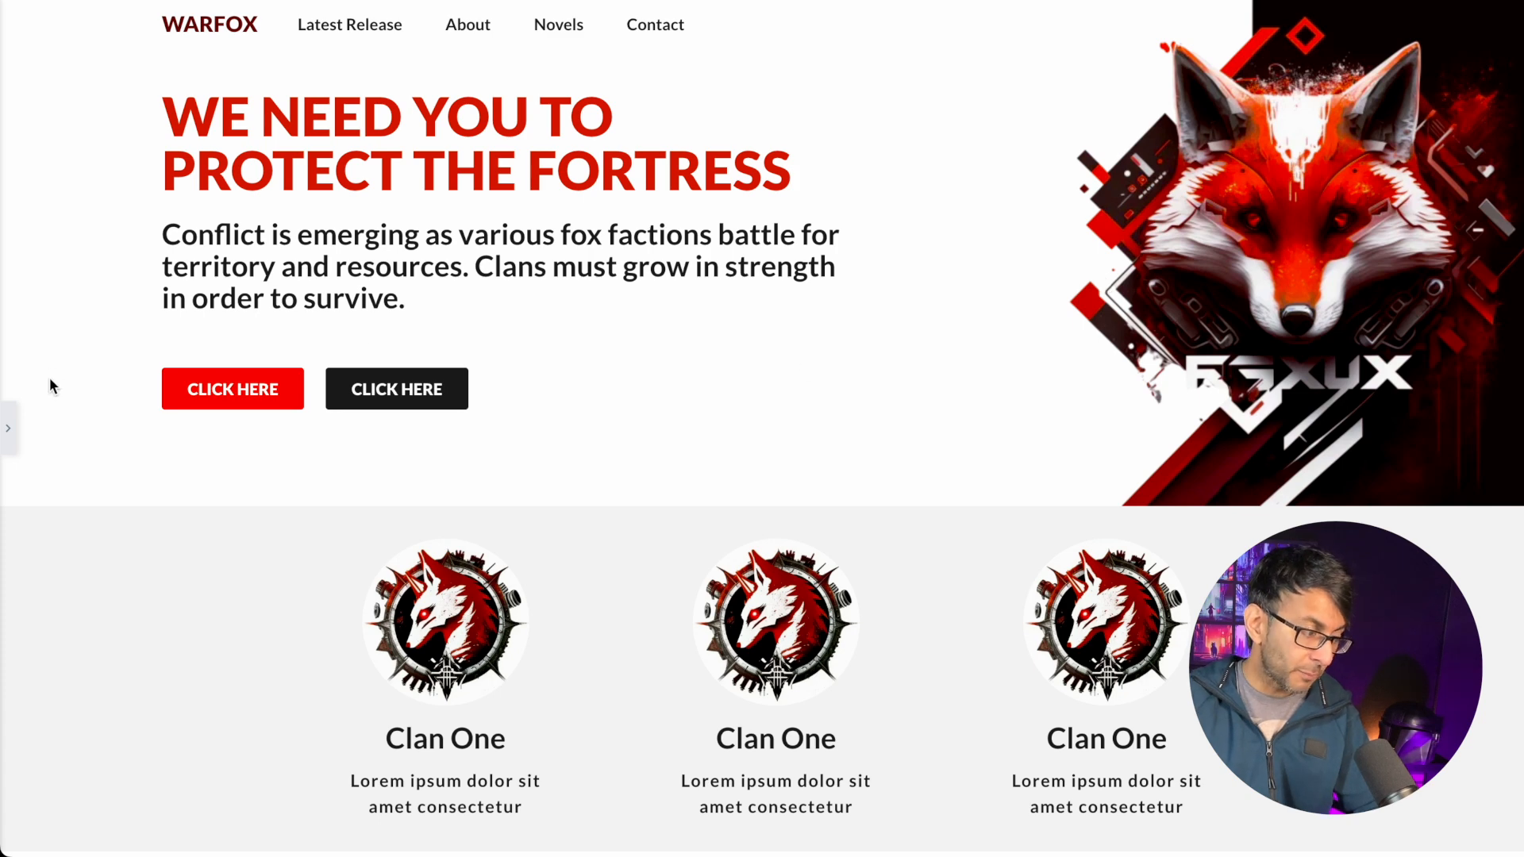
- Set the minimum height of the container holding the clan image boxes to 40 VH and preview the page
{"action": "left_click", "coordinate": [6, 437]}
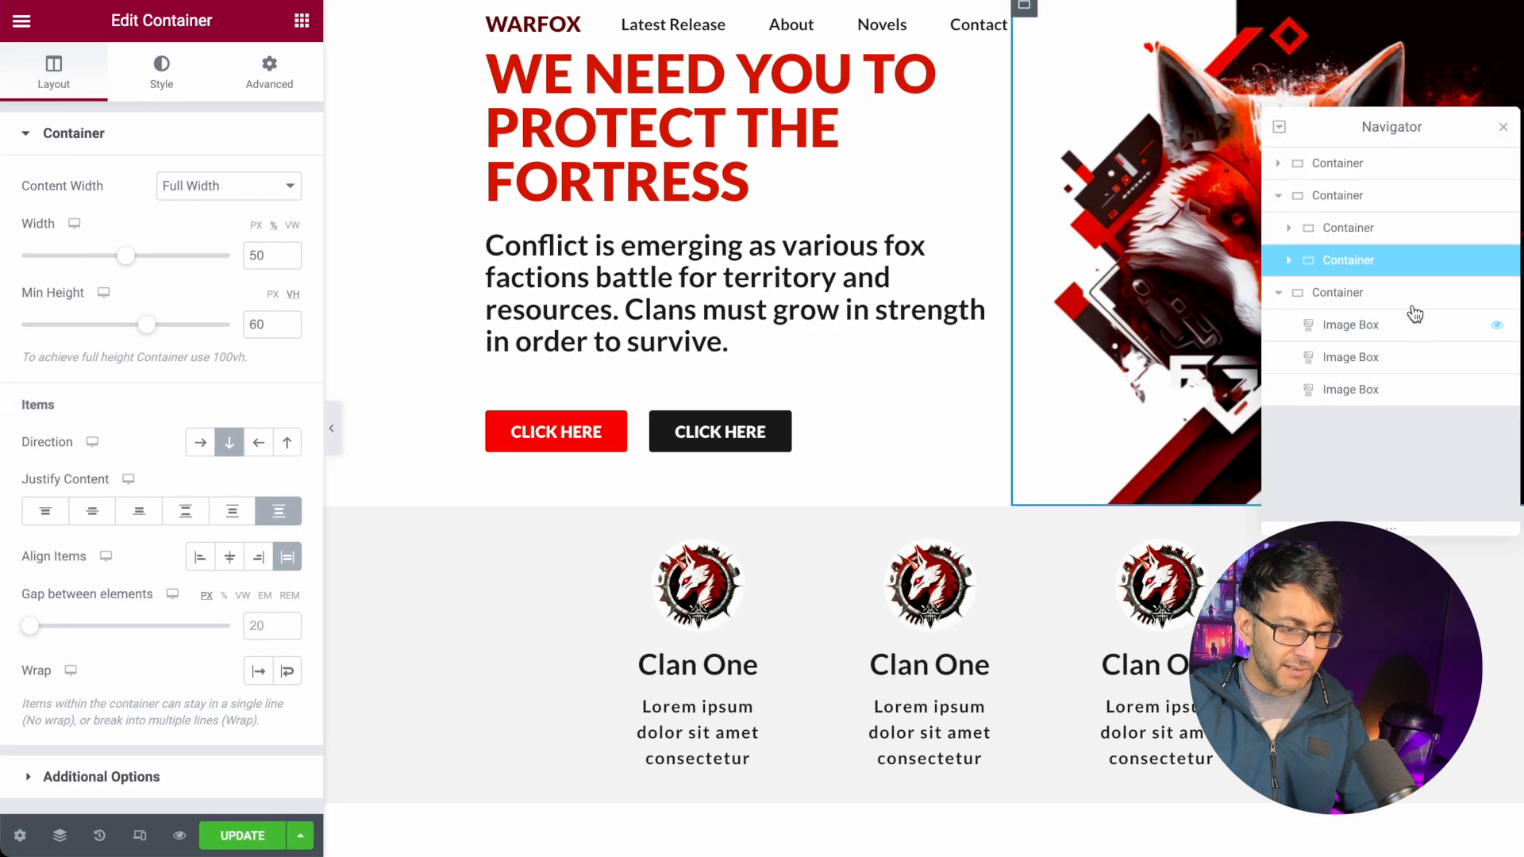
{"action": "left_click", "coordinate": [1417, 299]}
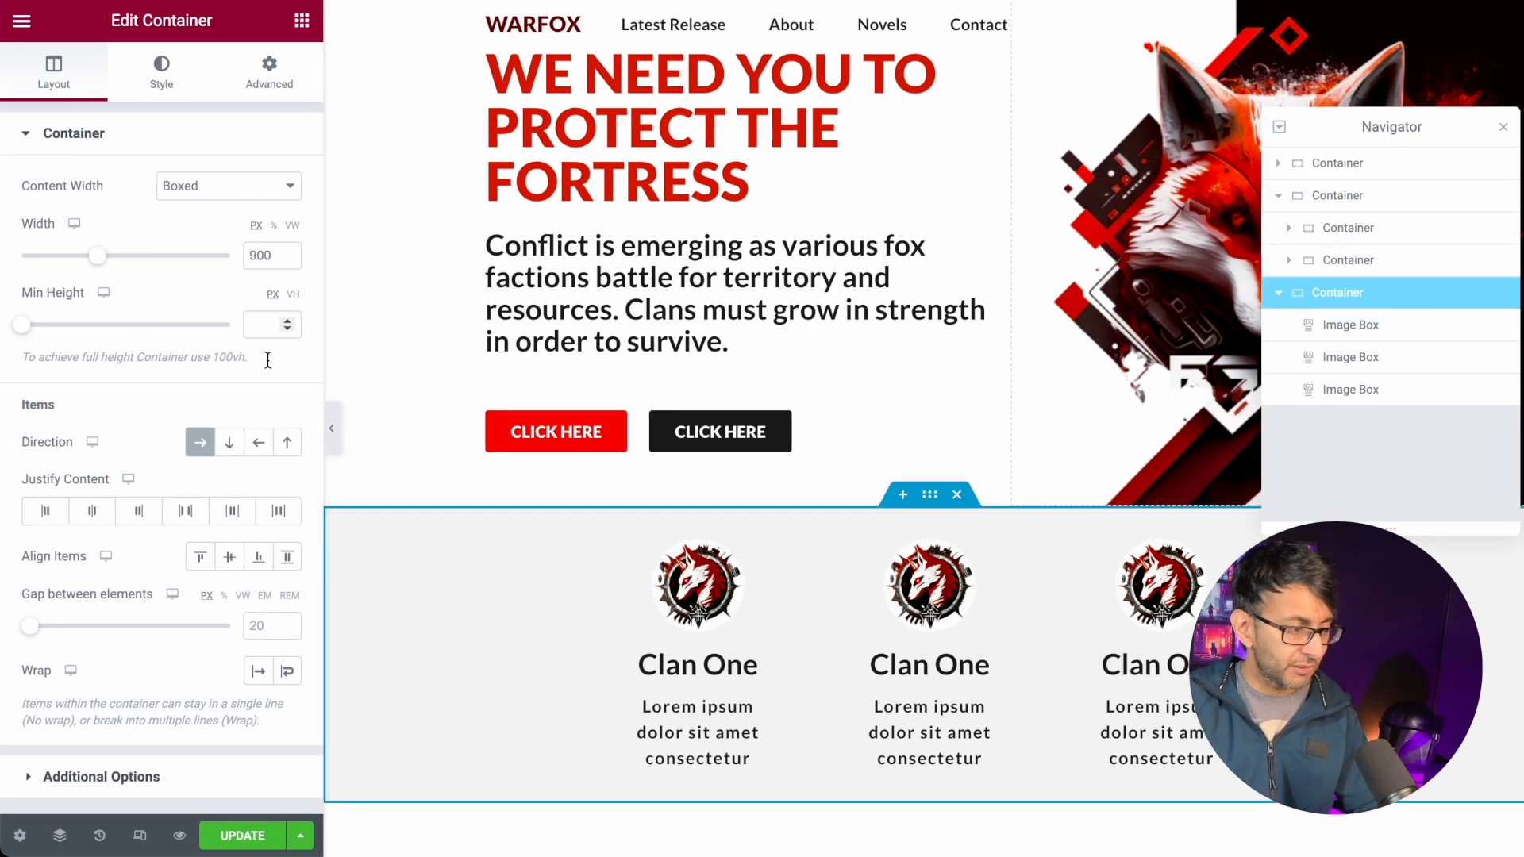
{"action": "left_click", "coordinate": [292, 294]}
{"action": "left_click", "coordinate": [281, 317]}
{"action": "type", "text": "40"}
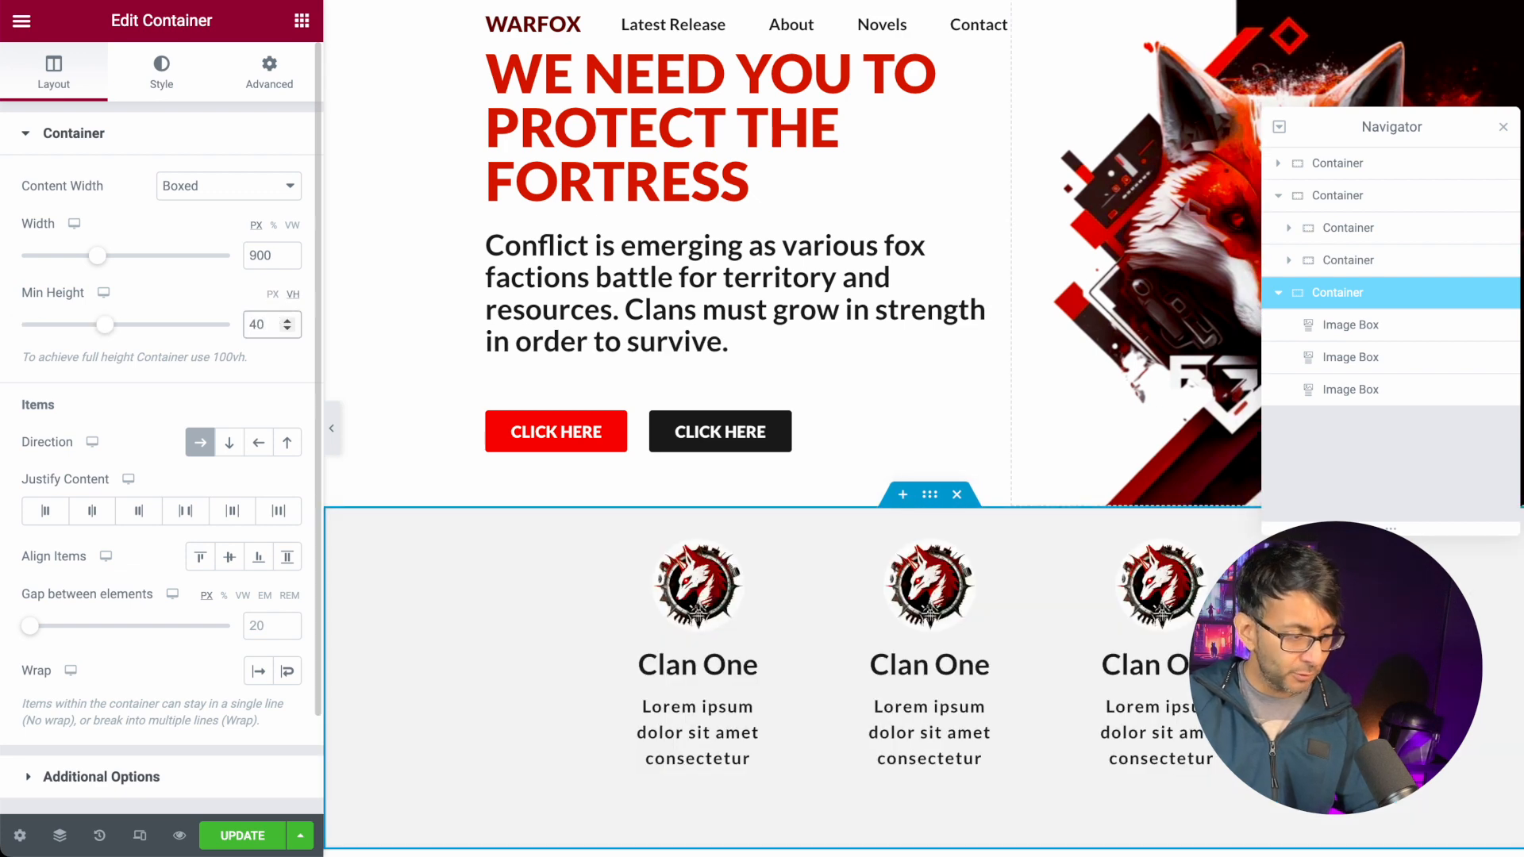
{"action": "left_click", "coordinate": [332, 430]}
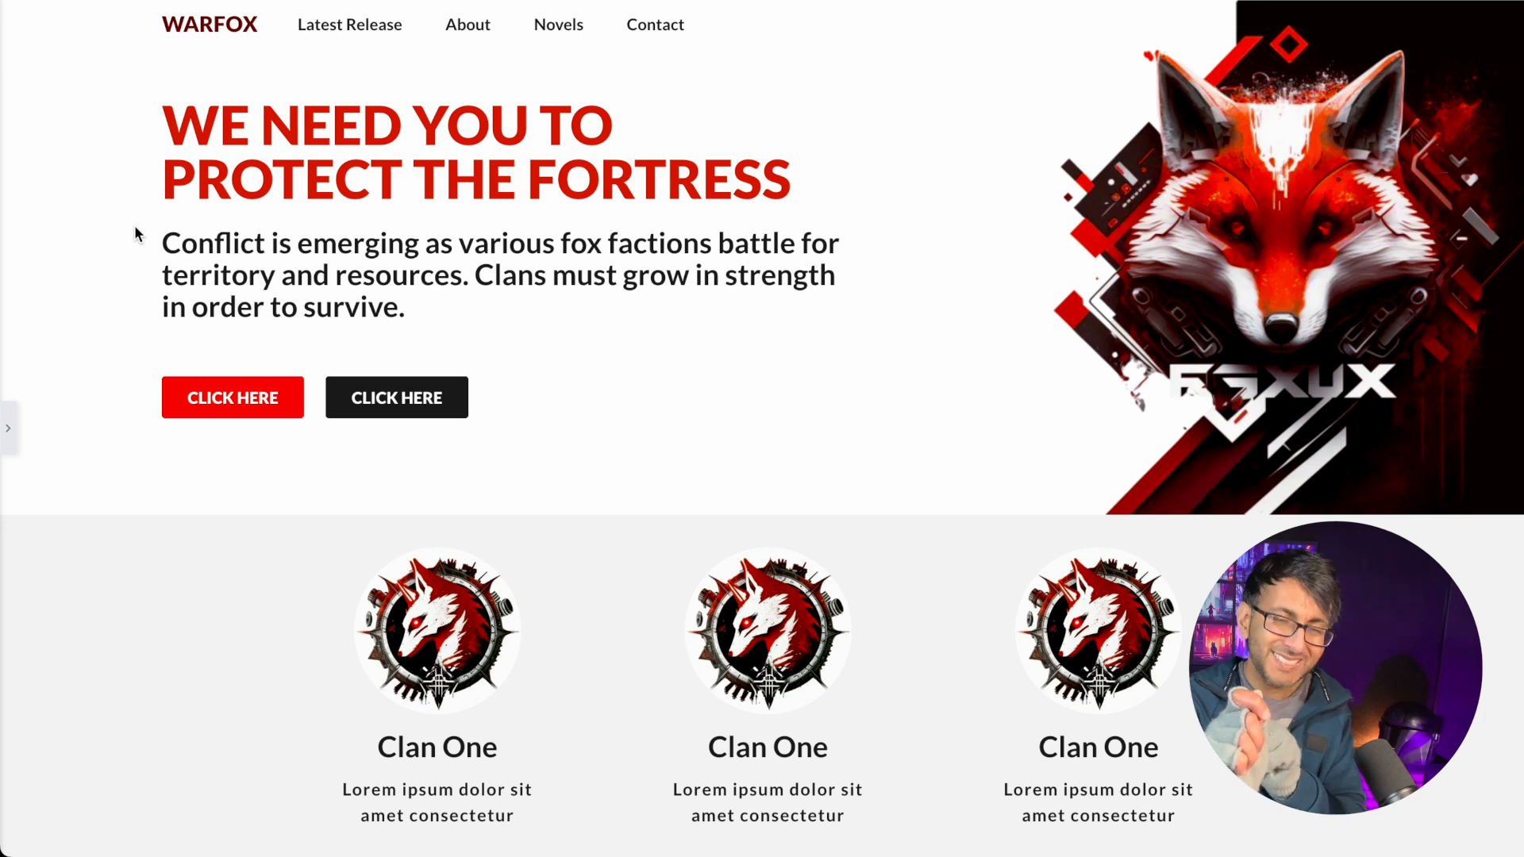
- Replace the second clan box's image with the front-facing fox head logo on a red circle from the media library
{"action": "left_click", "coordinate": [8, 428]}
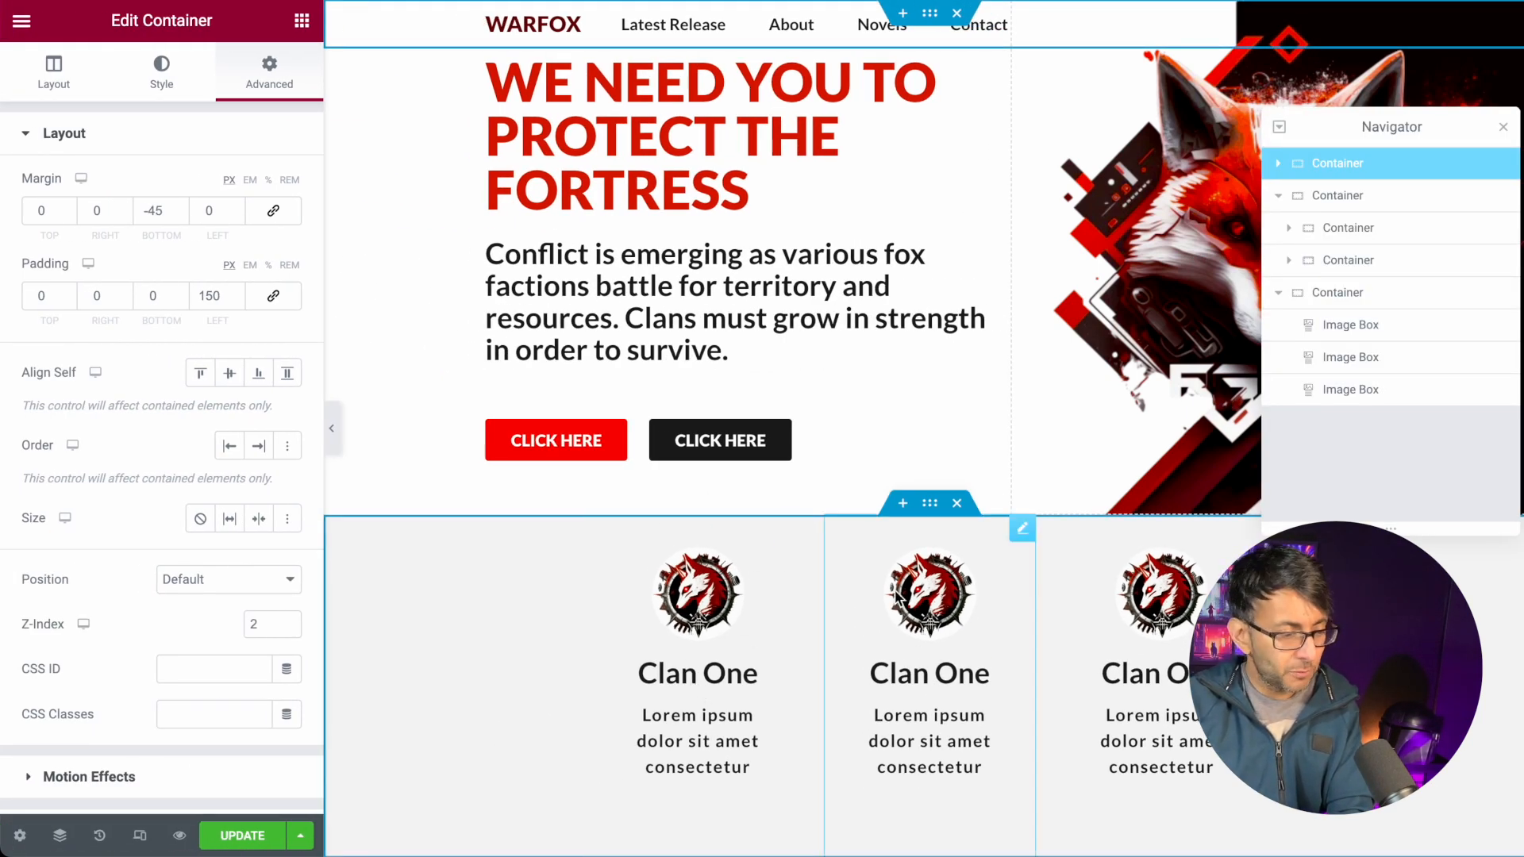
{"action": "left_click", "coordinate": [939, 597]}
{"action": "left_click", "coordinate": [193, 248]}
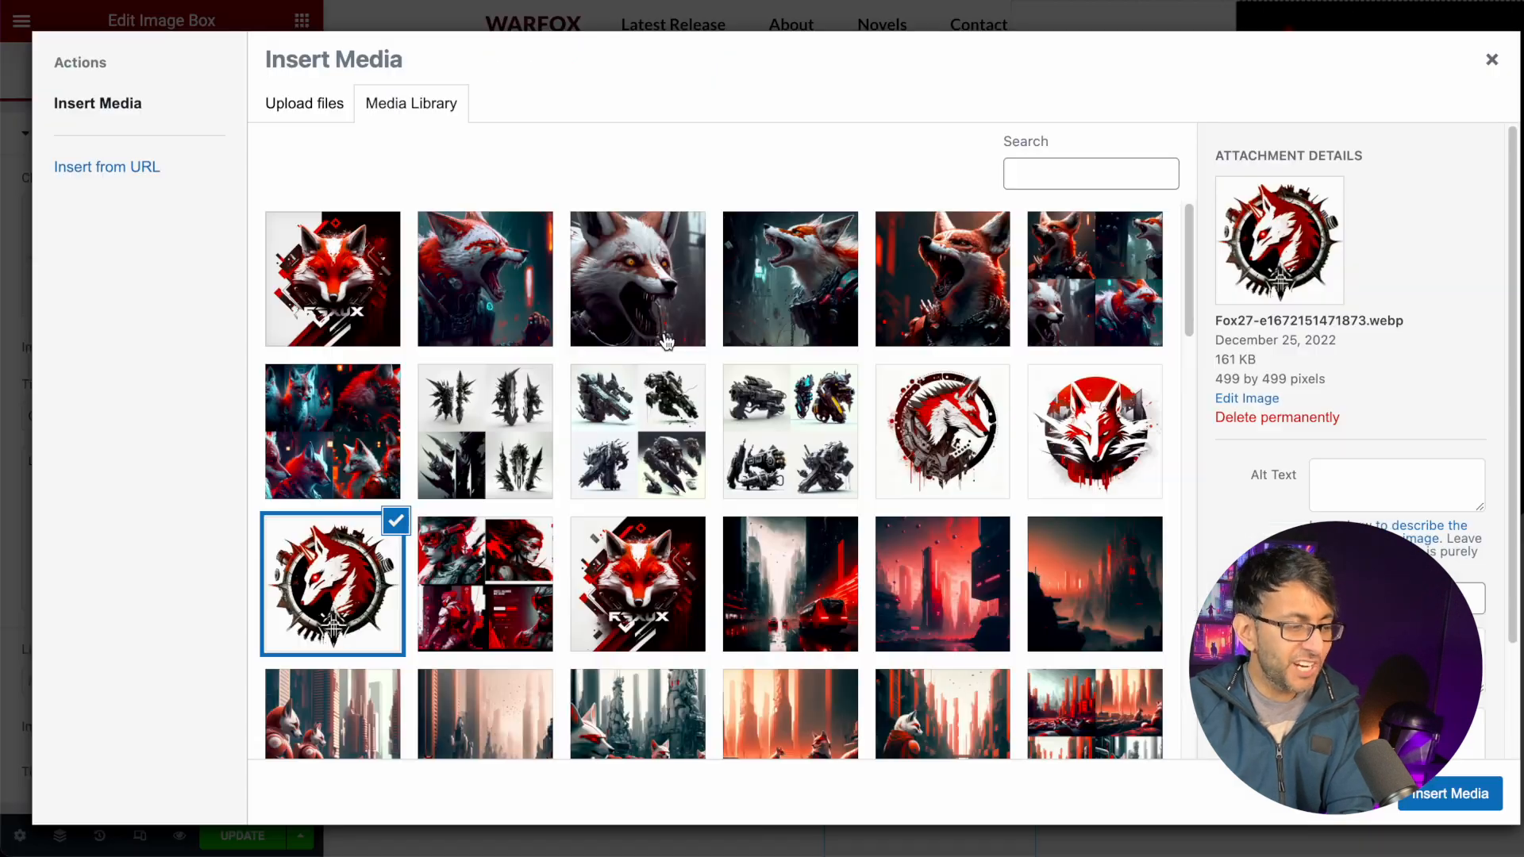
{"action": "left_click", "coordinate": [1074, 451]}
{"action": "left_click", "coordinate": [1422, 796]}
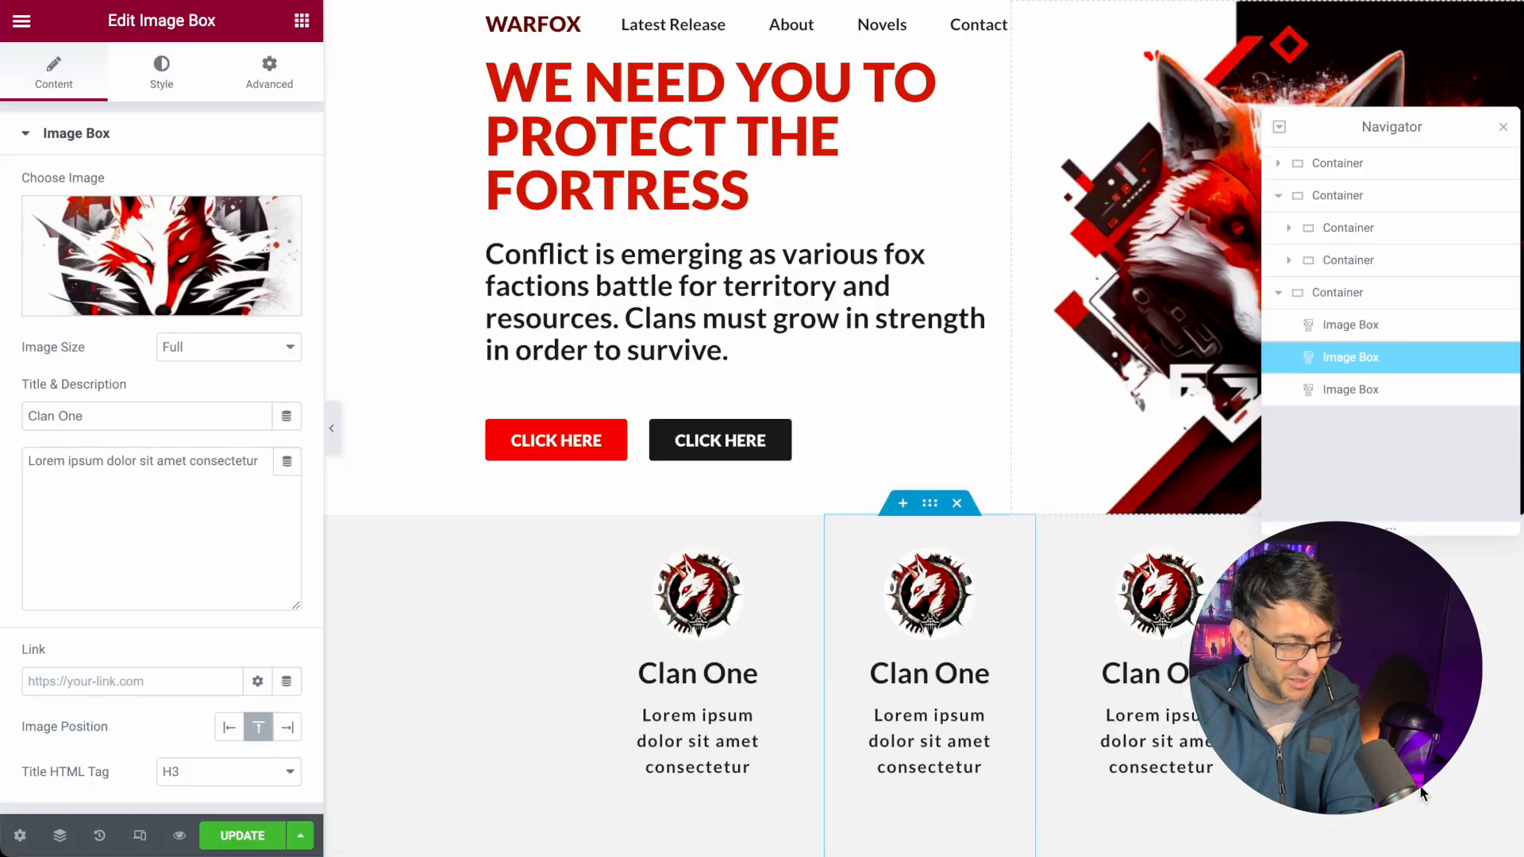
- Change the second clan box's title to "Clan Two"
{"action": "left_click", "coordinate": [76, 417]}
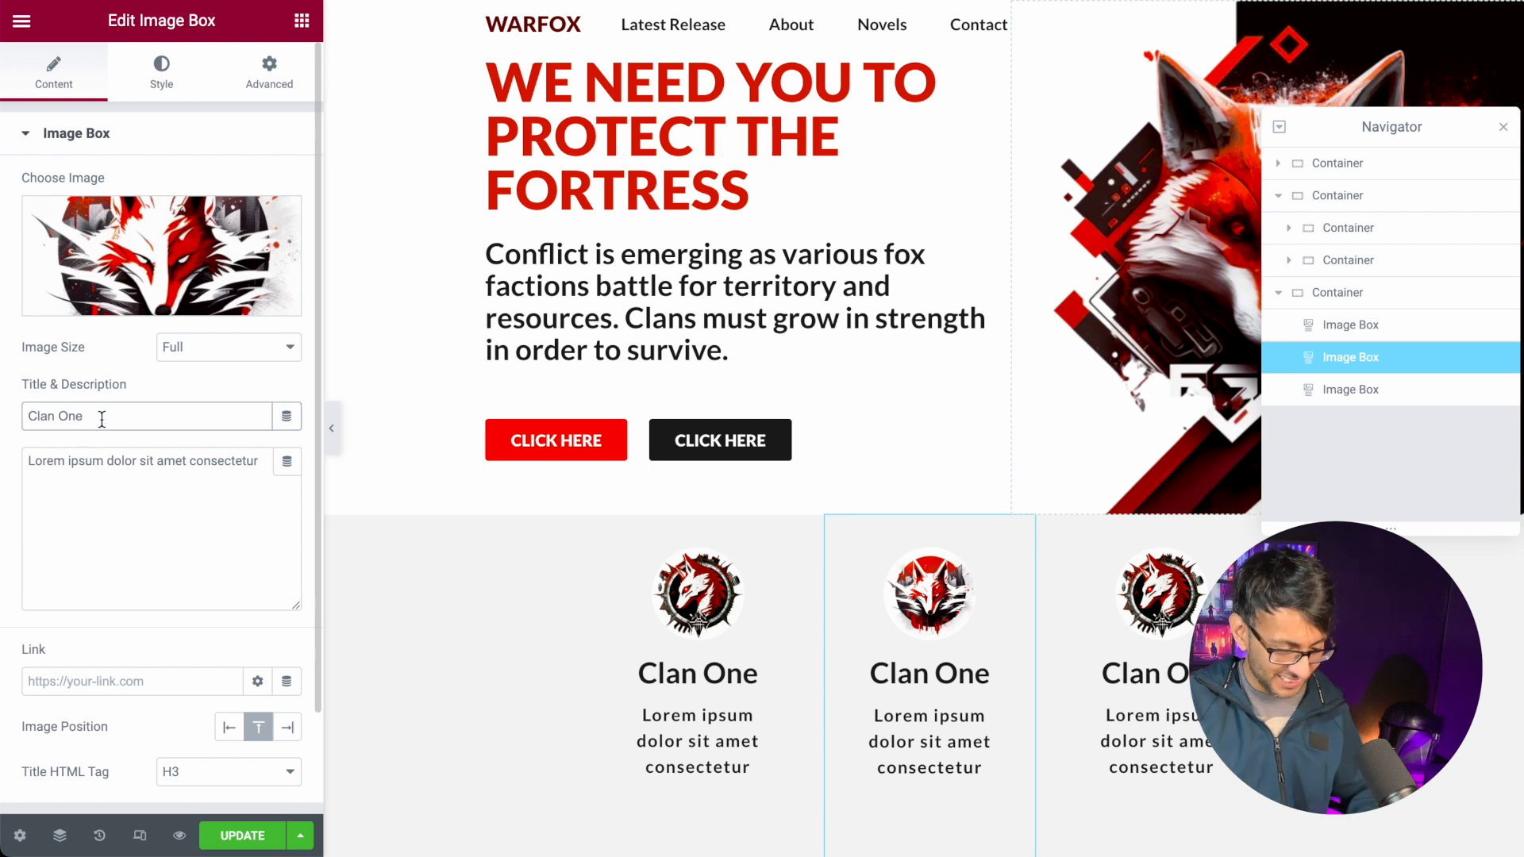
{"action": "key", "text": "BackSpace"}
{"action": "key", "text": "BackSpace"}
{"action": "key", "text": "BackSpace"}
{"action": "type", "text": "Two"}
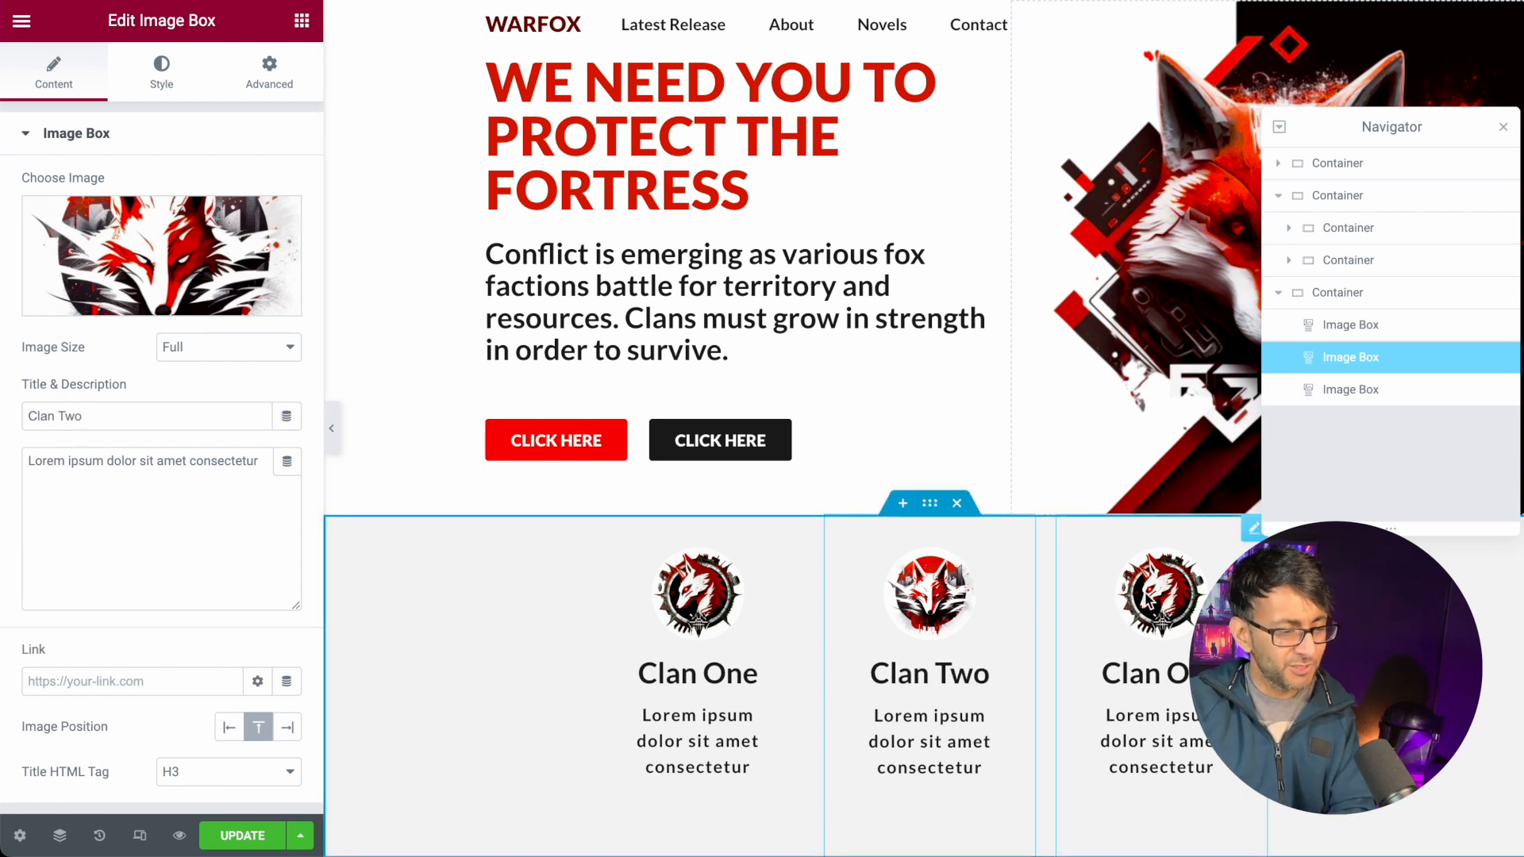
- Replace the third clan box's image with the right-facing fox emblem Fox30-e1672151408689.webp from the media library
{"action": "left_click", "coordinate": [1149, 601]}
{"action": "left_click", "coordinate": [162, 269]}
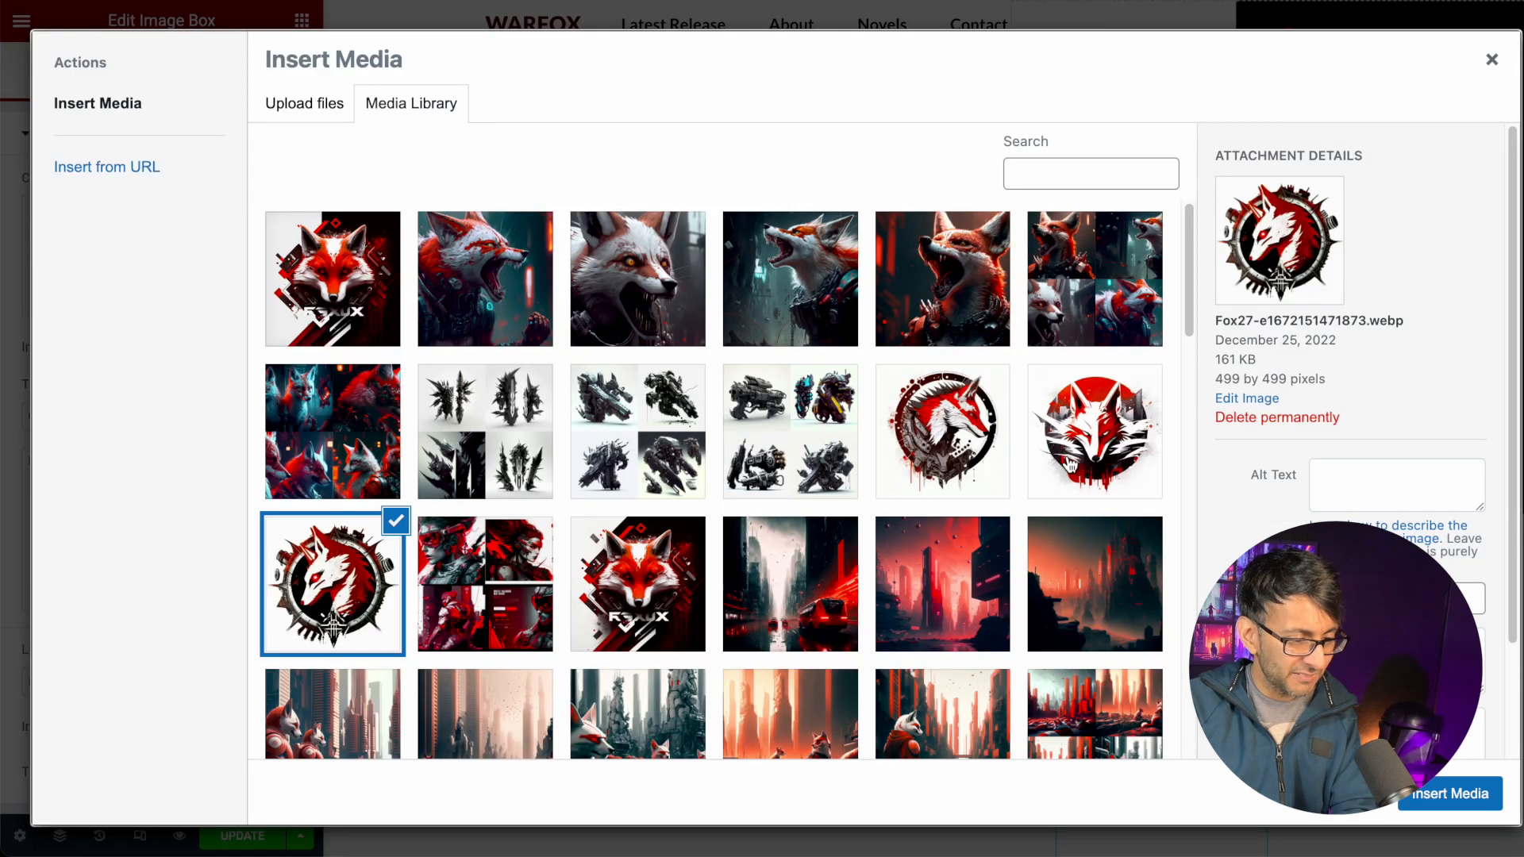
{"action": "left_click", "coordinate": [959, 443]}
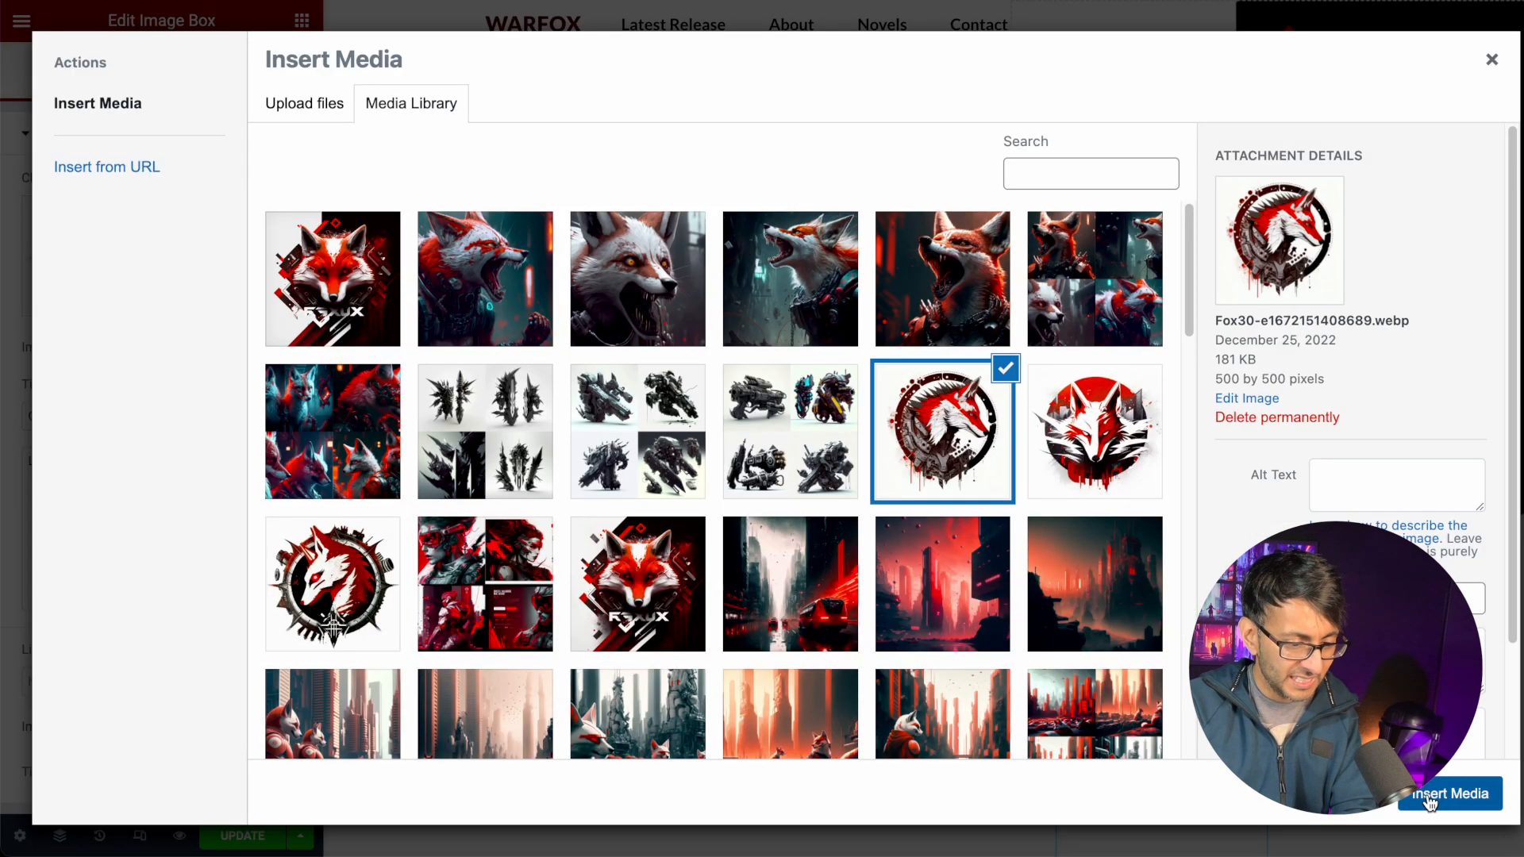
{"action": "left_click", "coordinate": [1432, 795]}
- Change the third clan box's title to "Clan Three", then save the page and preview it at full width
{"action": "double_click", "coordinate": [75, 417]}
{"action": "type", "text": "Three"}
{"action": "left_click", "coordinate": [262, 835]}
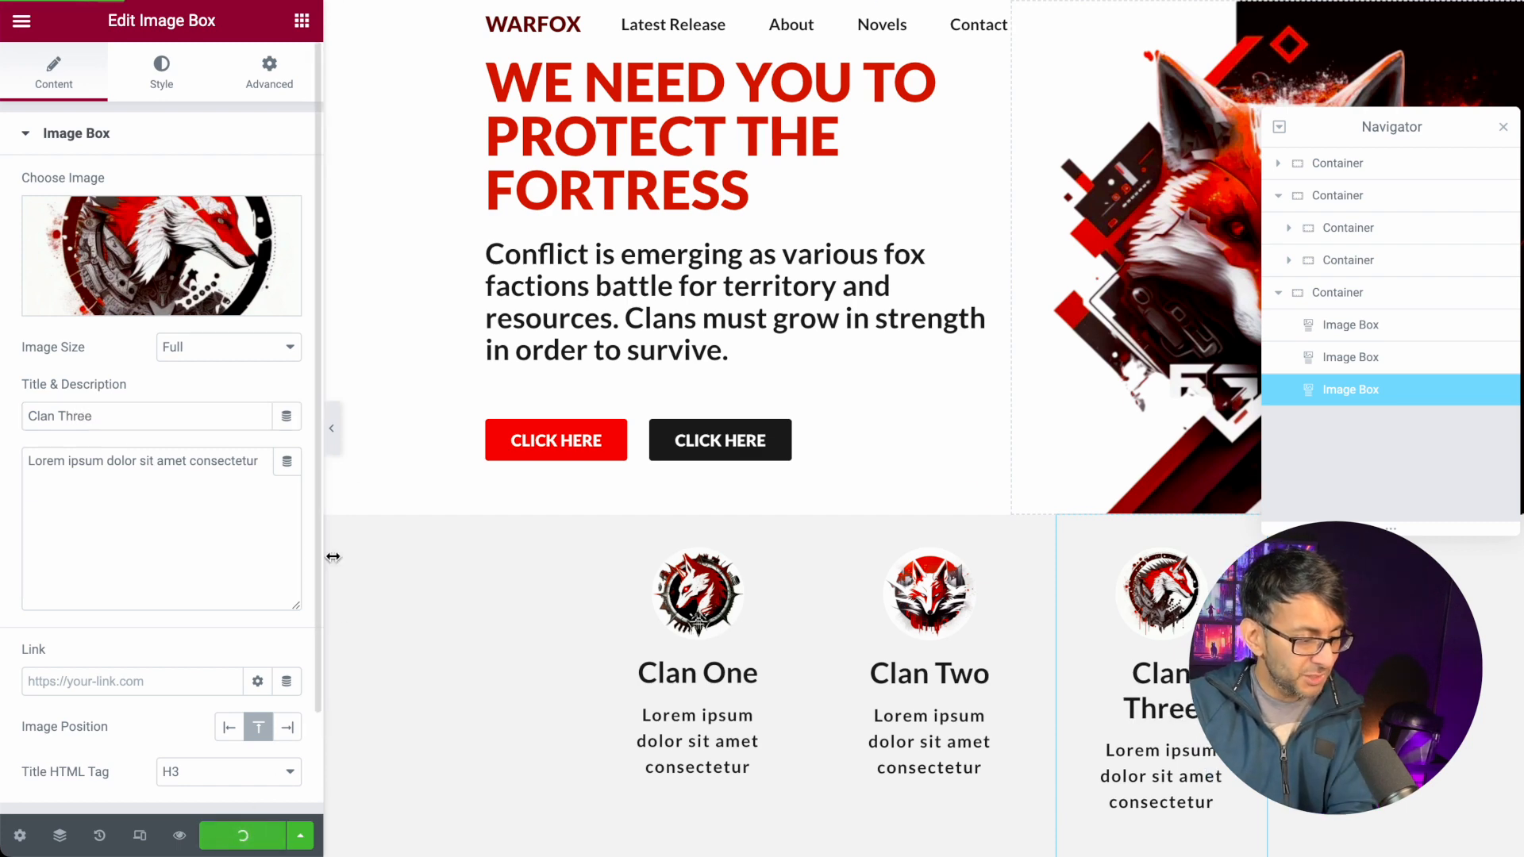
{"action": "left_click", "coordinate": [332, 429]}
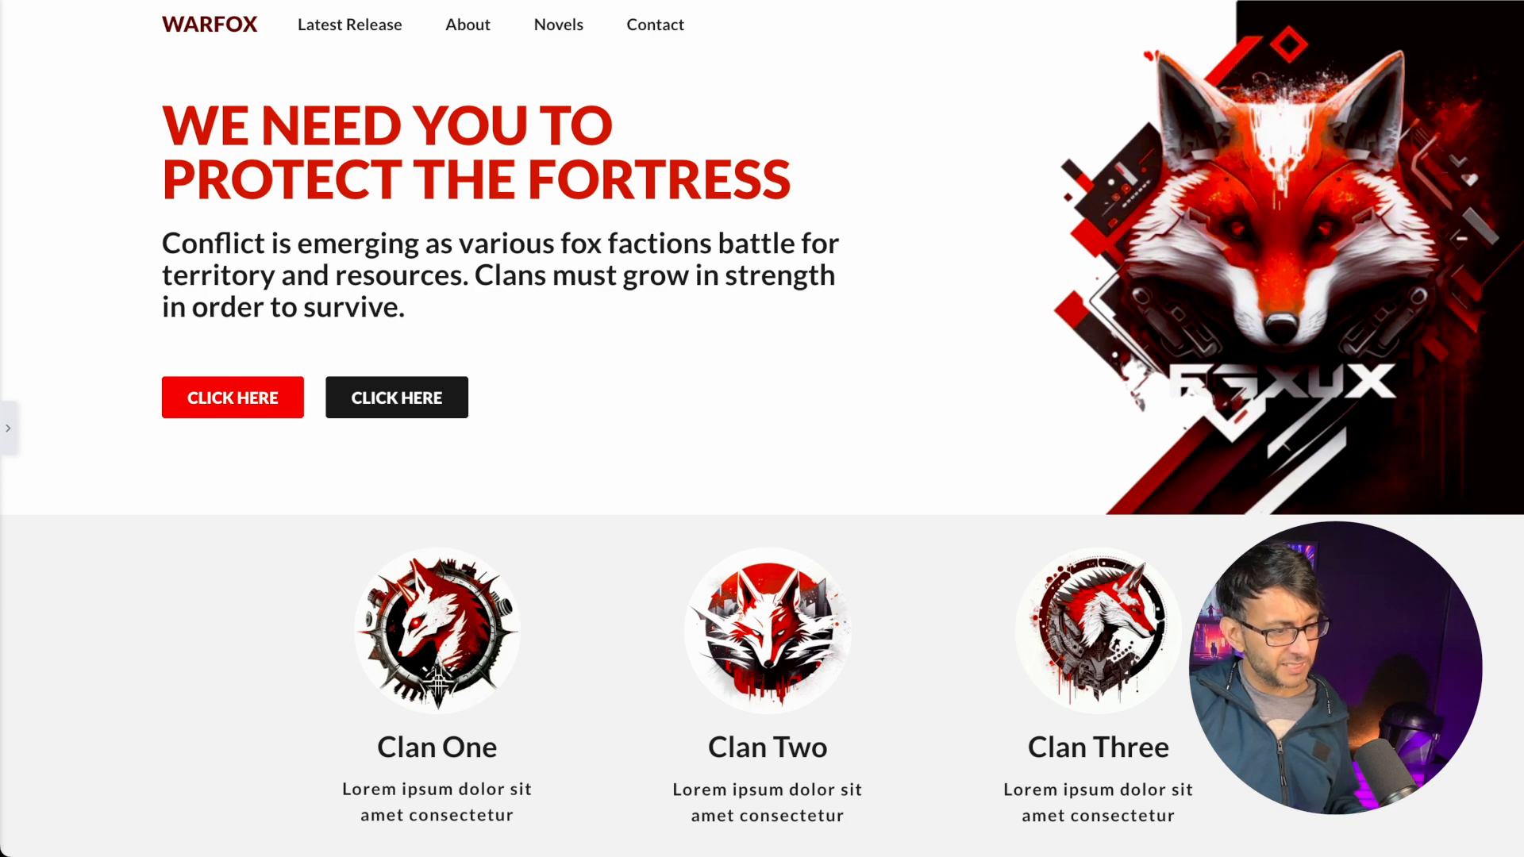
- Unlink the margins of the hero's "Conflict is emerging" heading and set its top margin to 30 px
{"action": "left_click", "coordinate": [8, 429]}
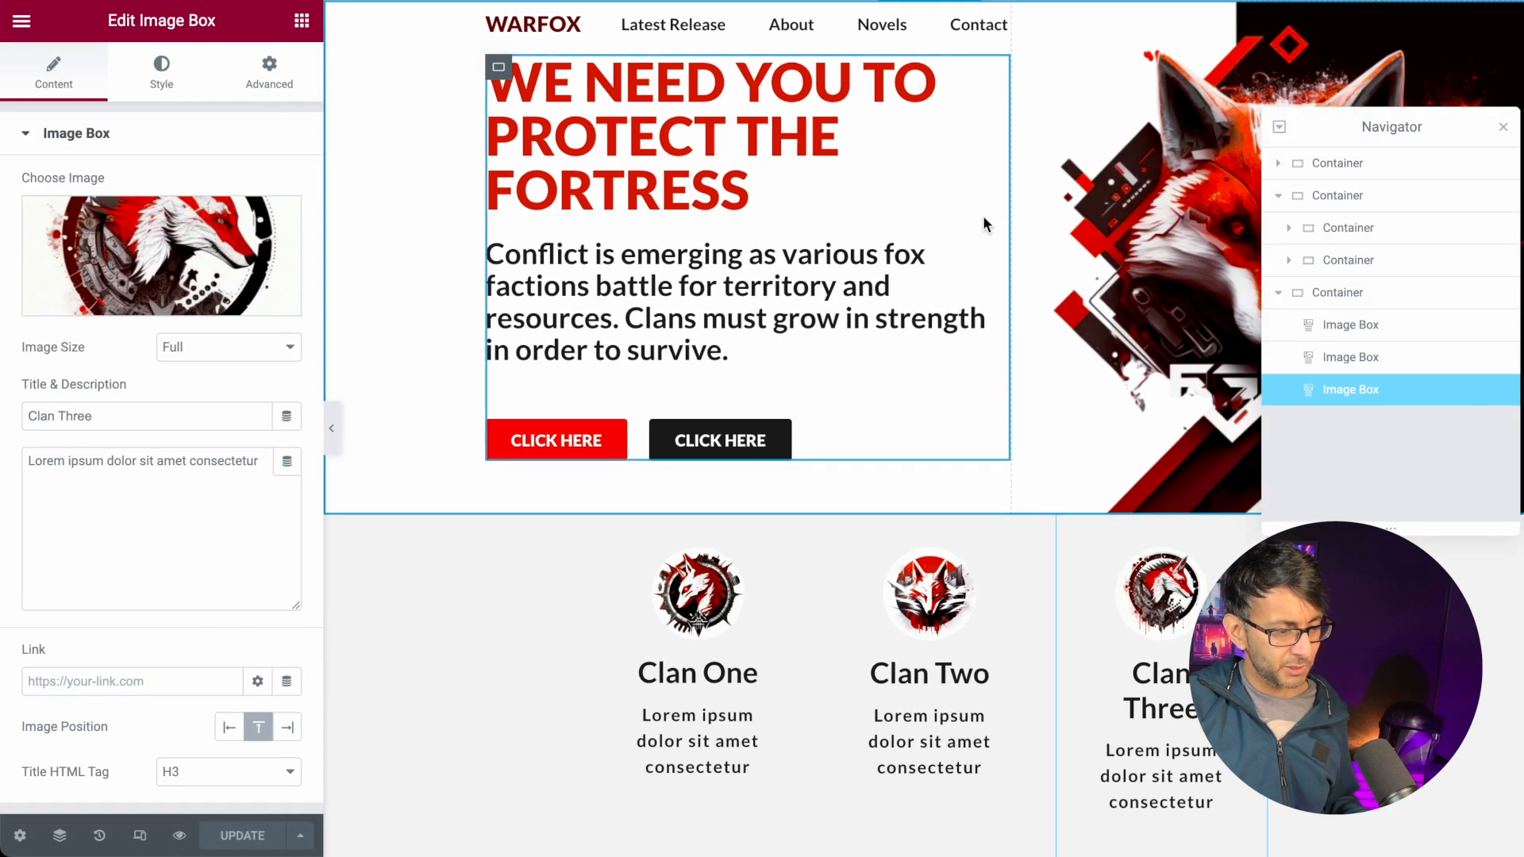
{"action": "left_click", "coordinate": [985, 251]}
{"action": "left_click", "coordinate": [269, 73]}
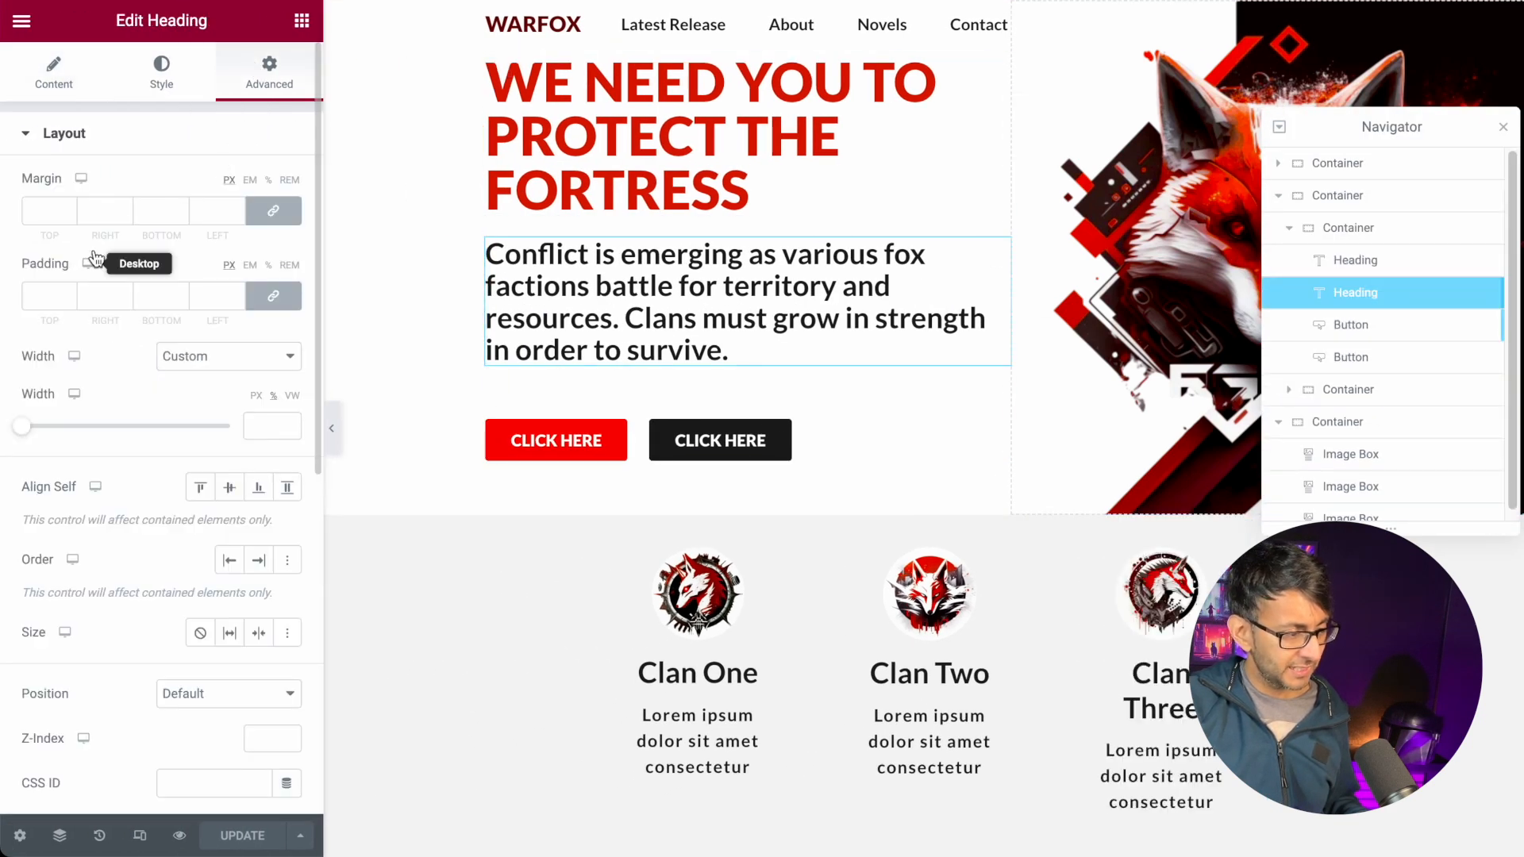
{"action": "left_click", "coordinate": [45, 209]}
{"action": "type", "text": "30"}
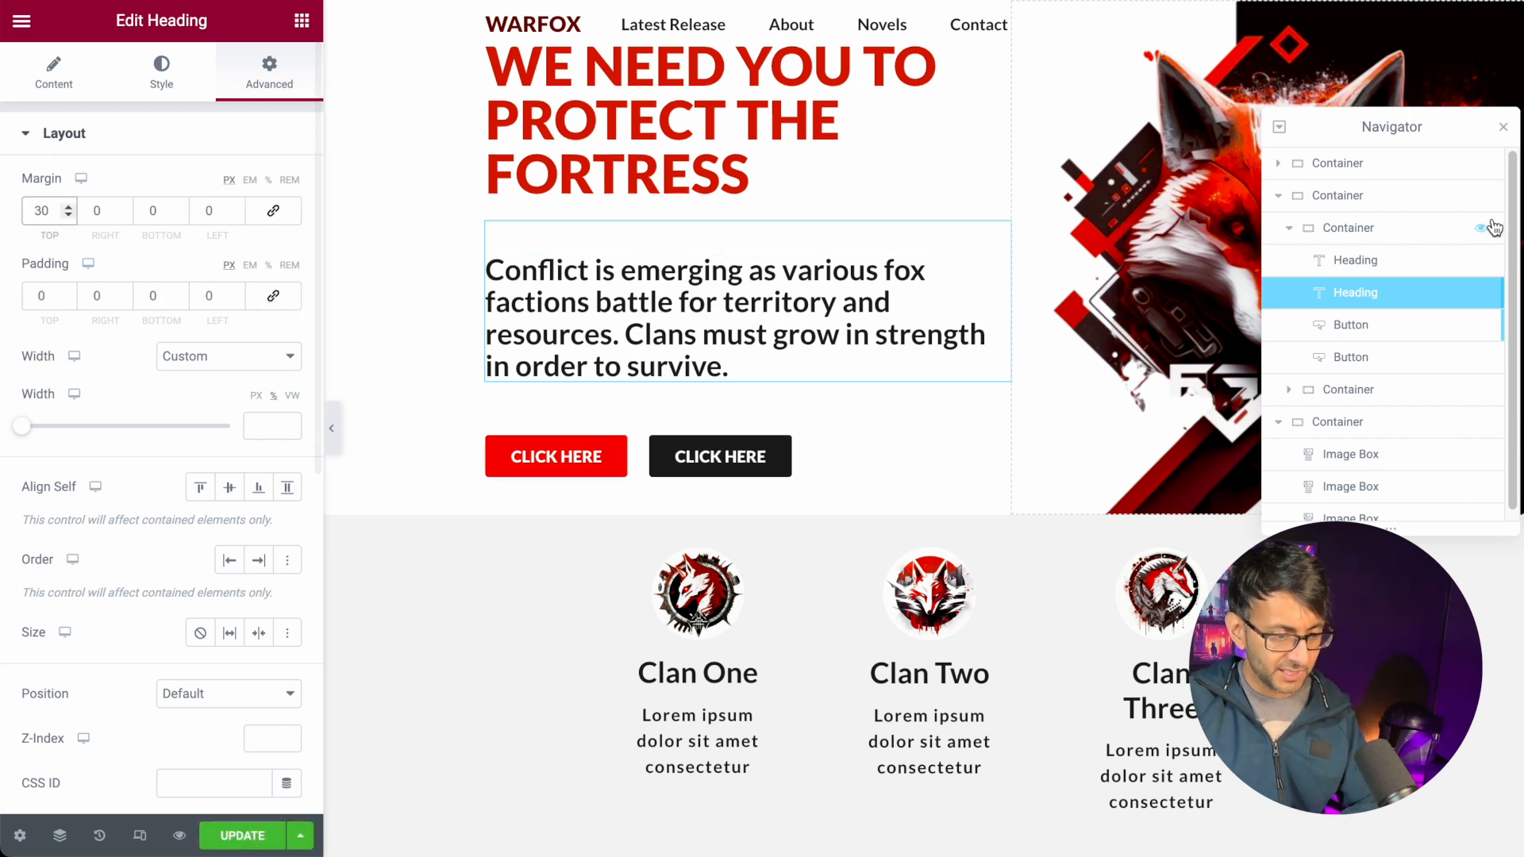
- Set the top margin of the red hero button to 0
{"action": "left_click", "coordinate": [1453, 325]}
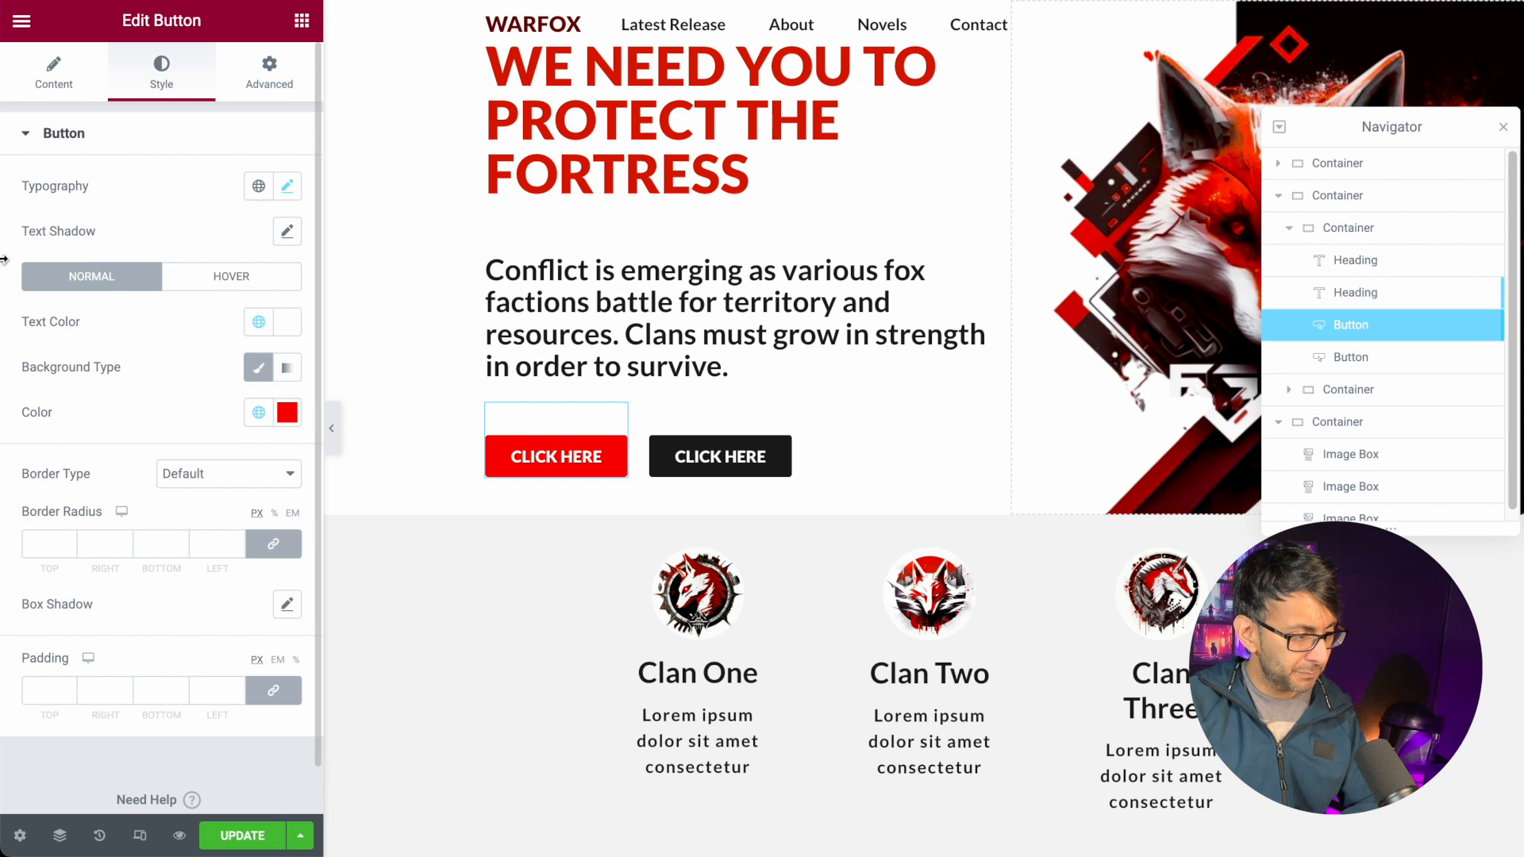
{"action": "left_click", "coordinate": [256, 94]}
{"action": "left_click_drag", "start_coordinate": [61, 211], "coordinate": [4, 183]}
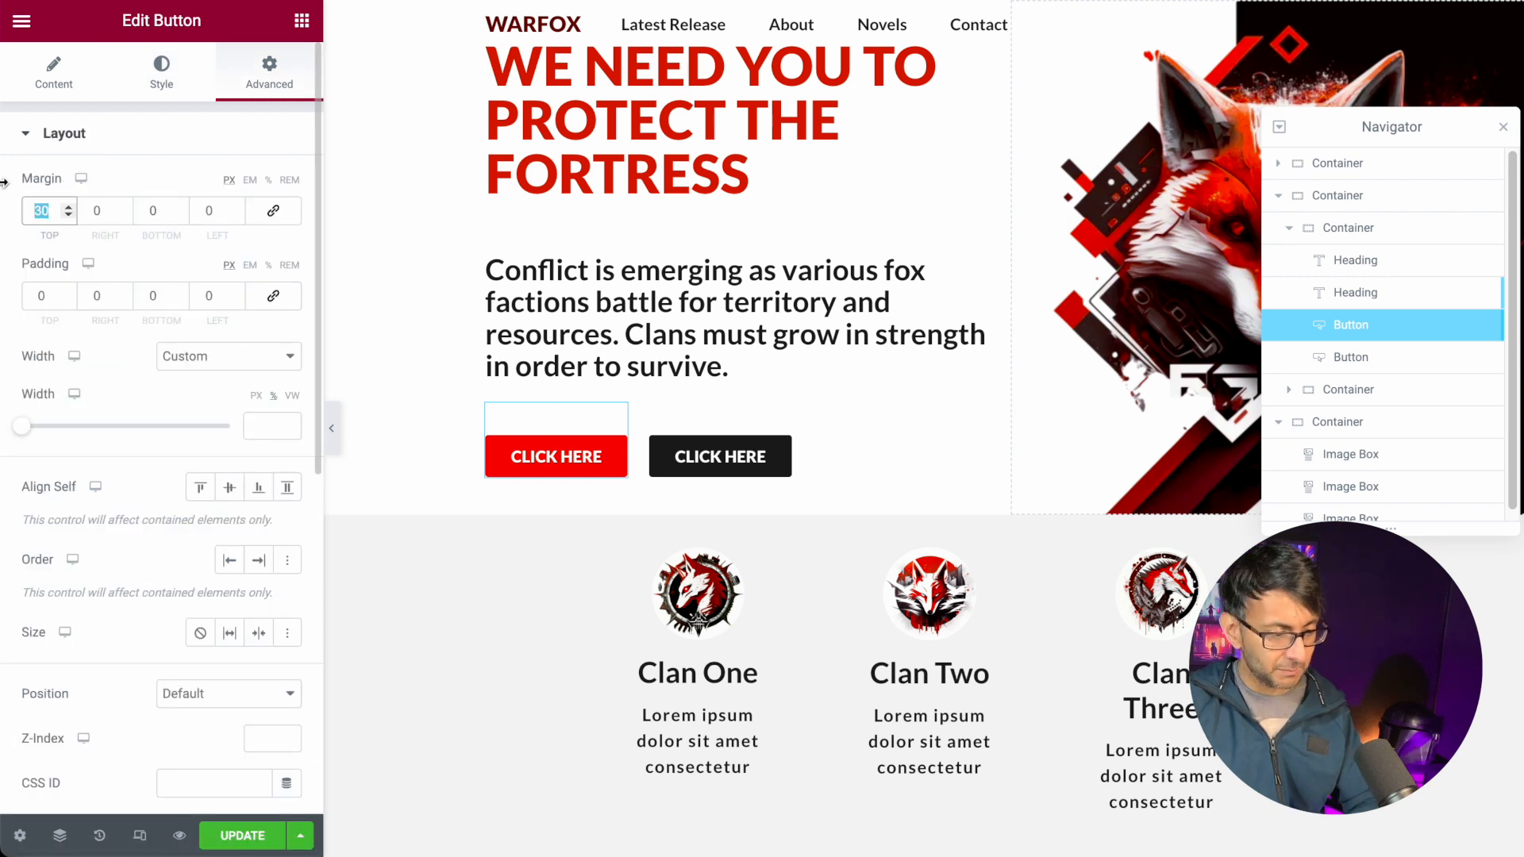
{"action": "type", "text": "10"}
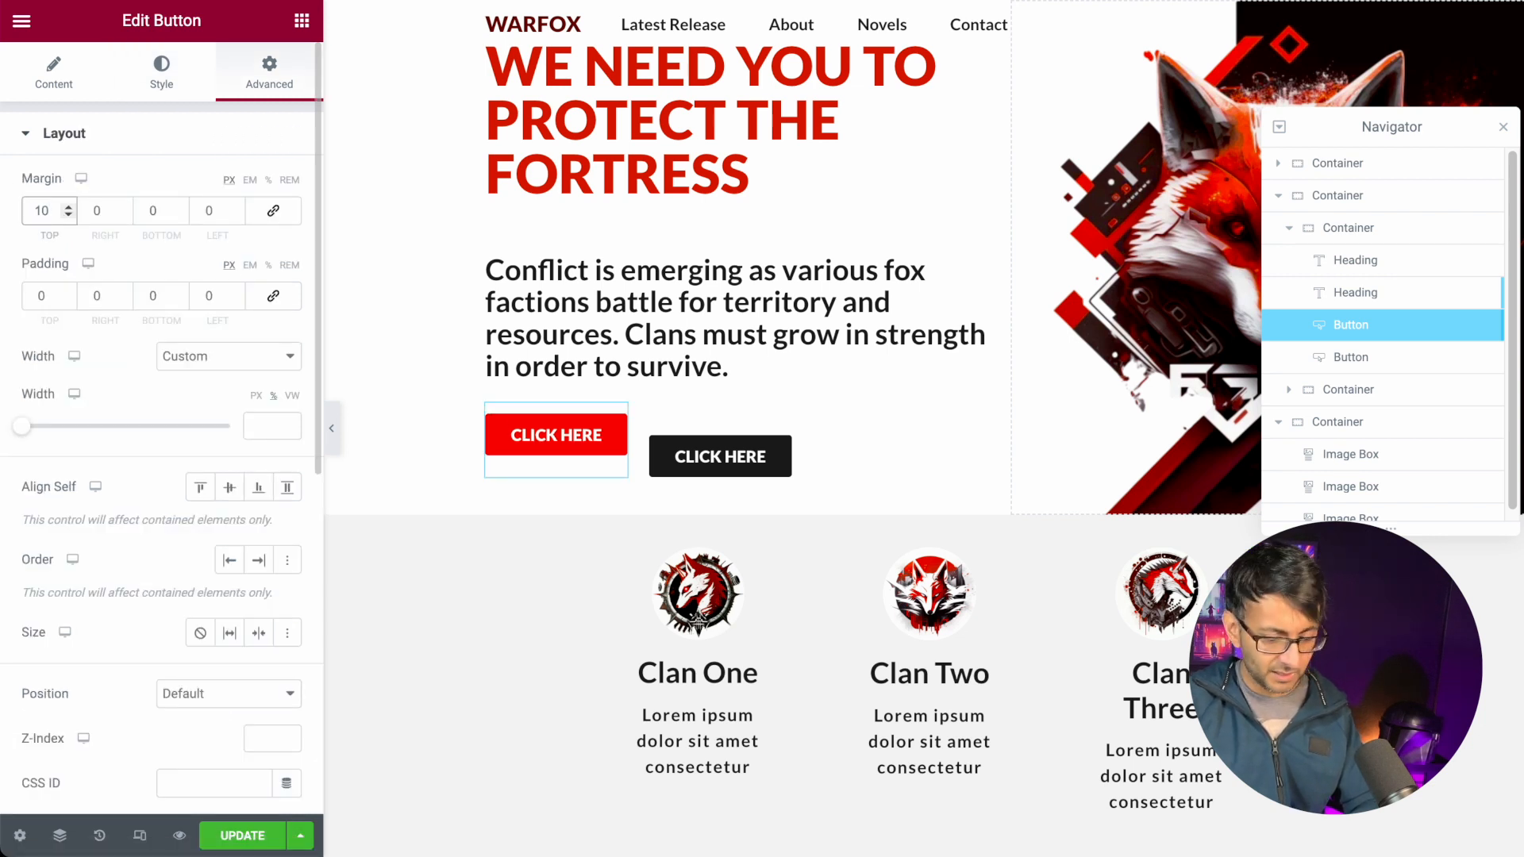
{"action": "key", "text": "BackSpace"}
{"action": "key", "text": "BackSpace"}
{"action": "type", "text": "0"}
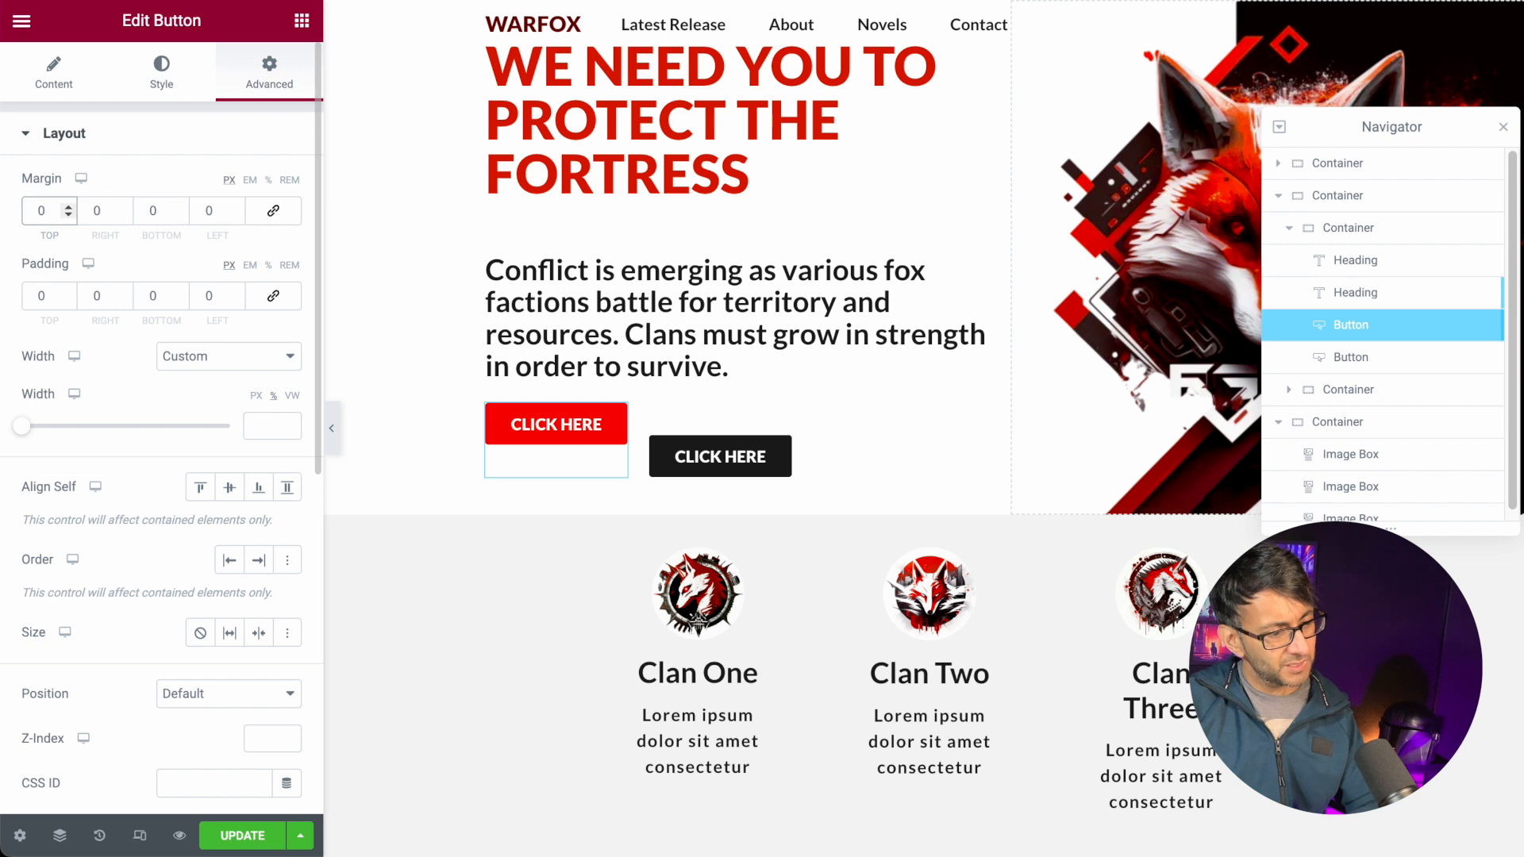
- Set the top margin of the black hero button to 0
{"action": "left_click", "coordinate": [1418, 359]}
{"action": "left_click", "coordinate": [232, 89]}
{"action": "double_click", "coordinate": [40, 211]}
{"action": "type", "text": "0"}
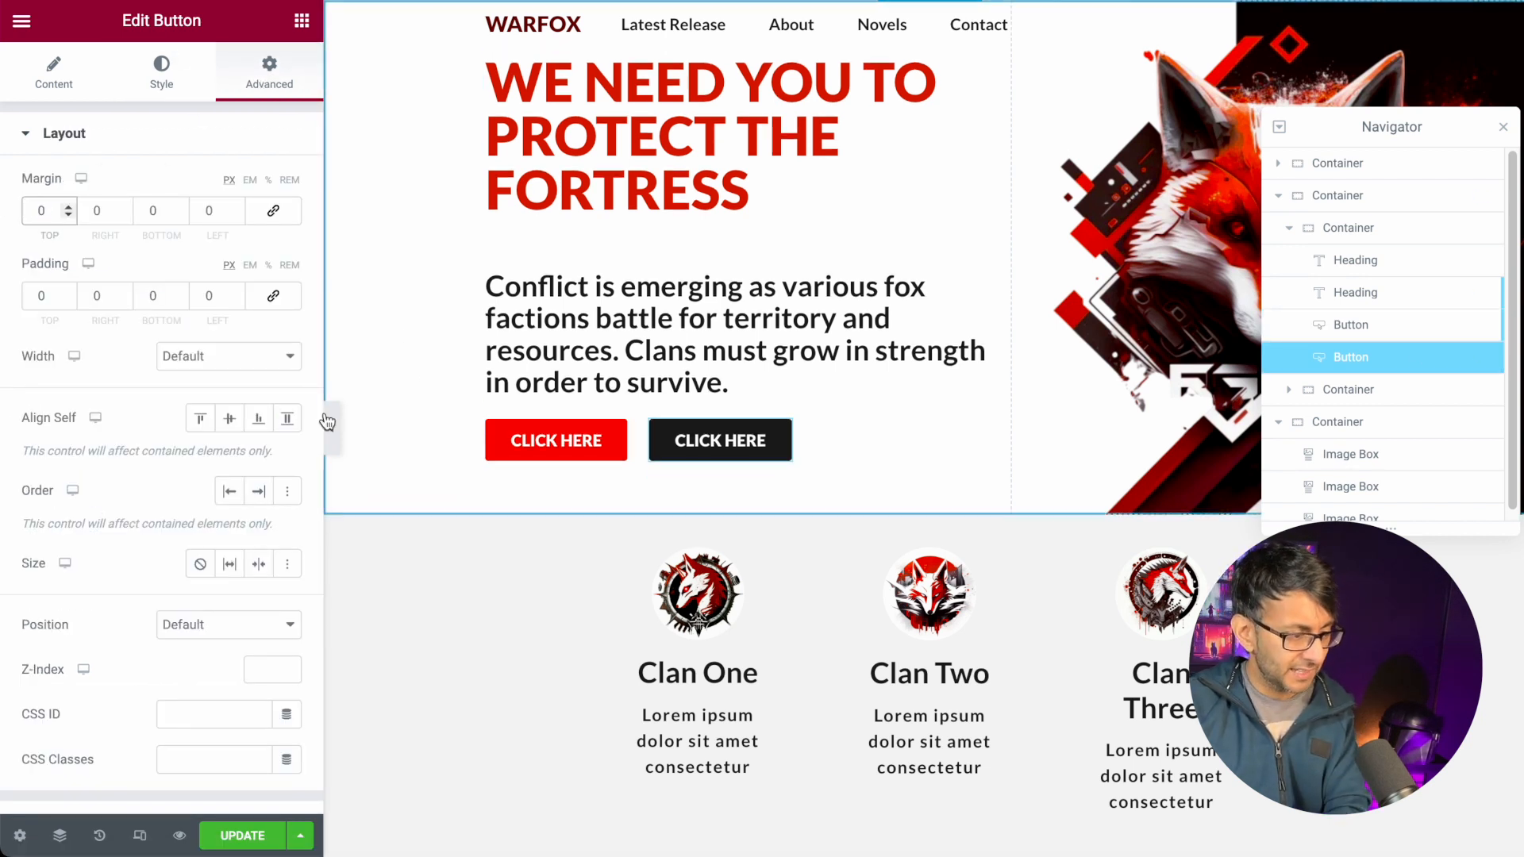
- Reduce the top margin of the hero's "Conflict is emerging" heading to 20 px
{"action": "left_click", "coordinate": [334, 428]}
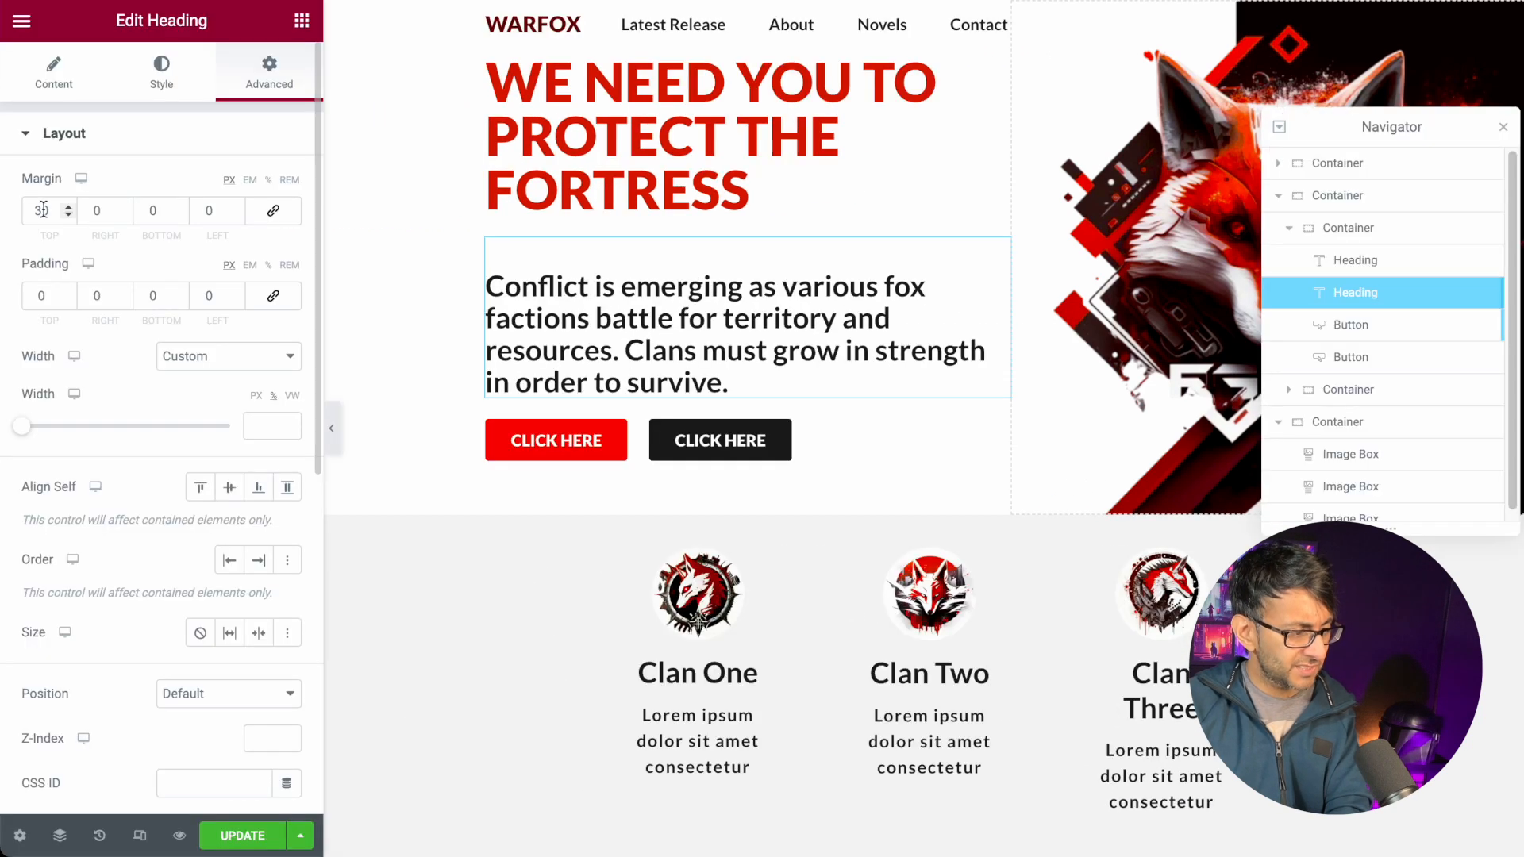
{"action": "left_click_drag", "start_coordinate": [49, 212], "coordinate": [3, 204]}
{"action": "type", "text": "0"}
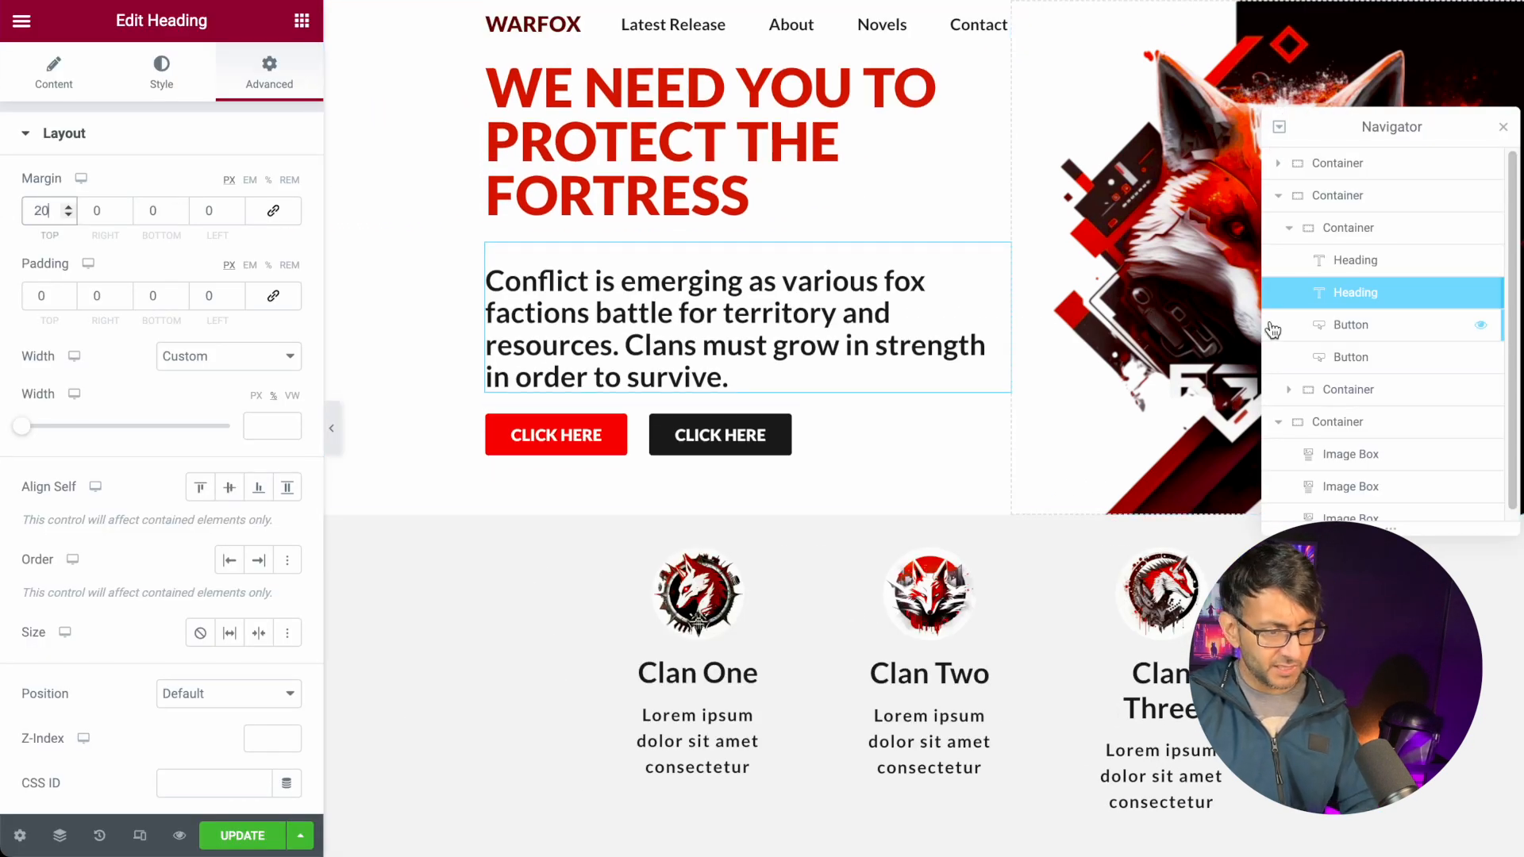
- Set the top margin of both the red and the black hero buttons to 10 px
{"action": "left_click", "coordinate": [1342, 325]}
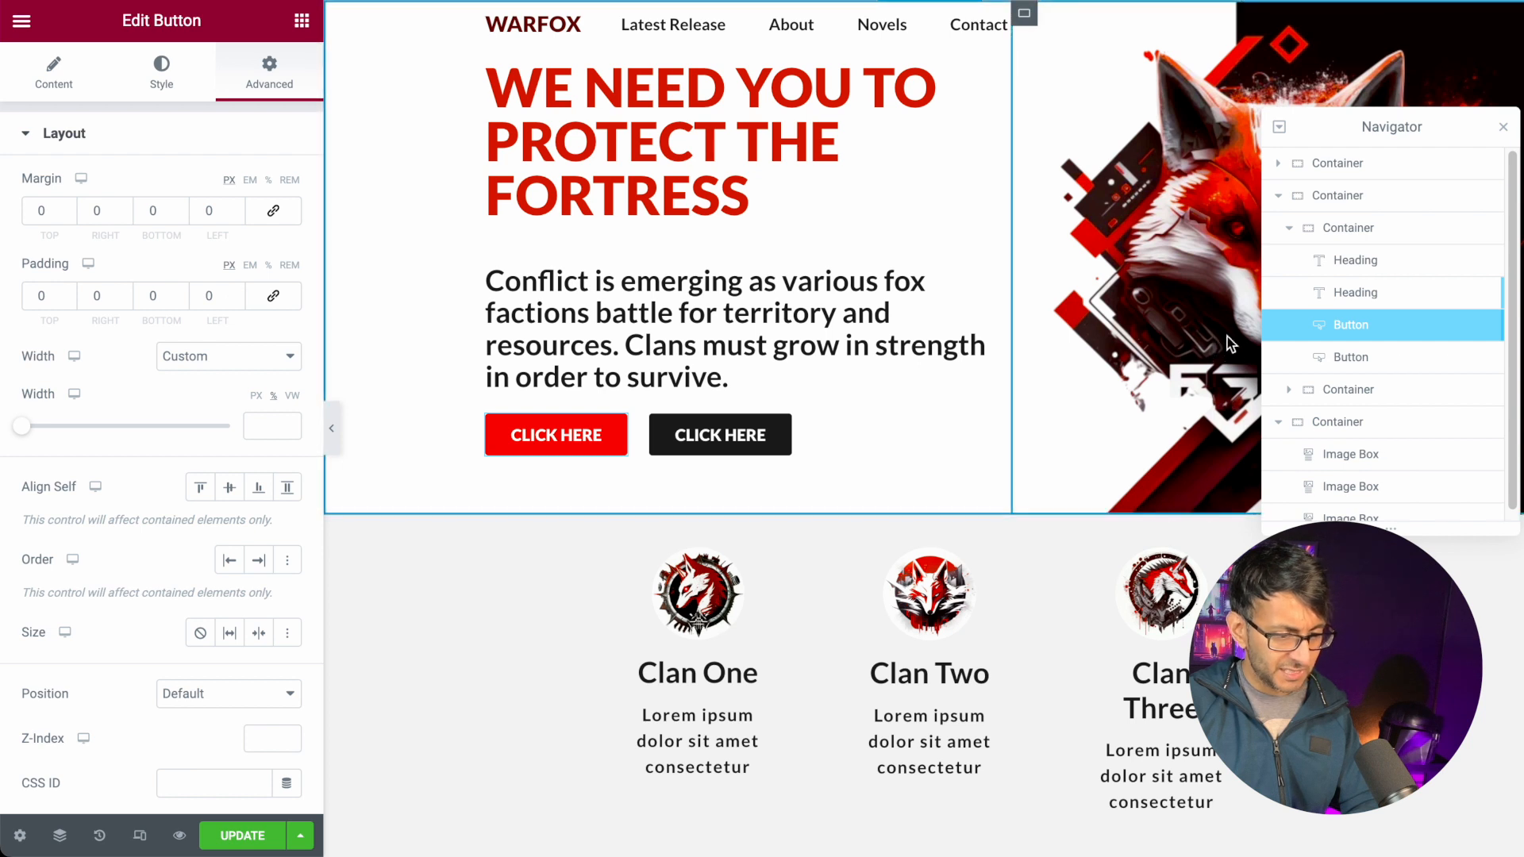
{"action": "left_click_drag", "start_coordinate": [50, 213], "coordinate": [5, 211]}
{"action": "type", "text": "10"}
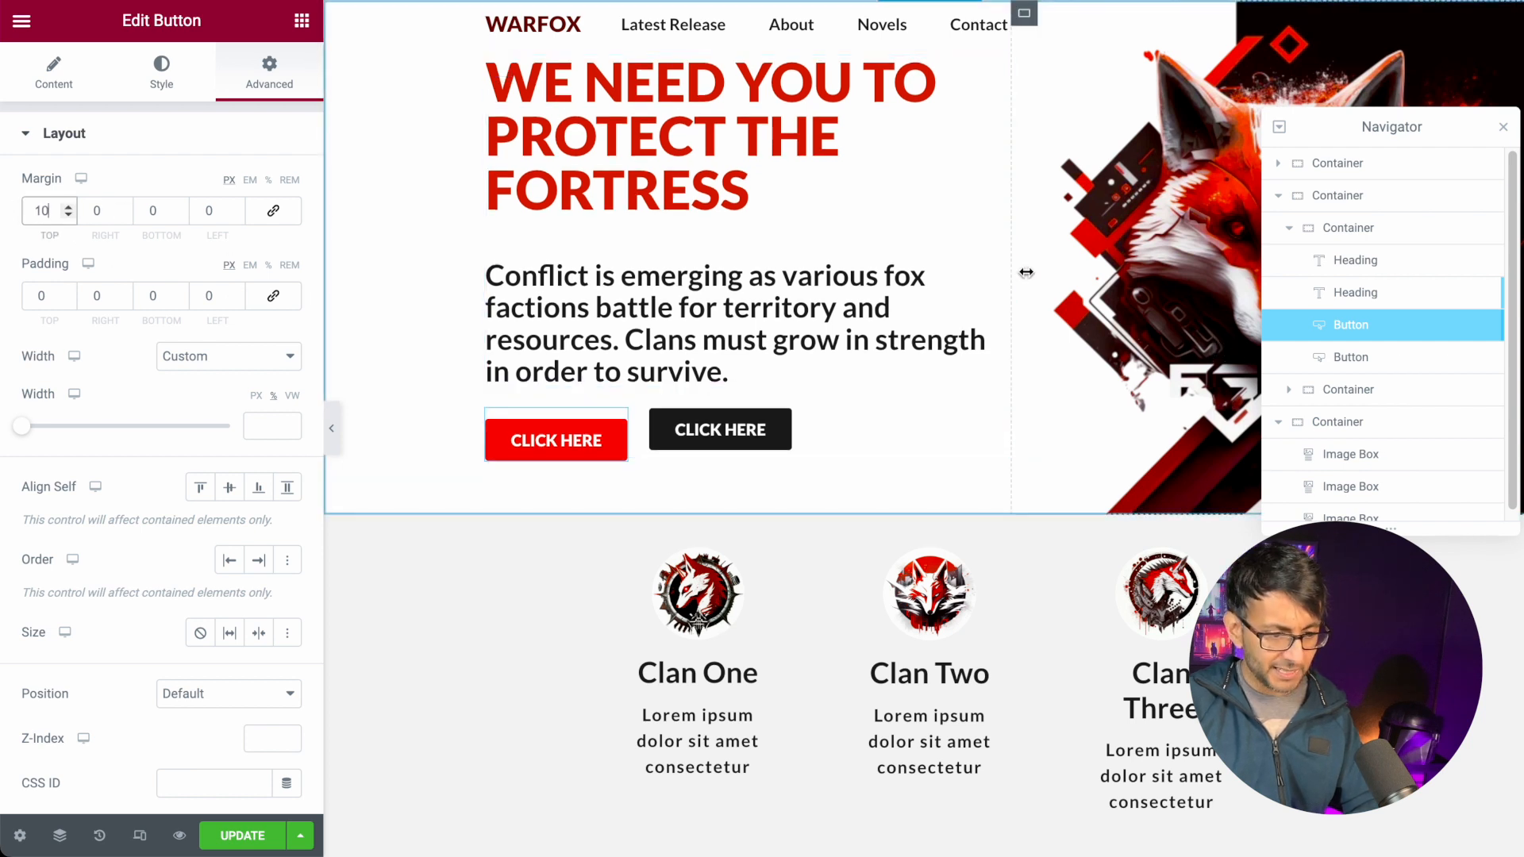
{"action": "left_click", "coordinate": [1354, 362]}
{"action": "left_click_drag", "start_coordinate": [49, 211], "coordinate": [6, 213]}
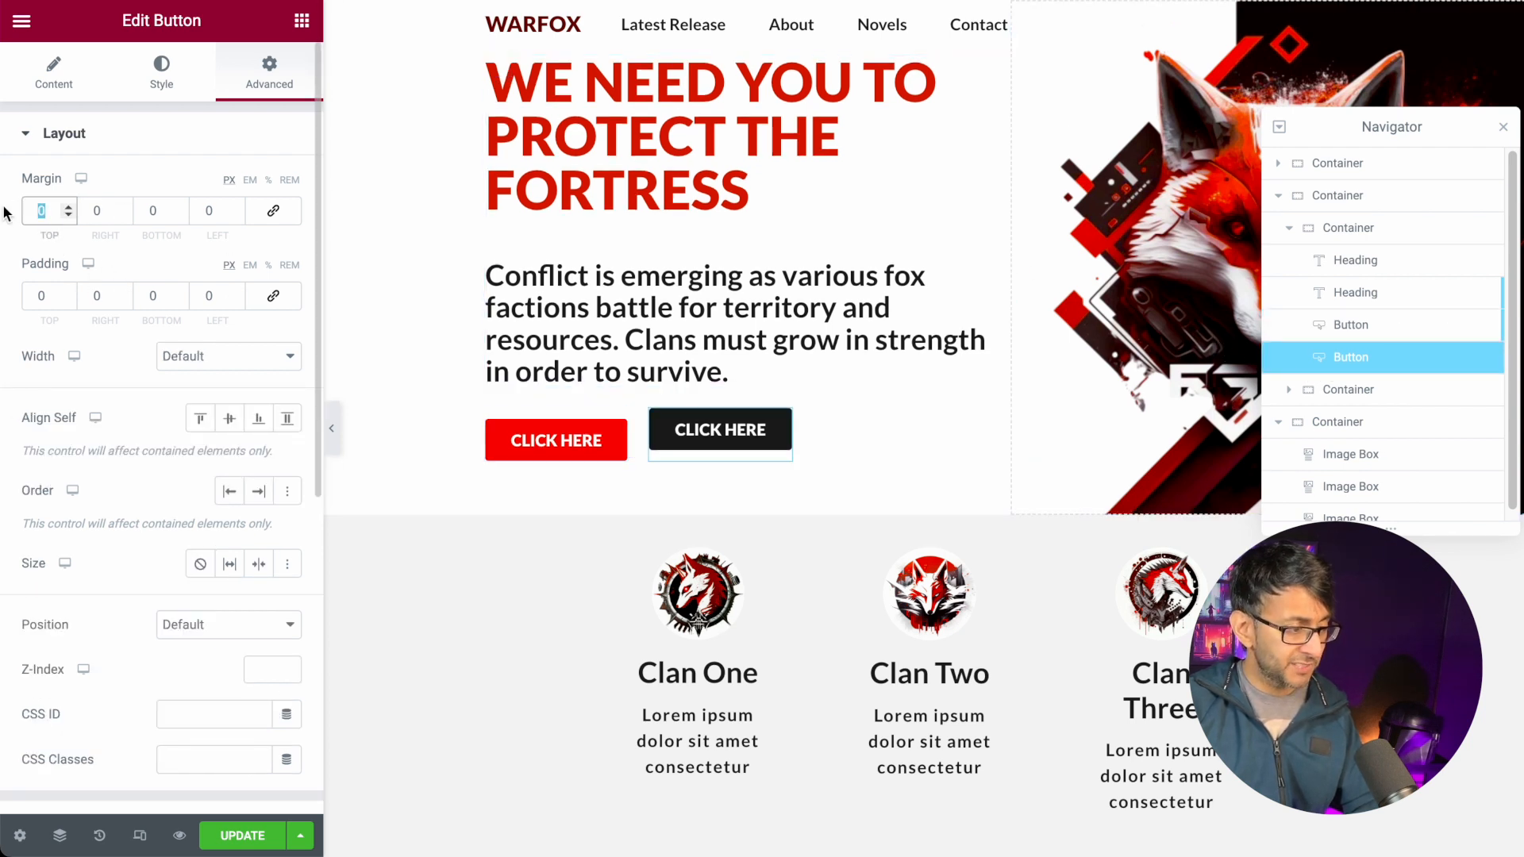
{"action": "type", "text": "10"}
{"action": "left_click", "coordinate": [331, 428]}
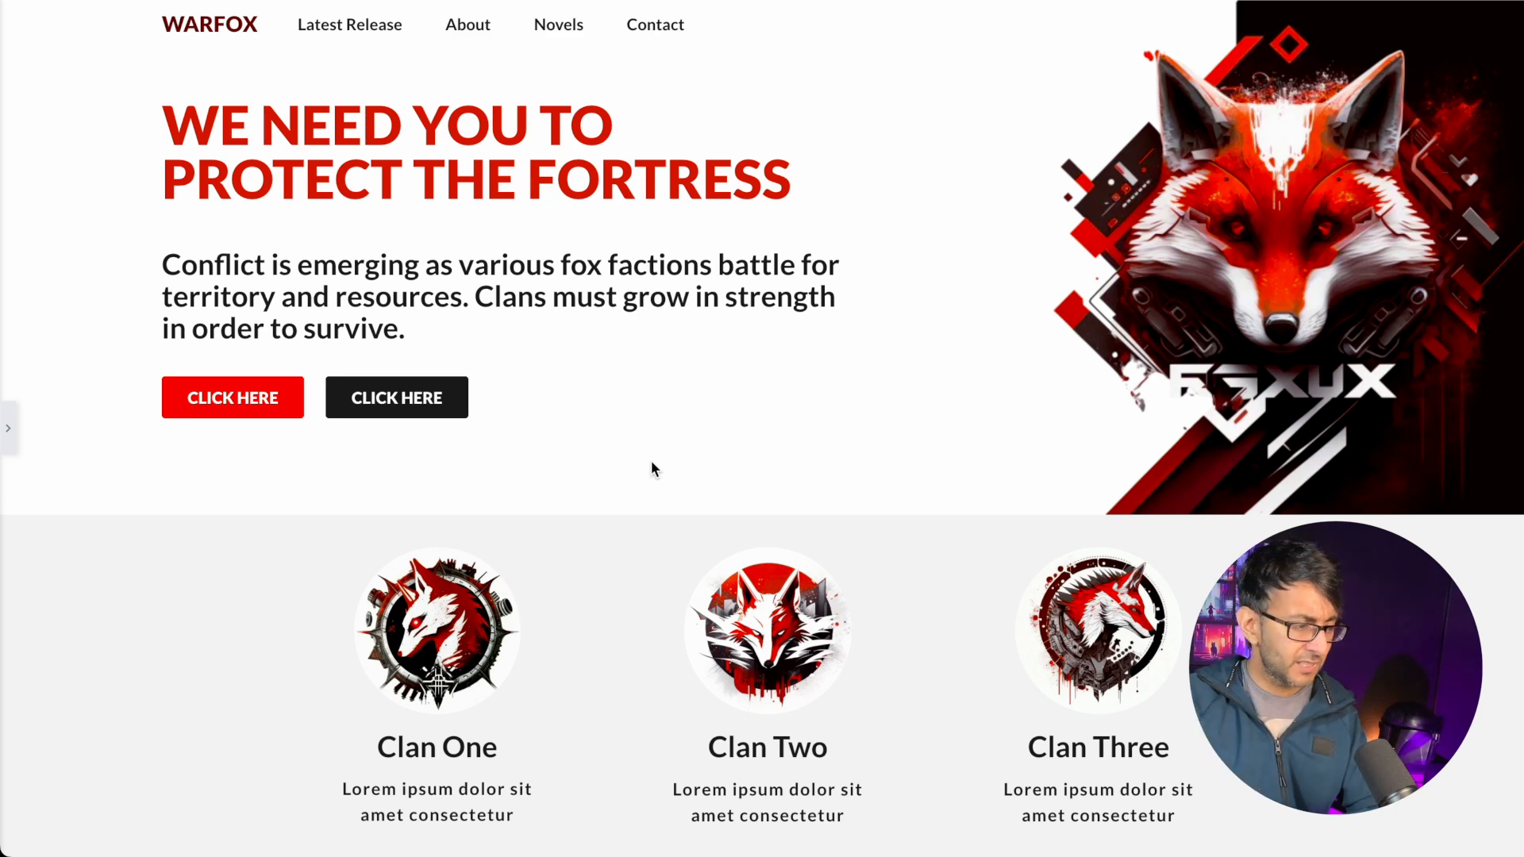
- Remove "various" from the hero's "Conflict is emerging" heading and capitalise "Fox Factions"
{"action": "left_click", "coordinate": [8, 429]}
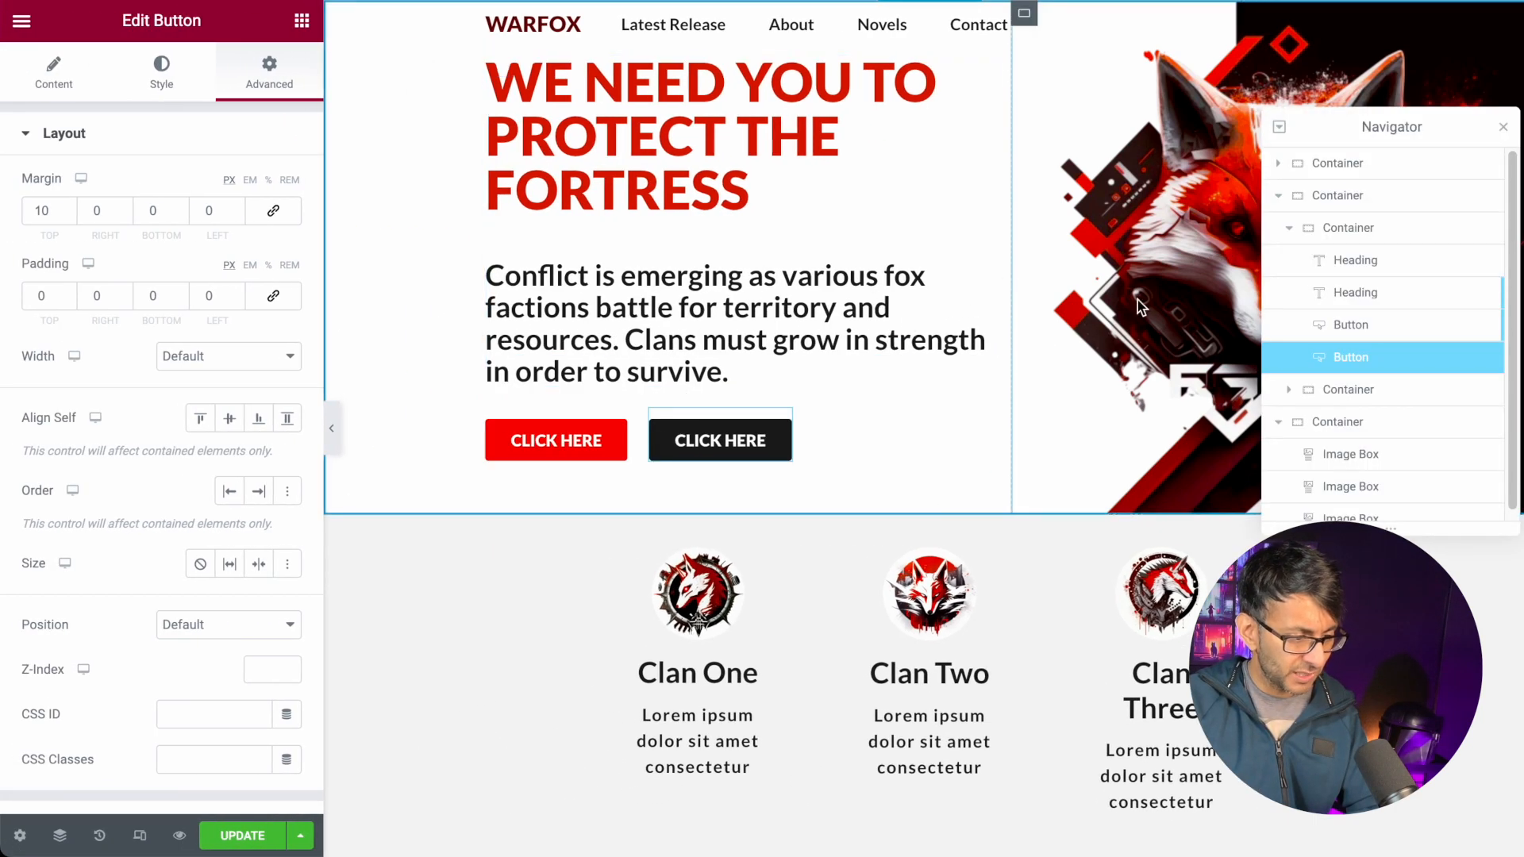
{"action": "left_click", "coordinate": [811, 286]}
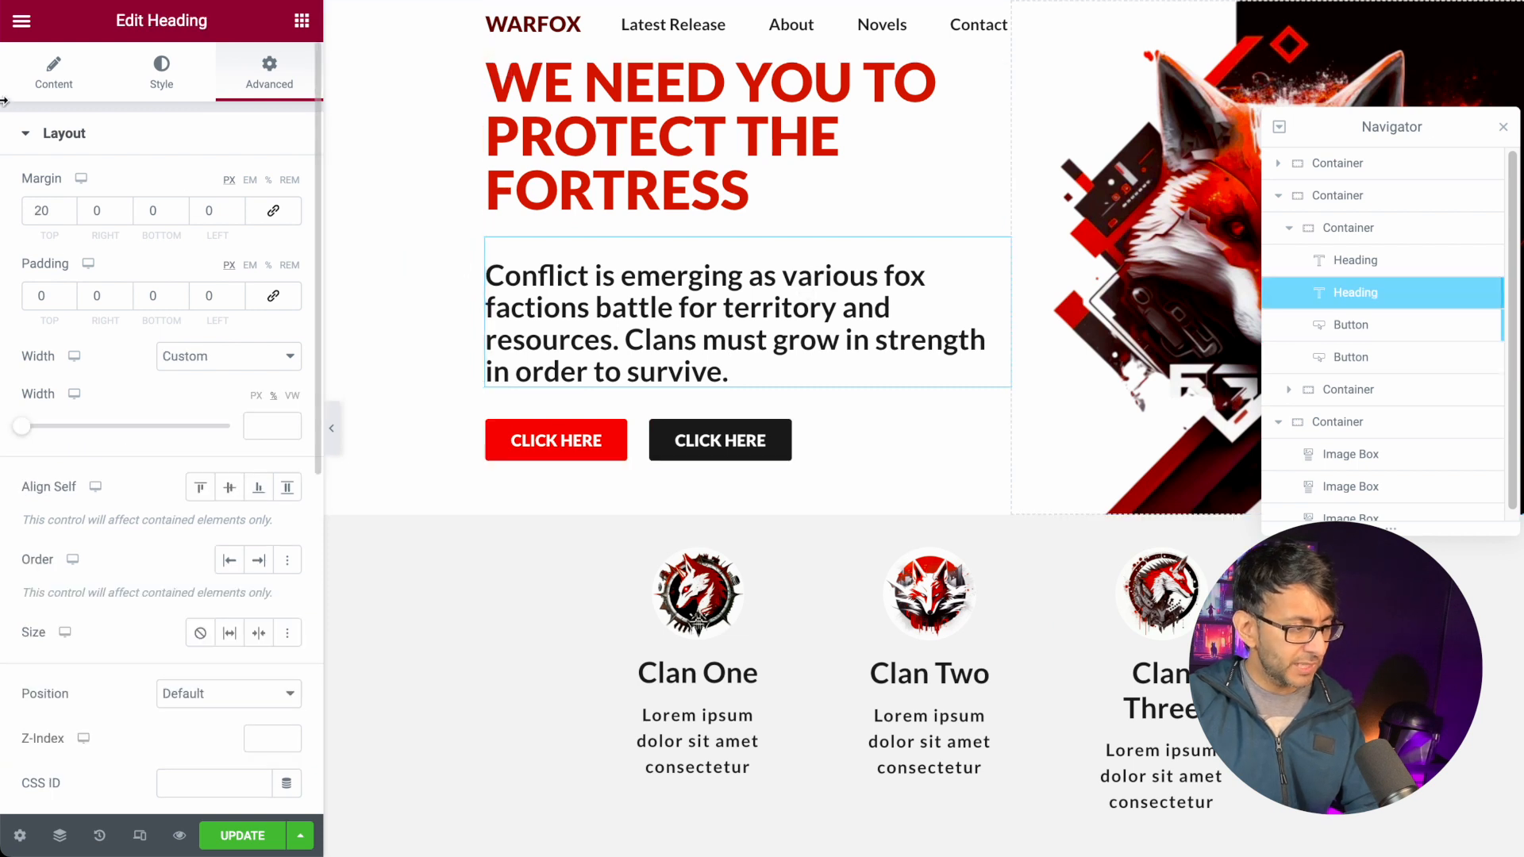
{"action": "left_click", "coordinate": [72, 88]}
{"action": "double_click", "coordinate": [195, 210]}
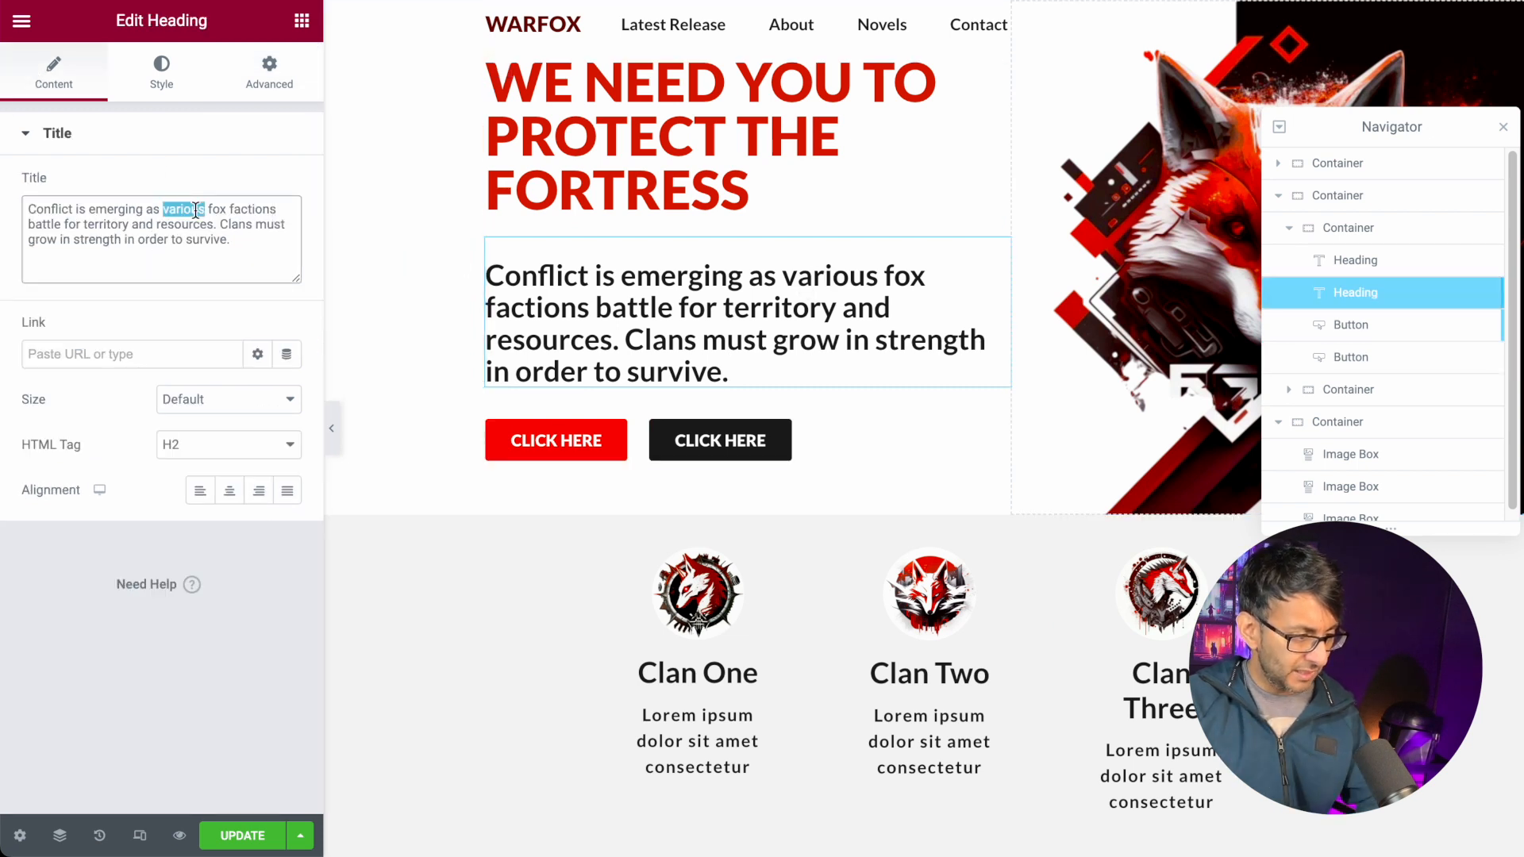
{"action": "key", "text": "BackSpace"}
{"action": "key", "text": "BackSpace"}
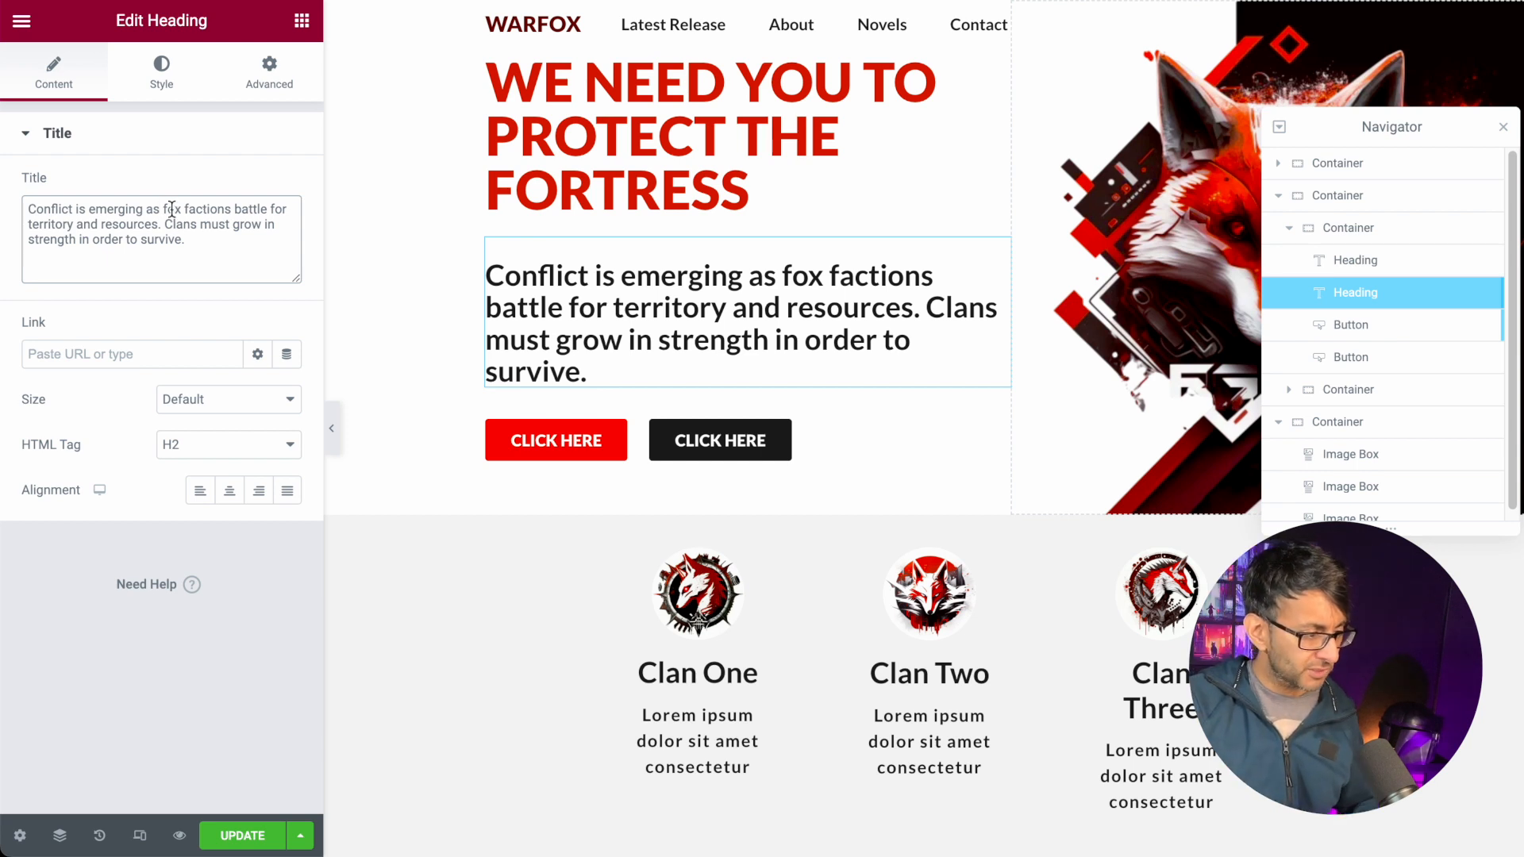
{"action": "key", "text": "BackSpace"}
{"action": "type", "text": "F"}
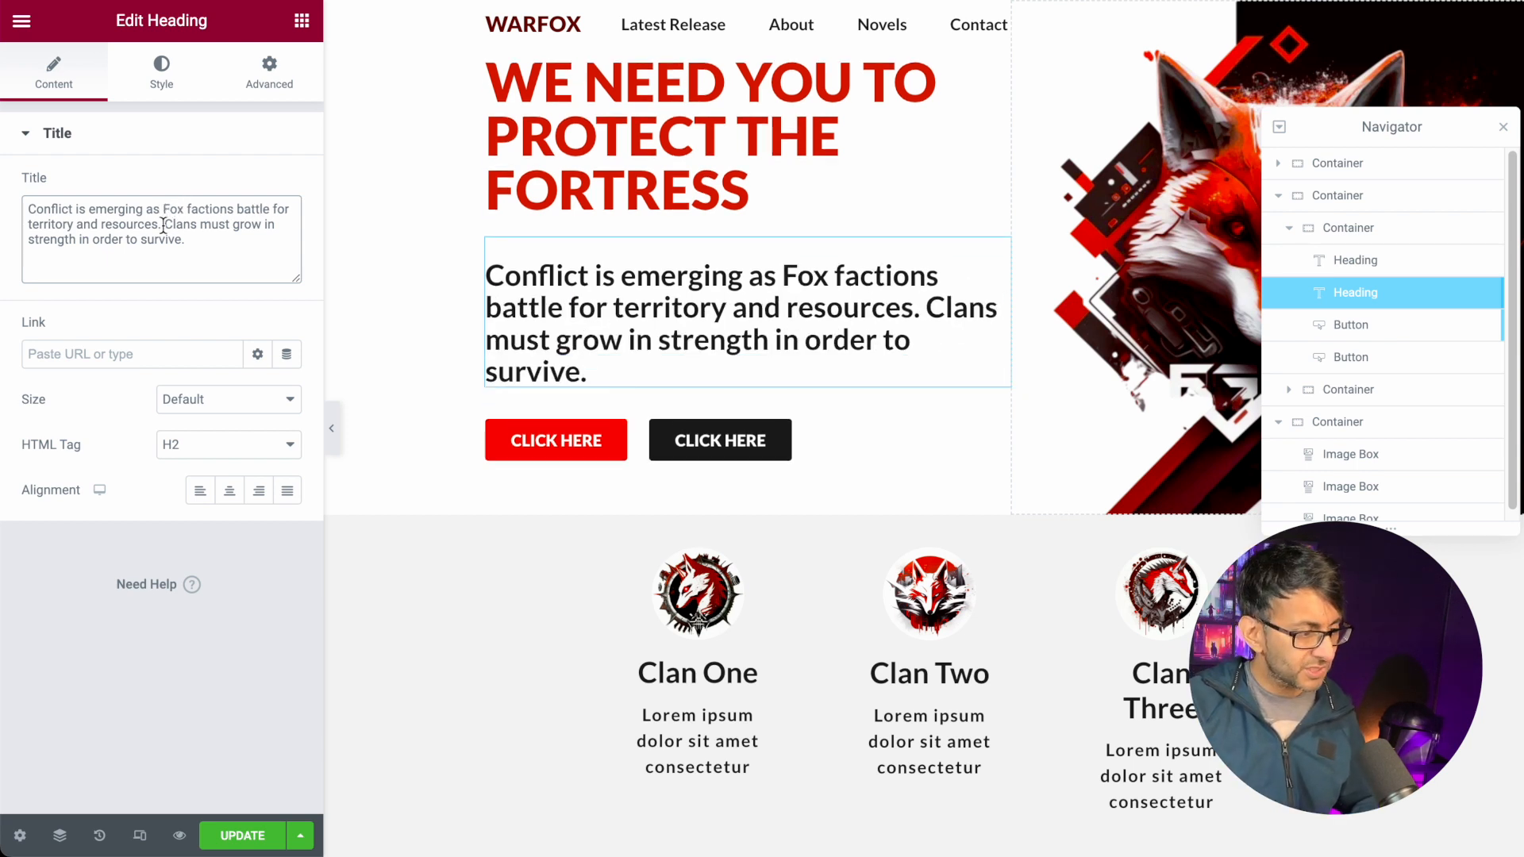
{"action": "key", "text": "BackSpace"}
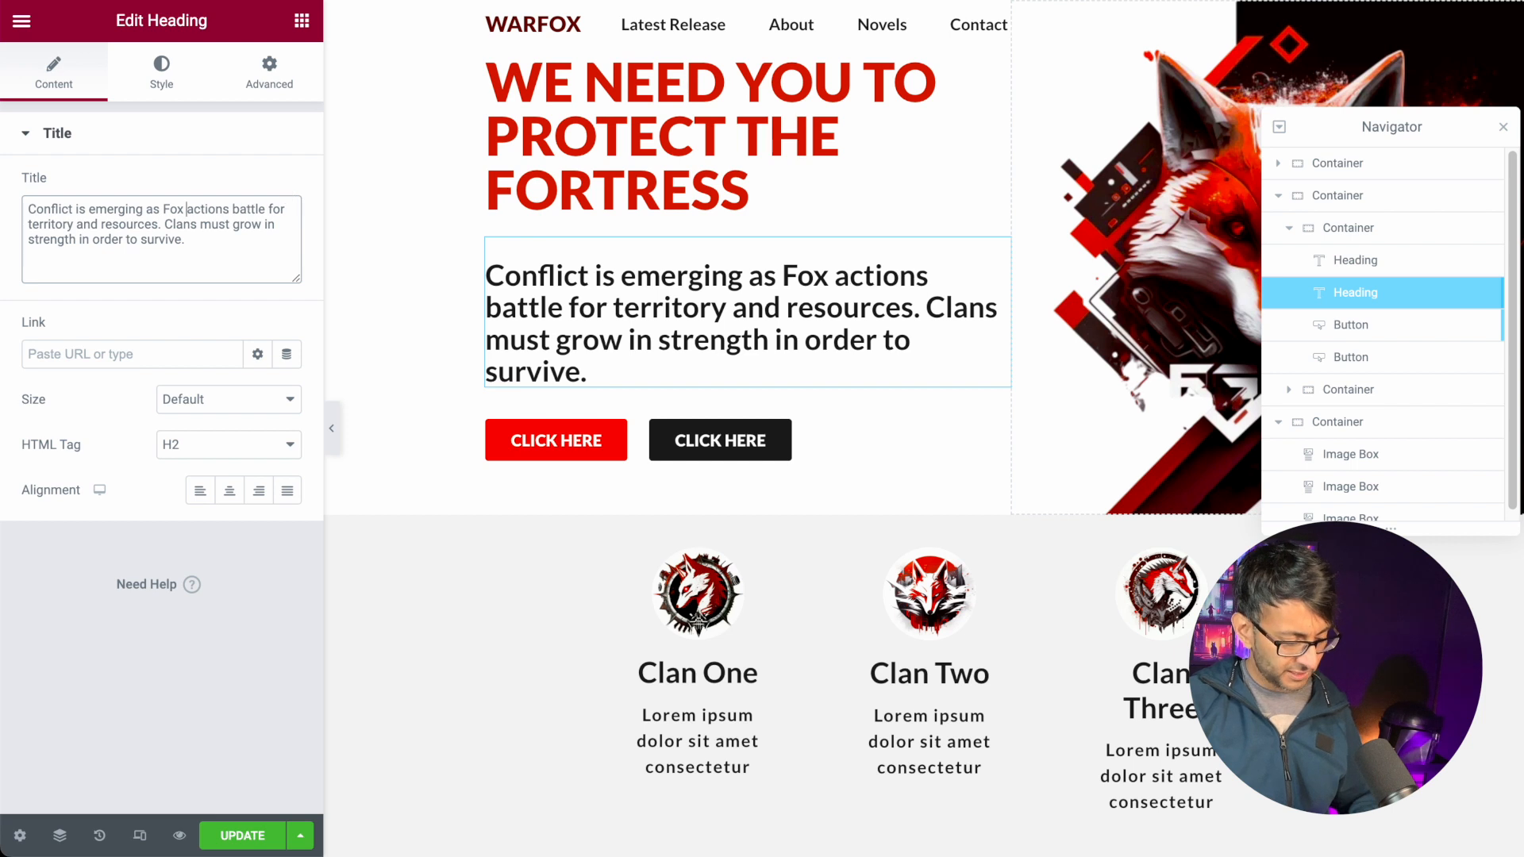
{"action": "type", "text": "F"}
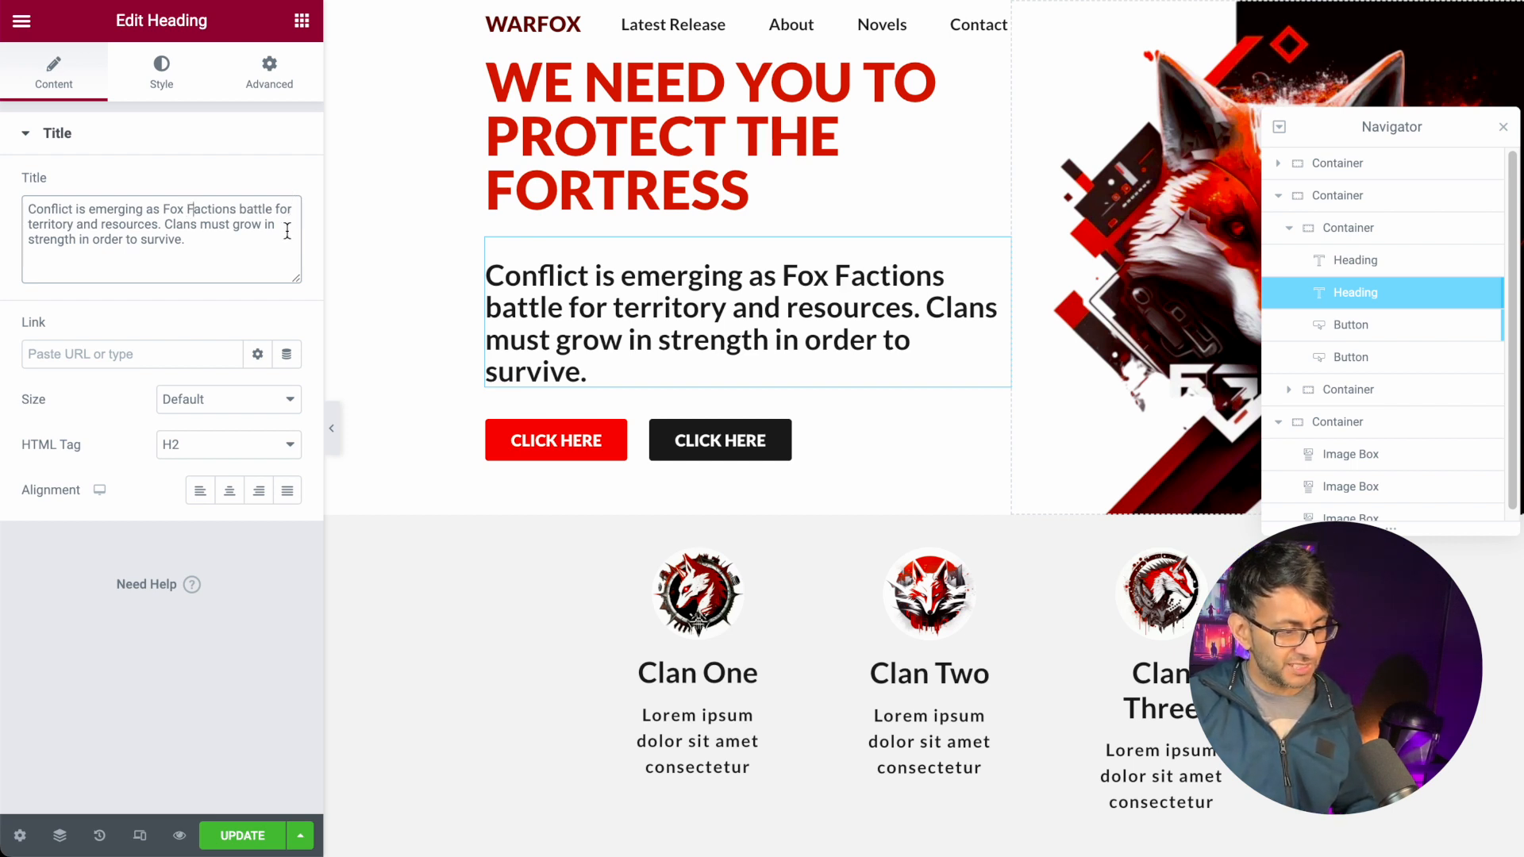
{"action": "left_click", "coordinate": [332, 429]}
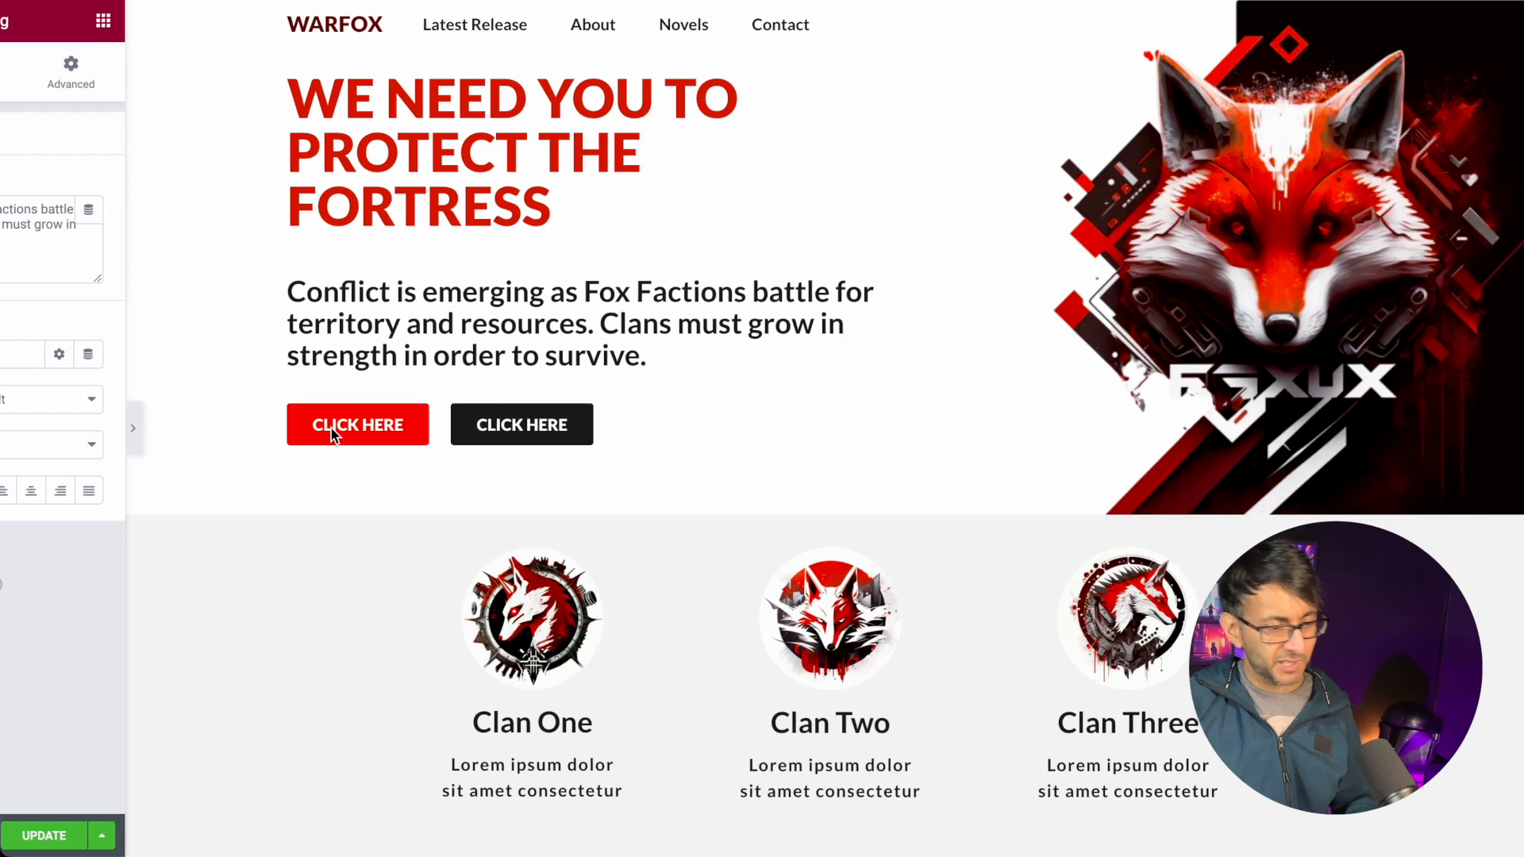
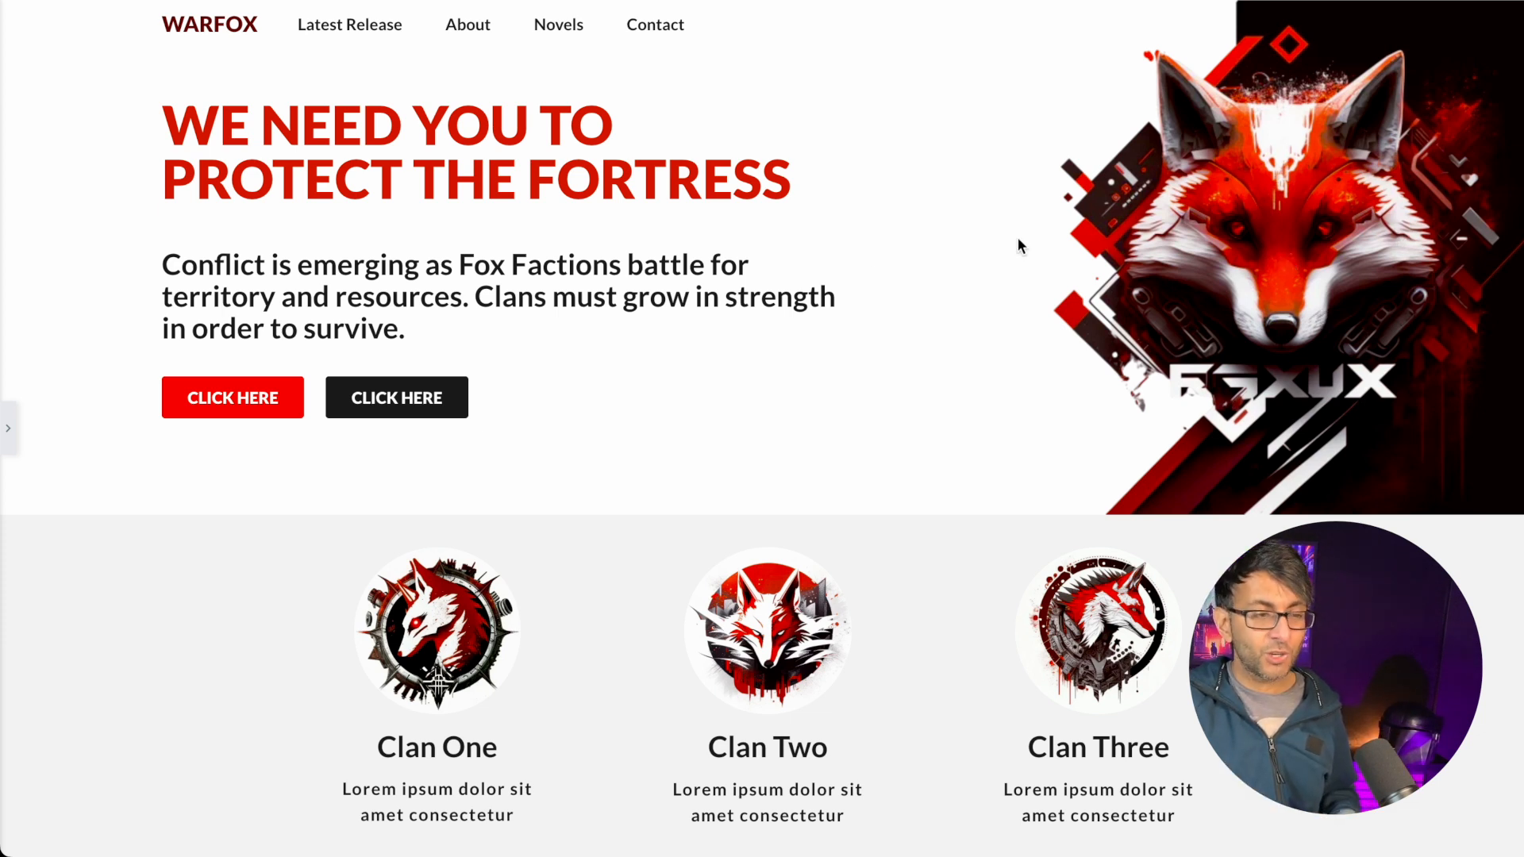
- Switch to the mobile view and reset the header container's margins and padding to 0 there
{"action": "left_click", "coordinate": [8, 429]}
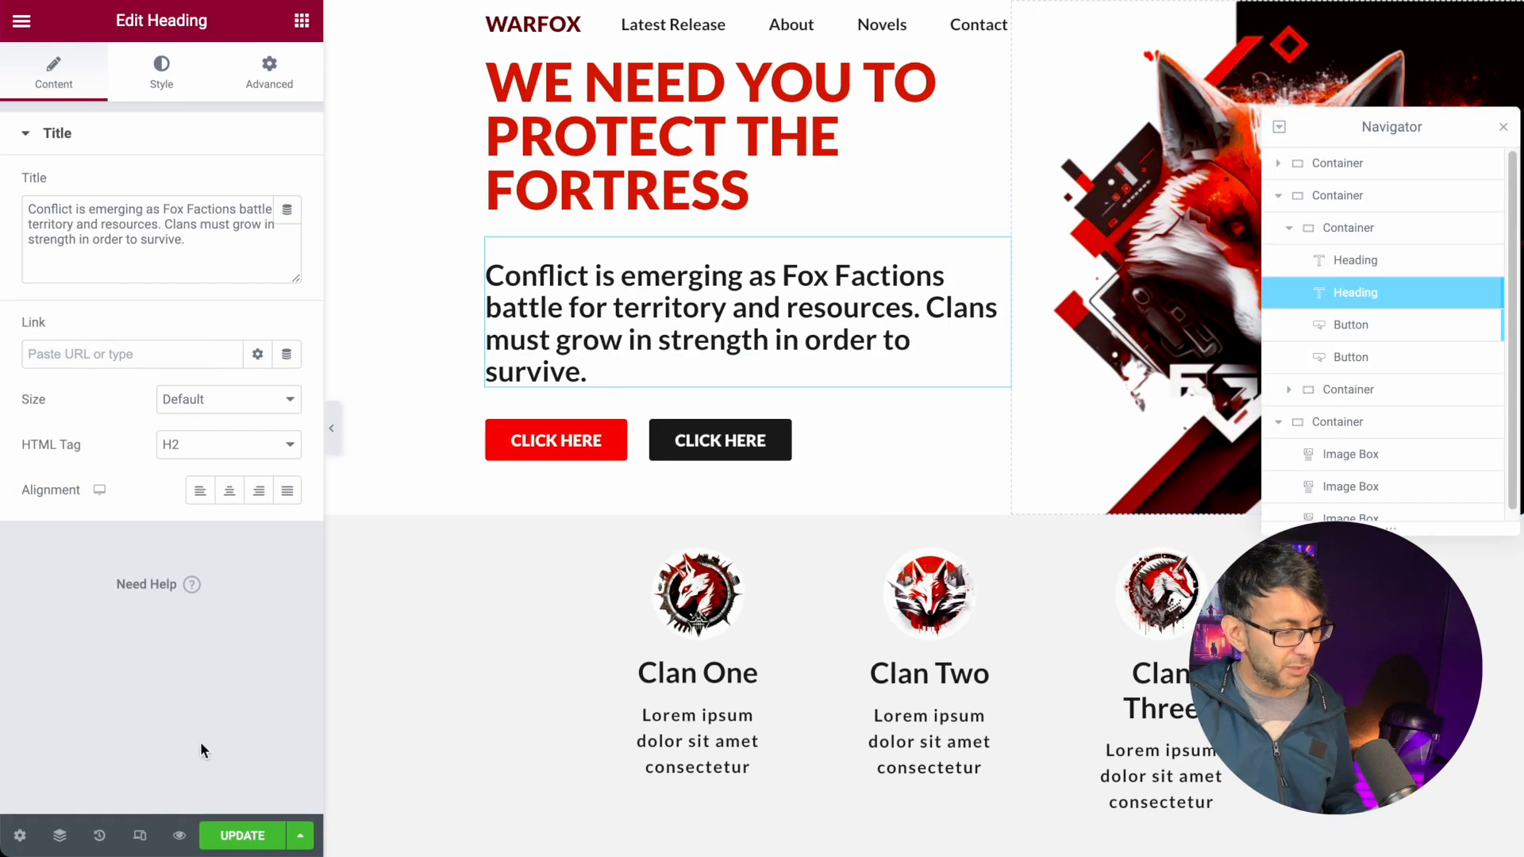
{"action": "left_click", "coordinate": [140, 835]}
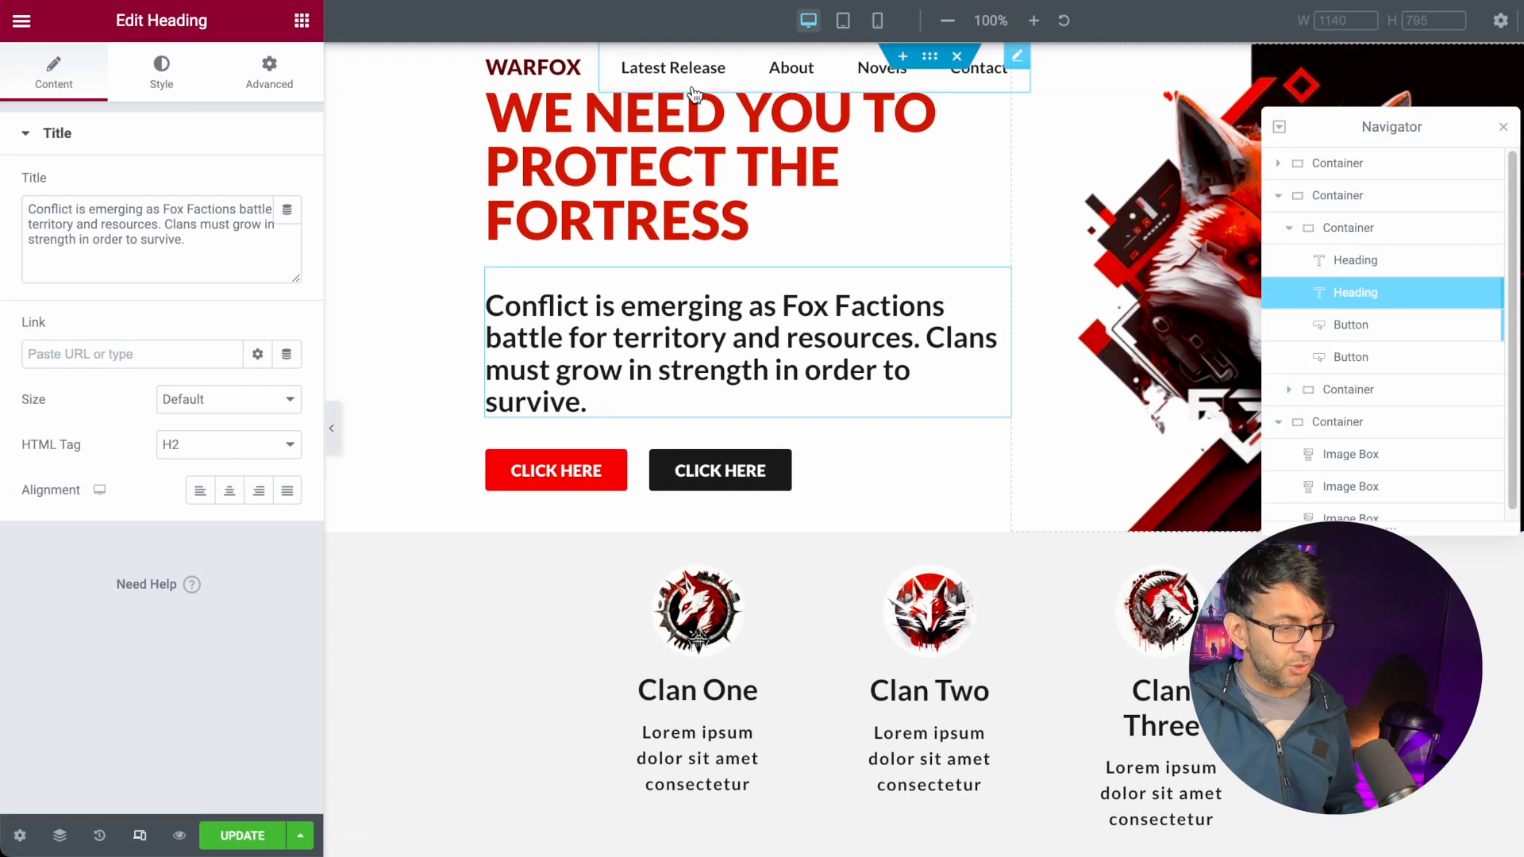
{"action": "left_click", "coordinate": [878, 19]}
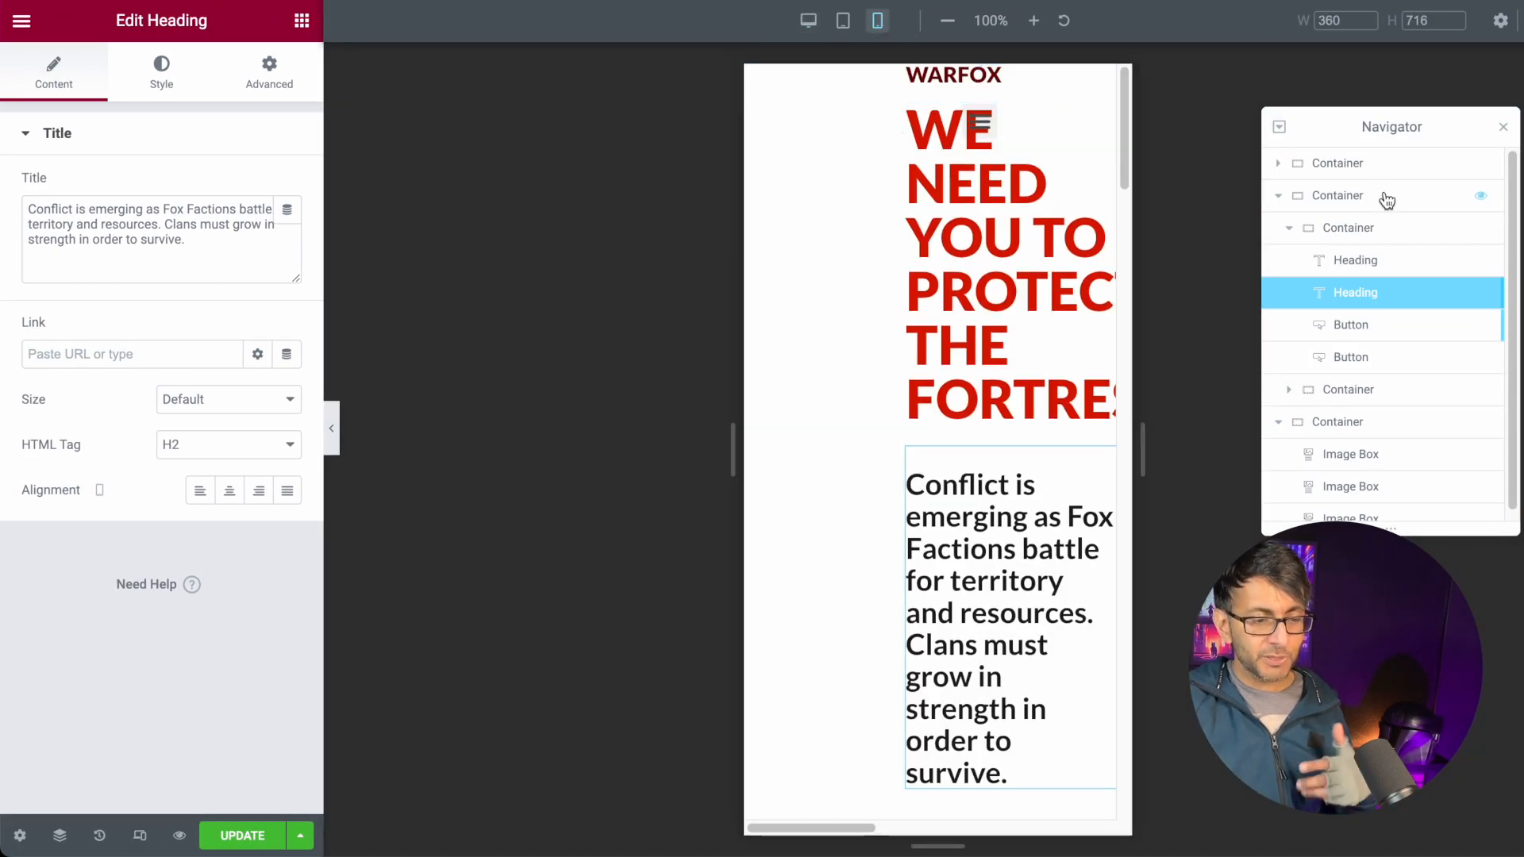
{"action": "left_click", "coordinate": [1395, 164]}
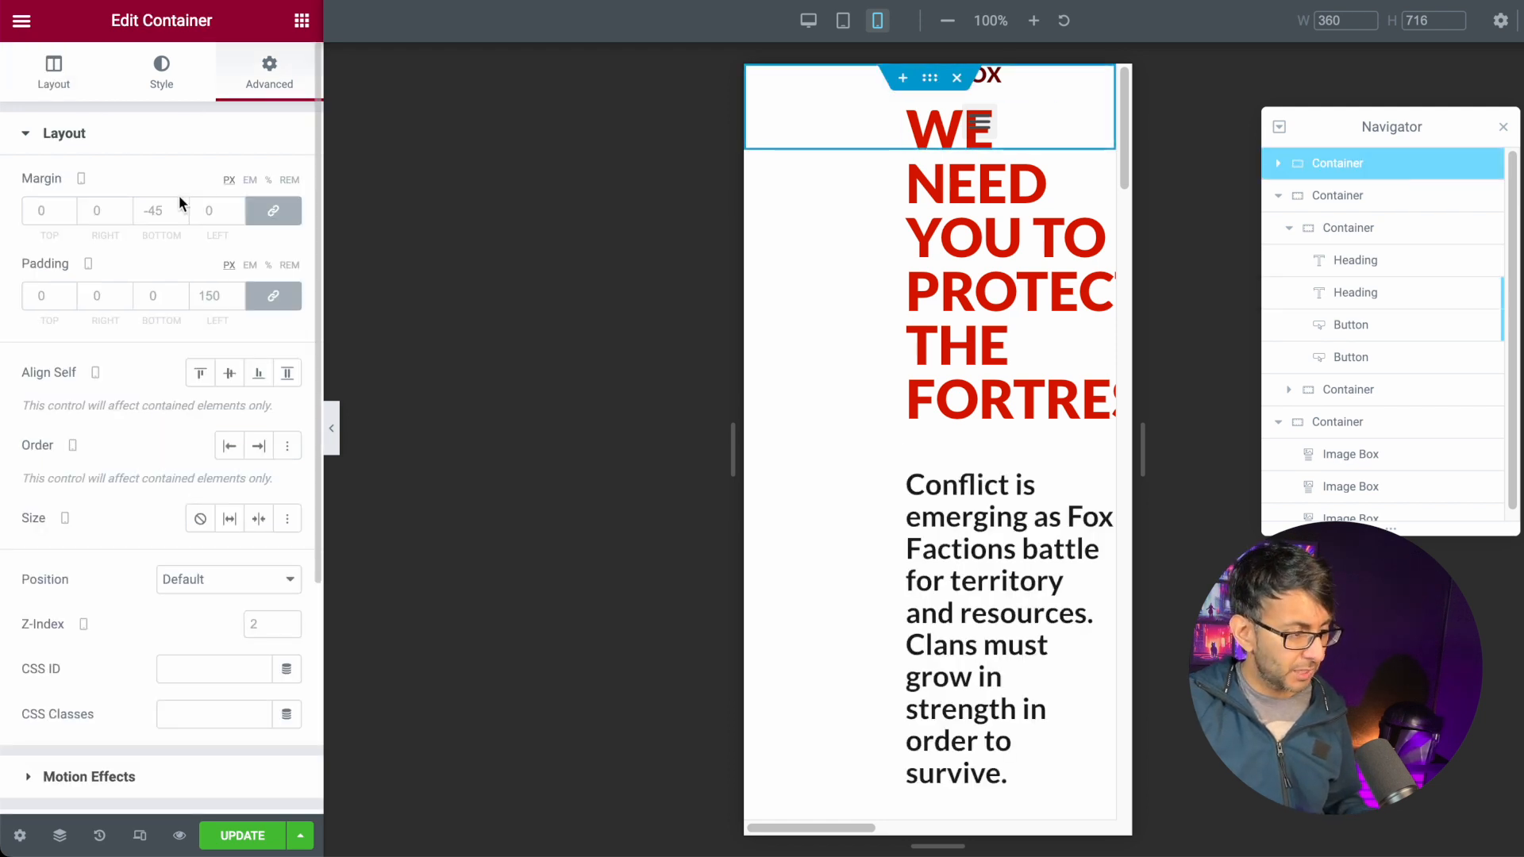
{"action": "left_click", "coordinate": [273, 211]}
{"action": "left_click", "coordinate": [277, 294]}
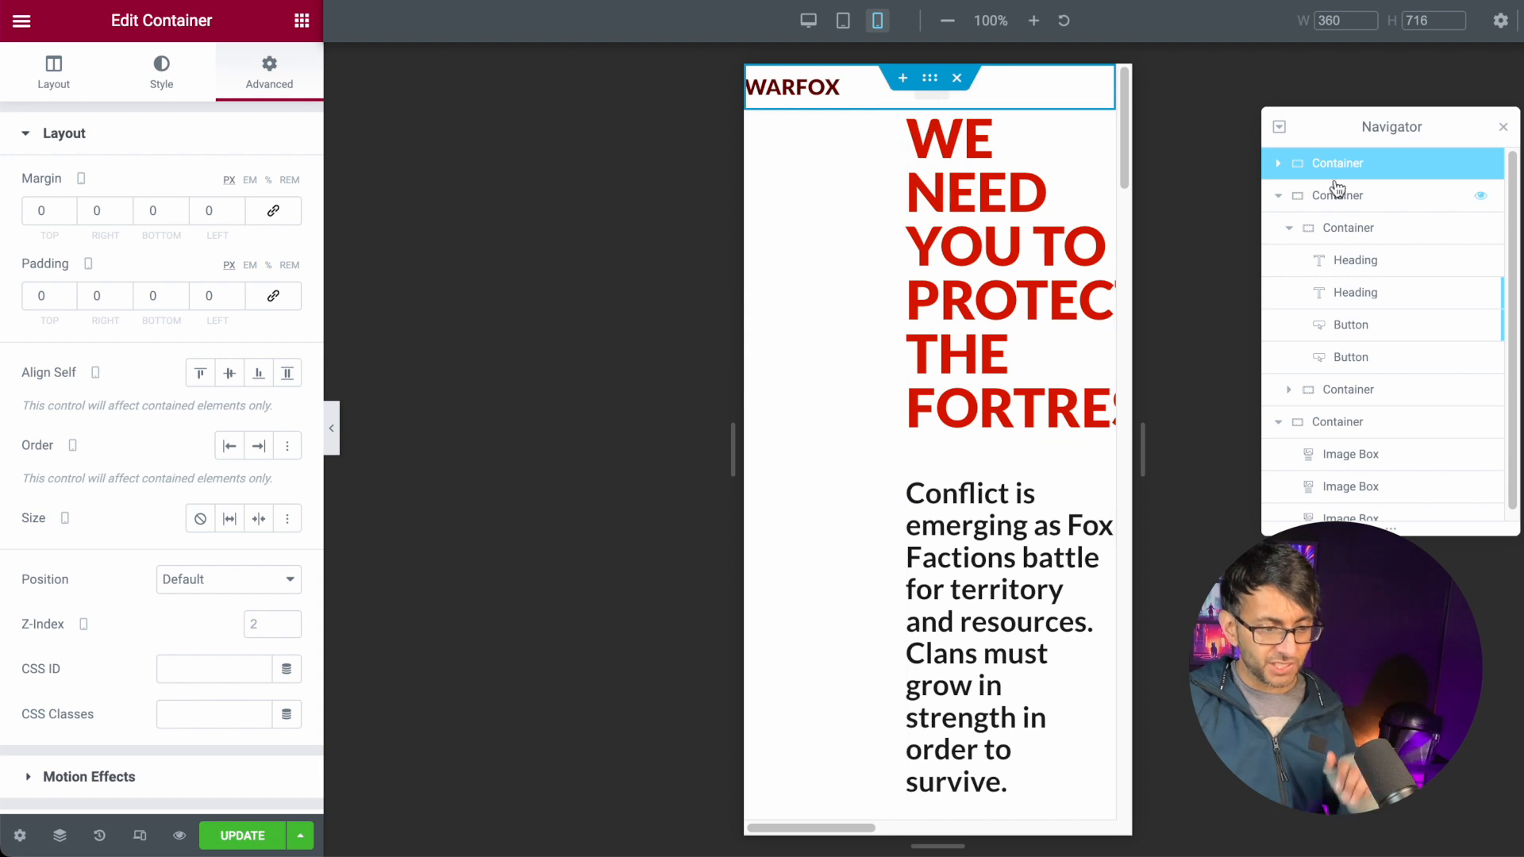
- Reset the hero container's mobile padding and its inner text container's mobile margins to 0
{"action": "left_click", "coordinate": [1360, 199]}
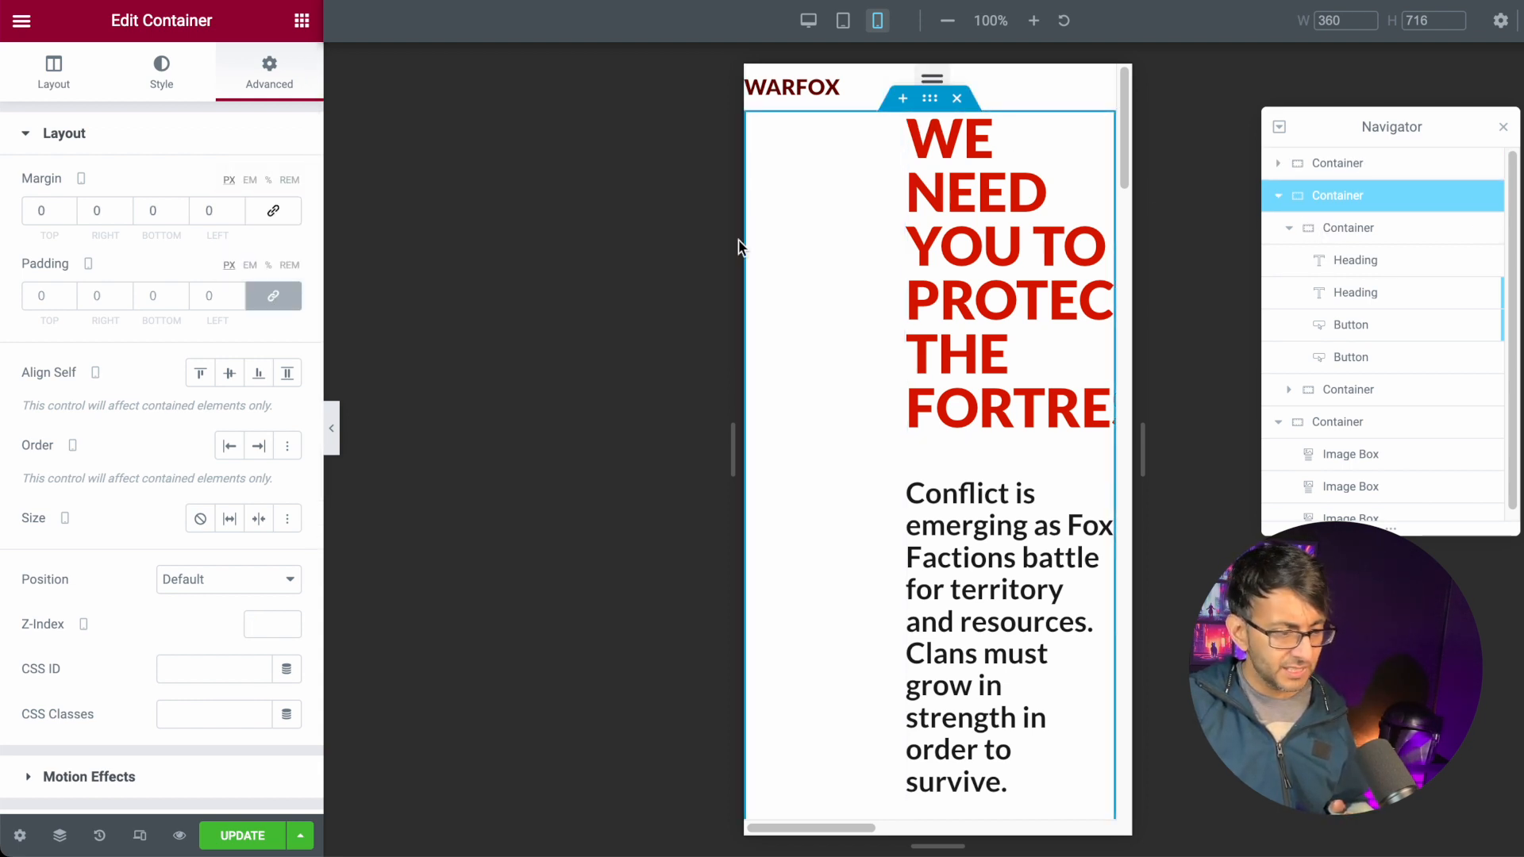
{"action": "left_click", "coordinate": [1361, 229]}
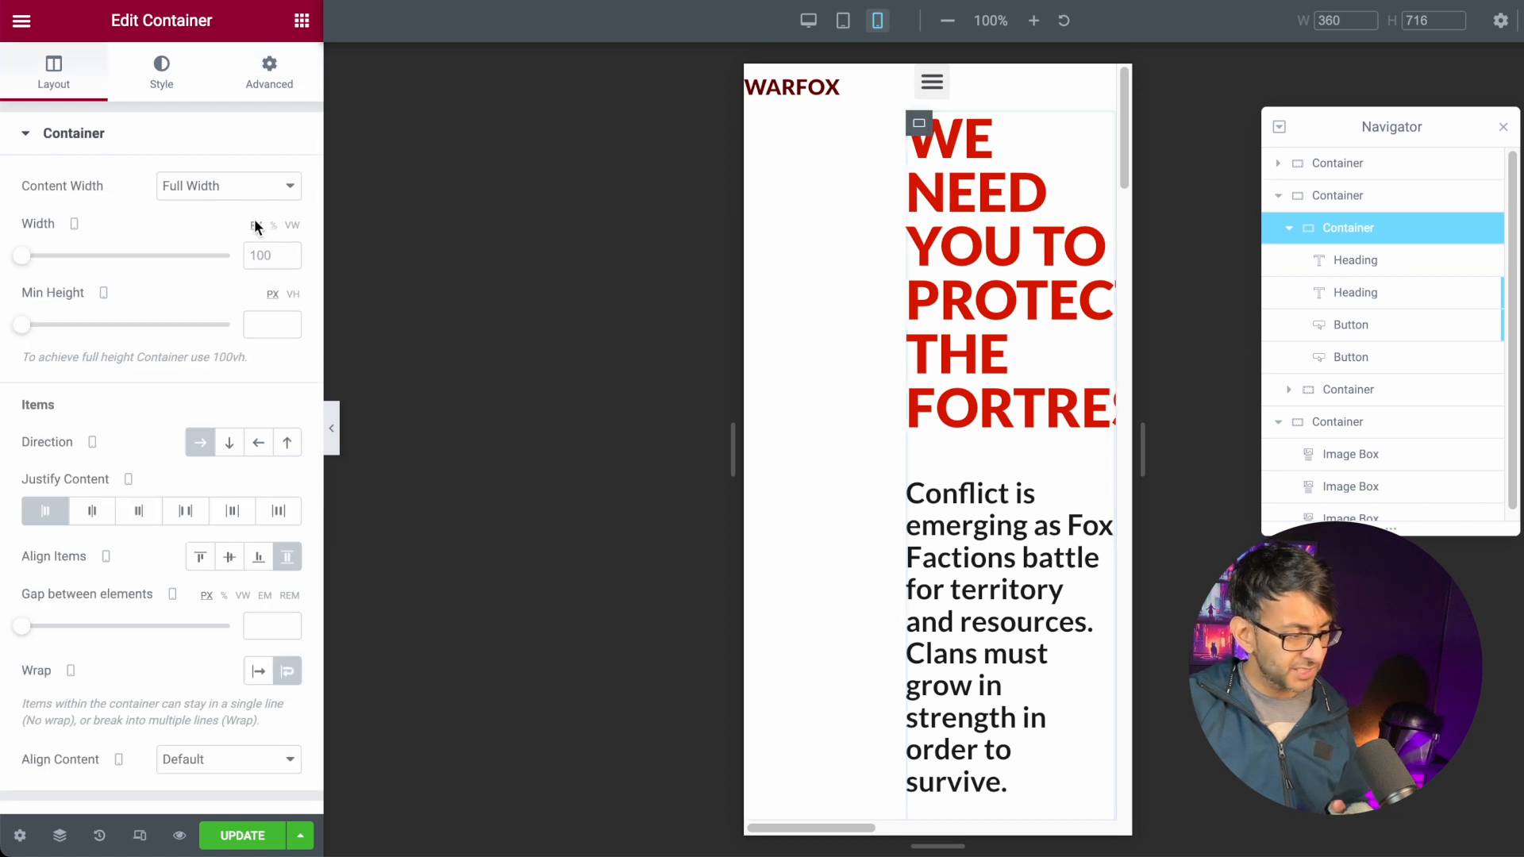
{"action": "left_click", "coordinate": [286, 89]}
{"action": "left_click", "coordinate": [273, 214]}
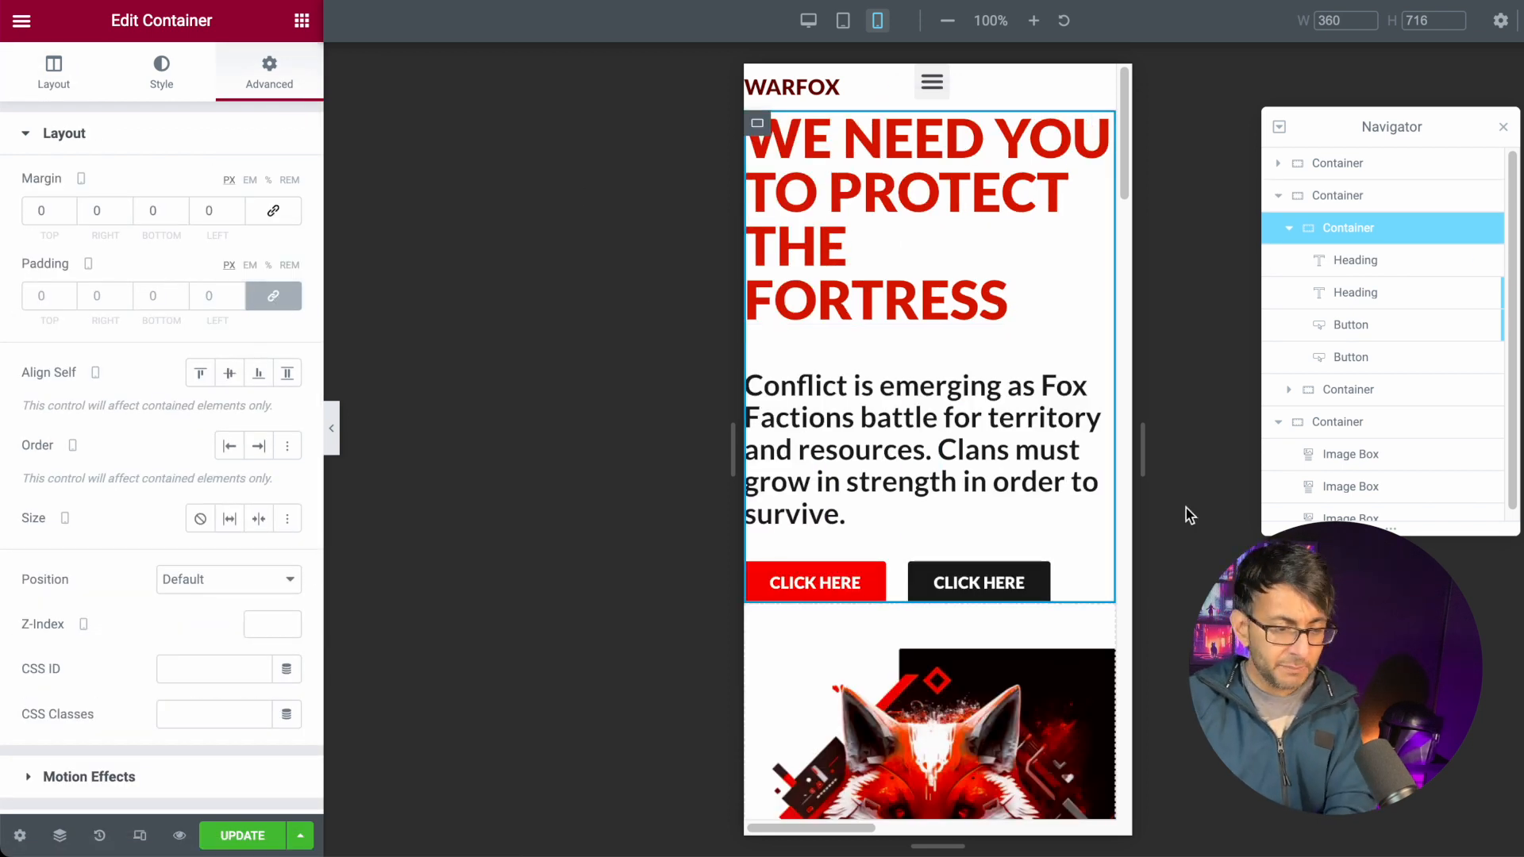
- Set the order of the hero's text container to End on mobile so the fox image comes first
{"action": "left_click", "coordinate": [1290, 229]}
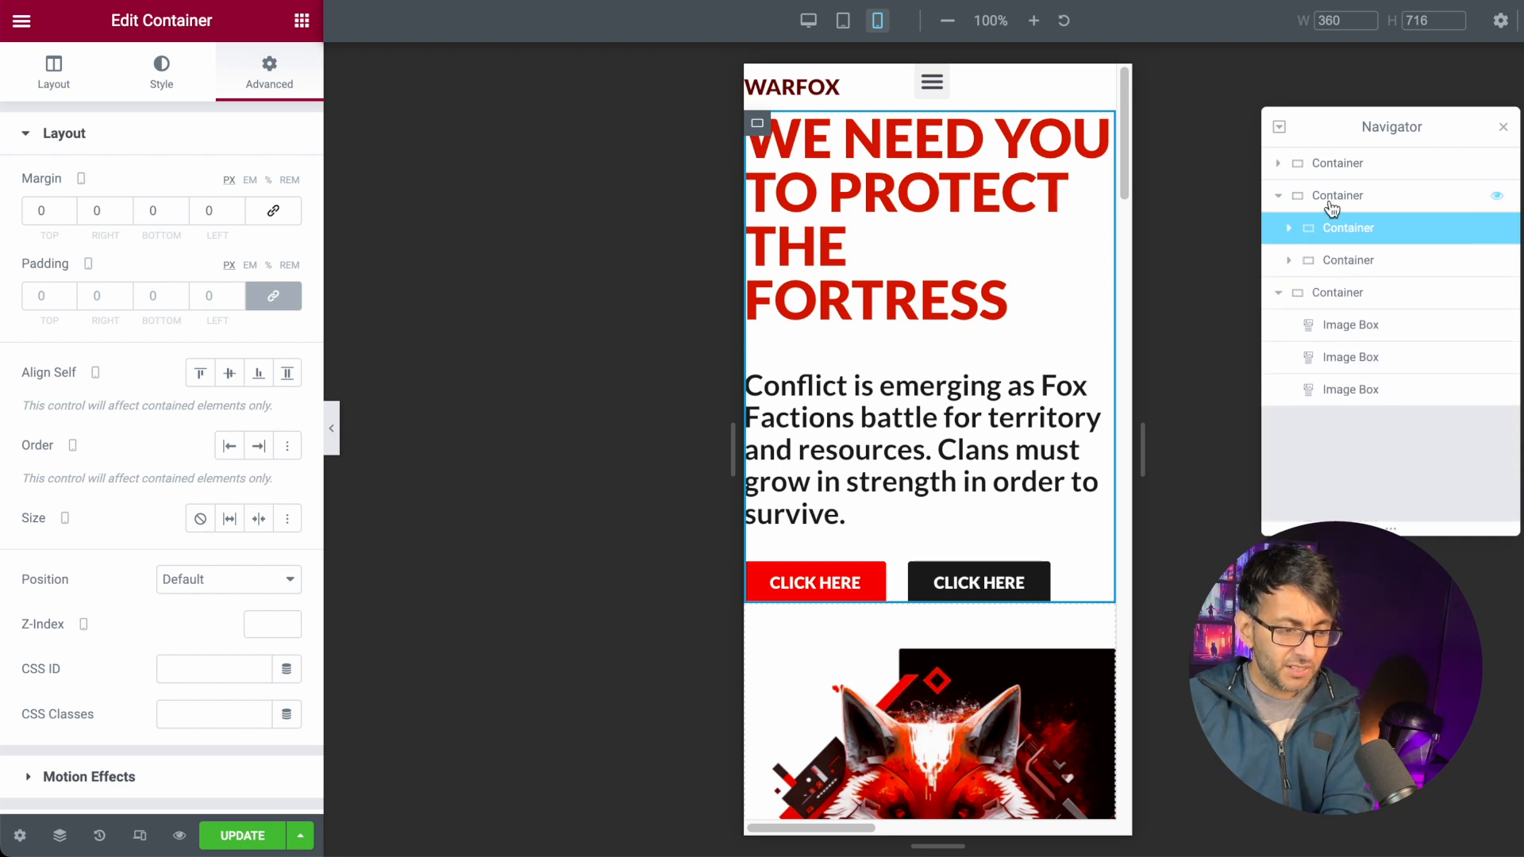
{"action": "left_click", "coordinate": [849, 205]}
{"action": "scroll", "coordinate": [215, 571], "scroll_direction": "down", "scroll_amount": 4}
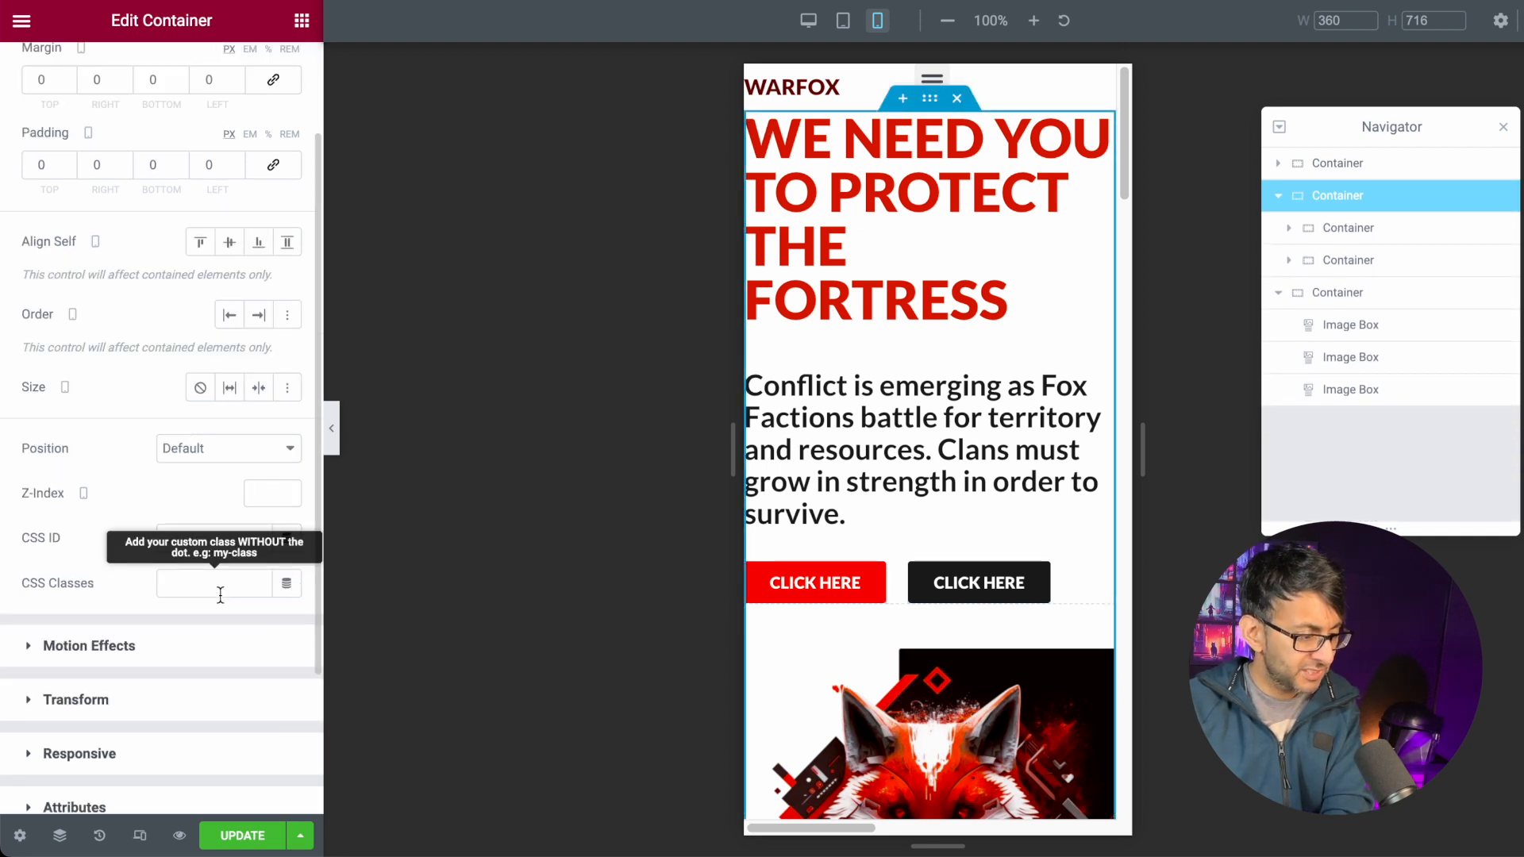
{"action": "left_click", "coordinate": [201, 553]}
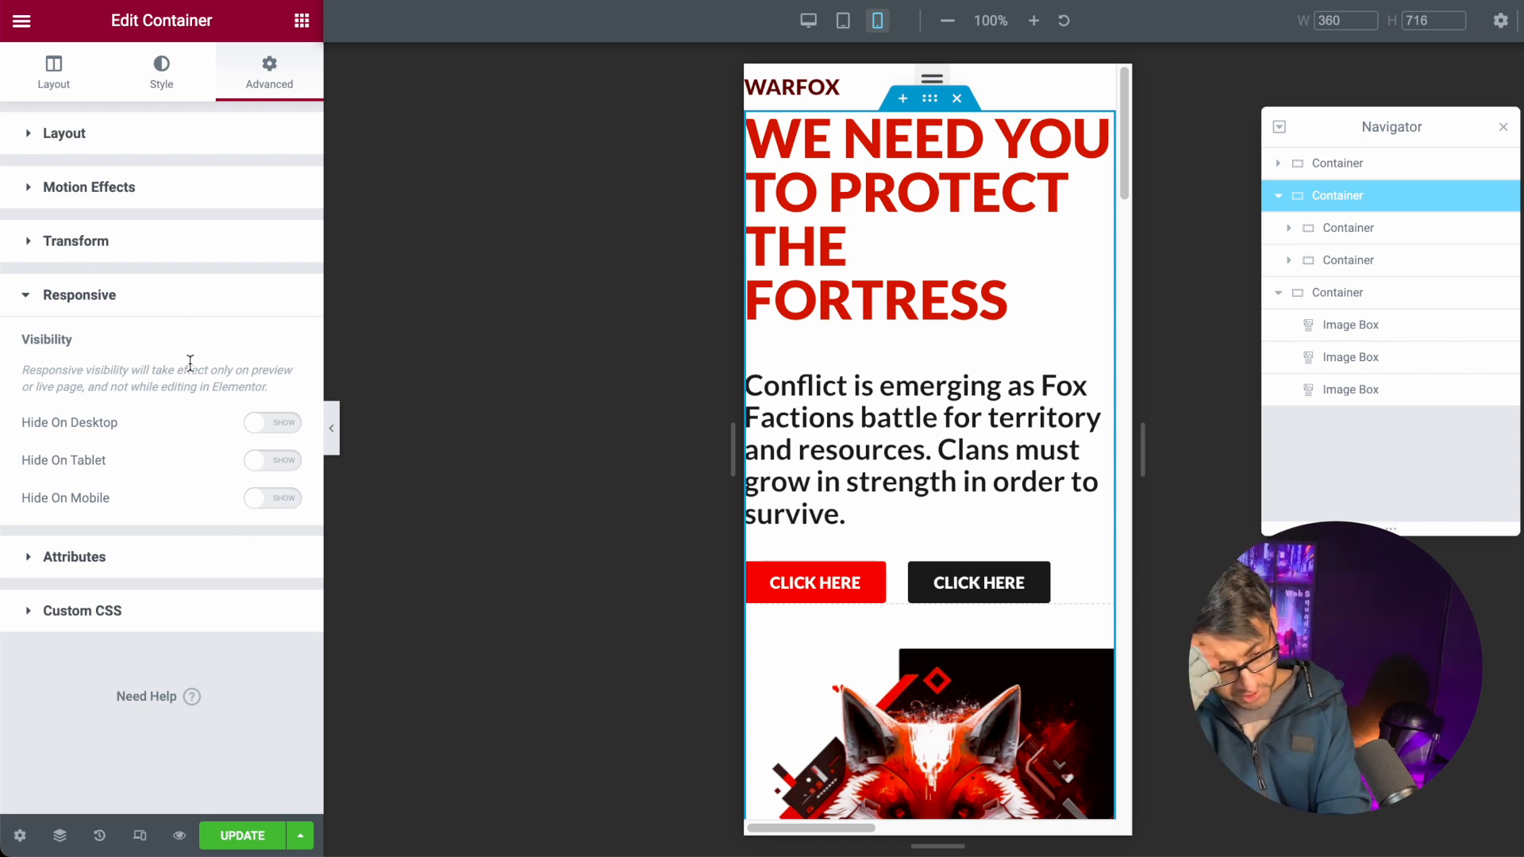
{"action": "left_click", "coordinate": [1382, 234]}
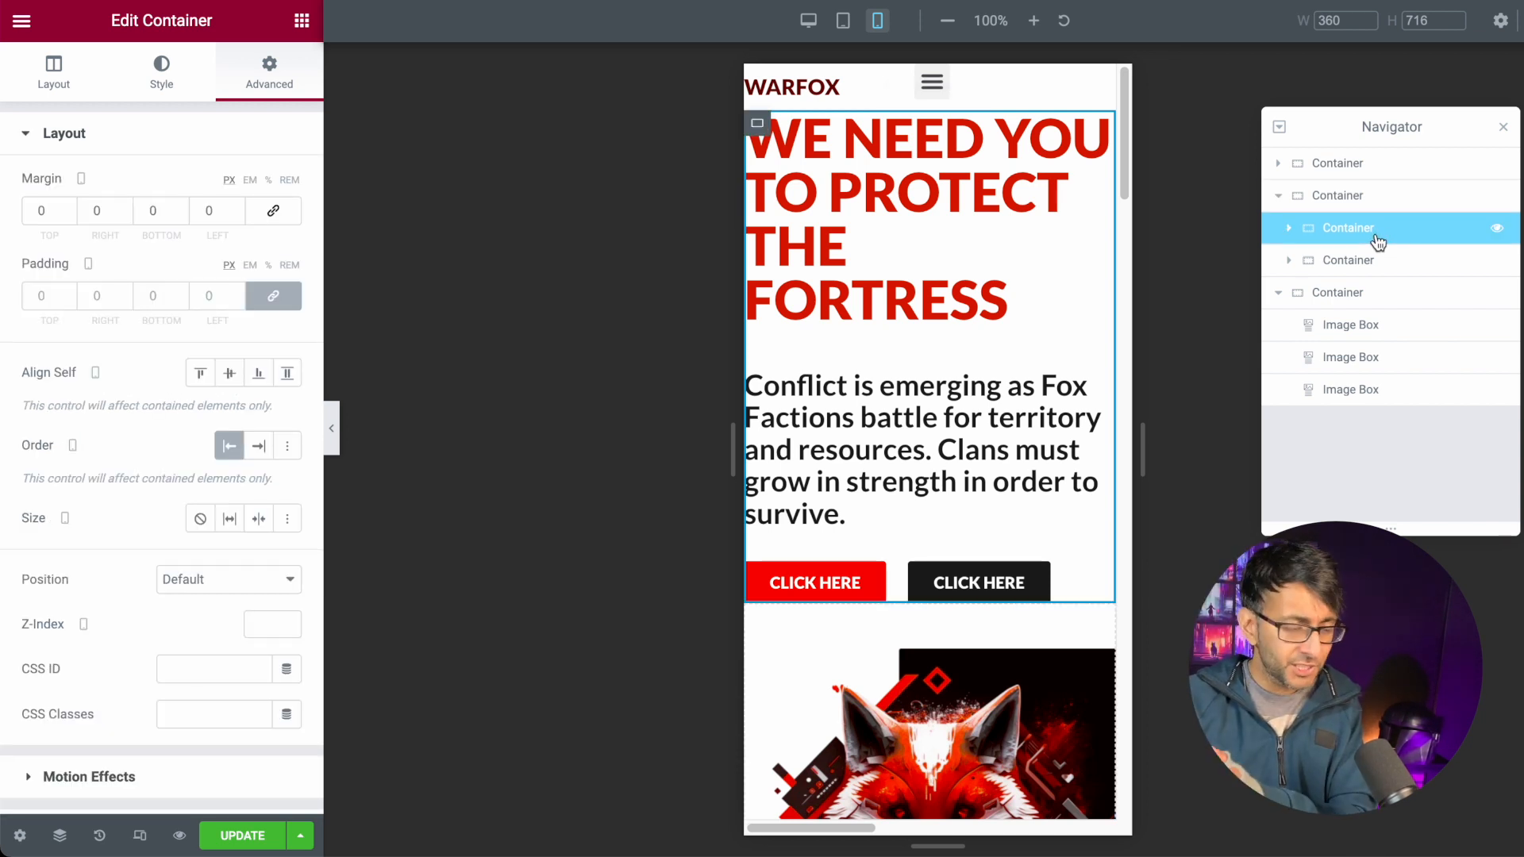
{"action": "left_click", "coordinate": [258, 449]}
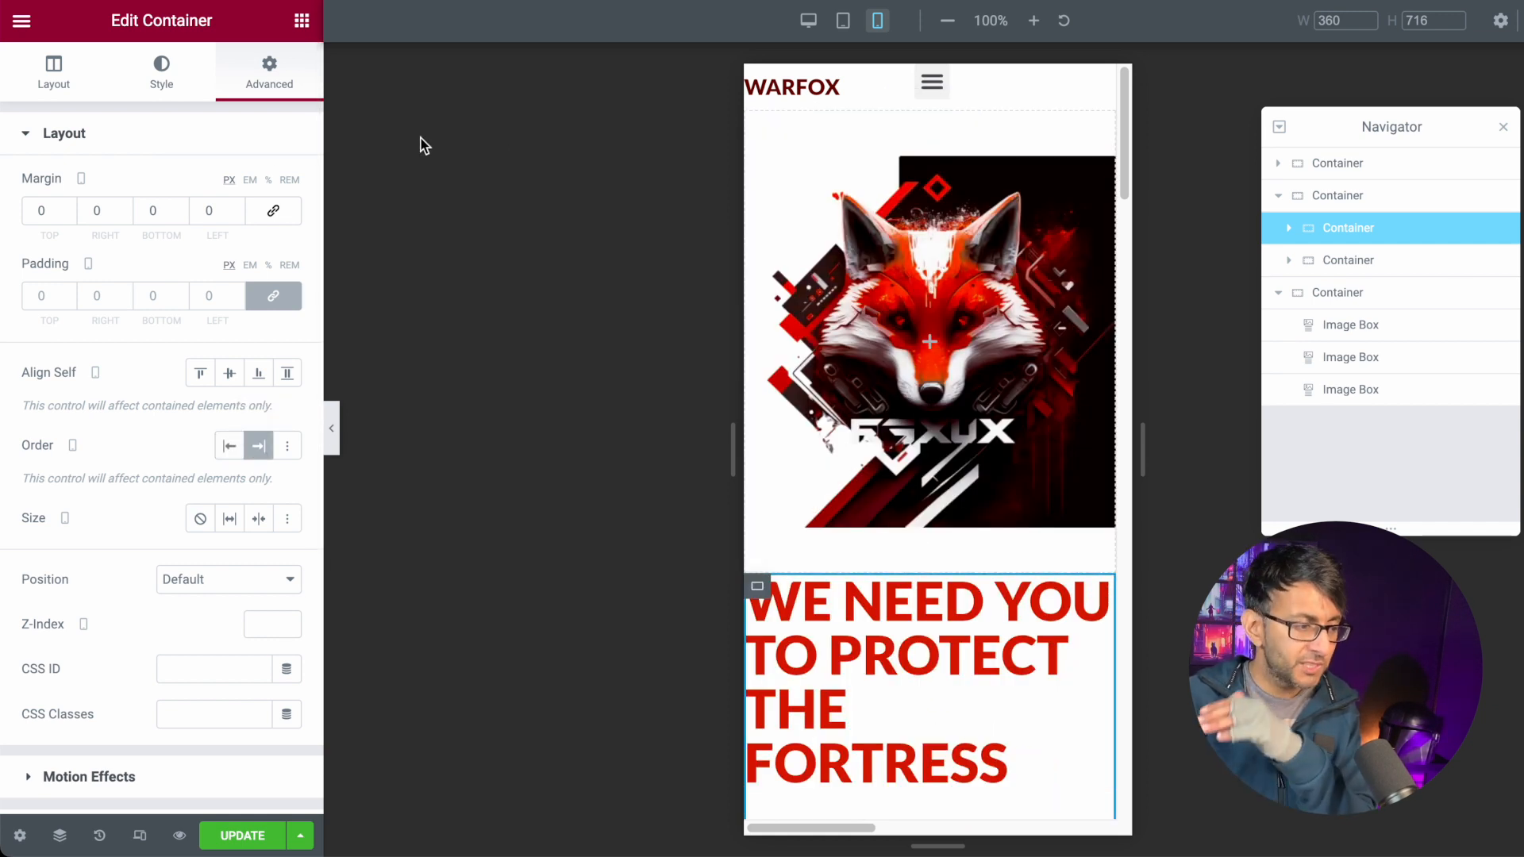
- Switch the text container's mobile minimum height unit to VH and set the fox image container's minimum height to 40 VH
{"action": "left_click", "coordinate": [54, 80]}
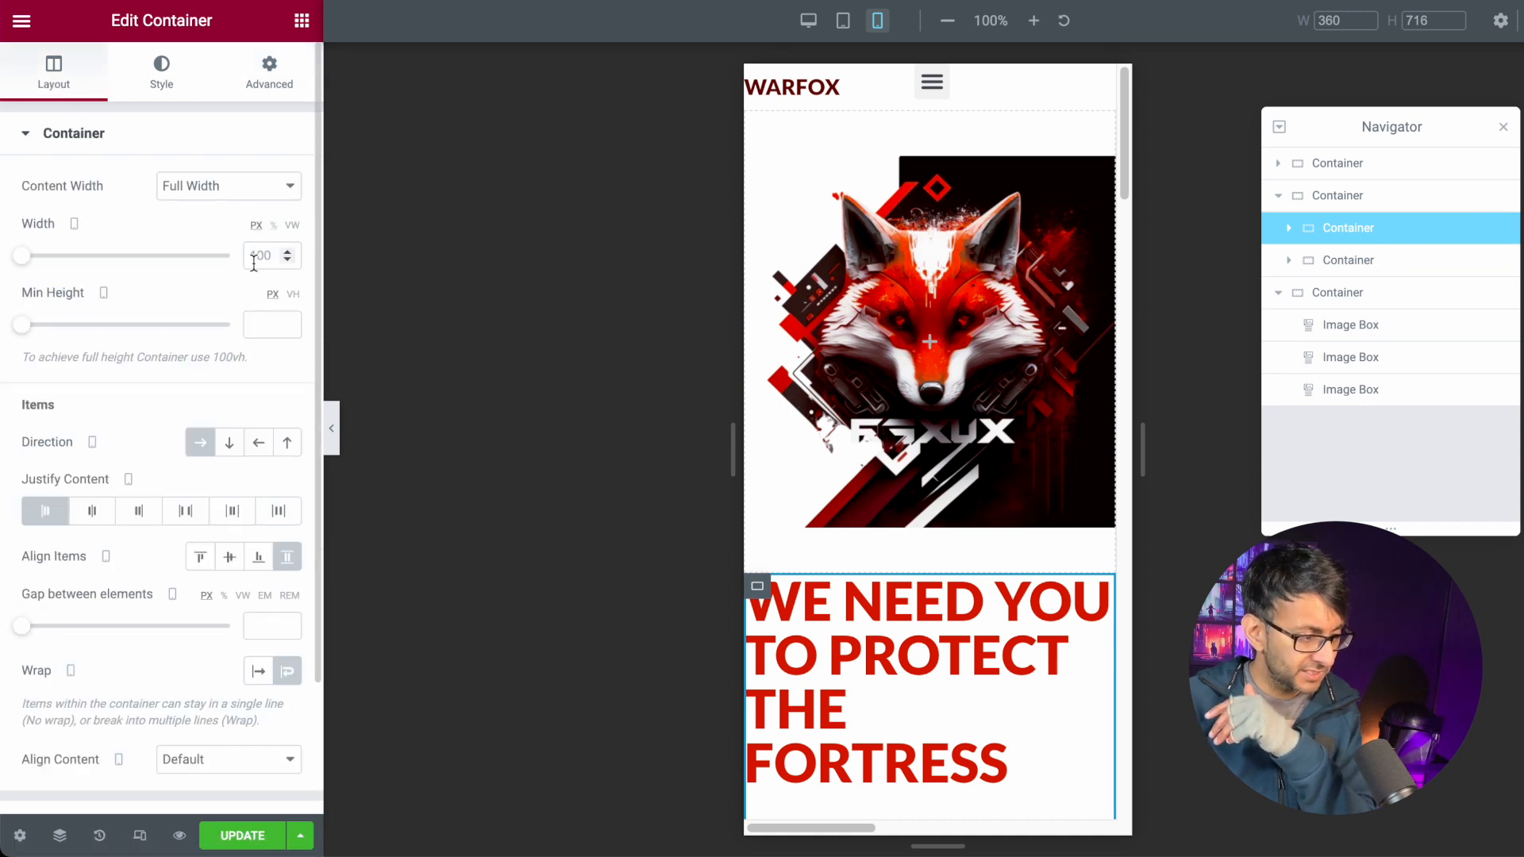
{"action": "left_click", "coordinate": [294, 295]}
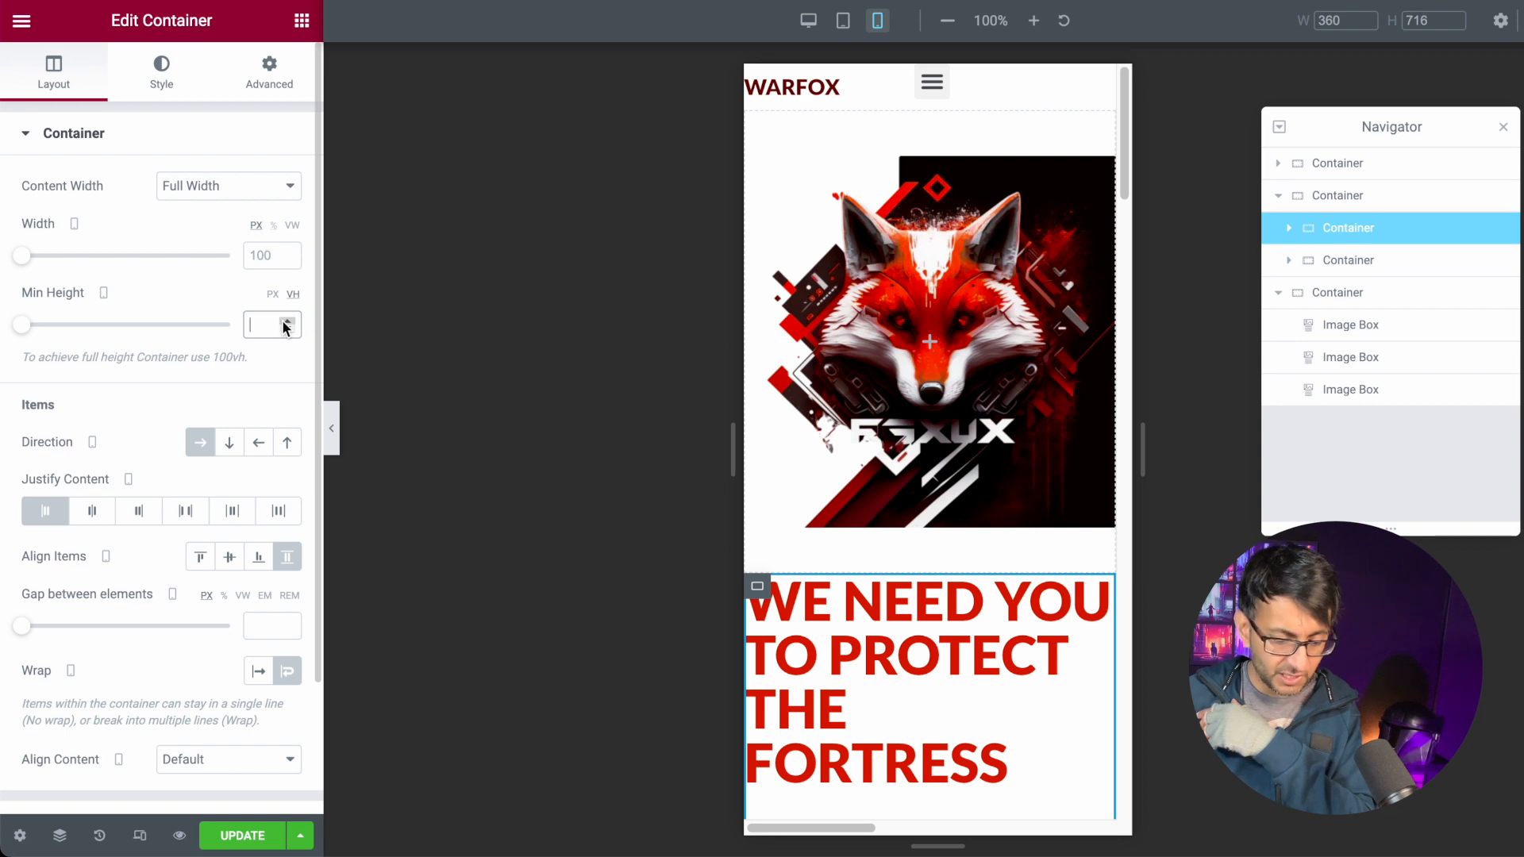
{"action": "type", "text": "40"}
{"action": "left_click", "coordinate": [1341, 268]}
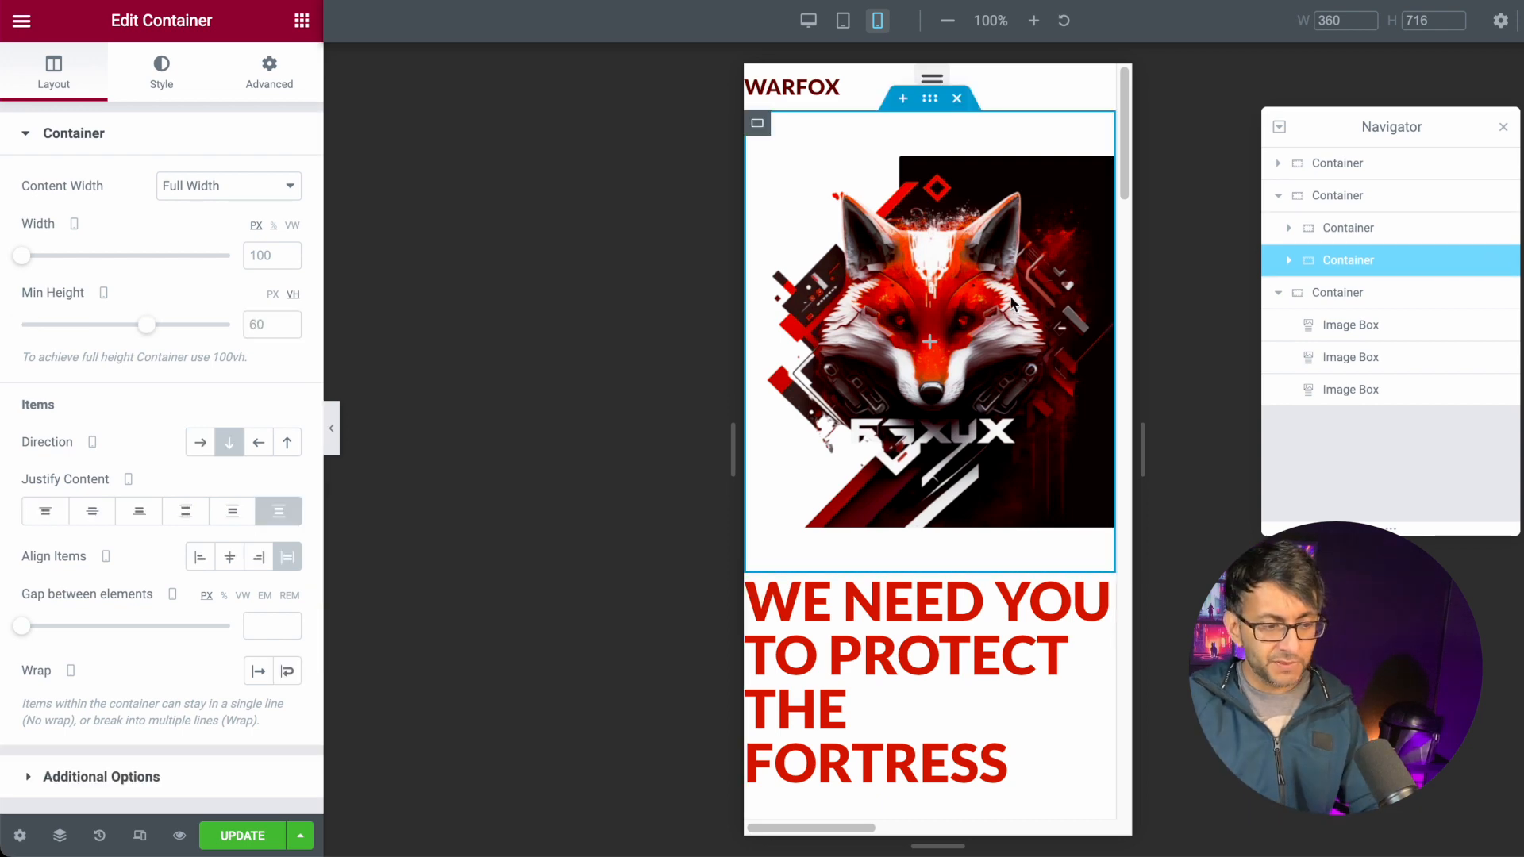
{"action": "left_click", "coordinate": [255, 330]}
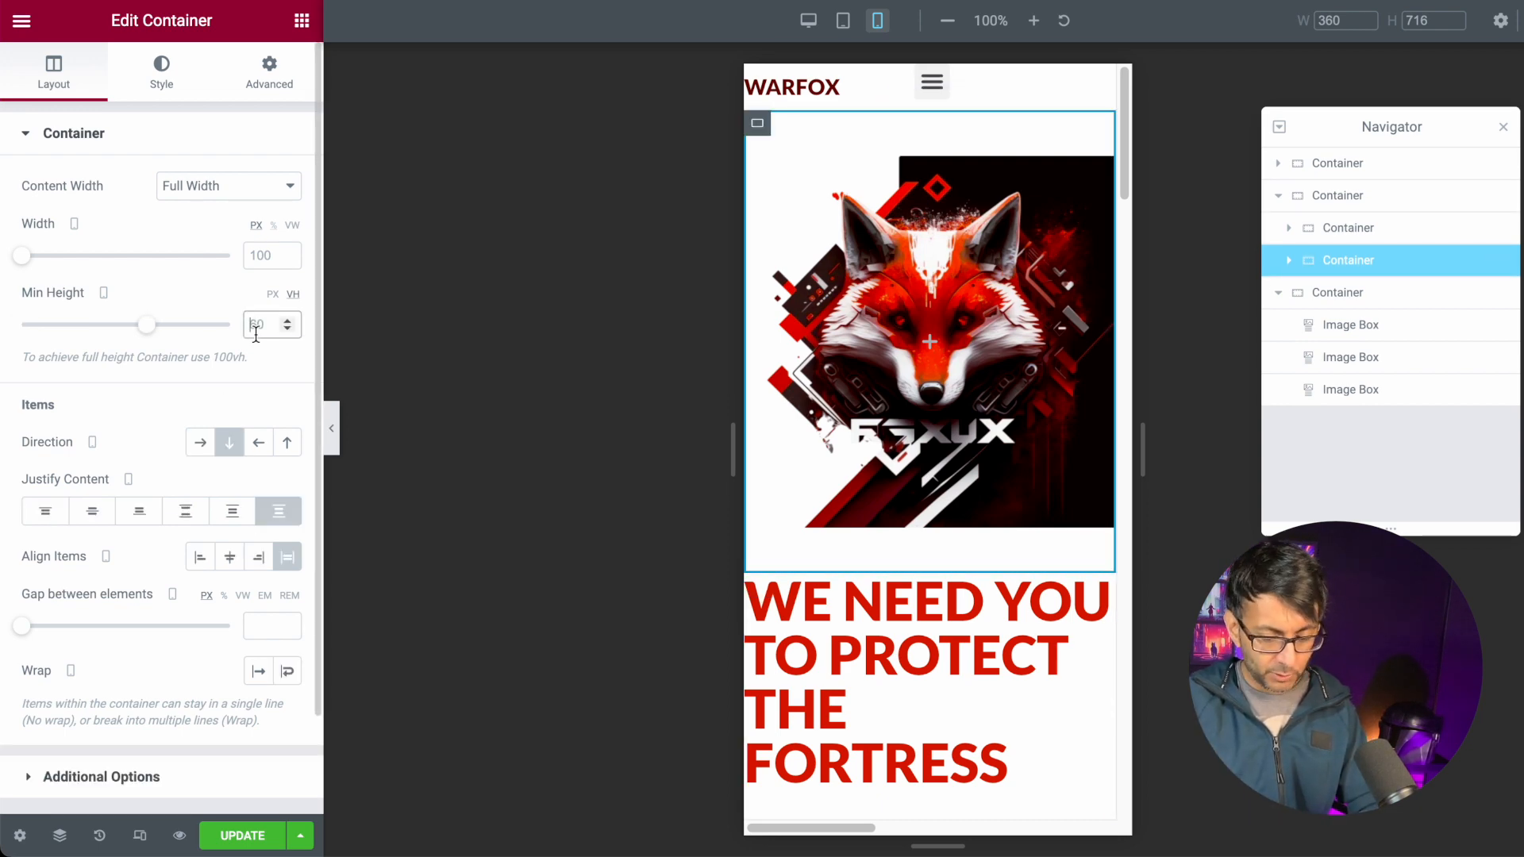
{"action": "type", "text": "40"}
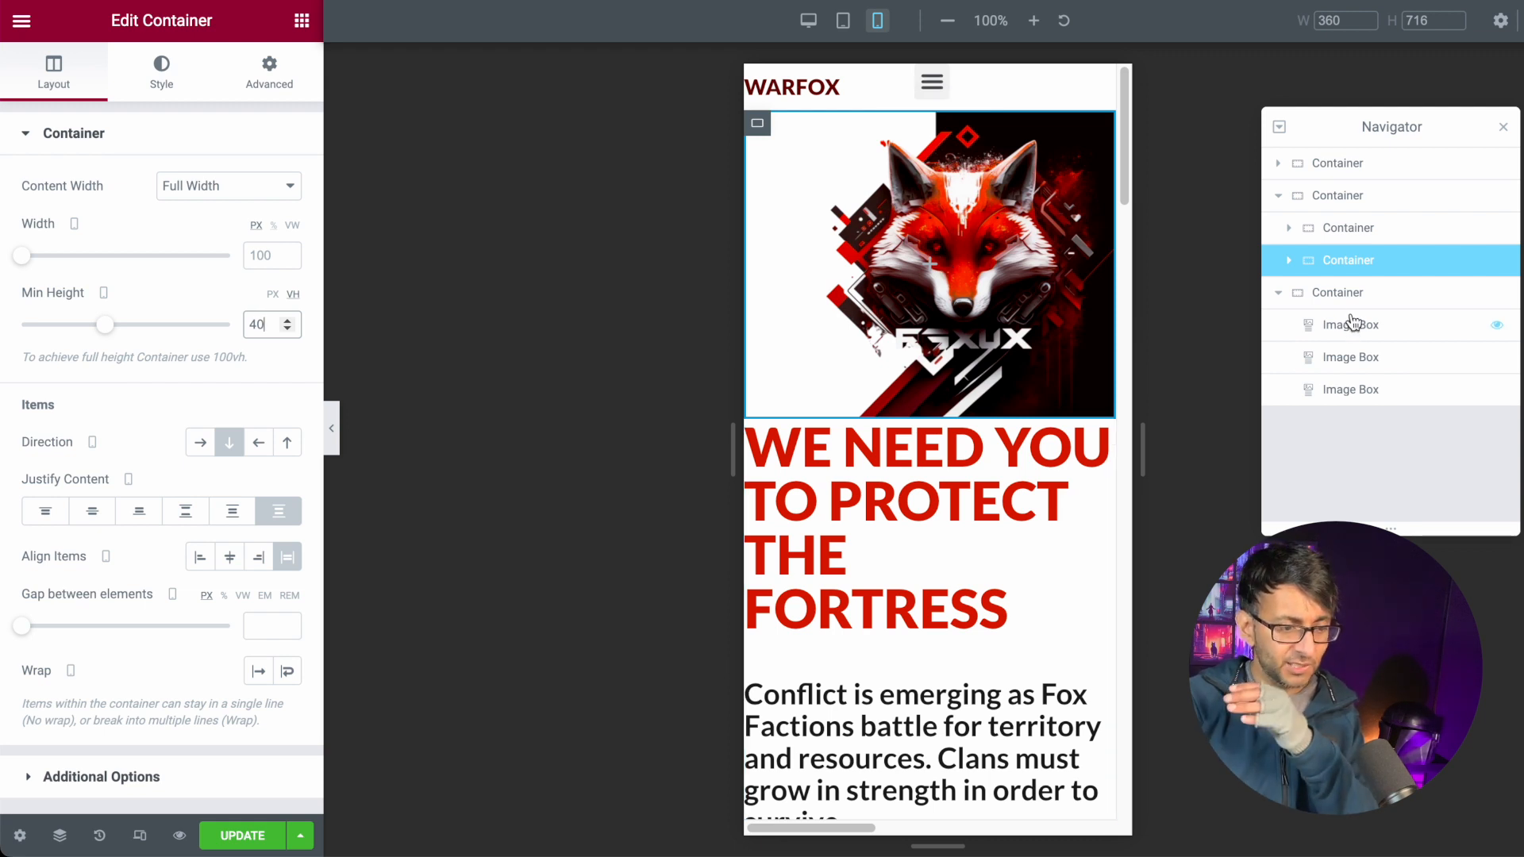
- Set the mobile minimum height of the hero's text container to 60 VH
{"action": "left_click", "coordinate": [1363, 232]}
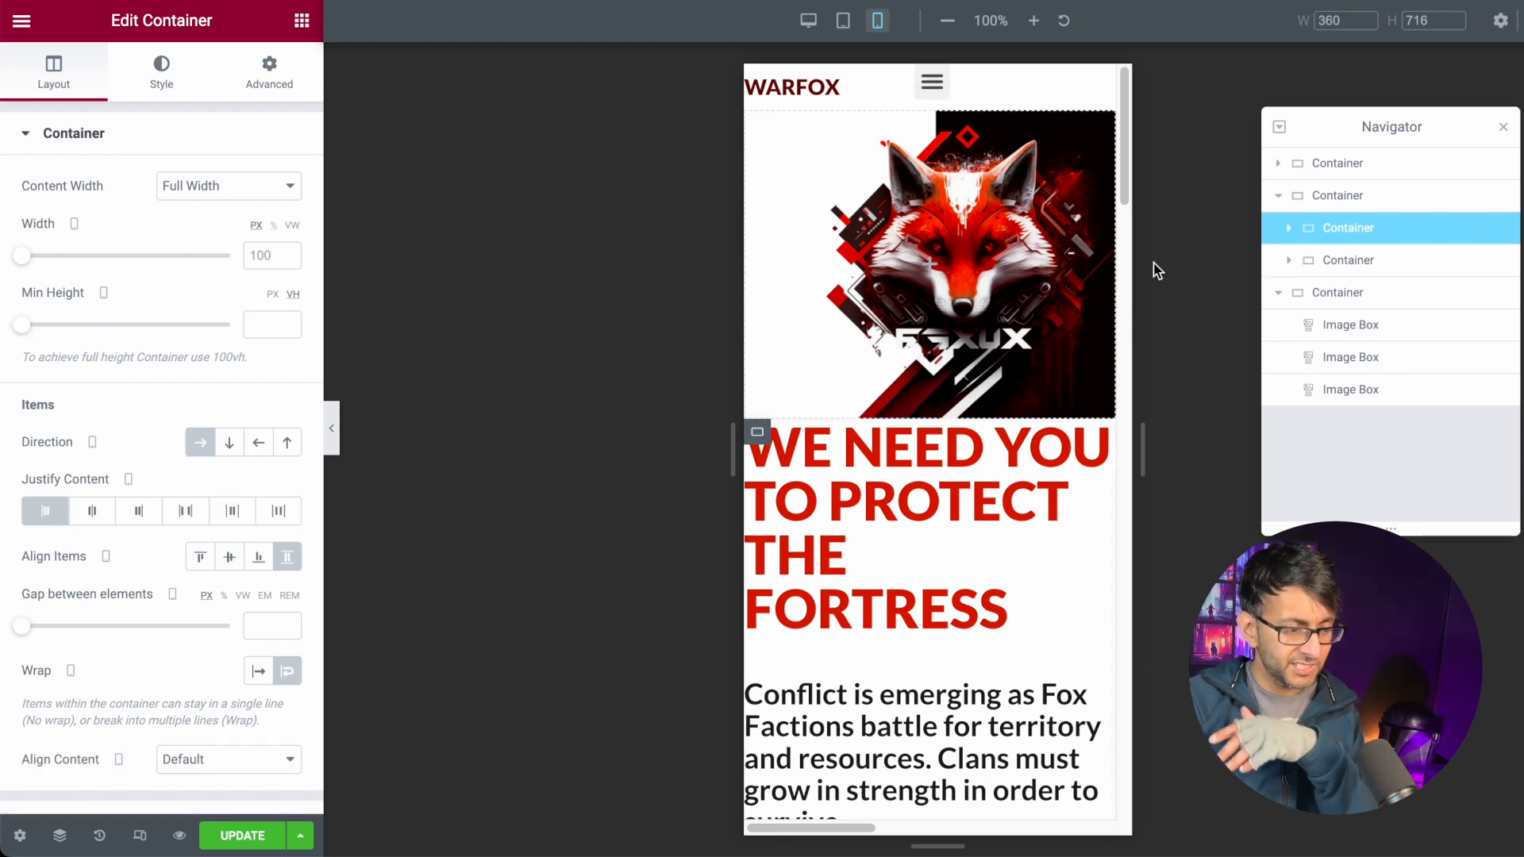
{"action": "left_click", "coordinate": [270, 325]}
{"action": "type", "text": "60"}
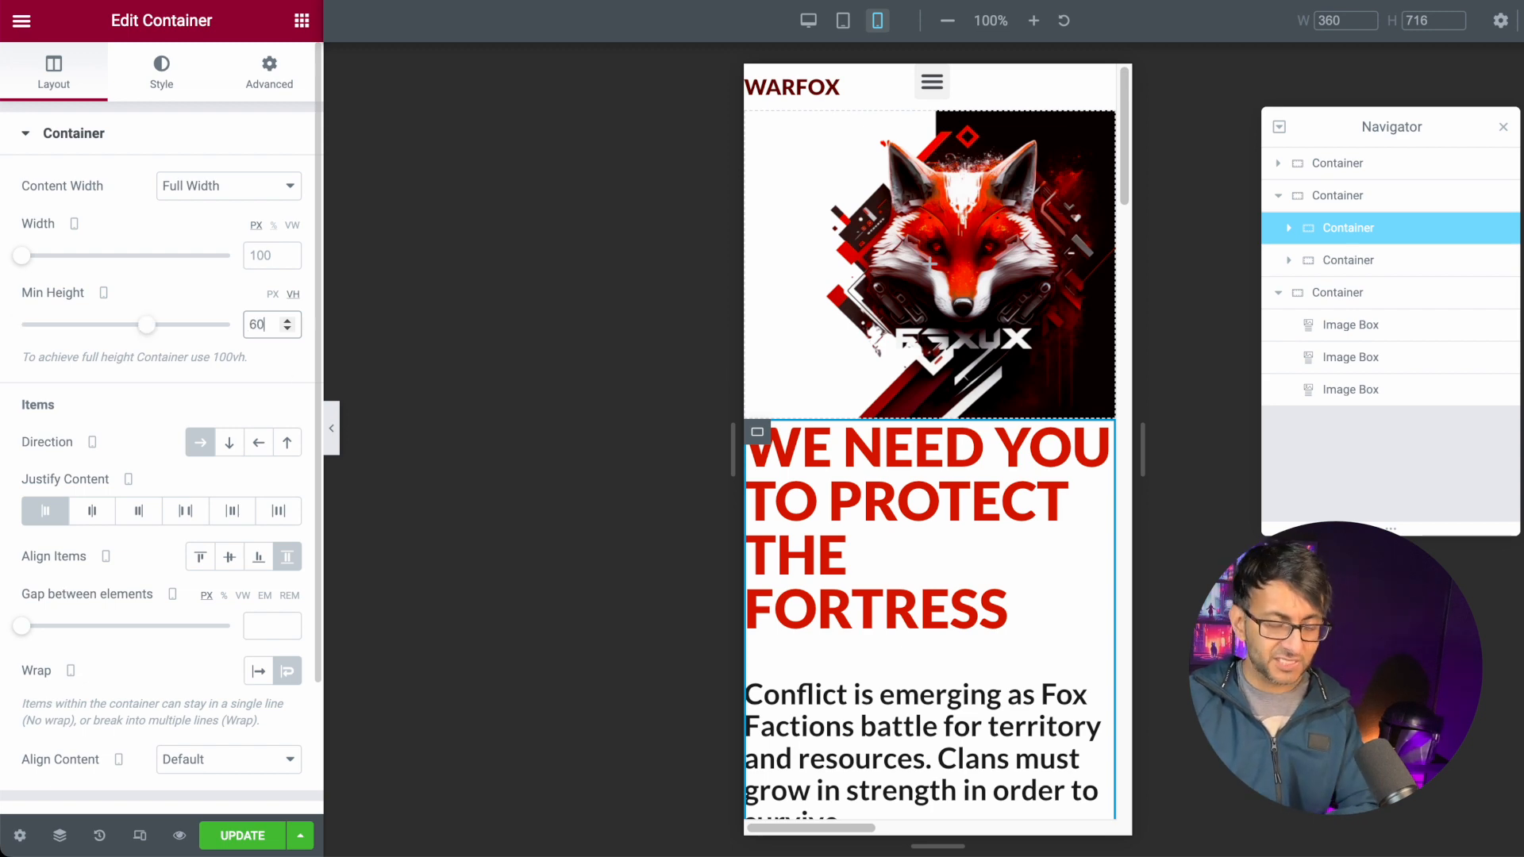
{"action": "scroll", "coordinate": [874, 560], "scroll_direction": "down", "scroll_amount": 4}
{"action": "scroll", "coordinate": [929, 373], "scroll_direction": "up", "scroll_amount": 3}
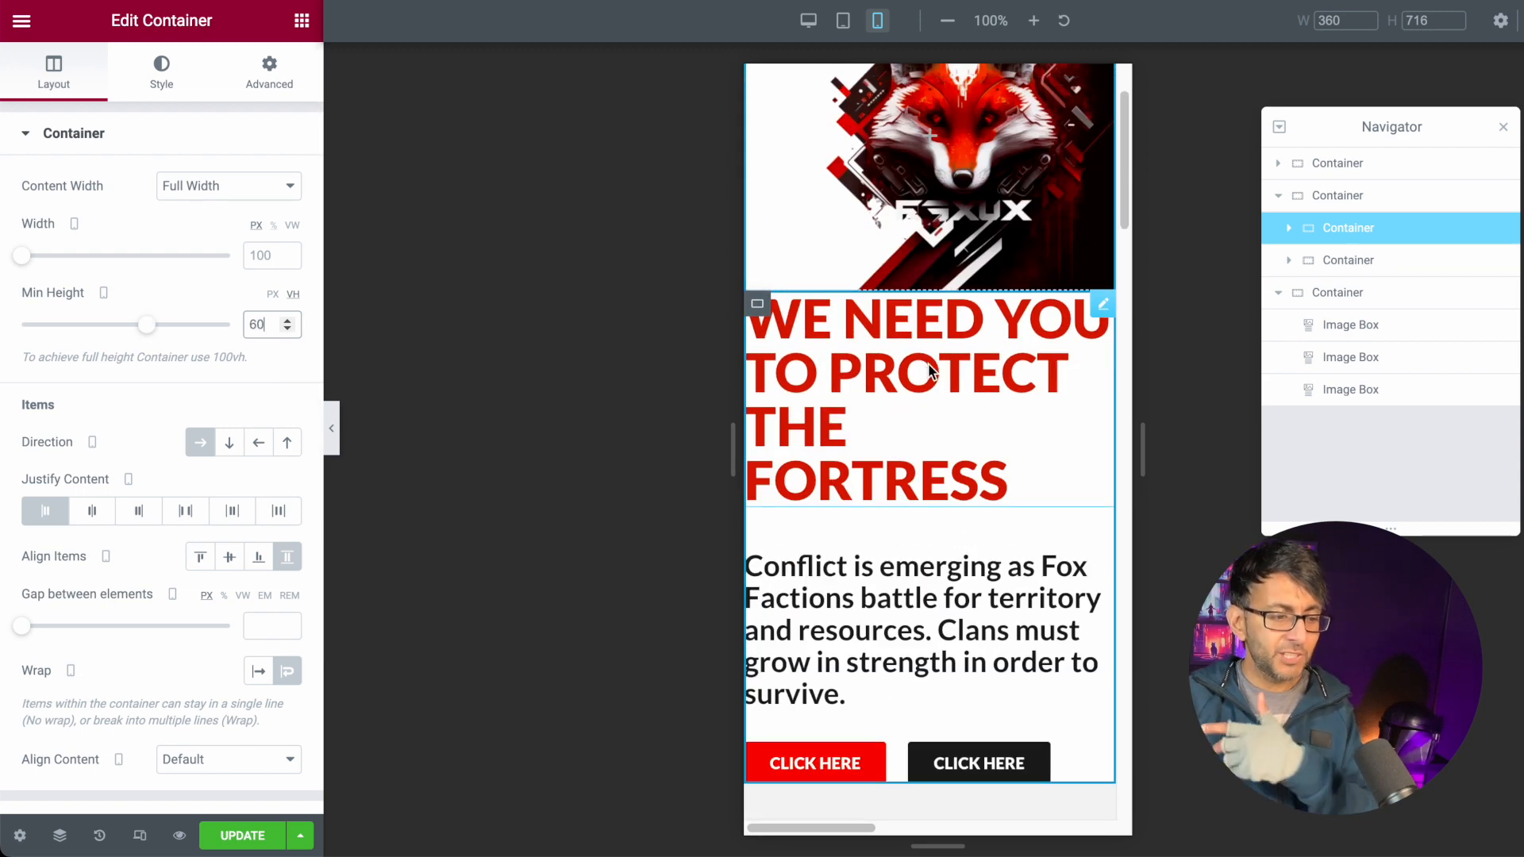
- Set the mobile font size of the hero's red heading to 3 REM
{"action": "left_click", "coordinate": [929, 371]}
{"action": "left_click", "coordinate": [161, 72]}
{"action": "left_click", "coordinate": [286, 231]}
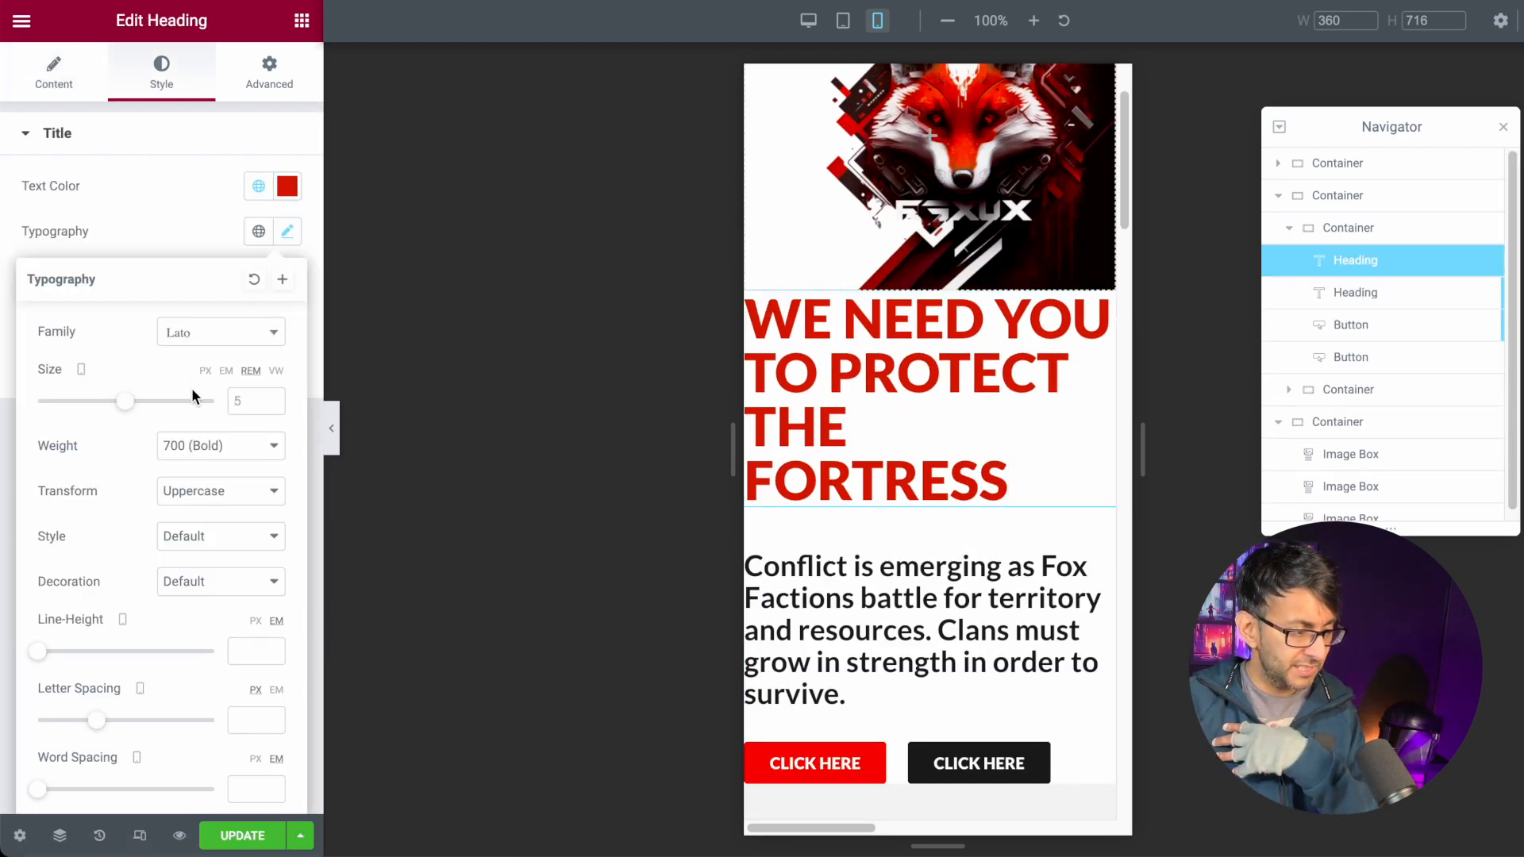
{"action": "double_click", "coordinate": [246, 401]}
{"action": "type", "text": "3"}
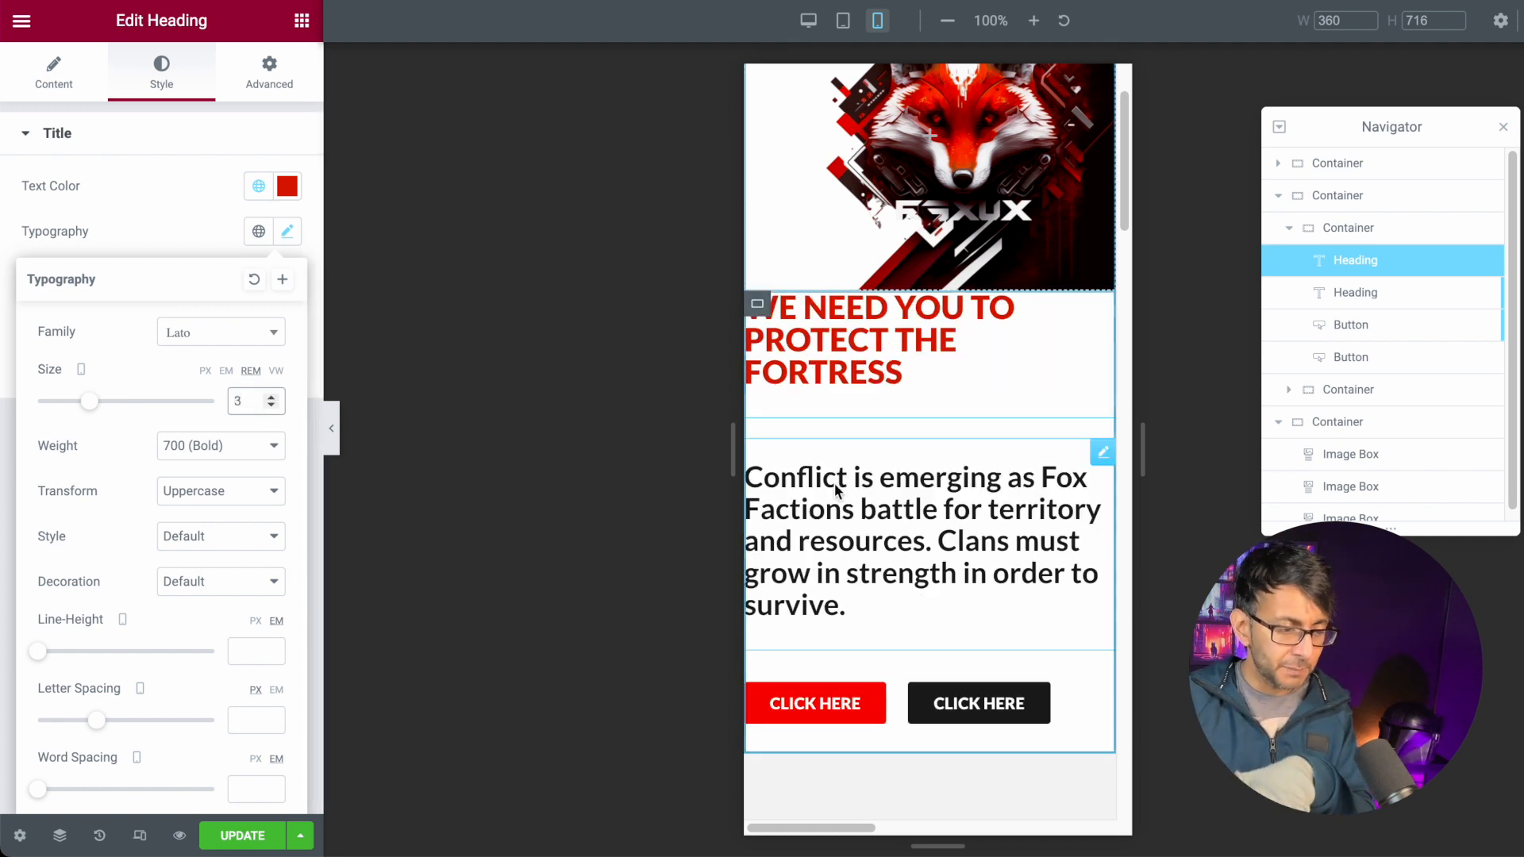
{"action": "scroll", "coordinate": [859, 505], "scroll_direction": "up", "scroll_amount": 3}
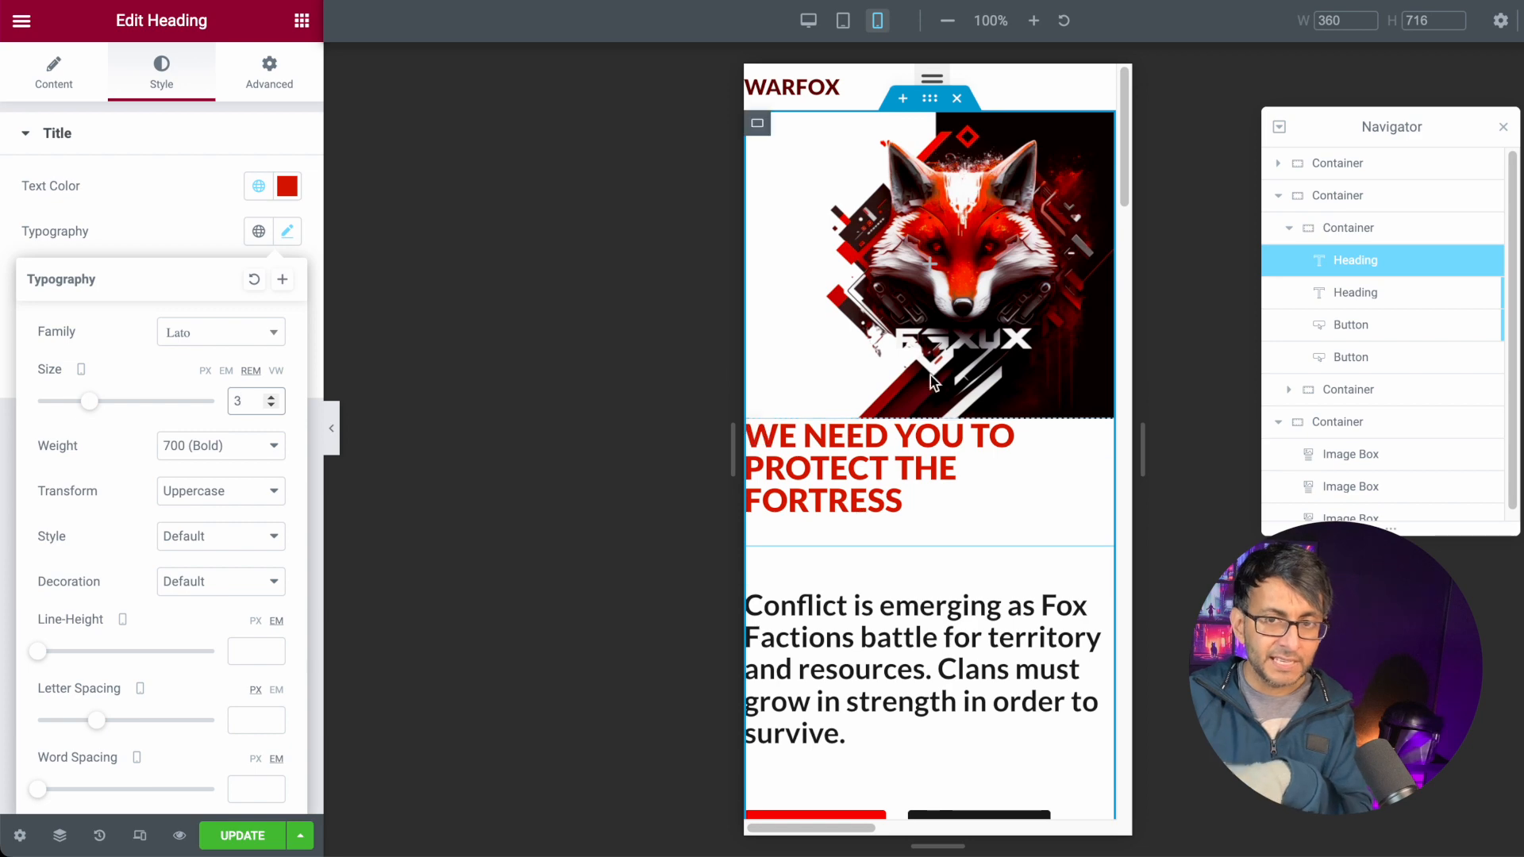
- Return to the desktop layout and review the page at full width and the Clan One image box's image style settings
{"action": "left_click", "coordinate": [808, 19]}
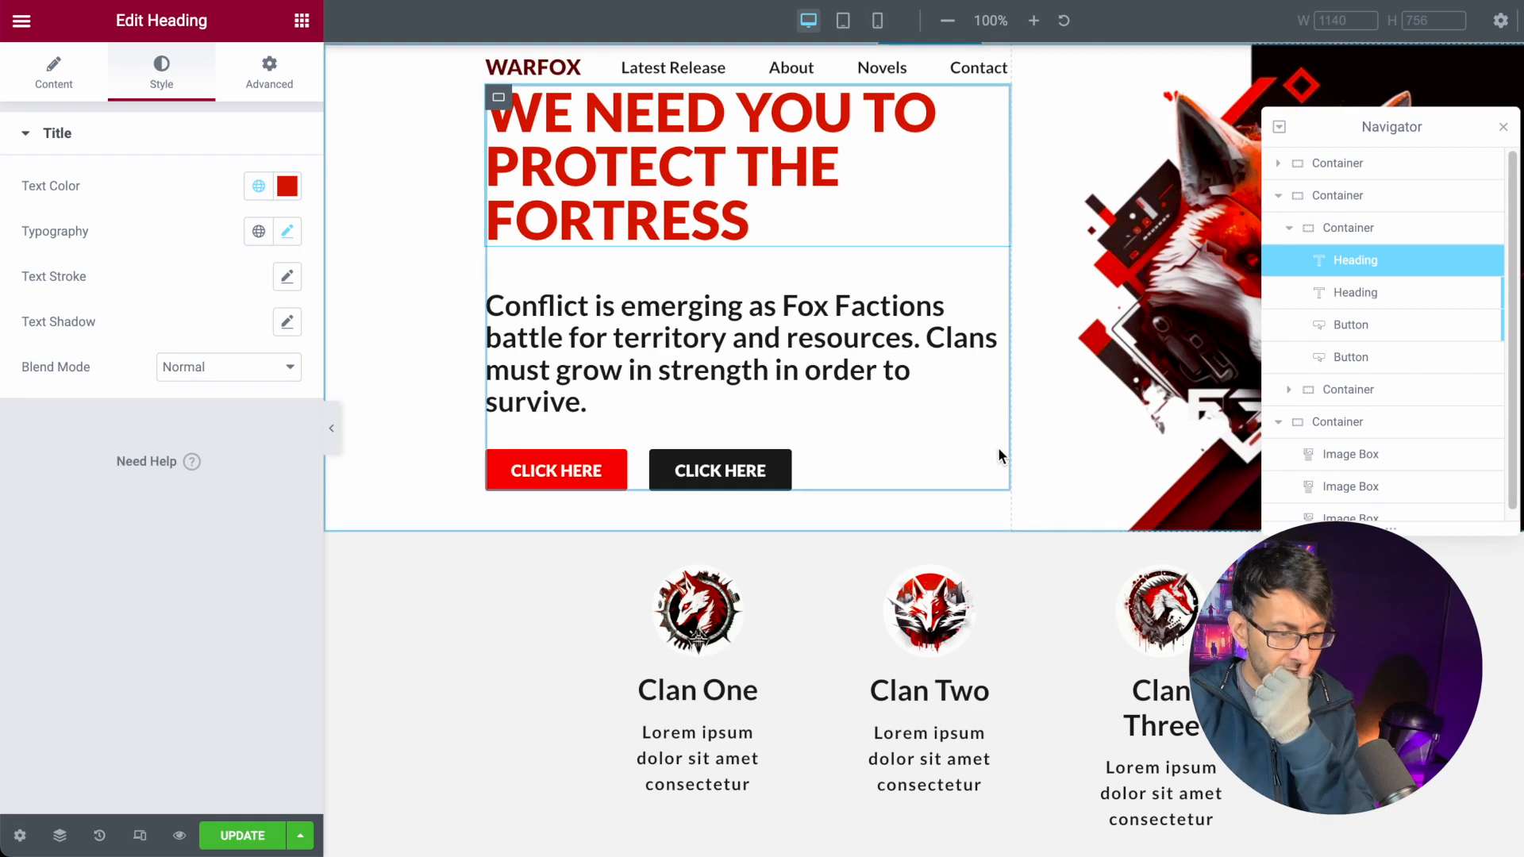
{"action": "left_click", "coordinate": [1504, 131]}
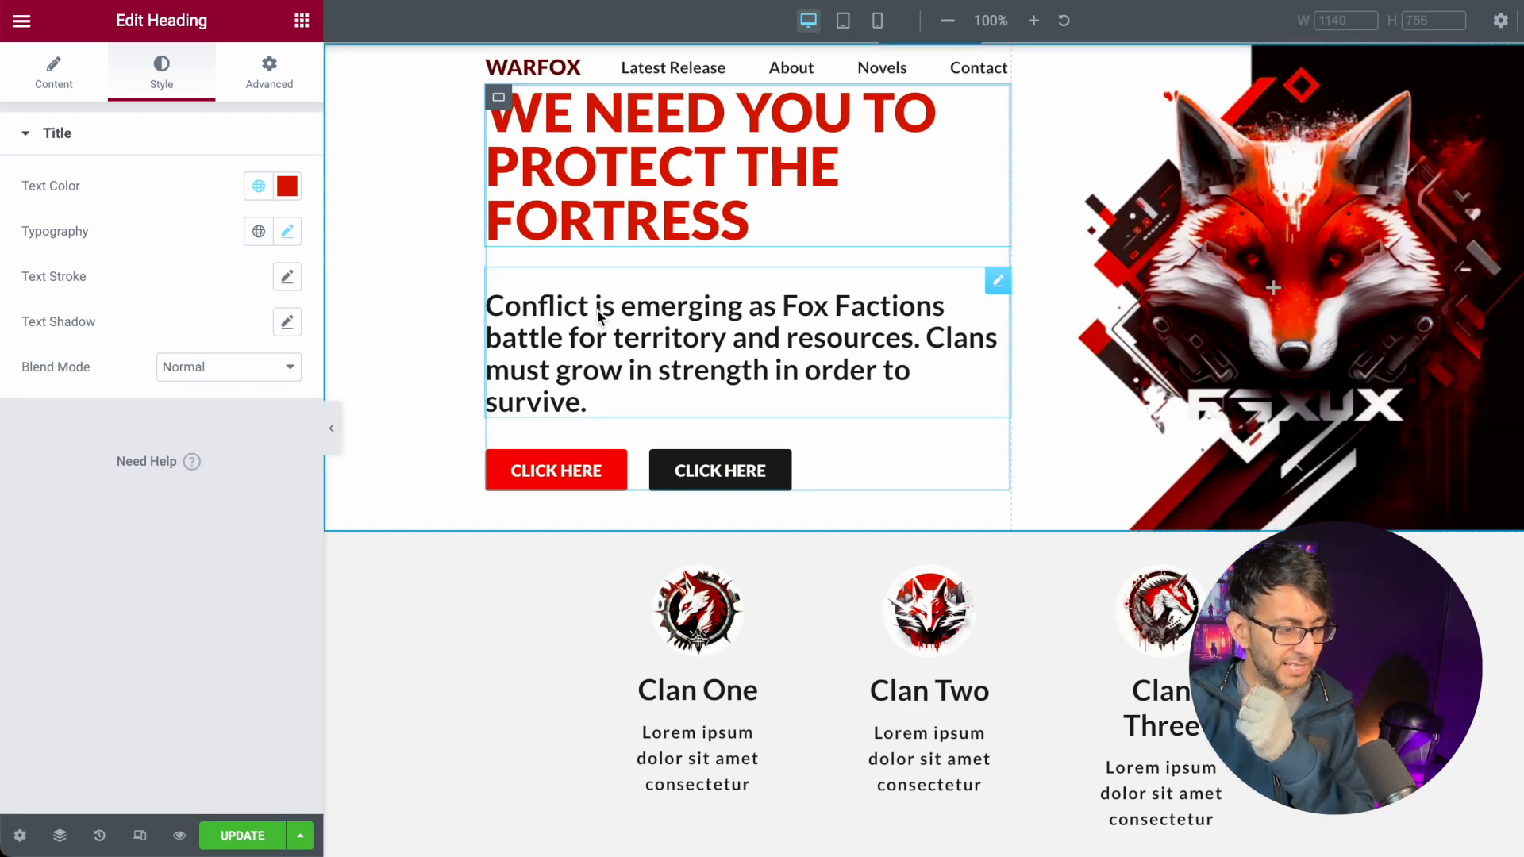
{"action": "left_click", "coordinate": [331, 428]}
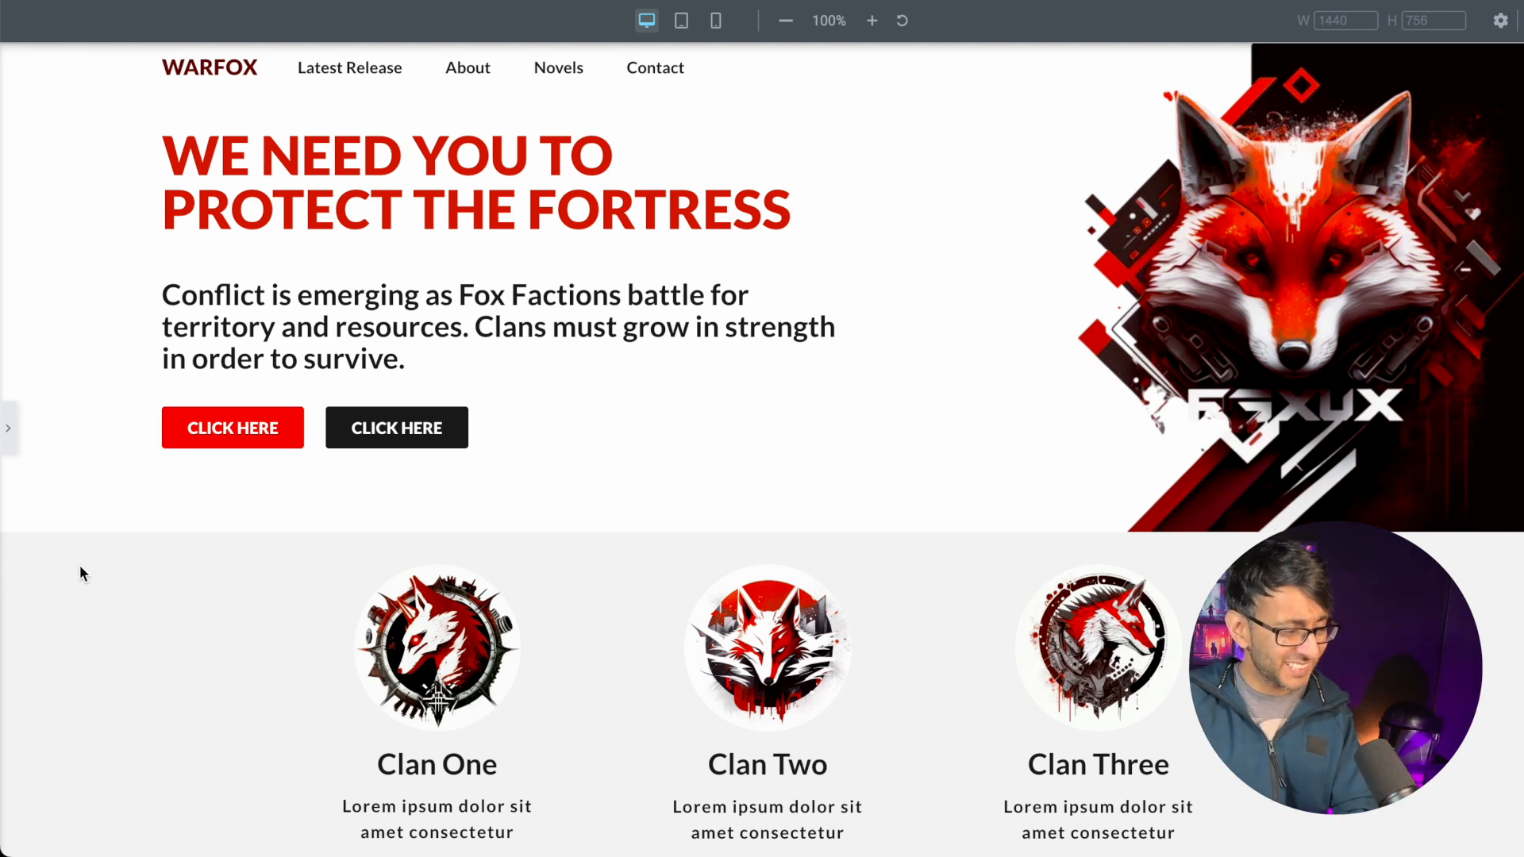
{"action": "left_click", "coordinate": [8, 428]}
{"action": "left_click", "coordinate": [698, 635]}
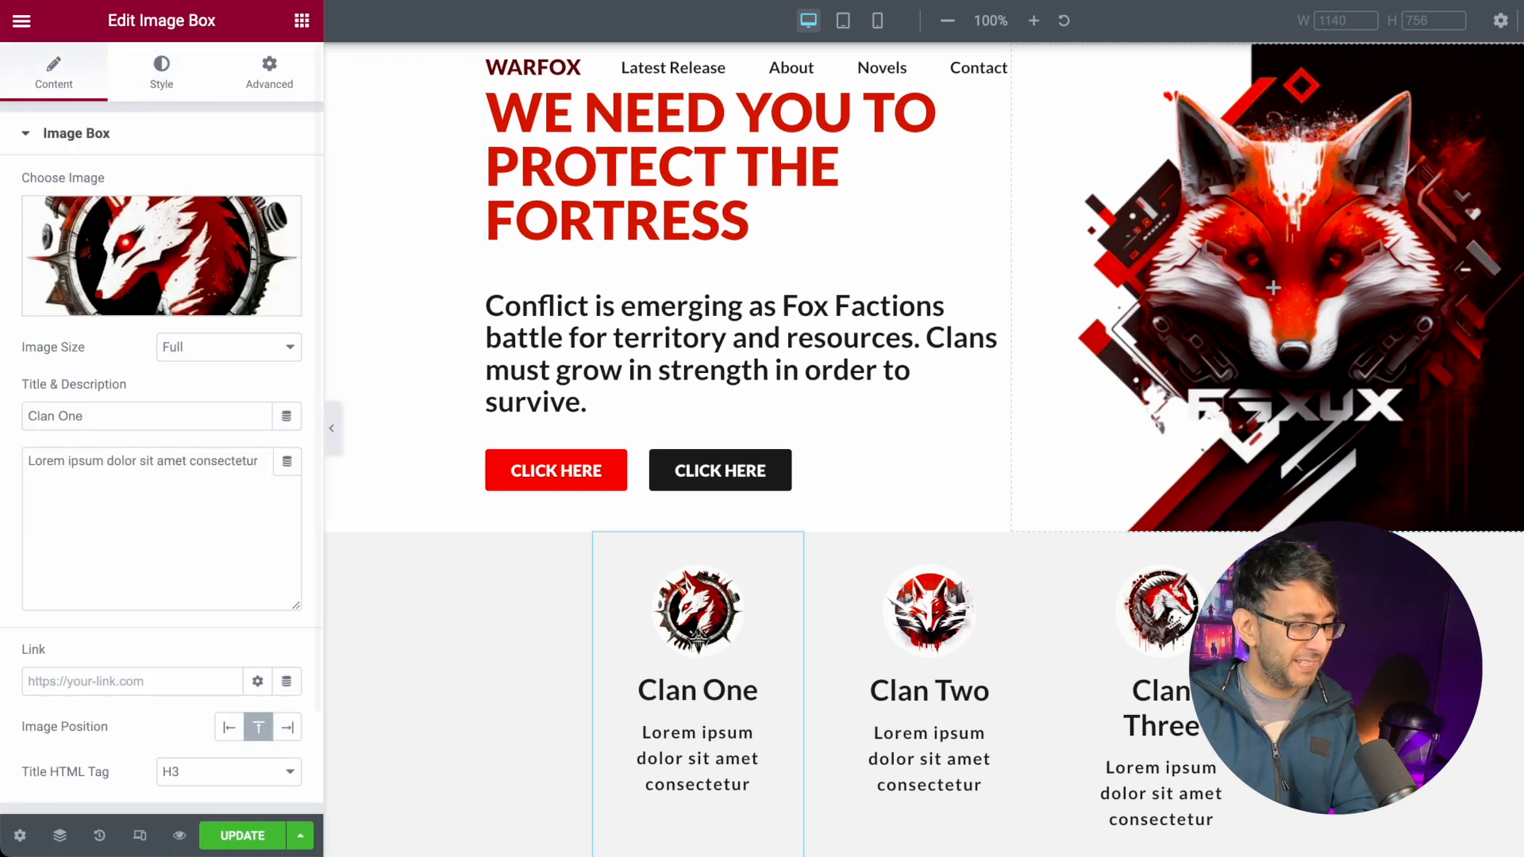
{"action": "left_click", "coordinate": [139, 51]}
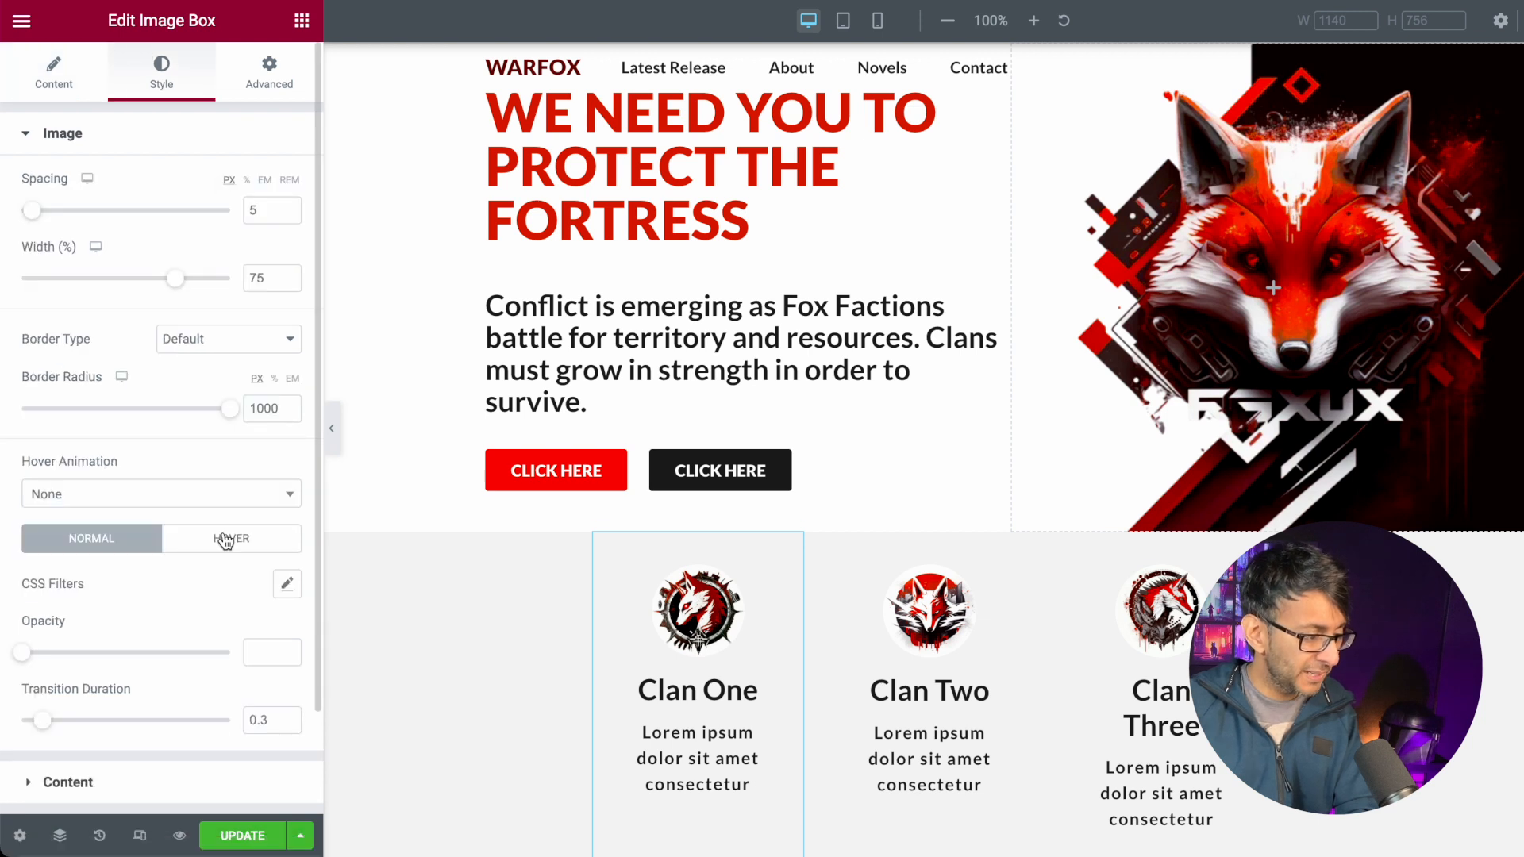
{"action": "scroll", "coordinate": [226, 540], "scroll_direction": "down", "scroll_amount": 1}
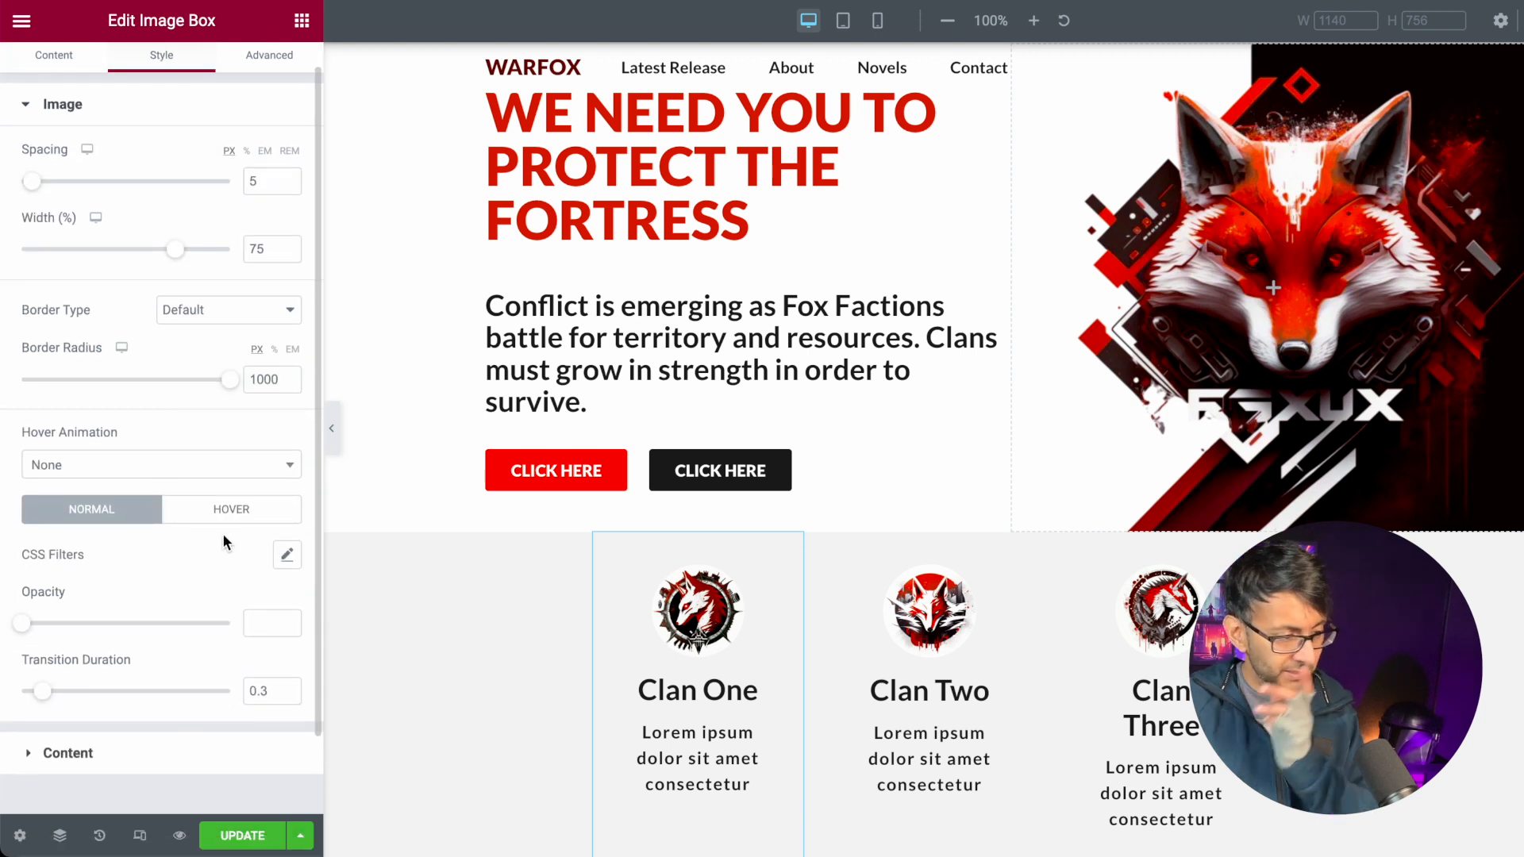
{"action": "scroll", "coordinate": [223, 537], "scroll_direction": "up", "scroll_amount": 1}
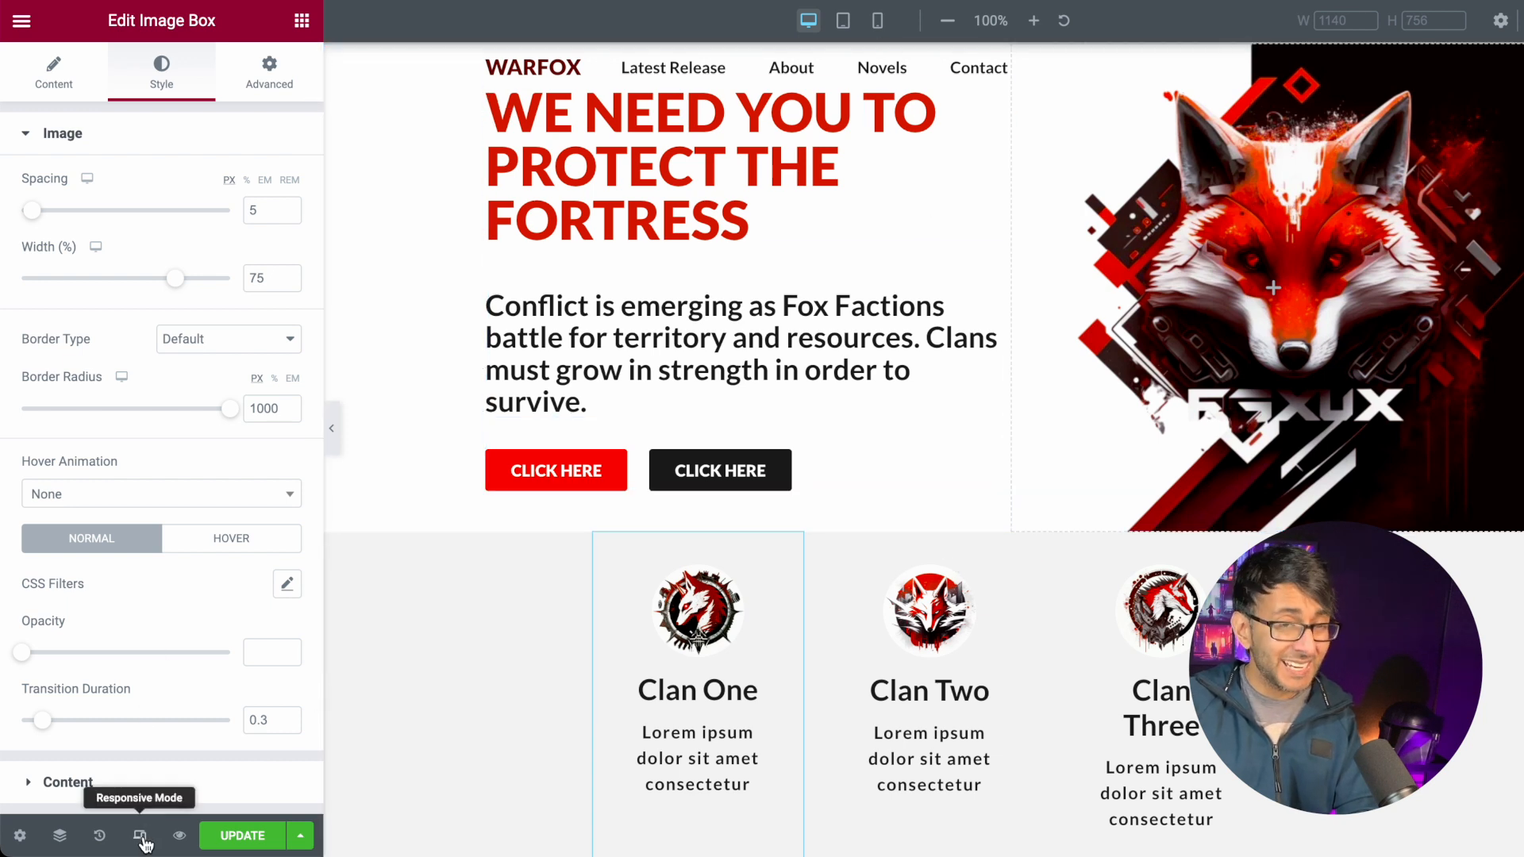
- Collapse the page structure to its top-level containers and rename the clan section's container as Clans
{"action": "left_click", "coordinate": [60, 836]}
{"action": "left_click", "coordinate": [1343, 222]}
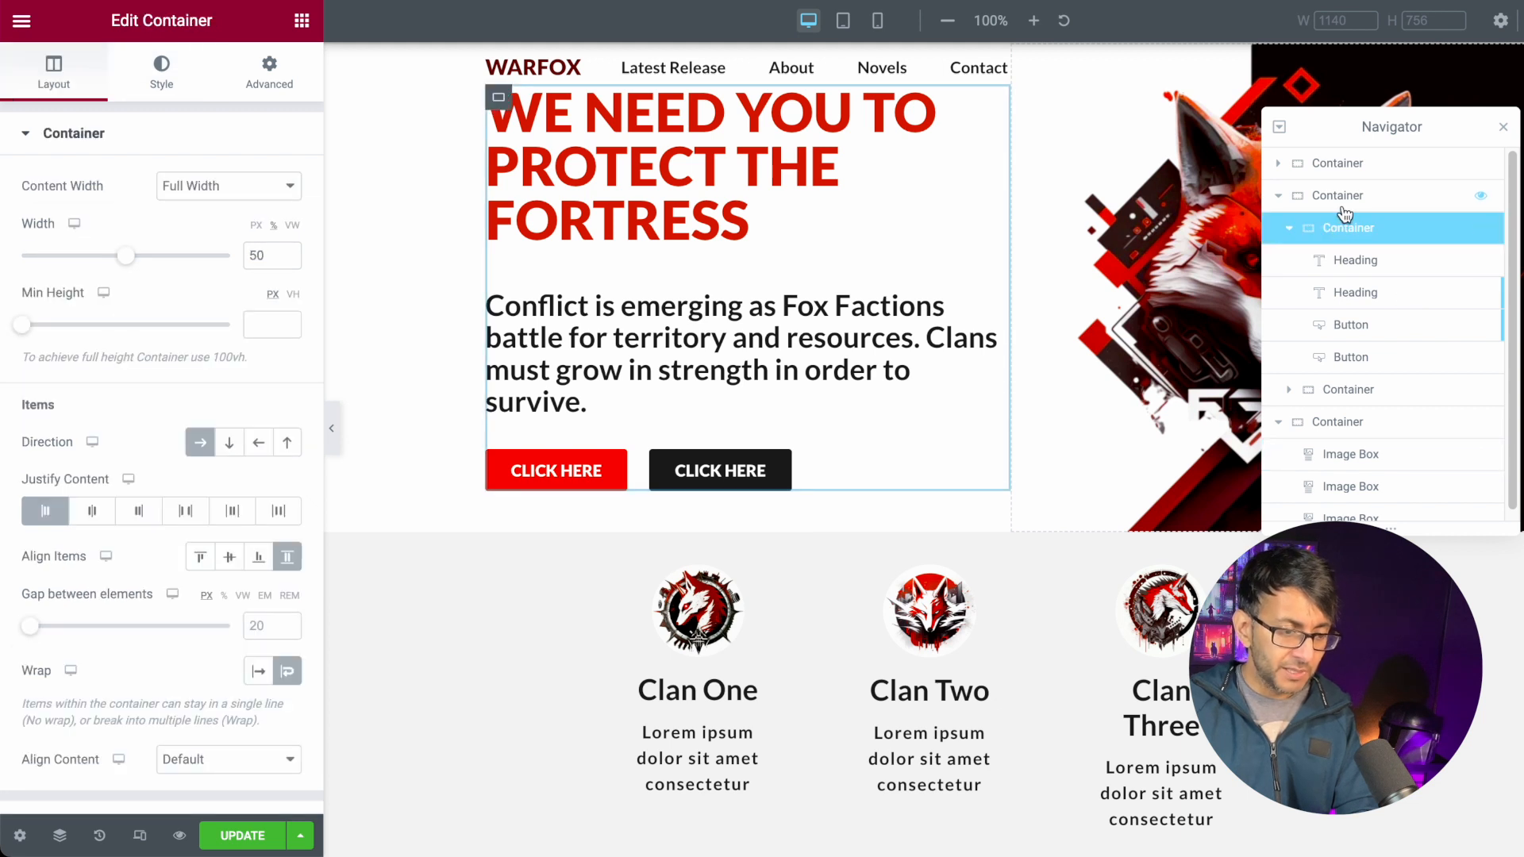
{"action": "left_click", "coordinate": [1302, 196]}
{"action": "left_click", "coordinate": [1279, 196]}
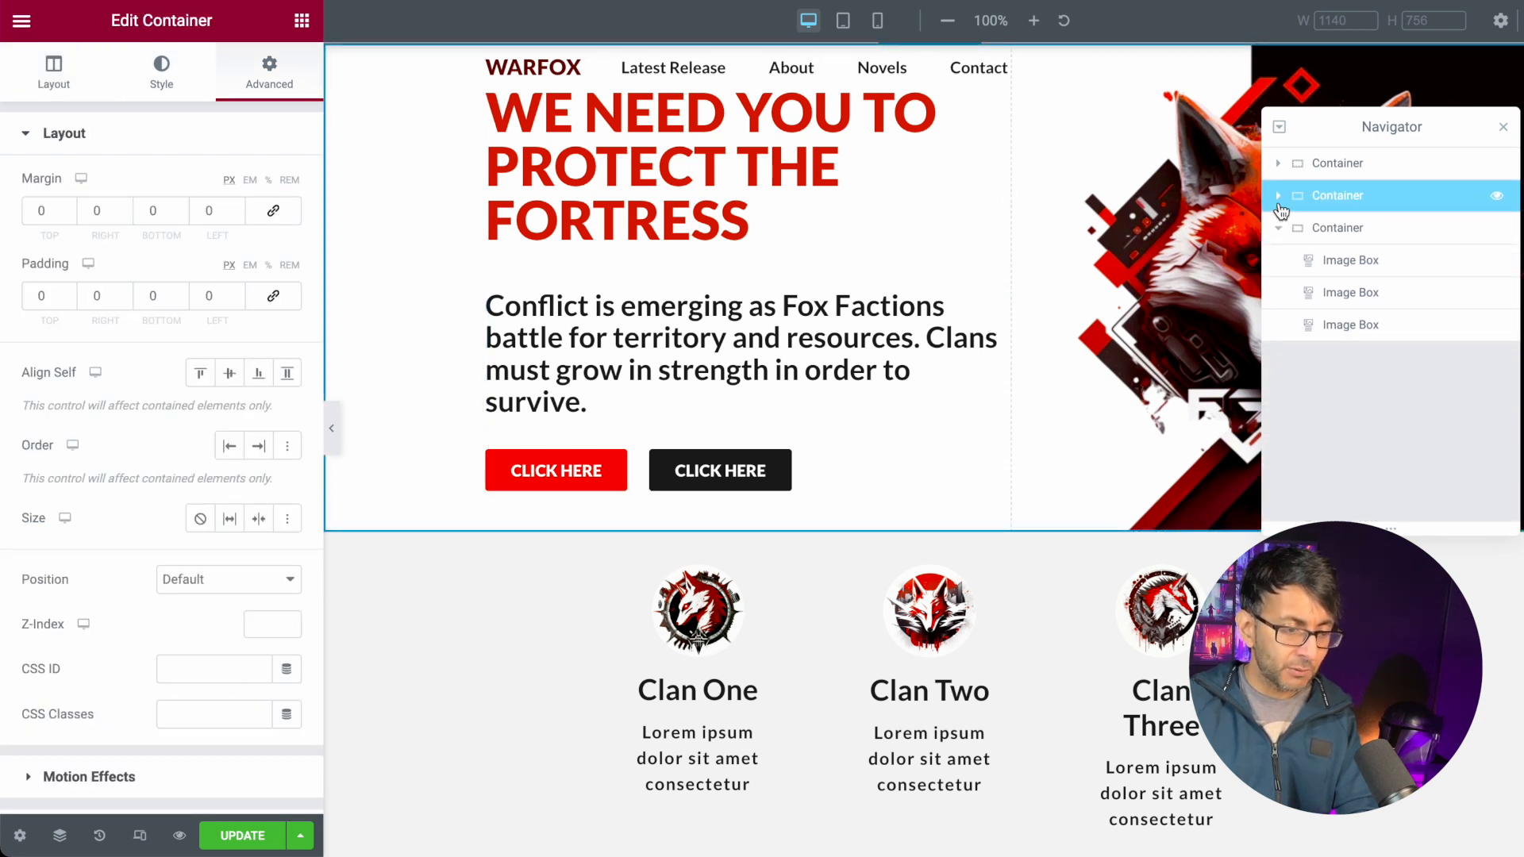
{"action": "left_click", "coordinate": [1287, 232]}
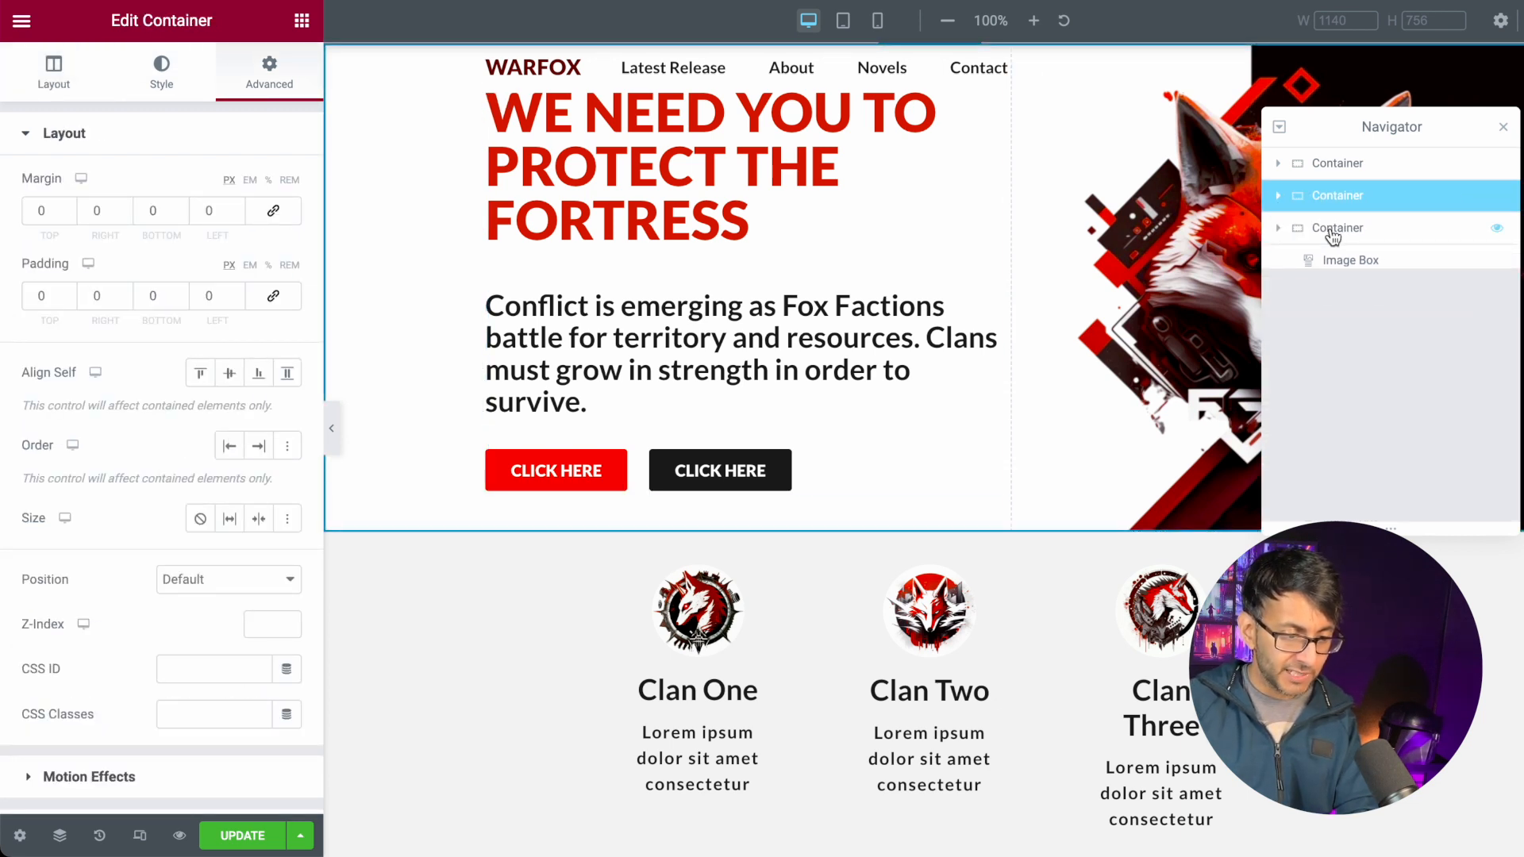
{"action": "double_click", "coordinate": [1339, 229]}
{"action": "type", "text": "Clans"}
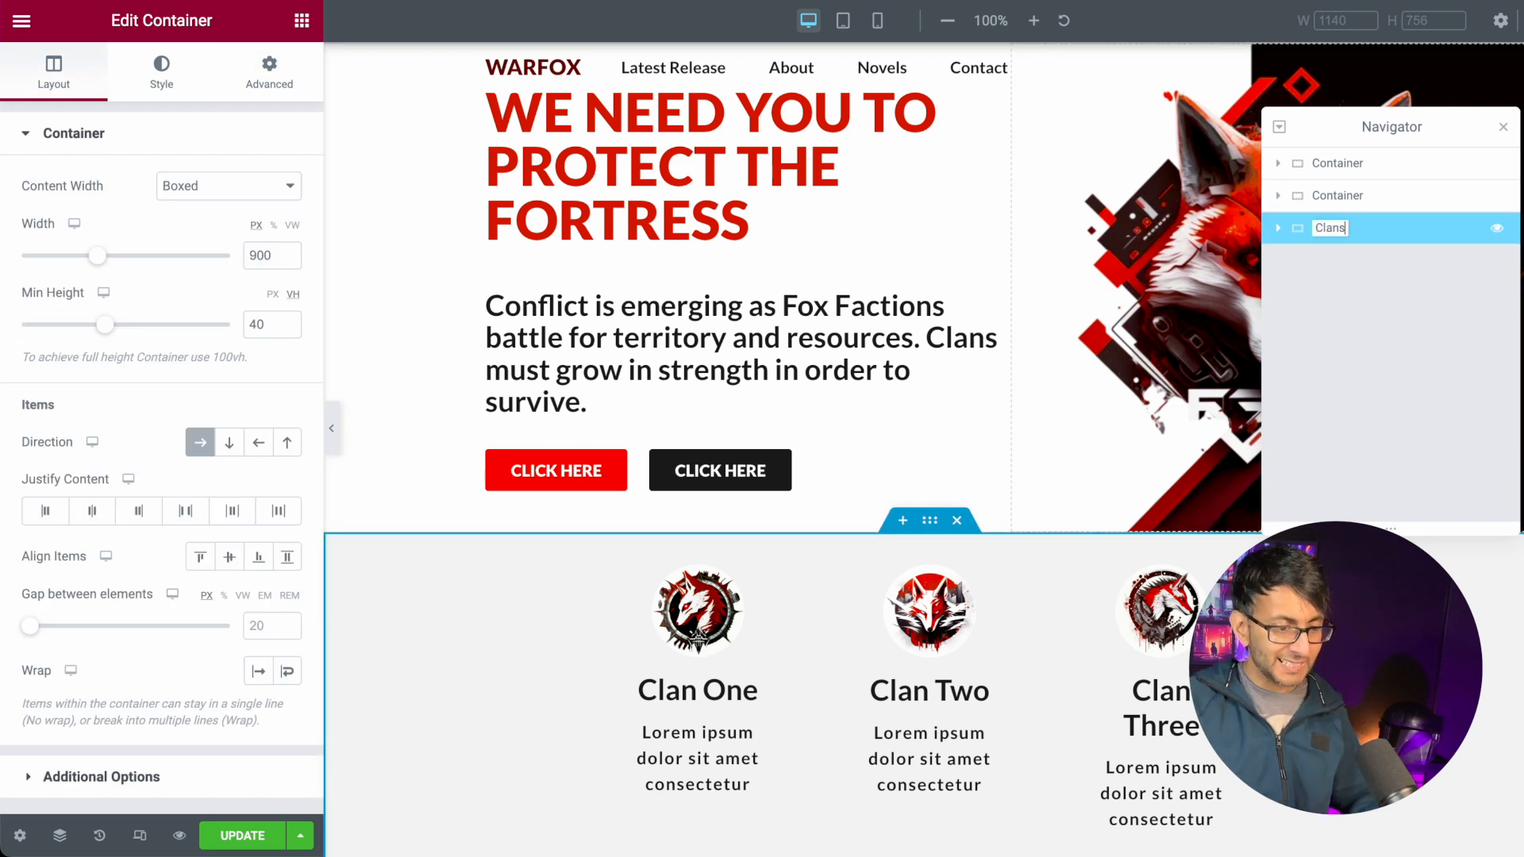
- Rename the hero section's container as Hero and the navigation bar's container as Header
{"action": "double_click", "coordinate": [1359, 198]}
{"action": "type", "text": "Hero"}
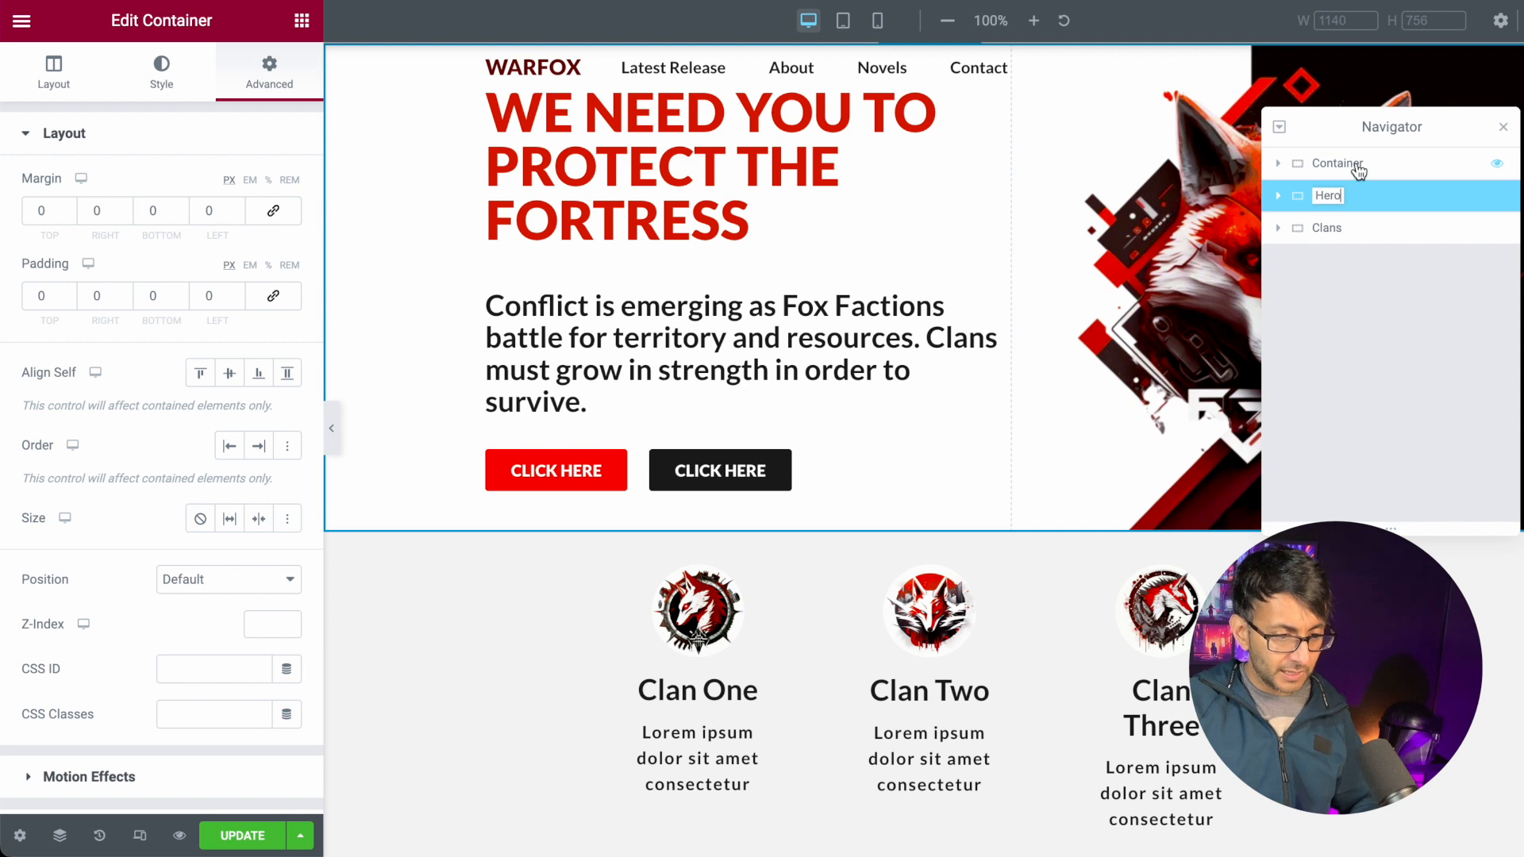
{"action": "double_click", "coordinate": [1359, 165]}
{"action": "type", "text": "Head"}
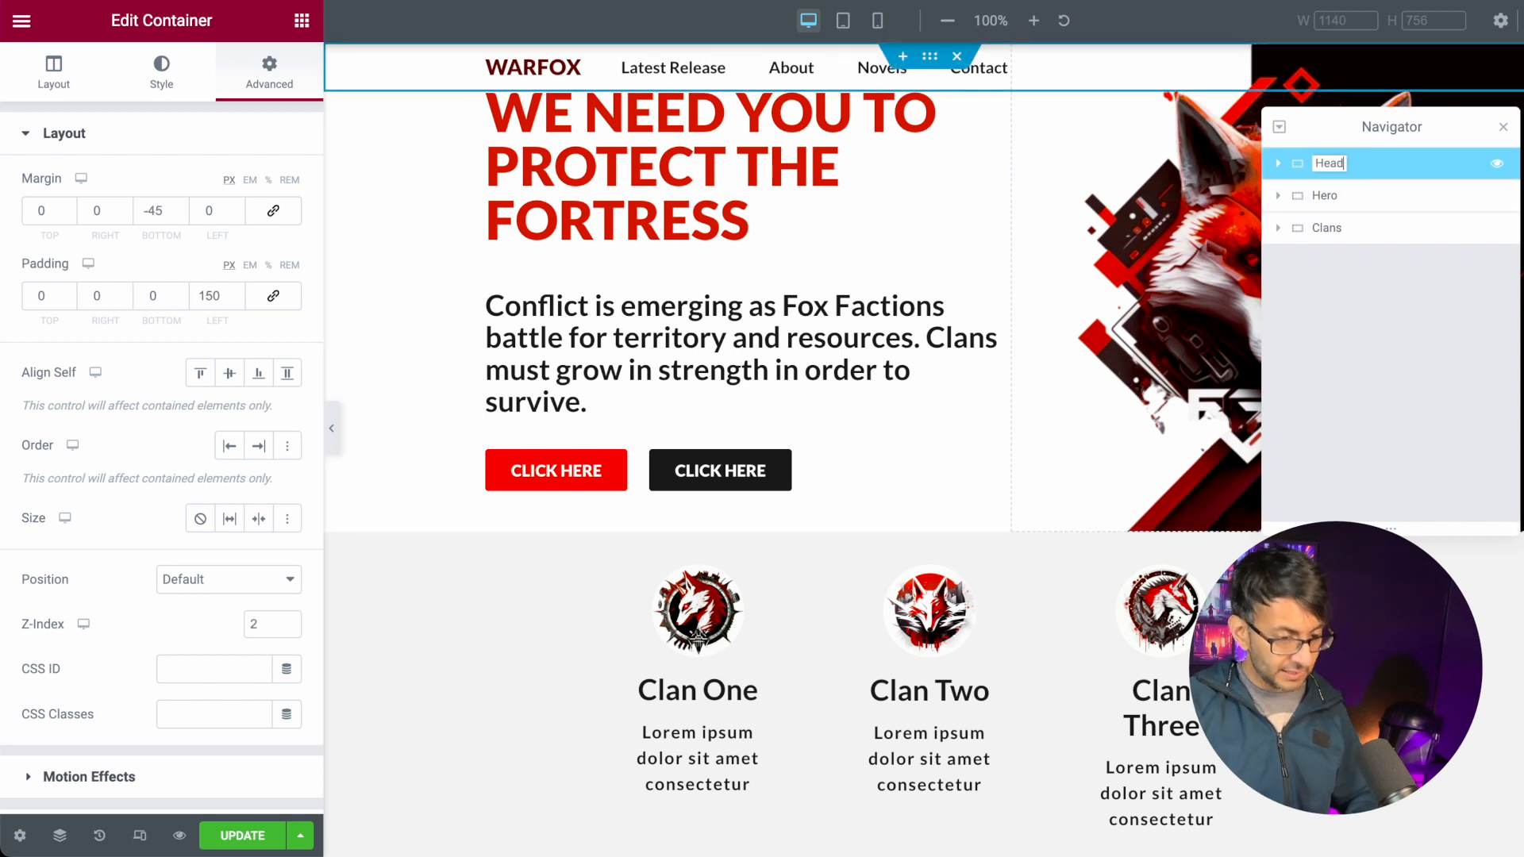
{"action": "left_click", "coordinate": [1341, 197]}
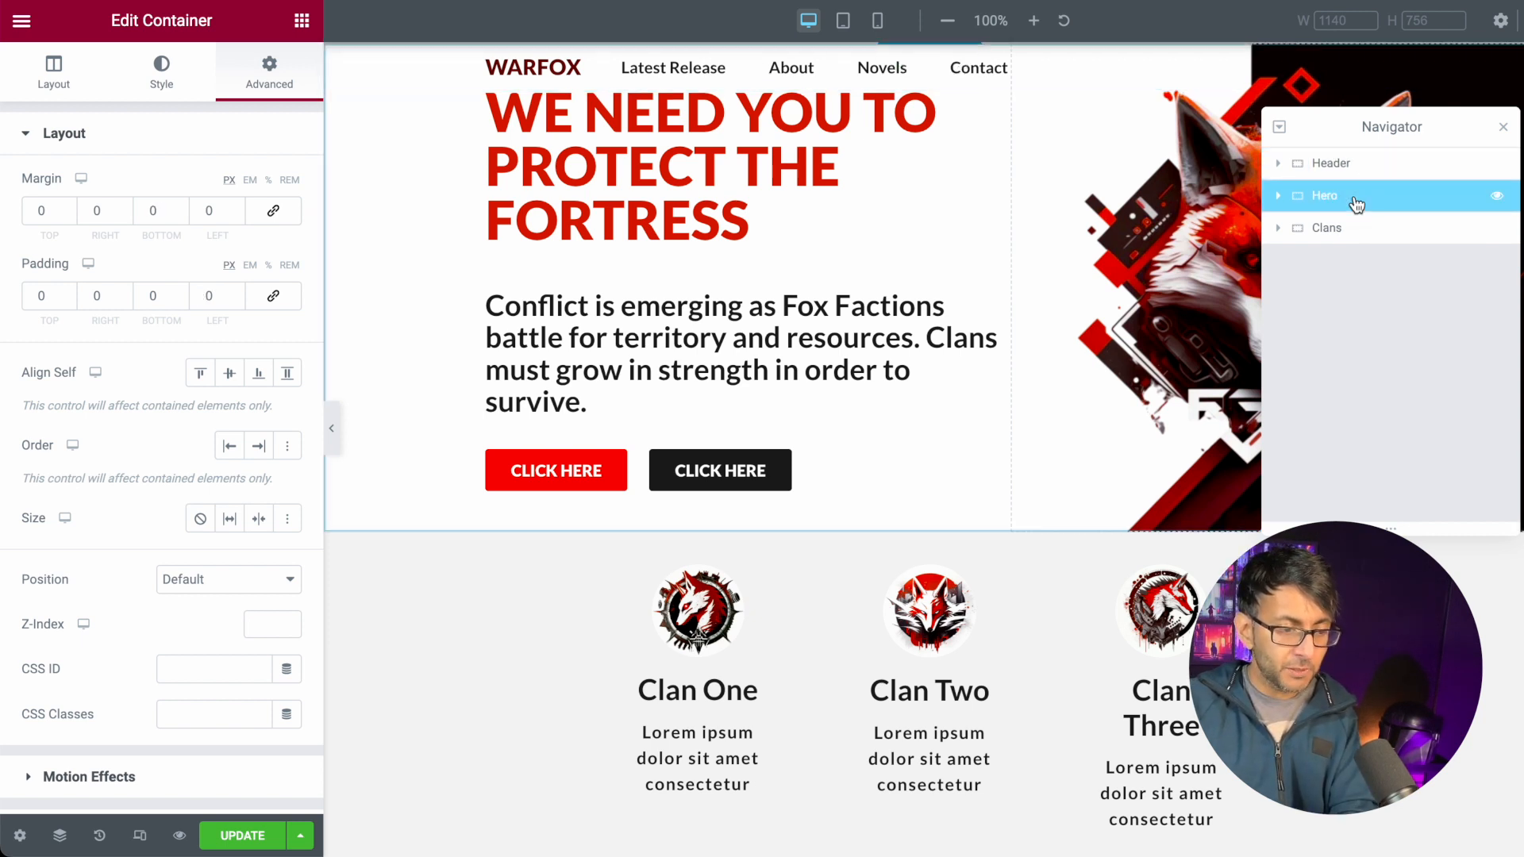
- Duplicate the Hero container and place the copy below the Clans container
{"action": "right_click", "coordinate": [1342, 198]}
{"action": "left_click", "coordinate": [1395, 240]}
{"action": "left_click_drag", "start_coordinate": [1348, 231], "coordinate": [1357, 270]}
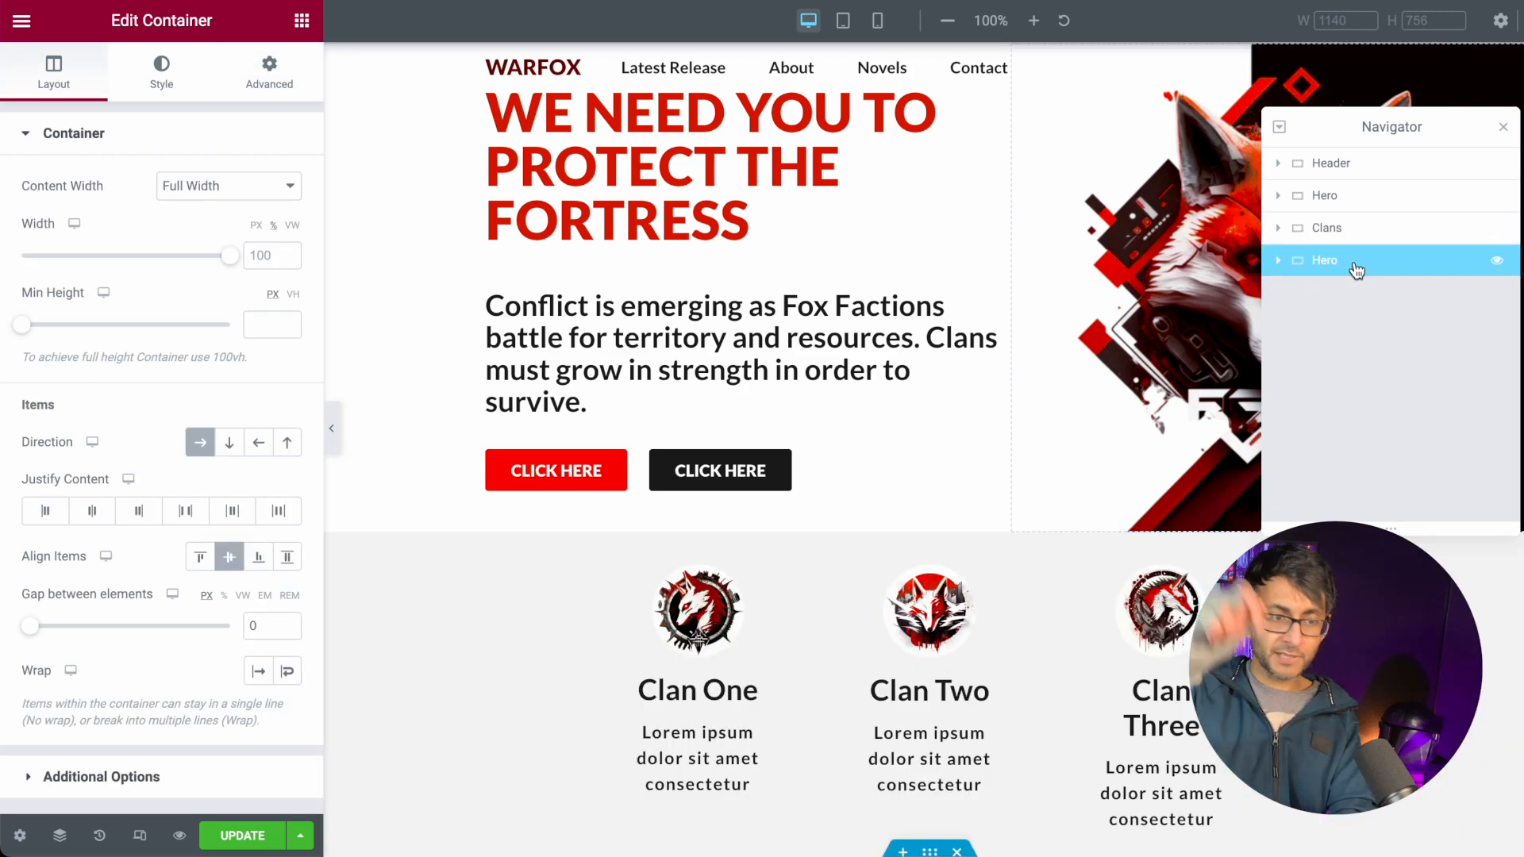
{"action": "scroll", "coordinate": [998, 523], "scroll_direction": "down", "scroll_amount": 2}
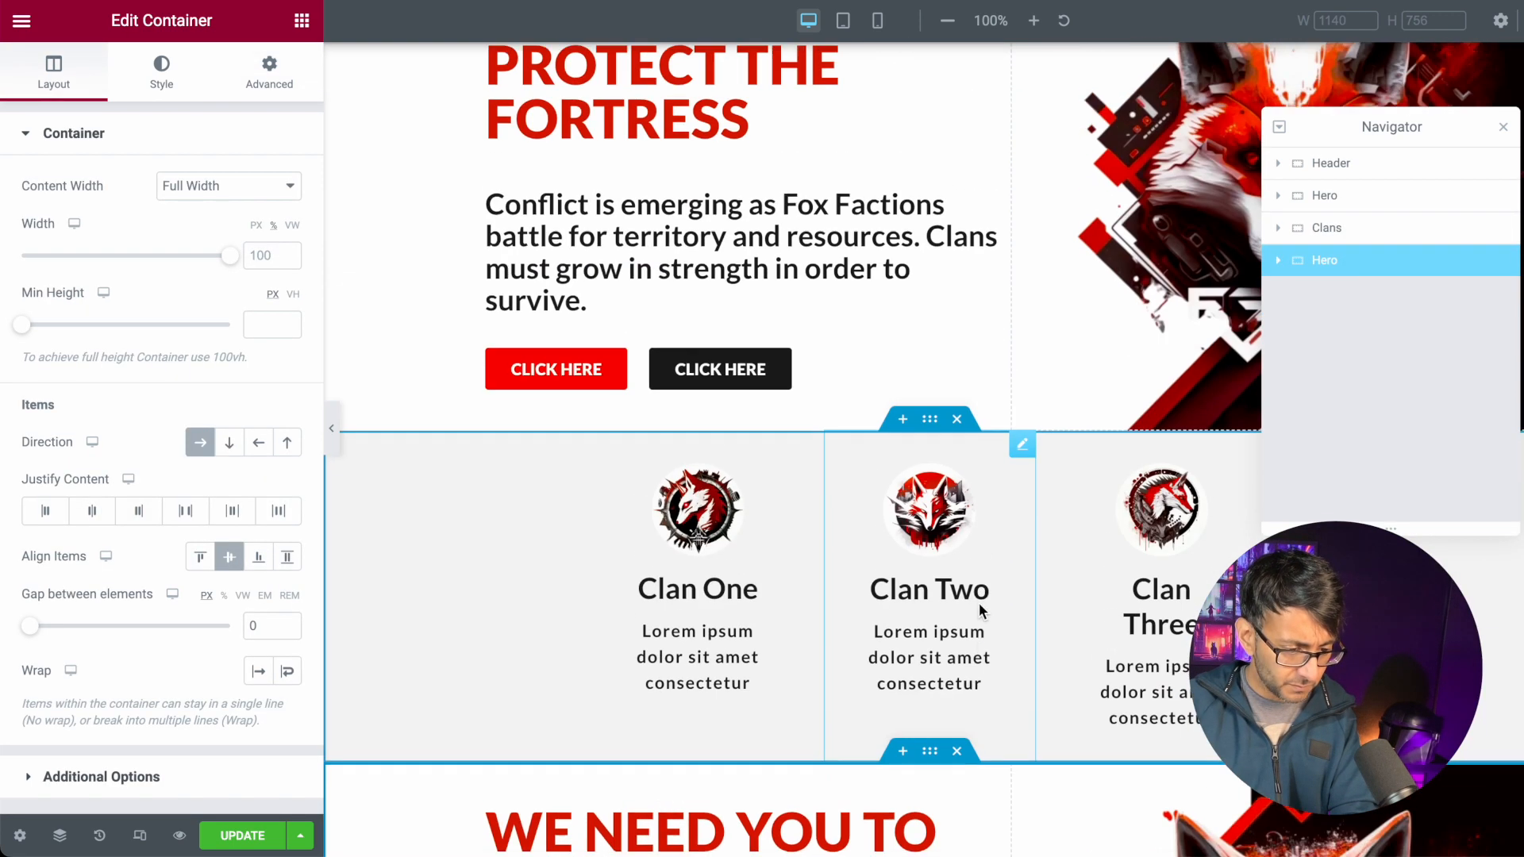
{"action": "scroll", "coordinate": [983, 621], "scroll_direction": "down", "scroll_amount": 3}
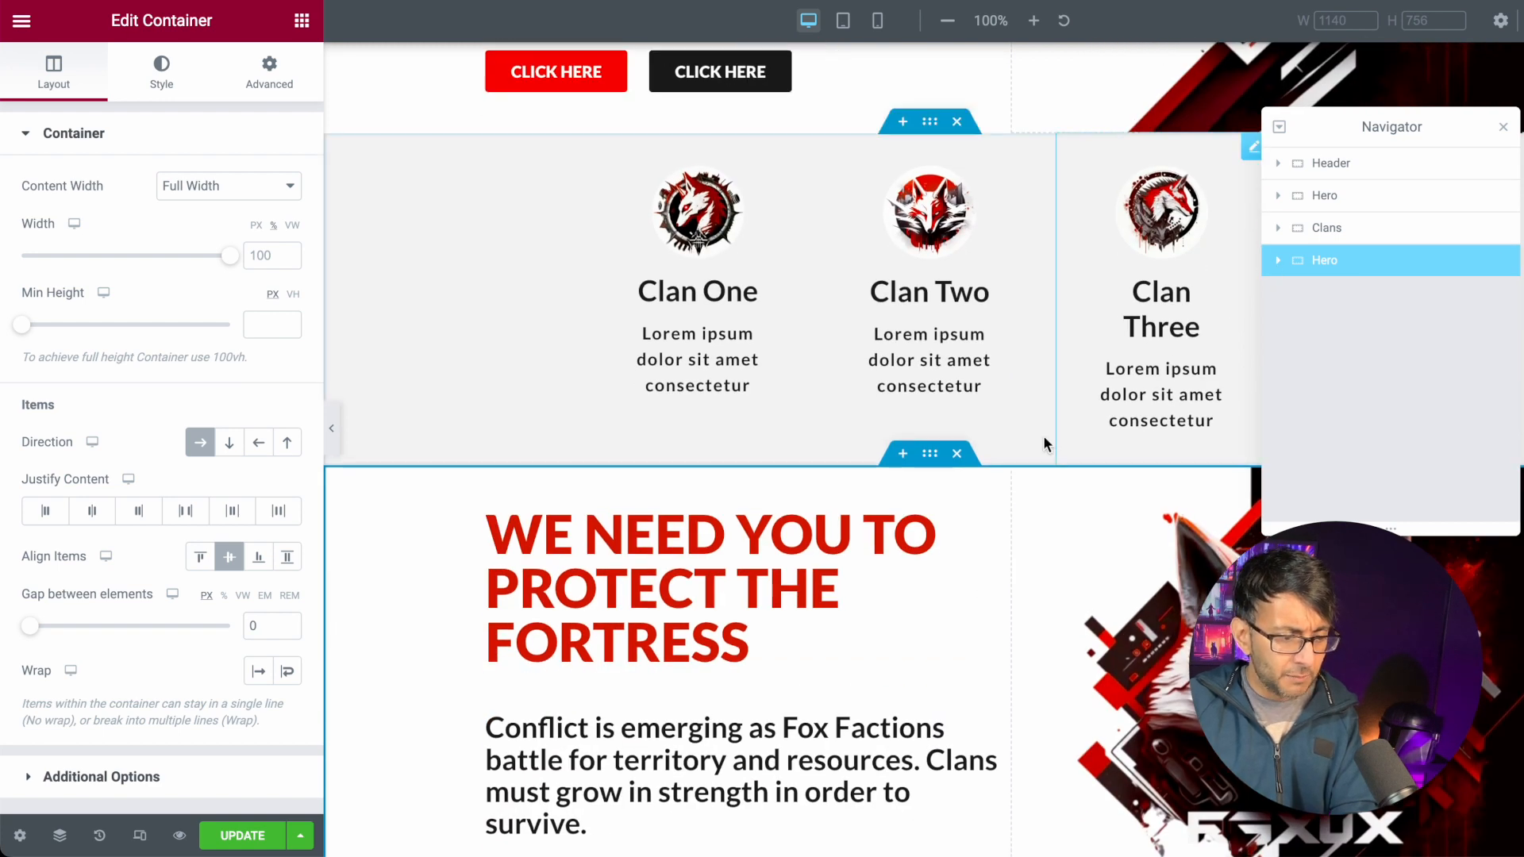
{"action": "scroll", "coordinate": [848, 588], "scroll_direction": "down", "scroll_amount": 1}
{"action": "scroll", "coordinate": [849, 598], "scroll_direction": "down", "scroll_amount": 2}
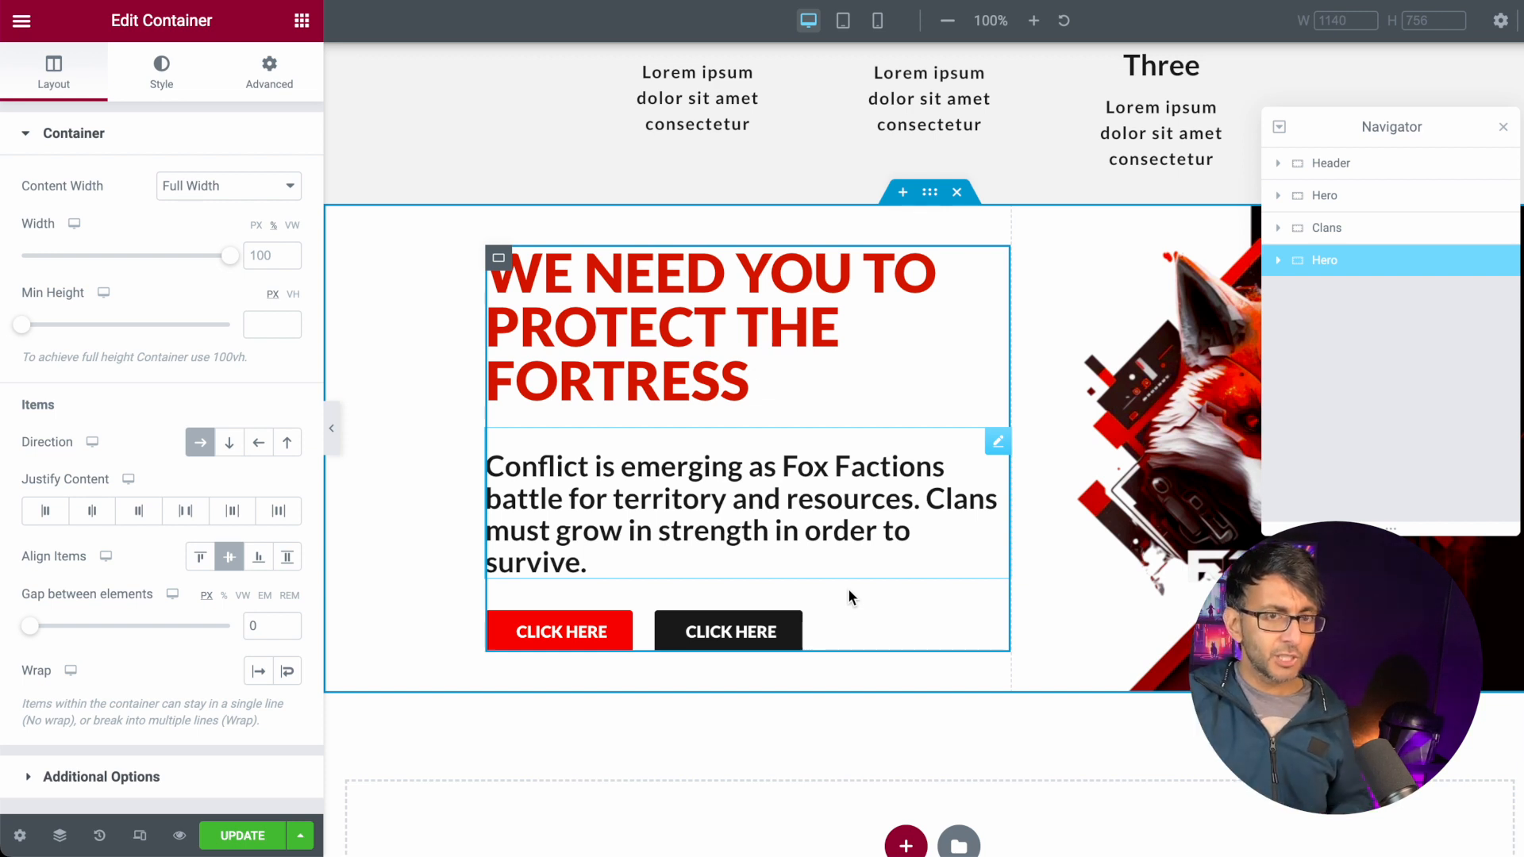
{"action": "left_click", "coordinate": [1100, 540]}
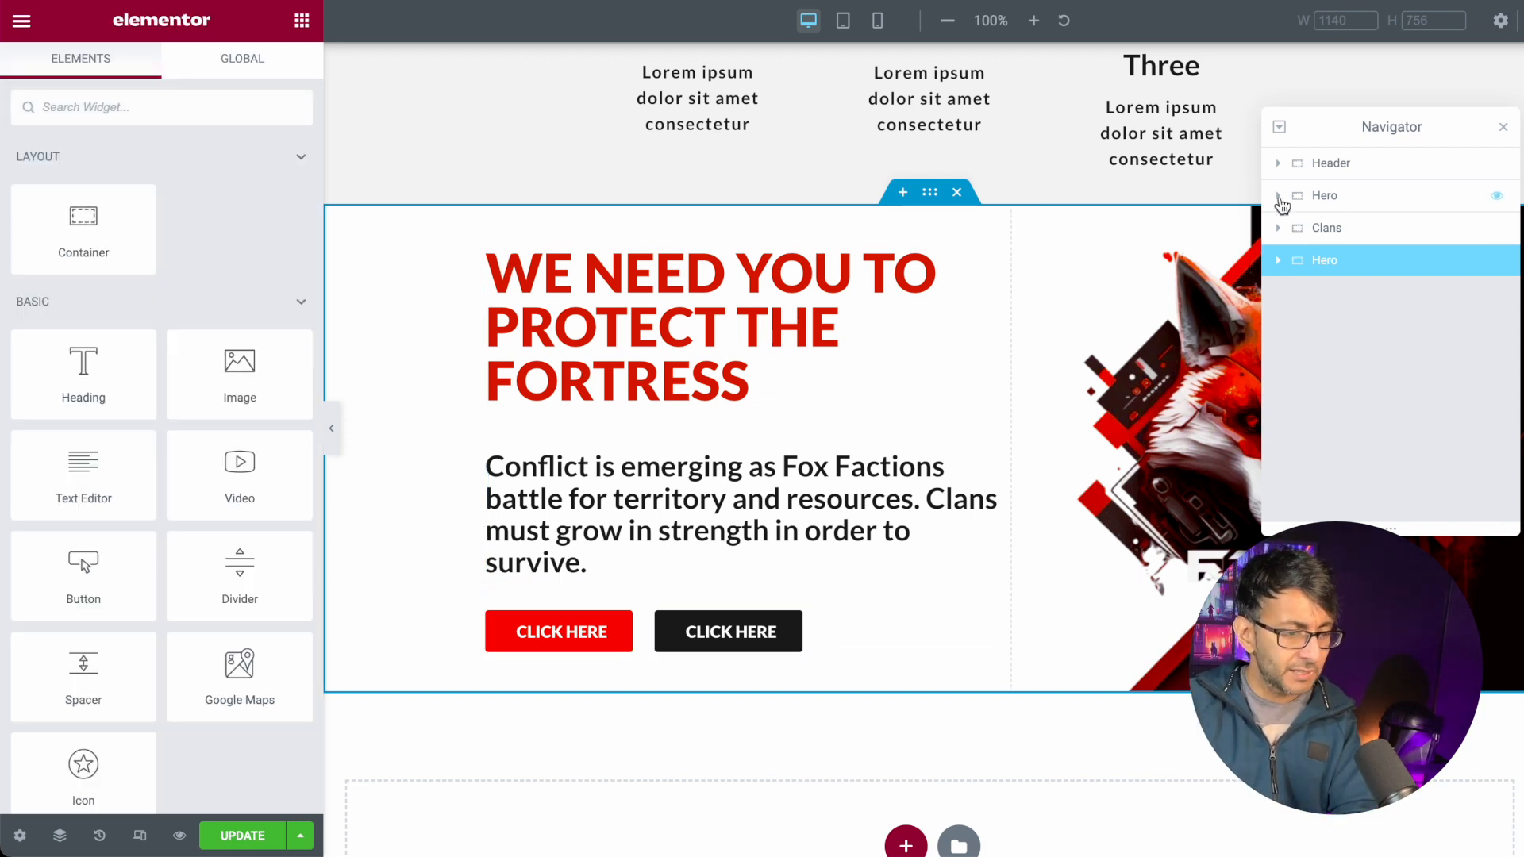
{"action": "left_click", "coordinate": [1279, 262]}
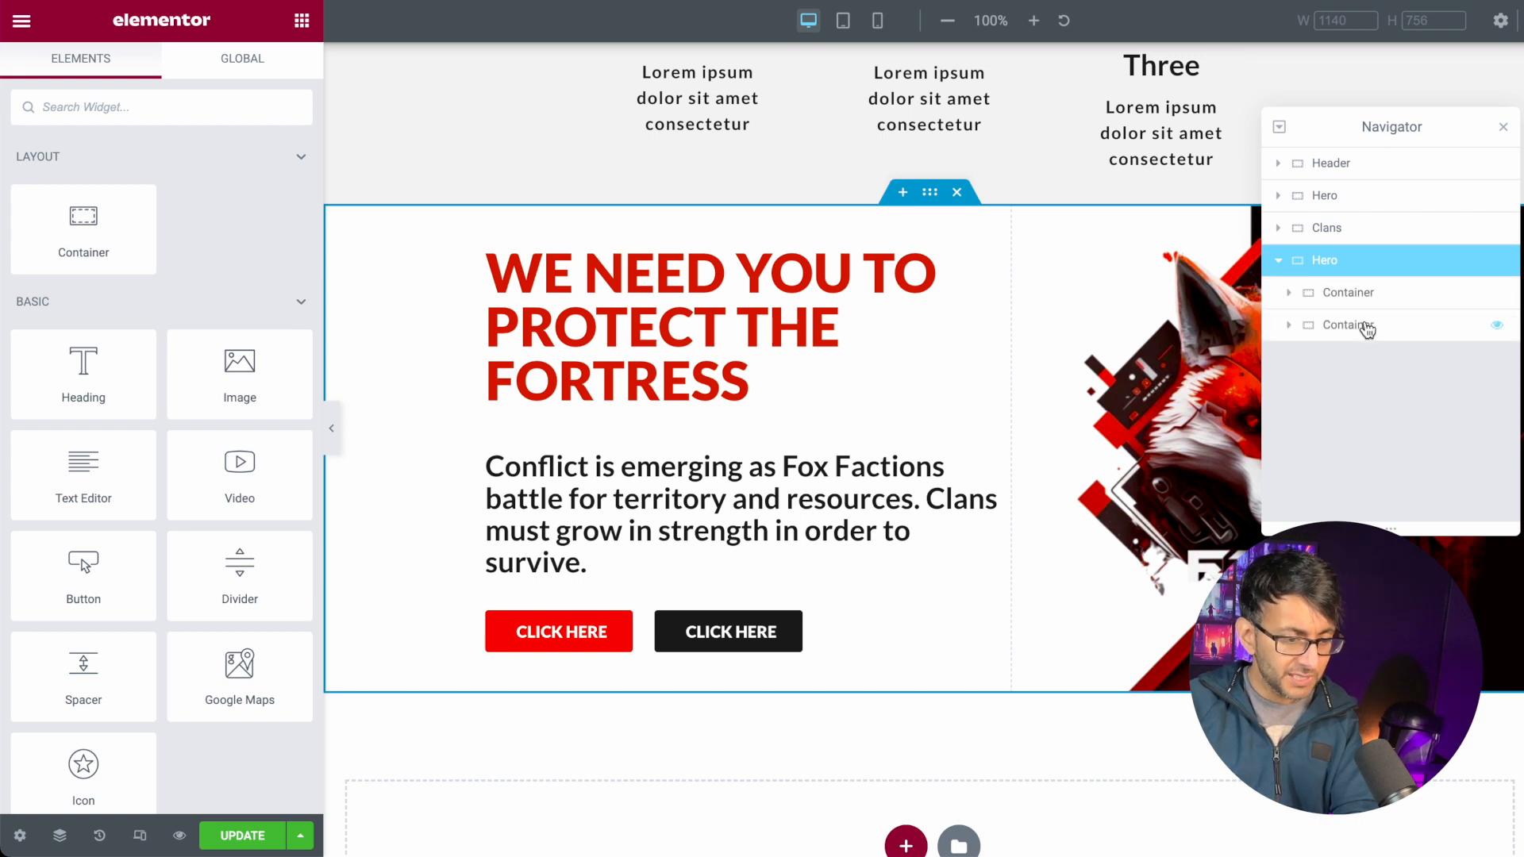
{"action": "left_click", "coordinate": [1367, 327]}
{"action": "left_click", "coordinate": [1290, 327]}
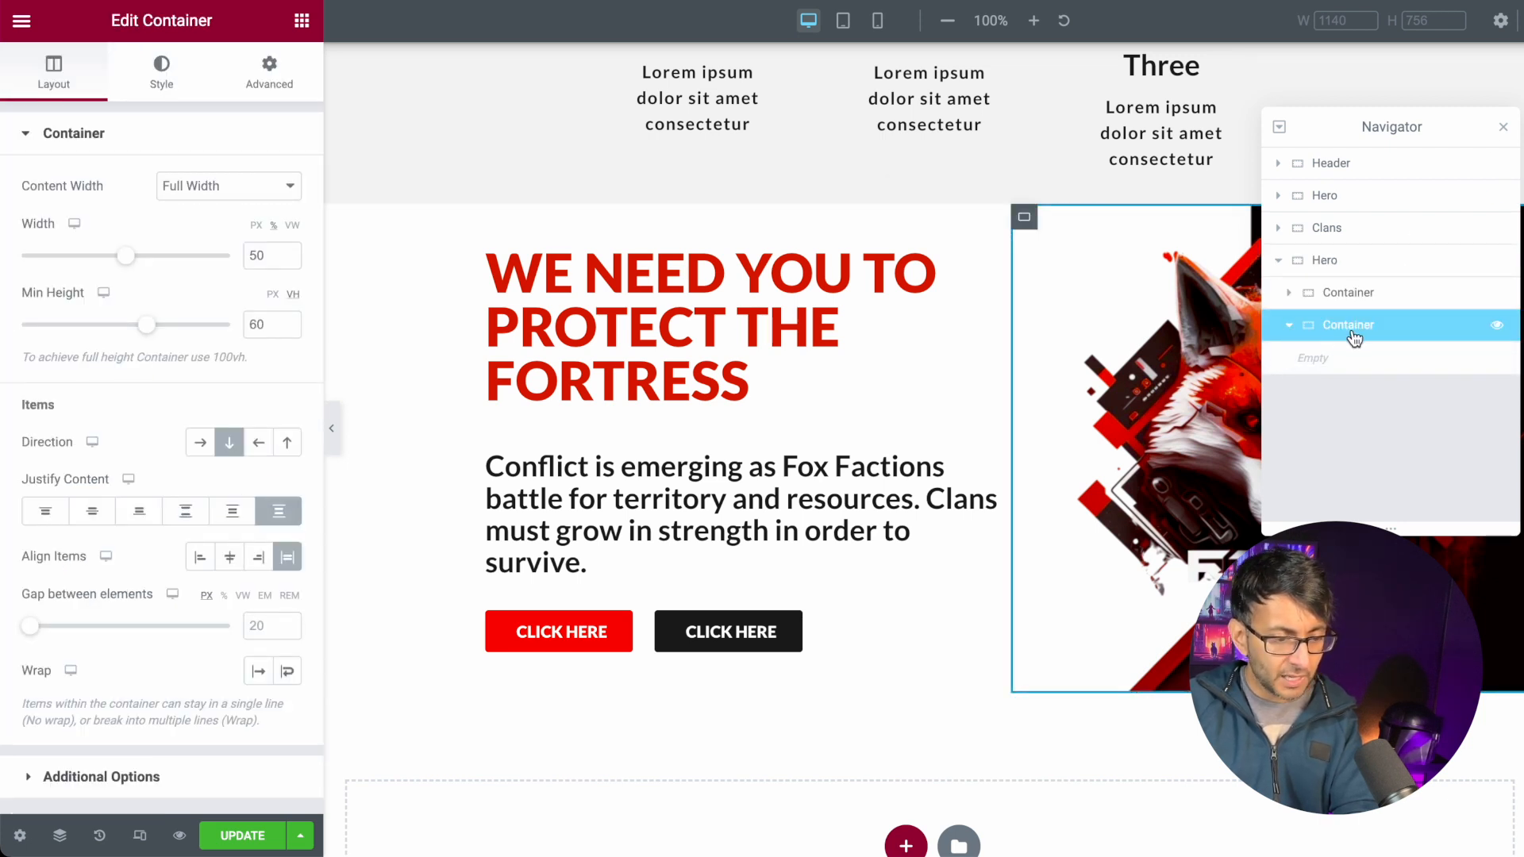
{"action": "left_click", "coordinate": [190, 89]}
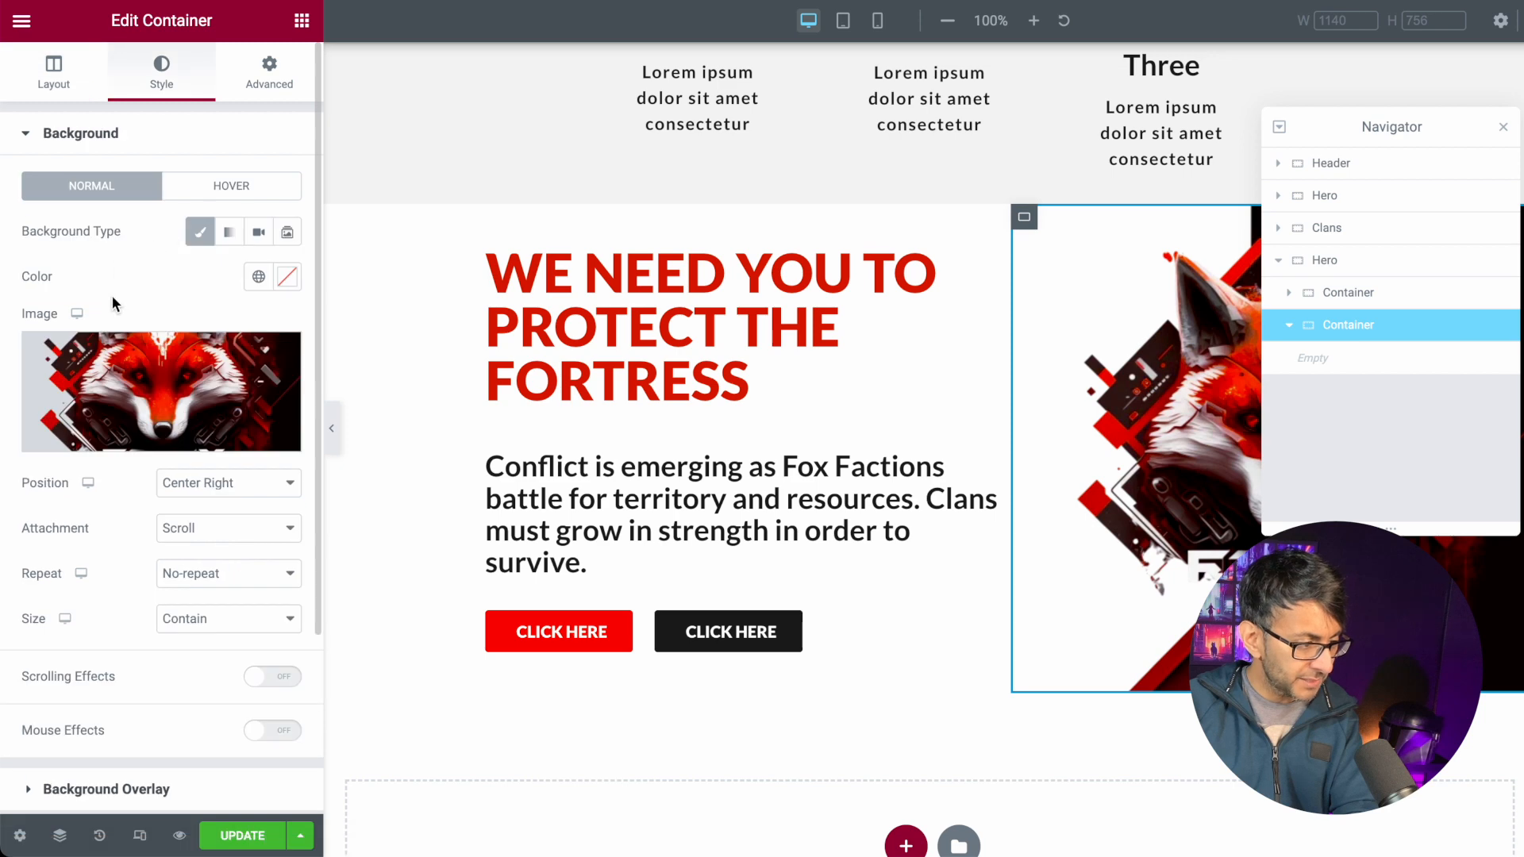
{"action": "left_click", "coordinate": [146, 332]}
{"action": "left_click", "coordinate": [753, 308]}
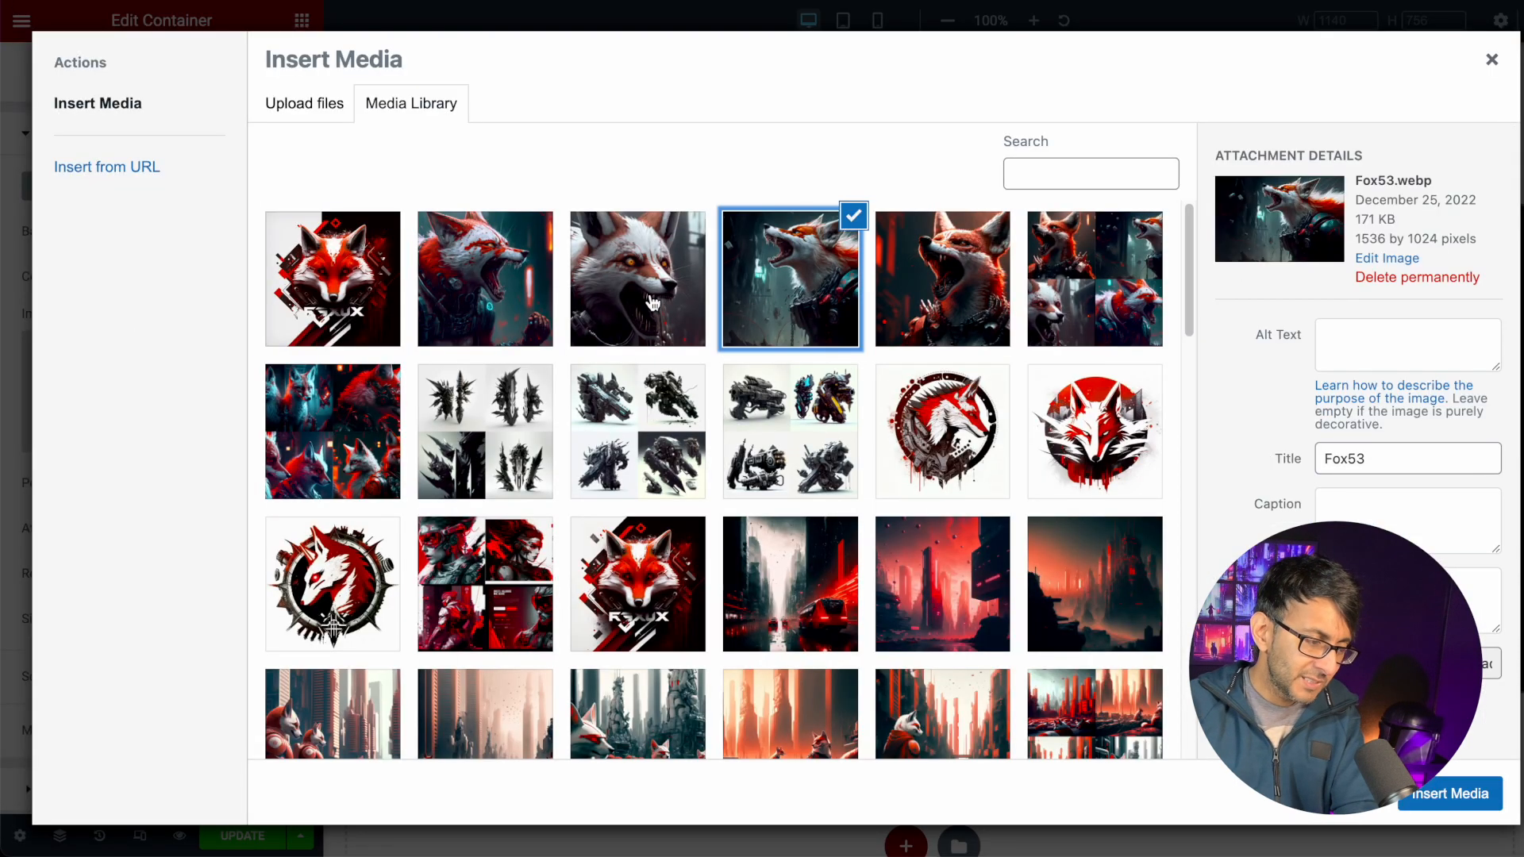
{"action": "left_click", "coordinate": [653, 303]}
{"action": "left_click", "coordinate": [808, 302]}
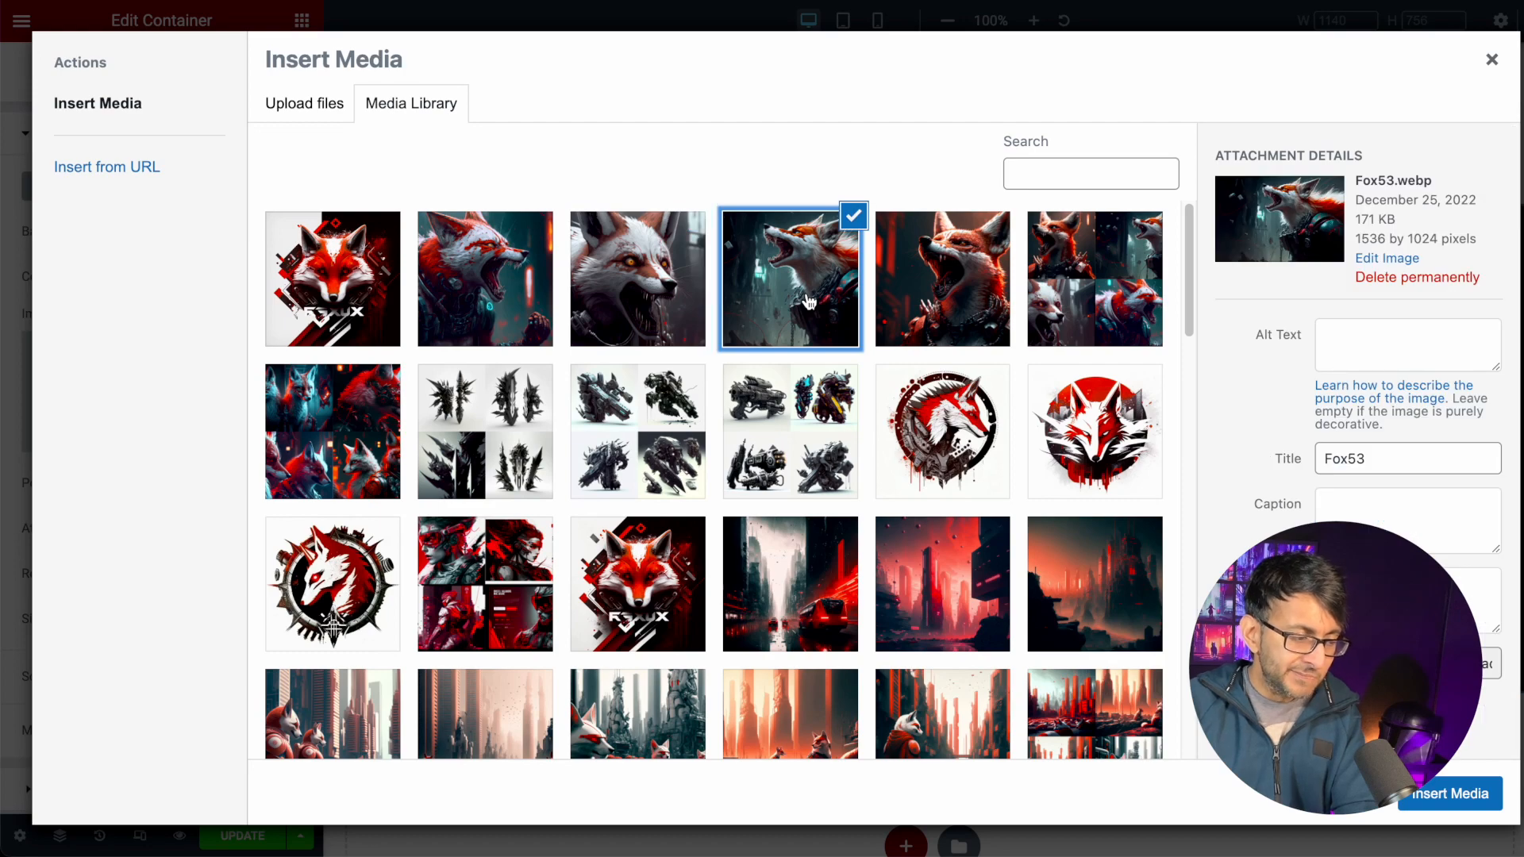
{"action": "scroll", "coordinate": [822, 580], "scroll_direction": "down", "scroll_amount": 3}
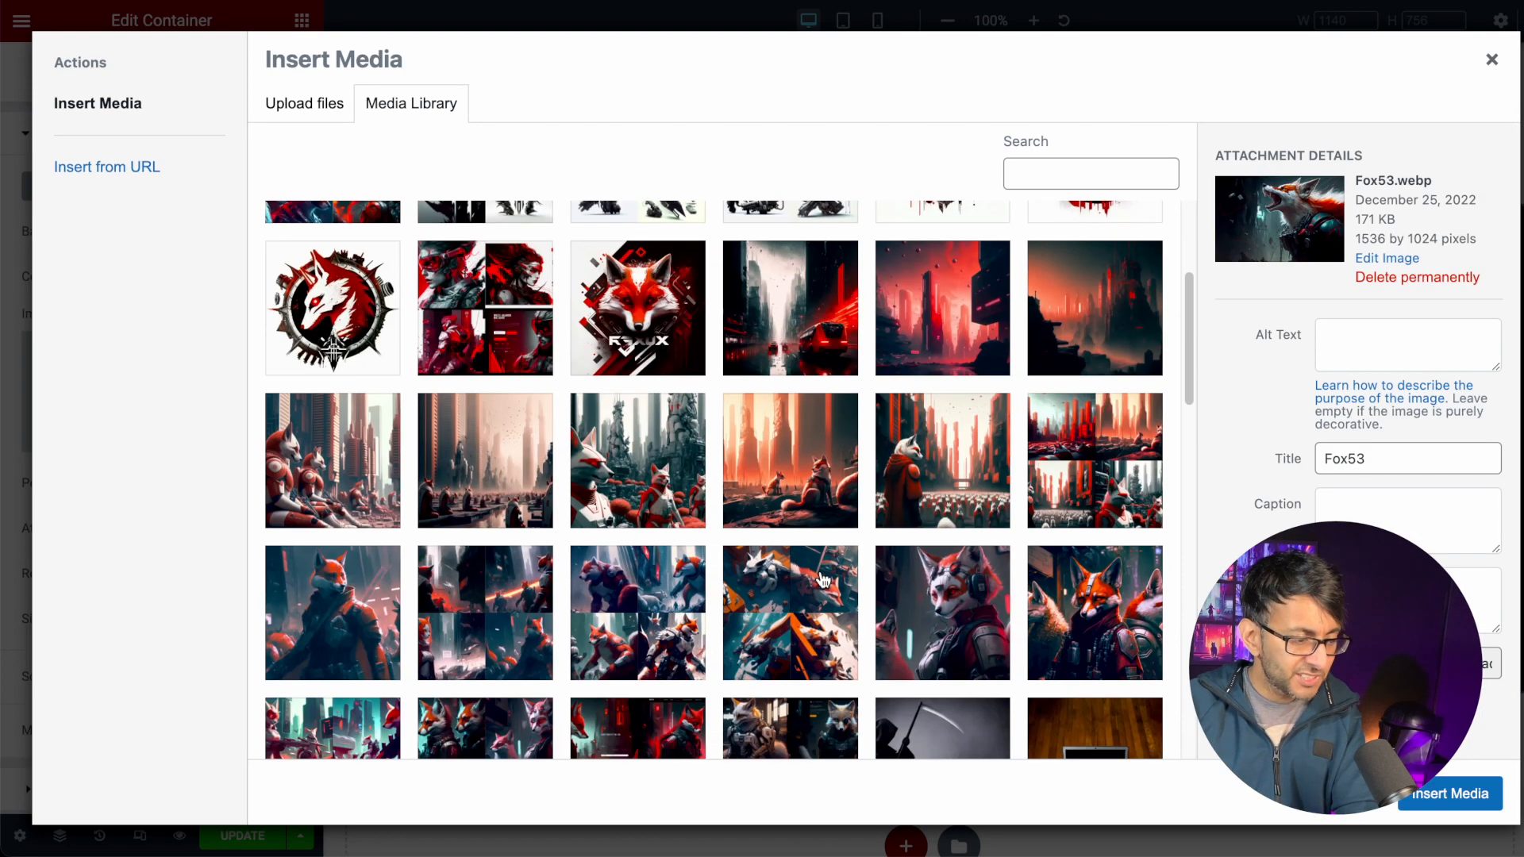
{"action": "scroll", "coordinate": [929, 629], "scroll_direction": "down", "scroll_amount": 1}
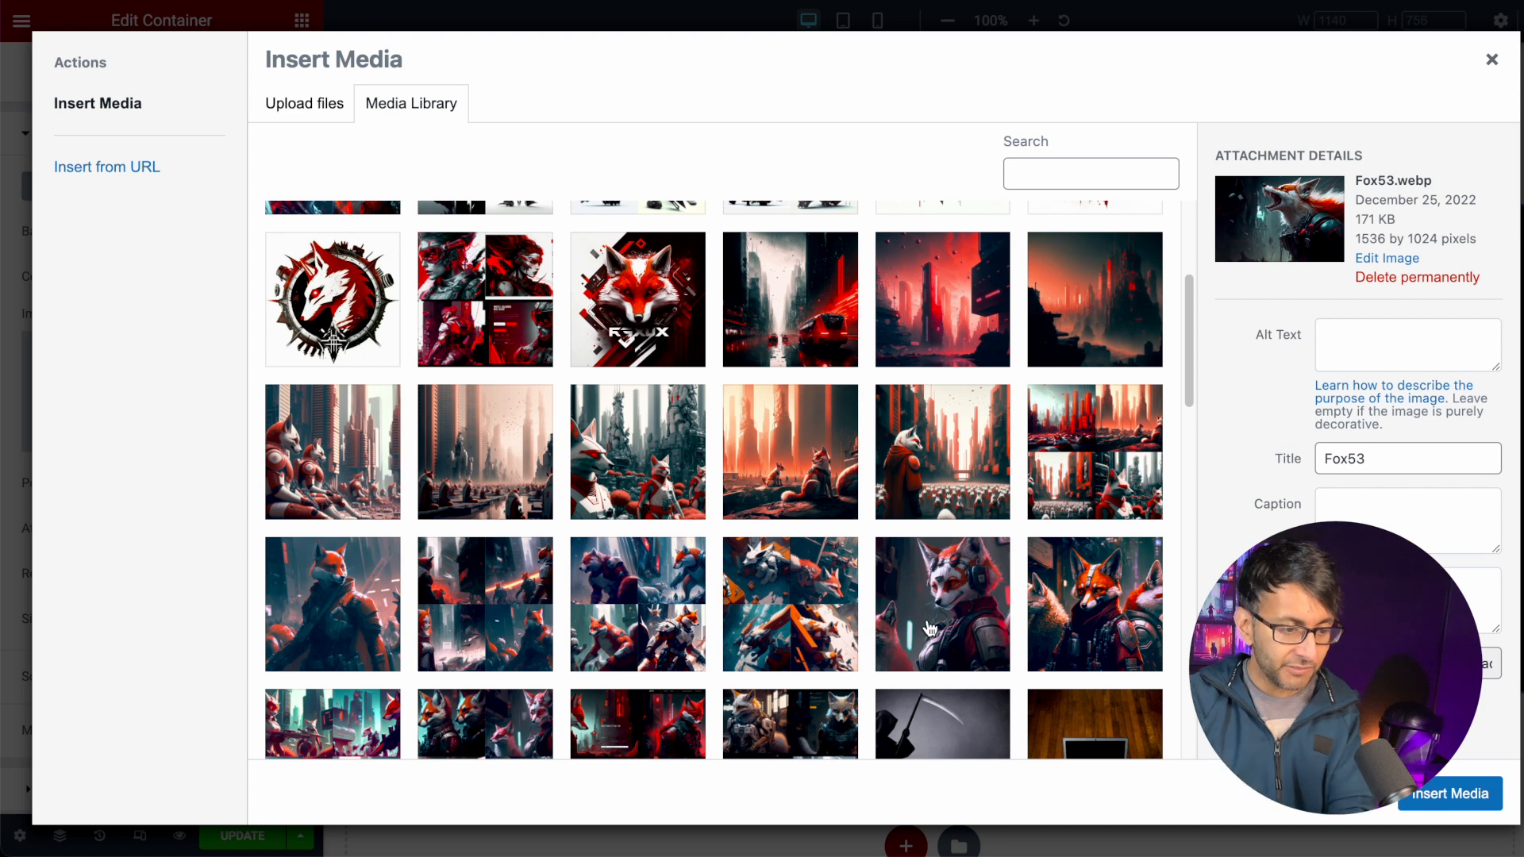
{"action": "left_click", "coordinate": [1492, 59]}
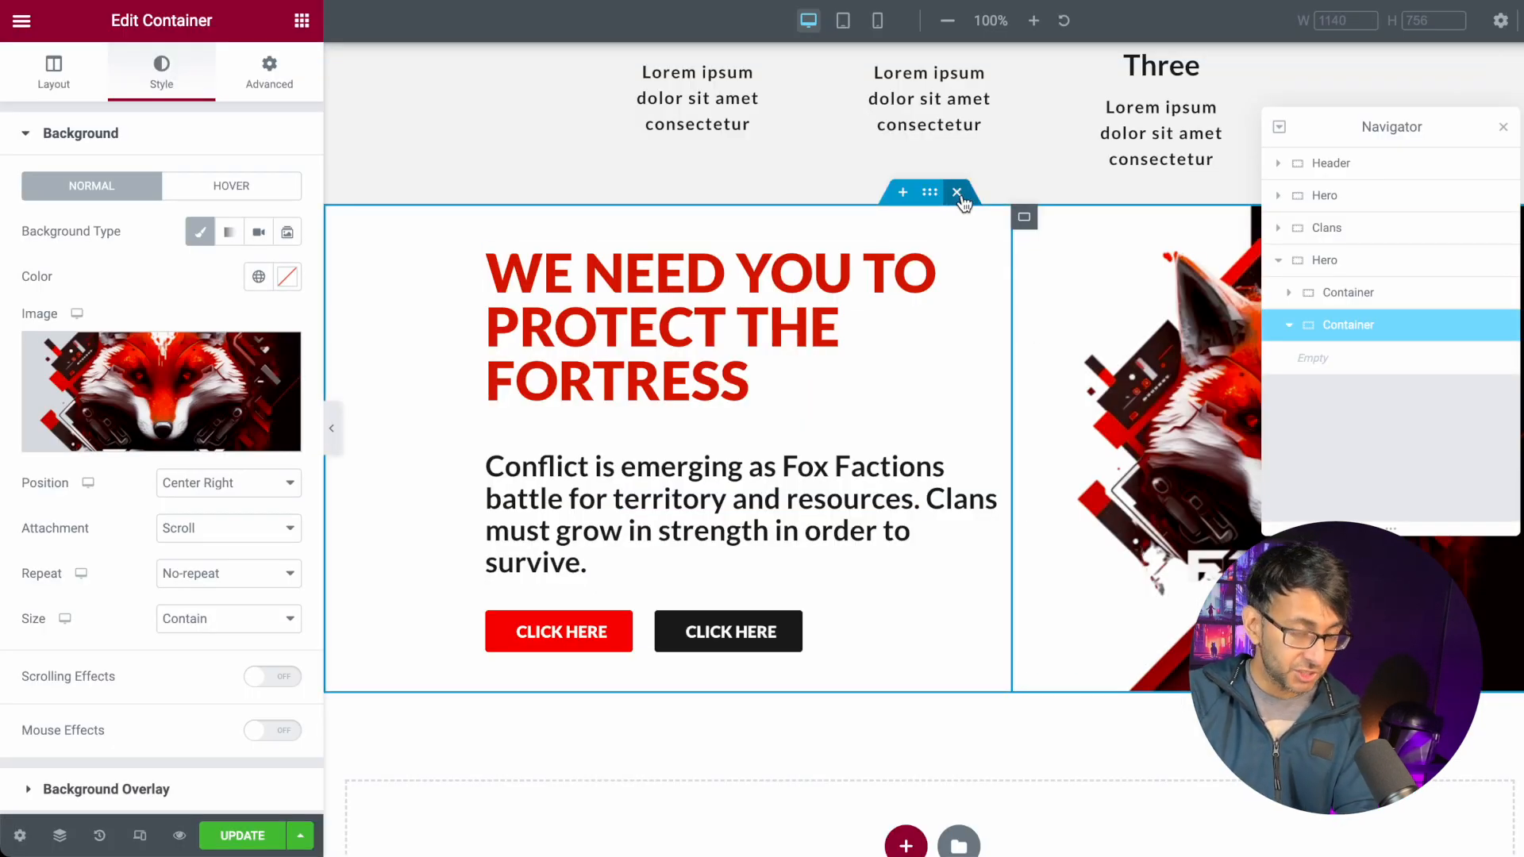
- Delete the fox image container from the duplicated Hero section
{"action": "right_click", "coordinate": [1026, 225]}
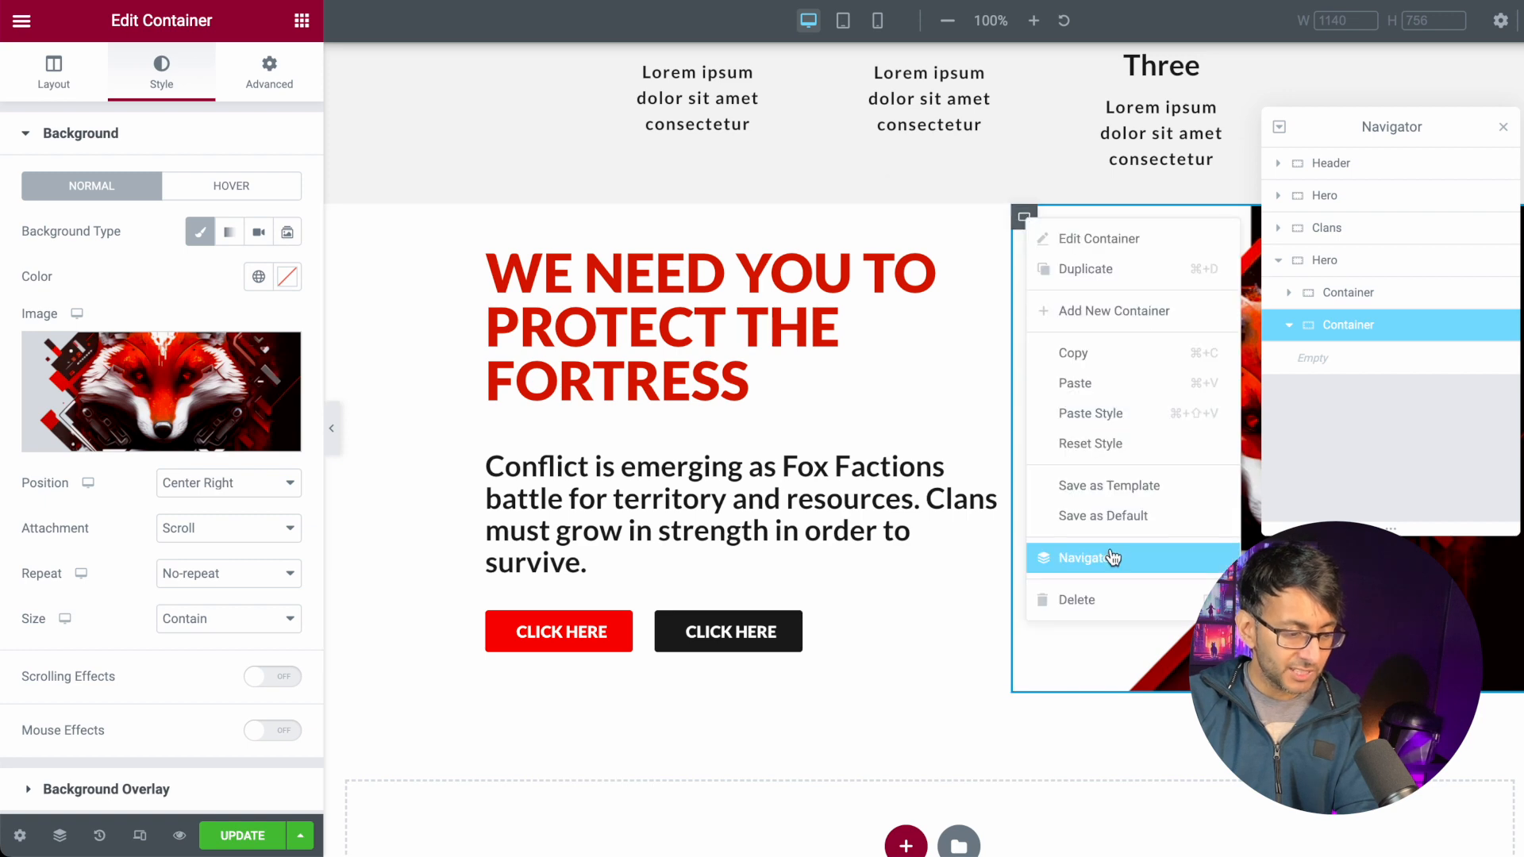
{"action": "left_click", "coordinate": [1112, 611]}
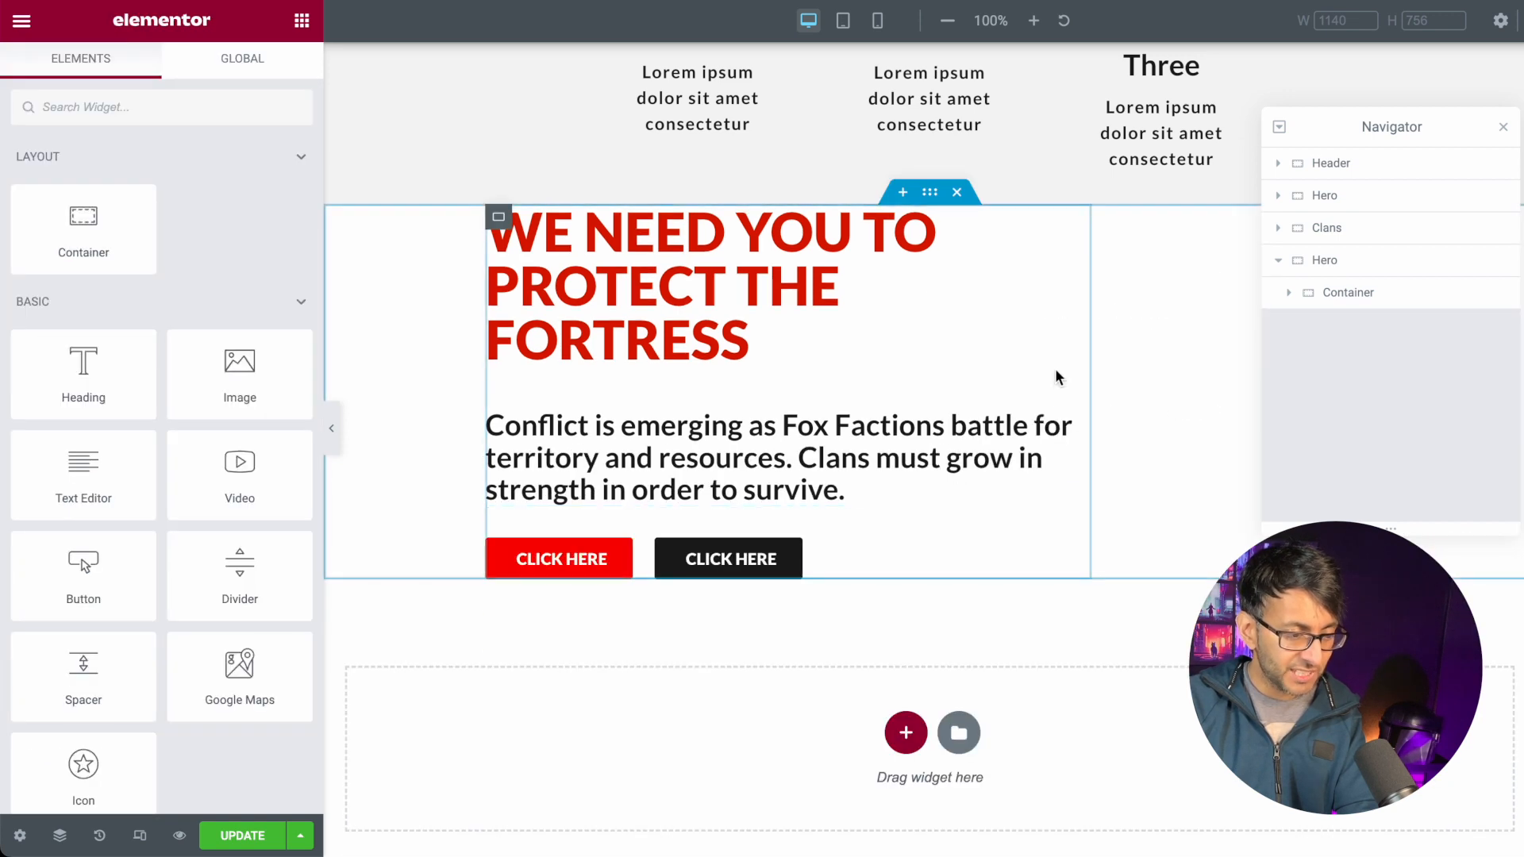
- Open the media library to choose a background image for the duplicated Hero container
{"action": "left_click", "coordinate": [930, 192]}
{"action": "left_click", "coordinate": [162, 75]}
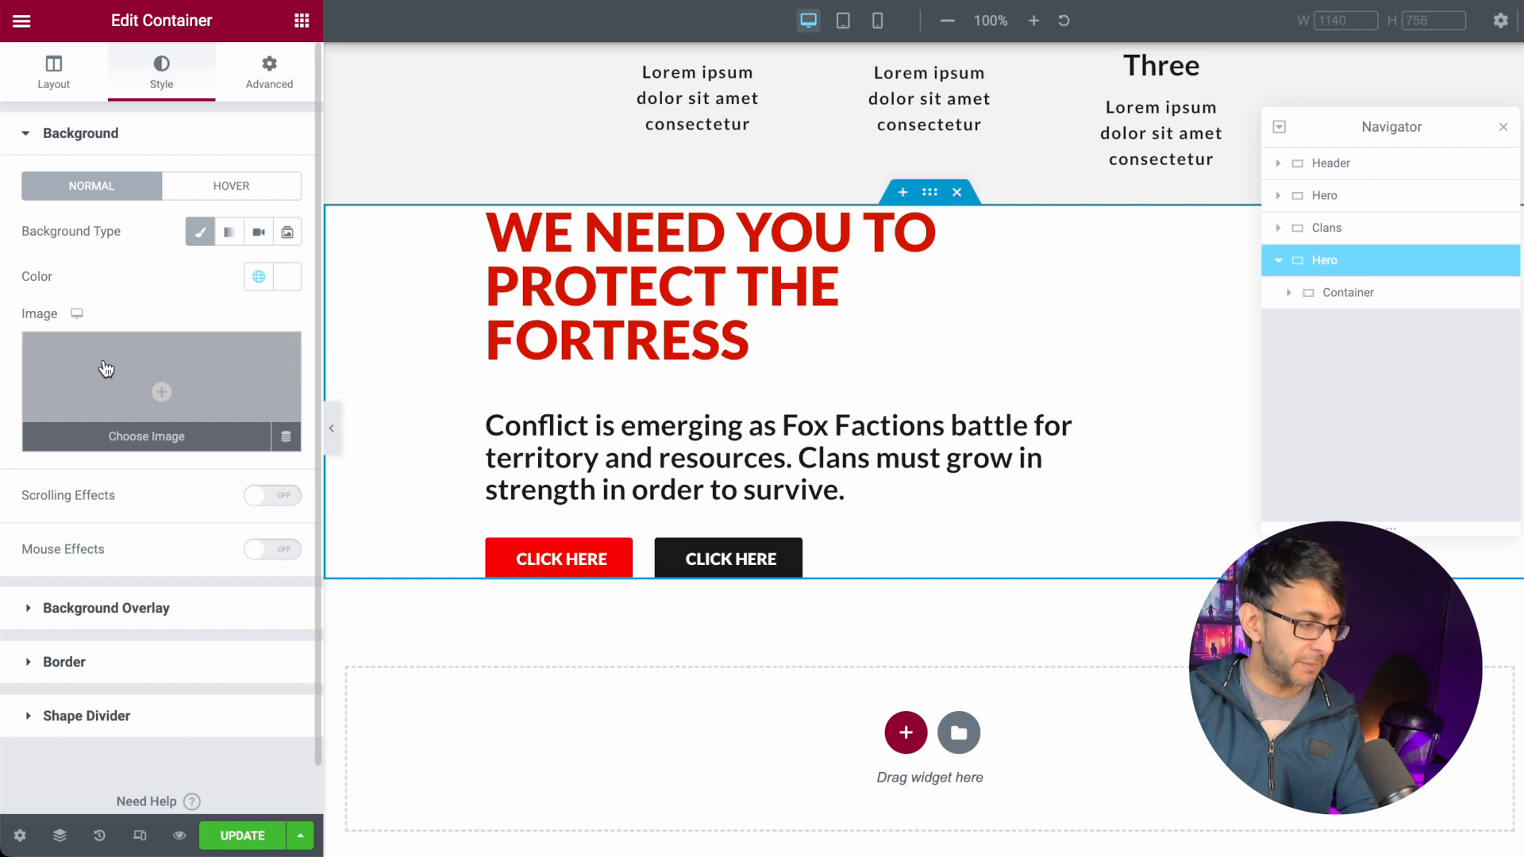
{"action": "left_click", "coordinate": [105, 368]}
{"action": "scroll", "coordinate": [1030, 637], "scroll_direction": "down", "scroll_amount": 3}
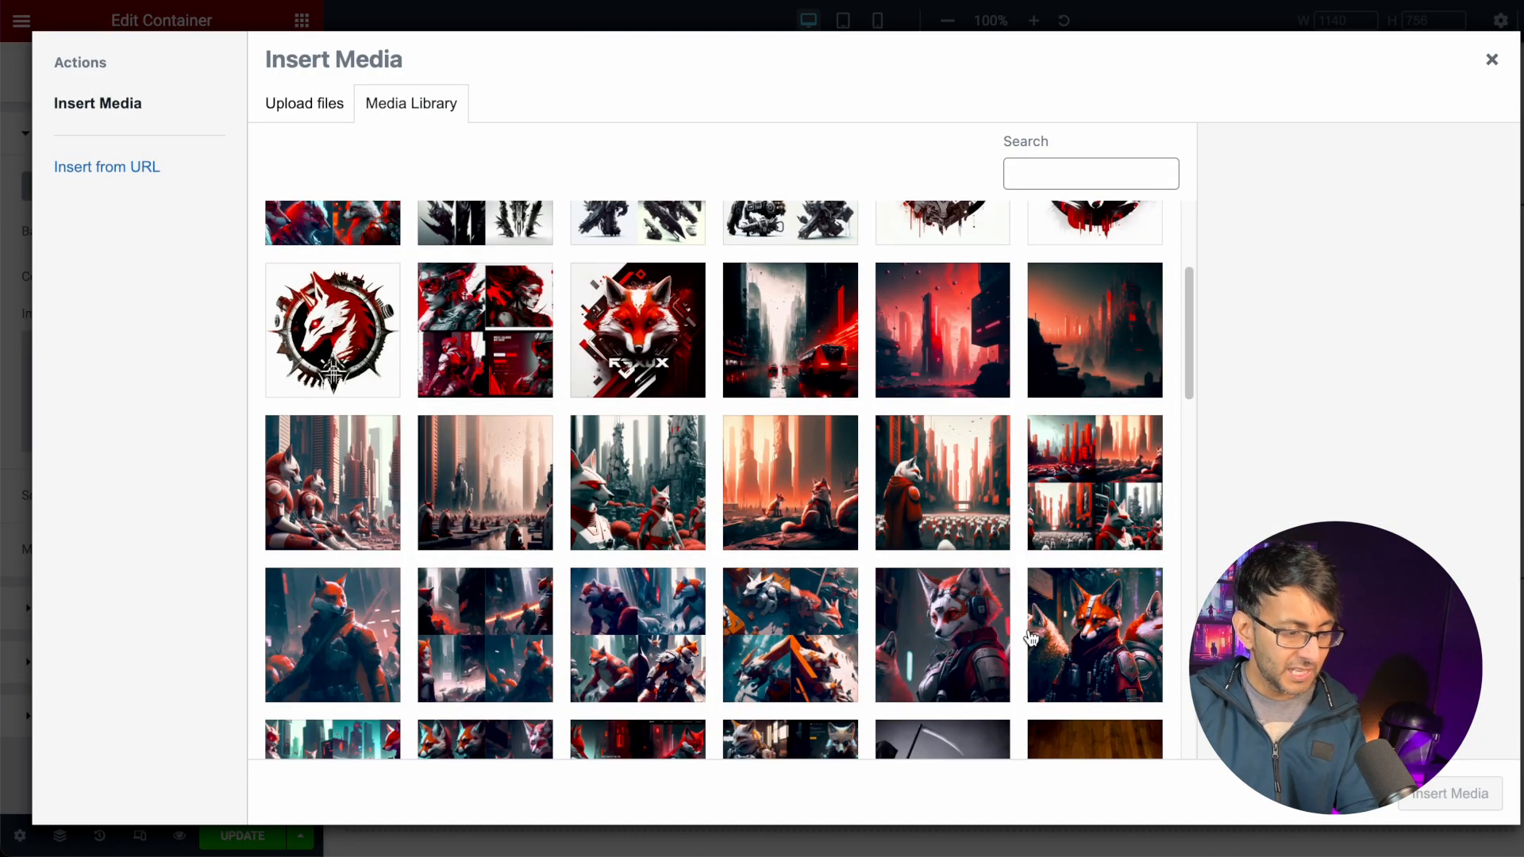
- Compare the fox artworks in the media library as candidates for the section background
{"action": "left_click", "coordinate": [1036, 645]}
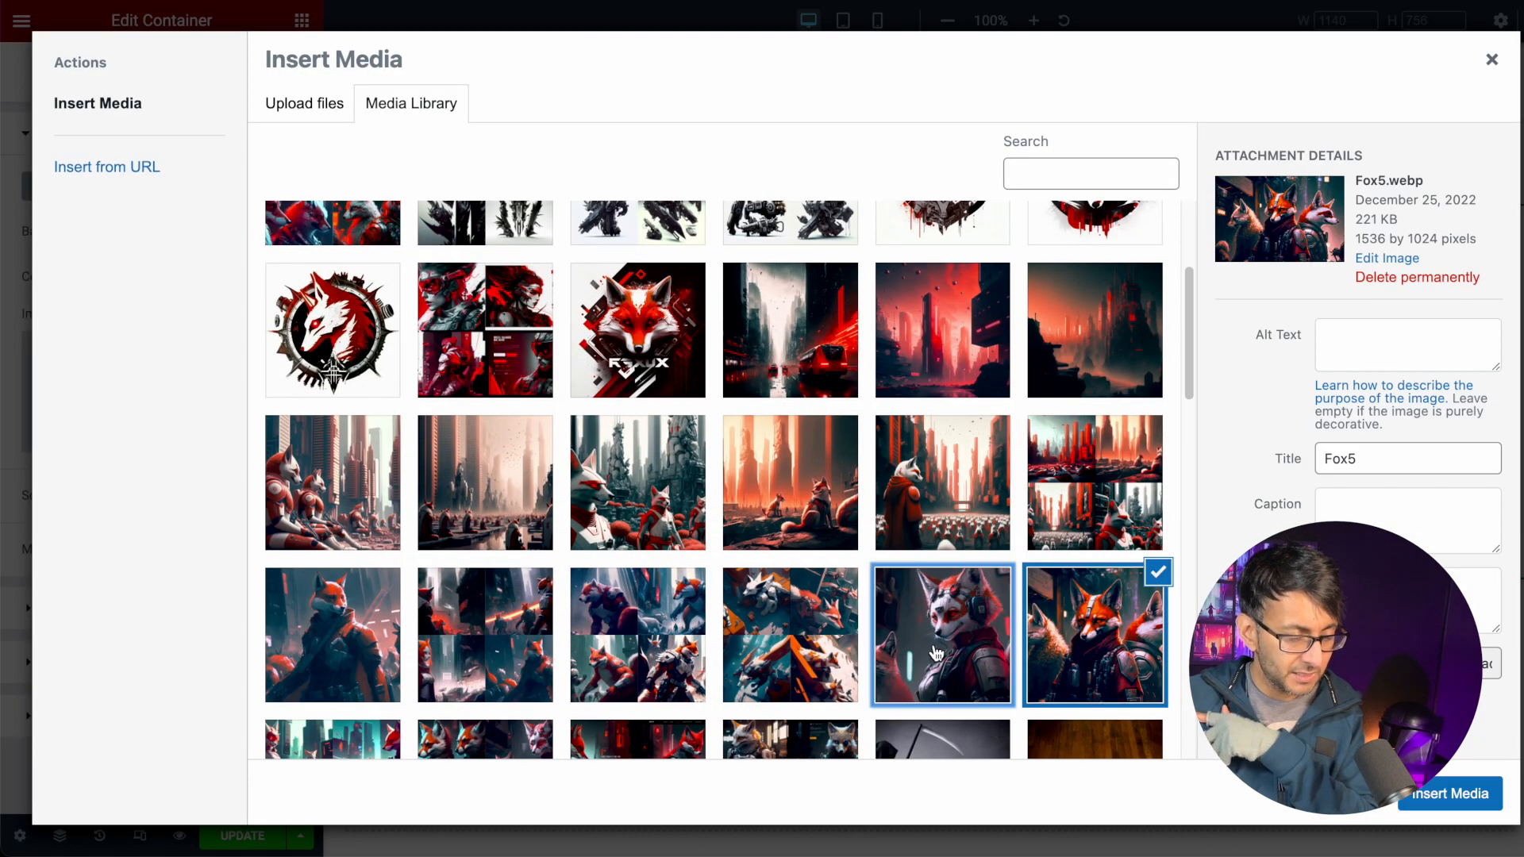
{"action": "key", "text": "Left"}
{"action": "key", "text": "Left"}
{"action": "key", "text": "Left"}
{"action": "key", "text": "Left"}
{"action": "key", "text": "Left"}
{"action": "left_click", "coordinate": [823, 651]}
{"action": "left_click", "coordinate": [944, 639]}
{"action": "left_click", "coordinate": [1060, 631]}
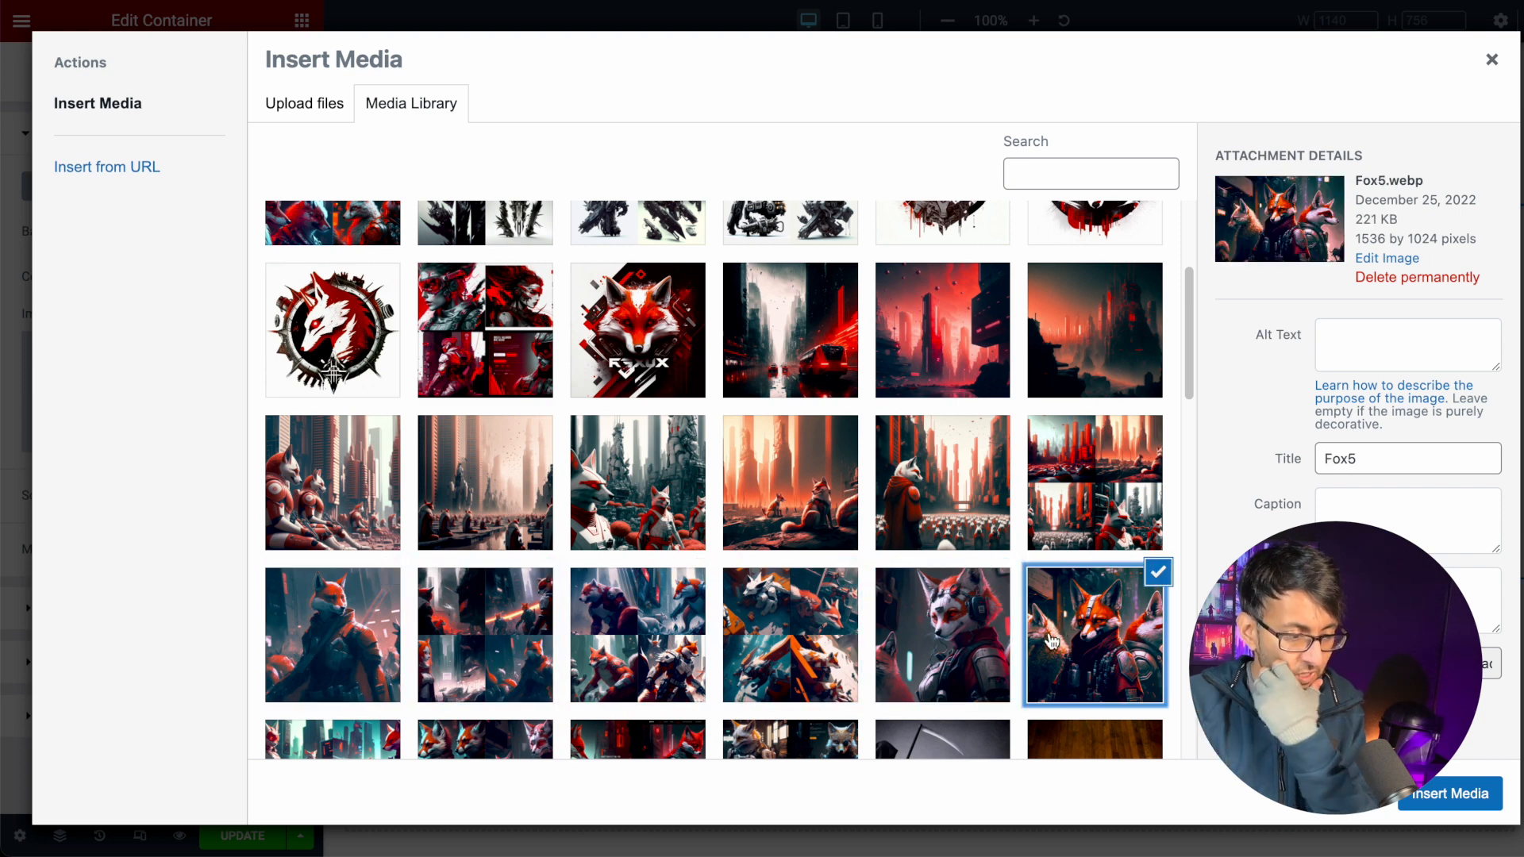
{"action": "left_click", "coordinate": [756, 679]}
{"action": "key", "text": "Left"}
{"action": "key", "text": "Left"}
{"action": "key", "text": "Left"}
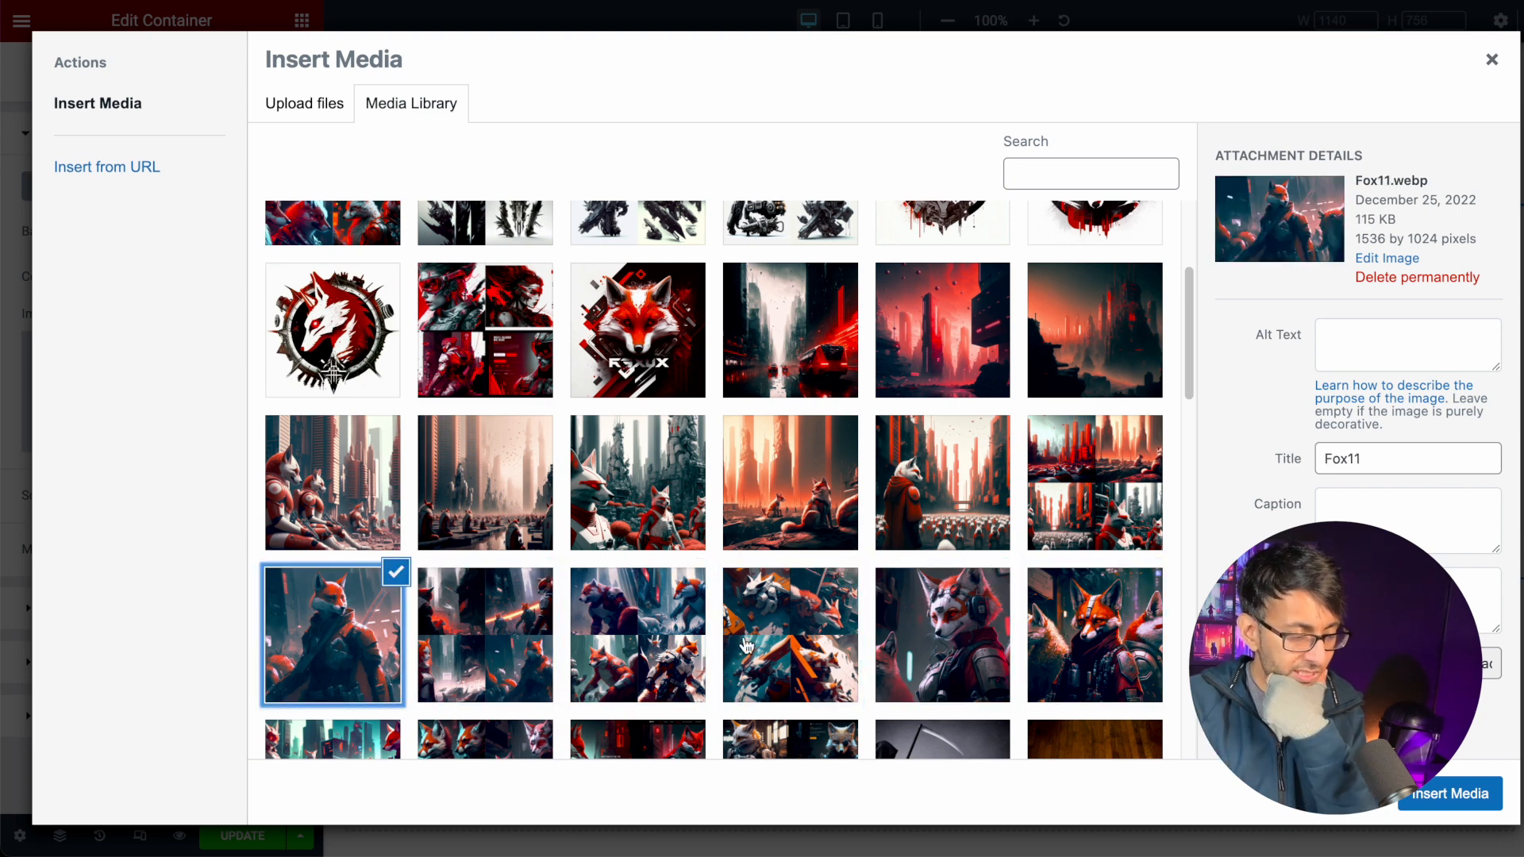
{"action": "scroll", "coordinate": [792, 609], "scroll_direction": "up", "scroll_amount": 1}
{"action": "scroll", "coordinate": [792, 608], "scroll_direction": "up", "scroll_amount": 3}
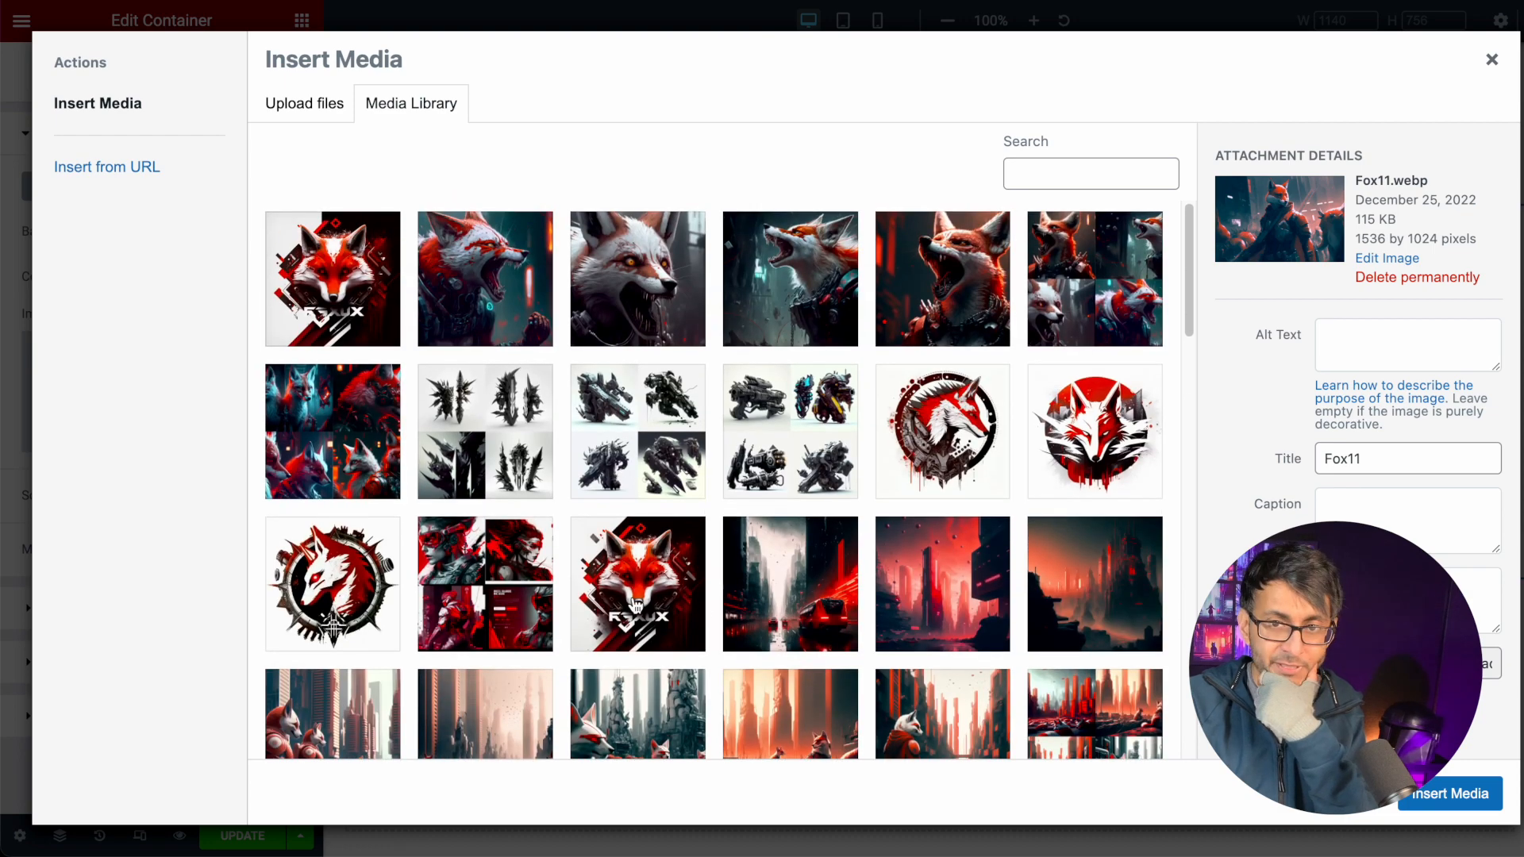
{"action": "left_click", "coordinate": [909, 391]}
{"action": "left_click", "coordinate": [928, 290]}
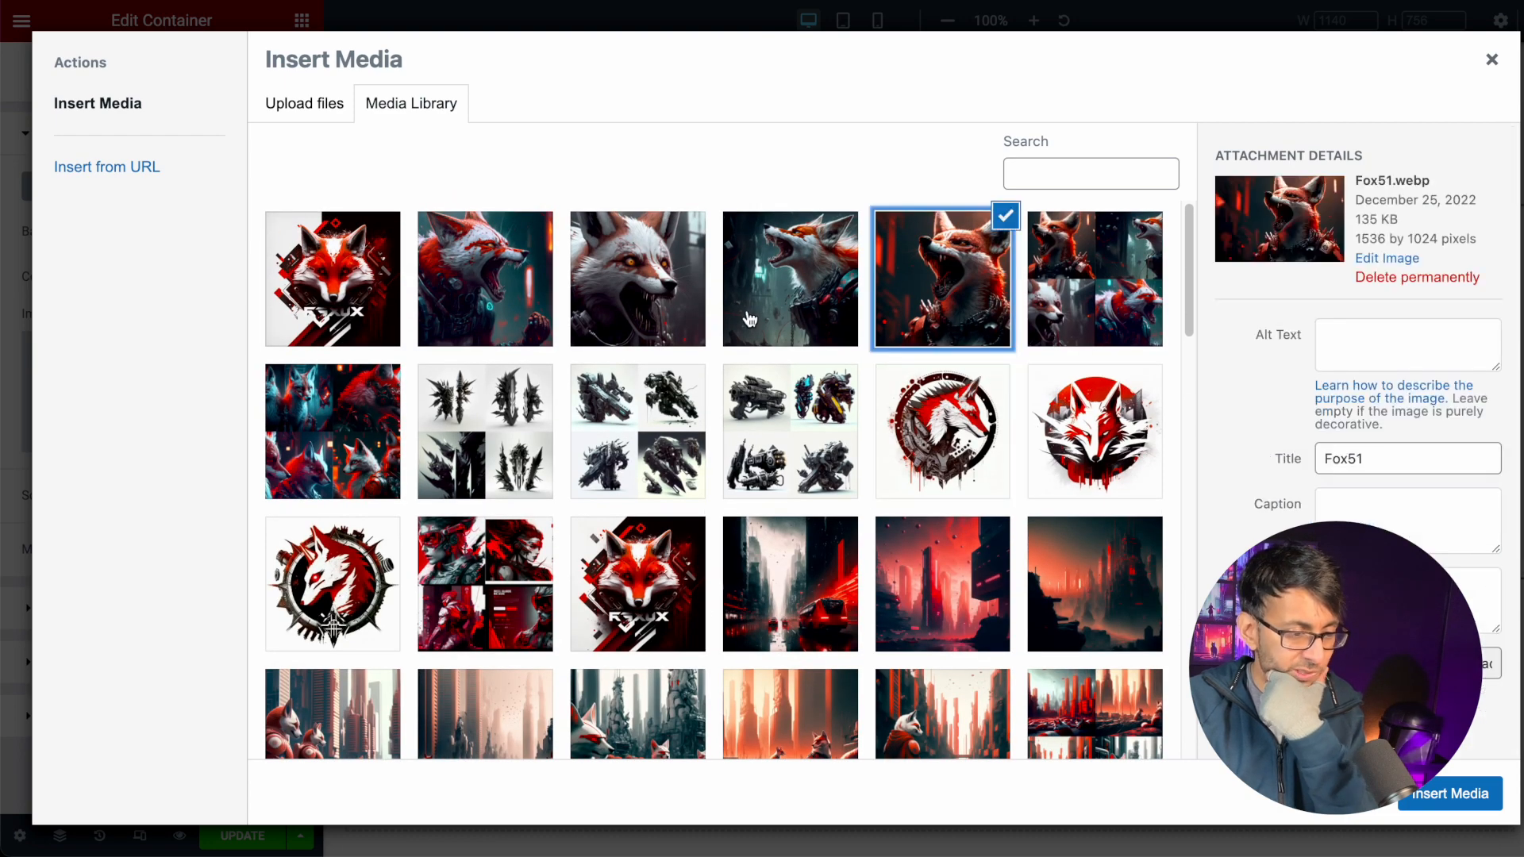
{"action": "left_click", "coordinate": [750, 319]}
{"action": "left_click", "coordinate": [618, 329]}
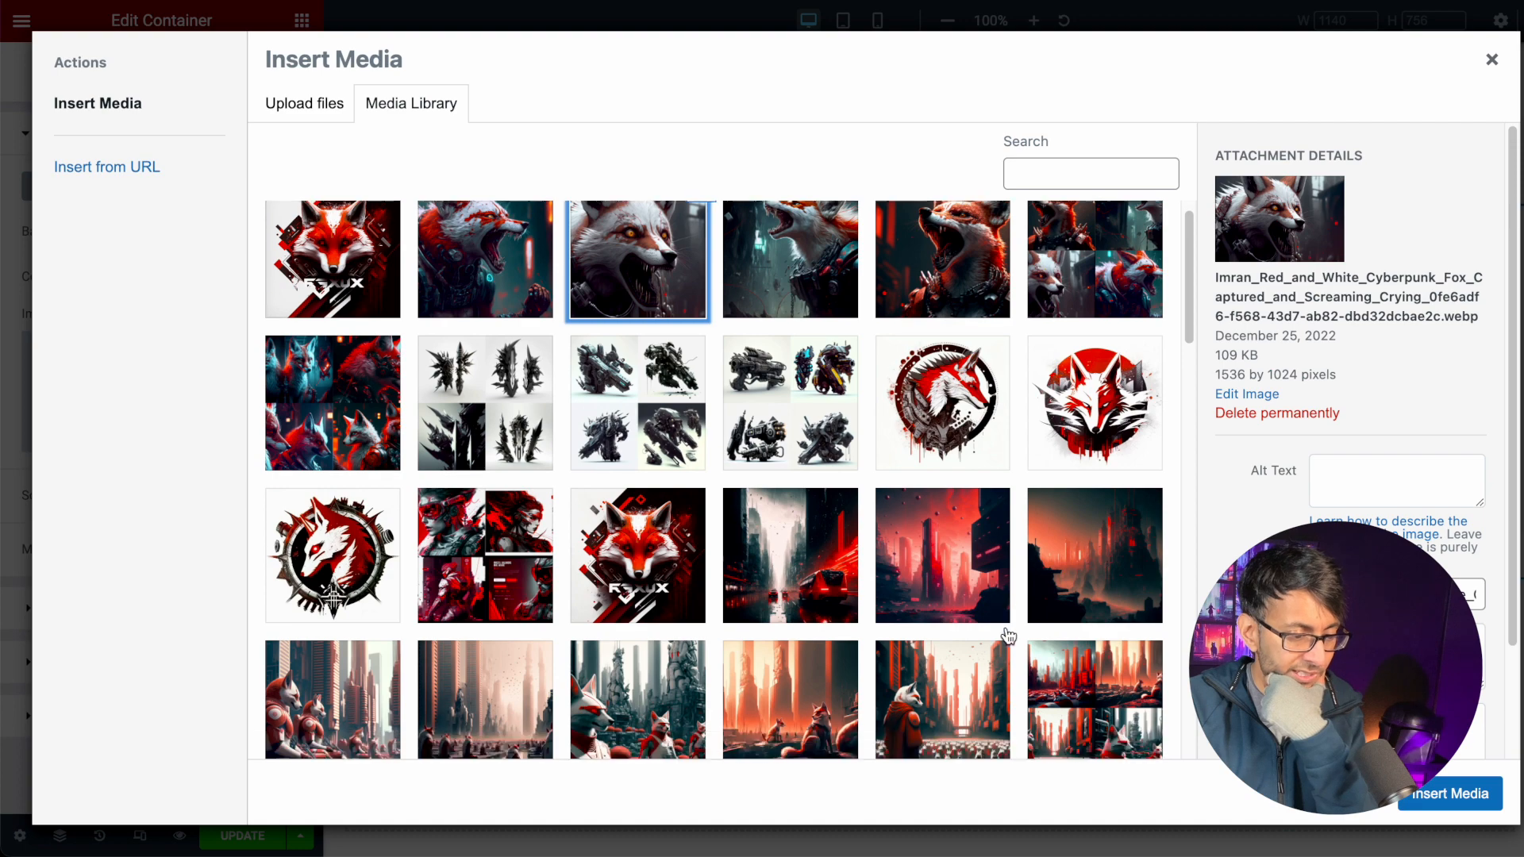
- Insert Fox5.webp as the duplicated Hero container's background image
{"action": "scroll", "coordinate": [1006, 638], "scroll_direction": "down", "scroll_amount": 10}
{"action": "left_click", "coordinate": [1057, 339]}
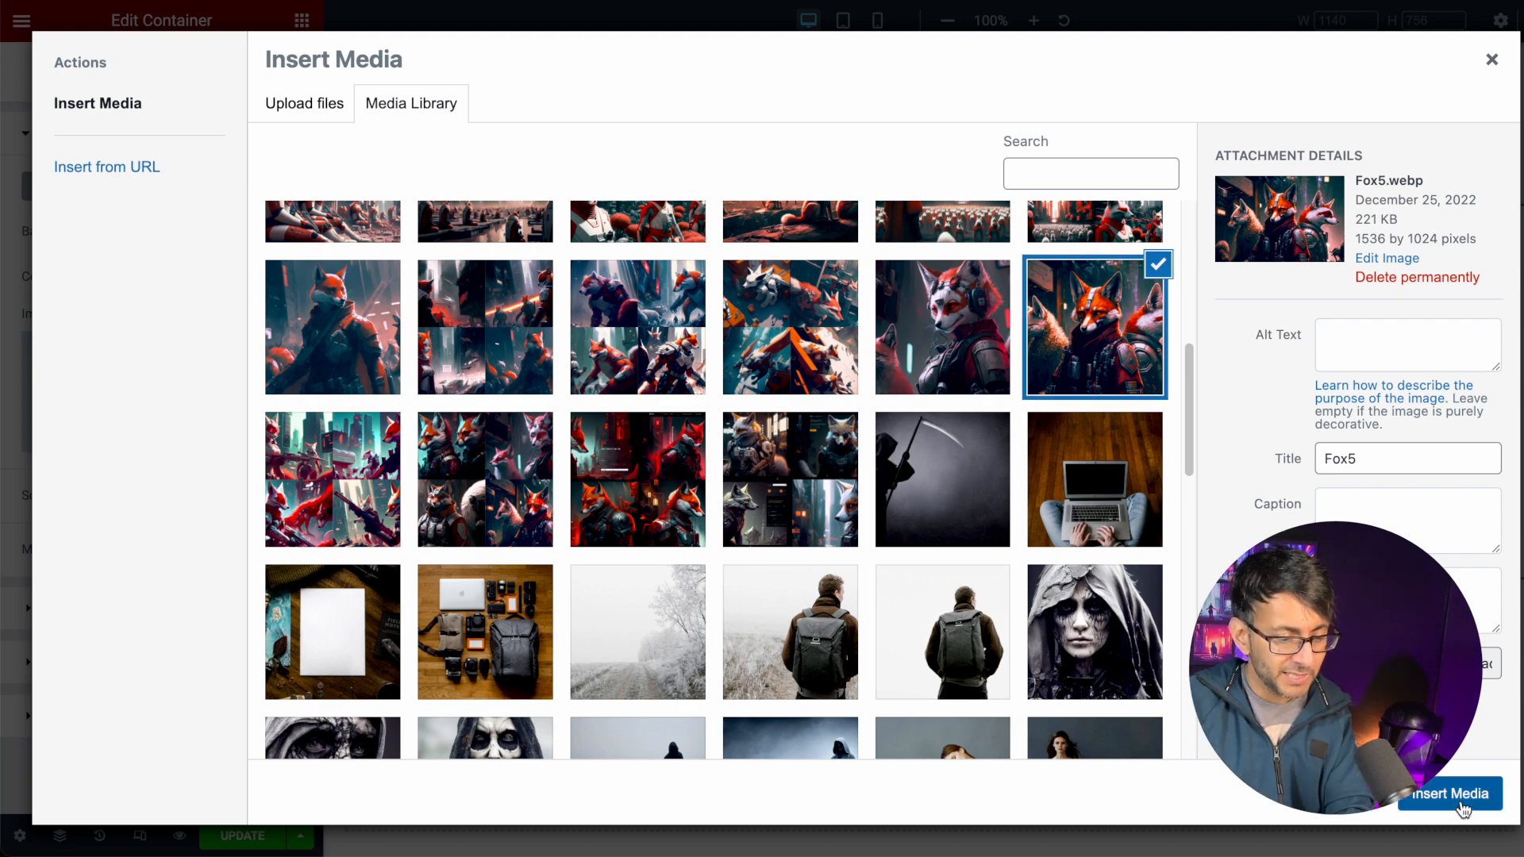
{"action": "left_click", "coordinate": [1459, 811]}
- Try the background image at Center Center, and settle its position on Top Center
{"action": "left_click", "coordinate": [189, 483]}
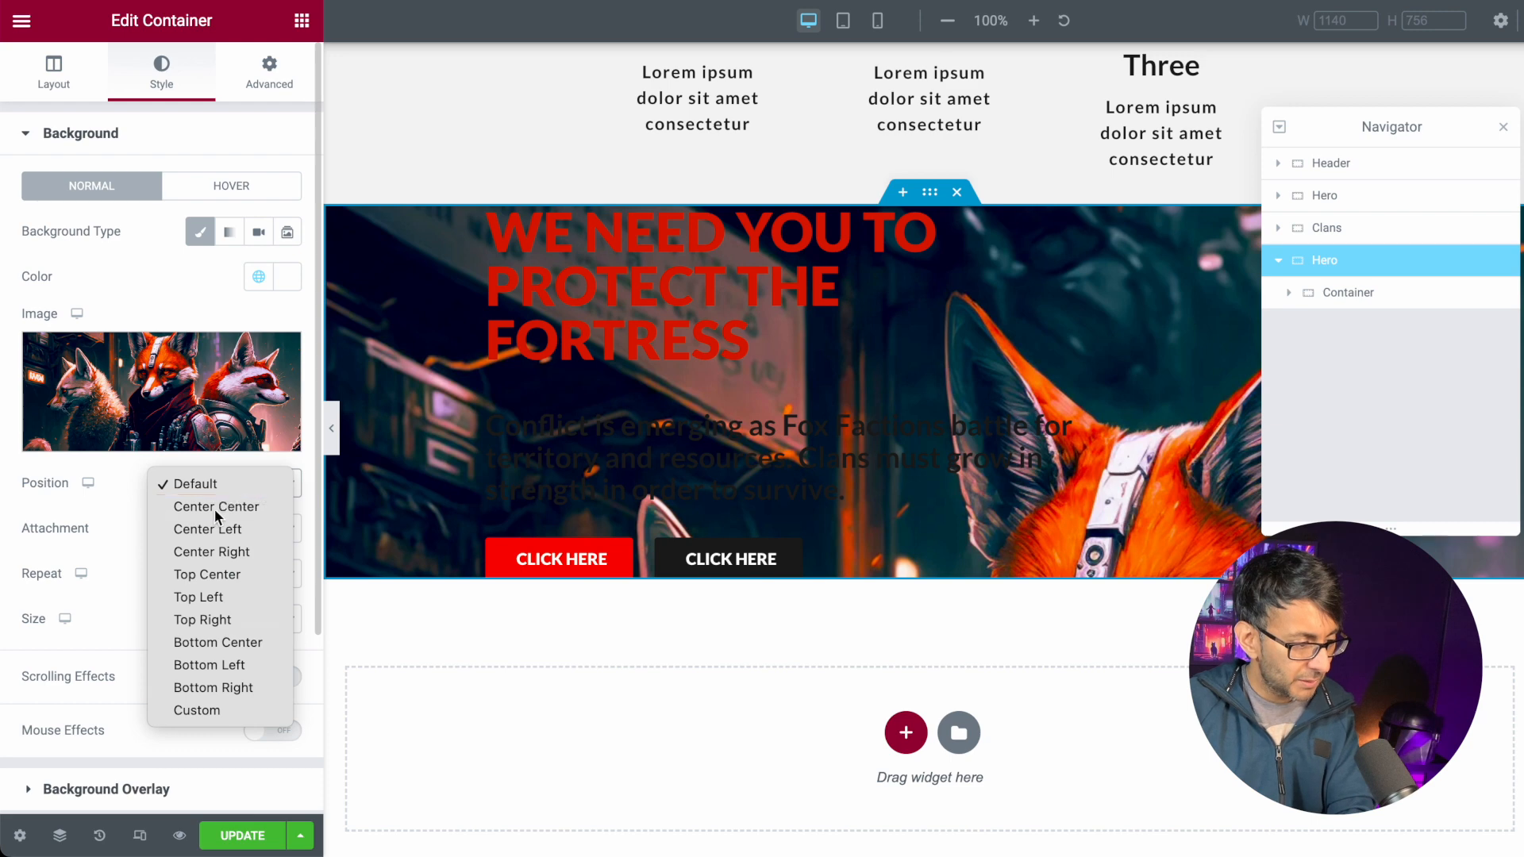
{"action": "left_click", "coordinate": [213, 508]}
{"action": "left_click", "coordinate": [240, 491]}
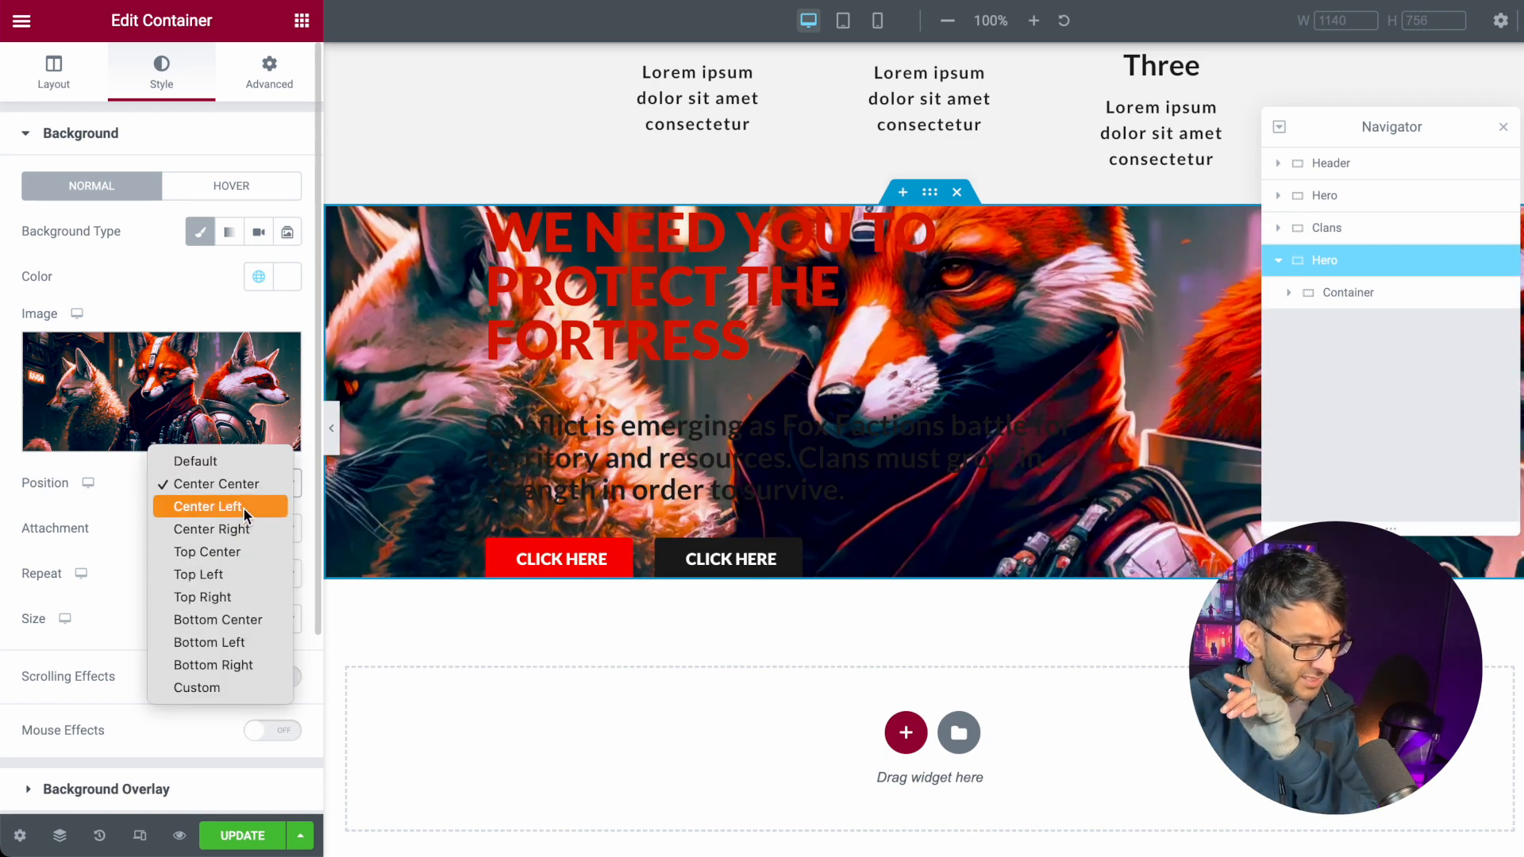
{"action": "left_click", "coordinate": [243, 553]}
- Set the background image's attachment to Scroll and its repeat to No-repeat
{"action": "left_click", "coordinate": [230, 530]}
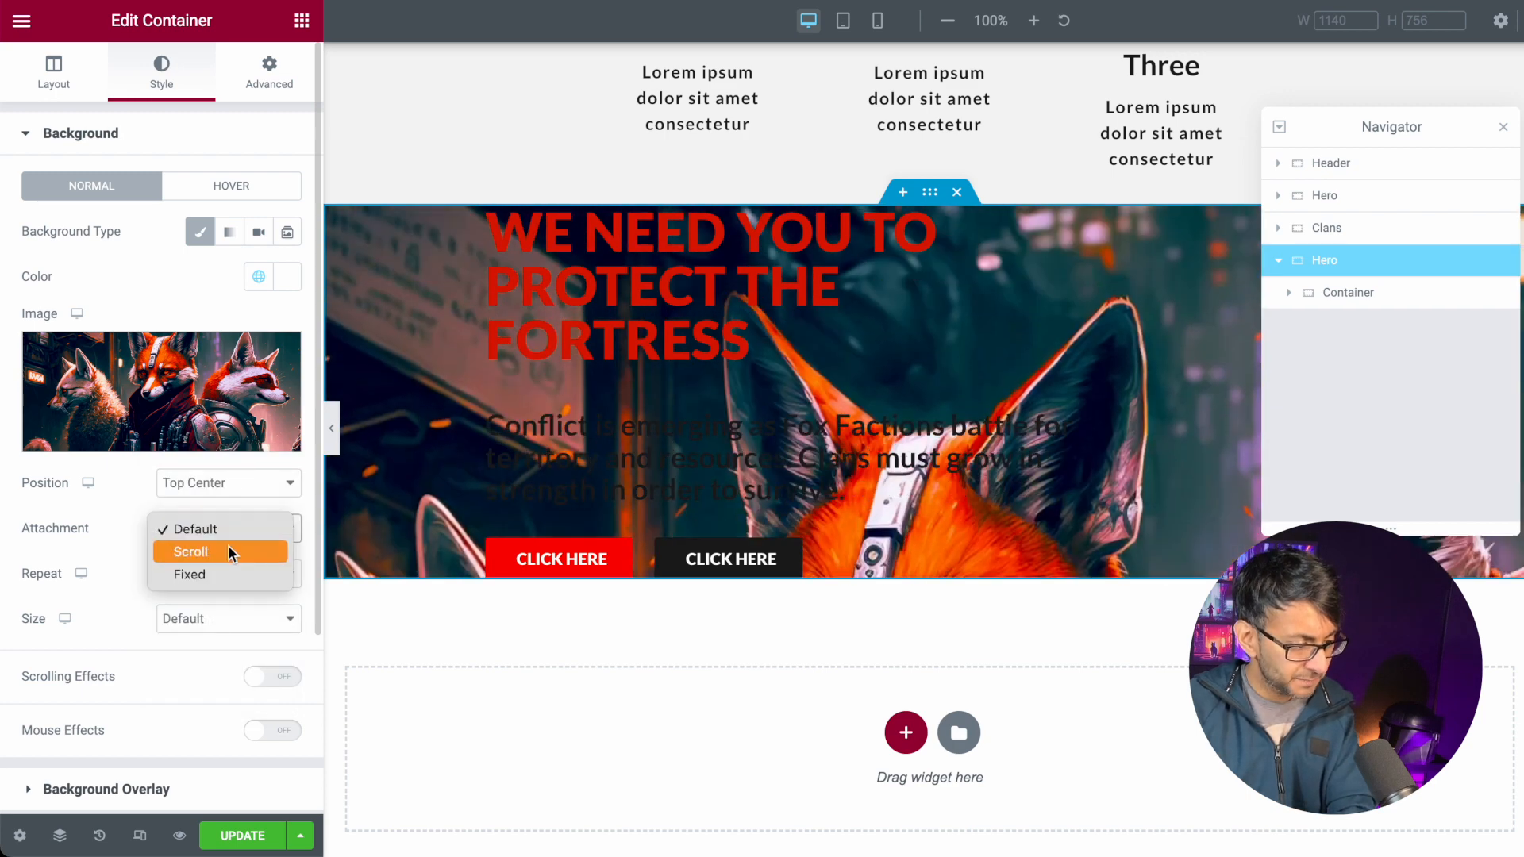
{"action": "left_click", "coordinate": [227, 552]}
{"action": "left_click", "coordinate": [229, 570]}
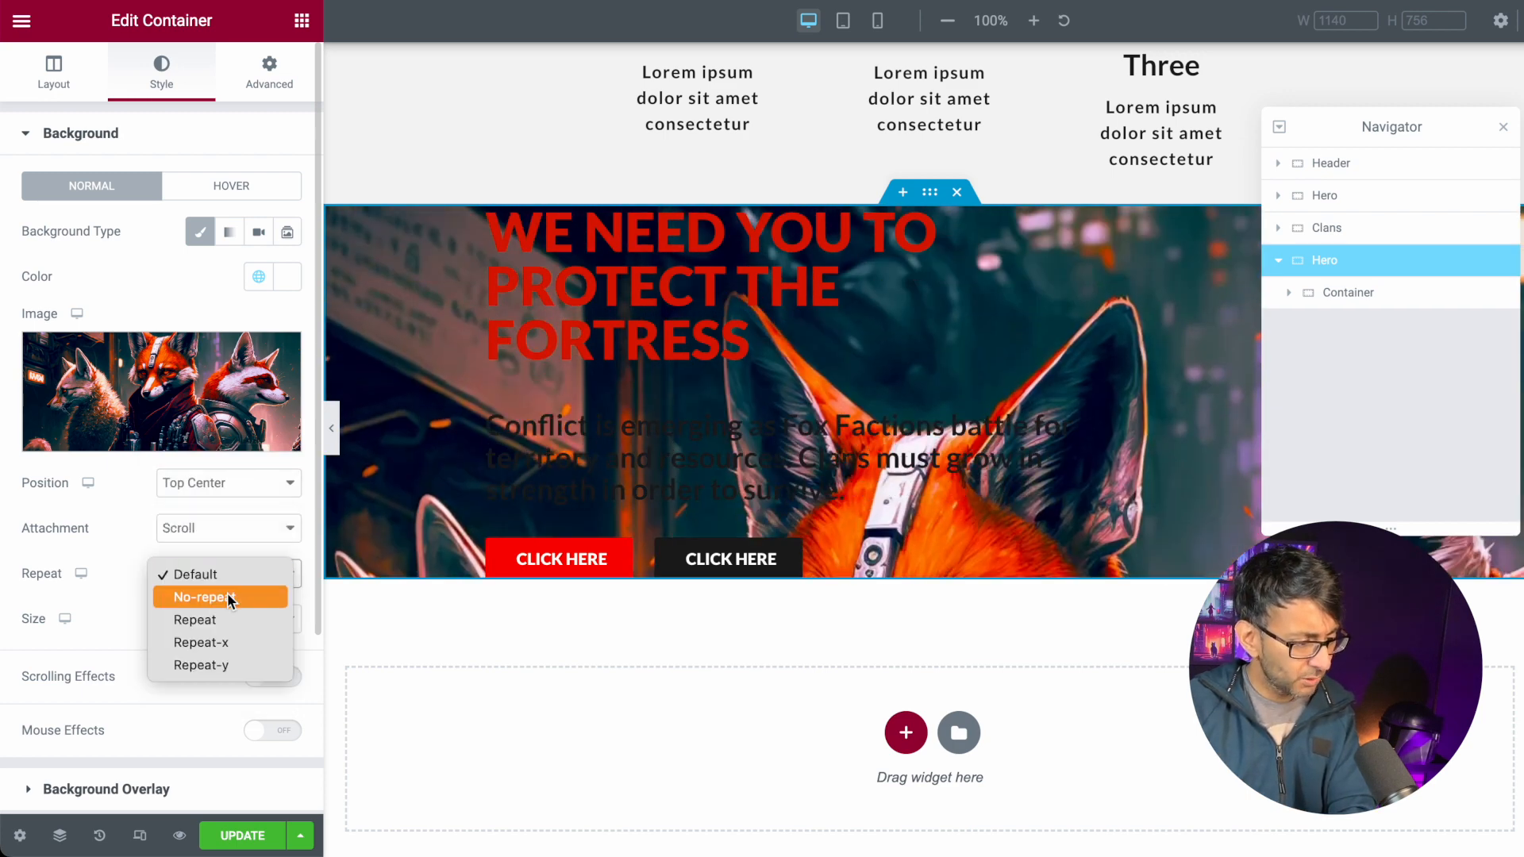
- Try Contain as the background image's size, and settle on Cover
{"action": "left_click", "coordinate": [232, 619]}
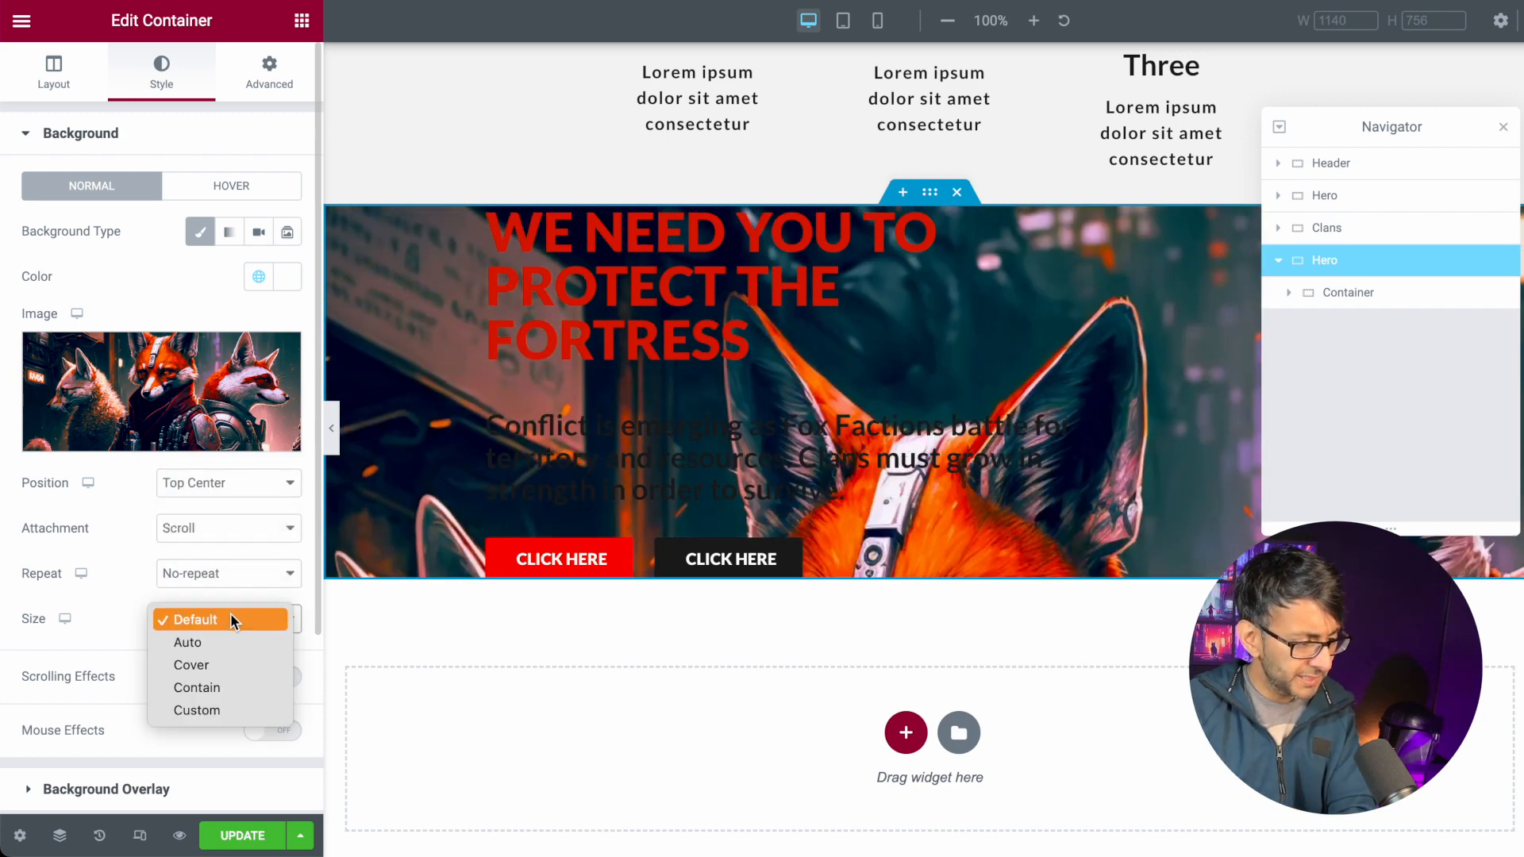
{"action": "left_click", "coordinate": [248, 689]}
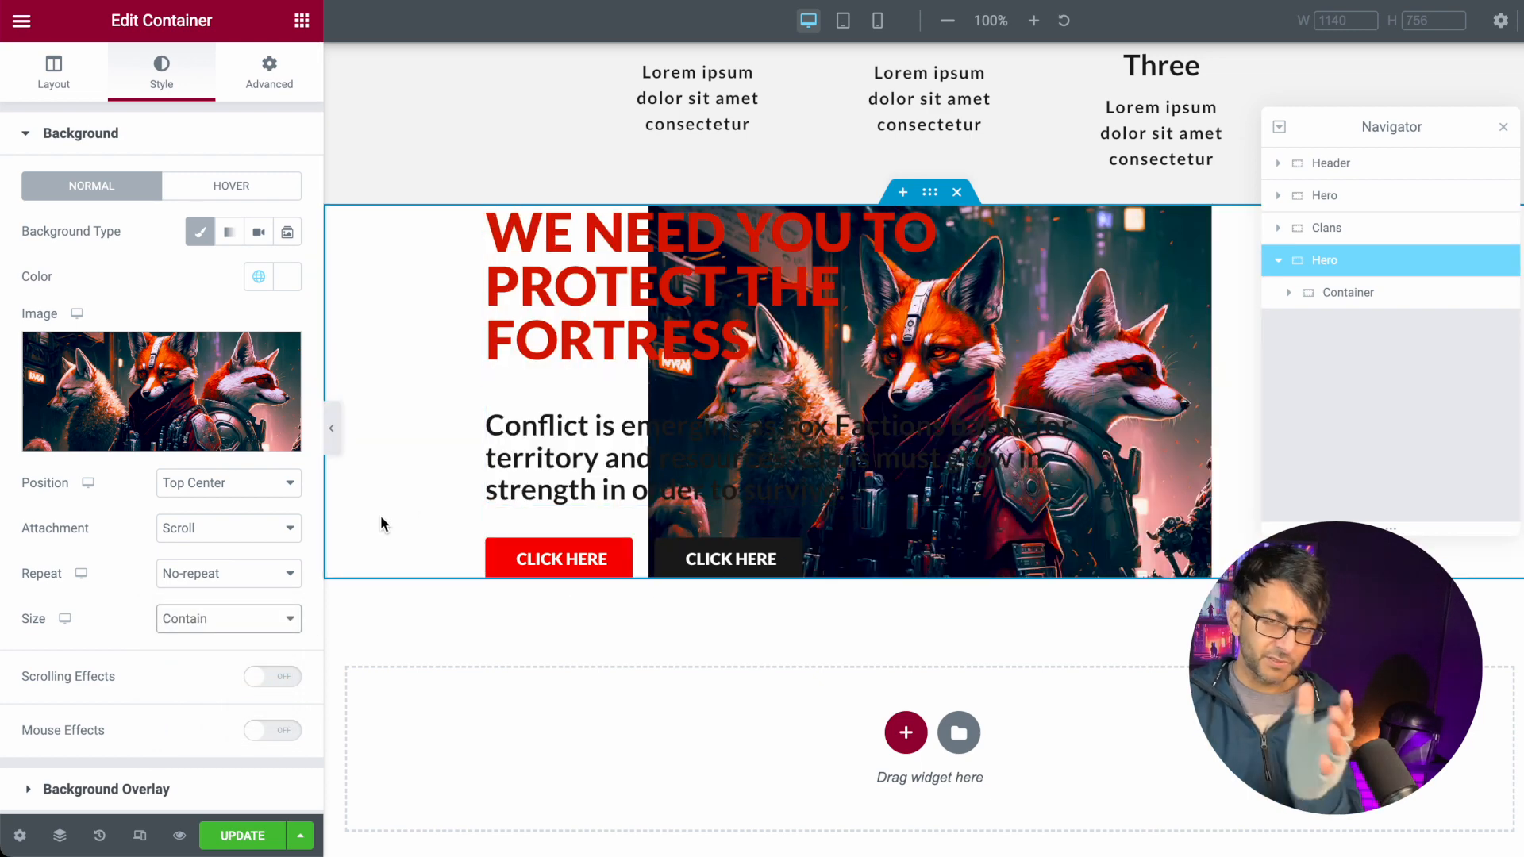
{"action": "left_click", "coordinate": [163, 623]}
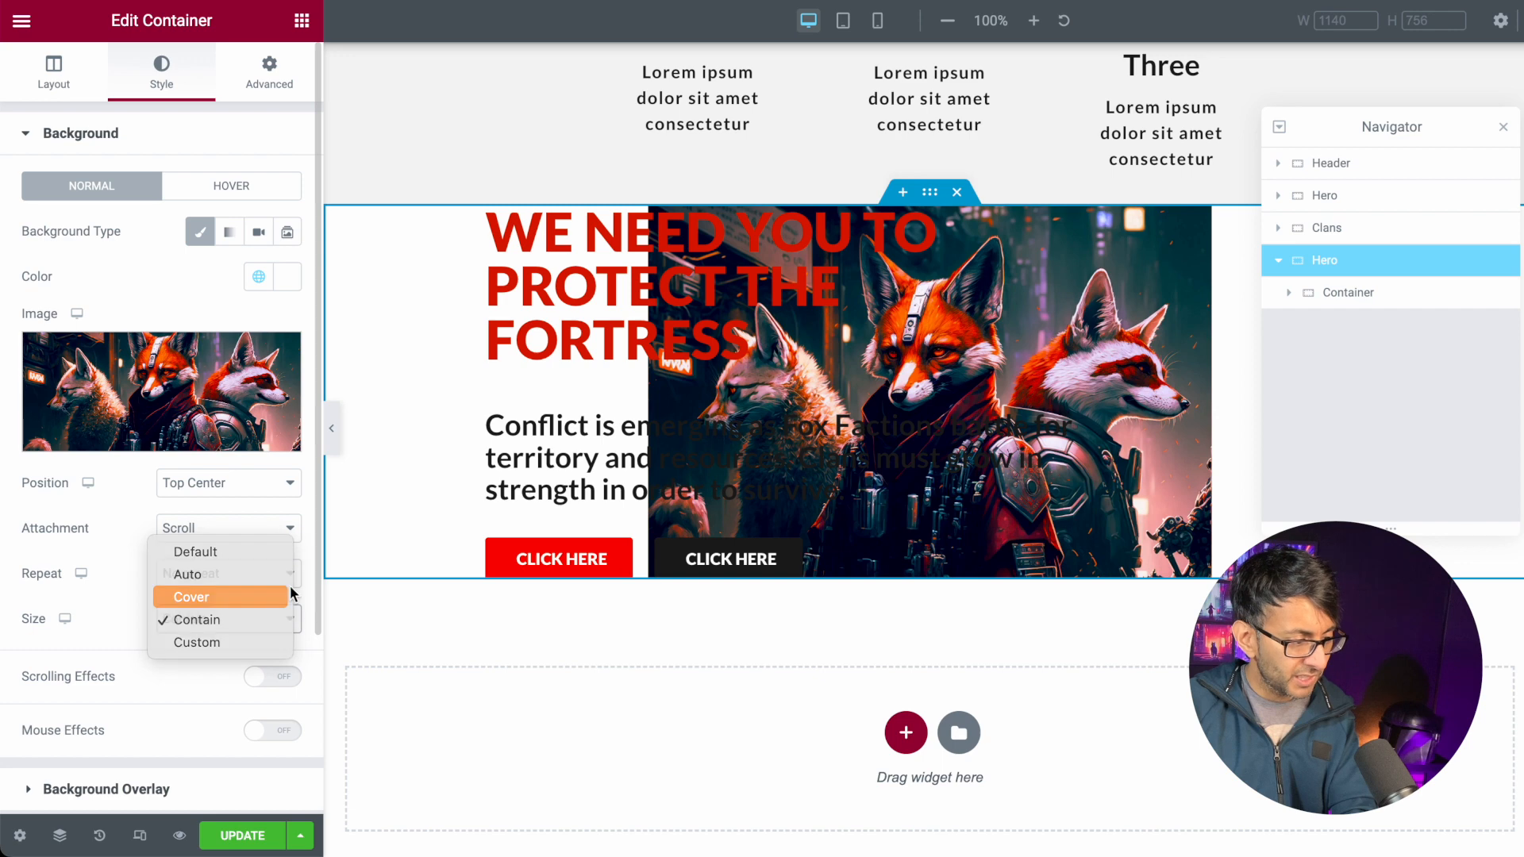
{"action": "left_click", "coordinate": [289, 595]}
- Set the duplicated Hero container's minimum height to 100 VH
{"action": "mouse_move", "coordinate": [1460, 134]}
{"action": "left_mouse_down"}
{"action": "mouse_move", "coordinate": [1055, 119]}
{"action": "mouse_move", "coordinate": [1440, 123]}
{"action": "left_mouse_up"}
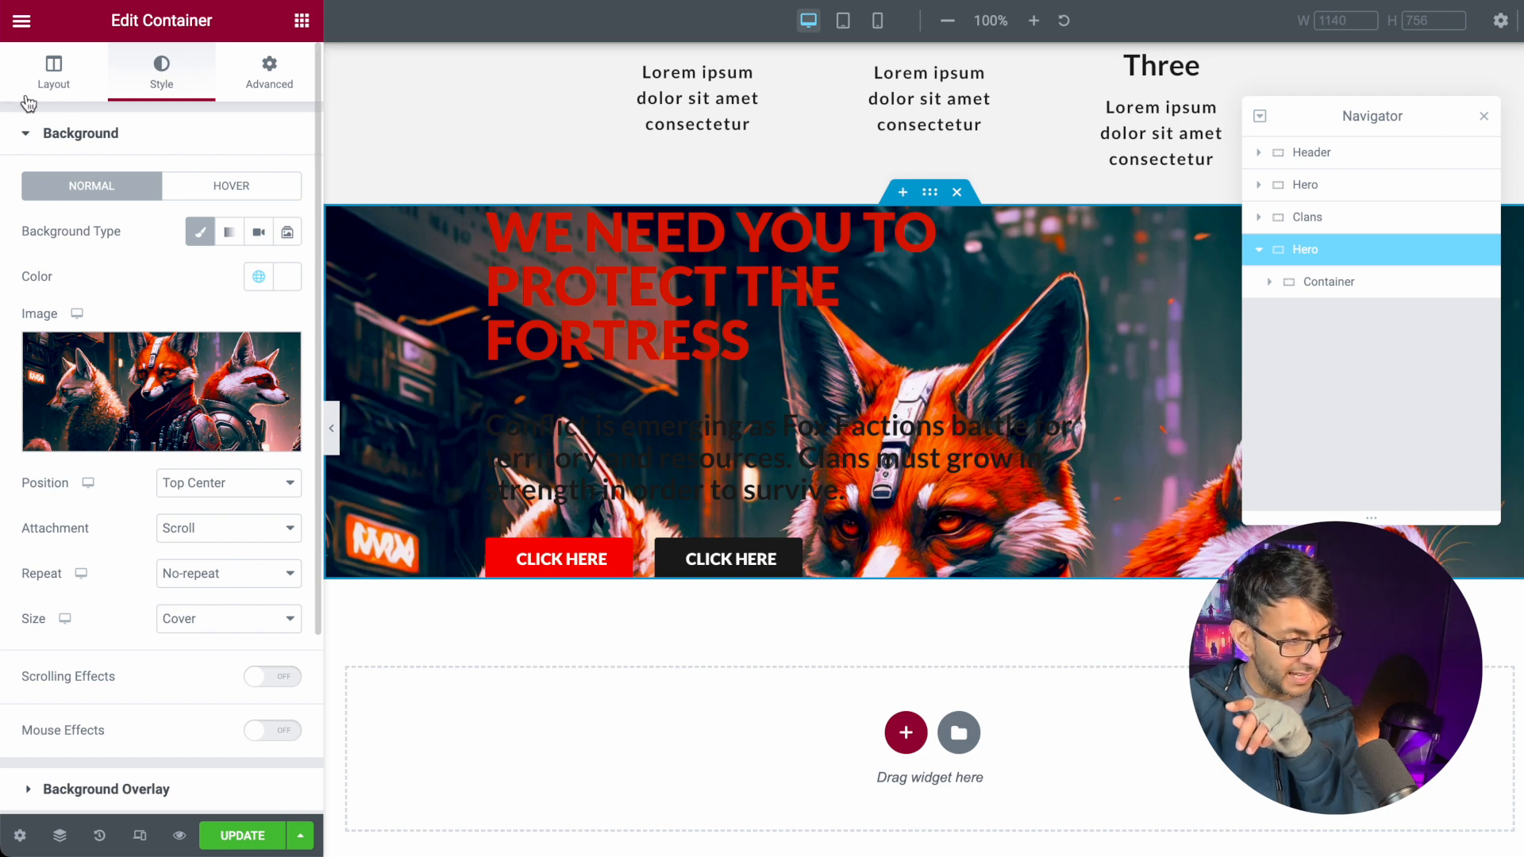
{"action": "left_click", "coordinate": [42, 88]}
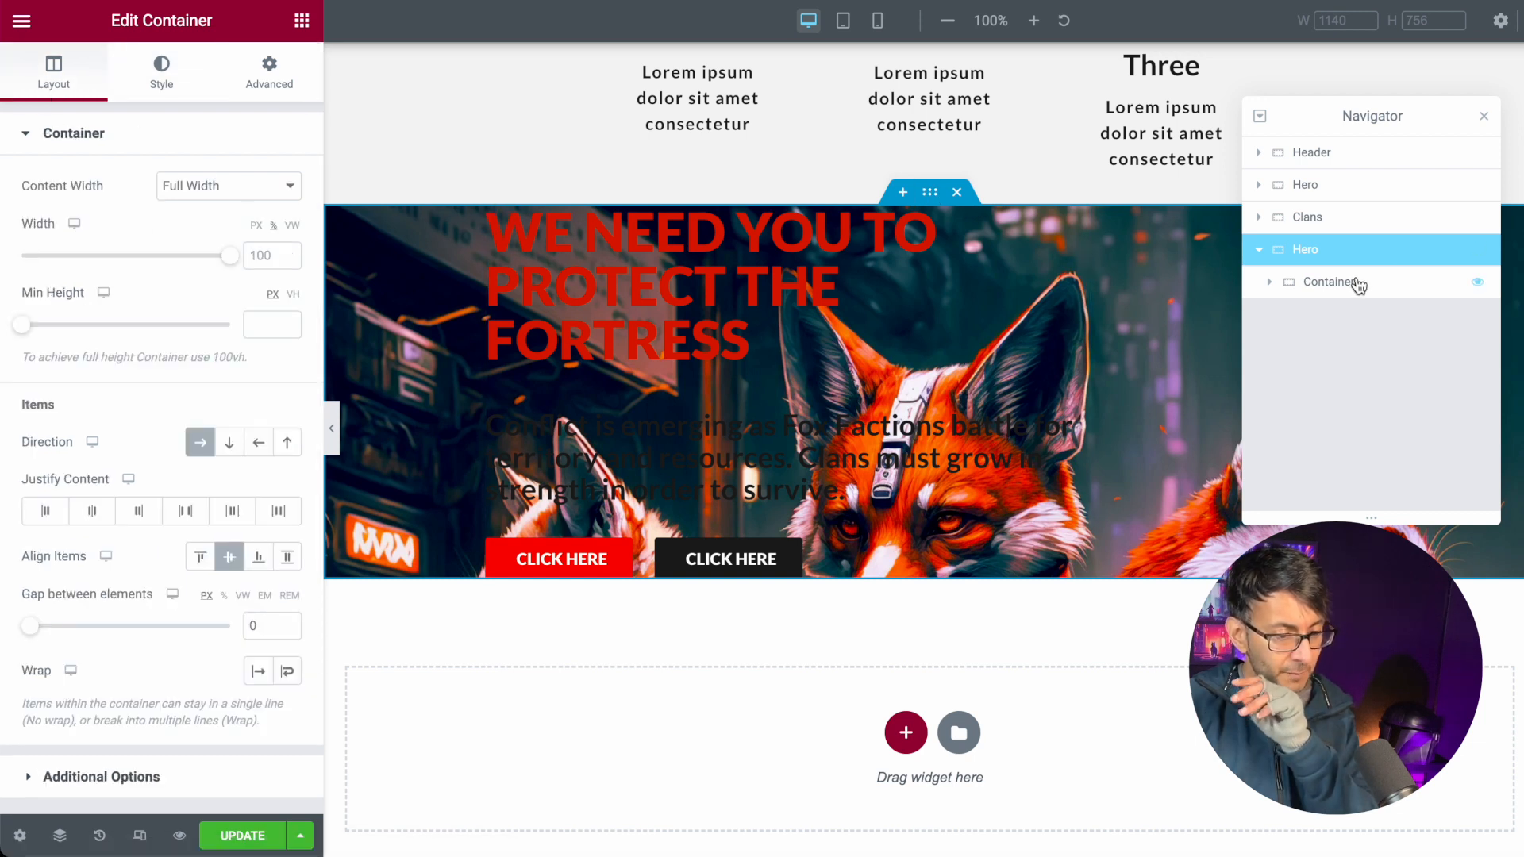
{"action": "left_click", "coordinate": [1337, 293]}
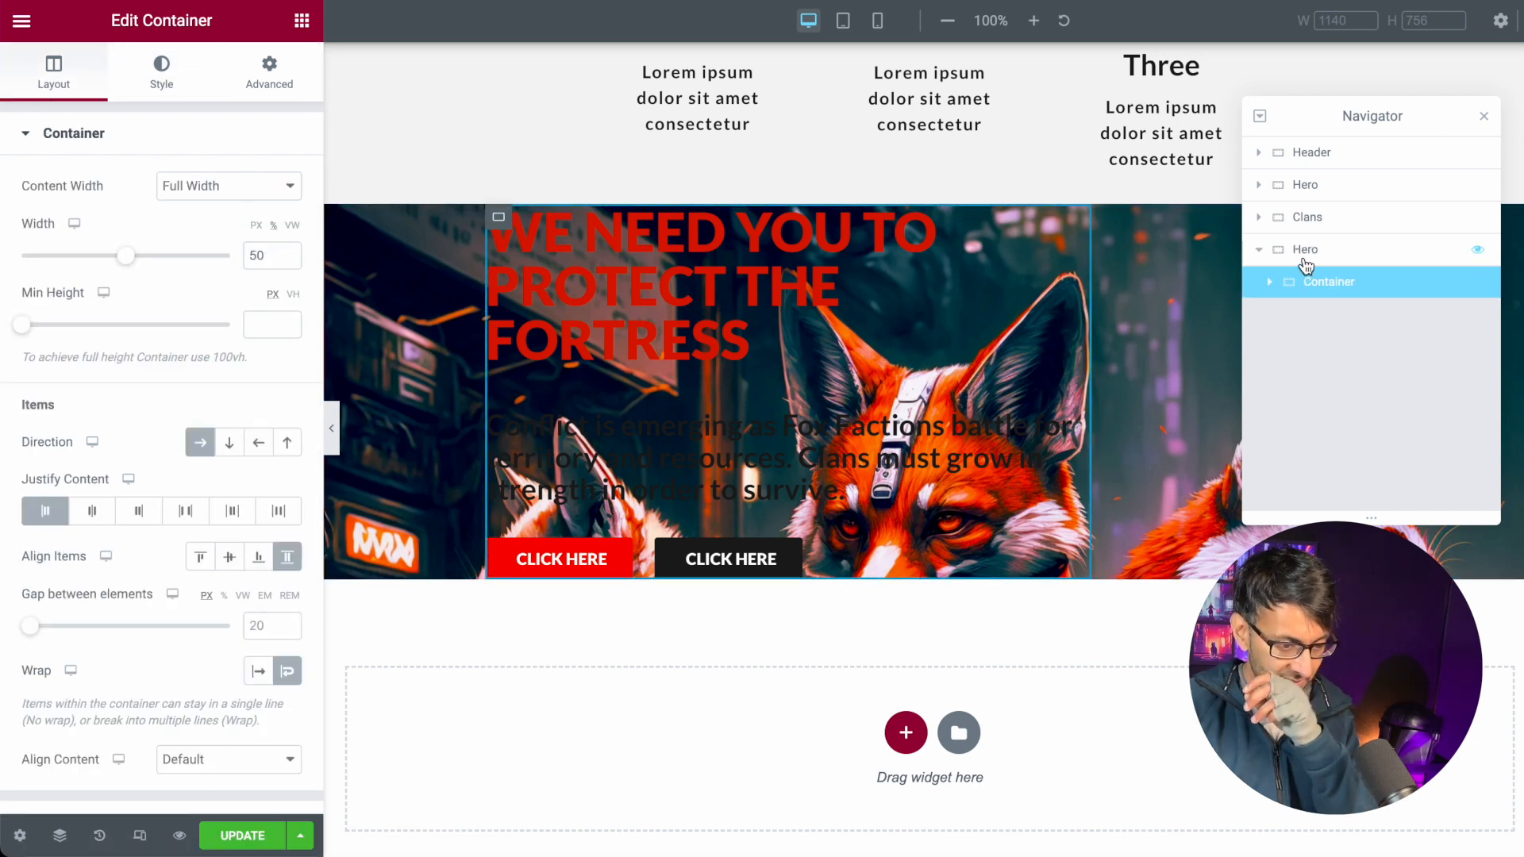
{"action": "left_click", "coordinate": [1304, 253]}
{"action": "left_click", "coordinate": [293, 295]}
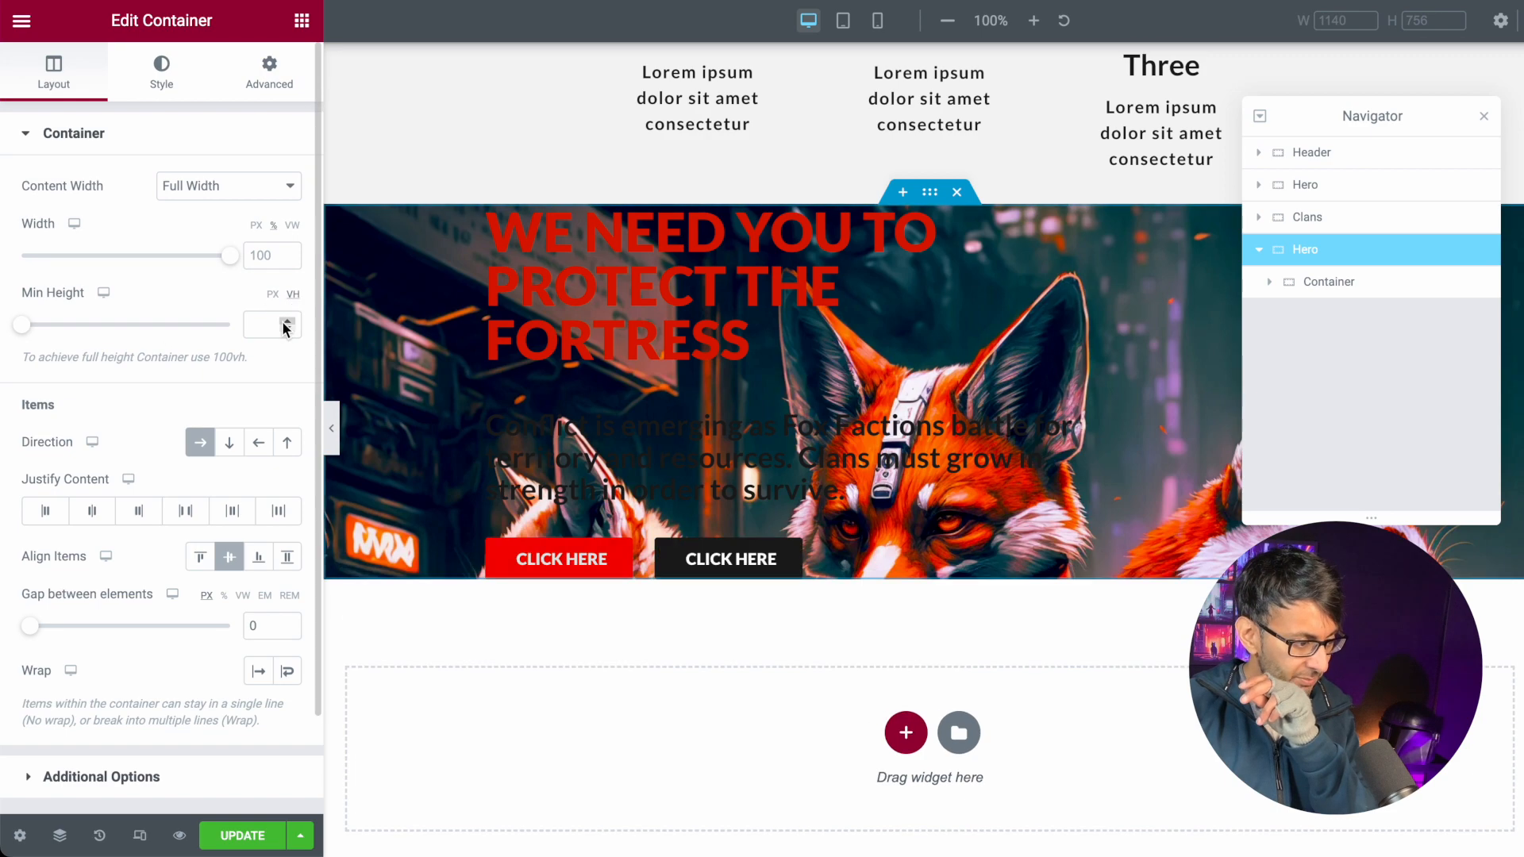
{"action": "left_click", "coordinate": [274, 324]}
{"action": "type", "text": "100"}
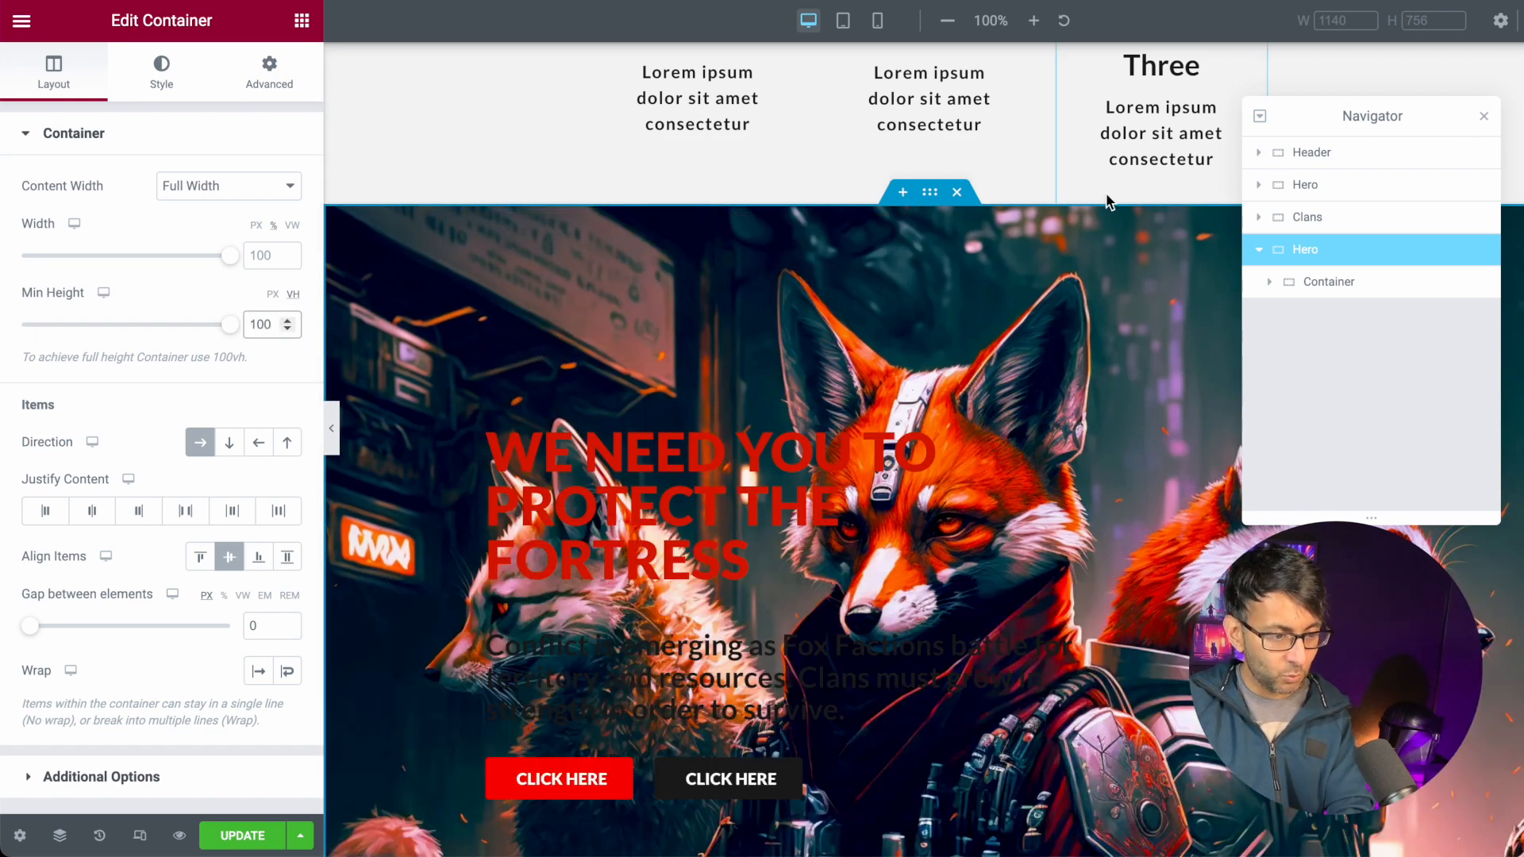
- Preview the page at full width and examine the new background section below the clans, then return to editing
{"action": "scroll", "coordinate": [884, 480], "scroll_direction": "down", "scroll_amount": 4}
{"action": "scroll", "coordinate": [884, 480], "scroll_direction": "up", "scroll_amount": 3}
{"action": "scroll", "coordinate": [880, 473], "scroll_direction": "down", "scroll_amount": 1}
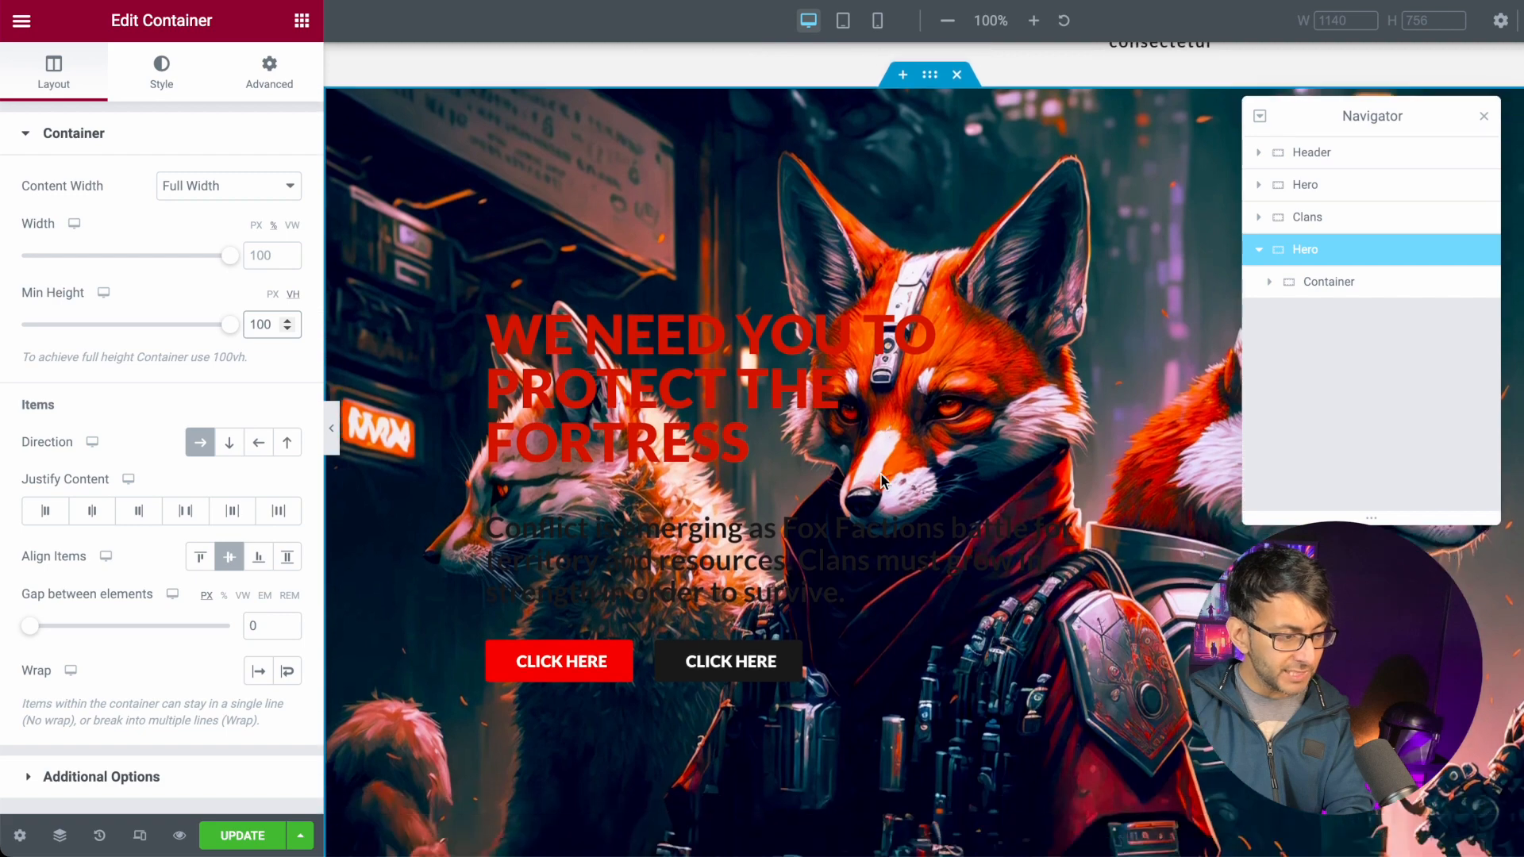
{"action": "left_click", "coordinate": [330, 431]}
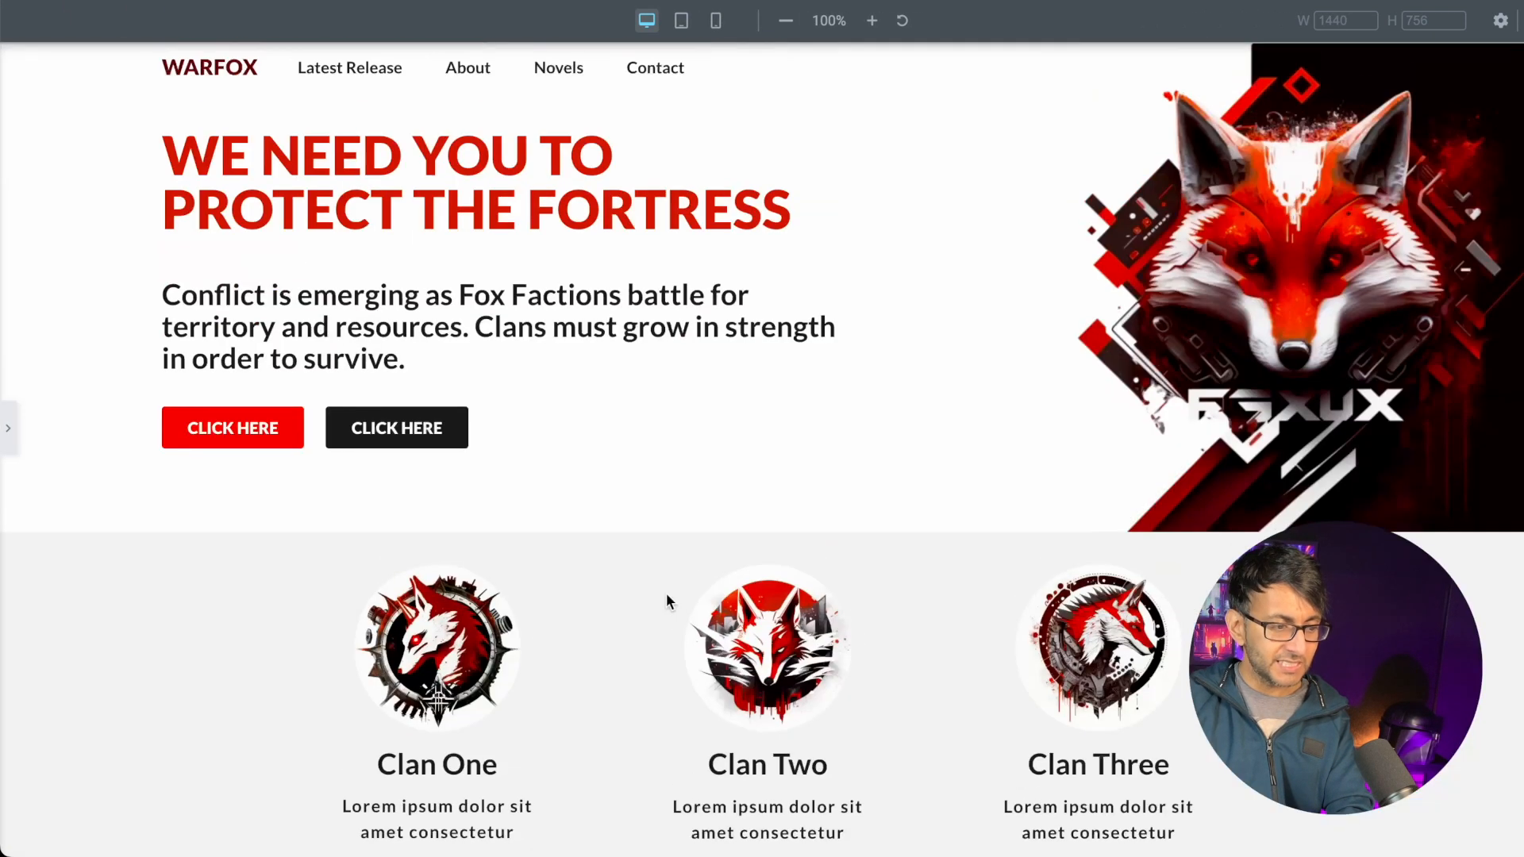
{"action": "scroll", "coordinate": [665, 593], "scroll_direction": "down", "scroll_amount": 1}
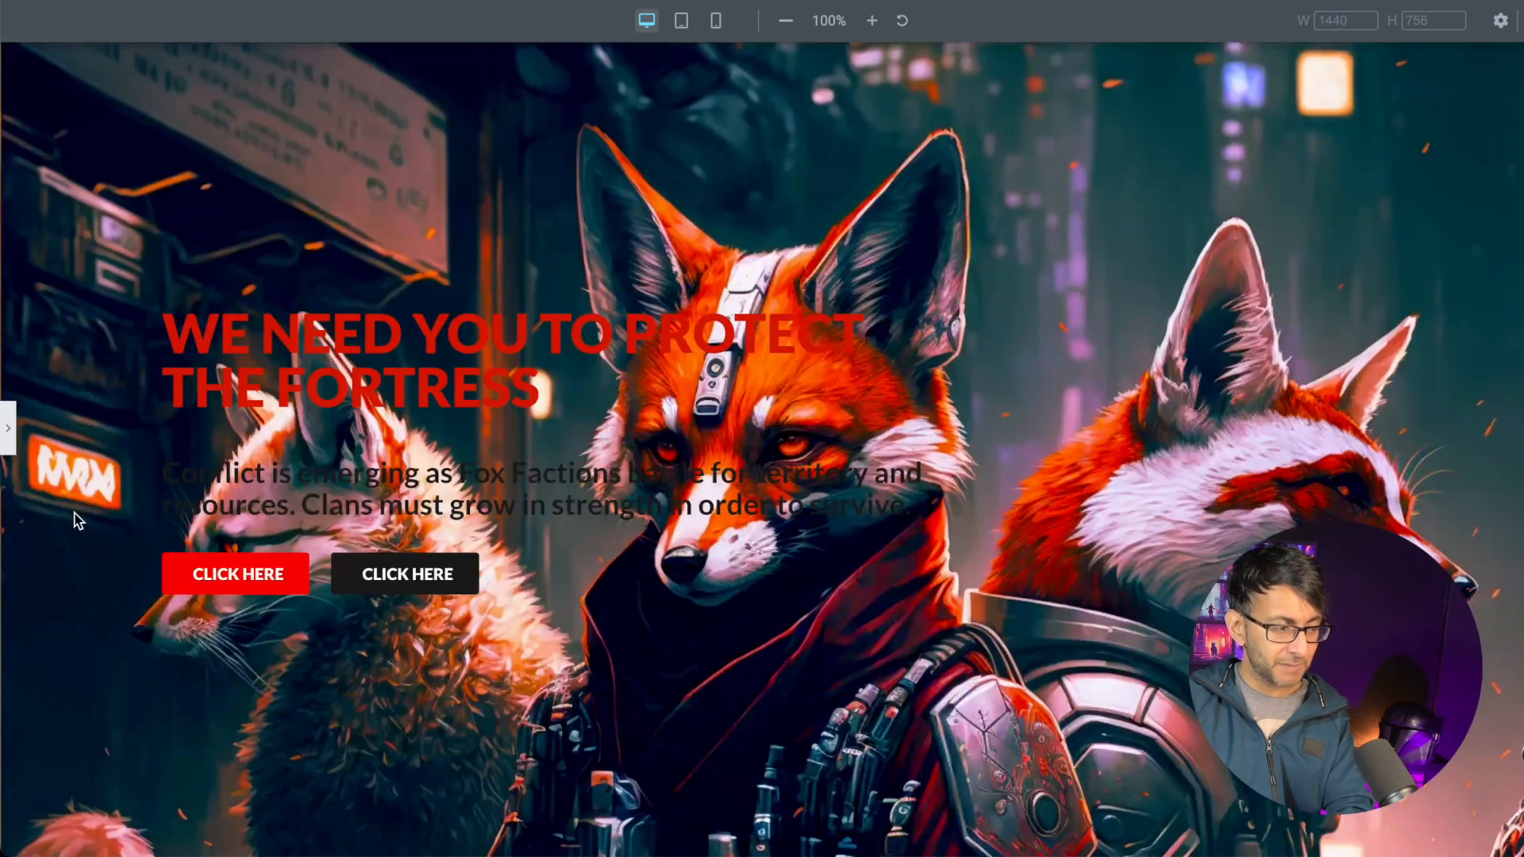
{"action": "left_click", "coordinate": [9, 429]}
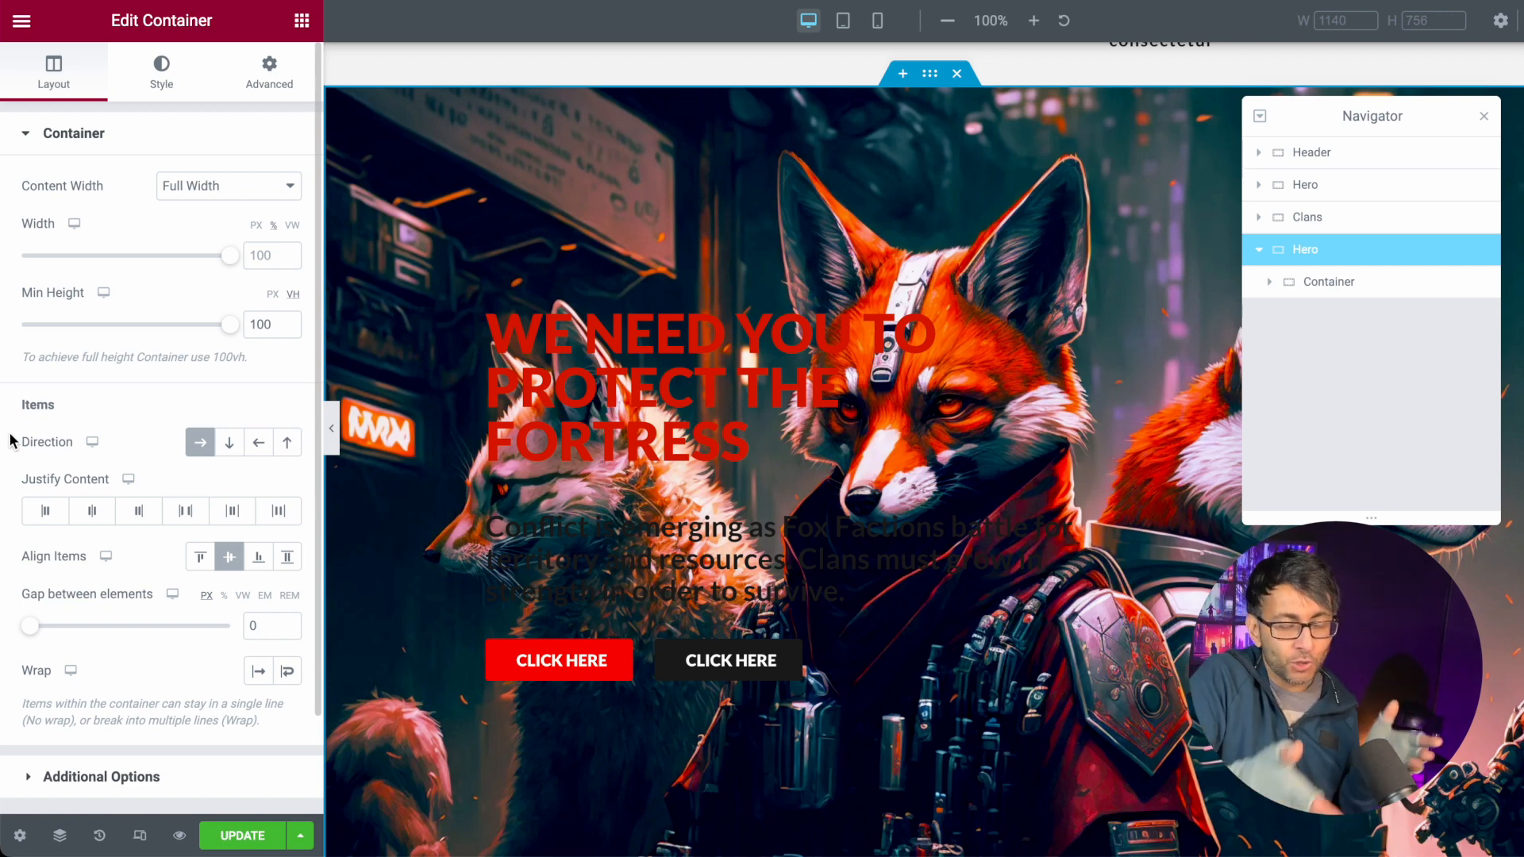
- Delete both buttons from the inner container of the duplicated Hero section
{"action": "left_click", "coordinate": [1270, 285]}
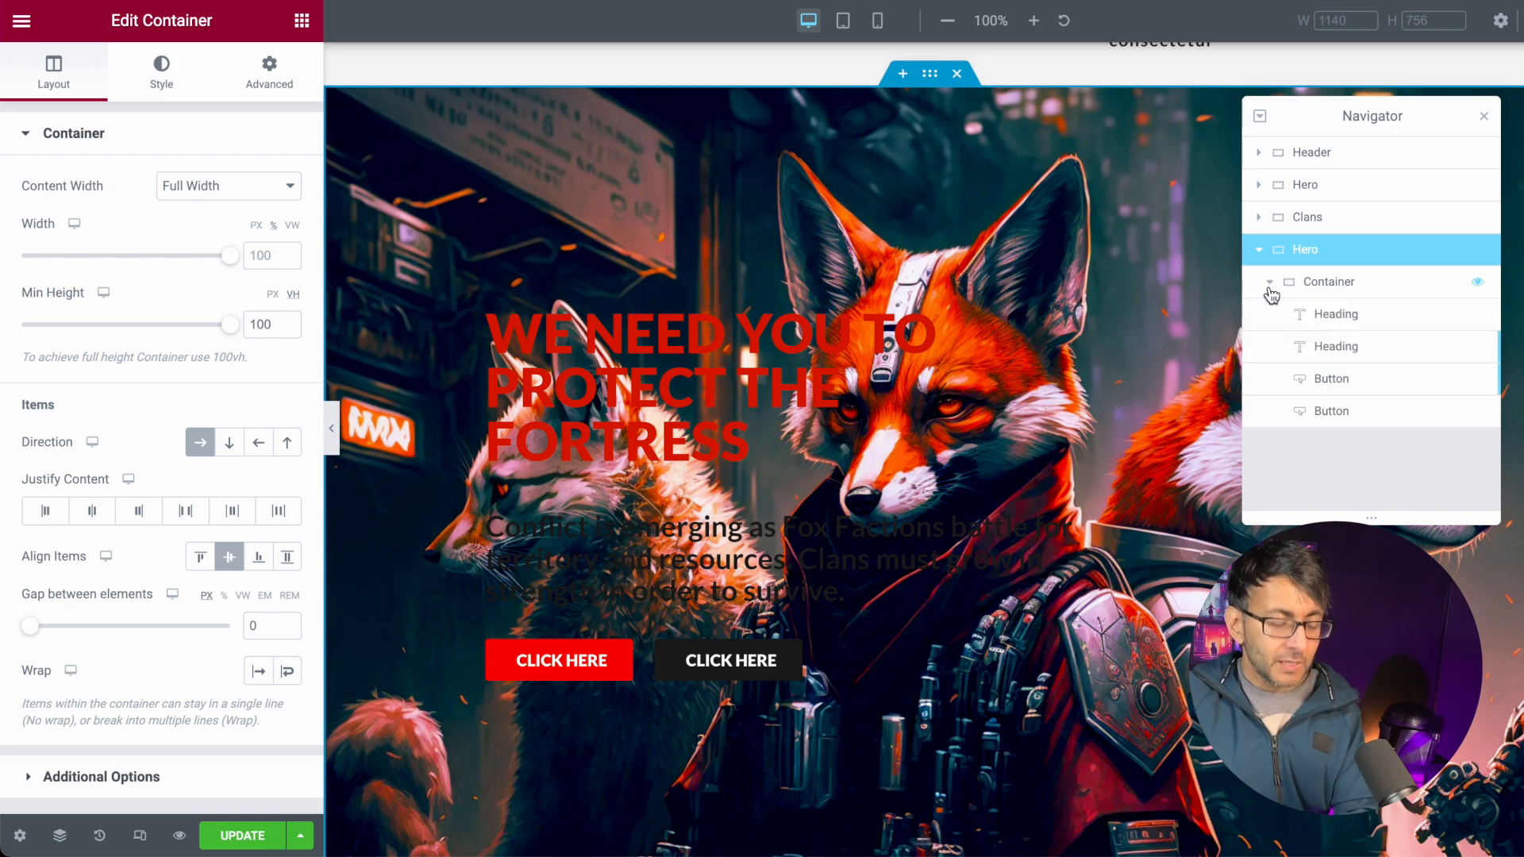
{"action": "left_click", "coordinate": [1339, 285]}
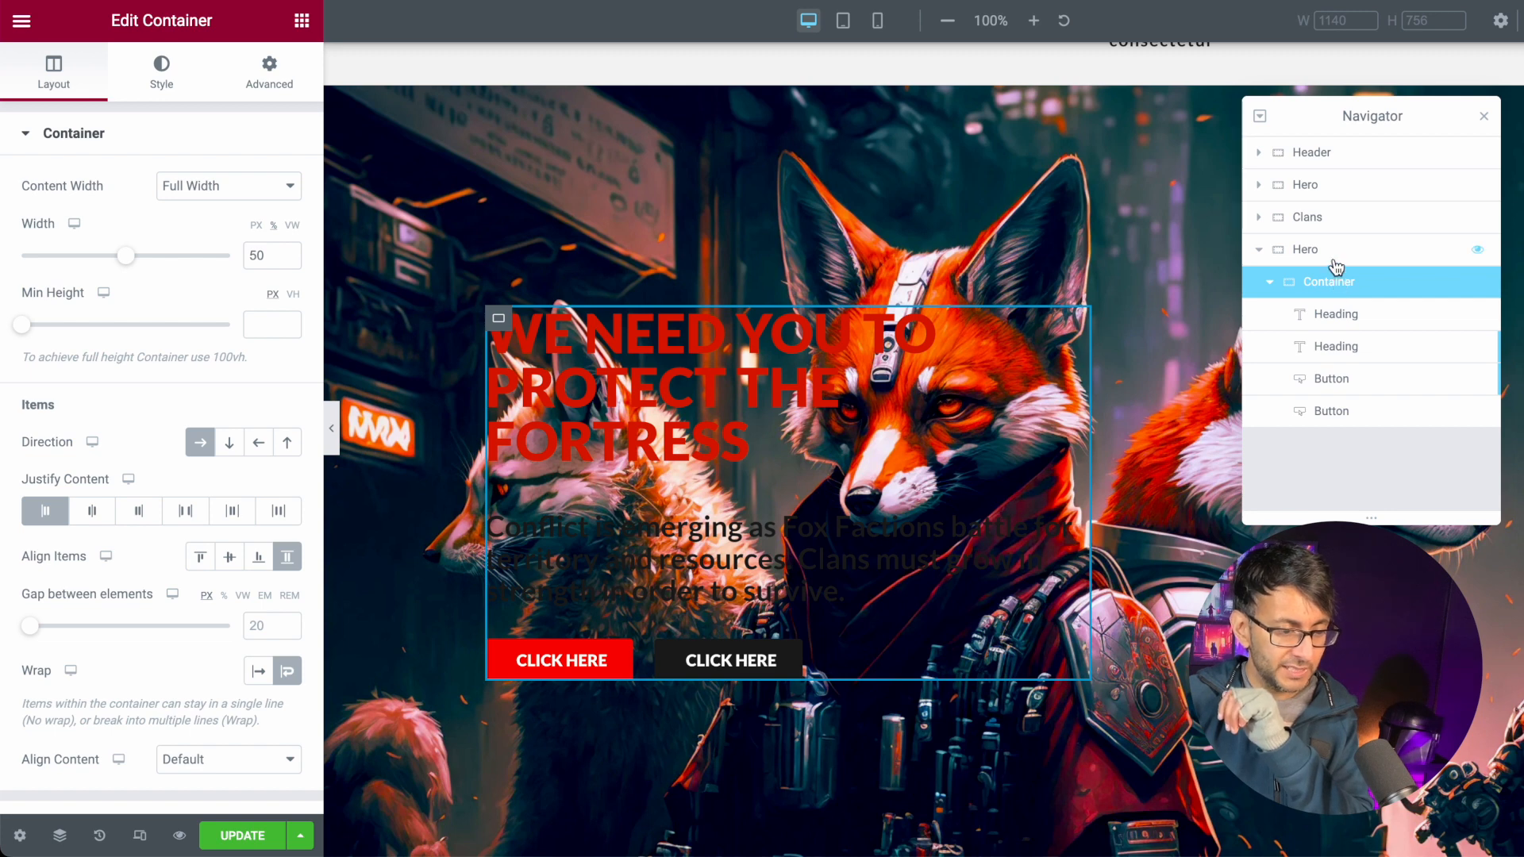
{"action": "right_click", "coordinate": [1335, 421]}
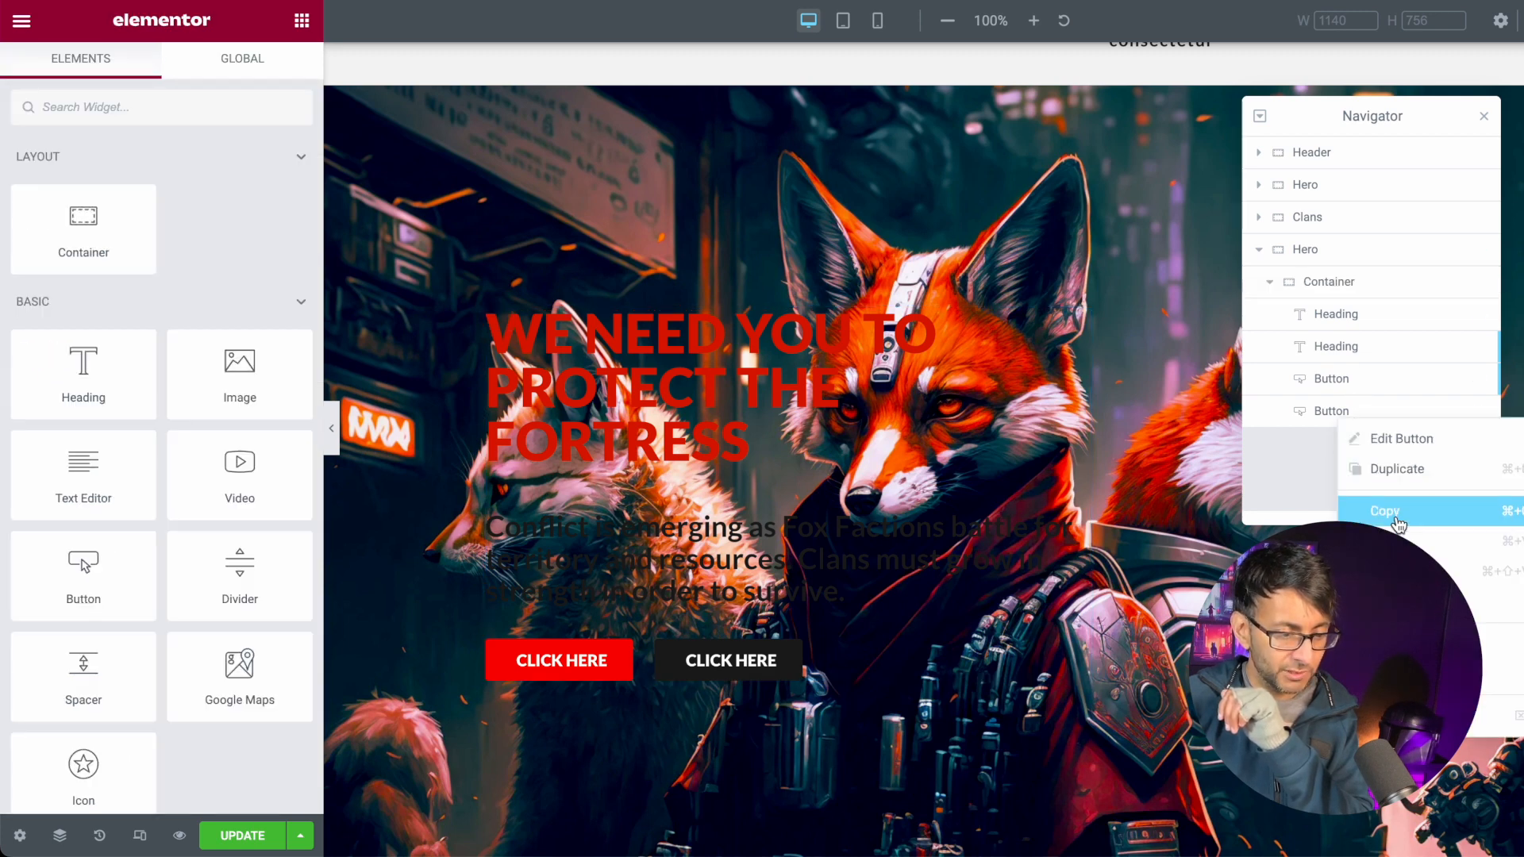
{"action": "key", "text": "Delete"}
{"action": "right_click", "coordinate": [1340, 383]}
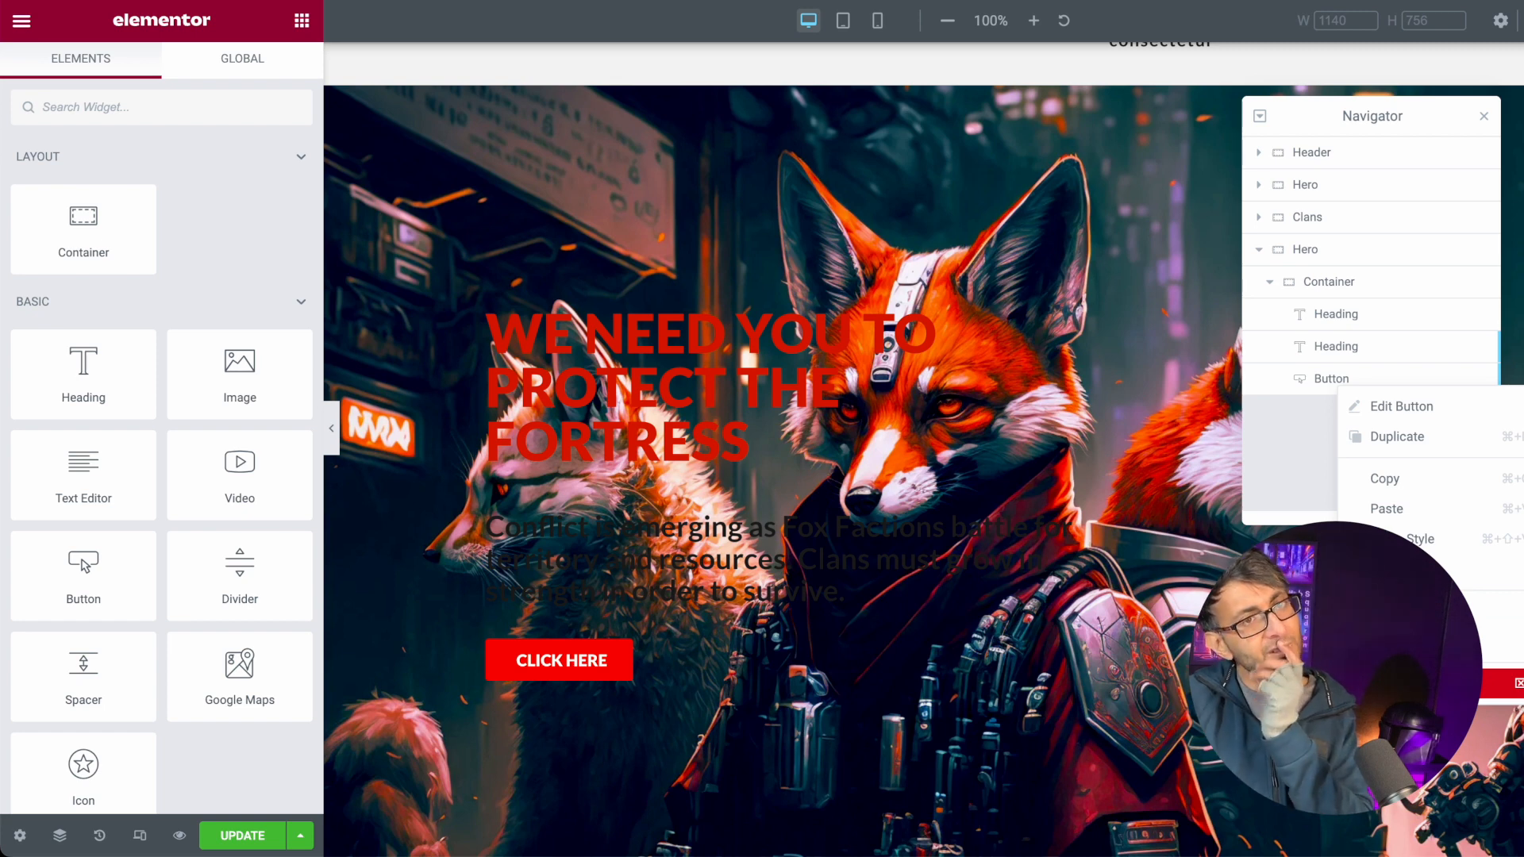
{"action": "left_click", "coordinate": [1381, 683]}
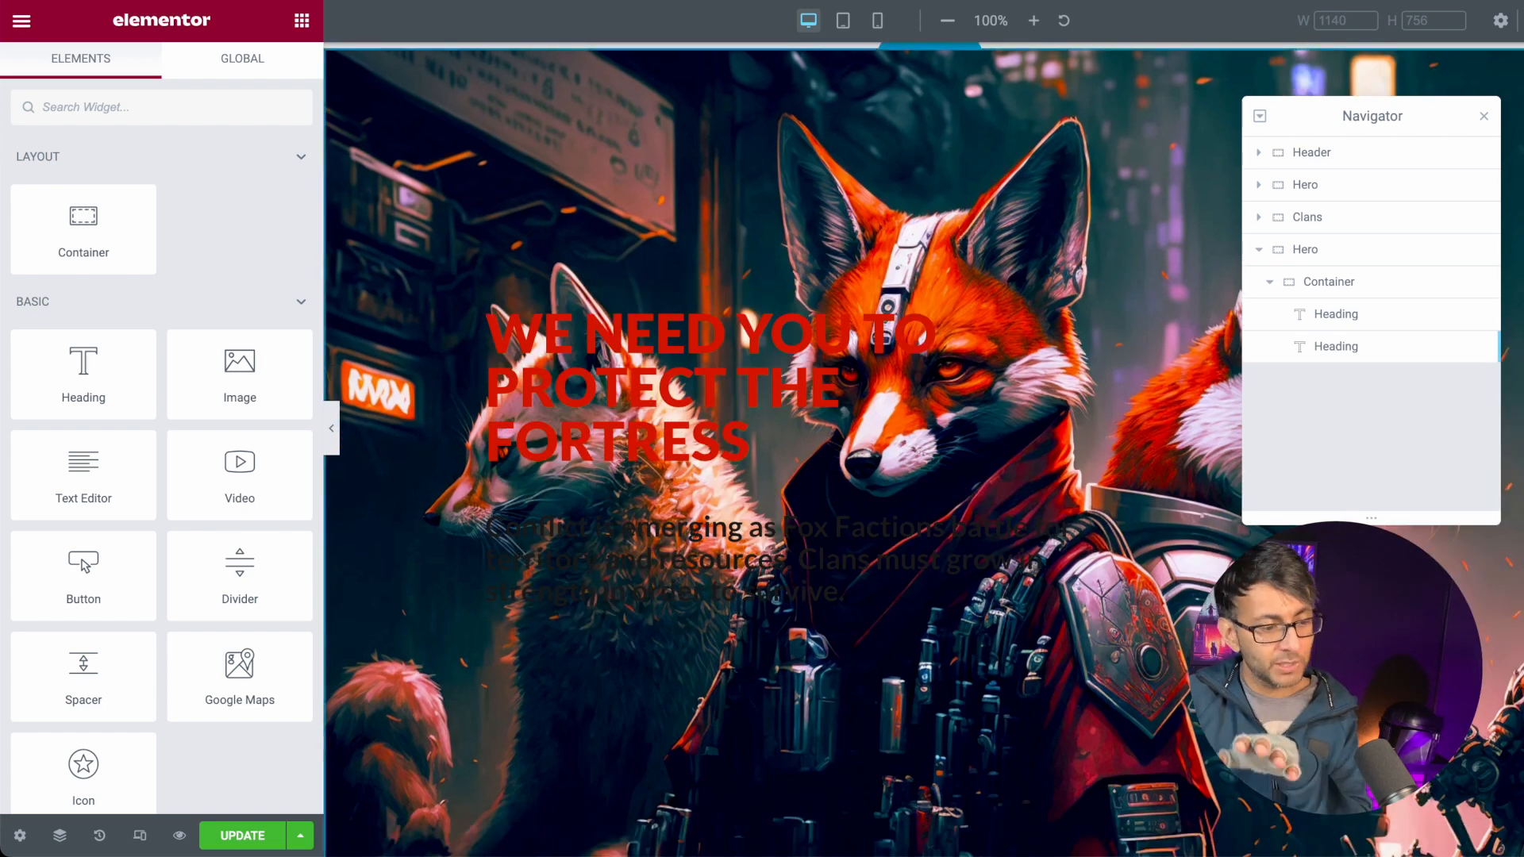
- Set the text color of the duplicated section's main heading to the white global color
{"action": "left_click", "coordinate": [1355, 318]}
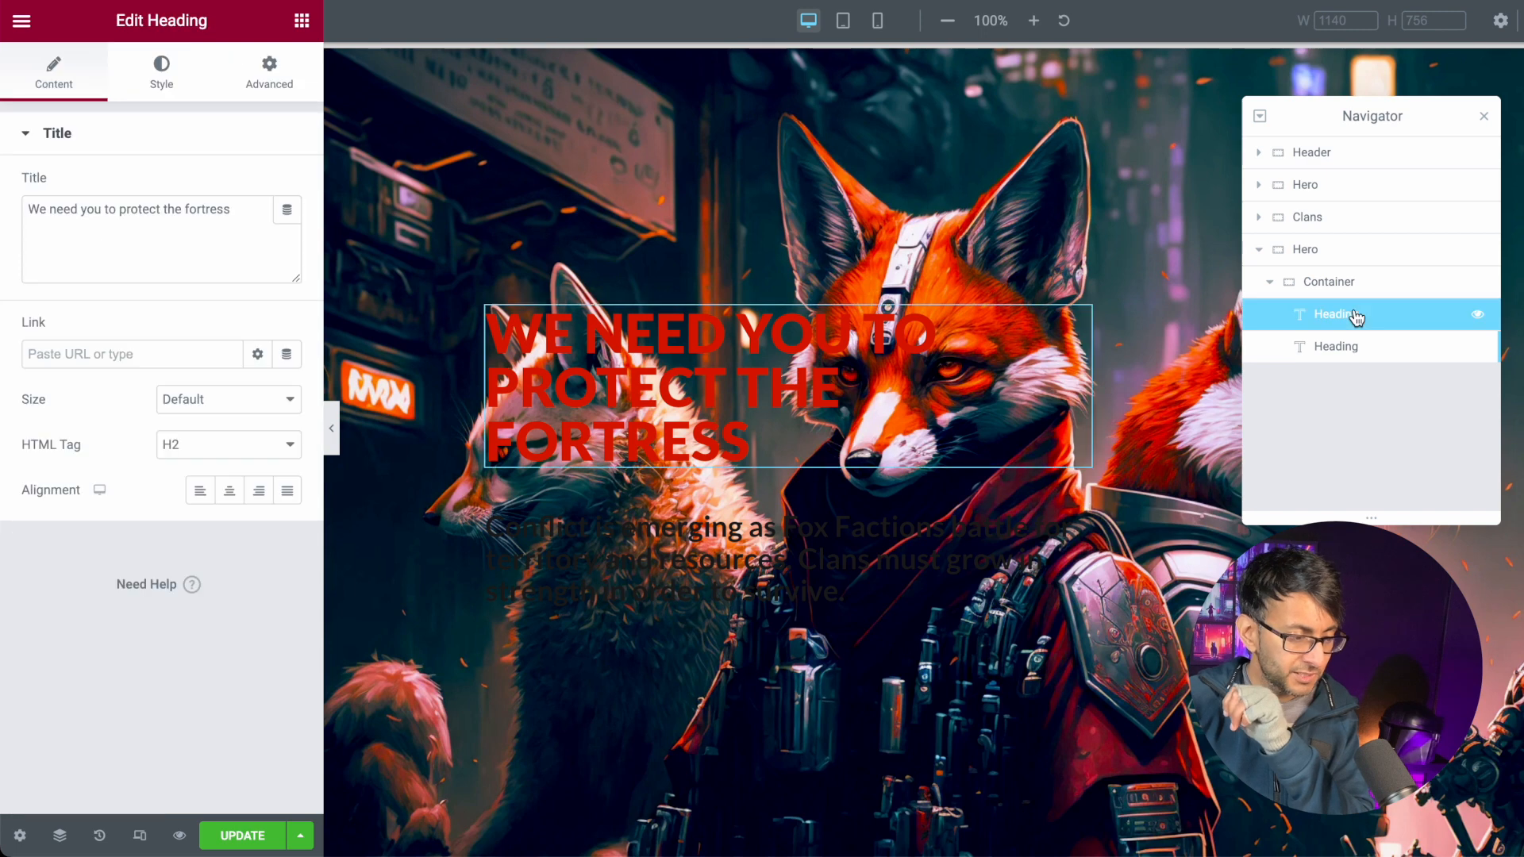
{"action": "left_click", "coordinate": [153, 71]}
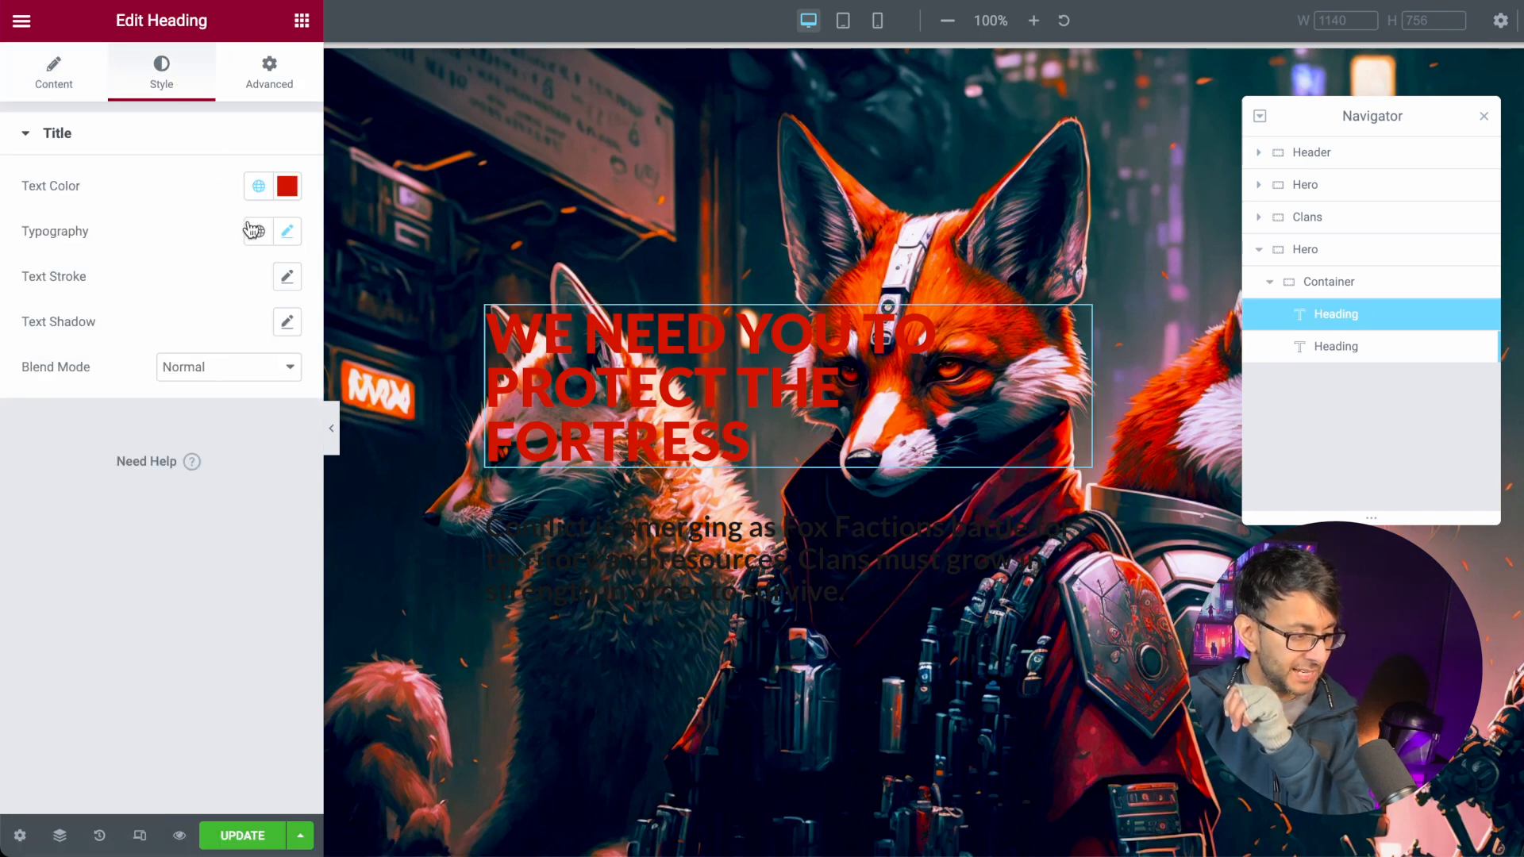
{"action": "left_click", "coordinate": [259, 188]}
{"action": "left_click", "coordinate": [147, 473]}
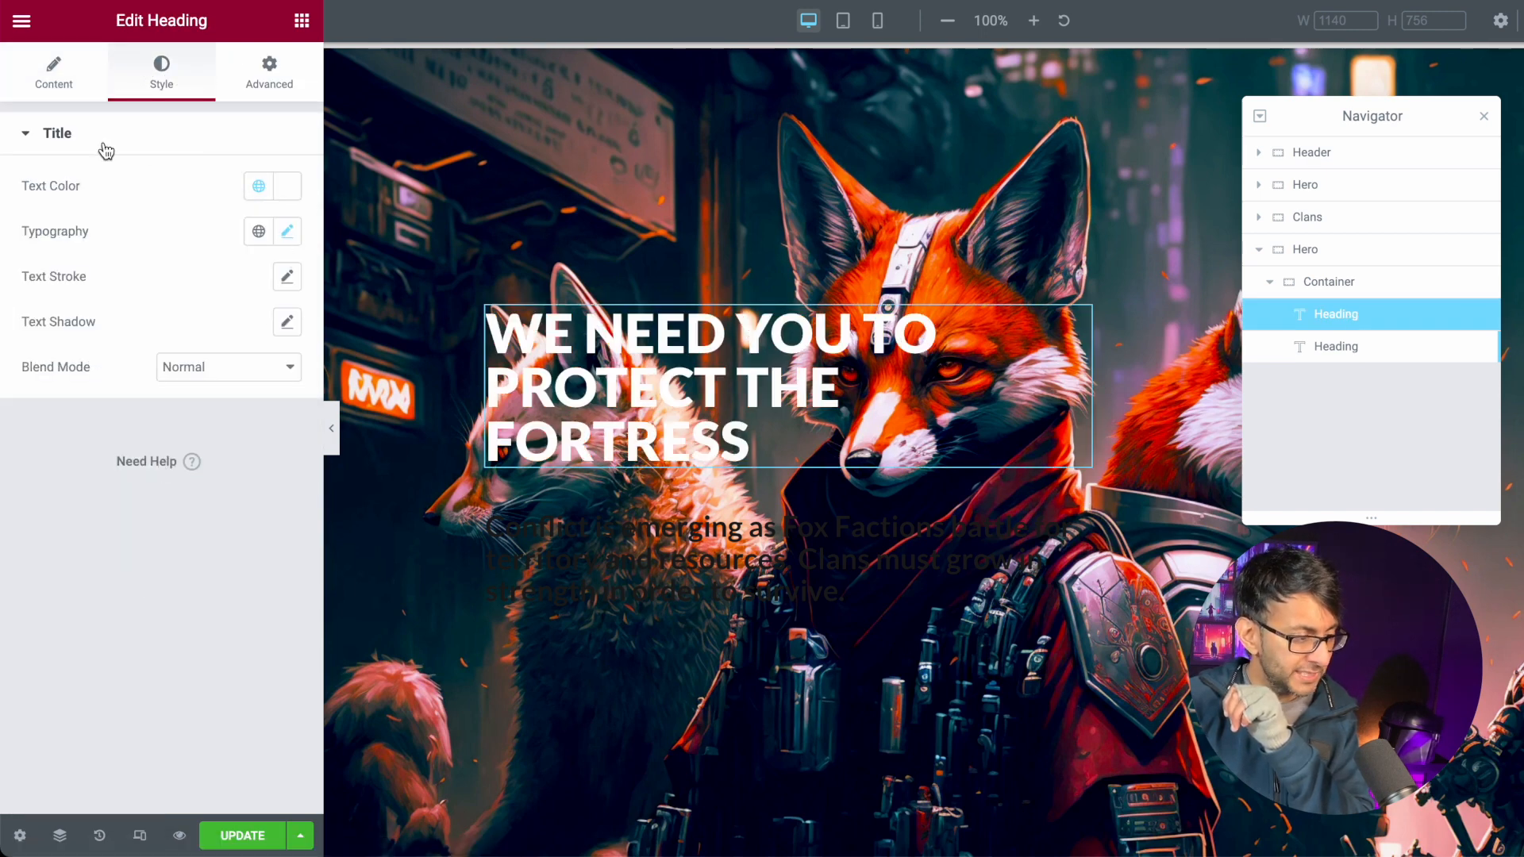
- Show the heading's title text, switch to TinyWow's generator and copy "lorem ipsum dolor sit amet consectetur"
{"action": "left_click", "coordinate": [65, 96]}
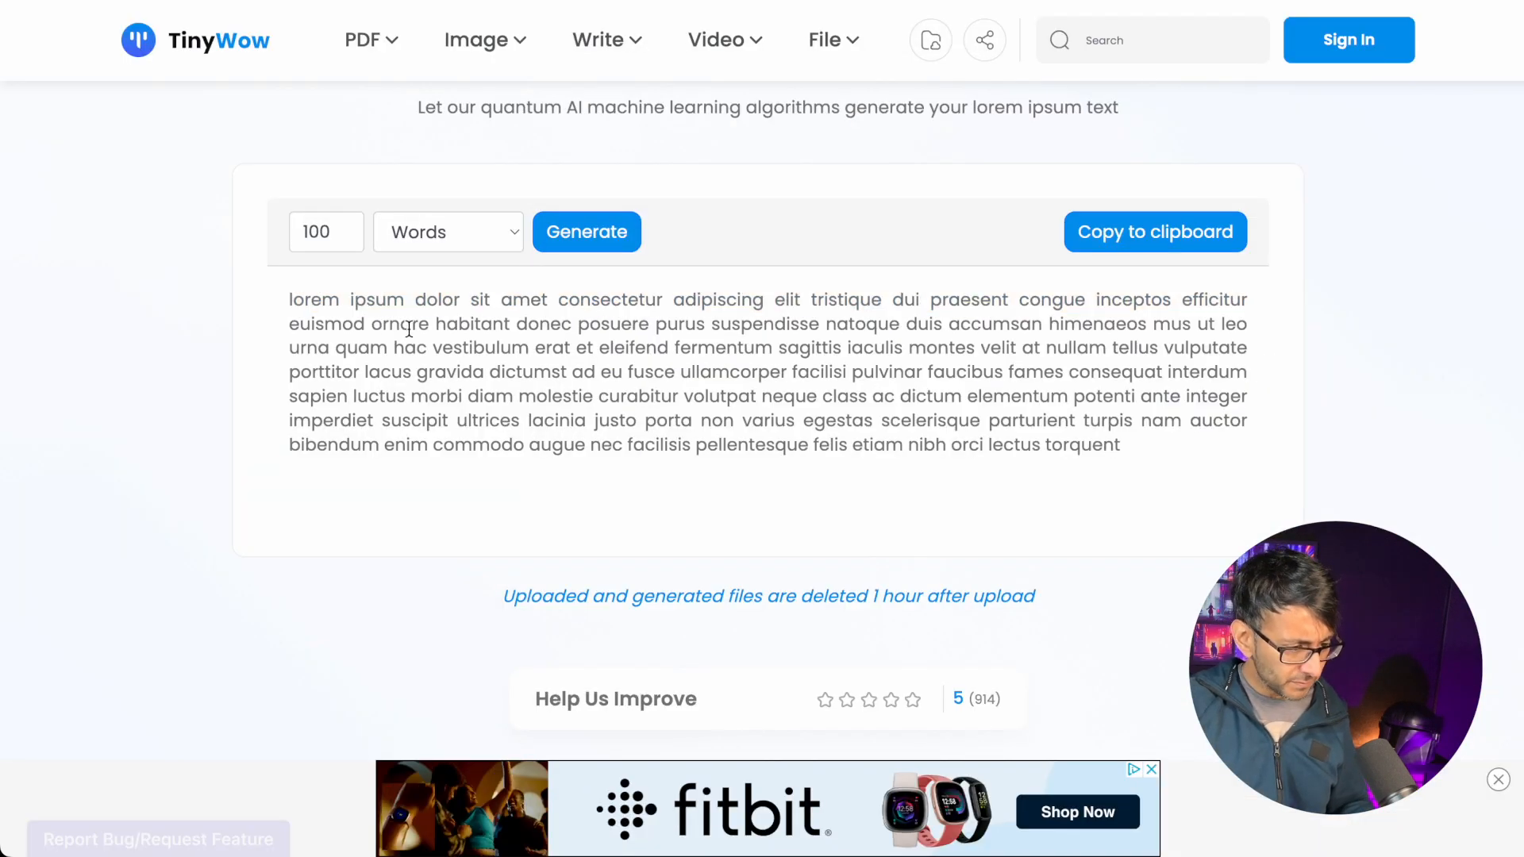
{"action": "left_click_drag", "start_coordinate": [670, 299], "coordinate": [289, 302]}
{"action": "key", "text": "ctrl+c"}
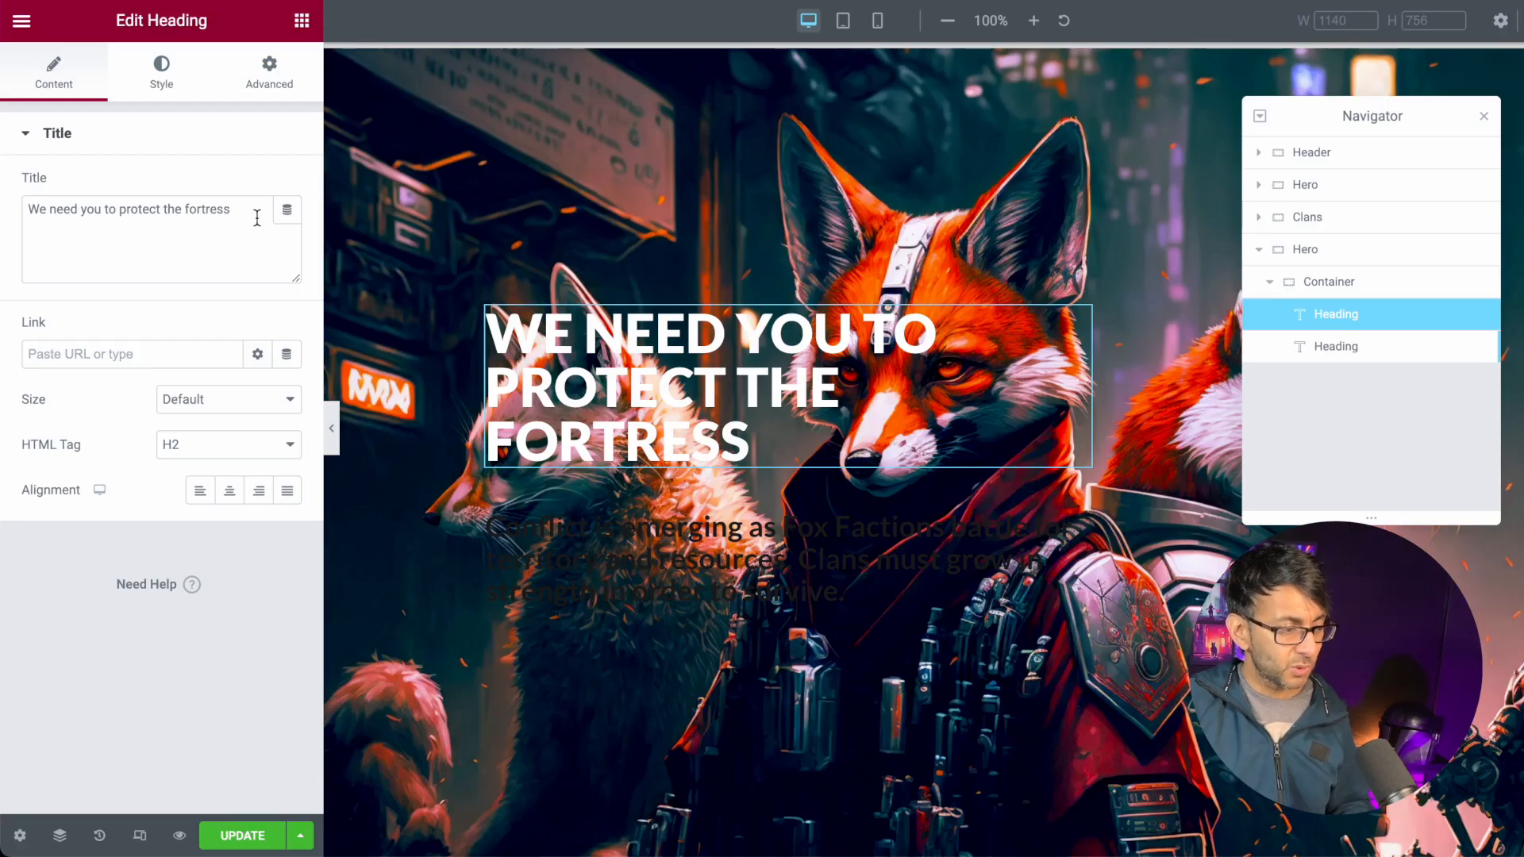
- Replace the duplicated section's main heading text with "lorem ipsum dolor sit amet consectetur" and set its font size to 3 rem
{"action": "left_click_drag", "start_coordinate": [256, 218], "coordinate": [3, 209]}
{"action": "key", "text": "ctrl+v"}
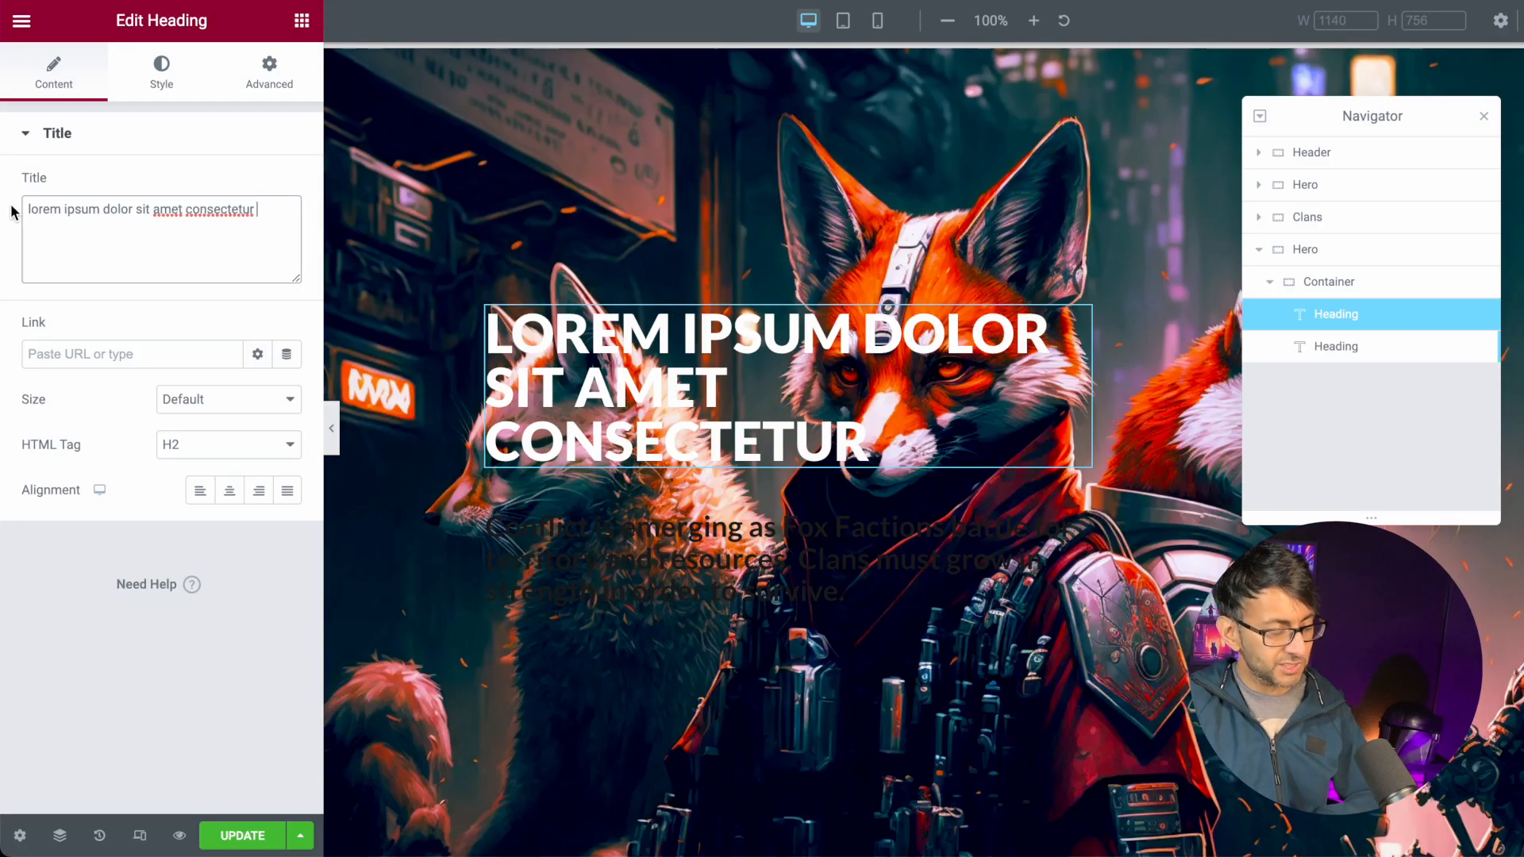
{"action": "left_click", "coordinate": [151, 86]}
{"action": "left_click", "coordinate": [286, 232]}
{"action": "left_click", "coordinate": [251, 370]}
{"action": "type", "text": "3"}
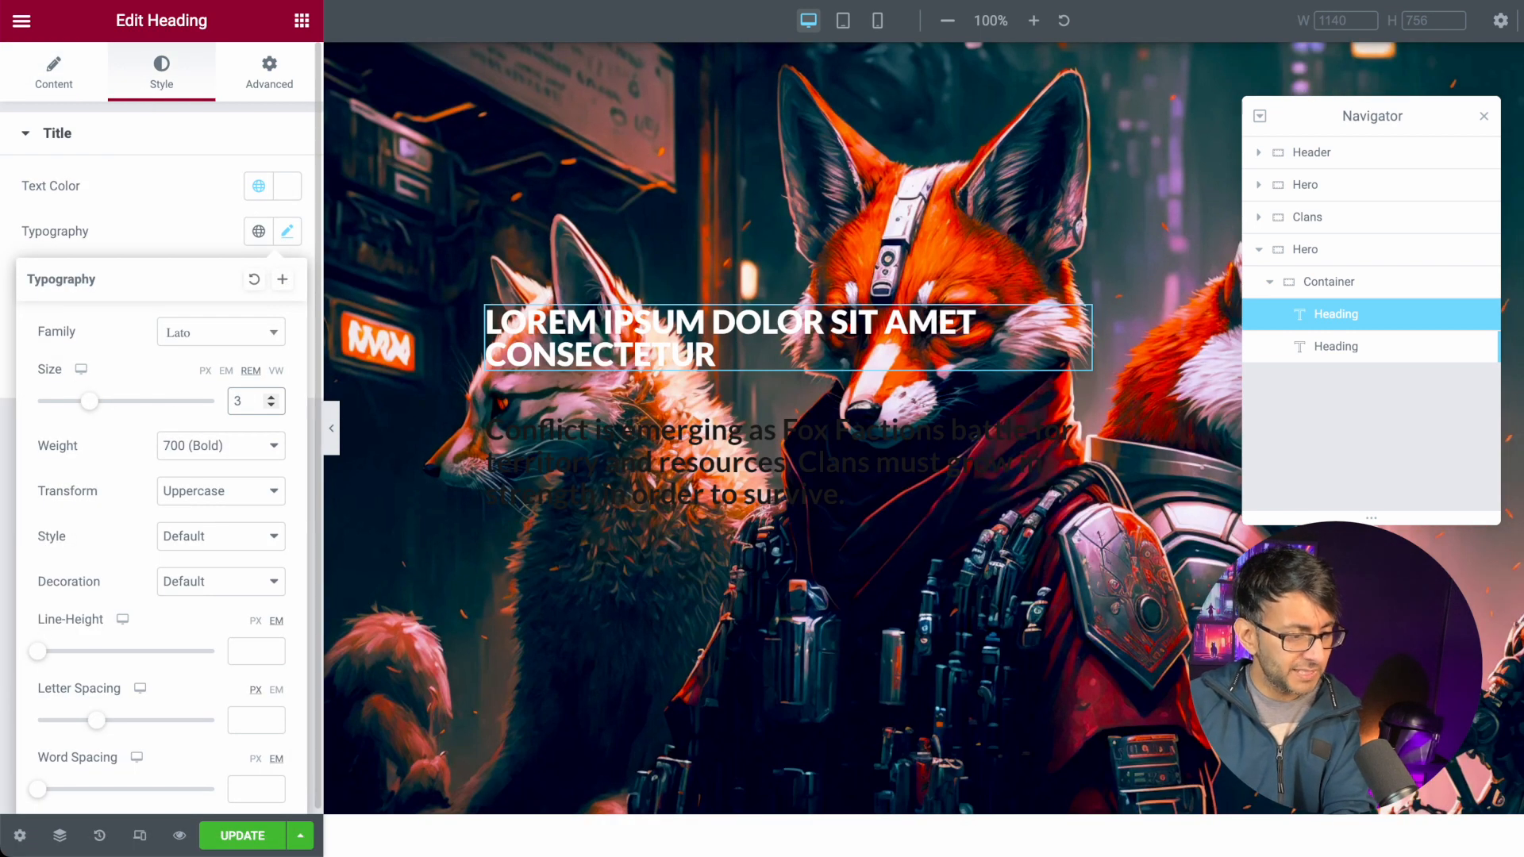
- Set the text color of the second heading in the duplicated section to the white global color #FFFFFF
{"action": "left_click", "coordinate": [1359, 350]}
{"action": "left_click", "coordinate": [162, 78]}
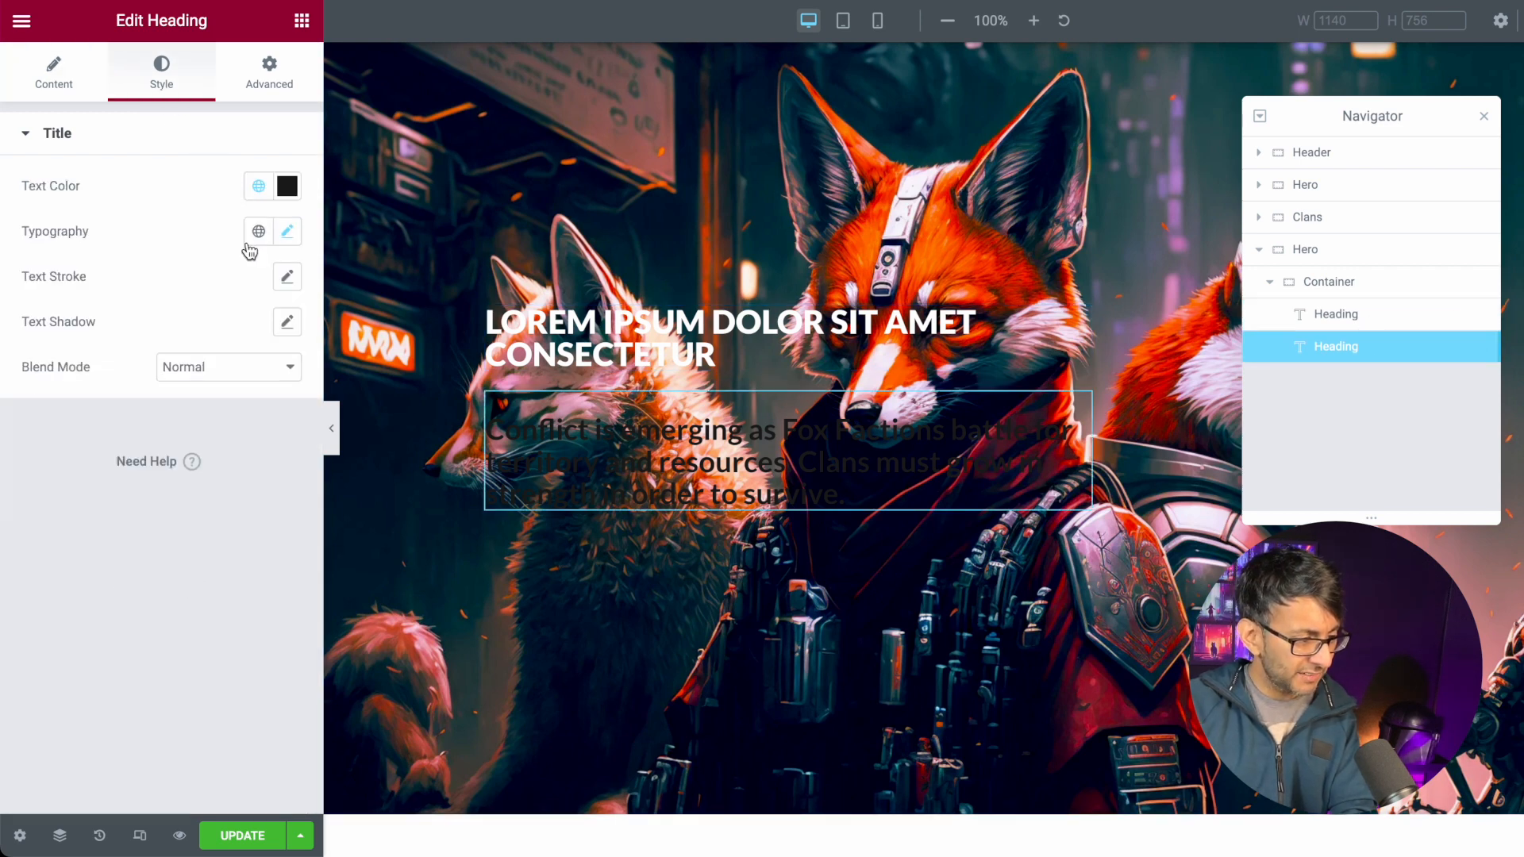
{"action": "left_click", "coordinate": [287, 233]}
{"action": "left_click", "coordinate": [259, 187]}
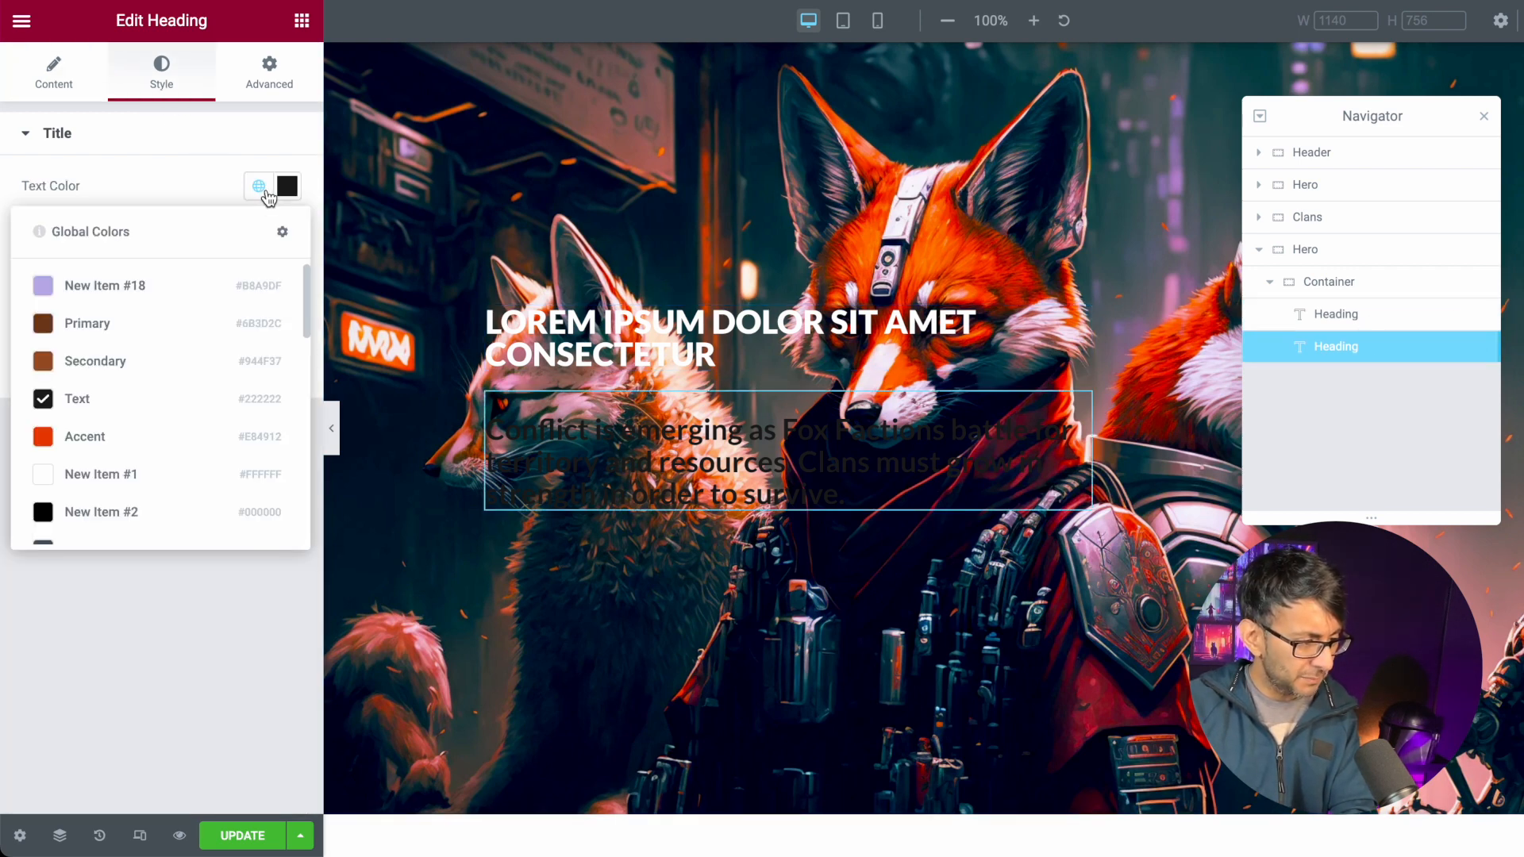
{"action": "left_click", "coordinate": [109, 476]}
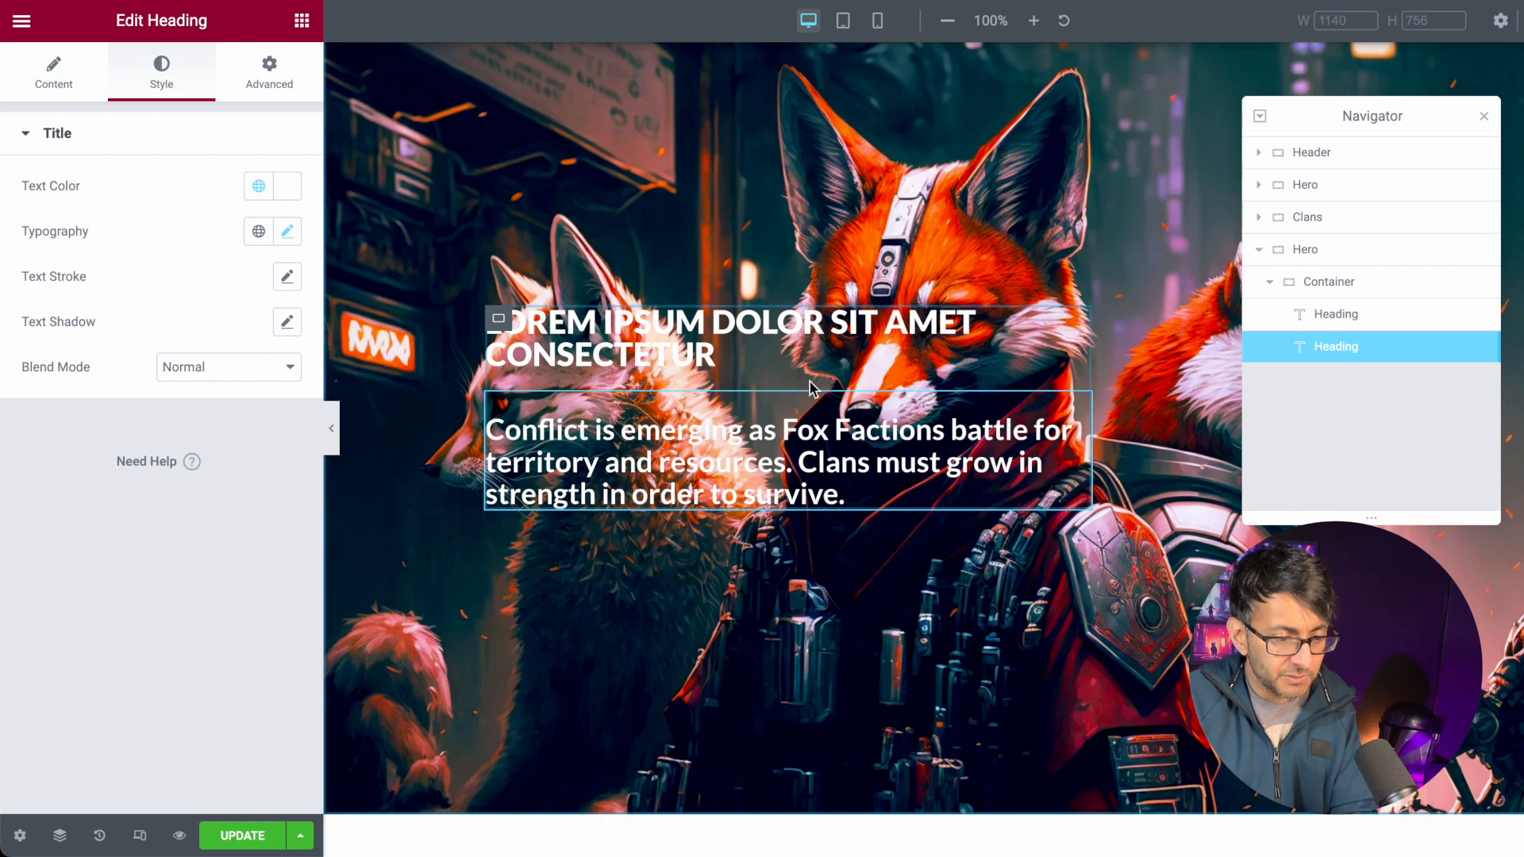
- Stretch the duplicated section's inner container to the section's full height and justify its content to the end
{"action": "left_click", "coordinate": [1383, 286]}
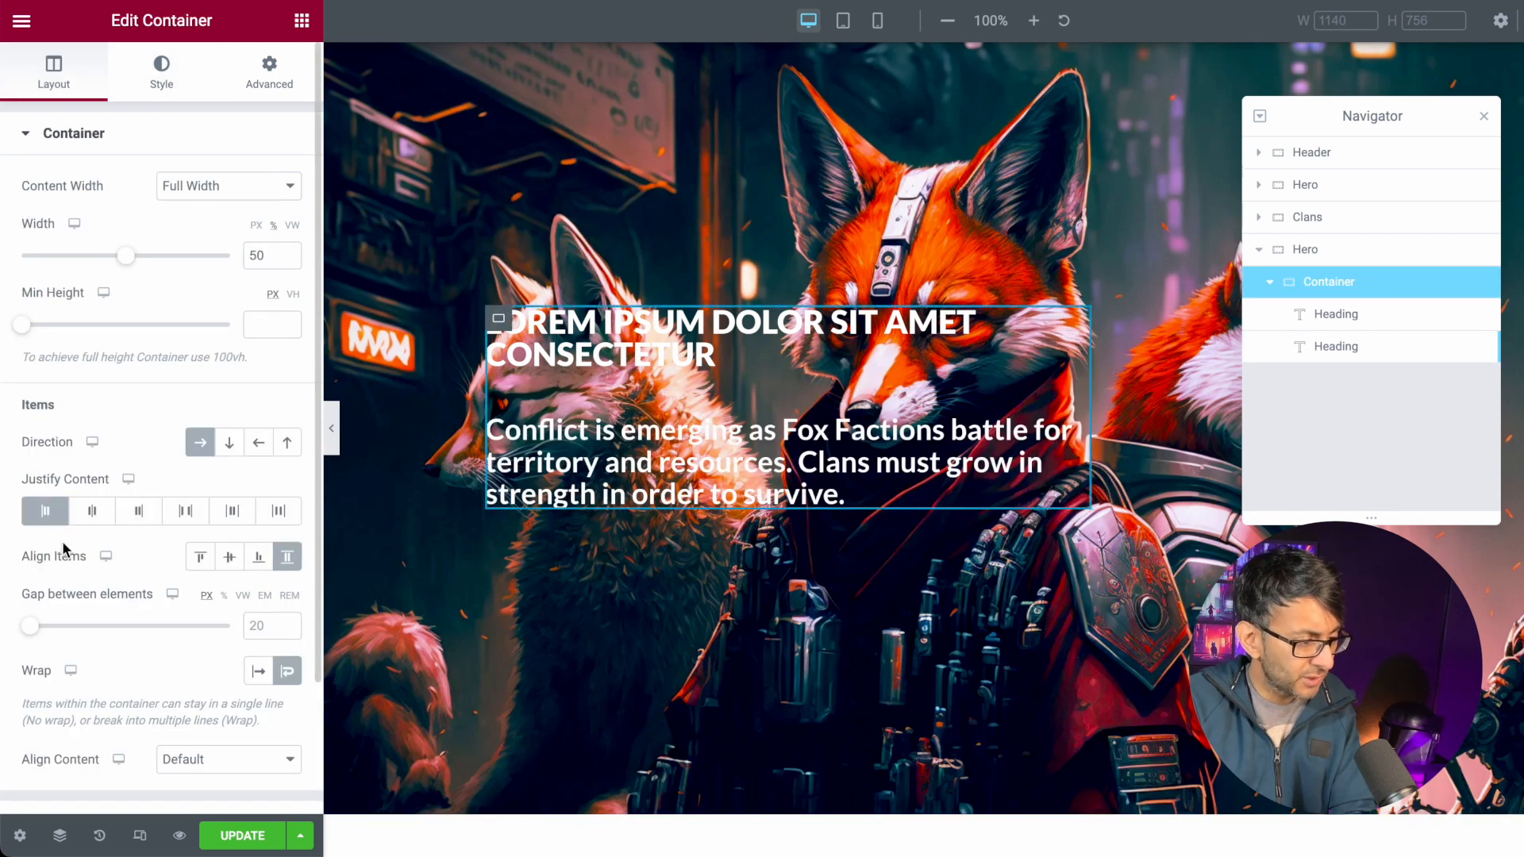
{"action": "left_click", "coordinate": [249, 562]}
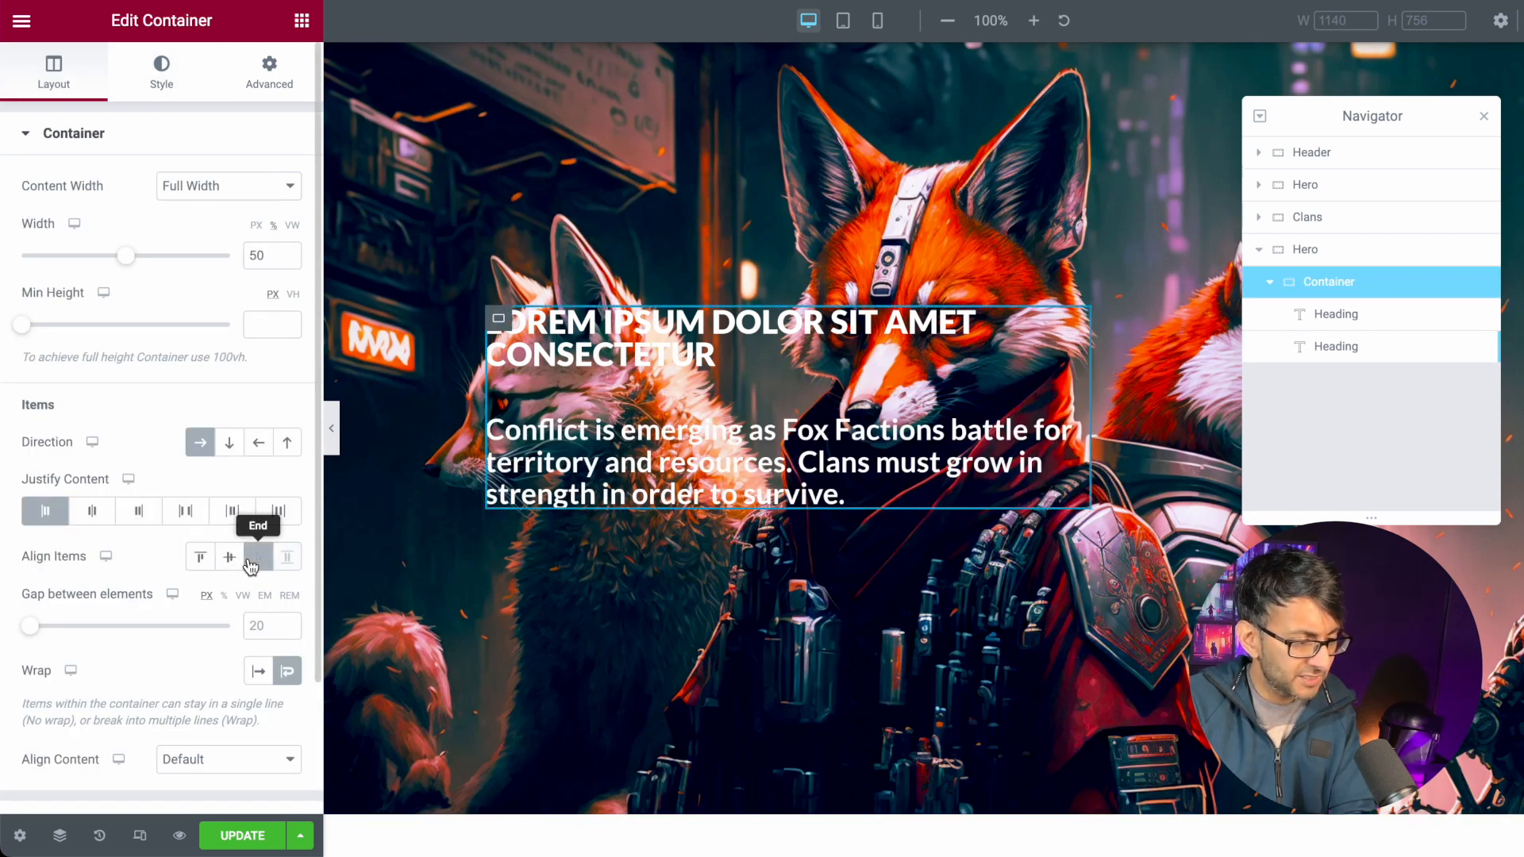
{"action": "left_click", "coordinate": [289, 561]}
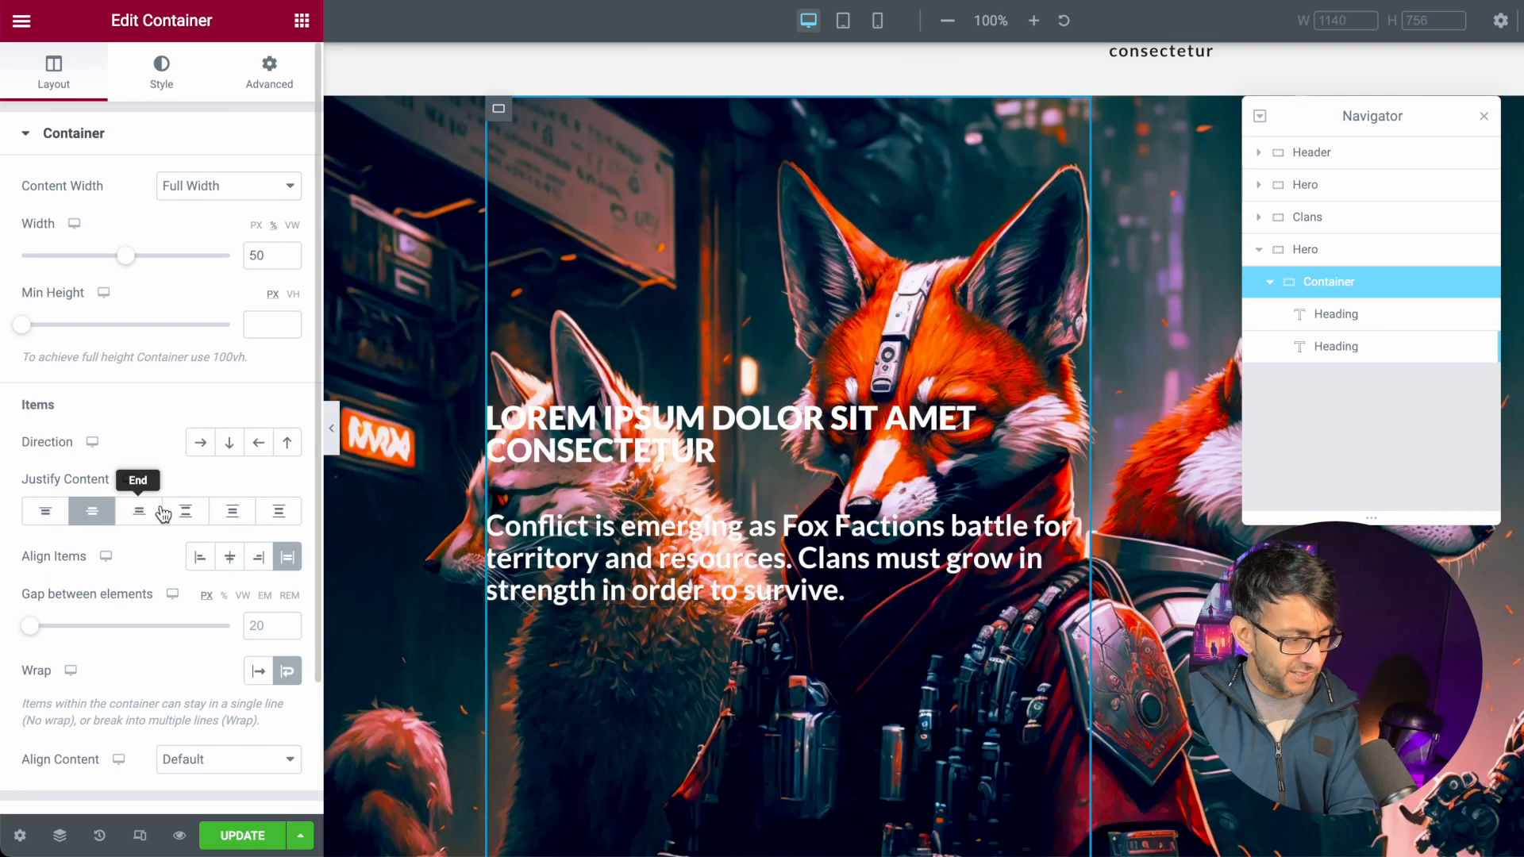
{"action": "left_click", "coordinate": [147, 522]}
{"action": "scroll", "coordinate": [794, 589], "scroll_direction": "down", "scroll_amount": 2}
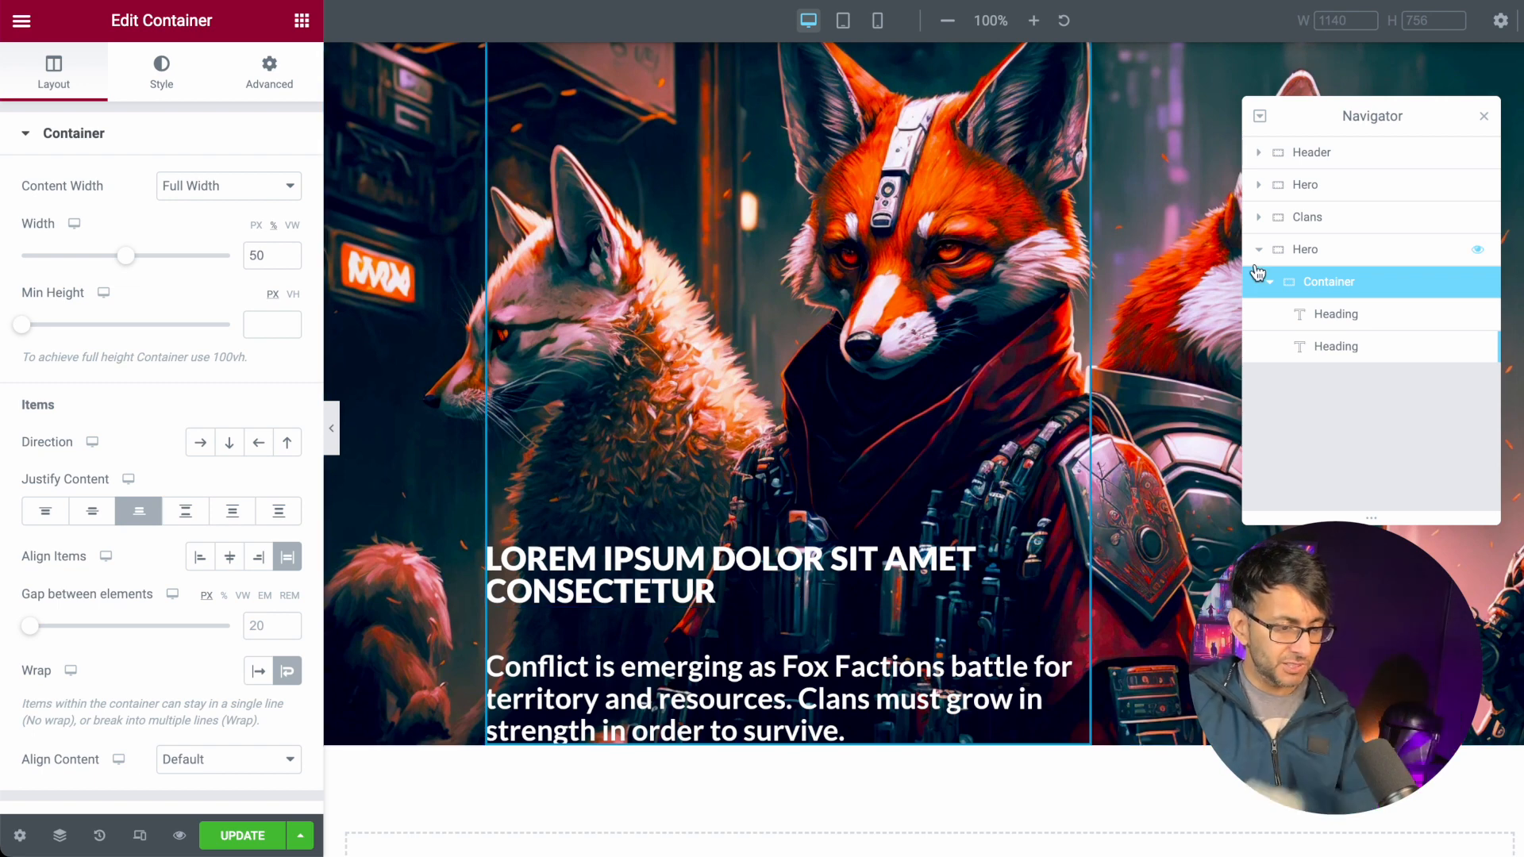
- Set the inner container's bottom margin to 50 px
{"action": "left_click", "coordinate": [251, 87]}
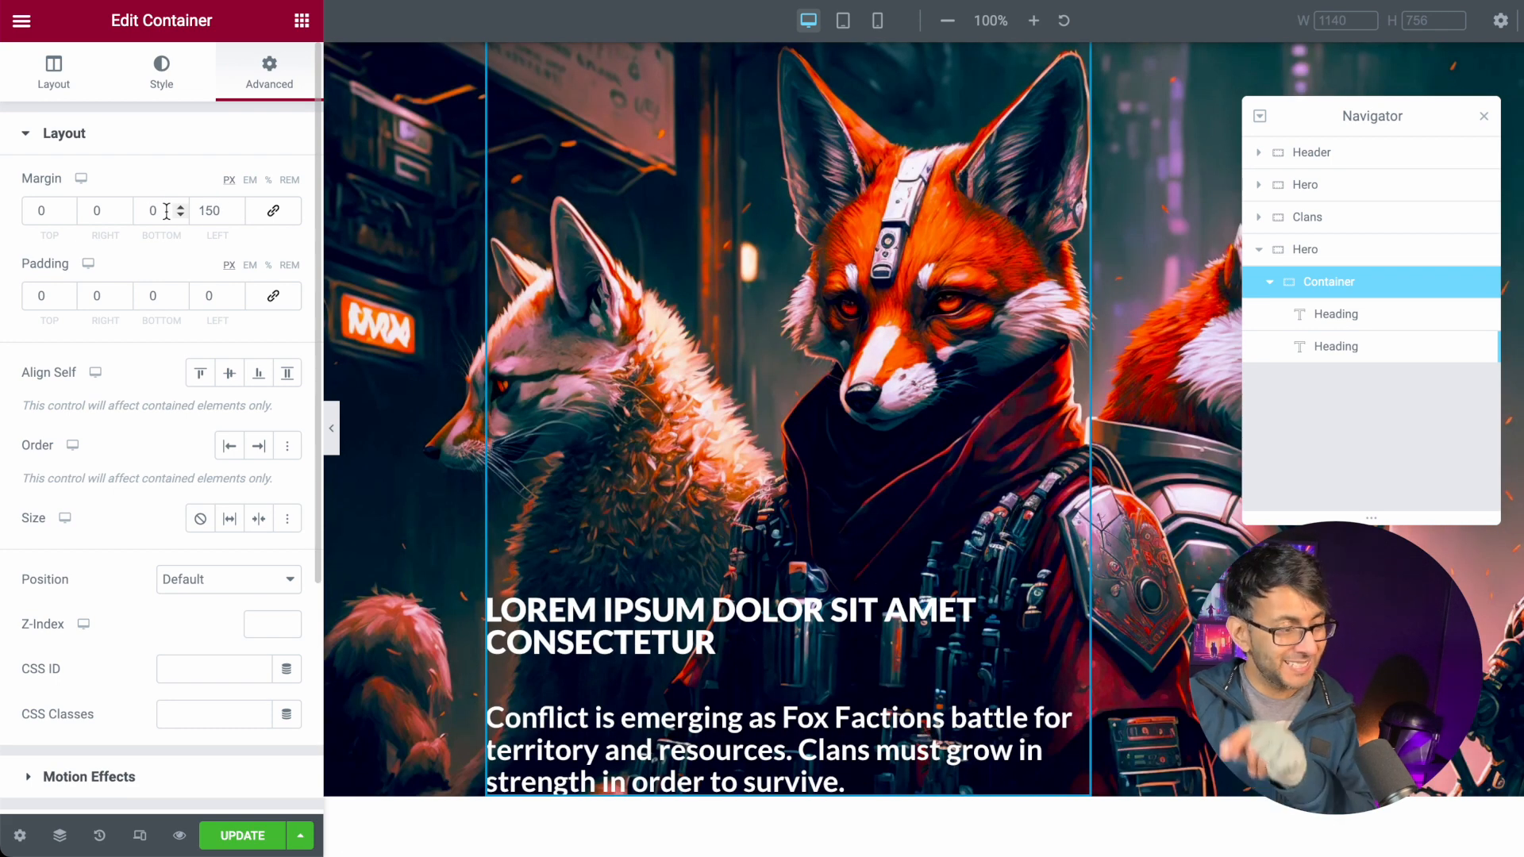
{"action": "left_click", "coordinate": [167, 211]}
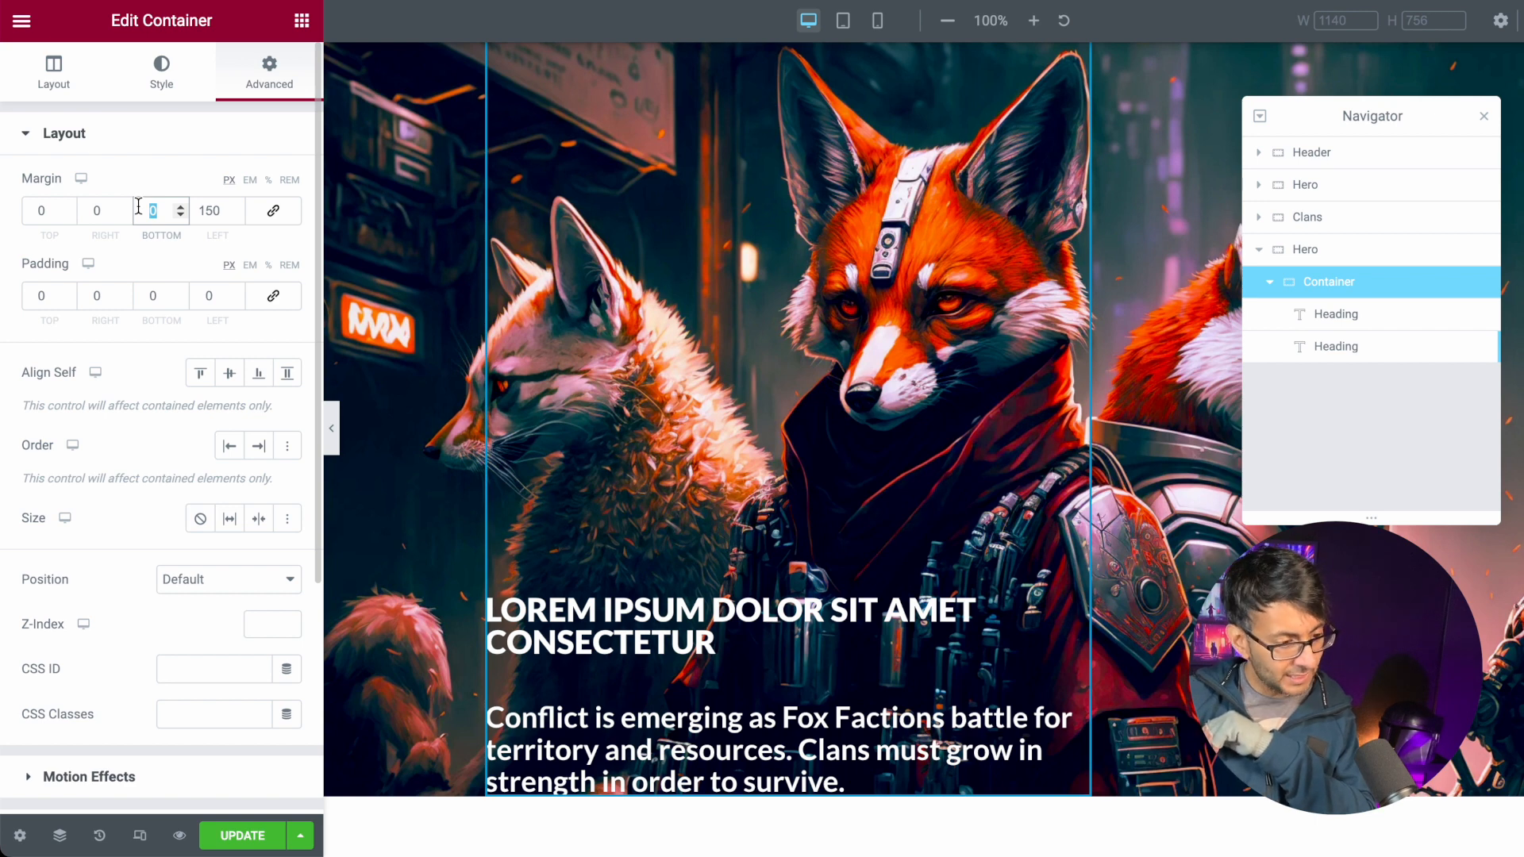
{"action": "type", "text": "100"}
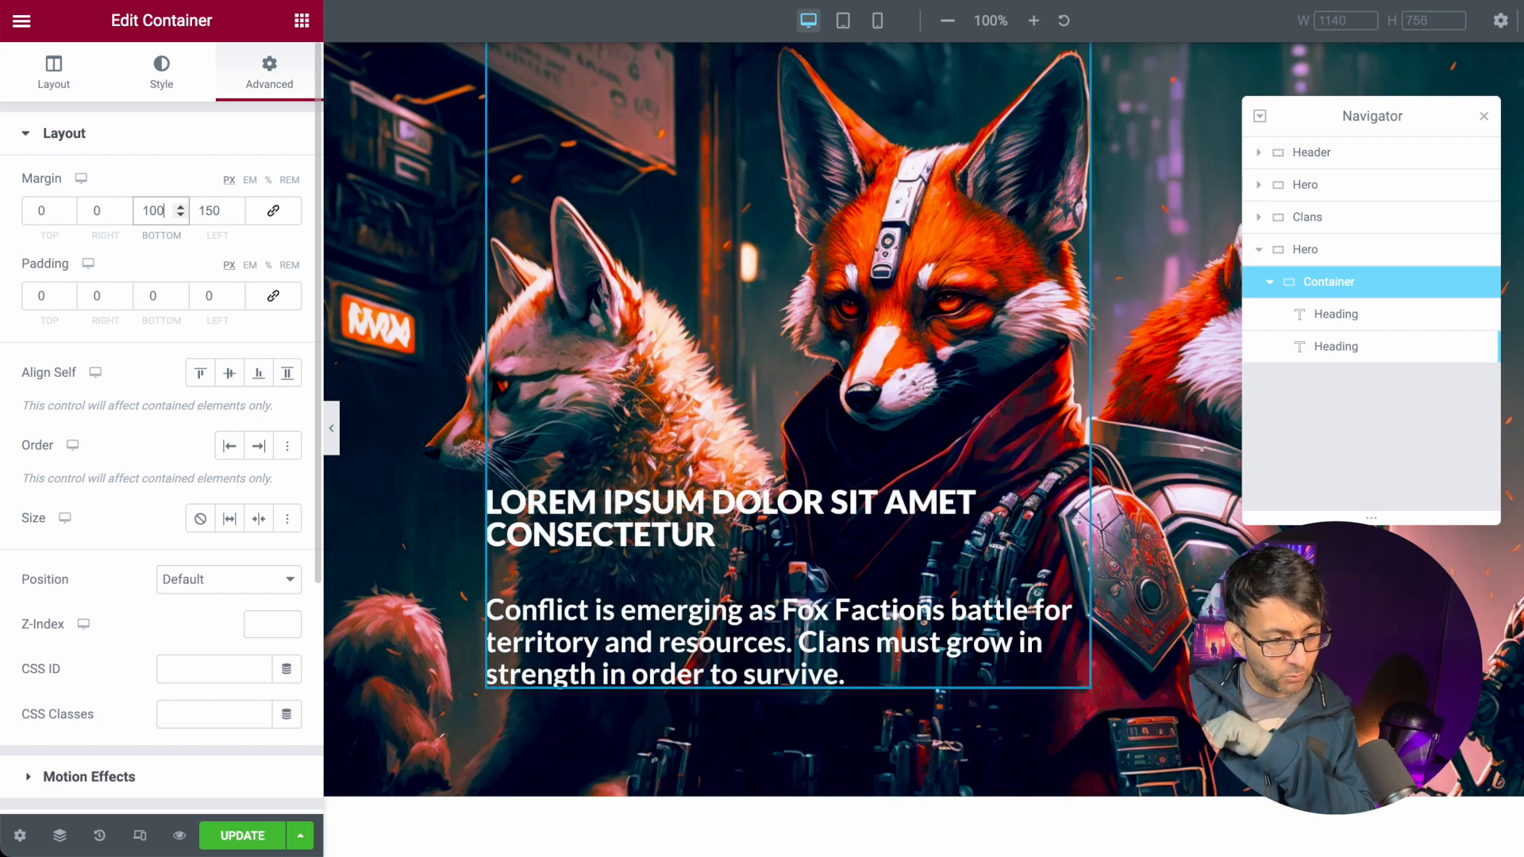
{"action": "key", "text": "BackSpace"}
{"action": "key", "text": "BackSpace"}
{"action": "key", "text": "BackSpace"}
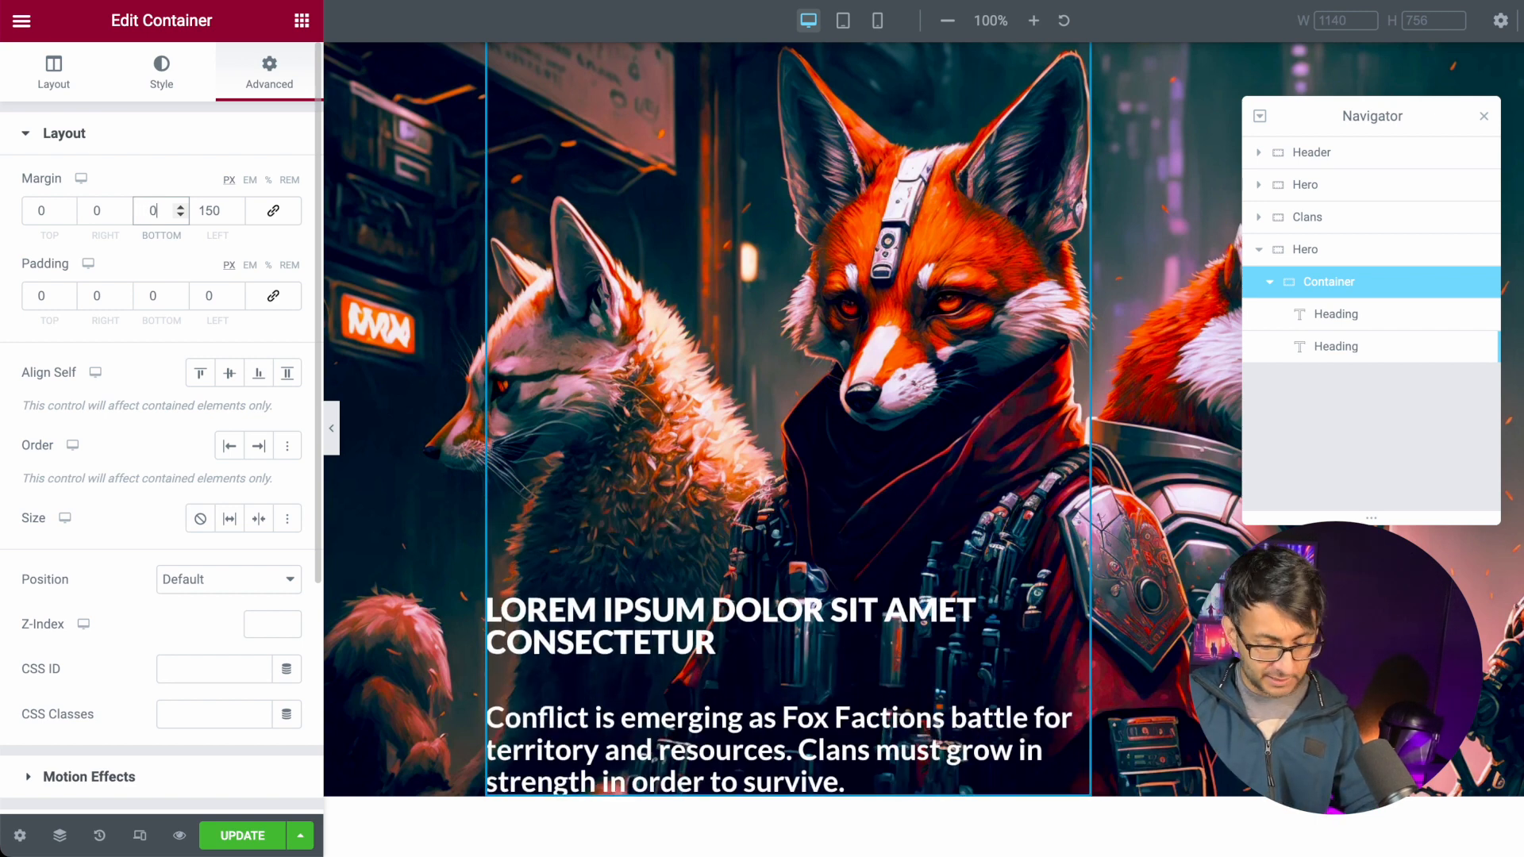
{"action": "type", "text": "50"}
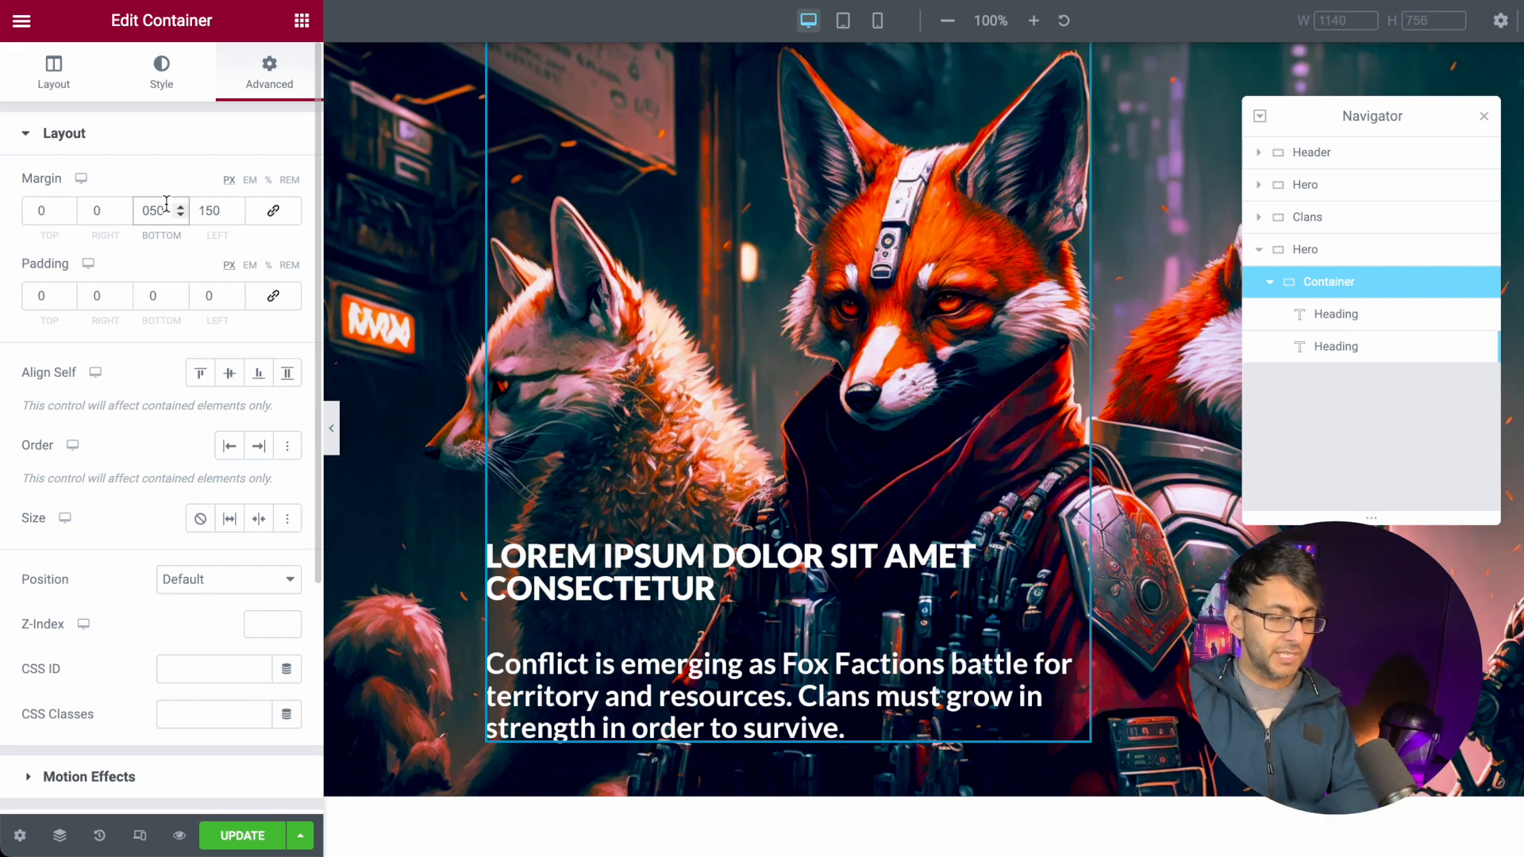
- Preview the fox section at full width to check the text placement, then return to editing with the Navigator shown
{"action": "left_click", "coordinate": [1484, 117]}
{"action": "left_click", "coordinate": [332, 428]}
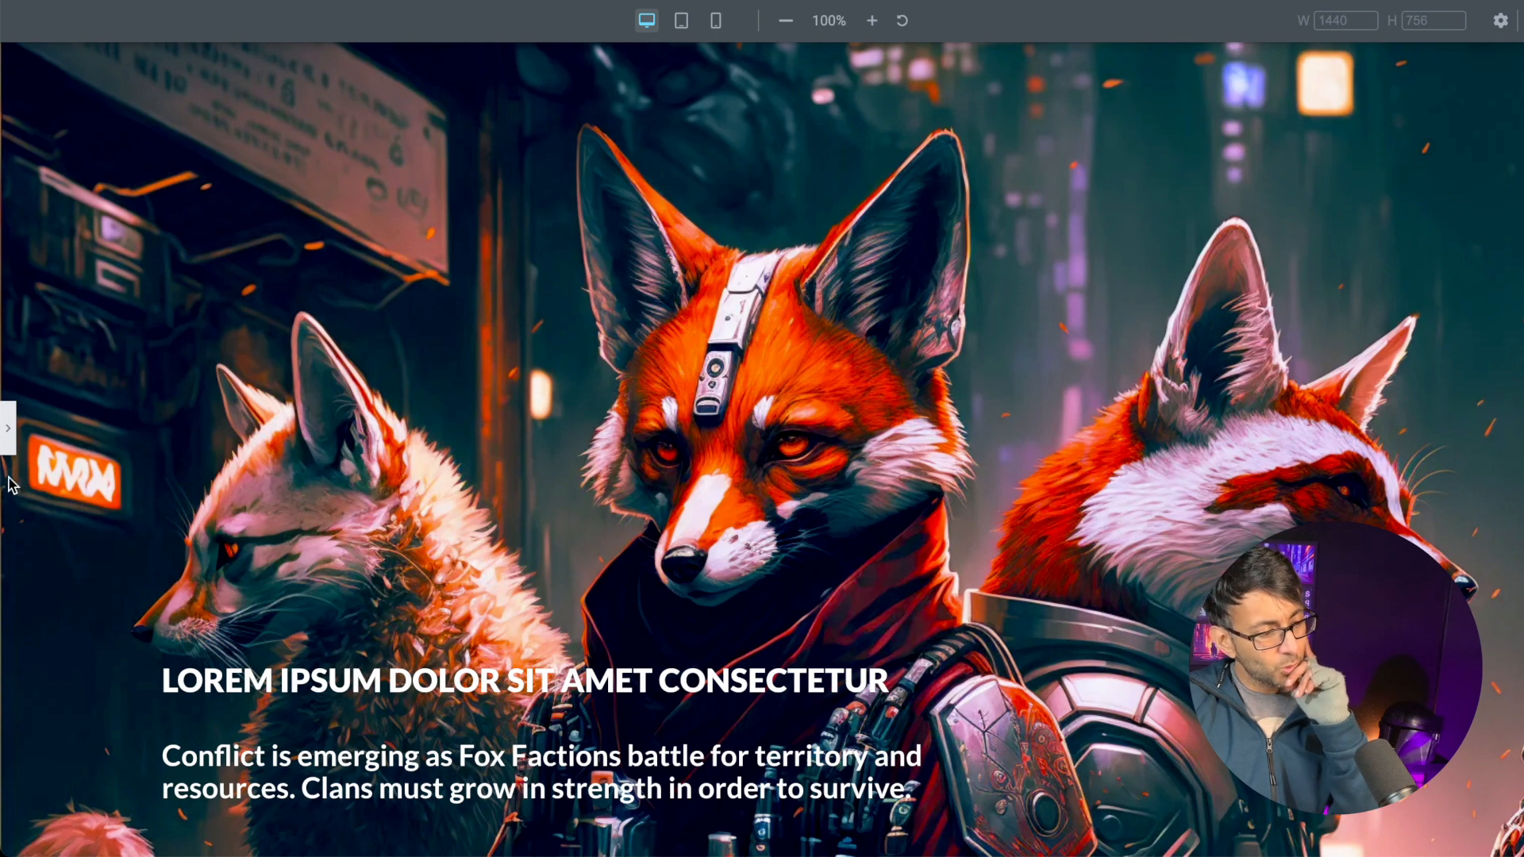
{"action": "left_click", "coordinate": [8, 429]}
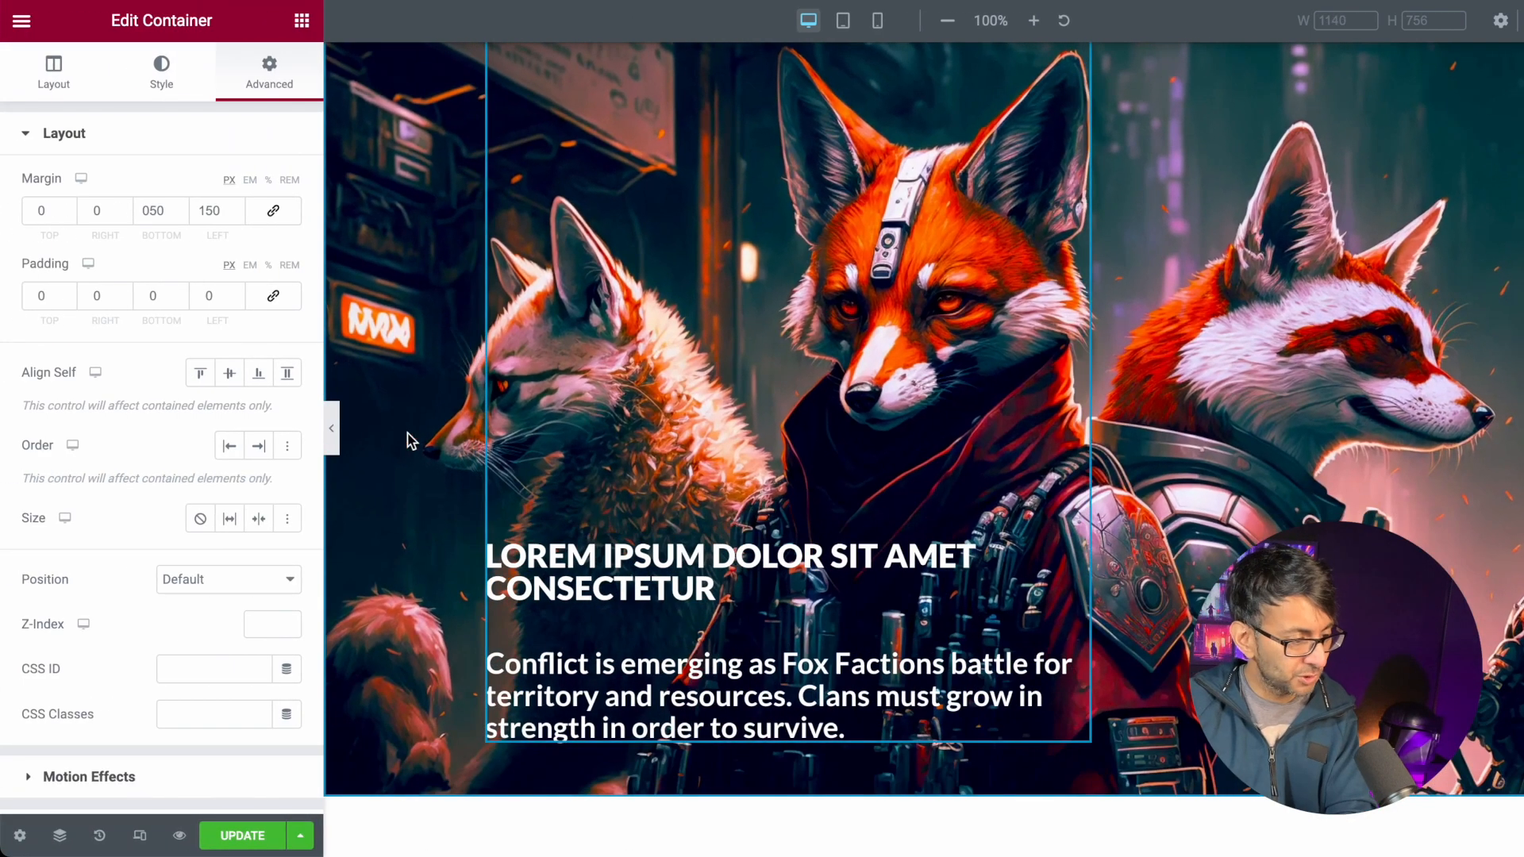
{"action": "left_click", "coordinate": [59, 836]}
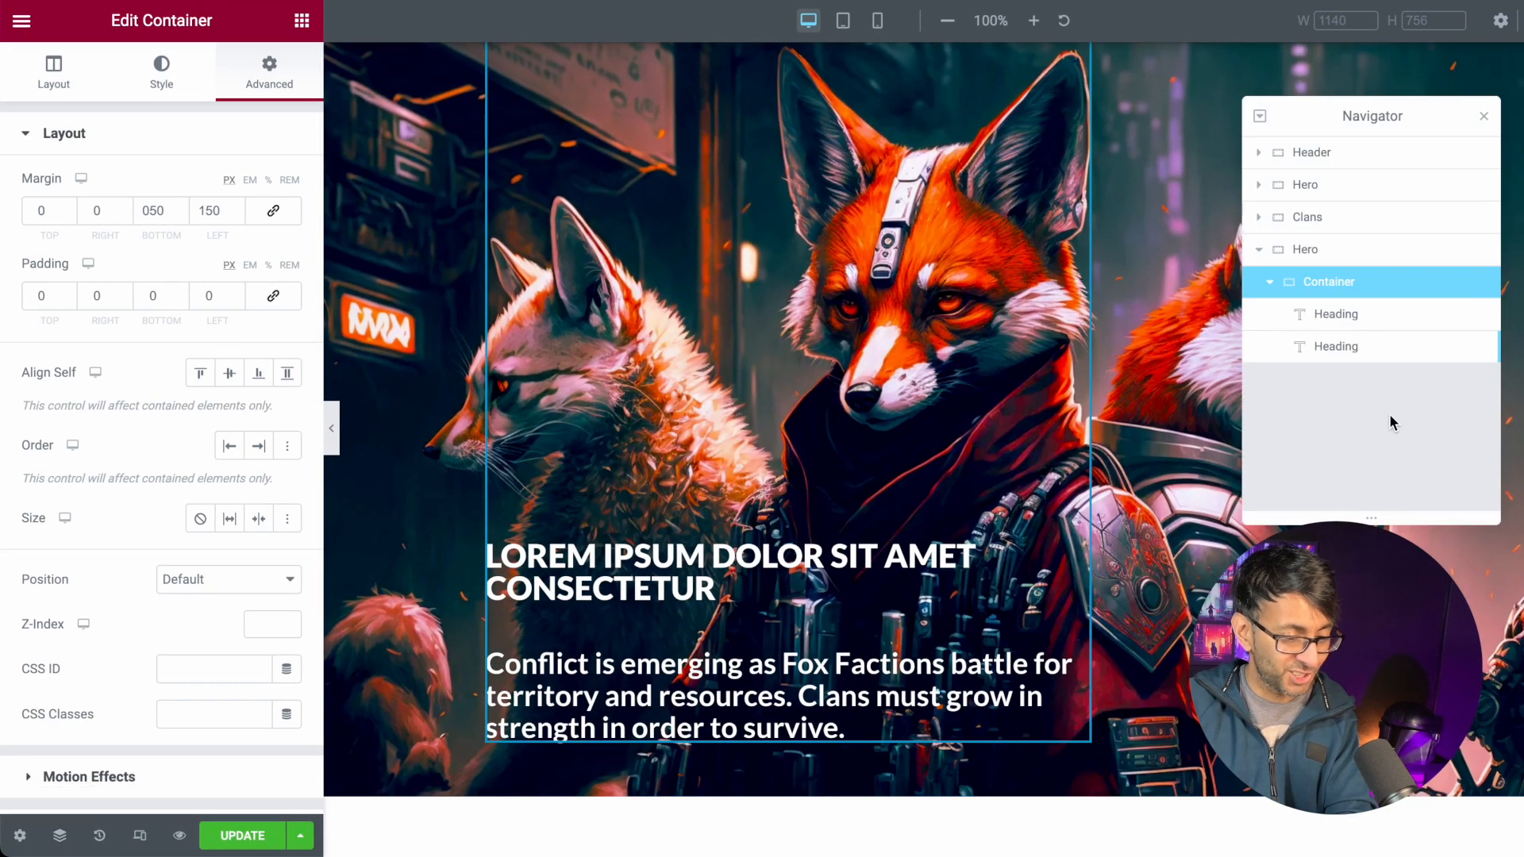
- Rename the duplicated Hero container as Section
{"action": "left_click", "coordinate": [159, 80]}
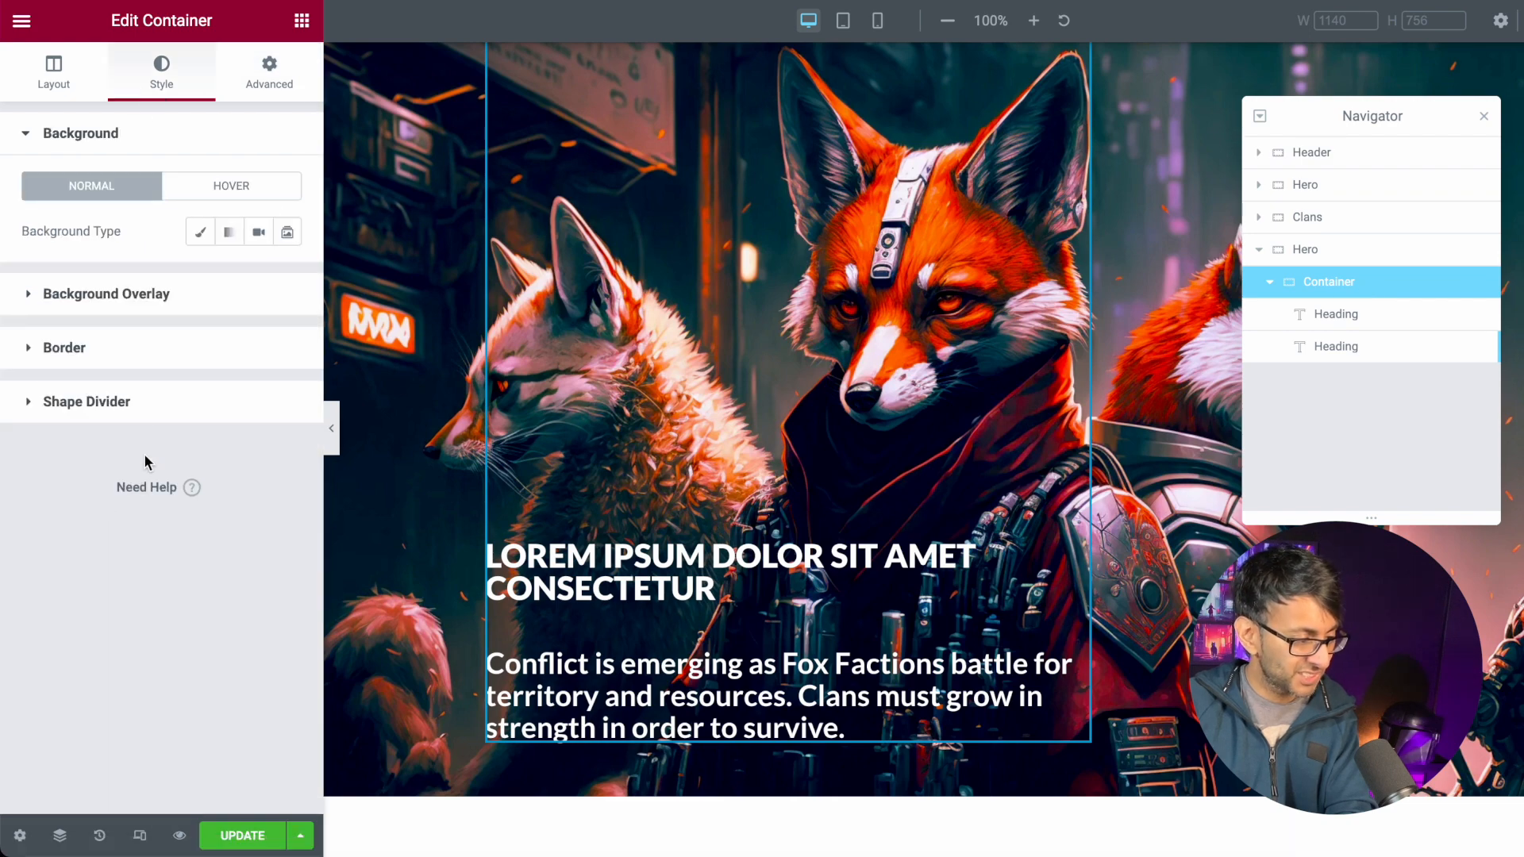
{"action": "left_click", "coordinate": [1417, 253]}
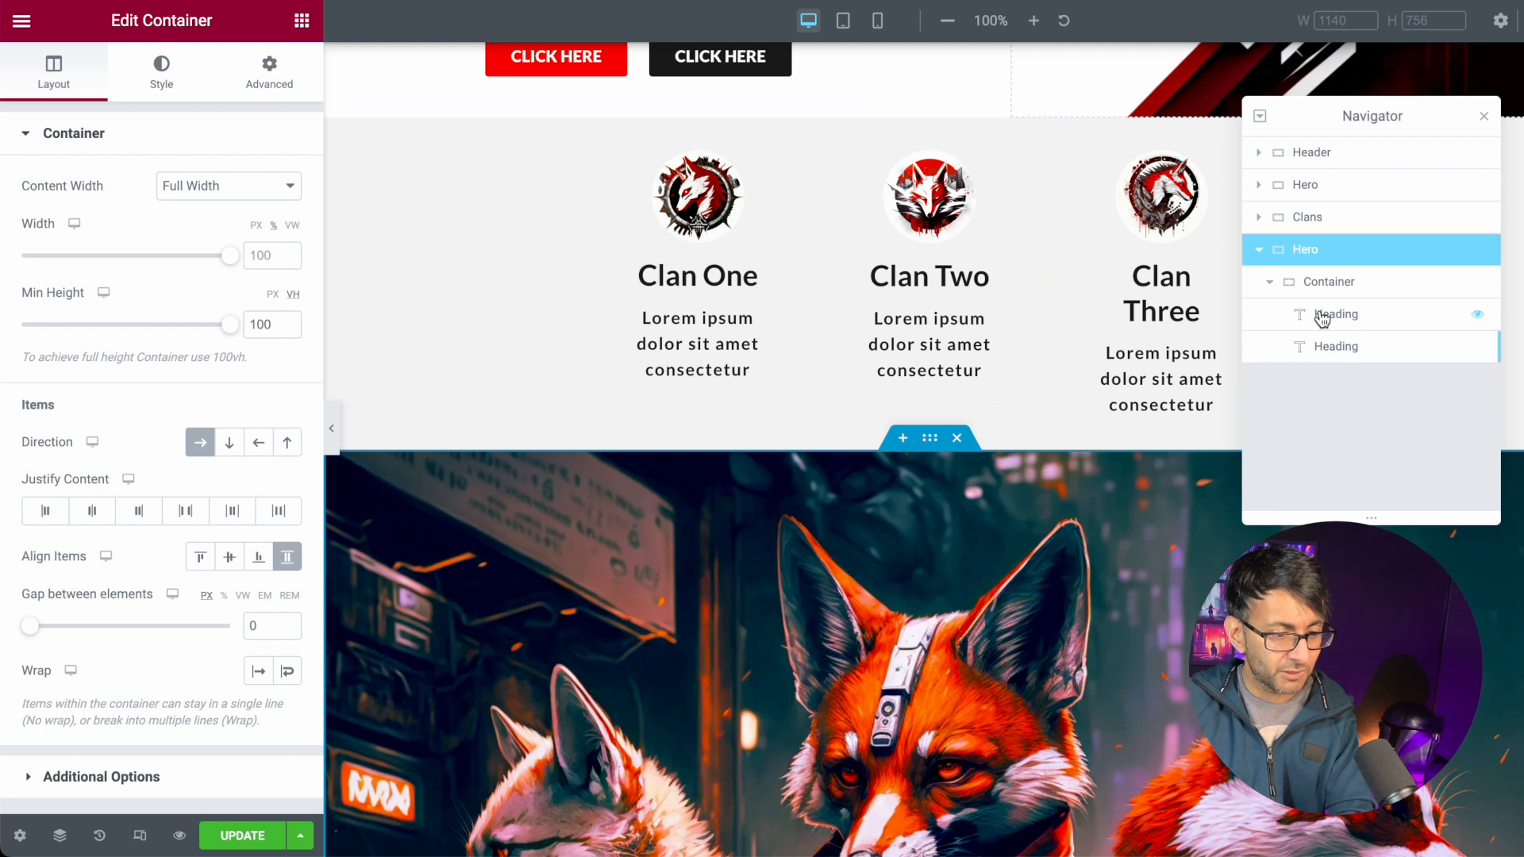
{"action": "double_click", "coordinate": [1305, 254]}
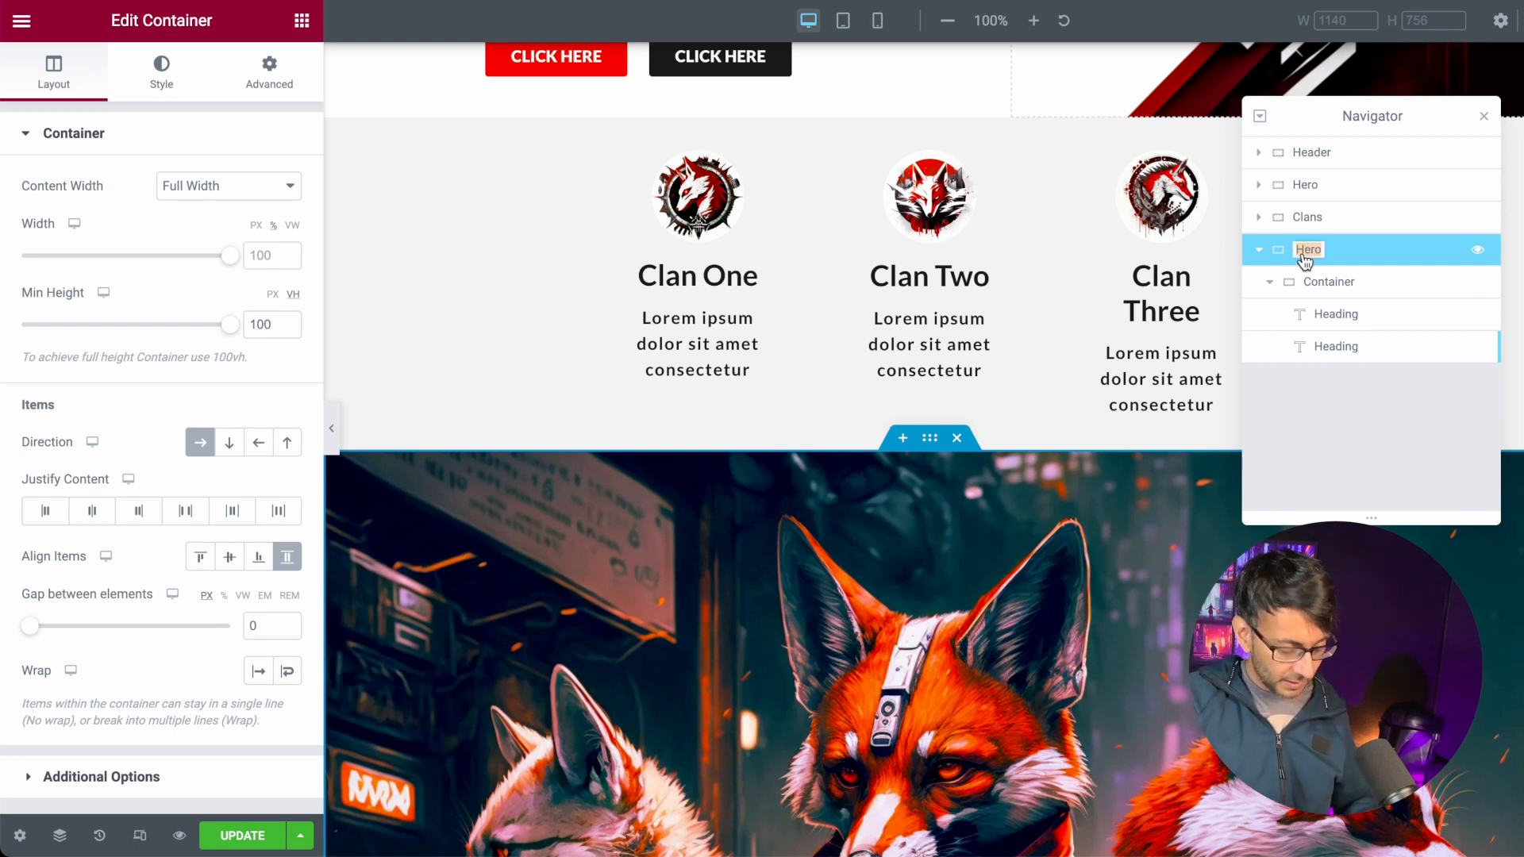
{"action": "type", "text": "Containe"}
{"action": "key", "text": "BackSpace"}
{"action": "key", "text": "BackSpace"}
{"action": "key", "text": "BackSpace"}
{"action": "type", "text": "Section"}
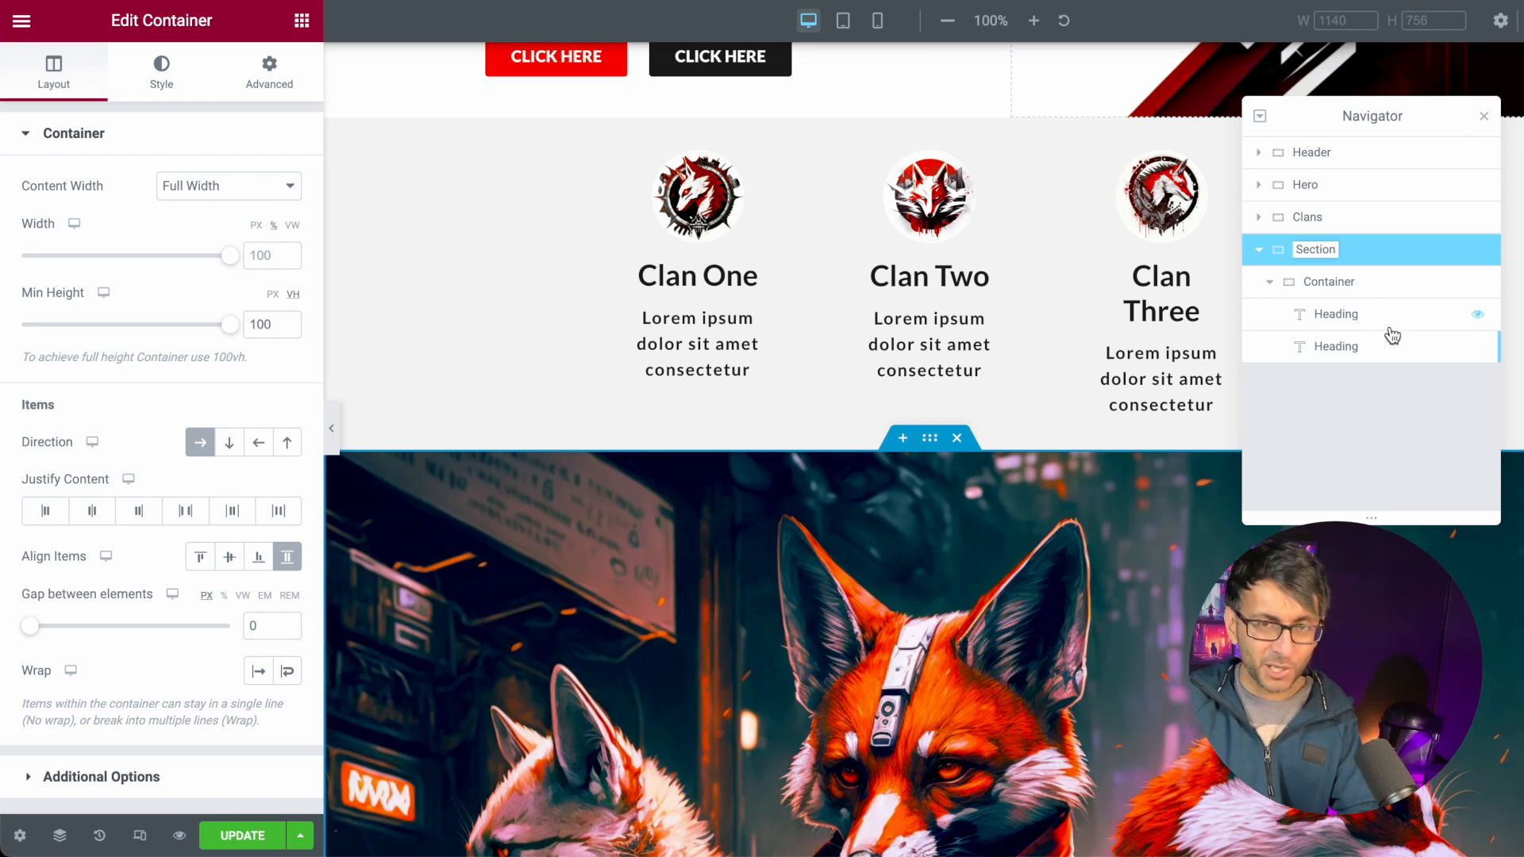
- Set the Section's background image position to Center Center and update the page
{"action": "left_click", "coordinate": [161, 91]}
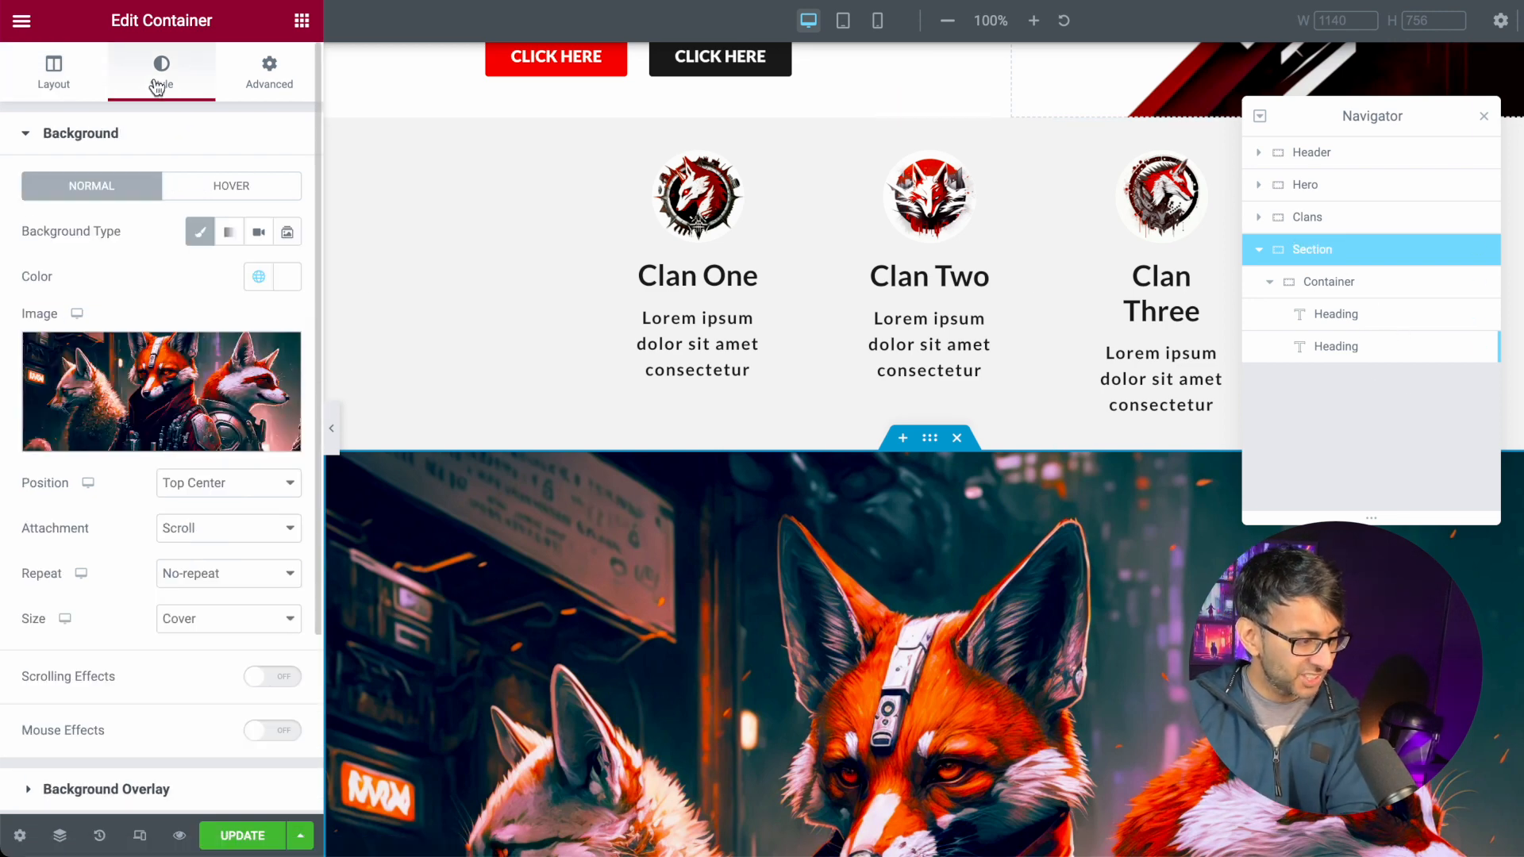
{"action": "left_click", "coordinate": [164, 444]}
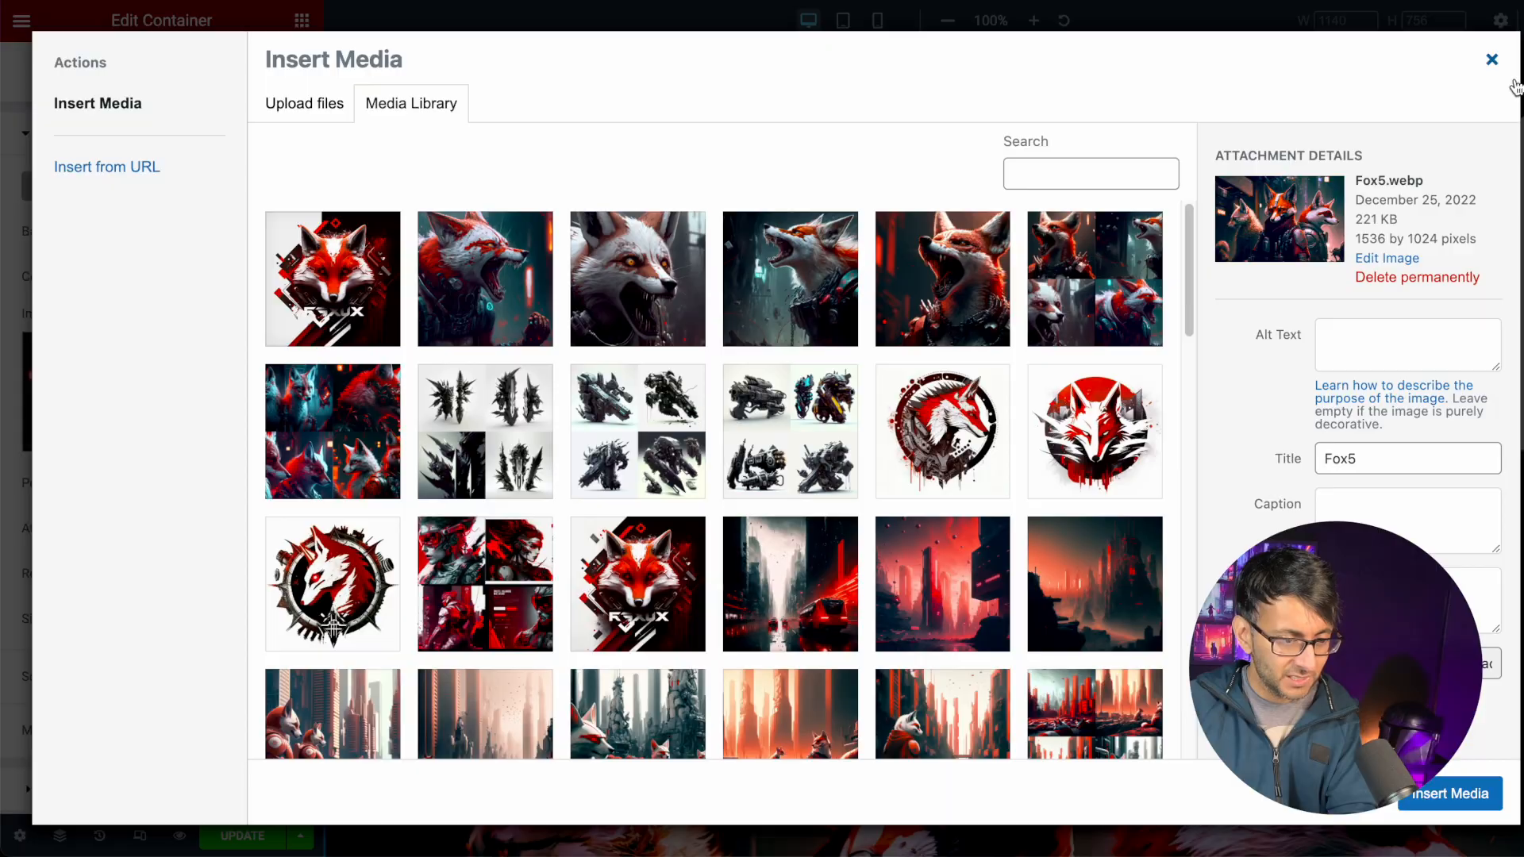
{"action": "left_click", "coordinate": [1493, 60]}
{"action": "left_click", "coordinate": [184, 490]}
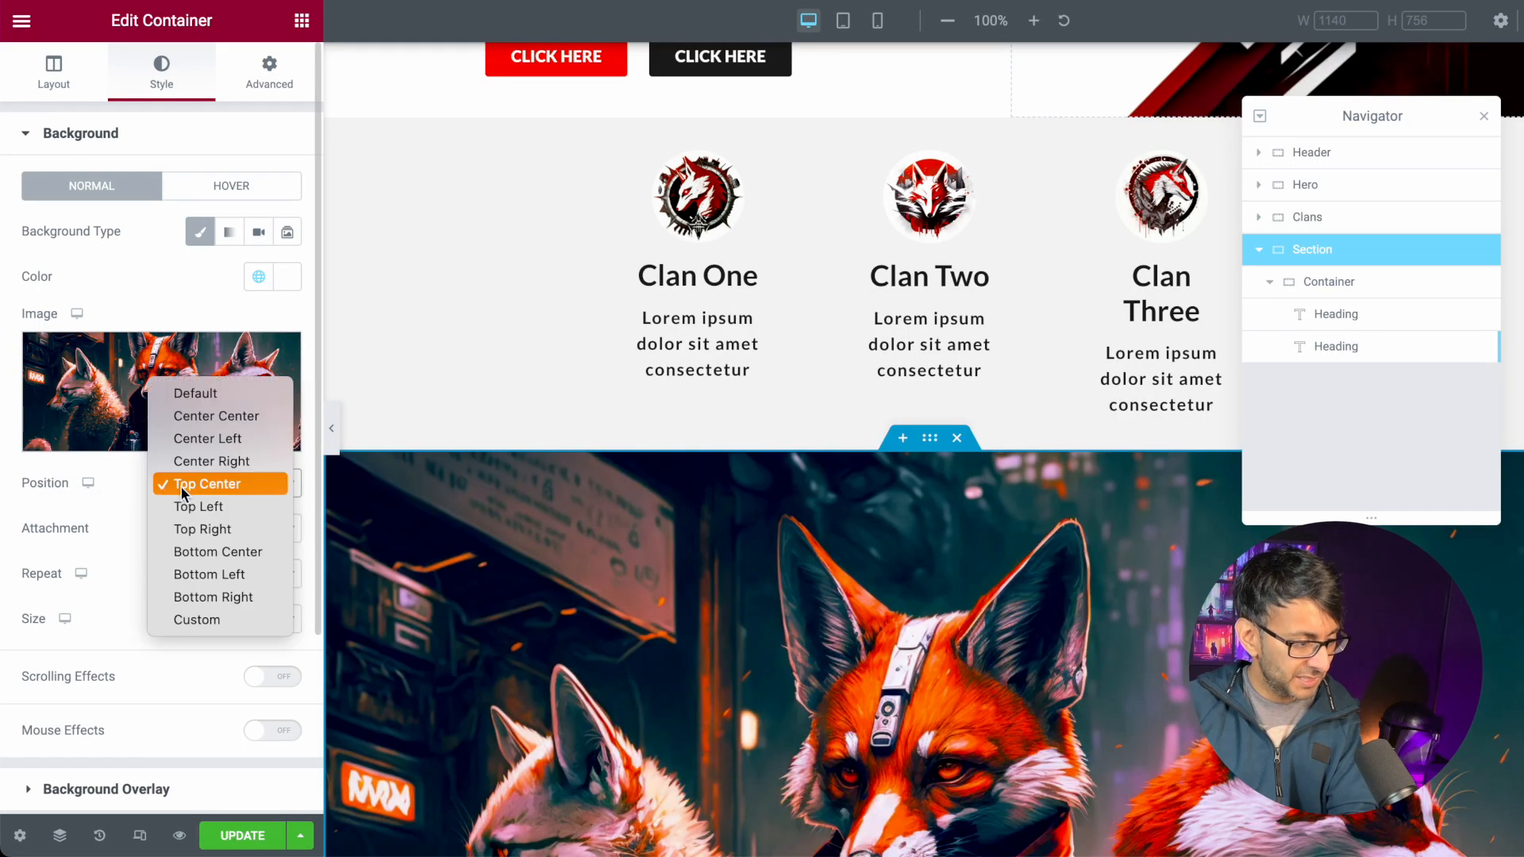
{"action": "left_click", "coordinate": [237, 418]}
{"action": "left_click", "coordinate": [262, 834]}
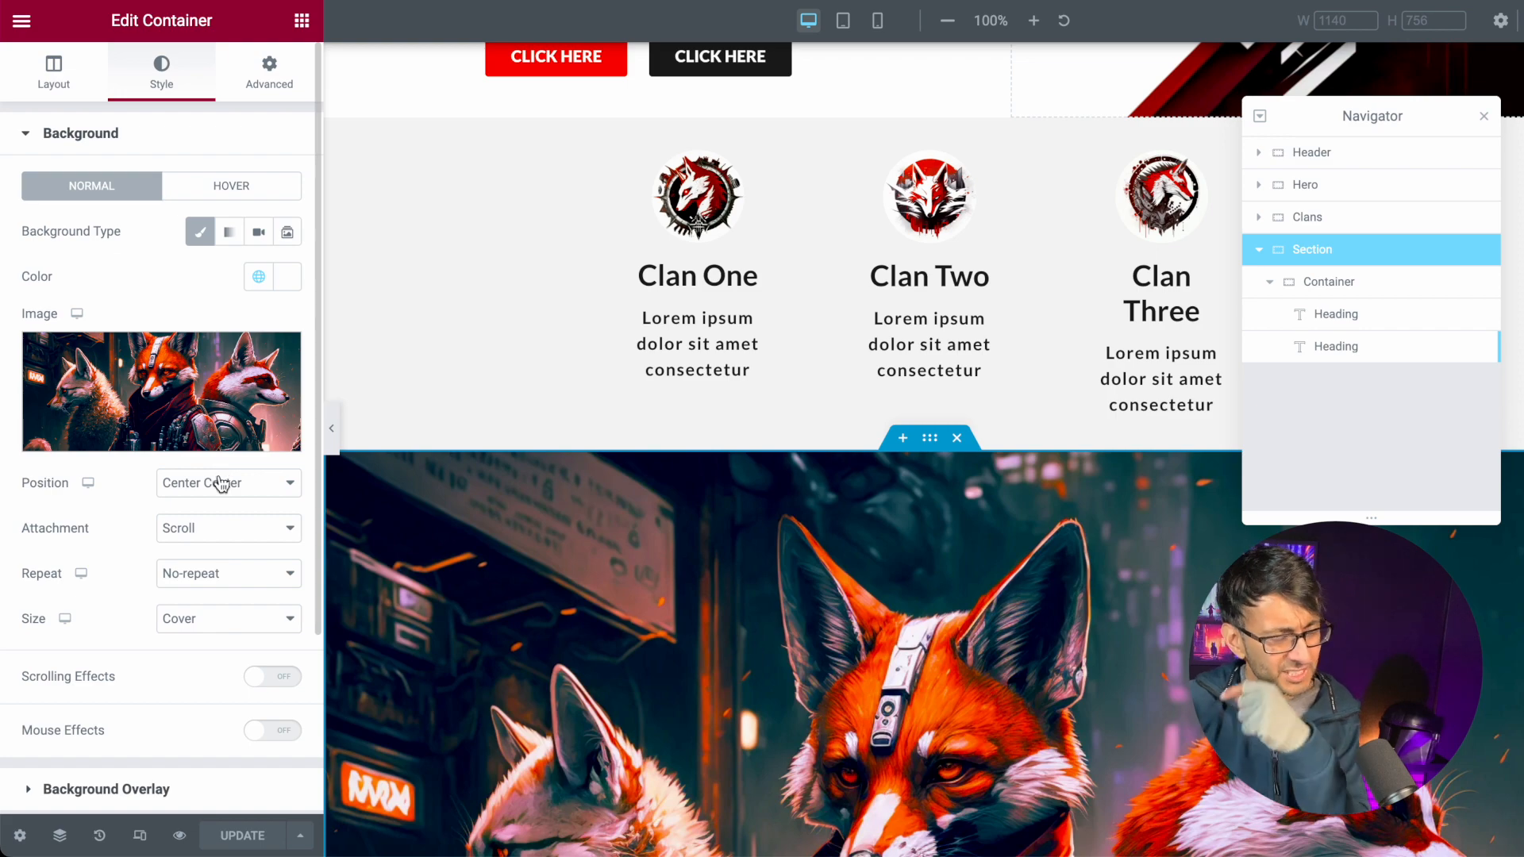
- Preview the page at full width, examine the hero, clans and fox sections, and return to editing
{"action": "left_click", "coordinate": [334, 433]}
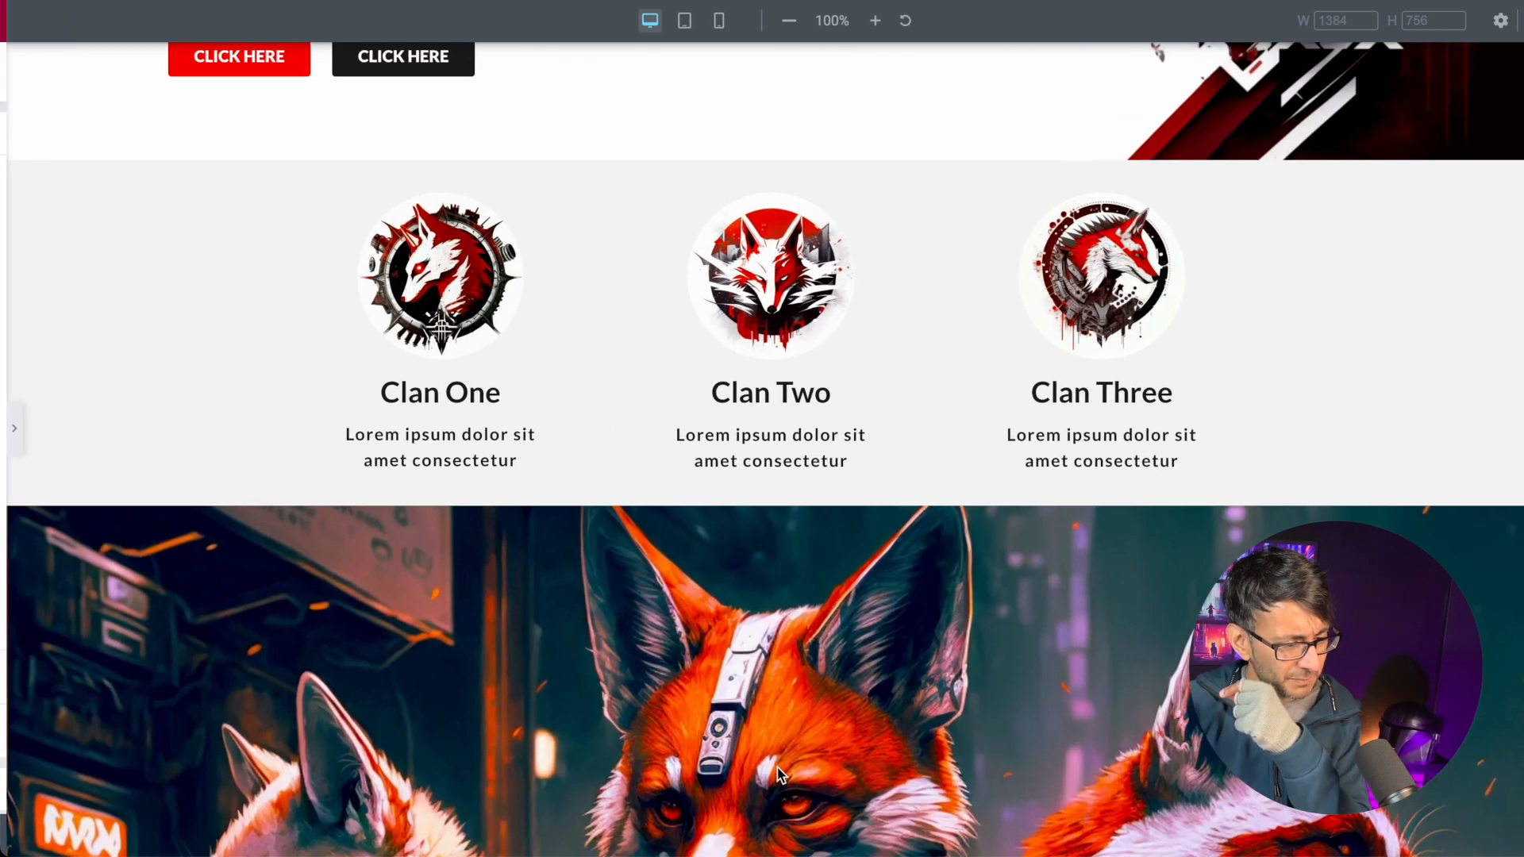
{"action": "scroll", "coordinate": [900, 812], "scroll_direction": "down", "scroll_amount": 5}
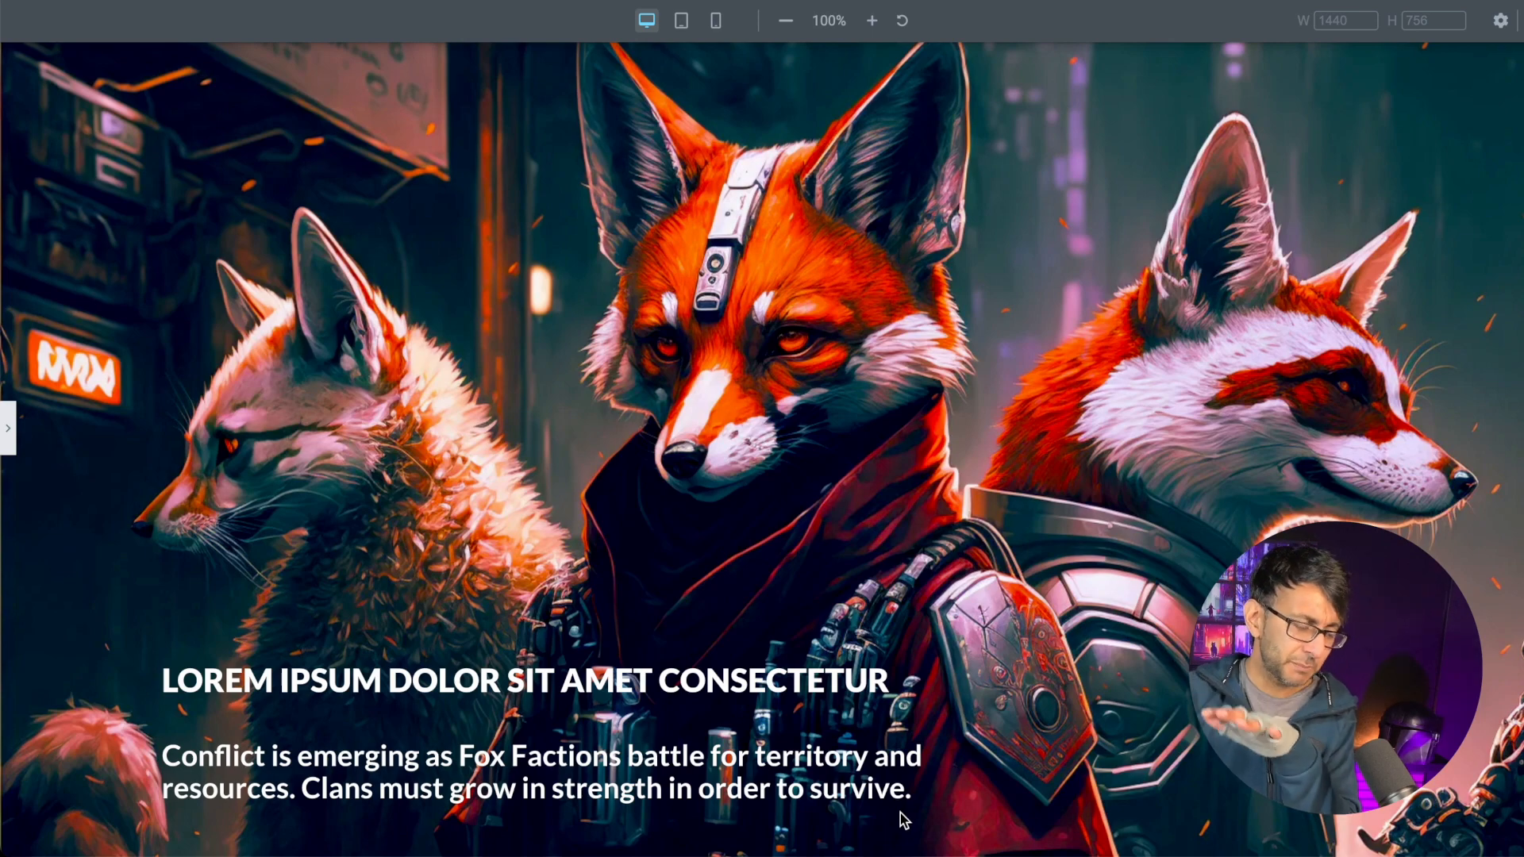
{"action": "scroll", "coordinate": [901, 813], "scroll_direction": "up", "scroll_amount": 6}
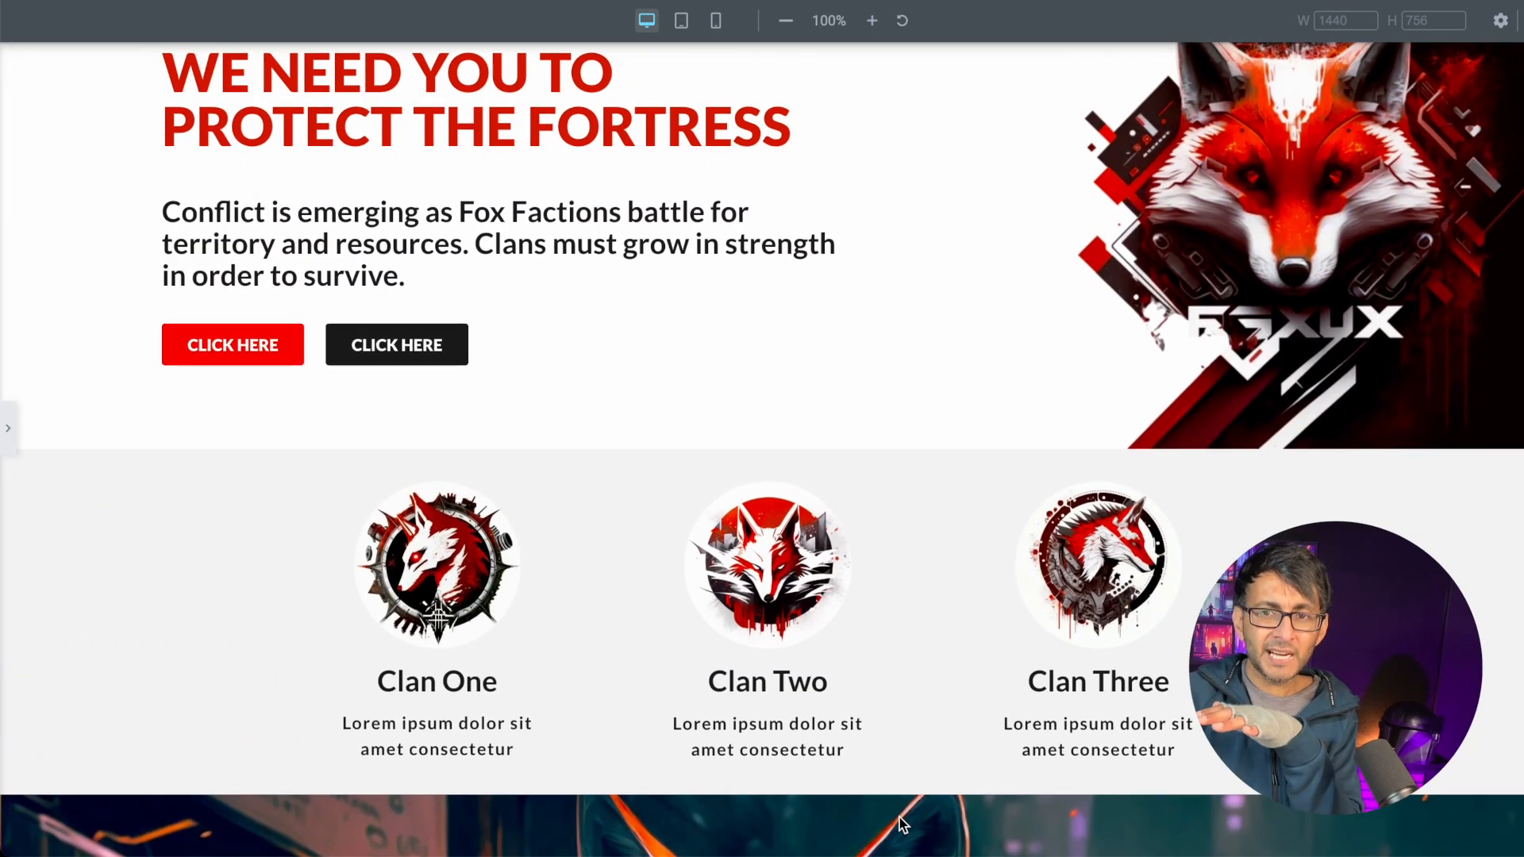
{"action": "scroll", "coordinate": [899, 817], "scroll_direction": "down", "scroll_amount": 5}
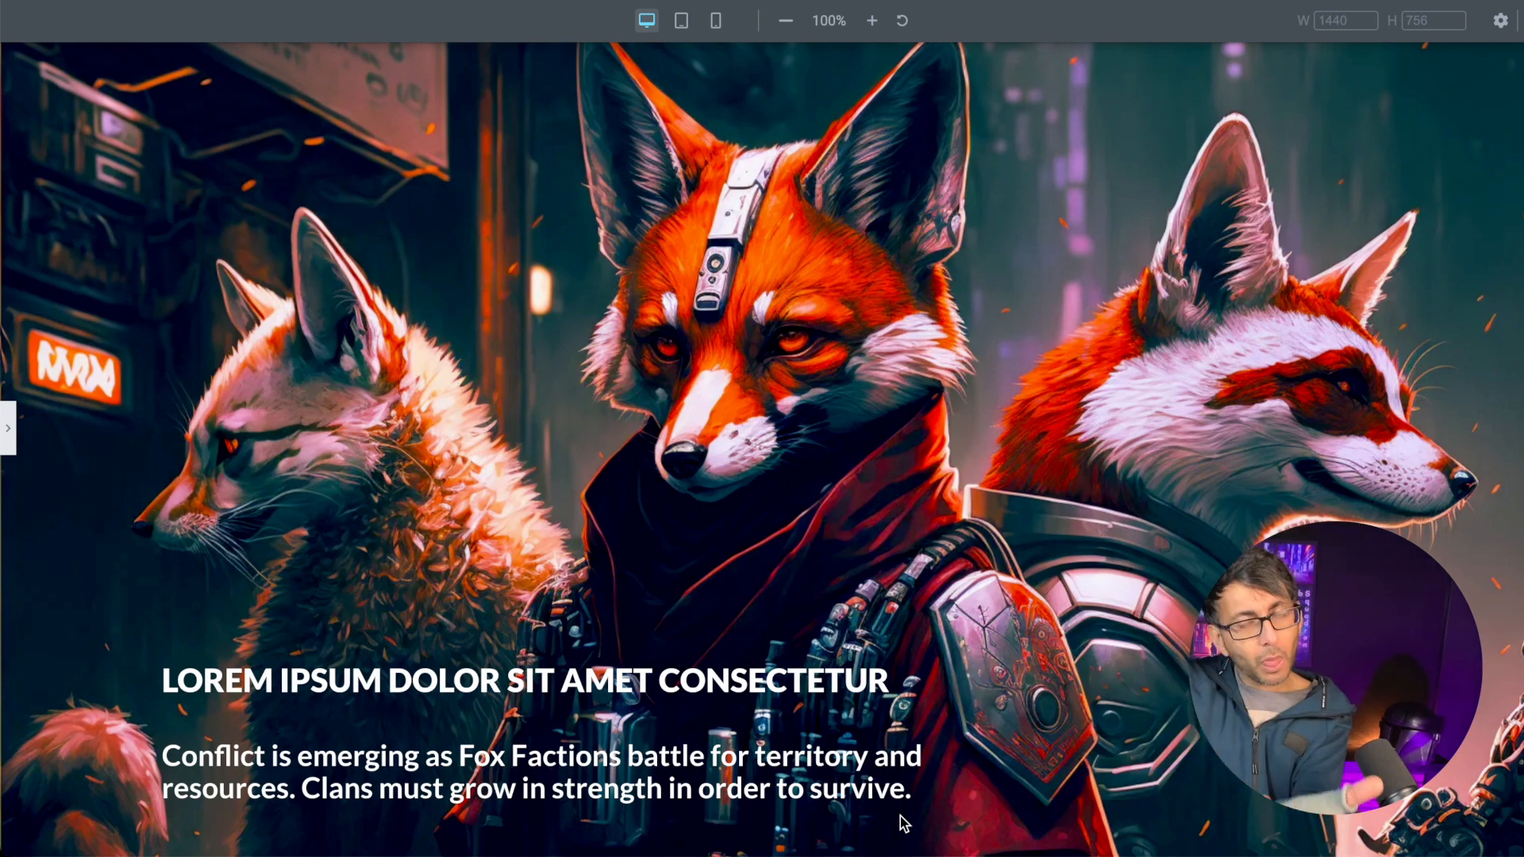
{"action": "left_click", "coordinate": [8, 435]}
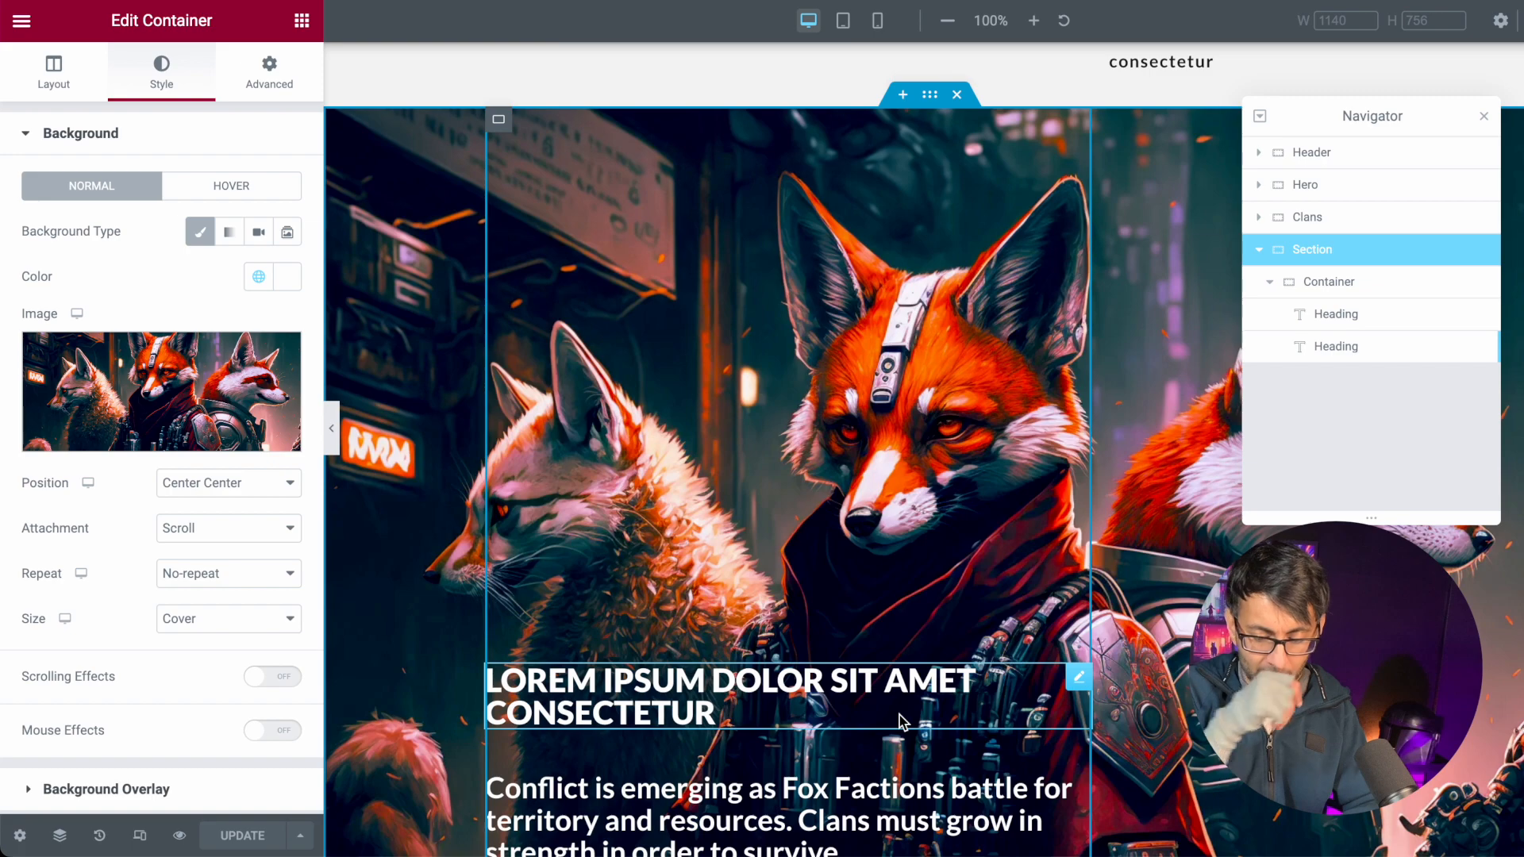
- Review the hero and clans areas in the editor, then select the first Hero and the Section's inner container for inspection
{"action": "scroll", "coordinate": [786, 730], "scroll_direction": "up", "scroll_amount": 15}
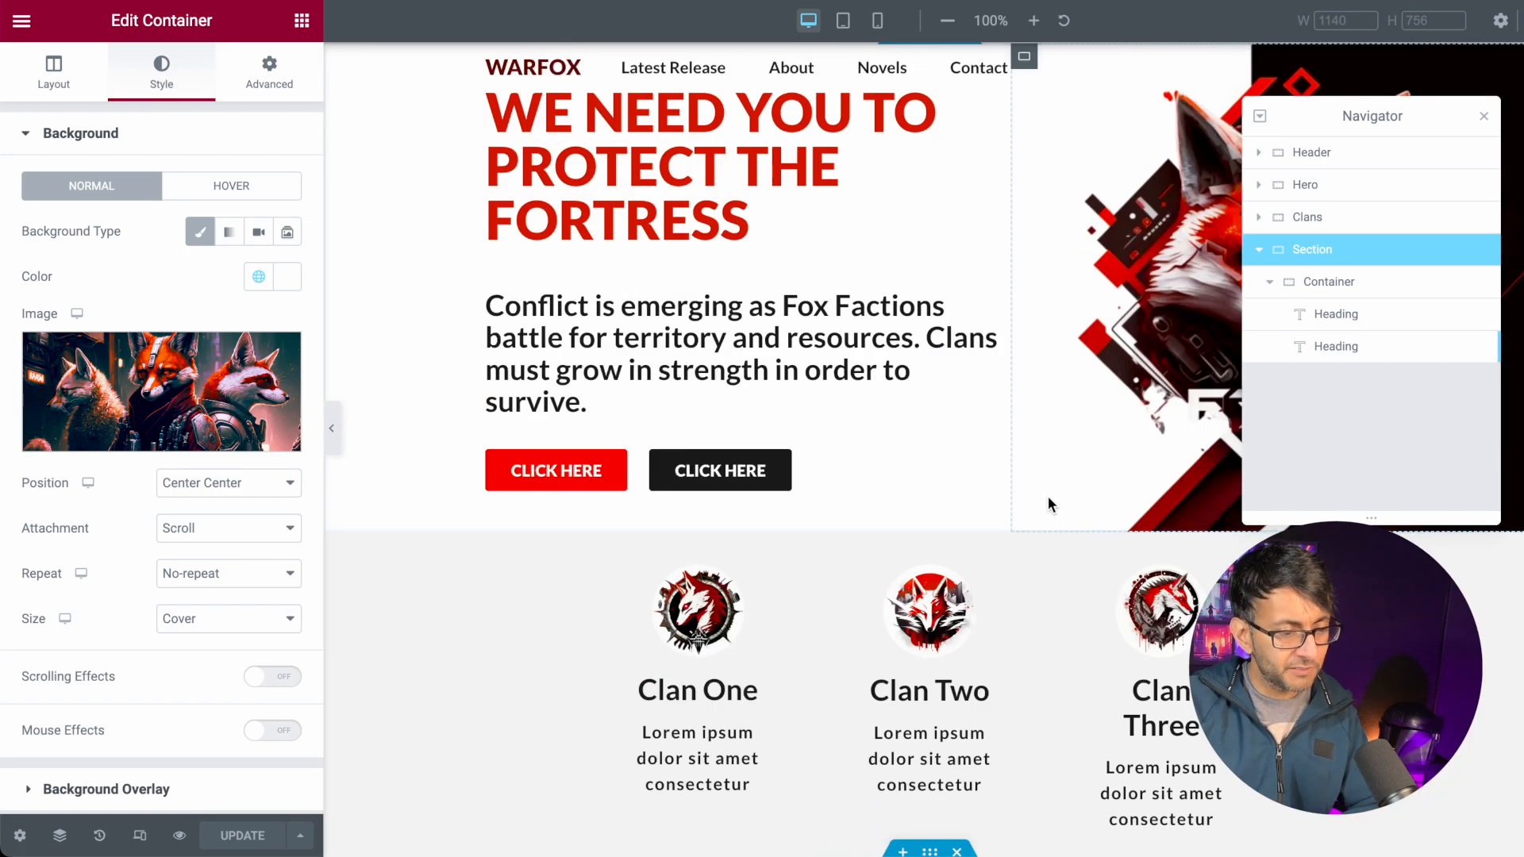
{"action": "scroll", "coordinate": [1045, 511], "scroll_direction": "down", "scroll_amount": 8}
{"action": "scroll", "coordinate": [936, 188], "scroll_direction": "up", "scroll_amount": 4}
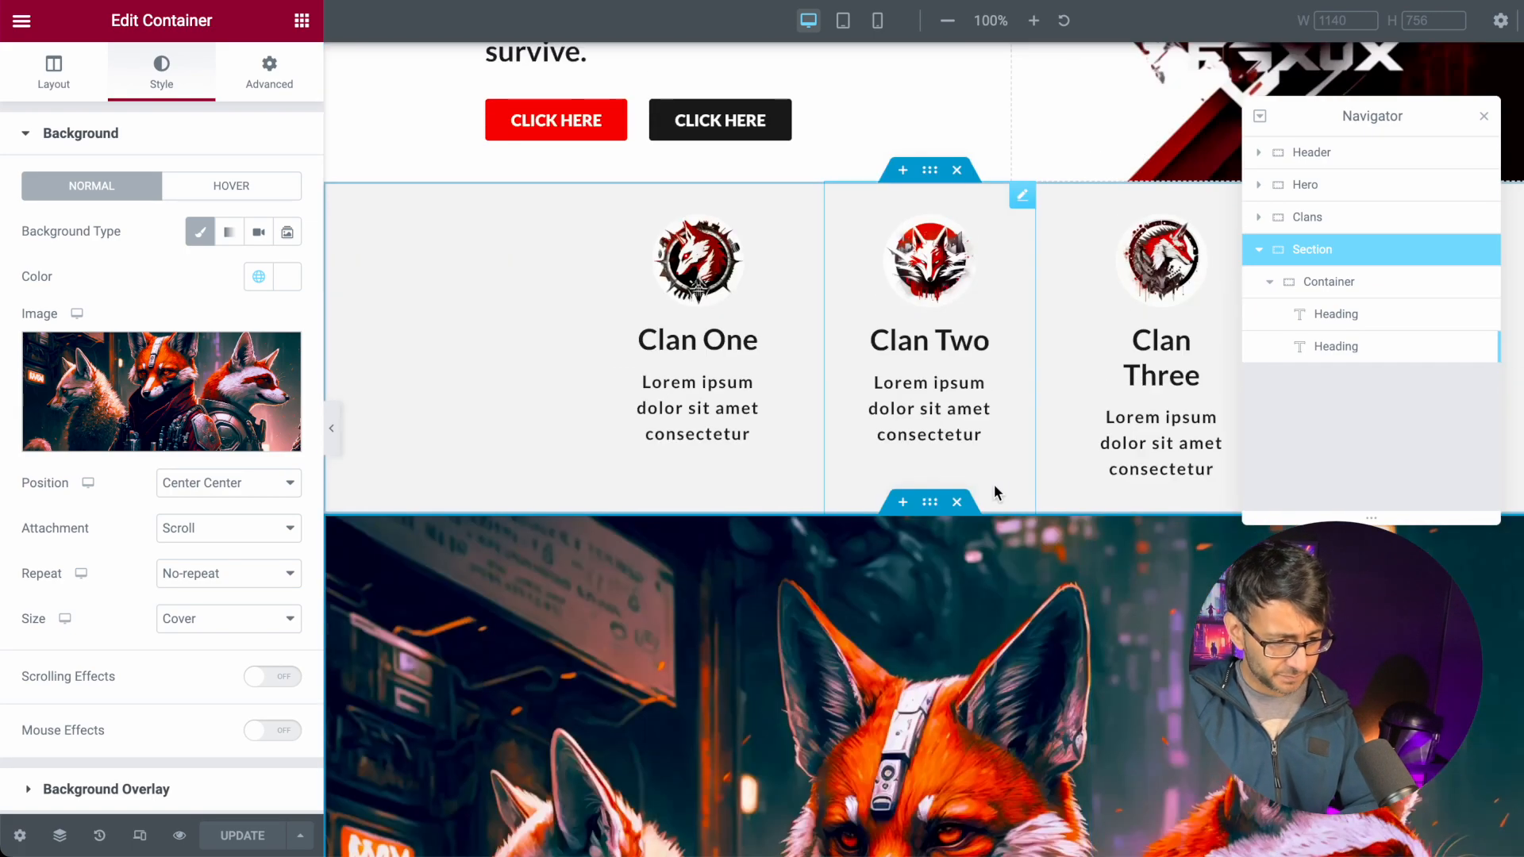
{"action": "scroll", "coordinate": [961, 370], "scroll_direction": "up", "scroll_amount": 5}
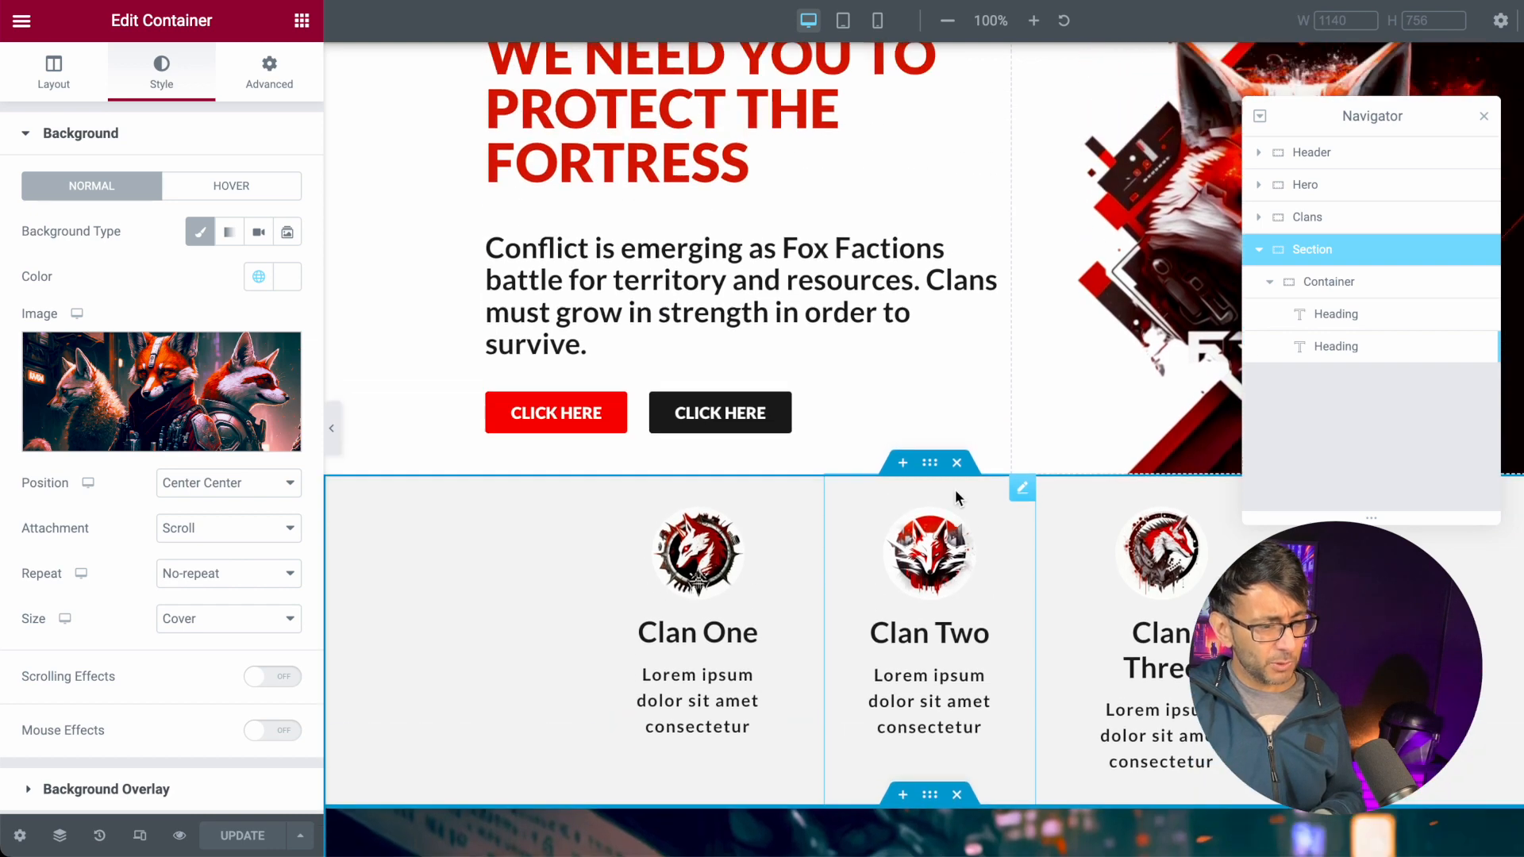
{"action": "left_click", "coordinate": [1347, 198]}
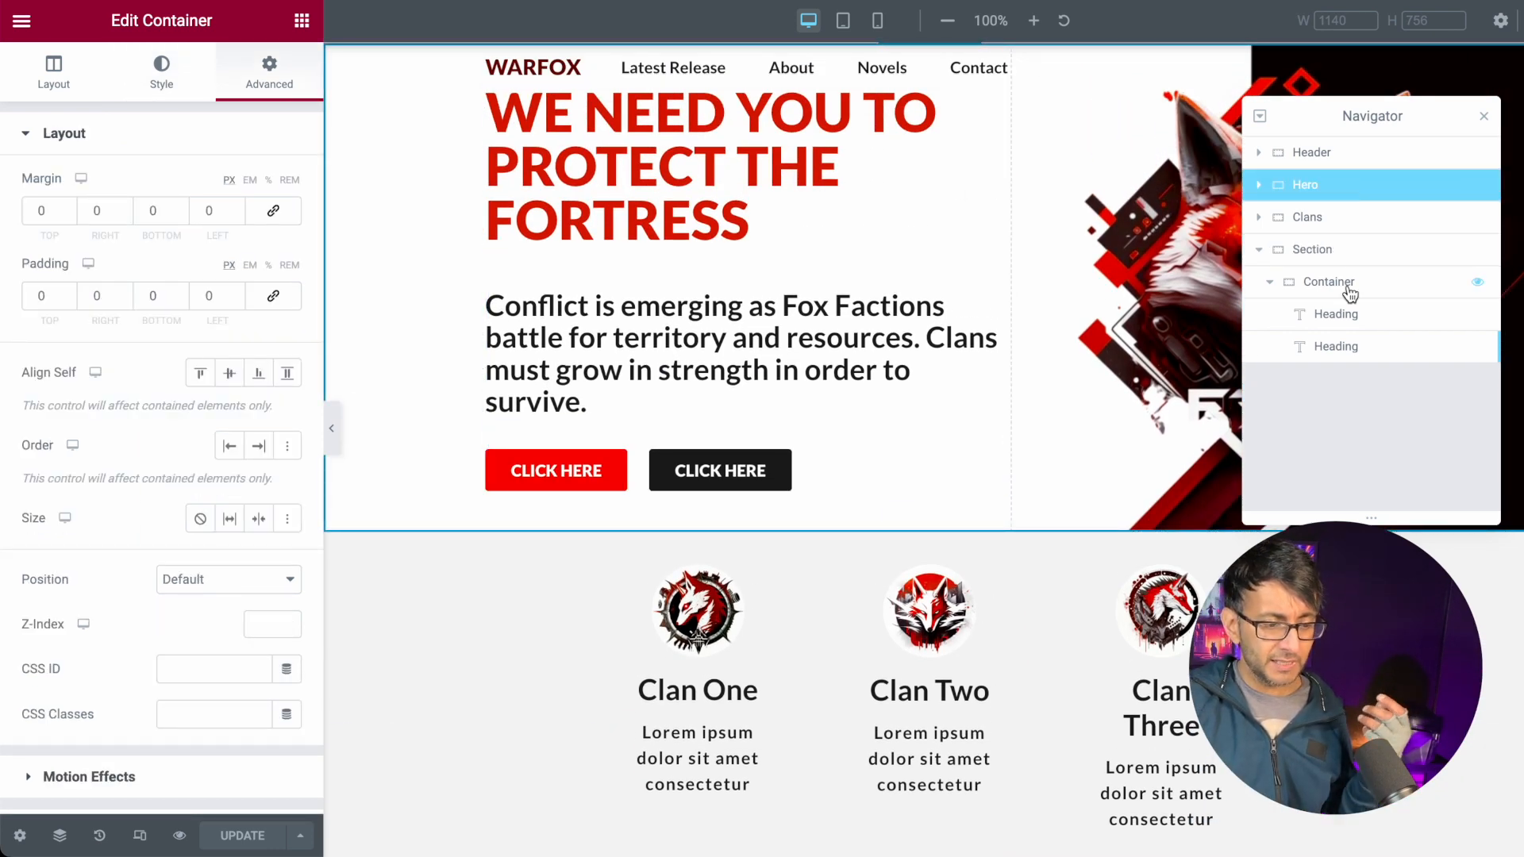
{"action": "left_click", "coordinate": [1262, 293]}
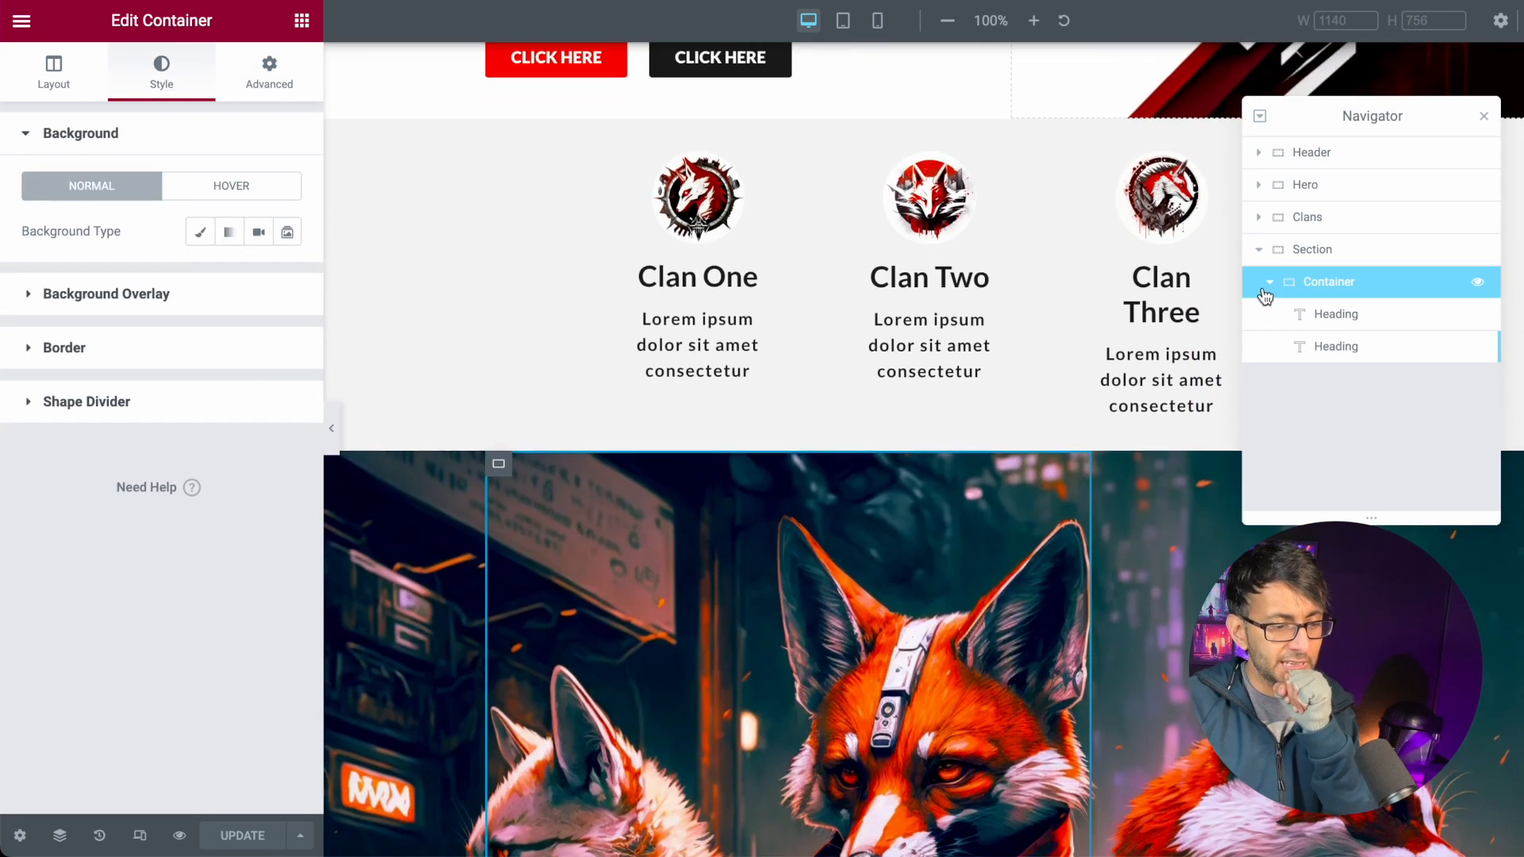
{"action": "left_click", "coordinate": [1263, 289]}
{"action": "scroll", "coordinate": [969, 517], "scroll_direction": "down", "scroll_amount": 5}
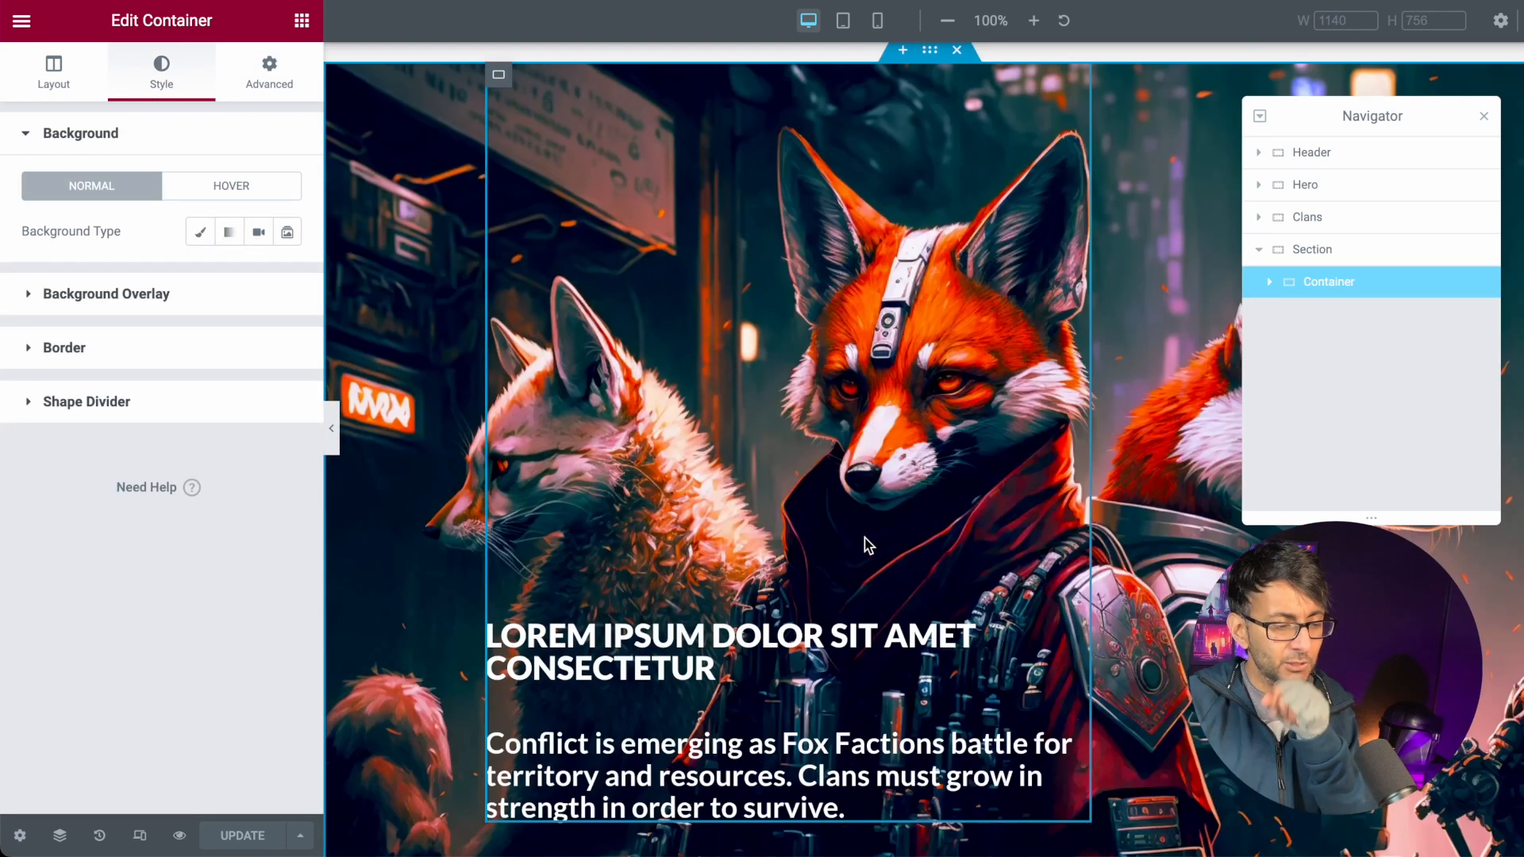
{"action": "right_click", "coordinate": [1356, 292]}
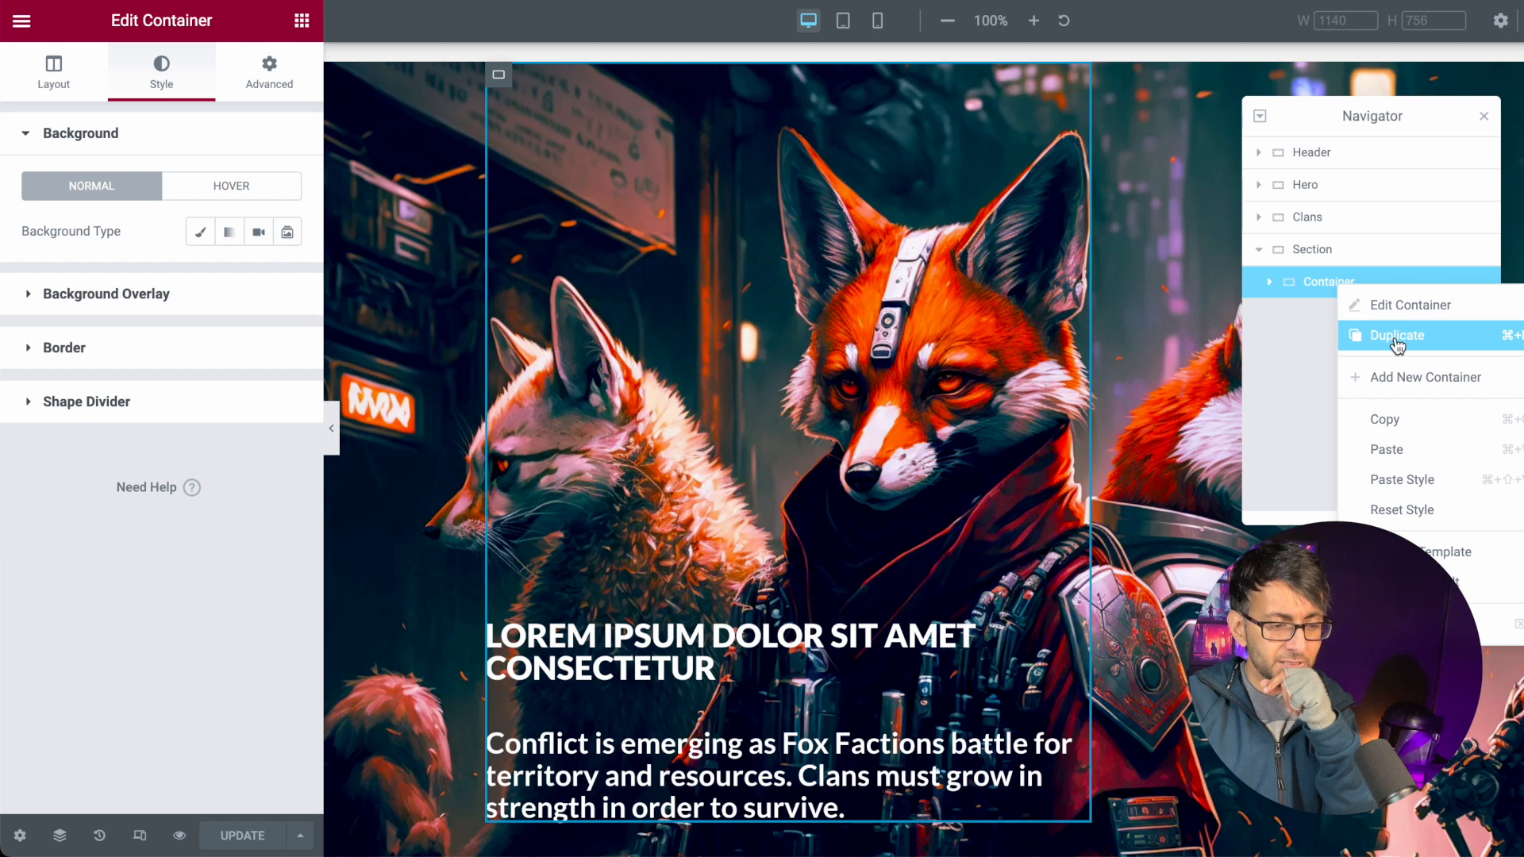
{"action": "left_click", "coordinate": [1394, 336]}
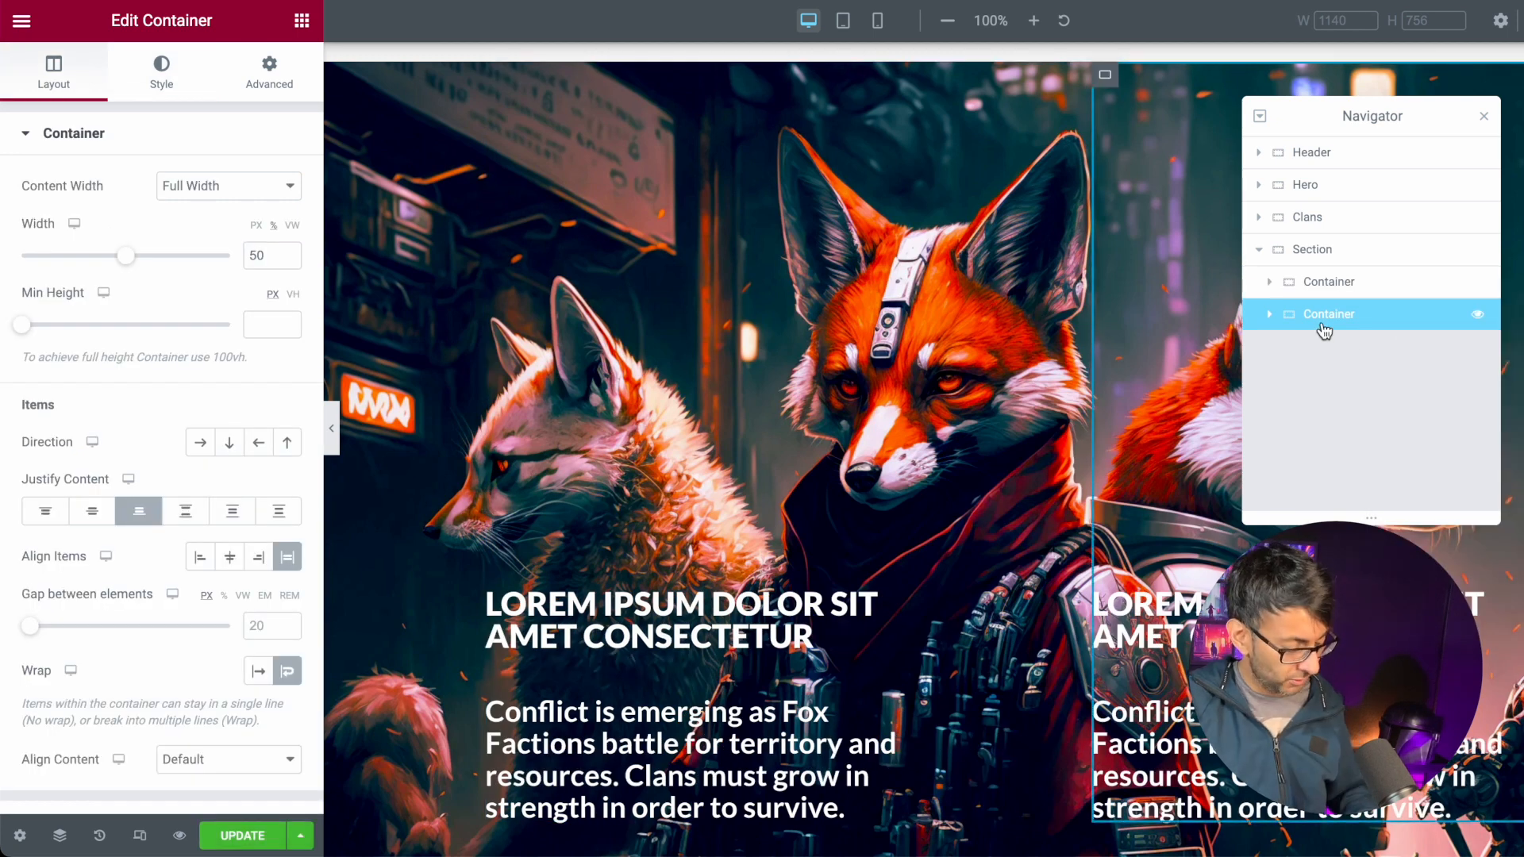
{"action": "key", "text": "Delete"}
- Duplicate the whole fox Section container so a second full-height section follows it
{"action": "left_click", "coordinate": [1347, 254]}
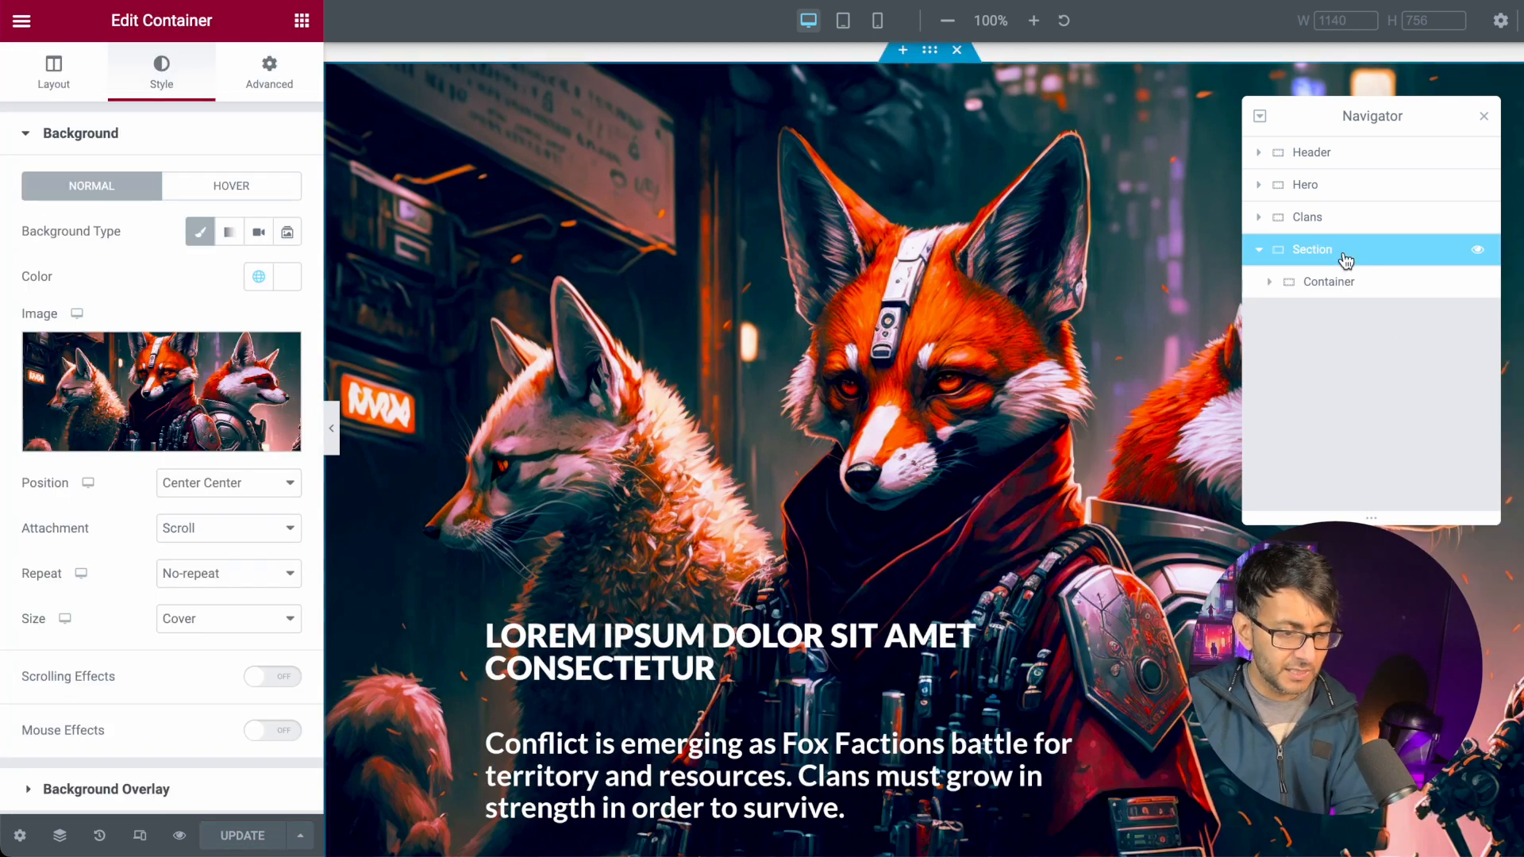
{"action": "left_click", "coordinate": [1264, 256]}
{"action": "right_click", "coordinate": [1302, 254]}
{"action": "left_click", "coordinate": [1351, 303]}
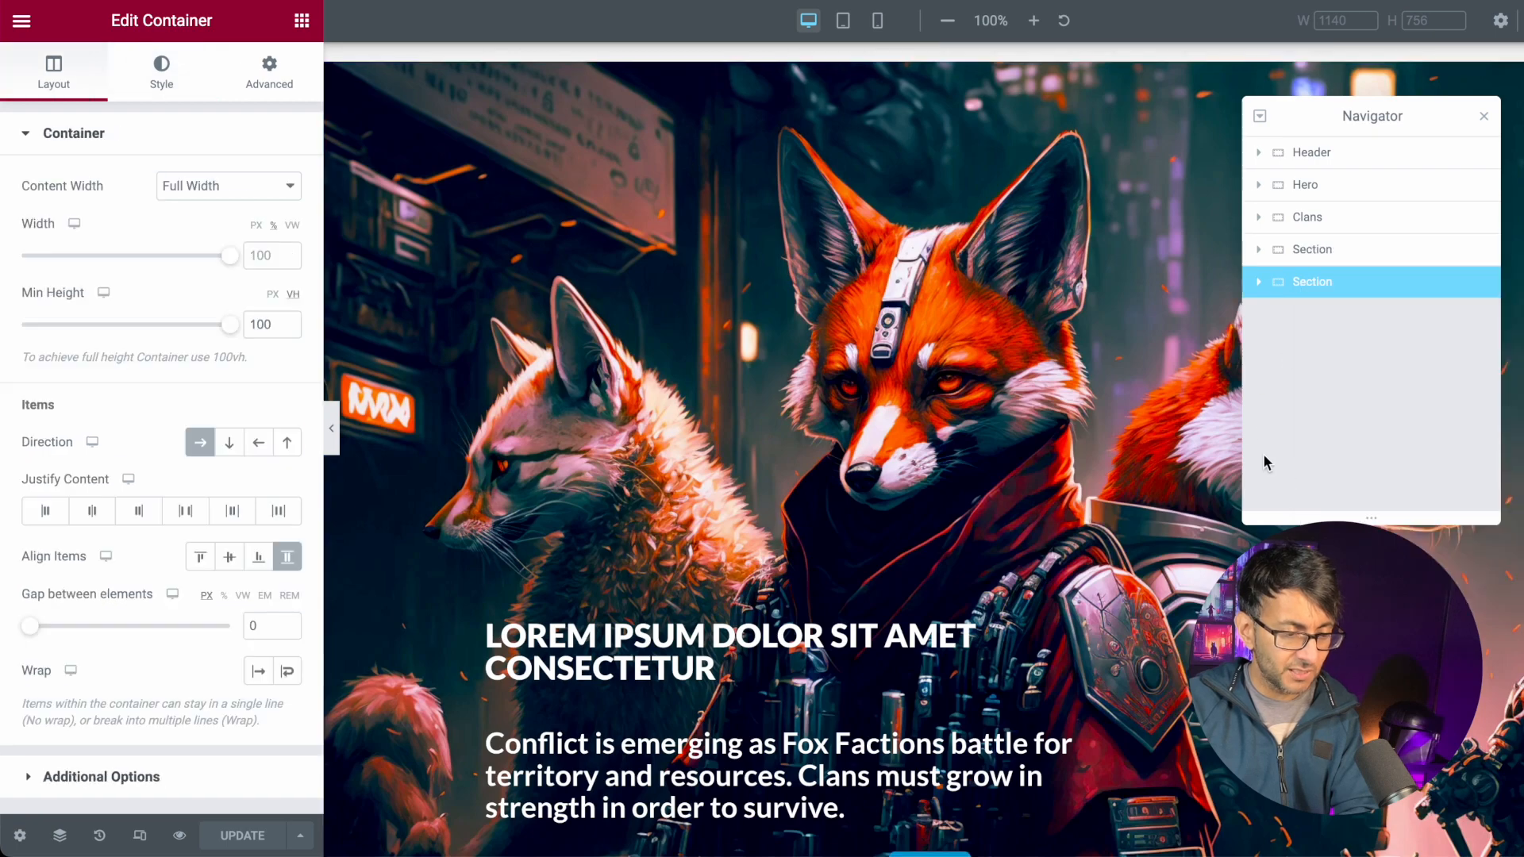
{"action": "scroll", "coordinate": [1000, 292], "scroll_direction": "down", "scroll_amount": 10}
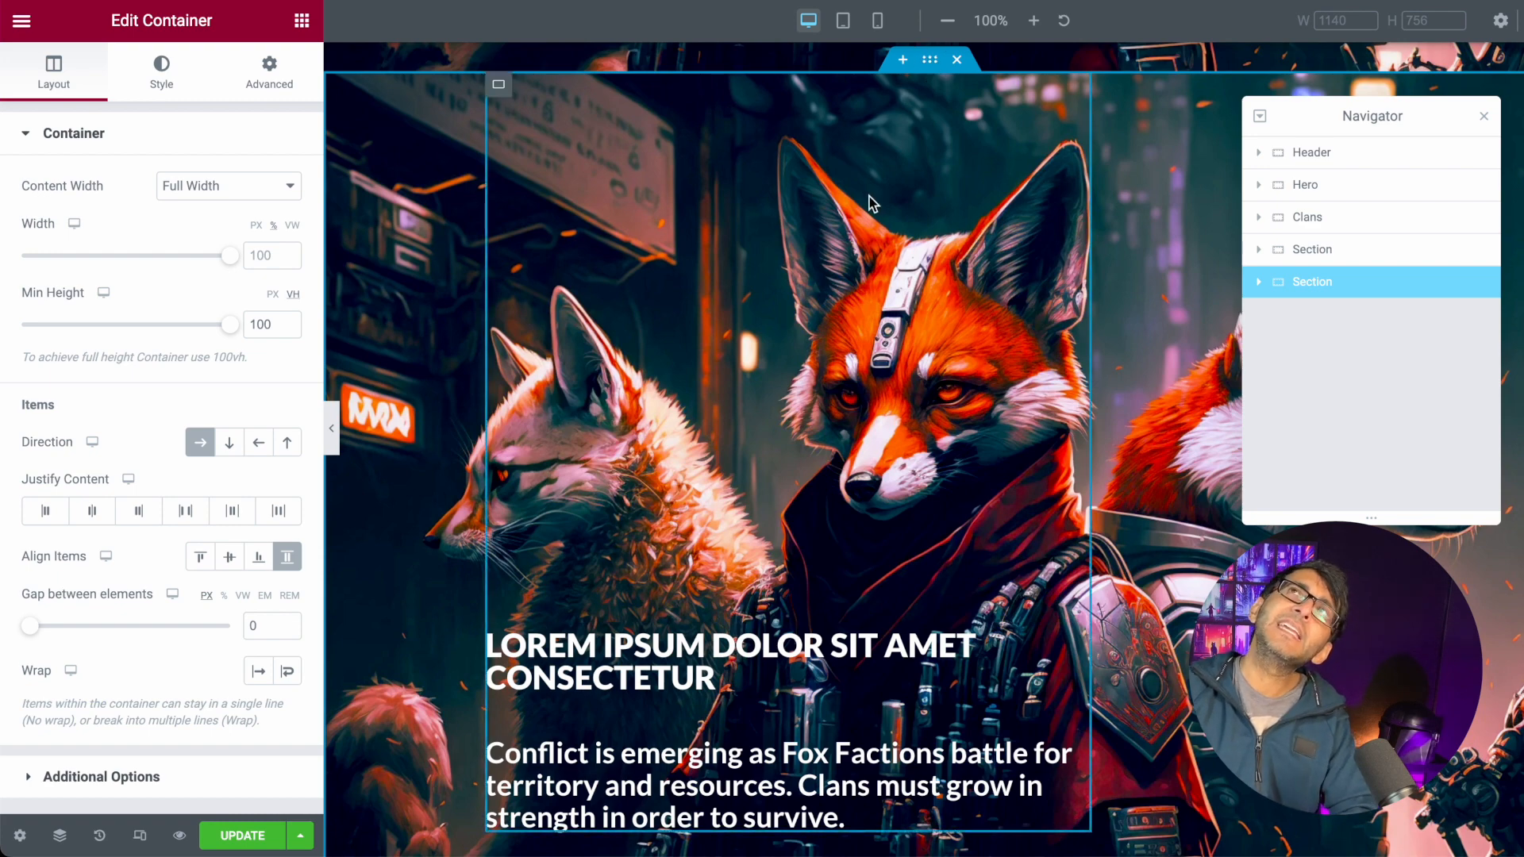
- Open the media library for the duplicated Section's background image and browse to the city scenes
{"action": "left_click", "coordinate": [161, 73]}
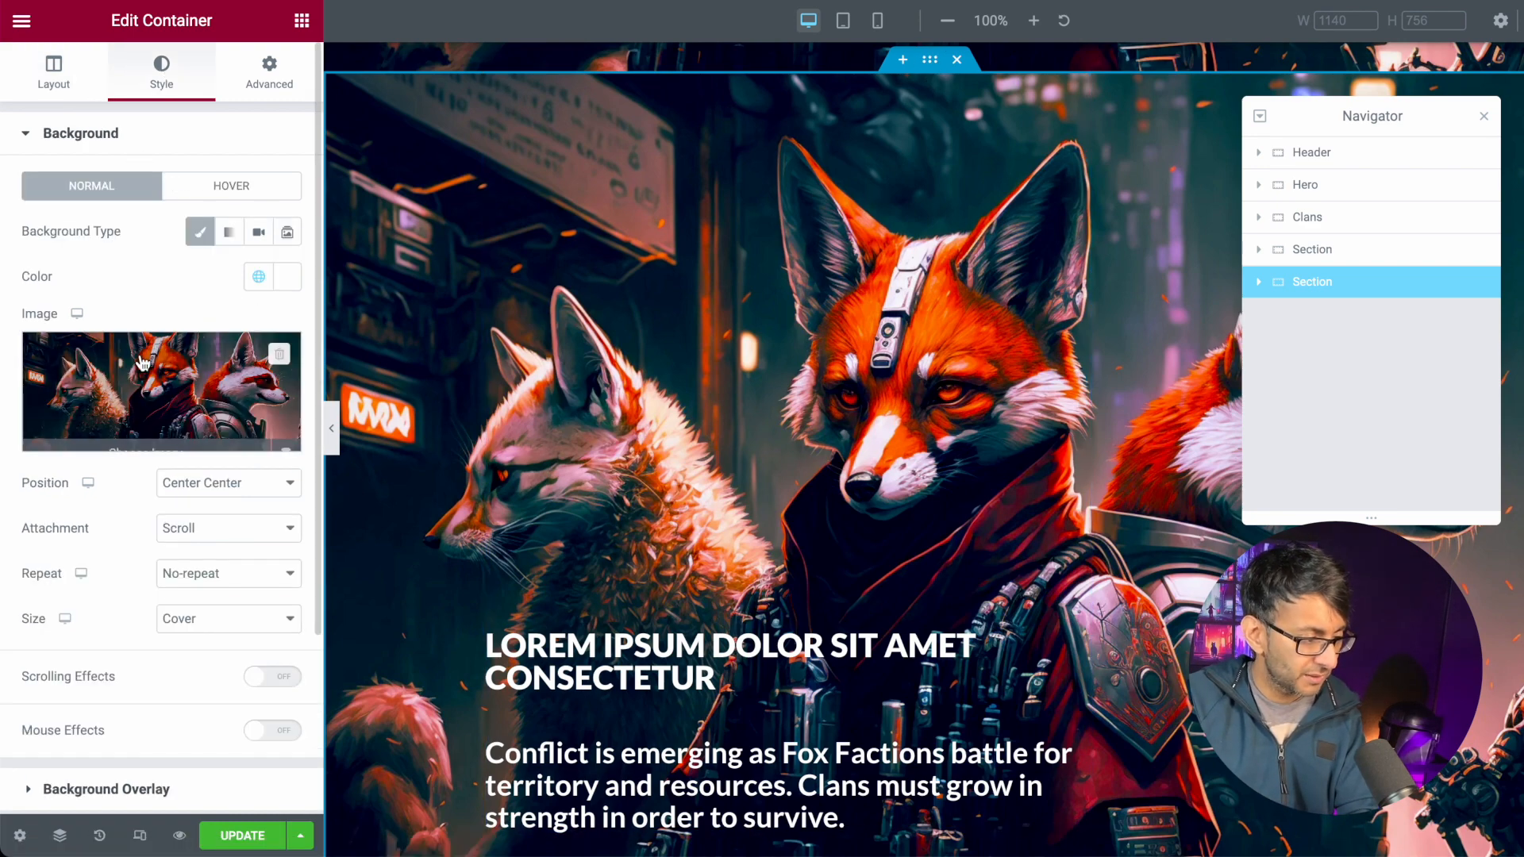
{"action": "left_click", "coordinate": [143, 363]}
{"action": "scroll", "coordinate": [725, 585], "scroll_direction": "down", "scroll_amount": 2}
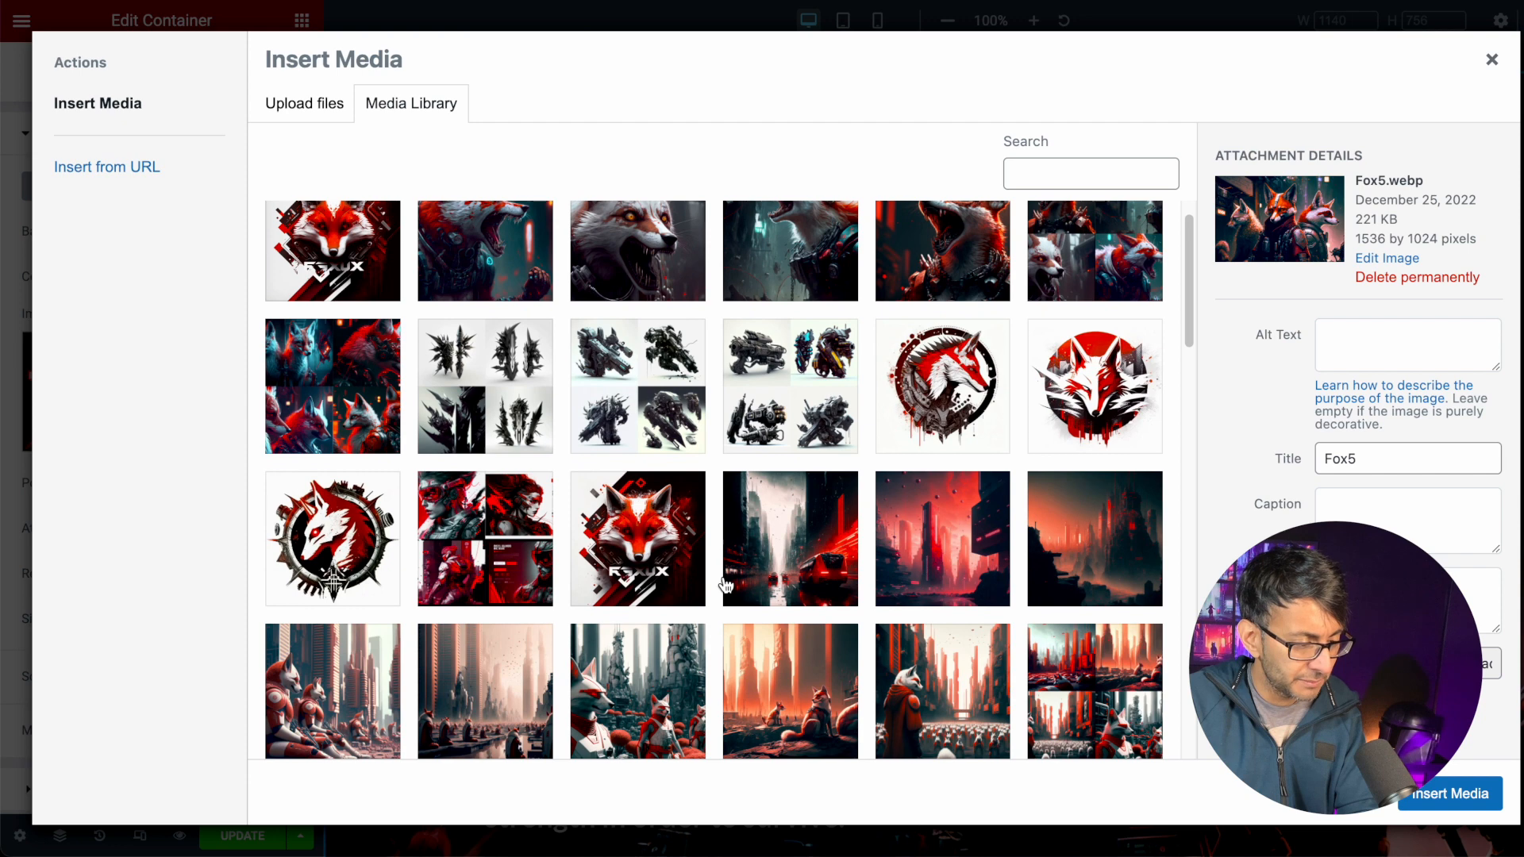
{"action": "scroll", "coordinate": [725, 585], "scroll_direction": "down", "scroll_amount": 1}
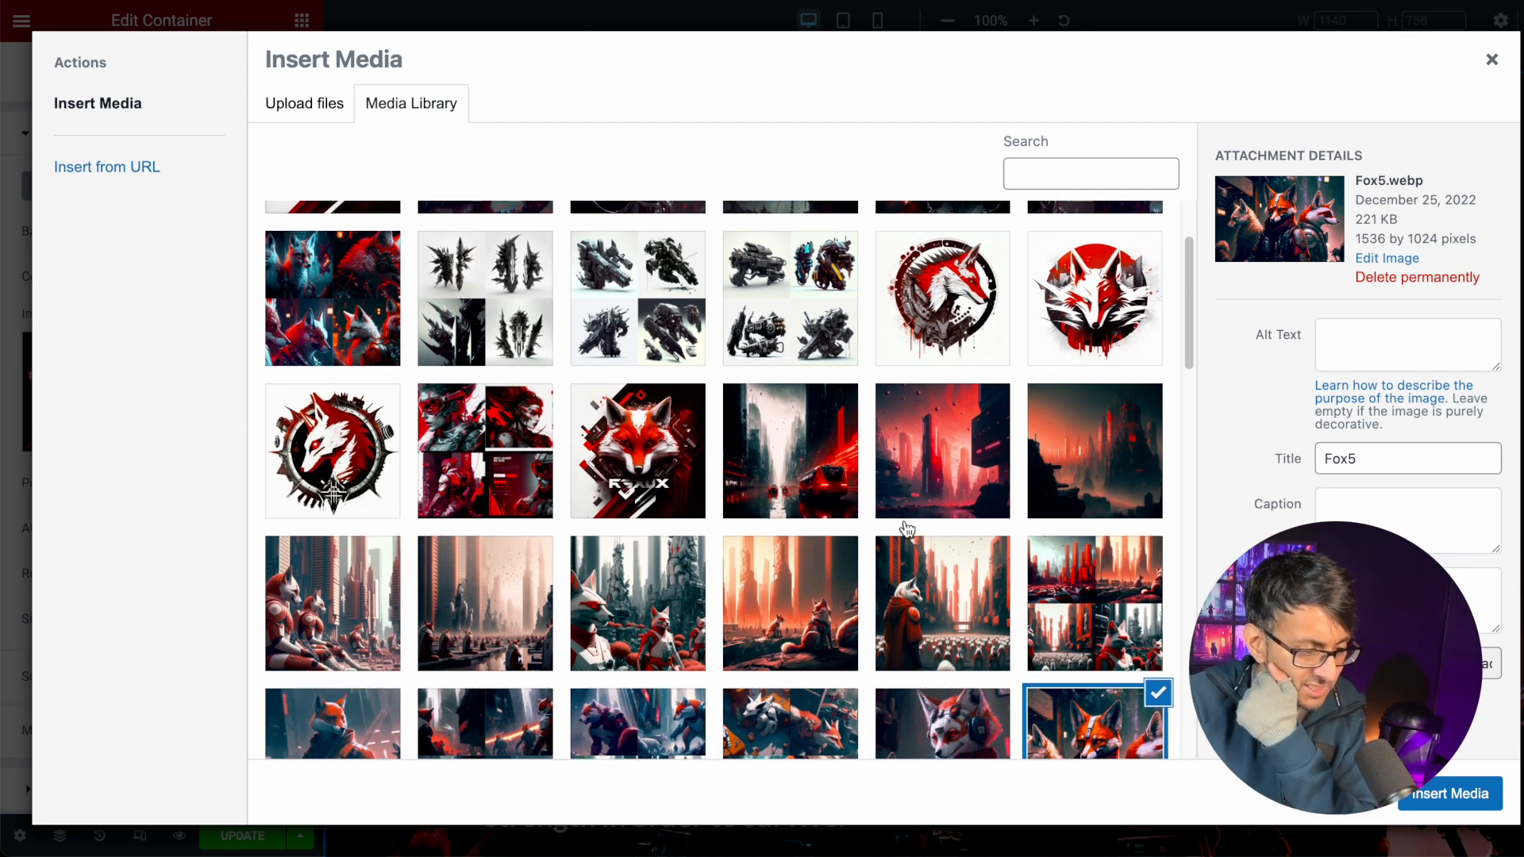
- Compare the city images Fox20, Fox21 and Fox22 as candidates for the duplicated Section's background
{"action": "left_click", "coordinate": [792, 456]}
{"action": "left_click", "coordinate": [945, 460]}
{"action": "left_click", "coordinate": [1084, 471]}
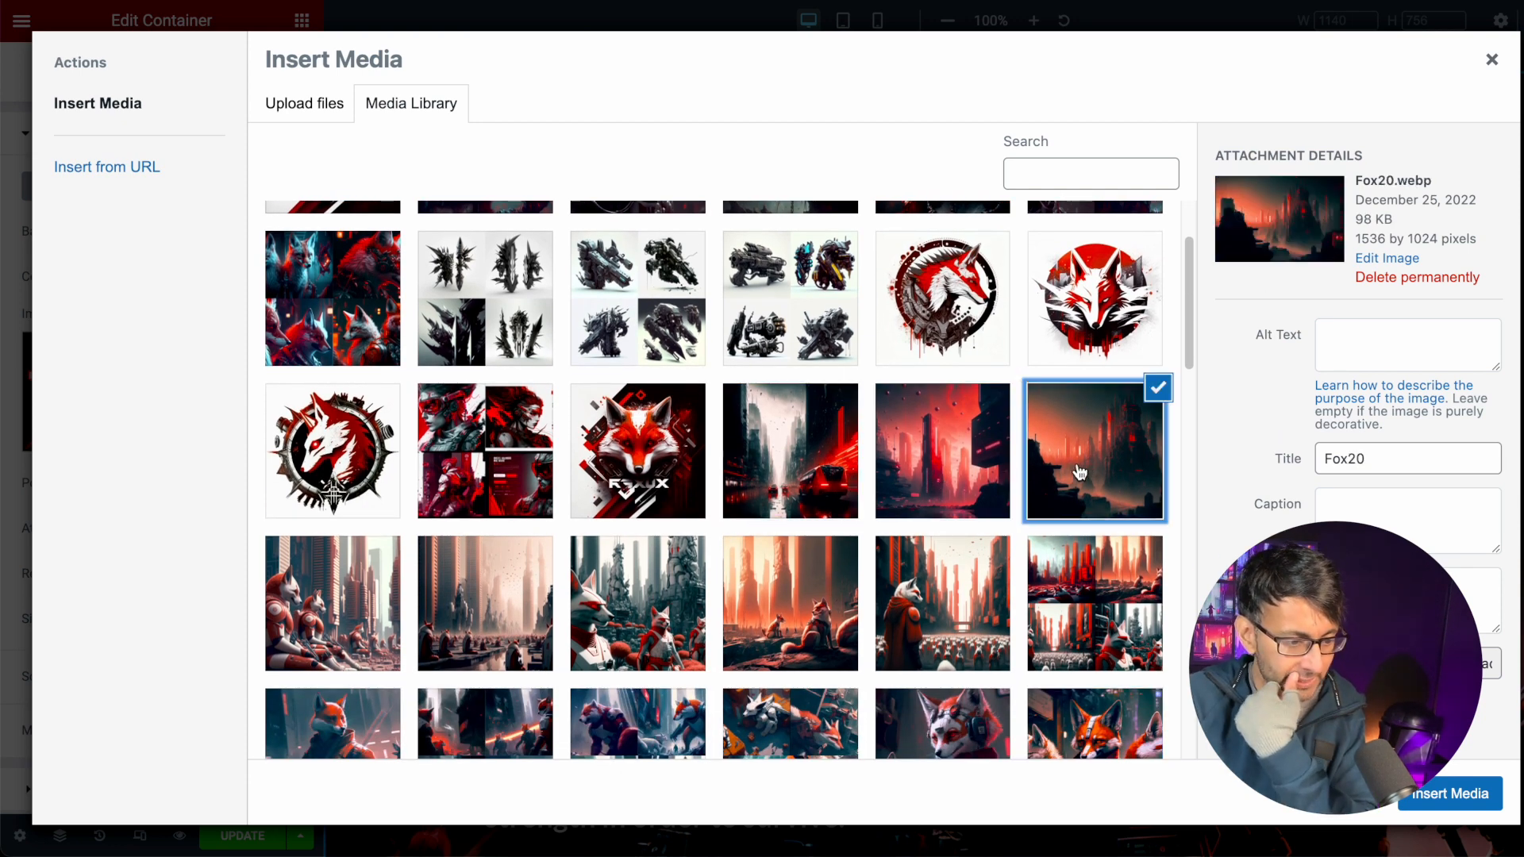
{"action": "left_click", "coordinate": [899, 479]}
{"action": "left_click", "coordinate": [810, 472]}
{"action": "left_click", "coordinate": [937, 474]}
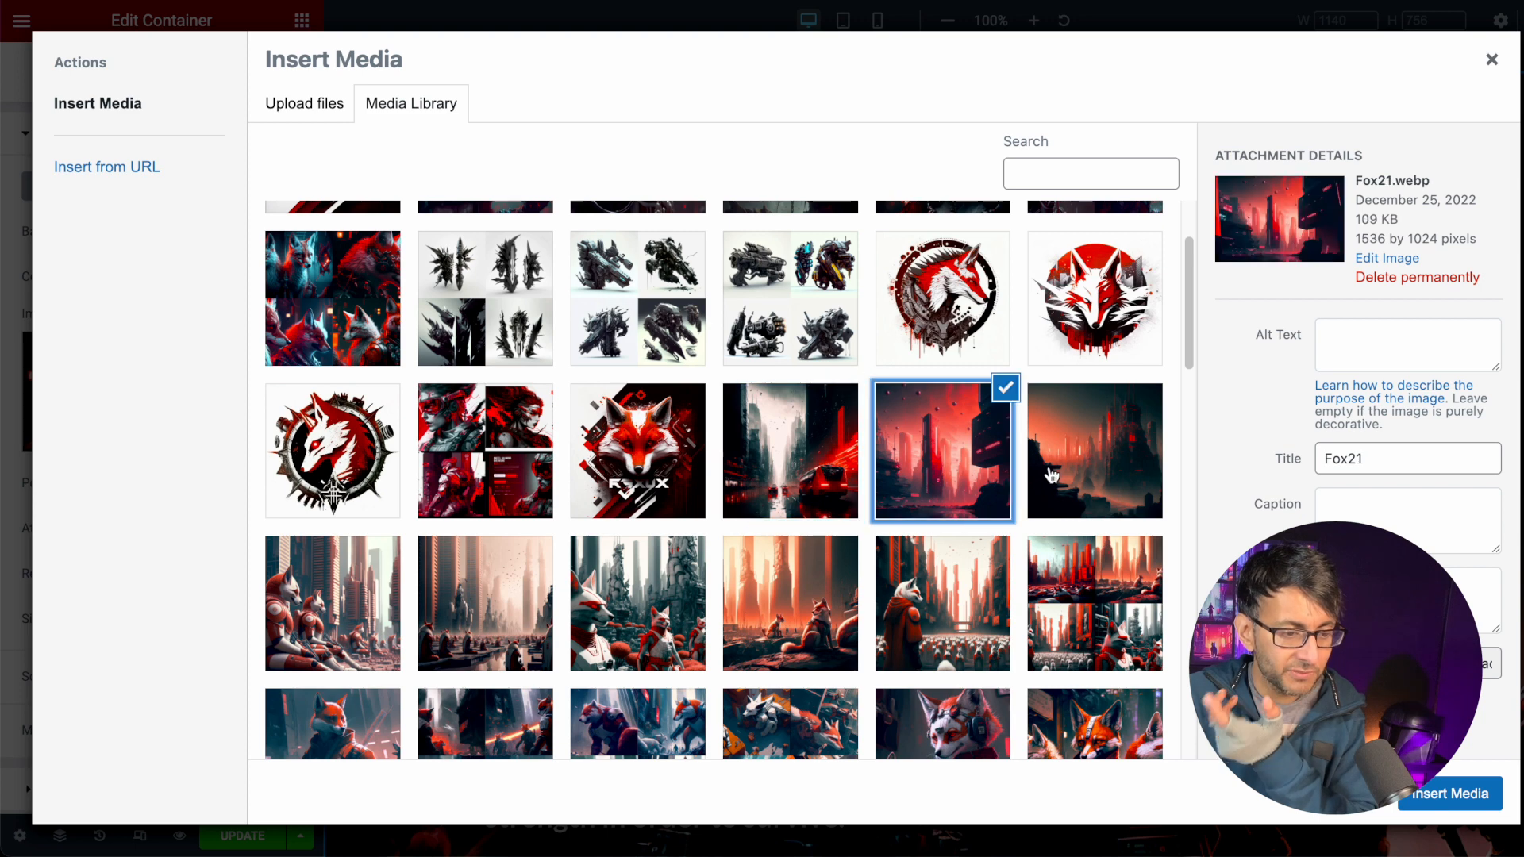
{"action": "left_click", "coordinate": [1057, 475]}
{"action": "left_click", "coordinate": [809, 480]}
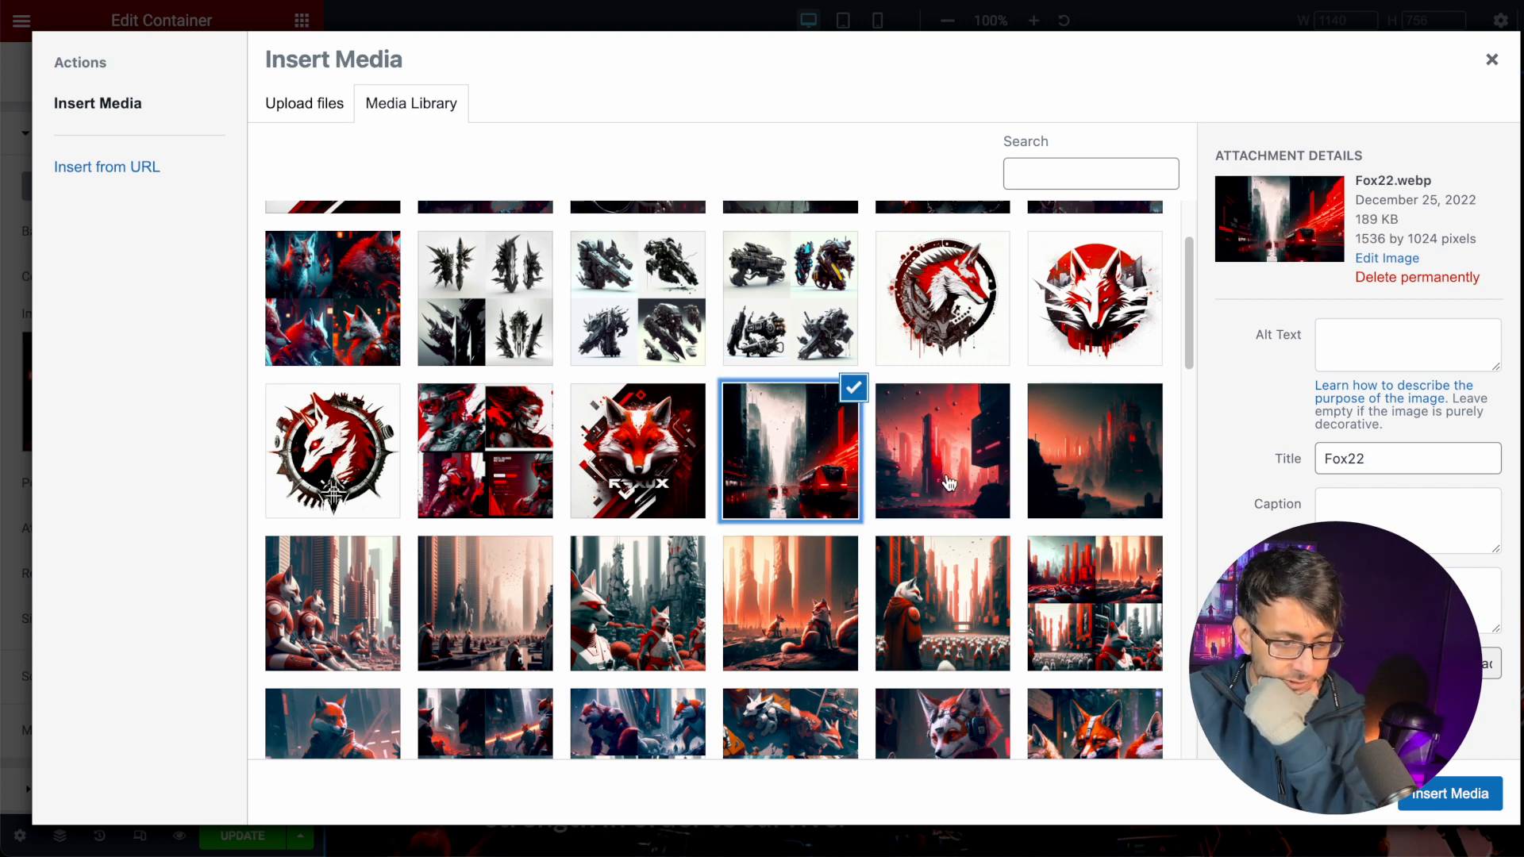
{"action": "left_click", "coordinate": [1062, 470]}
{"action": "left_click", "coordinate": [794, 481]}
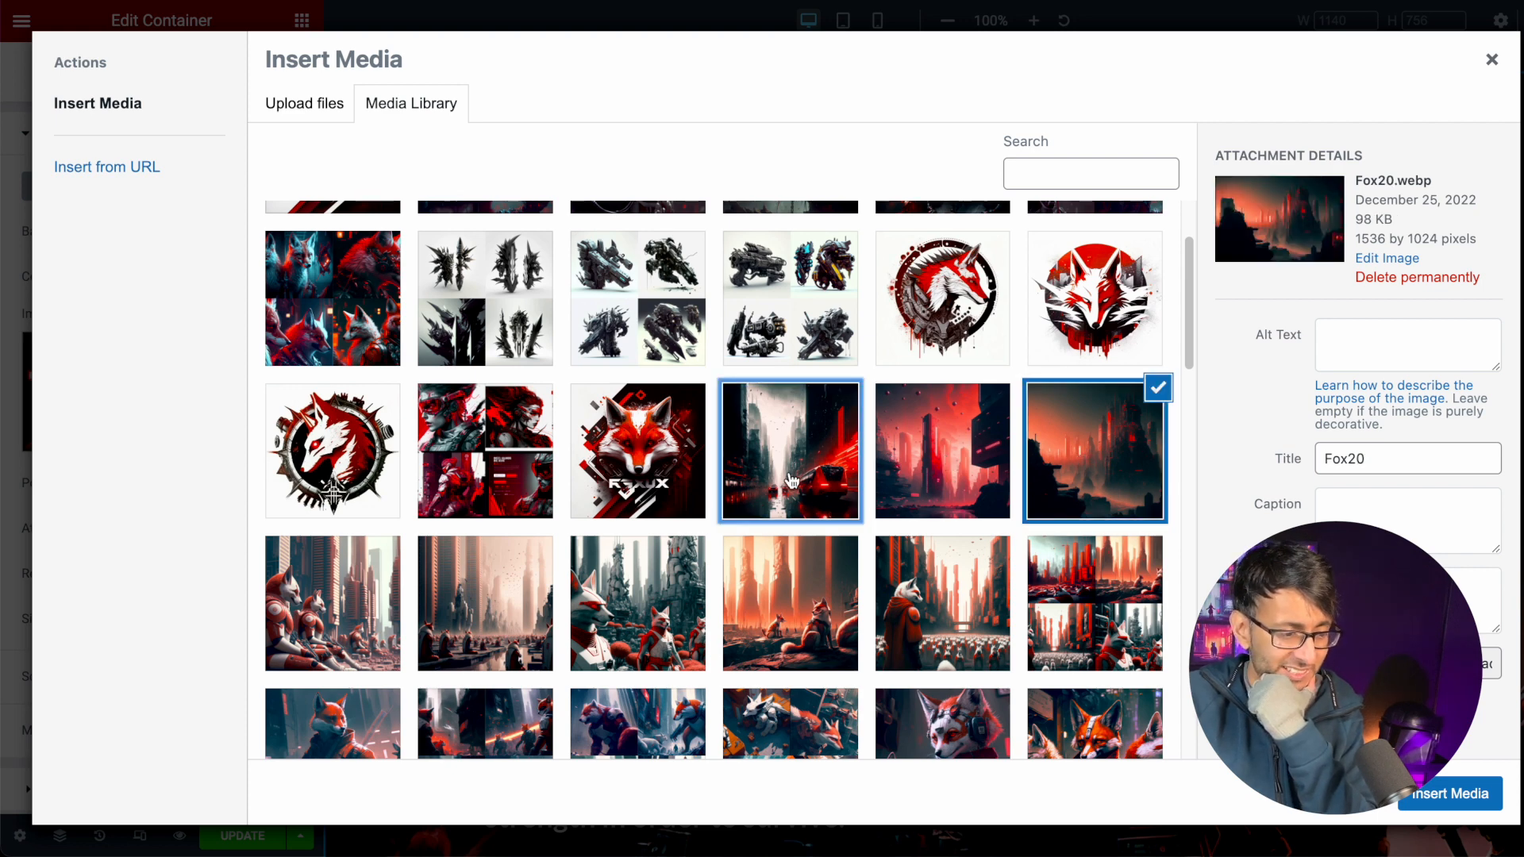
{"action": "left_click", "coordinate": [1135, 508]}
{"action": "left_click", "coordinate": [822, 478]}
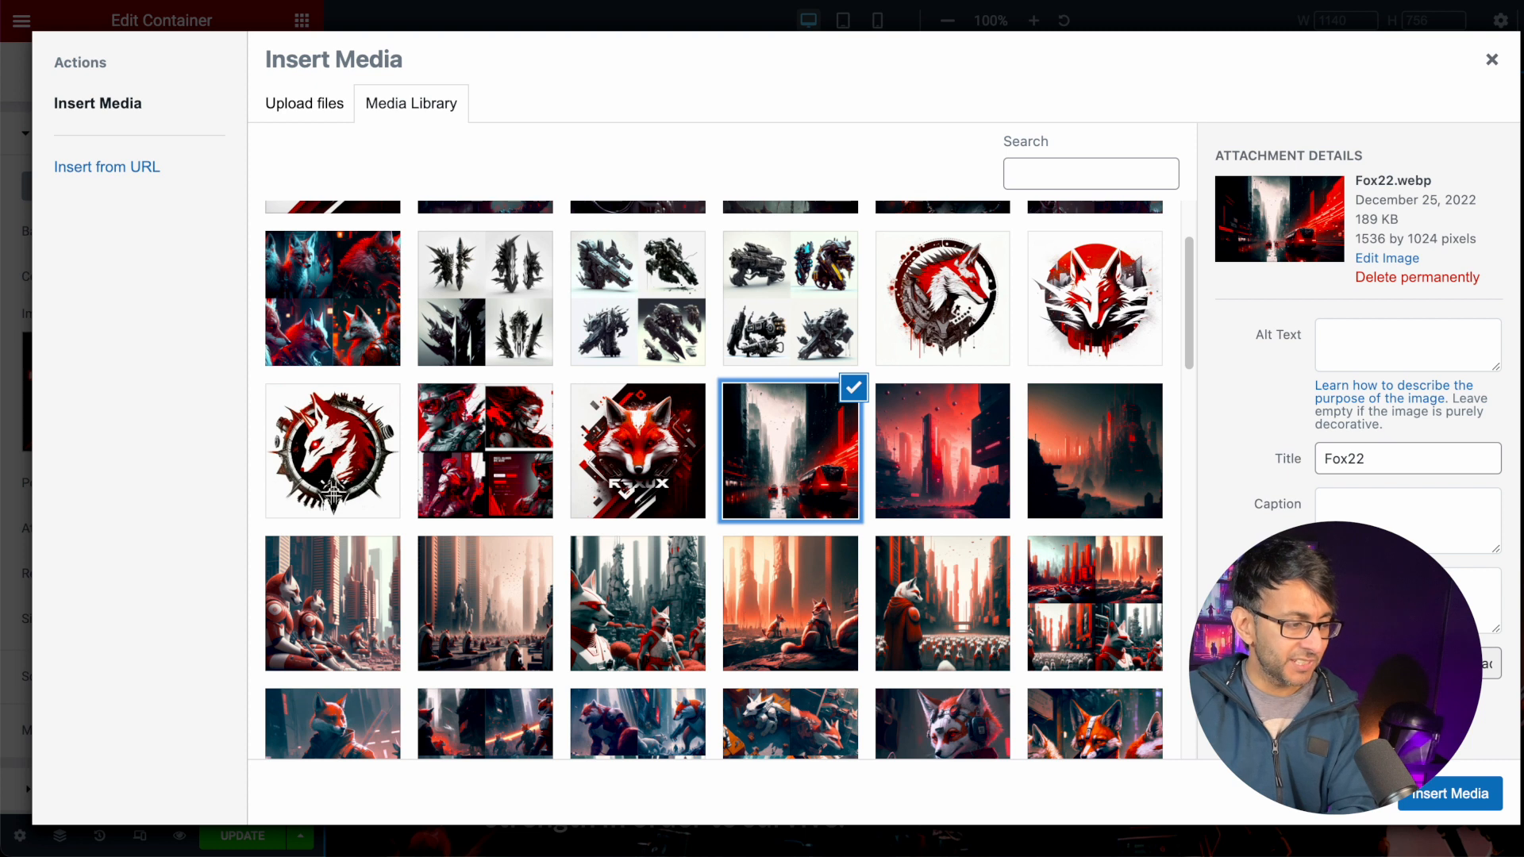
- Replace the duplicated Section's background image with Fox22.webp and check how it sits beneath the fox section
{"action": "left_click", "coordinate": [335, 299]}
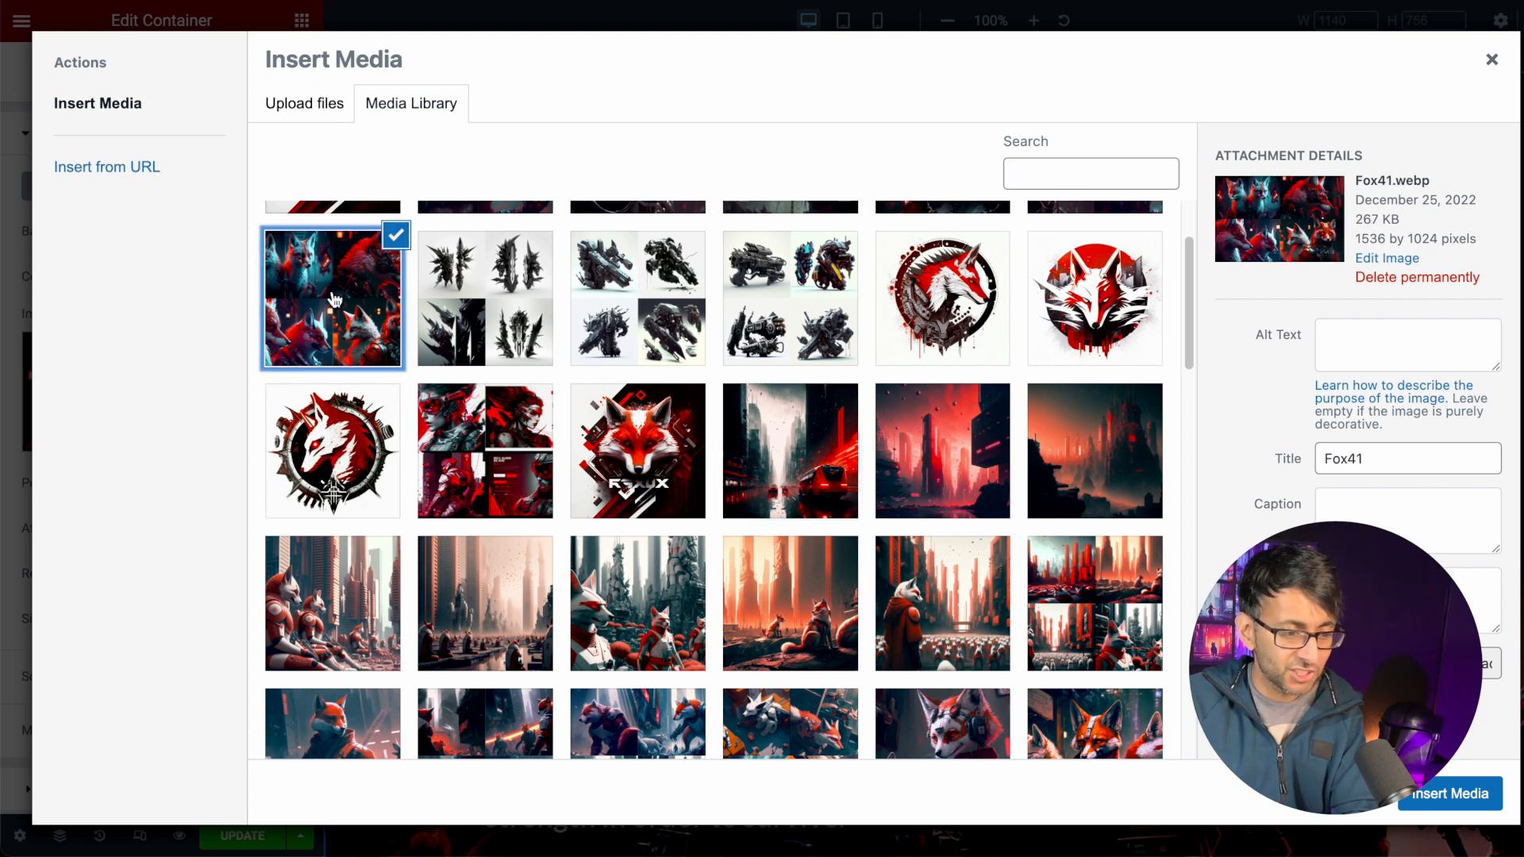
{"action": "left_click", "coordinate": [762, 434]}
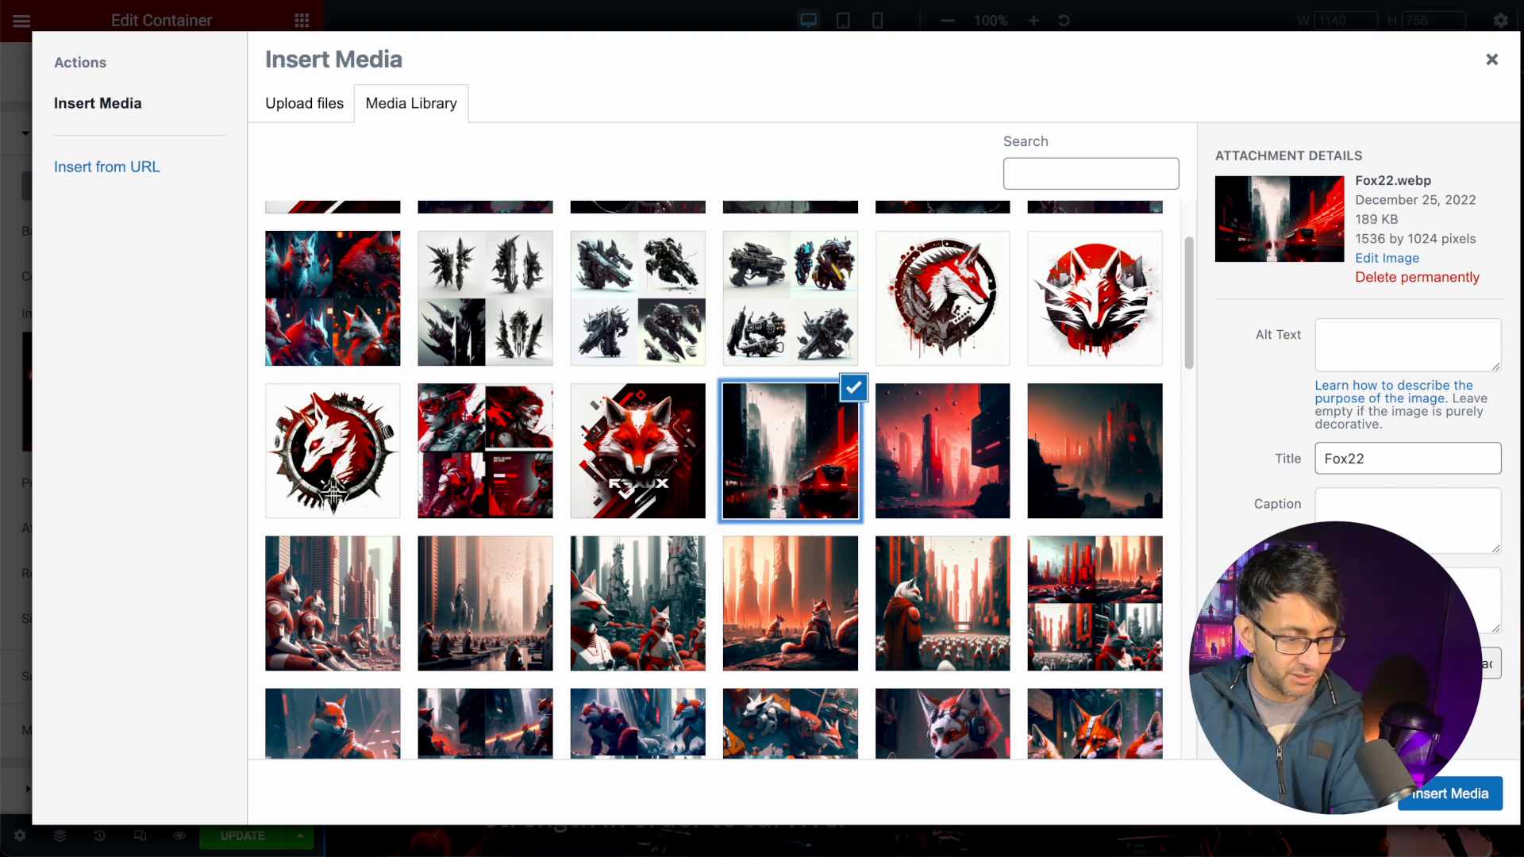
{"action": "left_click", "coordinate": [1432, 790]}
{"action": "scroll", "coordinate": [927, 667], "scroll_direction": "down", "scroll_amount": 1}
{"action": "scroll", "coordinate": [931, 690], "scroll_direction": "up", "scroll_amount": 3}
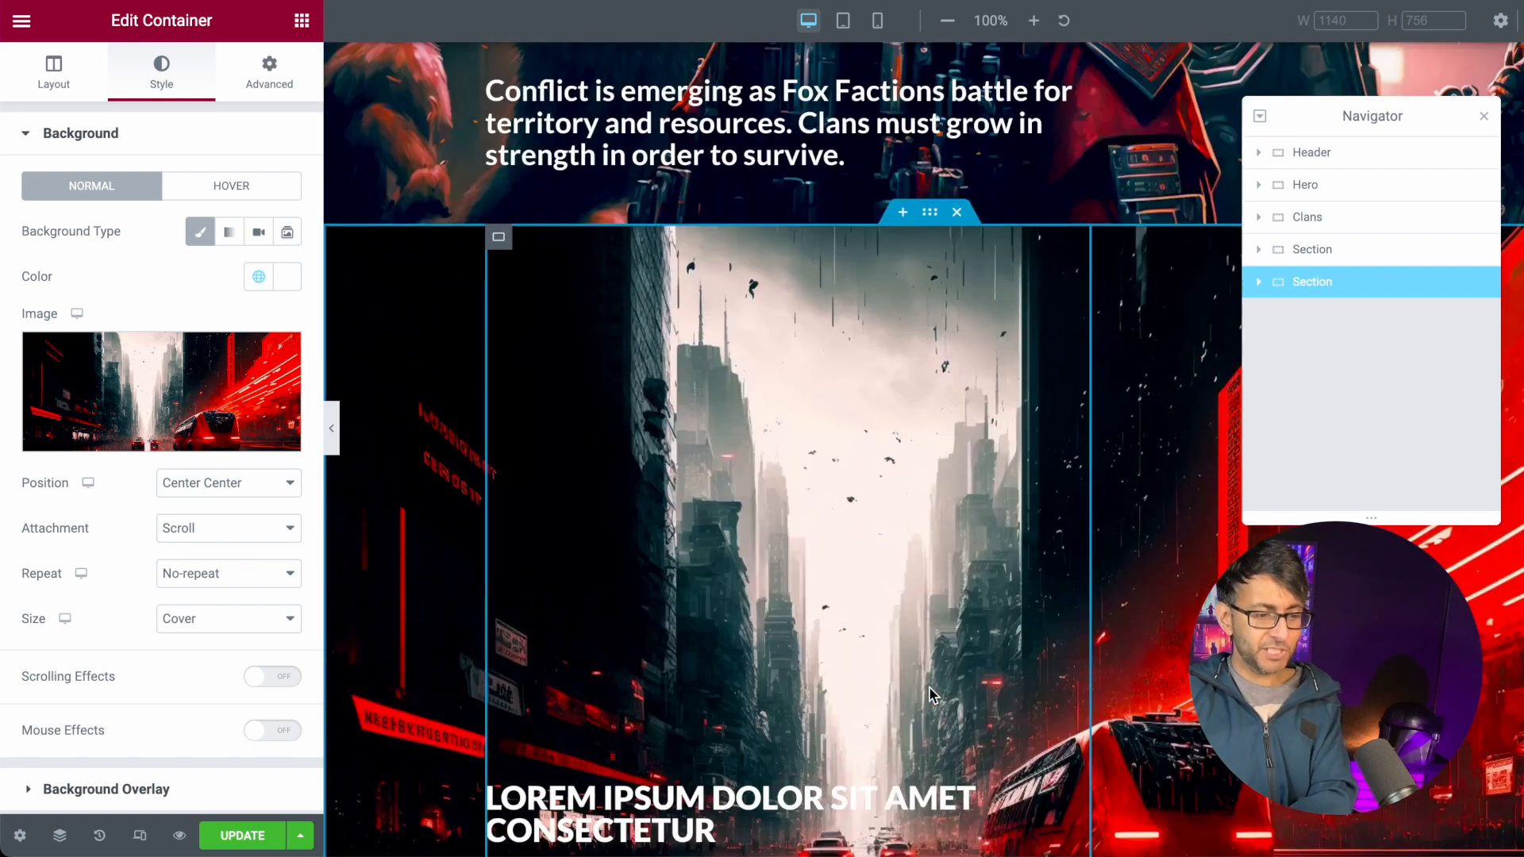
{"action": "scroll", "coordinate": [933, 695], "scroll_direction": "down", "scroll_amount": 2}
{"action": "scroll", "coordinate": [934, 695], "scroll_direction": "down", "scroll_amount": 1}
{"action": "scroll", "coordinate": [934, 695], "scroll_direction": "up", "scroll_amount": 5}
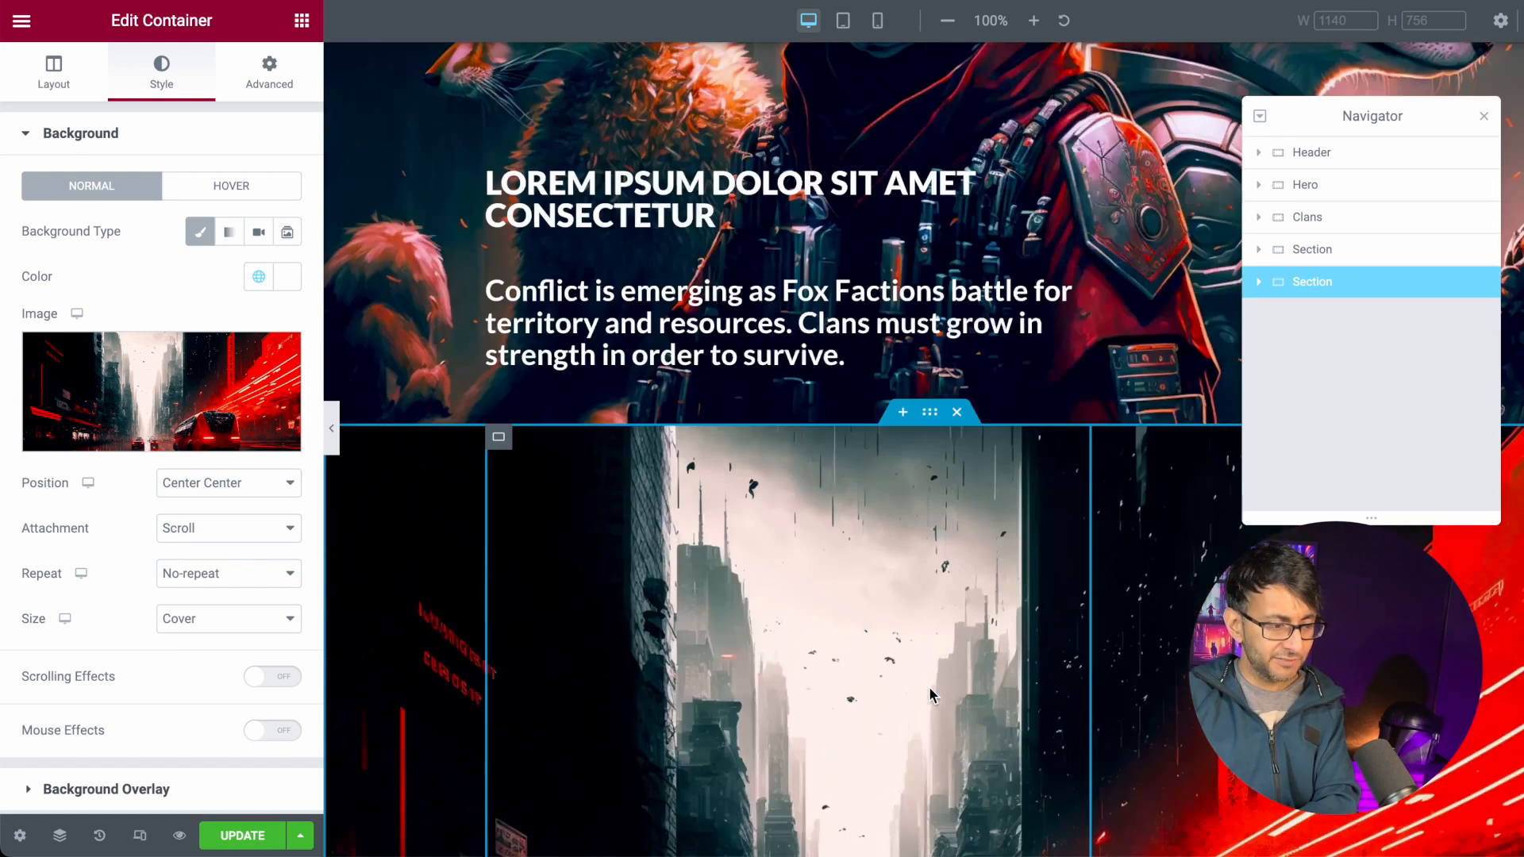
{"action": "scroll", "coordinate": [929, 695], "scroll_direction": "down", "scroll_amount": 1}
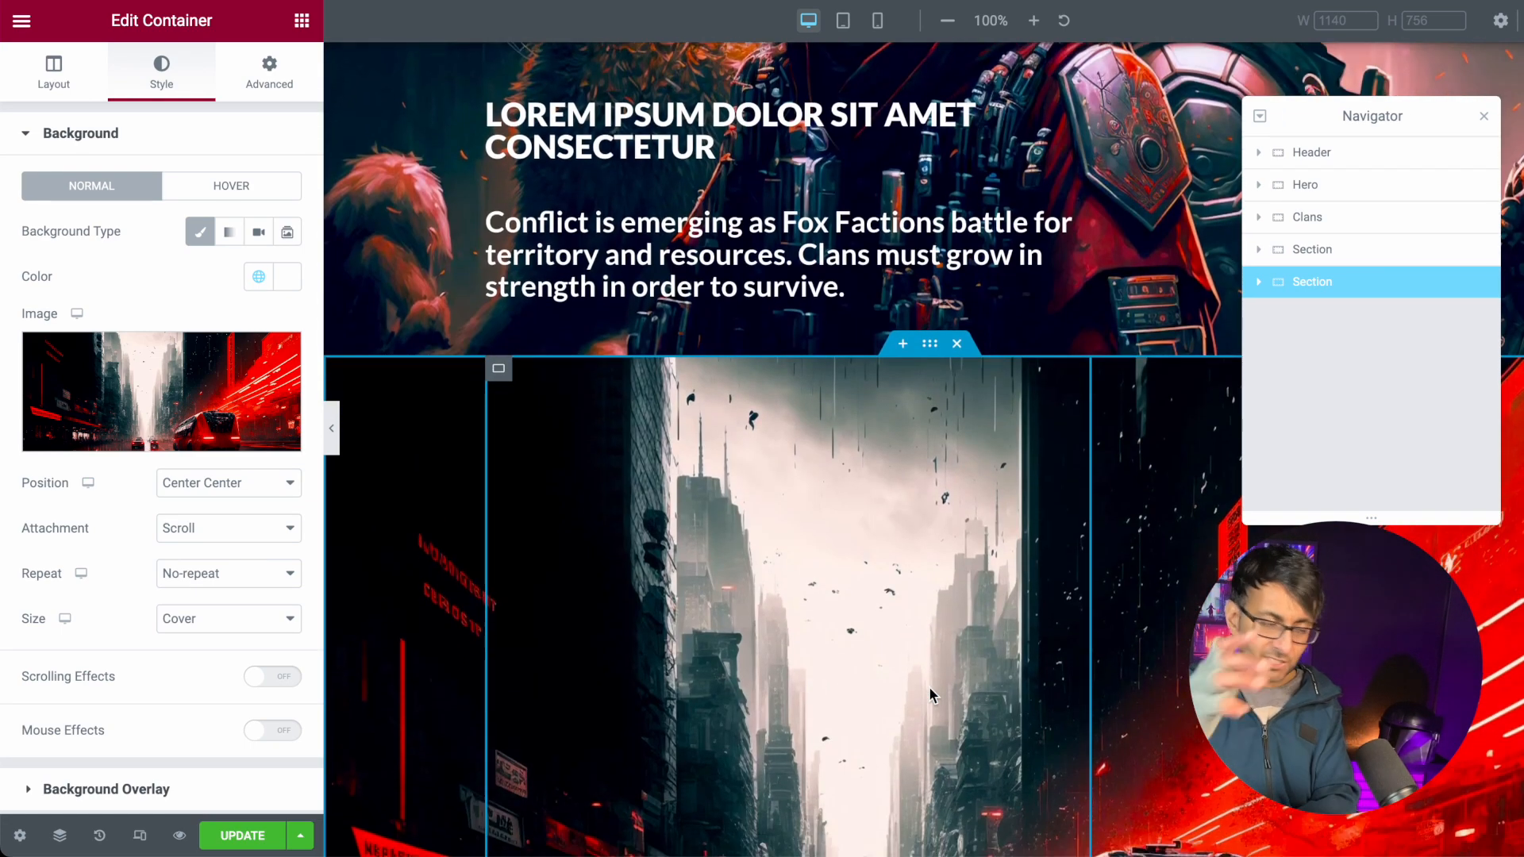
- Set the city background's attachment to Fixed and check the effect on the page
{"action": "scroll", "coordinate": [159, 623], "scroll_direction": "down", "scroll_amount": 1}
{"action": "left_click", "coordinate": [218, 505]}
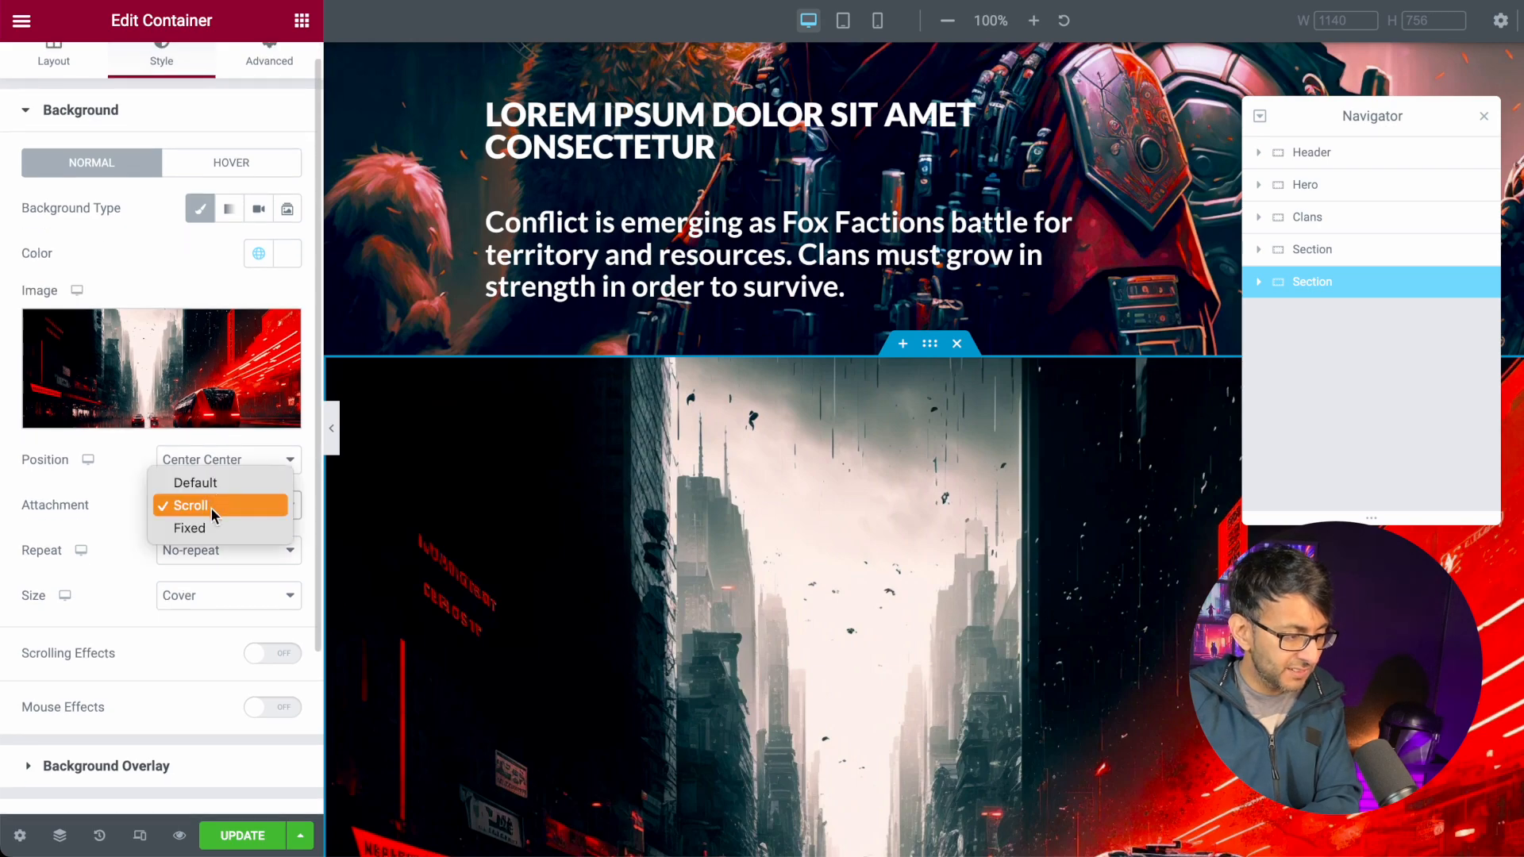
{"action": "left_click", "coordinate": [266, 528]}
{"action": "scroll", "coordinate": [686, 716], "scroll_direction": "up", "scroll_amount": 10}
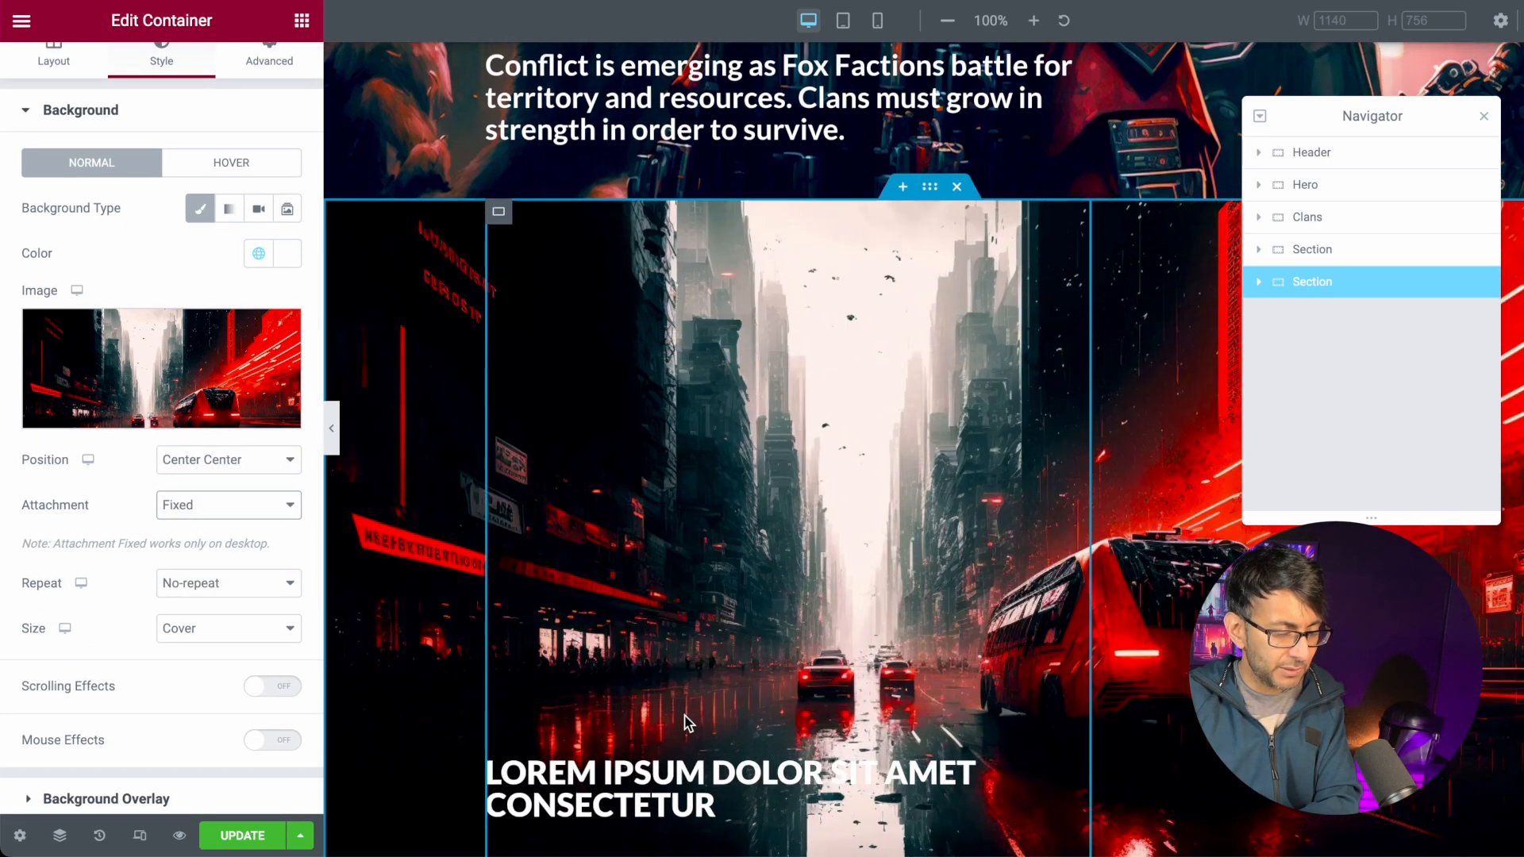
{"action": "scroll", "coordinate": [684, 715], "scroll_direction": "down", "scroll_amount": 10}
{"action": "scroll", "coordinate": [540, 686], "scroll_direction": "up", "scroll_amount": 3}
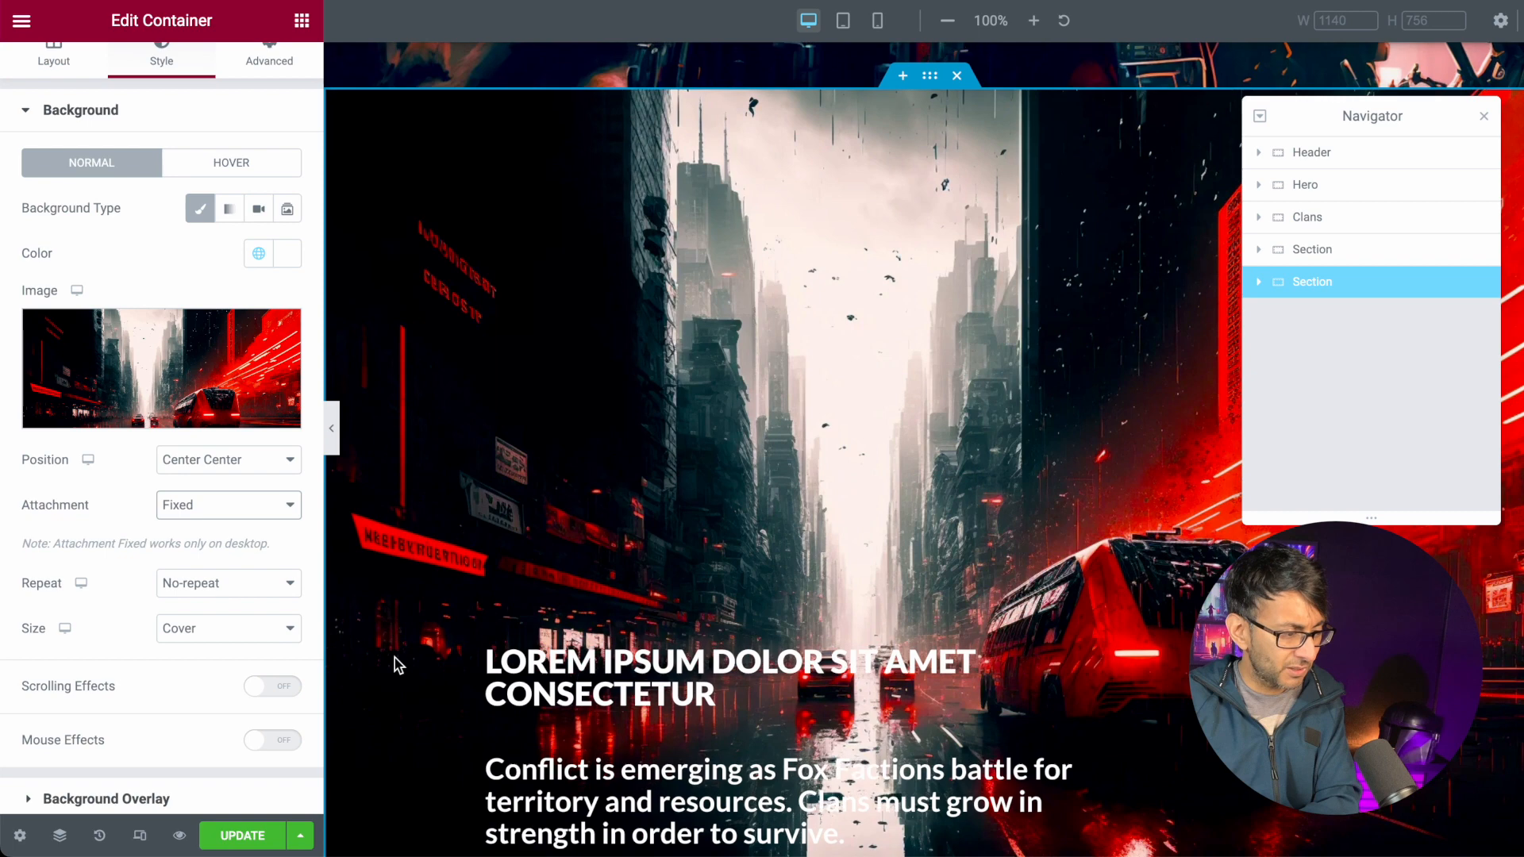
- Add a classic background overlay to the city section using the black global color
{"action": "scroll", "coordinate": [189, 699], "scroll_direction": "down", "scroll_amount": 3}
{"action": "left_click", "coordinate": [200, 600]}
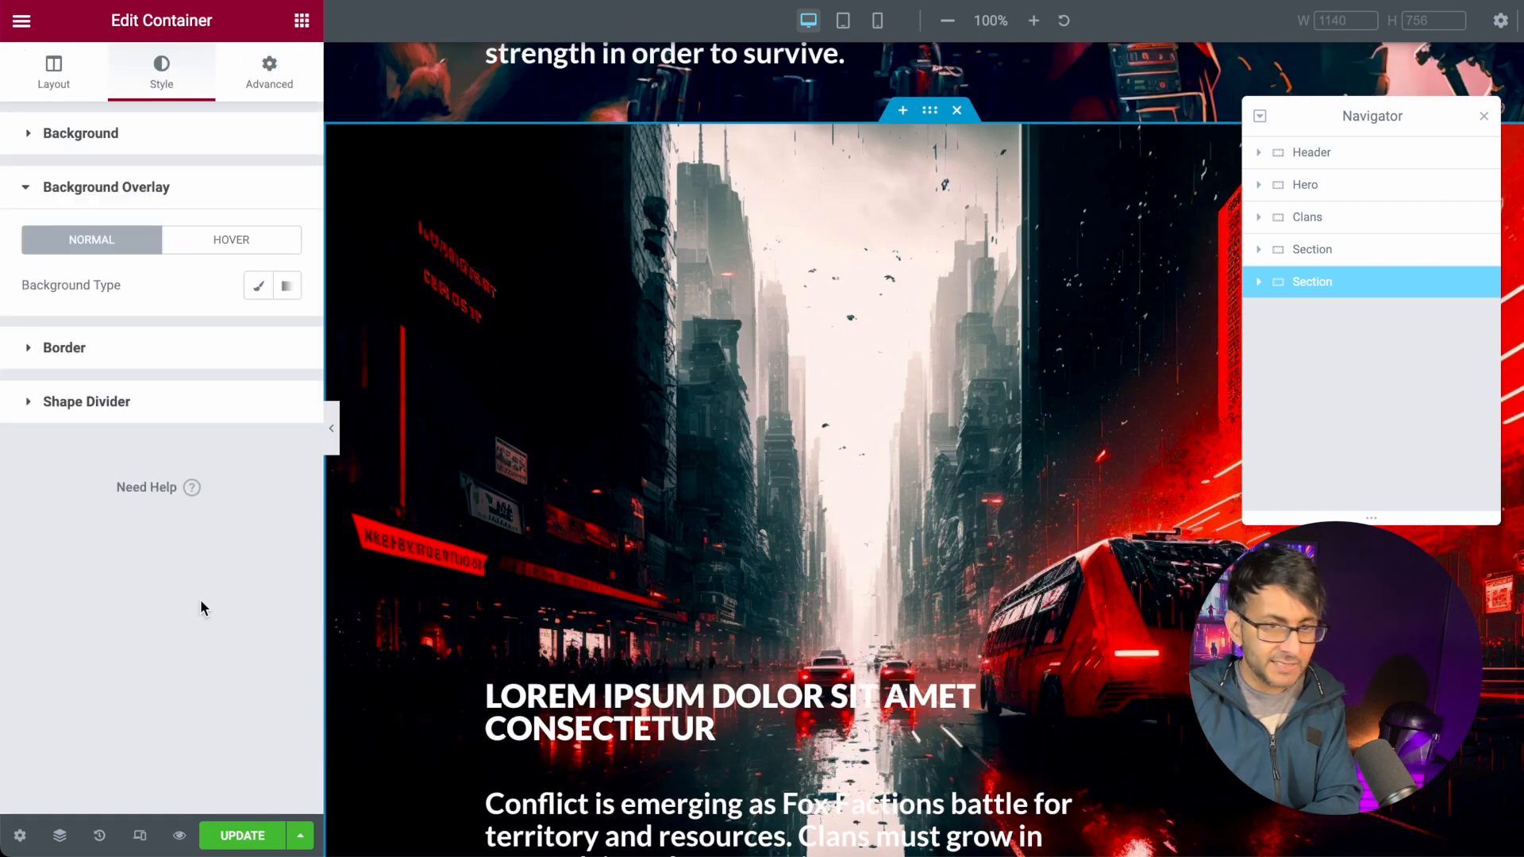
{"action": "left_click", "coordinate": [258, 286]}
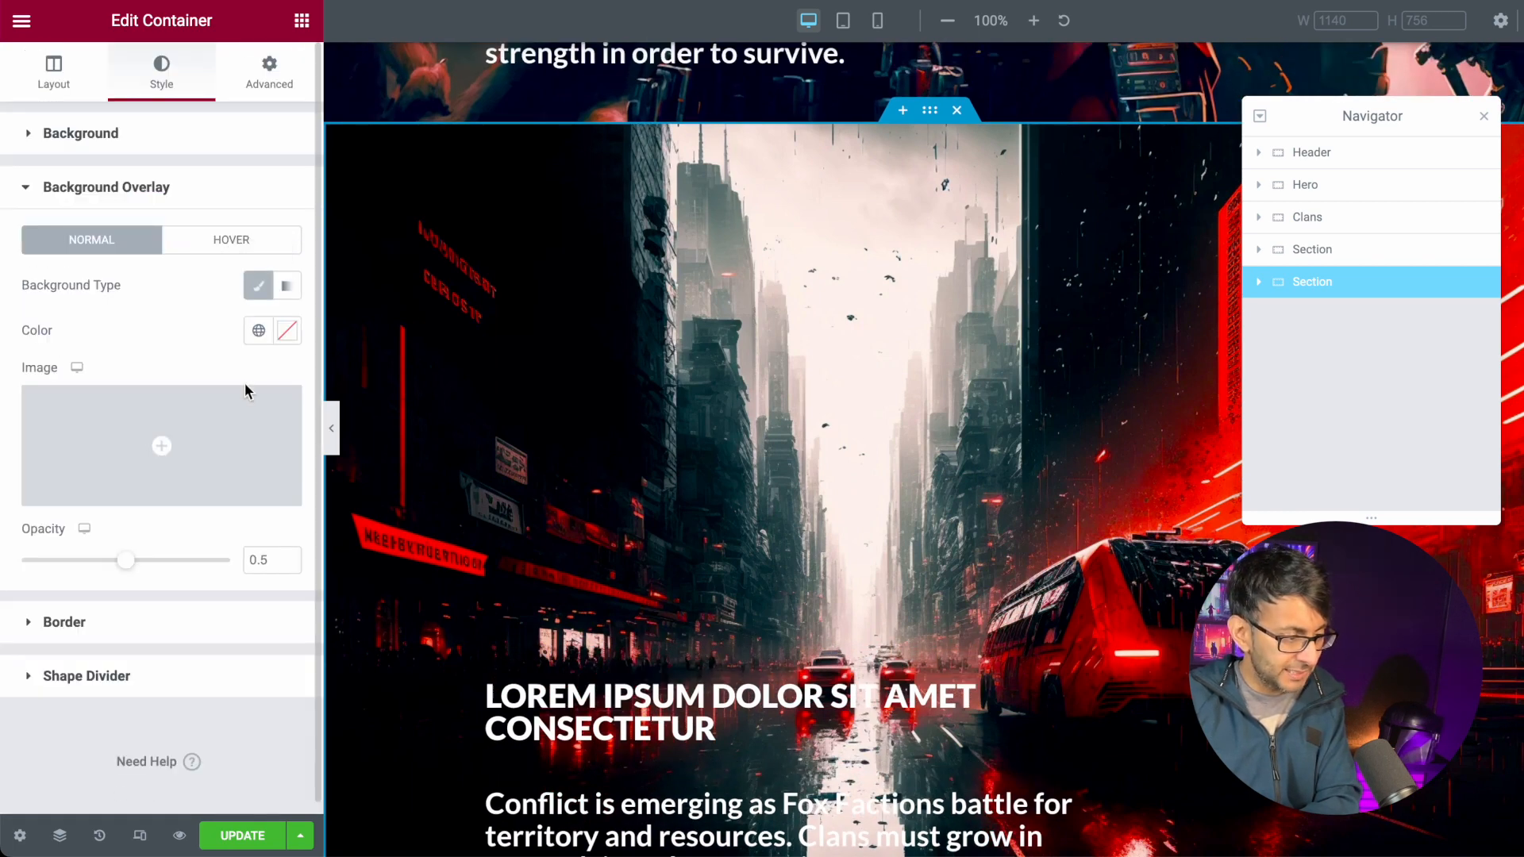
{"action": "left_click", "coordinate": [259, 331]}
{"action": "left_click", "coordinate": [174, 646]}
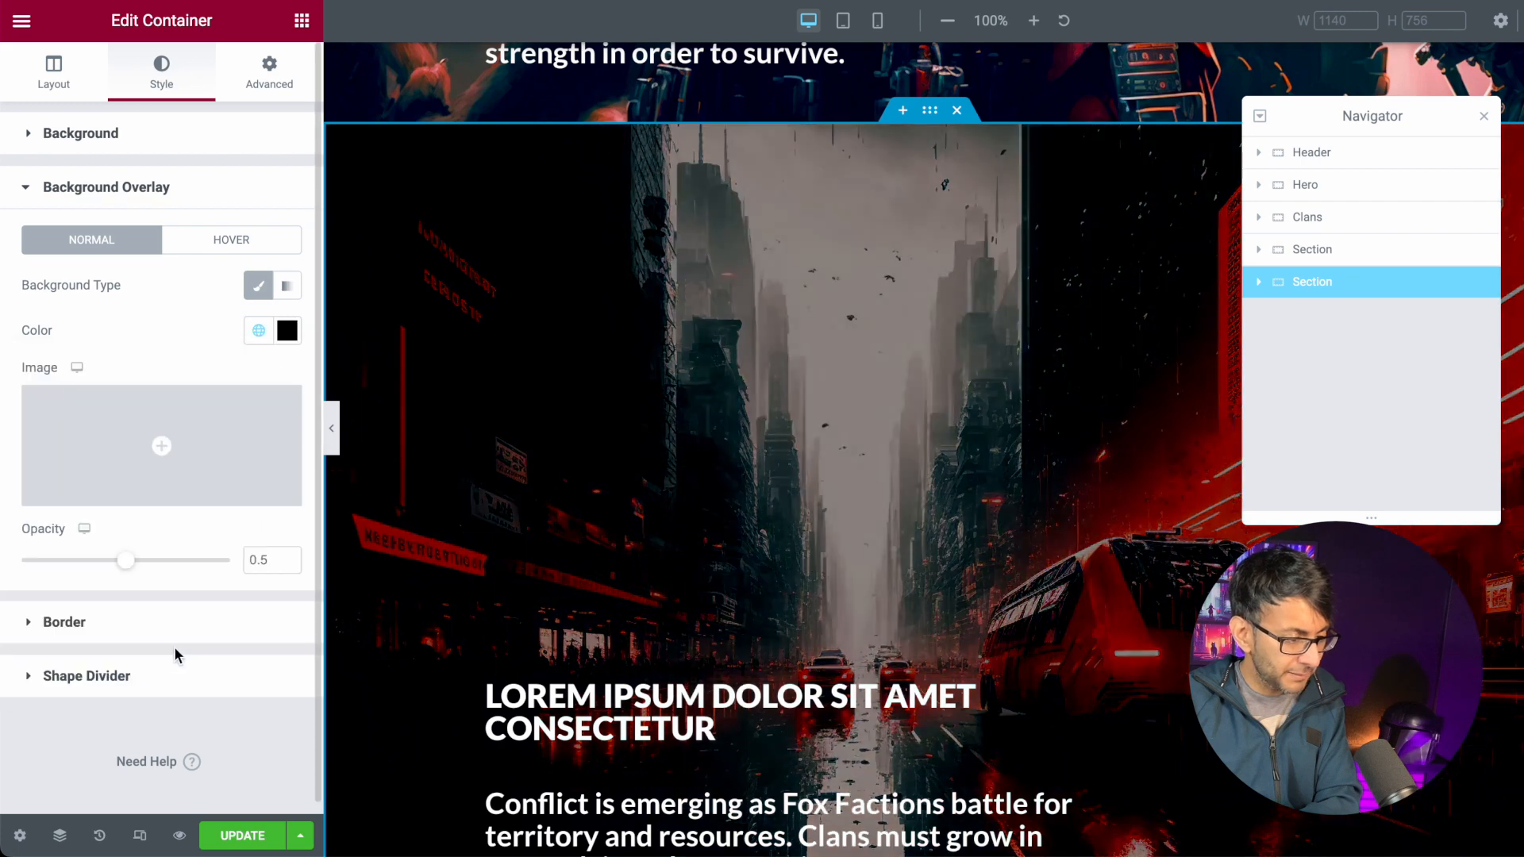
- Try different strengths for the black overlay, set its opacity to 0.4, and review the fox and city sections together
{"action": "left_click_drag", "start_coordinate": [145, 571], "coordinate": [163, 572]}
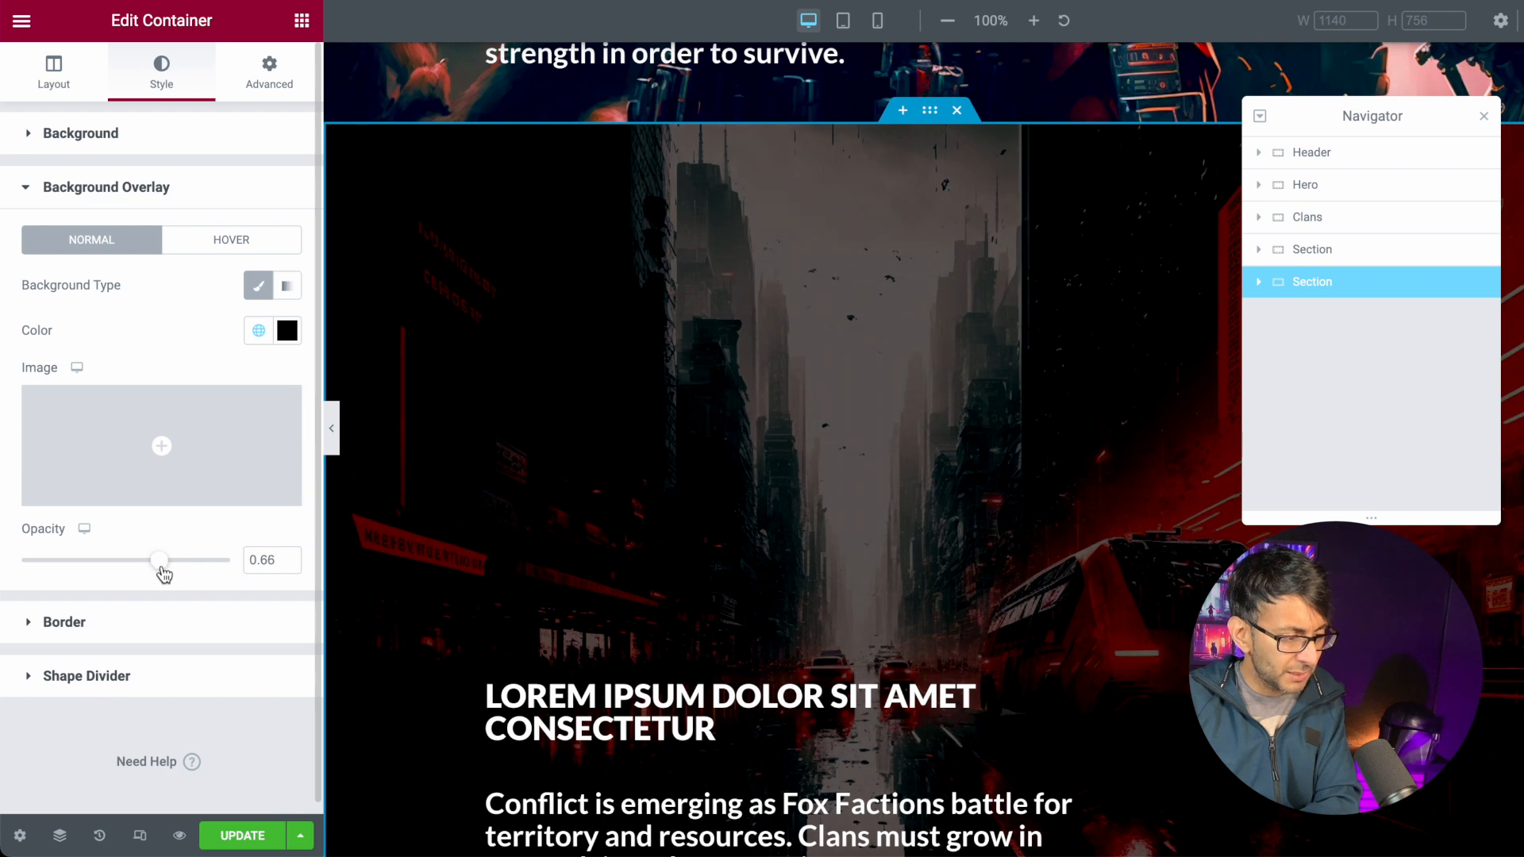
{"action": "left_click_drag", "start_coordinate": [161, 577], "coordinate": [94, 580]}
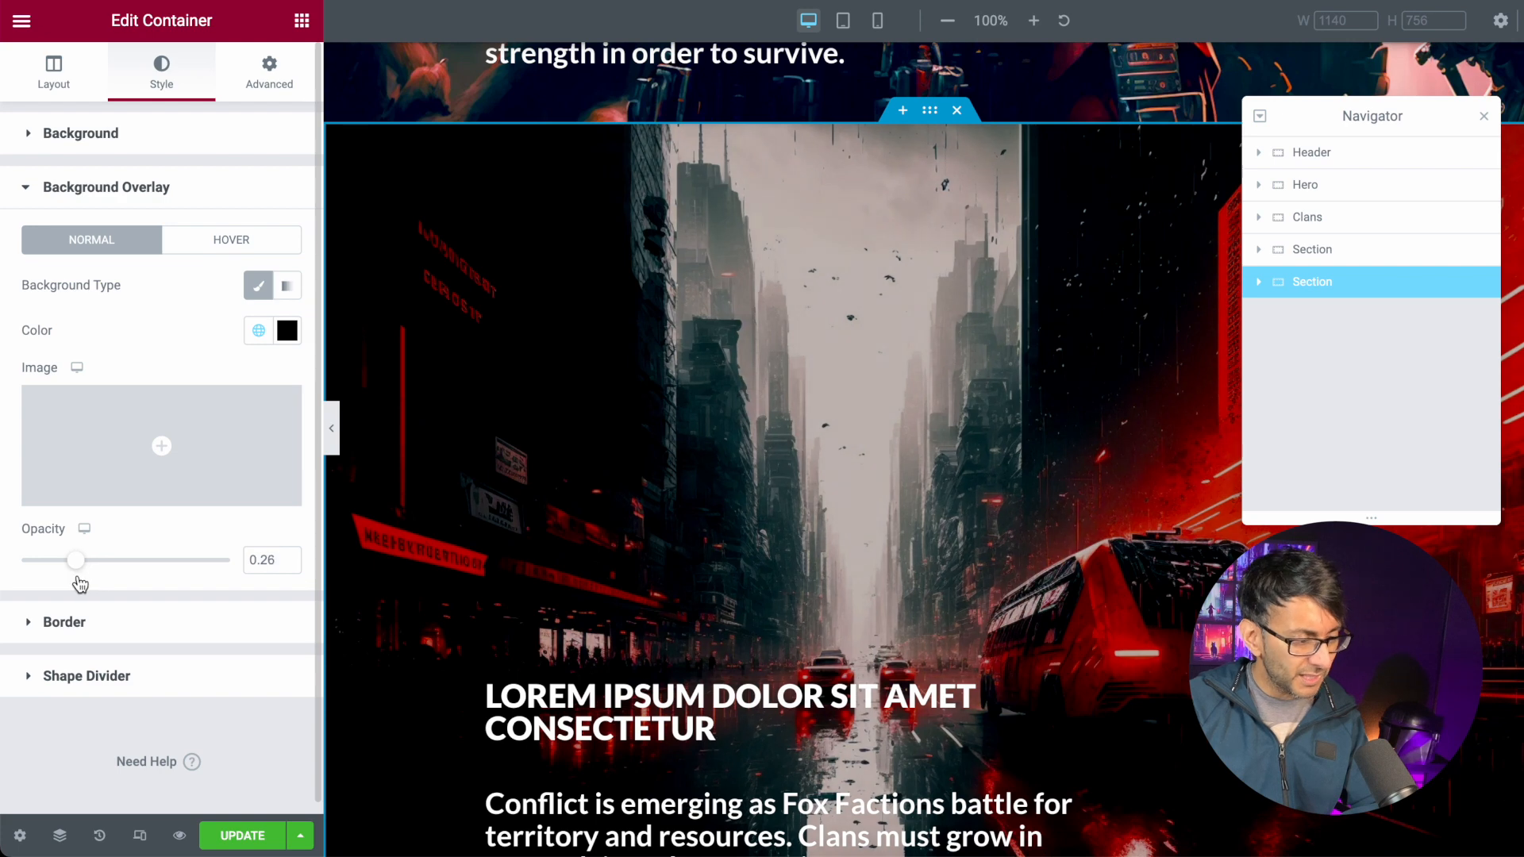
{"action": "left_click_drag", "start_coordinate": [80, 585], "coordinate": [4, 574]}
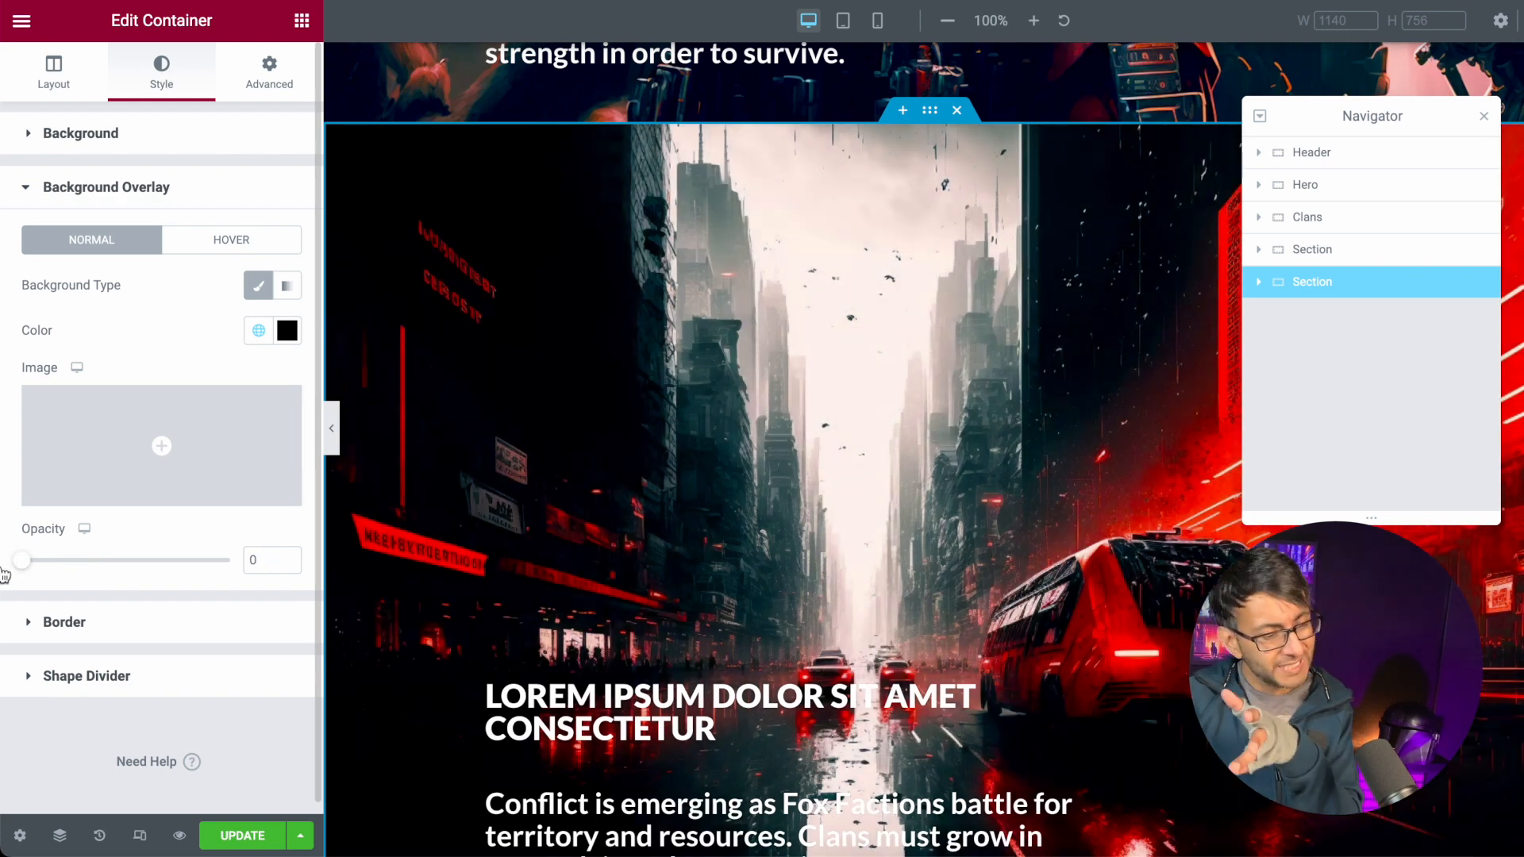
{"action": "left_click_drag", "start_coordinate": [23, 575], "coordinate": [104, 571]}
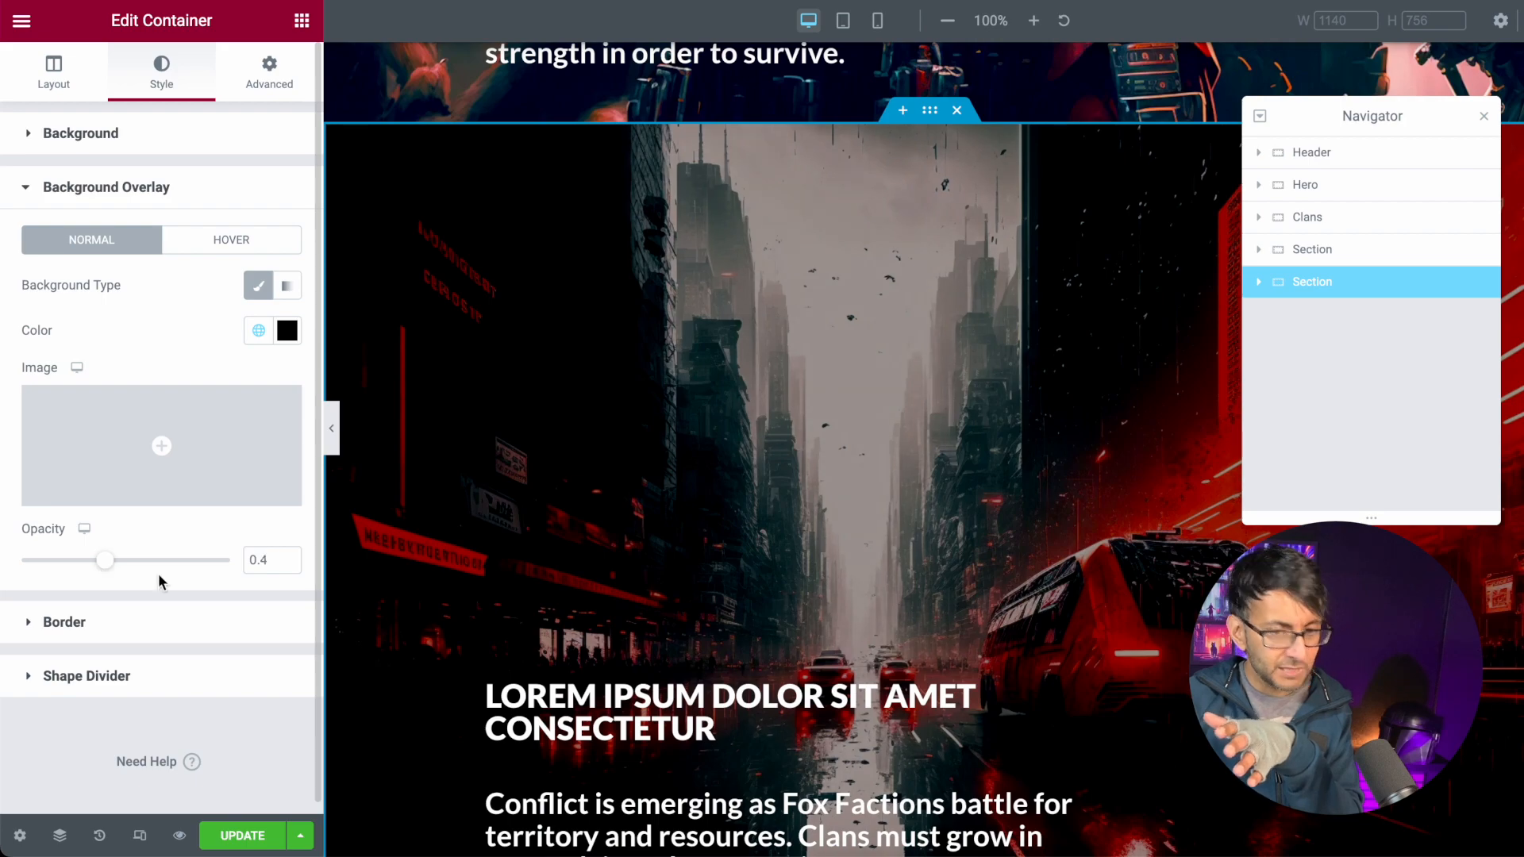
{"action": "scroll", "coordinate": [821, 560], "scroll_direction": "up", "scroll_amount": 5}
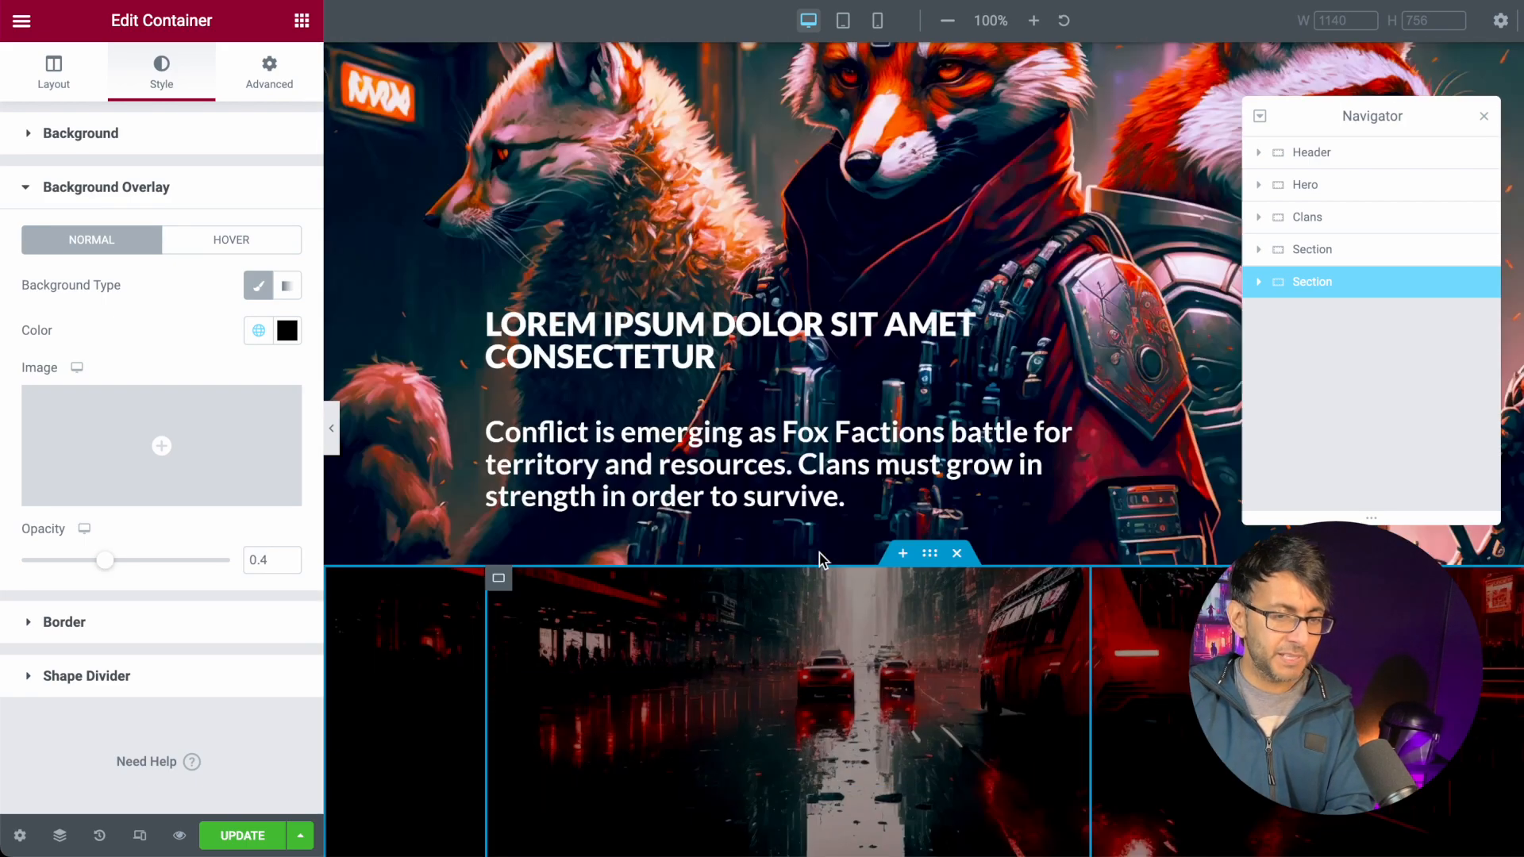
{"action": "scroll", "coordinate": [822, 559], "scroll_direction": "up", "scroll_amount": 7}
{"action": "scroll", "coordinate": [821, 559], "scroll_direction": "down", "scroll_amount": 8}
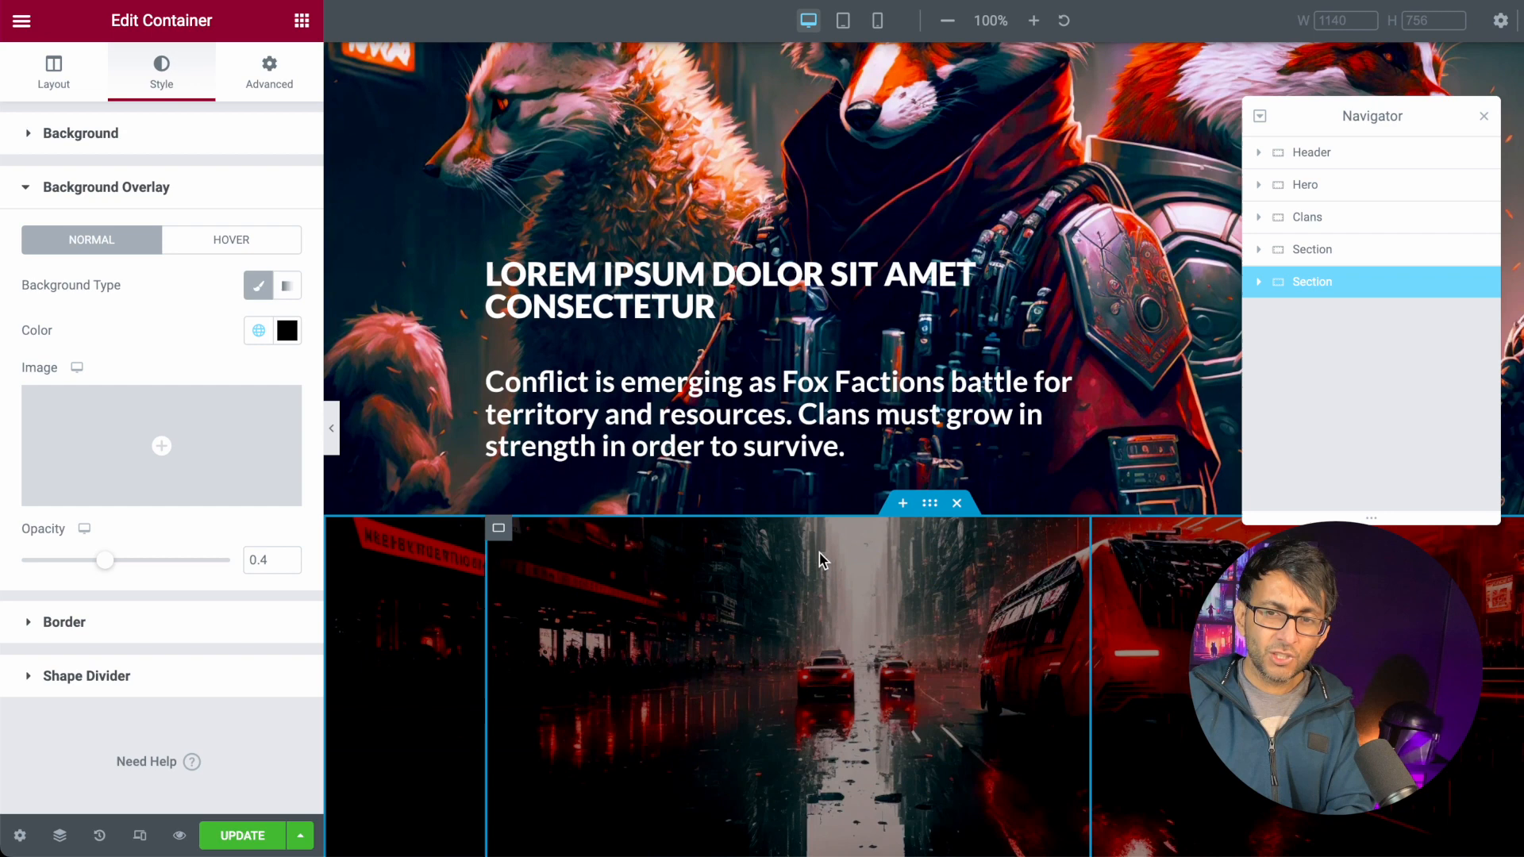
{"action": "scroll", "coordinate": [822, 560], "scroll_direction": "down", "scroll_amount": 2}
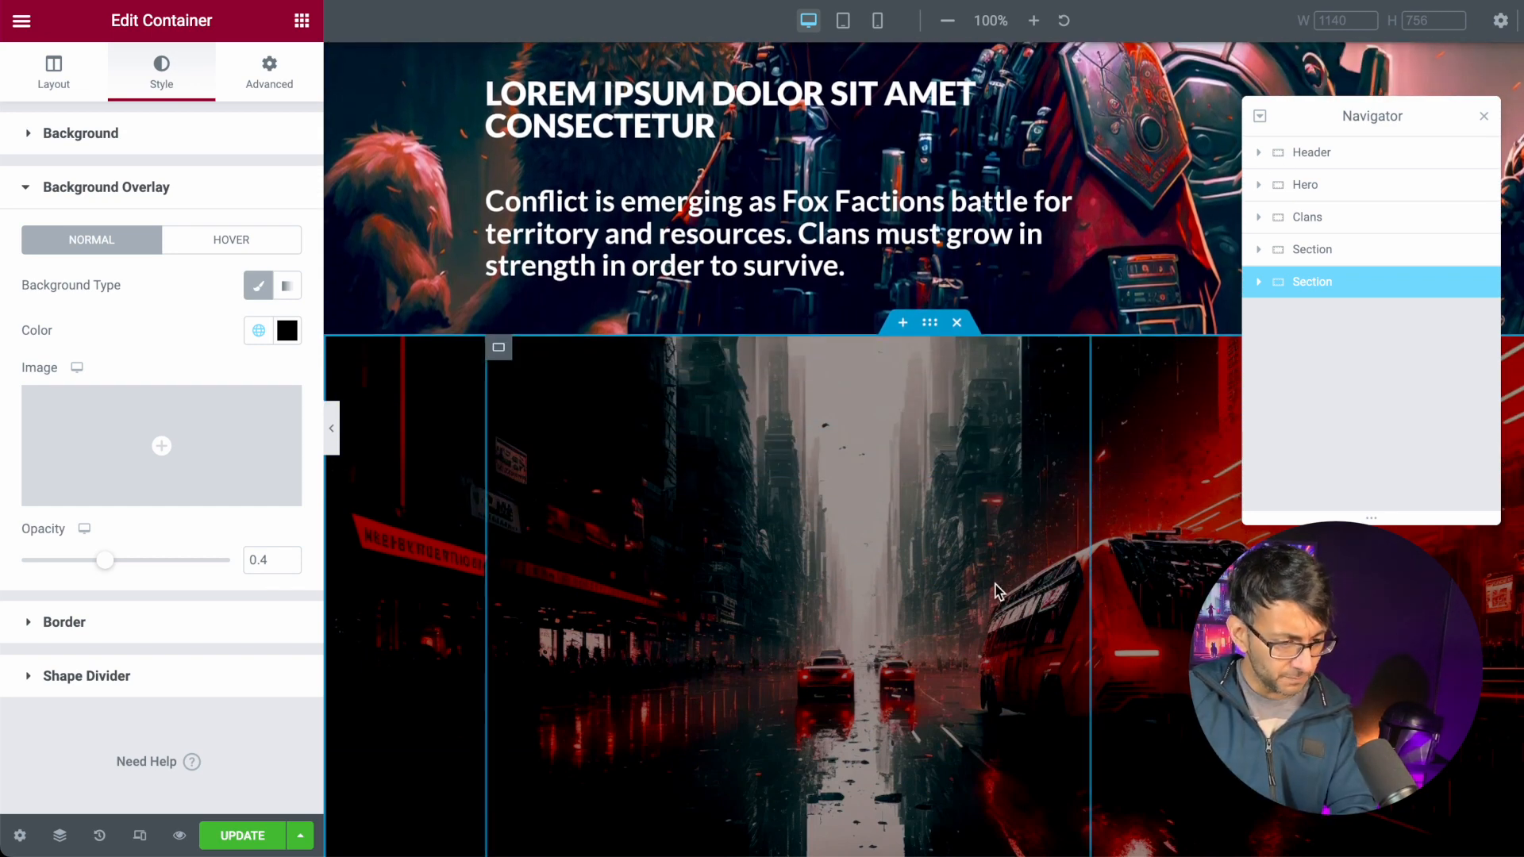
{"action": "scroll", "coordinate": [1219, 364], "scroll_direction": "down", "scroll_amount": 1}
- Set the bottom margin of the text container in the city section to 0
{"action": "left_click", "coordinate": [1256, 283]}
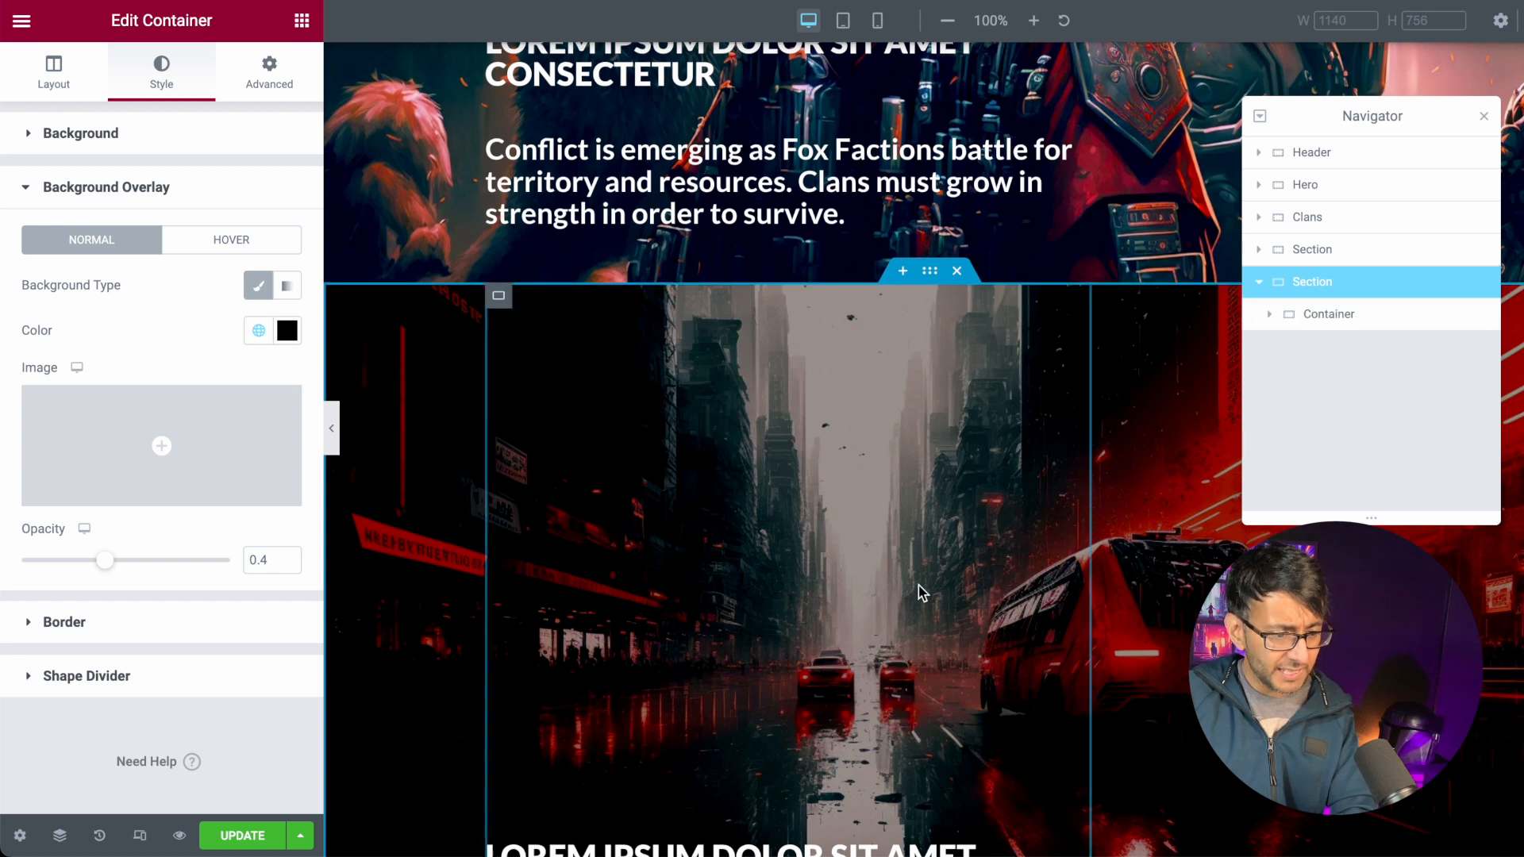
{"action": "left_click", "coordinate": [1272, 317]}
{"action": "left_click", "coordinate": [1329, 318]}
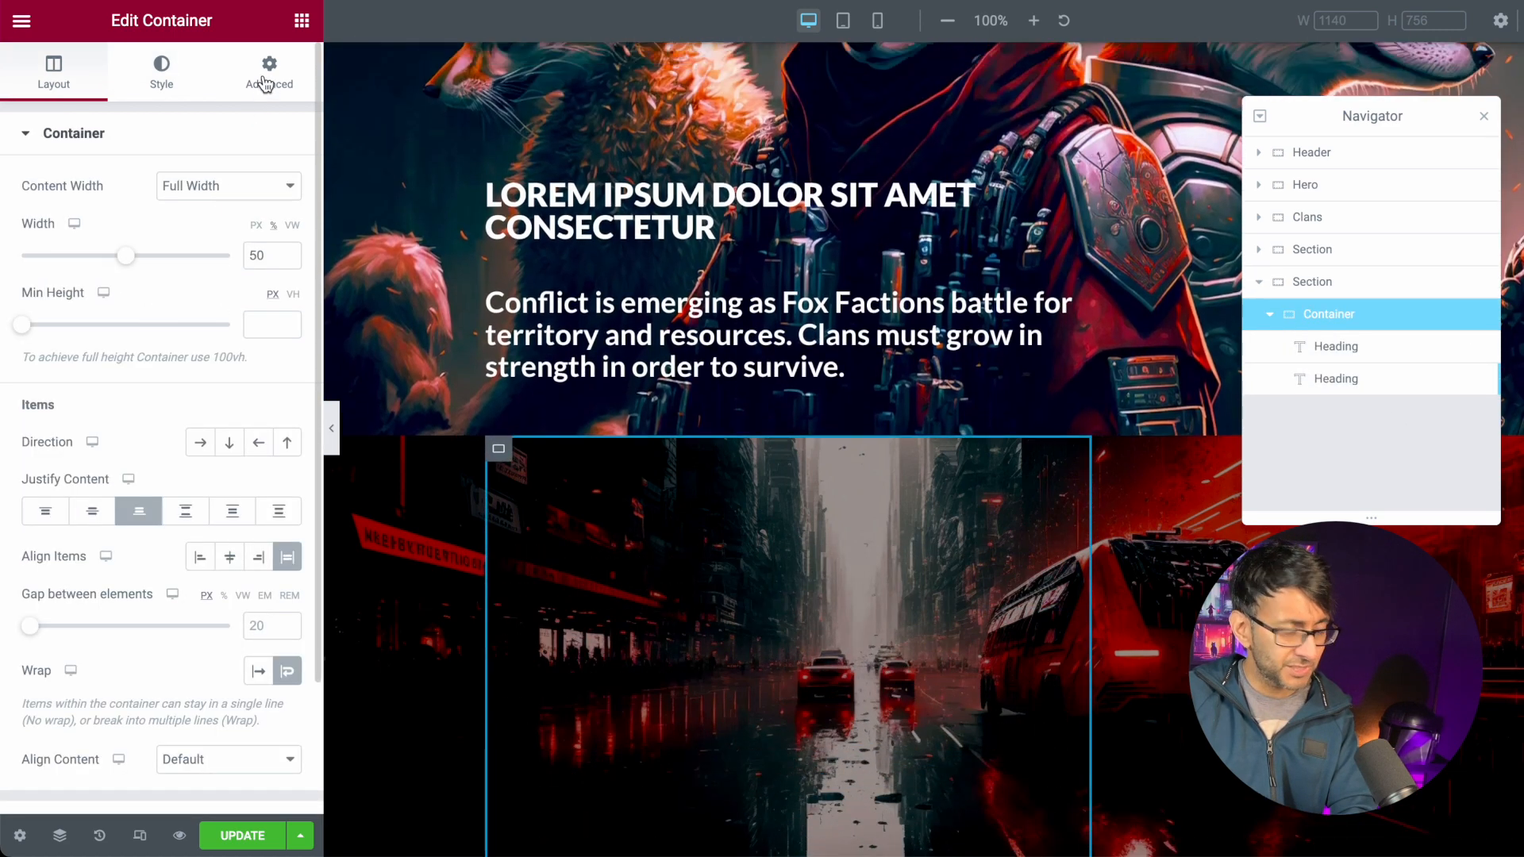
{"action": "left_click", "coordinate": [268, 82]}
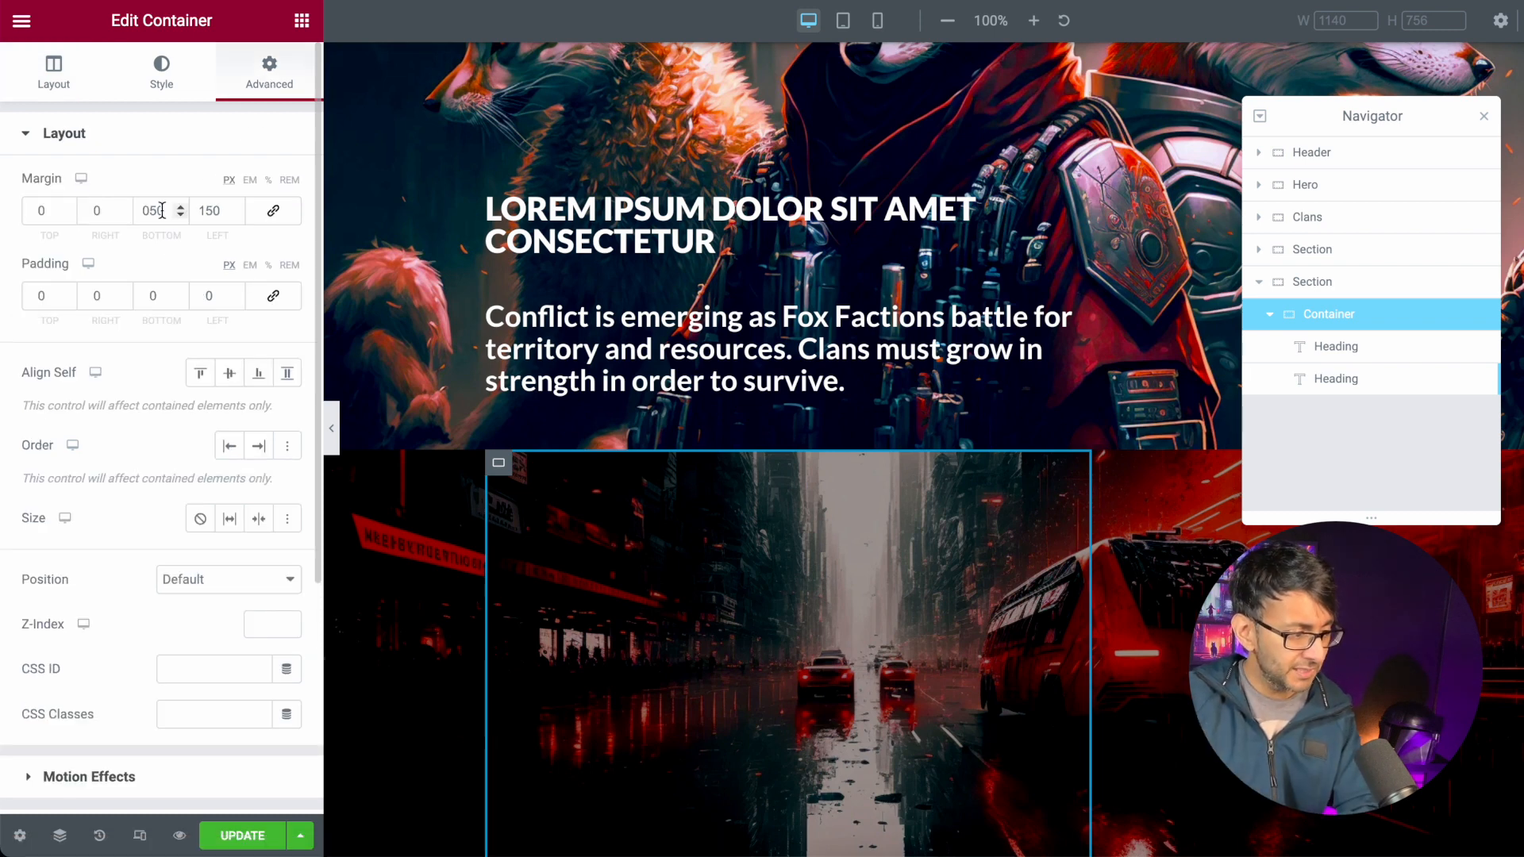
- Justify the city section's text container content to the center, comparing it with end justification
{"action": "left_click", "coordinate": [52, 79]}
{"action": "left_click", "coordinate": [92, 514]}
{"action": "scroll", "coordinate": [832, 559], "scroll_direction": "down", "scroll_amount": 5}
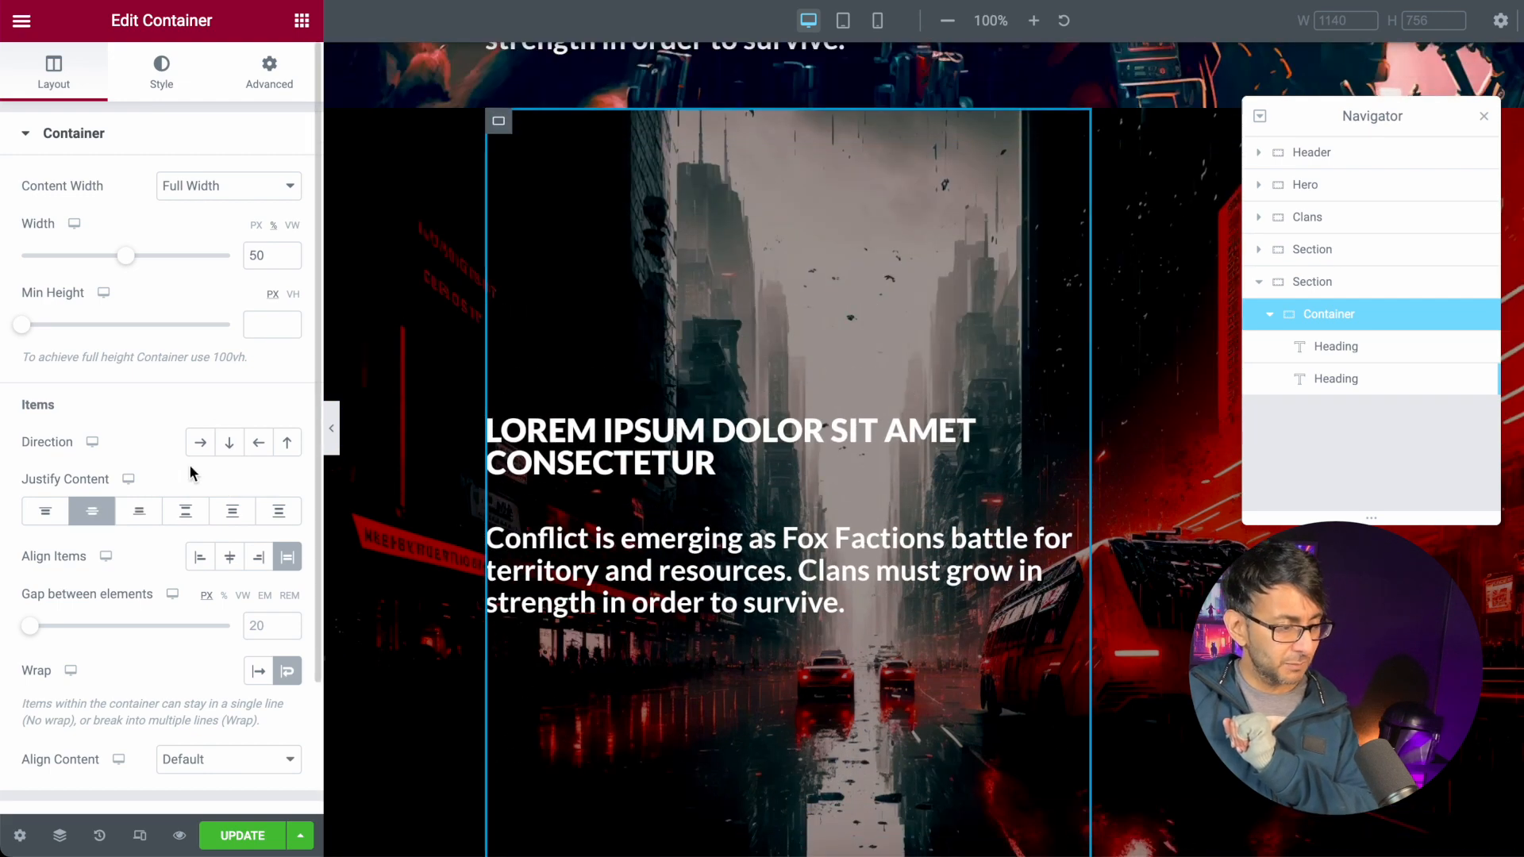
{"action": "left_click", "coordinate": [139, 511]}
{"action": "left_click", "coordinate": [95, 512]}
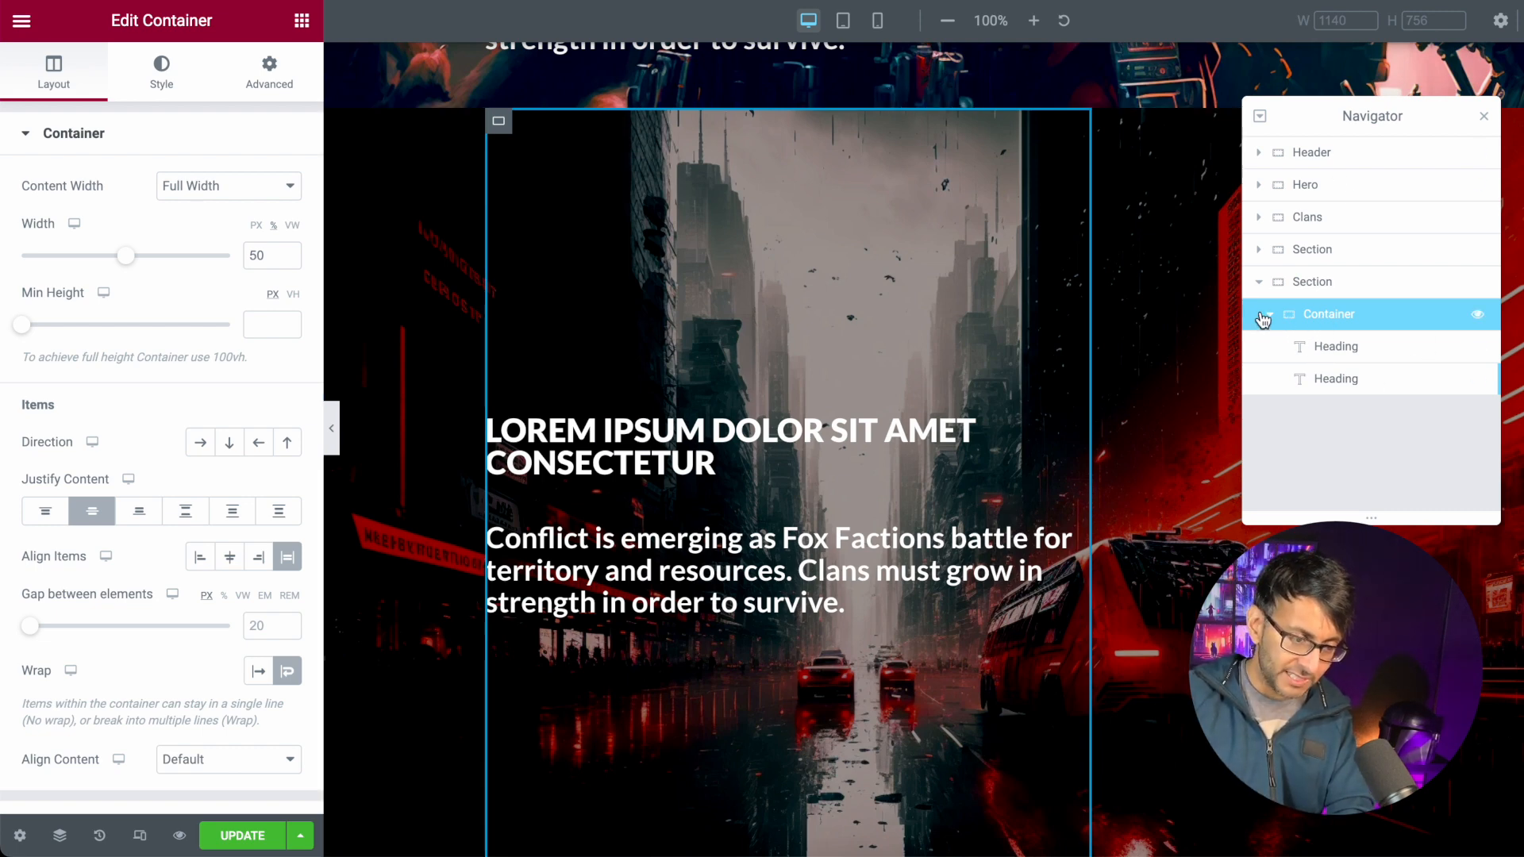
- Duplicate the city section's text container and set the copy's left margin to 0
{"action": "right_click", "coordinate": [1322, 323]}
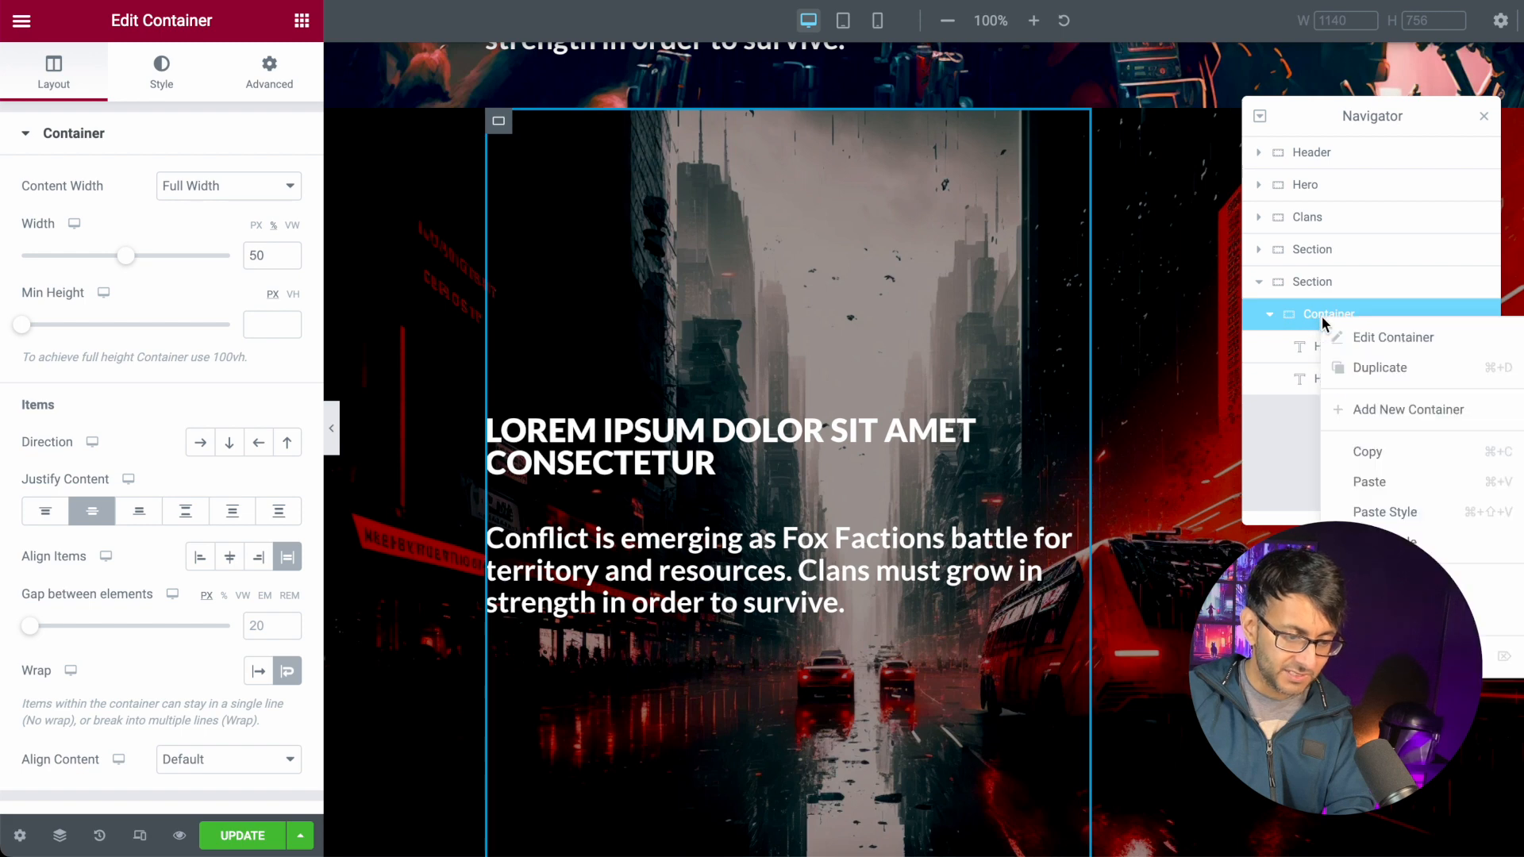
{"action": "left_click", "coordinate": [1374, 379]}
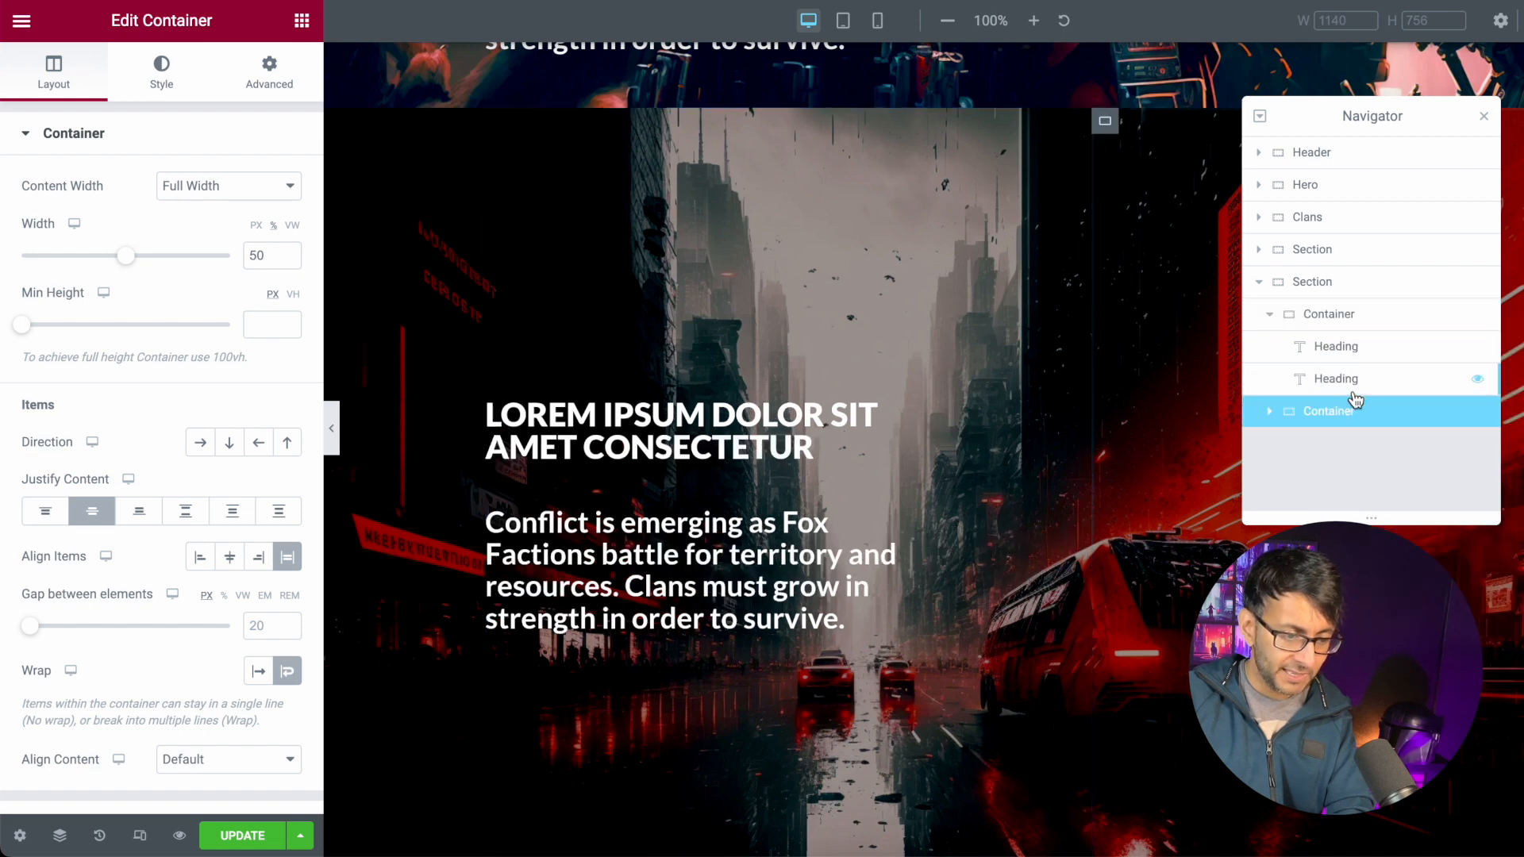
{"action": "left_click", "coordinate": [1268, 415]}
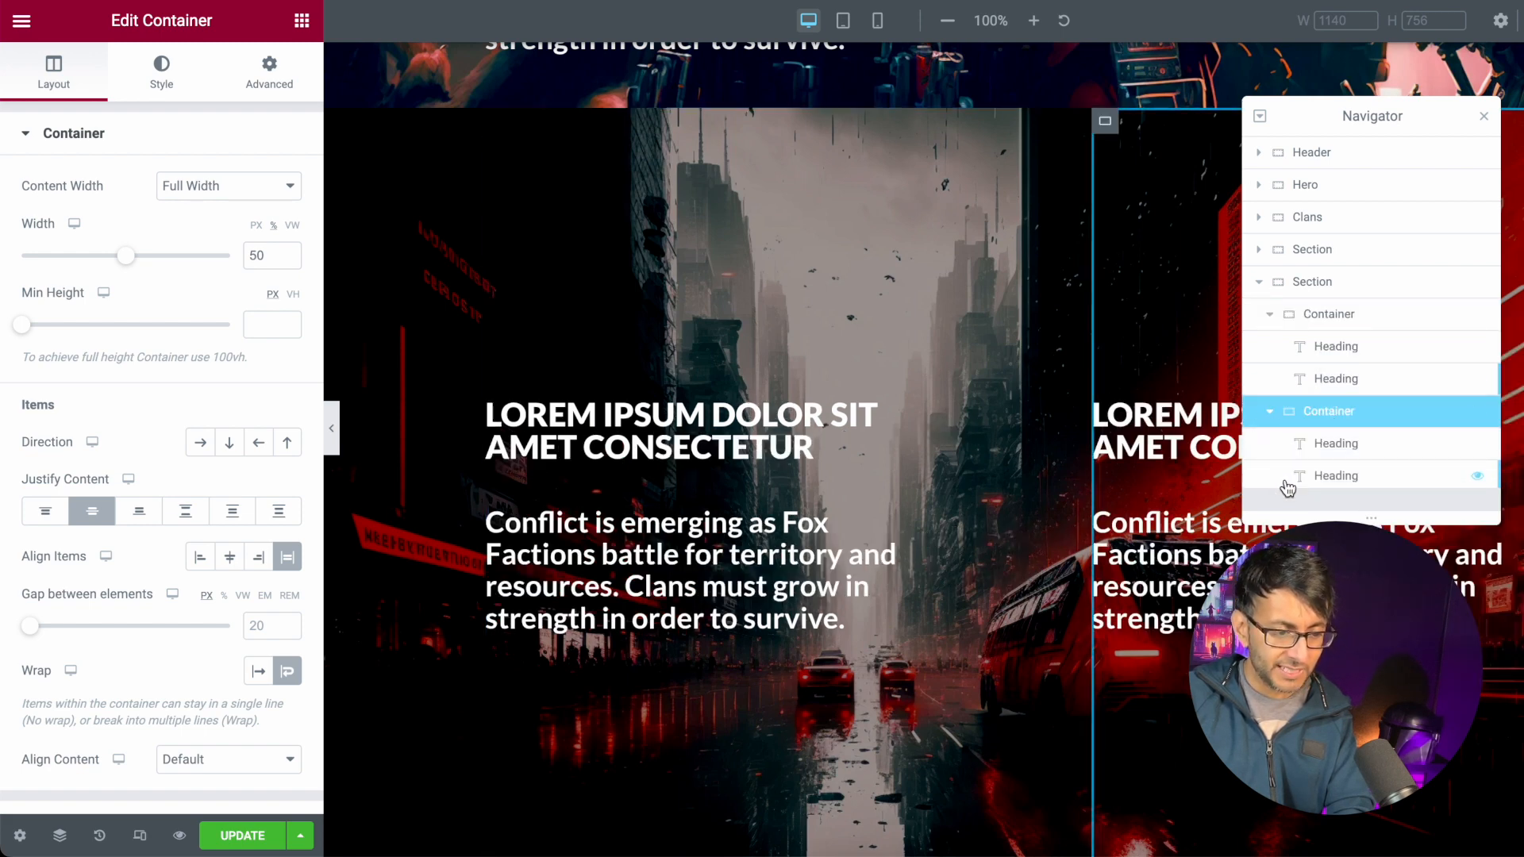
{"action": "left_click", "coordinate": [282, 83]}
{"action": "key", "text": "BackSpace"}
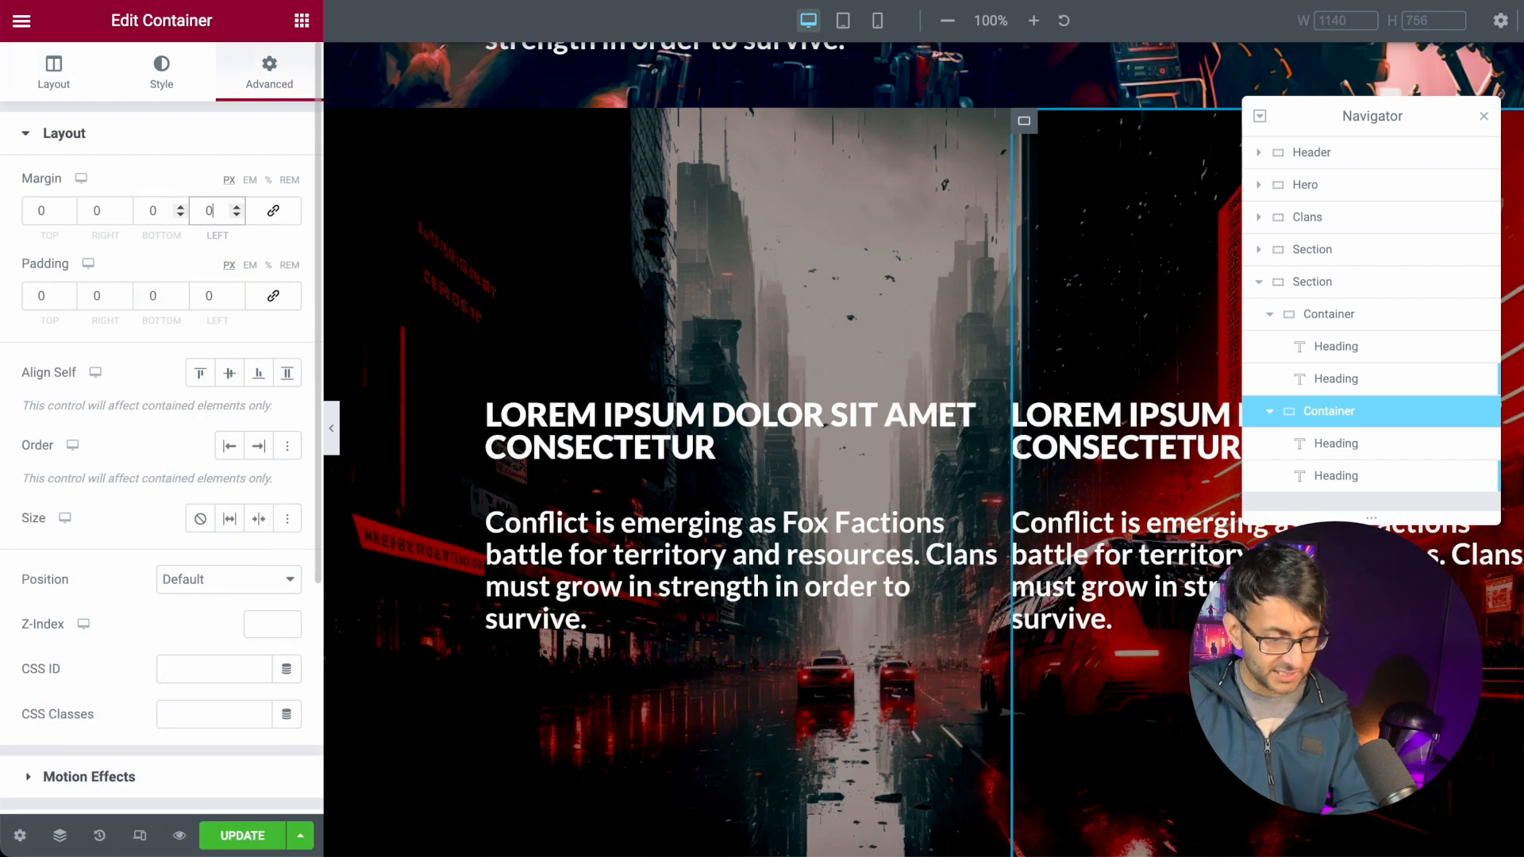
- Delete both headings from the duplicated container in the city section
{"action": "right_click", "coordinate": [1373, 443]}
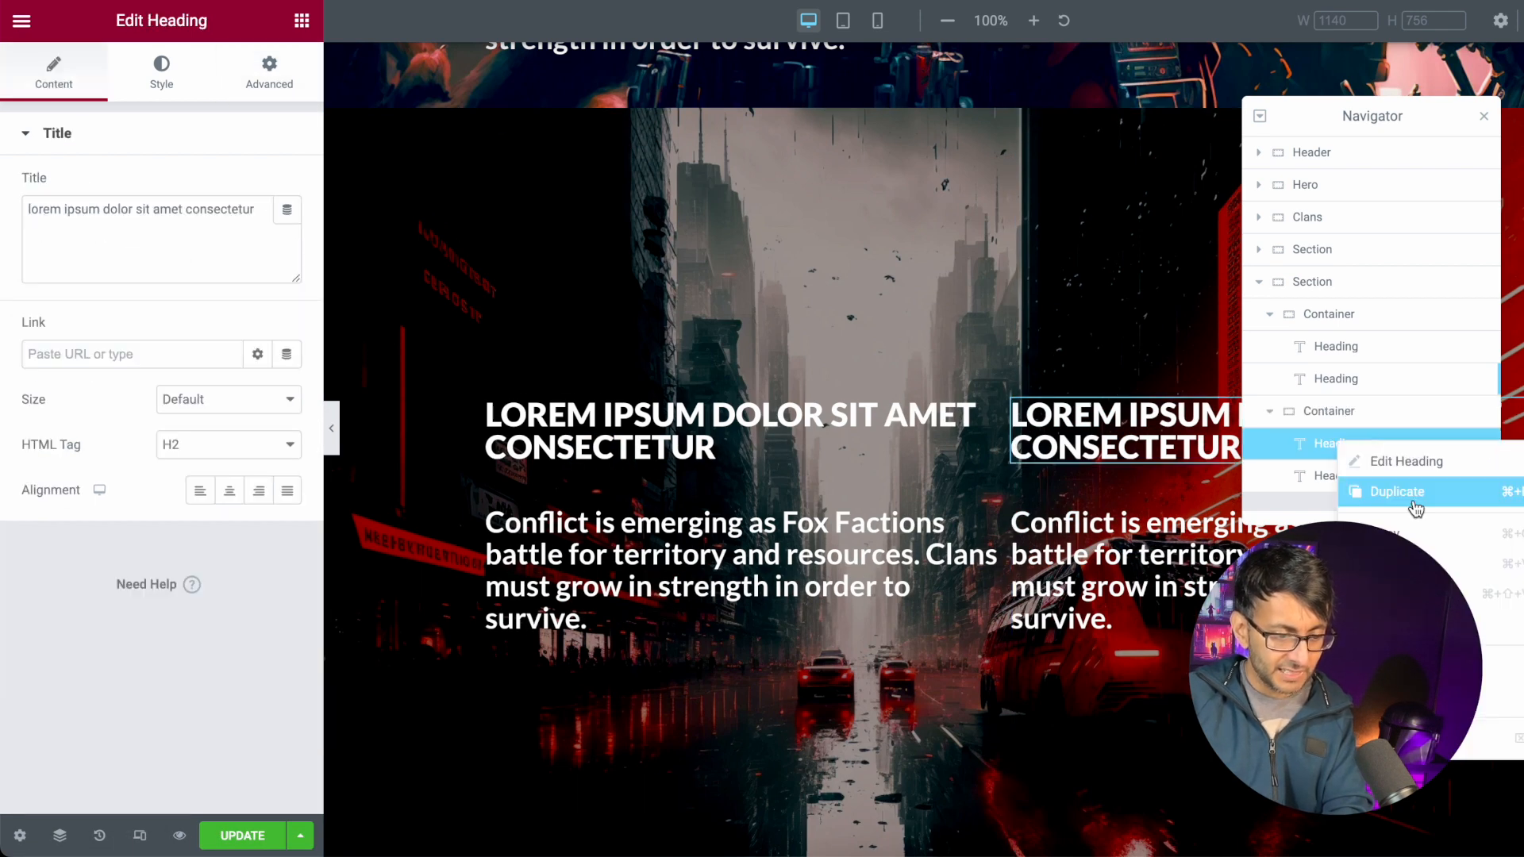
{"action": "left_click", "coordinate": [1397, 738]}
{"action": "right_click", "coordinate": [1356, 444]}
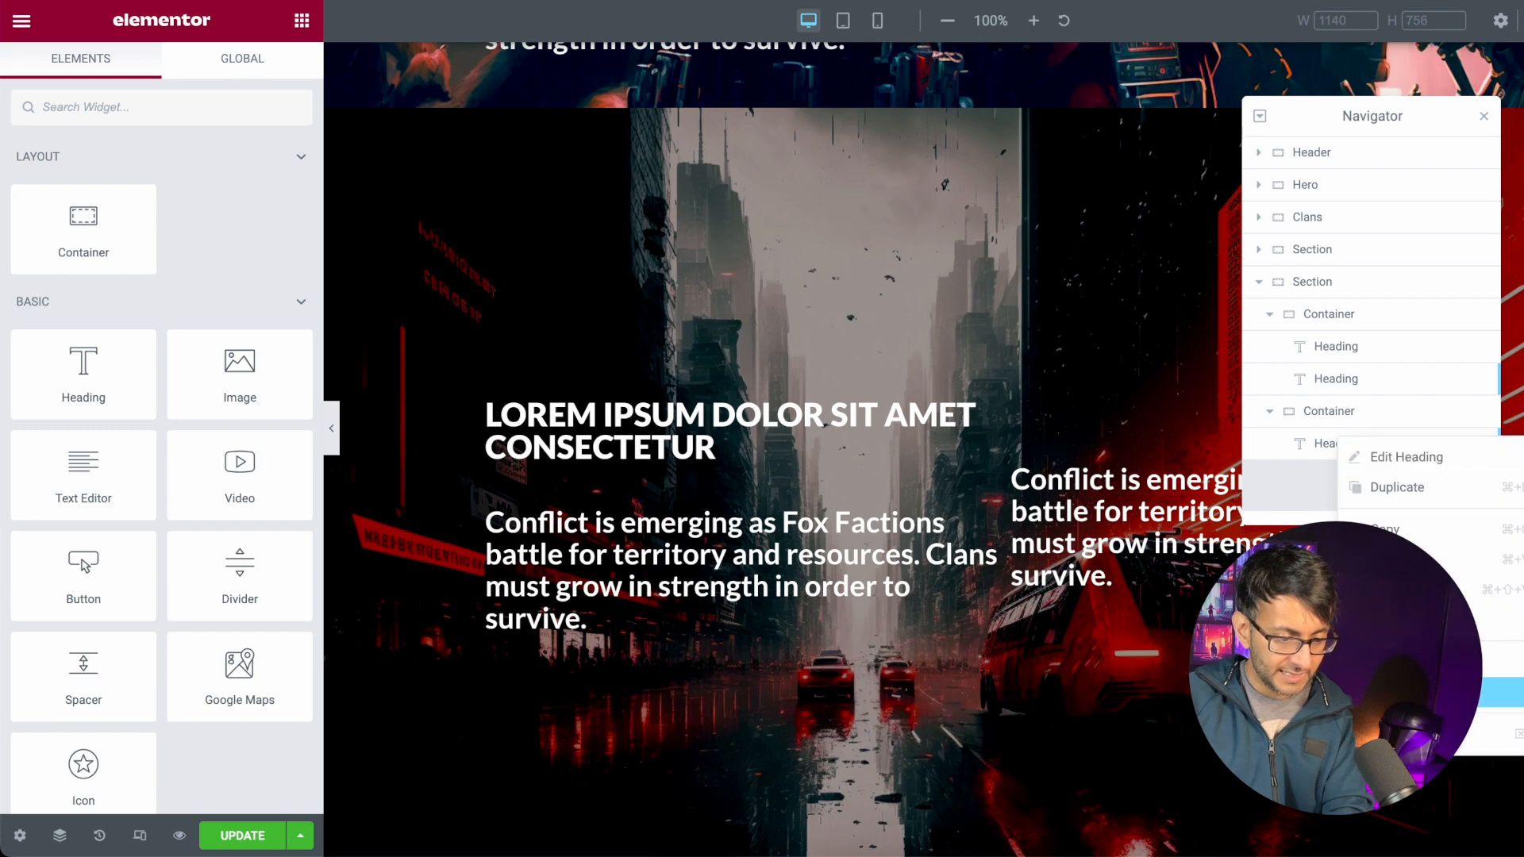
{"action": "left_click", "coordinate": [1382, 738]}
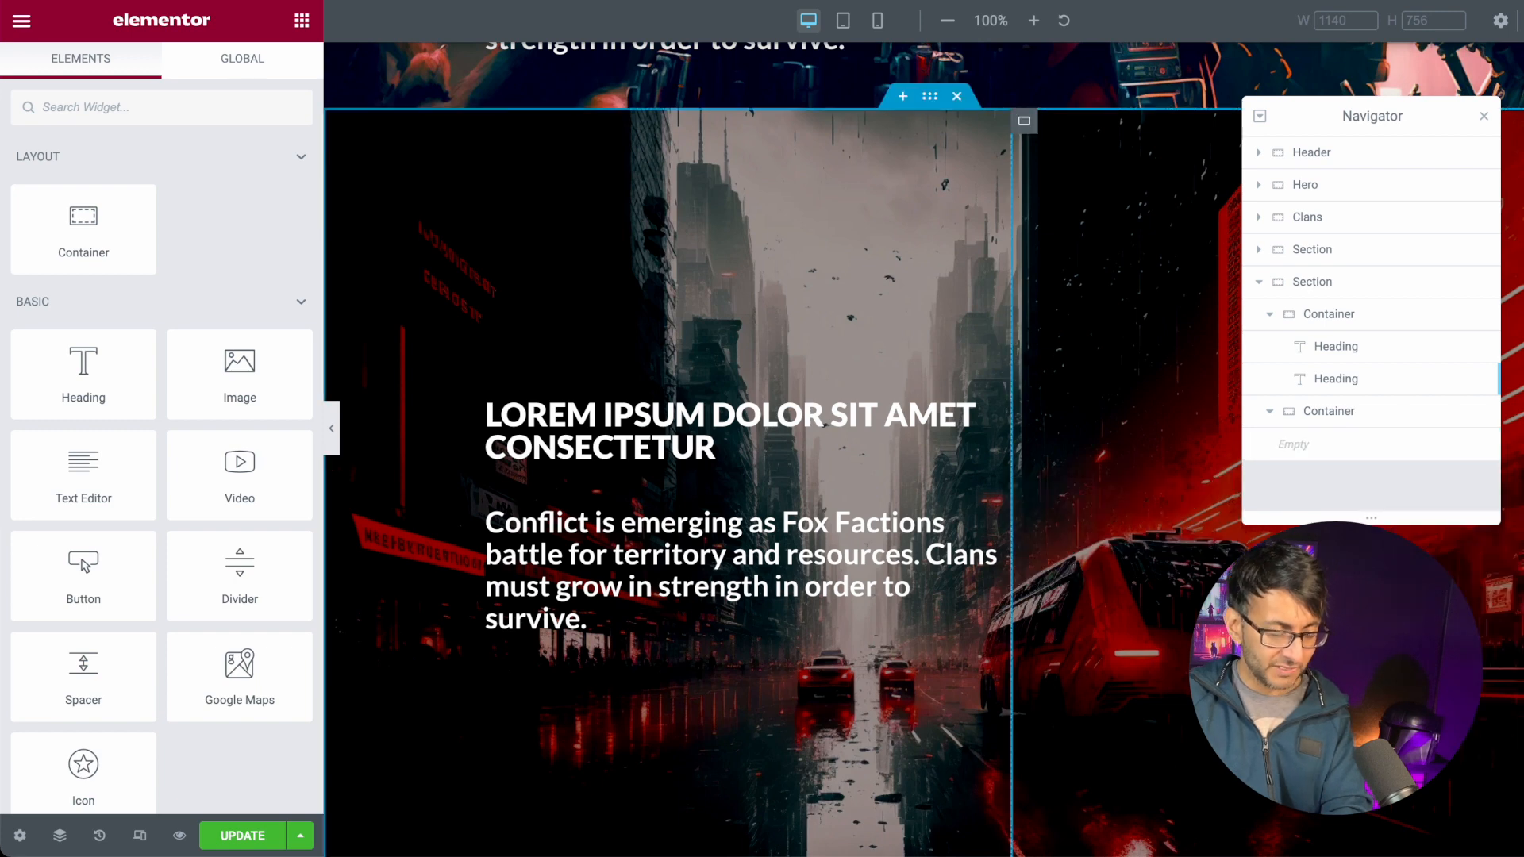
{"action": "left_click", "coordinate": [1345, 417]}
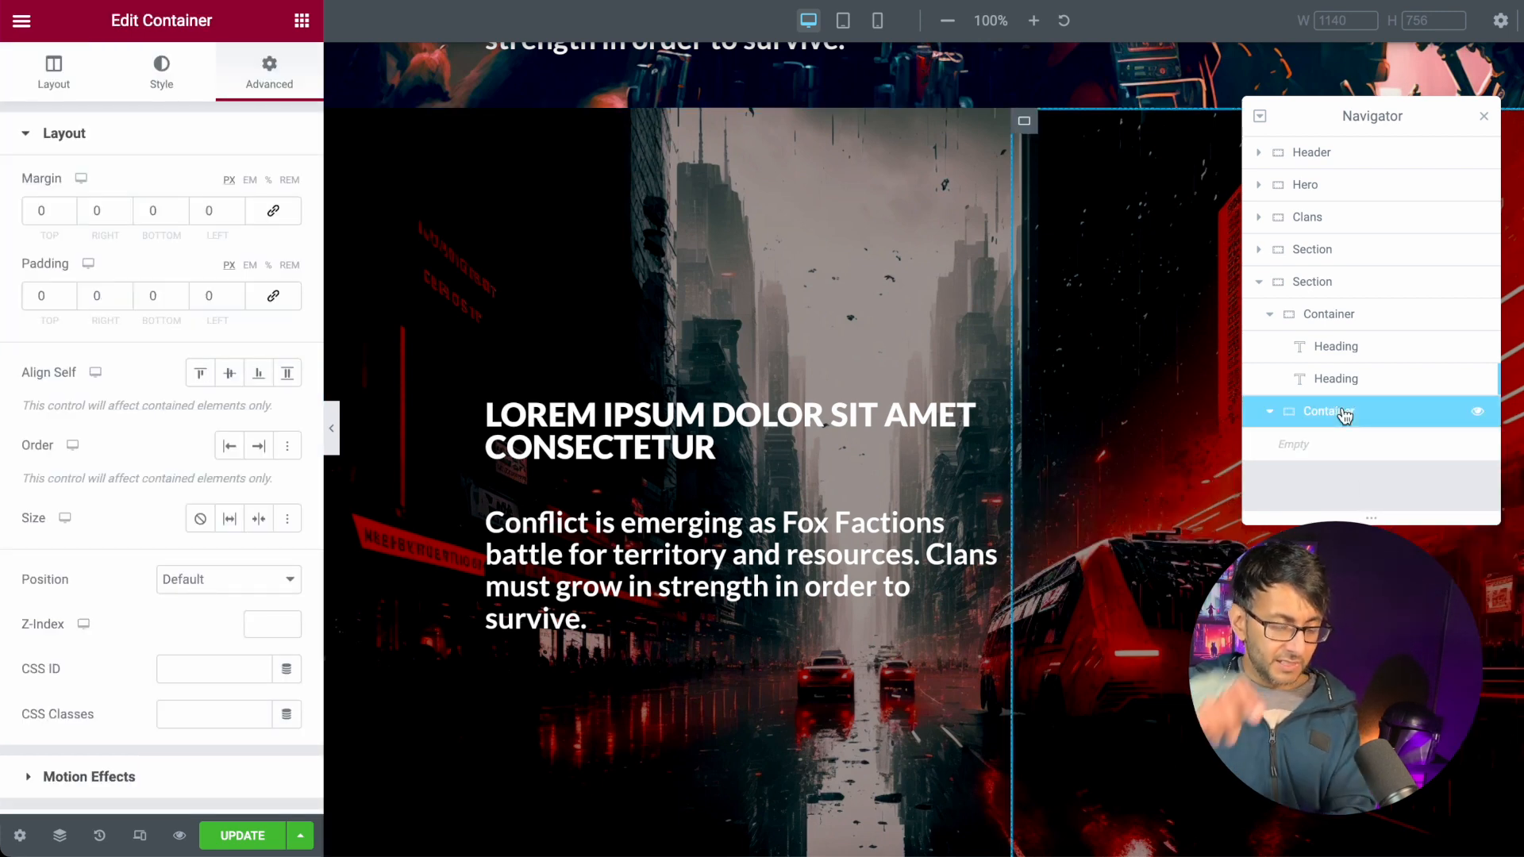
- Try adding a Text Editor widget below the city section's headings and giving its text a global color
{"action": "left_click", "coordinate": [1335, 320]}
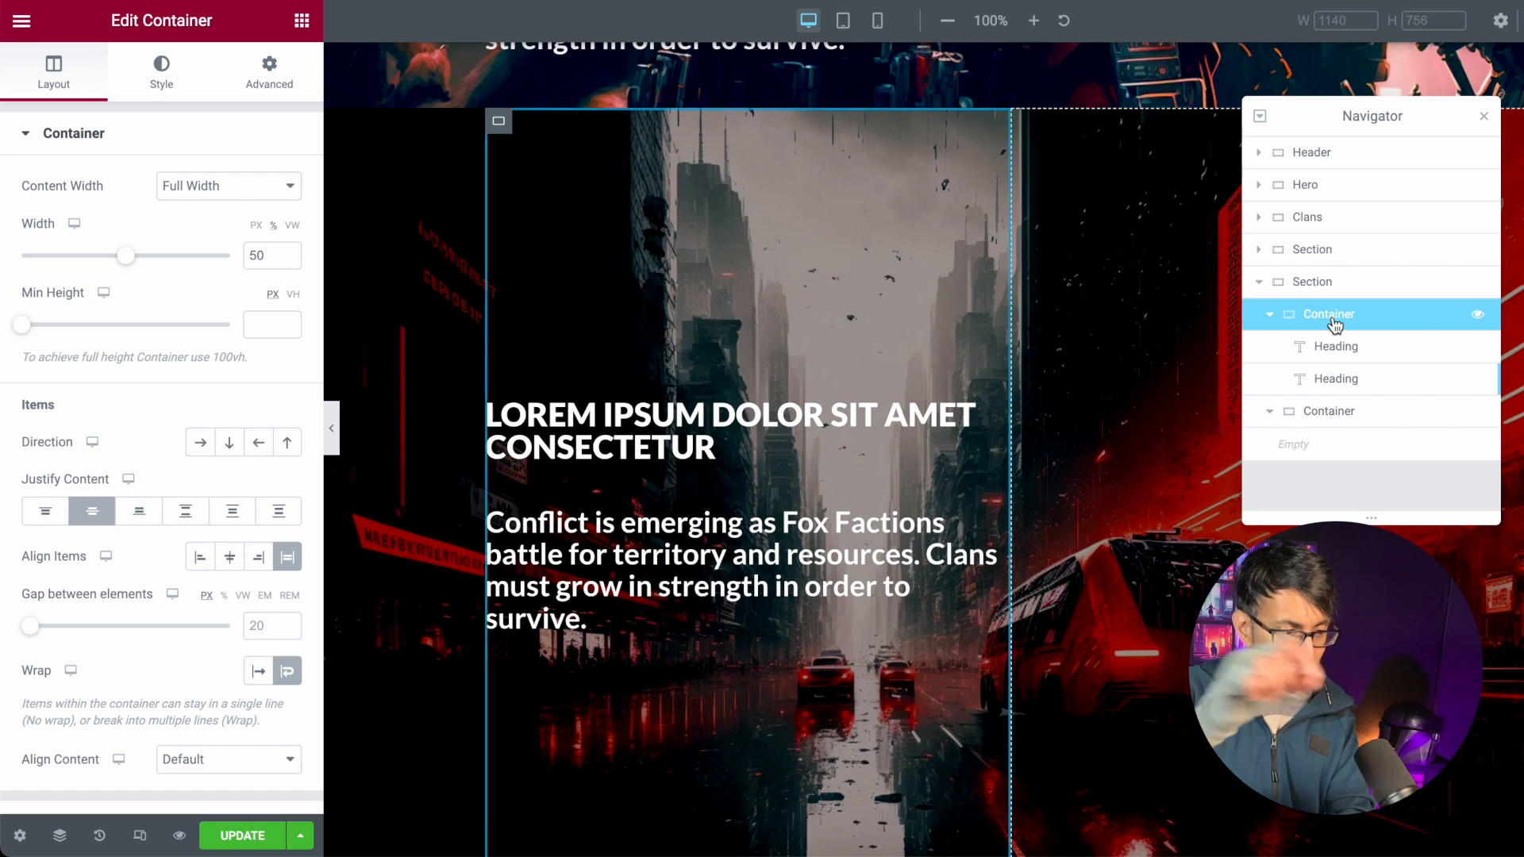
{"action": "left_click", "coordinate": [1341, 381]}
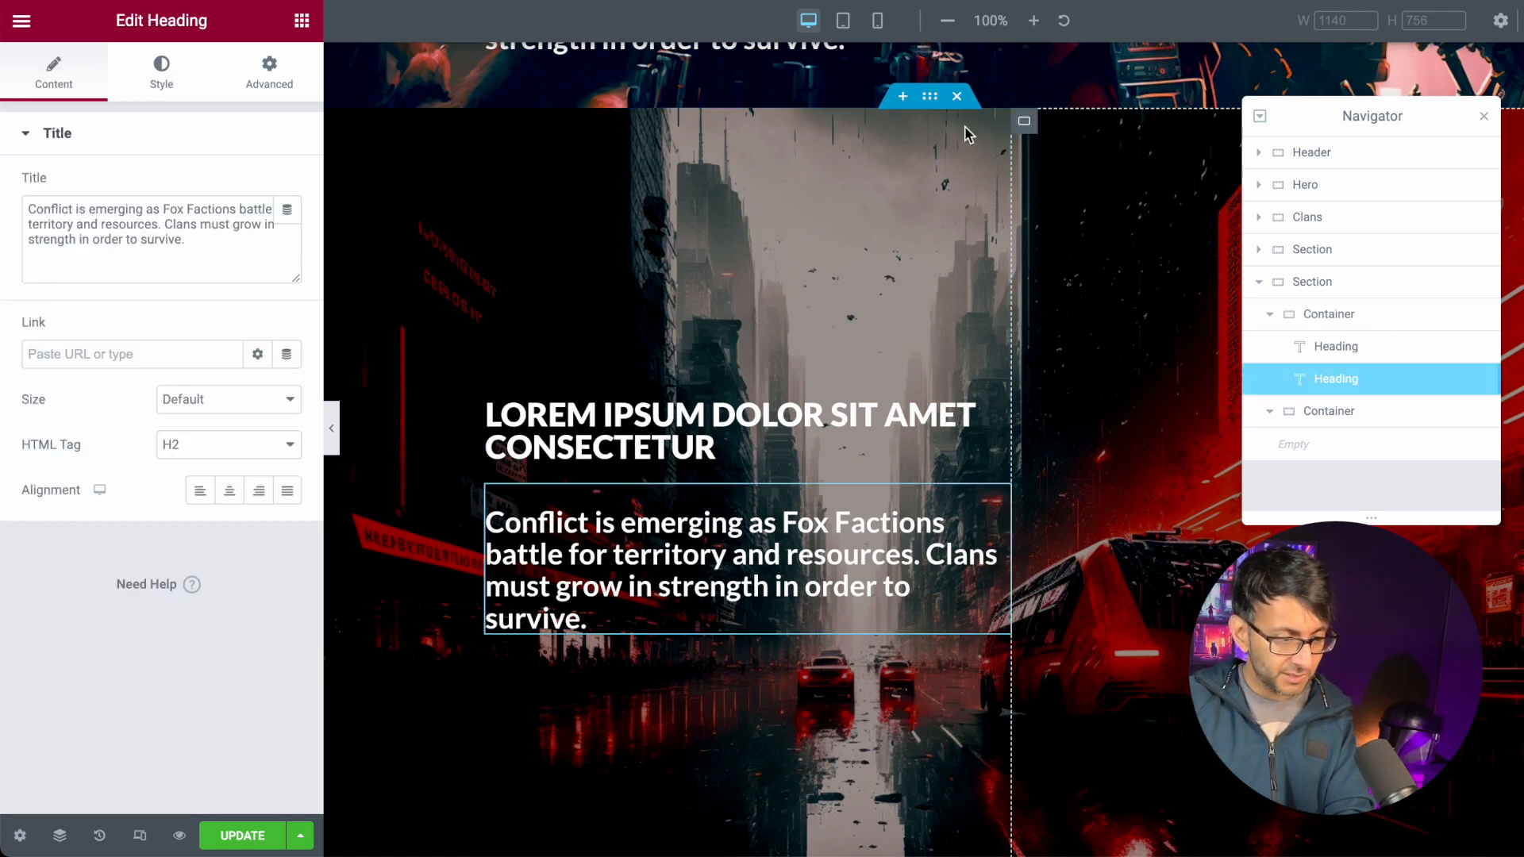
{"action": "left_click", "coordinate": [307, 15]}
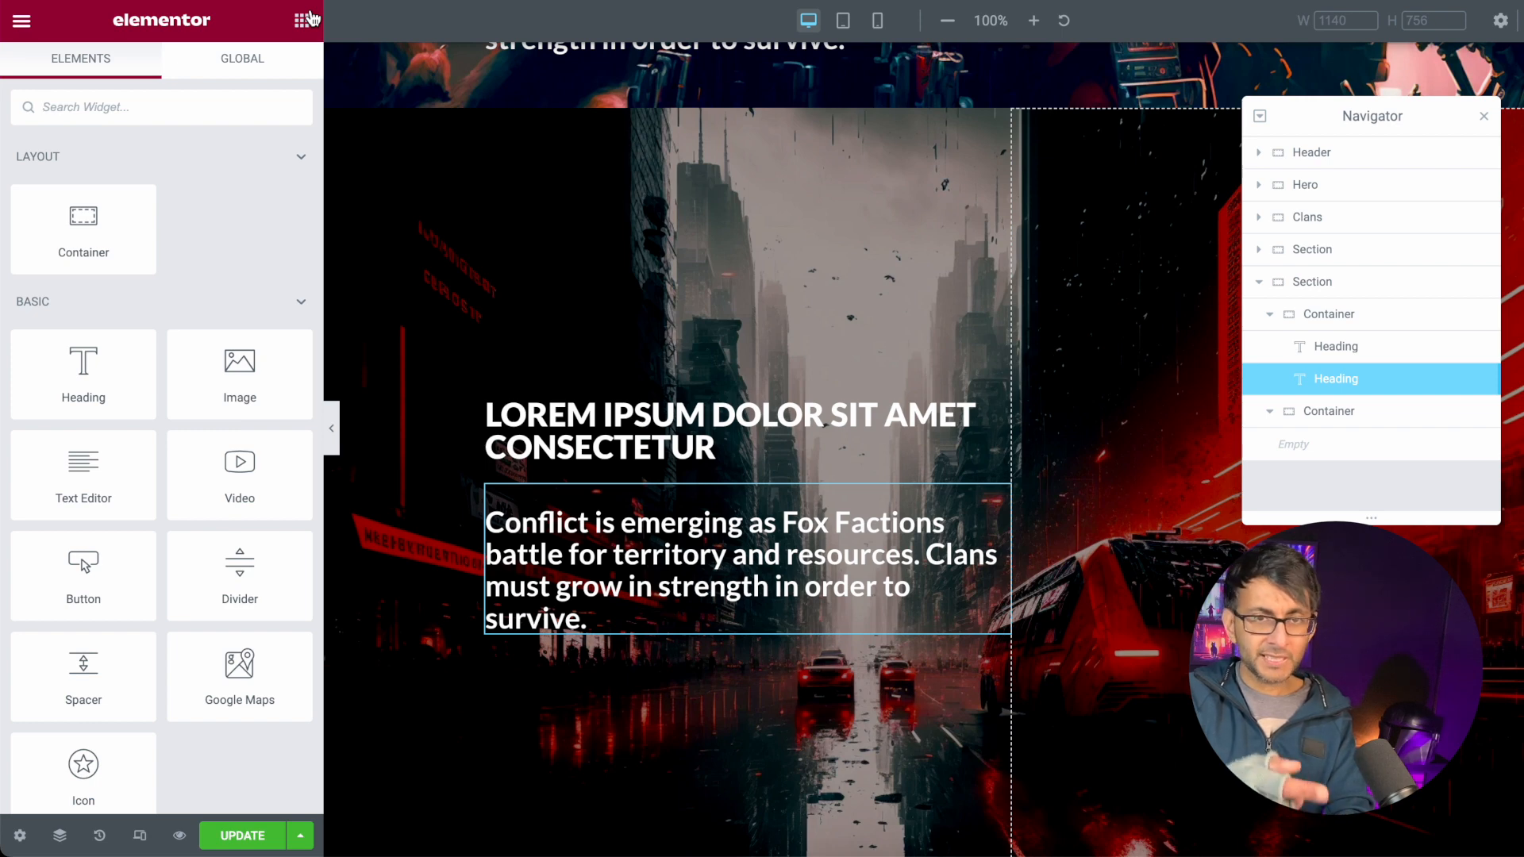
{"action": "left_click_drag", "start_coordinate": [48, 498], "coordinate": [759, 640]}
{"action": "left_click", "coordinate": [163, 79]}
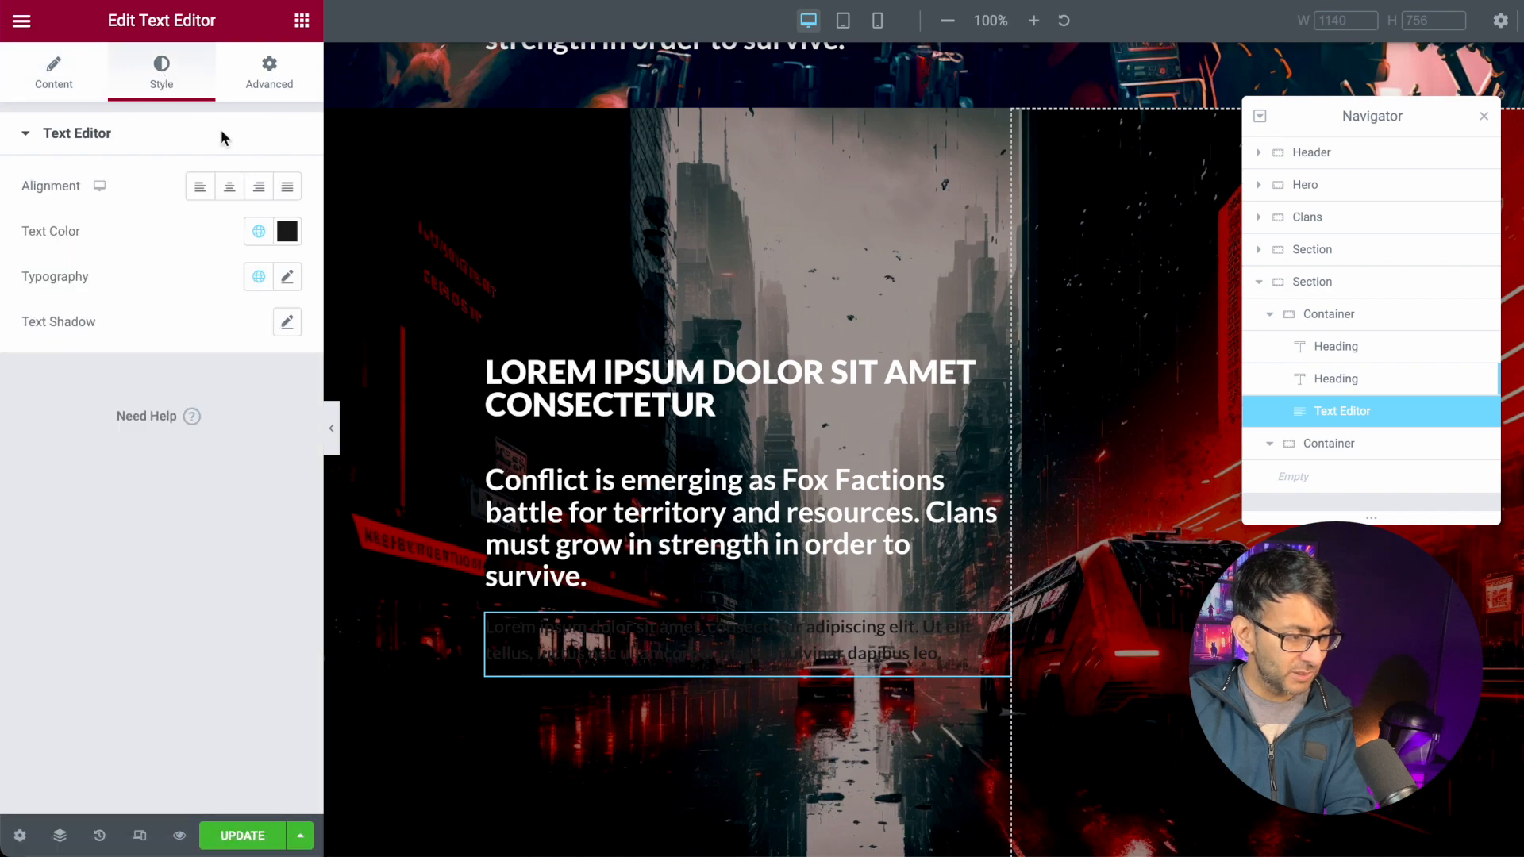
{"action": "left_click", "coordinate": [264, 238]}
{"action": "left_click", "coordinate": [138, 532]}
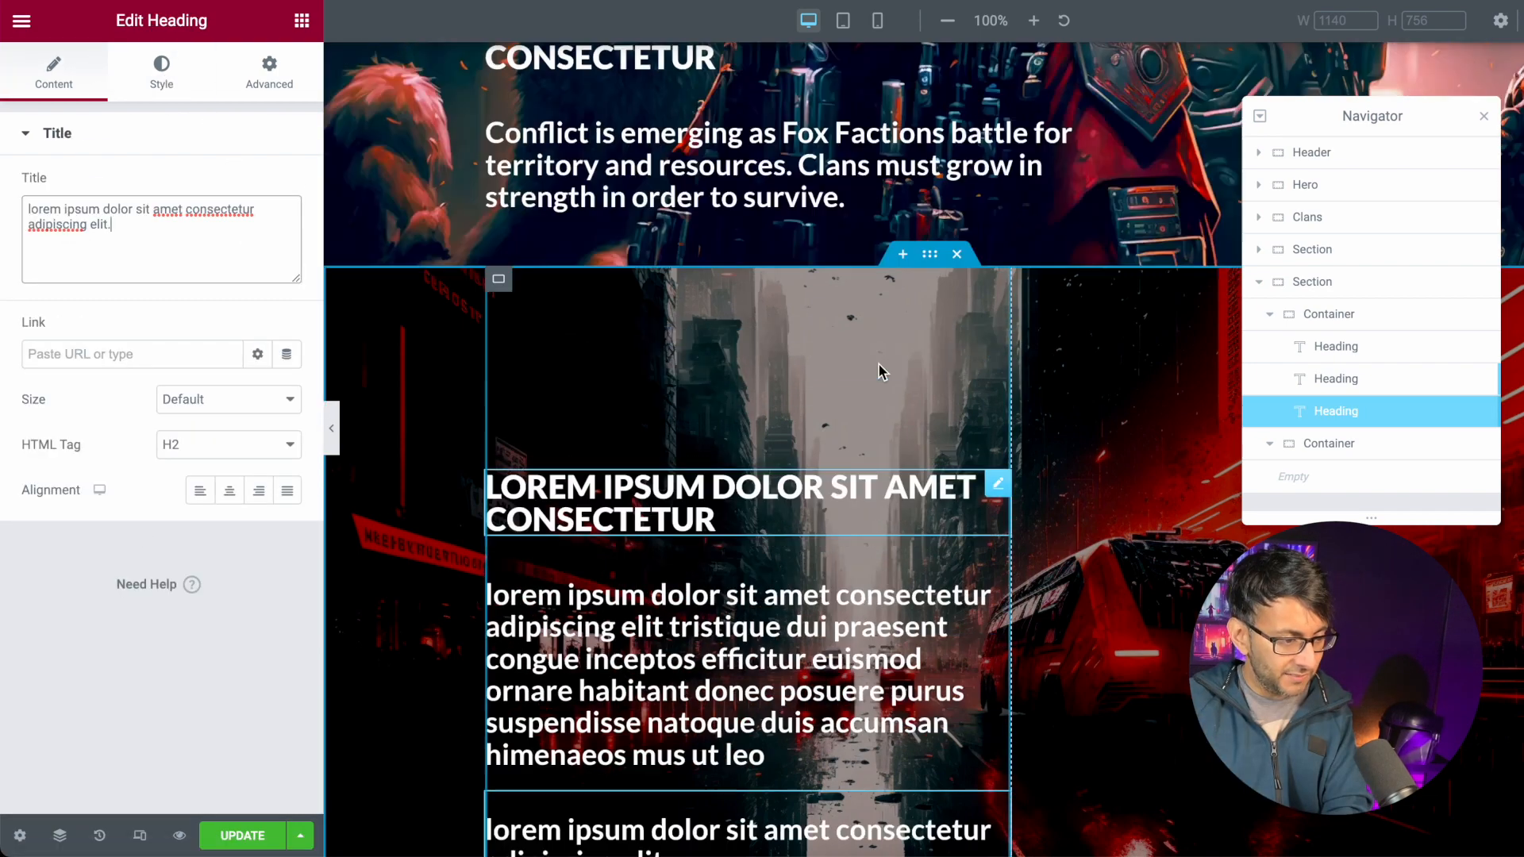
- Copy the red Click Here button from the Hero section, paste it below the city section's text, and review the layout
{"action": "scroll", "coordinate": [878, 363], "scroll_direction": "up", "scroll_amount": 5}
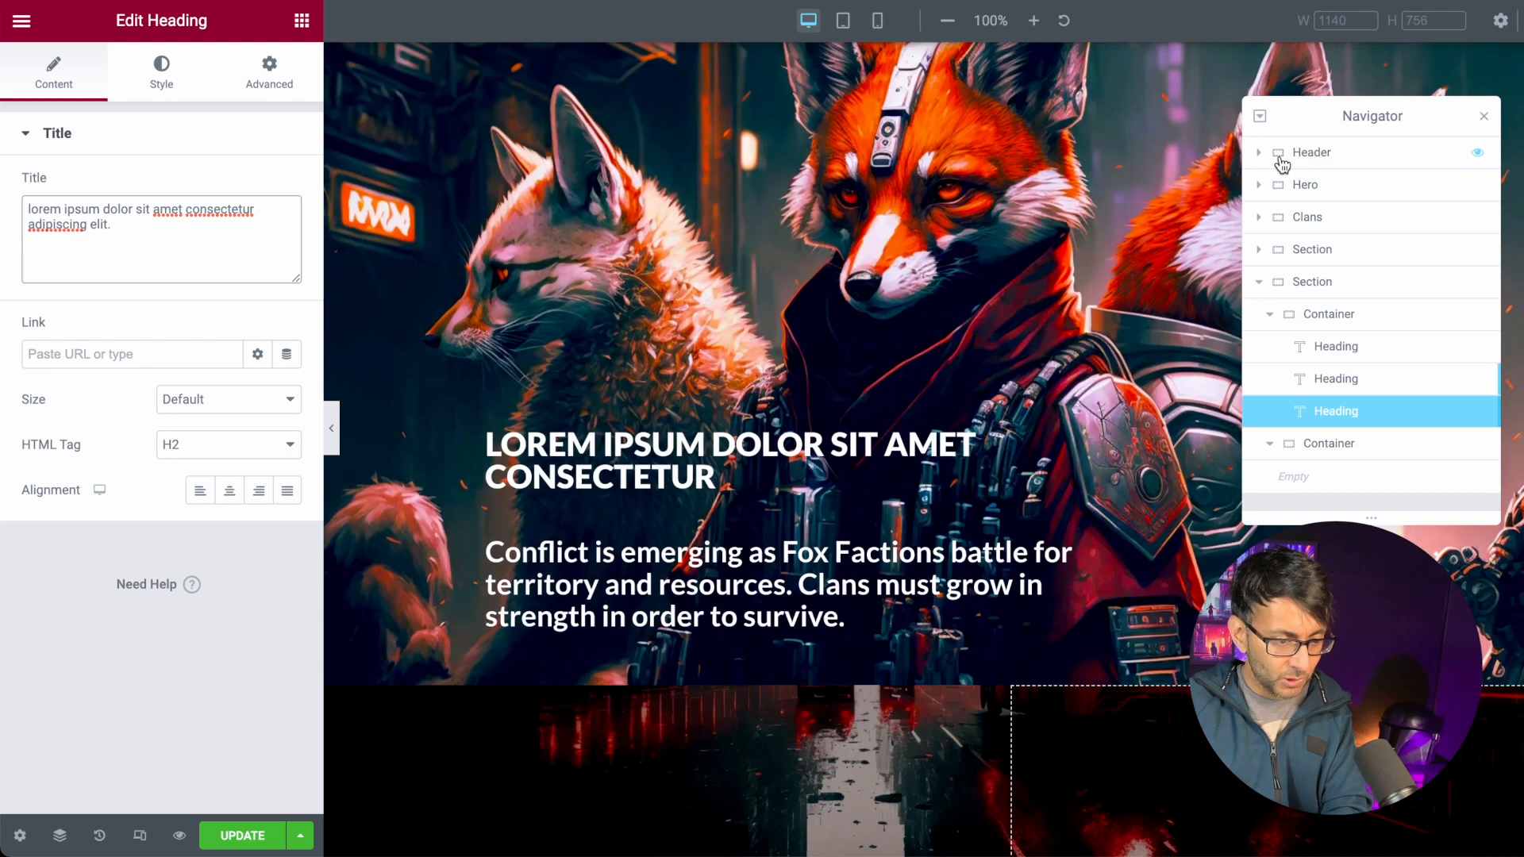
{"action": "left_click", "coordinate": [1258, 185]}
{"action": "left_click", "coordinate": [1350, 317]}
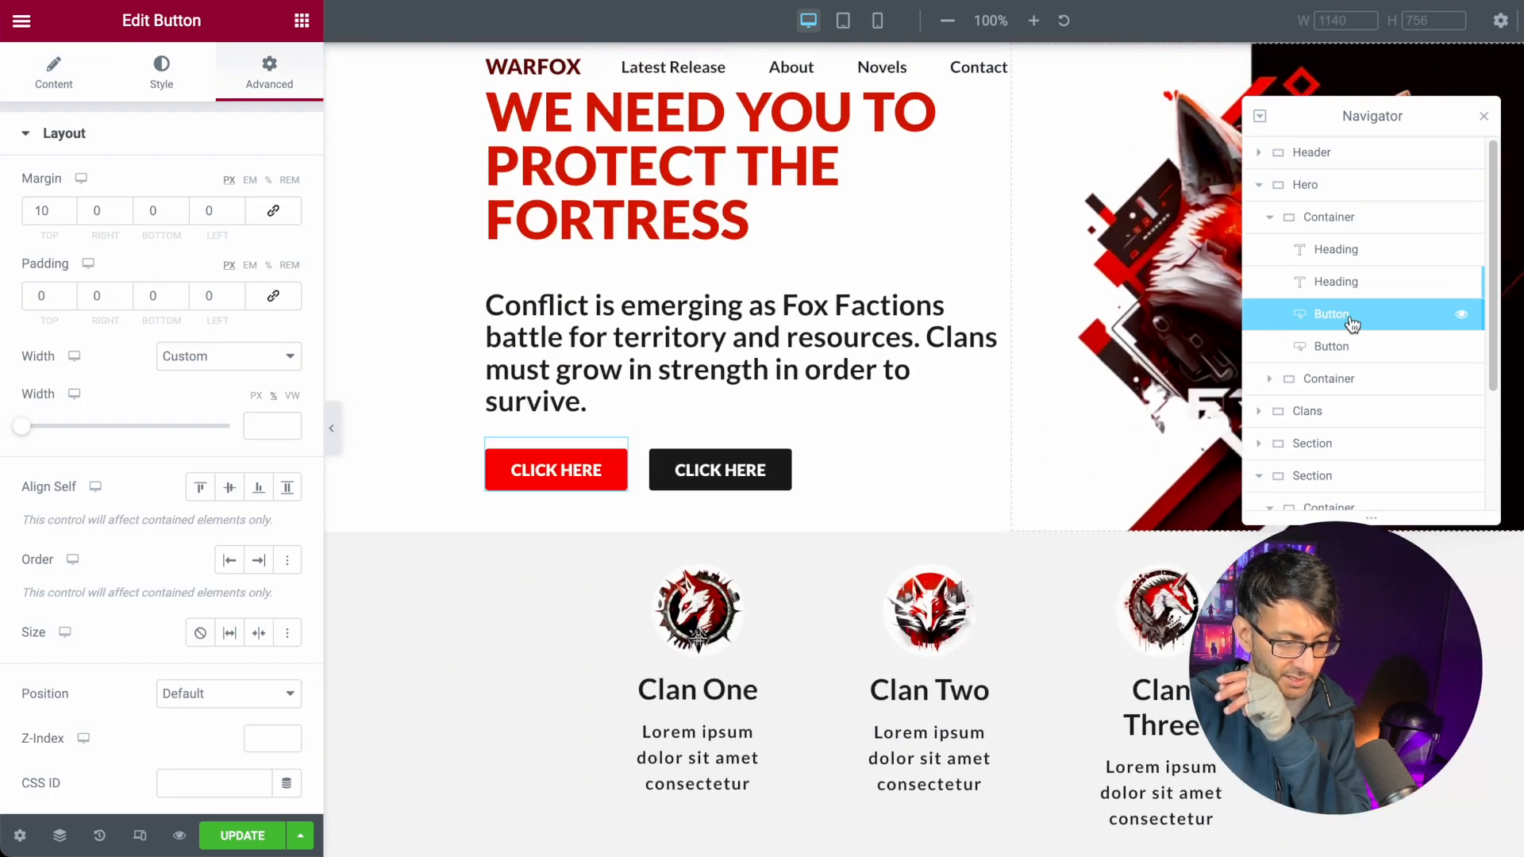
{"action": "right_click", "coordinate": [1349, 319]}
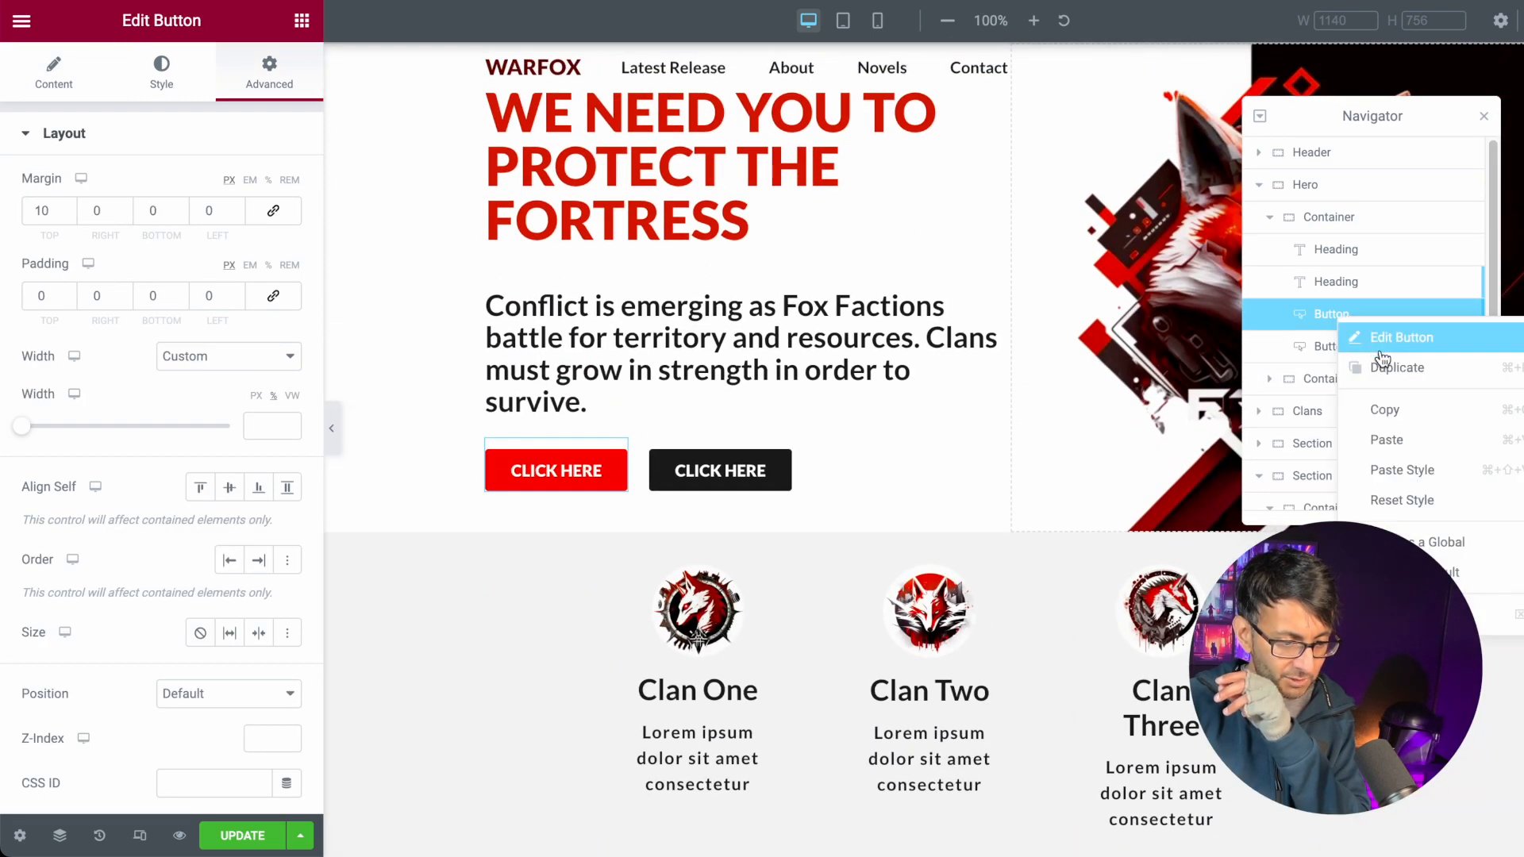
{"action": "left_click", "coordinate": [1384, 410]}
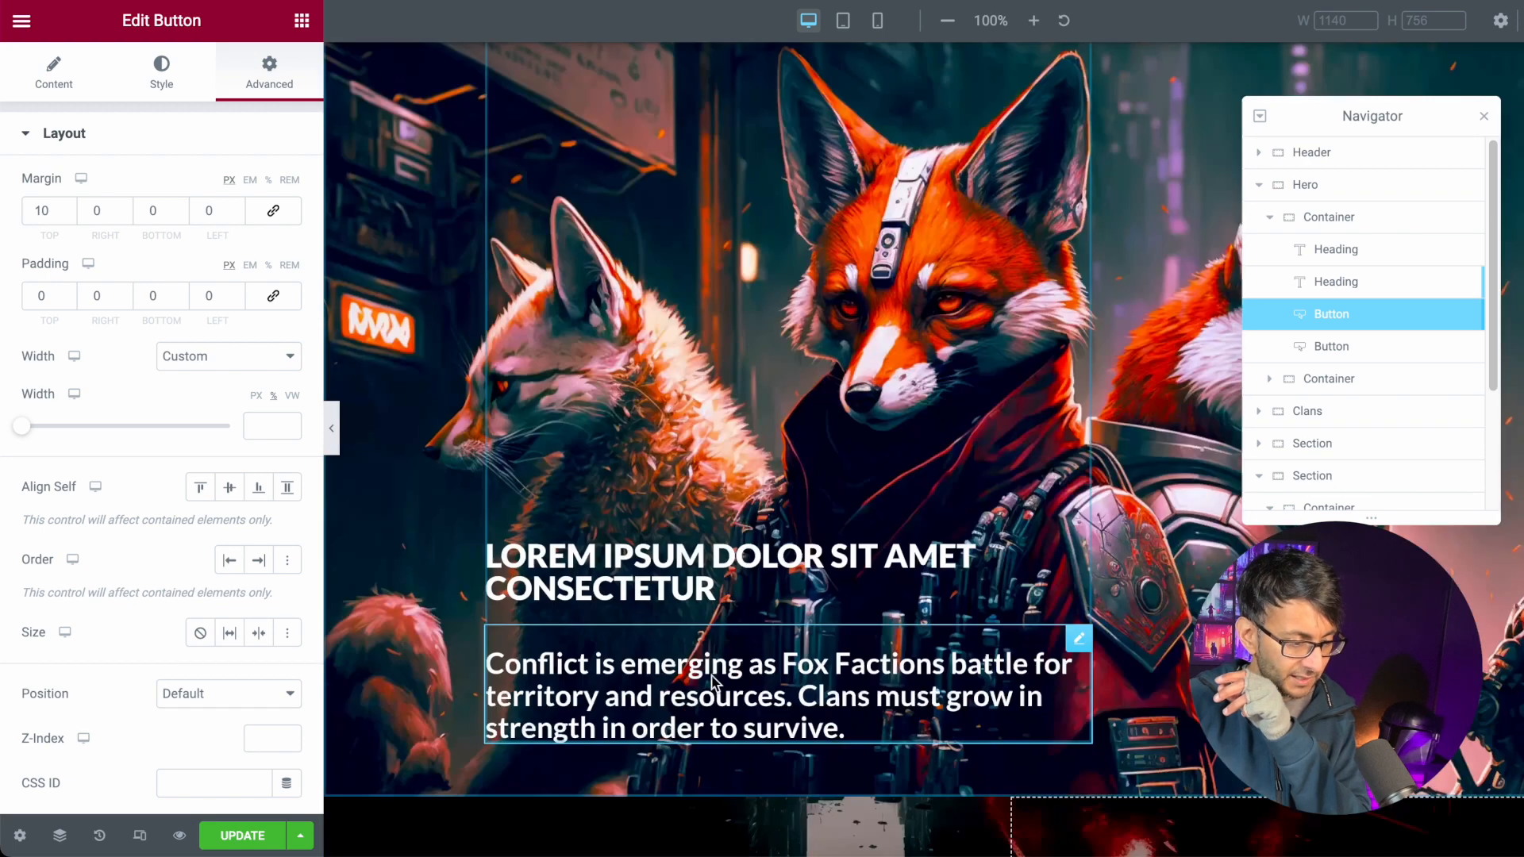
{"action": "scroll", "coordinate": [707, 680], "scroll_direction": "down", "scroll_amount": 5}
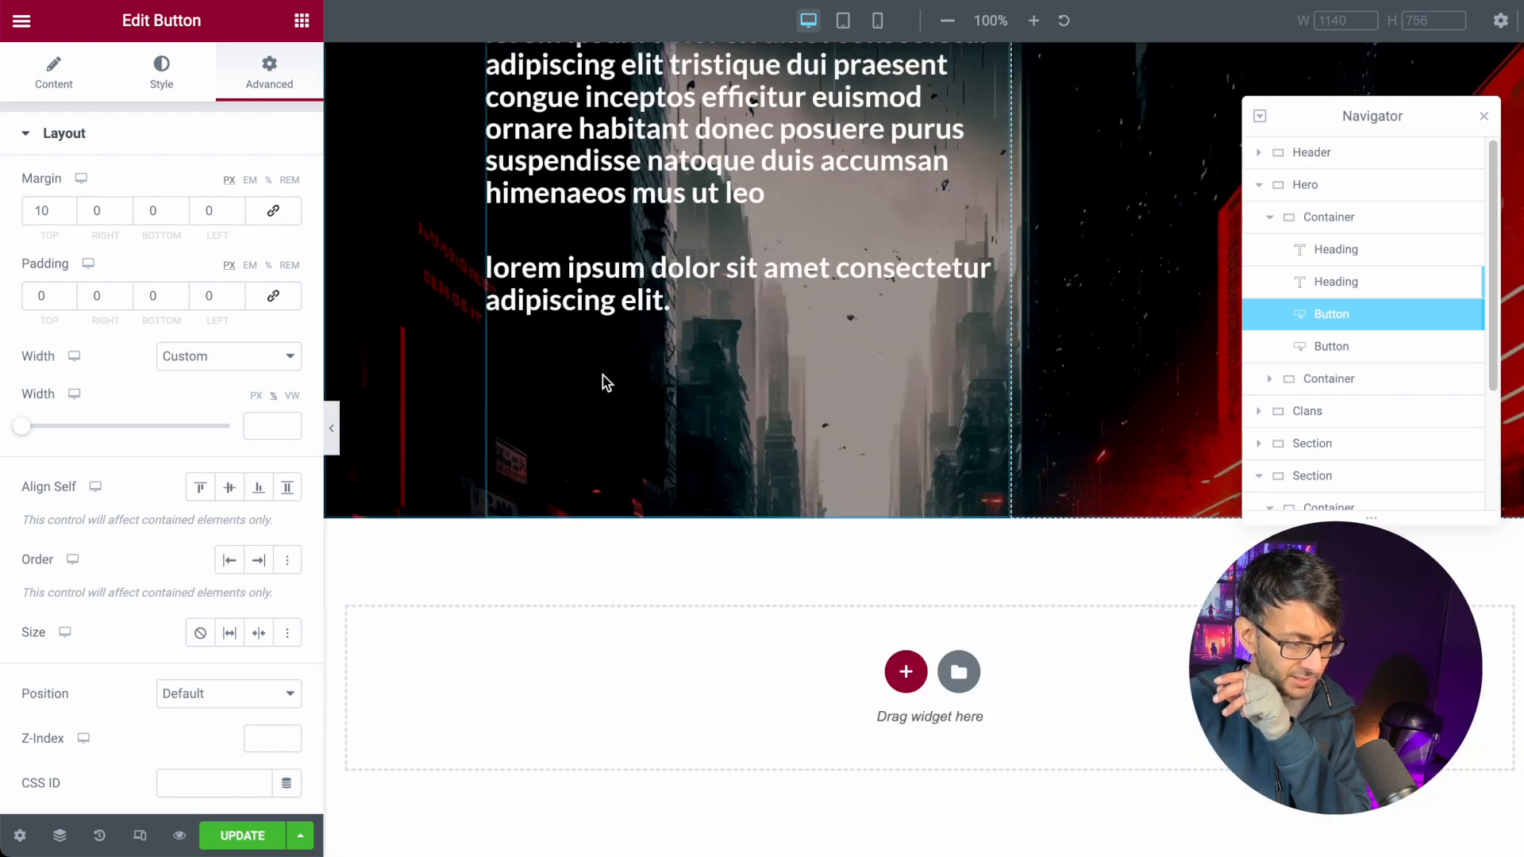
{"action": "right_click", "coordinate": [604, 356]}
{"action": "left_click", "coordinate": [697, 519]}
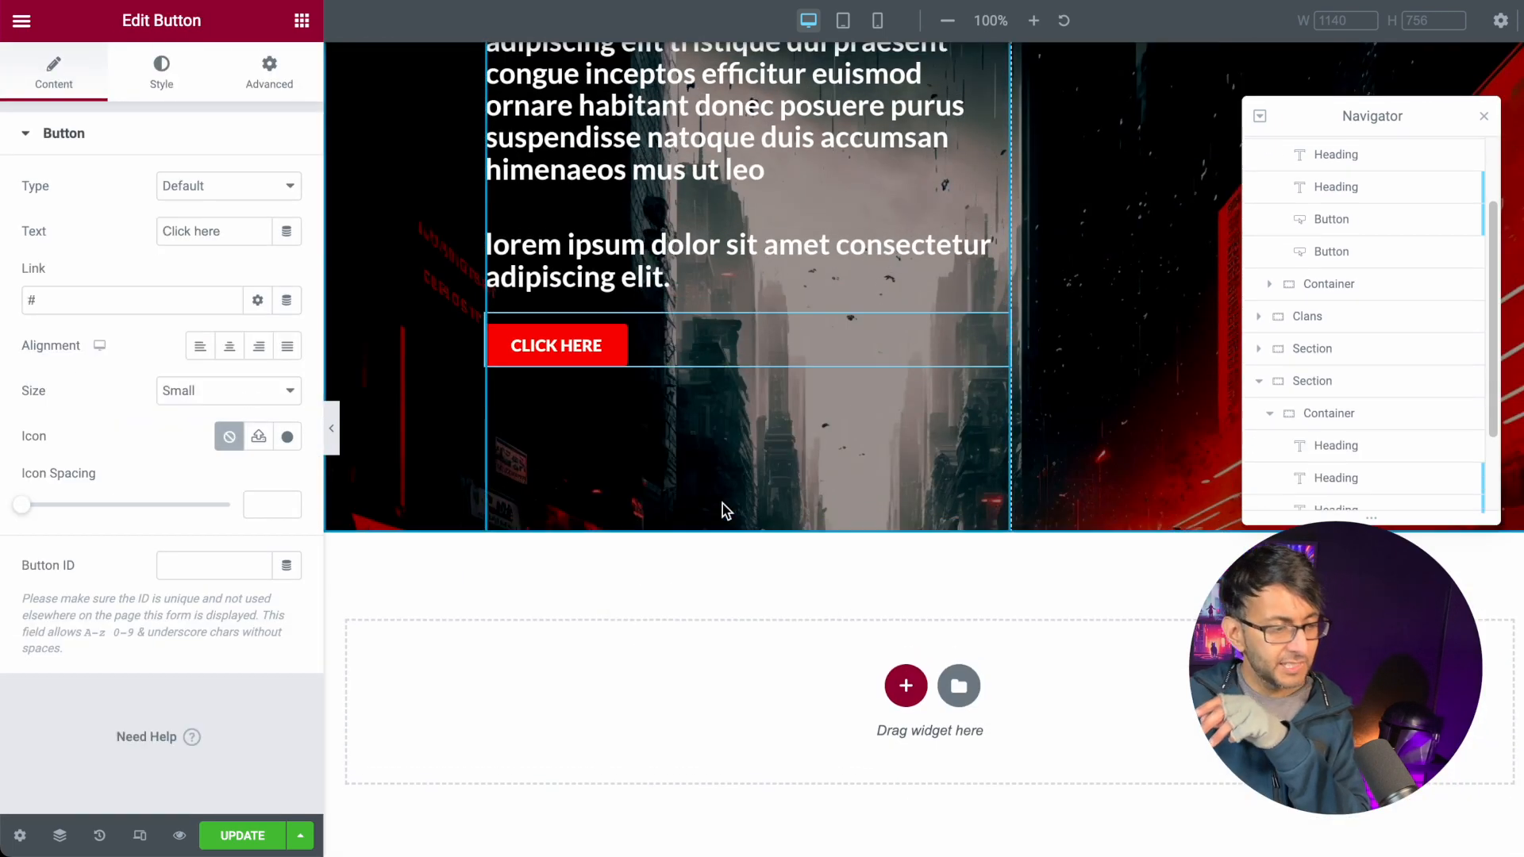
{"action": "scroll", "coordinate": [722, 503], "scroll_direction": "up", "scroll_amount": 4}
{"action": "scroll", "coordinate": [813, 546], "scroll_direction": "up", "scroll_amount": 2}
{"action": "scroll", "coordinate": [813, 545], "scroll_direction": "down", "scroll_amount": 3}
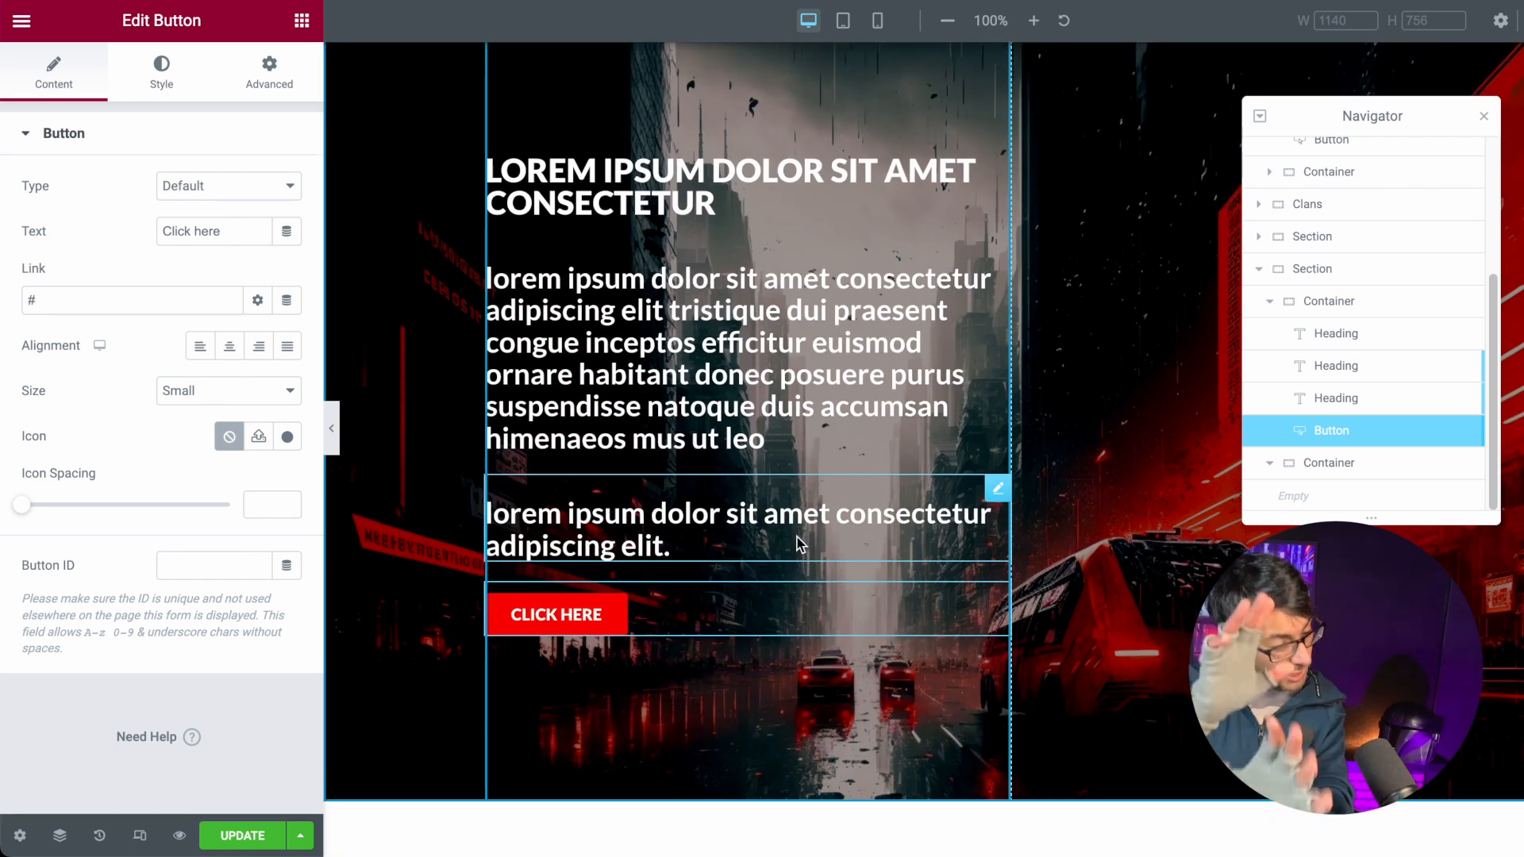
- Add an Image widget to the empty second container of the city section and set its image size to Full
{"action": "left_click", "coordinate": [1380, 470]}
{"action": "left_click_drag", "start_coordinate": [1446, 128], "coordinate": [700, 106]}
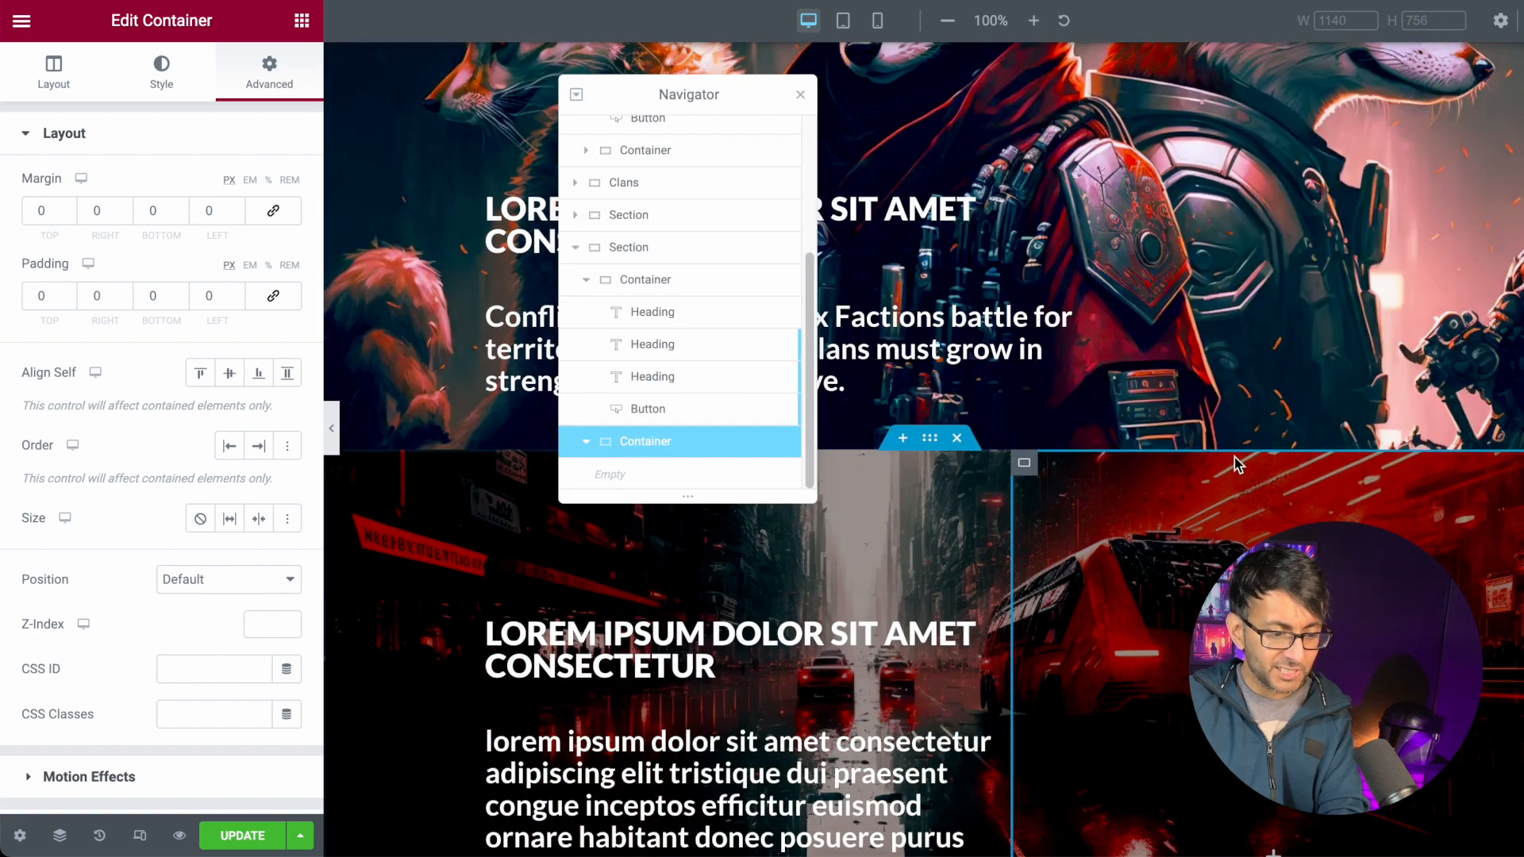
{"action": "scroll", "coordinate": [1235, 457], "scroll_direction": "down", "scroll_amount": 3}
{"action": "left_click", "coordinate": [302, 20]}
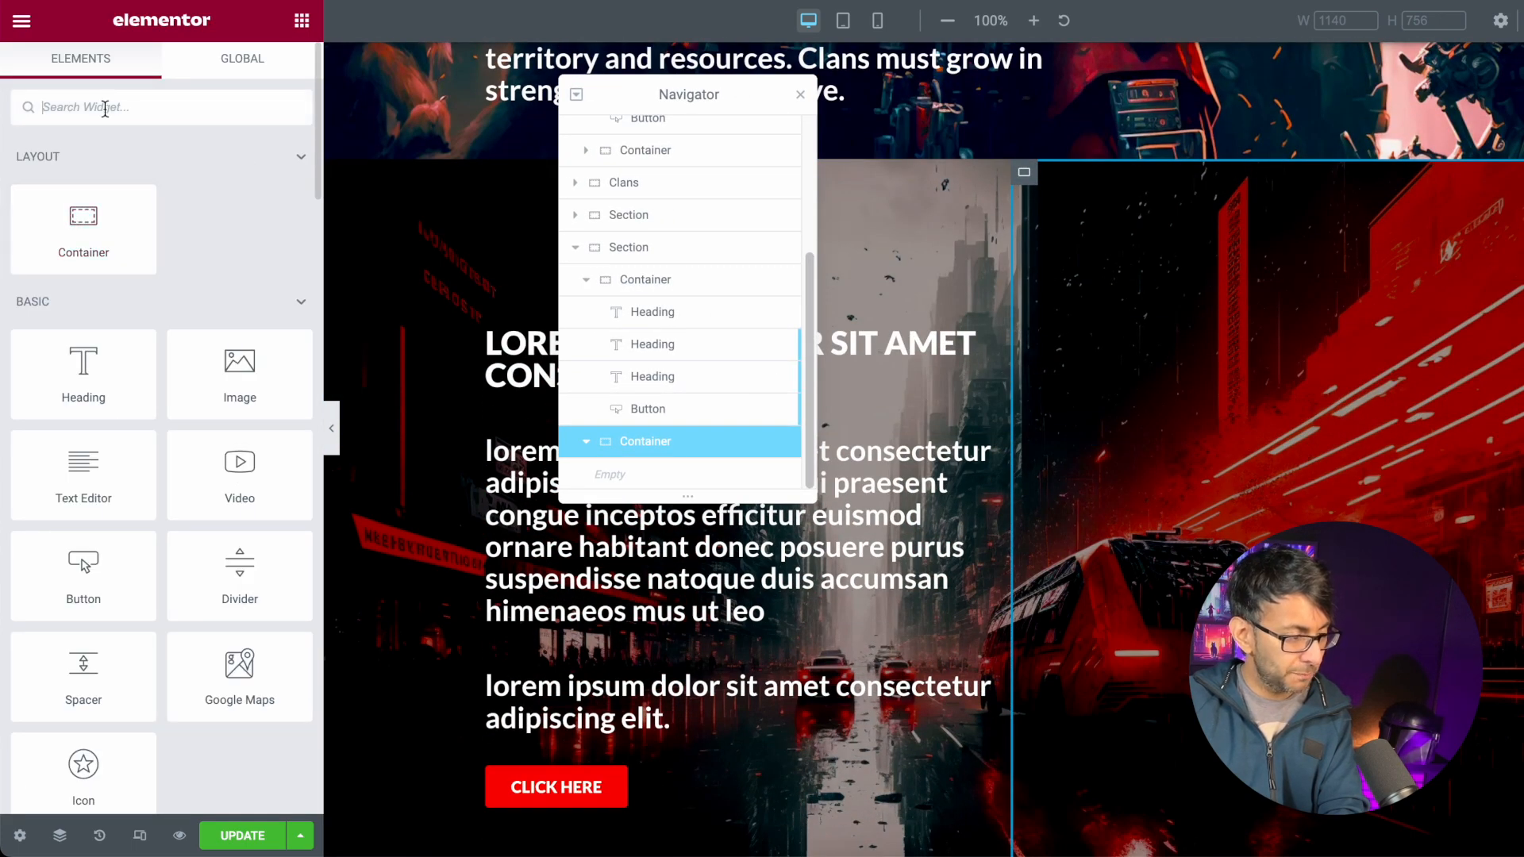
{"action": "type", "text": "imag"}
{"action": "left_click_drag", "start_coordinate": [99, 208], "coordinate": [1128, 508]}
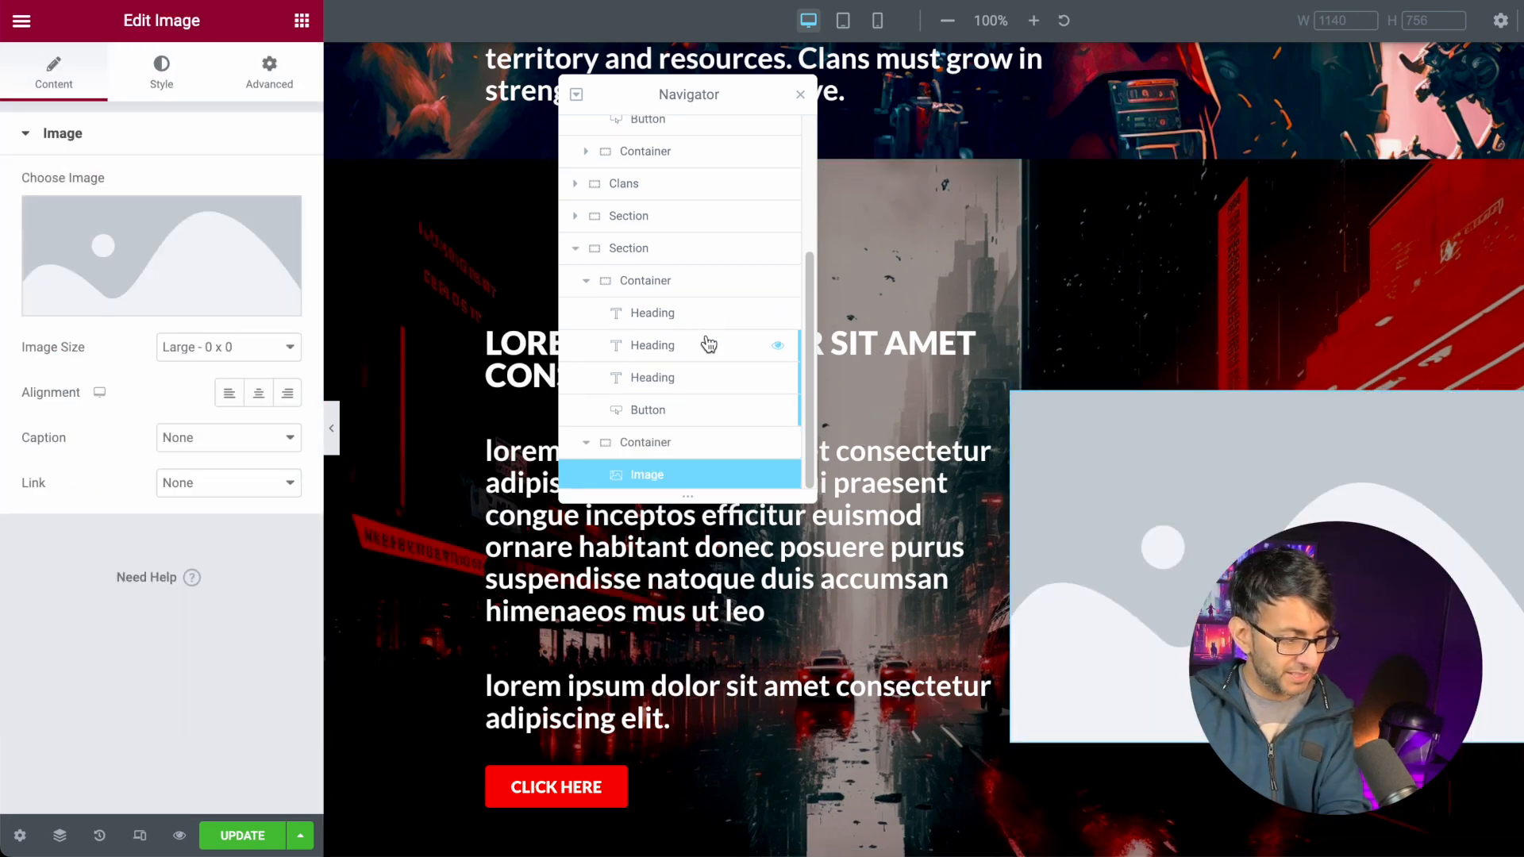
{"action": "left_click", "coordinate": [239, 347]}
{"action": "left_click", "coordinate": [194, 413]}
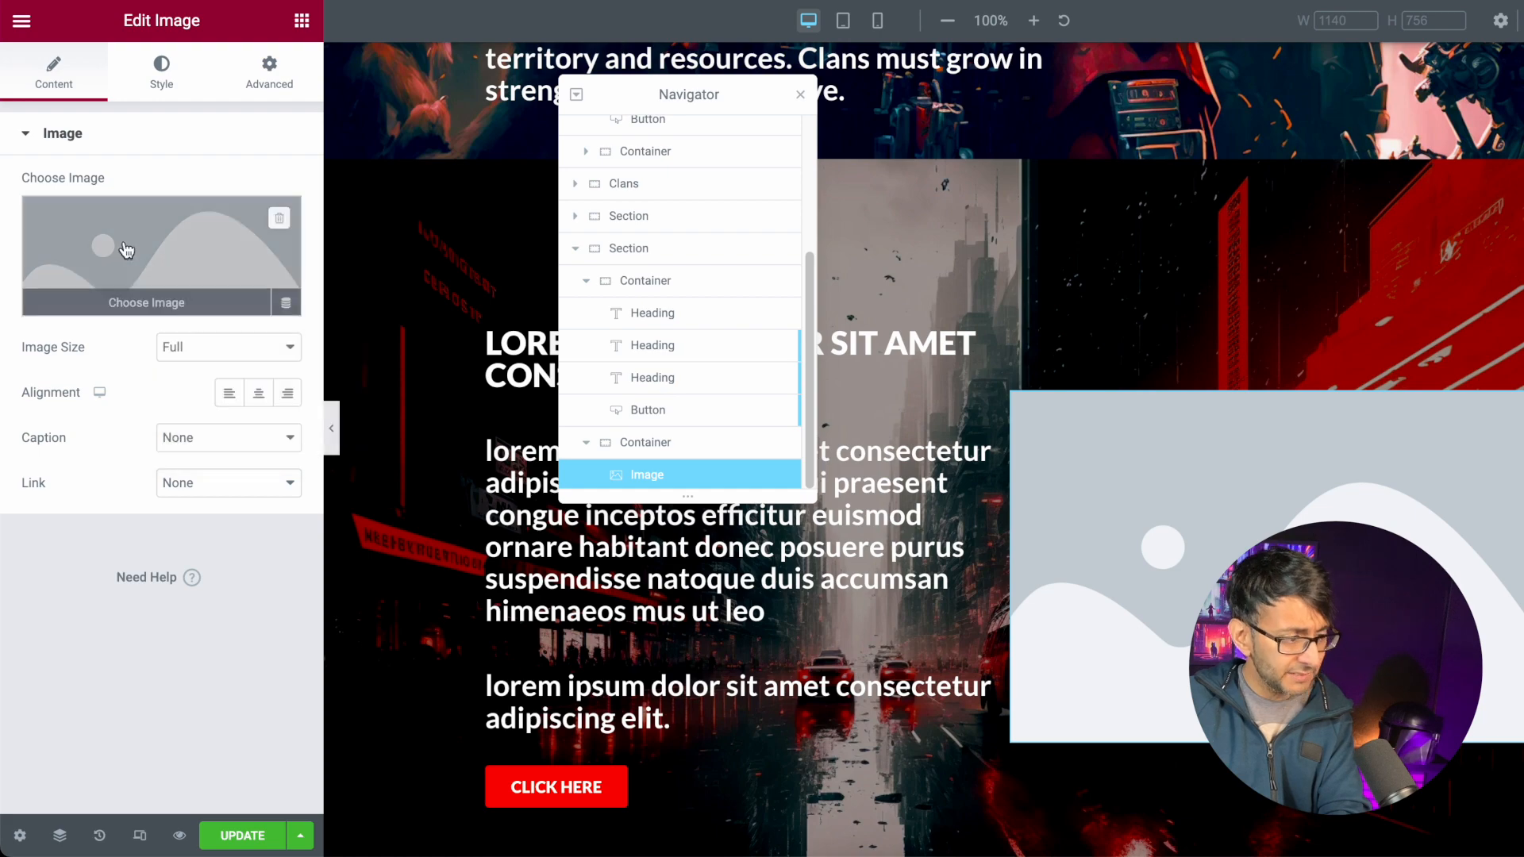
- Browse the media library for the city section's image and select the roaring fox picture Fox53.webp
{"action": "left_click", "coordinate": [125, 251]}
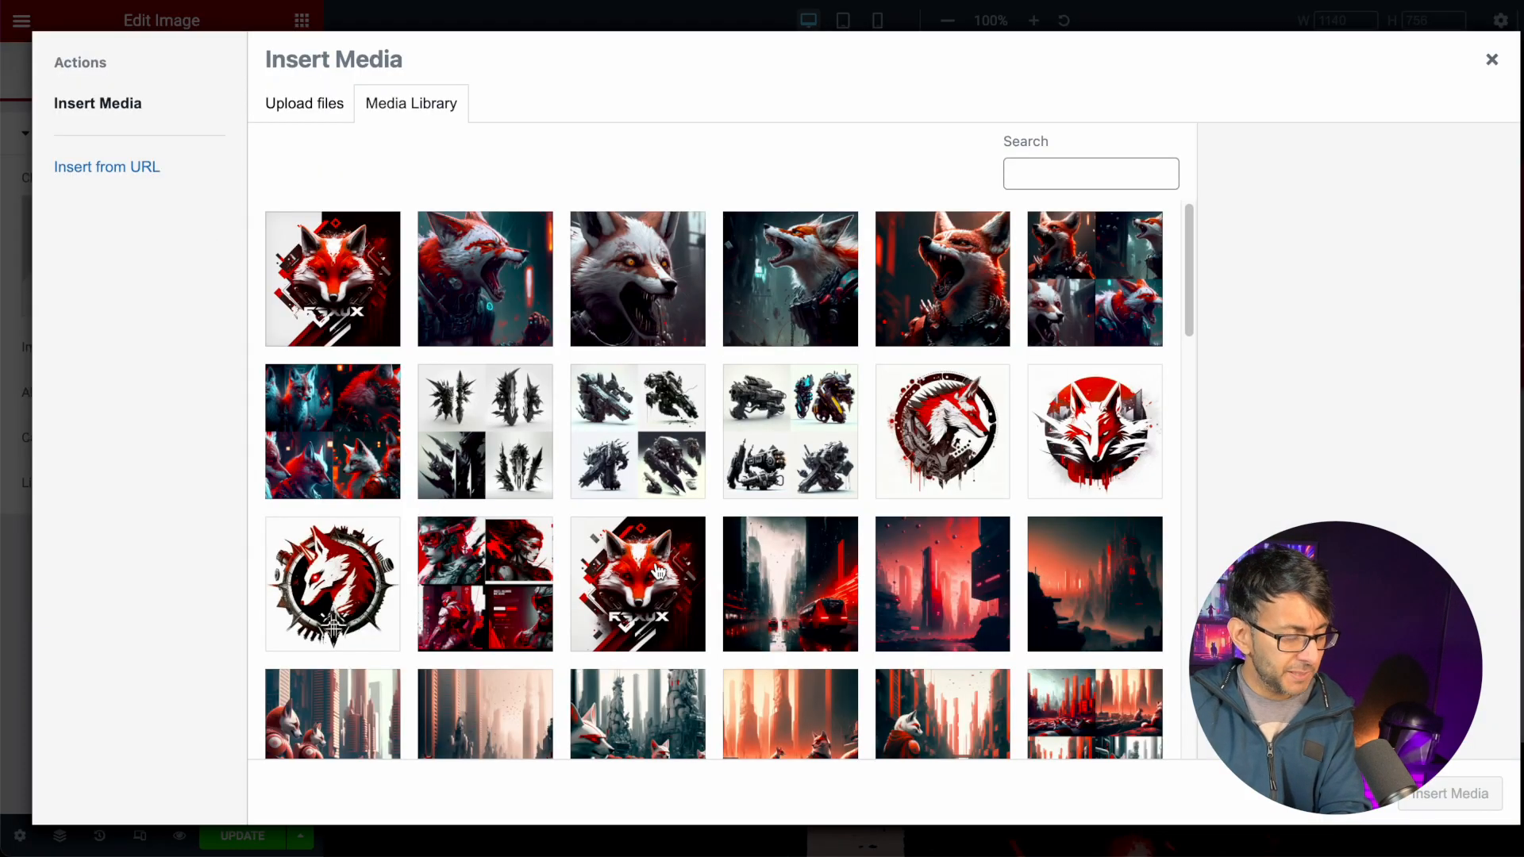
{"action": "scroll", "coordinate": [658, 572], "scroll_direction": "down", "scroll_amount": 5}
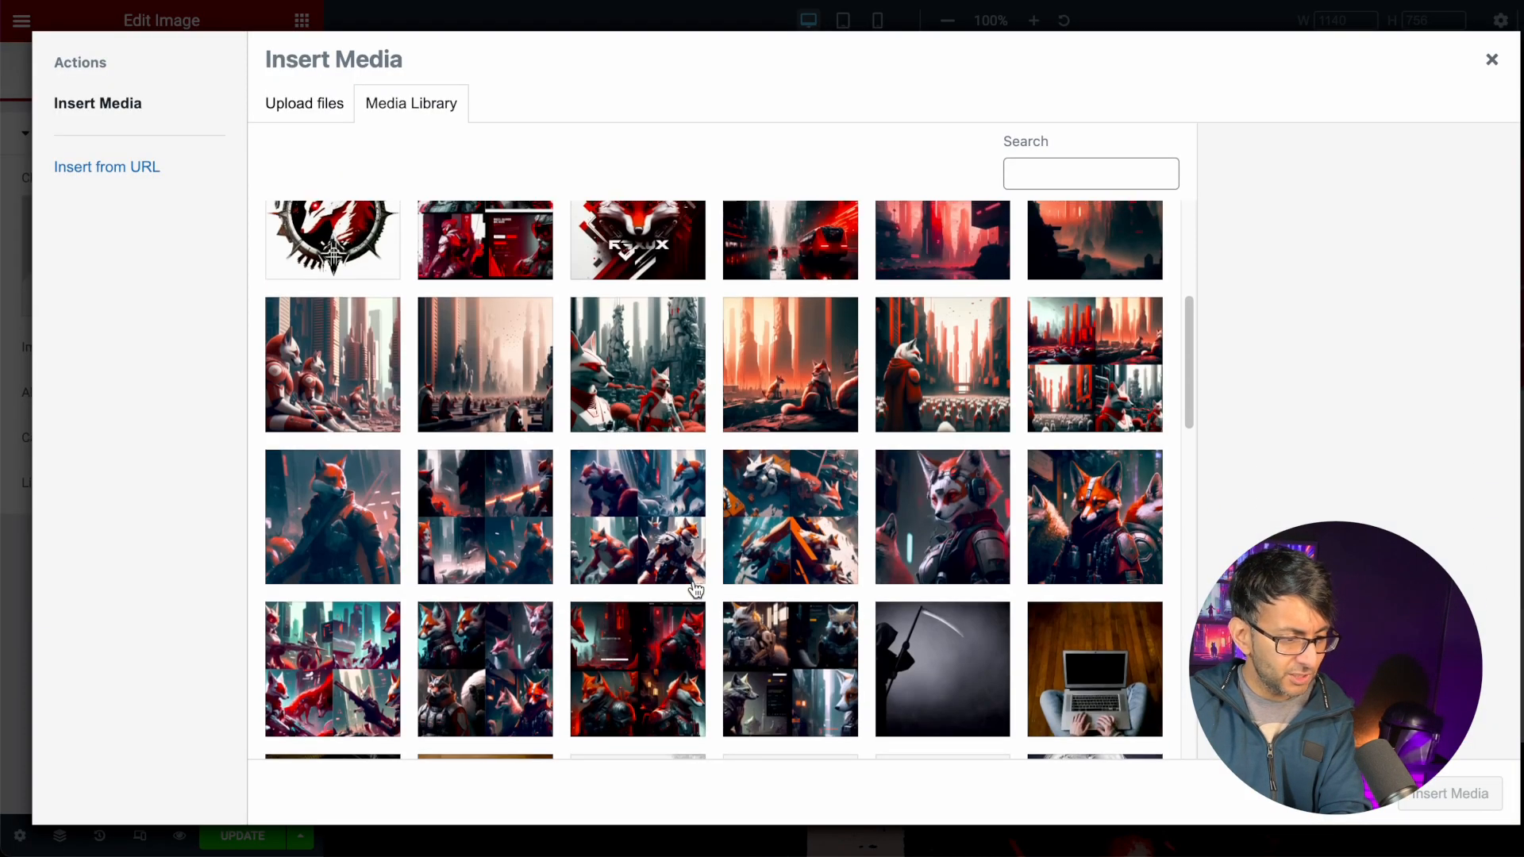
{"action": "scroll", "coordinate": [715, 585], "scroll_direction": "up", "scroll_amount": 1}
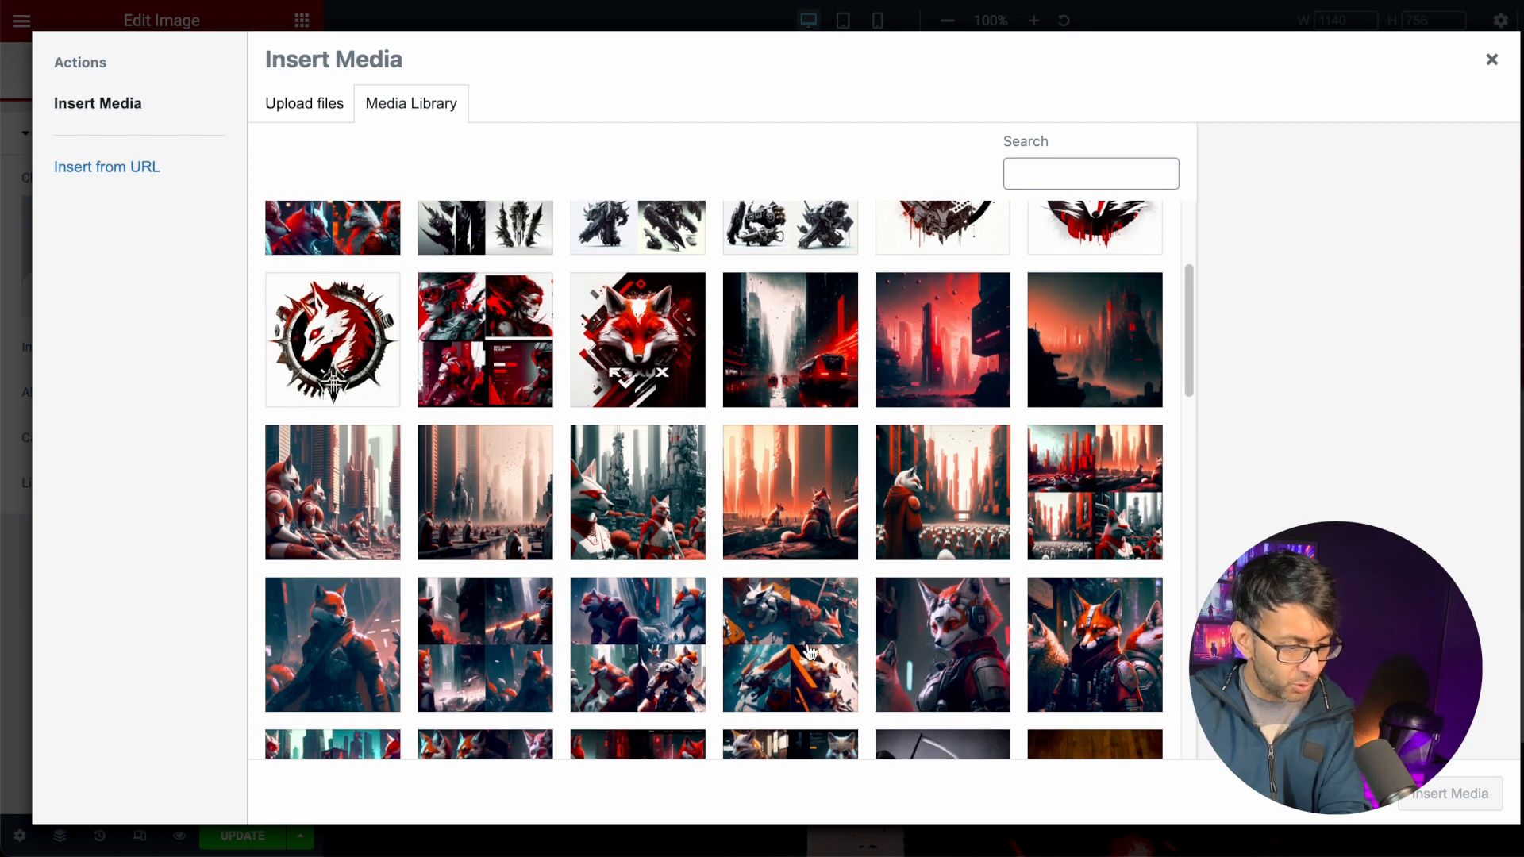
{"action": "left_click", "coordinate": [1094, 647]}
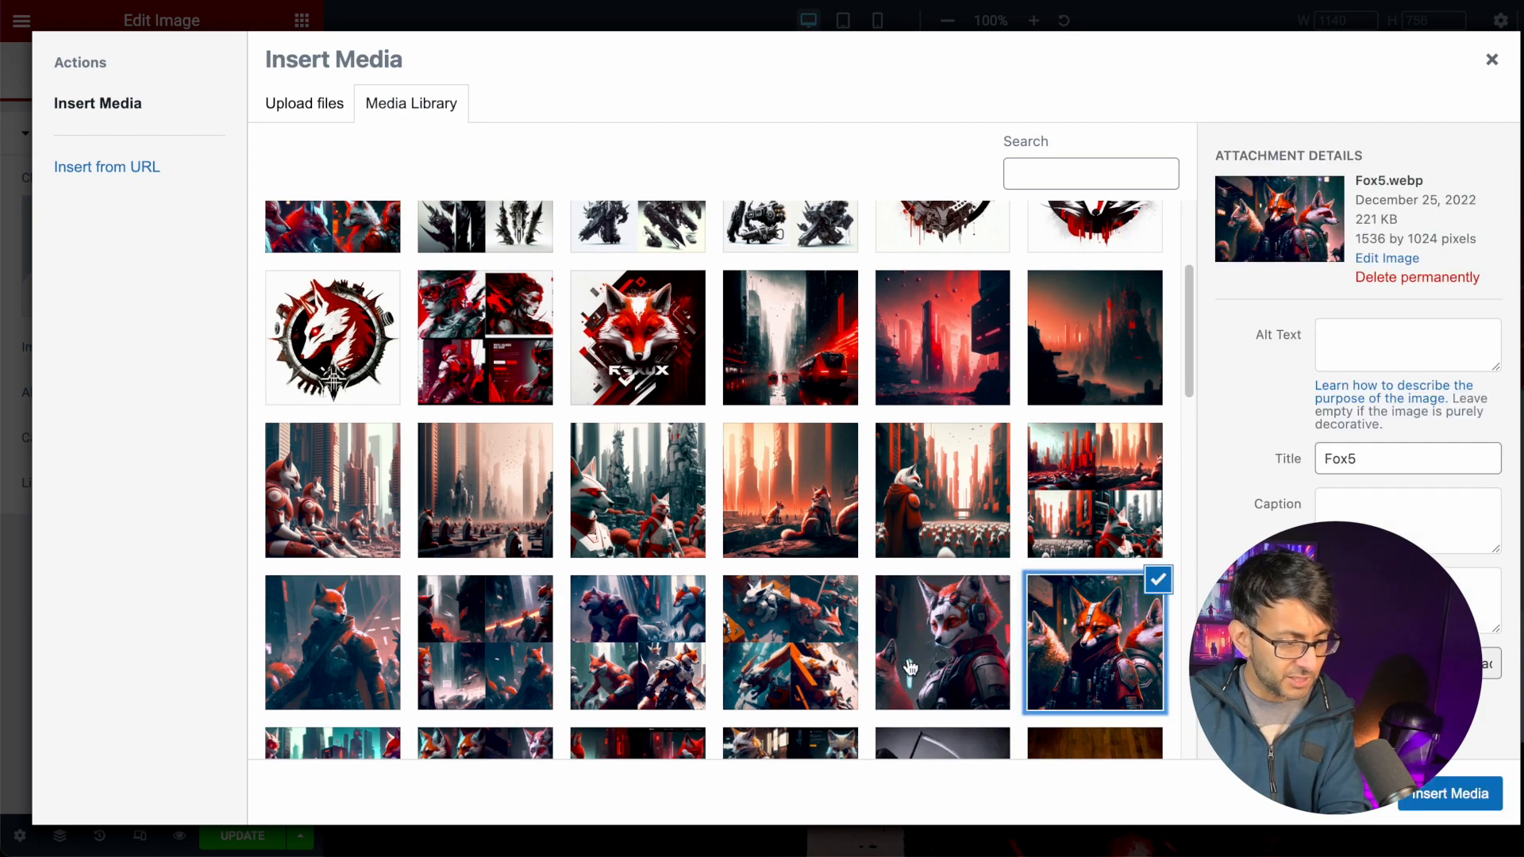
{"action": "left_click", "coordinate": [397, 650]}
{"action": "scroll", "coordinate": [805, 639], "scroll_direction": "up", "scroll_amount": 3}
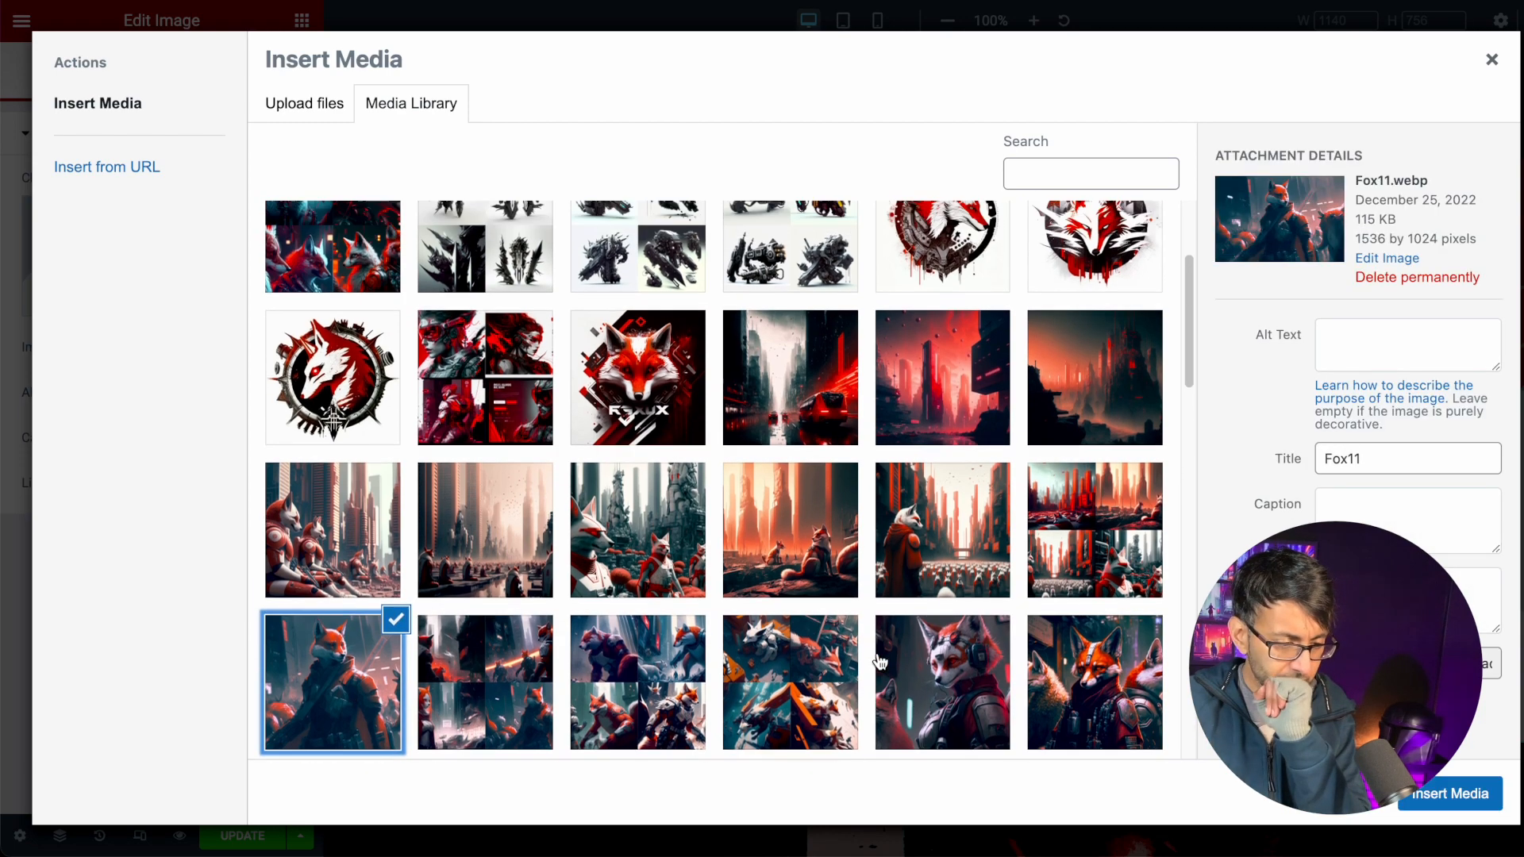
{"action": "left_click", "coordinate": [804, 310]}
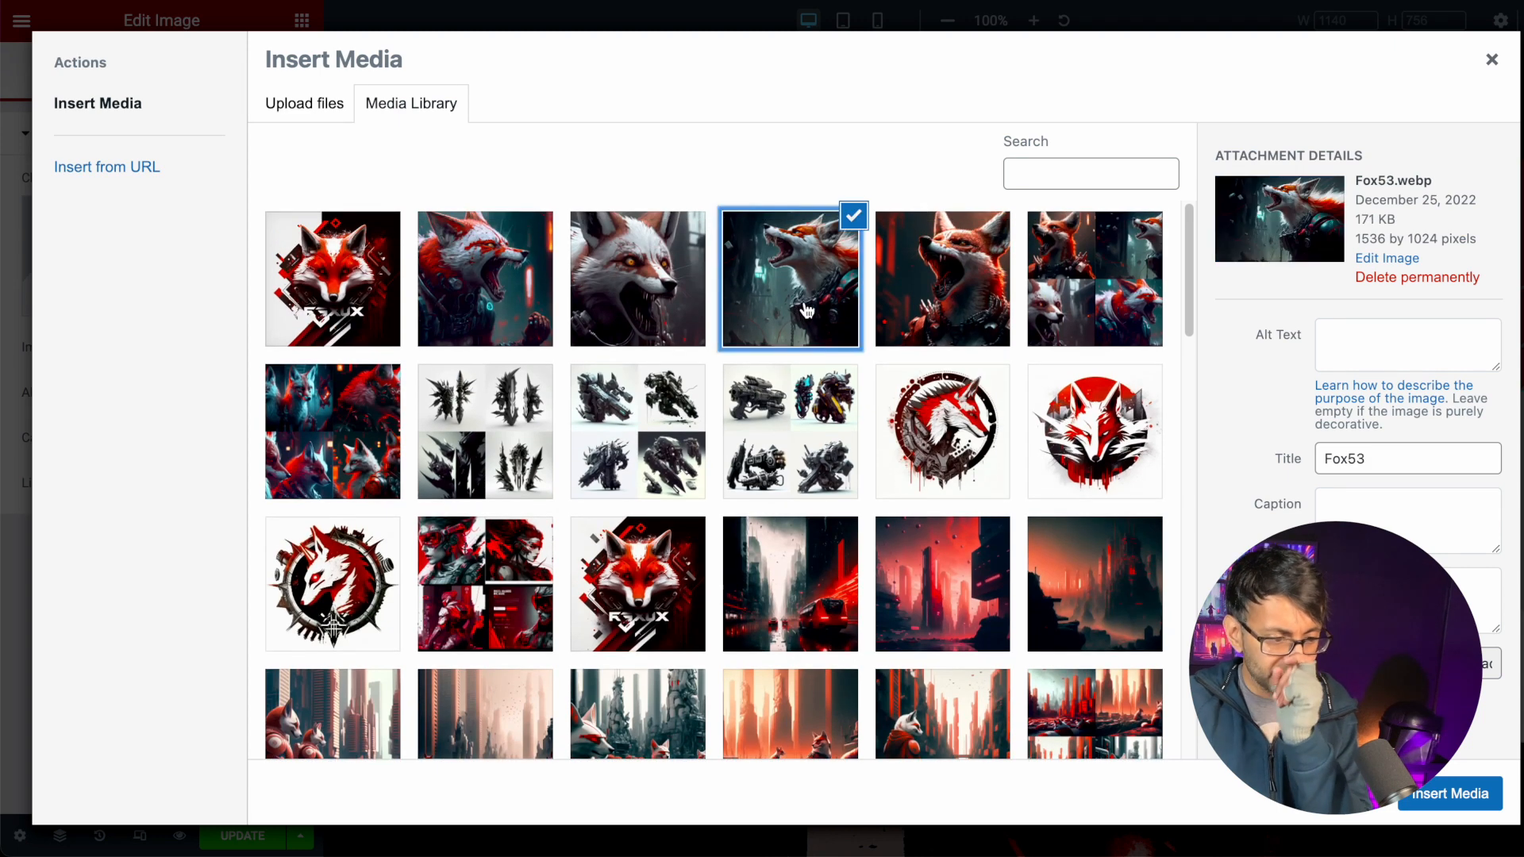
{"action": "left_click", "coordinate": [481, 296]}
{"action": "left_click", "coordinate": [645, 306]}
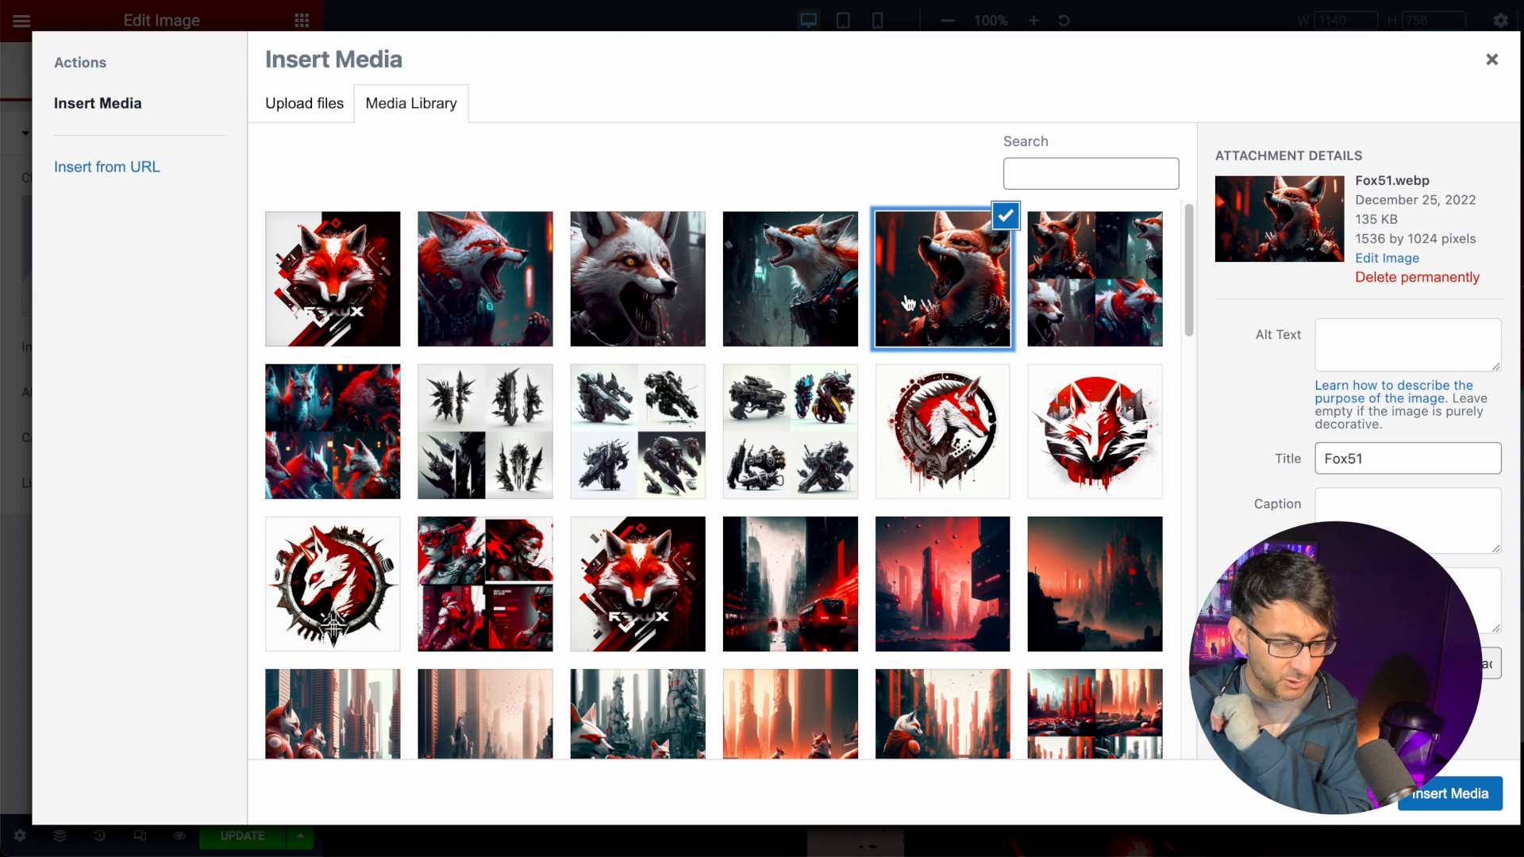
{"action": "left_click", "coordinate": [823, 300]}
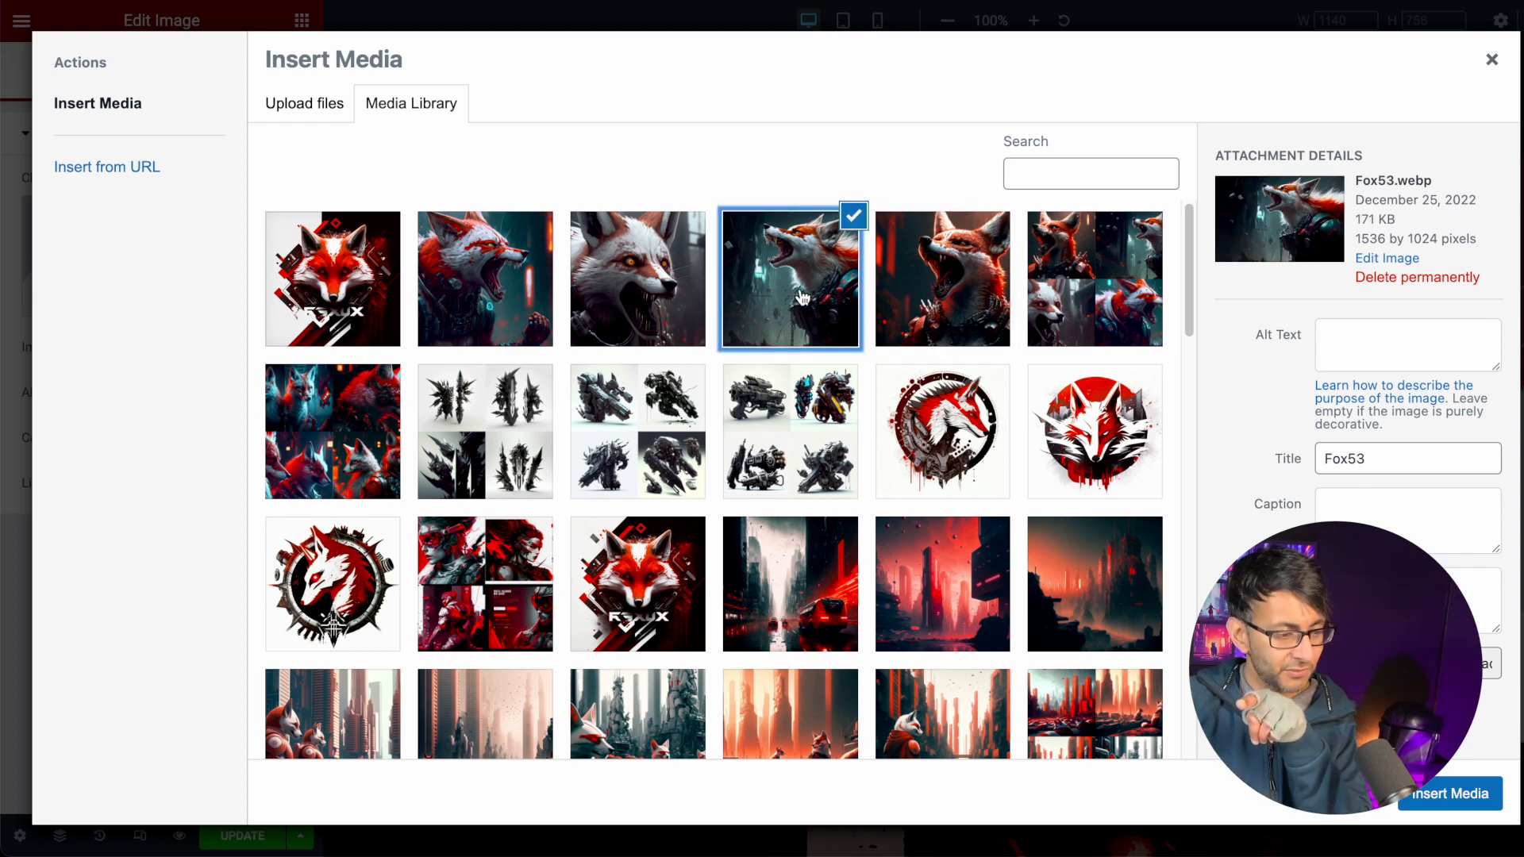
- Crop Fox53.webp to a portrait area of about 810 × 1025 pixels around the fox, save it, and insert it into the Image widget
{"action": "left_click", "coordinate": [1383, 259]}
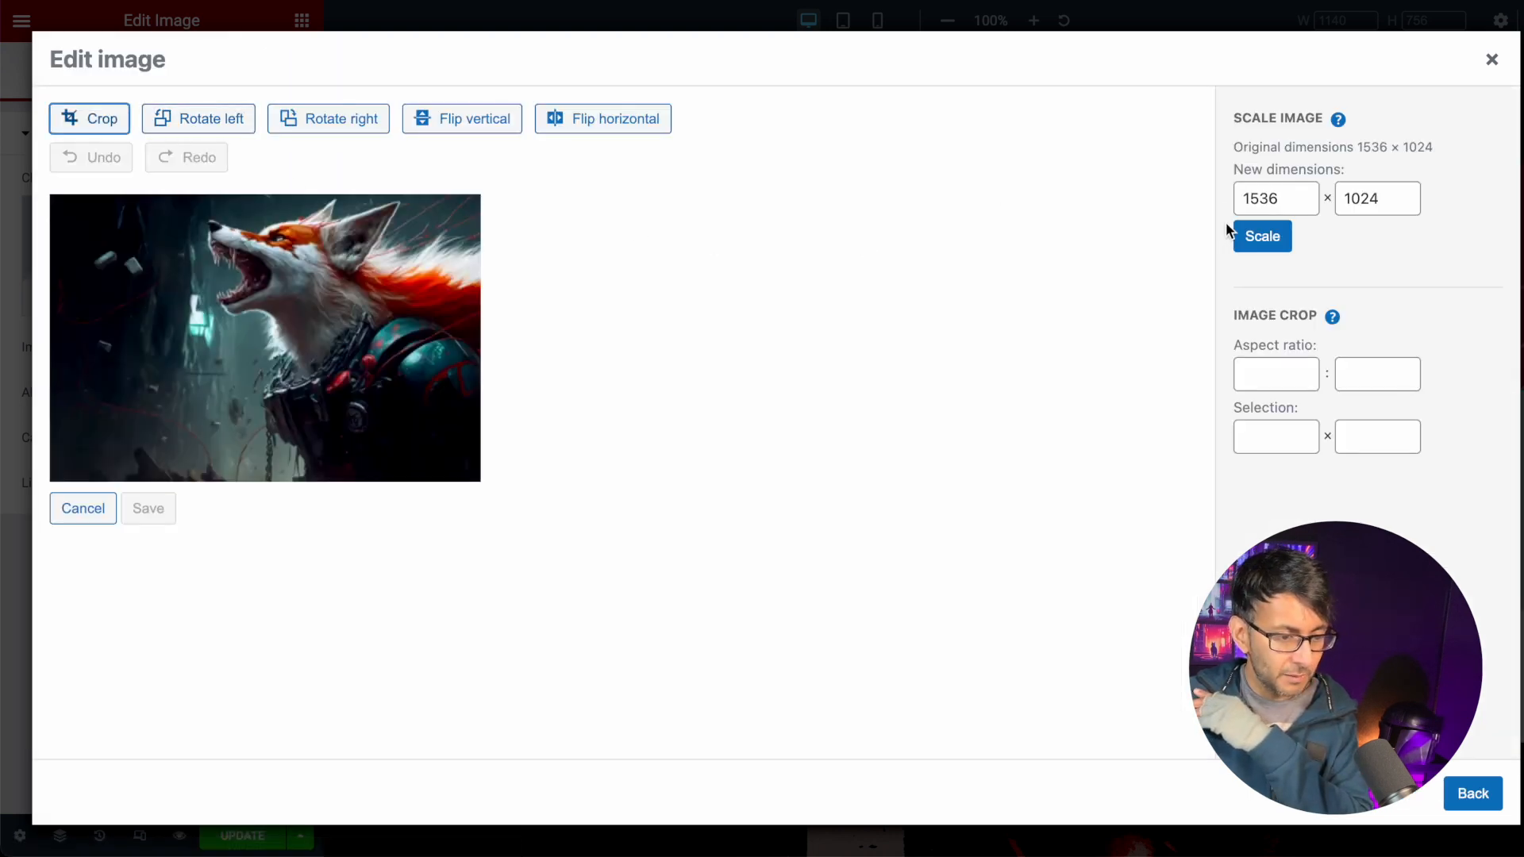
{"action": "left_click_drag", "start_coordinate": [1385, 199], "coordinate": [1309, 188]}
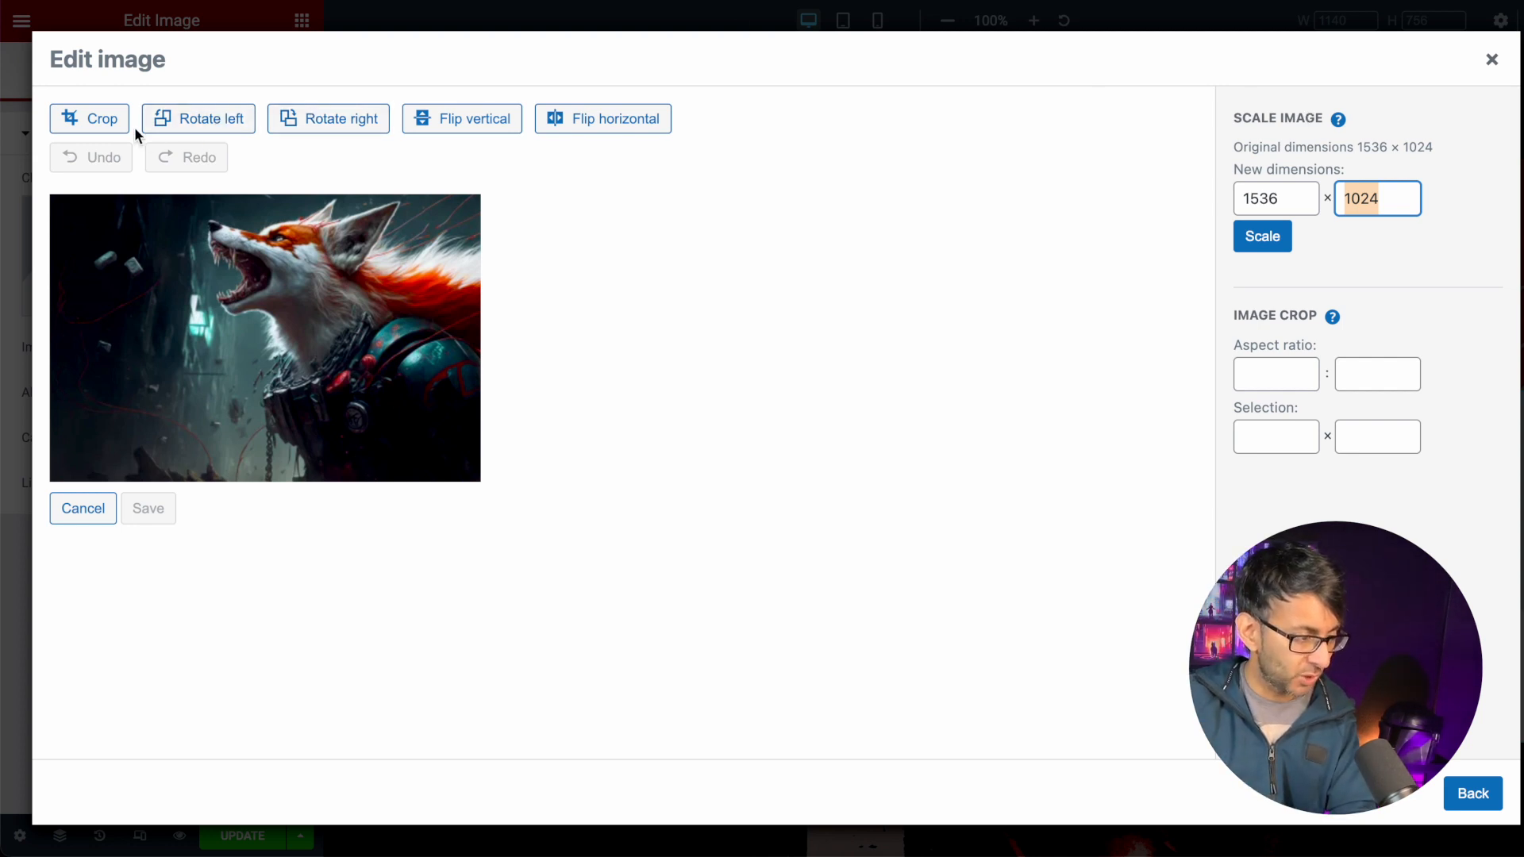
{"action": "left_click", "coordinate": [90, 118]}
{"action": "left_click_drag", "start_coordinate": [55, 333], "coordinate": [201, 336]}
{"action": "left_click_drag", "start_coordinate": [478, 338], "coordinate": [334, 339]}
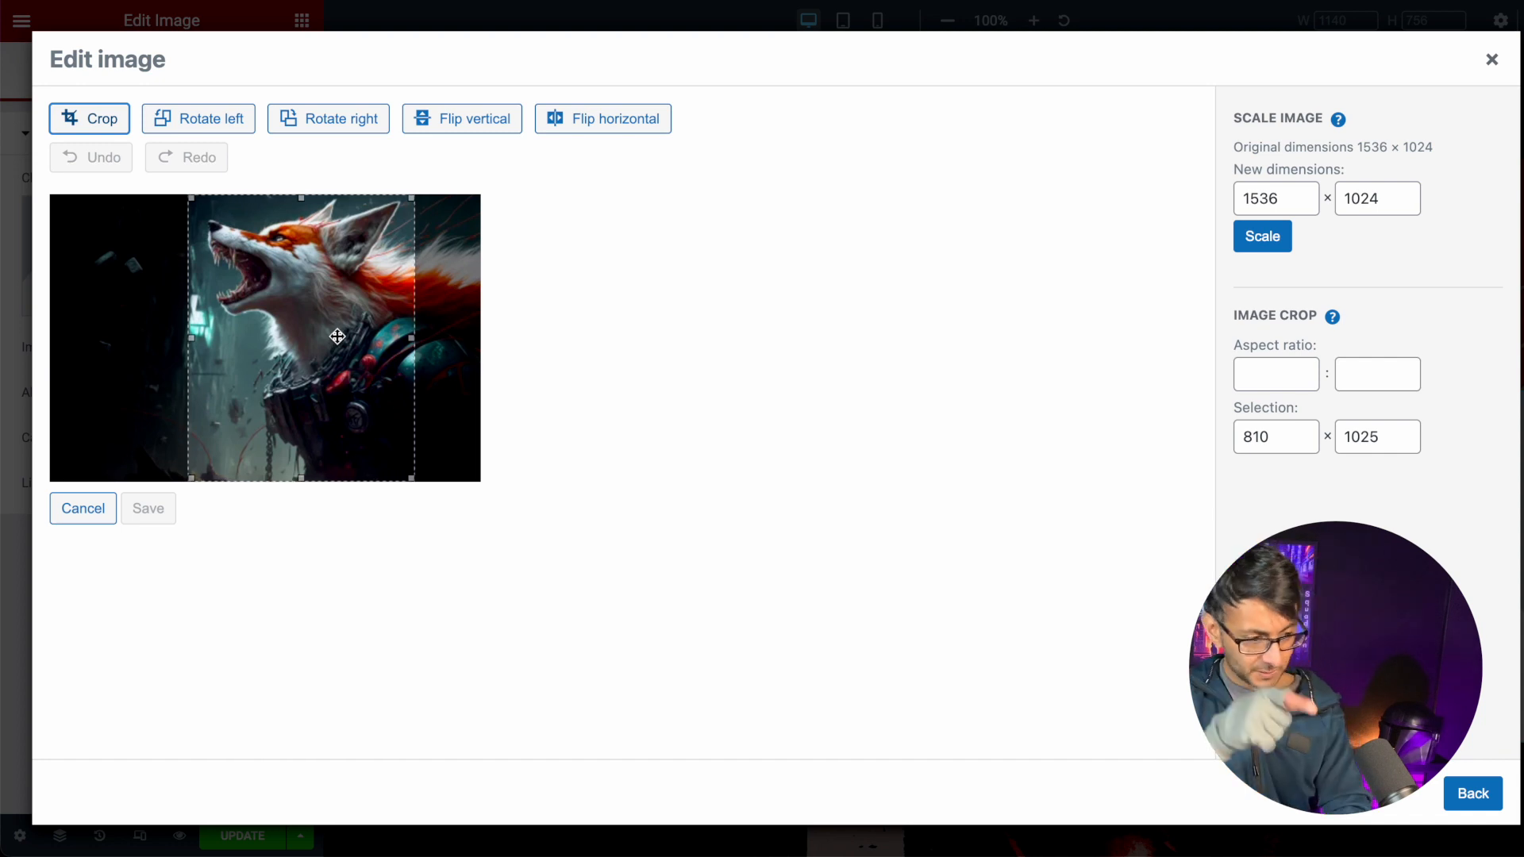
{"action": "left_click", "coordinate": [114, 120]}
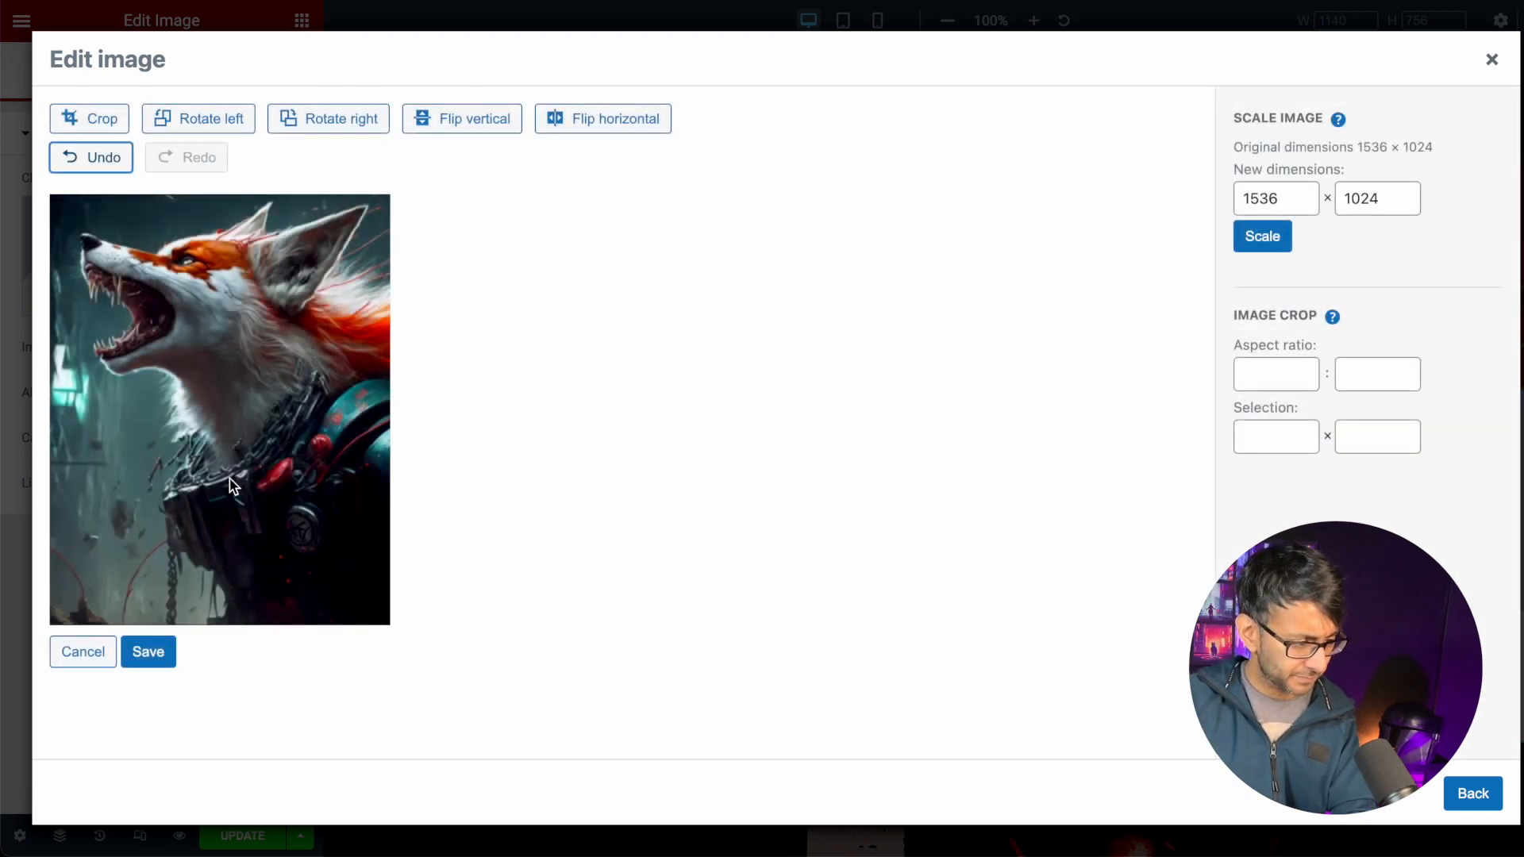
{"action": "left_click", "coordinate": [137, 659]}
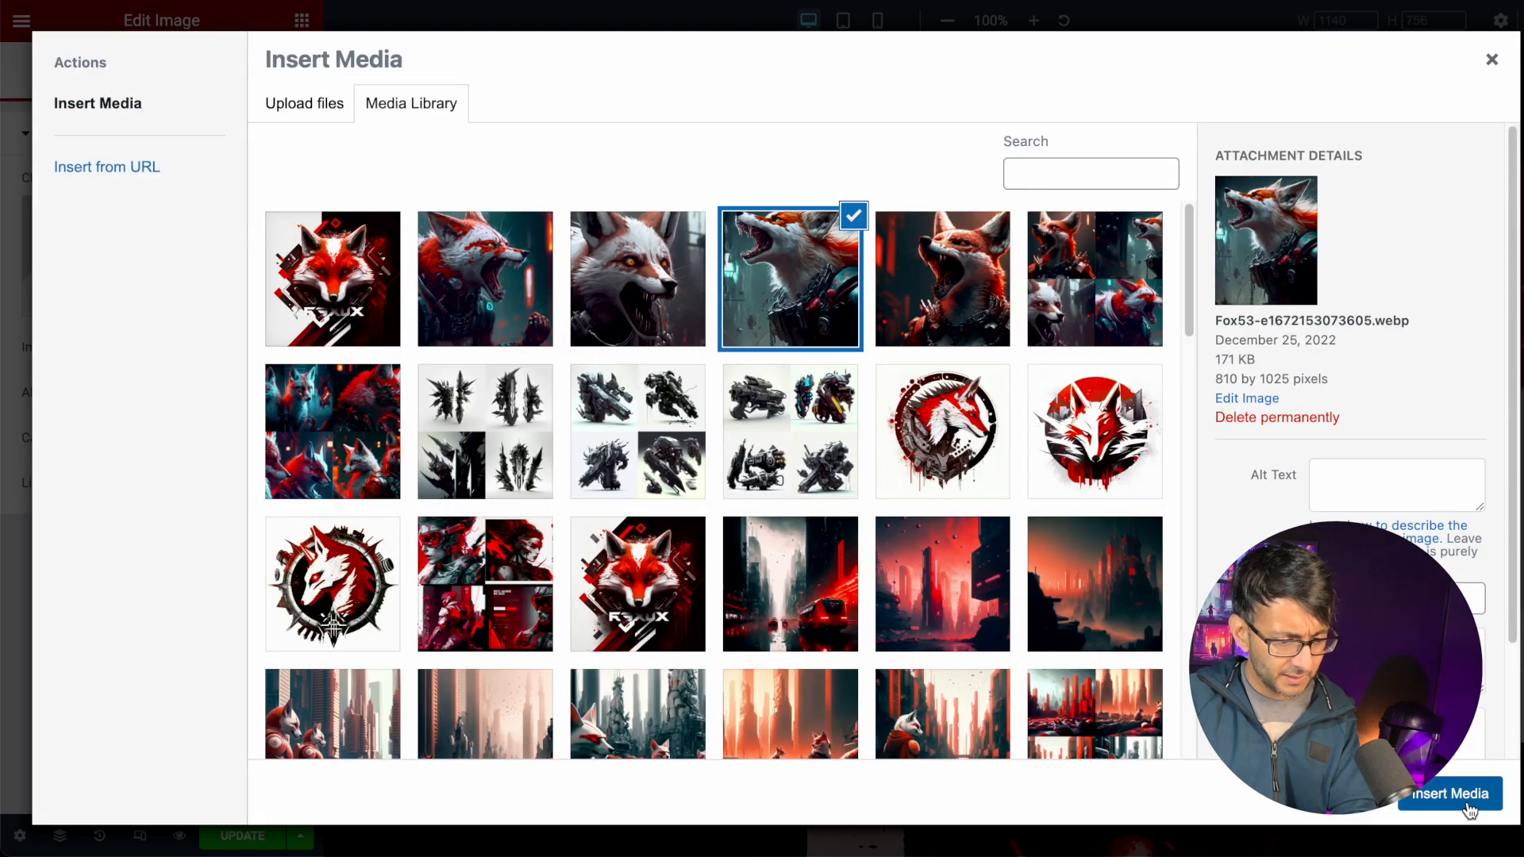
{"action": "left_click", "coordinate": [1467, 825]}
- Set the fox image's width and max width to 75%
{"action": "left_click", "coordinate": [161, 71]}
{"action": "left_click_drag", "start_coordinate": [22, 211], "coordinate": [108, 222]}
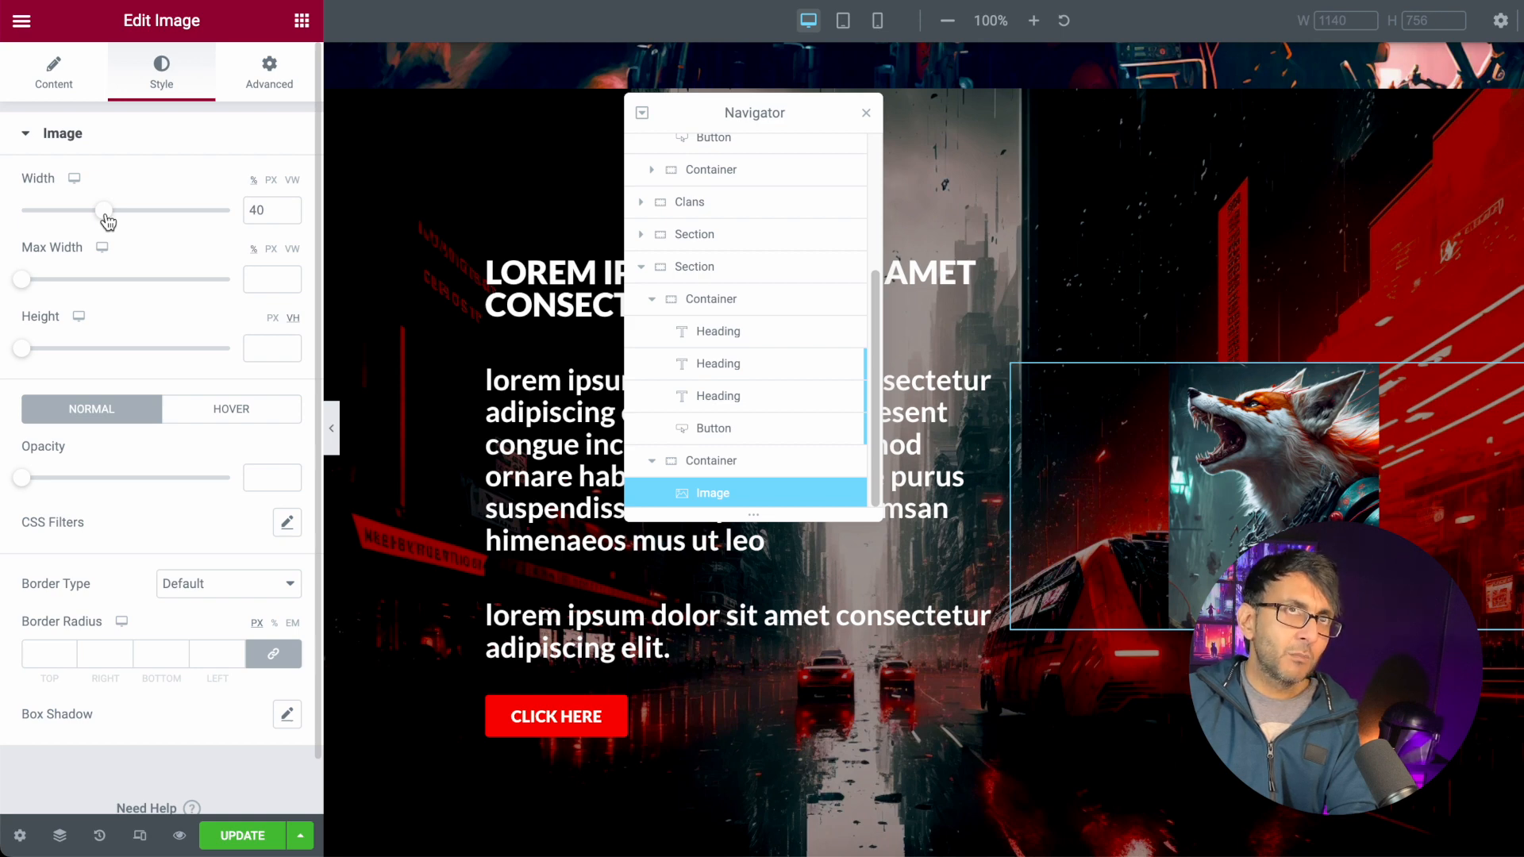
{"action": "double_click", "coordinate": [264, 210]}
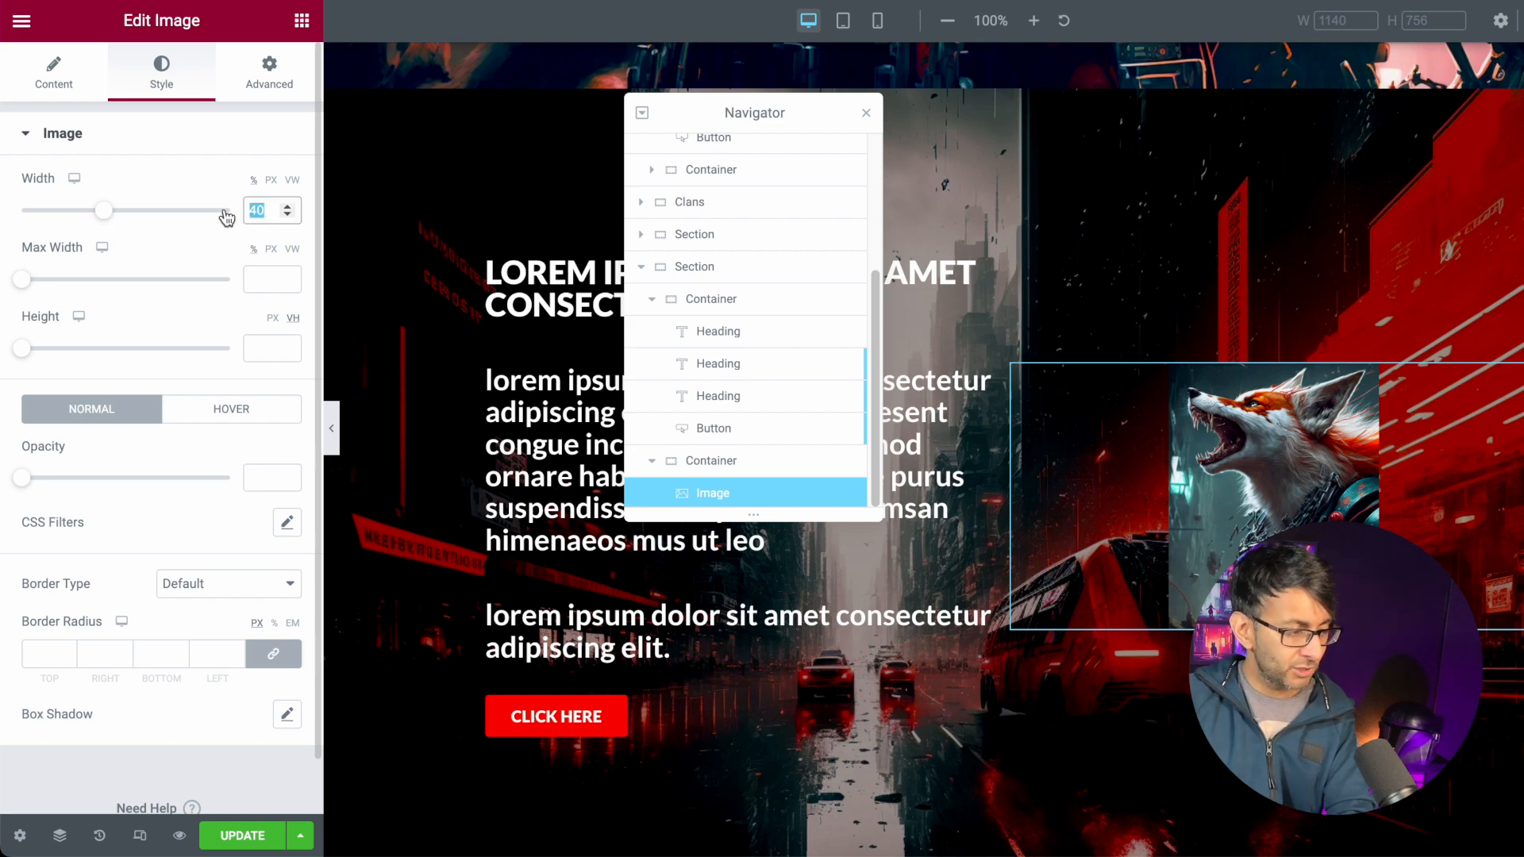
{"action": "type", "text": "75"}
{"action": "key", "text": "Tab"}
{"action": "key", "text": "Tab"}
{"action": "type", "text": "75"}
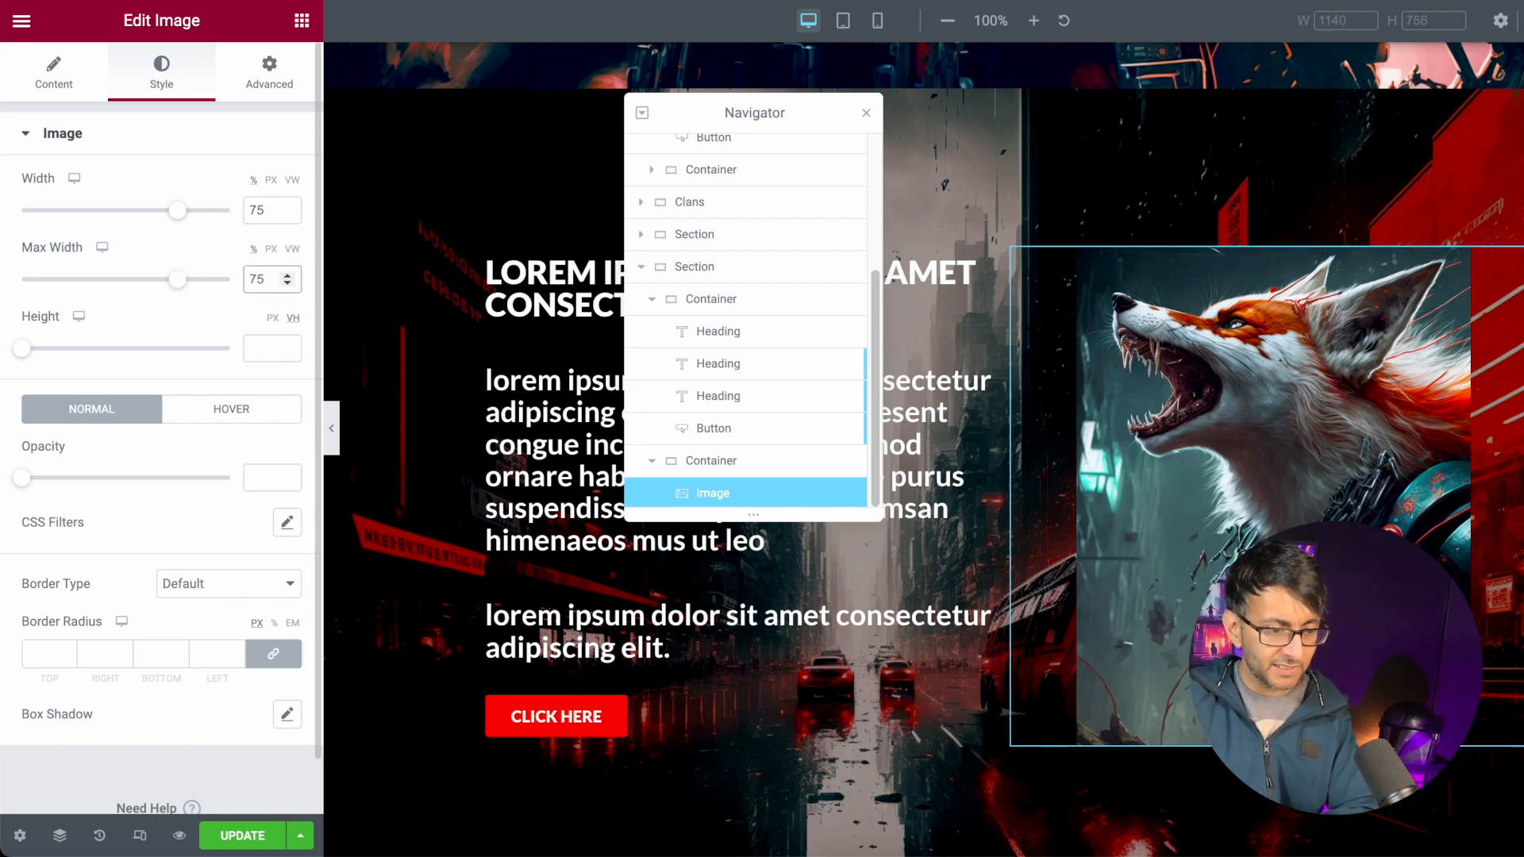
- Enable the default box shadow on the fox image and preview the section without the editing panel
{"action": "left_click", "coordinate": [287, 715]}
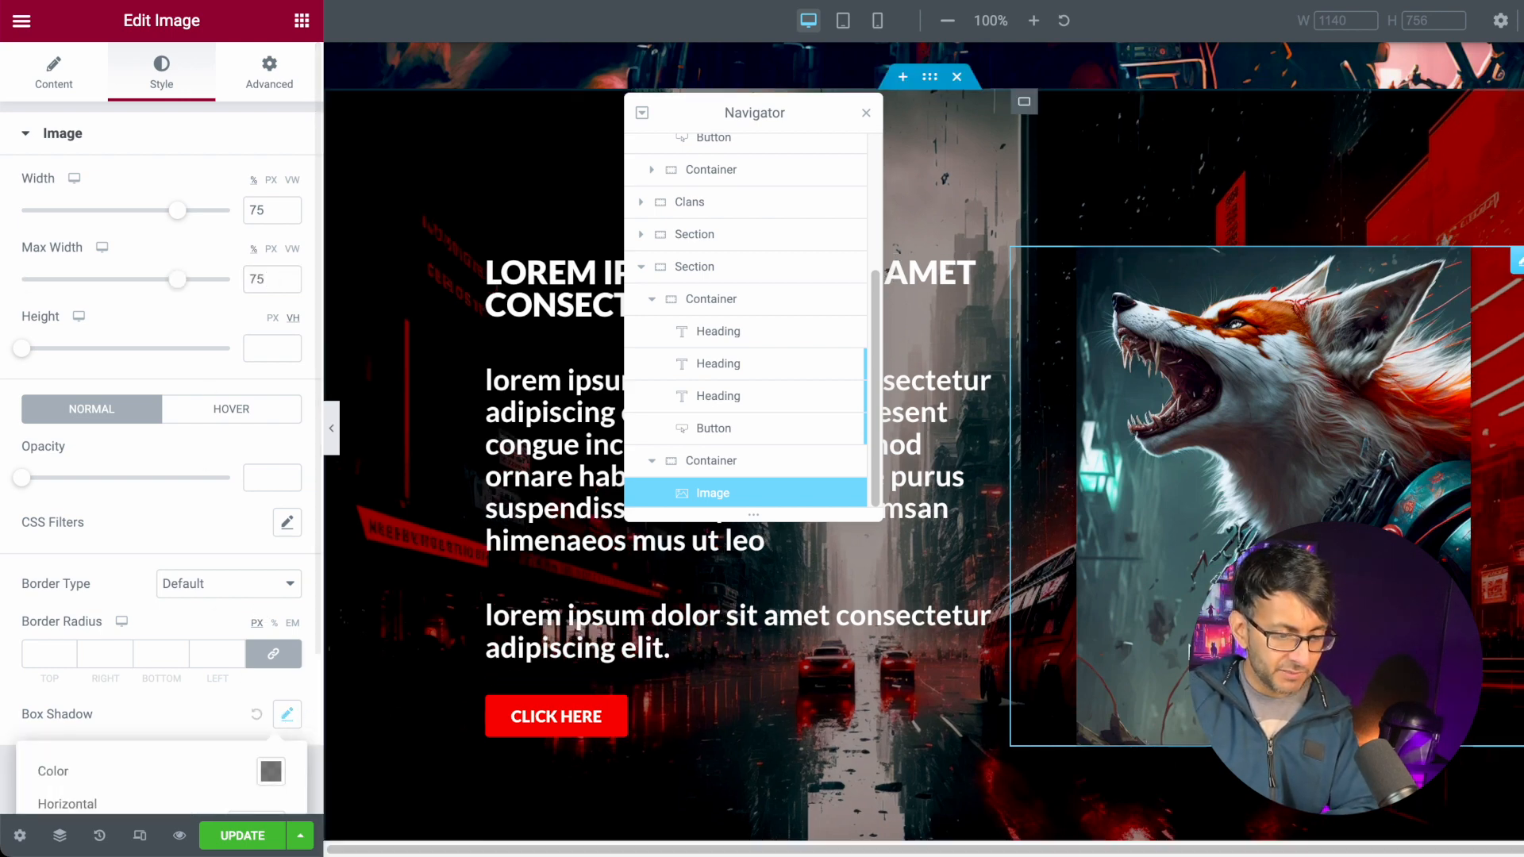
{"action": "left_click", "coordinate": [332, 433]}
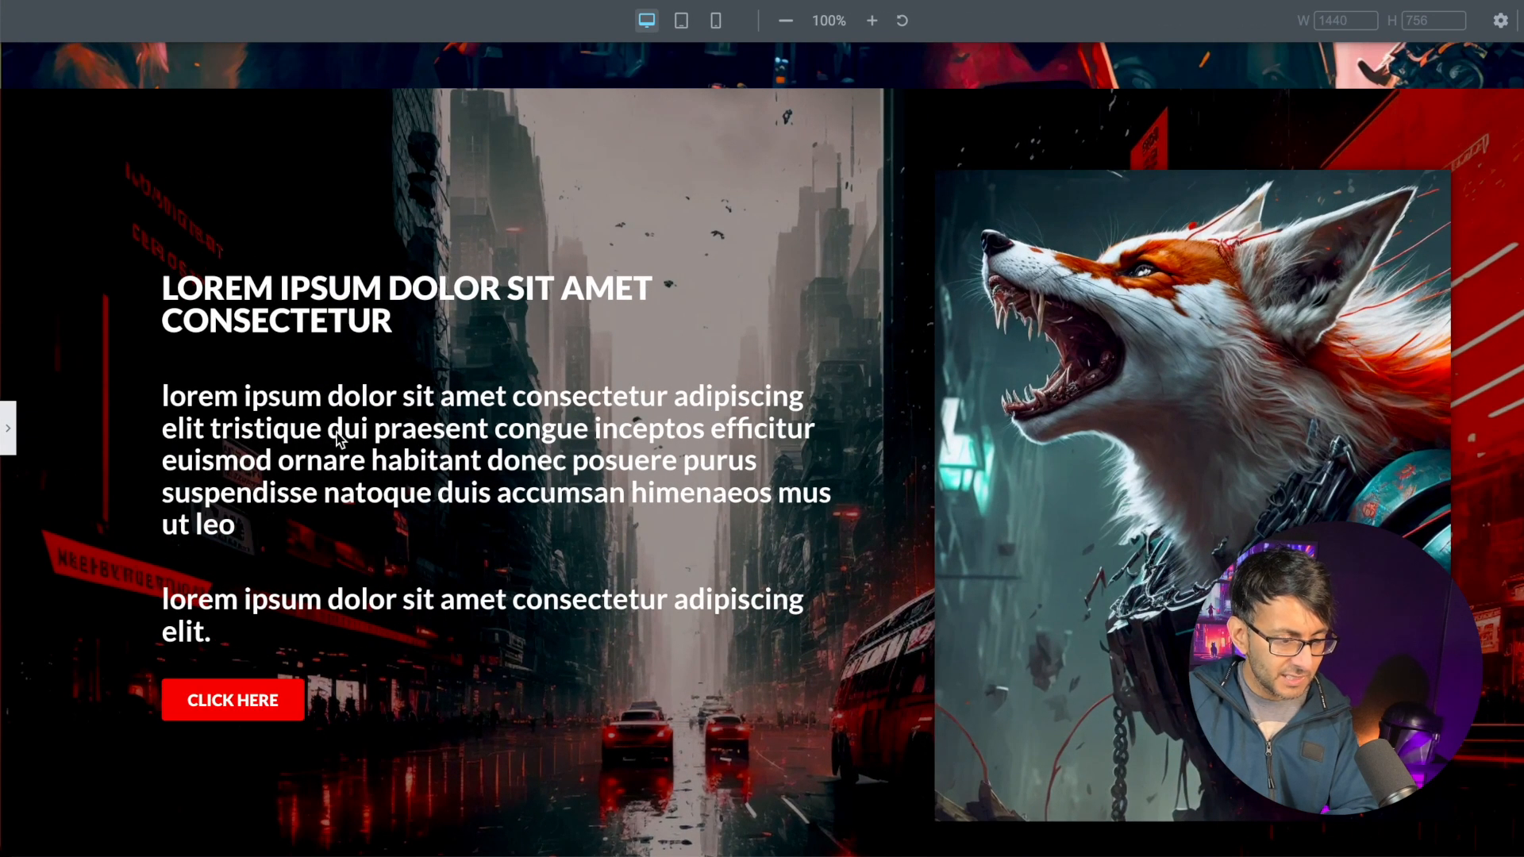
{"action": "left_click", "coordinate": [7, 429]}
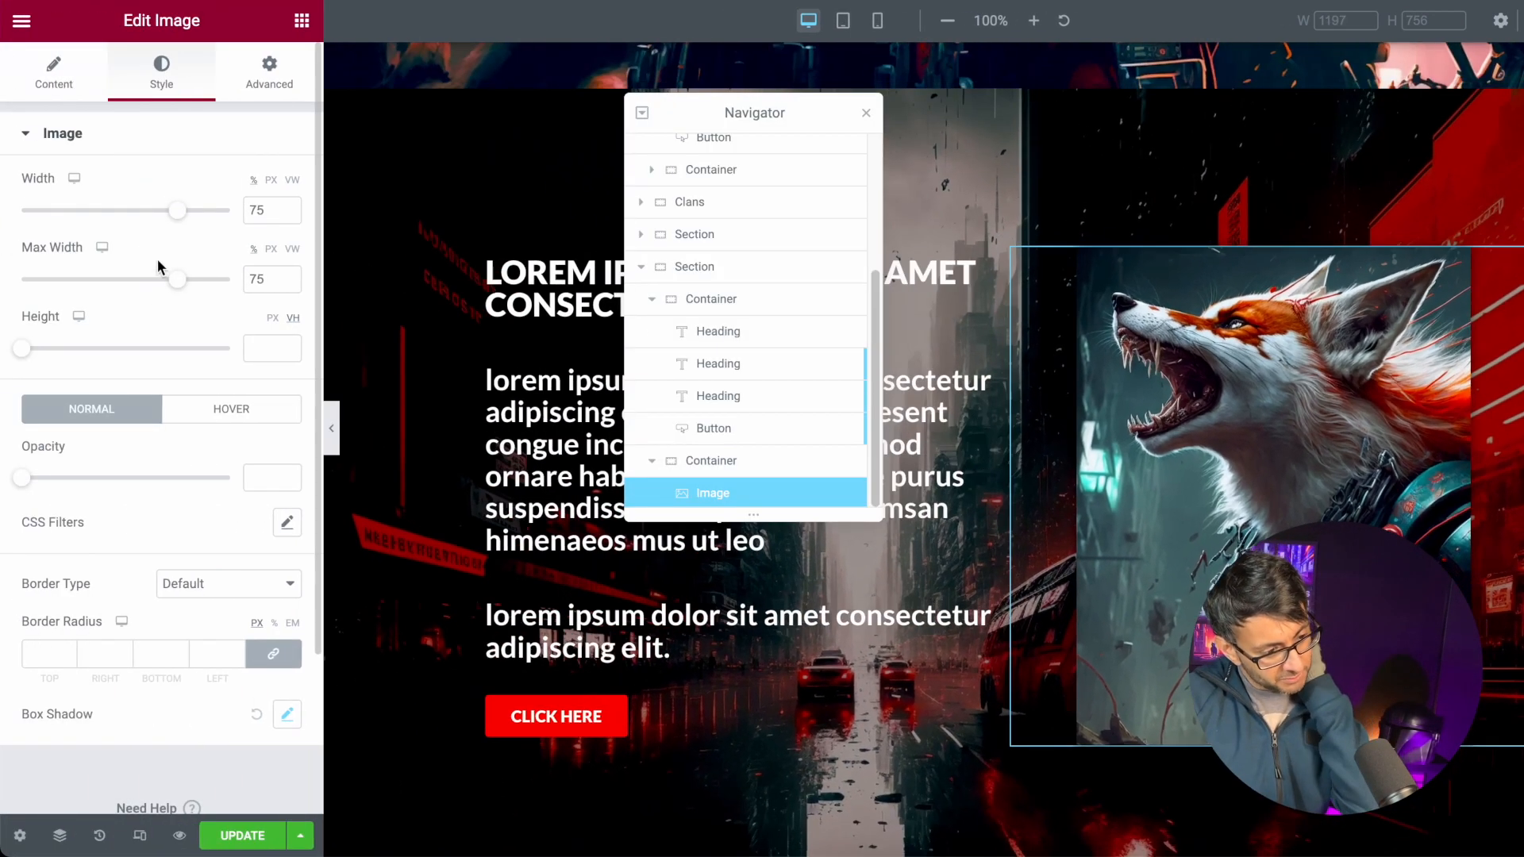
- Set the fox image's width and max width to 60%
{"action": "left_click_drag", "start_coordinate": [272, 212], "coordinate": [183, 215]}
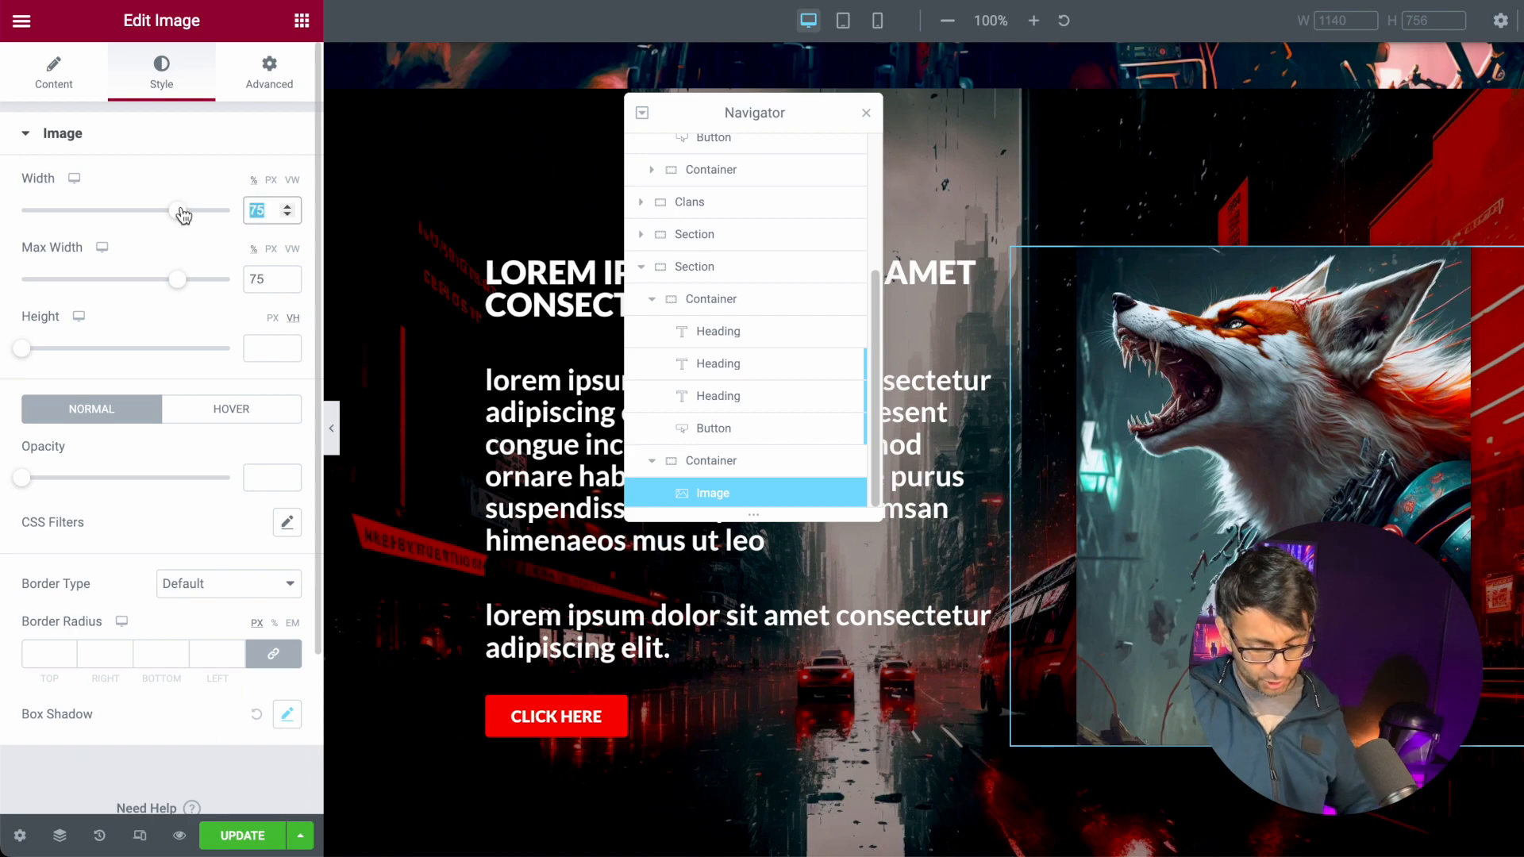
{"action": "type", "text": "60"}
{"action": "key", "text": "Tab"}
{"action": "type", "text": "60"}
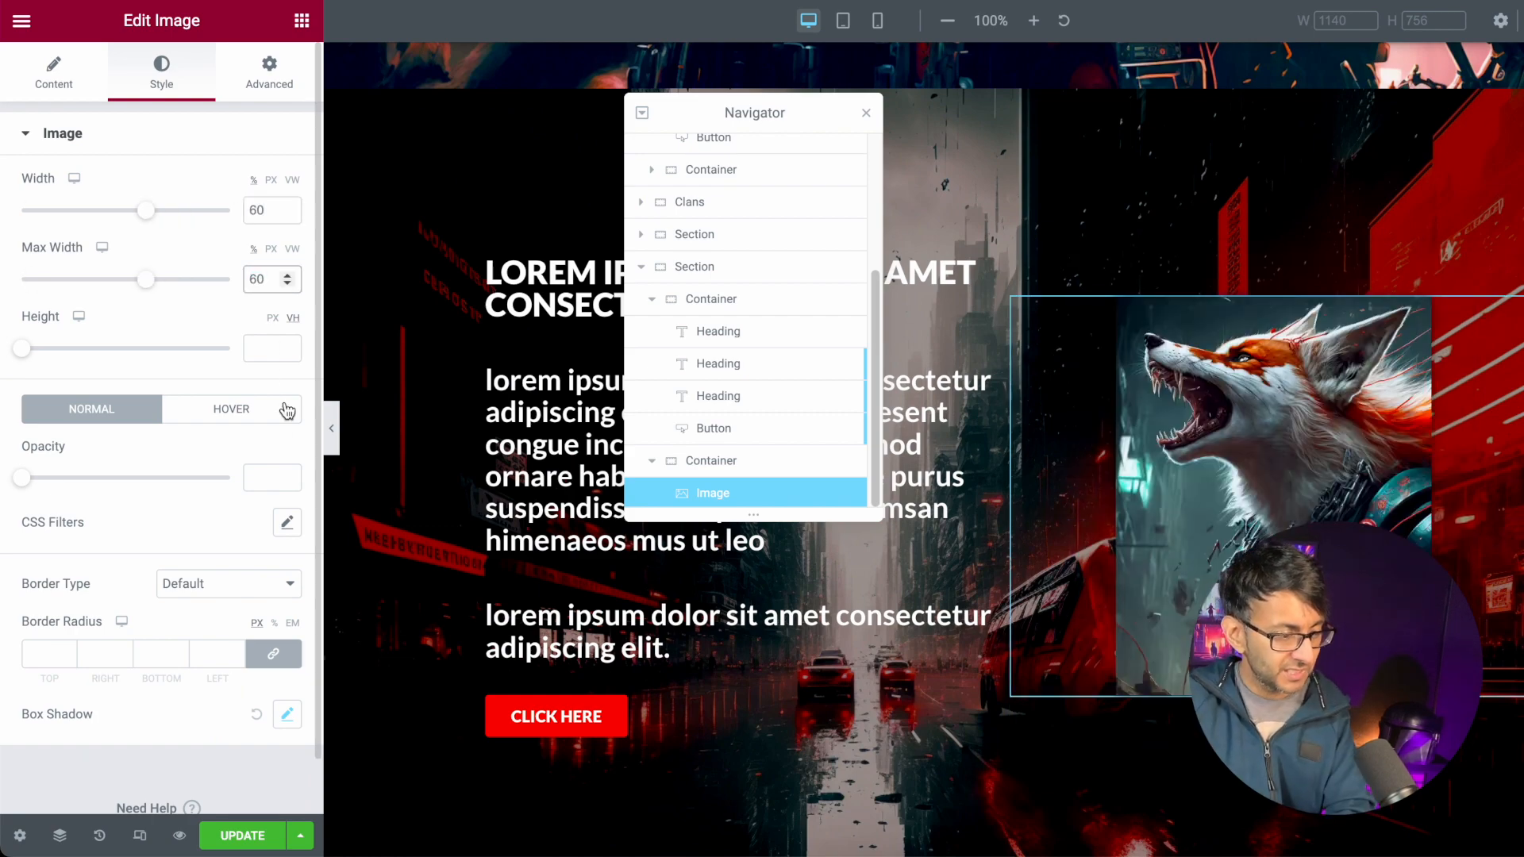
- Review the page at full width, from the clan row through the fox banner to the city section with the snarling fox image
{"action": "left_click", "coordinate": [331, 429]}
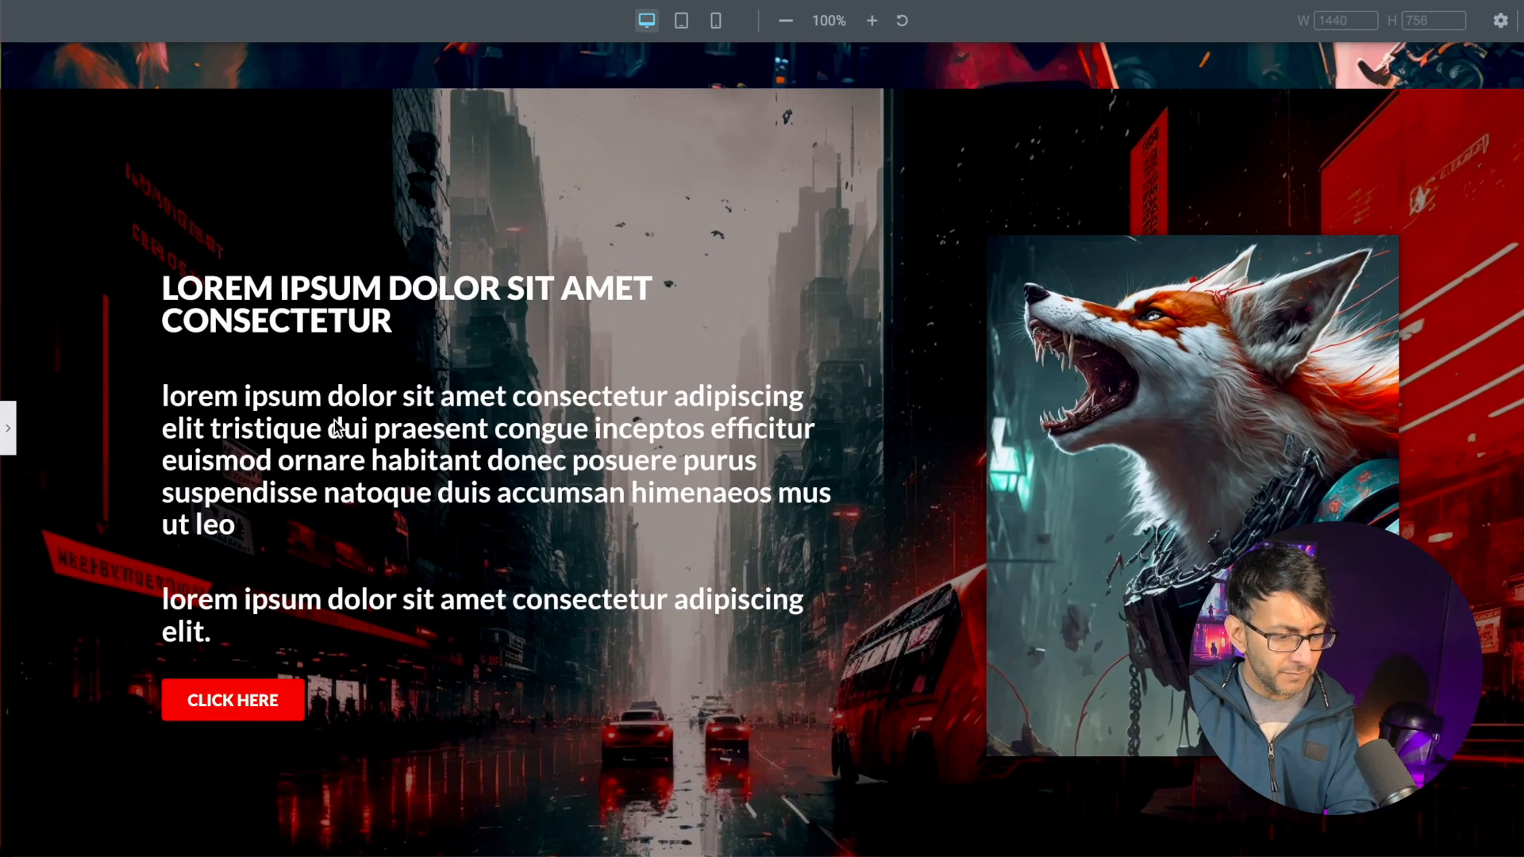
{"action": "scroll", "coordinate": [1164, 522], "scroll_direction": "down", "scroll_amount": 1}
{"action": "scroll", "coordinate": [1164, 522], "scroll_direction": "up", "scroll_amount": 5}
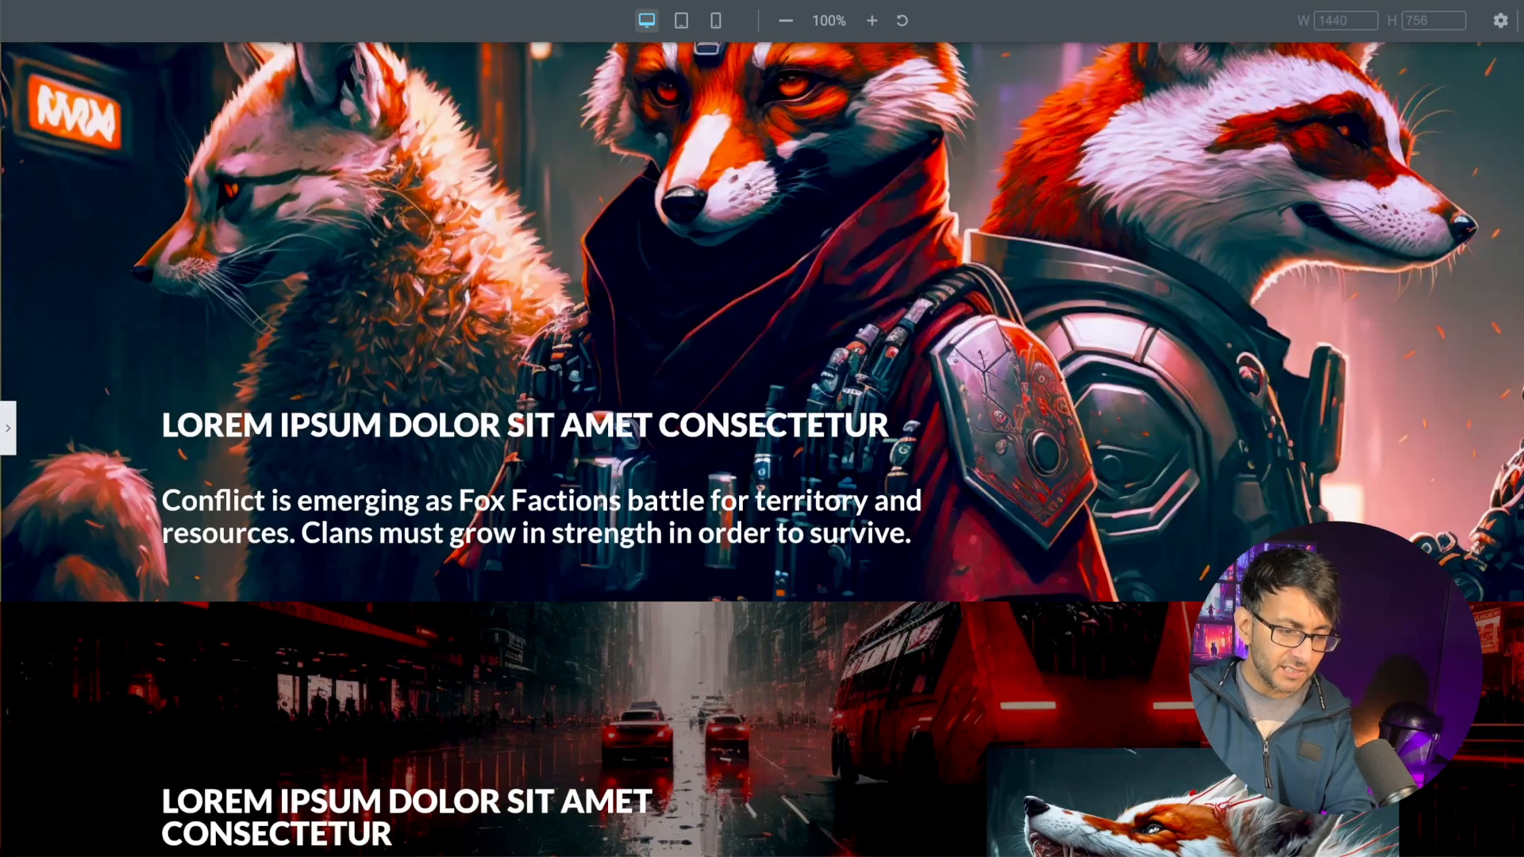
{"action": "scroll", "coordinate": [1164, 522], "scroll_direction": "down", "scroll_amount": 4}
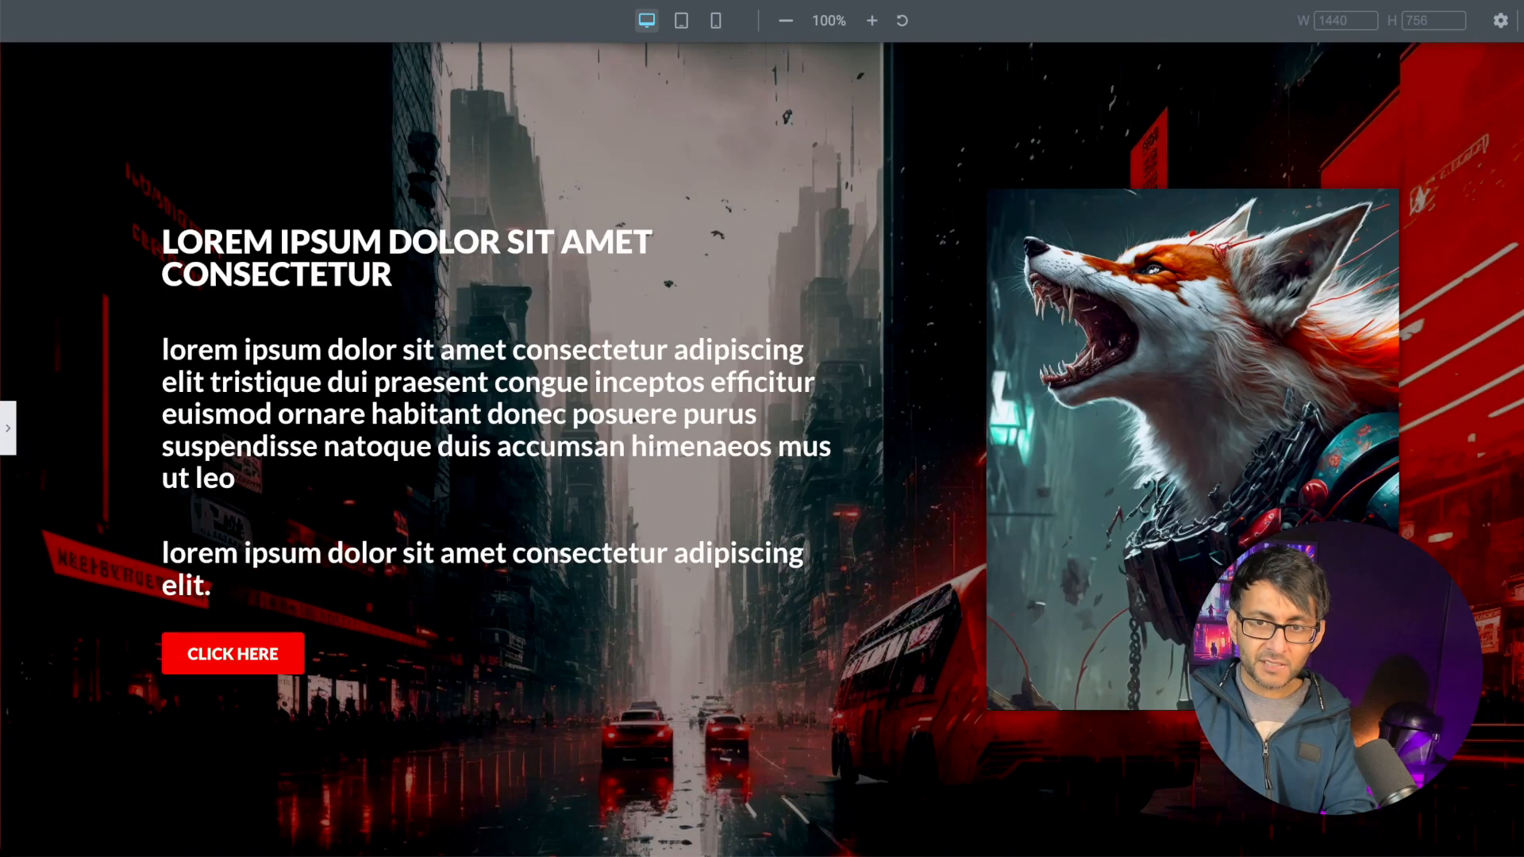
{"action": "scroll", "coordinate": [1032, 524], "scroll_direction": "up", "scroll_amount": 9}
{"action": "scroll", "coordinate": [1033, 524], "scroll_direction": "down", "scroll_amount": 20}
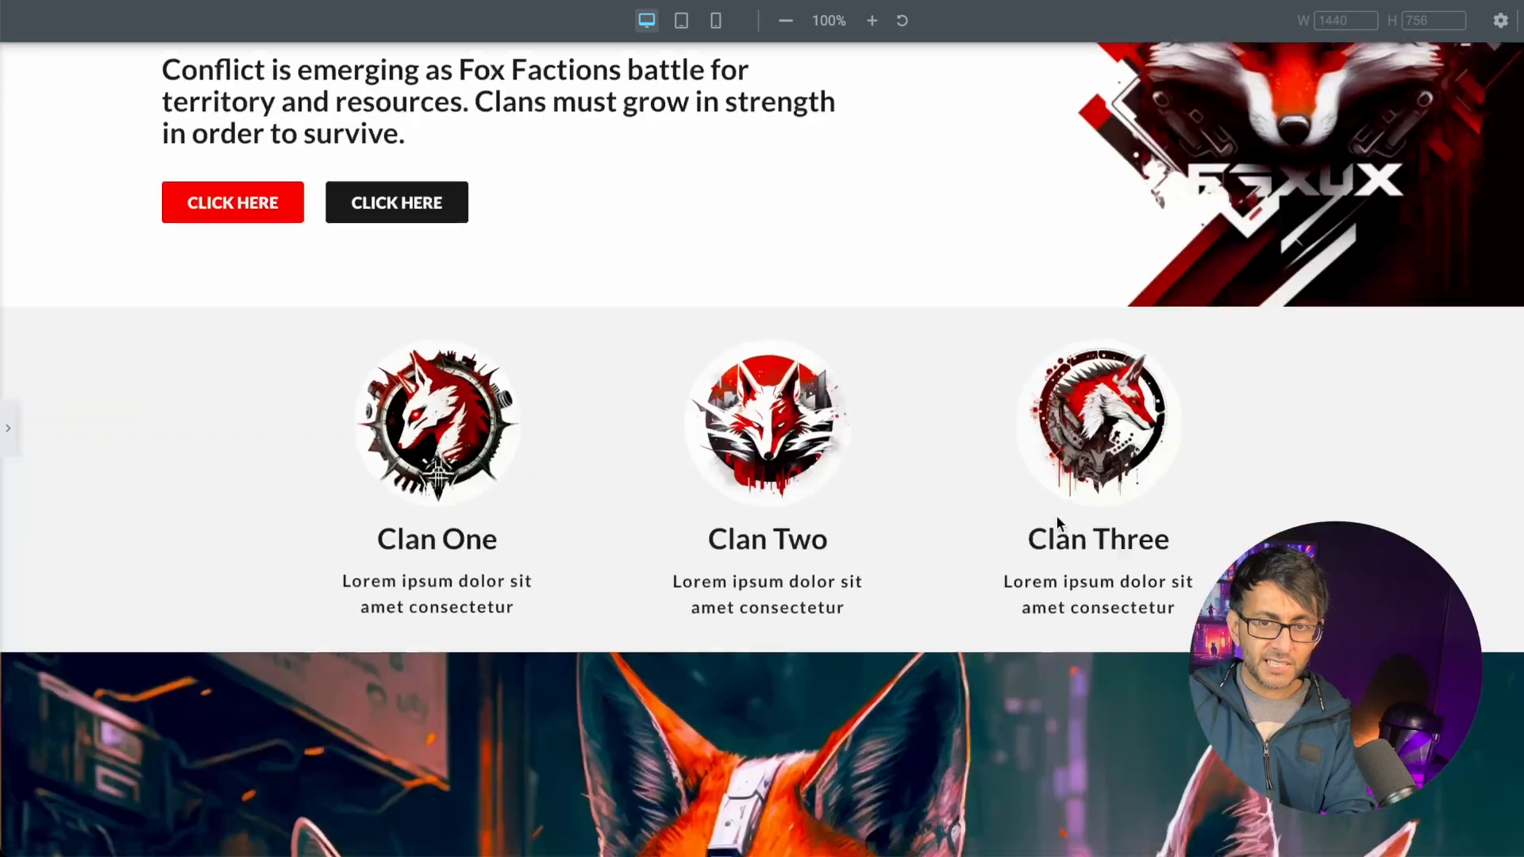
{"action": "scroll", "coordinate": [1022, 544], "scroll_direction": "down", "scroll_amount": 10}
{"action": "scroll", "coordinate": [650, 575], "scroll_direction": "up", "scroll_amount": 15}
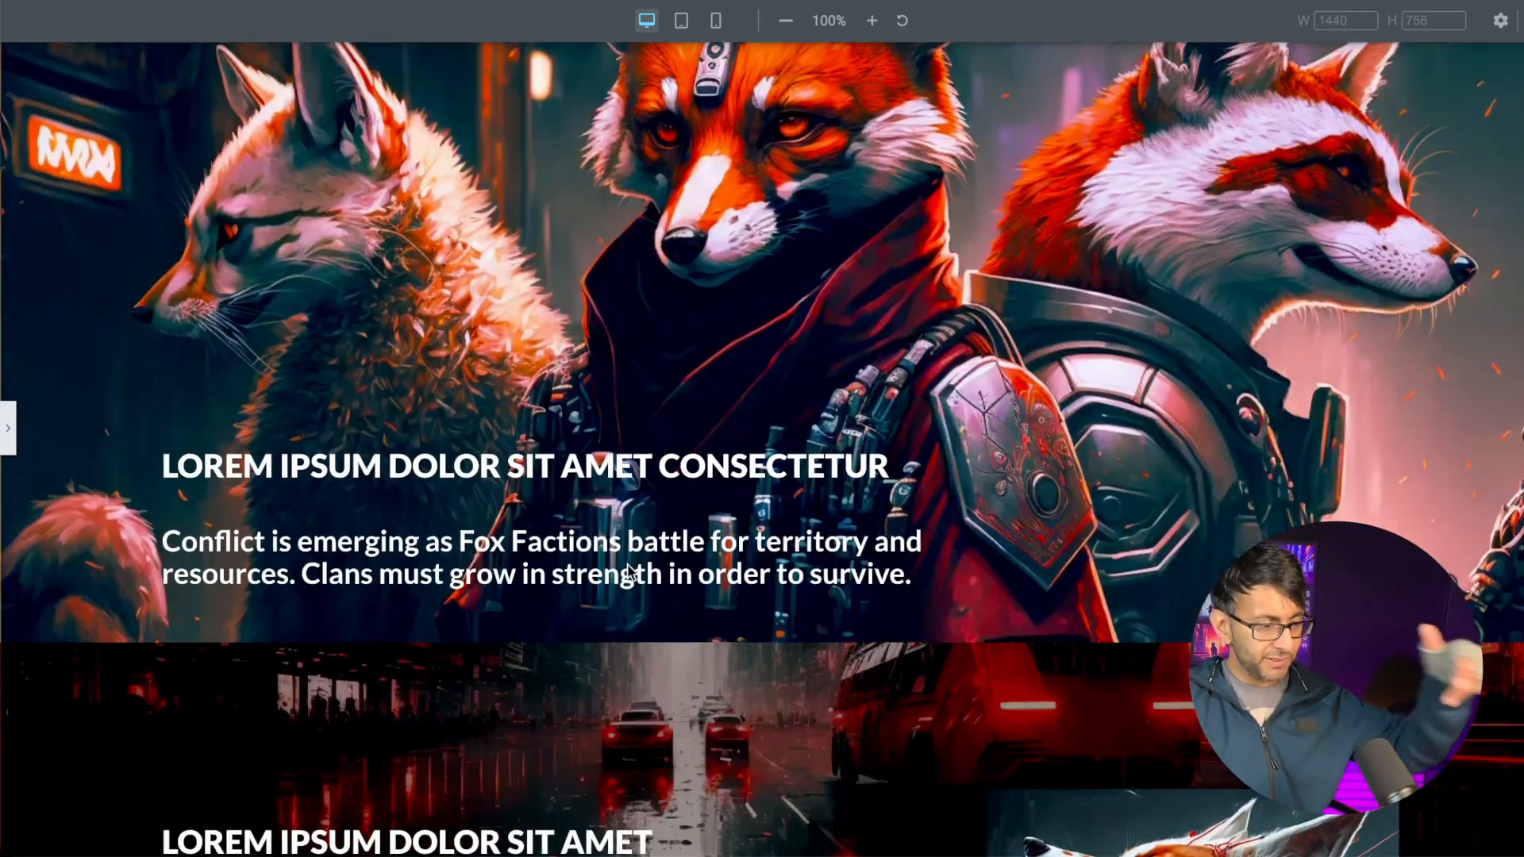
{"action": "scroll", "coordinate": [626, 568], "scroll_direction": "down", "scroll_amount": 15}
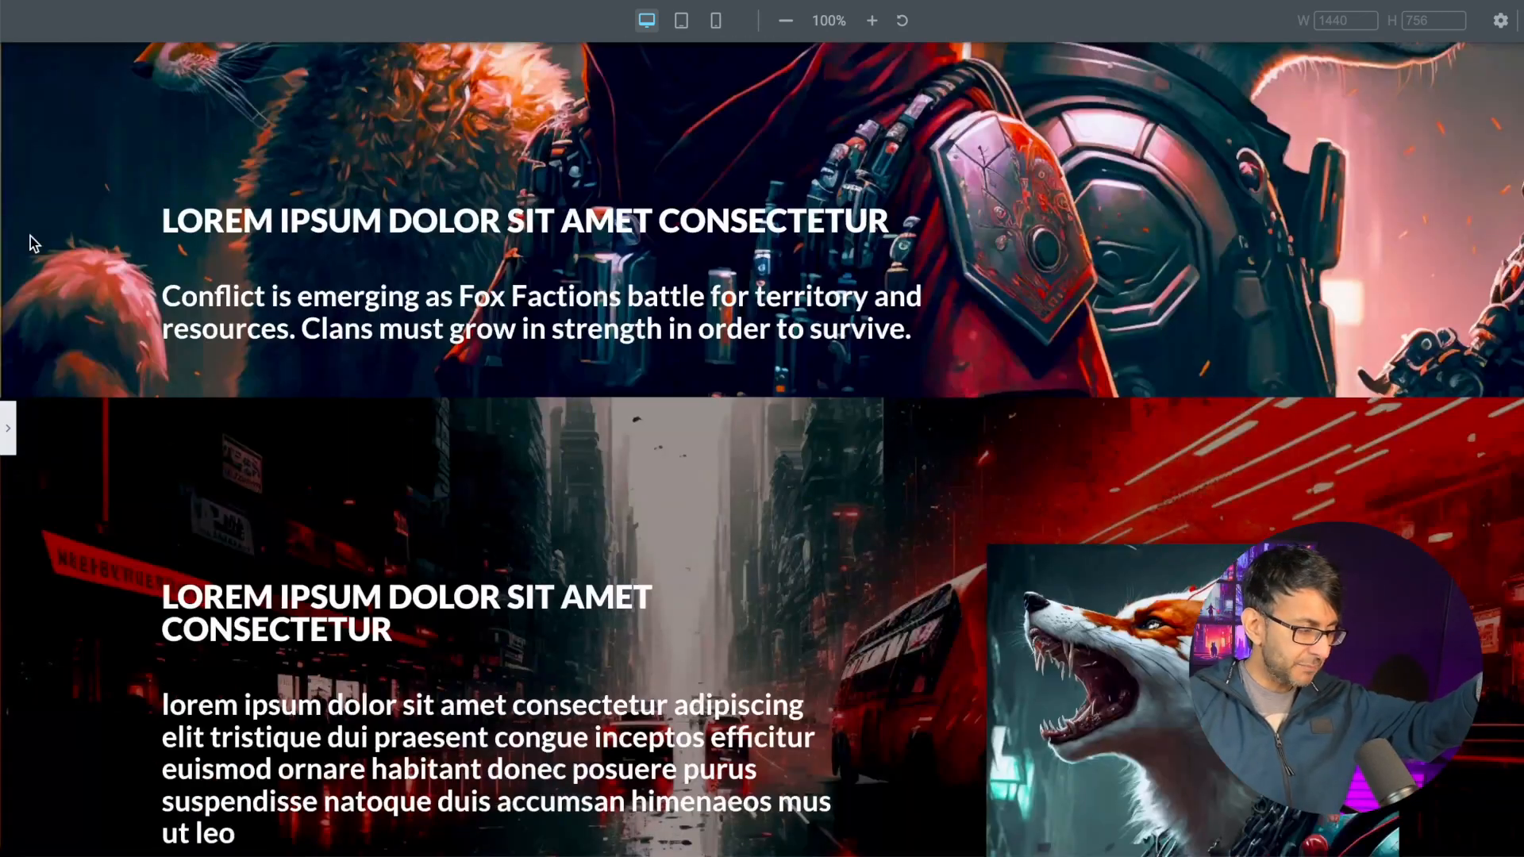
{"action": "scroll", "coordinate": [183, 264], "scroll_direction": "up", "scroll_amount": 12}
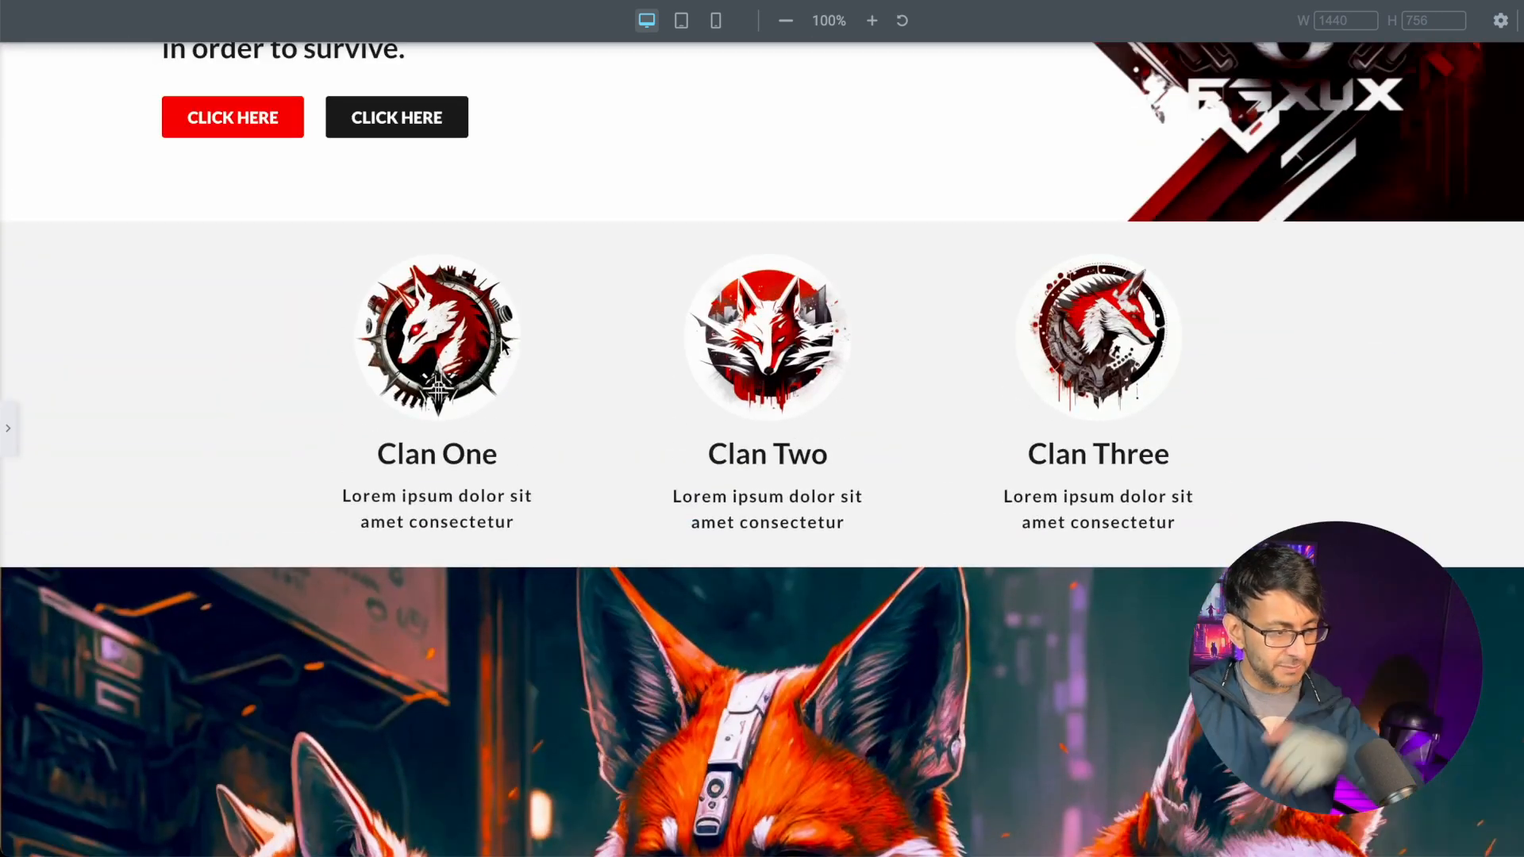
{"action": "left_click", "coordinate": [9, 435]}
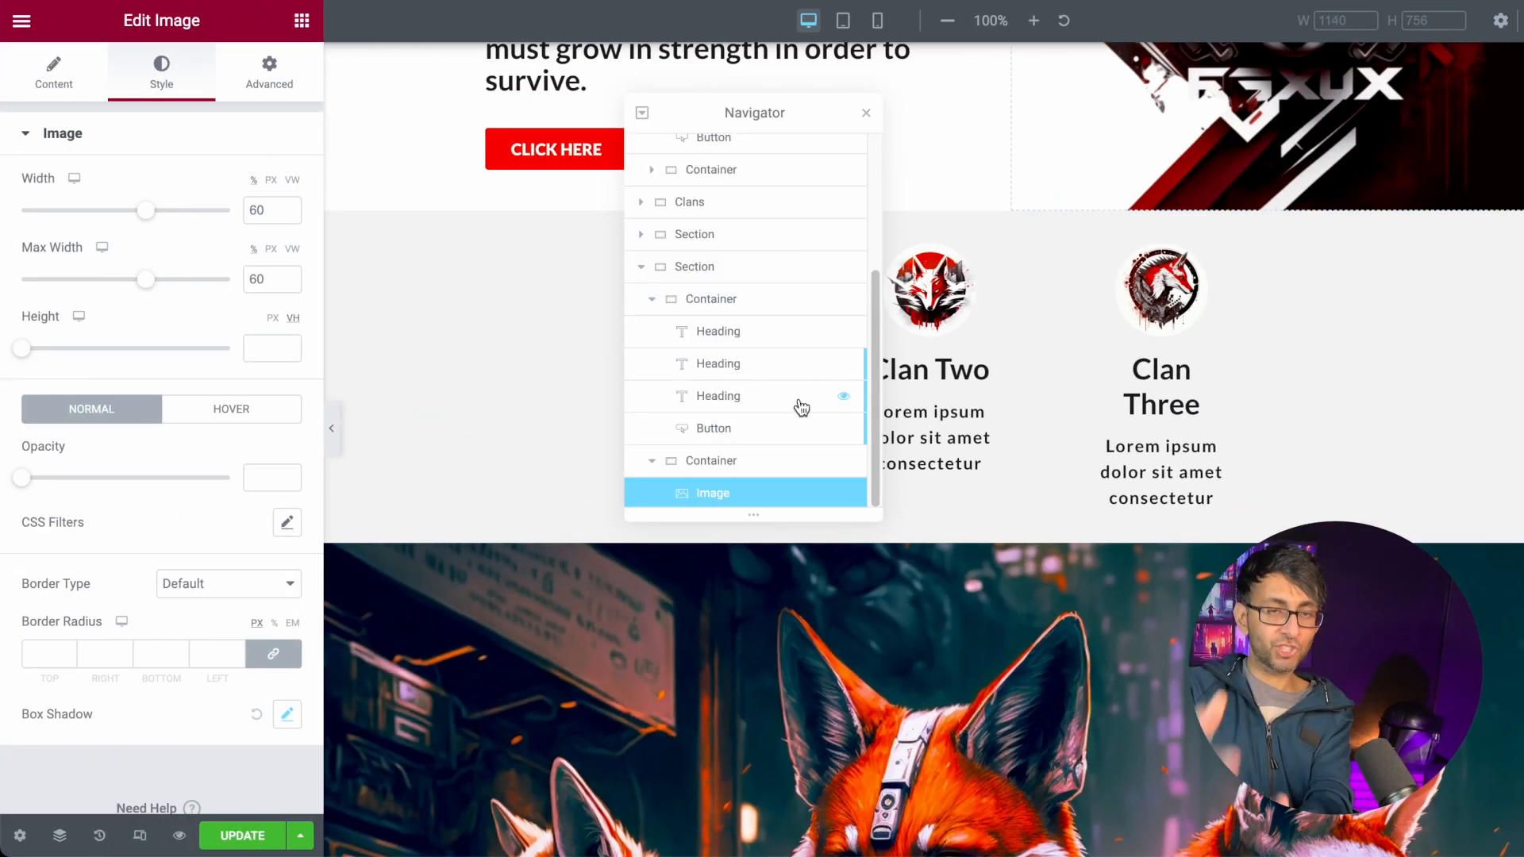
- Duplicate the Clans container and move the copy to the end of the page, below the last Section
{"action": "scroll", "coordinate": [645, 280], "scroll_direction": "up", "scroll_amount": 1}
{"action": "left_click", "coordinate": [642, 282]}
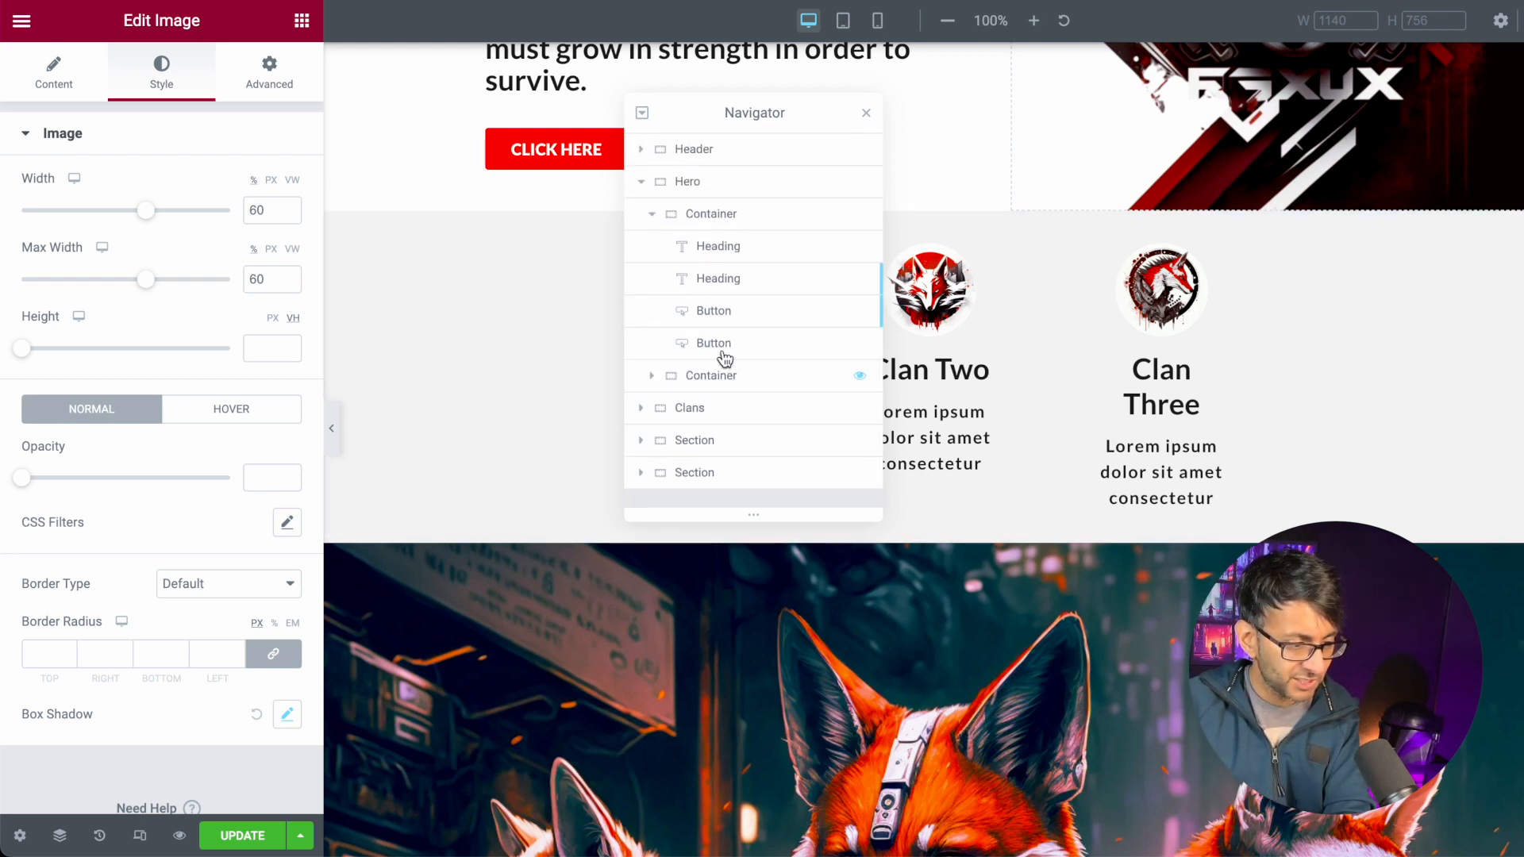
{"action": "left_click", "coordinate": [642, 184]}
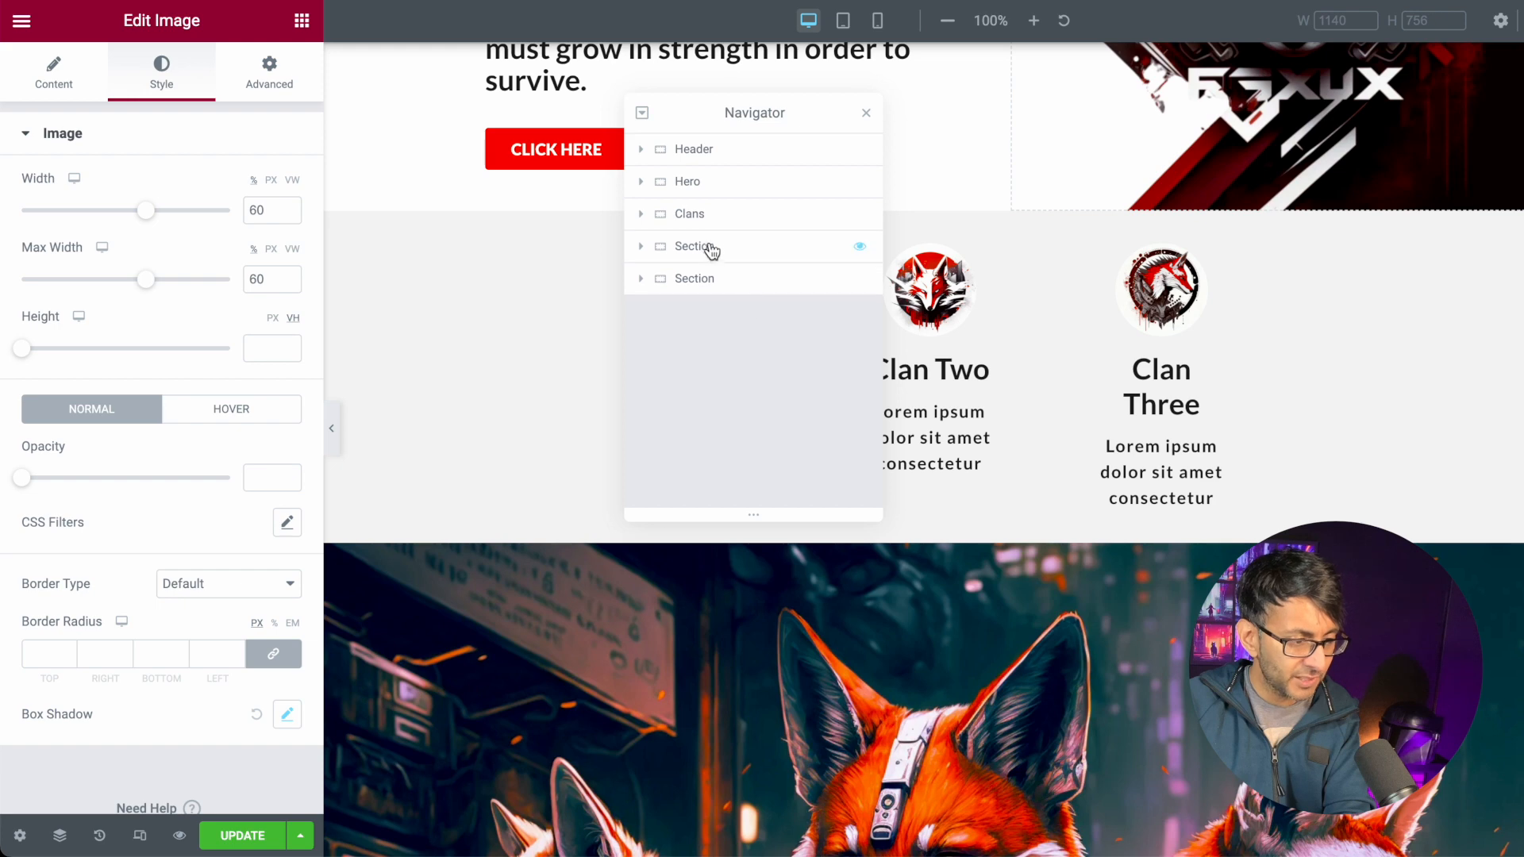
{"action": "left_click", "coordinate": [738, 223]}
{"action": "right_click", "coordinate": [738, 223]}
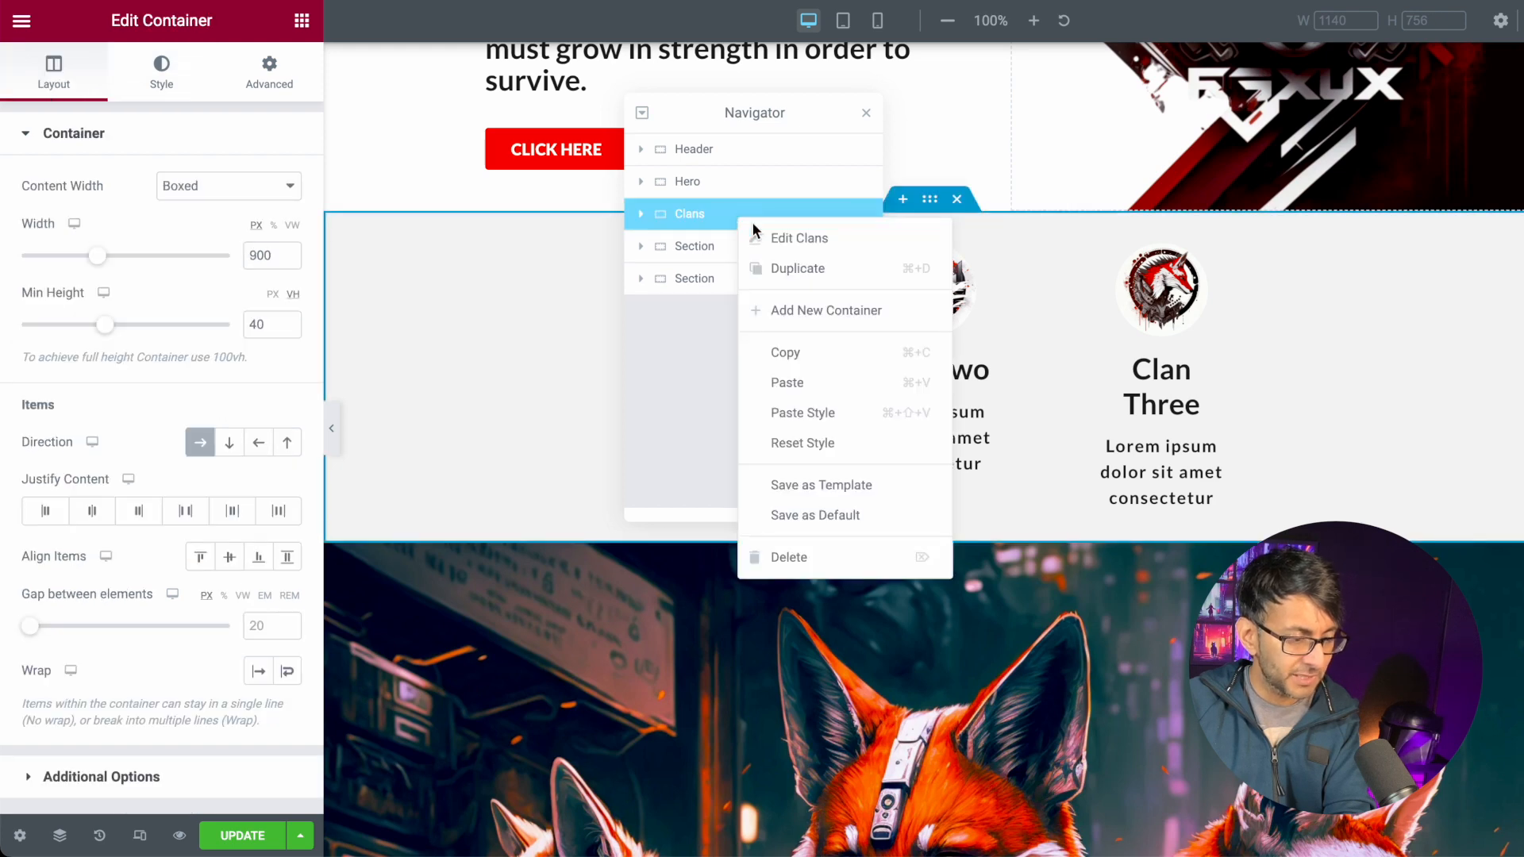
{"action": "left_click", "coordinate": [816, 293]}
{"action": "left_click_drag", "start_coordinate": [735, 243], "coordinate": [746, 308]}
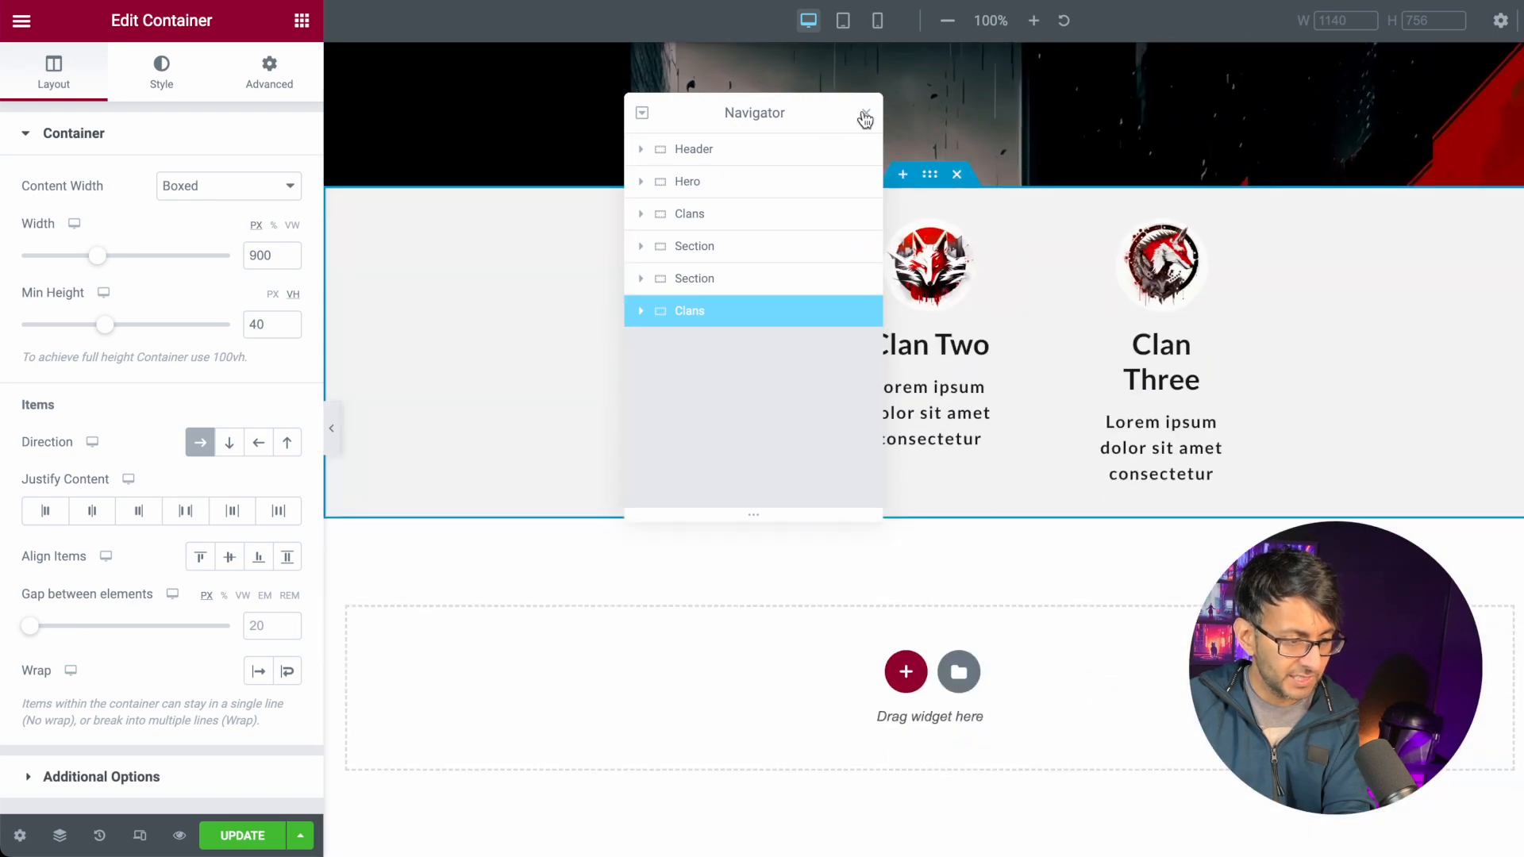
{"action": "left_click", "coordinate": [865, 116]}
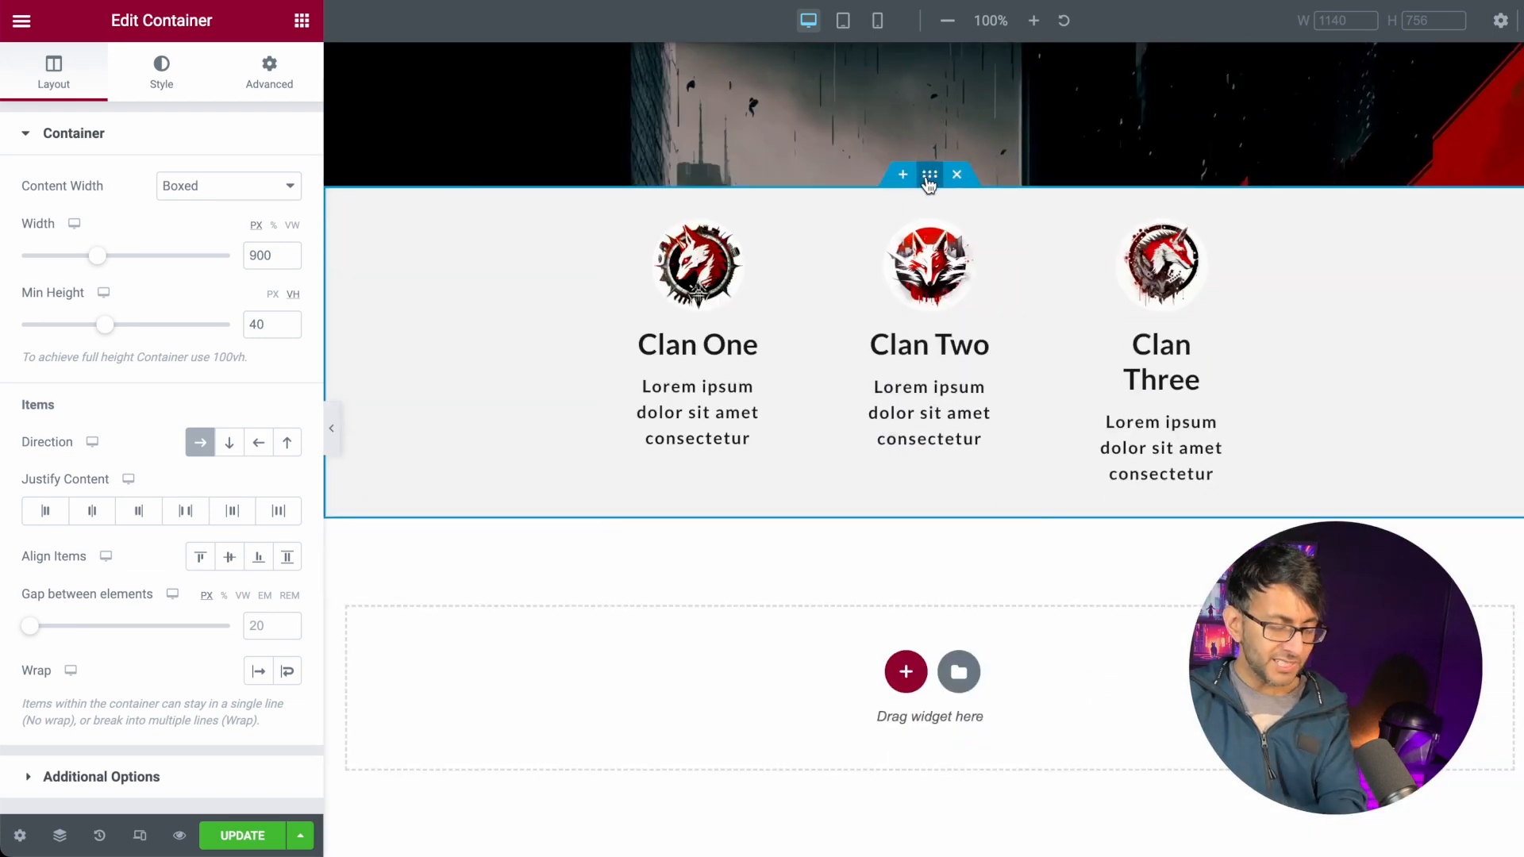
- Duplicate the long lorem ipsum paragraph heading in the last Section and move the copy above the image boxes in the second Clans container
{"action": "left_click", "coordinate": [58, 836]}
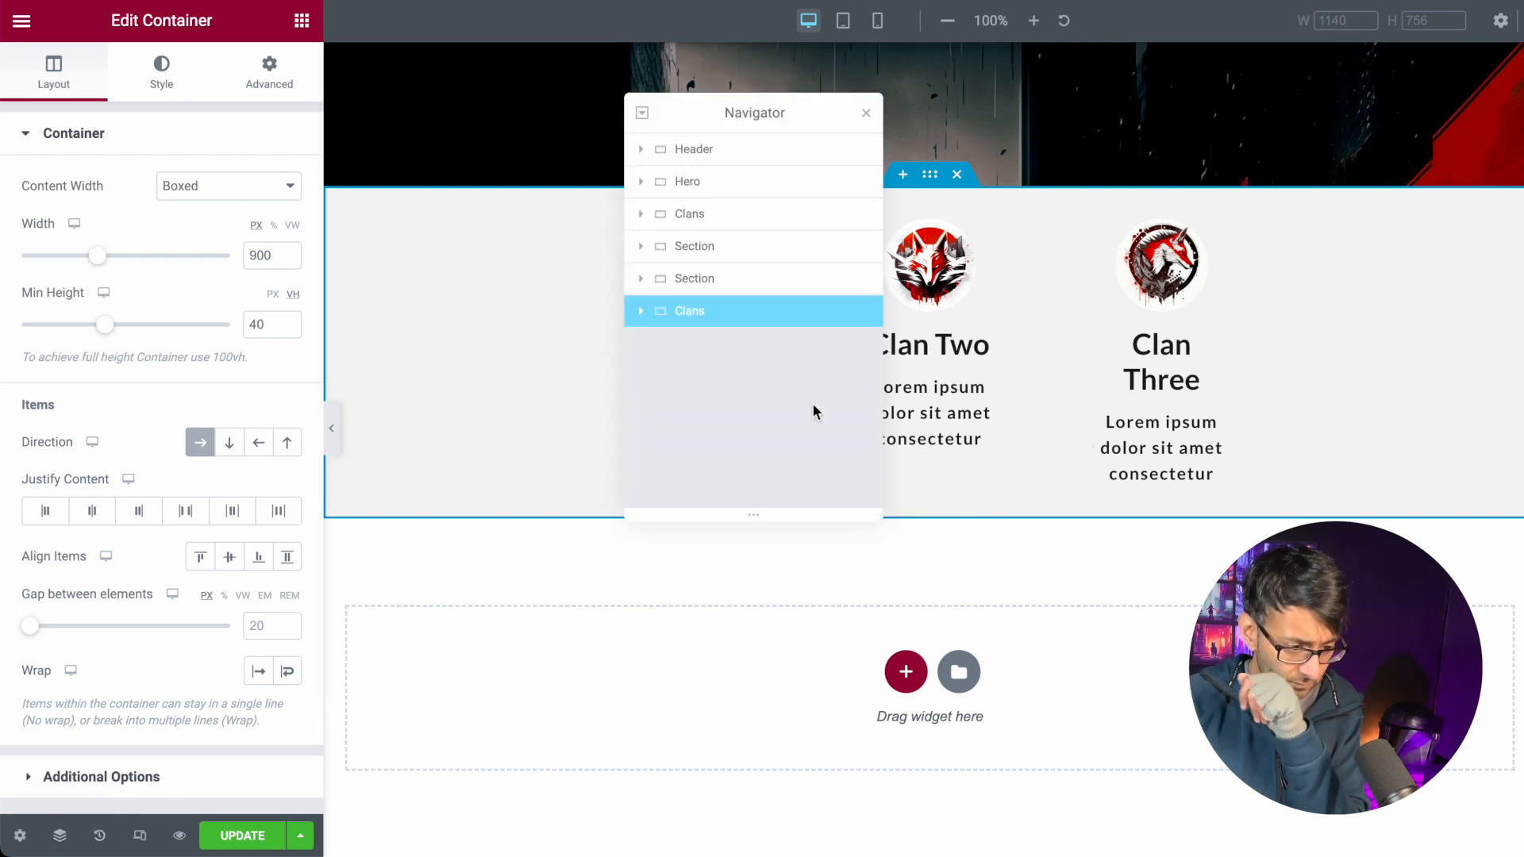
{"action": "left_click", "coordinate": [639, 314]}
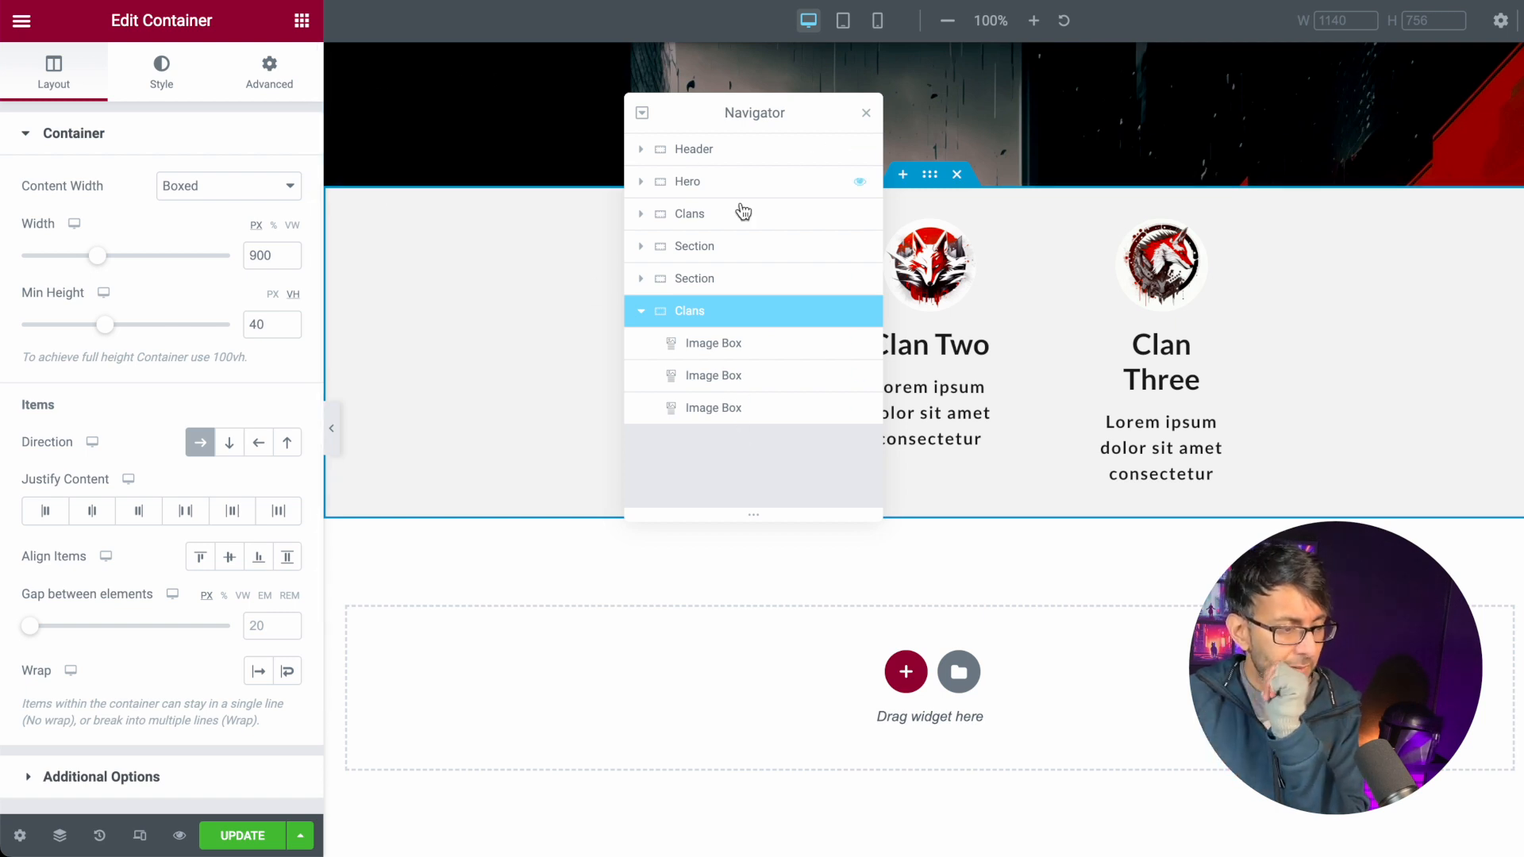
{"action": "left_click", "coordinate": [641, 278]}
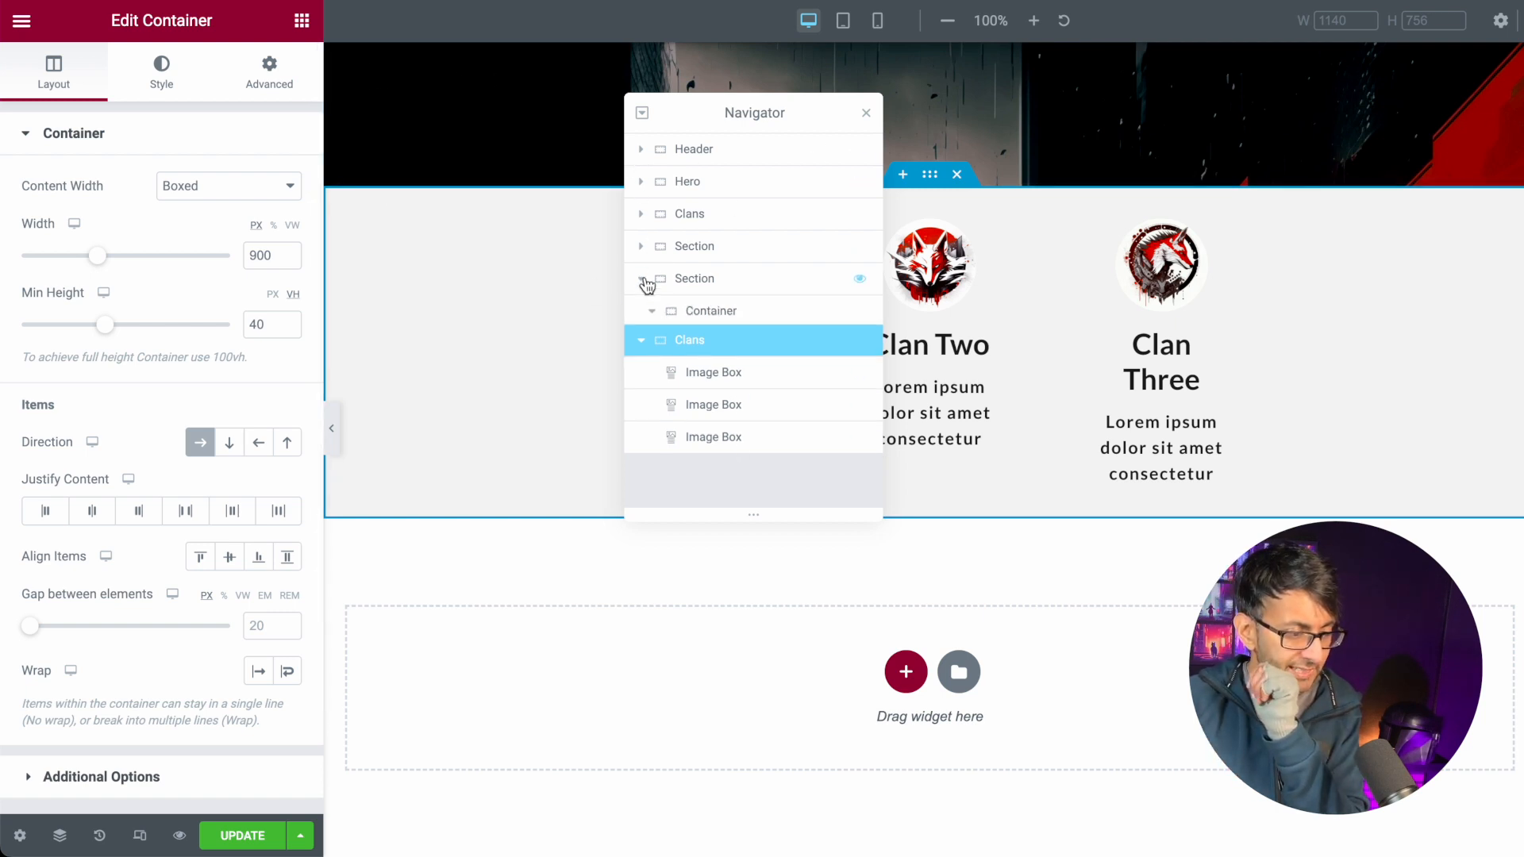
{"action": "left_click", "coordinate": [738, 369]}
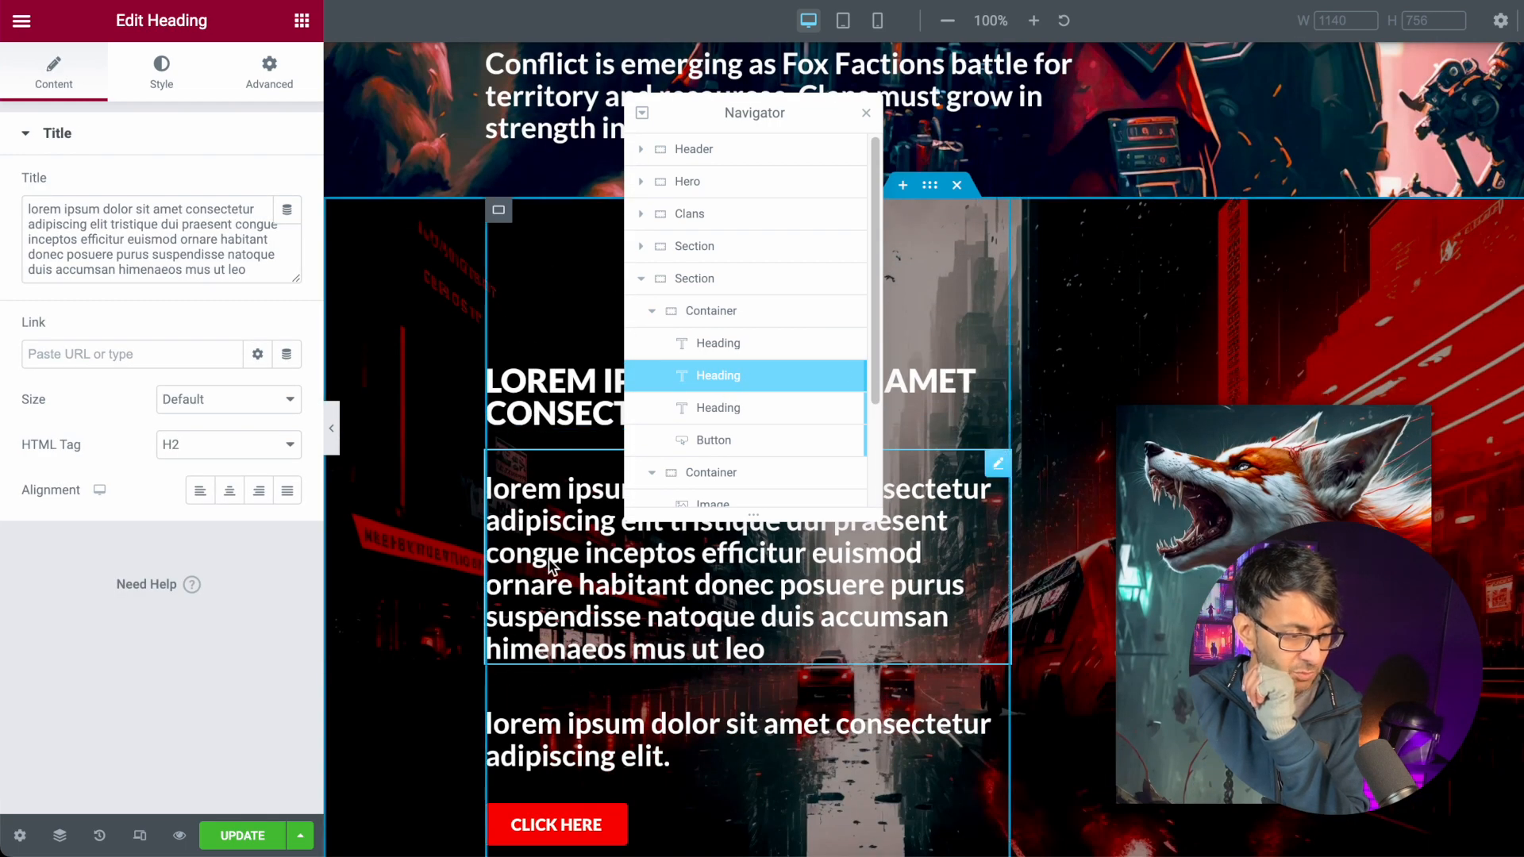
{"action": "right_click", "coordinate": [738, 385]}
{"action": "left_click", "coordinate": [786, 429]}
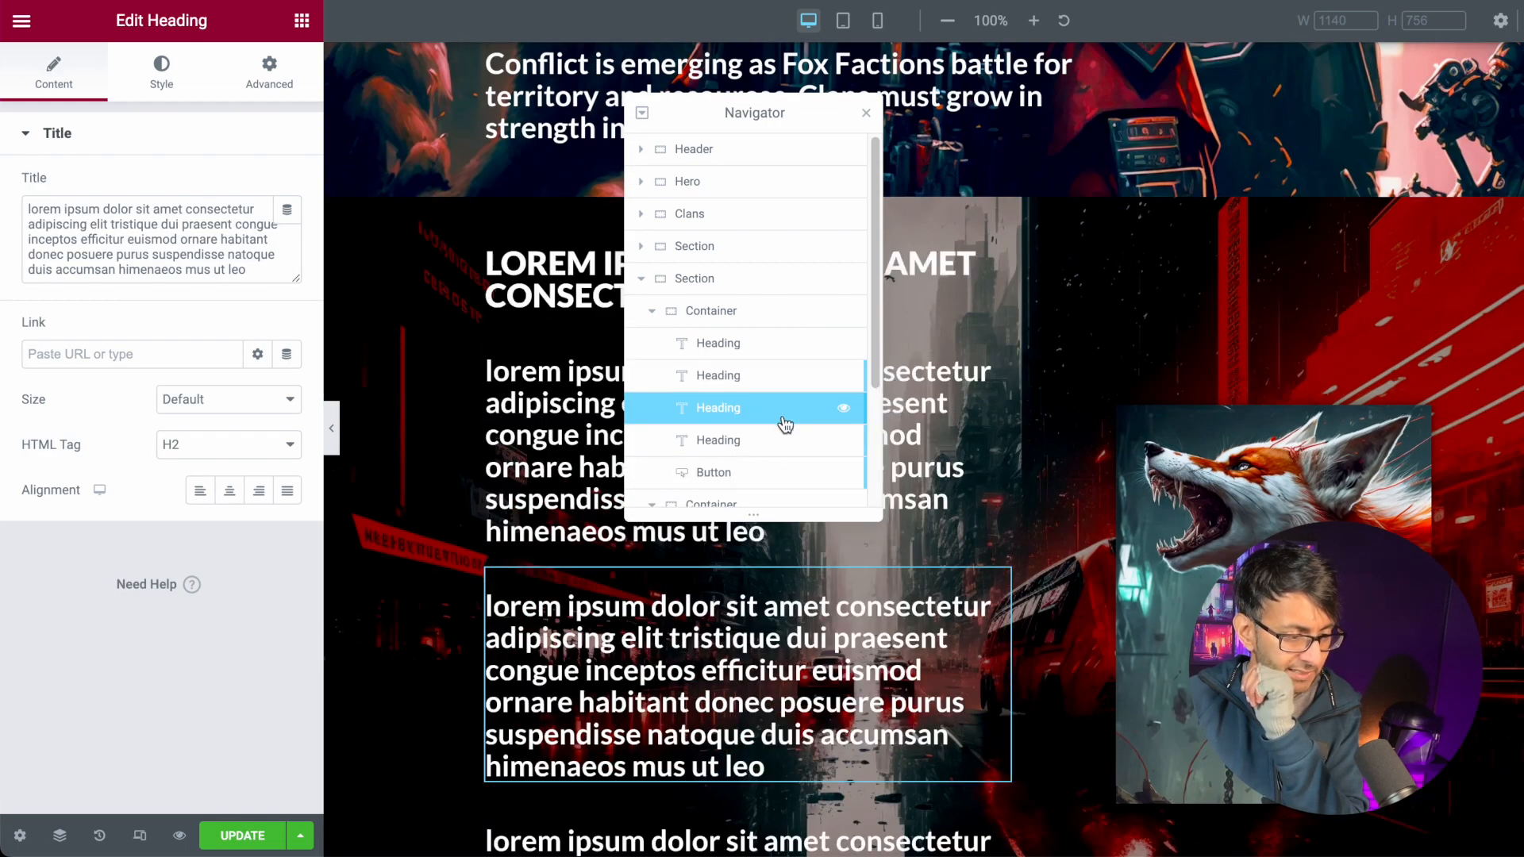
{"action": "scroll", "coordinate": [784, 421], "scroll_direction": "down", "scroll_amount": 3}
{"action": "left_click_drag", "start_coordinate": [755, 234], "coordinate": [764, 433]}
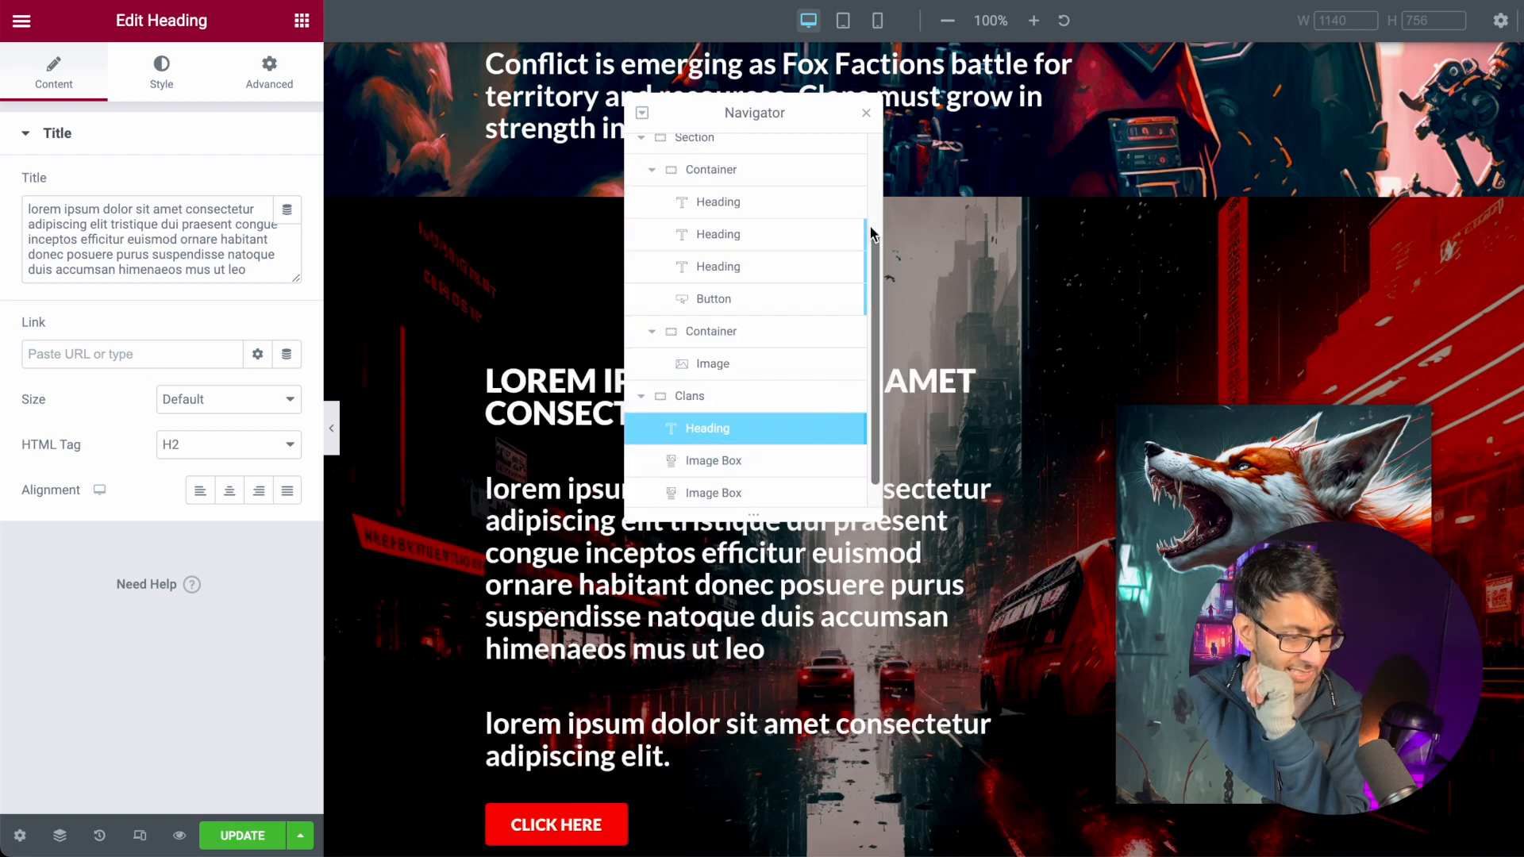
{"action": "left_click", "coordinate": [866, 114]}
- Inspect the background colour and global colour options of the second Clans container
{"action": "scroll", "coordinate": [963, 551], "scroll_direction": "down", "scroll_amount": 8}
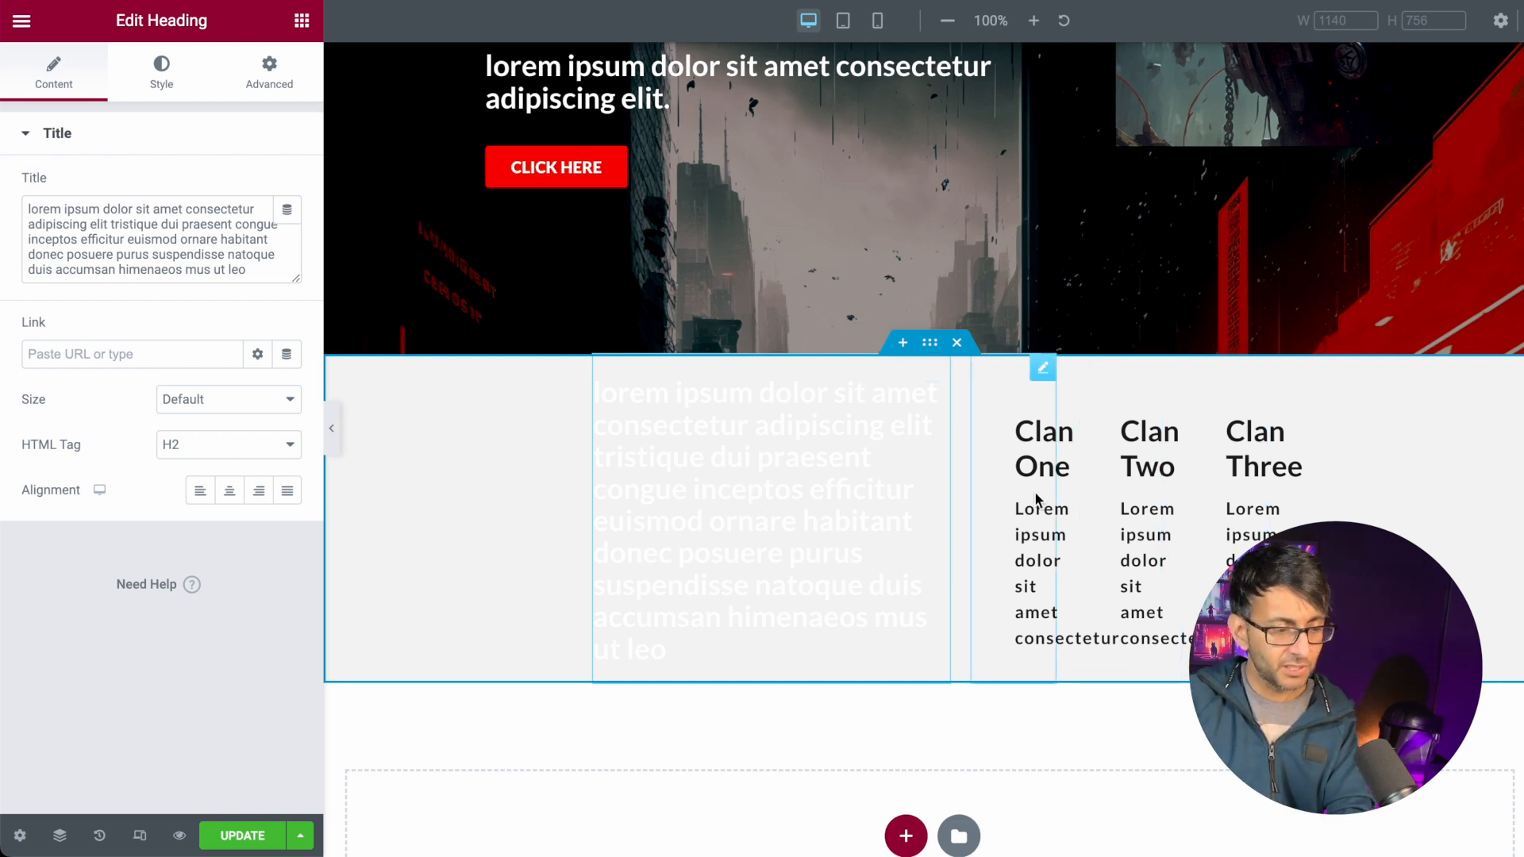
{"action": "left_click", "coordinate": [931, 344]}
{"action": "left_click", "coordinate": [161, 83]}
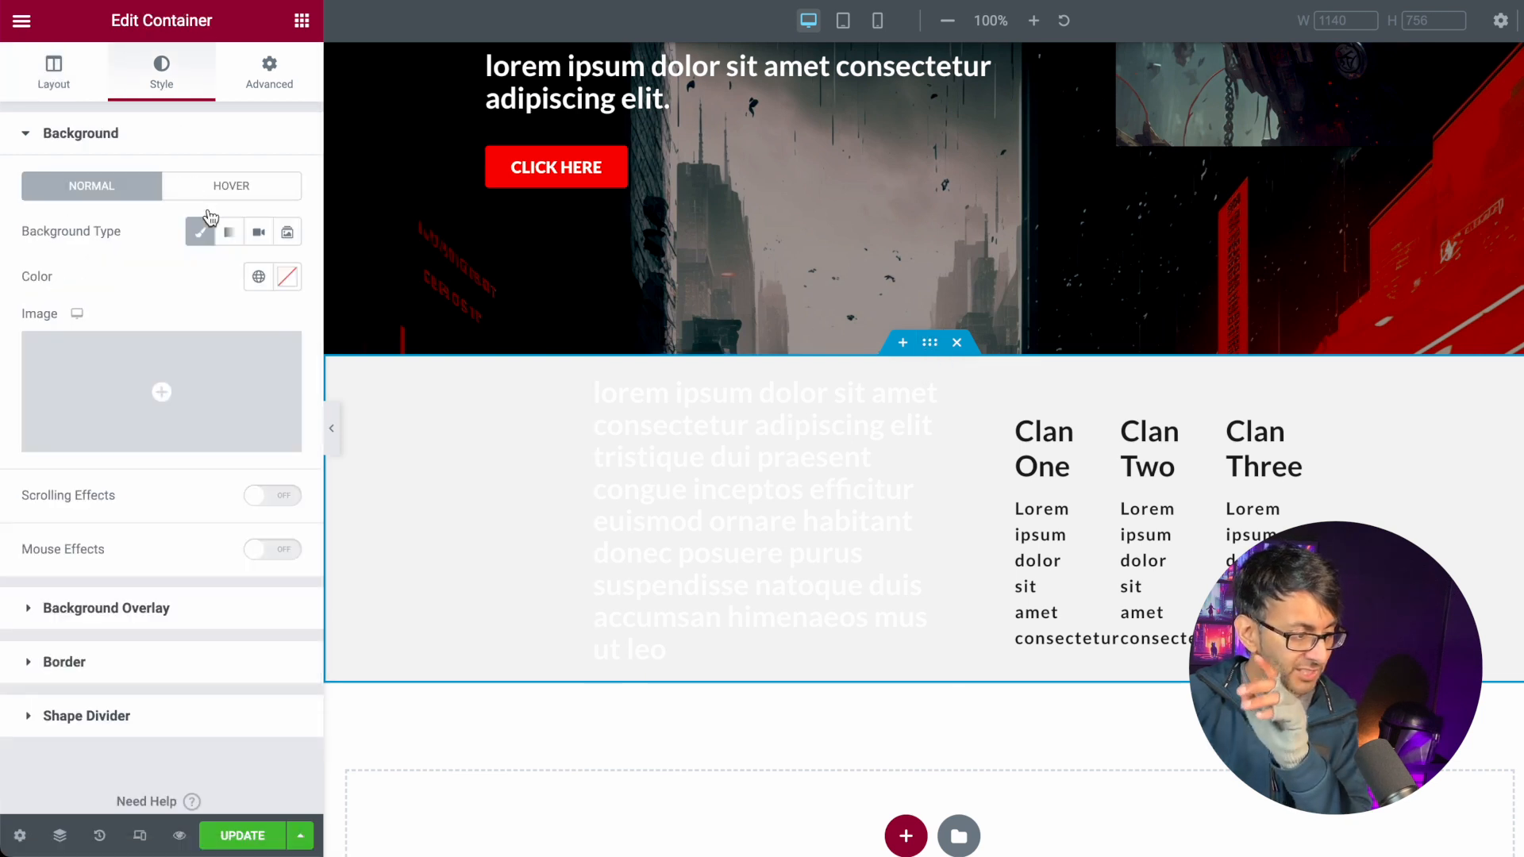
{"action": "left_click", "coordinate": [258, 276]}
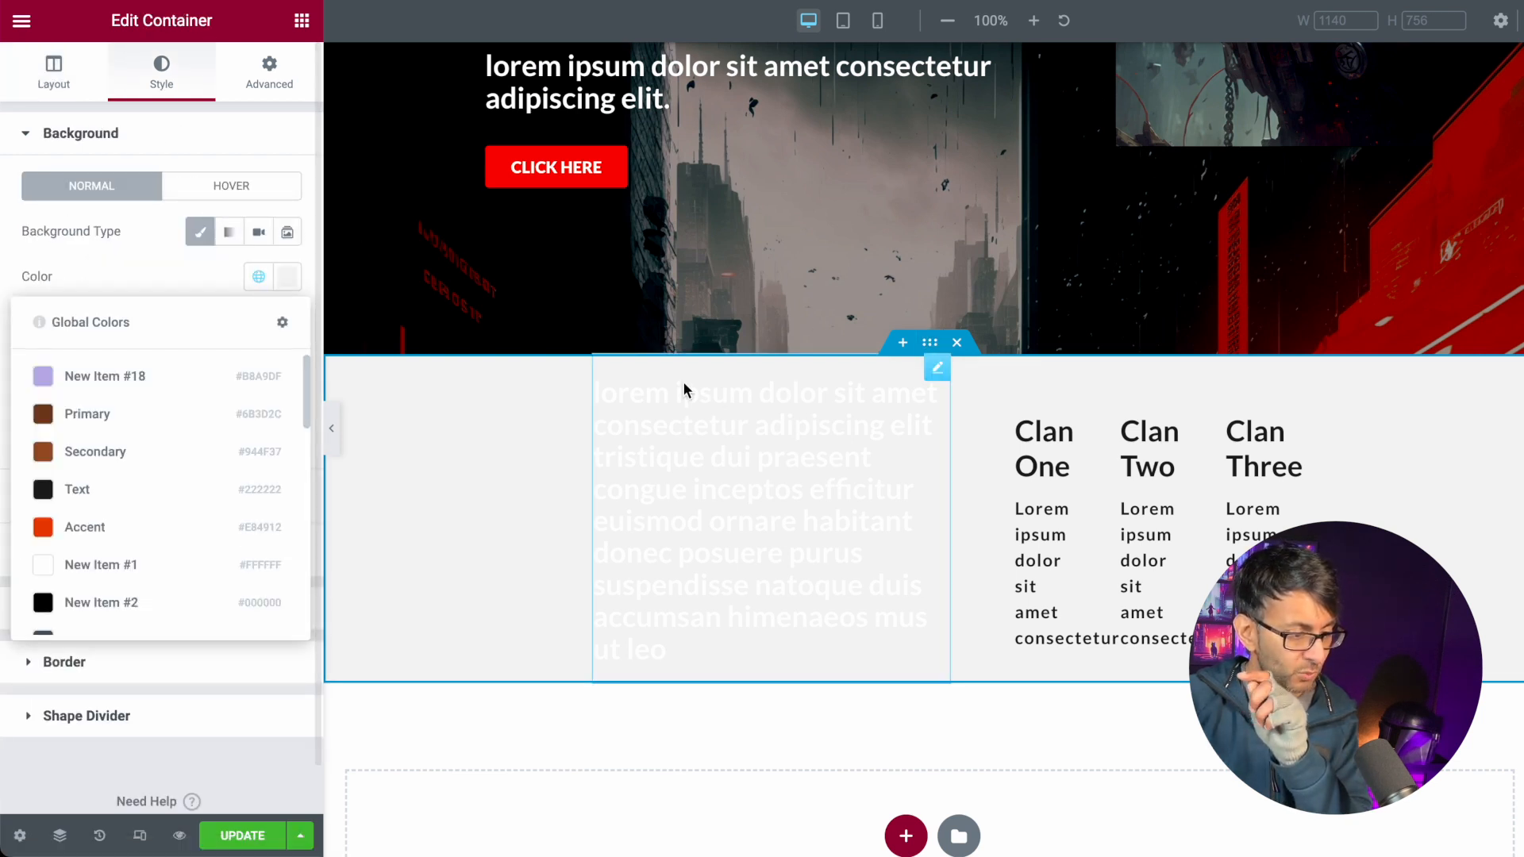
- Set the text colour of the heading in the second Clans container to the global Text colour, #222222
{"action": "left_click", "coordinate": [665, 439]}
{"action": "left_click", "coordinate": [186, 94]}
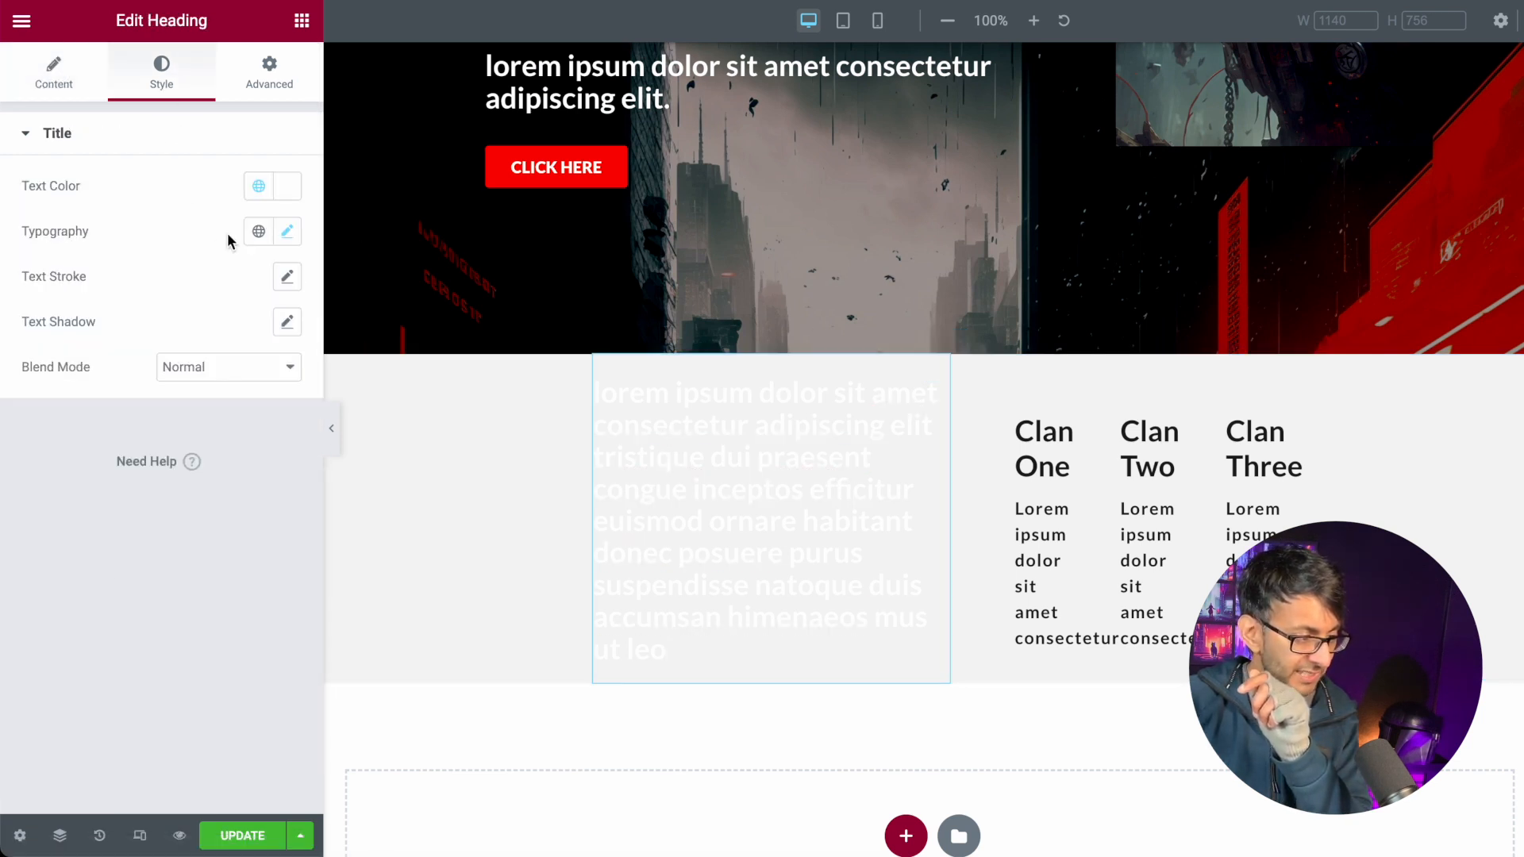
{"action": "left_click", "coordinate": [259, 191]}
{"action": "left_click", "coordinate": [88, 395]}
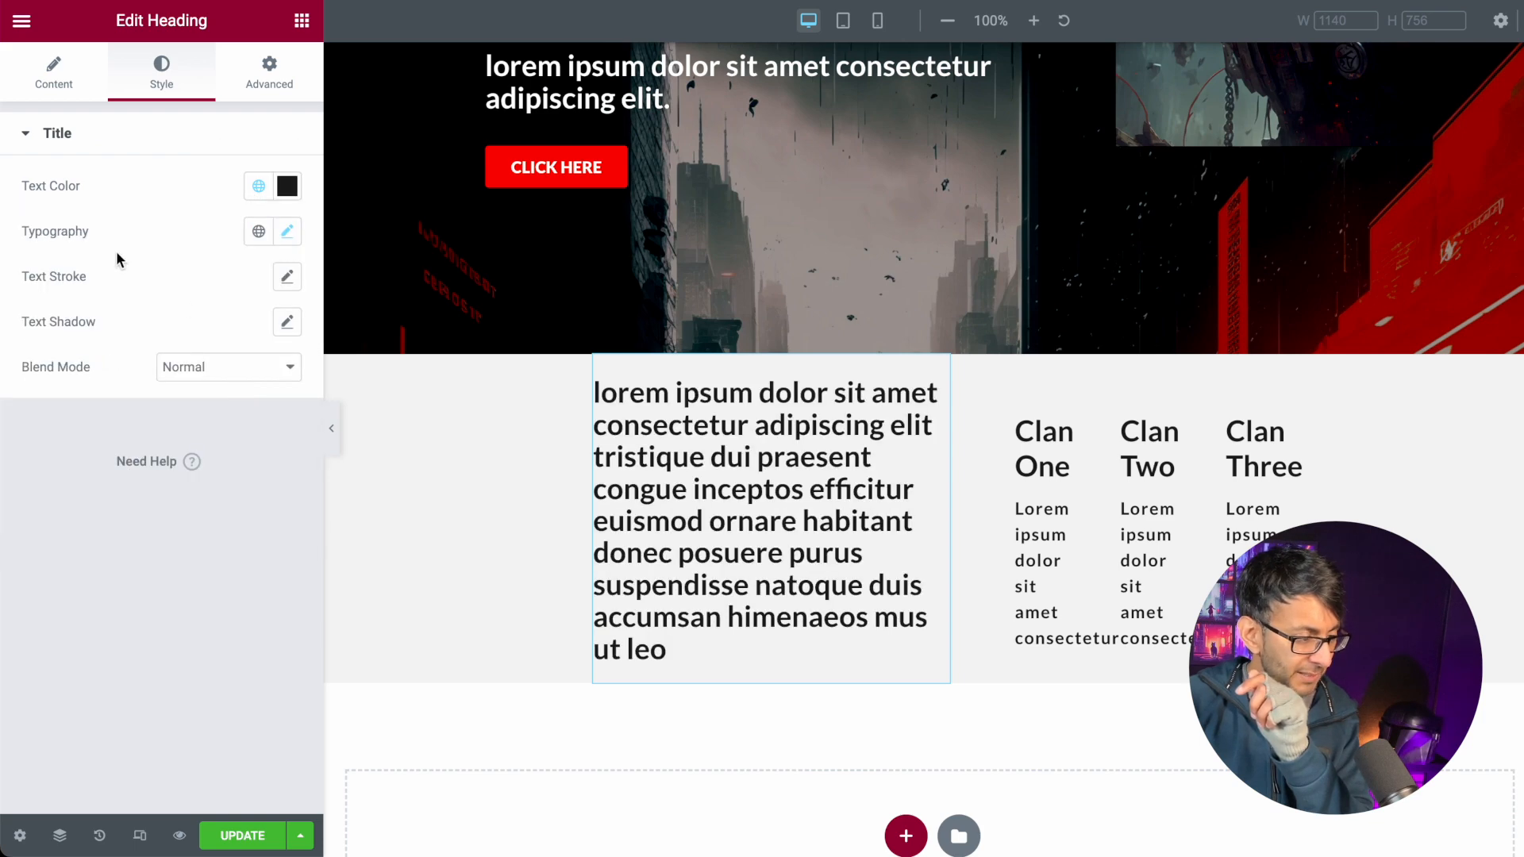
- Replace the text of the heading in the second Clans container with "Choose your Weapons" and align it to the centre
{"action": "left_click", "coordinate": [28, 89]}
{"action": "left_click_drag", "start_coordinate": [247, 271], "coordinate": [13, 220]}
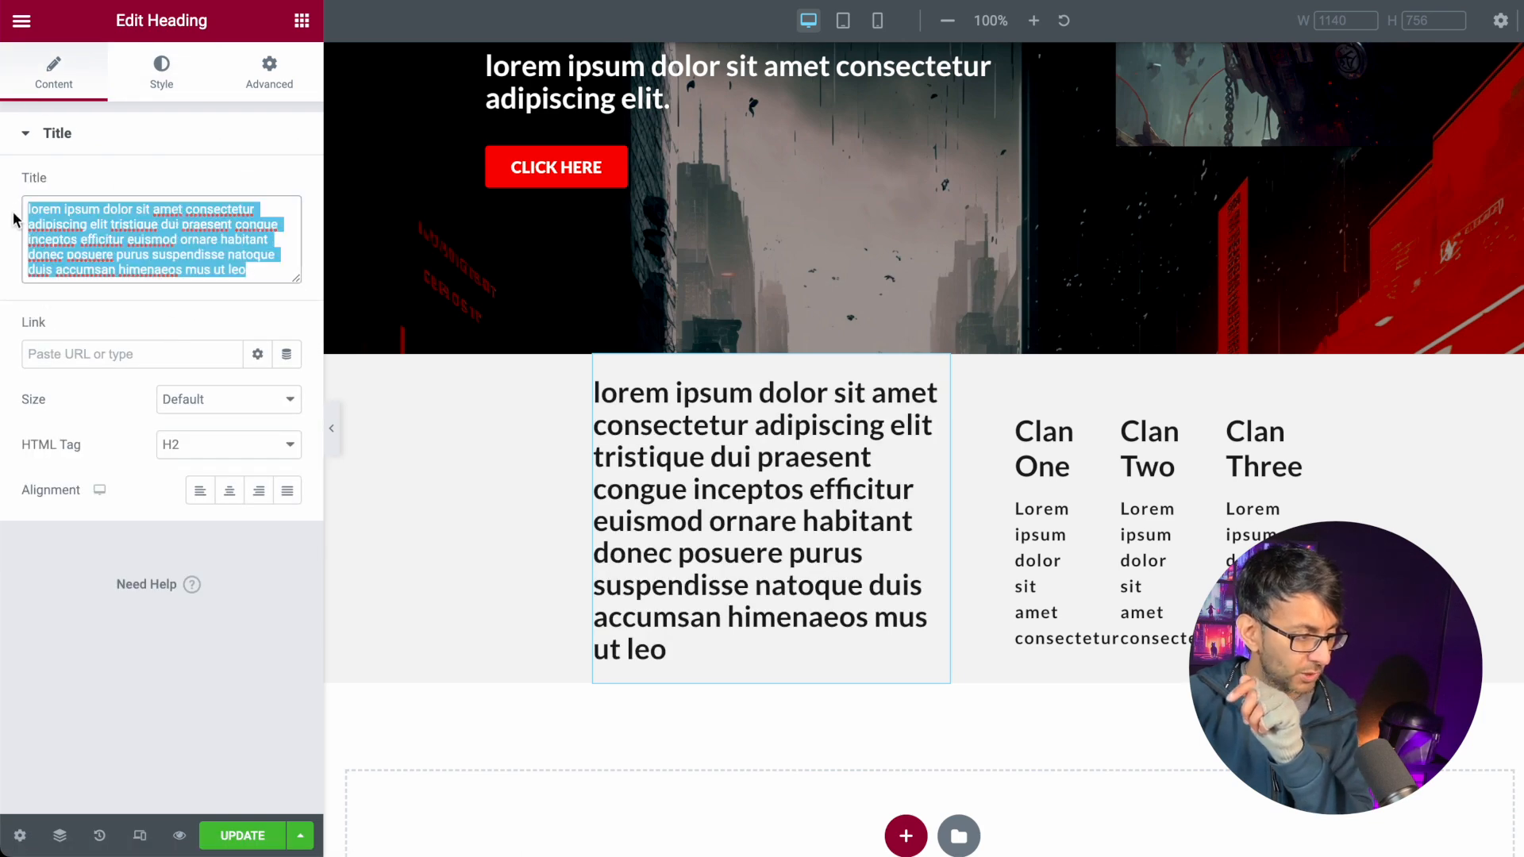
{"action": "type", "text": "Selecy"}
{"action": "key", "text": "BackSpace"}
{"action": "key", "text": "BackSpace"}
{"action": "key", "text": "BackSpace"}
{"action": "key", "text": "BackSpace"}
{"action": "key", "text": "BackSpace"}
{"action": "key", "text": "BackSpace"}
{"action": "type", "text": "Choose "}
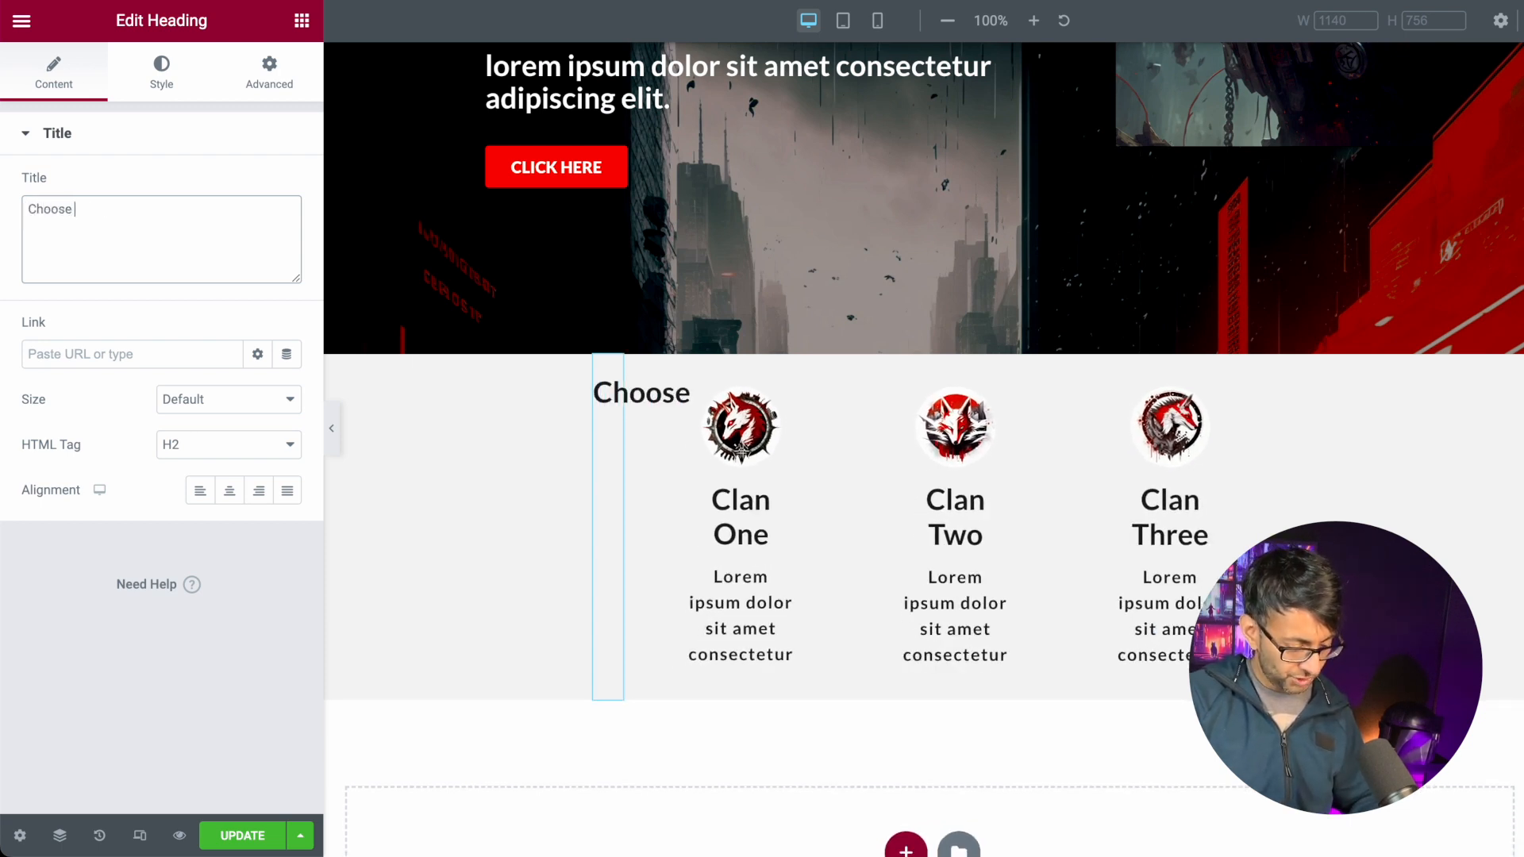
{"action": "type", "text": "your Weapons"}
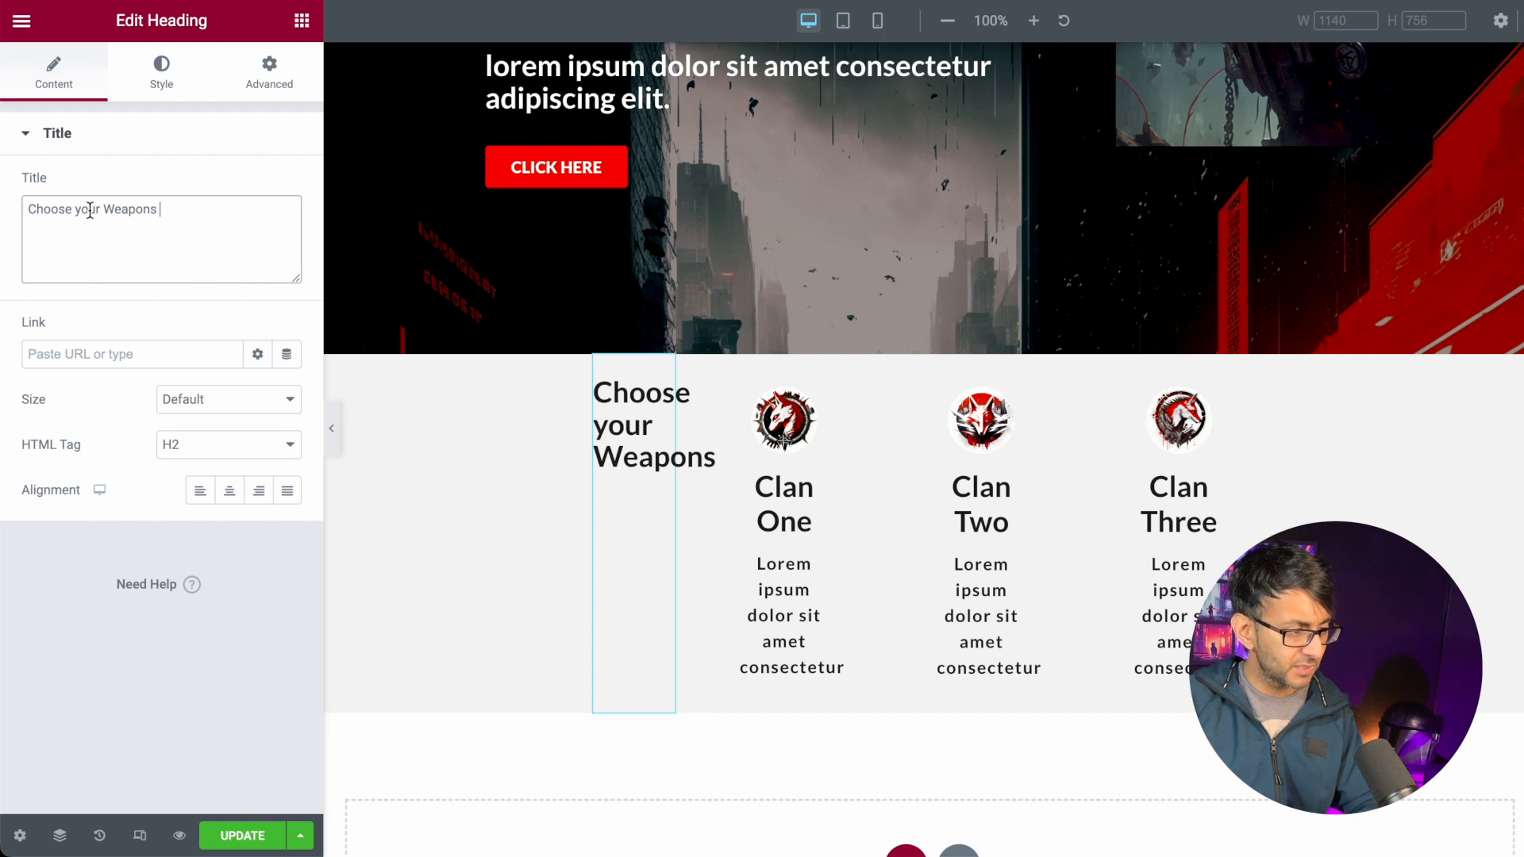
{"action": "left_click", "coordinate": [230, 490]}
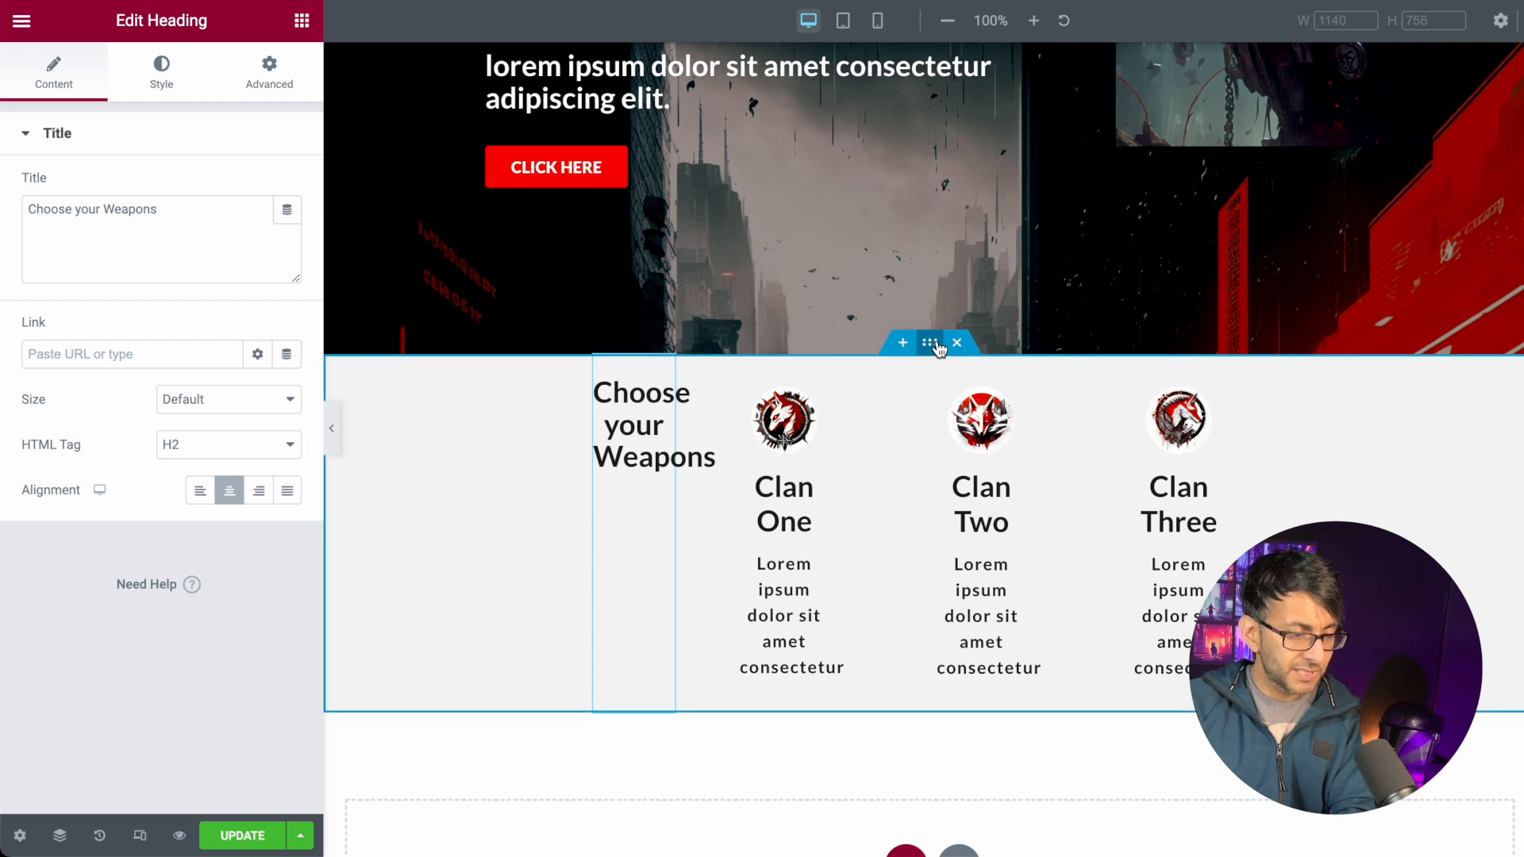
- Enable wrapping for the items of the second Clans container so they break into multiple lines
{"action": "left_click", "coordinate": [935, 344]}
{"action": "left_click", "coordinate": [69, 69]}
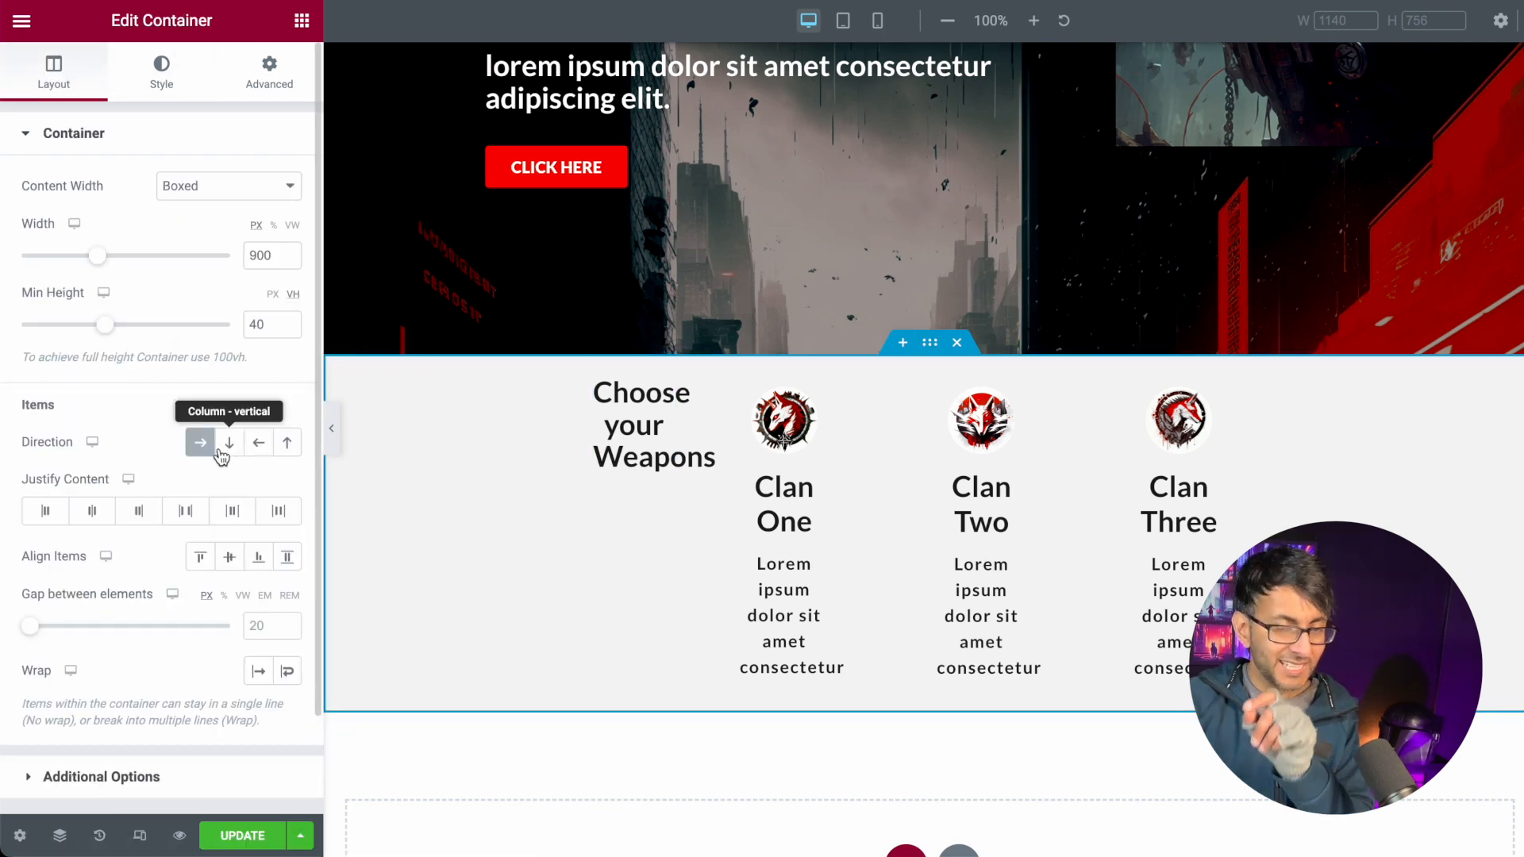
{"action": "left_click", "coordinate": [287, 673]}
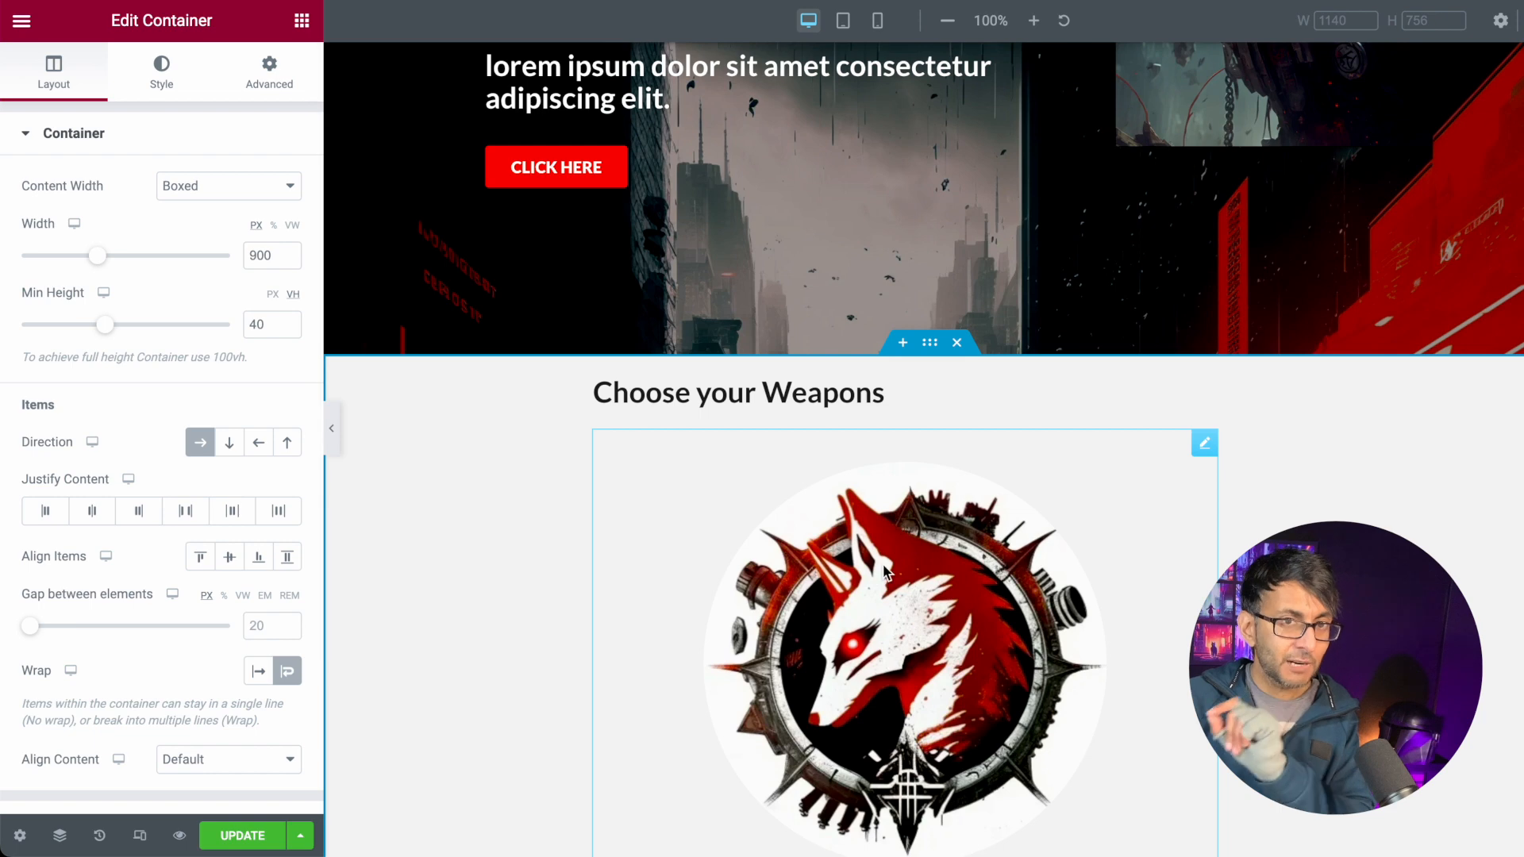
{"action": "scroll", "coordinate": [972, 508], "scroll_direction": "down", "scroll_amount": 9}
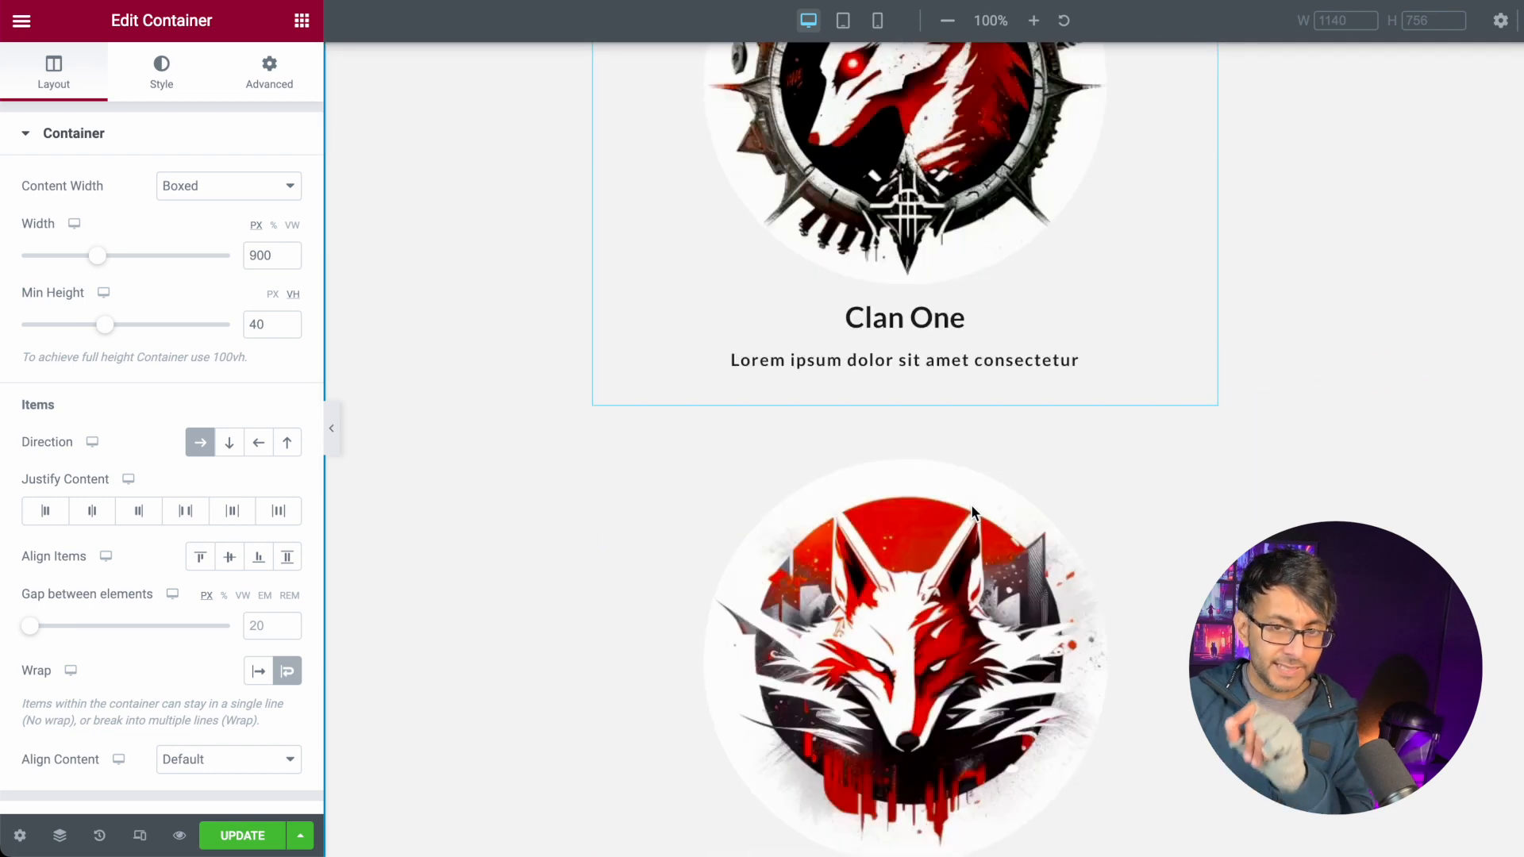
{"action": "scroll", "coordinate": [972, 506], "scroll_direction": "up", "scroll_amount": 6}
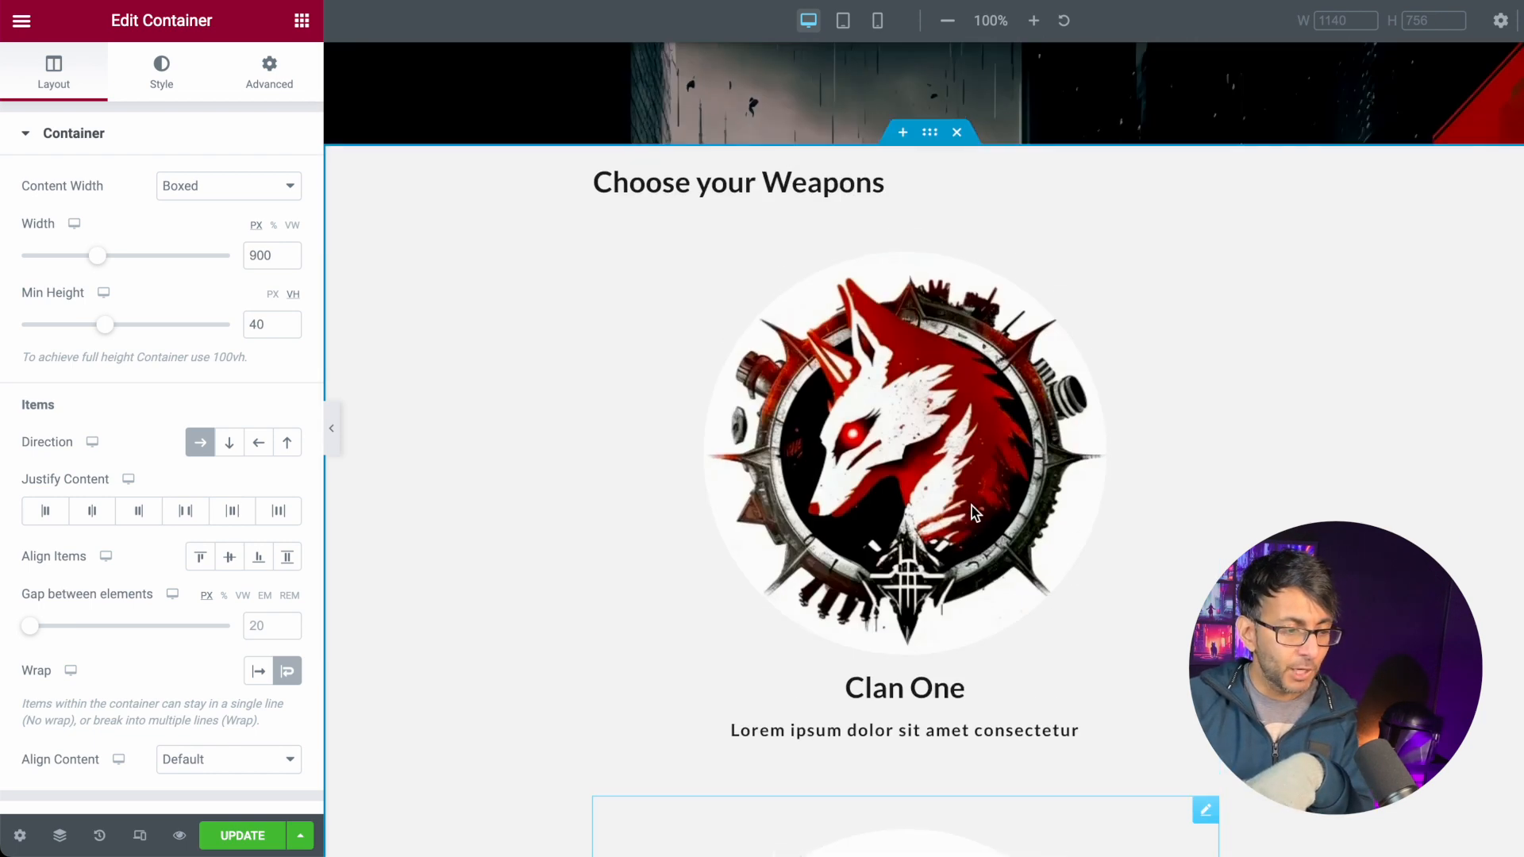
- Set the content justification of the container holding "Choose your Weapons" to centre
{"action": "left_click", "coordinate": [745, 177]}
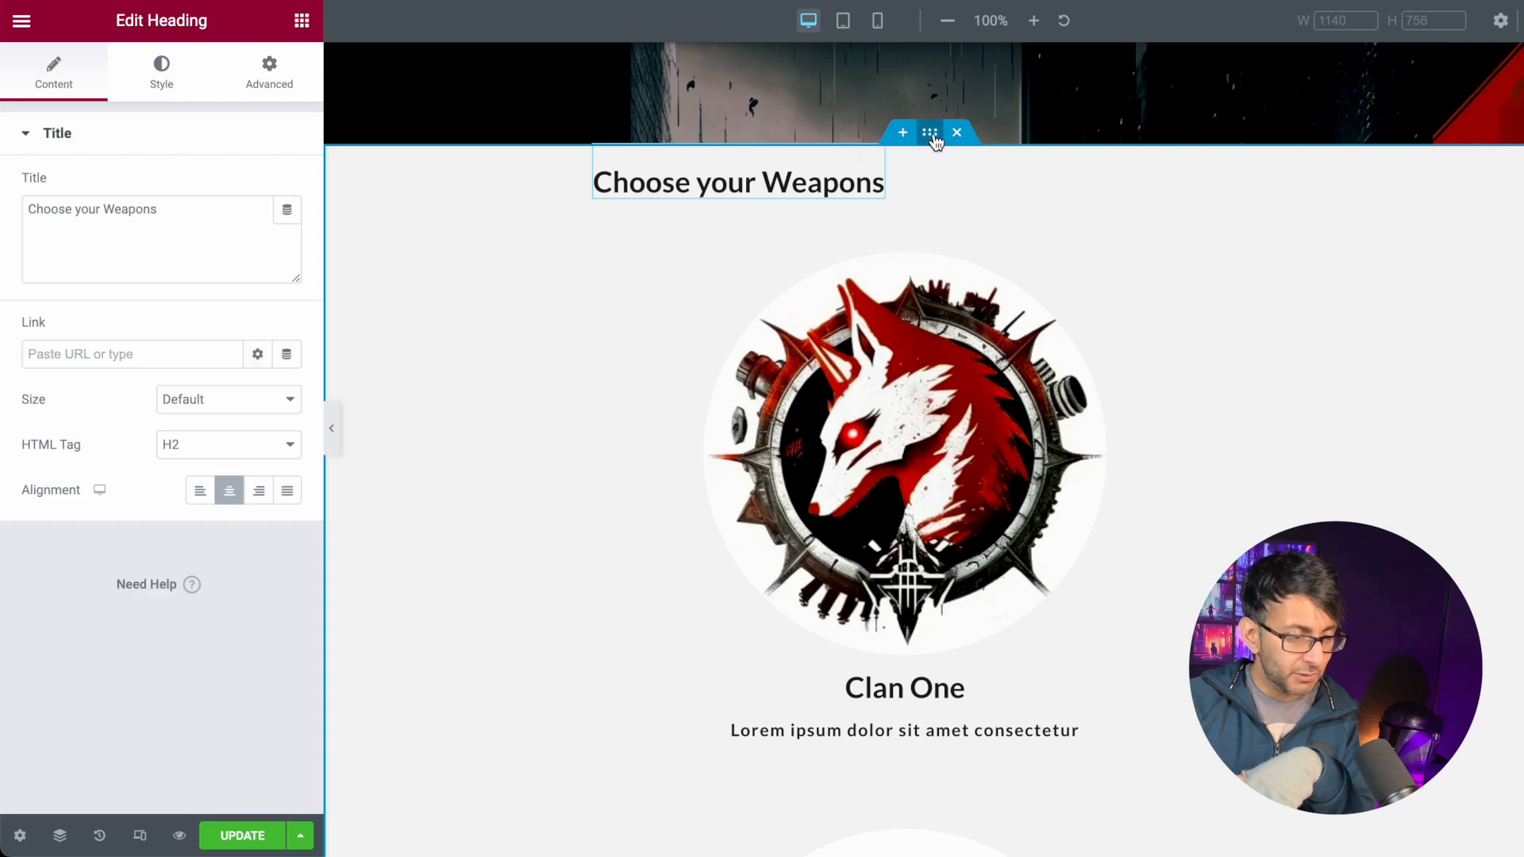
{"action": "left_click", "coordinate": [932, 135]}
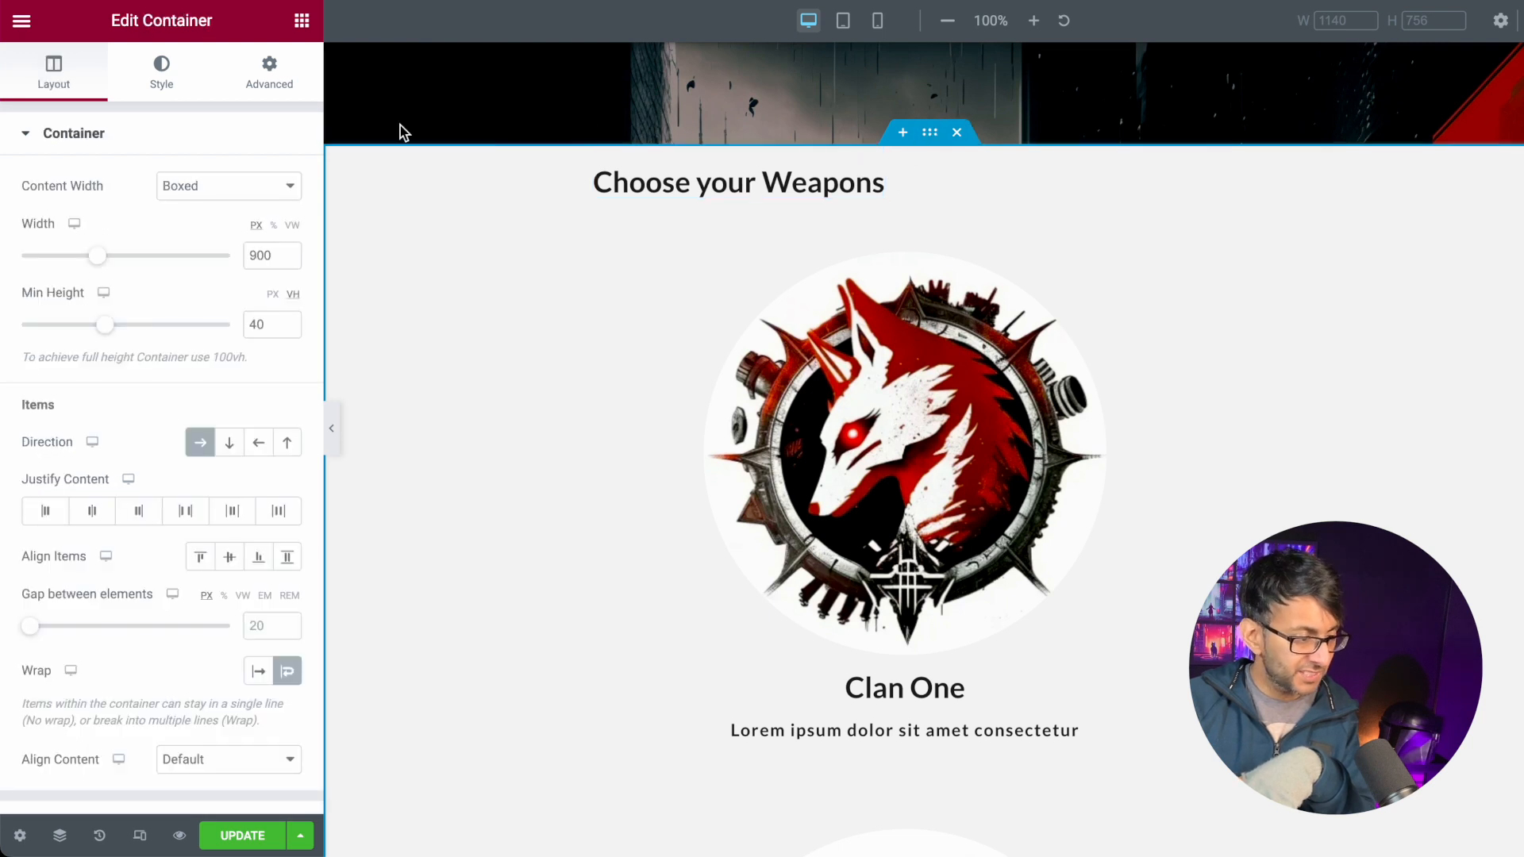
{"action": "left_click", "coordinate": [91, 515]}
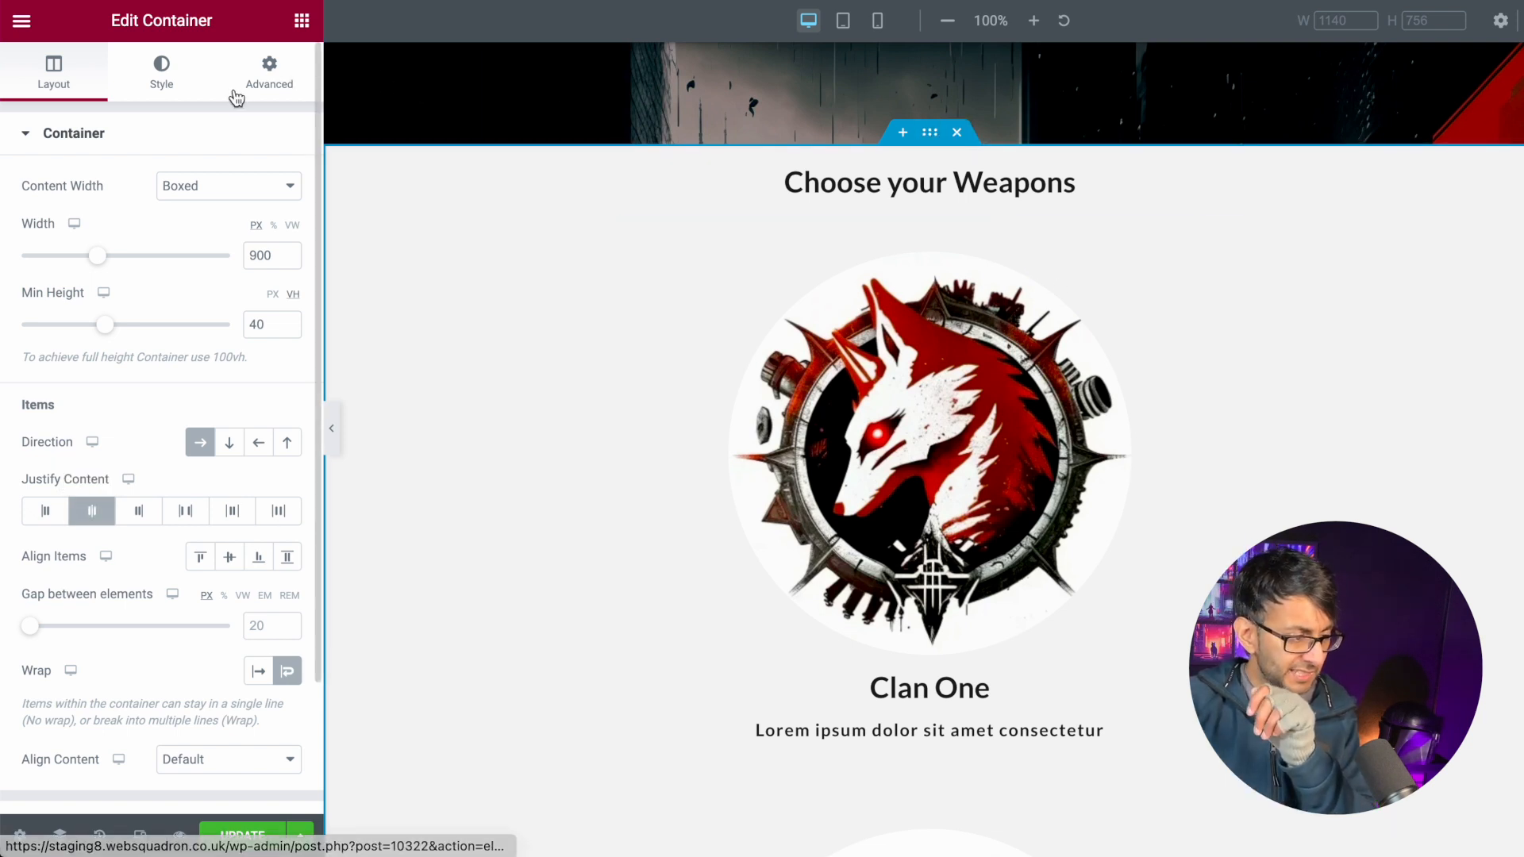
- Rename the container holding the "Choose your Weapons" heading to "Weapns" in the Navigator
{"action": "left_click", "coordinate": [270, 86]}
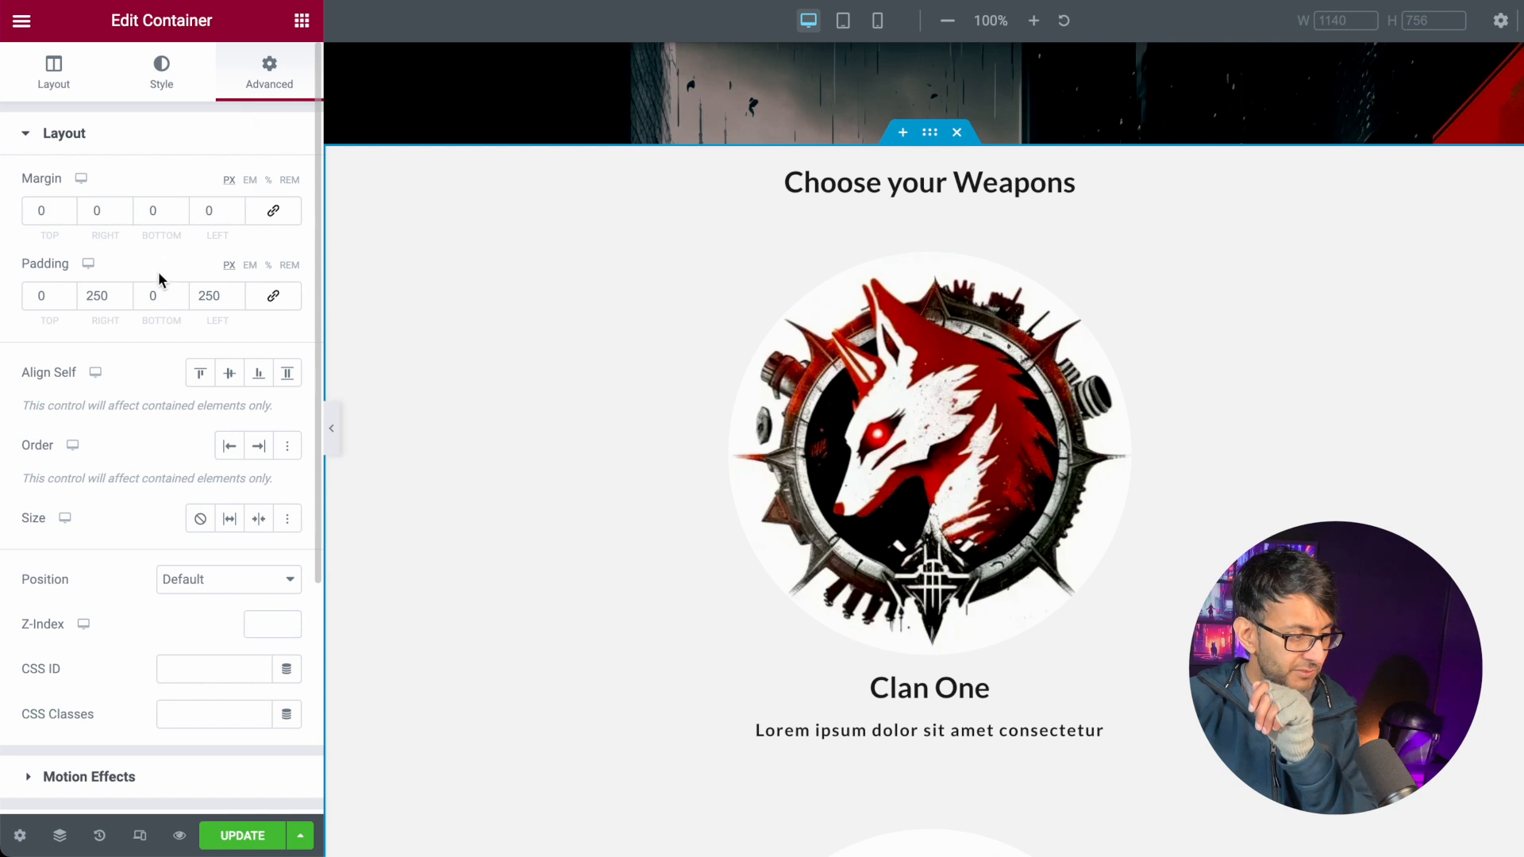
{"action": "left_click", "coordinate": [57, 83]}
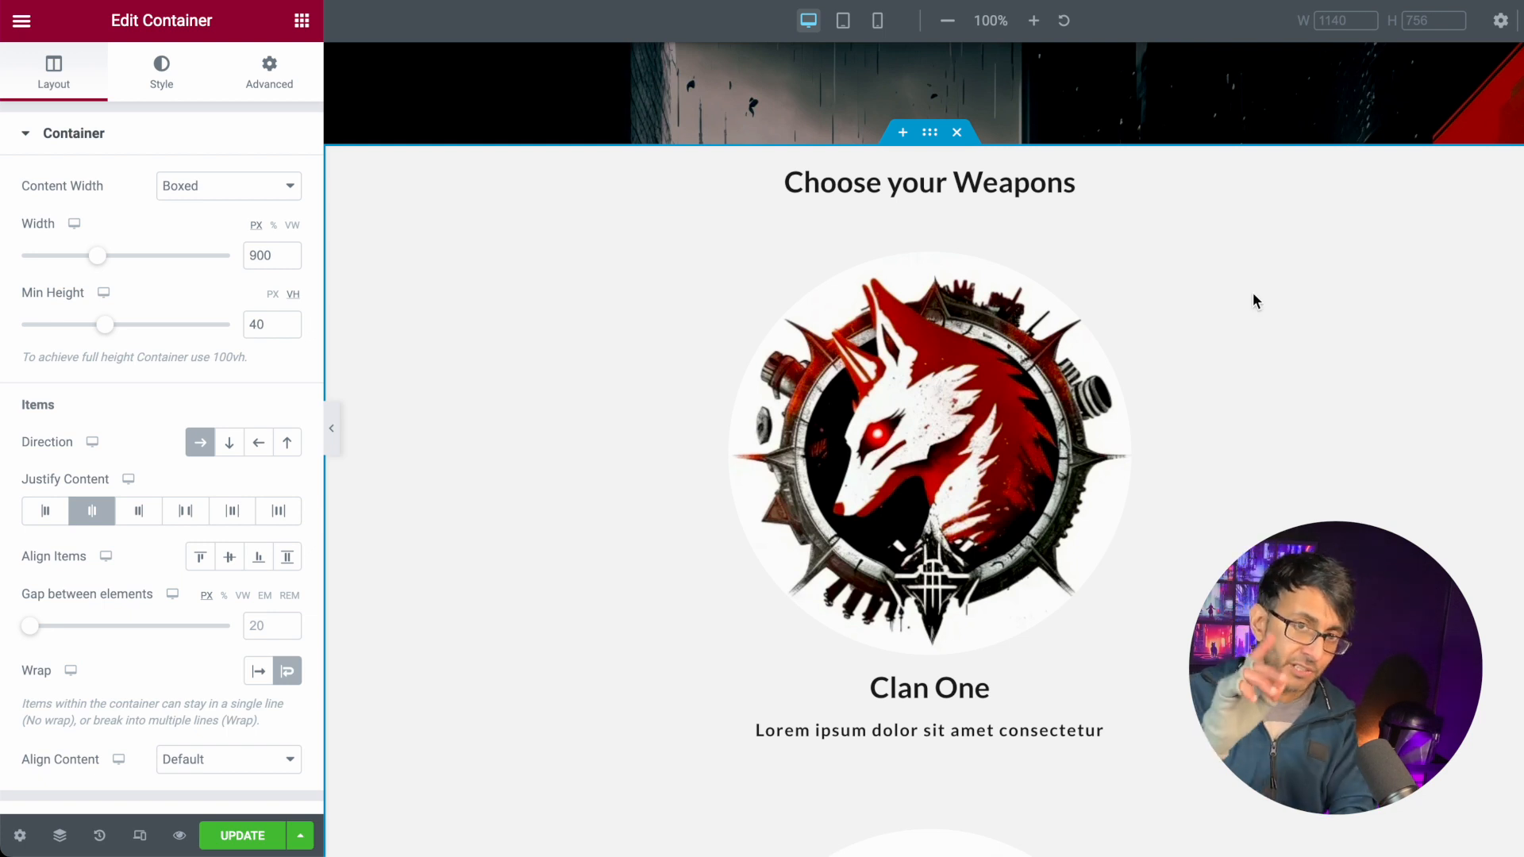
{"action": "left_click", "coordinate": [60, 835]}
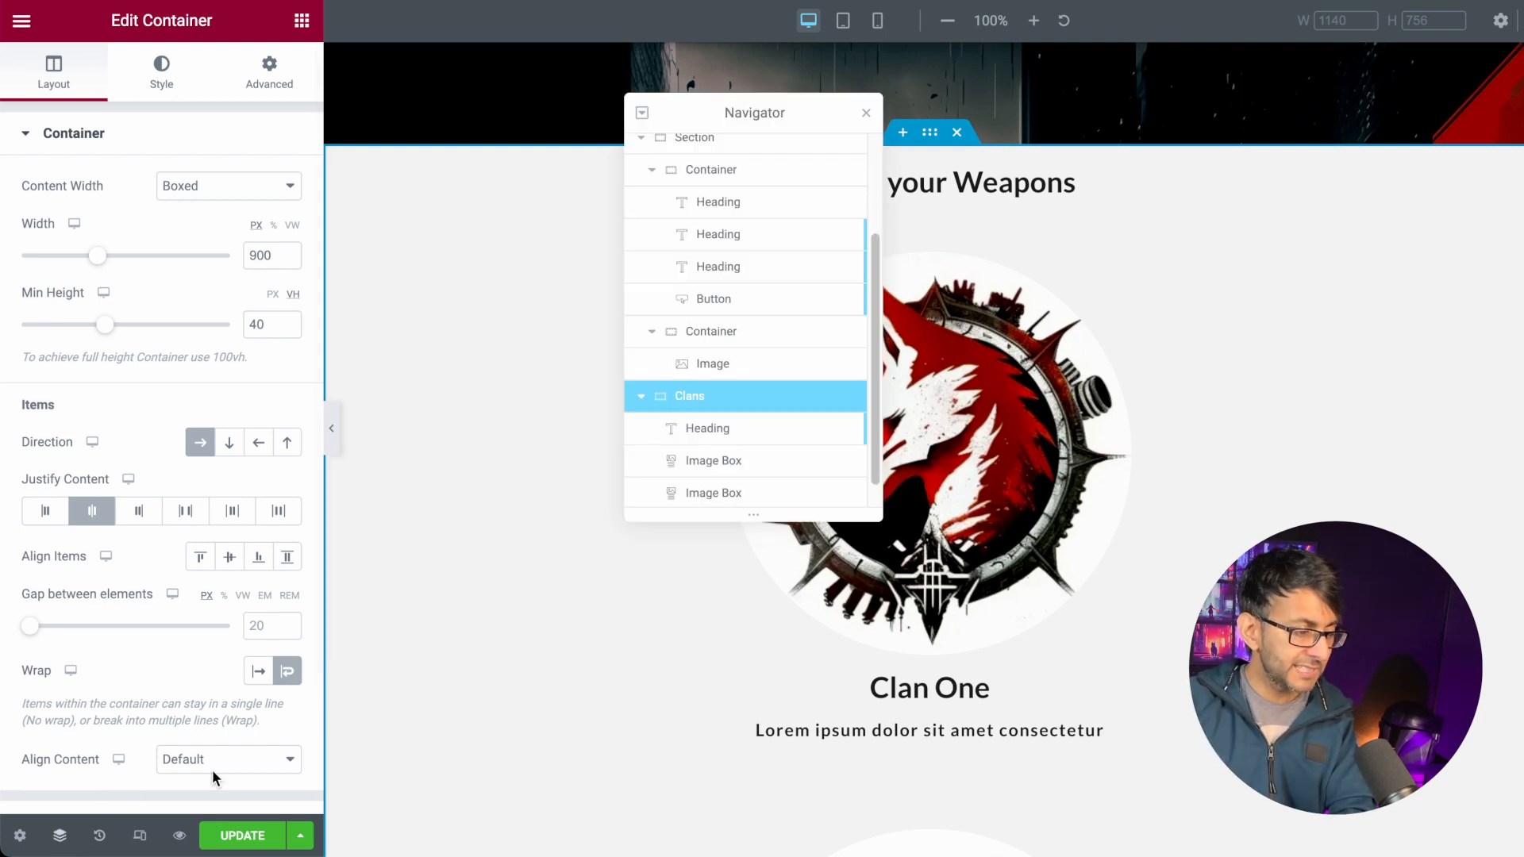
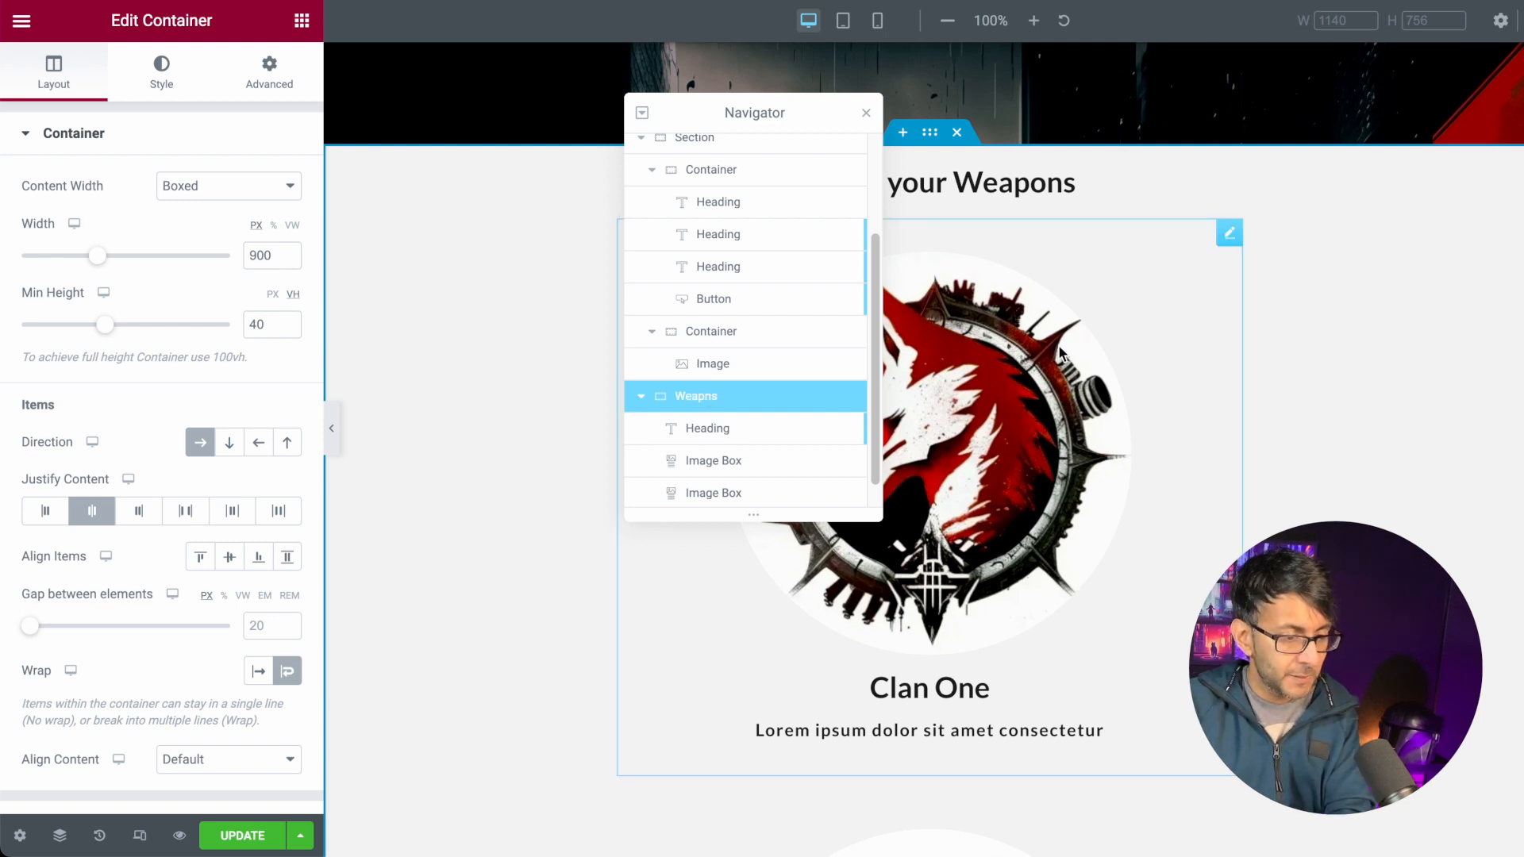
- Give the Clan One image box in the Weapns container a custom width of 33.3%
{"action": "left_click", "coordinate": [1228, 238]}
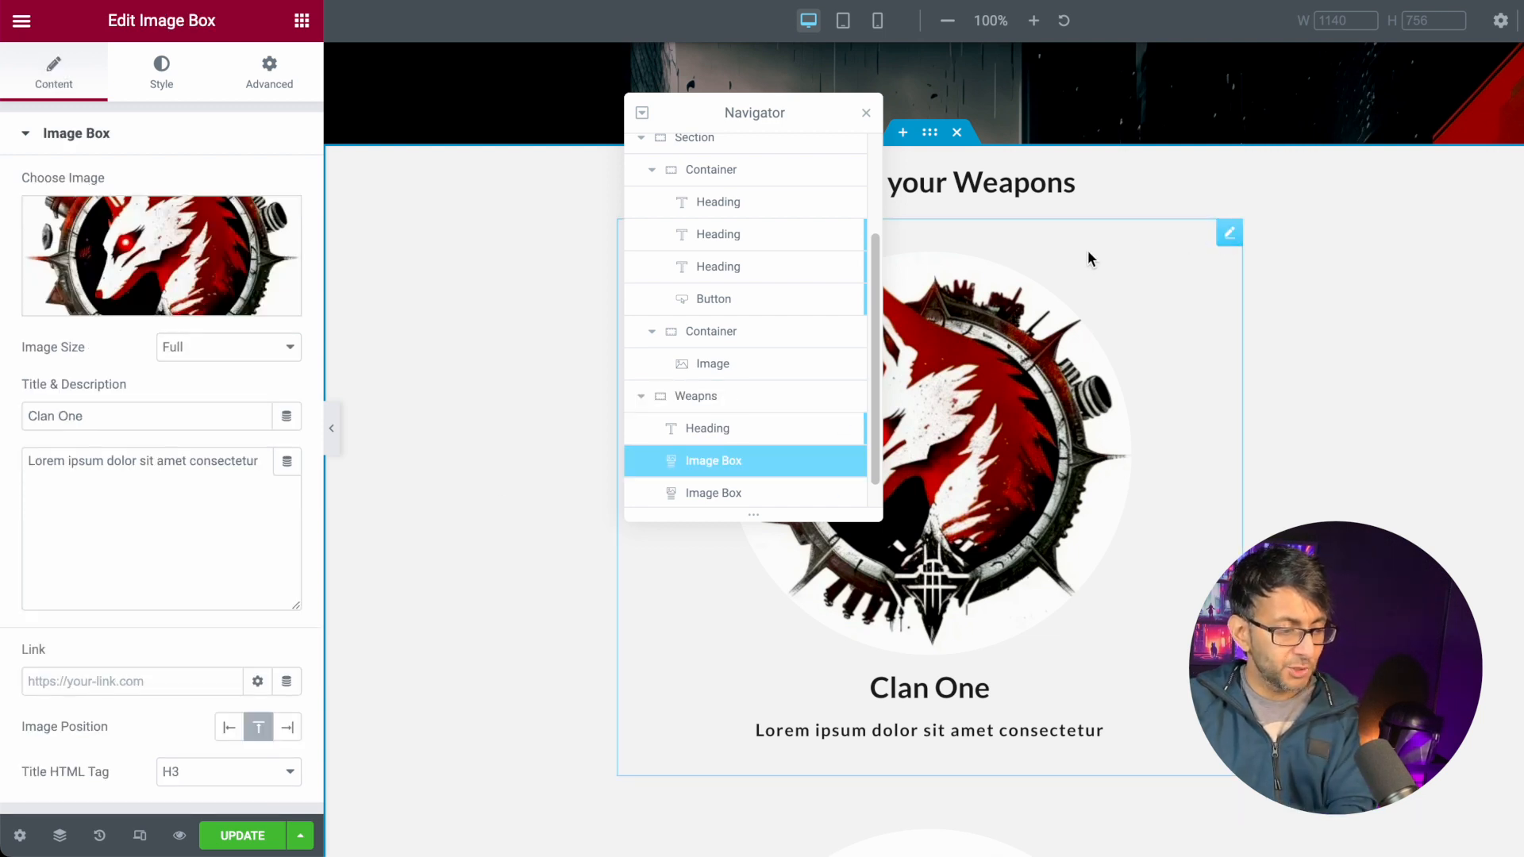
{"action": "left_click", "coordinate": [285, 92]}
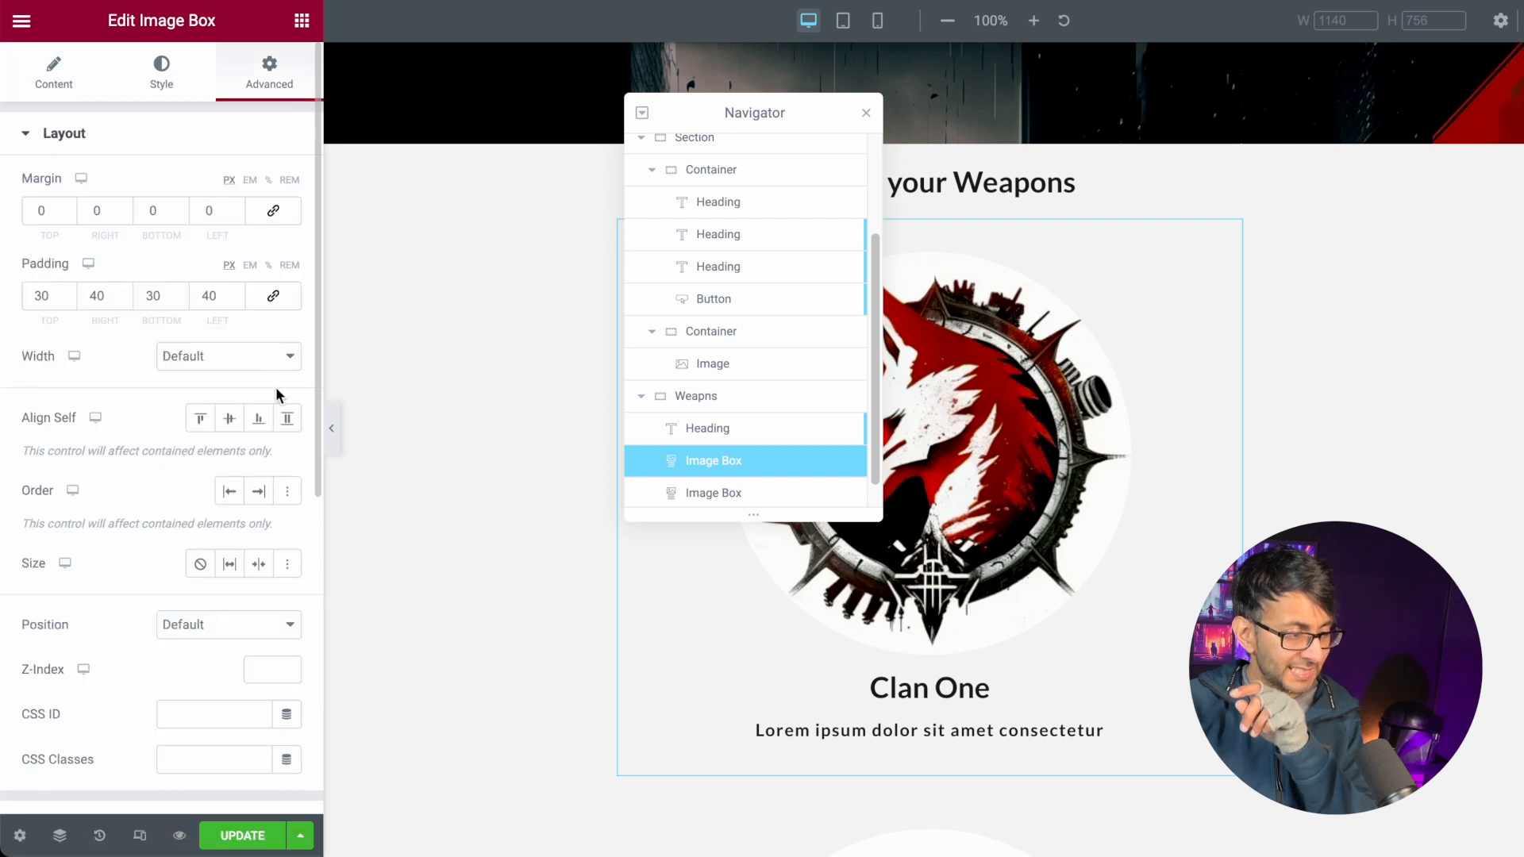
{"action": "left_click", "coordinate": [72, 78]}
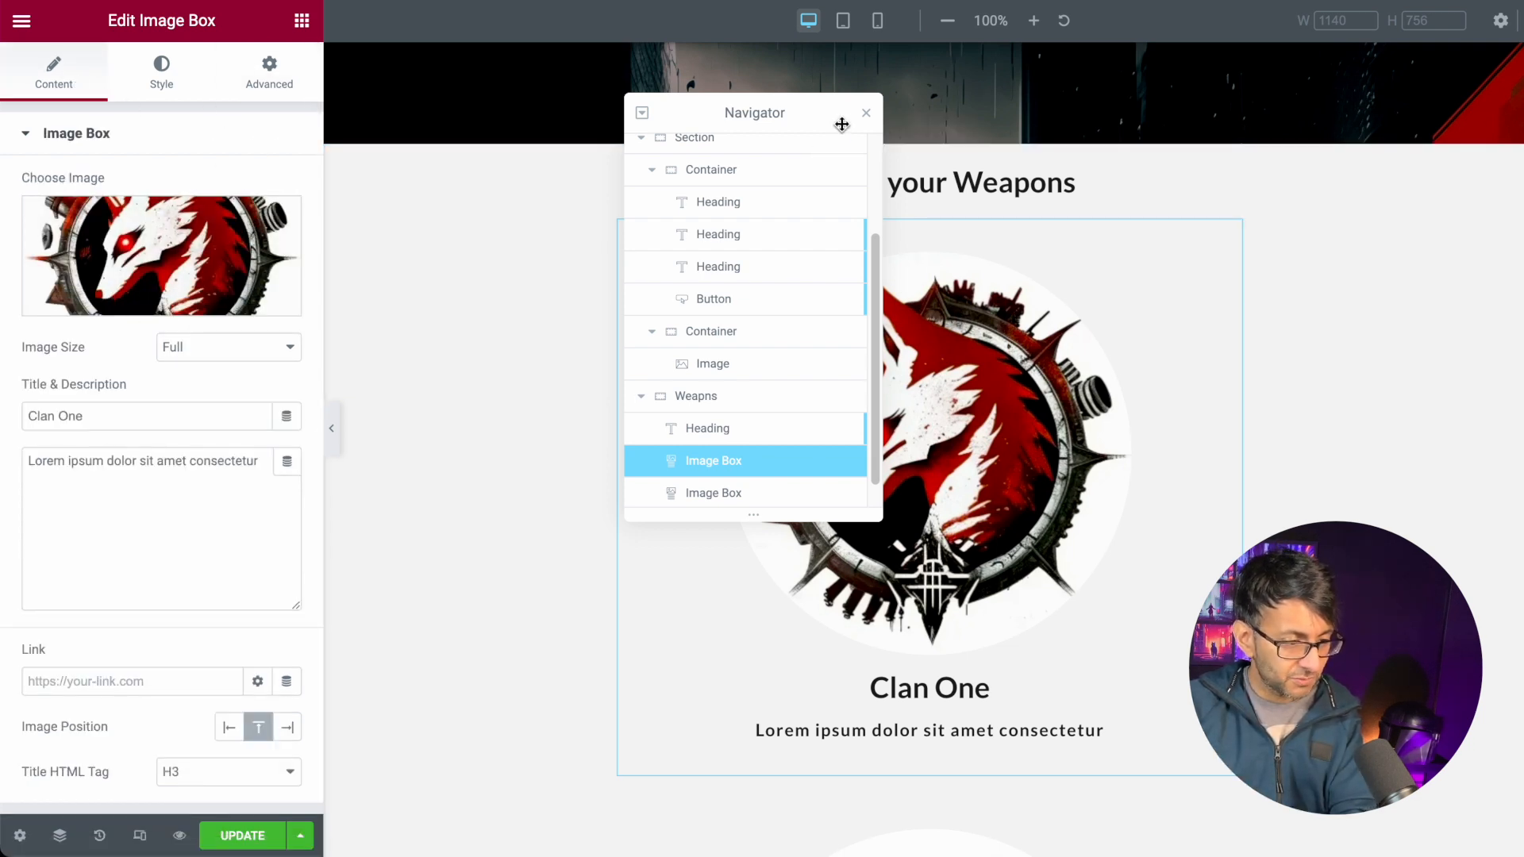
{"action": "left_click", "coordinate": [867, 115]}
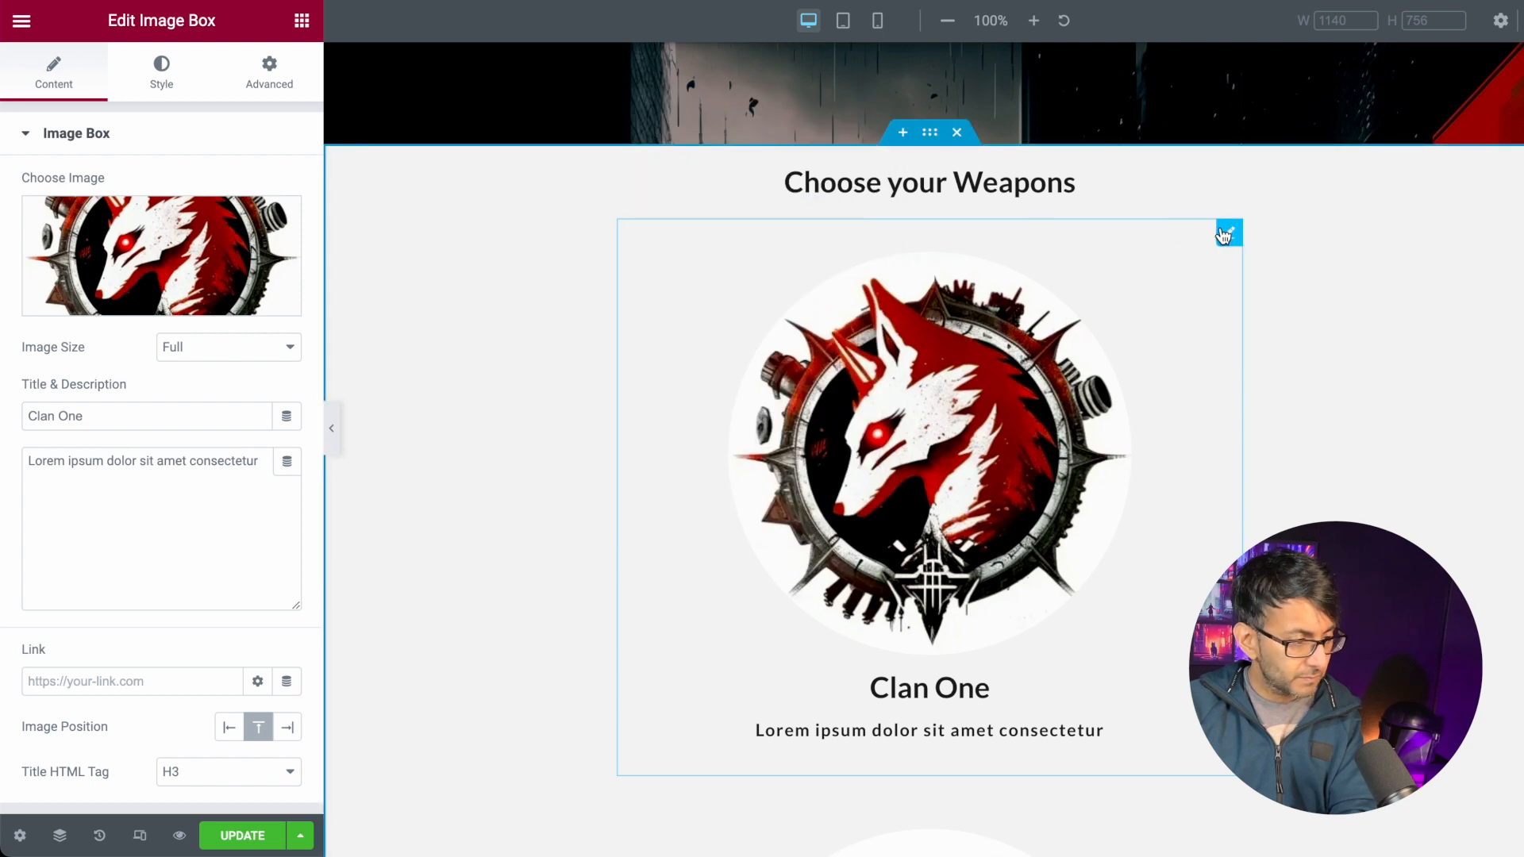
{"action": "left_click", "coordinate": [271, 69]}
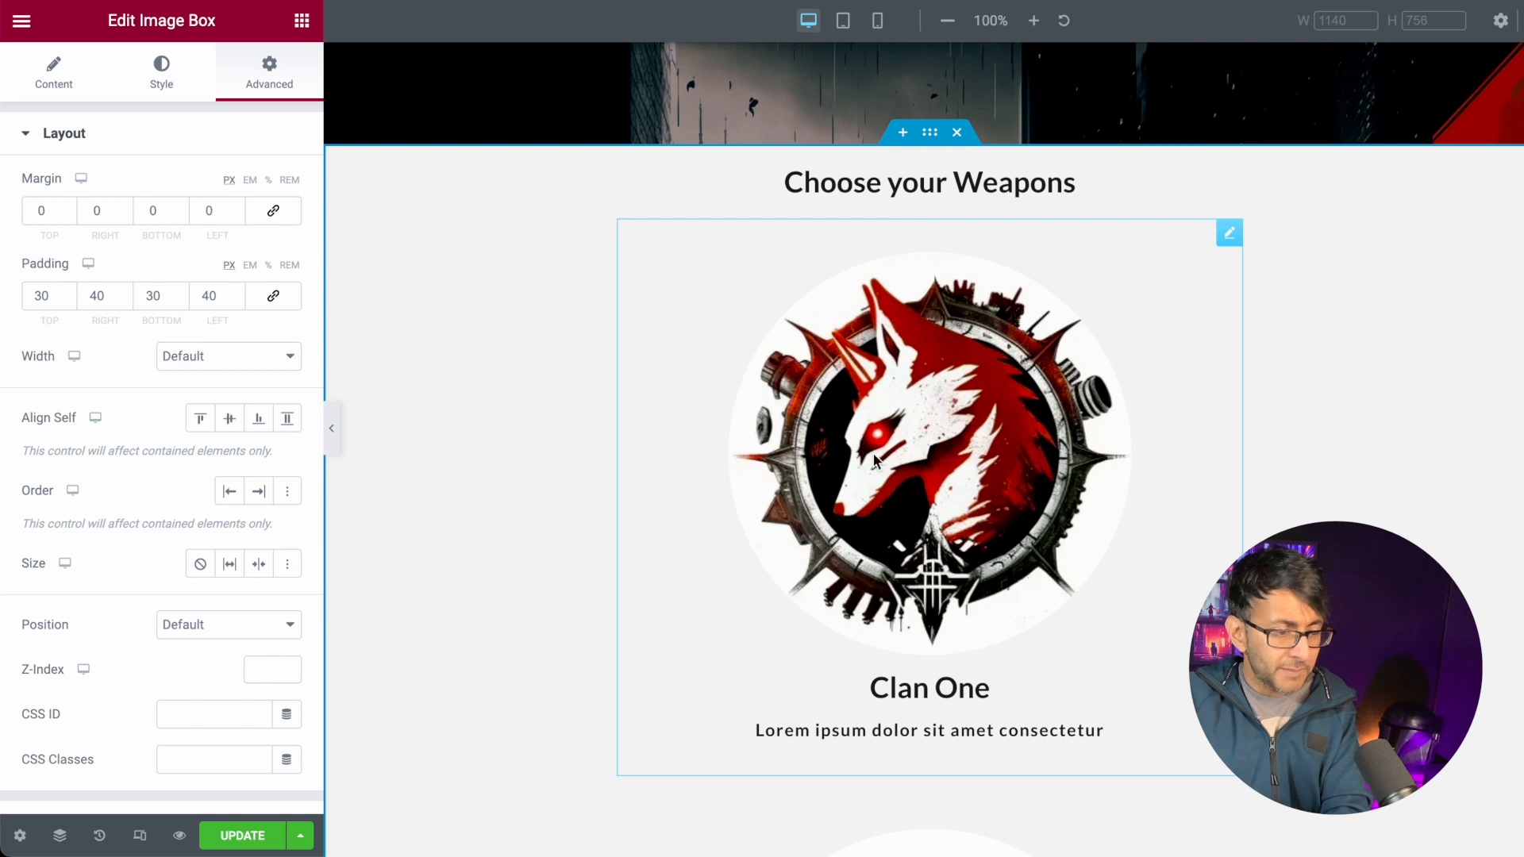
{"action": "left_click", "coordinate": [203, 361]}
{"action": "left_click", "coordinate": [219, 424]}
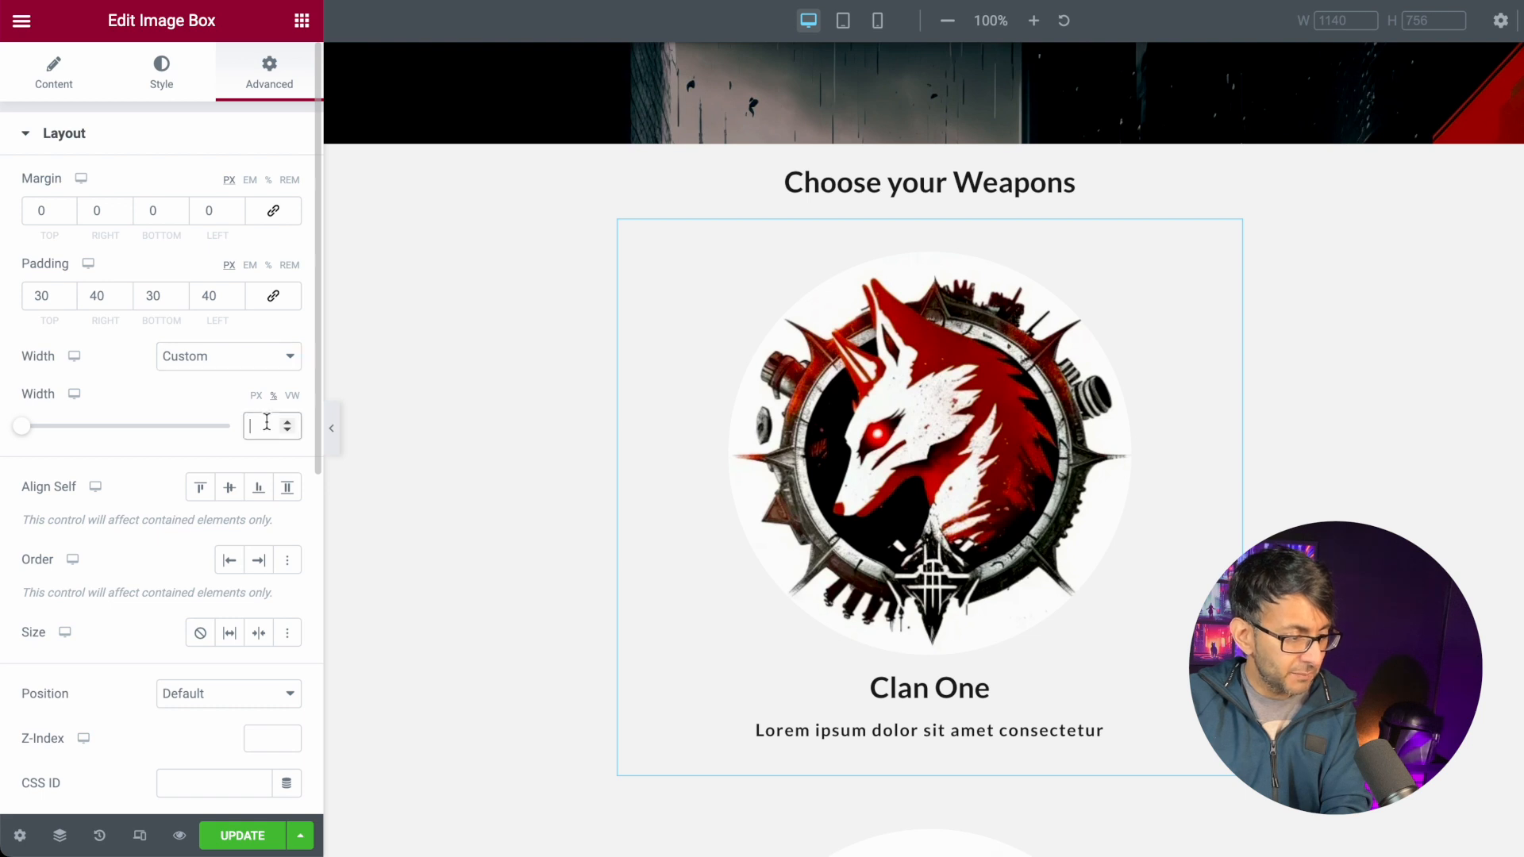
{"action": "type", "text": "33.3"}
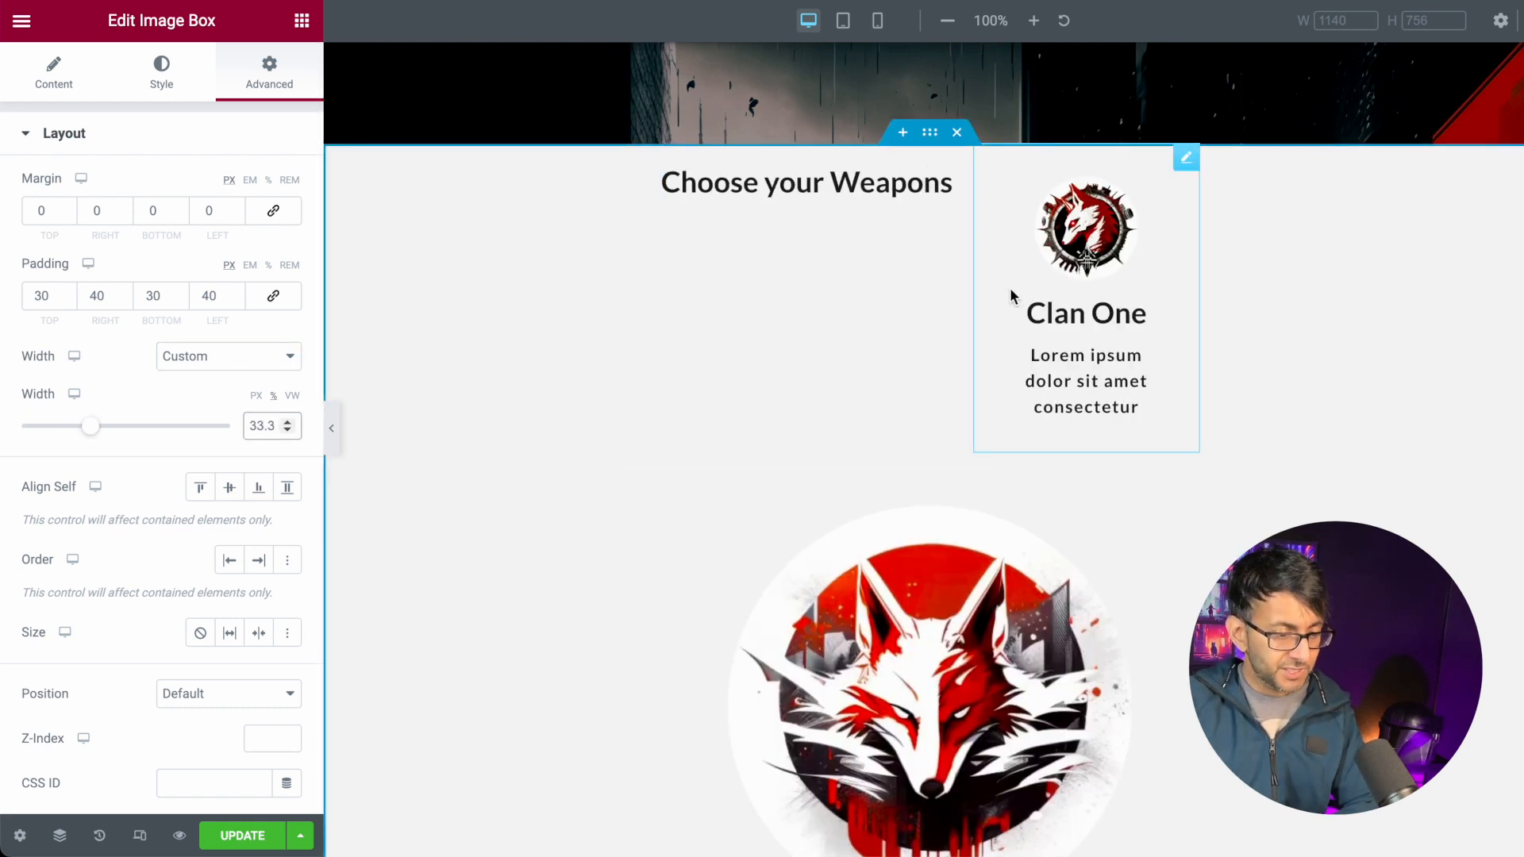
- Copy the Clan One image box and paste its style onto the Clan Two and Clan Three image boxes
{"action": "right_click", "coordinate": [1103, 225]}
{"action": "left_click", "coordinate": [1179, 309]}
{"action": "right_click", "coordinate": [953, 505]}
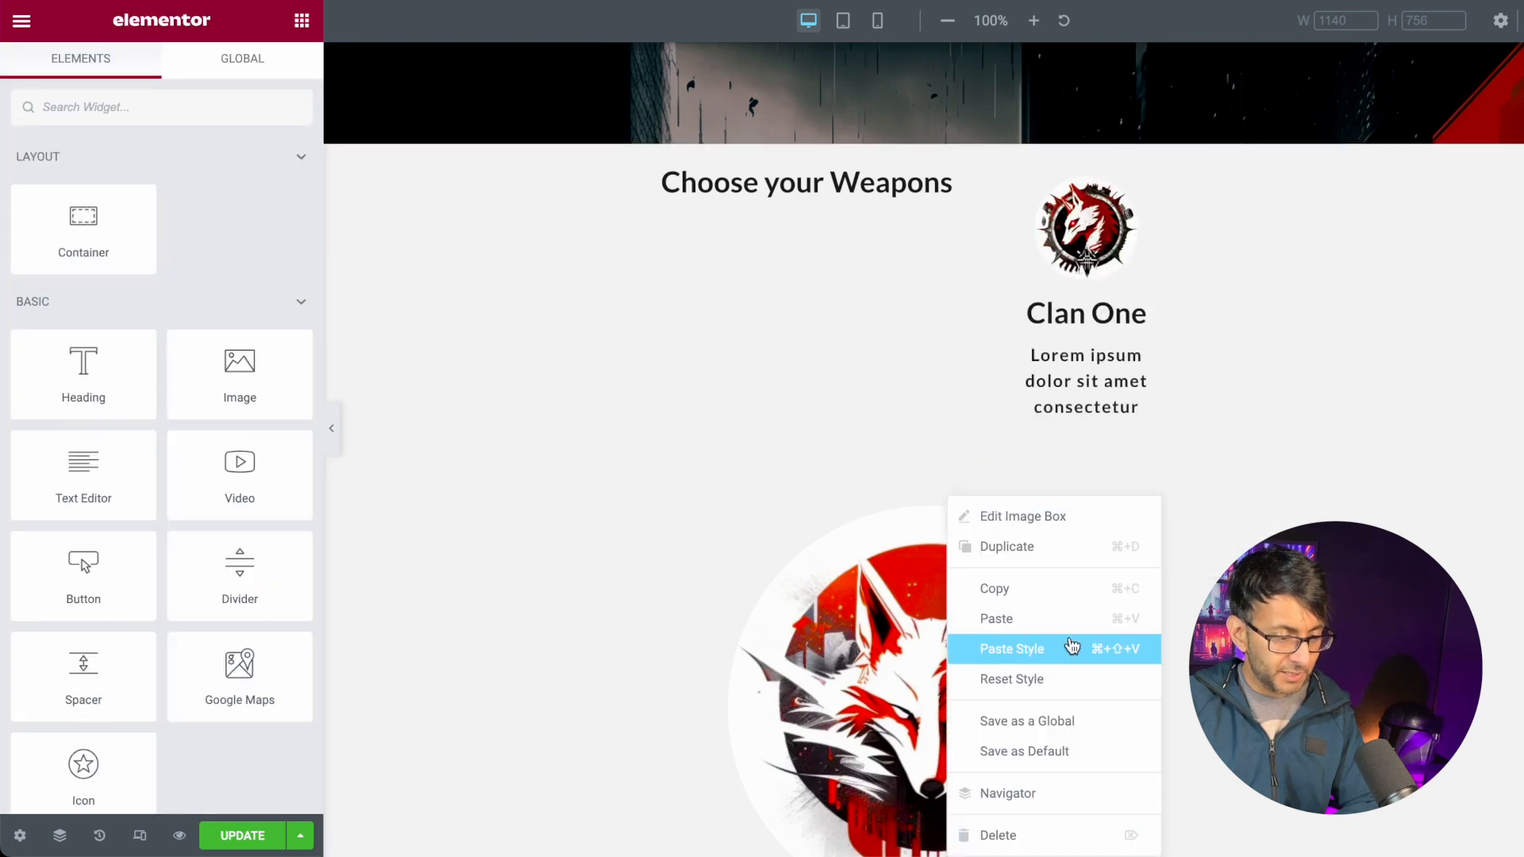
{"action": "left_click", "coordinate": [1070, 645]}
{"action": "scroll", "coordinate": [1025, 707], "scroll_direction": "down", "scroll_amount": 2}
{"action": "right_click", "coordinate": [926, 500]}
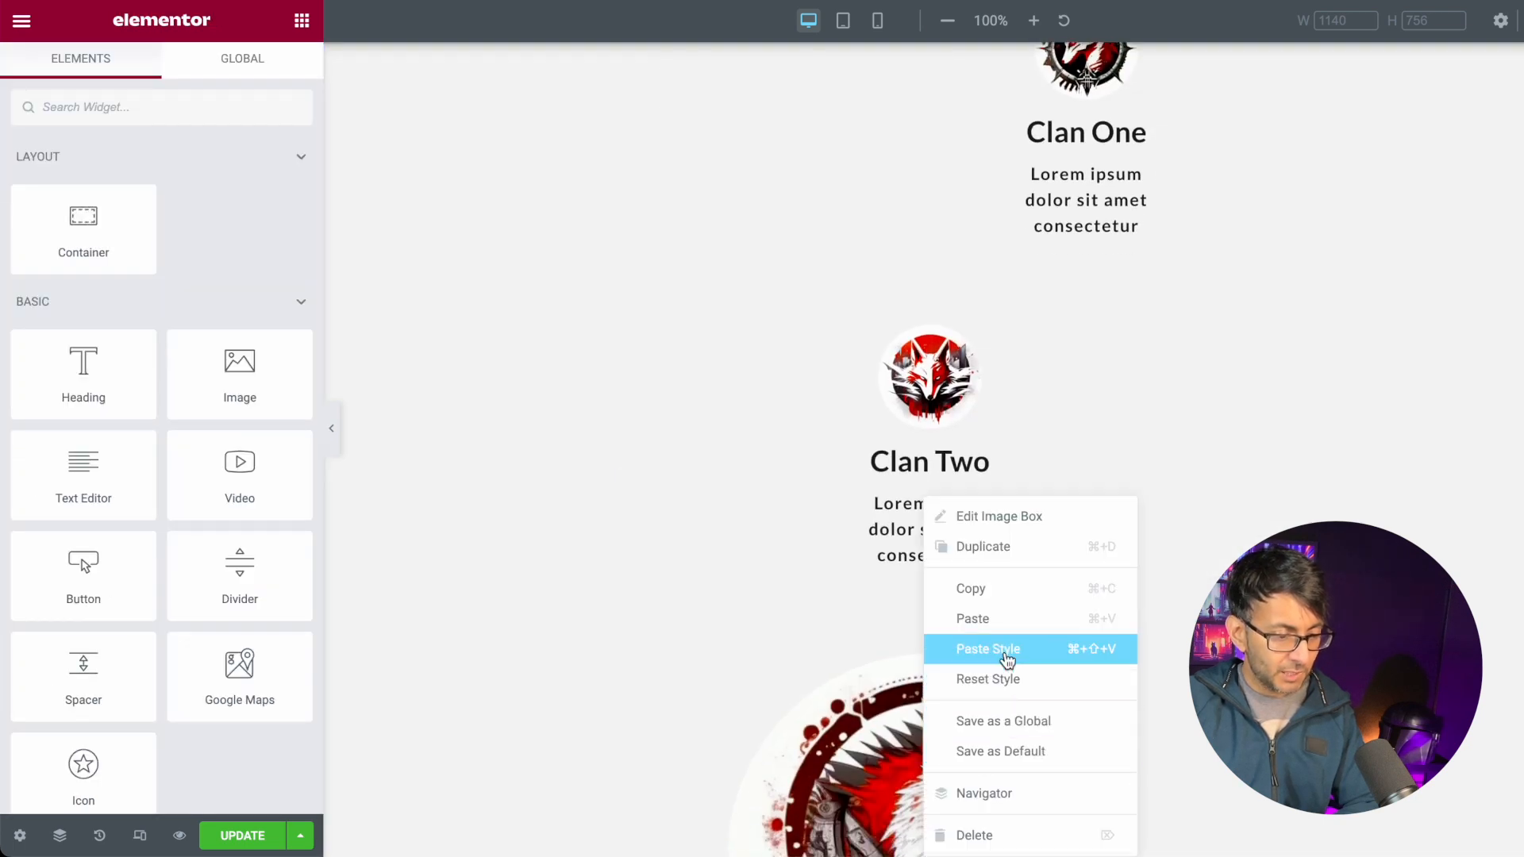
{"action": "left_click", "coordinate": [1026, 621]}
{"action": "scroll", "coordinate": [1044, 641], "scroll_direction": "up", "scroll_amount": 3}
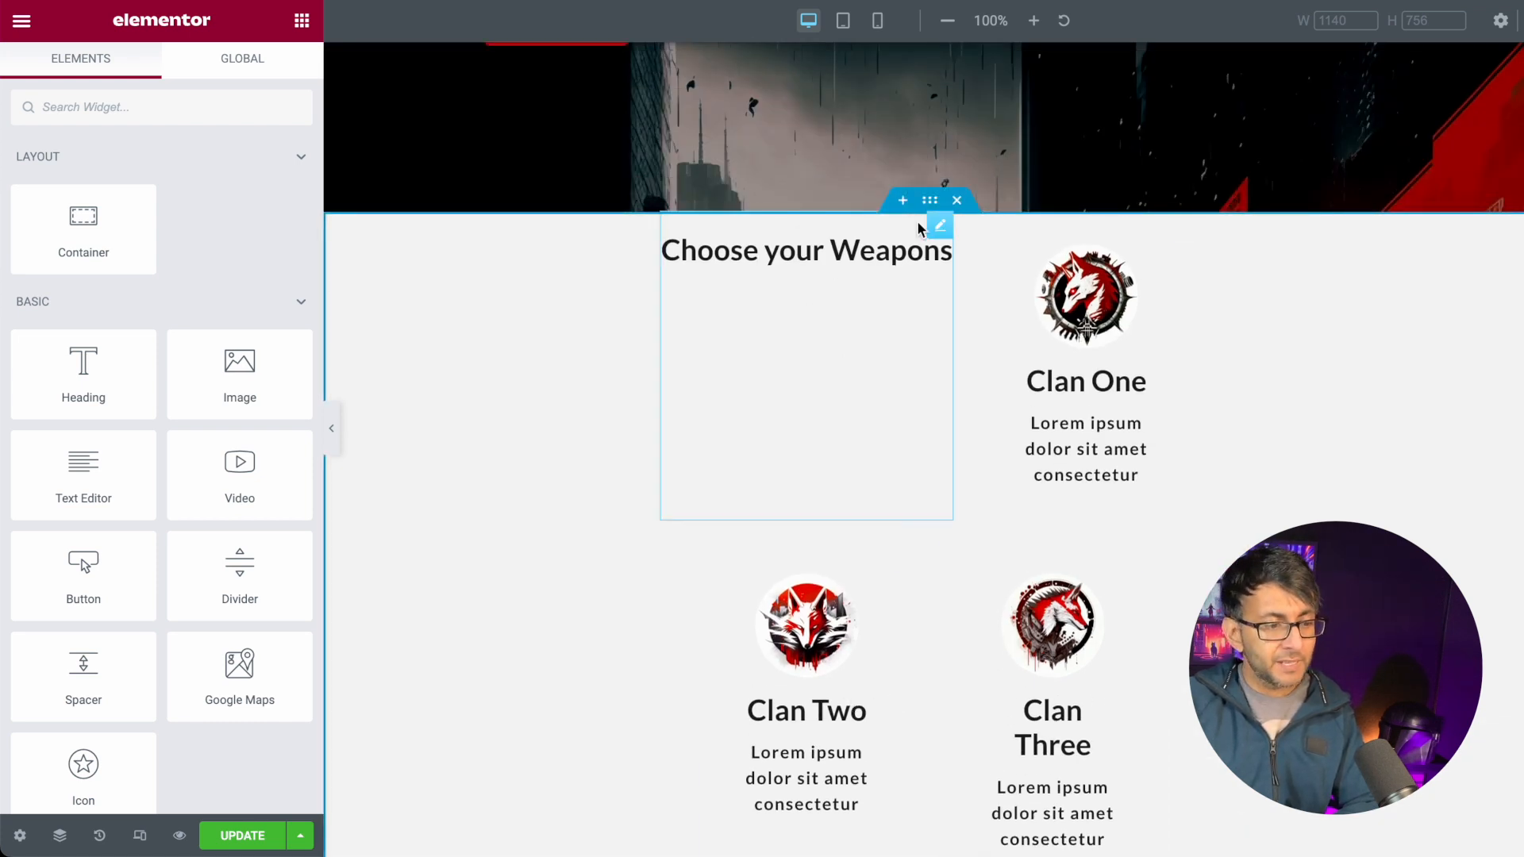
- Set the width of the "Choose your Weapons" heading to Full Width (100%)
{"action": "left_click", "coordinate": [938, 230]}
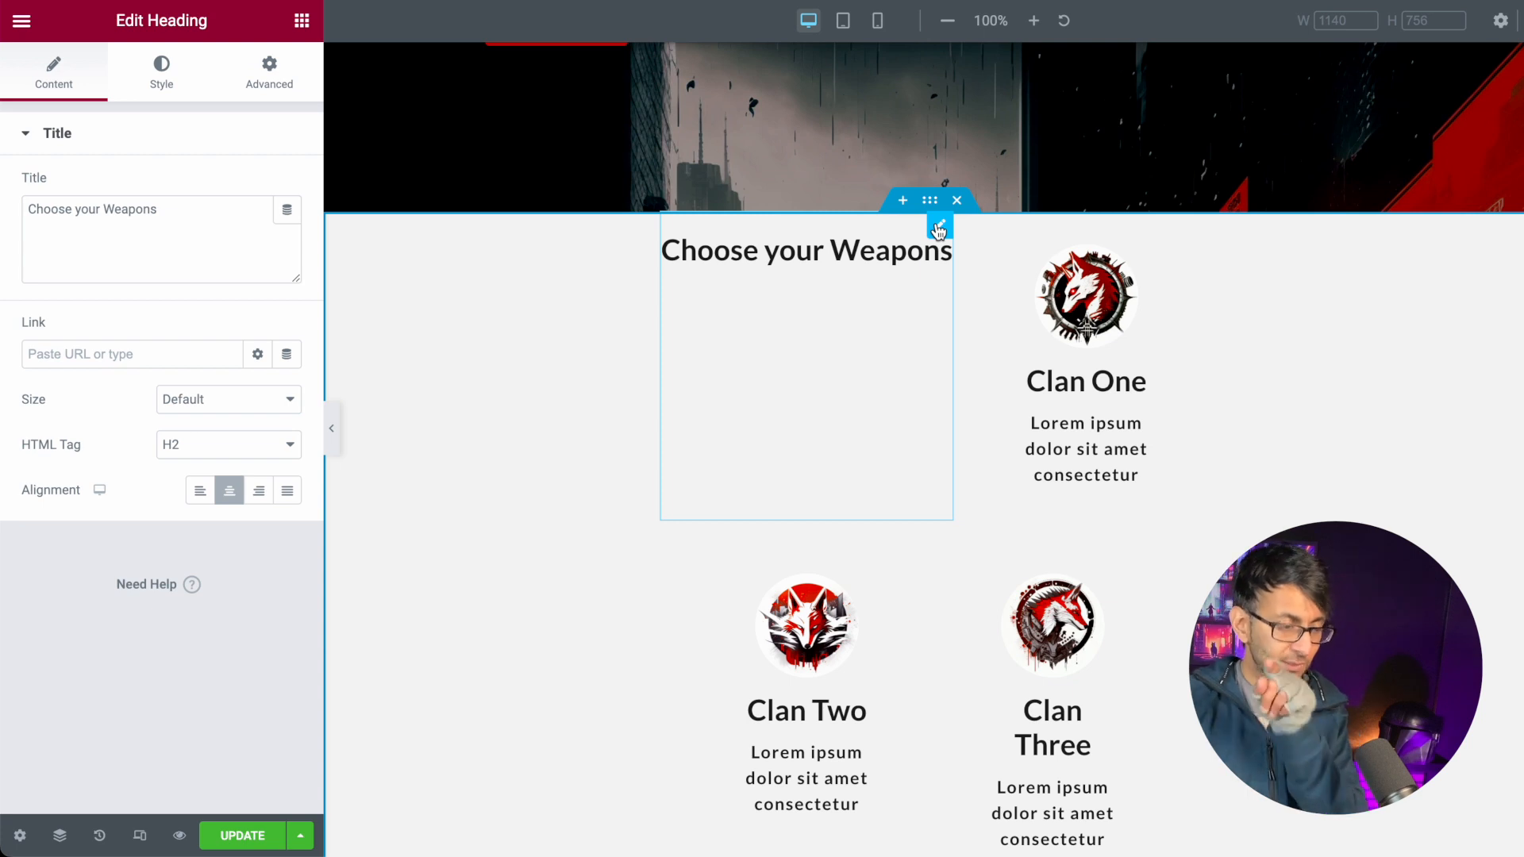
{"action": "left_click", "coordinate": [262, 64]}
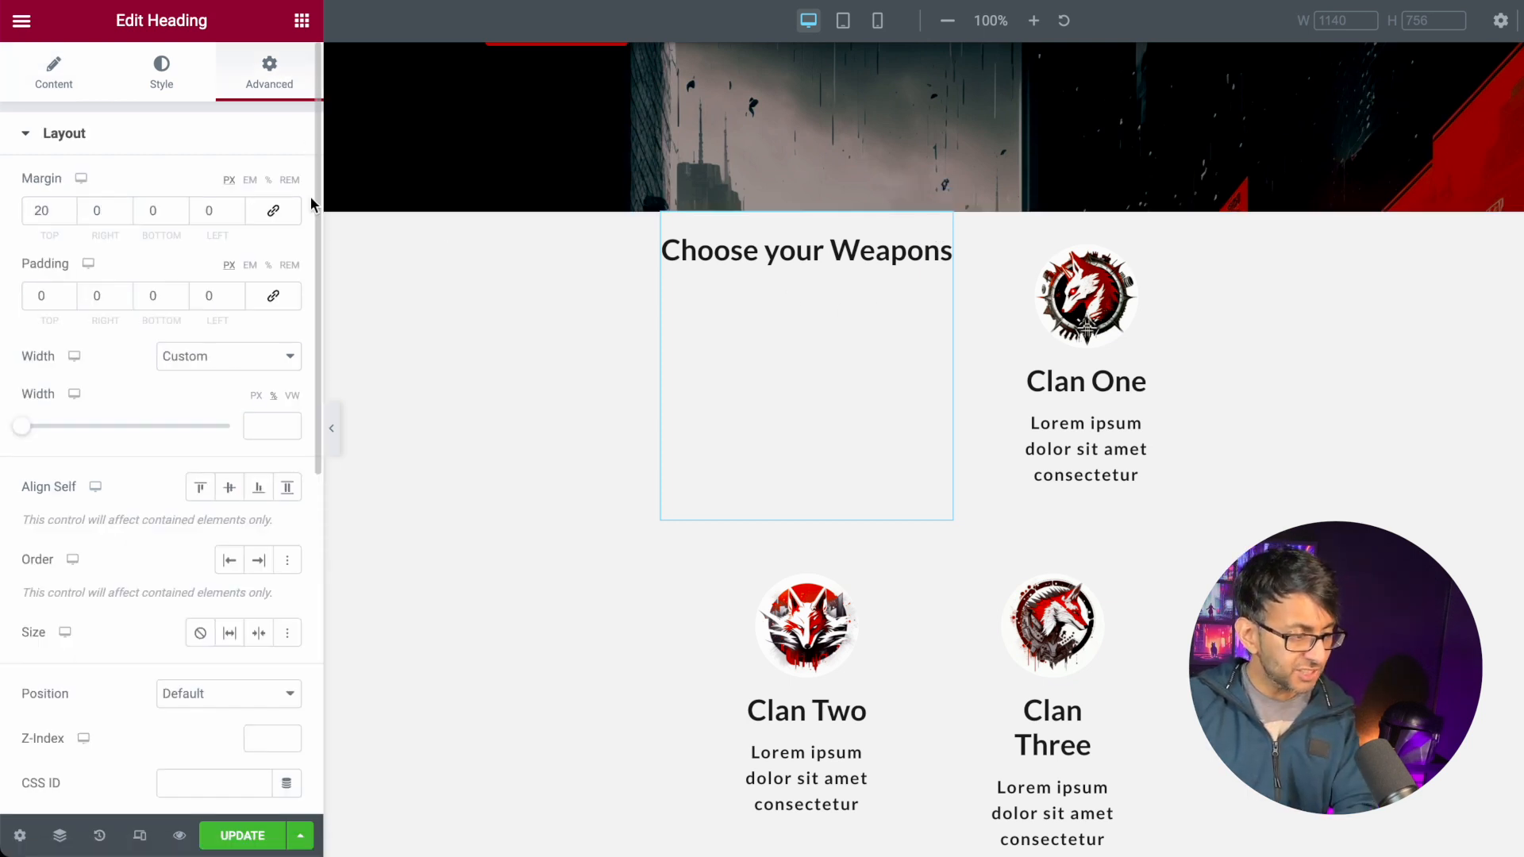
{"action": "left_click", "coordinate": [244, 357]}
{"action": "left_click", "coordinate": [249, 312]}
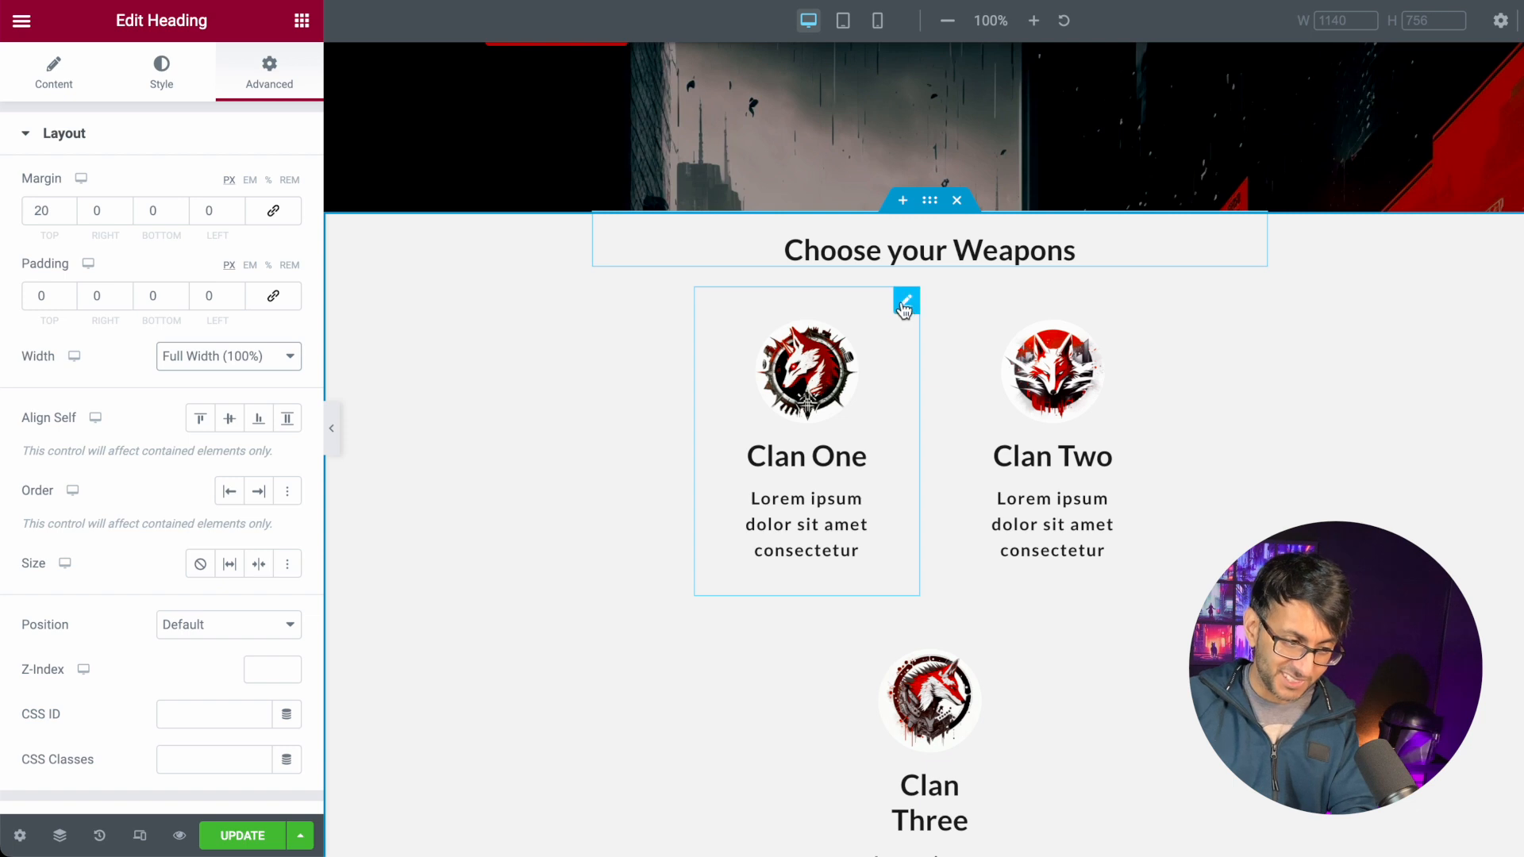
- Reduce the Clan One image box's width to 33% and finally 30%, pasting its style onto Clan Two and Clan Three
{"action": "left_click", "coordinate": [905, 302]}
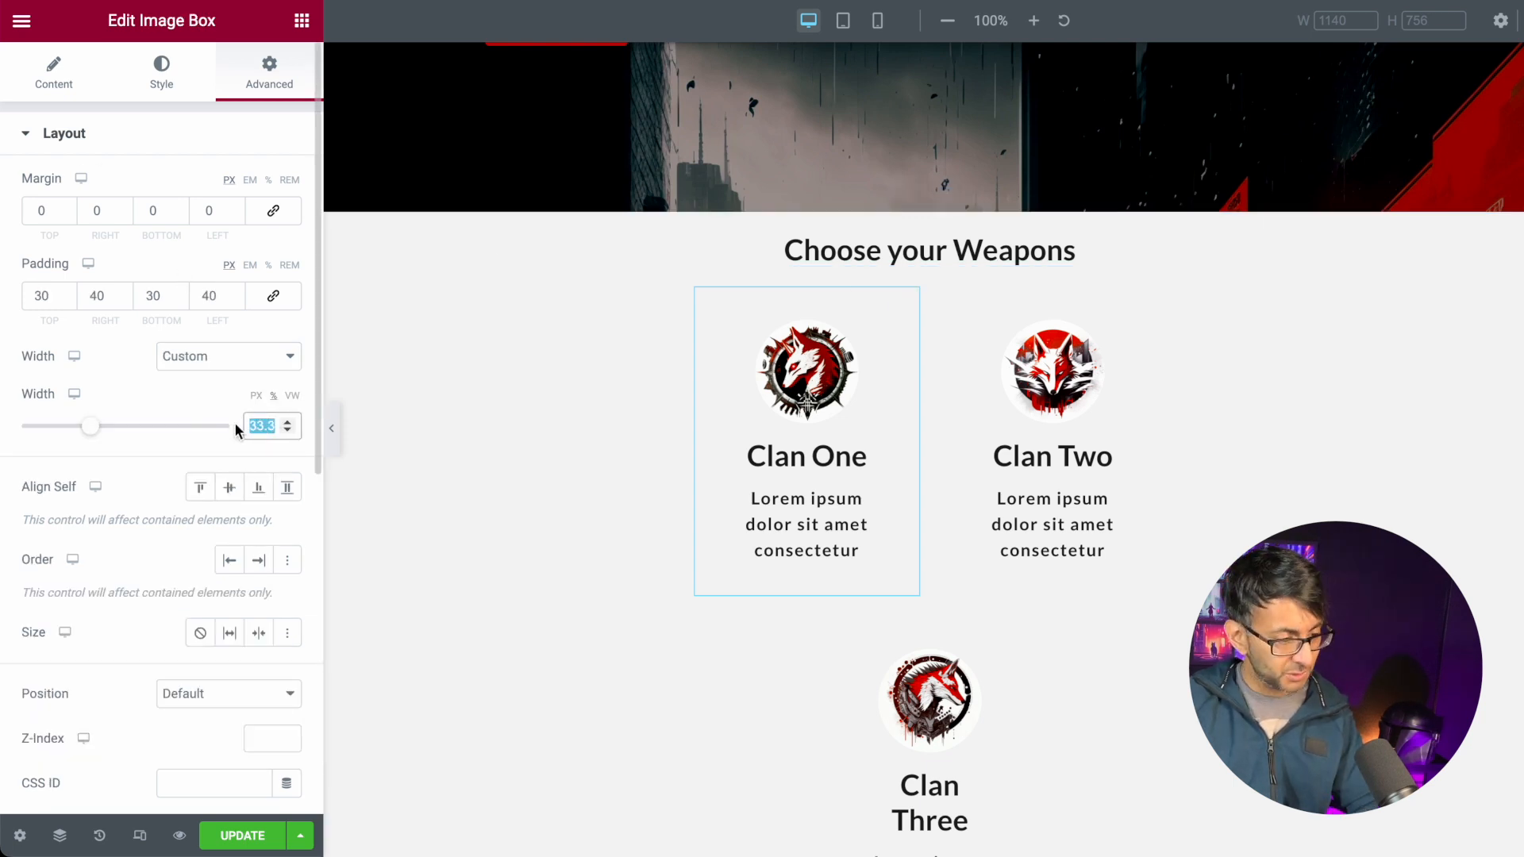
{"action": "type", "text": "33"}
{"action": "right_click", "coordinate": [834, 427]}
{"action": "left_click", "coordinate": [888, 518]}
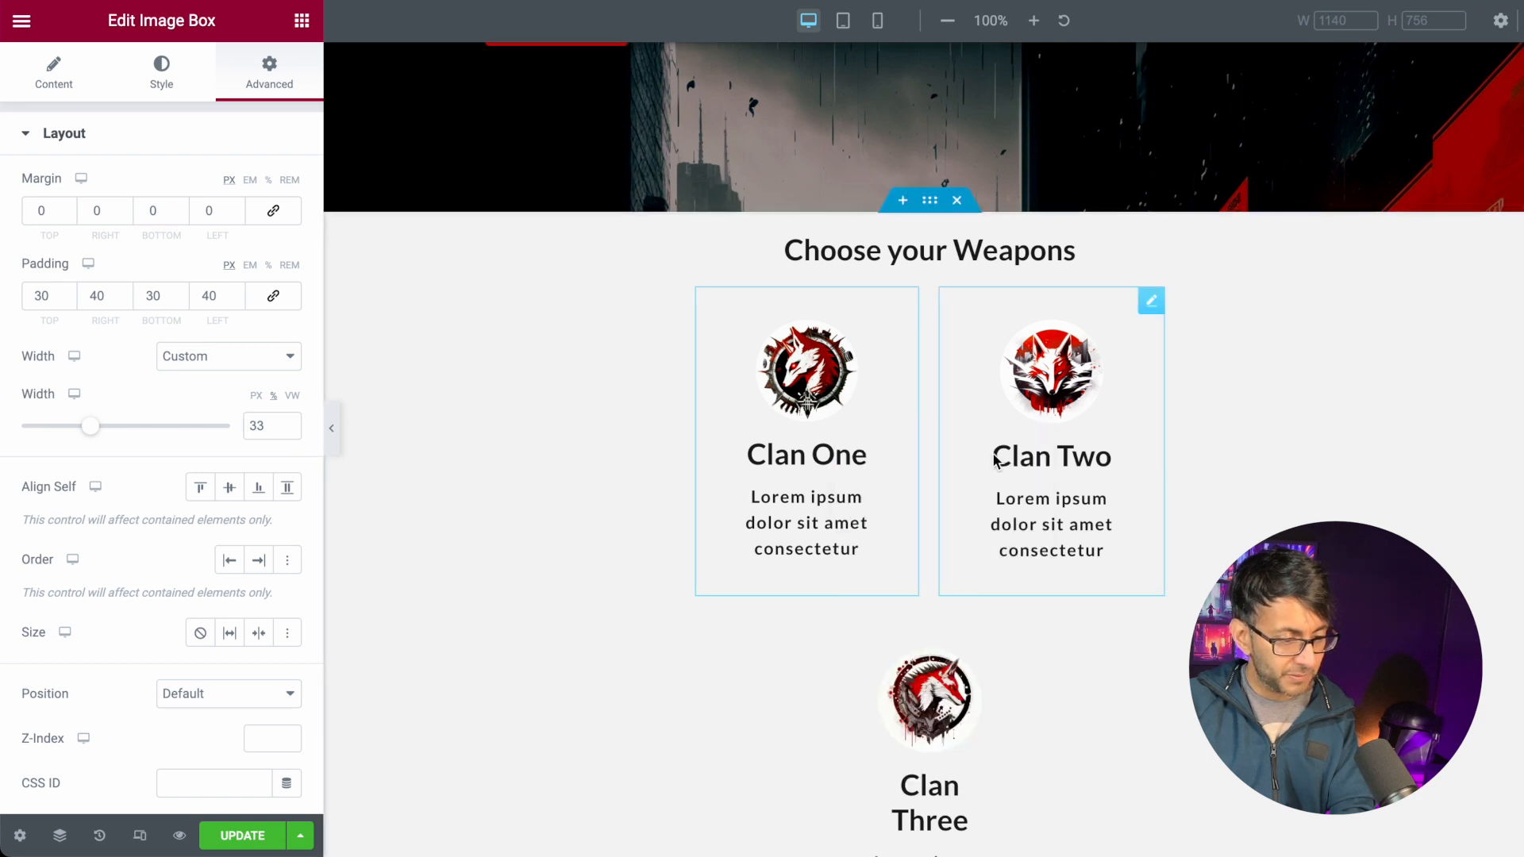
{"action": "right_click", "coordinate": [994, 461]}
{"action": "left_click", "coordinate": [1102, 597]}
{"action": "right_click", "coordinate": [938, 708]}
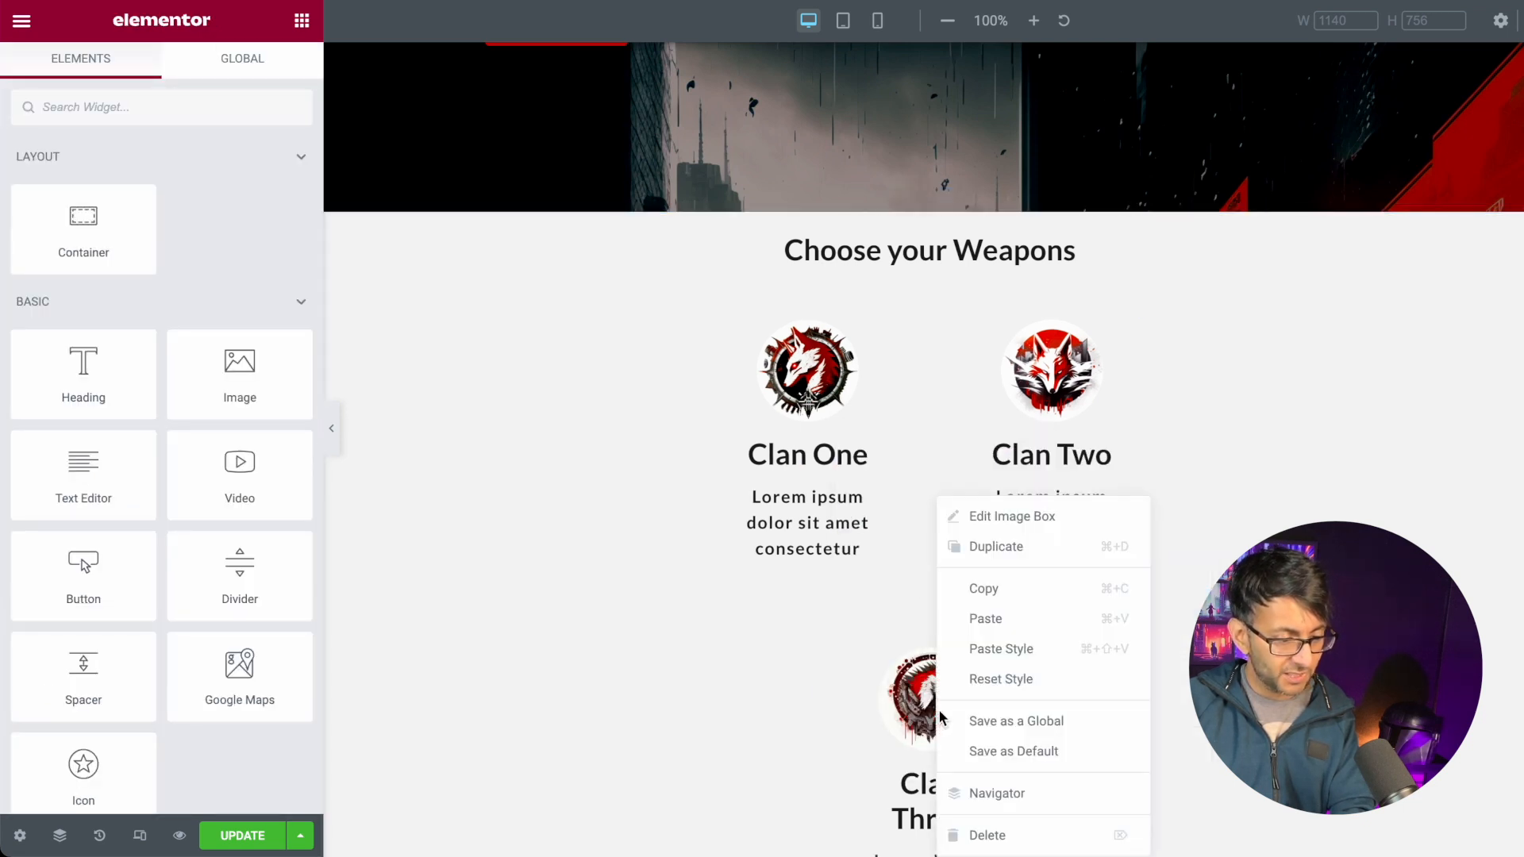
{"action": "left_click", "coordinate": [1032, 651]}
{"action": "left_click", "coordinate": [738, 399]}
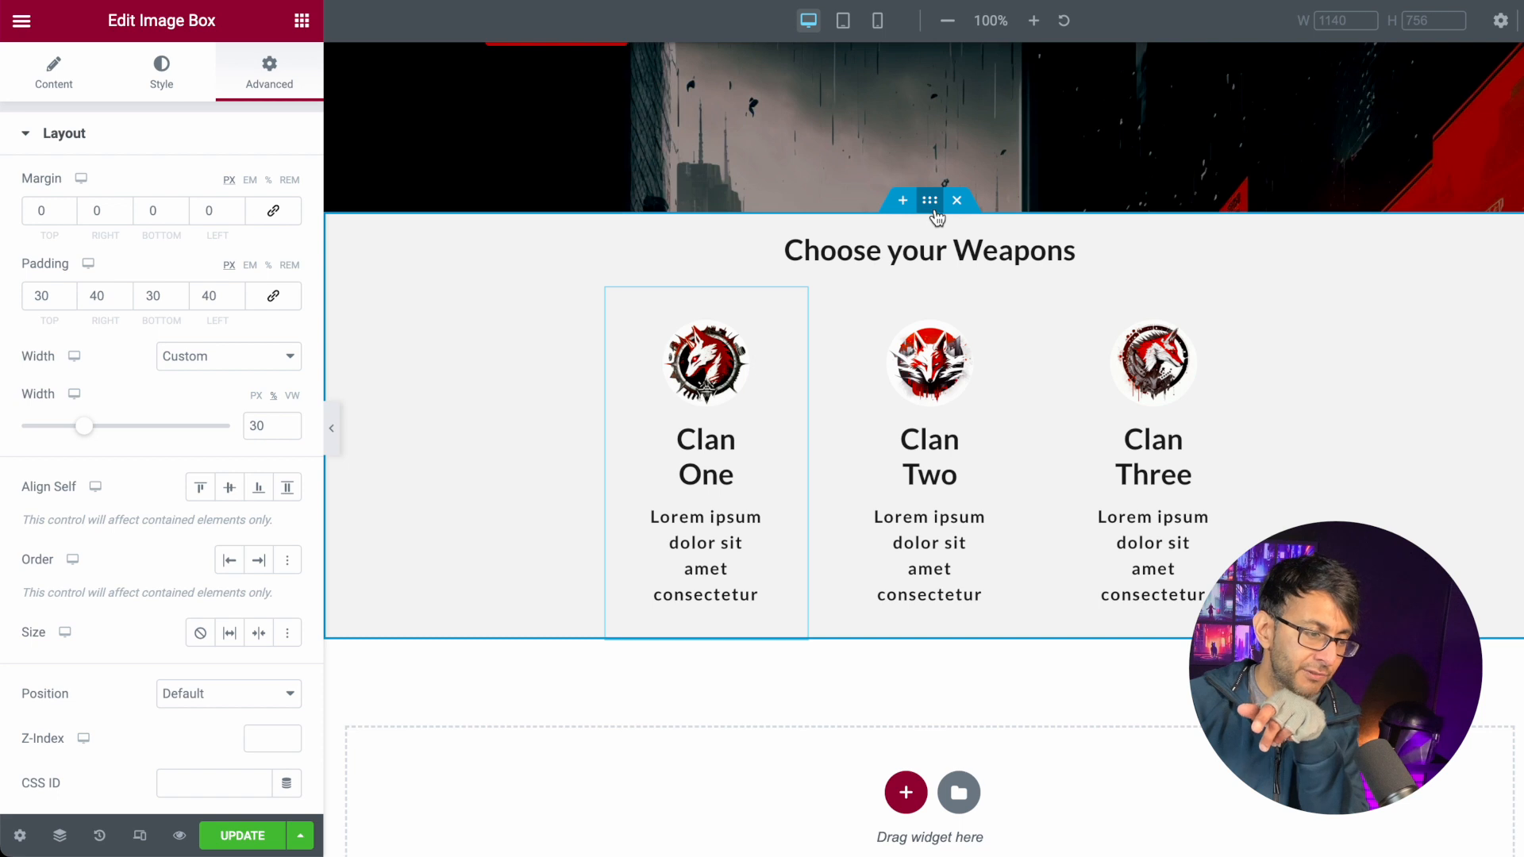
- Set the gap between elements of the Weapns container to 0 px, comparing it with the default gap
{"action": "left_click", "coordinate": [930, 203]}
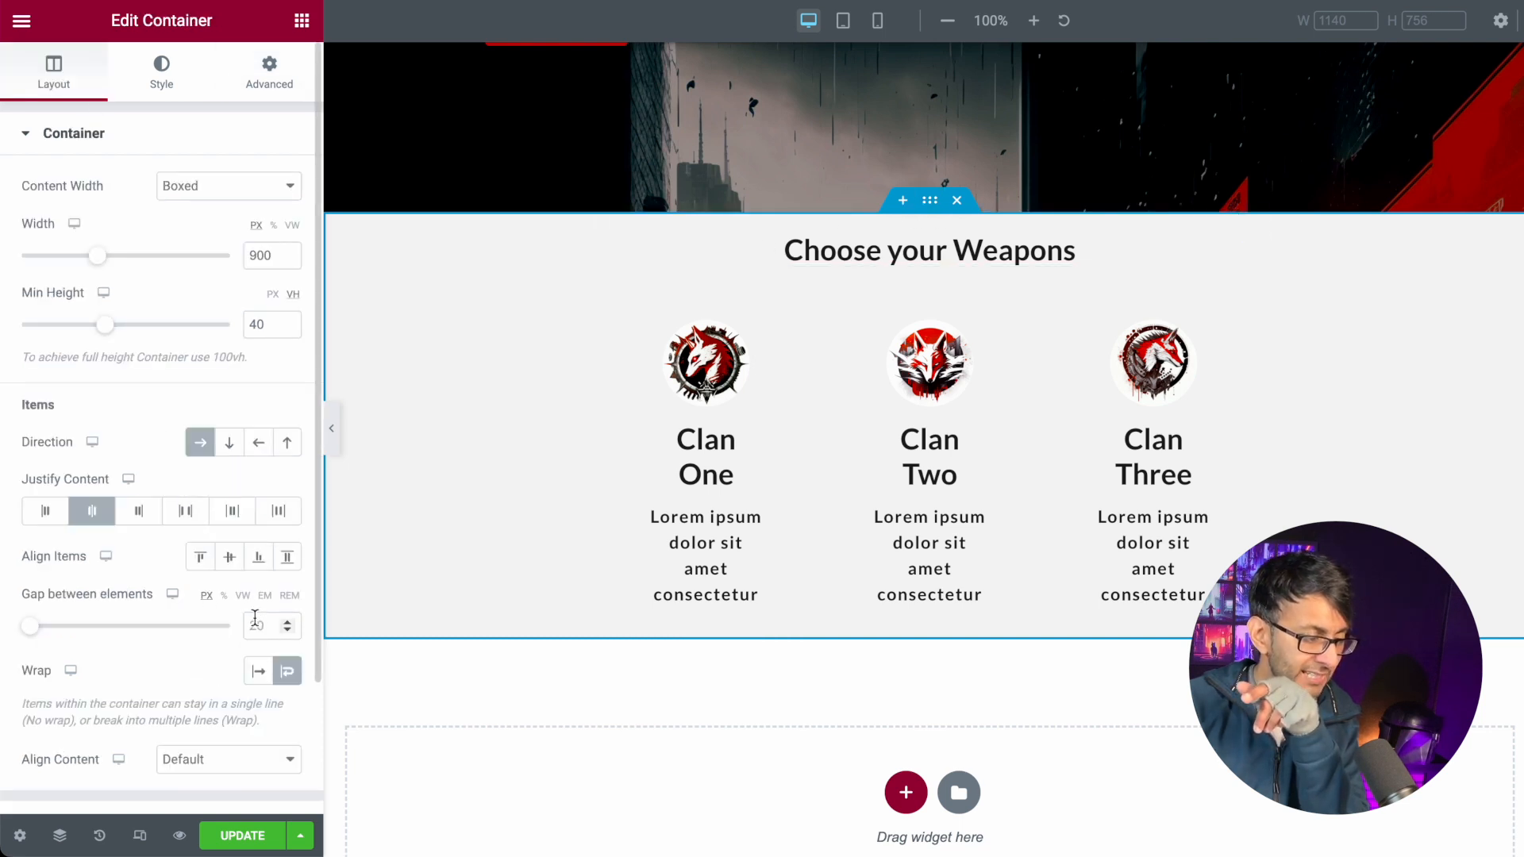
{"action": "type", "text": "0"}
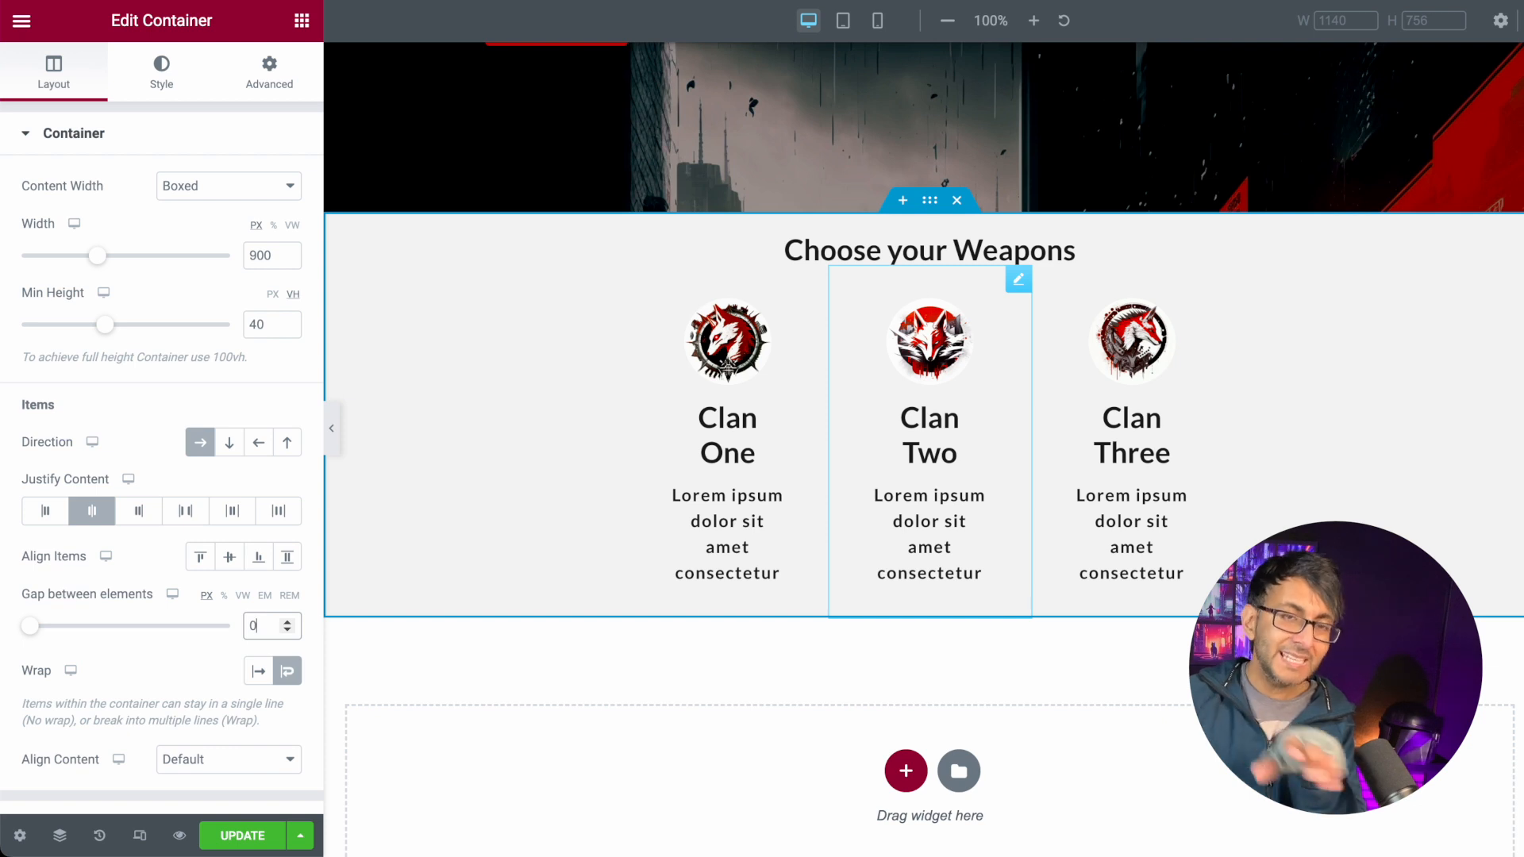
{"action": "key", "text": "BackSpace"}
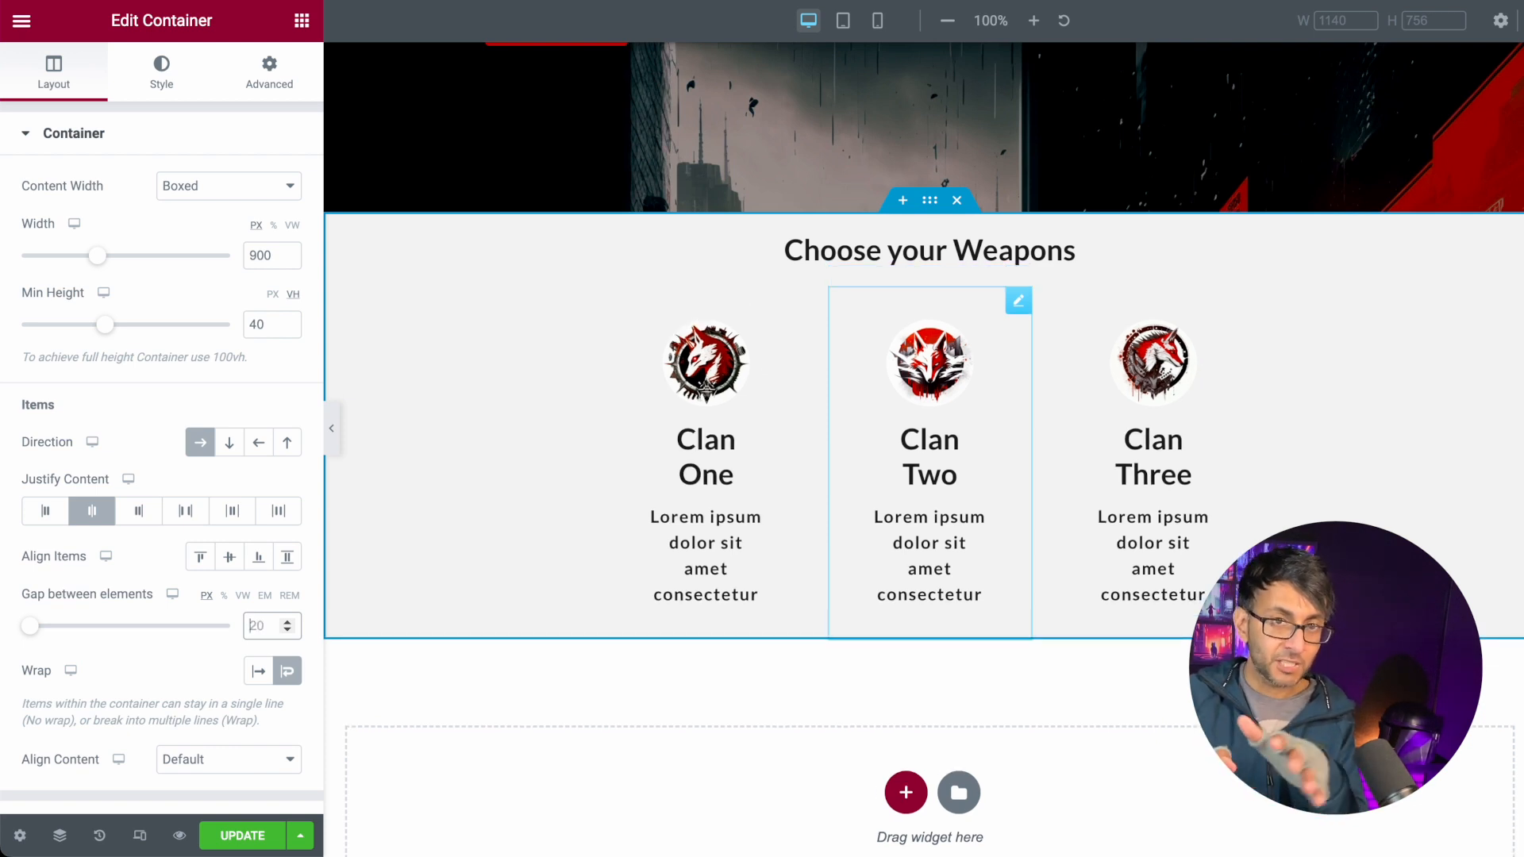
{"action": "left_click", "coordinate": [335, 445]}
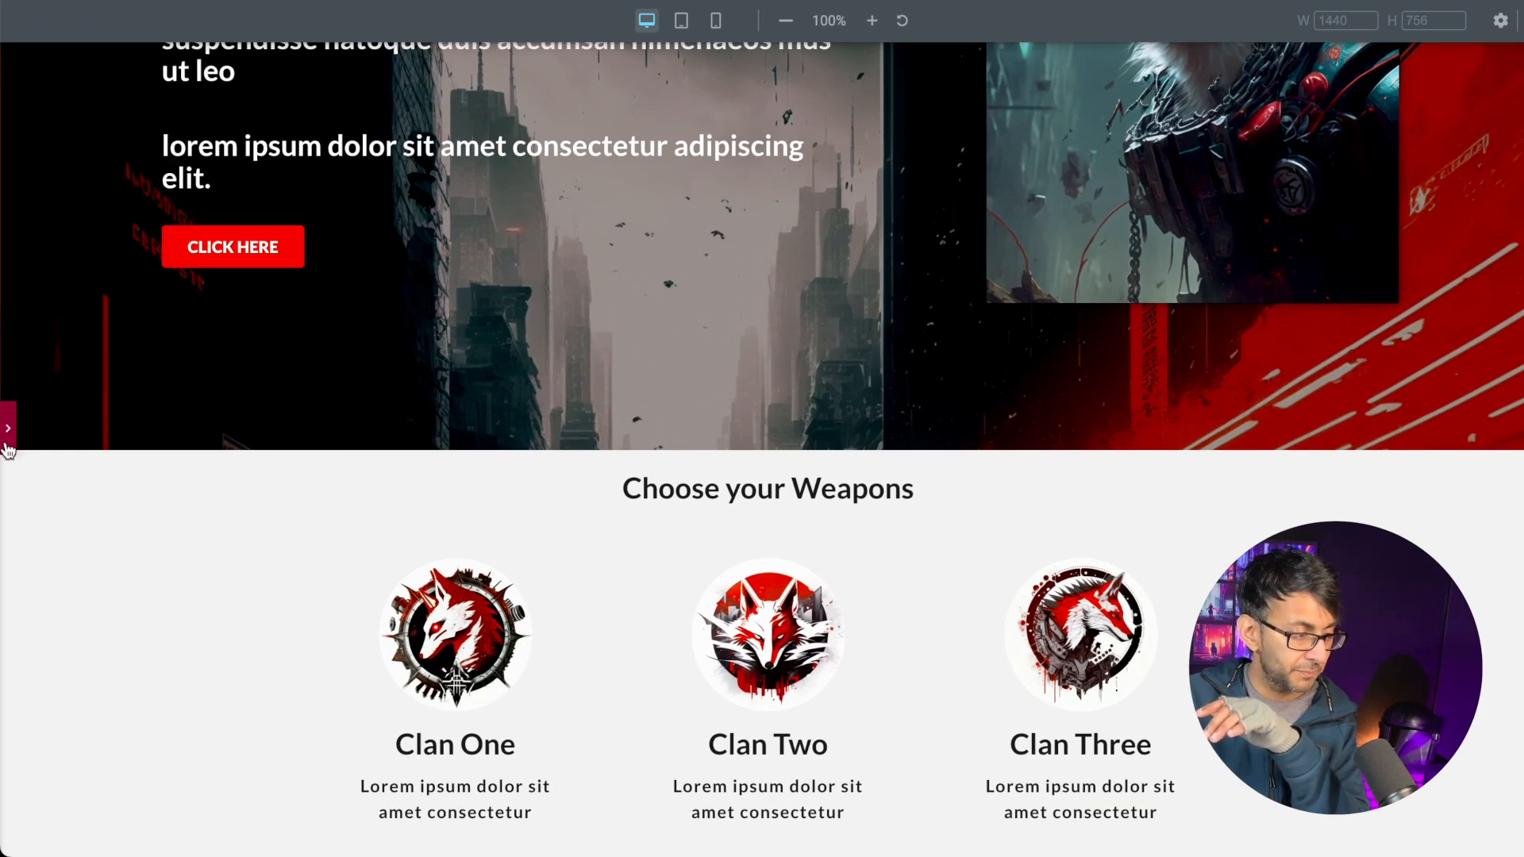
{"action": "left_click", "coordinate": [8, 443]}
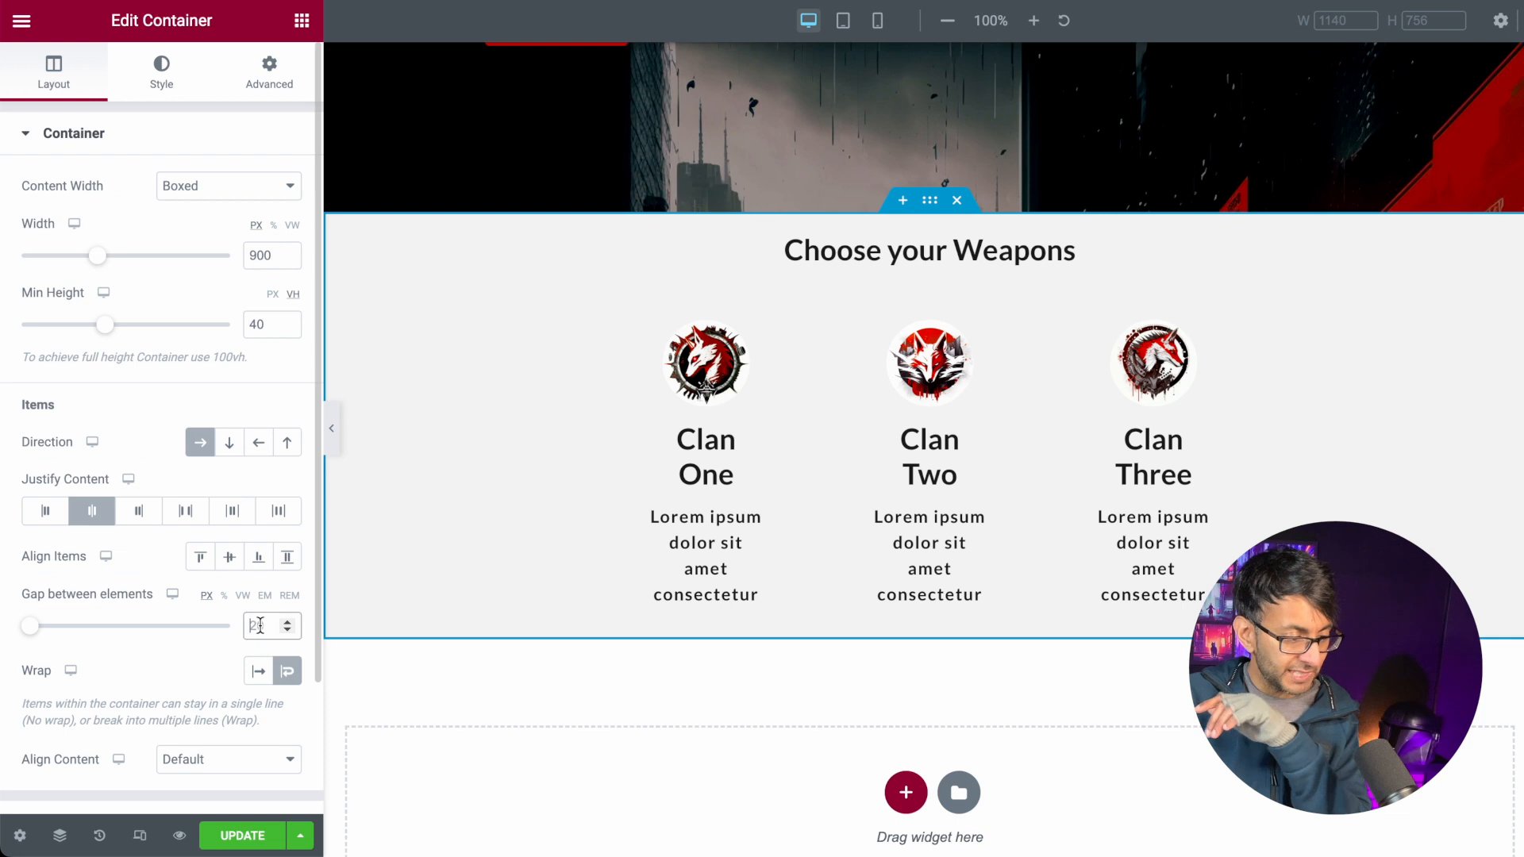
{"action": "type", "text": "0"}
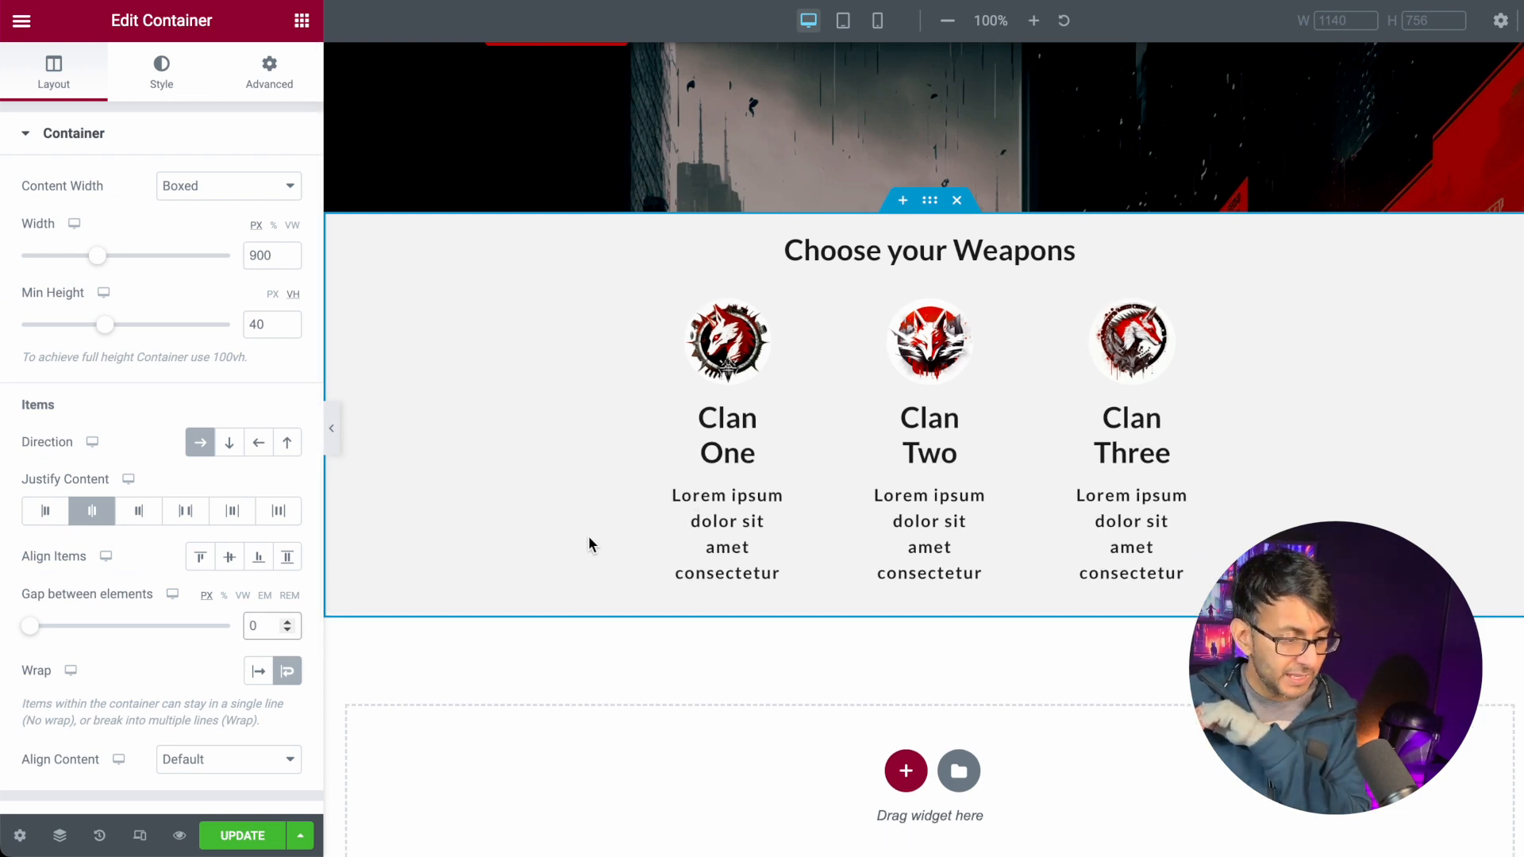
- Set the Clan One image box's width back to 33.3% and paste its style onto Clan Two and Clan Three
{"action": "left_click", "coordinate": [709, 475]}
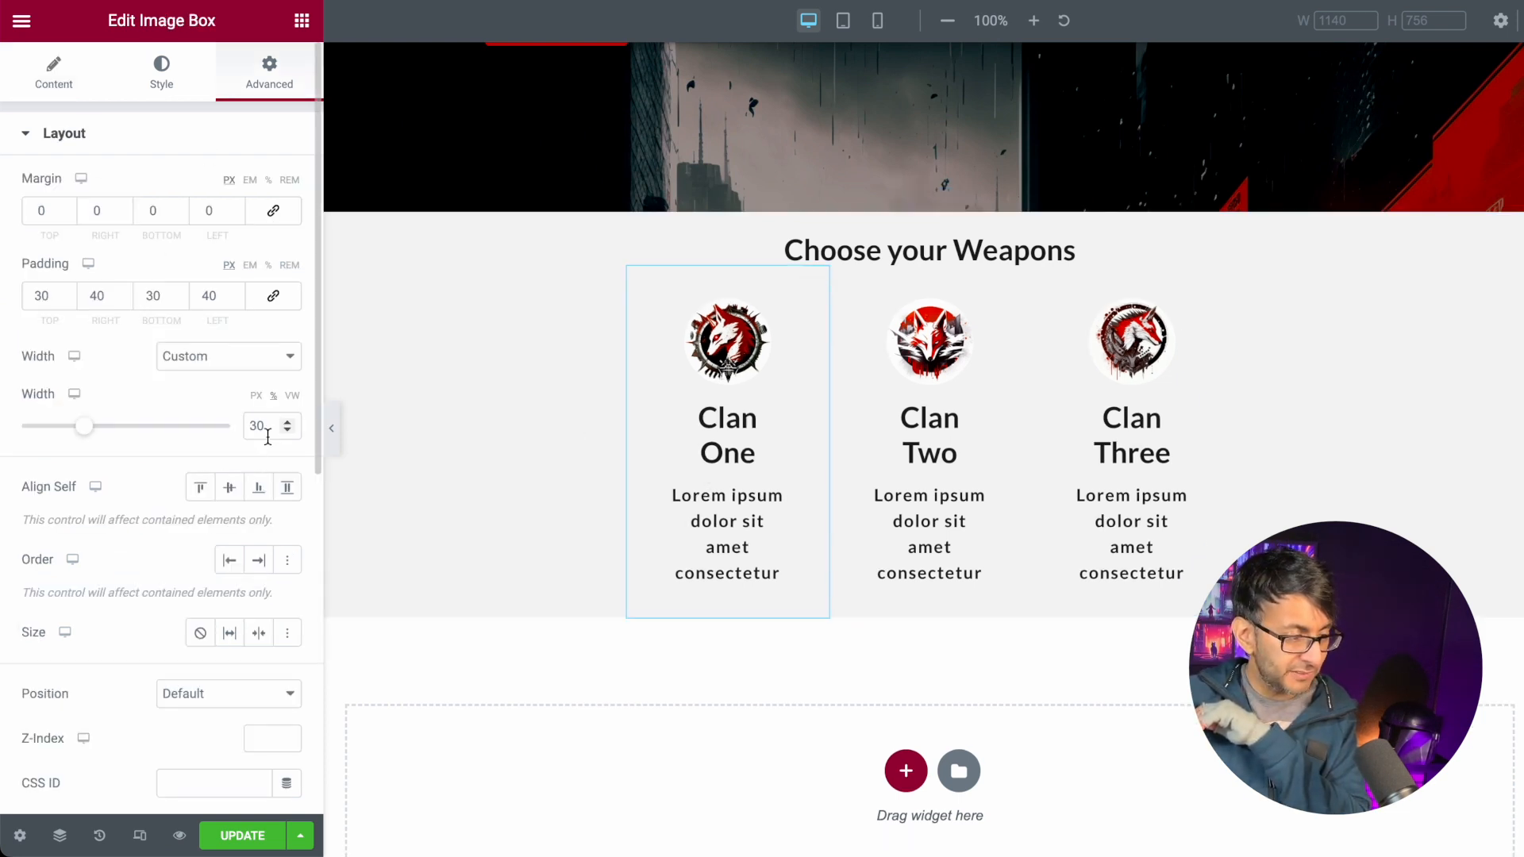
{"action": "type", "text": "33.3"}
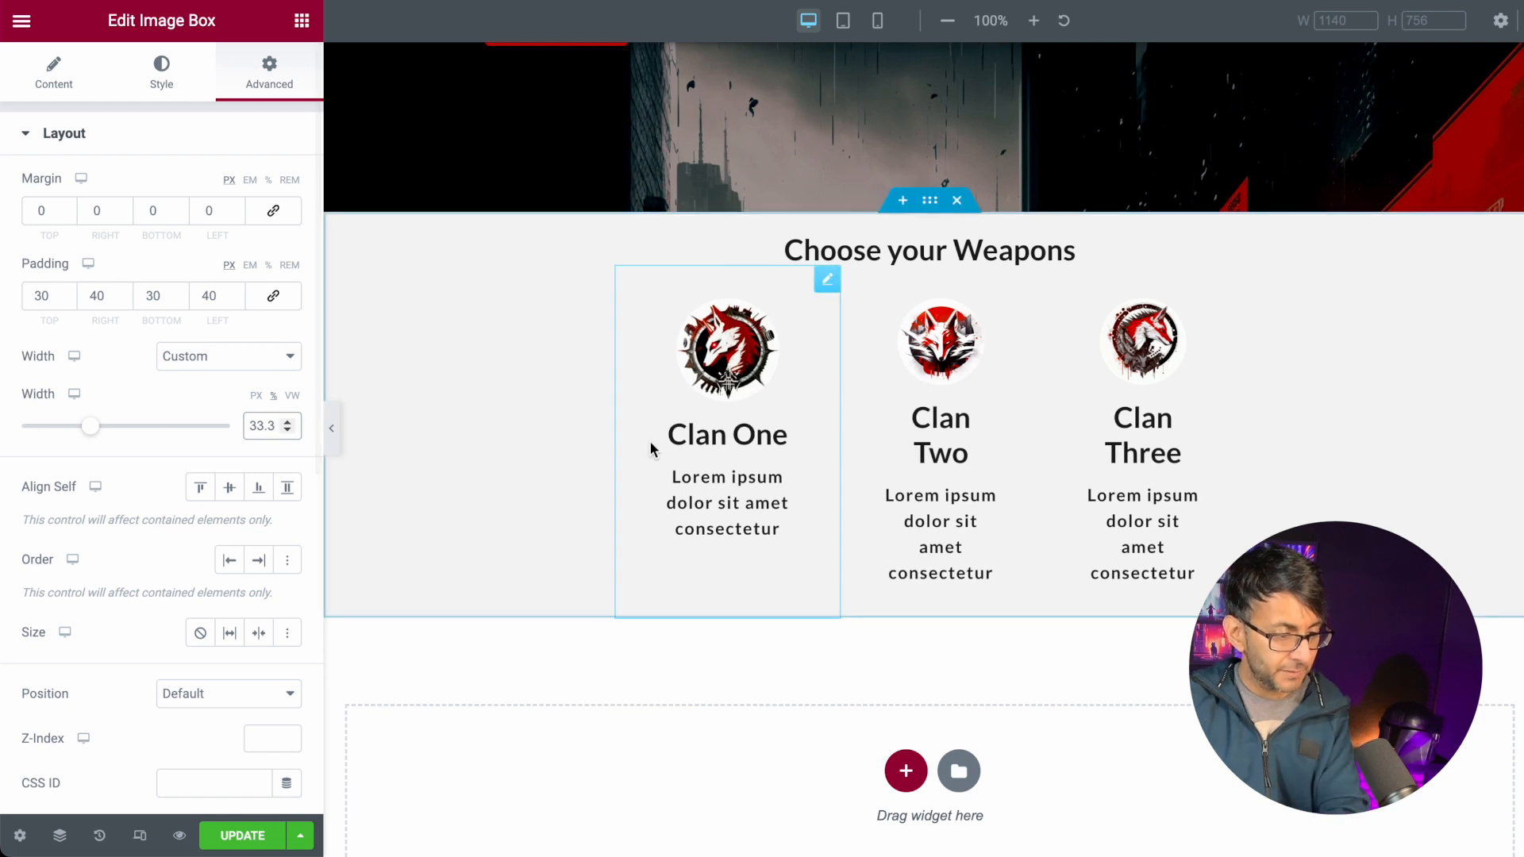
{"action": "right_click", "coordinate": [688, 433]}
{"action": "left_click", "coordinate": [753, 523]}
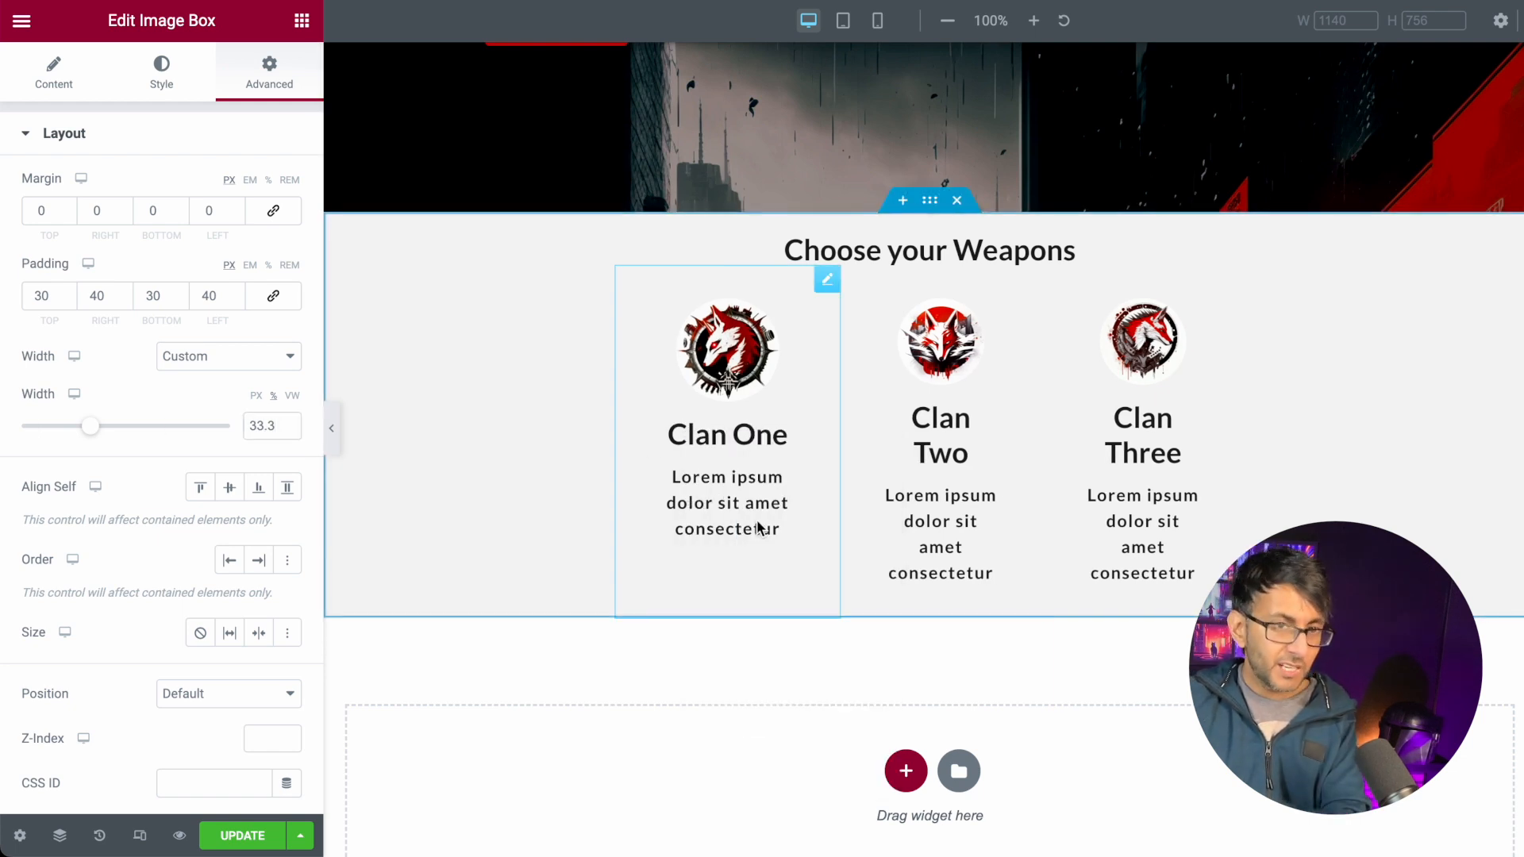
{"action": "right_click", "coordinate": [975, 470]}
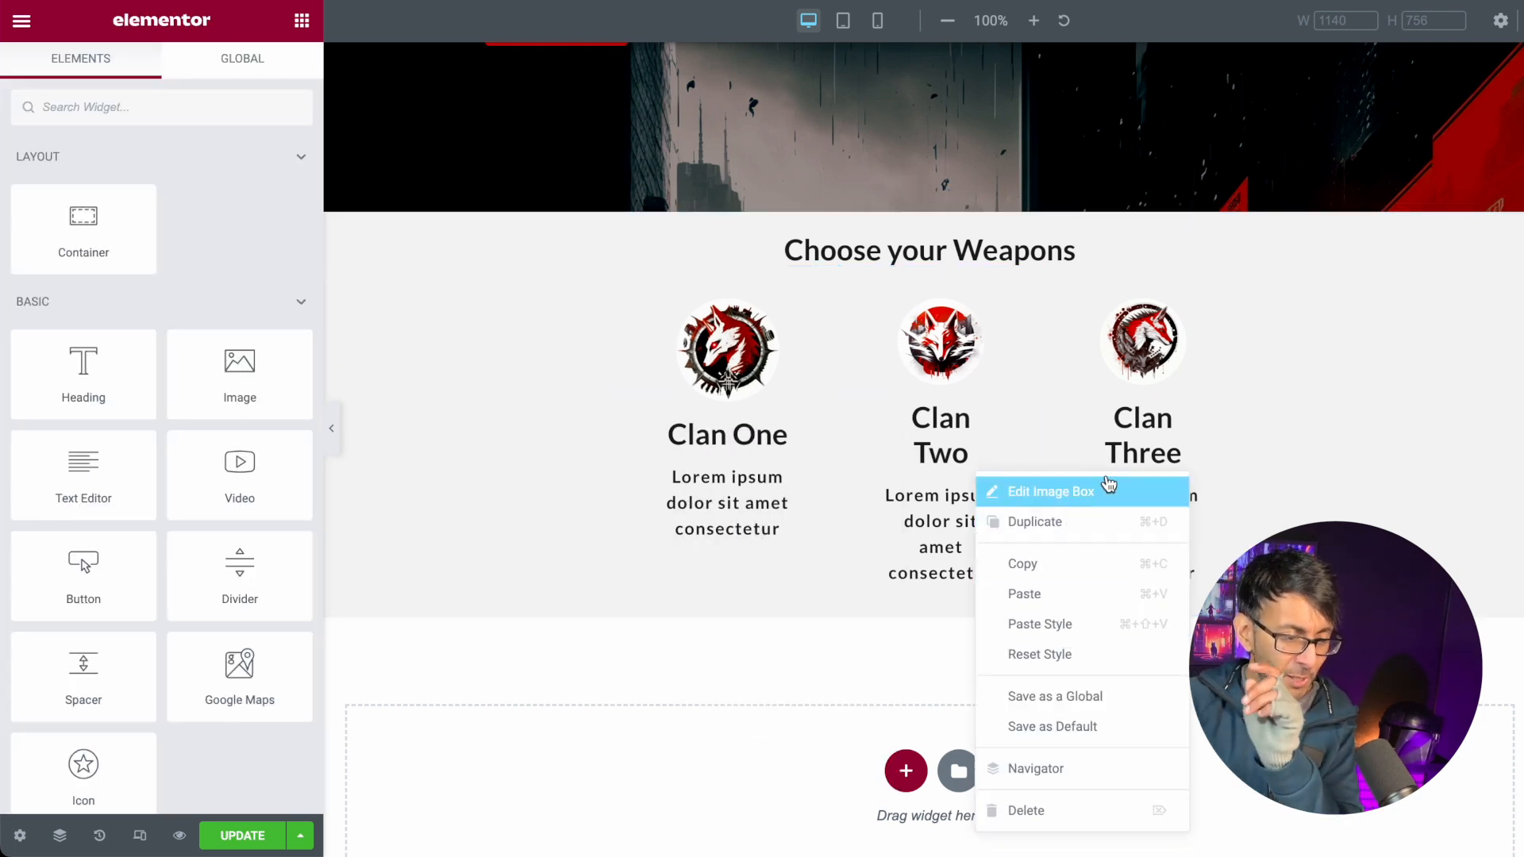
{"action": "left_click", "coordinate": [1053, 626]}
{"action": "right_click", "coordinate": [1141, 435]}
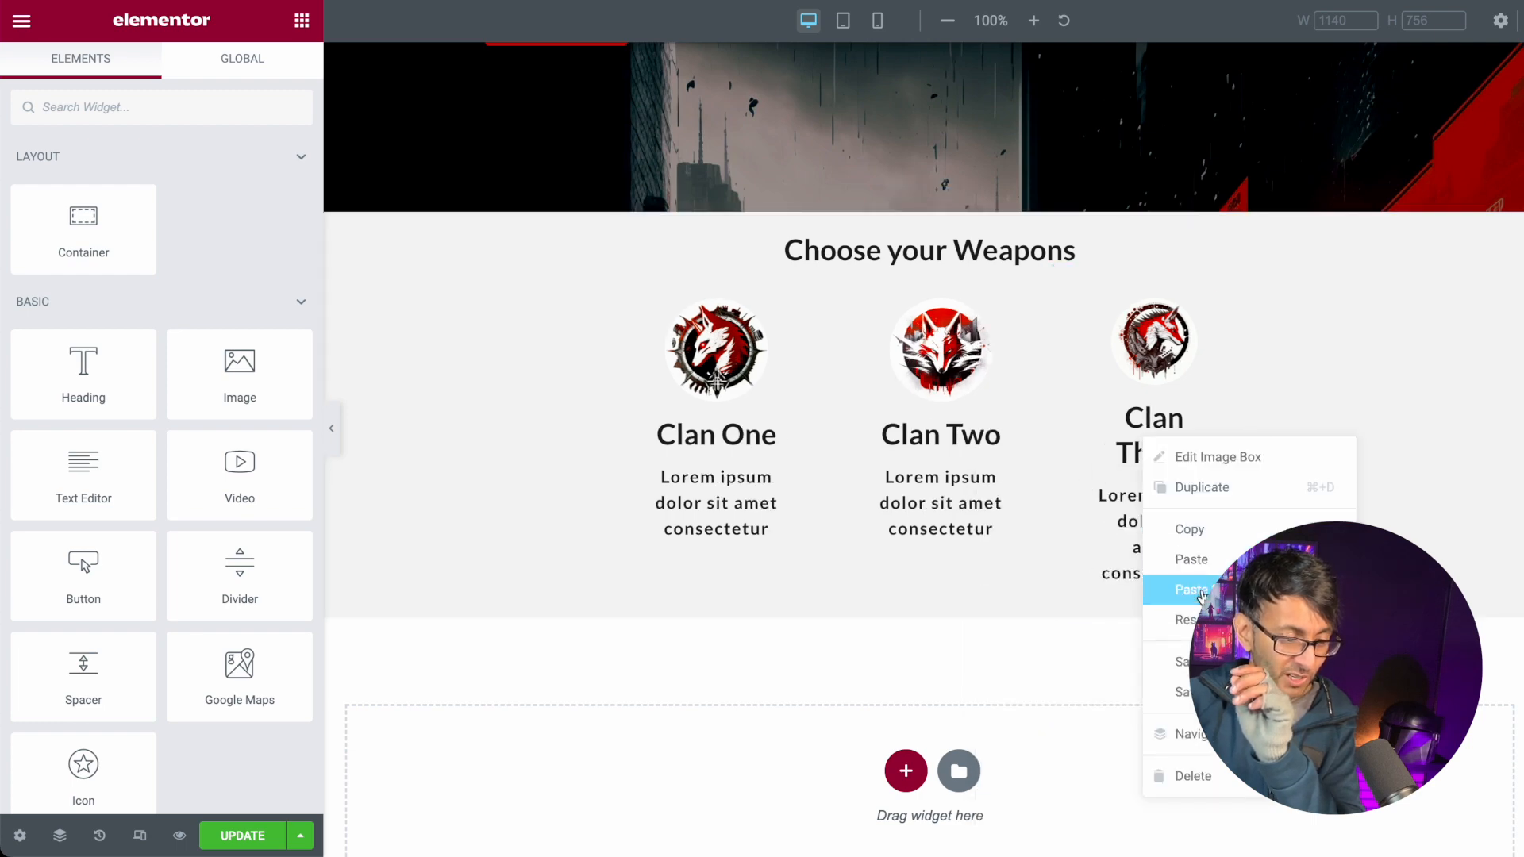
{"action": "left_click", "coordinate": [1201, 590]}
- Preview the "Choose your Weapons" section at full width with the editing panel hidden, and restore the panel
{"action": "left_click", "coordinate": [332, 436]}
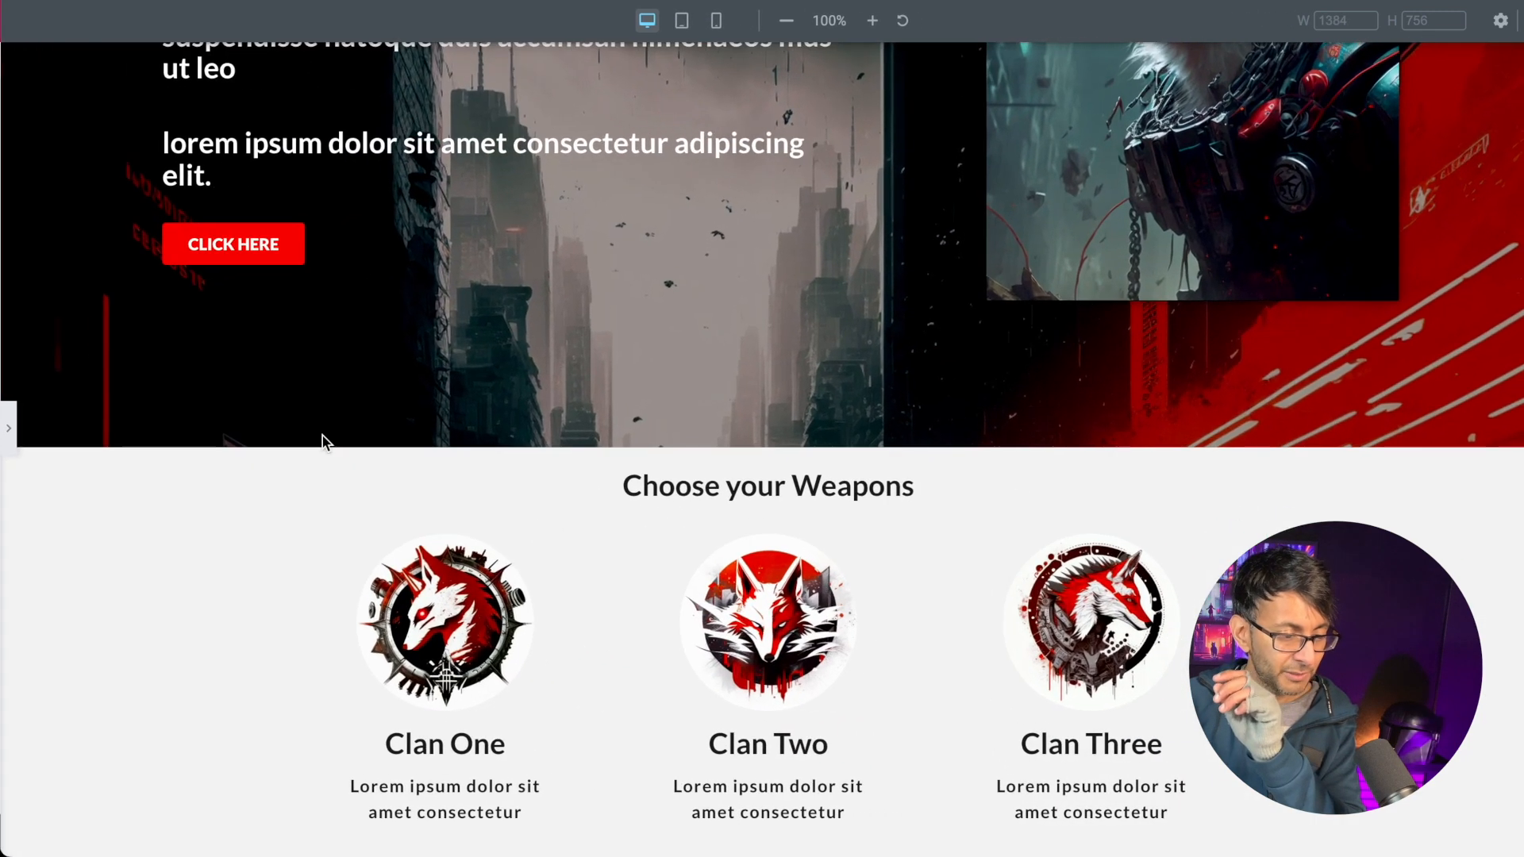
{"action": "left_click", "coordinate": [8, 429]}
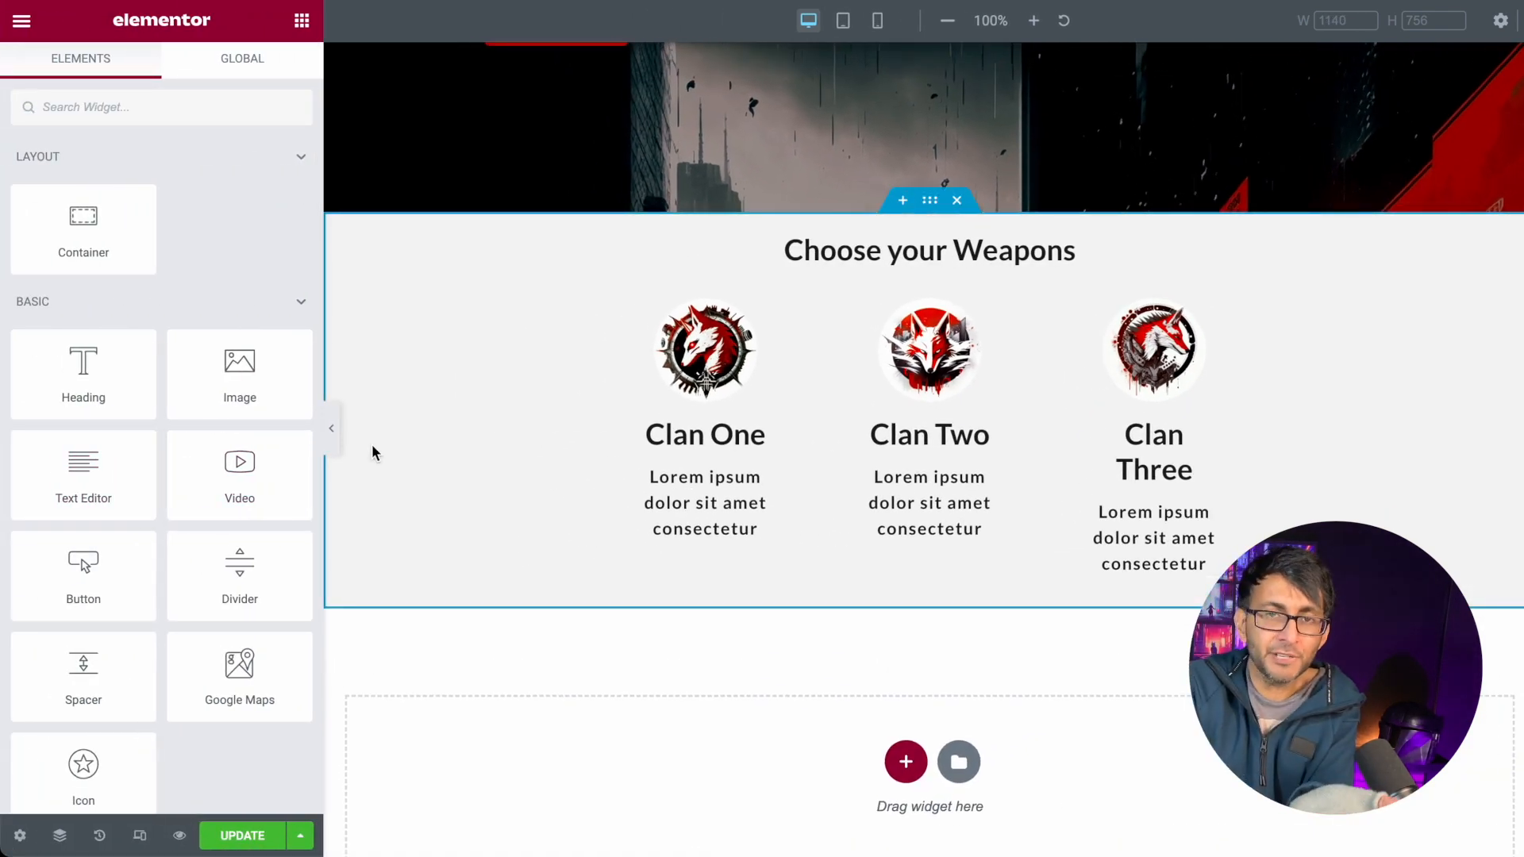
- Set the "Choose your Weapons" container's top and bottom padding to 40 px
{"action": "left_click", "coordinate": [927, 210]}
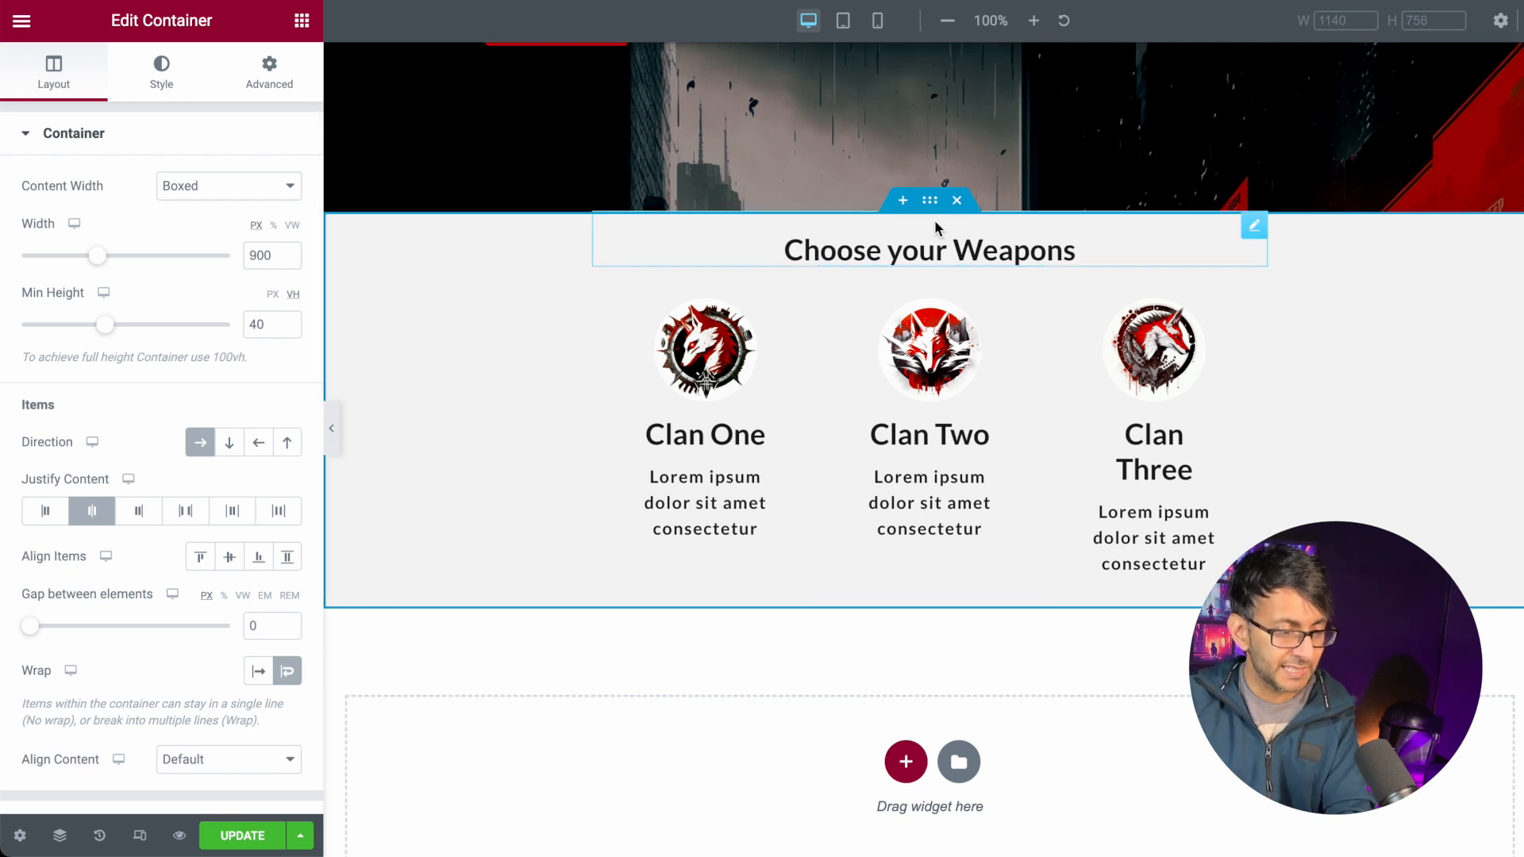
{"action": "left_click", "coordinate": [963, 238]}
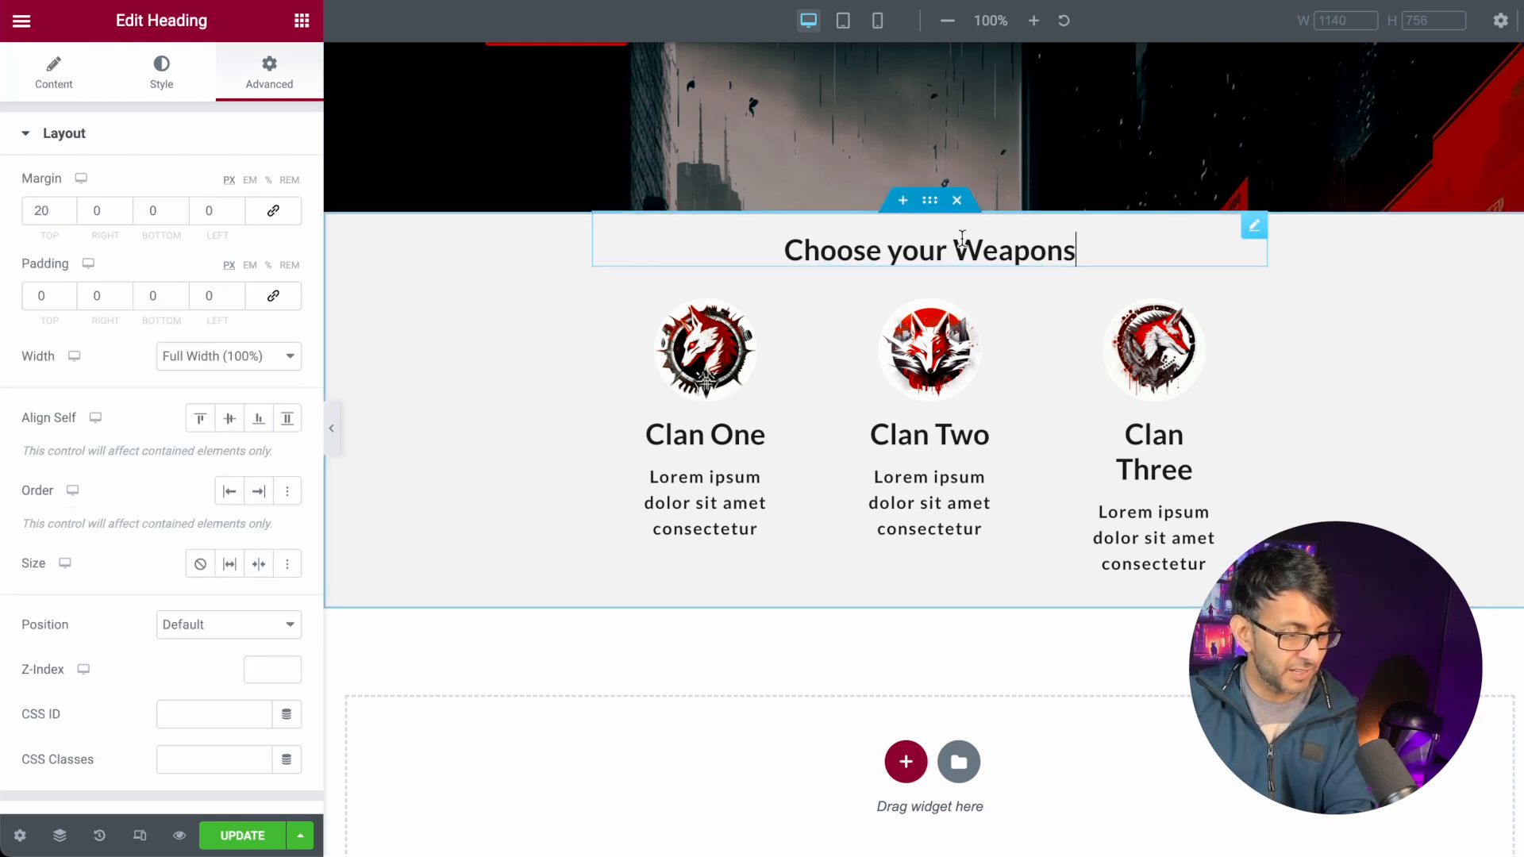
{"action": "left_click", "coordinate": [926, 205]}
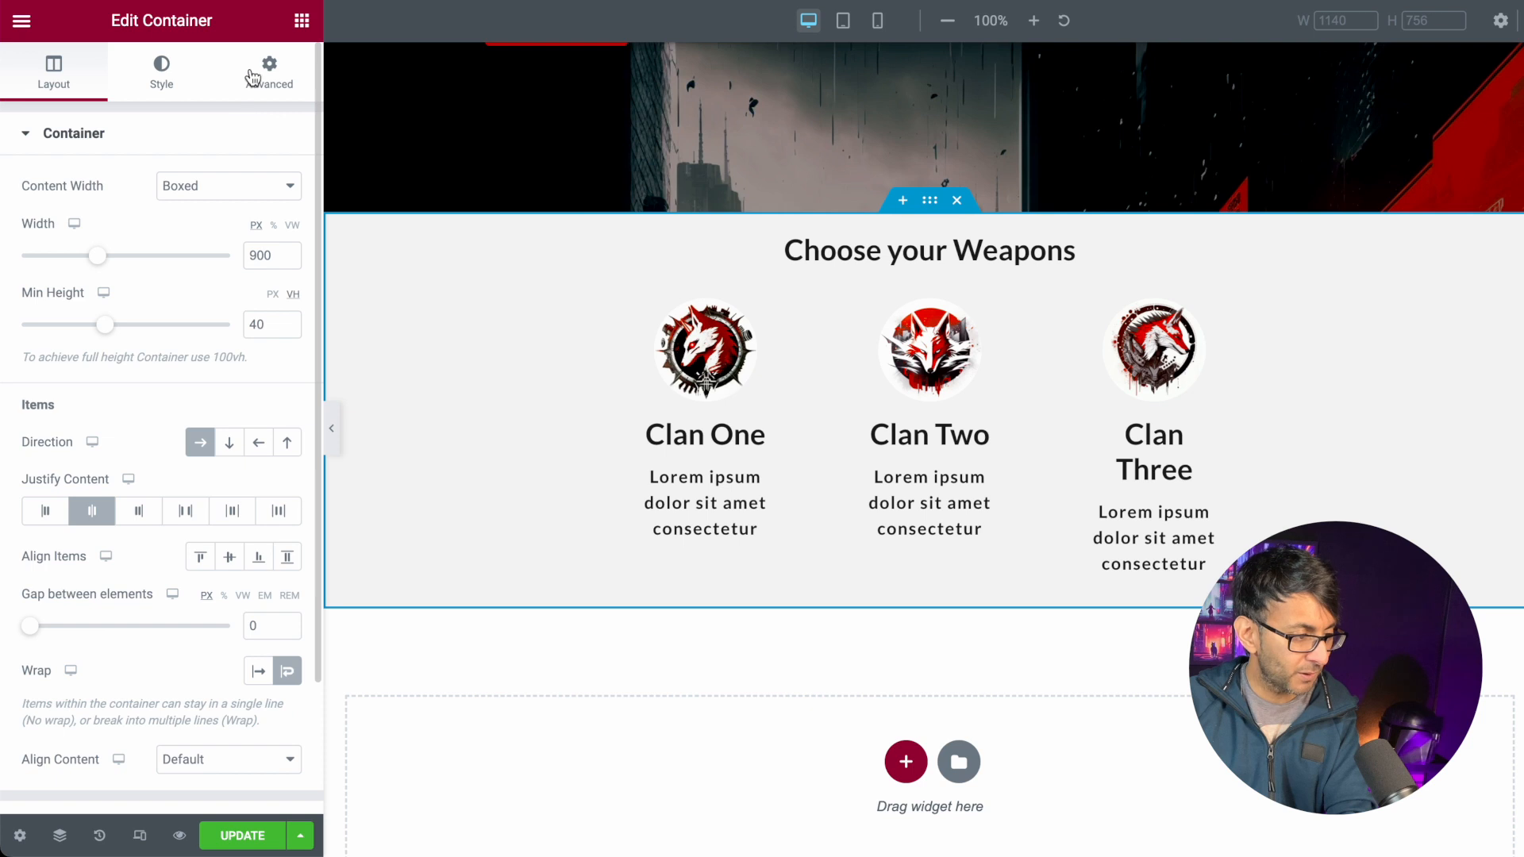
{"action": "left_click", "coordinate": [266, 80]}
{"action": "double_click", "coordinate": [40, 296]}
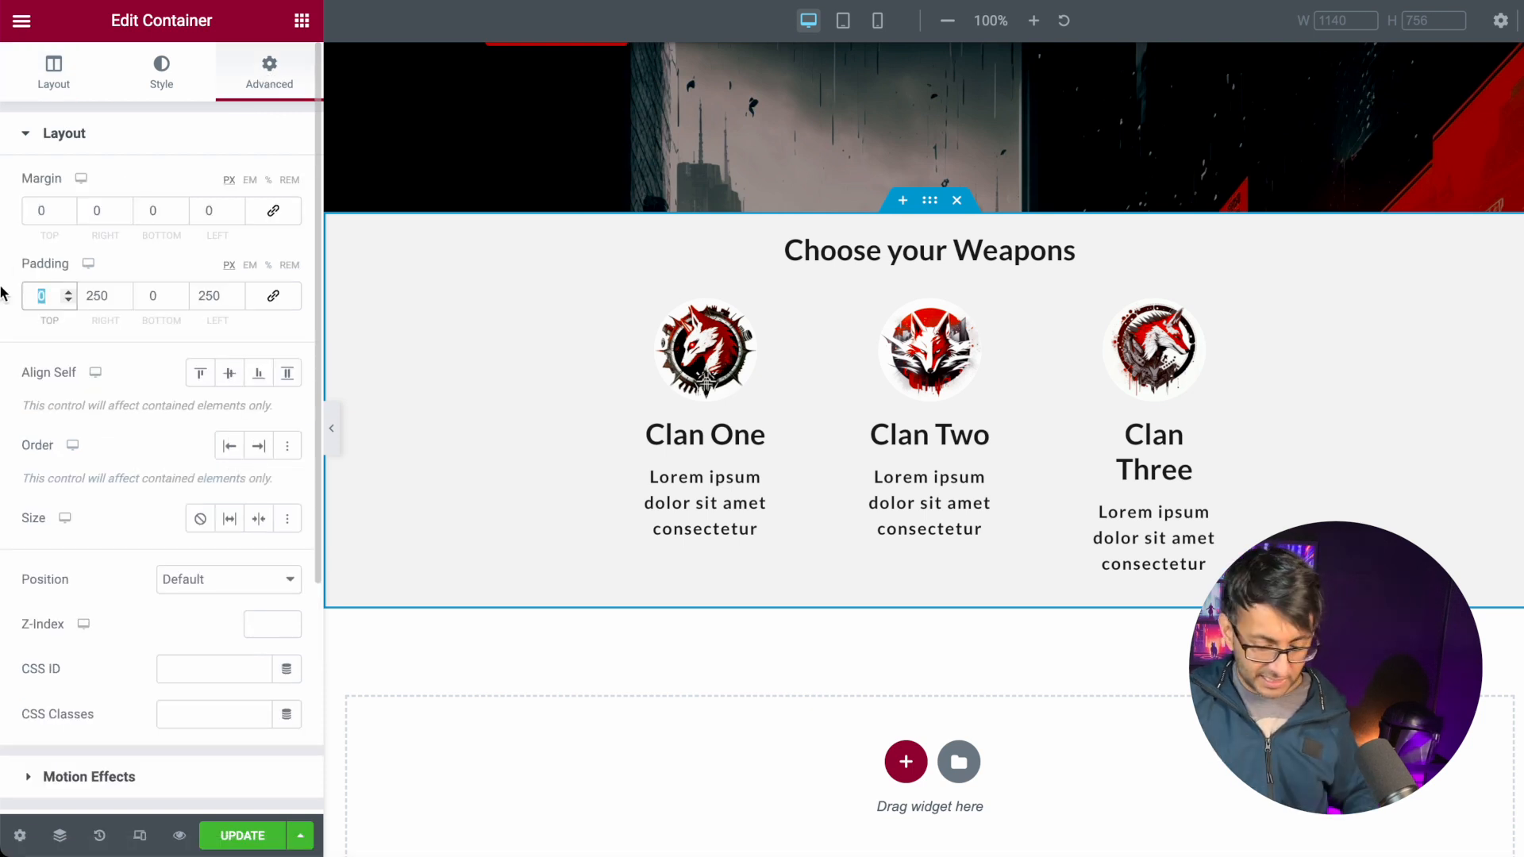
{"action": "type", "text": "40"}
{"action": "key", "text": "Tab"}
{"action": "key", "text": "Tab"}
{"action": "type", "text": "40"}
- Preview the clan section below the hero at full width with the editing panel hidden, and restore the panel
{"action": "scroll", "coordinate": [48, 300], "scroll_direction": "down", "scroll_amount": 1}
{"action": "scroll", "coordinate": [1078, 588], "scroll_direction": "up", "scroll_amount": 20}
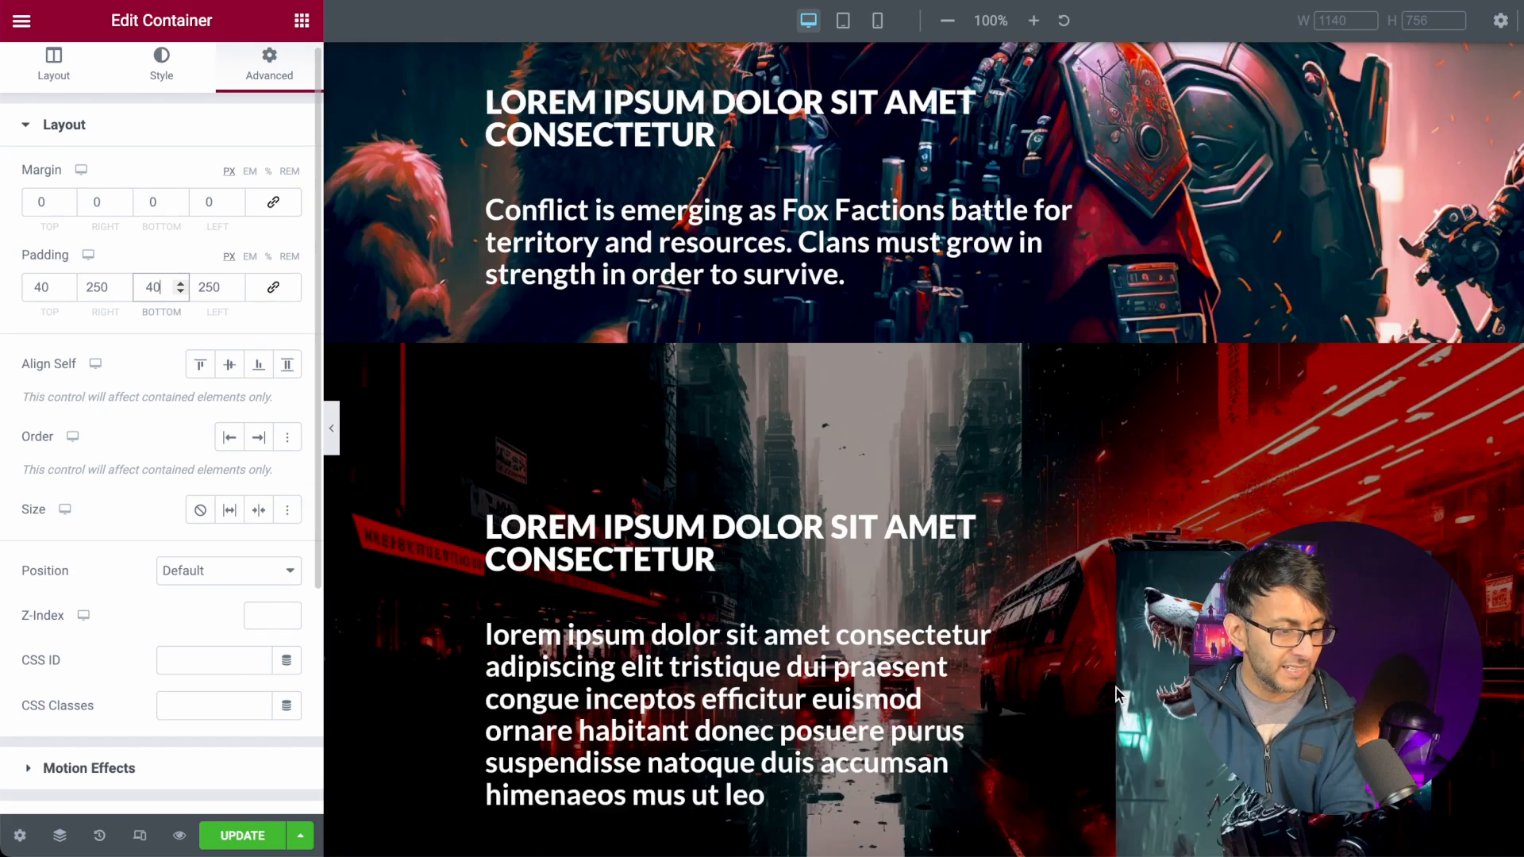
{"action": "scroll", "coordinate": [990, 676], "scroll_direction": "down", "scroll_amount": 2}
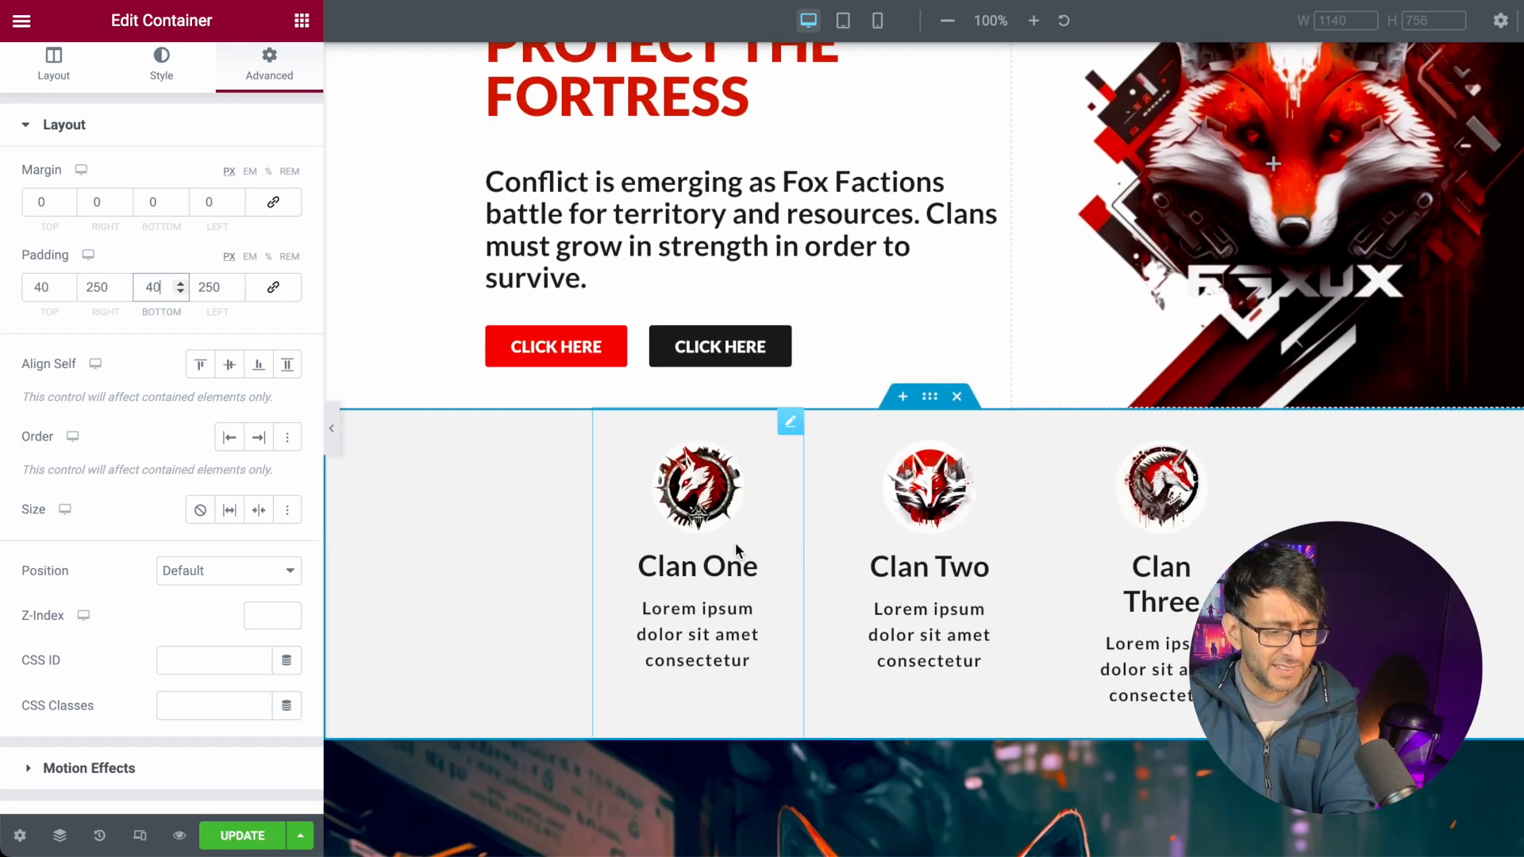
{"action": "left_click", "coordinate": [332, 430]}
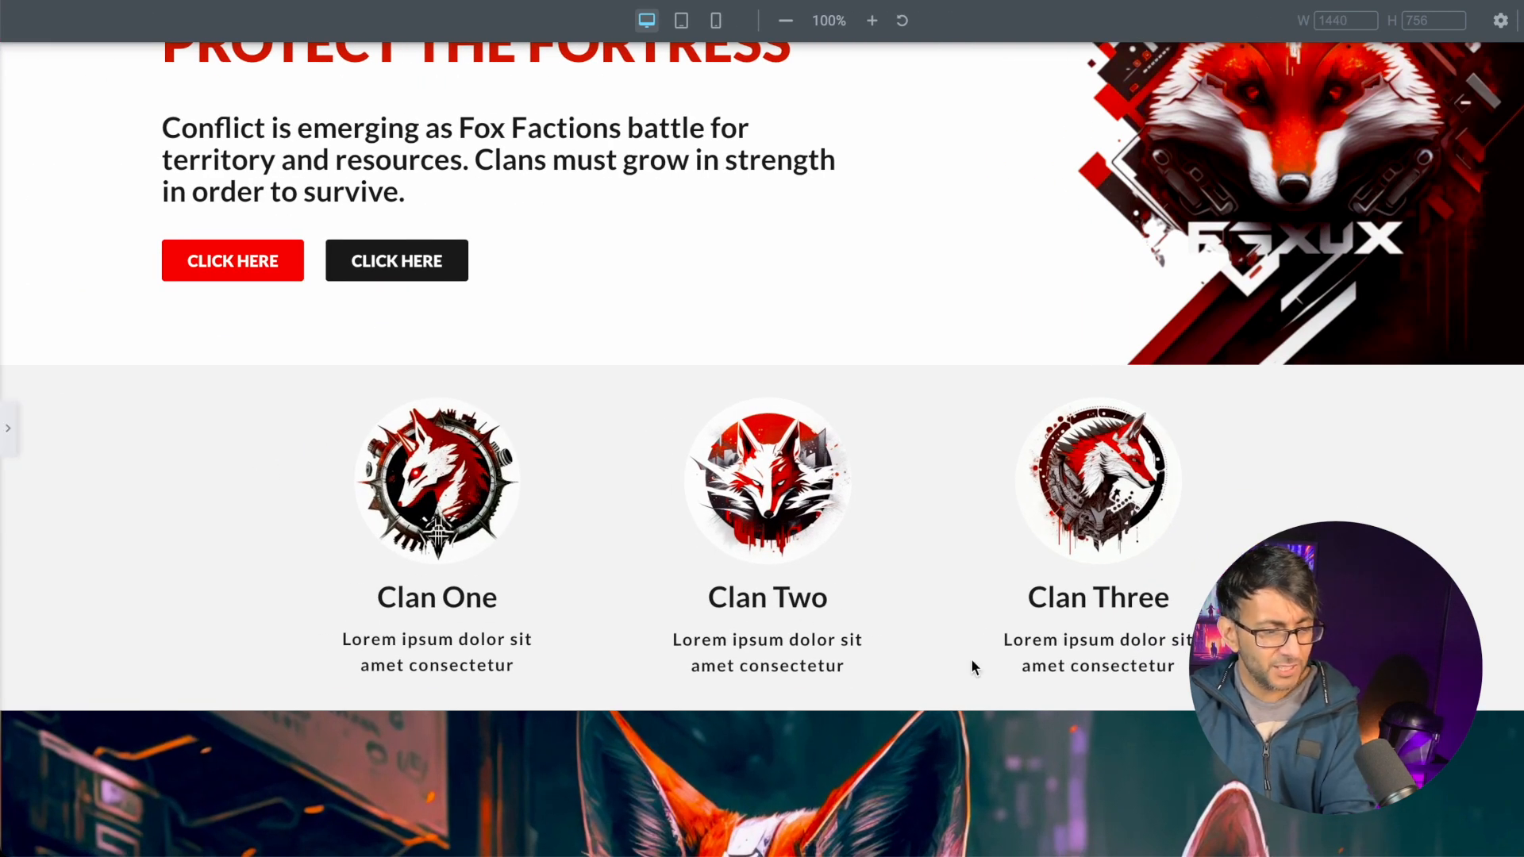
{"action": "scroll", "coordinate": [972, 663], "scroll_direction": "up", "scroll_amount": 3}
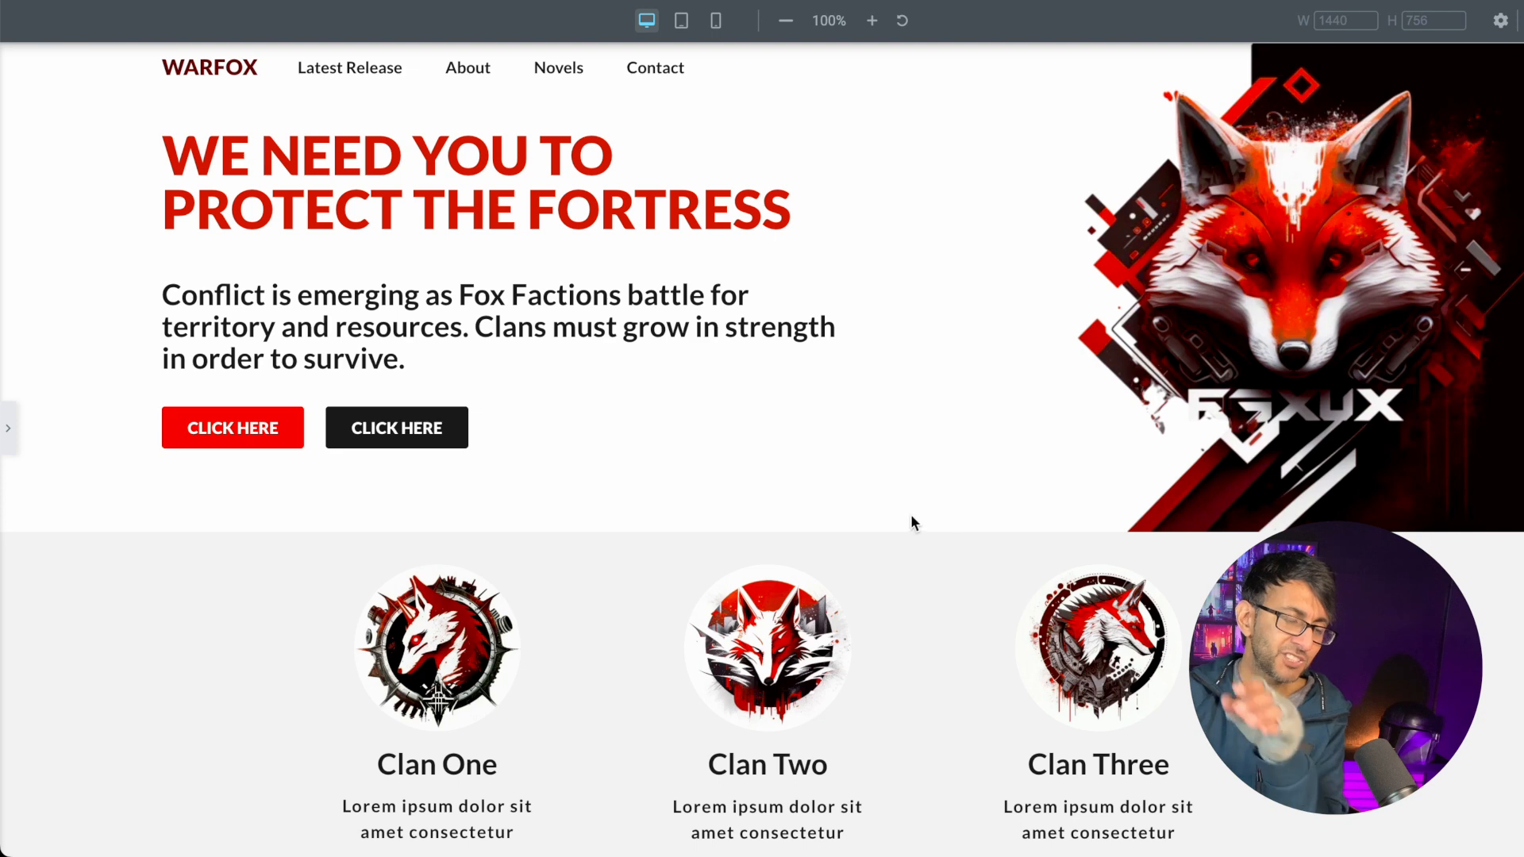
{"action": "left_click", "coordinate": [8, 429]}
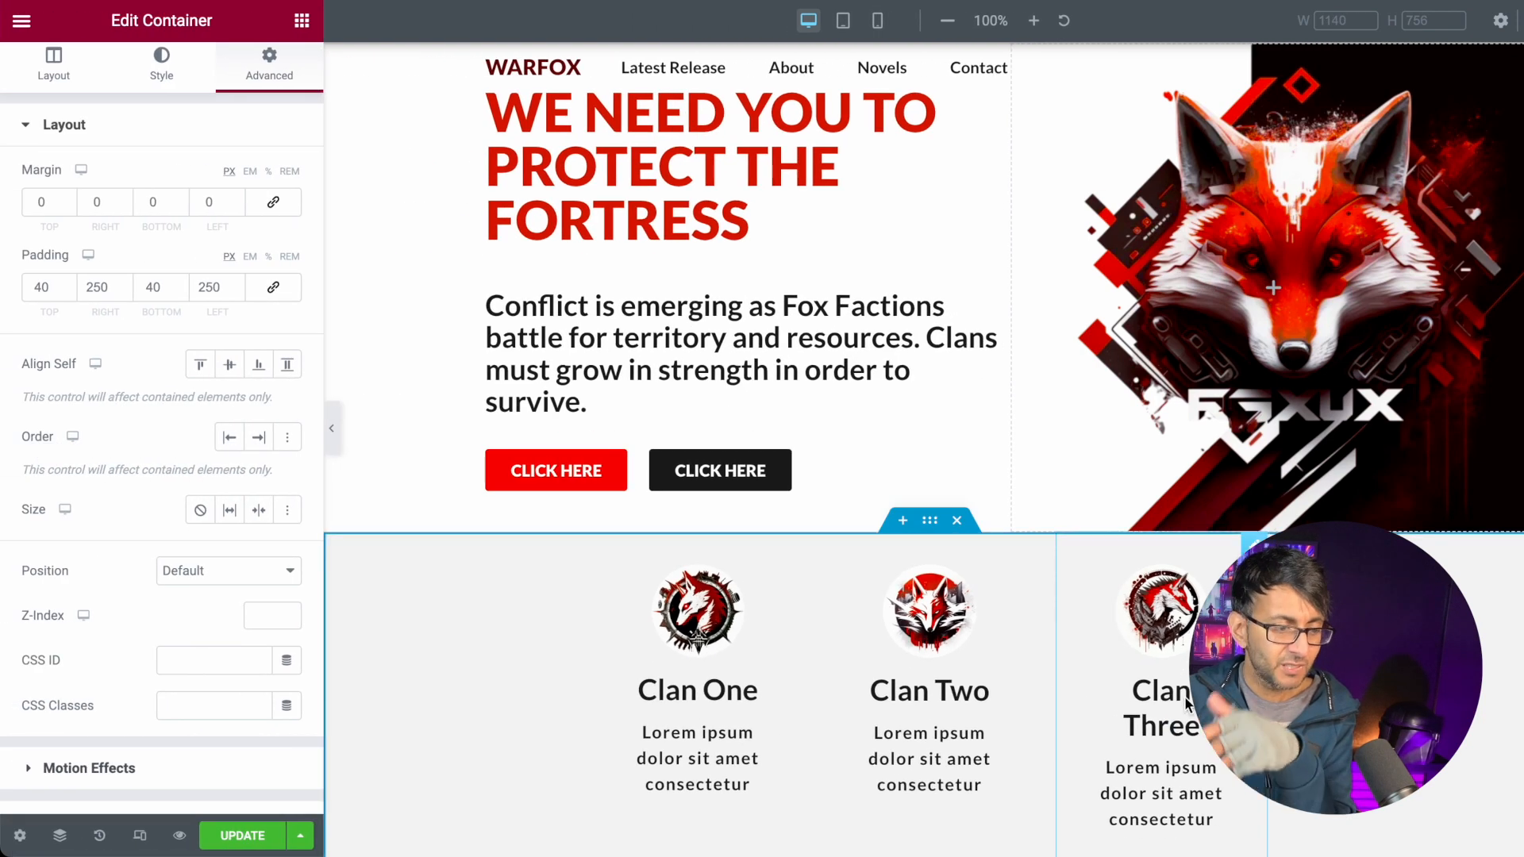
- Set the background color of the clan container below the hero to the white global color New Item #1
{"action": "left_click", "coordinate": [929, 520]}
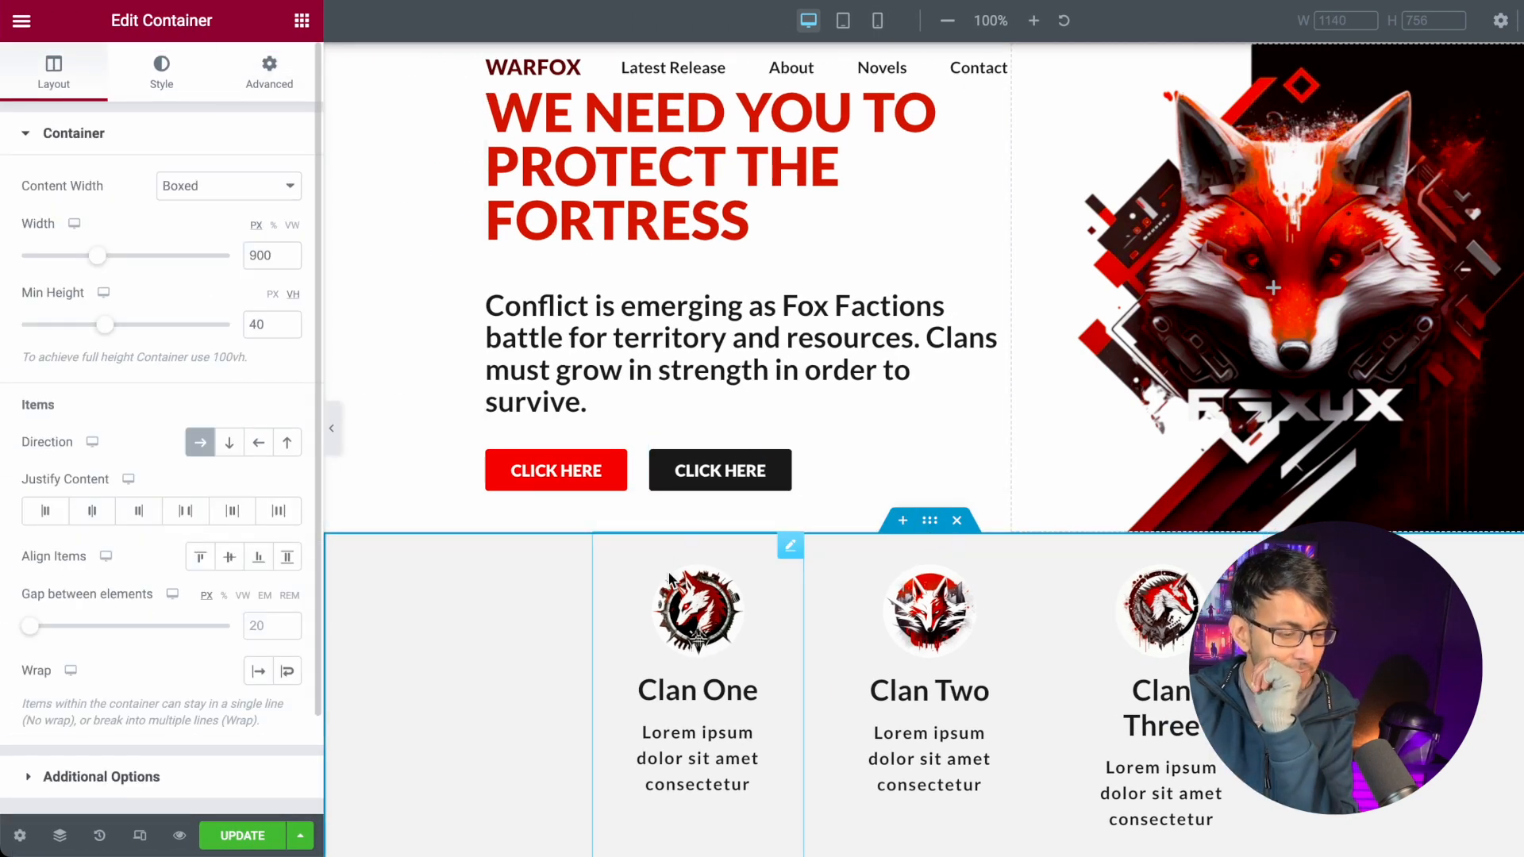
{"action": "left_click", "coordinate": [161, 70]}
{"action": "left_click", "coordinate": [256, 277]}
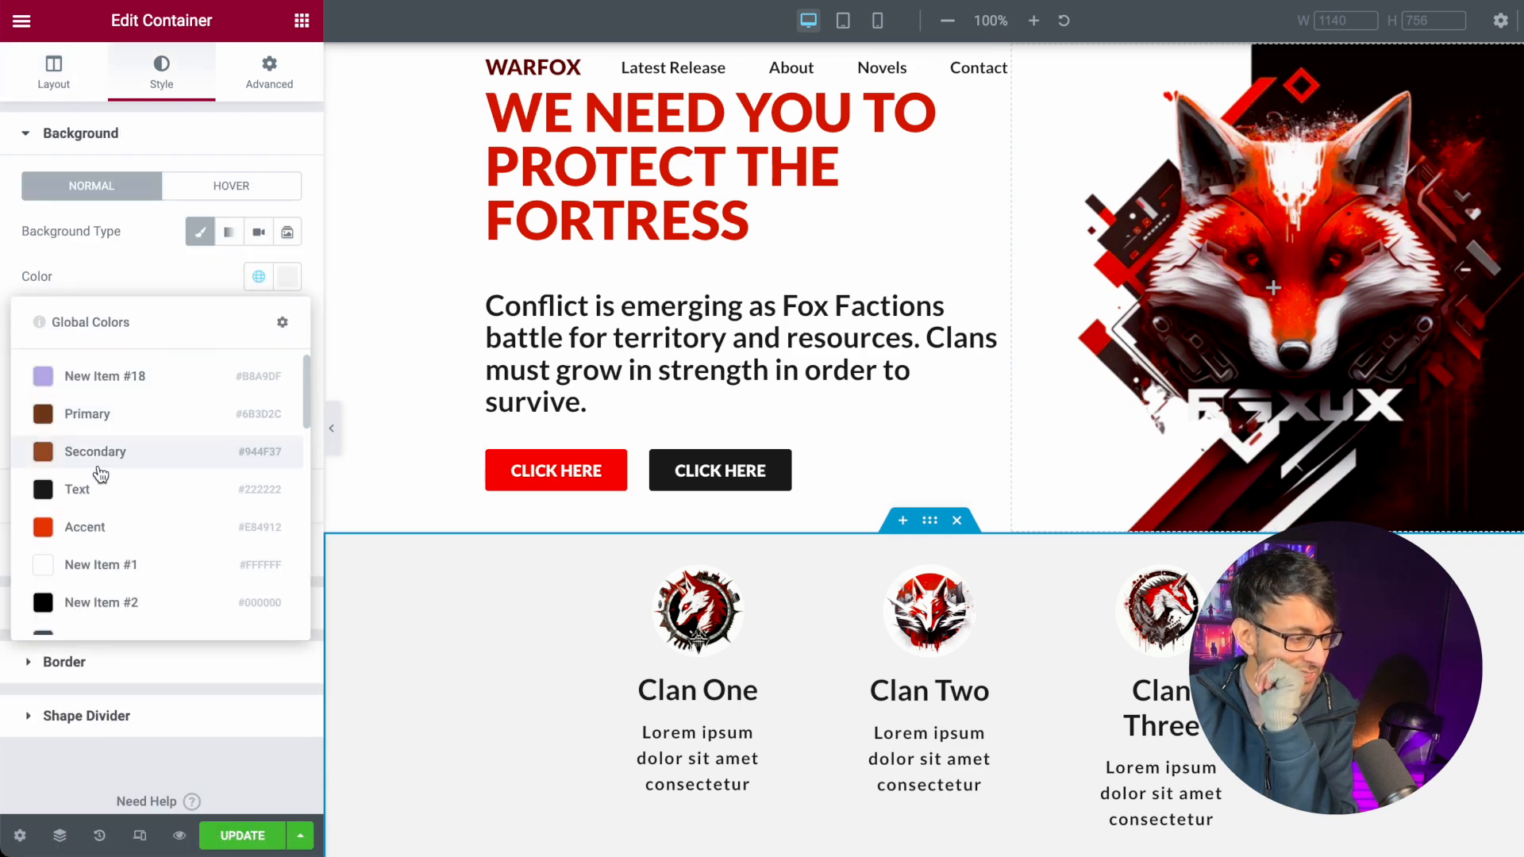
{"action": "left_click", "coordinate": [101, 570]}
{"action": "scroll", "coordinate": [873, 675], "scroll_direction": "down", "scroll_amount": 3}
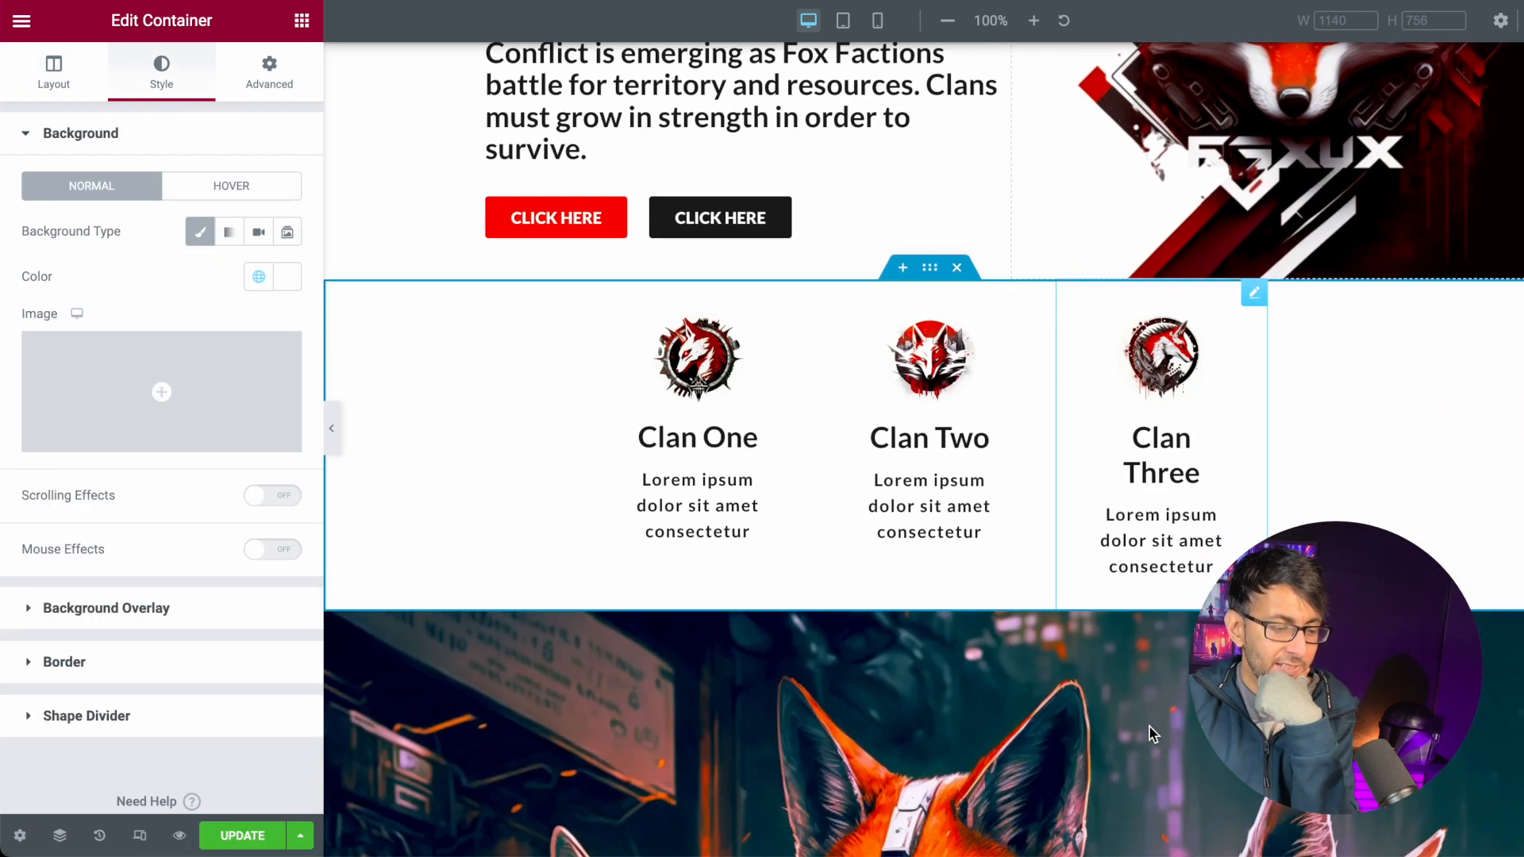
{"action": "scroll", "coordinate": [1153, 735], "scroll_direction": "up", "scroll_amount": 3}
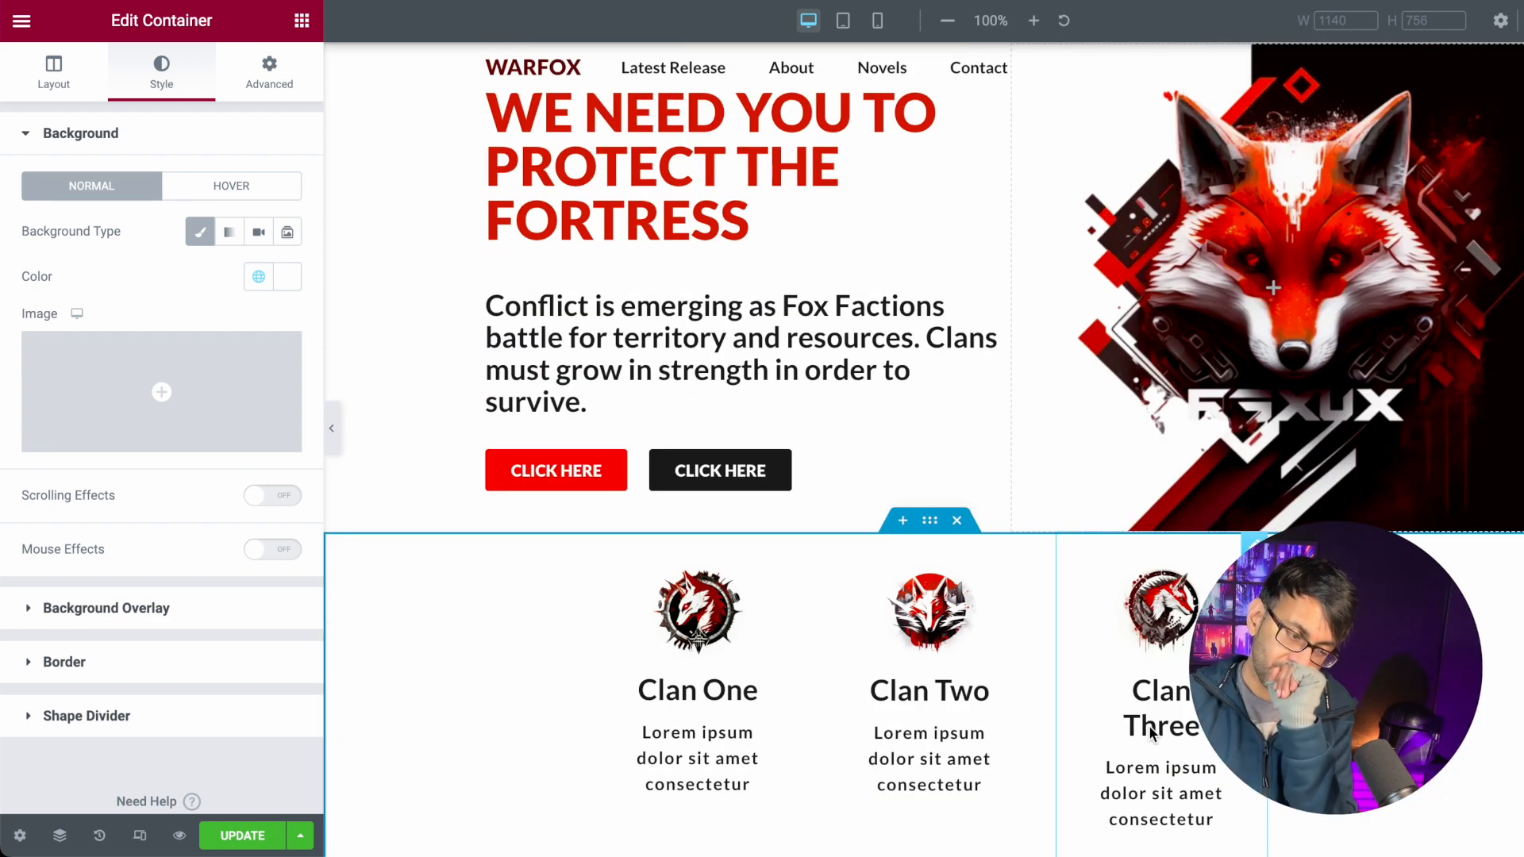
{"action": "scroll", "coordinate": [1152, 734], "scroll_direction": "down", "scroll_amount": 3}
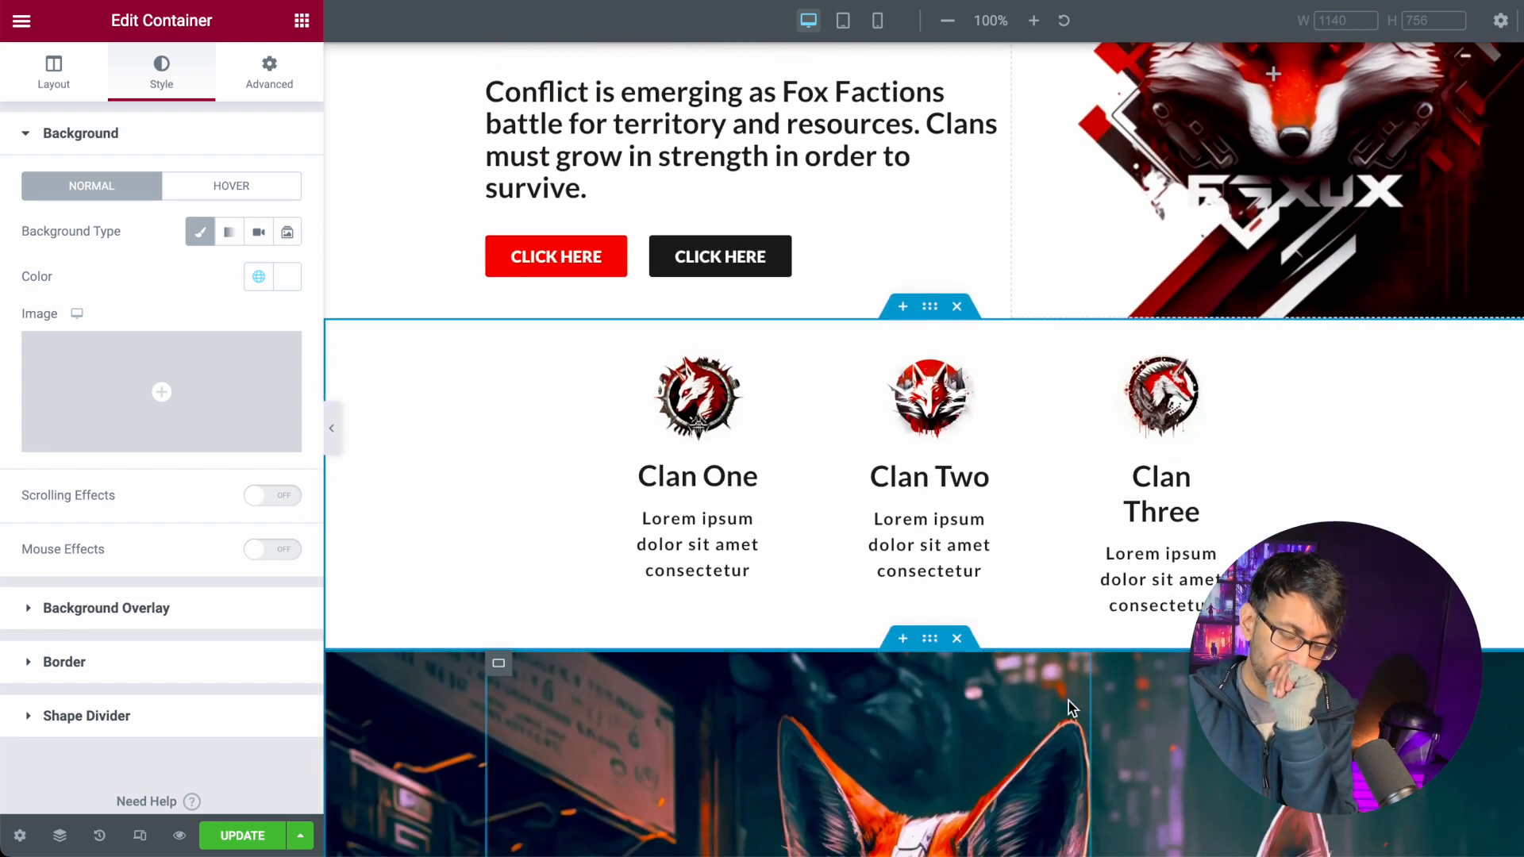
- Preview the white clan section with the editing panel hidden, restore the panel, and undo the background color change
{"action": "left_click", "coordinate": [332, 429]}
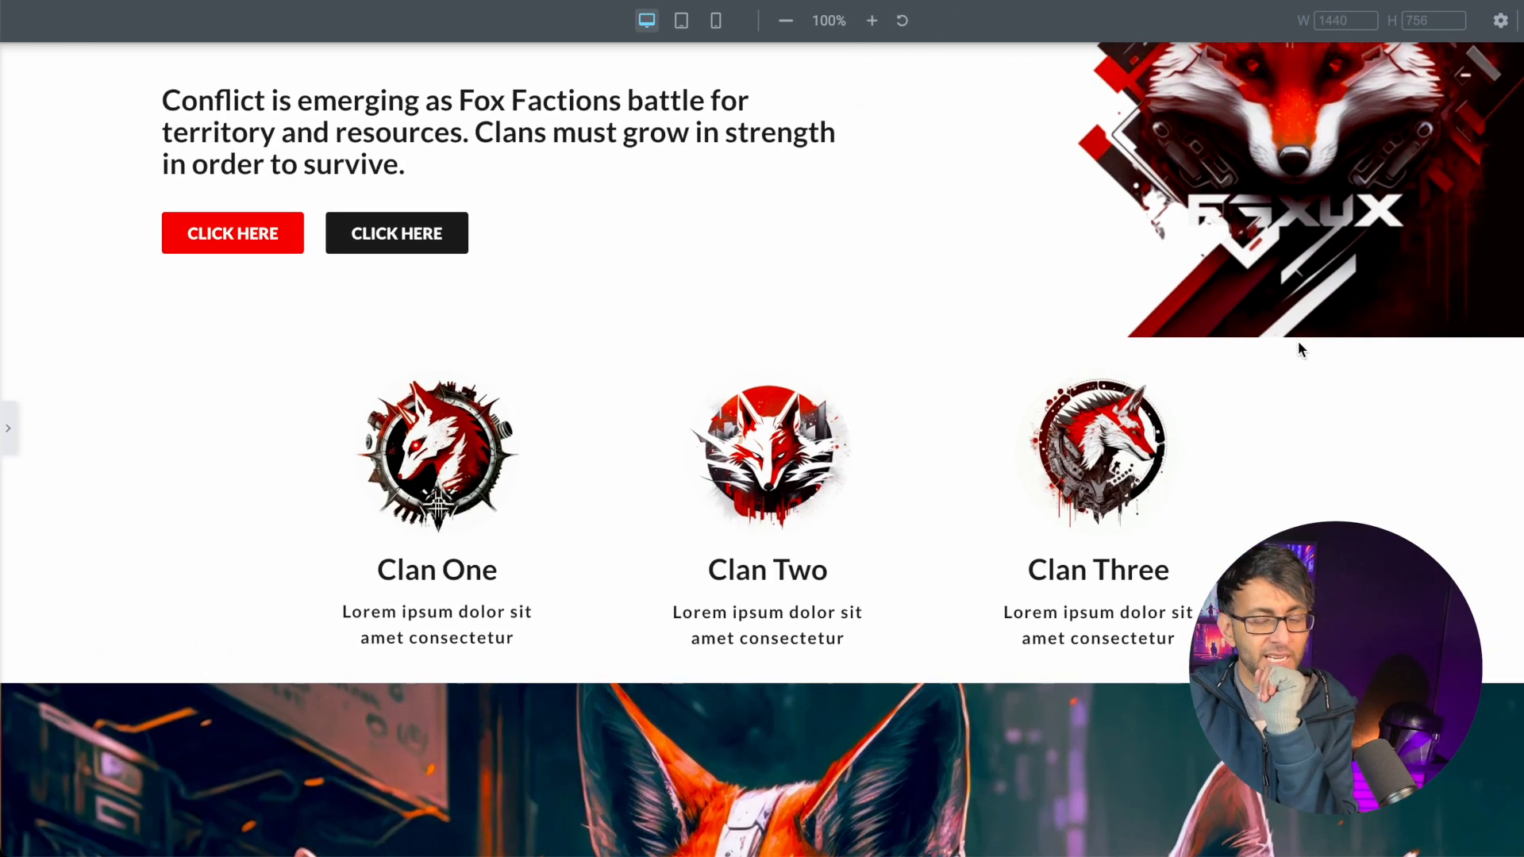
{"action": "scroll", "coordinate": [1175, 430], "scroll_direction": "up", "scroll_amount": 2}
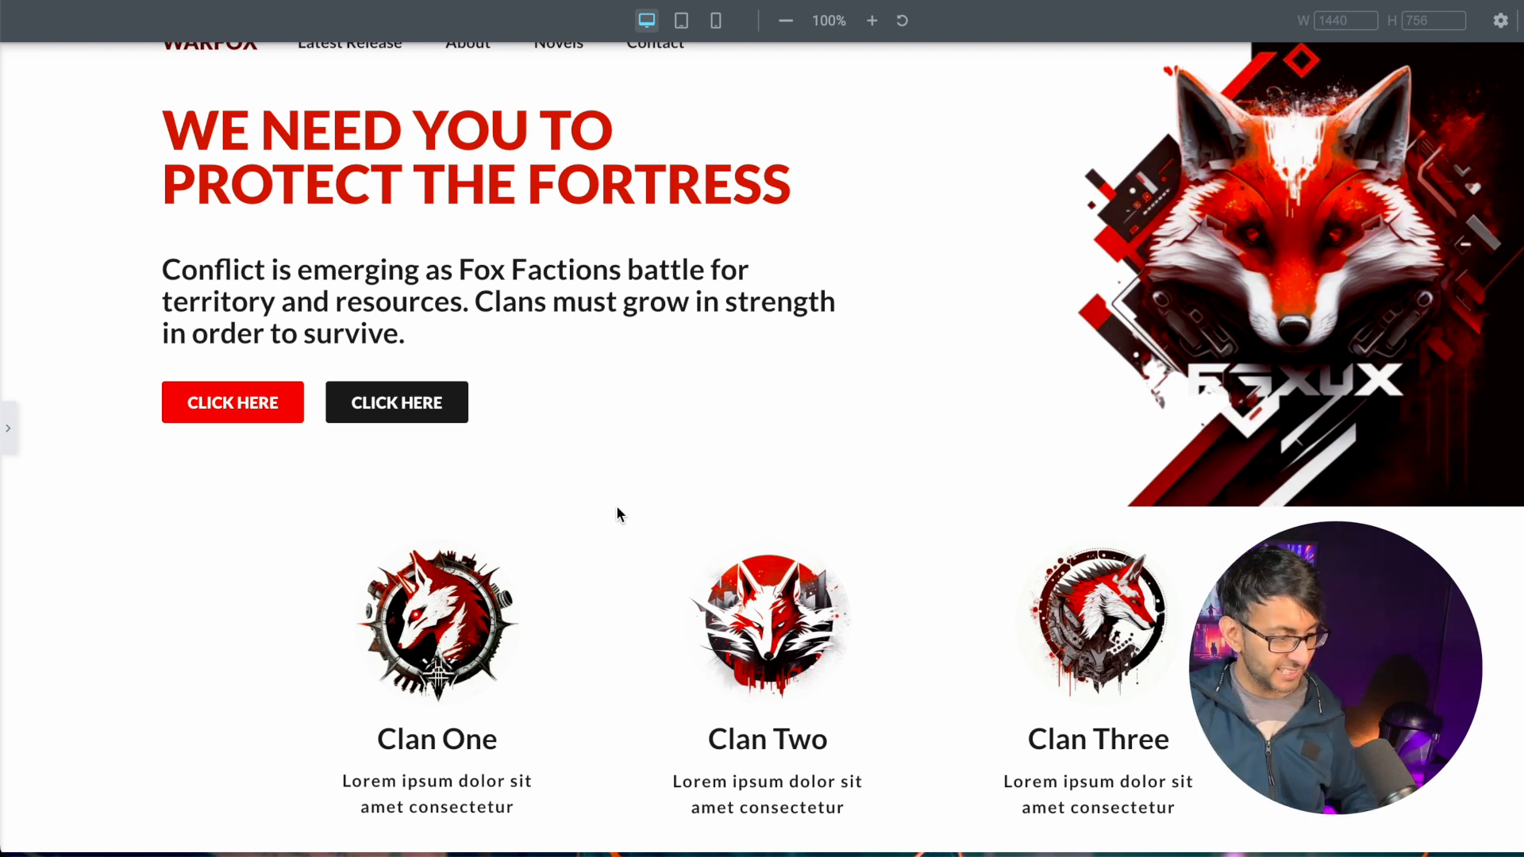
{"action": "left_click", "coordinate": [12, 431]}
{"action": "key", "text": "super+z"}
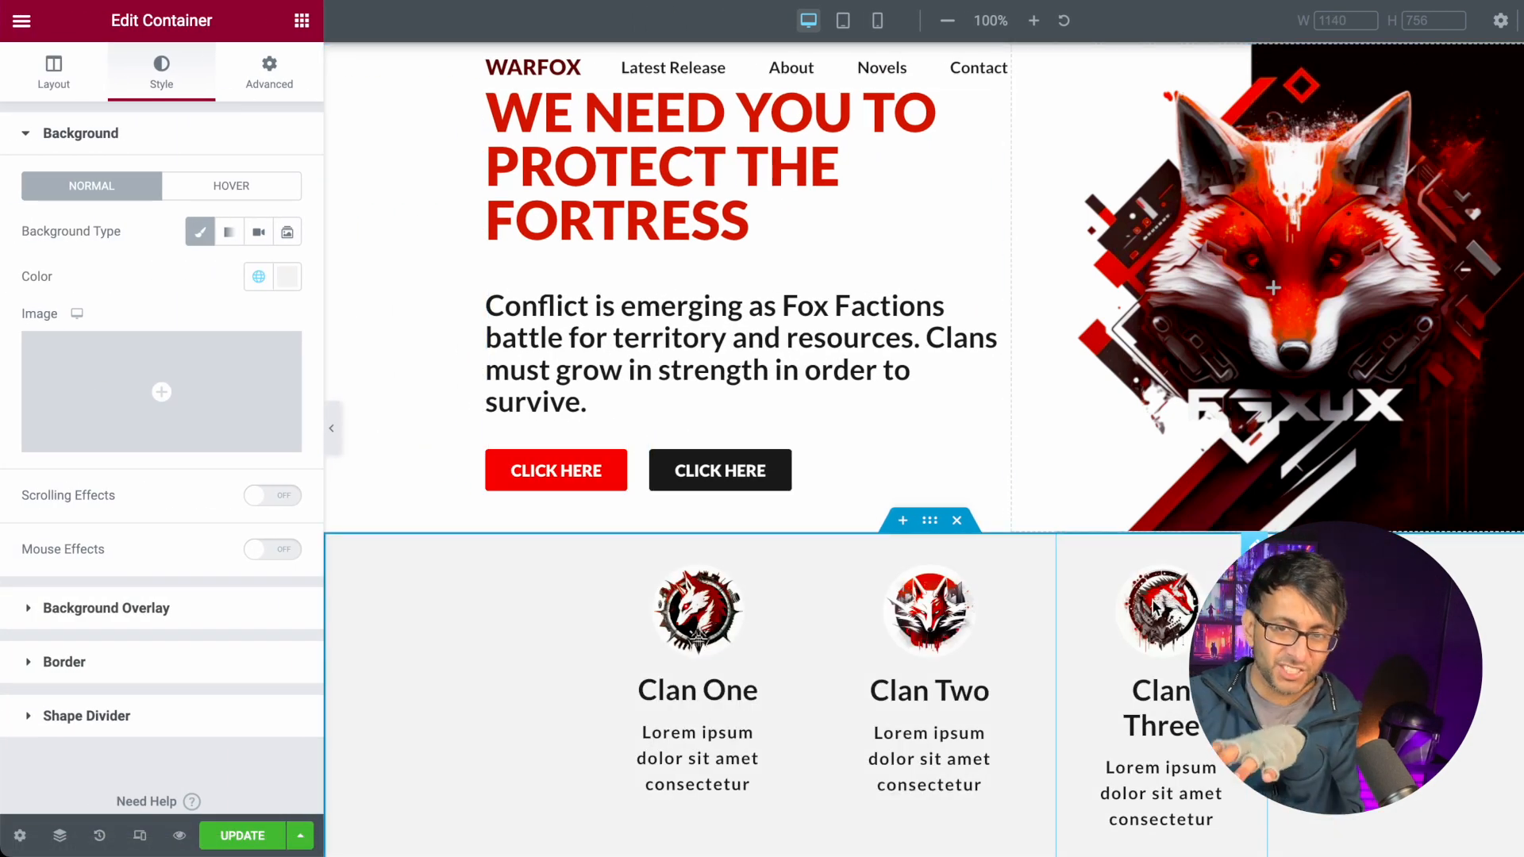
- Open the image selection of the Clan One box under "Choose your Weapons" and switch to the WordPress Media Library
{"action": "scroll", "coordinate": [1167, 604], "scroll_direction": "down", "scroll_amount": 3}
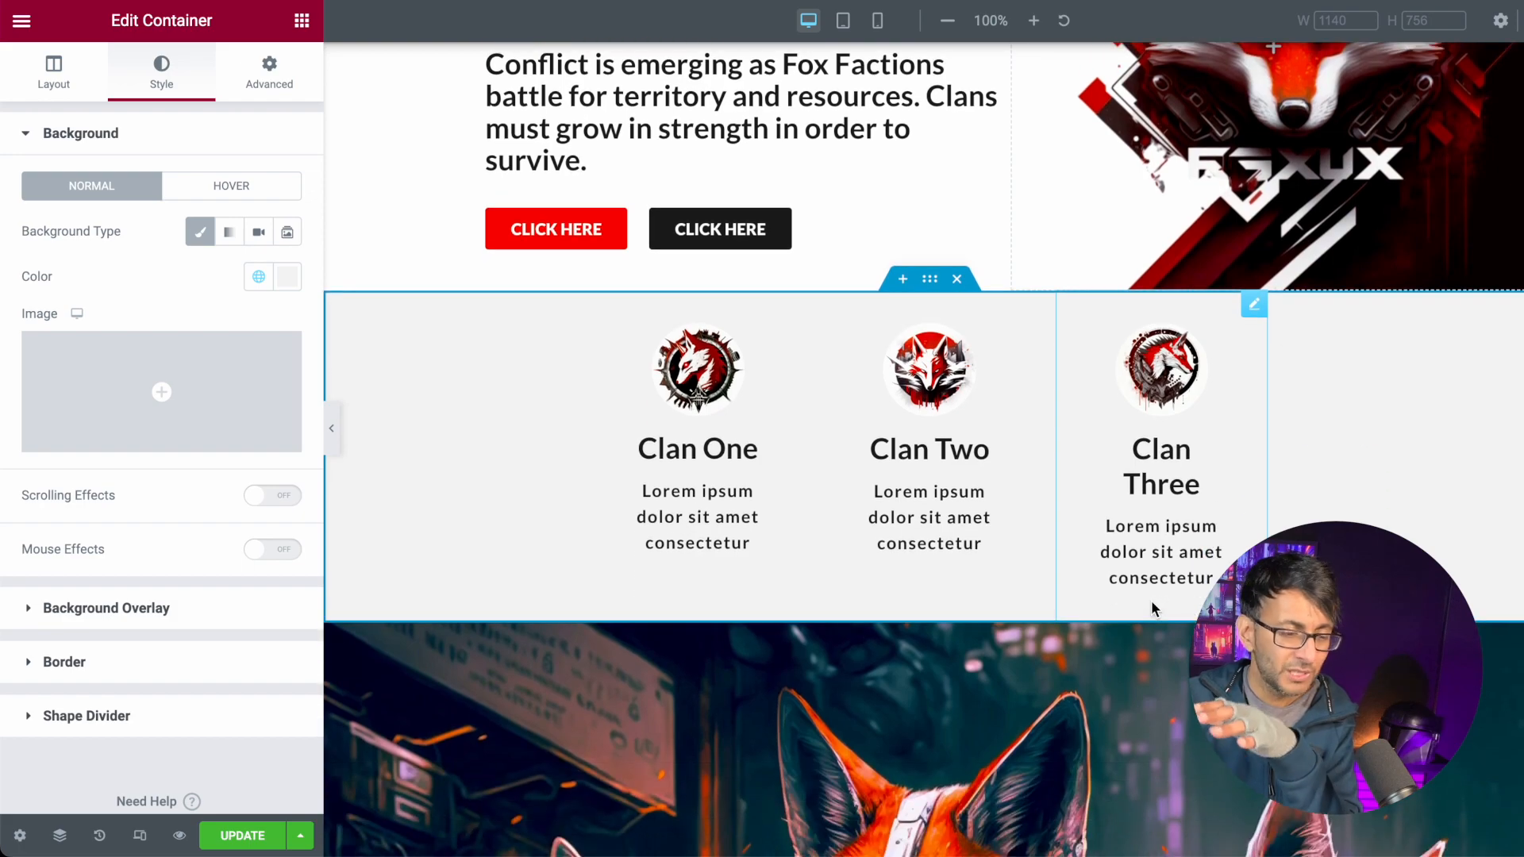
{"action": "scroll", "coordinate": [1136, 635], "scroll_direction": "down", "scroll_amount": 5}
{"action": "scroll", "coordinate": [1129, 670], "scroll_direction": "down", "scroll_amount": 10}
{"action": "scroll", "coordinate": [1126, 675], "scroll_direction": "up", "scroll_amount": 2}
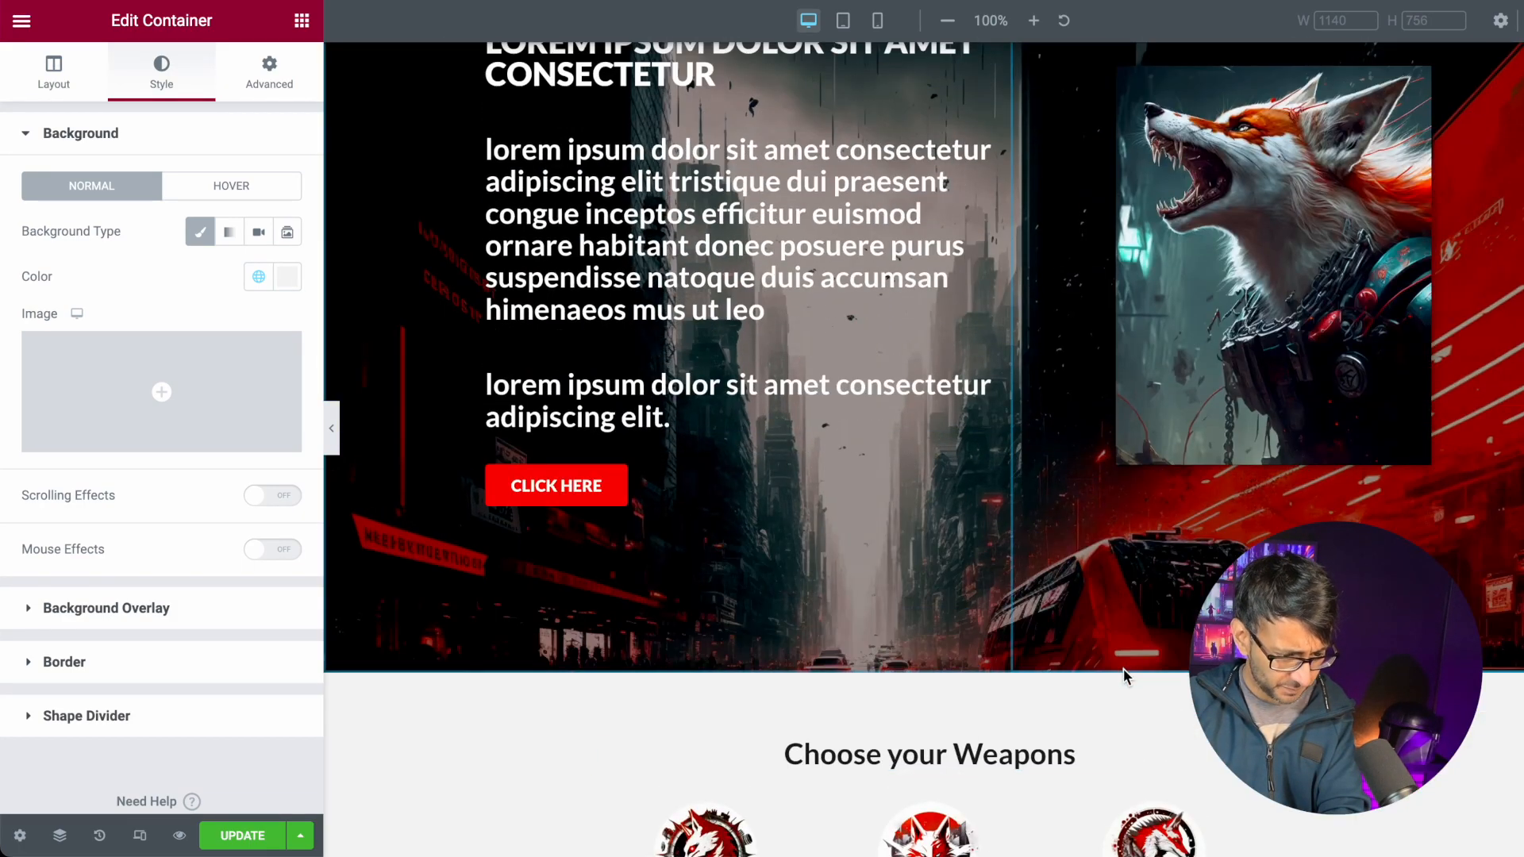
{"action": "scroll", "coordinate": [1124, 679], "scroll_direction": "up", "scroll_amount": 3}
{"action": "scroll", "coordinate": [1126, 691], "scroll_direction": "down", "scroll_amount": 7}
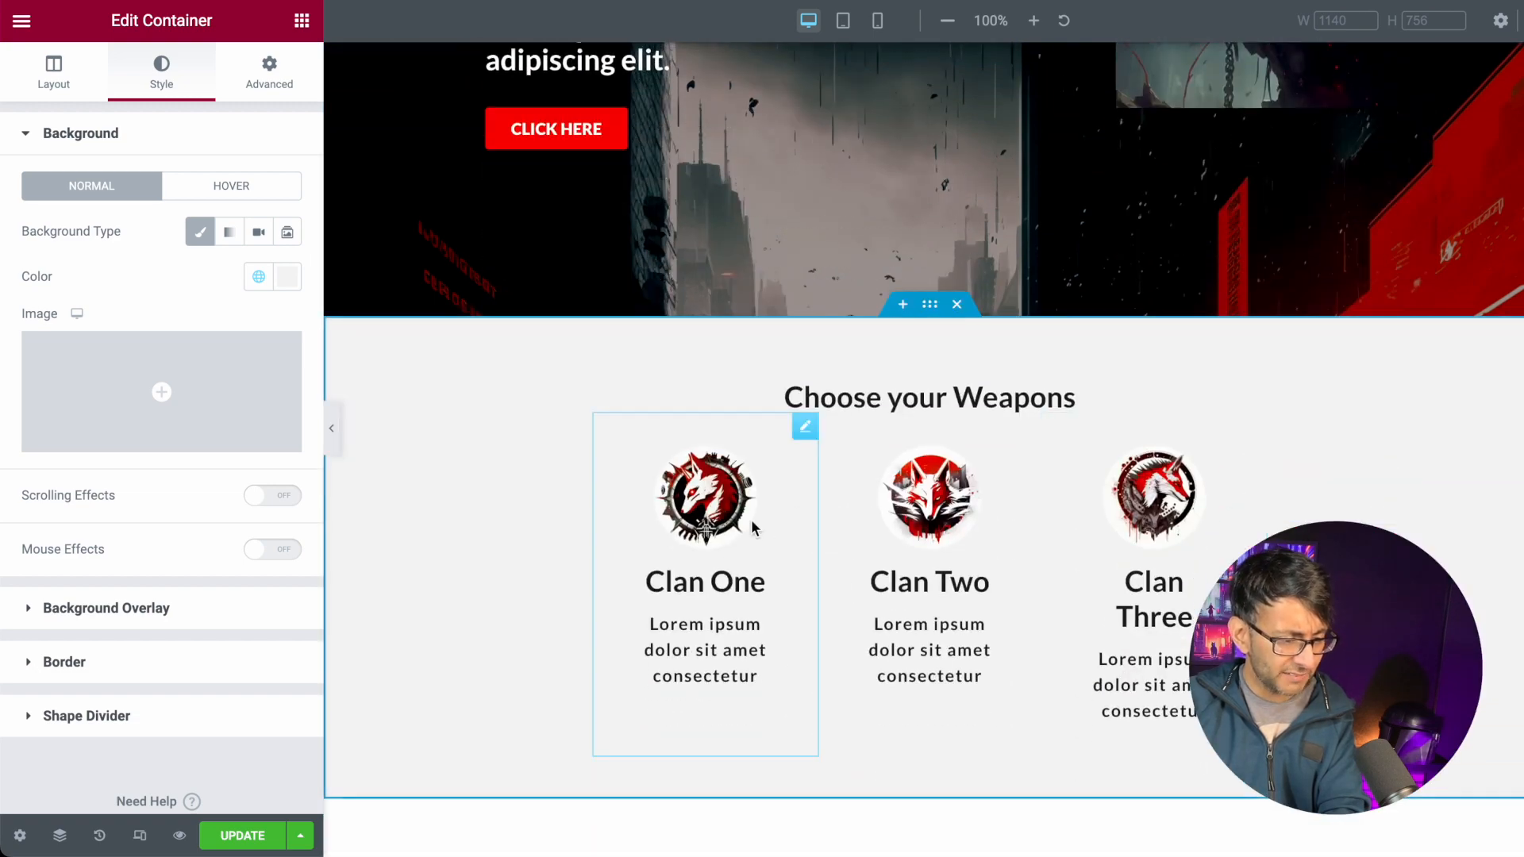
{"action": "left_click", "coordinate": [762, 535]}
{"action": "left_click", "coordinate": [54, 83]}
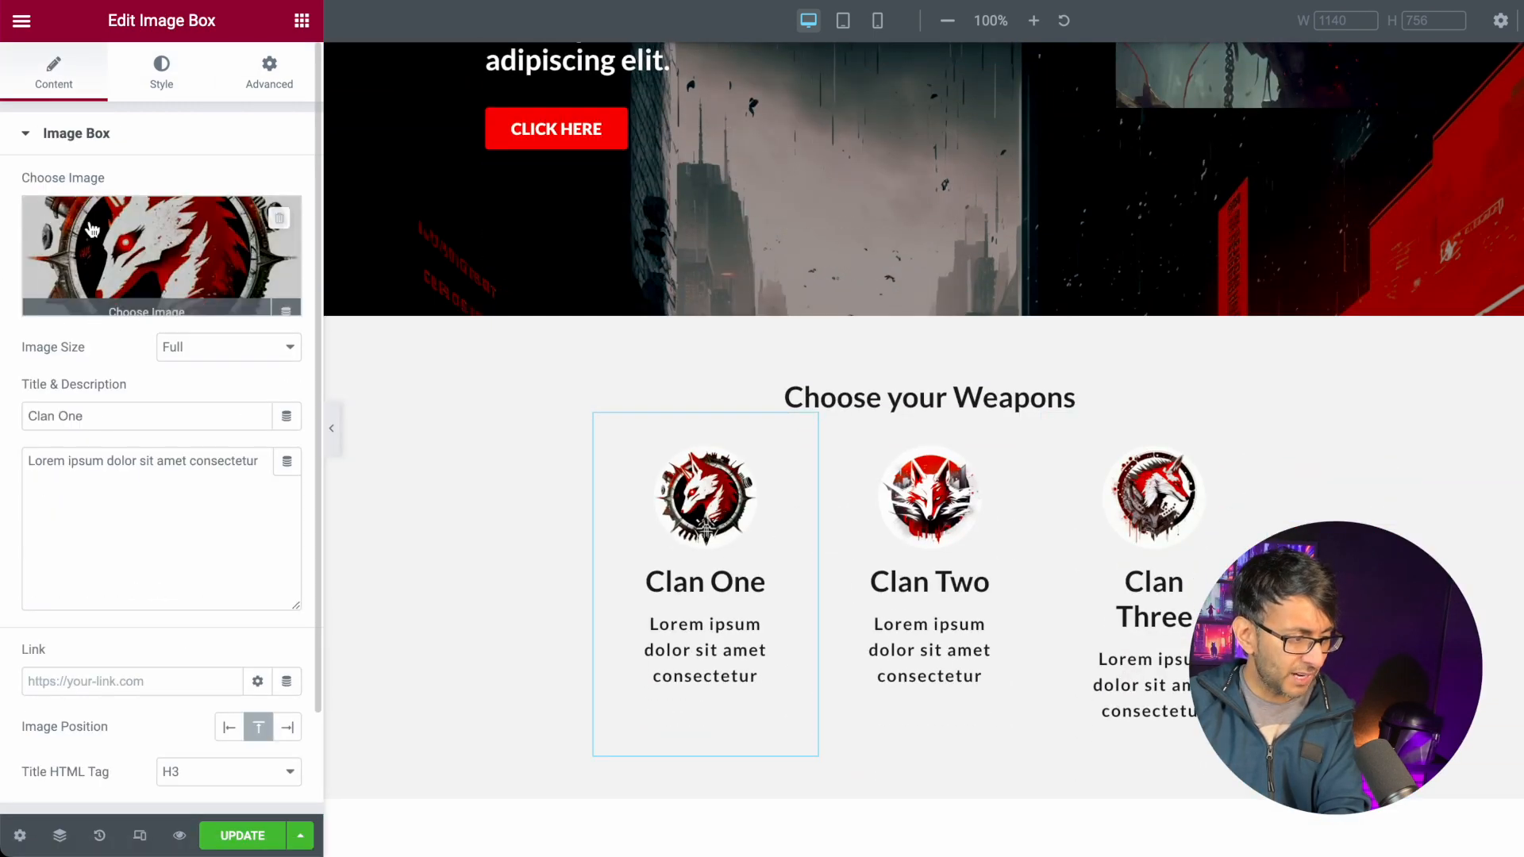
{"action": "left_click", "coordinate": [163, 254]}
{"action": "left_click", "coordinate": [501, 429]}
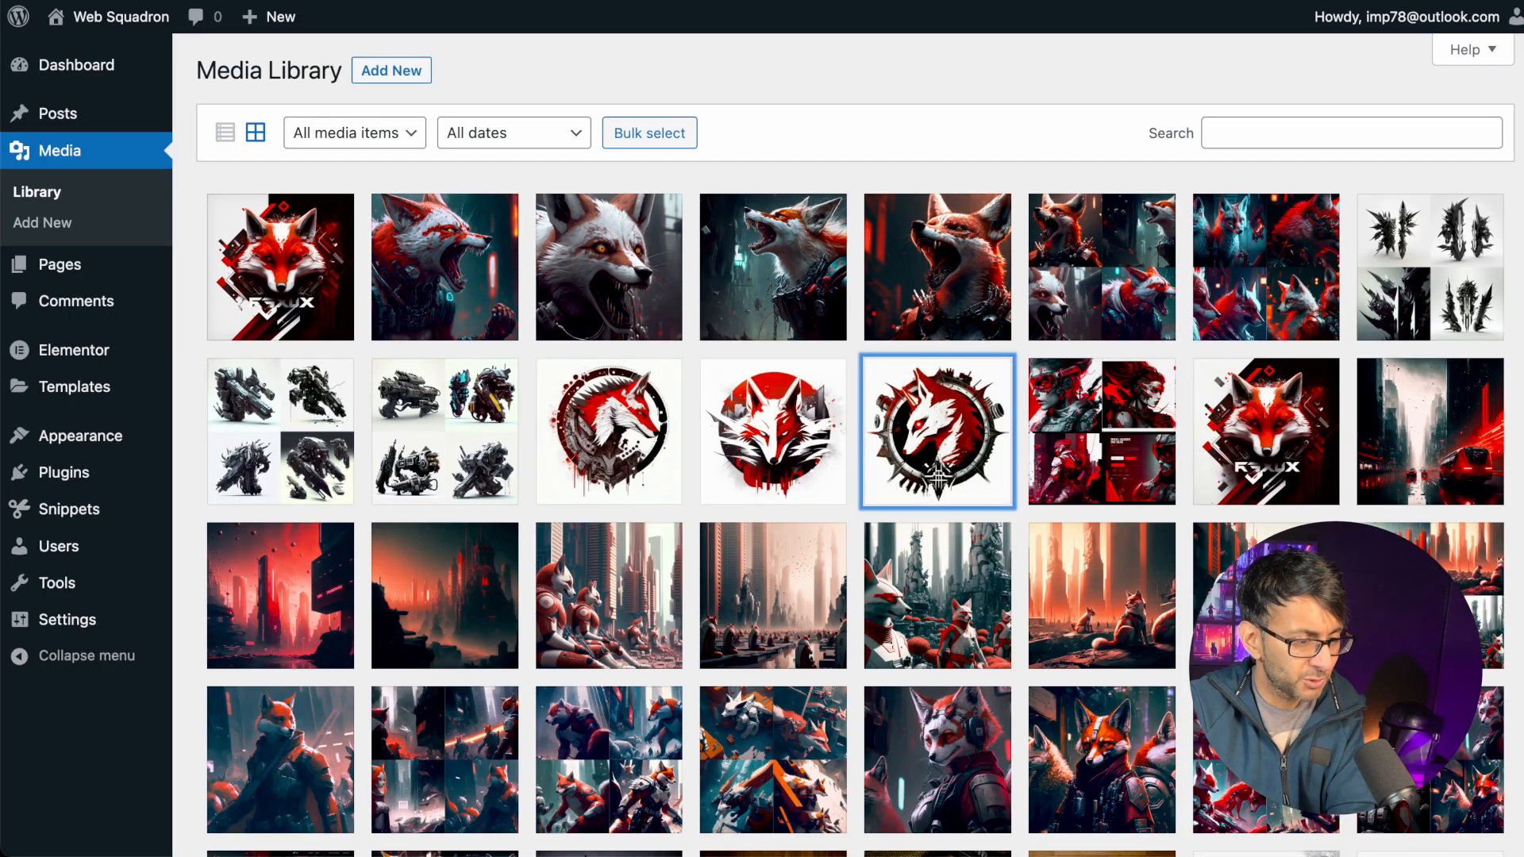
- Examine the weapon images Fox40, Fox33 and Fox31 in the Media Library's attachment details, and close the details
{"action": "left_click", "coordinate": [1455, 274]}
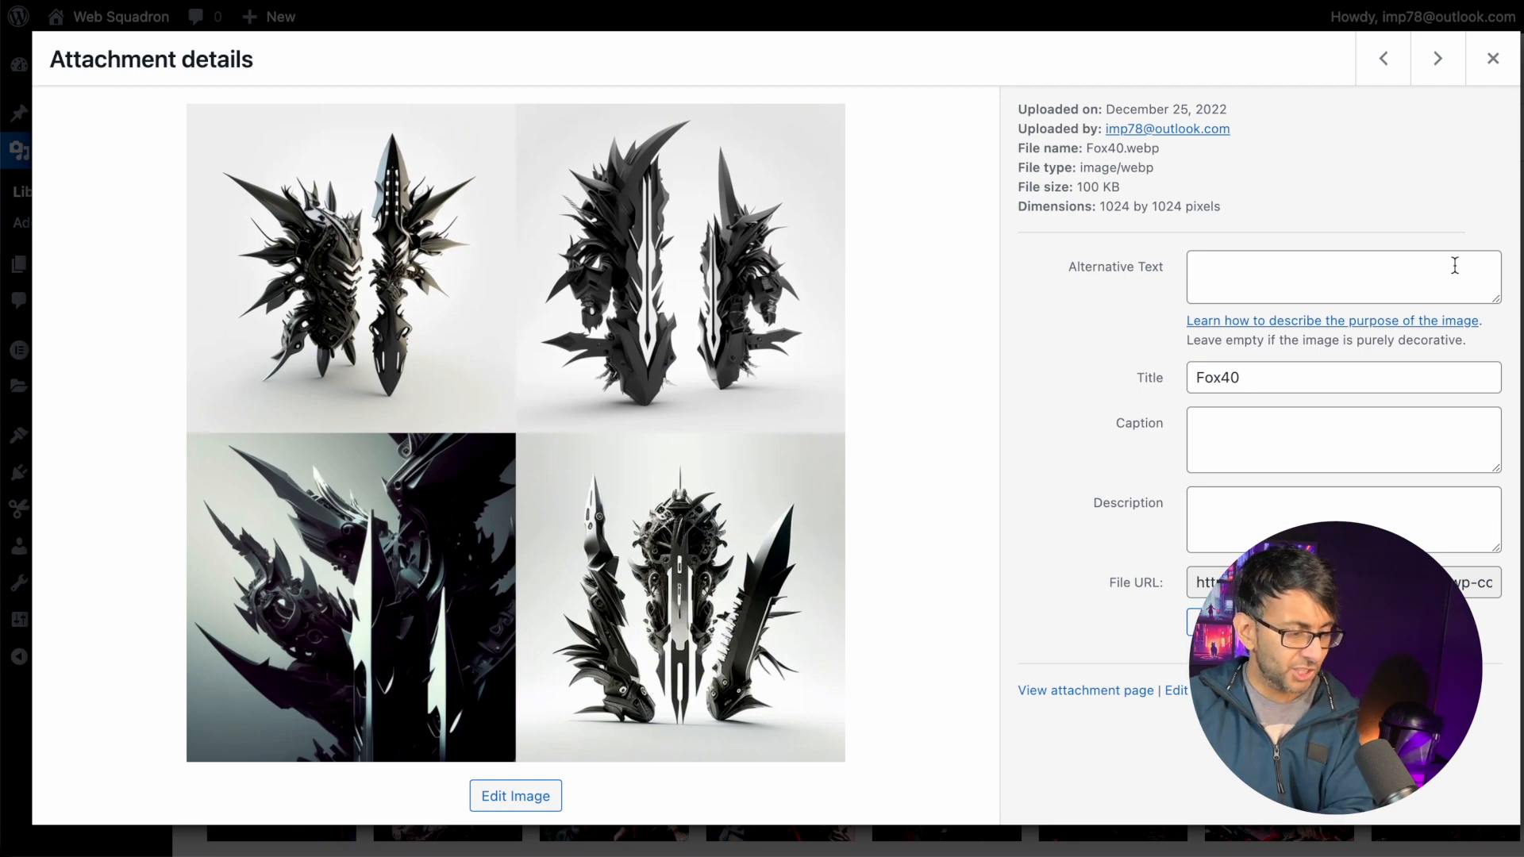
{"action": "key", "text": "Right"}
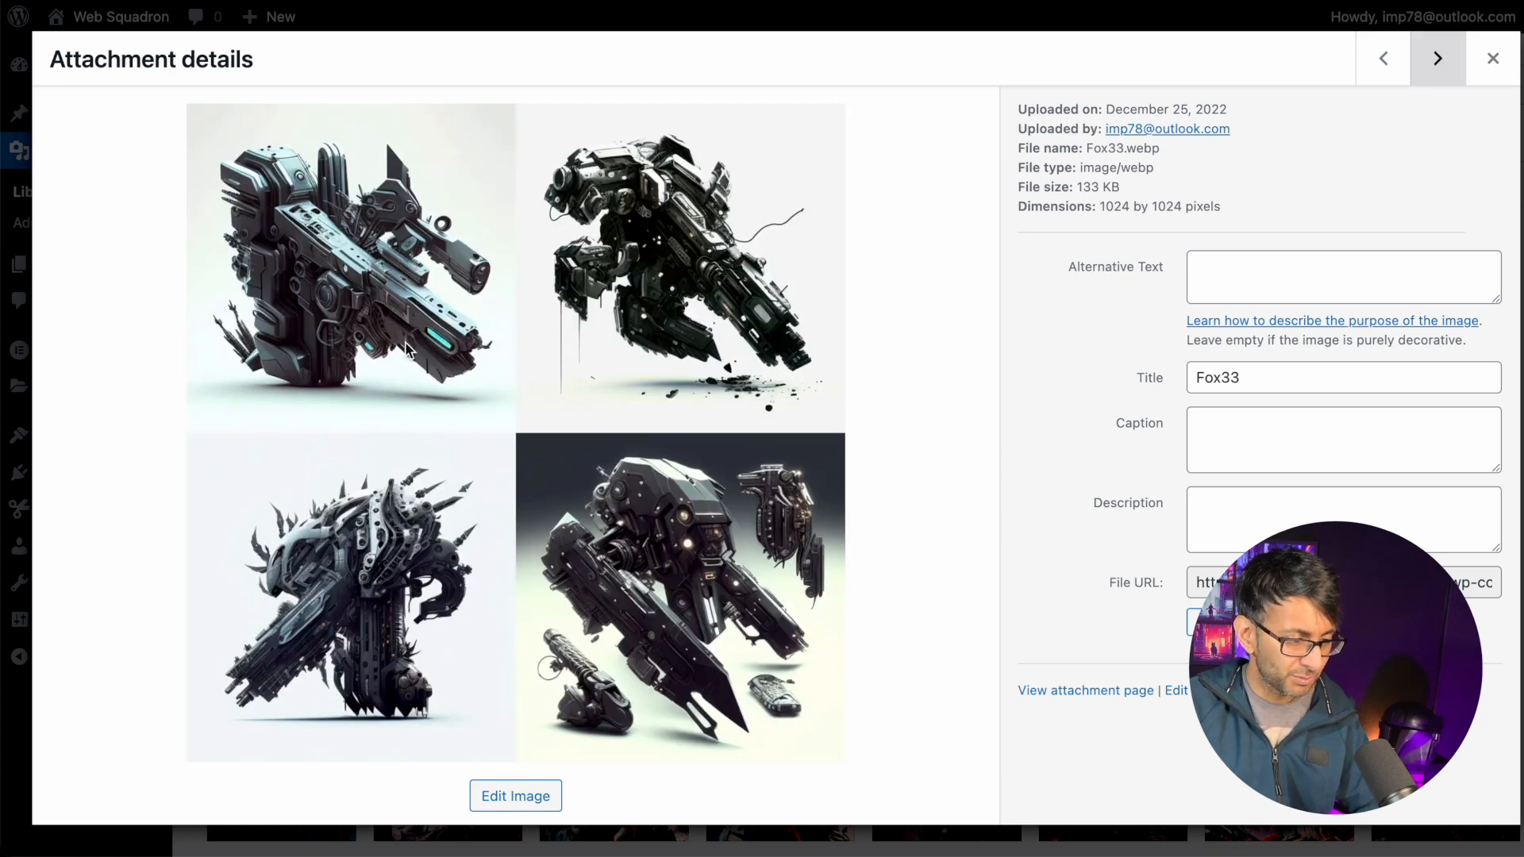
{"action": "key", "text": "Right"}
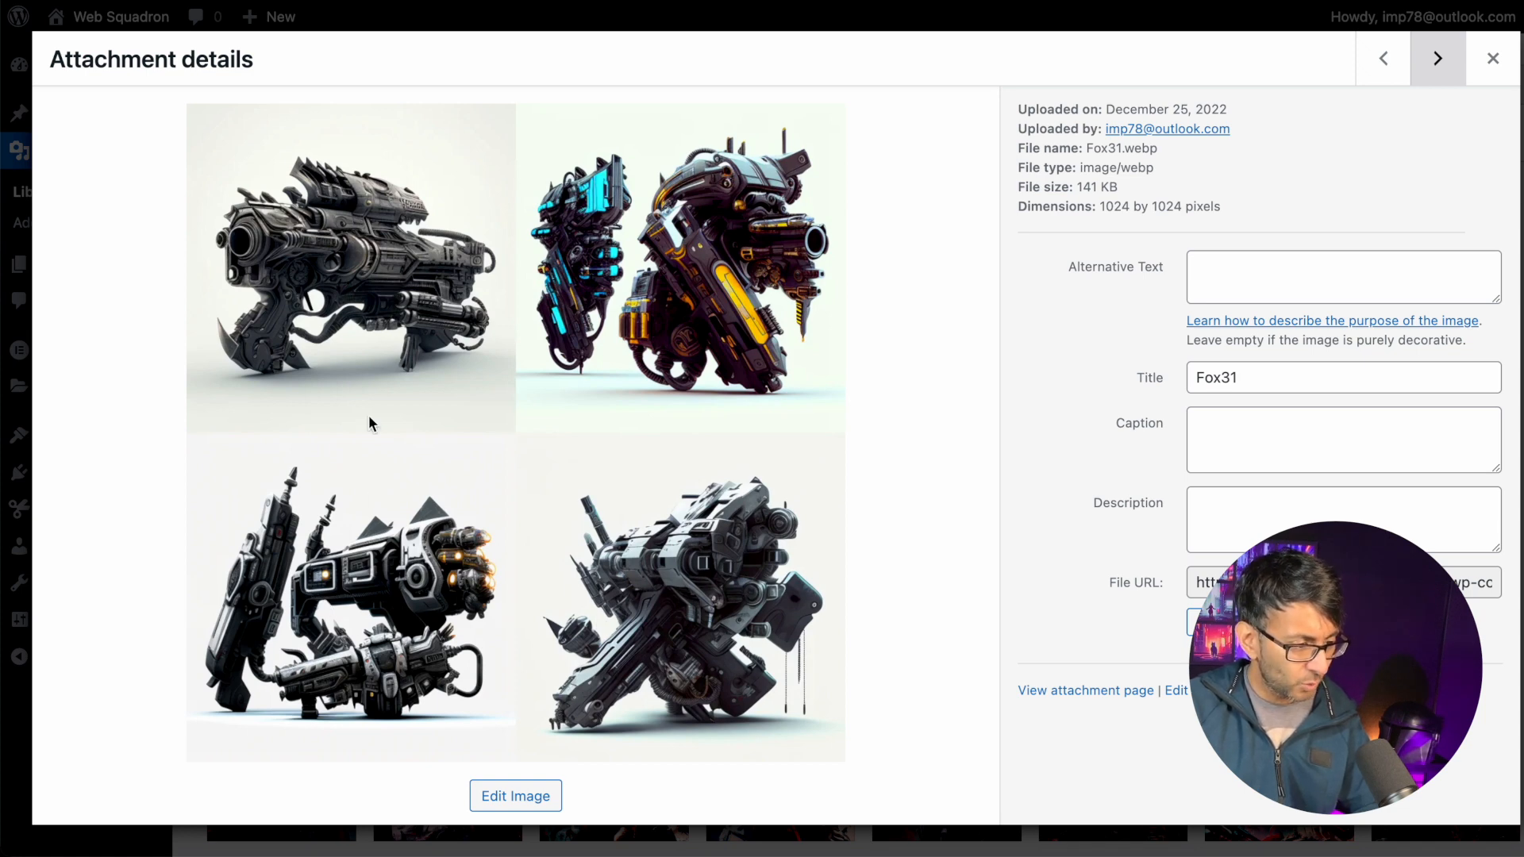
{"action": "key", "text": "Left"}
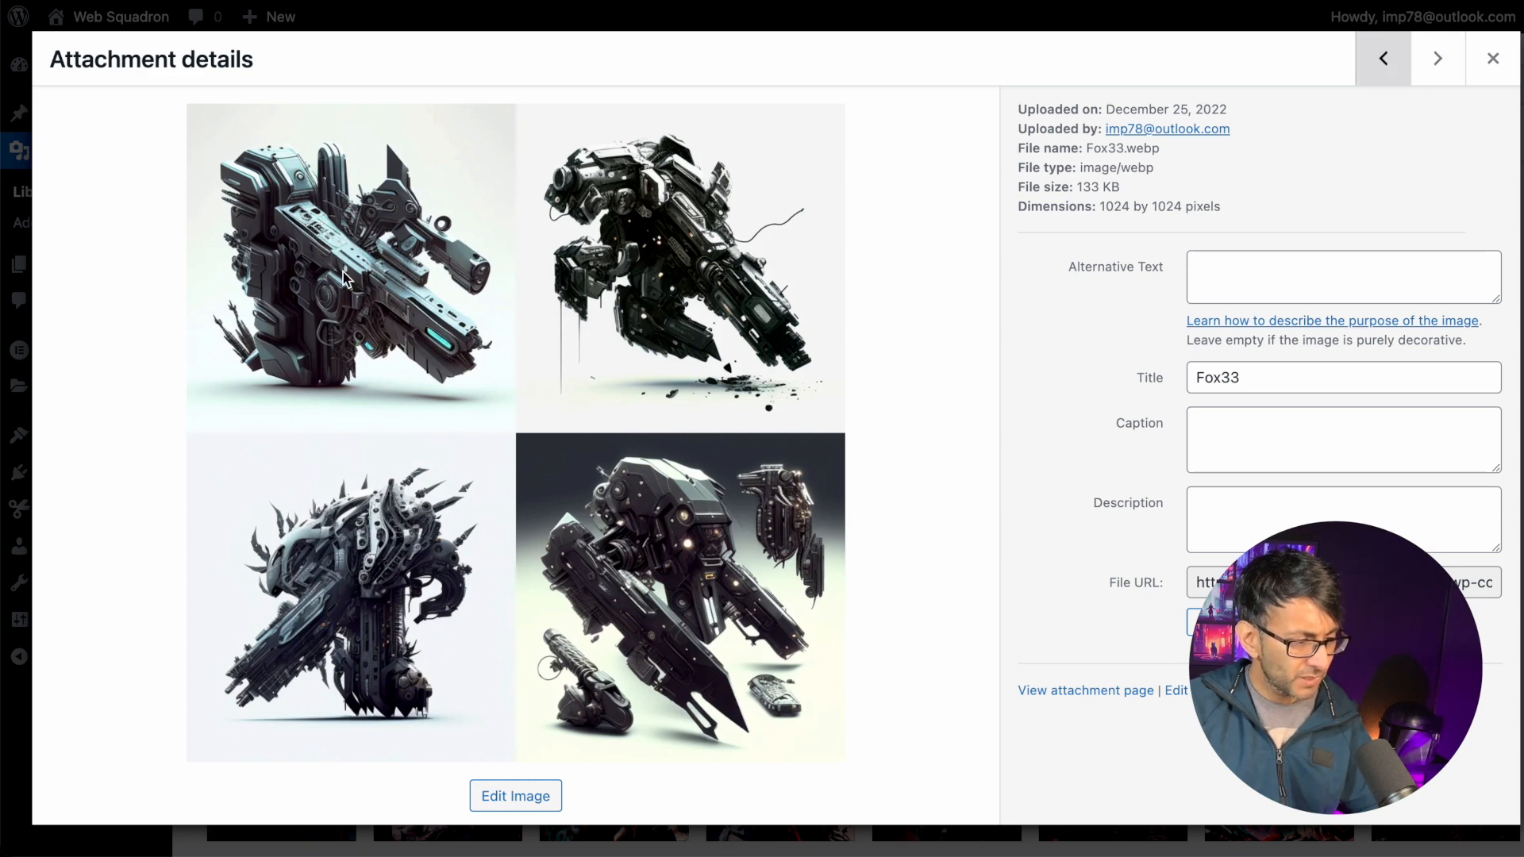
{"action": "key", "text": "Left"}
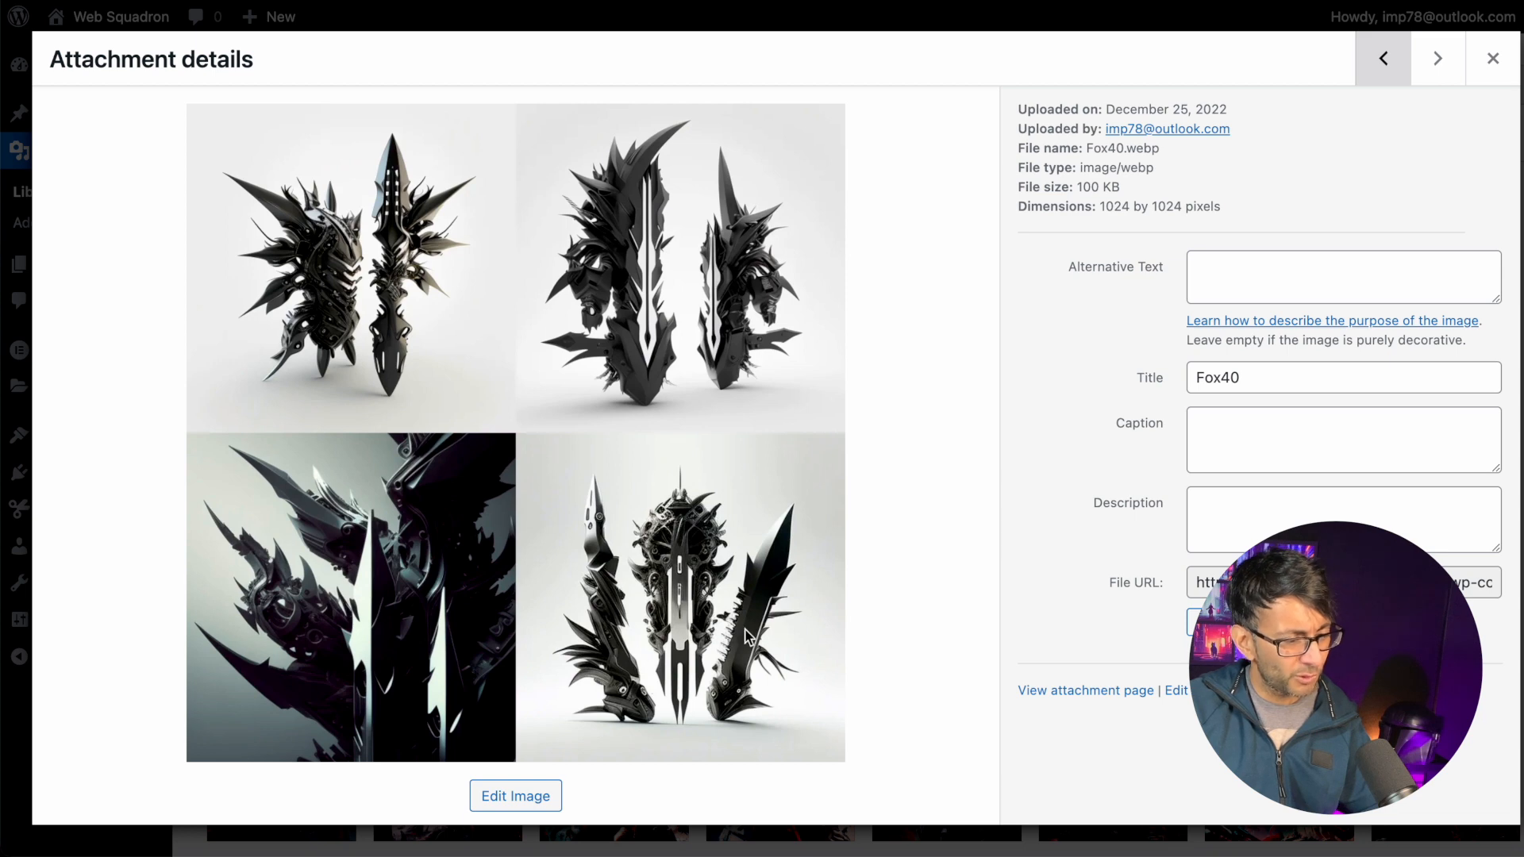
{"action": "key", "text": "Right"}
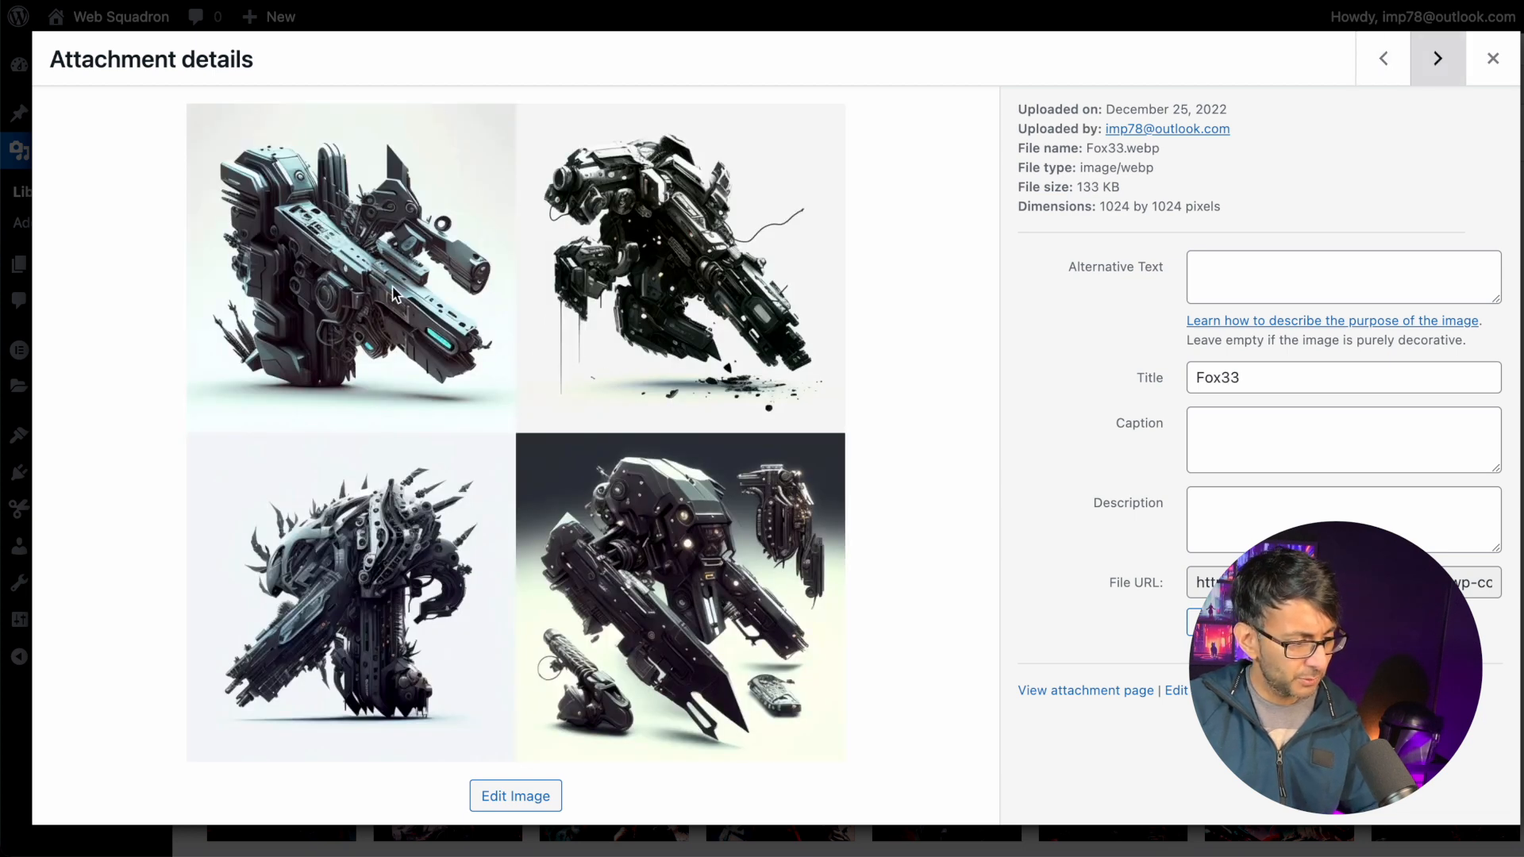
{"action": "key", "text": "Right"}
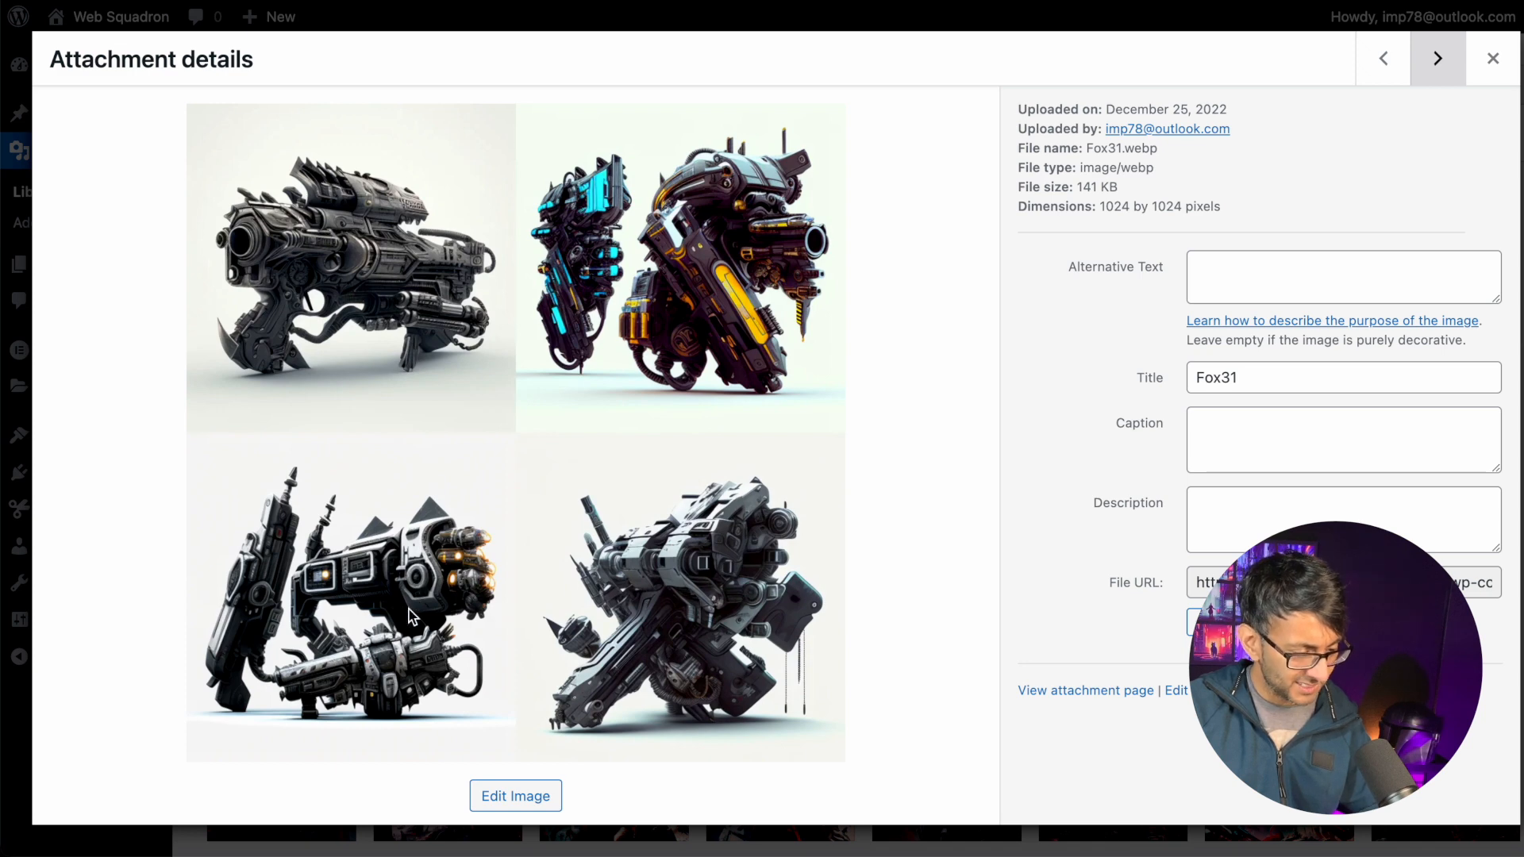
{"action": "key", "text": "Left"}
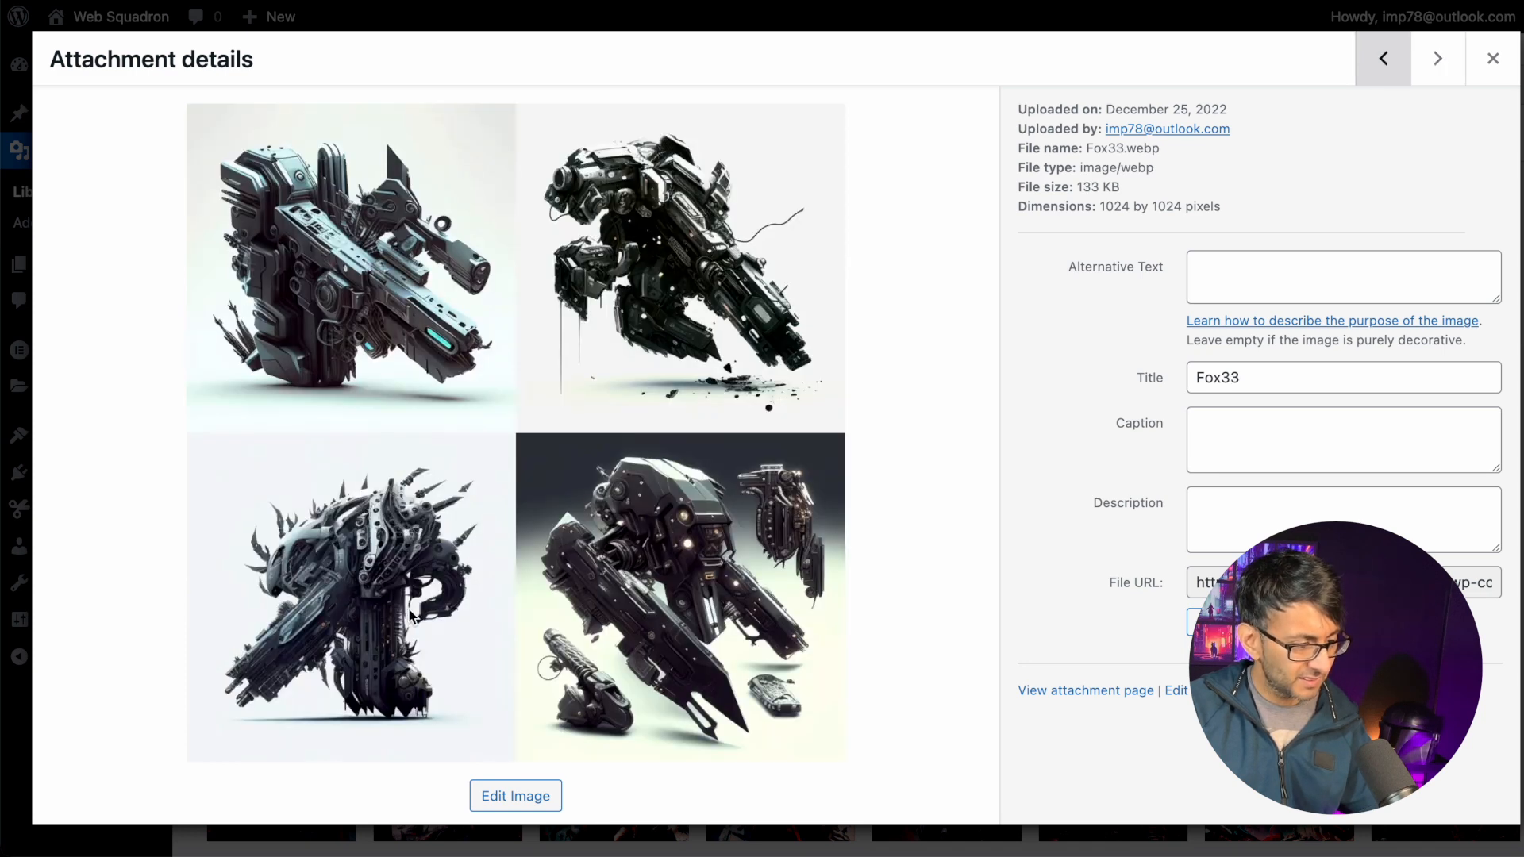
{"action": "key", "text": "Right"}
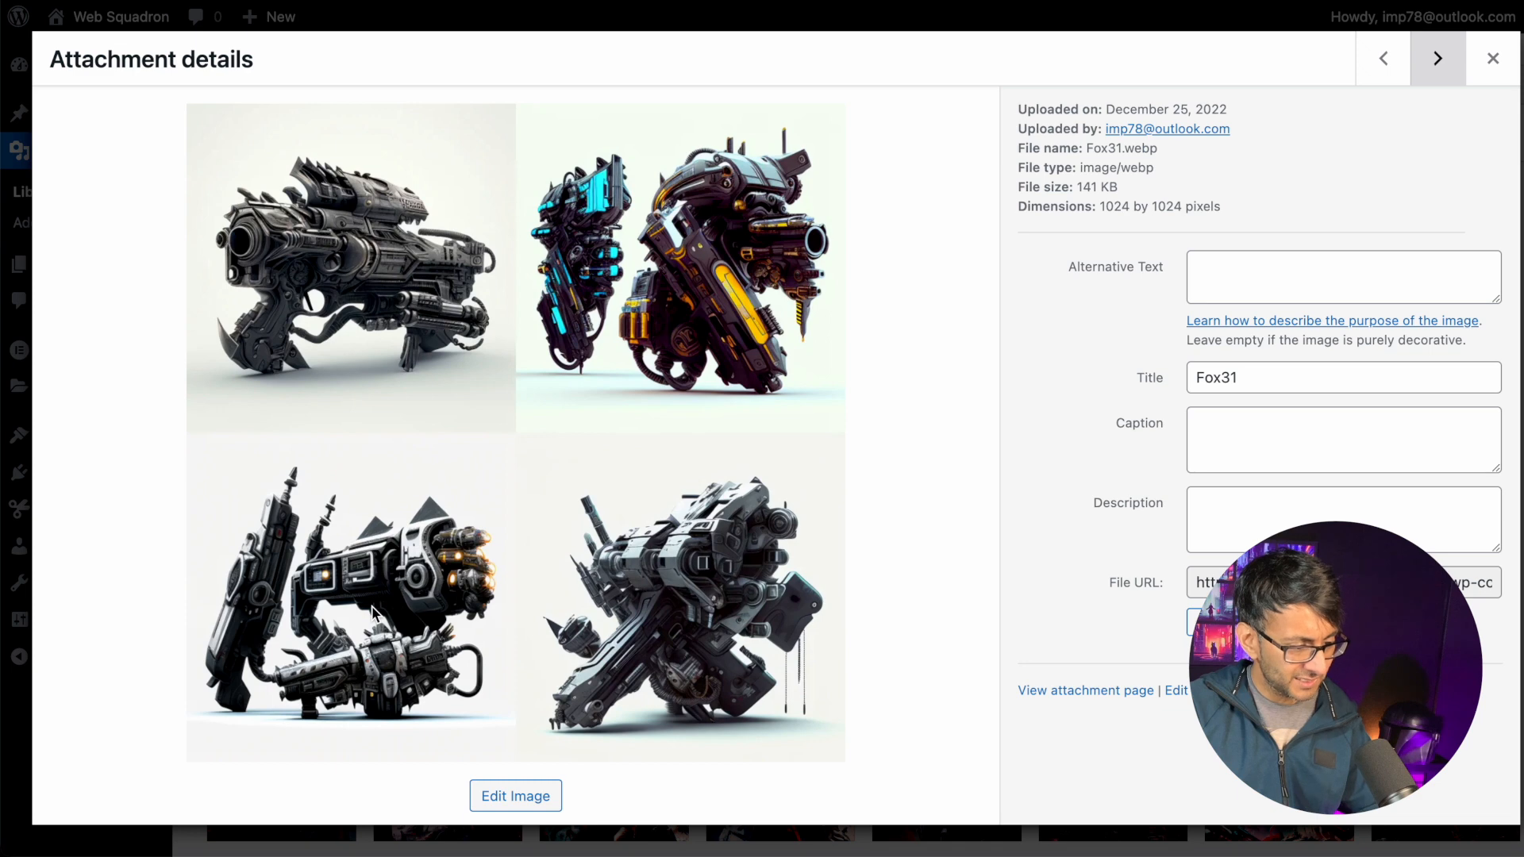
{"action": "key", "text": "Left"}
{"action": "key", "text": "Left"}
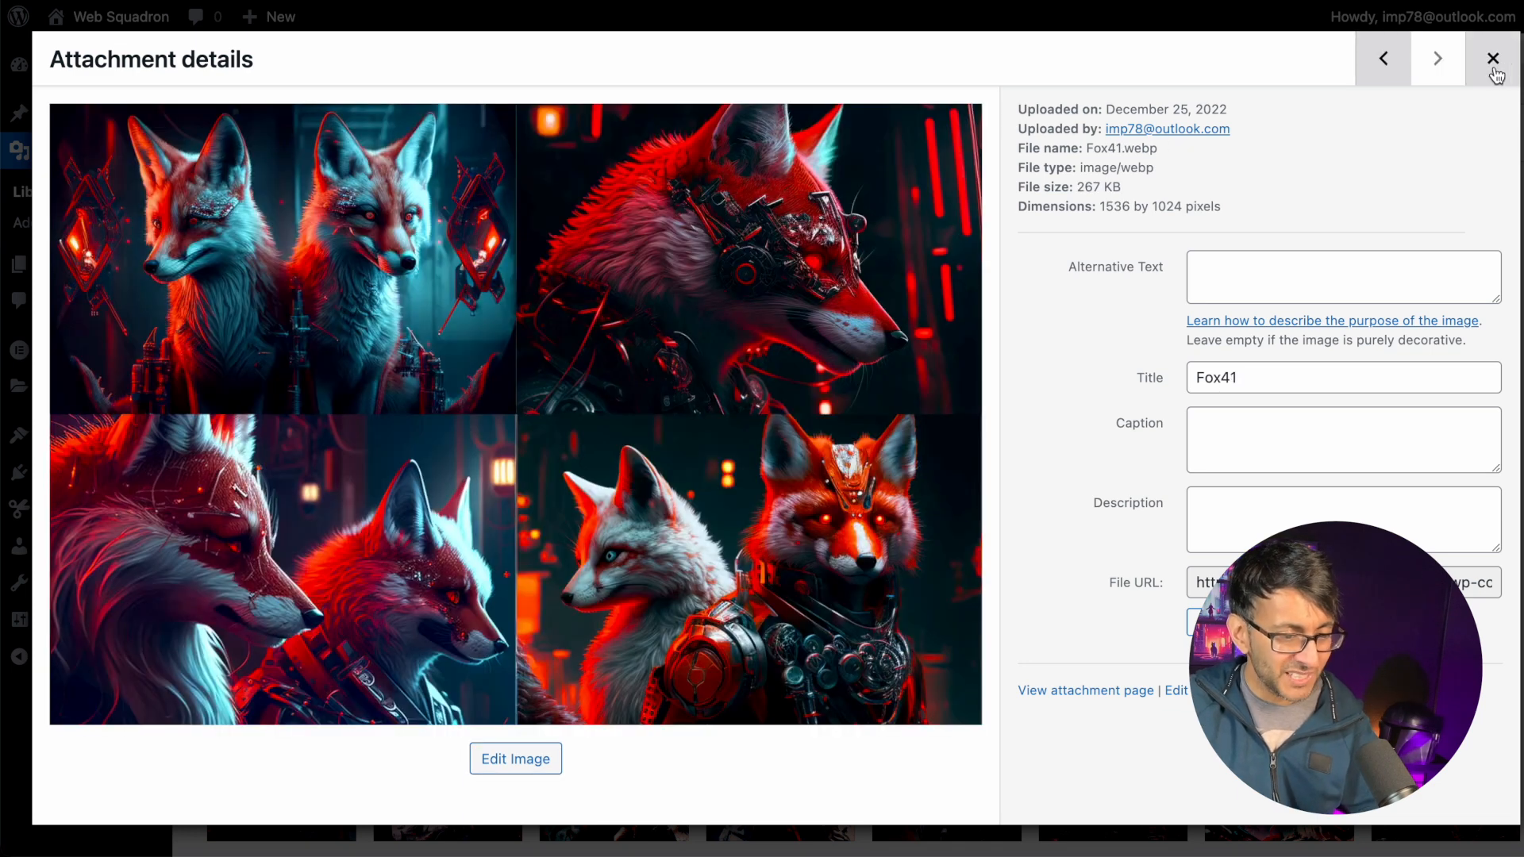
{"action": "left_click", "coordinate": [1432, 62]}
{"action": "left_click", "coordinate": [1434, 61]}
{"action": "left_click", "coordinate": [1434, 61]}
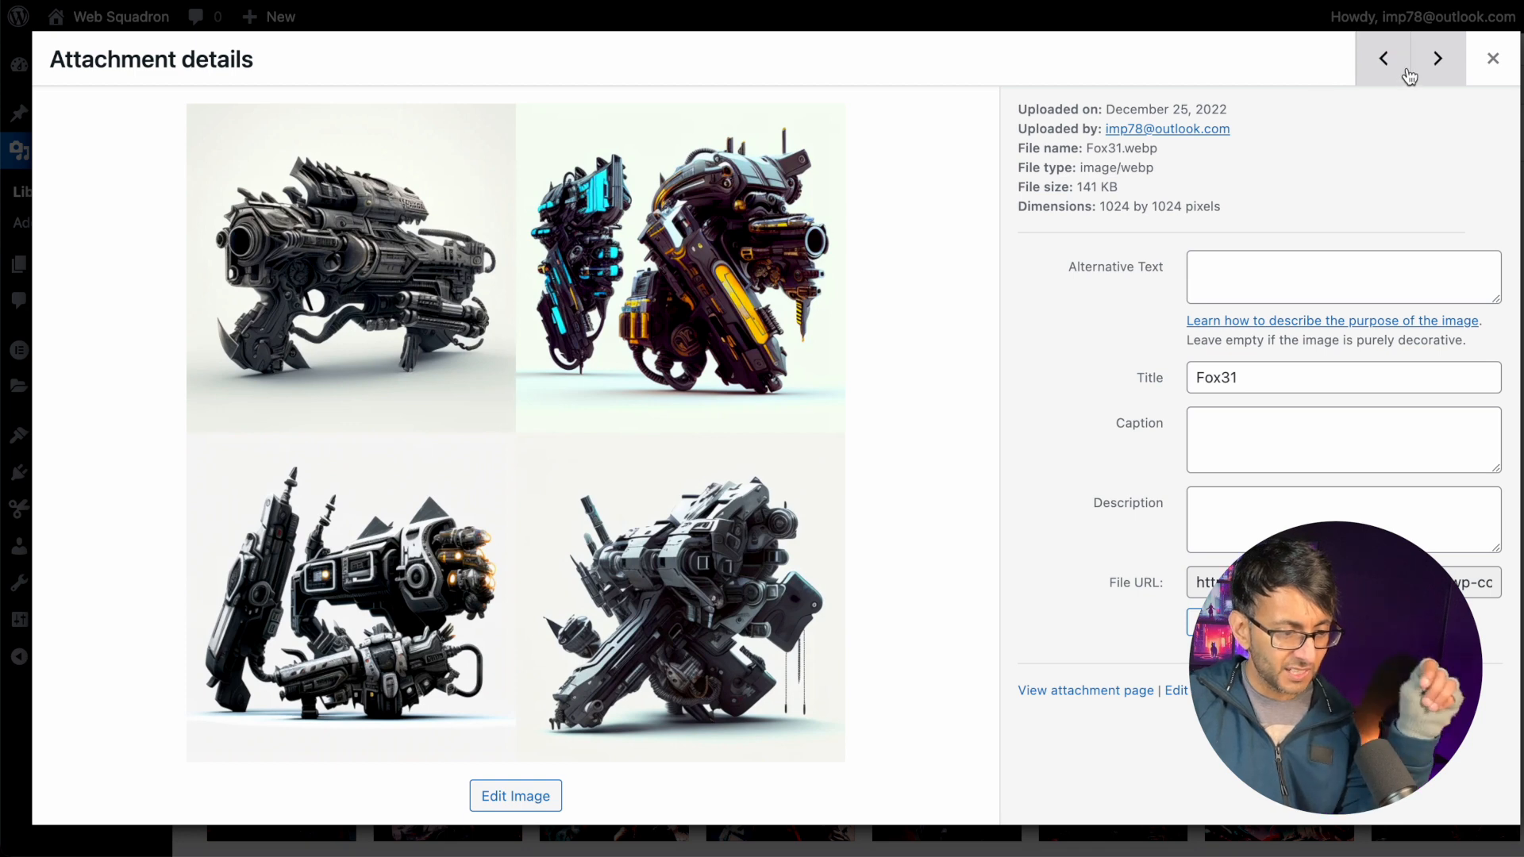
{"action": "left_click", "coordinate": [1492, 59]}
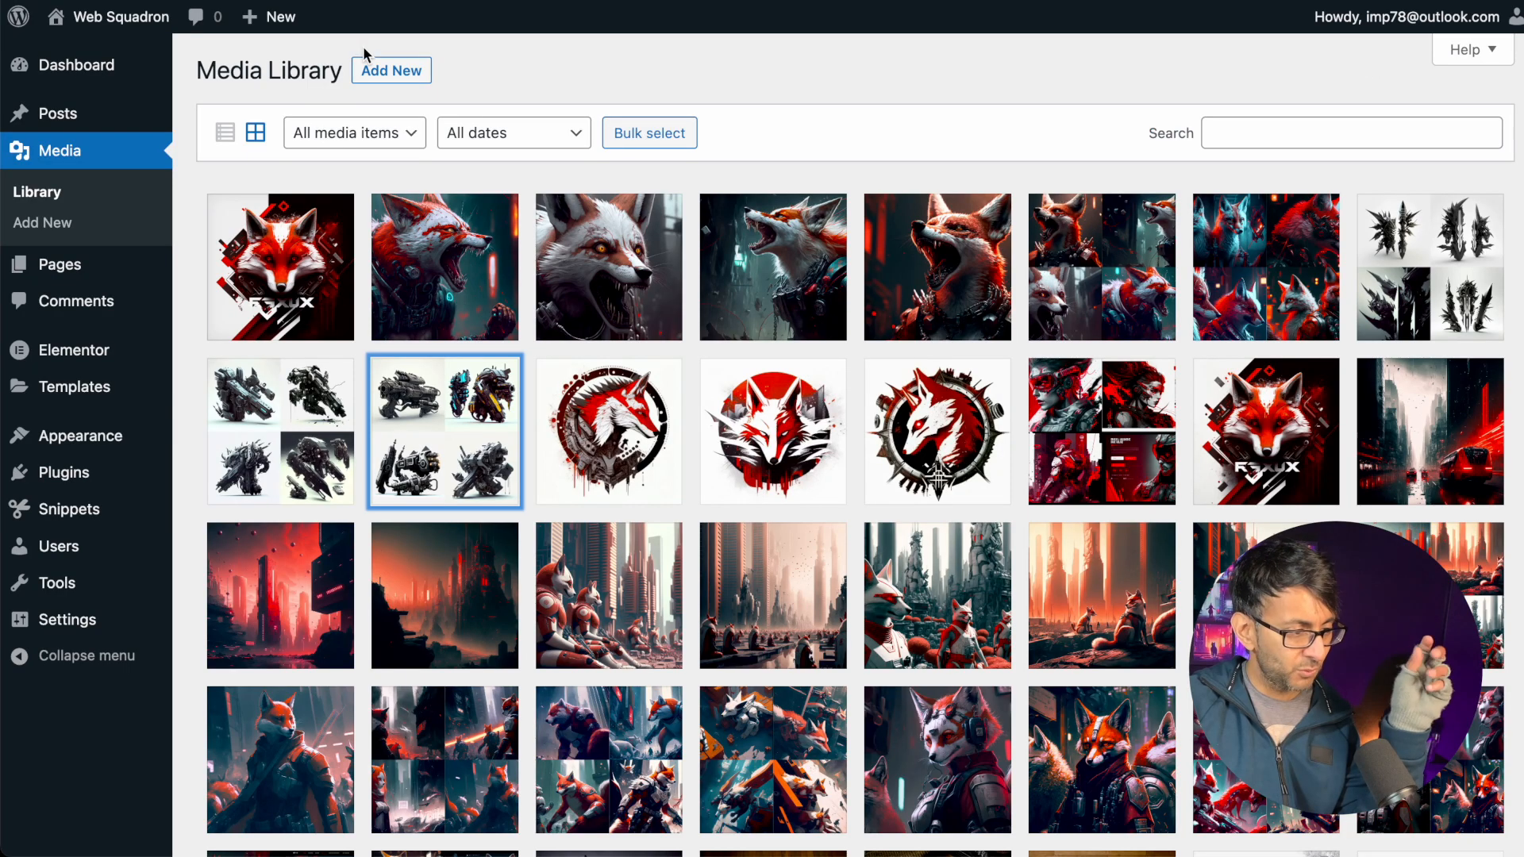
- Upload Fox31.png from the Downloads folder to the Media Library
{"action": "left_click", "coordinate": [397, 80]}
{"action": "left_click", "coordinate": [841, 237]}
{"action": "scroll", "coordinate": [398, 546], "scroll_direction": "down", "scroll_amount": 3}
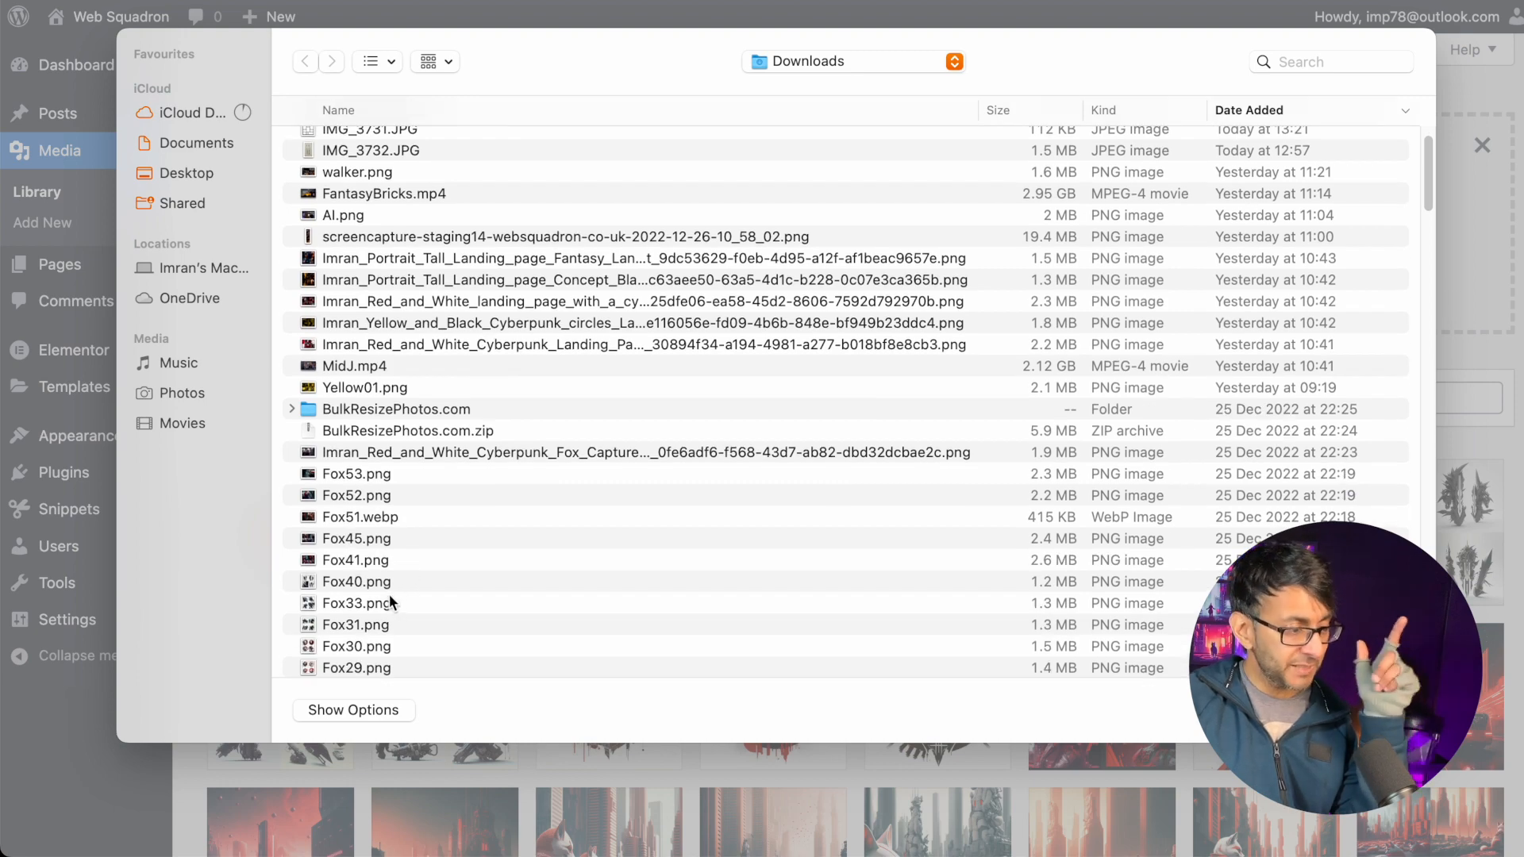
{"action": "left_click", "coordinate": [397, 625]}
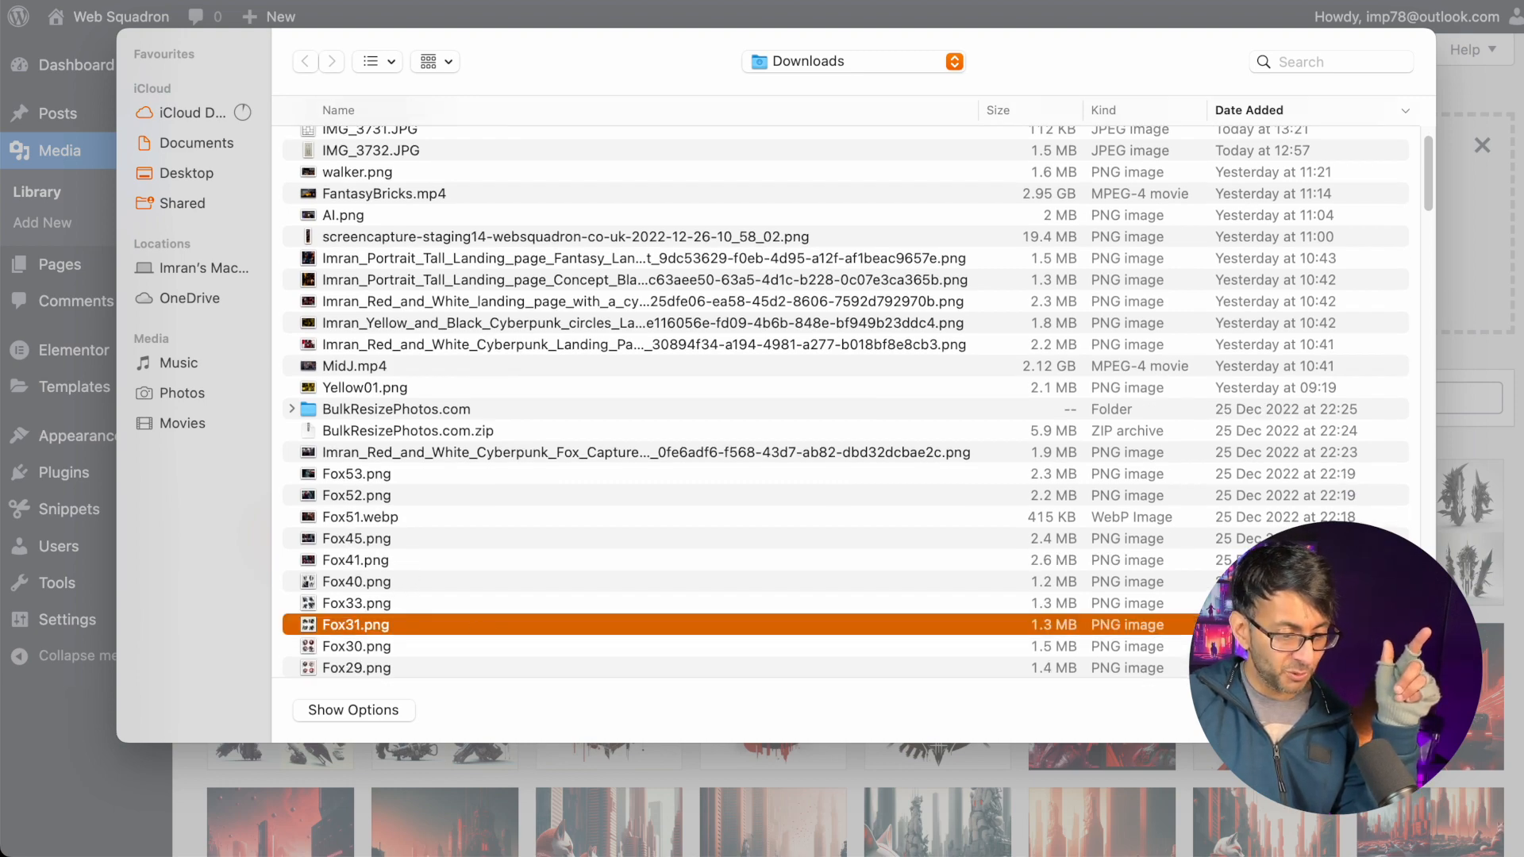
{"action": "key", "text": "Return"}
- Crop the newly uploaded Fox31.png to its lower-left weapon, about 509 by 509 pixels, and save the image
{"action": "left_click", "coordinate": [288, 535]}
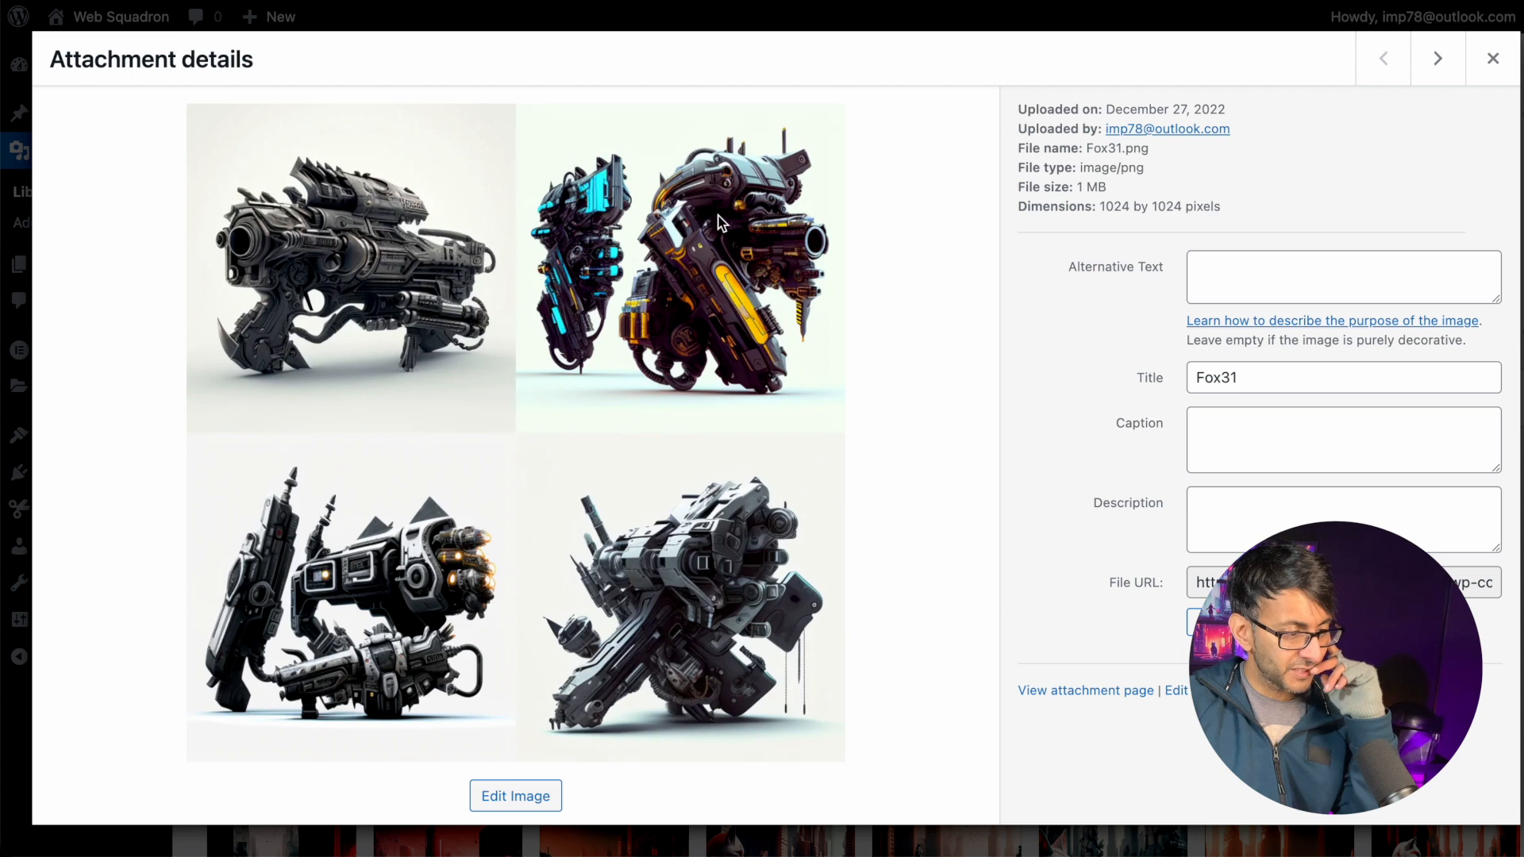
{"action": "left_click", "coordinate": [490, 800]}
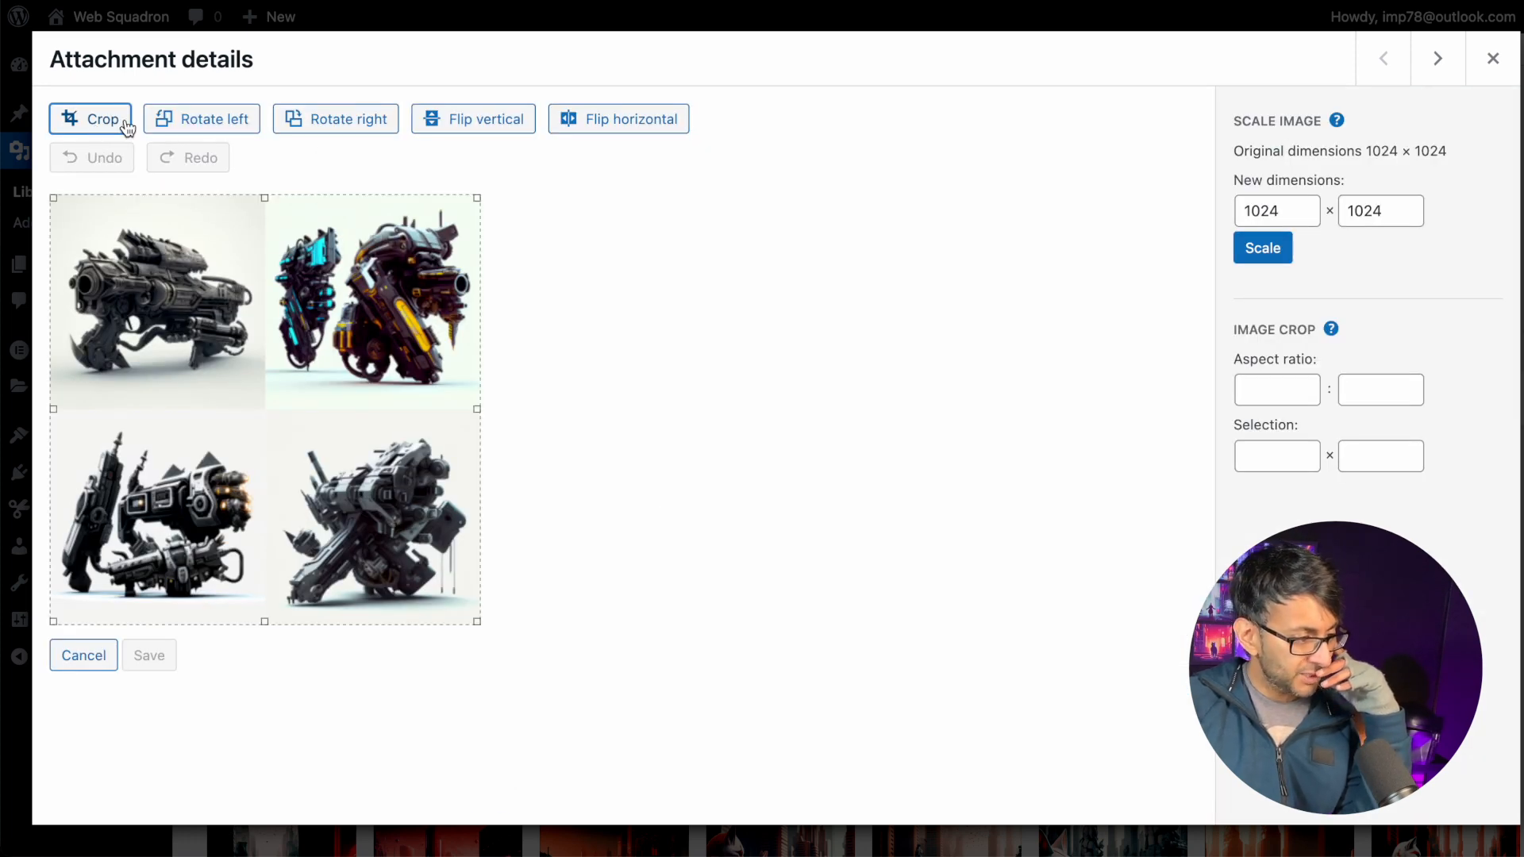
{"action": "left_click_drag", "start_coordinate": [268, 204], "coordinate": [262, 410]}
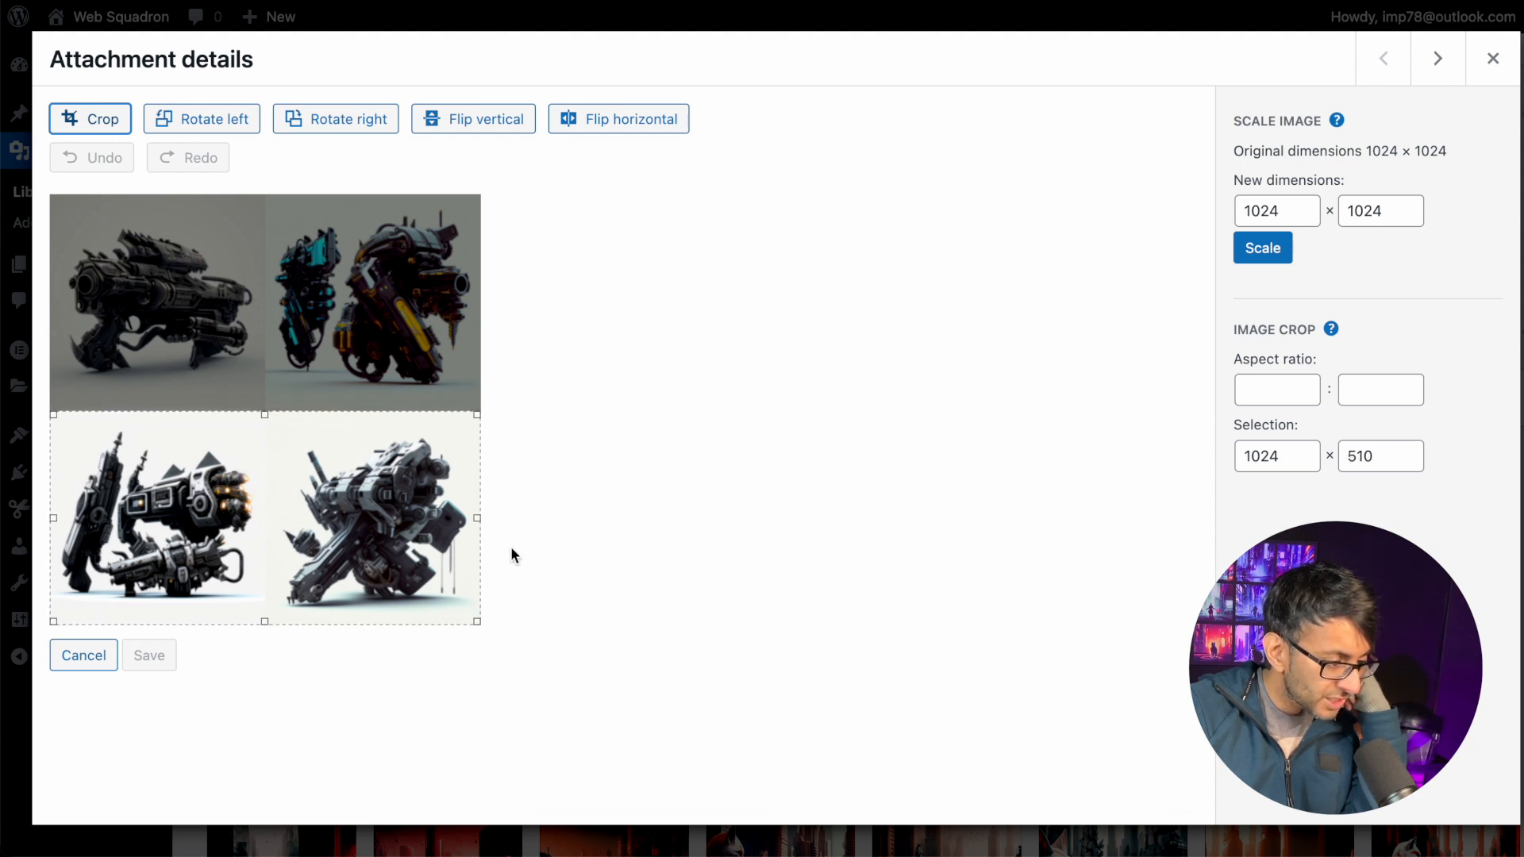
{"action": "left_click_drag", "start_coordinate": [481, 519], "coordinate": [266, 508]}
{"action": "left_click", "coordinate": [71, 121]}
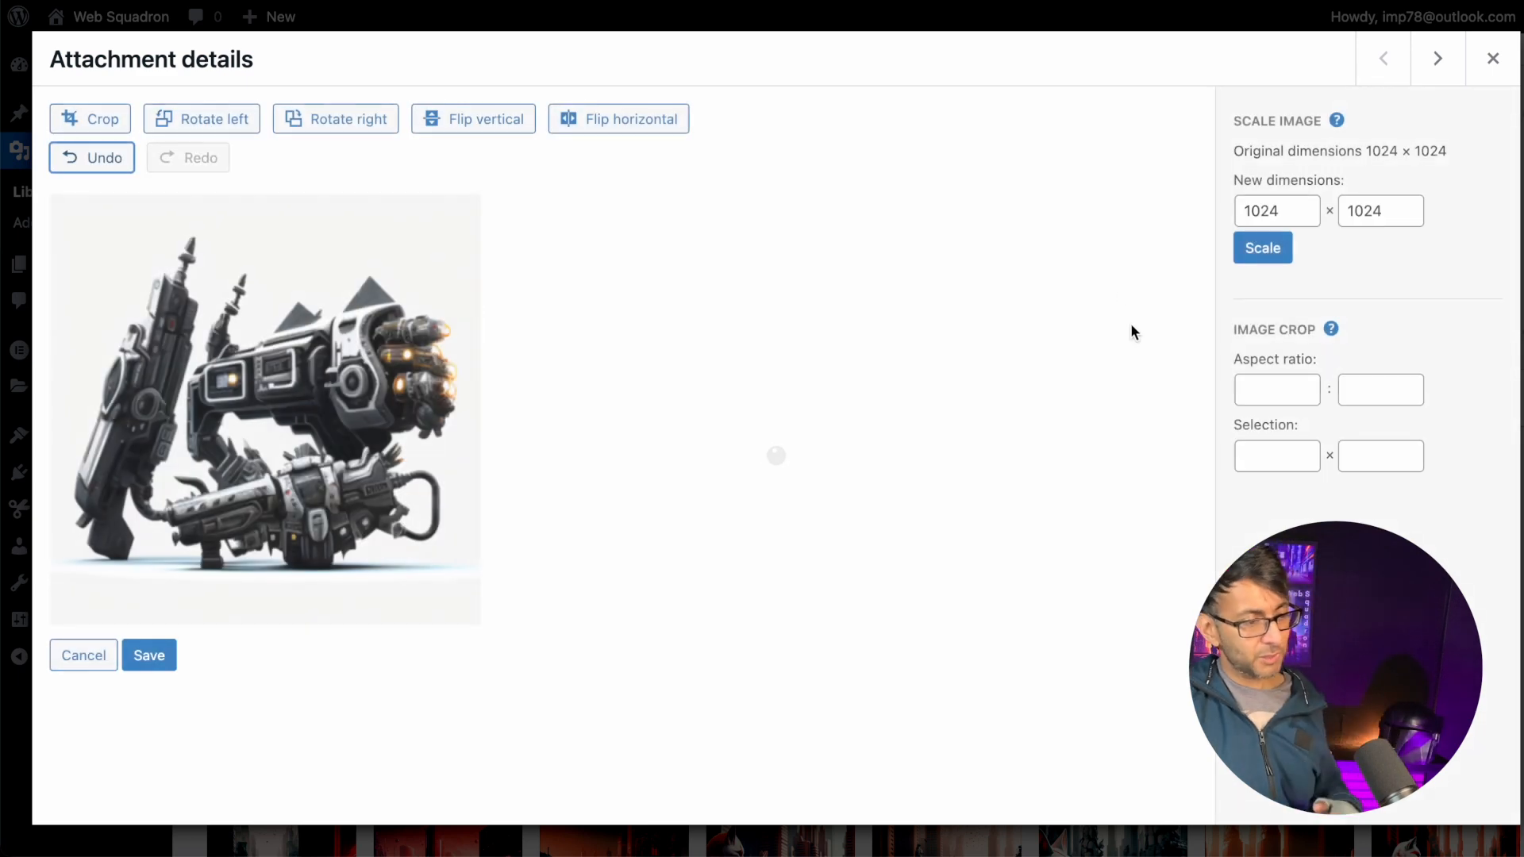
{"action": "left_click", "coordinate": [150, 655]}
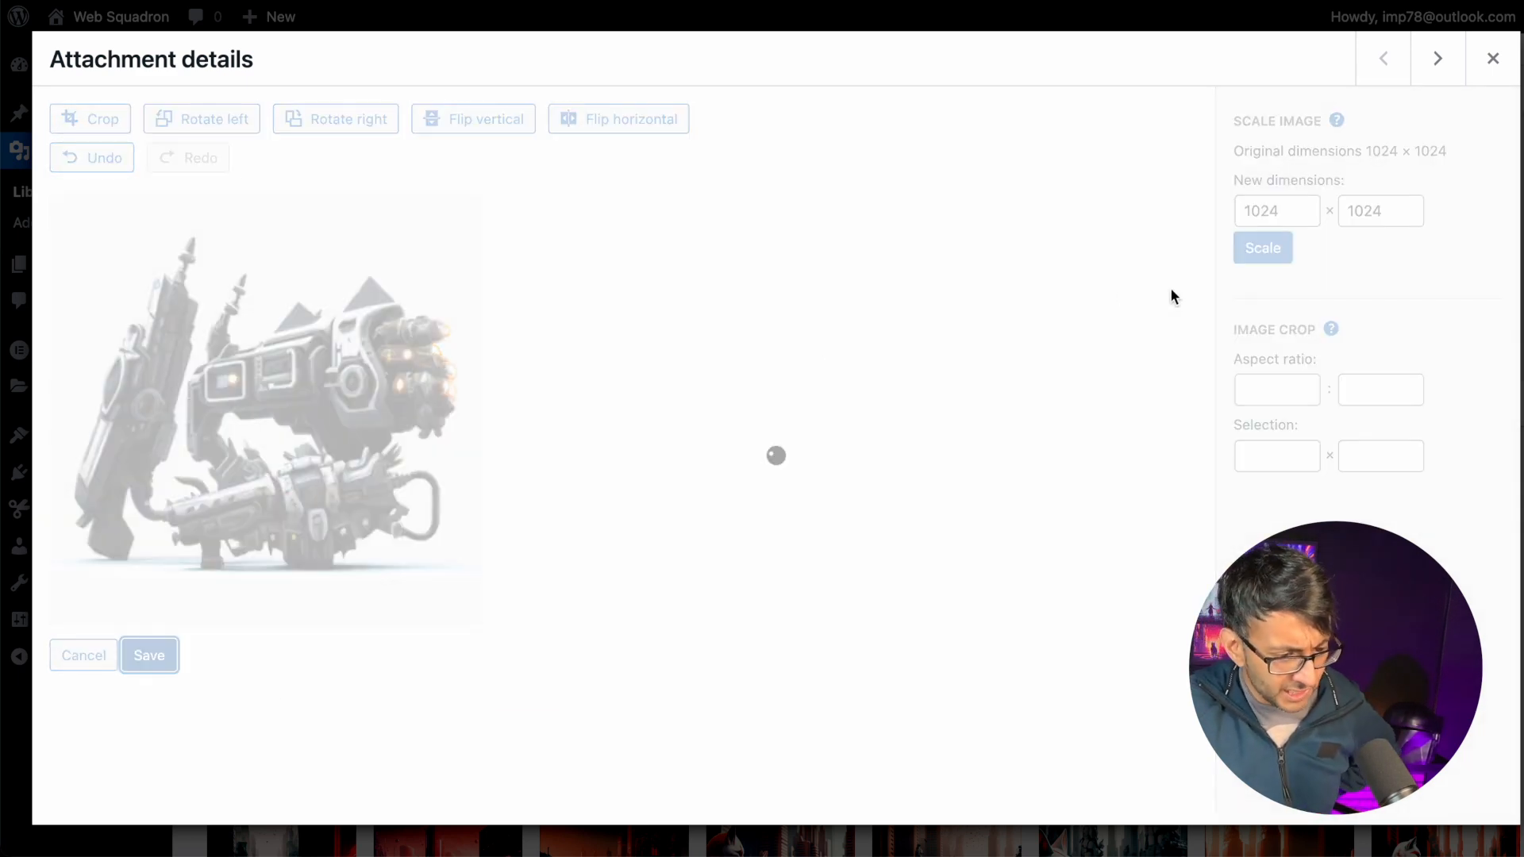
{"action": "left_click", "coordinate": [1491, 56]}
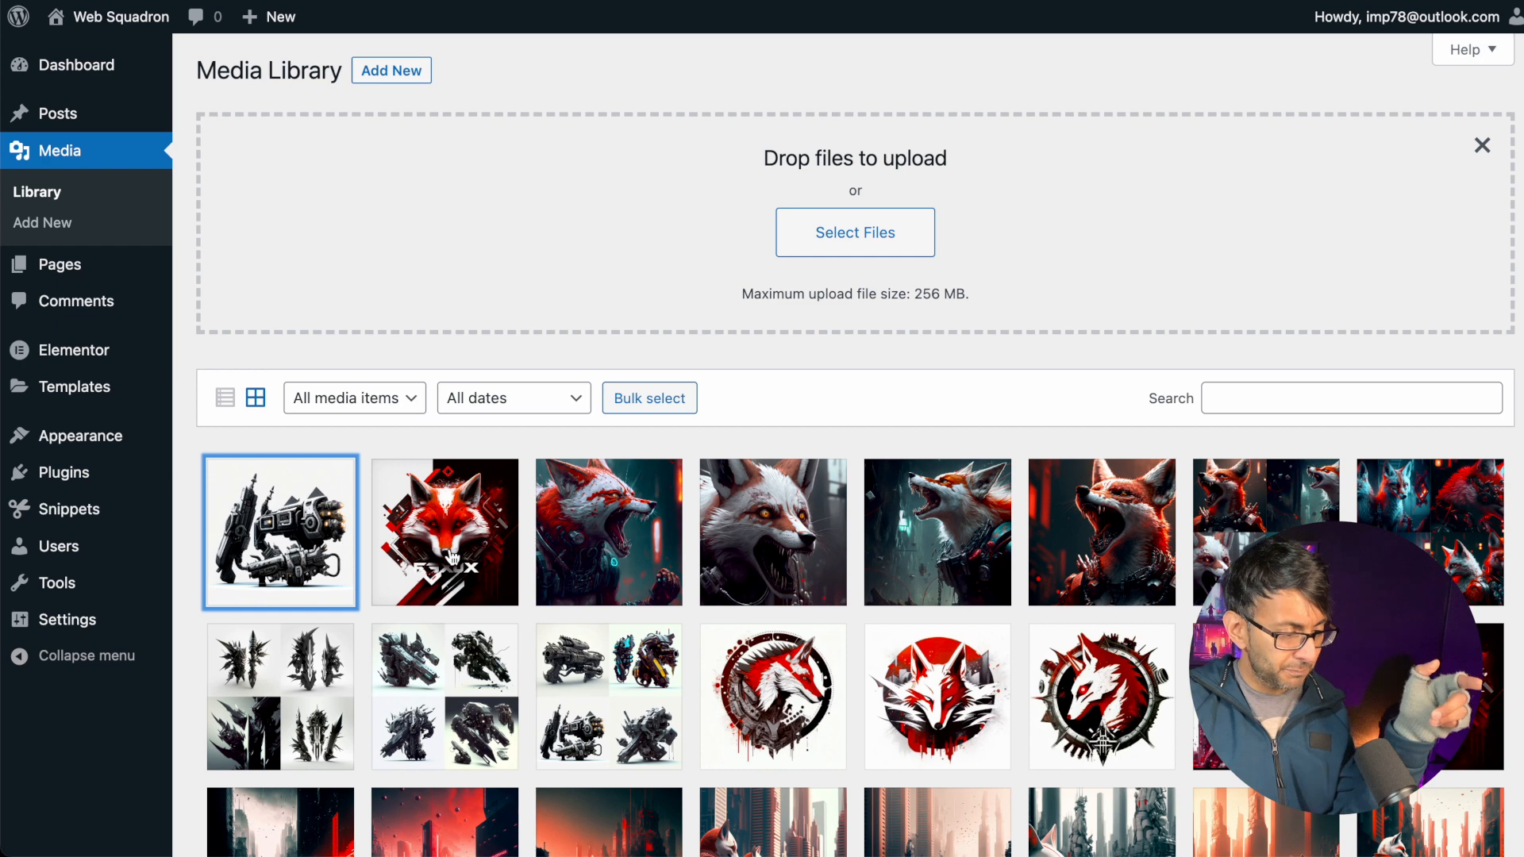
- Crop the older four-weapon Fox31 WebP image to its upper-left gun, about 509 by 488 pixels, and save it
{"action": "scroll", "coordinate": [524, 615], "scroll_direction": "down", "scroll_amount": 1}
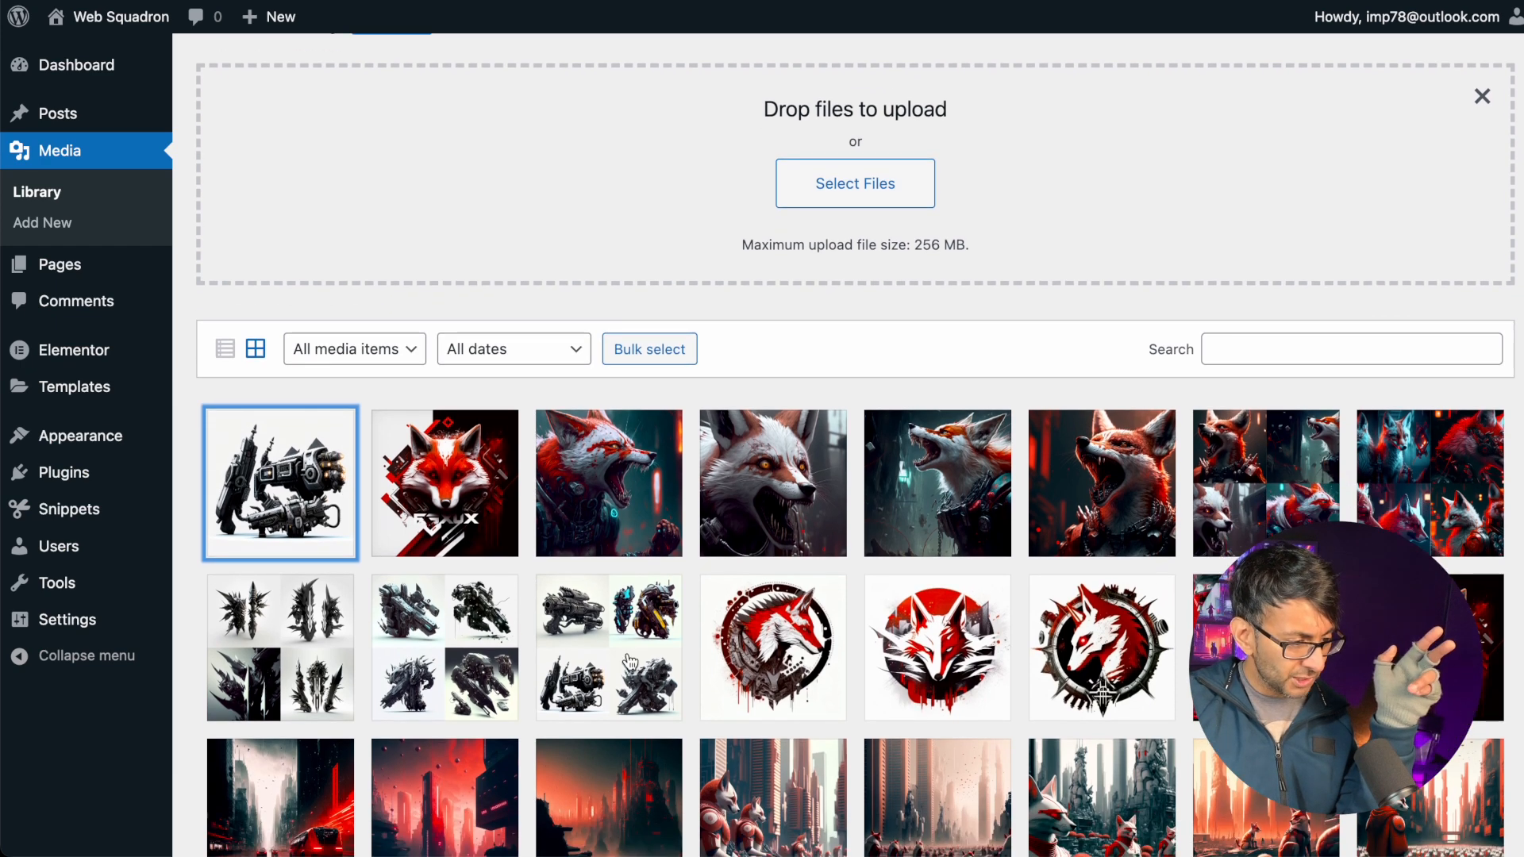
{"action": "left_click", "coordinate": [629, 662]}
{"action": "left_click", "coordinate": [520, 798]}
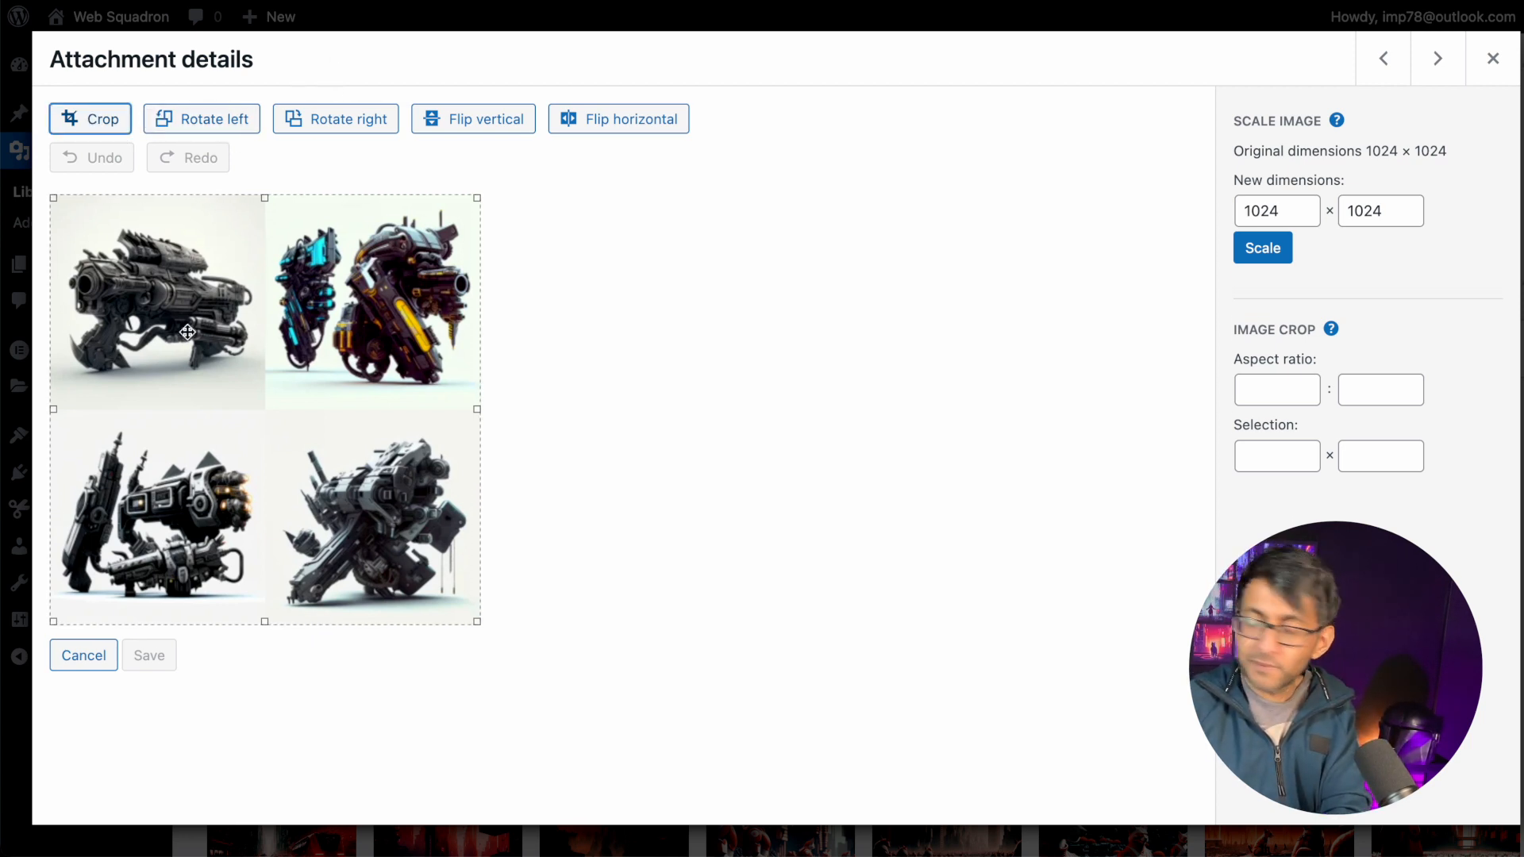
{"action": "left_click_drag", "start_coordinate": [255, 621], "coordinate": [255, 402]}
{"action": "left_click_drag", "start_coordinate": [475, 300], "coordinate": [266, 281]}
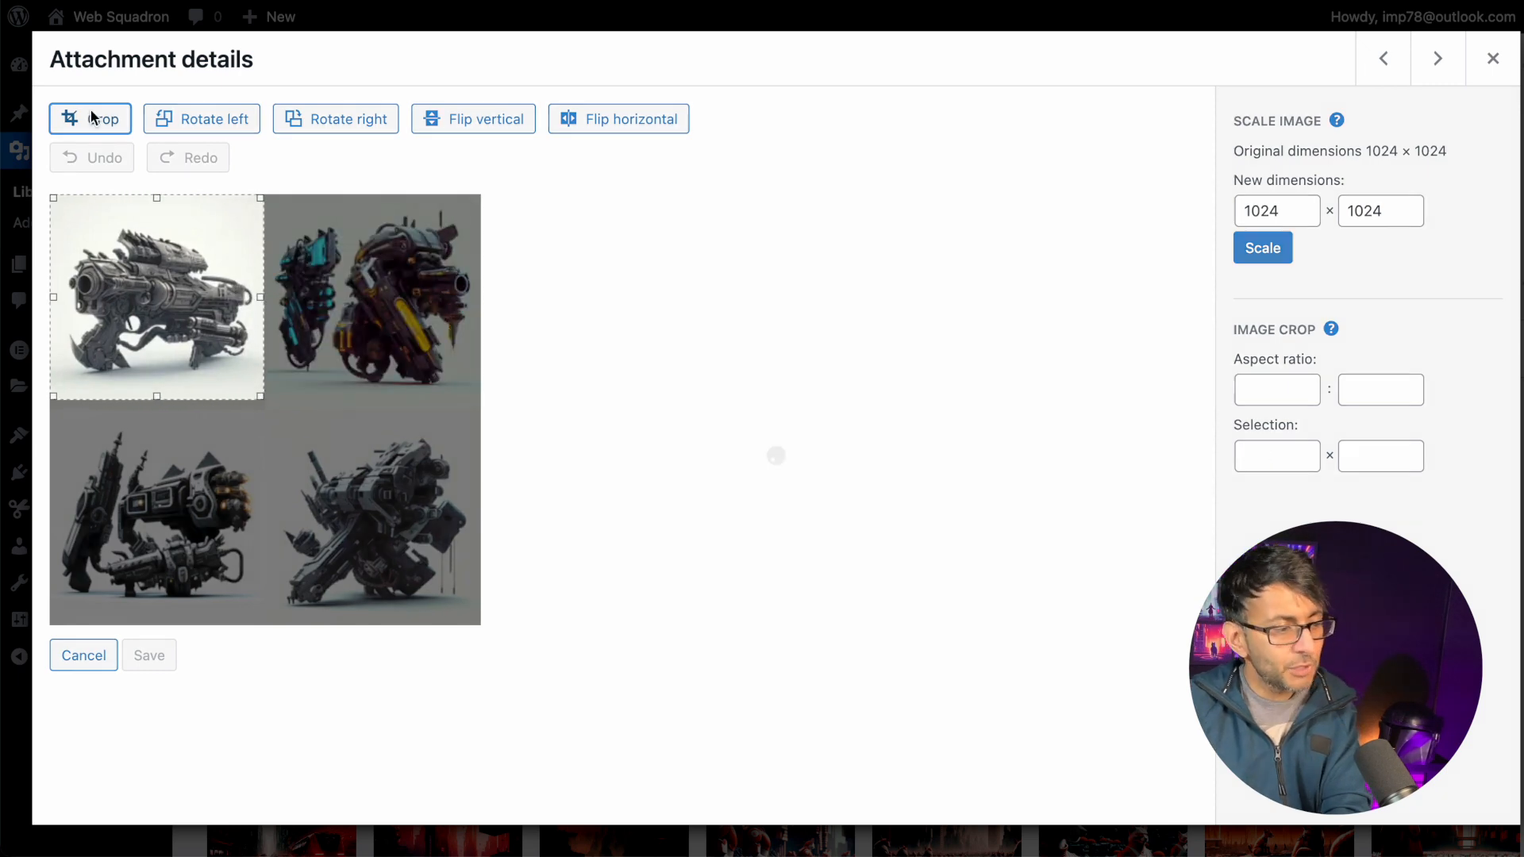
{"action": "left_click", "coordinate": [90, 116]}
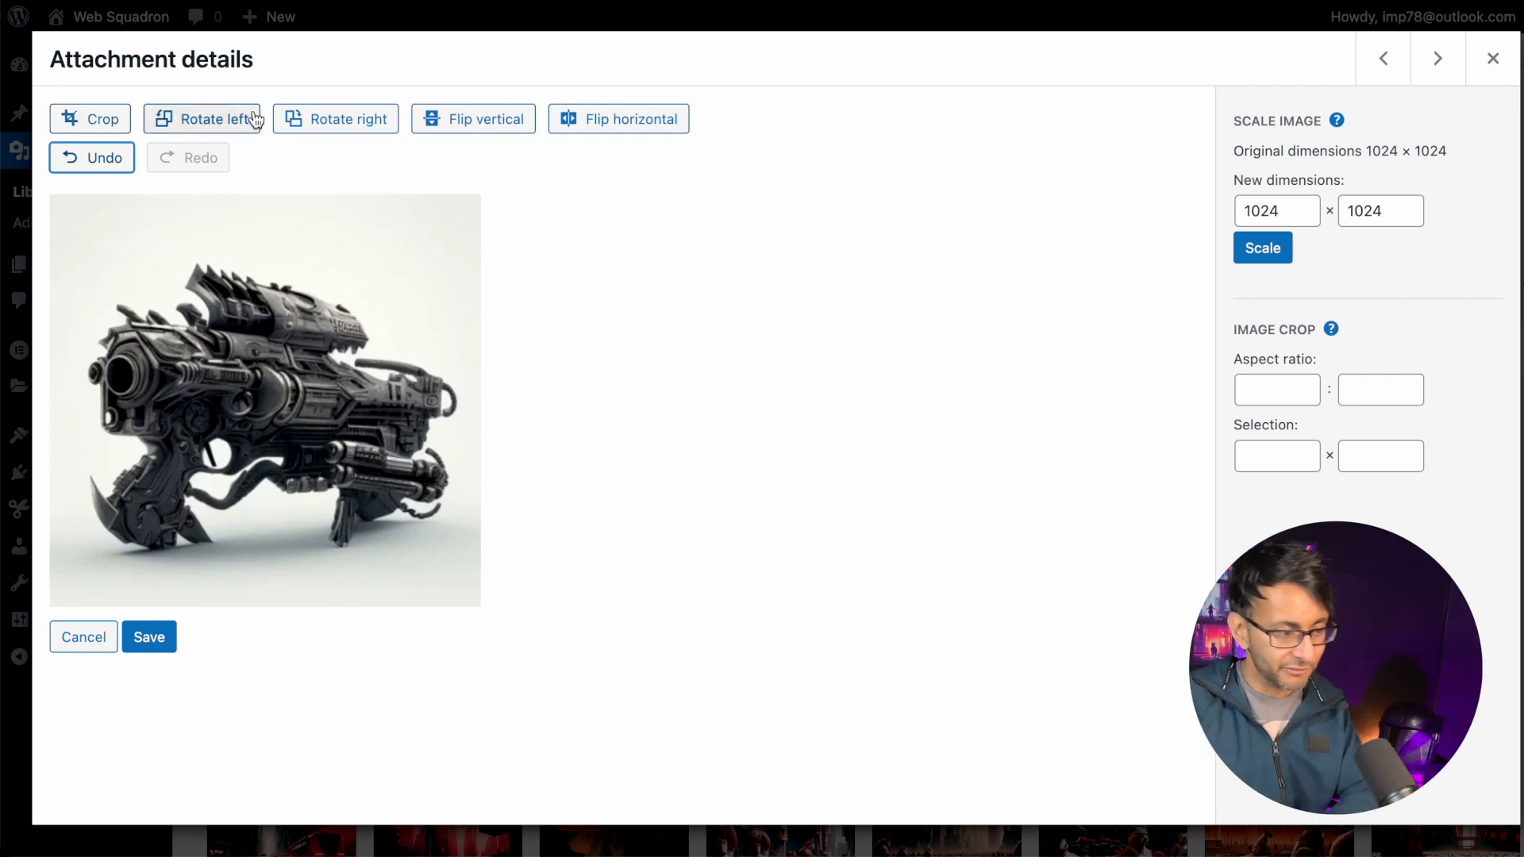
{"action": "left_click", "coordinate": [149, 638]}
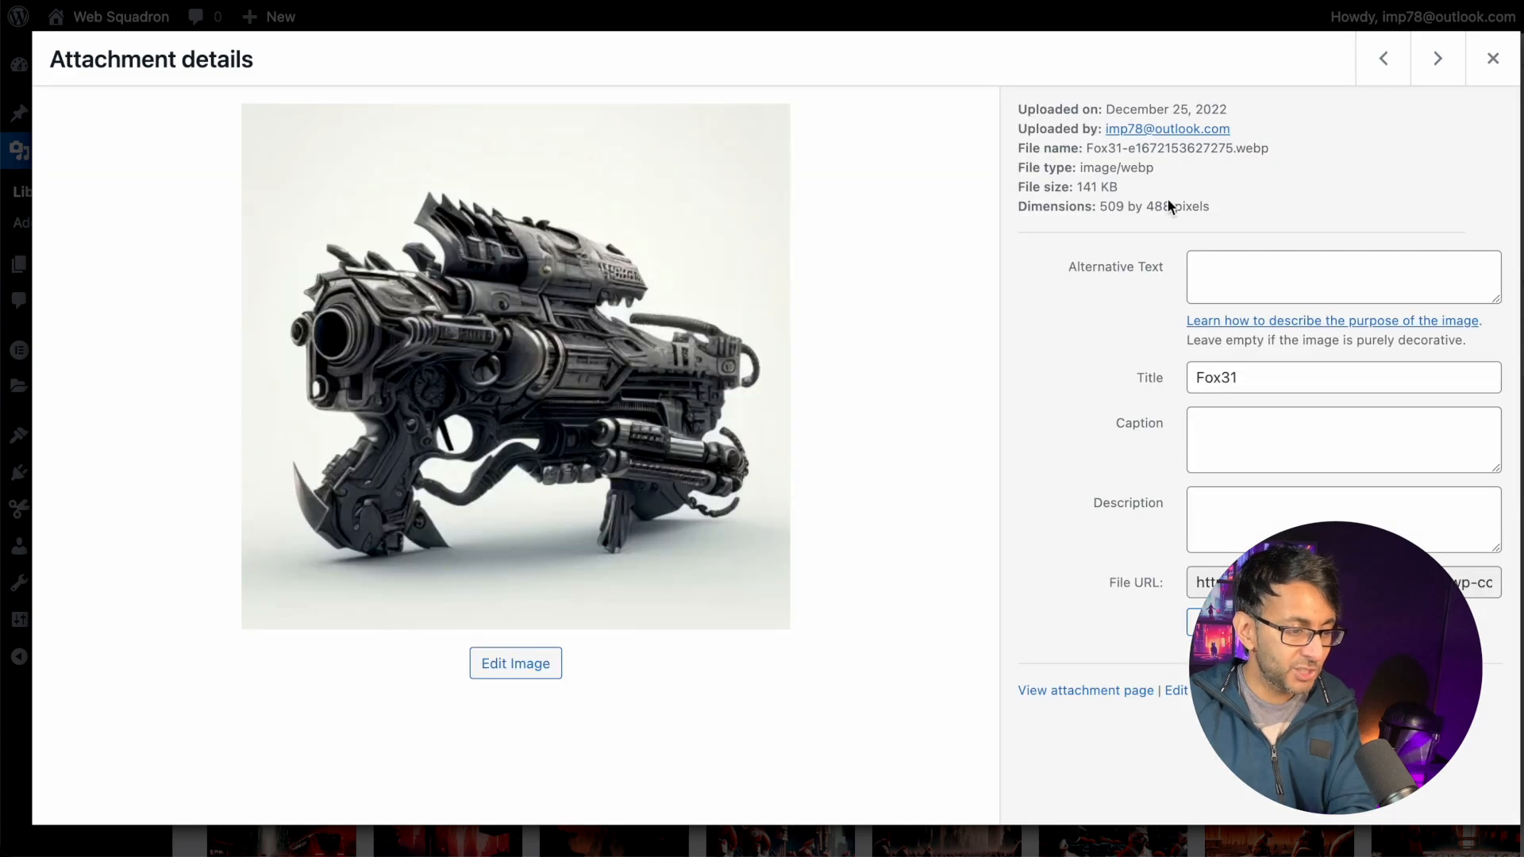
{"action": "left_click", "coordinate": [1493, 58]}
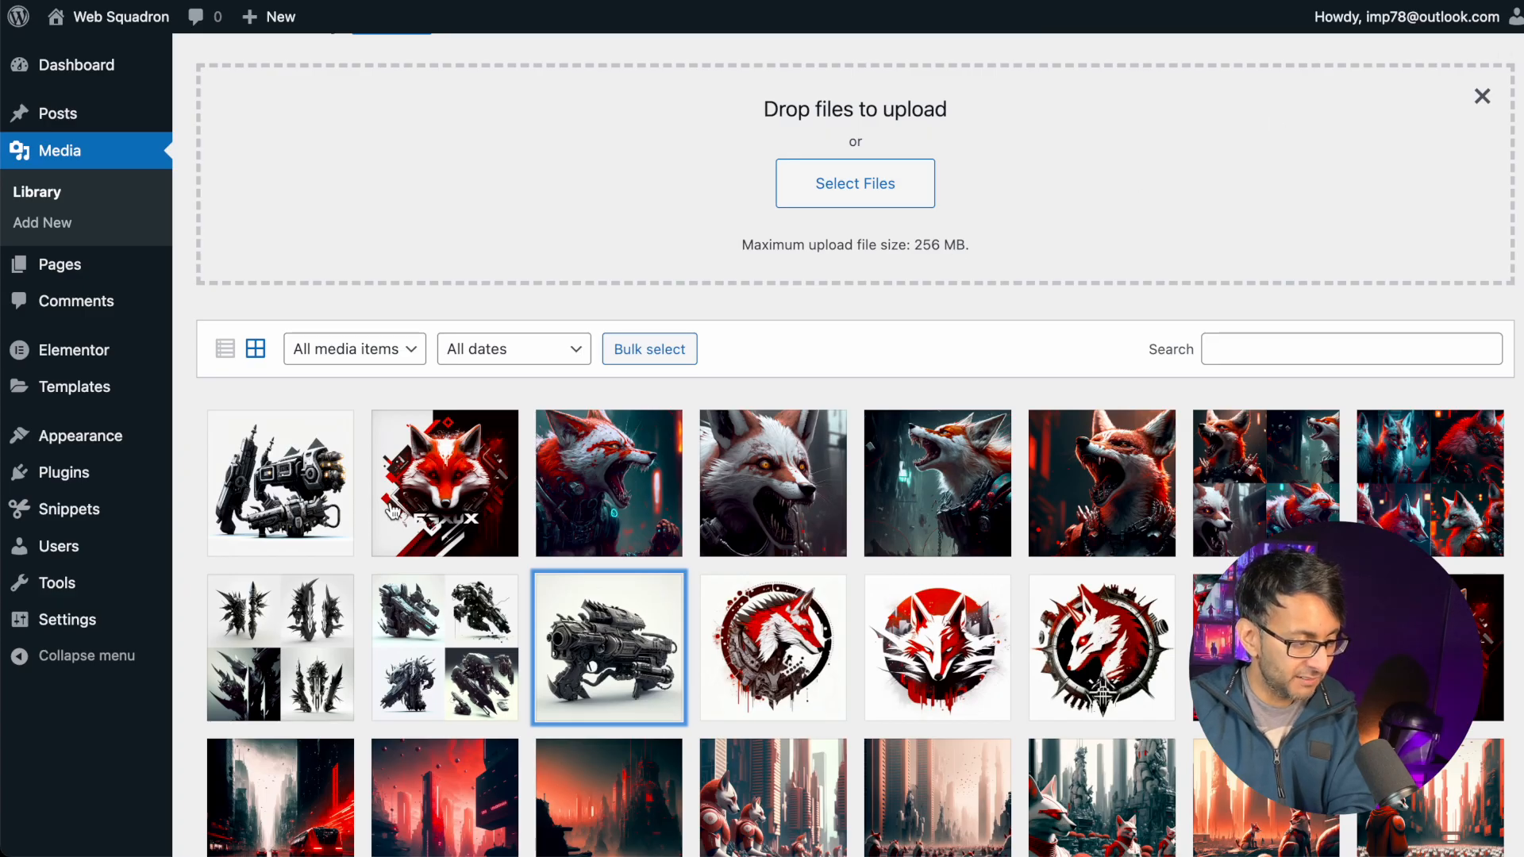
- Crop the Fox40 image to its lower-right blades, about 506 by 509 pixels, and save it
{"action": "left_click", "coordinate": [297, 676]}
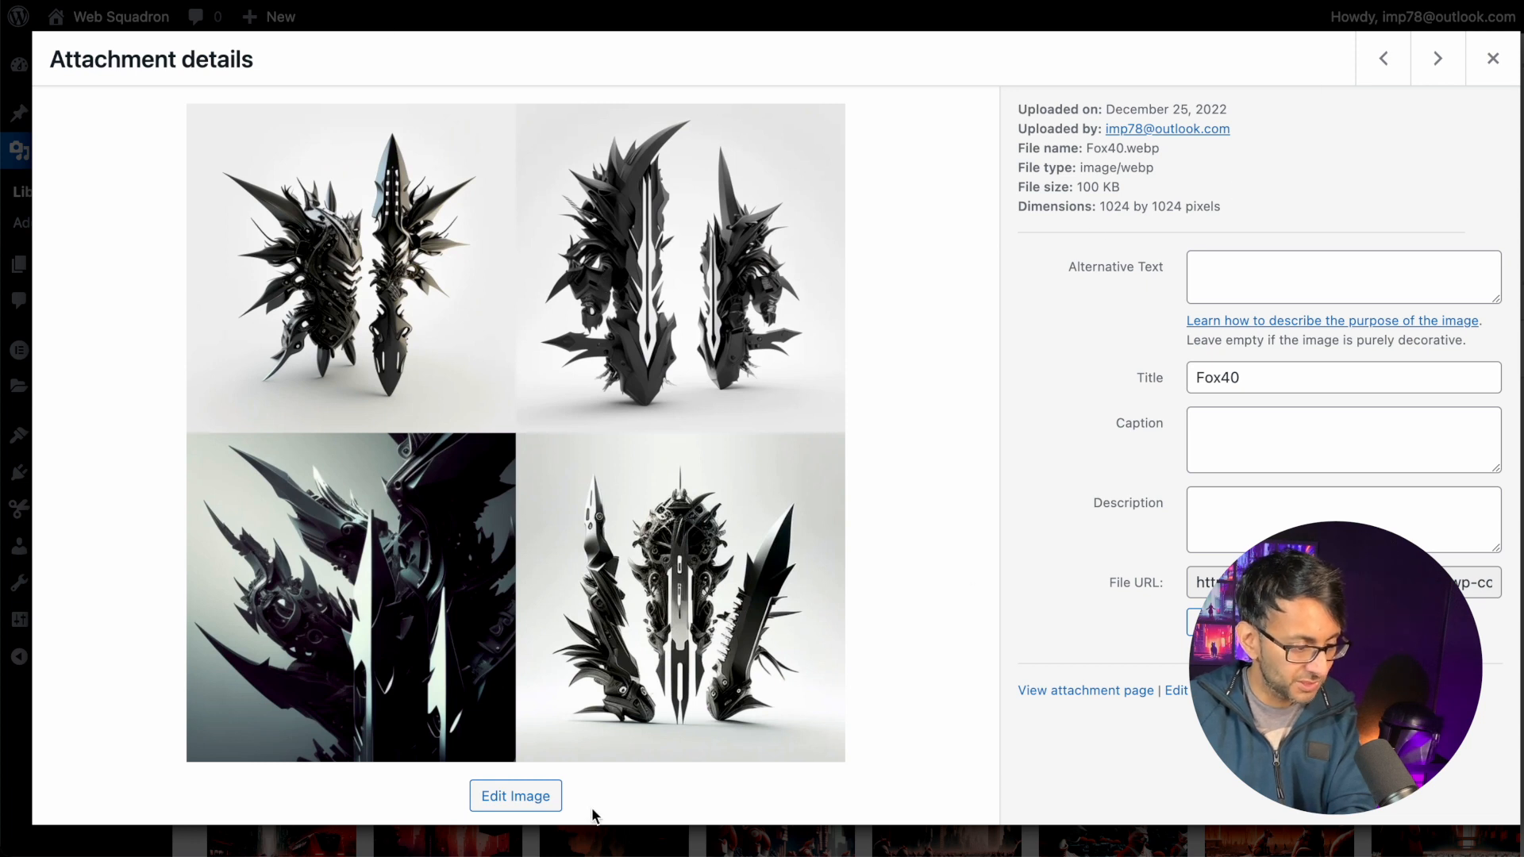
{"action": "left_click", "coordinate": [512, 796]}
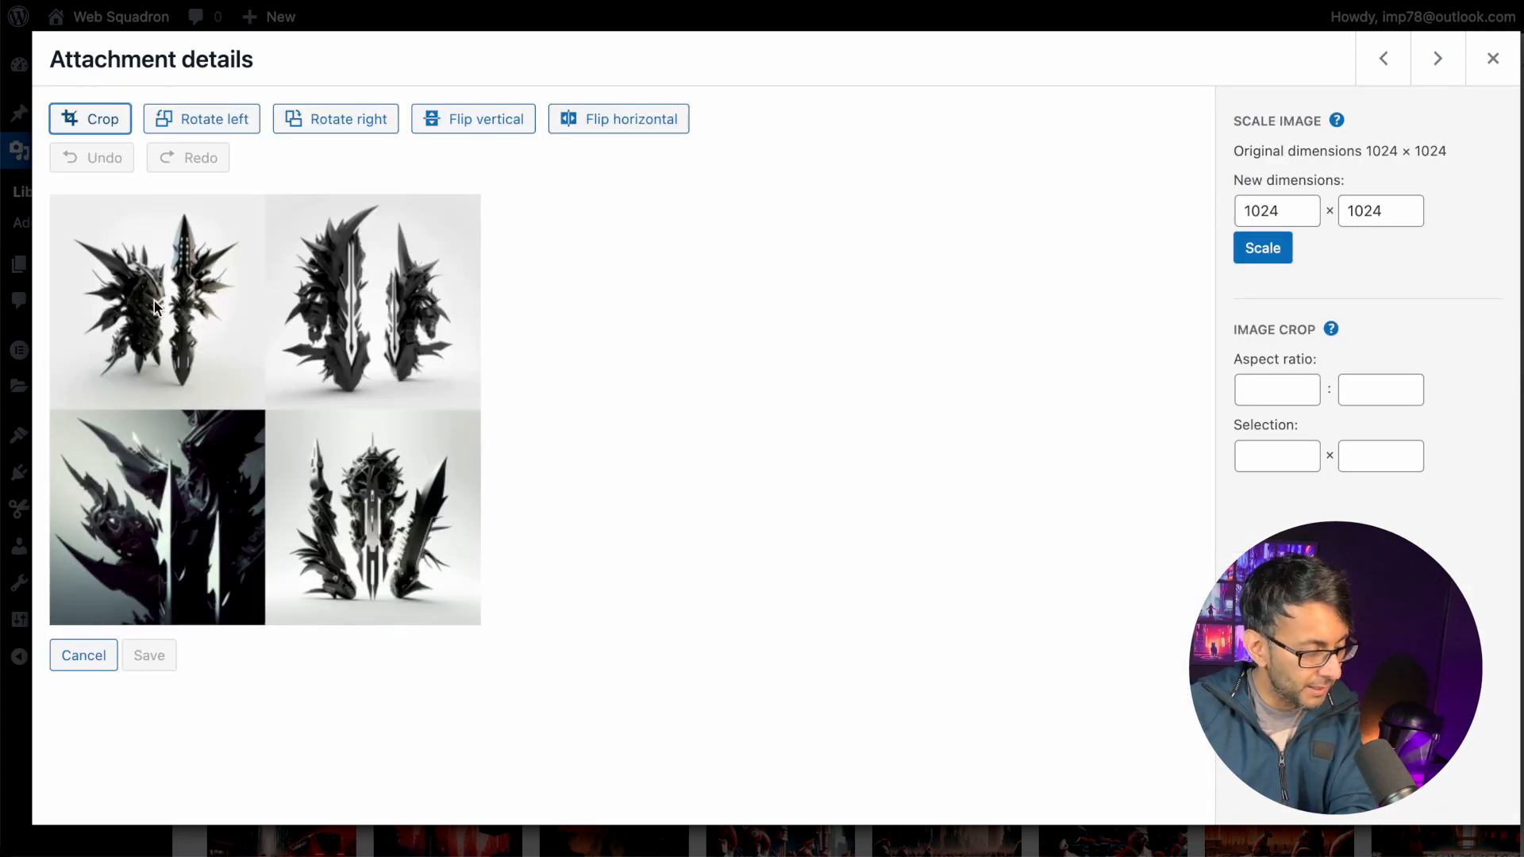
{"action": "left_click", "coordinate": [88, 119]}
{"action": "left_click_drag", "start_coordinate": [53, 412], "coordinate": [270, 272]}
{"action": "left_click_drag", "start_coordinate": [361, 201], "coordinate": [373, 410]}
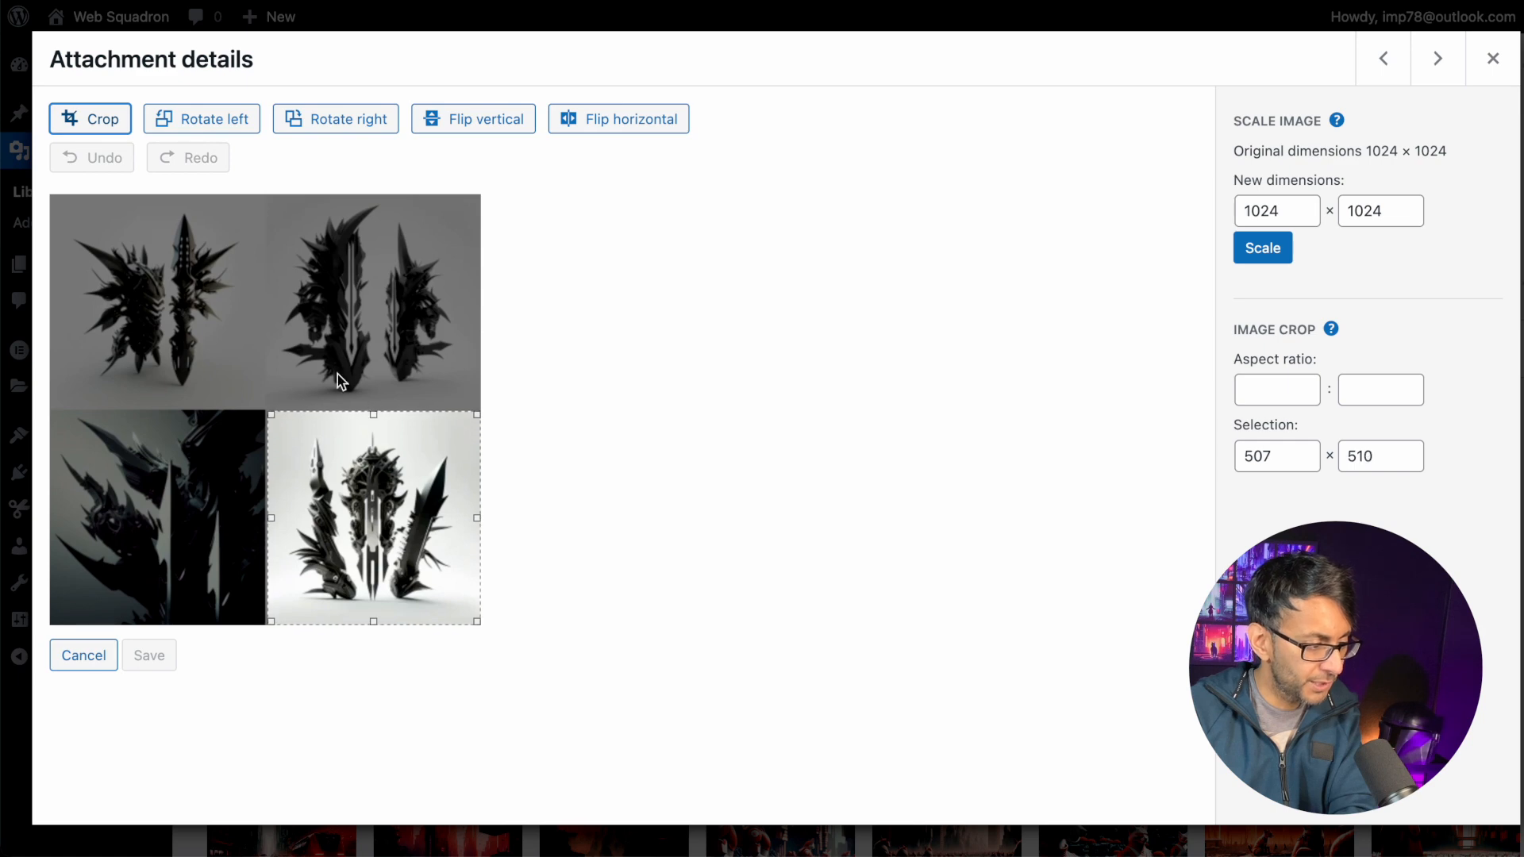
{"action": "left_click", "coordinate": [85, 127]}
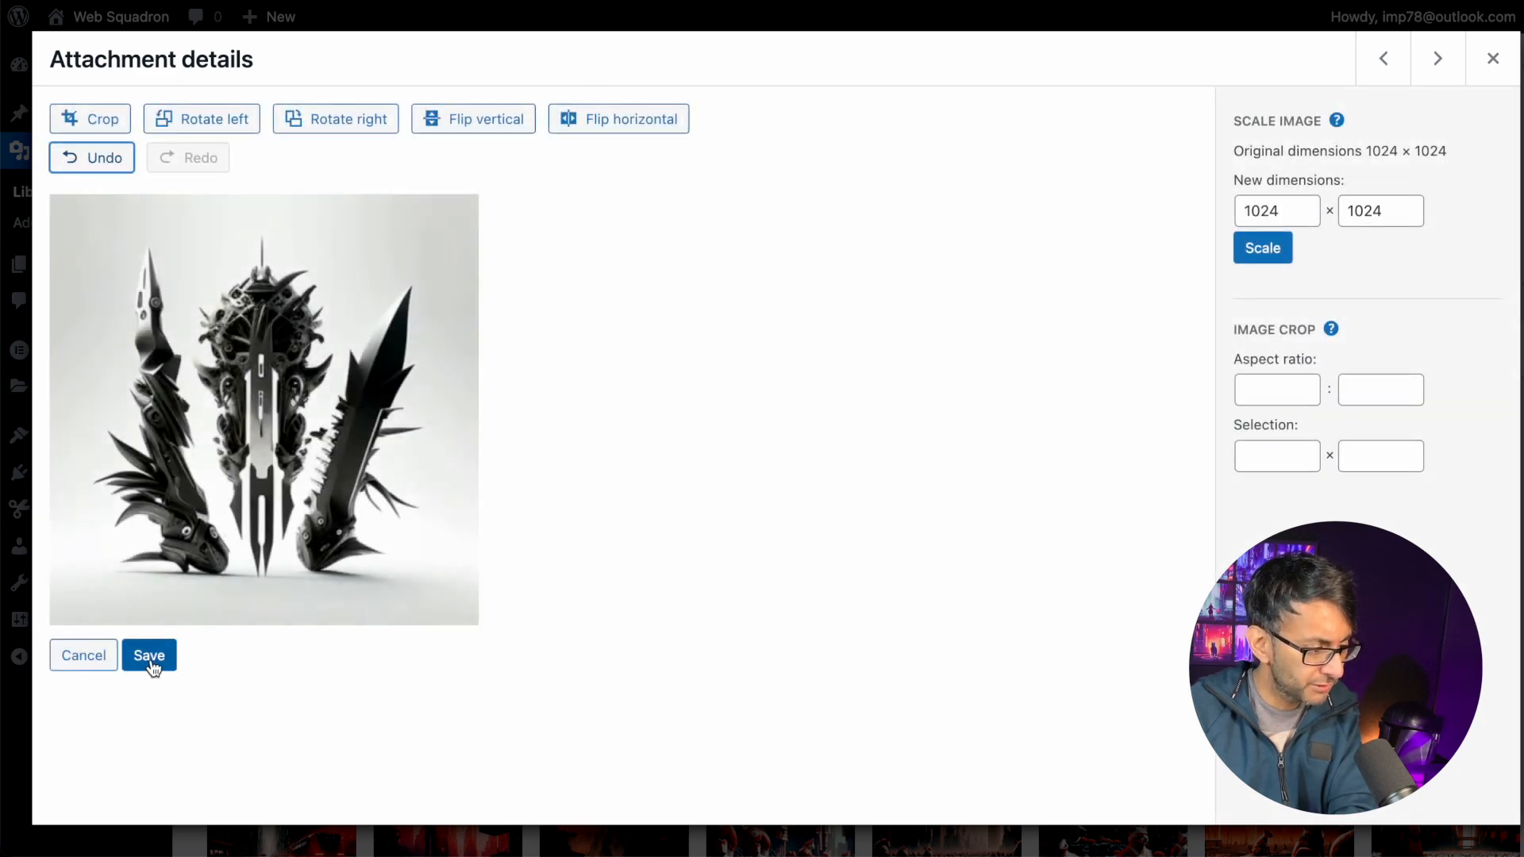
{"action": "left_click", "coordinate": [150, 656]}
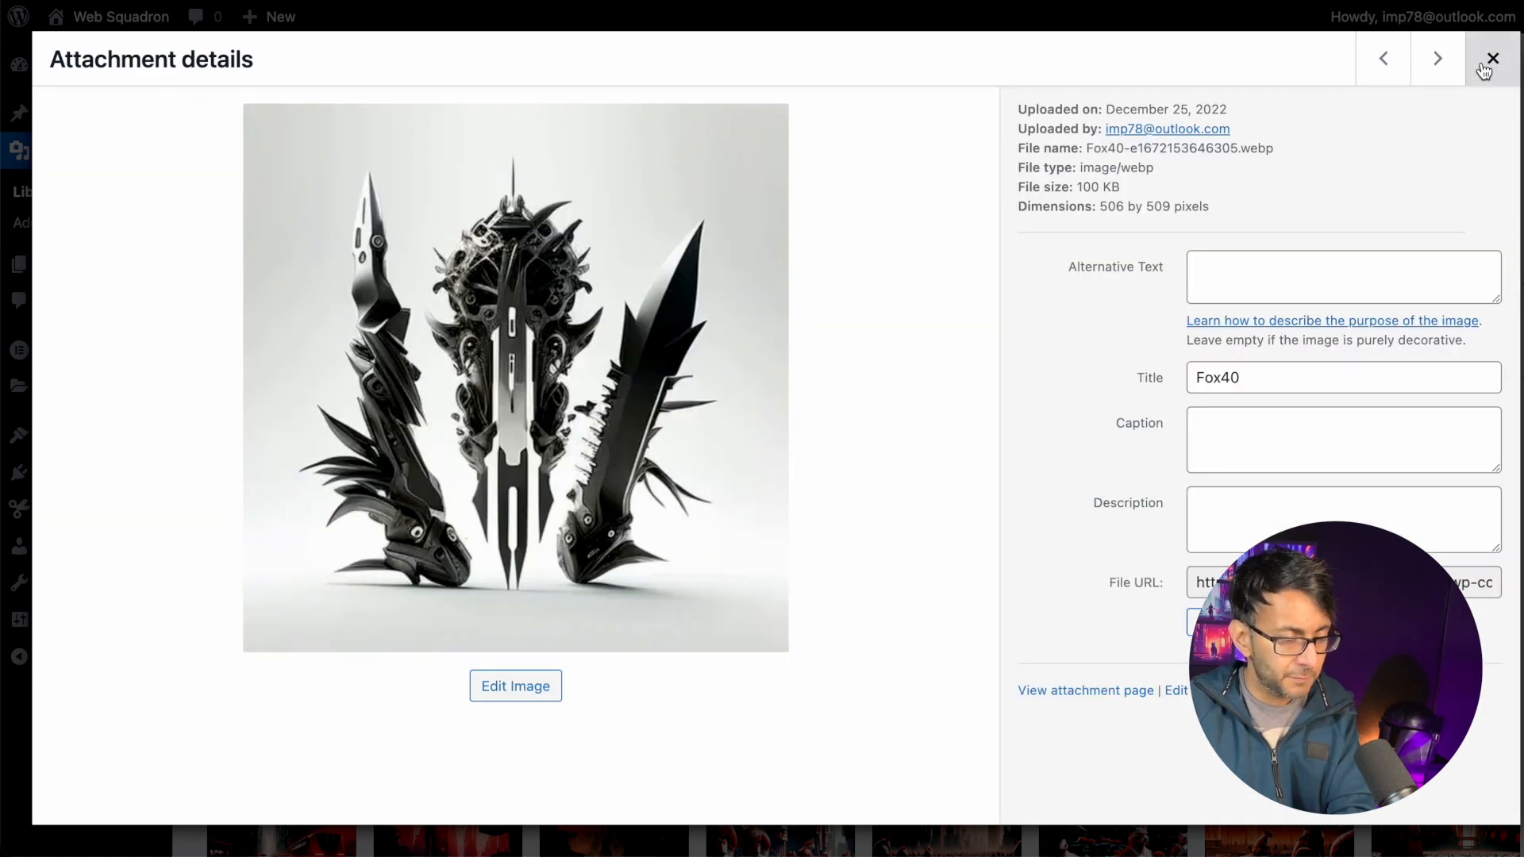
{"action": "left_click", "coordinate": [1492, 59]}
- Scale the cropped Fox31.png weapon image to 500 by 500 pixels and close its details
{"action": "left_click", "coordinate": [349, 476]}
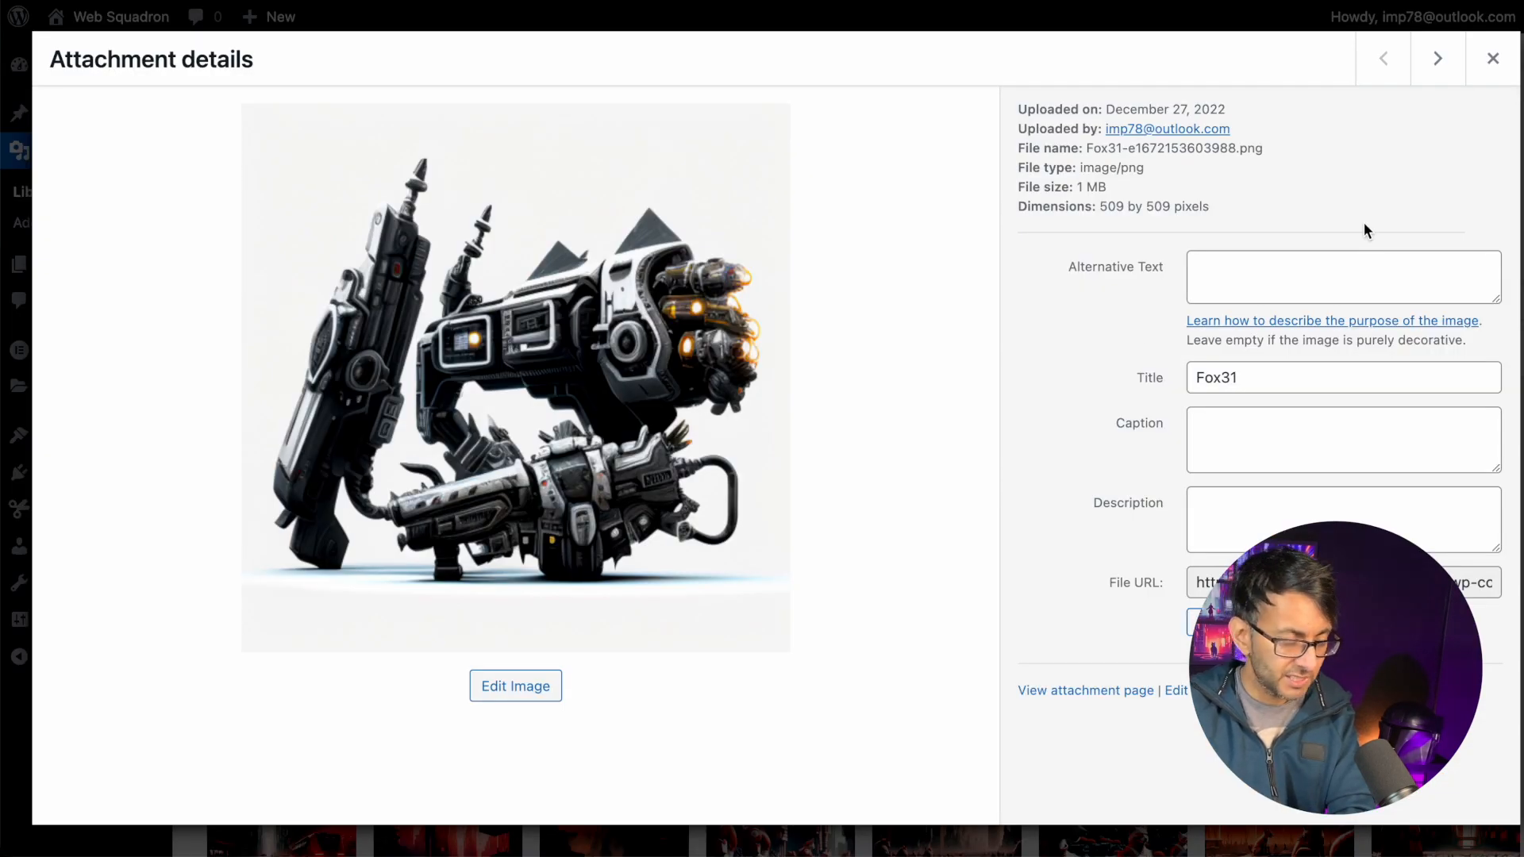
{"action": "left_click", "coordinate": [499, 697]}
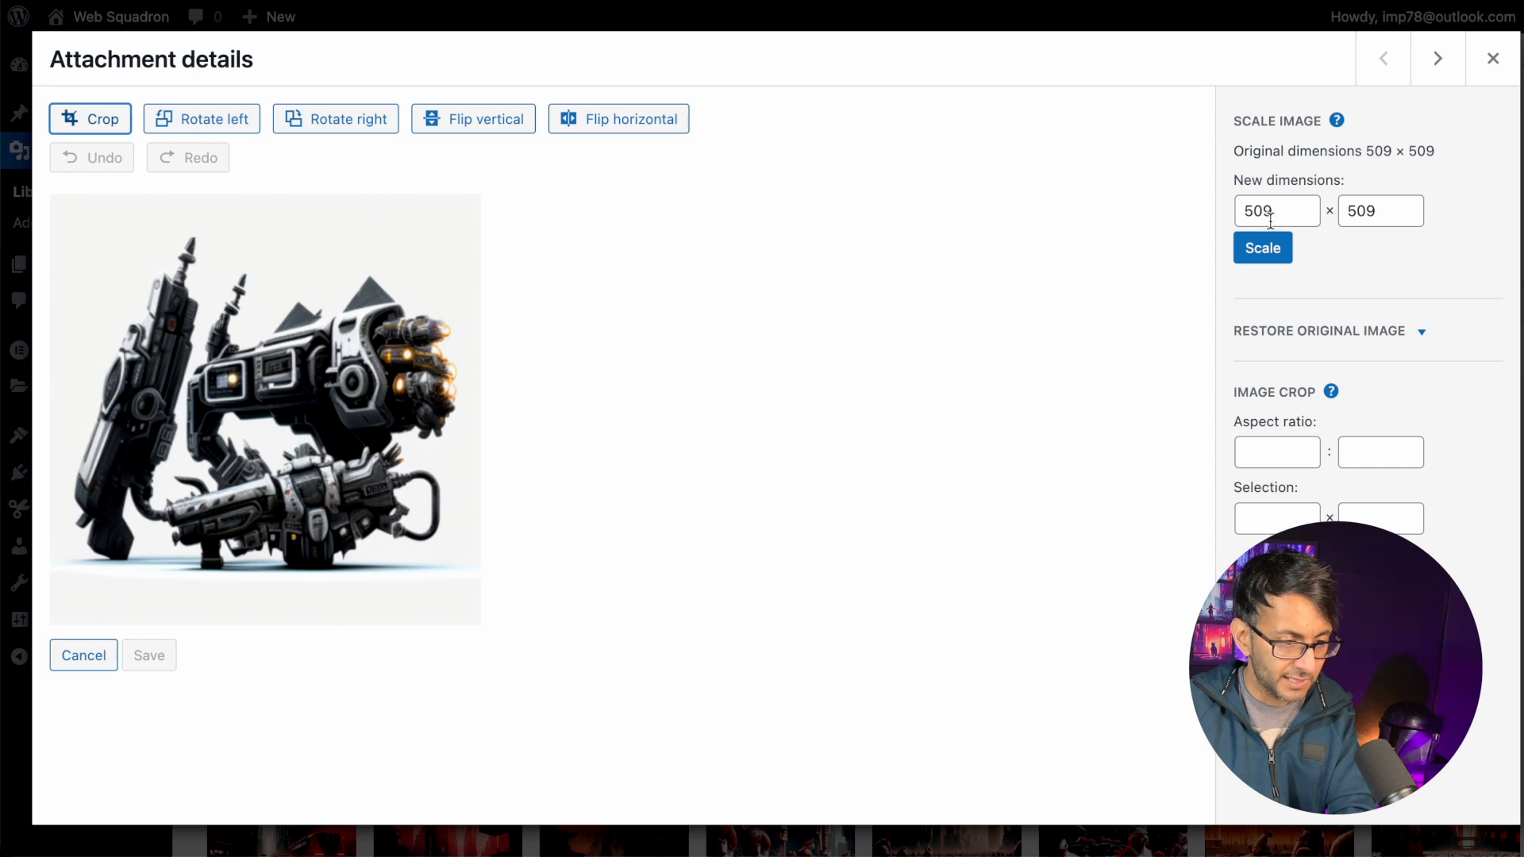
{"action": "double_click", "coordinate": [1275, 213]}
{"action": "type", "text": "5"}
{"action": "key", "text": "BackSpace"}
{"action": "type", "text": "500"}
{"action": "left_click", "coordinate": [1264, 250]}
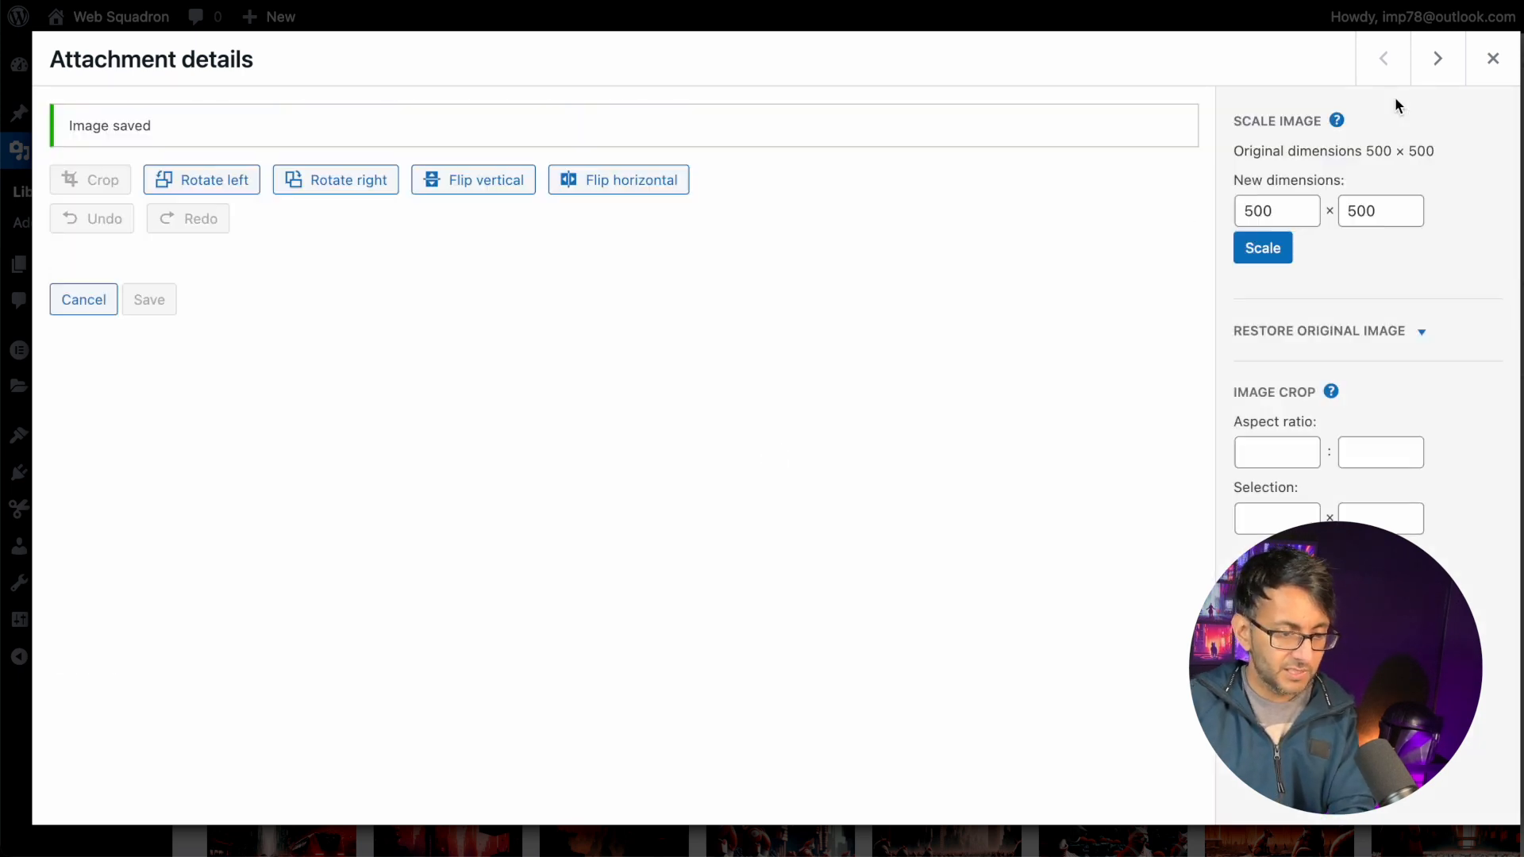
{"action": "left_click", "coordinate": [1508, 70]}
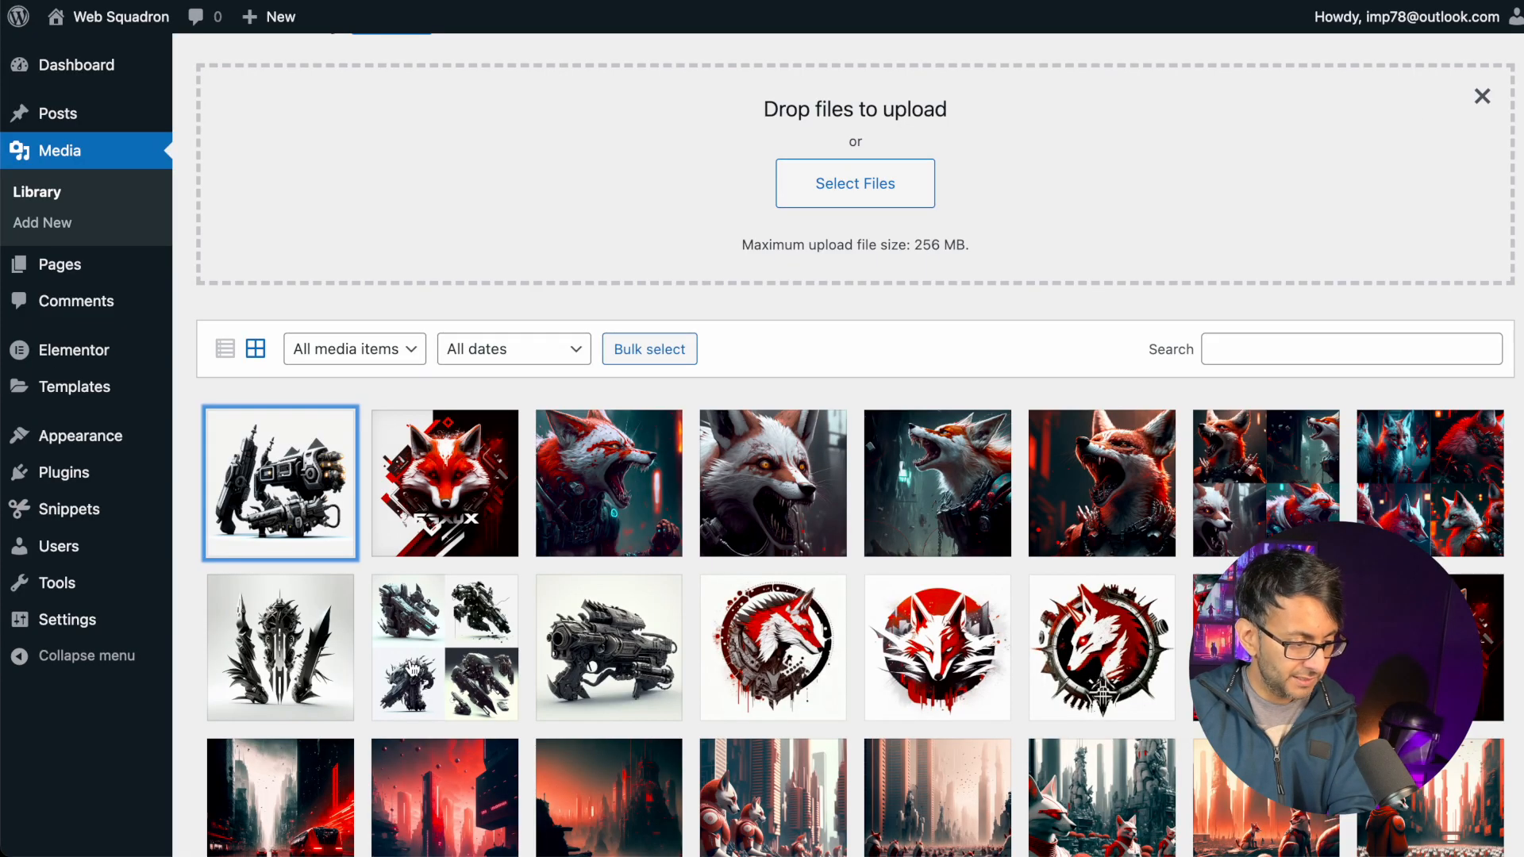
- Scale the cropped Fox40 blades image to a width of 500 pixels and close its details
{"action": "left_click", "coordinate": [318, 667]}
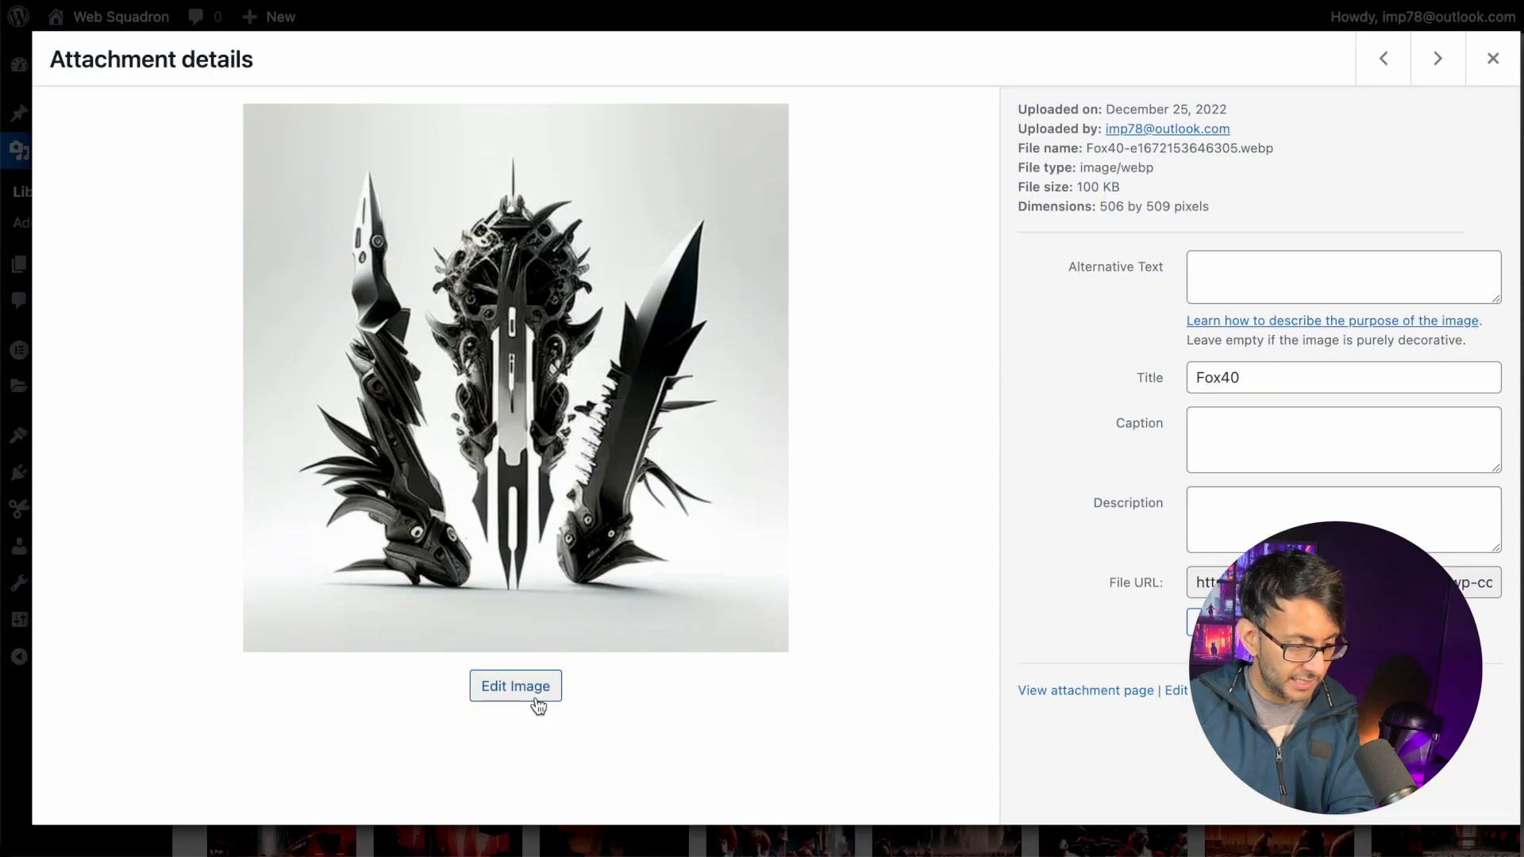
{"action": "left_click", "coordinate": [516, 686]}
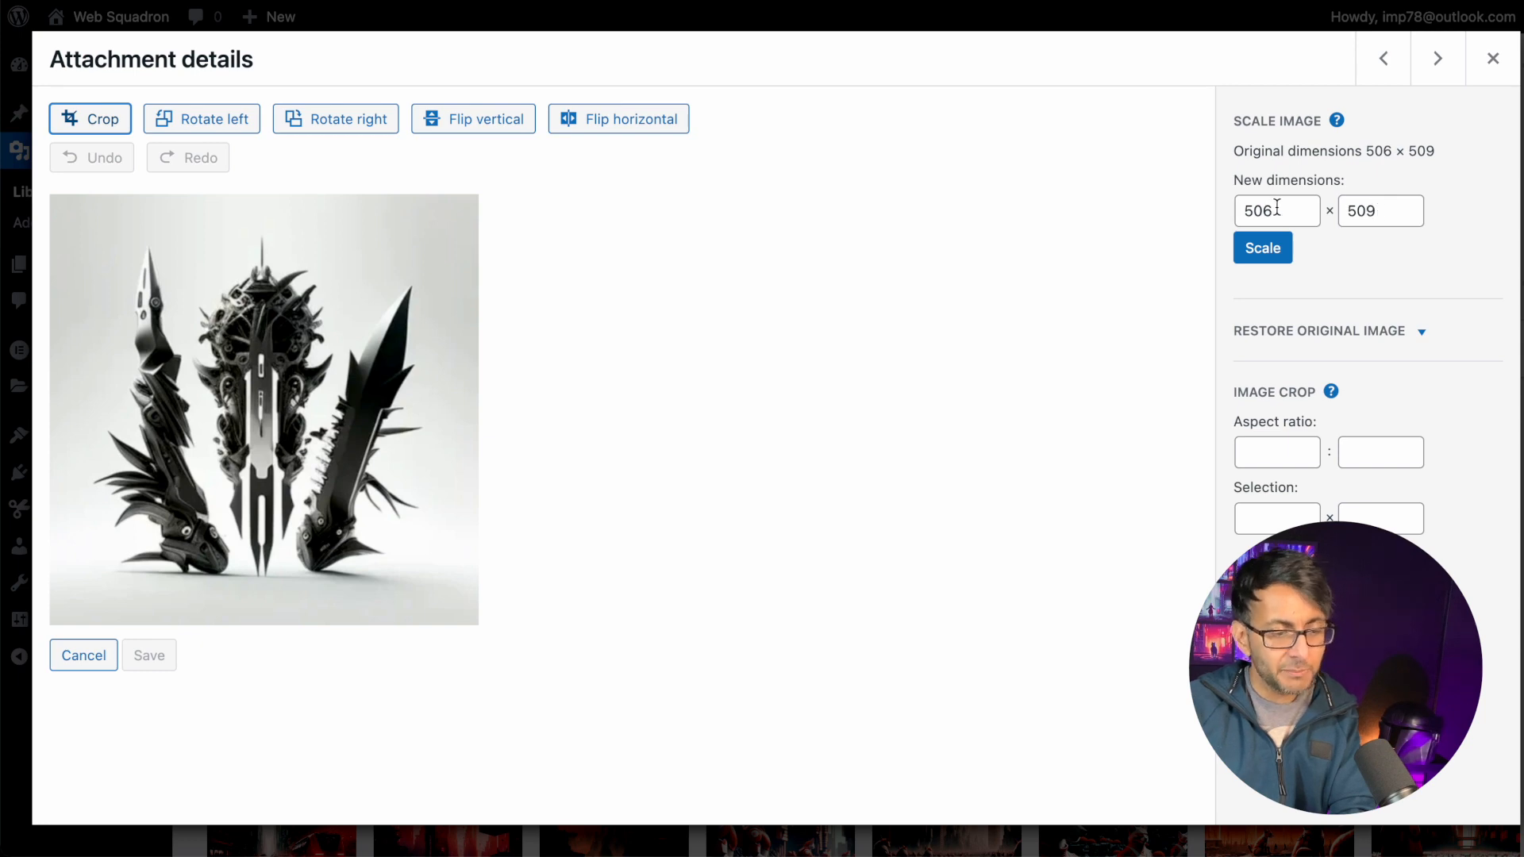
{"action": "left_click_drag", "start_coordinate": [1271, 211], "coordinate": [1178, 201]}
{"action": "type", "text": "500"}
{"action": "left_click", "coordinate": [1263, 248]}
{"action": "left_click", "coordinate": [1492, 59]}
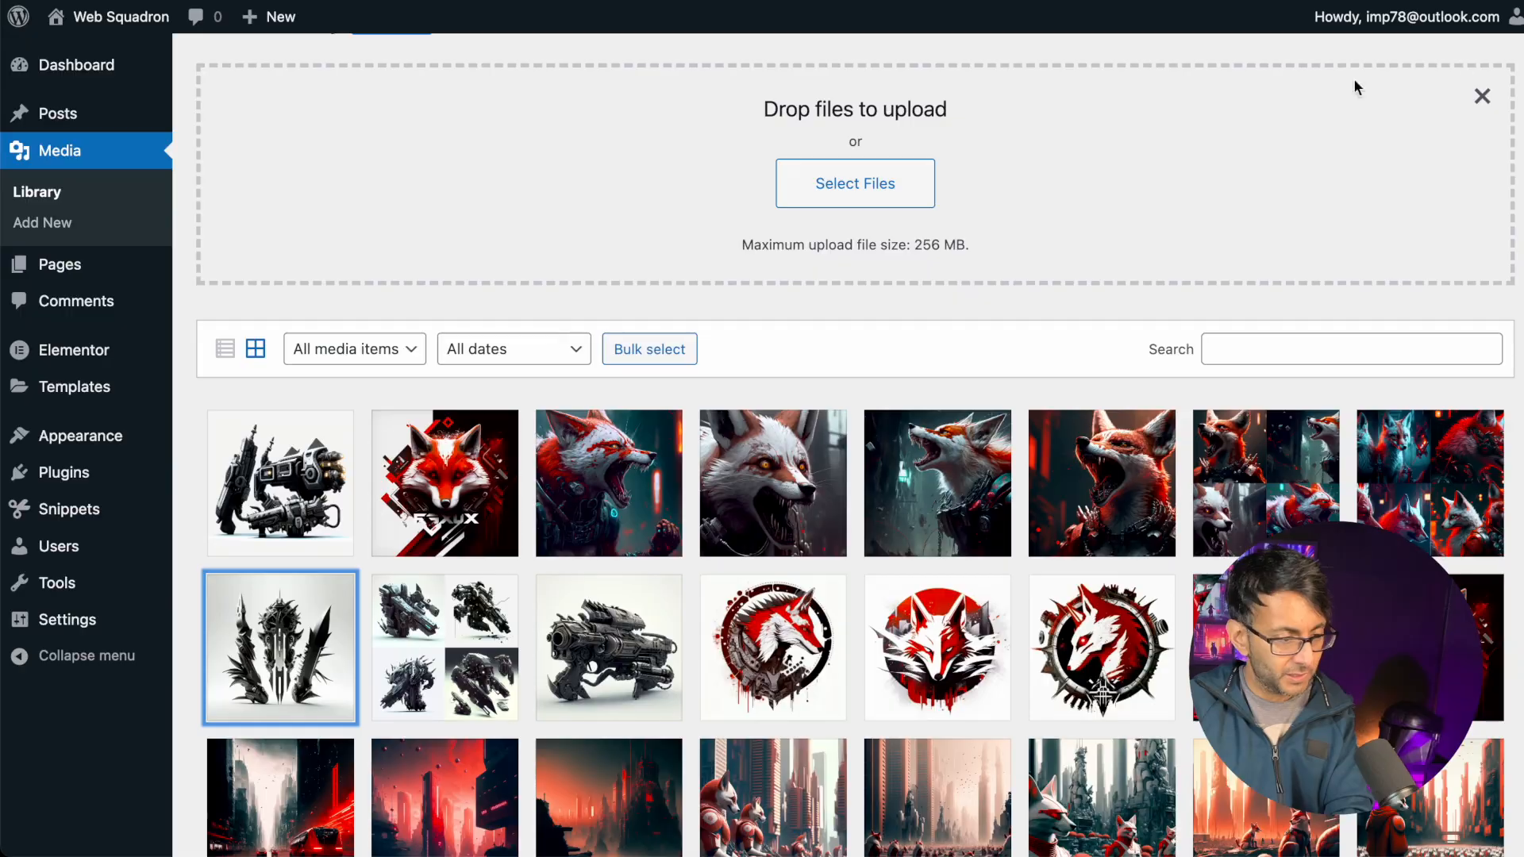
- Crop the Fox40 blades image with a 500 by 500 pixel selection, save it and close its details
{"action": "left_click", "coordinate": [301, 624]}
{"action": "left_click", "coordinate": [516, 683]}
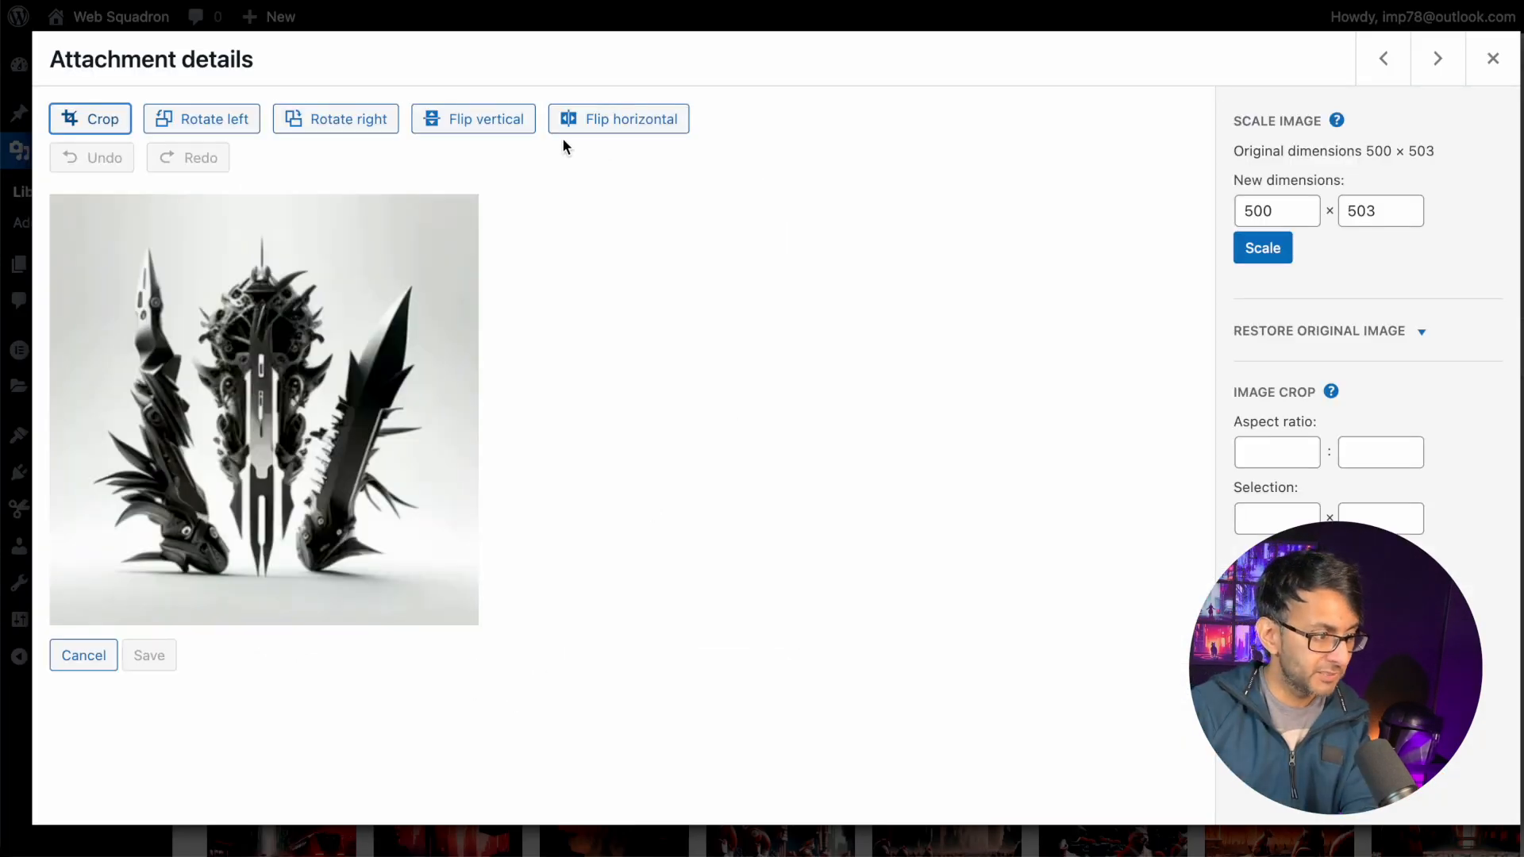
{"action": "left_click", "coordinate": [99, 119]}
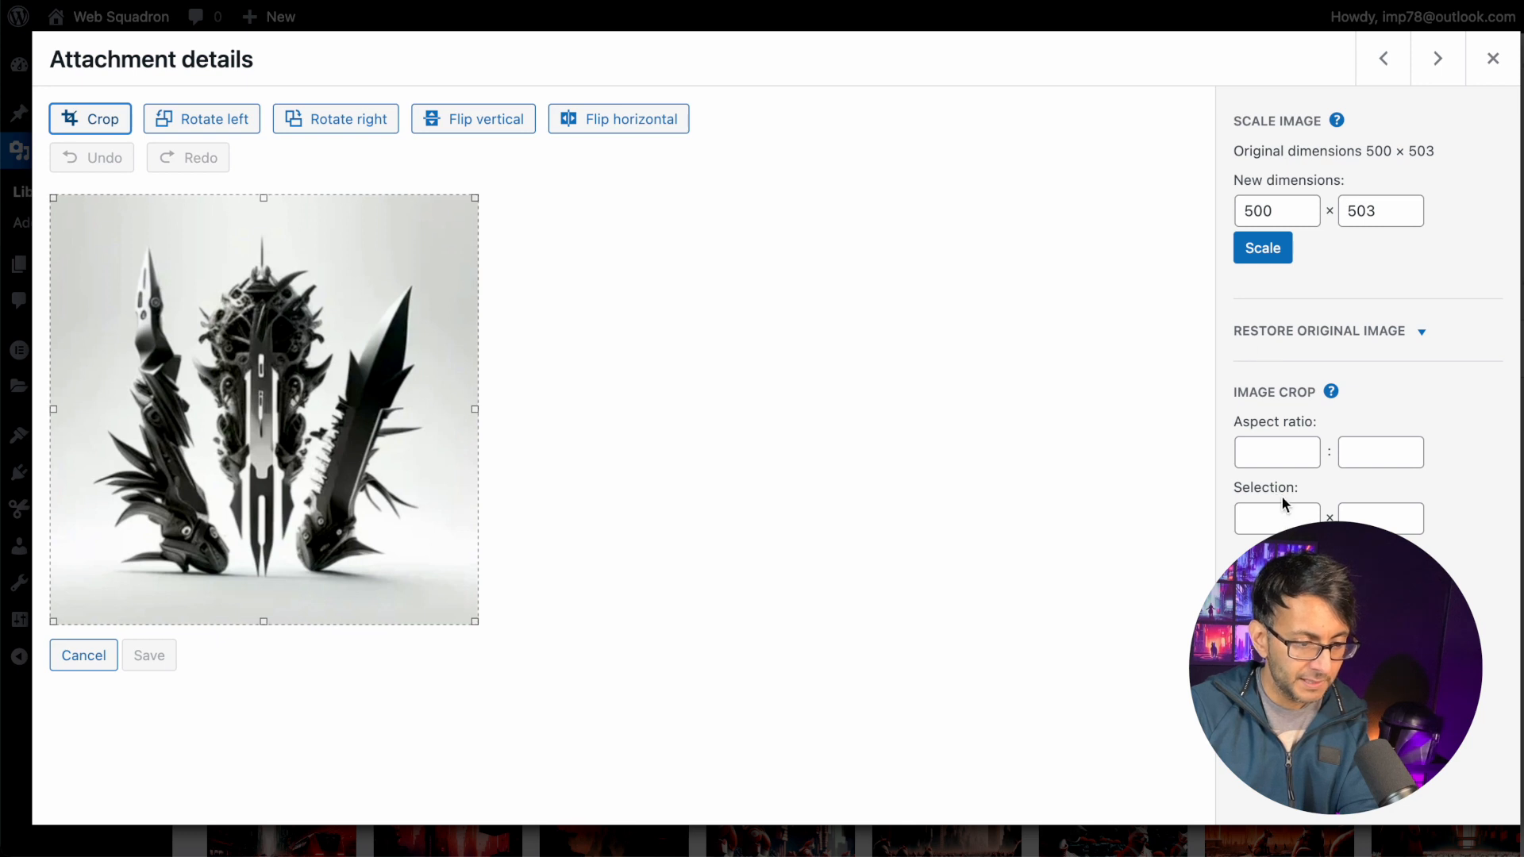
{"action": "left_click", "coordinate": [1244, 530]}
{"action": "type", "text": "50"}
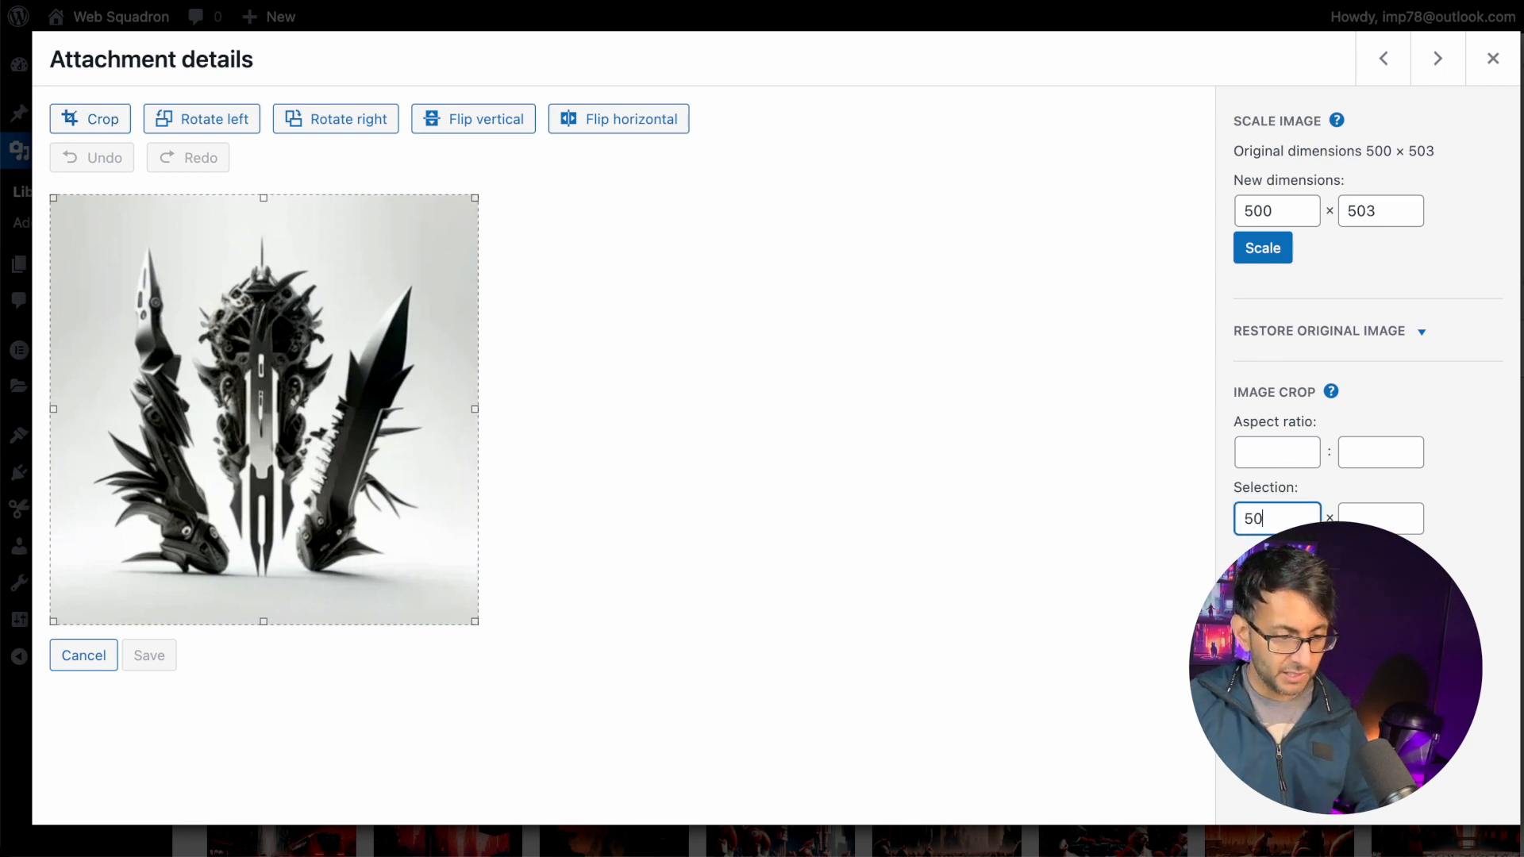
{"action": "type", "text": "0"}
{"action": "key", "text": "Tab"}
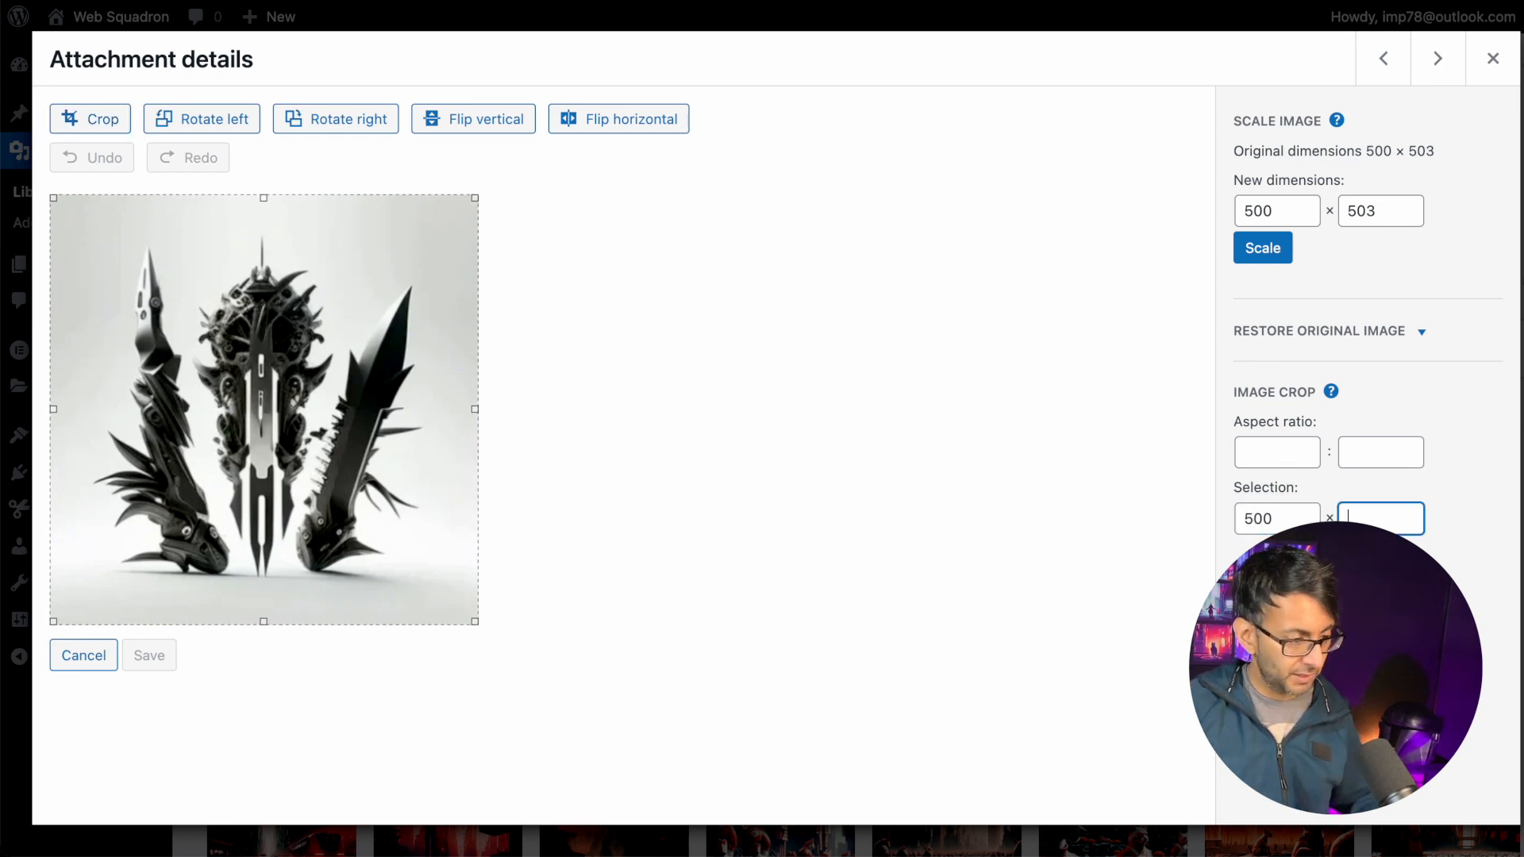
{"action": "type", "text": "500"}
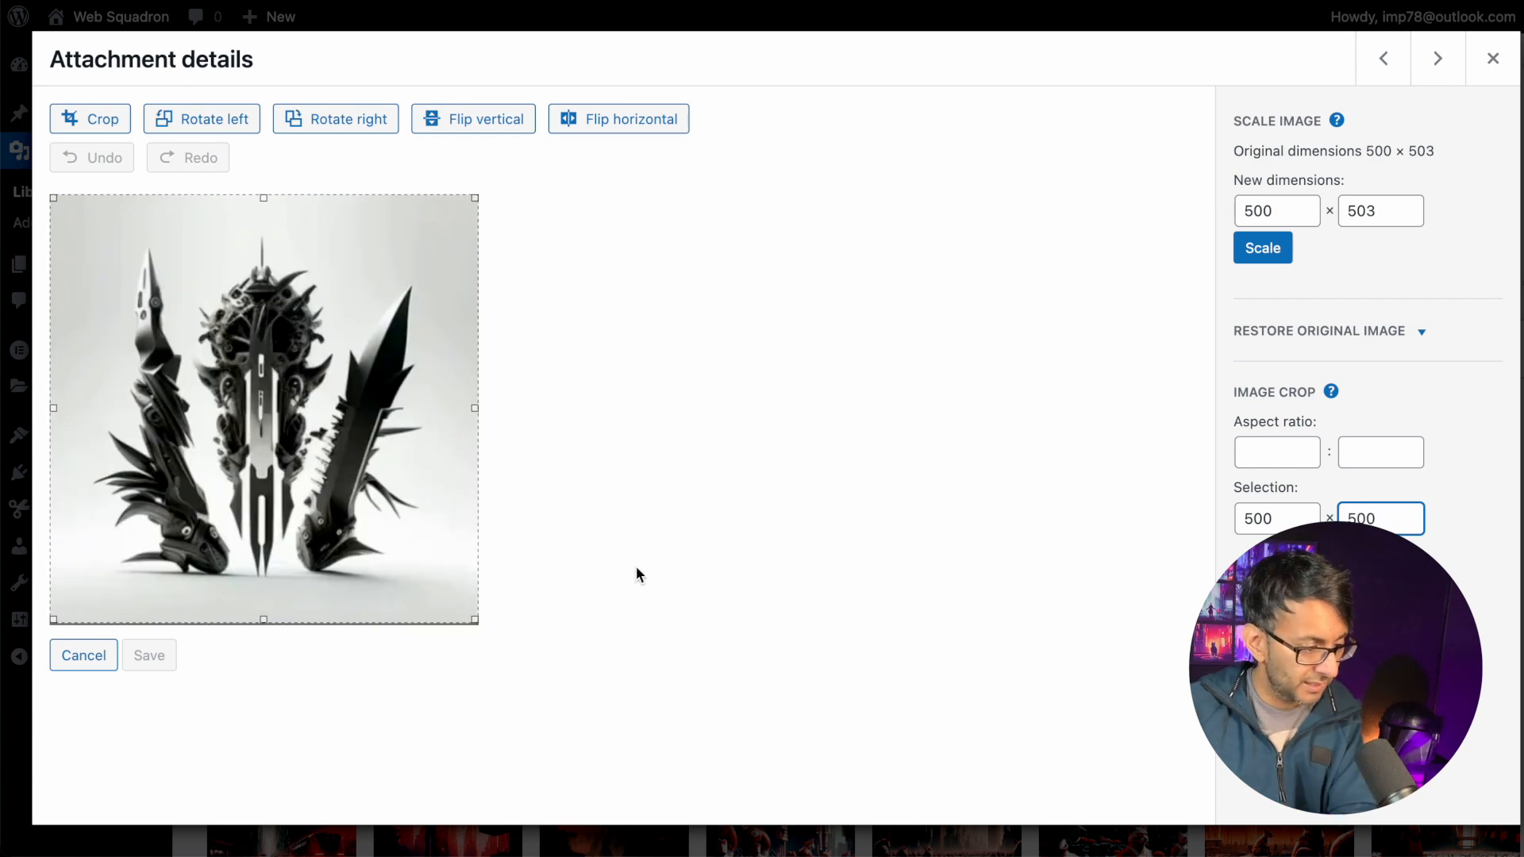
{"action": "left_click", "coordinate": [102, 119]}
{"action": "left_click", "coordinate": [146, 655]}
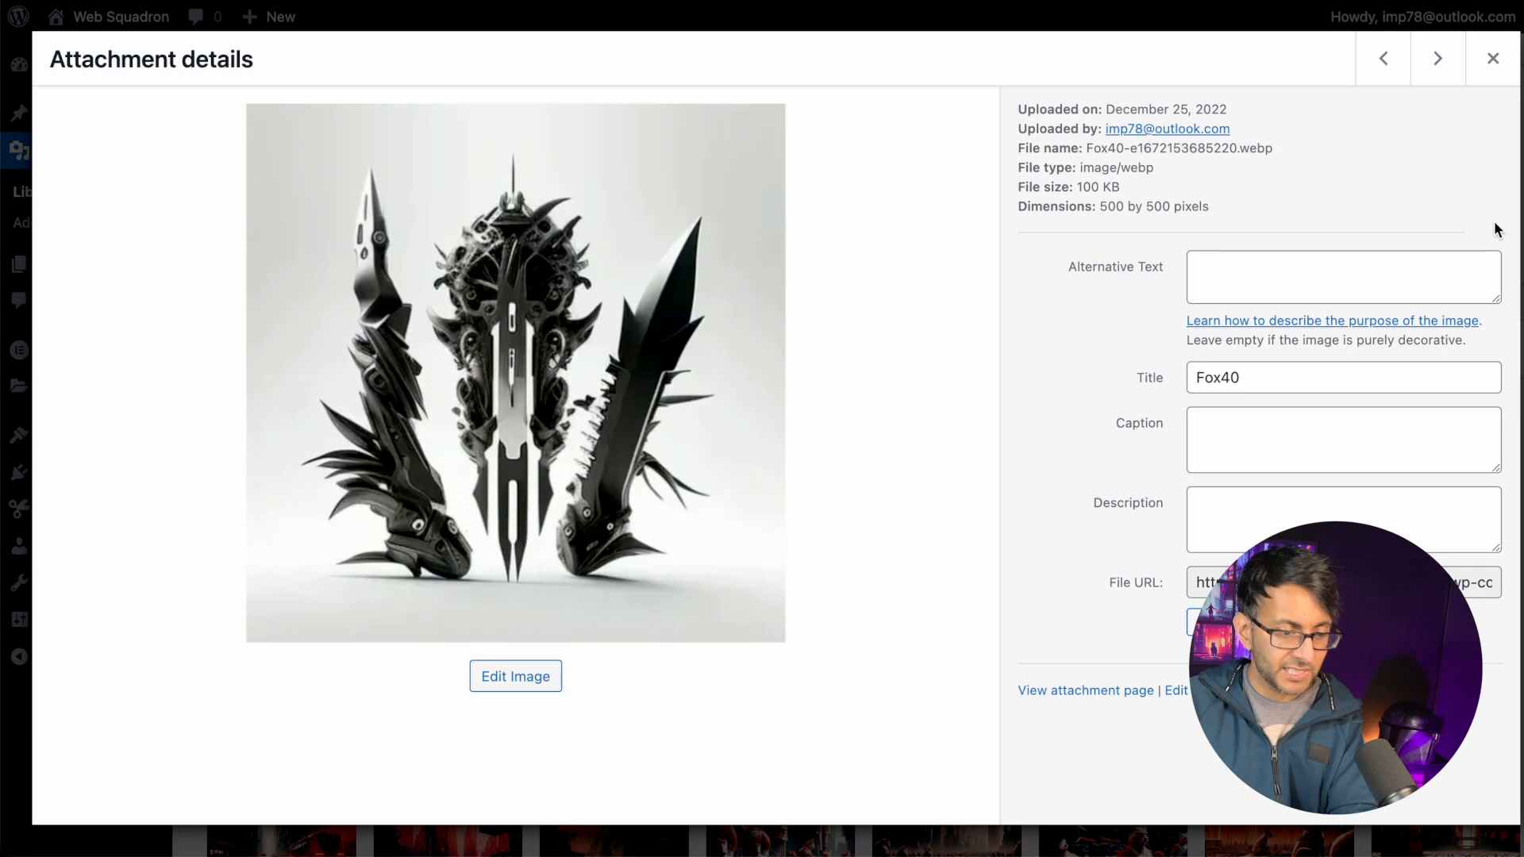
{"action": "left_click", "coordinate": [1492, 61]}
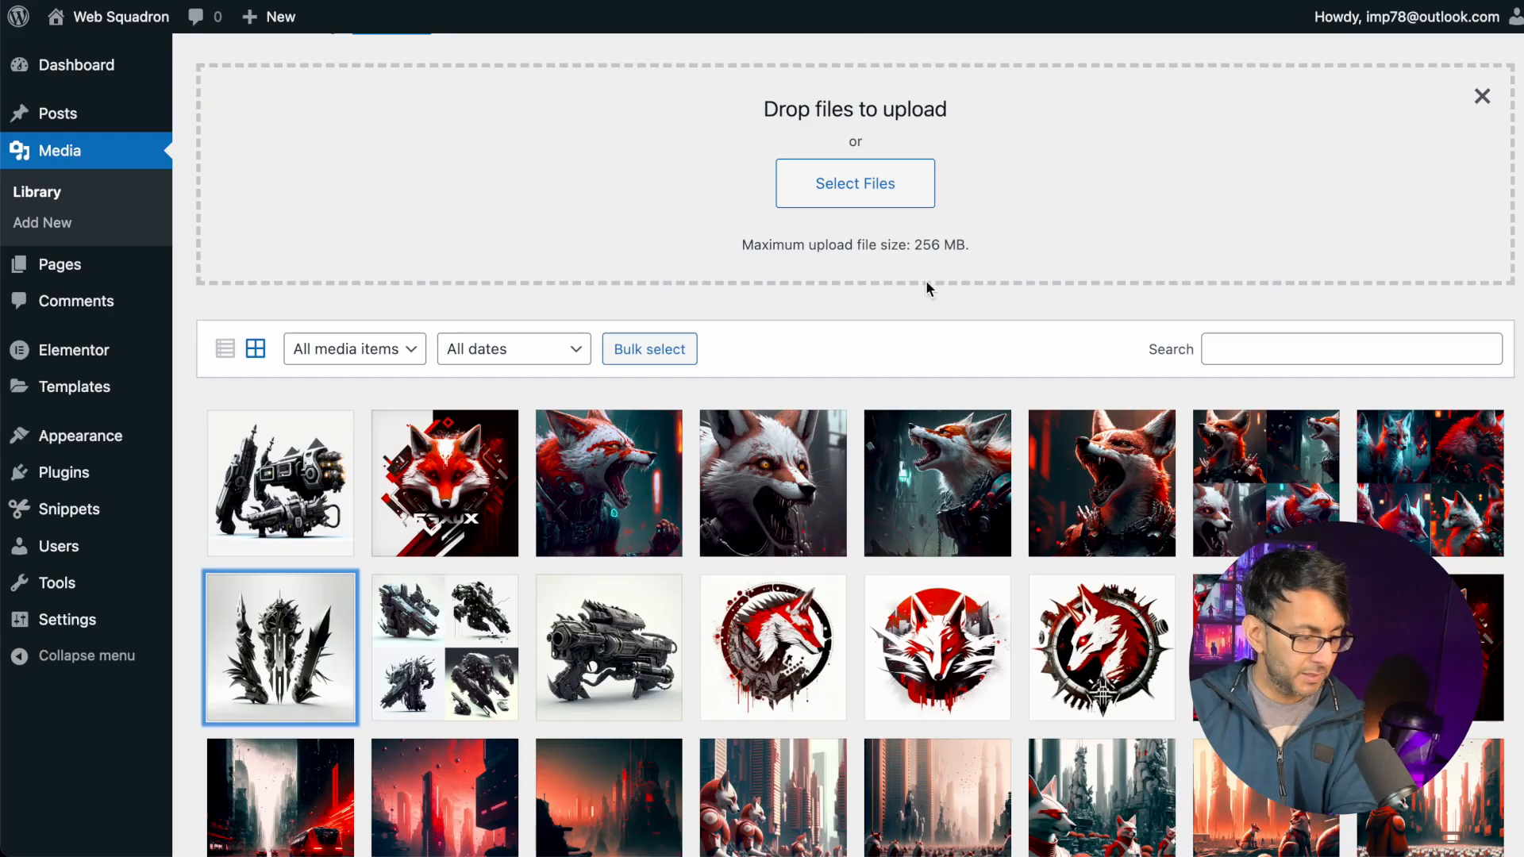
{"action": "left_click", "coordinate": [587, 619]}
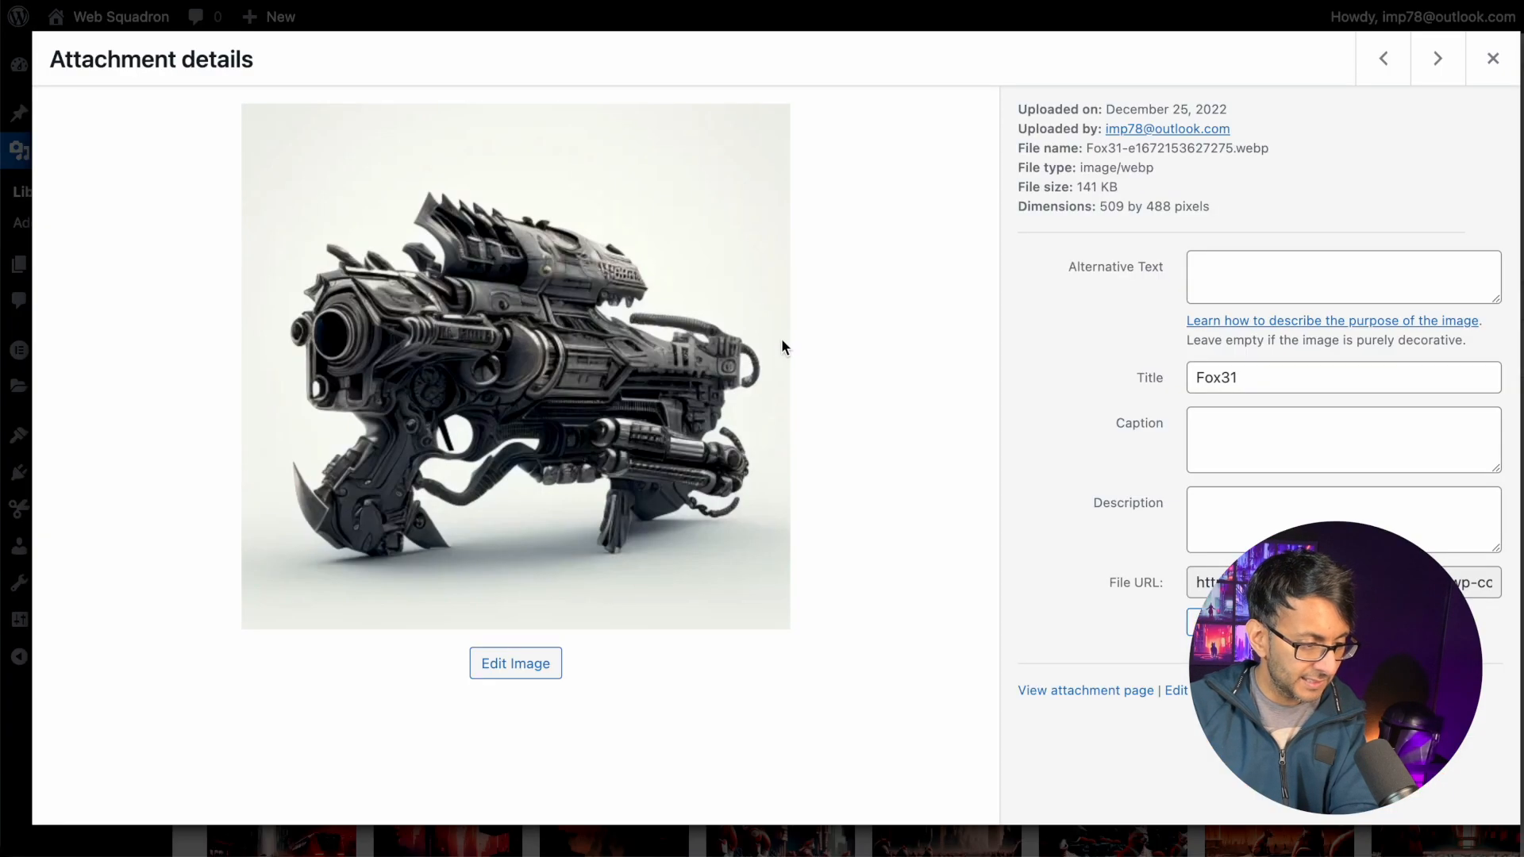
{"action": "left_click", "coordinate": [553, 680]}
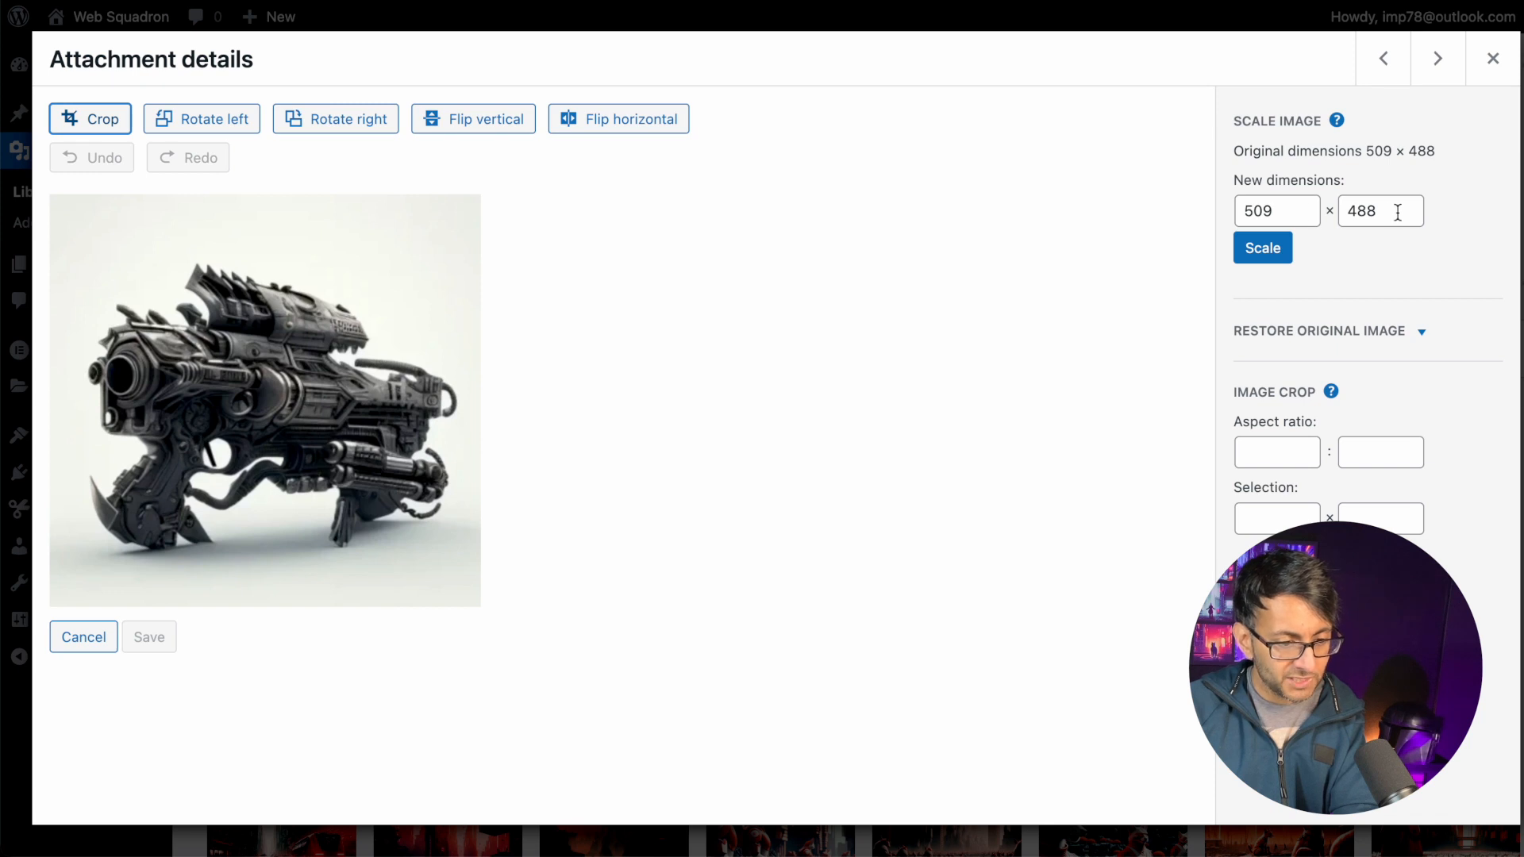
{"action": "double_click", "coordinate": [1354, 215]}
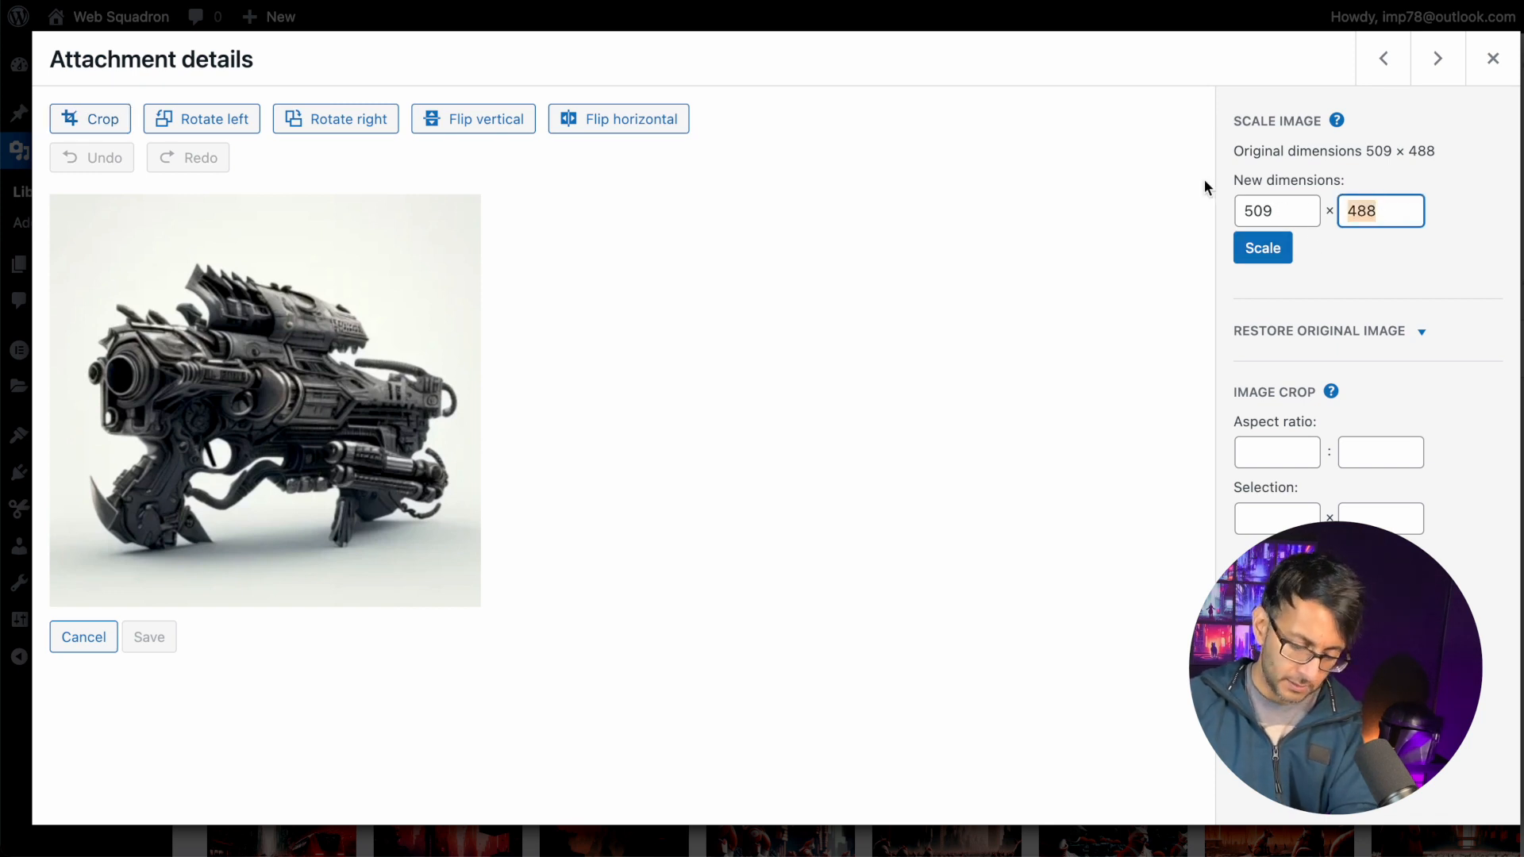
{"action": "type", "text": "500"}
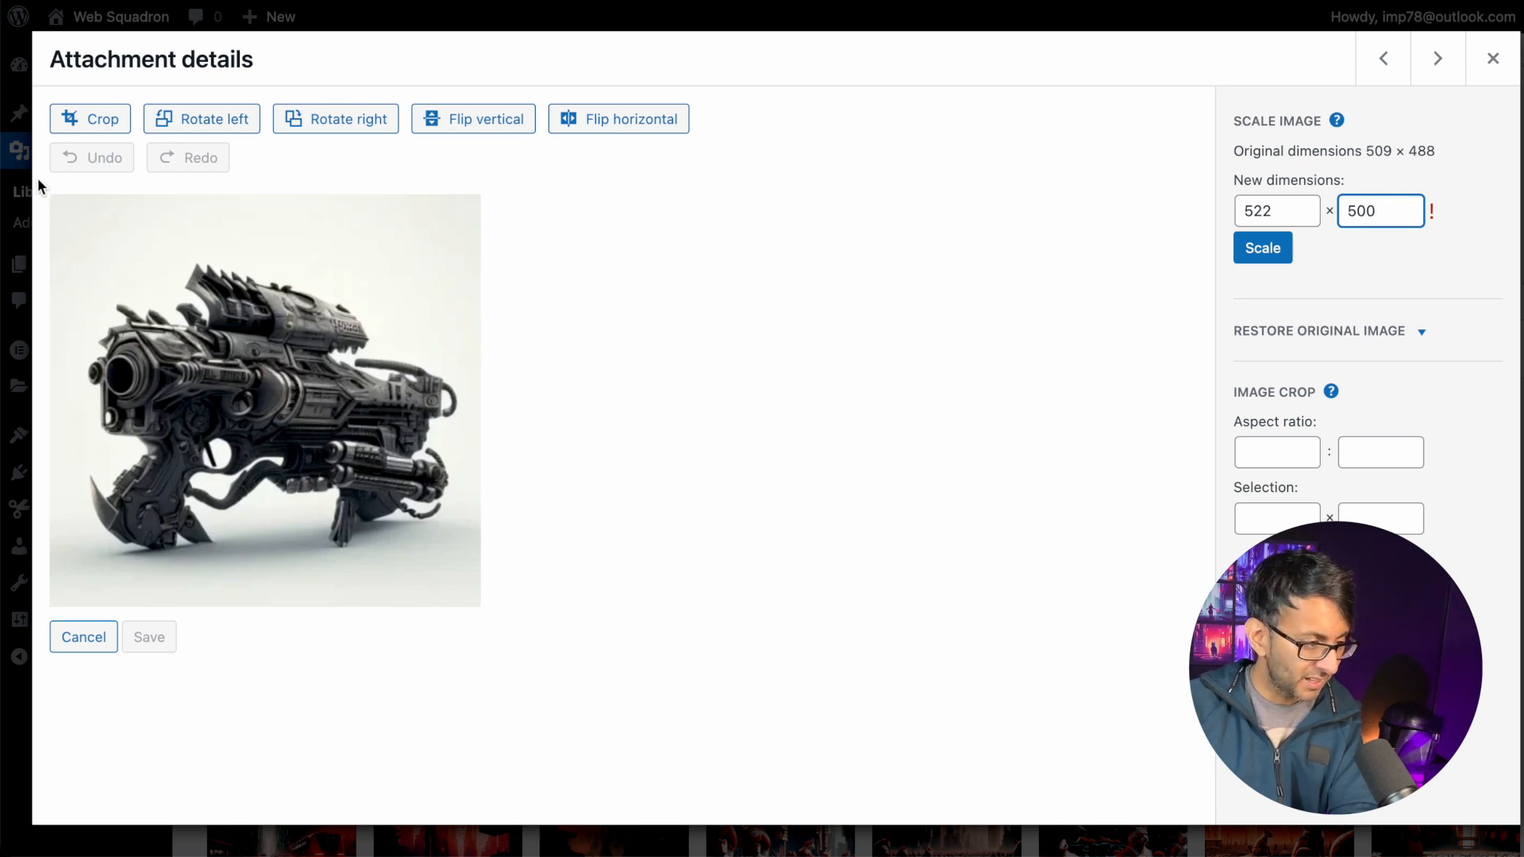
{"action": "left_click", "coordinate": [83, 652]}
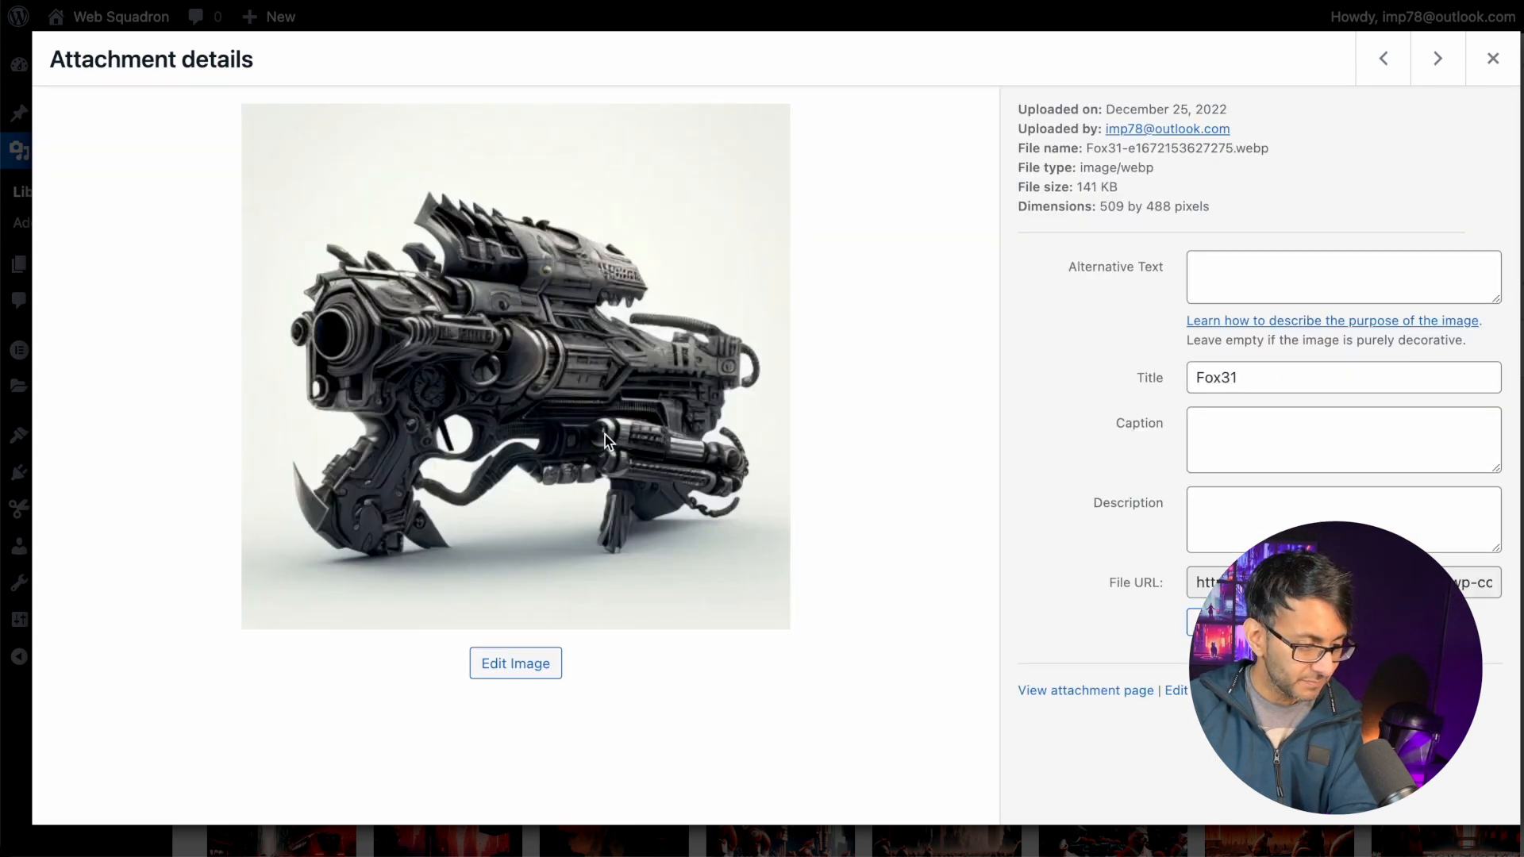
- Restore the original Fox31 image, crop it to its upper-left gun at about 509 by 491 pixels, and save it
{"action": "left_click", "coordinate": [538, 673]}
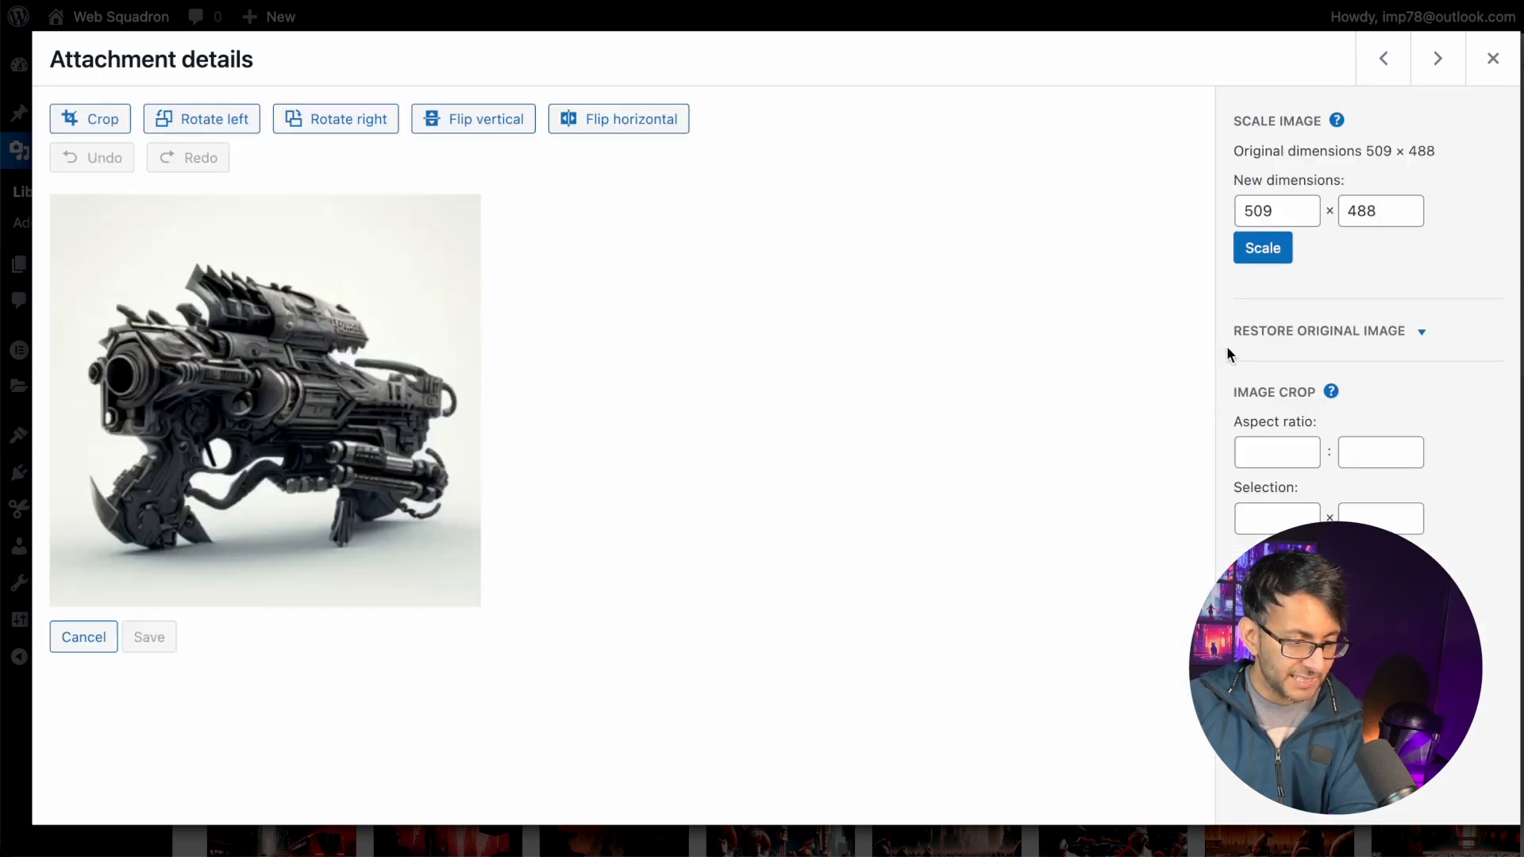
{"action": "left_click", "coordinate": [1305, 333]}
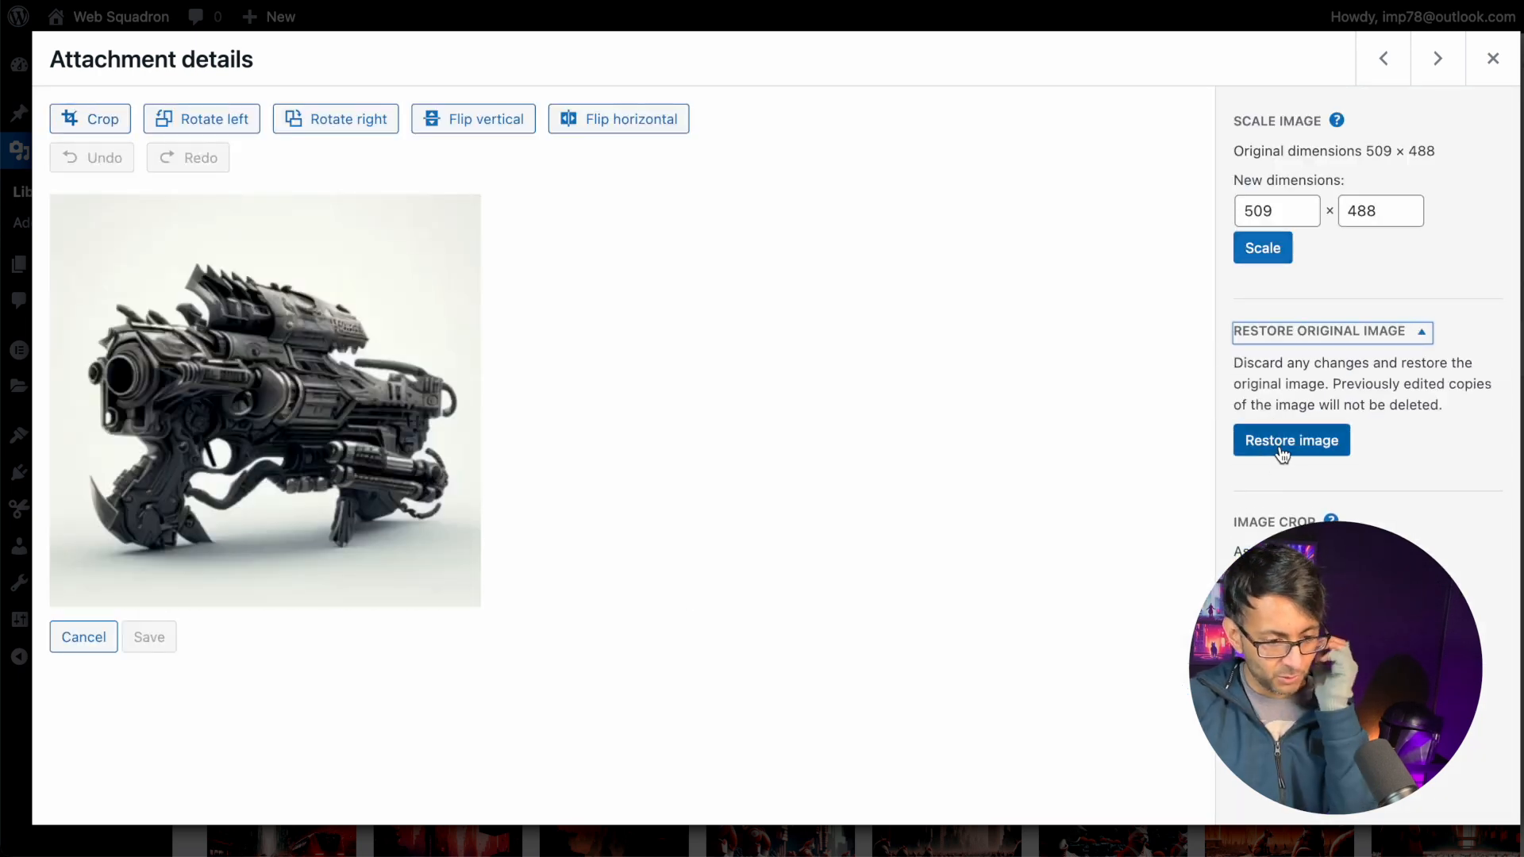
{"action": "left_click", "coordinate": [1280, 442]}
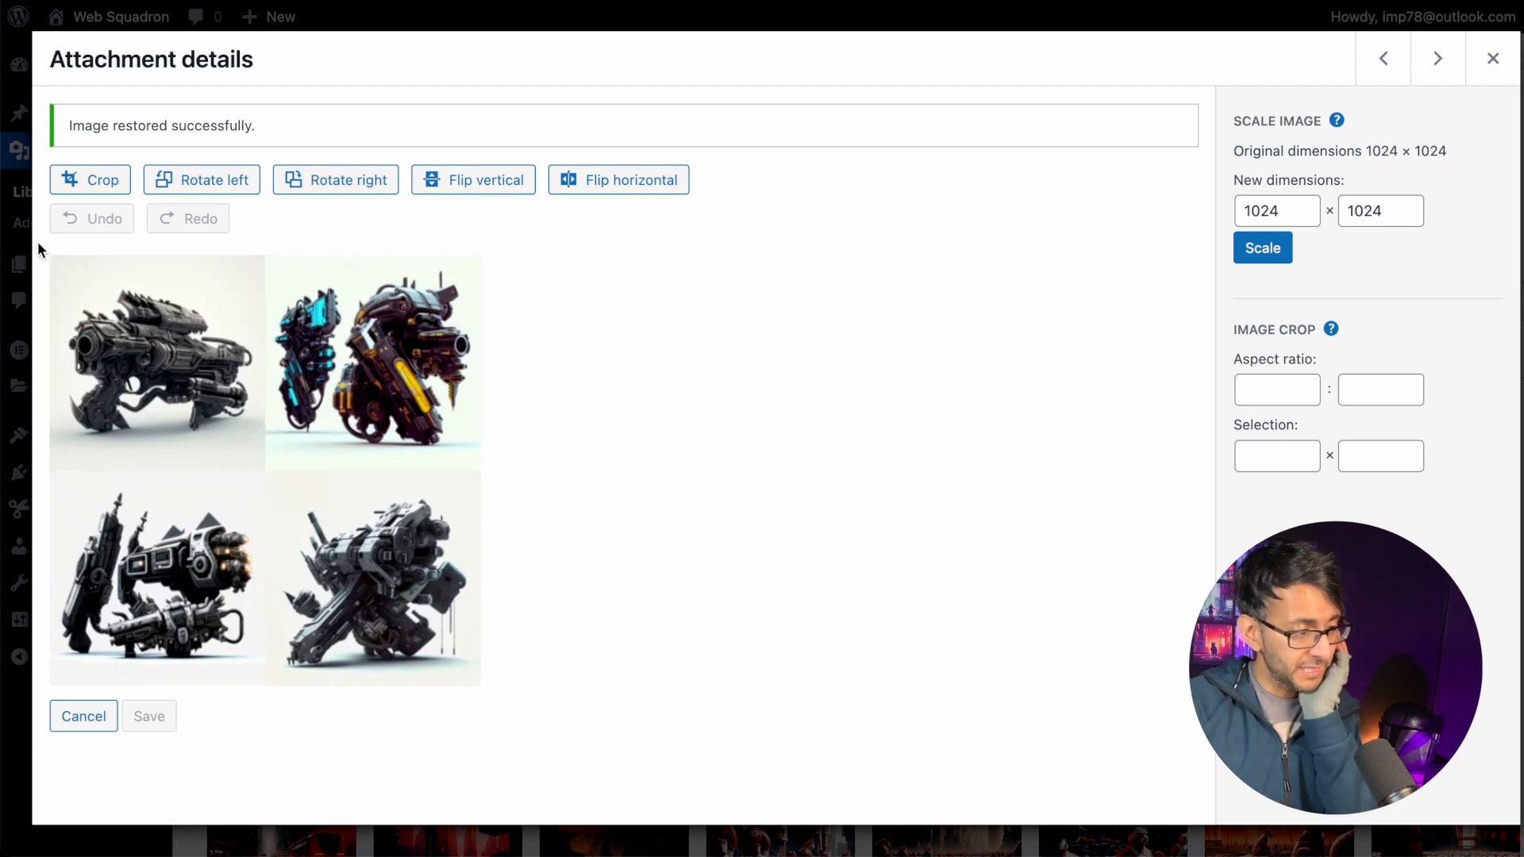
{"action": "left_click", "coordinate": [92, 179]}
{"action": "left_click_drag", "start_coordinate": [266, 680], "coordinate": [276, 461]}
{"action": "left_click_drag", "start_coordinate": [473, 358], "coordinate": [262, 354]}
{"action": "left_click", "coordinate": [119, 182]}
{"action": "left_click", "coordinate": [150, 716]}
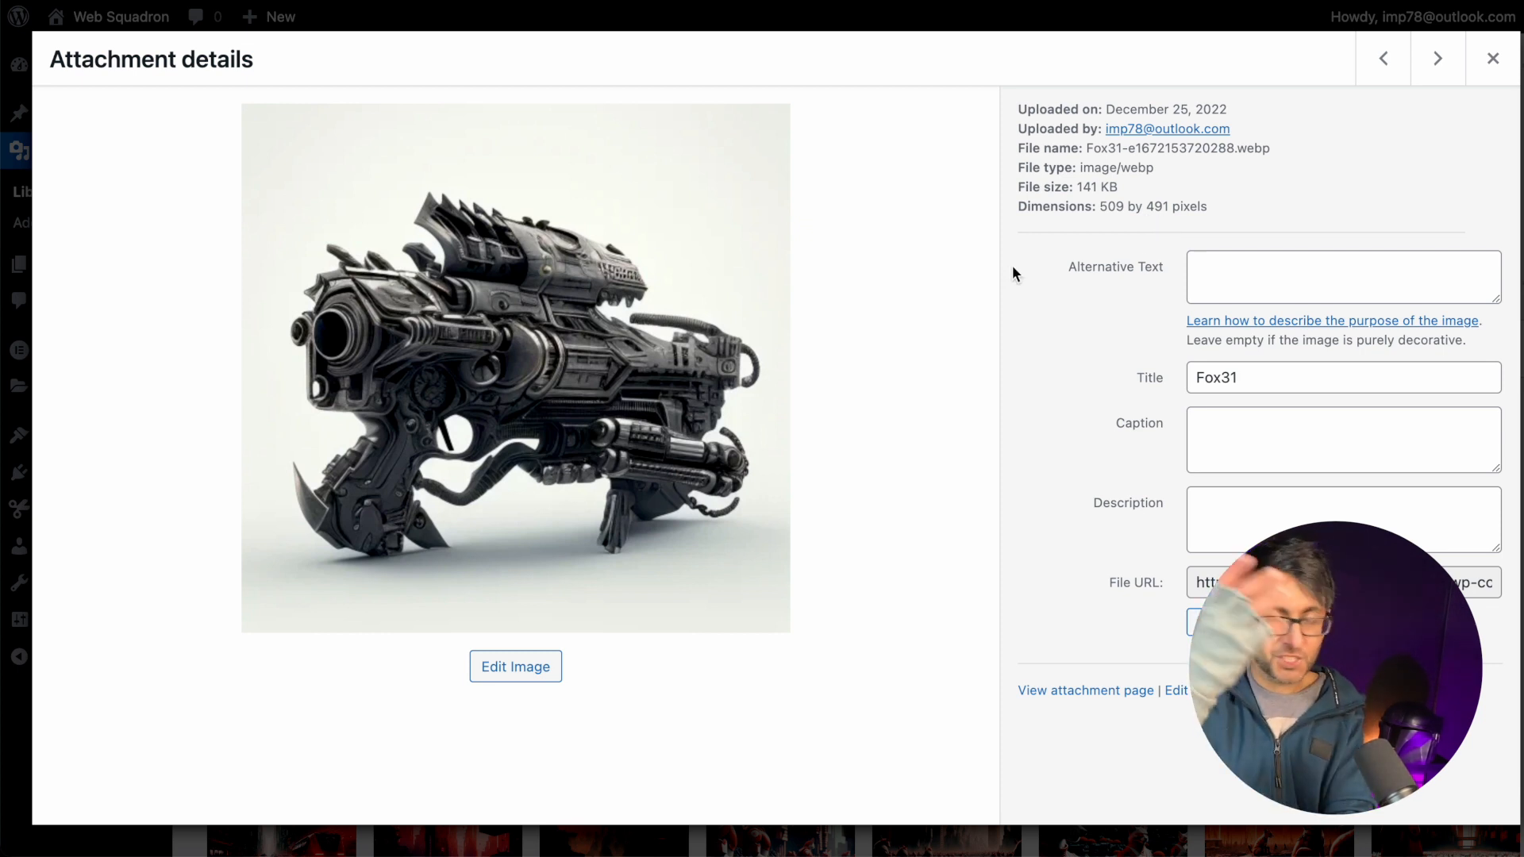
- Crop the Fox31 gun image with a horizontally centred 491 by 491 pixel selection, save it and close its details
{"action": "left_click", "coordinate": [533, 673]}
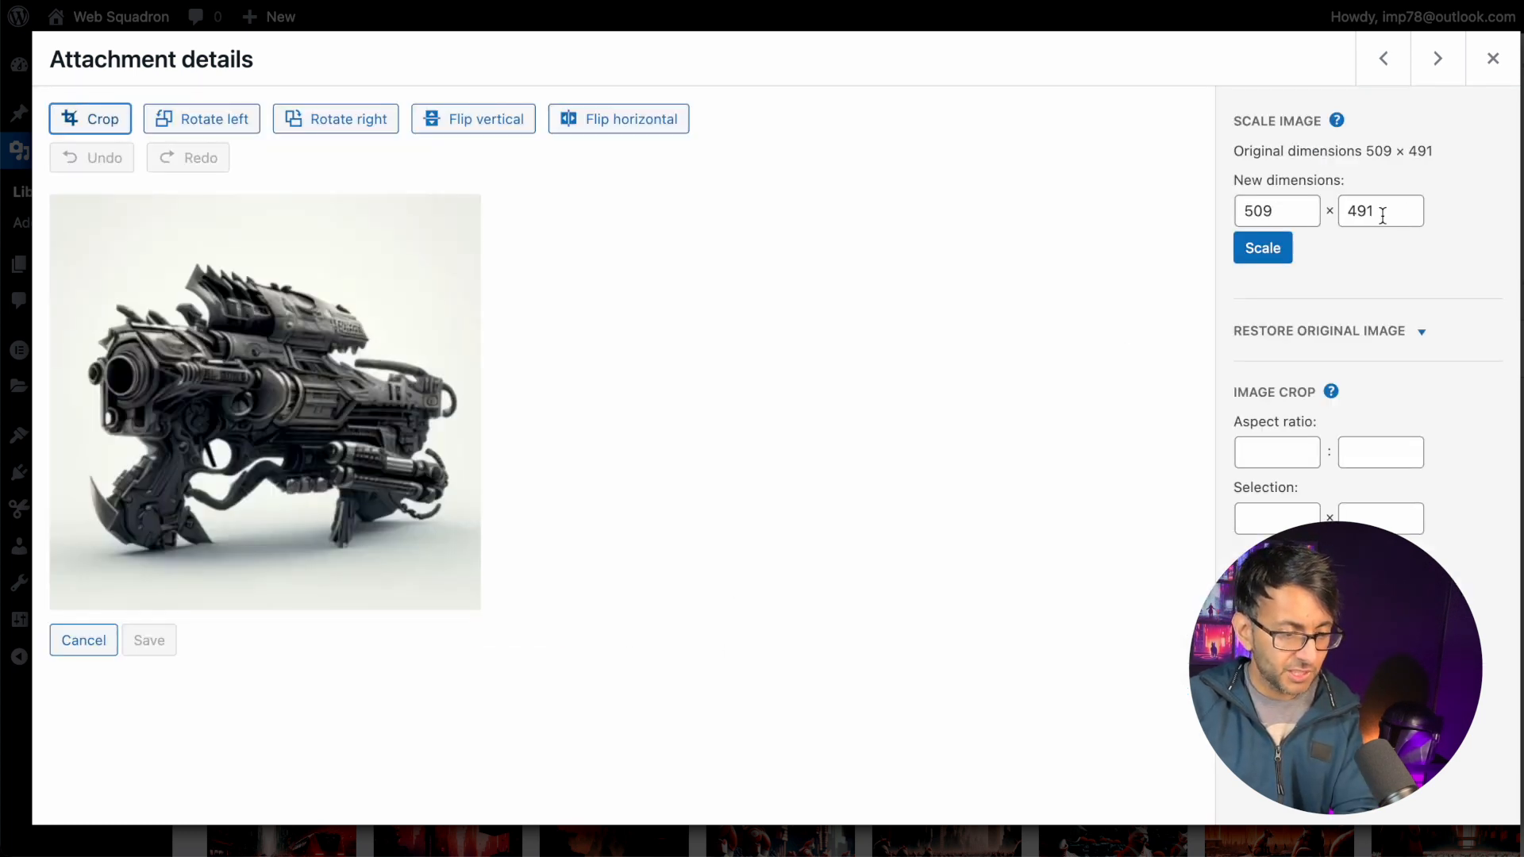
{"action": "left_click", "coordinate": [103, 122]}
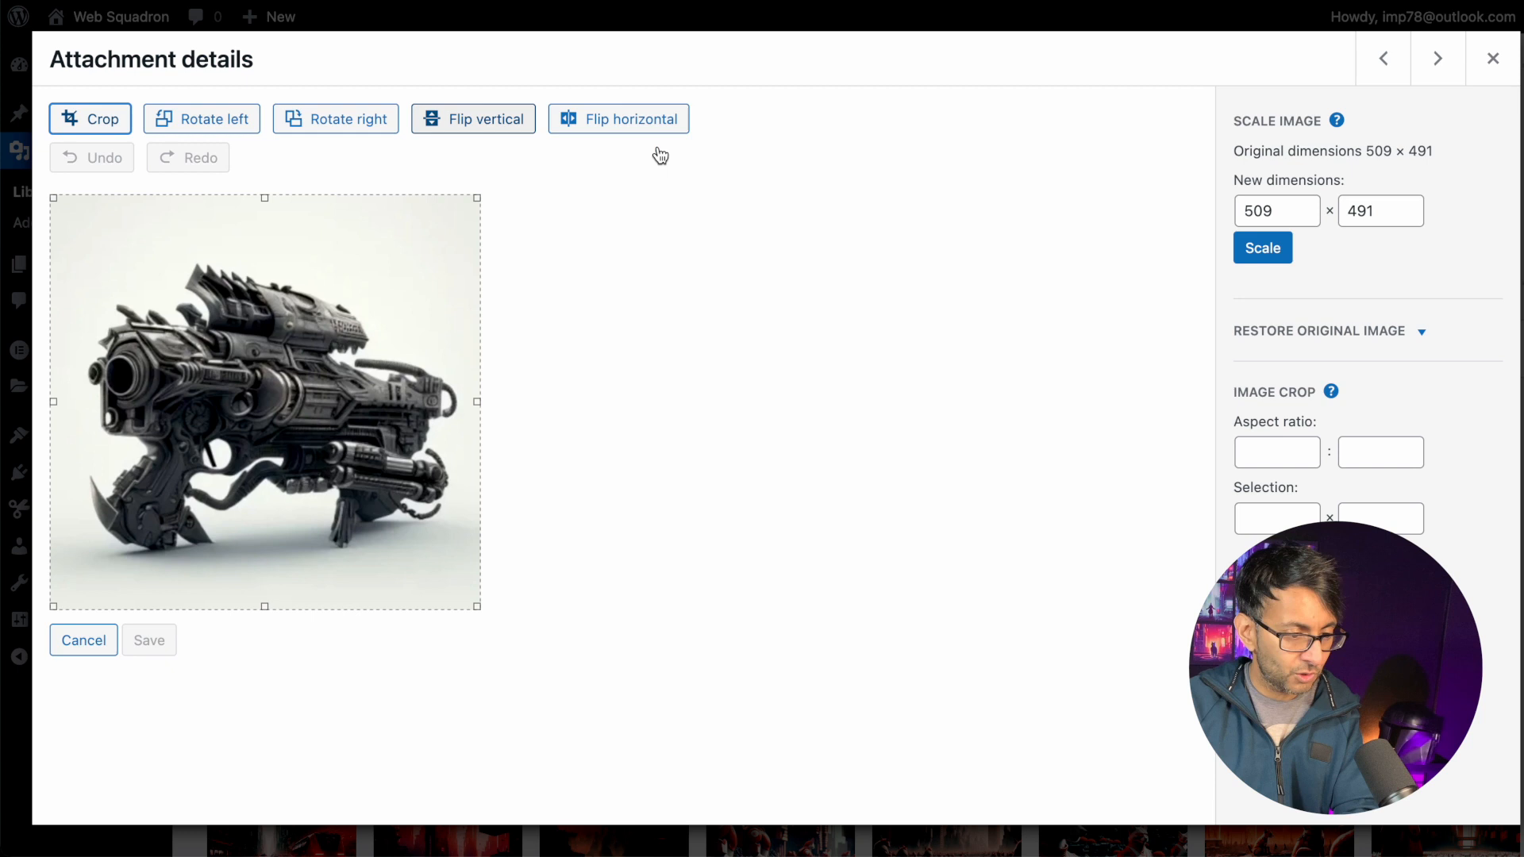
{"action": "left_click", "coordinate": [1276, 526]}
{"action": "type", "text": "491"}
{"action": "key", "text": "Tab"}
{"action": "type", "text": "491"}
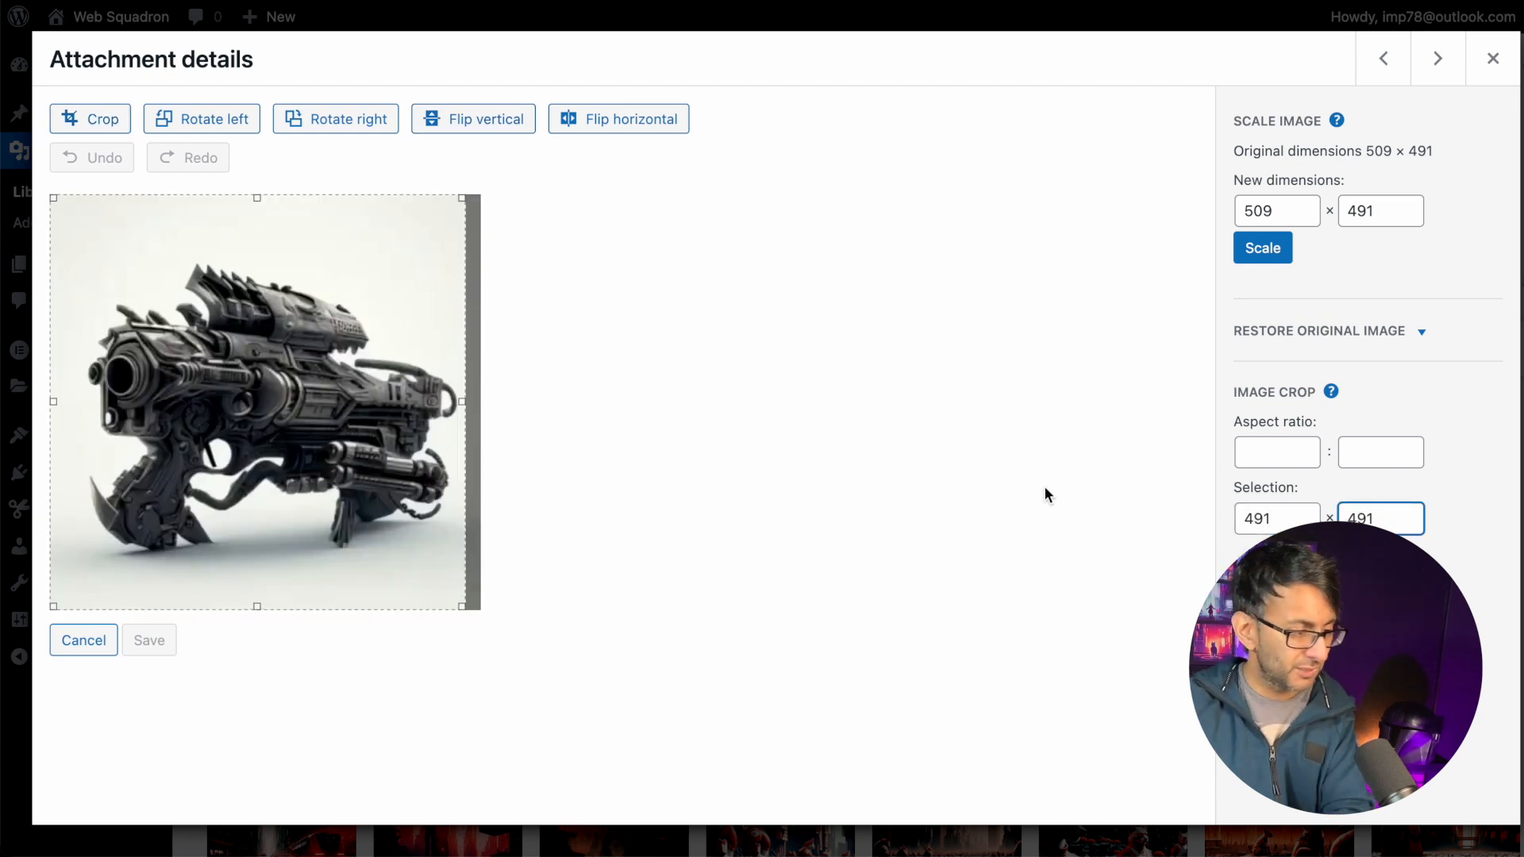
{"action": "left_click_drag", "start_coordinate": [282, 395], "coordinate": [277, 395]}
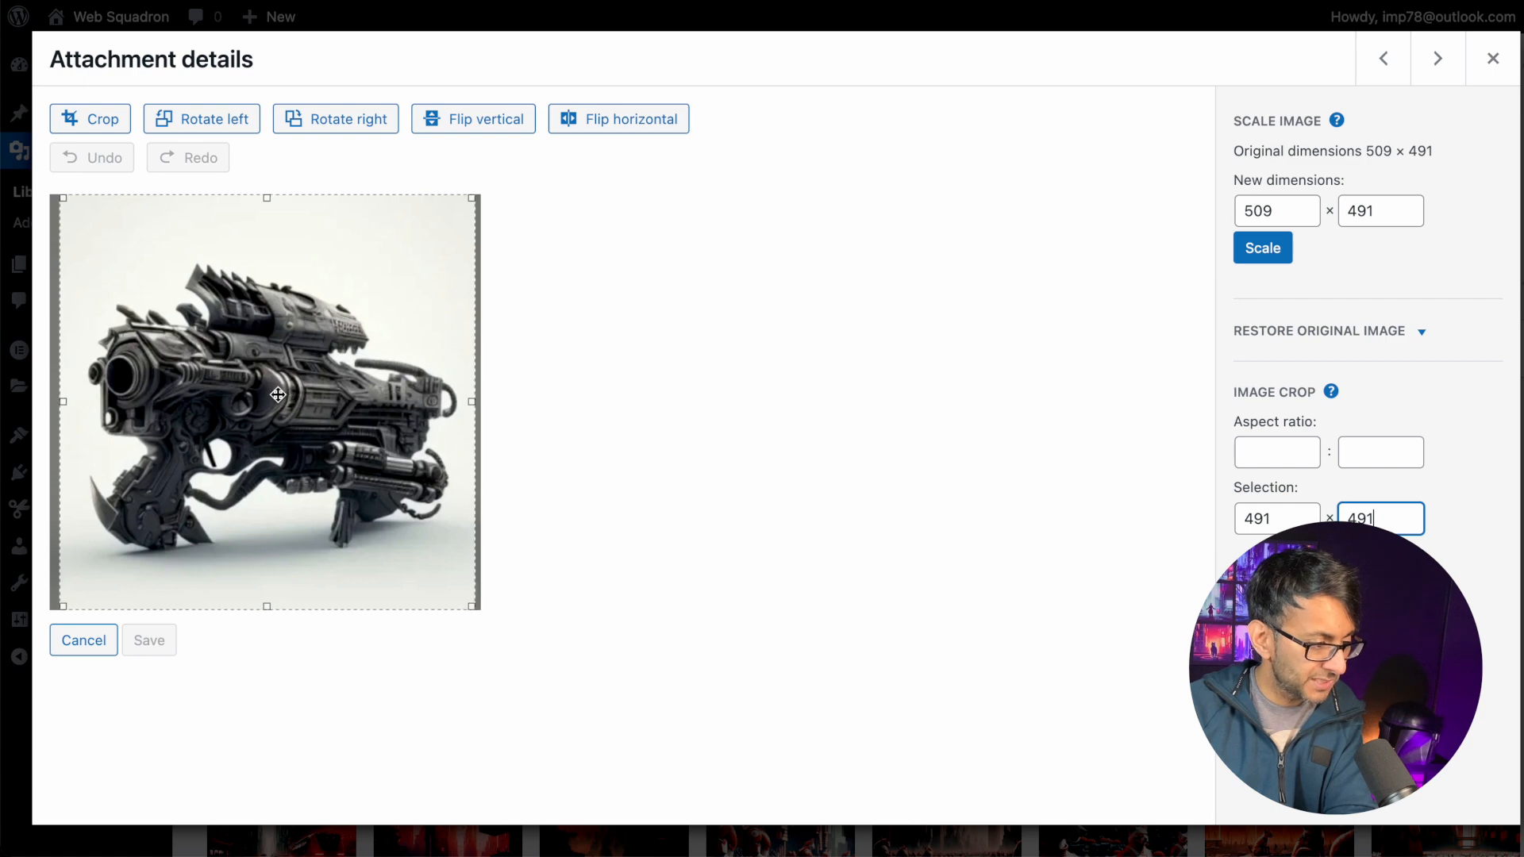
{"action": "left_click", "coordinate": [115, 129]}
{"action": "left_click", "coordinate": [152, 643]}
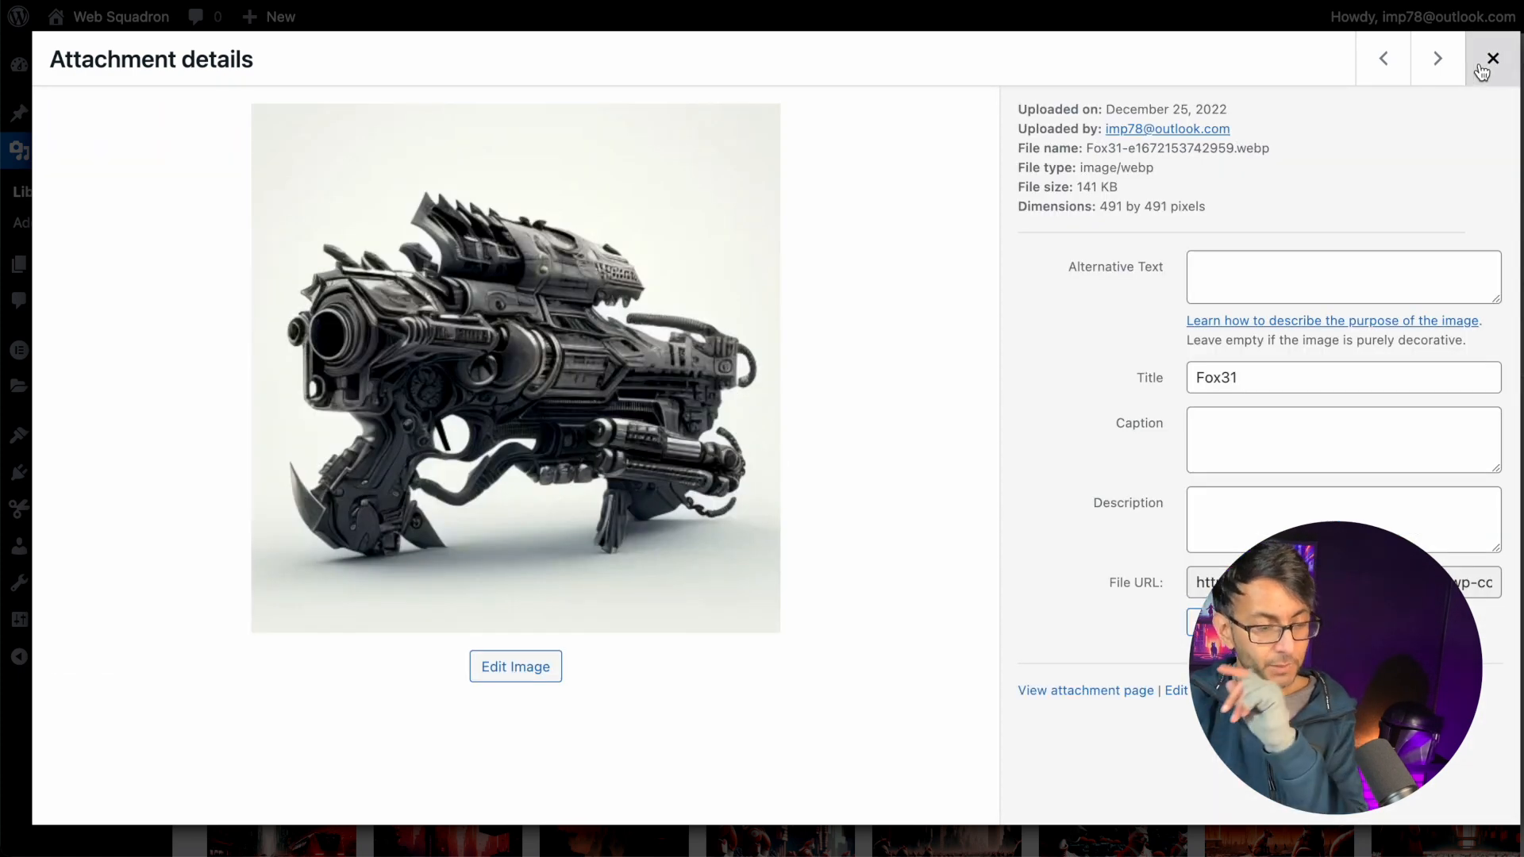
{"action": "left_click", "coordinate": [1483, 71]}
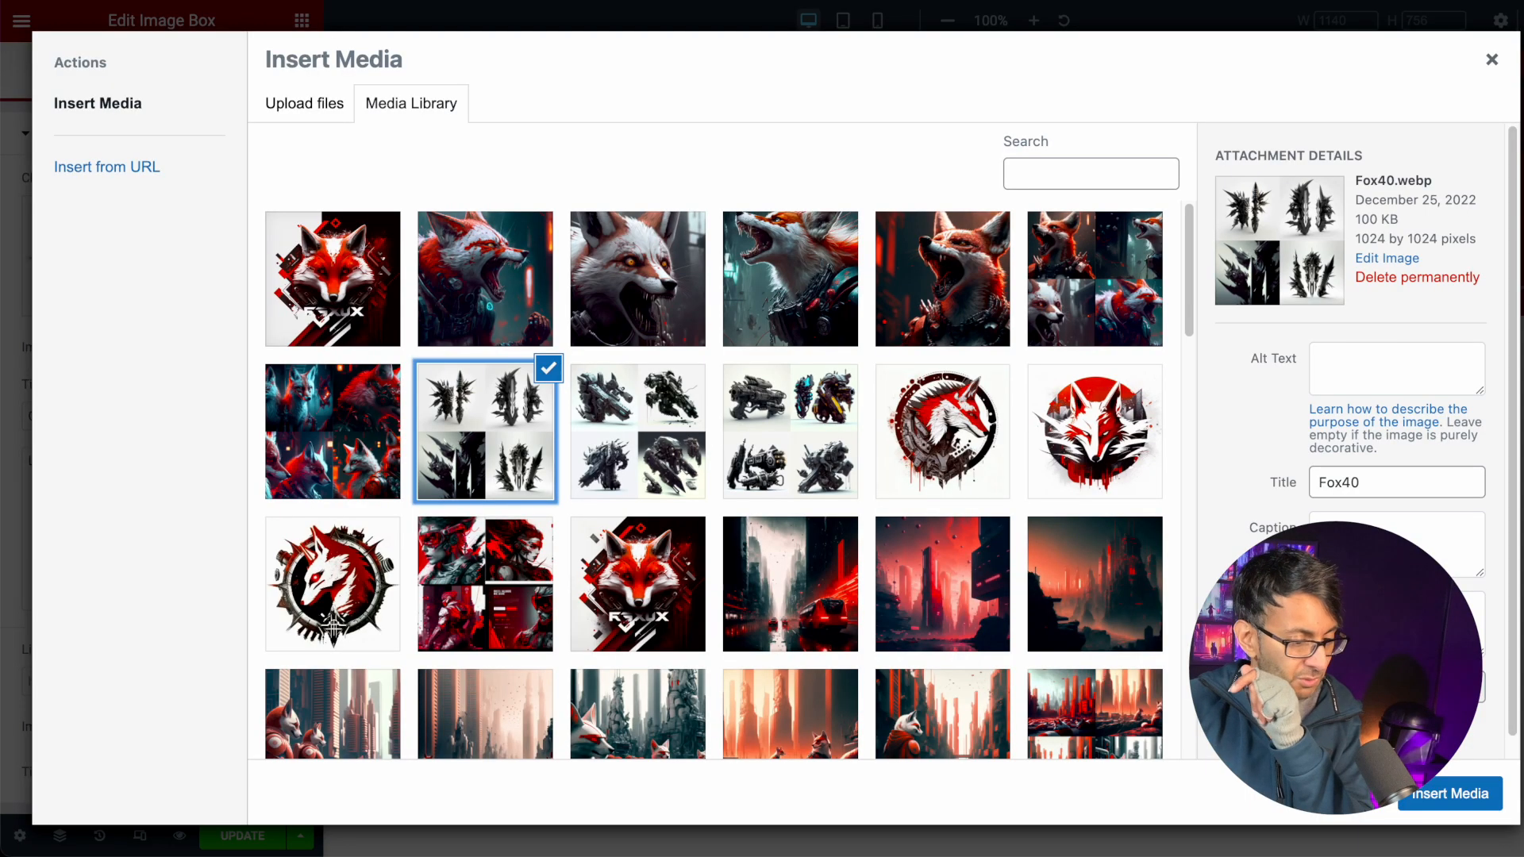
- Return to the page editor, save the landing page, and reload the editor to refresh its media library
{"action": "left_click", "coordinate": [1492, 60]}
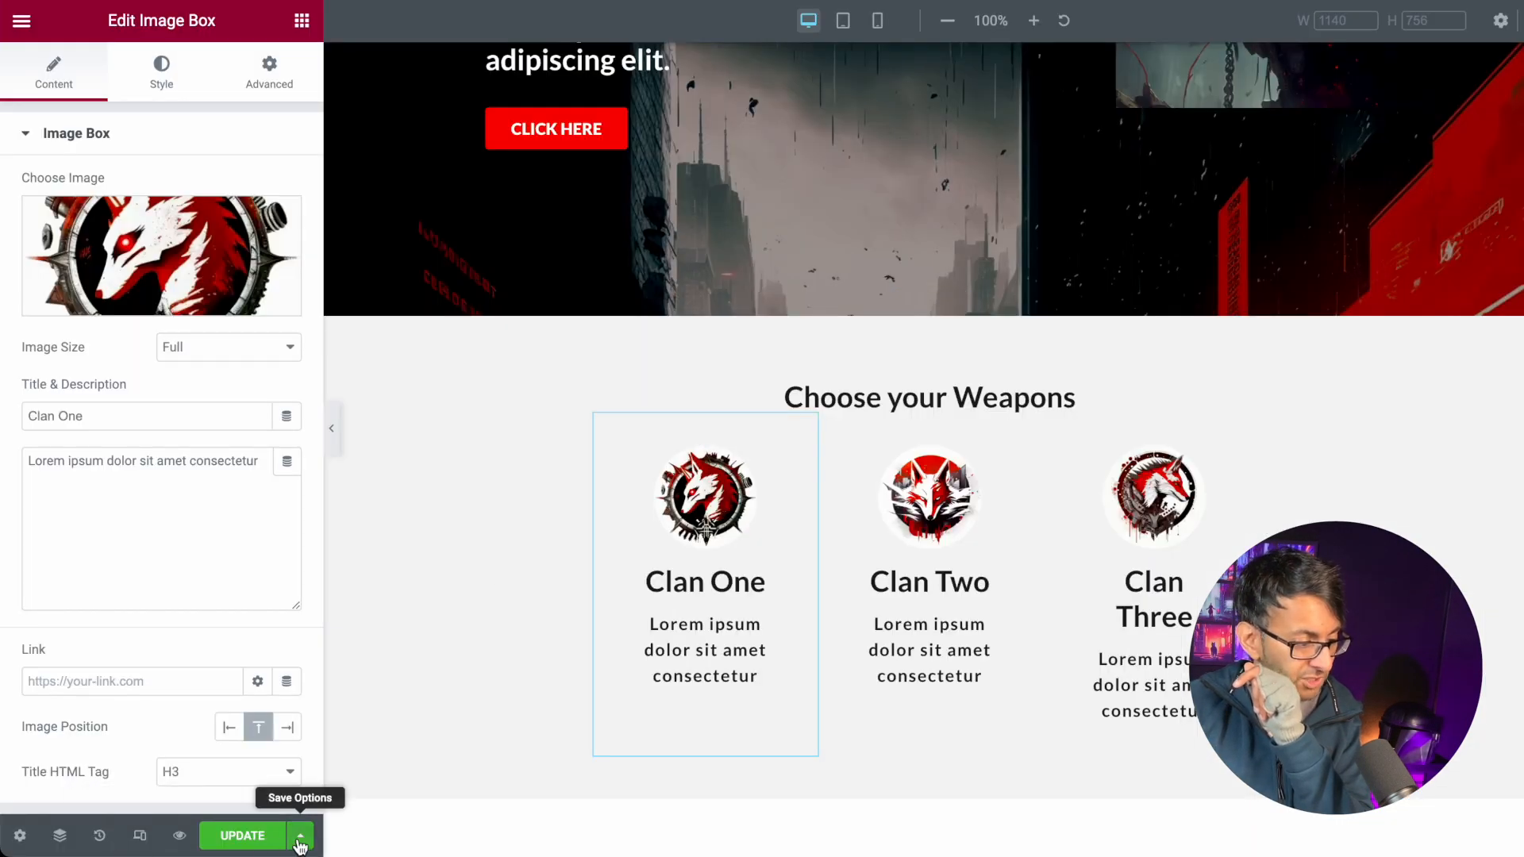
{"action": "left_click", "coordinate": [246, 835]}
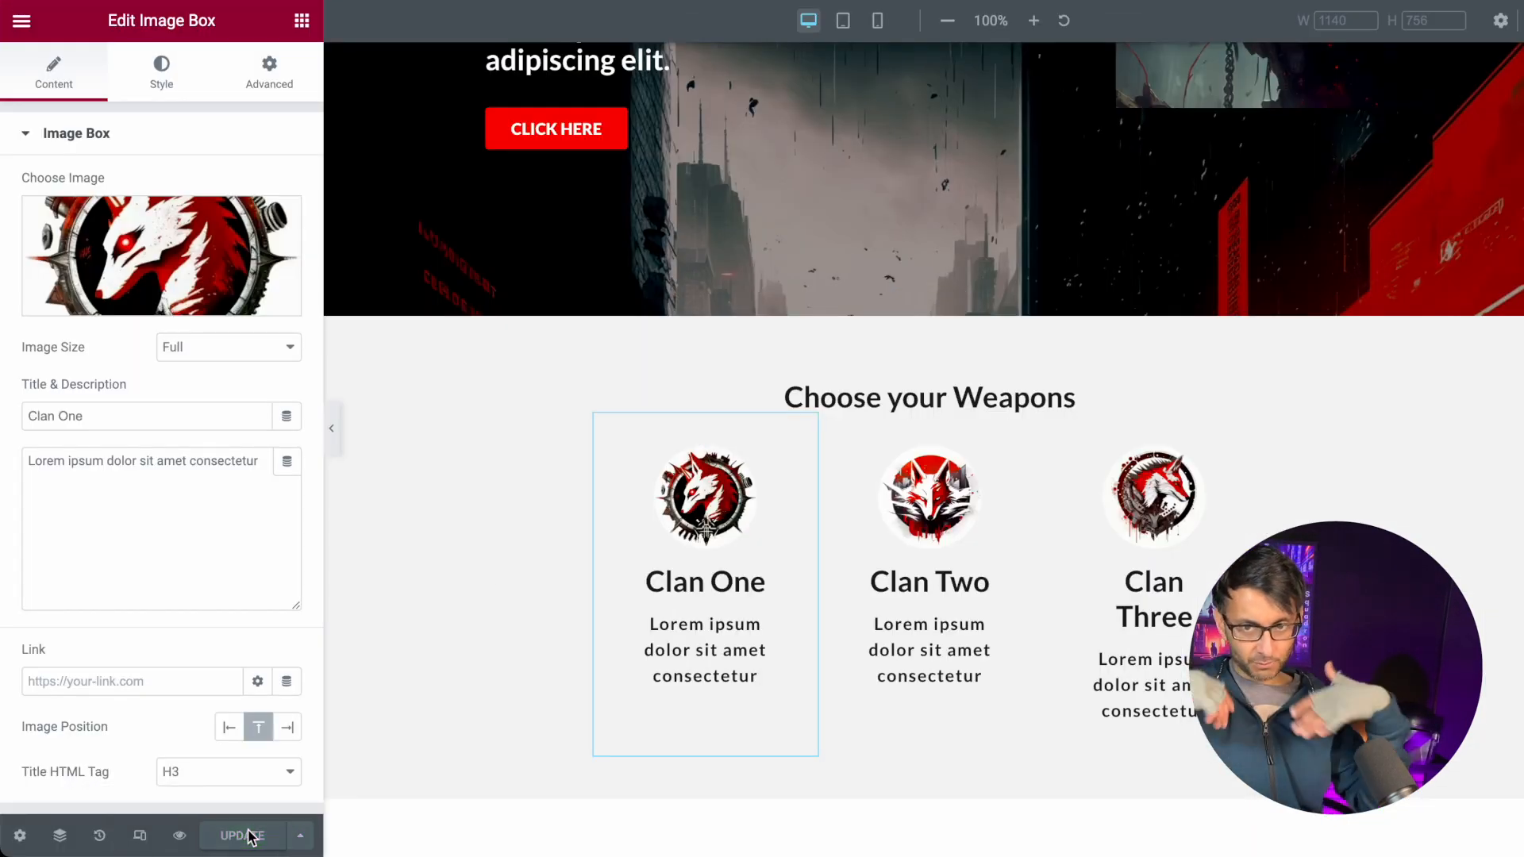
{"action": "left_click", "coordinate": [143, 230]}
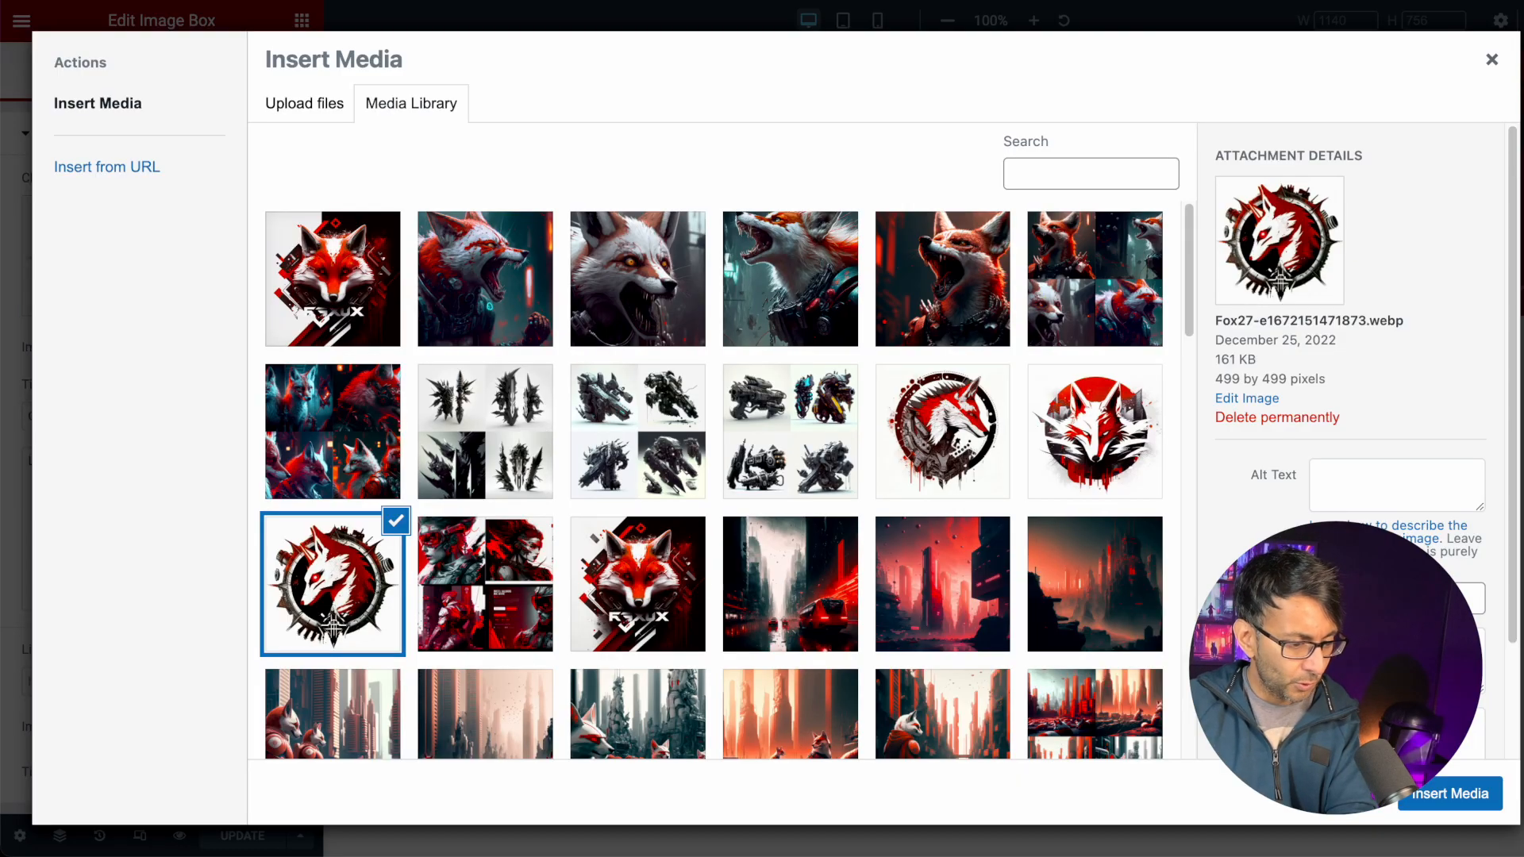
{"action": "left_click", "coordinate": [1490, 61]}
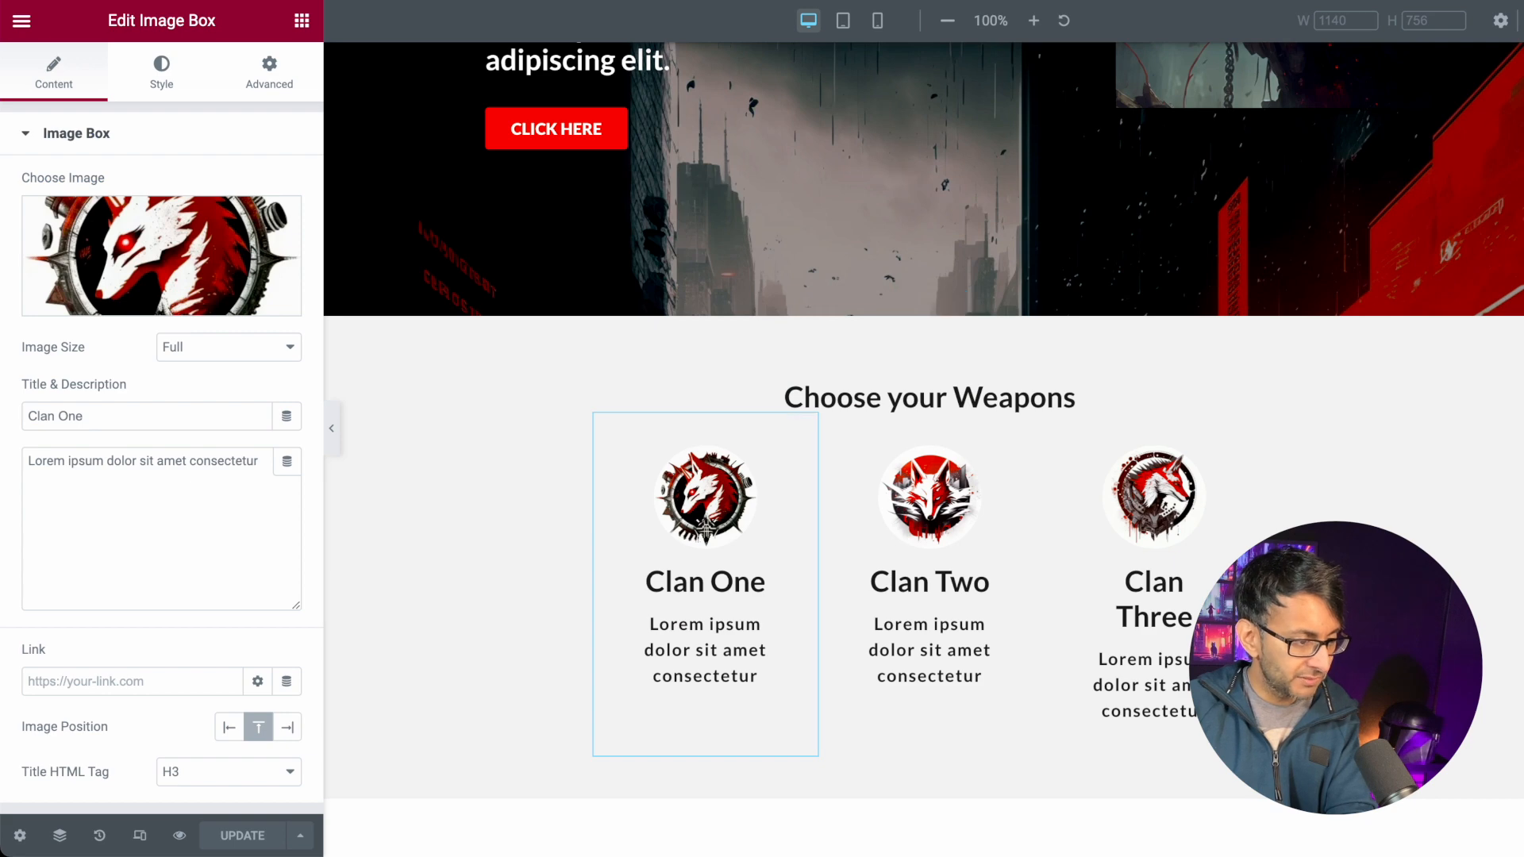
{"action": "key", "text": "ctrl+l"}
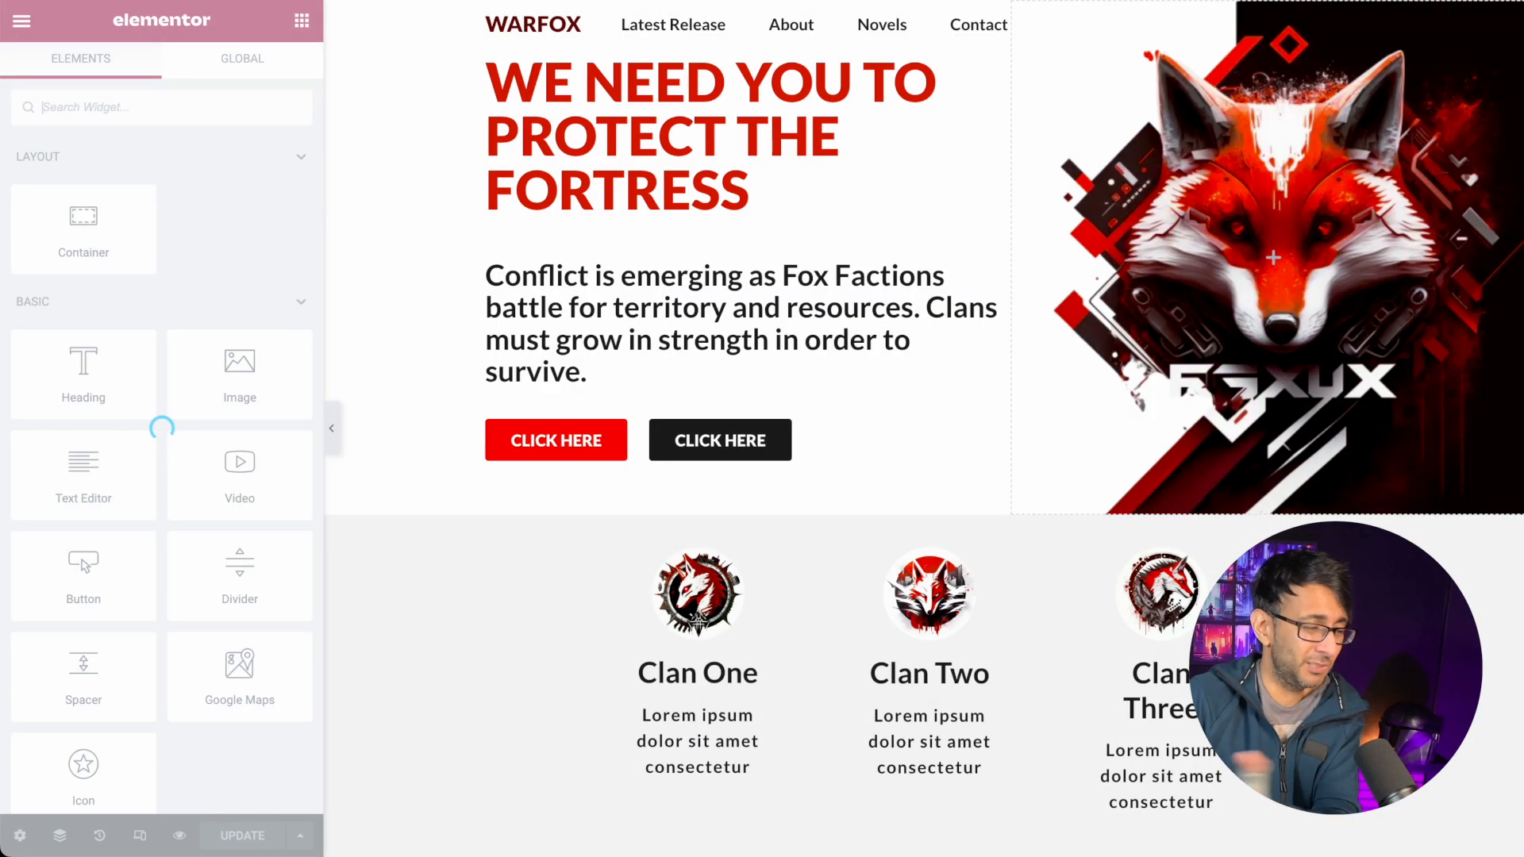
- Replace the Clan One image under "Choose your Weapons" with the cropped Fox31 gun image
{"action": "left_click", "coordinate": [684, 584]}
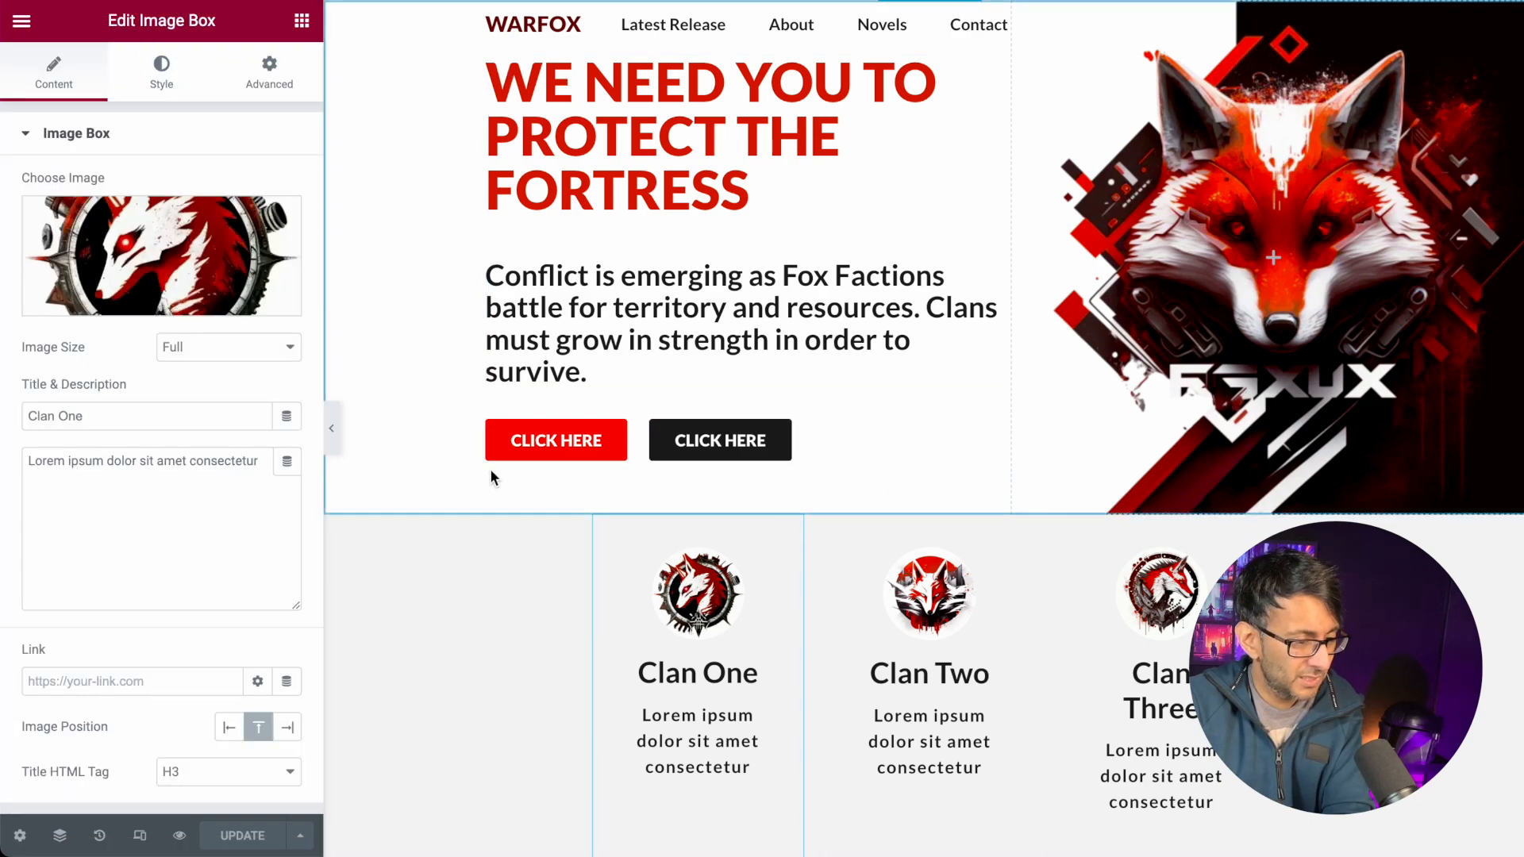
{"action": "scroll", "coordinate": [864, 635], "scroll_direction": "down", "scroll_amount": 2}
{"action": "scroll", "coordinate": [865, 688], "scroll_direction": "up", "scroll_amount": 2}
{"action": "scroll", "coordinate": [865, 688], "scroll_direction": "down", "scroll_amount": 5}
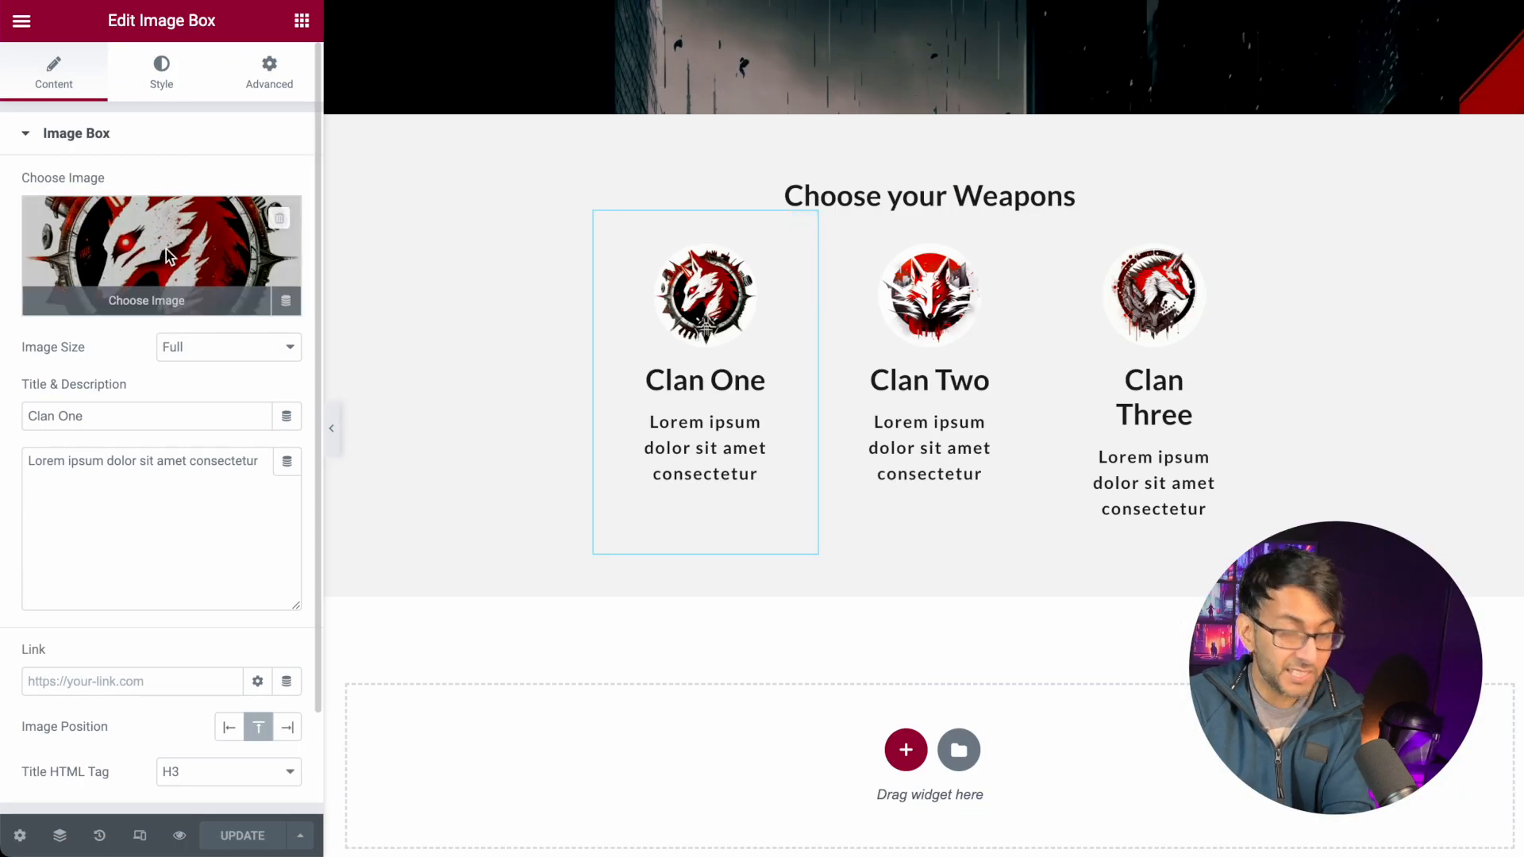
{"action": "left_click", "coordinate": [239, 290]}
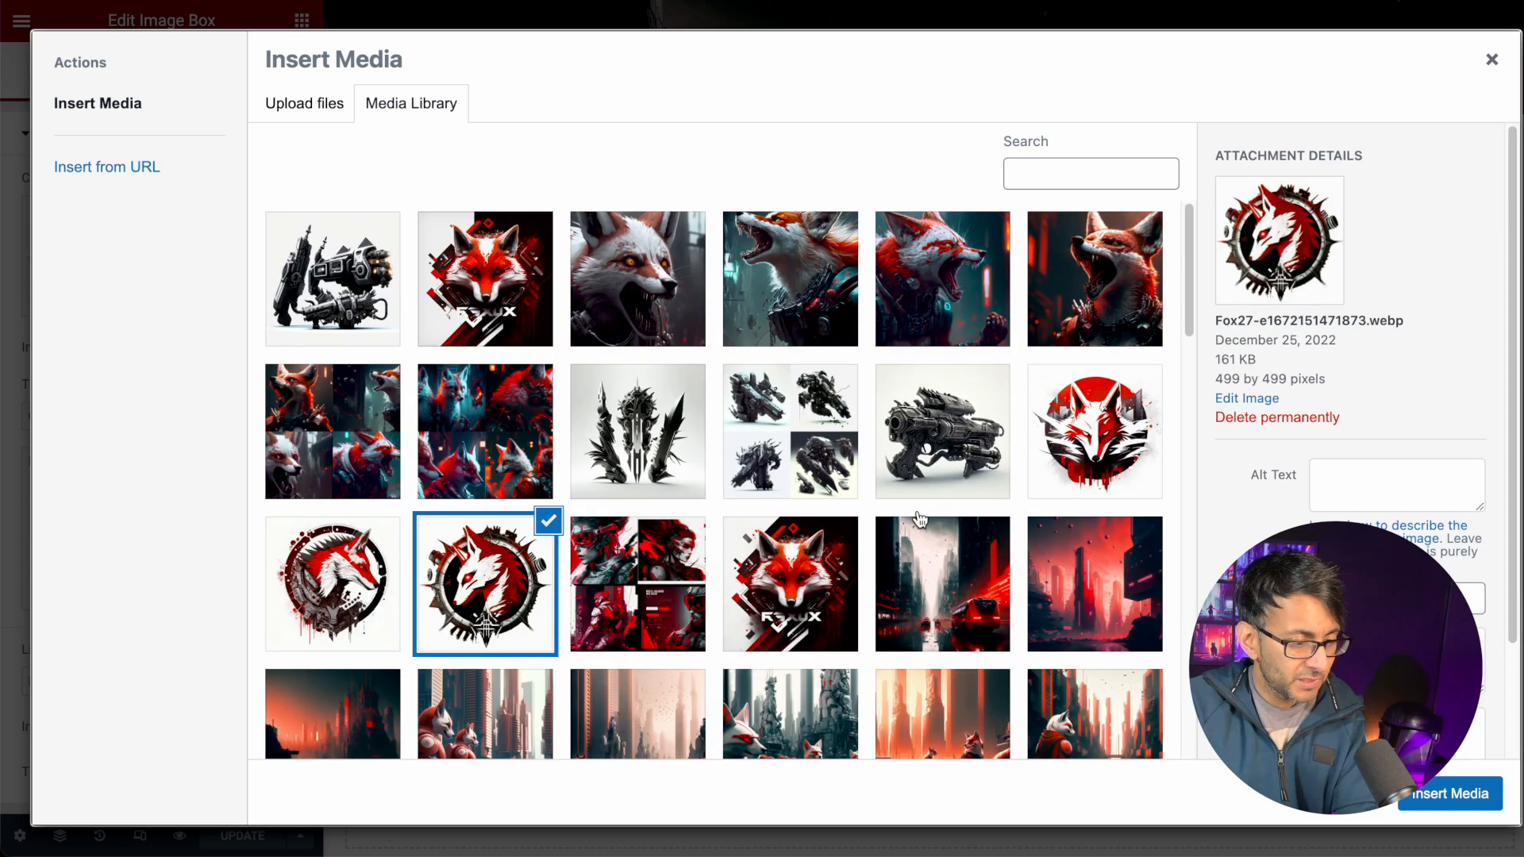
{"action": "left_click", "coordinate": [958, 484]}
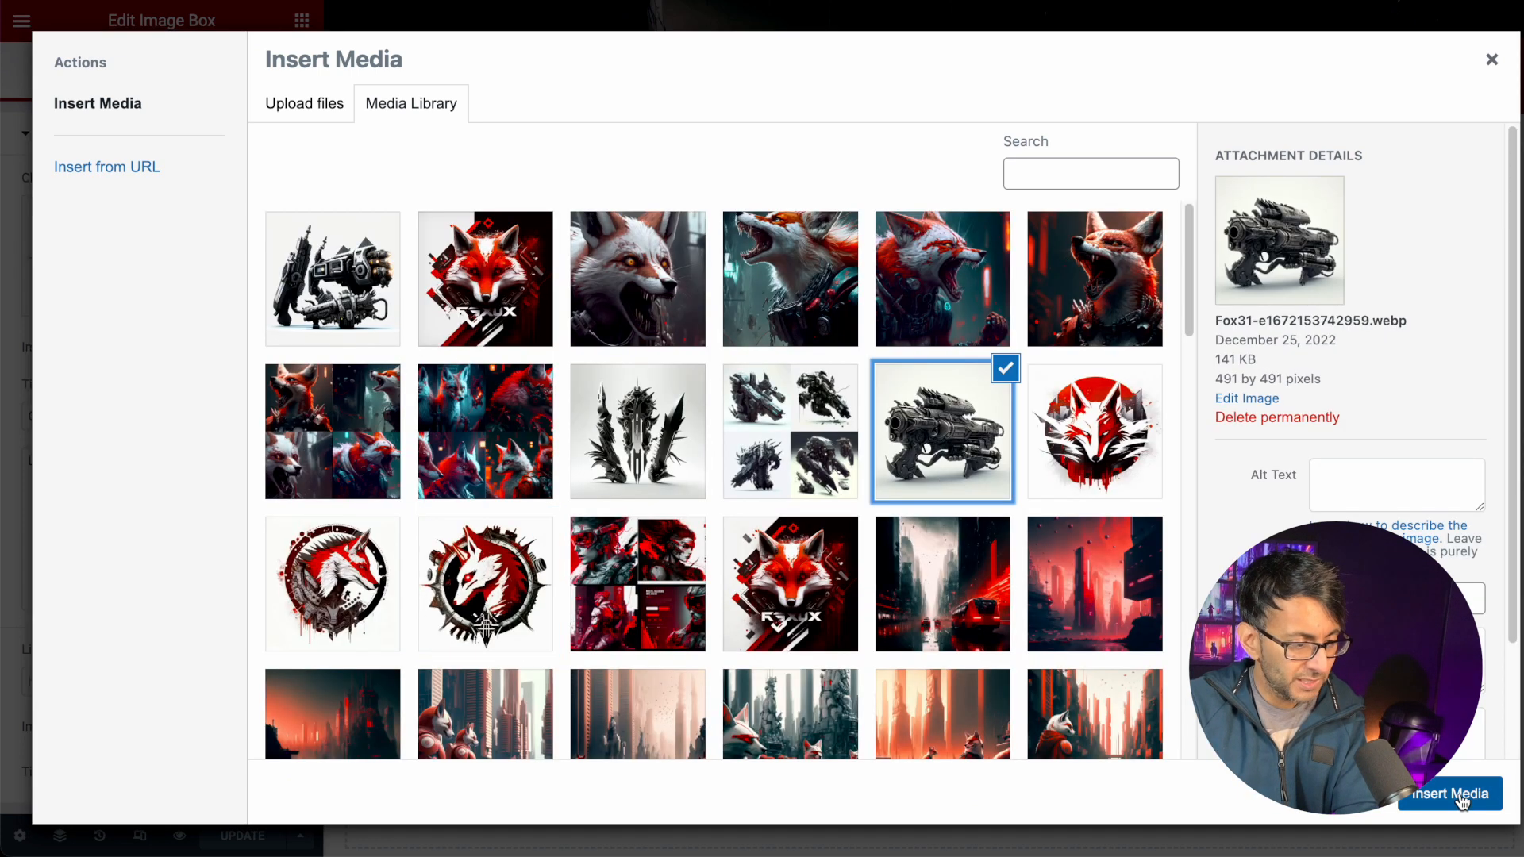
{"action": "left_click", "coordinate": [1464, 802]}
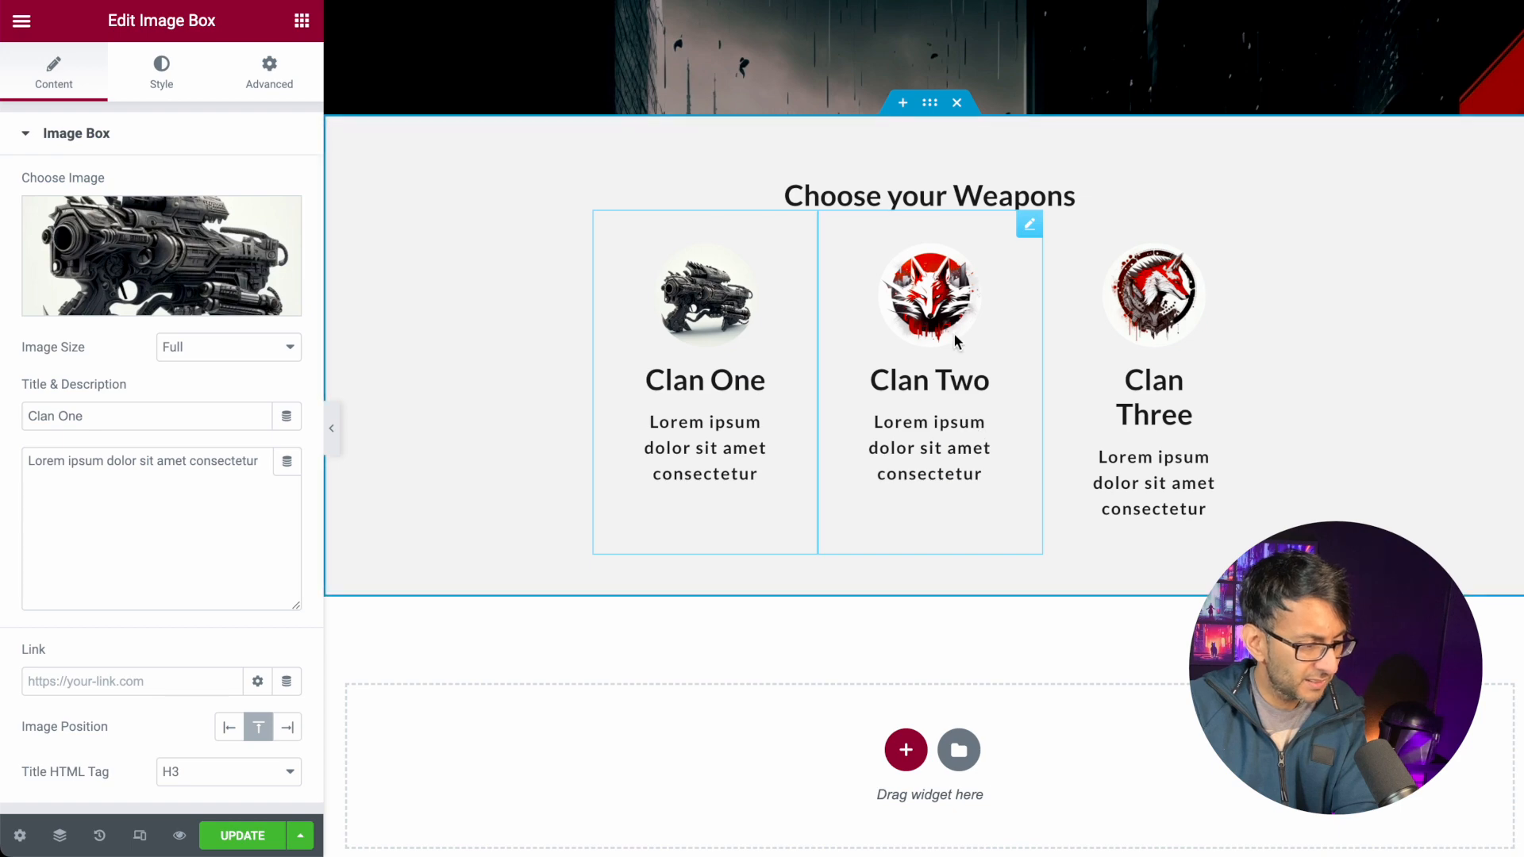
- Replace the Clan Three image under "Choose your Weapons" with the black multi-weapon image that has glowing barrels
{"action": "left_click", "coordinate": [1153, 298]}
{"action": "left_click", "coordinate": [161, 256]}
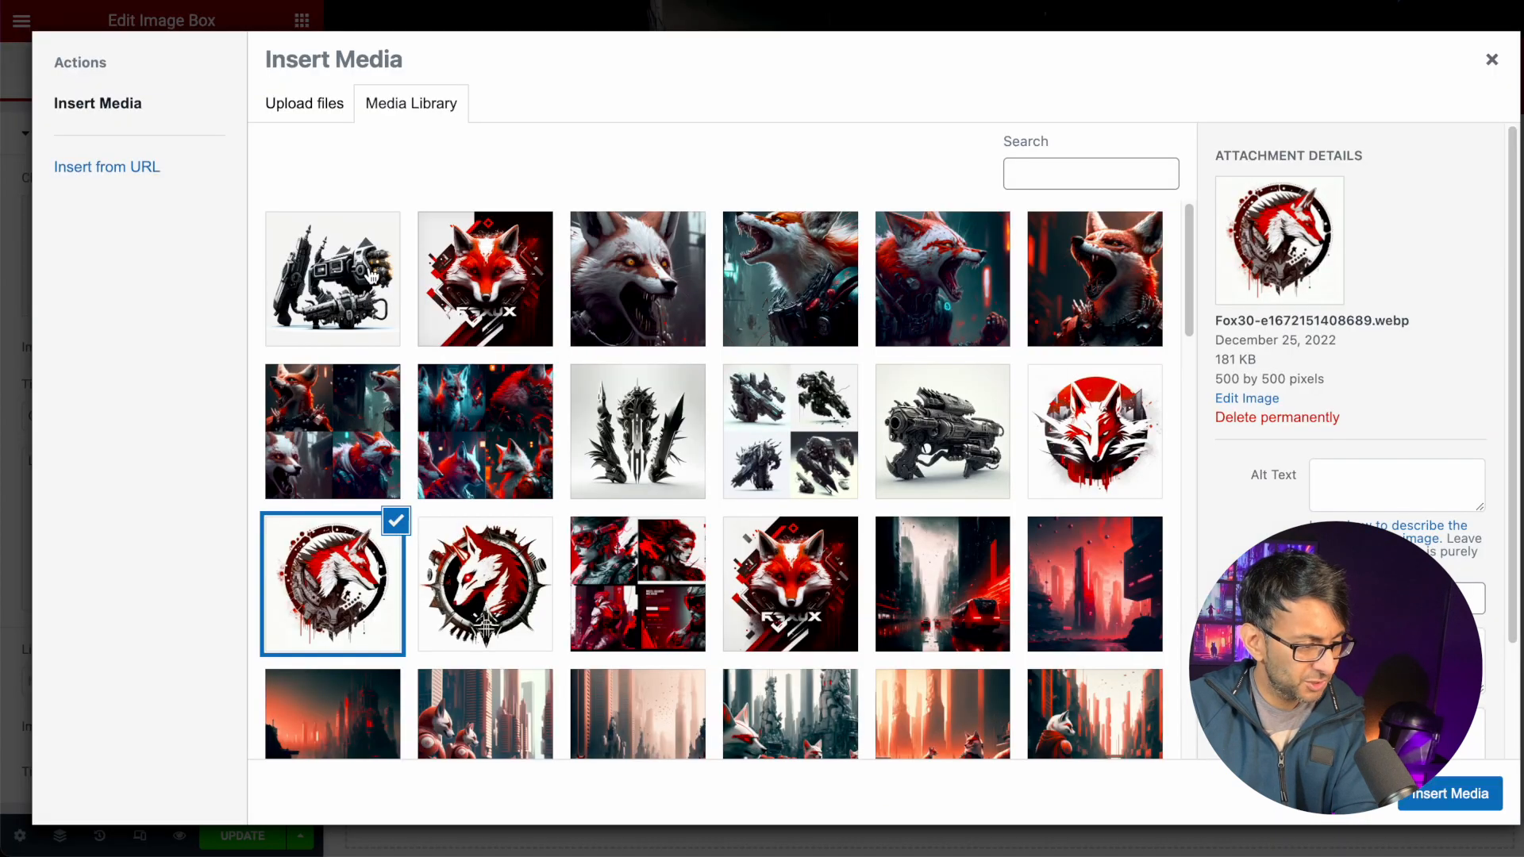
{"action": "left_click", "coordinate": [371, 276]}
{"action": "left_click", "coordinate": [1451, 794]}
- Replace the Clan Two image under "Choose your Weapons" with the cropped Fox40 blades image
{"action": "left_click", "coordinate": [936, 421]}
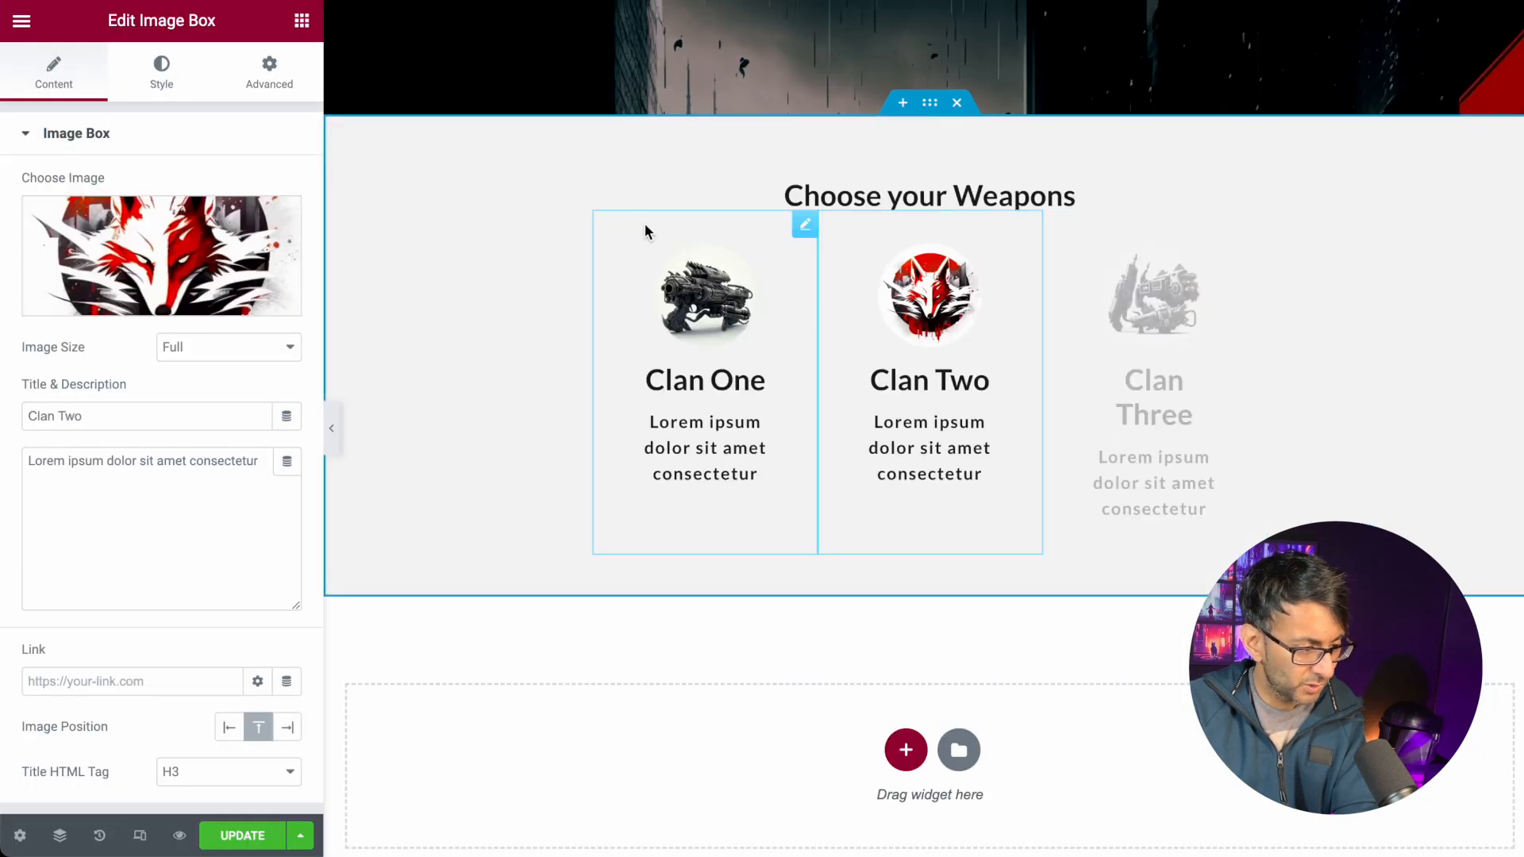
{"action": "left_click", "coordinate": [160, 256]}
{"action": "left_click", "coordinate": [646, 457]}
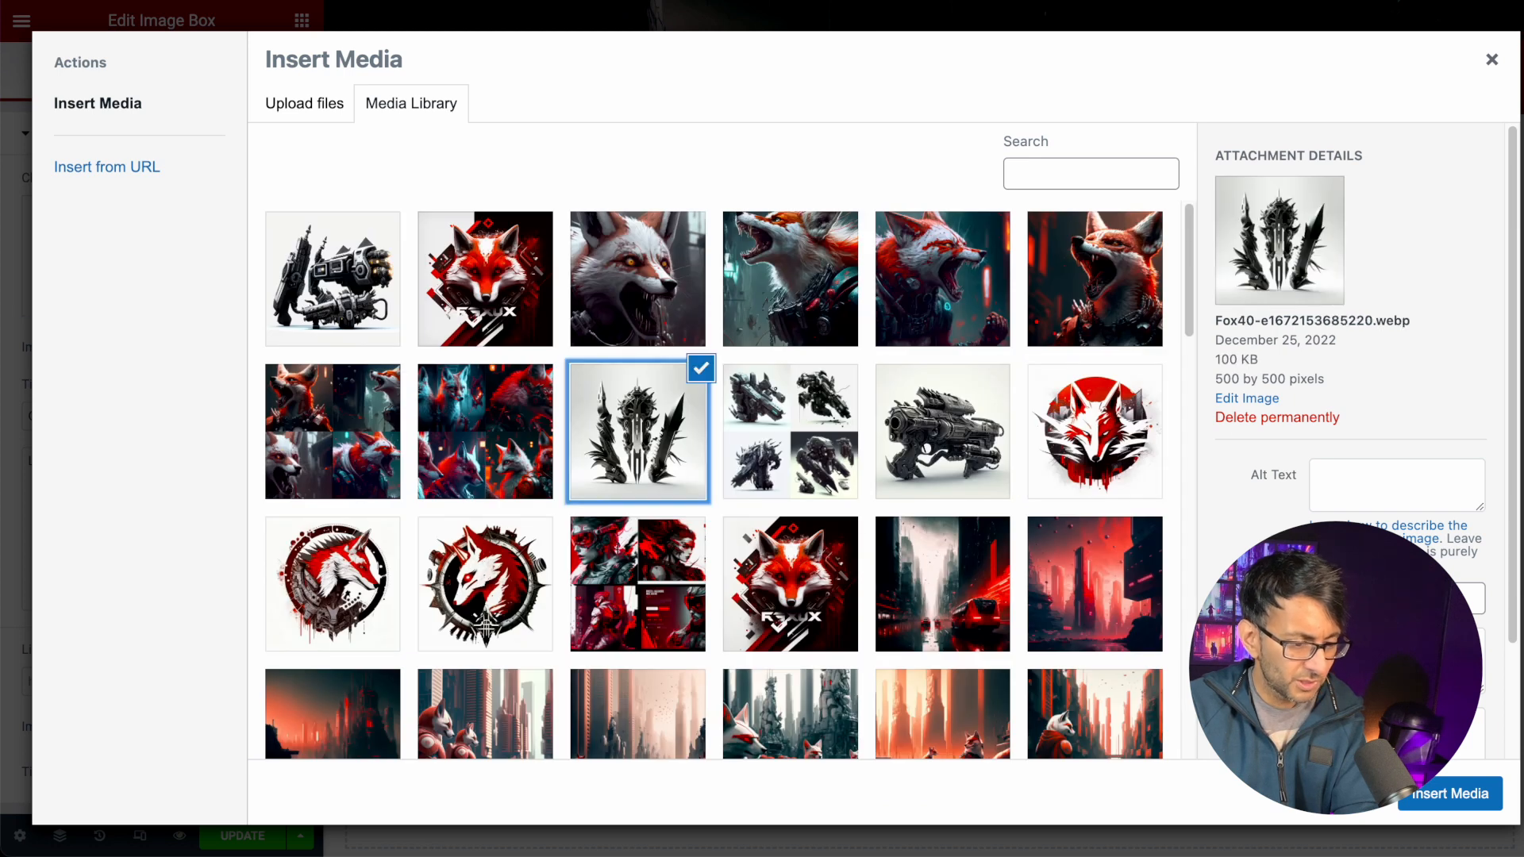
{"action": "left_click", "coordinate": [1458, 808]}
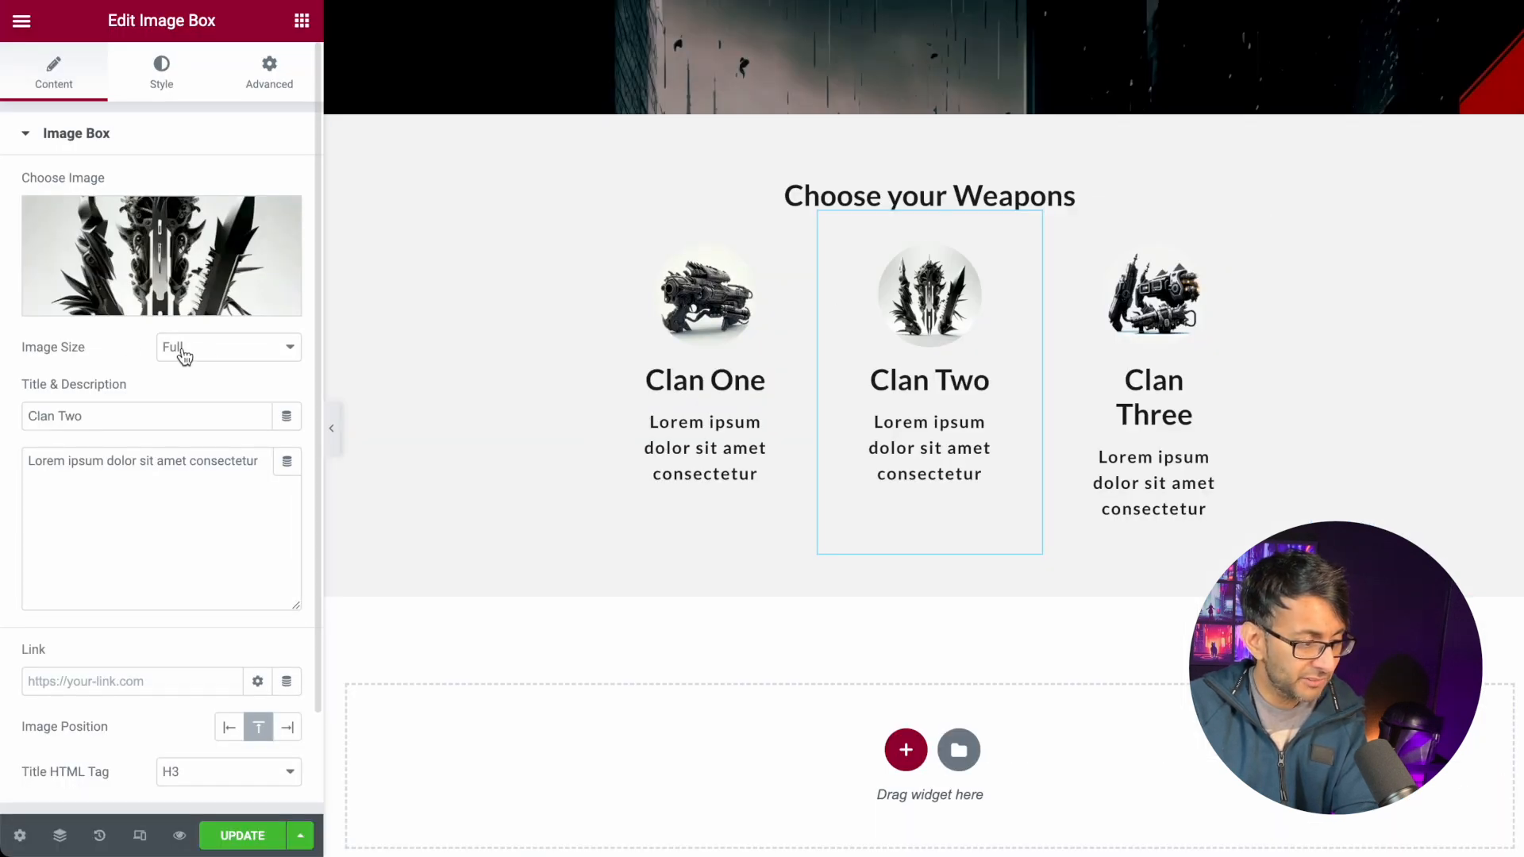
- Retitle the gun image box "Shooter" and the blades image box "Blade" under "Choose your Weapons"
{"action": "left_click", "coordinate": [691, 441]}
{"action": "left_click", "coordinate": [97, 405]}
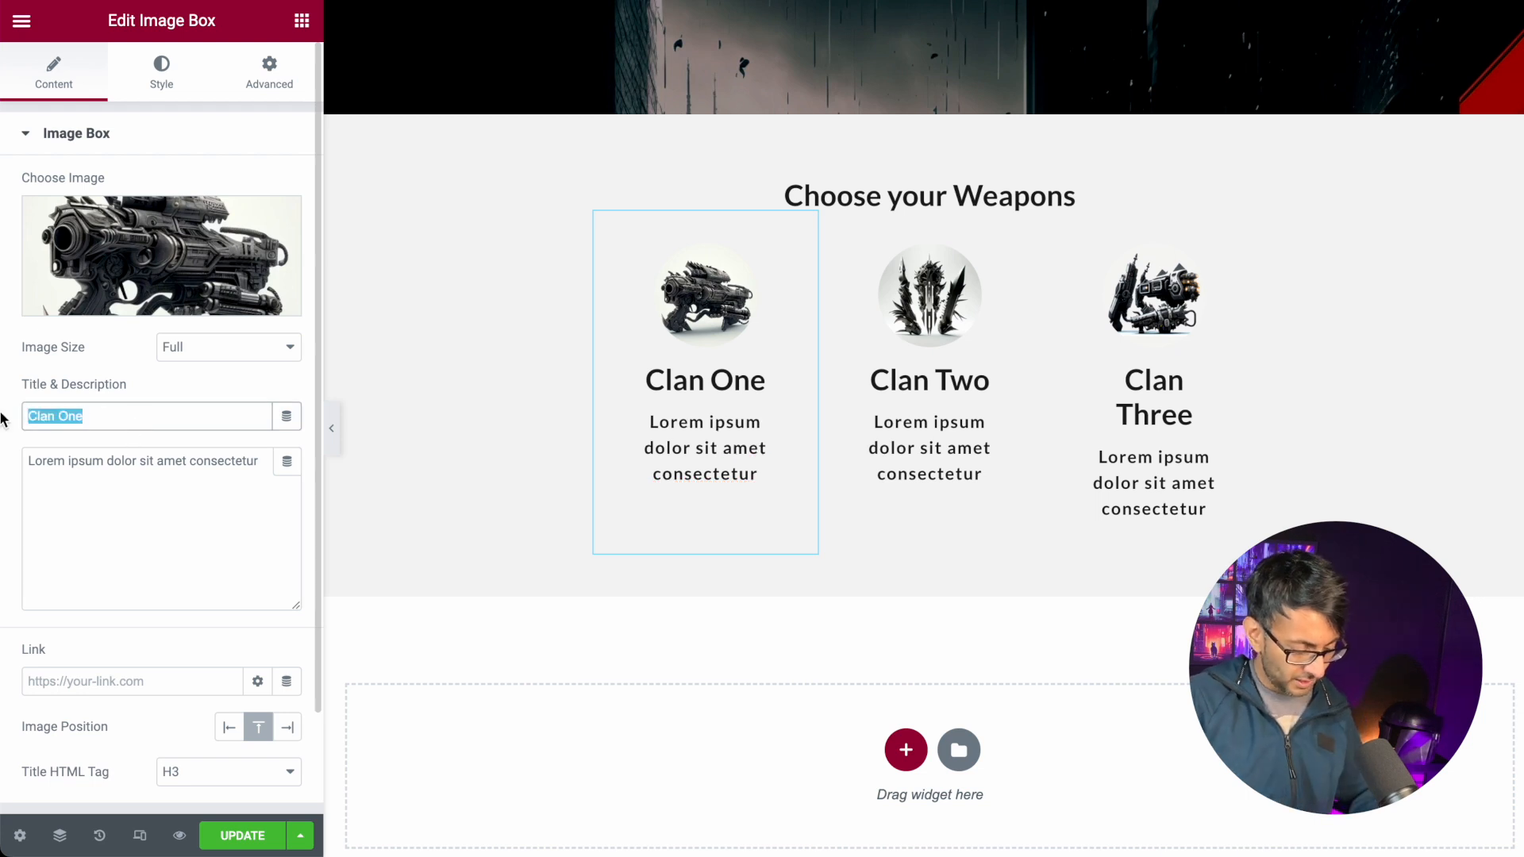
{"action": "type", "text": "Shooter"}
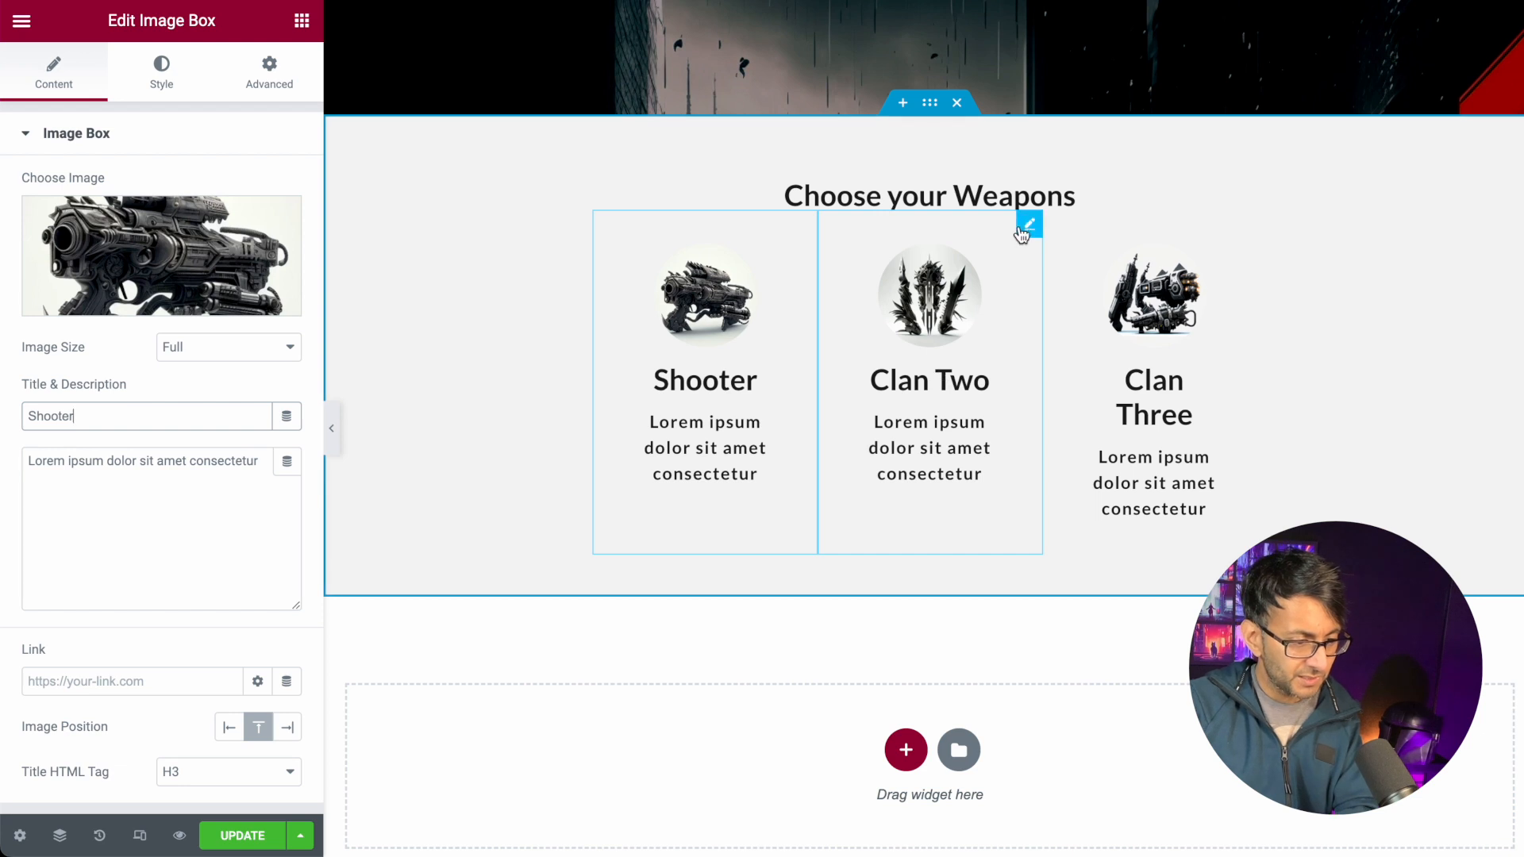
{"action": "left_click", "coordinate": [941, 377]}
{"action": "triple_click", "coordinate": [125, 411]}
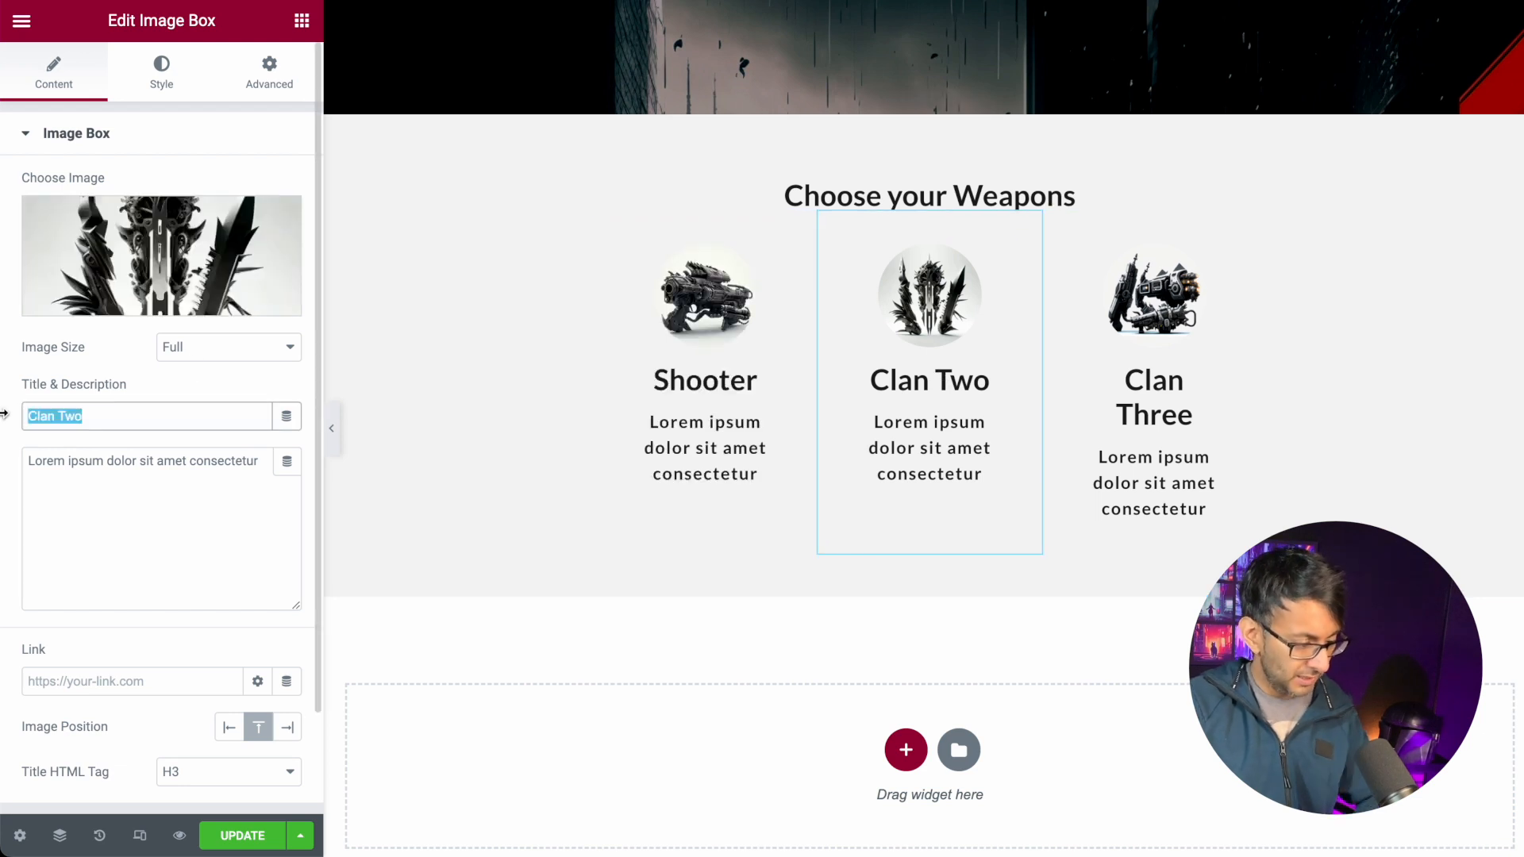
{"action": "type", "text": "Blade"}
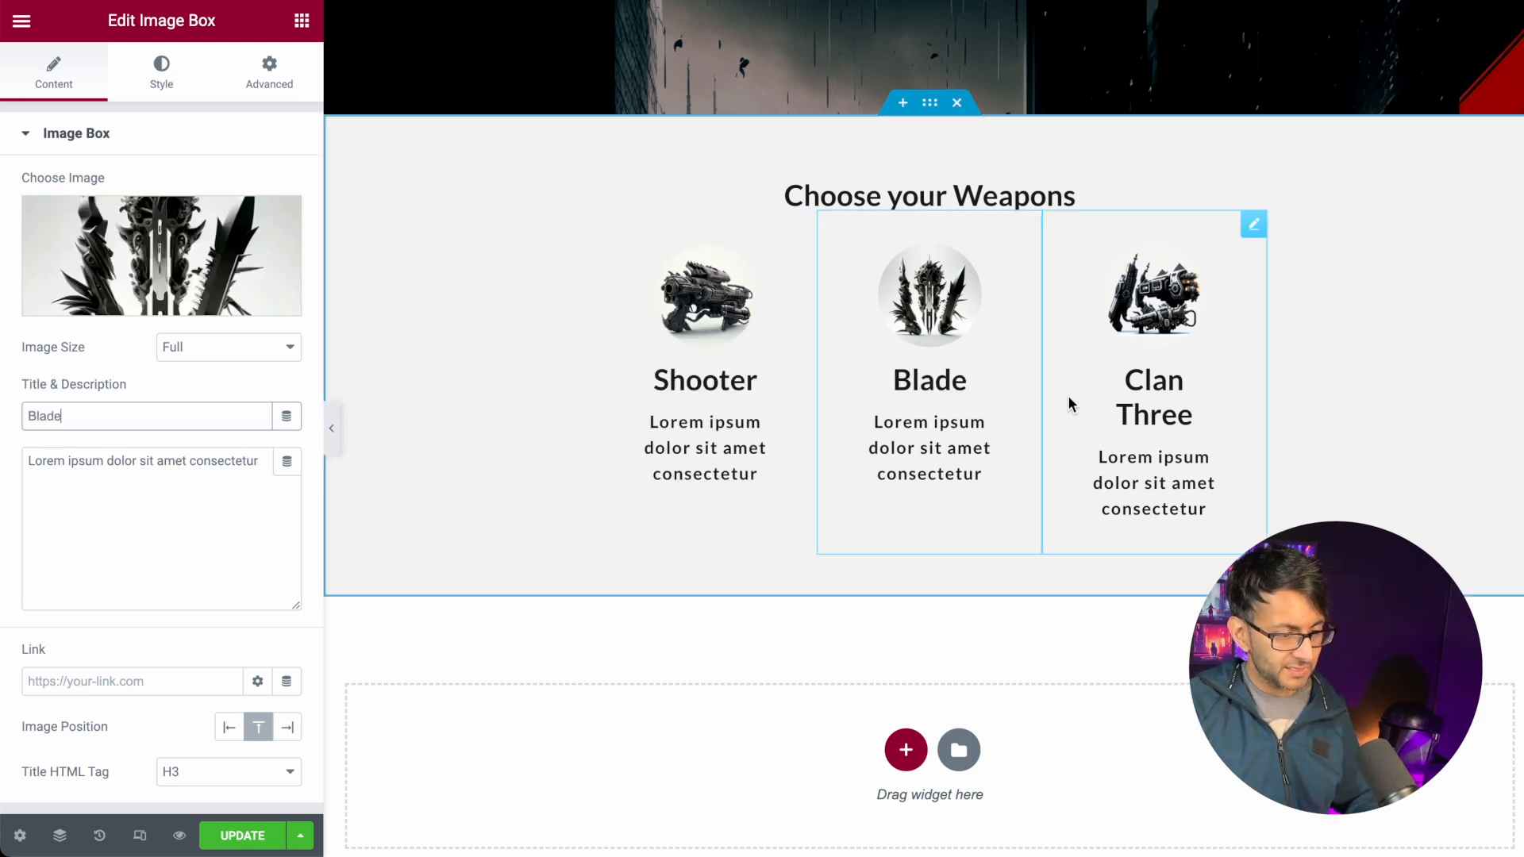
- Retitle the third image box under "Choose your Weapons" as "Launch"
{"action": "left_click", "coordinate": [1248, 231]}
{"action": "left_click_drag", "start_coordinate": [122, 423], "coordinate": [3, 412]}
{"action": "type", "text": "Fi"}
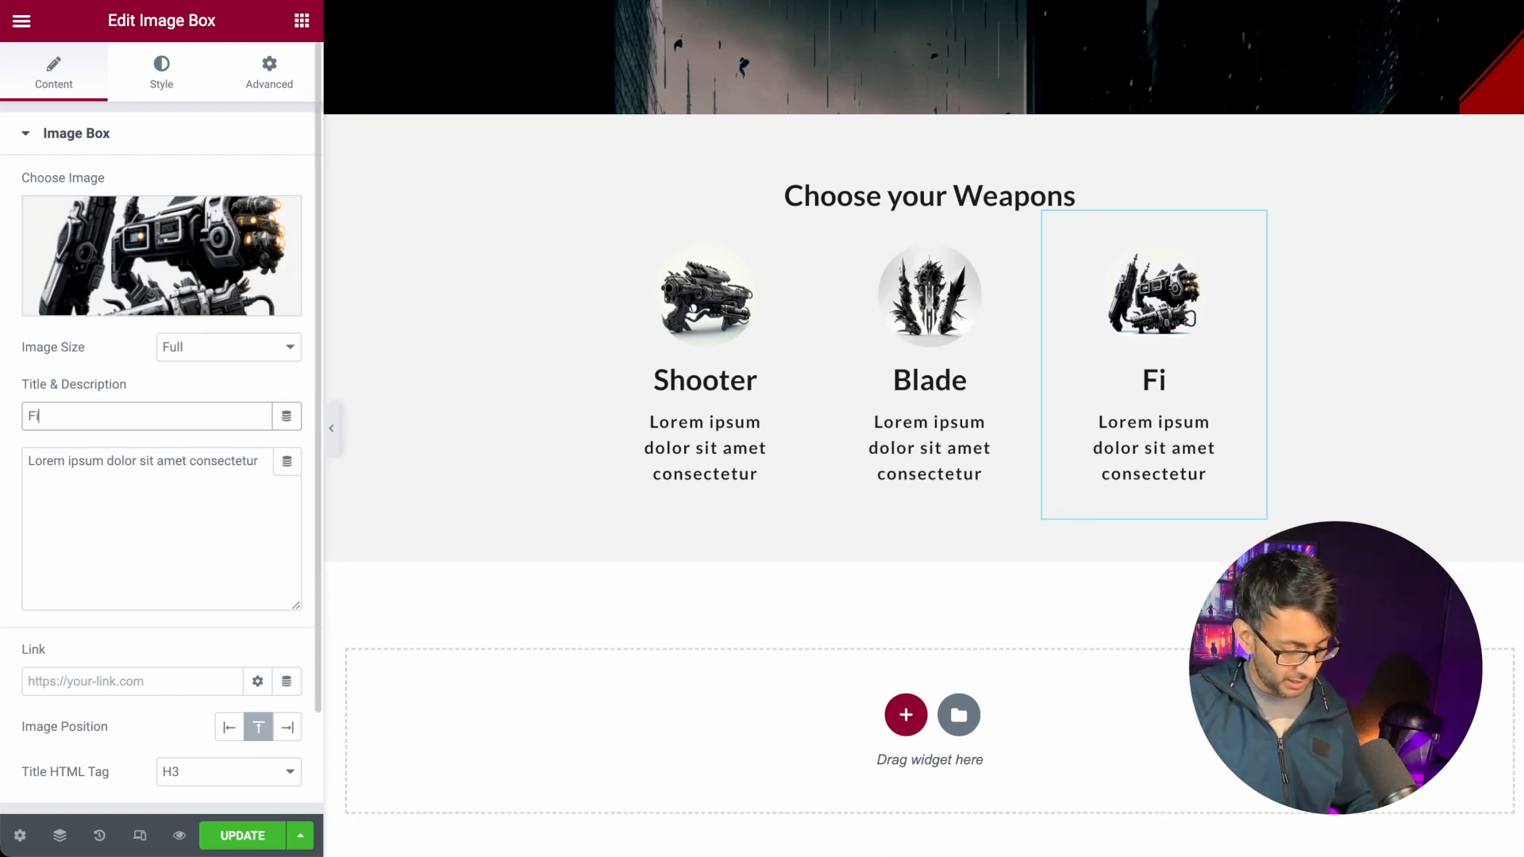
{"action": "key", "text": "BackSpace"}
{"action": "type", "text": "Launch"}
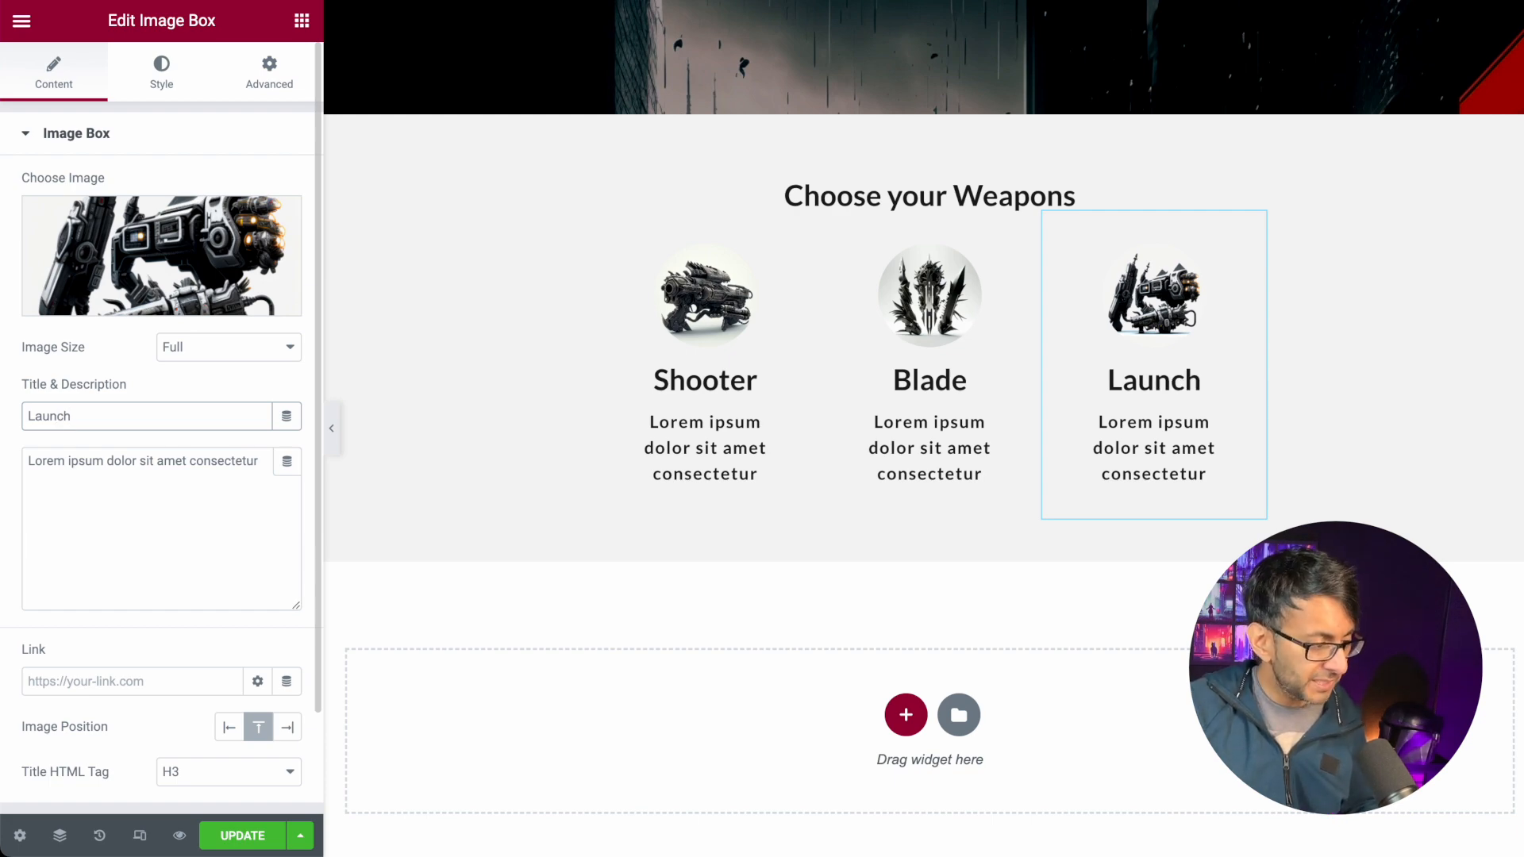
- Complete the third weapon box's title as "Launcher" and review the page at full width
{"action": "type", "text": "er"}
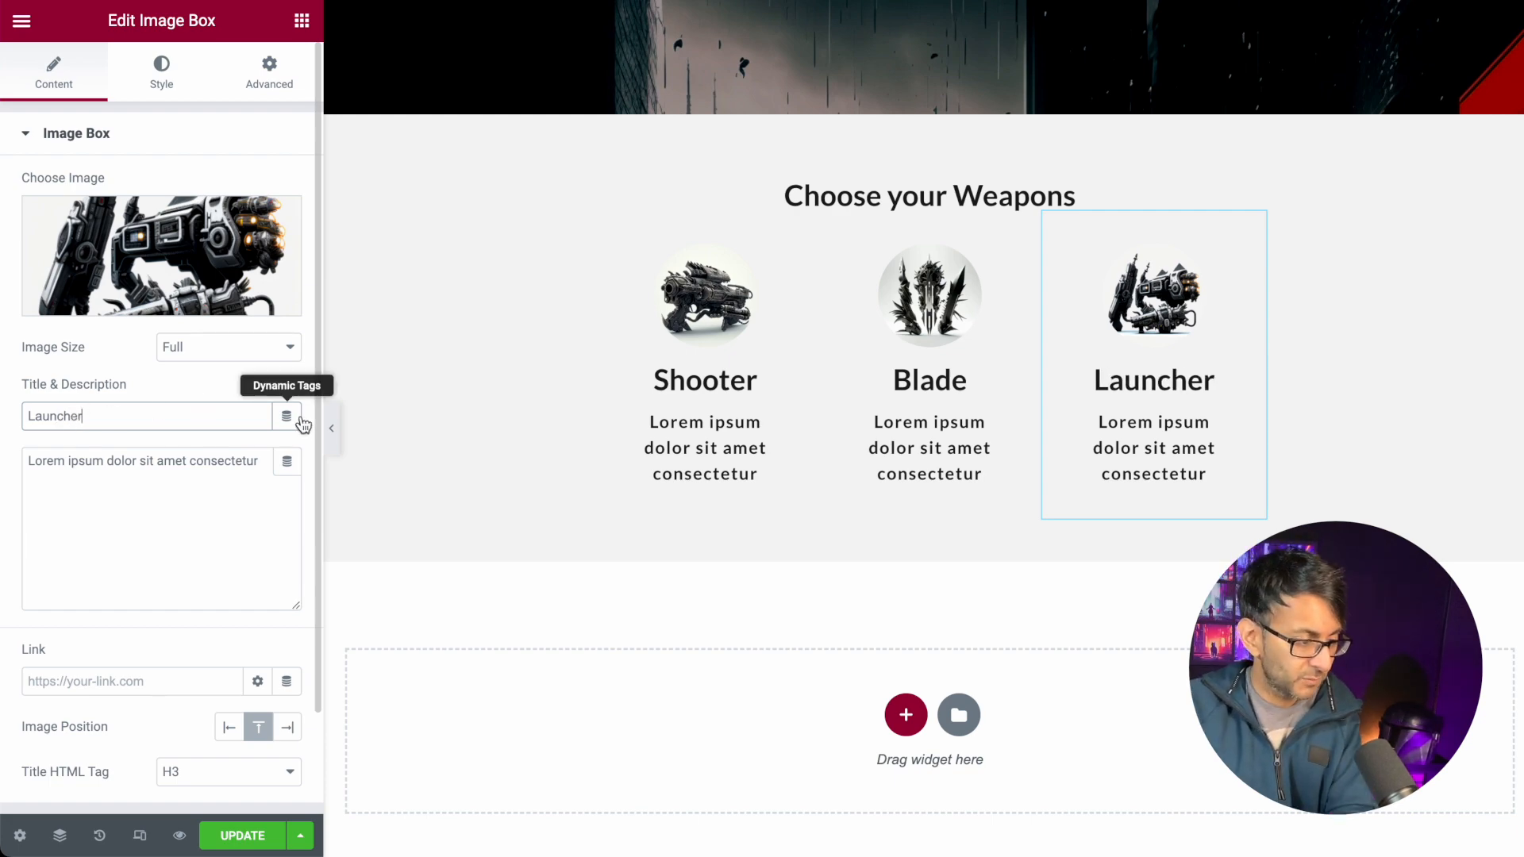
{"action": "left_click", "coordinate": [335, 428]}
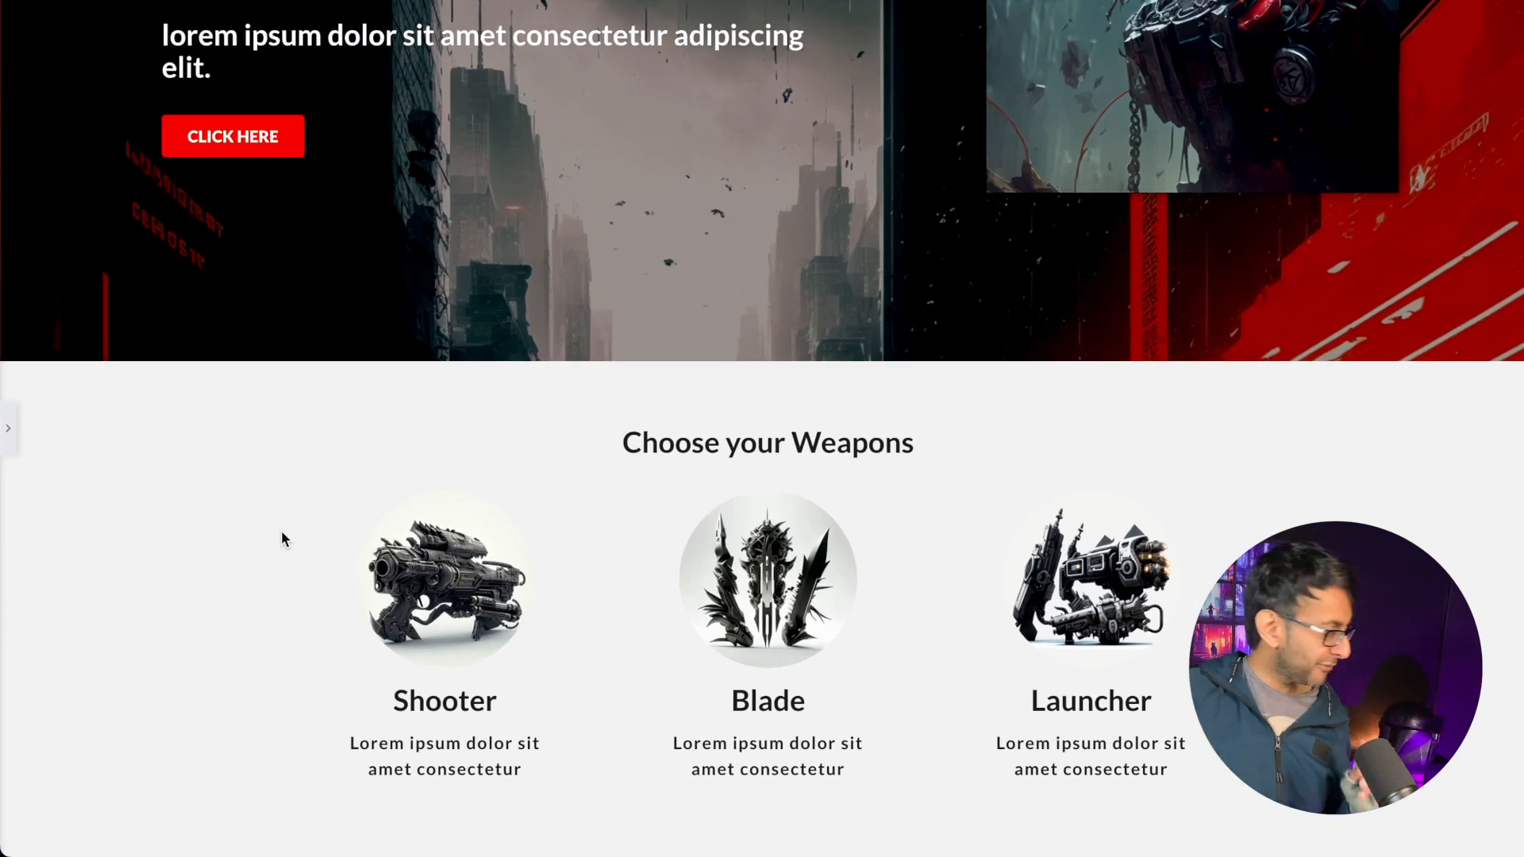
{"action": "scroll", "coordinate": [870, 730], "scroll_direction": "up", "scroll_amount": 4}
{"action": "scroll", "coordinate": [869, 722], "scroll_direction": "up", "scroll_amount": 6}
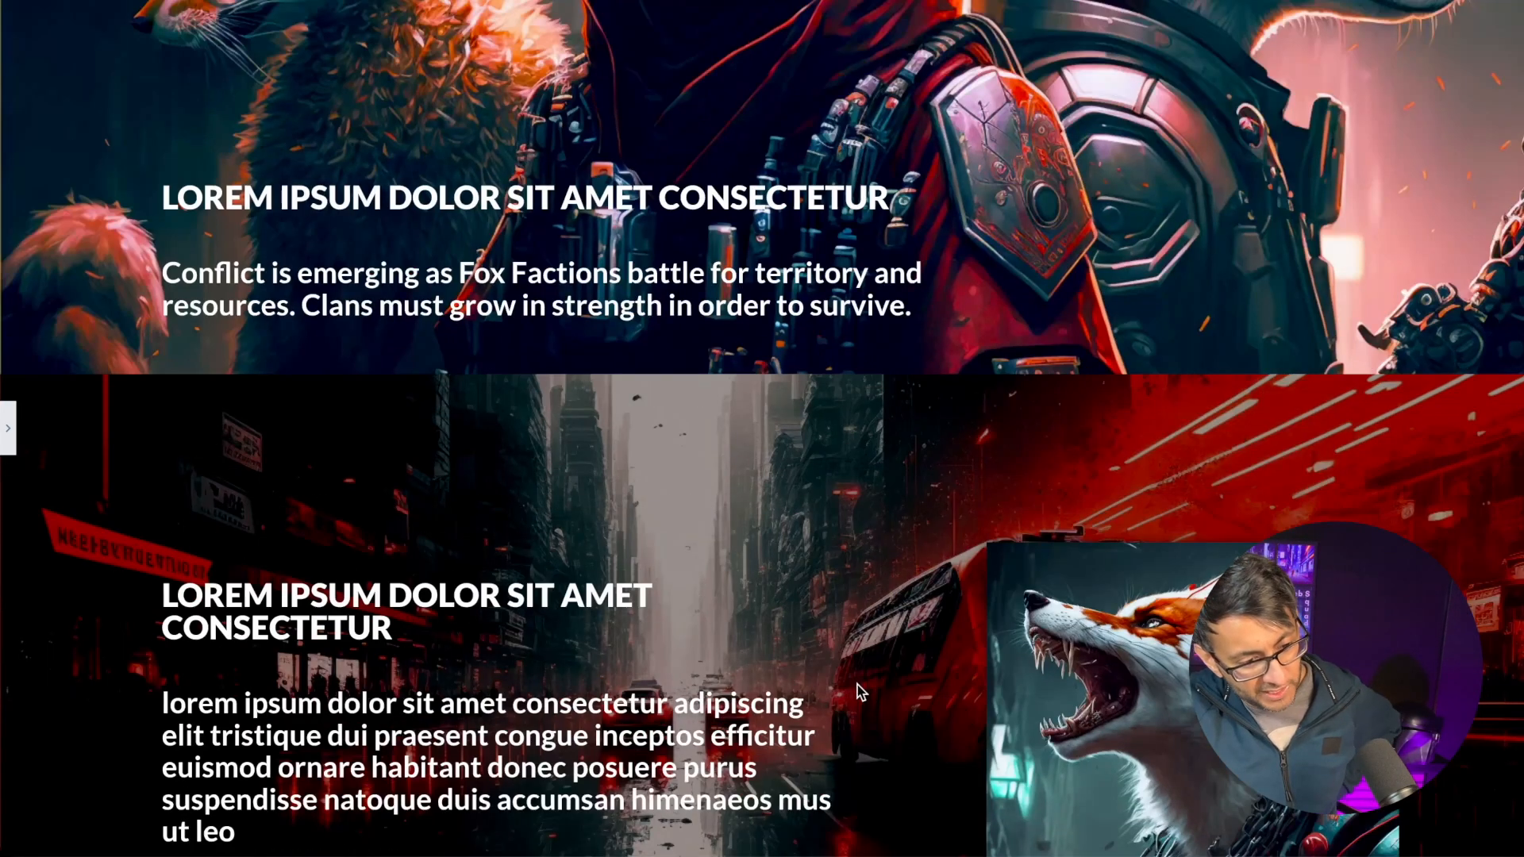
- Copy the dark red city section with the snarling fox image and paste it below "Choose your Weapons"
{"action": "left_click", "coordinate": [11, 431]}
{"action": "right_click", "coordinate": [941, 433]}
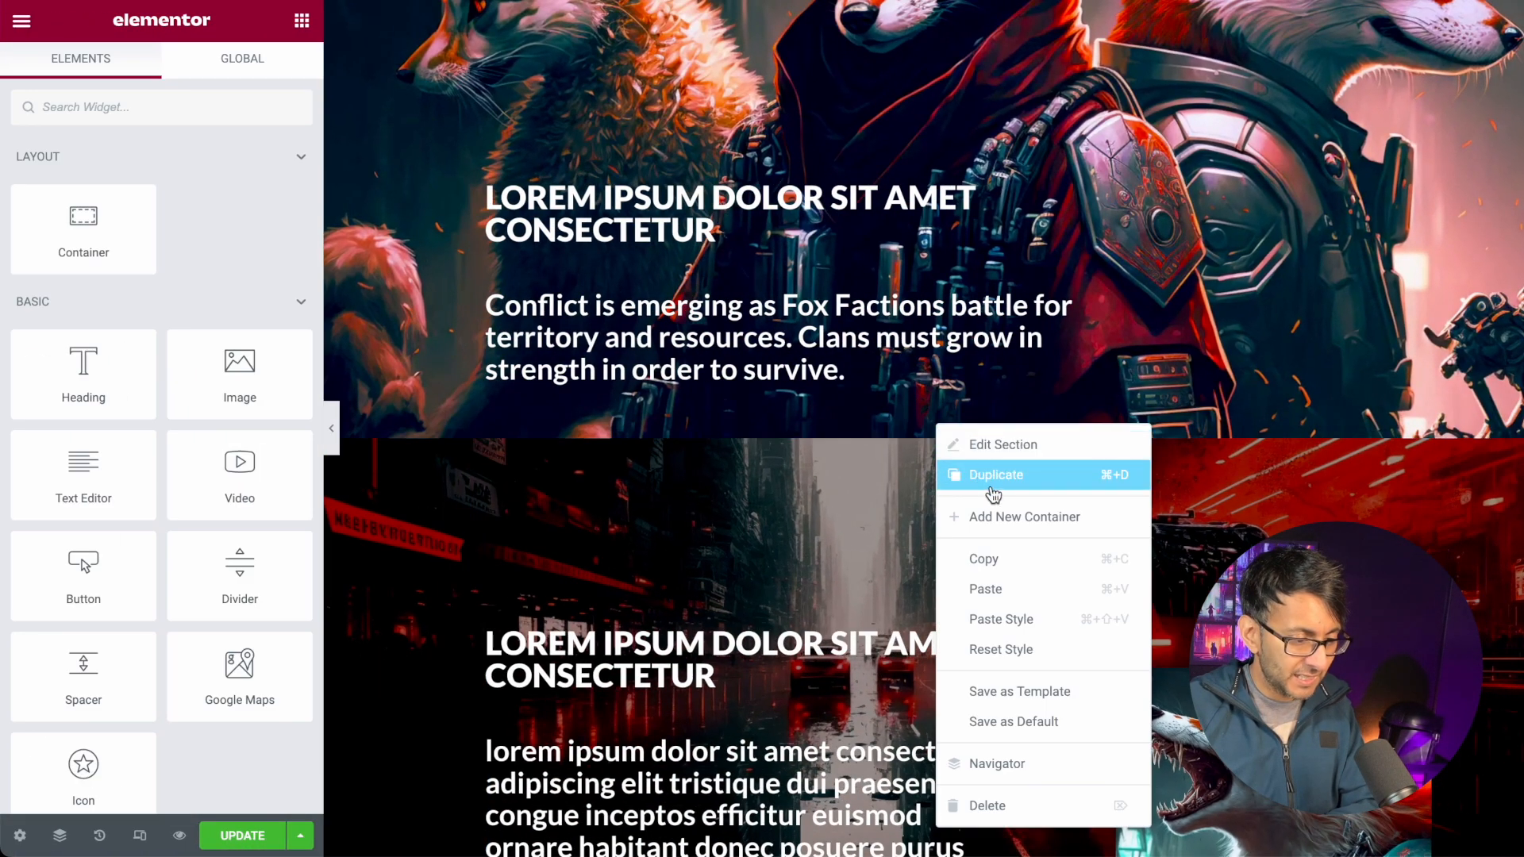
{"action": "left_click", "coordinate": [1095, 559]}
{"action": "scroll", "coordinate": [913, 608], "scroll_direction": "down", "scroll_amount": 2}
{"action": "scroll", "coordinate": [913, 607], "scroll_direction": "down", "scroll_amount": 10}
{"action": "right_click", "coordinate": [659, 667]}
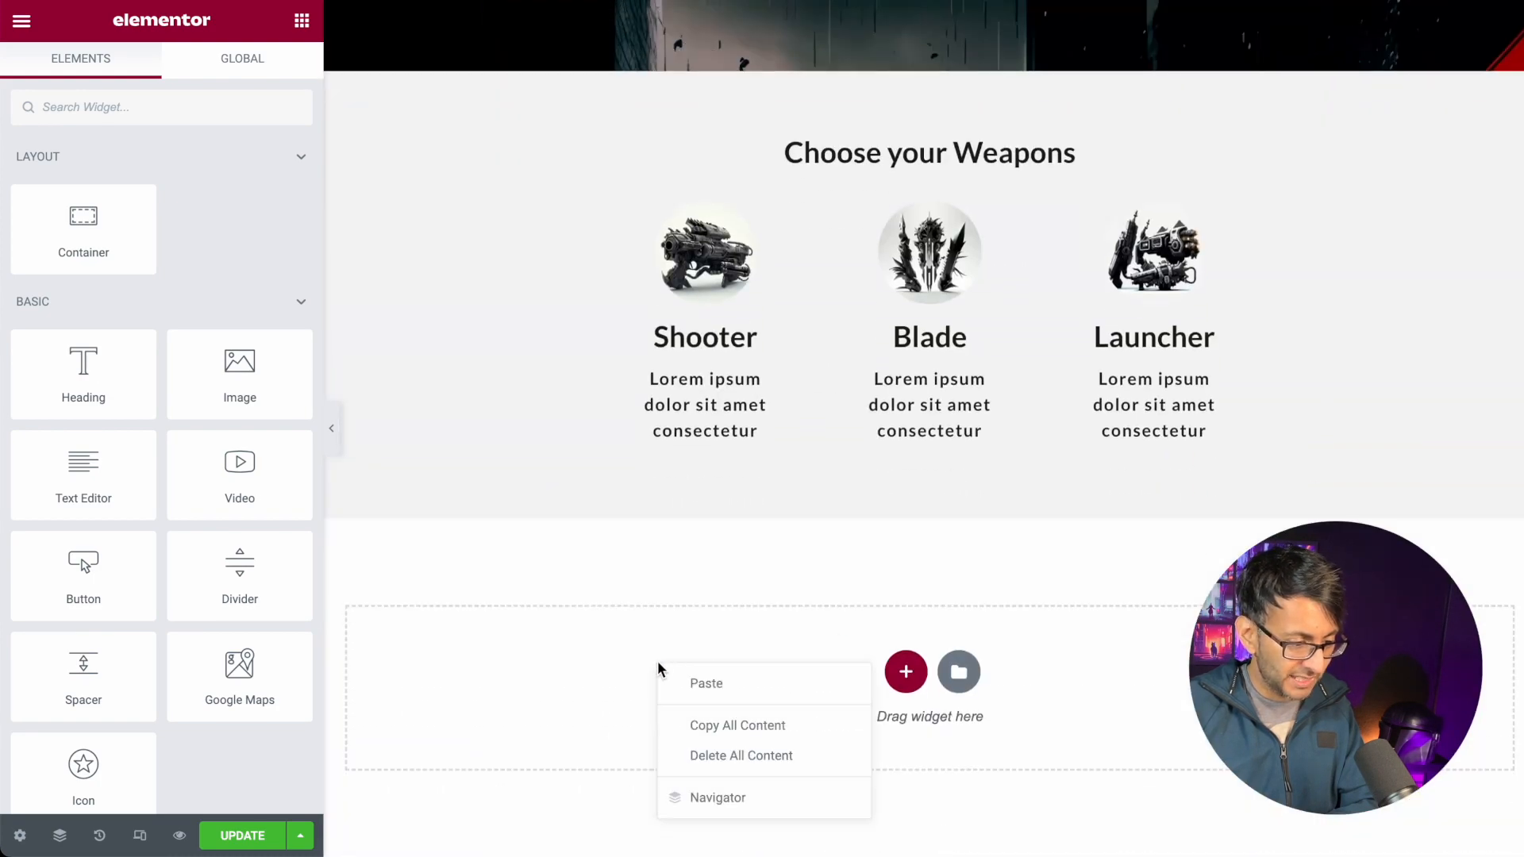
{"action": "left_click", "coordinate": [728, 680]}
{"action": "scroll", "coordinate": [933, 516], "scroll_direction": "down", "scroll_amount": 2}
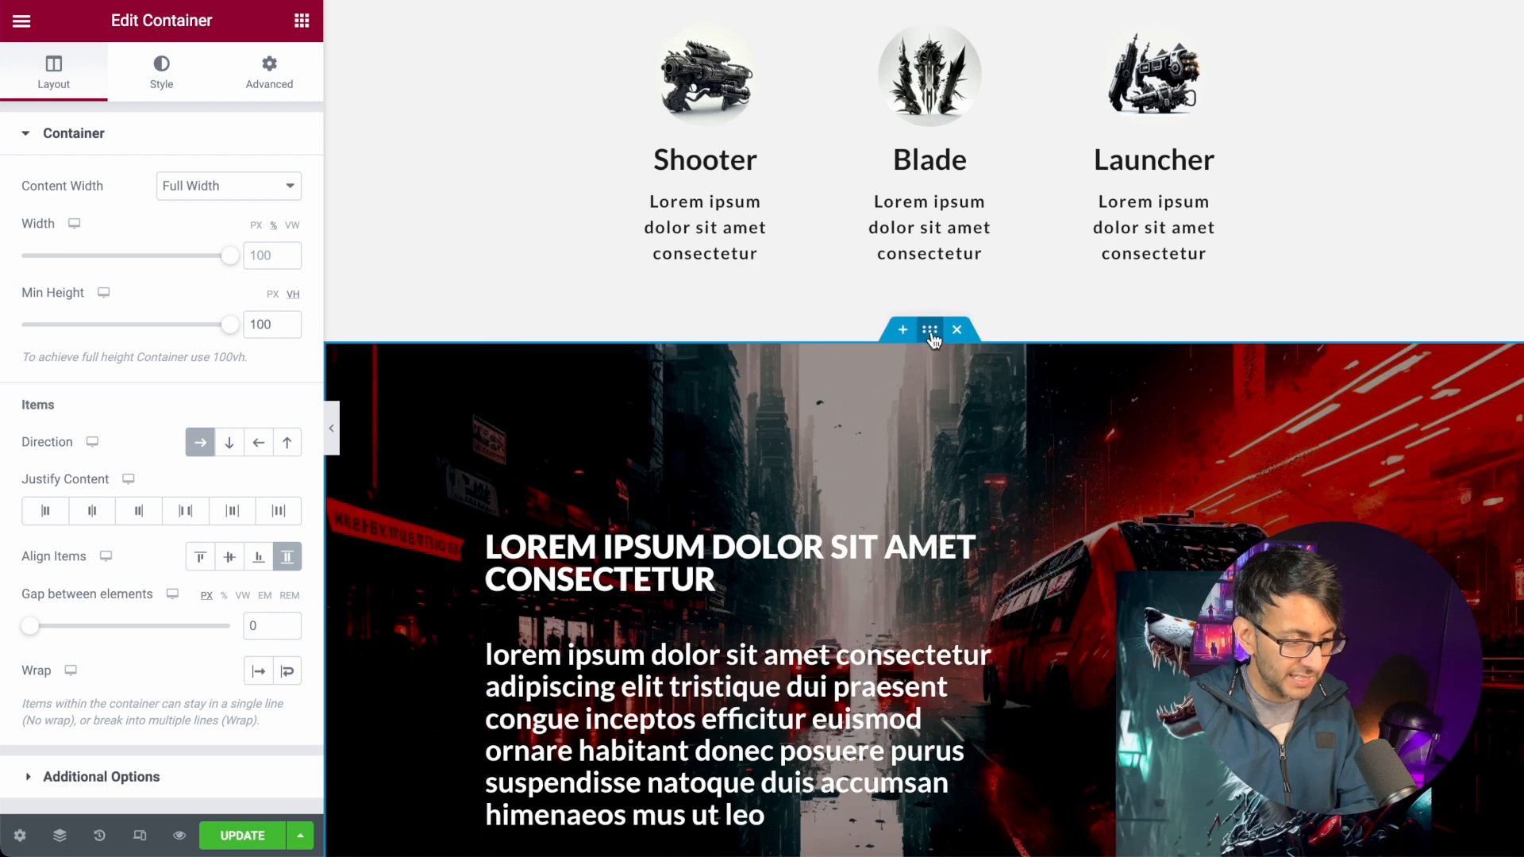
- Open the pasted section's background image selection and compare the fox artwork in the media library
{"action": "left_click", "coordinate": [156, 79]}
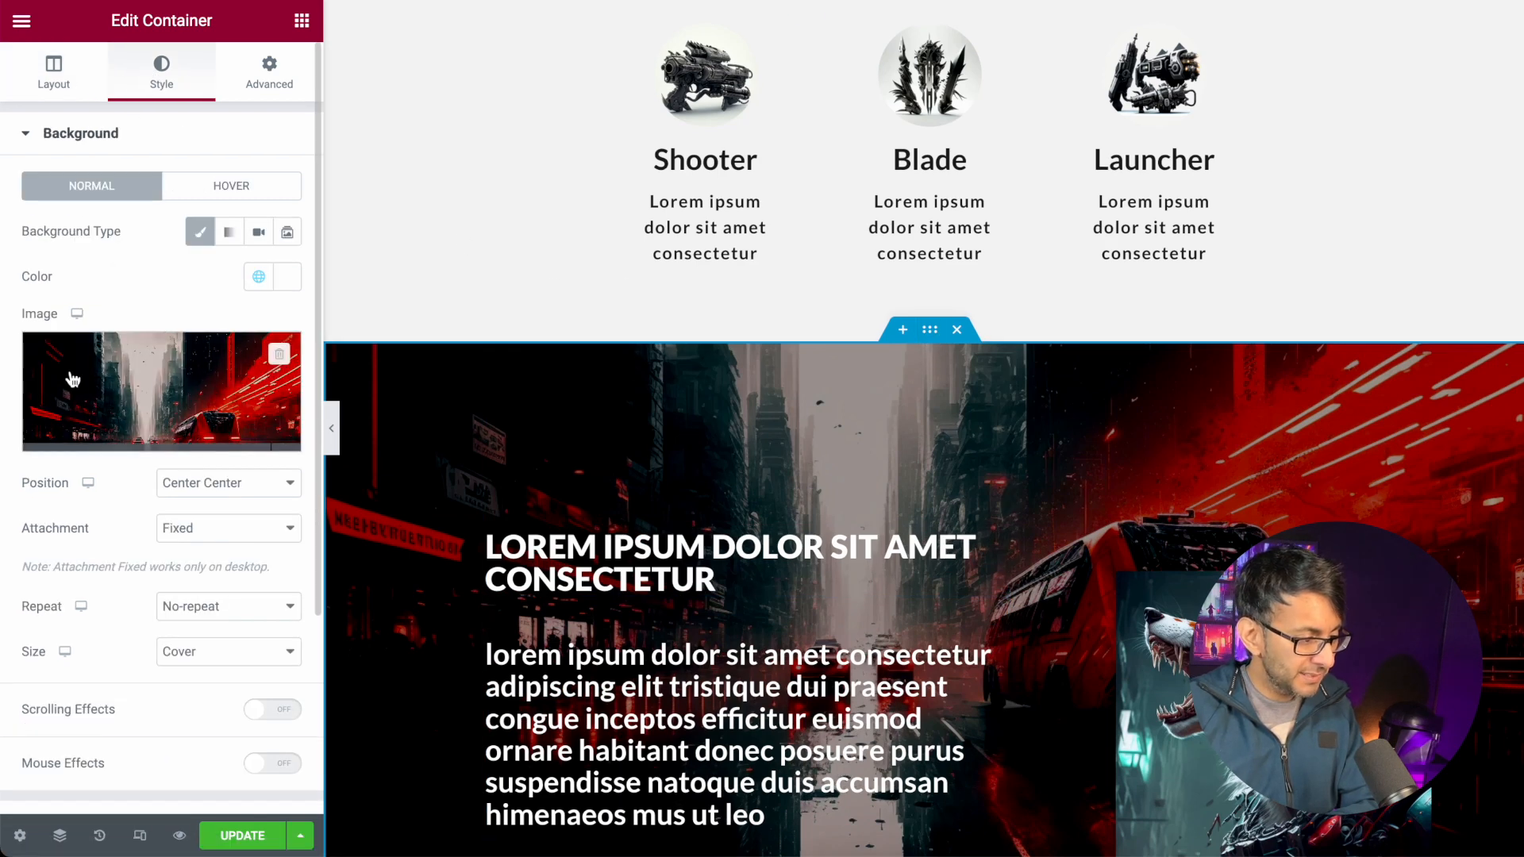
{"action": "left_click", "coordinate": [72, 373]}
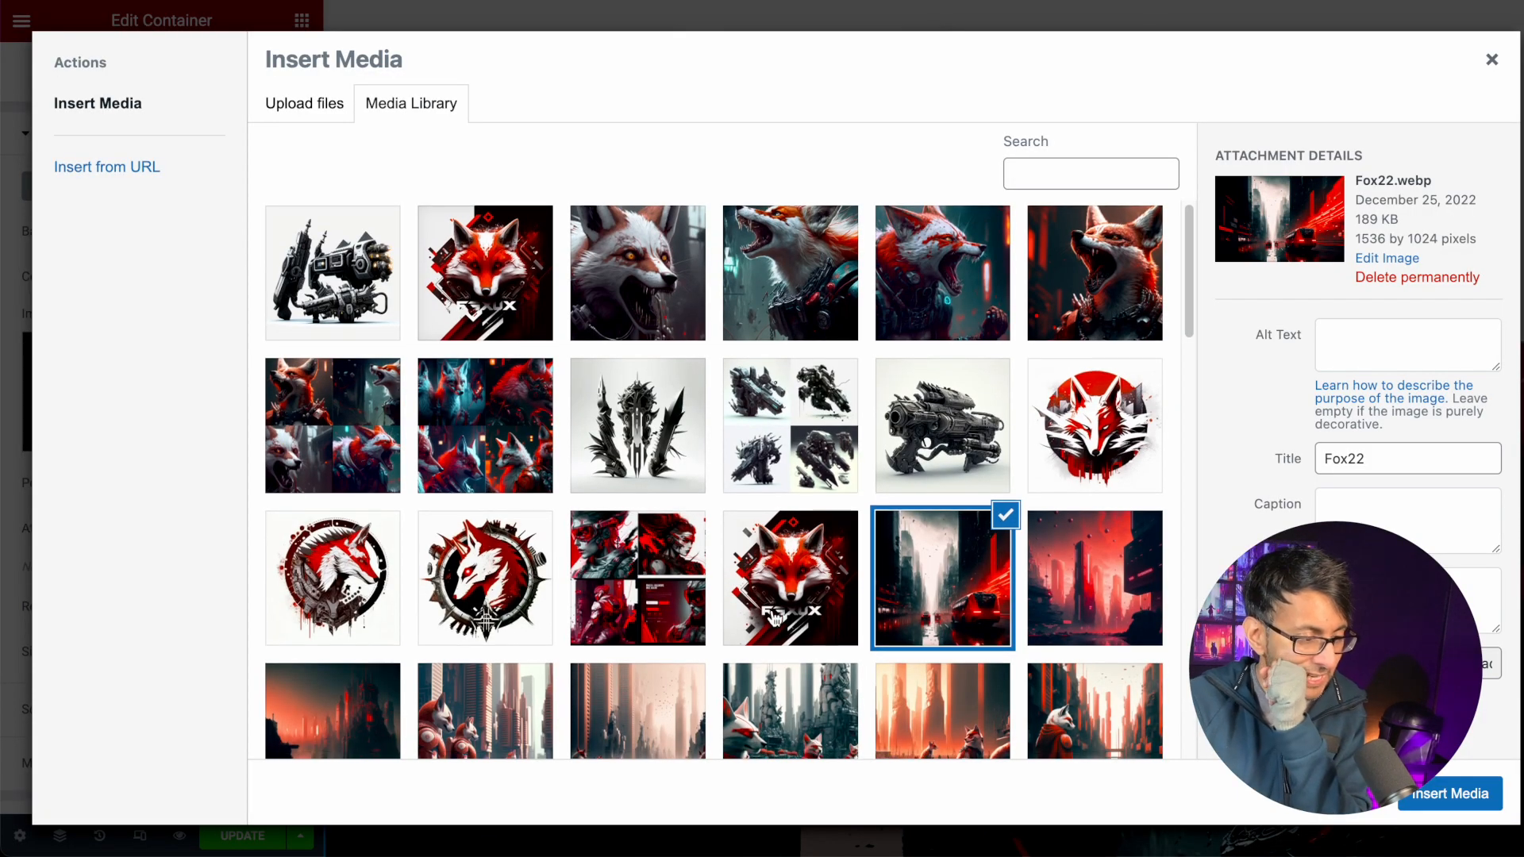
{"action": "scroll", "coordinate": [782, 614], "scroll_direction": "down", "scroll_amount": 3}
{"action": "scroll", "coordinate": [545, 364], "scroll_direction": "up", "scroll_amount": 1}
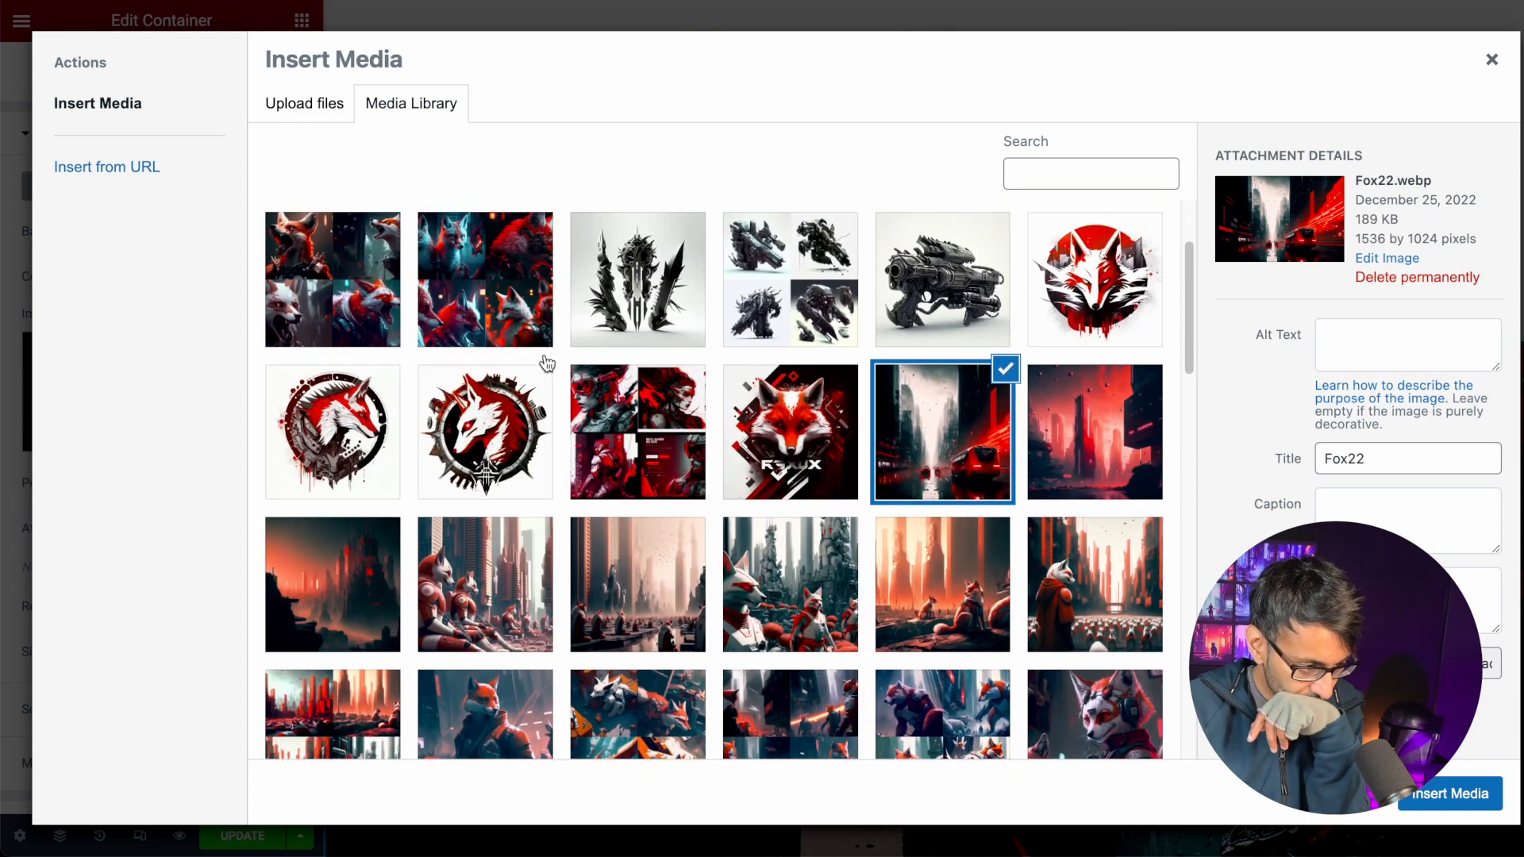
{"action": "left_click", "coordinate": [500, 292]}
{"action": "scroll", "coordinate": [445, 341], "scroll_direction": "up", "scroll_amount": 1}
{"action": "left_click", "coordinate": [401, 429]}
{"action": "left_click", "coordinate": [477, 440]}
{"action": "left_click", "coordinate": [325, 438]}
{"action": "scroll", "coordinate": [617, 503], "scroll_direction": "down", "scroll_amount": 5}
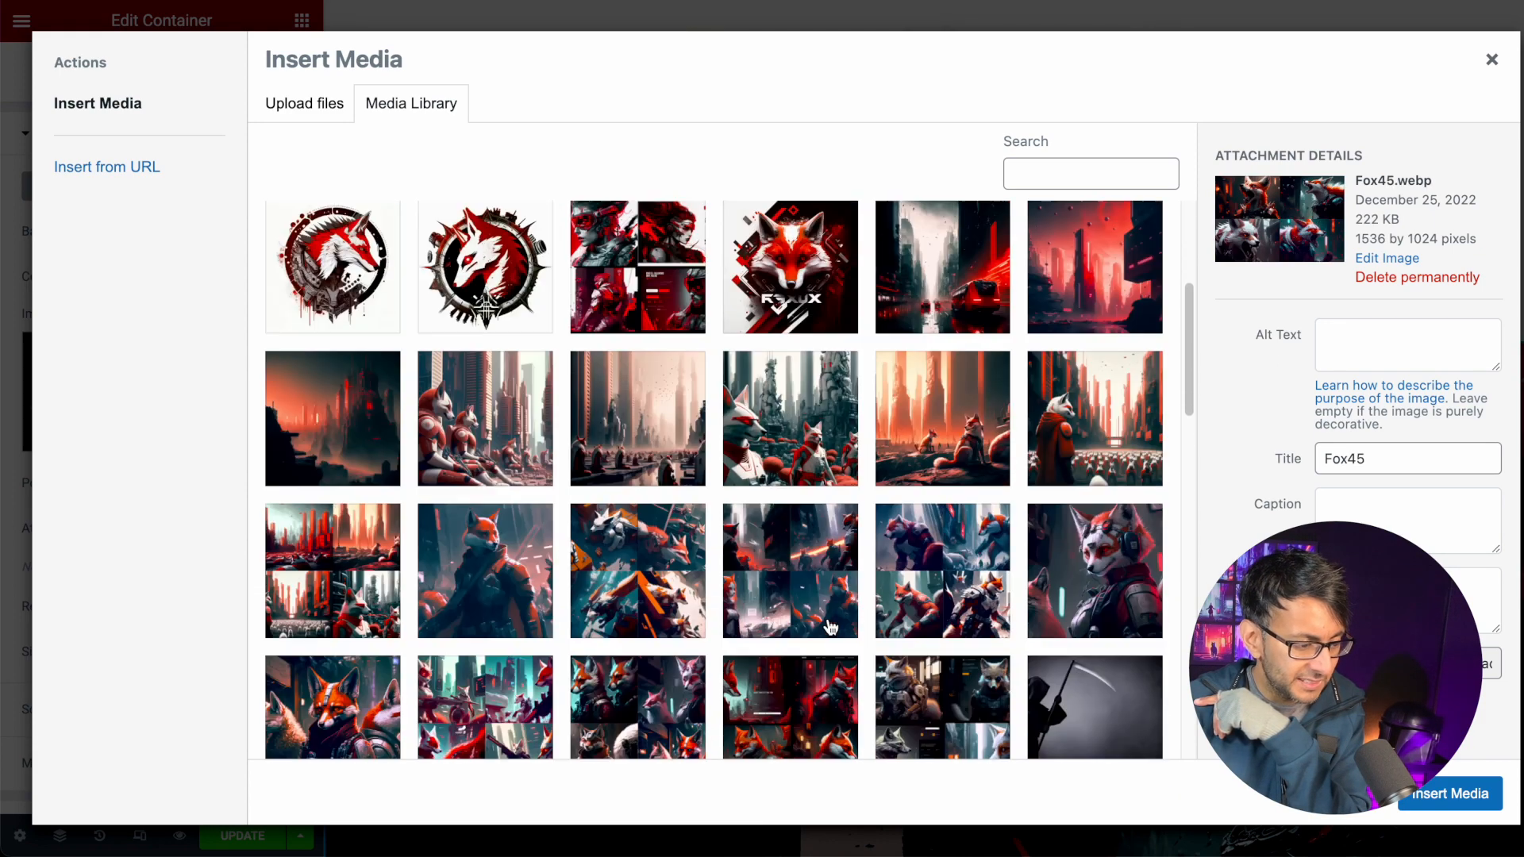
{"action": "left_click", "coordinate": [477, 498]}
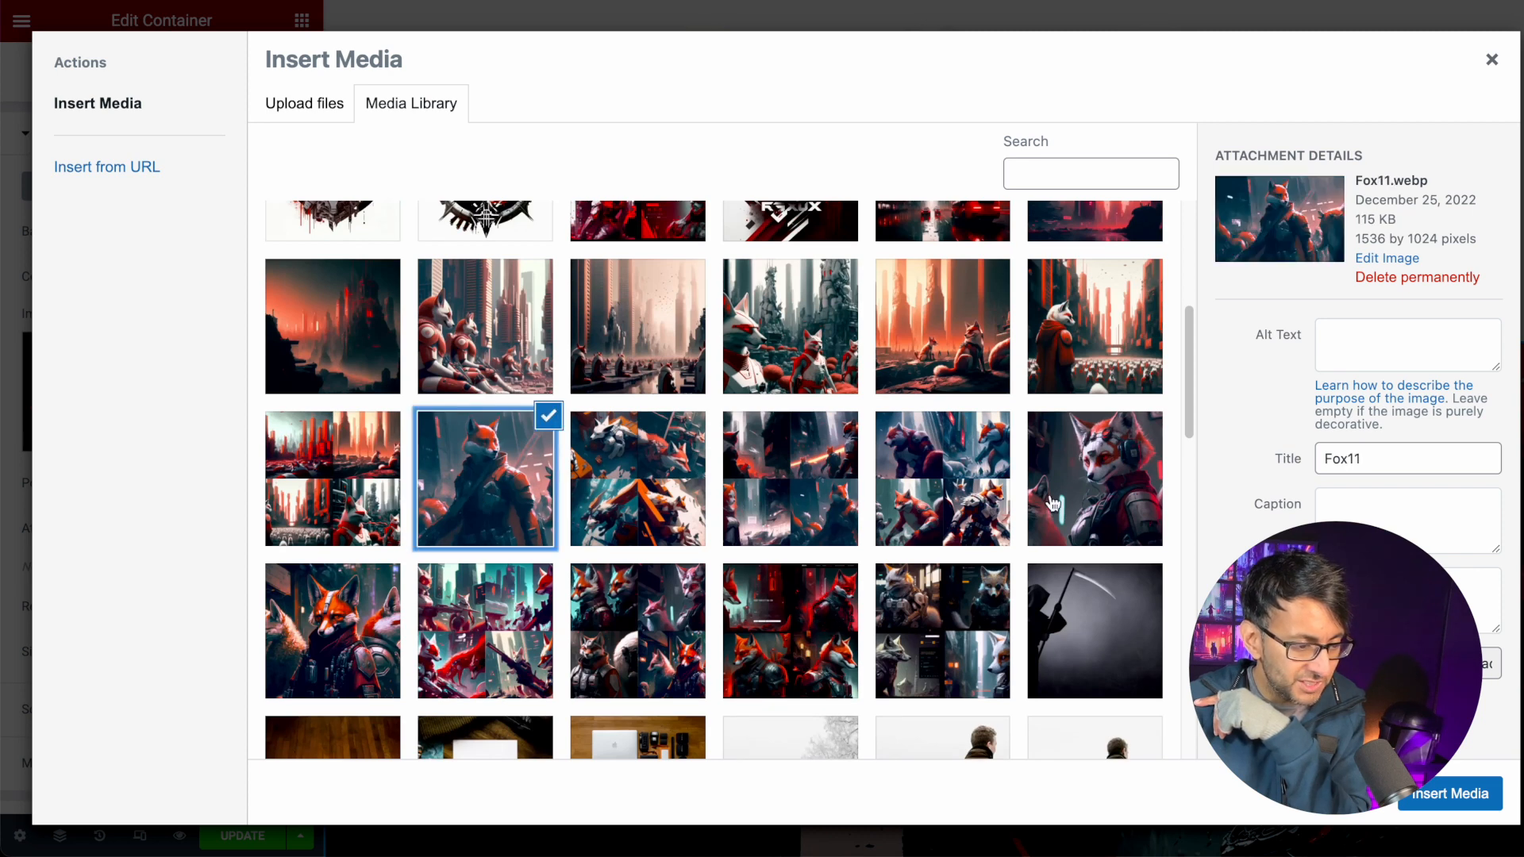
{"action": "left_click", "coordinate": [469, 340]}
{"action": "left_click", "coordinate": [826, 356]}
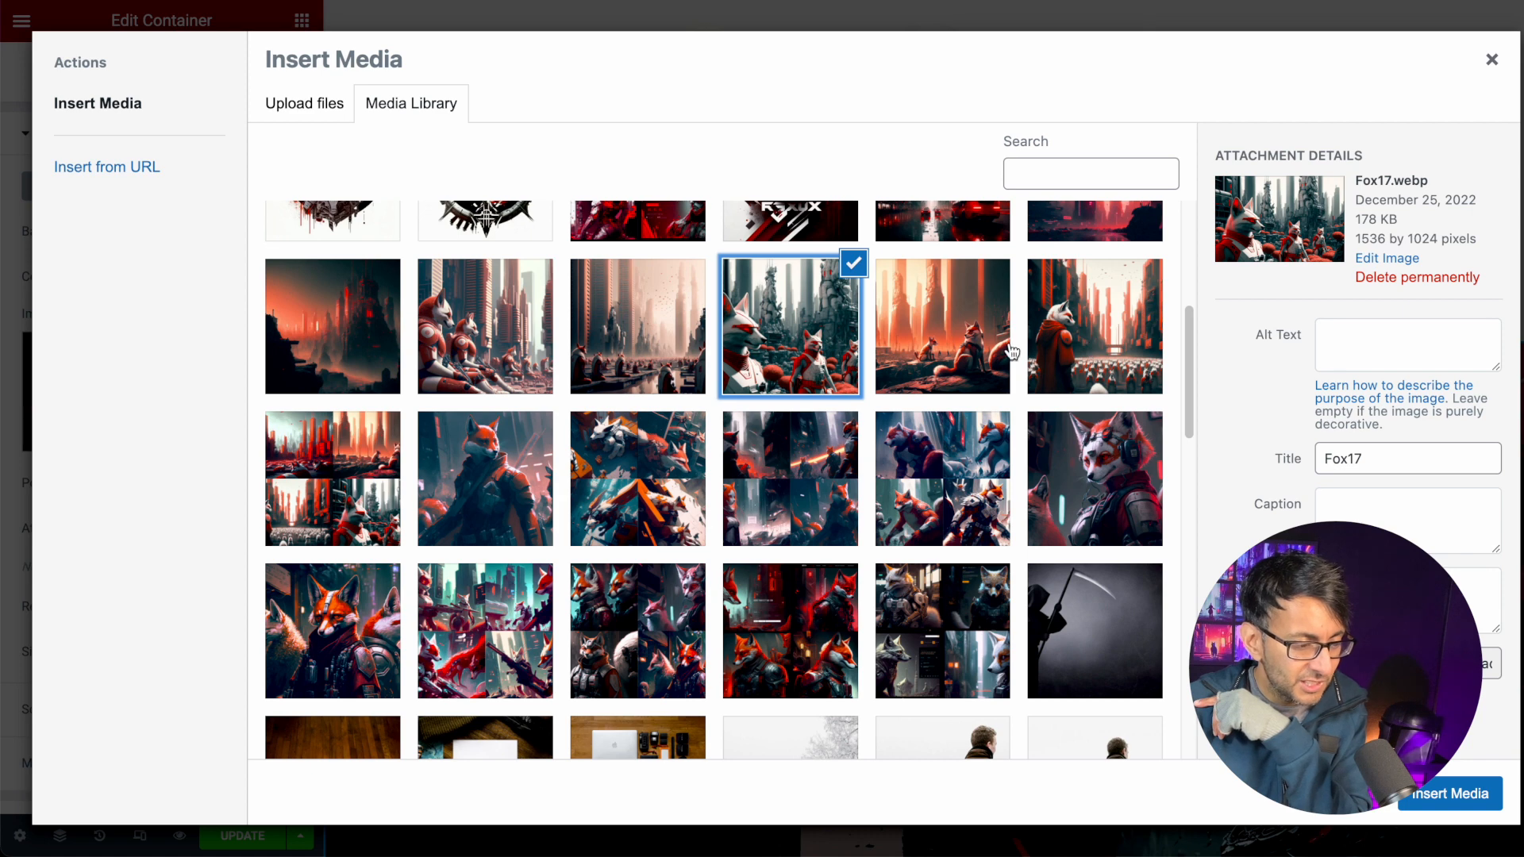
{"action": "left_click", "coordinate": [1082, 339]}
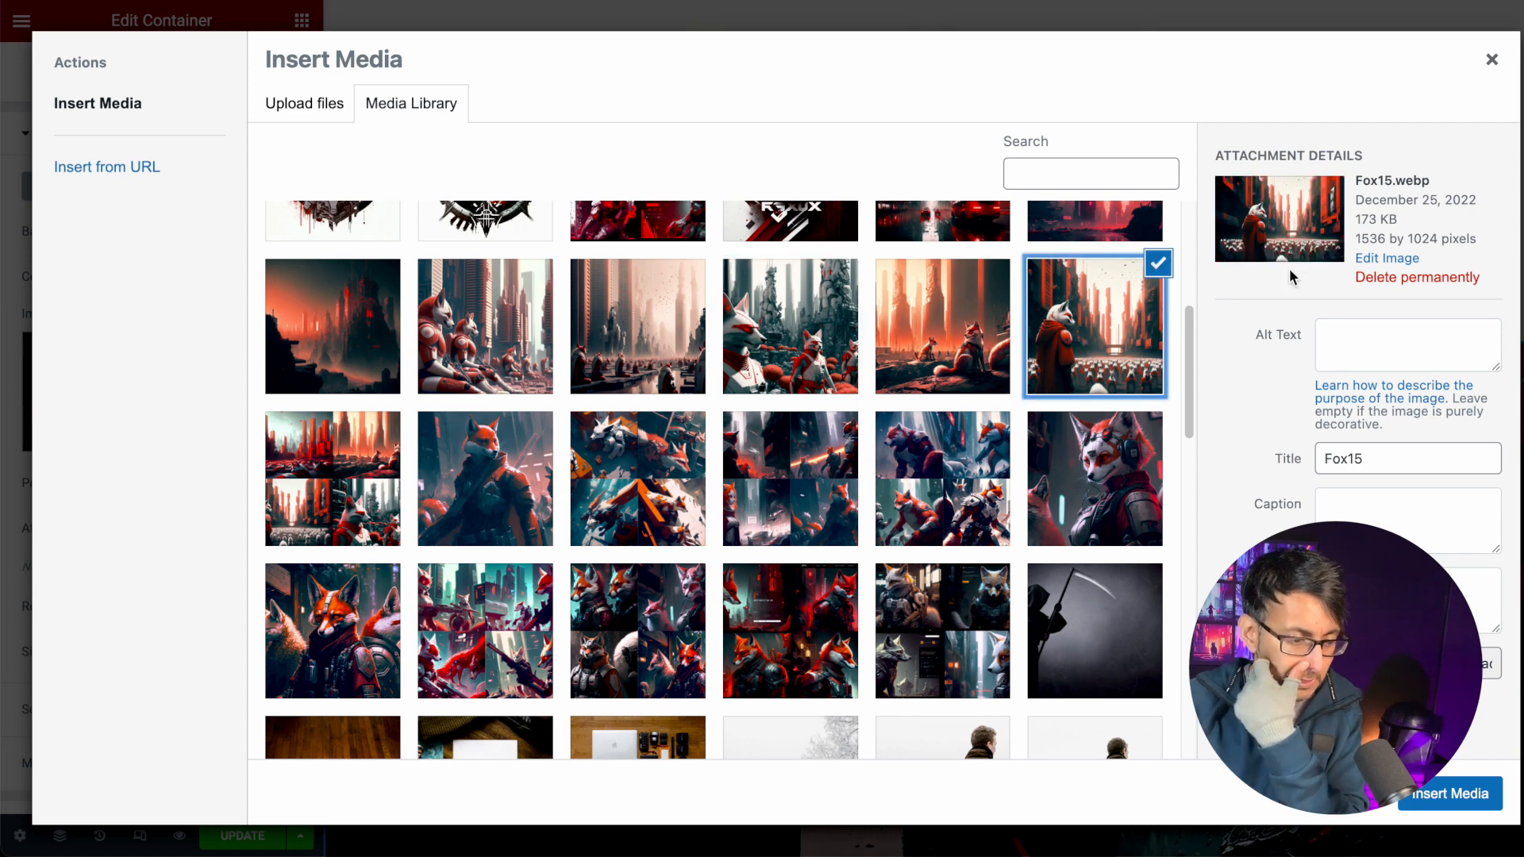
{"action": "left_click", "coordinate": [1113, 474]}
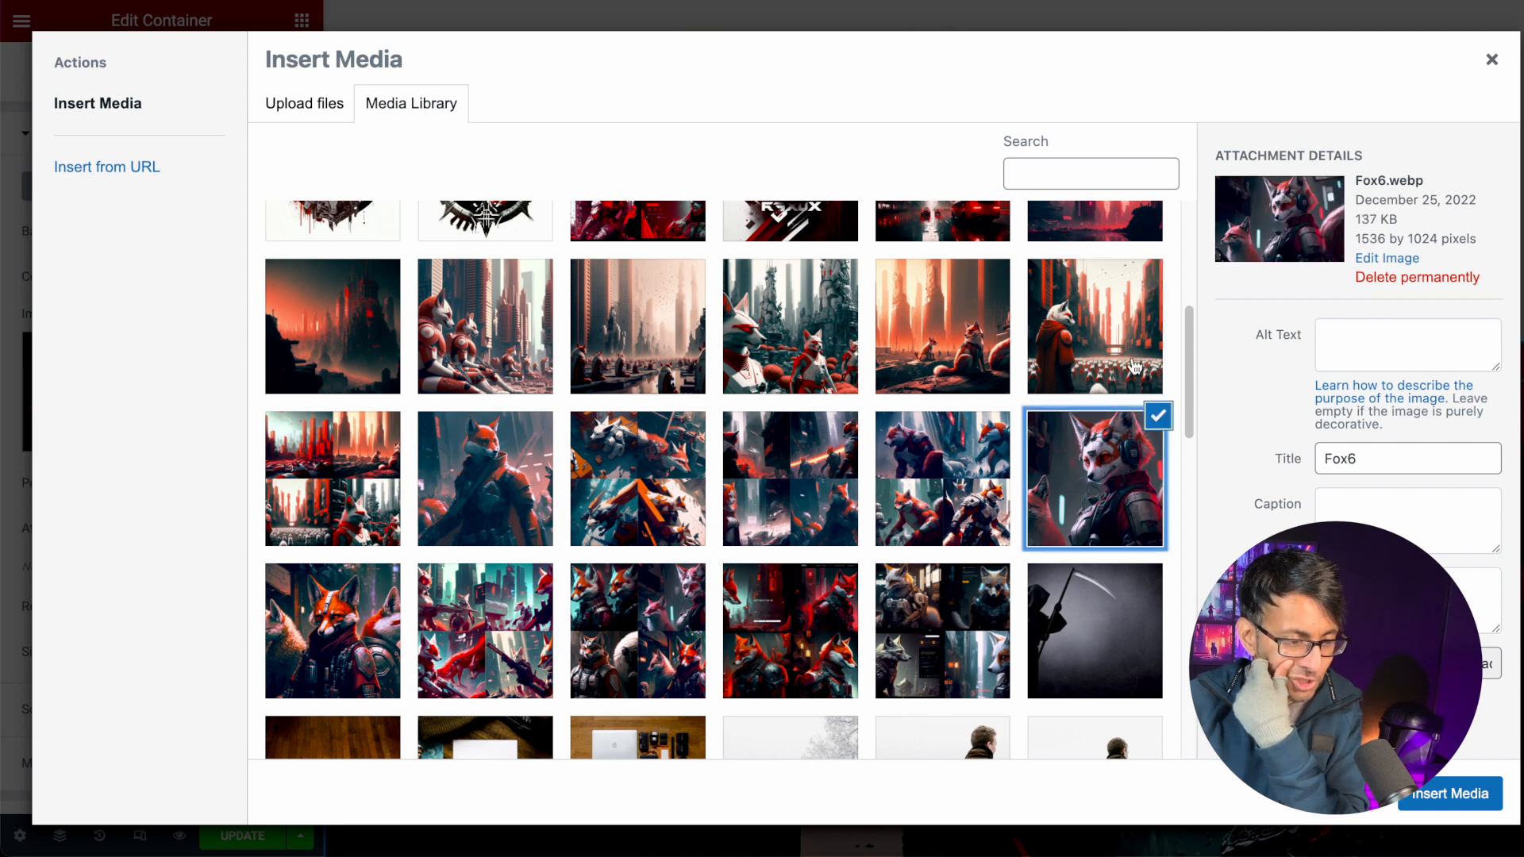
- Set Fox15.webp, the caped fox facing a crowd, as the pasted section's background image
{"action": "left_click", "coordinate": [1132, 334]}
{"action": "left_click", "coordinate": [1426, 790]}
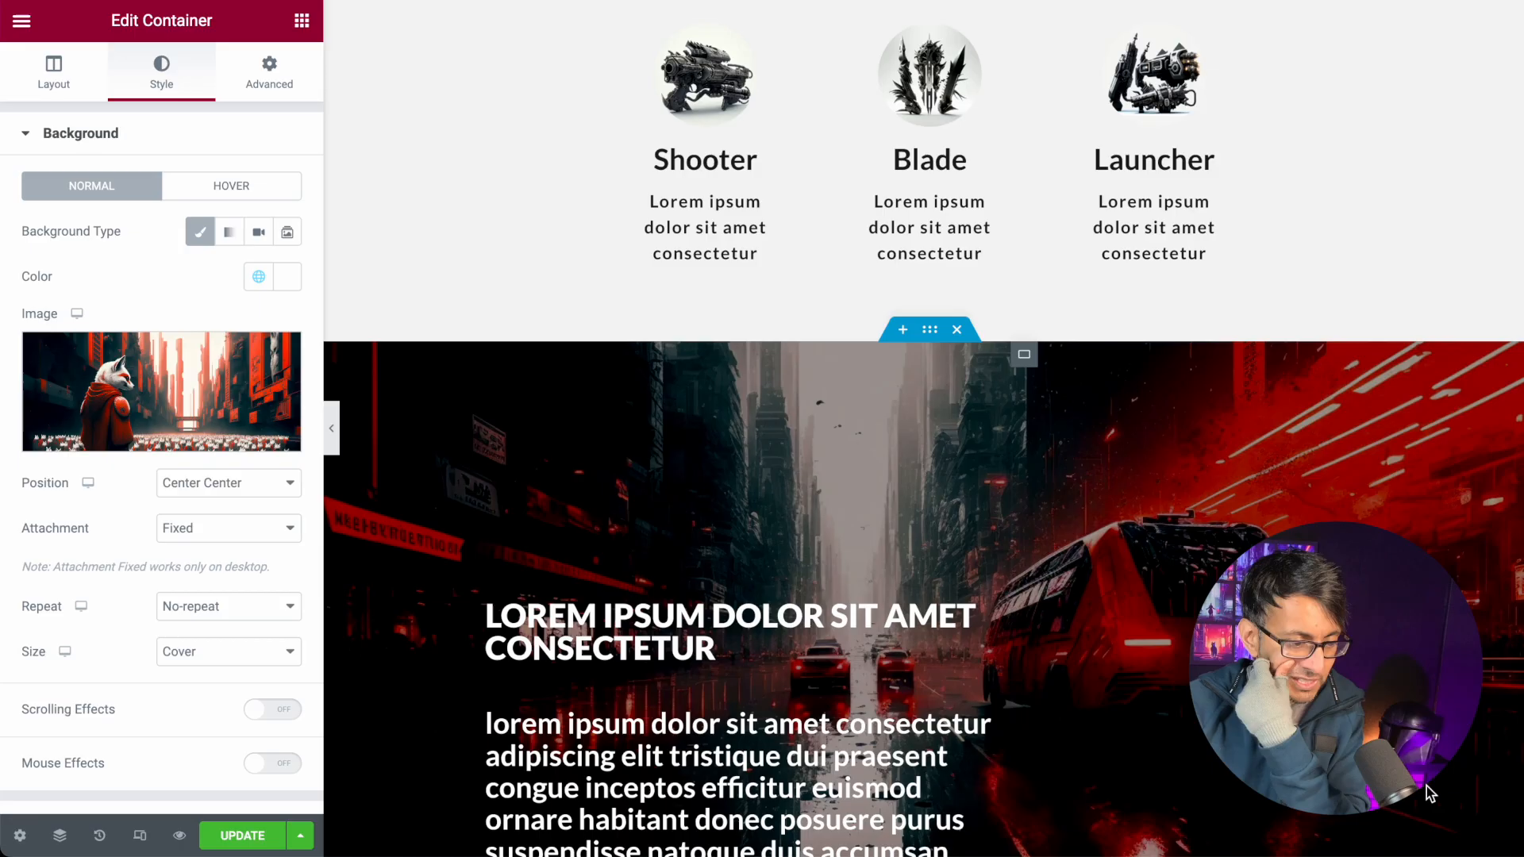
{"action": "scroll", "coordinate": [1124, 699], "scroll_direction": "down", "scroll_amount": 3}
{"action": "scroll", "coordinate": [1124, 698], "scroll_direction": "up", "scroll_amount": 2}
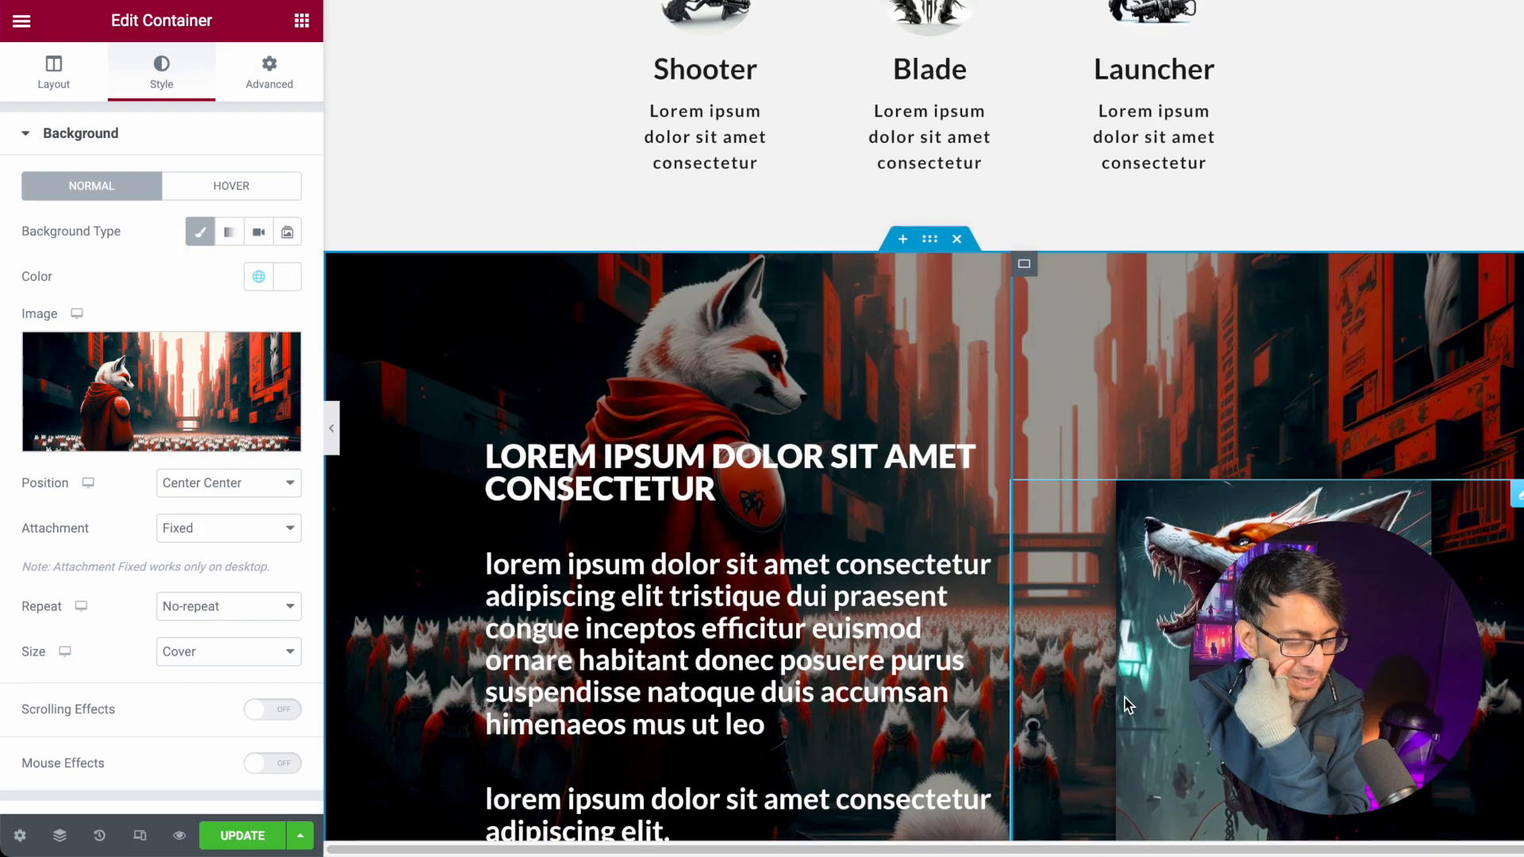
- Change the heading of the caped fox section to "Subscribe"
{"action": "scroll", "coordinate": [1128, 705], "scroll_direction": "down", "scroll_amount": 1}
{"action": "left_click", "coordinate": [881, 393]}
{"action": "left_click", "coordinate": [167, 235]}
{"action": "key", "text": "ctrl+a"}
{"action": "type", "text": "S"}
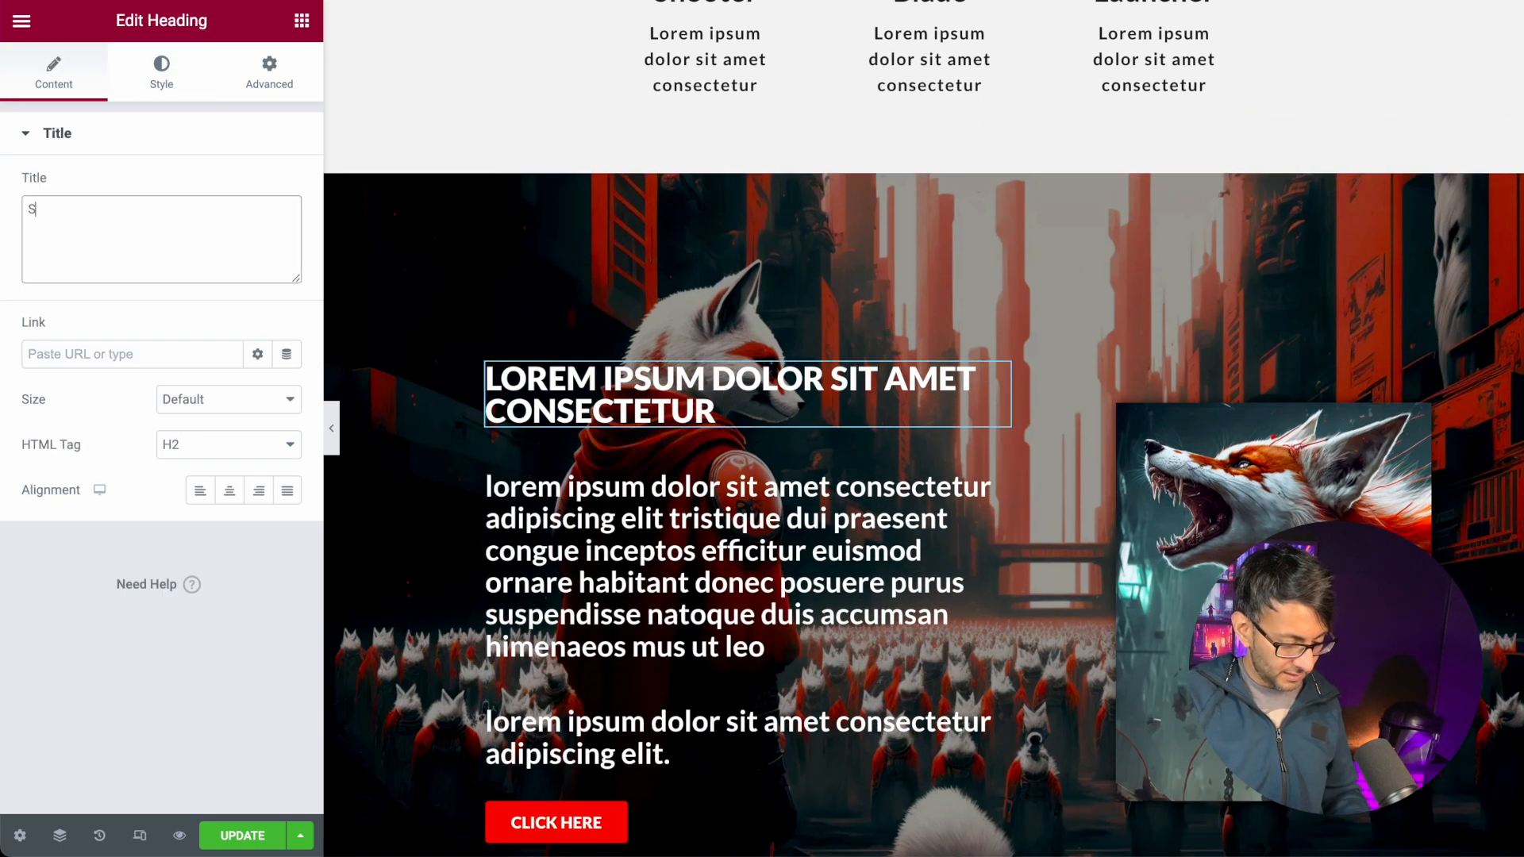
{"action": "type", "text": "ubscribe"}
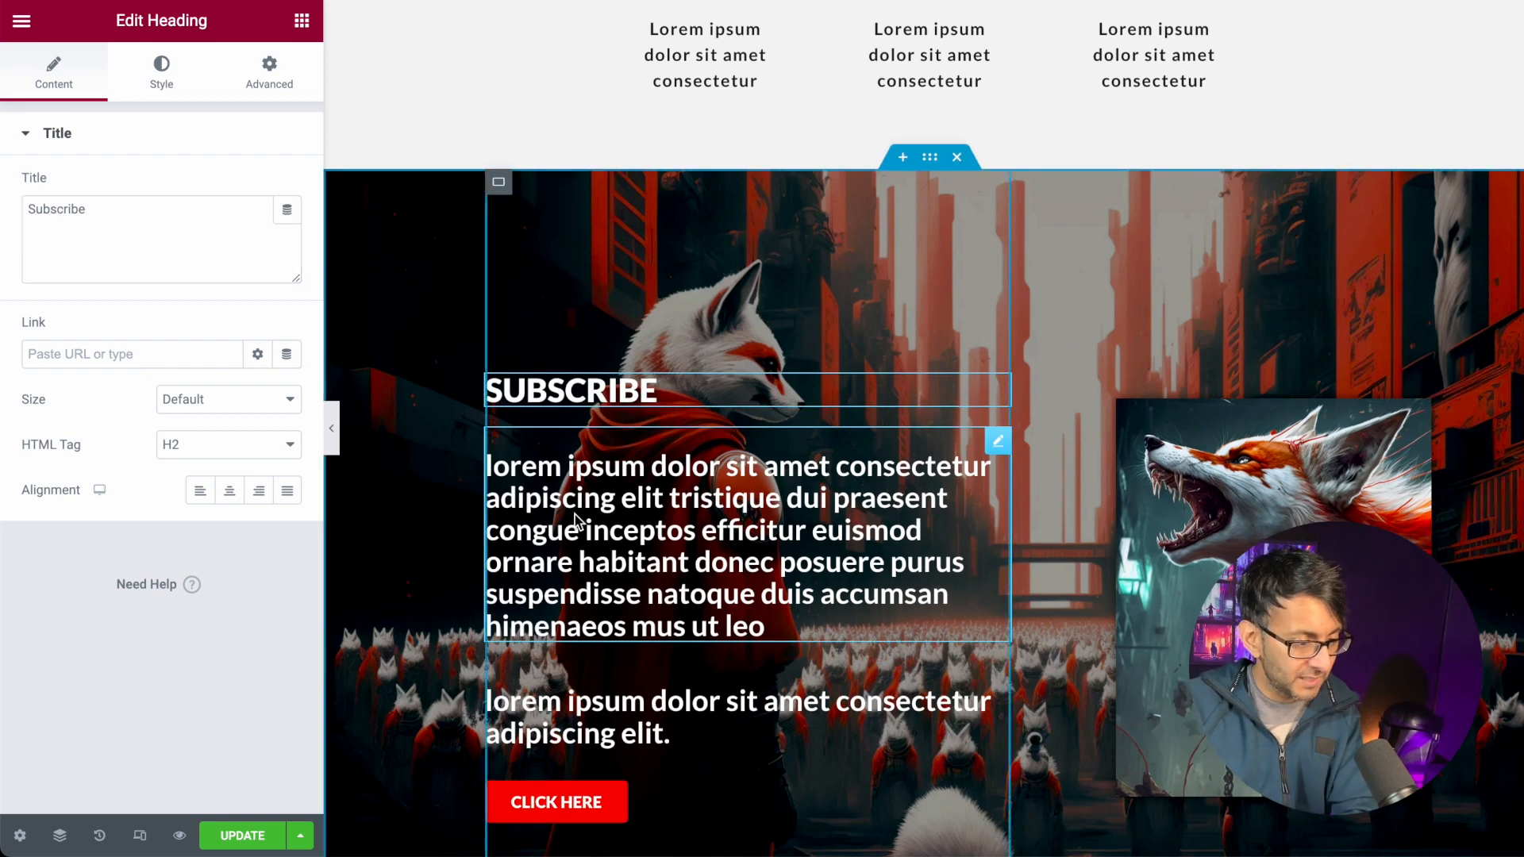
- Delete the long paragraph and the "Click Here" button from the Subscribe section, keeping the short paragraph
{"action": "right_click", "coordinate": [575, 514]}
{"action": "left_click", "coordinate": [626, 836]}
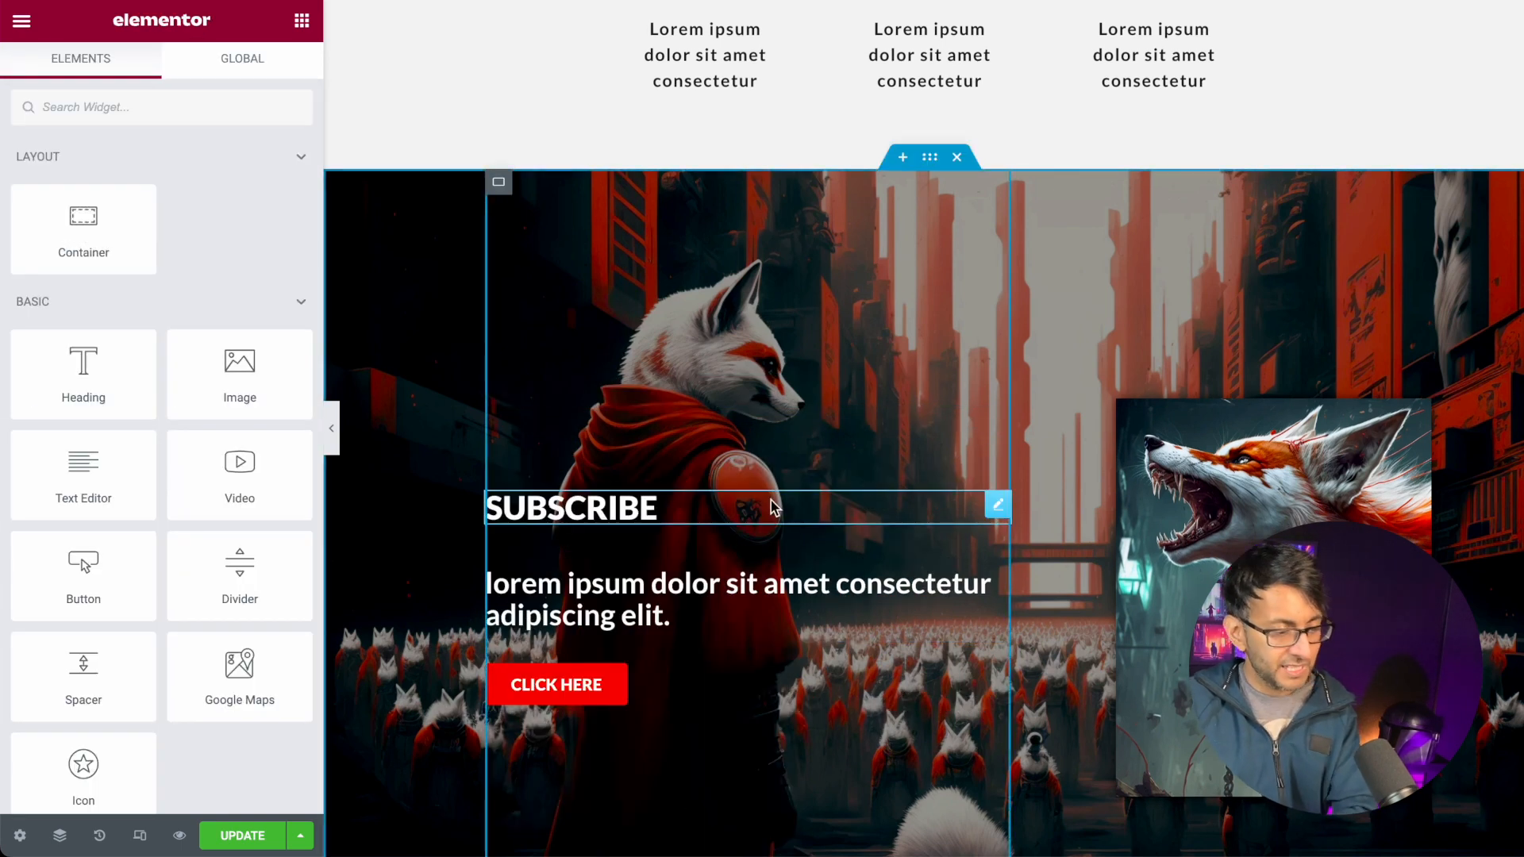
{"action": "scroll", "coordinate": [878, 394], "scroll_direction": "down", "scroll_amount": 2}
{"action": "scroll", "coordinate": [878, 395], "scroll_direction": "up", "scroll_amount": 1}
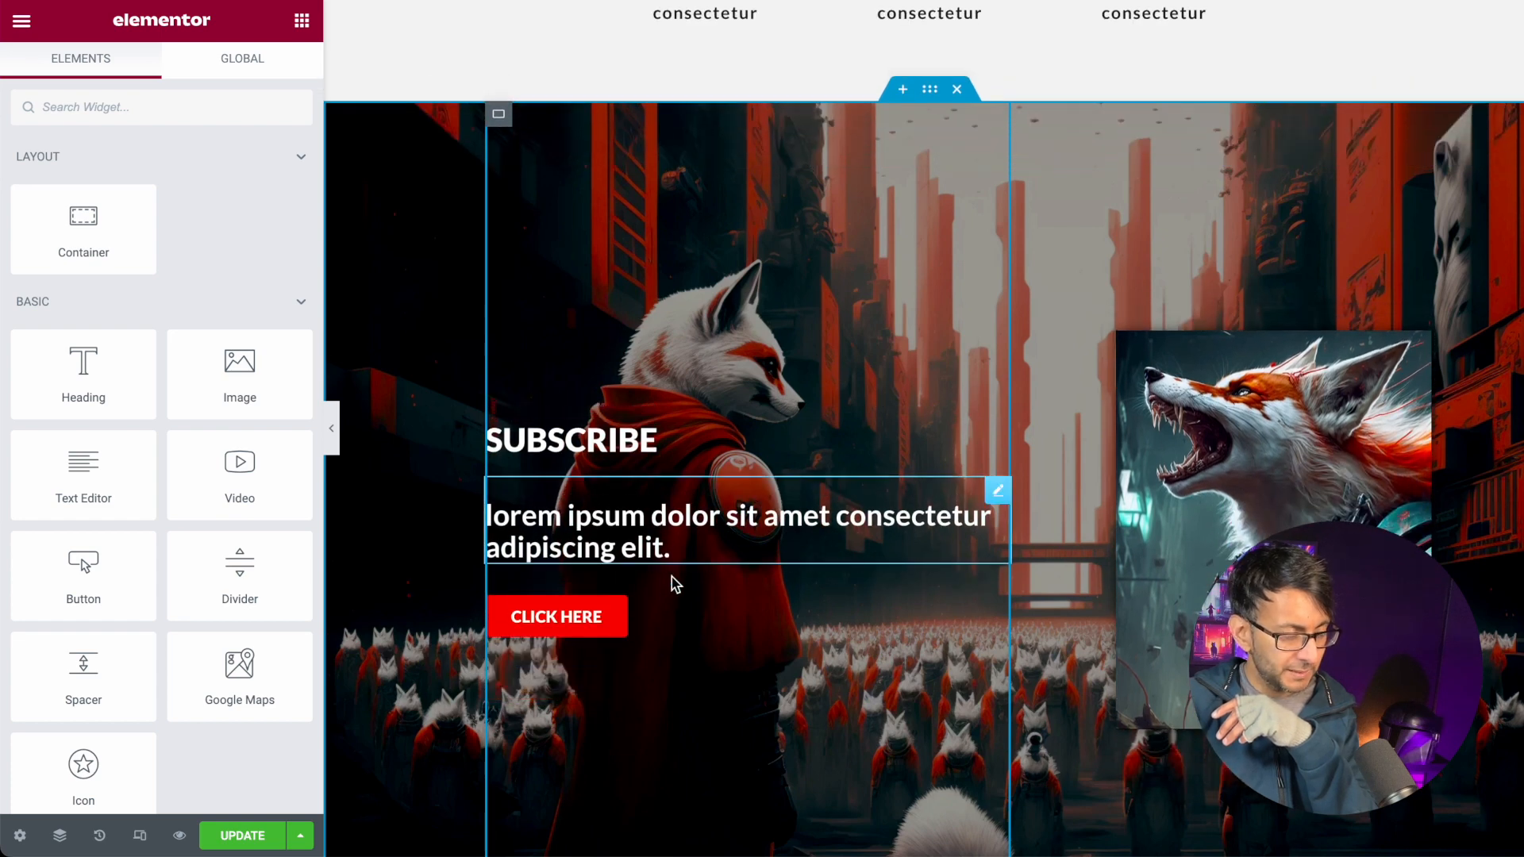
{"action": "right_click", "coordinate": [658, 627]}
{"action": "left_click", "coordinate": [803, 834]}
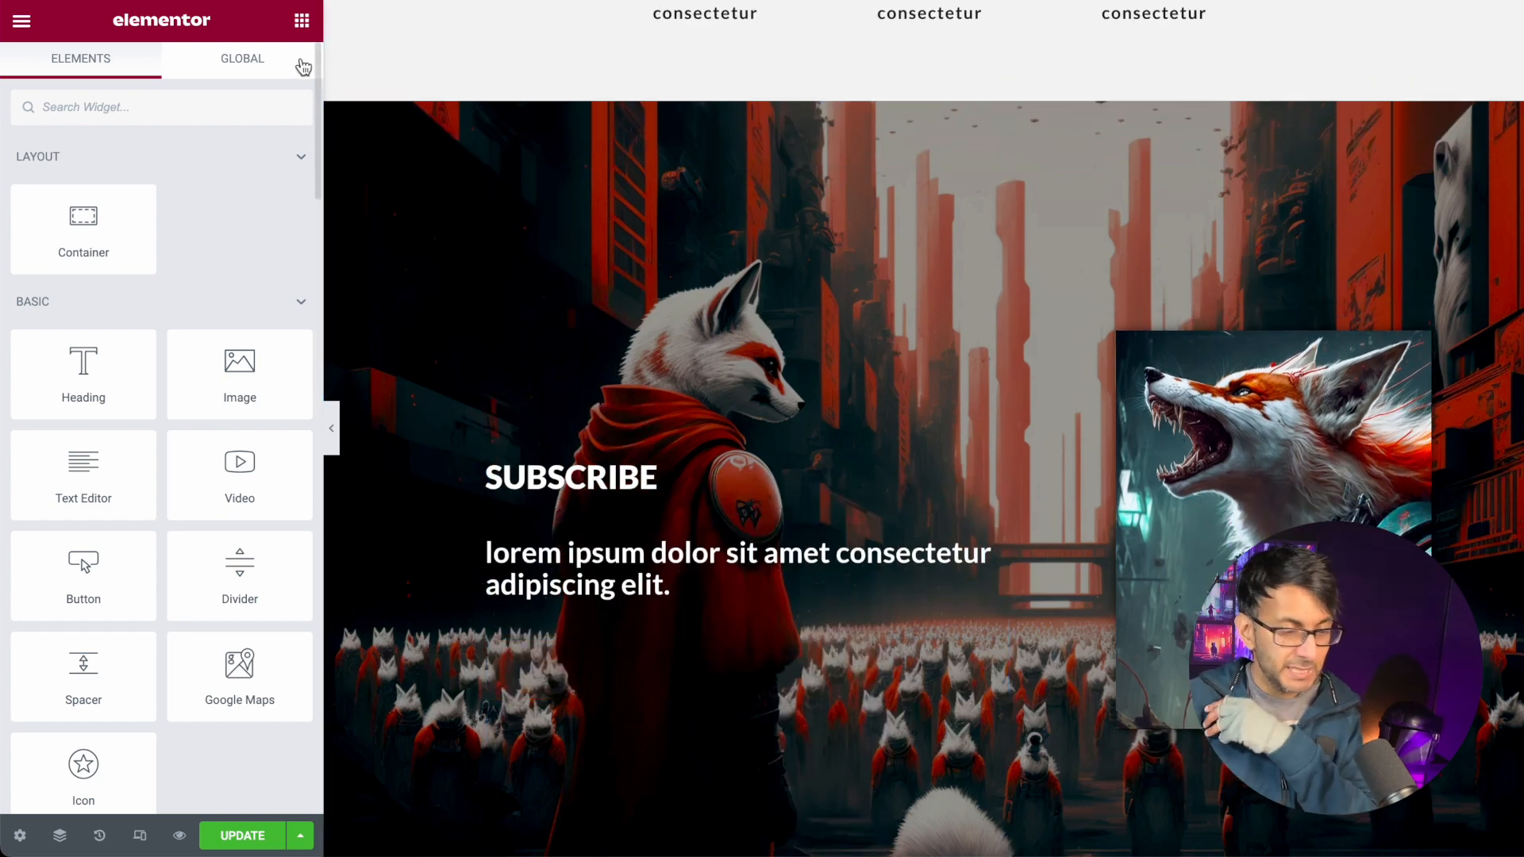
- Add a Social Icons widget below the short Subscribe paragraph and align it left
{"action": "left_click", "coordinate": [261, 105]}
{"action": "type", "text": "soc"}
{"action": "left_click_drag", "start_coordinate": [83, 181], "coordinate": [627, 607]}
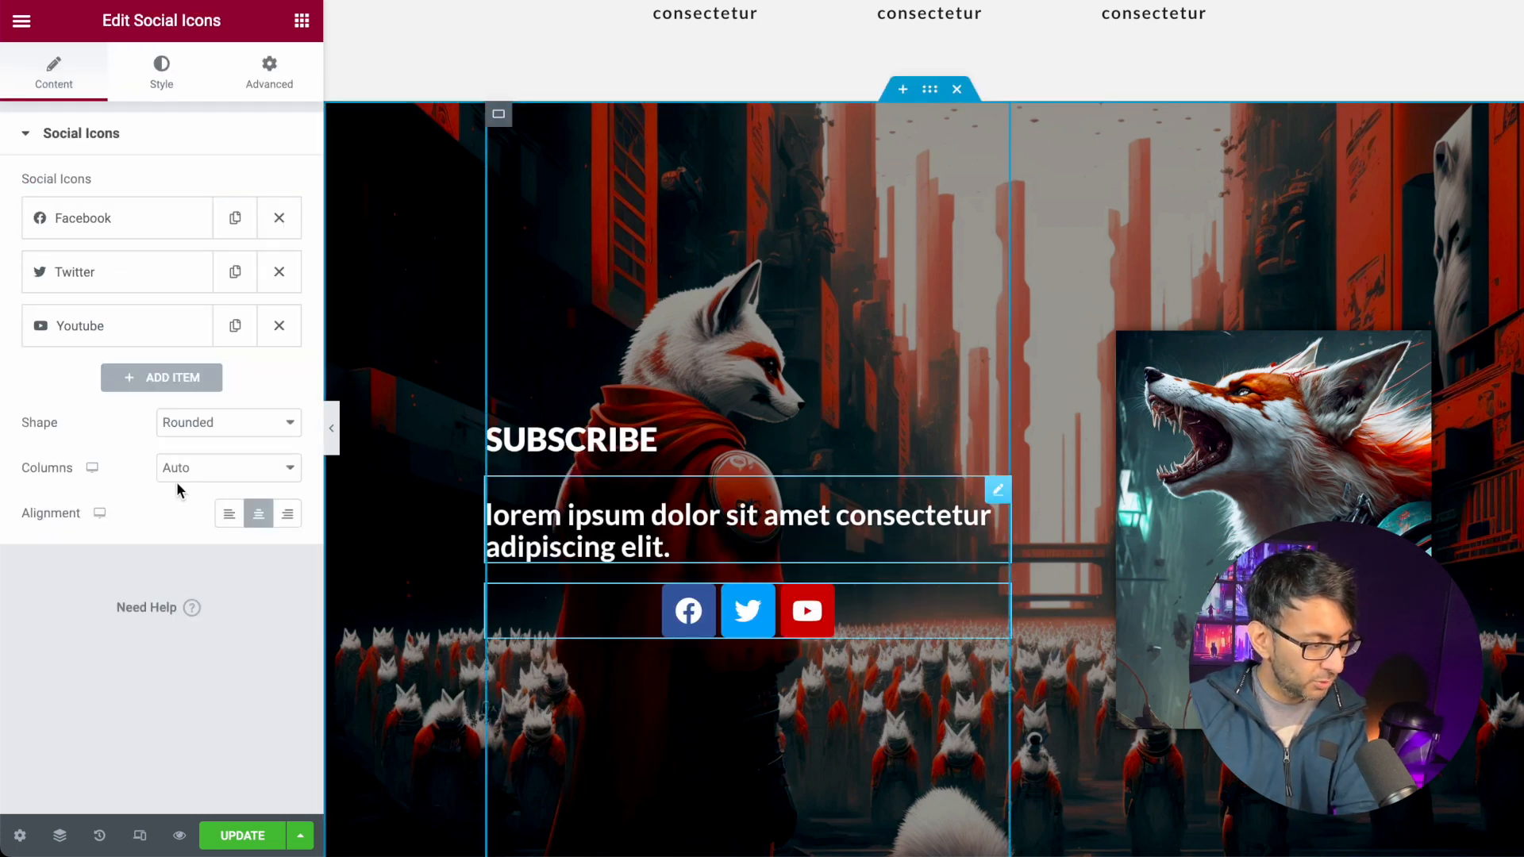
{"action": "left_click", "coordinate": [229, 520]}
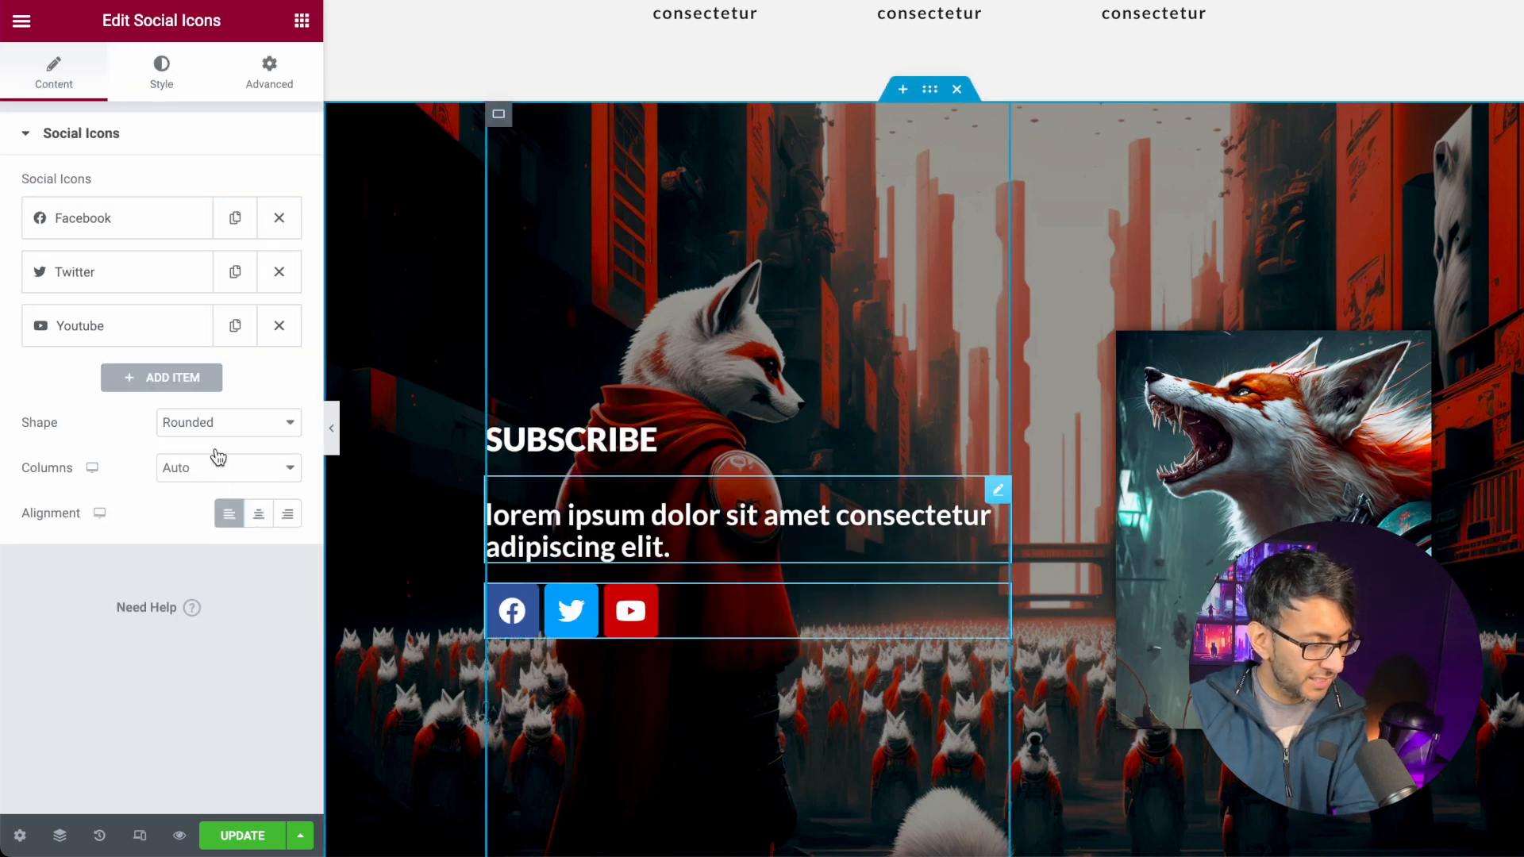
- Set the social icons' size to 20 and their spacing to 13
{"action": "left_click", "coordinate": [163, 80]}
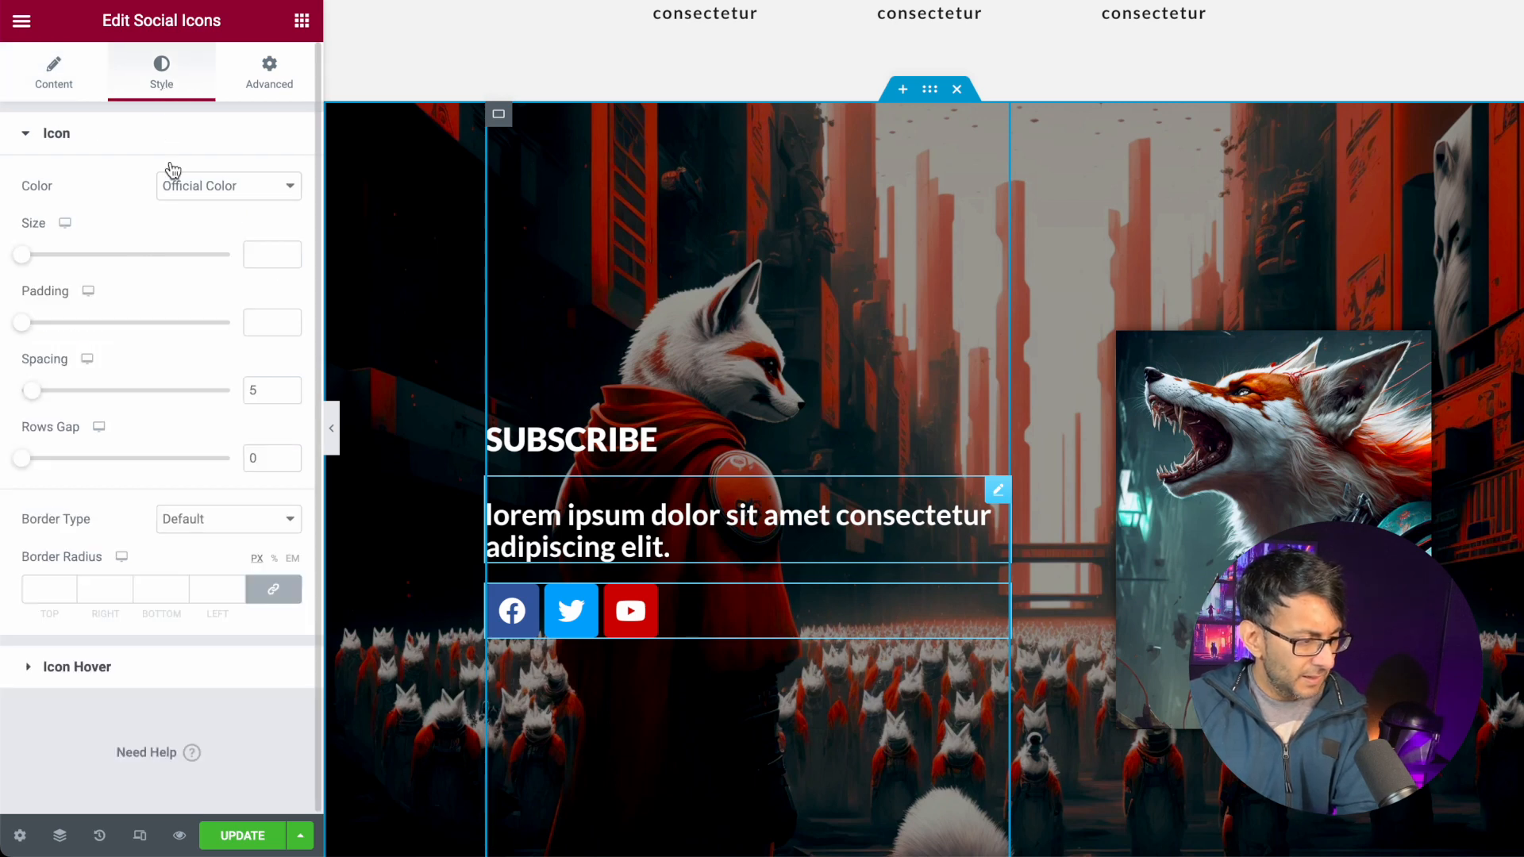
{"action": "left_click", "coordinate": [32, 261]}
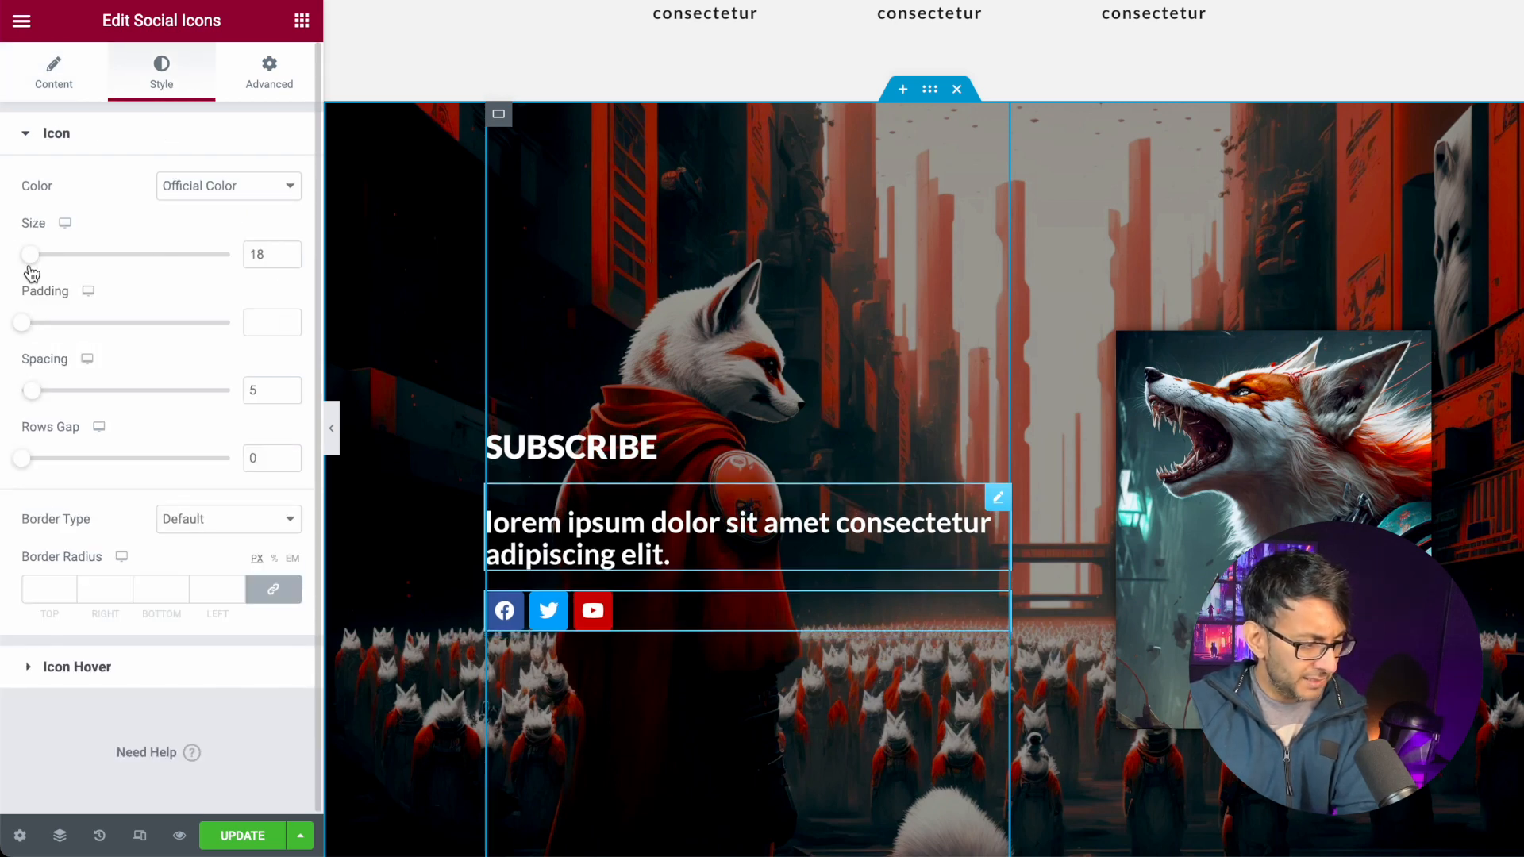
{"action": "left_click_drag", "start_coordinate": [33, 261], "coordinate": [35, 262]}
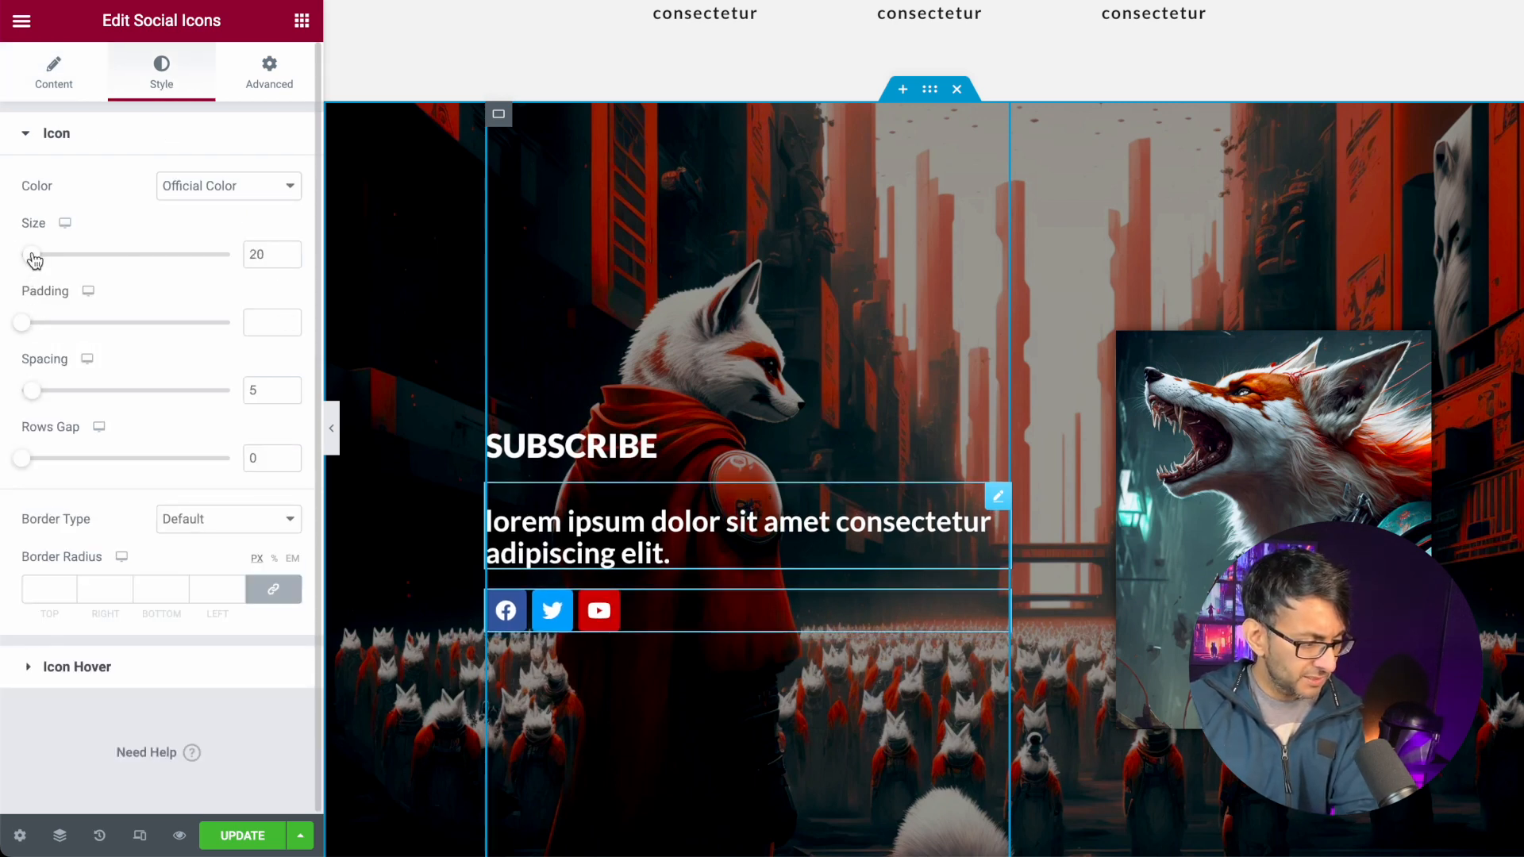
{"action": "left_click_drag", "start_coordinate": [33, 394], "coordinate": [50, 397]}
- Switch the social icons to a custom colour with the global red New Item #24 (#F82300) as primary
{"action": "left_click", "coordinate": [193, 187]}
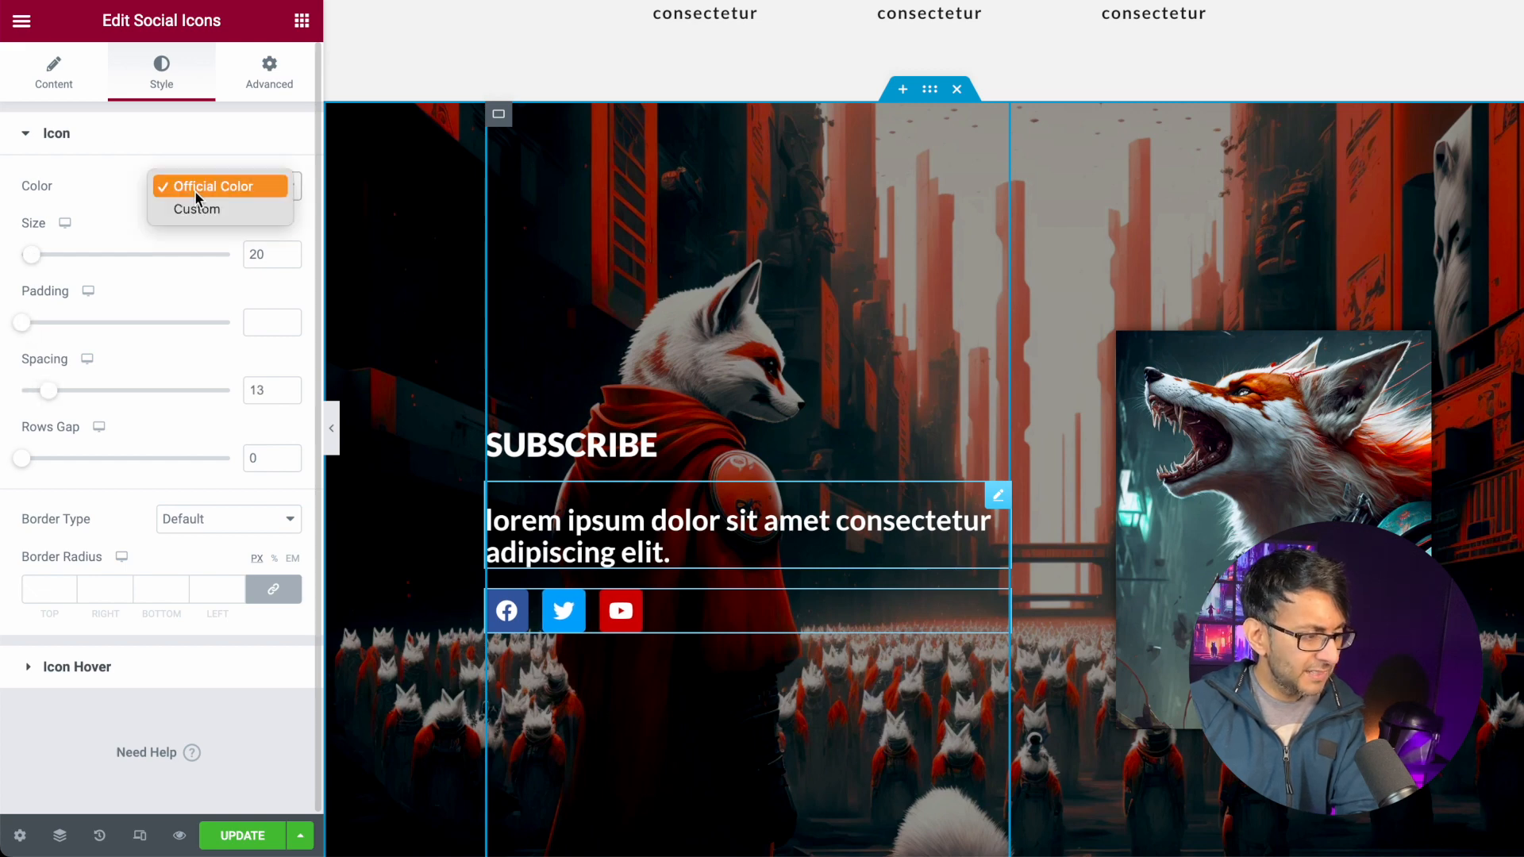
{"action": "left_click", "coordinate": [238, 212]}
{"action": "left_click", "coordinate": [258, 233]}
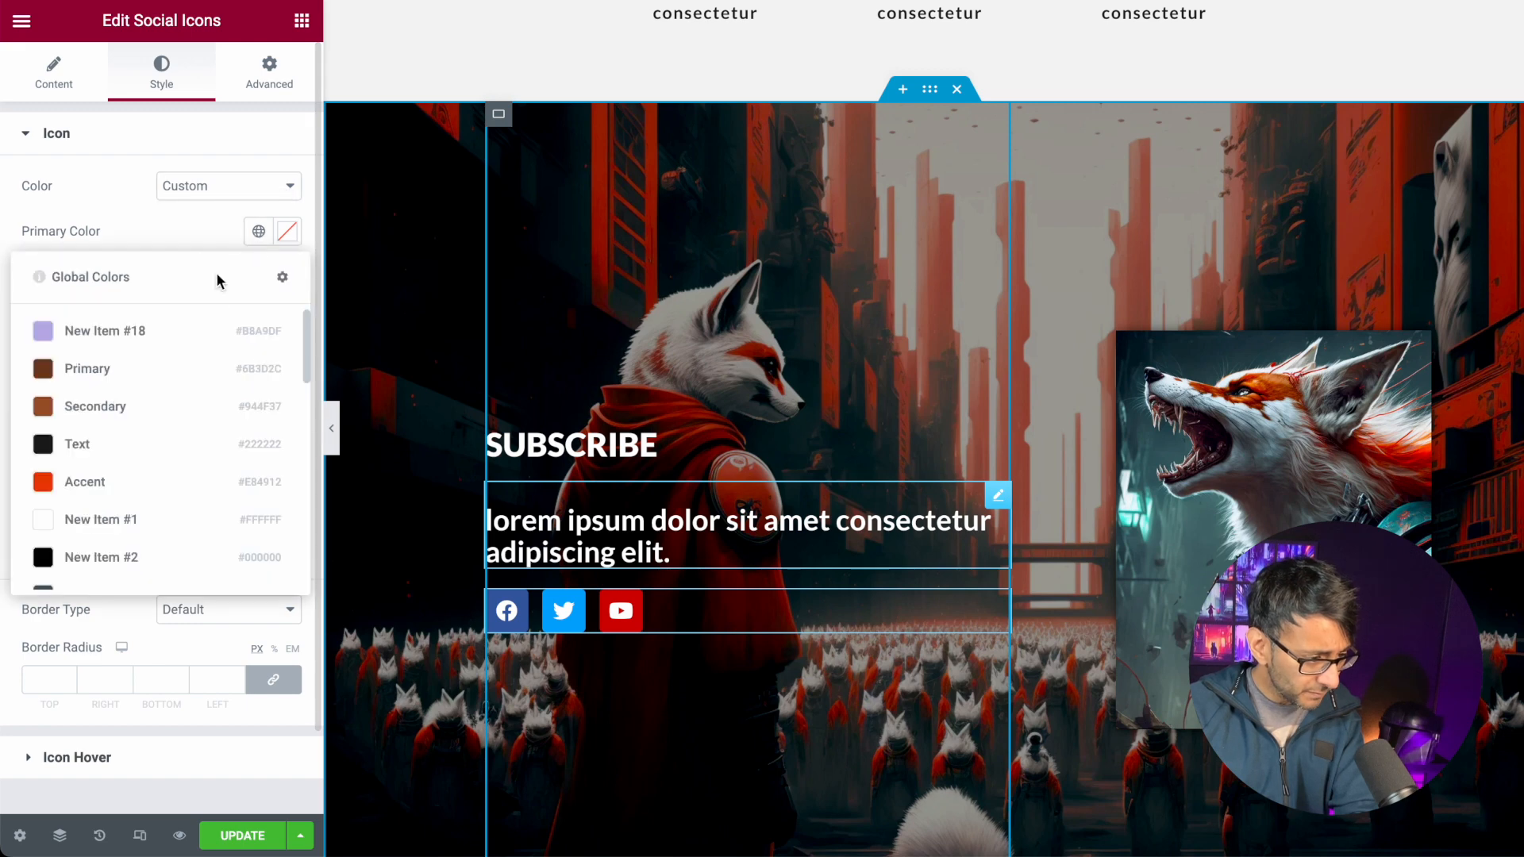
{"action": "scroll", "coordinate": [127, 516], "scroll_direction": "down", "scroll_amount": 3}
{"action": "scroll", "coordinate": [128, 505], "scroll_direction": "down", "scroll_amount": 7}
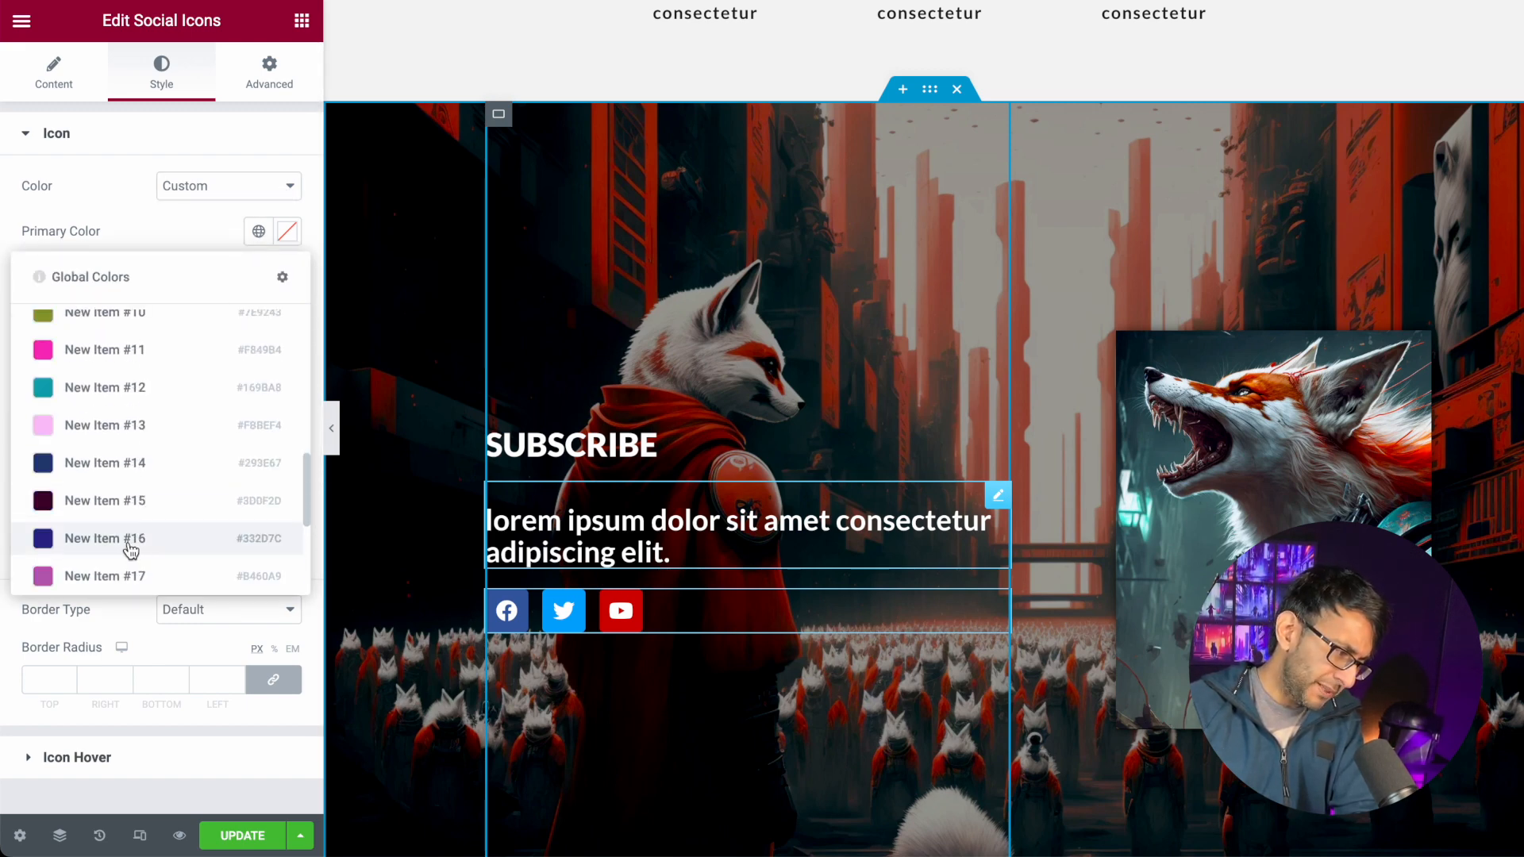
{"action": "scroll", "coordinate": [122, 577], "scroll_direction": "down", "scroll_amount": 1}
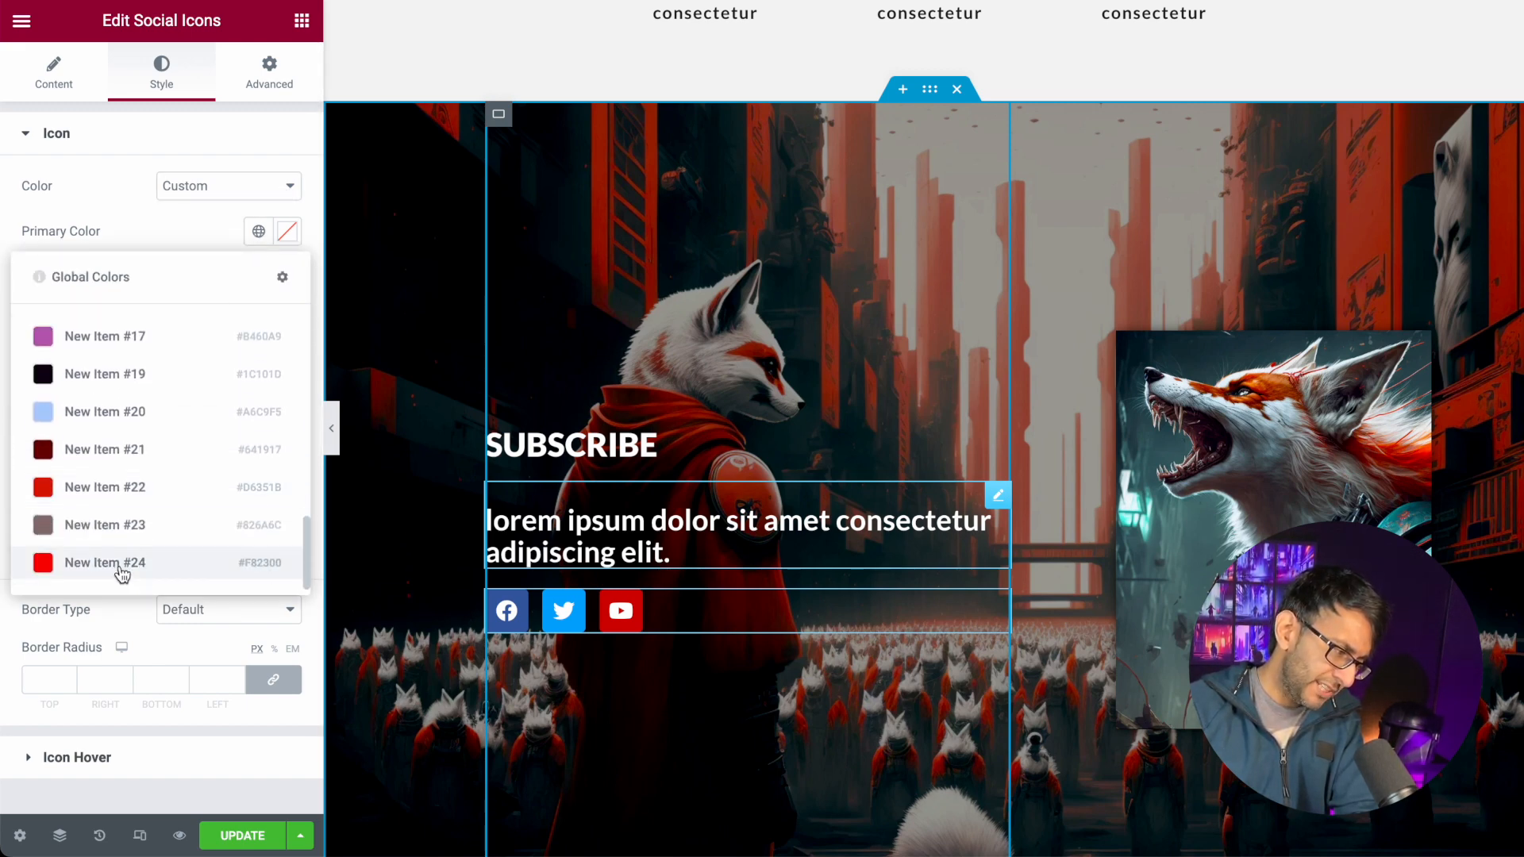
{"action": "left_click", "coordinate": [121, 565]}
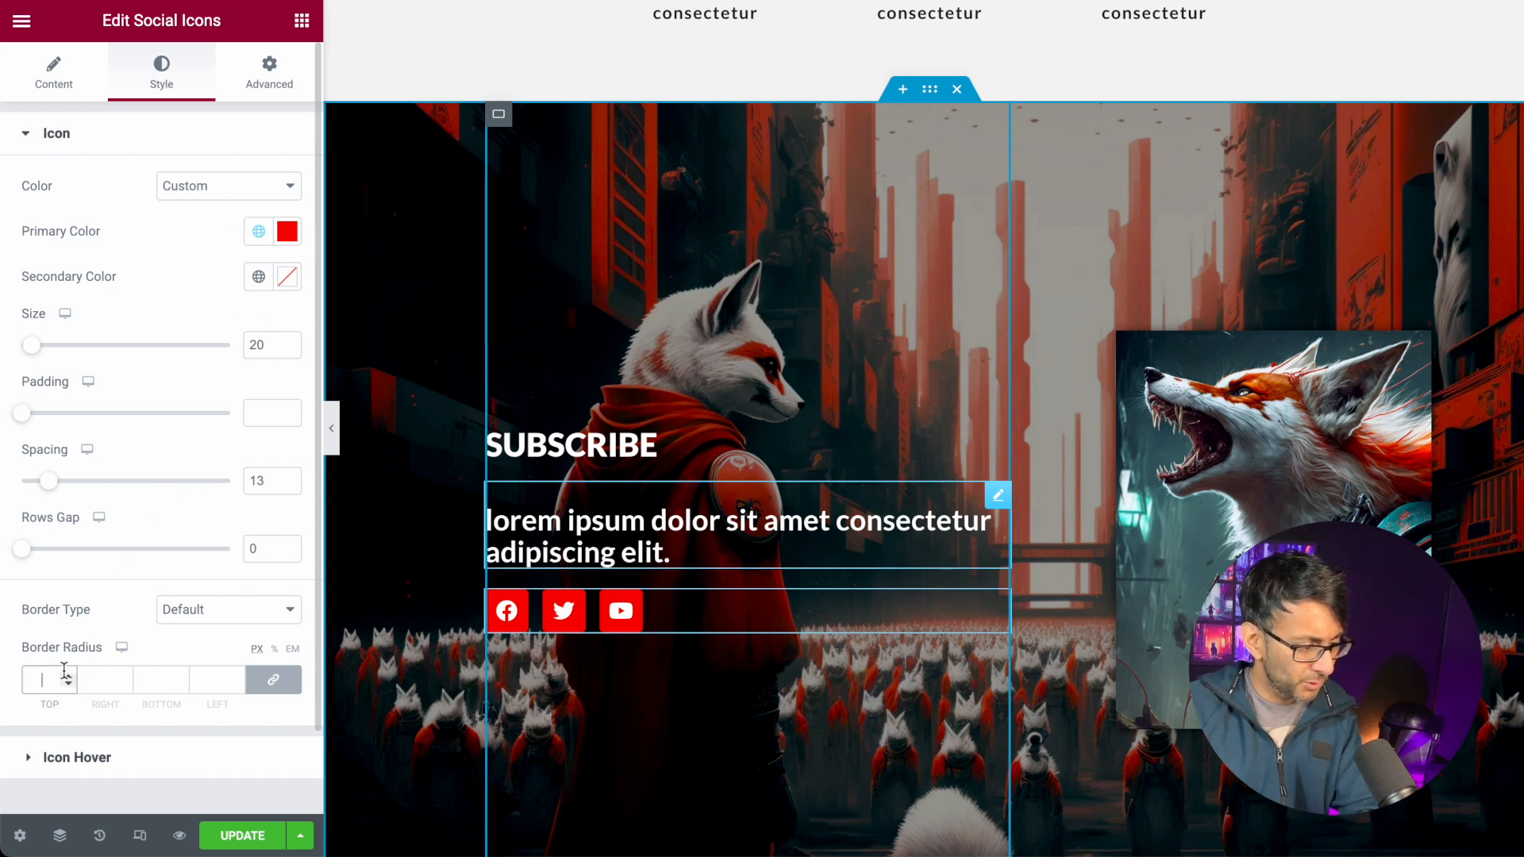
- Make the social icons circular with a border radius of 1000 px on all corners
{"action": "key", "text": "BackSpace"}
{"action": "key", "text": "BackSpace"}
{"action": "key", "text": "BackSpace"}
{"action": "type", "text": "1000"}
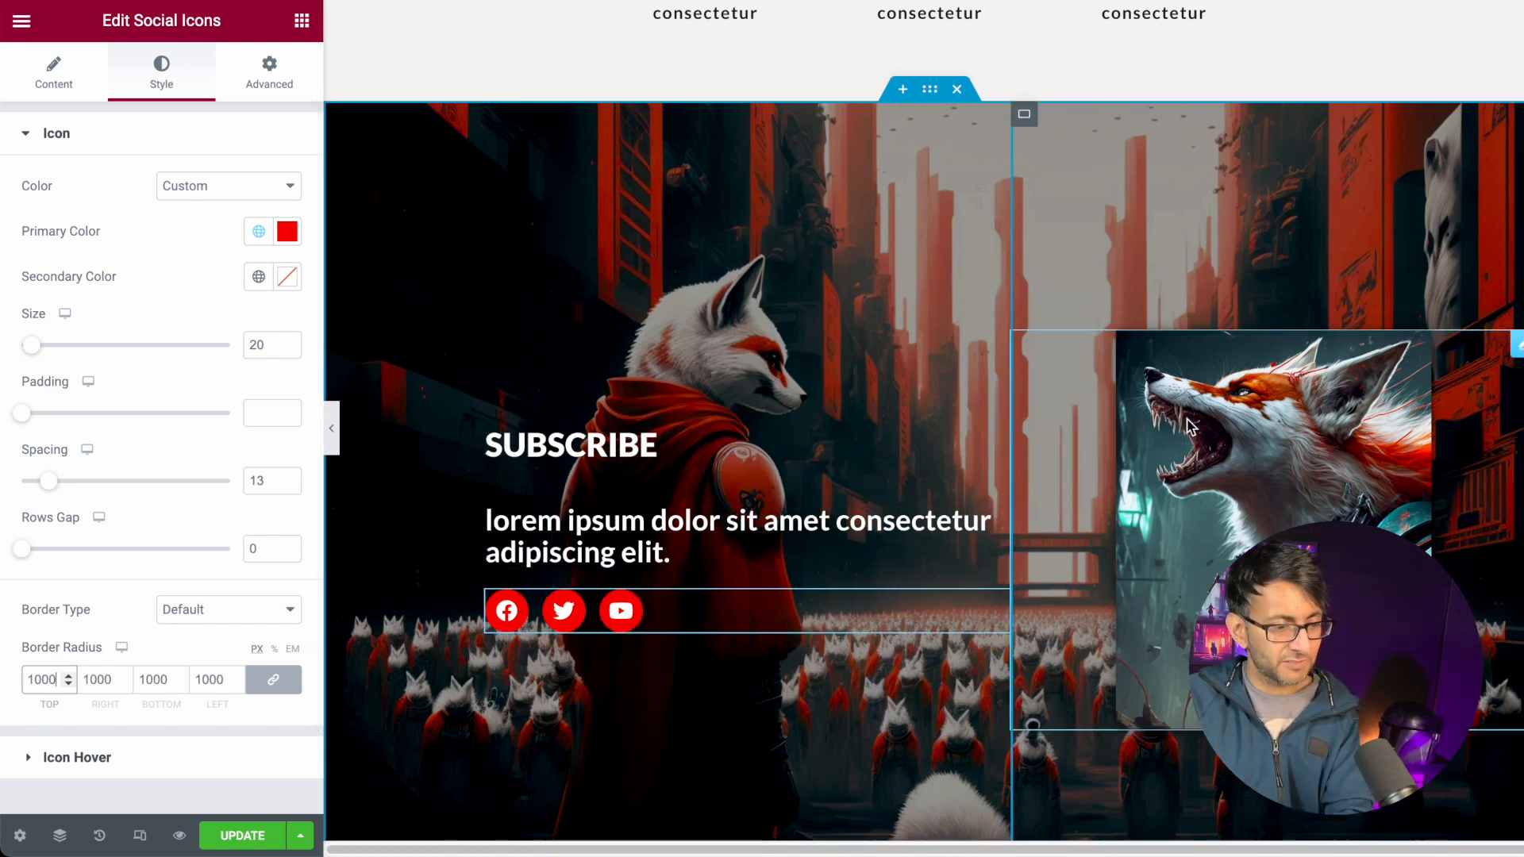
- Delete the snarling fox image from the Subscribe section and place a Form widget in its column
{"action": "right_click", "coordinate": [1213, 424]}
{"action": "left_click", "coordinate": [1264, 767]}
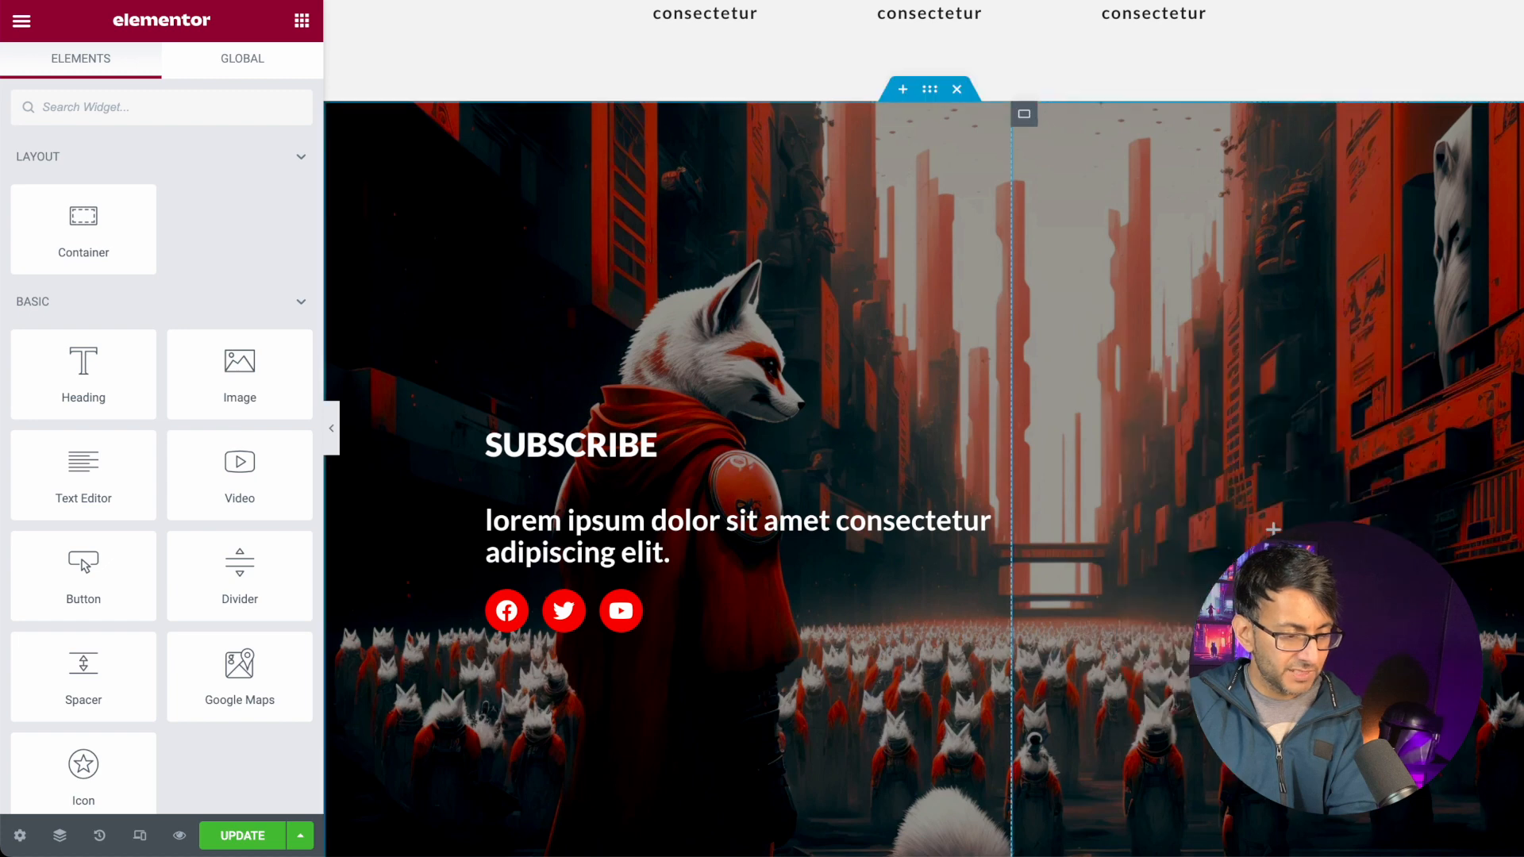
{"action": "left_click", "coordinate": [242, 109]}
{"action": "type", "text": "form"}
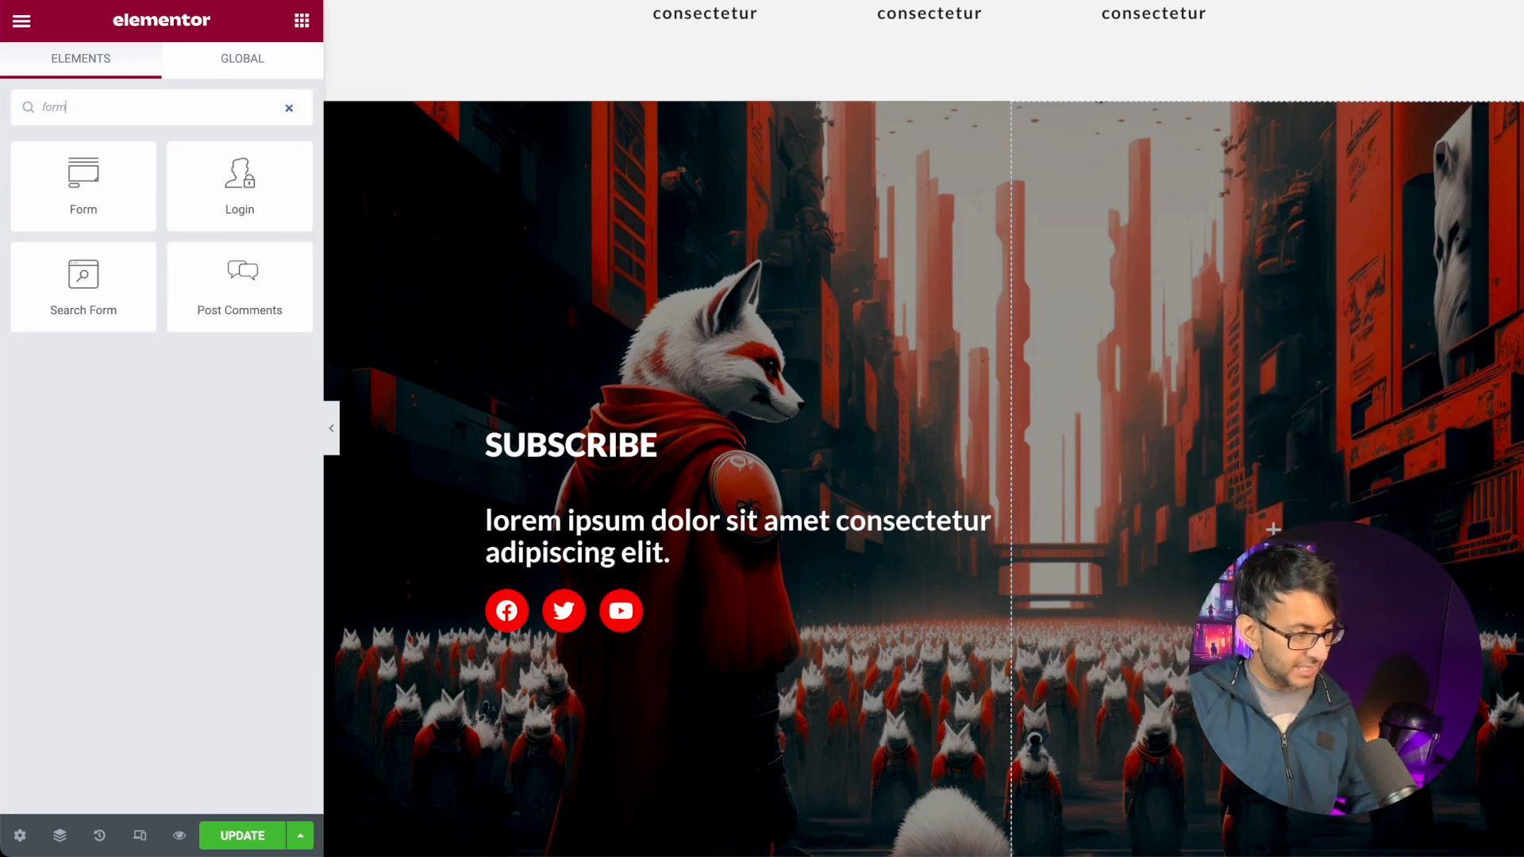
{"action": "left_click_drag", "start_coordinate": [83, 183], "coordinate": [1279, 534]}
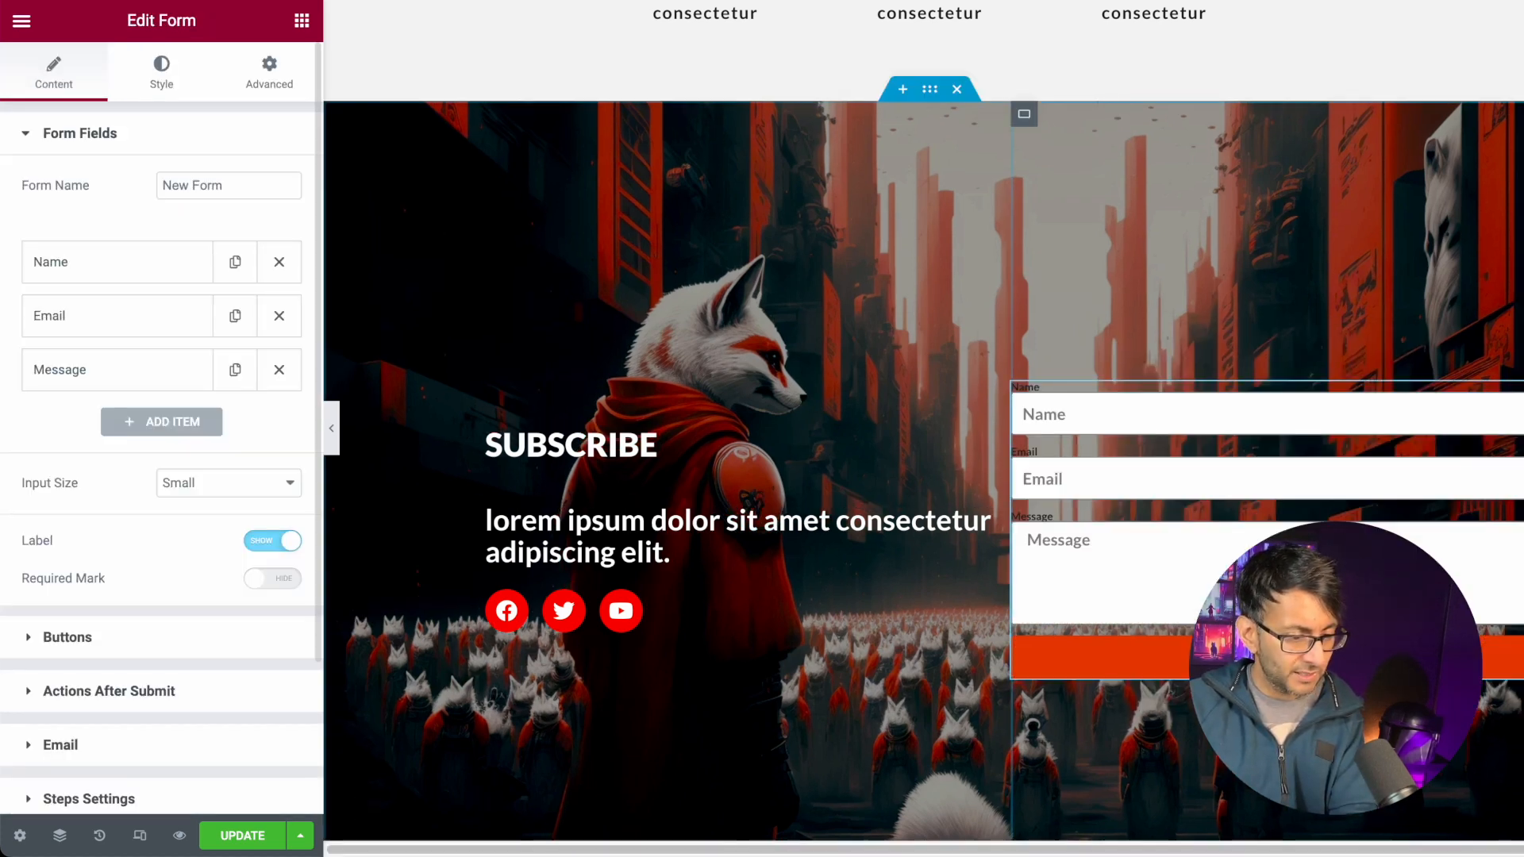
- Remove the Message and Name fields from the form and align its Send button left
{"action": "left_click", "coordinate": [279, 370]}
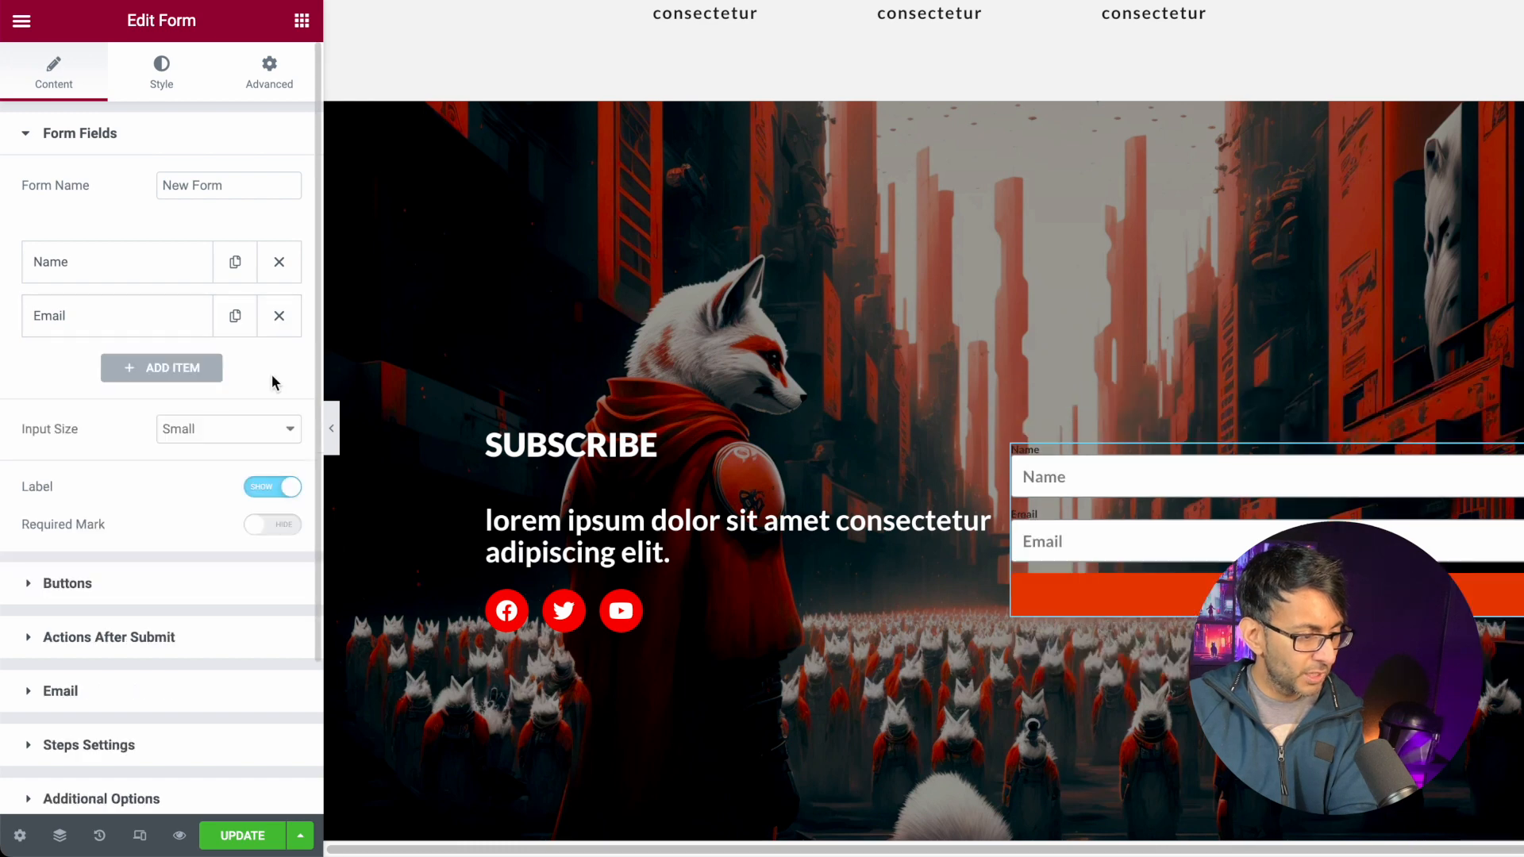
{"action": "left_click", "coordinate": [278, 263]}
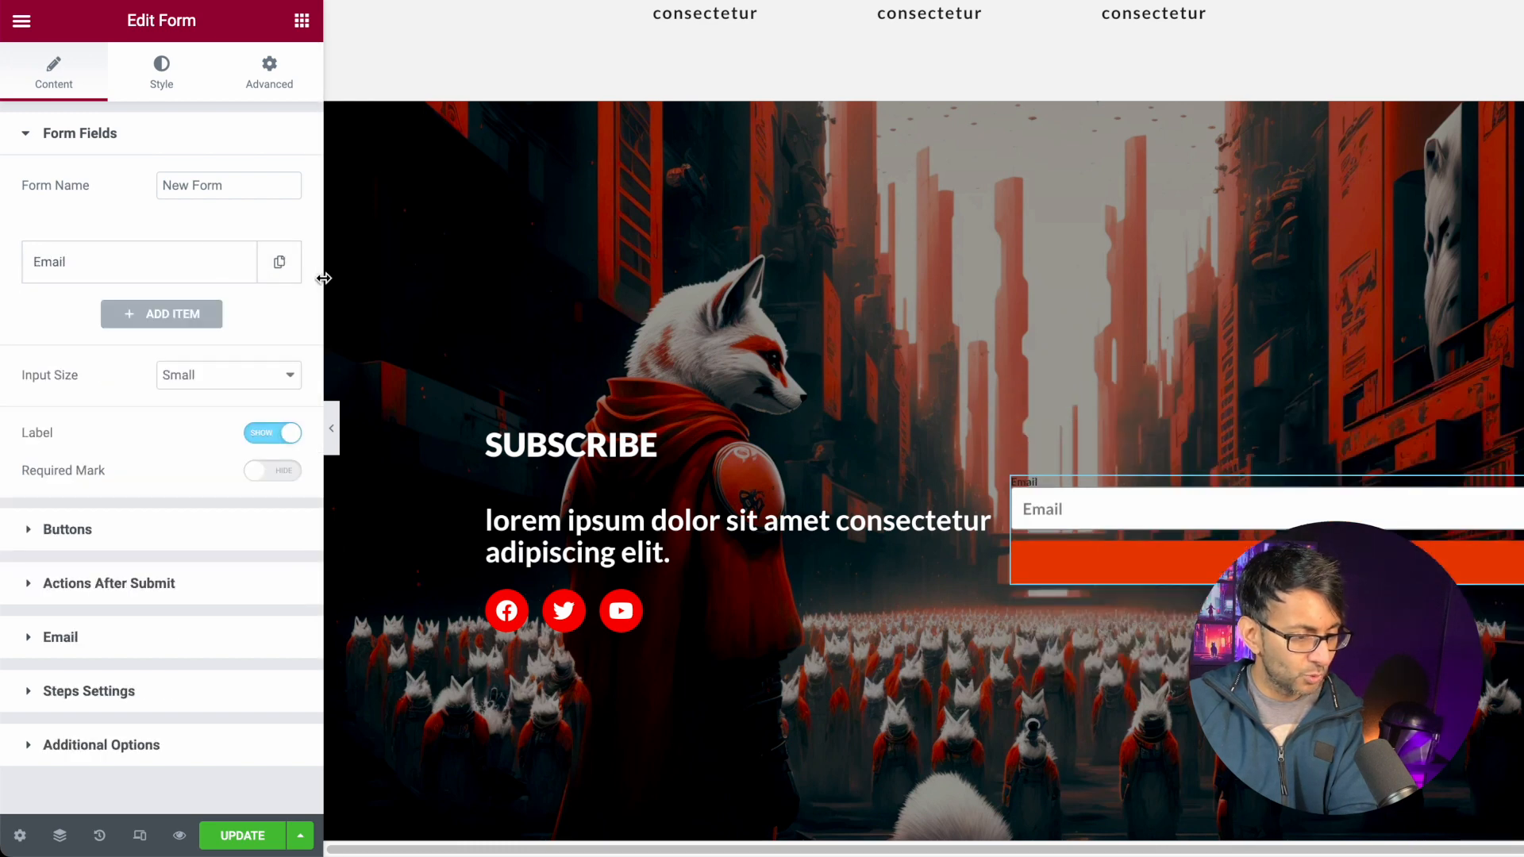
{"action": "left_click", "coordinate": [143, 527]}
{"action": "left_click", "coordinate": [259, 328]}
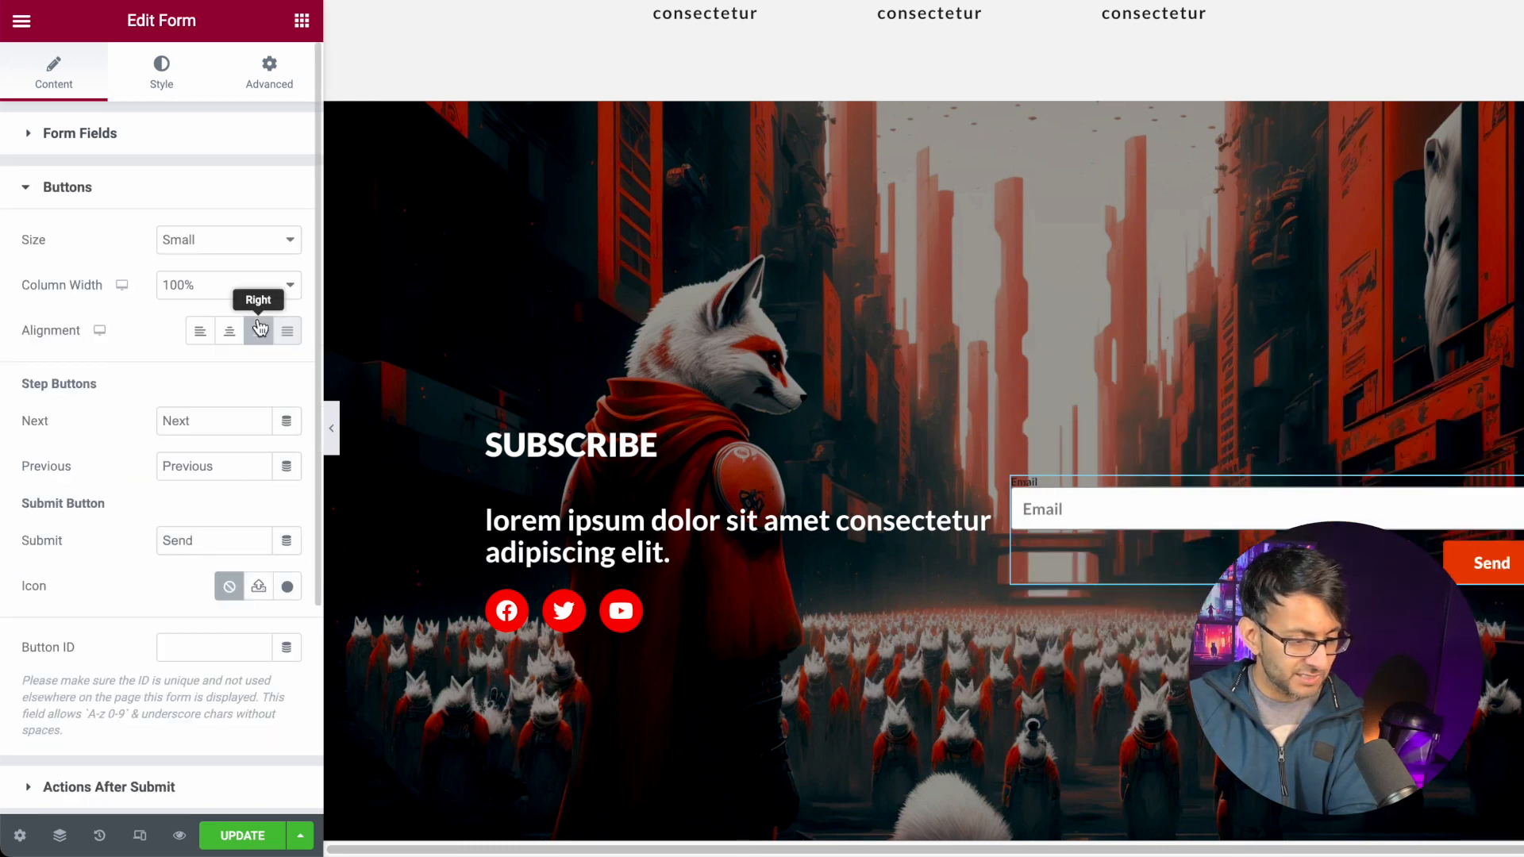
{"action": "left_click", "coordinate": [201, 332]}
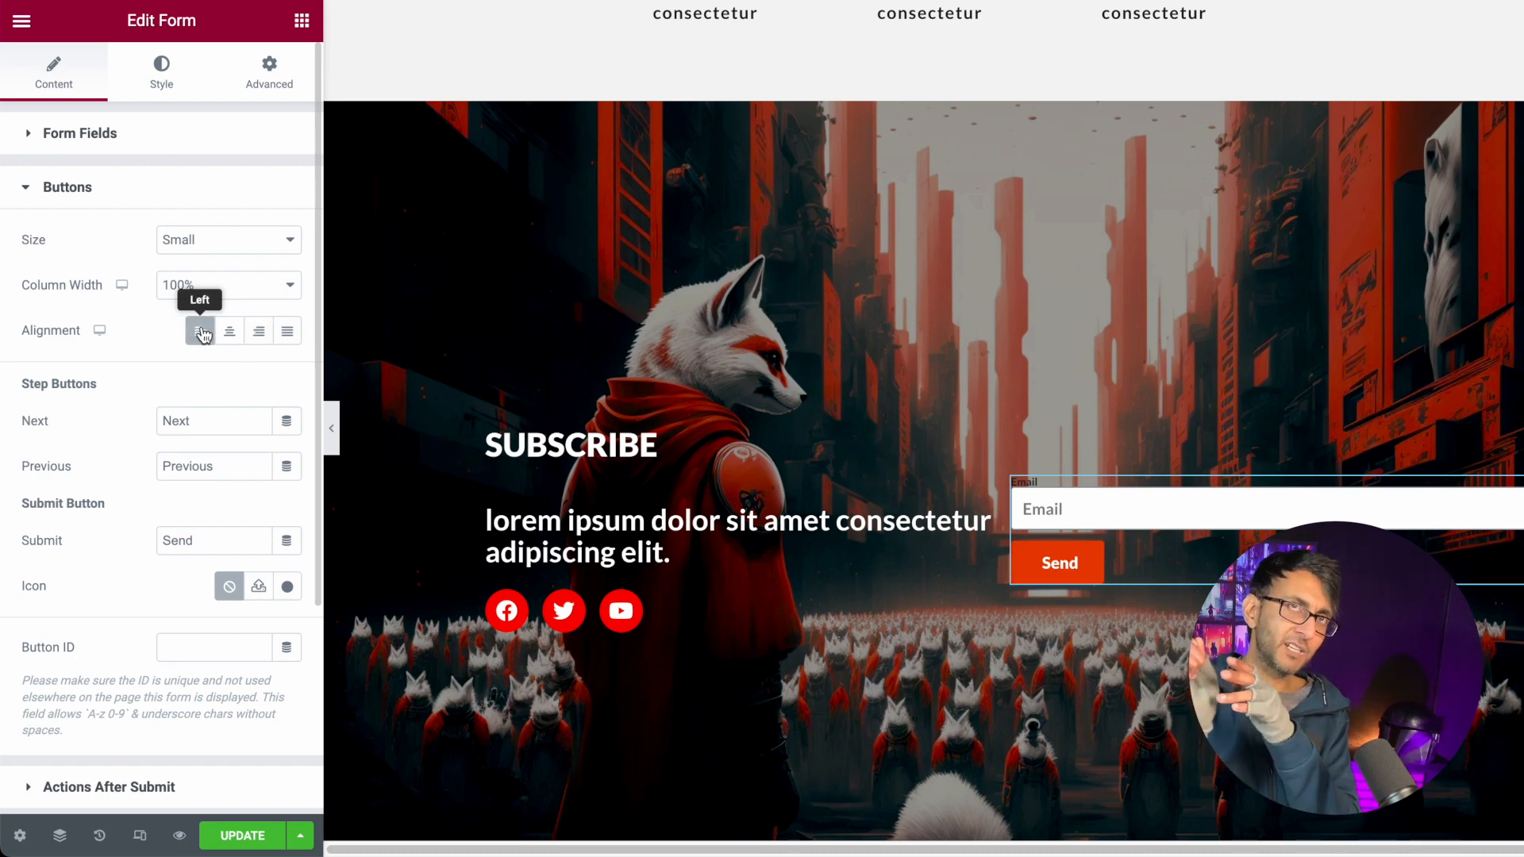
- Open the style settings for the form's buttons
{"action": "left_click", "coordinate": [157, 80]}
{"action": "scroll", "coordinate": [237, 648], "scroll_direction": "down", "scroll_amount": 3}
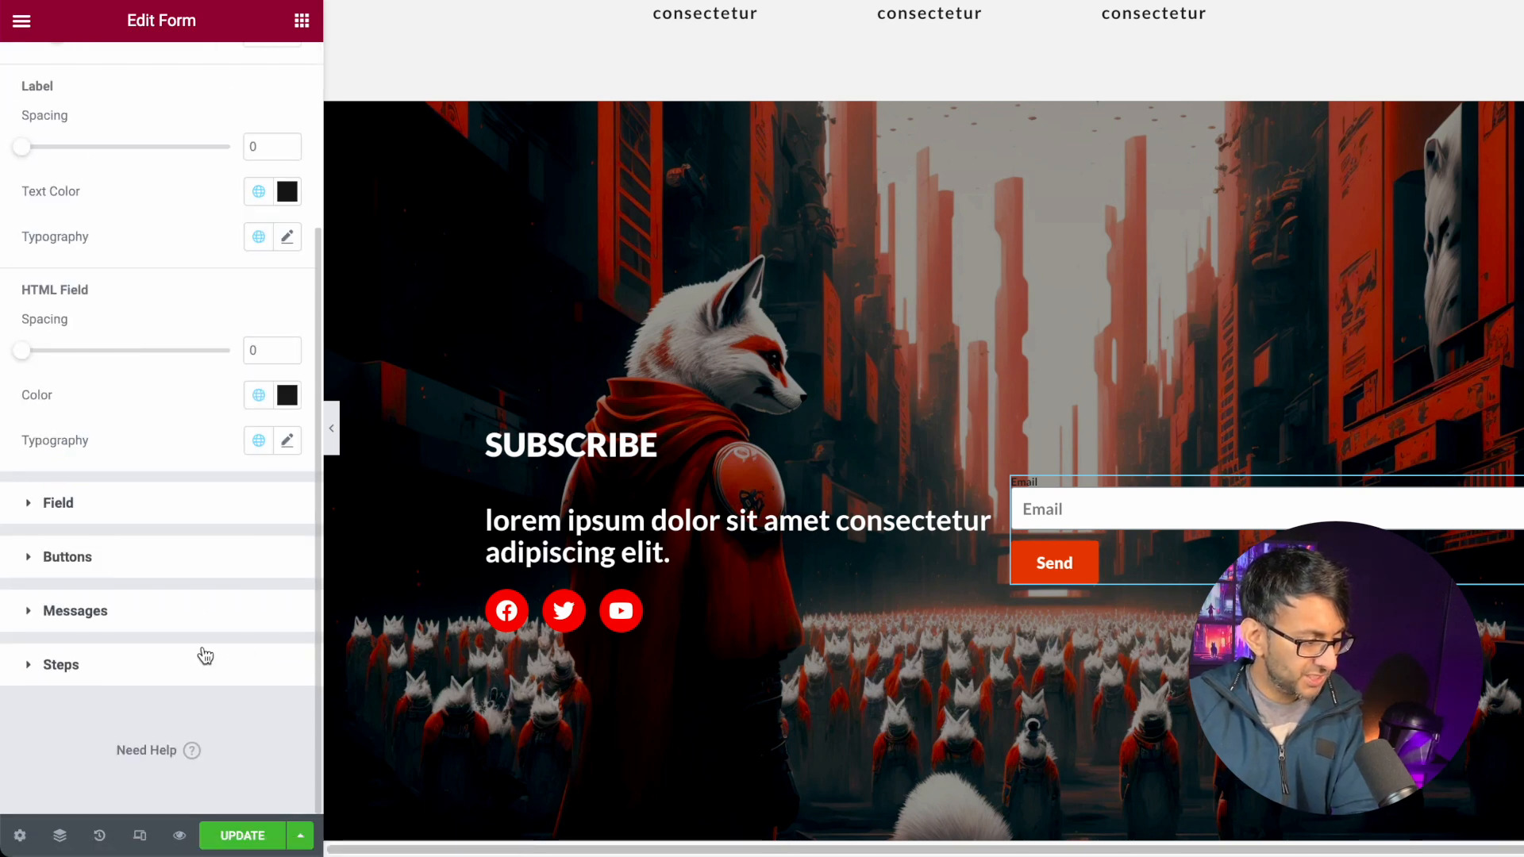
{"action": "left_click", "coordinate": [209, 559]}
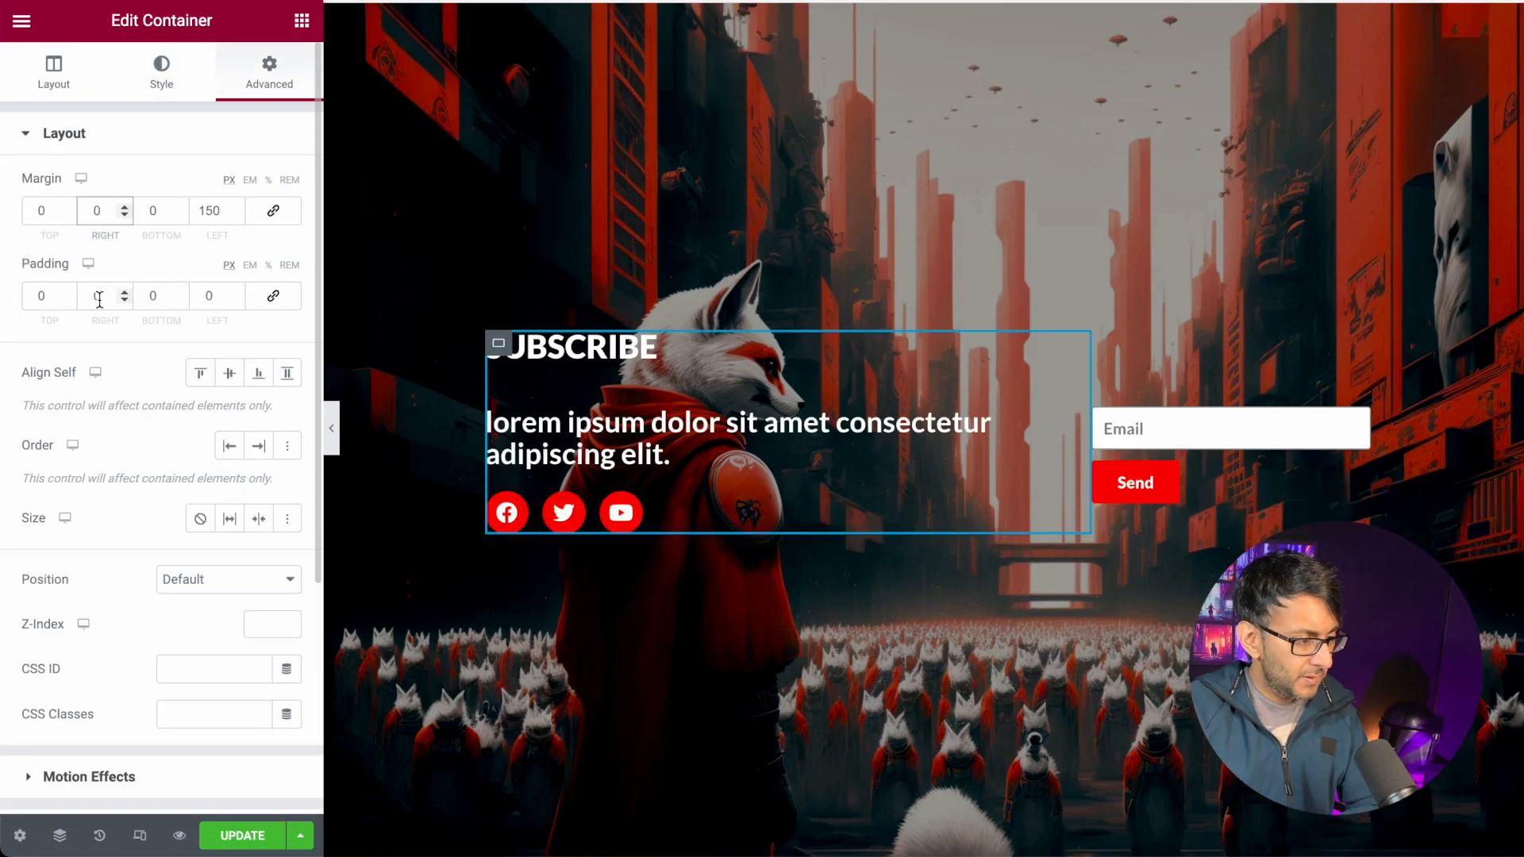
- Try a right padding of 60 px on the Subscribe text container and preview the section at full width
{"action": "double_click", "coordinate": [97, 296]}
{"action": "type", "text": "60"}
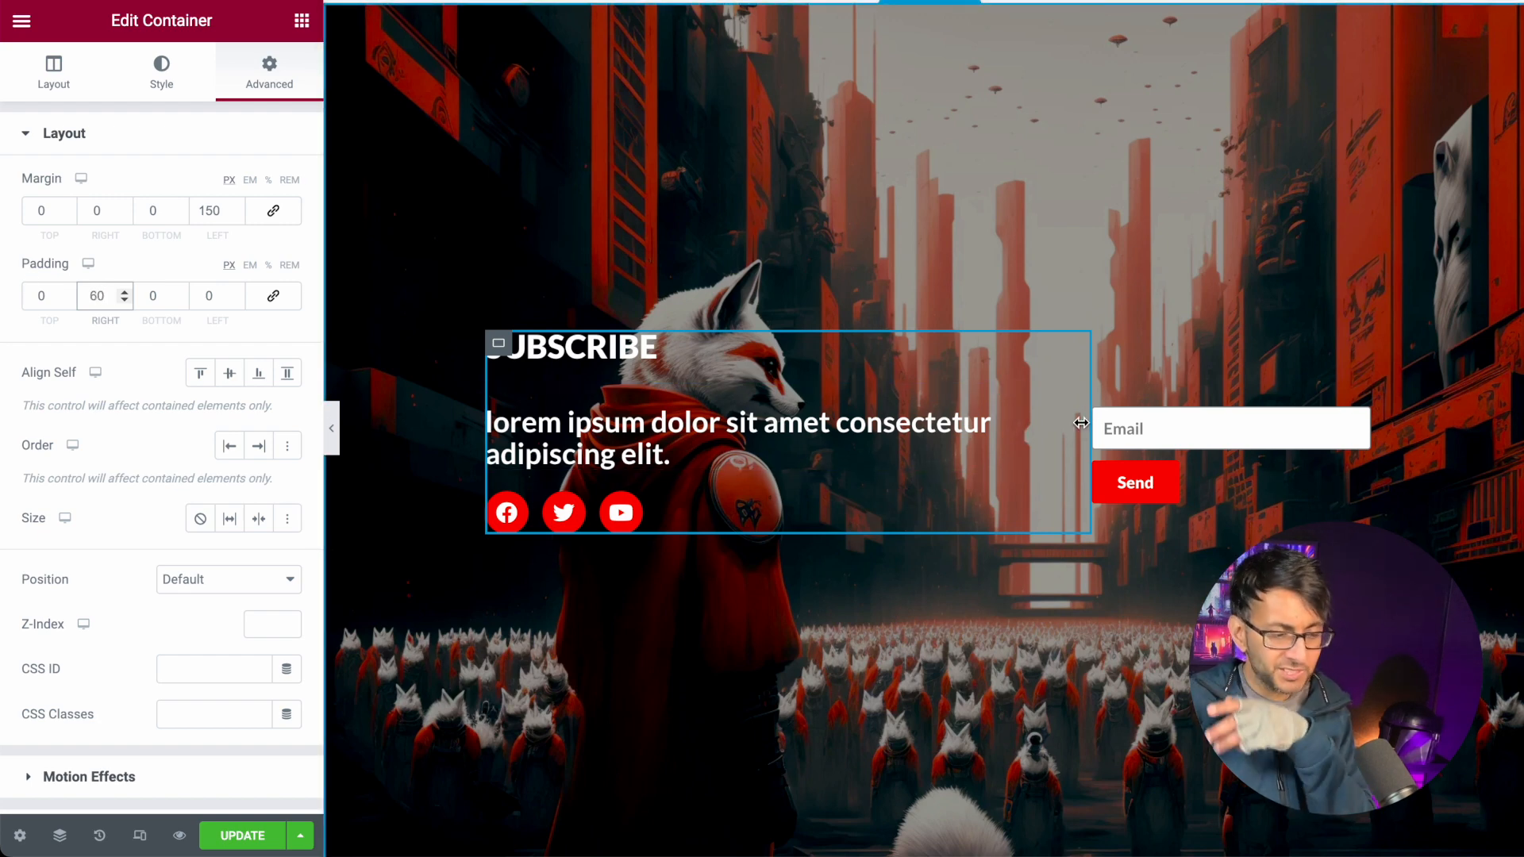
{"action": "left_click", "coordinate": [331, 428]}
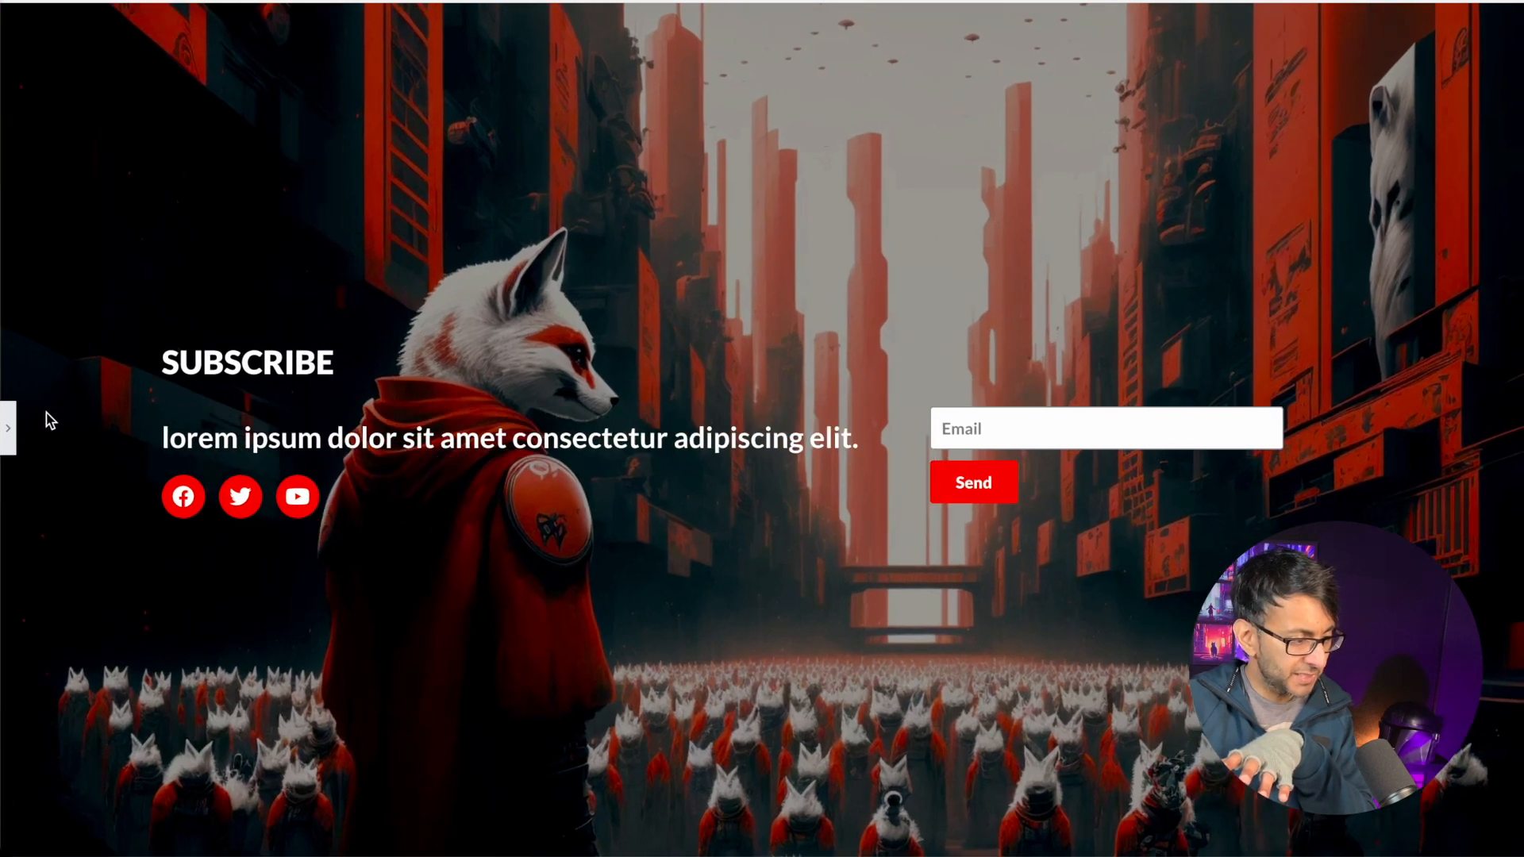
{"action": "left_click", "coordinate": [8, 431]}
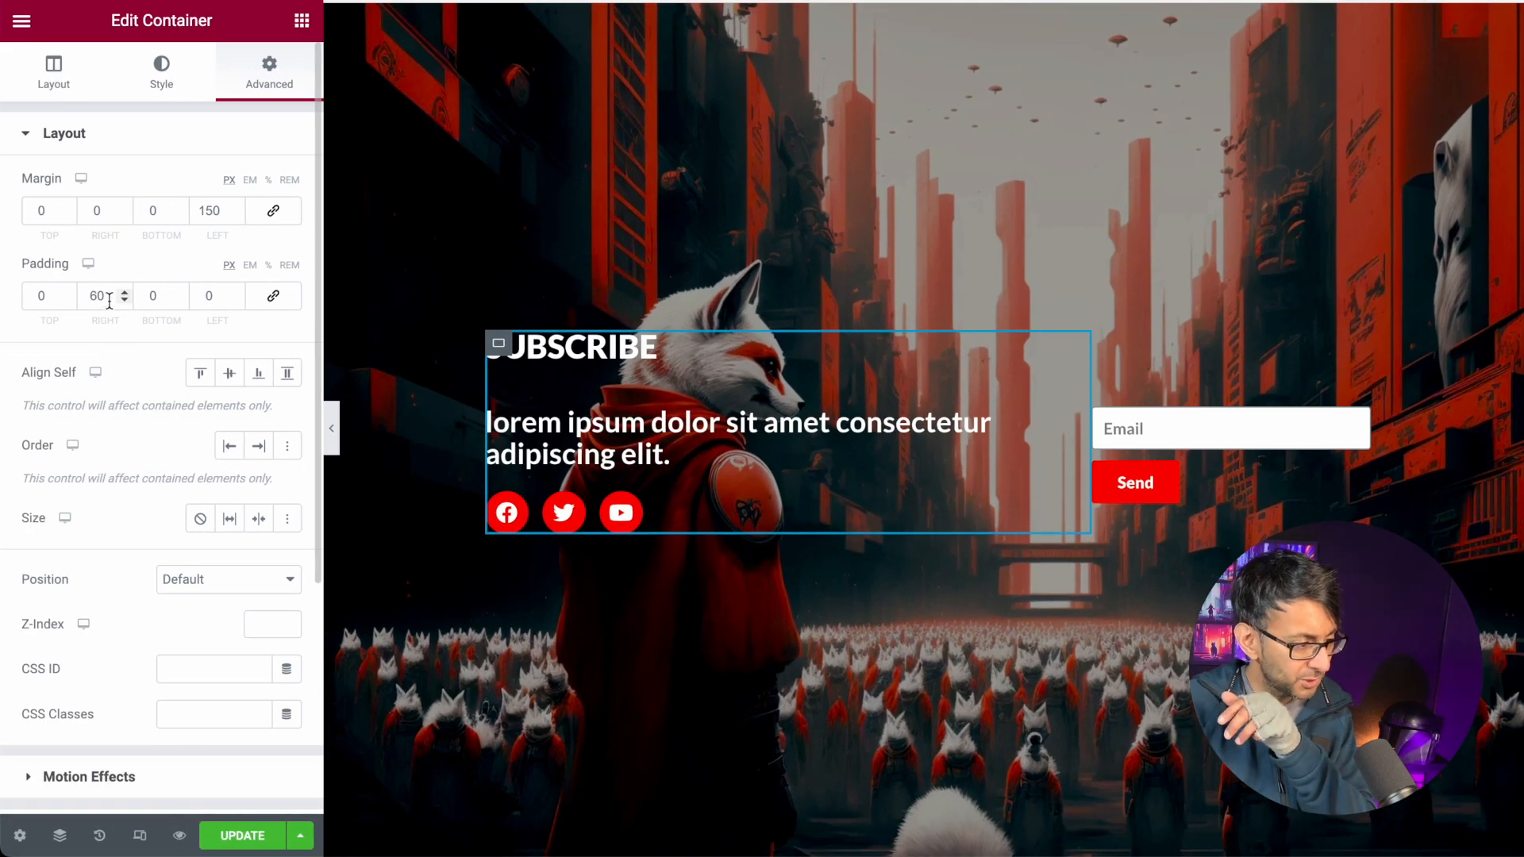
- Set the Subscribe text container's right padding to 200 px and check the text wrapping at full width
{"action": "type", "text": "200"}
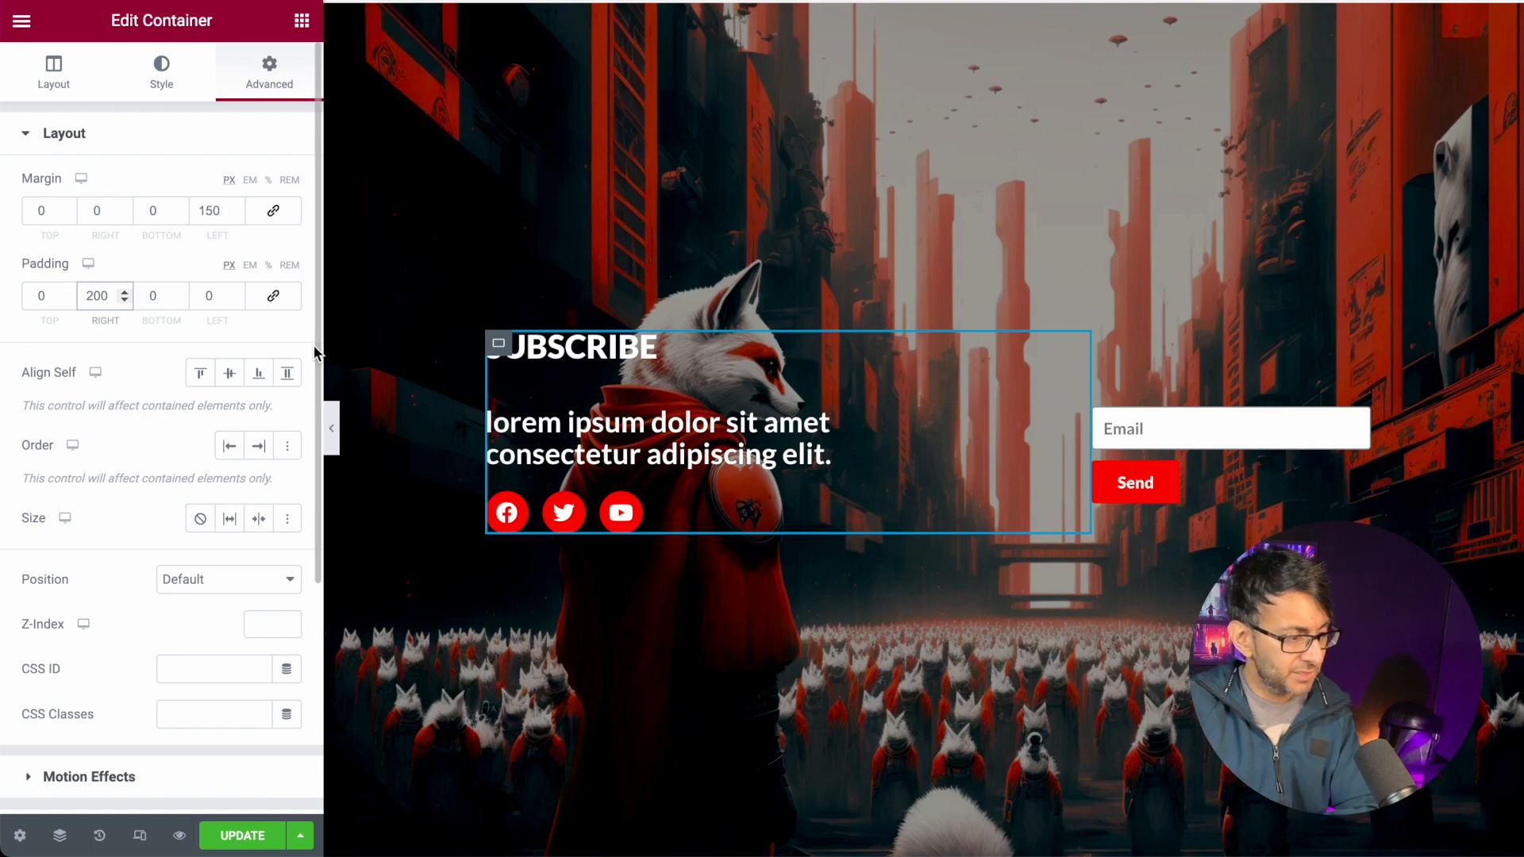
{"action": "left_click", "coordinate": [331, 429]}
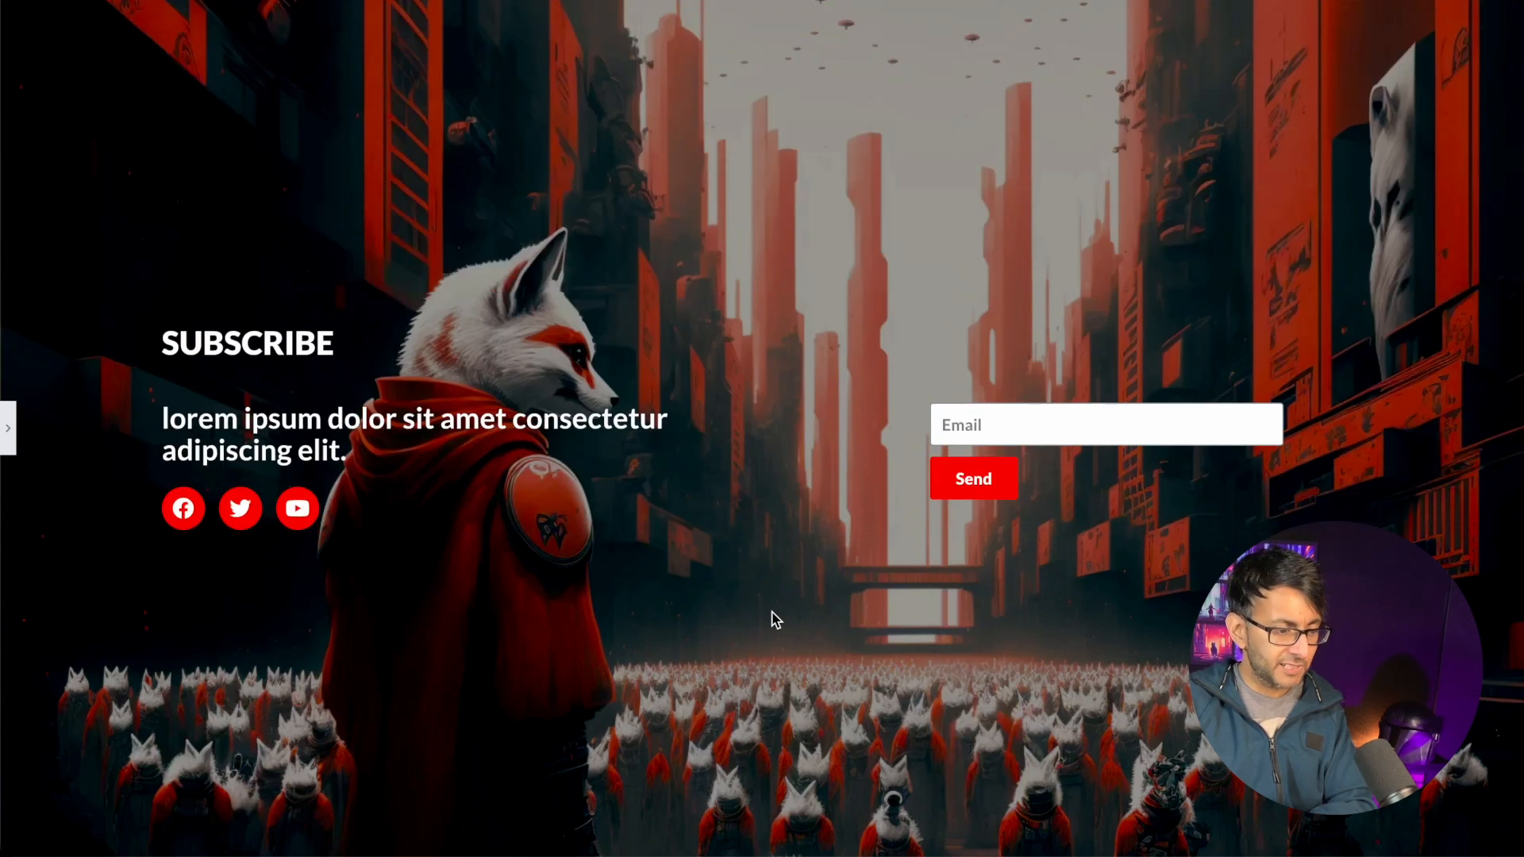
{"action": "left_click", "coordinate": [9, 433]}
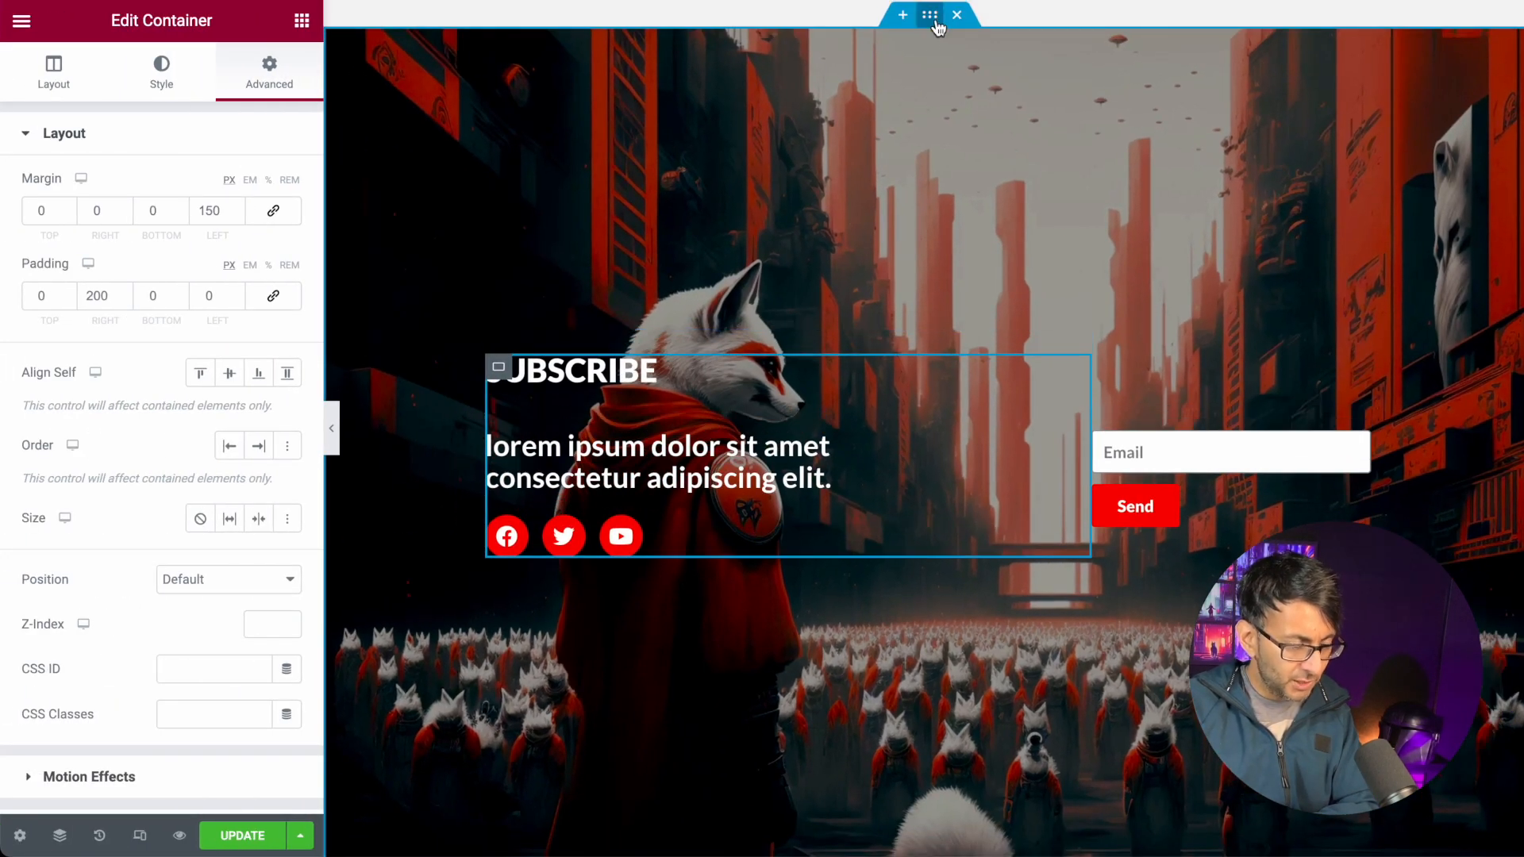
- Lower the background overlay opacity of the Subscribe section's outer container to 0.2
{"action": "left_click", "coordinate": [934, 19]}
{"action": "left_click", "coordinate": [195, 79]}
{"action": "scroll", "coordinate": [185, 531], "scroll_direction": "down", "scroll_amount": 4}
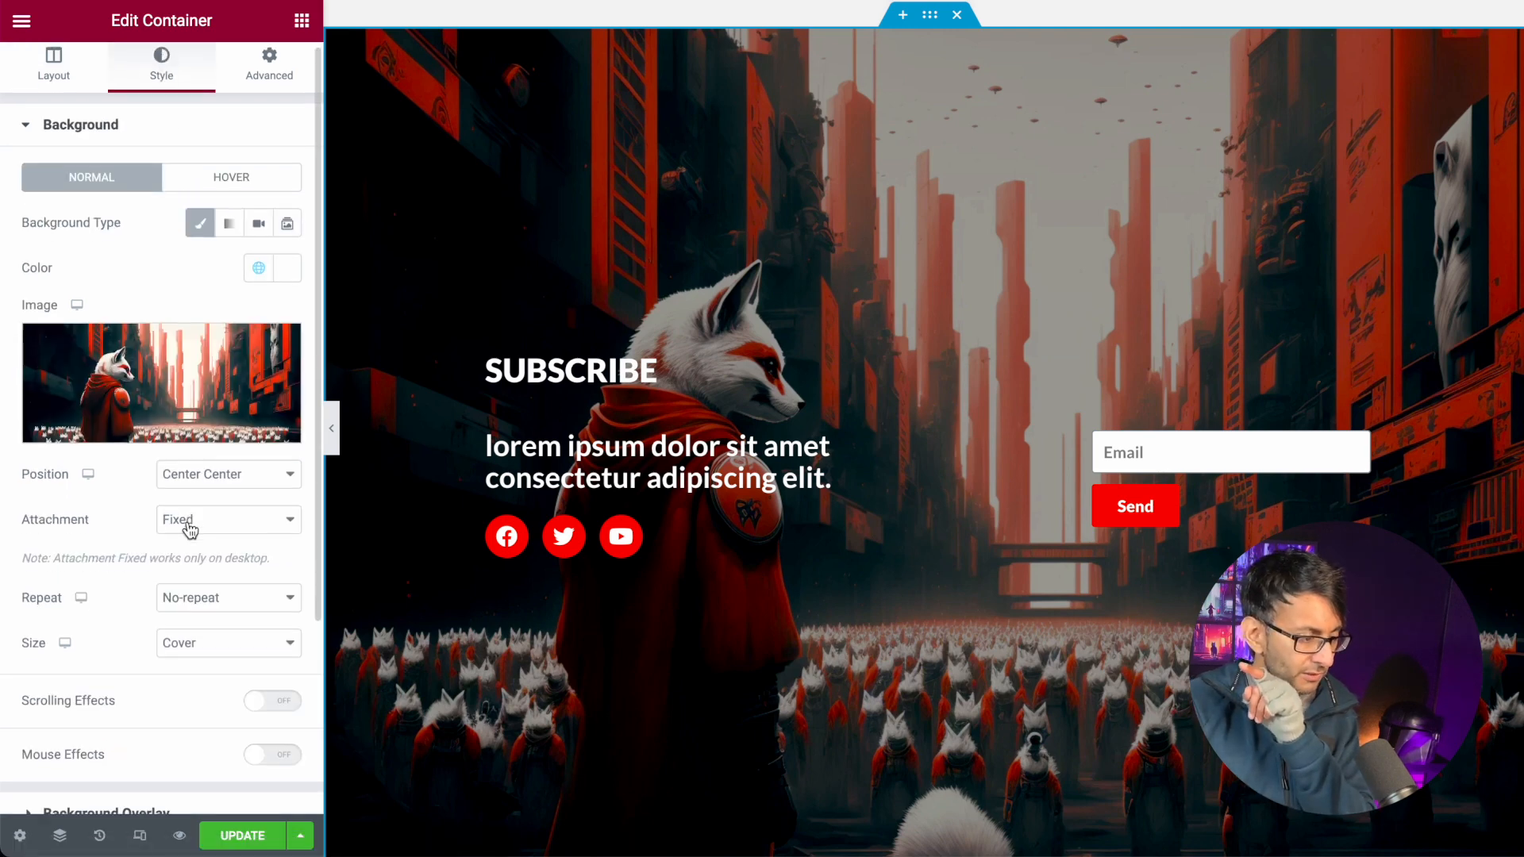
{"action": "left_click", "coordinate": [195, 560]}
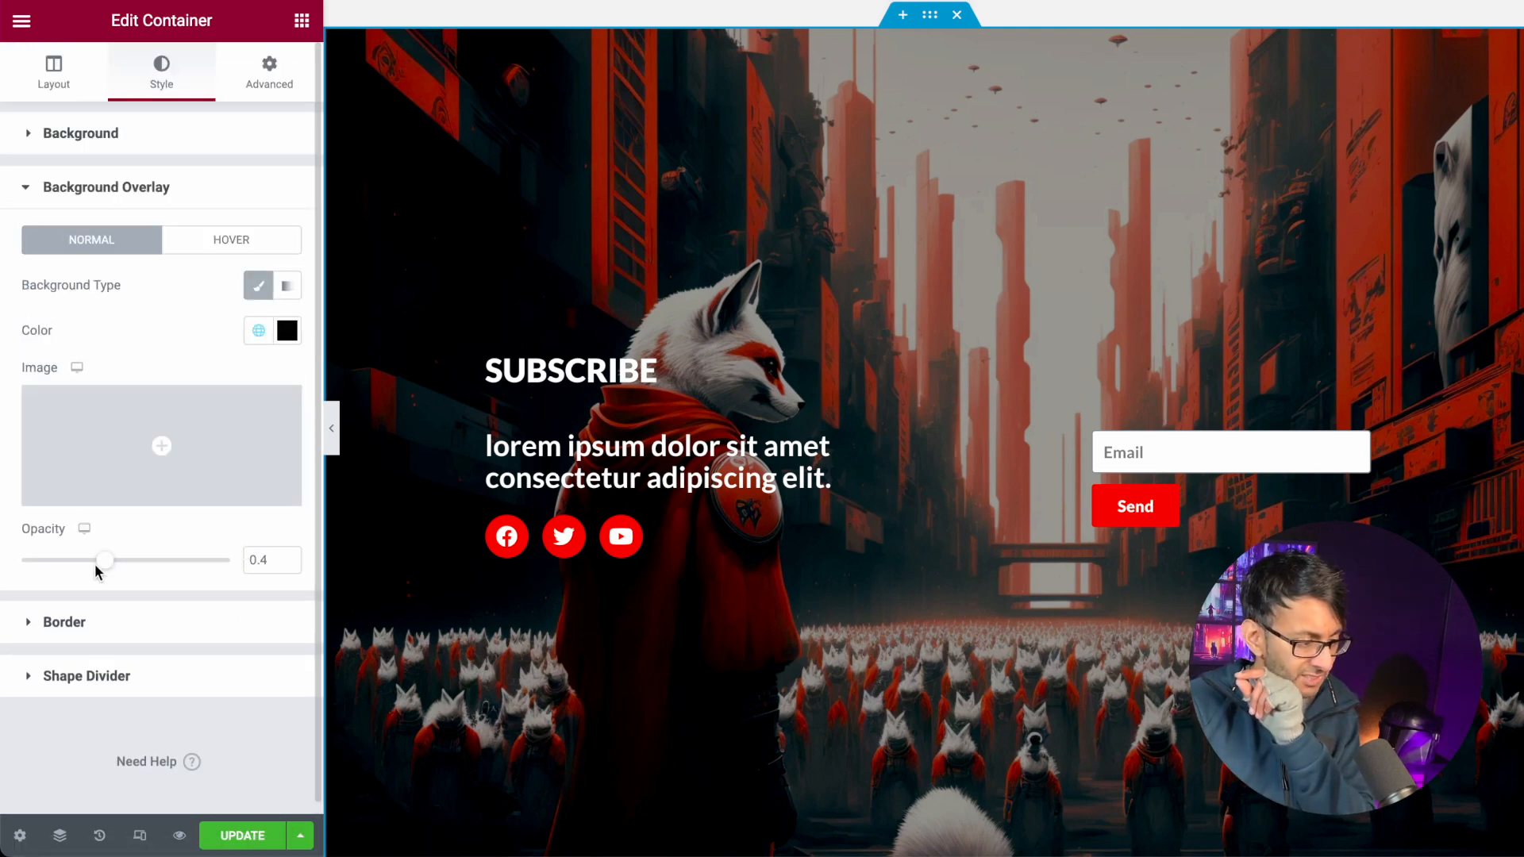
{"action": "left_click_drag", "start_coordinate": [91, 570], "coordinate": [61, 577]}
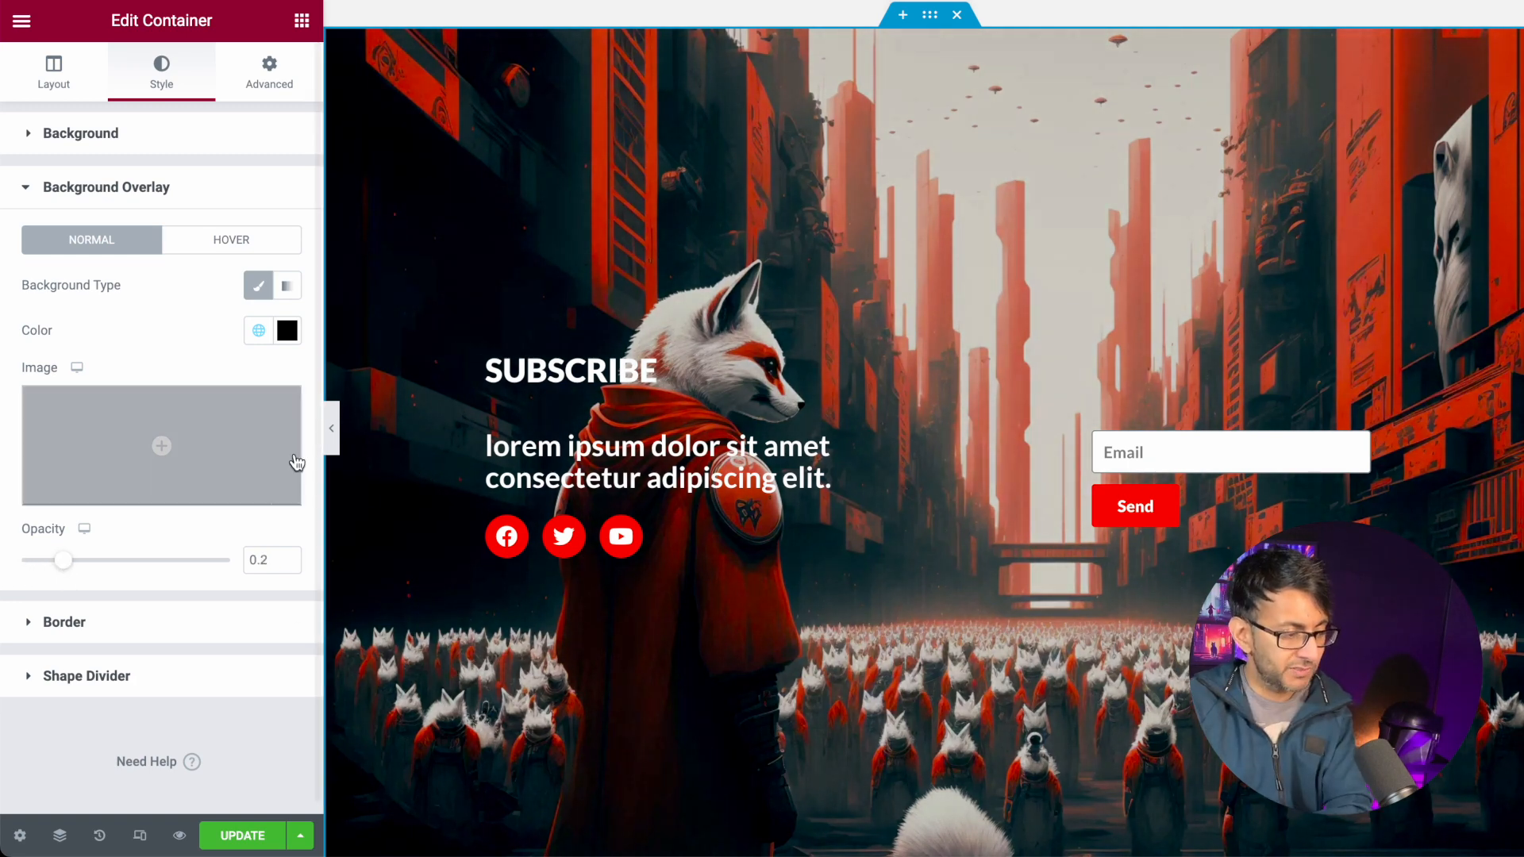
- Add a new single-column container with downward direction between the weapons section and the Subscribe section
{"action": "scroll", "coordinate": [883, 645], "scroll_direction": "up", "scroll_amount": 5}
{"action": "scroll", "coordinate": [885, 665], "scroll_direction": "down", "scroll_amount": 7}
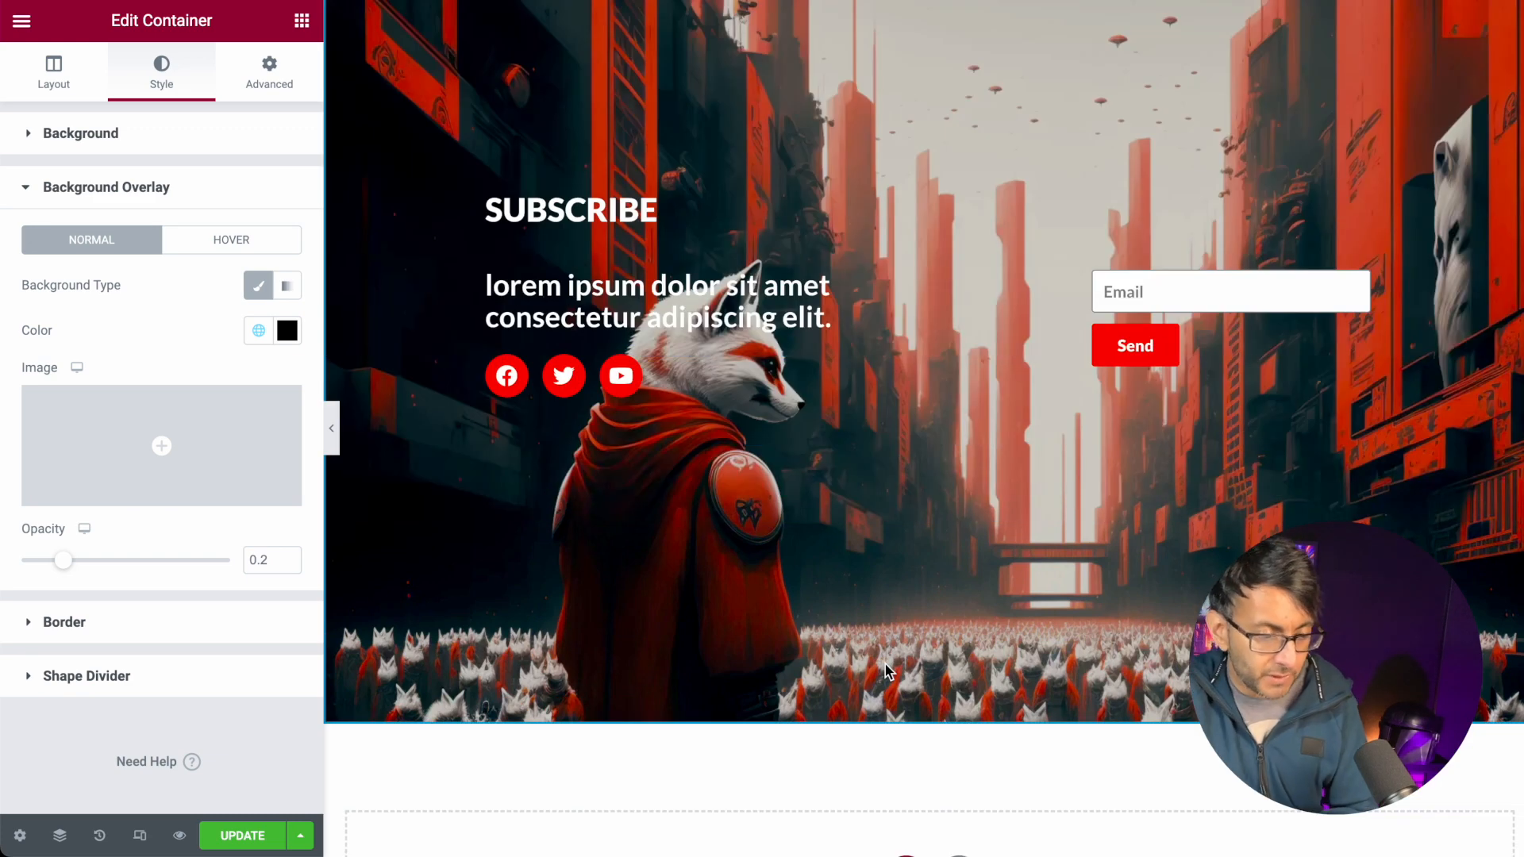
{"action": "scroll", "coordinate": [884, 664], "scroll_direction": "up", "scroll_amount": 5}
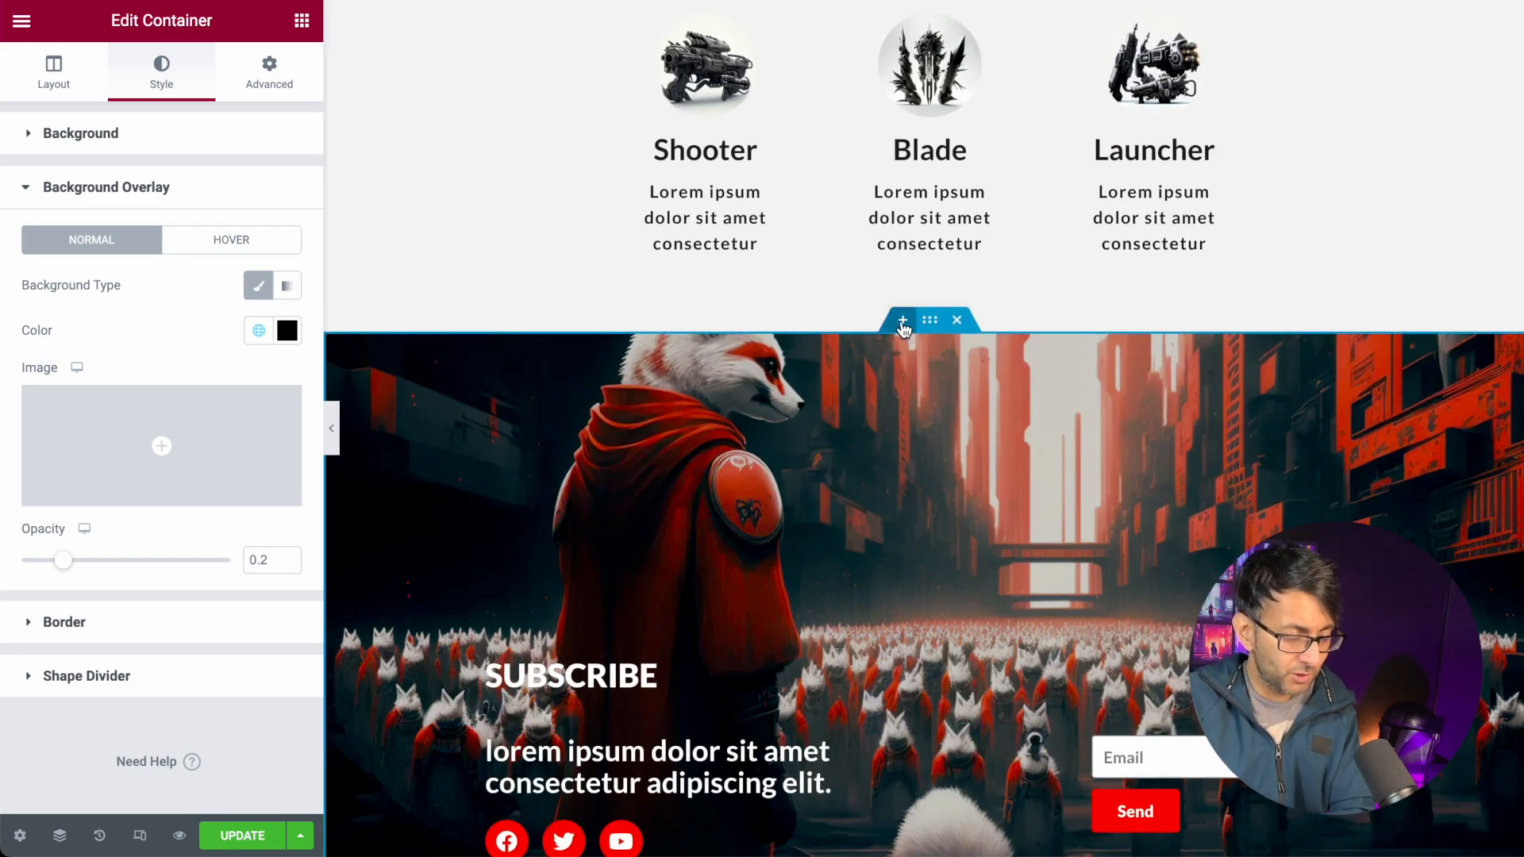
{"action": "left_click", "coordinate": [903, 328]}
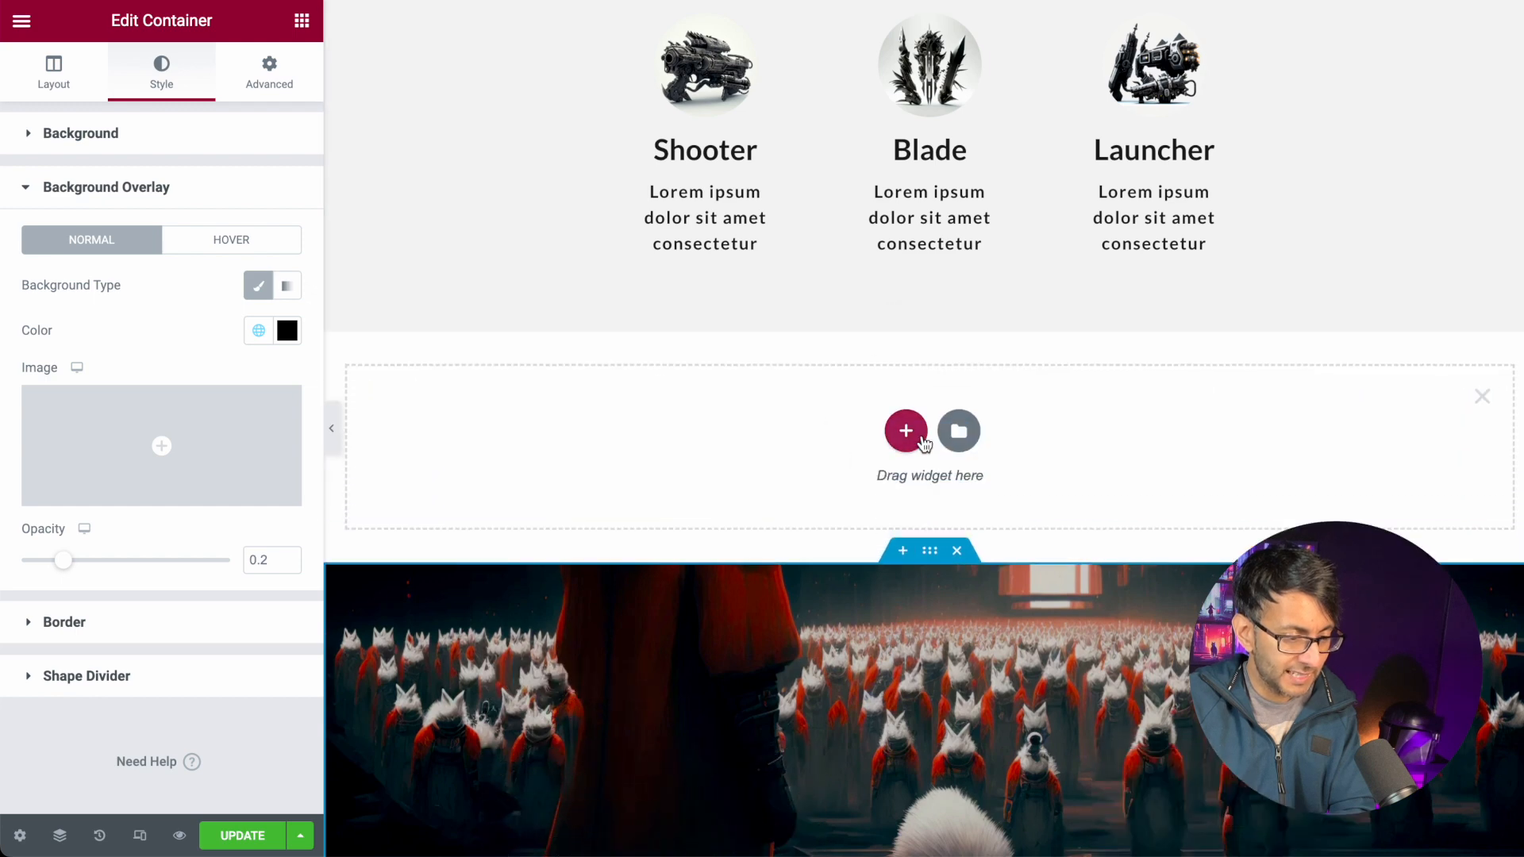
{"action": "left_click", "coordinate": [903, 428]}
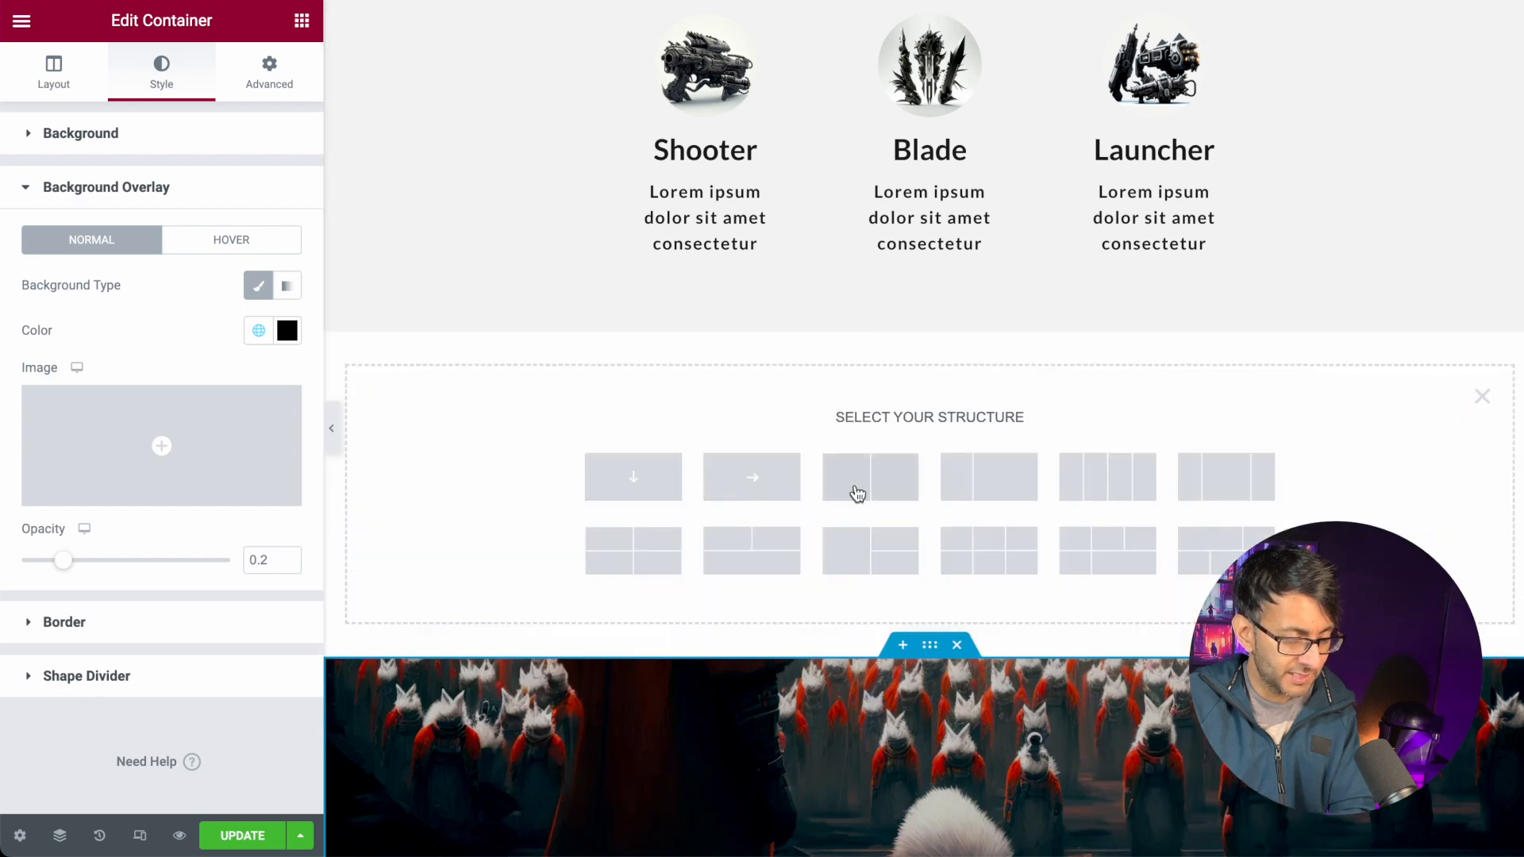
{"action": "left_click", "coordinate": [634, 481]}
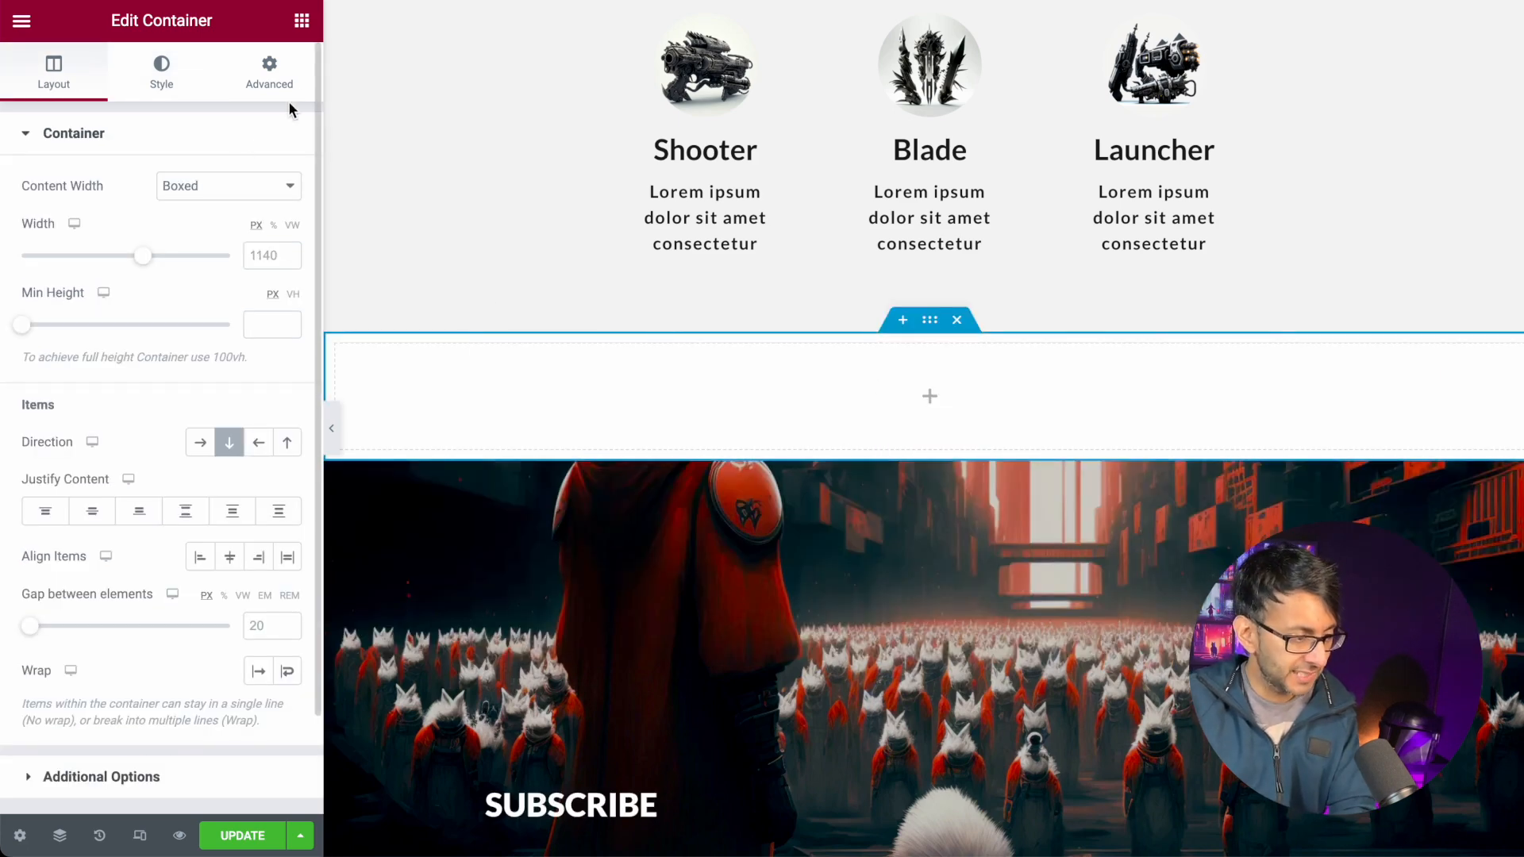
- Find the Gallery widget and place it in the new empty container above the Subscribe section
{"action": "left_click", "coordinate": [302, 20]}
{"action": "left_click", "coordinate": [179, 109]}
{"action": "type", "text": "imag"}
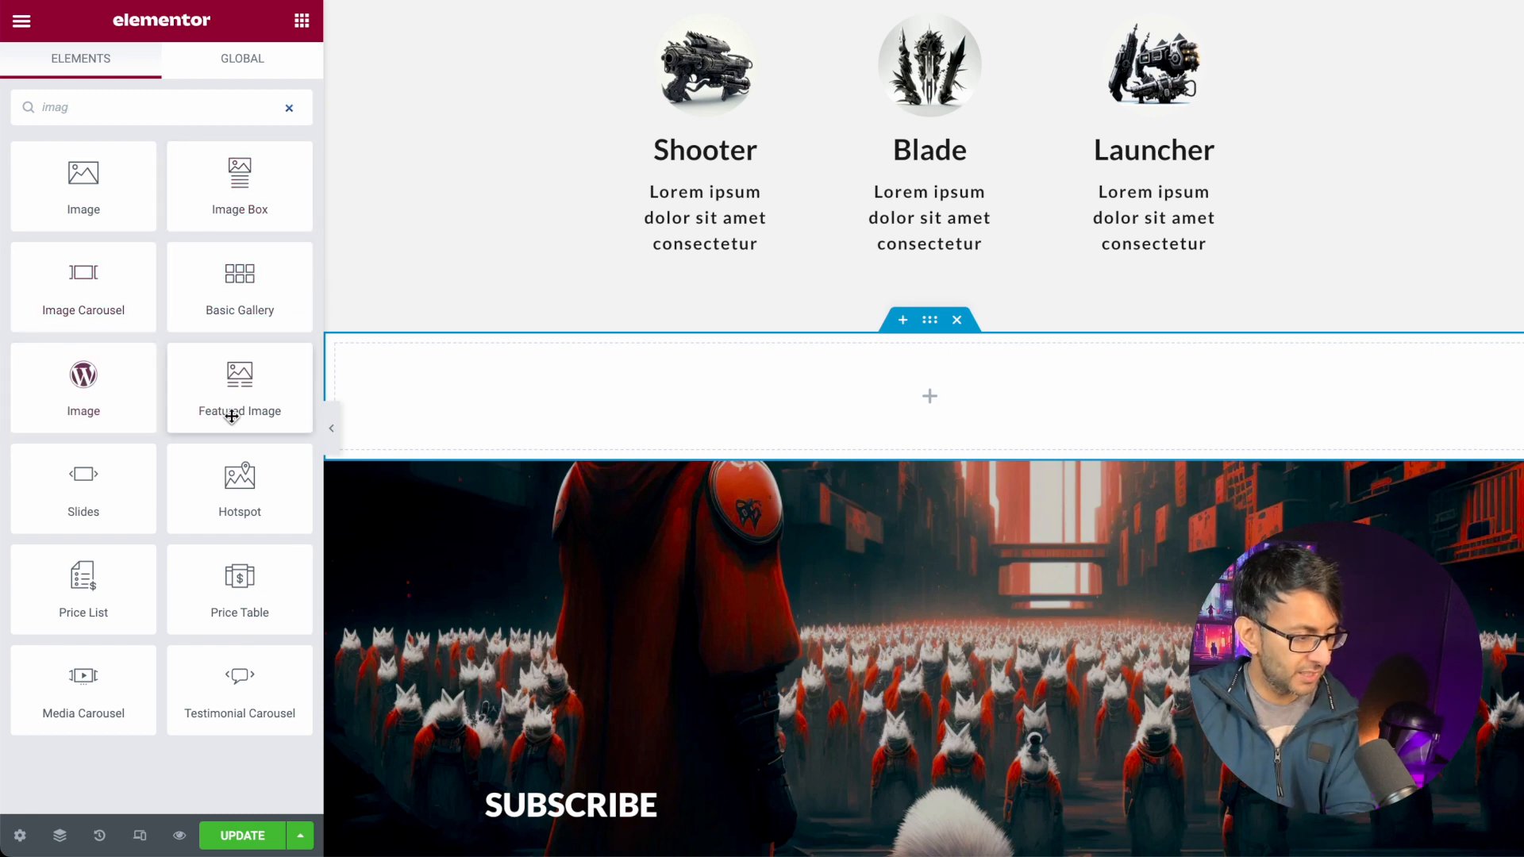
{"action": "key", "text": "BackSpace"}
{"action": "key", "text": "BackSpace"}
{"action": "key", "text": "BackSpace"}
{"action": "key", "text": "BackSpace"}
{"action": "type", "text": "ga"}
{"action": "left_click_drag", "start_coordinate": [251, 300], "coordinate": [1018, 378]}
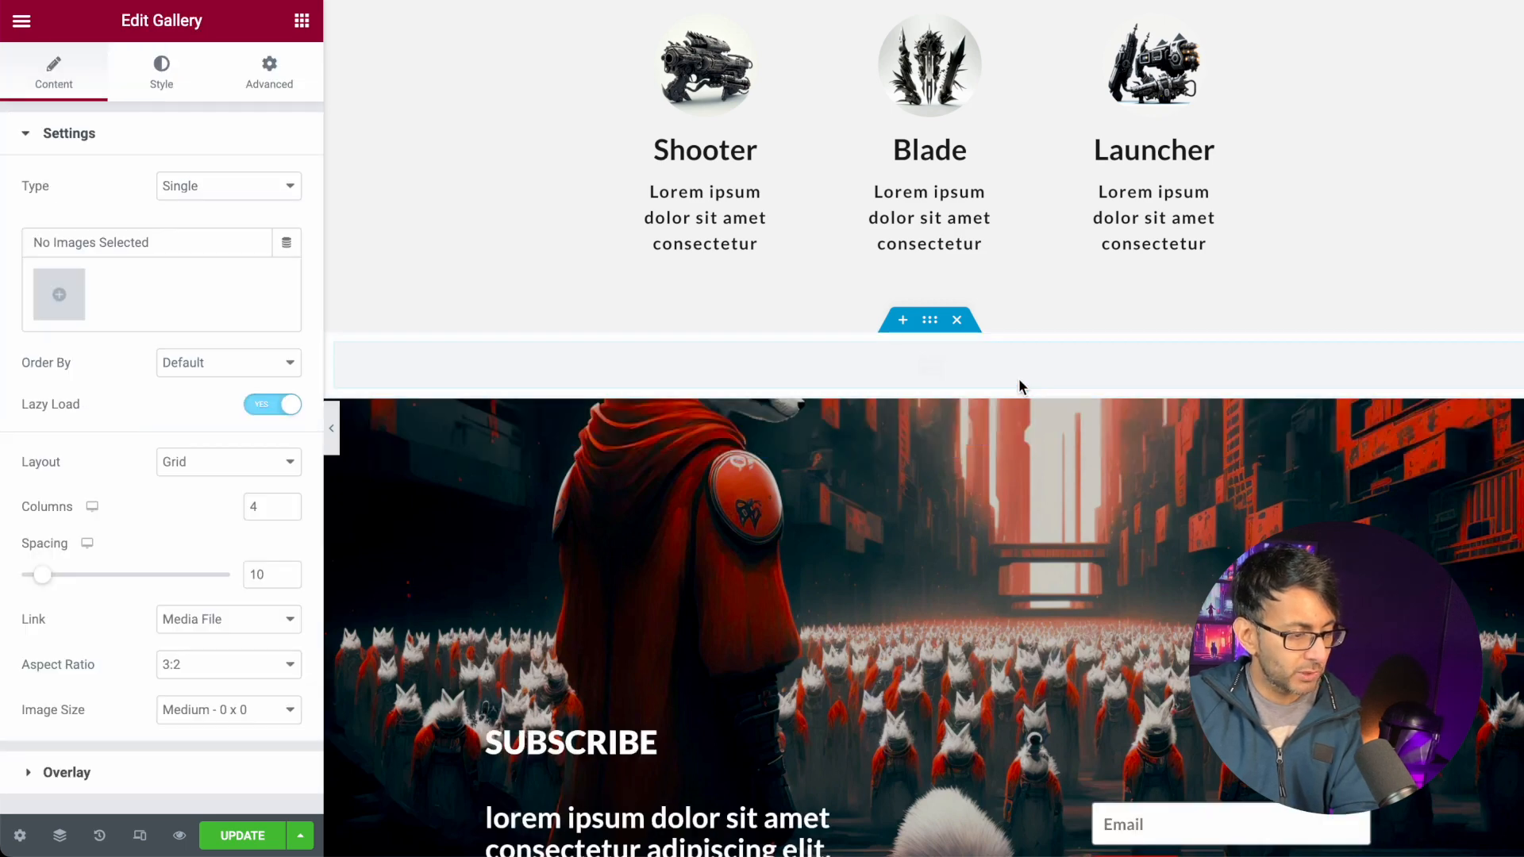
- Start choosing the gallery's images, selecting the snarling white fox, the two four-picture collages of snarling foxes and Fox52
{"action": "left_click", "coordinate": [71, 314]}
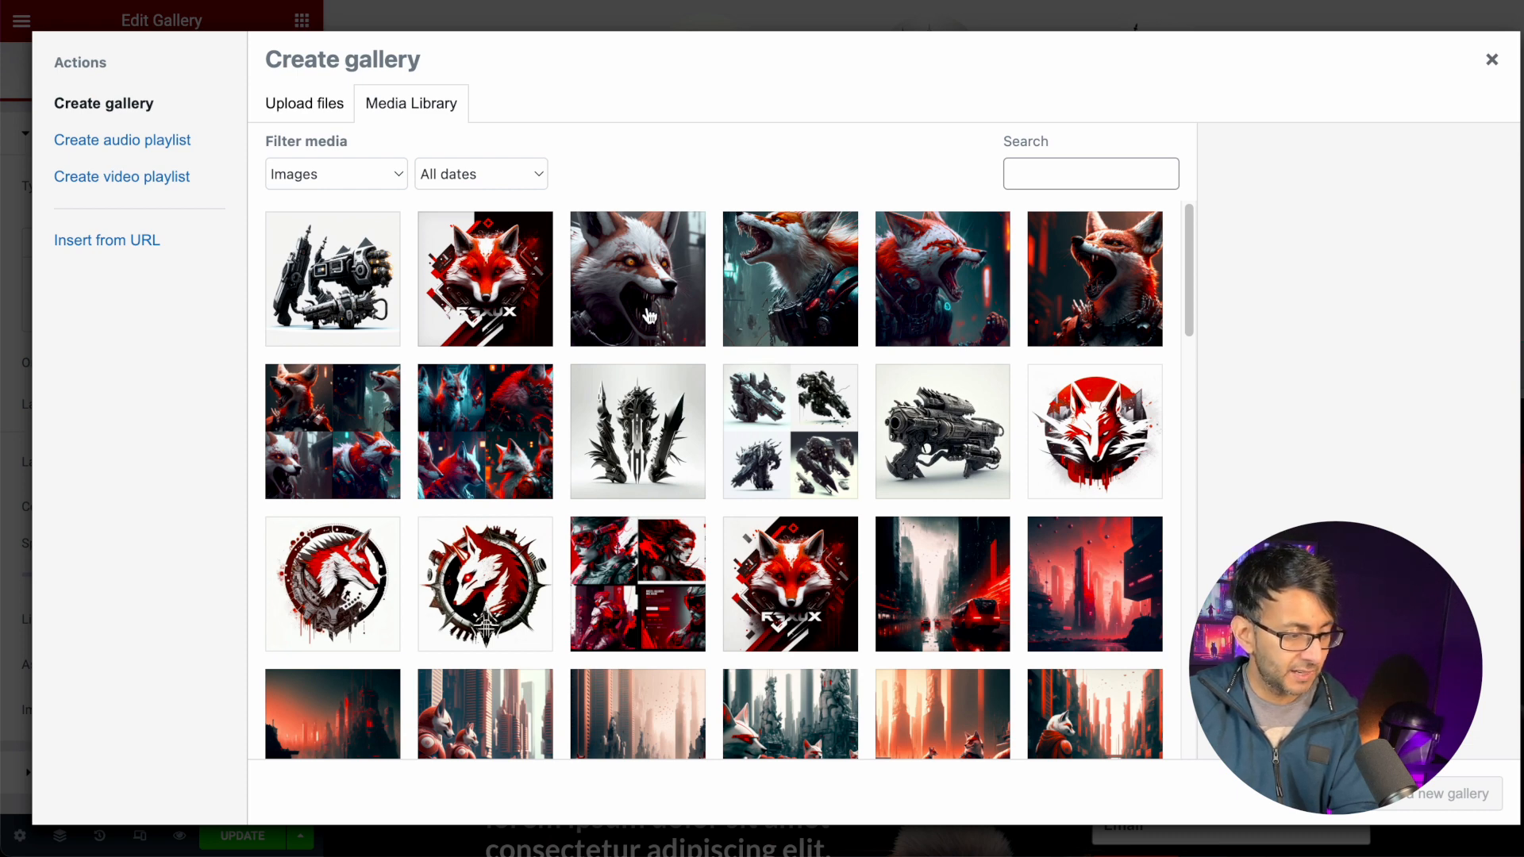
{"action": "left_click", "coordinate": [650, 317]}
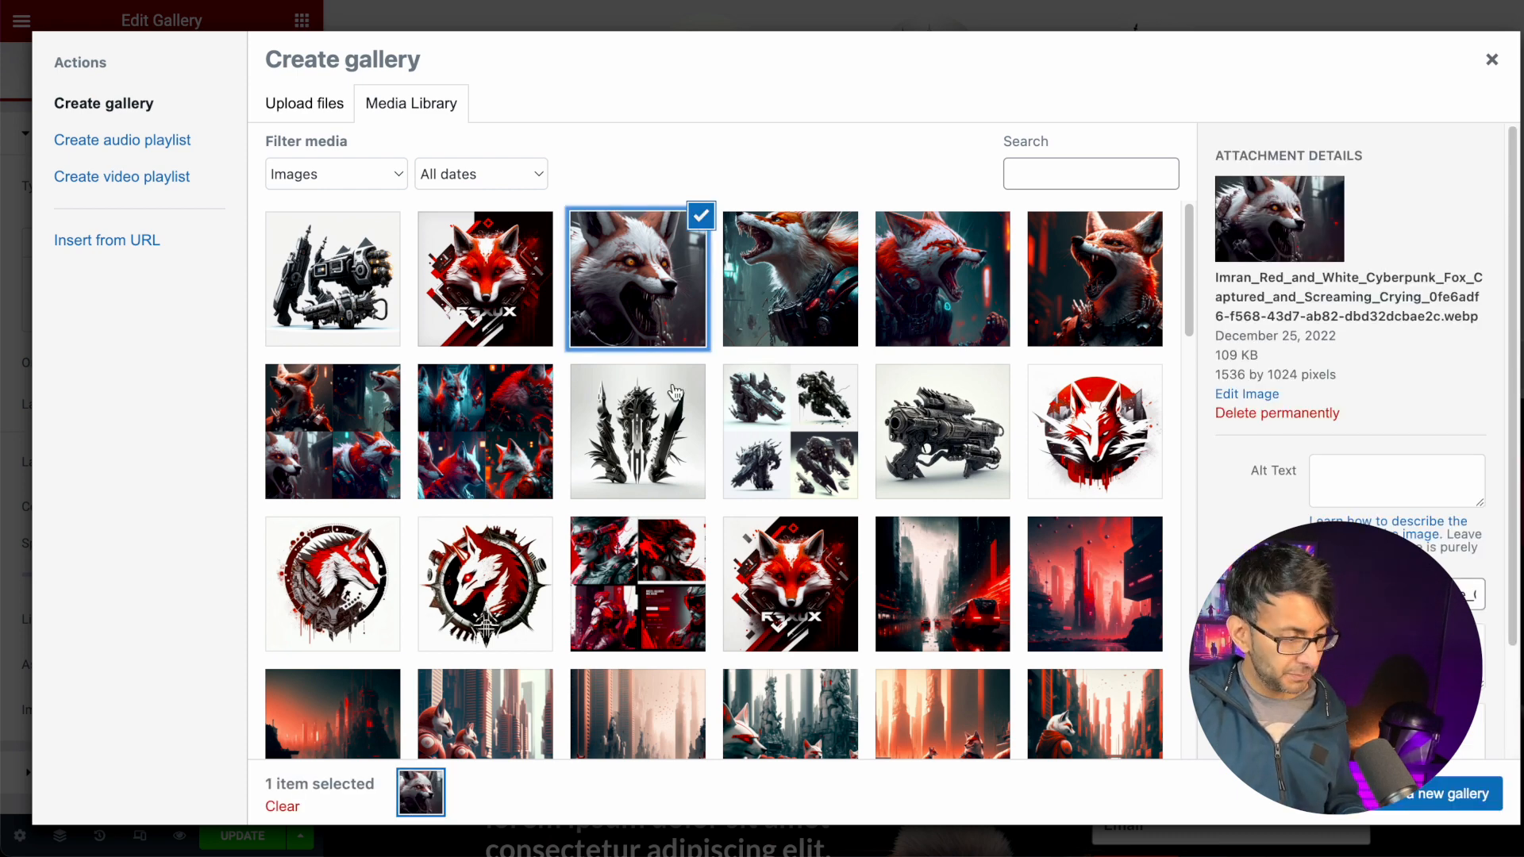
{"action": "left_click", "coordinate": [331, 450]}
{"action": "left_click", "coordinate": [531, 464]}
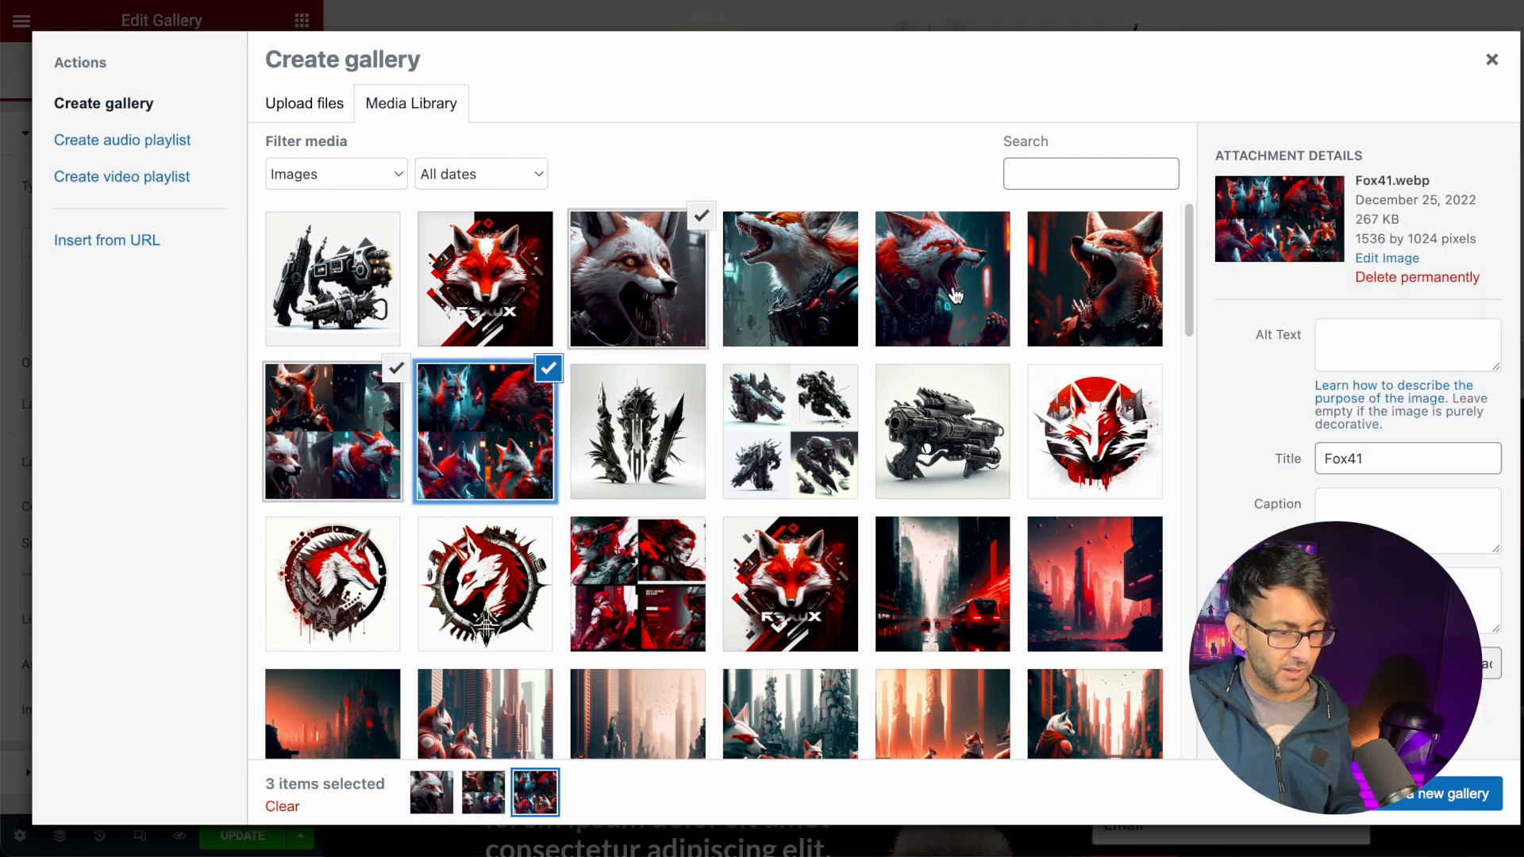
{"action": "left_click", "coordinate": [960, 291]}
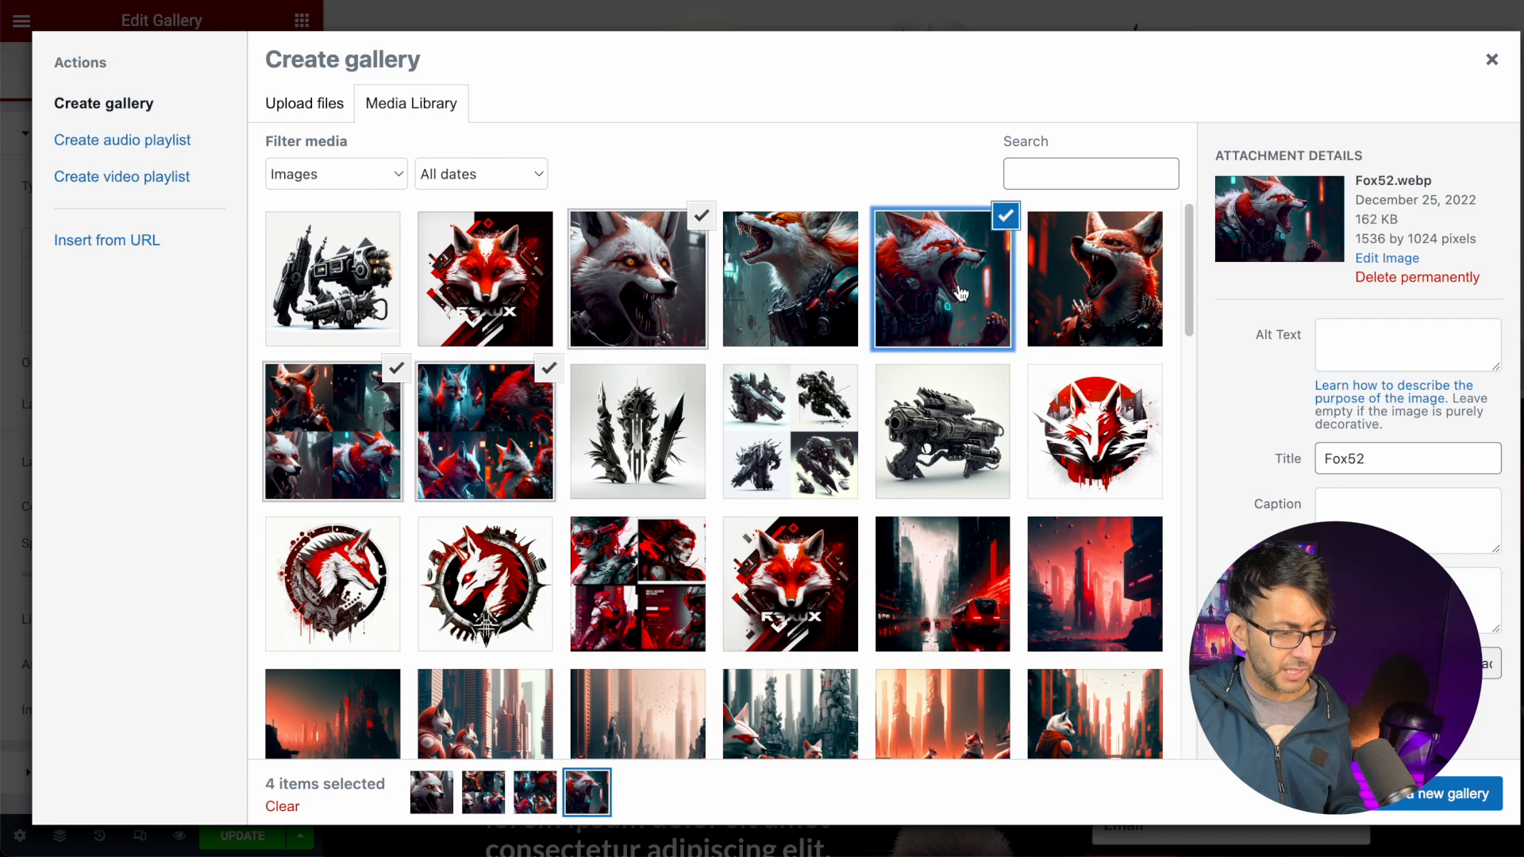
- Add Fox17, the two neighbouring seated-fox city scenes, the masked fox portrait, Fox9, fox7 and Fox11 to the gallery selection
{"action": "scroll", "coordinate": [935, 559], "scroll_direction": "down", "scroll_amount": 3}
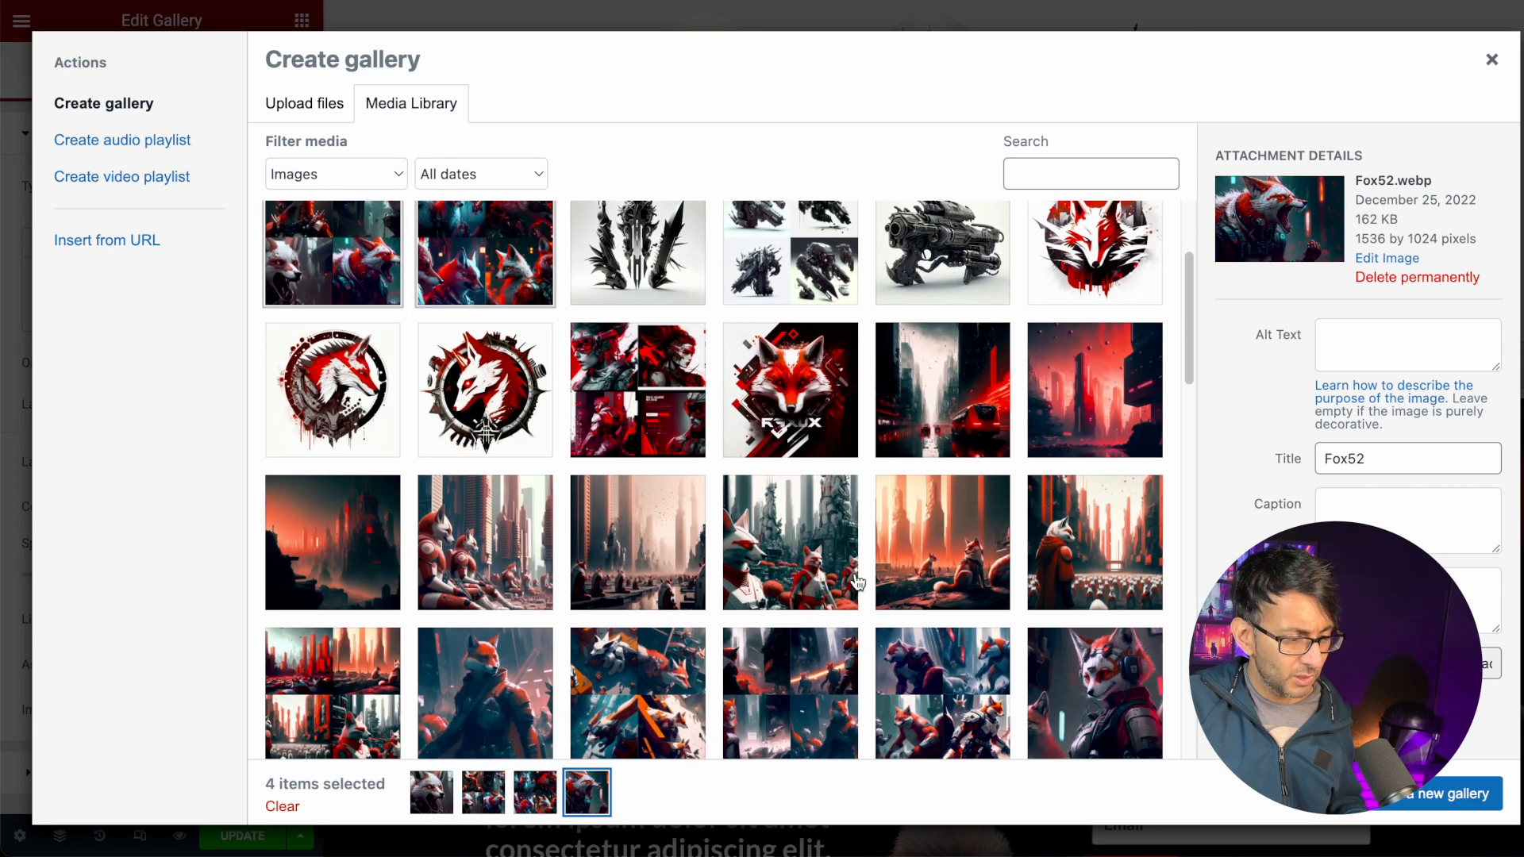
{"action": "scroll", "coordinate": [772, 553], "scroll_direction": "down", "scroll_amount": 1}
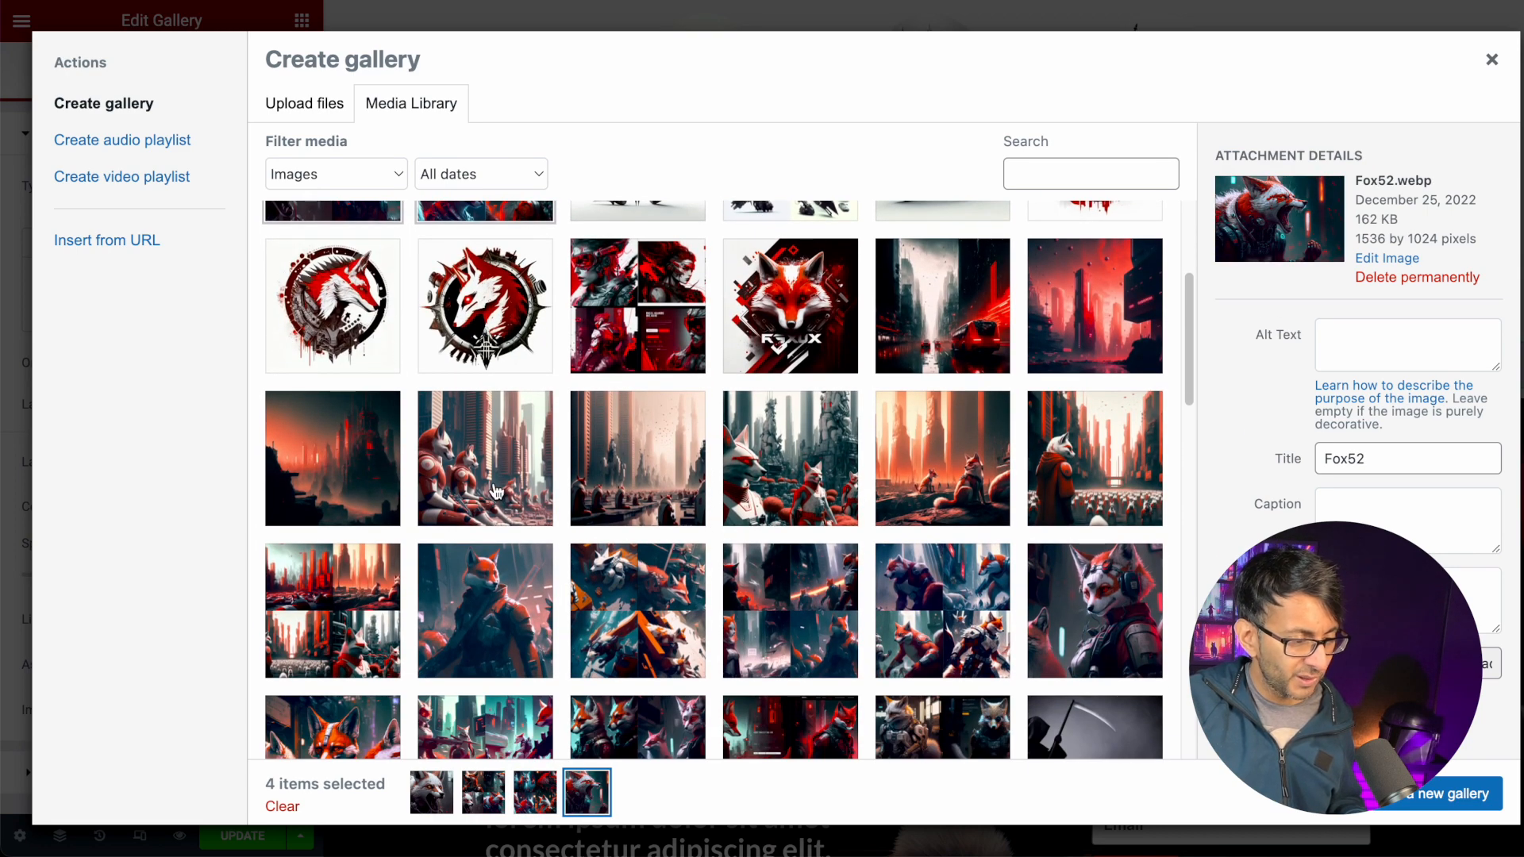
{"action": "left_click", "coordinate": [782, 487]}
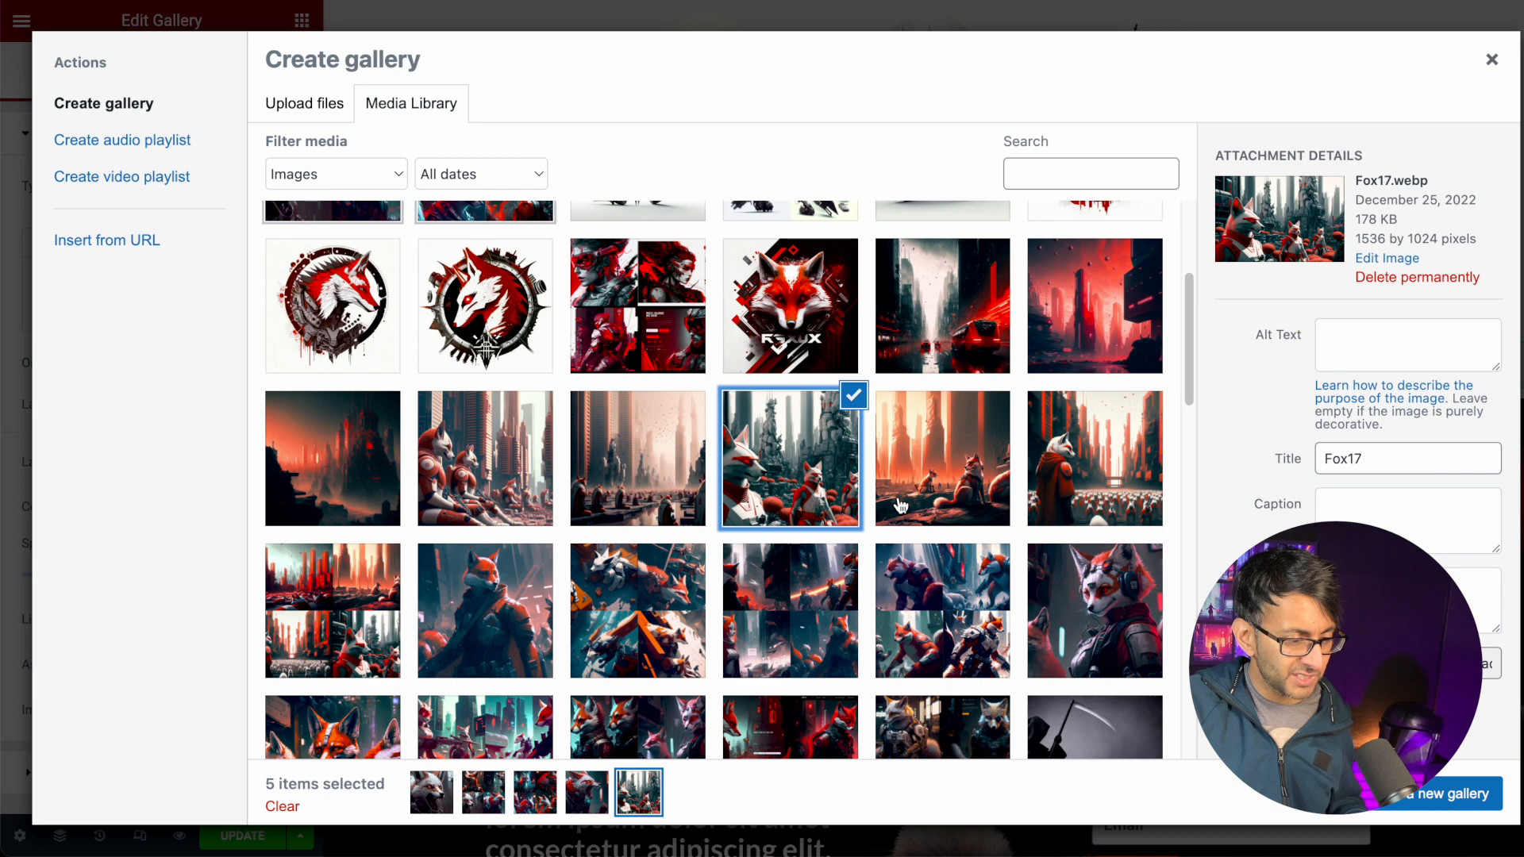
{"action": "left_click", "coordinate": [493, 490]}
{"action": "left_click", "coordinate": [938, 490]}
{"action": "left_click", "coordinate": [1090, 637]}
{"action": "left_click", "coordinate": [985, 647]}
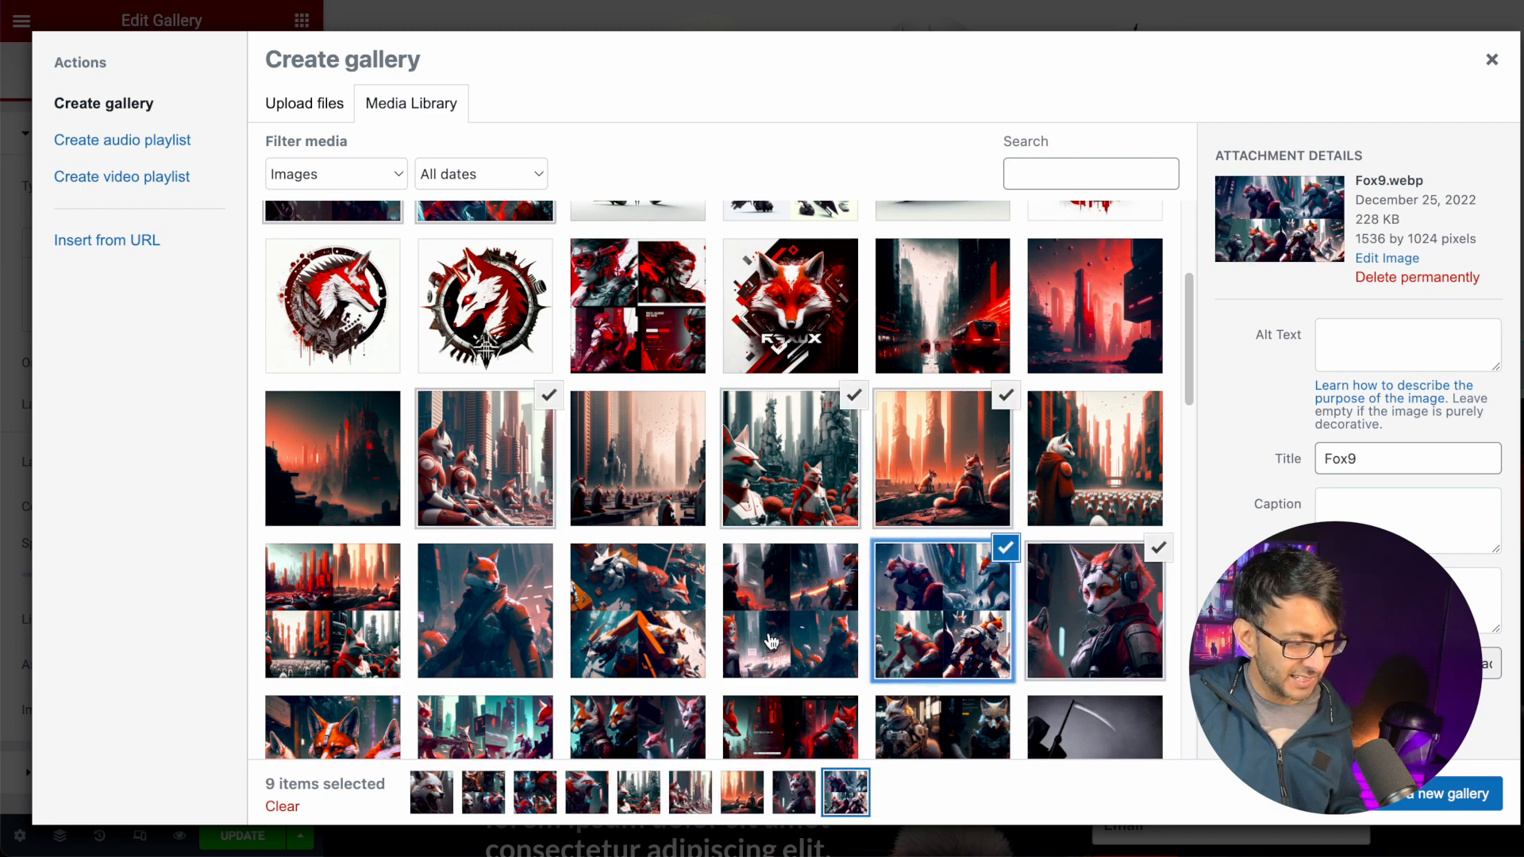
{"action": "left_click", "coordinate": [643, 637]}
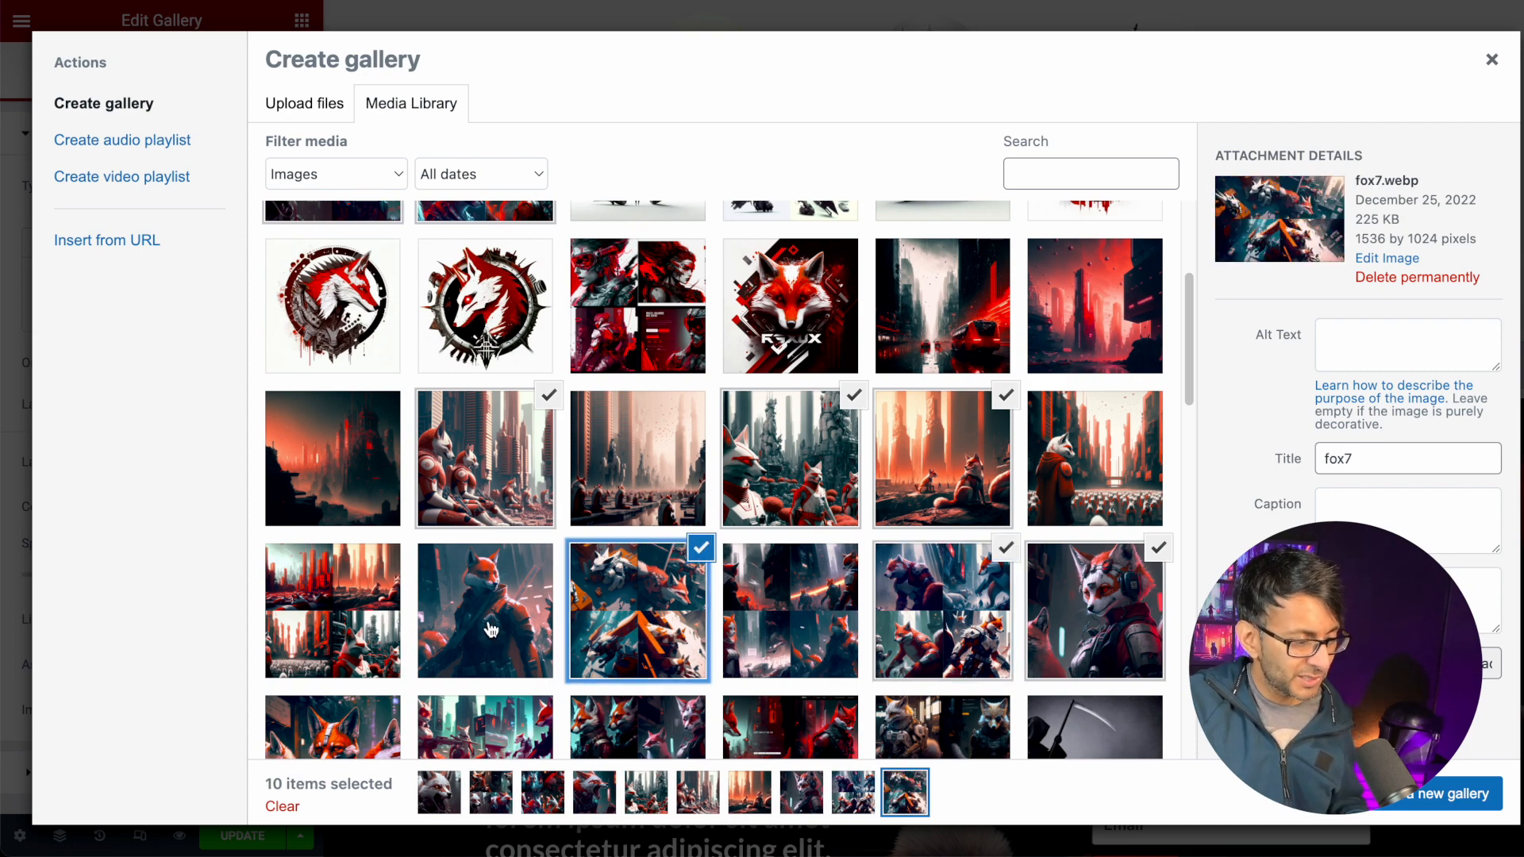
{"action": "left_click", "coordinate": [492, 631]}
- Add Fox51, the hazy city image Fox18 and the red city image Fox21 to the gallery selection
{"action": "scroll", "coordinate": [937, 623], "scroll_direction": "up", "scroll_amount": 4}
{"action": "left_click", "coordinate": [1124, 324]}
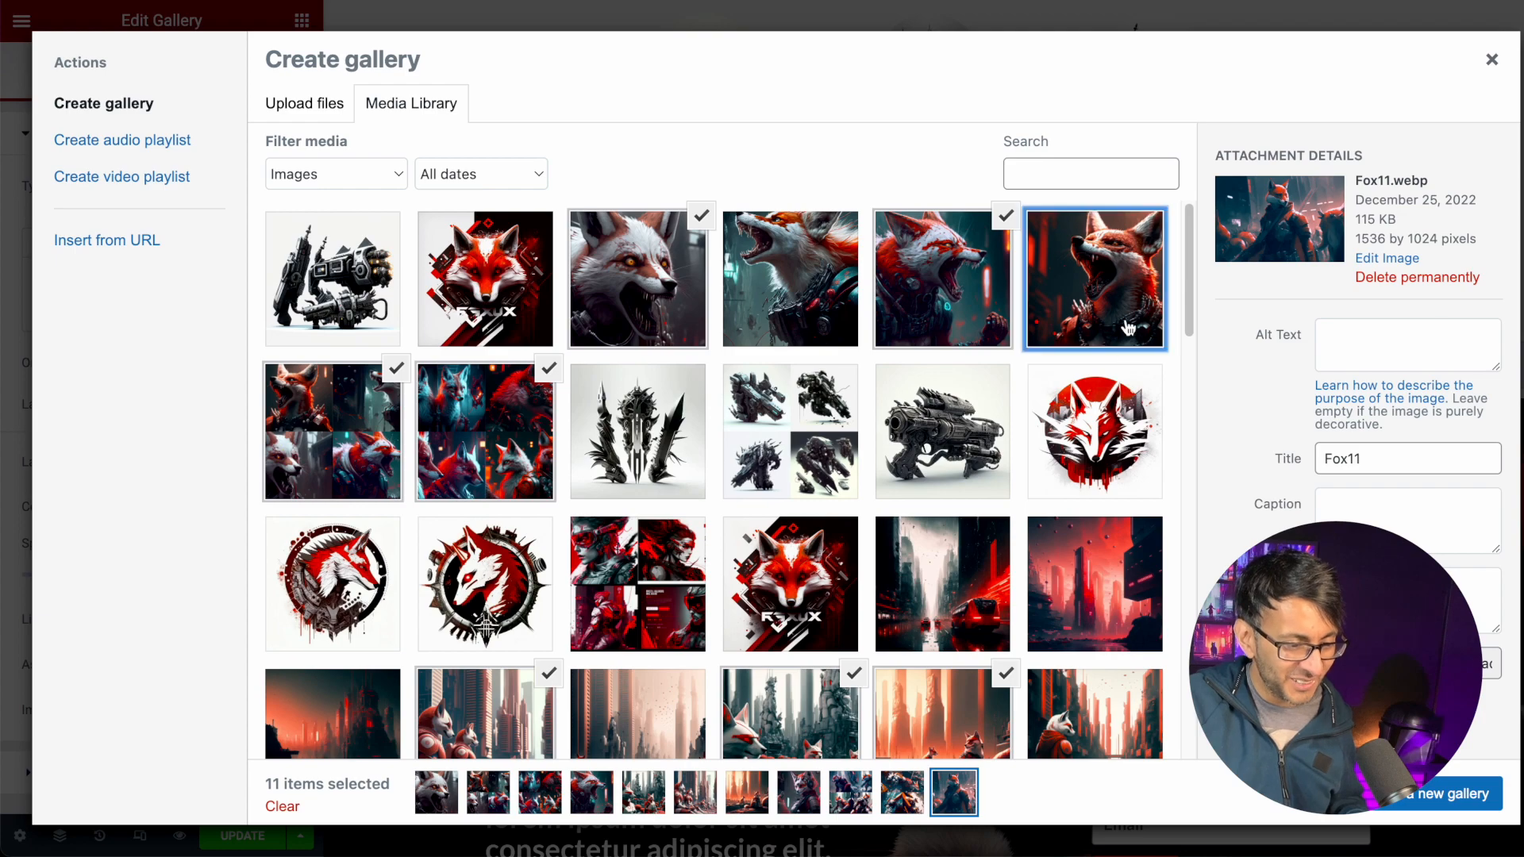
{"action": "scroll", "coordinate": [852, 702], "scroll_direction": "down", "scroll_amount": 4}
{"action": "scroll", "coordinate": [852, 702], "scroll_direction": "up", "scroll_amount": 4}
{"action": "scroll", "coordinate": [852, 702], "scroll_direction": "down", "scroll_amount": 8}
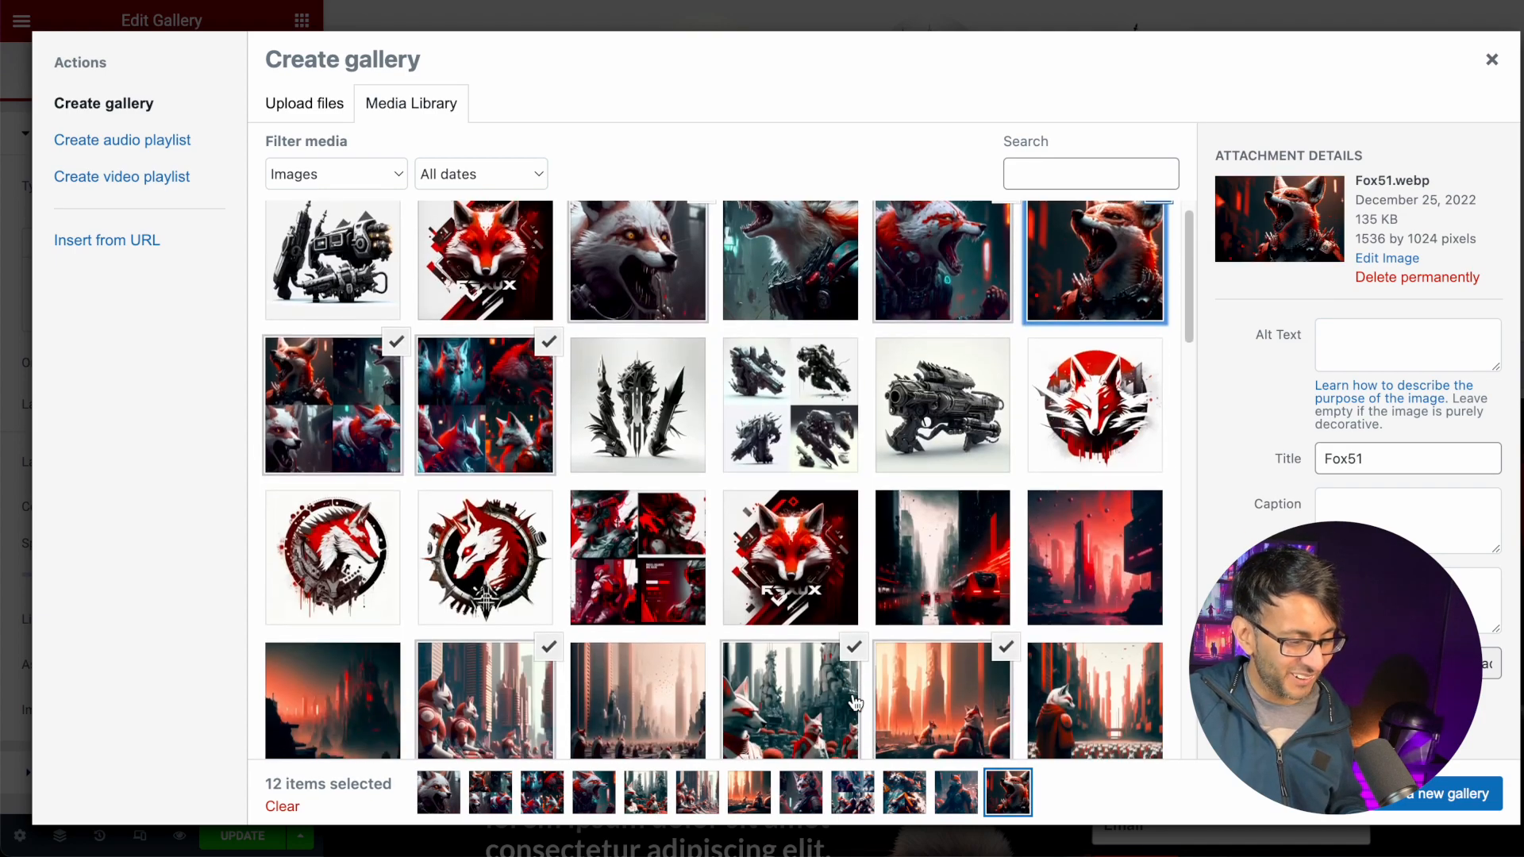
{"action": "scroll", "coordinate": [817, 393], "scroll_direction": "up", "scroll_amount": 2}
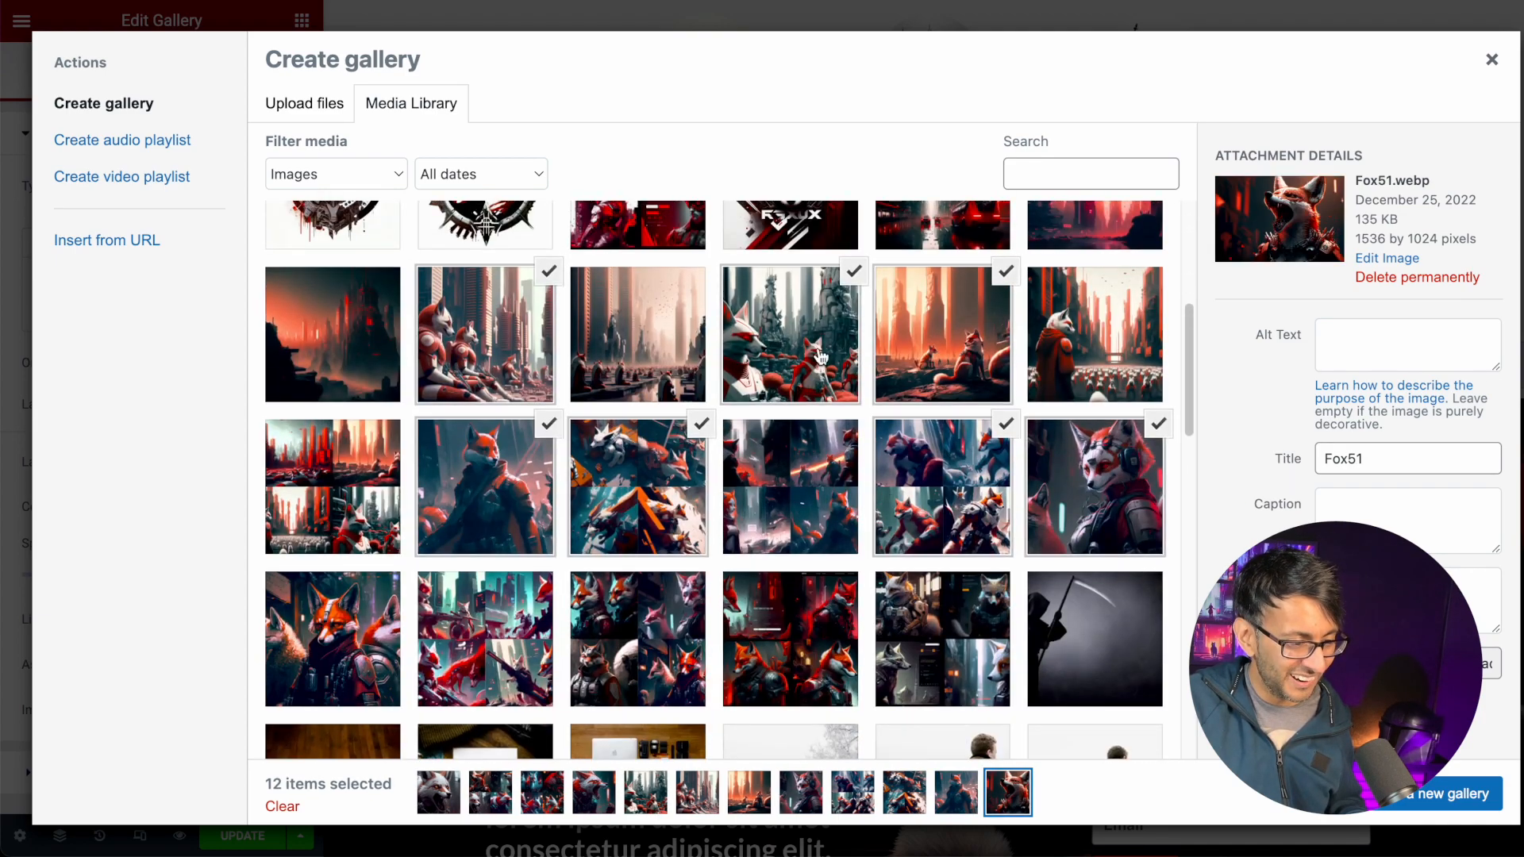
{"action": "scroll", "coordinate": [824, 388], "scroll_direction": "up", "scroll_amount": 1}
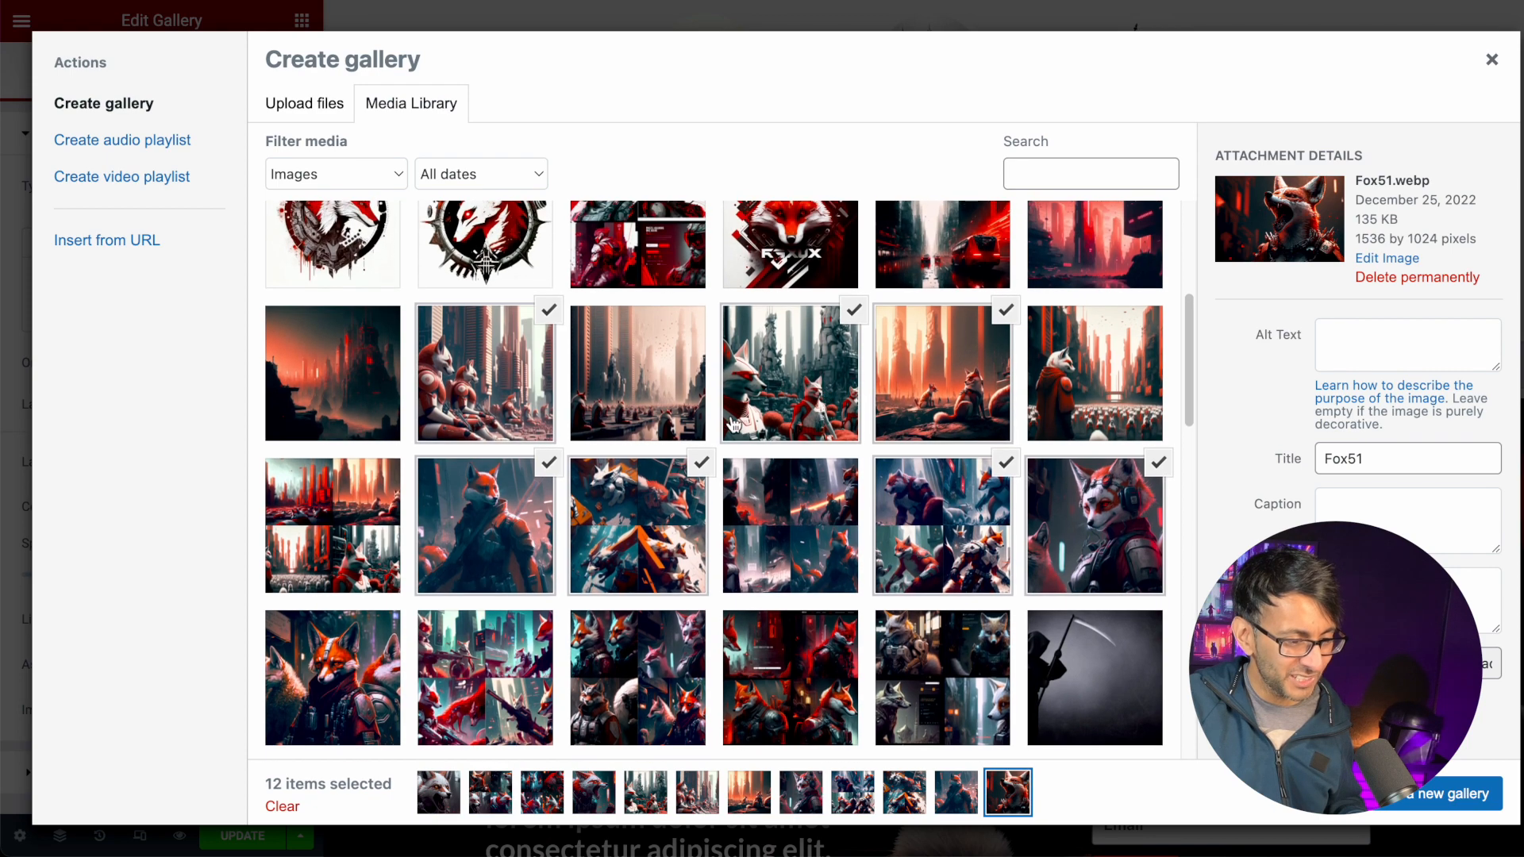
{"action": "left_click", "coordinate": [649, 409]}
{"action": "left_click", "coordinate": [1103, 267]}
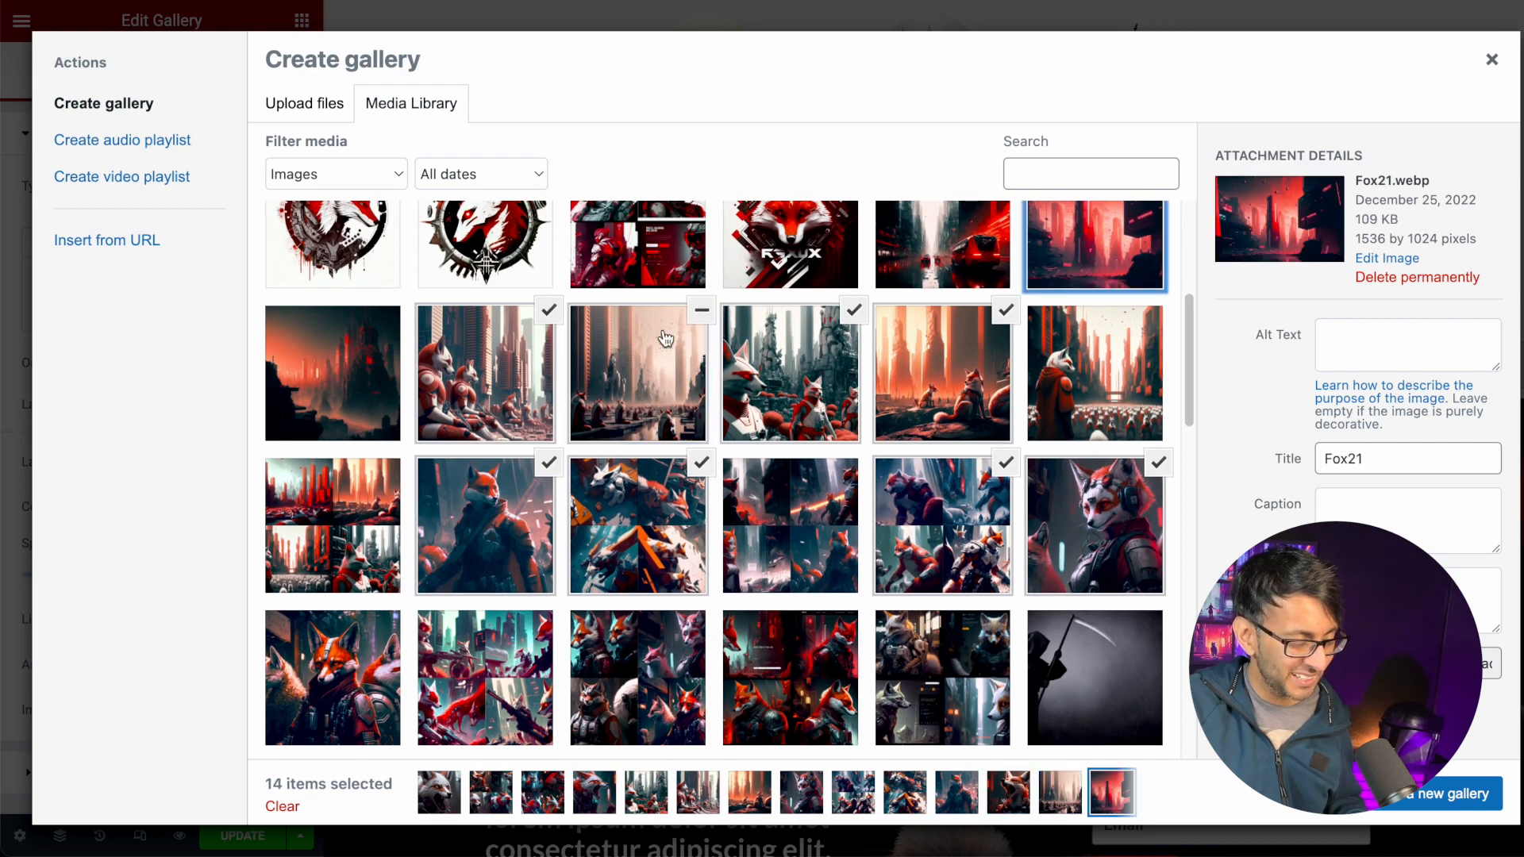
- Add Fox10, Fox4, Fox2 and the two fox collages on either side of Fox2, and insert the new gallery
{"action": "left_click", "coordinate": [791, 547]}
{"action": "scroll", "coordinate": [938, 667], "scroll_direction": "down", "scroll_amount": 1}
{"action": "scroll", "coordinate": [939, 667], "scroll_direction": "down", "scroll_amount": 2}
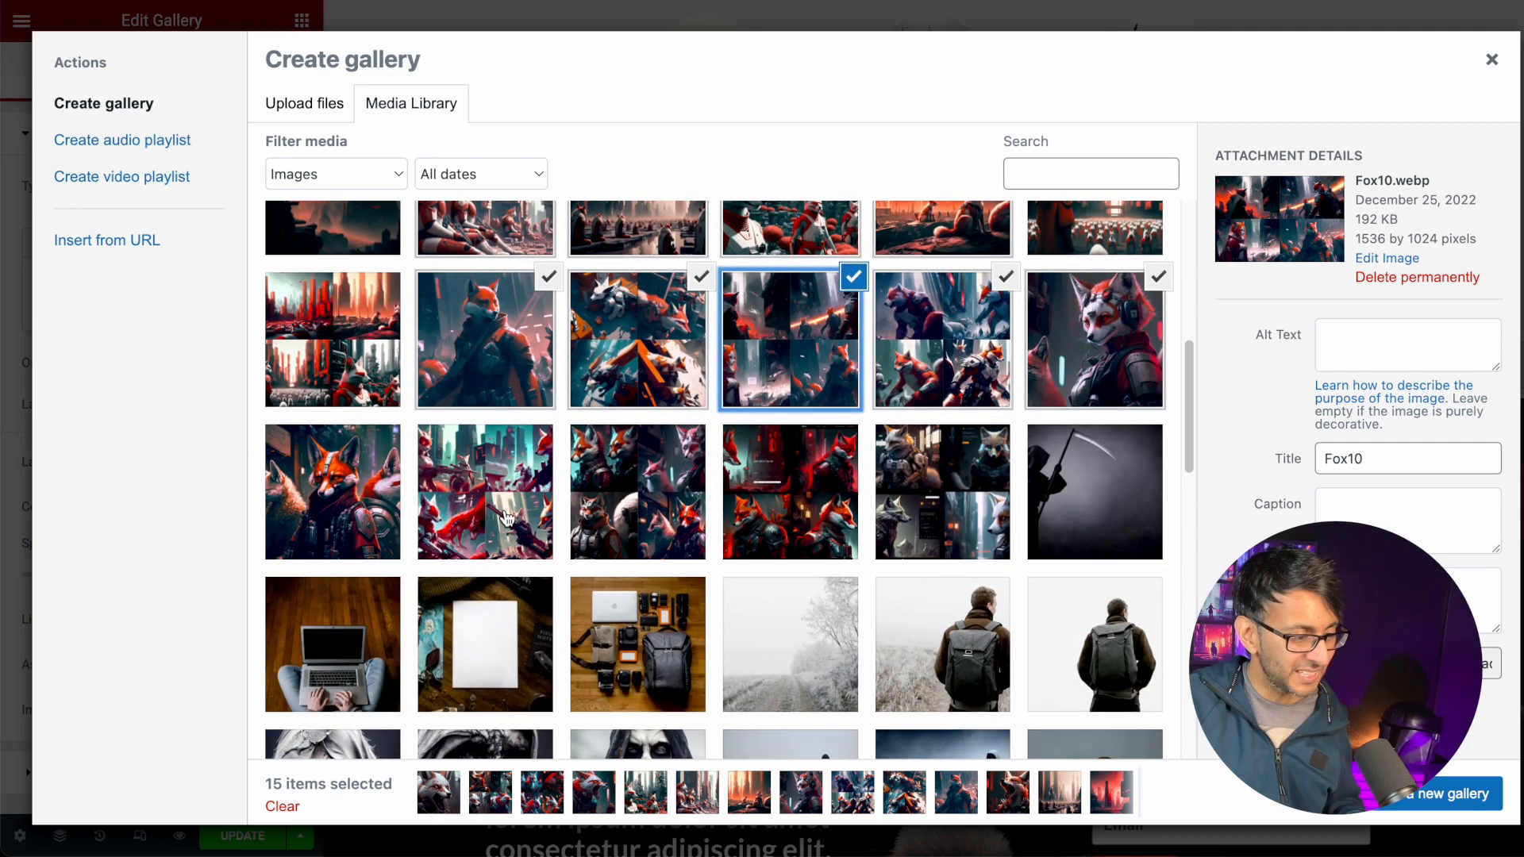
{"action": "left_click", "coordinate": [508, 520]}
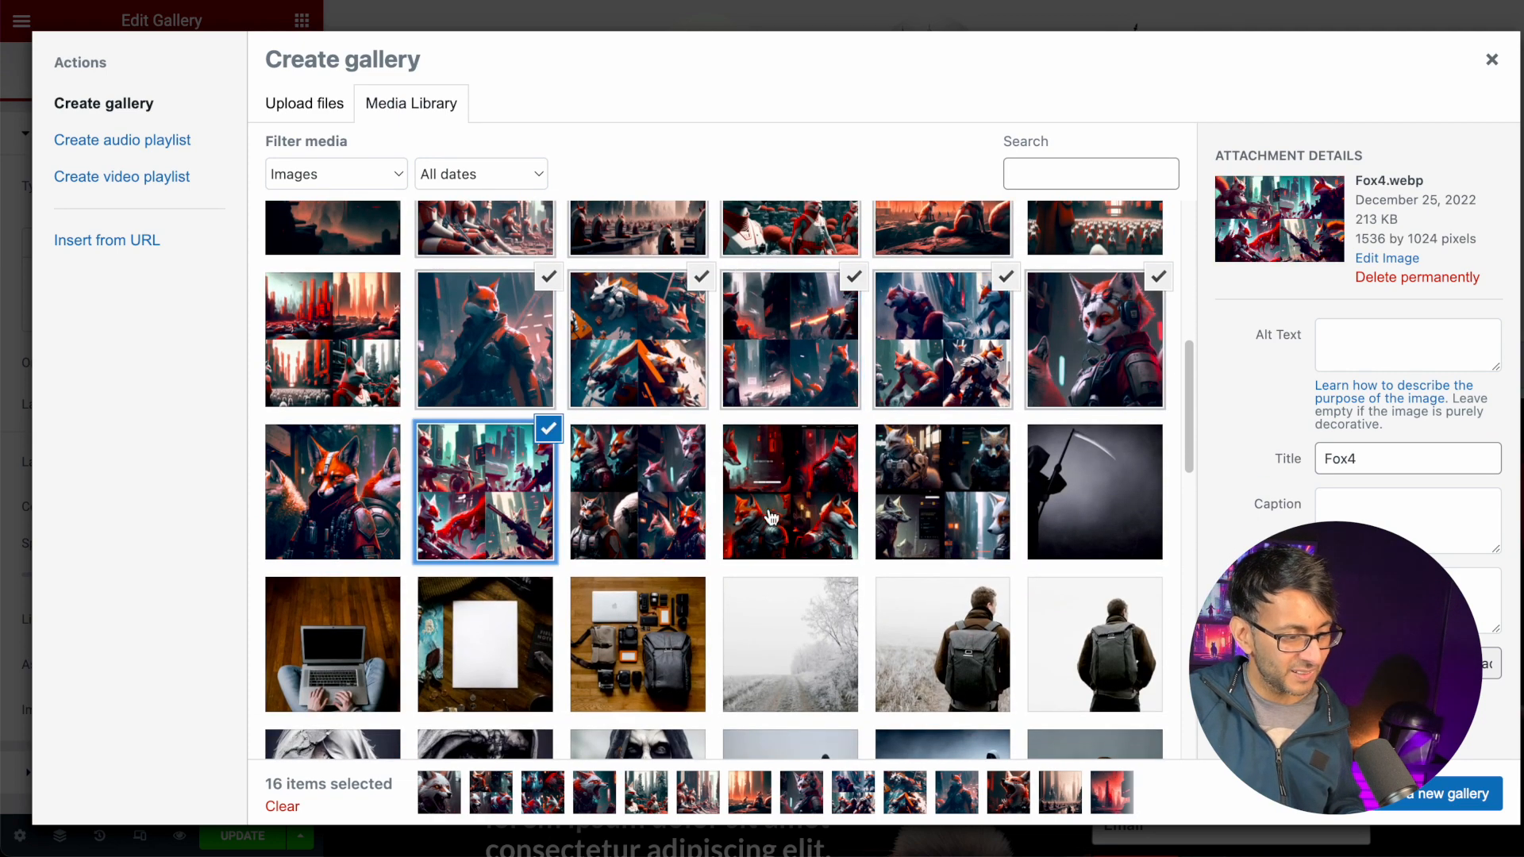
{"action": "left_click", "coordinate": [921, 511]}
{"action": "left_click", "coordinate": [790, 510]}
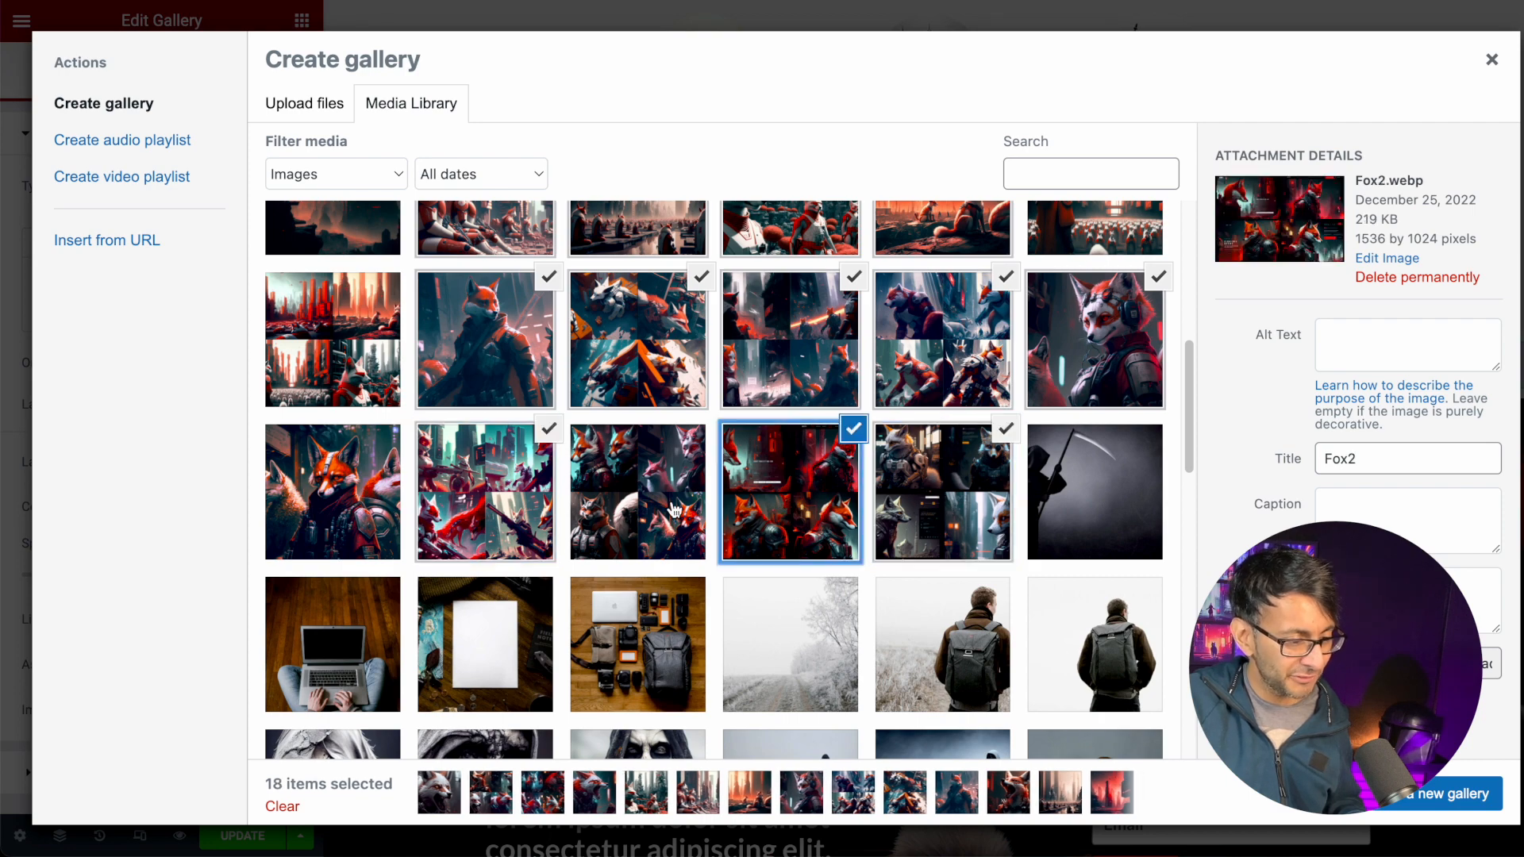
{"action": "left_click", "coordinate": [679, 511]}
{"action": "left_click", "coordinate": [1419, 816]}
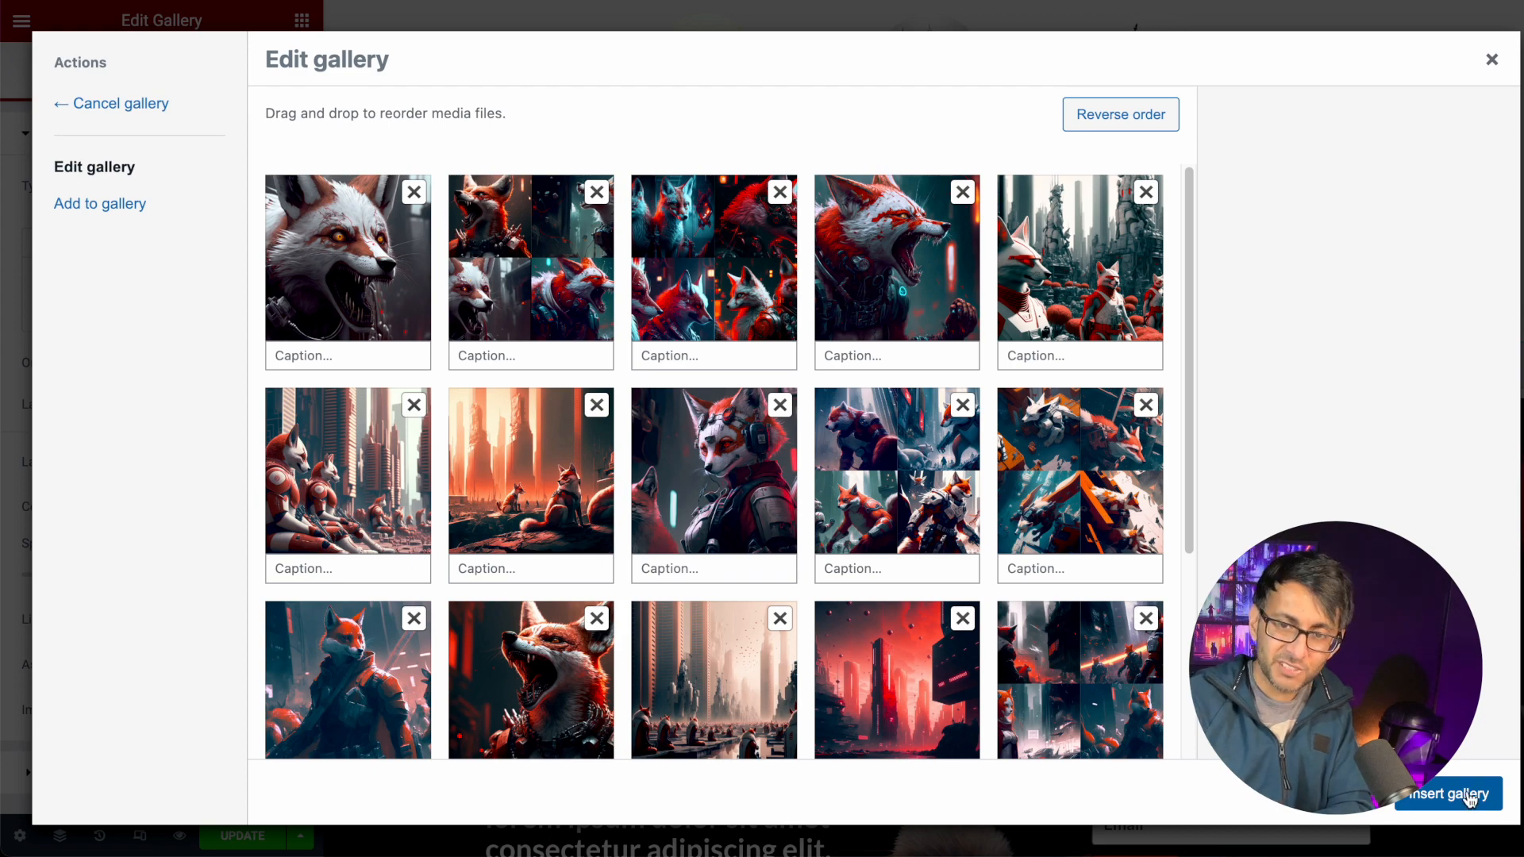
{"action": "left_click", "coordinate": [1469, 796]}
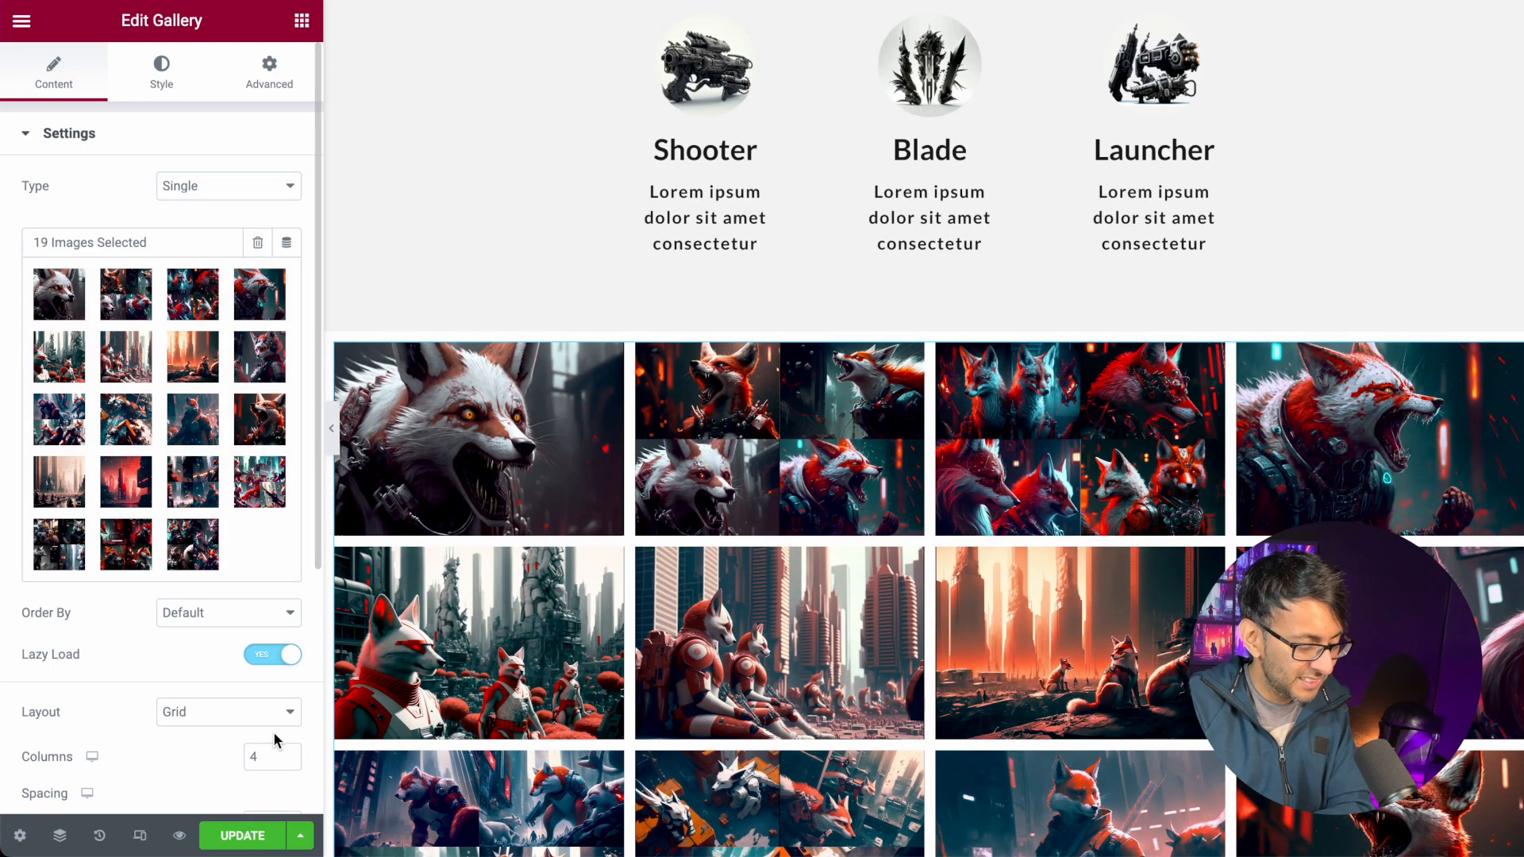
- Set the gallery grid to 5 columns
{"action": "left_click", "coordinate": [291, 754]}
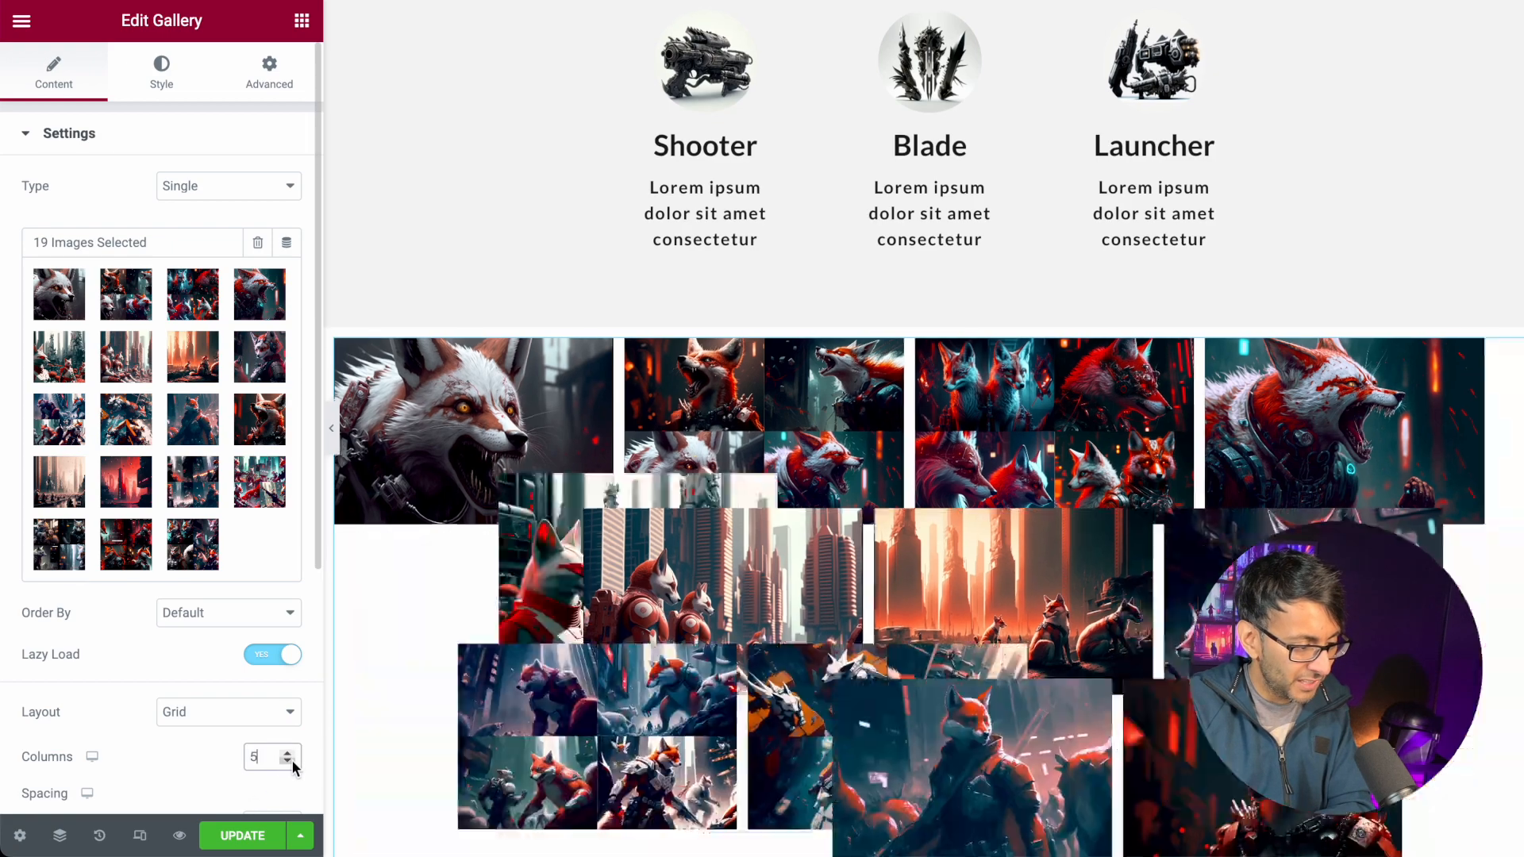
{"action": "scroll", "coordinate": [401, 713], "scroll_direction": "down", "scroll_amount": 4}
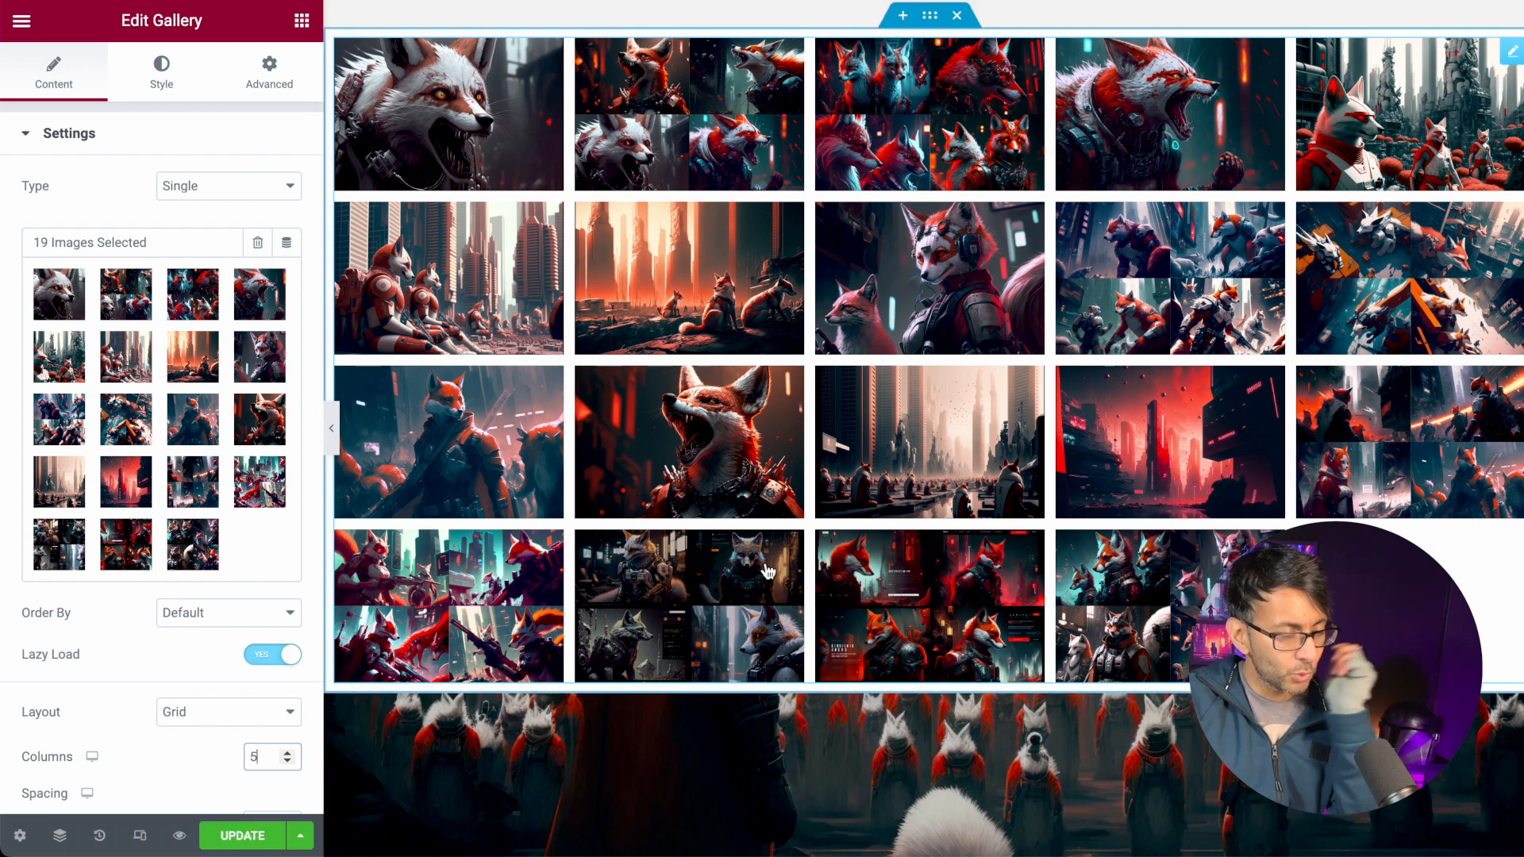
{"action": "scroll", "coordinate": [1158, 506], "scroll_direction": "up", "scroll_amount": 1}
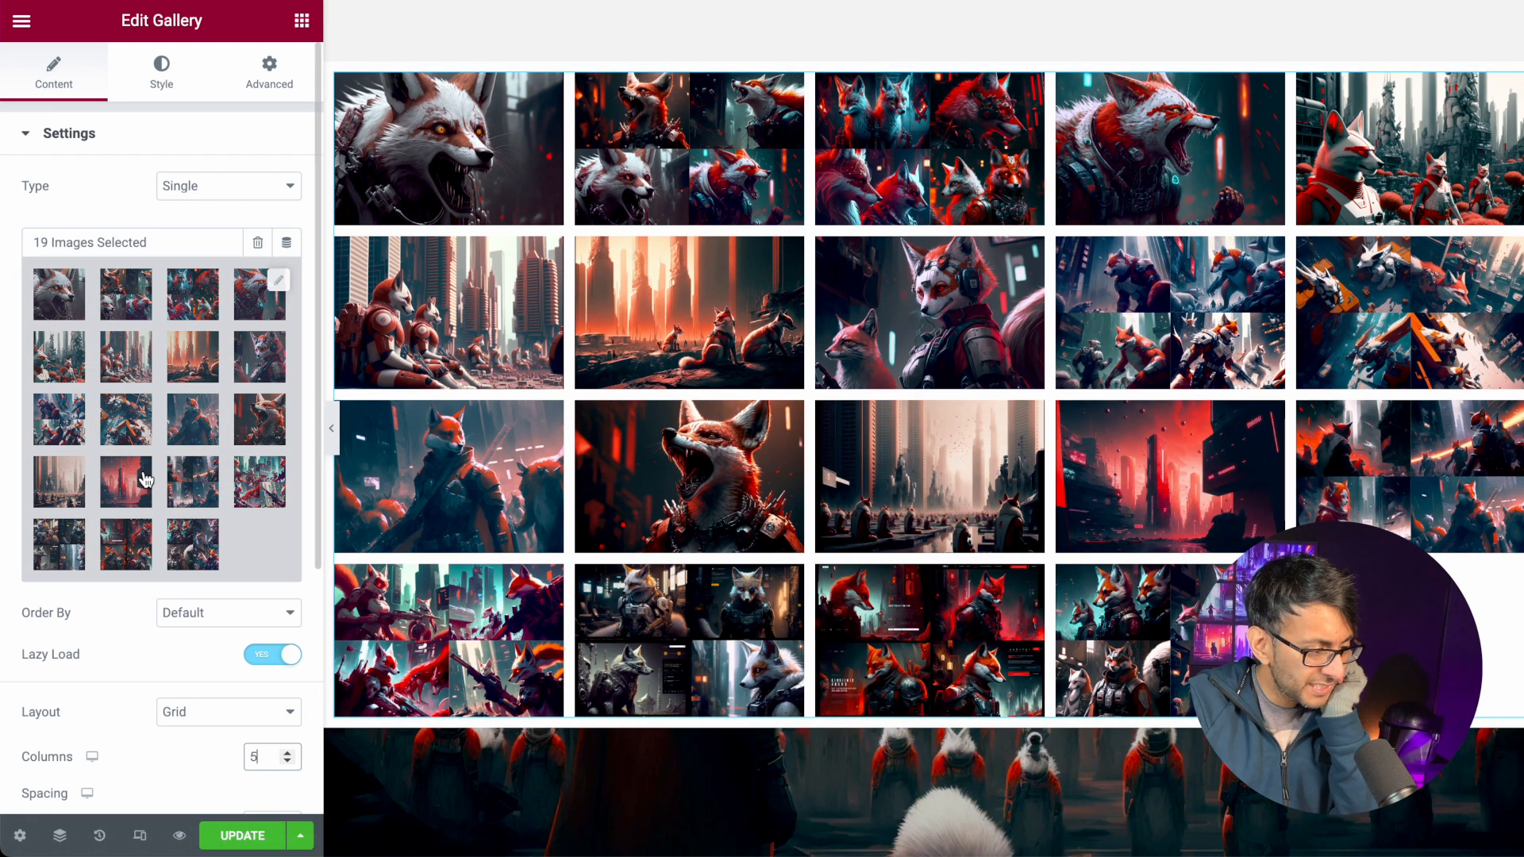
- Remove the hazy city image Fox18 from the gallery and insert the updated set
{"action": "left_click", "coordinate": [144, 478]}
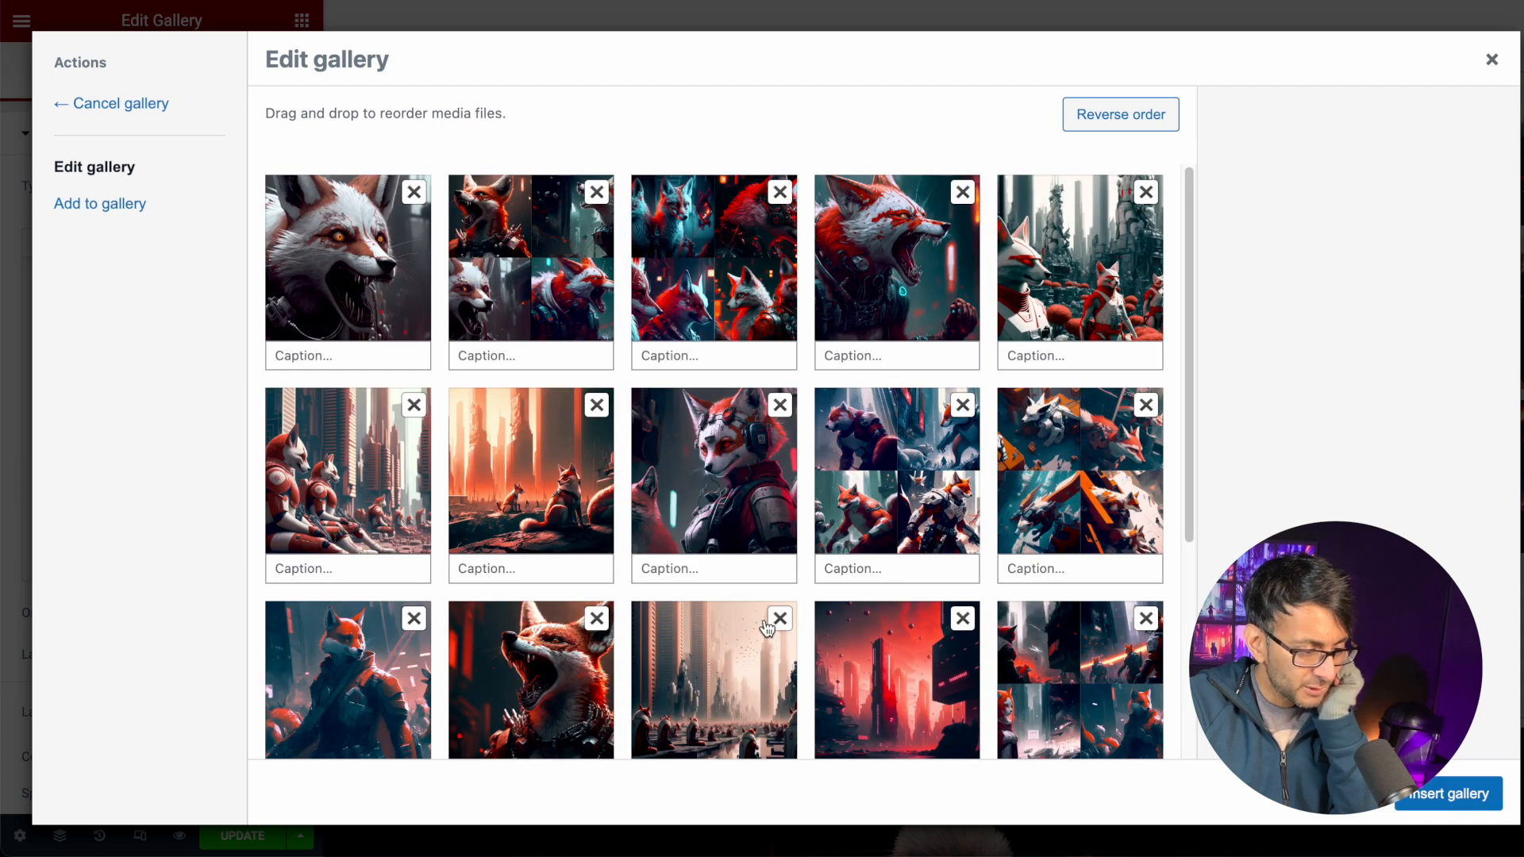
{"action": "left_click", "coordinate": [767, 629]}
{"action": "left_click", "coordinate": [789, 627]}
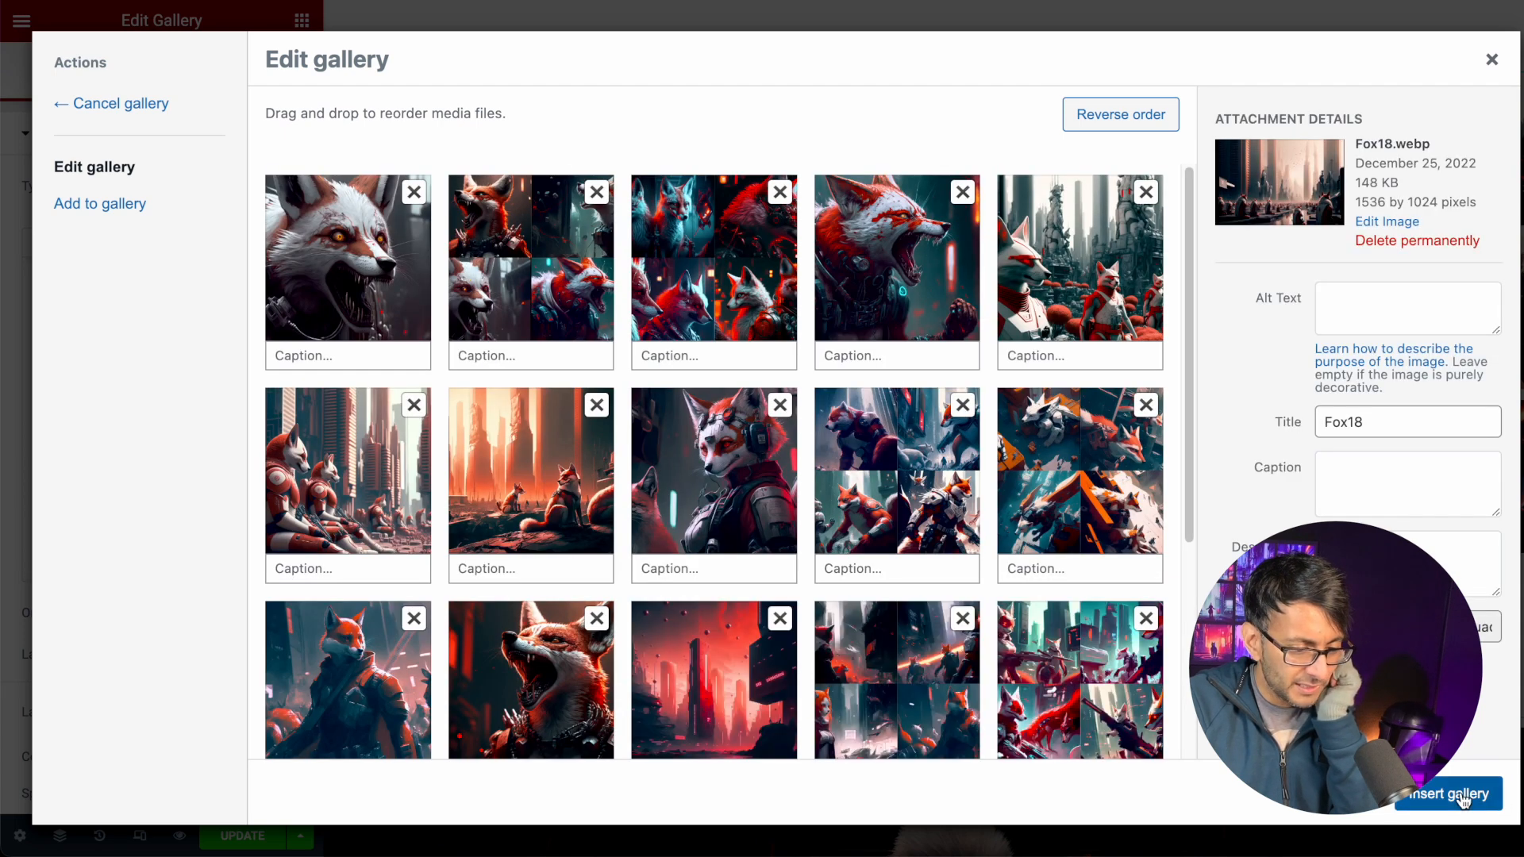
{"action": "left_click", "coordinate": [1449, 794]}
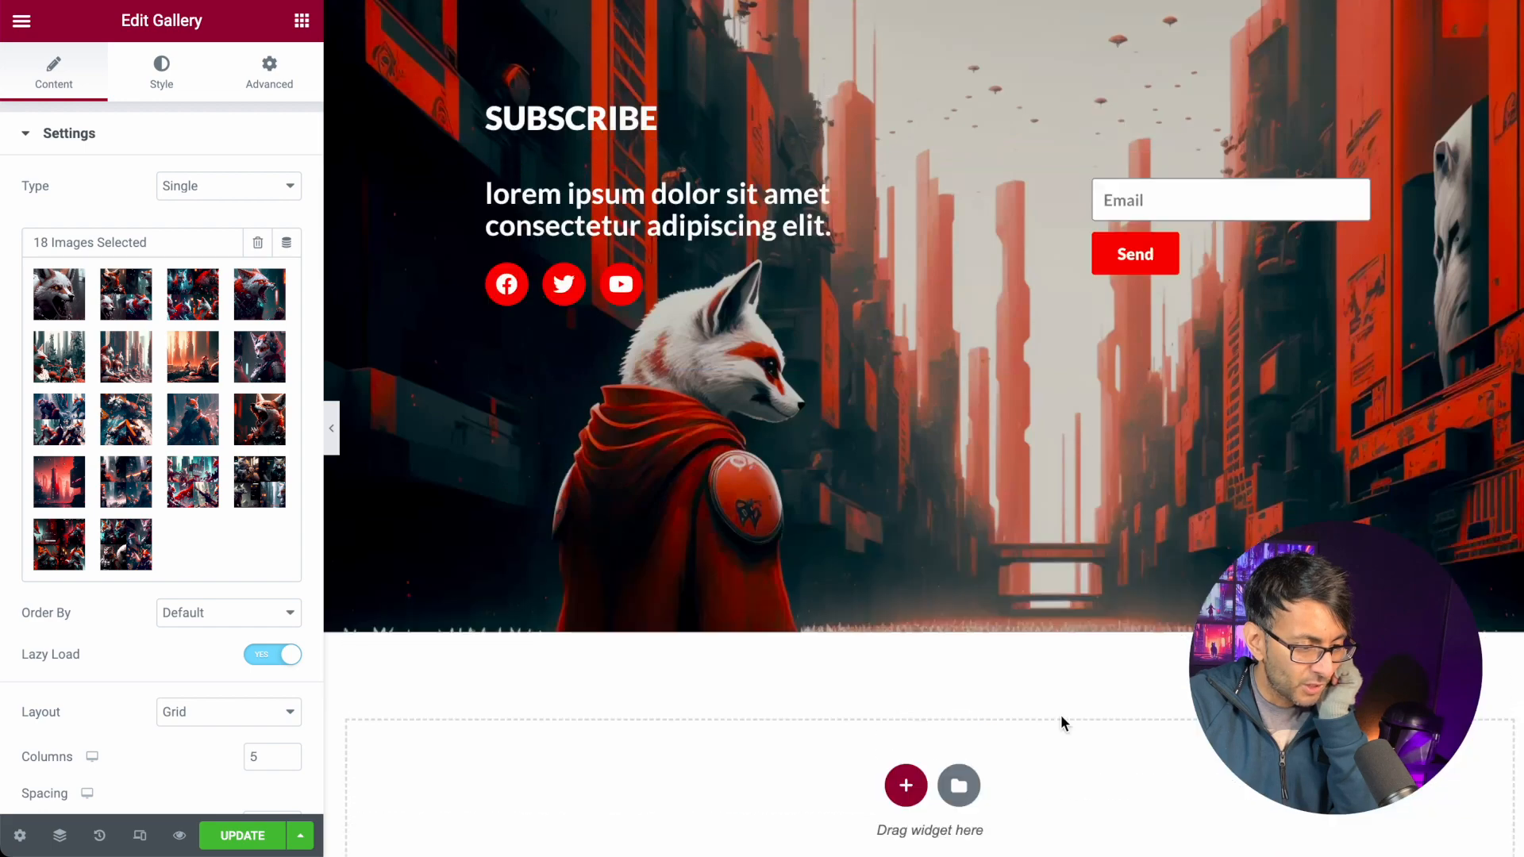
{"action": "scroll", "coordinate": [1064, 724], "scroll_direction": "down", "scroll_amount": 1}
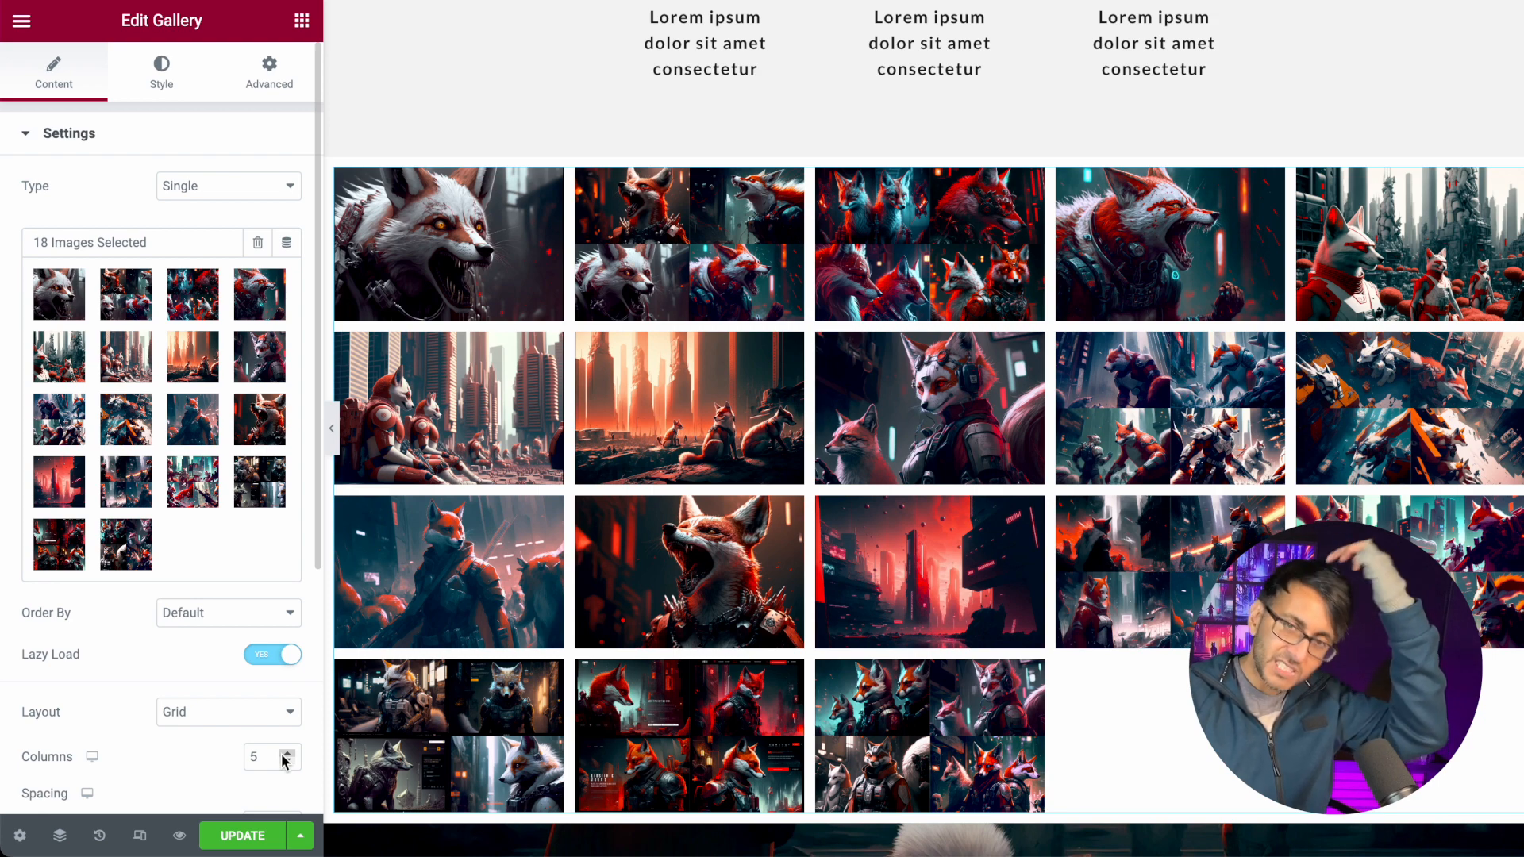
- Remove the foxes seated before skyscrapers and the red city image from the gallery, and insert the updated set
{"action": "left_click", "coordinate": [174, 429]}
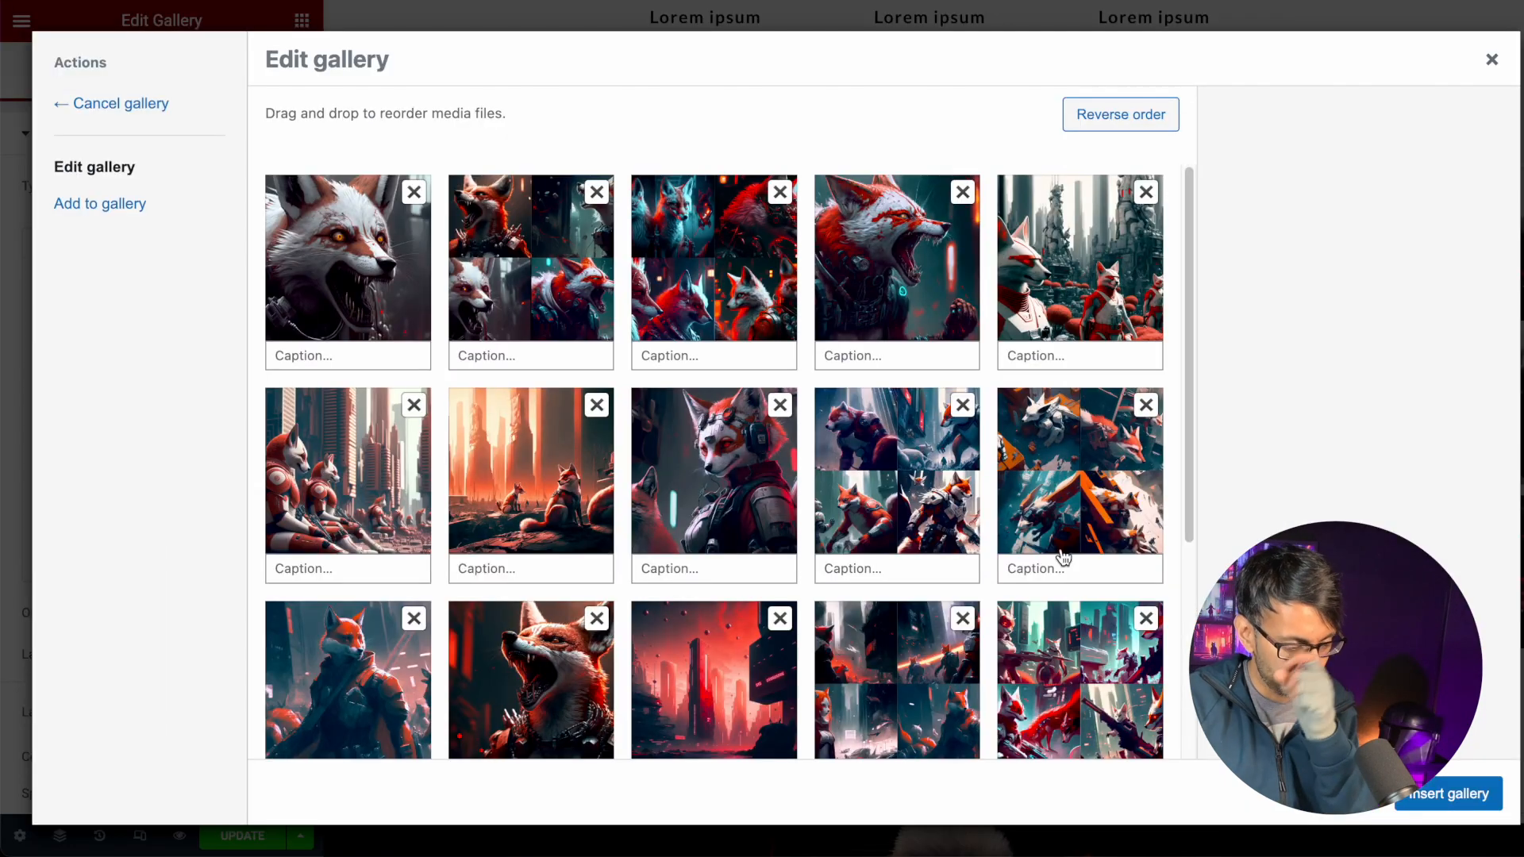
{"action": "scroll", "coordinate": [885, 697], "scroll_direction": "down", "scroll_amount": 1}
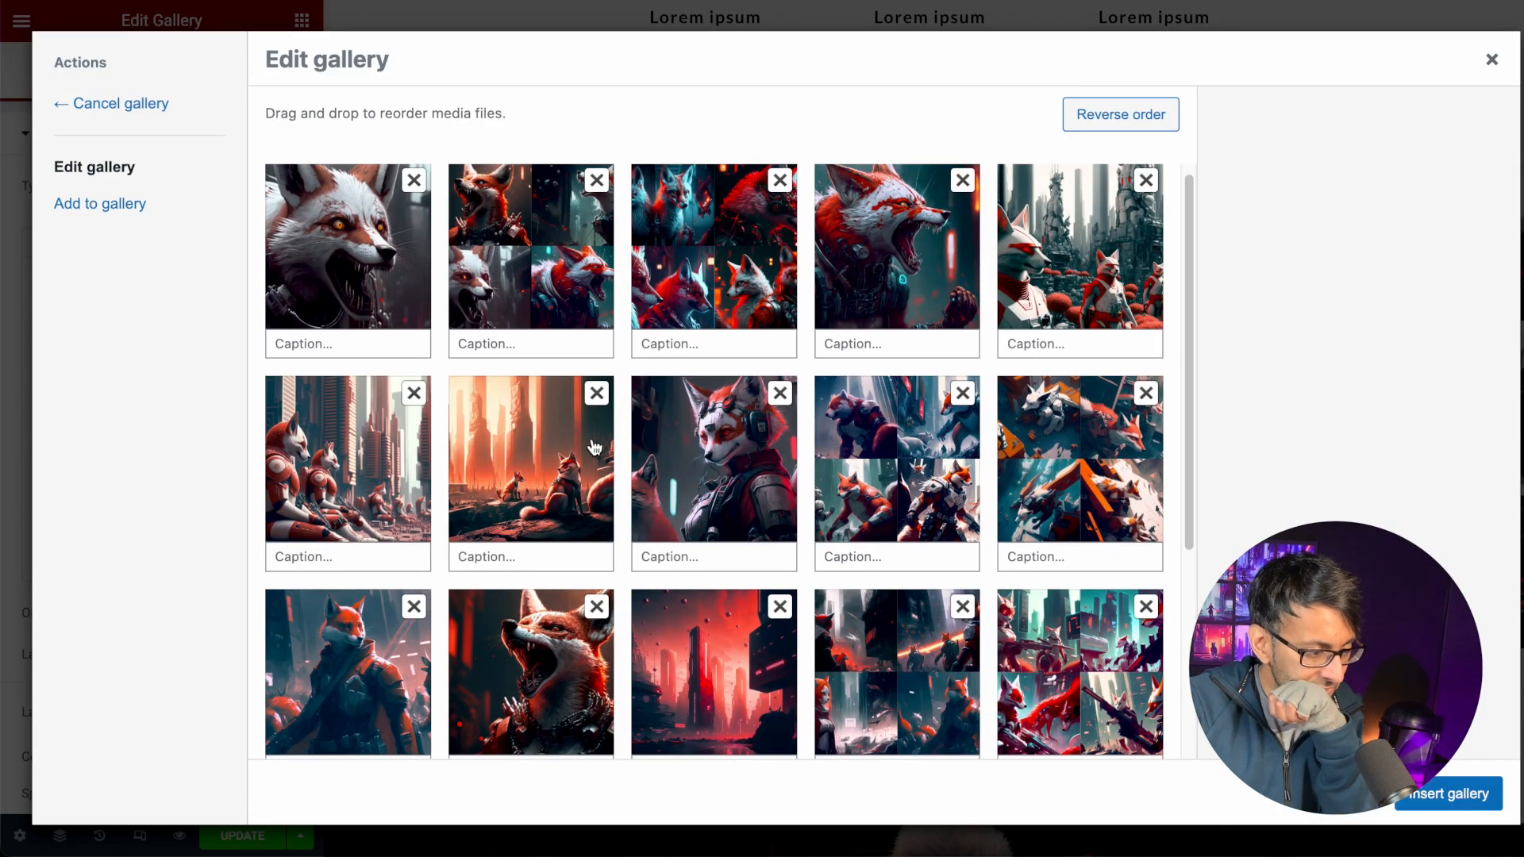
{"action": "left_click", "coordinate": [412, 395]}
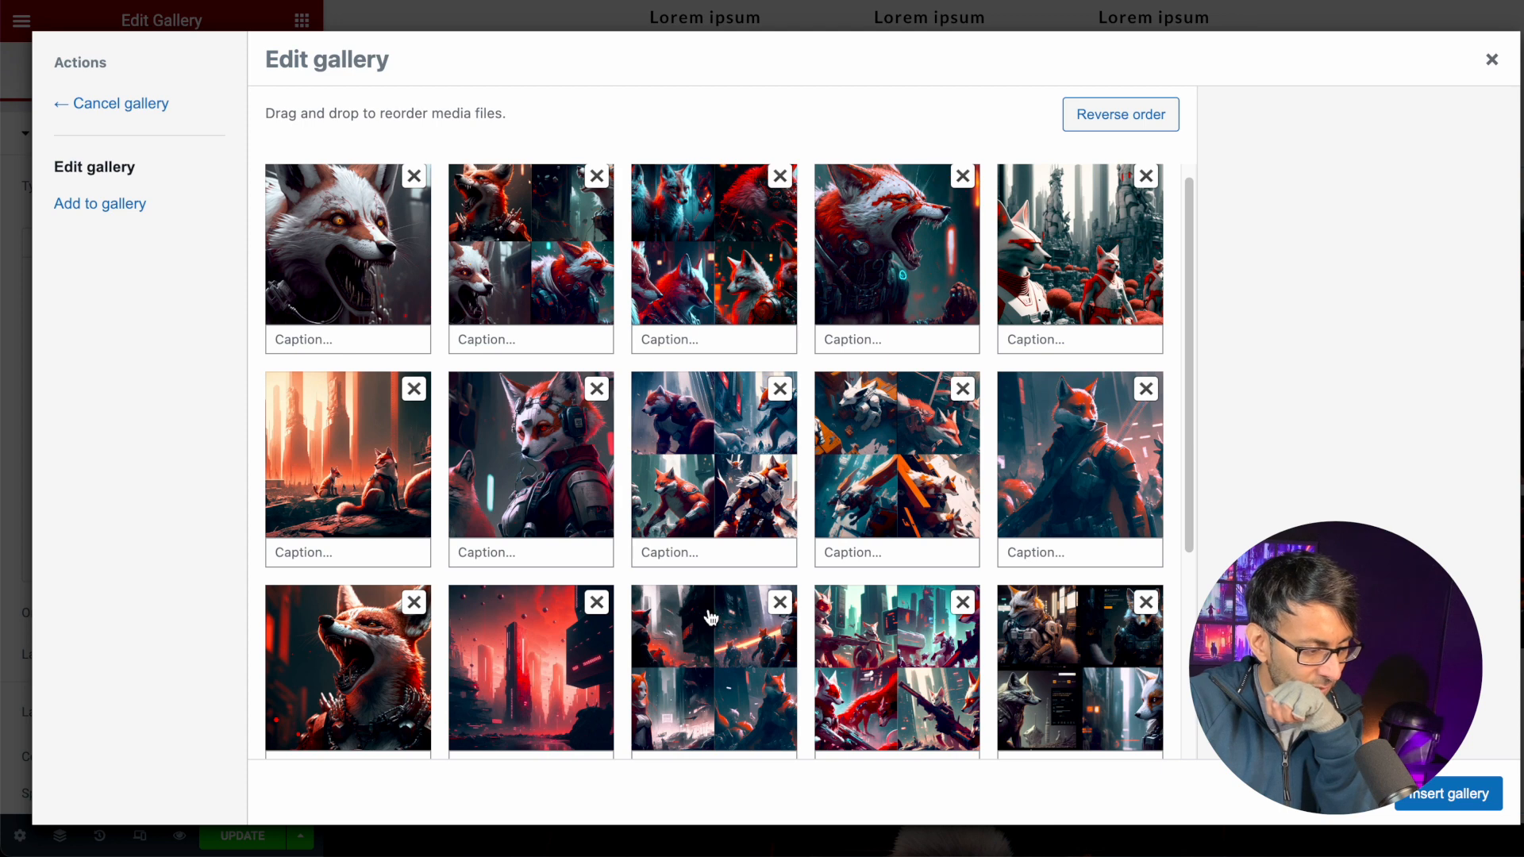
{"action": "scroll", "coordinate": [566, 633], "scroll_direction": "up", "scroll_amount": 1}
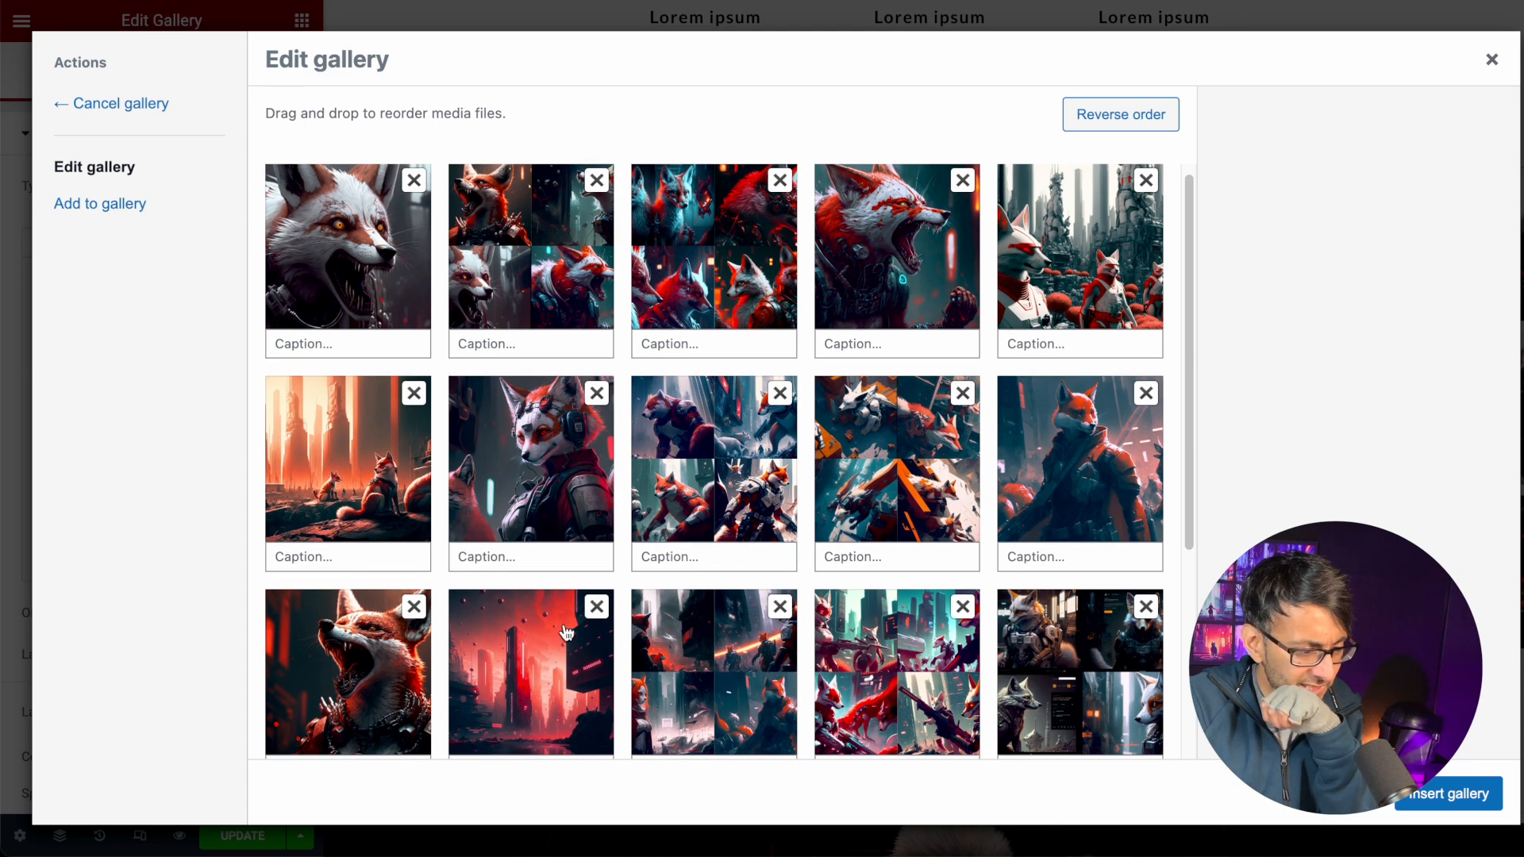
{"action": "left_click", "coordinate": [598, 608]}
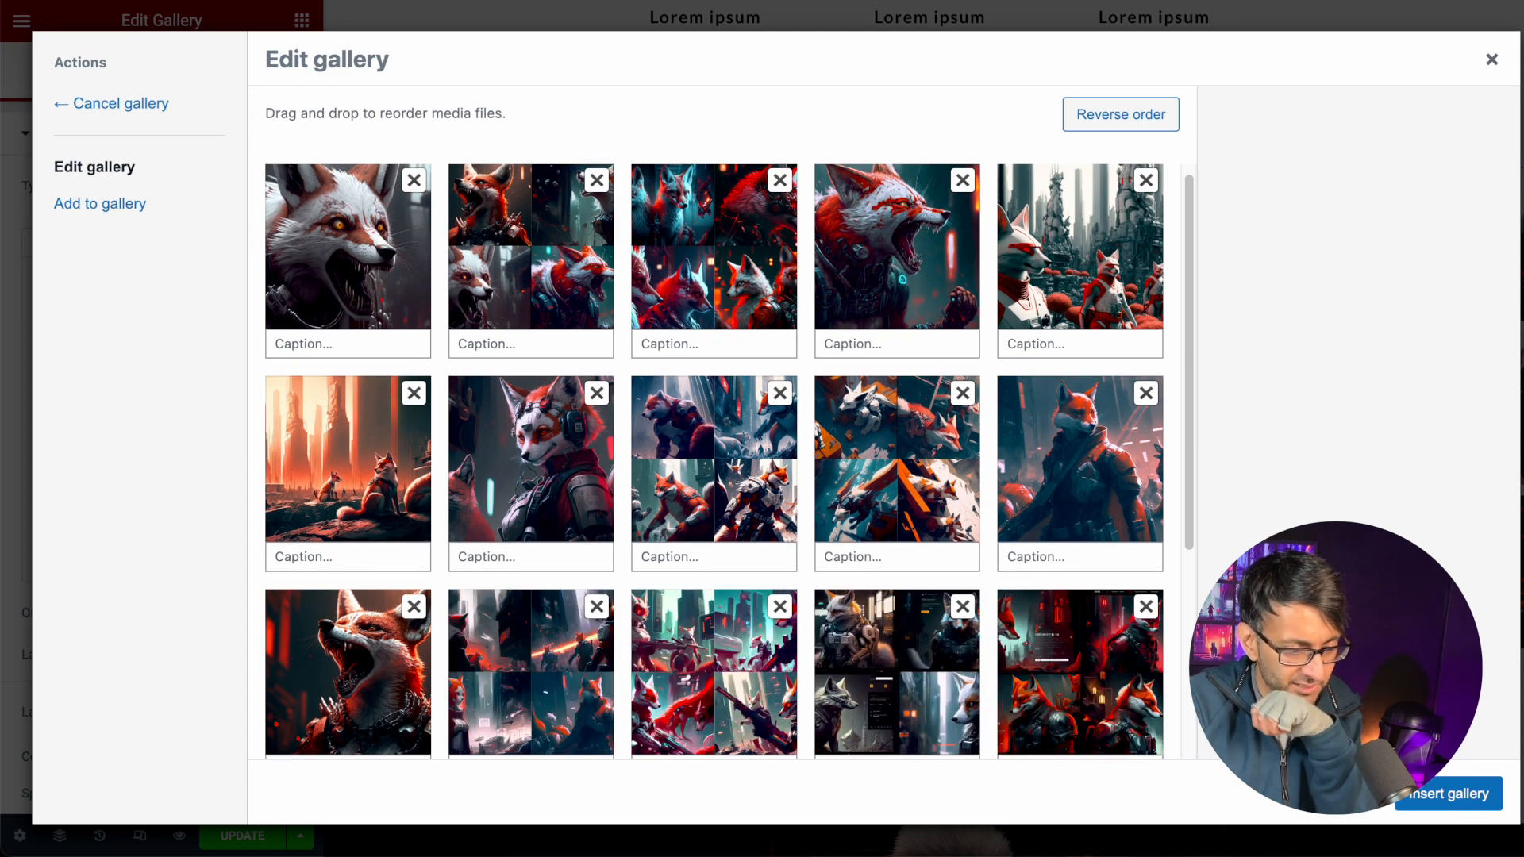
{"action": "left_click", "coordinate": [1431, 794]}
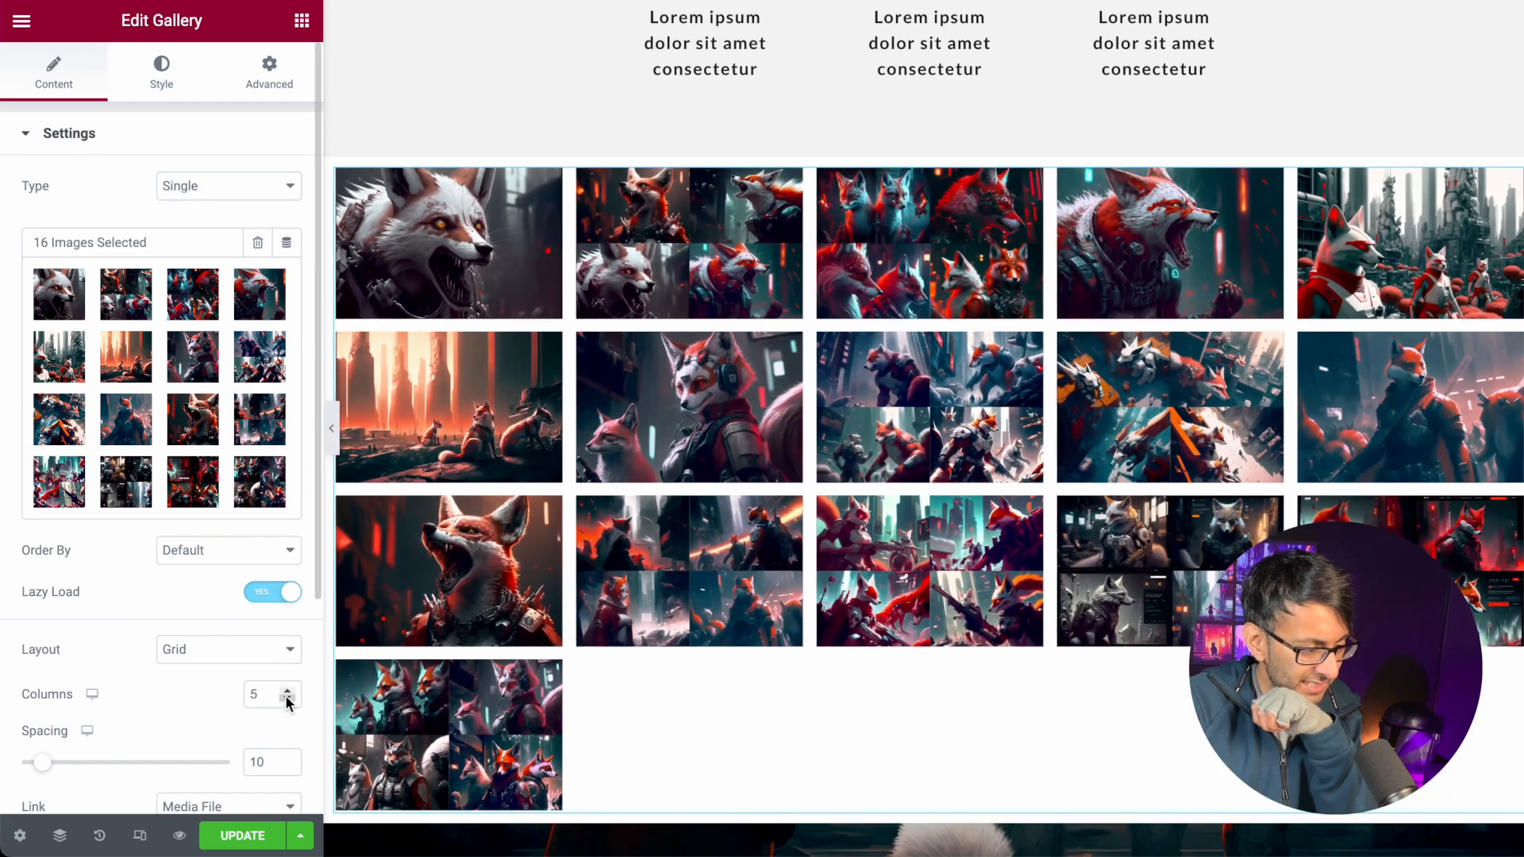
- Set the gallery grid to 4 columns and reduce the spacing between images to 0
{"action": "left_click", "coordinate": [288, 699]}
{"action": "scroll", "coordinate": [137, 669], "scroll_direction": "down", "scroll_amount": 3}
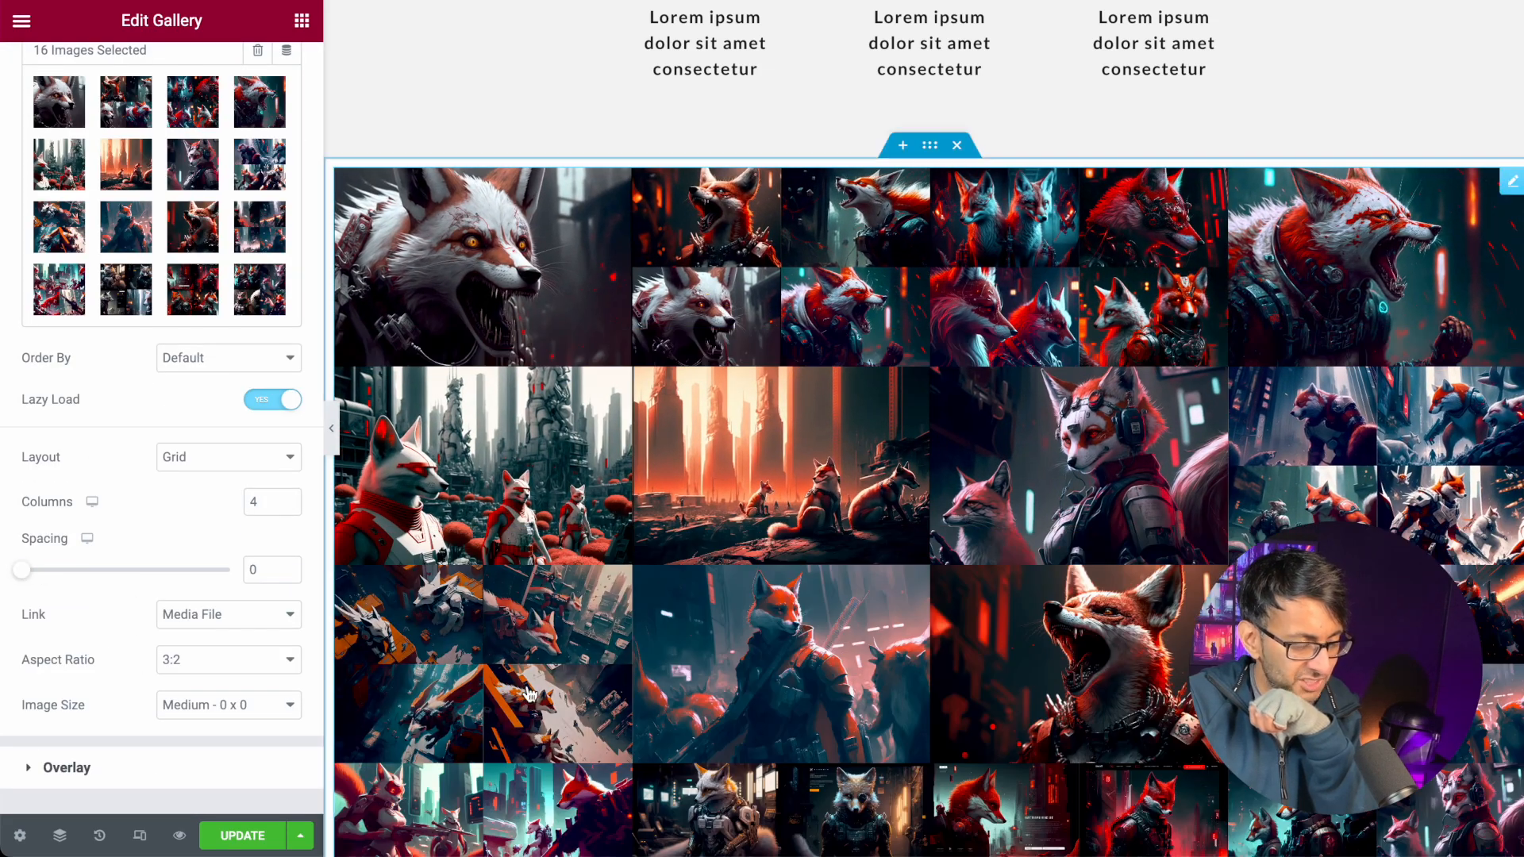
{"action": "scroll", "coordinate": [944, 595], "scroll_direction": "down", "scroll_amount": 2}
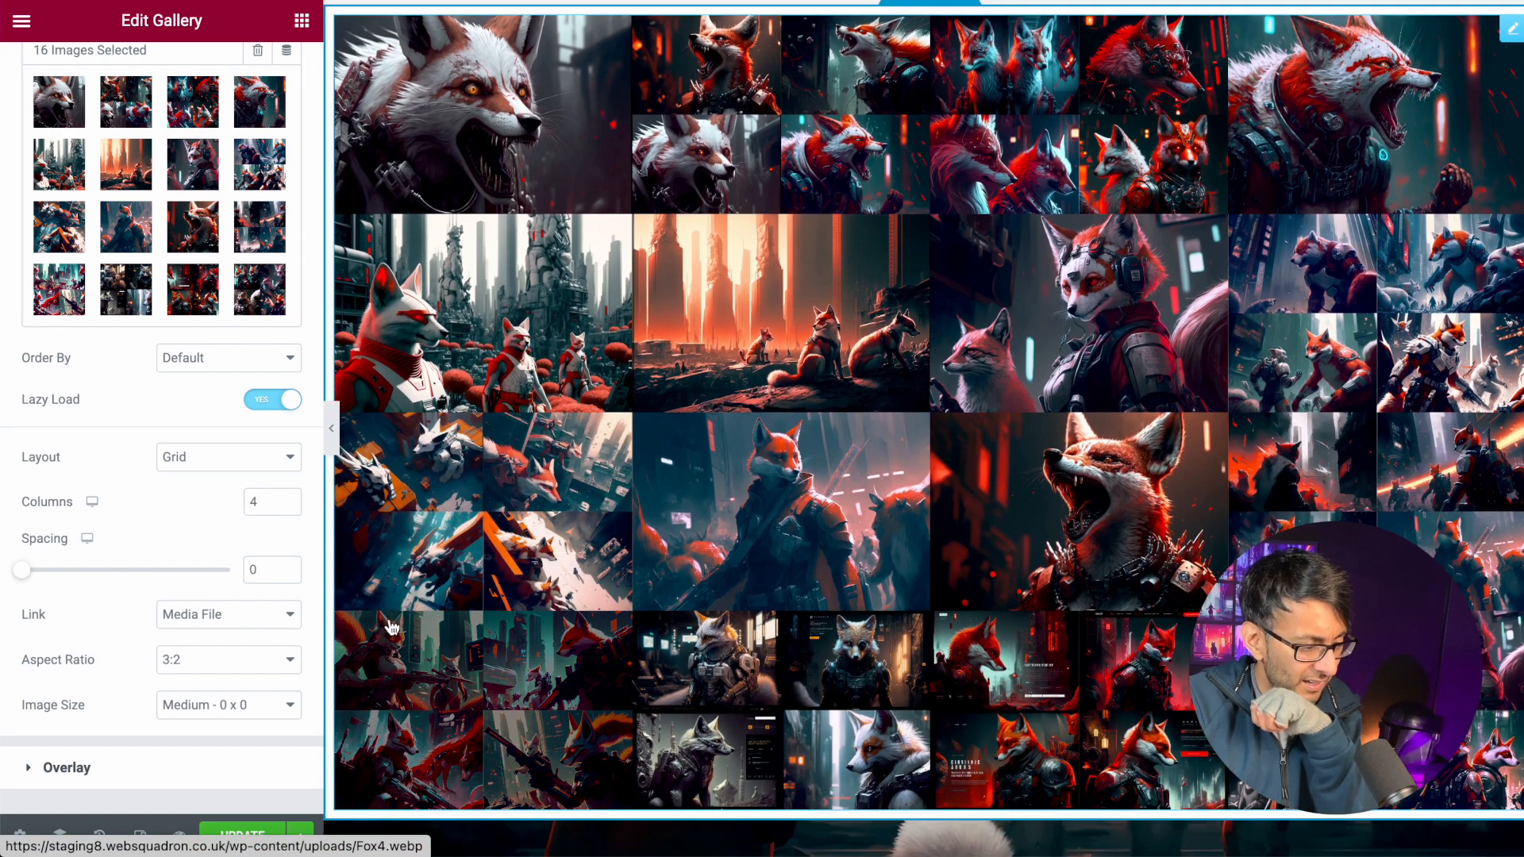
{"action": "scroll", "coordinate": [187, 588], "scroll_direction": "up", "scroll_amount": 1}
{"action": "scroll", "coordinate": [227, 676], "scroll_direction": "down", "scroll_amount": 2}
{"action": "scroll", "coordinate": [238, 657], "scroll_direction": "up", "scroll_amount": 3}
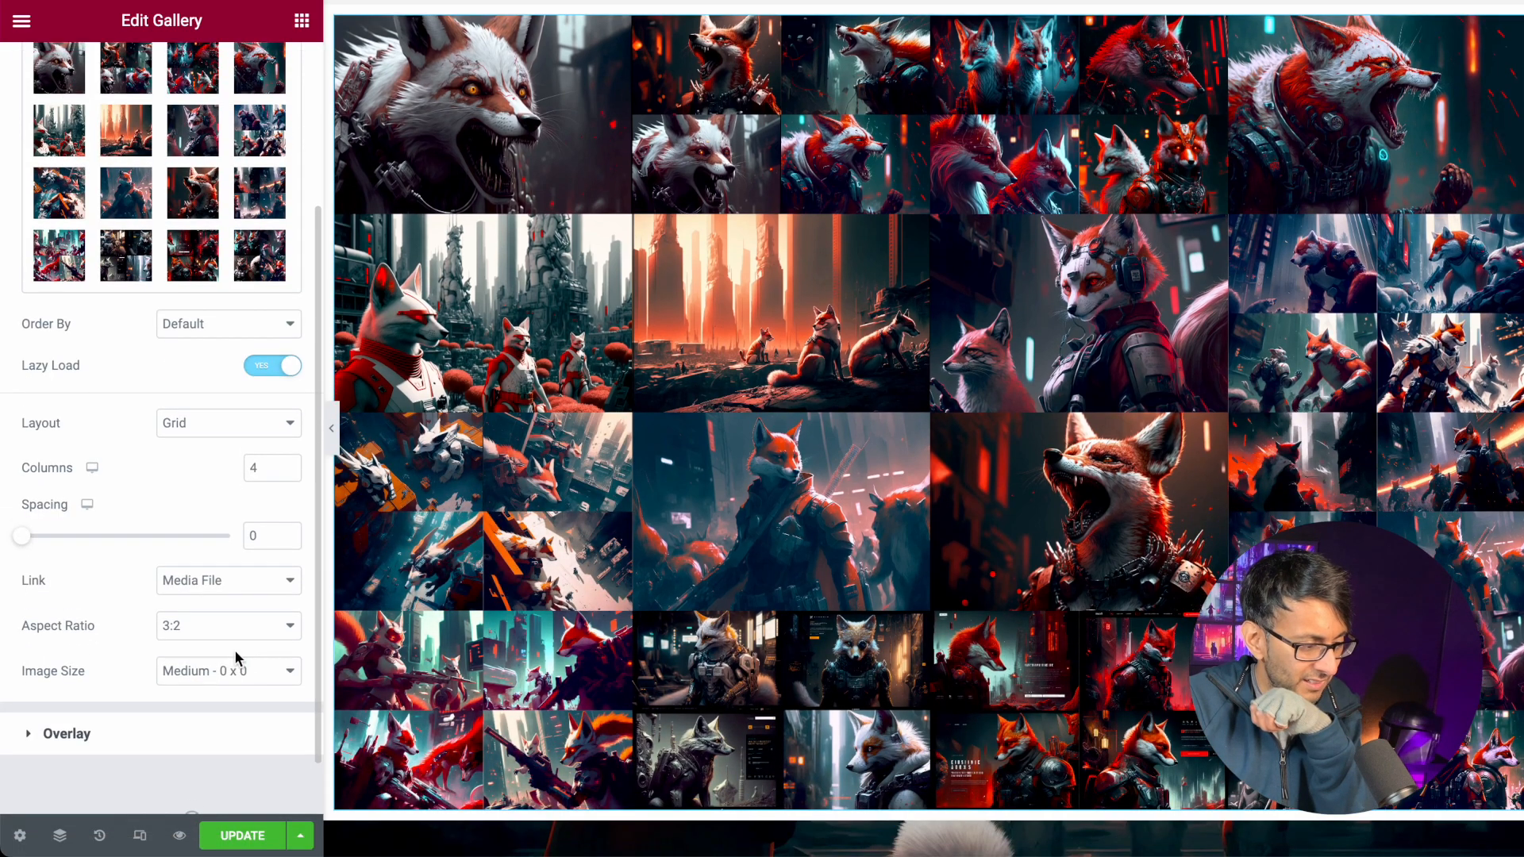
- Try the Justified and Masonry layouts for the gallery, and return it to Grid
{"action": "left_click", "coordinate": [221, 187]}
{"action": "left_click", "coordinate": [195, 185]}
{"action": "left_click", "coordinate": [264, 651]}
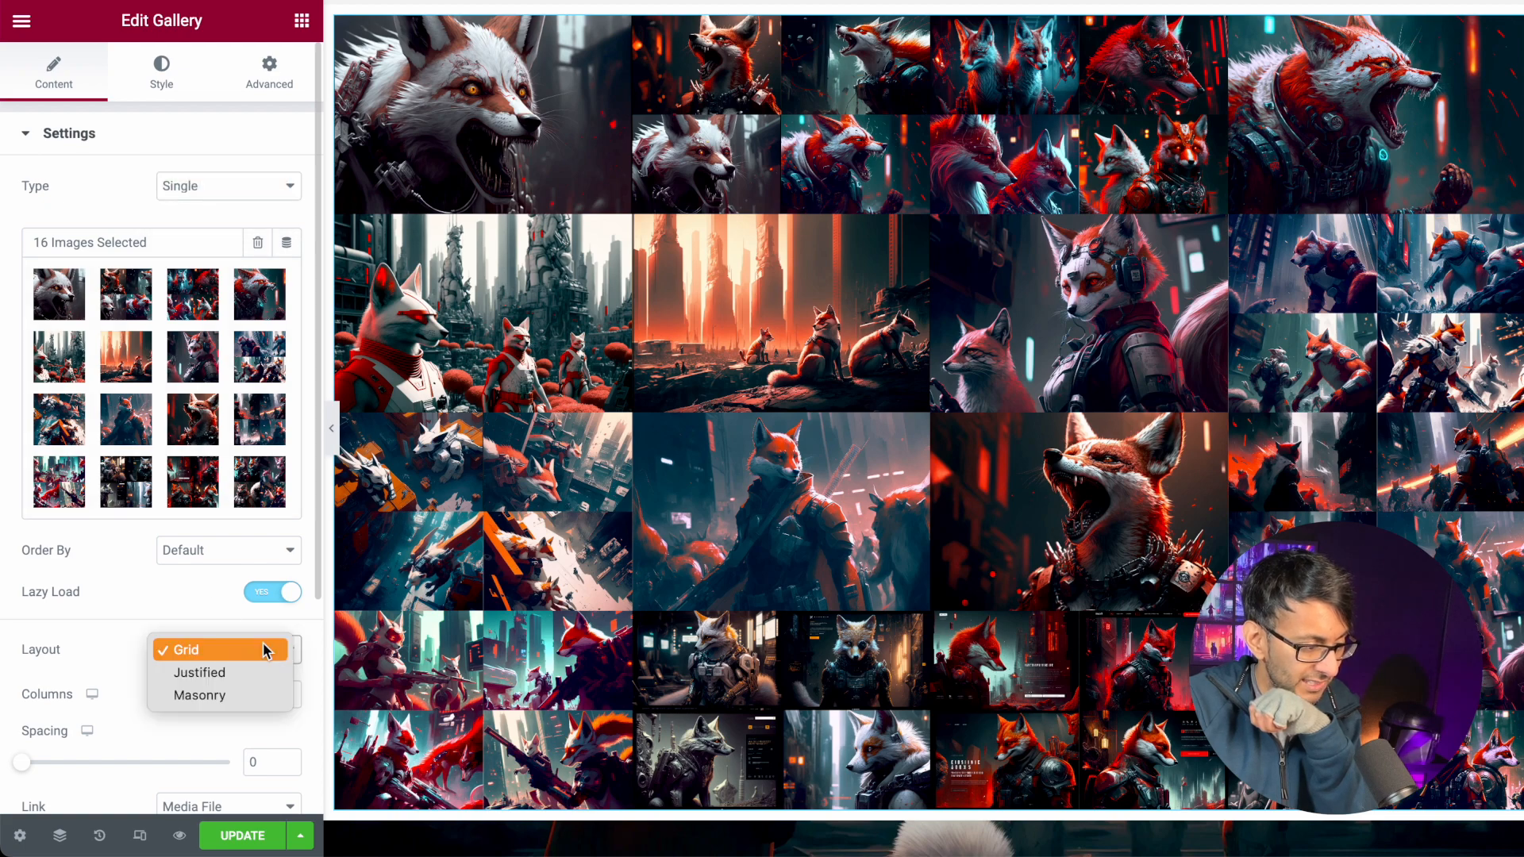
{"action": "left_click", "coordinate": [206, 673]}
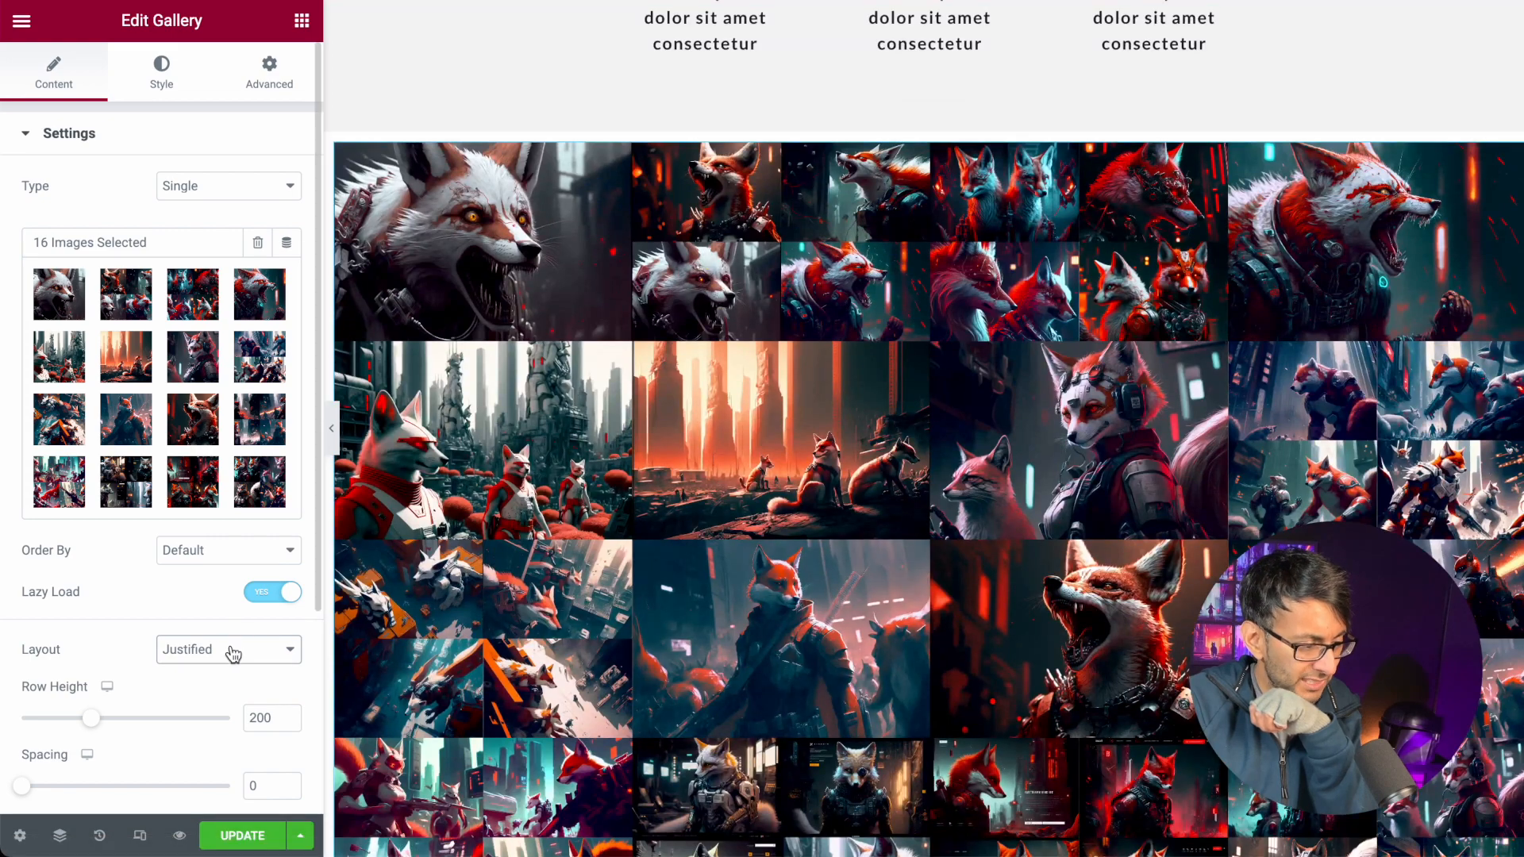
{"action": "left_click", "coordinate": [230, 651]}
{"action": "left_click", "coordinate": [228, 672]}
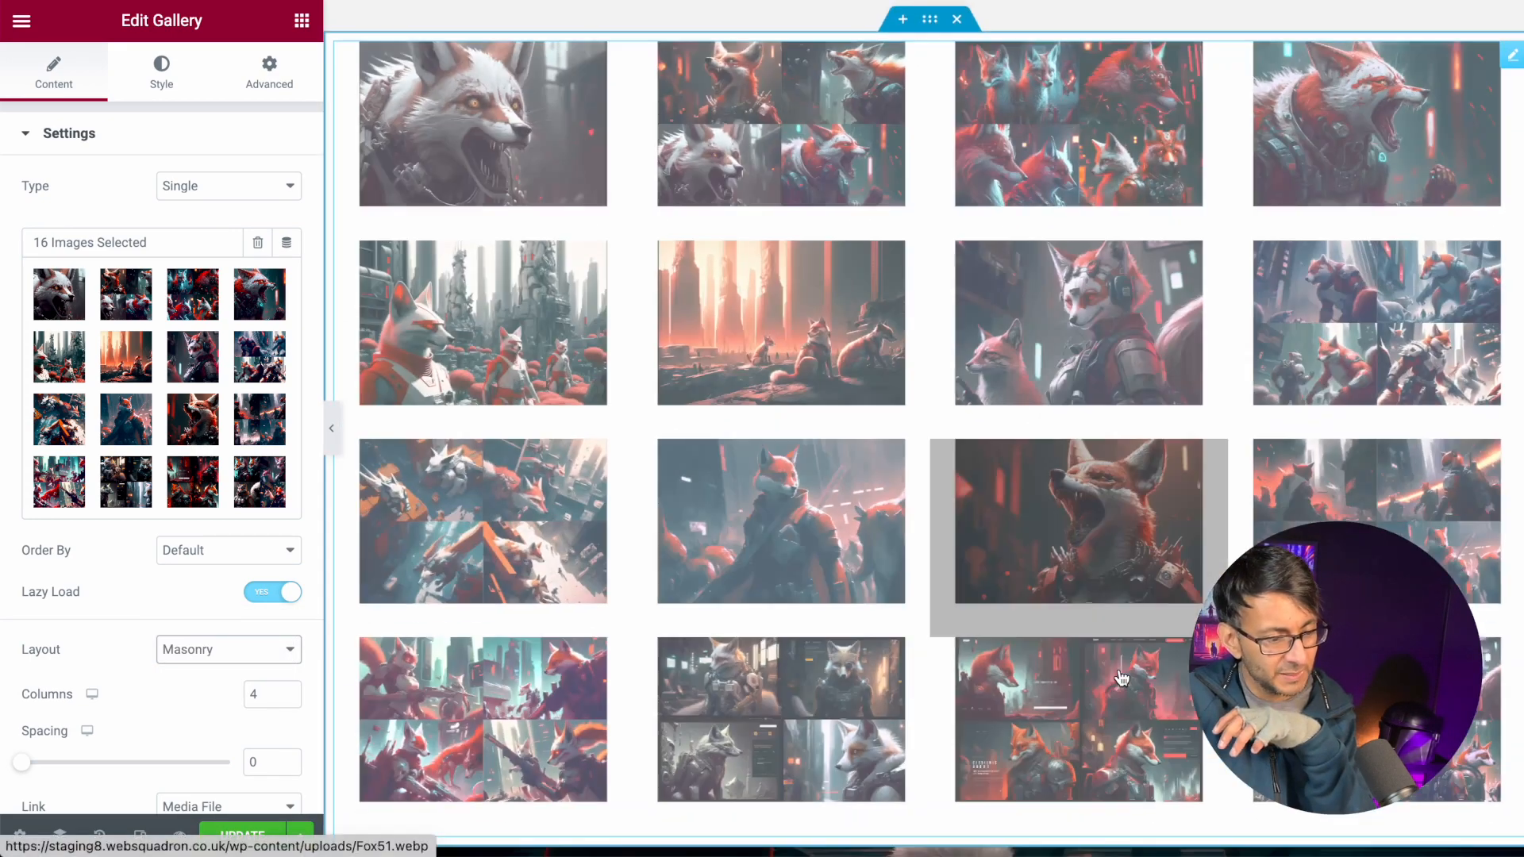
{"action": "scroll", "coordinate": [1121, 679], "scroll_direction": "up", "scroll_amount": 1}
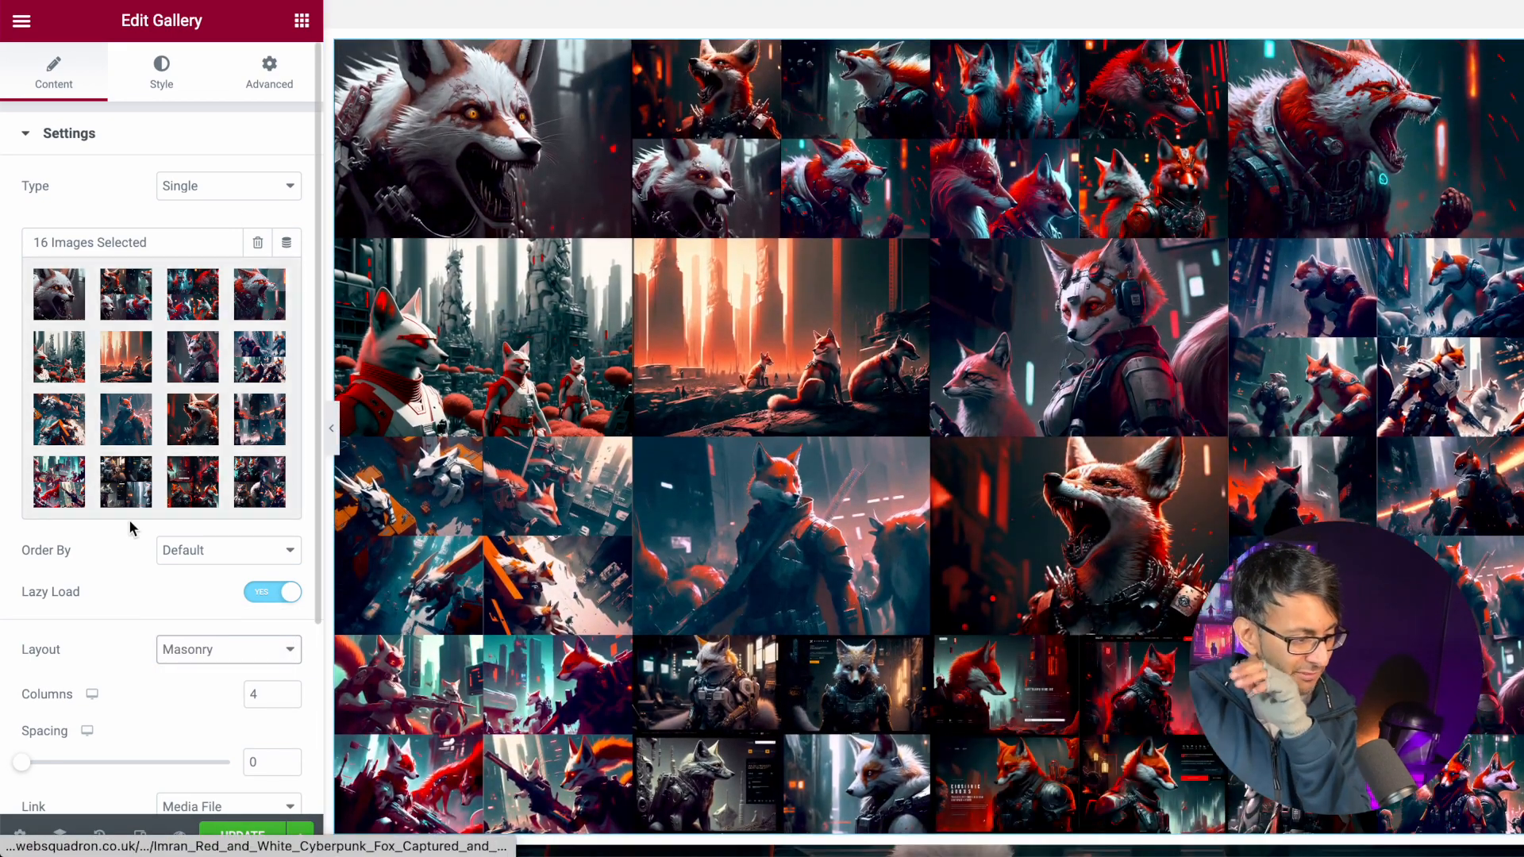
{"action": "left_click", "coordinate": [231, 651]}
{"action": "left_click", "coordinate": [231, 625]}
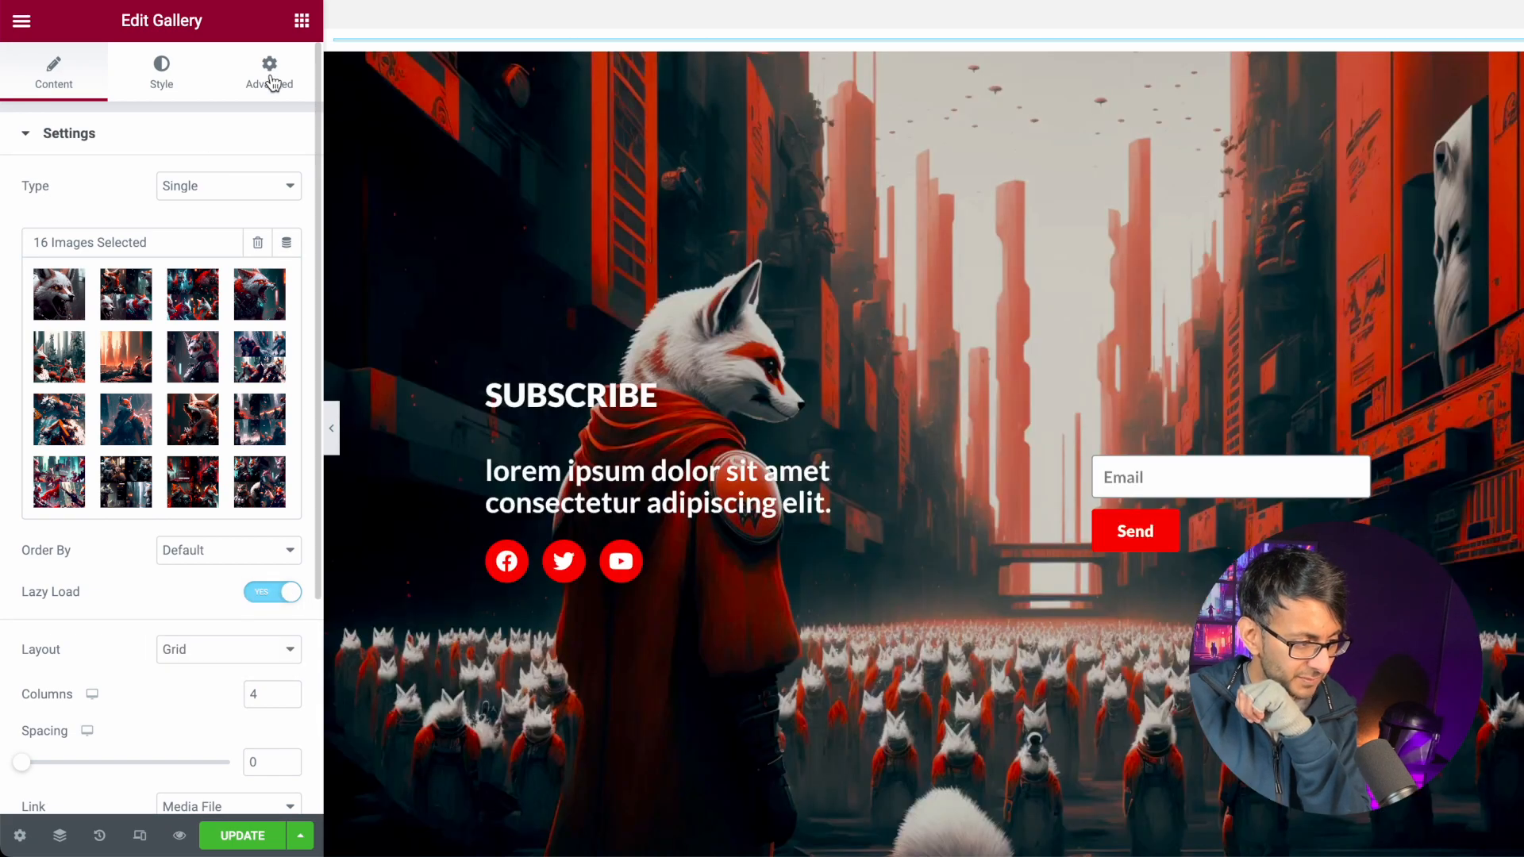
- Set the padding of the Gallery widget and its container to 0 on all sides, and hide the editing panel to preview
{"action": "left_click", "coordinate": [269, 74]}
{"action": "left_click", "coordinate": [278, 310]}
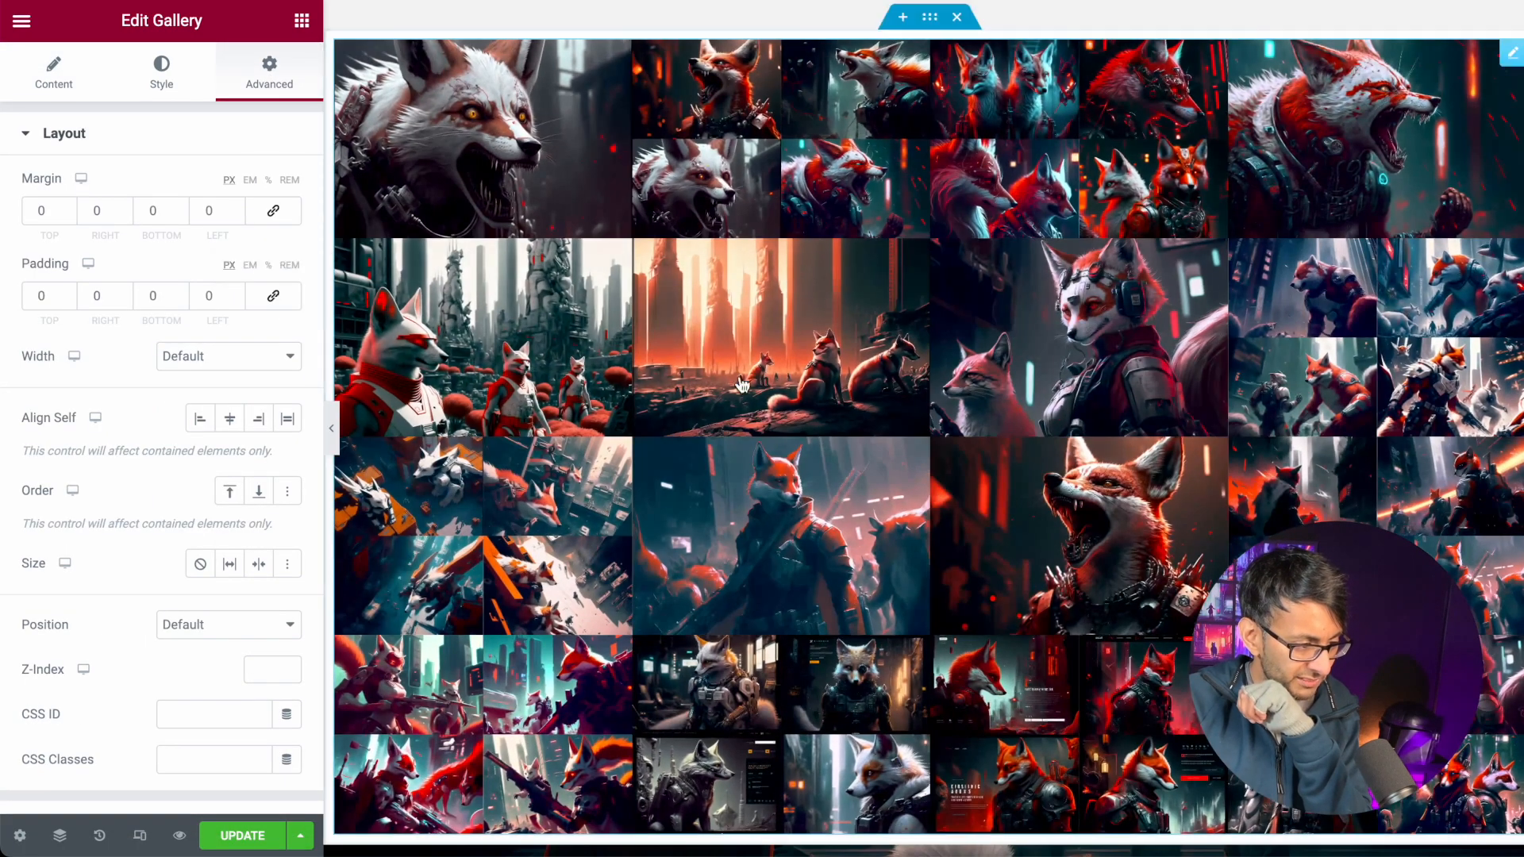
{"action": "scroll", "coordinate": [694, 371], "scroll_direction": "up", "scroll_amount": 3}
{"action": "left_click", "coordinate": [930, 238]}
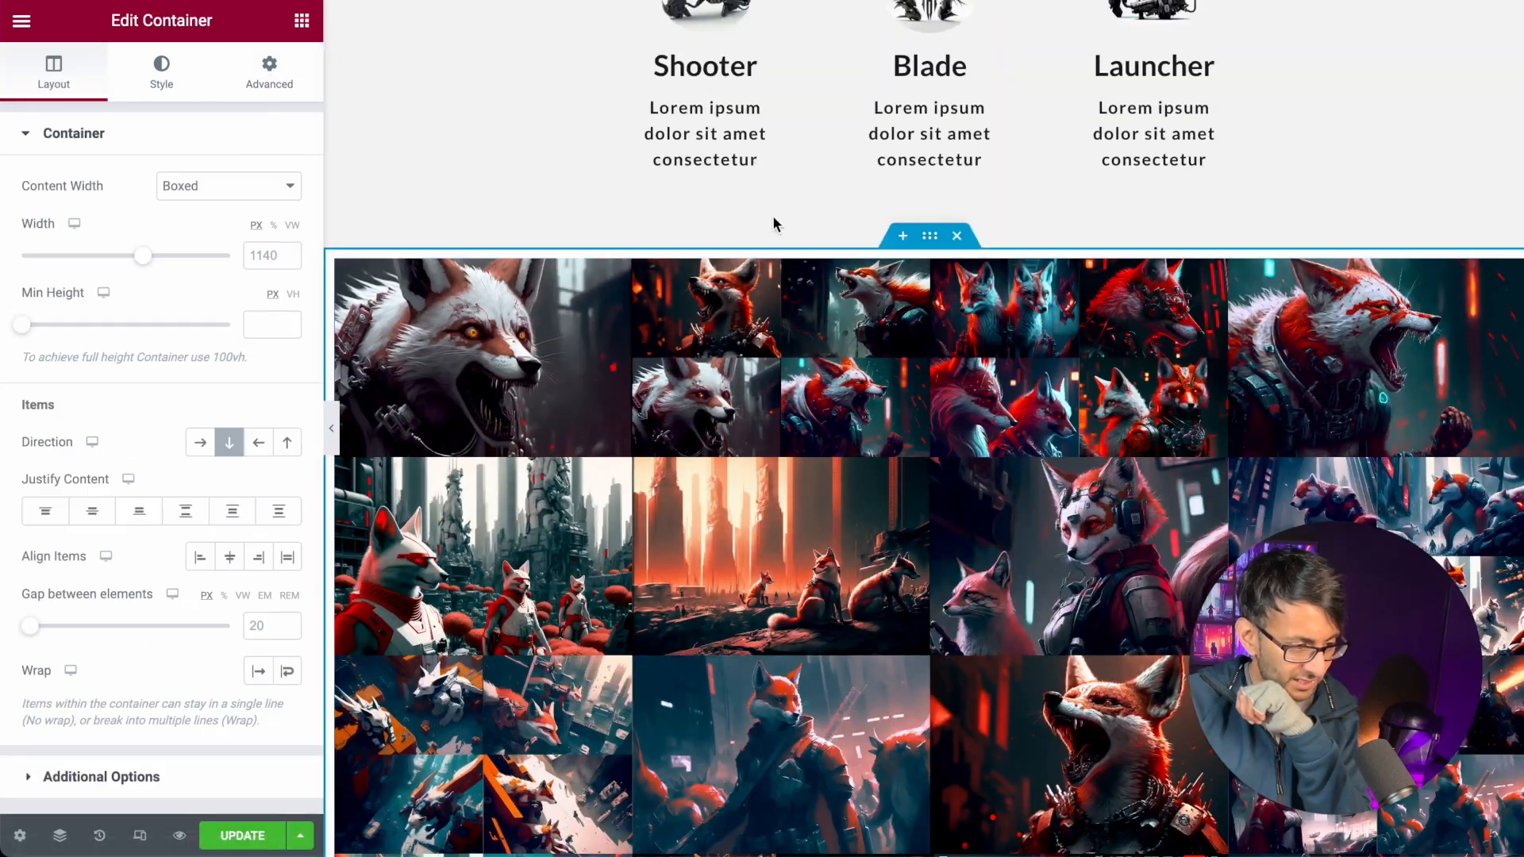
{"action": "left_click", "coordinate": [269, 75]}
{"action": "left_click", "coordinate": [273, 296]}
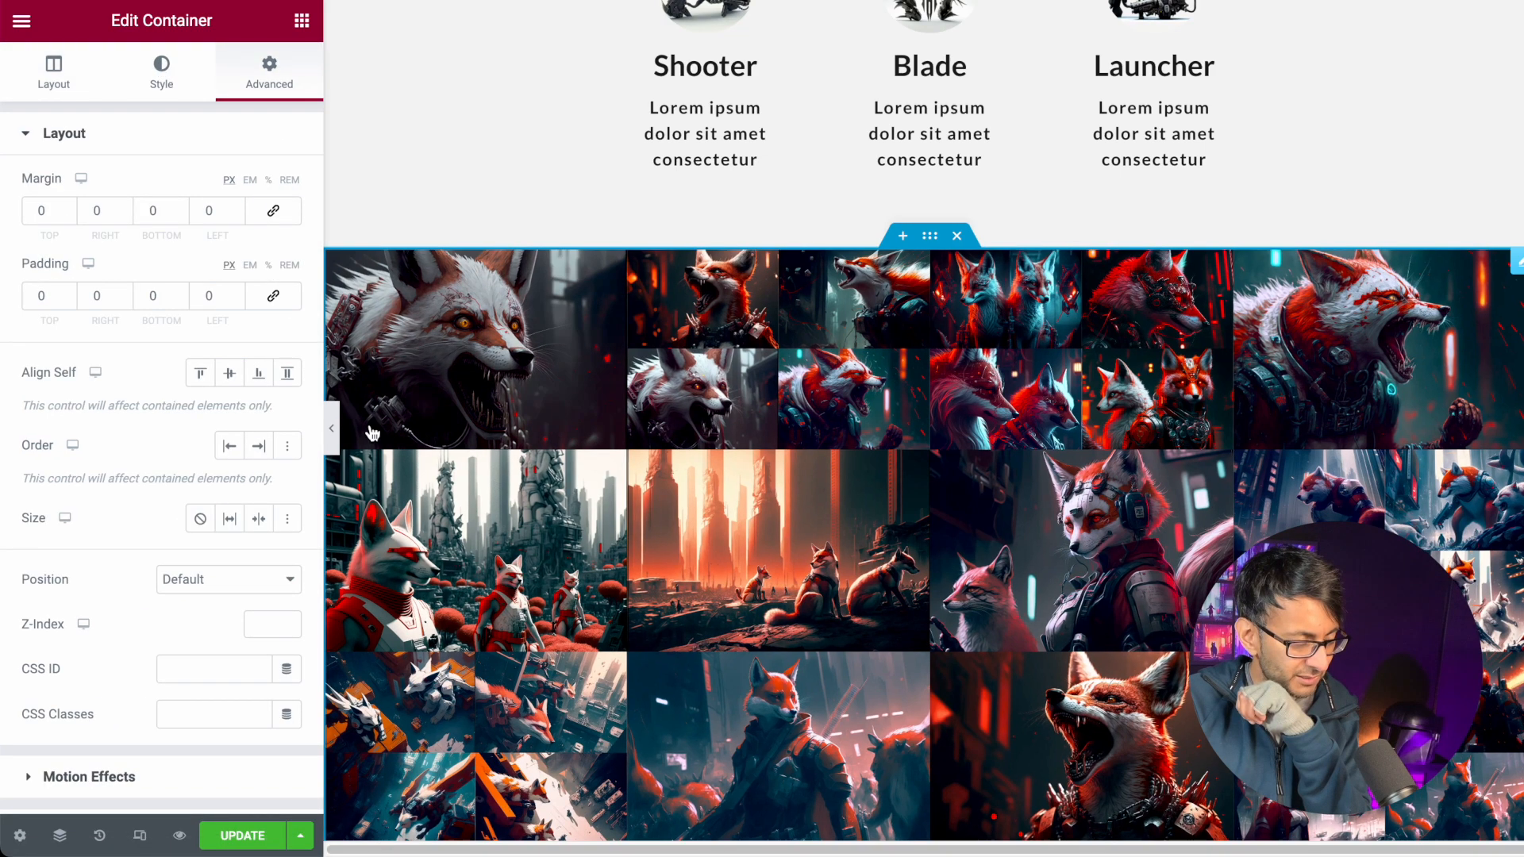
{"action": "left_click", "coordinate": [332, 429]}
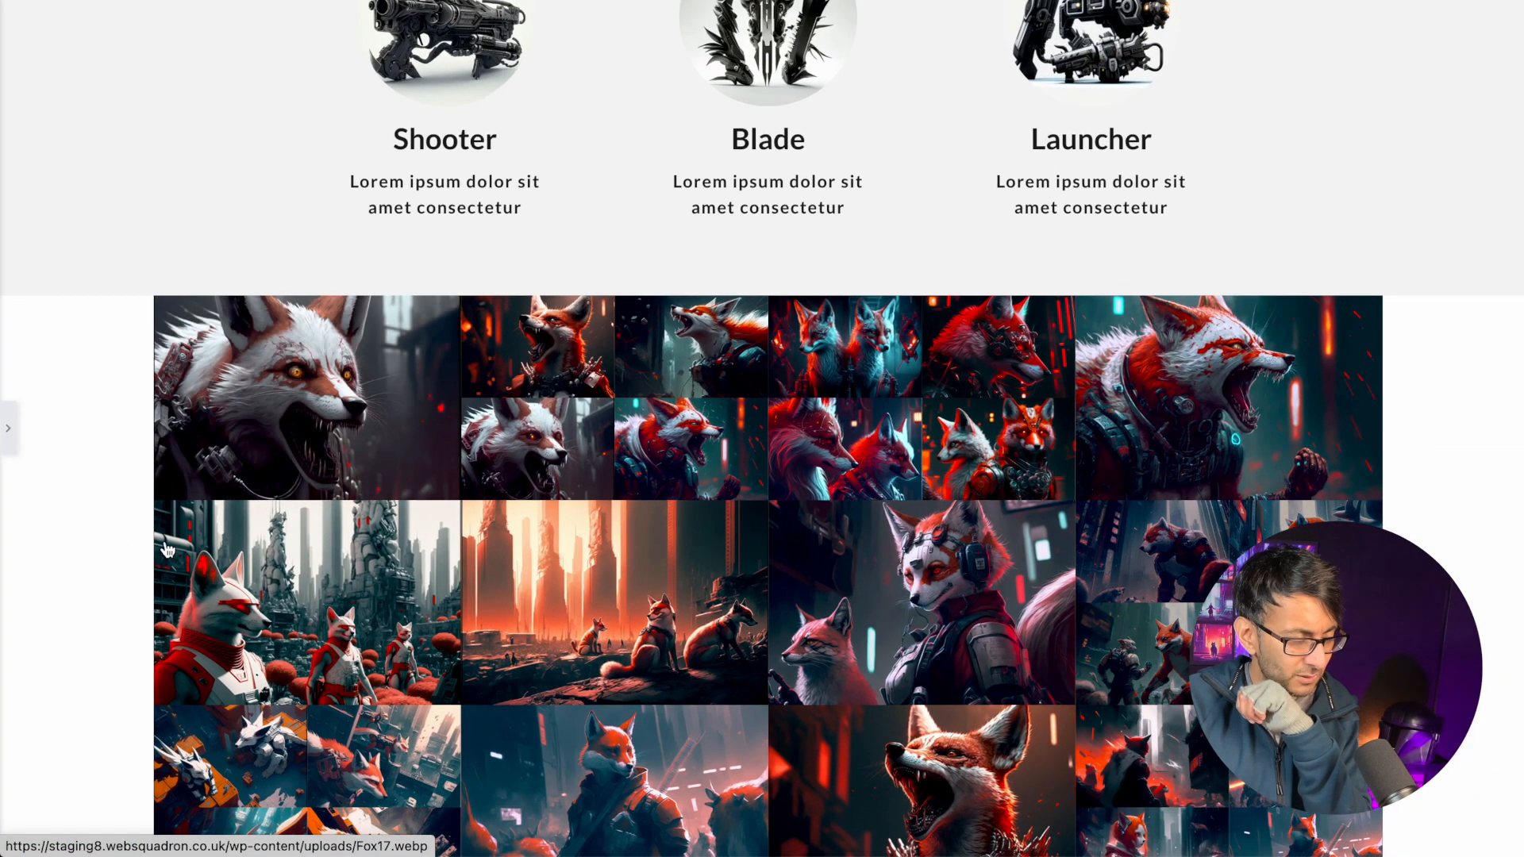
- Set the content width of the container holding the fox gallery to Full Width
{"action": "scroll", "coordinate": [919, 681], "scroll_direction": "down", "scroll_amount": 3}
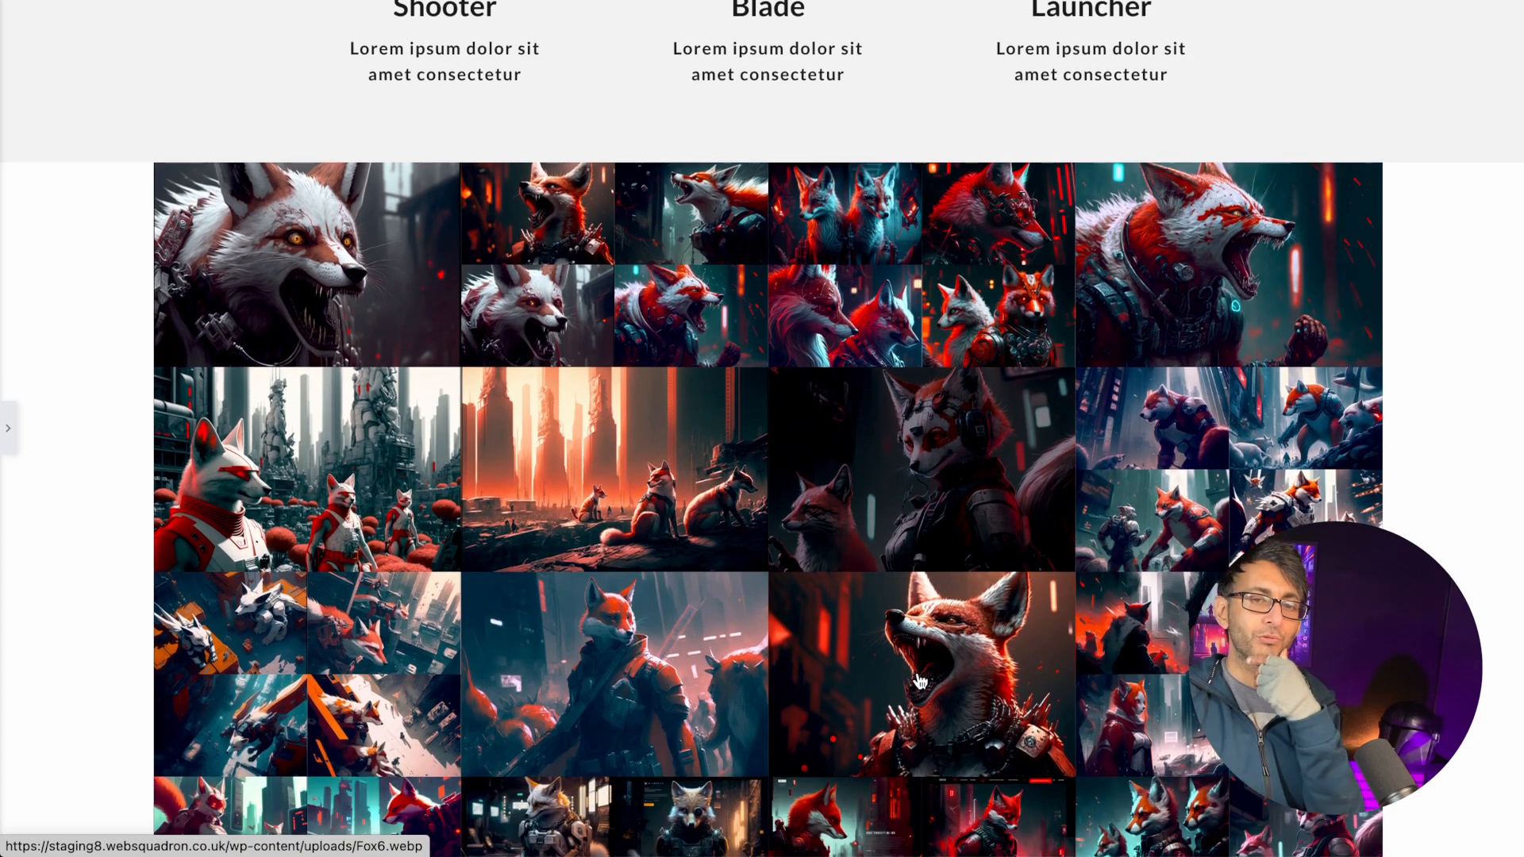
{"action": "scroll", "coordinate": [913, 675], "scroll_direction": "down", "scroll_amount": 5}
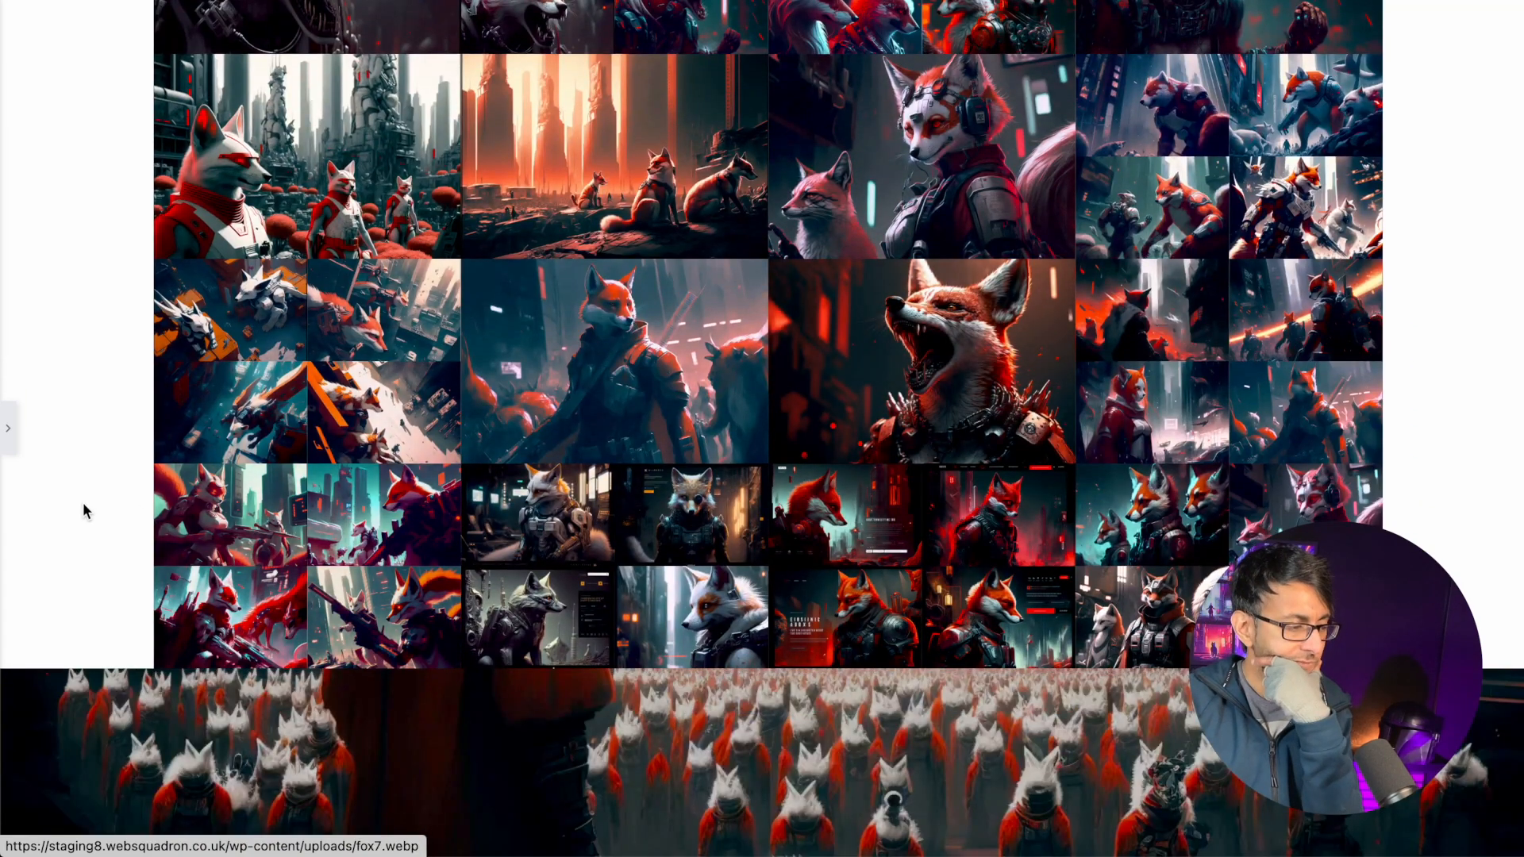
{"action": "left_click", "coordinate": [10, 432]}
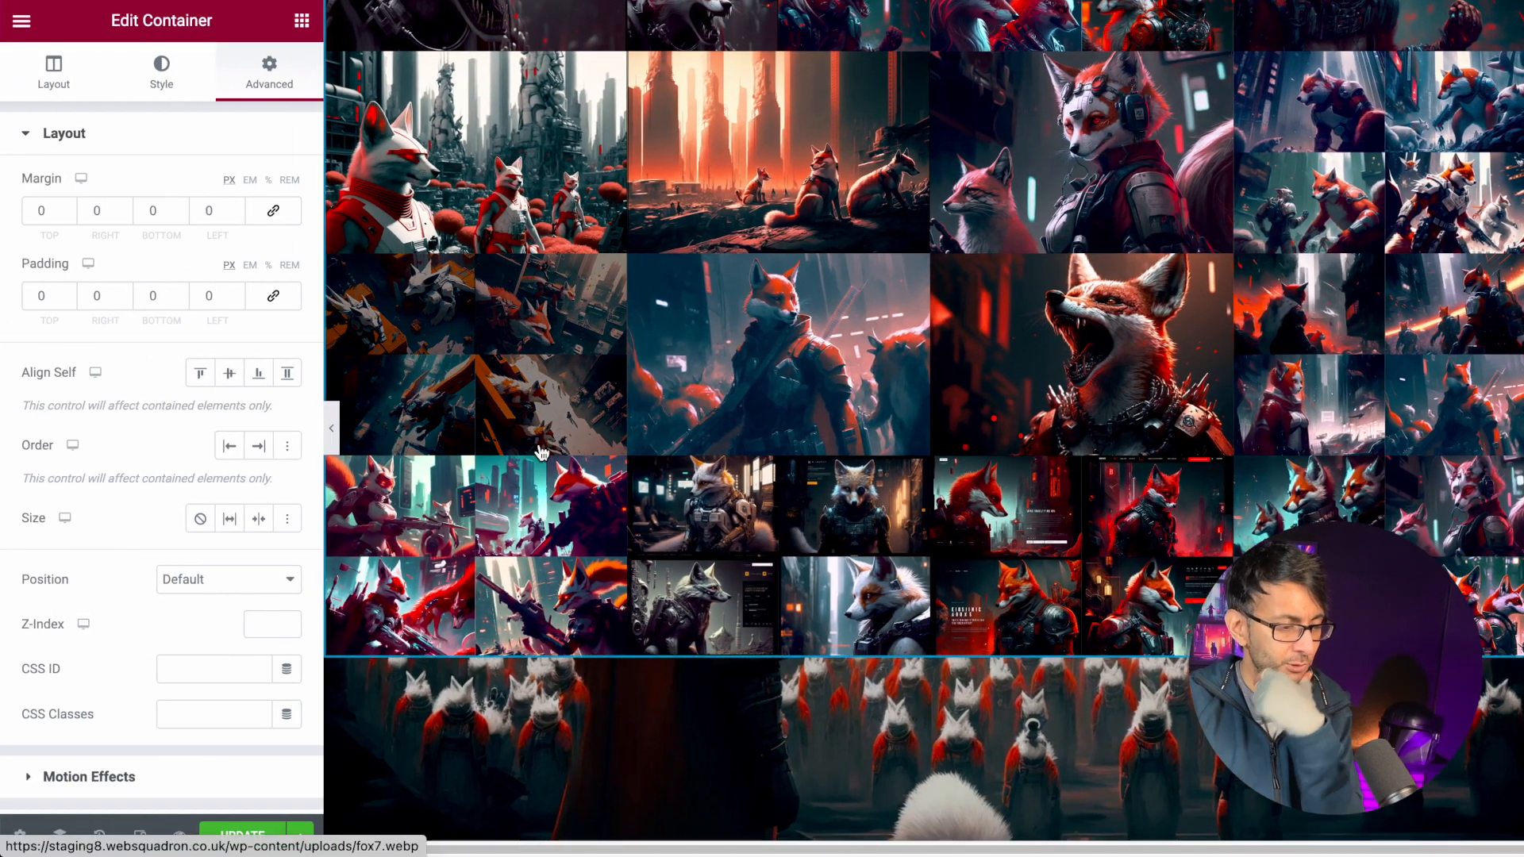
{"action": "scroll", "coordinate": [802, 500], "scroll_direction": "up", "scroll_amount": 2}
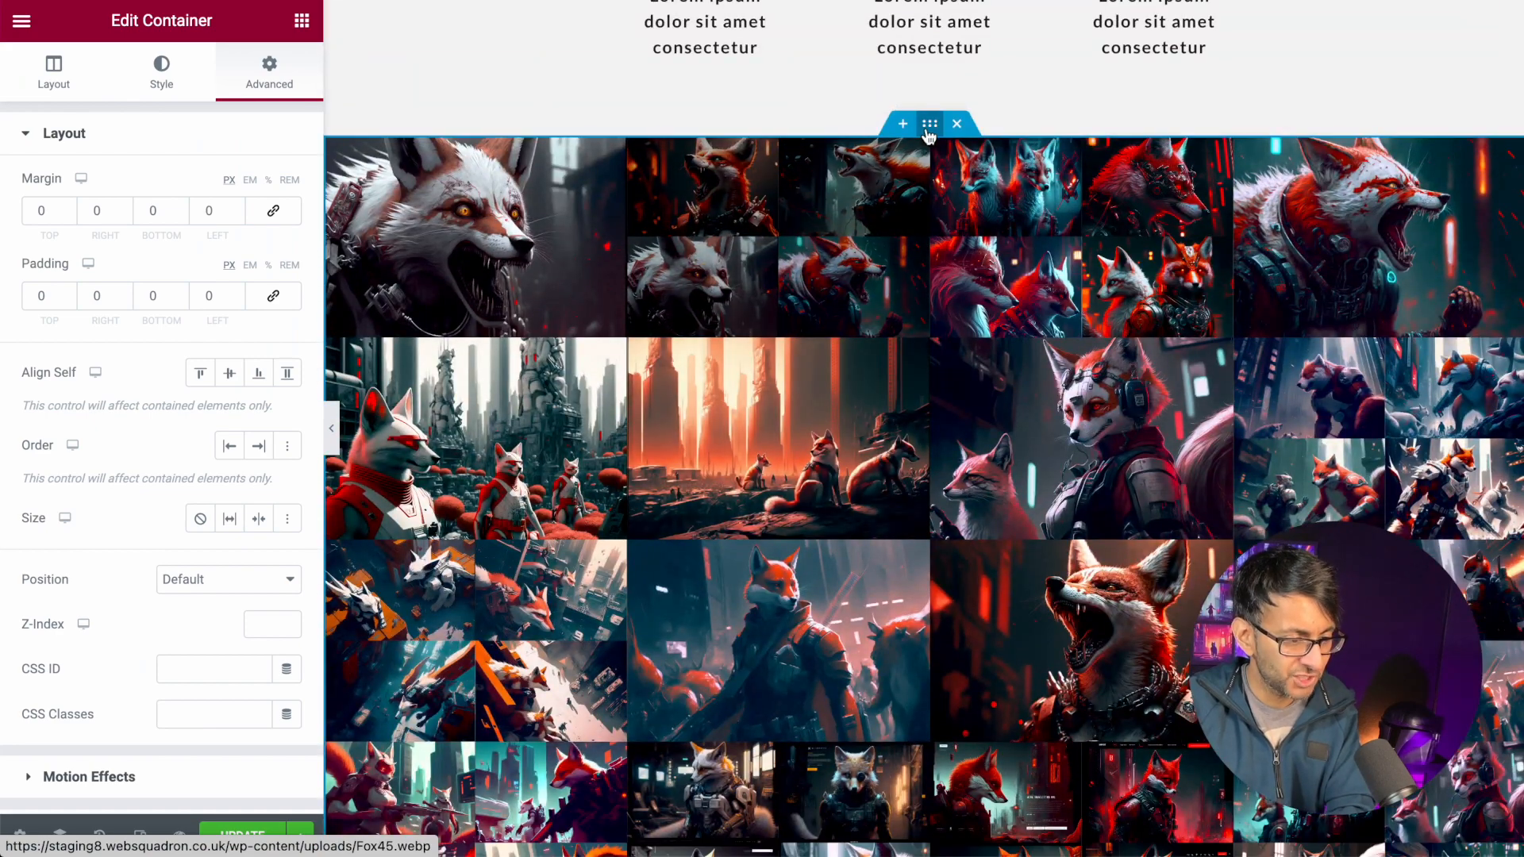
{"action": "left_click", "coordinate": [52, 73]}
{"action": "left_click", "coordinate": [230, 188]}
{"action": "left_click", "coordinate": [230, 211]}
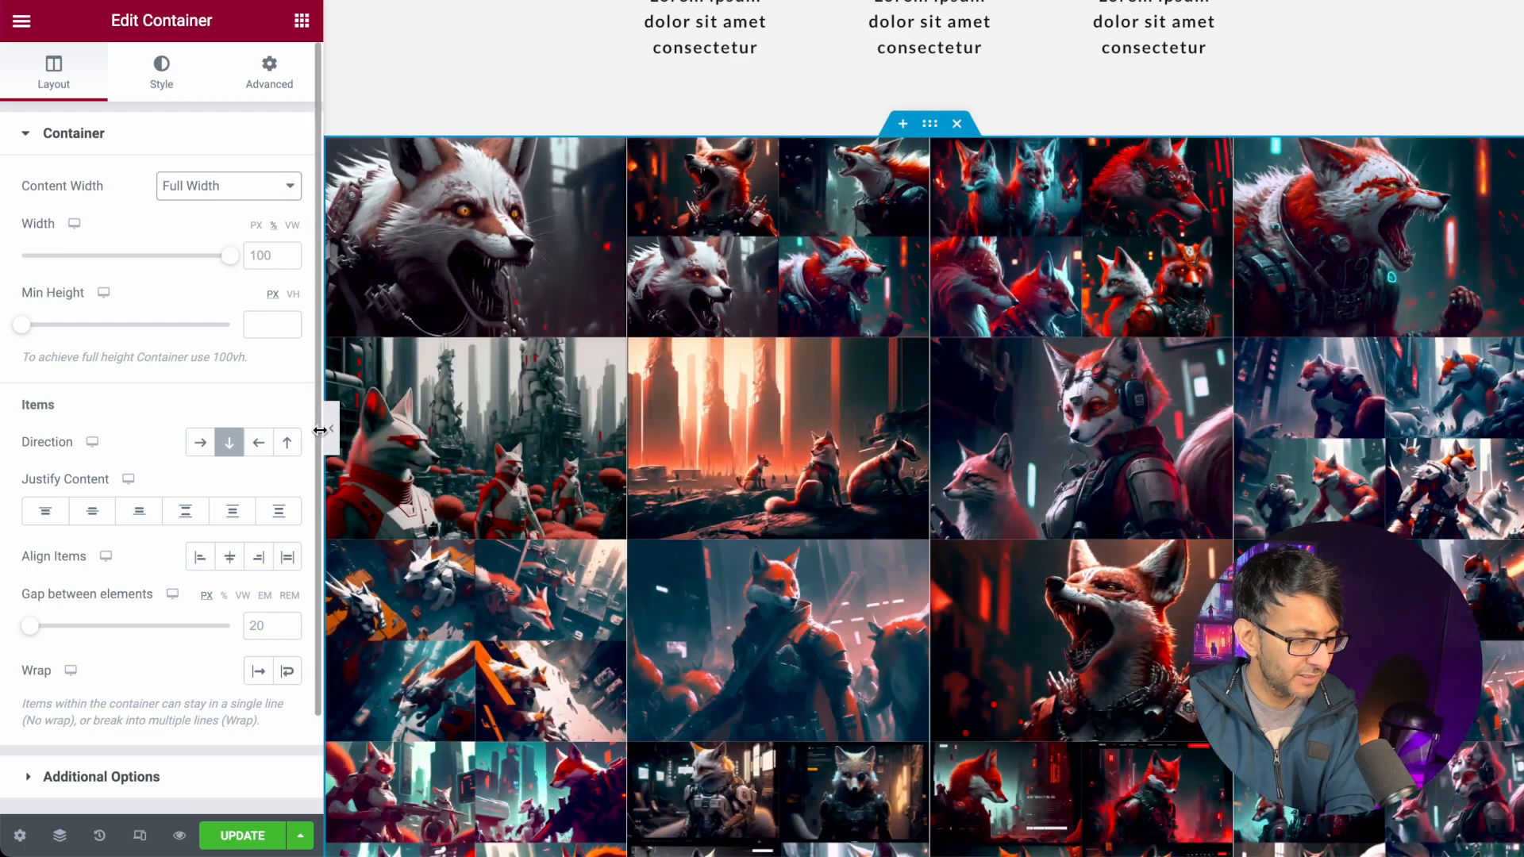
- Hide the editing panel and review the full-width gallery and its transition into the Subscribe section
{"action": "left_click", "coordinate": [332, 429]}
{"action": "scroll", "coordinate": [1082, 717], "scroll_direction": "down", "scroll_amount": 5}
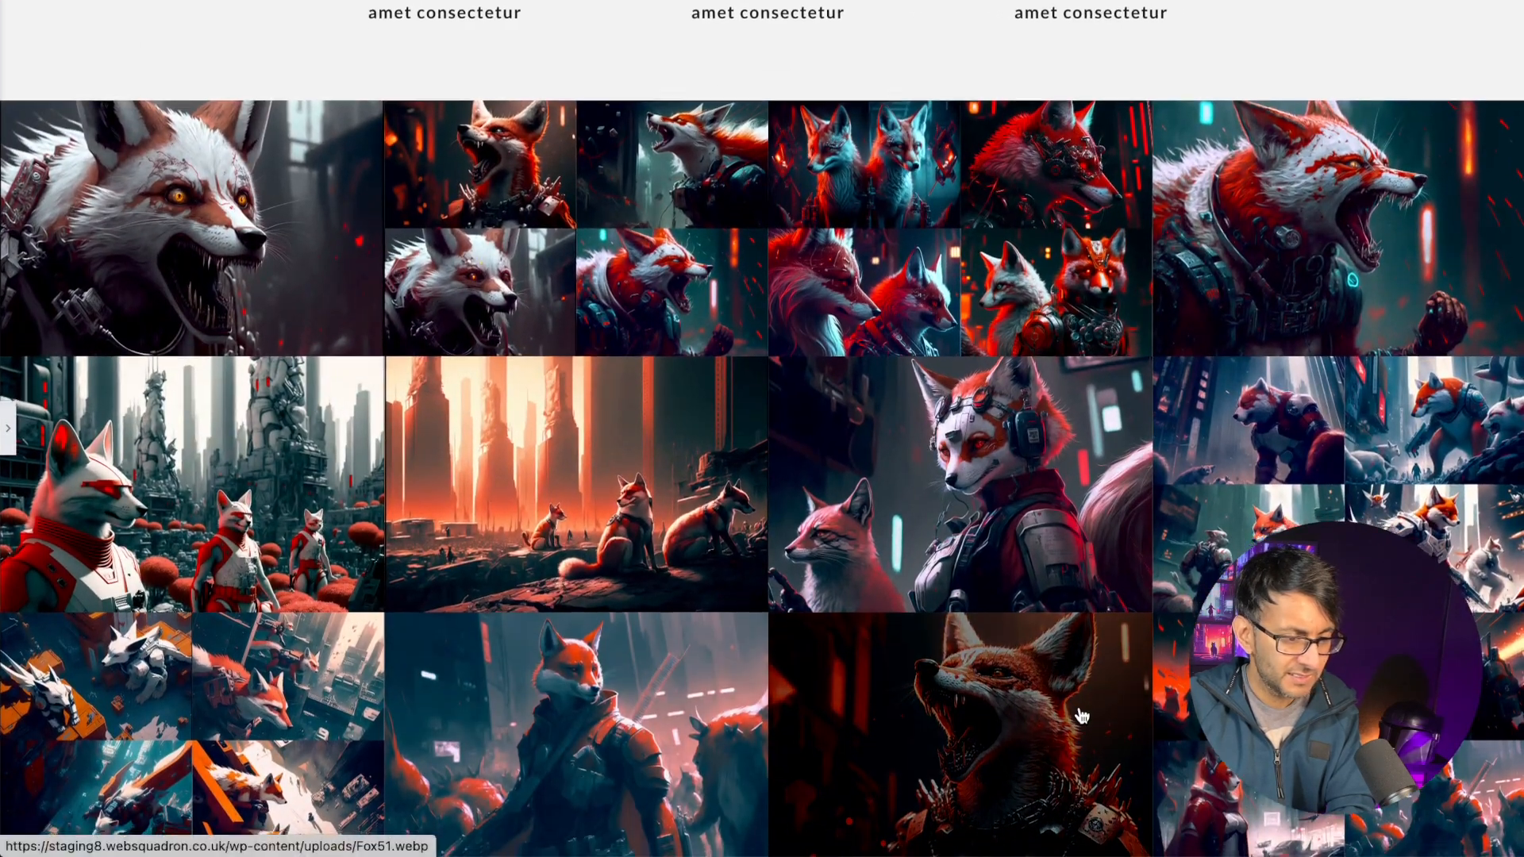
{"action": "scroll", "coordinate": [1083, 717], "scroll_direction": "down", "scroll_amount": 3}
{"action": "scroll", "coordinate": [1082, 716], "scroll_direction": "up", "scroll_amount": 10}
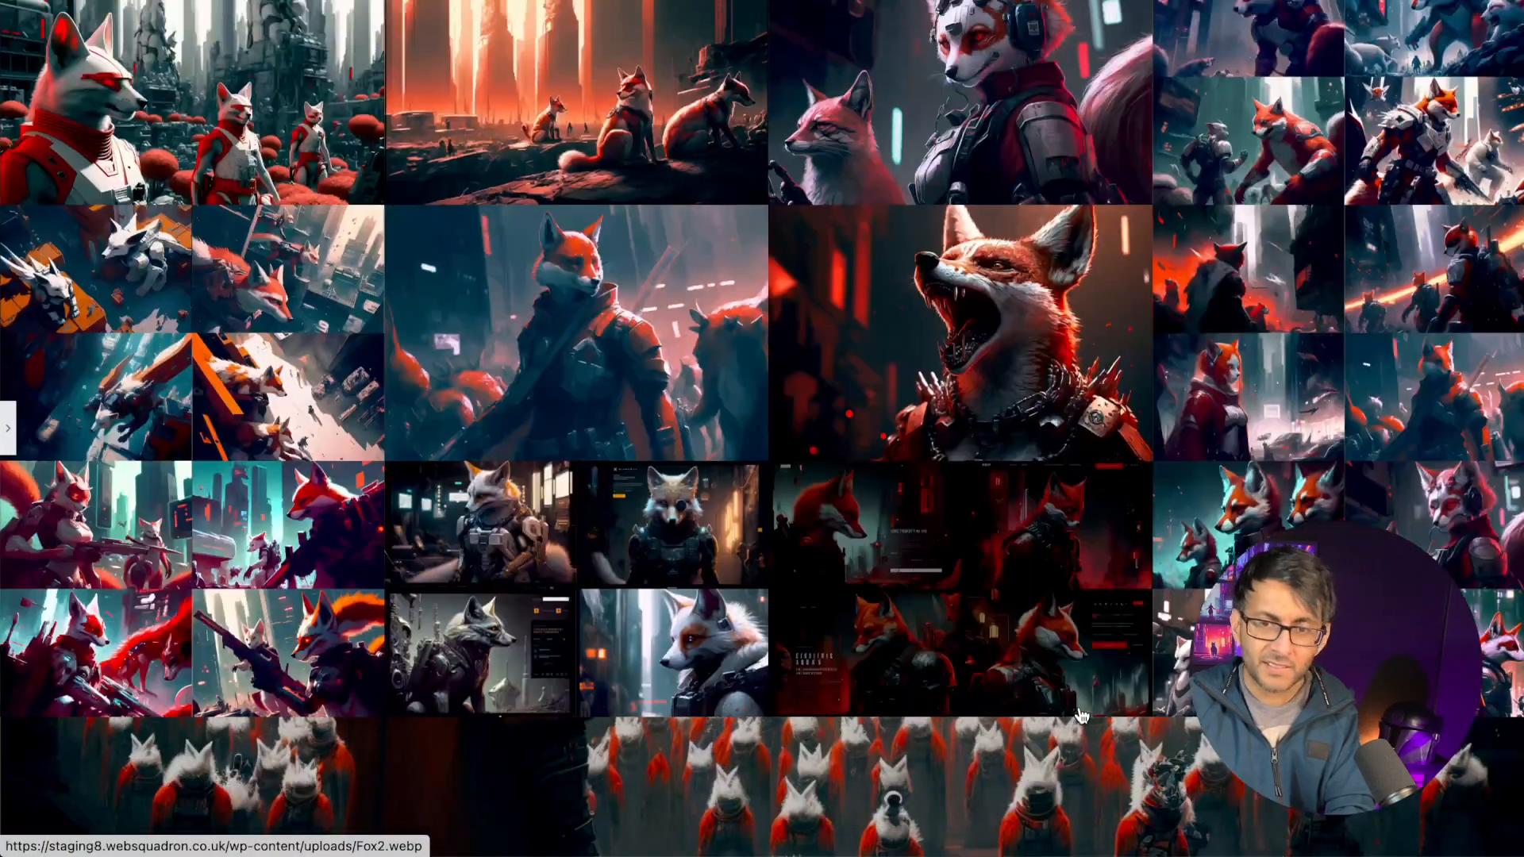
{"action": "scroll", "coordinate": [1082, 717], "scroll_direction": "down", "scroll_amount": 10}
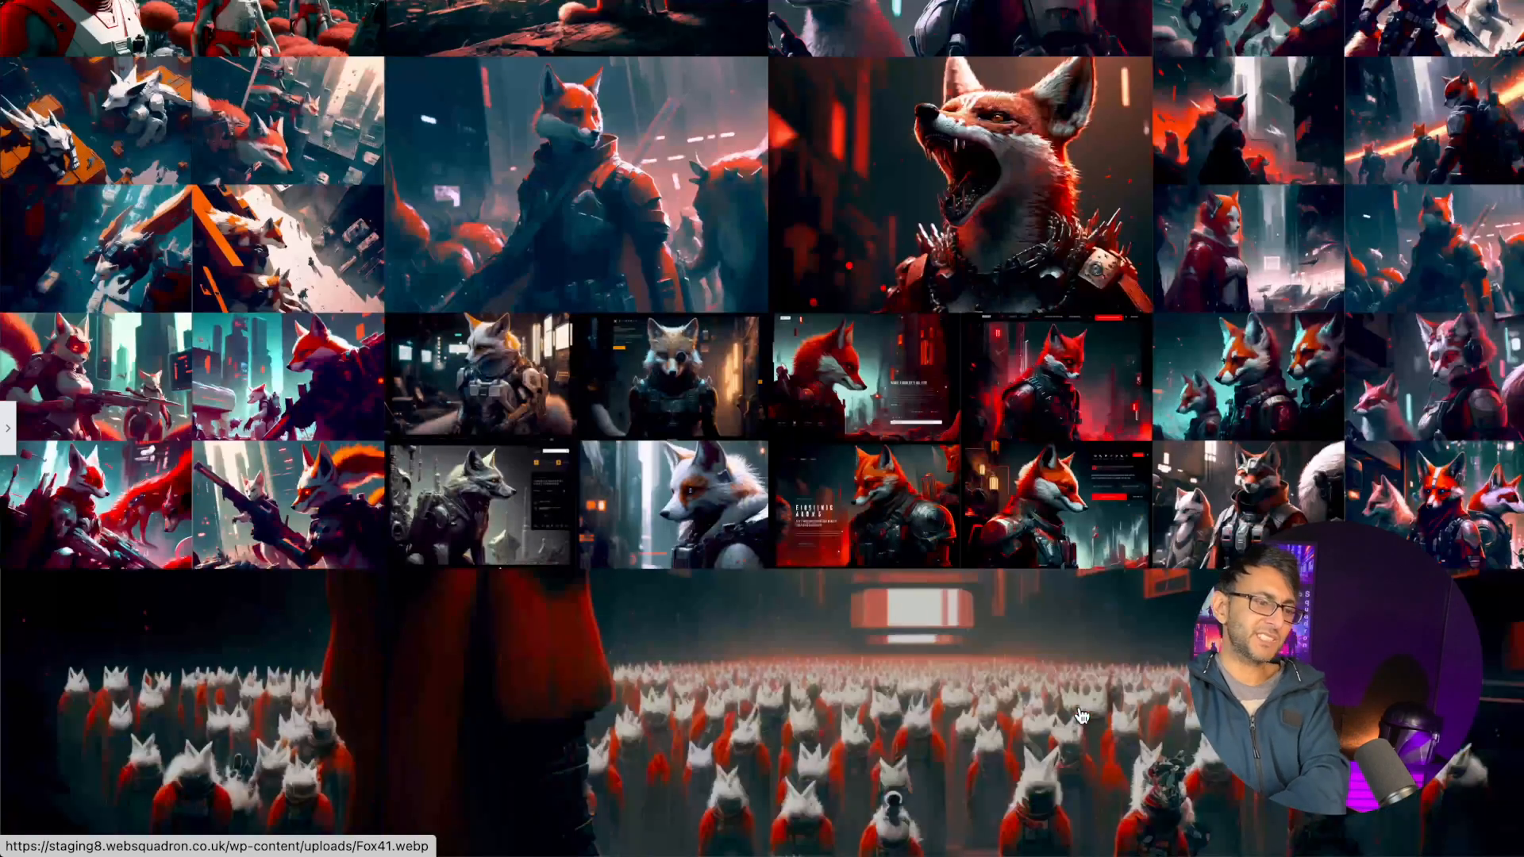
{"action": "scroll", "coordinate": [1078, 707], "scroll_direction": "down", "scroll_amount": 1}
{"action": "scroll", "coordinate": [1079, 707], "scroll_direction": "up", "scroll_amount": 2}
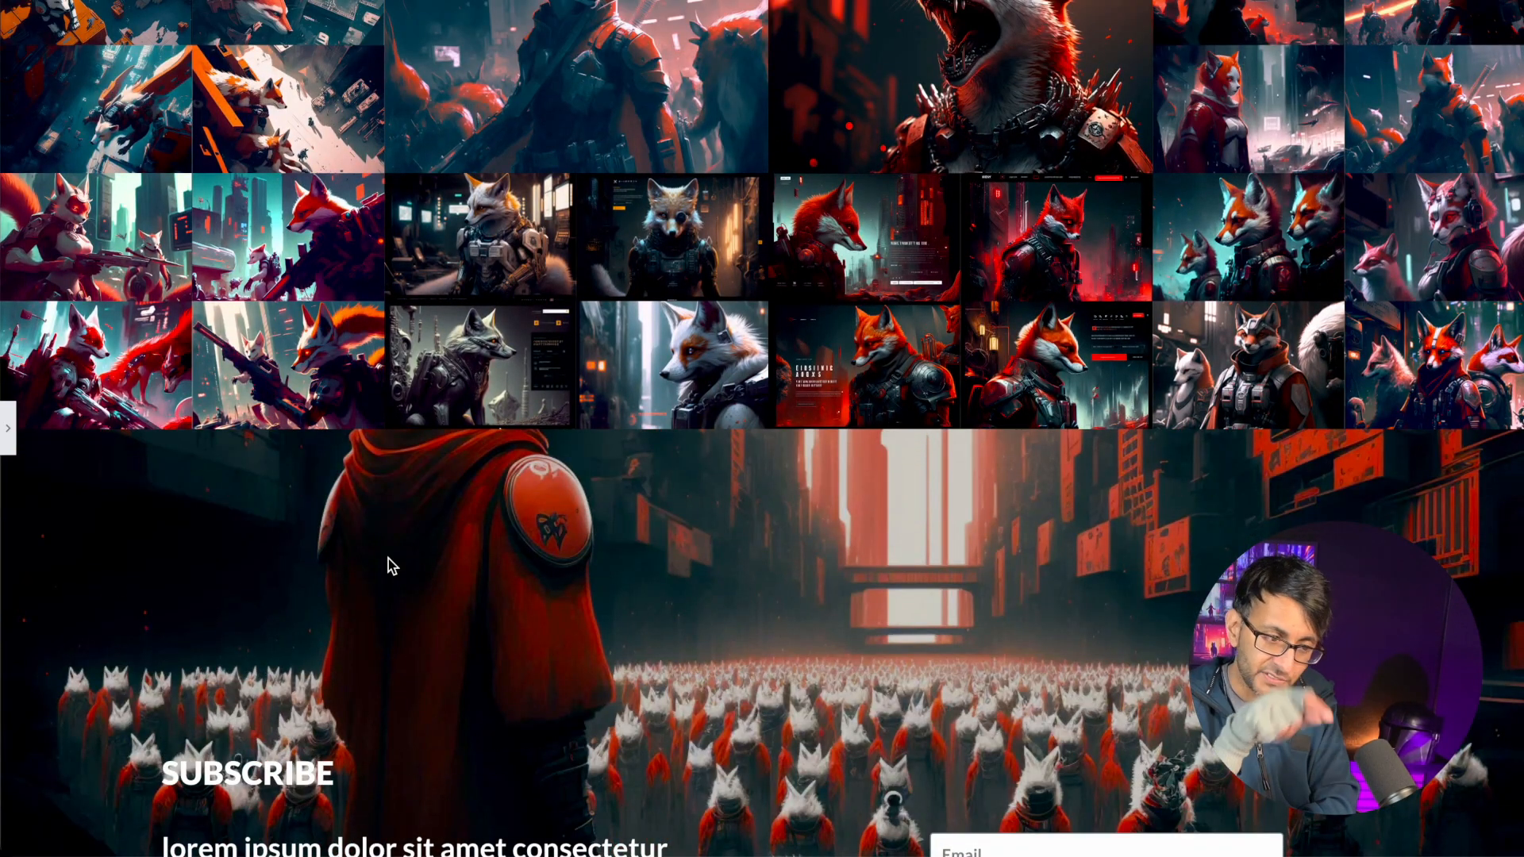
- Restore the editing panel and add a single-column container between the gallery and the Subscribe section
{"action": "left_click", "coordinate": [8, 429]}
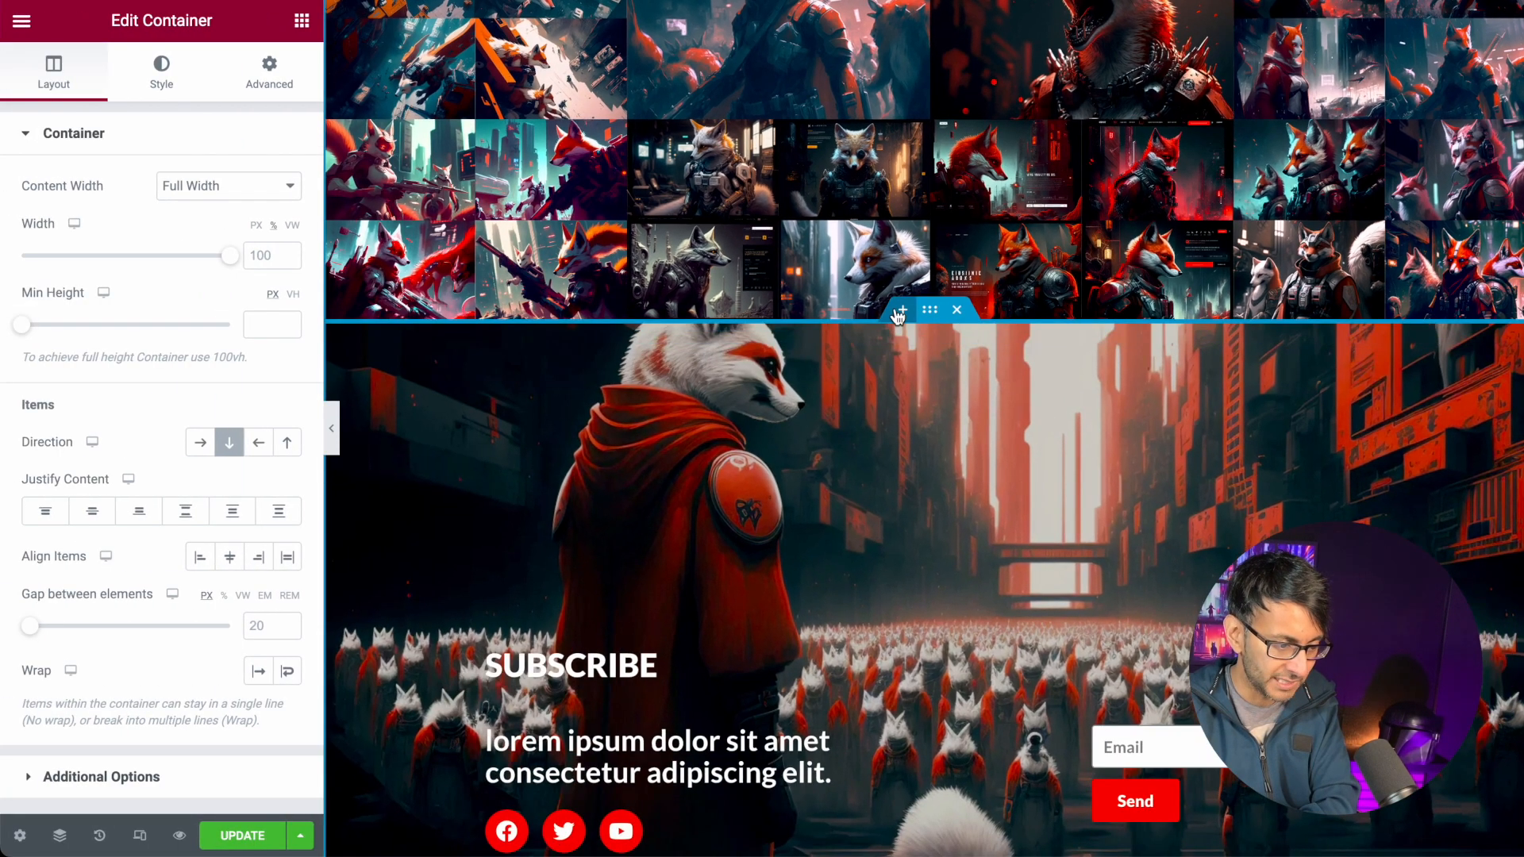
{"action": "left_click", "coordinate": [900, 311]}
{"action": "left_click", "coordinate": [908, 420]}
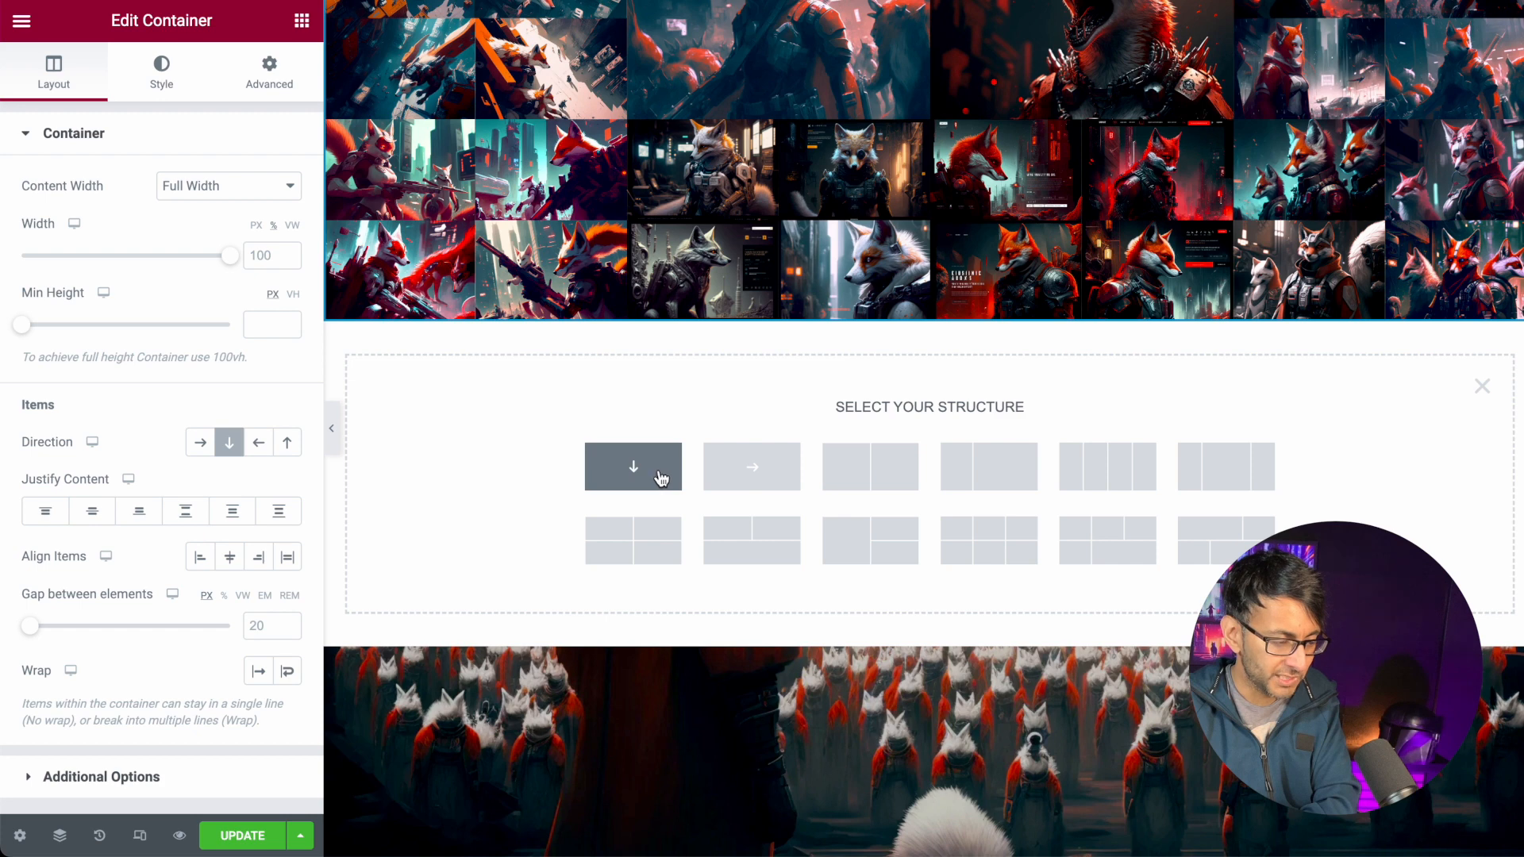
{"action": "left_click", "coordinate": [647, 475]}
- Give the new container a solid background in the global colour New Item #2 (#000000)
{"action": "left_click", "coordinate": [167, 94]}
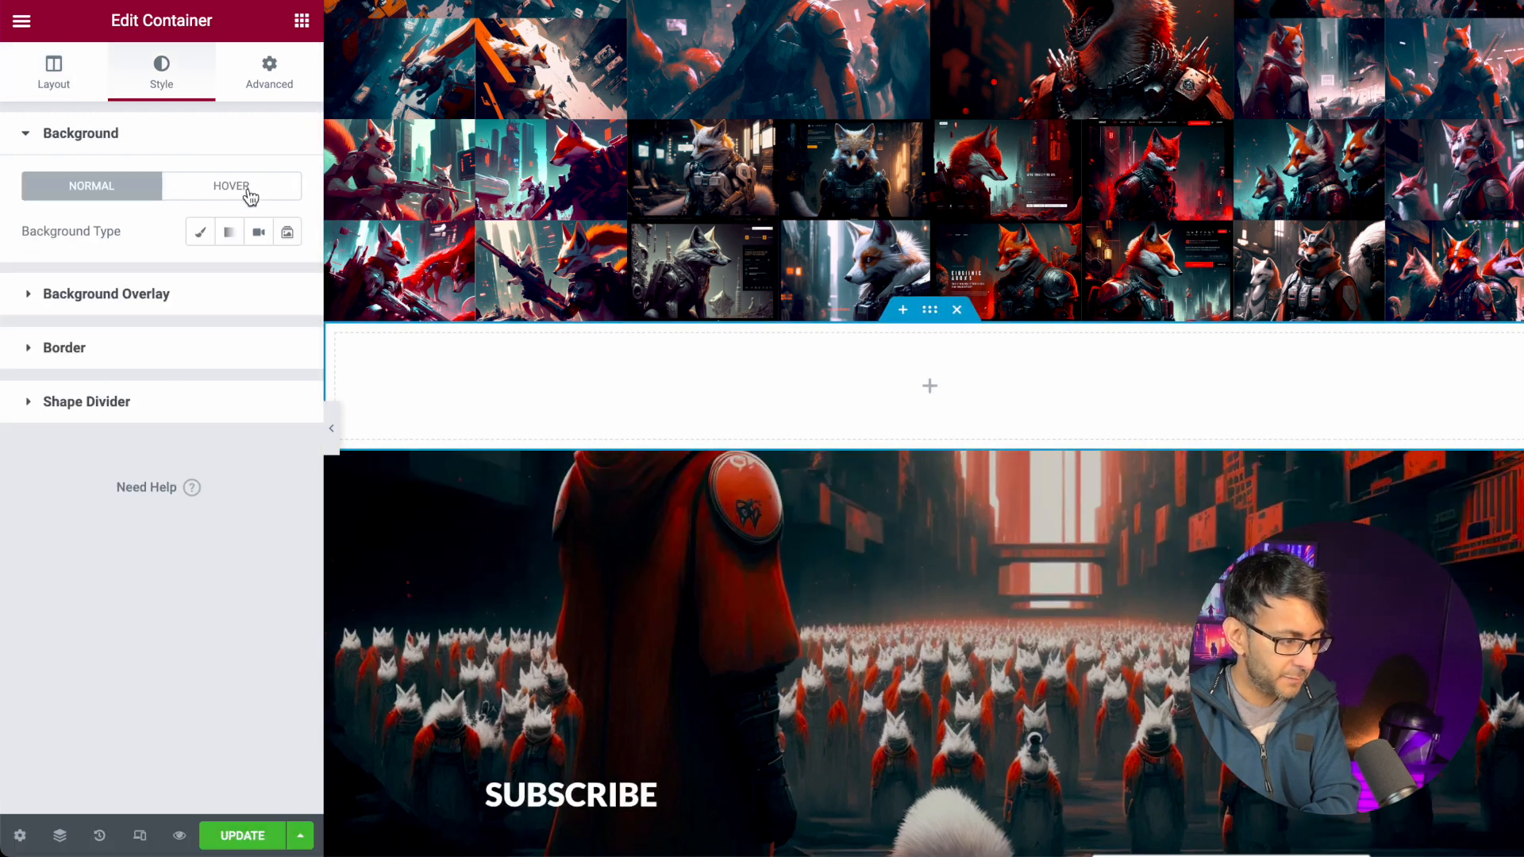
{"action": "left_click", "coordinate": [202, 231]}
{"action": "left_click", "coordinate": [259, 276]}
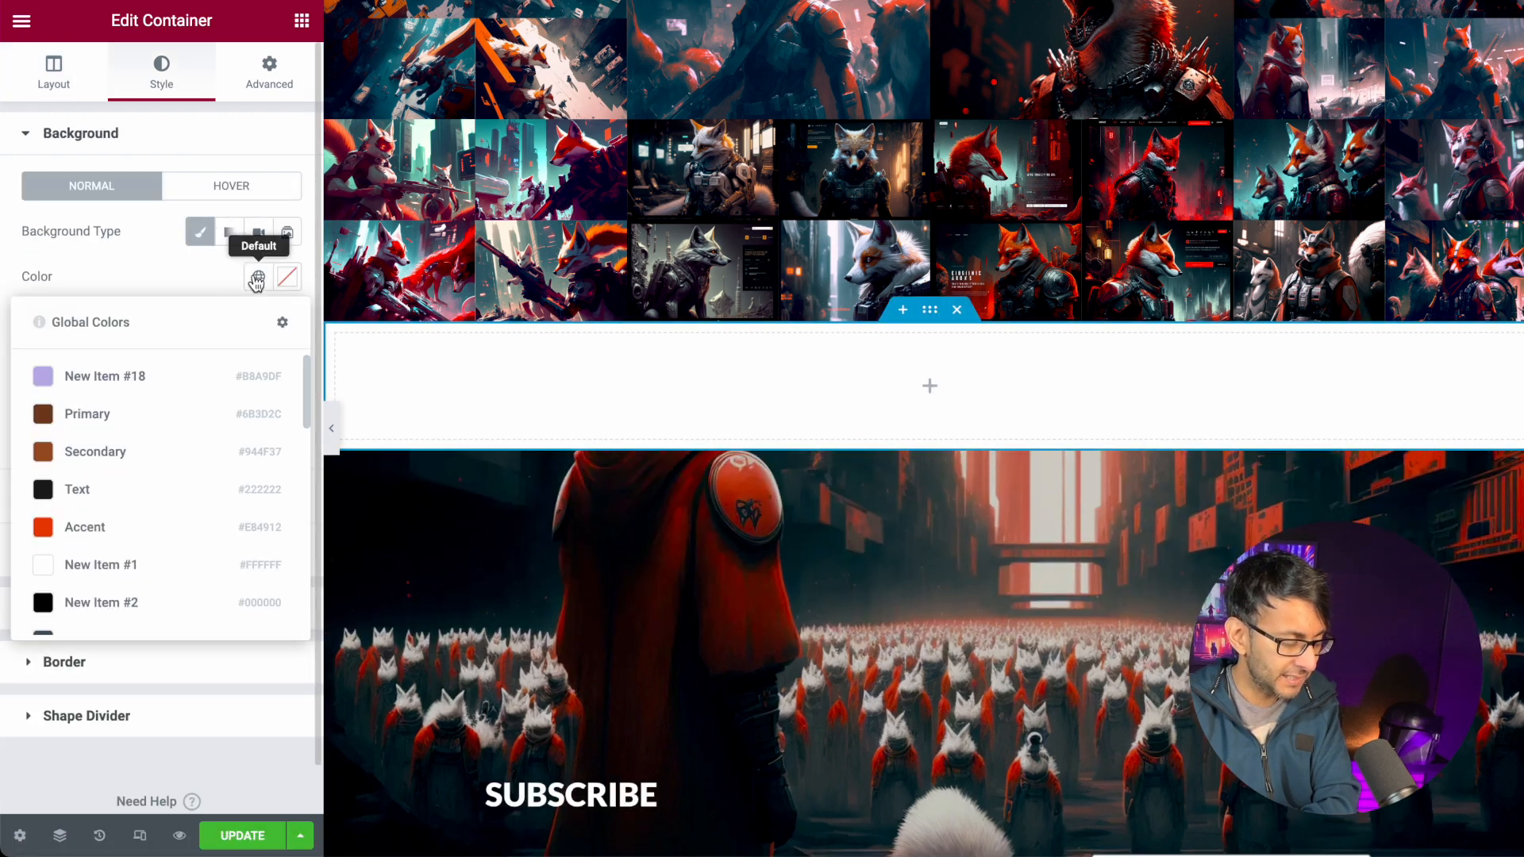
{"action": "left_click", "coordinate": [167, 502]}
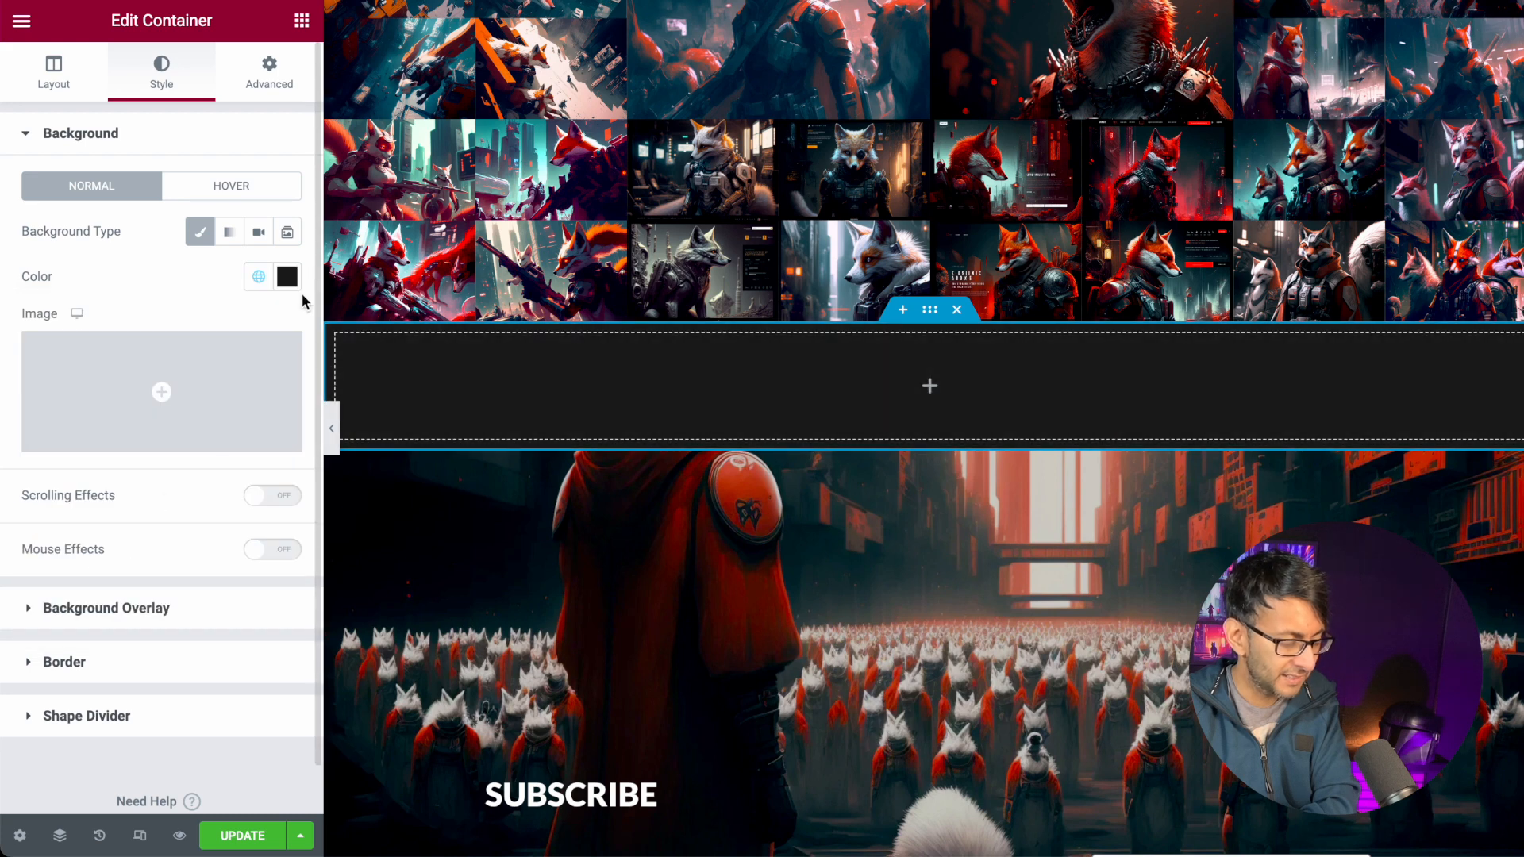
{"action": "left_click", "coordinate": [259, 276]}
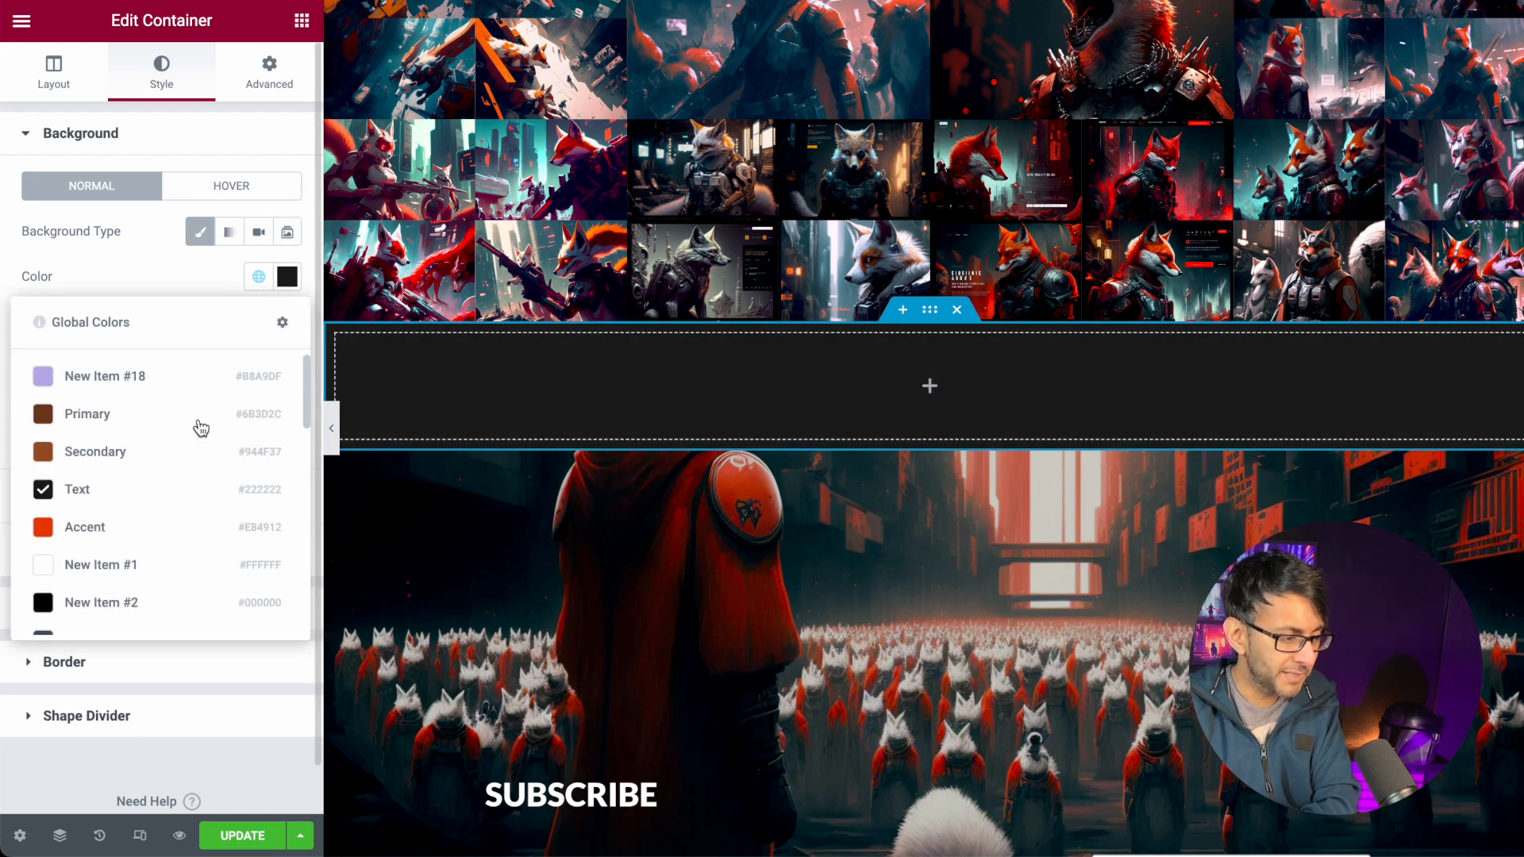
{"action": "left_click", "coordinate": [162, 603]}
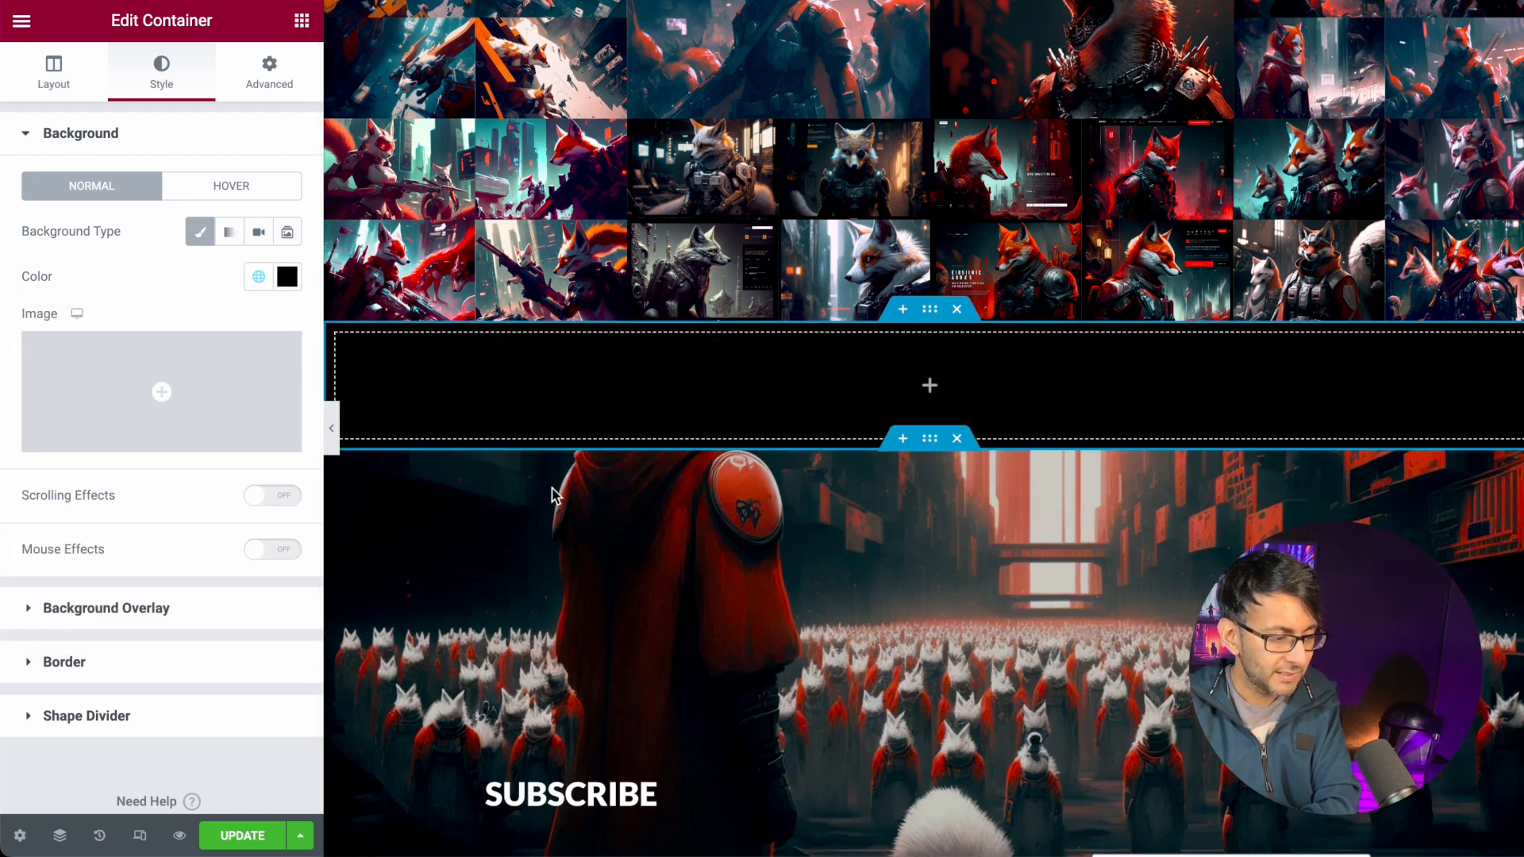
- Copy the SUBSCRIBE heading into the black container and centre-align the copy
{"action": "right_click", "coordinate": [579, 786]}
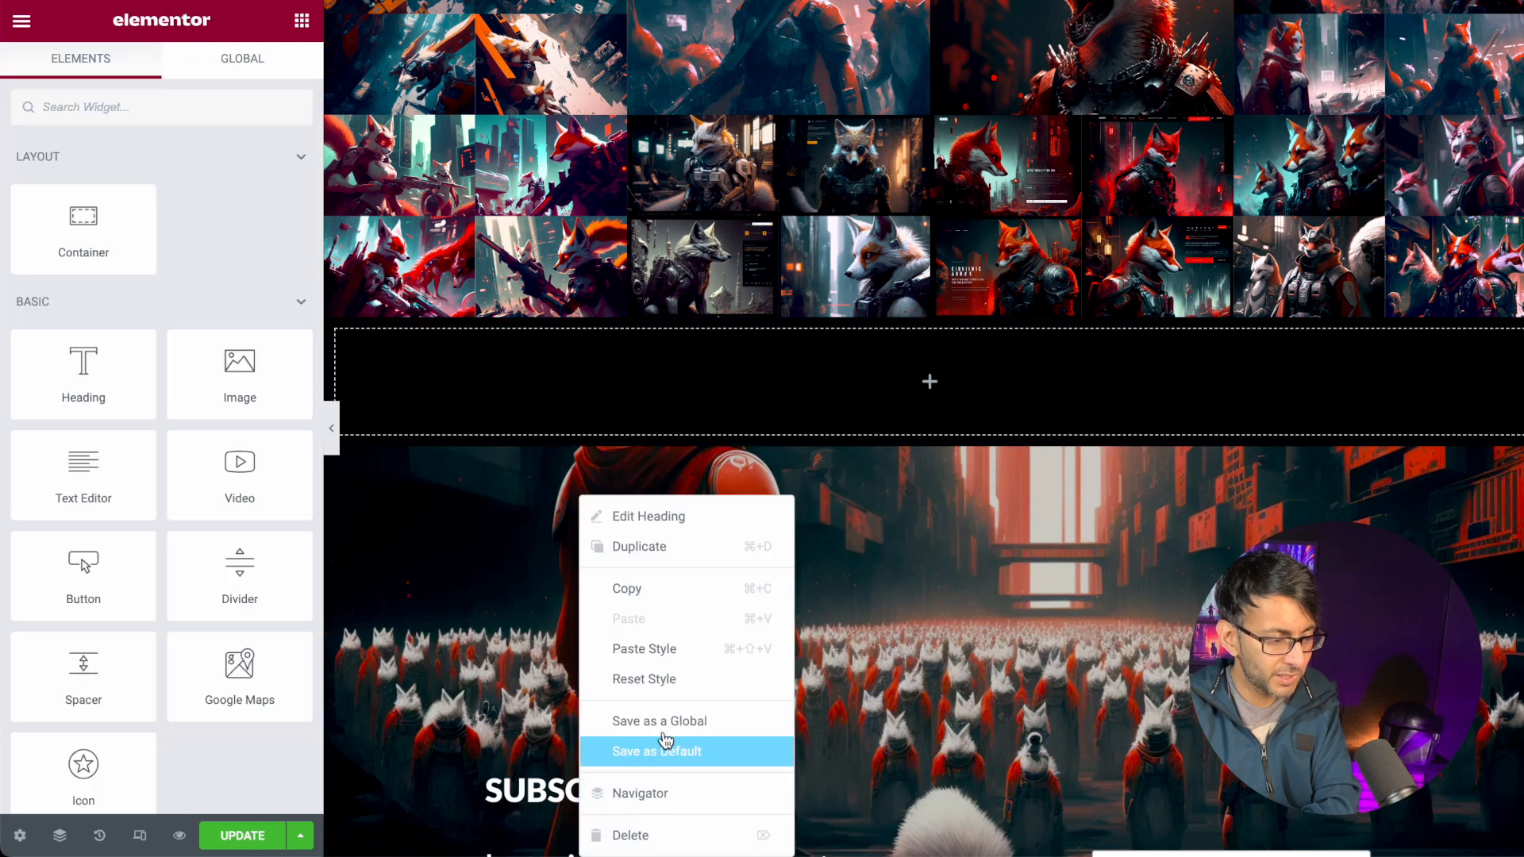
{"action": "left_click", "coordinate": [677, 592]}
{"action": "right_click", "coordinate": [777, 406]}
{"action": "left_click", "coordinate": [865, 564]}
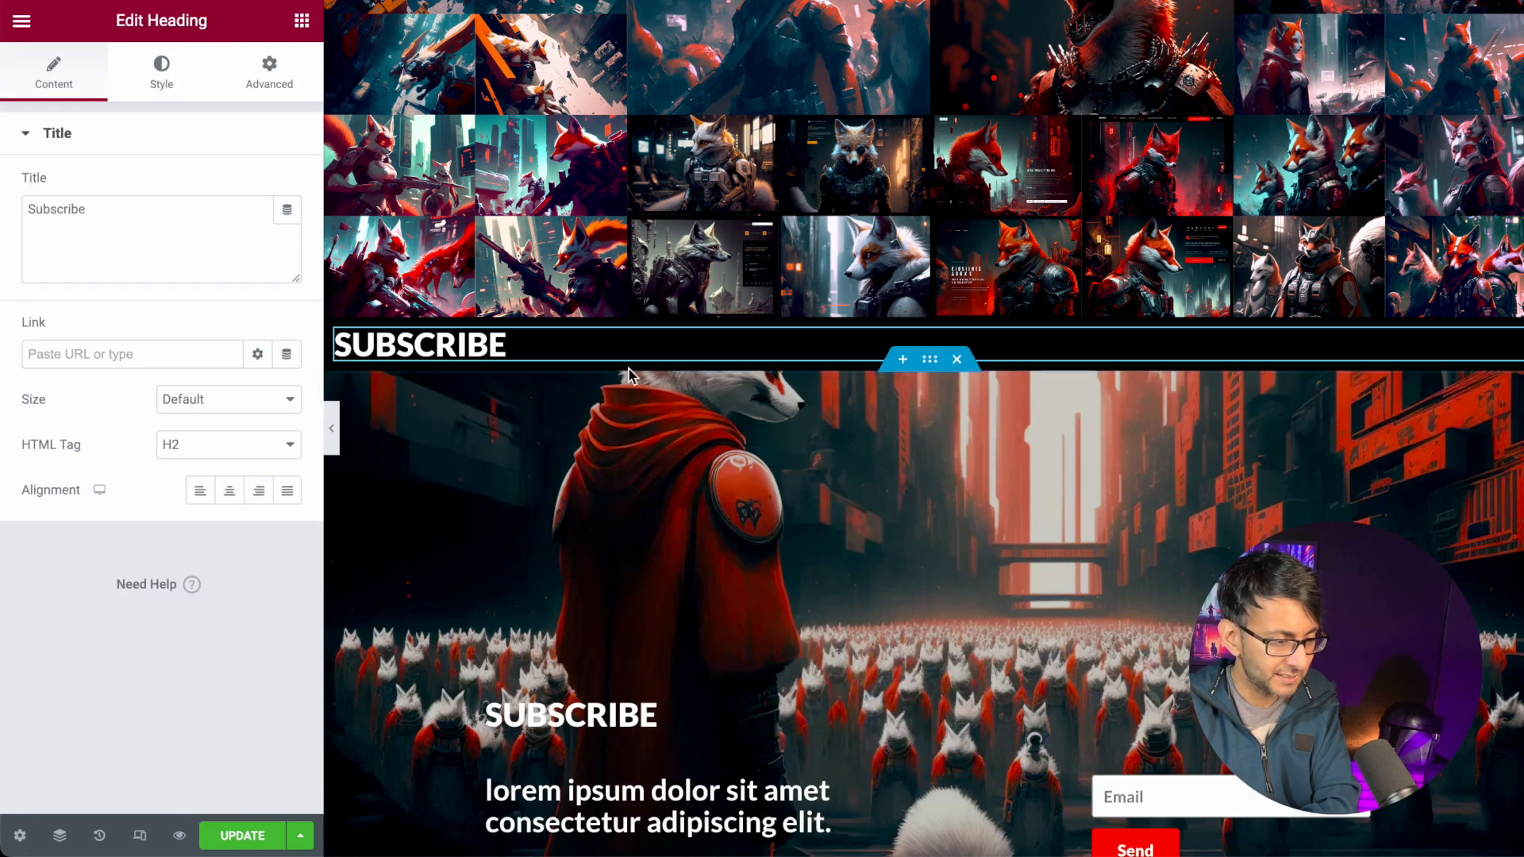
{"action": "left_click", "coordinate": [229, 491]}
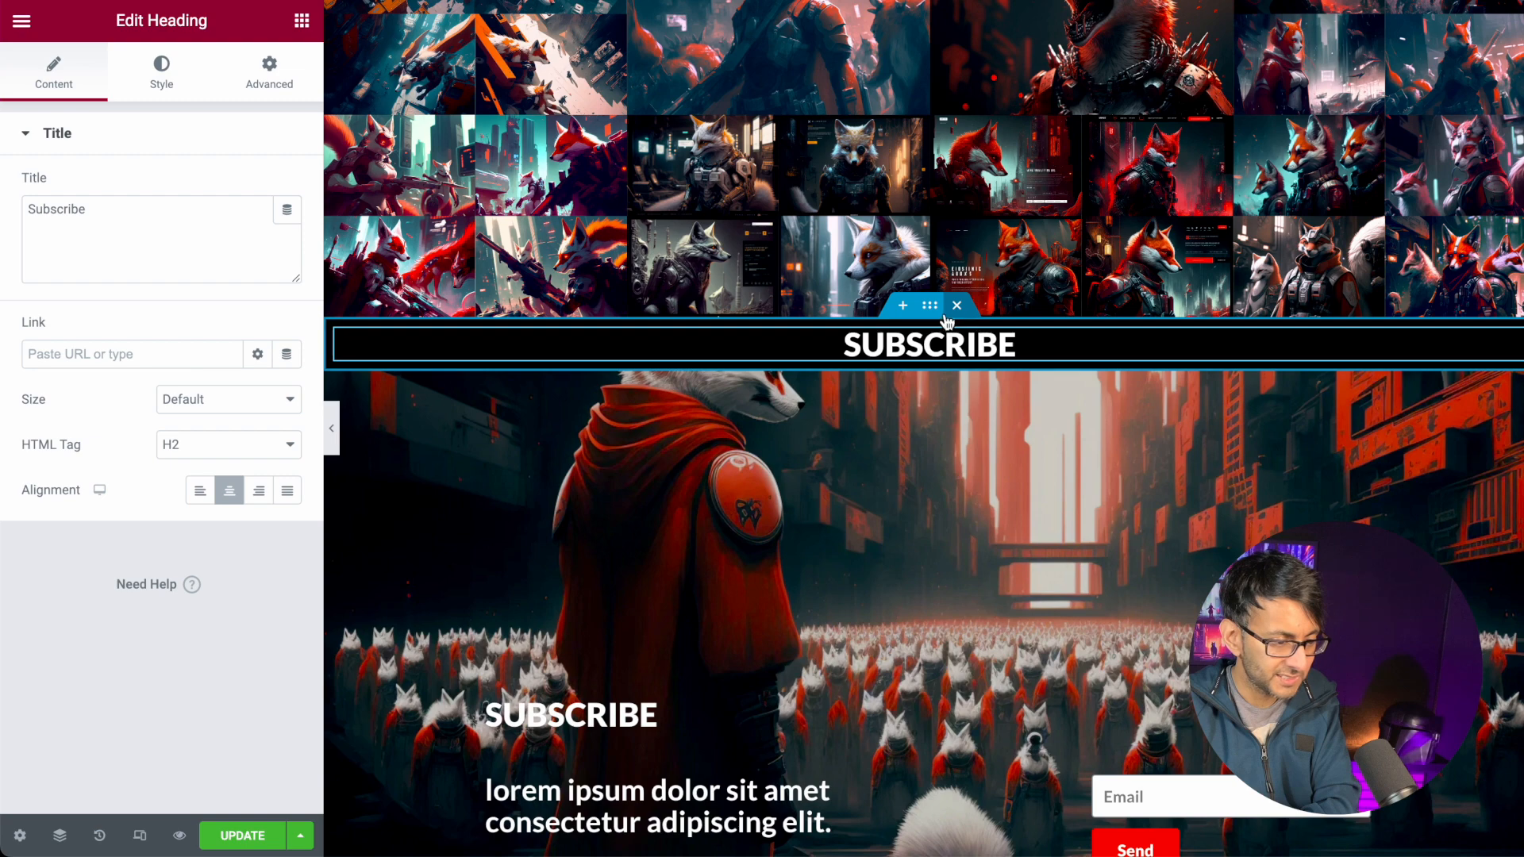
- Unlink the black container's padding values and set them to 60 at top and bottom, with 0 on the sides
{"action": "left_click", "coordinate": [266, 222]}
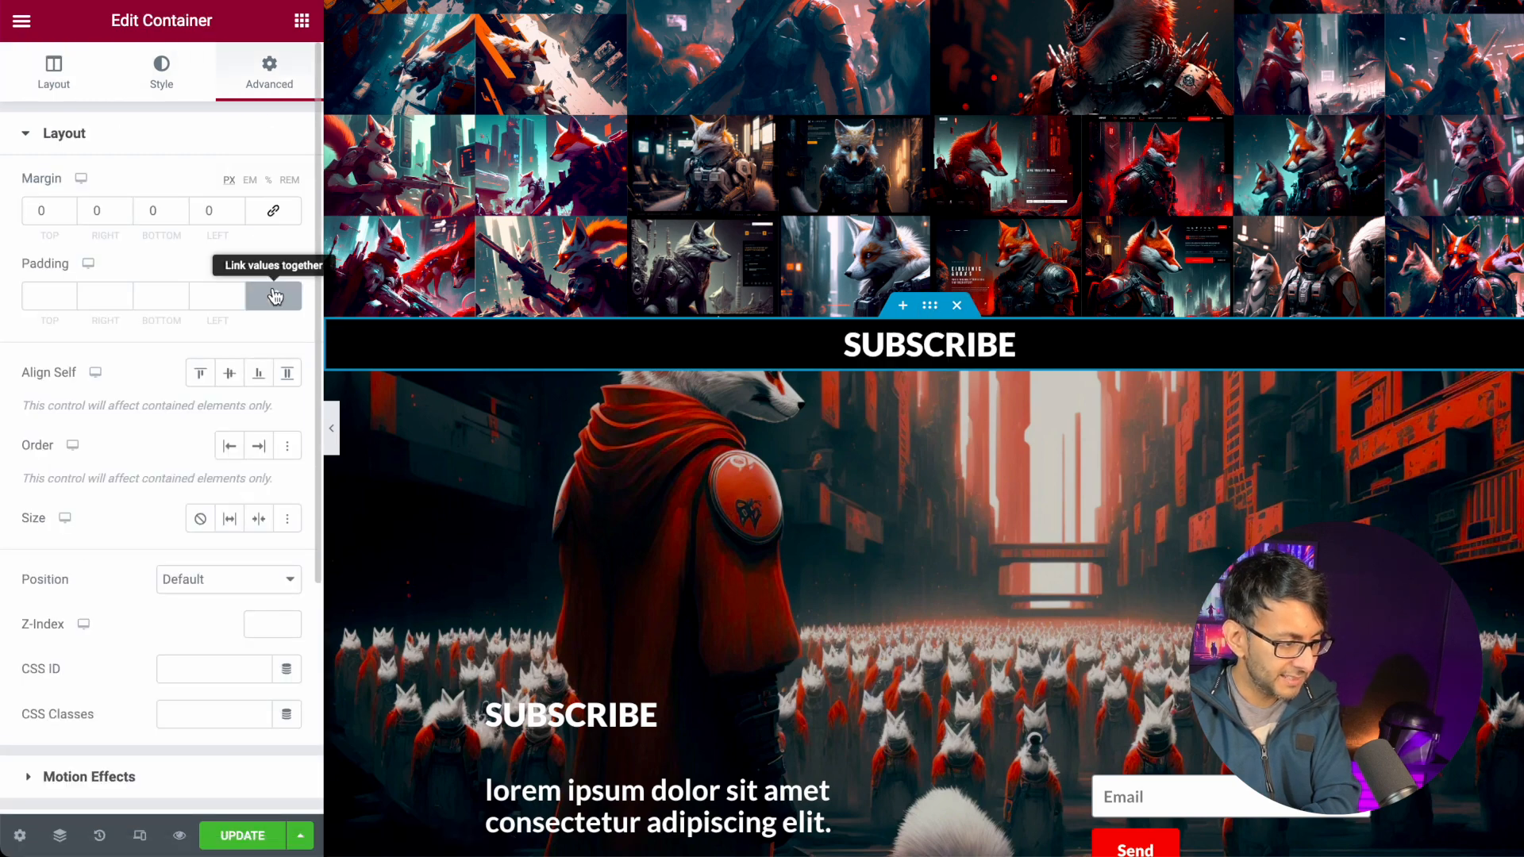
{"action": "left_click", "coordinate": [273, 295]}
{"action": "left_click", "coordinate": [53, 294]}
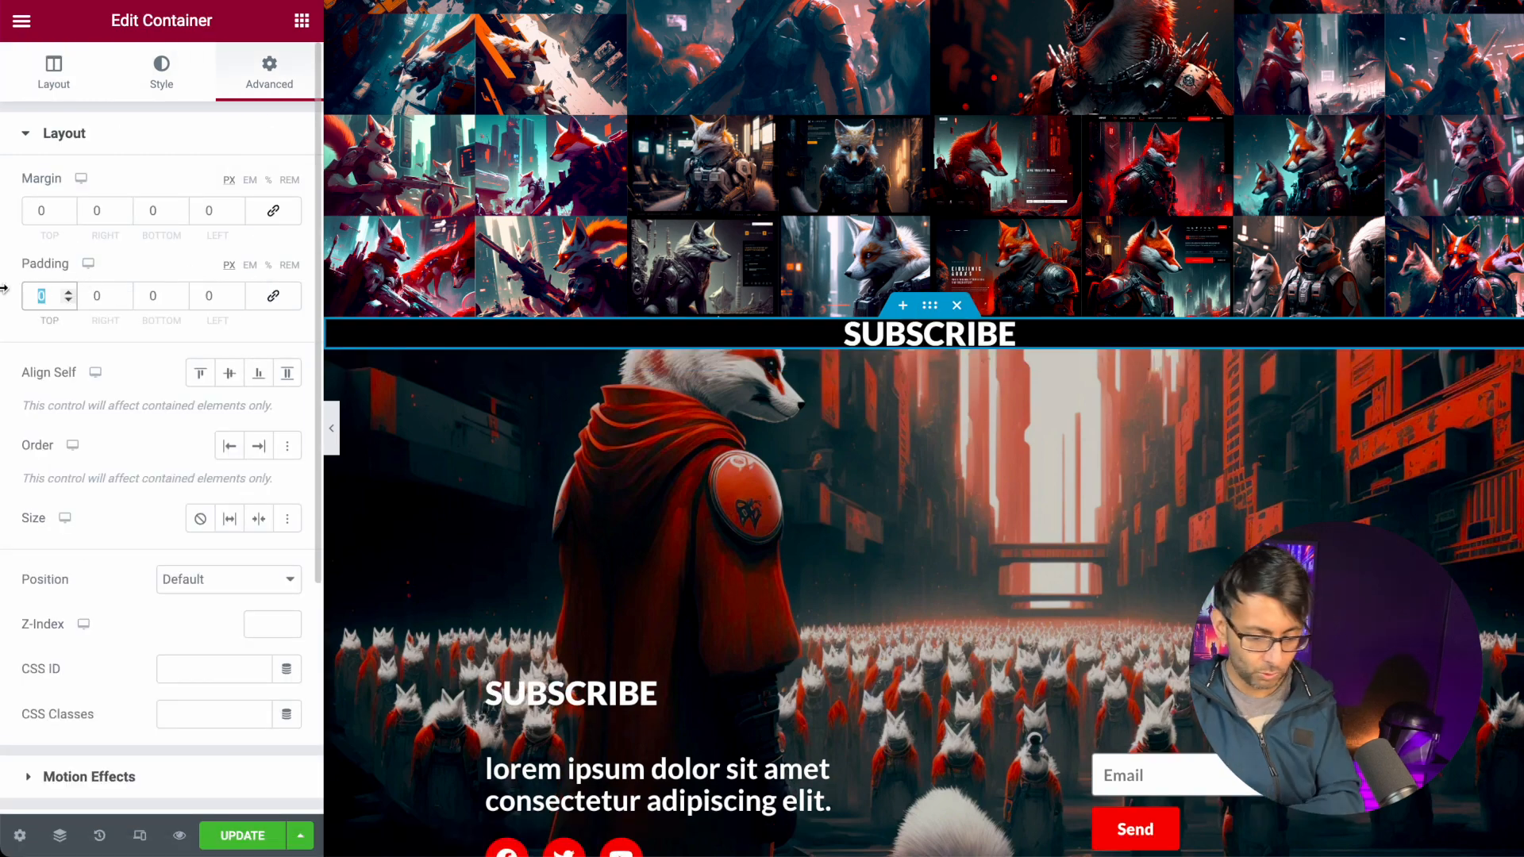
{"action": "type", "text": "60"}
{"action": "key", "text": "Tab"}
{"action": "key", "text": "Tab"}
{"action": "type", "text": "60"}
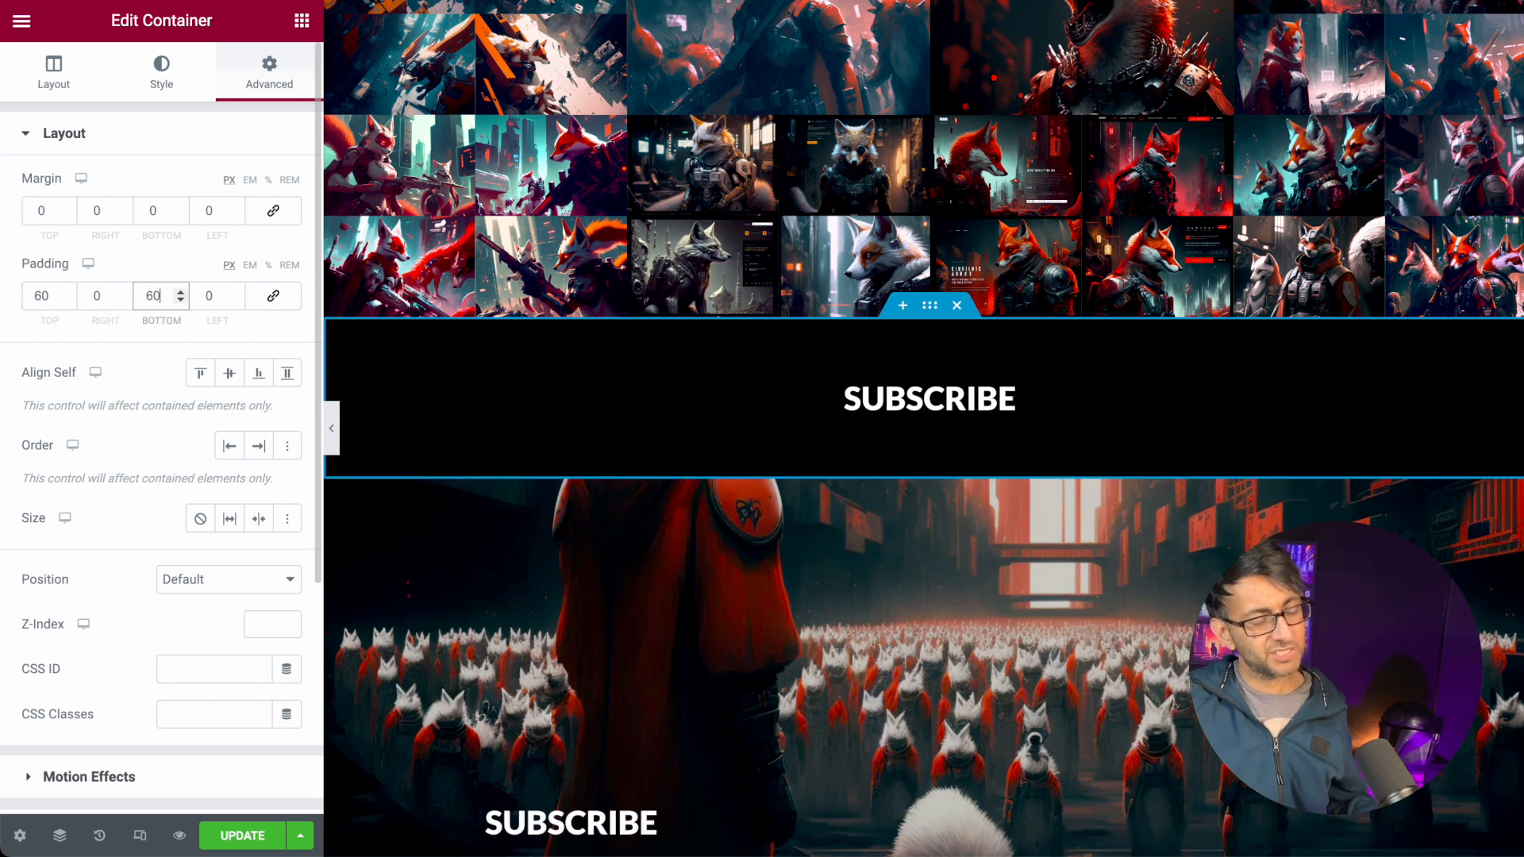
- Reduce the black container's top and bottom padding to 40
{"action": "double_click", "coordinate": [23, 293]}
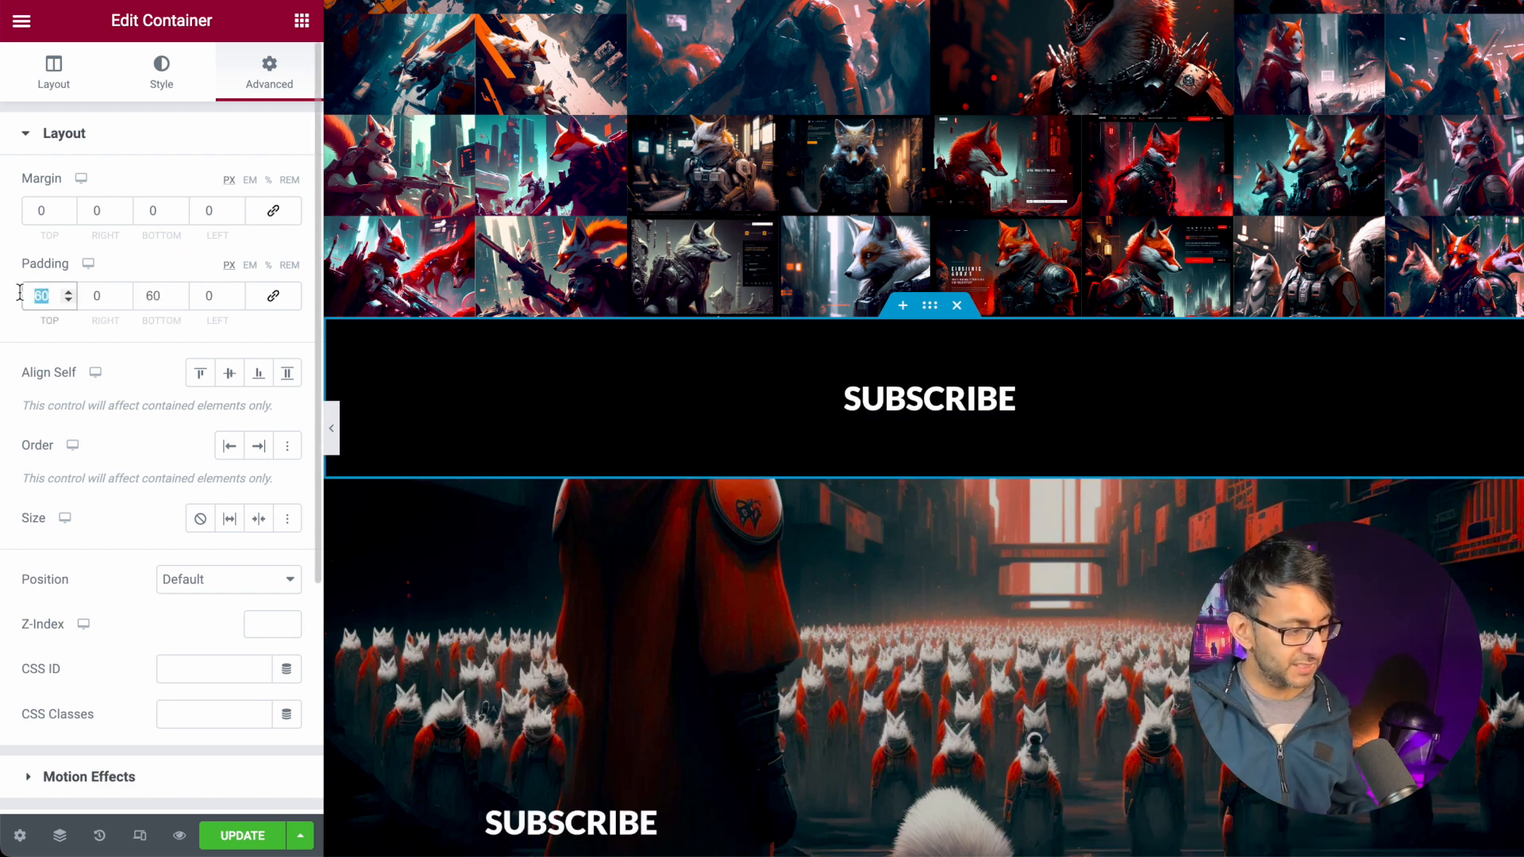
{"action": "type", "text": "40"}
{"action": "key", "text": "Tab"}
{"action": "key", "text": "Tab"}
{"action": "type", "text": "0"}
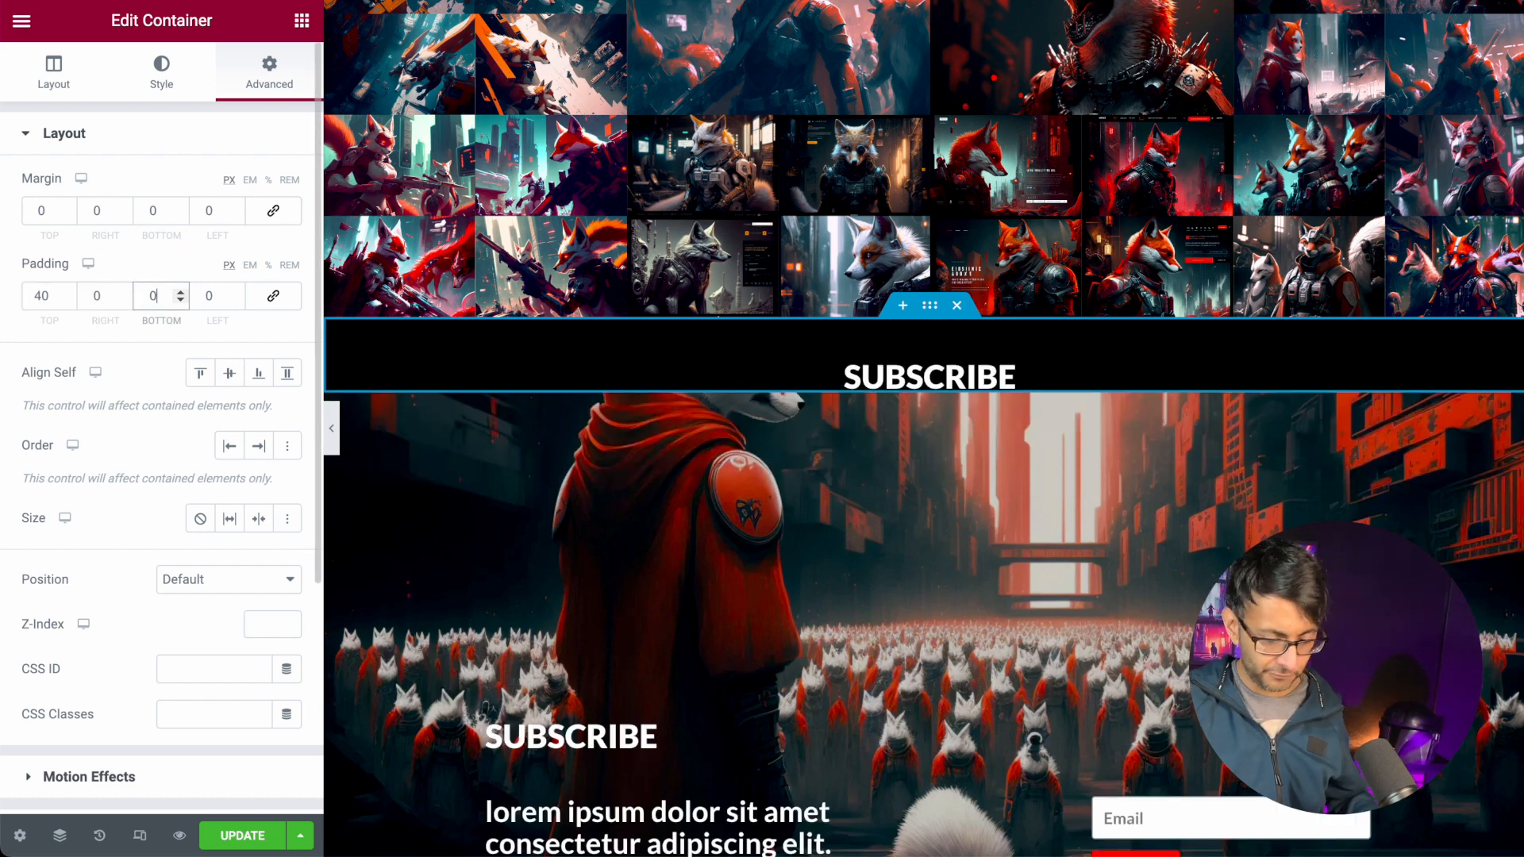
{"action": "type", "text": "40"}
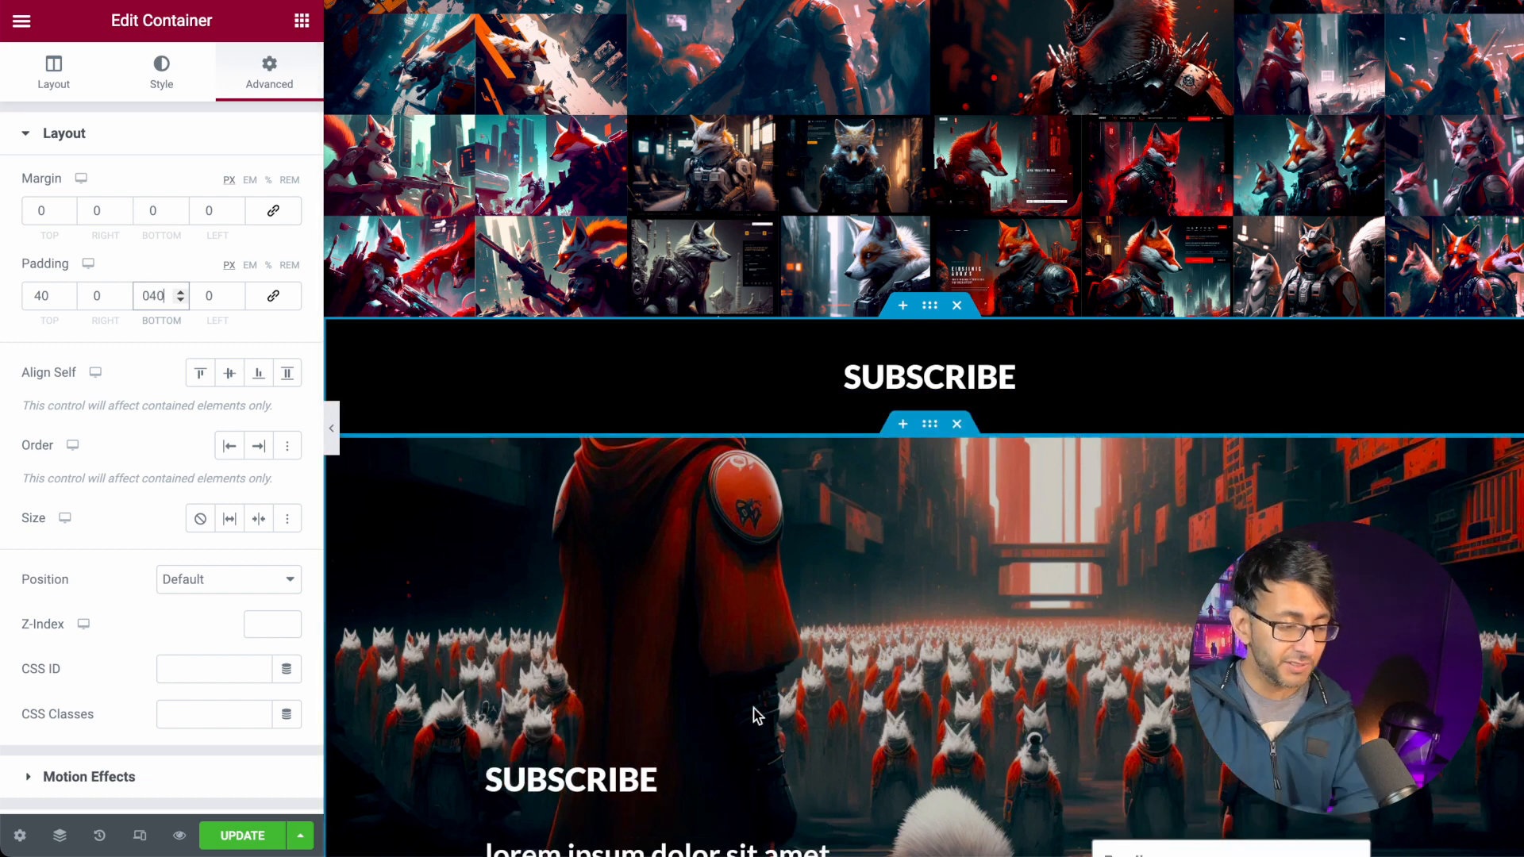
- Replace the copied heading's text with "THE FIGHT STARTS NOW"
{"action": "left_click", "coordinate": [942, 389]}
{"action": "left_click_drag", "start_coordinate": [89, 230], "coordinate": [2, 203]}
{"action": "type", "text": "TH"}
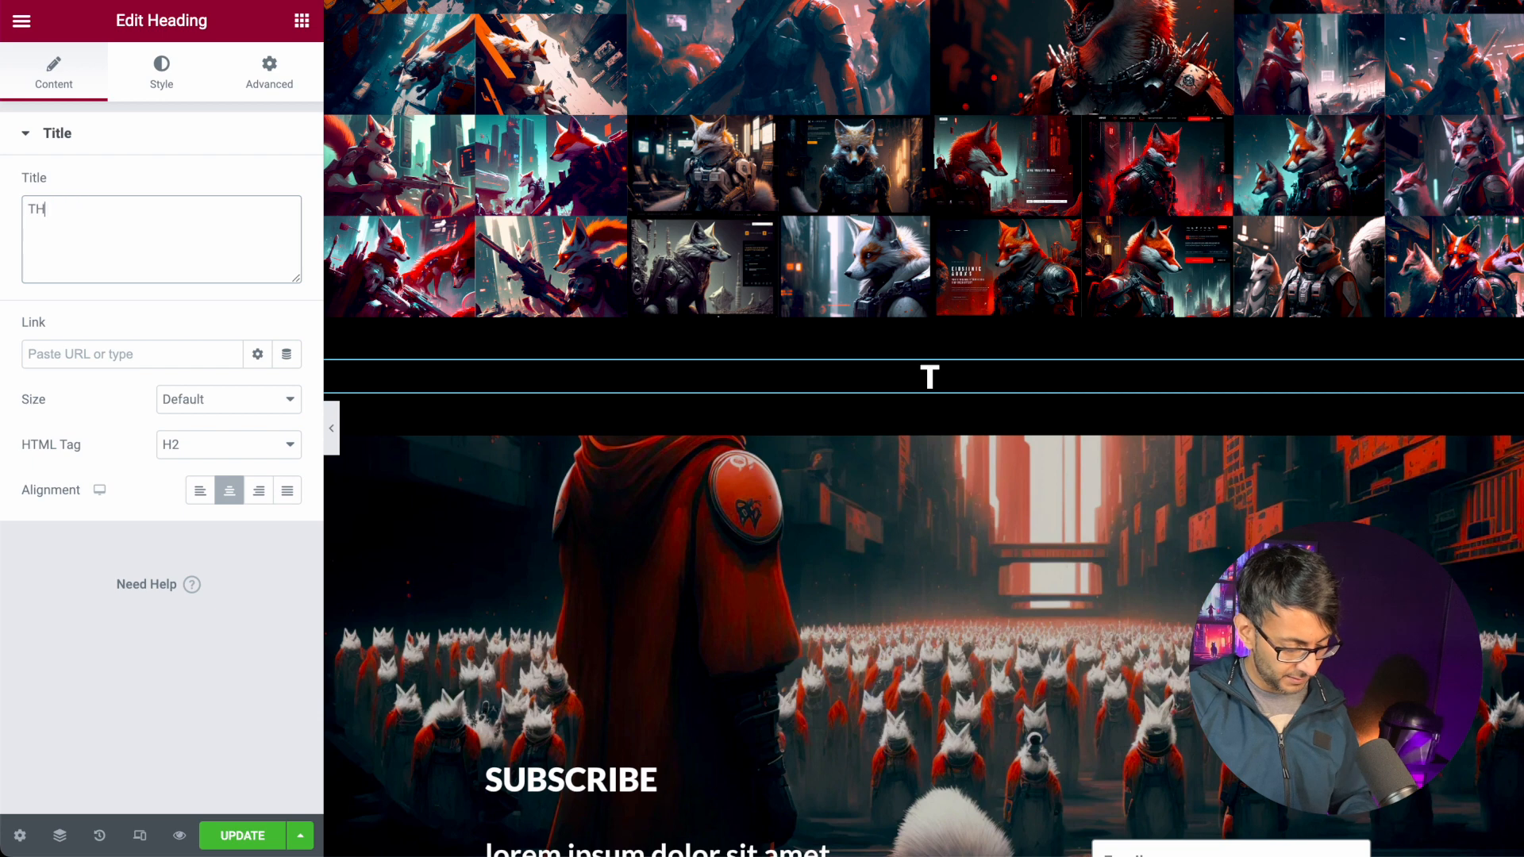
{"action": "type", "text": "E FIGHT STARTS NOPW"}
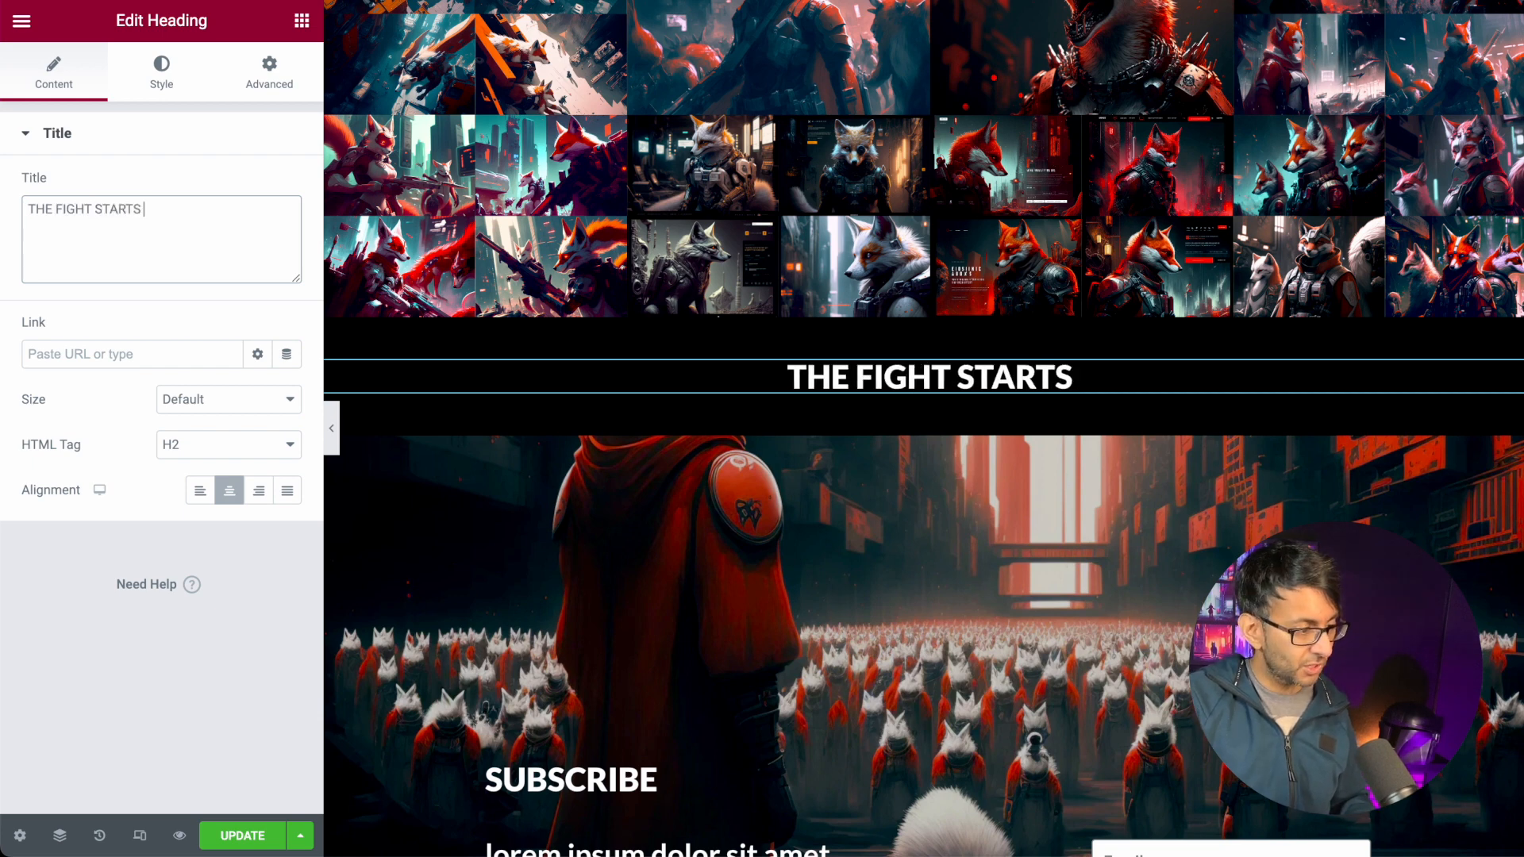
{"action": "key", "text": "BackSpace"}
{"action": "key", "text": "BackSpace"}
{"action": "type", "text": "W"}
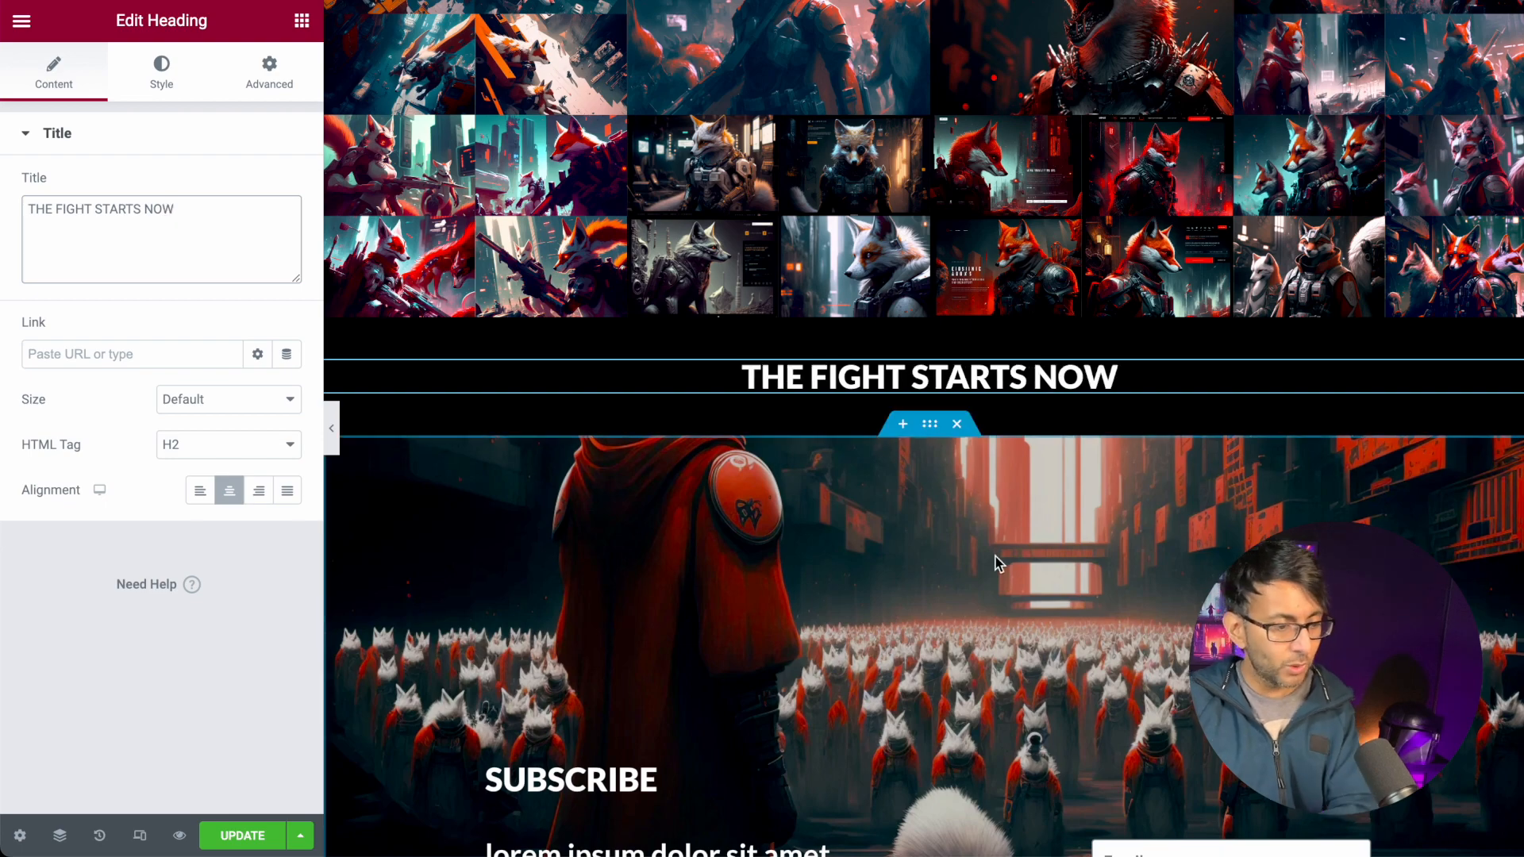
- Copy the "THE FIGHT STARTS NOW" container, try to paste it between the clans and fox image sections, and locate the pasted copy
{"action": "scroll", "coordinate": [998, 555], "scroll_direction": "up", "scroll_amount": 5}
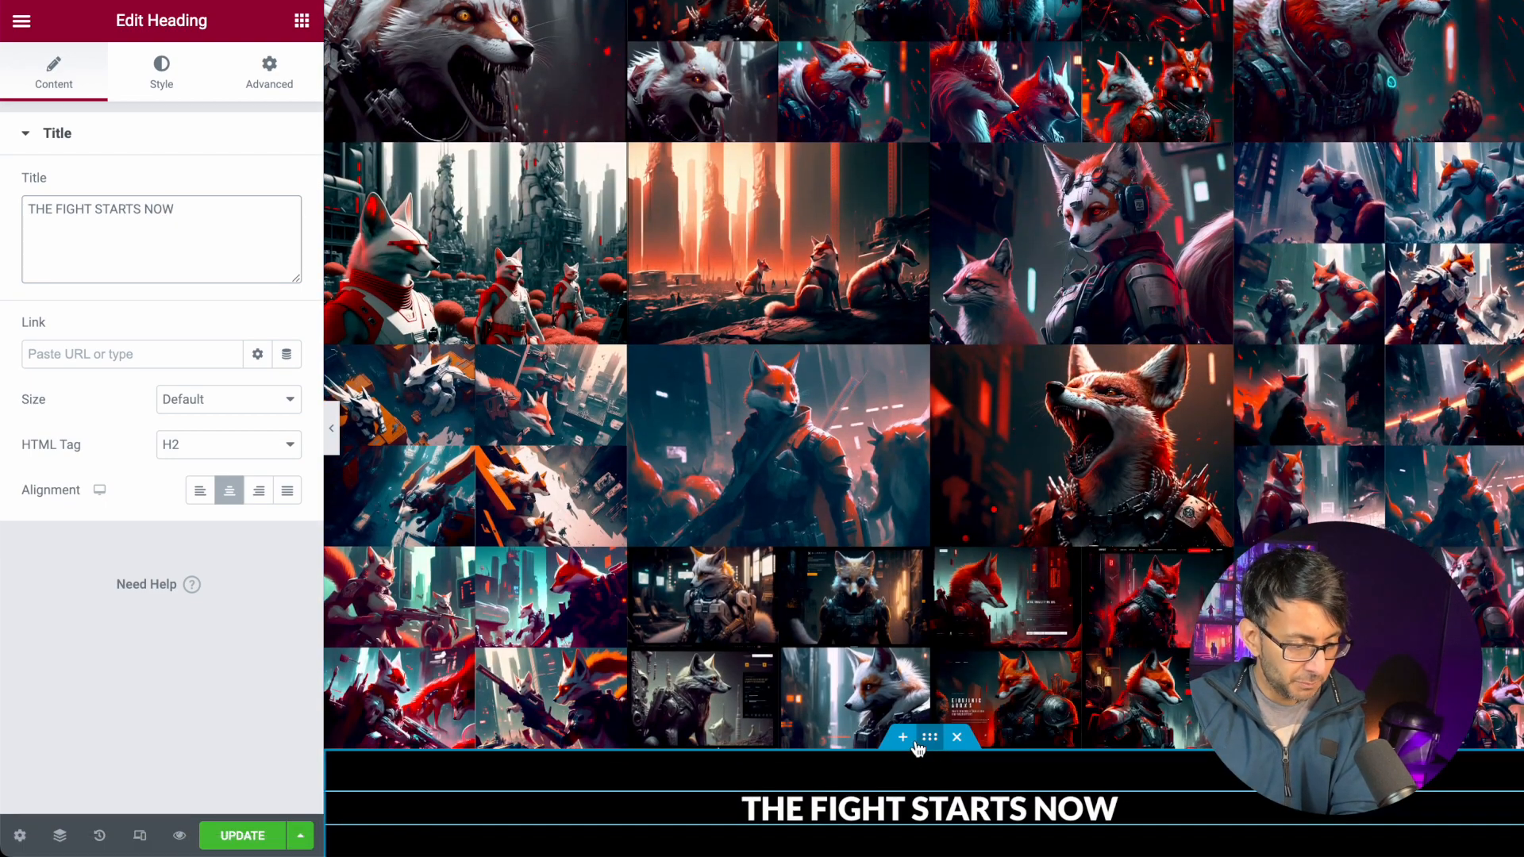
{"action": "right_click", "coordinate": [930, 737]}
{"action": "left_click", "coordinate": [984, 594]}
{"action": "scroll", "coordinate": [984, 594], "scroll_direction": "up", "scroll_amount": 15}
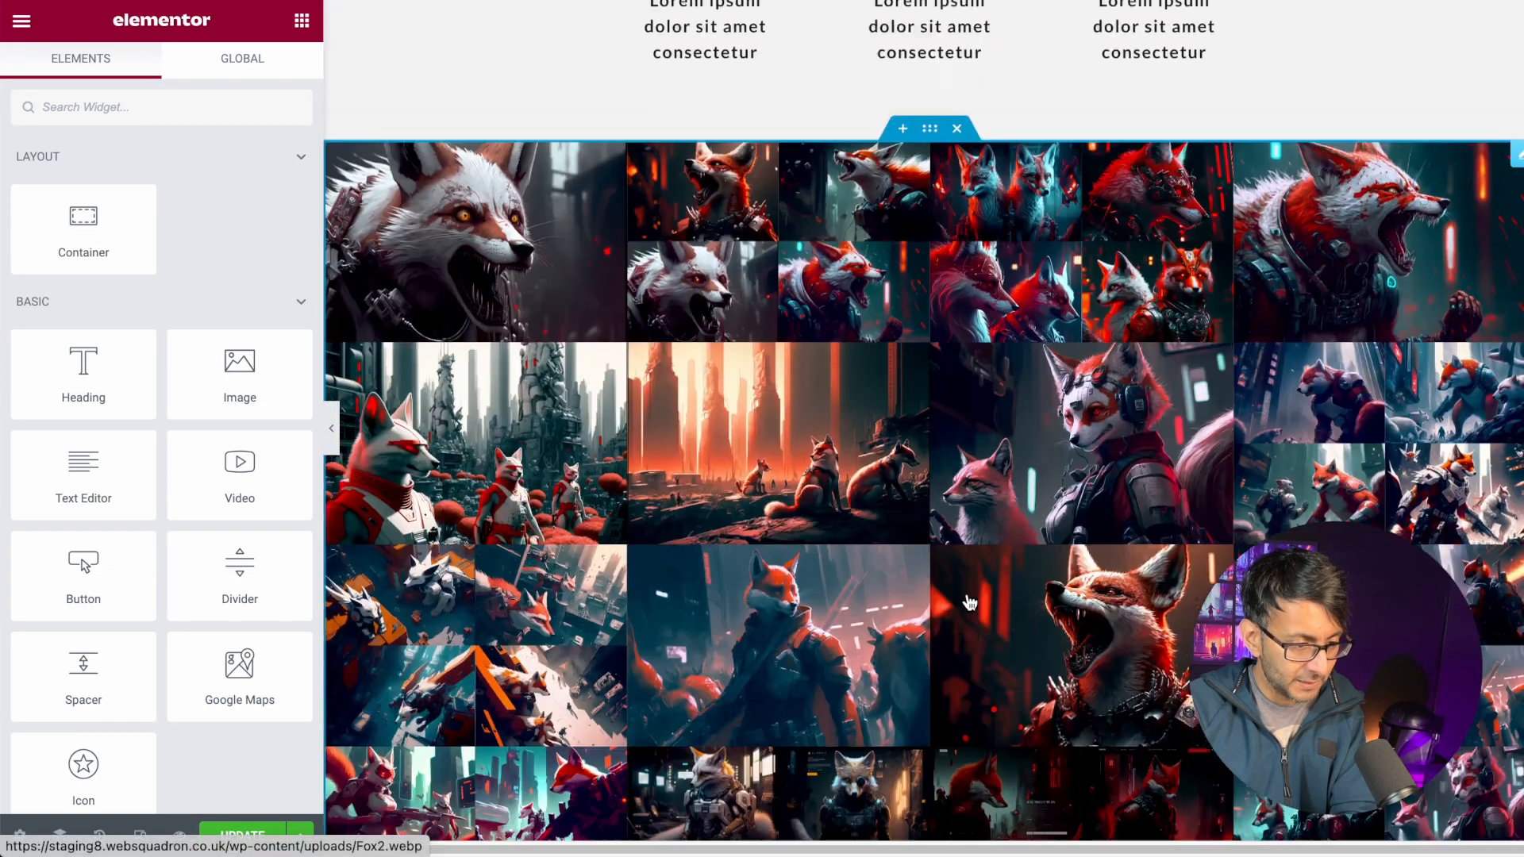
{"action": "scroll", "coordinate": [984, 613], "scroll_direction": "up", "scroll_amount": 15}
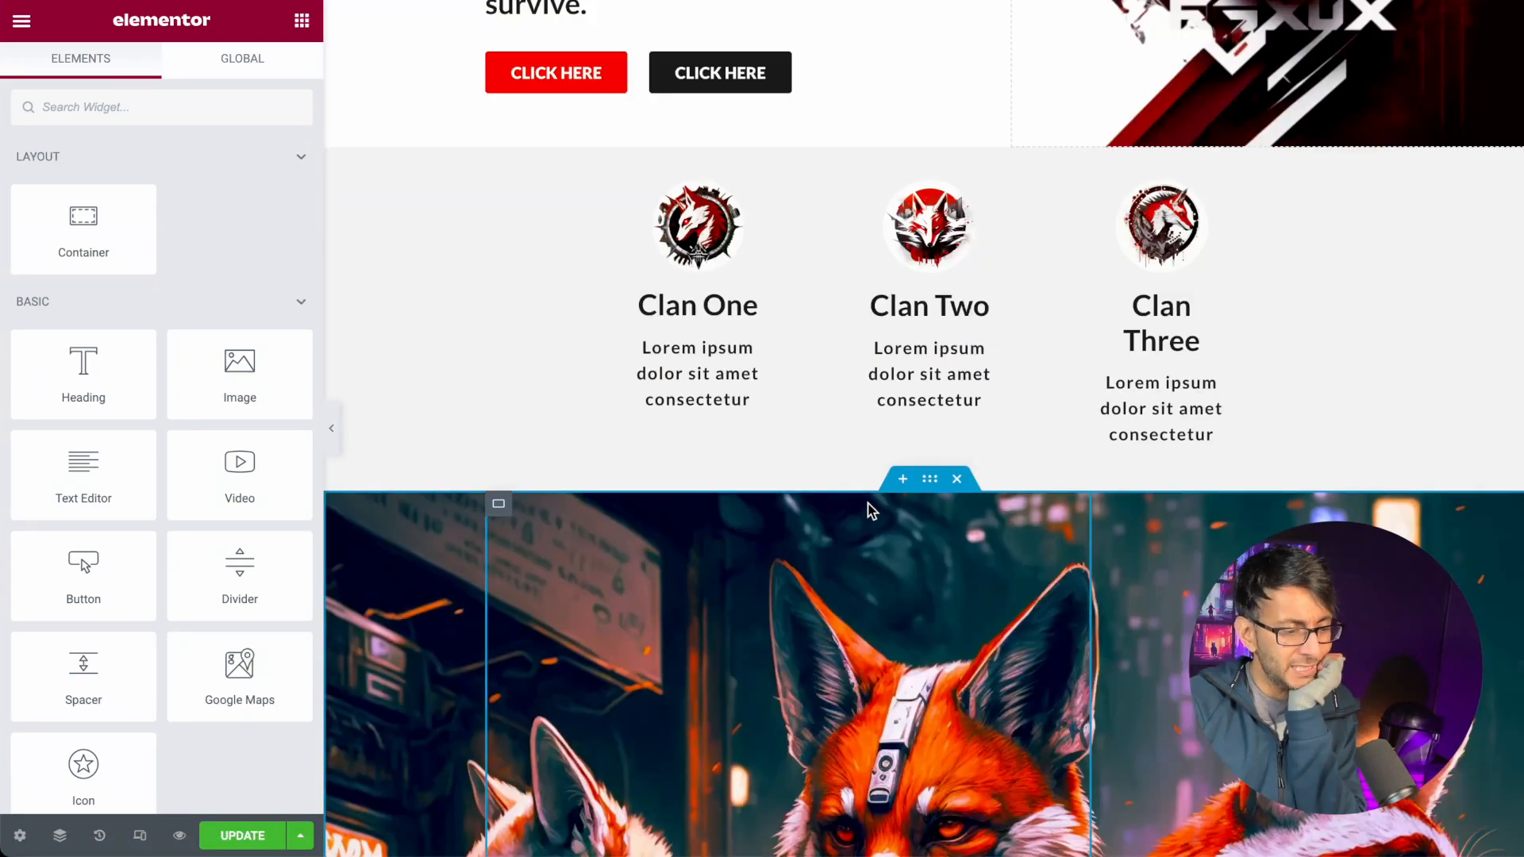
{"action": "left_click", "coordinate": [903, 479]}
{"action": "right_click", "coordinate": [797, 594]}
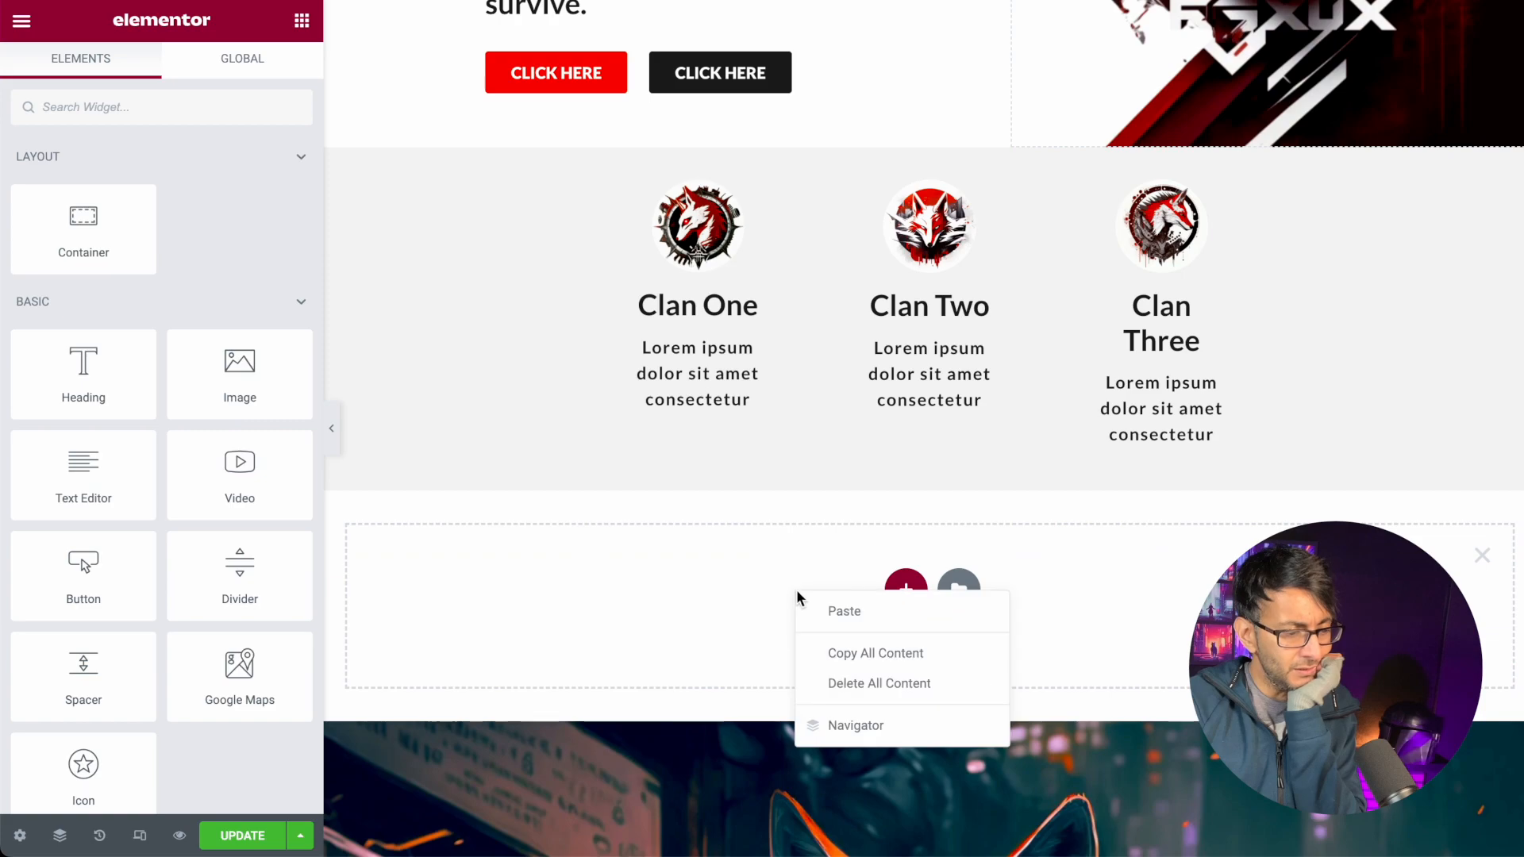
{"action": "left_click", "coordinate": [1002, 617]}
{"action": "scroll", "coordinate": [984, 645], "scroll_direction": "down", "scroll_amount": 2}
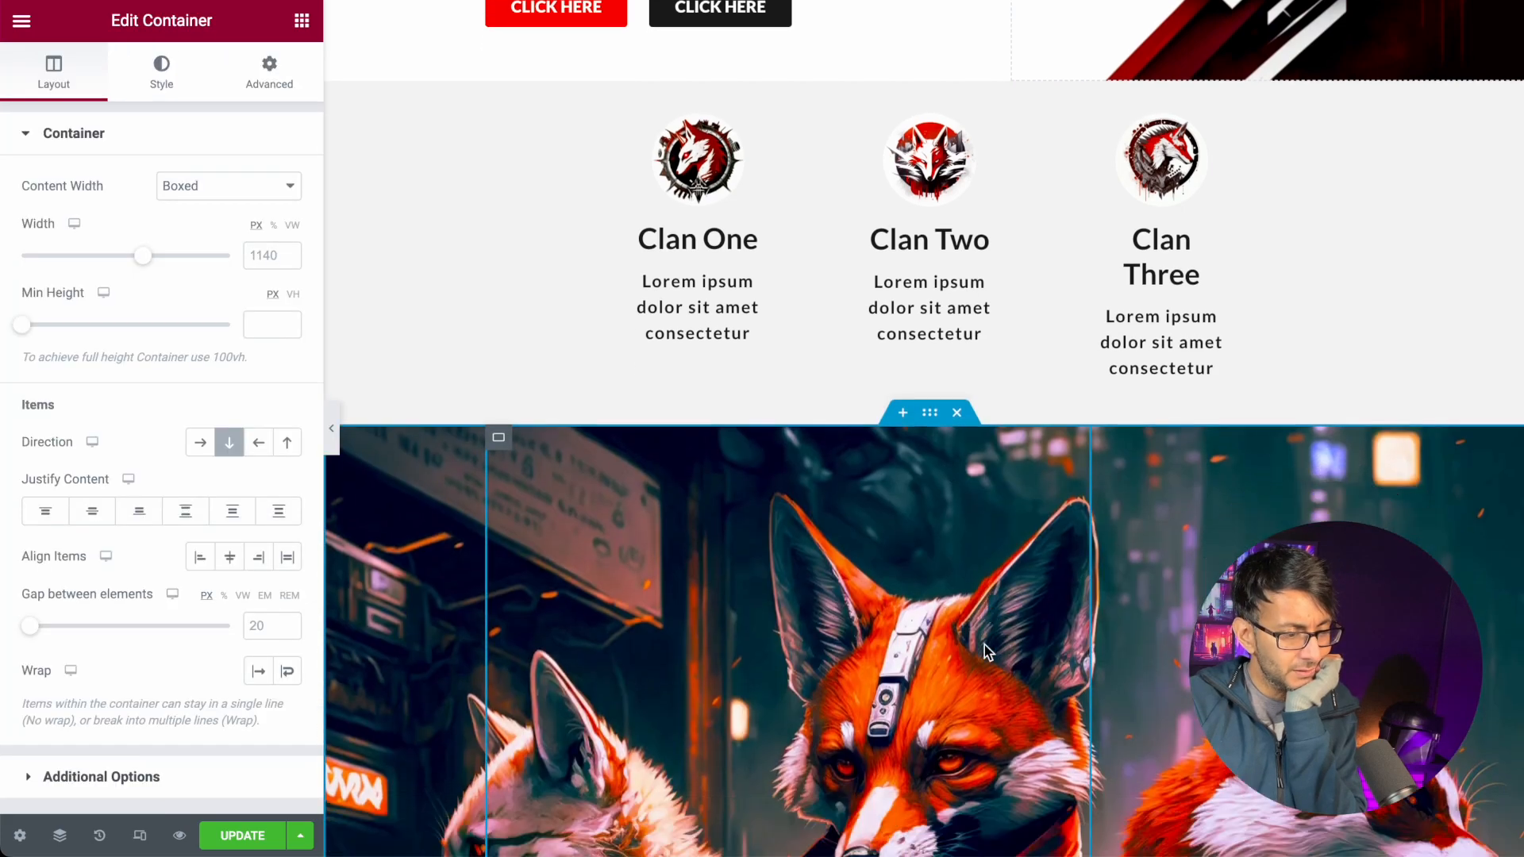
{"action": "scroll", "coordinate": [984, 645], "scroll_direction": "down", "scroll_amount": 20}
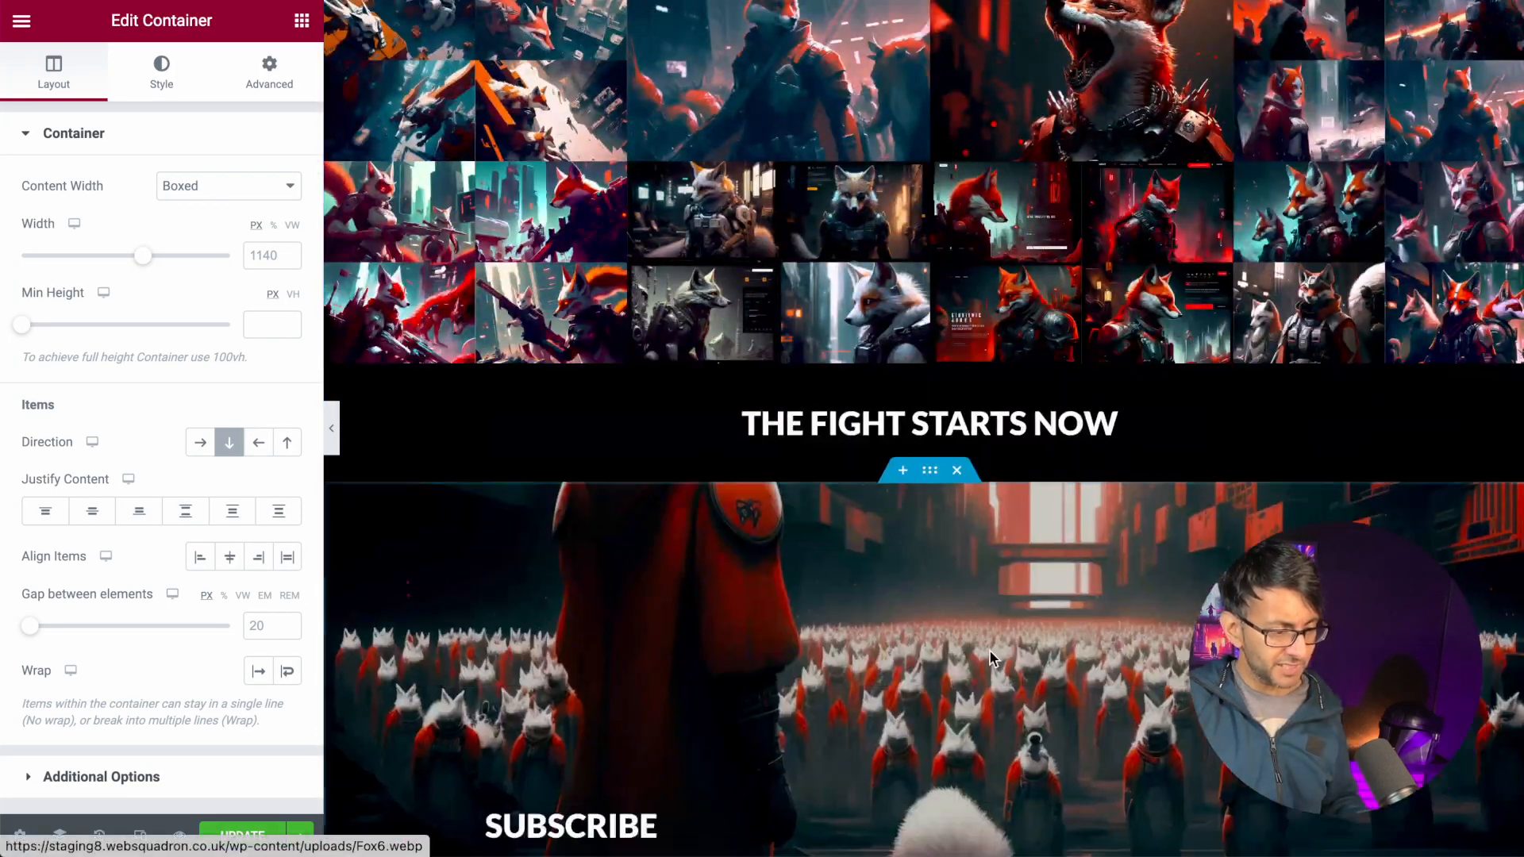
{"action": "scroll", "coordinate": [976, 675], "scroll_direction": "up", "scroll_amount": 4}
{"action": "scroll", "coordinate": [975, 682], "scroll_direction": "down", "scroll_amount": 13}
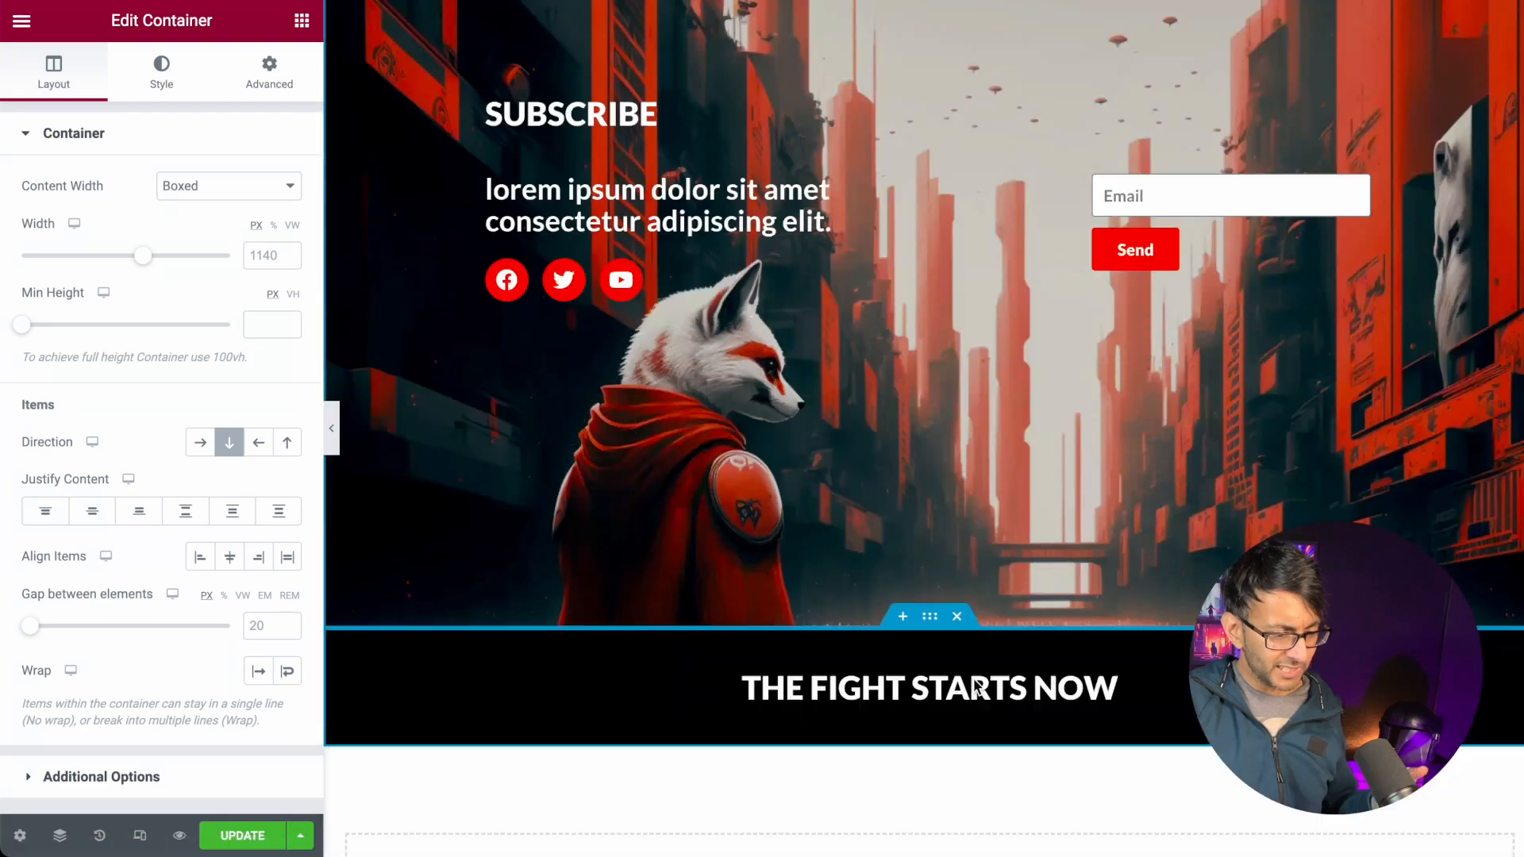
- Delete the misplaced "THE FIGHT STARTS NOW" container below the subscribe section
{"action": "scroll", "coordinate": [977, 687], "scroll_direction": "down", "scroll_amount": 4}
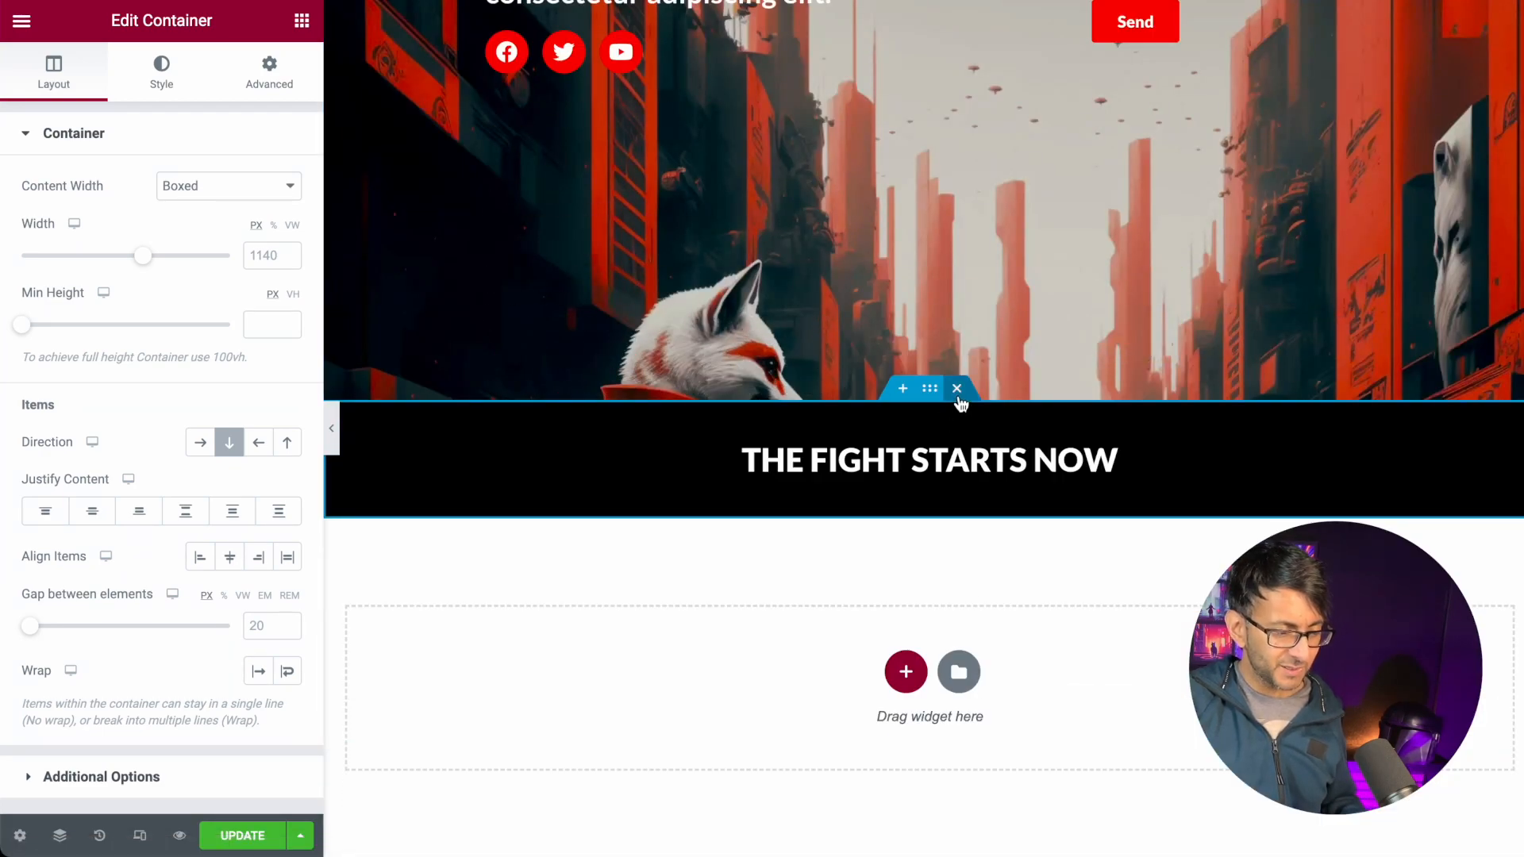
{"action": "left_click", "coordinate": [958, 390]}
{"action": "scroll", "coordinate": [967, 606], "scroll_direction": "down", "scroll_amount": 1}
- Paste the copied black heading container again, from the large fox image section just below the clans
{"action": "scroll", "coordinate": [967, 605], "scroll_direction": "up", "scroll_amount": 3}
{"action": "scroll", "coordinate": [970, 603], "scroll_direction": "down", "scroll_amount": 10}
{"action": "scroll", "coordinate": [971, 601], "scroll_direction": "up", "scroll_amount": 5}
{"action": "scroll", "coordinate": [970, 602], "scroll_direction": "up", "scroll_amount": 15}
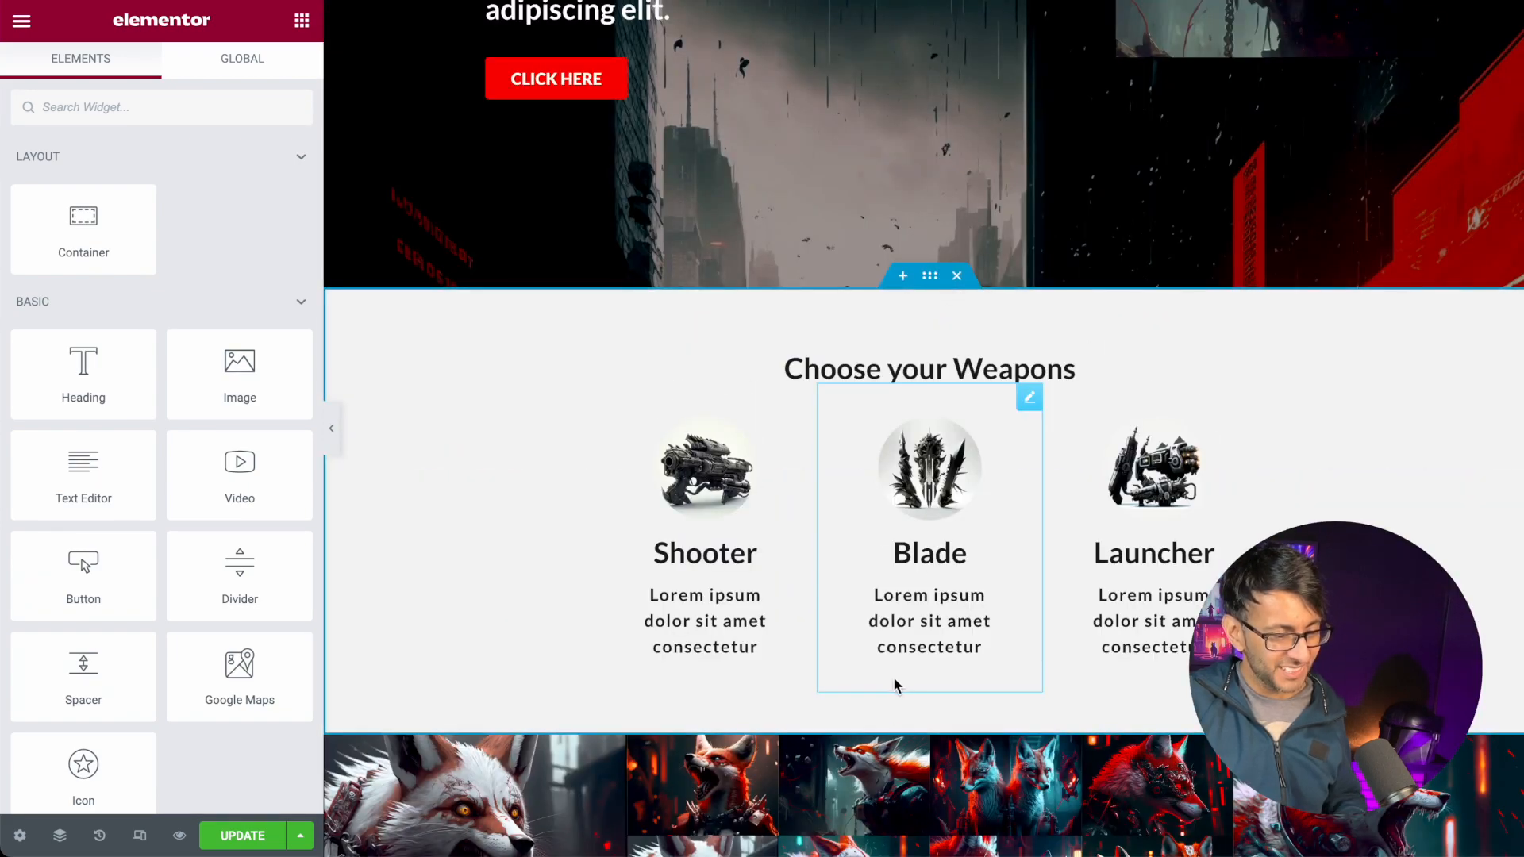
{"action": "scroll", "coordinate": [895, 684], "scroll_direction": "up", "scroll_amount": 10}
{"action": "scroll", "coordinate": [905, 681], "scroll_direction": "up", "scroll_amount": 5}
{"action": "scroll", "coordinate": [905, 681], "scroll_direction": "down", "scroll_amount": 5}
{"action": "scroll", "coordinate": [905, 681], "scroll_direction": "up", "scroll_amount": 8}
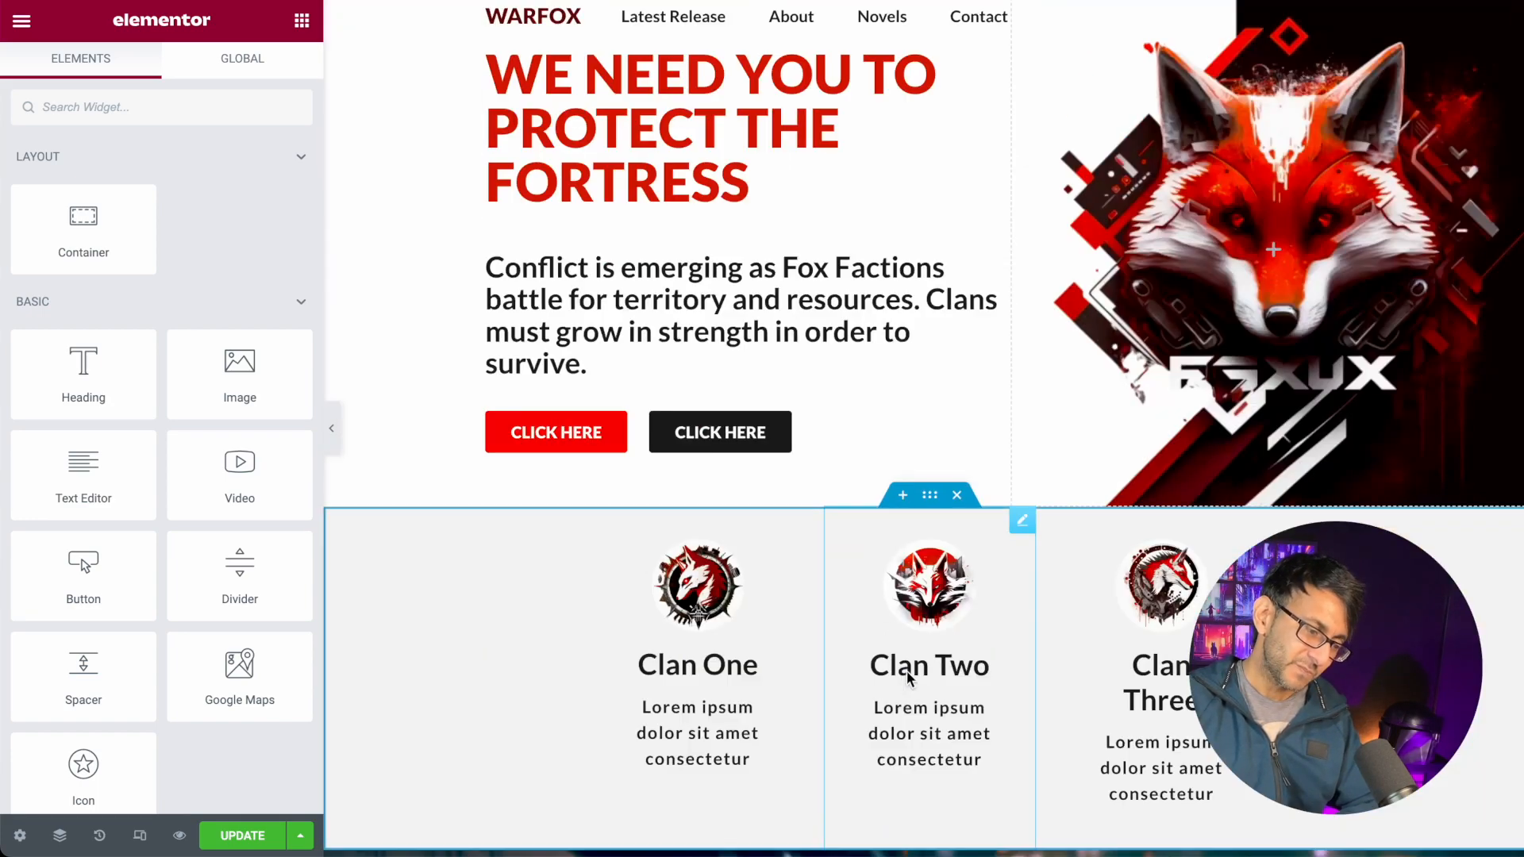
{"action": "scroll", "coordinate": [898, 545], "scroll_direction": "down", "scroll_amount": 6}
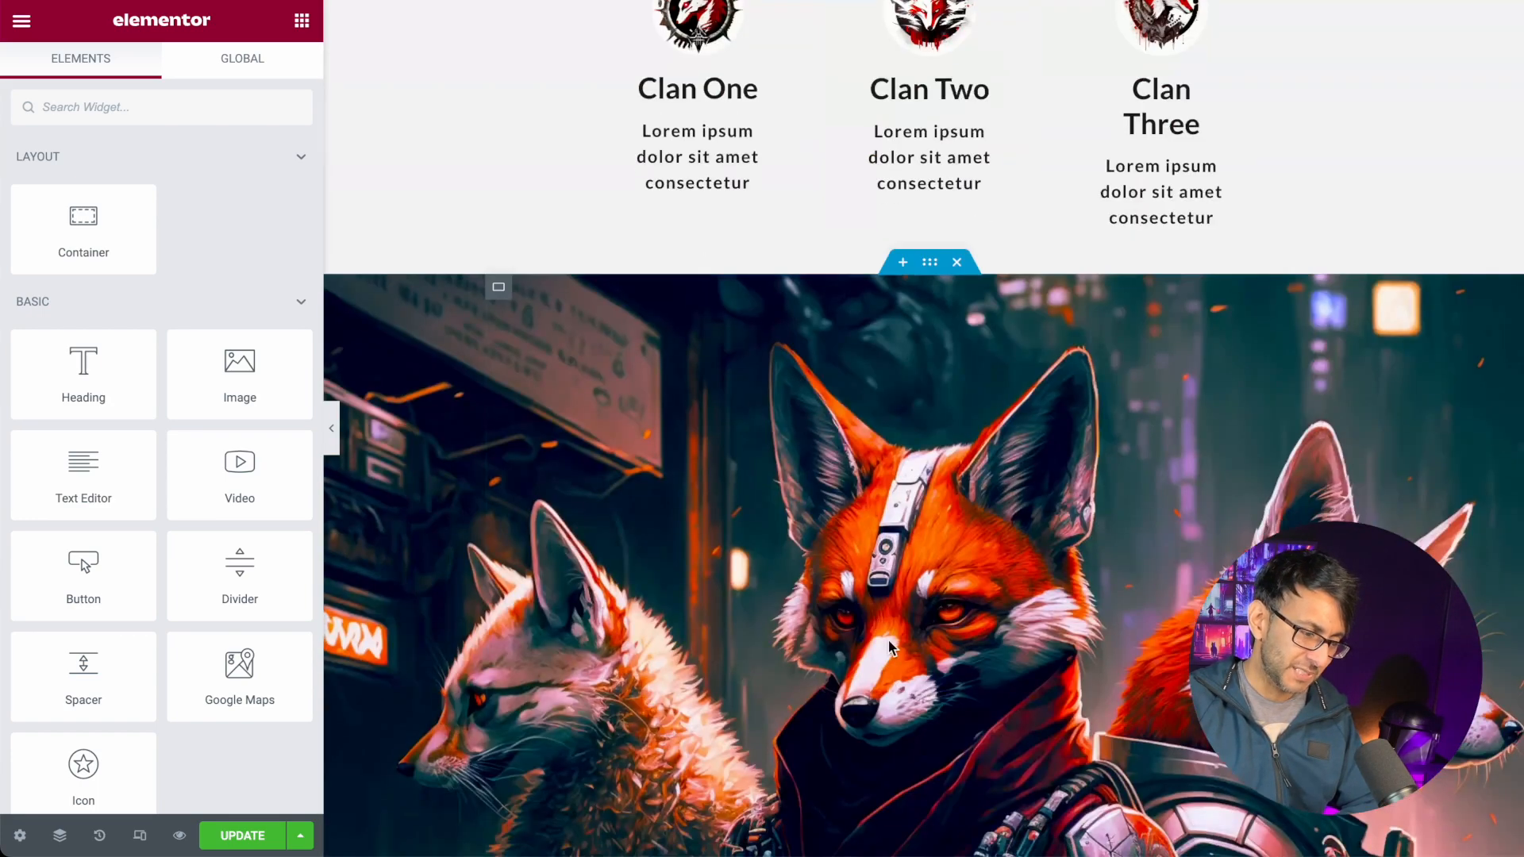
{"action": "left_click", "coordinate": [901, 265]}
{"action": "right_click", "coordinate": [708, 406]}
{"action": "left_click", "coordinate": [781, 428]}
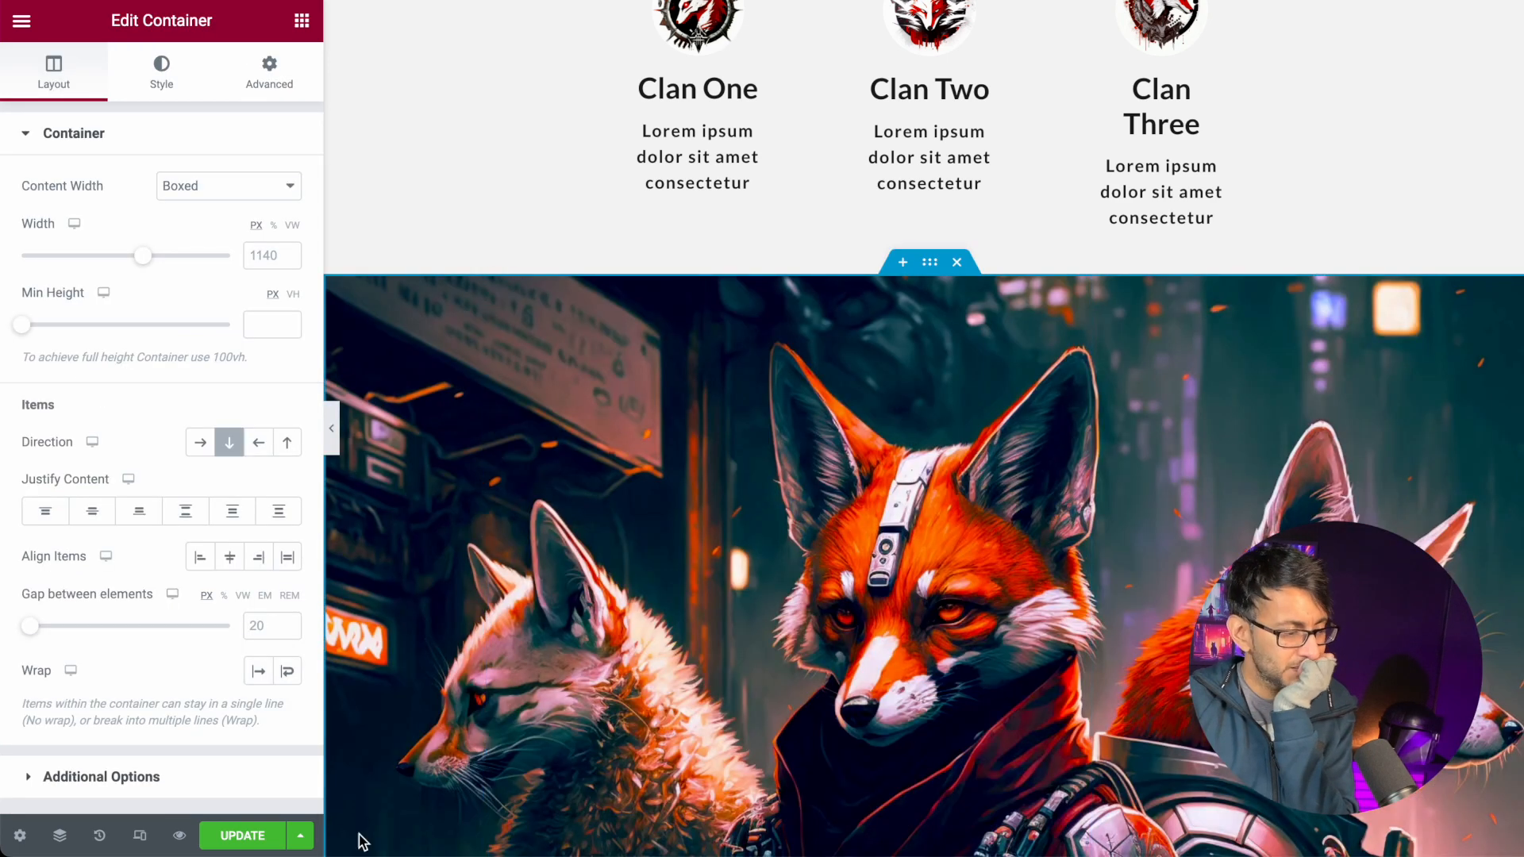
- Show the page structure tree and collapse its expanded entries, including Clans, Weapns, the containers and the subscribe section
{"action": "left_click", "coordinate": [60, 835]}
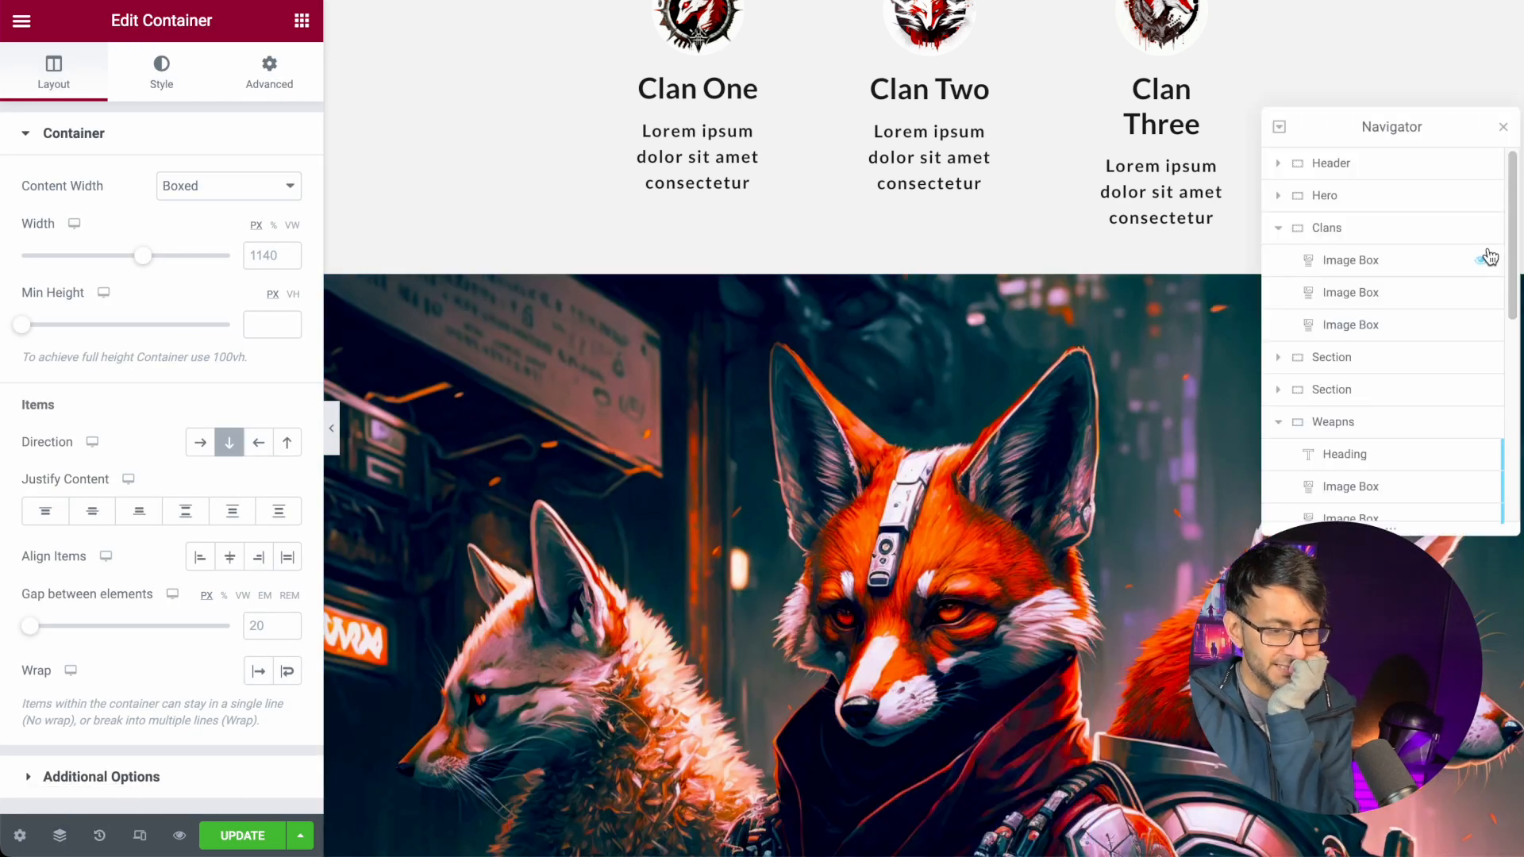
{"action": "left_click", "coordinate": [1279, 229]}
{"action": "left_click", "coordinate": [1278, 325]}
{"action": "left_click", "coordinate": [1279, 358]}
{"action": "left_click", "coordinate": [1278, 390]}
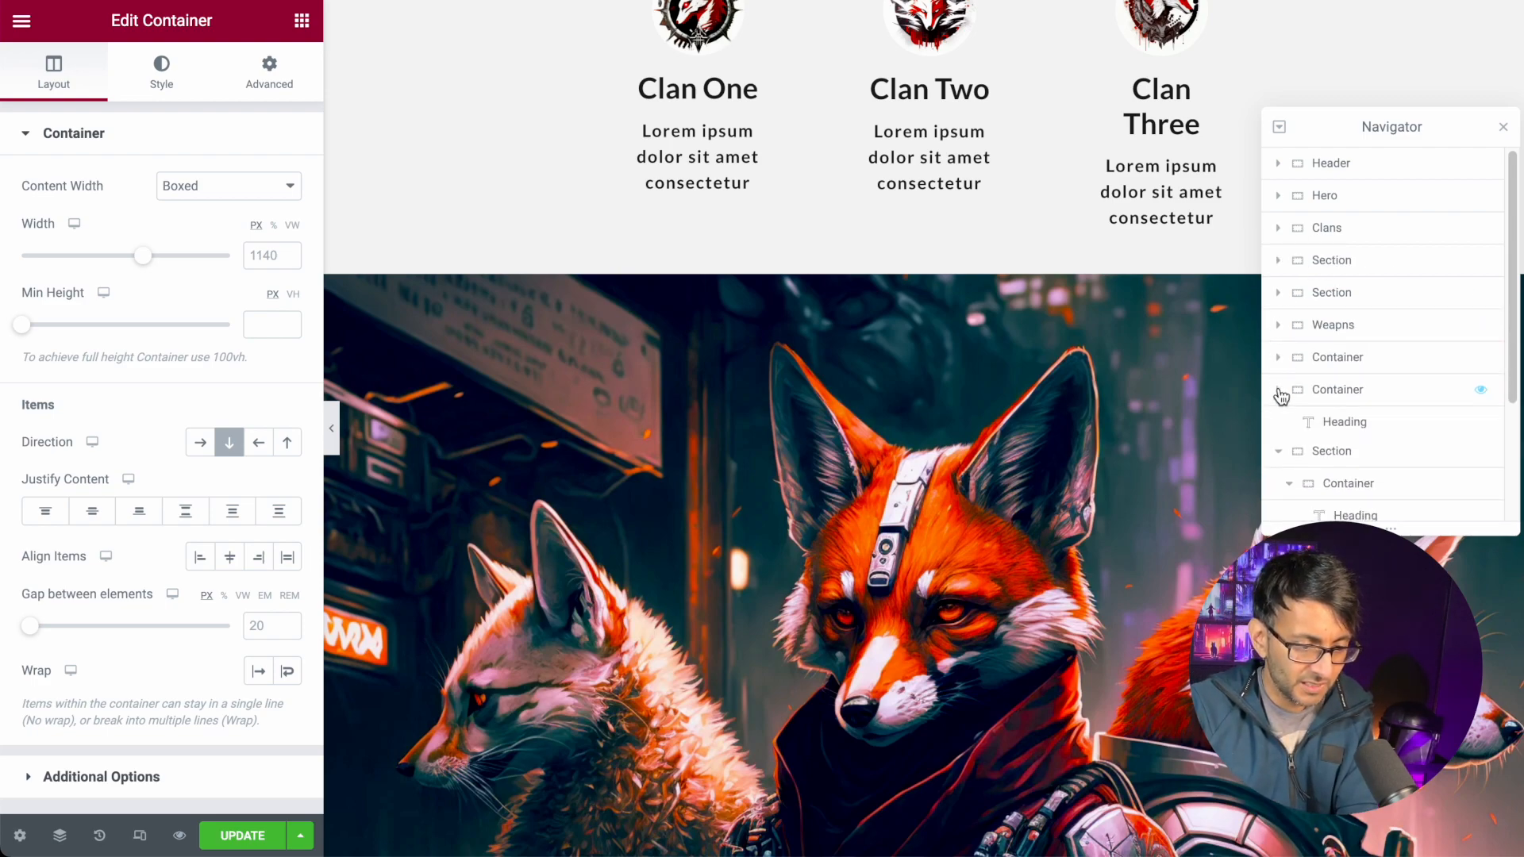
{"action": "left_click", "coordinate": [1272, 429]}
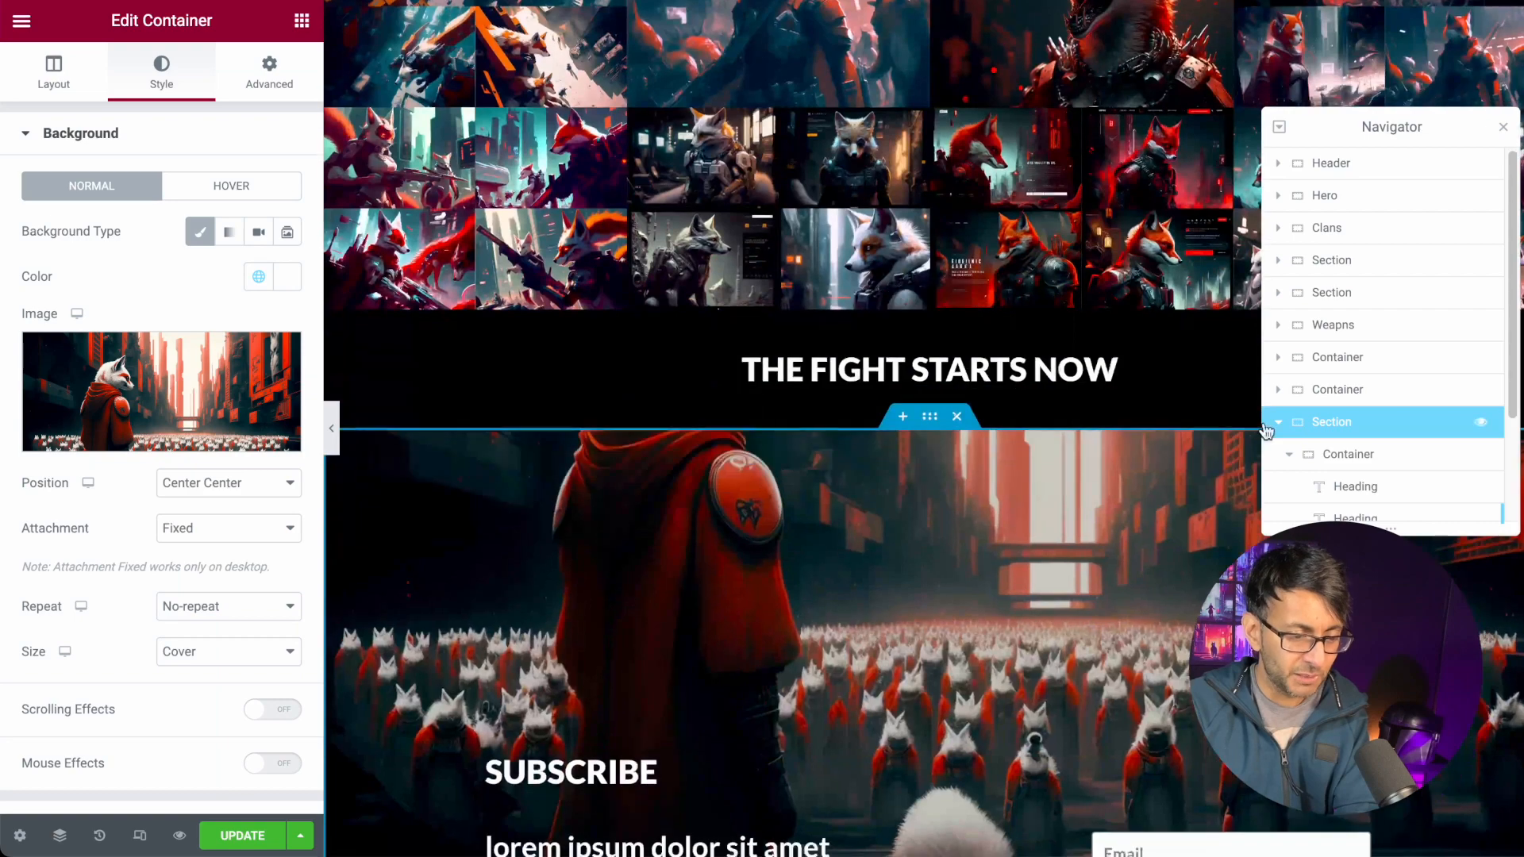
{"action": "left_click", "coordinate": [1277, 423]}
- Move the pasted "THE FIGHT STARTS NOW" container directly below Clans in the page structure and check its placement
{"action": "left_click_drag", "start_coordinate": [1379, 458], "coordinate": [1405, 266]}
{"action": "scroll", "coordinate": [916, 389], "scroll_direction": "up", "scroll_amount": 15}
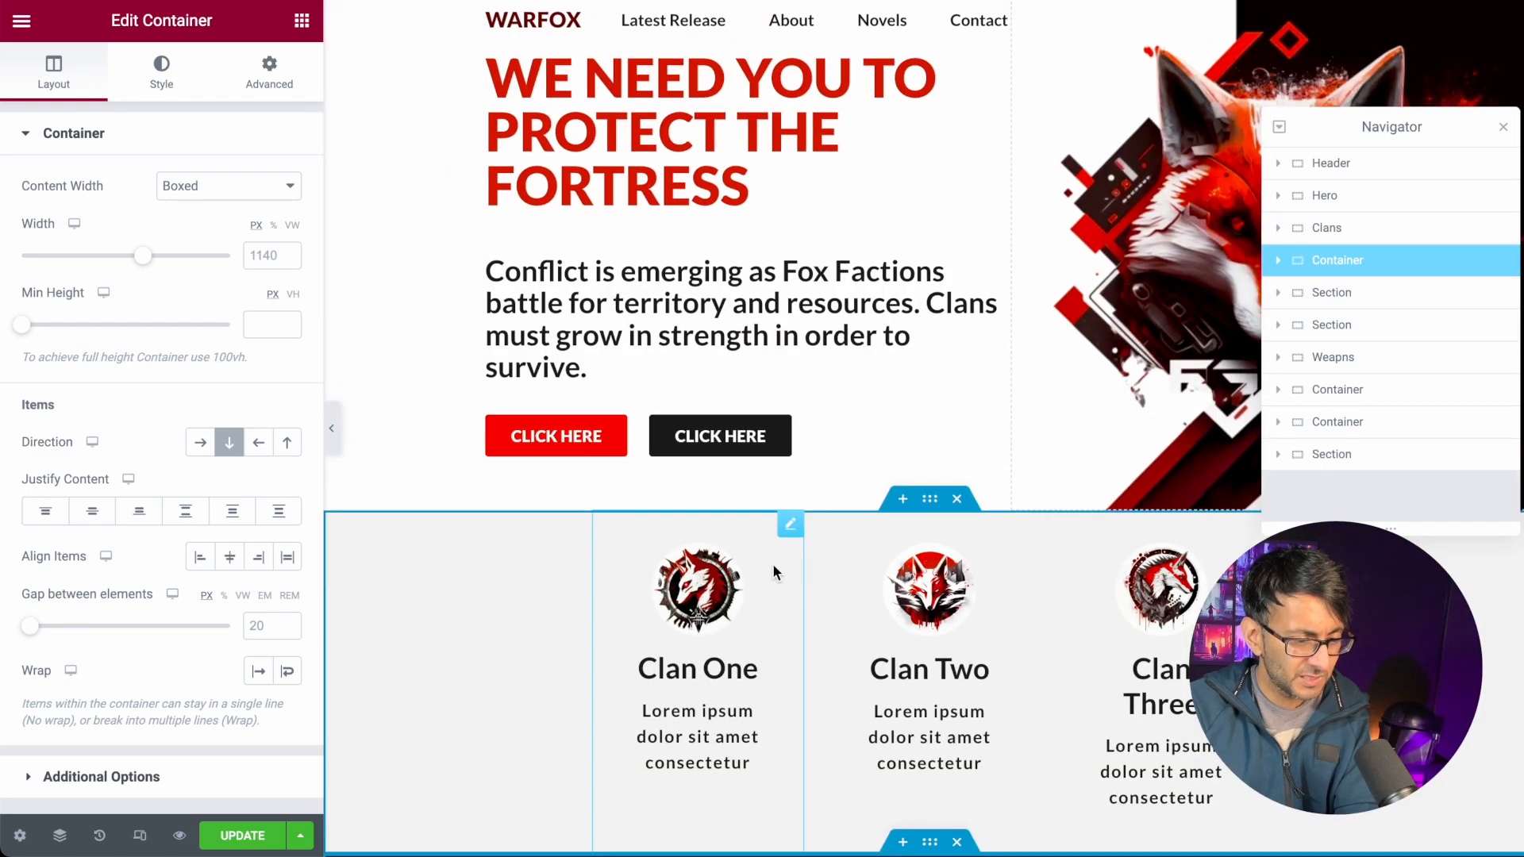
{"action": "scroll", "coordinate": [778, 561], "scroll_direction": "down", "scroll_amount": 5}
{"action": "scroll", "coordinate": [772, 575], "scroll_direction": "down", "scroll_amount": 2}
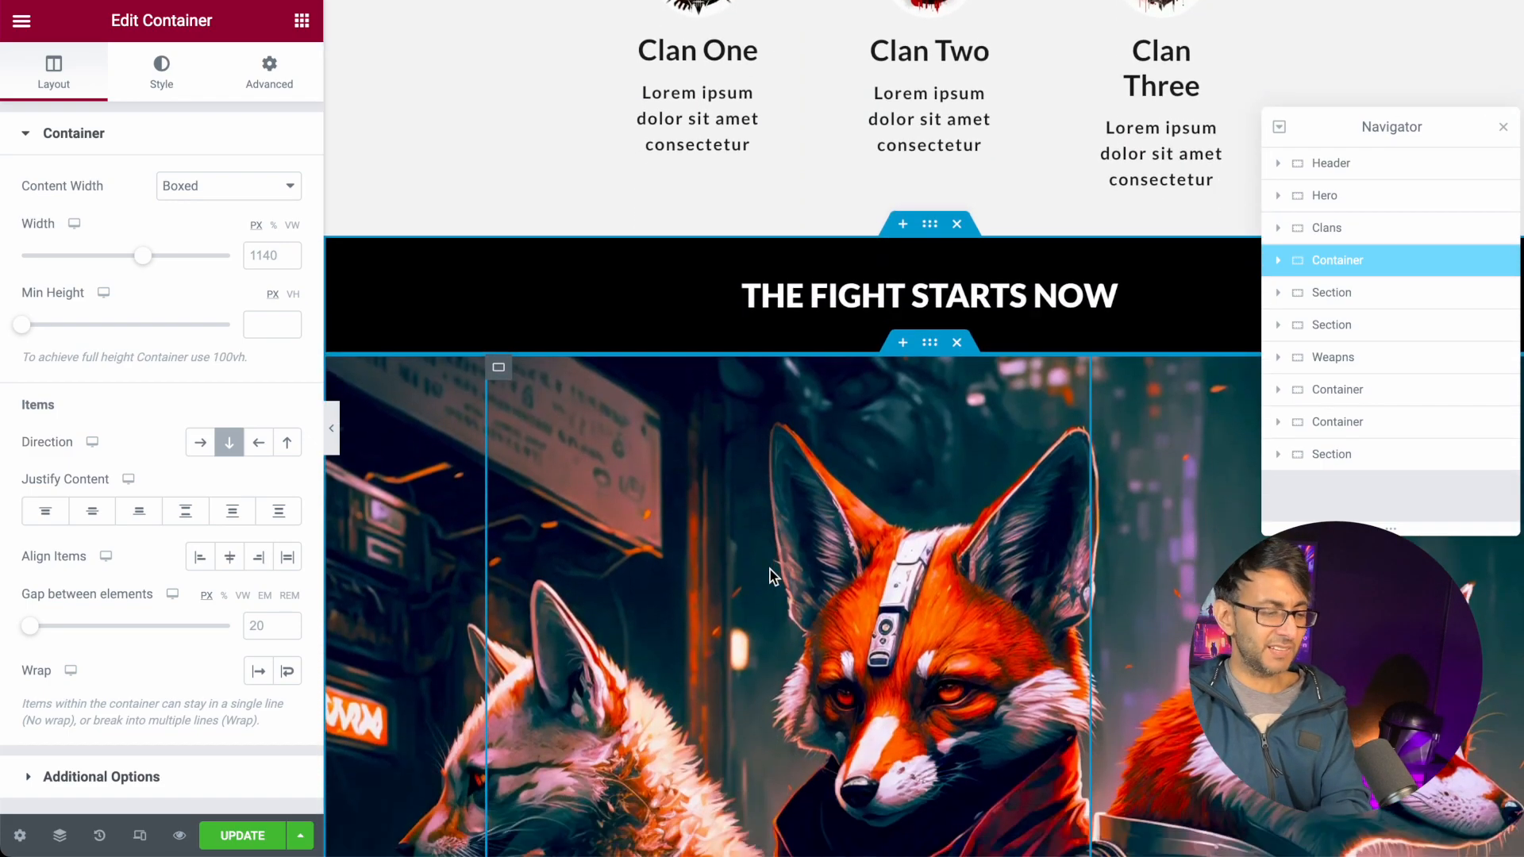
{"action": "scroll", "coordinate": [772, 575], "scroll_direction": "down", "scroll_amount": 4}
{"action": "scroll", "coordinate": [771, 573], "scroll_direction": "up", "scroll_amount": 5}
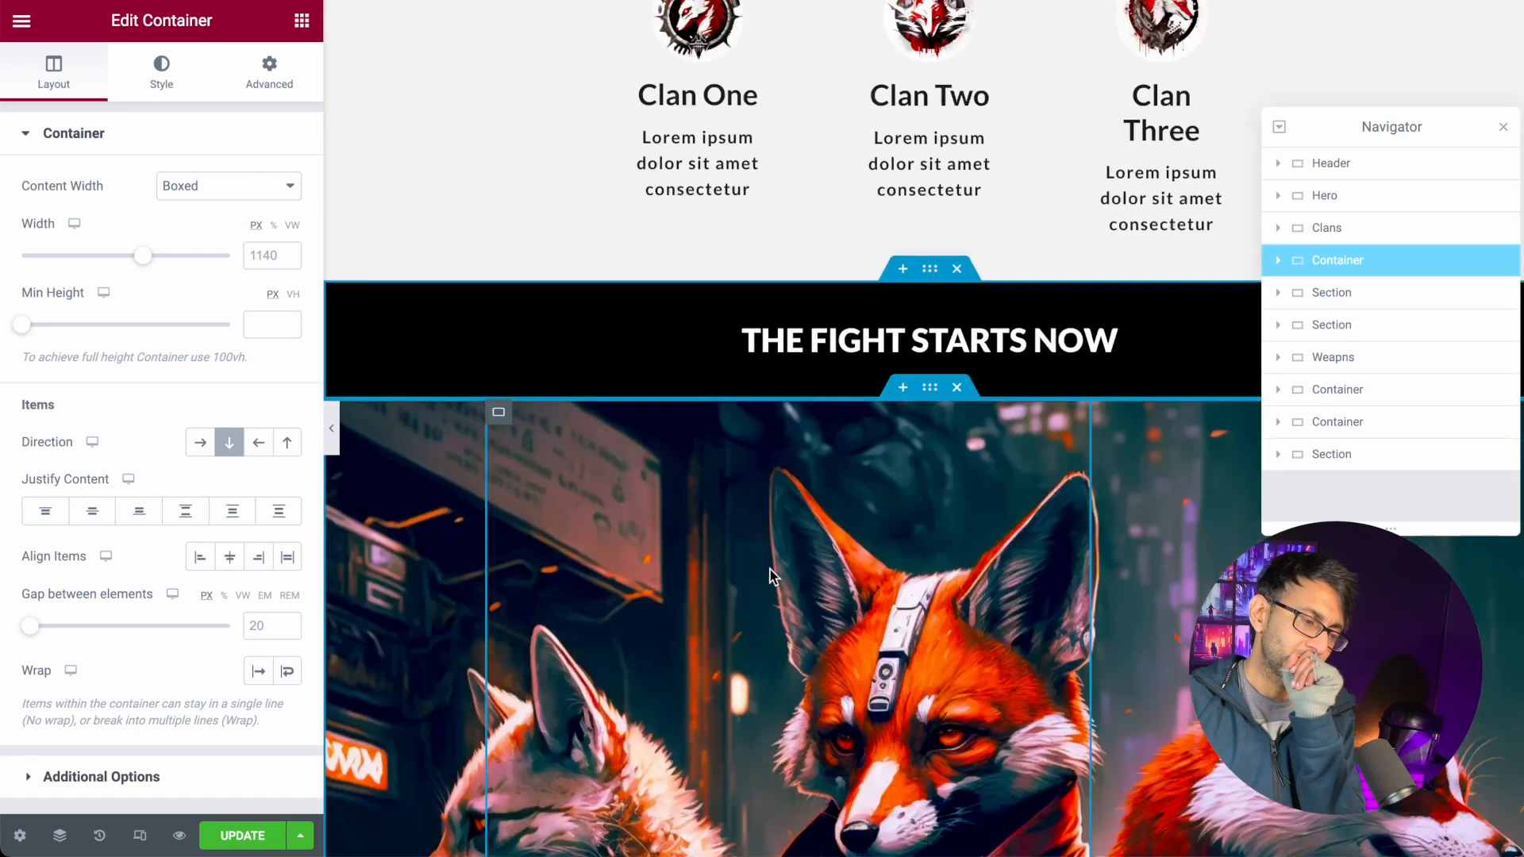
- Replace the text of the heading below the clans with "WHO WILL WIN?"
{"action": "left_click", "coordinate": [958, 467]}
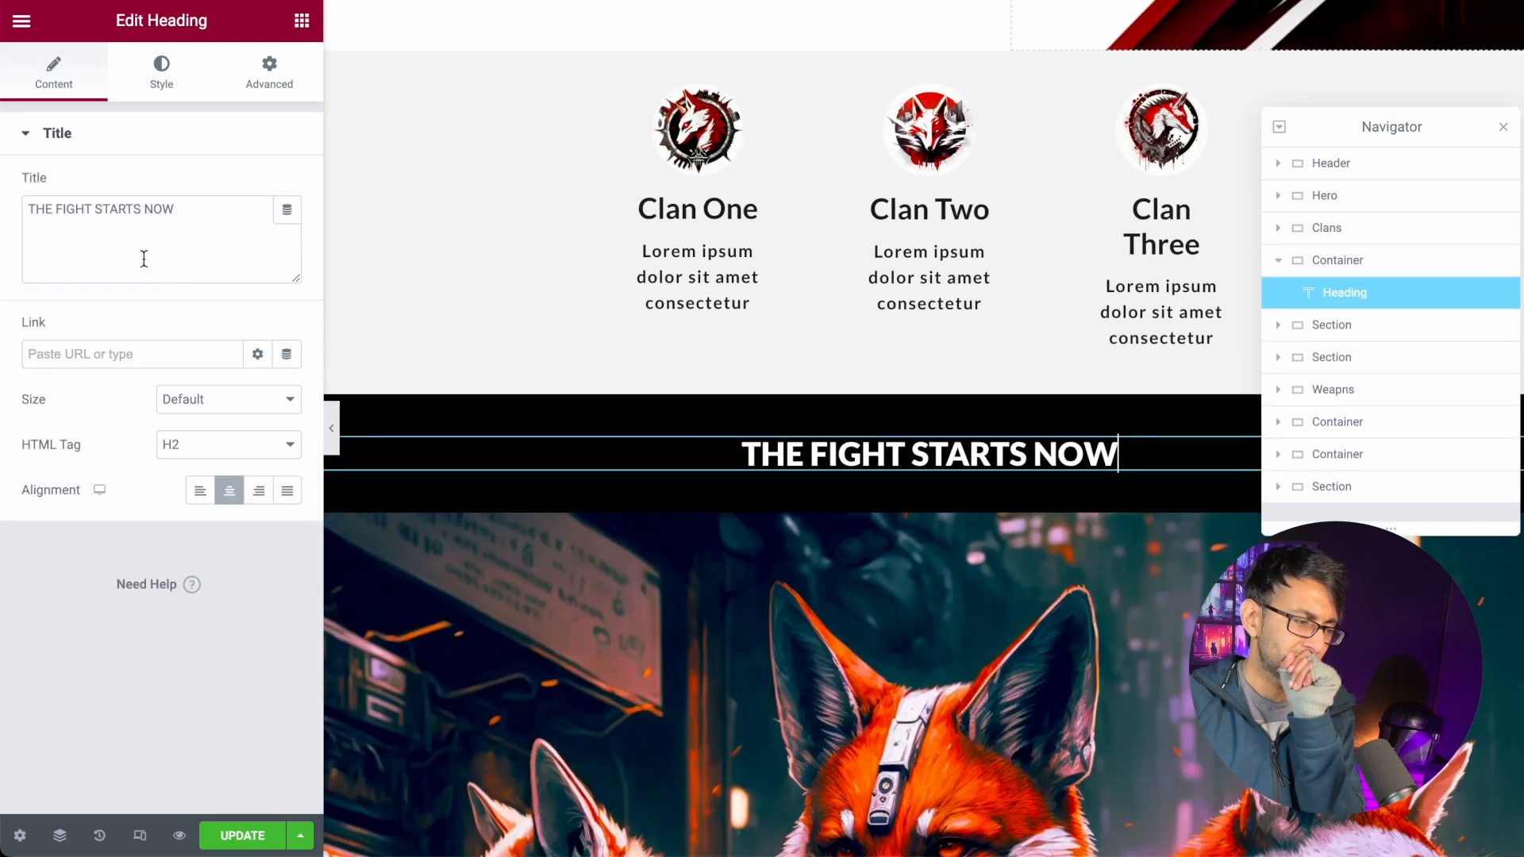
{"action": "left_click_drag", "start_coordinate": [185, 229], "coordinate": [4, 193]}
{"action": "type", "text": "WHO WILL WIN"}
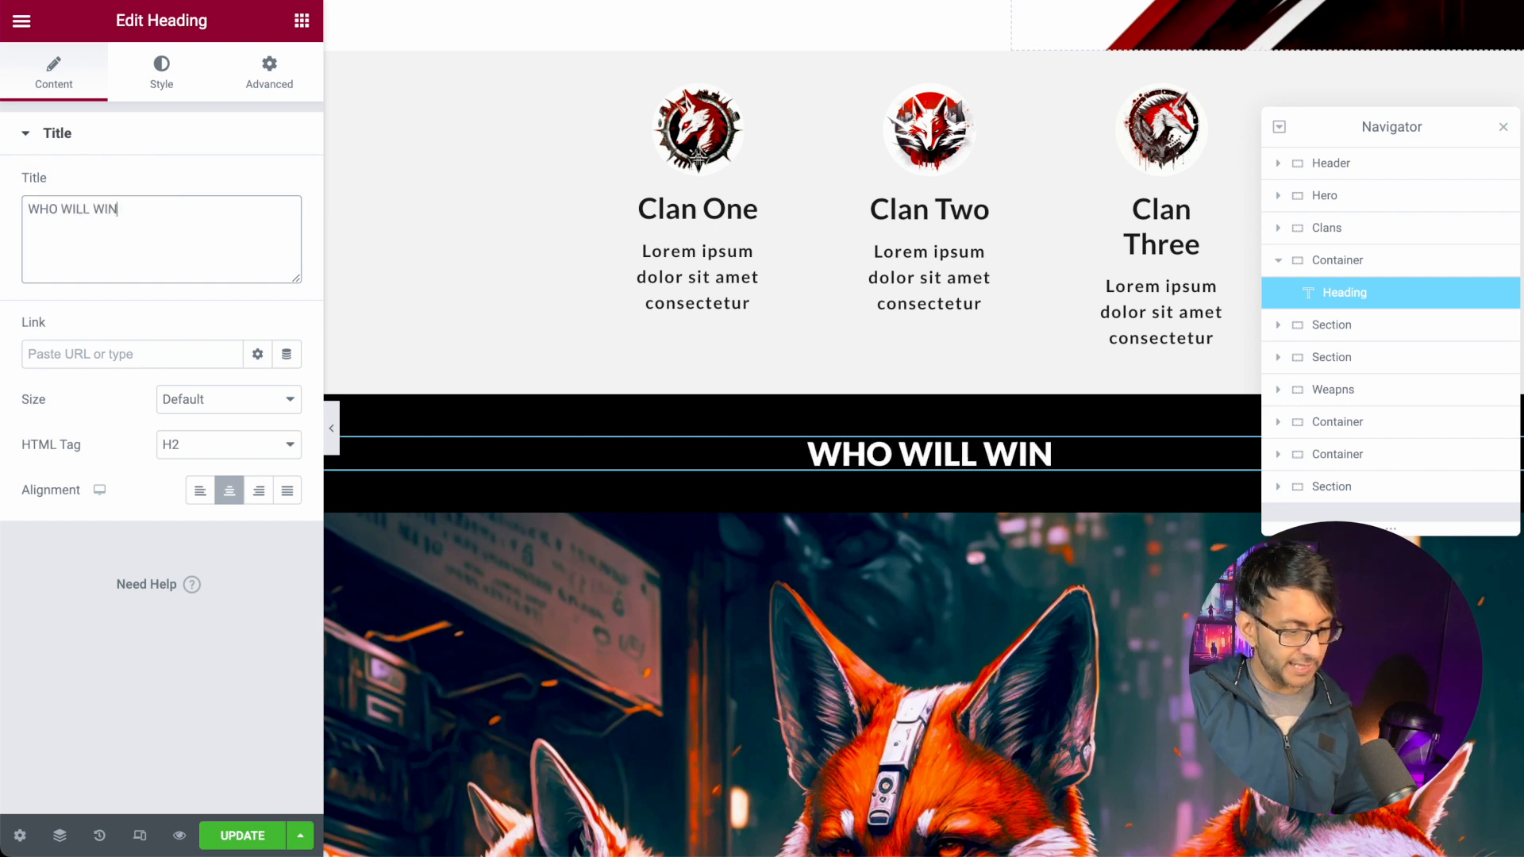
{"action": "type", "text": "?"}
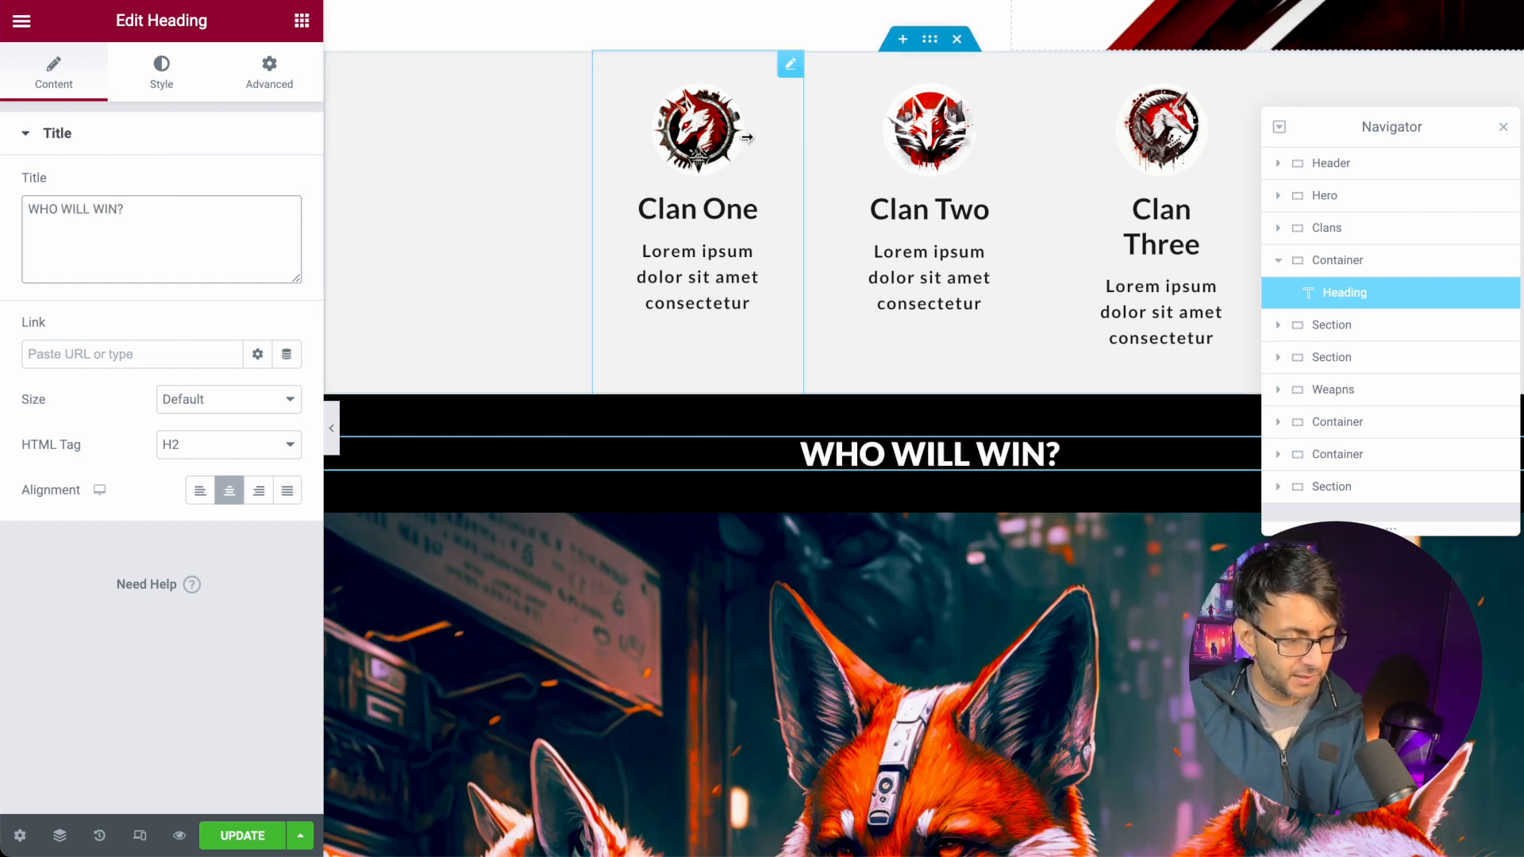
- Set the text of the heading below the clans to "lead the war"
{"action": "key", "text": "ctrl+a"}
{"action": "type", "text": "you cont"}
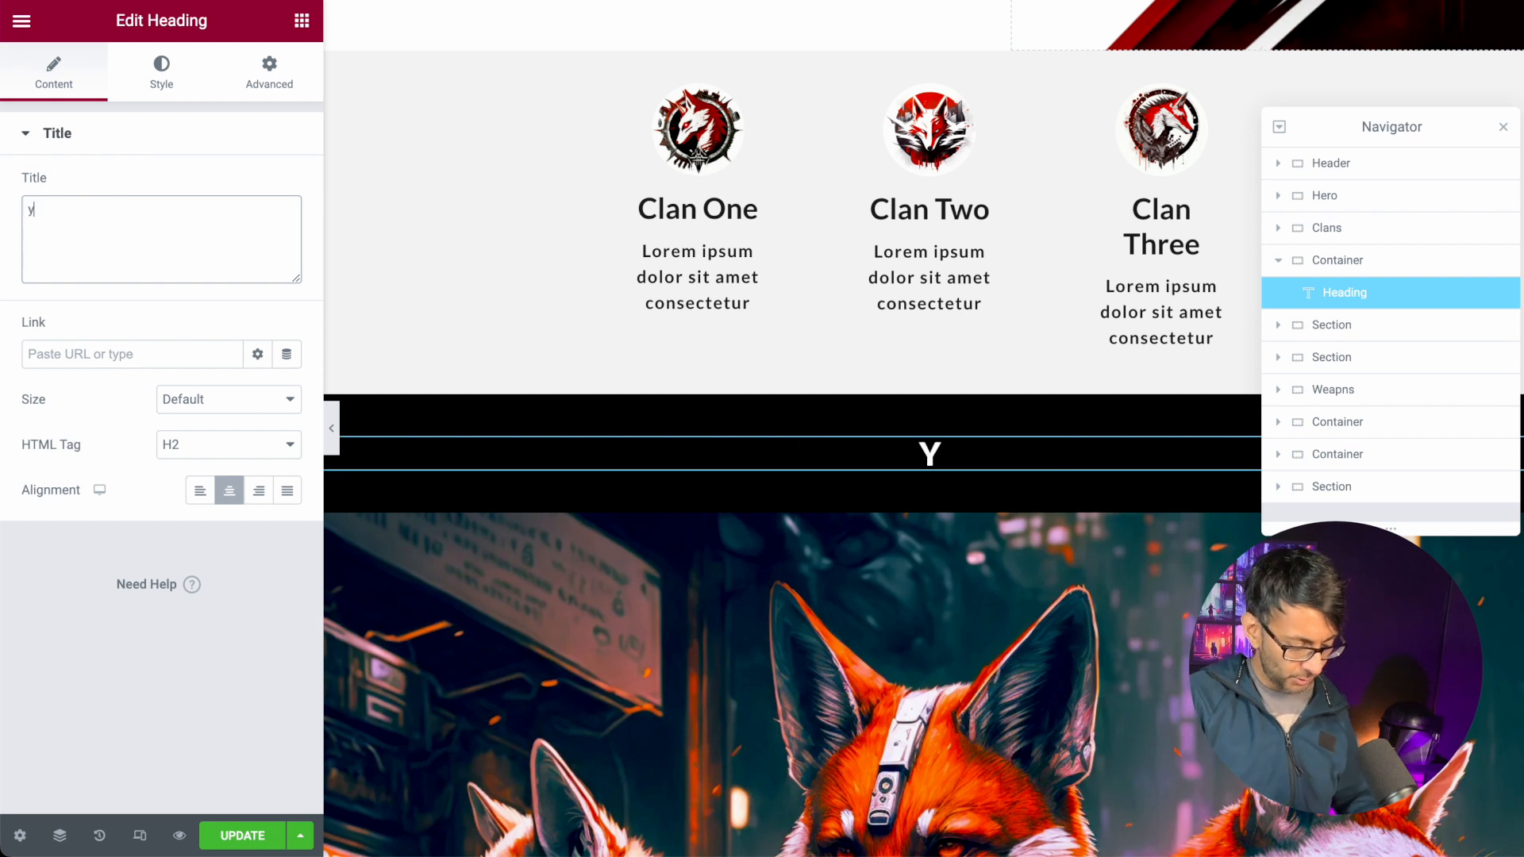
{"action": "key", "text": "BackSpace"}
{"action": "key", "text": "BackSpace"}
{"action": "key", "text": "BackSpace"}
{"action": "key", "text": "BackSpace"}
{"action": "key", "text": "BackSpace"}
{"action": "key", "text": "BackSpace"}
{"action": "key", "text": "BackSpace"}
{"action": "type", "text": "lead the war"}
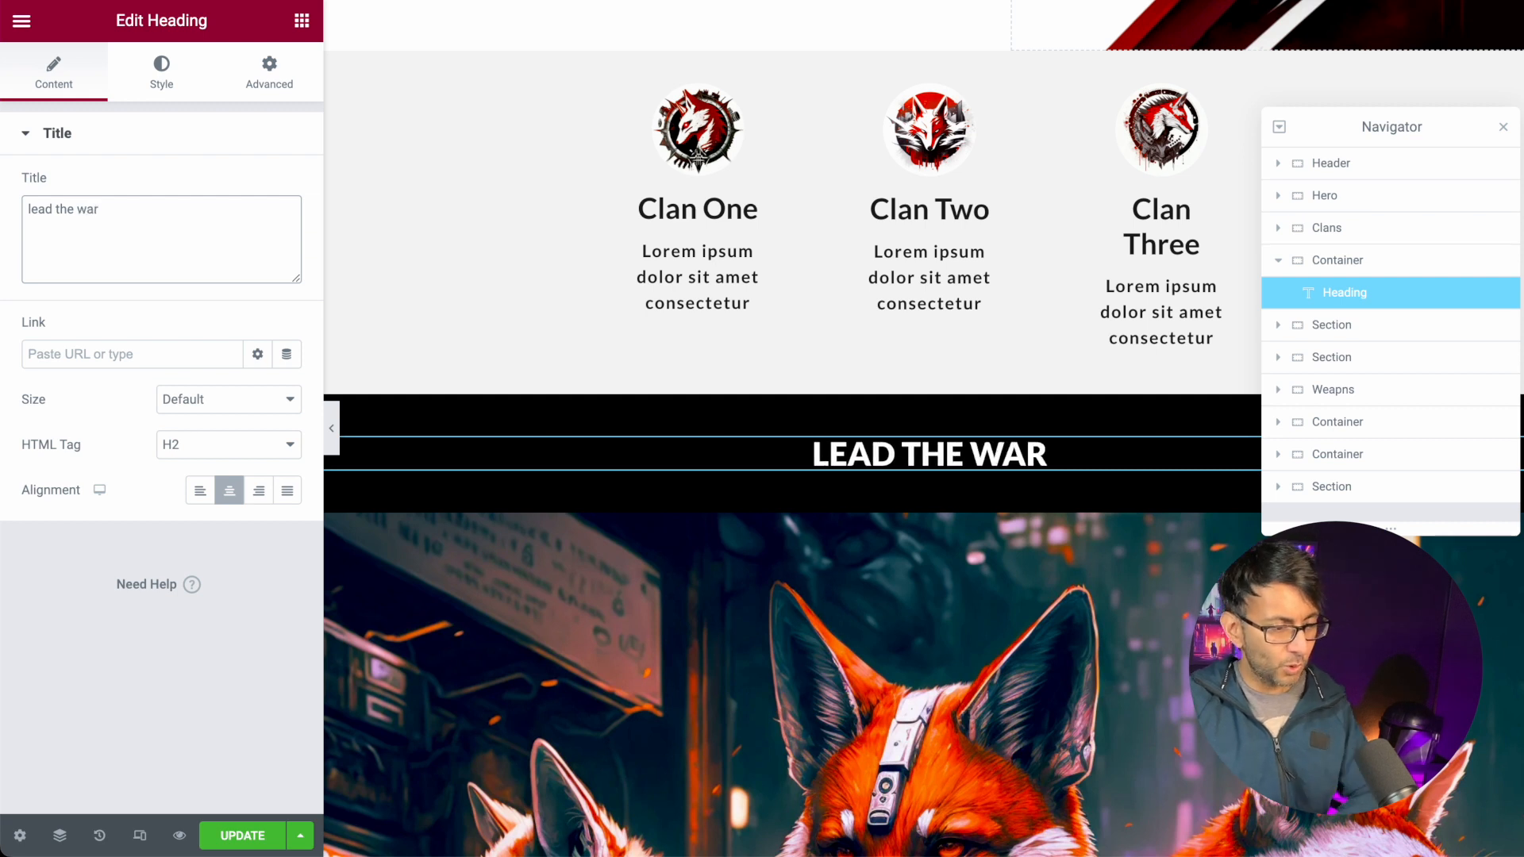
- Save the page changes and open a preview of the page
{"action": "left_click", "coordinate": [1512, 124]}
{"action": "left_click", "coordinate": [242, 835]}
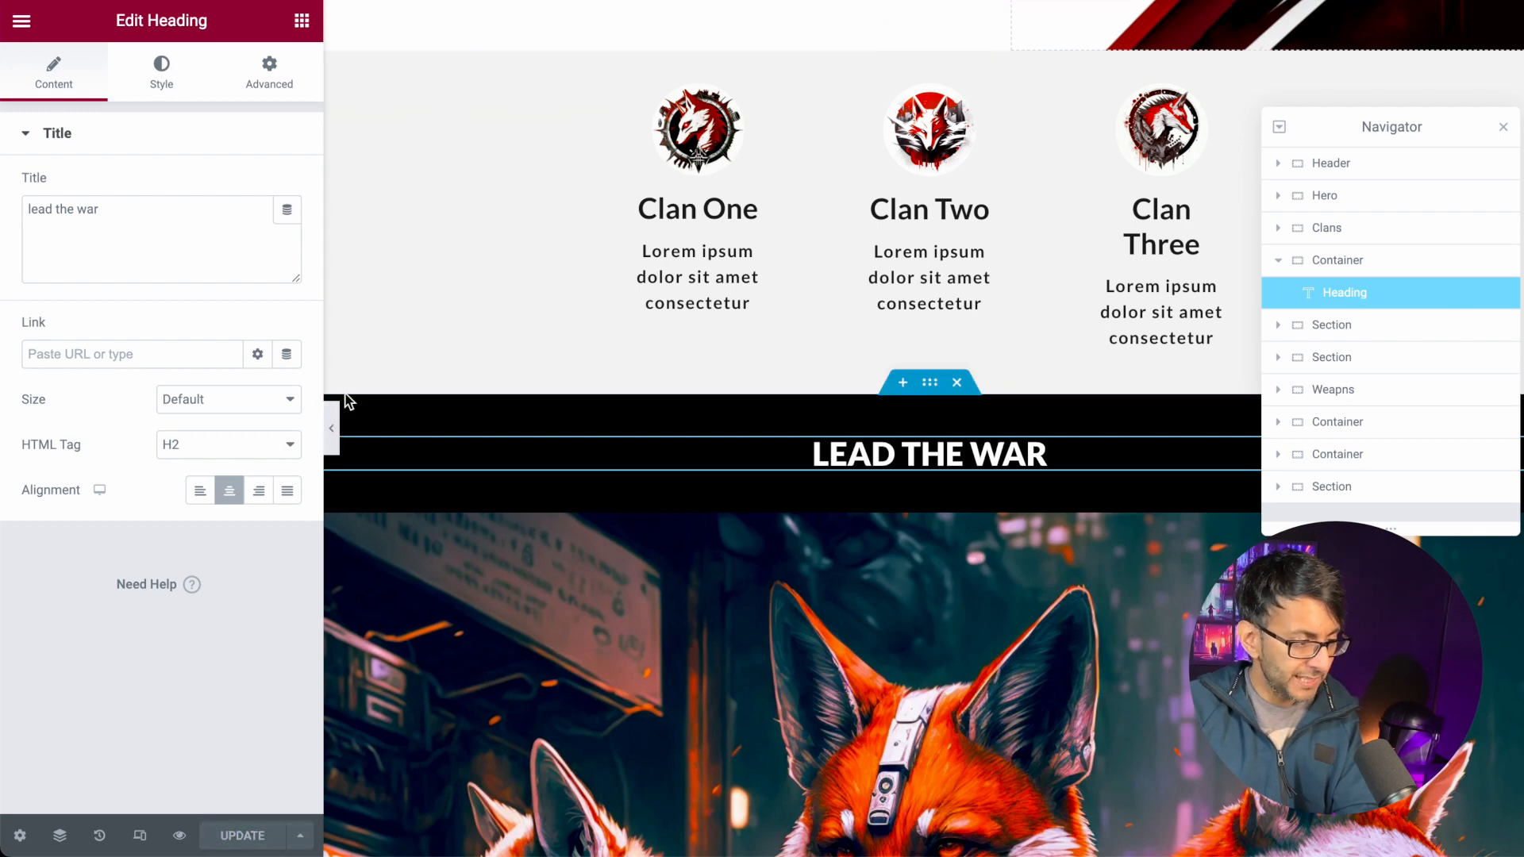
{"action": "left_click", "coordinate": [178, 838]}
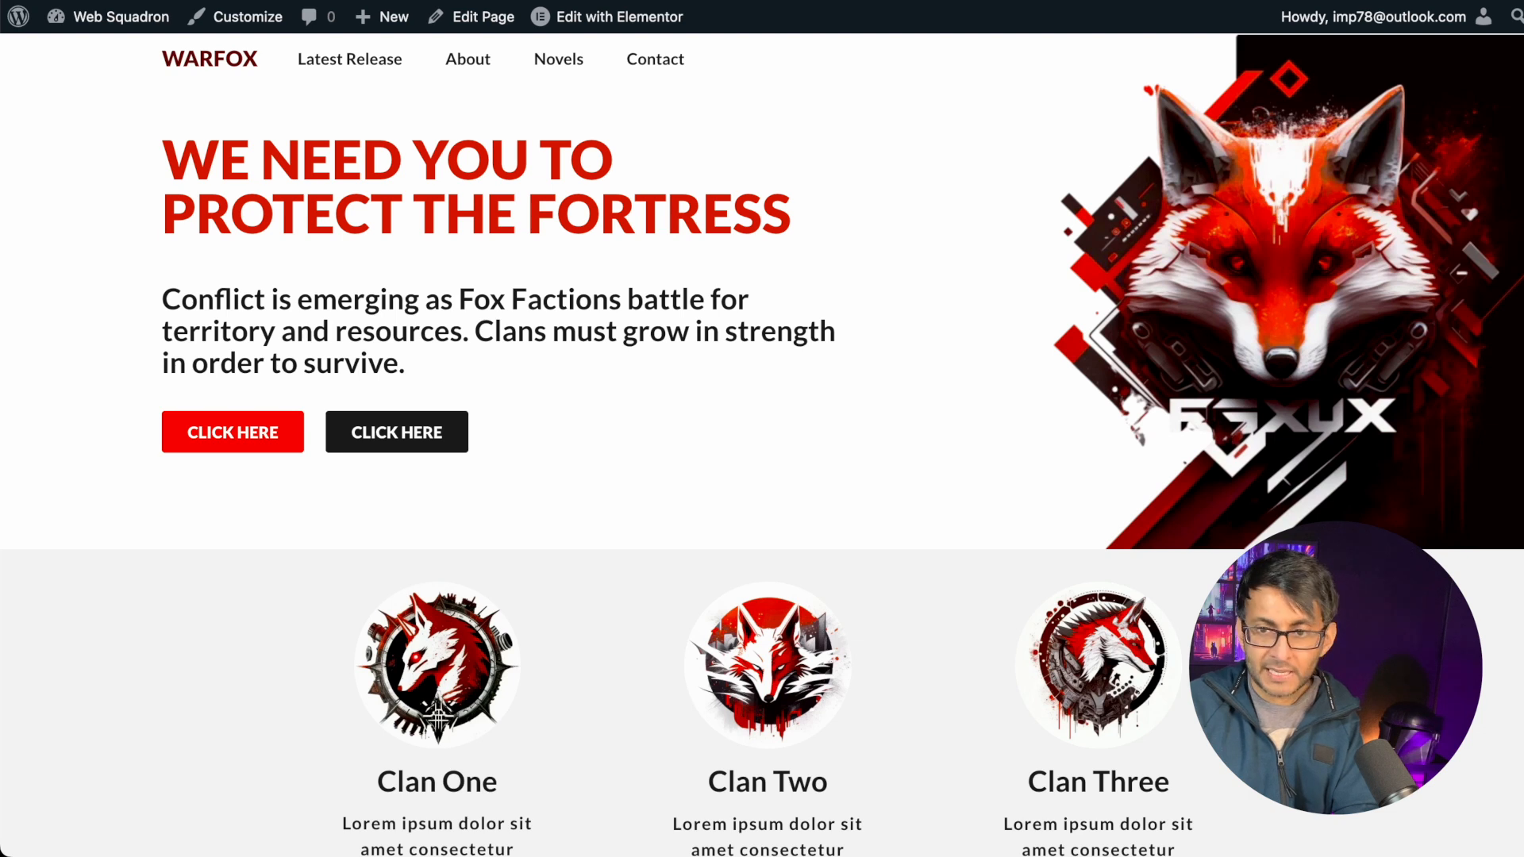
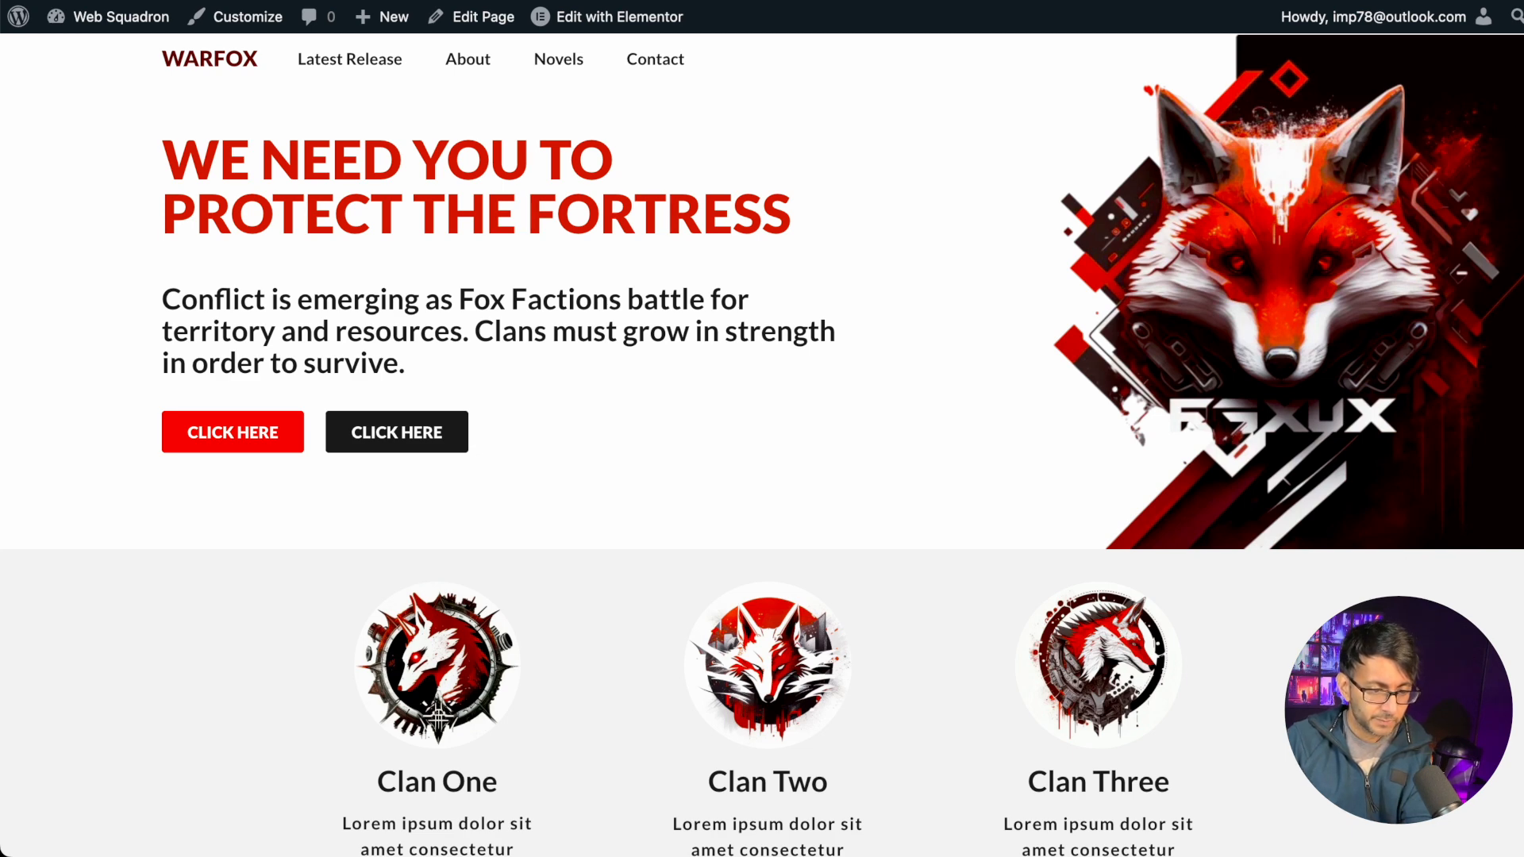
{"action": "scroll", "coordinate": [762, 444], "scroll_direction": "down", "scroll_amount": 2}
{"action": "scroll", "coordinate": [762, 444], "scroll_direction": "up", "scroll_amount": 2}
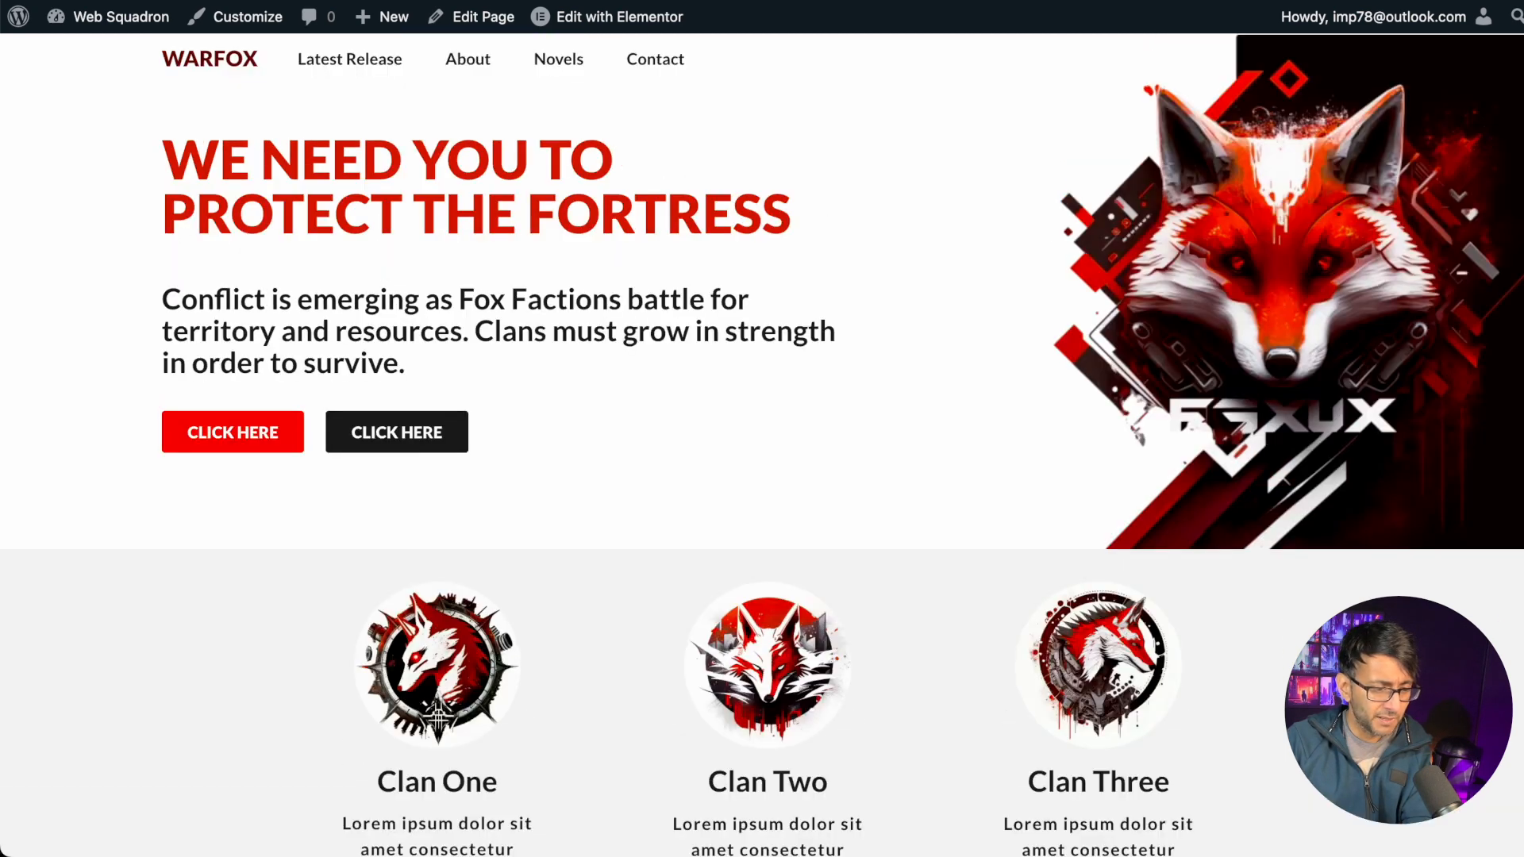
{"action": "scroll", "coordinate": [763, 445], "scroll_direction": "down", "scroll_amount": 2}
{"action": "scroll", "coordinate": [762, 445], "scroll_direction": "up", "scroll_amount": 2}
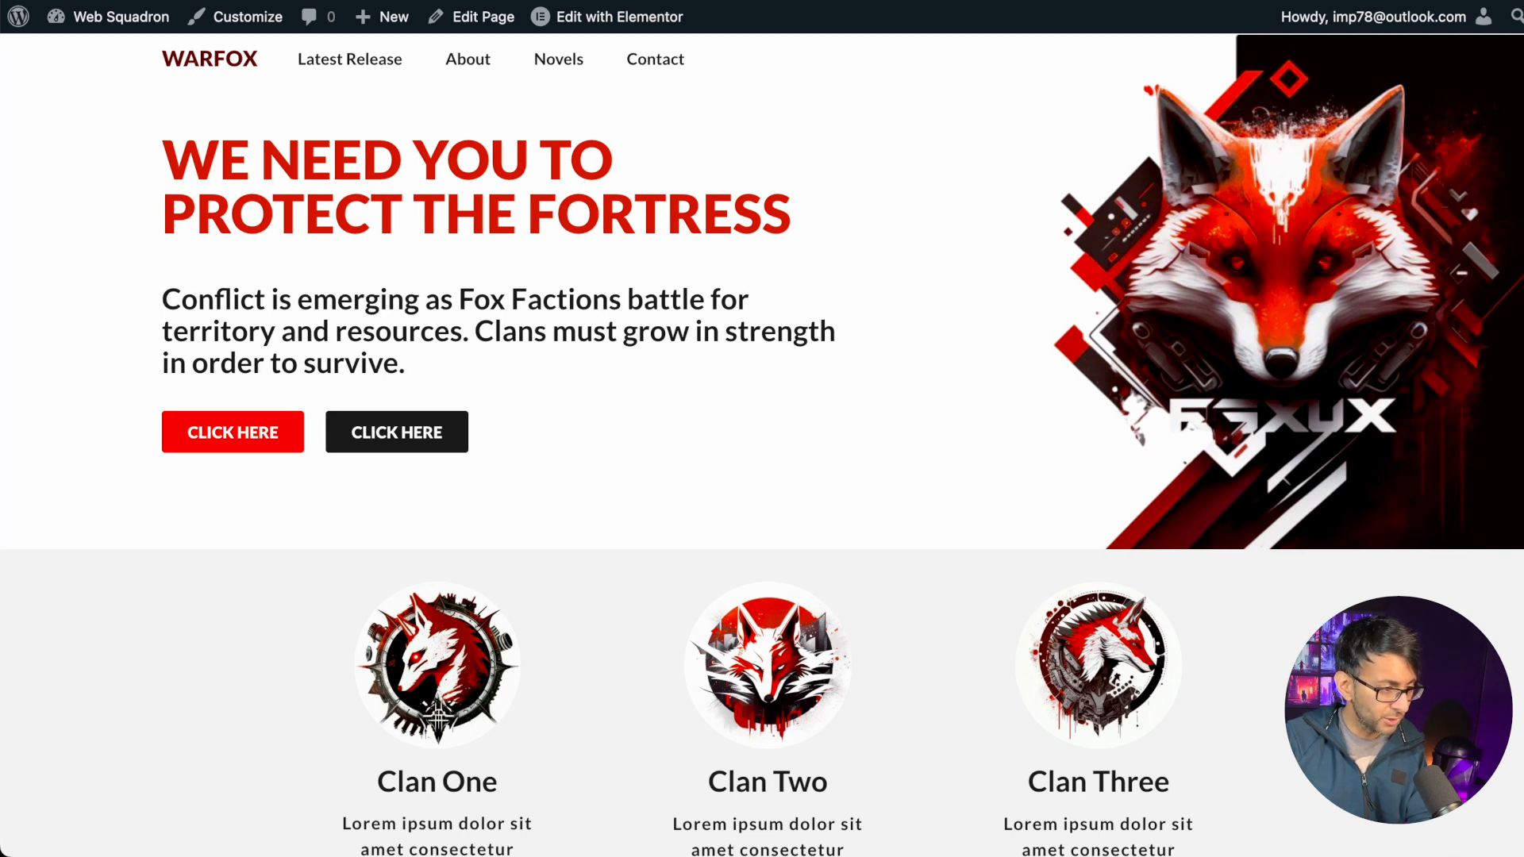
{"action": "key", "text": "super+l"}
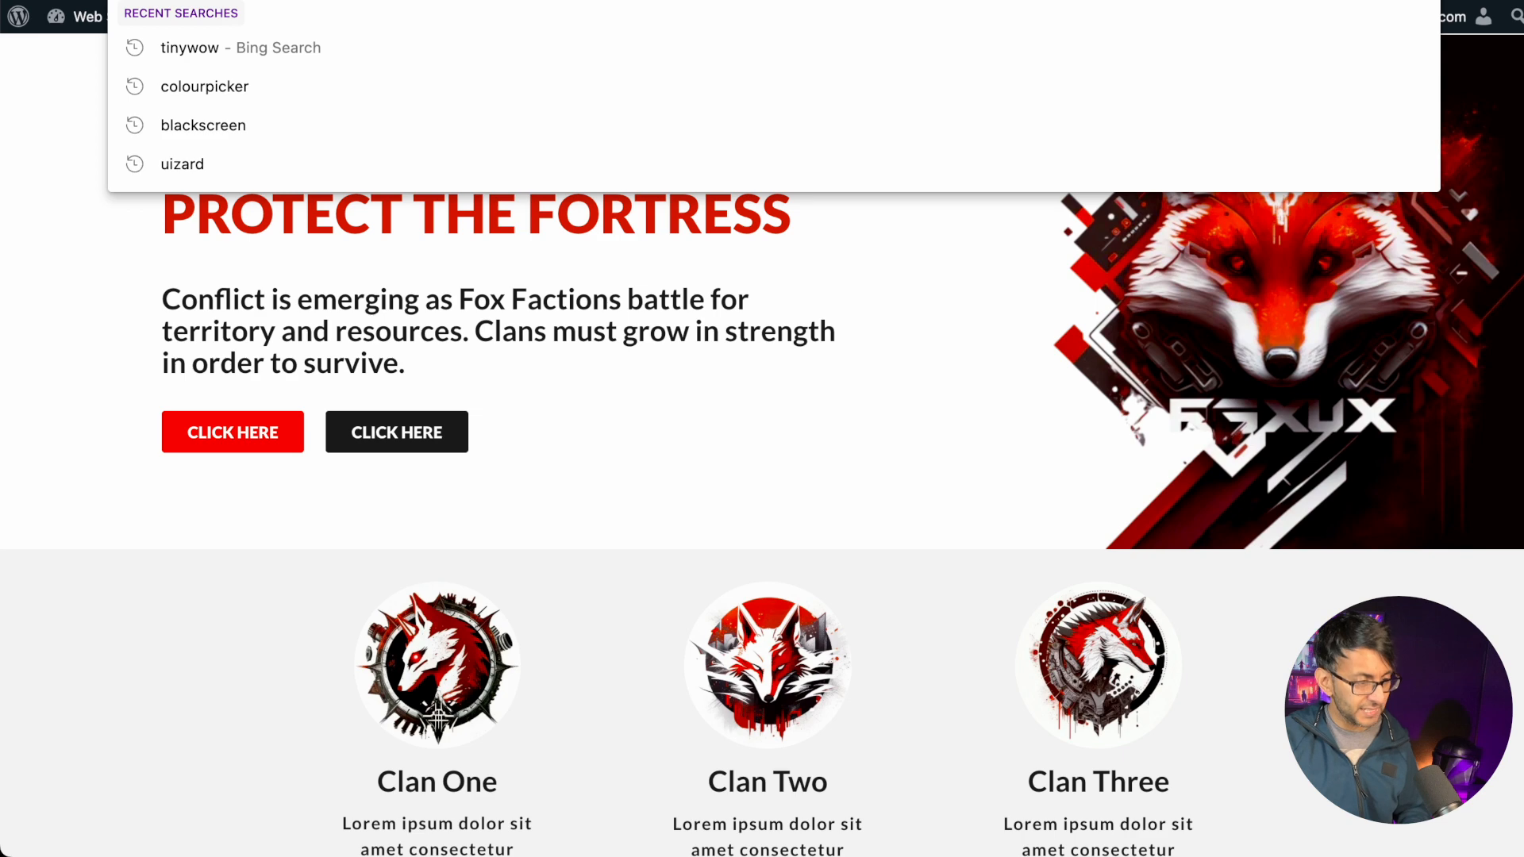
{"action": "left_click", "coordinate": [902, 292]}
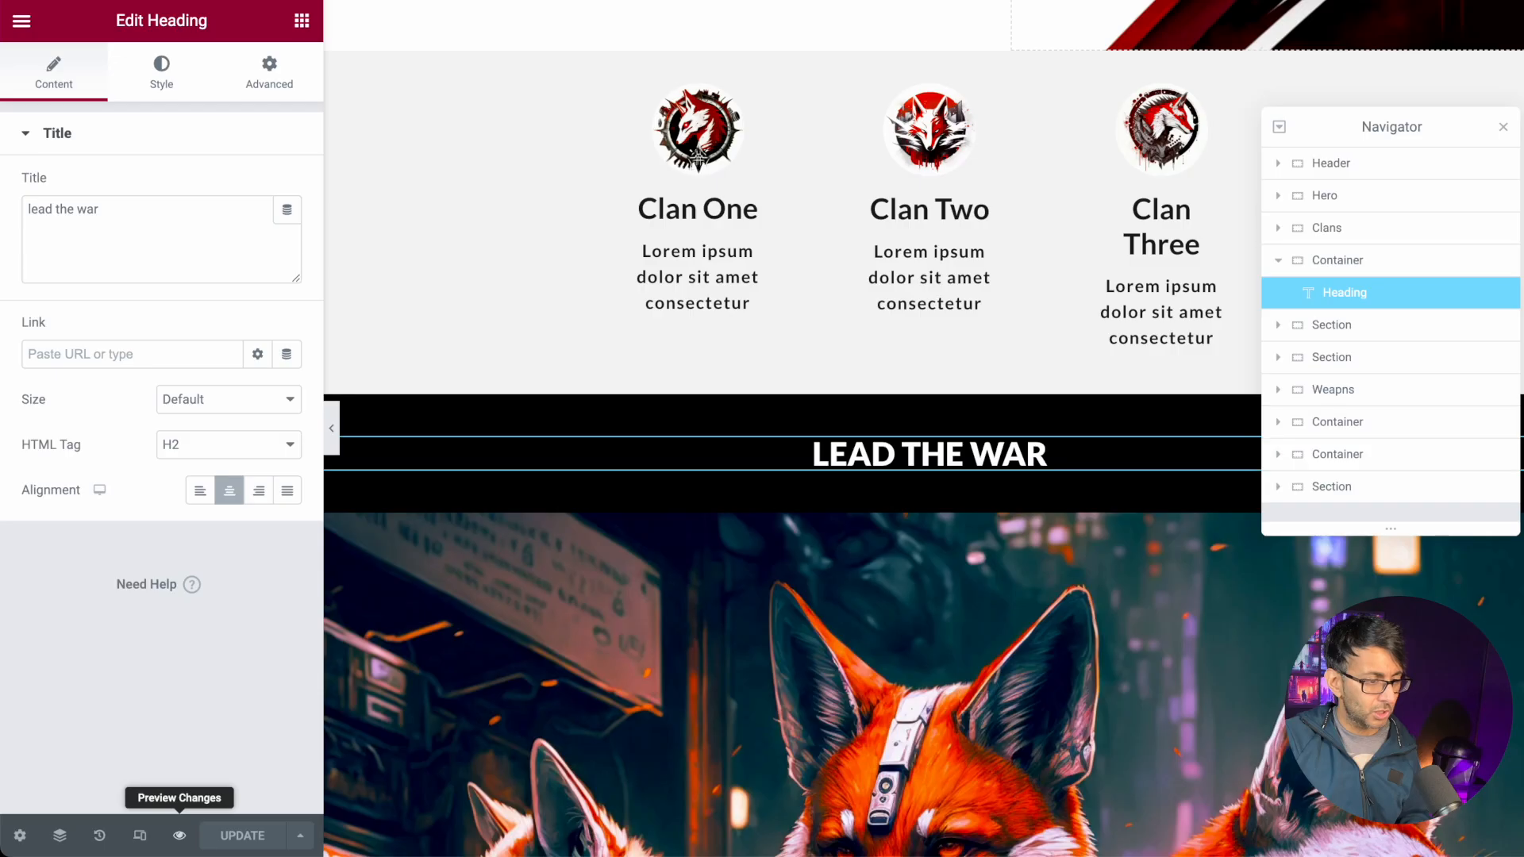
{"action": "left_click", "coordinate": [1484, 4]}
{"action": "key", "text": "shift+super+n"}
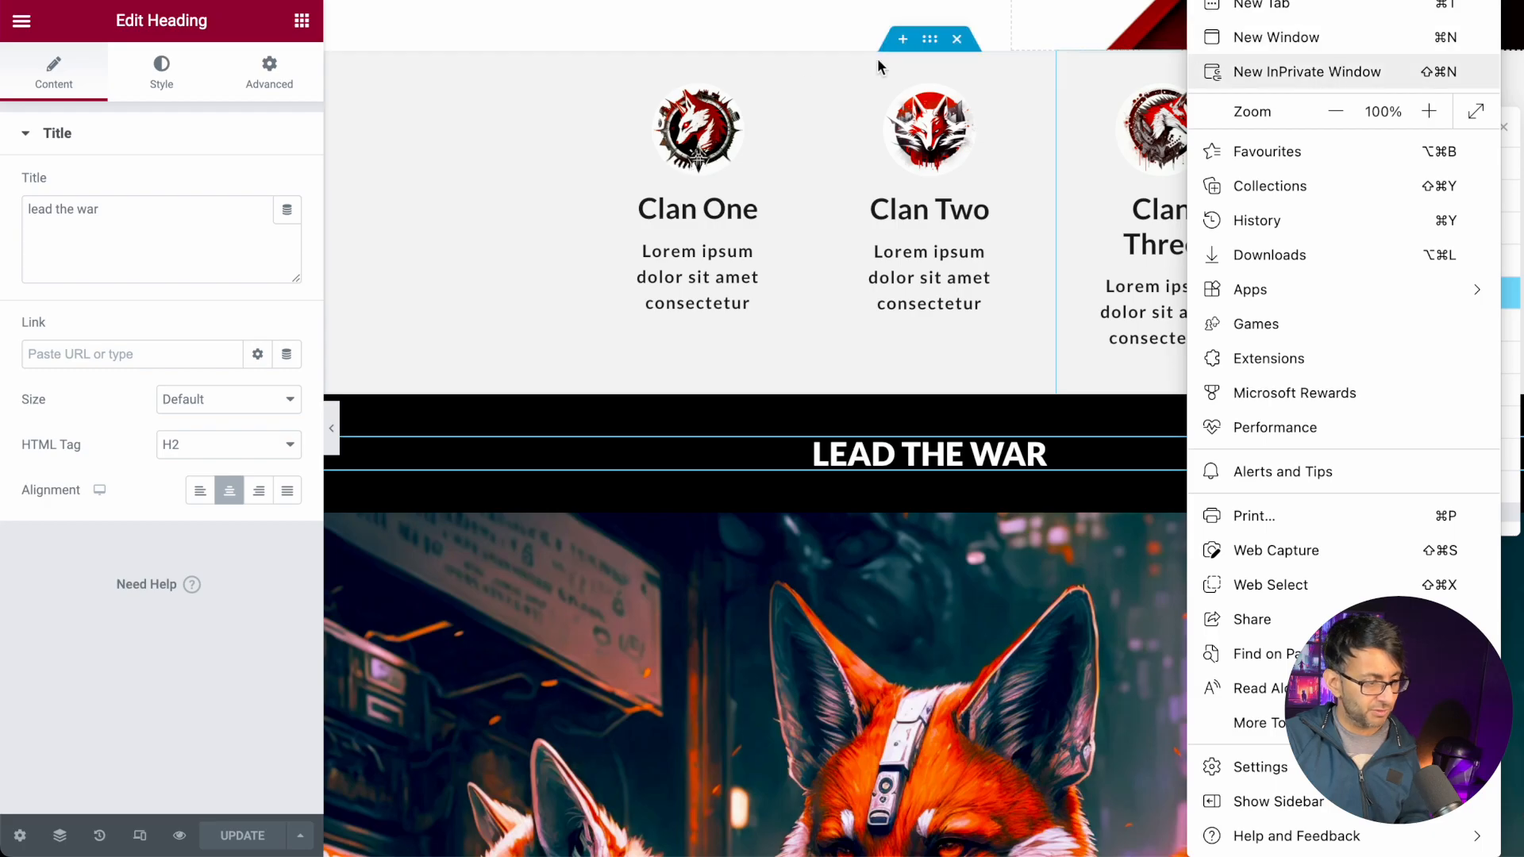
{"action": "type", "text": "https://staging8.websquadron.co.uk/fox"}
{"action": "key", "text": "Return"}
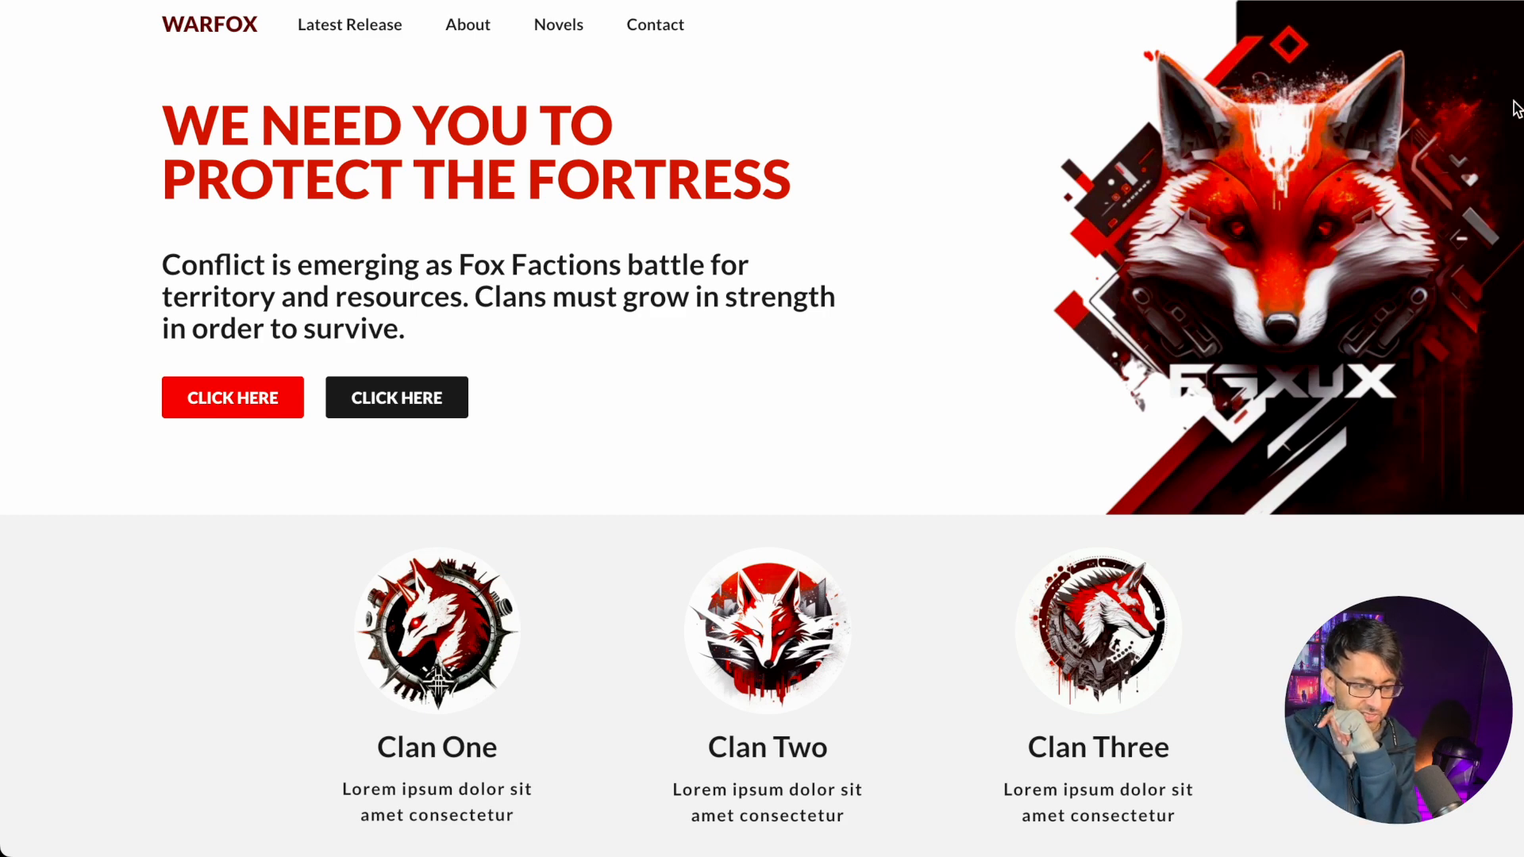
- Examine the live page from the hero through the clans, heading banner, fox image sections and weapons down to the gallery
{"action": "scroll", "coordinate": [762, 428], "scroll_direction": "down", "scroll_amount": 3}
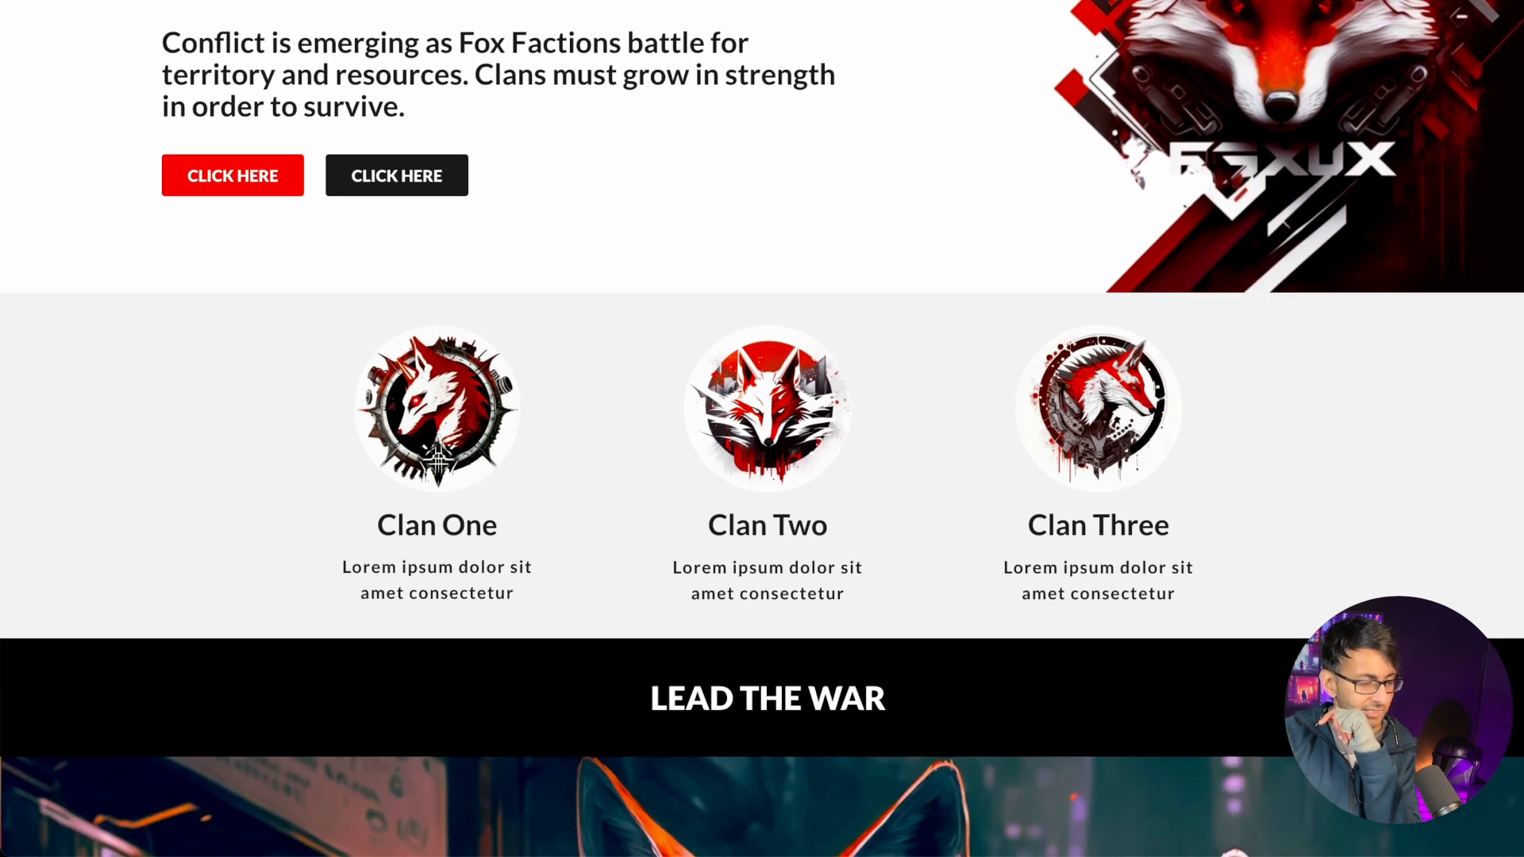
{"action": "scroll", "coordinate": [762, 429], "scroll_direction": "down", "scroll_amount": 8}
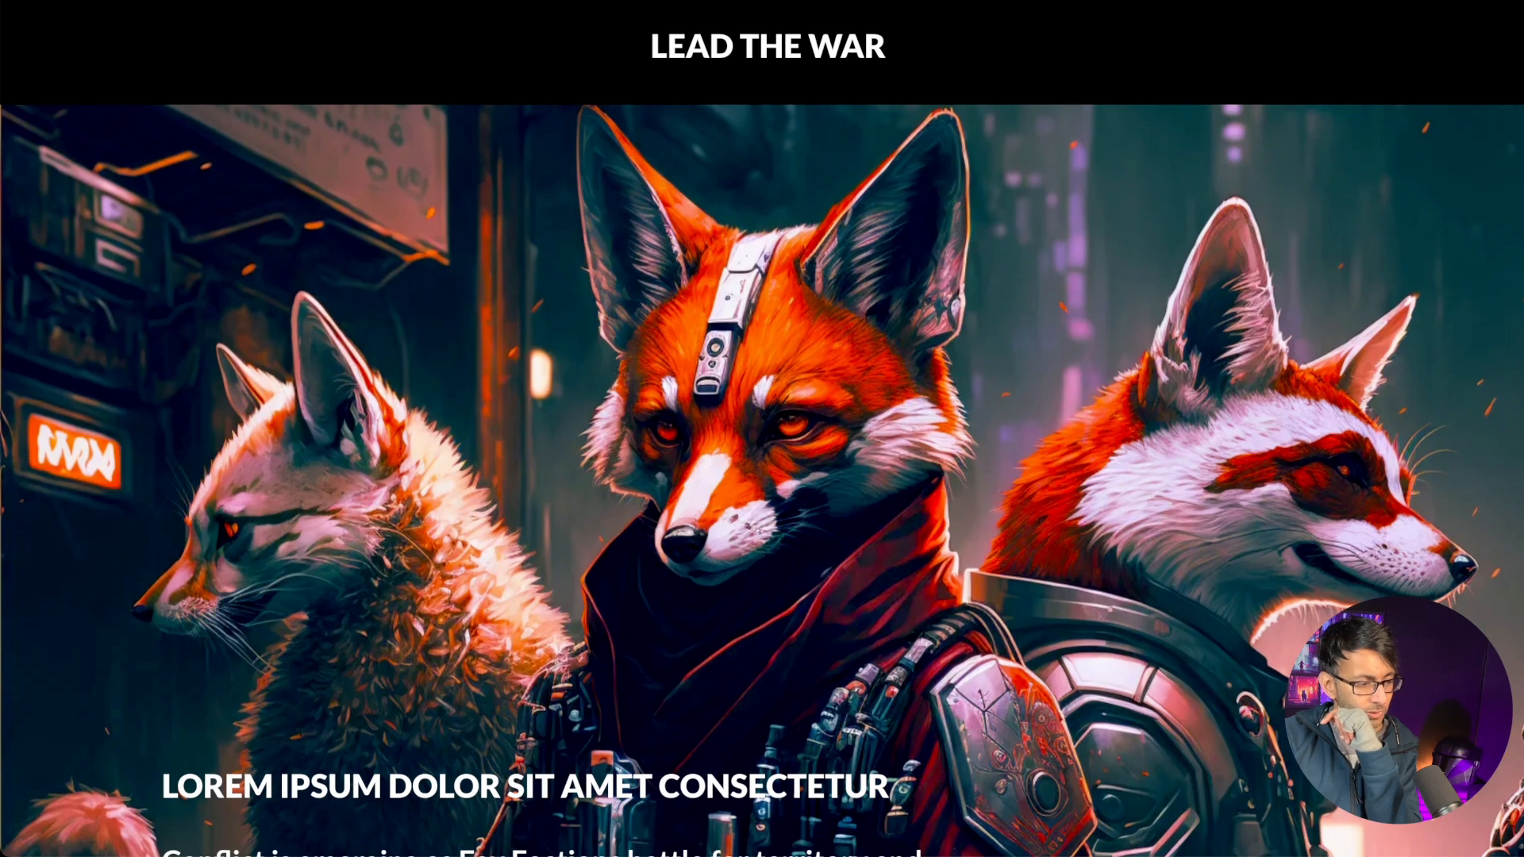
{"action": "scroll", "coordinate": [762, 429], "scroll_direction": "down", "scroll_amount": 2}
{"action": "scroll", "coordinate": [762, 428], "scroll_direction": "up", "scroll_amount": 2}
{"action": "scroll", "coordinate": [762, 429], "scroll_direction": "down", "scroll_amount": 1}
{"action": "scroll", "coordinate": [762, 428], "scroll_direction": "down", "scroll_amount": 1}
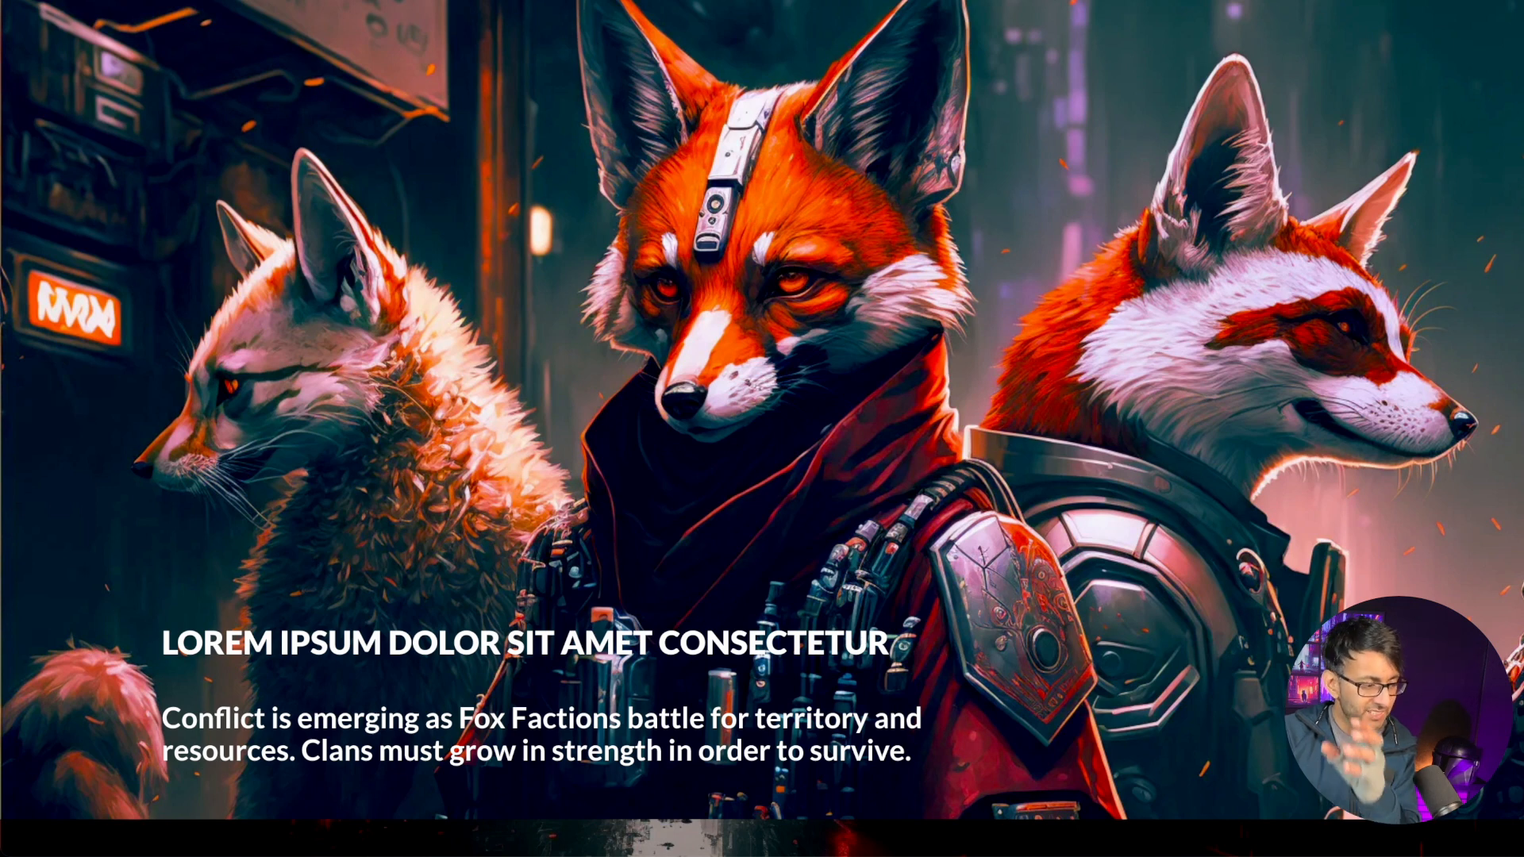
{"action": "scroll", "coordinate": [762, 429], "scroll_direction": "down", "scroll_amount": 1}
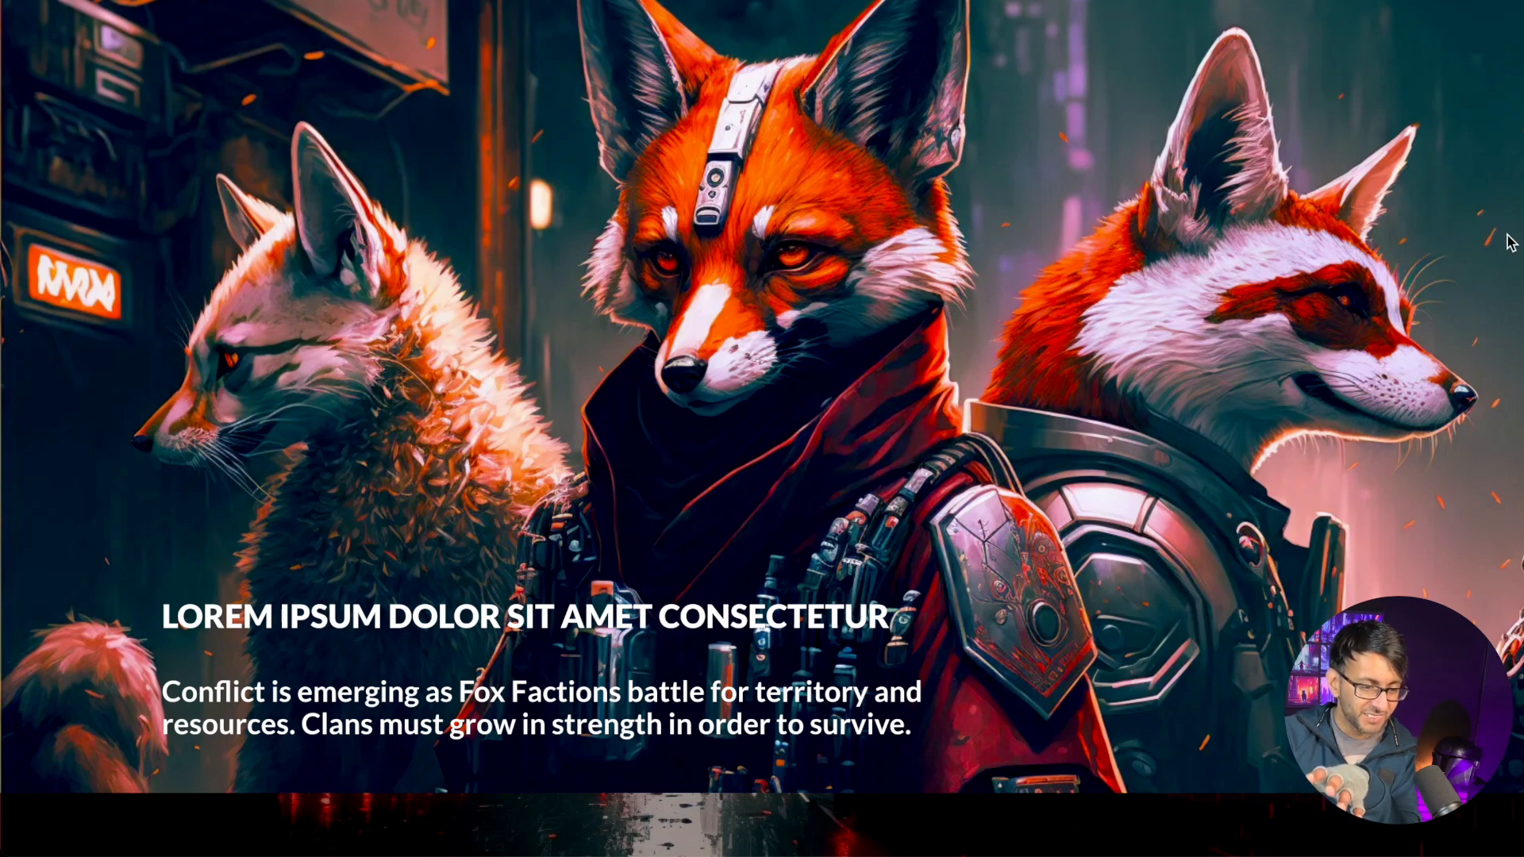
{"action": "scroll", "coordinate": [763, 429], "scroll_direction": "down", "scroll_amount": 9}
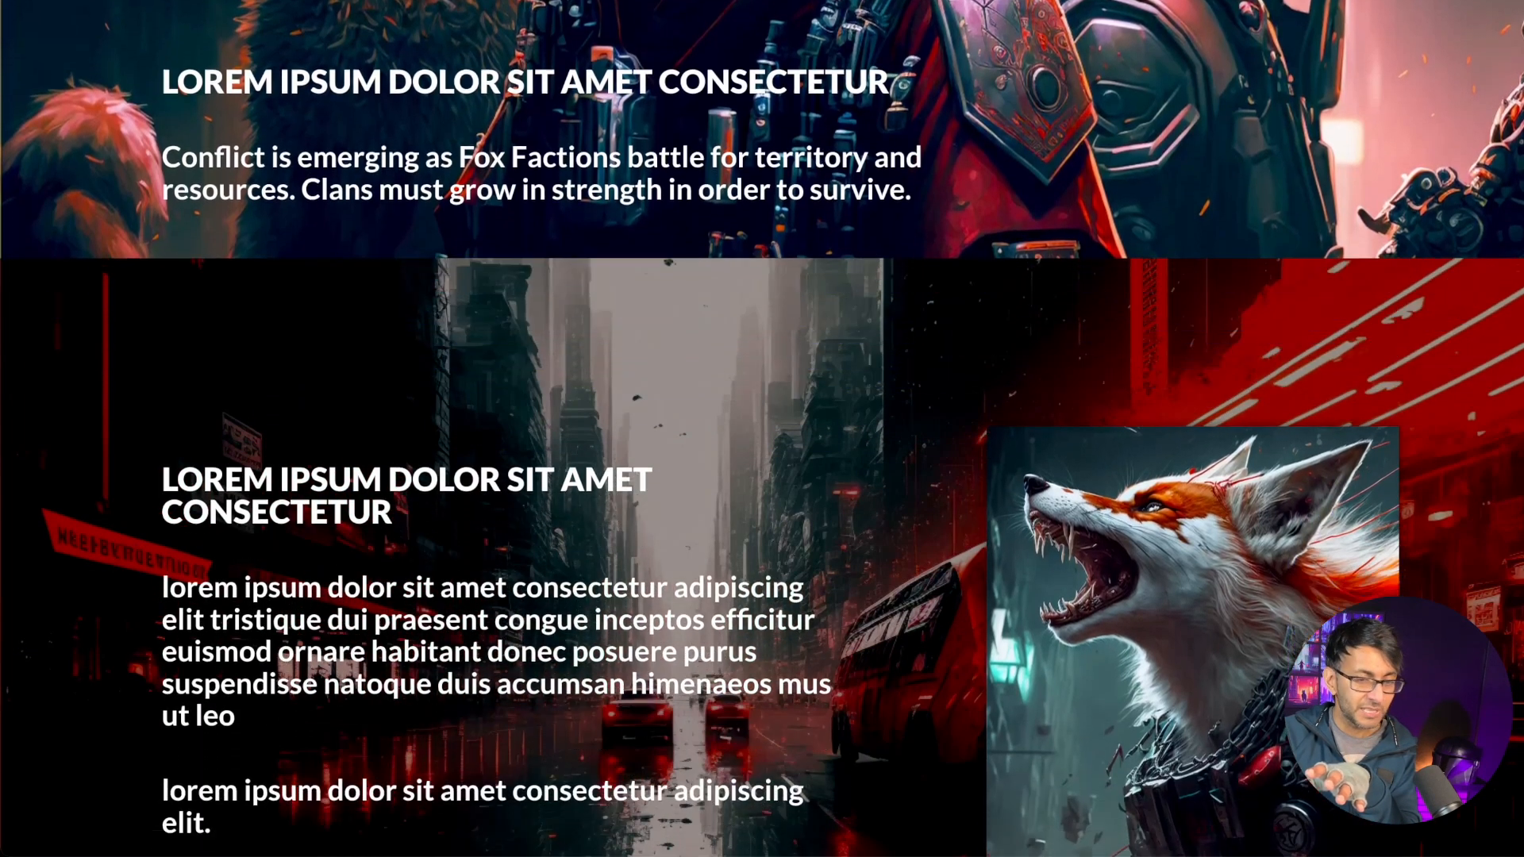
{"action": "scroll", "coordinate": [763, 429], "scroll_direction": "down", "scroll_amount": 5}
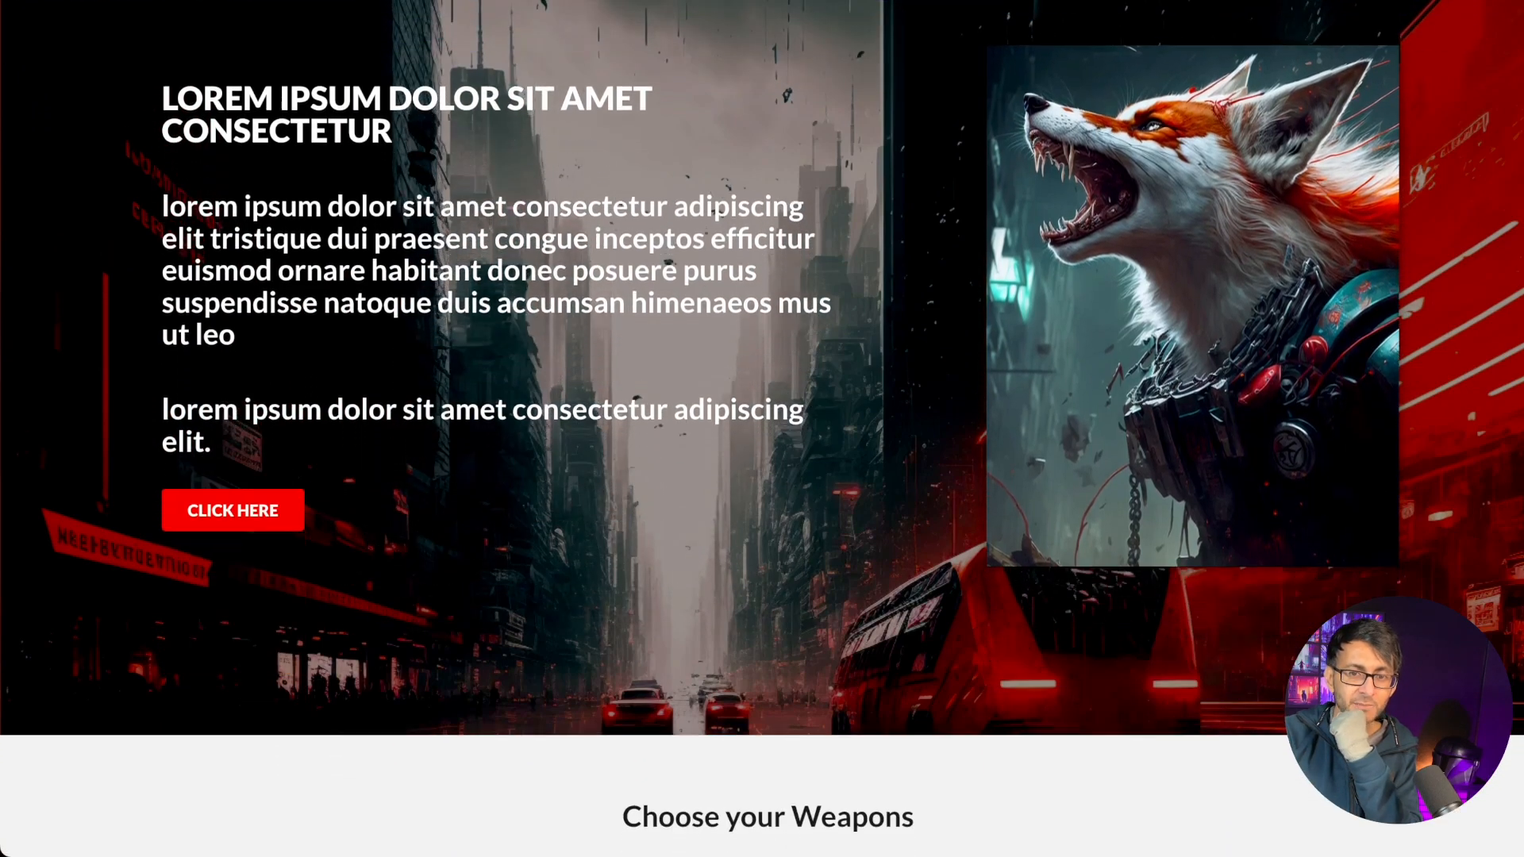
{"action": "scroll", "coordinate": [762, 429], "scroll_direction": "down", "scroll_amount": 7}
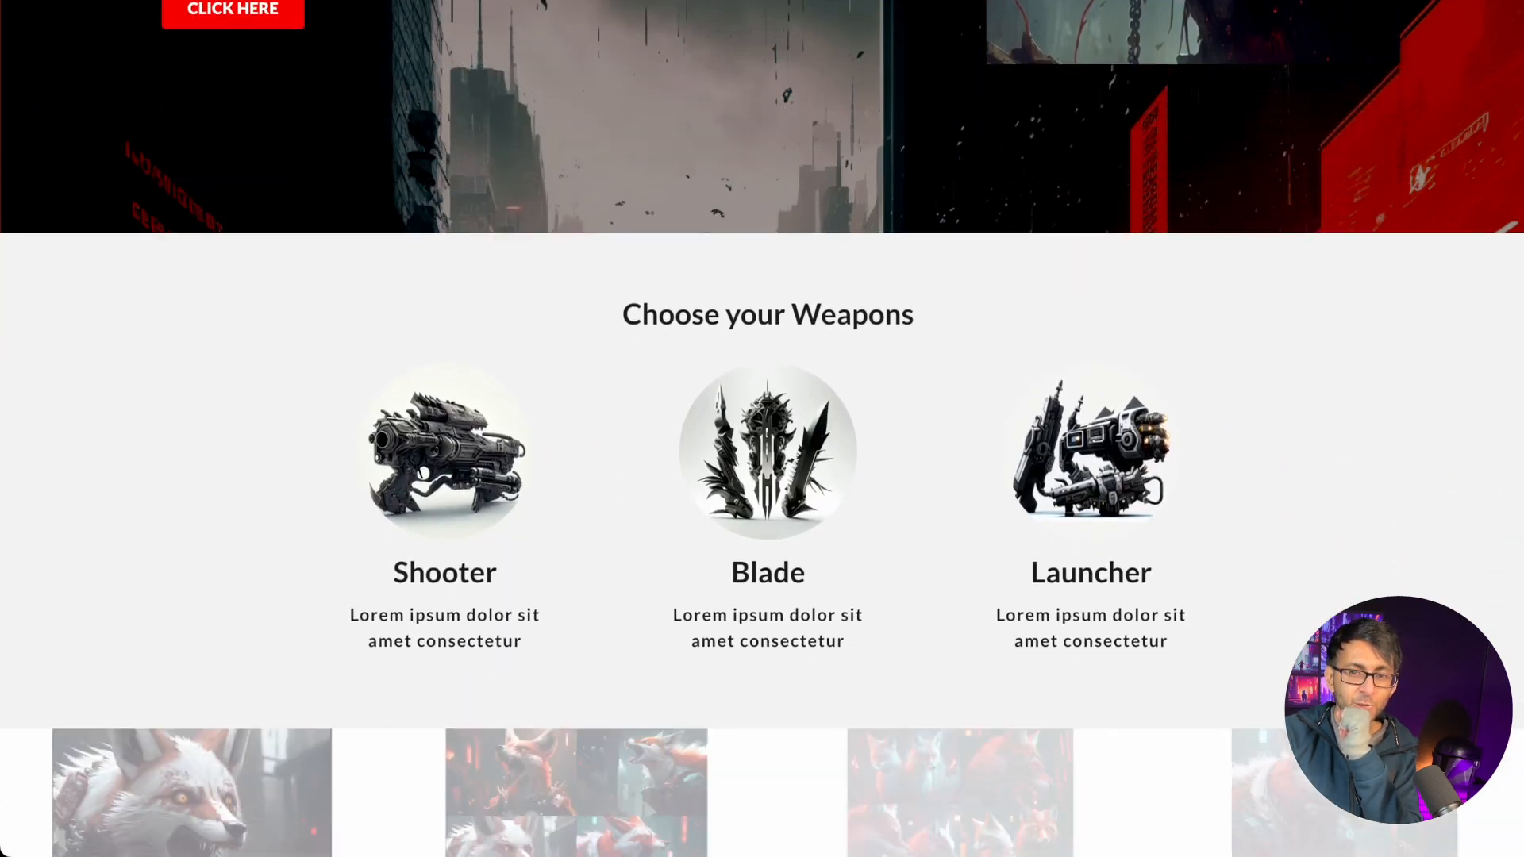
{"action": "scroll", "coordinate": [762, 429], "scroll_direction": "down", "scroll_amount": 6}
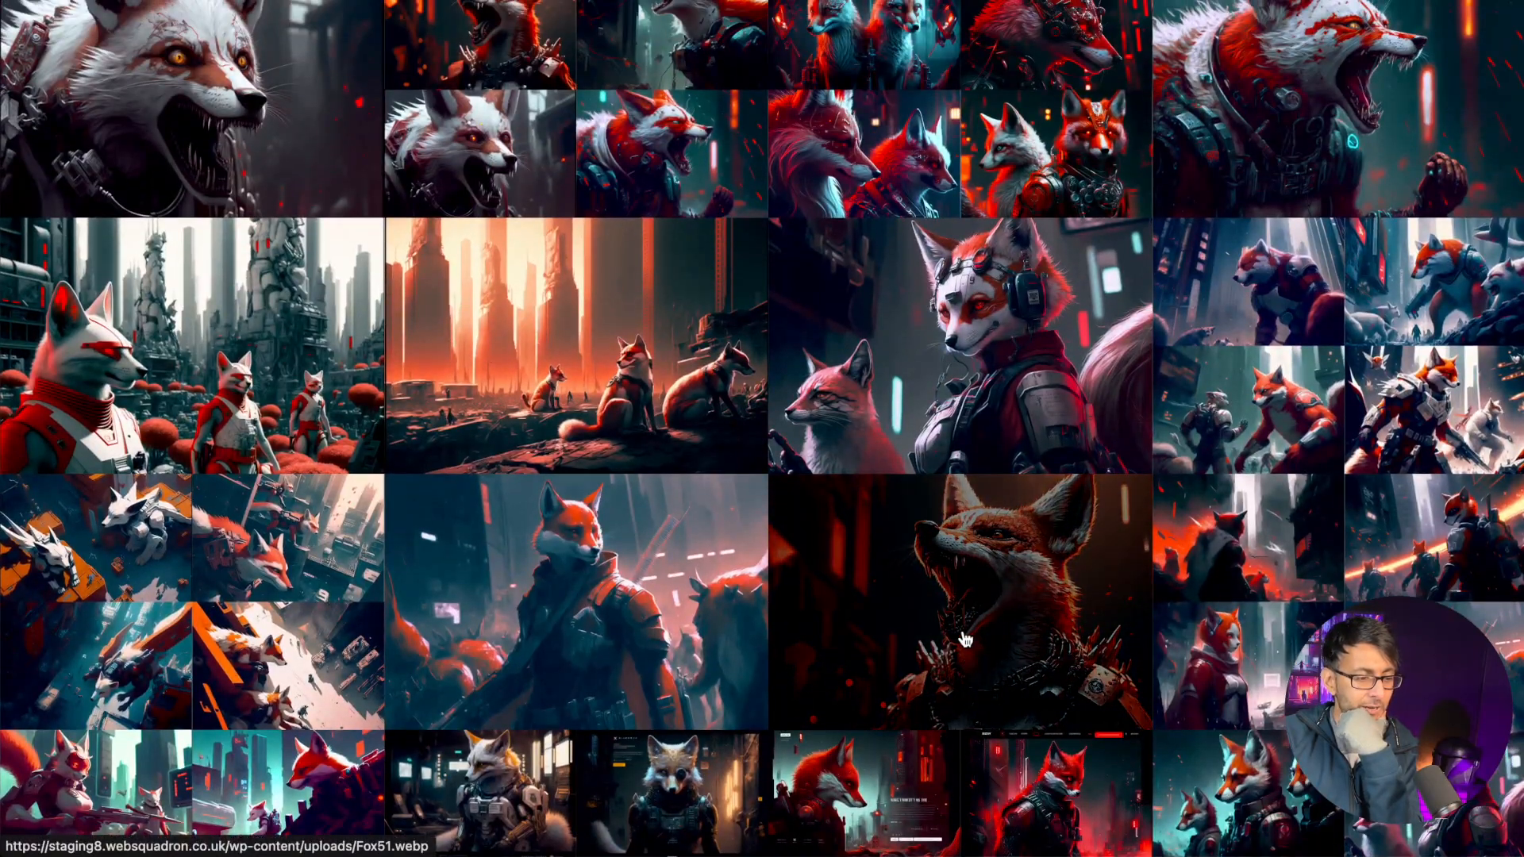
- Open the gallery image of the fox with the headset enlarged and browse back five images
{"action": "left_click", "coordinate": [916, 392]}
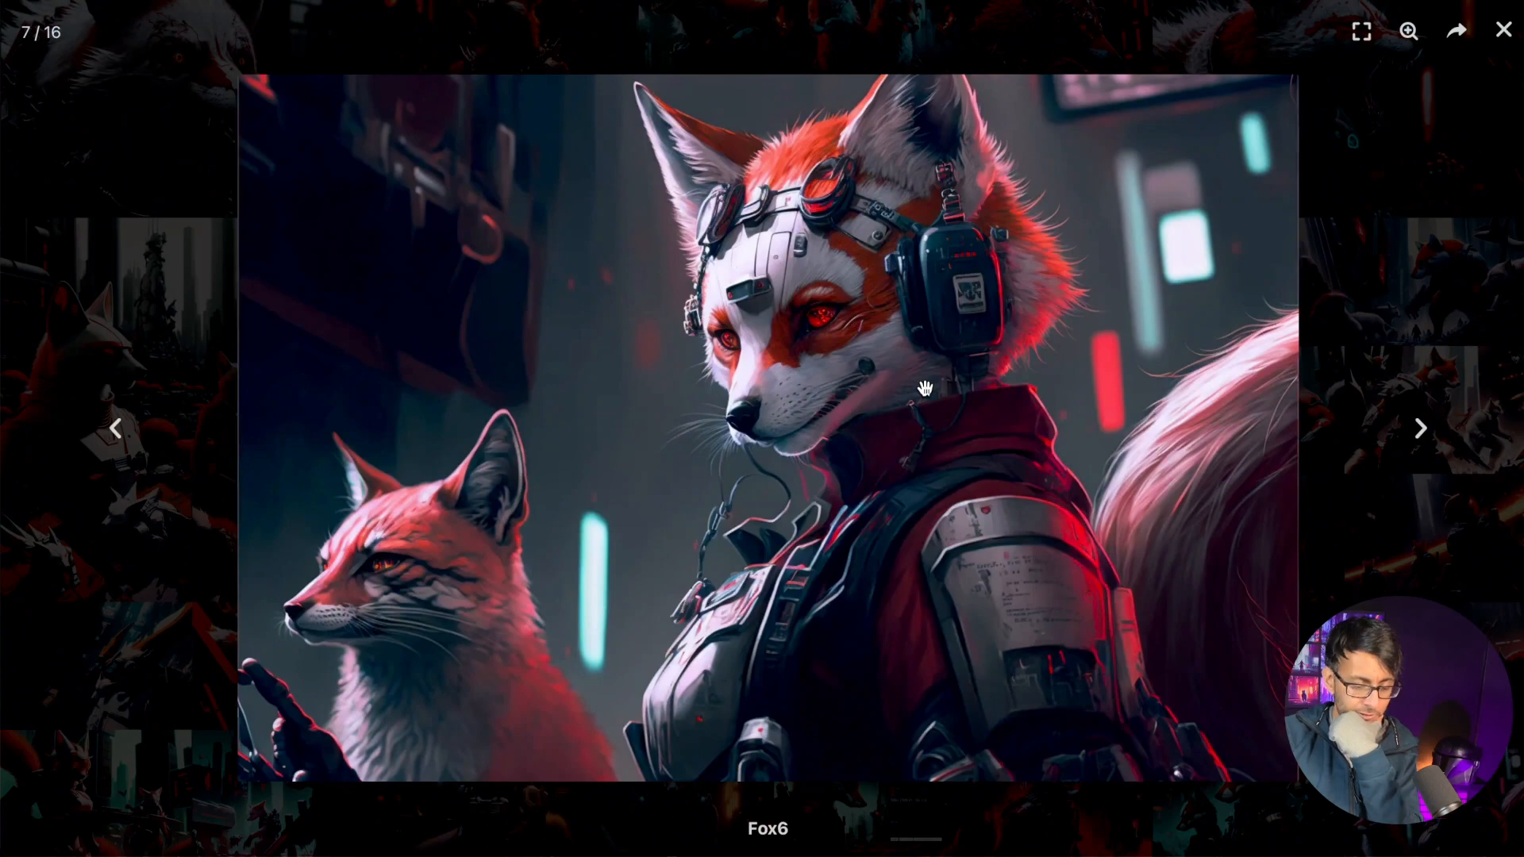
{"action": "key", "text": "Left"}
{"action": "key", "text": "Left"}
{"action": "key", "text": "Left"}
{"action": "key", "text": "Left"}
{"action": "key", "text": "Left"}
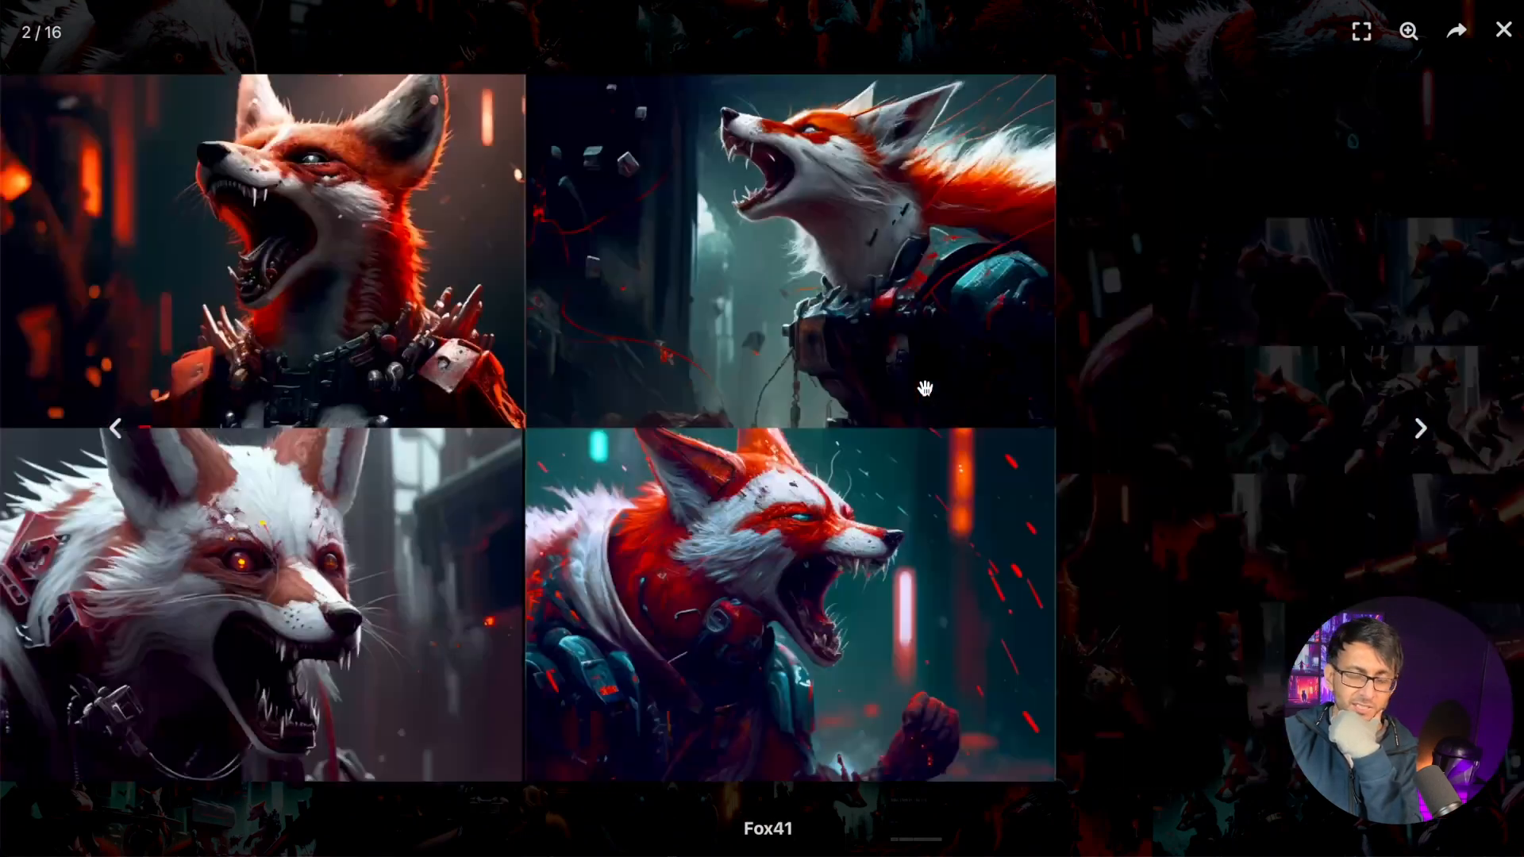
- Browse back and forth through the enlarged gallery images to check their titles, and close the enlarged view
{"action": "key", "text": "Left"}
{"action": "key", "text": "Left"}
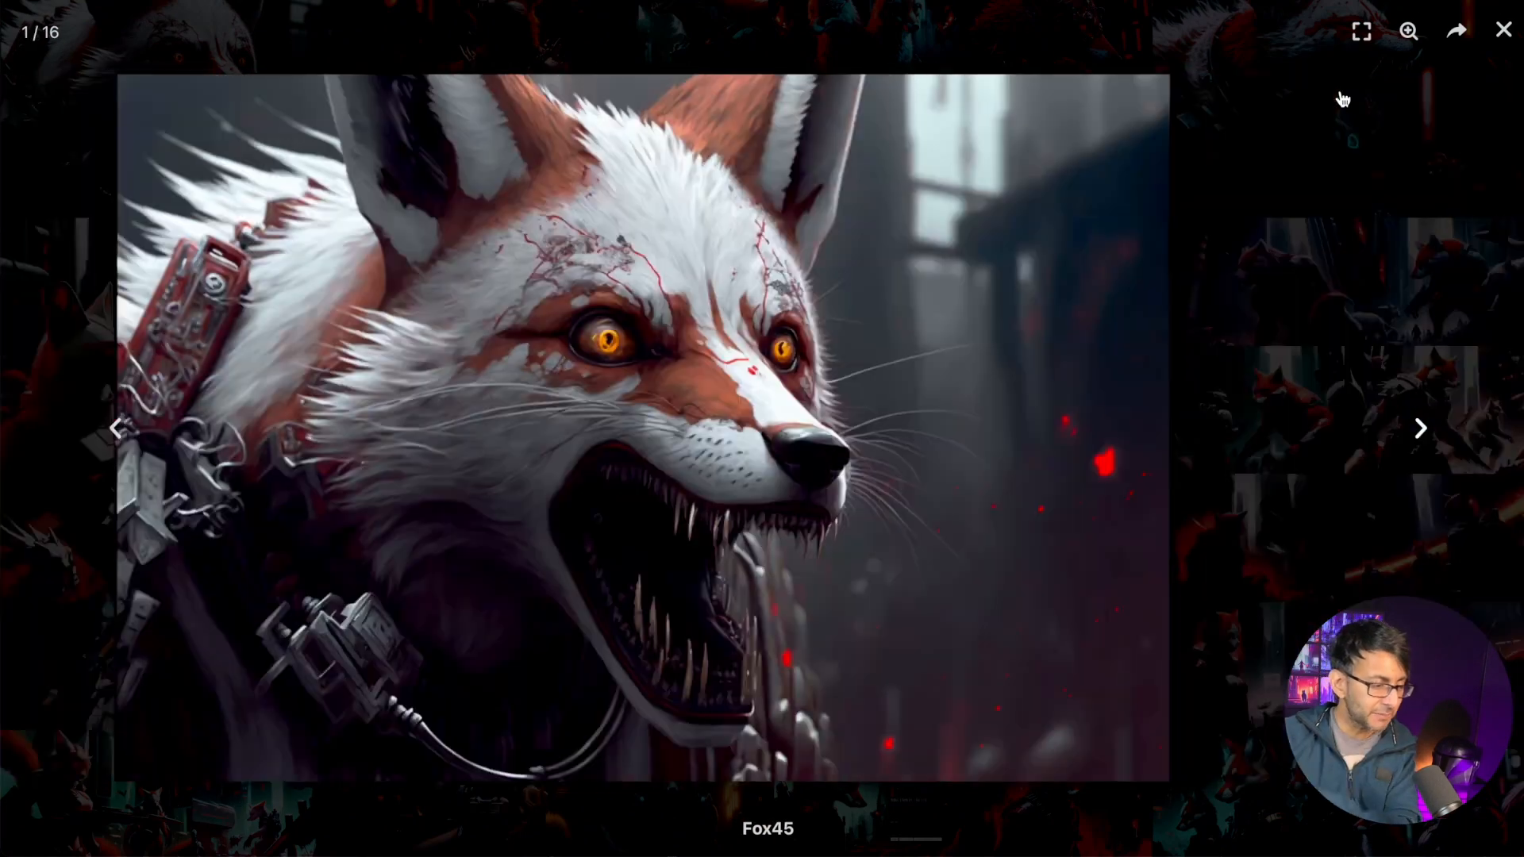
{"action": "key", "text": "Right"}
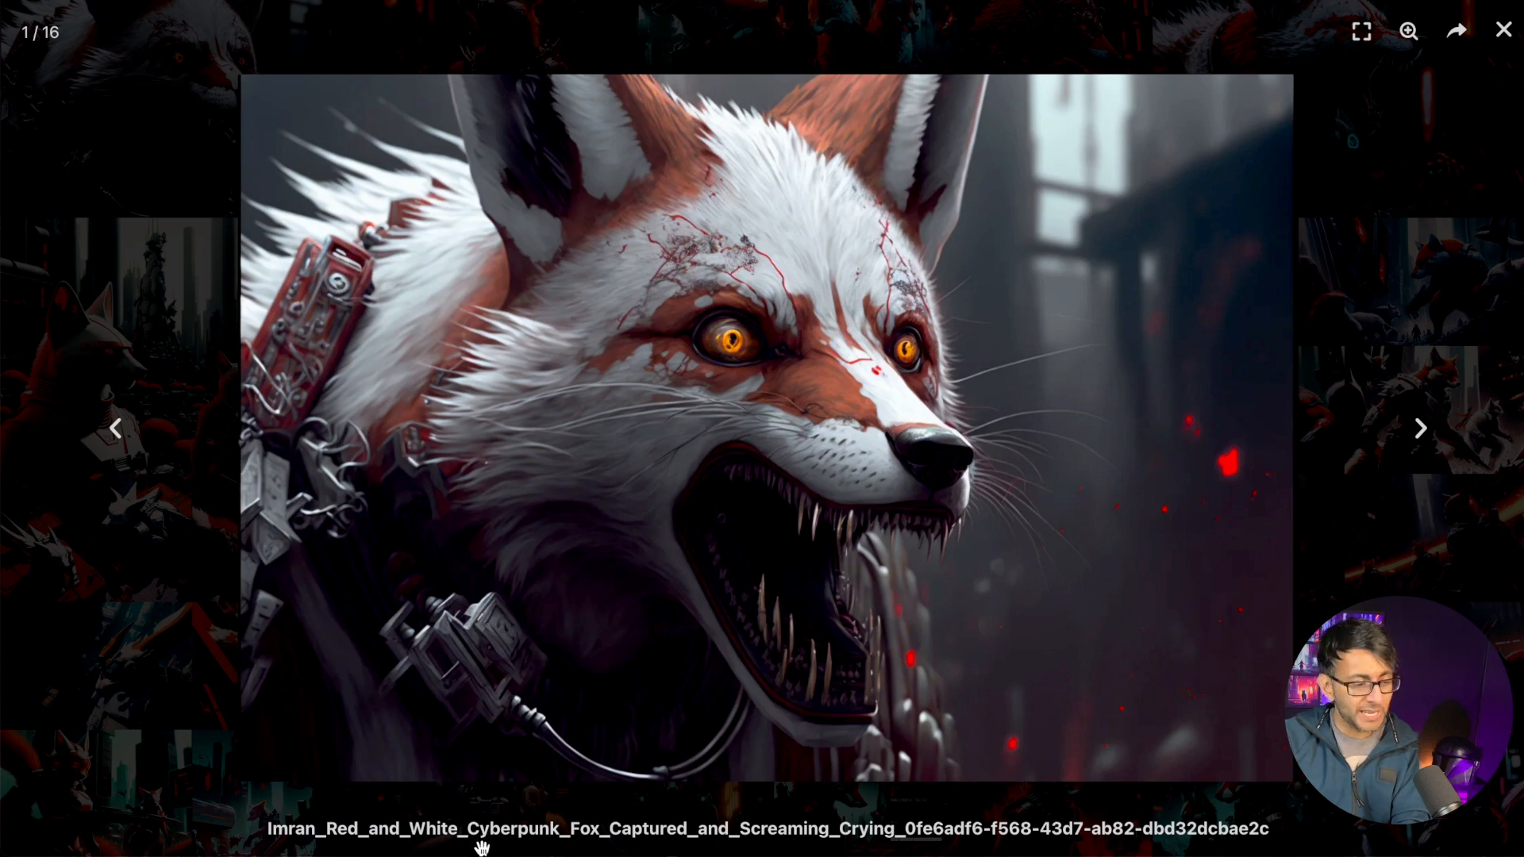
{"action": "key", "text": "Left"}
{"action": "key", "text": "Left"}
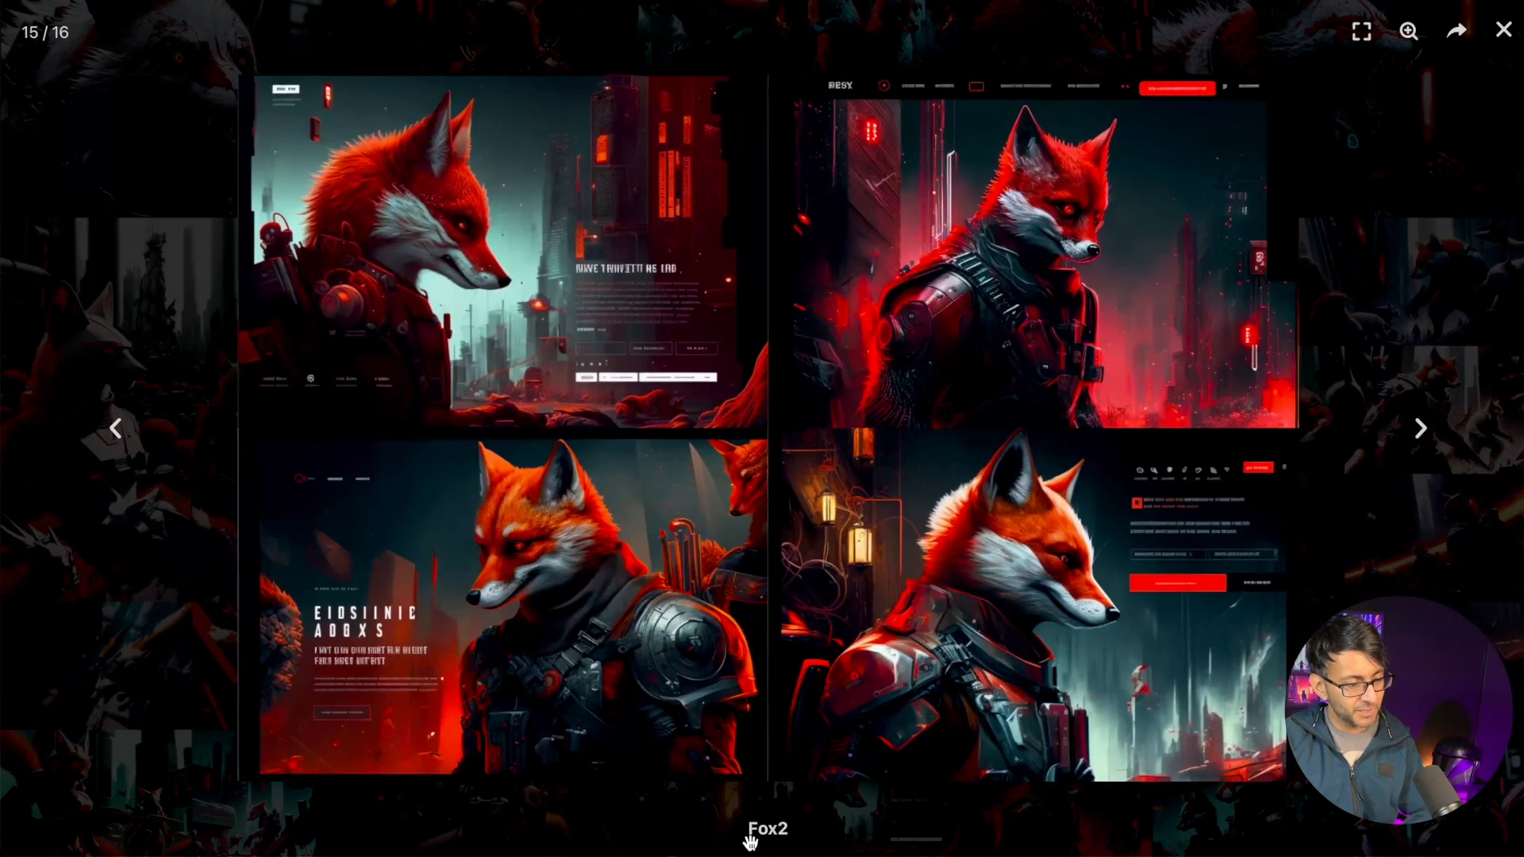
{"action": "key", "text": "Left"}
{"action": "key", "text": "Left"}
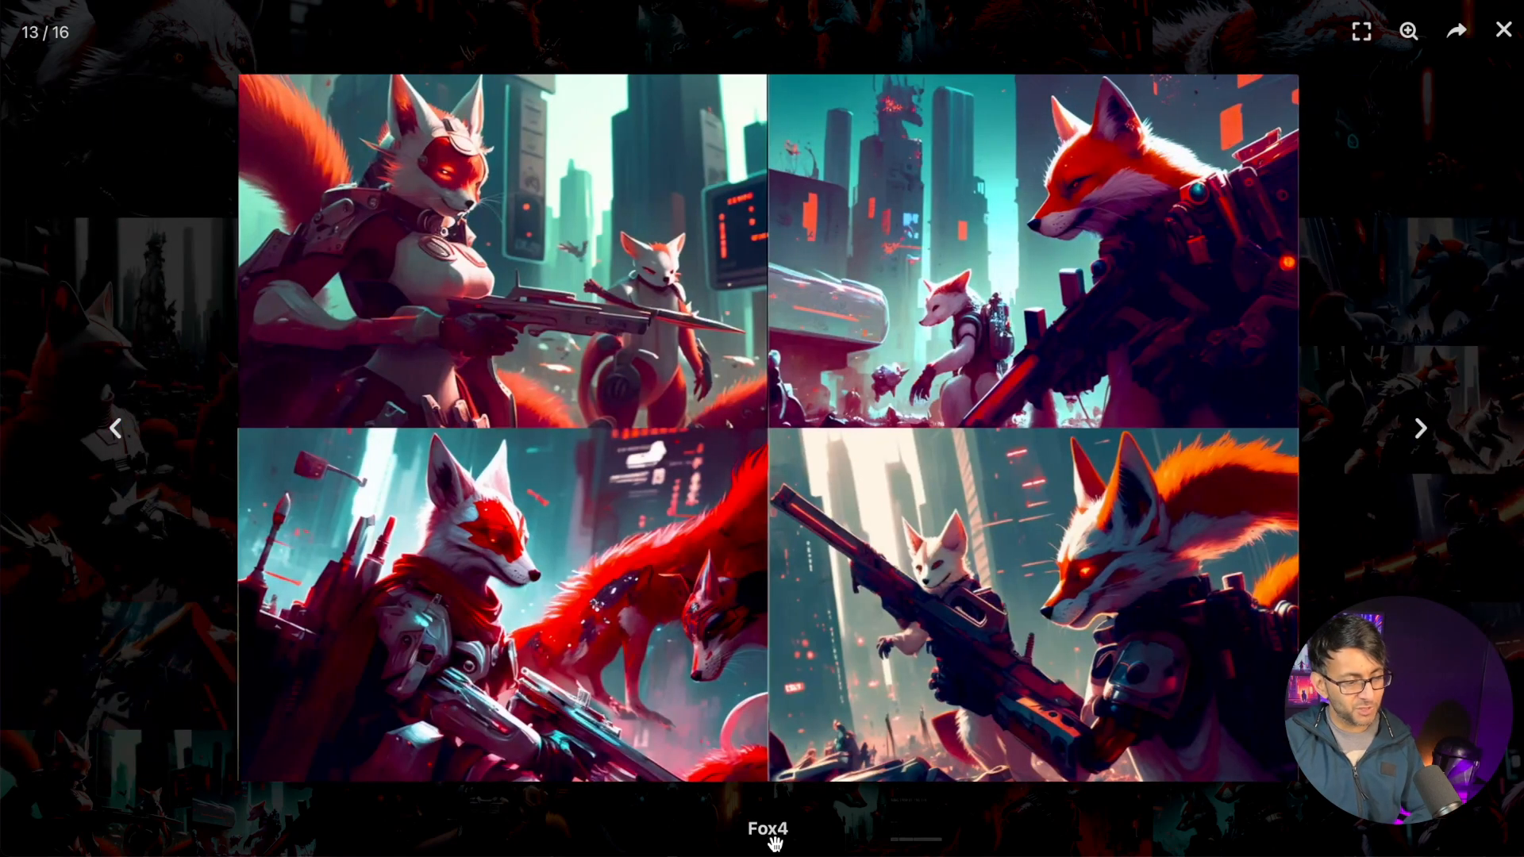
{"action": "key", "text": "Right"}
{"action": "key", "text": "Right"}
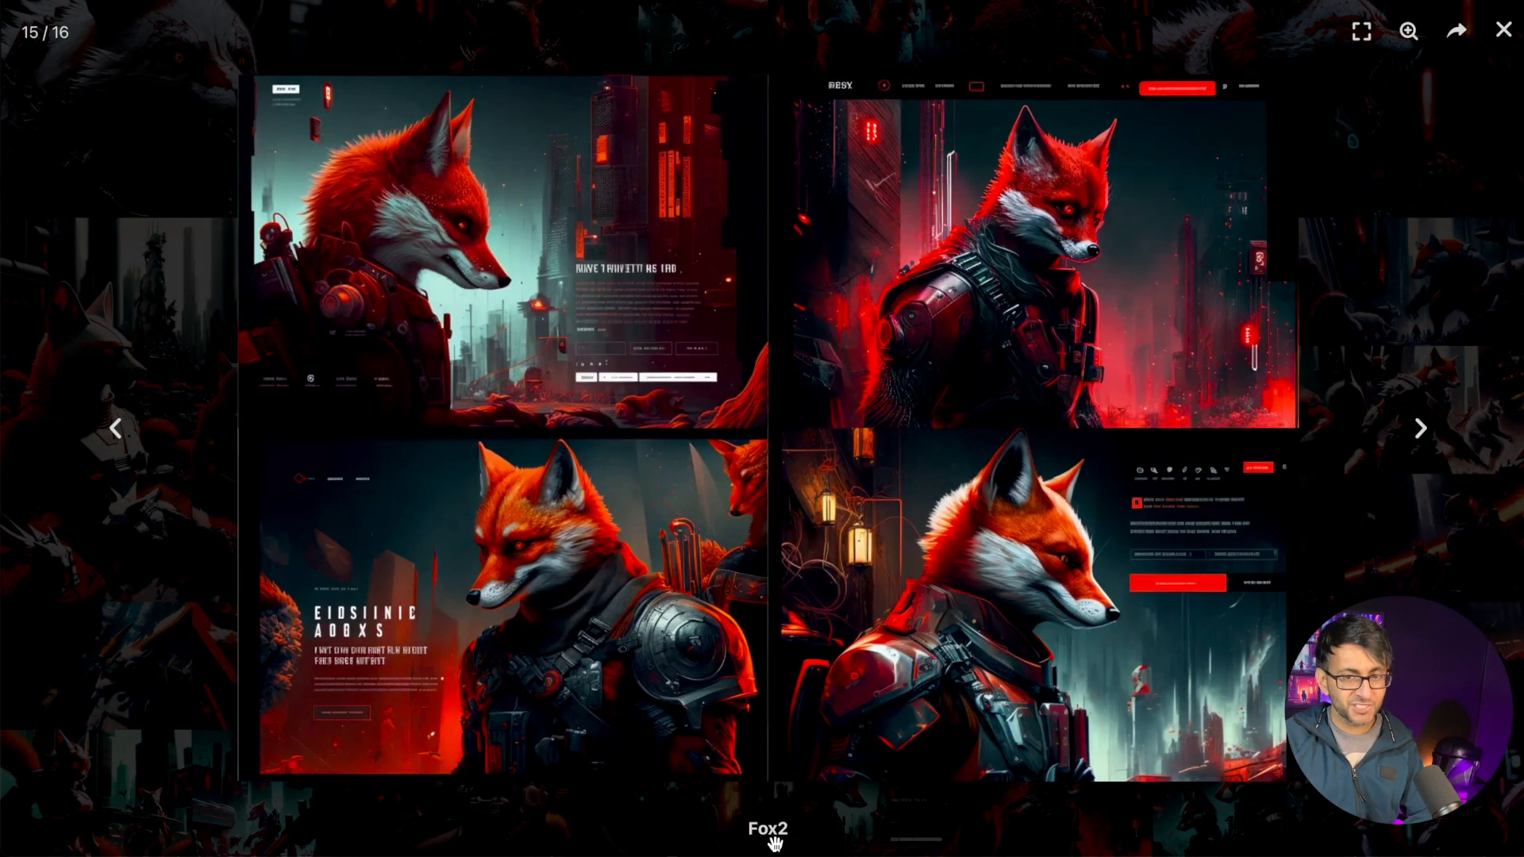
{"action": "left_click", "coordinate": [1504, 33]}
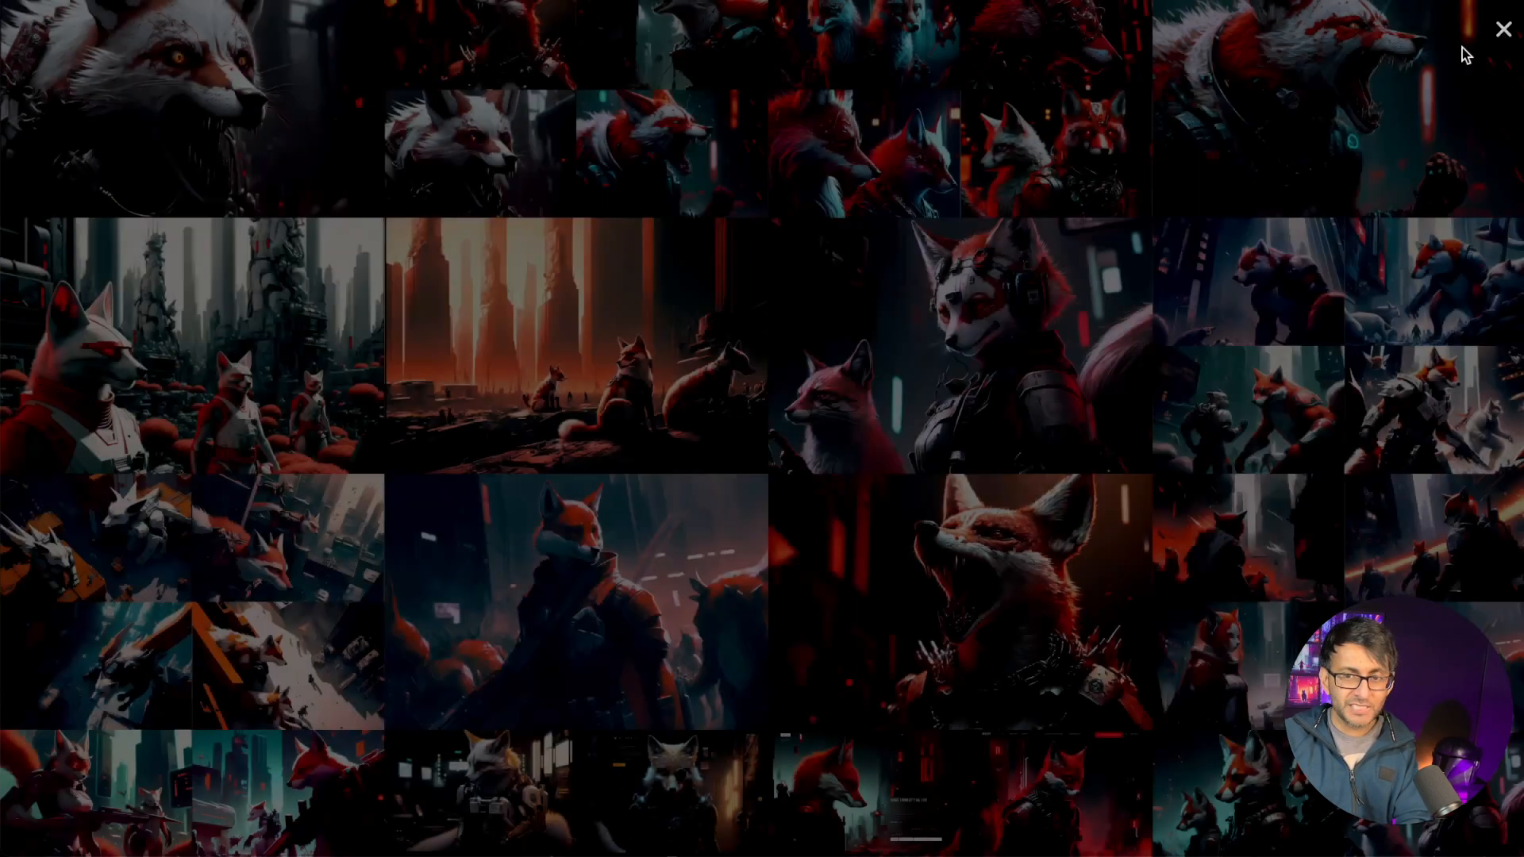
- Examine the end of the gallery, the THE FIGHT STARTS NOW banner and the SUBSCRIBE section with its email form
{"action": "scroll", "coordinate": [1037, 509], "scroll_direction": "down", "scroll_amount": 5}
{"action": "scroll", "coordinate": [1038, 509], "scroll_direction": "down", "scroll_amount": 5}
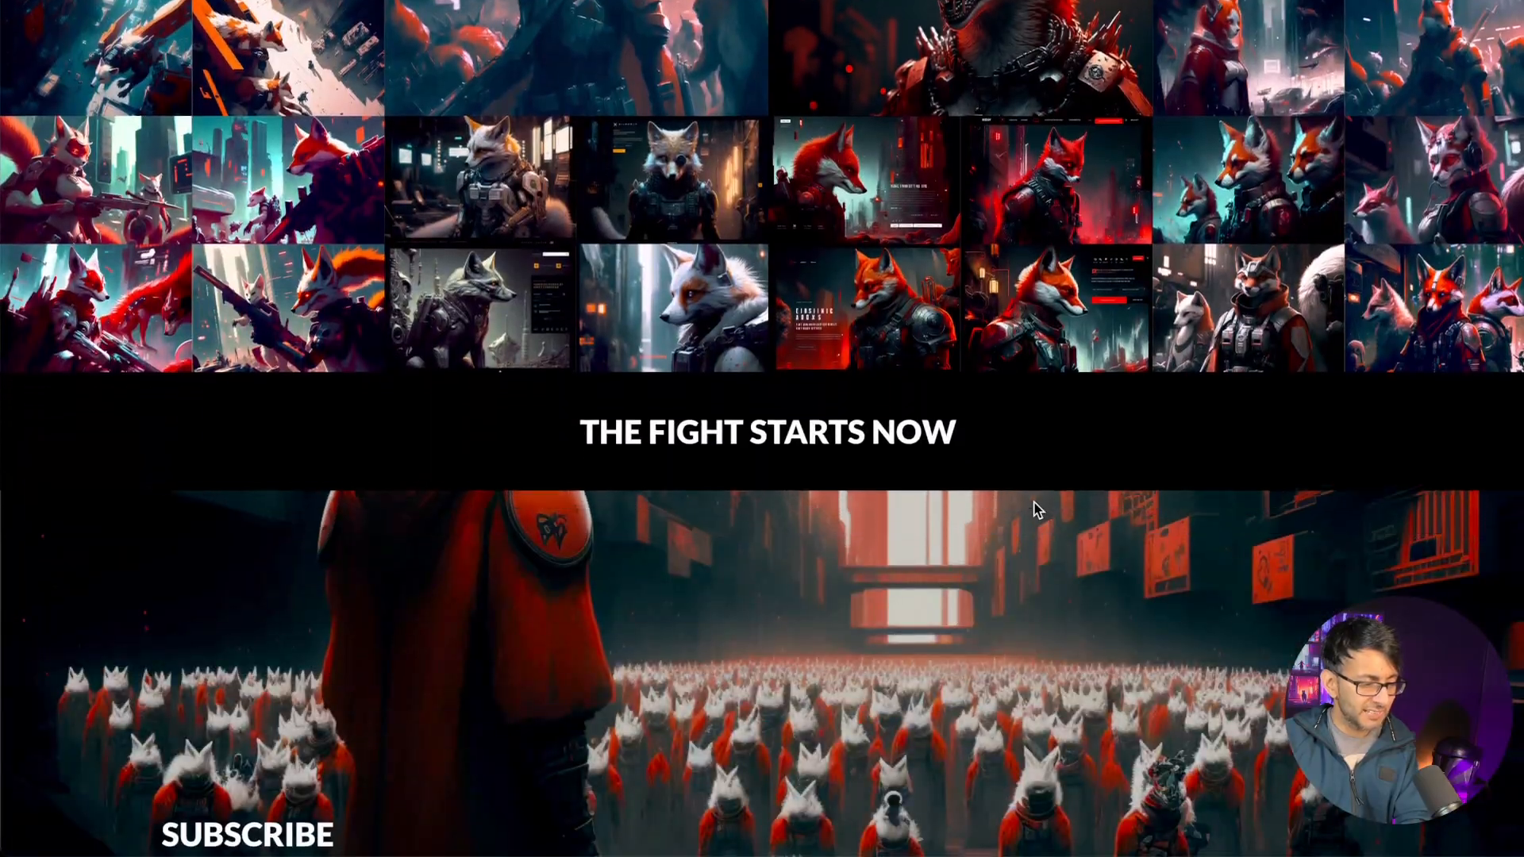
{"action": "scroll", "coordinate": [1042, 553], "scroll_direction": "up", "scroll_amount": 2}
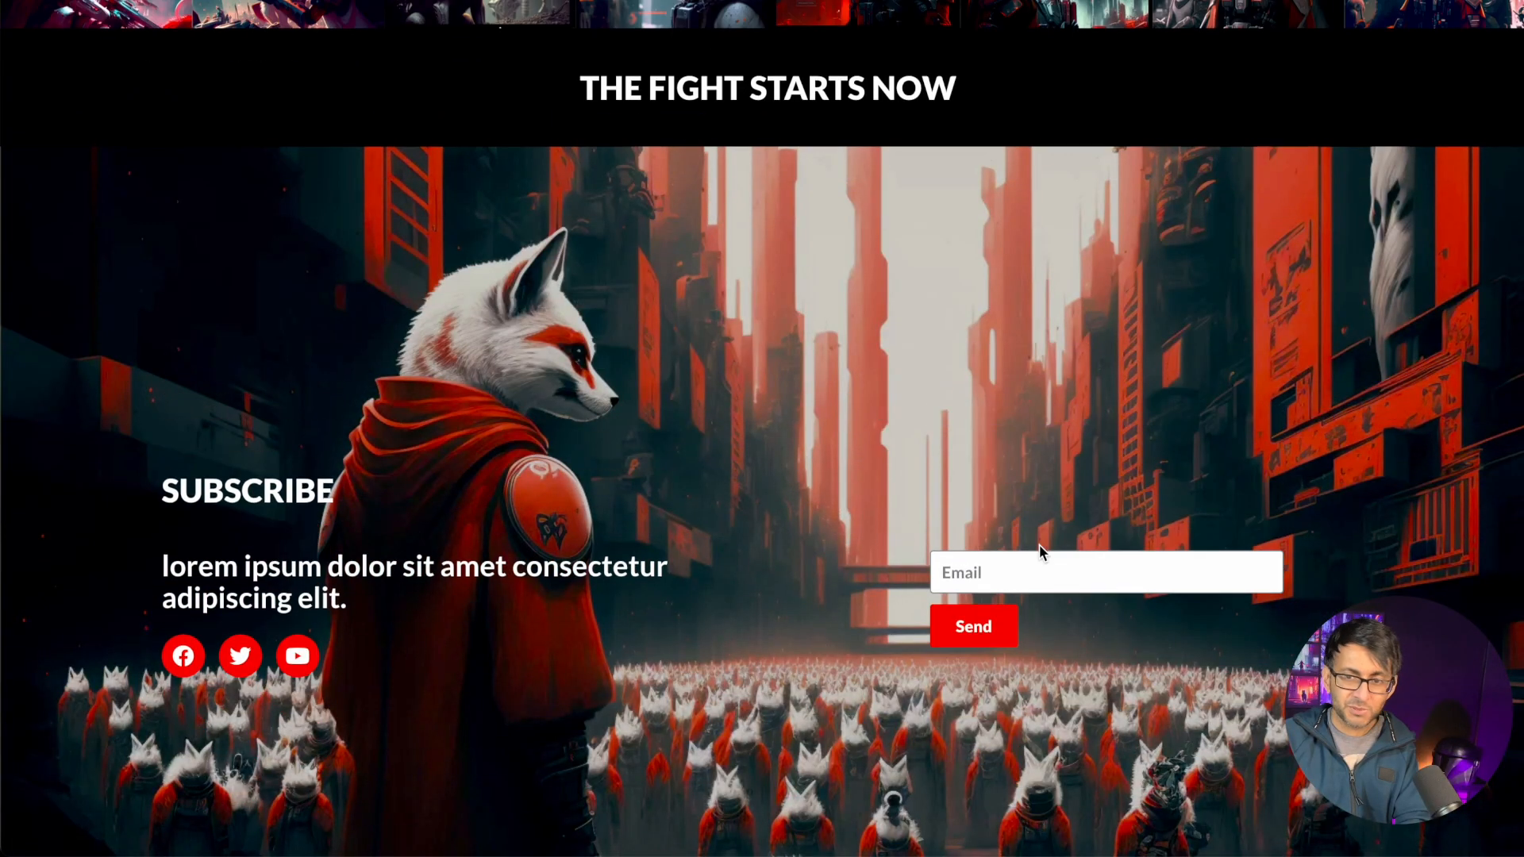
{"action": "scroll", "coordinate": [1042, 553], "scroll_direction": "down", "scroll_amount": 1}
{"action": "scroll", "coordinate": [1043, 553], "scroll_direction": "up", "scroll_amount": 2}
{"action": "scroll", "coordinate": [1043, 553], "scroll_direction": "down", "scroll_amount": 1}
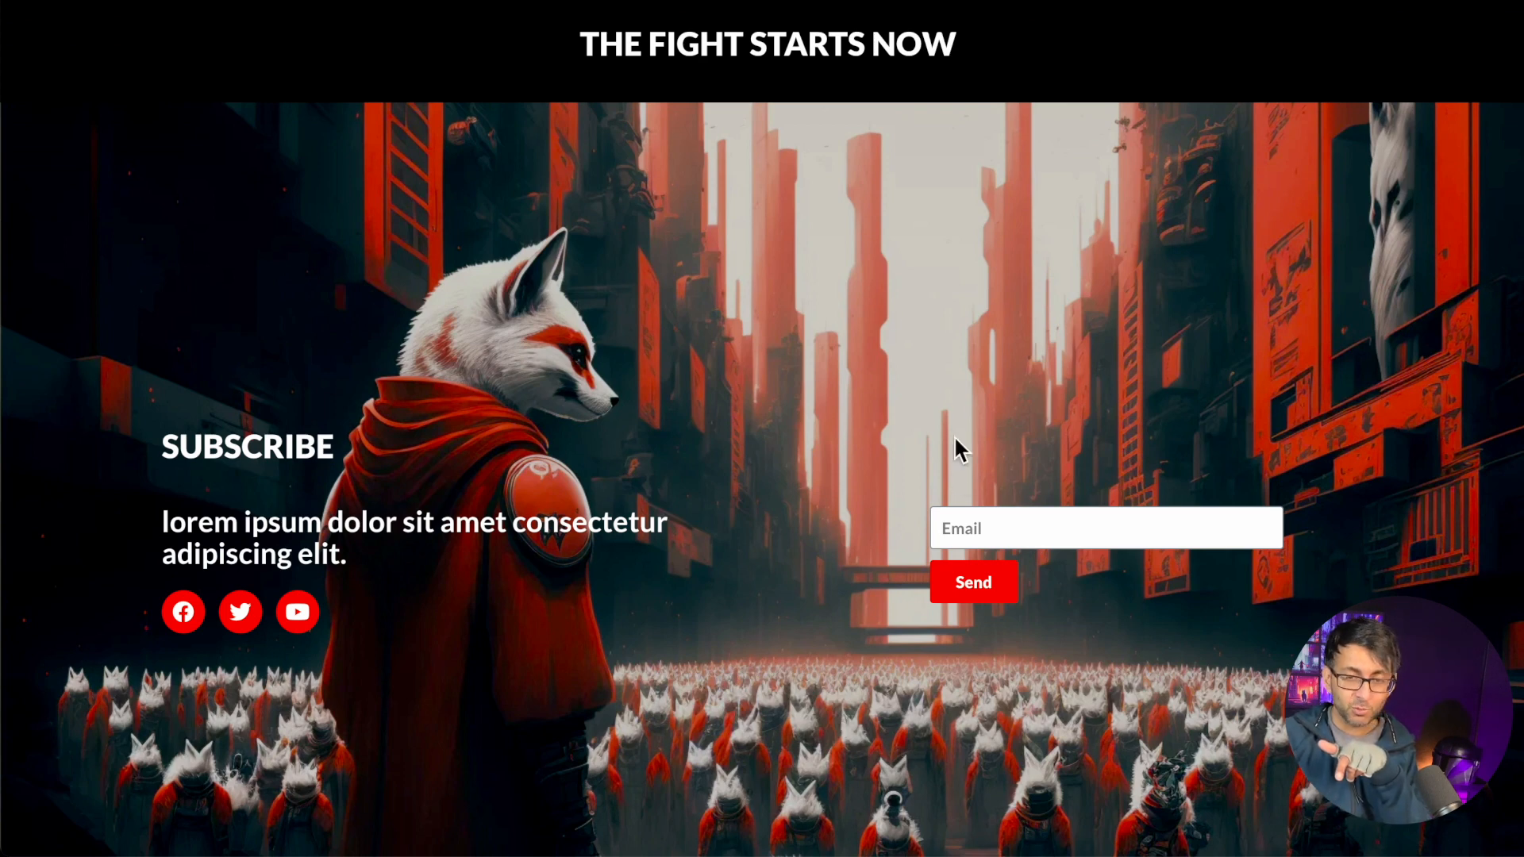
- Compare the city background section with the screaming fox image against the SUBSCRIBE section at the end of the page
{"action": "scroll", "coordinate": [960, 464], "scroll_direction": "up", "scroll_amount": 15}
{"action": "scroll", "coordinate": [959, 471], "scroll_direction": "up", "scroll_amount": 5}
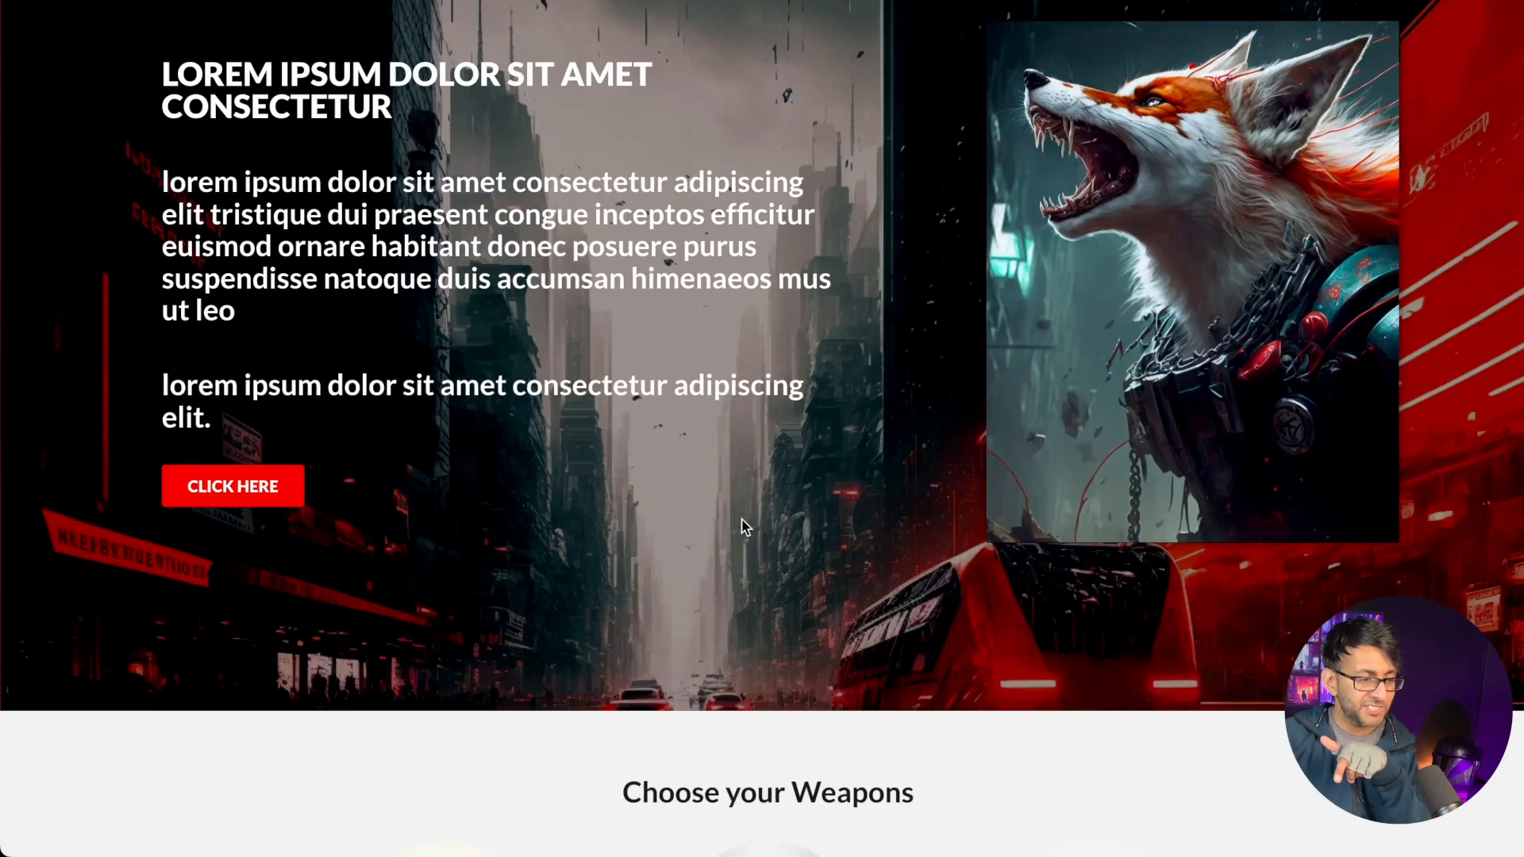
{"action": "scroll", "coordinate": [834, 559], "scroll_direction": "up", "scroll_amount": 3}
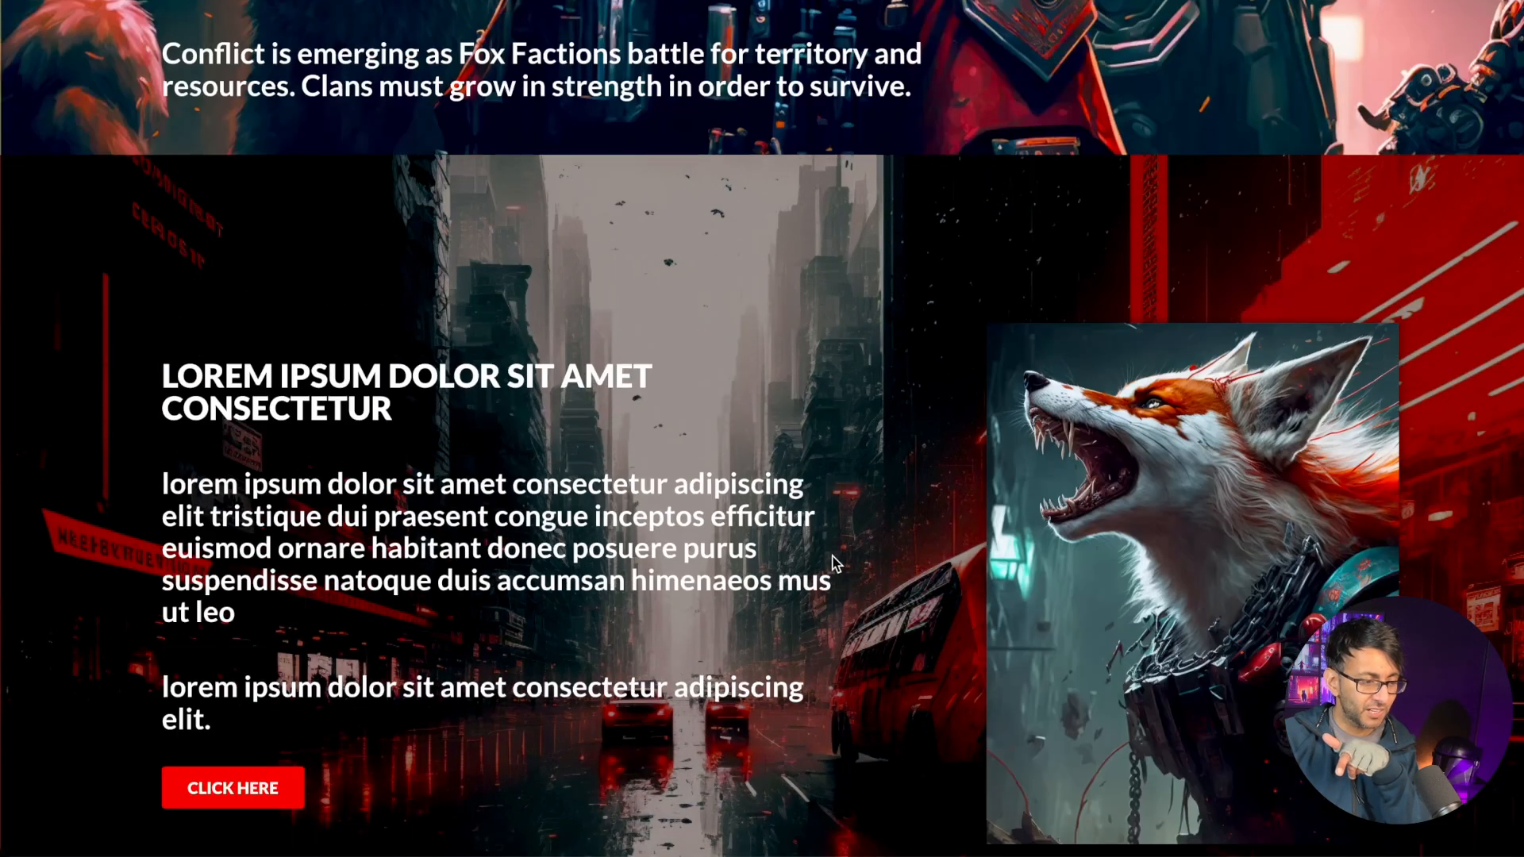
{"action": "scroll", "coordinate": [913, 651], "scroll_direction": "down", "scroll_amount": 15}
{"action": "scroll", "coordinate": [913, 579], "scroll_direction": "down", "scroll_amount": 2}
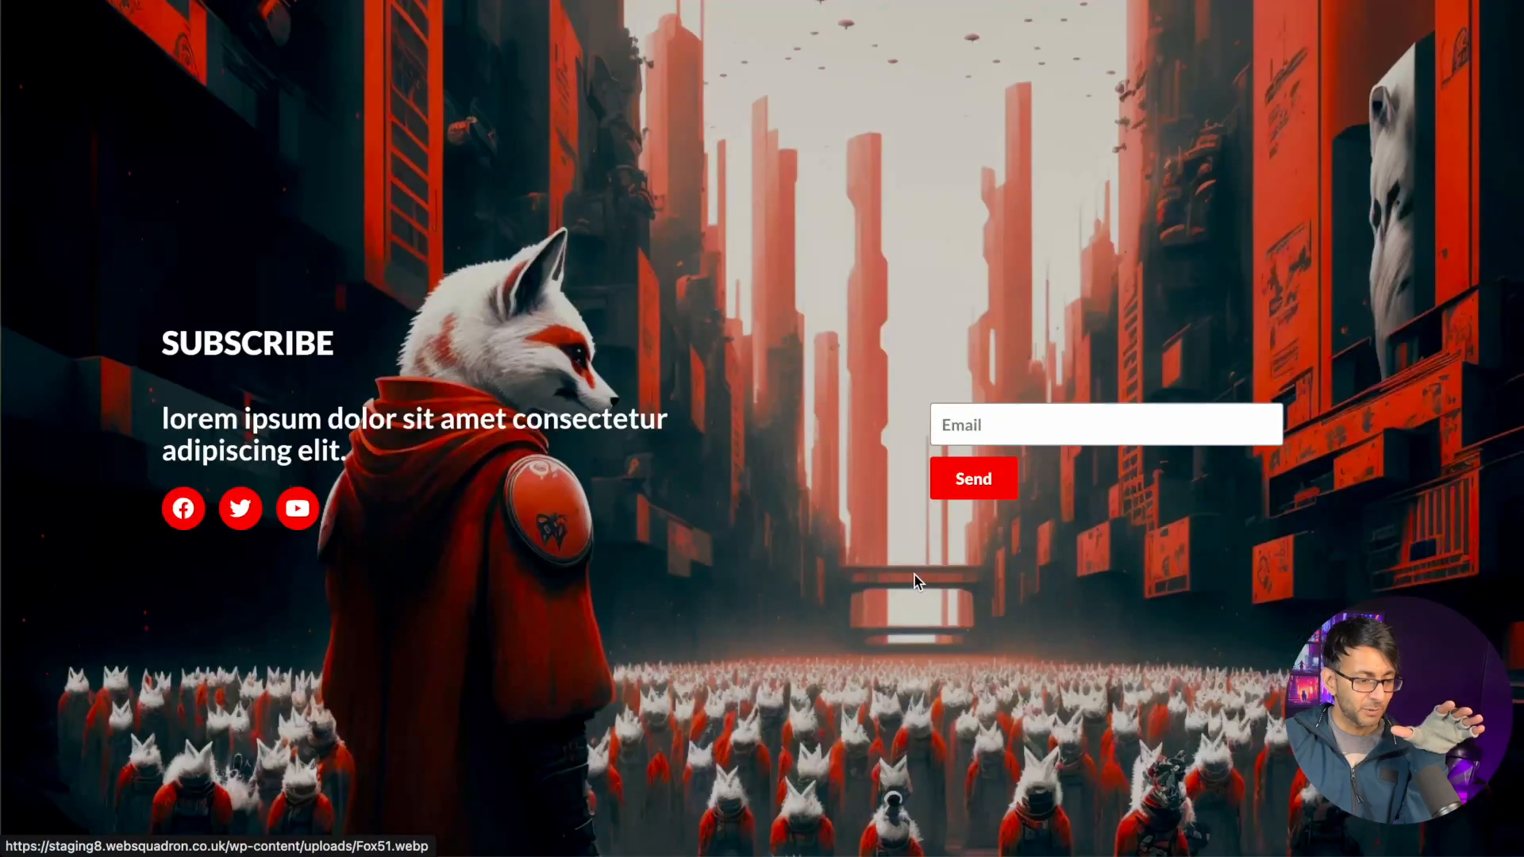
{"action": "scroll", "coordinate": [818, 578], "scroll_direction": "up", "scroll_amount": 15}
{"action": "scroll", "coordinate": [821, 575], "scroll_direction": "up", "scroll_amount": 15}
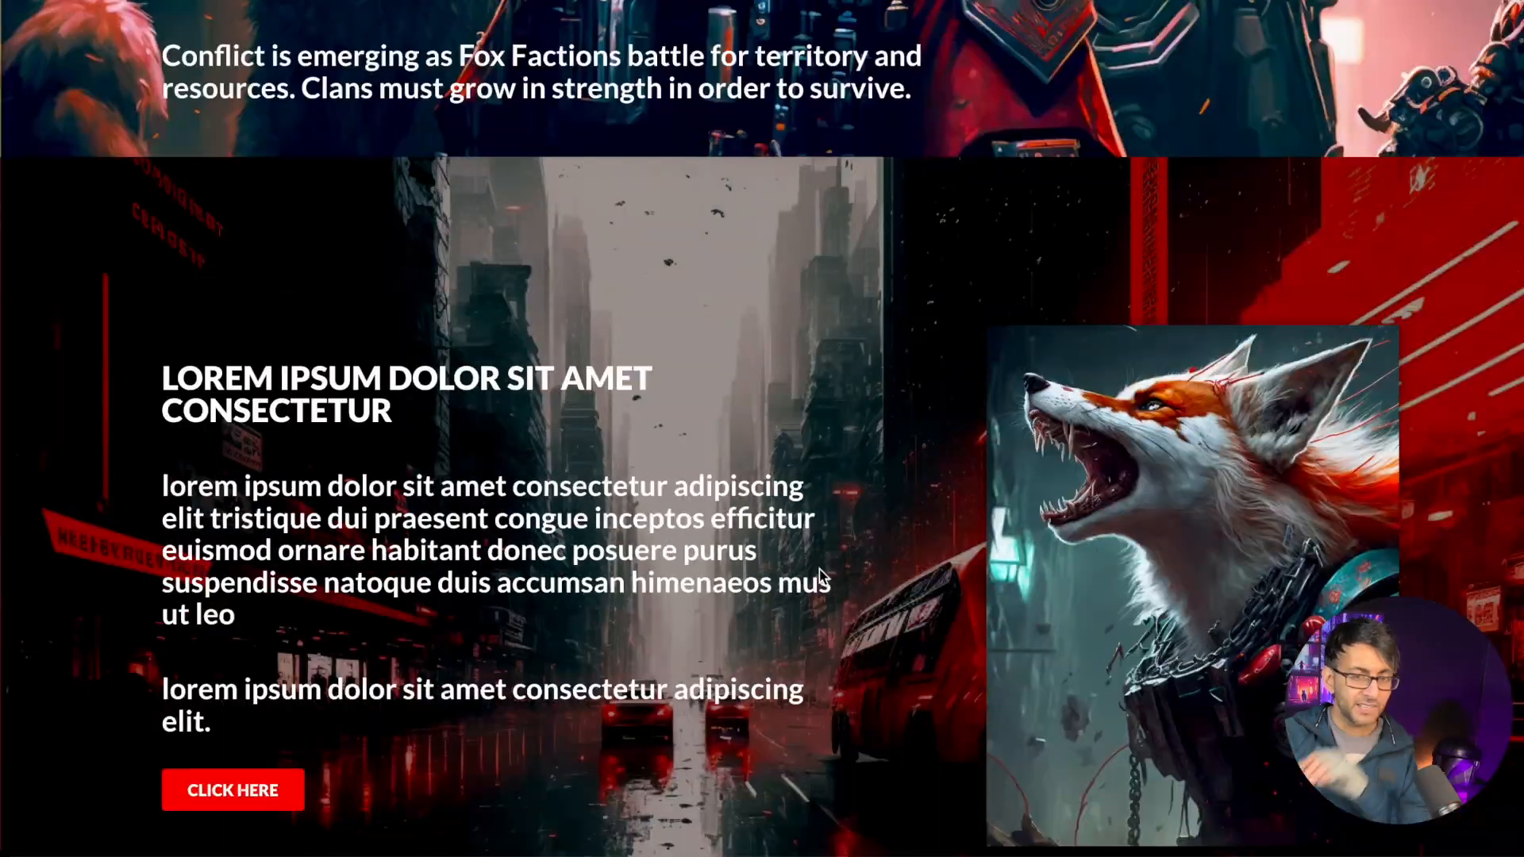